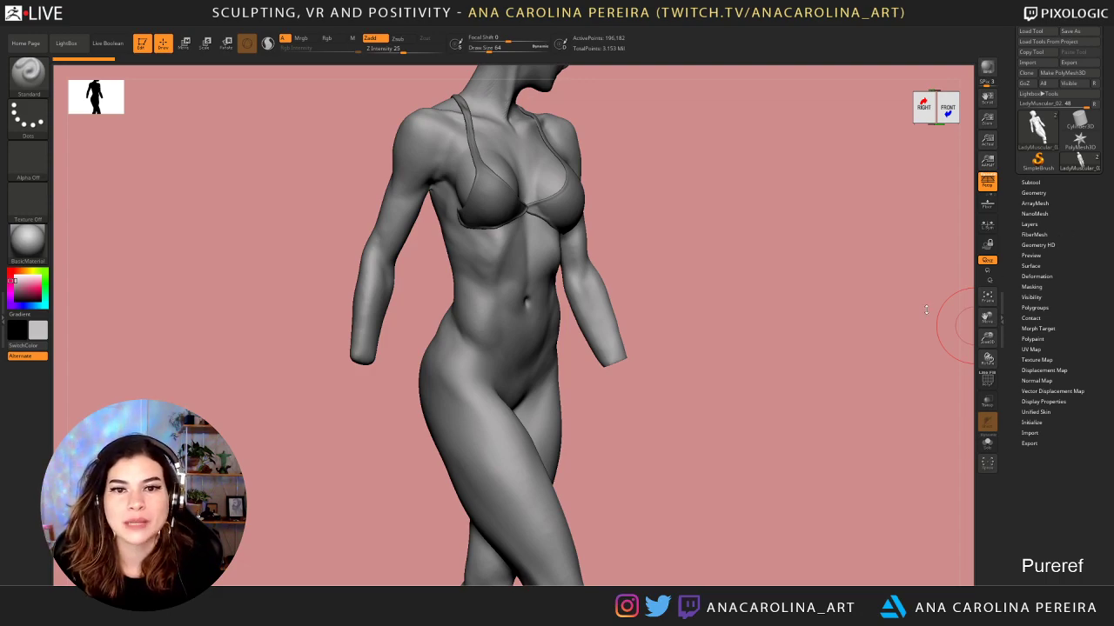
{"action": "mouse_move", "coordinate": [926, 309]}
{"action": "left_mouse_down"}
{"action": "mouse_move", "coordinate": [908, 310]}
{"action": "mouse_move", "coordinate": [960, 315]}
{"action": "mouse_move", "coordinate": [844, 311]}
{"action": "mouse_move", "coordinate": [823, 323]}
{"action": "mouse_move", "coordinate": [851, 332]}
{"action": "mouse_move", "coordinate": [841, 330]}
{"action": "left_mouse_up"}
{"action": "mouse_move", "coordinate": [580, 112]}
{"action": "left_mouse_down"}
{"action": "mouse_move", "coordinate": [597, 141]}
{"action": "mouse_move", "coordinate": [556, 178]}
{"action": "left_mouse_up"}
{"action": "mouse_move", "coordinate": [715, 189]}
{"action": "left_mouse_down"}
{"action": "mouse_move", "coordinate": [621, 209]}
{"action": "mouse_move", "coordinate": [716, 208]}
{"action": "mouse_move", "coordinate": [708, 238]}
{"action": "mouse_move", "coordinate": [734, 258]}
{"action": "mouse_move", "coordinate": [644, 262]}
{"action": "mouse_move", "coordinate": [751, 300]}
{"action": "mouse_move", "coordinate": [659, 311]}
{"action": "mouse_move", "coordinate": [701, 308]}
{"action": "left_mouse_up"}
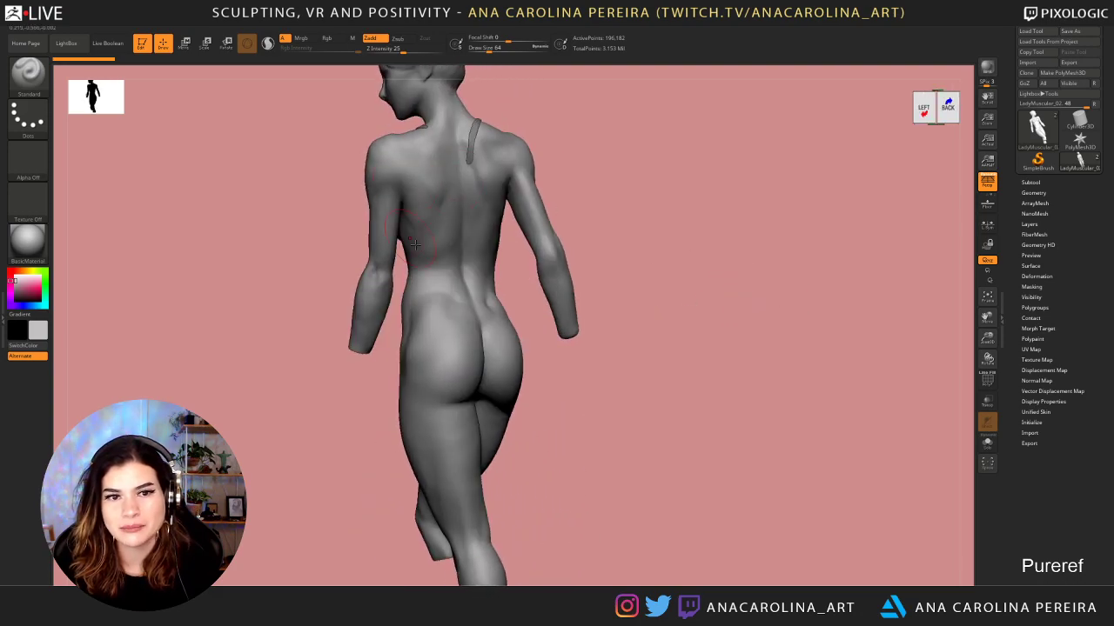
{"action": "mouse_move", "coordinate": [632, 236]}
{"action": "left_mouse_down"}
{"action": "mouse_move", "coordinate": [609, 238]}
{"action": "mouse_move", "coordinate": [766, 255]}
{"action": "mouse_move", "coordinate": [849, 235]}
{"action": "left_mouse_up"}
{"action": "left_click_drag", "start_coordinate": [778, 315], "coordinate": [689, 284], "text": "alt"}
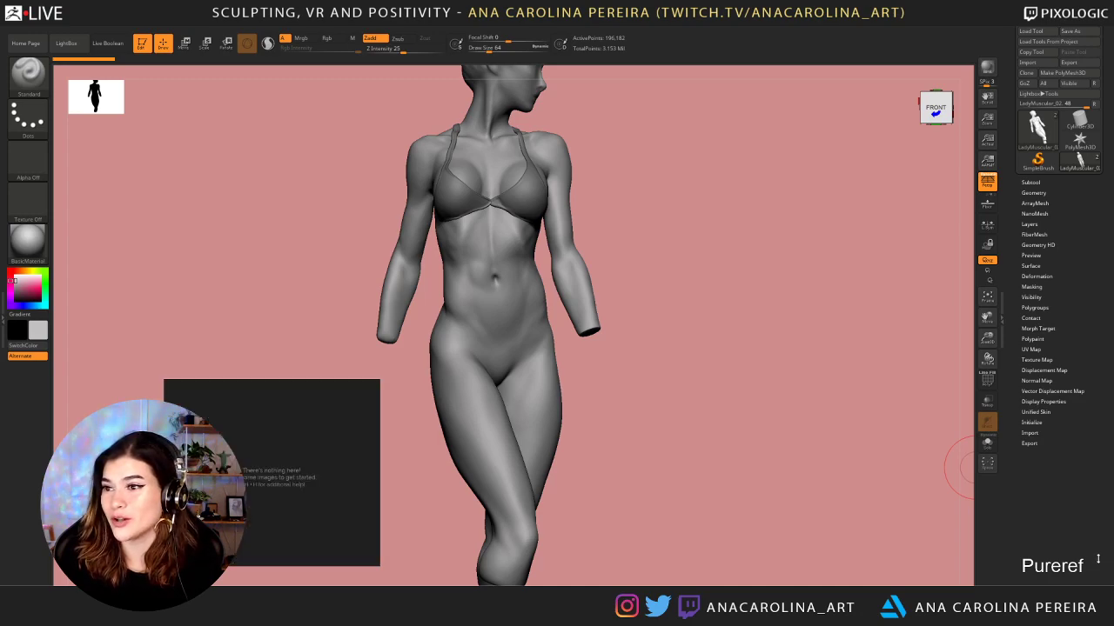
Switch to PureRef, move its empty board beside the model, and load the recent reference board WomanMuscular.pur
{"action": "left_click", "coordinate": [269, 540]}
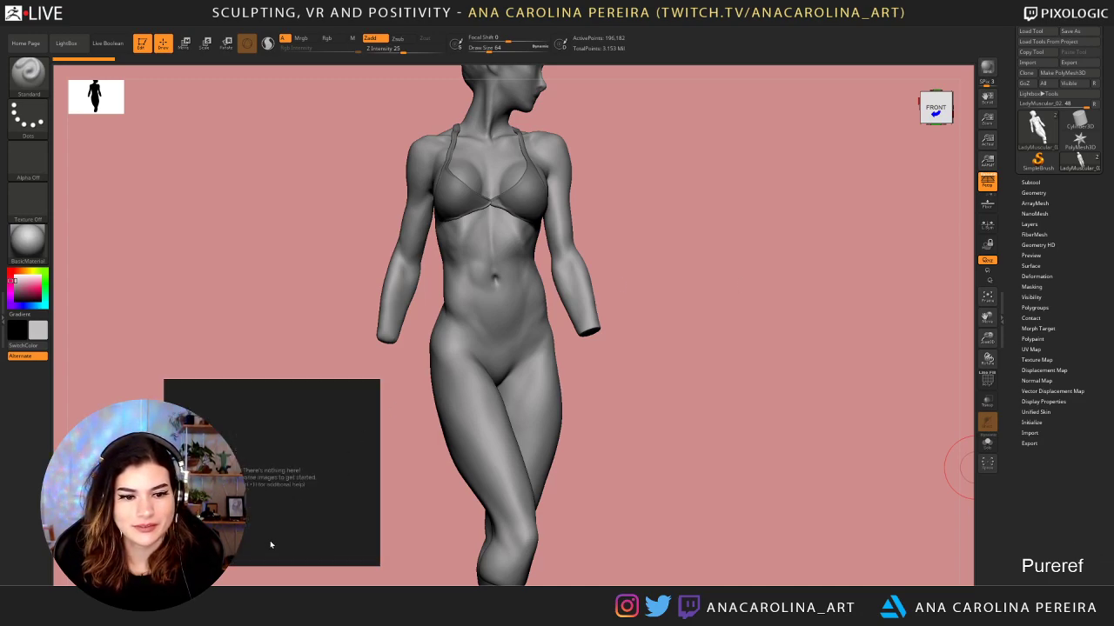
{"action": "left_click_drag", "start_coordinate": [269, 540], "coordinate": [1015, 543]}
{"action": "right_click", "coordinate": [1014, 543]}
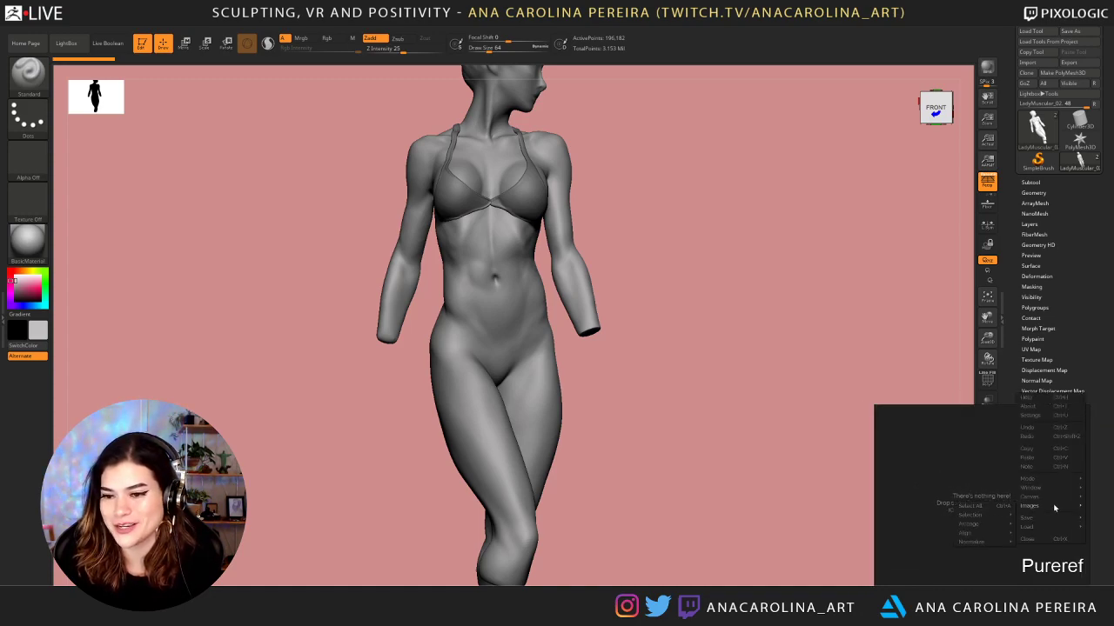
{"action": "mouse_move", "coordinate": [1050, 523]}
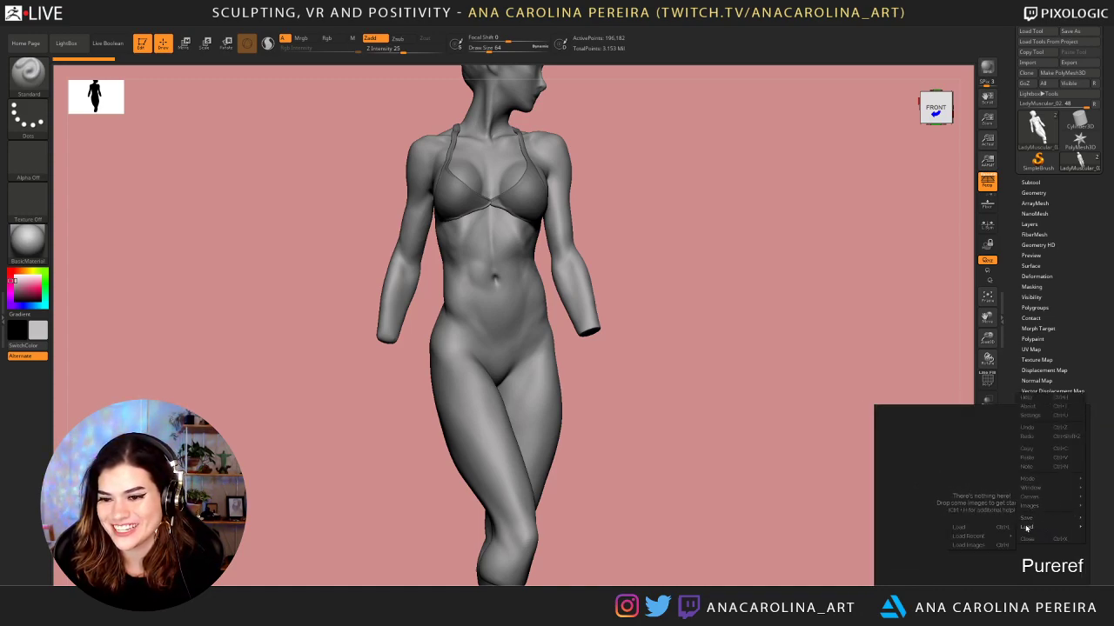
{"action": "mouse_move", "coordinate": [974, 537]}
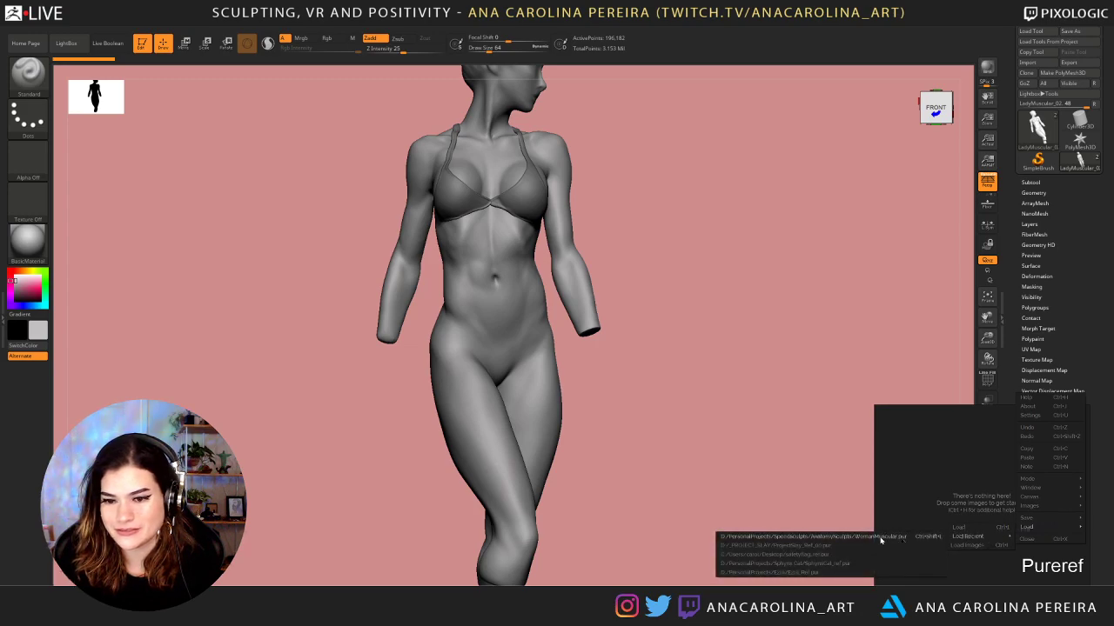
{"action": "left_click", "coordinate": [880, 540]}
Reposition and enlarge the reference board window so it covers the canvas area beside the model's legs
{"action": "scroll", "coordinate": [1000, 530], "scroll_direction": "down", "scroll_amount": 3}
{"action": "right_click_drag", "start_coordinate": [1001, 530], "coordinate": [862, 502]}
{"action": "left_click_drag", "start_coordinate": [737, 378], "coordinate": [572, 254]}
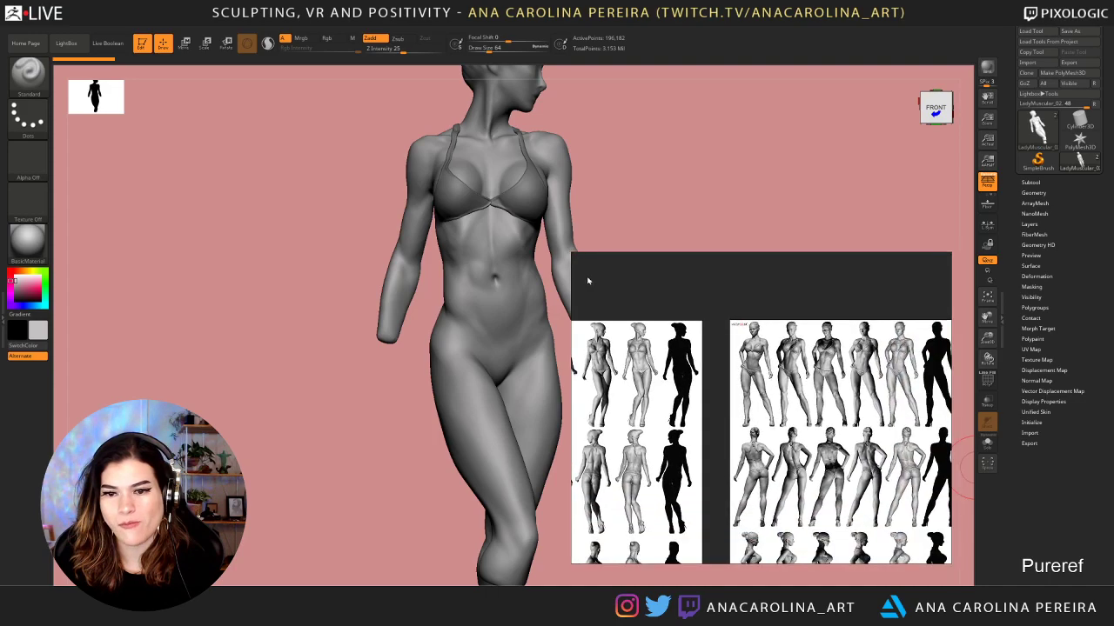
Examine the front and back views of the walking female figure on the reference sheets
{"action": "scroll", "coordinate": [808, 390], "scroll_direction": "up", "scroll_amount": 4}
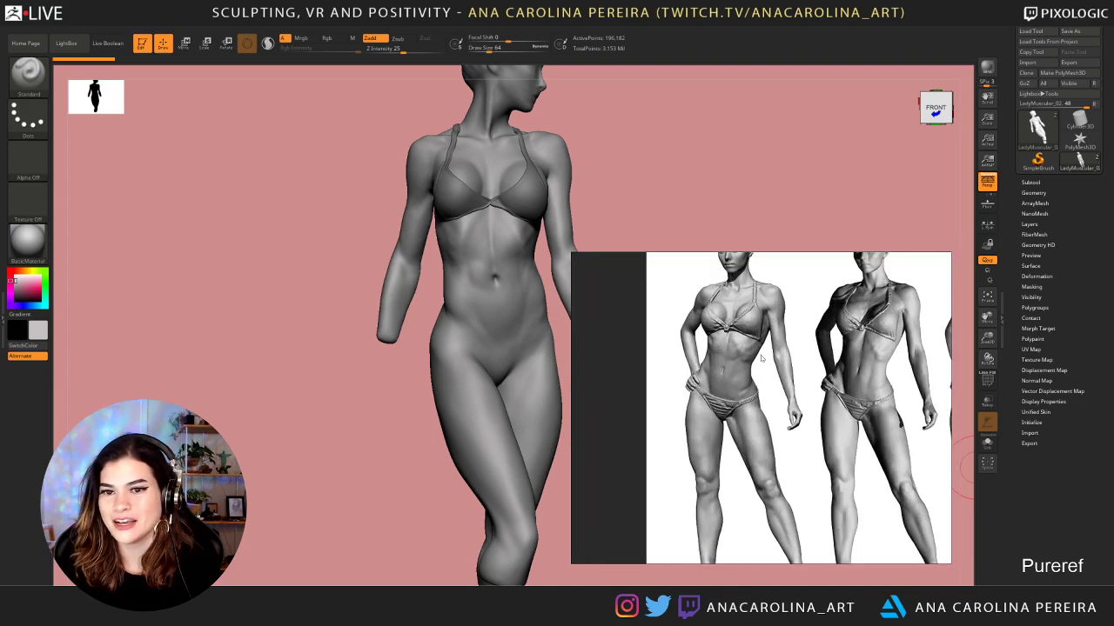
{"action": "middle_click_drag", "start_coordinate": [762, 358], "coordinate": [1030, 402]}
{"action": "middle_click_drag", "start_coordinate": [777, 405], "coordinate": [911, 386]}
{"action": "scroll", "coordinate": [913, 386], "scroll_direction": "down", "scroll_amount": 1}
{"action": "scroll", "coordinate": [833, 374], "scroll_direction": "up", "scroll_amount": 1}
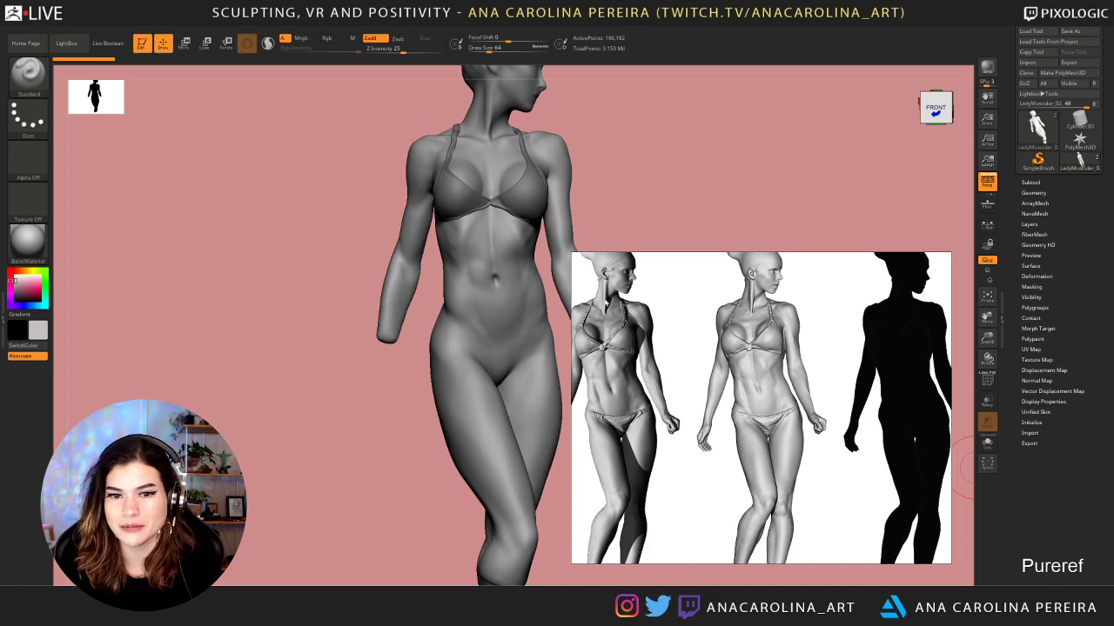
{"action": "middle_click_drag", "start_coordinate": [656, 403], "coordinate": [799, 374]}
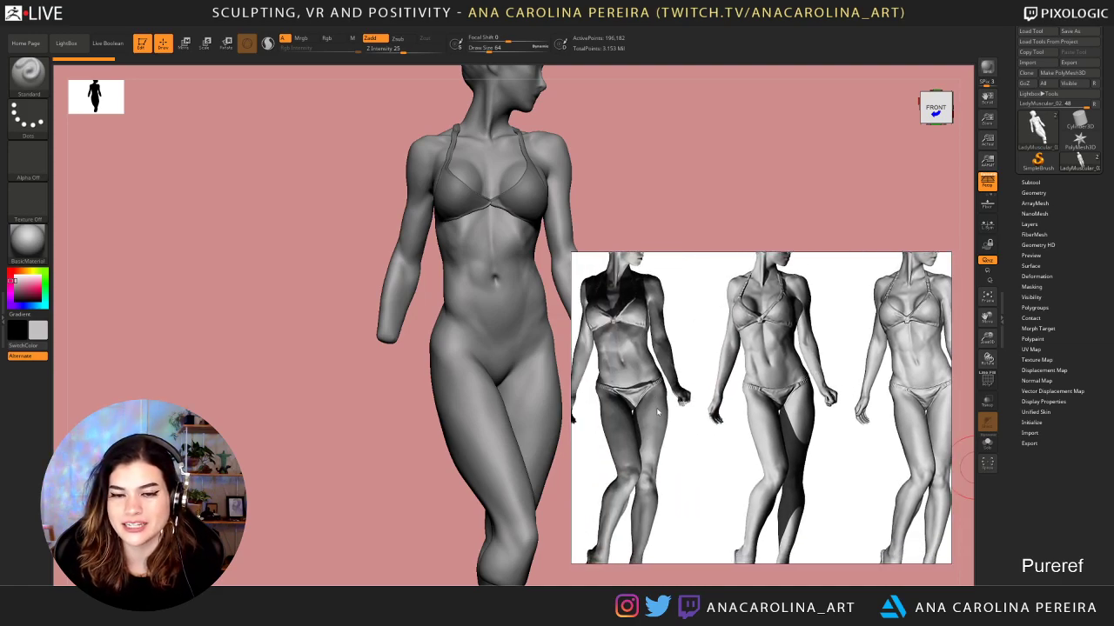
{"action": "scroll", "coordinate": [818, 445], "scroll_direction": "down", "scroll_amount": 2}
{"action": "scroll", "coordinate": [750, 439], "scroll_direction": "down", "scroll_amount": 3}
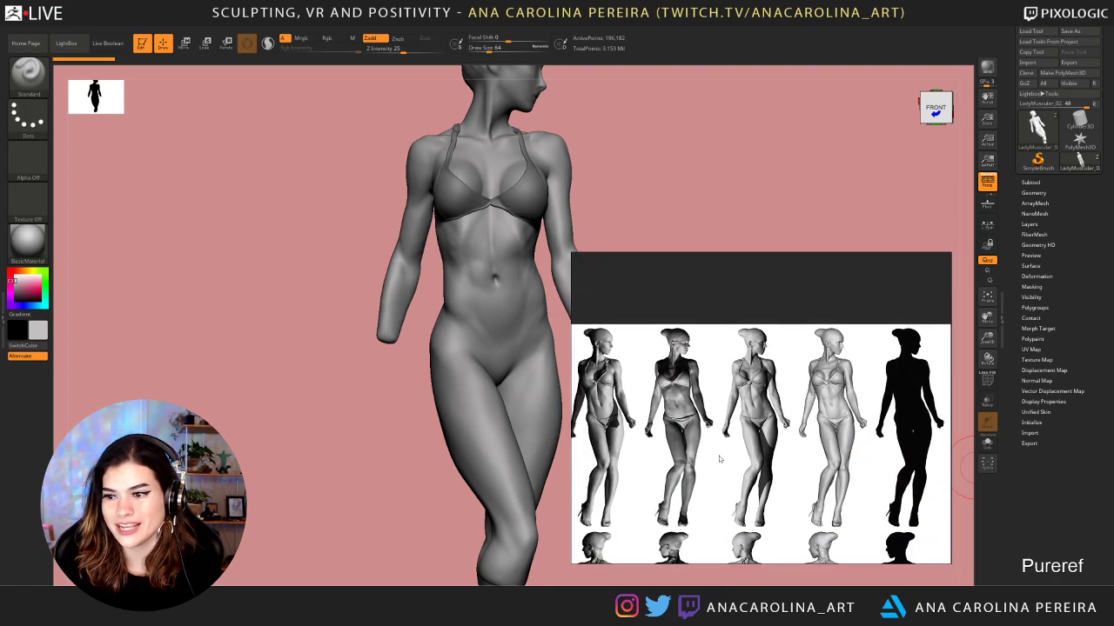
{"action": "scroll", "coordinate": [740, 435], "scroll_direction": "up", "scroll_amount": 2}
{"action": "scroll", "coordinate": [715, 504], "scroll_direction": "up", "scroll_amount": 2}
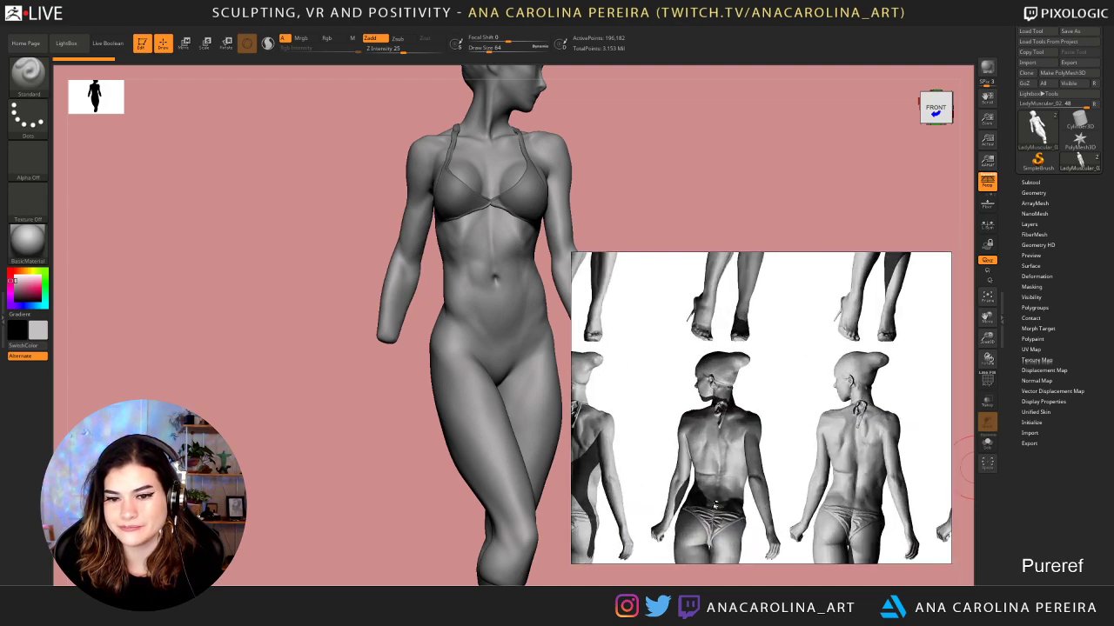
{"action": "scroll", "coordinate": [790, 426], "scroll_direction": "down", "scroll_amount": 1}
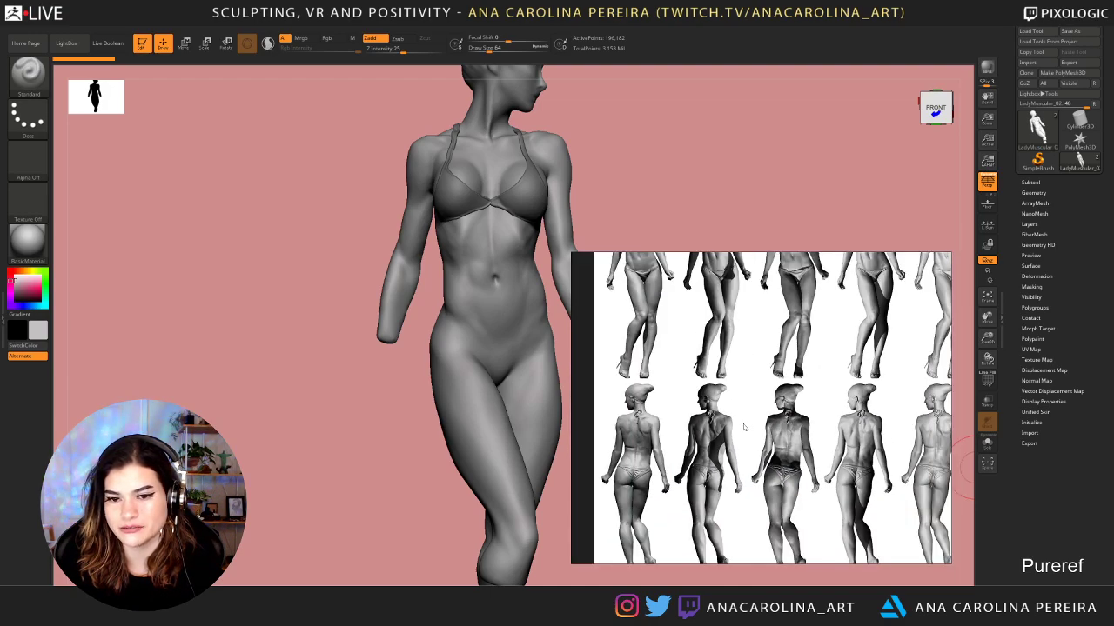
{"action": "scroll", "coordinate": [740, 418], "scroll_direction": "down", "scroll_amount": 3}
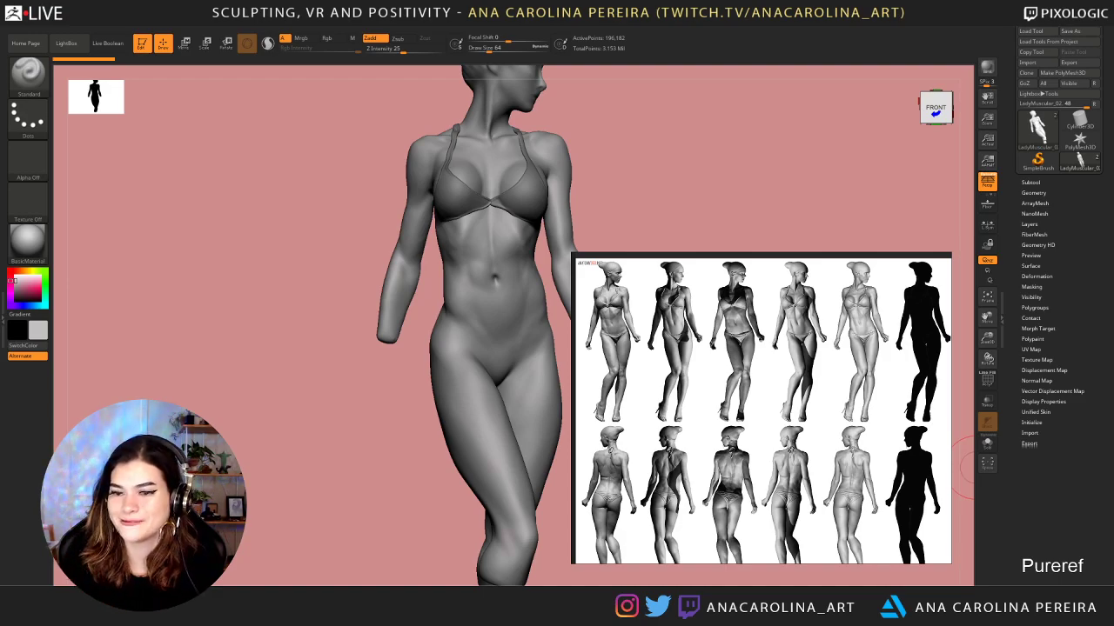
Move the reference board away from the model and enlarge its images of the walking figure
{"action": "left_click_drag", "start_coordinate": [772, 404], "coordinate": [887, 440]}
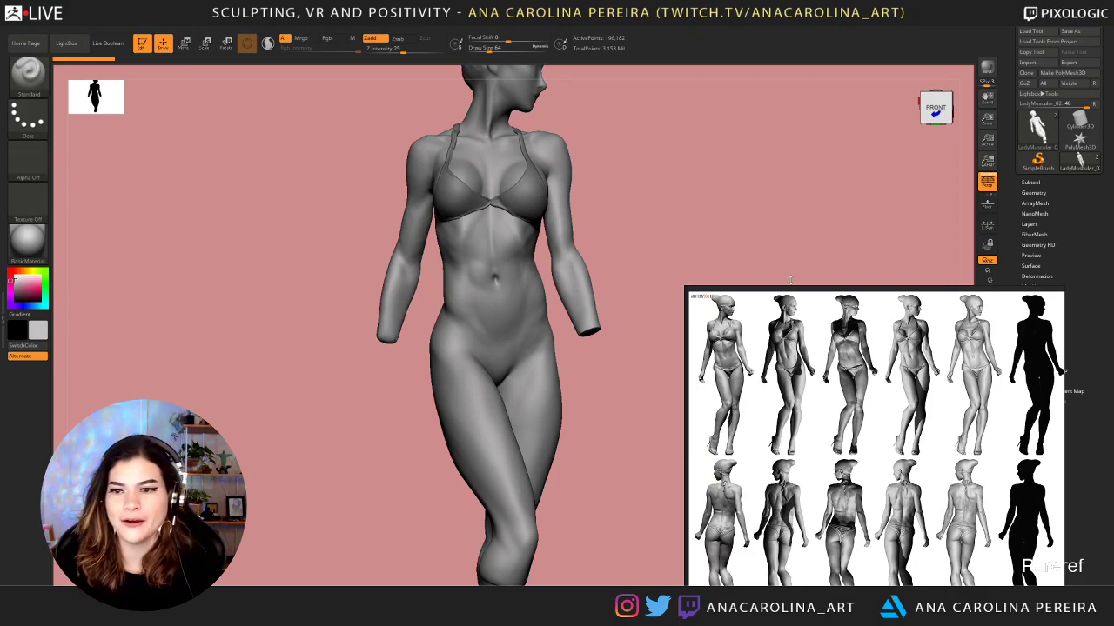
{"action": "mouse_move", "coordinate": [723, 226]}
{"action": "left_mouse_down"}
{"action": "mouse_move", "coordinate": [751, 233]}
{"action": "mouse_move", "coordinate": [709, 242]}
{"action": "left_mouse_up"}
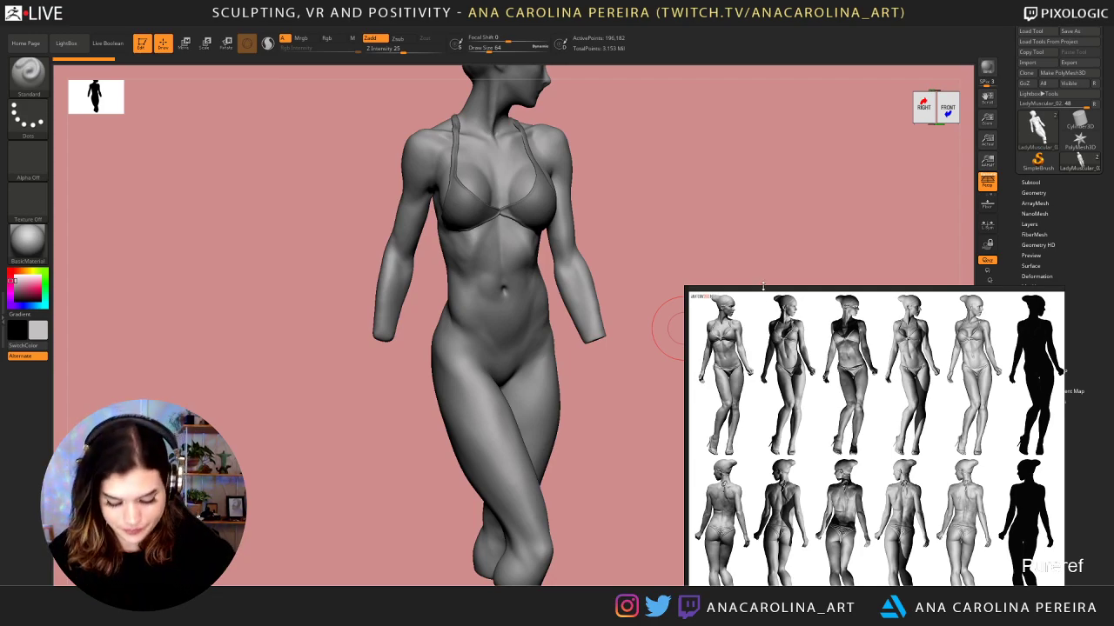
{"action": "left_click_drag", "start_coordinate": [658, 184], "coordinate": [668, 177]}
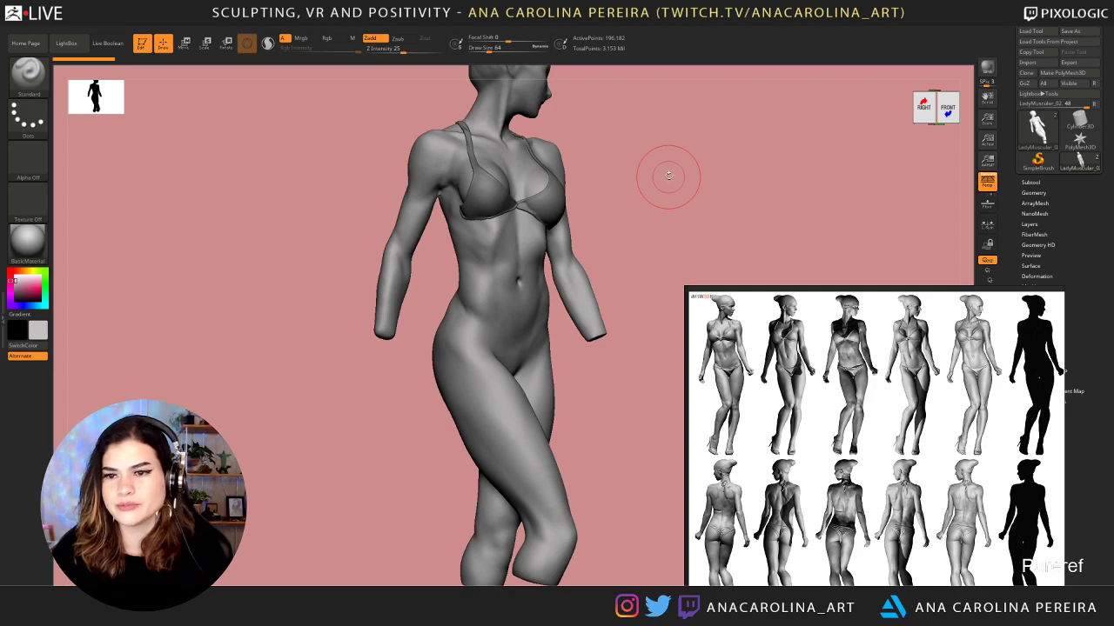
{"action": "scroll", "coordinate": [790, 329], "scroll_direction": "up", "scroll_amount": 3}
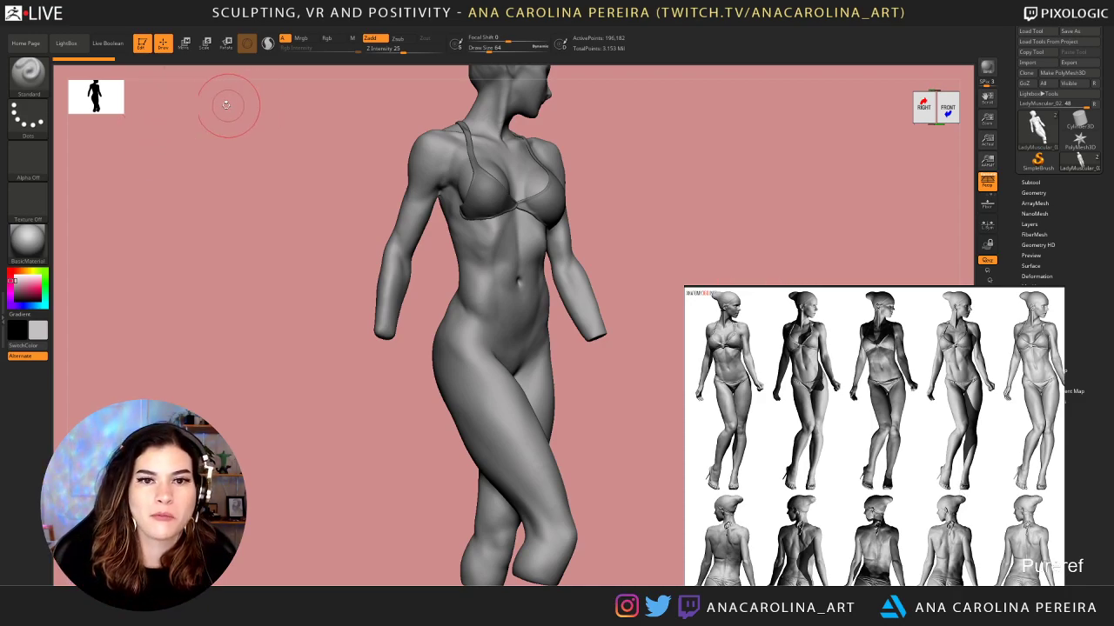
{"action": "mouse_move", "coordinate": [148, 129]}
{"action": "left_mouse_down"}
{"action": "mouse_move", "coordinate": [139, 158]}
{"action": "mouse_move", "coordinate": [121, 149]}
{"action": "left_mouse_up"}
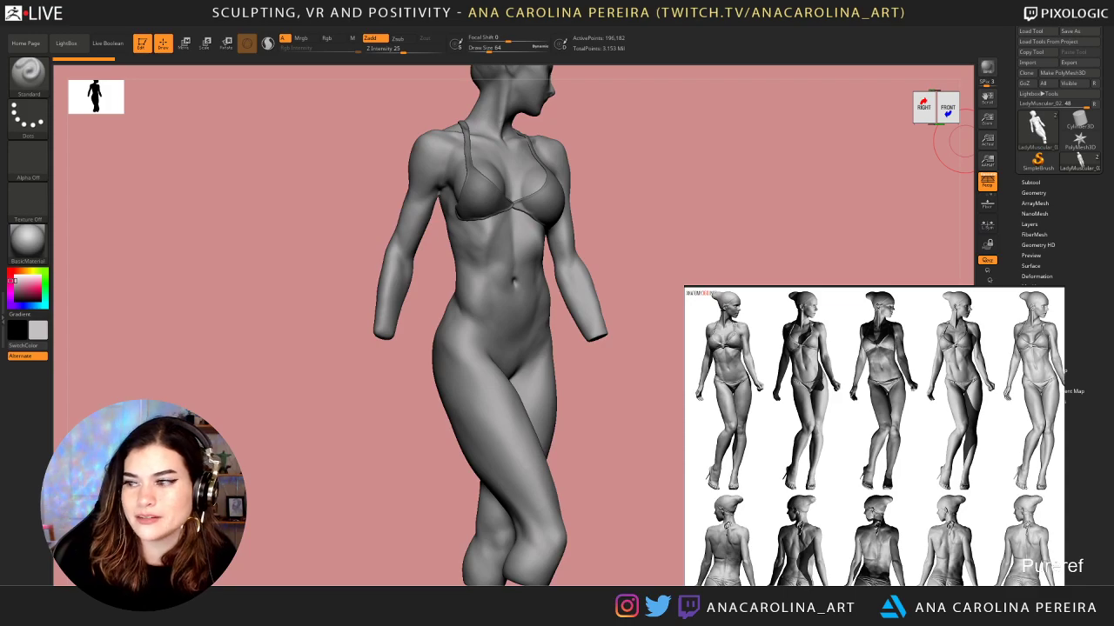
Map the tablet's screen area for ZBrush to the second monitor in Wacom Tablet Properties, and move the dialog off the canvas
{"action": "left_click_drag", "start_coordinate": [470, 54], "coordinate": [527, 142]}
{"action": "left_click", "coordinate": [662, 170]}
{"action": "left_click", "coordinate": [471, 185]}
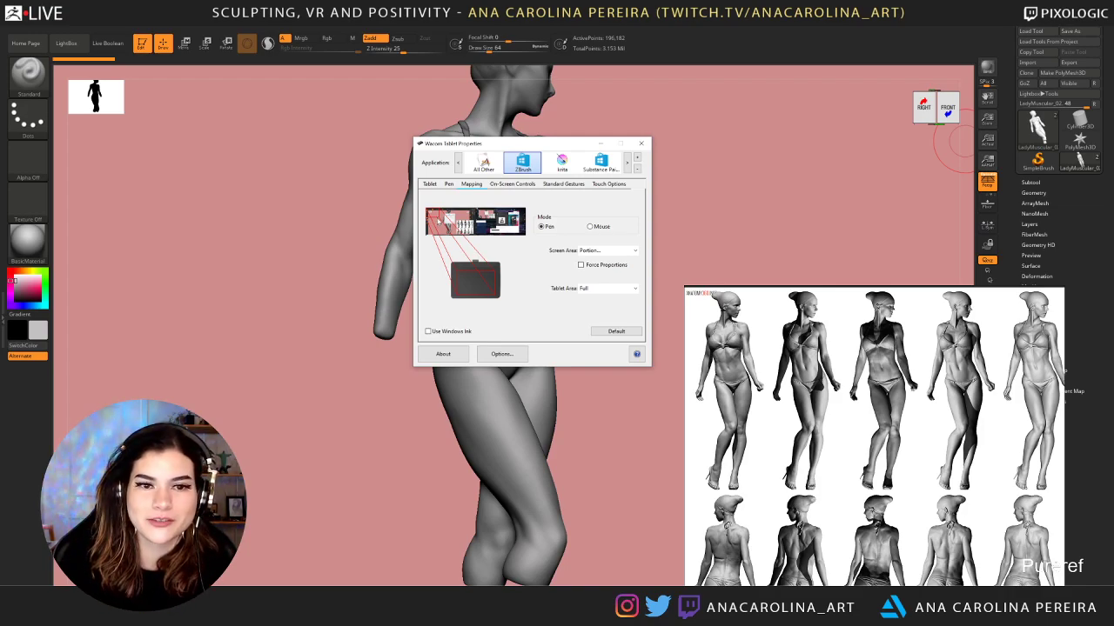
{"action": "left_click", "coordinate": [606, 251]}
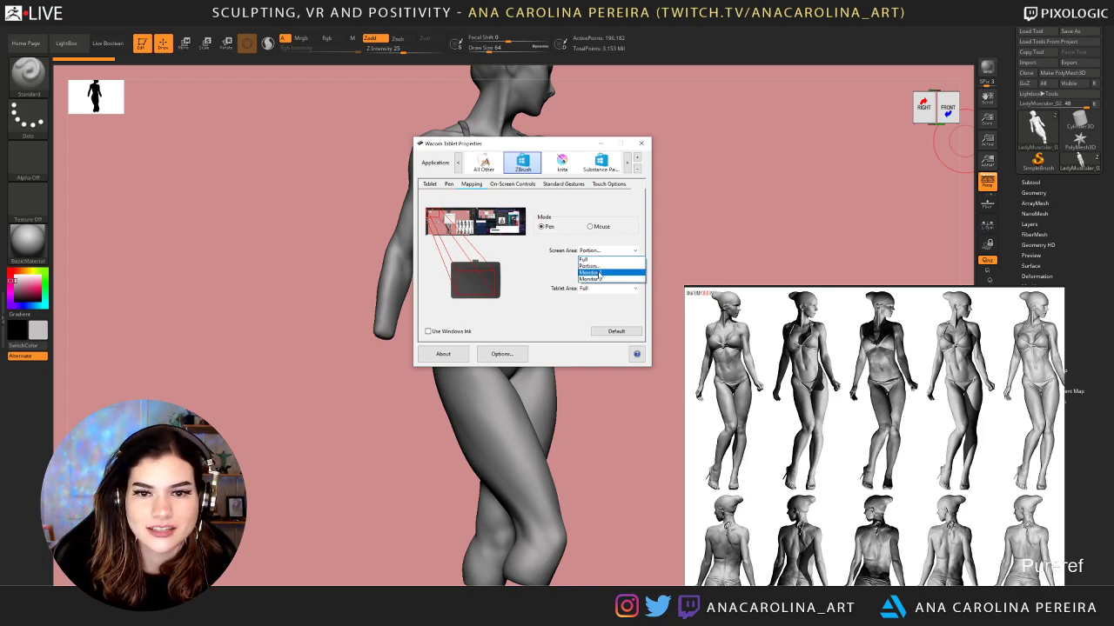
{"action": "left_click", "coordinate": [600, 273]}
{"action": "left_click", "coordinate": [606, 251]}
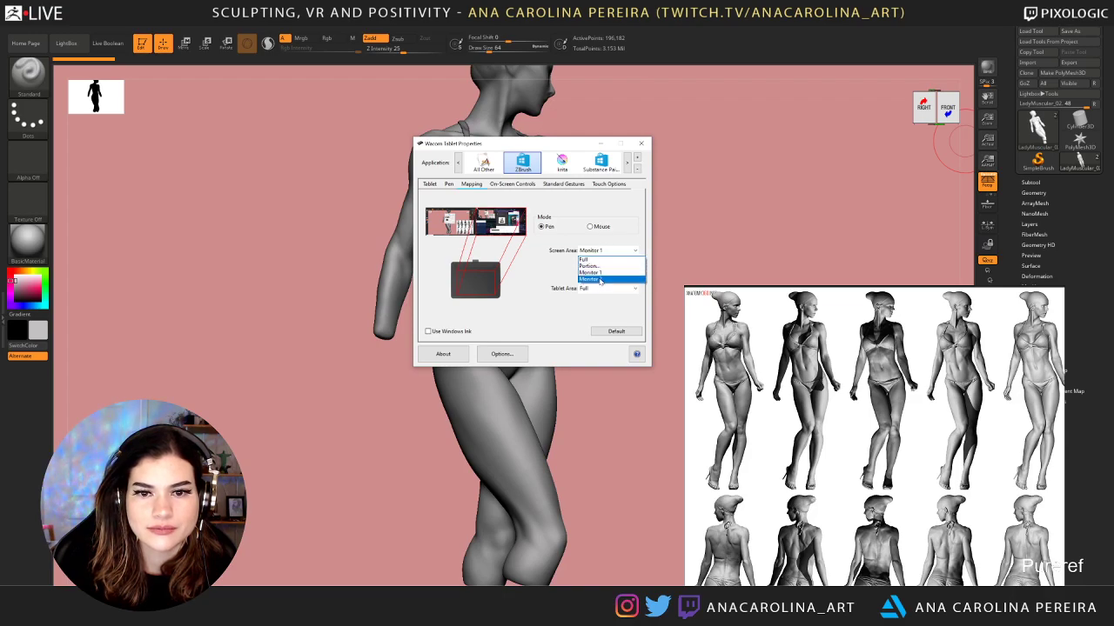
{"action": "left_click", "coordinate": [599, 279]}
{"action": "left_click_drag", "start_coordinate": [543, 149], "coordinate": [1113, 178]}
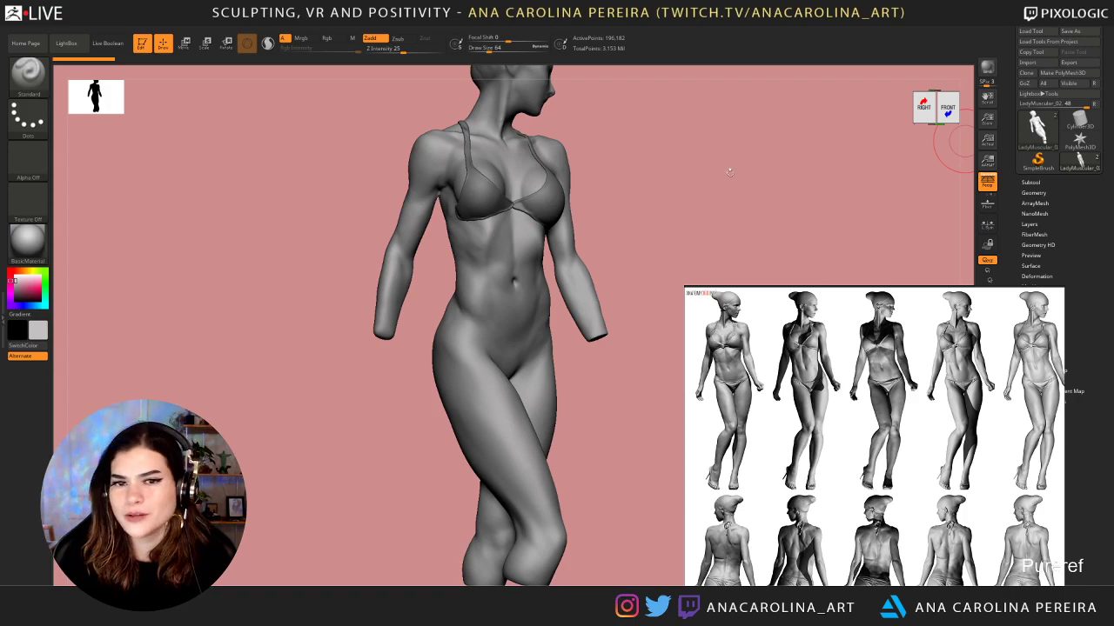
Shrink the reference board window to show only the first few front views of the walking figure
{"action": "left_click_drag", "start_coordinate": [730, 172], "coordinate": [730, 169]}
{"action": "left_click_drag", "start_coordinate": [581, 166], "coordinate": [675, 206]}
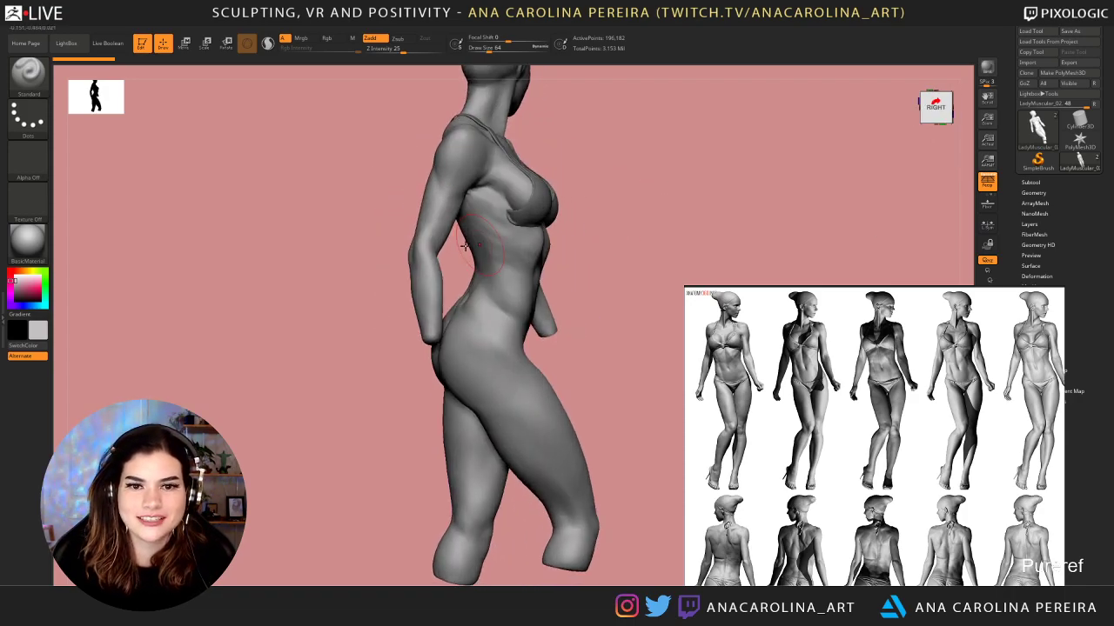
{"action": "left_click_drag", "start_coordinate": [931, 220], "coordinate": [858, 206]}
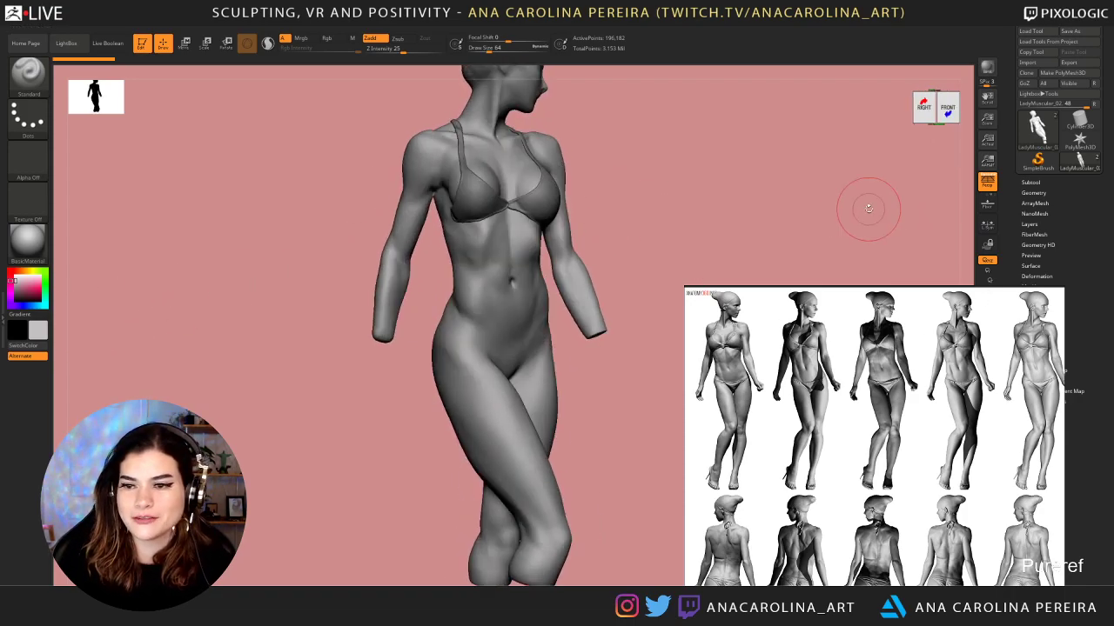
{"action": "left_click_drag", "start_coordinate": [684, 287], "coordinate": [787, 376]}
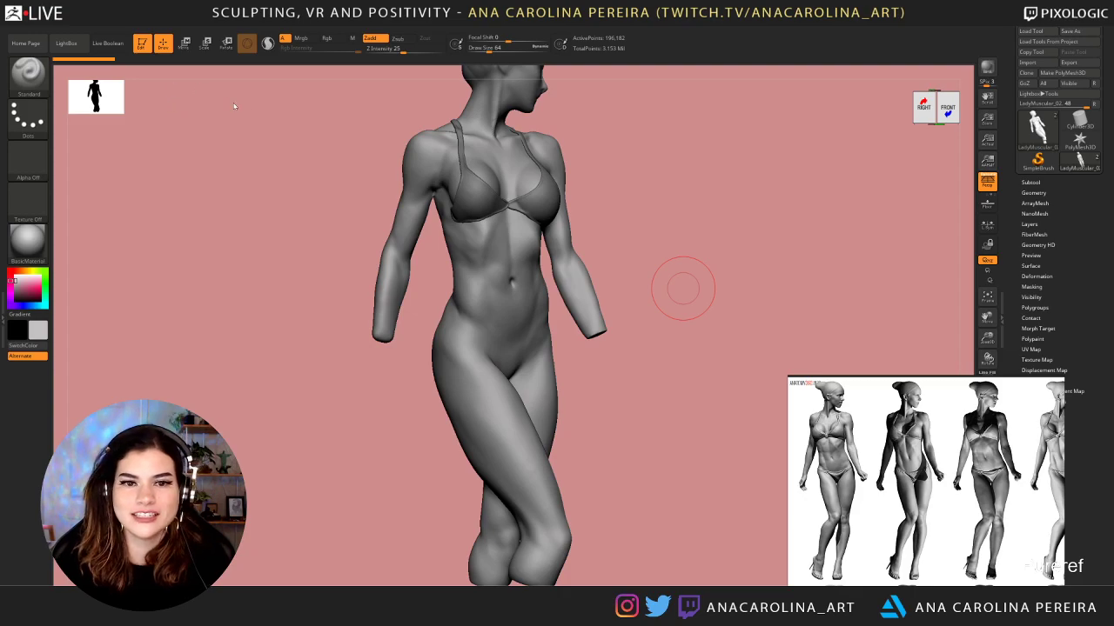
{"action": "mouse_move", "coordinate": [234, 422]}
{"action": "left_mouse_down"}
{"action": "mouse_move", "coordinate": [683, 392]}
{"action": "mouse_move", "coordinate": [253, 400]}
{"action": "mouse_move", "coordinate": [261, 407]}
{"action": "left_mouse_up"}
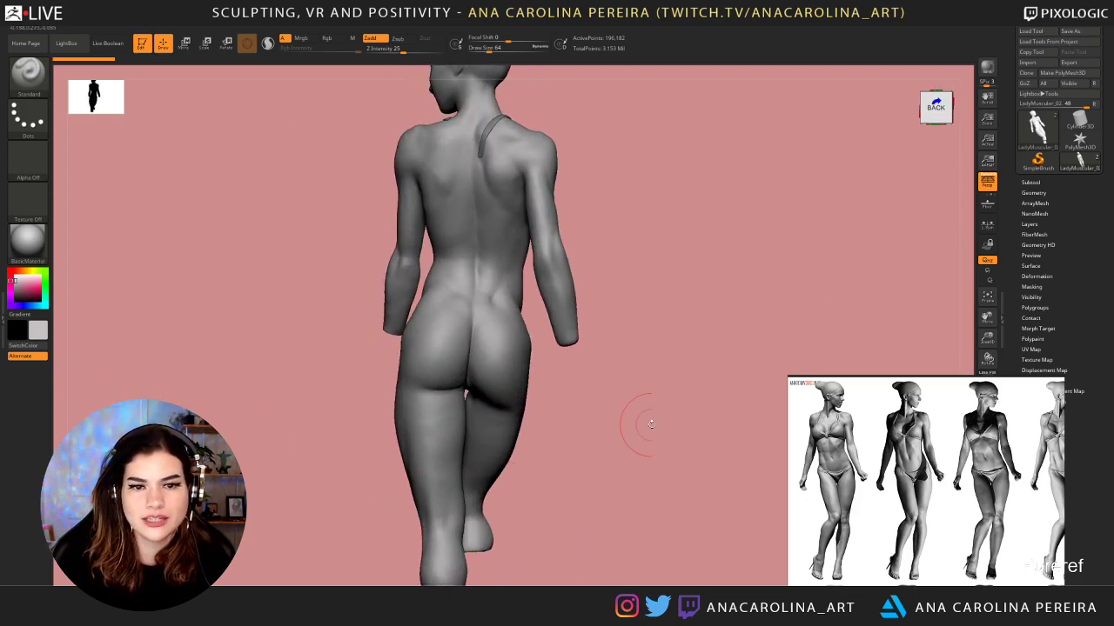
{"action": "mouse_move", "coordinate": [639, 423]}
{"action": "left_mouse_down"}
{"action": "mouse_move", "coordinate": [783, 417]}
{"action": "mouse_move", "coordinate": [666, 358]}
{"action": "mouse_move", "coordinate": [676, 353]}
{"action": "mouse_move", "coordinate": [659, 340]}
{"action": "mouse_move", "coordinate": [634, 339]}
{"action": "mouse_move", "coordinate": [638, 274]}
{"action": "mouse_move", "coordinate": [652, 343]}
{"action": "mouse_move", "coordinate": [701, 326]}
{"action": "mouse_move", "coordinate": [666, 308]}
{"action": "mouse_move", "coordinate": [666, 323]}
{"action": "mouse_move", "coordinate": [687, 314]}
{"action": "mouse_move", "coordinate": [652, 298]}
{"action": "mouse_move", "coordinate": [692, 314]}
{"action": "mouse_move", "coordinate": [685, 323]}
{"action": "left_mouse_up"}
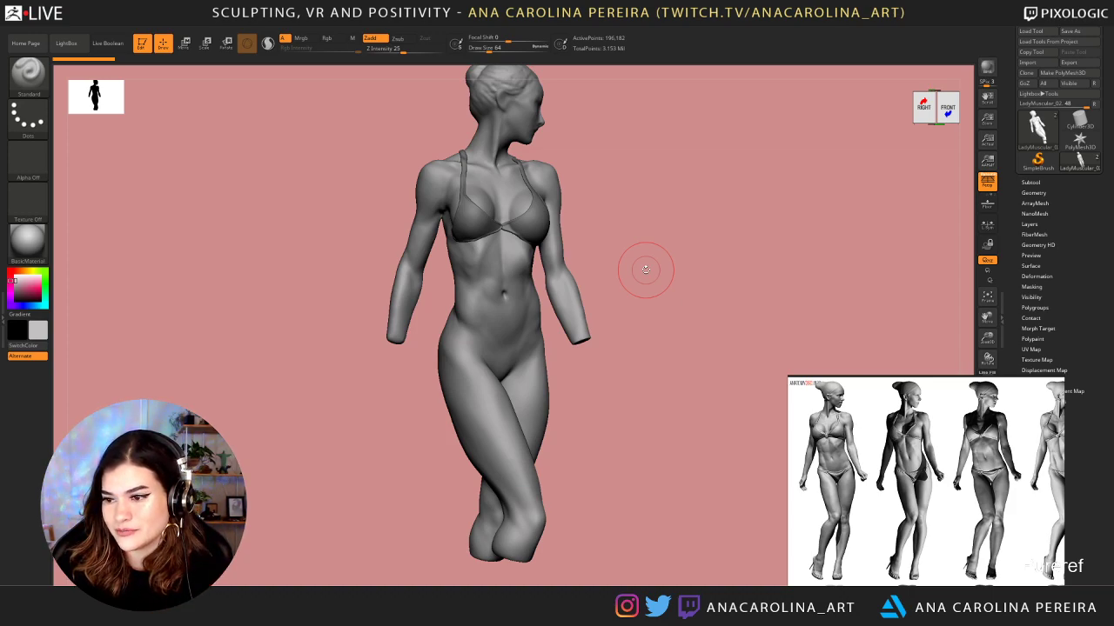
{"action": "left_click_drag", "start_coordinate": [763, 256], "coordinate": [745, 251], "text": "shift"}
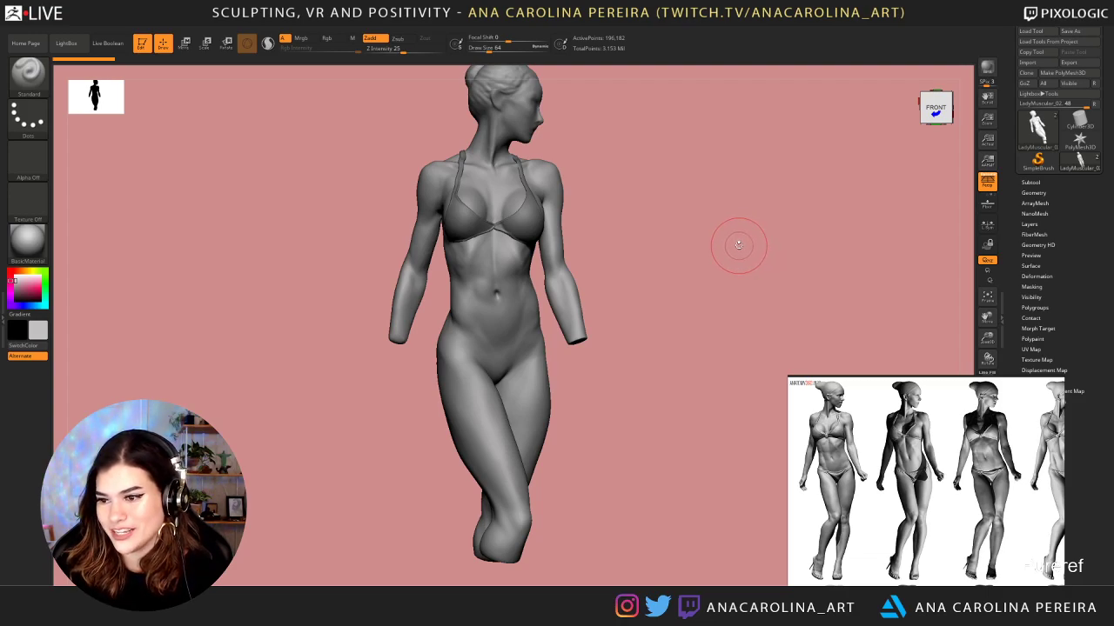
{"action": "left_click_drag", "start_coordinate": [757, 249], "coordinate": [749, 258]}
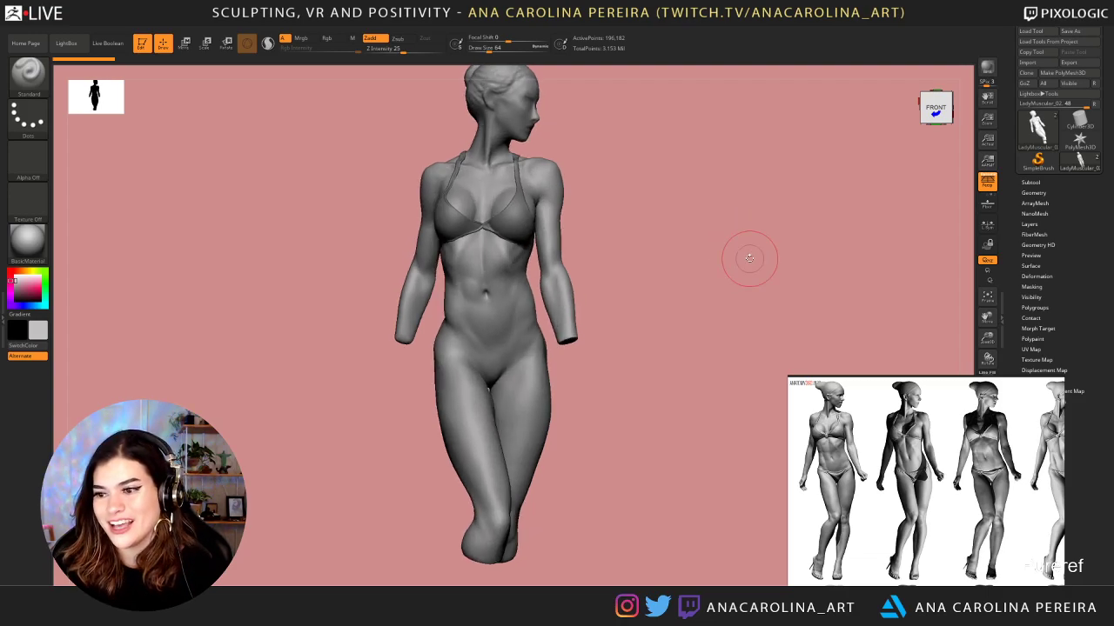
{"action": "mouse_move", "coordinate": [606, 183]}
{"action": "left_mouse_down"}
{"action": "mouse_move", "coordinate": [653, 187]}
{"action": "mouse_move", "coordinate": [711, 215]}
{"action": "mouse_move", "coordinate": [751, 206]}
{"action": "mouse_move", "coordinate": [670, 211]}
{"action": "left_mouse_up"}
Set the Standard brush's draw size to 22
{"action": "key", "text": "s"}
{"action": "left_click", "coordinate": [688, 215]}
{"action": "key", "text": "space"}
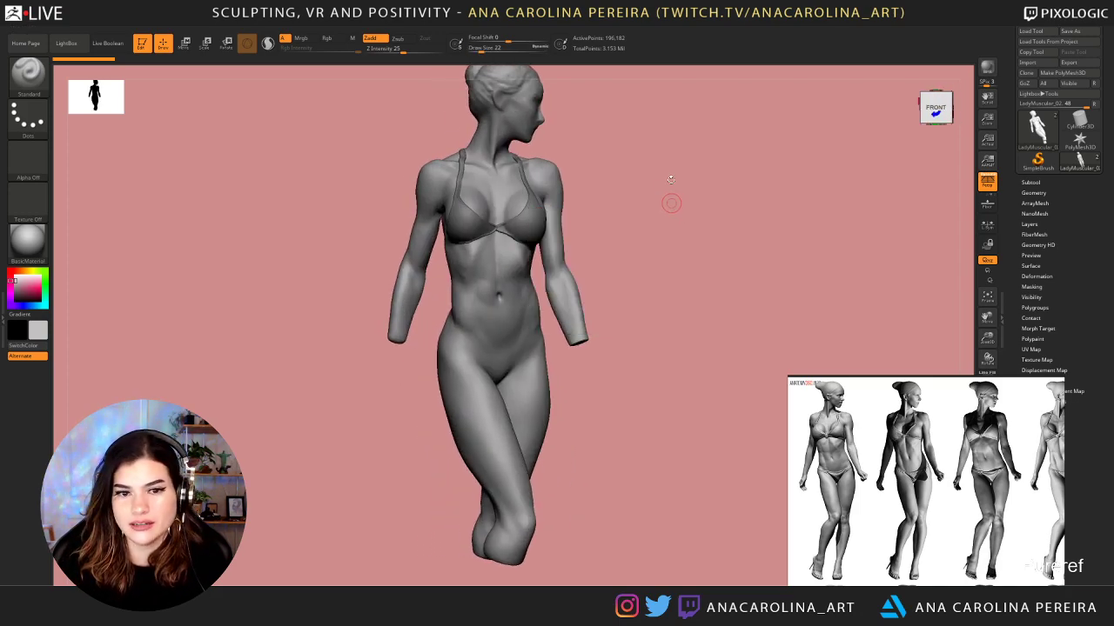
Set the Standard brush's draw size to 33
{"action": "mouse_move", "coordinate": [633, 151]}
{"action": "left_mouse_down"}
{"action": "mouse_move", "coordinate": [734, 157]}
{"action": "mouse_move", "coordinate": [720, 233]}
{"action": "mouse_move", "coordinate": [678, 229]}
{"action": "mouse_move", "coordinate": [728, 228]}
{"action": "left_mouse_up"}
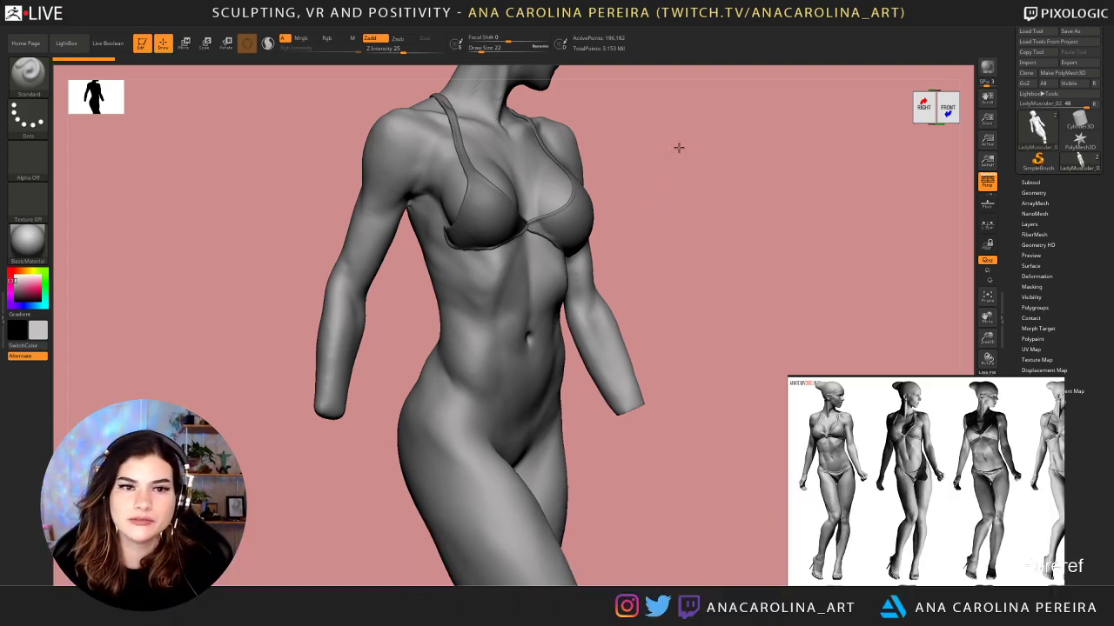
{"action": "right_click_drag", "start_coordinate": [641, 129], "coordinate": [627, 102], "text": "ctrl"}
{"action": "left_click_drag", "start_coordinate": [627, 102], "coordinate": [638, 147]}
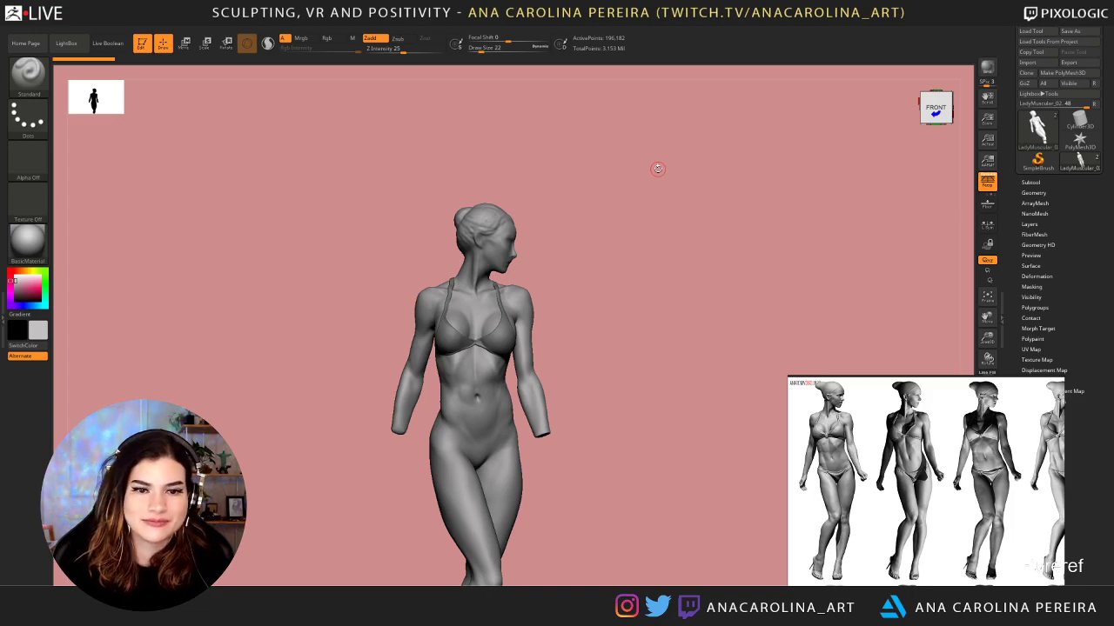
{"action": "mouse_move", "coordinate": [627, 245]}
{"action": "left_mouse_down"}
{"action": "mouse_move", "coordinate": [619, 227]}
{"action": "mouse_move", "coordinate": [614, 234]}
{"action": "mouse_move", "coordinate": [723, 208]}
{"action": "mouse_move", "coordinate": [644, 226]}
{"action": "mouse_move", "coordinate": [651, 240]}
{"action": "left_mouse_up"}
{"action": "key", "text": "space"}
{"action": "key", "text": "space"}
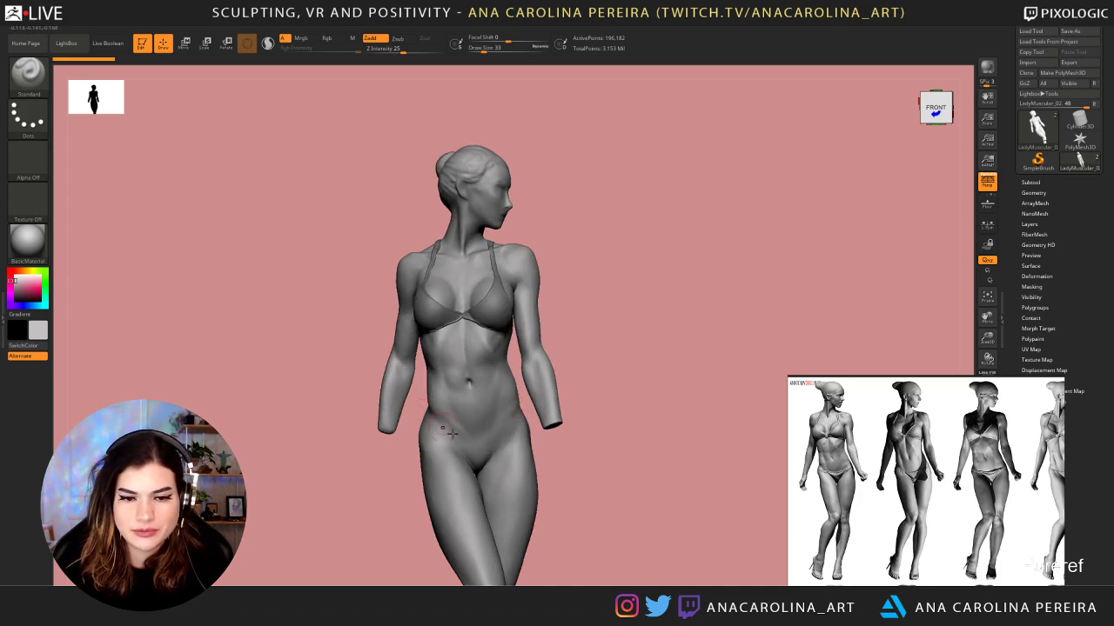
{"action": "mouse_move", "coordinate": [652, 405]}
{"action": "left_mouse_down", "text": "alt"}
{"action": "mouse_move", "coordinate": [681, 298]}
{"action": "mouse_move", "coordinate": [664, 306]}
{"action": "mouse_move", "coordinate": [678, 308]}
{"action": "left_mouse_up", "text": "alt"}
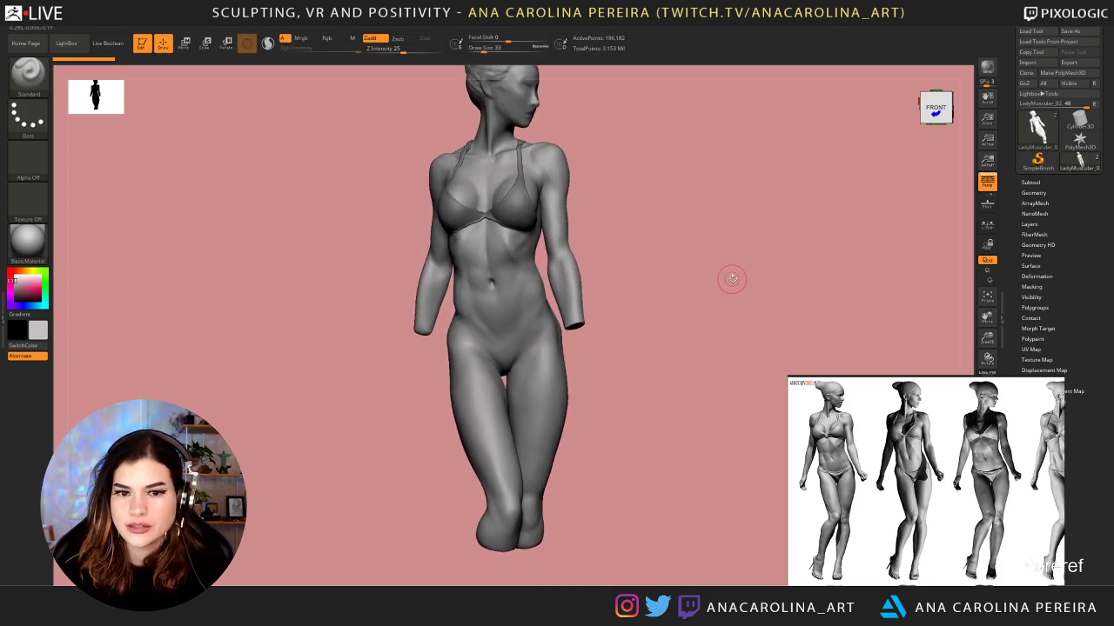
Set the draw size to 16 with the model's hips in close-up, and enlarge the front-view reference around the torso and hips
{"action": "key", "text": "space"}
{"action": "left_click_drag", "start_coordinate": [739, 278], "coordinate": [642, 312]}
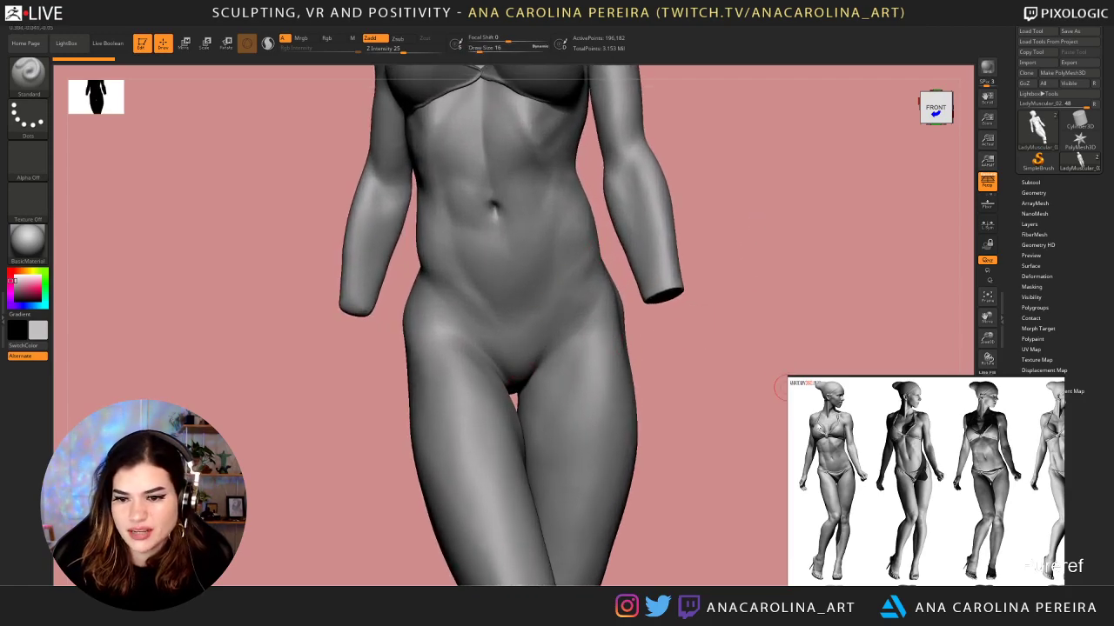
{"action": "scroll", "coordinate": [877, 507], "scroll_direction": "up", "scroll_amount": 4}
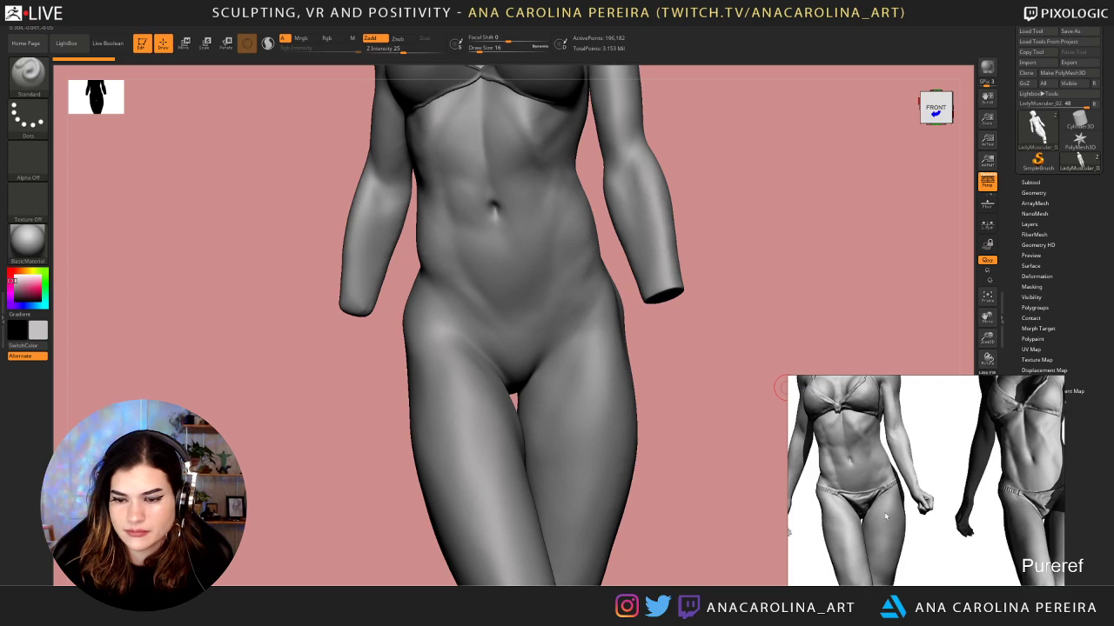
{"action": "left_click_drag", "start_coordinate": [657, 310], "coordinate": [659, 315]}
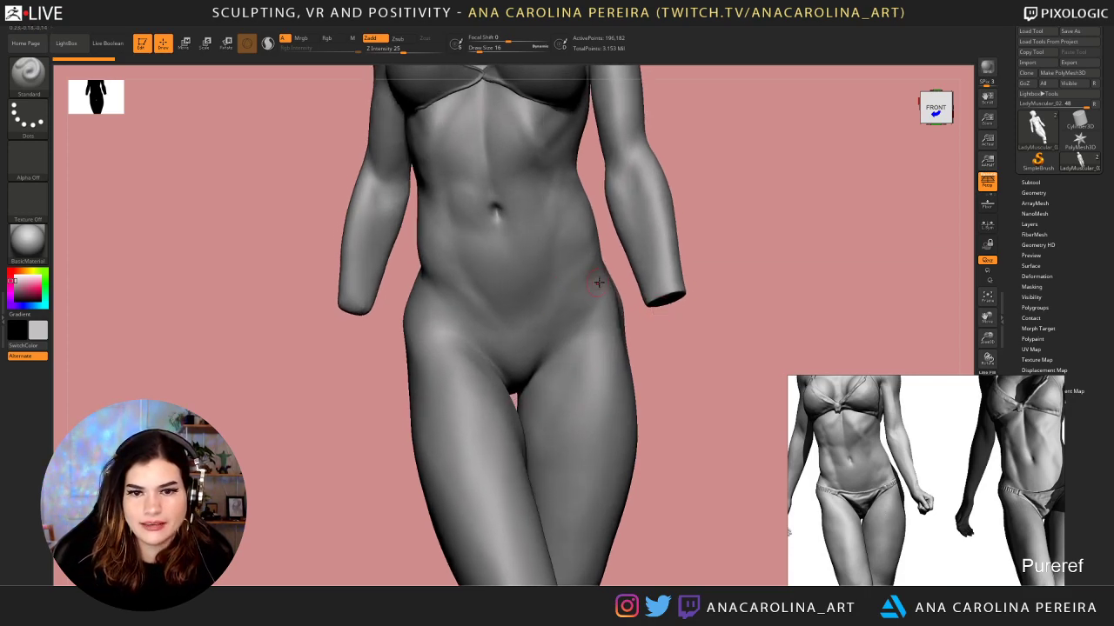
Set the draw size to 12 and mask the bikini bottom's waistline from the left hip and its front panel down to the crotch
{"action": "mouse_move", "coordinate": [607, 261]}
{"action": "left_mouse_down"}
{"action": "mouse_move", "coordinate": [567, 303]}
{"action": "mouse_move", "coordinate": [590, 288]}
{"action": "left_mouse_up"}
{"action": "key", "text": "ctrl+z"}
{"action": "key", "text": "space"}
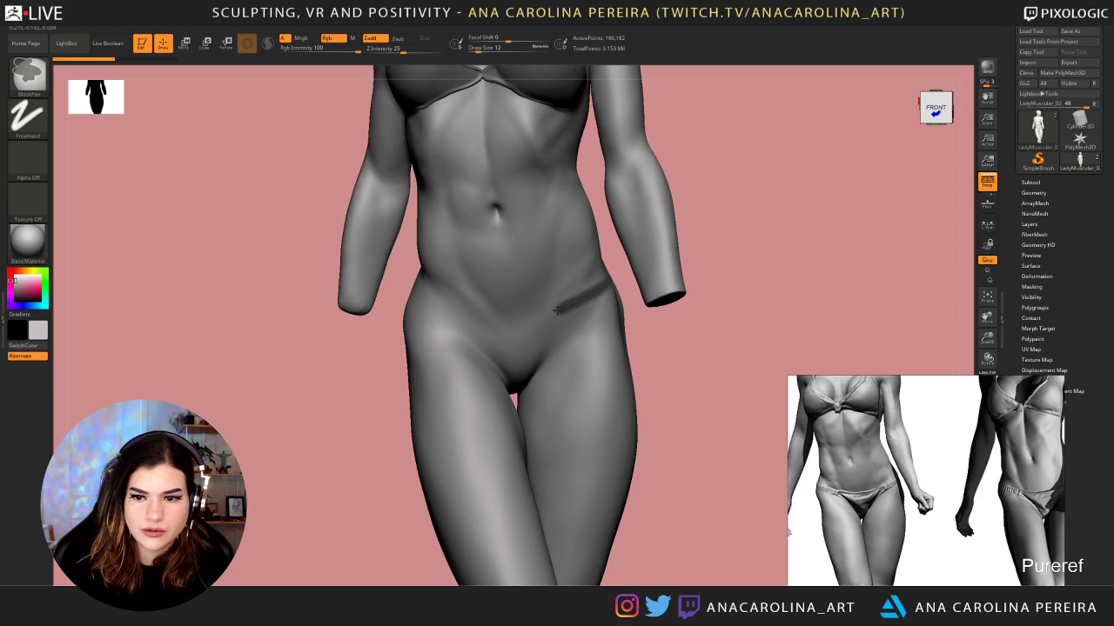
{"action": "mouse_move", "coordinate": [549, 314]}
{"action": "left_mouse_down", "text": "ctrl"}
{"action": "mouse_move", "coordinate": [537, 340]}
{"action": "mouse_move", "coordinate": [558, 322]}
{"action": "mouse_move", "coordinate": [530, 372]}
{"action": "left_mouse_up", "text": "ctrl"}
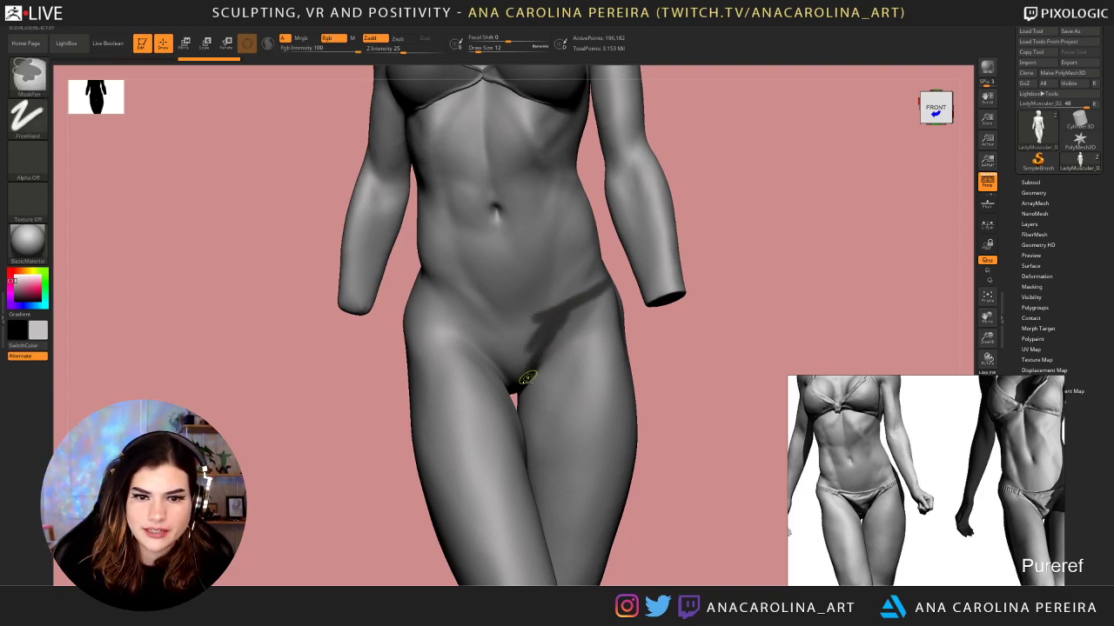
{"action": "key", "text": "ctrl+z"}
{"action": "left_click_drag", "start_coordinate": [564, 311], "coordinate": [526, 373], "text": "ctrl"}
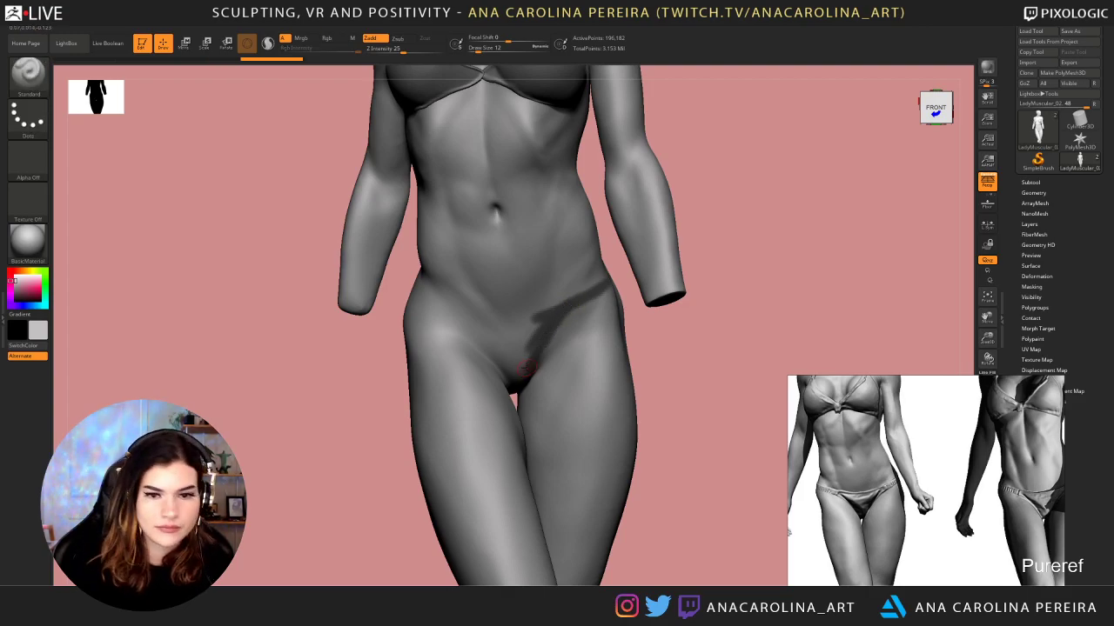
{"action": "left_click_drag", "start_coordinate": [554, 327], "coordinate": [525, 368], "text": "ctrl"}
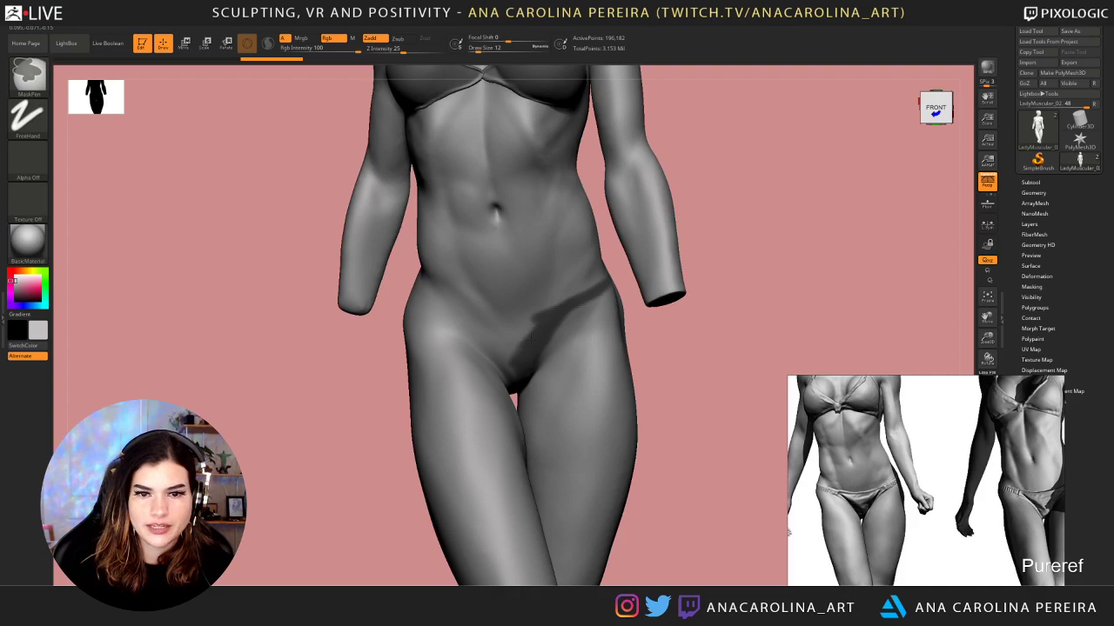
{"action": "mouse_move", "coordinate": [557, 308]}
{"action": "left_mouse_down", "text": "ctrl"}
{"action": "mouse_move", "coordinate": [508, 329]}
{"action": "mouse_move", "coordinate": [528, 333]}
{"action": "mouse_move", "coordinate": [480, 323]}
{"action": "mouse_move", "coordinate": [548, 311]}
{"action": "mouse_move", "coordinate": [496, 341]}
{"action": "mouse_move", "coordinate": [505, 374]}
{"action": "left_mouse_up", "text": "ctrl"}
Clean up the front panel's corner and extend the masked waistband as a thin strip to the figure's right hip
{"action": "left_click_drag", "start_coordinate": [706, 231], "coordinate": [666, 252]}
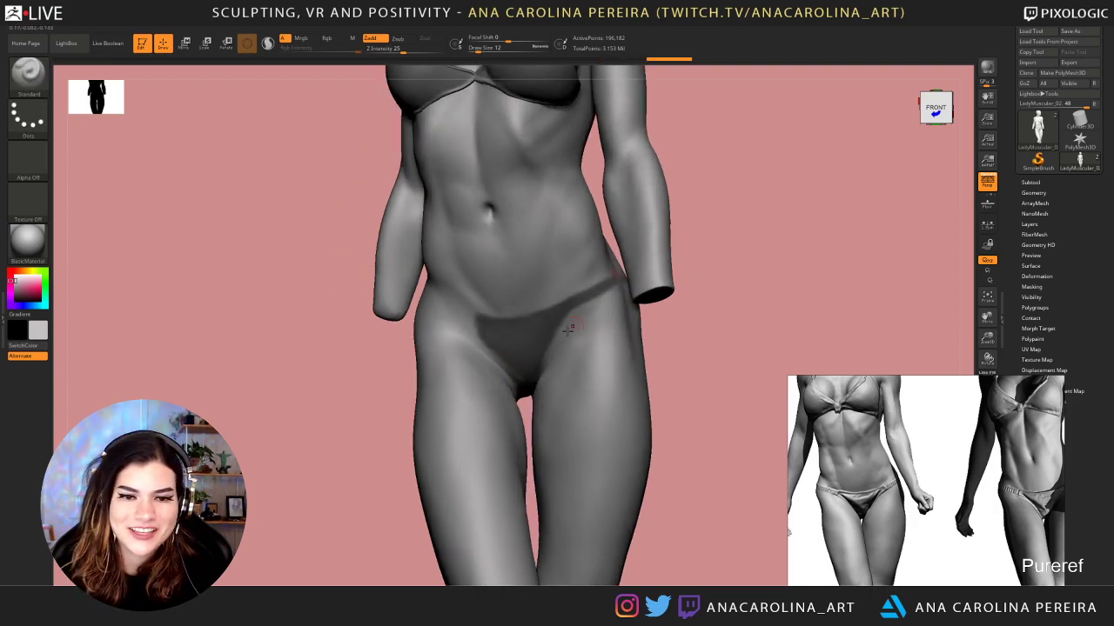
{"action": "left_click_drag", "start_coordinate": [484, 340], "coordinate": [478, 328], "text": "ctrl"}
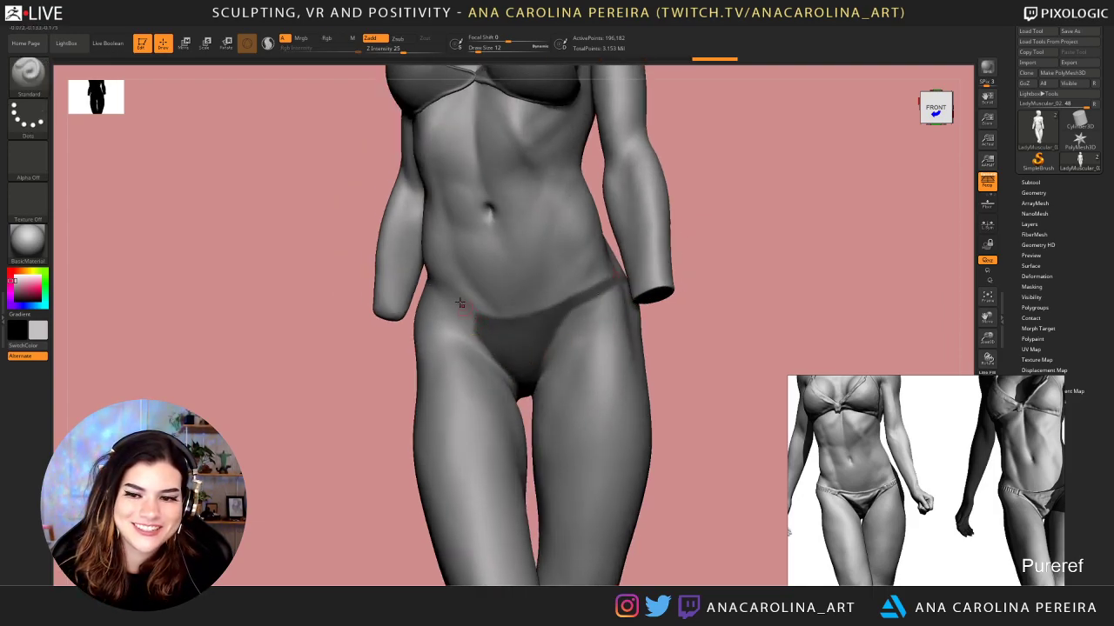
{"action": "left_click_drag", "start_coordinate": [369, 339], "coordinate": [394, 362]}
{"action": "left_click_drag", "start_coordinate": [468, 318], "coordinate": [425, 297], "text": "ctrl"}
{"action": "mouse_move", "coordinate": [353, 384]}
{"action": "left_mouse_down"}
{"action": "mouse_move", "coordinate": [364, 384]}
{"action": "mouse_move", "coordinate": [353, 350]}
{"action": "left_mouse_up"}
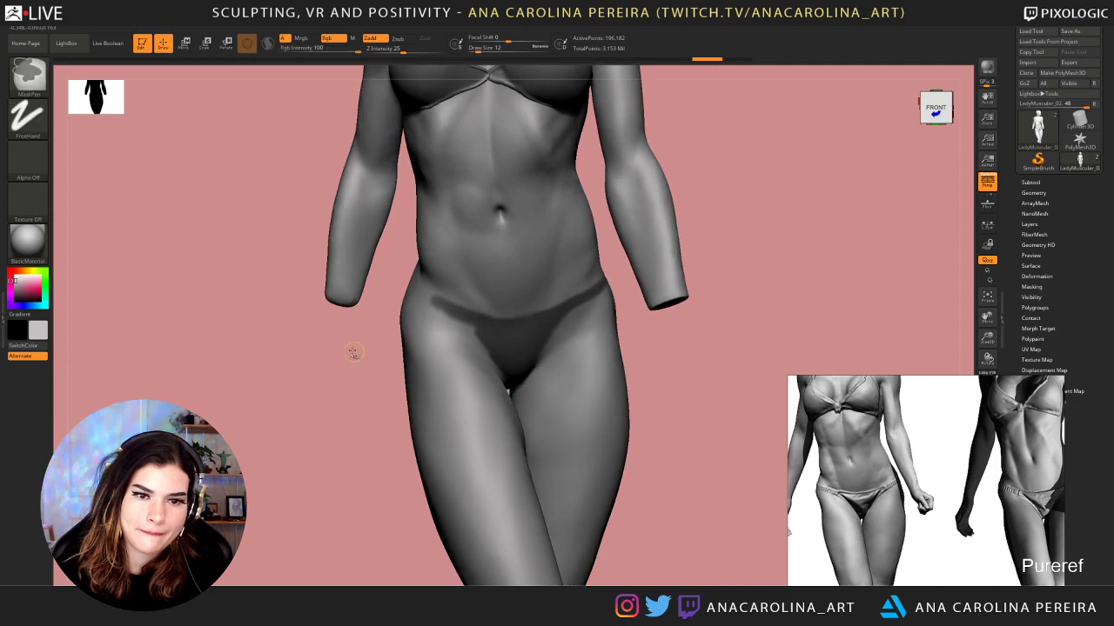
{"action": "left_click_drag", "start_coordinate": [412, 297], "coordinate": [448, 308], "text": "ctrl"}
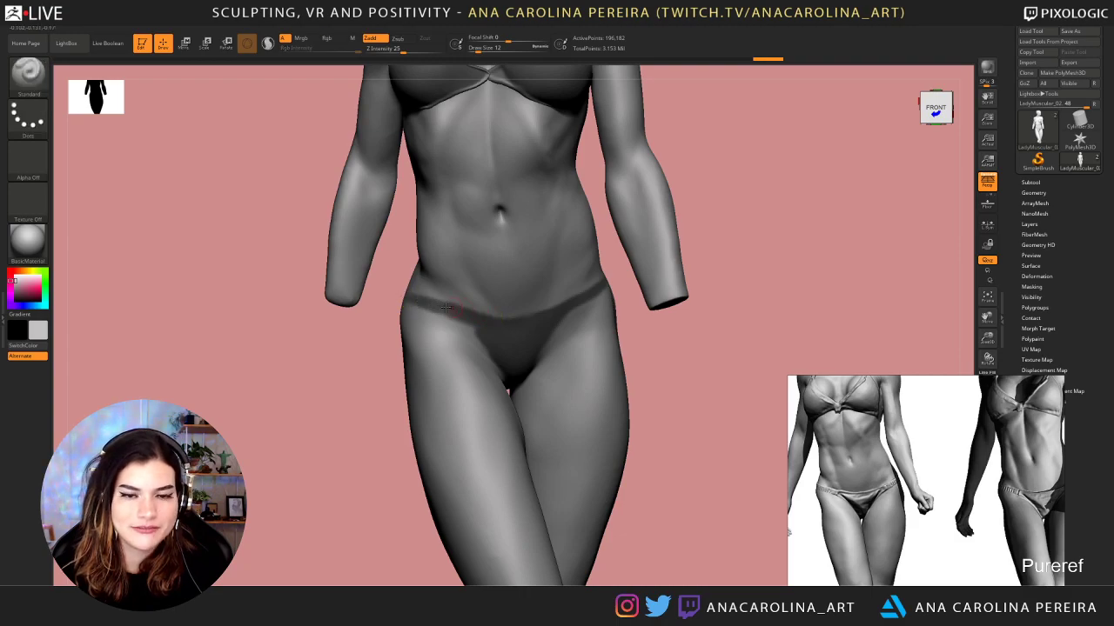
Invert the mask and restore it to check the bikini bottom's outline from the front
{"action": "key", "text": "ctrl+i"}
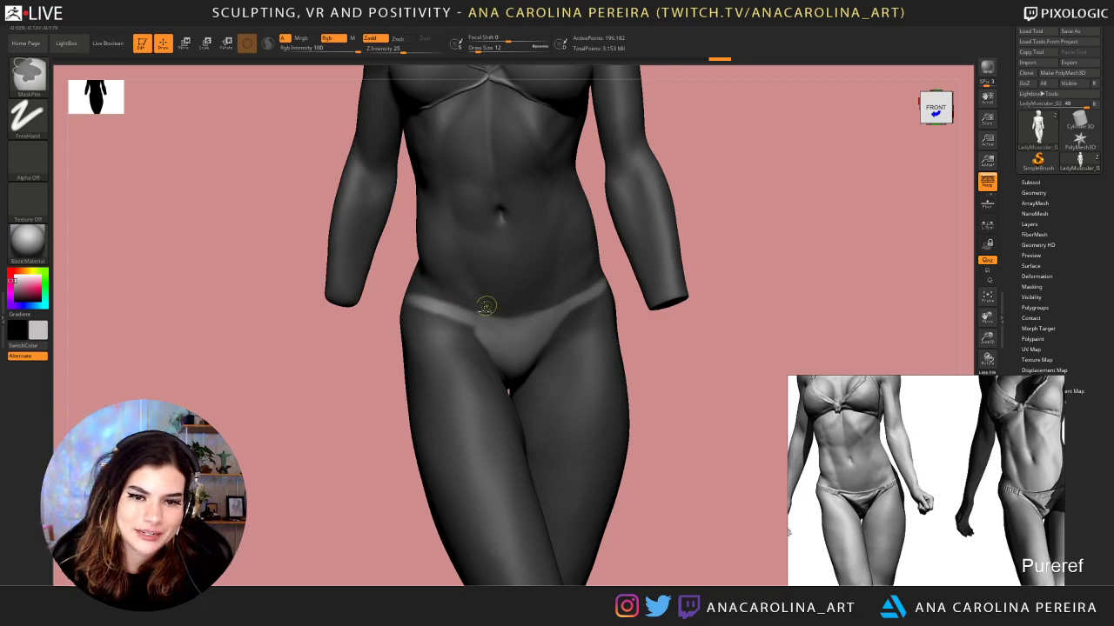
{"action": "left_click", "coordinate": [361, 363], "text": "ctrl"}
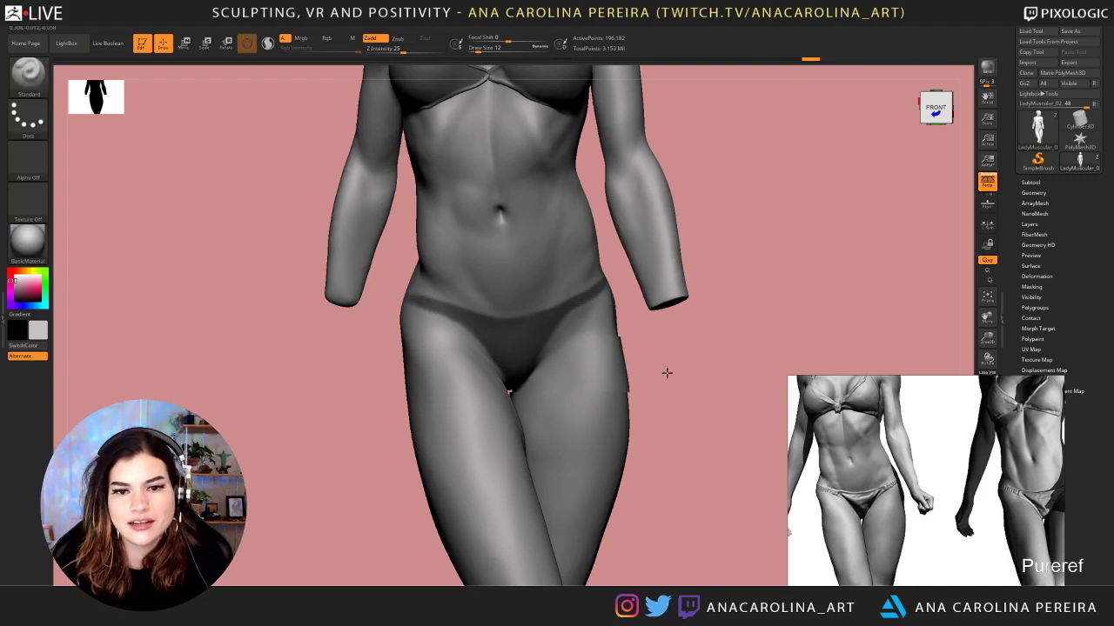
{"action": "left_click_drag", "start_coordinate": [666, 373], "coordinate": [573, 227]}
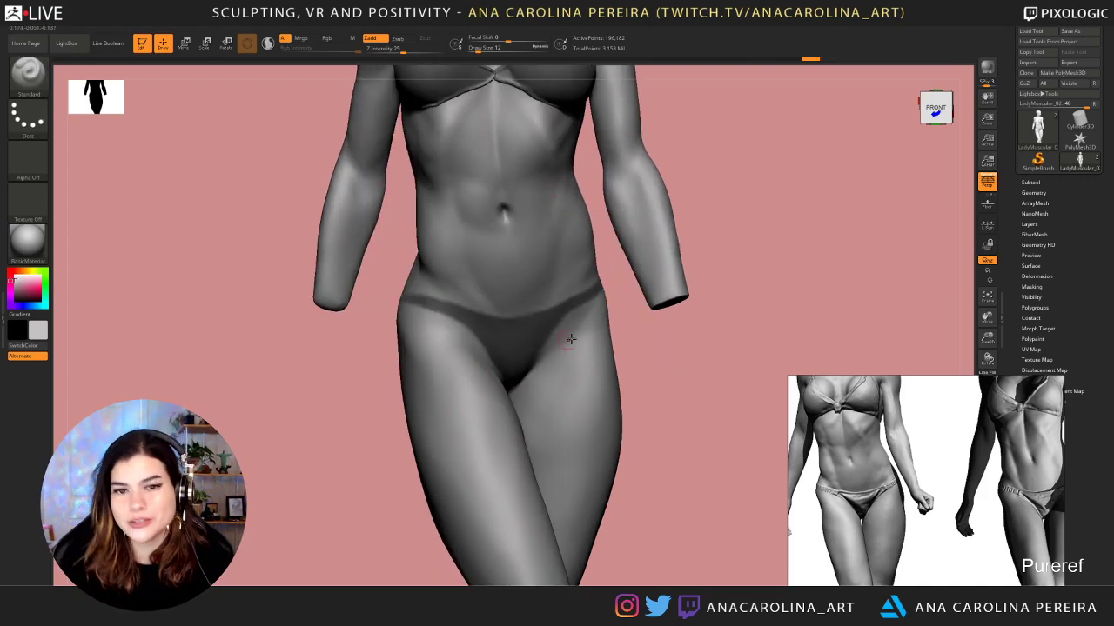
{"action": "left_click_drag", "start_coordinate": [635, 333], "coordinate": [609, 336]}
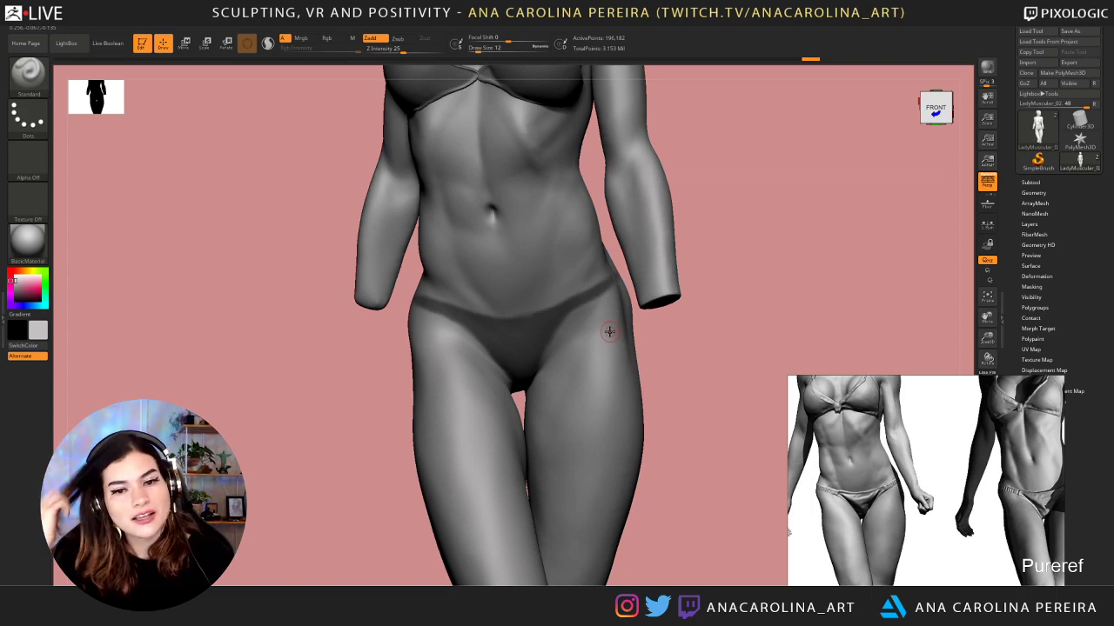
{"action": "left_click", "coordinate": [733, 171], "text": "ctrl"}
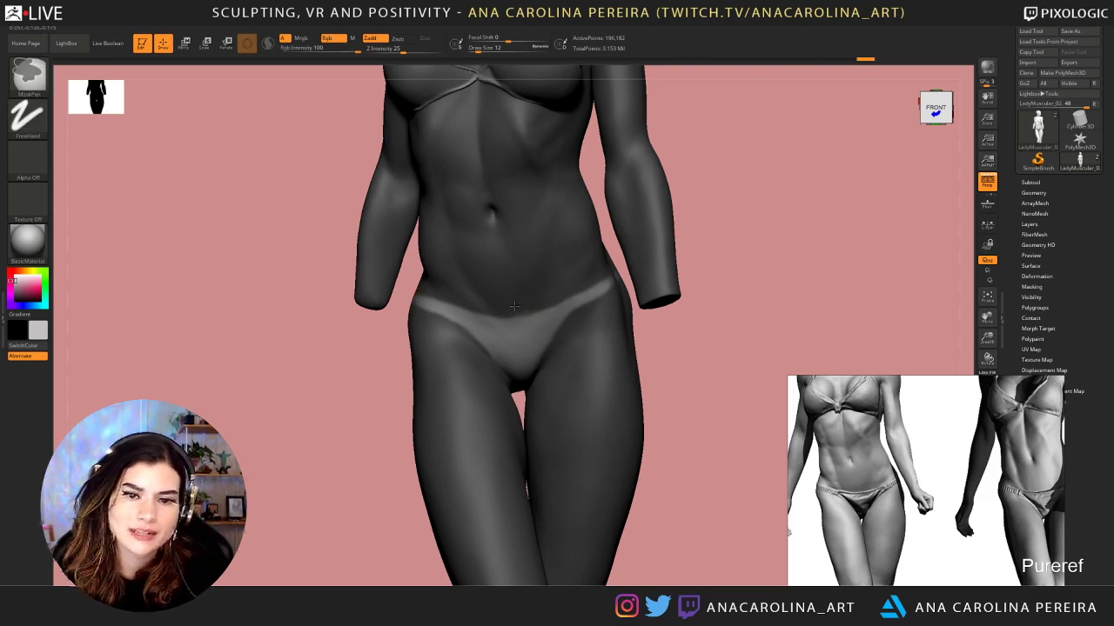
{"action": "key", "text": "ctrl+i"}
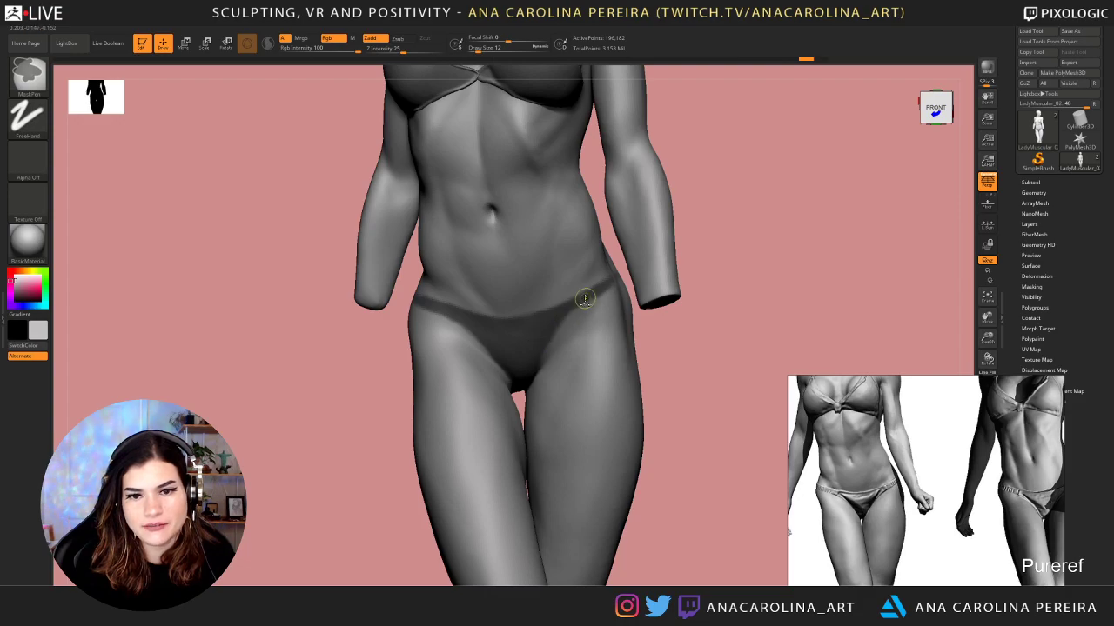
Refine the masked front panel's edges and the right leg opening down to the crotch
{"action": "left_click", "coordinate": [549, 323], "text": "ctrl"}
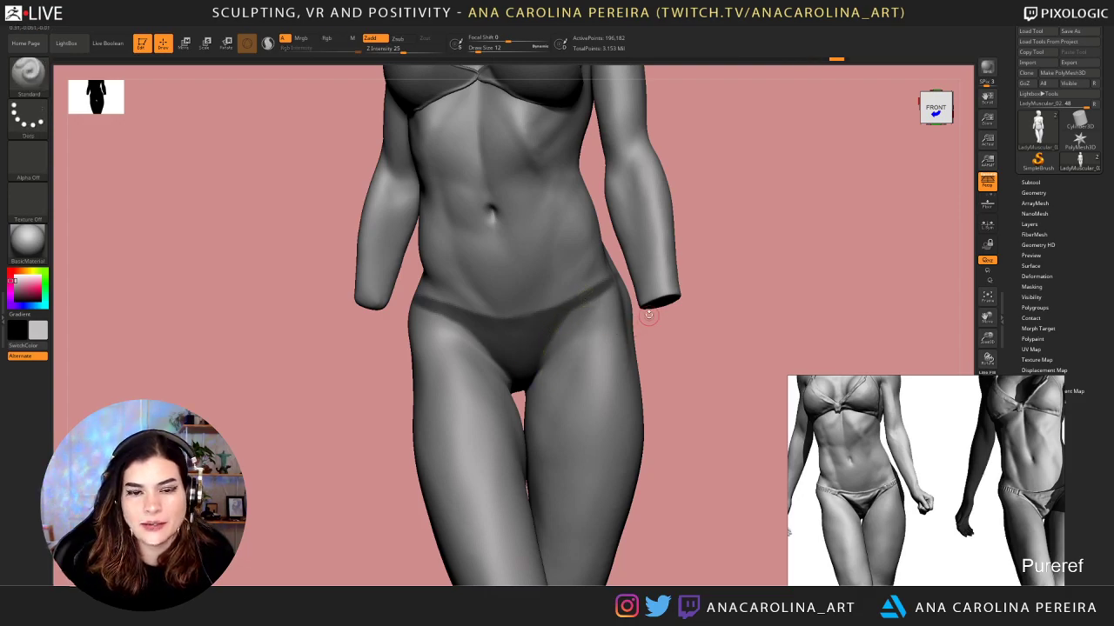
{"action": "left_click_drag", "start_coordinate": [652, 316], "coordinate": [529, 367]}
{"action": "left_click", "coordinate": [544, 334], "text": "ctrl"}
{"action": "left_click_drag", "start_coordinate": [477, 329], "coordinate": [501, 348], "text": "ctrl"}
{"action": "left_click", "coordinate": [502, 355], "text": "ctrl"}
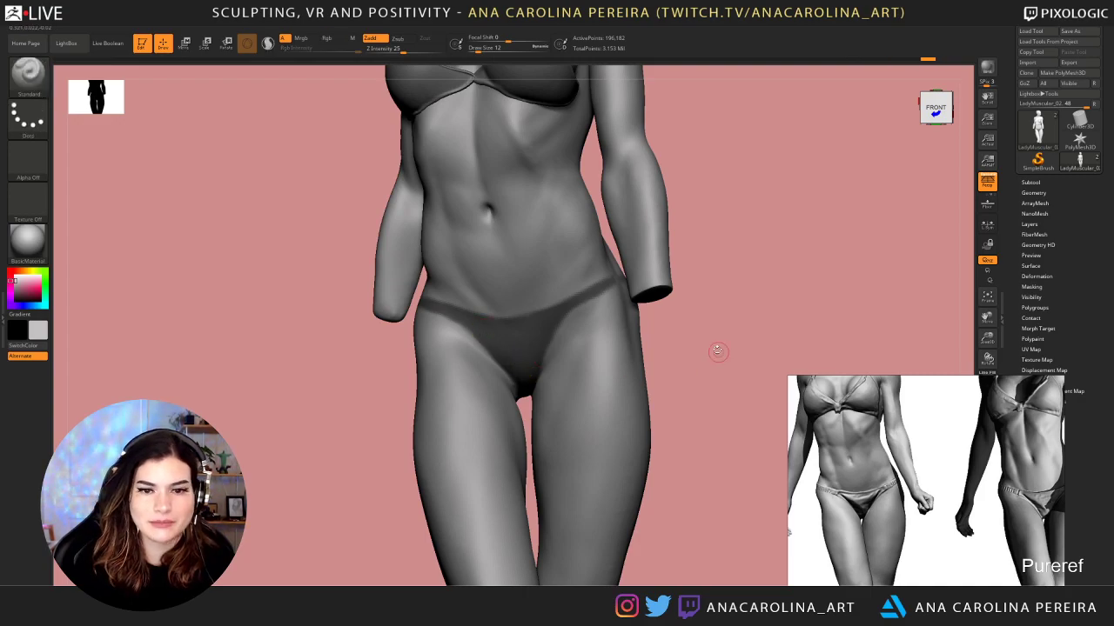
{"action": "left_click_drag", "start_coordinate": [717, 351], "coordinate": [699, 318]}
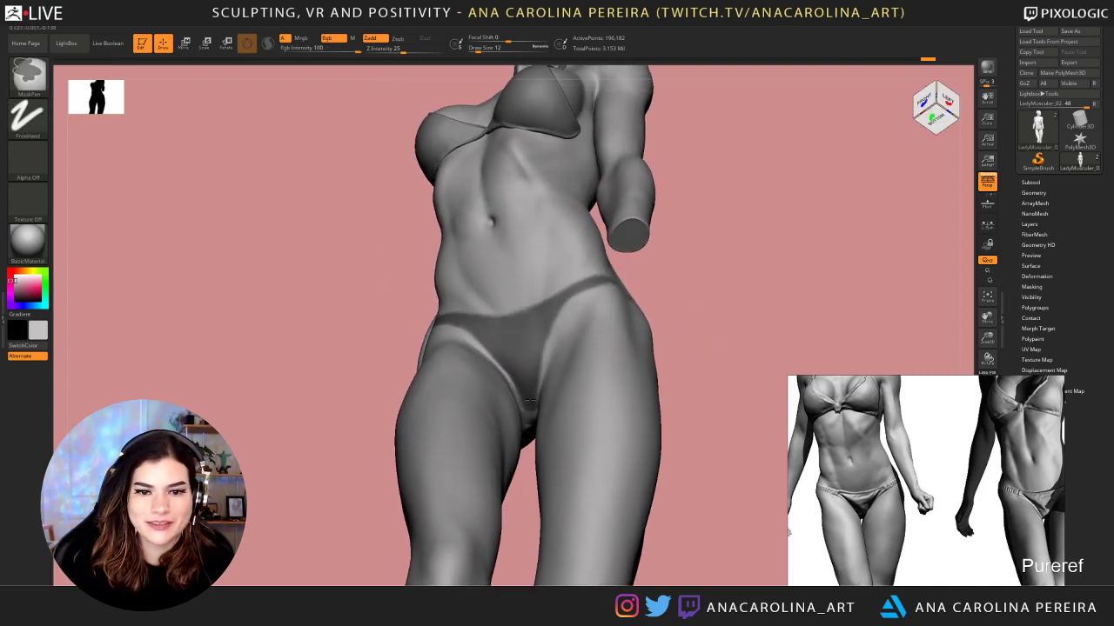
{"action": "left_click_drag", "start_coordinate": [510, 356], "coordinate": [515, 374], "text": "ctrl"}
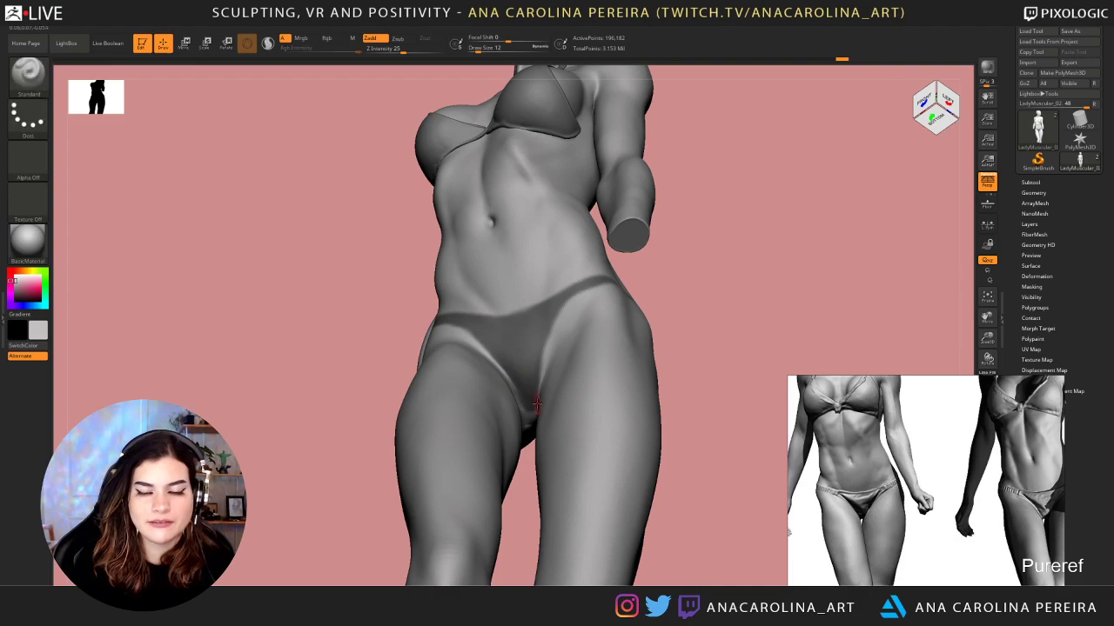
Touch up the mask edge of the right leg opening near the crotch on the inverted mask, and invert it back
{"action": "left_click_drag", "start_coordinate": [699, 299], "coordinate": [697, 334]}
{"action": "left_click", "coordinate": [697, 335], "text": "ctrl"}
{"action": "key", "text": "ctrl"}
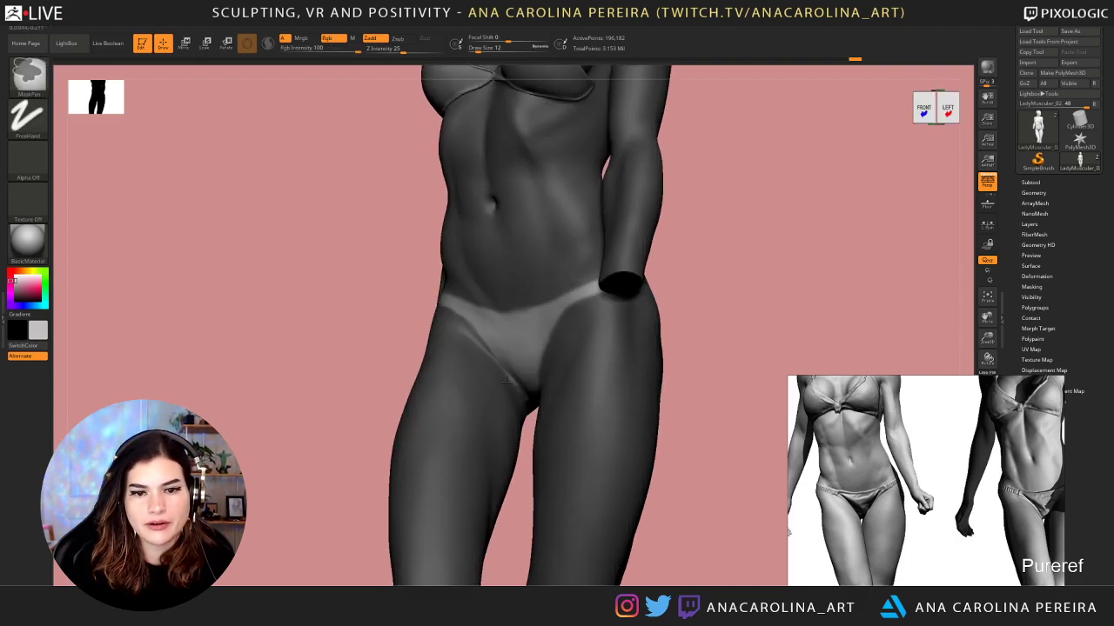
{"action": "left_click_drag", "start_coordinate": [508, 380], "coordinate": [525, 406], "text": "ctrl"}
{"action": "mouse_move", "coordinate": [684, 352]}
{"action": "left_mouse_down"}
{"action": "mouse_move", "coordinate": [730, 358]}
{"action": "mouse_move", "coordinate": [690, 310]}
{"action": "left_mouse_up"}
{"action": "key", "text": "f"}
{"action": "left_click", "coordinate": [687, 341], "text": "ctrl"}
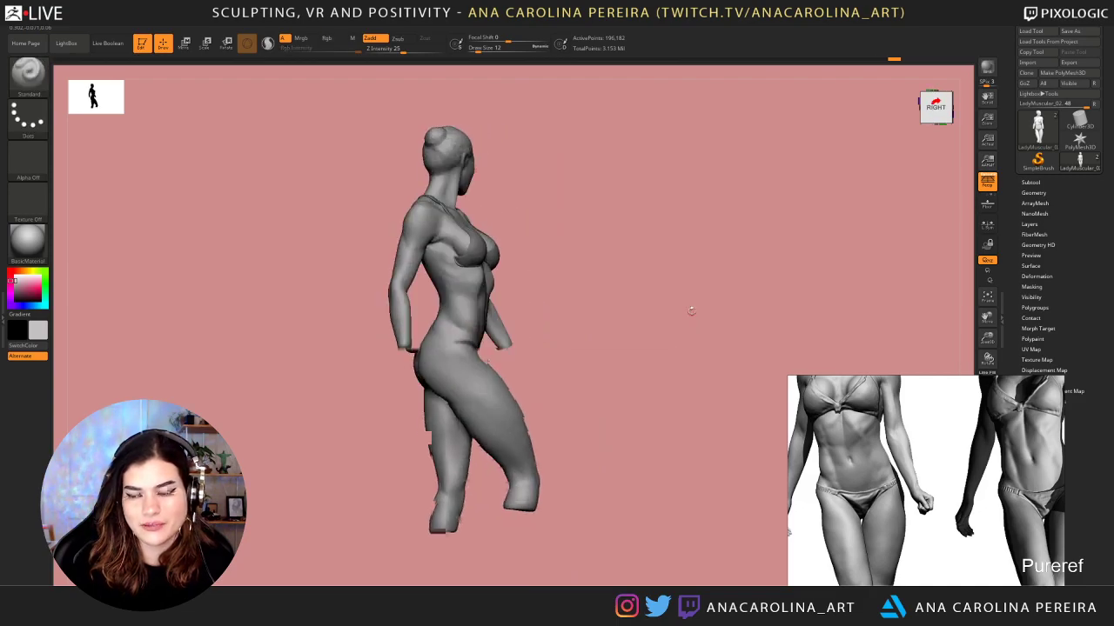
Bring an enlarged side view of the figure's torso and hips into view on the reference board
{"action": "scroll", "coordinate": [857, 489], "scroll_direction": "down", "scroll_amount": 6}
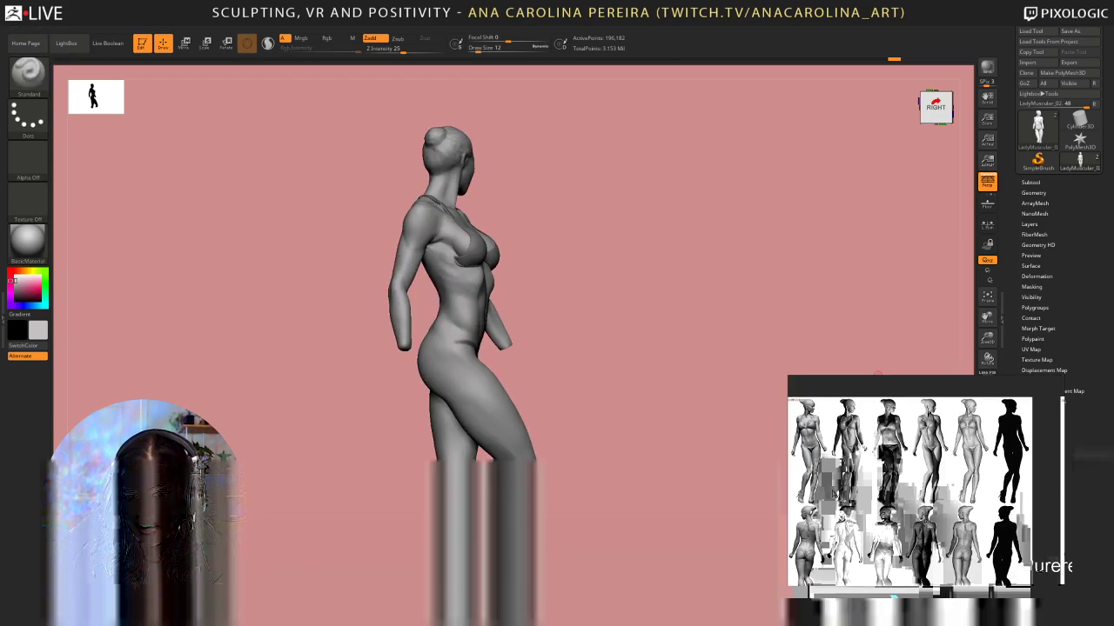
{"action": "middle_click_drag", "start_coordinate": [833, 493], "coordinate": [886, 409]}
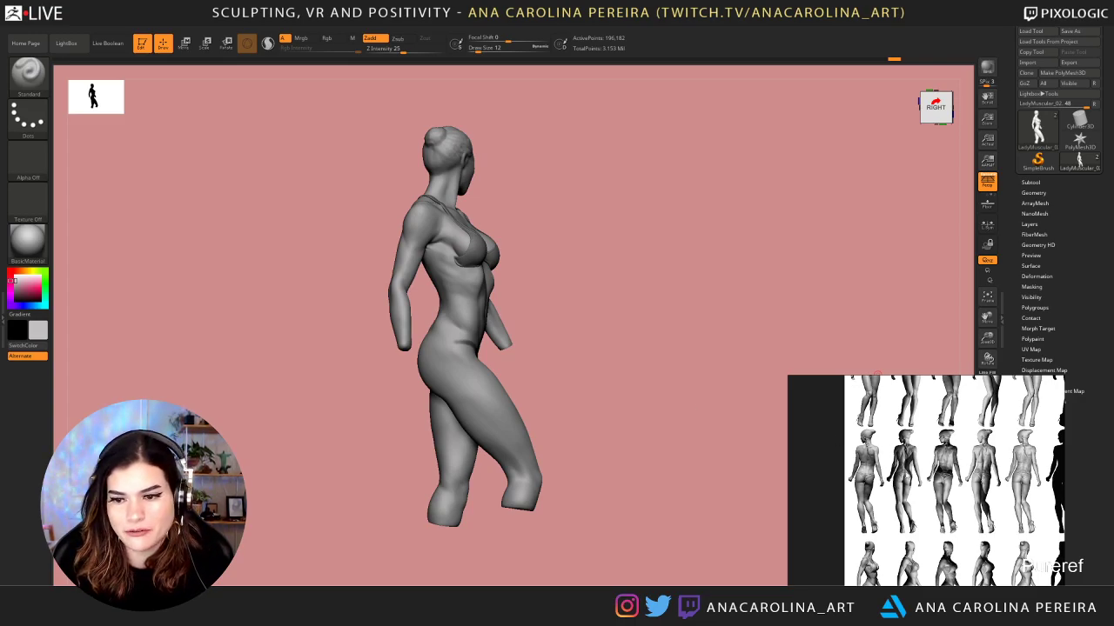
{"action": "scroll", "coordinate": [926, 481], "scroll_direction": "up", "scroll_amount": 6}
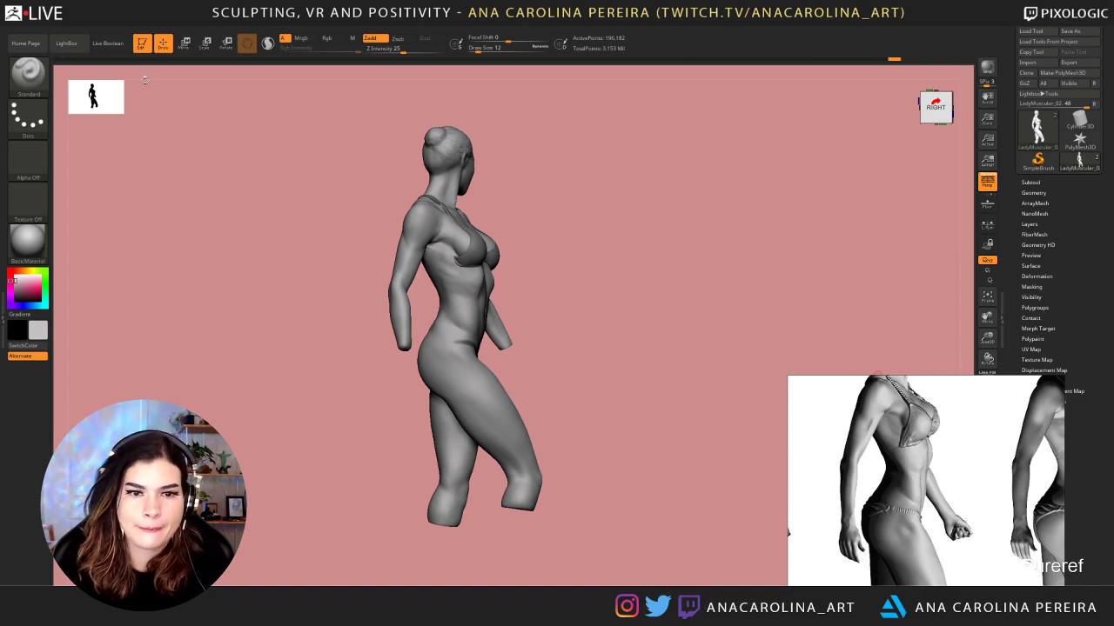
Trim the waistband mask's end on the right hip using the inverted mask, and restore the mask
{"action": "mouse_move", "coordinate": [543, 238]}
{"action": "left_mouse_down"}
{"action": "mouse_move", "coordinate": [597, 221]}
{"action": "mouse_move", "coordinate": [621, 247]}
{"action": "mouse_move", "coordinate": [587, 294]}
{"action": "mouse_move", "coordinate": [569, 351]}
{"action": "left_mouse_up"}
{"action": "left_click", "coordinate": [559, 371], "text": "ctrl"}
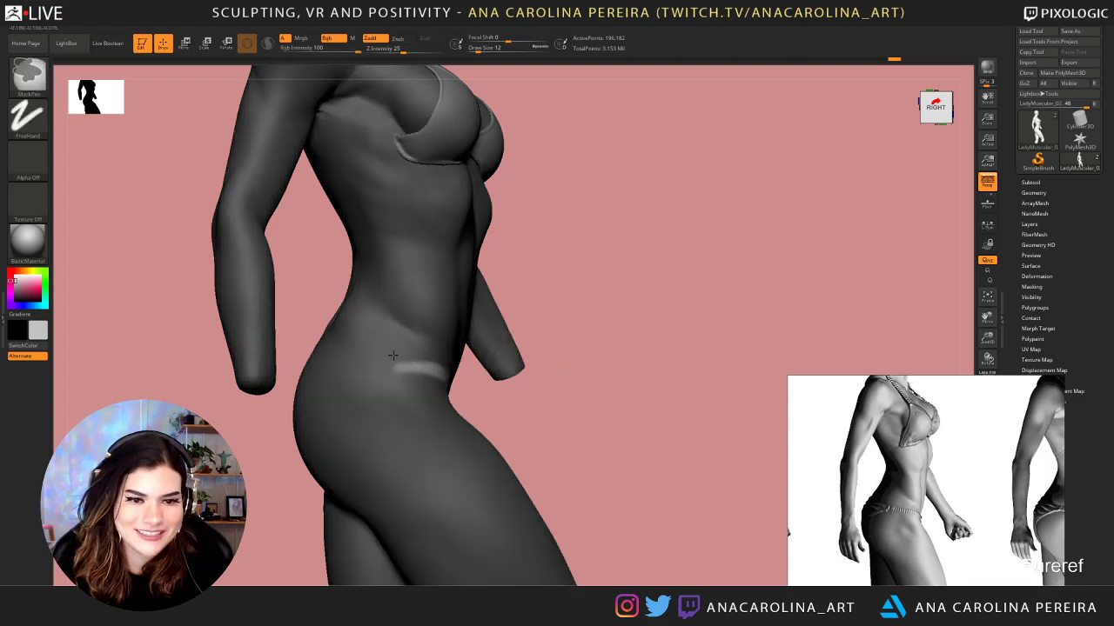
{"action": "left_click_drag", "start_coordinate": [416, 373], "coordinate": [405, 350], "text": "ctrl"}
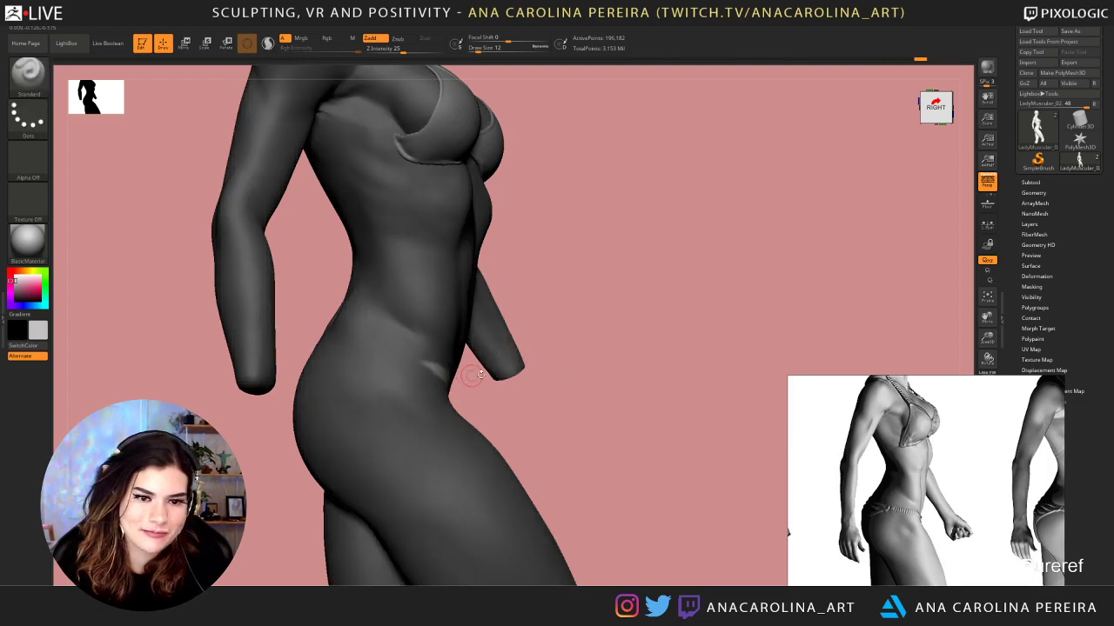
{"action": "mouse_move", "coordinate": [527, 399]}
{"action": "left_mouse_down", "text": "ctrl"}
{"action": "mouse_move", "coordinate": [547, 410]}
{"action": "mouse_move", "coordinate": [435, 405]}
{"action": "left_mouse_up", "text": "ctrl"}
{"action": "key", "text": "ctrl"}
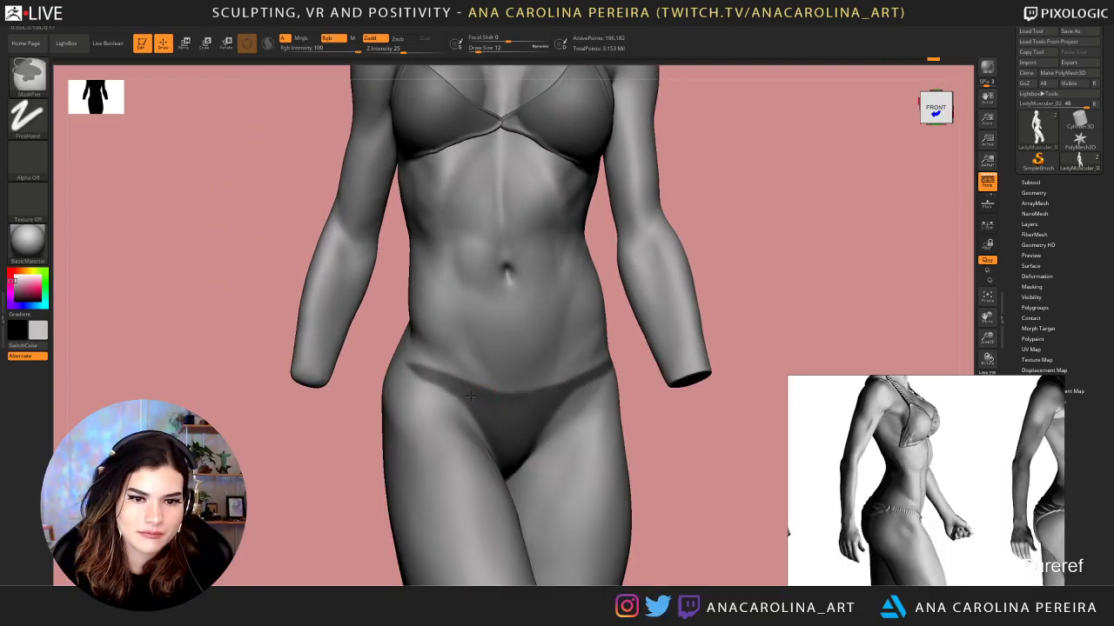
Paint the waistband mask as a thin strip slanting up across the right hip toward the back
{"action": "left_click", "coordinate": [445, 381], "text": "ctrl"}
{"action": "left_click_drag", "start_coordinate": [345, 366], "coordinate": [407, 363]}
{"action": "key", "text": "ctrl"}
{"action": "mouse_move", "coordinate": [505, 382]}
{"action": "left_mouse_down"}
{"action": "mouse_move", "coordinate": [385, 330]}
{"action": "mouse_move", "coordinate": [440, 370]}
{"action": "left_mouse_up"}
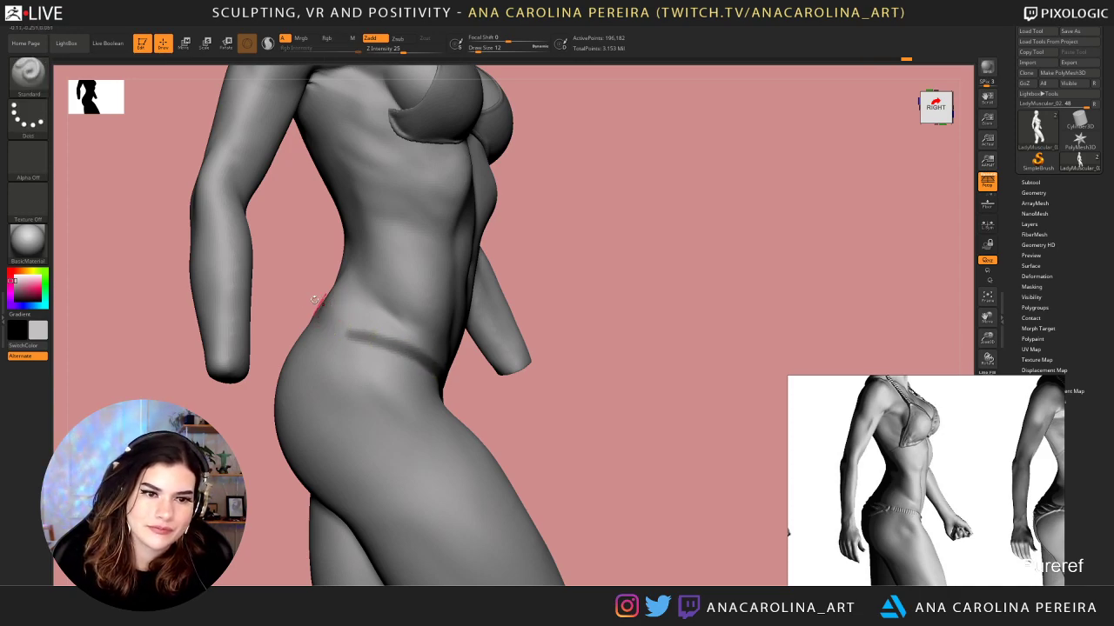
{"action": "mouse_move", "coordinate": [318, 303]}
{"action": "left_mouse_down"}
{"action": "mouse_move", "coordinate": [357, 315]}
{"action": "mouse_move", "coordinate": [342, 330]}
{"action": "mouse_move", "coordinate": [372, 338]}
{"action": "mouse_move", "coordinate": [319, 326]}
{"action": "mouse_move", "coordinate": [352, 333]}
{"action": "left_mouse_up"}
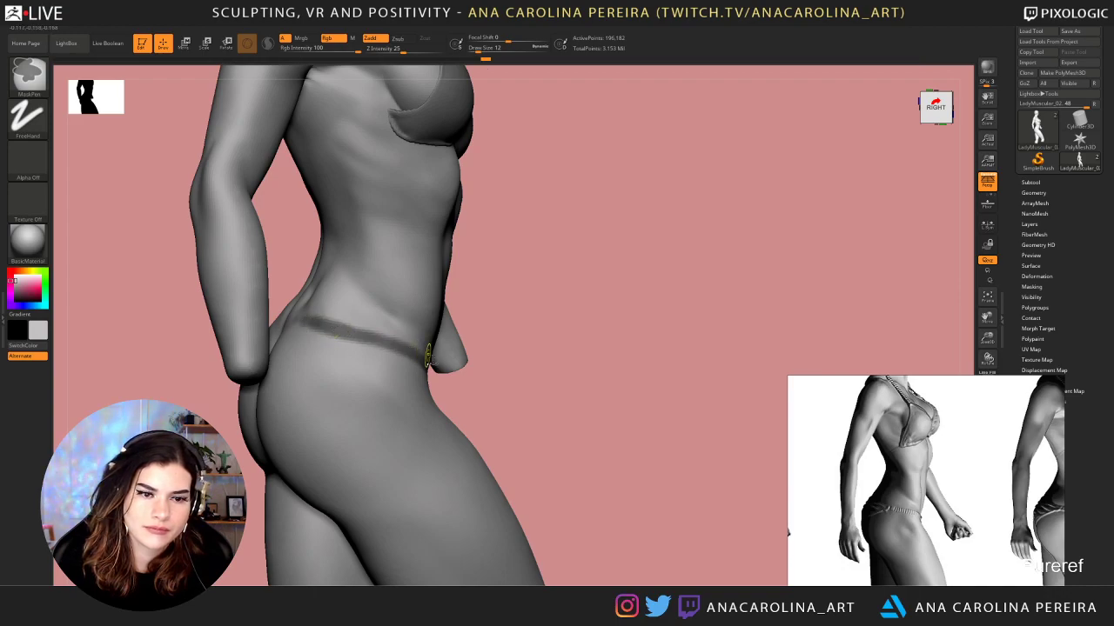
Extend the waistband mask around the right hip onto the lower back, widening it toward the rear
{"action": "mouse_move", "coordinate": [541, 346]}
{"action": "left_mouse_down"}
{"action": "mouse_move", "coordinate": [488, 346]}
{"action": "mouse_move", "coordinate": [498, 348]}
{"action": "left_mouse_up"}
{"action": "left_click_drag", "start_coordinate": [736, 309], "coordinate": [757, 335], "text": "alt"}
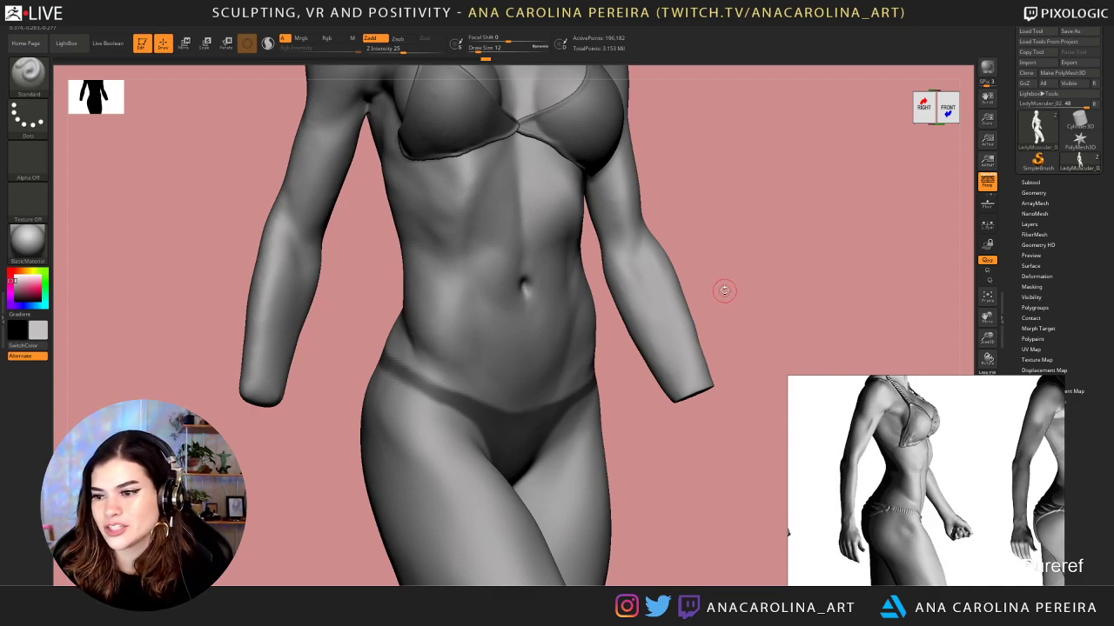
{"action": "left_click_drag", "start_coordinate": [739, 286], "coordinate": [777, 251]}
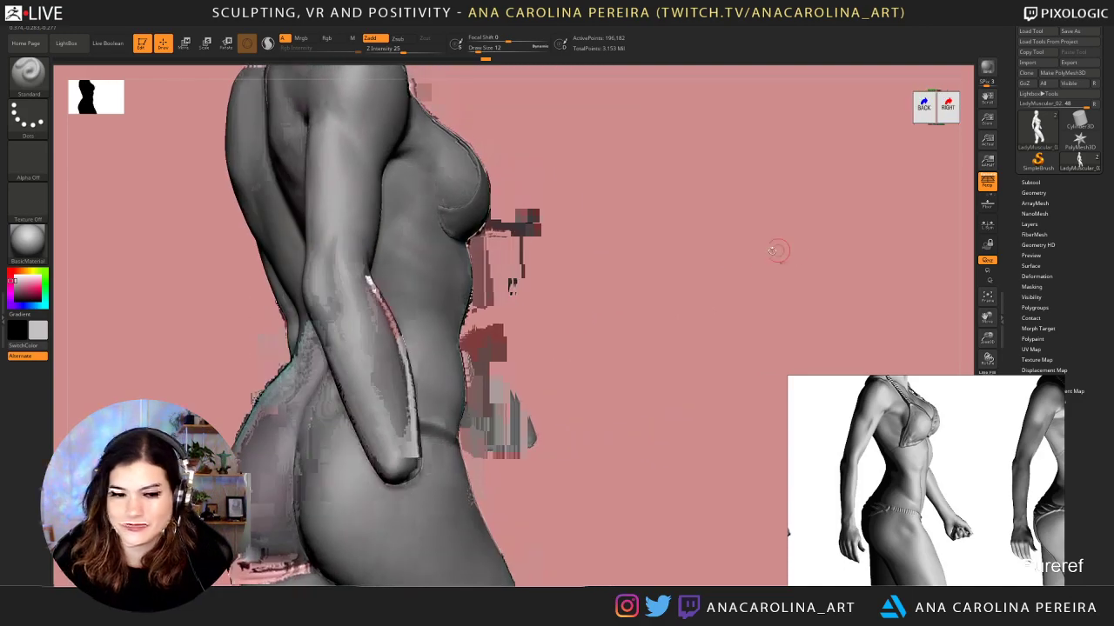
{"action": "left_click_drag", "start_coordinate": [675, 250], "coordinate": [762, 203], "text": "alt"}
{"action": "left_click_drag", "start_coordinate": [706, 233], "coordinate": [788, 240]}
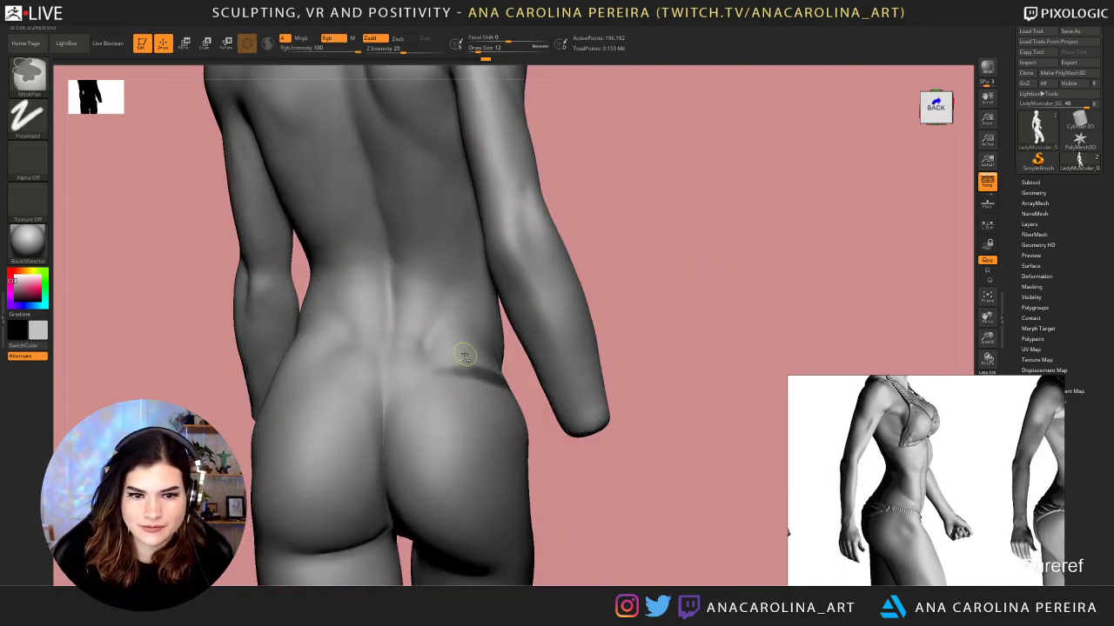
{"action": "mouse_move", "coordinate": [464, 354]}
{"action": "left_mouse_down"}
{"action": "mouse_move", "coordinate": [489, 375]}
{"action": "mouse_move", "coordinate": [400, 394]}
{"action": "mouse_move", "coordinate": [562, 472]}
{"action": "mouse_move", "coordinate": [586, 464]}
{"action": "mouse_move", "coordinate": [542, 467]}
{"action": "mouse_move", "coordinate": [456, 416]}
{"action": "mouse_move", "coordinate": [509, 384]}
{"action": "mouse_move", "coordinate": [456, 379]}
{"action": "left_mouse_up"}
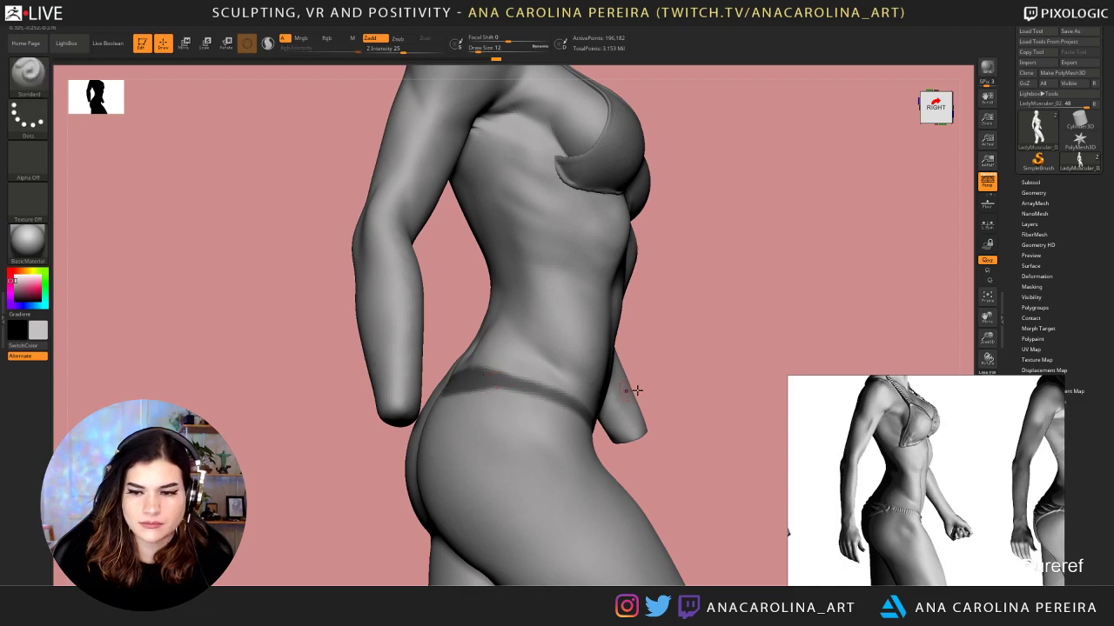
Paint the back of the bikini mask as a triangle from the lower back down between the buttocks
{"action": "mouse_move", "coordinate": [687, 393]}
{"action": "left_mouse_down"}
{"action": "mouse_move", "coordinate": [665, 393]}
{"action": "mouse_move", "coordinate": [696, 394]}
{"action": "left_mouse_up"}
{"action": "left_click_drag", "start_coordinate": [295, 372], "coordinate": [383, 375]}
{"action": "mouse_move", "coordinate": [473, 377]}
{"action": "left_mouse_down", "text": "ctrl"}
{"action": "mouse_move", "coordinate": [408, 373]}
{"action": "mouse_move", "coordinate": [390, 386]}
{"action": "mouse_move", "coordinate": [451, 423]}
{"action": "mouse_move", "coordinate": [468, 388]}
{"action": "mouse_move", "coordinate": [406, 440]}
{"action": "mouse_move", "coordinate": [409, 402]}
{"action": "mouse_move", "coordinate": [393, 442]}
{"action": "mouse_move", "coordinate": [384, 398]}
{"action": "mouse_move", "coordinate": [374, 452]}
{"action": "mouse_move", "coordinate": [355, 435]}
{"action": "mouse_move", "coordinate": [352, 380]}
{"action": "mouse_move", "coordinate": [310, 391]}
{"action": "mouse_move", "coordinate": [329, 426]}
{"action": "mouse_move", "coordinate": [376, 461]}
{"action": "left_mouse_up", "text": "ctrl"}
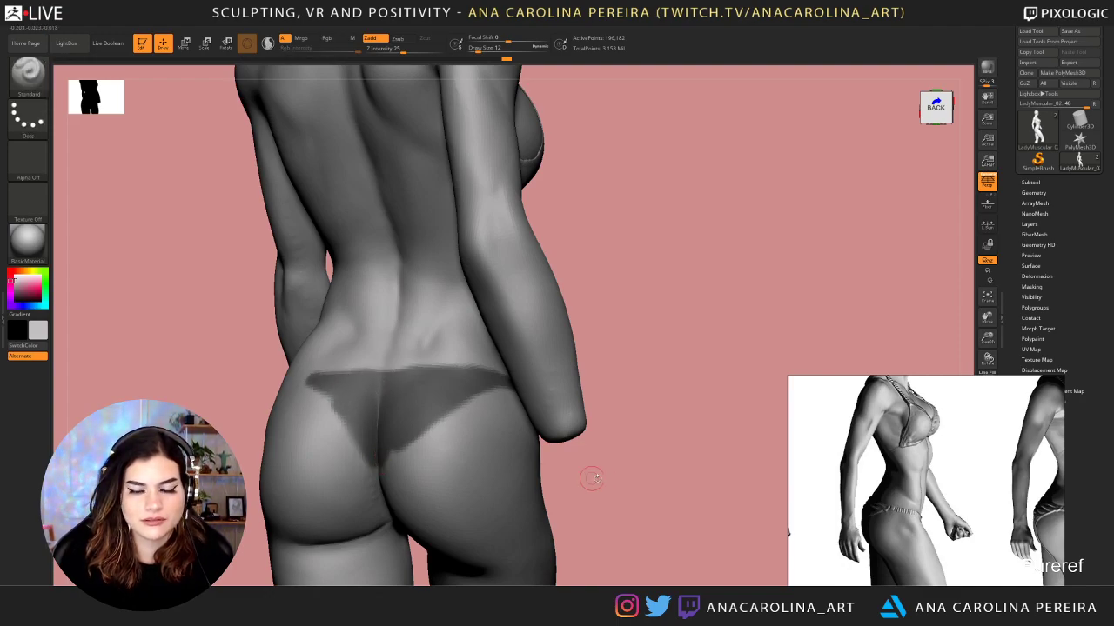
{"action": "mouse_move", "coordinate": [592, 478]}
{"action": "left_mouse_down"}
{"action": "mouse_move", "coordinate": [691, 427]}
{"action": "mouse_move", "coordinate": [671, 366]}
{"action": "mouse_move", "coordinate": [661, 372]}
{"action": "mouse_move", "coordinate": [668, 328]}
{"action": "left_mouse_up"}
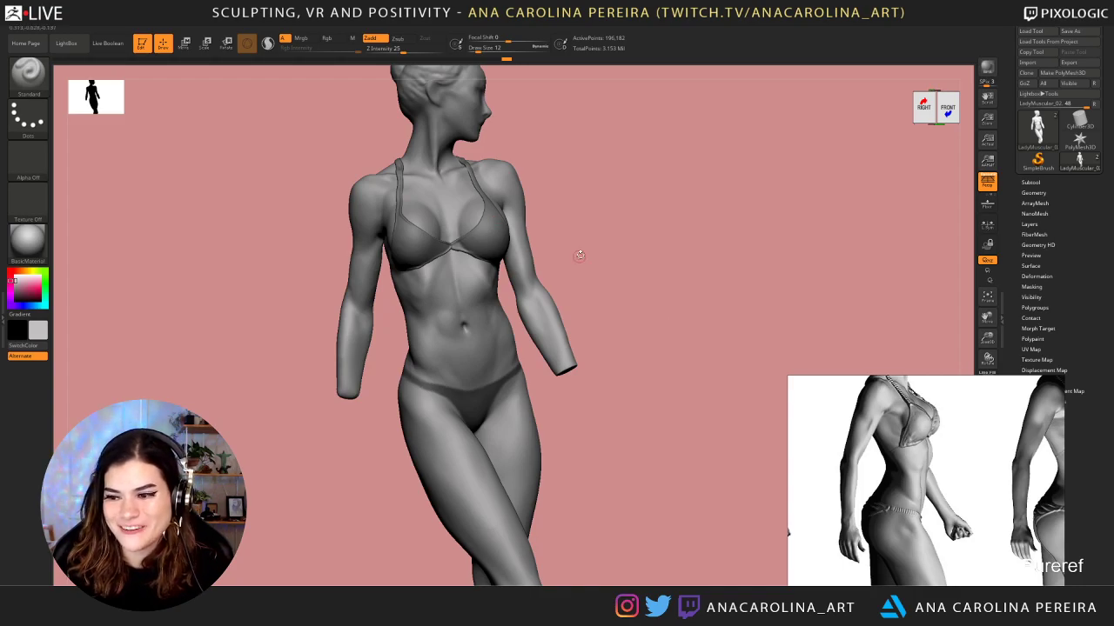
Bring an enlarged view of the figure's left side and hips into view on the reference board
{"action": "mouse_move", "coordinate": [635, 253]}
{"action": "left_mouse_down"}
{"action": "mouse_move", "coordinate": [691, 238]}
{"action": "mouse_move", "coordinate": [703, 216]}
{"action": "mouse_move", "coordinate": [644, 211]}
{"action": "mouse_move", "coordinate": [653, 229]}
{"action": "mouse_move", "coordinate": [637, 238]}
{"action": "left_mouse_up"}
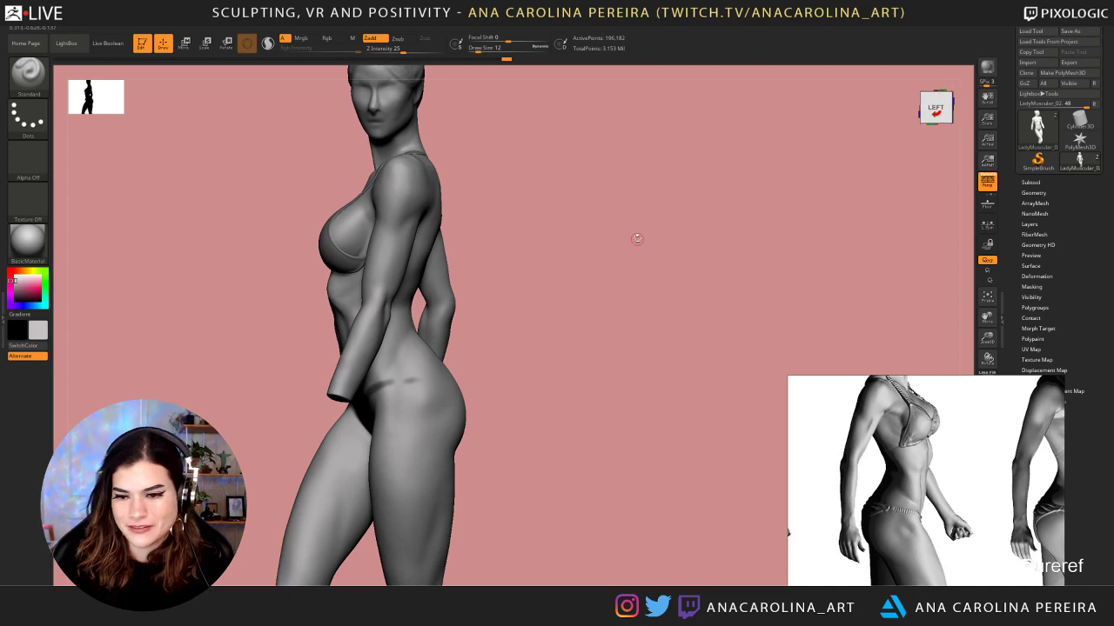
{"action": "scroll", "coordinate": [987, 521], "scroll_direction": "down", "scroll_amount": 6}
{"action": "middle_click_drag", "start_coordinate": [938, 467], "coordinate": [922, 404]}
{"action": "scroll", "coordinate": [880, 543], "scroll_direction": "up", "scroll_amount": 4}
{"action": "scroll", "coordinate": [890, 542], "scroll_direction": "up", "scroll_amount": 2}
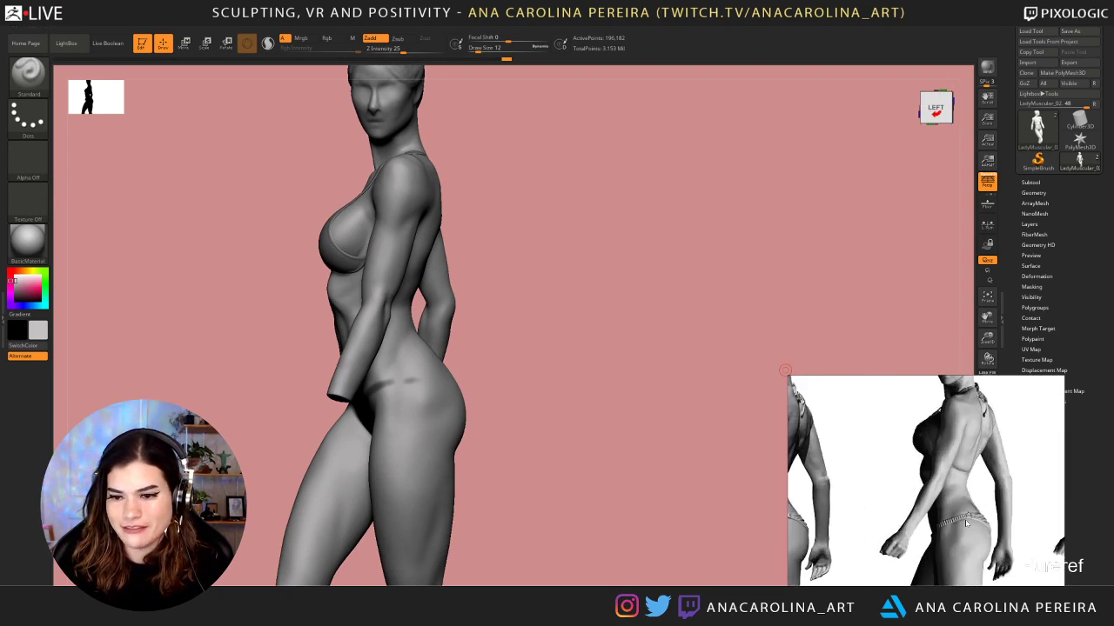
Undo the last mask changes at the left hip and invert the mask there
{"action": "left_click_drag", "start_coordinate": [558, 370], "coordinate": [568, 395]}
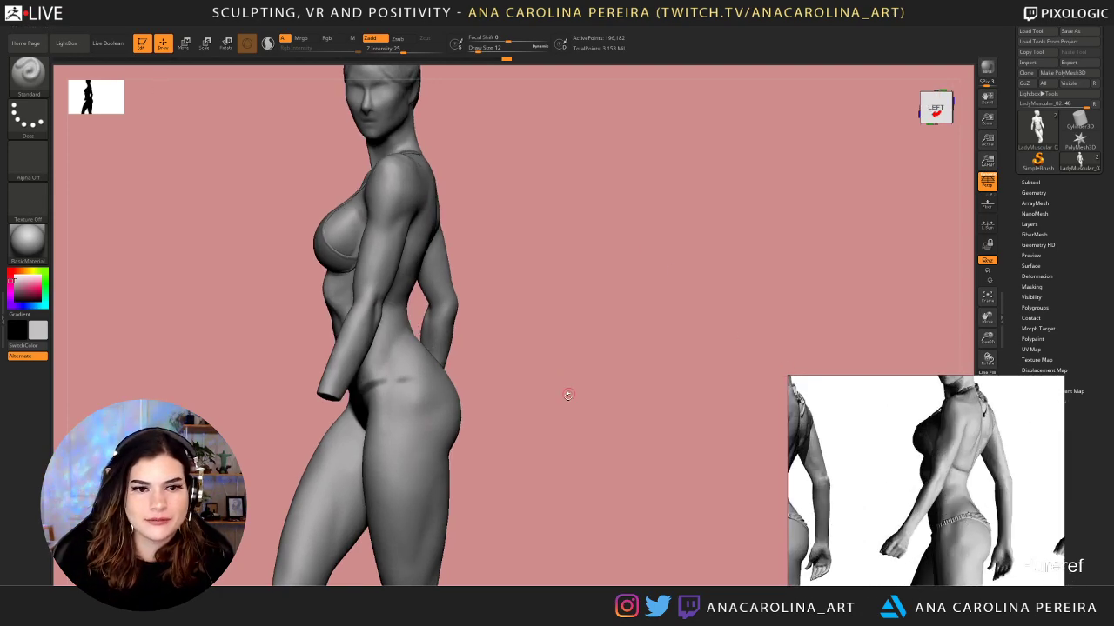
{"action": "mouse_move", "coordinate": [553, 328]}
{"action": "left_mouse_down", "text": "alt"}
{"action": "mouse_move", "coordinate": [694, 251]}
{"action": "mouse_move", "coordinate": [683, 308]}
{"action": "left_mouse_up", "text": "alt"}
{"action": "left_click_drag", "start_coordinate": [708, 270], "coordinate": [715, 275], "text": "ctrl"}
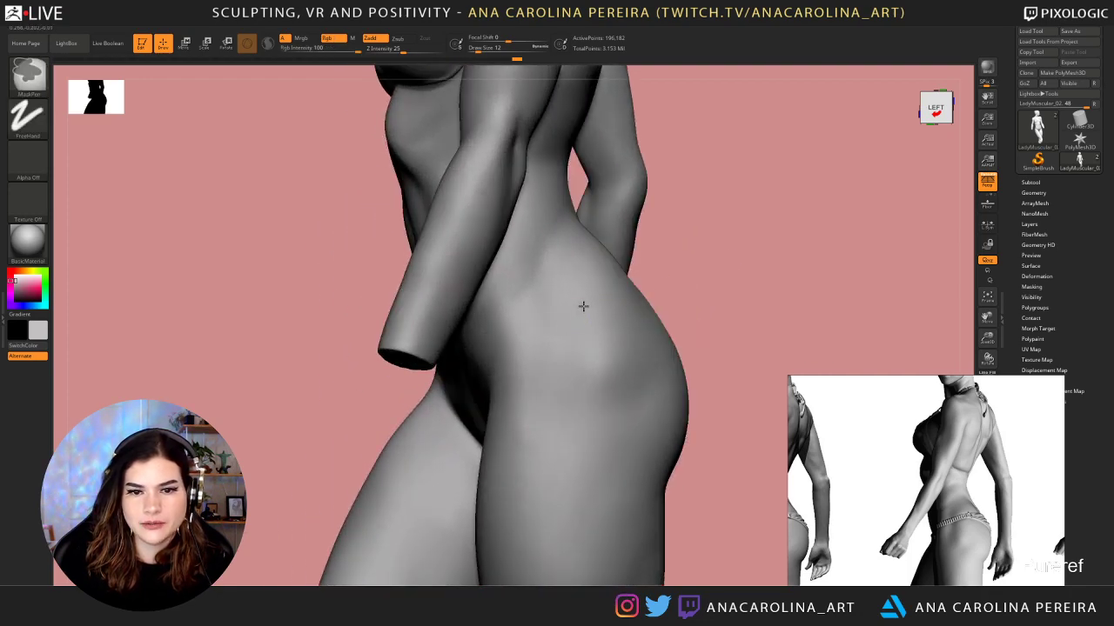
{"action": "left_click", "coordinate": [582, 307], "text": "ctrl"}
{"action": "key", "text": "ctrl+z"}
{"action": "key", "text": "ctrl+z"}
{"action": "left_click", "coordinate": [722, 275], "text": "ctrl"}
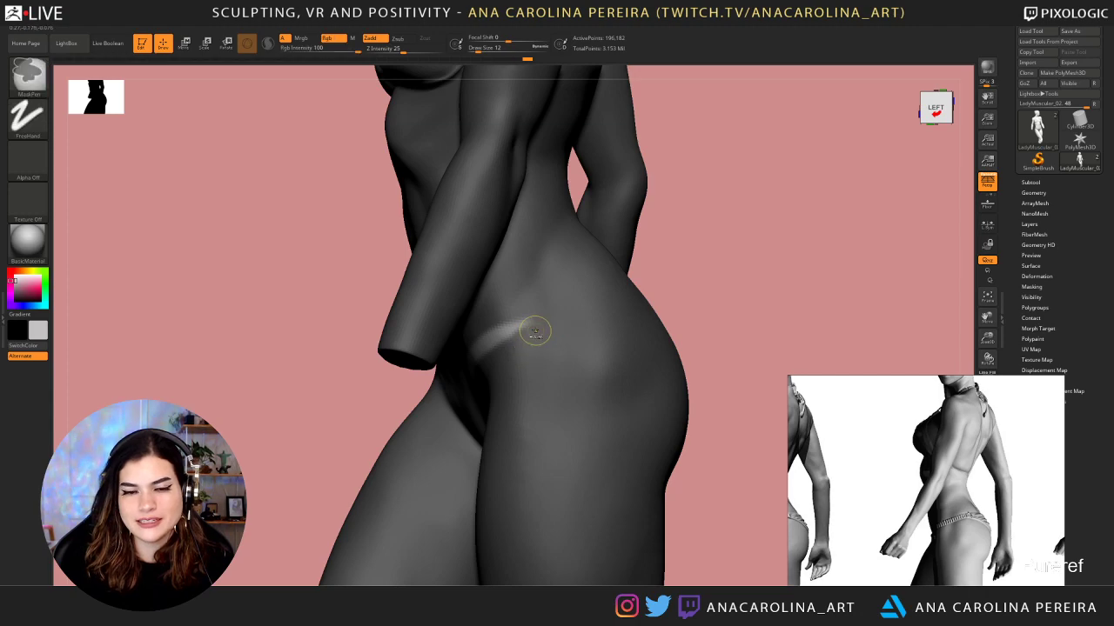
Shape the waistband mask as a thin strip slanting up across the left hip toward the back, trimming its edge
{"action": "left_click", "coordinate": [698, 253], "text": "ctrl"}
{"action": "left_click_drag", "start_coordinate": [529, 317], "coordinate": [621, 277], "text": "ctrl"}
{"action": "key", "text": "space"}
{"action": "key", "text": "space"}
{"action": "left_click", "coordinate": [677, 245], "text": "ctrl"}
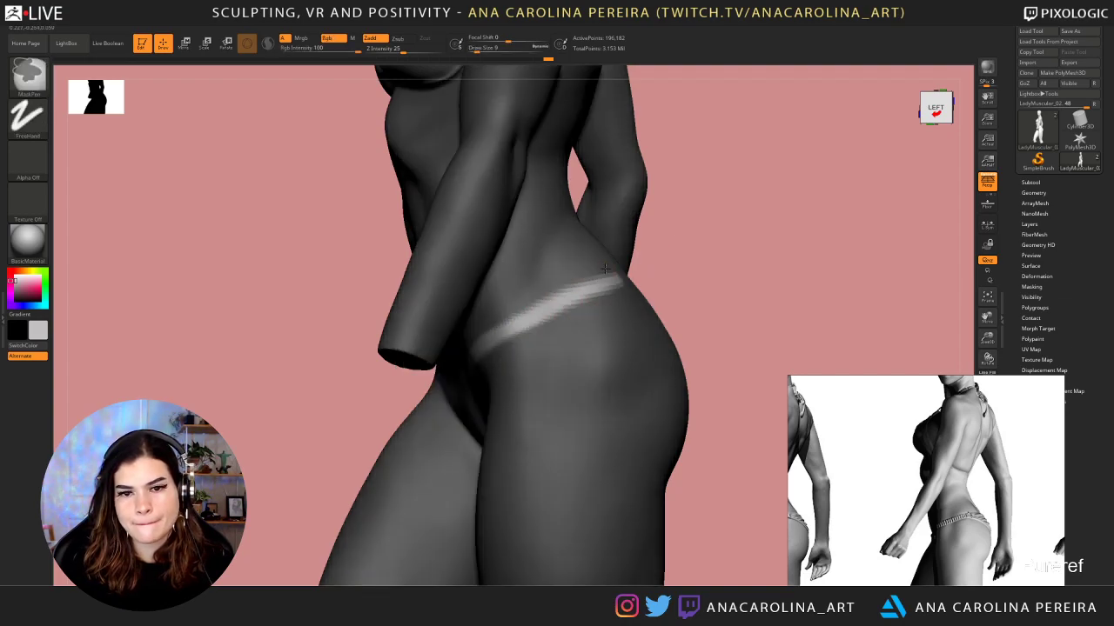
{"action": "left_click", "coordinate": [569, 288], "text": "ctrl+alt"}
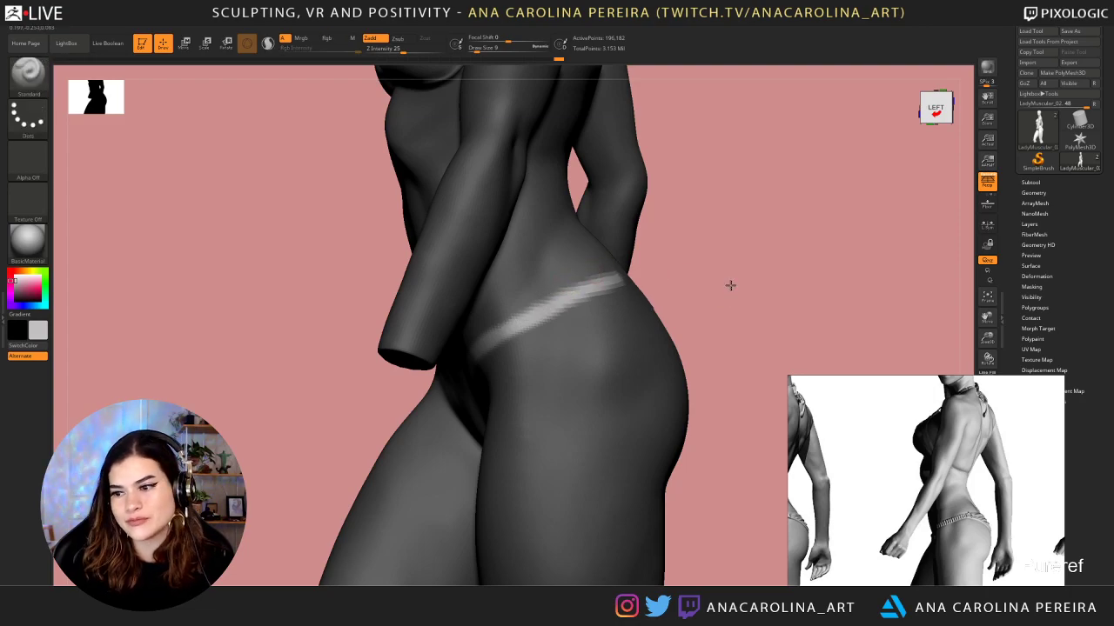
Turn the figure to its back and bring the enlarged back views into view on the reference board
{"action": "mouse_move", "coordinate": [730, 285]}
{"action": "left_mouse_down"}
{"action": "mouse_move", "coordinate": [723, 290]}
{"action": "mouse_move", "coordinate": [796, 283]}
{"action": "mouse_move", "coordinate": [728, 204]}
{"action": "mouse_move", "coordinate": [723, 253]}
{"action": "mouse_move", "coordinate": [760, 263]}
{"action": "mouse_move", "coordinate": [656, 283]}
{"action": "mouse_move", "coordinate": [725, 276]}
{"action": "mouse_move", "coordinate": [668, 321]}
{"action": "mouse_move", "coordinate": [689, 308]}
{"action": "mouse_move", "coordinate": [750, 346]}
{"action": "left_mouse_up"}
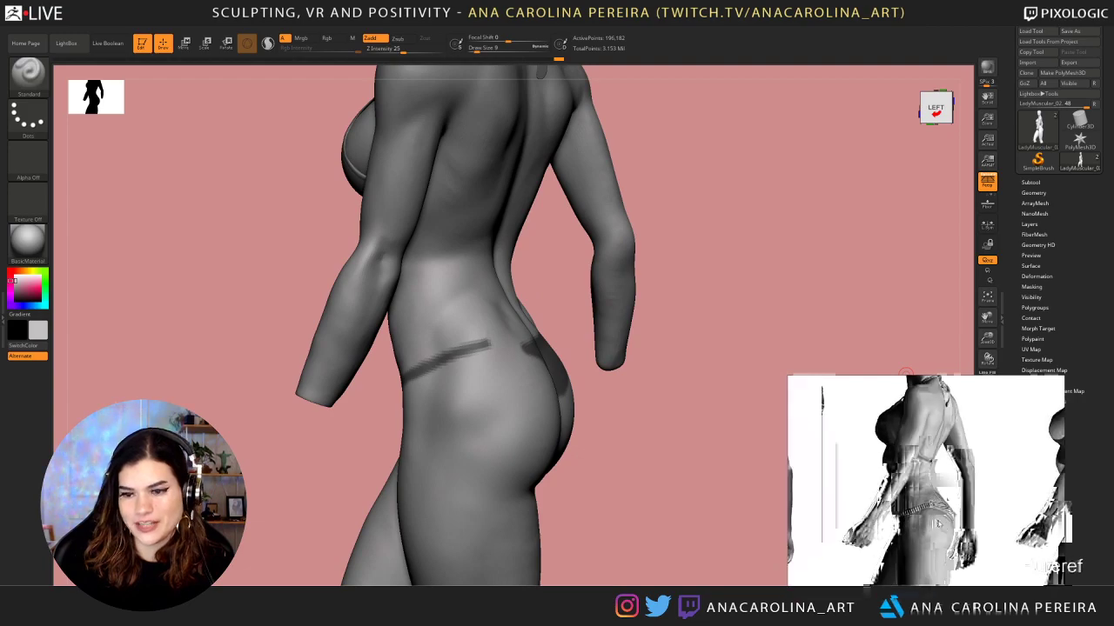
{"action": "left_click_drag", "start_coordinate": [250, 119], "coordinate": [243, 141]}
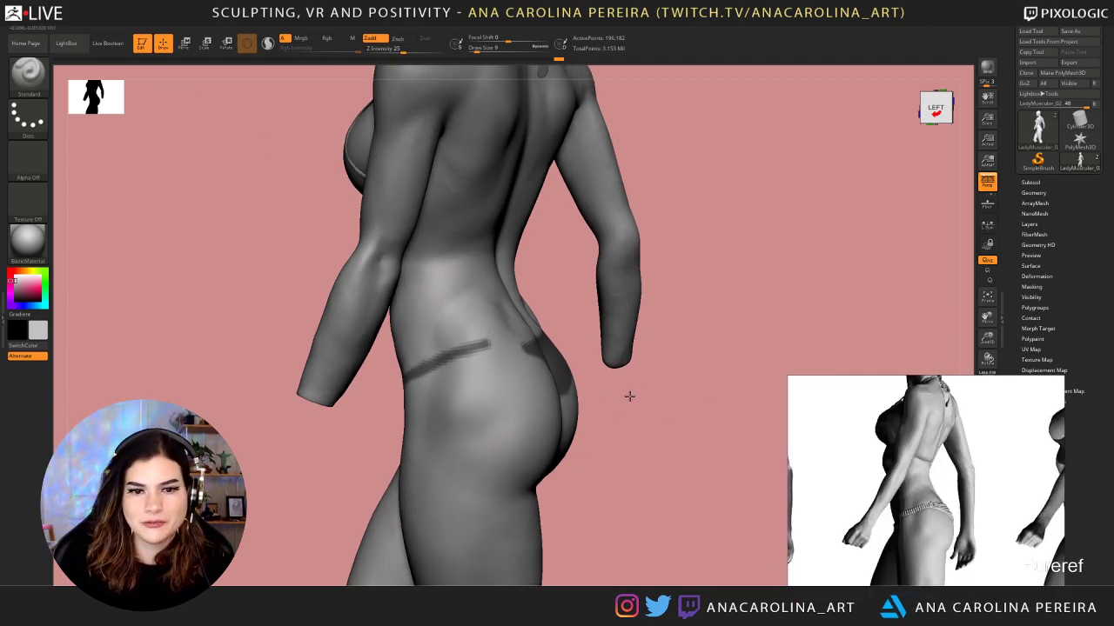
{"action": "left_click_drag", "start_coordinate": [629, 395], "coordinate": [565, 383]}
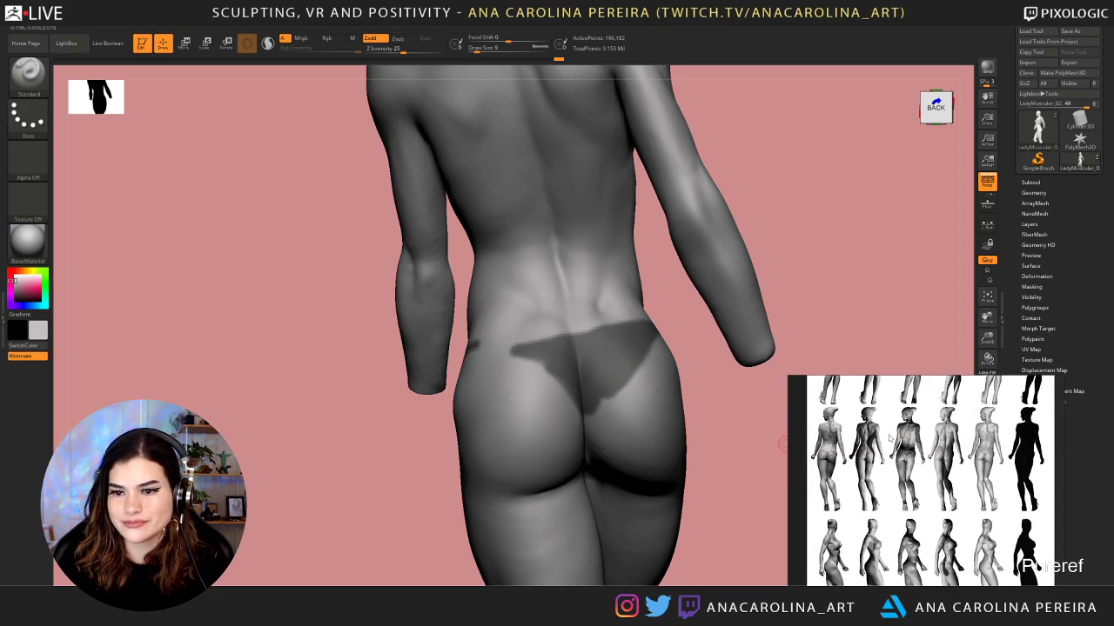
{"action": "scroll", "coordinate": [801, 447], "scroll_direction": "up", "scroll_amount": 5}
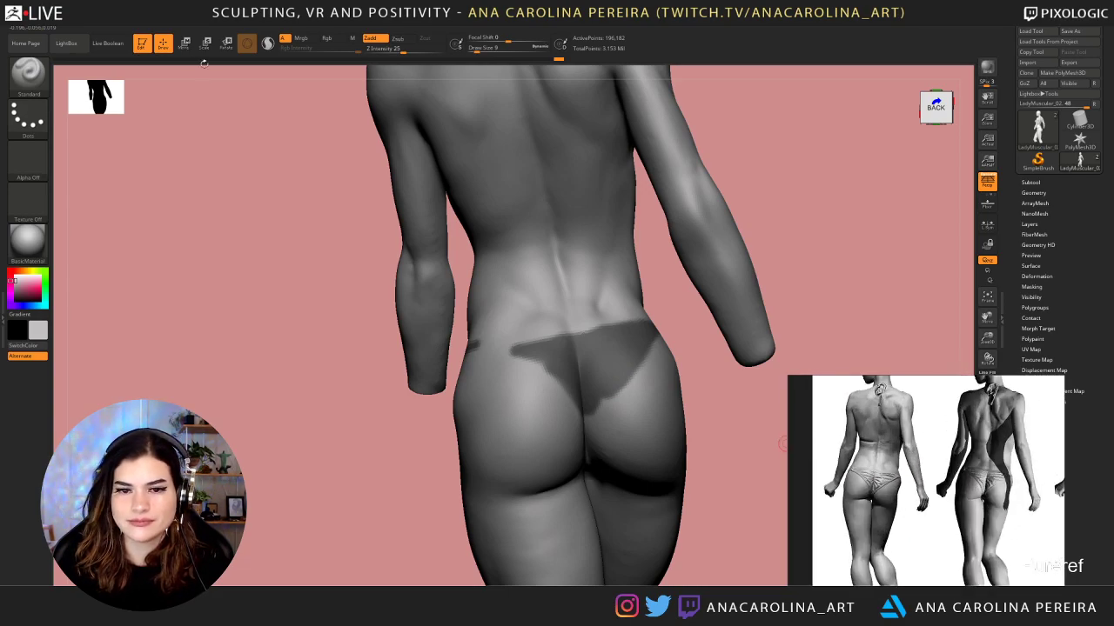
{"action": "left_click_drag", "start_coordinate": [202, 107], "coordinate": [228, 111]}
Extend the left hip strip across the lower back to join the rear triangle mask, filling it with draw size 17
{"action": "left_click_drag", "start_coordinate": [797, 357], "coordinate": [794, 371]}
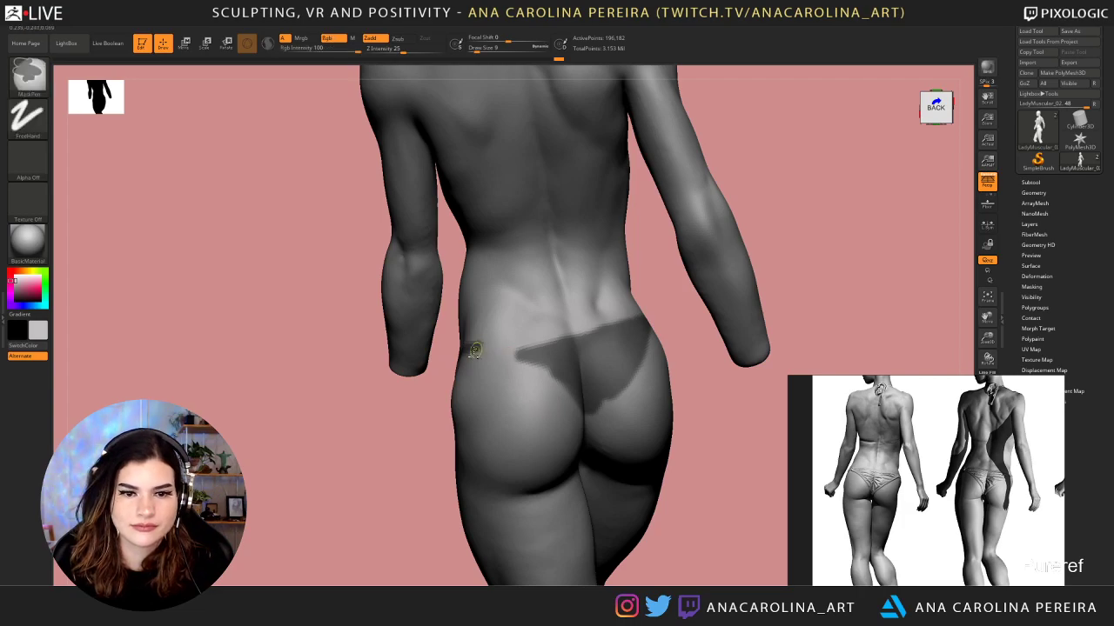
{"action": "mouse_move", "coordinate": [474, 350]}
{"action": "left_mouse_down"}
{"action": "mouse_move", "coordinate": [557, 339]}
{"action": "mouse_move", "coordinate": [510, 348]}
{"action": "mouse_move", "coordinate": [576, 396]}
{"action": "left_mouse_up"}
{"action": "left_click_drag", "start_coordinate": [751, 418], "coordinate": [757, 399]}
{"action": "key", "text": "space"}
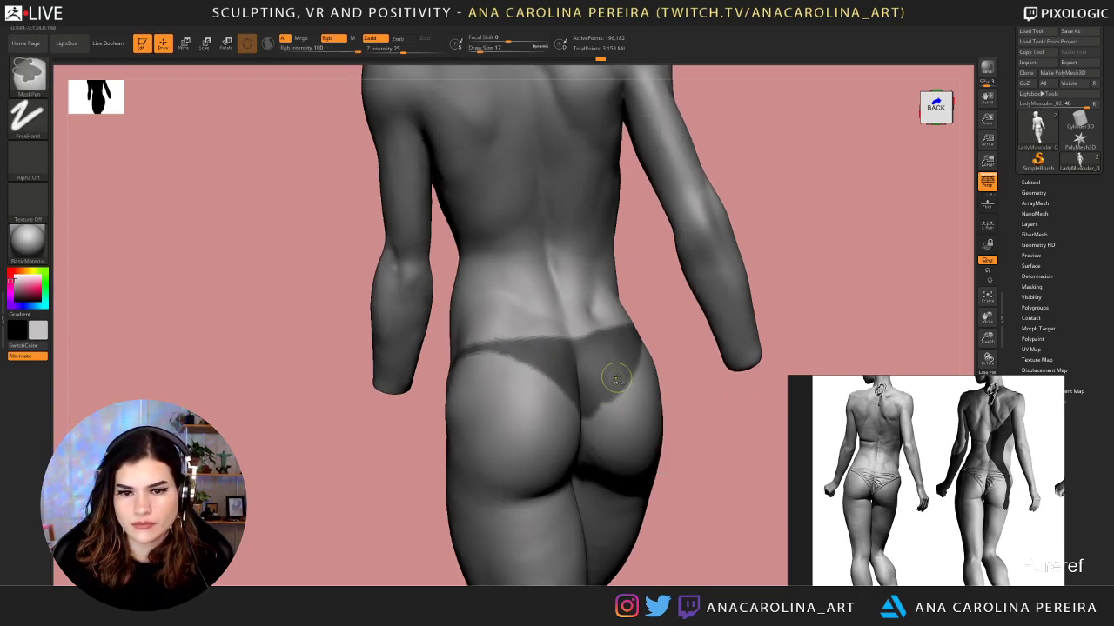
{"action": "right_click_drag", "start_coordinate": [588, 426], "coordinate": [575, 413]}
{"action": "key", "text": "ctrl"}
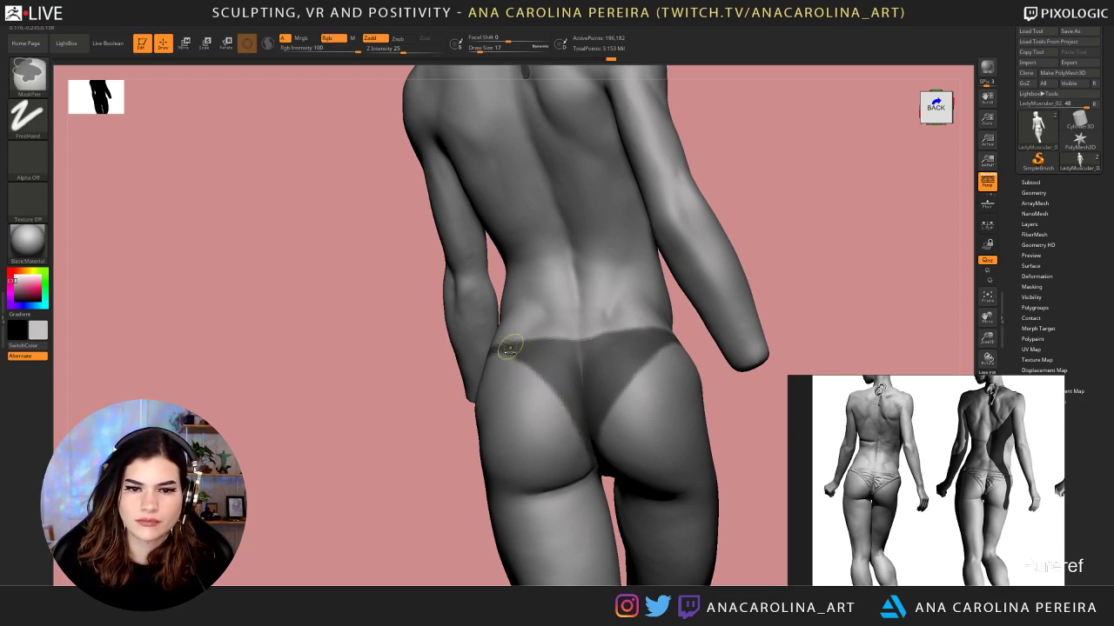
Refine the rear mask's edges where the waistband meets the left hip, reducing the draw size to 13
{"action": "mouse_move", "coordinate": [671, 385]}
{"action": "right_mouse_down"}
{"action": "mouse_move", "coordinate": [696, 241]}
{"action": "mouse_move", "coordinate": [678, 231]}
{"action": "mouse_move", "coordinate": [698, 278]}
{"action": "mouse_move", "coordinate": [679, 244]}
{"action": "right_mouse_up"}
{"action": "key", "text": "ctrl"}
{"action": "mouse_move", "coordinate": [504, 296]}
{"action": "right_mouse_down"}
{"action": "mouse_move", "coordinate": [594, 373]}
{"action": "mouse_move", "coordinate": [493, 261]}
{"action": "mouse_move", "coordinate": [583, 292]}
{"action": "mouse_move", "coordinate": [659, 295]}
{"action": "mouse_move", "coordinate": [666, 253]}
{"action": "mouse_move", "coordinate": [623, 270]}
{"action": "mouse_move", "coordinate": [654, 241]}
{"action": "mouse_move", "coordinate": [687, 239]}
{"action": "mouse_move", "coordinate": [684, 227]}
{"action": "mouse_move", "coordinate": [757, 234]}
{"action": "mouse_move", "coordinate": [714, 244]}
{"action": "mouse_move", "coordinate": [702, 321]}
{"action": "right_mouse_up"}
{"action": "key", "text": "ctrl"}
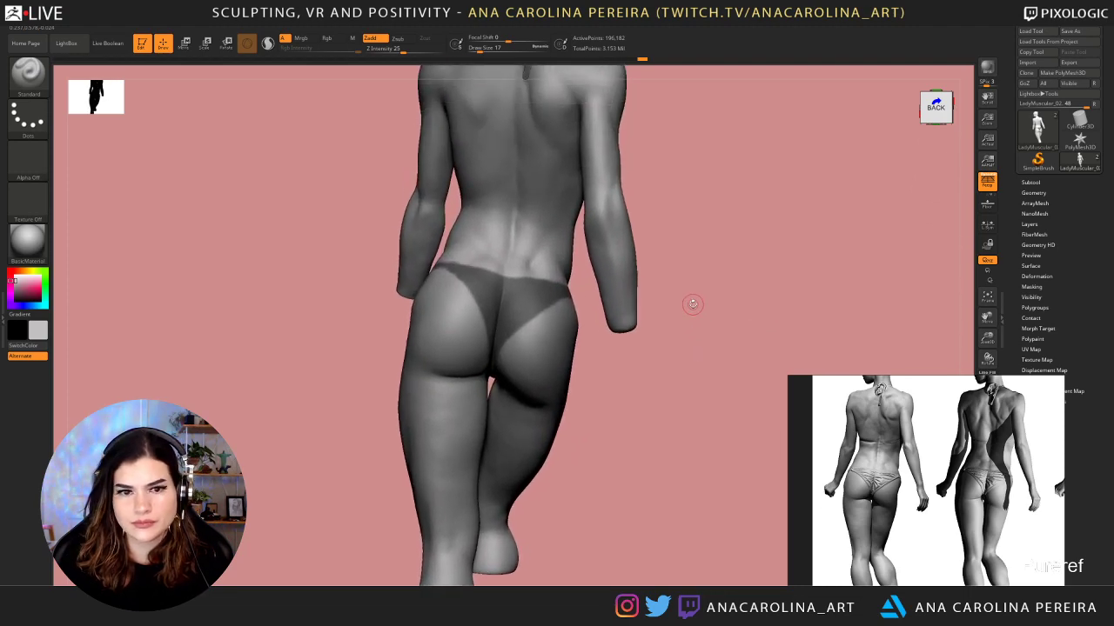
{"action": "left_click", "coordinate": [689, 304], "text": "ctrl"}
{"action": "left_click", "coordinate": [352, 346], "text": "ctrl"}
{"action": "right_click_drag", "start_coordinate": [352, 346], "coordinate": [333, 328]}
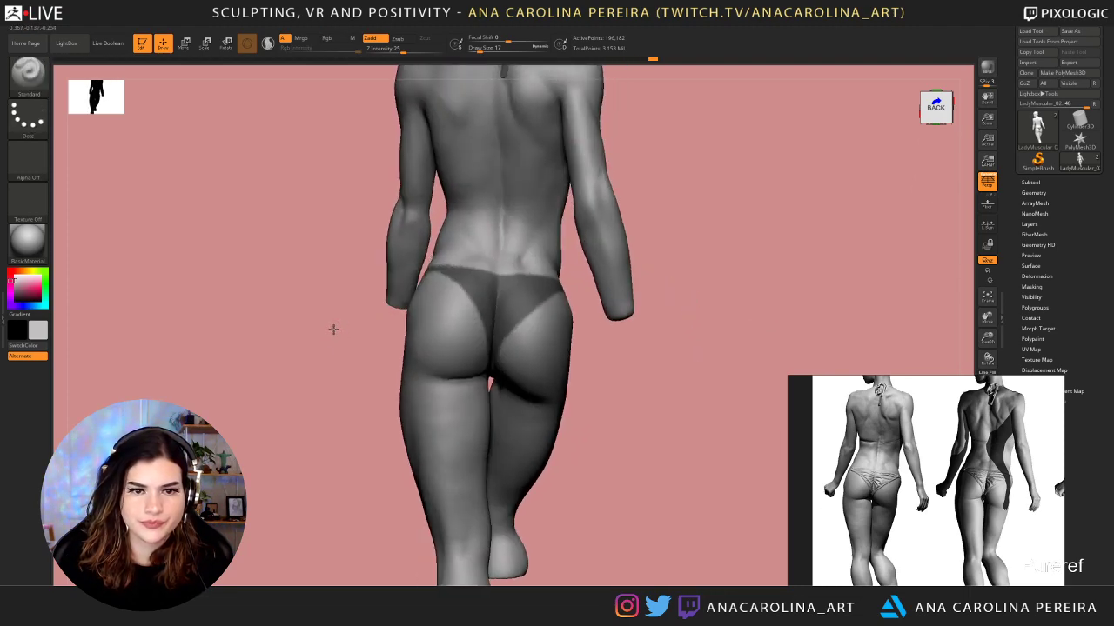
{"action": "key", "text": "space"}
{"action": "left_click_drag", "start_coordinate": [450, 275], "coordinate": [445, 276]}
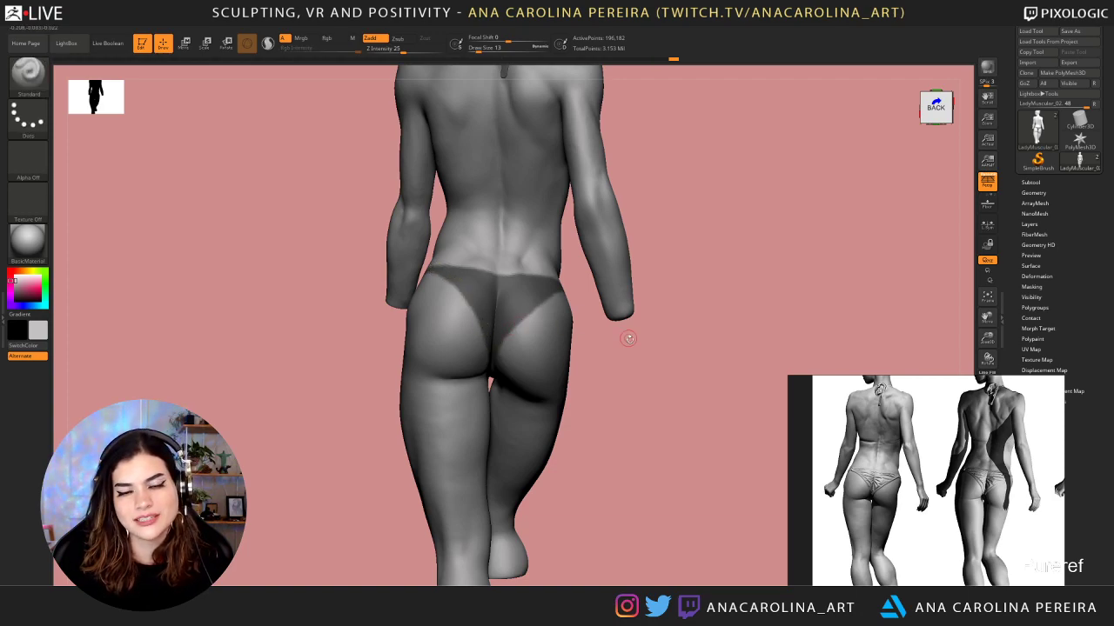
Examine the bikini mask from the left side and front against the enlarged front view on the reference board
{"action": "left_click_drag", "start_coordinate": [626, 329], "coordinate": [682, 346]}
{"action": "left_click_drag", "start_coordinate": [671, 308], "coordinate": [708, 402], "text": "alt"}
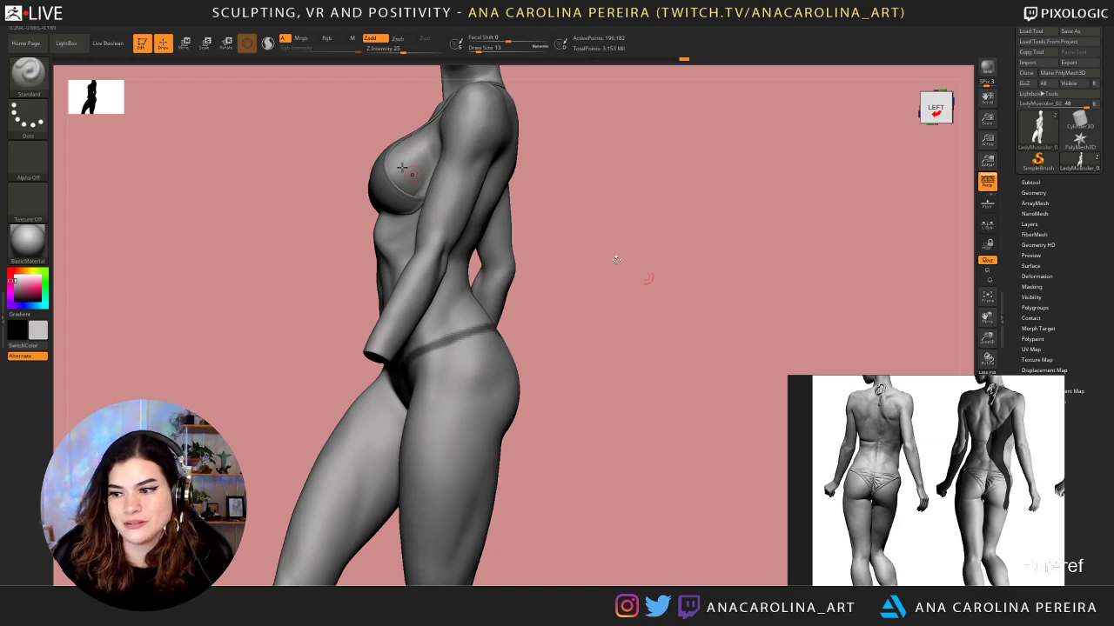
{"action": "mouse_move", "coordinate": [717, 369]}
{"action": "left_mouse_down"}
{"action": "mouse_move", "coordinate": [698, 354]}
{"action": "mouse_move", "coordinate": [733, 348]}
{"action": "mouse_move", "coordinate": [698, 287]}
{"action": "mouse_move", "coordinate": [723, 281]}
{"action": "mouse_move", "coordinate": [701, 281]}
{"action": "mouse_move", "coordinate": [765, 278]}
{"action": "mouse_move", "coordinate": [754, 301]}
{"action": "mouse_move", "coordinate": [707, 311]}
{"action": "mouse_move", "coordinate": [705, 289]}
{"action": "left_mouse_up"}
{"action": "left_click", "coordinate": [705, 285], "text": "ctrl"}
{"action": "left_click", "coordinate": [709, 289], "text": "ctrl"}
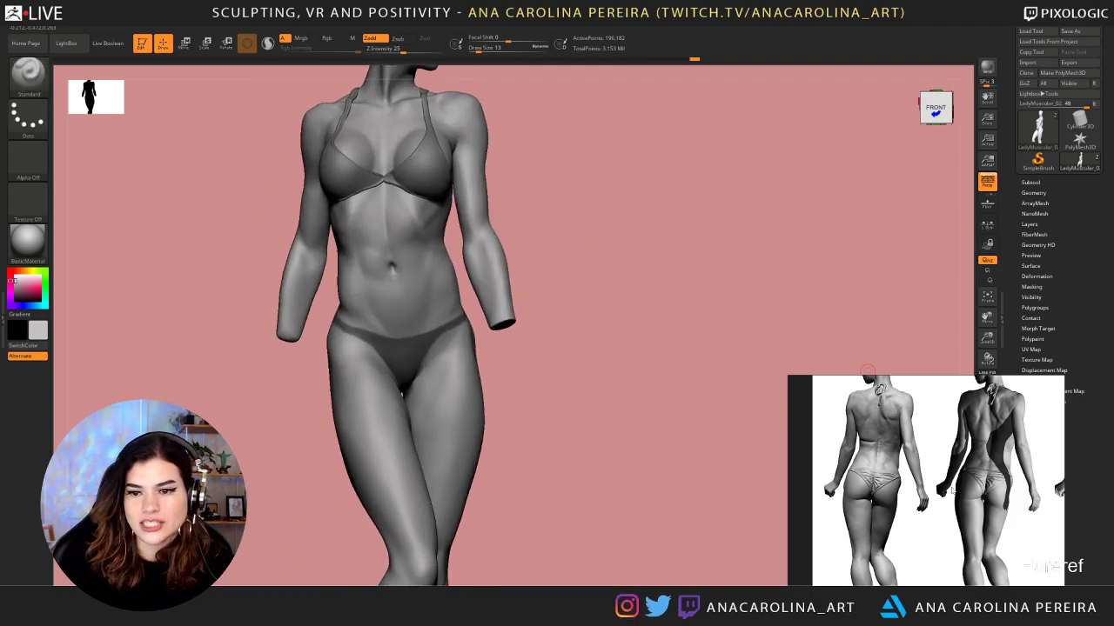
{"action": "scroll", "coordinate": [951, 490], "scroll_direction": "down", "scroll_amount": 3}
{"action": "scroll", "coordinate": [897, 442], "scroll_direction": "up", "scroll_amount": 3}
{"action": "scroll", "coordinate": [897, 442], "scroll_direction": "up", "scroll_amount": 2}
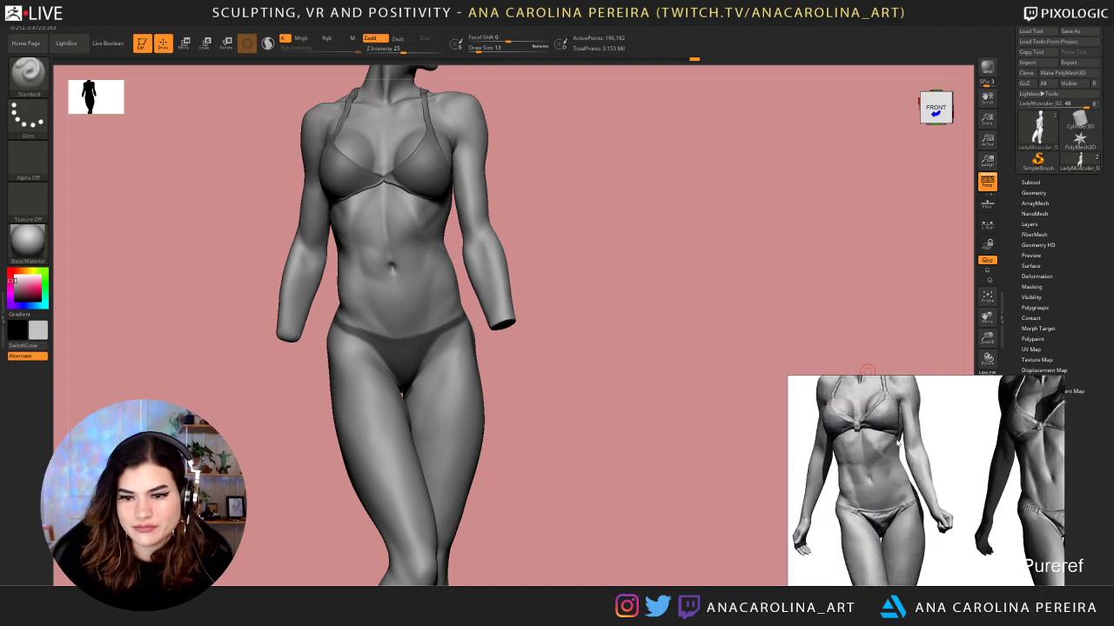
Refine the waistband mask's edge at the front of the right hip using the inverted mask, and restore the mask
{"action": "mouse_move", "coordinate": [139, 116]}
{"action": "left_mouse_down"}
{"action": "mouse_move", "coordinate": [554, 388]}
{"action": "mouse_move", "coordinate": [580, 328]}
{"action": "mouse_move", "coordinate": [604, 323]}
{"action": "mouse_move", "coordinate": [566, 309]}
{"action": "left_mouse_up"}
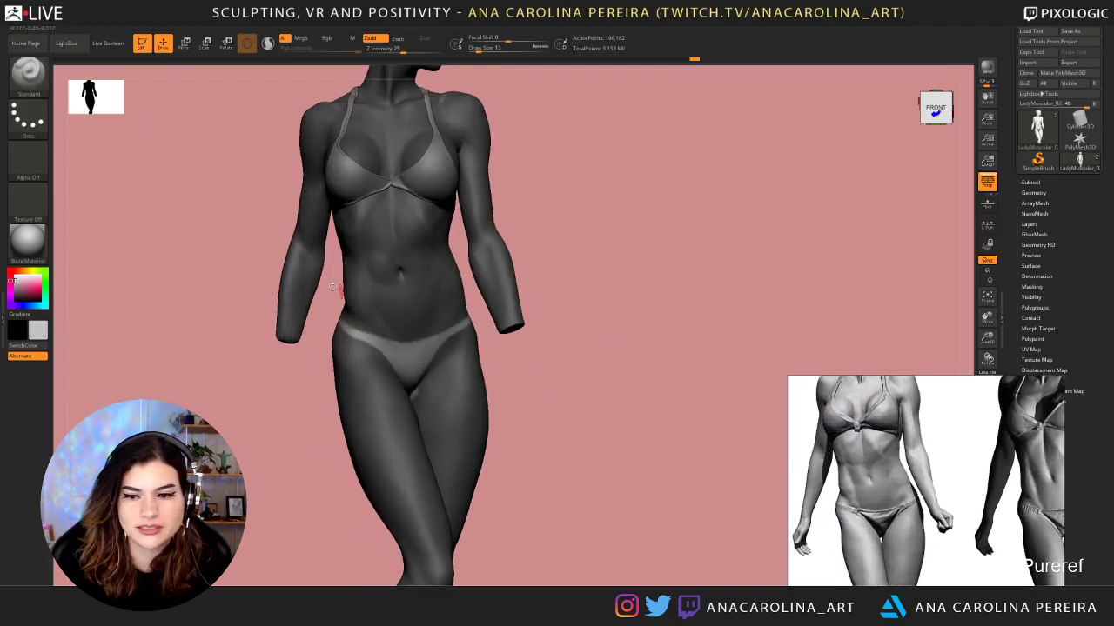
{"action": "right_click", "coordinate": [335, 379]}
{"action": "left_click_drag", "start_coordinate": [313, 339], "coordinate": [310, 321]}
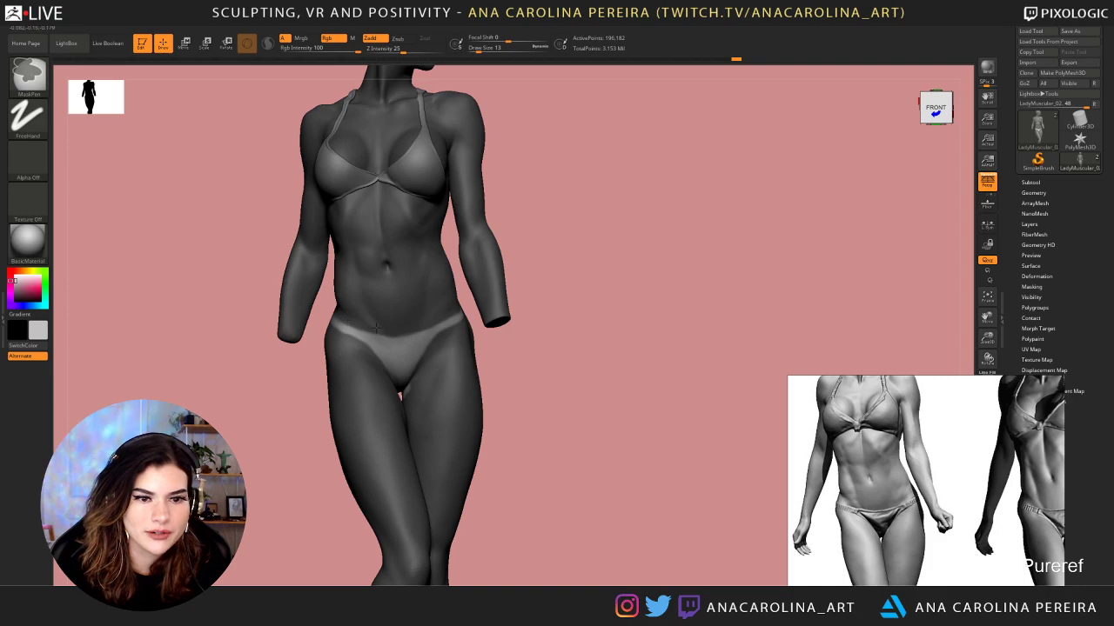
{"action": "left_click_drag", "start_coordinate": [366, 326], "coordinate": [383, 330], "text": "ctrl"}
{"action": "left_click_drag", "start_coordinate": [283, 377], "coordinate": [316, 377]}
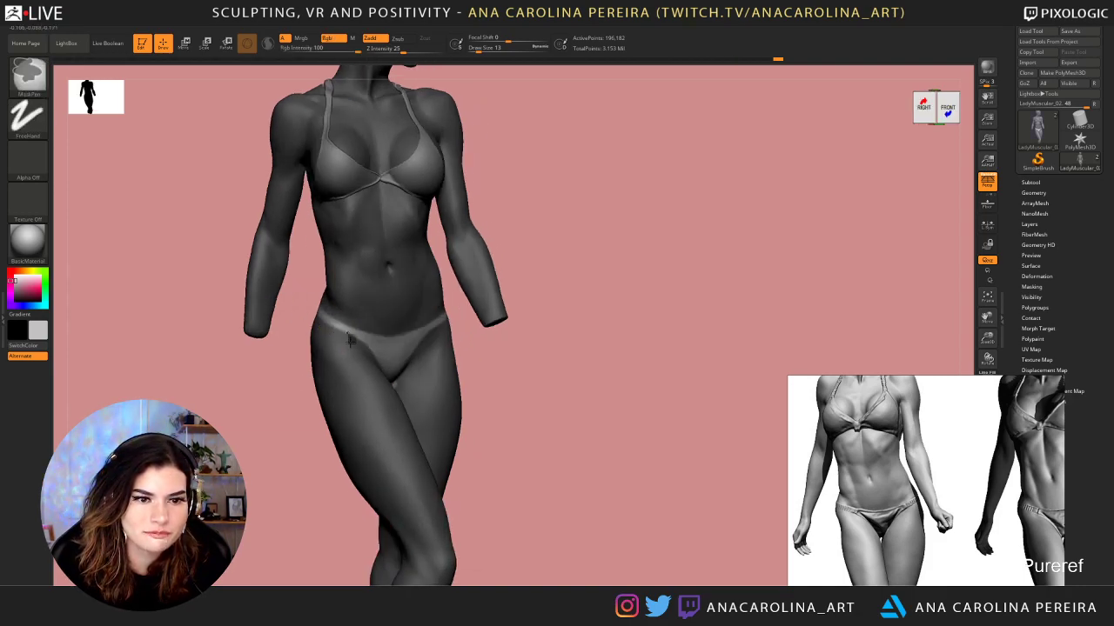
{"action": "left_click_drag", "start_coordinate": [480, 358], "coordinate": [443, 235]}
{"action": "left_click_drag", "start_coordinate": [579, 234], "coordinate": [564, 255]}
{"action": "left_click_drag", "start_coordinate": [563, 255], "coordinate": [666, 298], "text": "alt"}
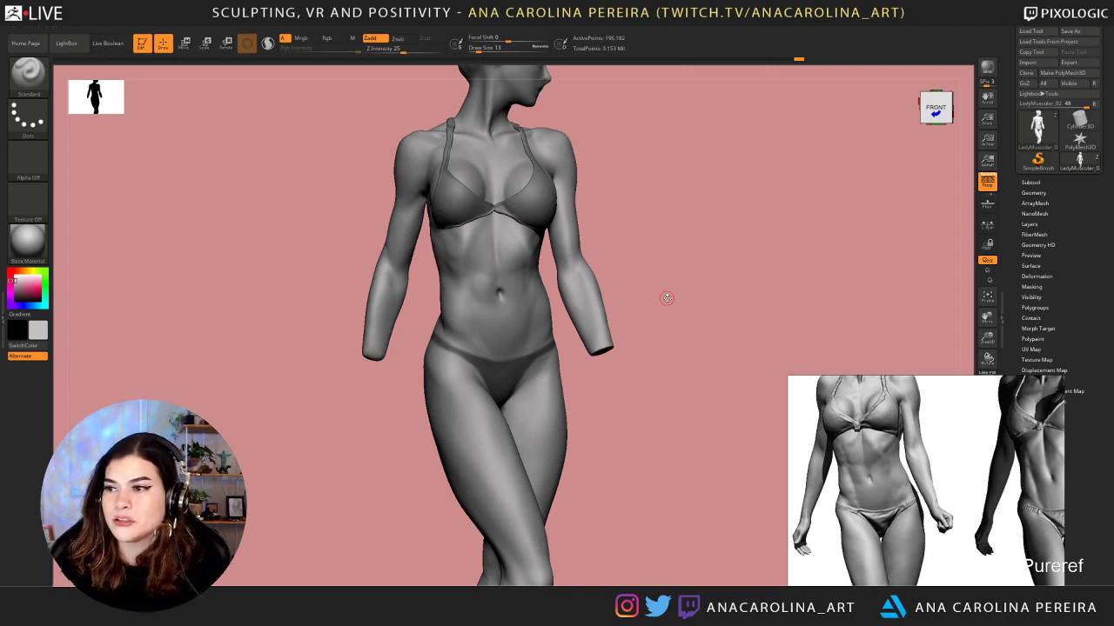
Touch up the waistband mask along the front of the right hip with draw size 11
{"action": "left_click_drag", "start_coordinate": [659, 247], "coordinate": [294, 313], "text": "alt"}
{"action": "key", "text": "space"}
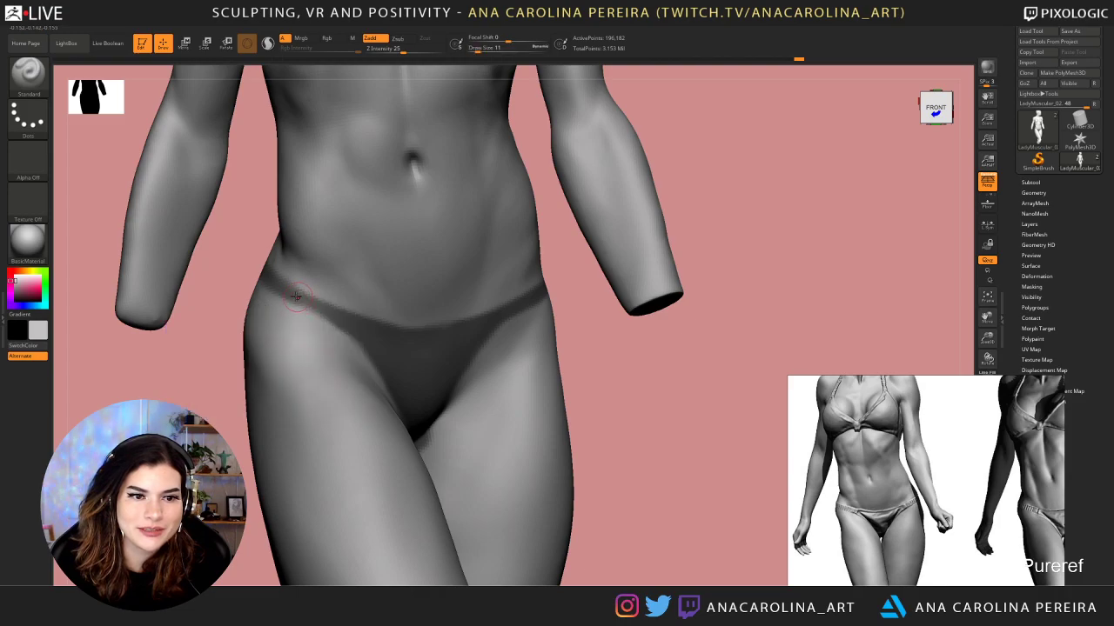
{"action": "key", "text": "ctrl"}
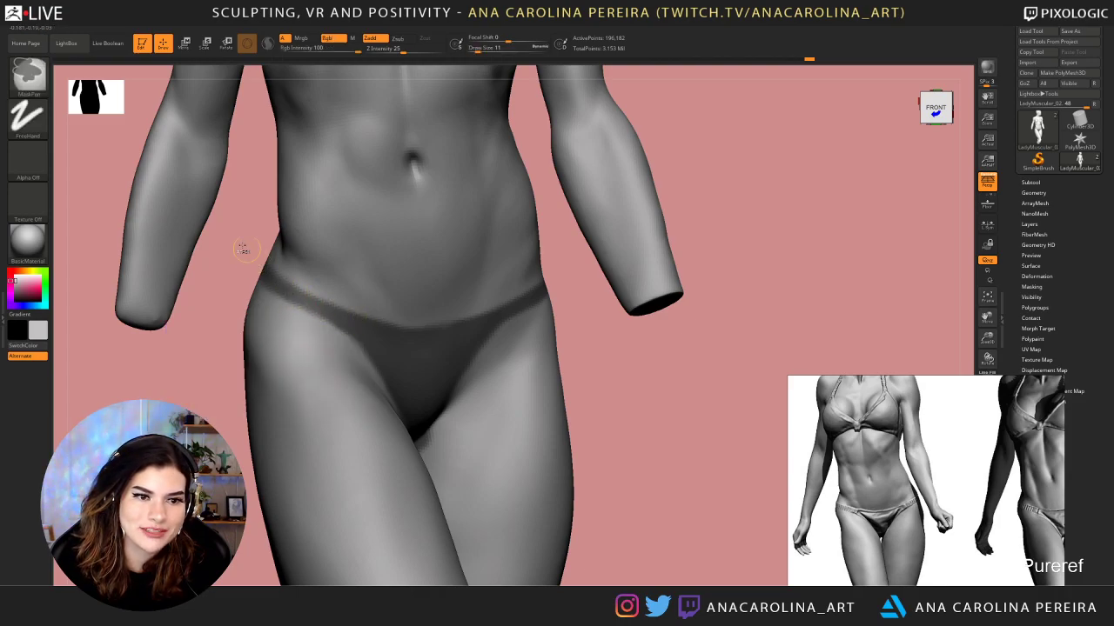
{"action": "left_click_drag", "start_coordinate": [246, 250], "coordinate": [336, 255]}
{"action": "key", "text": "ctrl"}
{"action": "mouse_move", "coordinate": [461, 370]}
{"action": "left_mouse_down", "text": "alt"}
{"action": "mouse_move", "coordinate": [452, 312]}
{"action": "mouse_move", "coordinate": [438, 338]}
{"action": "mouse_move", "coordinate": [567, 301]}
{"action": "mouse_move", "coordinate": [562, 328]}
{"action": "mouse_move", "coordinate": [609, 323]}
{"action": "mouse_move", "coordinate": [703, 352]}
{"action": "mouse_move", "coordinate": [610, 267]}
{"action": "mouse_move", "coordinate": [606, 293]}
{"action": "mouse_move", "coordinate": [619, 274]}
{"action": "left_mouse_up", "text": "alt"}
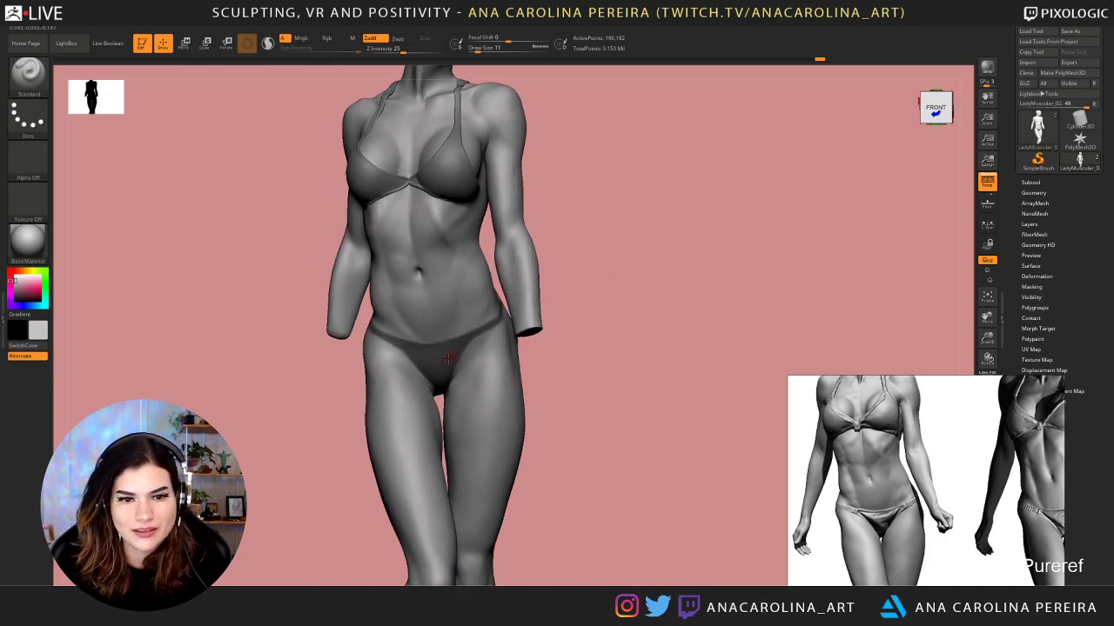
Inspect the bikini bottom mask on the figure from the front and right side, near and far
{"action": "left_click_drag", "start_coordinate": [444, 352], "coordinate": [447, 348], "text": "shift"}
{"action": "left_click_drag", "start_coordinate": [557, 324], "coordinate": [580, 330]}
{"action": "left_click_drag", "start_coordinate": [626, 369], "coordinate": [628, 311], "text": "alt"}
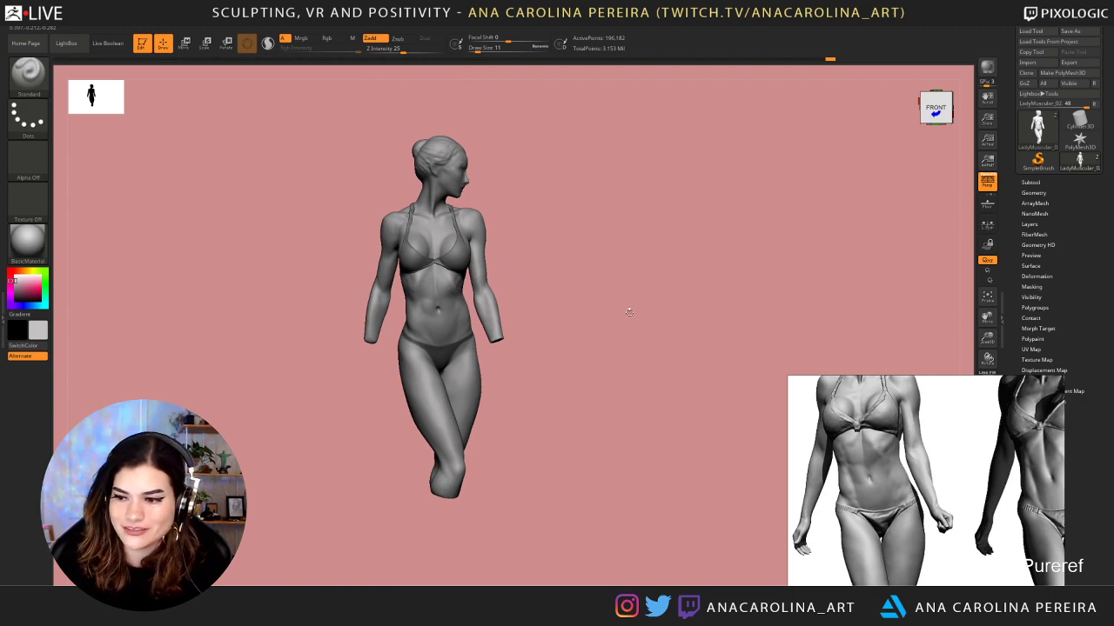
{"action": "left_click_drag", "start_coordinate": [614, 249], "coordinate": [668, 249], "text": "alt"}
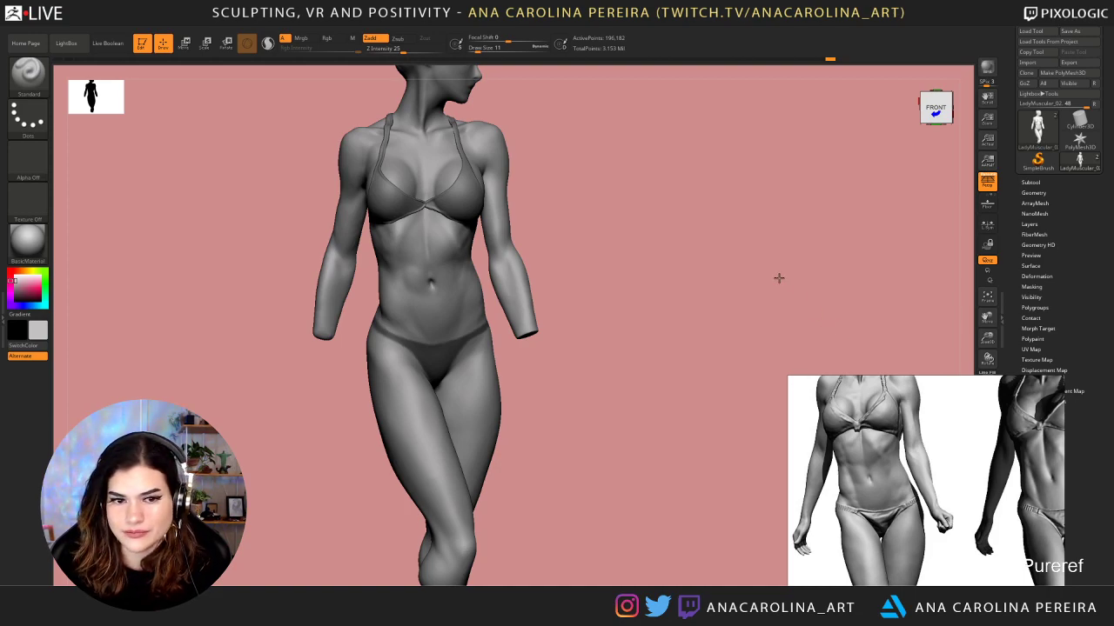
{"action": "left_click_drag", "start_coordinate": [779, 277], "coordinate": [931, 281]}
{"action": "left_click_drag", "start_coordinate": [563, 201], "coordinate": [553, 210]}
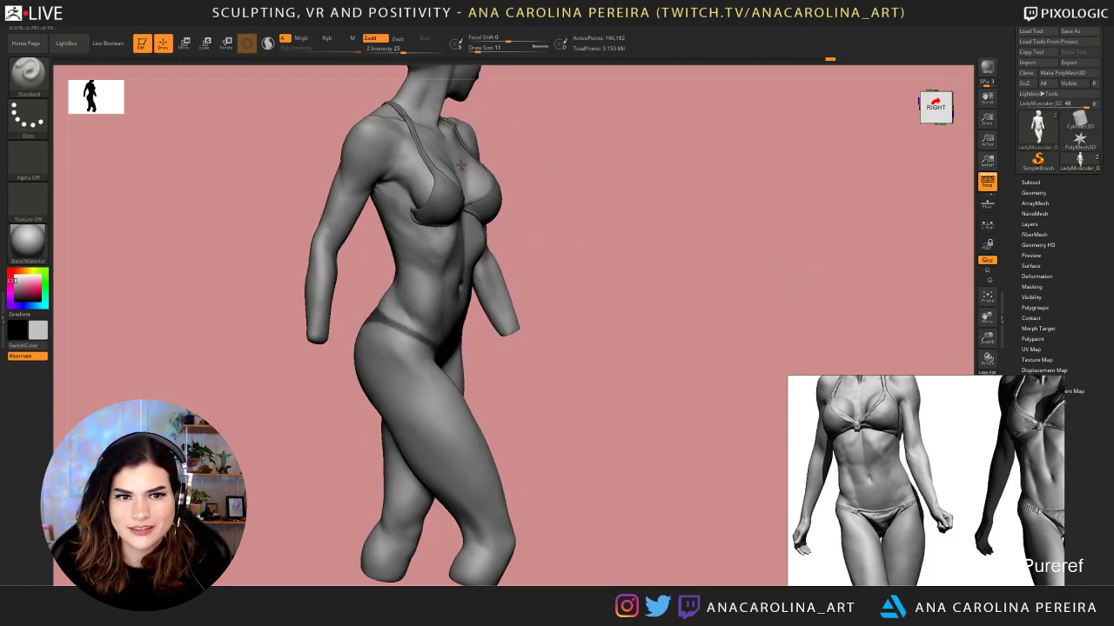
{"action": "left_click_drag", "start_coordinate": [608, 233], "coordinate": [672, 249]}
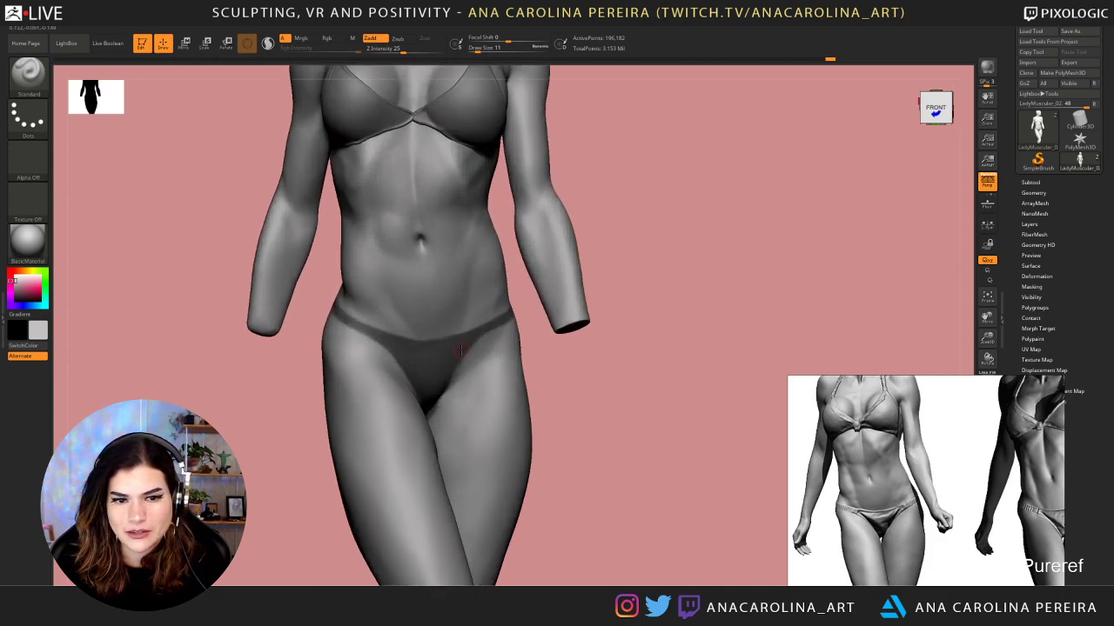
{"action": "left_click_drag", "start_coordinate": [585, 337], "coordinate": [590, 374], "text": "alt"}
Open the subtool extraction settings and preview extracting the masked bikini bottom with thickness 0.00178
{"action": "left_click_drag", "start_coordinate": [950, 436], "coordinate": [879, 449]}
{"action": "left_click", "coordinate": [1035, 192]}
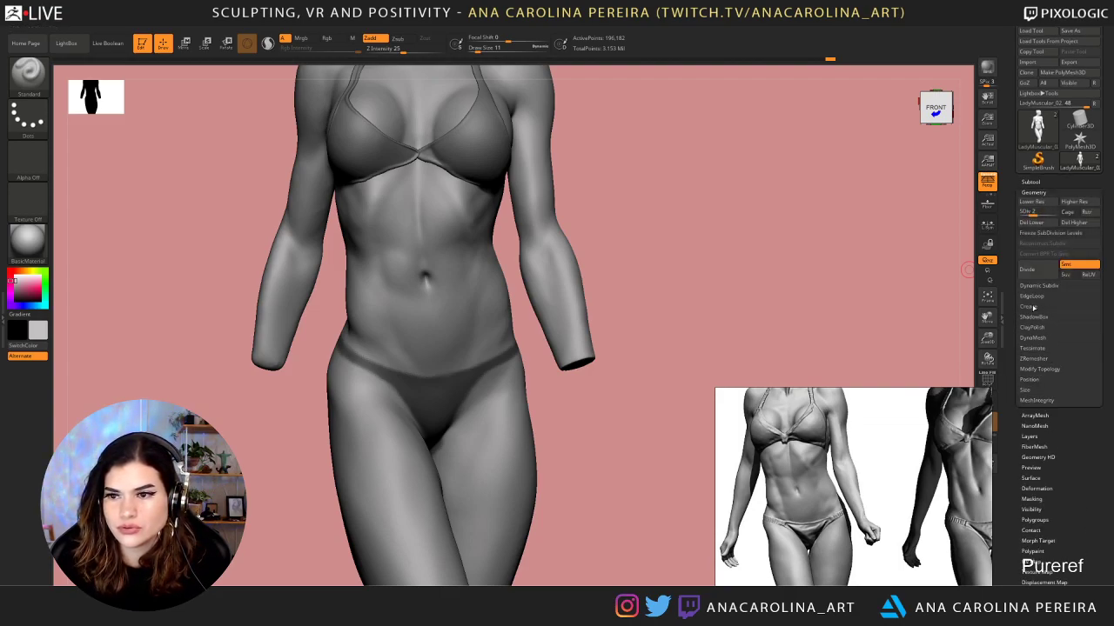
{"action": "left_click", "coordinate": [1030, 182]}
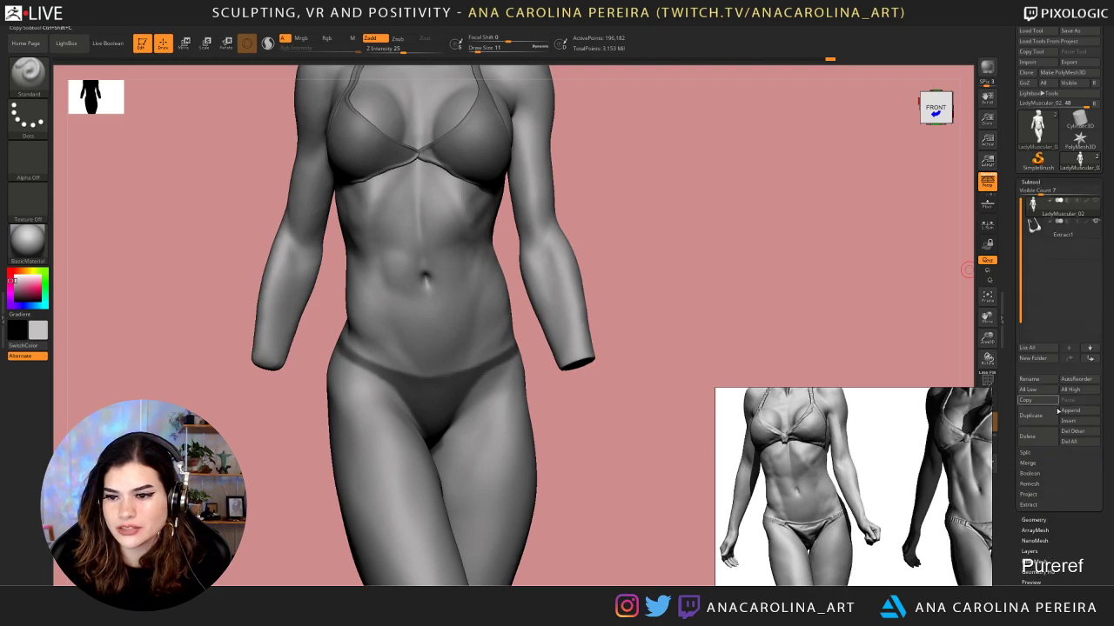
{"action": "left_click", "coordinate": [1033, 506]}
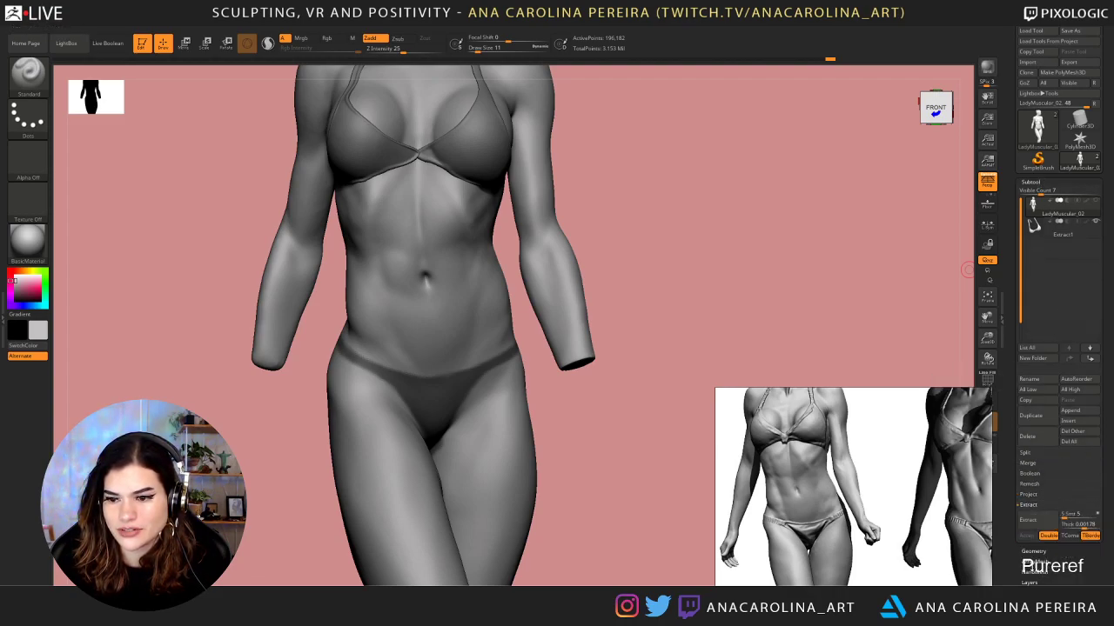
{"action": "left_click_drag", "start_coordinate": [1013, 507], "coordinate": [1007, 423]}
{"action": "left_click", "coordinate": [1043, 250]}
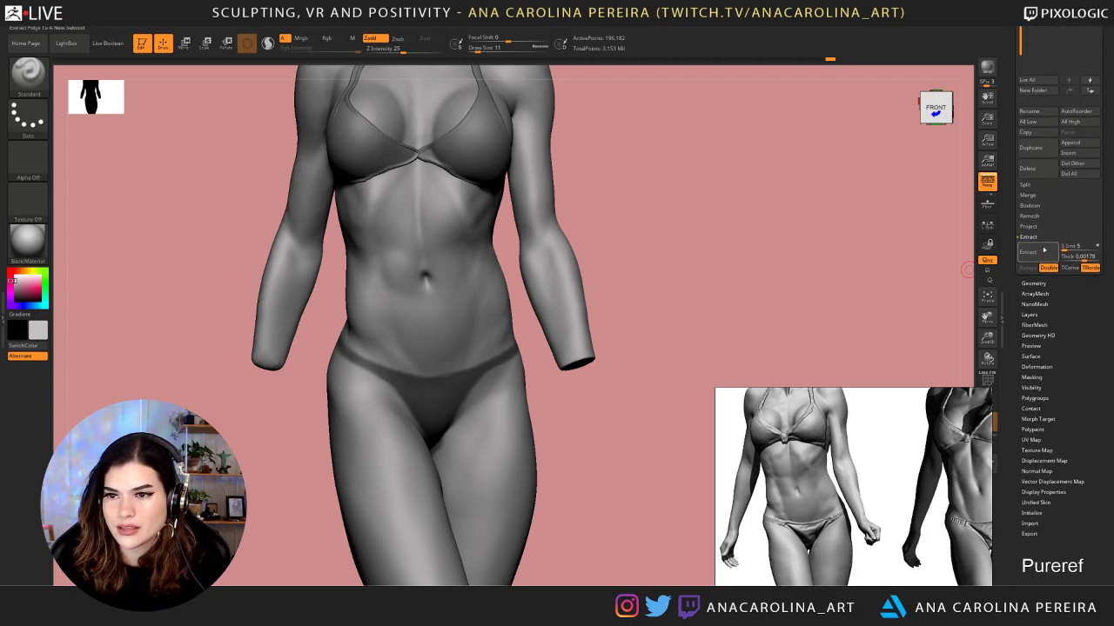
{"action": "left_click_drag", "start_coordinate": [813, 316], "coordinate": [659, 451]}
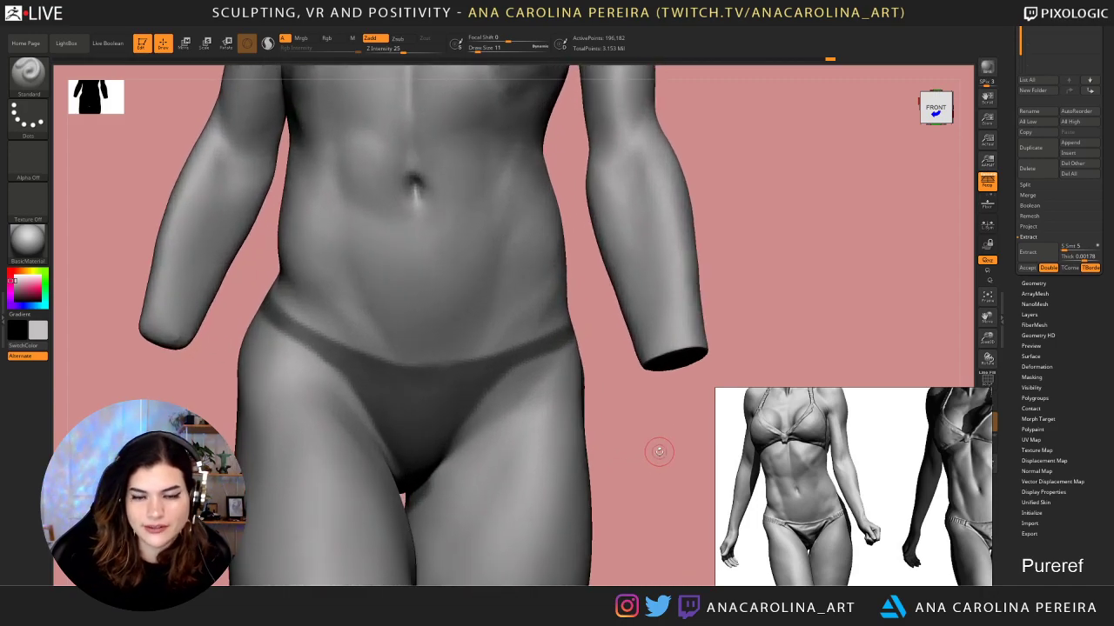
Invert the mask and inspect the bikini bottom's crotch area from the front and from below
{"action": "left_click", "coordinate": [620, 344], "text": "ctrl"}
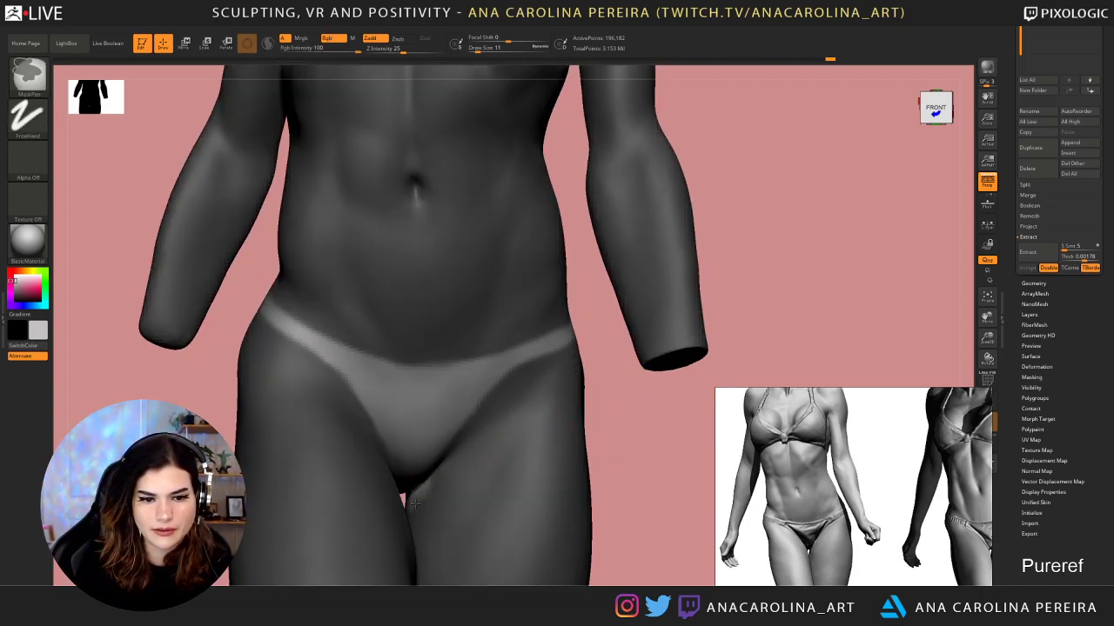
{"action": "left_click_drag", "start_coordinate": [617, 445], "coordinate": [481, 435]}
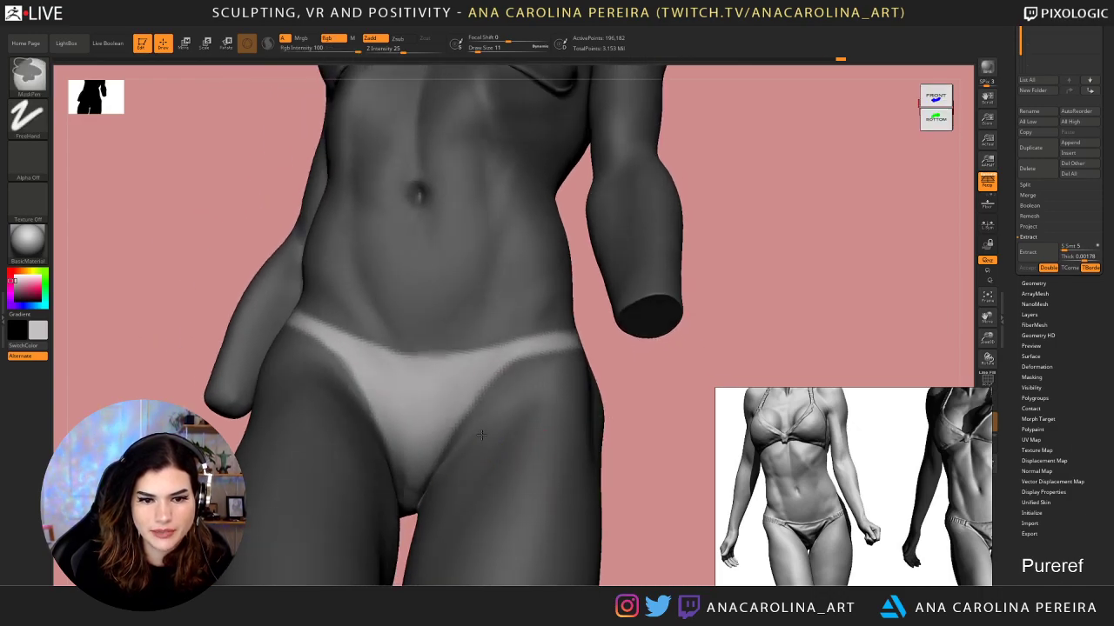
{"action": "left_click_drag", "start_coordinate": [623, 449], "coordinate": [696, 445]}
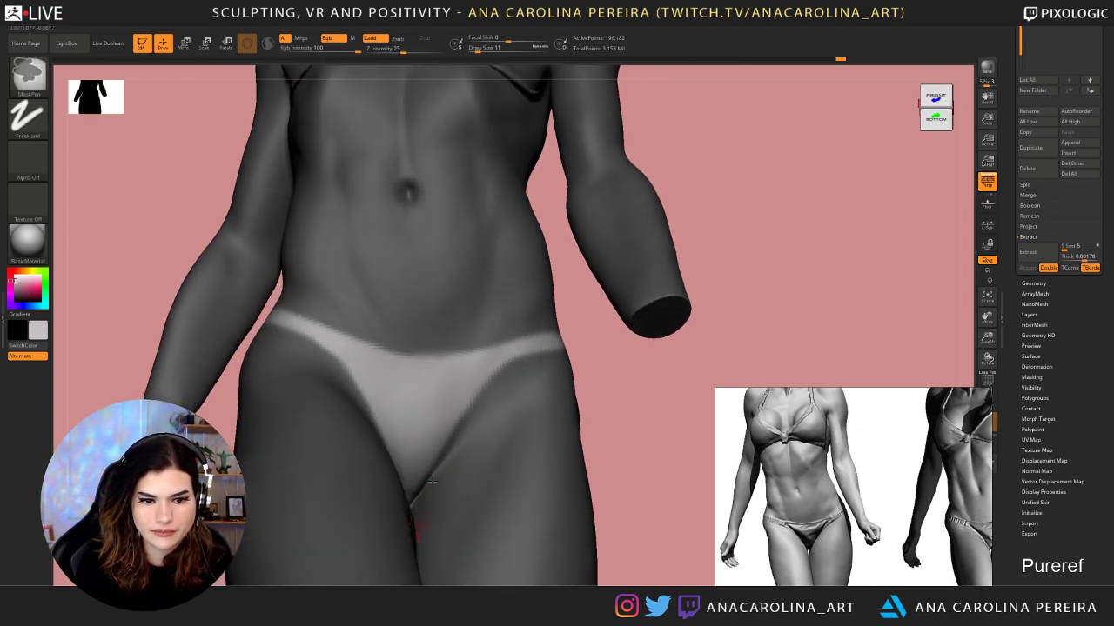
{"action": "left_click_drag", "start_coordinate": [628, 445], "coordinate": [650, 345]}
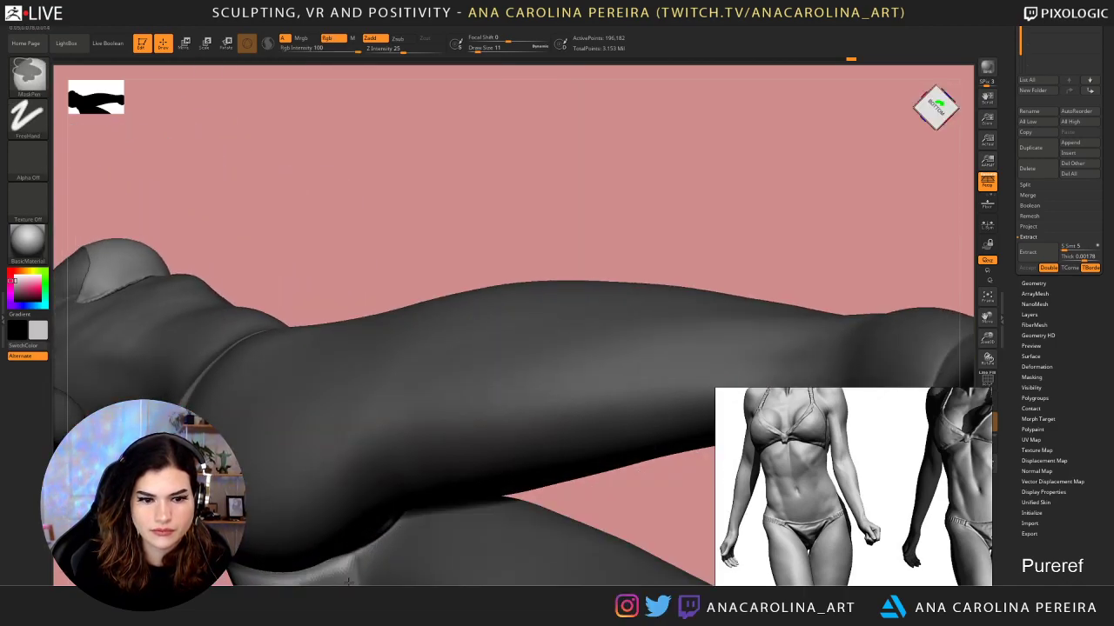
{"action": "left_click_drag", "start_coordinate": [364, 567], "coordinate": [362, 497]}
{"action": "left_click_drag", "start_coordinate": [669, 426], "coordinate": [667, 549]}
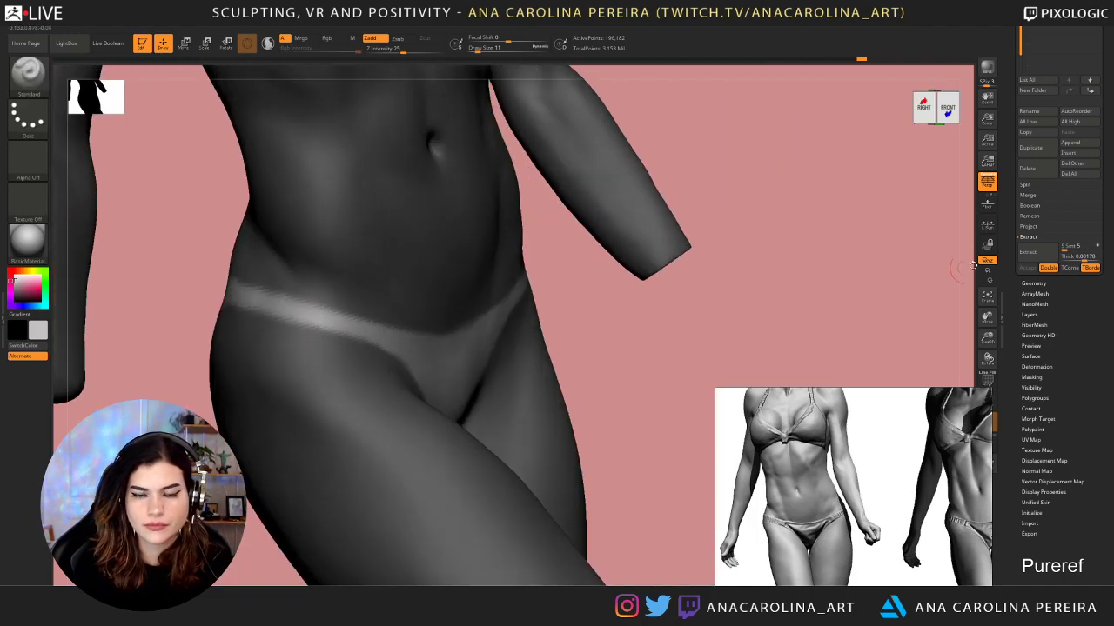
Try an extraction preview with the inverted mask, and restore the bikini mask
{"action": "left_click", "coordinate": [1036, 254]}
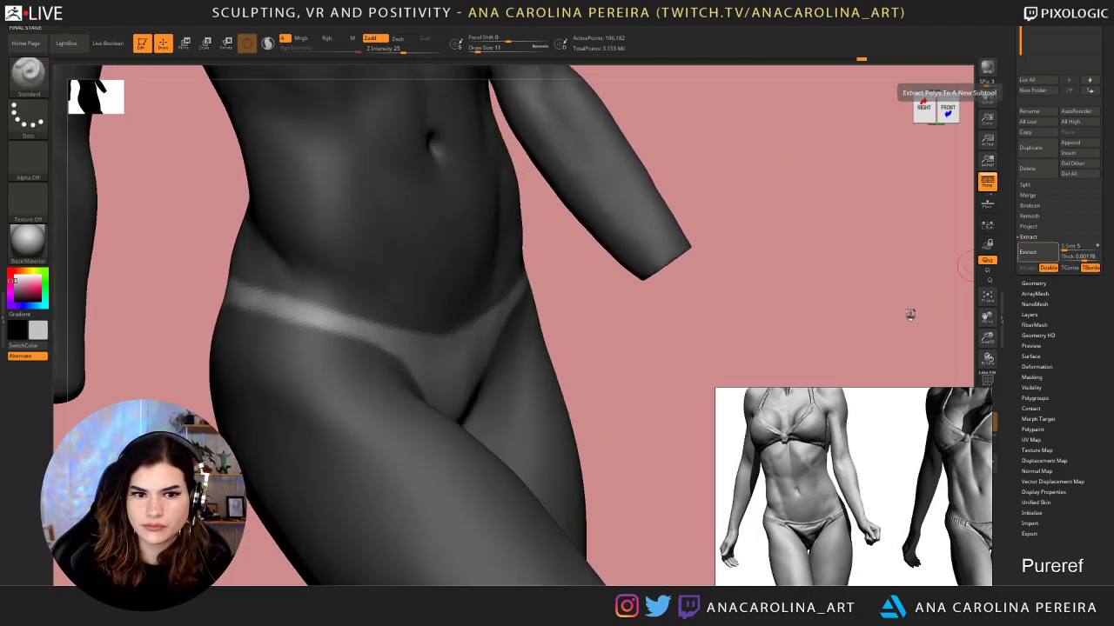
{"action": "left_click_drag", "start_coordinate": [771, 349], "coordinate": [760, 269], "text": "alt"}
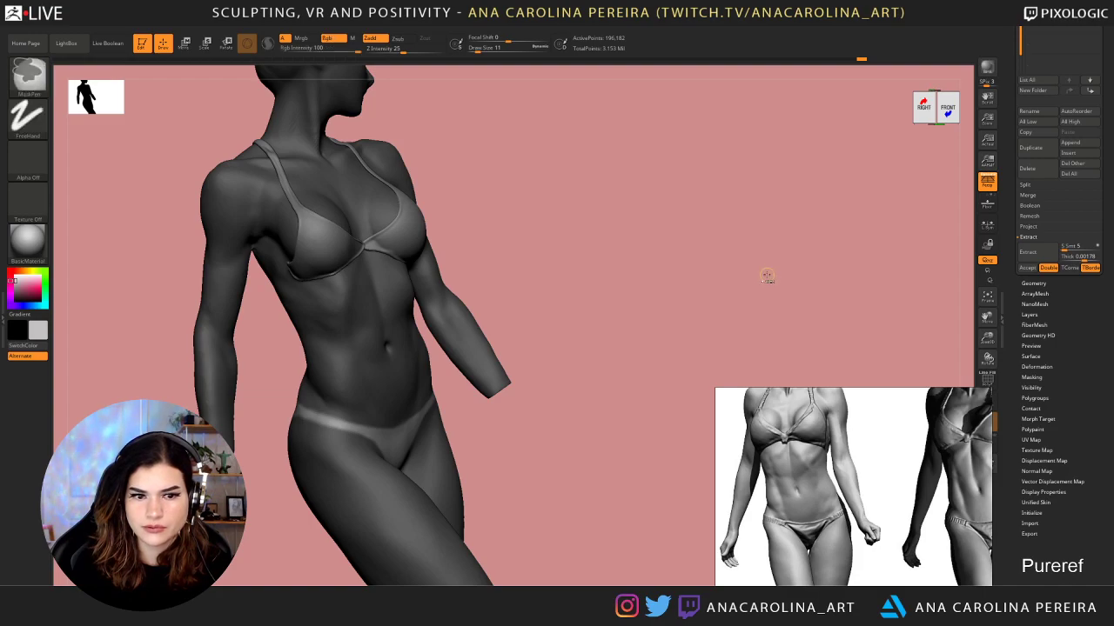
{"action": "key", "text": "ctrl+z"}
{"action": "key", "text": "ctrl+z"}
{"action": "left_click_drag", "start_coordinate": [779, 308], "coordinate": [763, 328]}
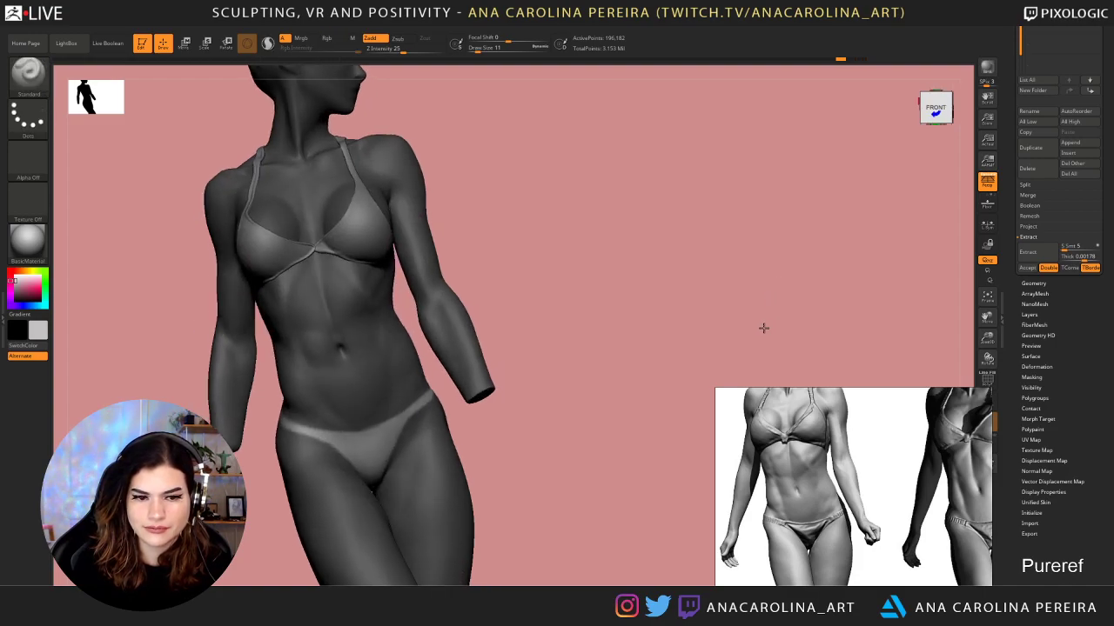
{"action": "left_click", "coordinate": [774, 330], "text": "ctrl"}
Invert the mask and trim the excess bikini area beneath the buttock at the inner thigh with draw size 25
{"action": "mouse_move", "coordinate": [970, 285]}
{"action": "left_mouse_down"}
{"action": "mouse_move", "coordinate": [792, 315]}
{"action": "mouse_move", "coordinate": [823, 231]}
{"action": "mouse_move", "coordinate": [777, 264]}
{"action": "mouse_move", "coordinate": [668, 226]}
{"action": "mouse_move", "coordinate": [803, 107]}
{"action": "left_mouse_up"}
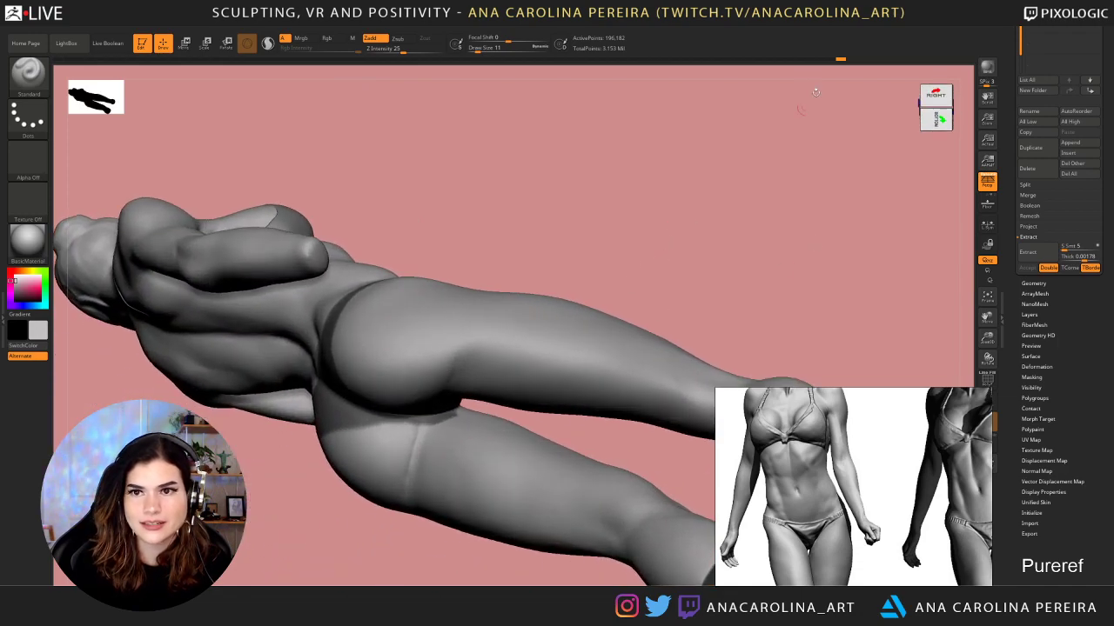
{"action": "left_click_drag", "start_coordinate": [724, 177], "coordinate": [740, 200]}
{"action": "left_click", "coordinate": [736, 205], "text": "ctrl"}
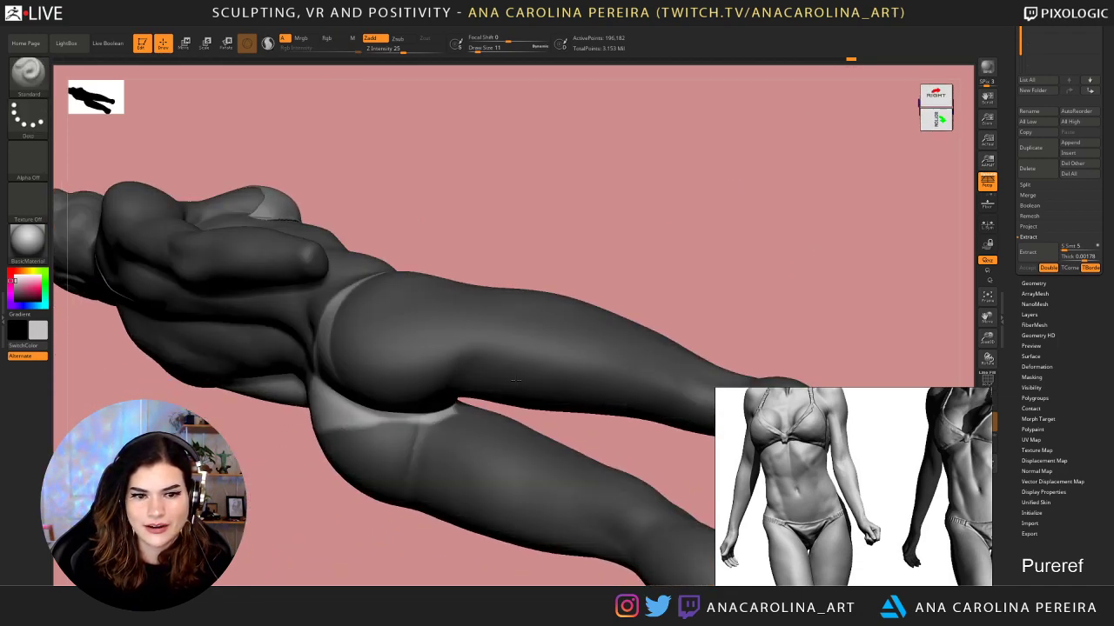
{"action": "left_click_drag", "start_coordinate": [423, 424], "coordinate": [455, 416], "text": "ctrl"}
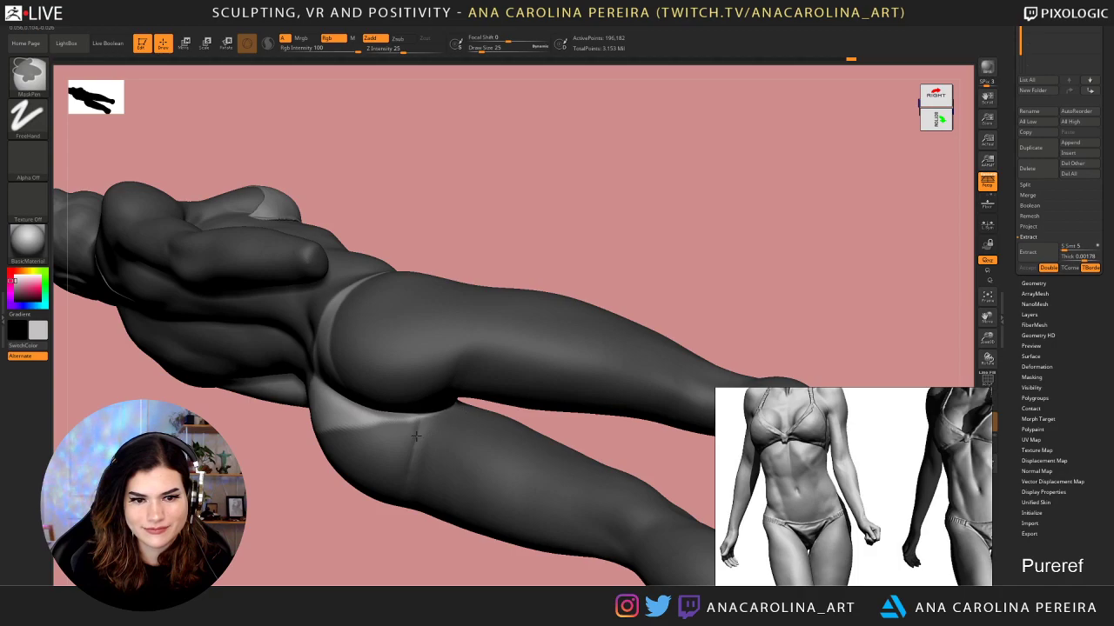
Trim the bikini mask's edge at the front of the crotch with draw size 17, and restore the mask
{"action": "mouse_move", "coordinate": [527, 415]}
{"action": "left_mouse_down"}
{"action": "mouse_move", "coordinate": [435, 426]}
{"action": "mouse_move", "coordinate": [541, 576]}
{"action": "left_mouse_up"}
{"action": "key", "text": "space"}
{"action": "left_click", "coordinate": [625, 381]}
{"action": "mouse_move", "coordinate": [683, 533]}
{"action": "left_mouse_down"}
{"action": "mouse_move", "coordinate": [669, 579]}
{"action": "mouse_move", "coordinate": [645, 470]}
{"action": "mouse_move", "coordinate": [449, 281]}
{"action": "mouse_move", "coordinate": [348, 288]}
{"action": "left_mouse_up"}
{"action": "left_click_drag", "start_coordinate": [259, 244], "coordinate": [295, 253]}
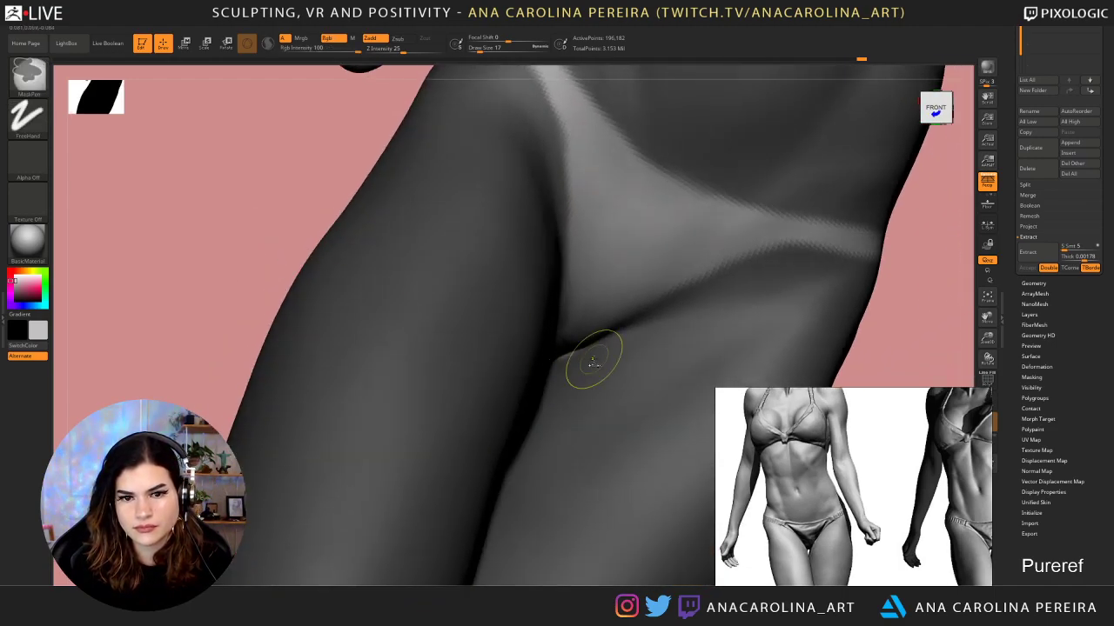
{"action": "left_click_drag", "start_coordinate": [602, 362], "coordinate": [576, 368], "text": "ctrl"}
{"action": "left_click_drag", "start_coordinate": [253, 308], "coordinate": [282, 265], "text": "alt"}
{"action": "left_click", "coordinate": [864, 293], "text": "ctrl"}
{"action": "mouse_move", "coordinate": [864, 293]}
{"action": "left_mouse_down"}
{"action": "mouse_move", "coordinate": [783, 304]}
{"action": "mouse_move", "coordinate": [771, 276]}
{"action": "left_mouse_up"}
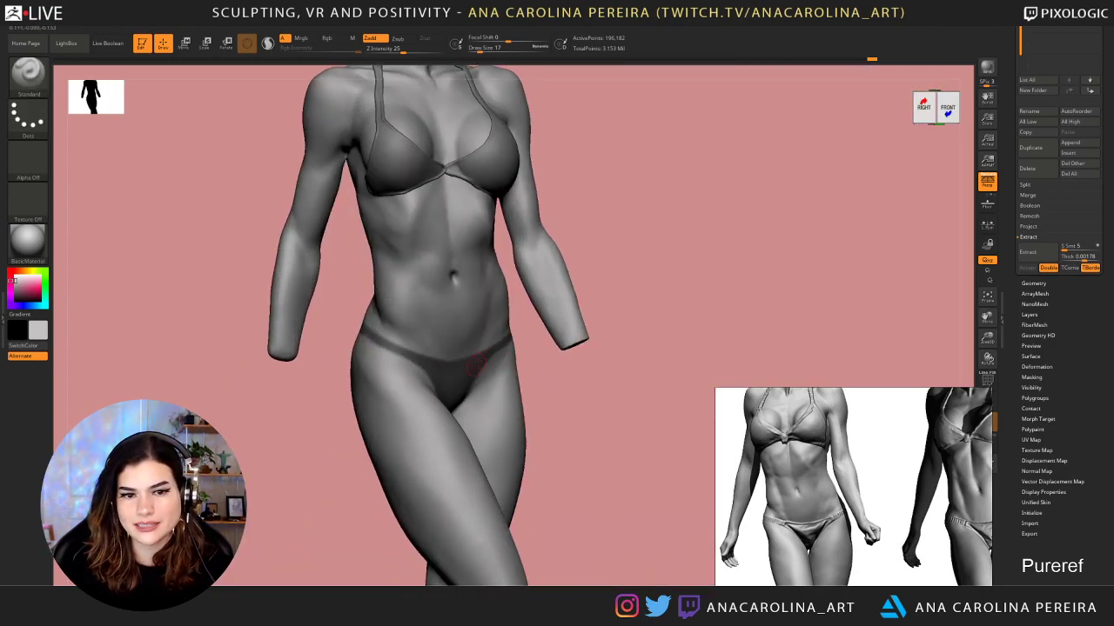
Preview the bikini bottom extraction several times, checking its shape from the front and both hips
{"action": "left_click", "coordinate": [1044, 252]}
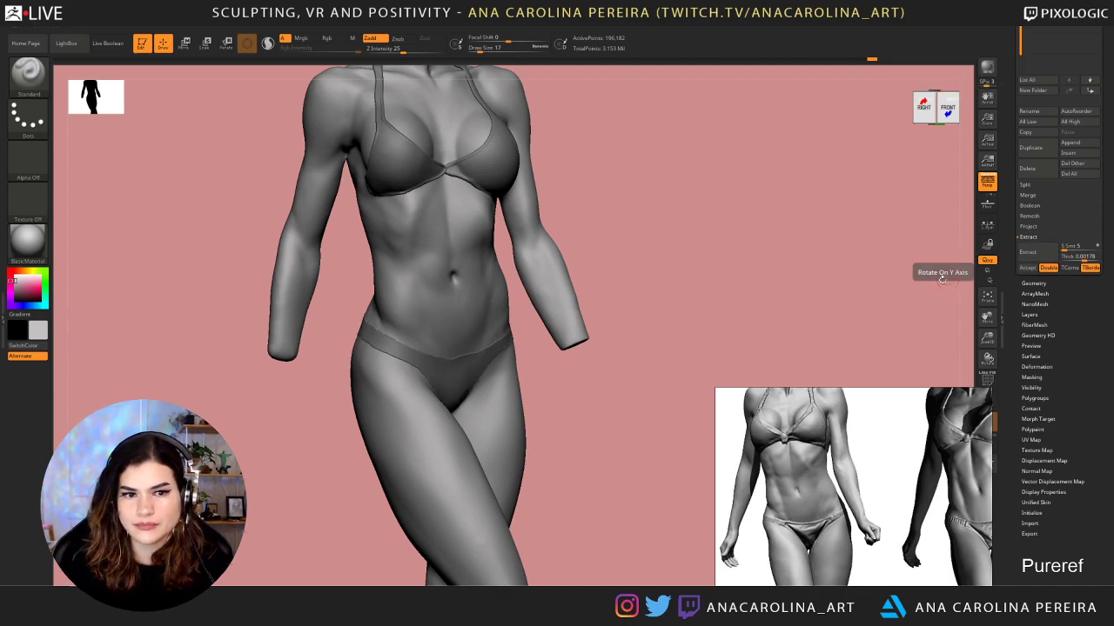
{"action": "left_click_drag", "start_coordinate": [875, 302], "coordinate": [901, 348]}
{"action": "left_click", "coordinate": [1032, 256]}
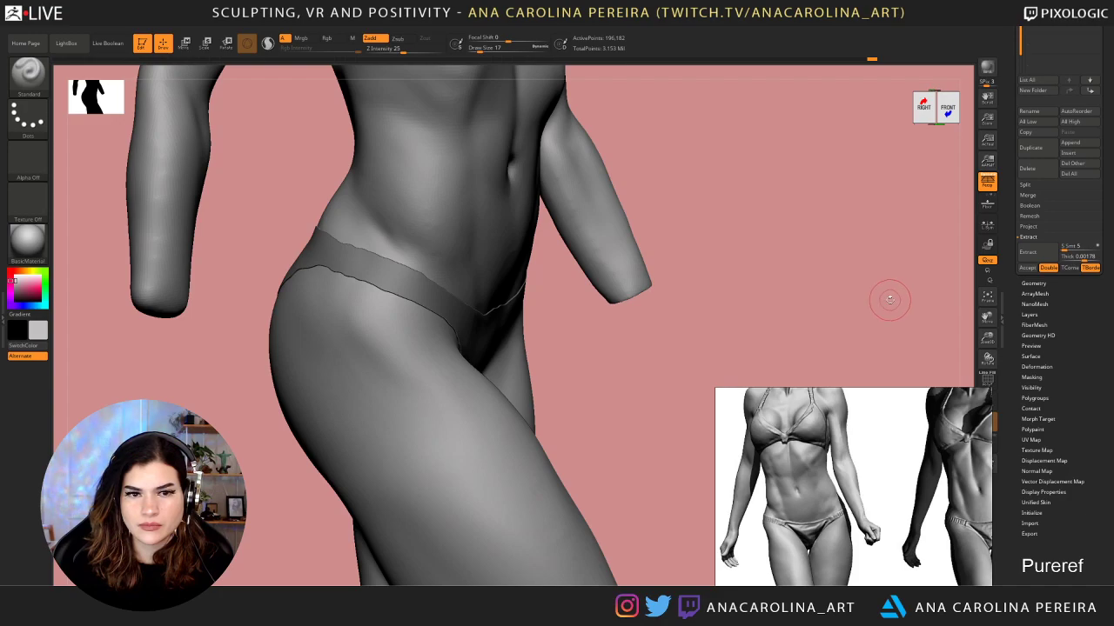
{"action": "left_click_drag", "start_coordinate": [835, 319], "coordinate": [974, 268]}
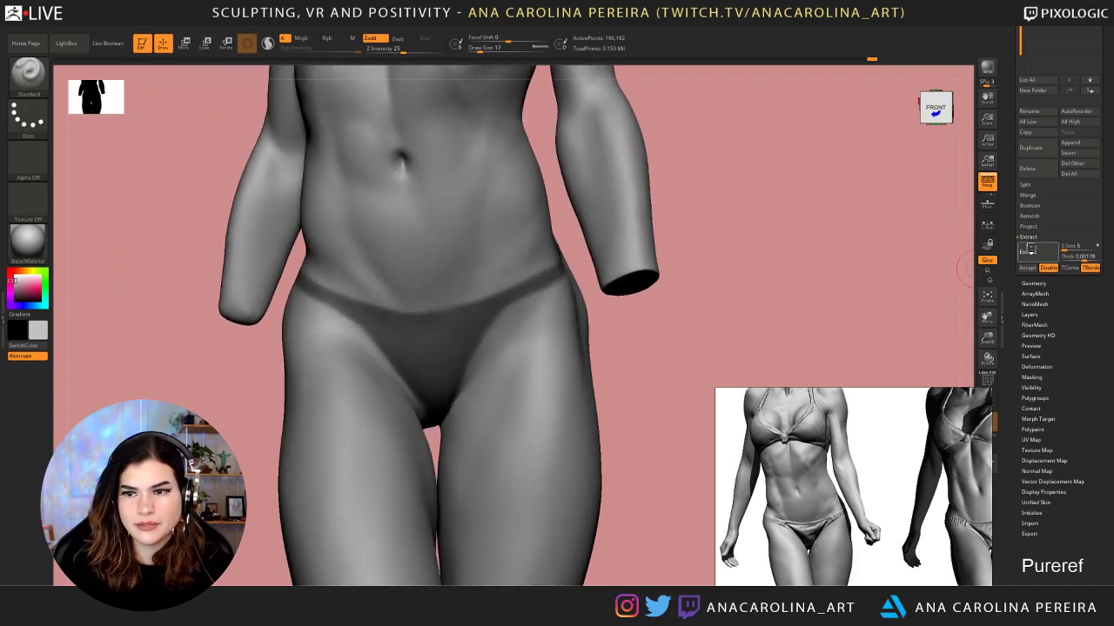
{"action": "left_click", "coordinate": [1031, 250]}
{"action": "left_click_drag", "start_coordinate": [790, 283], "coordinate": [805, 266]}
{"action": "left_click", "coordinate": [1030, 252]}
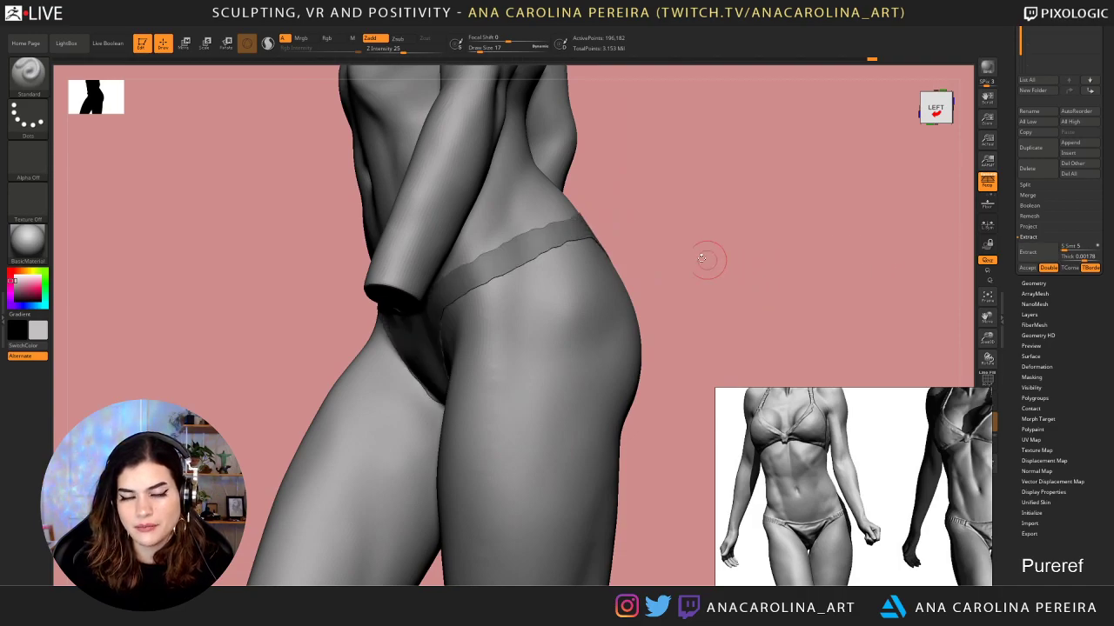
{"action": "left_click_drag", "start_coordinate": [636, 261], "coordinate": [802, 241]}
{"action": "mouse_move", "coordinate": [842, 295]}
{"action": "left_mouse_down", "text": "alt"}
{"action": "mouse_move", "coordinate": [778, 217]}
{"action": "mouse_move", "coordinate": [838, 263]}
{"action": "left_mouse_up", "text": "alt"}
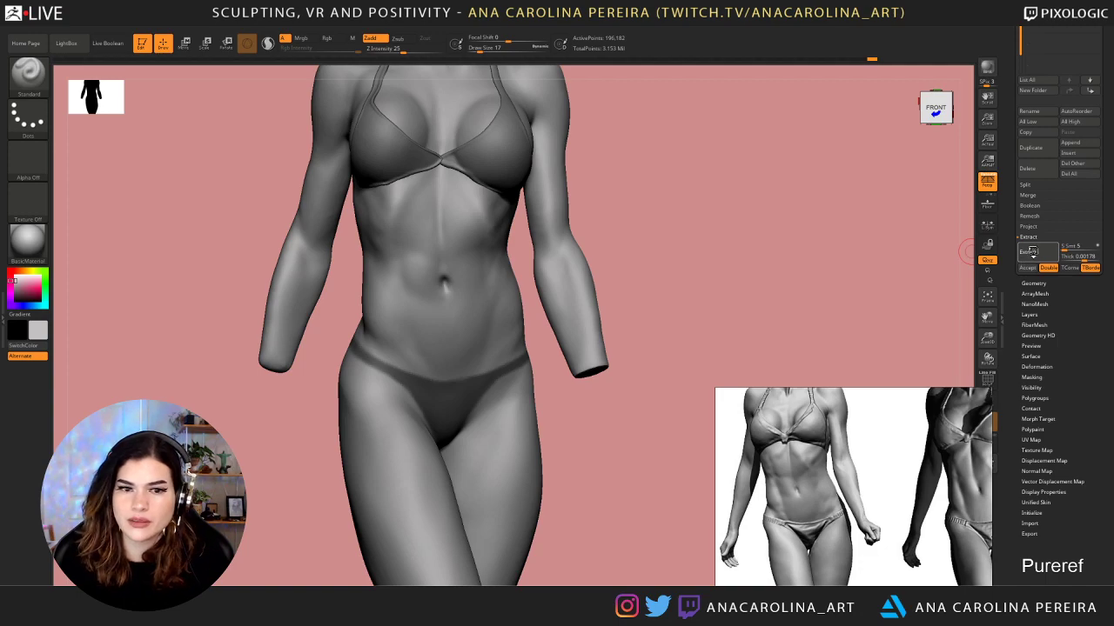
Extract the bikini bottom as a new subtool with thickness 0.00178 and show the body subtool again
{"action": "left_click", "coordinate": [1029, 252]}
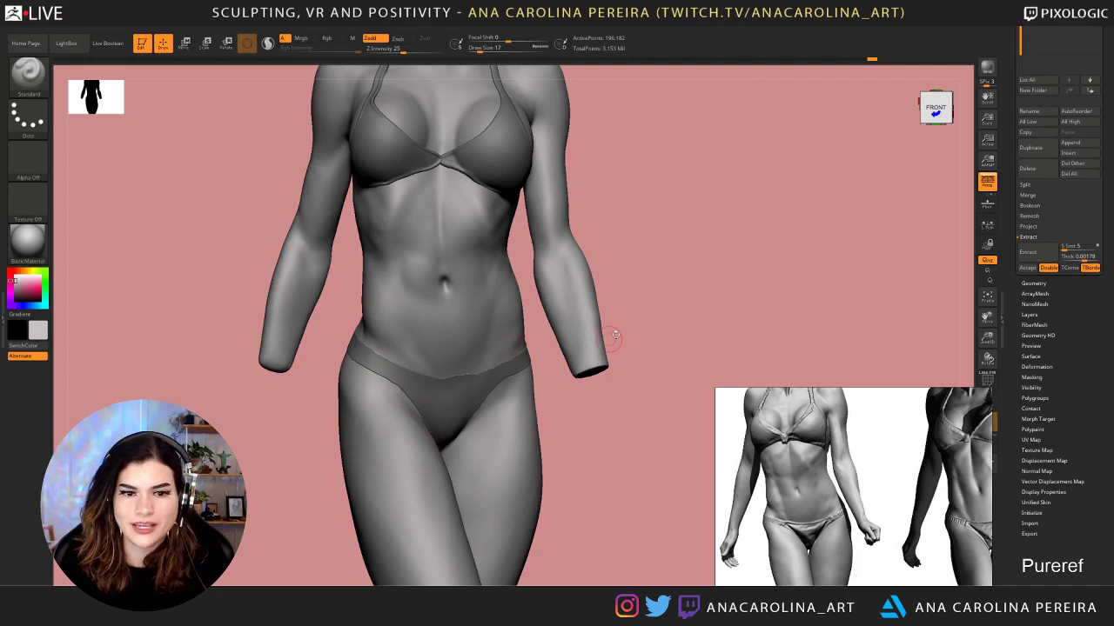
{"action": "left_click", "coordinate": [1027, 267]}
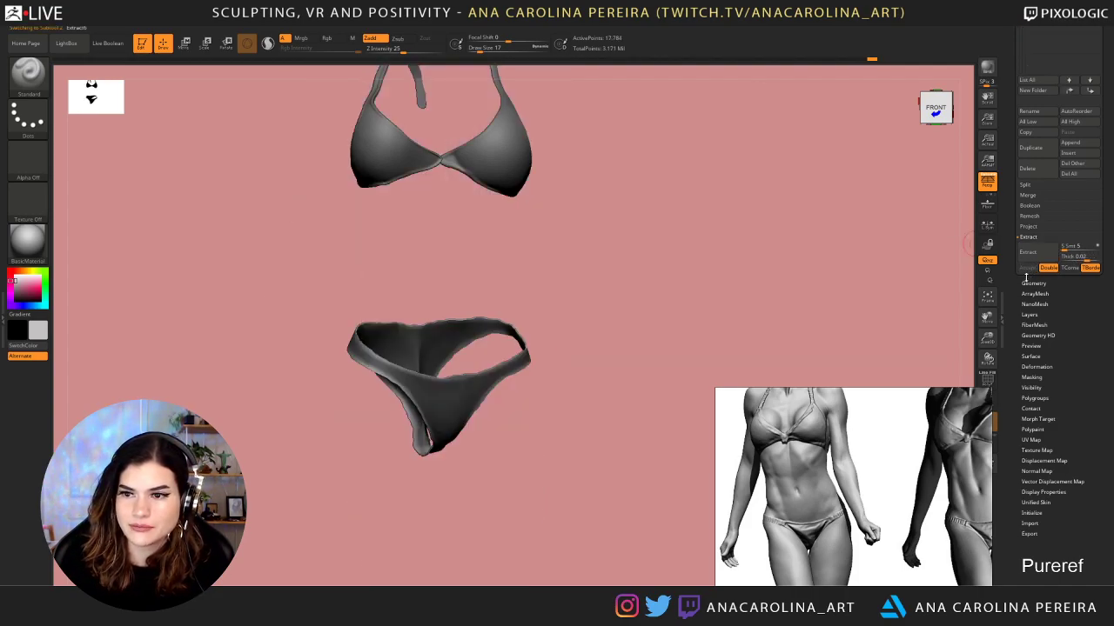
{"action": "left_click_drag", "start_coordinate": [766, 329], "coordinate": [953, 226]}
{"action": "scroll", "coordinate": [1009, 105], "scroll_direction": "up", "scroll_amount": 5}
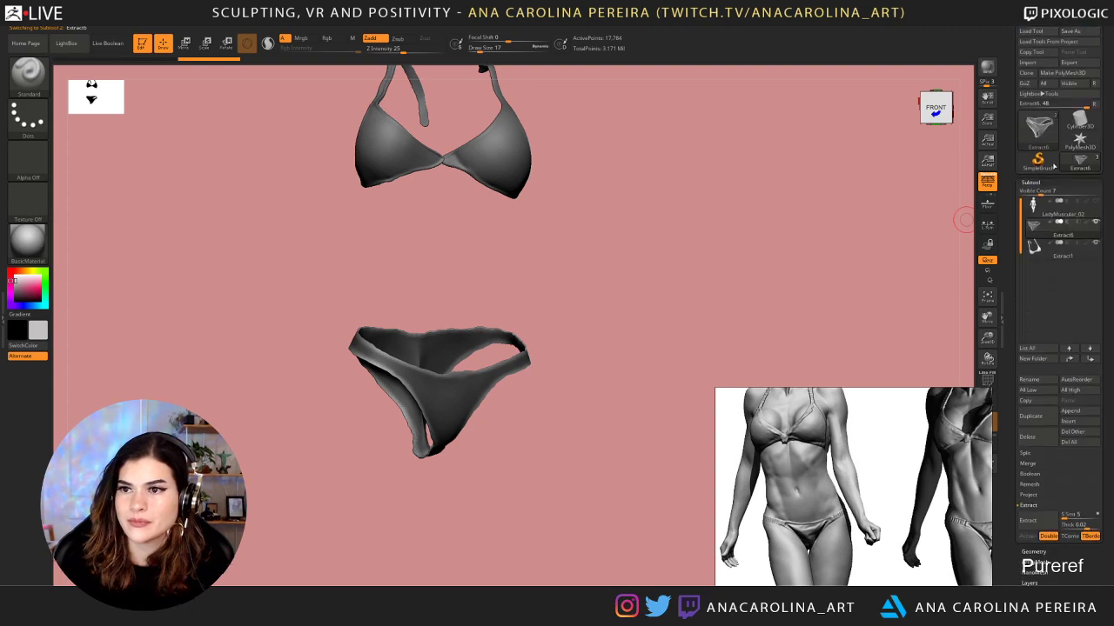
{"action": "left_click", "coordinate": [1094, 207]}
{"action": "left_click_drag", "start_coordinate": [733, 294], "coordinate": [734, 261], "text": "alt"}
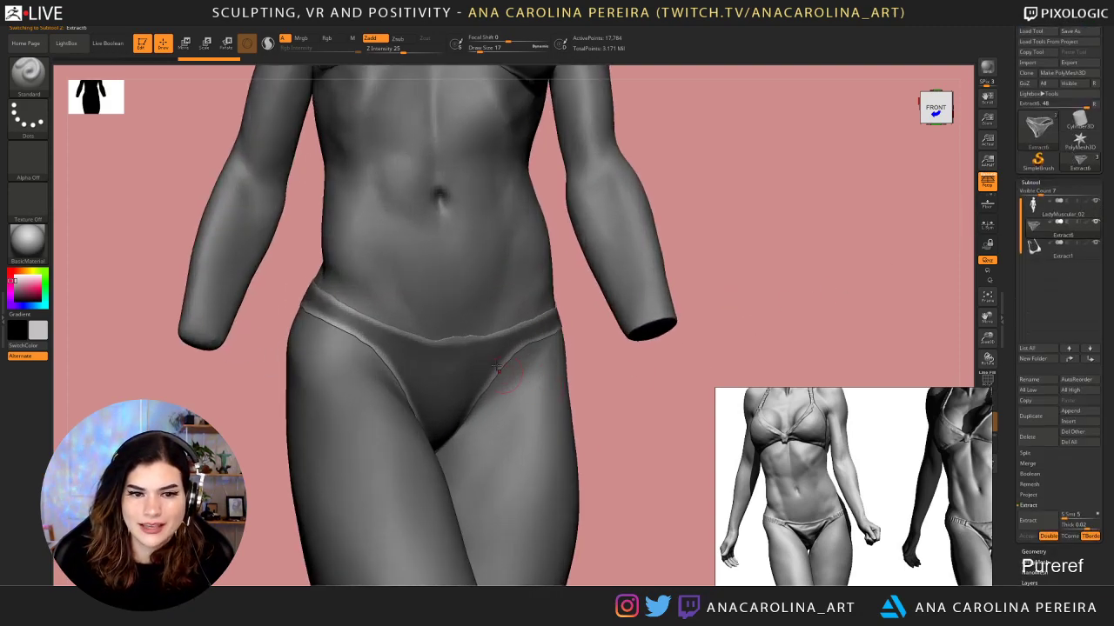
Smooth the extracted bikini bottom's waistband edges along the front, left hip and back with draw size 46
{"action": "key", "text": "space"}
{"action": "key", "text": "shift"}
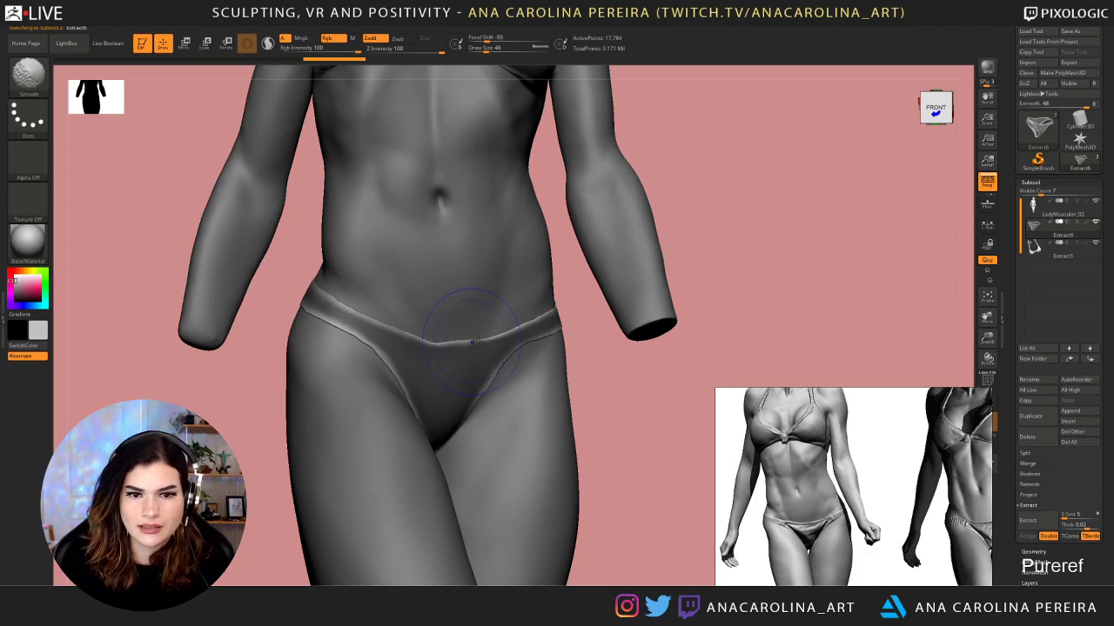
{"action": "mouse_move", "coordinate": [579, 333]}
{"action": "left_mouse_down"}
{"action": "mouse_move", "coordinate": [541, 326]}
{"action": "mouse_move", "coordinate": [577, 308]}
{"action": "left_mouse_up"}
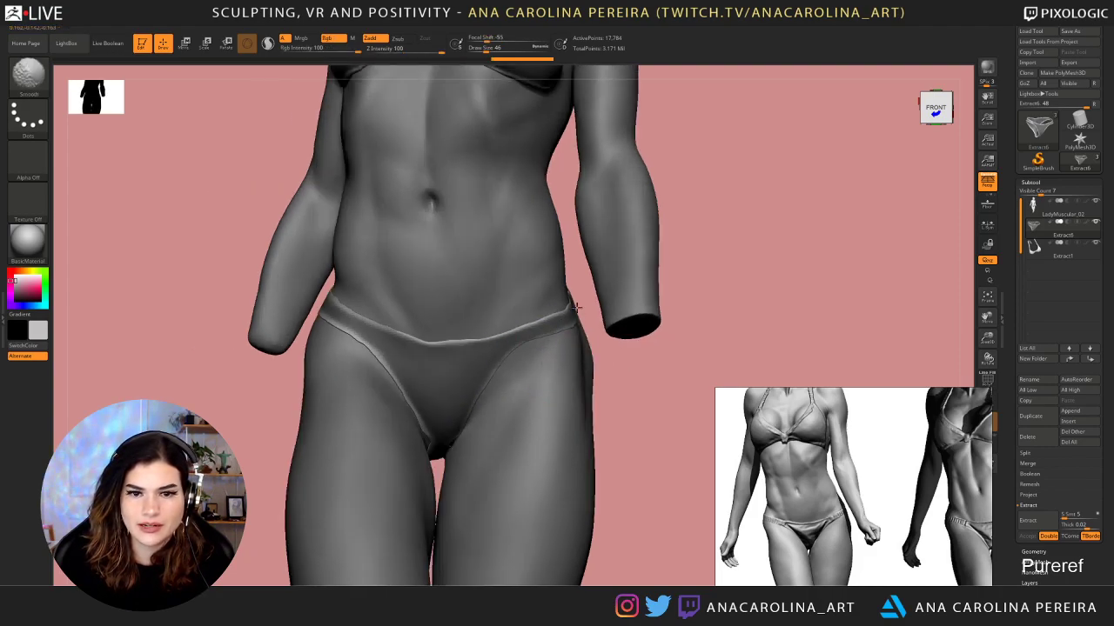
{"action": "mouse_move", "coordinate": [666, 313]}
{"action": "left_mouse_down"}
{"action": "mouse_move", "coordinate": [601, 320]}
{"action": "mouse_move", "coordinate": [661, 289]}
{"action": "left_mouse_up"}
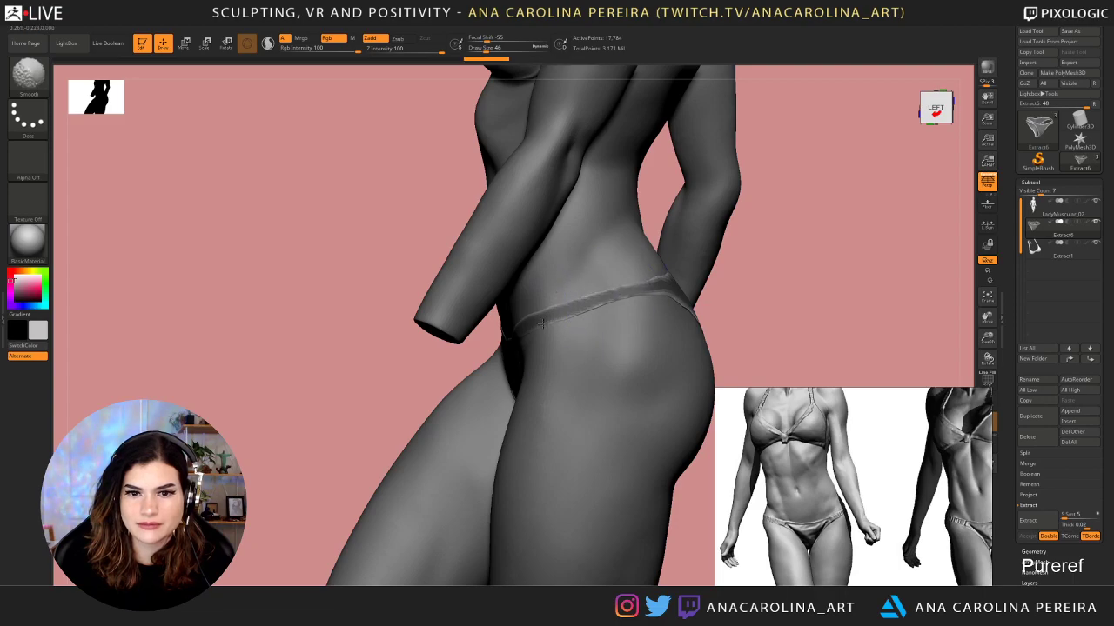
{"action": "left_click_drag", "start_coordinate": [775, 291], "coordinate": [630, 280]}
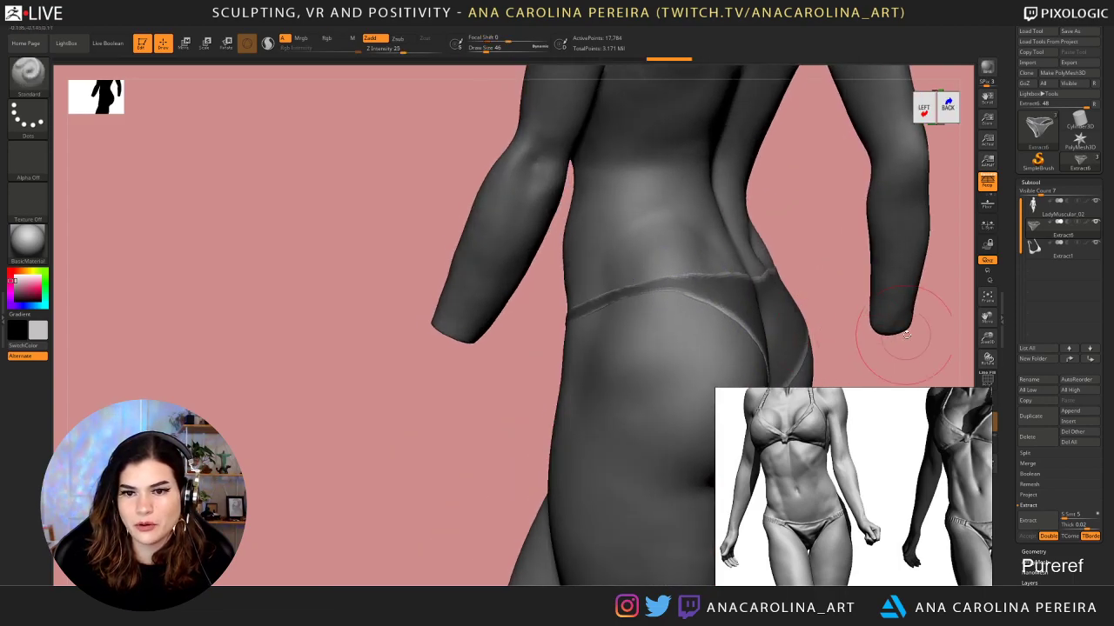
{"action": "mouse_move", "coordinate": [923, 330]}
{"action": "left_mouse_down"}
{"action": "mouse_move", "coordinate": [745, 287]}
{"action": "mouse_move", "coordinate": [630, 294]}
{"action": "mouse_move", "coordinate": [609, 308]}
{"action": "mouse_move", "coordinate": [648, 381]}
{"action": "mouse_move", "coordinate": [712, 299]}
{"action": "mouse_move", "coordinate": [677, 359]}
{"action": "mouse_move", "coordinate": [703, 305]}
{"action": "left_mouse_up"}
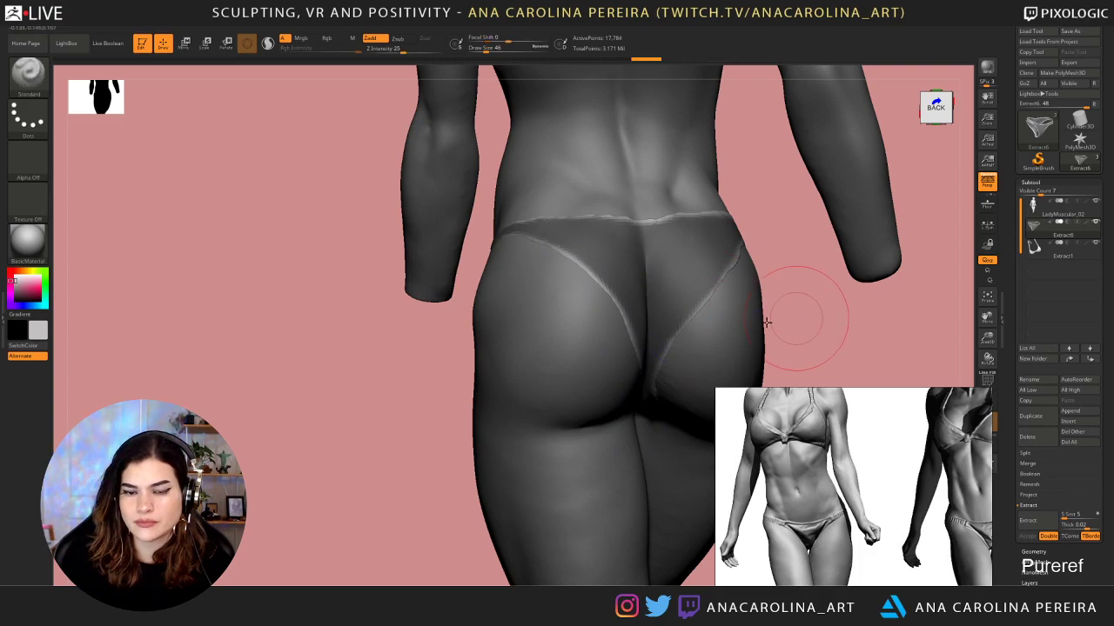
{"action": "left_click_drag", "start_coordinate": [795, 313], "coordinate": [668, 324], "text": "alt"}
{"action": "key", "text": "ctrl+z"}
Load the SmoothDirectional brush from the Smooth folder of the brush library as the smoothing brush
{"action": "key", "text": "b"}
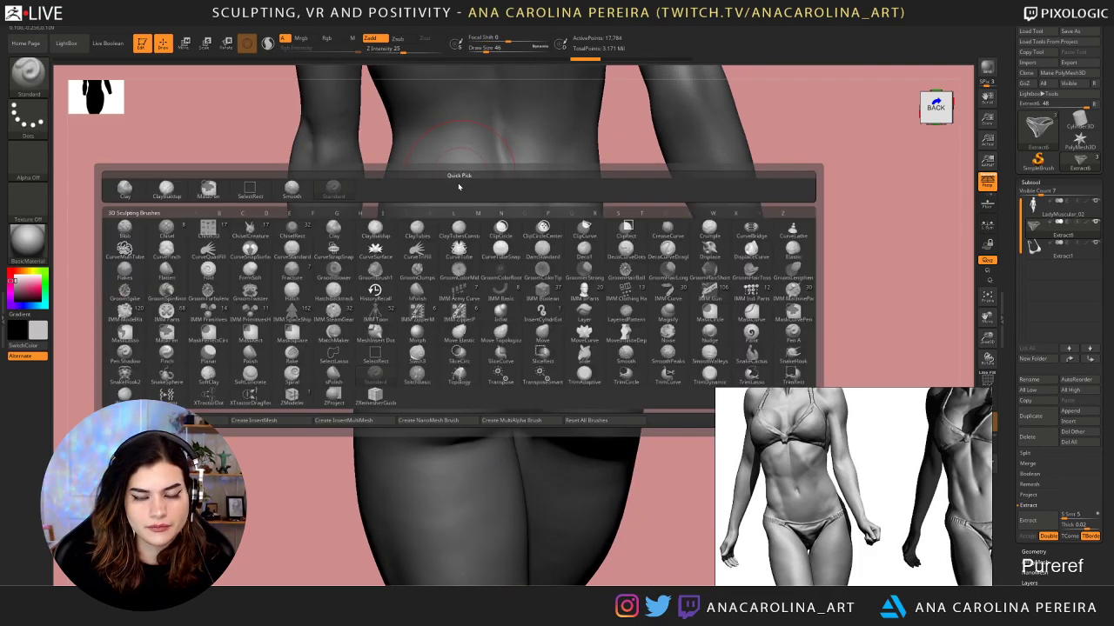
{"action": "key", "text": "Escape"}
{"action": "key", "text": "comma"}
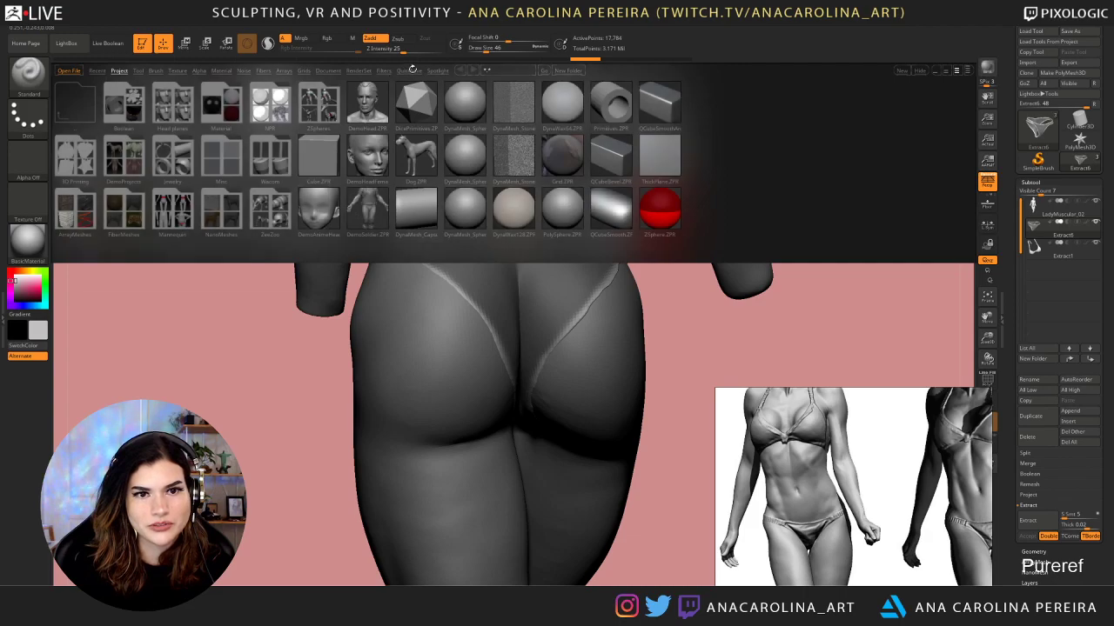
{"action": "left_click", "coordinate": [156, 71]}
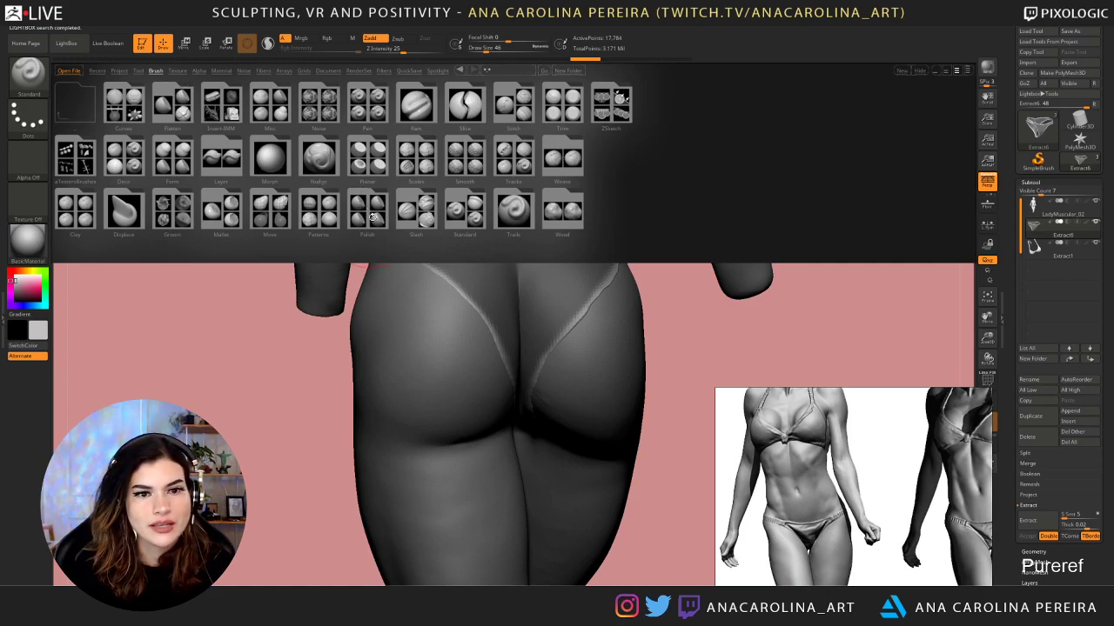
{"action": "left_click", "coordinate": [467, 163]}
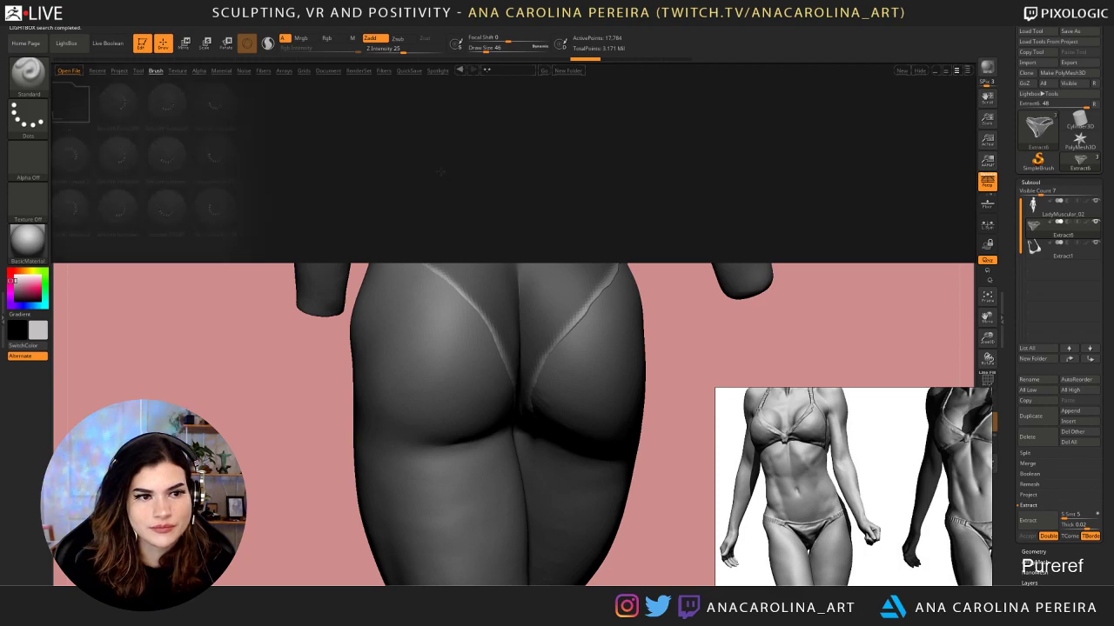
{"action": "double_click", "coordinate": [207, 108]}
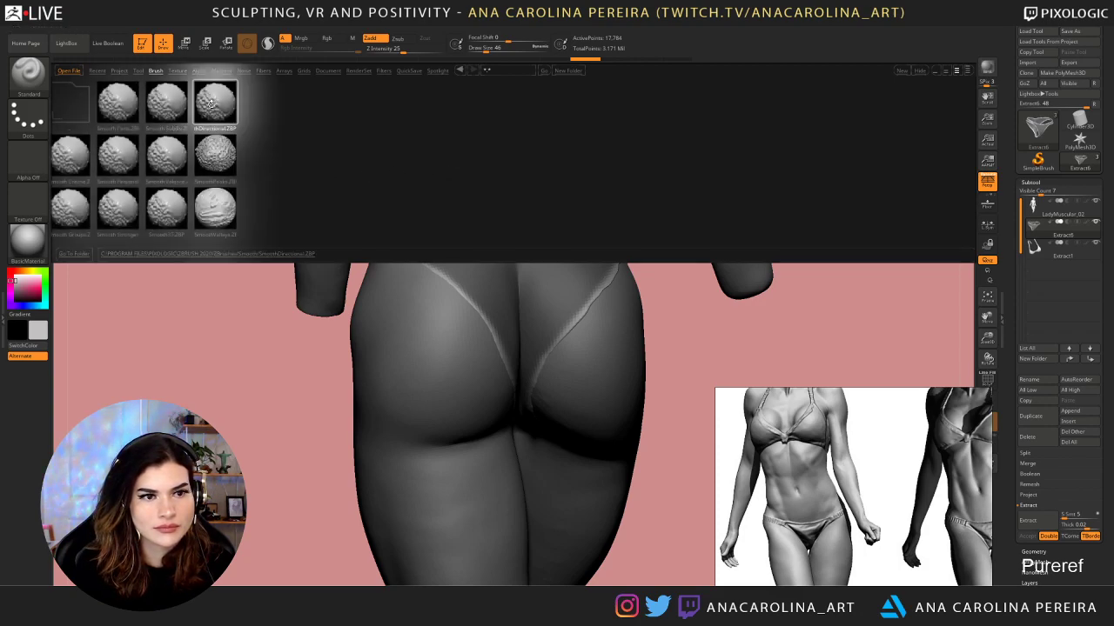
{"action": "left_click", "coordinate": [183, 125]}
{"action": "key", "text": "comma"}
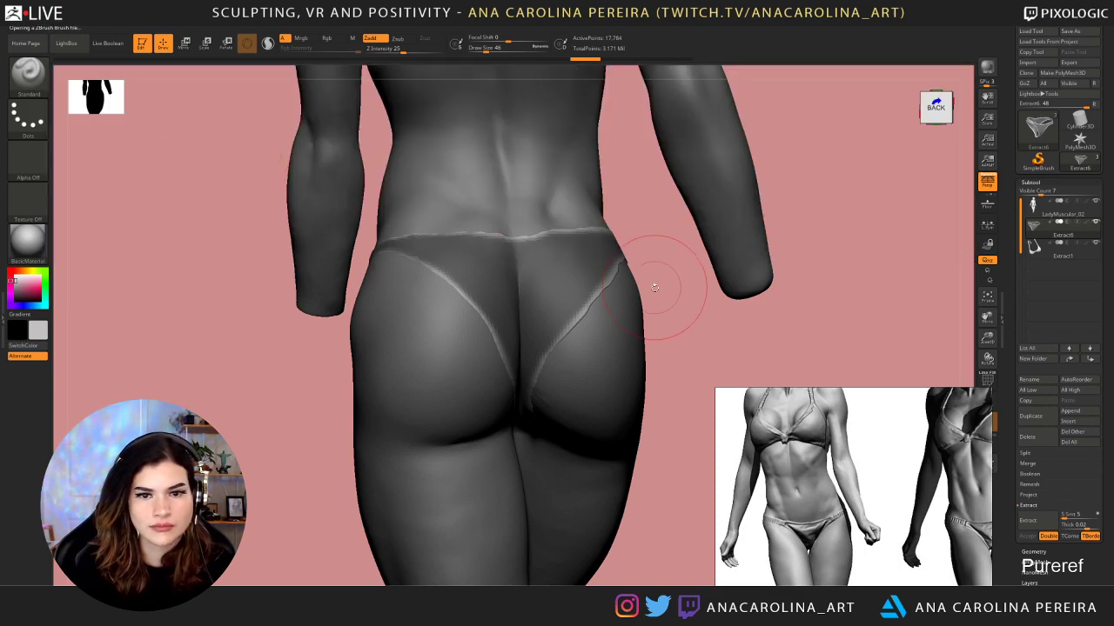
Smooth the bikini bottom's waistband and leg-opening edges across the back with the SmoothDirectional brush
{"action": "left_click_drag", "start_coordinate": [658, 288], "coordinate": [614, 280]}
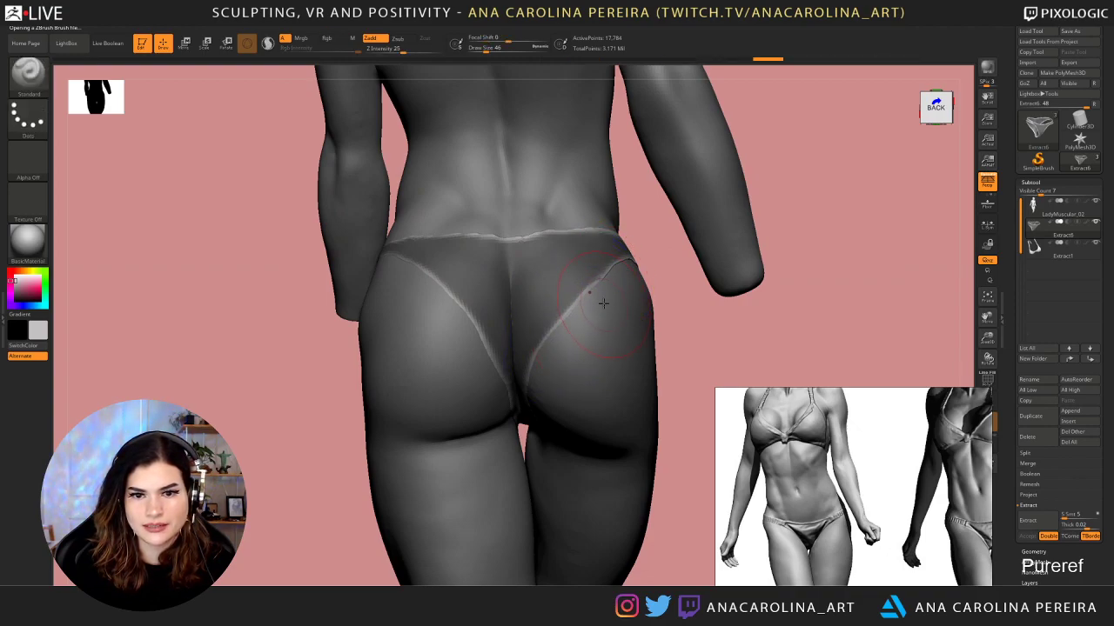
{"action": "key", "text": "s"}
{"action": "left_click_drag", "start_coordinate": [603, 301], "coordinate": [595, 301]}
{"action": "right_click_drag", "start_coordinate": [622, 283], "coordinate": [591, 285]}
{"action": "left_click_drag", "start_coordinate": [722, 263], "coordinate": [783, 249]}
{"action": "key", "text": "bracketright"}
{"action": "key", "text": "bracketright"}
{"action": "left_click_drag", "start_coordinate": [570, 234], "coordinate": [493, 235], "text": "shift"}
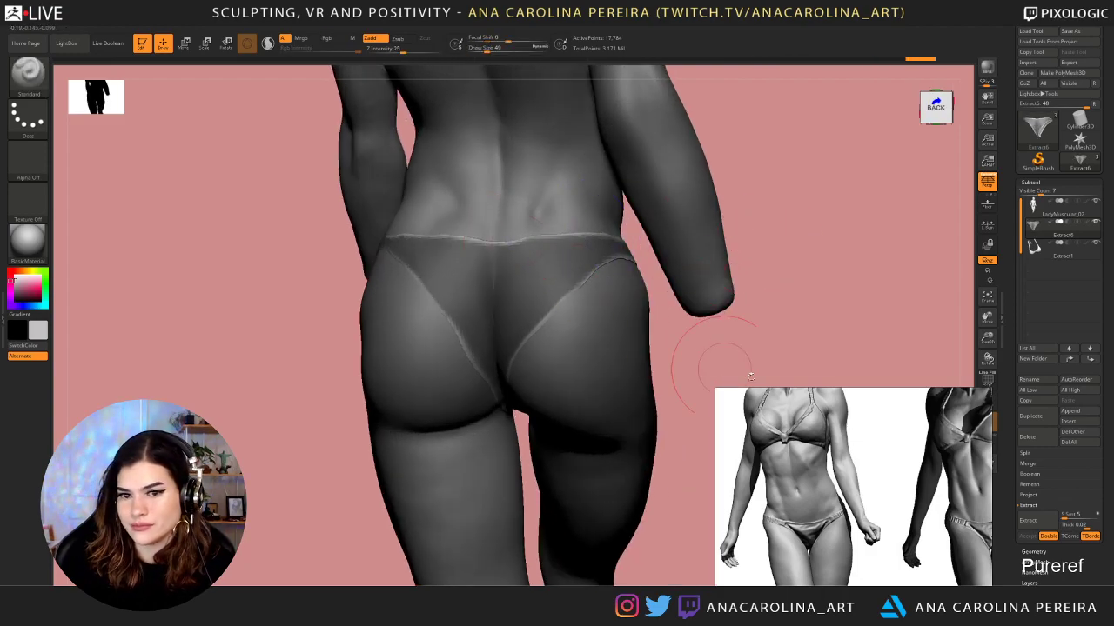
Smooth the bikini bottom's front waistband and the figure's left leg-opening edge with SmoothDirectional
{"action": "left_click_drag", "start_coordinate": [708, 360], "coordinate": [957, 348]}
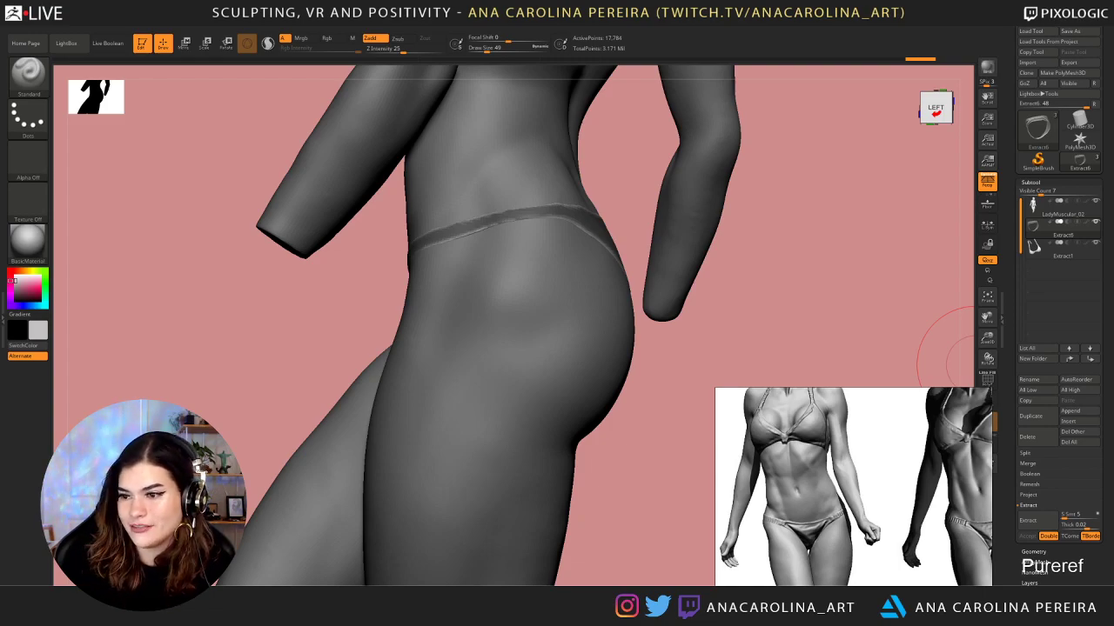
{"action": "mouse_move", "coordinate": [645, 225]}
{"action": "left_mouse_down"}
{"action": "mouse_move", "coordinate": [734, 281]}
{"action": "mouse_move", "coordinate": [866, 283]}
{"action": "left_mouse_up"}
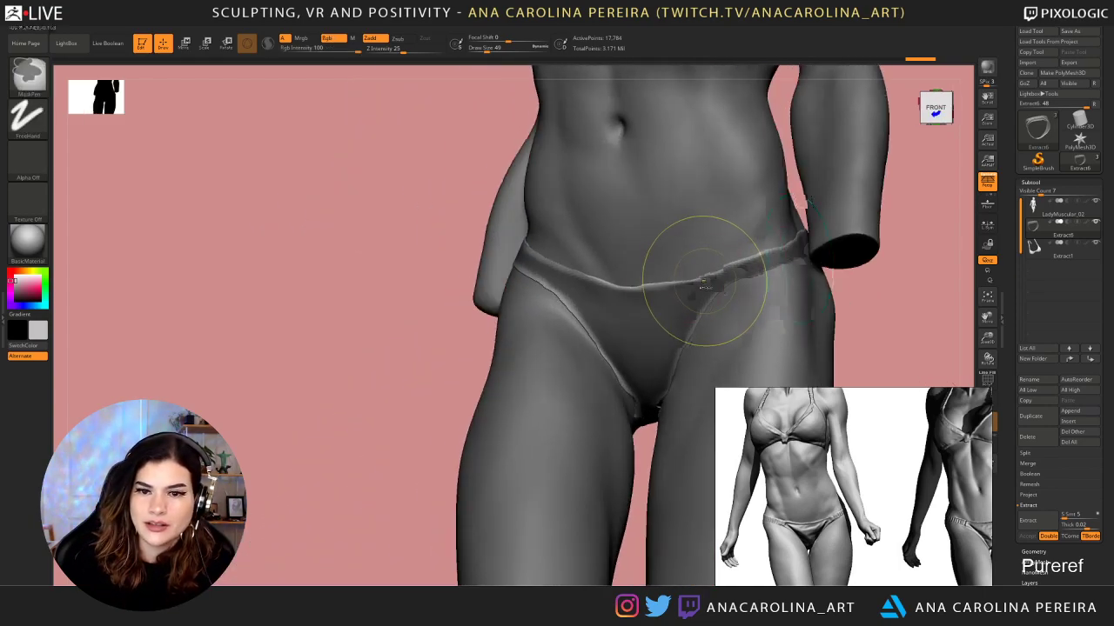
{"action": "mouse_move", "coordinate": [656, 294]}
{"action": "left_mouse_down", "text": "shift"}
{"action": "mouse_move", "coordinate": [750, 257]}
{"action": "mouse_move", "coordinate": [766, 263]}
{"action": "left_mouse_up", "text": "shift"}
{"action": "left_click_drag", "start_coordinate": [874, 313], "coordinate": [913, 311]}
{"action": "left_click_drag", "start_coordinate": [723, 308], "coordinate": [659, 398], "text": "shift"}
{"action": "mouse_move", "coordinate": [552, 295]}
{"action": "left_mouse_down", "text": "shift"}
{"action": "mouse_move", "coordinate": [608, 366]}
{"action": "mouse_move", "coordinate": [577, 310]}
{"action": "mouse_move", "coordinate": [518, 268]}
{"action": "mouse_move", "coordinate": [588, 292]}
{"action": "mouse_move", "coordinate": [642, 286]}
{"action": "left_mouse_up", "text": "shift"}
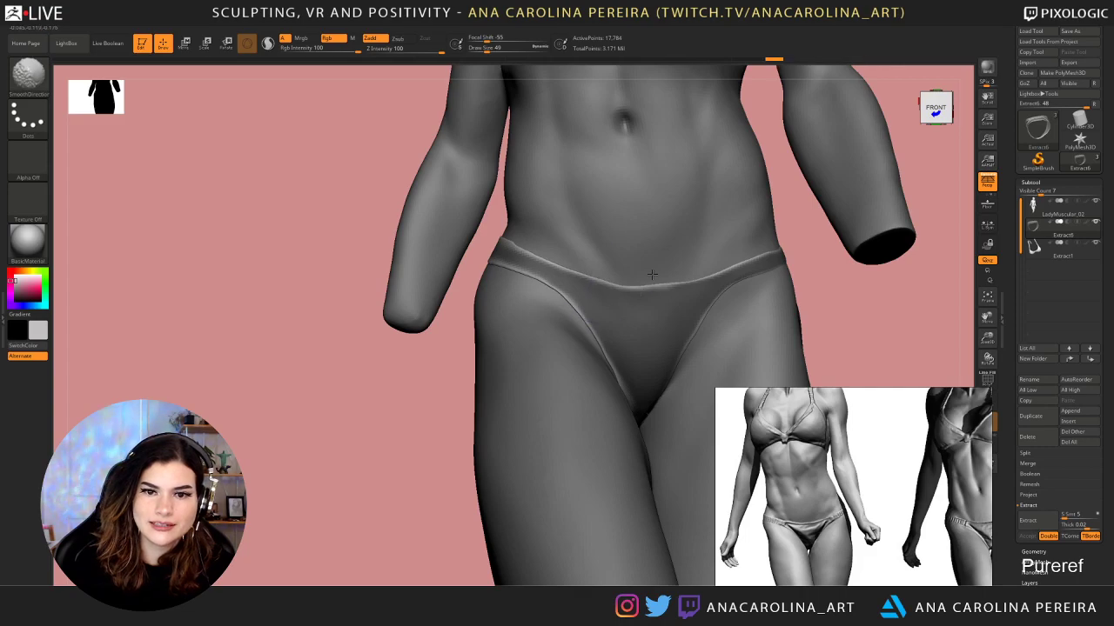
Smooth the bikini strap over the figure's right hip and the leg-opening edges at the back
{"action": "left_click_drag", "start_coordinate": [401, 408], "coordinate": [487, 391]}
{"action": "left_click_drag", "start_coordinate": [509, 252], "coordinate": [561, 270], "text": "shift"}
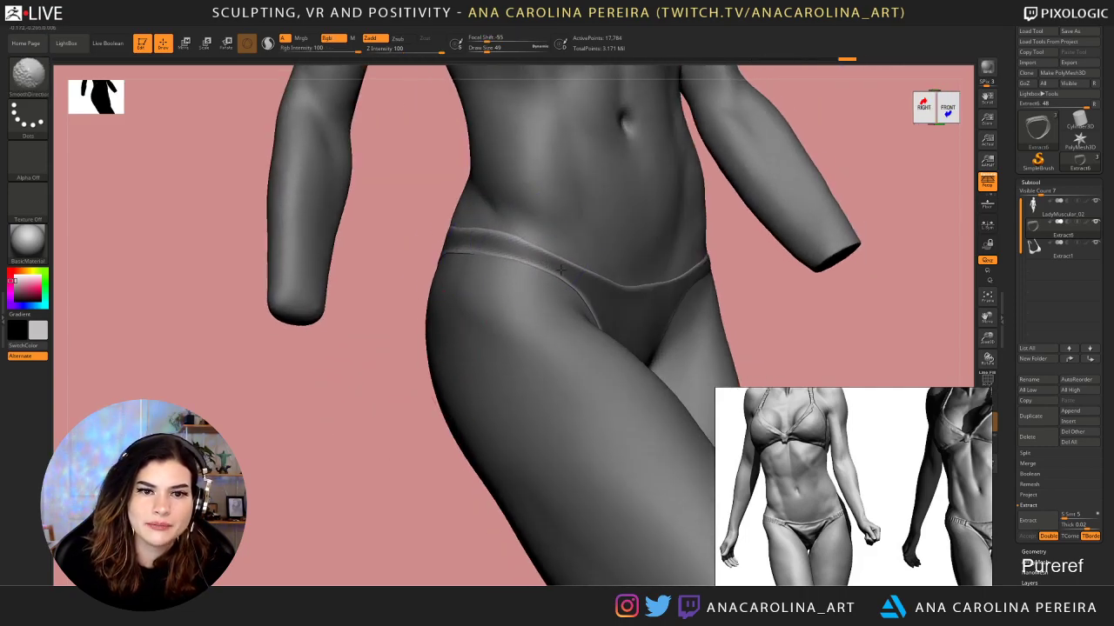
{"action": "left_click_drag", "start_coordinate": [346, 381], "coordinate": [481, 357]}
{"action": "mouse_move", "coordinate": [378, 312]}
{"action": "left_mouse_down", "text": "shift"}
{"action": "mouse_move", "coordinate": [426, 276]}
{"action": "mouse_move", "coordinate": [396, 293]}
{"action": "left_mouse_up", "text": "shift"}
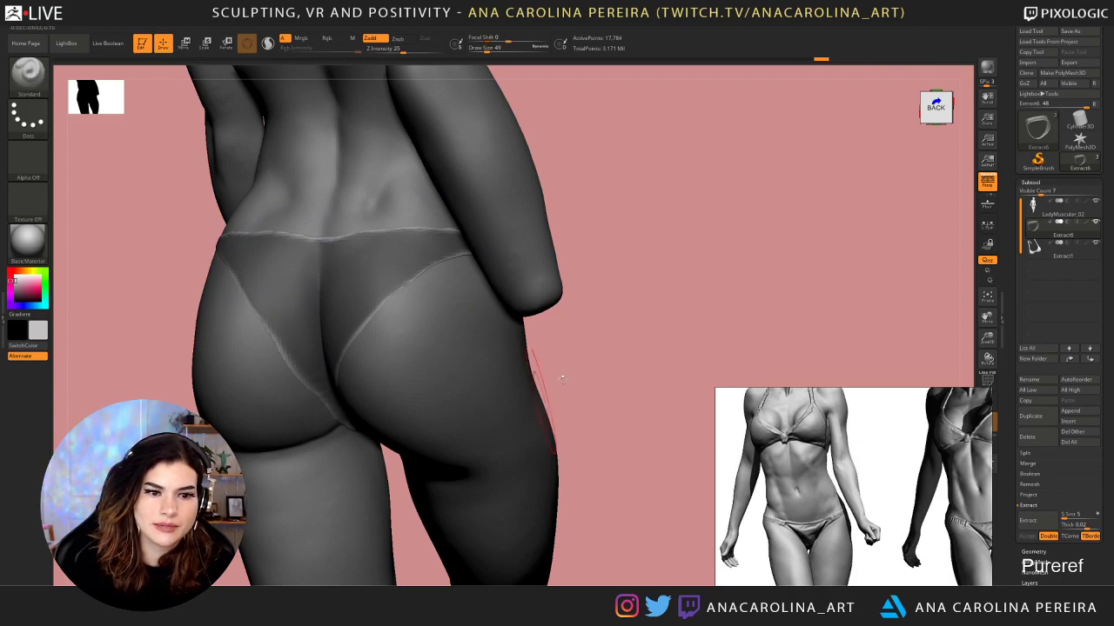
{"action": "left_click_drag", "start_coordinate": [557, 373], "coordinate": [597, 299]}
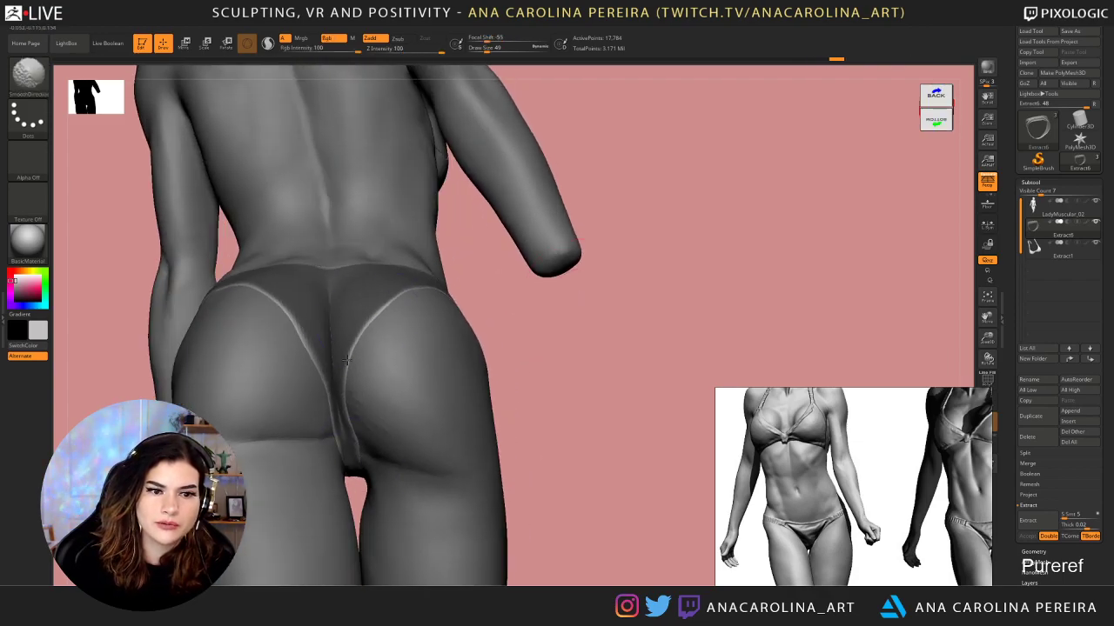
{"action": "mouse_move", "coordinate": [374, 365]}
{"action": "left_mouse_down"}
{"action": "mouse_move", "coordinate": [514, 323]}
{"action": "mouse_move", "coordinate": [589, 279]}
{"action": "mouse_move", "coordinate": [545, 313]}
{"action": "mouse_move", "coordinate": [569, 374]}
{"action": "mouse_move", "coordinate": [588, 318]}
{"action": "left_mouse_up"}
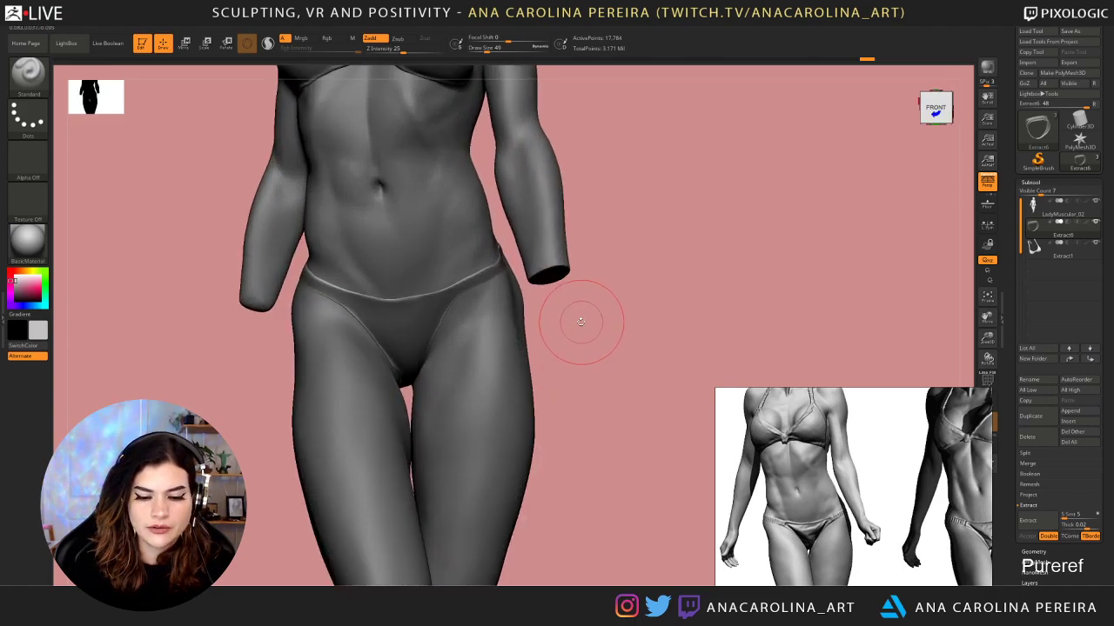
Thicken the bikini bottom's front waistband and leg-opening edges with the Inflat brush at Z intensity 10 and draw size 68
{"action": "key", "text": "b"}
{"action": "key", "text": "i"}
{"action": "key", "text": "n"}
{"action": "right_click_drag", "start_coordinate": [564, 293], "coordinate": [523, 350], "text": "ctrl"}
{"action": "right_click", "coordinate": [522, 355]}
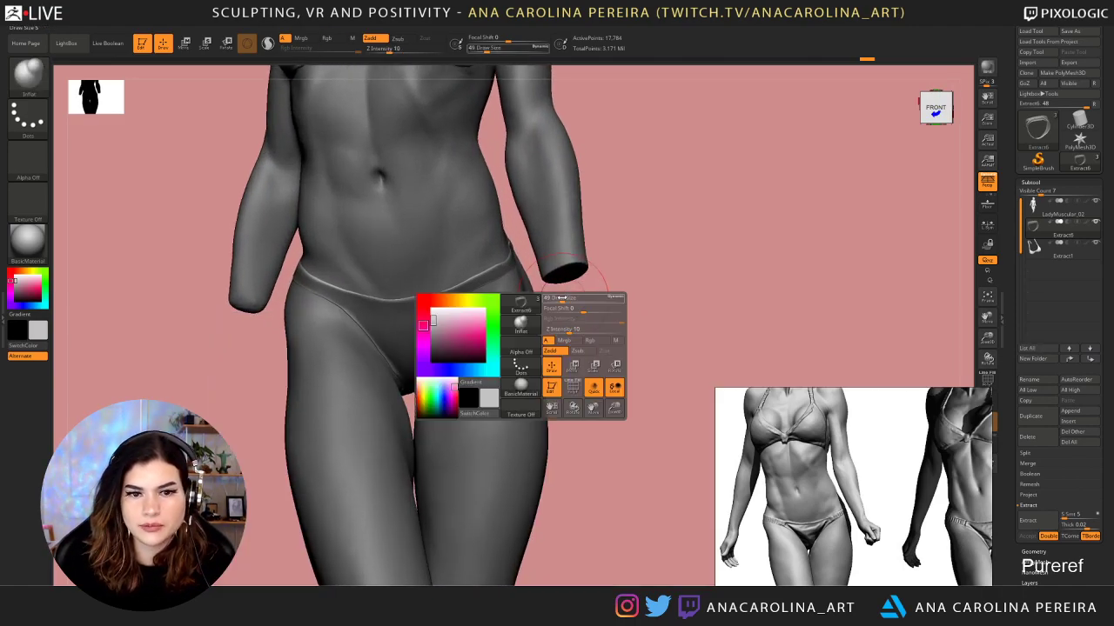
{"action": "right_click_drag", "start_coordinate": [543, 313], "coordinate": [524, 306], "text": "ctrl"}
{"action": "mouse_move", "coordinate": [485, 310]}
{"action": "left_mouse_down"}
{"action": "mouse_move", "coordinate": [463, 357]}
{"action": "mouse_move", "coordinate": [526, 278]}
{"action": "mouse_move", "coordinate": [552, 266]}
{"action": "left_mouse_up"}
{"action": "left_click_drag", "start_coordinate": [477, 300], "coordinate": [471, 303], "text": "shift"}
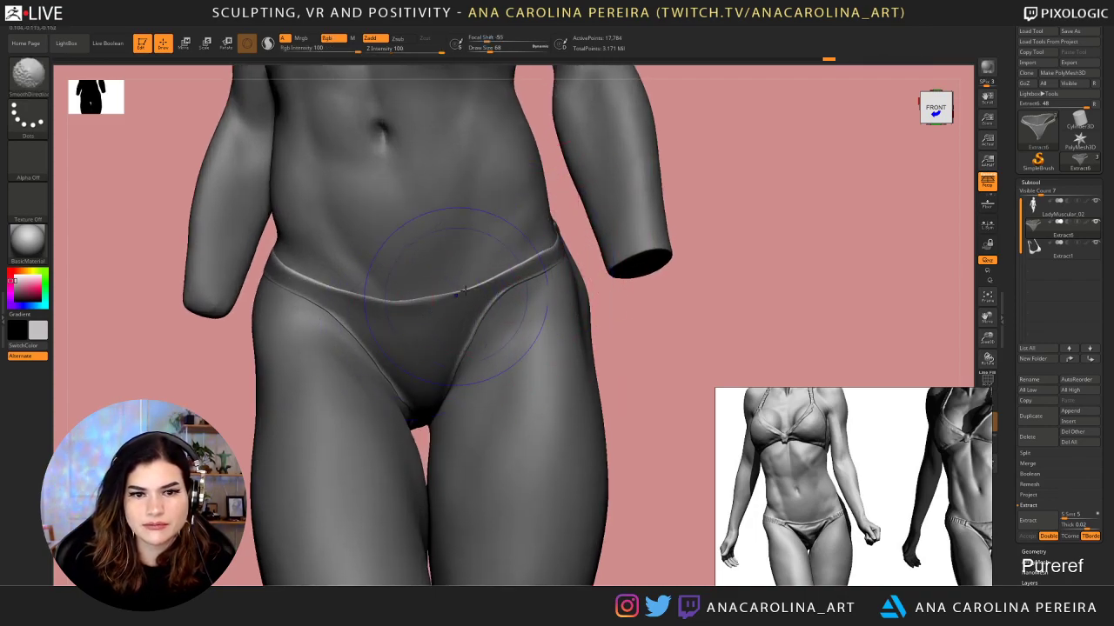
{"action": "left_click_drag", "start_coordinate": [321, 310], "coordinate": [384, 378]}
{"action": "left_click_drag", "start_coordinate": [341, 327], "coordinate": [281, 288]}
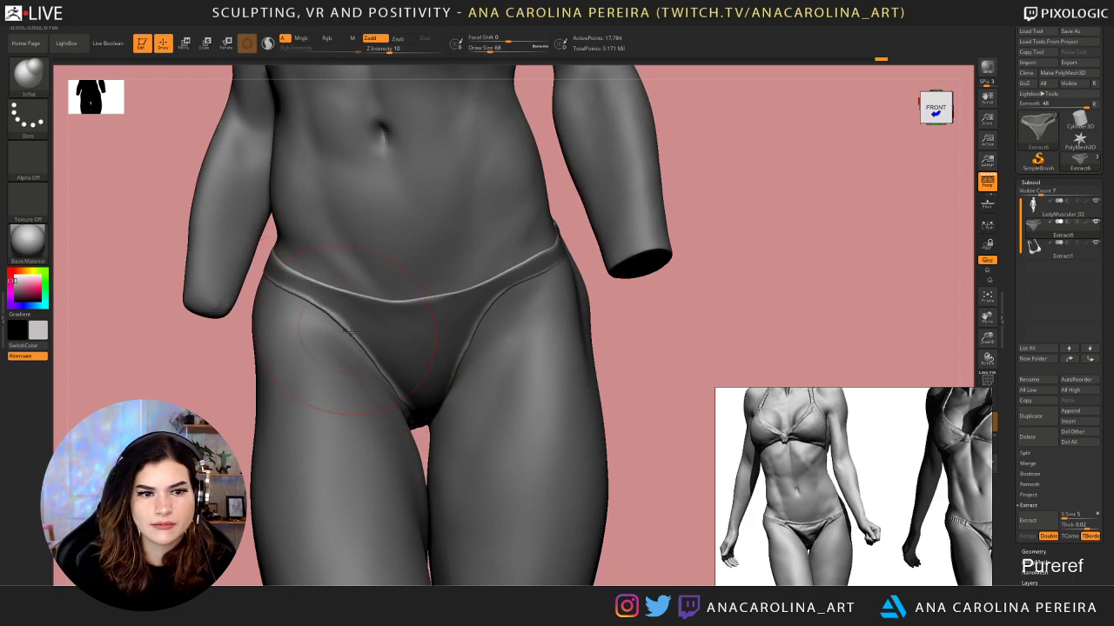
Inflate the bikini bottom's leg-opening edges and waistband across the back, smoothing the edge near the right hip
{"action": "right_click_drag", "start_coordinate": [637, 313], "coordinate": [738, 307]}
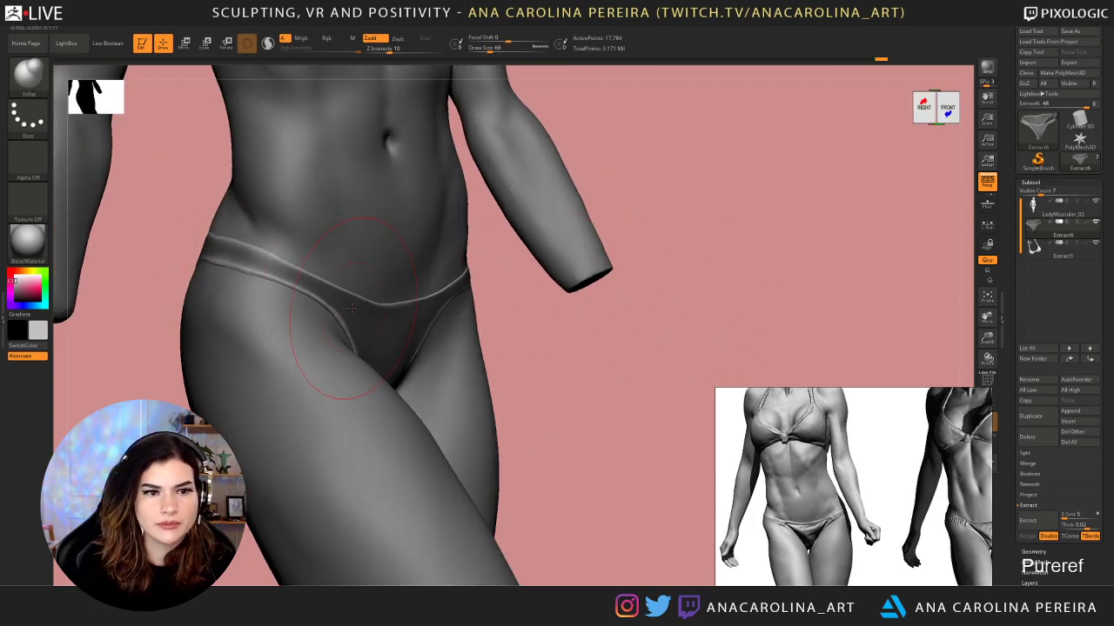
{"action": "right_click_drag", "start_coordinate": [533, 348], "coordinate": [498, 327]}
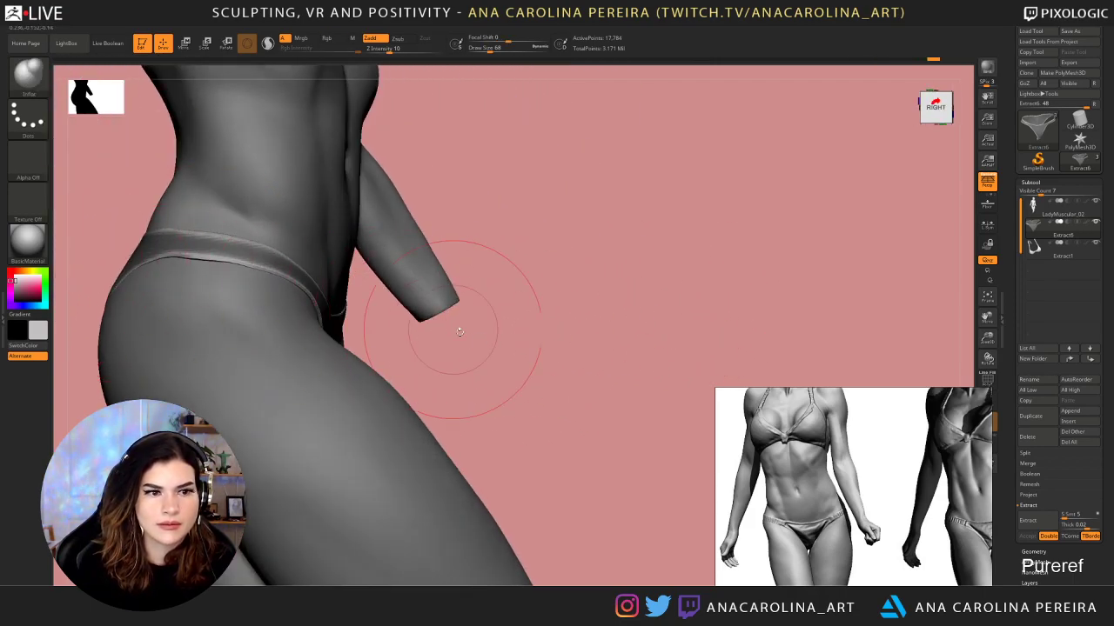
{"action": "right_click_drag", "start_coordinate": [410, 311], "coordinate": [600, 314]}
{"action": "left_click_drag", "start_coordinate": [344, 275], "coordinate": [266, 357]}
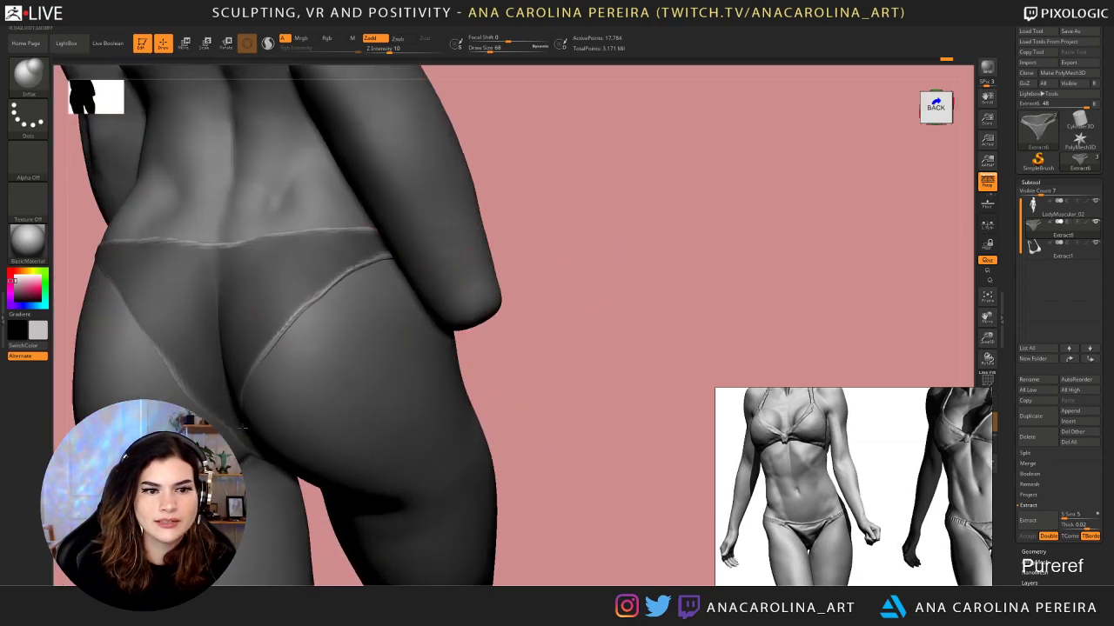
{"action": "left_click_drag", "start_coordinate": [374, 252], "coordinate": [309, 291], "text": "shift"}
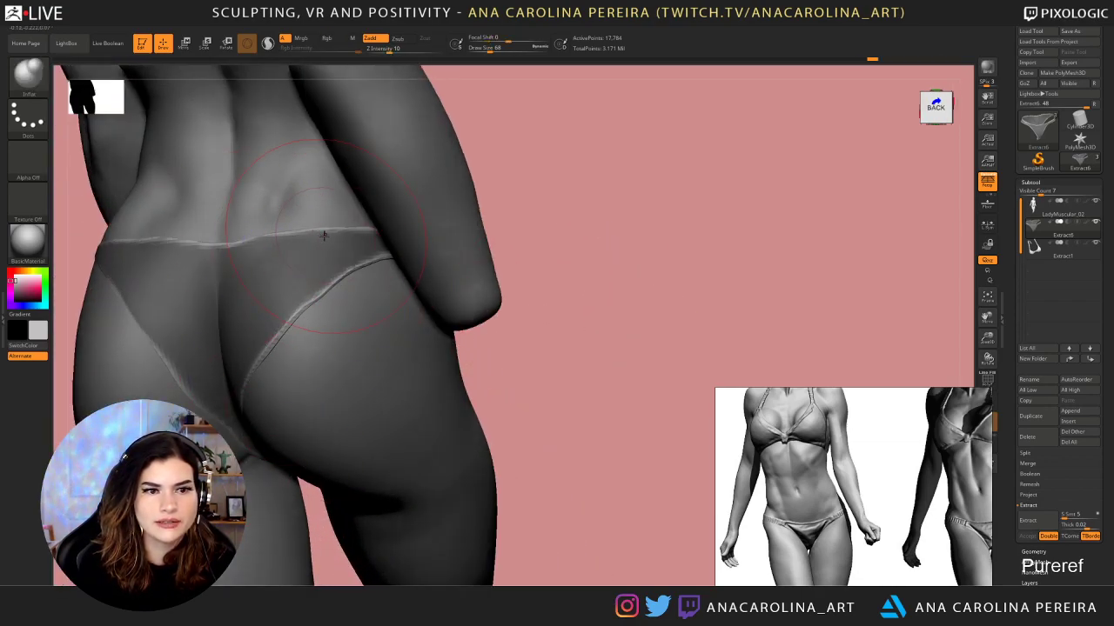
{"action": "left_click_drag", "start_coordinate": [323, 236], "coordinate": [301, 237]}
{"action": "right_click_drag", "start_coordinate": [470, 301], "coordinate": [668, 322]}
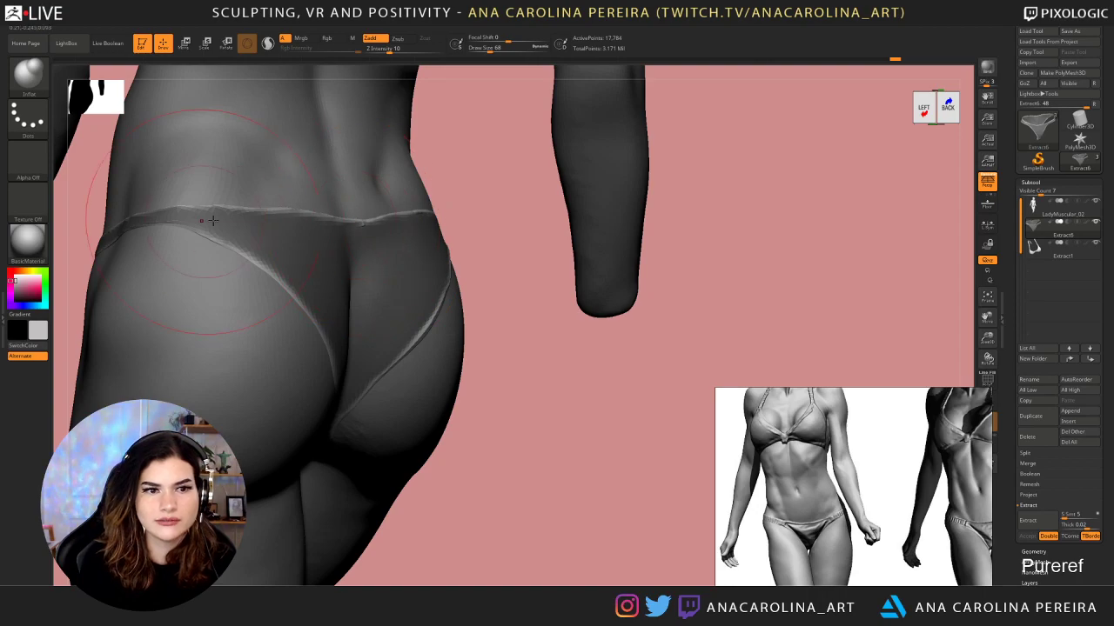
{"action": "mouse_move", "coordinate": [214, 221]}
{"action": "left_mouse_down"}
{"action": "mouse_move", "coordinate": [214, 240]}
{"action": "mouse_move", "coordinate": [316, 326]}
{"action": "mouse_move", "coordinate": [331, 388]}
{"action": "left_mouse_up"}
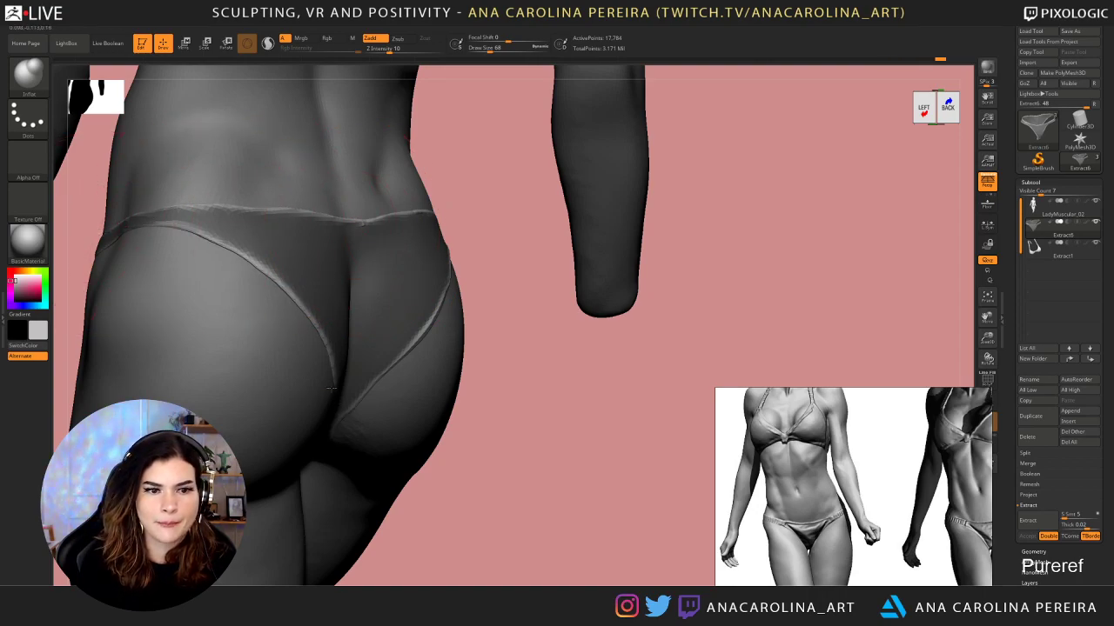
Inflate the thin bikini strap over the figure's left hip and smooth it towards the front
{"action": "mouse_move", "coordinate": [527, 403]}
{"action": "right_mouse_down"}
{"action": "mouse_move", "coordinate": [751, 400]}
{"action": "mouse_move", "coordinate": [659, 392]}
{"action": "mouse_move", "coordinate": [609, 366]}
{"action": "right_mouse_up"}
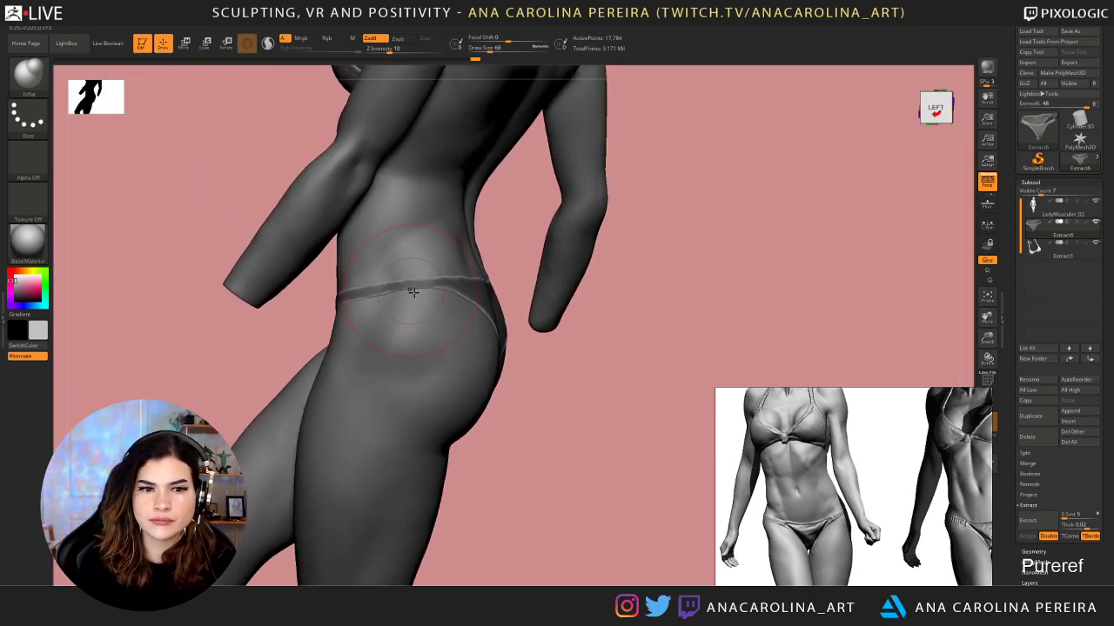
{"action": "left_click_drag", "start_coordinate": [414, 291], "coordinate": [433, 285]}
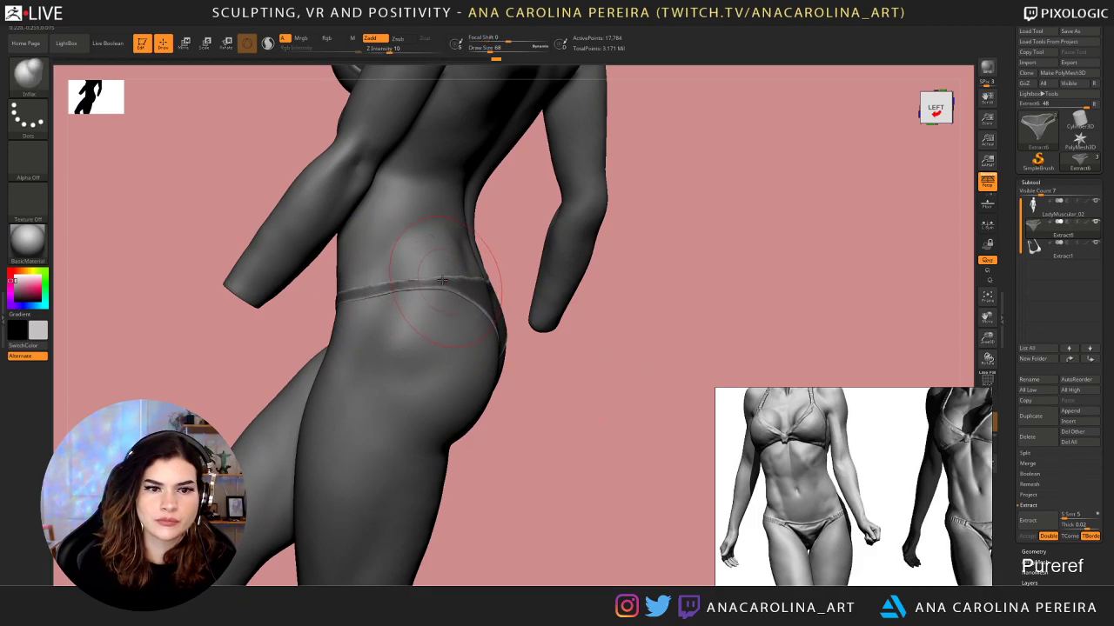
{"action": "right_click_drag", "start_coordinate": [577, 348], "coordinate": [400, 279]}
{"action": "right_click_drag", "start_coordinate": [497, 329], "coordinate": [584, 341]}
{"action": "left_click_drag", "start_coordinate": [393, 284], "coordinate": [401, 290], "text": "shift"}
{"action": "mouse_move", "coordinate": [512, 366]}
{"action": "right_mouse_down"}
{"action": "mouse_move", "coordinate": [522, 382]}
{"action": "mouse_move", "coordinate": [519, 291]}
{"action": "mouse_move", "coordinate": [602, 360]}
{"action": "mouse_move", "coordinate": [583, 381]}
{"action": "right_mouse_up"}
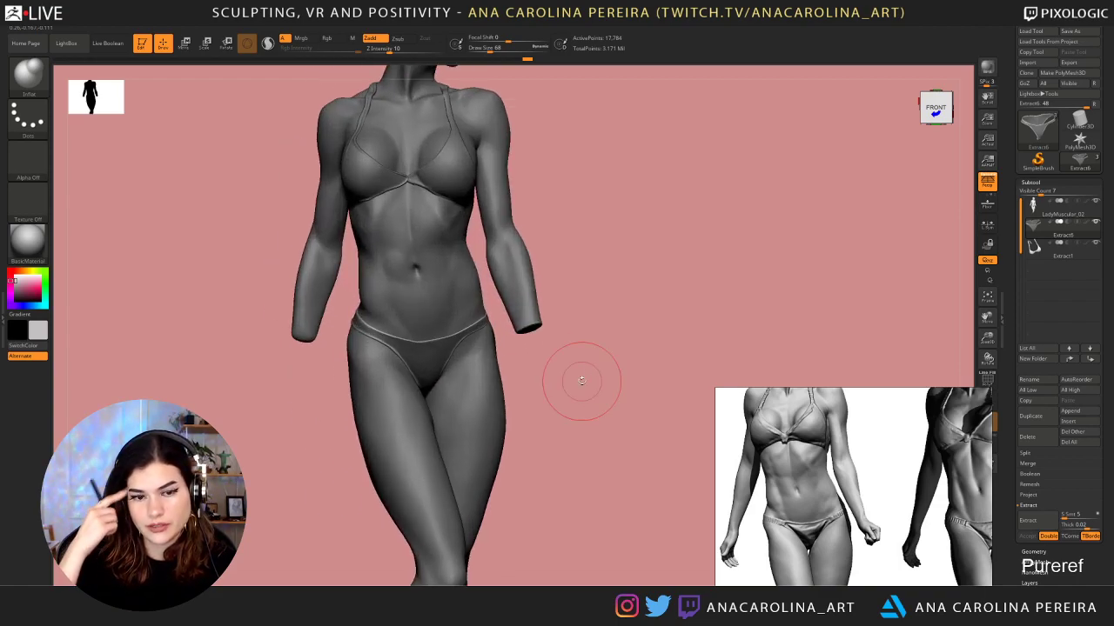
Sculpt and smooth subtle fabric folds across the bikini bottom's front using ClayBuildup with focal shift 18 and draw size 22
{"action": "mouse_move", "coordinate": [605, 273]}
{"action": "left_mouse_down", "text": "ctrl"}
{"action": "mouse_move", "coordinate": [649, 317]}
{"action": "mouse_move", "coordinate": [623, 314]}
{"action": "left_mouse_up", "text": "ctrl"}
{"action": "key", "text": "b"}
{"action": "key", "text": "c"}
{"action": "key", "text": "b"}
{"action": "key", "text": "space"}
{"action": "right_click_drag", "start_coordinate": [628, 313], "coordinate": [634, 333], "text": "ctrl"}
{"action": "key", "text": "space"}
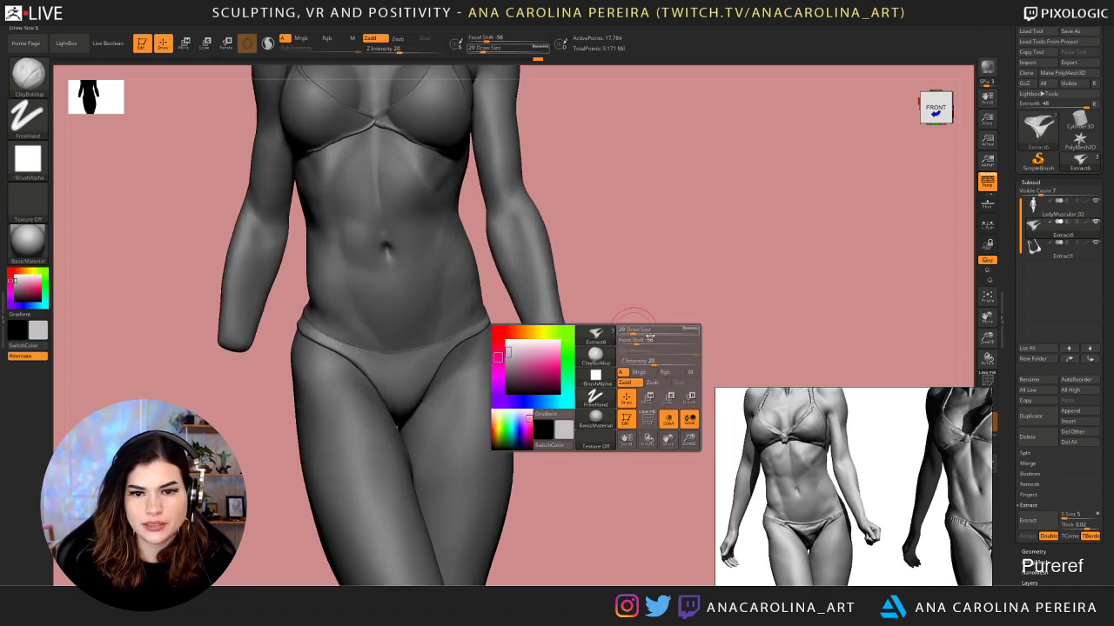
{"action": "left_click_drag", "start_coordinate": [650, 340], "coordinate": [666, 341]}
{"action": "right_click_drag", "start_coordinate": [664, 346], "coordinate": [696, 328], "text": "alt"}
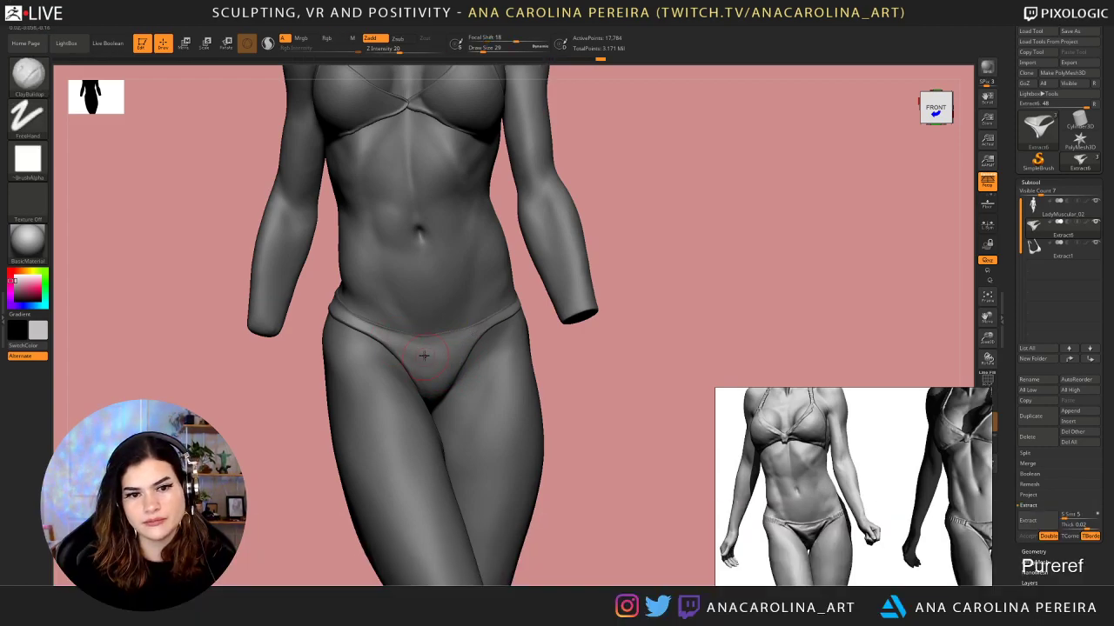
{"action": "key", "text": "space"}
{"action": "left_click_drag", "start_coordinate": [404, 345], "coordinate": [399, 341]}
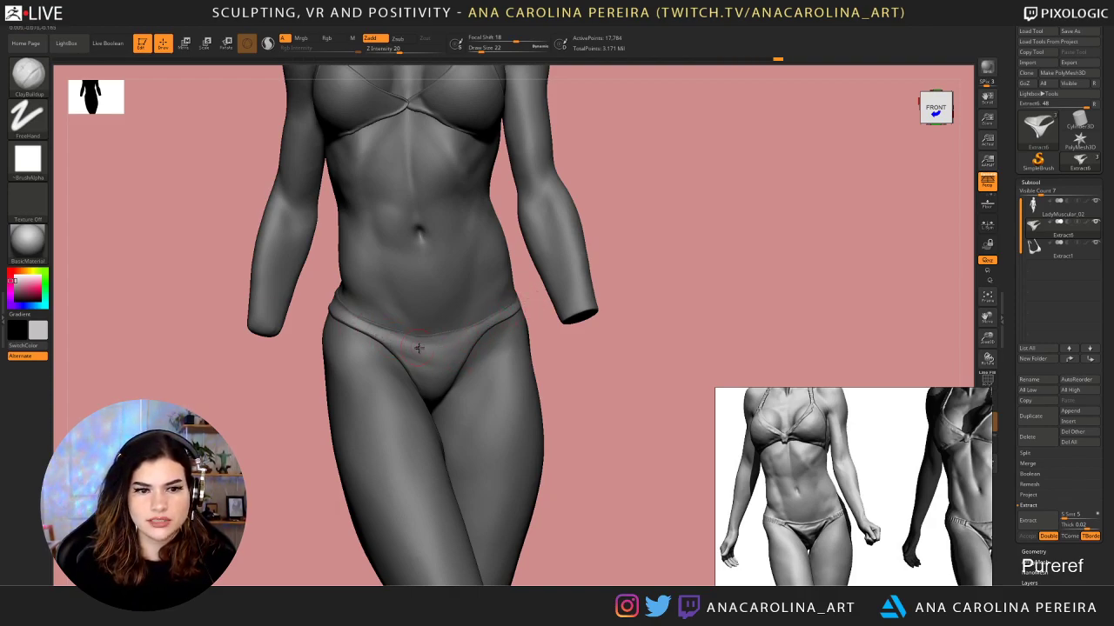
{"action": "key", "text": "shift"}
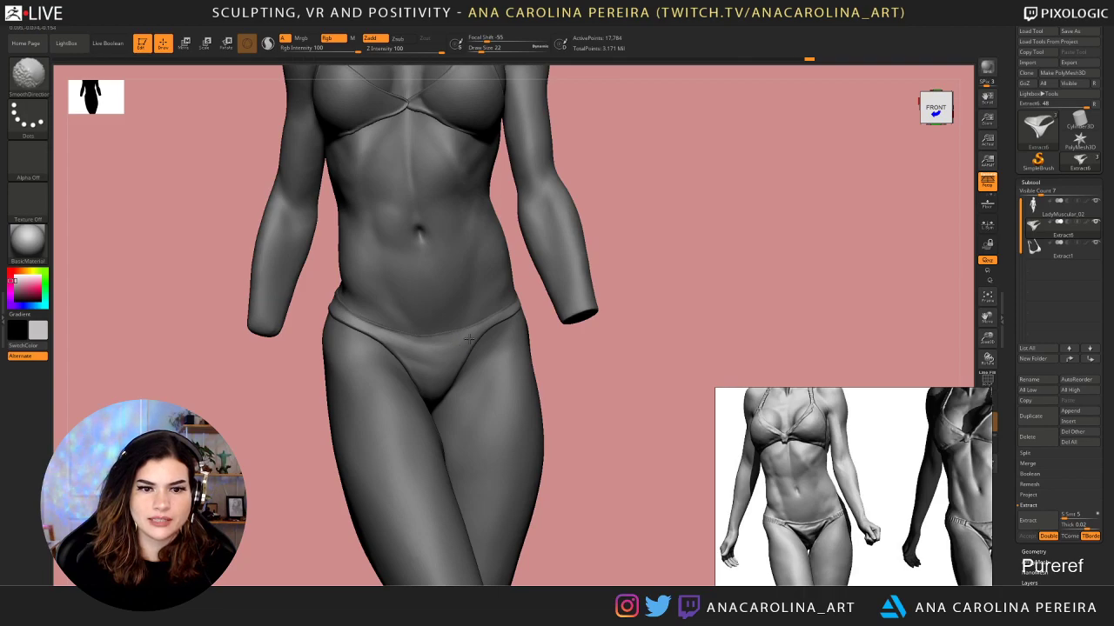
{"action": "mouse_move", "coordinate": [491, 321]}
{"action": "left_mouse_down"}
{"action": "mouse_move", "coordinate": [425, 372]}
{"action": "mouse_move", "coordinate": [454, 371]}
{"action": "mouse_move", "coordinate": [442, 381]}
{"action": "mouse_move", "coordinate": [438, 369]}
{"action": "left_mouse_up"}
{"action": "key", "text": "shift"}
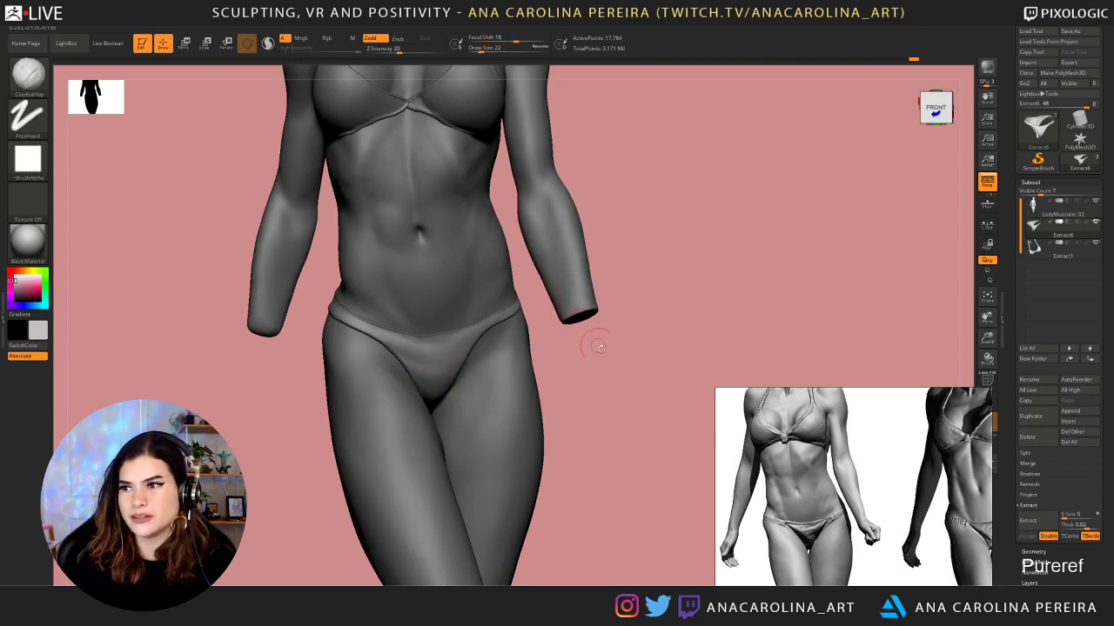
Build up fabric volume at the lower front of the bikini bottom using ClayBuildup with draw size 41
{"action": "left_click_drag", "start_coordinate": [597, 348], "coordinate": [610, 383], "text": "alt"}
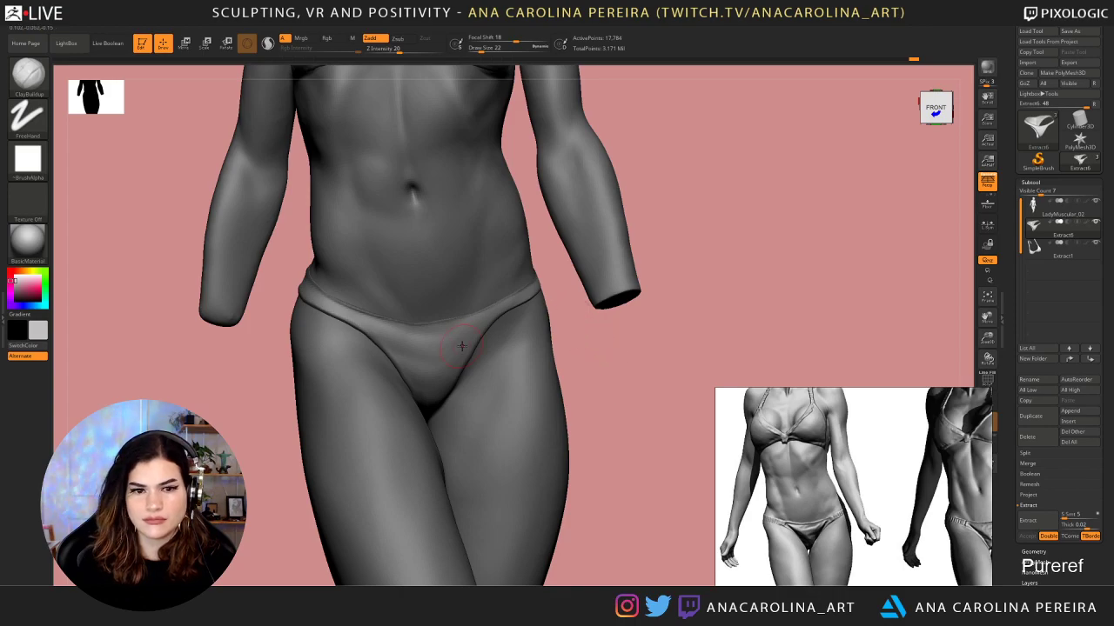
{"action": "key", "text": "bracketright"}
{"action": "key", "text": "bracketright"}
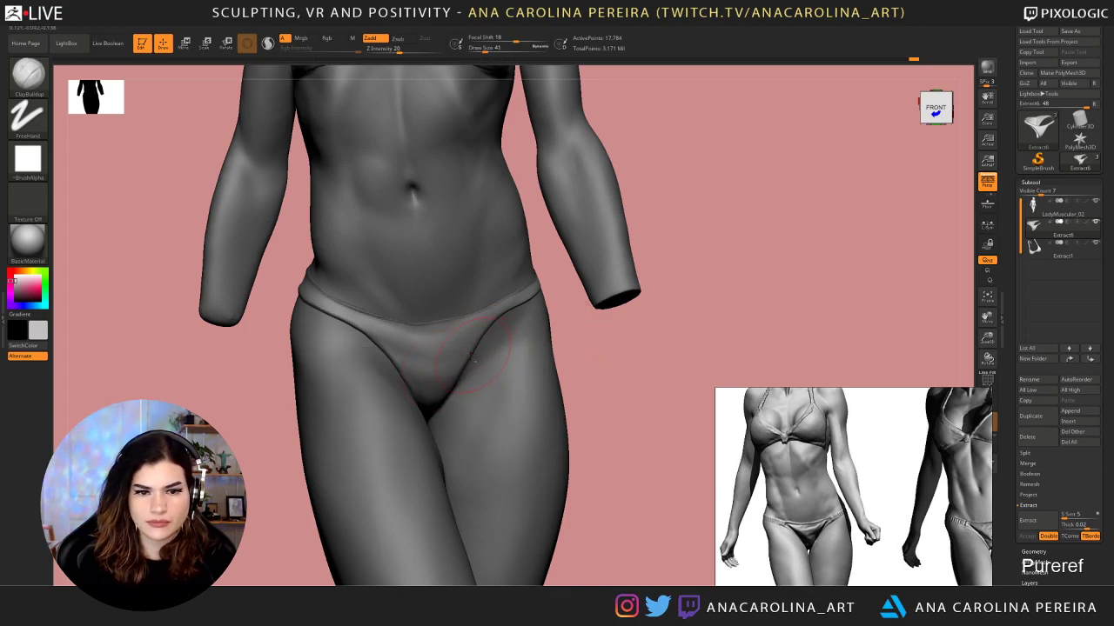
{"action": "mouse_move", "coordinate": [428, 392]}
{"action": "left_mouse_down"}
{"action": "mouse_move", "coordinate": [425, 368]}
{"action": "mouse_move", "coordinate": [448, 356]}
{"action": "mouse_move", "coordinate": [448, 403]}
{"action": "left_mouse_up"}
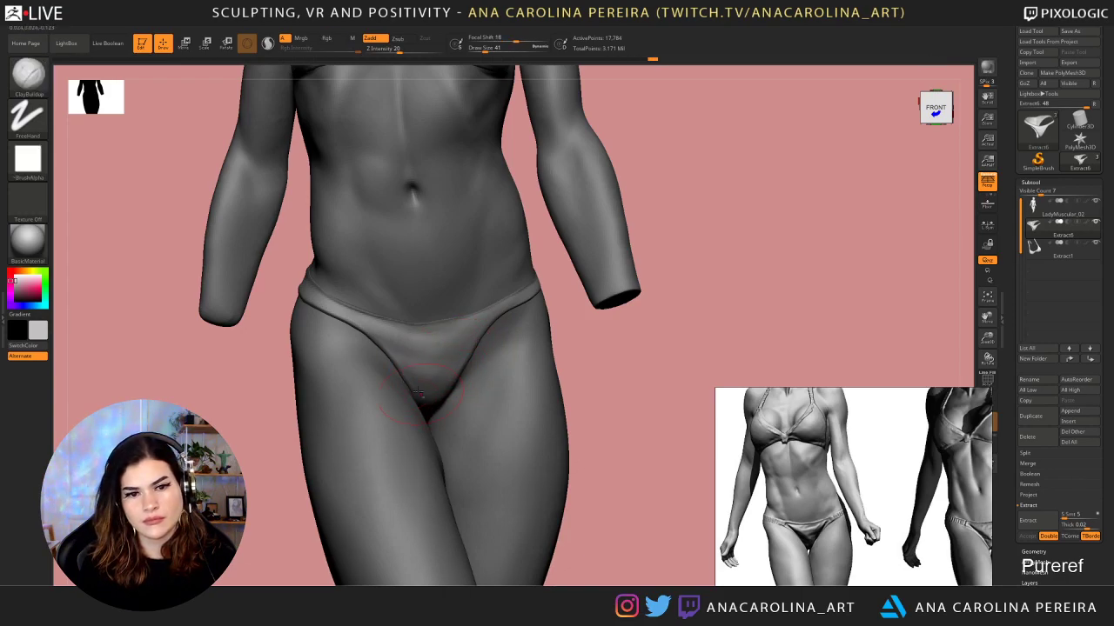
Smooth the body mesh around the crotch below the bikini bottom and make the bikini bottom the active subtool again
{"action": "left_click", "coordinate": [429, 414], "text": "alt"}
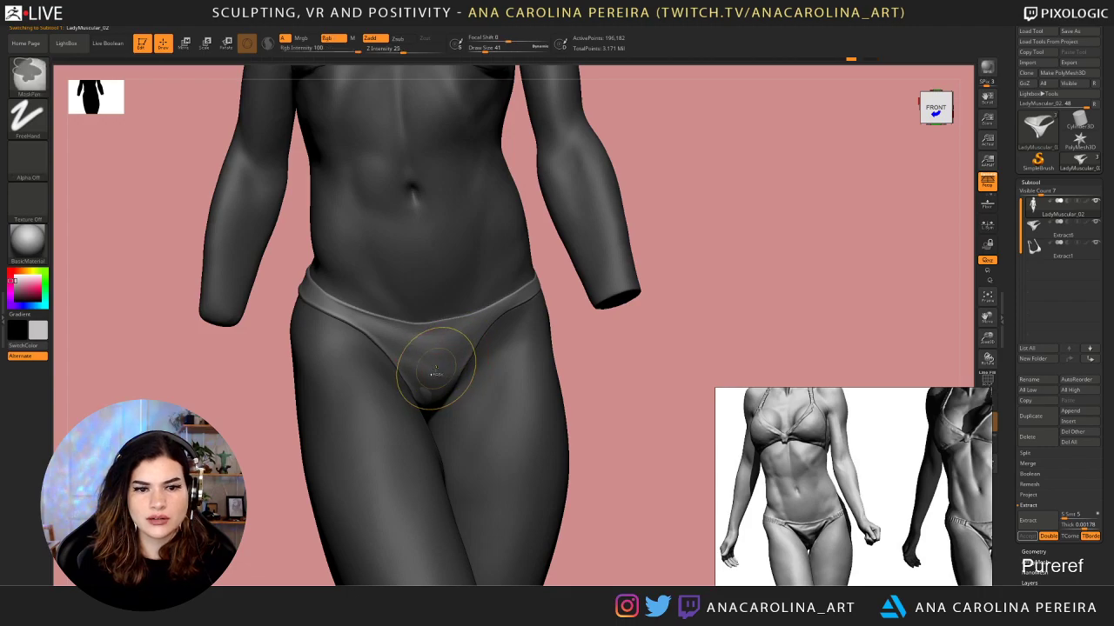
{"action": "left_click_drag", "start_coordinate": [628, 373], "coordinate": [589, 323], "text": "alt"}
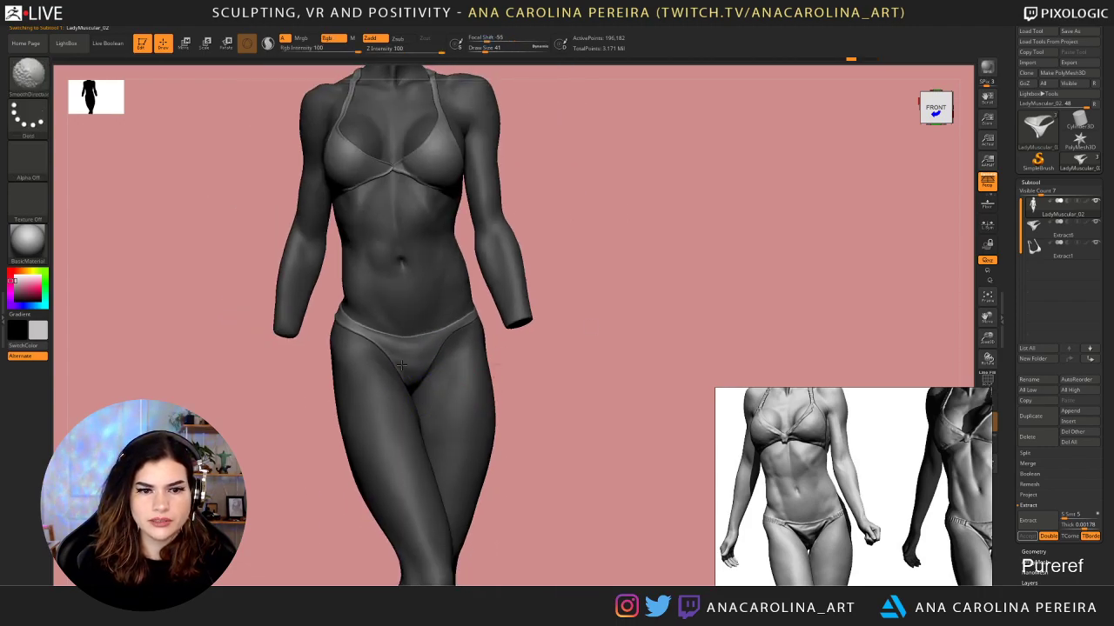
{"action": "left_click_drag", "start_coordinate": [402, 365], "coordinate": [402, 375], "text": "shift"}
{"action": "mouse_move", "coordinate": [512, 403]}
{"action": "left_mouse_down"}
{"action": "mouse_move", "coordinate": [583, 368]}
{"action": "mouse_move", "coordinate": [586, 442]}
{"action": "left_mouse_up"}
{"action": "left_click_drag", "start_coordinate": [644, 356], "coordinate": [660, 381], "text": "ctrl"}
{"action": "mouse_move", "coordinate": [648, 374]}
{"action": "left_mouse_down", "text": "alt"}
{"action": "mouse_move", "coordinate": [626, 295]}
{"action": "mouse_move", "coordinate": [614, 343]}
{"action": "mouse_move", "coordinate": [572, 212]}
{"action": "left_mouse_up", "text": "alt"}
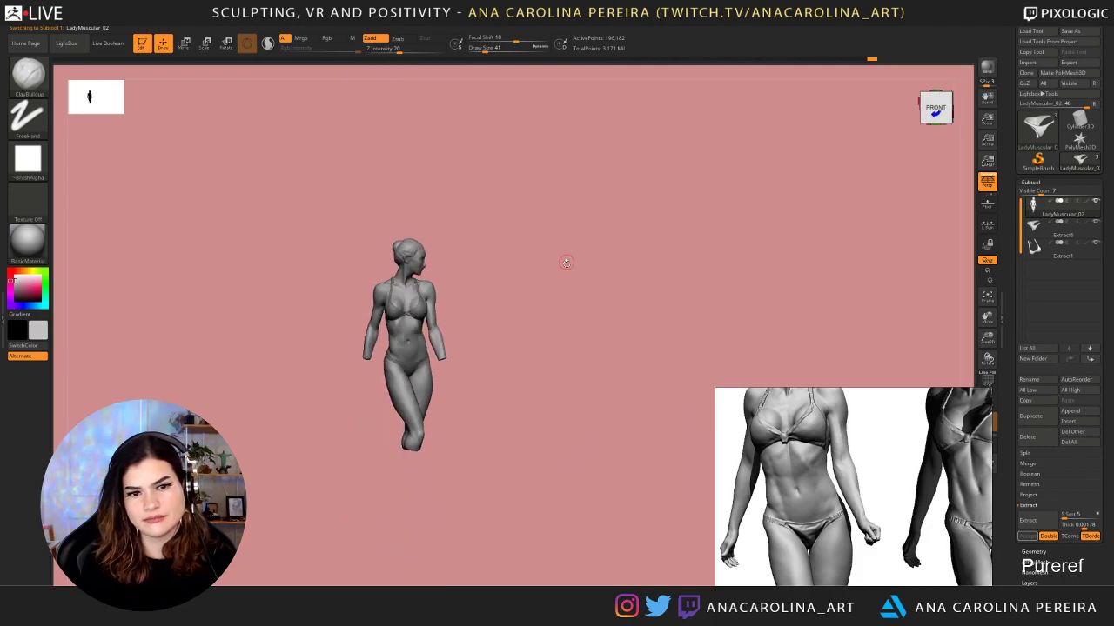
{"action": "left_click_drag", "start_coordinate": [566, 263], "coordinate": [572, 400]}
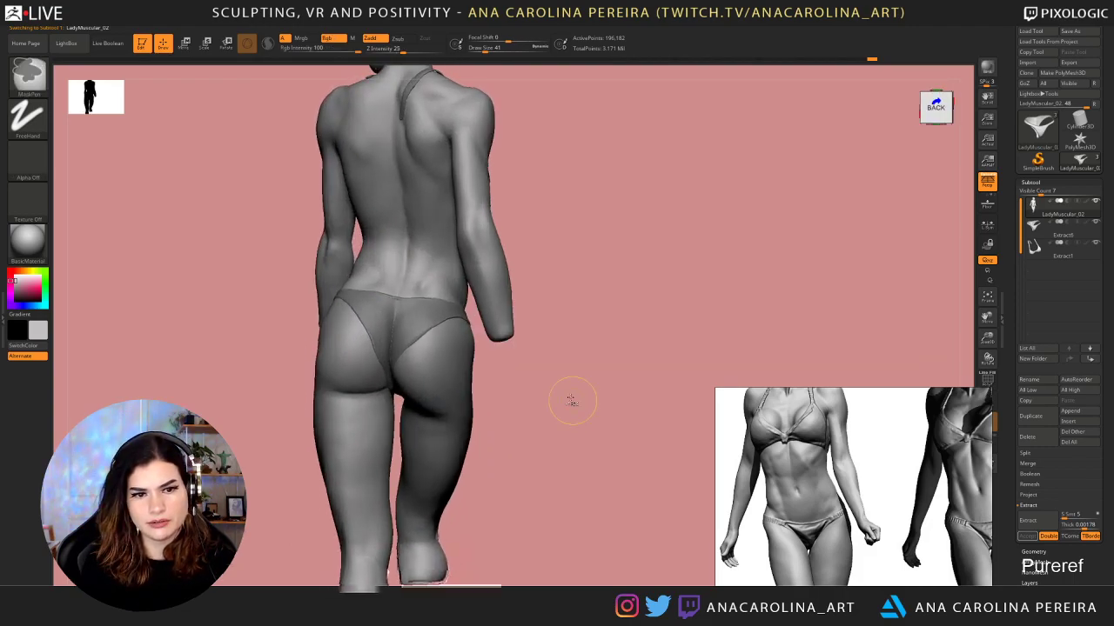
{"action": "left_click", "coordinate": [417, 315], "text": "alt"}
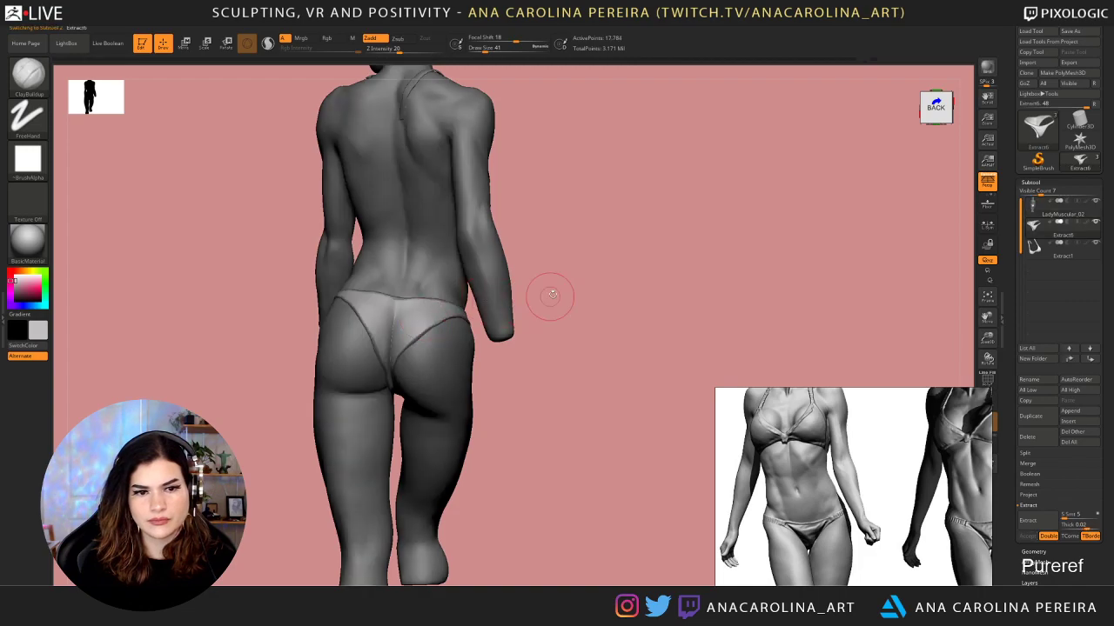
Try to sculpt and smooth the fabric along the centre crease at the back of the bikini bottom
{"action": "left_click_drag", "start_coordinate": [552, 295], "coordinate": [539, 370], "text": "alt"}
{"action": "mouse_move", "coordinate": [406, 317]}
{"action": "left_mouse_down", "text": "shift"}
{"action": "mouse_move", "coordinate": [373, 327]}
{"action": "mouse_move", "coordinate": [373, 404]}
{"action": "left_mouse_up", "text": "shift"}
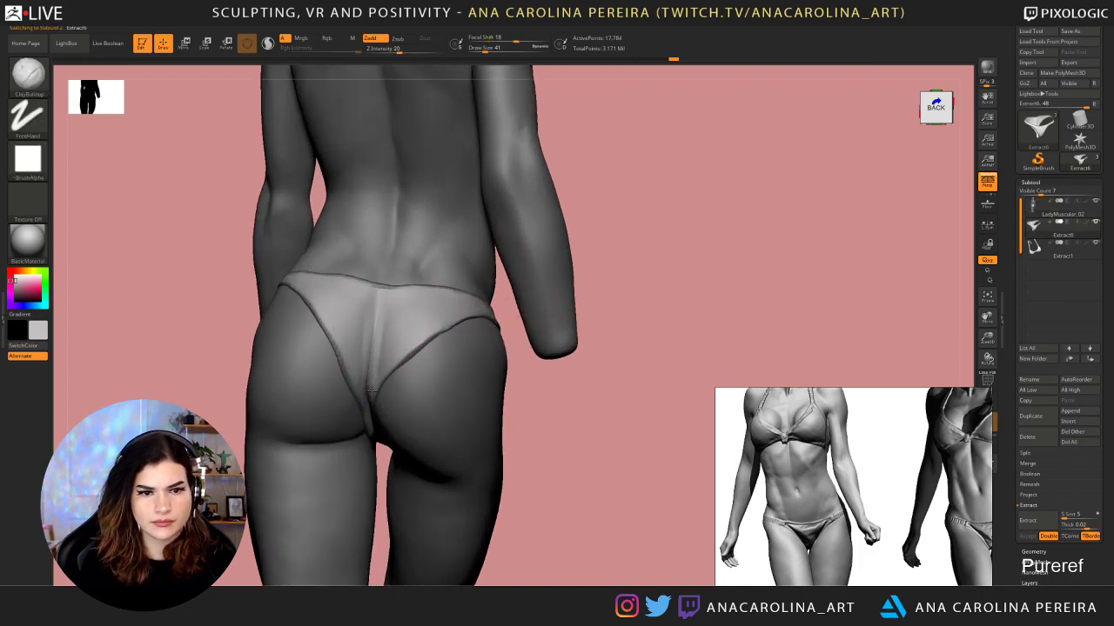
{"action": "mouse_move", "coordinate": [373, 339]}
{"action": "left_mouse_down"}
{"action": "mouse_move", "coordinate": [372, 419]}
{"action": "mouse_move", "coordinate": [372, 405]}
{"action": "left_mouse_up"}
{"action": "key", "text": "ctrl+z"}
{"action": "key", "text": "ctrl+z"}
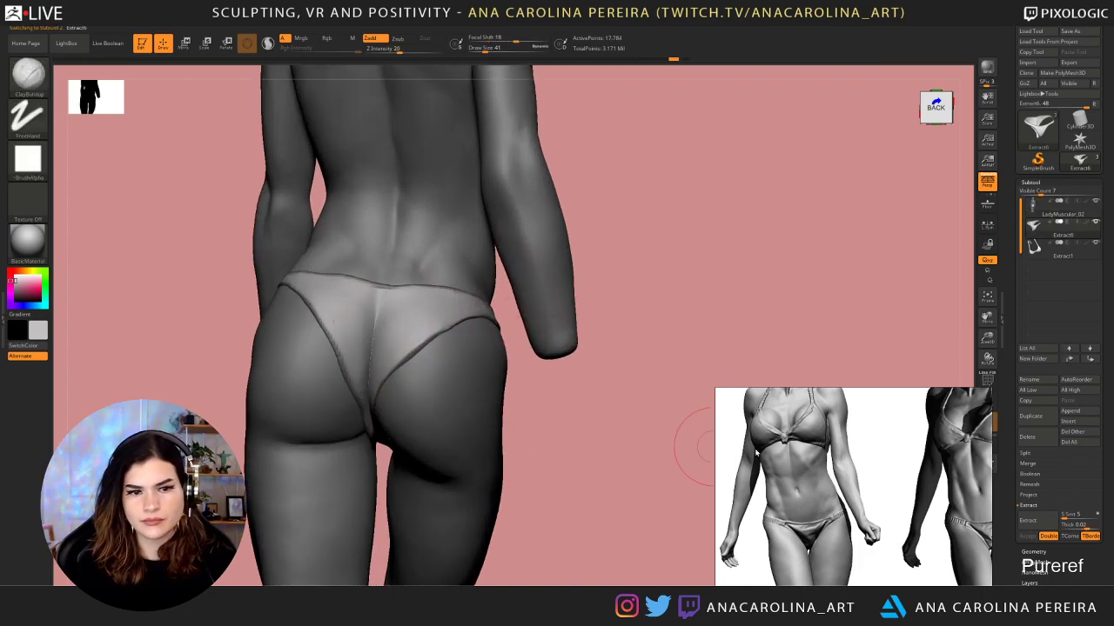
Sculpt fabric folds across the back of the bikini bottom using ClayBuildup at draw sizes 23 and 16, following the back-view references
{"action": "scroll", "coordinate": [813, 522], "scroll_direction": "down", "scroll_amount": 7}
{"action": "middle_click_drag", "start_coordinate": [818, 609], "coordinate": [820, 487]}
{"action": "scroll", "coordinate": [821, 487], "scroll_direction": "up", "scroll_amount": 6}
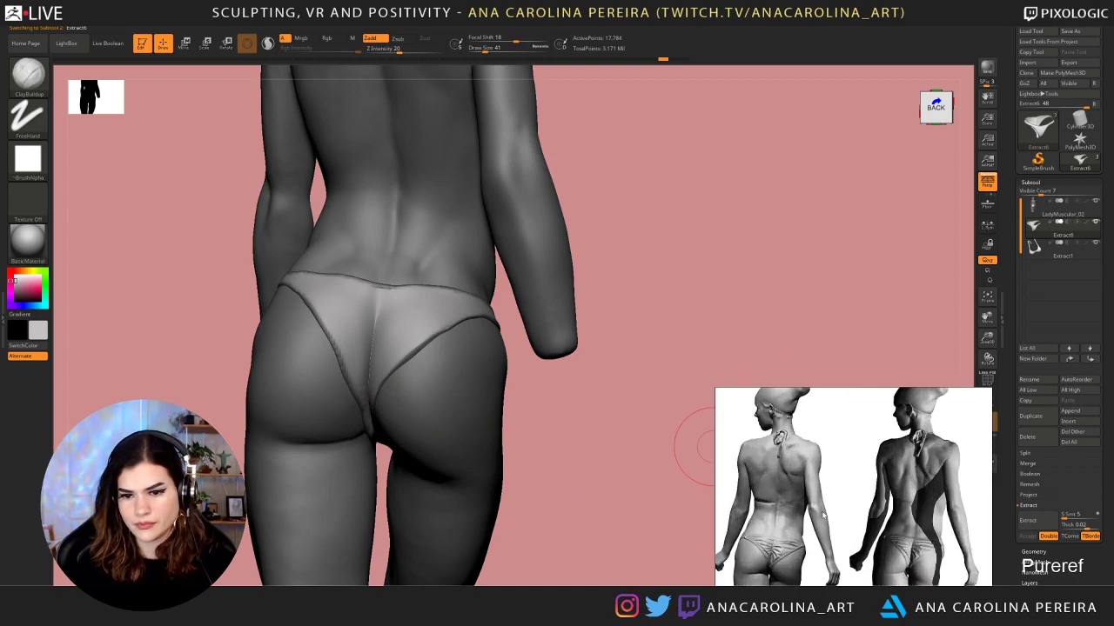
{"action": "left_click_drag", "start_coordinate": [832, 288], "coordinate": [807, 290]}
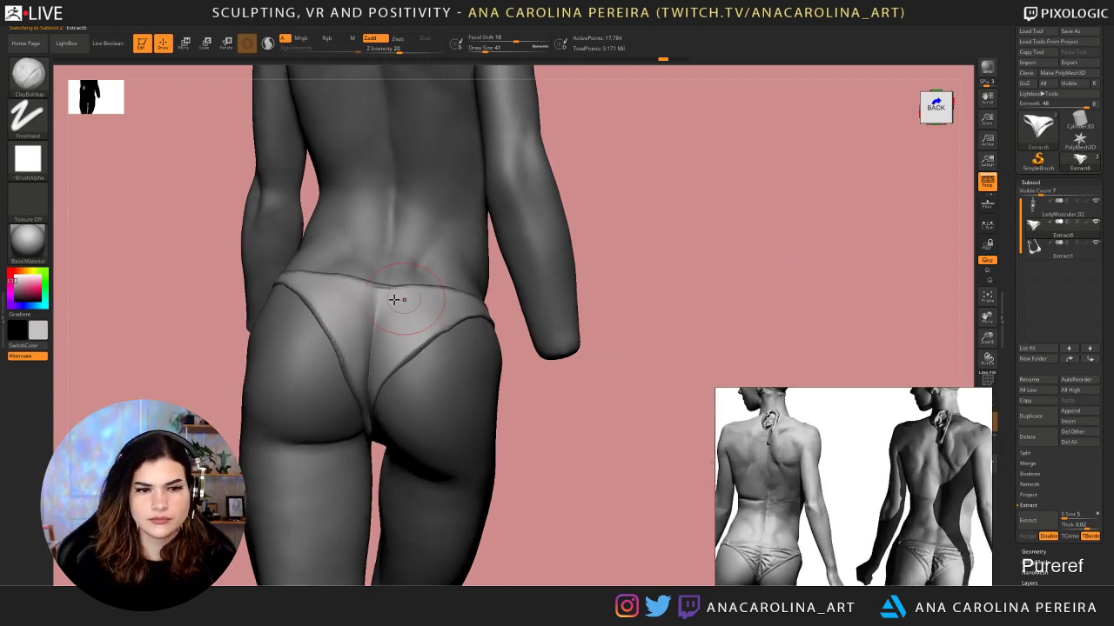
{"action": "key", "text": "space"}
{"action": "left_click_drag", "start_coordinate": [364, 318], "coordinate": [352, 318]}
{"action": "left_click_drag", "start_coordinate": [353, 284], "coordinate": [350, 294]}
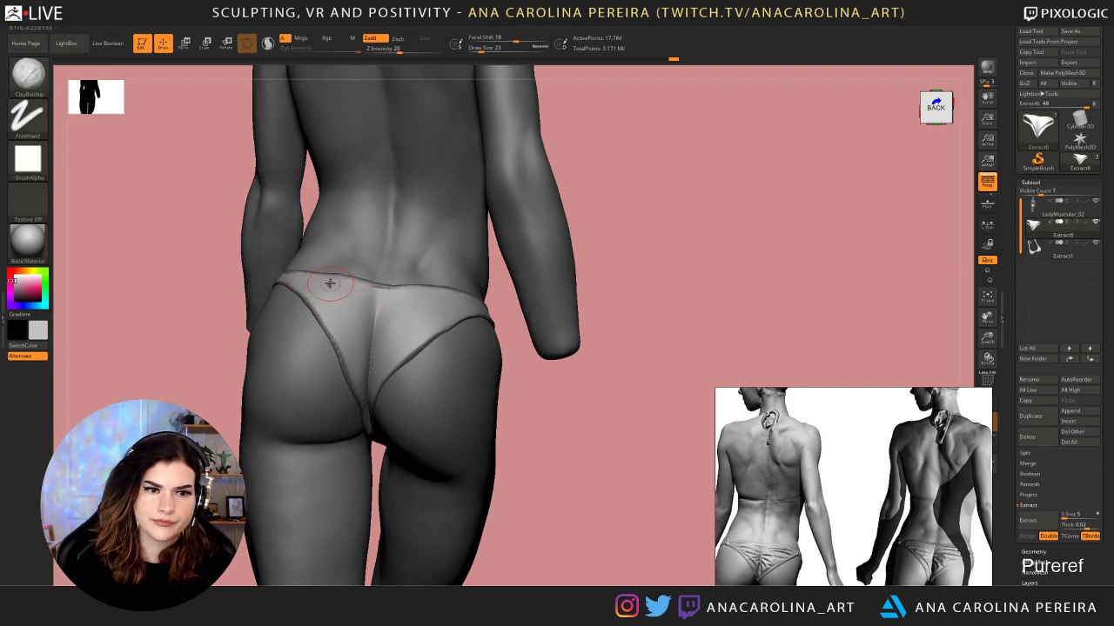
{"action": "key", "text": "space"}
{"action": "mouse_move", "coordinate": [329, 284]}
{"action": "left_mouse_down"}
{"action": "mouse_move", "coordinate": [311, 286]}
{"action": "mouse_move", "coordinate": [370, 337]}
{"action": "mouse_move", "coordinate": [386, 323]}
{"action": "mouse_move", "coordinate": [434, 346]}
{"action": "mouse_move", "coordinate": [393, 316]}
{"action": "mouse_move", "coordinate": [478, 311]}
{"action": "left_mouse_up"}
{"action": "mouse_move", "coordinate": [537, 366]}
{"action": "left_mouse_down", "text": "shift"}
{"action": "mouse_move", "coordinate": [416, 322]}
{"action": "mouse_move", "coordinate": [436, 310]}
{"action": "left_mouse_up", "text": "shift"}
{"action": "mouse_move", "coordinate": [506, 388]}
{"action": "left_mouse_down"}
{"action": "mouse_move", "coordinate": [539, 391]}
{"action": "mouse_move", "coordinate": [512, 393]}
{"action": "left_mouse_up"}
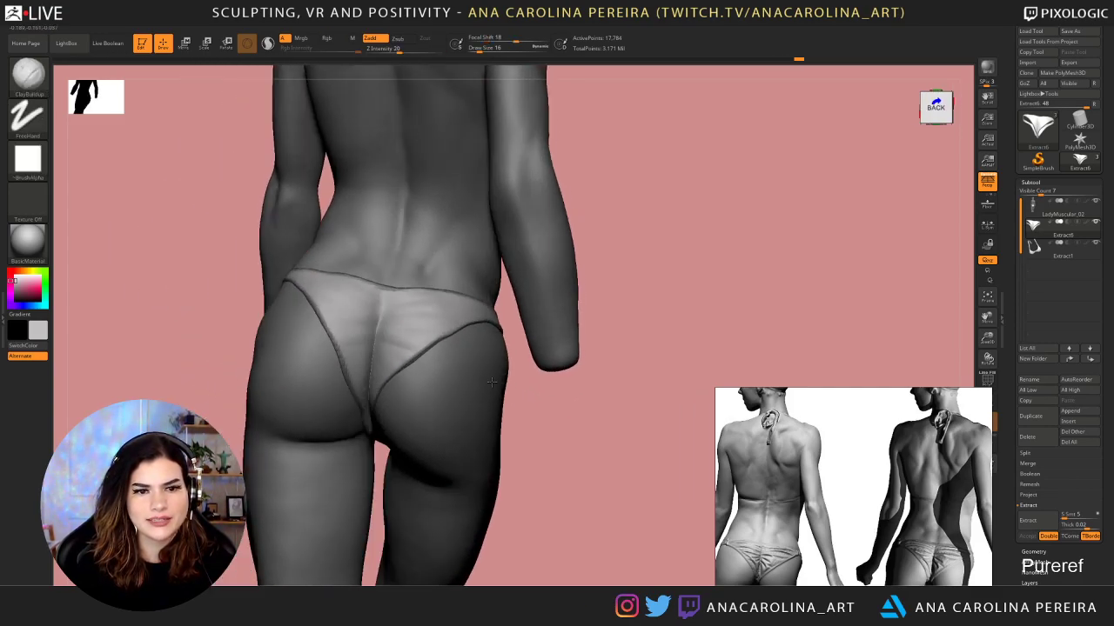
Add folds from the back waistband's outer end towards the centre crease and smooth them along the leg openings
{"action": "mouse_move", "coordinate": [307, 279]}
{"action": "left_mouse_down"}
{"action": "mouse_move", "coordinate": [374, 297]}
{"action": "mouse_move", "coordinate": [383, 308]}
{"action": "mouse_move", "coordinate": [361, 314]}
{"action": "mouse_move", "coordinate": [378, 320]}
{"action": "left_mouse_up"}
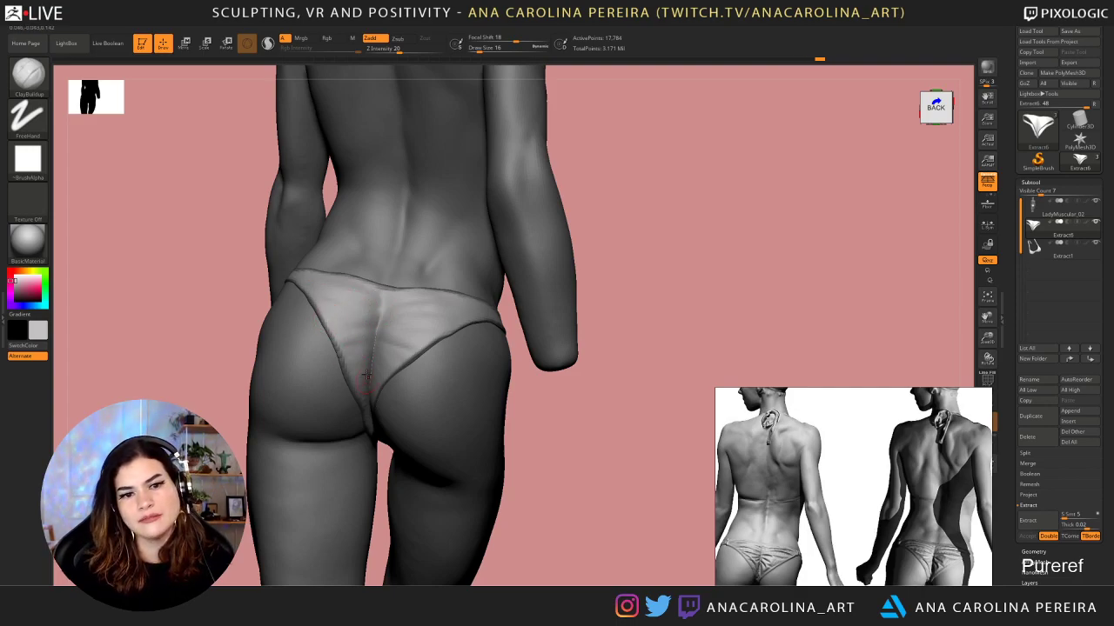
{"action": "mouse_move", "coordinate": [367, 376]}
{"action": "left_mouse_down", "text": "shift"}
{"action": "mouse_move", "coordinate": [341, 348]}
{"action": "mouse_move", "coordinate": [382, 354]}
{"action": "mouse_move", "coordinate": [360, 351]}
{"action": "mouse_move", "coordinate": [339, 306]}
{"action": "mouse_move", "coordinate": [378, 324]}
{"action": "mouse_move", "coordinate": [468, 330]}
{"action": "left_mouse_up", "text": "shift"}
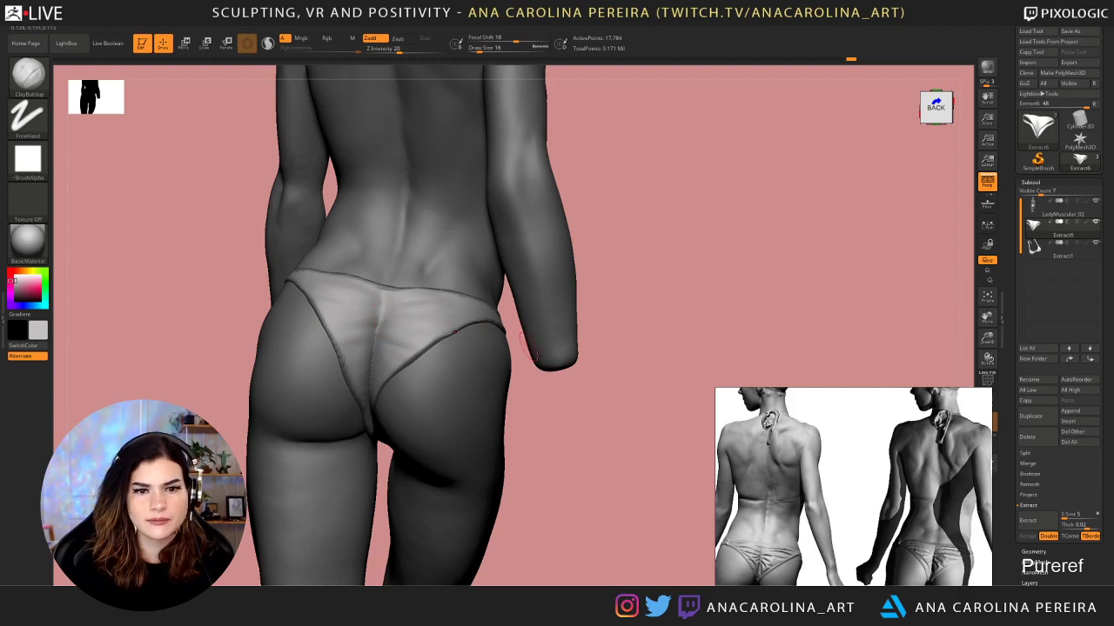
{"action": "left_click_drag", "start_coordinate": [294, 285], "coordinate": [367, 426], "text": "shift"}
{"action": "left_click_drag", "start_coordinate": [615, 445], "coordinate": [564, 334], "text": "alt"}
{"action": "left_click_drag", "start_coordinate": [564, 334], "coordinate": [572, 360], "text": "alt"}
{"action": "mouse_move", "coordinate": [572, 360]}
{"action": "left_mouse_down"}
{"action": "mouse_move", "coordinate": [581, 342]}
{"action": "mouse_move", "coordinate": [570, 374]}
{"action": "mouse_move", "coordinate": [635, 378]}
{"action": "mouse_move", "coordinate": [640, 359]}
{"action": "left_mouse_up"}
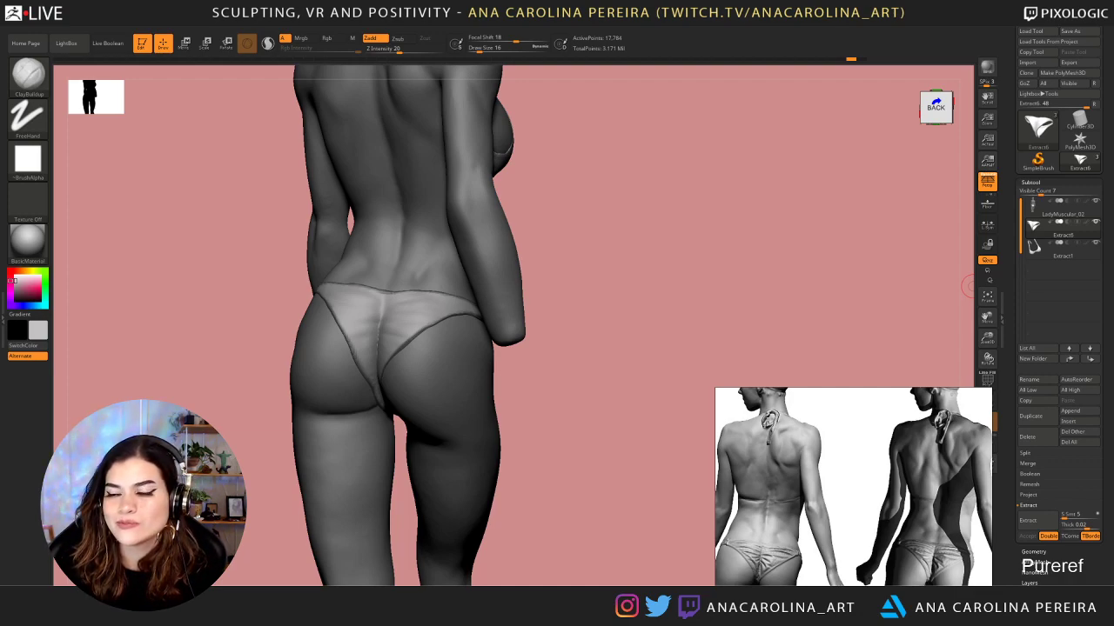
{"action": "left_click_drag", "start_coordinate": [941, 365], "coordinate": [847, 336]}
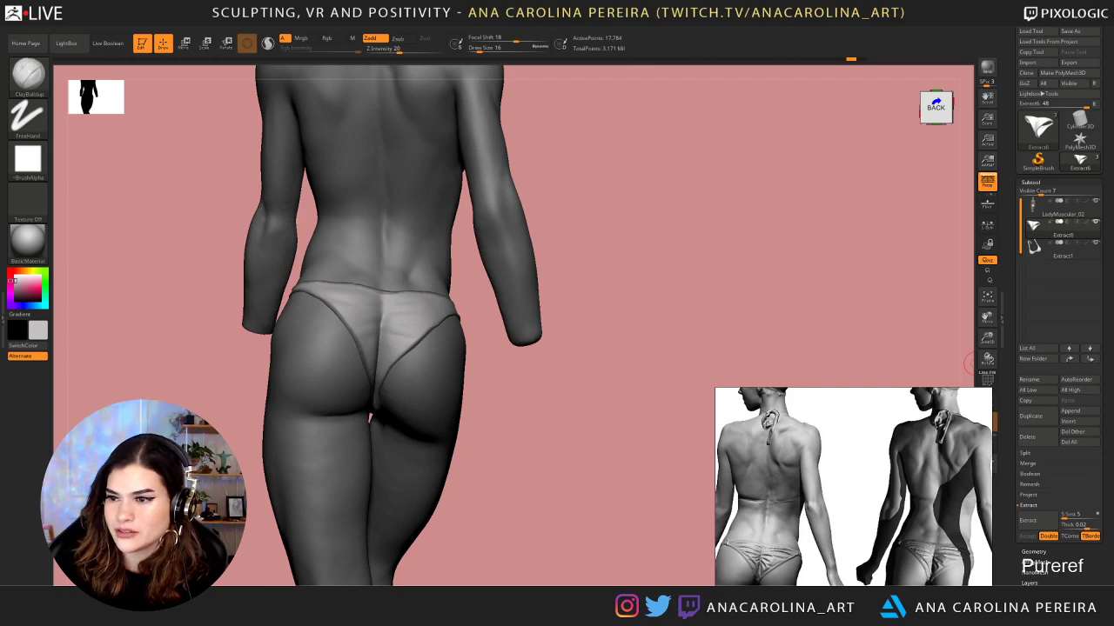
{"action": "left_click_drag", "start_coordinate": [825, 315], "coordinate": [810, 313]}
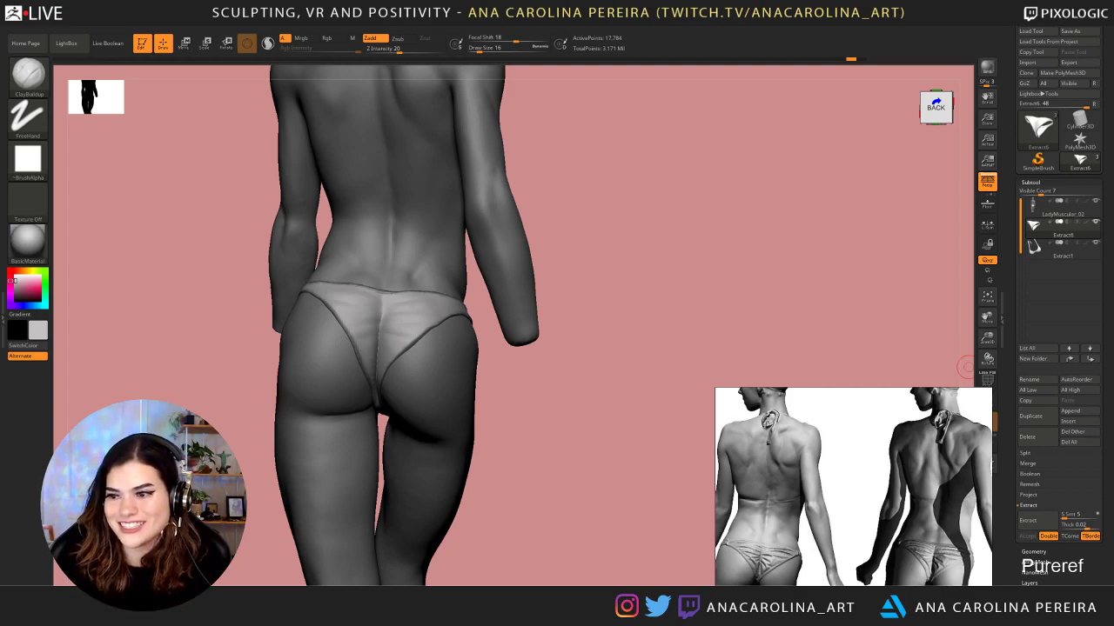
Sculpt folds on the front of the bikini bottom using ClayBuildup at draw sizes 25 and 16, following the front-view reference
{"action": "left_click_drag", "start_coordinate": [710, 261], "coordinate": [632, 260]}
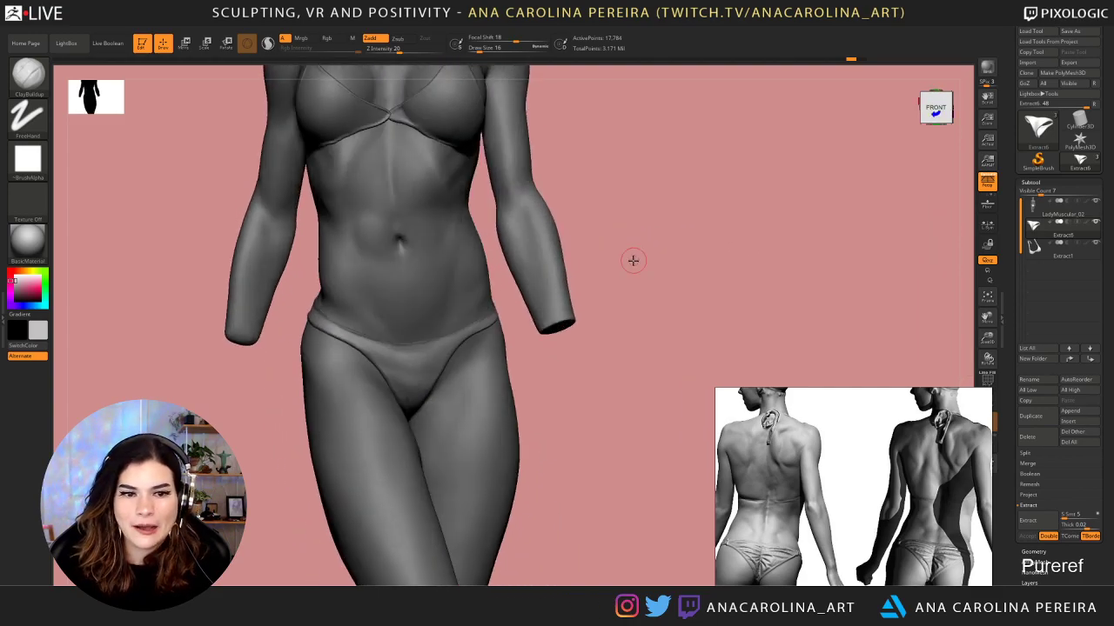
{"action": "left_click_drag", "start_coordinate": [694, 234], "coordinate": [682, 211]}
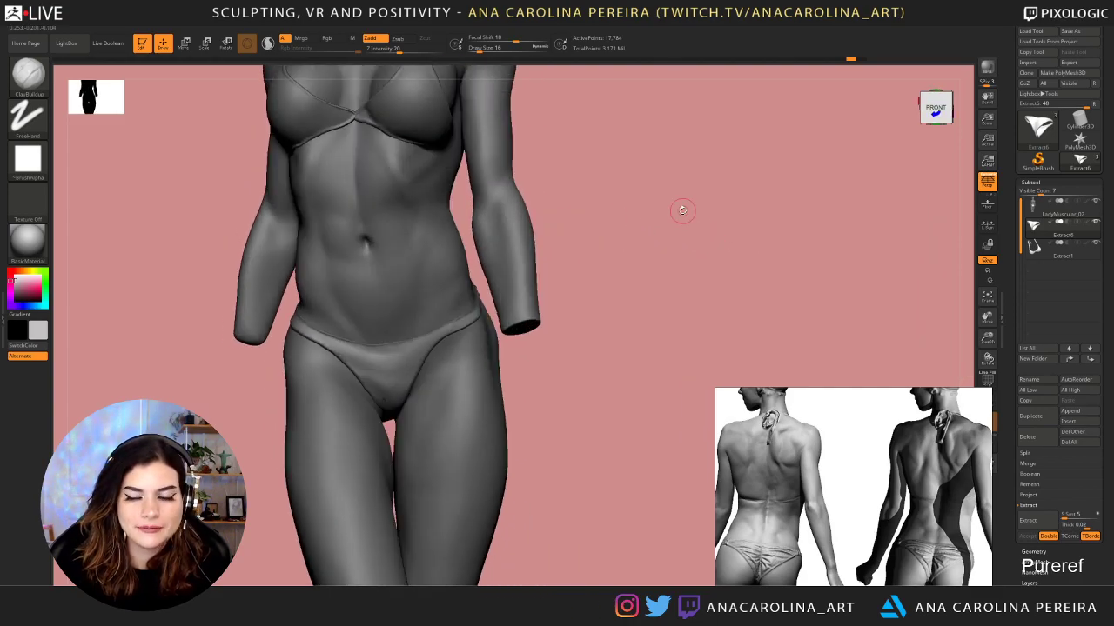
{"action": "scroll", "coordinate": [832, 505], "scroll_direction": "down", "scroll_amount": 5}
{"action": "scroll", "coordinate": [822, 474], "scroll_direction": "up", "scroll_amount": 5}
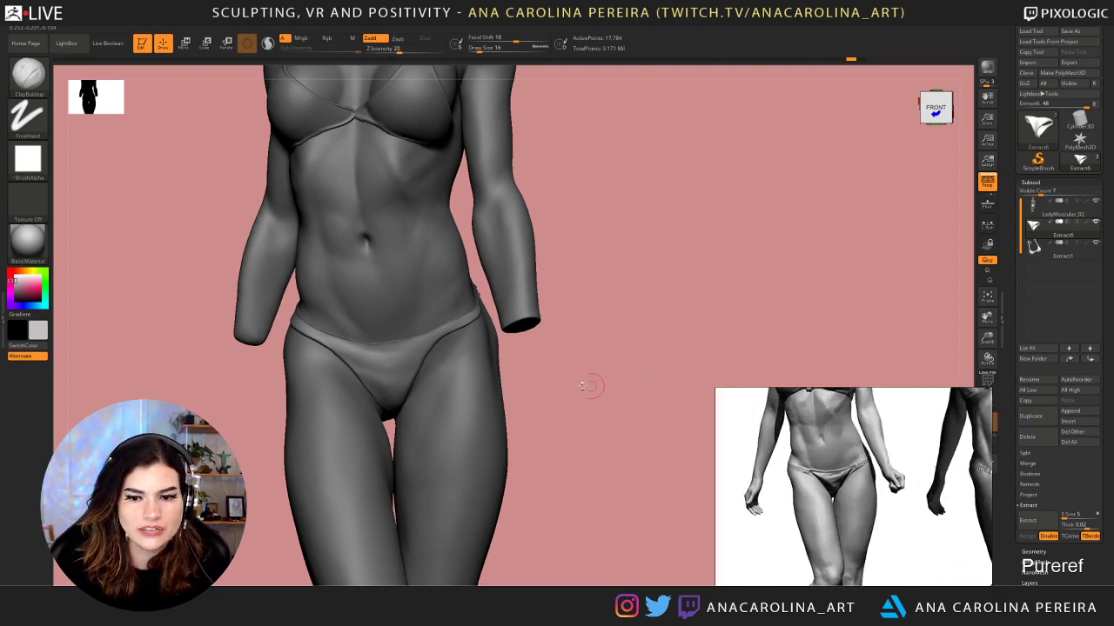
{"action": "left_click_drag", "start_coordinate": [592, 386], "coordinate": [606, 384]}
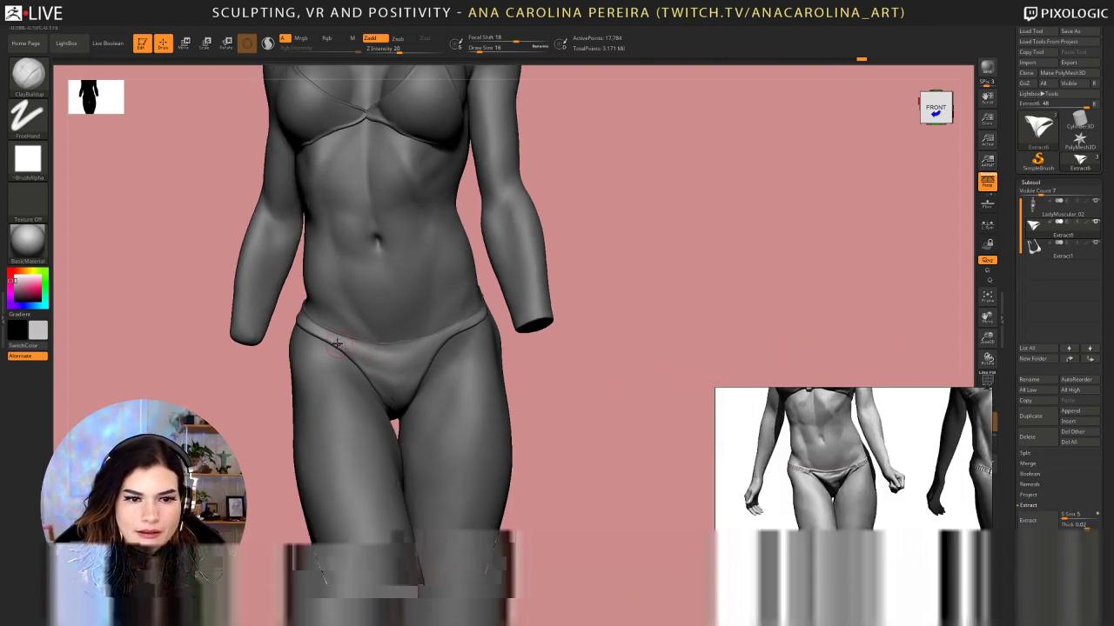
{"action": "key", "text": "s"}
{"action": "left_click", "coordinate": [408, 354]}
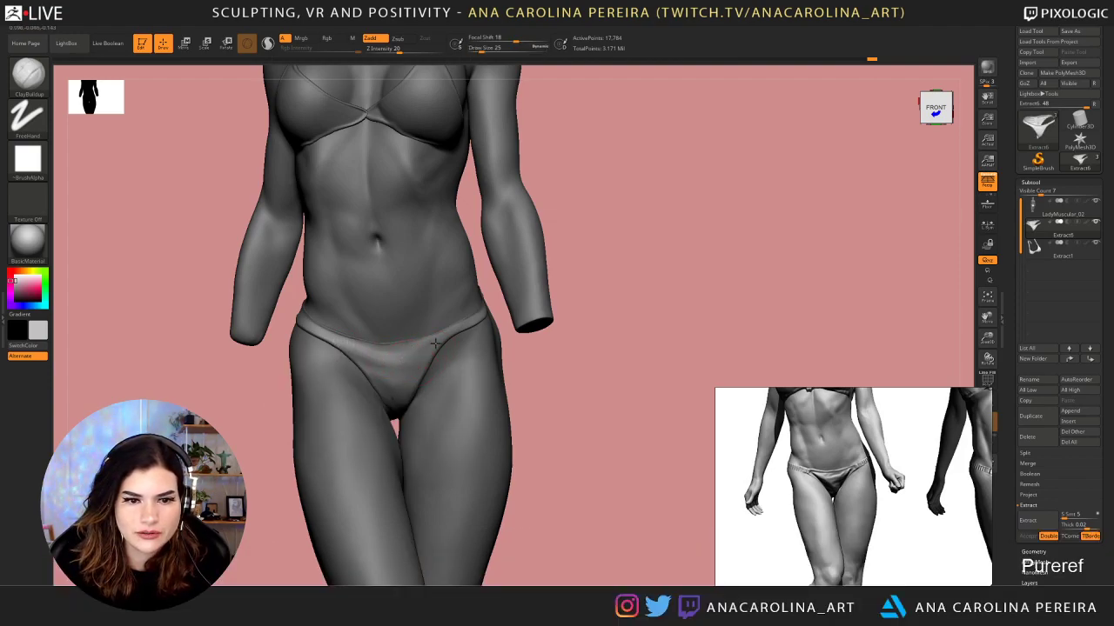
{"action": "key", "text": "space"}
{"action": "left_click", "coordinate": [405, 367]}
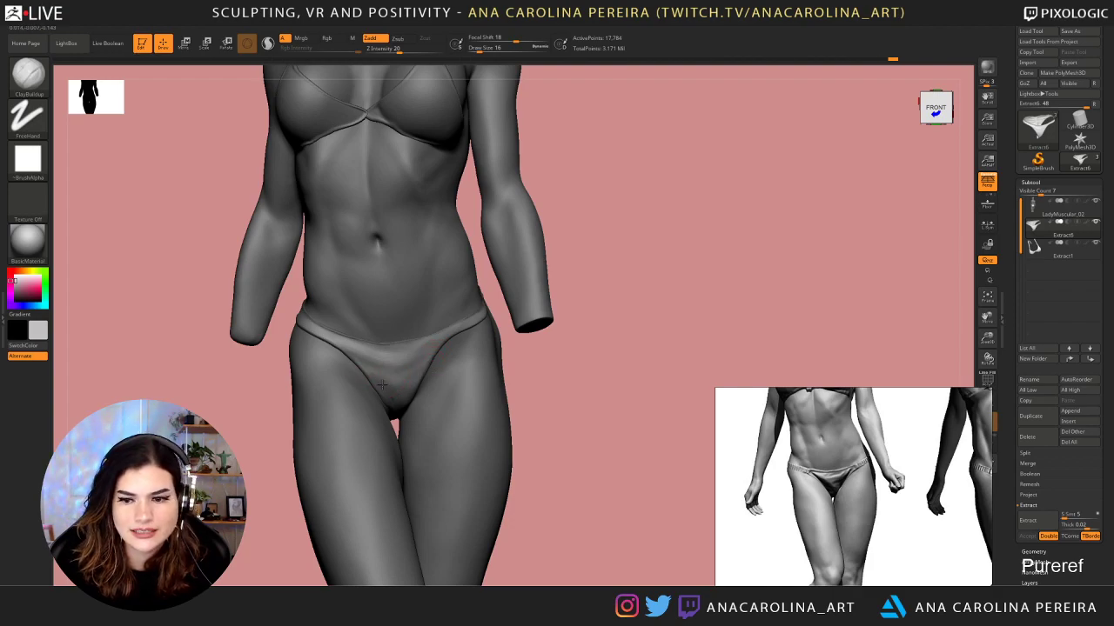
Inflate the front leg-opening edges of the bikini bottom with the Inflat brush at draw size 35, undoing the last two strokes
{"action": "mouse_move", "coordinate": [591, 398]}
{"action": "left_mouse_down", "text": "ctrl"}
{"action": "mouse_move", "coordinate": [621, 398]}
{"action": "mouse_move", "coordinate": [533, 278]}
{"action": "mouse_move", "coordinate": [582, 407]}
{"action": "mouse_move", "coordinate": [598, 416]}
{"action": "left_mouse_up", "text": "ctrl"}
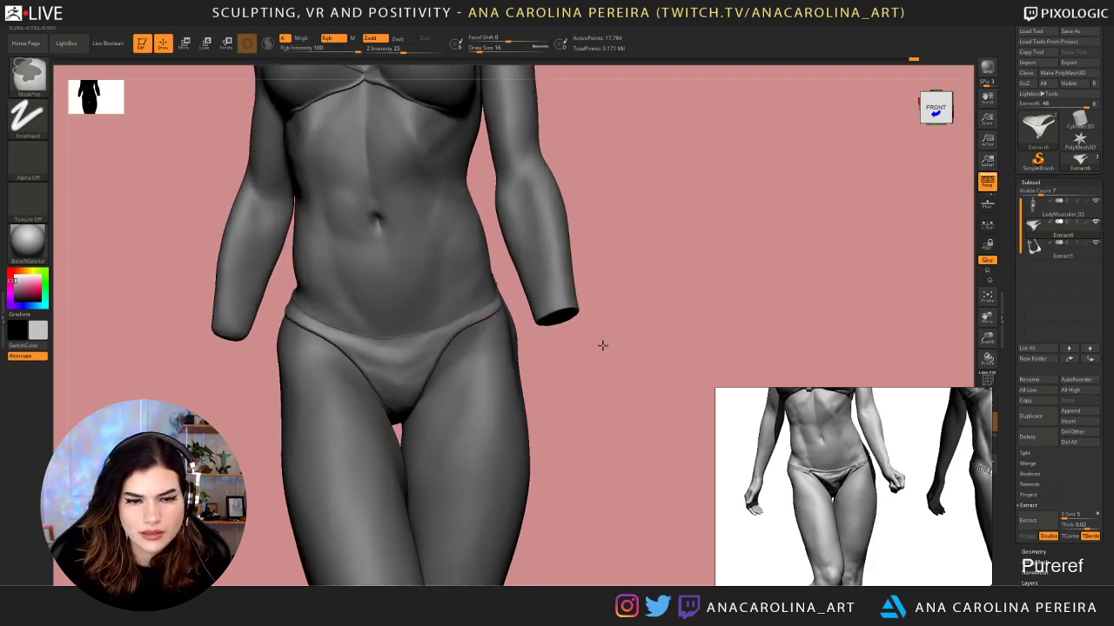
{"action": "key", "text": "b"}
{"action": "key", "text": "i"}
{"action": "key", "text": "n"}
{"action": "left_click_drag", "start_coordinate": [586, 334], "coordinate": [579, 333]}
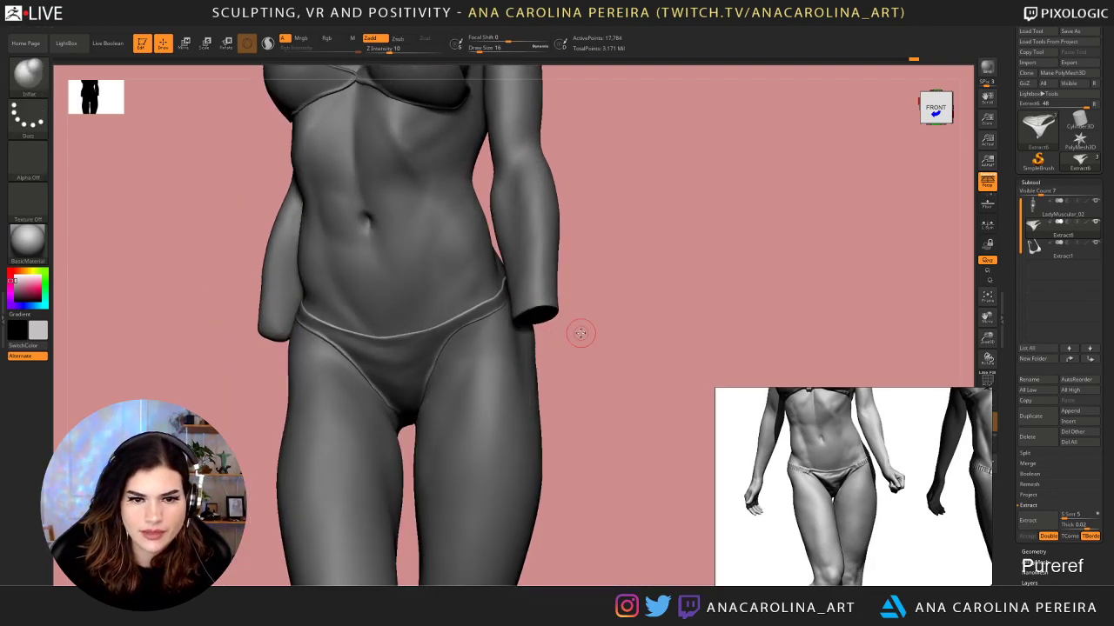
{"action": "key", "text": "space"}
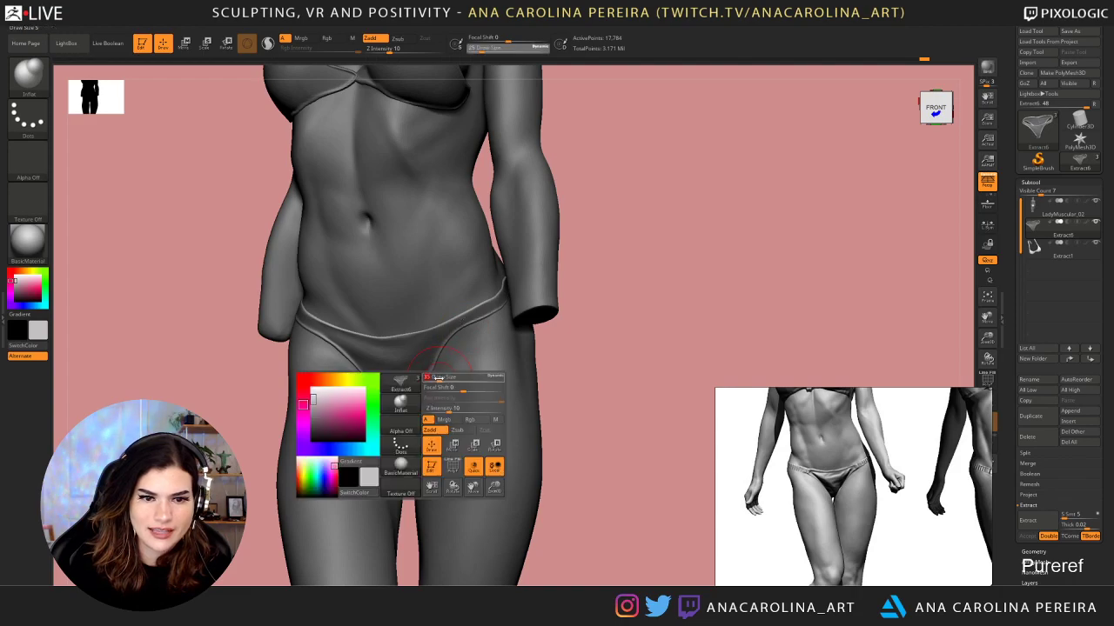
{"action": "left_click_drag", "start_coordinate": [431, 381], "coordinate": [435, 381]}
{"action": "left_click_drag", "start_coordinate": [445, 350], "coordinate": [425, 382]}
{"action": "left_click_drag", "start_coordinate": [550, 346], "coordinate": [573, 354]}
{"action": "left_click_drag", "start_coordinate": [361, 374], "coordinate": [381, 403]}
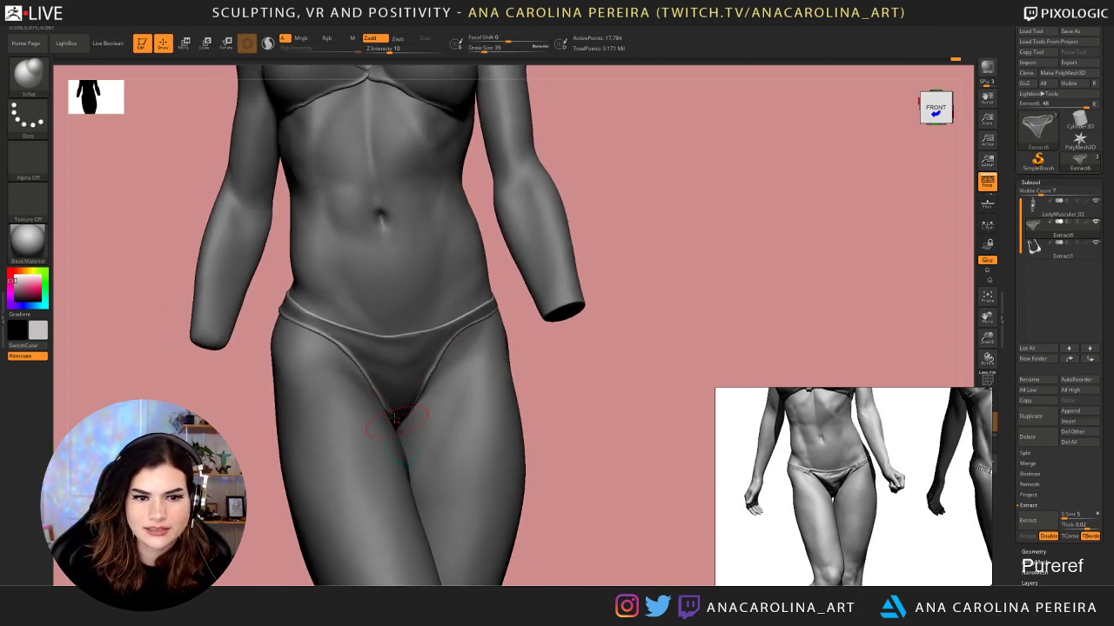
{"action": "key", "text": "ctrl+z"}
{"action": "key", "text": "ctrl+z"}
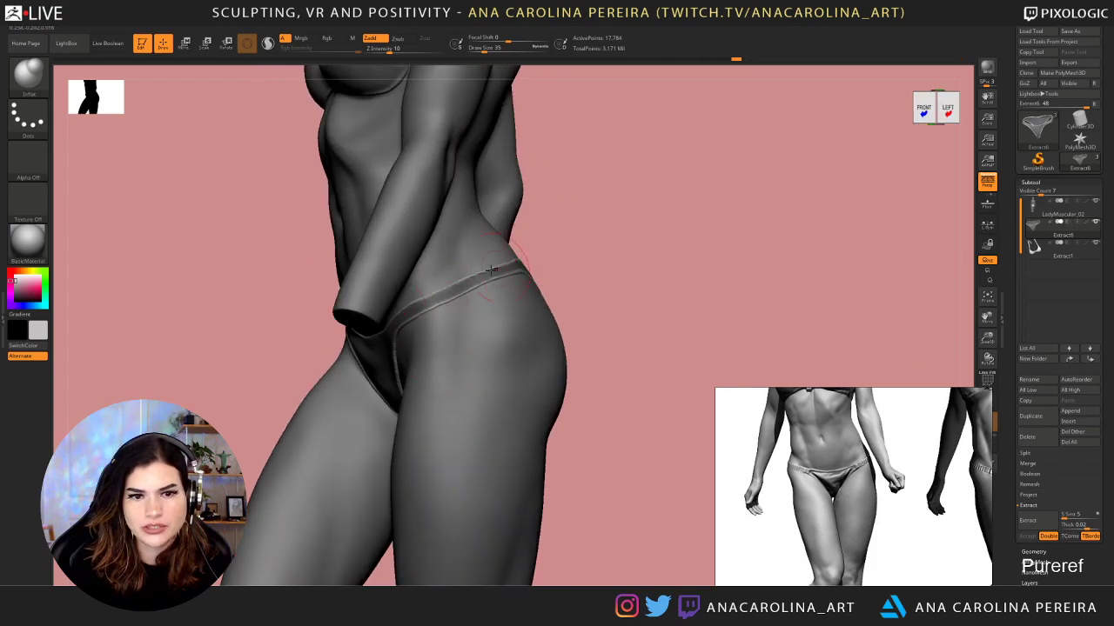
Inflate the bikini strap over the figure's left hip from the front towards the back, checking it from several sides
{"action": "left_click_drag", "start_coordinate": [678, 239], "coordinate": [600, 270]}
{"action": "left_click_drag", "start_coordinate": [366, 369], "coordinate": [545, 264]}
{"action": "left_click_drag", "start_coordinate": [690, 364], "coordinate": [578, 357]}
{"action": "left_click_drag", "start_coordinate": [736, 346], "coordinate": [640, 334]}
{"action": "left_click_drag", "start_coordinate": [860, 338], "coordinate": [638, 254]}
{"action": "mouse_move", "coordinate": [654, 336]}
{"action": "left_mouse_down"}
{"action": "mouse_move", "coordinate": [636, 345]}
{"action": "mouse_move", "coordinate": [623, 279]}
{"action": "mouse_move", "coordinate": [617, 485]}
{"action": "left_mouse_up"}
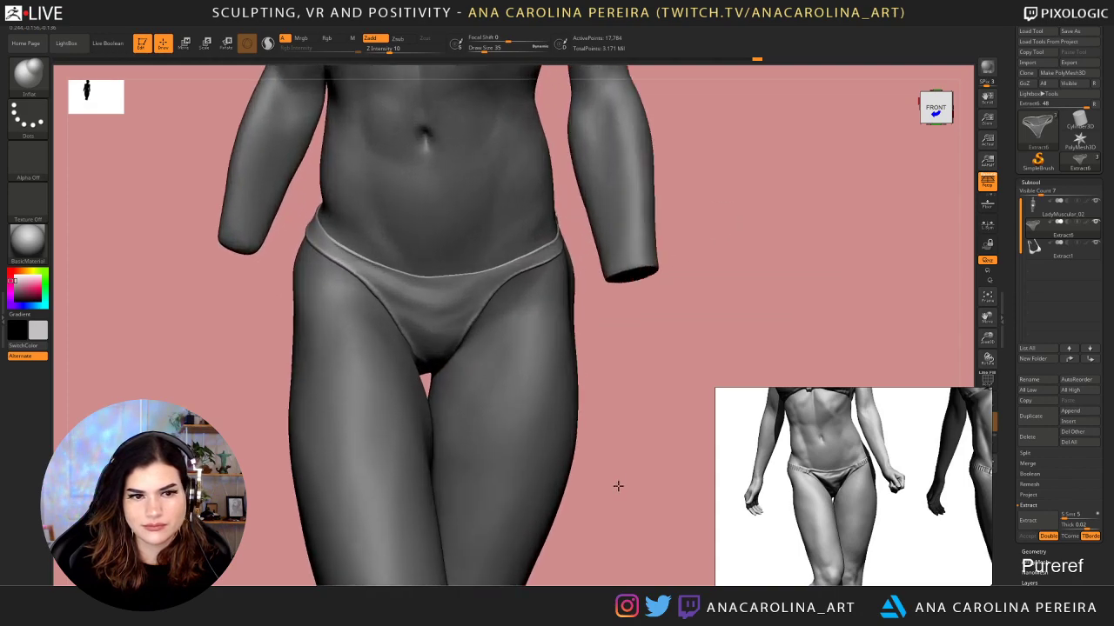
Inflate the front waistband and leg-opening edges of the bikini bottom, reducing the Inflat brush's draw size to 17 and 13
{"action": "key", "text": "ctrl"}
{"action": "left_click", "coordinate": [661, 345], "text": "ctrl"}
{"action": "left_click_drag", "start_coordinate": [661, 345], "coordinate": [652, 328]}
{"action": "key", "text": "space"}
{"action": "left_click_drag", "start_coordinate": [655, 334], "coordinate": [647, 336]}
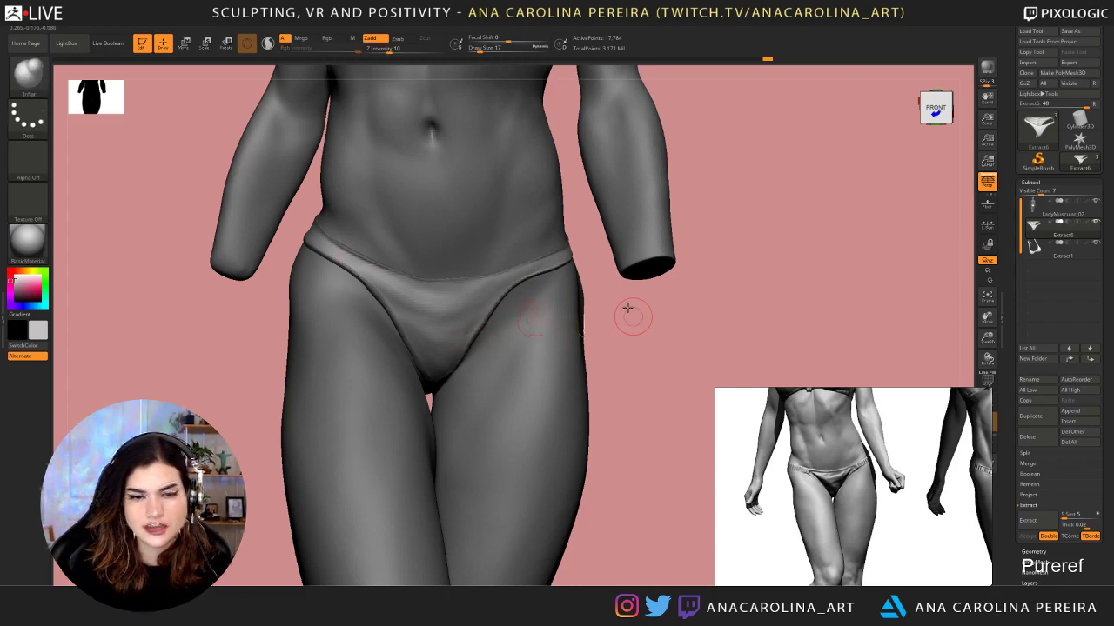
{"action": "left_click_drag", "start_coordinate": [628, 309], "coordinate": [675, 381]}
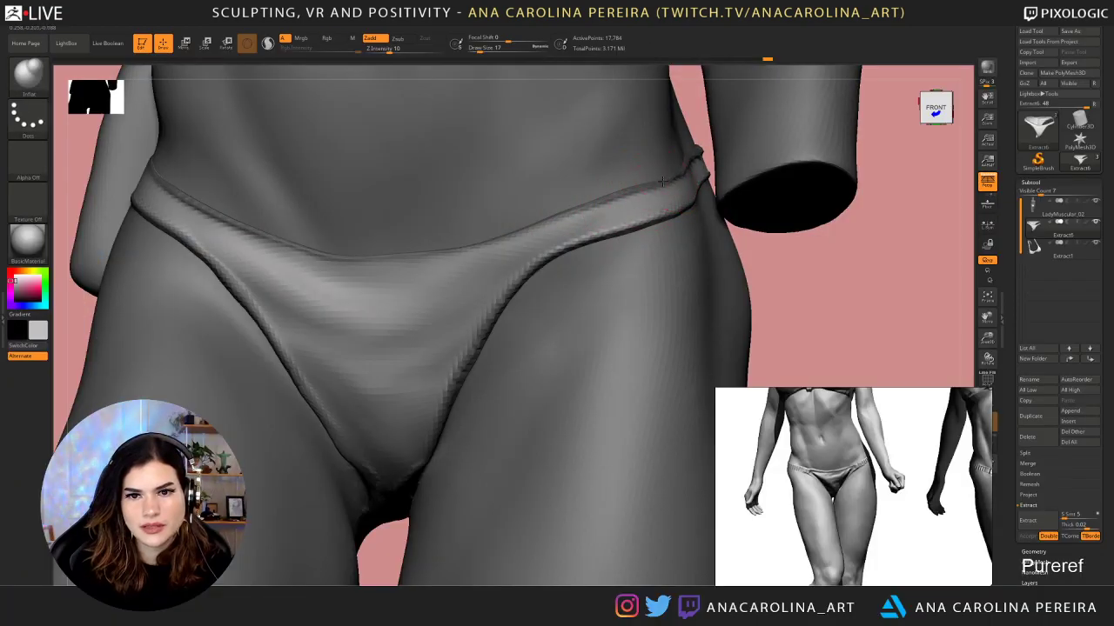
{"action": "key", "text": "space"}
{"action": "mouse_move", "coordinate": [616, 200]}
{"action": "left_mouse_down"}
{"action": "mouse_move", "coordinate": [492, 248]}
{"action": "mouse_move", "coordinate": [352, 265]}
{"action": "left_mouse_up"}
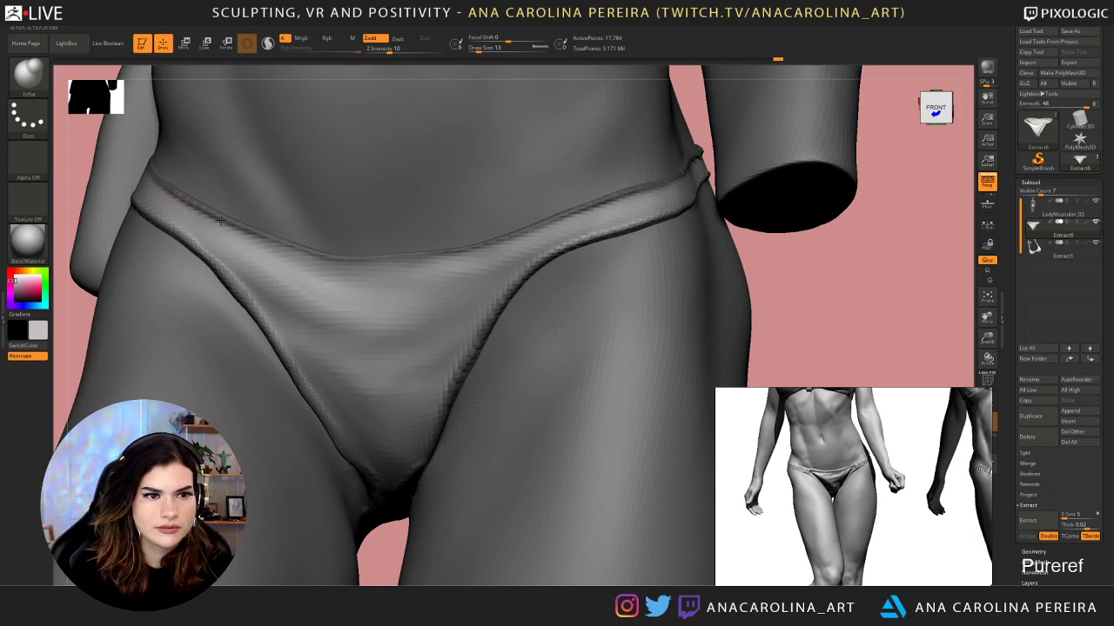
{"action": "left_click_drag", "start_coordinate": [325, 271], "coordinate": [489, 257]}
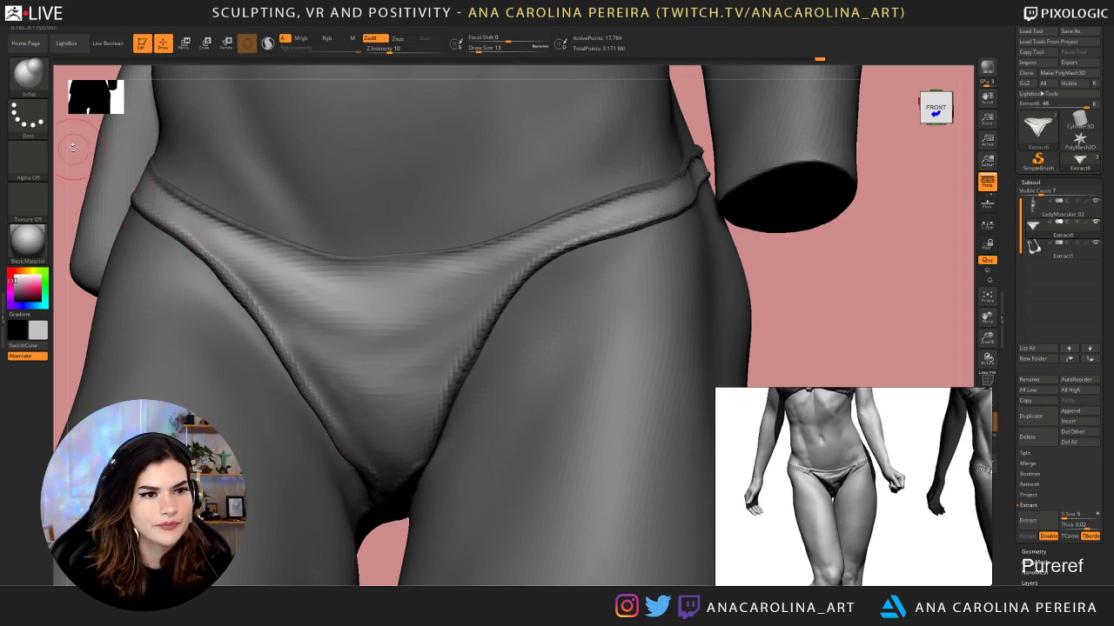
Inflate the front waistband edge towards the figure's right hip with the Inflat brush at draw size 13
{"action": "left_click_drag", "start_coordinate": [74, 148], "coordinate": [150, 204]}
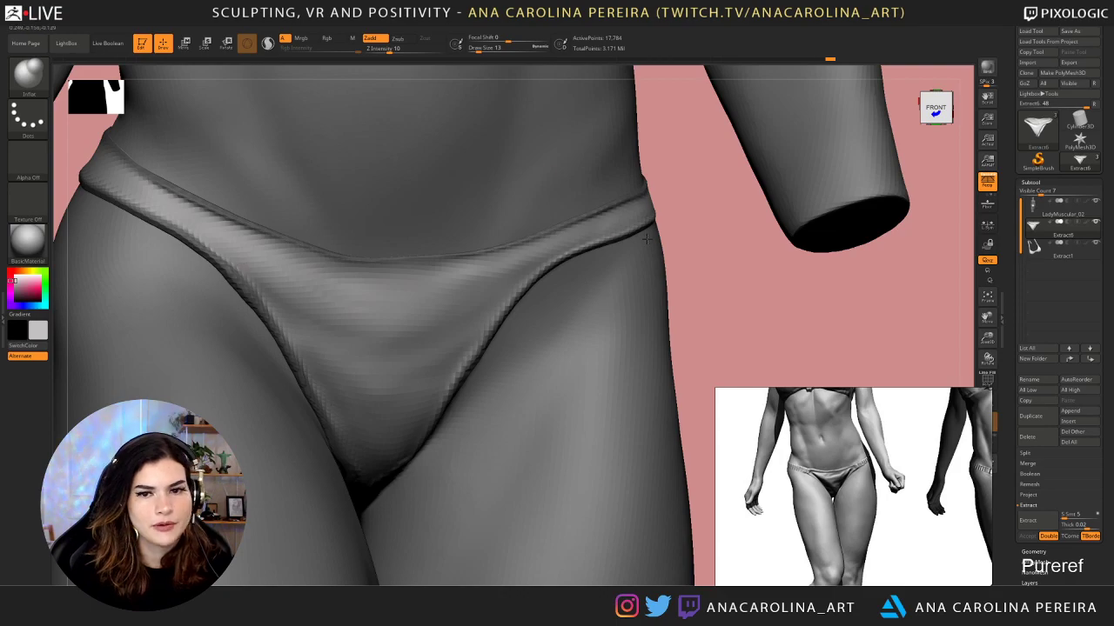
{"action": "left_click_drag", "start_coordinate": [839, 340], "coordinate": [1053, 456], "text": "alt"}
{"action": "left_click_drag", "start_coordinate": [297, 218], "coordinate": [393, 248]}
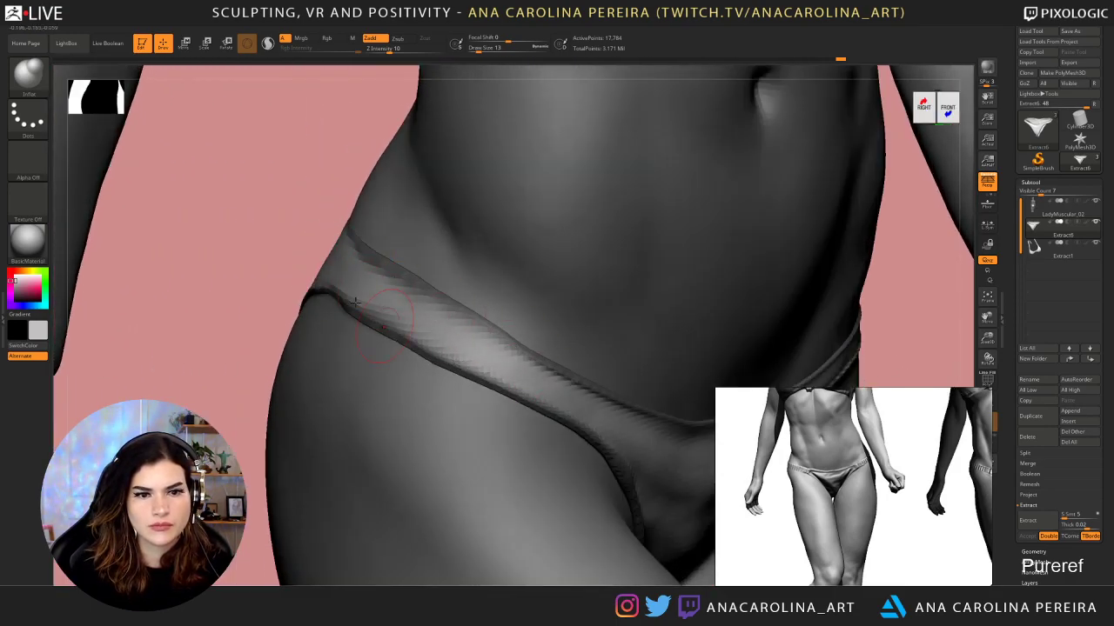
Inflate the back waistband and the leg-opening edge over the right buttock with the Inflat brush at draw size 22
{"action": "left_click_drag", "start_coordinate": [248, 311], "coordinate": [724, 338]}
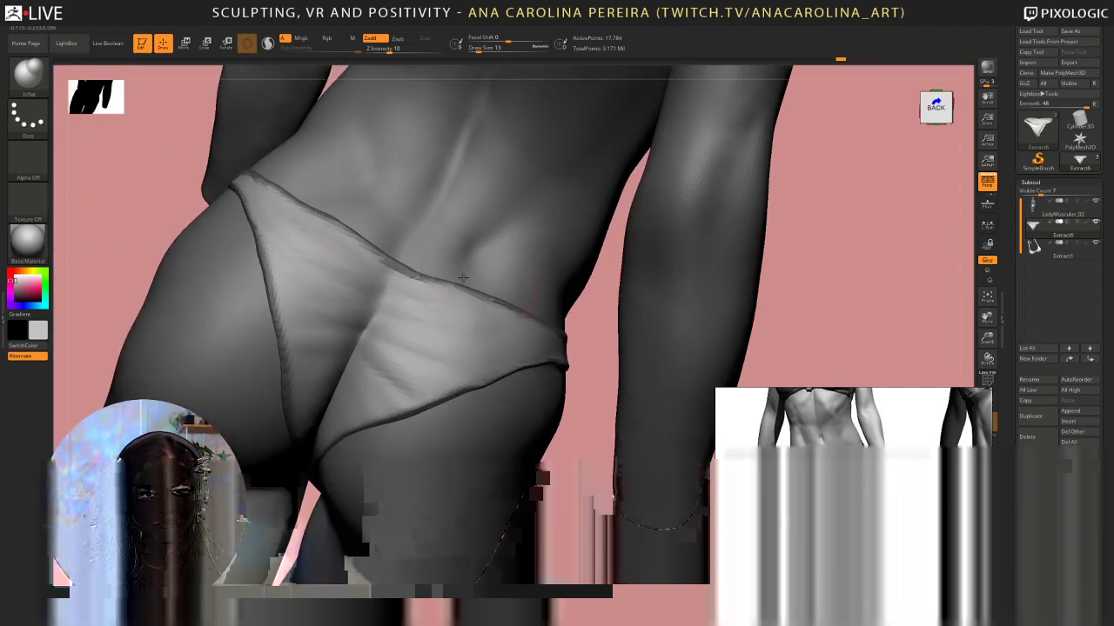
{"action": "key", "text": "space"}
{"action": "left_click_drag", "start_coordinate": [421, 279], "coordinate": [428, 278]}
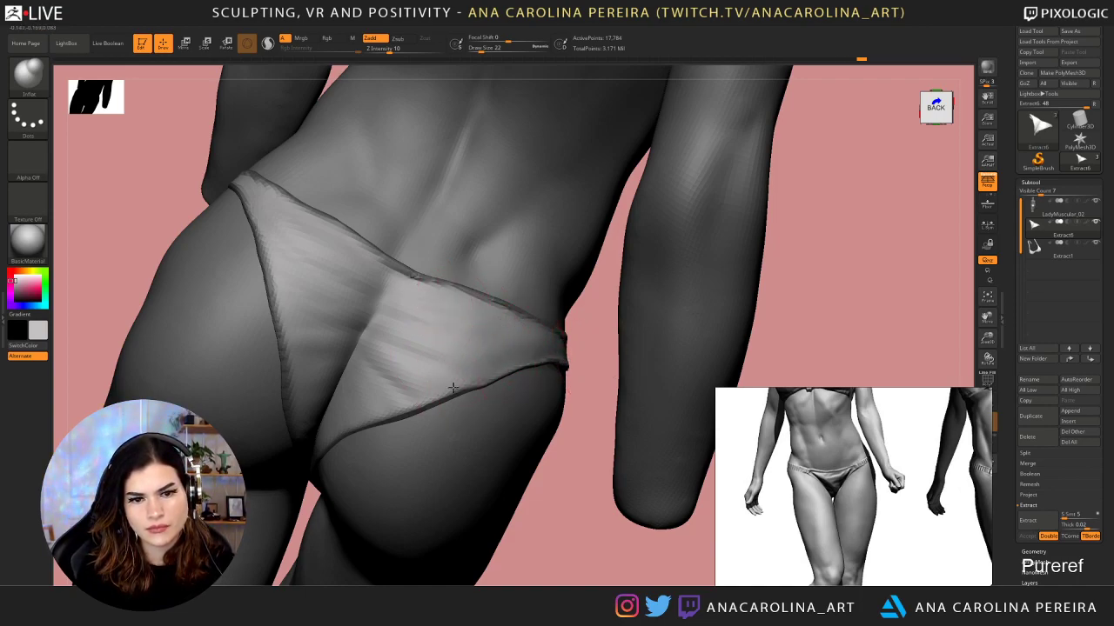
{"action": "left_click_drag", "start_coordinate": [533, 504], "coordinate": [591, 513]}
{"action": "left_click_drag", "start_coordinate": [415, 396], "coordinate": [335, 436]}
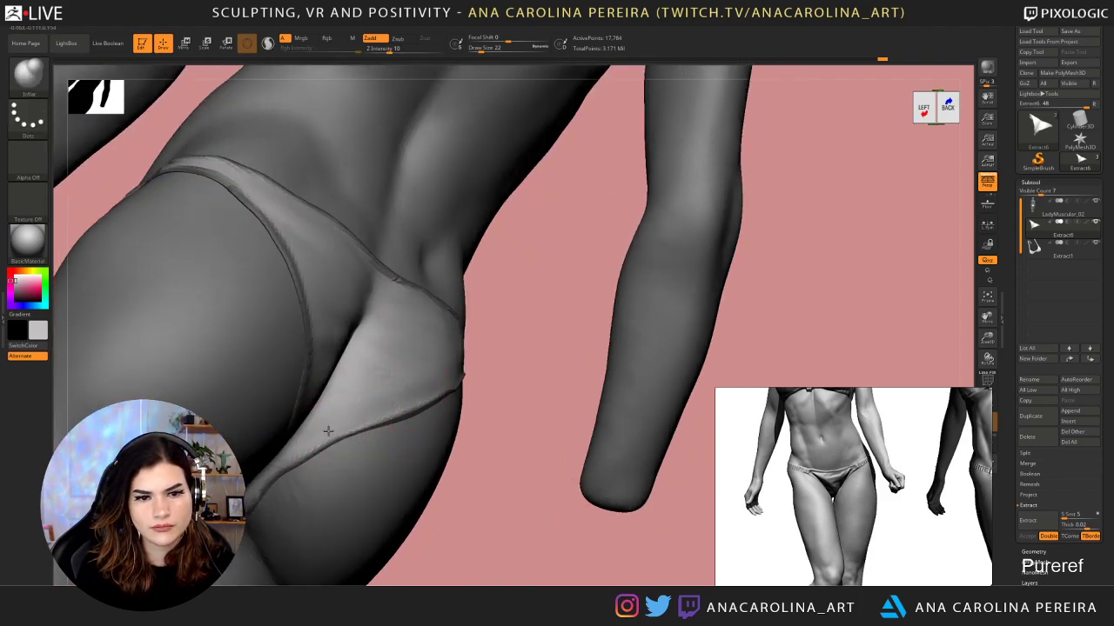
{"action": "mouse_move", "coordinate": [393, 409]}
{"action": "left_mouse_down"}
{"action": "mouse_move", "coordinate": [311, 439]}
{"action": "mouse_move", "coordinate": [360, 428]}
{"action": "mouse_move", "coordinate": [258, 475]}
{"action": "left_mouse_up"}
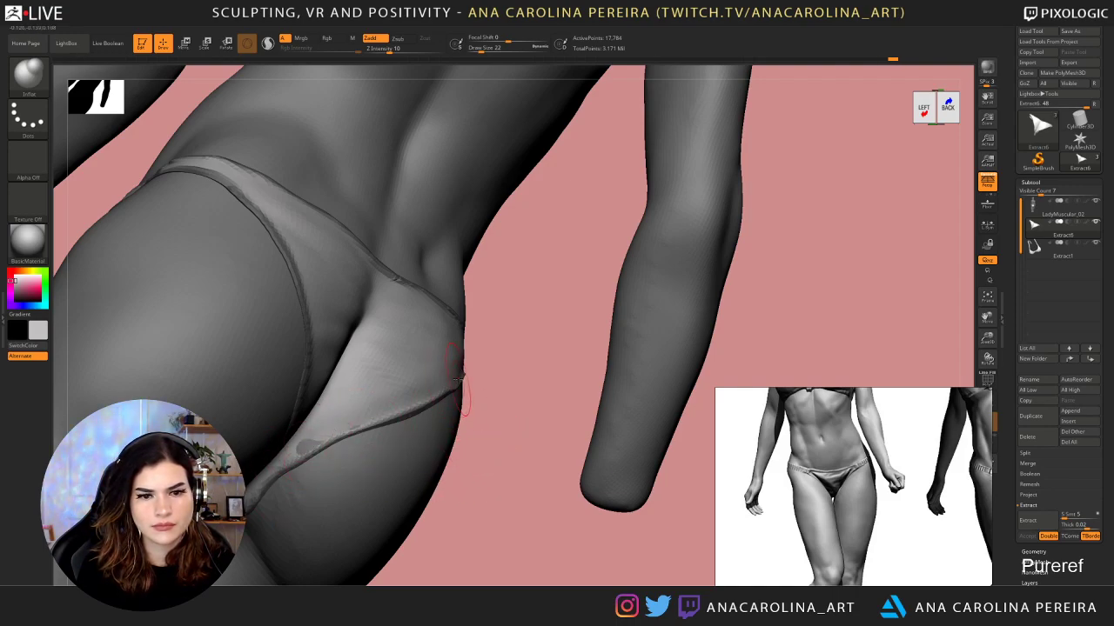
{"action": "mouse_move", "coordinate": [460, 387]}
{"action": "left_mouse_down"}
{"action": "mouse_move", "coordinate": [301, 446]}
{"action": "mouse_move", "coordinate": [263, 473]}
{"action": "left_mouse_up"}
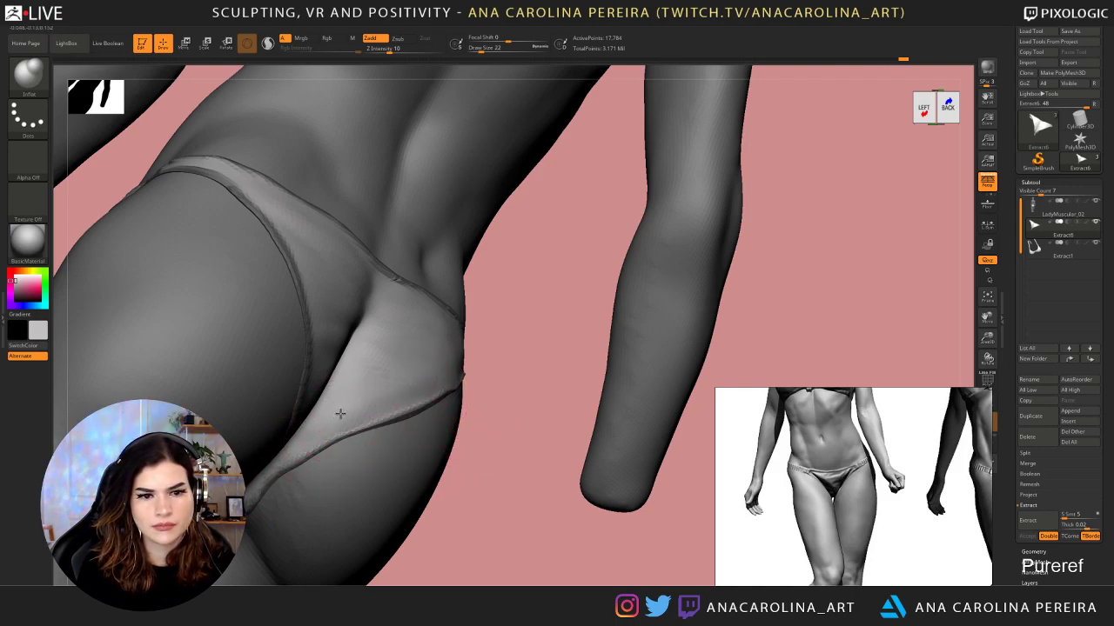
Inflate the leg-opening edge over the left buttock with the Inflat brush at draw size 29
{"action": "left_click_drag", "start_coordinate": [502, 418], "coordinate": [278, 411]}
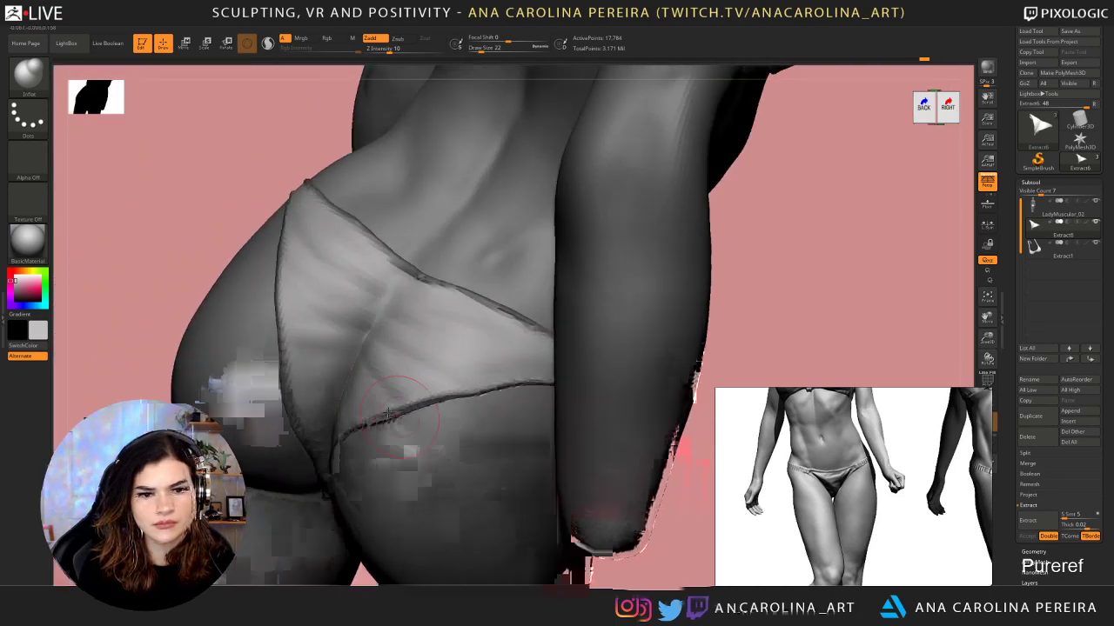
{"action": "key", "text": "space"}
{"action": "left_click_drag", "start_coordinate": [308, 353], "coordinate": [317, 351]}
{"action": "key", "text": "space"}
{"action": "left_click_drag", "start_coordinate": [338, 396], "coordinate": [327, 397]}
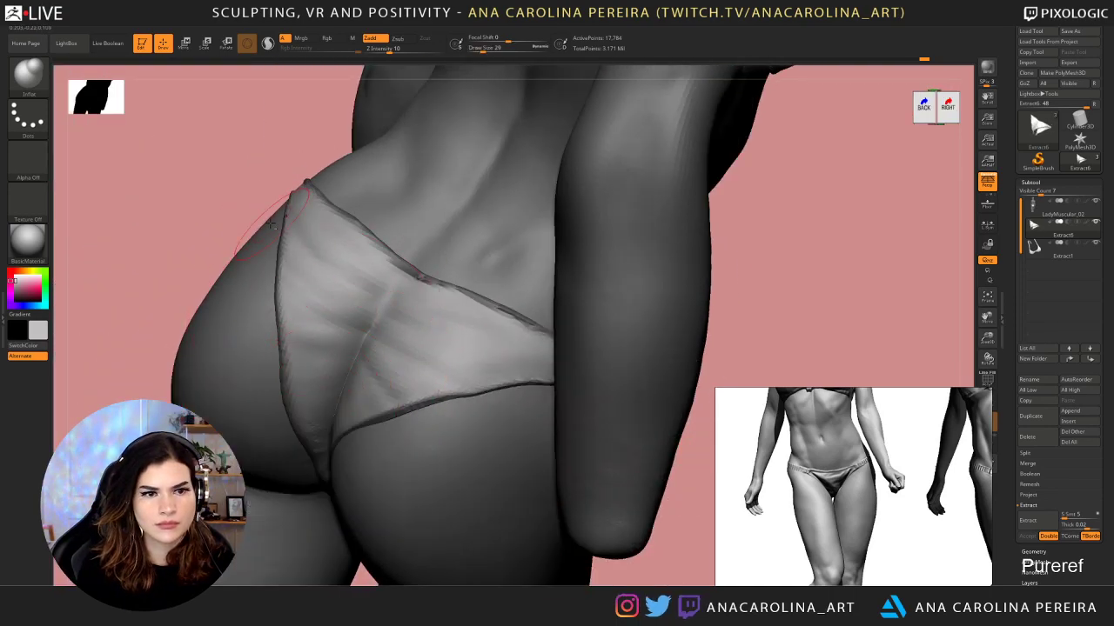
{"action": "mouse_move", "coordinate": [285, 233]}
{"action": "left_mouse_down"}
{"action": "mouse_move", "coordinate": [281, 348]}
{"action": "mouse_move", "coordinate": [316, 450]}
{"action": "left_mouse_up"}
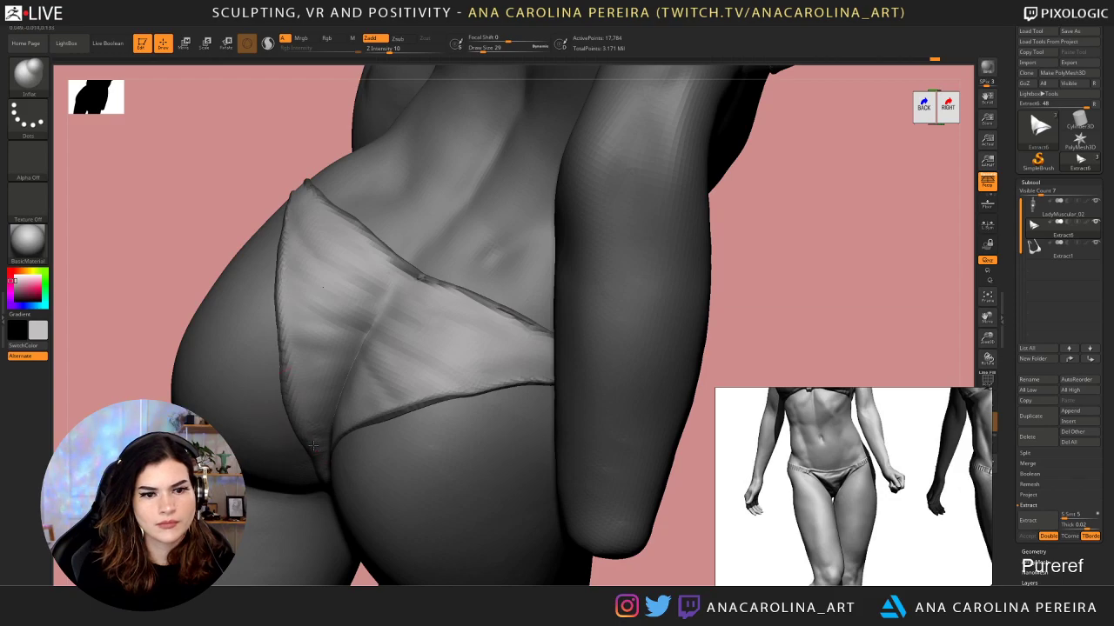
{"action": "left_click_drag", "start_coordinate": [291, 212], "coordinate": [270, 298]}
{"action": "left_click_drag", "start_coordinate": [243, 162], "coordinate": [305, 226]}
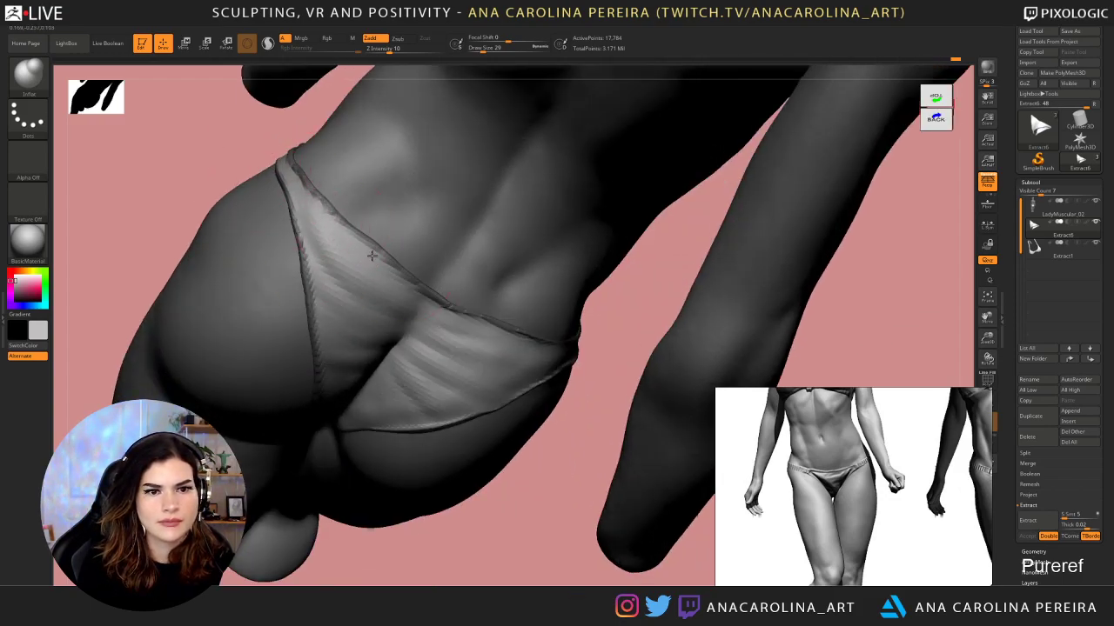
Inflate both edges of the strap over the figure's left hip with the Inflat brush at draw size 17
{"action": "left_click_drag", "start_coordinate": [242, 134], "coordinate": [275, 167]}
{"action": "key", "text": "space"}
{"action": "left_click_drag", "start_coordinate": [276, 165], "coordinate": [268, 165]}
{"action": "mouse_move", "coordinate": [435, 423]}
{"action": "left_mouse_down"}
{"action": "mouse_move", "coordinate": [522, 482]}
{"action": "mouse_move", "coordinate": [540, 457]}
{"action": "left_mouse_up"}
{"action": "key", "text": "space"}
{"action": "left_click_drag", "start_coordinate": [539, 455], "coordinate": [500, 409]}
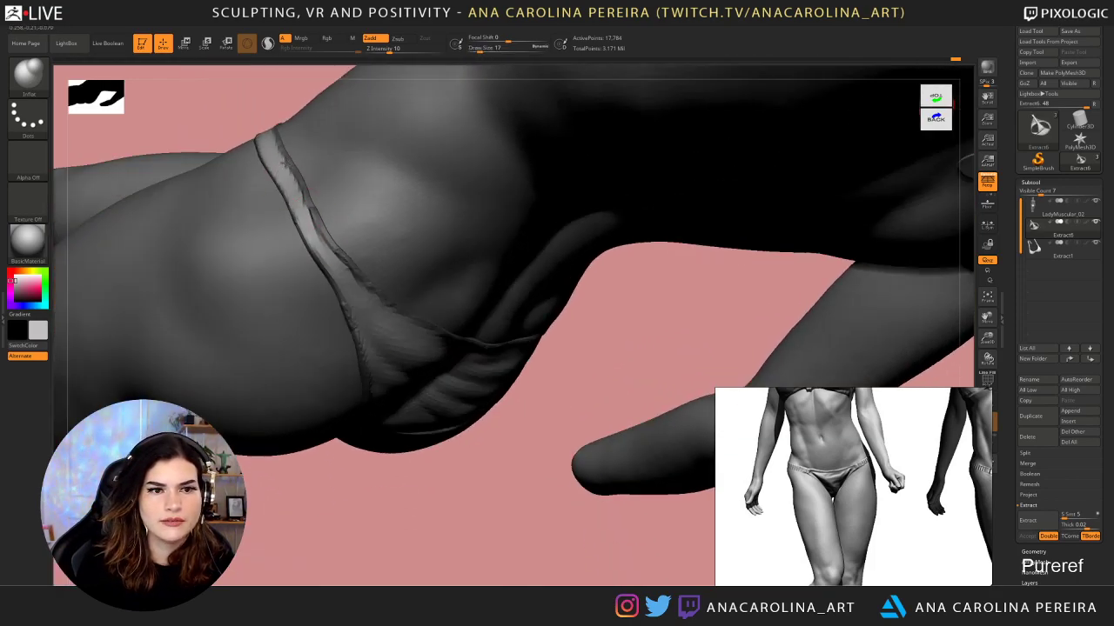
{"action": "left_click_drag", "start_coordinate": [288, 186], "coordinate": [287, 172]}
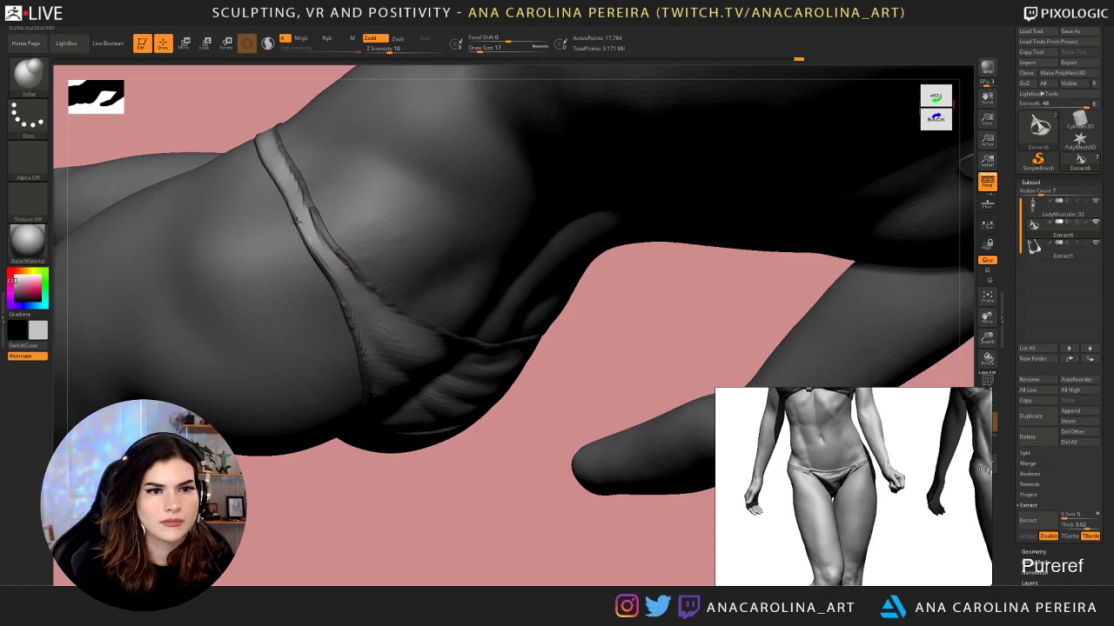
{"action": "left_click_drag", "start_coordinate": [243, 99], "coordinate": [244, 130]}
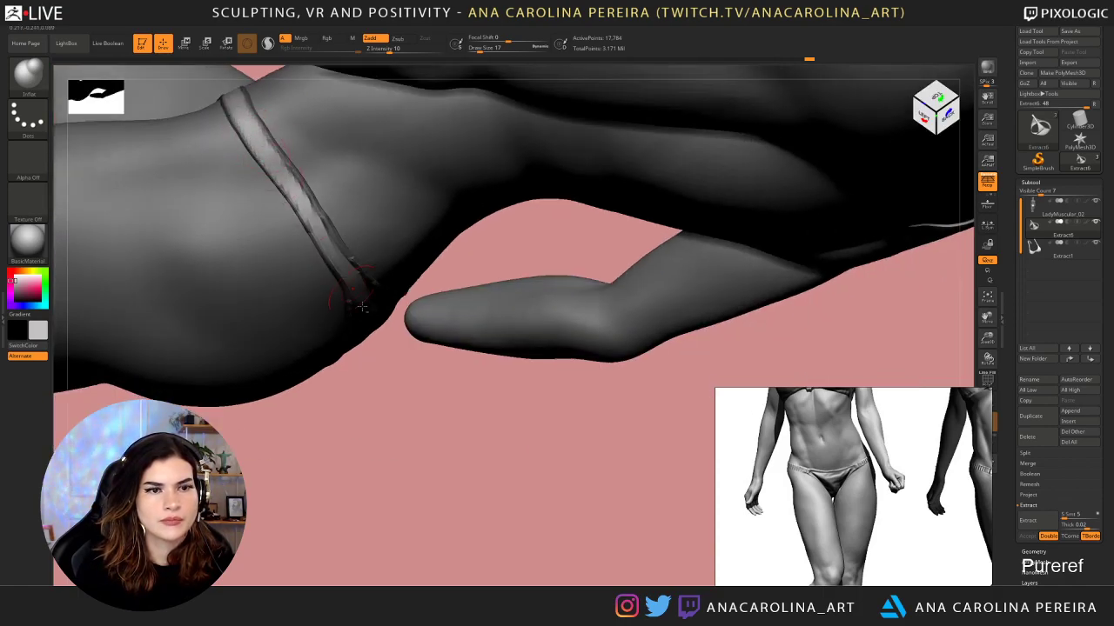
Inflate the upper front waistband edge from the figure's left hip towards the centre
{"action": "left_click_drag", "start_coordinate": [407, 387], "coordinate": [518, 549]}
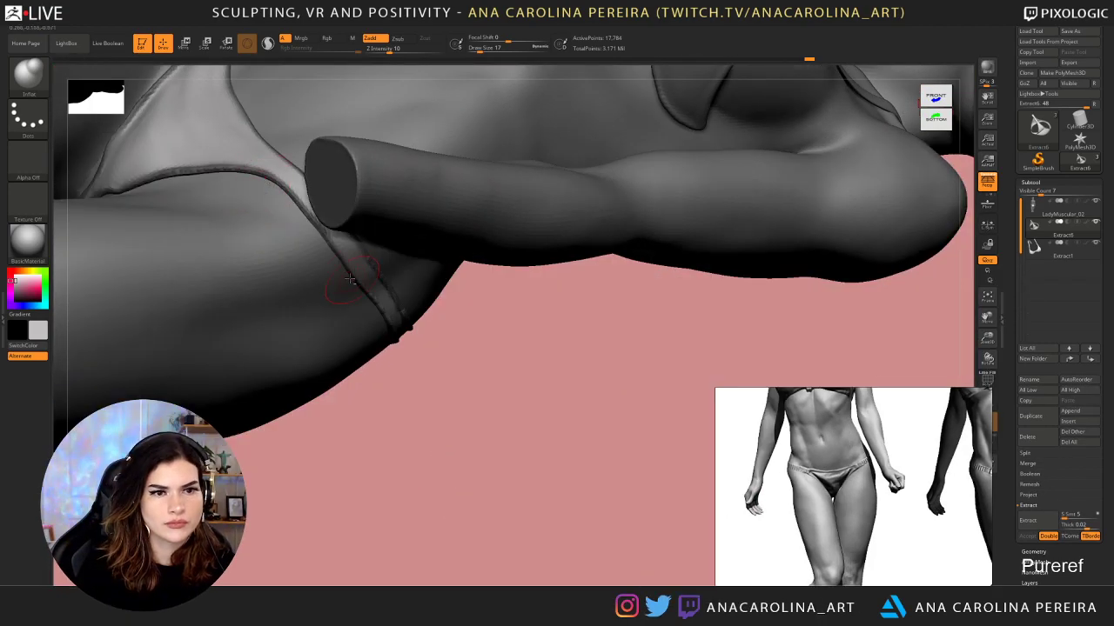
{"action": "left_click_drag", "start_coordinate": [505, 366], "coordinate": [620, 480]}
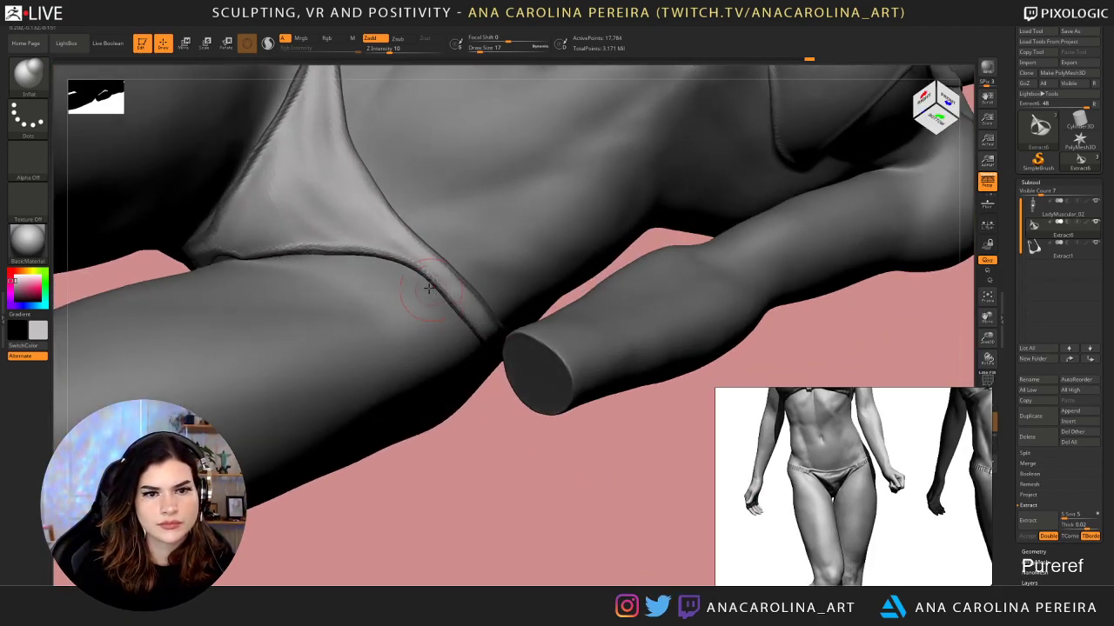
{"action": "left_click_drag", "start_coordinate": [500, 323], "coordinate": [369, 191]}
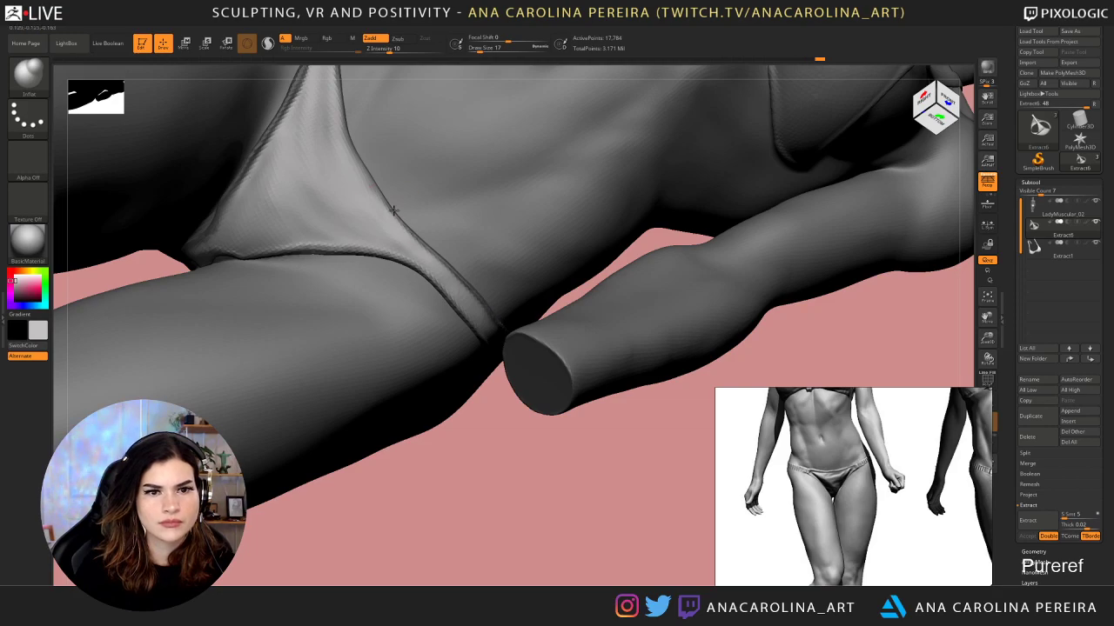
Lower the directional smoothing brush's Z intensity to 30 and show the mask that leaves only the bikini bottom's edges unmasked
{"action": "mouse_move", "coordinate": [490, 455]}
{"action": "left_mouse_down", "text": "alt"}
{"action": "mouse_move", "coordinate": [535, 445]}
{"action": "mouse_move", "coordinate": [511, 391]}
{"action": "mouse_move", "coordinate": [519, 423]}
{"action": "mouse_move", "coordinate": [600, 443]}
{"action": "mouse_move", "coordinate": [569, 415]}
{"action": "mouse_move", "coordinate": [623, 458]}
{"action": "mouse_move", "coordinate": [730, 283]}
{"action": "mouse_move", "coordinate": [703, 355]}
{"action": "left_mouse_up", "text": "alt"}
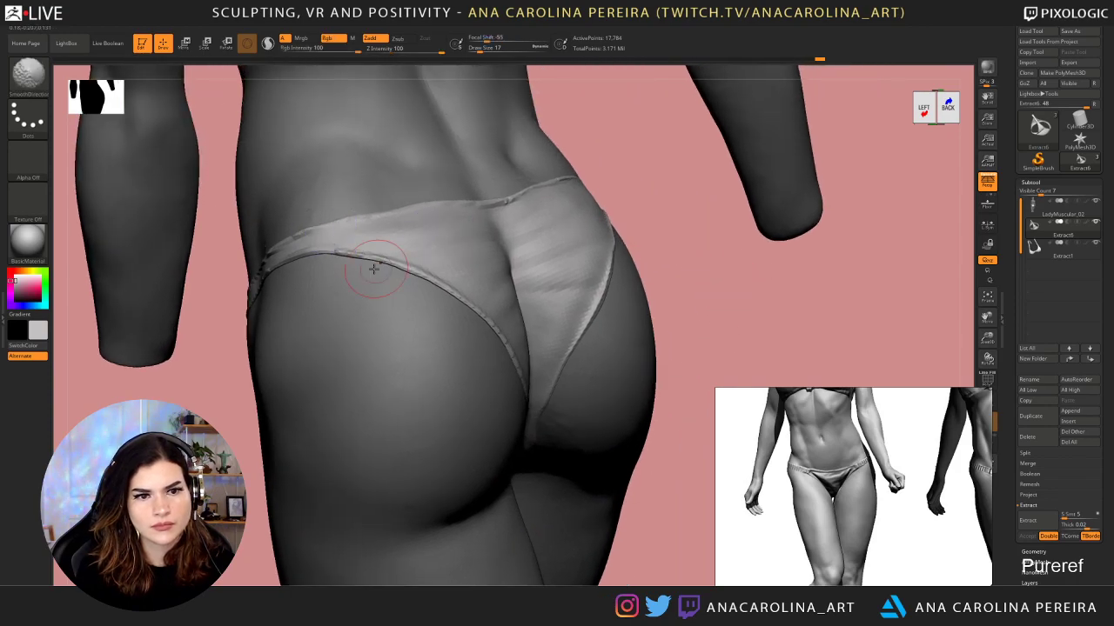
{"action": "key", "text": "space"}
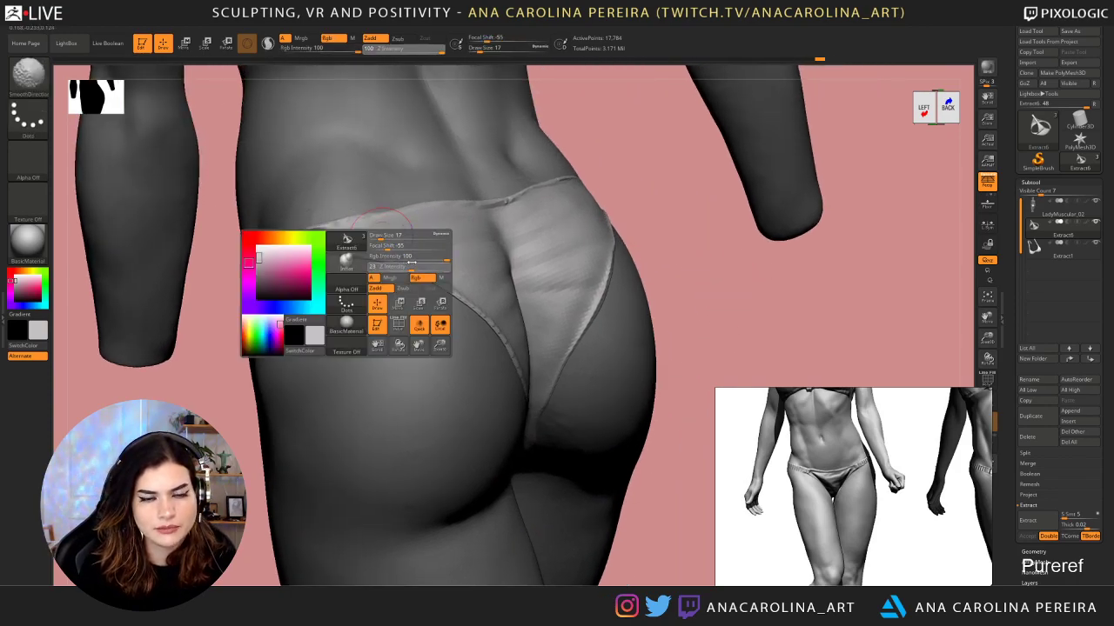
{"action": "left_click_drag", "start_coordinate": [408, 267], "coordinate": [377, 266]}
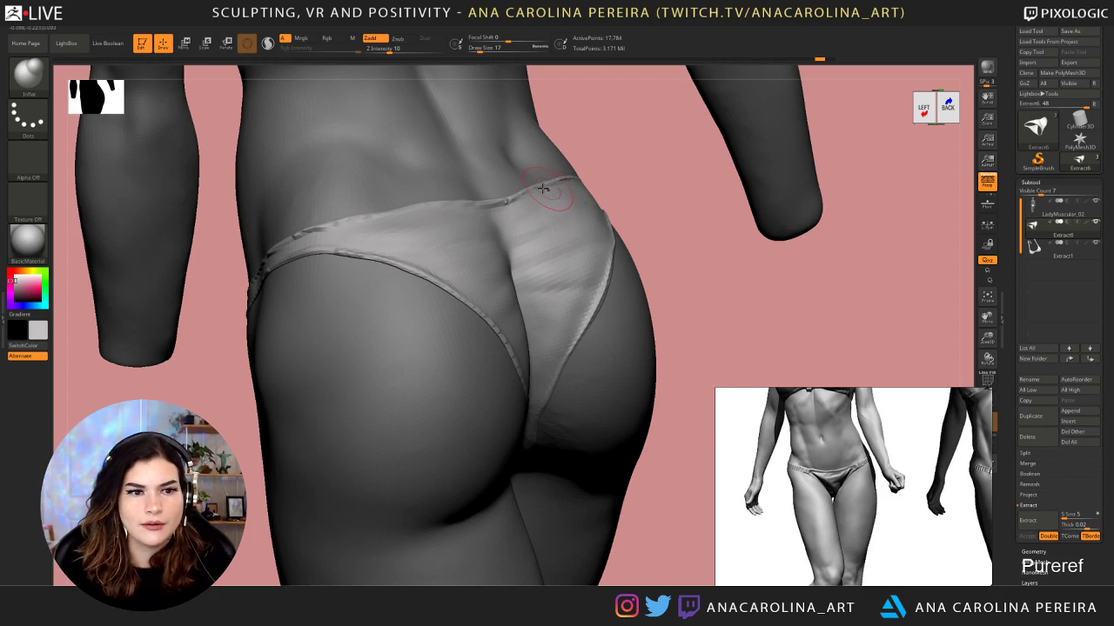
{"action": "left_click_drag", "start_coordinate": [628, 192], "coordinate": [632, 234], "text": "alt"}
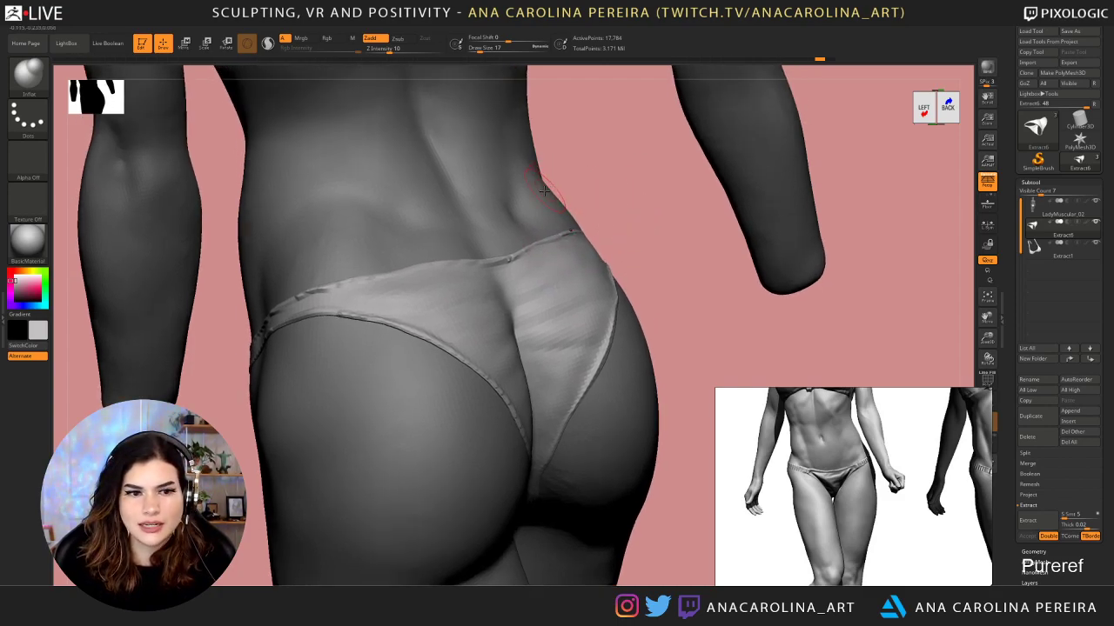
{"action": "key", "text": "ctrl+h"}
{"action": "left_click", "coordinate": [609, 189], "text": "ctrl"}
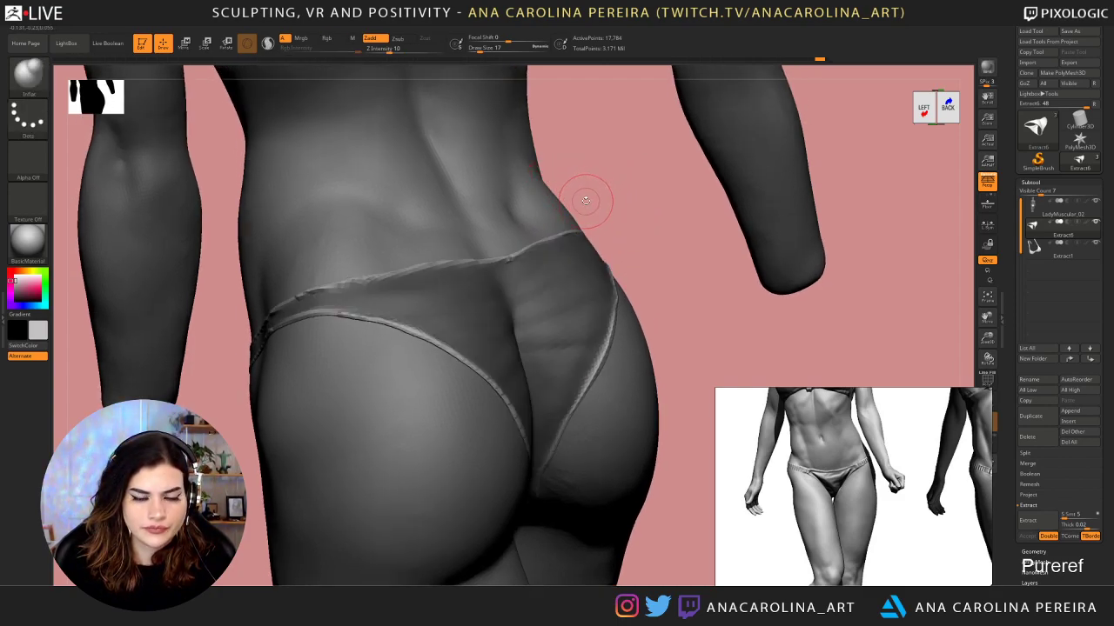
Reduce the smoothing brush's Z intensity to 20 and smooth the unmasked back waistband edge
{"action": "right_click", "coordinate": [578, 190]}
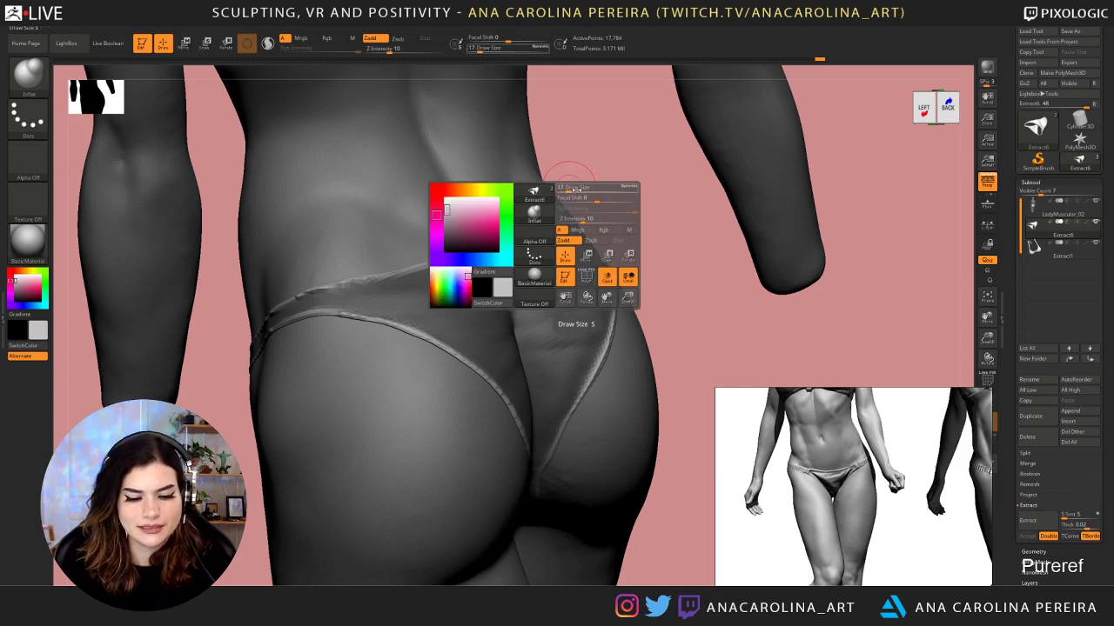
{"action": "key", "text": "shift"}
{"action": "key", "text": "shift"}
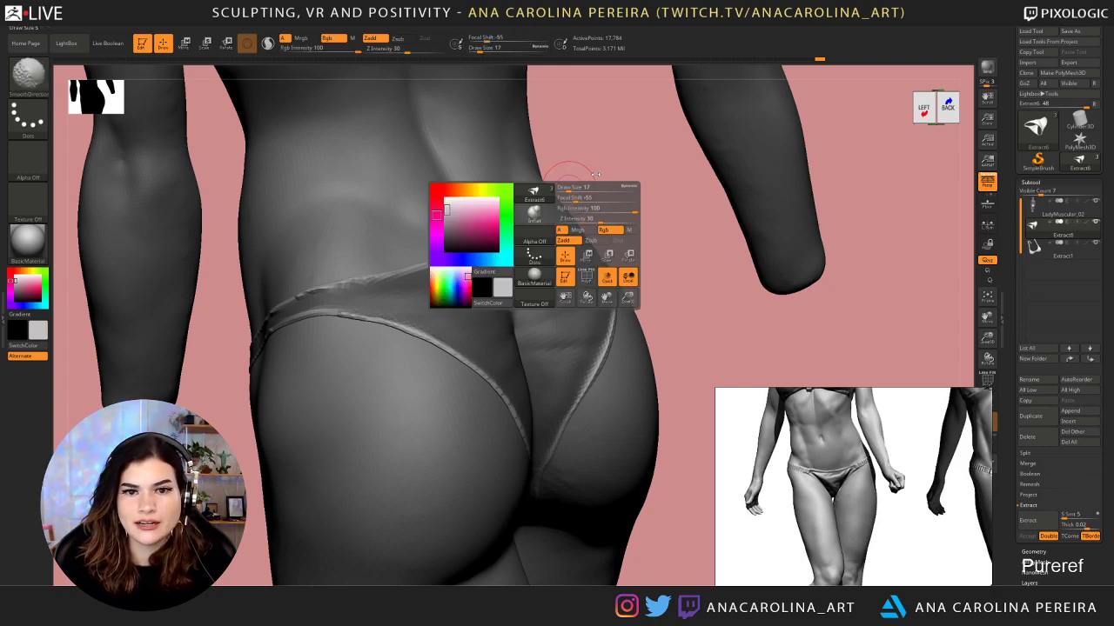
{"action": "key", "text": "shift"}
{"action": "key", "text": "shift"}
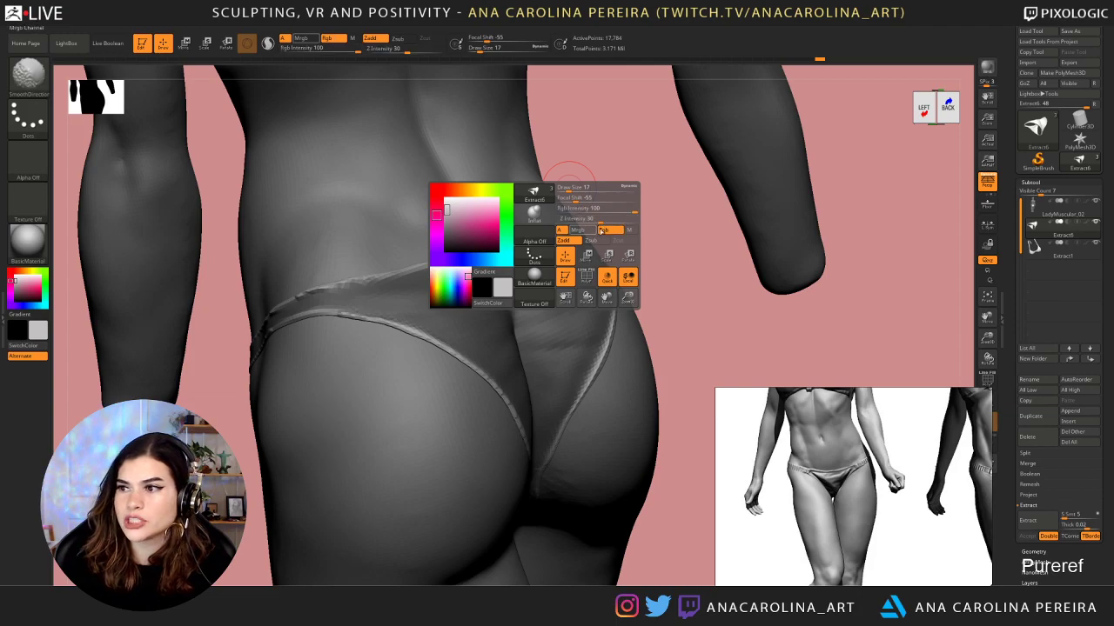
{"action": "key", "text": "shift"}
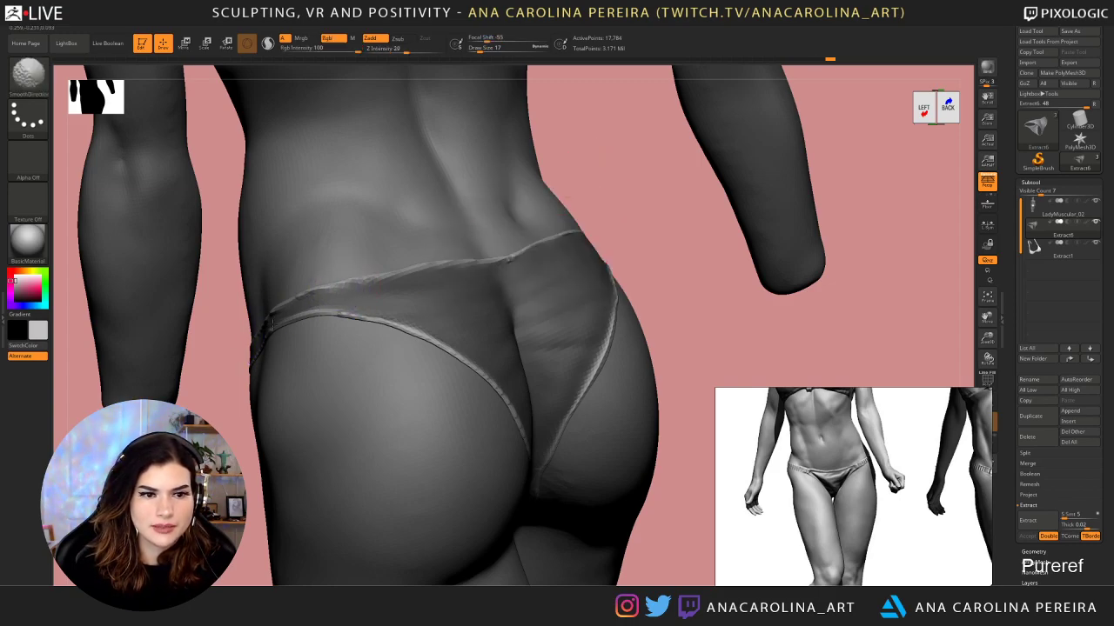
{"action": "mouse_move", "coordinate": [238, 333]}
{"action": "left_mouse_down"}
{"action": "mouse_move", "coordinate": [331, 329]}
{"action": "mouse_move", "coordinate": [440, 275]}
{"action": "left_mouse_up"}
{"action": "left_click_drag", "start_coordinate": [600, 253], "coordinate": [524, 259]}
{"action": "mouse_move", "coordinate": [524, 259]}
{"action": "left_mouse_down", "text": "shift"}
{"action": "mouse_move", "coordinate": [546, 260]}
{"action": "mouse_move", "coordinate": [512, 284]}
{"action": "left_mouse_up", "text": "shift"}
Inflate and smooth the back waistband with the fabric interior masked, using the Inflat brush at draw size 23
{"action": "left_click_drag", "start_coordinate": [626, 237], "coordinate": [638, 184], "text": "ctrl"}
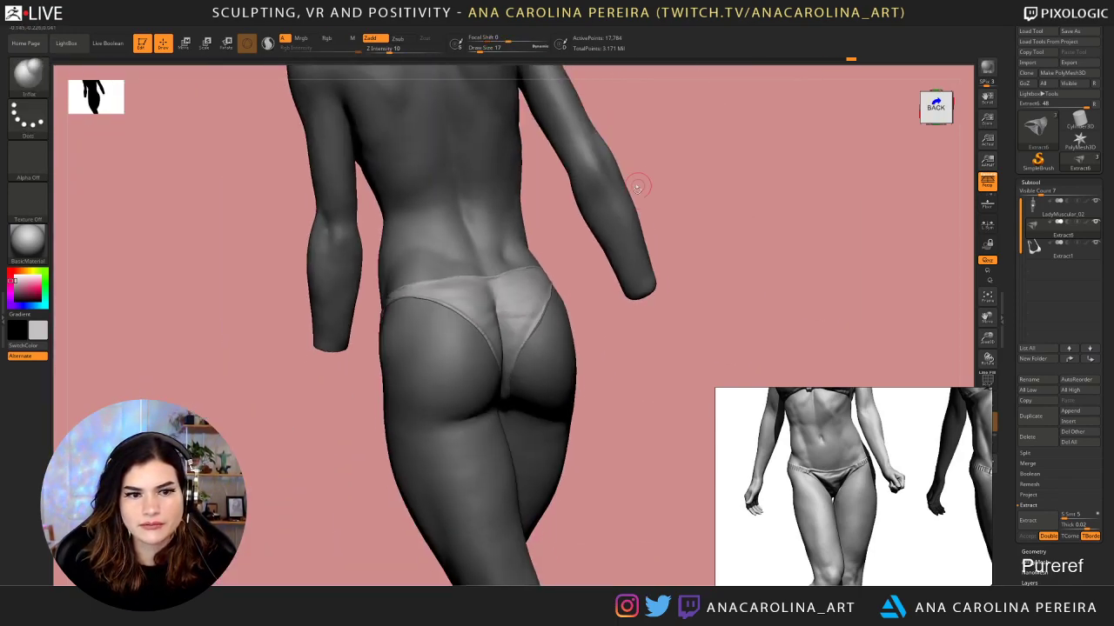
{"action": "mouse_move", "coordinate": [685, 212]}
{"action": "left_mouse_down"}
{"action": "mouse_move", "coordinate": [736, 194]}
{"action": "mouse_move", "coordinate": [757, 212]}
{"action": "mouse_move", "coordinate": [792, 208]}
{"action": "mouse_move", "coordinate": [738, 221]}
{"action": "mouse_move", "coordinate": [754, 236]}
{"action": "mouse_move", "coordinate": [731, 301]}
{"action": "left_mouse_up"}
{"action": "left_click", "coordinate": [739, 224], "text": "ctrl"}
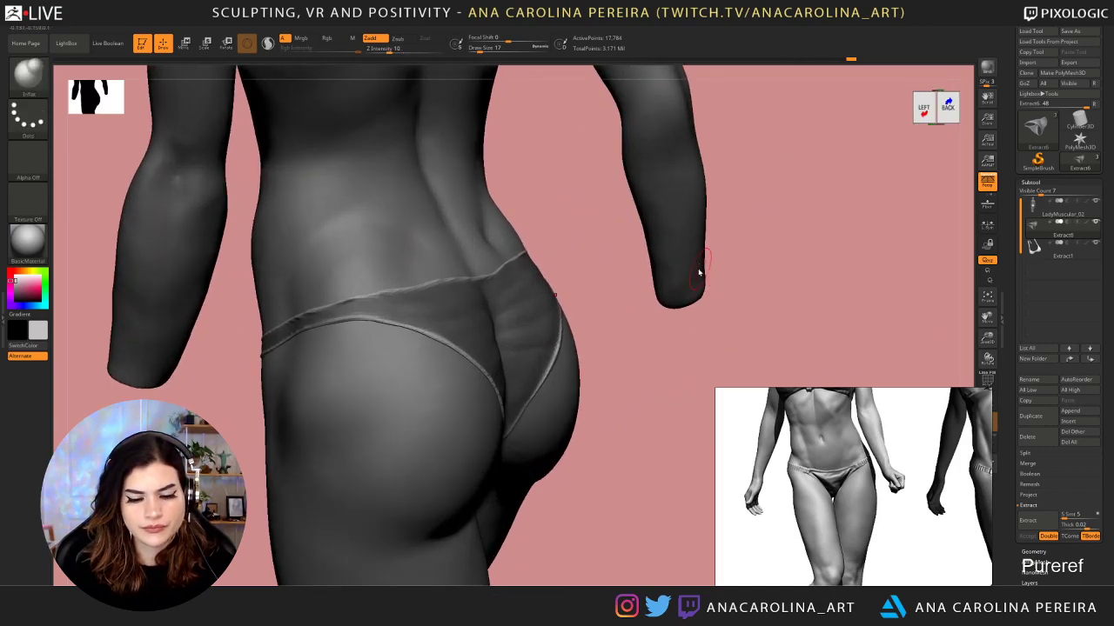
{"action": "key", "text": "b"}
{"action": "key", "text": "i"}
{"action": "key", "text": "n"}
{"action": "key", "text": "space"}
{"action": "left_click_drag", "start_coordinate": [463, 293], "coordinate": [472, 289]}
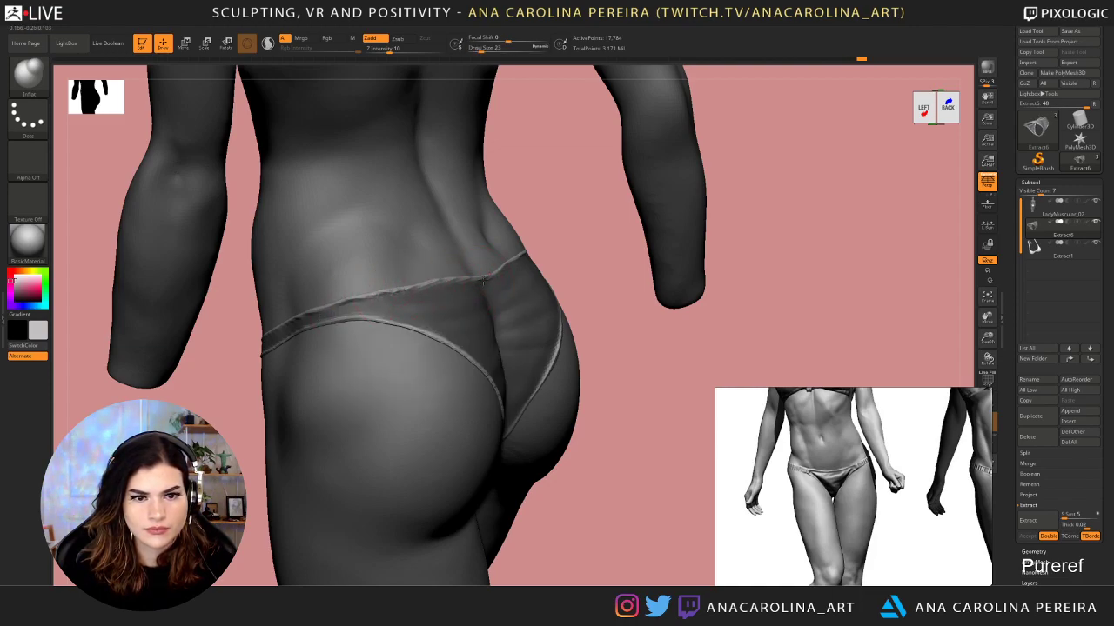
{"action": "left_click_drag", "start_coordinate": [449, 283], "coordinate": [485, 273], "text": "shift"}
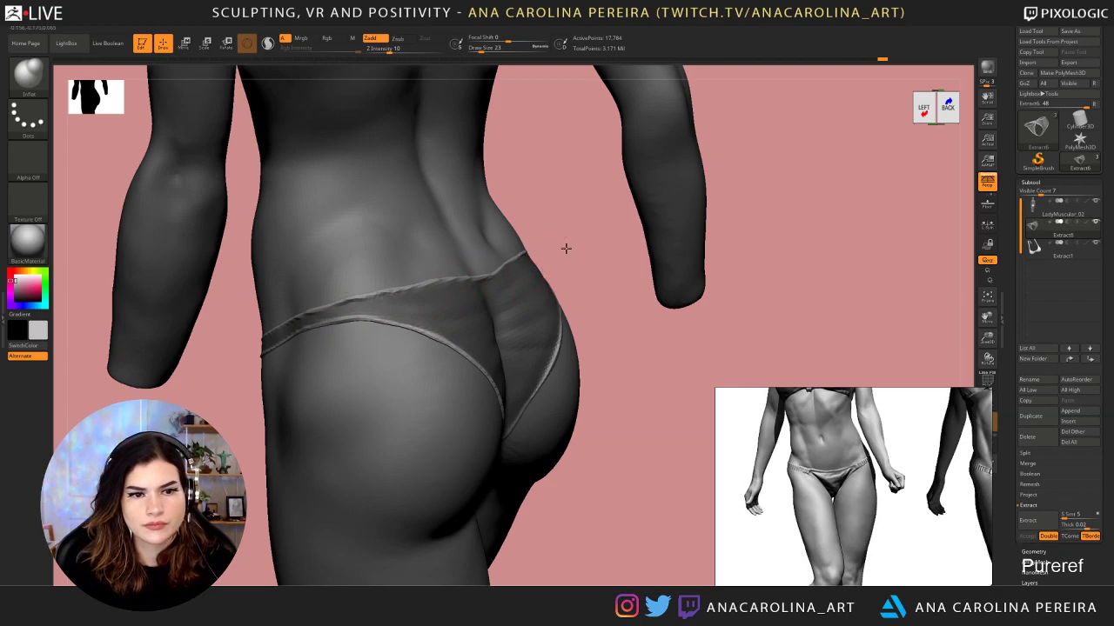
Check the bikini bottom's edges from the back, side and front, finishing with a full-figure view
{"action": "left_click_drag", "start_coordinate": [566, 248], "coordinate": [600, 224]}
{"action": "key", "text": "ctrl"}
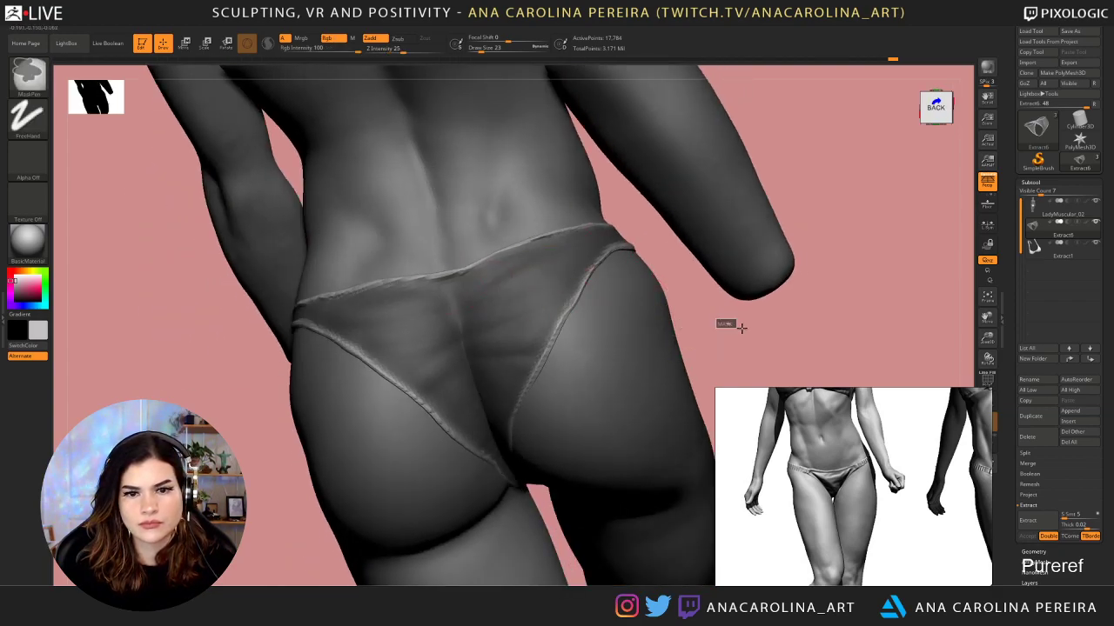
{"action": "mouse_move", "coordinate": [740, 326]}
{"action": "left_mouse_down"}
{"action": "mouse_move", "coordinate": [721, 238]}
{"action": "mouse_move", "coordinate": [651, 272]}
{"action": "left_mouse_up"}
{"action": "mouse_move", "coordinate": [603, 302]}
{"action": "left_mouse_down", "text": "alt"}
{"action": "mouse_move", "coordinate": [601, 357]}
{"action": "mouse_move", "coordinate": [522, 320]}
{"action": "left_mouse_up", "text": "alt"}
{"action": "mouse_move", "coordinate": [446, 274]}
{"action": "left_mouse_down", "text": "shift"}
{"action": "mouse_move", "coordinate": [397, 251]}
{"action": "mouse_move", "coordinate": [433, 263]}
{"action": "left_mouse_up", "text": "shift"}
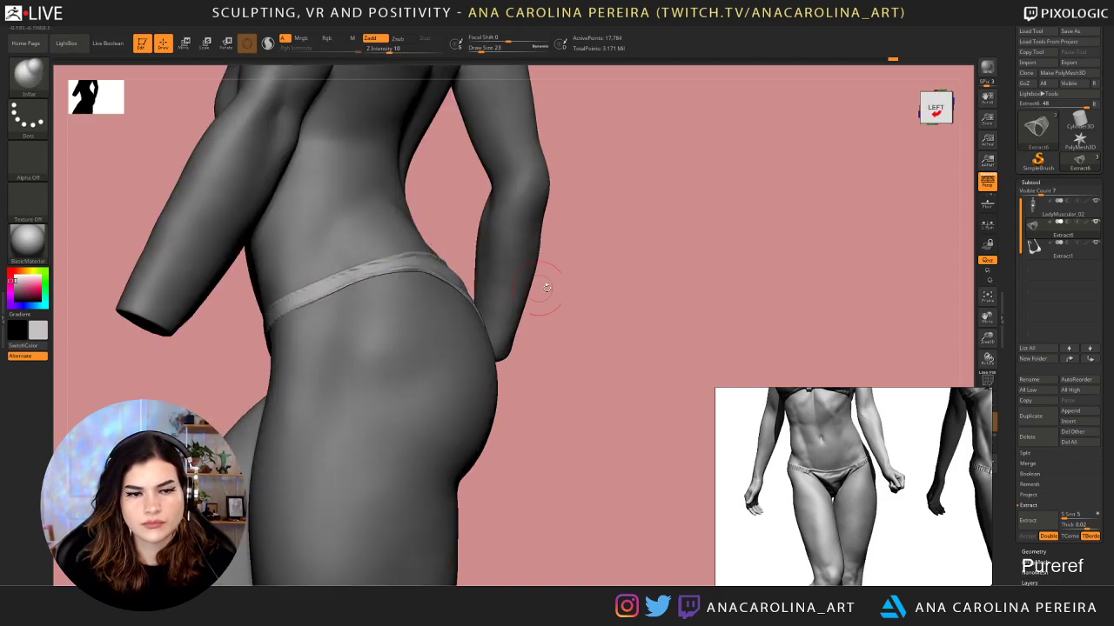
{"action": "left_click_drag", "start_coordinate": [544, 285], "coordinate": [620, 292]}
{"action": "left_click_drag", "start_coordinate": [520, 379], "coordinate": [513, 222], "text": "alt"}
{"action": "left_click_drag", "start_coordinate": [553, 312], "coordinate": [598, 375], "text": "alt"}
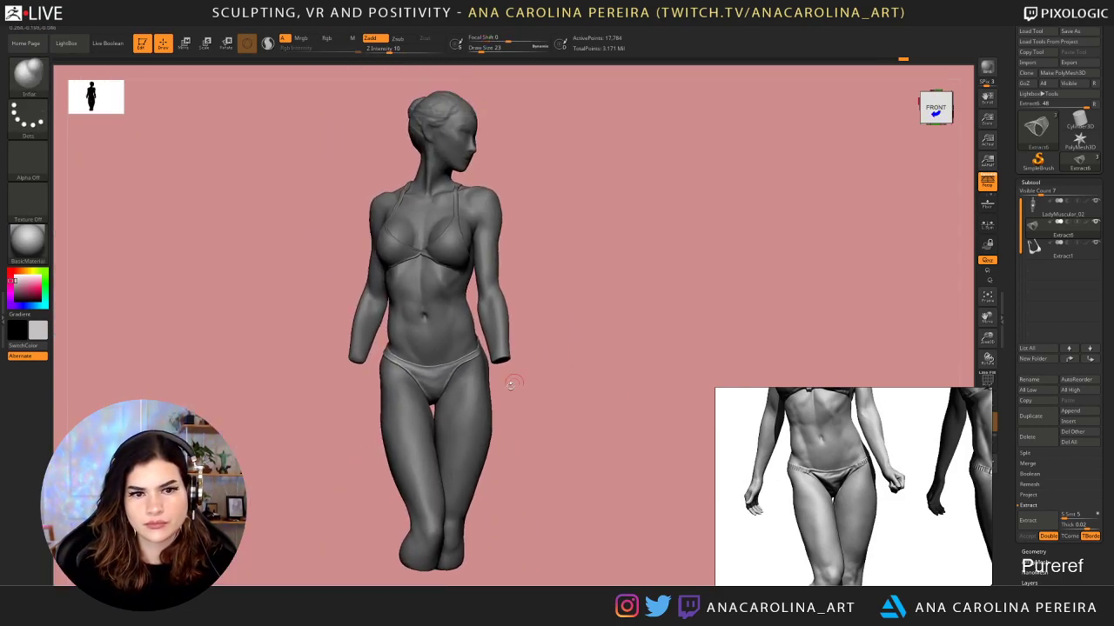
Switch to the LadyMuscular_02 body subtool and smooth the area beside the front of the bikini bottom
{"action": "left_click", "coordinate": [487, 423], "text": "alt"}
{"action": "left_click_drag", "start_coordinate": [542, 426], "coordinate": [577, 452]}
{"action": "left_click_drag", "start_coordinate": [555, 438], "coordinate": [610, 484], "text": "alt"}
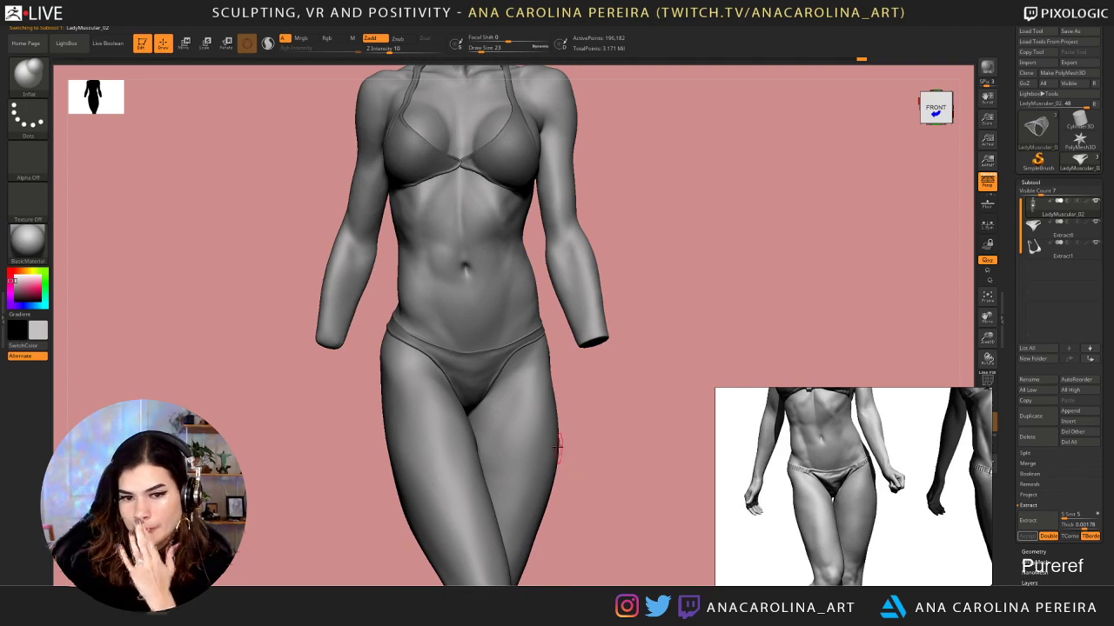
{"action": "left_click_drag", "start_coordinate": [575, 430], "coordinate": [578, 437]}
{"action": "left_click_drag", "start_coordinate": [468, 380], "coordinate": [472, 406], "text": "shift"}
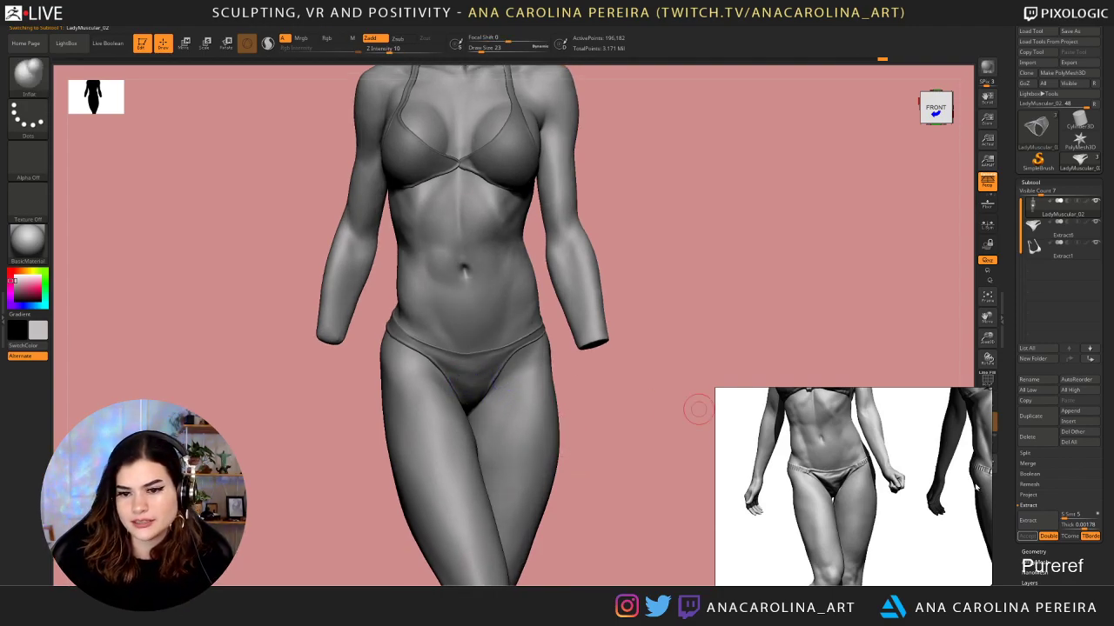
Choose the SnakeHook brush and switch from the body to the bikini bottom subtool
{"action": "mouse_move", "coordinate": [621, 192]}
{"action": "left_mouse_down"}
{"action": "mouse_move", "coordinate": [689, 223]}
{"action": "mouse_move", "coordinate": [640, 216]}
{"action": "left_mouse_up"}
{"action": "key", "text": "b"}
{"action": "key", "text": "s"}
{"action": "key", "text": "h"}
{"action": "key", "text": "space"}
{"action": "left_click_drag", "start_coordinate": [433, 350], "coordinate": [439, 350]}
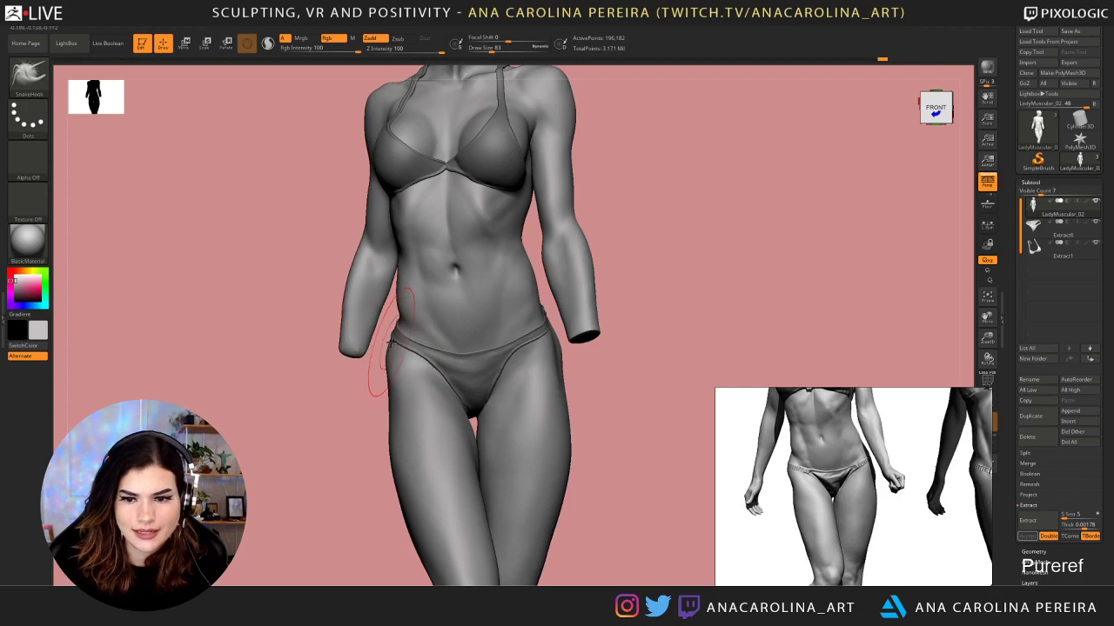
{"action": "left_click", "coordinate": [394, 344], "text": "alt"}
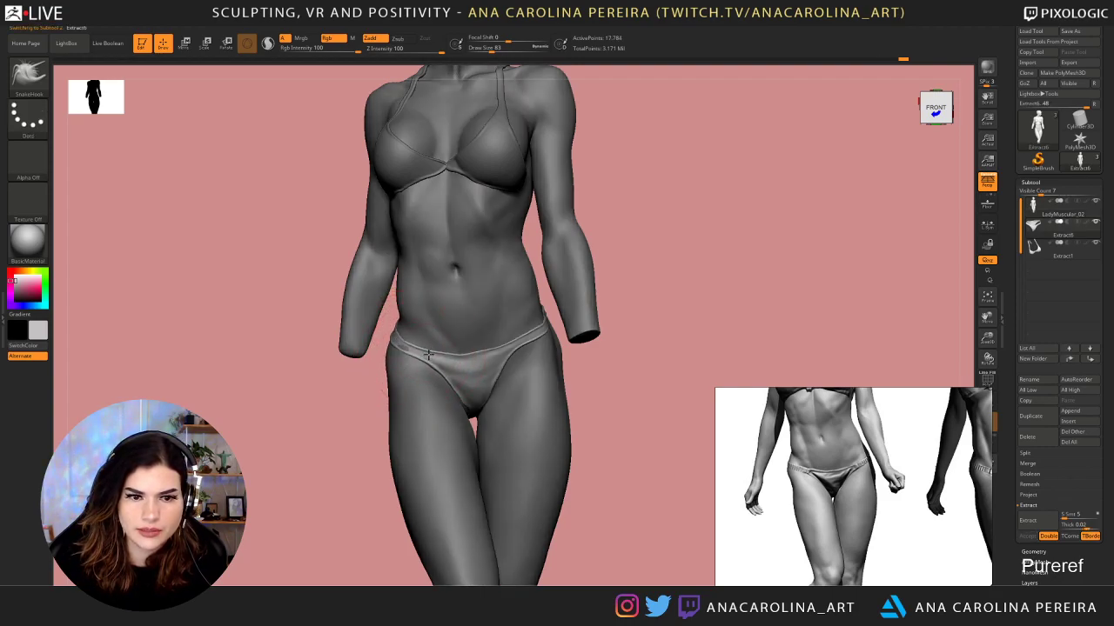
Reshape the bikini bottom's front waistband at the hip with the SnakeHook brush at draw size 51
{"action": "mouse_move", "coordinate": [368, 348]}
{"action": "left_mouse_down"}
{"action": "mouse_move", "coordinate": [546, 387]}
{"action": "mouse_move", "coordinate": [455, 318]}
{"action": "mouse_move", "coordinate": [390, 324]}
{"action": "mouse_move", "coordinate": [448, 348]}
{"action": "mouse_move", "coordinate": [373, 368]}
{"action": "mouse_move", "coordinate": [348, 410]}
{"action": "mouse_move", "coordinate": [452, 396]}
{"action": "left_mouse_up"}
{"action": "key", "text": "f"}
{"action": "left_click_drag", "start_coordinate": [347, 364], "coordinate": [348, 302]}
{"action": "left_click_drag", "start_coordinate": [311, 388], "coordinate": [272, 315]}
{"action": "left_click_drag", "start_coordinate": [485, 403], "coordinate": [508, 405]}
{"action": "mouse_move", "coordinate": [516, 358]}
{"action": "left_mouse_down", "text": "alt"}
{"action": "mouse_move", "coordinate": [520, 370]}
{"action": "mouse_move", "coordinate": [513, 354]}
{"action": "mouse_move", "coordinate": [458, 330]}
{"action": "mouse_move", "coordinate": [428, 337]}
{"action": "left_mouse_up", "text": "alt"}
{"action": "key", "text": "space"}
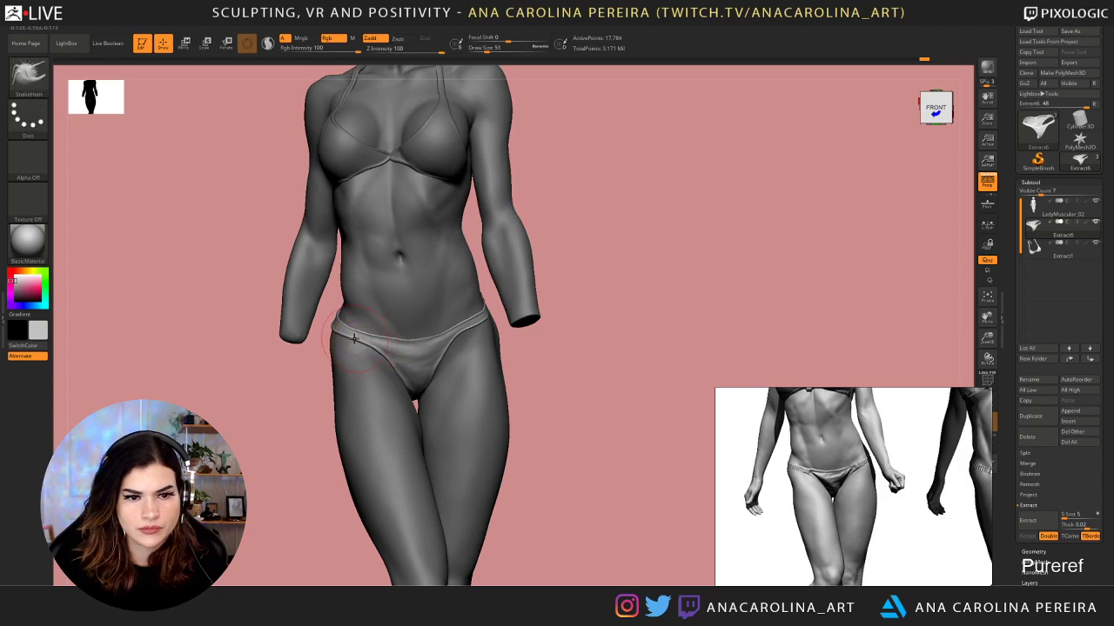
{"action": "left_click_drag", "start_coordinate": [288, 383], "coordinate": [322, 333]}
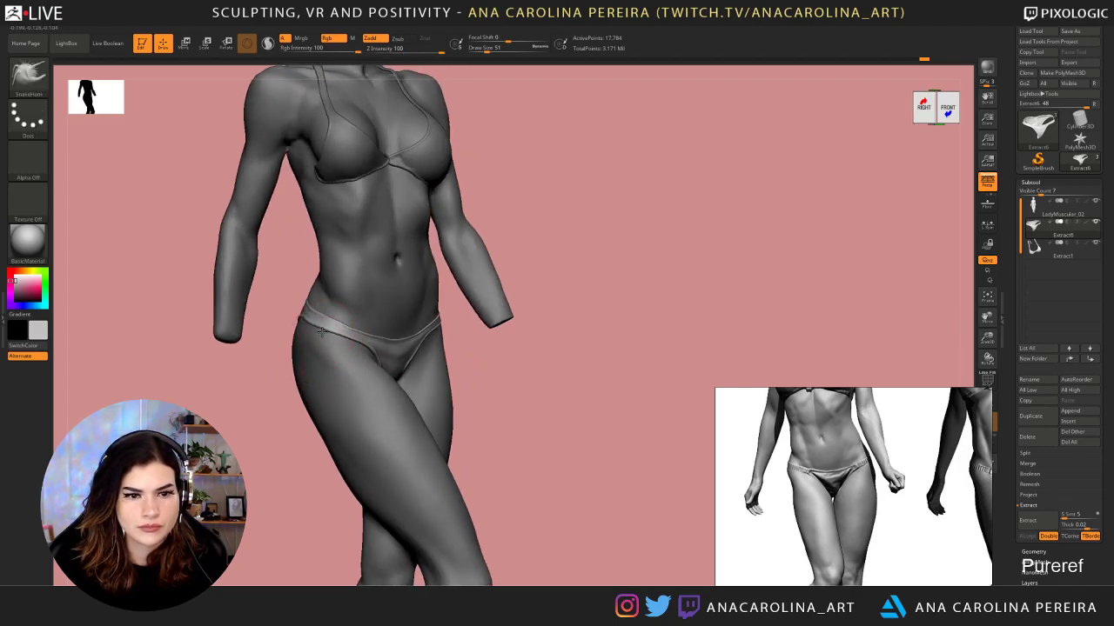
Refine the waistband's side at the hip with the SnakeHook brush reduced to draw size 29
{"action": "mouse_move", "coordinate": [249, 365]}
{"action": "left_mouse_down"}
{"action": "mouse_move", "coordinate": [297, 323]}
{"action": "mouse_move", "coordinate": [322, 319]}
{"action": "left_mouse_up"}
{"action": "key", "text": "space"}
{"action": "left_click_drag", "start_coordinate": [528, 365], "coordinate": [452, 370]}
{"action": "mouse_move", "coordinate": [571, 355]}
{"action": "left_mouse_down", "text": "alt"}
{"action": "mouse_move", "coordinate": [540, 272]}
{"action": "mouse_move", "coordinate": [557, 261]}
{"action": "mouse_move", "coordinate": [564, 341]}
{"action": "left_mouse_up", "text": "alt"}
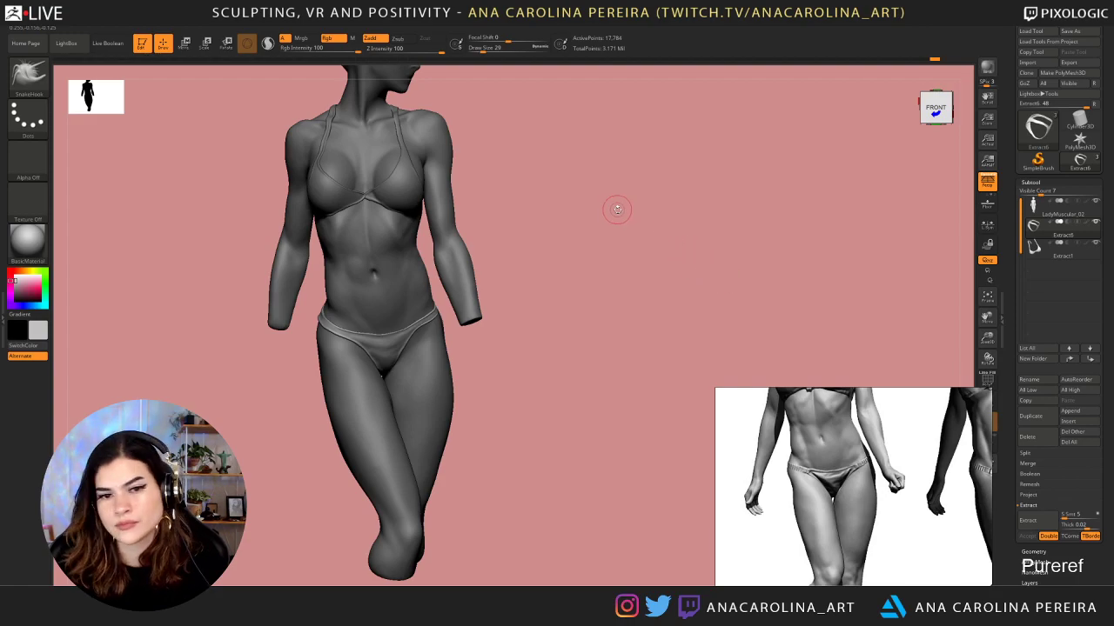
{"action": "mouse_move", "coordinate": [615, 209]}
{"action": "left_mouse_down", "text": "alt"}
{"action": "mouse_move", "coordinate": [696, 184]}
{"action": "mouse_move", "coordinate": [688, 194]}
{"action": "left_mouse_up", "text": "alt"}
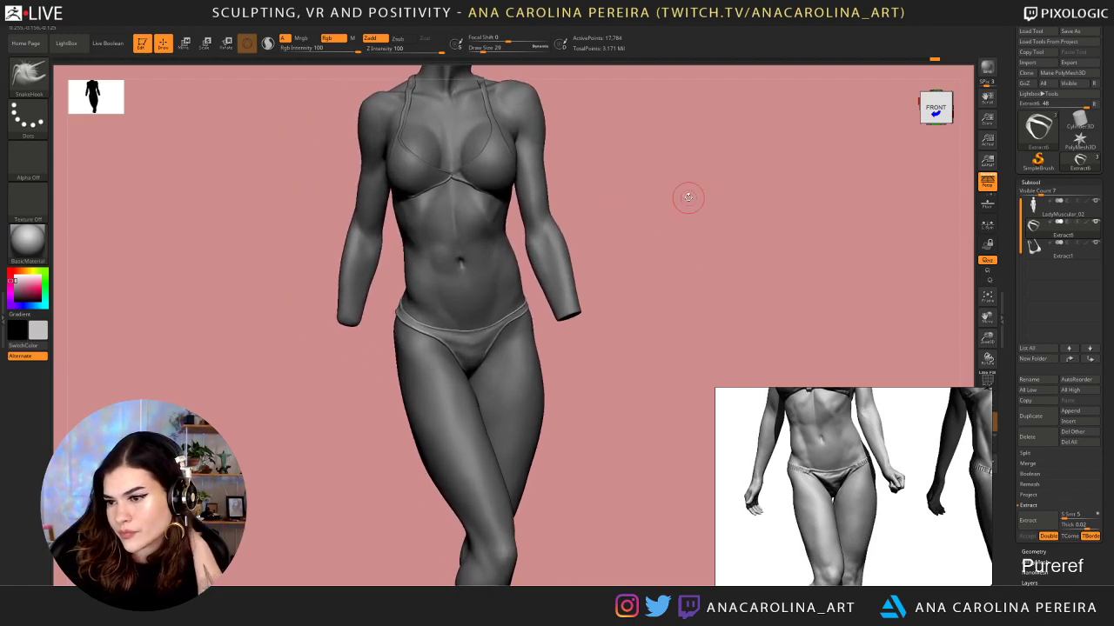
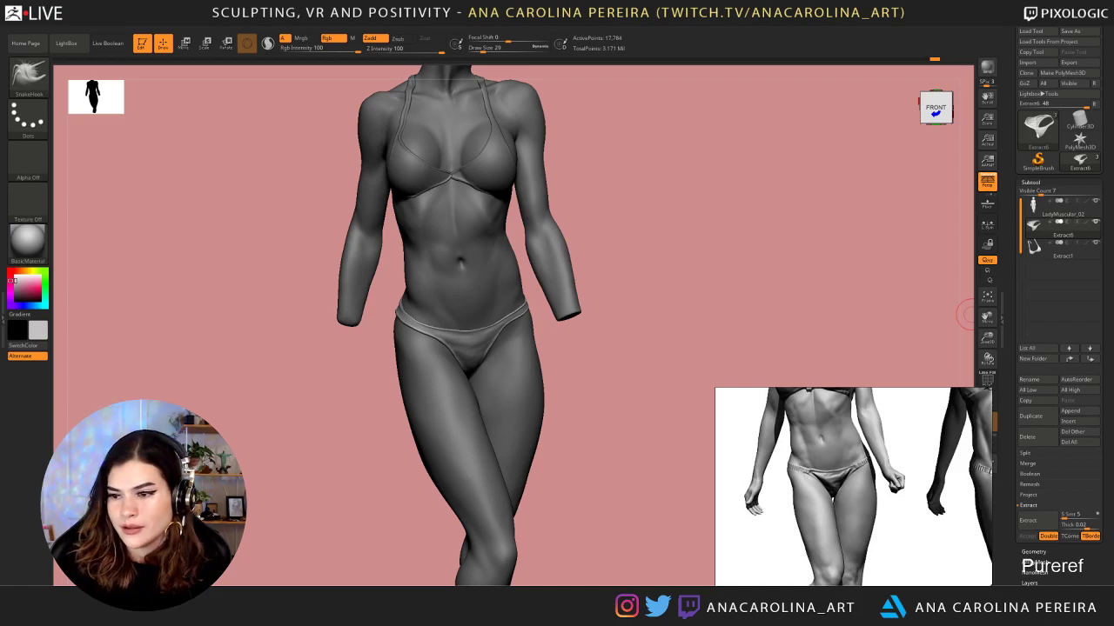
Adjust the back waistband edge of the bikini bottom and raise the SnakeHook draw size to 56
{"action": "mouse_move", "coordinate": [681, 209]}
{"action": "left_mouse_down"}
{"action": "mouse_move", "coordinate": [736, 218]}
{"action": "mouse_move", "coordinate": [718, 220]}
{"action": "mouse_move", "coordinate": [704, 246]}
{"action": "mouse_move", "coordinate": [688, 223]}
{"action": "left_mouse_up"}
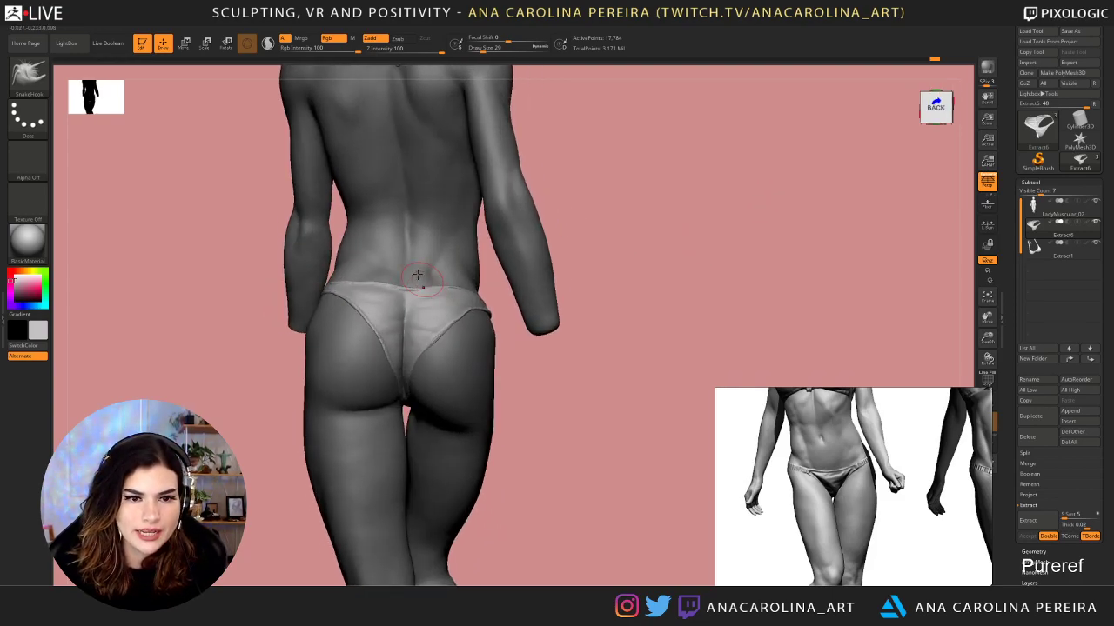
{"action": "key", "text": "shift"}
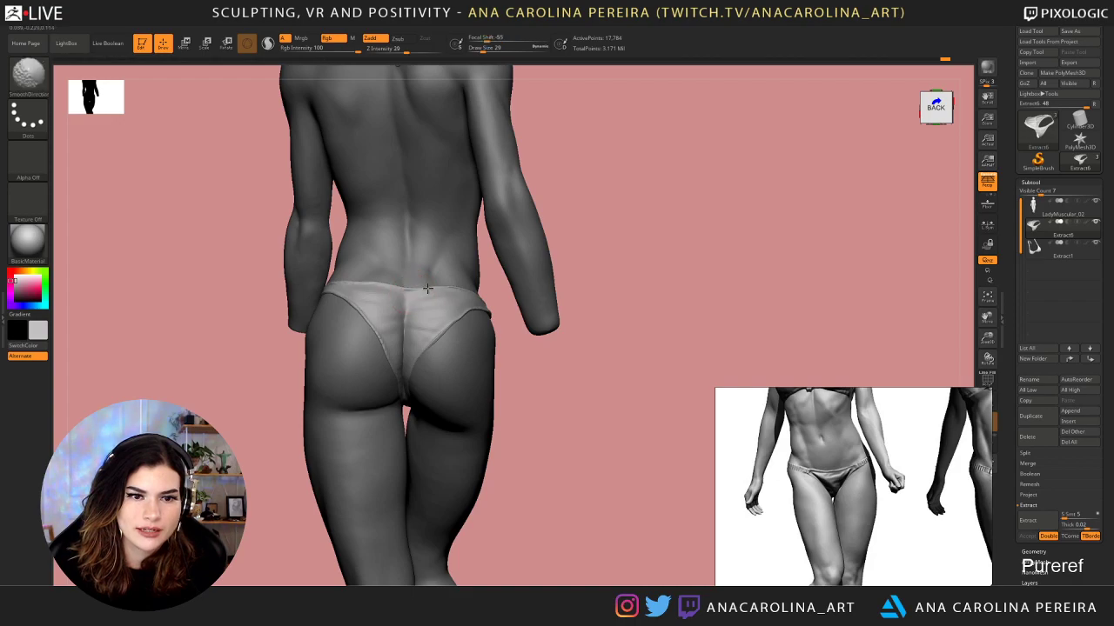
{"action": "key", "text": "b"}
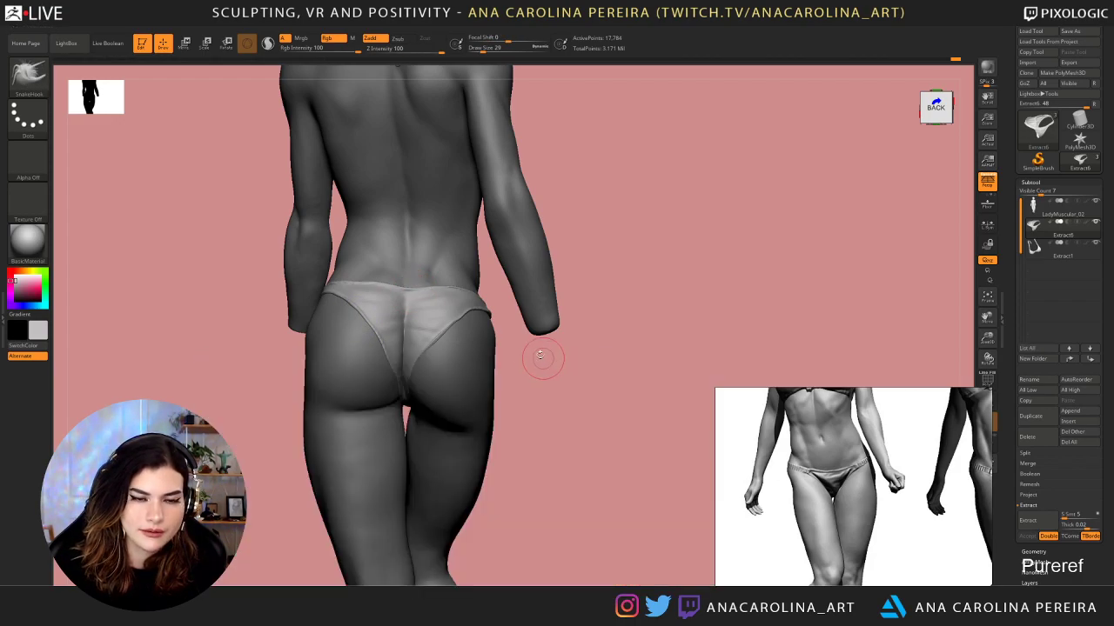
{"action": "left_click_drag", "start_coordinate": [528, 371], "coordinate": [418, 372]}
{"action": "key", "text": "space"}
{"action": "left_click", "coordinate": [491, 366]}
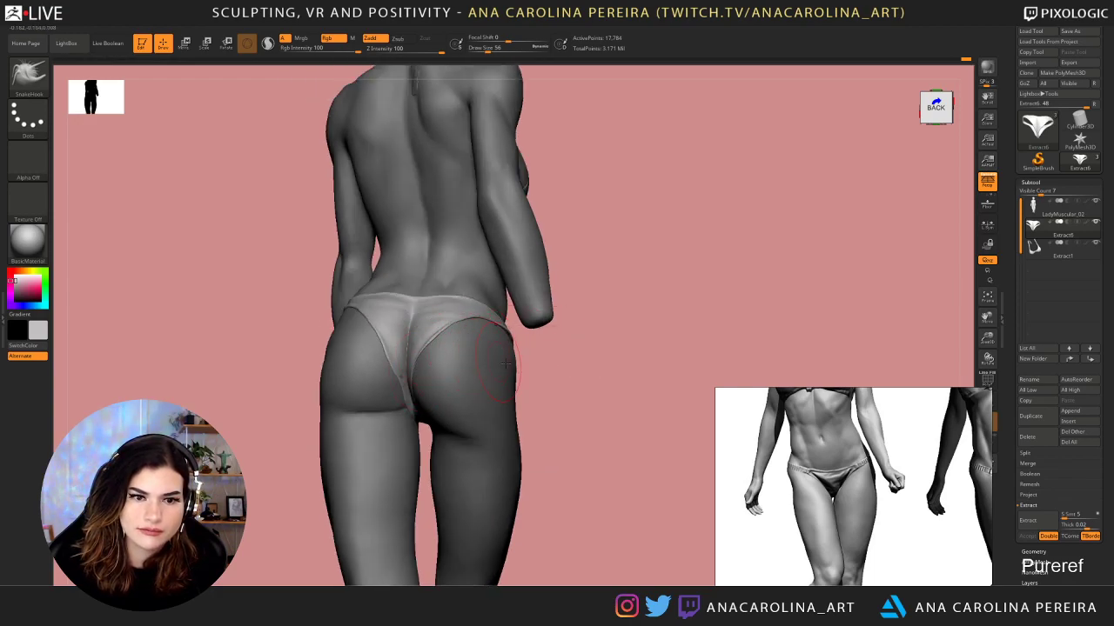
Reshape the bikini bottom's back edges over the buttocks with the SnakeHook brush at draw size 35
{"action": "left_click_drag", "start_coordinate": [526, 365], "coordinate": [543, 366]}
{"action": "key", "text": "space"}
{"action": "left_click", "coordinate": [385, 369]}
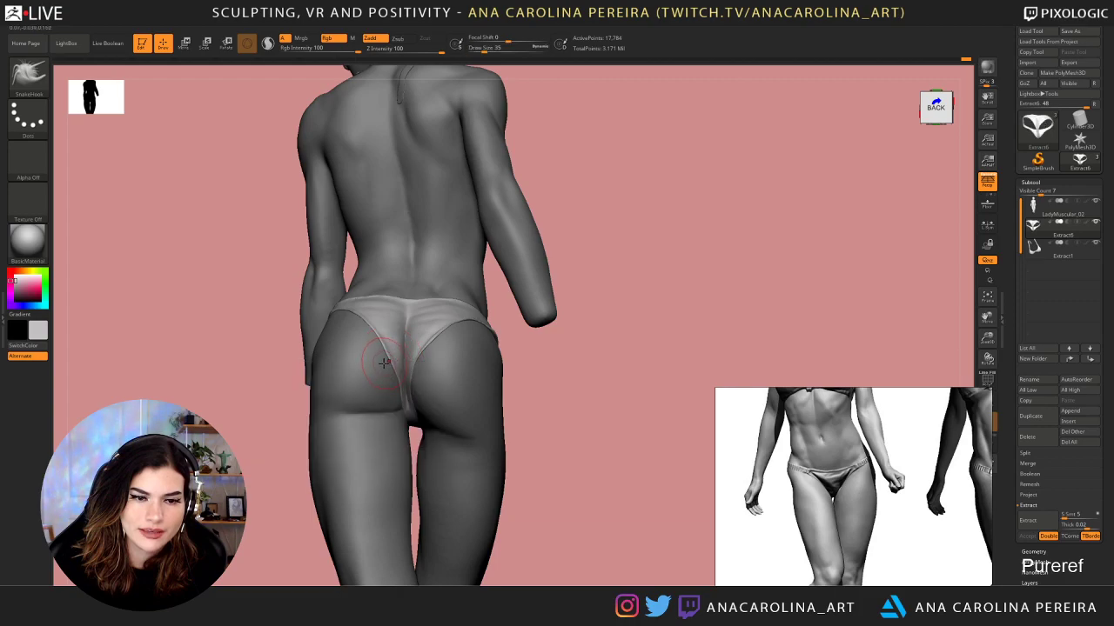
{"action": "left_click_drag", "start_coordinate": [289, 374], "coordinate": [258, 446]}
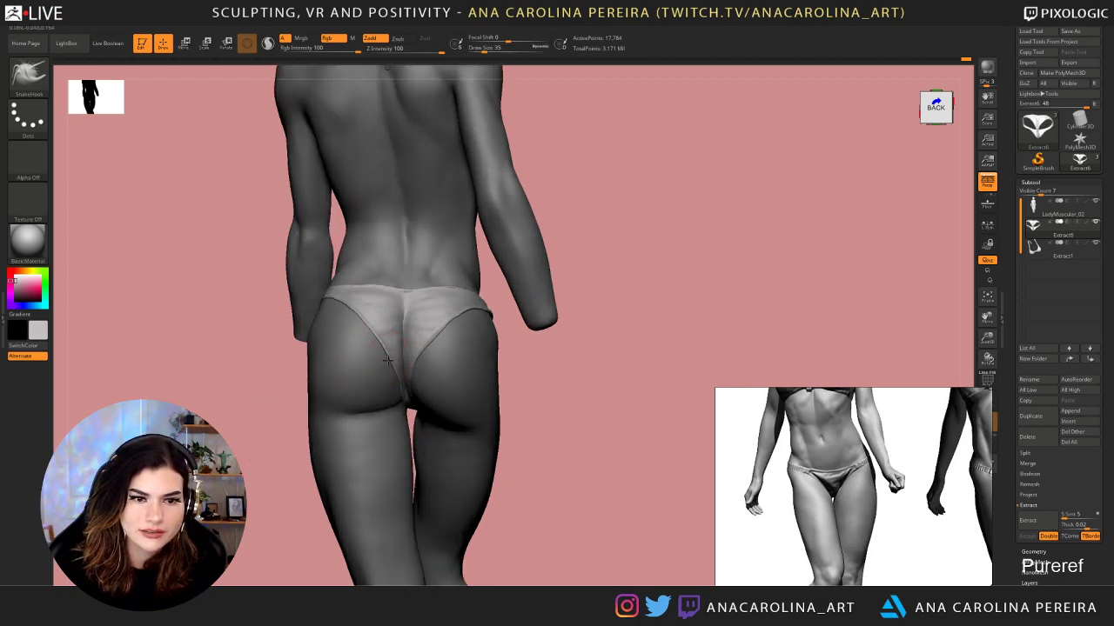
{"action": "left_click_drag", "start_coordinate": [570, 344], "coordinate": [413, 315]}
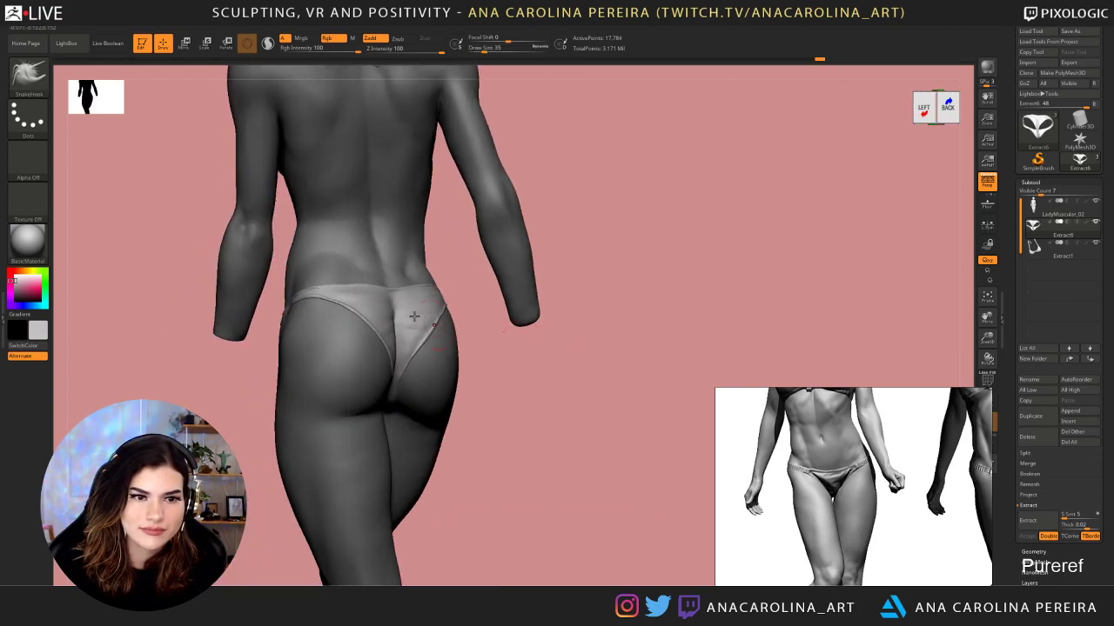
{"action": "left_click_drag", "start_coordinate": [546, 365], "coordinate": [431, 299]}
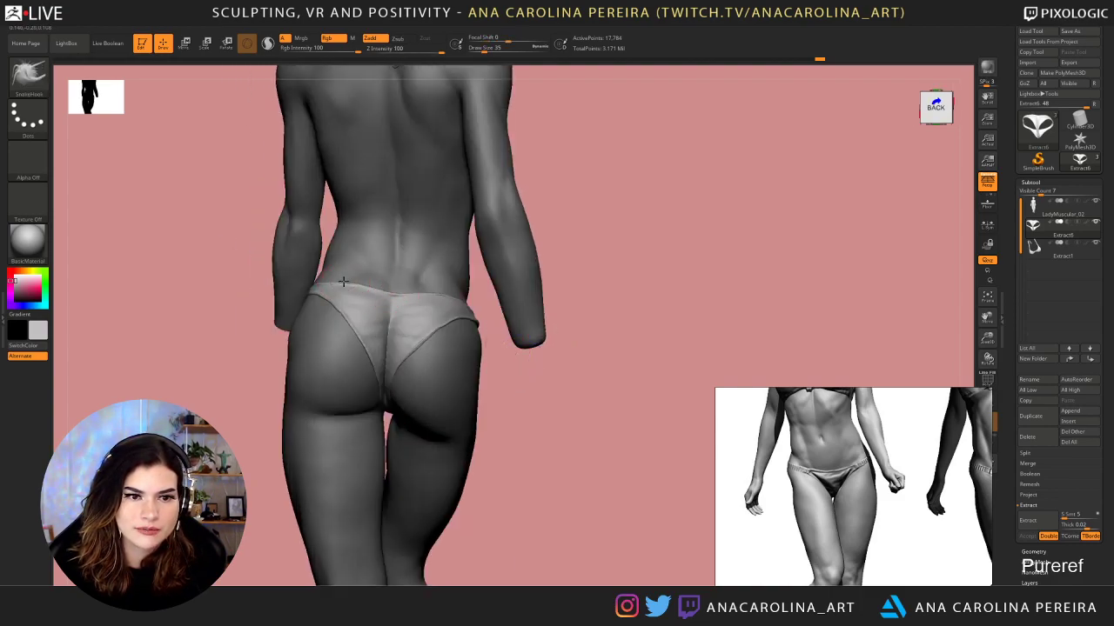
Enlarge the SnakeHook brush and adjust the bikini bottom's edges around the hips from back and front
{"action": "left_click_drag", "start_coordinate": [542, 365], "coordinate": [546, 325], "text": "alt"}
{"action": "left_click_drag", "start_coordinate": [547, 324], "coordinate": [561, 361], "text": "alt"}
{"action": "left_click_drag", "start_coordinate": [219, 348], "coordinate": [409, 352]}
{"action": "left_click_drag", "start_coordinate": [599, 373], "coordinate": [565, 366]}
{"action": "key", "text": "space"}
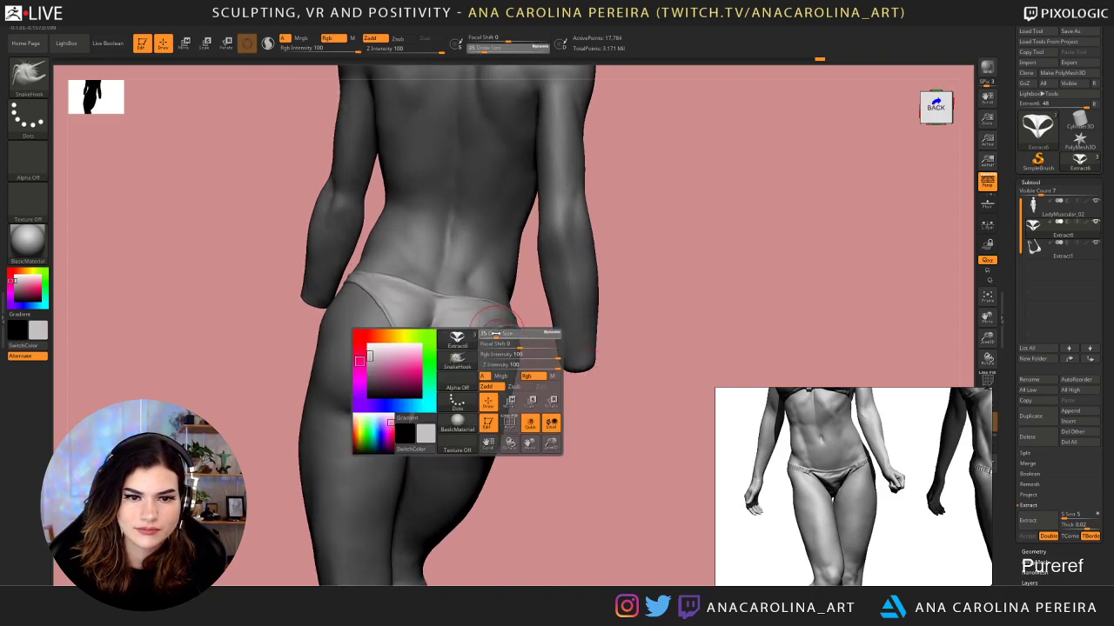
{"action": "mouse_move", "coordinate": [493, 336]}
{"action": "left_mouse_down"}
{"action": "mouse_move", "coordinate": [504, 348]}
{"action": "mouse_move", "coordinate": [479, 366]}
{"action": "left_mouse_up"}
{"action": "left_click_drag", "start_coordinate": [434, 450], "coordinate": [368, 391]}
{"action": "left_click_drag", "start_coordinate": [614, 350], "coordinate": [558, 407]}
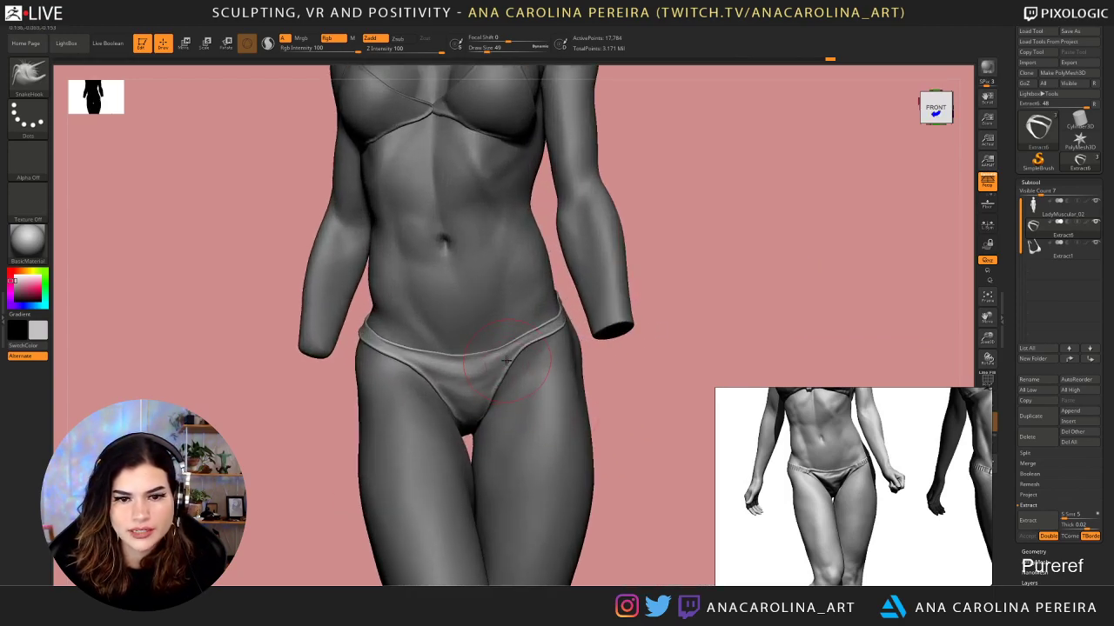
{"action": "key", "text": "space"}
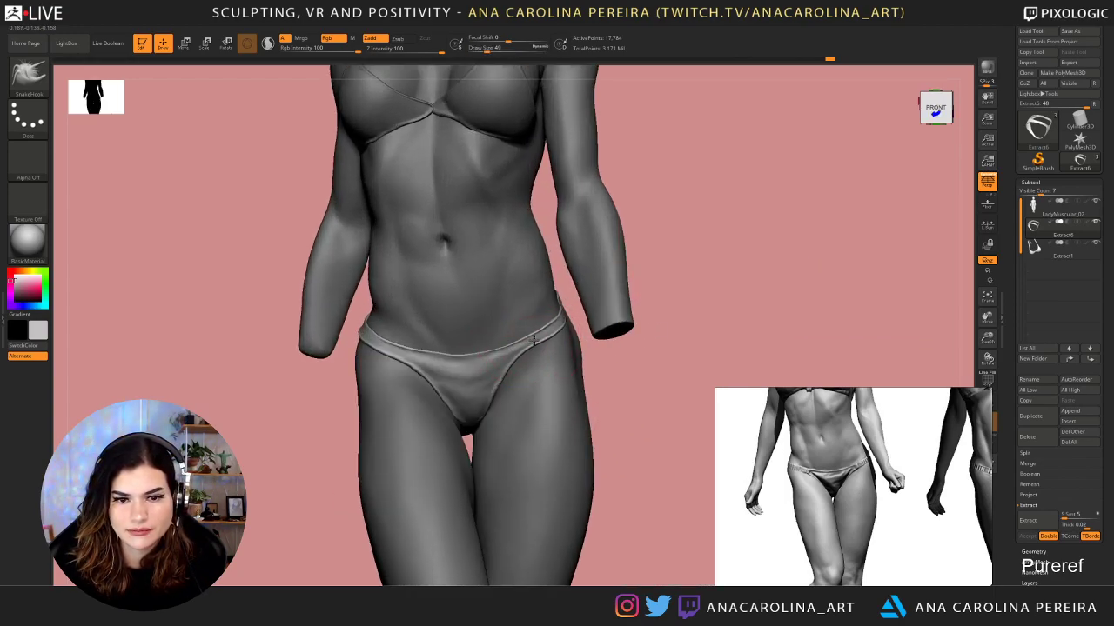
{"action": "left_click_drag", "start_coordinate": [649, 356], "coordinate": [567, 310]}
{"action": "left_click_drag", "start_coordinate": [681, 319], "coordinate": [552, 446]}
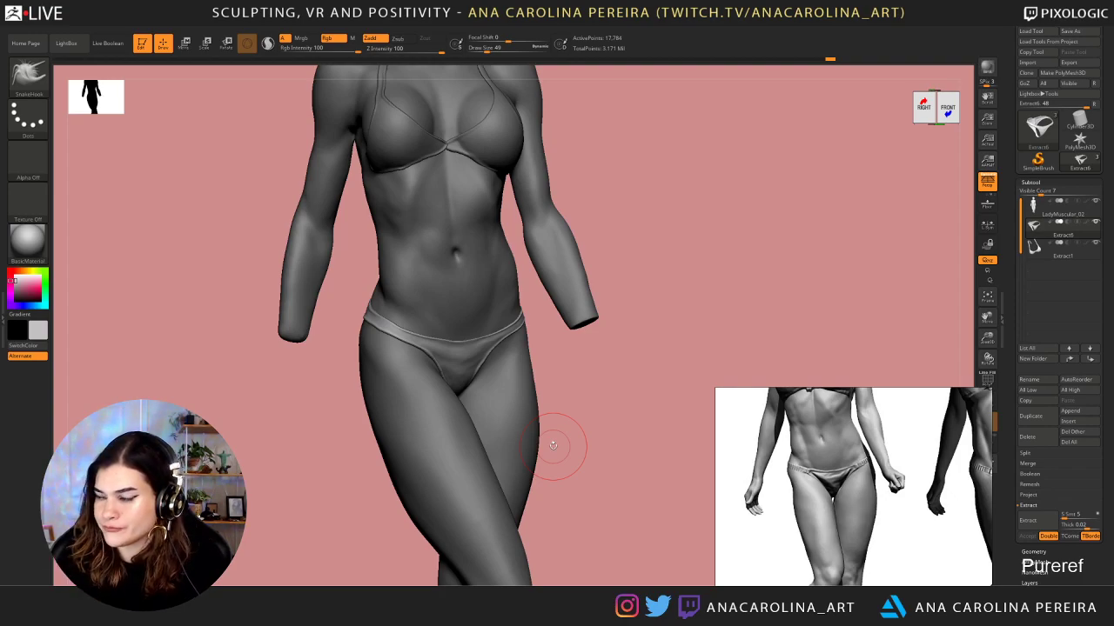
From above, pull the side waistband at the hip with SnakeHook at draw size 35, then set the size to 44
{"action": "left_click_drag", "start_coordinate": [651, 179], "coordinate": [572, 366], "text": "shift"}
{"action": "key", "text": "space"}
{"action": "left_click", "coordinate": [511, 311]}
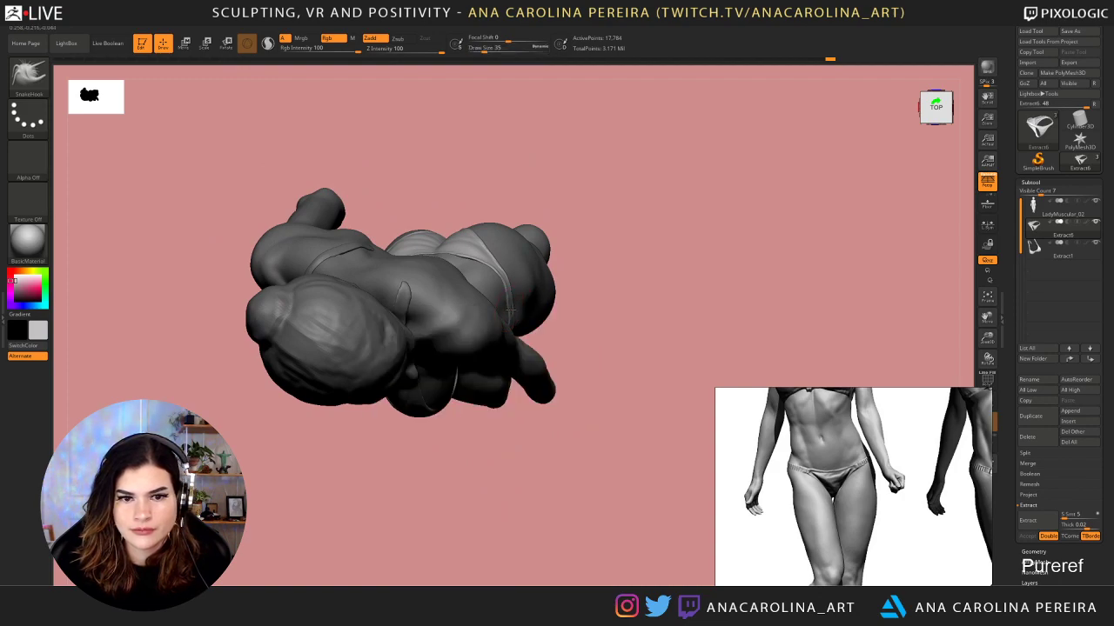
{"action": "left_click_drag", "start_coordinate": [510, 307], "coordinate": [511, 322]}
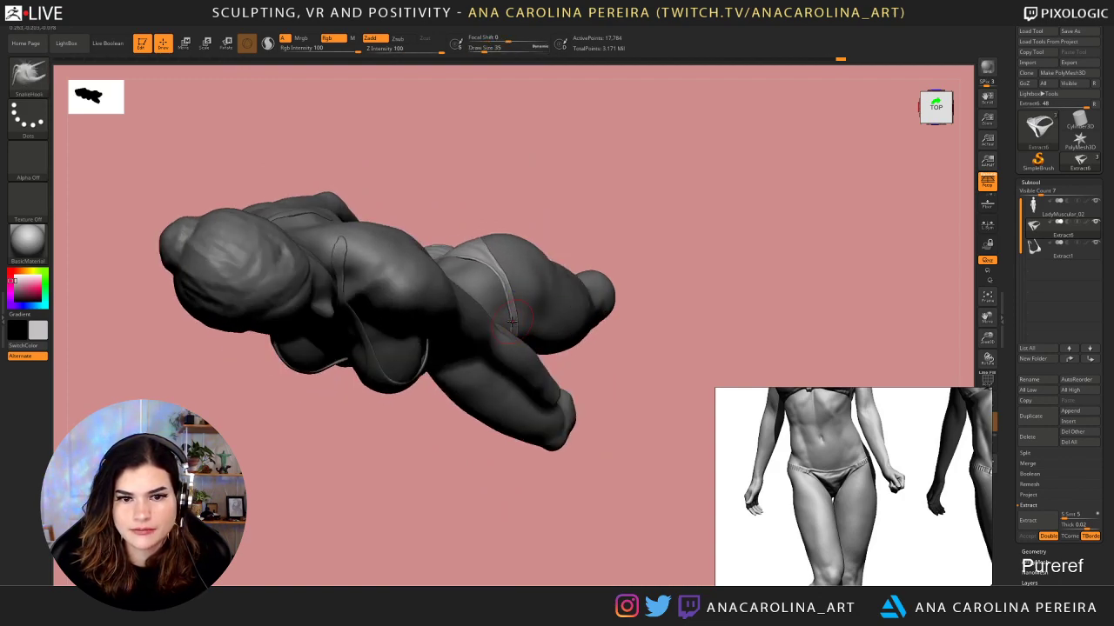
{"action": "mouse_move", "coordinate": [605, 357]}
{"action": "left_mouse_down"}
{"action": "mouse_move", "coordinate": [643, 296]}
{"action": "mouse_move", "coordinate": [589, 189]}
{"action": "mouse_move", "coordinate": [624, 351]}
{"action": "mouse_move", "coordinate": [602, 257]}
{"action": "mouse_move", "coordinate": [540, 235]}
{"action": "left_mouse_up"}
{"action": "key", "text": "space"}
{"action": "mouse_move", "coordinate": [540, 235]}
{"action": "left_mouse_down"}
{"action": "mouse_move", "coordinate": [518, 291]}
{"action": "mouse_move", "coordinate": [556, 321]}
{"action": "mouse_move", "coordinate": [582, 313]}
{"action": "left_mouse_up"}
Compare the bikini bottom from all sides with a close-up of the back-view reference's fabric folds
{"action": "left_click_drag", "start_coordinate": [819, 230], "coordinate": [768, 438], "text": "alt"}
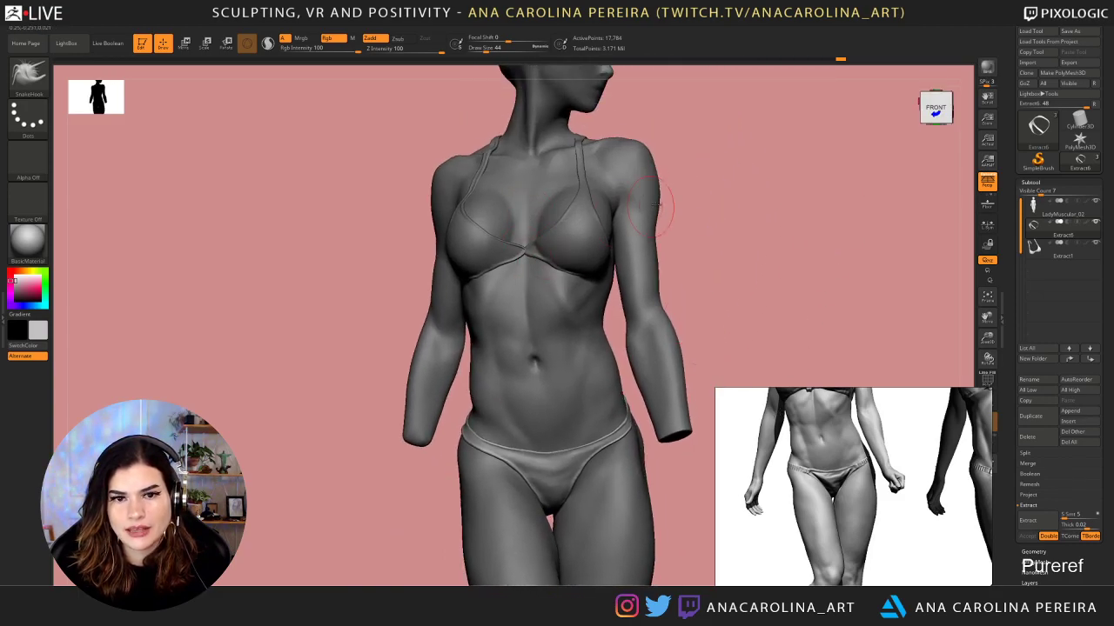
{"action": "left_click_drag", "start_coordinate": [657, 205], "coordinate": [535, 228]}
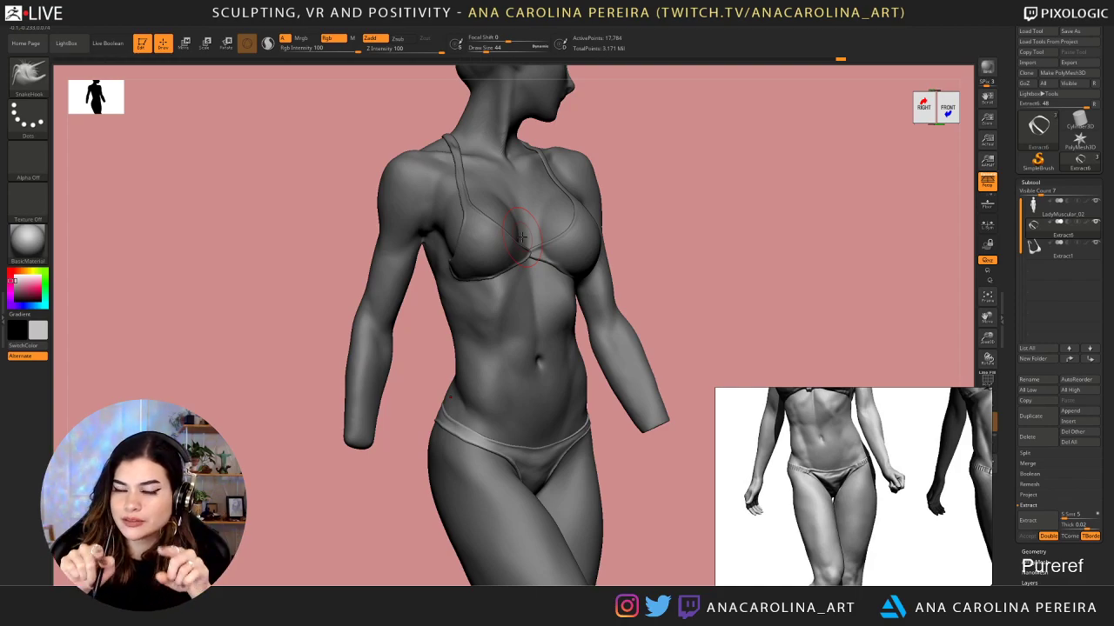
{"action": "left_click_drag", "start_coordinate": [735, 90], "coordinate": [736, 165]}
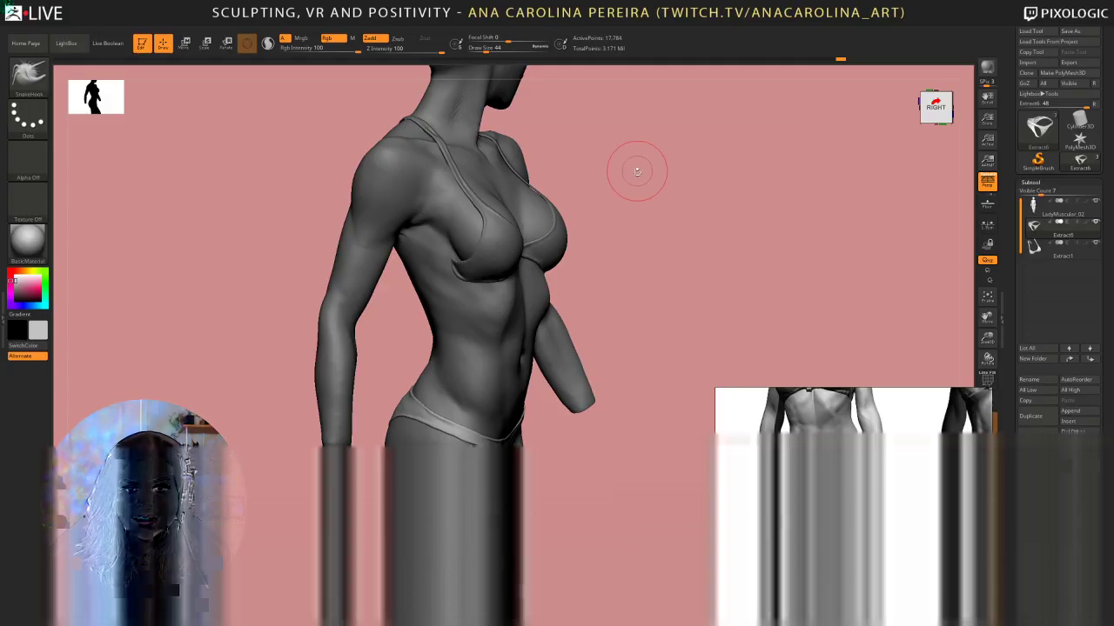
{"action": "left_click_drag", "start_coordinate": [597, 316], "coordinate": [518, 280]}
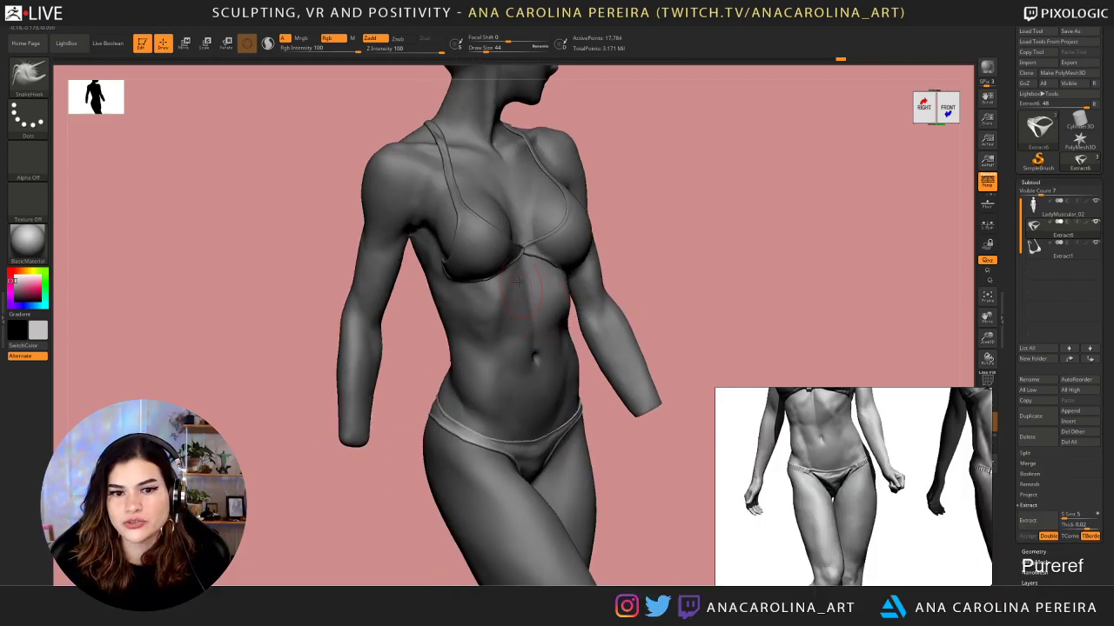
{"action": "left_click_drag", "start_coordinate": [694, 271], "coordinate": [745, 243]}
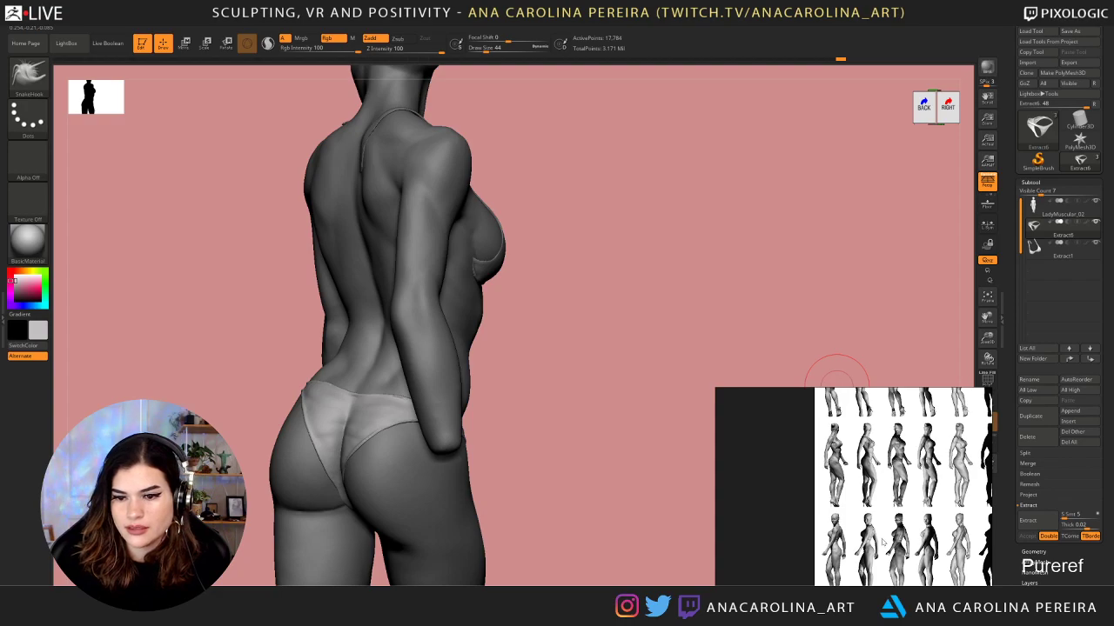
{"action": "scroll", "coordinate": [883, 542], "scroll_direction": "up", "scroll_amount": 5}
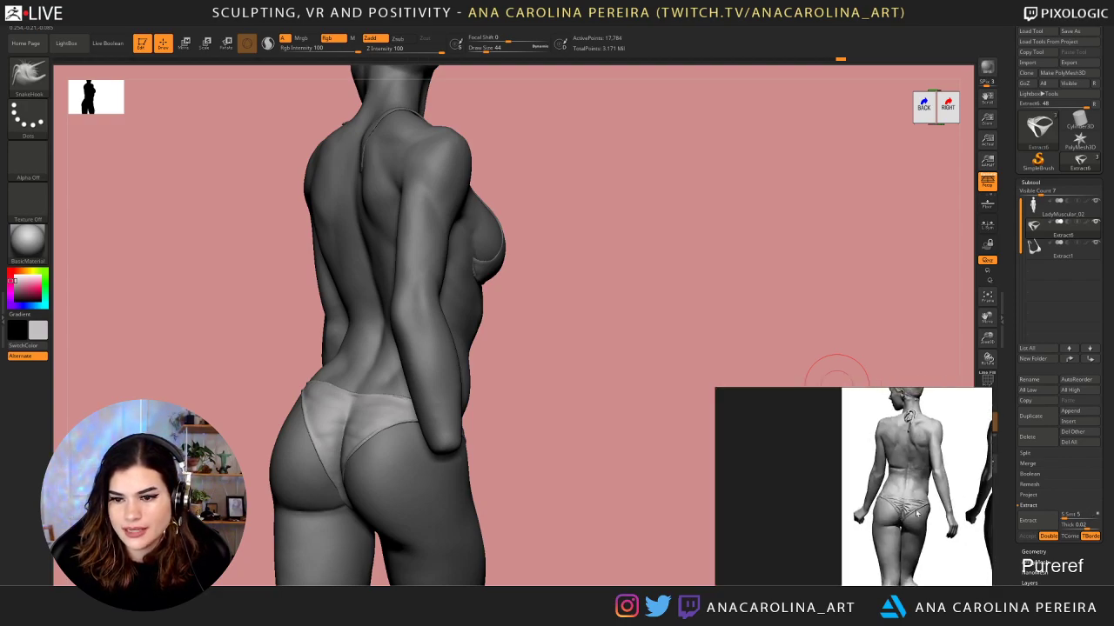
{"action": "scroll", "coordinate": [914, 505], "scroll_direction": "up", "scroll_amount": 3}
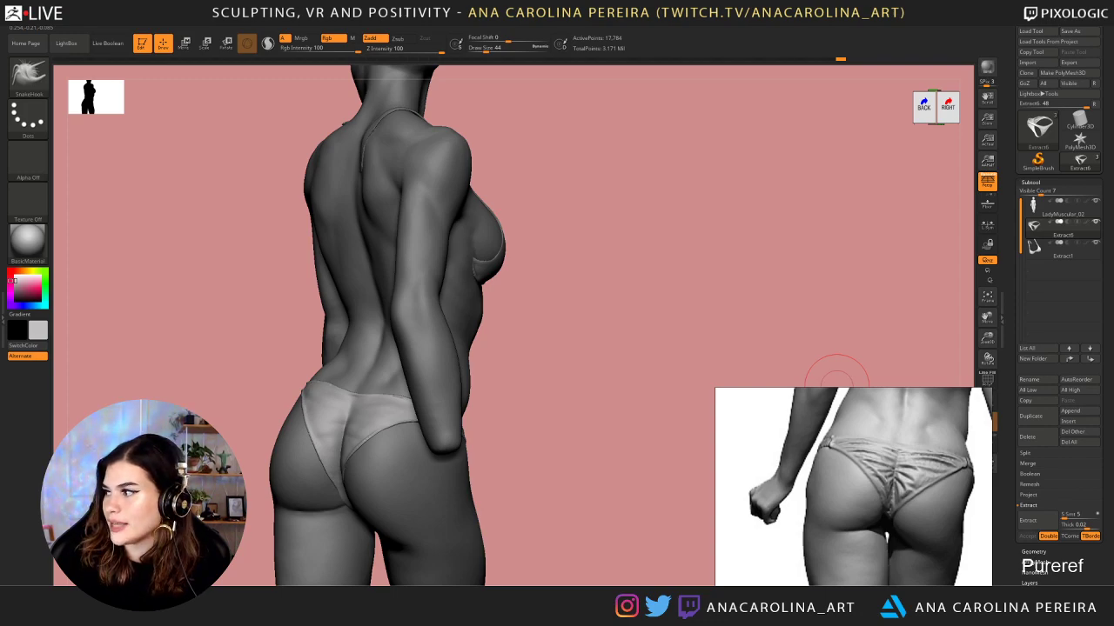
{"action": "left_click_drag", "start_coordinate": [619, 373], "coordinate": [703, 398]}
{"action": "scroll", "coordinate": [796, 445], "scroll_direction": "down", "scroll_amount": 5}
{"action": "scroll", "coordinate": [799, 451], "scroll_direction": "up", "scroll_amount": 5}
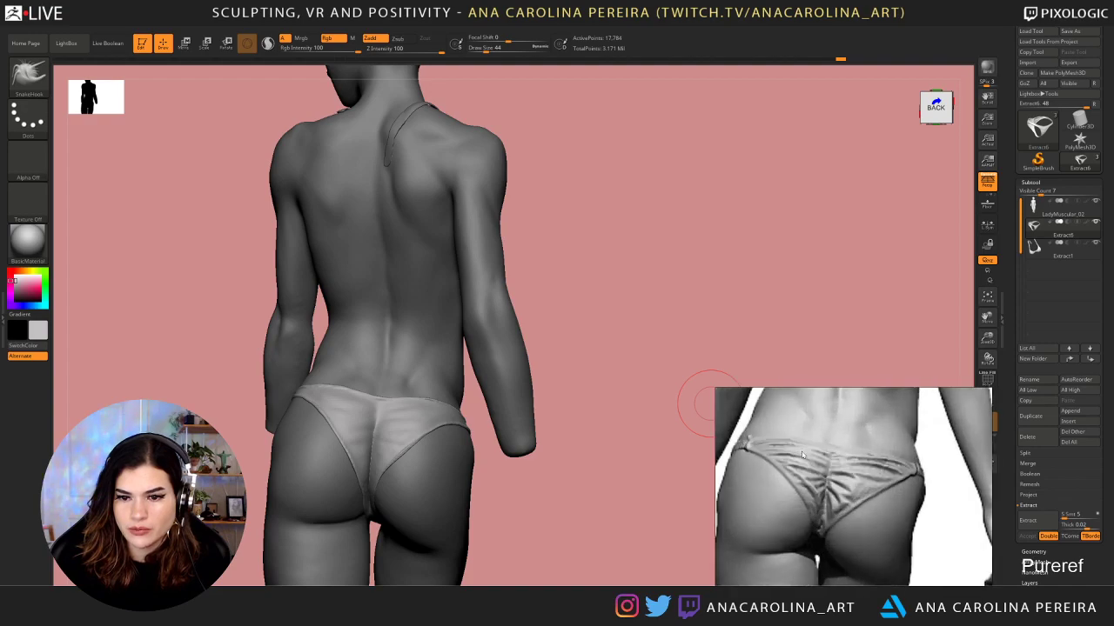
{"action": "left_click_drag", "start_coordinate": [771, 319], "coordinate": [672, 308]}
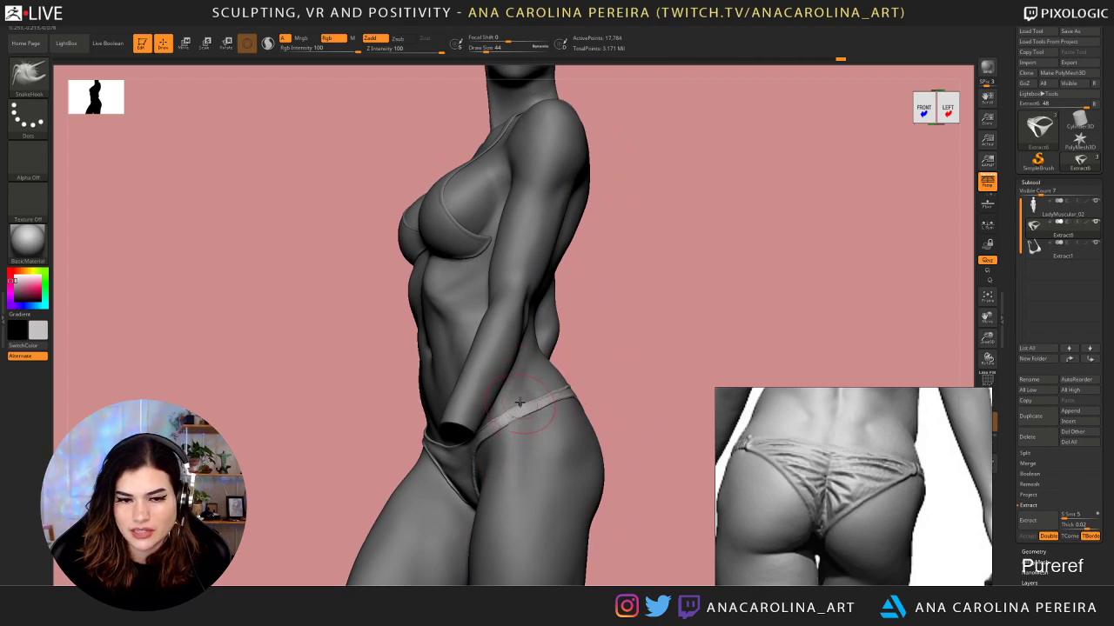
{"action": "left_click_drag", "start_coordinate": [600, 383], "coordinate": [714, 402]}
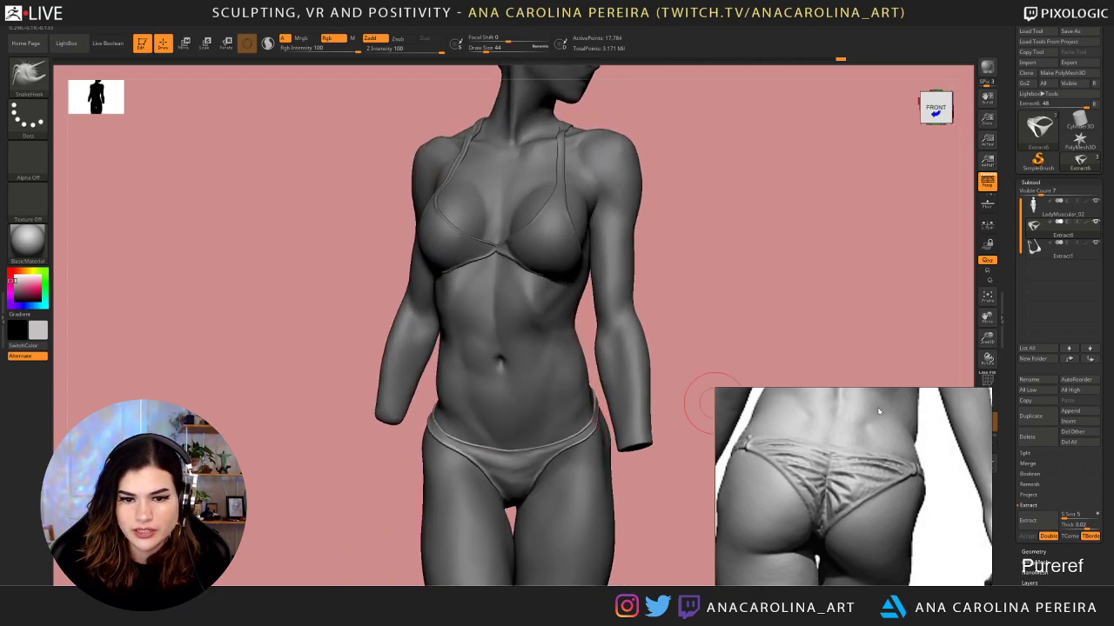
Bring the front and side torso references into view and compare them with the figure's front
{"action": "scroll", "coordinate": [838, 432], "scroll_direction": "down", "scroll_amount": 5}
{"action": "middle_click_drag", "start_coordinate": [801, 413], "coordinate": [791, 525]}
{"action": "scroll", "coordinate": [790, 525], "scroll_direction": "down", "scroll_amount": 4}
{"action": "middle_click_drag", "start_coordinate": [783, 424], "coordinate": [792, 471]}
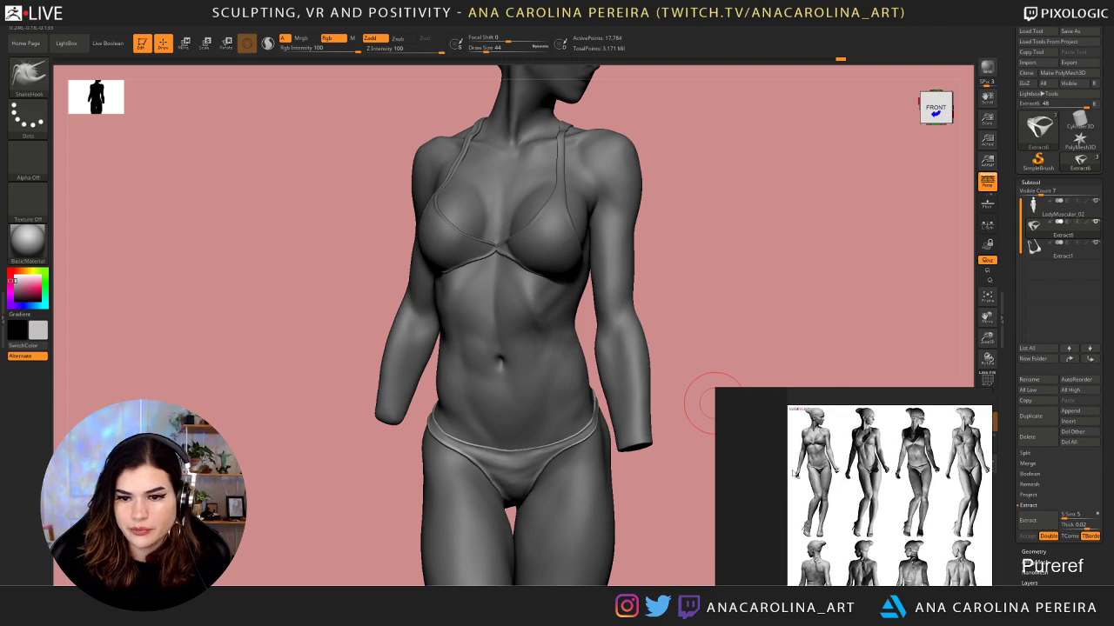
{"action": "scroll", "coordinate": [860, 449], "scroll_direction": "up", "scroll_amount": 5}
{"action": "left_click_drag", "start_coordinate": [714, 403], "coordinate": [712, 355]}
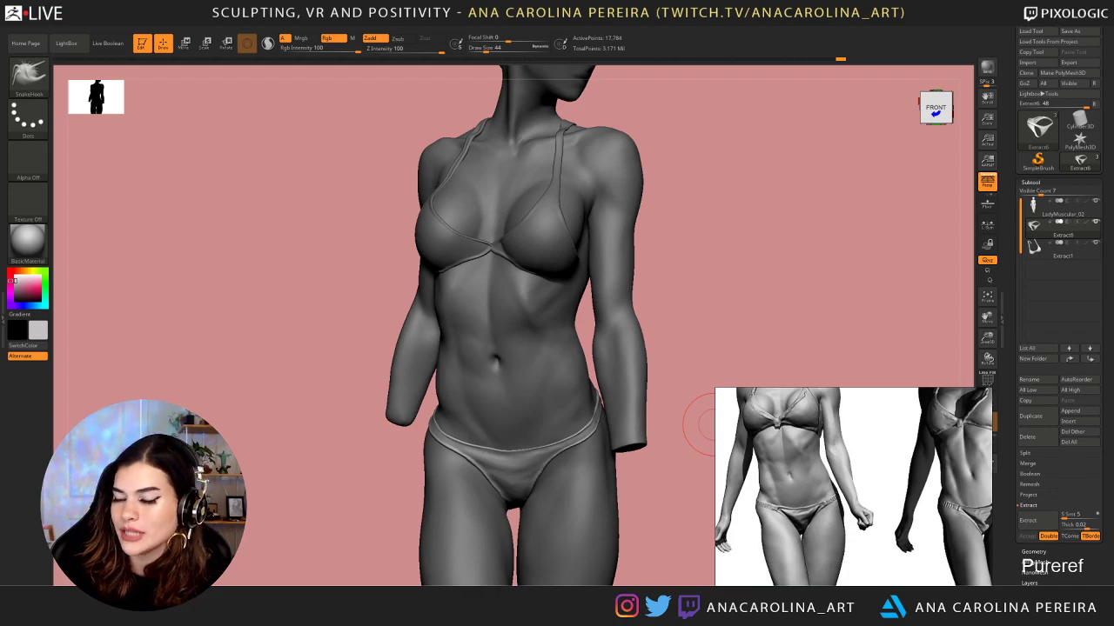
{"action": "left_click_drag", "start_coordinate": [776, 253], "coordinate": [948, 251]}
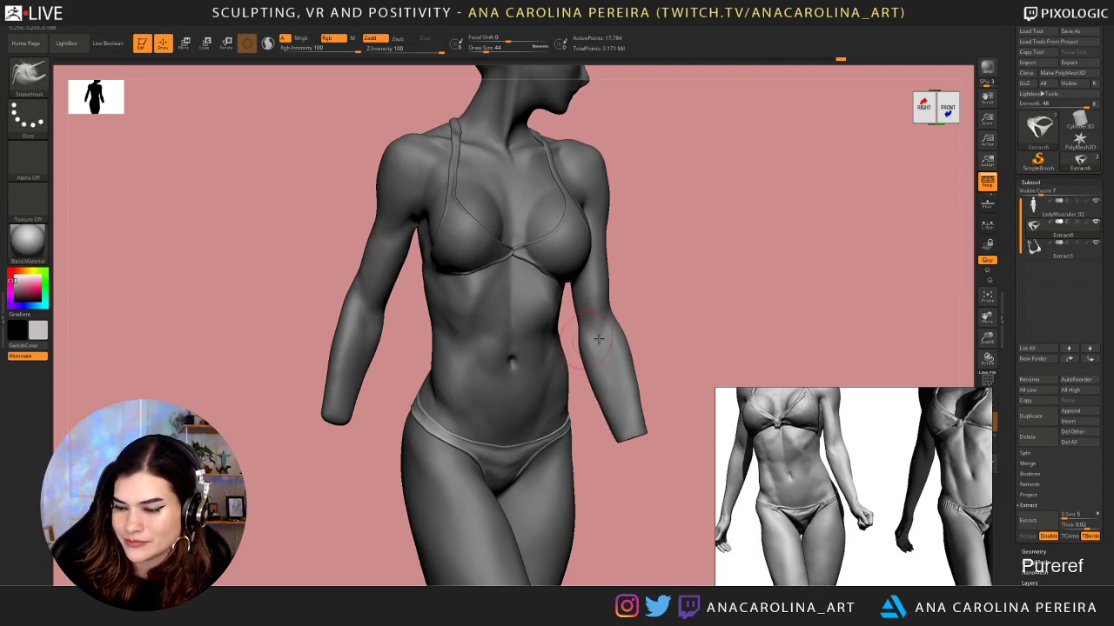
{"action": "left_click_drag", "start_coordinate": [789, 301], "coordinate": [799, 297]}
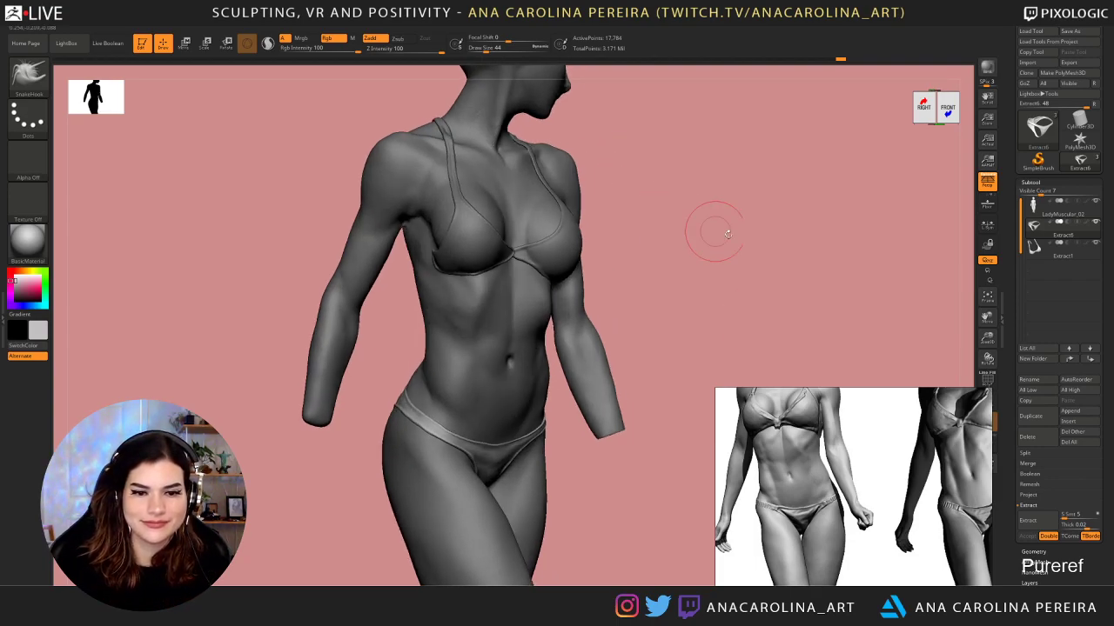
Refine the bikini bottom's waistband at the hips with SnakeHook at draw size 33, working from the three-quarter and front views
{"action": "left_click_drag", "start_coordinate": [713, 230], "coordinate": [507, 284], "text": "shift"}
{"action": "mouse_move", "coordinate": [381, 475]}
{"action": "left_mouse_down"}
{"action": "mouse_move", "coordinate": [426, 470]}
{"action": "mouse_move", "coordinate": [441, 439]}
{"action": "left_mouse_up"}
{"action": "key", "text": "space"}
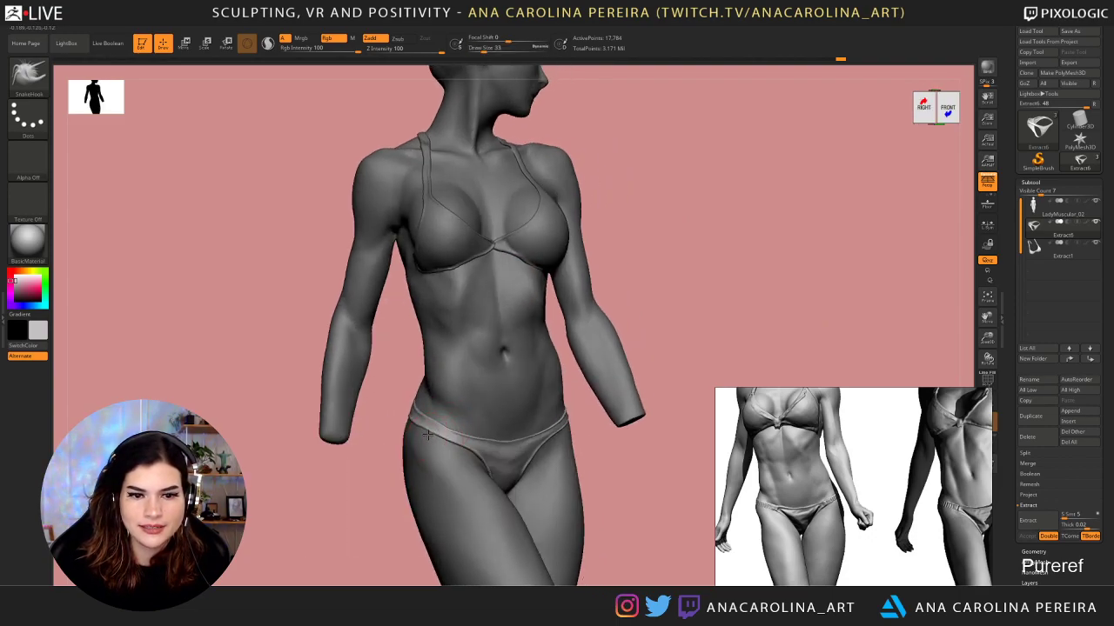
{"action": "mouse_move", "coordinate": [392, 428]}
{"action": "left_mouse_down"}
{"action": "mouse_move", "coordinate": [461, 453]}
{"action": "mouse_move", "coordinate": [482, 476]}
{"action": "mouse_move", "coordinate": [433, 376]}
{"action": "mouse_move", "coordinate": [527, 447]}
{"action": "mouse_move", "coordinate": [589, 425]}
{"action": "mouse_move", "coordinate": [629, 532]}
{"action": "mouse_move", "coordinate": [602, 452]}
{"action": "mouse_move", "coordinate": [564, 441]}
{"action": "mouse_move", "coordinate": [537, 478]}
{"action": "mouse_move", "coordinate": [638, 490]}
{"action": "mouse_move", "coordinate": [622, 428]}
{"action": "left_mouse_up"}
{"action": "key", "text": "space"}
{"action": "left_click", "coordinate": [564, 441]}
Raise the draw size to 124, make the LadyMuscular_02 body the active subtool and examine the whole figure
{"action": "key", "text": "]"}
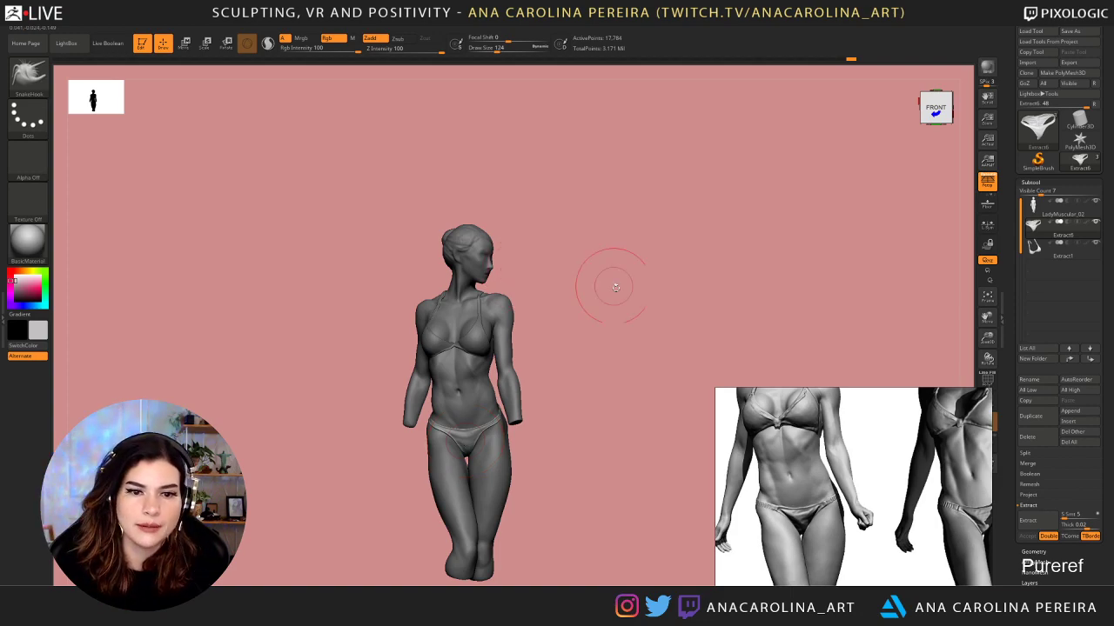
{"action": "left_click_drag", "start_coordinate": [615, 288], "coordinate": [651, 315]}
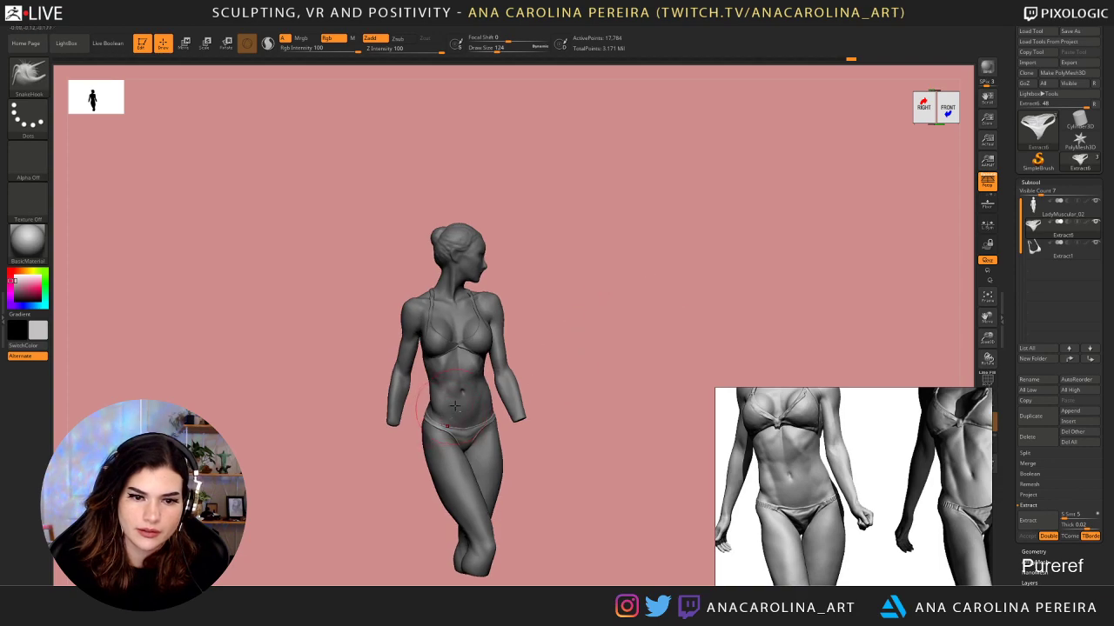
{"action": "left_click", "coordinate": [455, 405], "text": "alt"}
{"action": "left_click_drag", "start_coordinate": [571, 359], "coordinate": [619, 311]}
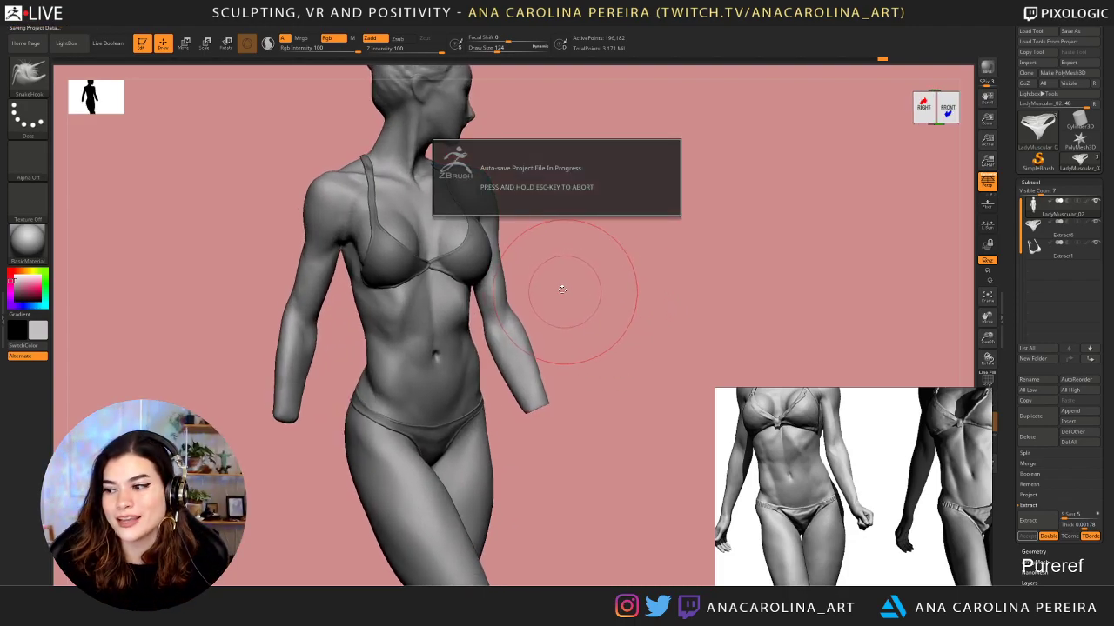
{"action": "left_click_drag", "start_coordinate": [663, 283], "coordinate": [628, 285], "text": "alt"}
{"action": "left_click_drag", "start_coordinate": [628, 285], "coordinate": [628, 341], "text": "alt"}
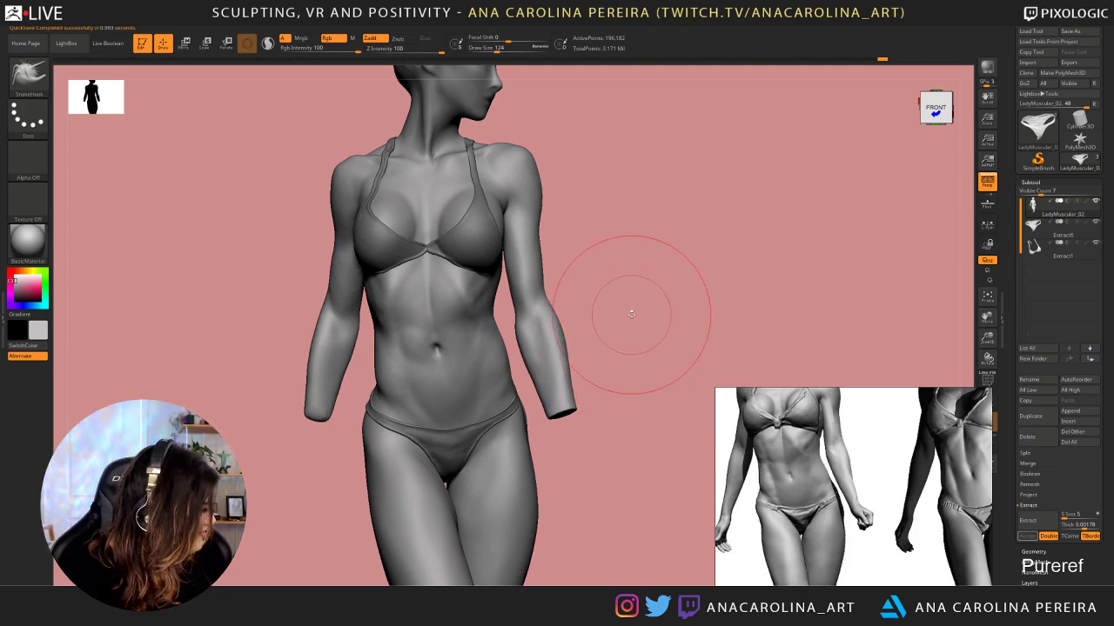
Make the bikini top the active subtool at draw size 41 and enlarge the reference around its center knot
{"action": "mouse_move", "coordinate": [652, 281]}
{"action": "left_mouse_down"}
{"action": "mouse_move", "coordinate": [701, 279]}
{"action": "mouse_move", "coordinate": [677, 228]}
{"action": "left_mouse_up"}
{"action": "key", "text": "space"}
{"action": "mouse_move", "coordinate": [677, 227]}
{"action": "left_mouse_down"}
{"action": "mouse_move", "coordinate": [666, 224]}
{"action": "mouse_move", "coordinate": [696, 254]}
{"action": "mouse_move", "coordinate": [691, 284]}
{"action": "left_mouse_up"}
{"action": "left_click", "coordinate": [494, 250], "text": "alt"}
{"action": "left_click", "coordinate": [708, 279]}
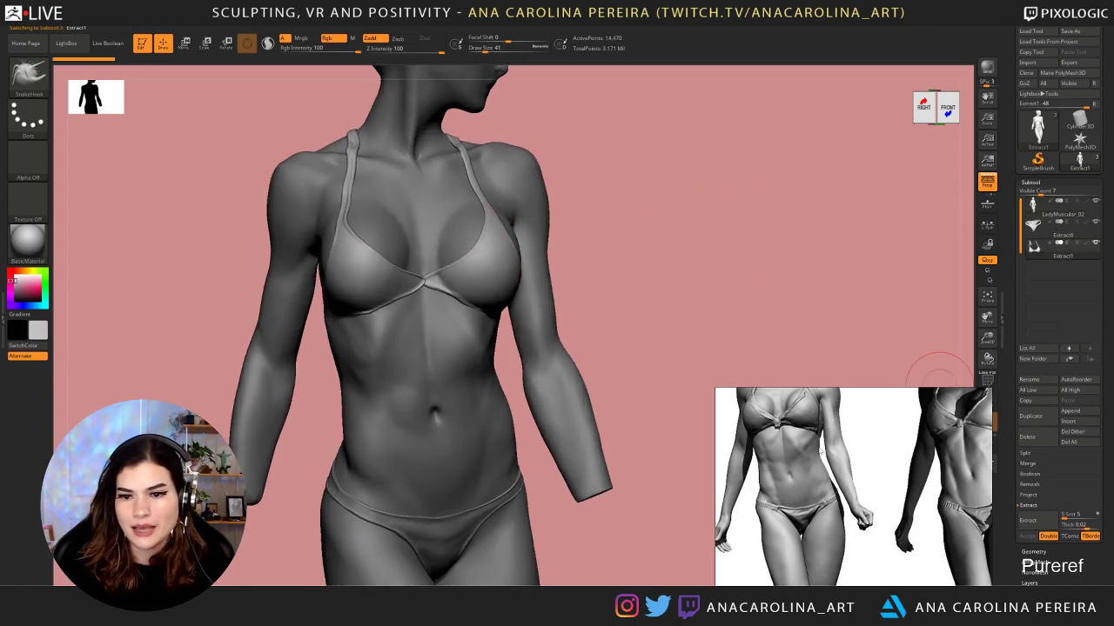
{"action": "scroll", "coordinate": [821, 451], "scroll_direction": "up", "scroll_amount": 5}
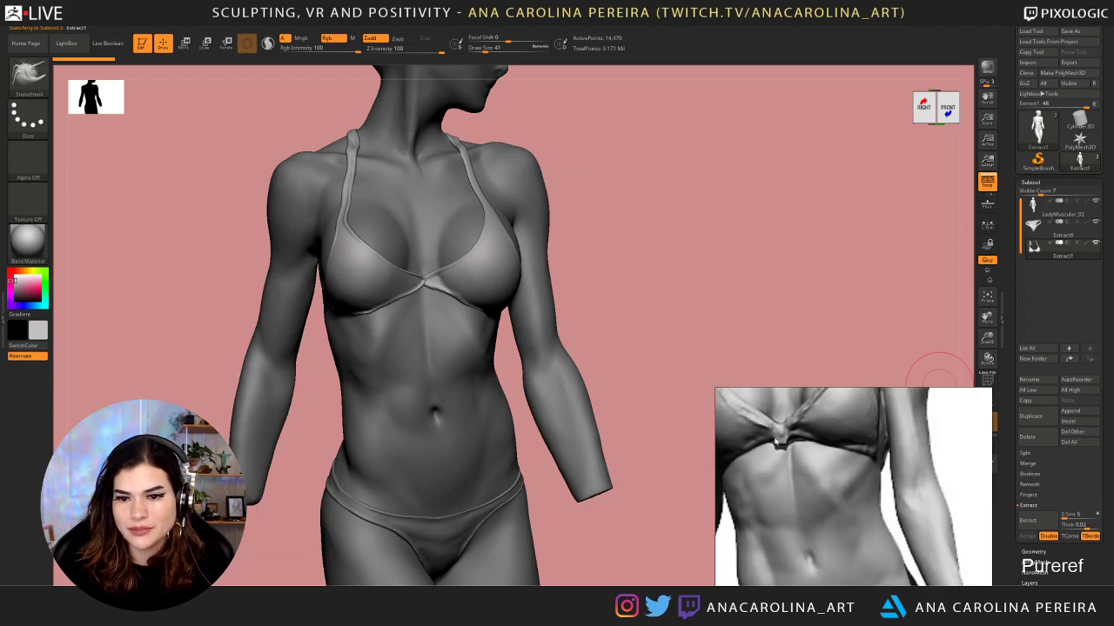
{"action": "scroll", "coordinate": [776, 442], "scroll_direction": "up", "scroll_amount": 3}
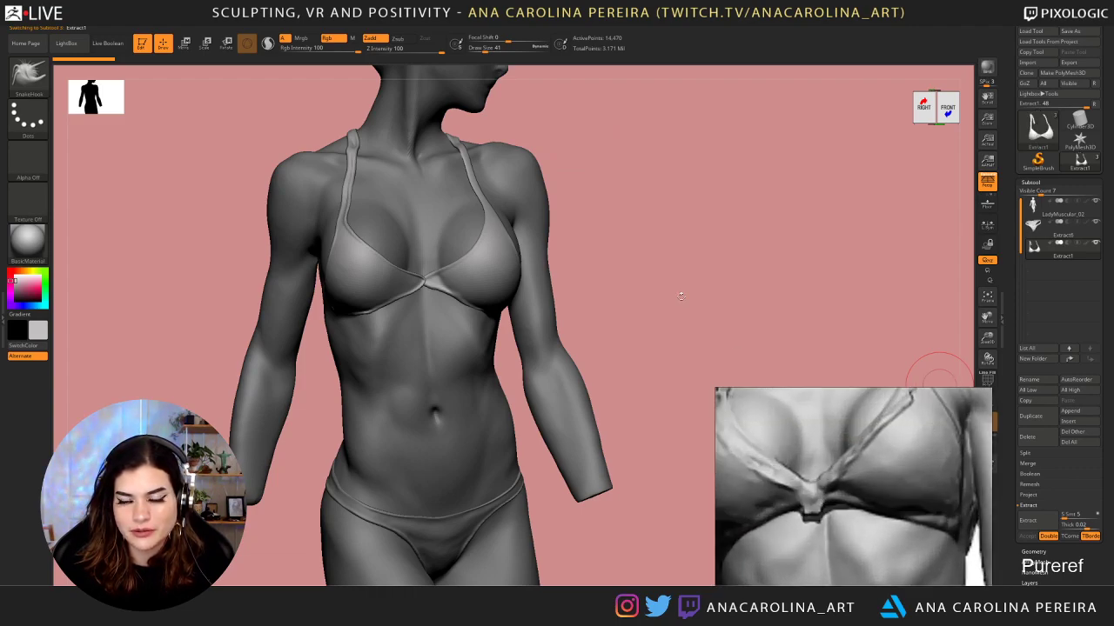
Insert a small PolySphere between the bikini cups with the IMM Primitives brush at draw size 20
{"action": "mouse_move", "coordinate": [681, 296]}
{"action": "left_mouse_down", "text": "shift"}
{"action": "mouse_move", "coordinate": [417, 281]}
{"action": "mouse_move", "coordinate": [735, 287]}
{"action": "left_mouse_up", "text": "shift"}
{"action": "key", "text": "space"}
{"action": "mouse_move", "coordinate": [639, 253]}
{"action": "left_mouse_down"}
{"action": "mouse_move", "coordinate": [631, 266]}
{"action": "mouse_move", "coordinate": [680, 251]}
{"action": "left_mouse_up"}
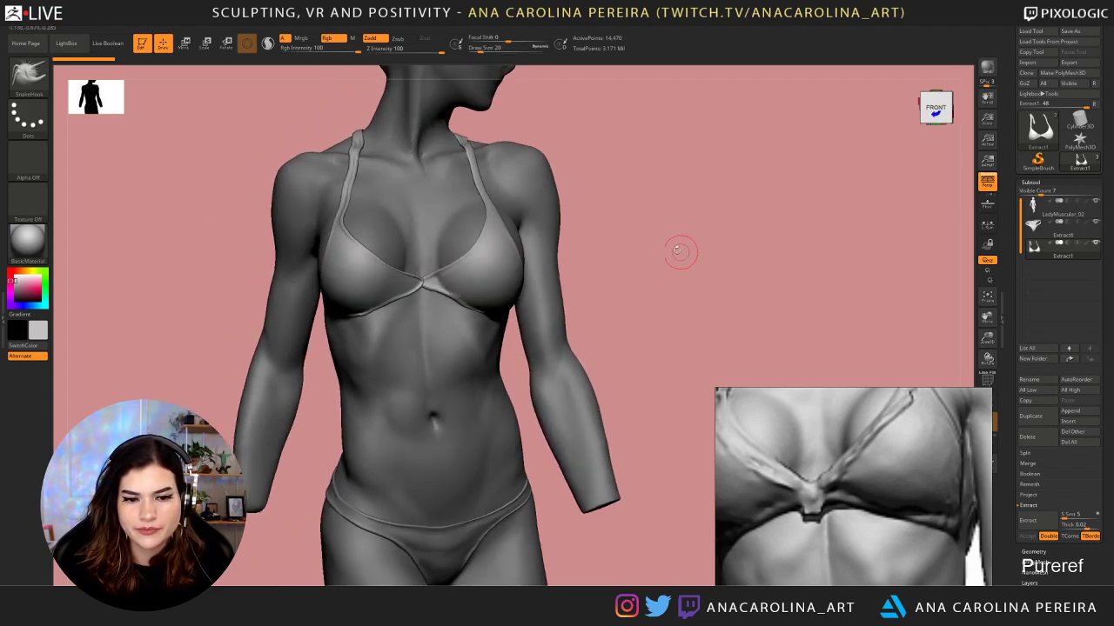
{"action": "key", "text": "b"}
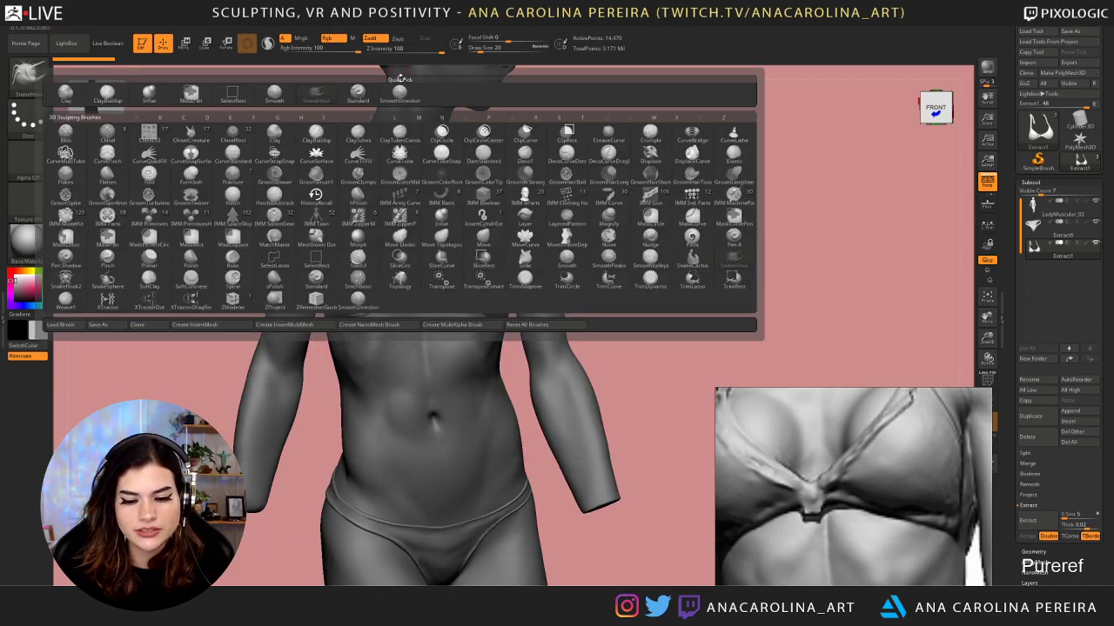
{"action": "key", "text": "i"}
{"action": "left_click", "coordinate": [166, 203]}
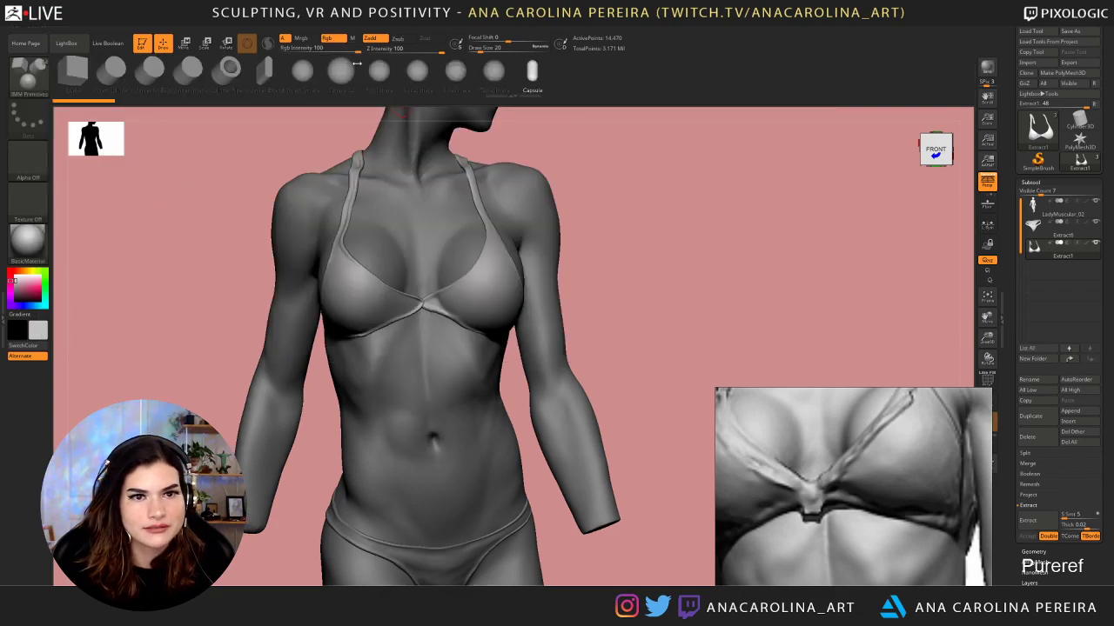
{"action": "left_click", "coordinate": [380, 73]}
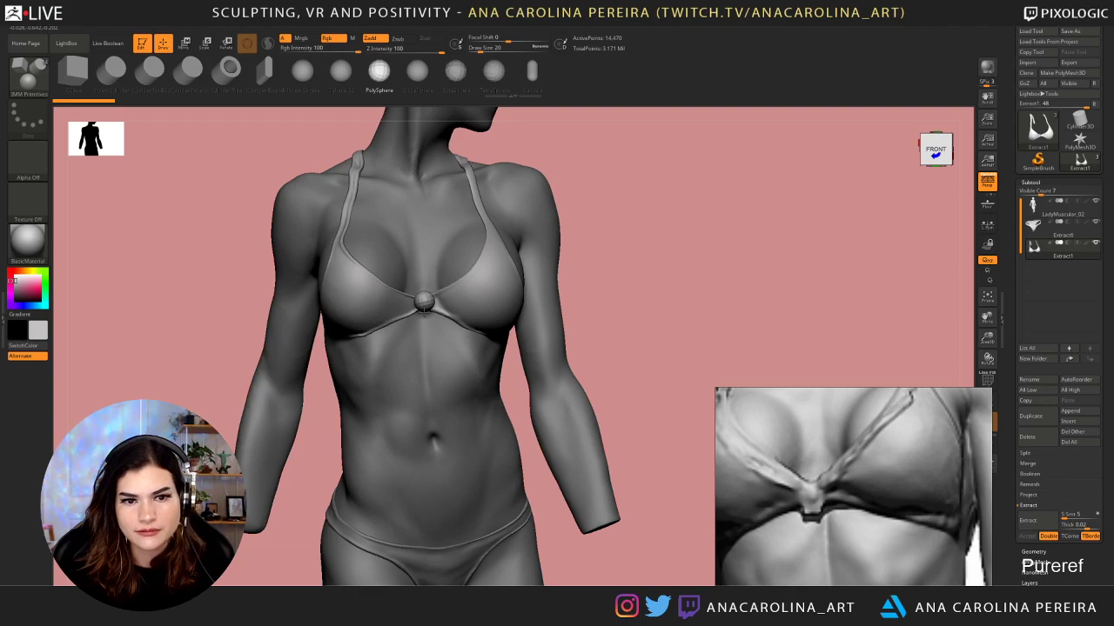
{"action": "left_click_drag", "start_coordinate": [424, 310], "coordinate": [424, 312]}
Fit the inserted sphere against the bikini top's center with the Move gizmo, checking from below and the front
{"action": "left_click_drag", "start_coordinate": [633, 281], "coordinate": [571, 231], "text": "shift"}
{"action": "key", "text": "w"}
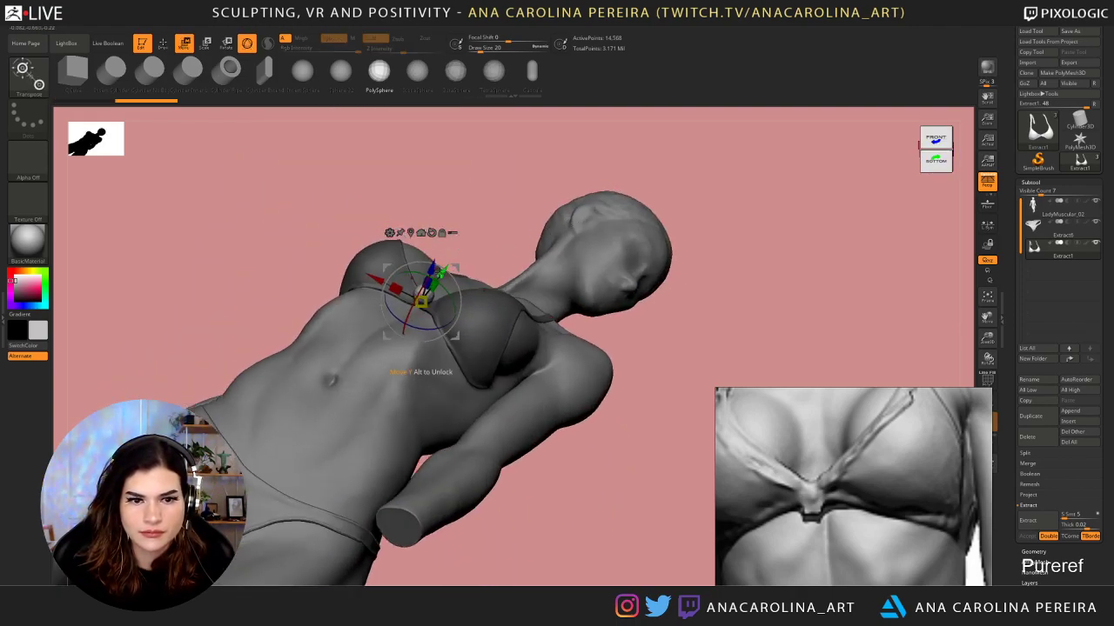
{"action": "left_click_drag", "start_coordinate": [678, 409], "coordinate": [688, 247]}
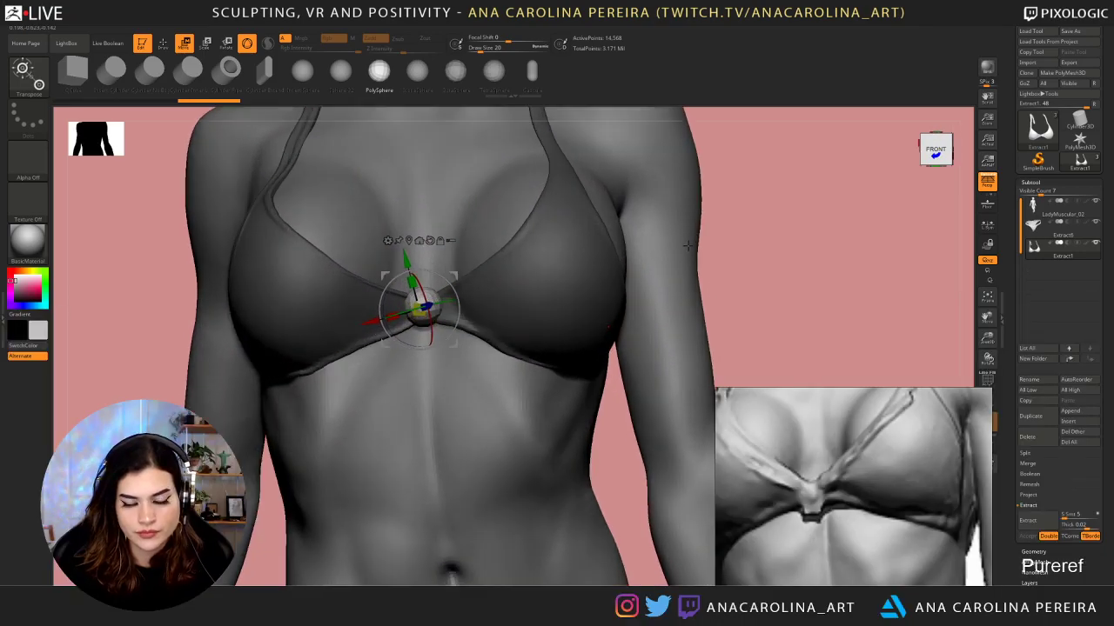
Pull the sphere into a flatter knot shape between the cups with SnakeHook at draw size 20
{"action": "key", "text": "b"}
{"action": "key", "text": "s"}
{"action": "key", "text": "h"}
{"action": "key", "text": "space"}
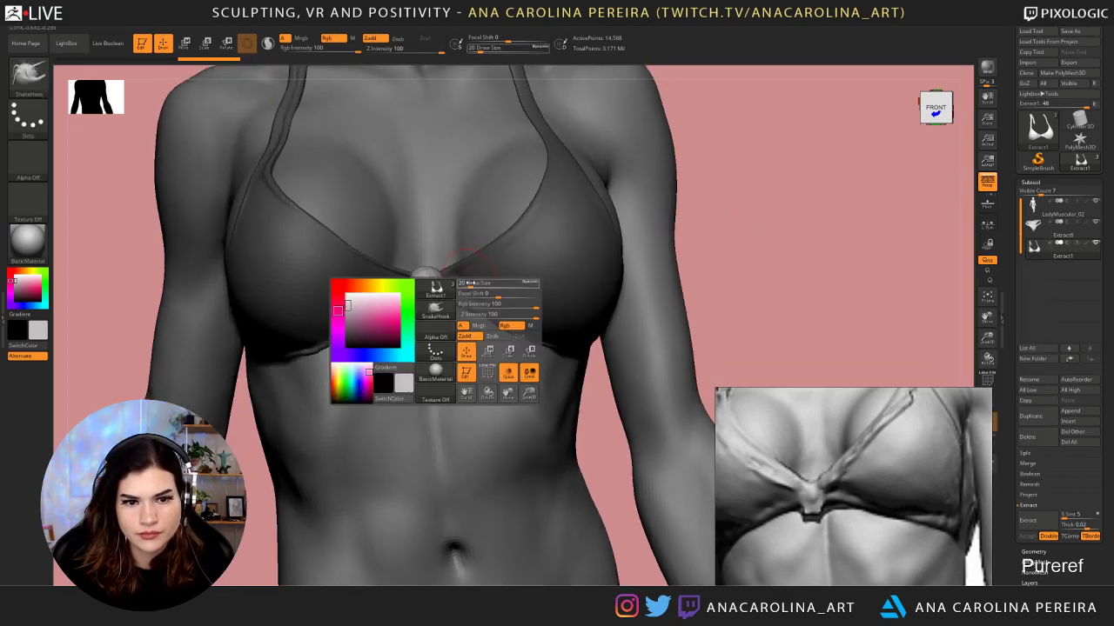
{"action": "key", "text": "space"}
{"action": "left_click_drag", "start_coordinate": [740, 256], "coordinate": [706, 172]}
{"action": "key", "text": "space"}
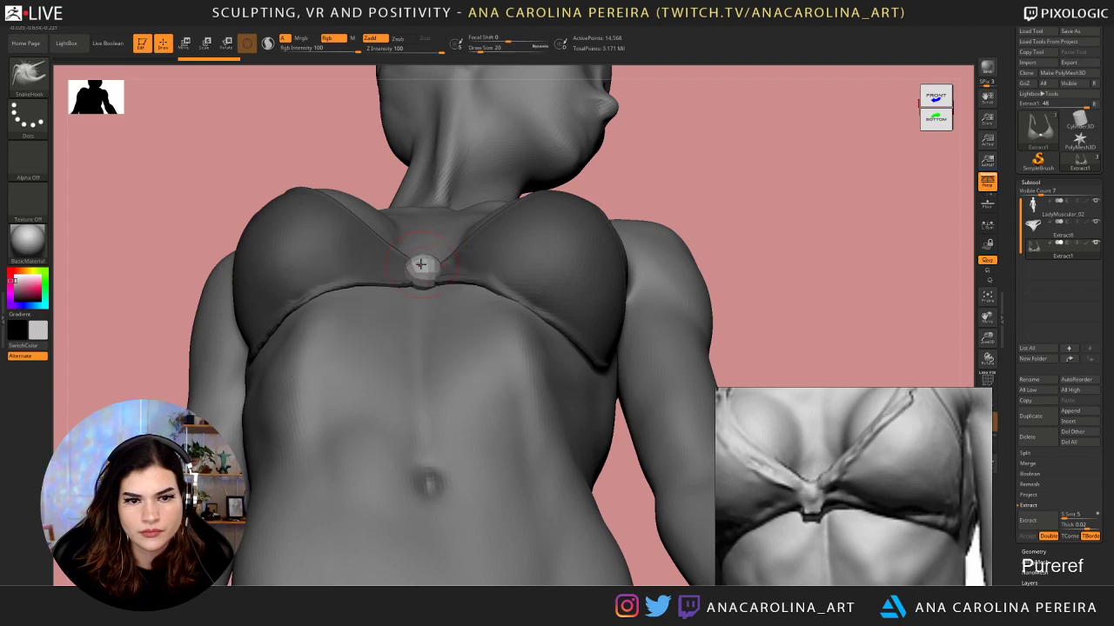
{"action": "left_click_drag", "start_coordinate": [688, 236], "coordinate": [601, 267]}
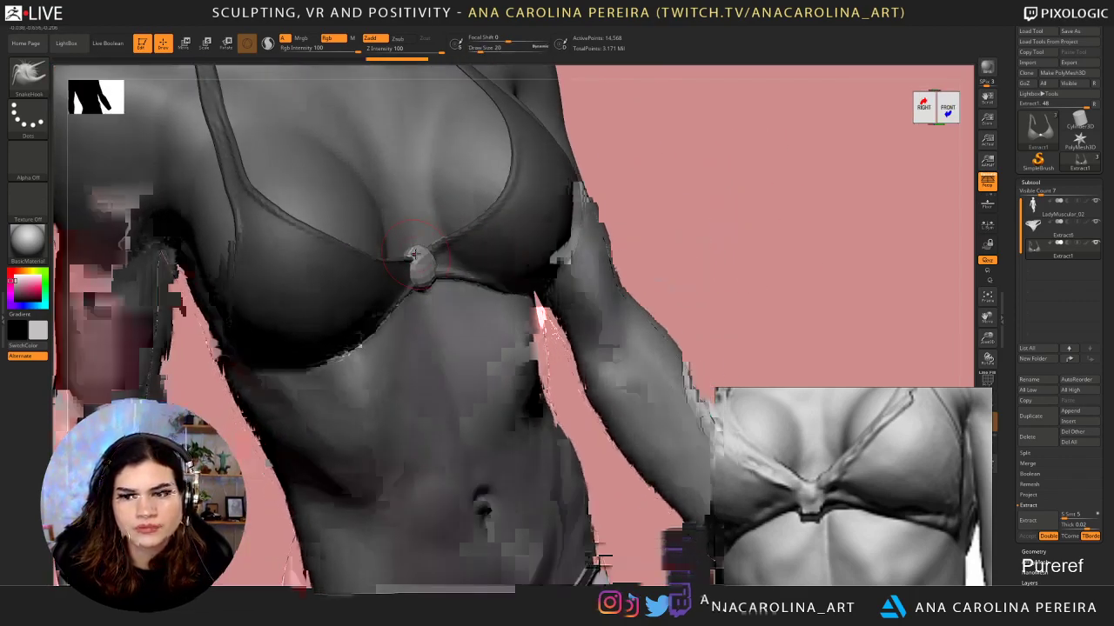
Refine the knot and the fabric joining it from several angles with SnakeHook at draw size 11
{"action": "mouse_move", "coordinate": [701, 206]}
{"action": "left_mouse_down"}
{"action": "mouse_move", "coordinate": [547, 214]}
{"action": "mouse_move", "coordinate": [694, 208]}
{"action": "left_mouse_up"}
{"action": "key", "text": "space"}
{"action": "left_click", "coordinate": [478, 267]}
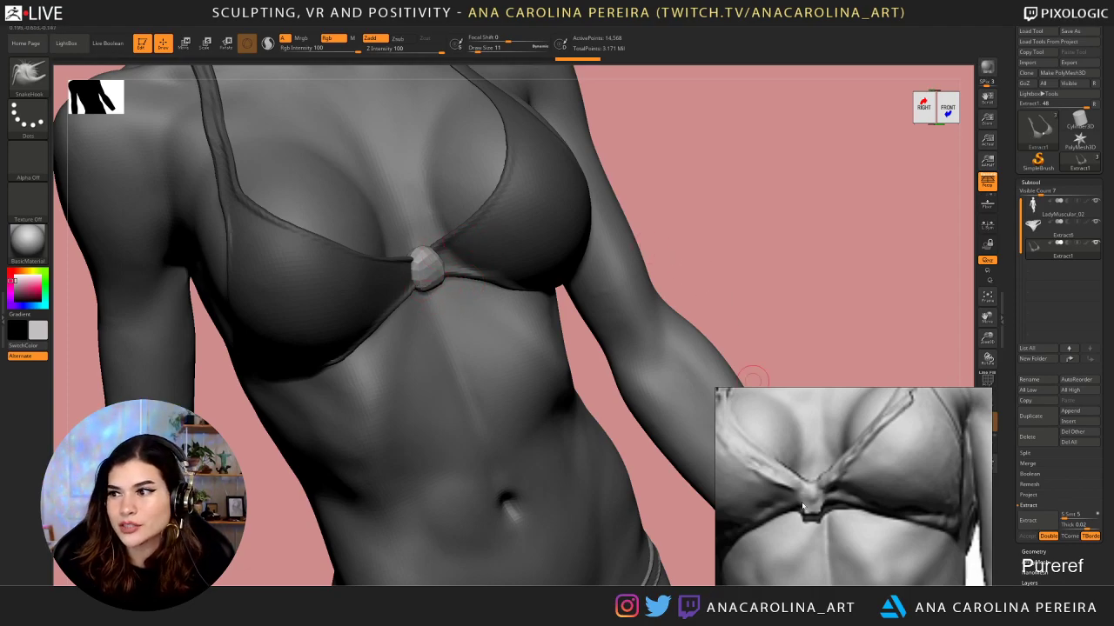
{"action": "mouse_move", "coordinate": [802, 366]}
{"action": "left_mouse_down"}
{"action": "mouse_move", "coordinate": [803, 298]}
{"action": "mouse_move", "coordinate": [736, 277]}
{"action": "left_mouse_up"}
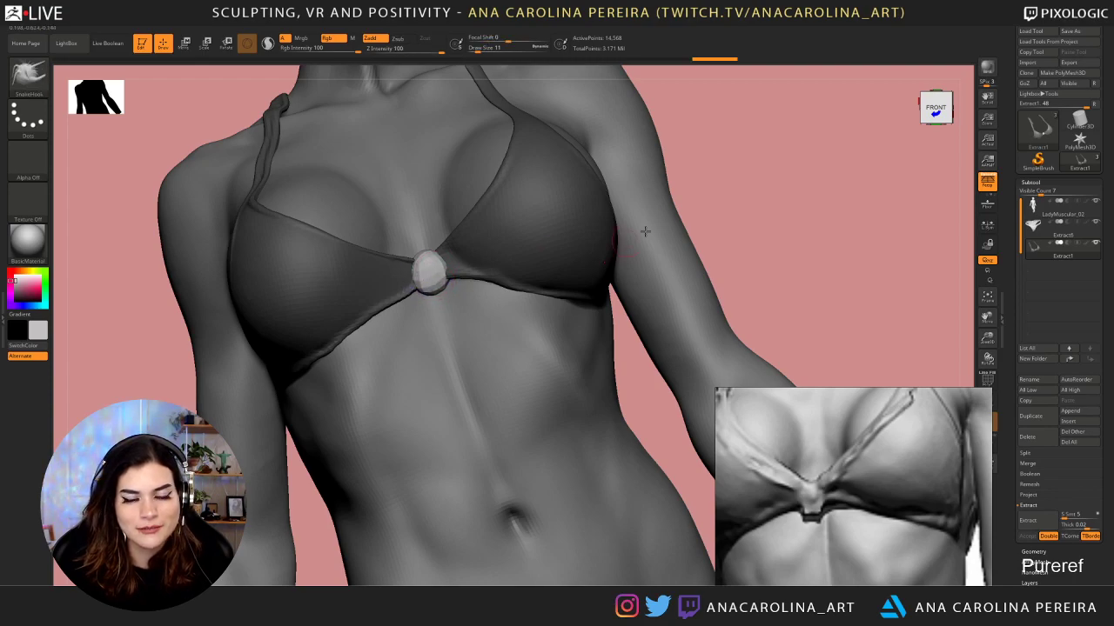
{"action": "left_click_drag", "start_coordinate": [739, 231], "coordinate": [651, 222]}
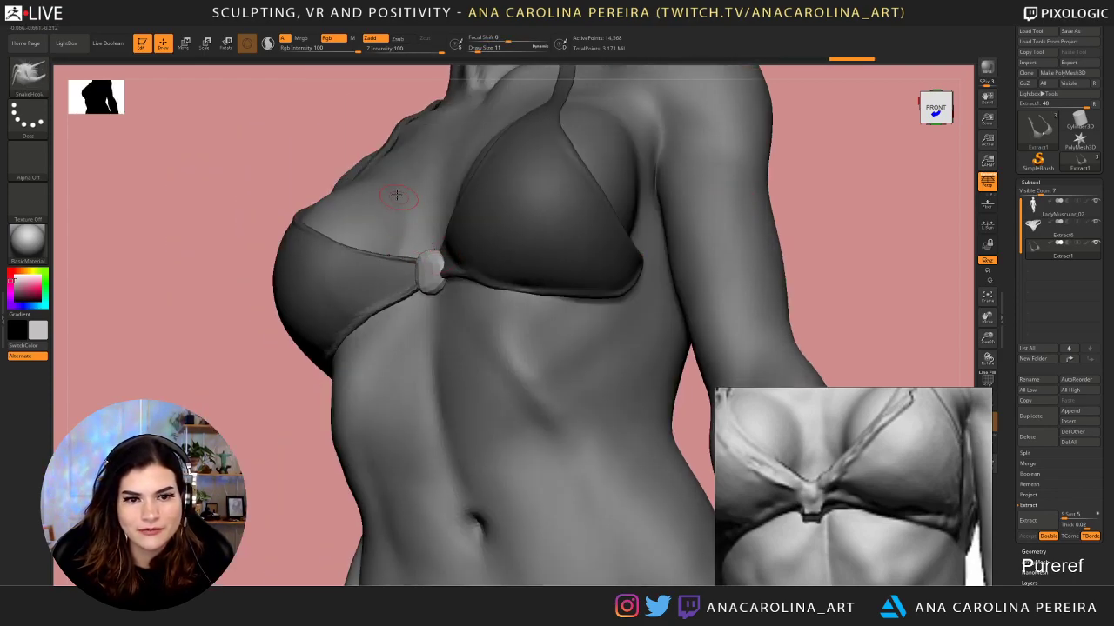
{"action": "left_click_drag", "start_coordinate": [337, 179], "coordinate": [583, 225]}
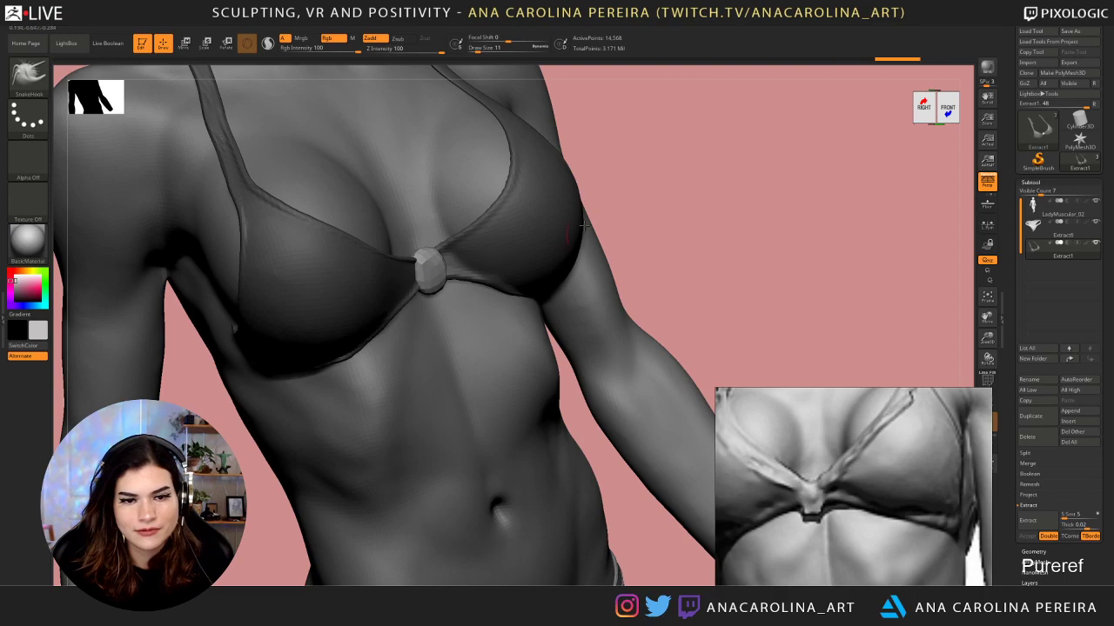
{"action": "mouse_move", "coordinate": [818, 190]}
{"action": "left_mouse_down"}
{"action": "mouse_move", "coordinate": [748, 209]}
{"action": "mouse_move", "coordinate": [653, 89]}
{"action": "mouse_move", "coordinate": [673, 192]}
{"action": "mouse_move", "coordinate": [698, 239]}
{"action": "mouse_move", "coordinate": [776, 244]}
{"action": "left_mouse_up"}
{"action": "left_click_drag", "start_coordinate": [442, 261], "coordinate": [460, 269], "text": "shift"}
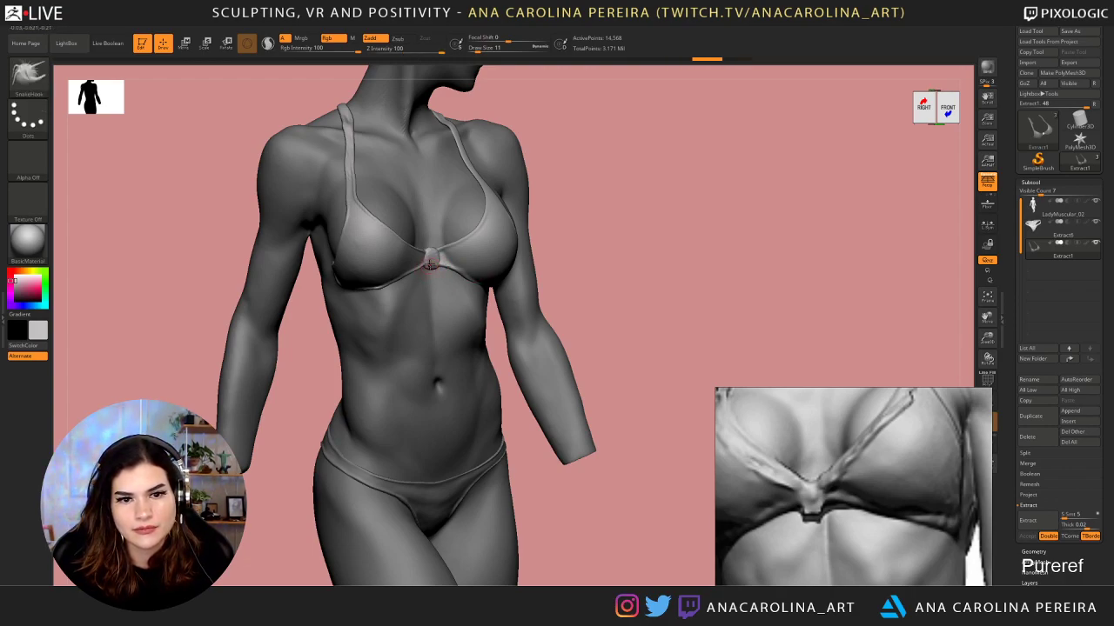
Examine the bikini top and its center knot on the whole figure, from a distance and close up
{"action": "left_click_drag", "start_coordinate": [559, 209], "coordinate": [588, 246]}
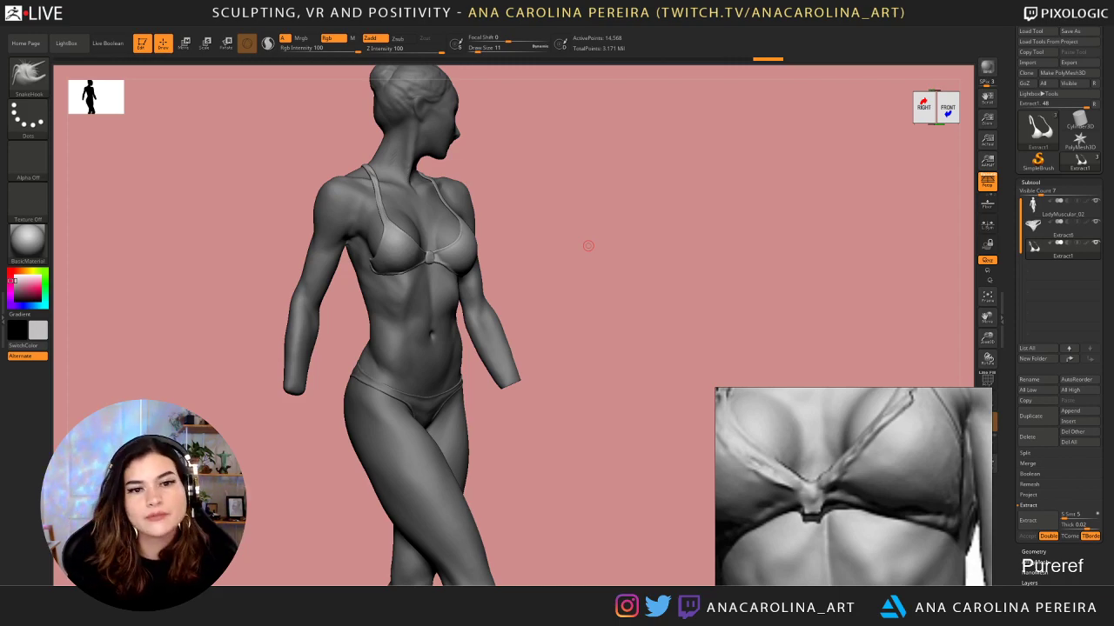
{"action": "left_click_drag", "start_coordinate": [892, 300], "coordinate": [720, 257]}
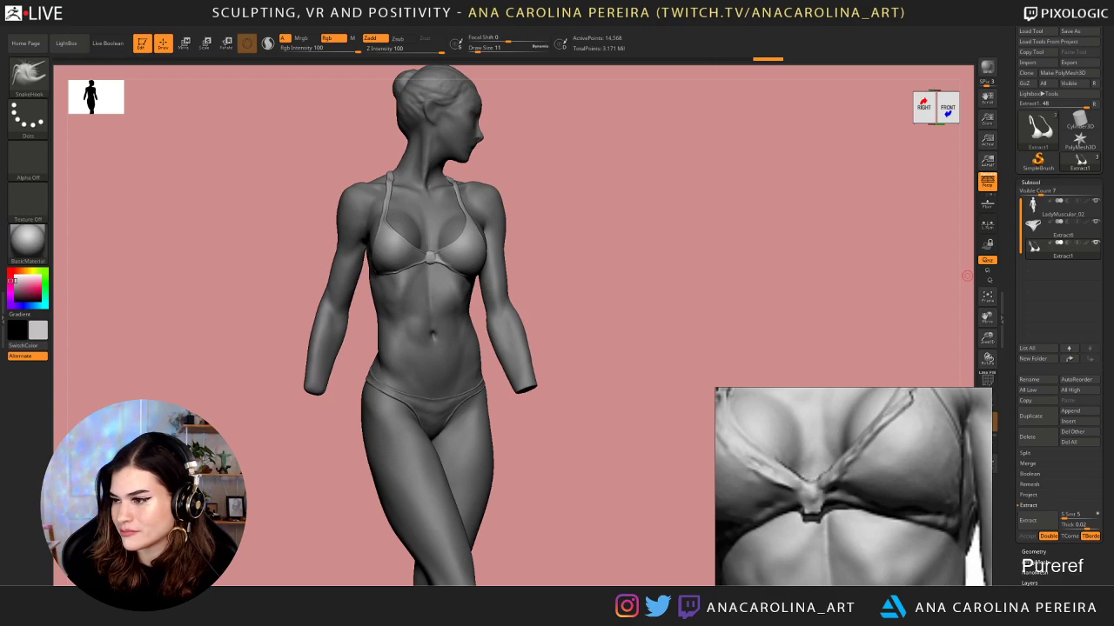
{"action": "left_click_drag", "start_coordinate": [967, 276], "coordinate": [751, 330]}
{"action": "left_click_drag", "start_coordinate": [533, 216], "coordinate": [643, 270]}
Switch to the ClayBuildup brush and bring the loose halter strap end on the figure's back into view
{"action": "key", "text": "b"}
{"action": "key", "text": "c"}
{"action": "key", "text": "b"}
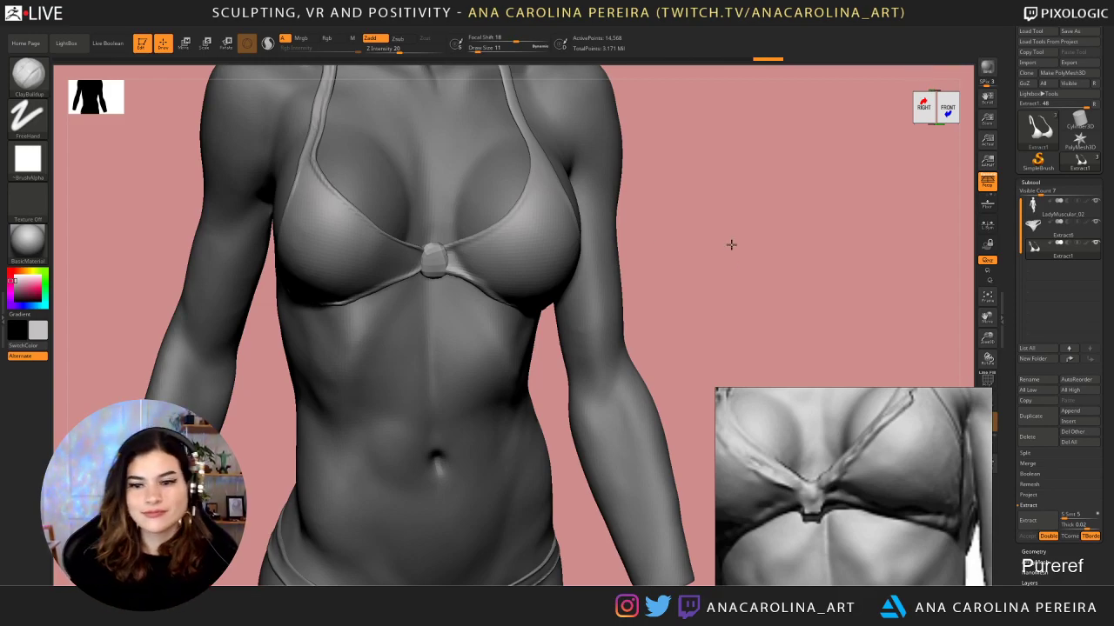
{"action": "mouse_move", "coordinate": [732, 245]}
{"action": "left_mouse_down"}
{"action": "mouse_move", "coordinate": [751, 251]}
{"action": "mouse_move", "coordinate": [711, 228]}
{"action": "mouse_move", "coordinate": [614, 234]}
{"action": "mouse_move", "coordinate": [525, 133]}
{"action": "left_mouse_up"}
{"action": "mouse_move", "coordinate": [614, 139]}
{"action": "left_mouse_down"}
{"action": "mouse_move", "coordinate": [663, 187]}
{"action": "mouse_move", "coordinate": [701, 272]}
{"action": "mouse_move", "coordinate": [679, 210]}
{"action": "mouse_move", "coordinate": [735, 304]}
{"action": "mouse_move", "coordinate": [658, 268]}
{"action": "mouse_move", "coordinate": [712, 264]}
{"action": "mouse_move", "coordinate": [710, 276]}
{"action": "mouse_move", "coordinate": [725, 251]}
{"action": "mouse_move", "coordinate": [793, 253]}
{"action": "mouse_move", "coordinate": [718, 229]}
{"action": "mouse_move", "coordinate": [472, 286]}
{"action": "mouse_move", "coordinate": [510, 281]}
{"action": "mouse_move", "coordinate": [496, 274]}
{"action": "left_mouse_up"}
{"action": "key", "text": "b"}
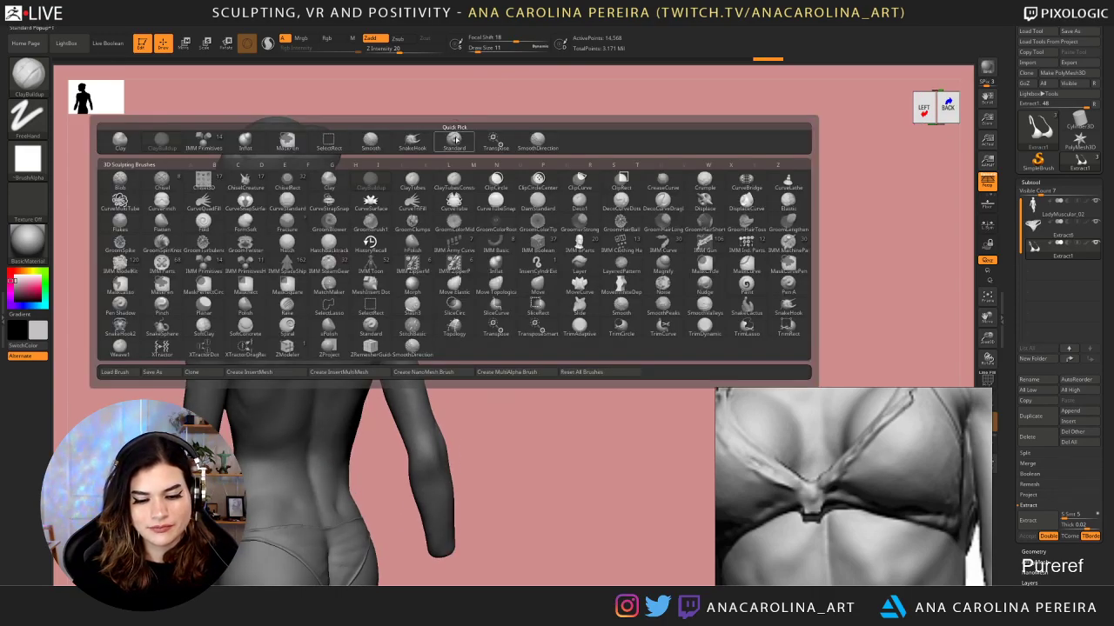
{"action": "key", "text": "Escape"}
{"action": "mouse_move", "coordinate": [455, 141]}
{"action": "left_mouse_down", "text": "alt"}
{"action": "mouse_move", "coordinate": [569, 131]}
{"action": "mouse_move", "coordinate": [549, 105]}
{"action": "left_mouse_up", "text": "alt"}
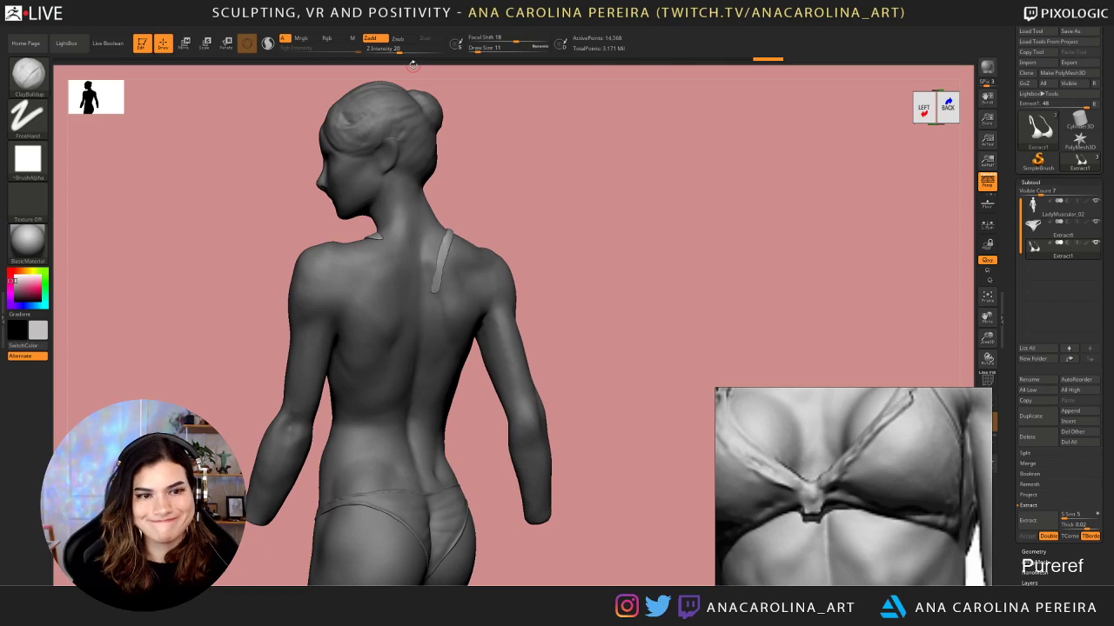
Turn on Sculptris Pro and smooth away the loose strap ends on the upper back at draw size 46
{"action": "left_click", "coordinate": [269, 44]}
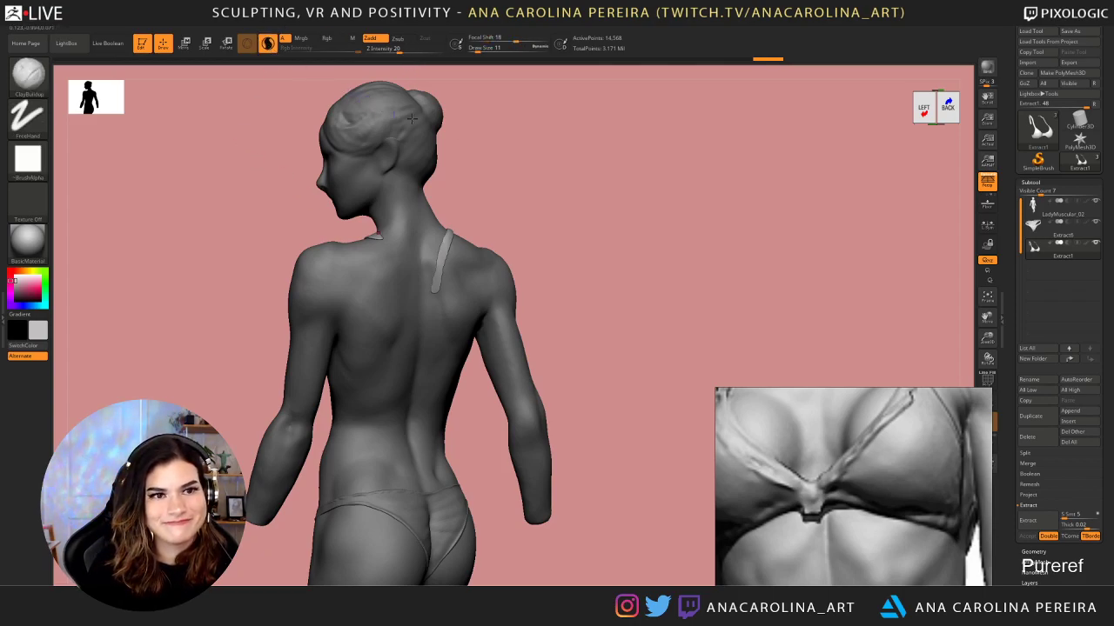
{"action": "key", "text": "space"}
{"action": "key", "text": "space"}
{"action": "left_click_drag", "start_coordinate": [491, 138], "coordinate": [507, 140]}
{"action": "left_click_drag", "start_coordinate": [508, 191], "coordinate": [487, 202]}
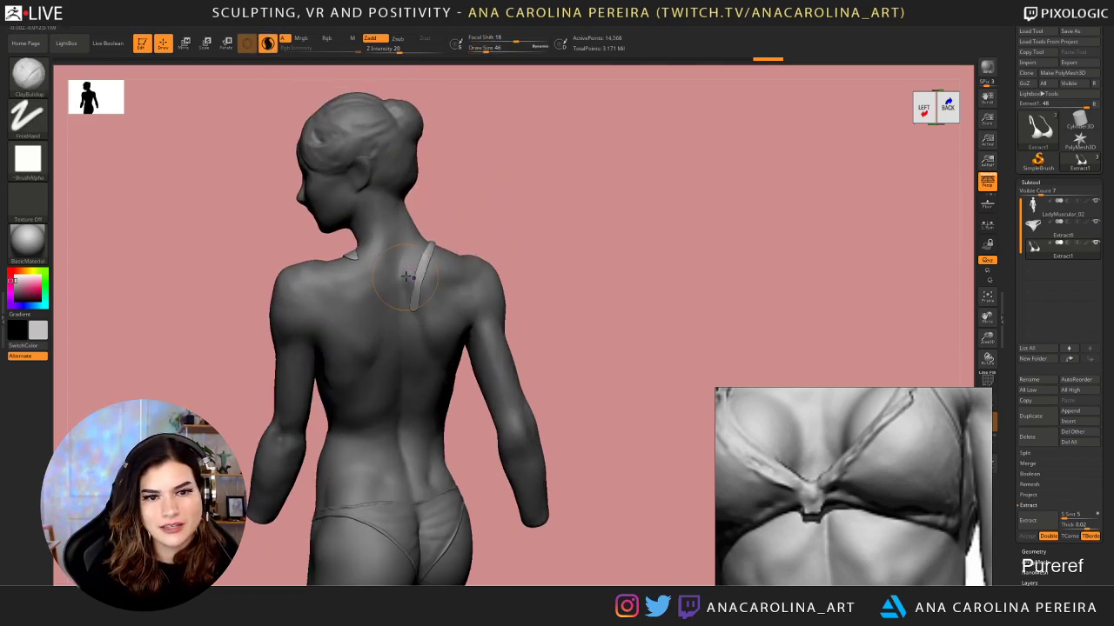
{"action": "left_click_drag", "start_coordinate": [406, 277], "coordinate": [412, 302], "text": "shift"}
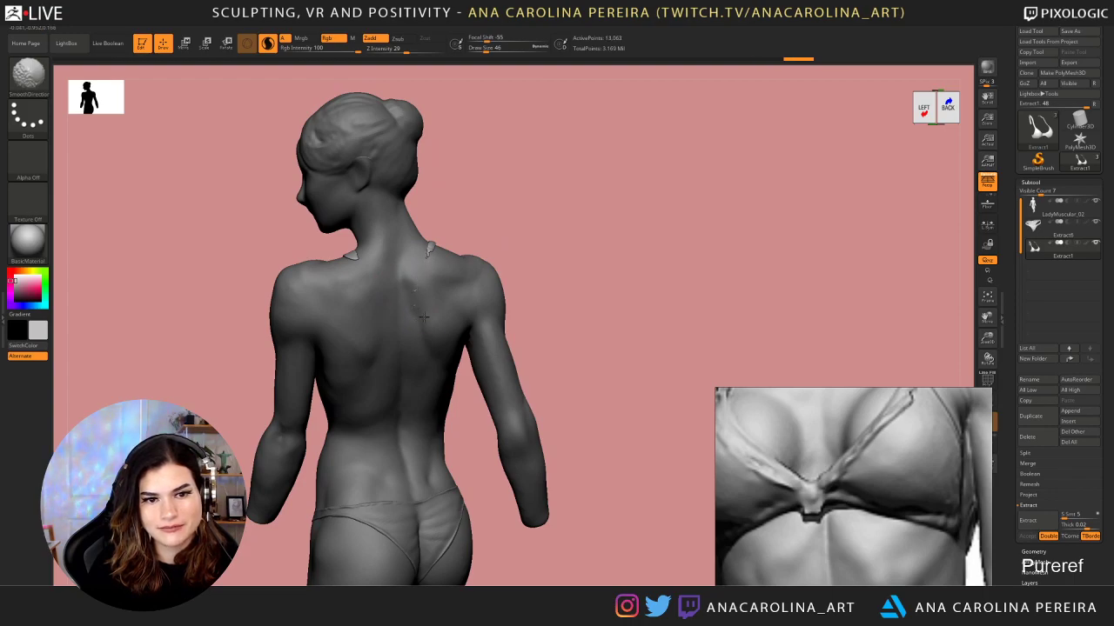
{"action": "mouse_move", "coordinate": [518, 261]}
{"action": "left_mouse_down"}
{"action": "mouse_move", "coordinate": [522, 241]}
{"action": "mouse_move", "coordinate": [428, 256]}
{"action": "mouse_move", "coordinate": [572, 189]}
{"action": "left_mouse_up"}
{"action": "mouse_move", "coordinate": [551, 229]}
{"action": "left_mouse_down", "text": "shift"}
{"action": "mouse_move", "coordinate": [544, 287]}
{"action": "mouse_move", "coordinate": [556, 325]}
{"action": "mouse_move", "coordinate": [544, 293]}
{"action": "mouse_move", "coordinate": [488, 308]}
{"action": "mouse_move", "coordinate": [426, 267]}
{"action": "mouse_move", "coordinate": [351, 256]}
{"action": "mouse_move", "coordinate": [385, 267]}
{"action": "left_mouse_up", "text": "shift"}
Turn off Sculptris Pro and build up fabric folds beside the knot with ClayBuildup, starting at draw size 13
{"action": "mouse_move", "coordinate": [522, 252]}
{"action": "left_mouse_down"}
{"action": "mouse_move", "coordinate": [547, 132]}
{"action": "mouse_move", "coordinate": [572, 232]}
{"action": "mouse_move", "coordinate": [527, 204]}
{"action": "mouse_move", "coordinate": [557, 231]}
{"action": "mouse_move", "coordinate": [555, 221]}
{"action": "mouse_move", "coordinate": [530, 255]}
{"action": "mouse_move", "coordinate": [513, 243]}
{"action": "mouse_move", "coordinate": [524, 253]}
{"action": "mouse_move", "coordinate": [497, 149]}
{"action": "mouse_move", "coordinate": [514, 185]}
{"action": "mouse_move", "coordinate": [487, 184]}
{"action": "mouse_move", "coordinate": [519, 279]}
{"action": "mouse_move", "coordinate": [582, 270]}
{"action": "mouse_move", "coordinate": [587, 249]}
{"action": "mouse_move", "coordinate": [555, 247]}
{"action": "mouse_move", "coordinate": [567, 278]}
{"action": "mouse_move", "coordinate": [549, 259]}
{"action": "left_mouse_up"}
{"action": "key", "text": "space"}
{"action": "left_click", "coordinate": [269, 43]}
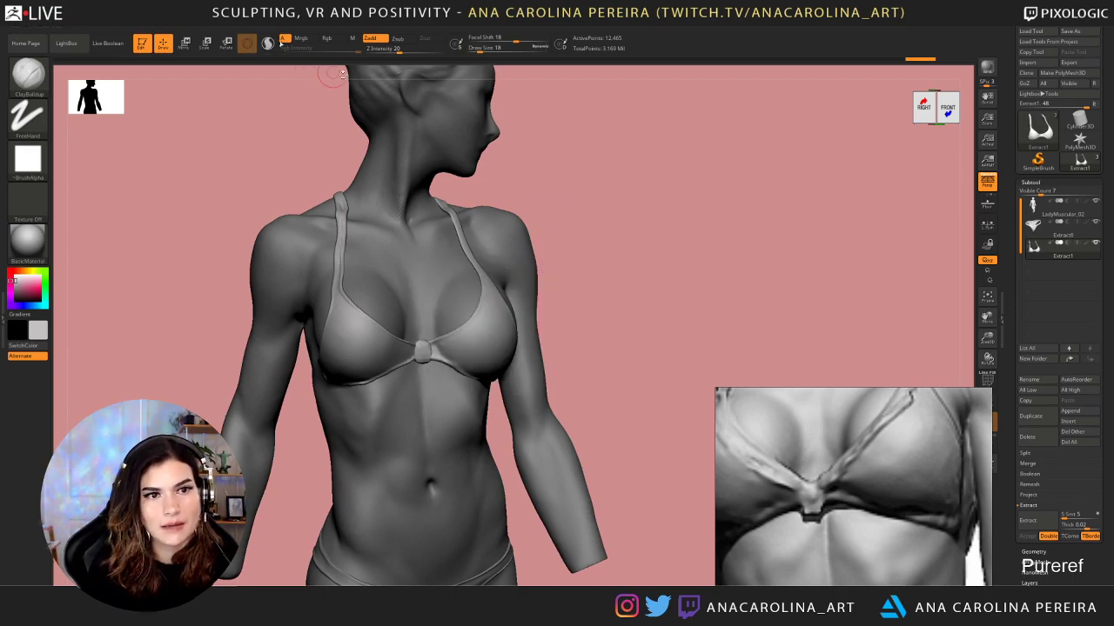
{"action": "left_click_drag", "start_coordinate": [615, 288], "coordinate": [620, 282]}
{"action": "key", "text": "space"}
{"action": "mouse_move", "coordinate": [477, 344]}
{"action": "left_mouse_down"}
{"action": "mouse_move", "coordinate": [447, 345]}
{"action": "mouse_move", "coordinate": [473, 371]}
{"action": "mouse_move", "coordinate": [464, 362]}
{"action": "left_mouse_up"}
{"action": "key", "text": "space"}
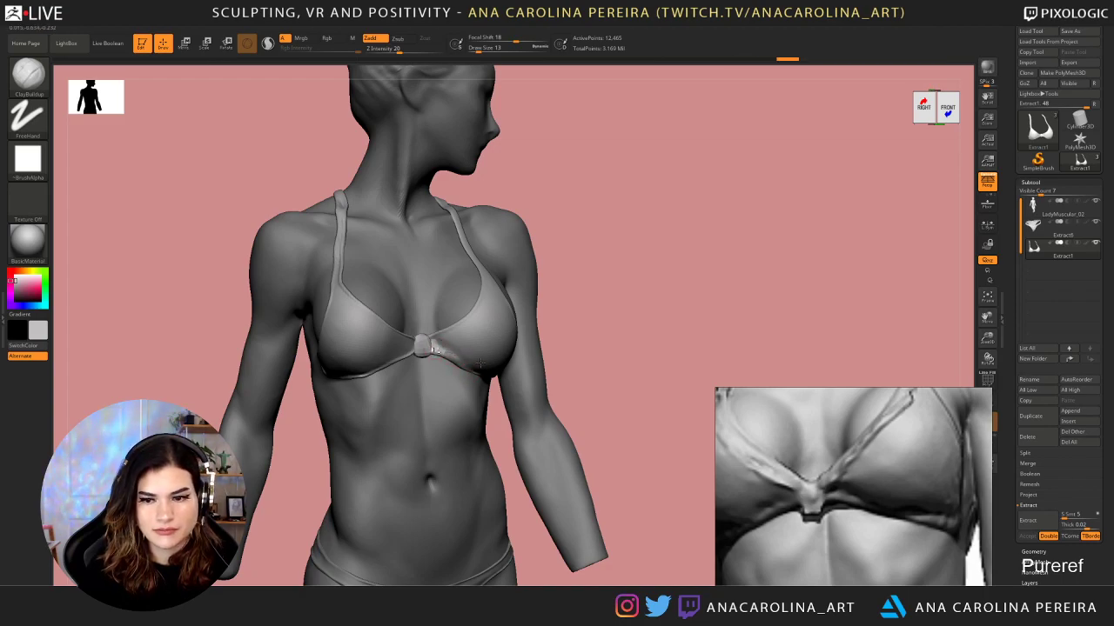
{"action": "mouse_move", "coordinate": [556, 319]}
{"action": "left_mouse_down", "text": "shift"}
{"action": "mouse_move", "coordinate": [495, 369]}
{"action": "mouse_move", "coordinate": [532, 369]}
{"action": "mouse_move", "coordinate": [513, 361]}
{"action": "left_mouse_up", "text": "shift"}
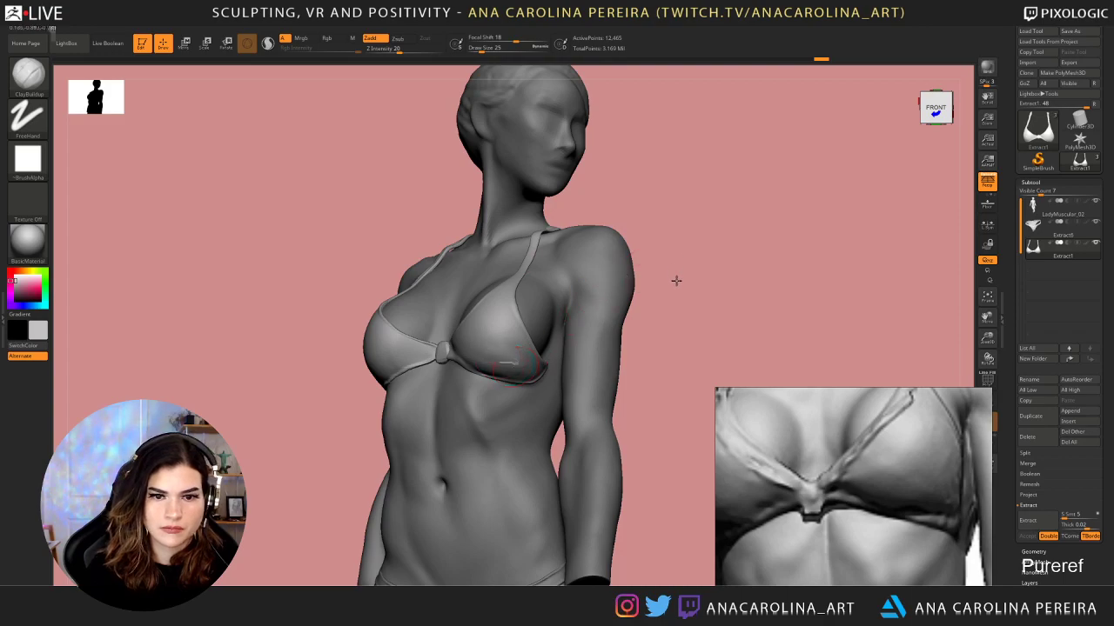
Refine the cups and lower edge of the bikini top with ClayBuildup at draw sizes 33 and 23
{"action": "left_click_drag", "start_coordinate": [676, 280], "coordinate": [617, 308], "text": "shift"}
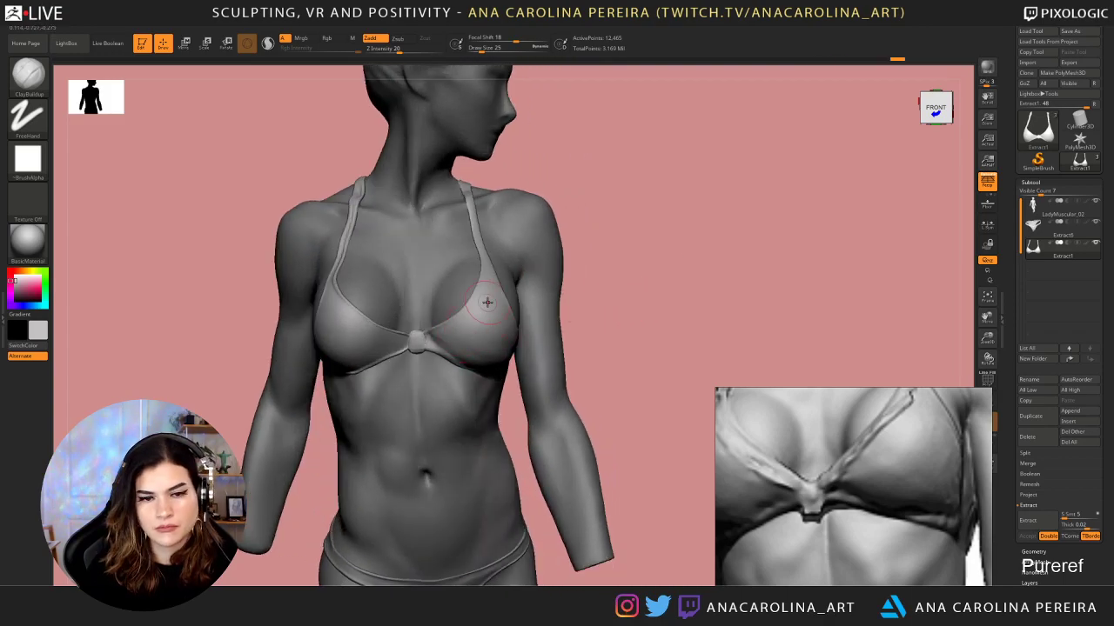
{"action": "key", "text": "space"}
{"action": "mouse_move", "coordinate": [487, 302]}
{"action": "left_mouse_down"}
{"action": "mouse_move", "coordinate": [478, 286]}
{"action": "mouse_move", "coordinate": [476, 304]}
{"action": "left_mouse_up"}
{"action": "key", "text": "space"}
{"action": "left_click_drag", "start_coordinate": [562, 281], "coordinate": [572, 273]}
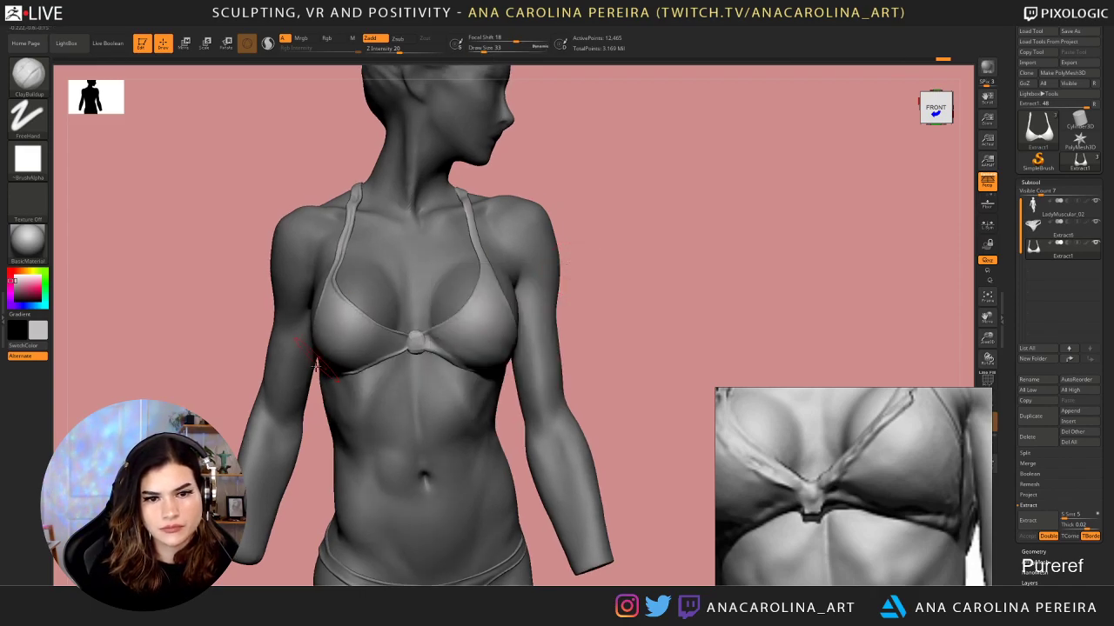
{"action": "key", "text": "space"}
{"action": "left_click_drag", "start_coordinate": [390, 359], "coordinate": [376, 358]}
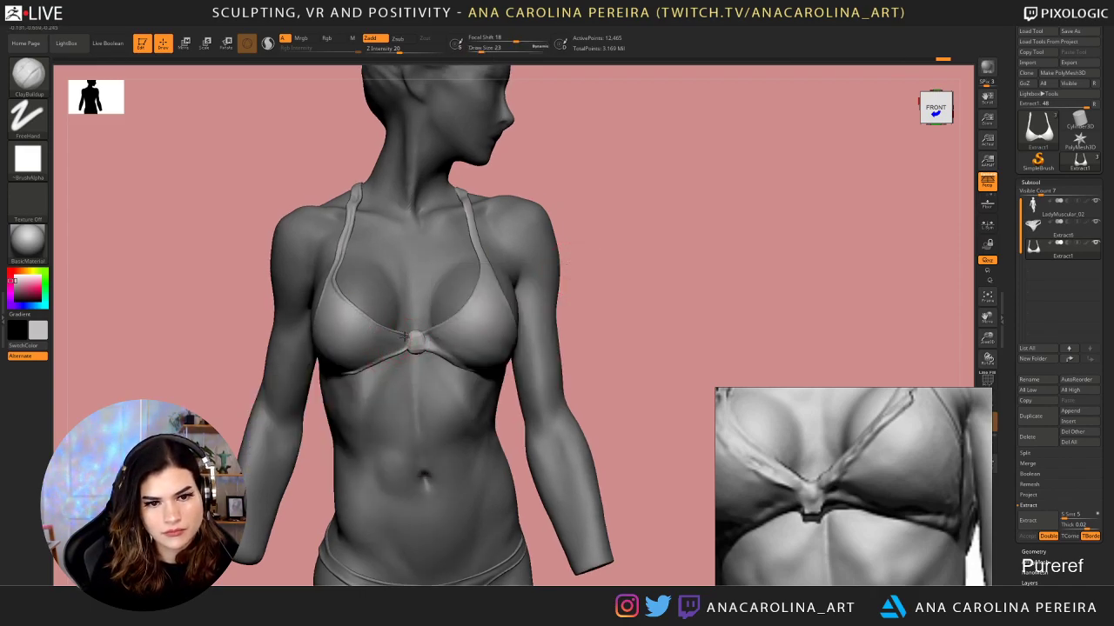
Undo and redo the latest strokes around the knot to compare the bikini top before and after
{"action": "key", "text": "ctrl+z"}
{"action": "key", "text": "ctrl+z"}
{"action": "key", "text": "ctrl+shift+z"}
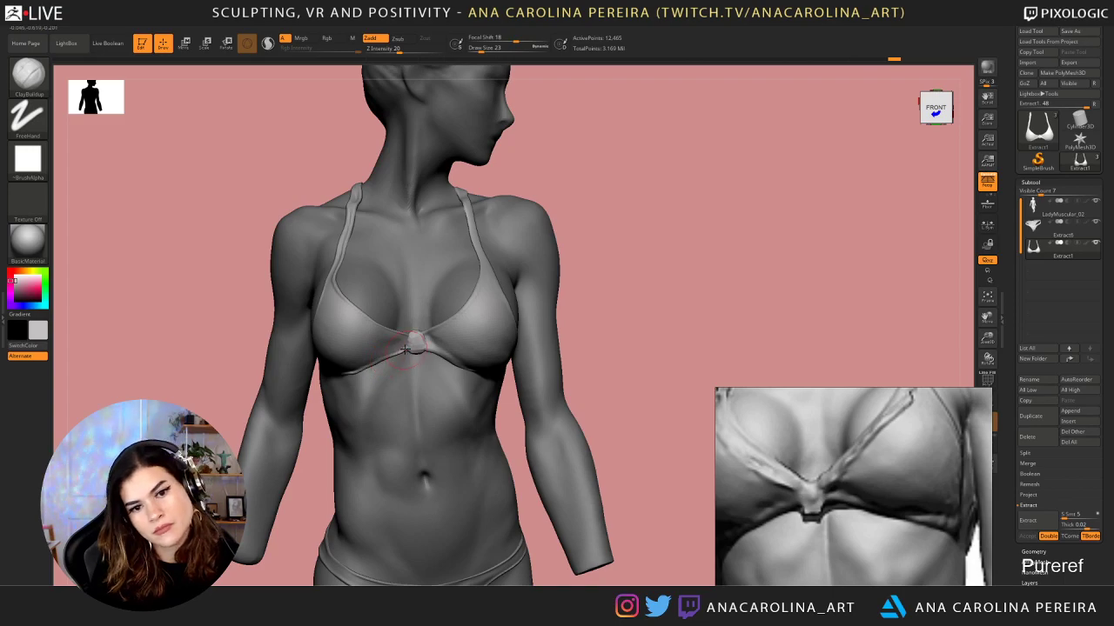
{"action": "key", "text": "ctrl+shift+z"}
{"action": "key", "text": "ctrl+z"}
{"action": "key", "text": "ctrl+z"}
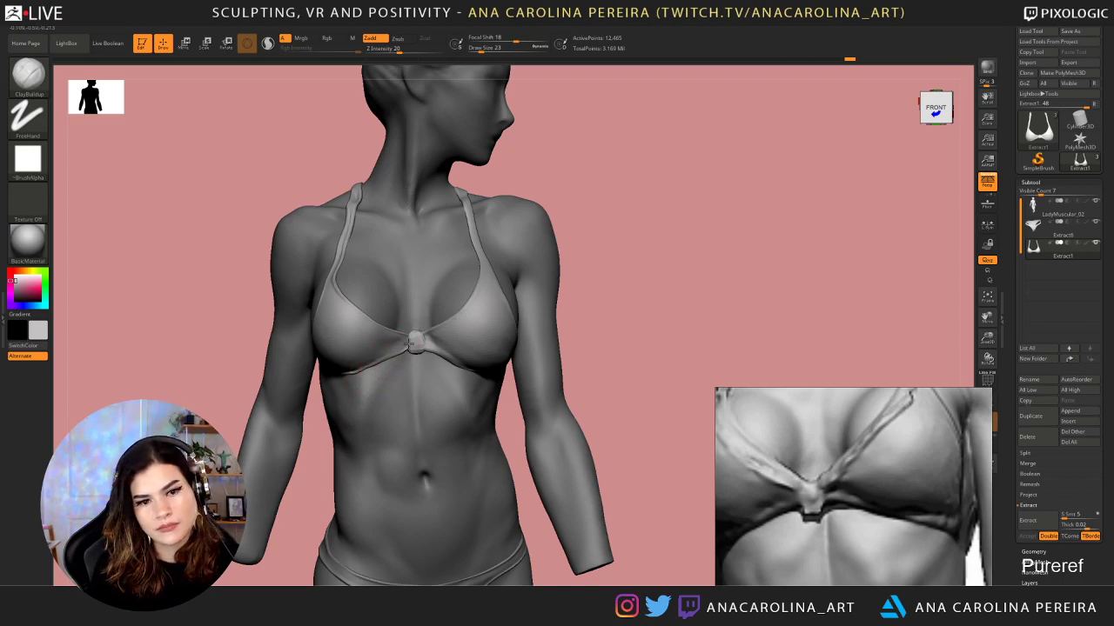
{"action": "key", "text": "ctrl+shift+z"}
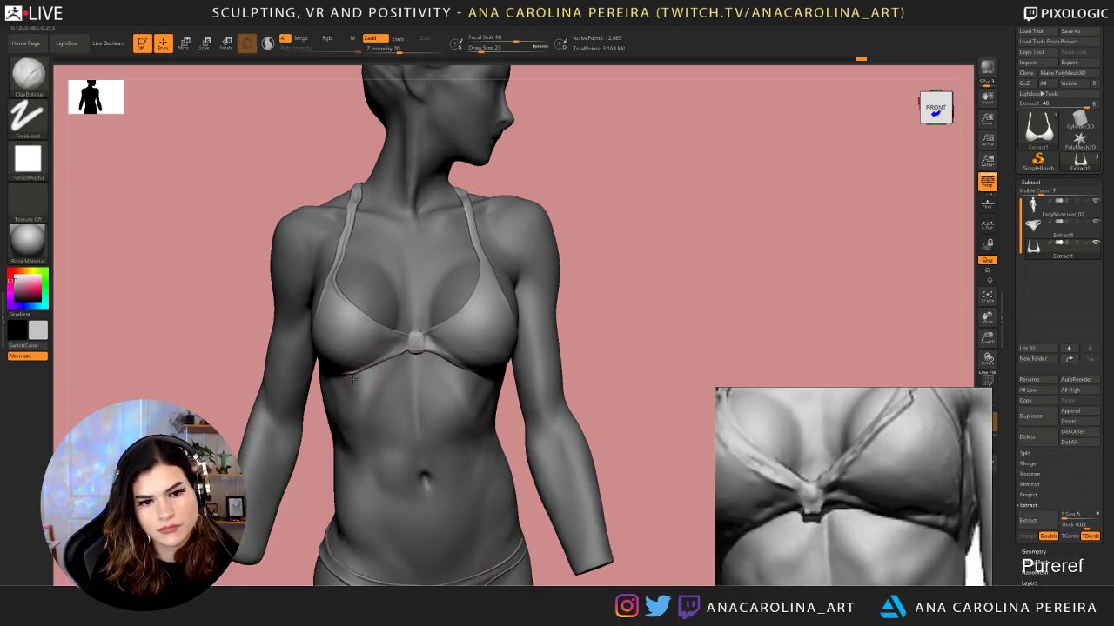
{"action": "key", "text": "ctrl+shift+z"}
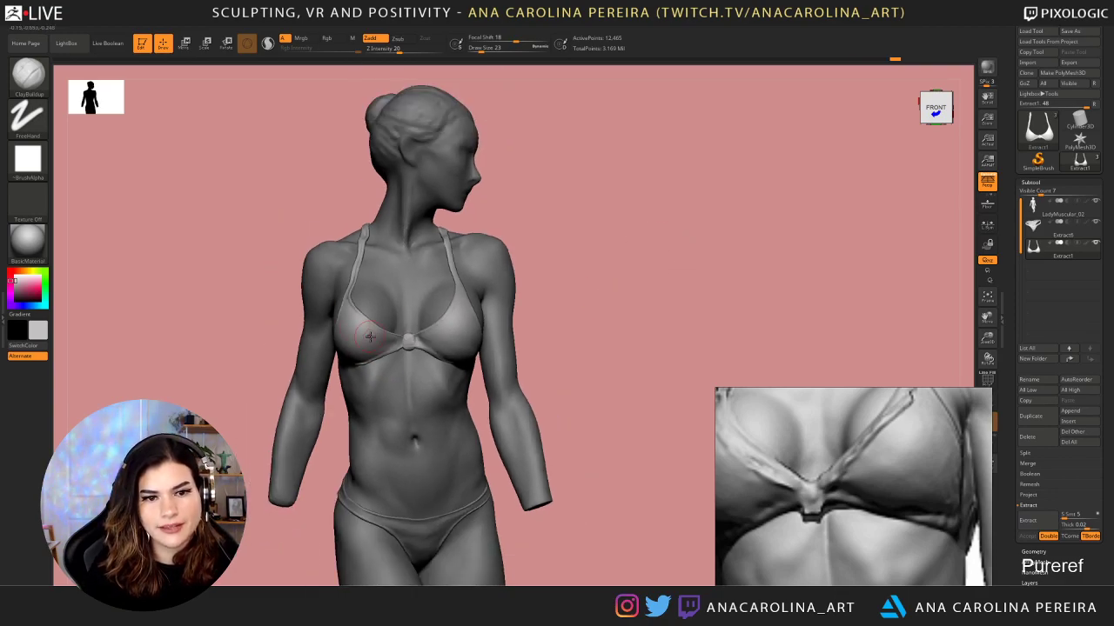
Build up the cups of the bikini top with ClayBuildup at draw size 39 and smooth its lower edge
{"action": "mouse_move", "coordinate": [369, 327]}
{"action": "left_mouse_down"}
{"action": "mouse_move", "coordinate": [353, 313]}
{"action": "mouse_move", "coordinate": [388, 331]}
{"action": "left_mouse_up"}
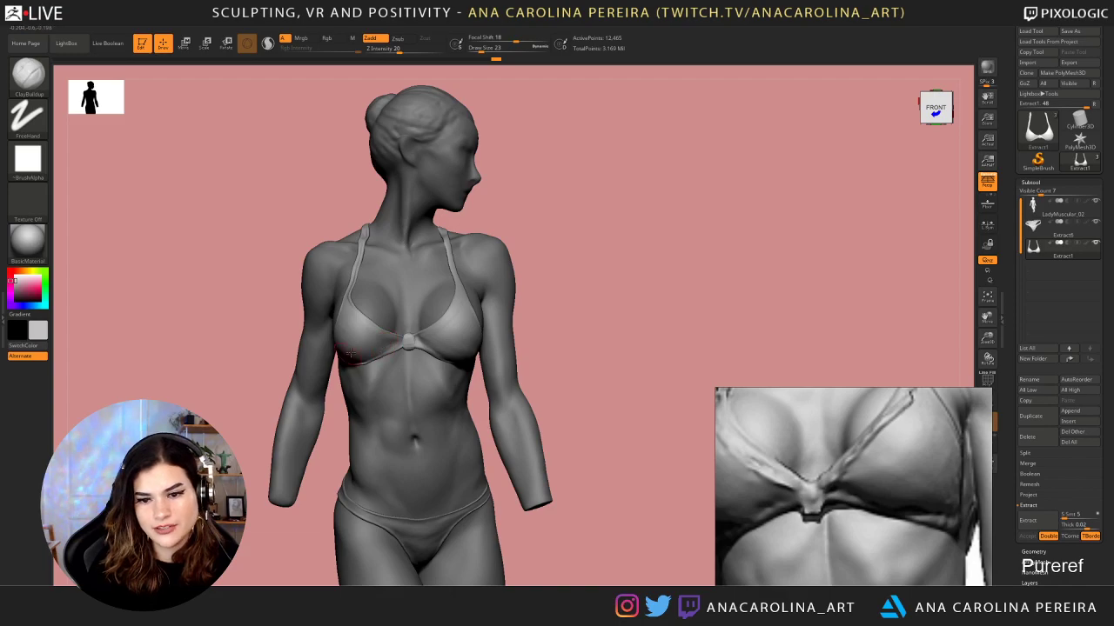
{"action": "key", "text": "space"}
{"action": "right_click_drag", "start_coordinate": [352, 339], "coordinate": [381, 347]}
{"action": "mouse_move", "coordinate": [389, 348]}
{"action": "left_mouse_down"}
{"action": "mouse_move", "coordinate": [401, 342]}
{"action": "mouse_move", "coordinate": [332, 341]}
{"action": "left_mouse_up"}
{"action": "right_click_drag", "start_coordinate": [435, 303], "coordinate": [381, 307]}
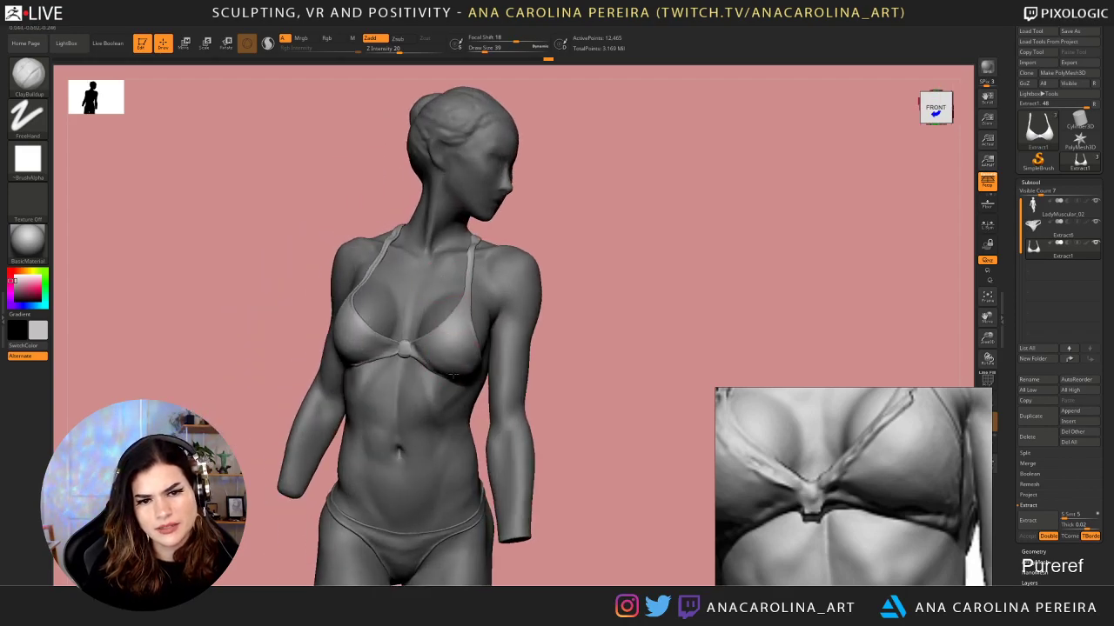
{"action": "left_click_drag", "start_coordinate": [382, 342], "coordinate": [348, 337]}
{"action": "mouse_move", "coordinate": [271, 340]}
{"action": "left_mouse_down"}
{"action": "mouse_move", "coordinate": [370, 351]}
{"action": "mouse_move", "coordinate": [351, 330]}
{"action": "left_mouse_up"}
{"action": "left_click_drag", "start_coordinate": [529, 297], "coordinate": [517, 164], "text": "alt"}
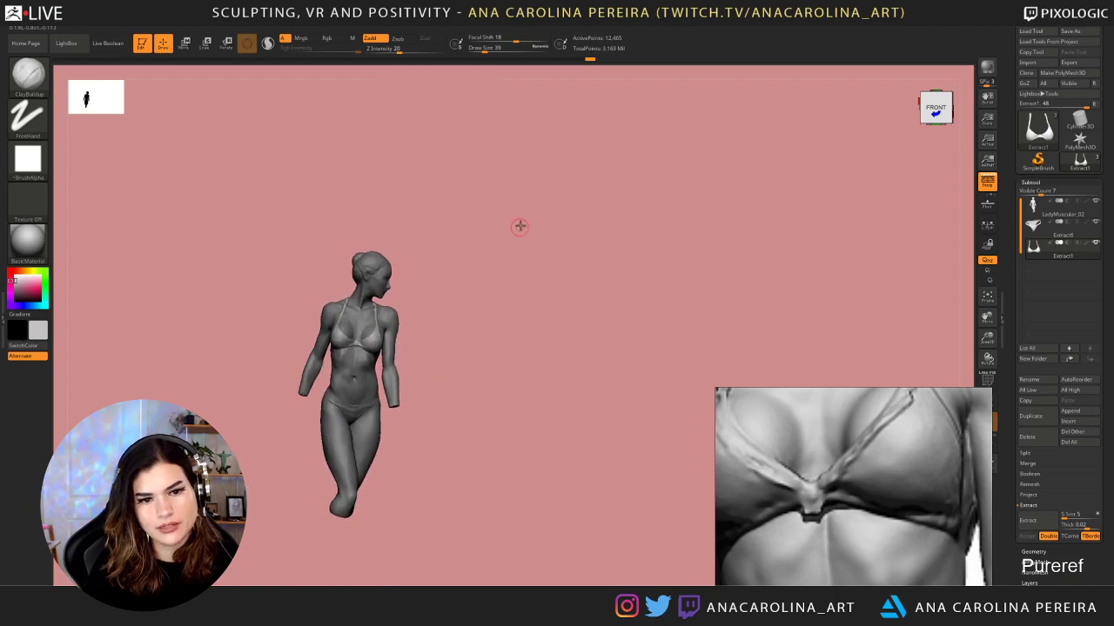
{"action": "mouse_move", "coordinate": [520, 226]}
{"action": "left_mouse_down", "text": "alt"}
{"action": "mouse_move", "coordinate": [522, 251]}
{"action": "mouse_move", "coordinate": [540, 256]}
{"action": "mouse_move", "coordinate": [537, 305]}
{"action": "left_mouse_up", "text": "alt"}
{"action": "key", "text": "shift"}
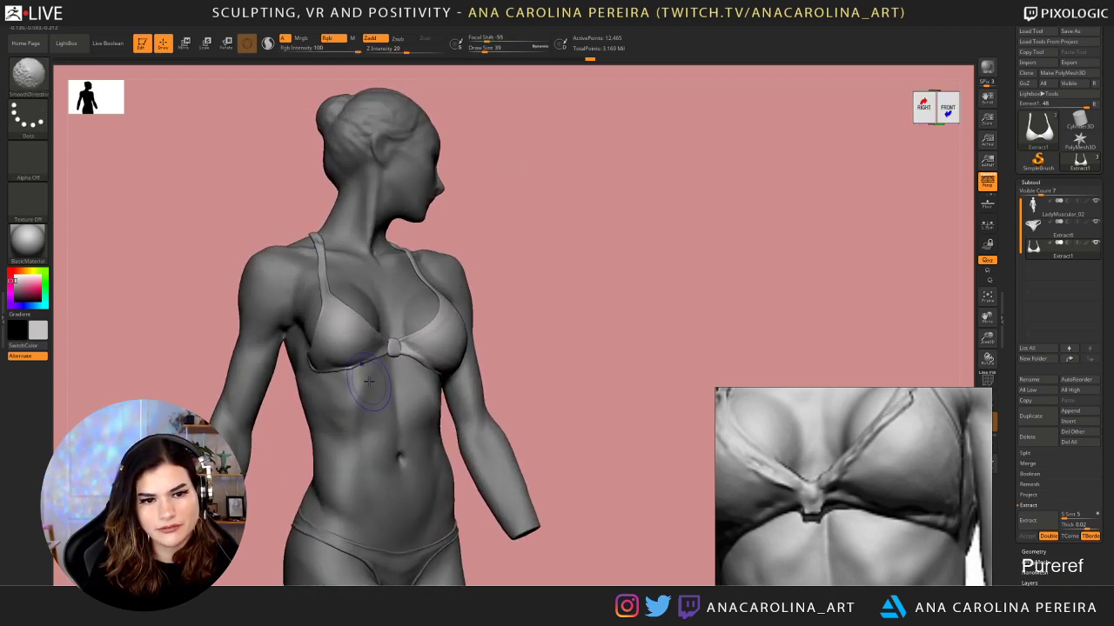
{"action": "left_click_drag", "start_coordinate": [330, 397], "coordinate": [348, 382], "text": "shift"}
Switch to the Inflat brush and thicken the lower edge of both bikini cups at draw size 22
{"action": "key", "text": "space"}
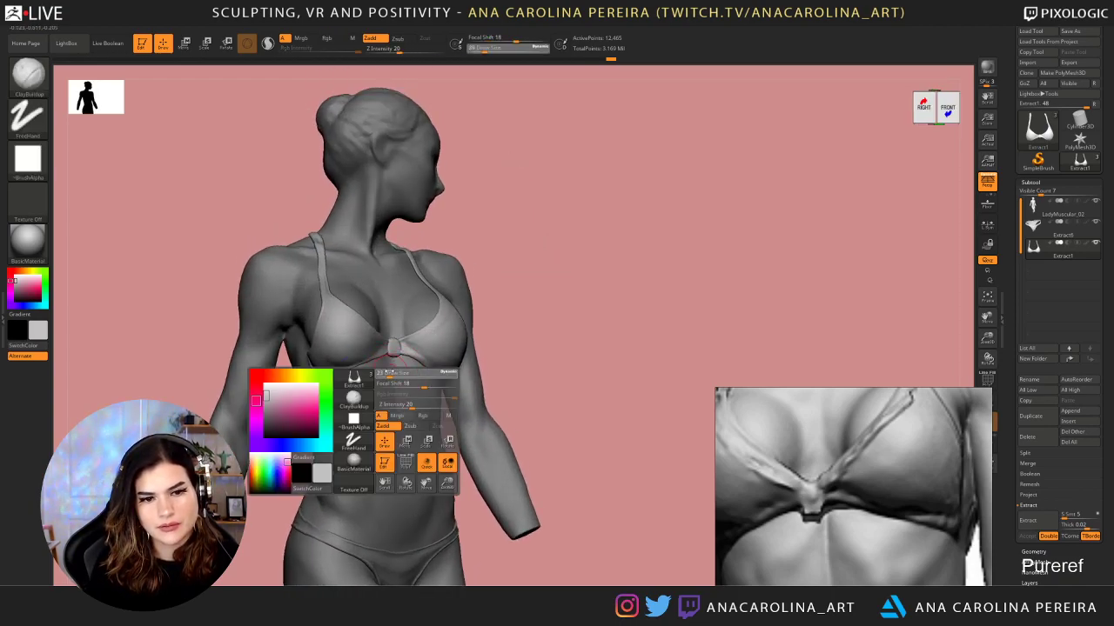
{"action": "key", "text": "b"}
{"action": "key", "text": "i"}
{"action": "key", "text": "n"}
{"action": "left_click_drag", "start_coordinate": [601, 301], "coordinate": [435, 328]}
{"action": "key", "text": "]"}
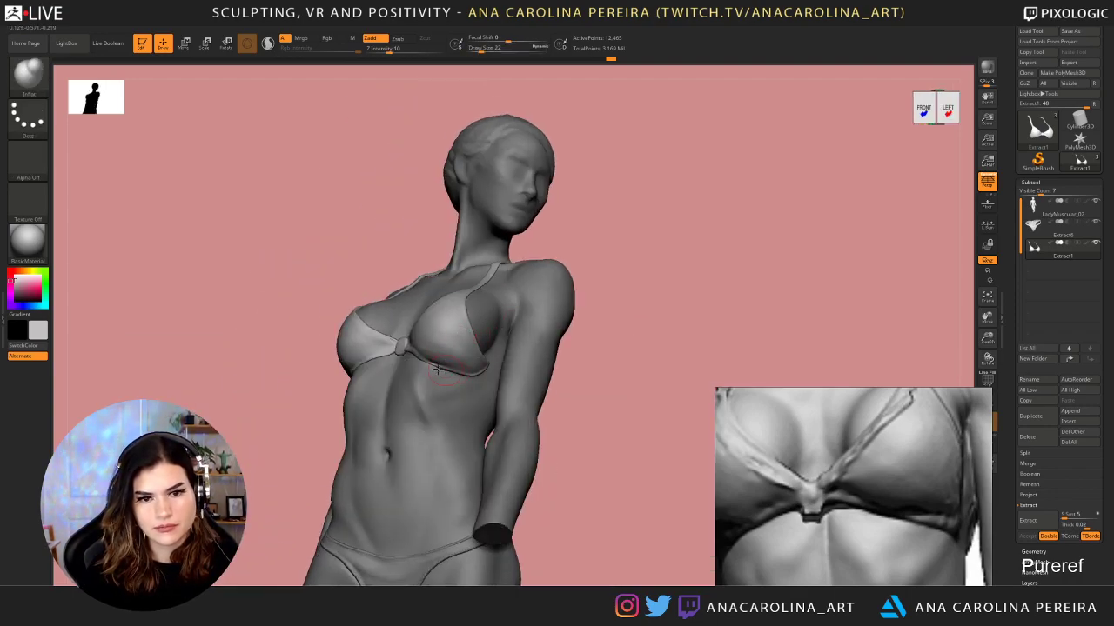
{"action": "left_click_drag", "start_coordinate": [439, 369], "coordinate": [490, 368]}
{"action": "left_click_drag", "start_coordinate": [596, 241], "coordinate": [783, 228]}
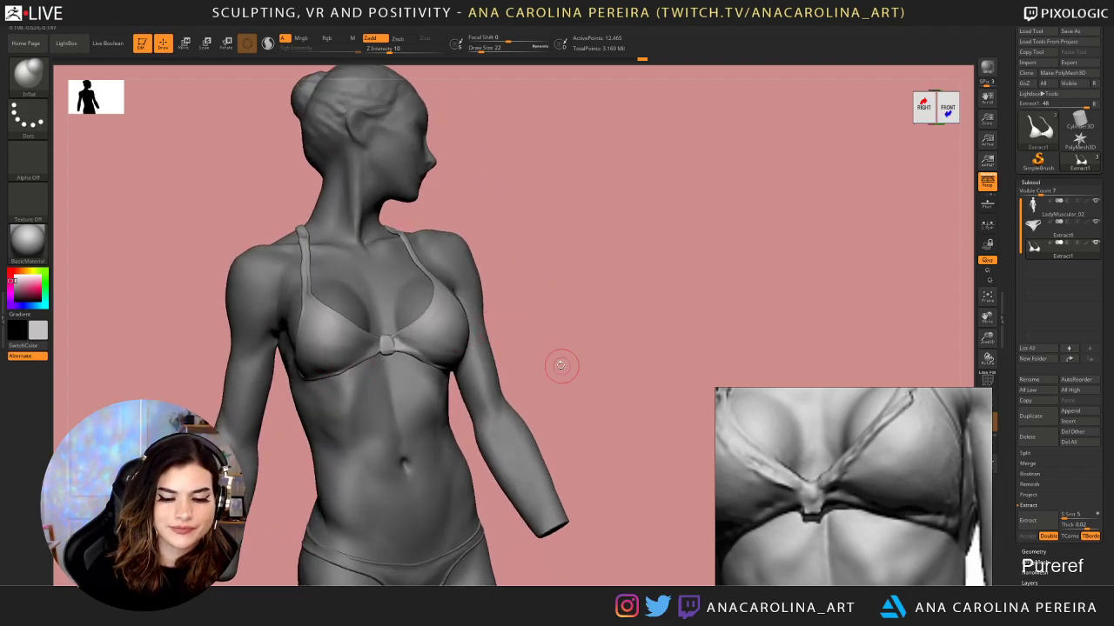
{"action": "left_click_drag", "start_coordinate": [562, 365], "coordinate": [577, 330]}
{"action": "left_click", "coordinate": [524, 564]}
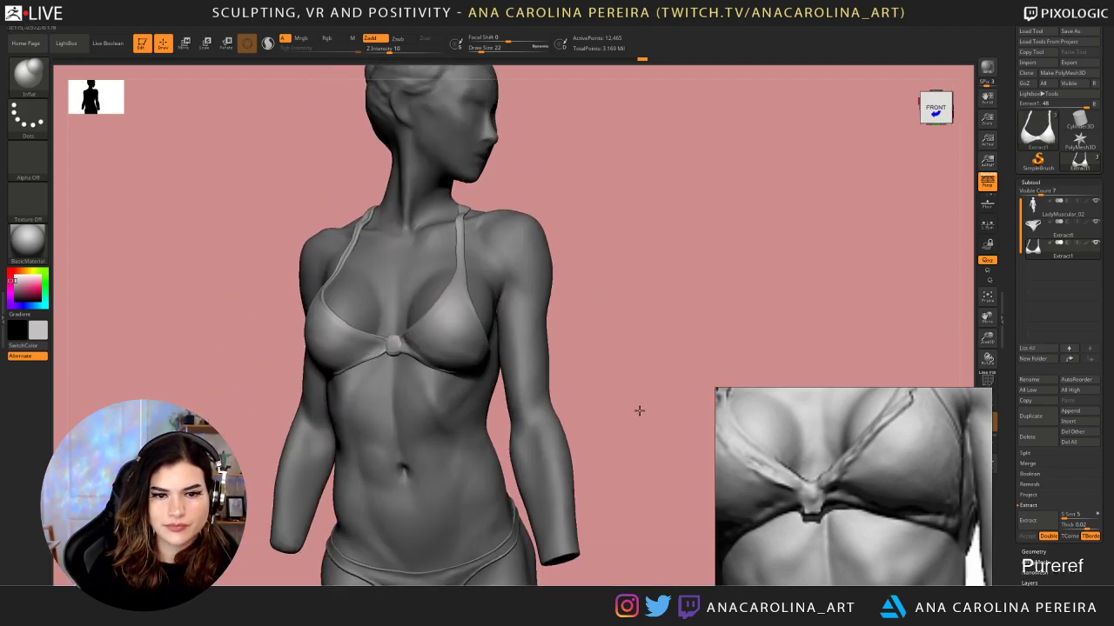
{"action": "left_click_drag", "start_coordinate": [639, 410], "coordinate": [653, 461], "text": "alt"}
{"action": "left_click_drag", "start_coordinate": [211, 279], "coordinate": [265, 298]}
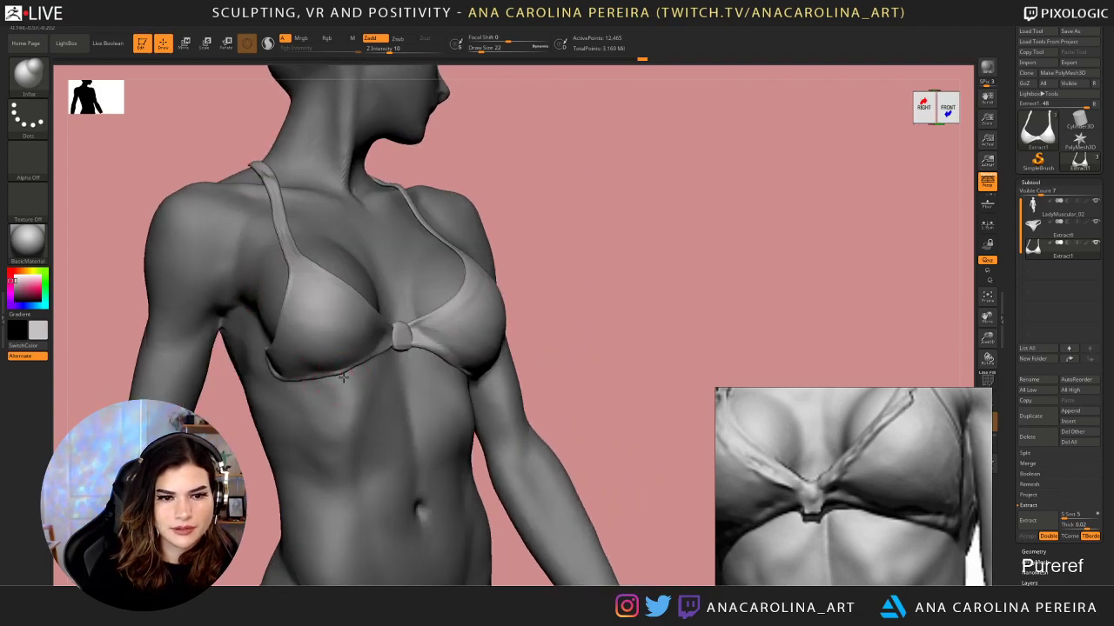
Switch to the SnakeHook brush and pull the lower edge of the figure's left bikini cup into shape
{"action": "key", "text": "b"}
{"action": "key", "text": "s"}
{"action": "key", "text": "h"}
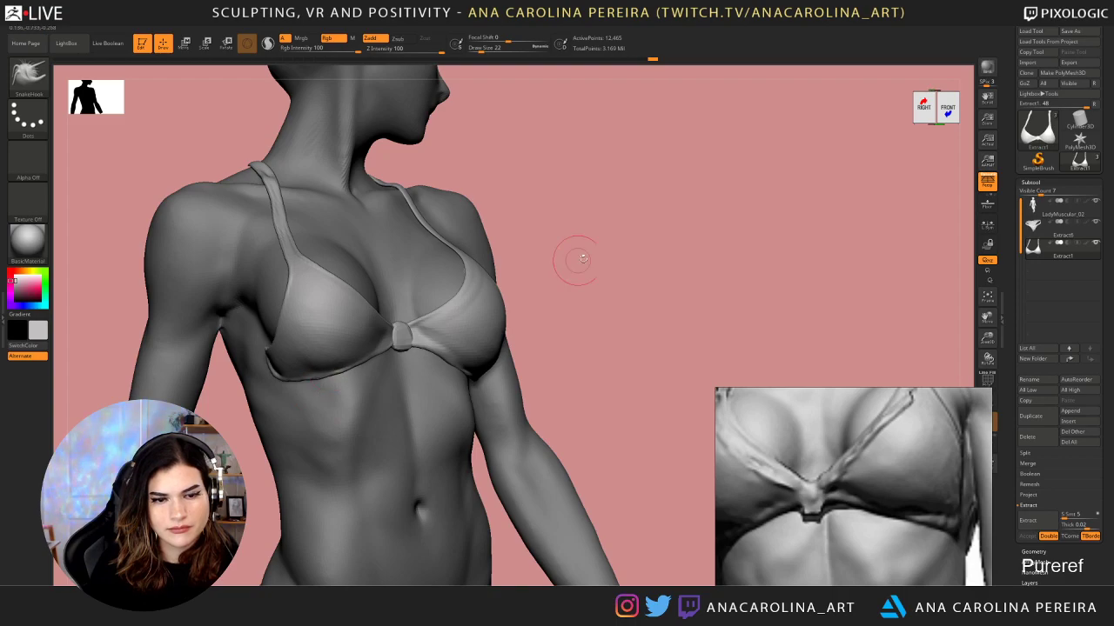
{"action": "left_click_drag", "start_coordinate": [574, 259], "coordinate": [386, 268]}
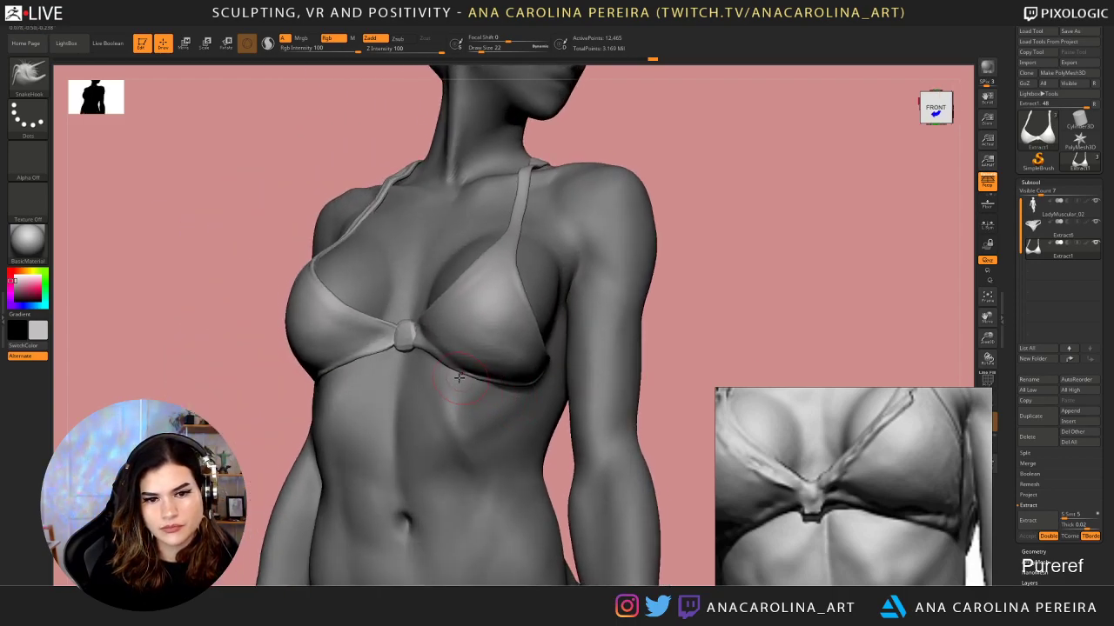
{"action": "left_click_drag", "start_coordinate": [476, 388], "coordinate": [533, 385]}
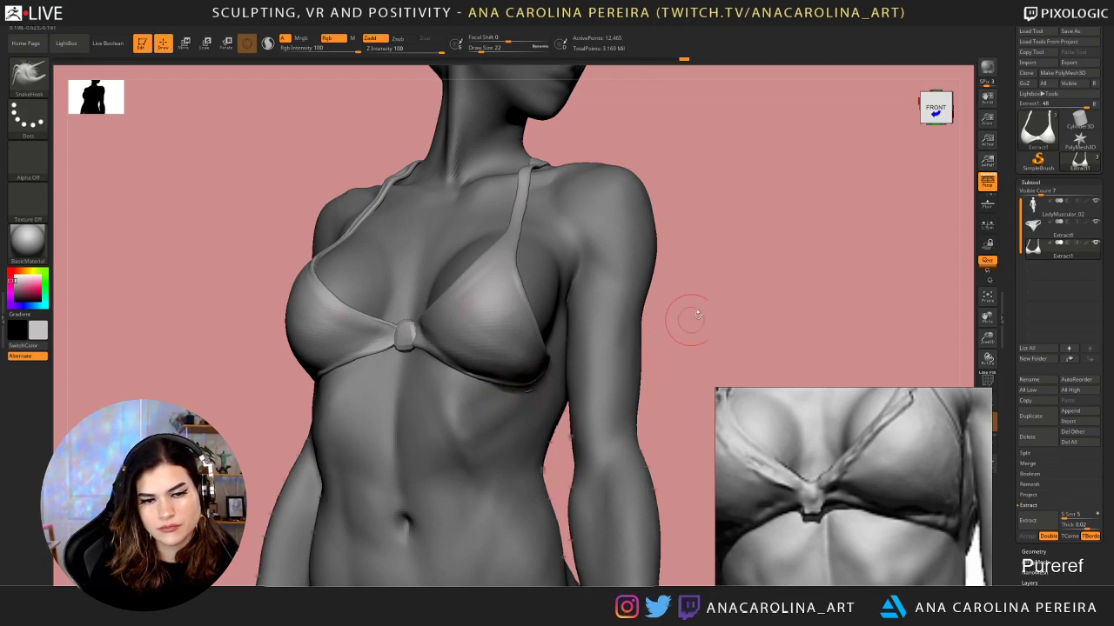
Select the LadyMuscular_02 body subtool and switch to the ClayBuildup brush
{"action": "left_click_drag", "start_coordinate": [687, 323], "coordinate": [686, 230], "text": "alt"}
{"action": "left_click", "coordinate": [493, 435], "text": "alt"}
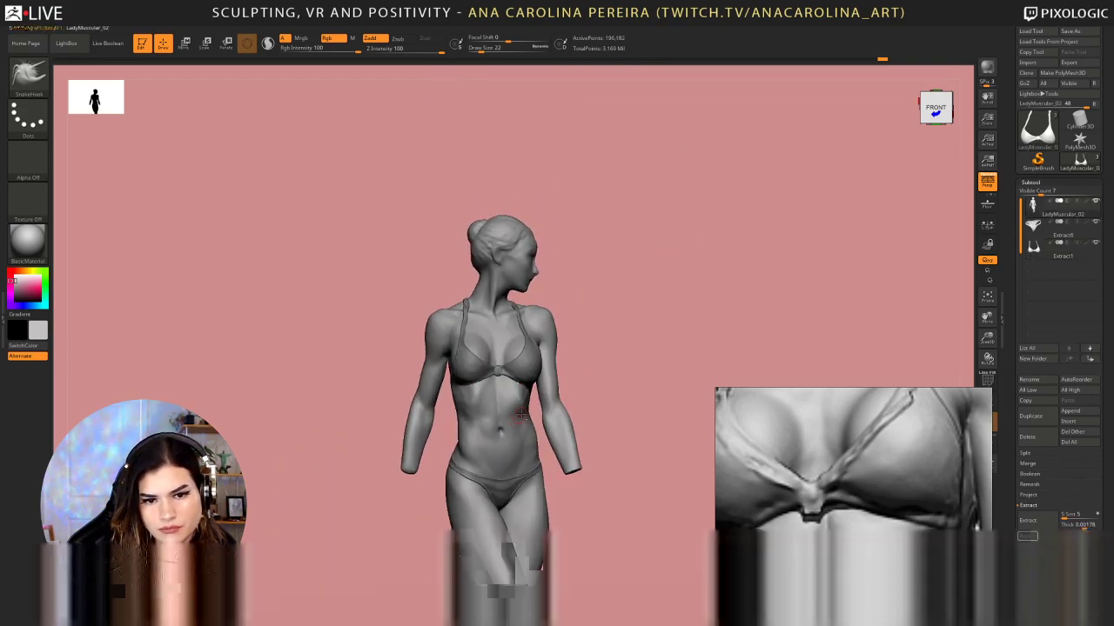
{"action": "left_click_drag", "start_coordinate": [609, 340], "coordinate": [689, 264]}
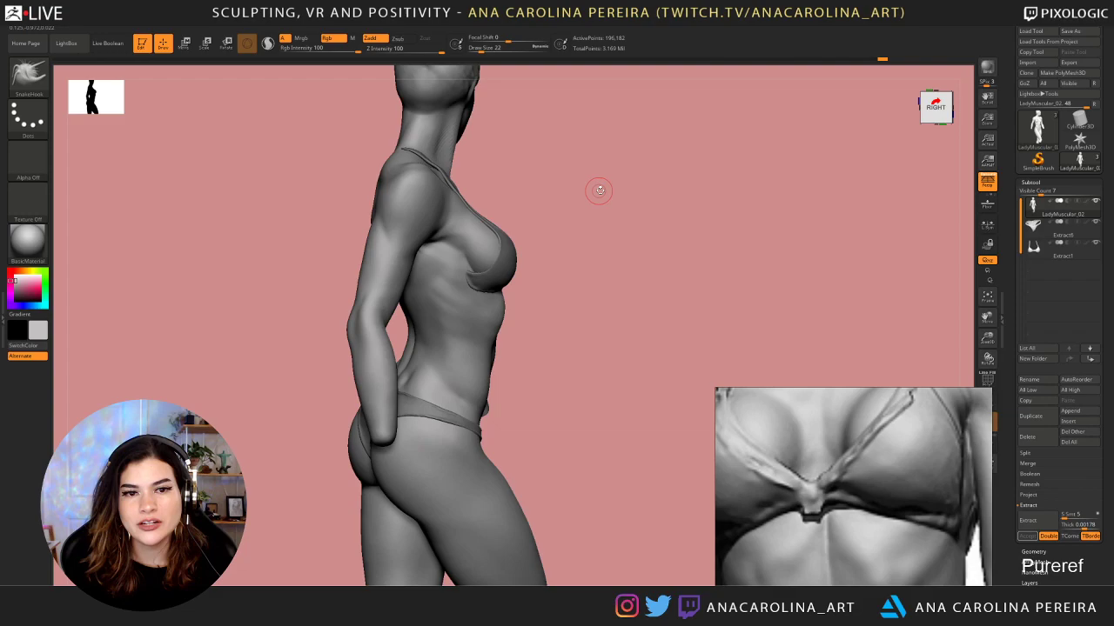
{"action": "mouse_move", "coordinate": [596, 186]}
{"action": "left_mouse_down"}
{"action": "mouse_move", "coordinate": [743, 186]}
{"action": "mouse_move", "coordinate": [705, 211]}
{"action": "left_mouse_up"}
{"action": "mouse_move", "coordinate": [704, 210]}
{"action": "left_mouse_down"}
{"action": "mouse_move", "coordinate": [731, 217]}
{"action": "mouse_move", "coordinate": [726, 177]}
{"action": "mouse_move", "coordinate": [715, 233]}
{"action": "left_mouse_up"}
{"action": "key", "text": "b"}
{"action": "key", "text": "c"}
{"action": "key", "text": "b"}
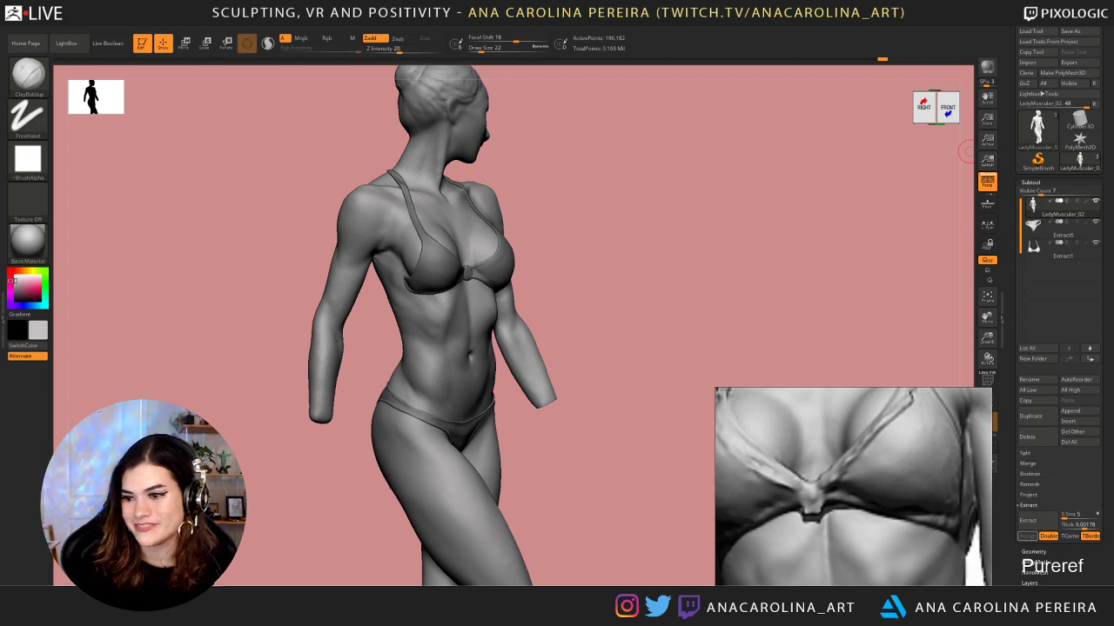
Compare the figure's bikini top and chest with the reference image, reframed to show the whole top and shoulders
{"action": "left_click_drag", "start_coordinate": [646, 266], "coordinate": [637, 229]}
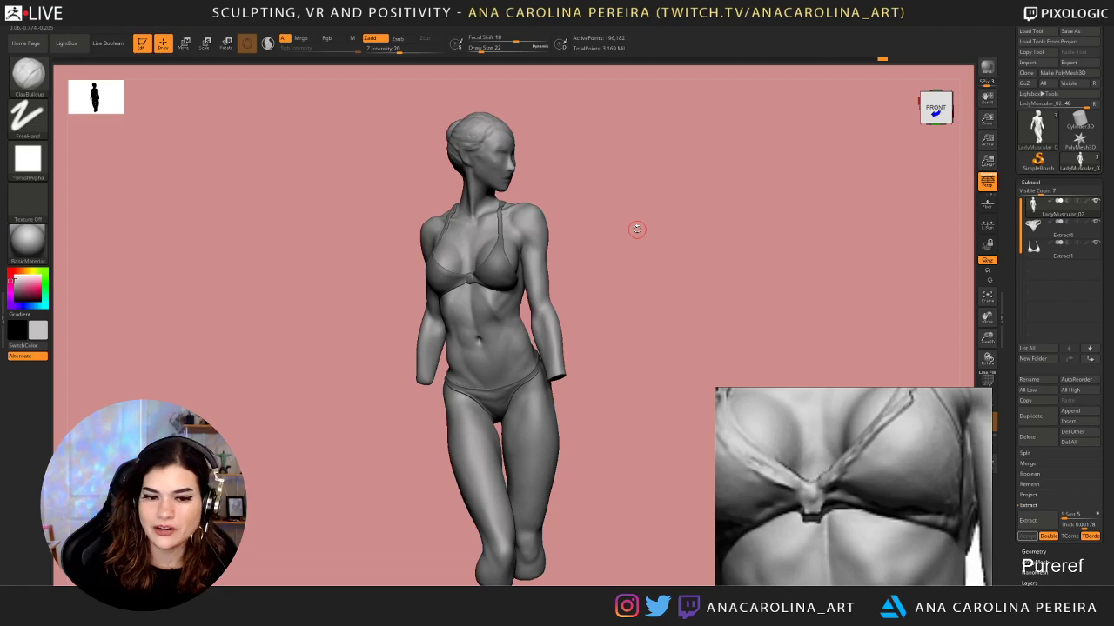
{"action": "left_click_drag", "start_coordinate": [652, 248], "coordinate": [670, 359]}
{"action": "scroll", "coordinate": [882, 468], "scroll_direction": "down", "scroll_amount": 5}
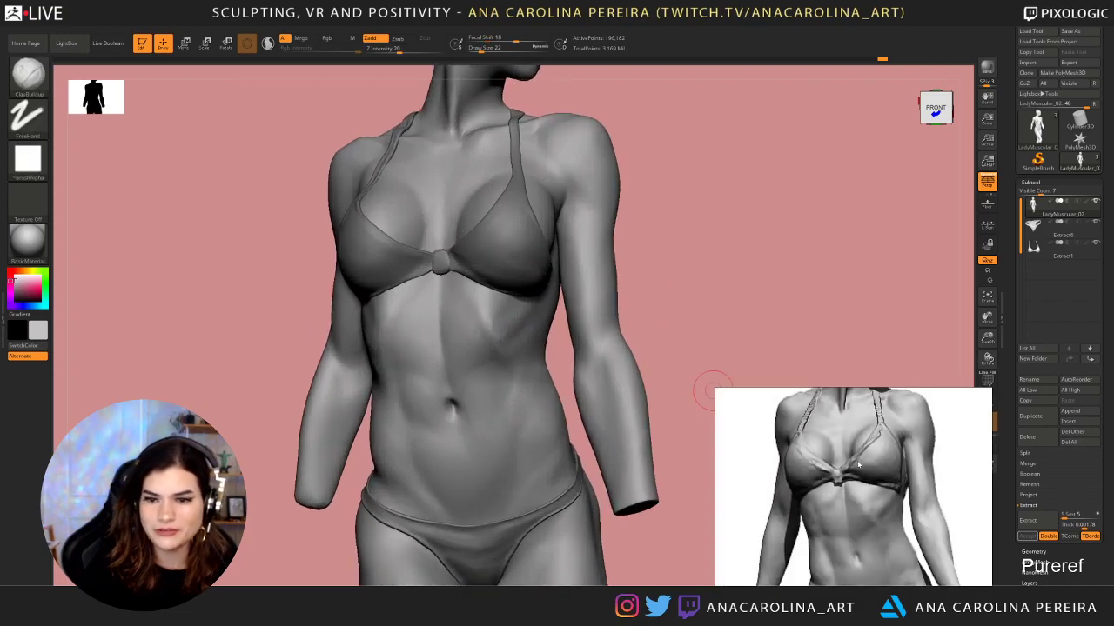
{"action": "middle_click_drag", "start_coordinate": [882, 468], "coordinate": [883, 505]}
{"action": "scroll", "coordinate": [881, 503], "scroll_direction": "up", "scroll_amount": 3}
{"action": "scroll", "coordinate": [859, 497], "scroll_direction": "up", "scroll_amount": 1}
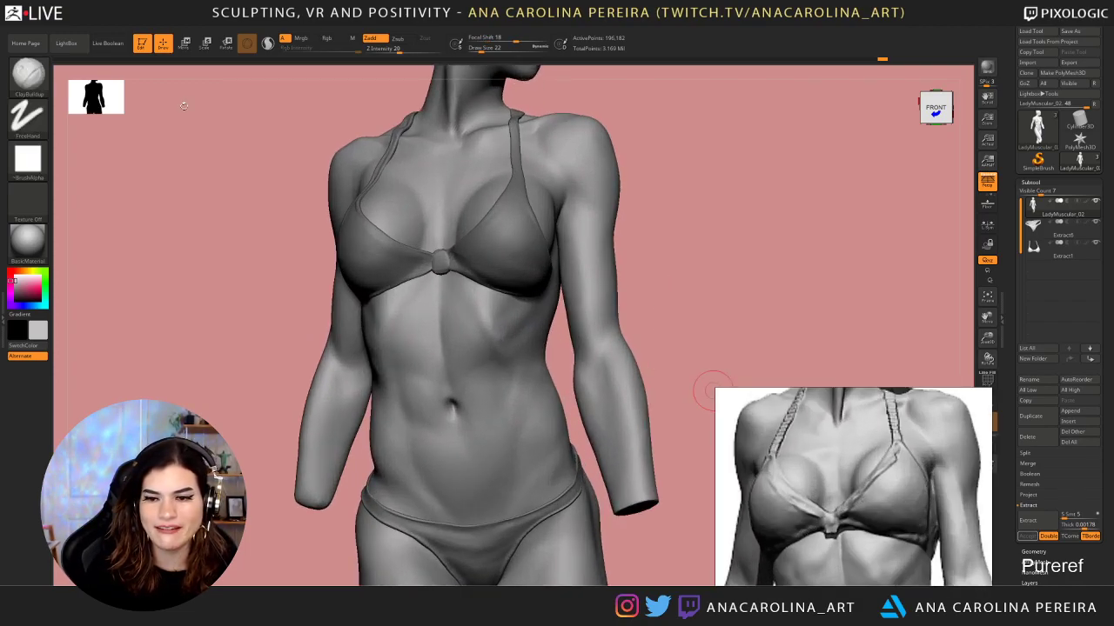
{"action": "left_click_drag", "start_coordinate": [296, 121], "coordinate": [287, 123]}
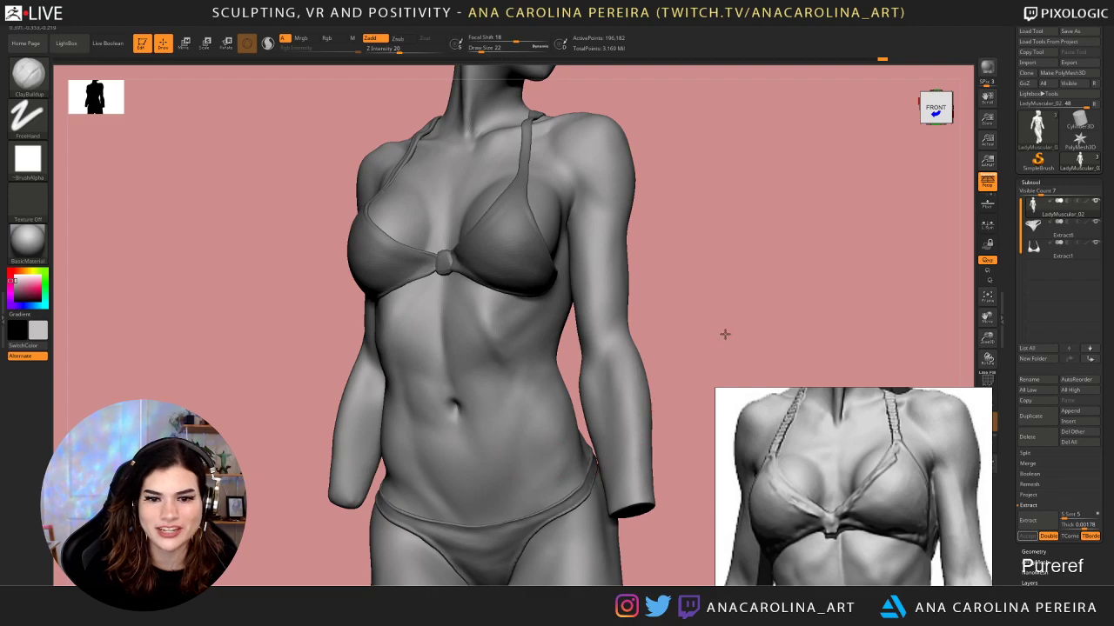
{"action": "left_click_drag", "start_coordinate": [725, 335], "coordinate": [748, 324]}
{"action": "mouse_move", "coordinate": [727, 287]}
{"action": "left_mouse_down", "text": "alt"}
{"action": "mouse_move", "coordinate": [713, 339]}
{"action": "mouse_move", "coordinate": [721, 325]}
{"action": "left_mouse_up", "text": "alt"}
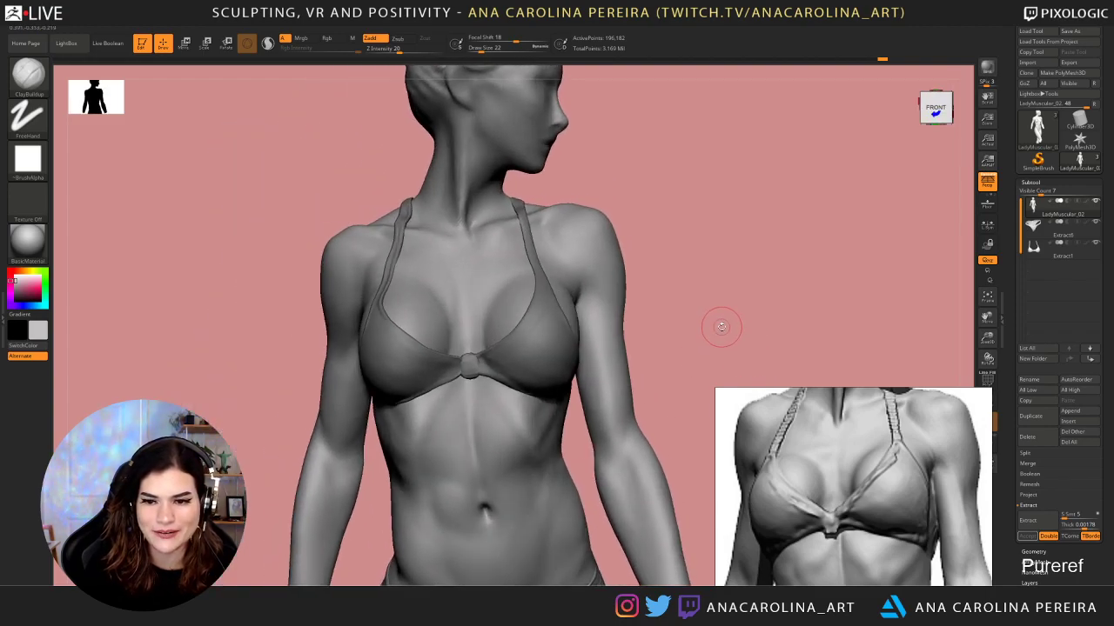
Set the ClayBuildup draw size to 31 and build up the chest between the breasts, just above the bikini knot
{"action": "key", "text": "b"}
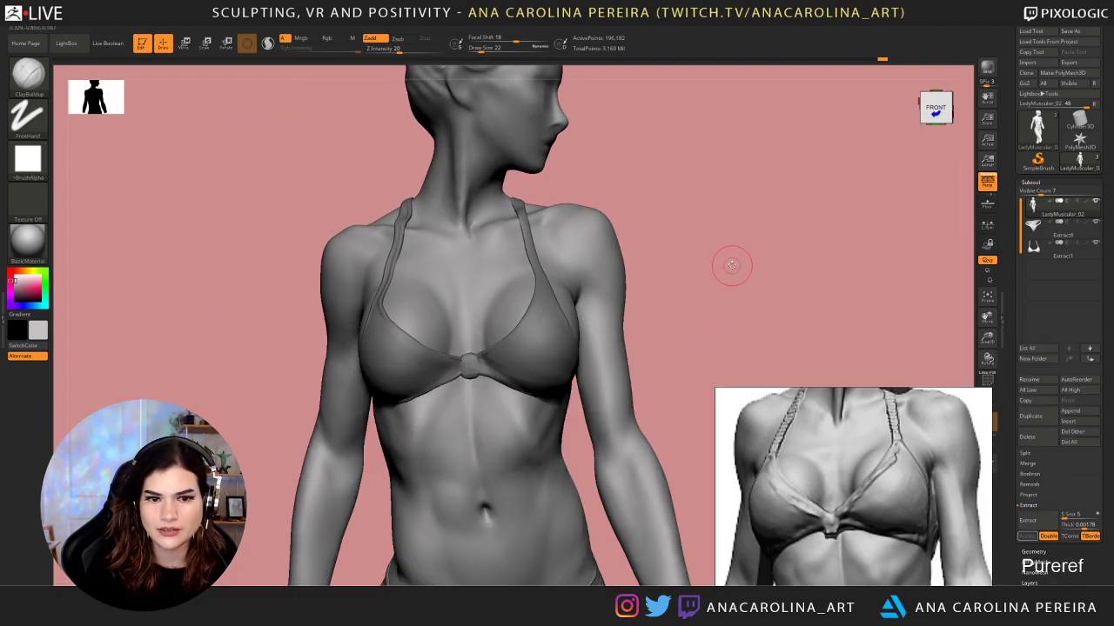
{"action": "key", "text": "shift"}
{"action": "key", "text": "space"}
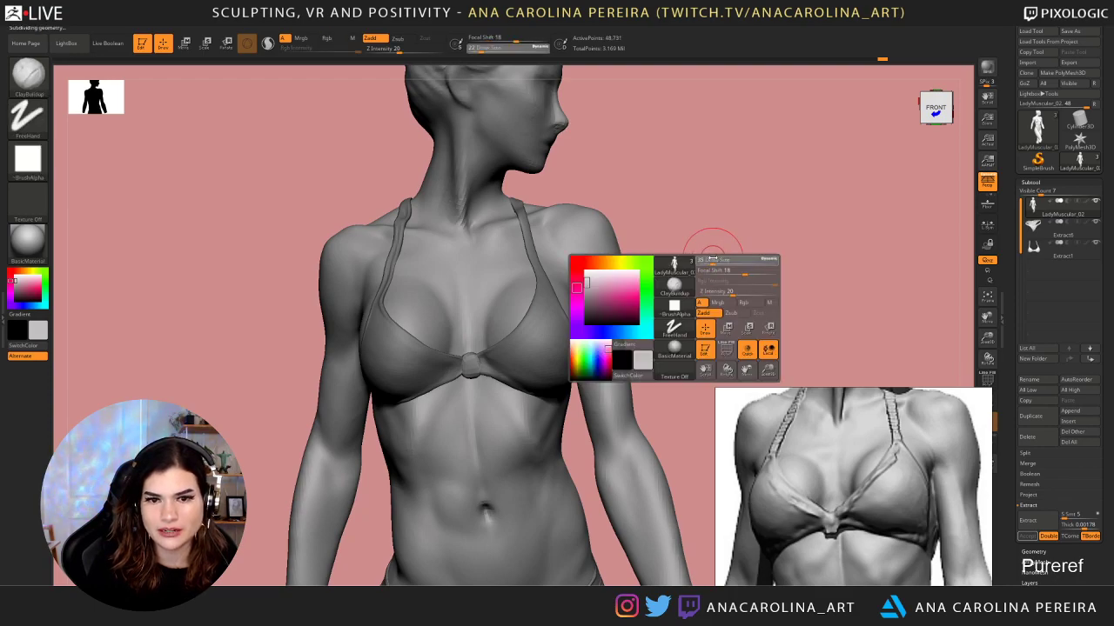
{"action": "left_click_drag", "start_coordinate": [709, 258], "coordinate": [708, 256]}
{"action": "key", "text": "space"}
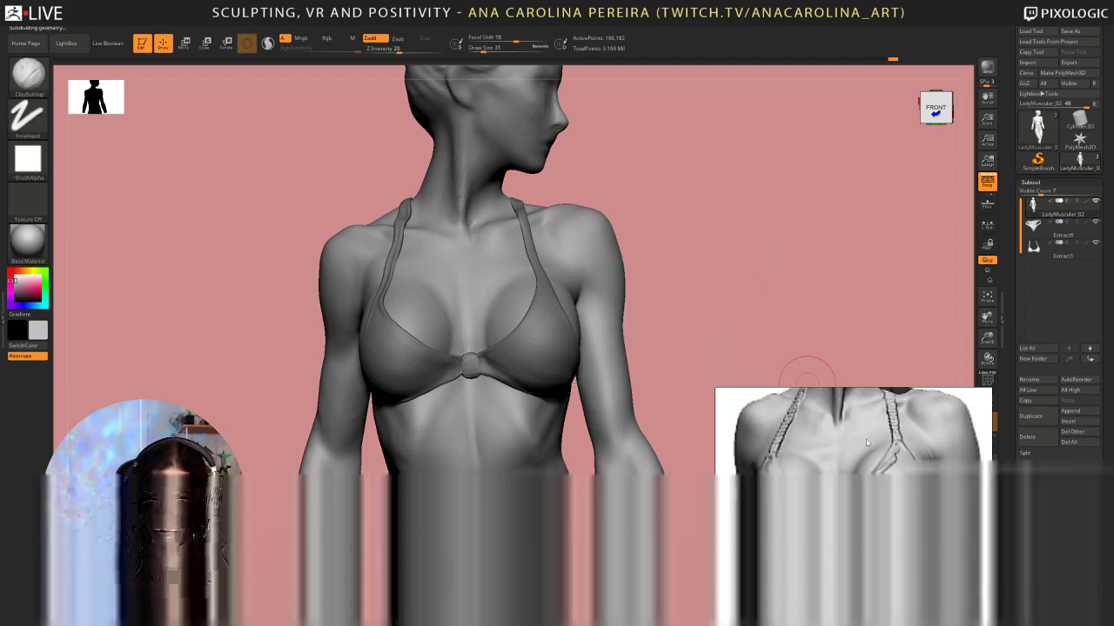
{"action": "mouse_move", "coordinate": [677, 306]}
{"action": "left_mouse_down"}
{"action": "mouse_move", "coordinate": [705, 281]}
{"action": "mouse_move", "coordinate": [686, 310]}
{"action": "left_mouse_up"}
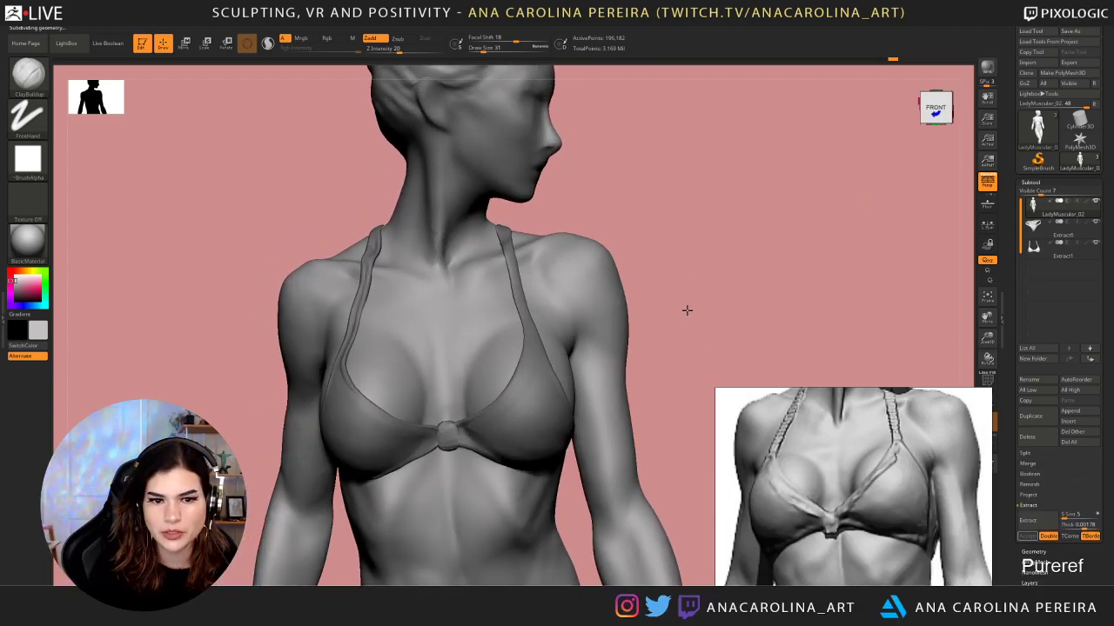
{"action": "key", "text": "b"}
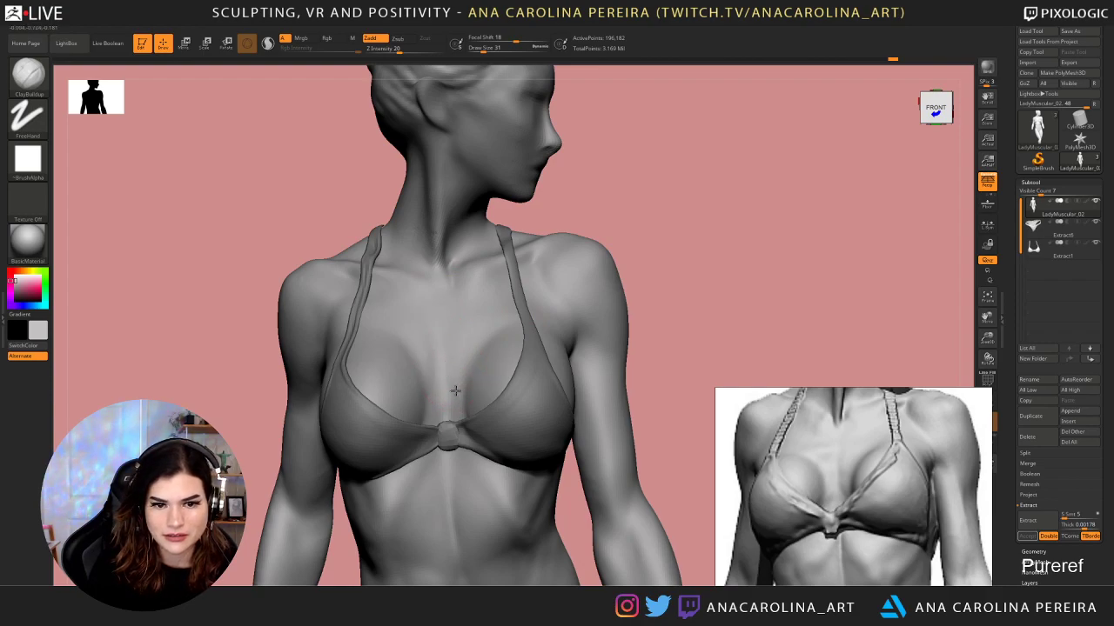
{"action": "left_click_drag", "start_coordinate": [449, 369], "coordinate": [455, 373]}
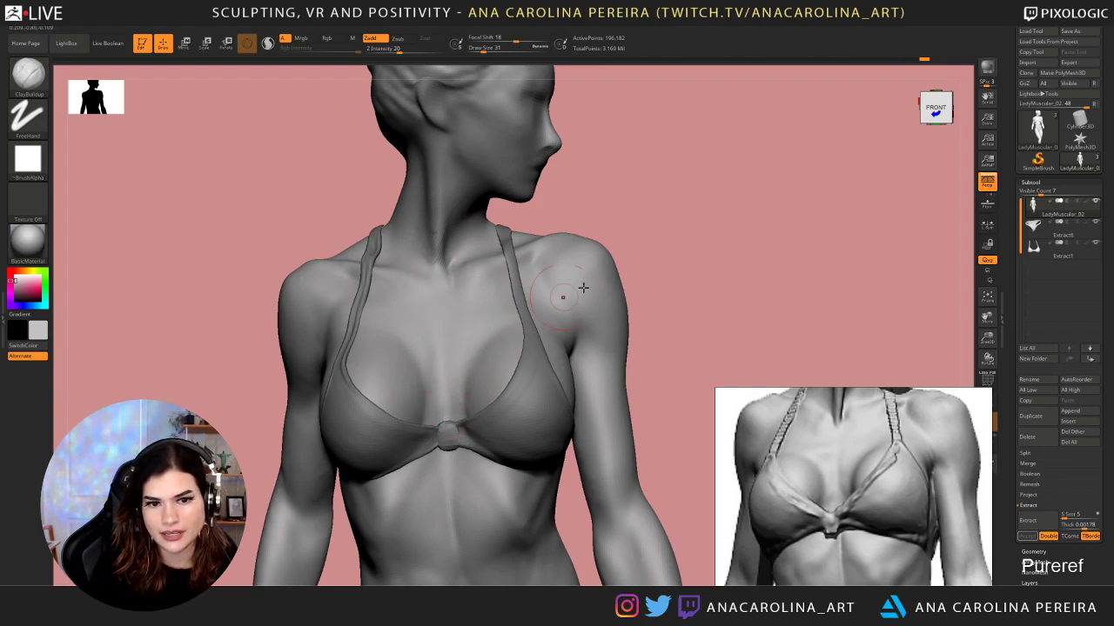
Sculpt the sternum and the inner contour of the figure's right breast with ClayBuildup at draw size 31
{"action": "mouse_move", "coordinate": [675, 273]}
{"action": "left_mouse_down"}
{"action": "mouse_move", "coordinate": [697, 271]}
{"action": "mouse_move", "coordinate": [671, 256]}
{"action": "left_mouse_up"}
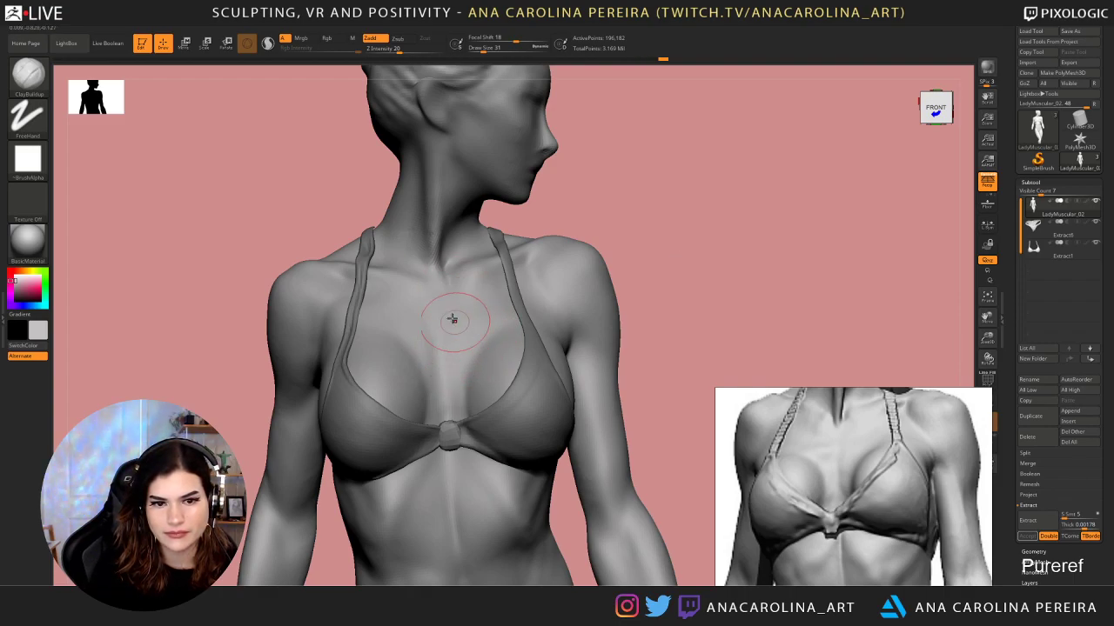
{"action": "left_click_drag", "start_coordinate": [453, 318], "coordinate": [448, 367]}
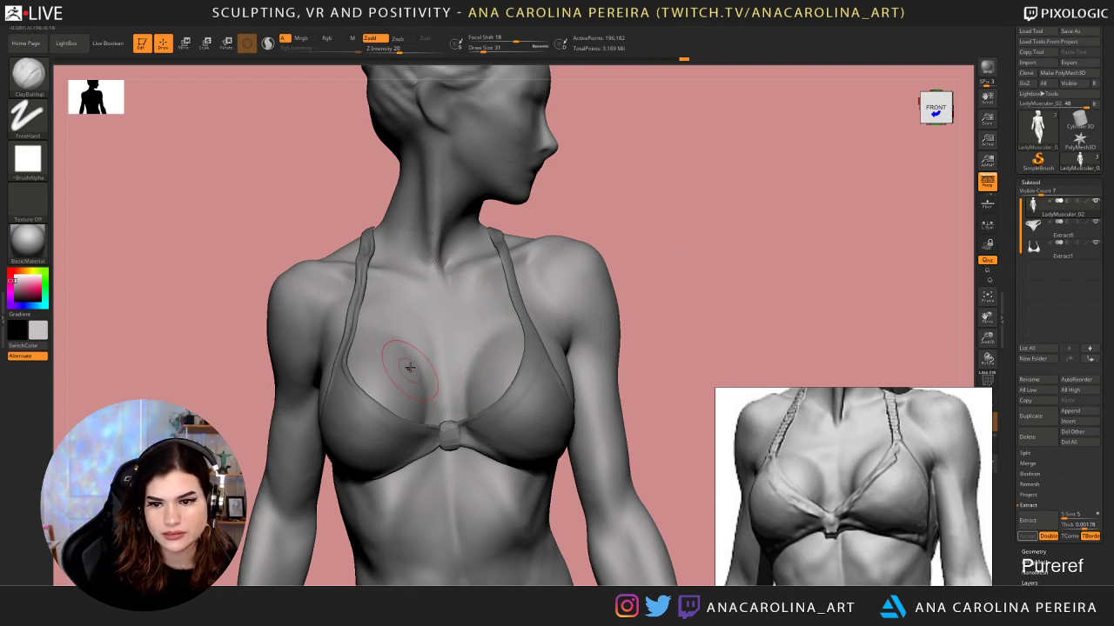
{"action": "left_click_drag", "start_coordinate": [698, 255], "coordinate": [668, 255]}
{"action": "mouse_move", "coordinate": [431, 368]}
{"action": "left_mouse_down"}
{"action": "mouse_move", "coordinate": [423, 381]}
{"action": "mouse_move", "coordinate": [440, 418]}
{"action": "mouse_move", "coordinate": [428, 395]}
{"action": "left_mouse_up"}
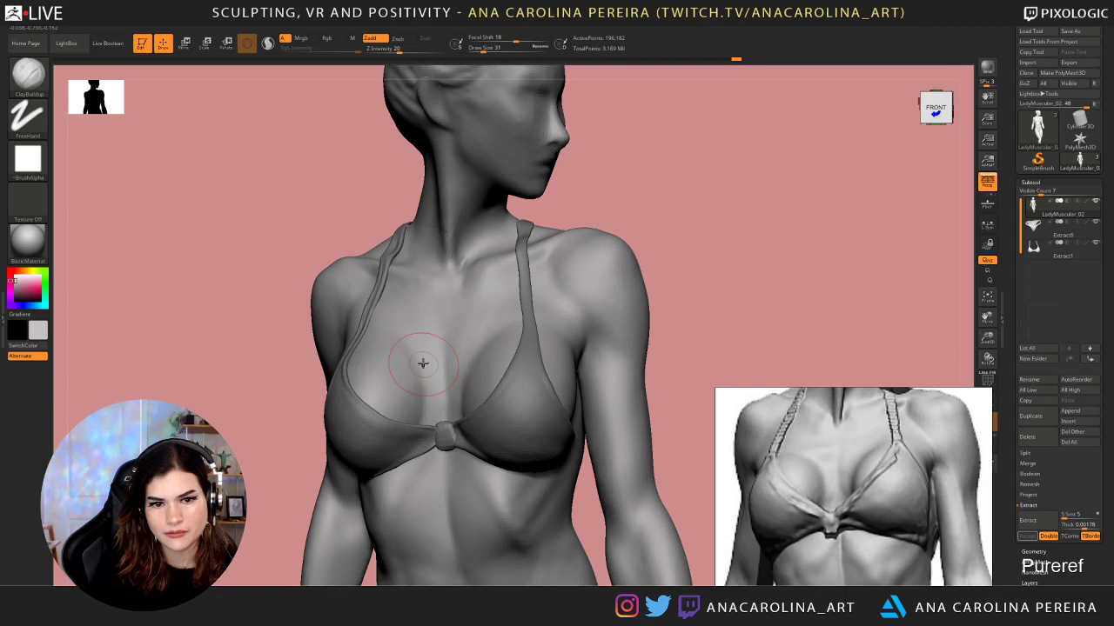
{"action": "mouse_move", "coordinate": [746, 249]}
{"action": "left_mouse_down"}
{"action": "mouse_move", "coordinate": [766, 251]}
{"action": "mouse_move", "coordinate": [736, 241]}
{"action": "left_mouse_up"}
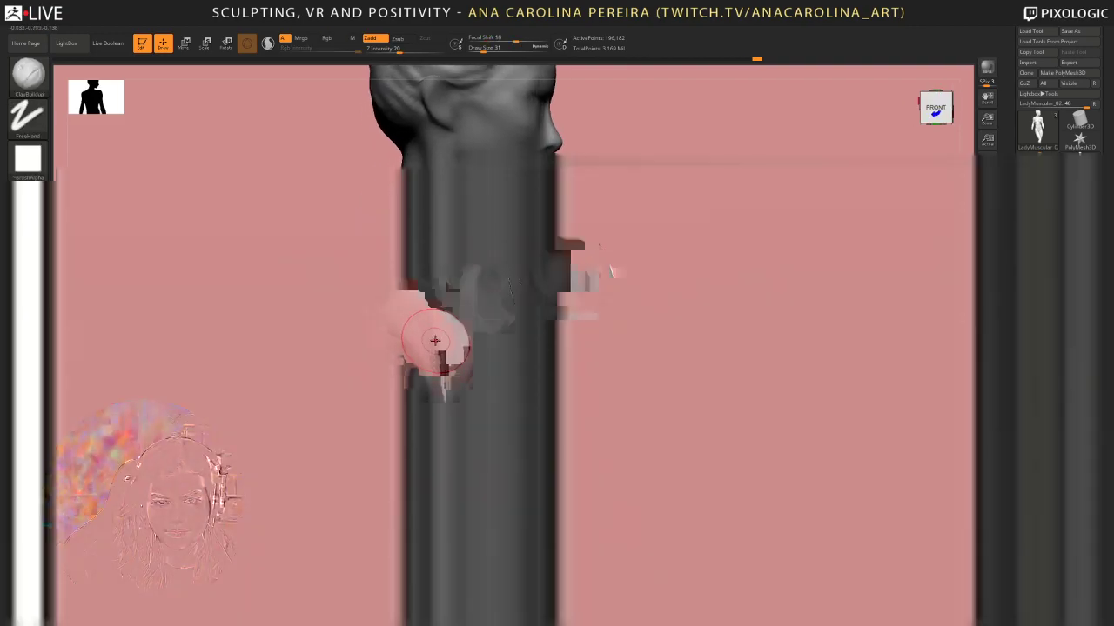
{"action": "mouse_move", "coordinate": [435, 341]}
{"action": "left_mouse_down"}
{"action": "mouse_move", "coordinate": [426, 356]}
{"action": "mouse_move", "coordinate": [410, 335]}
{"action": "left_mouse_up"}
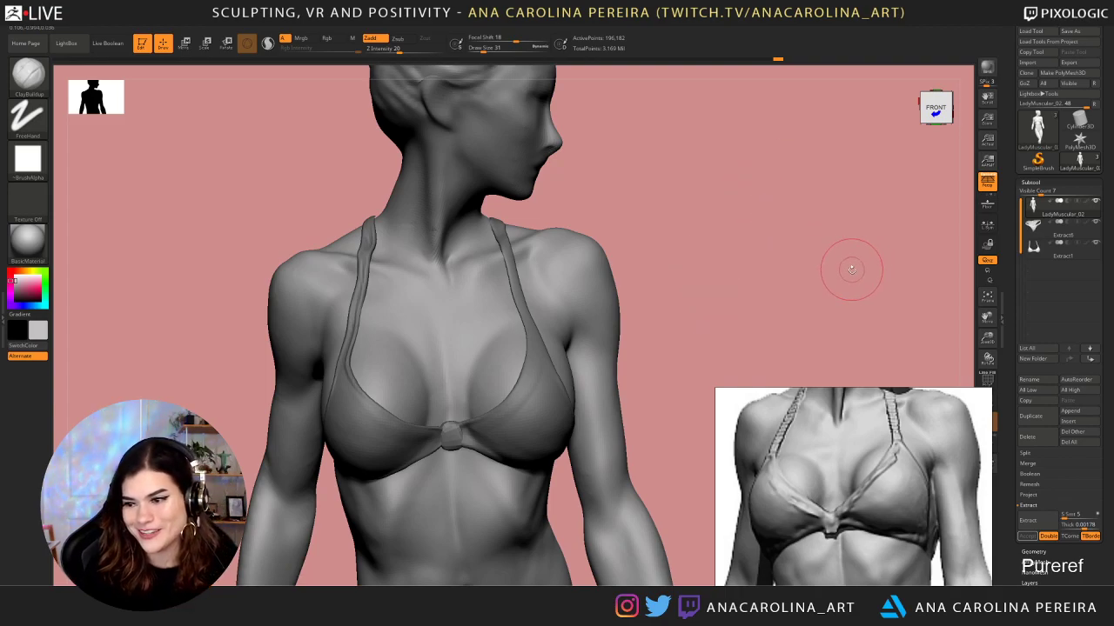
Raise the draw size to 39 and sculpt the figure's left pectoral where it runs into the shoulder and armpit
{"action": "mouse_move", "coordinate": [851, 270]}
{"action": "left_mouse_down"}
{"action": "mouse_move", "coordinate": [873, 279]}
{"action": "mouse_move", "coordinate": [877, 264]}
{"action": "mouse_move", "coordinate": [796, 263]}
{"action": "left_mouse_up"}
{"action": "key", "text": "space"}
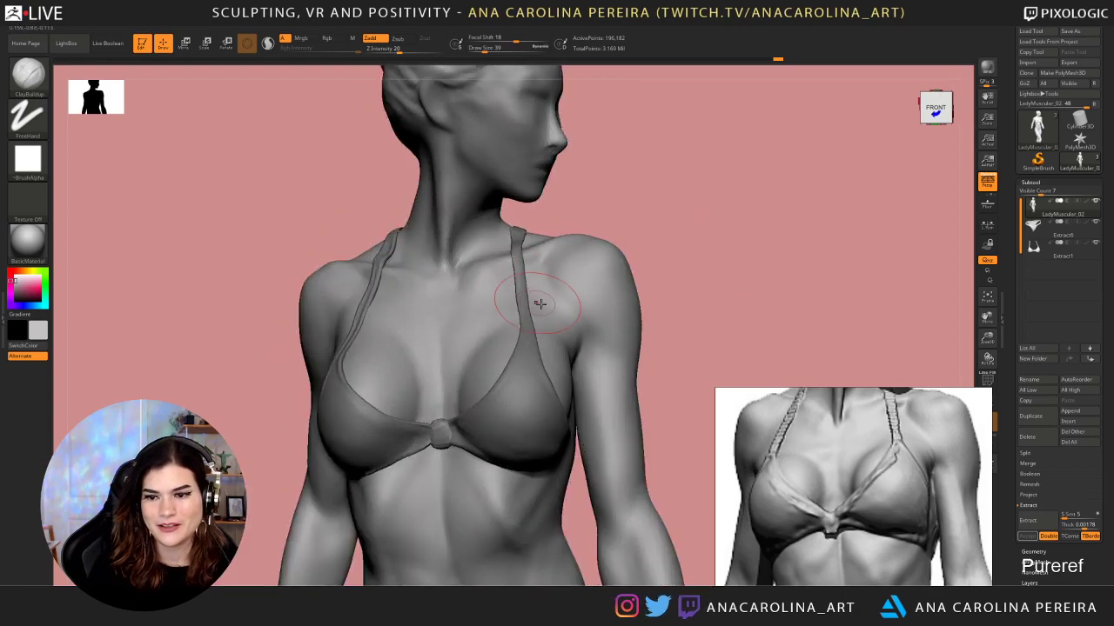
{"action": "key", "text": "space"}
{"action": "mouse_move", "coordinate": [569, 319]}
{"action": "left_mouse_down"}
{"action": "mouse_move", "coordinate": [558, 320]}
{"action": "mouse_move", "coordinate": [573, 332]}
{"action": "mouse_move", "coordinate": [540, 307]}
{"action": "mouse_move", "coordinate": [564, 338]}
{"action": "mouse_move", "coordinate": [581, 330]}
{"action": "mouse_move", "coordinate": [642, 344]}
{"action": "left_mouse_up"}
{"action": "key", "text": "space"}
{"action": "key", "text": "space"}
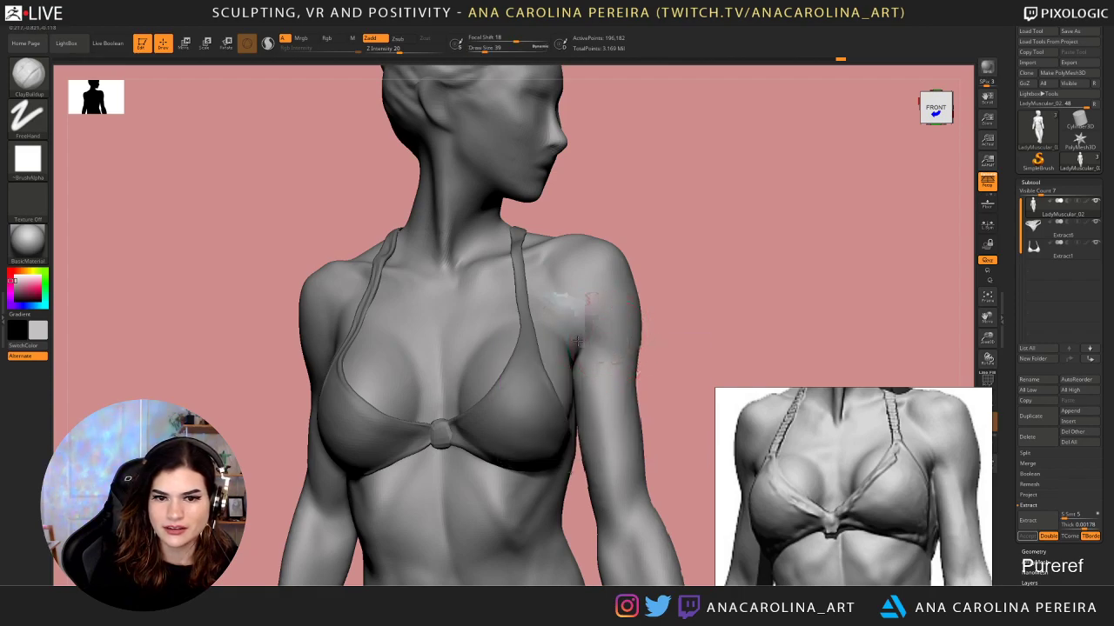
{"action": "right_click_drag", "start_coordinate": [623, 348], "coordinate": [577, 338]}
{"action": "mouse_move", "coordinate": [576, 336]}
{"action": "left_mouse_down"}
{"action": "mouse_move", "coordinate": [579, 354]}
{"action": "mouse_move", "coordinate": [564, 335]}
{"action": "left_mouse_up"}
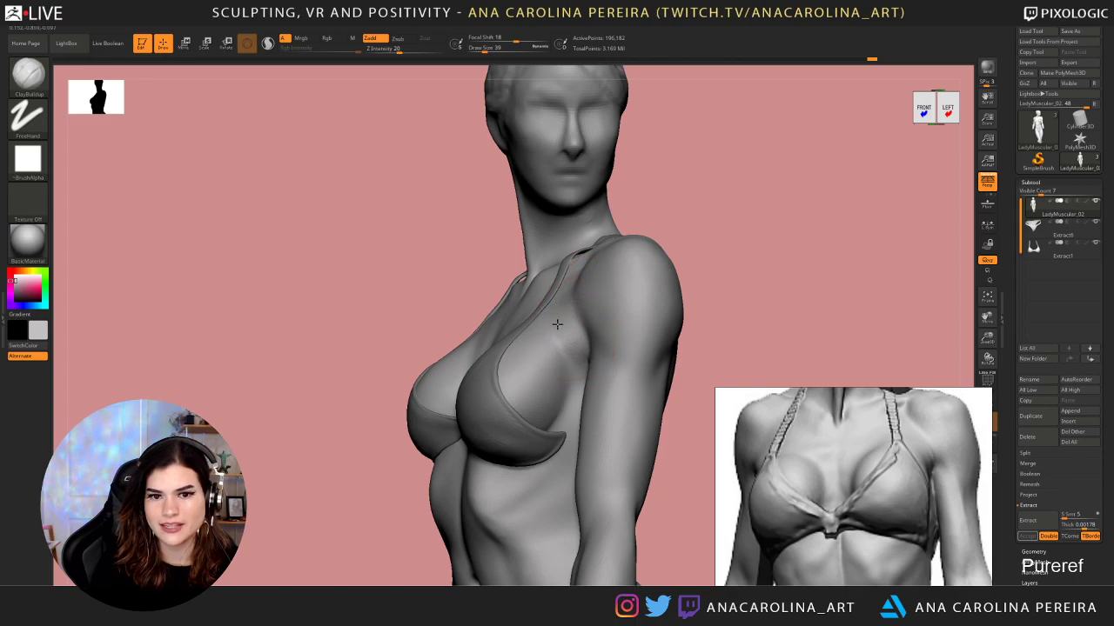
Check the chest from the front and above, and build up the figure's upper right breast at draw size 51
{"action": "mouse_move", "coordinate": [557, 324]}
{"action": "right_mouse_down"}
{"action": "mouse_move", "coordinate": [598, 359]}
{"action": "mouse_move", "coordinate": [771, 286]}
{"action": "mouse_move", "coordinate": [721, 251]}
{"action": "mouse_move", "coordinate": [621, 311]}
{"action": "right_mouse_up"}
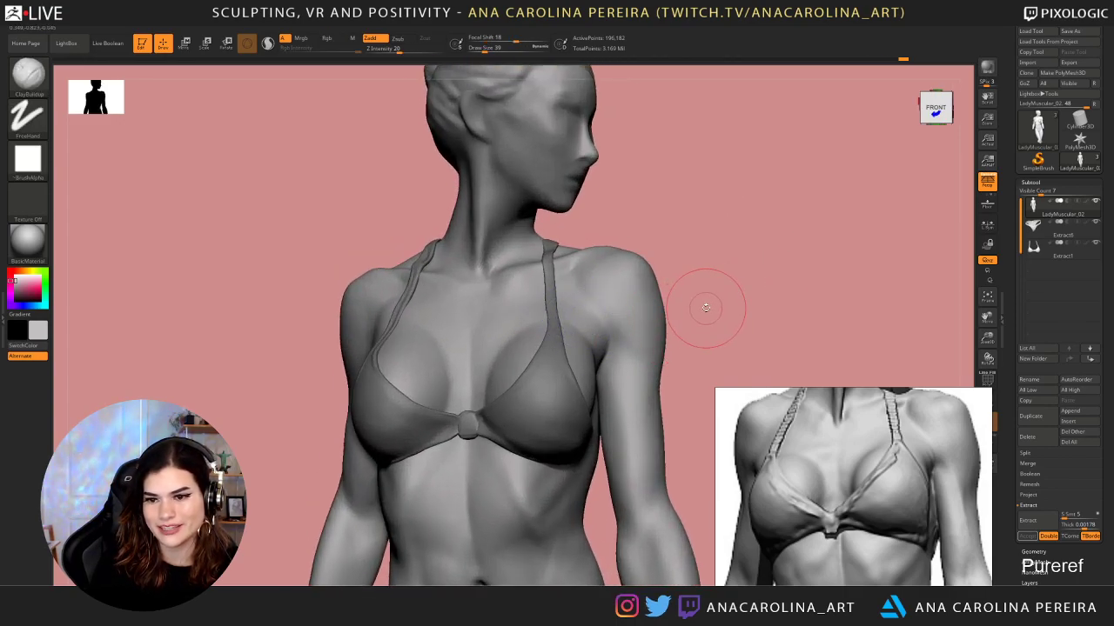
{"action": "right_click_drag", "start_coordinate": [706, 307], "coordinate": [691, 311]}
{"action": "mouse_move", "coordinate": [721, 269]}
{"action": "right_mouse_down"}
{"action": "mouse_move", "coordinate": [737, 277]}
{"action": "mouse_move", "coordinate": [699, 258]}
{"action": "right_mouse_up"}
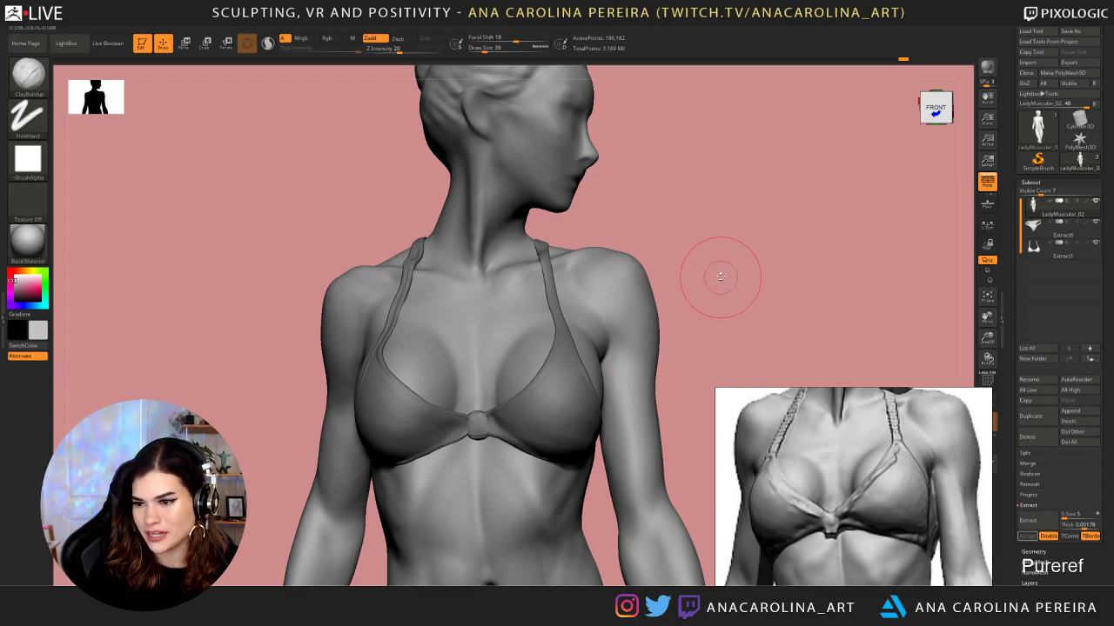
{"action": "mouse_move", "coordinate": [721, 277]}
{"action": "left_mouse_down"}
{"action": "mouse_move", "coordinate": [740, 253]}
{"action": "mouse_move", "coordinate": [734, 281]}
{"action": "mouse_move", "coordinate": [691, 293]}
{"action": "left_mouse_up"}
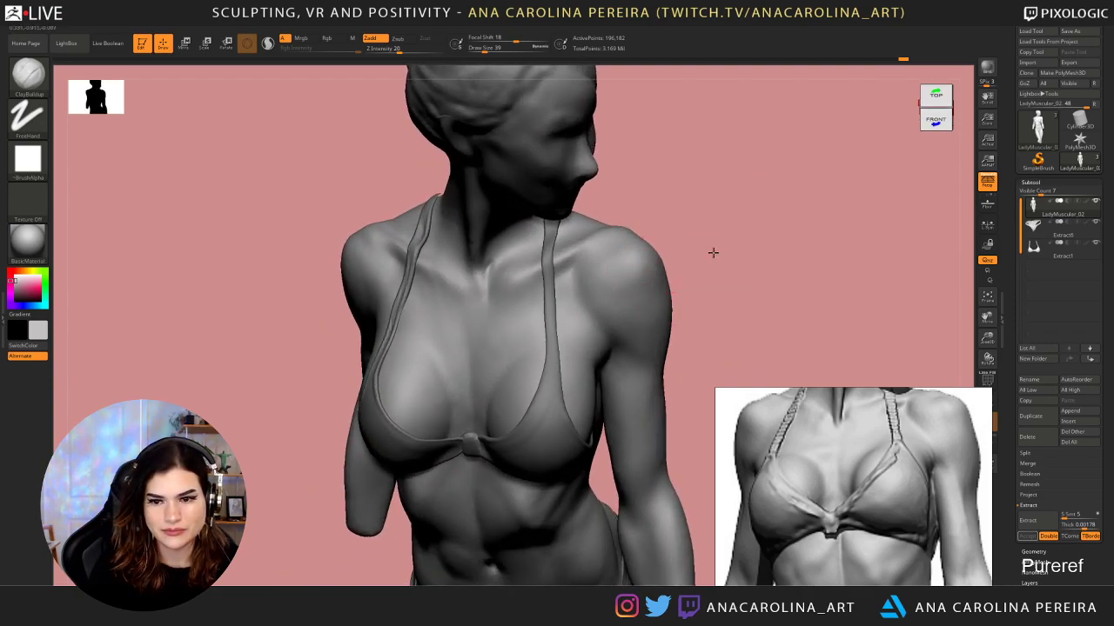
{"action": "left_click_drag", "start_coordinate": [713, 253], "coordinate": [651, 260]}
{"action": "key", "text": "space"}
{"action": "left_click_drag", "start_coordinate": [415, 315], "coordinate": [426, 320]}
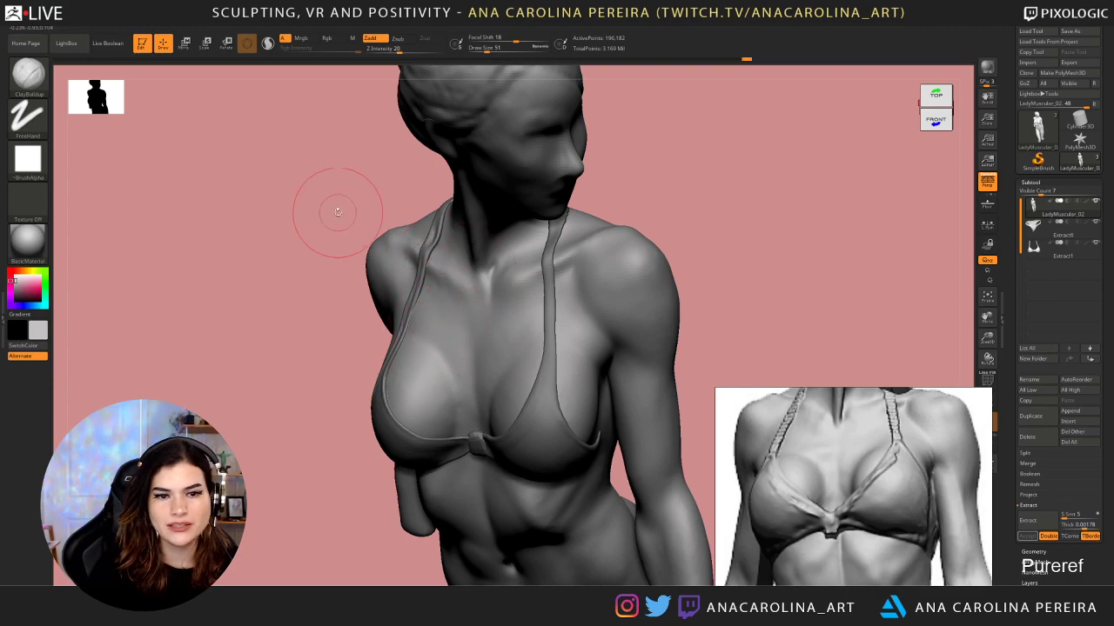
Build up the upper part of the figure's left breast and its transition to the sternum at draw size 51
{"action": "left_click_drag", "start_coordinate": [336, 211], "coordinate": [383, 187]}
{"action": "left_click_drag", "start_coordinate": [656, 289], "coordinate": [659, 280]}
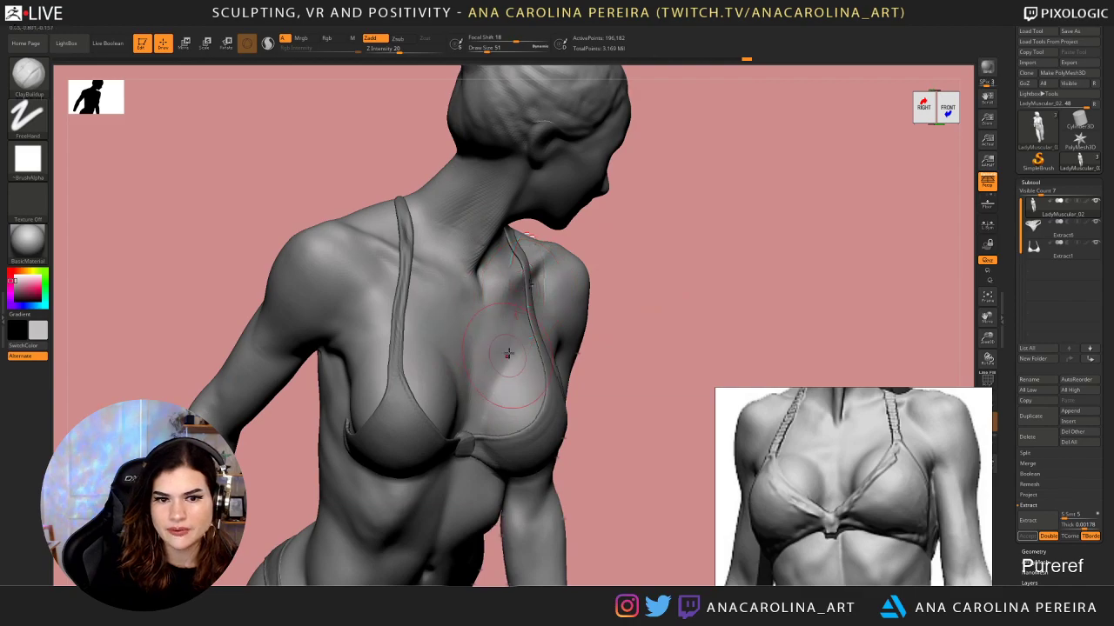
{"action": "mouse_move", "coordinate": [618, 338]}
{"action": "left_mouse_down"}
{"action": "mouse_move", "coordinate": [569, 316]}
{"action": "mouse_move", "coordinate": [611, 327]}
{"action": "left_mouse_up"}
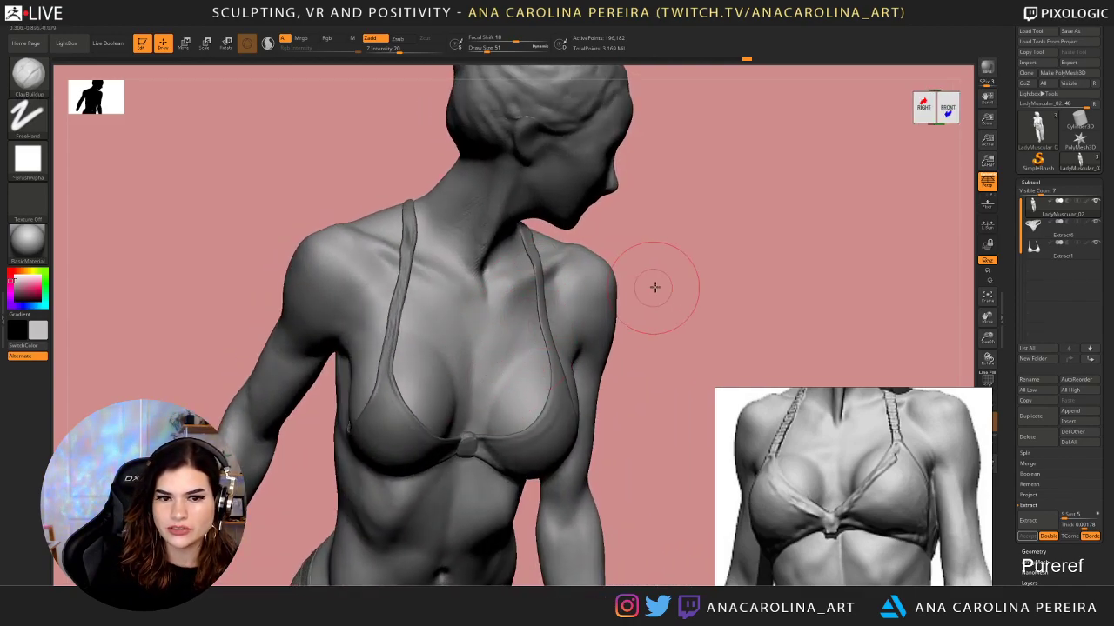
{"action": "mouse_move", "coordinate": [653, 286]}
{"action": "left_mouse_down"}
{"action": "mouse_move", "coordinate": [652, 275]}
{"action": "mouse_move", "coordinate": [657, 284]}
{"action": "left_mouse_up"}
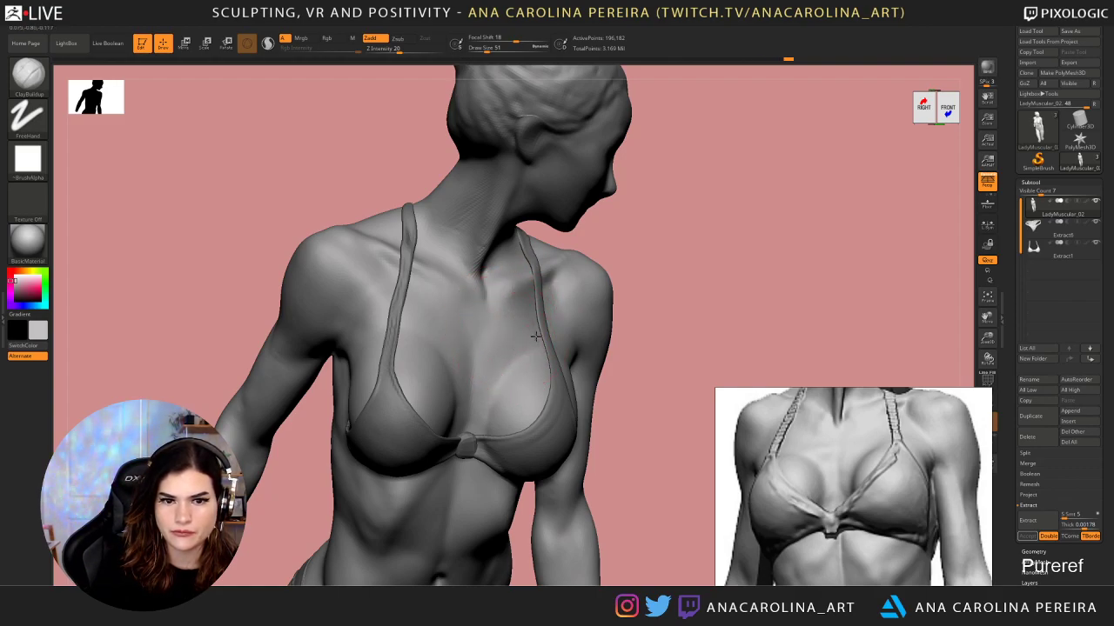
{"action": "left_click_drag", "start_coordinate": [550, 317], "coordinate": [570, 293]}
{"action": "left_click_drag", "start_coordinate": [555, 340], "coordinate": [541, 341]}
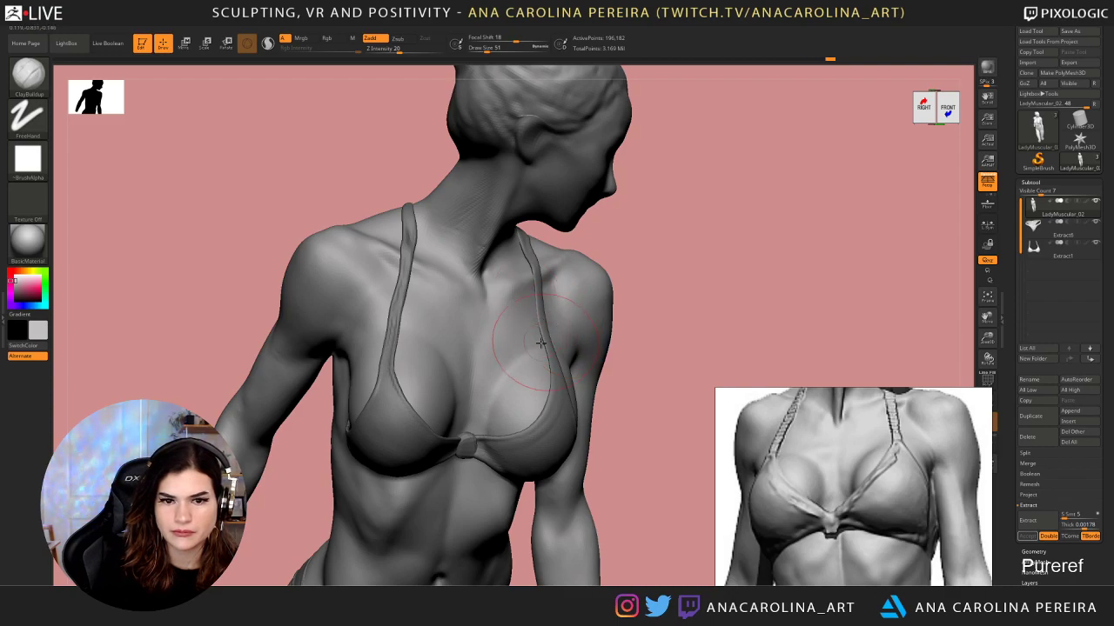
{"action": "left_click_drag", "start_coordinate": [502, 308], "coordinate": [493, 346]}
{"action": "left_click_drag", "start_coordinate": [675, 270], "coordinate": [621, 266]}
{"action": "left_click_drag", "start_coordinate": [547, 312], "coordinate": [505, 338]}
Set the draw size to 56 and blend the figure's upper left chest into the breast and cleavage
{"action": "left_click_drag", "start_coordinate": [748, 214], "coordinate": [696, 182], "text": "alt"}
{"action": "mouse_move", "coordinate": [696, 183]}
{"action": "left_mouse_down"}
{"action": "mouse_move", "coordinate": [734, 218]}
{"action": "mouse_move", "coordinate": [743, 206]}
{"action": "mouse_move", "coordinate": [698, 286]}
{"action": "mouse_move", "coordinate": [703, 256]}
{"action": "mouse_move", "coordinate": [603, 274]}
{"action": "left_mouse_up"}
{"action": "key", "text": "space"}
{"action": "left_click_drag", "start_coordinate": [548, 338], "coordinate": [528, 303]}
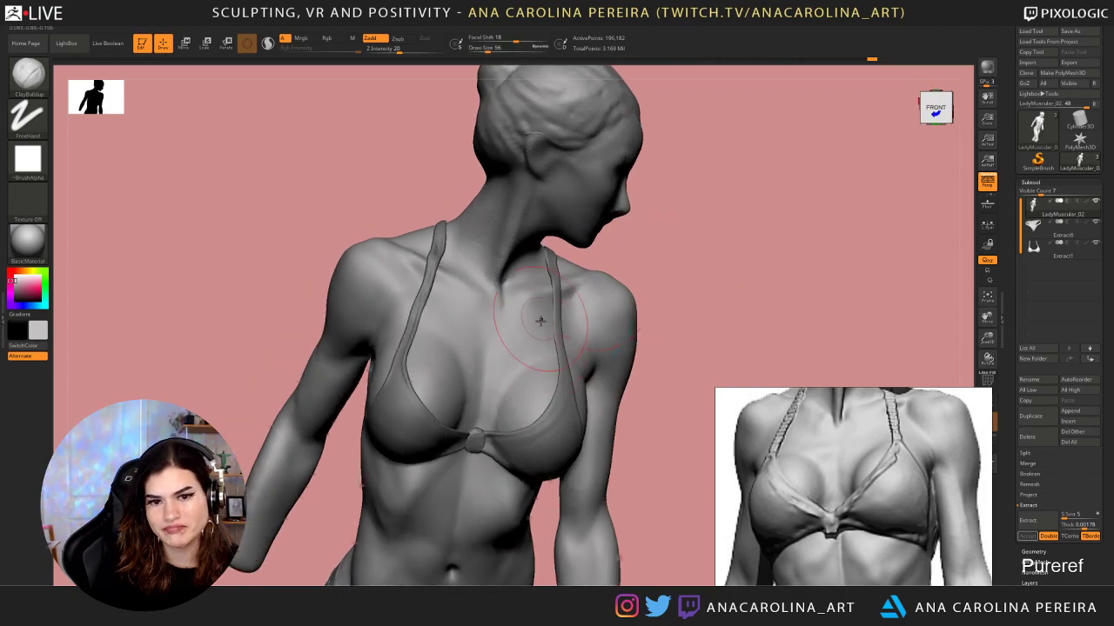
{"action": "mouse_move", "coordinate": [1057, 249]}
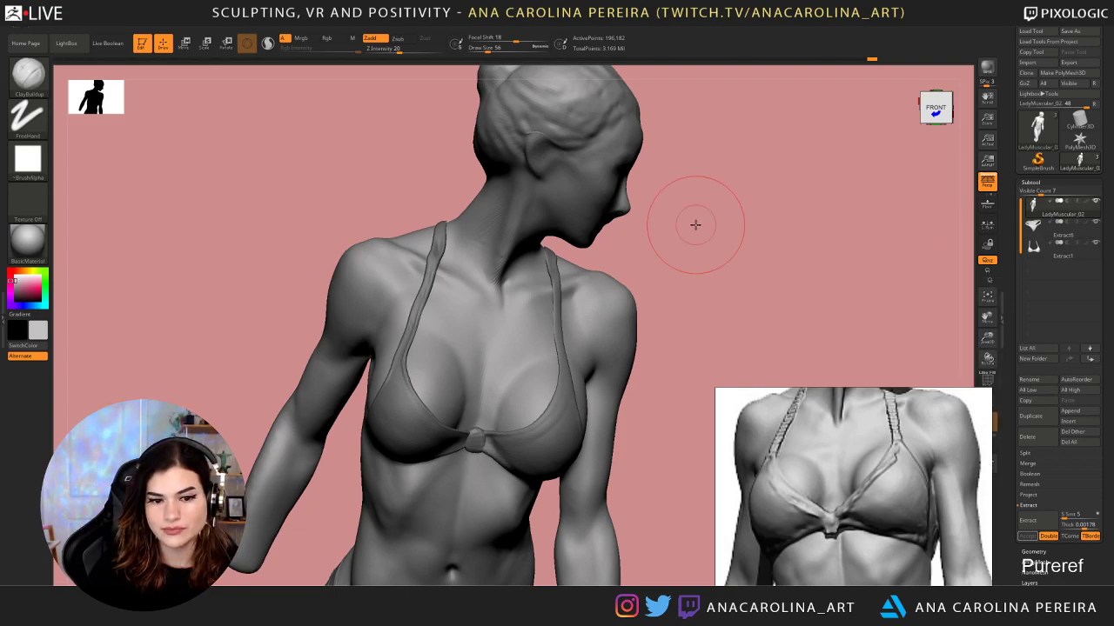
{"action": "left_click_drag", "start_coordinate": [668, 270], "coordinate": [688, 261]}
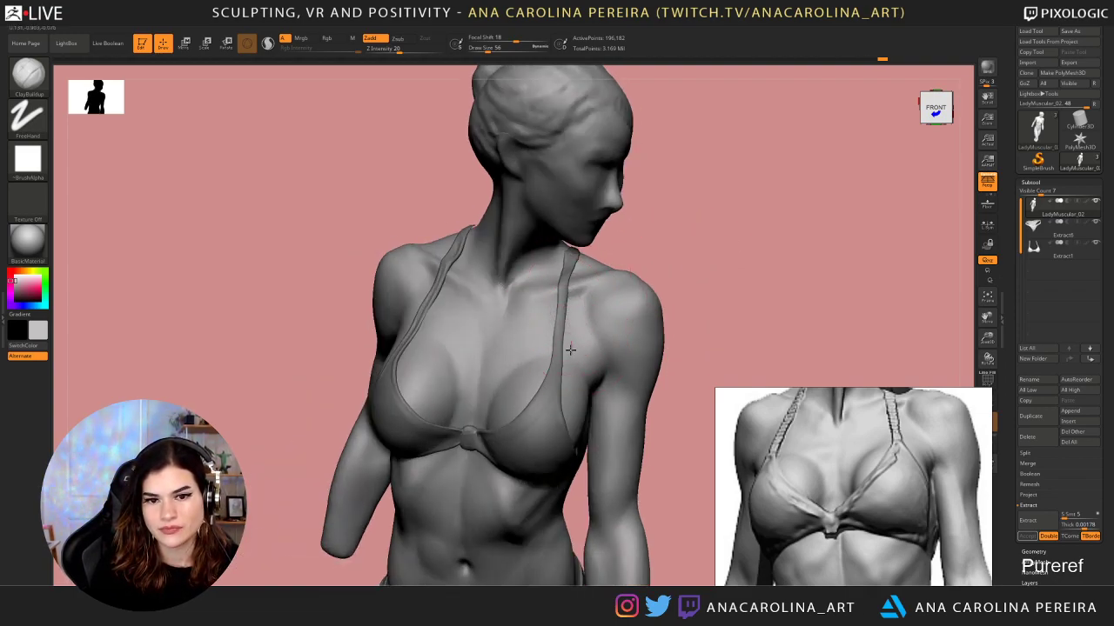
{"action": "left_click_drag", "start_coordinate": [498, 341], "coordinate": [494, 388]}
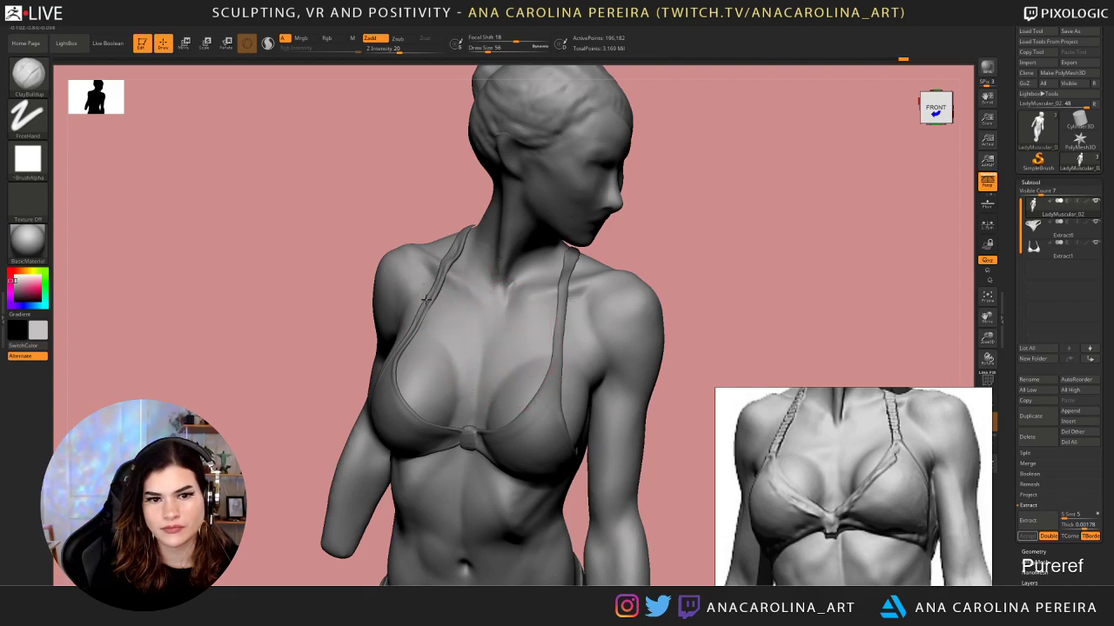
{"action": "mouse_move", "coordinate": [678, 252]}
{"action": "left_mouse_down"}
{"action": "mouse_move", "coordinate": [716, 235]}
{"action": "mouse_move", "coordinate": [706, 252]}
{"action": "mouse_move", "coordinate": [657, 261]}
{"action": "left_mouse_up"}
Reduce the draw size to 33 and refine the cleavage just above the bikini knot
{"action": "left_click_drag", "start_coordinate": [318, 356], "coordinate": [355, 354]}
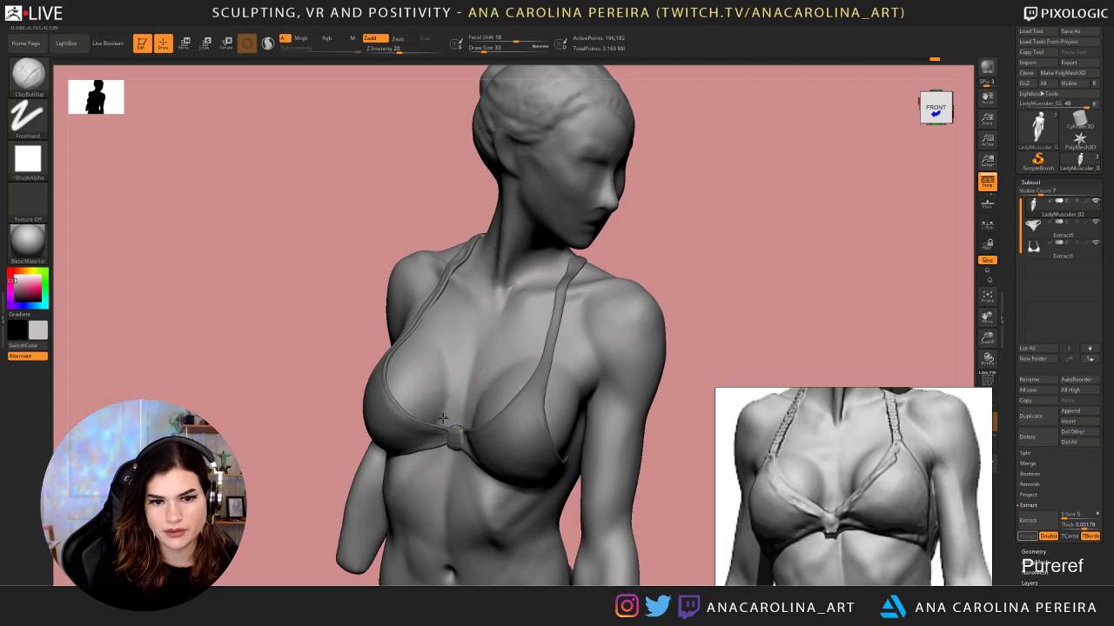
{"action": "left_click_drag", "start_coordinate": [263, 301], "coordinate": [300, 342]}
{"action": "left_click_drag", "start_coordinate": [697, 329], "coordinate": [730, 254]}
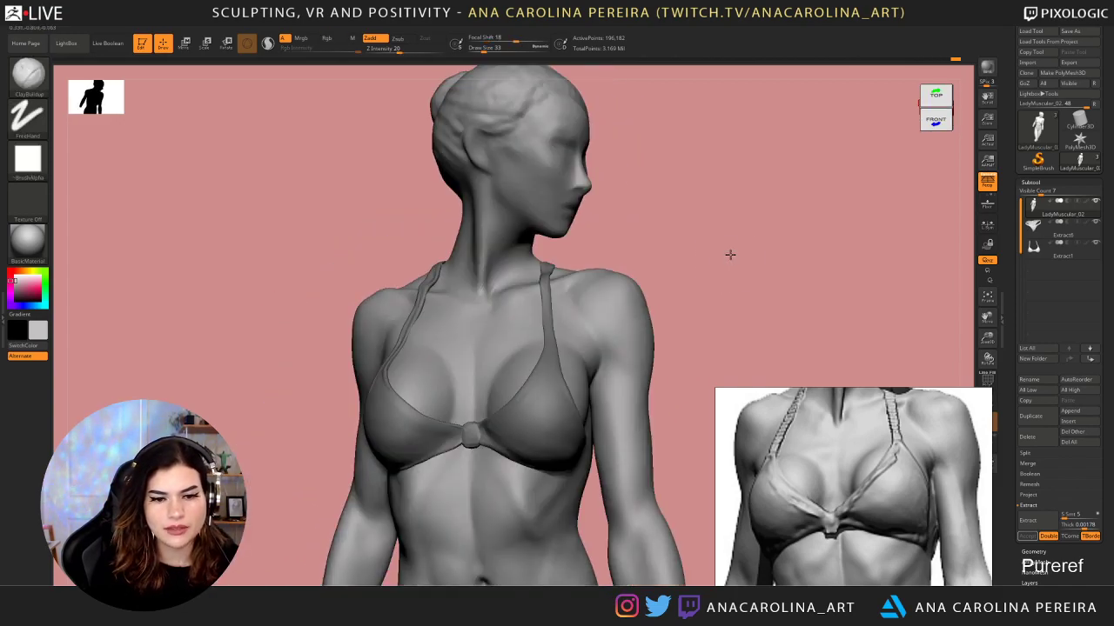
{"action": "mouse_move", "coordinate": [925, 266]}
{"action": "left_mouse_down"}
{"action": "mouse_move", "coordinate": [701, 287]}
{"action": "mouse_move", "coordinate": [719, 214]}
{"action": "mouse_move", "coordinate": [733, 229]}
{"action": "mouse_move", "coordinate": [708, 231]}
{"action": "mouse_move", "coordinate": [709, 251]}
{"action": "mouse_move", "coordinate": [671, 186]}
{"action": "left_mouse_up"}
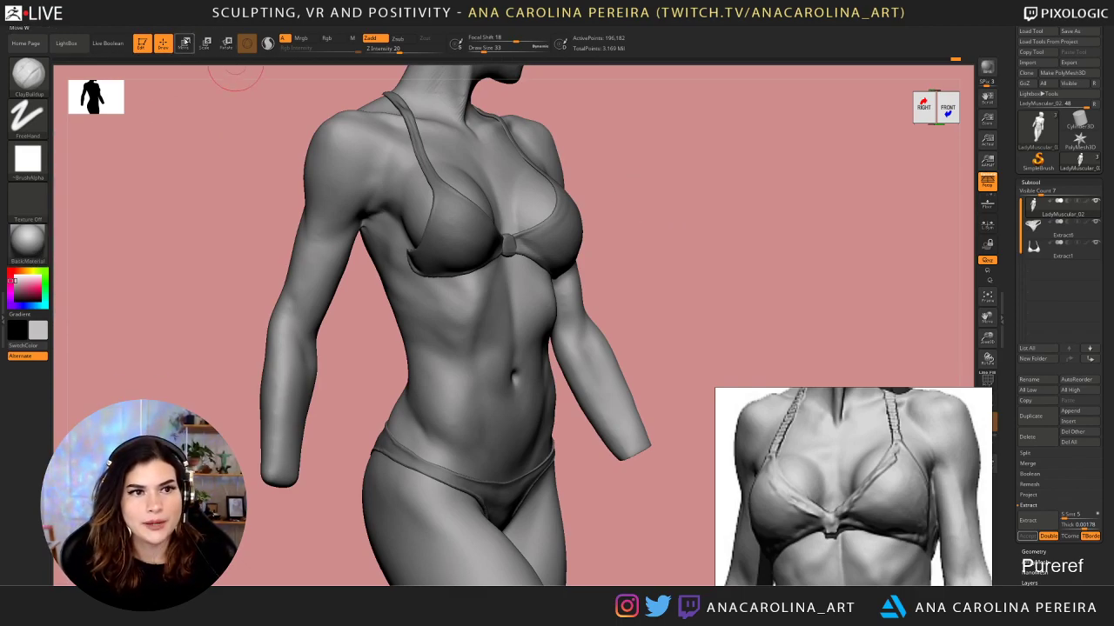
Increase the Specular modifier of BasicMaterial for a shinier surface and inspect the torso's highlights from the front
{"action": "left_click", "coordinate": [247, 45]}
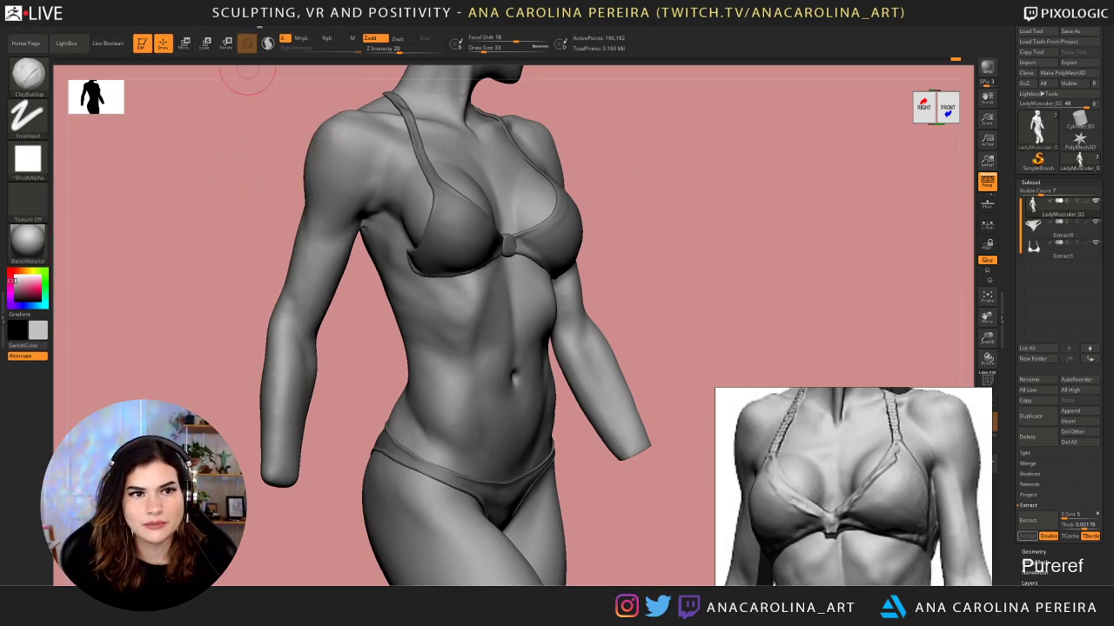
{"action": "left_click", "coordinate": [247, 46]}
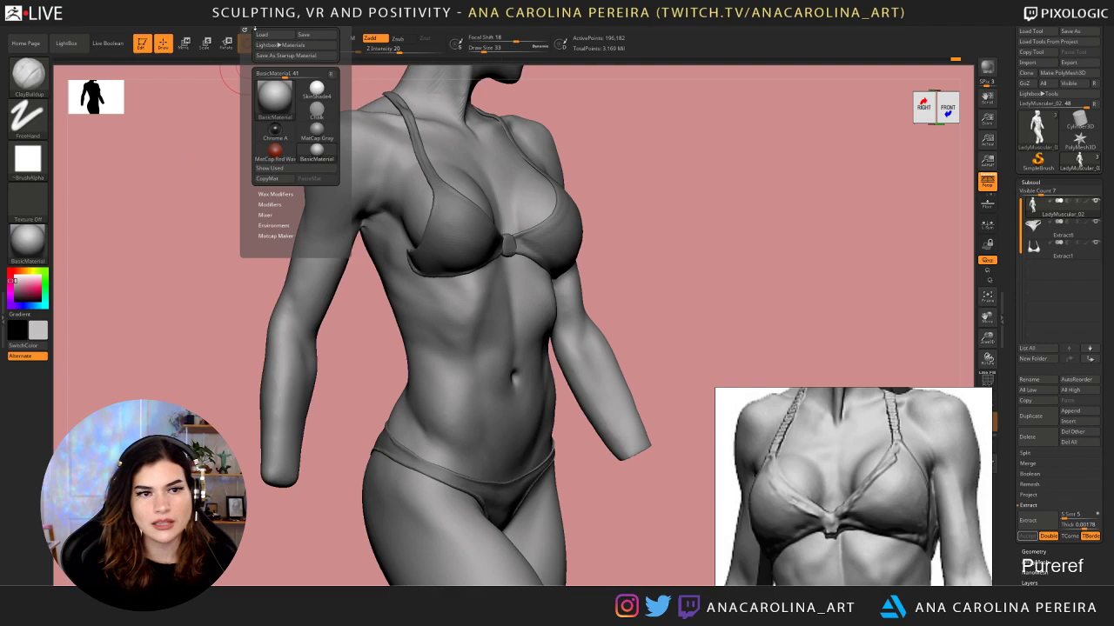
{"action": "left_click", "coordinate": [269, 205]}
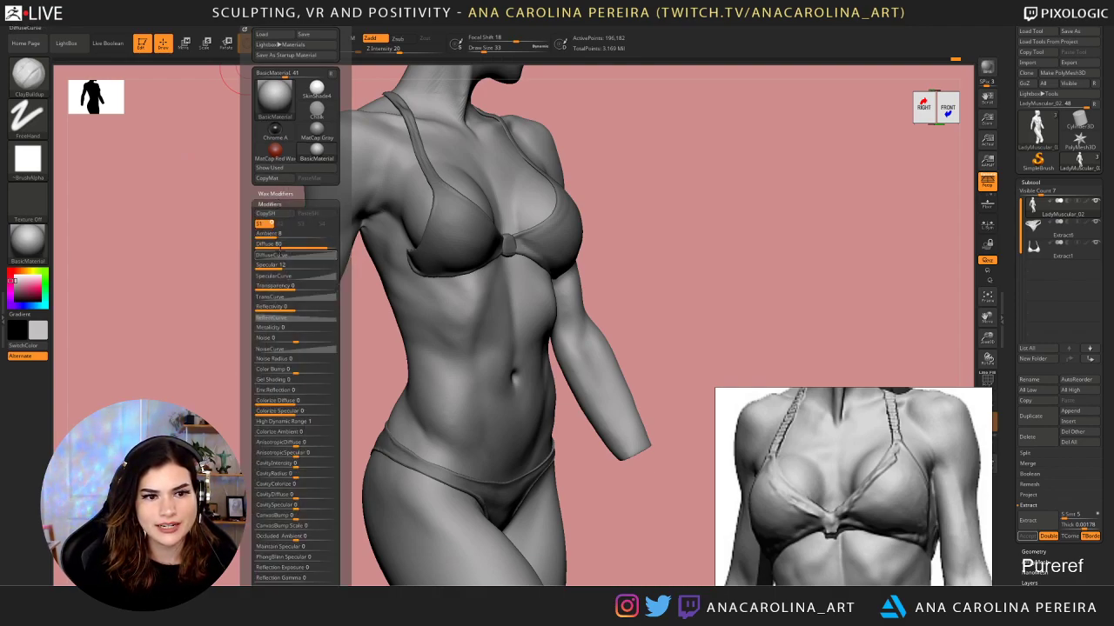
{"action": "left_click_drag", "start_coordinate": [284, 266], "coordinate": [305, 270]}
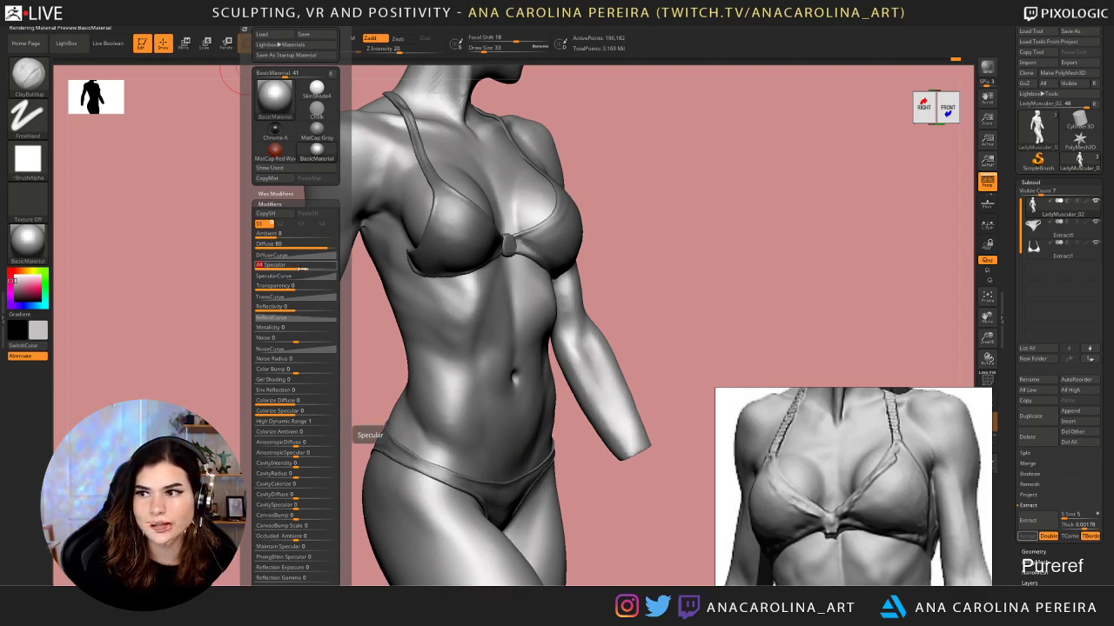
{"action": "left_click_drag", "start_coordinate": [303, 267], "coordinate": [299, 267]}
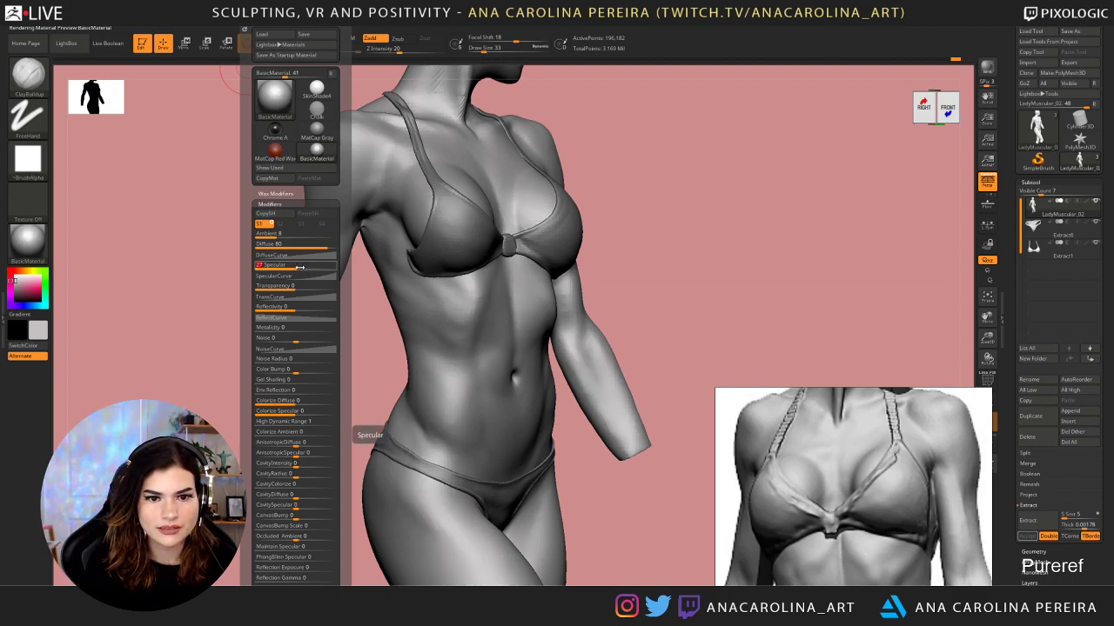
{"action": "mouse_move", "coordinate": [652, 174]}
{"action": "left_mouse_down"}
{"action": "mouse_move", "coordinate": [693, 194]}
{"action": "mouse_move", "coordinate": [686, 203]}
{"action": "mouse_move", "coordinate": [653, 186]}
{"action": "left_mouse_up"}
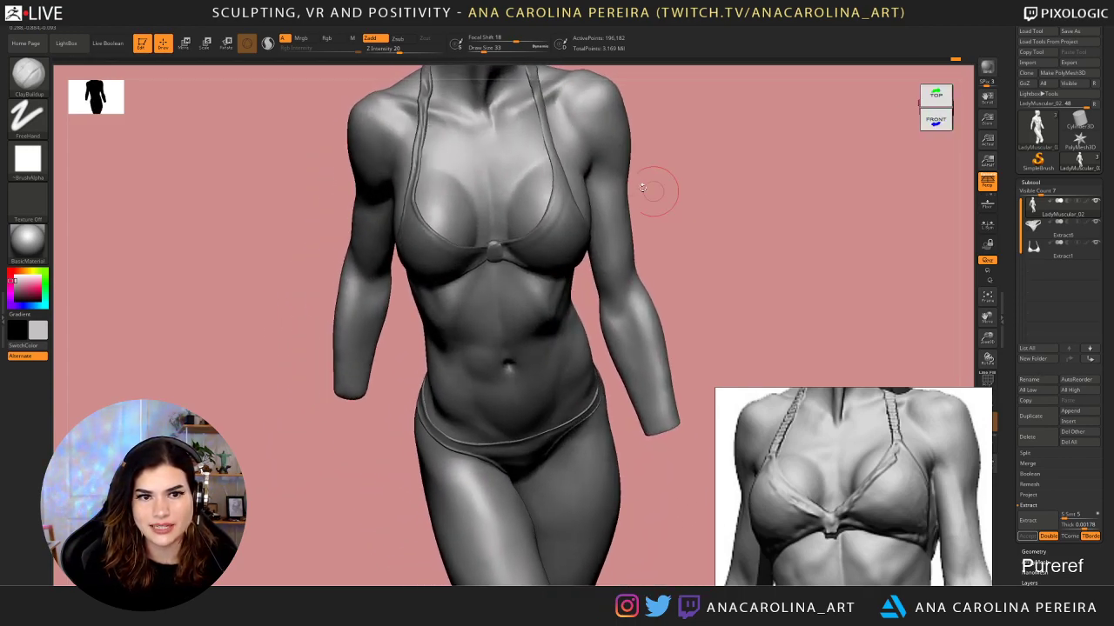
Set the draw size to 62 and refine and smooth the figure's upper chest around the bikini straps
{"action": "left_click_drag", "start_coordinate": [303, 130], "coordinate": [403, 136]}
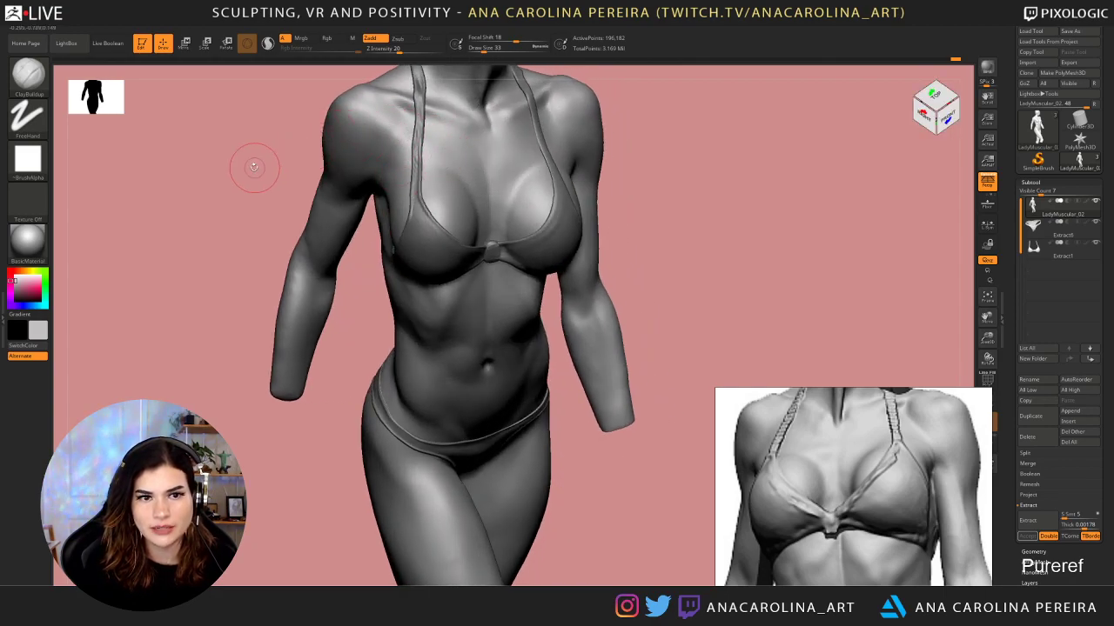
{"action": "mouse_move", "coordinate": [252, 166]}
{"action": "left_mouse_down"}
{"action": "mouse_move", "coordinate": [239, 174]}
{"action": "mouse_move", "coordinate": [249, 152]}
{"action": "mouse_move", "coordinate": [241, 169]}
{"action": "mouse_move", "coordinate": [411, 157]}
{"action": "mouse_move", "coordinate": [406, 128]}
{"action": "mouse_move", "coordinate": [416, 136]}
{"action": "mouse_move", "coordinate": [400, 157]}
{"action": "mouse_move", "coordinate": [404, 147]}
{"action": "left_mouse_up"}
{"action": "key", "text": "space"}
{"action": "mouse_move", "coordinate": [640, 139]}
{"action": "left_mouse_down"}
{"action": "mouse_move", "coordinate": [701, 83]}
{"action": "mouse_move", "coordinate": [687, 89]}
{"action": "left_mouse_up"}
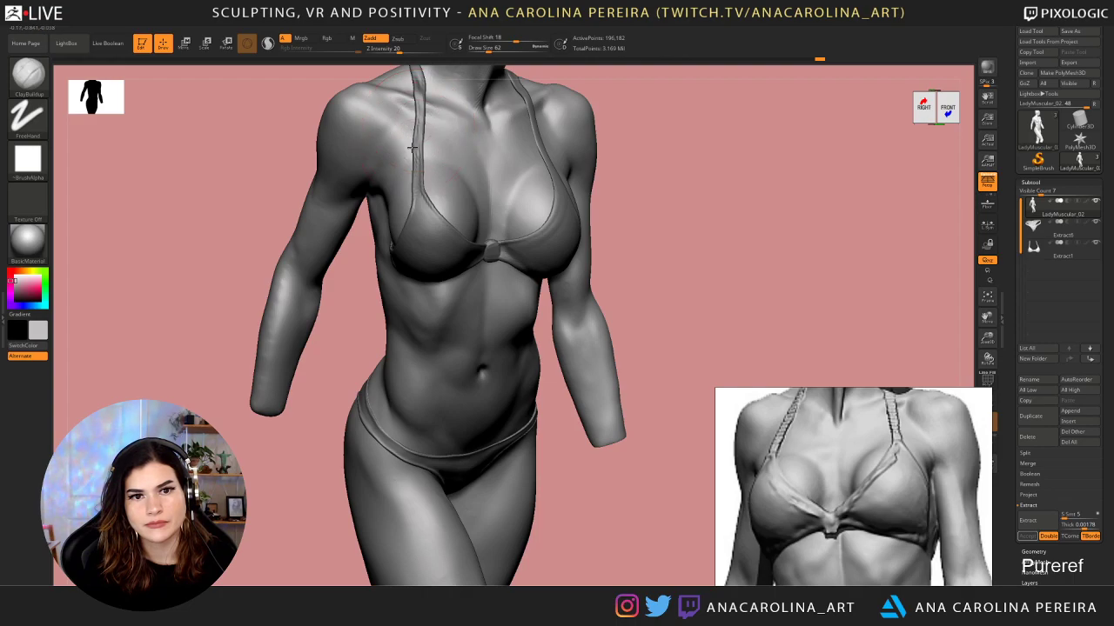
{"action": "key", "text": "shift"}
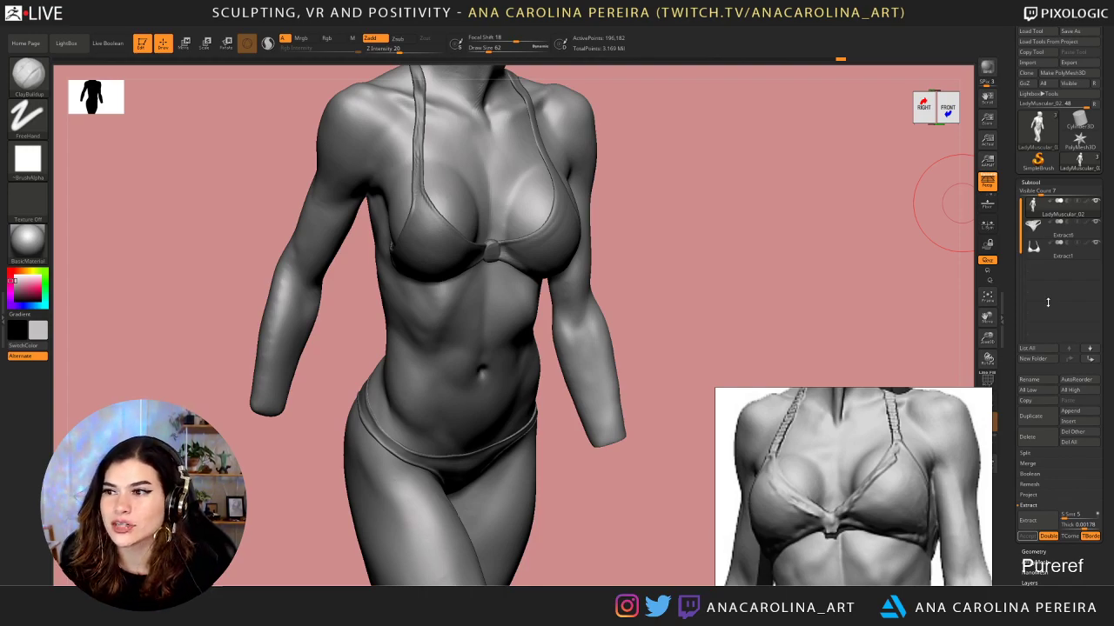
{"action": "left_click_drag", "start_coordinate": [857, 241], "coordinate": [507, 122], "text": "shift"}
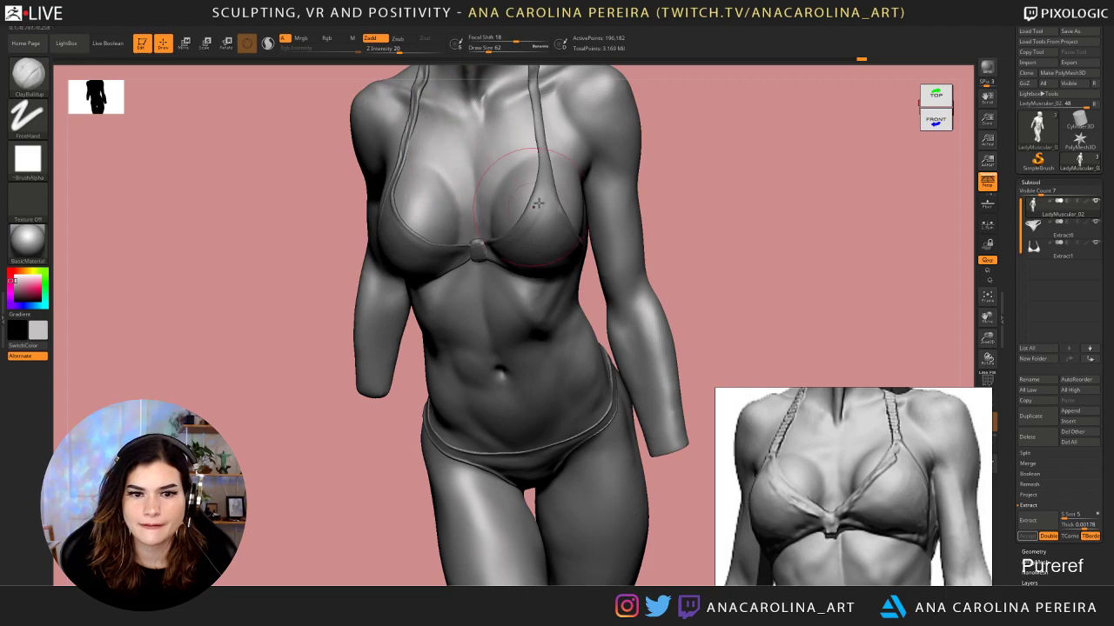
{"action": "mouse_move", "coordinate": [690, 169]}
{"action": "left_mouse_down", "text": "shift"}
{"action": "mouse_move", "coordinate": [697, 160]}
{"action": "mouse_move", "coordinate": [682, 172]}
{"action": "left_mouse_up", "text": "shift"}
Reduce the draw size to 35 and then 20 to refine and smooth the cleavage just above the bikini knot
{"action": "key", "text": "space"}
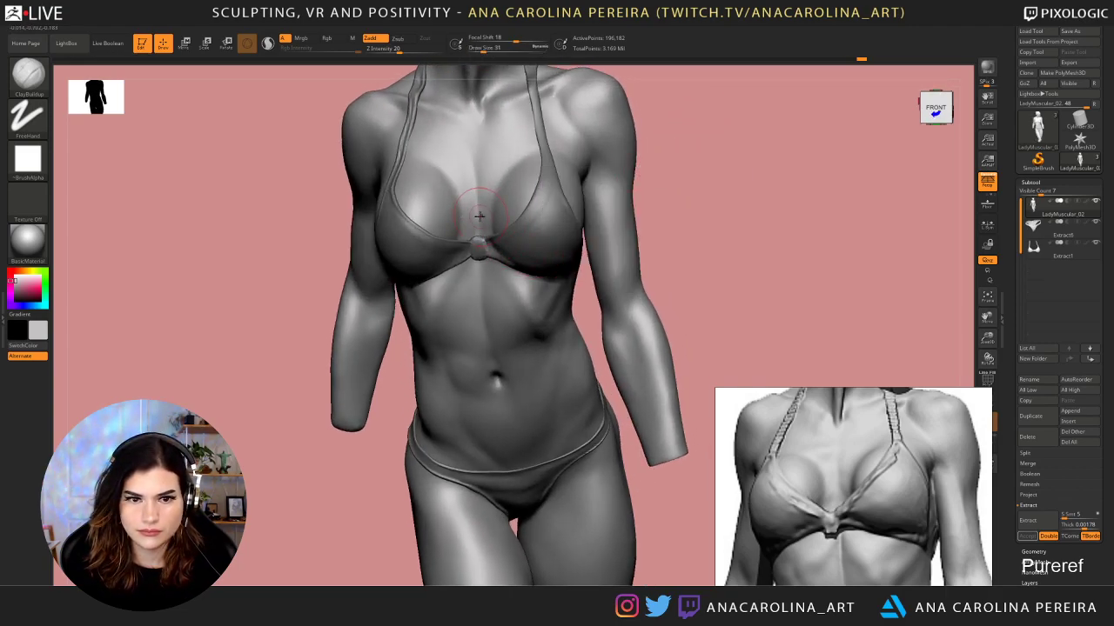
{"action": "key", "text": "space"}
{"action": "left_click_drag", "start_coordinate": [477, 225], "coordinate": [474, 224]}
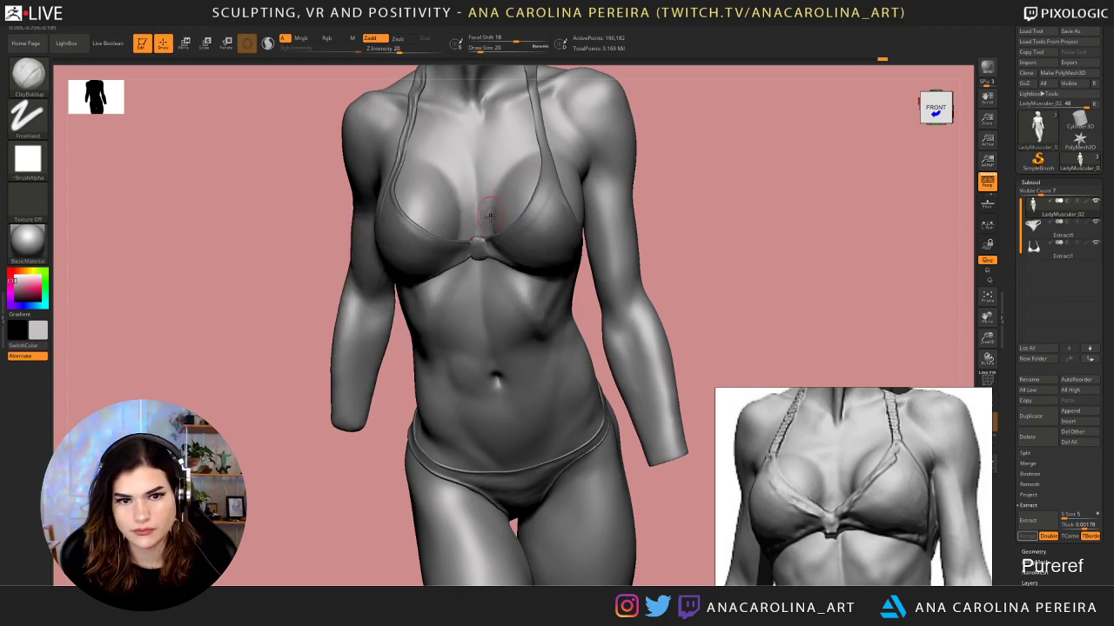
{"action": "key", "text": "shift"}
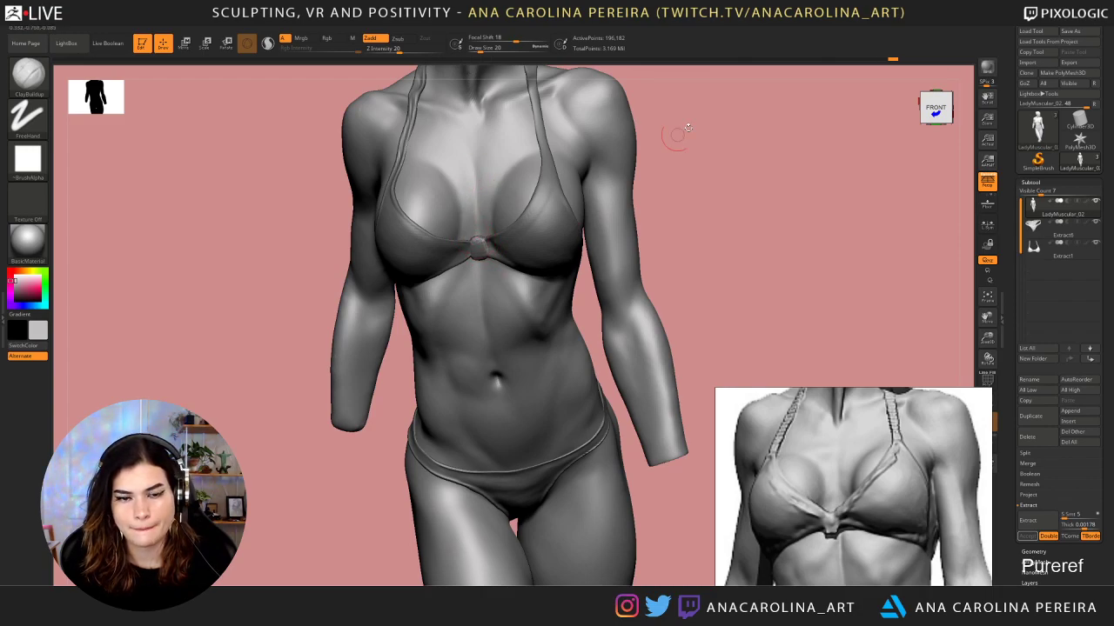
{"action": "left_click_drag", "start_coordinate": [676, 137], "coordinate": [651, 129]}
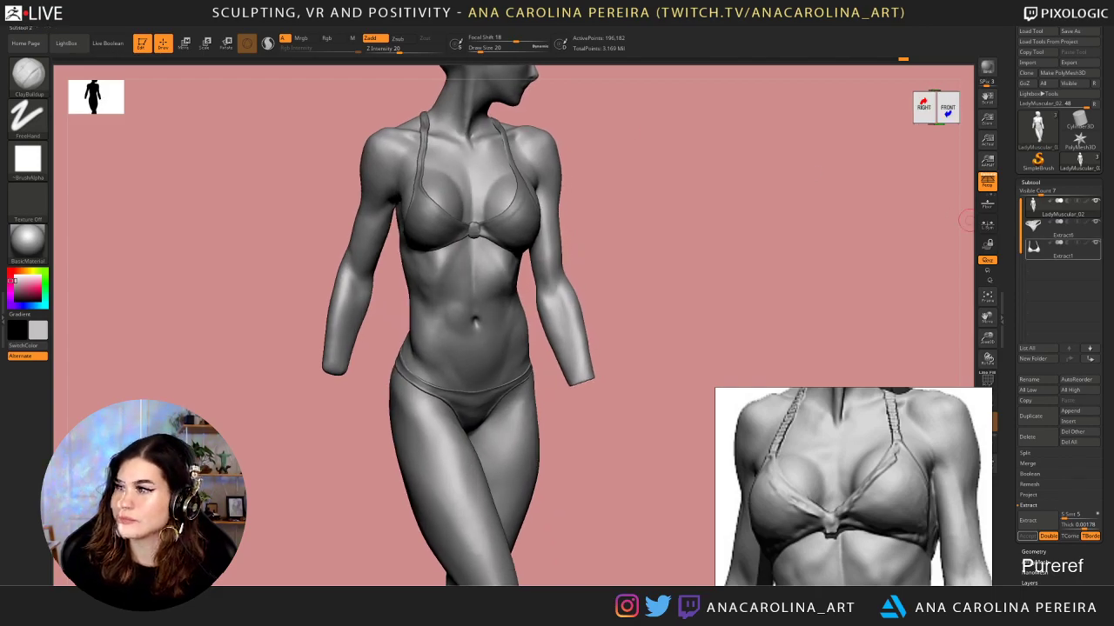
Set the draw size to 44 and build up the figure's right pectoral where it runs into the armpit
{"action": "mouse_move", "coordinate": [1044, 248]}
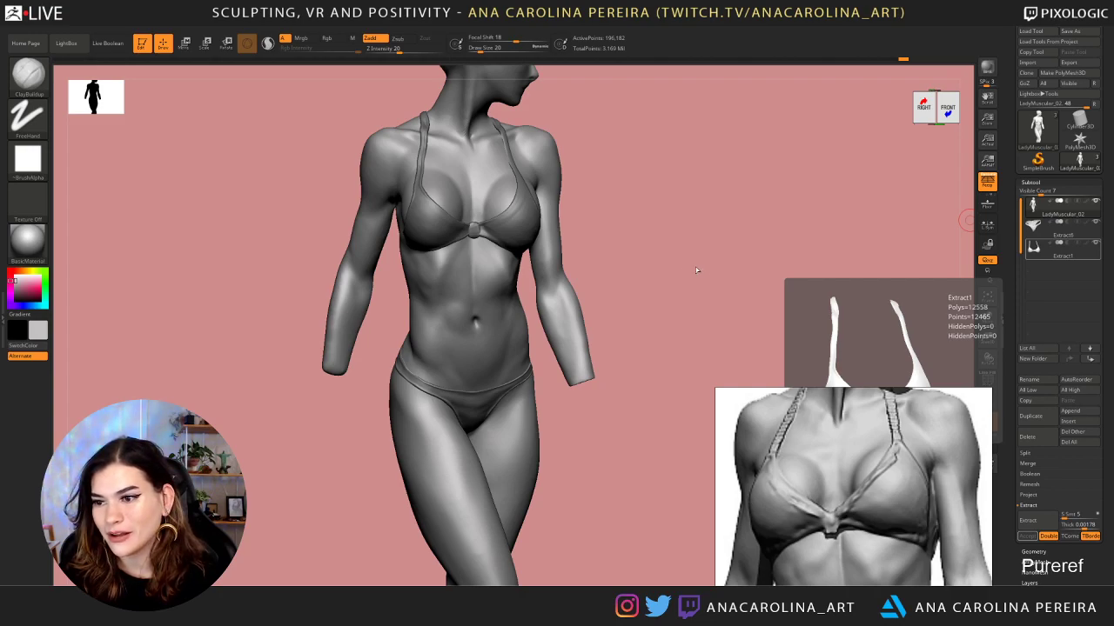
{"action": "mouse_move", "coordinate": [696, 270]}
{"action": "left_mouse_down"}
{"action": "mouse_move", "coordinate": [671, 258]}
{"action": "mouse_move", "coordinate": [698, 262]}
{"action": "left_mouse_up"}
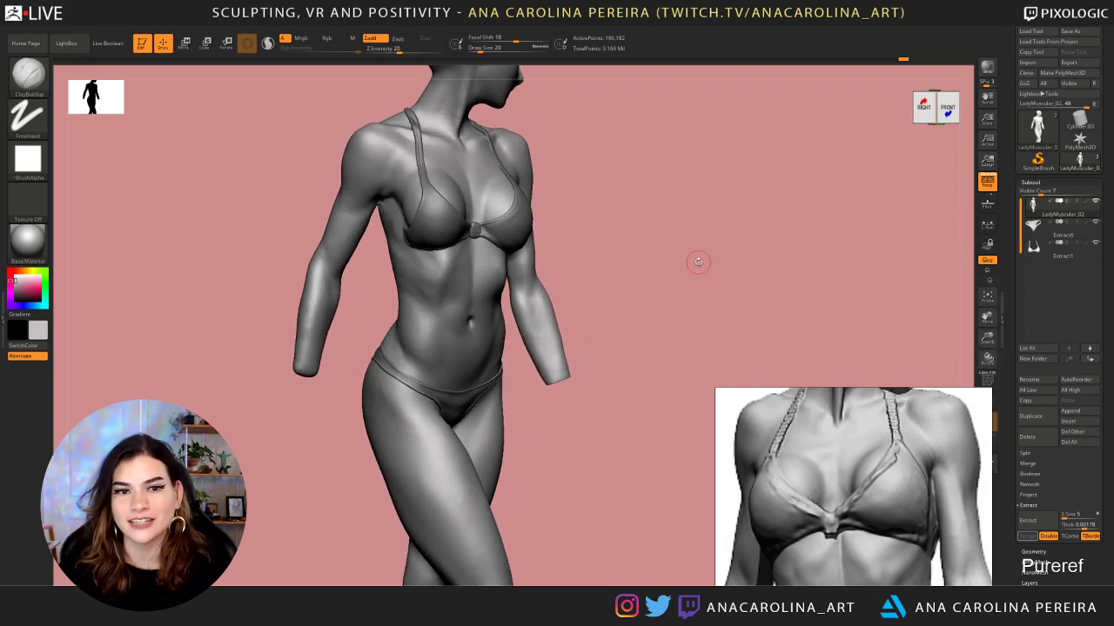
{"action": "mouse_move", "coordinate": [606, 219]}
{"action": "left_mouse_down"}
{"action": "mouse_move", "coordinate": [626, 238]}
{"action": "mouse_move", "coordinate": [642, 199]}
{"action": "left_mouse_up"}
{"action": "key", "text": "space"}
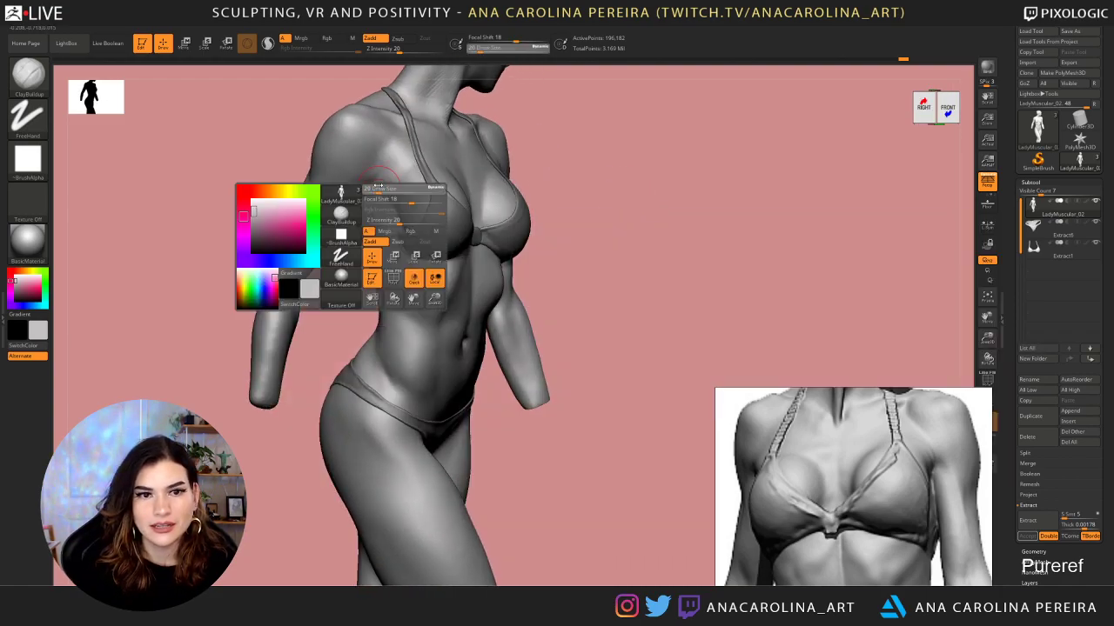
{"action": "key", "text": "space"}
{"action": "left_click_drag", "start_coordinate": [398, 169], "coordinate": [390, 196]}
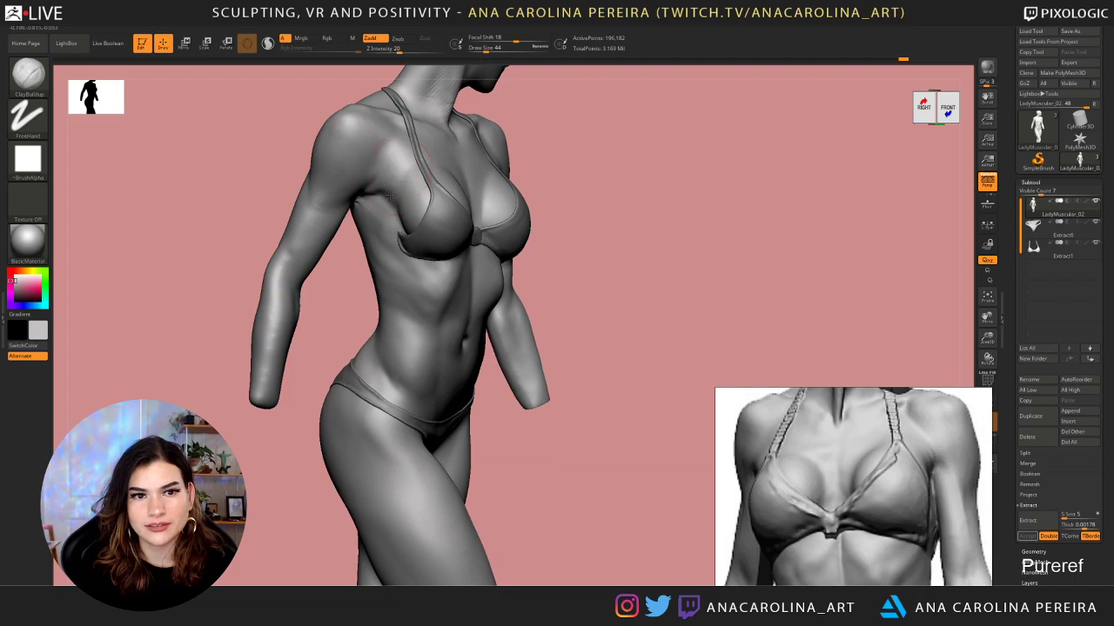
{"action": "left_click_drag", "start_coordinate": [559, 149], "coordinate": [575, 148]}
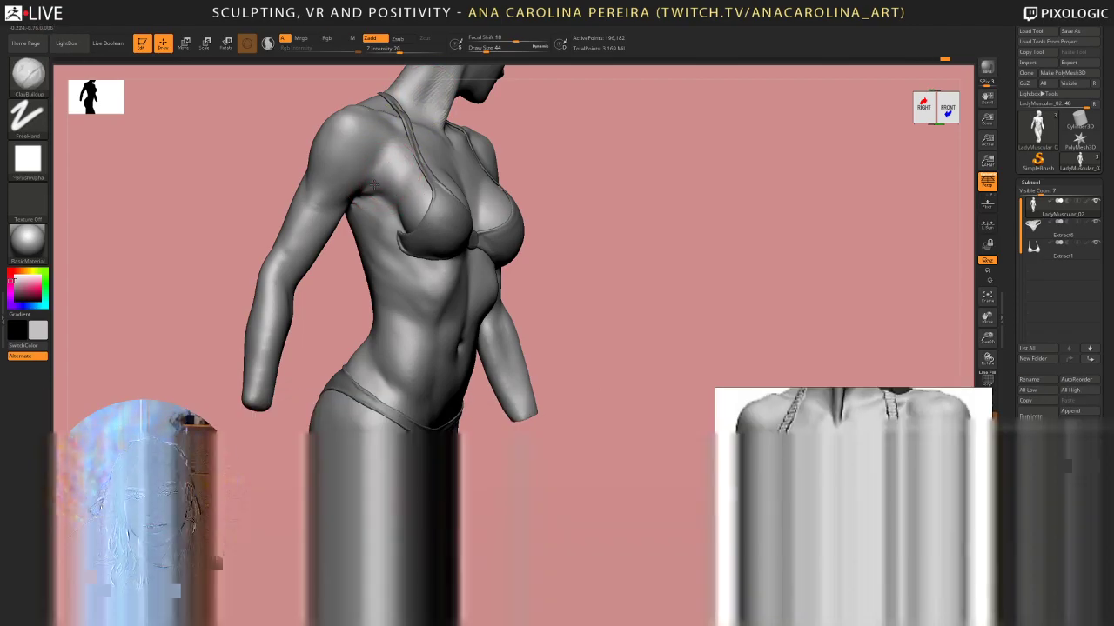
{"action": "mouse_move", "coordinate": [528, 165]}
{"action": "right_mouse_down"}
{"action": "mouse_move", "coordinate": [511, 165]}
{"action": "mouse_move", "coordinate": [542, 167]}
{"action": "mouse_move", "coordinate": [520, 160]}
{"action": "right_mouse_up"}
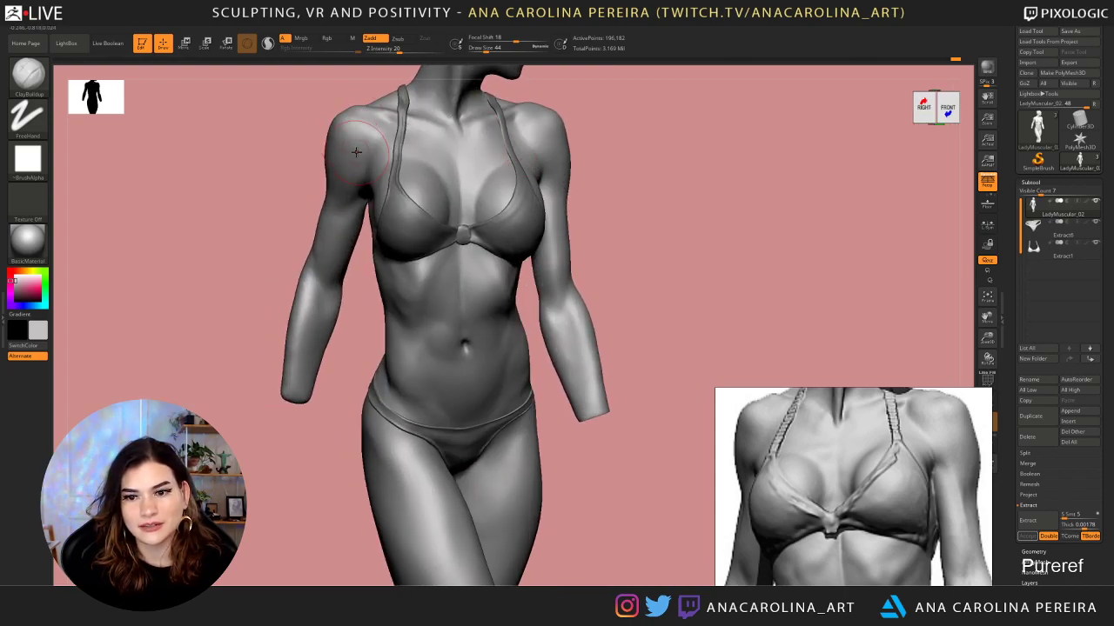
Shape the figure's right shoulder at draw size 65, and refine the top of the right breast at draw size 44
{"action": "key", "text": "space"}
{"action": "mouse_move", "coordinate": [356, 153]}
{"action": "left_mouse_down"}
{"action": "mouse_move", "coordinate": [342, 150]}
{"action": "mouse_move", "coordinate": [349, 156]}
{"action": "left_mouse_up"}
{"action": "mouse_move", "coordinate": [350, 140]}
{"action": "left_mouse_down"}
{"action": "mouse_move", "coordinate": [352, 164]}
{"action": "mouse_move", "coordinate": [344, 139]}
{"action": "left_mouse_up"}
{"action": "mouse_move", "coordinate": [619, 165]}
{"action": "right_mouse_down", "text": "ctrl"}
{"action": "mouse_move", "coordinate": [624, 114]}
{"action": "mouse_move", "coordinate": [614, 163]}
{"action": "right_mouse_up", "text": "ctrl"}
{"action": "mouse_move", "coordinate": [614, 162]}
{"action": "left_mouse_down"}
{"action": "mouse_move", "coordinate": [618, 147]}
{"action": "mouse_move", "coordinate": [572, 167]}
{"action": "mouse_move", "coordinate": [569, 202]}
{"action": "left_mouse_up"}
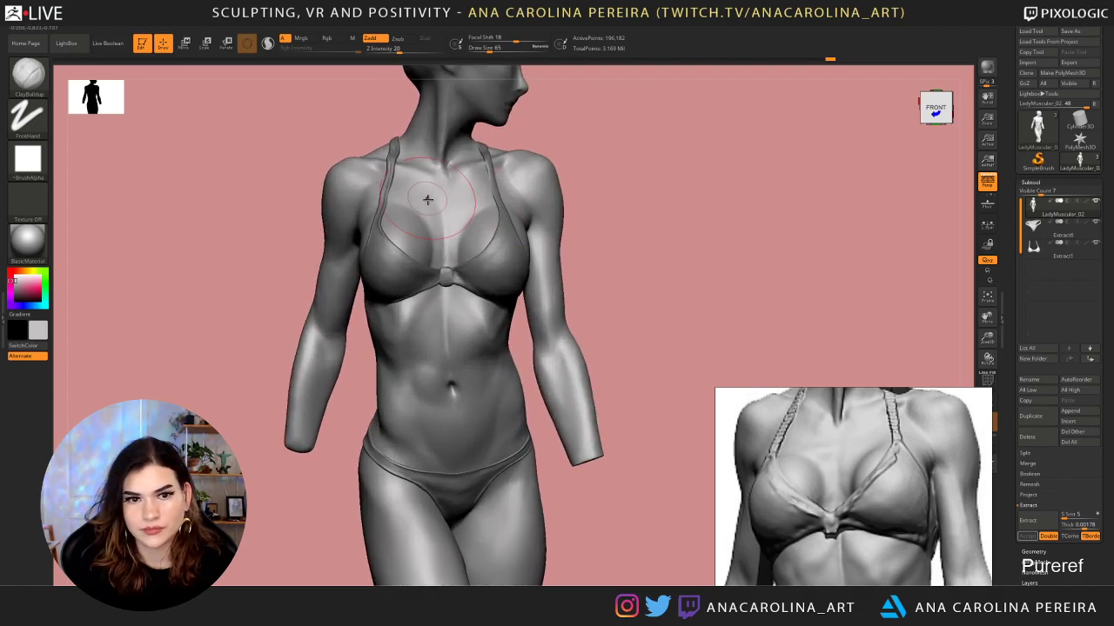
{"action": "key", "text": "space"}
{"action": "left_click_drag", "start_coordinate": [427, 209], "coordinate": [416, 209]}
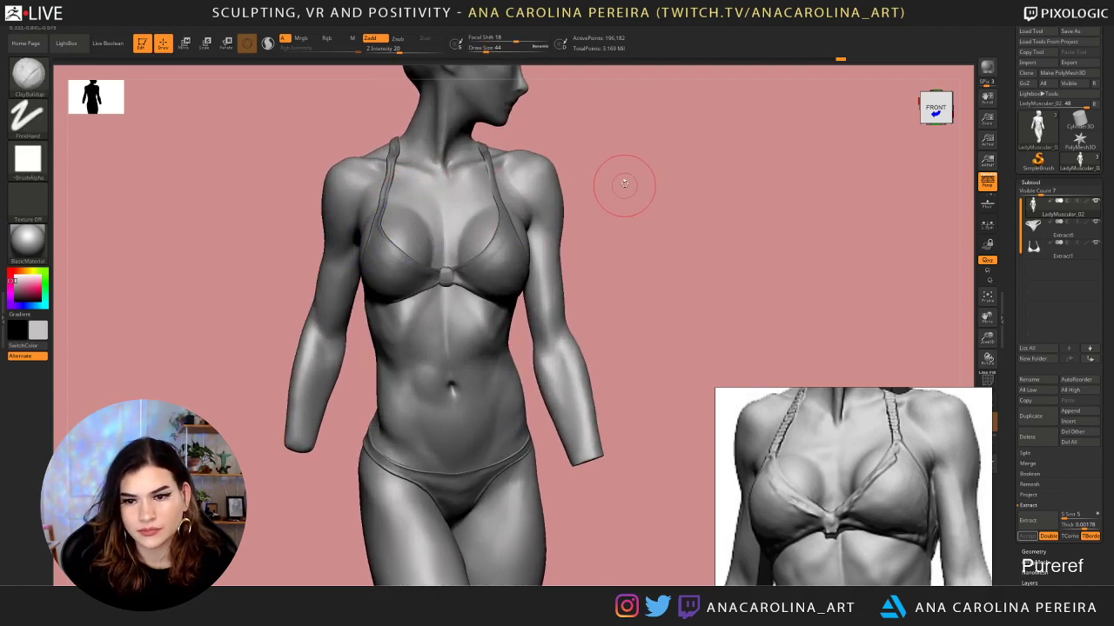
Step down to a lower subdivision level and adjust the shoulder and upper chest contours with the SnakeHook brush at draw size 83
{"action": "mouse_move", "coordinate": [637, 165]}
{"action": "left_mouse_down", "text": "alt"}
{"action": "mouse_move", "coordinate": [627, 201]}
{"action": "mouse_move", "coordinate": [621, 179]}
{"action": "mouse_move", "coordinate": [629, 185]}
{"action": "left_mouse_up", "text": "alt"}
{"action": "key", "text": "b"}
{"action": "key", "text": "s"}
{"action": "key", "text": "h"}
{"action": "key", "text": "space"}
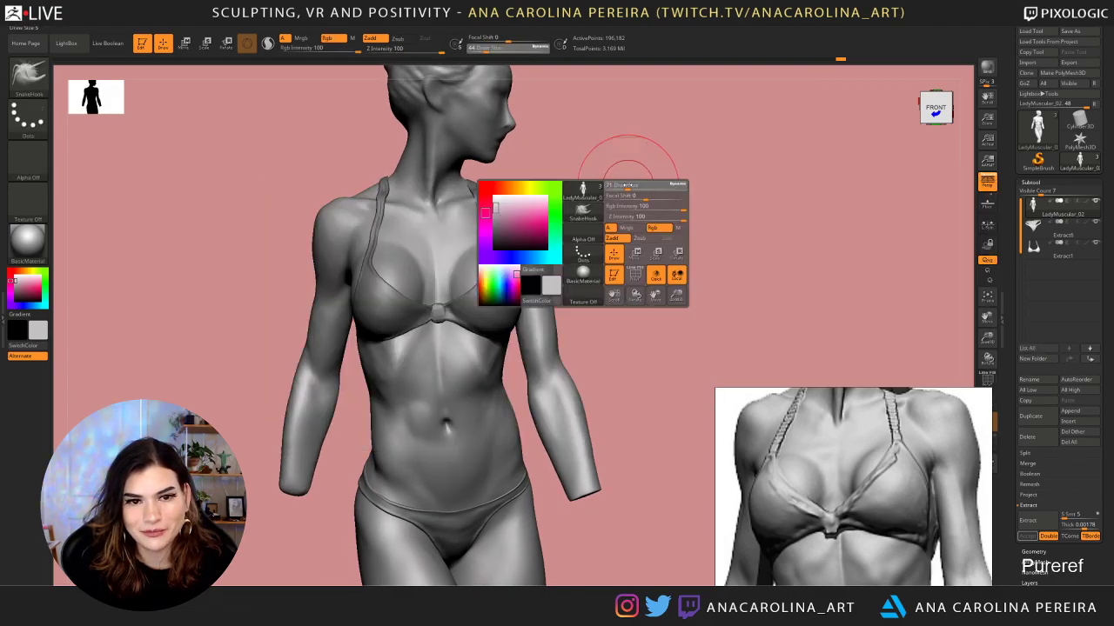
{"action": "key", "text": "shift+d"}
{"action": "key", "text": "space"}
{"action": "left_click_drag", "start_coordinate": [549, 216], "coordinate": [553, 215]}
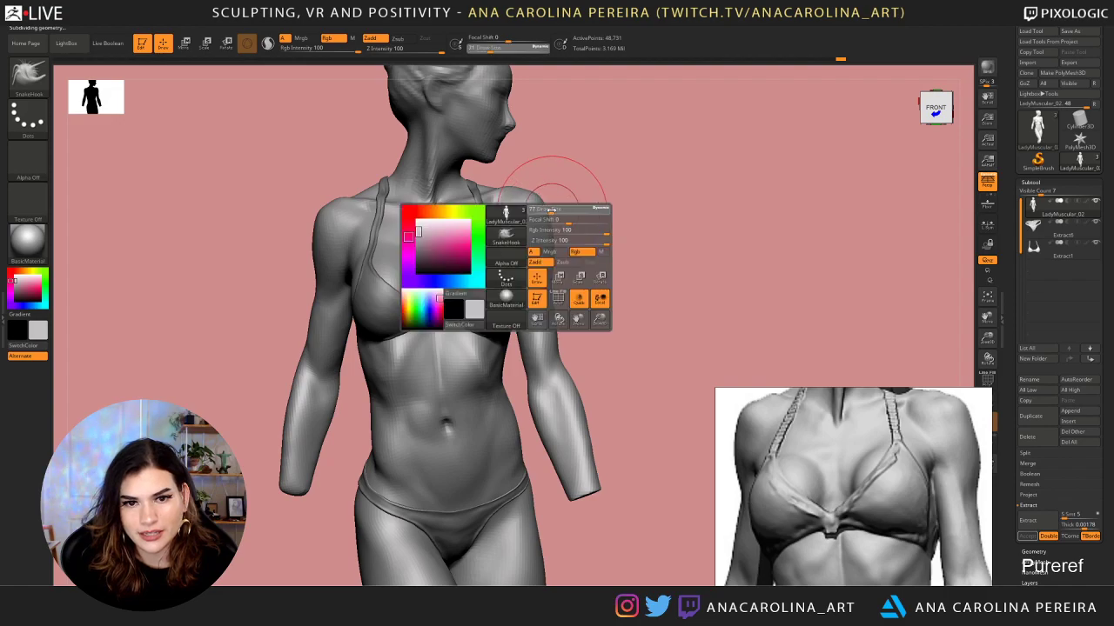
{"action": "left_click_drag", "start_coordinate": [626, 208], "coordinate": [611, 212]}
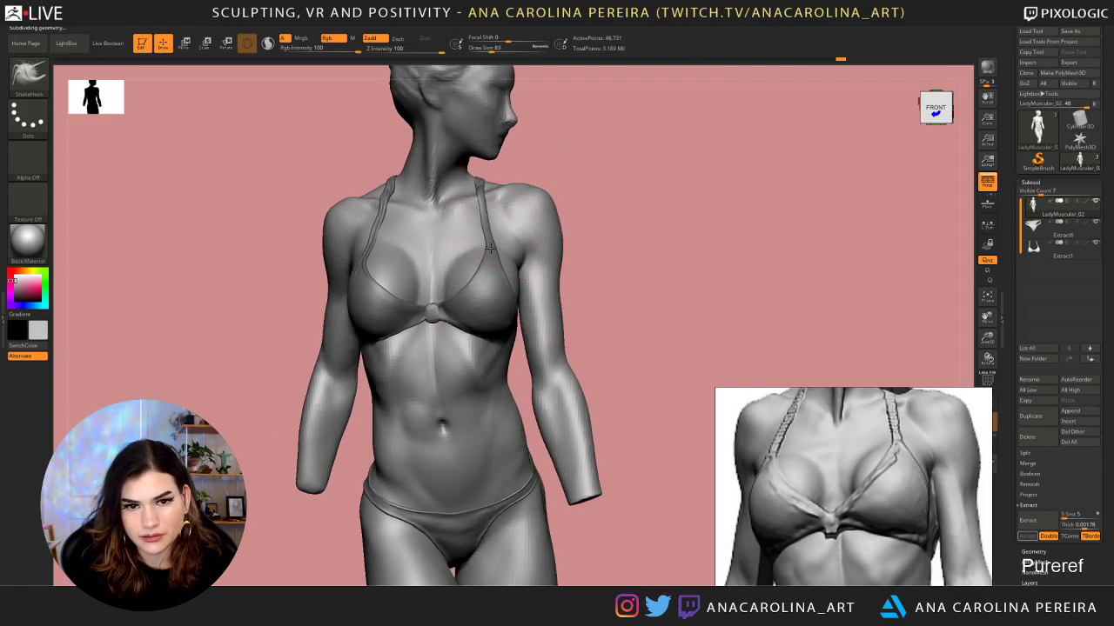
{"action": "left_click_drag", "start_coordinate": [298, 186], "coordinate": [365, 213]}
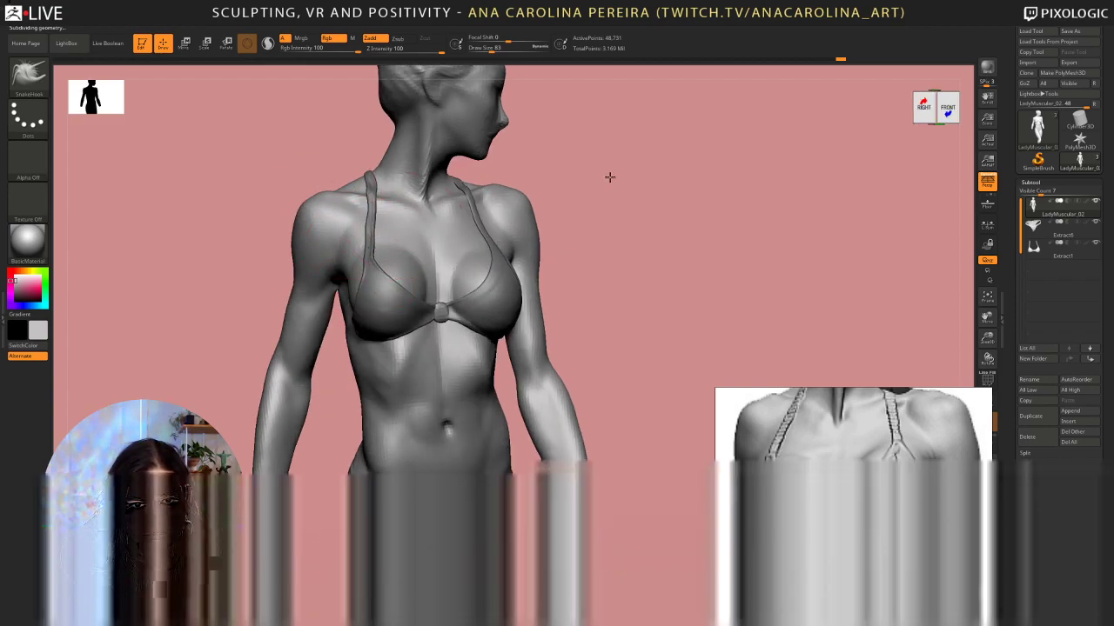
{"action": "left_click_drag", "start_coordinate": [610, 176], "coordinate": [510, 192]}
{"action": "left_click_drag", "start_coordinate": [614, 205], "coordinate": [606, 212]}
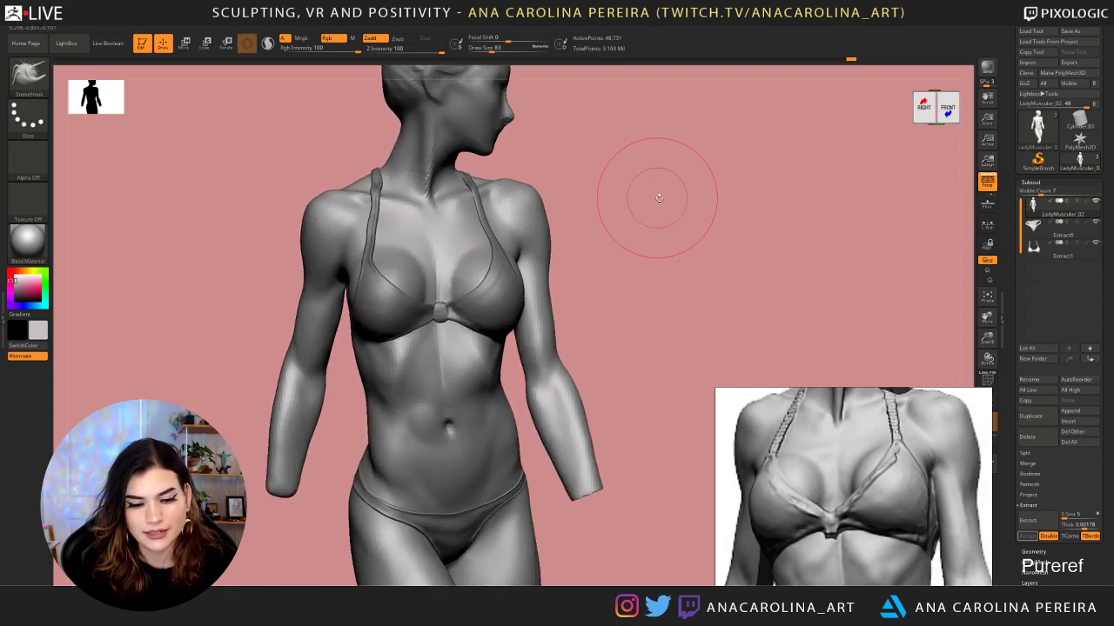
Pull the side of the figure's left breast into shape with the SnakeHook brush at a lower subdivision level, using draw size 44
{"action": "key", "text": "d"}
{"action": "left_click_drag", "start_coordinate": [640, 341], "coordinate": [633, 205], "text": "alt"}
{"action": "mouse_move", "coordinate": [642, 261]}
{"action": "left_mouse_down"}
{"action": "mouse_move", "coordinate": [606, 269]}
{"action": "mouse_move", "coordinate": [606, 333]}
{"action": "left_mouse_up"}
{"action": "key", "text": "shift+d"}
{"action": "key", "text": "space"}
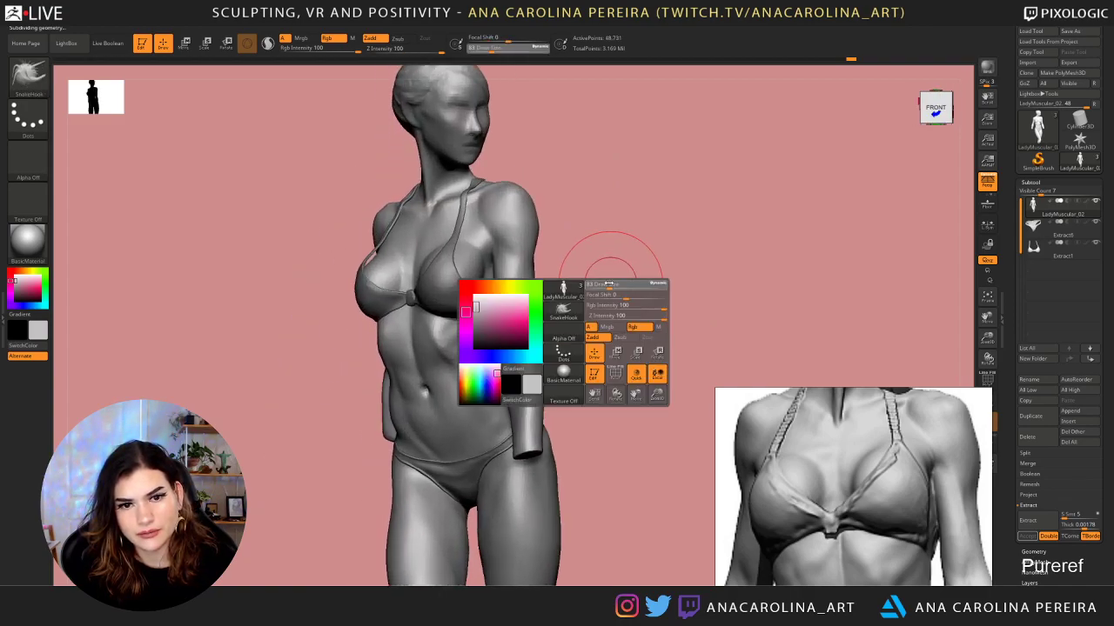
{"action": "left_click_drag", "start_coordinate": [614, 273], "coordinate": [592, 254]}
{"action": "key", "text": "space"}
{"action": "left_click_drag", "start_coordinate": [478, 254], "coordinate": [477, 251]}
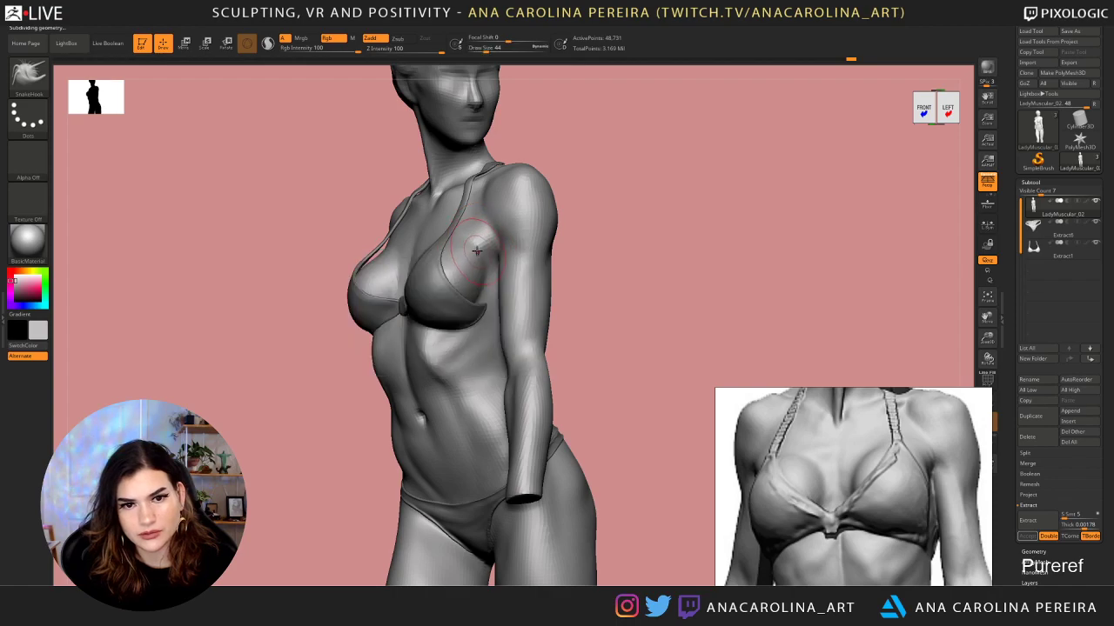
{"action": "key", "text": "bracketright"}
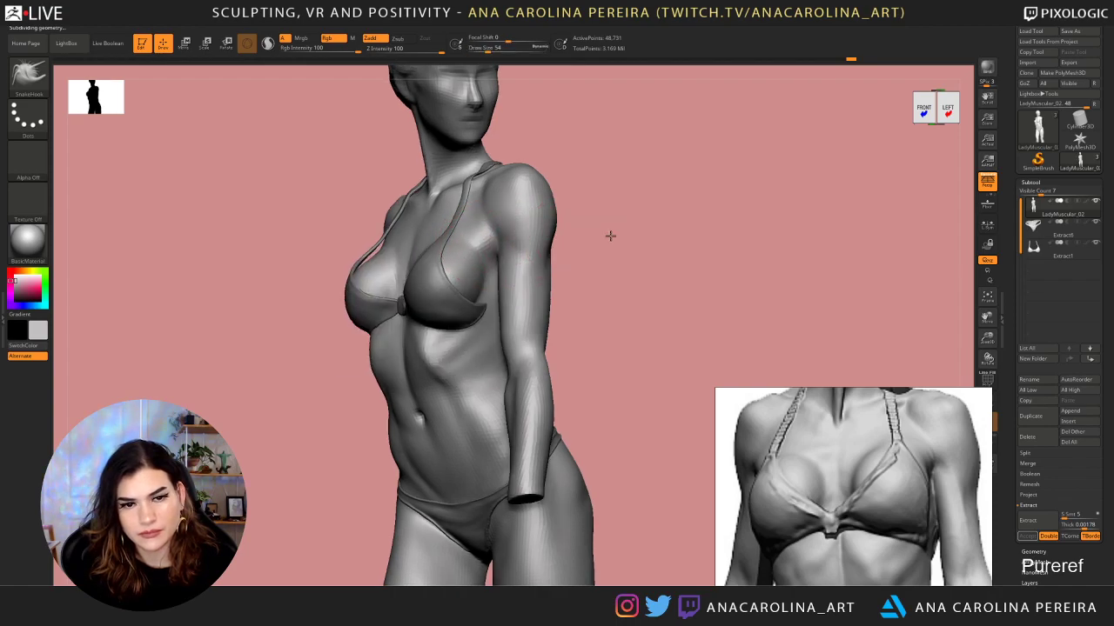
Try to reshape the body's chest beside the bikini strap with the SnakeHook brush at draw size 80
{"action": "mouse_move", "coordinate": [609, 236]}
{"action": "left_mouse_down"}
{"action": "mouse_move", "coordinate": [541, 243]}
{"action": "mouse_move", "coordinate": [711, 186]}
{"action": "mouse_move", "coordinate": [688, 201]}
{"action": "mouse_move", "coordinate": [705, 238]}
{"action": "mouse_move", "coordinate": [657, 245]}
{"action": "left_mouse_up"}
{"action": "left_click_drag", "start_coordinate": [520, 242], "coordinate": [488, 279], "text": "alt"}
{"action": "key", "text": "space"}
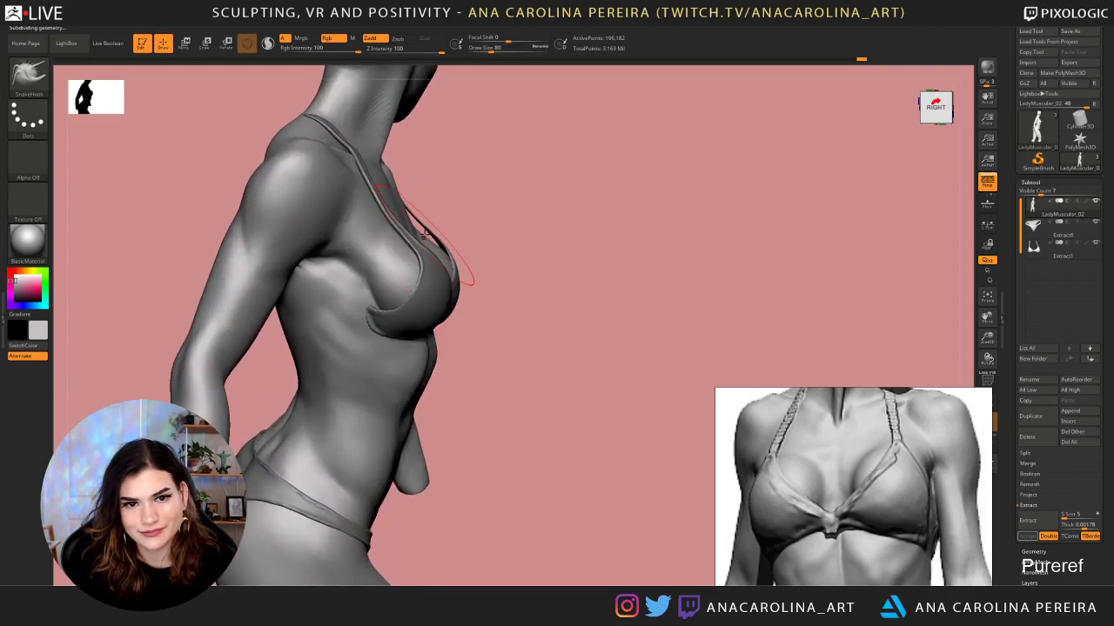
{"action": "key", "text": "ctrl+z"}
Make the bikini top the active subtool and pull its left strap away from the chest with SnakeHook at draw size 51
{"action": "left_click", "coordinate": [448, 291], "text": "alt"}
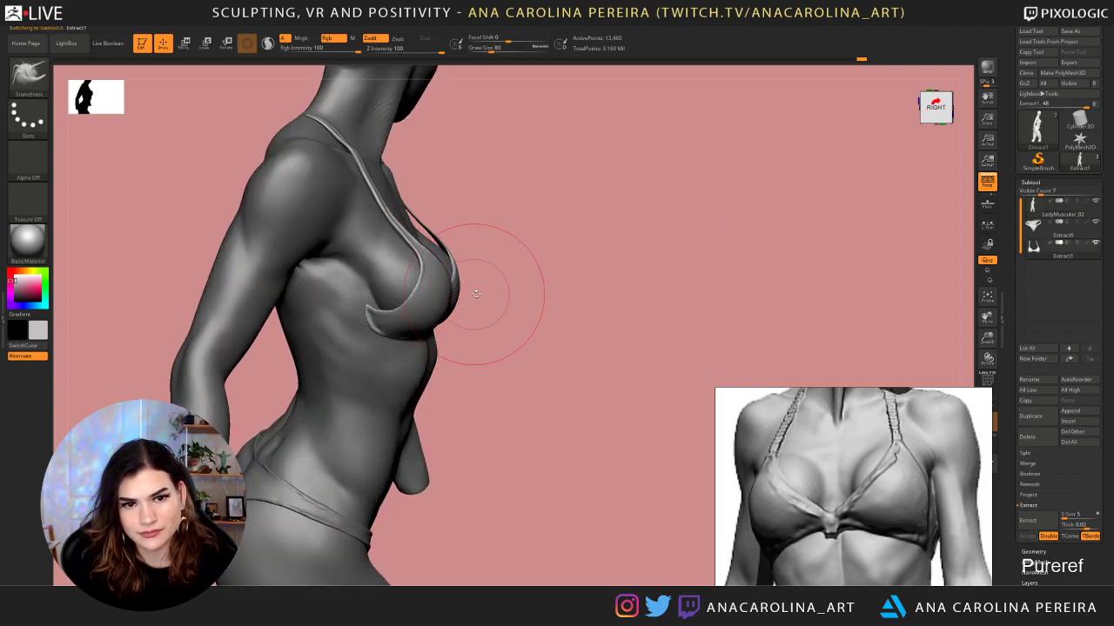
{"action": "left_click_drag", "start_coordinate": [500, 292], "coordinate": [465, 283]}
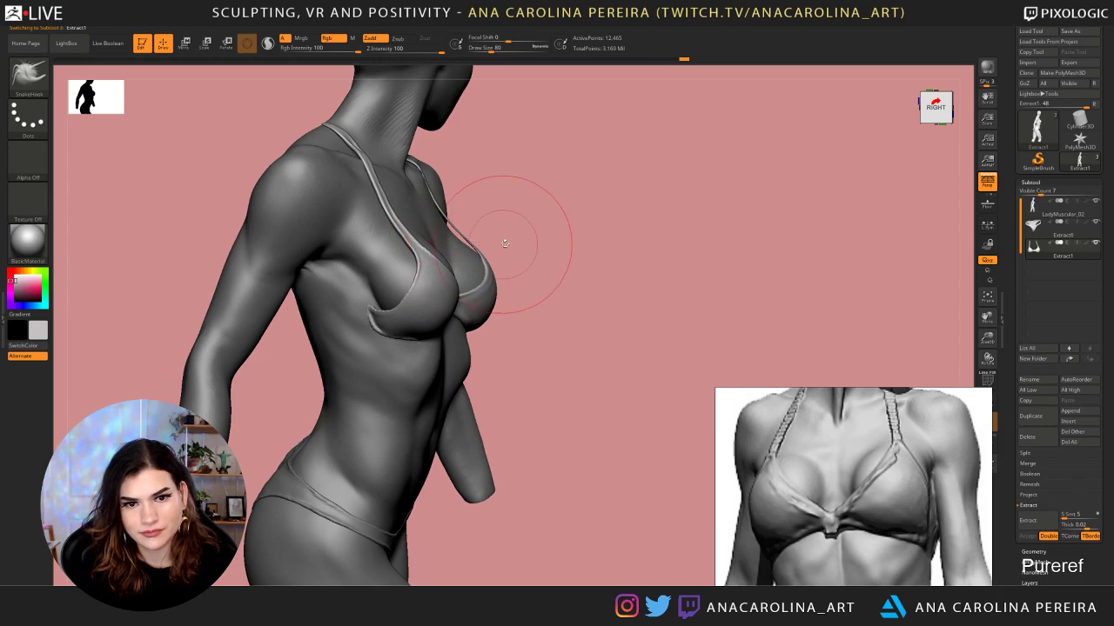
{"action": "mouse_move", "coordinate": [510, 219]}
{"action": "left_mouse_down"}
{"action": "mouse_move", "coordinate": [408, 256]}
{"action": "mouse_move", "coordinate": [365, 232]}
{"action": "left_mouse_up"}
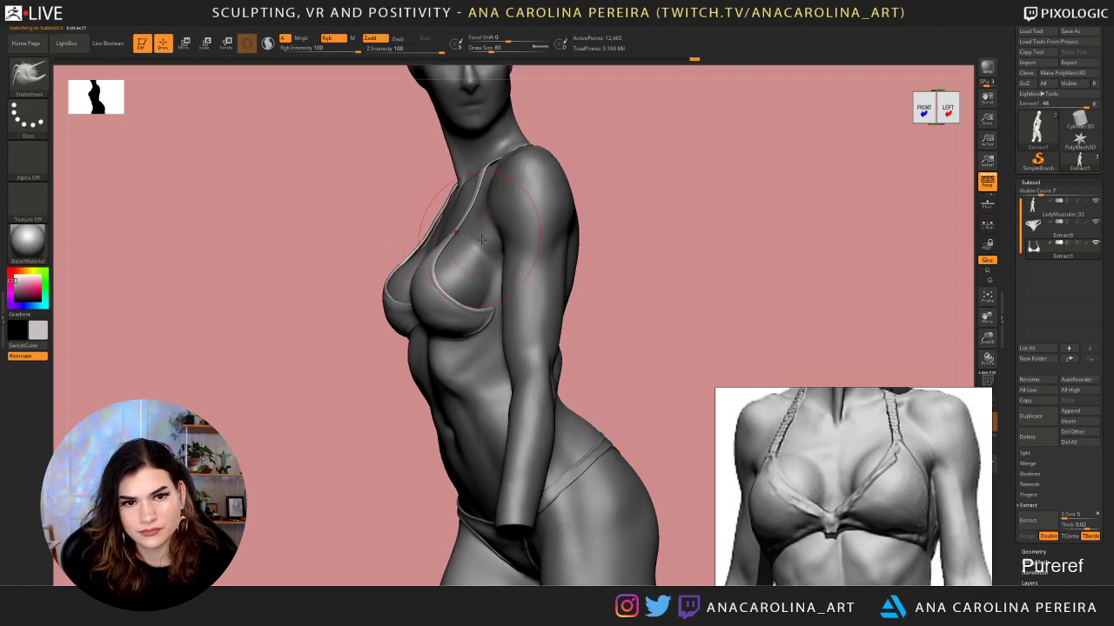
{"action": "mouse_move", "coordinate": [475, 223]}
{"action": "left_mouse_down"}
{"action": "mouse_move", "coordinate": [594, 186]}
{"action": "mouse_move", "coordinate": [434, 214]}
{"action": "left_mouse_up"}
{"action": "key", "text": "space"}
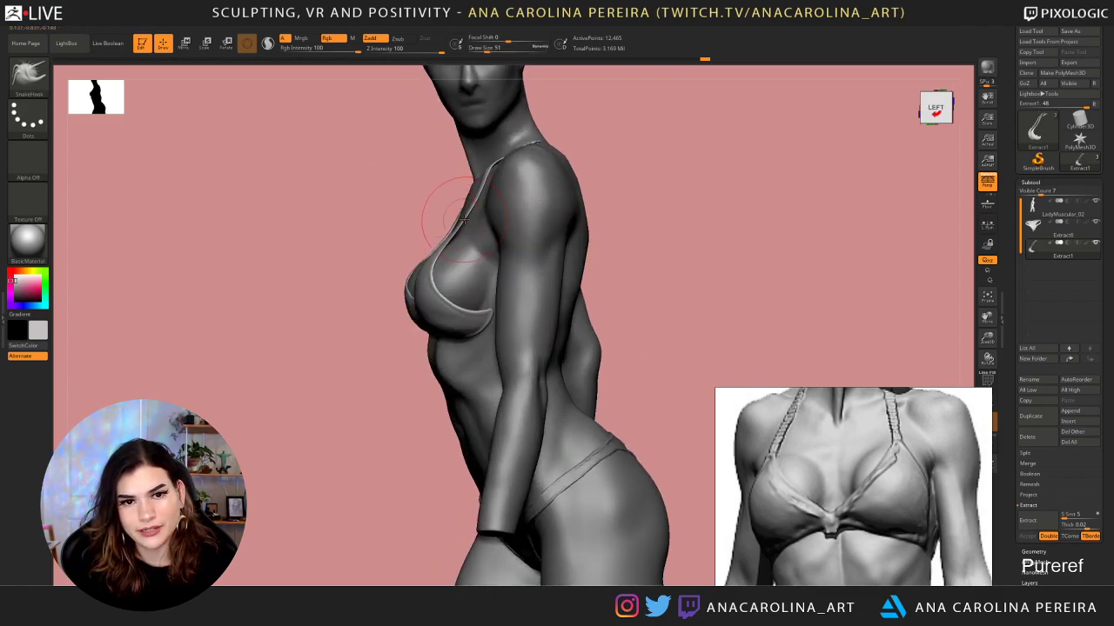
{"action": "key", "text": "space"}
Pull the bikini's right strap away from the upper chest with SnakeHook at draw size 44
{"action": "mouse_move", "coordinate": [374, 184]}
{"action": "left_mouse_down"}
{"action": "mouse_move", "coordinate": [473, 169]}
{"action": "mouse_move", "coordinate": [493, 210]}
{"action": "mouse_move", "coordinate": [517, 179]}
{"action": "mouse_move", "coordinate": [515, 230]}
{"action": "left_mouse_up"}
{"action": "key", "text": "space"}
{"action": "left_click_drag", "start_coordinate": [485, 187], "coordinate": [478, 186]}
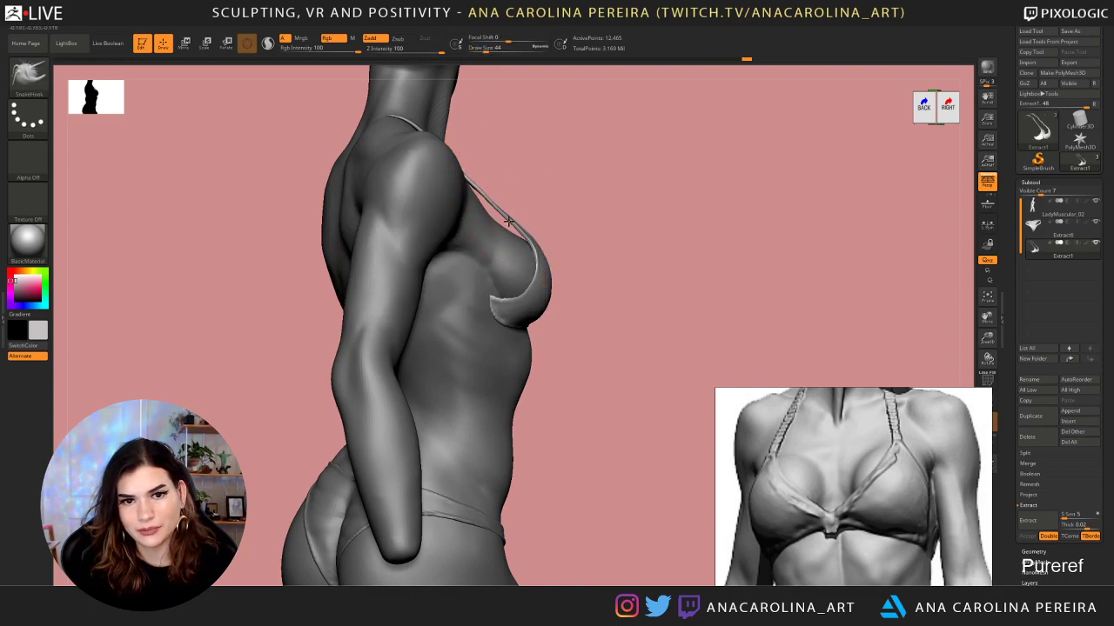
{"action": "mouse_move", "coordinate": [516, 226]}
{"action": "left_mouse_down"}
{"action": "mouse_move", "coordinate": [490, 219]}
{"action": "mouse_move", "coordinate": [526, 228]}
{"action": "left_mouse_up"}
{"action": "right_click_drag", "start_coordinate": [526, 227], "coordinate": [515, 217]}
{"action": "left_click_drag", "start_coordinate": [497, 184], "coordinate": [502, 194]}
{"action": "right_click_drag", "start_coordinate": [640, 132], "coordinate": [619, 146]}
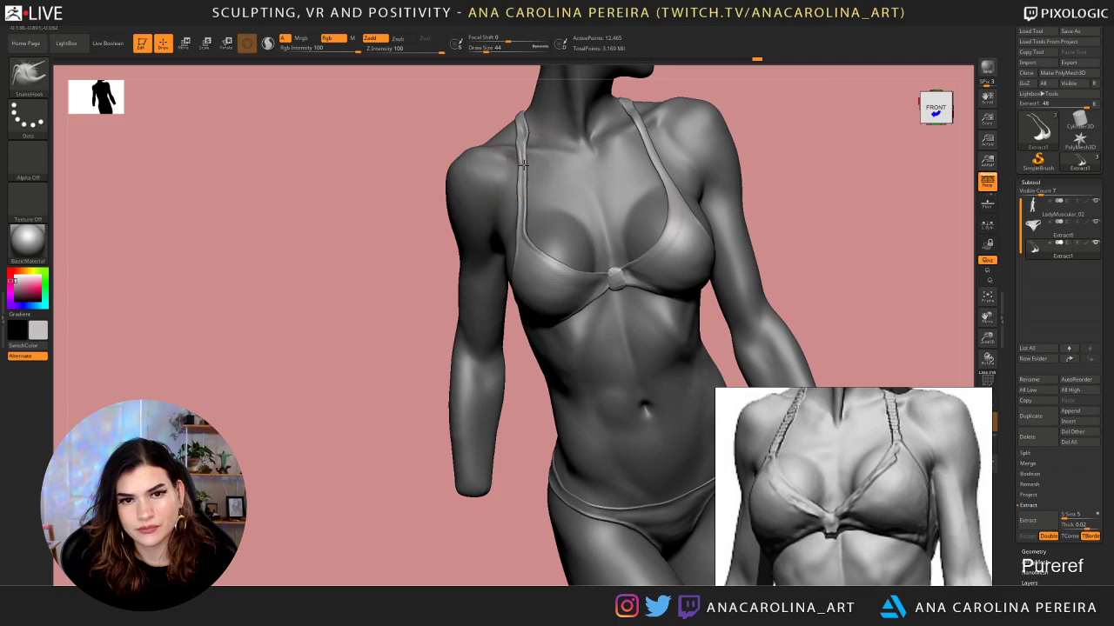
Adjust the upper end of the right bikini strap near the neck with SnakeHook at draw size 33
{"action": "left_click_drag", "start_coordinate": [455, 112], "coordinate": [529, 128]}
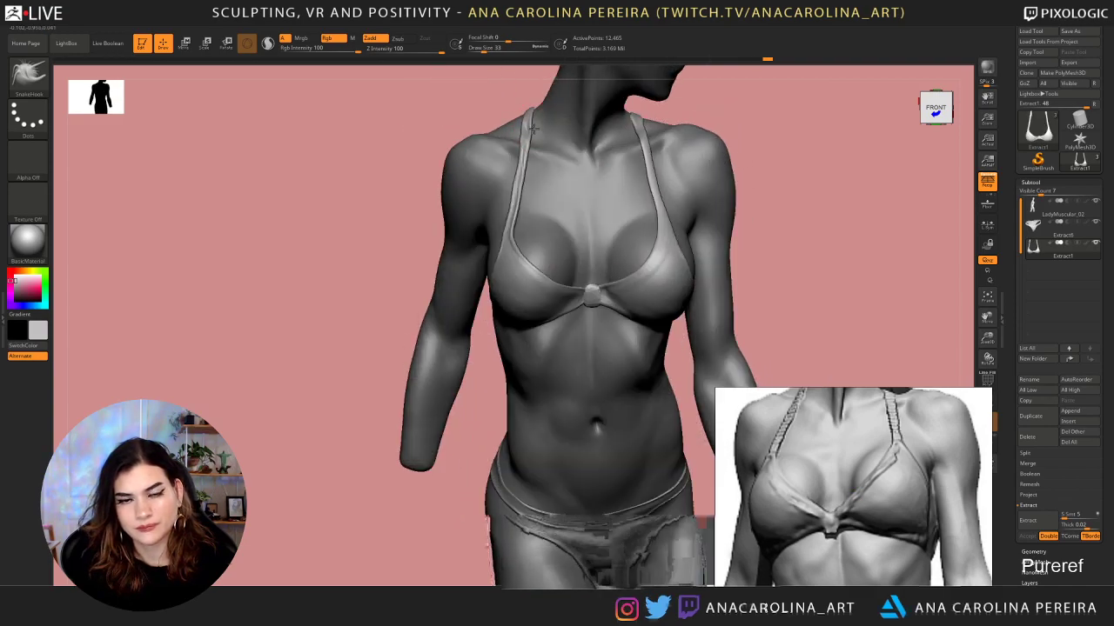
{"action": "left_click_drag", "start_coordinate": [473, 99], "coordinate": [515, 100]}
{"action": "mouse_move", "coordinate": [589, 142]}
{"action": "left_mouse_down"}
{"action": "mouse_move", "coordinate": [617, 155]}
{"action": "mouse_move", "coordinate": [608, 143]}
{"action": "left_mouse_up"}
{"action": "key", "text": "space"}
{"action": "left_click_drag", "start_coordinate": [541, 133], "coordinate": [535, 128]}
{"action": "mouse_move", "coordinate": [642, 130]}
{"action": "left_mouse_down"}
{"action": "mouse_move", "coordinate": [598, 125]}
{"action": "mouse_move", "coordinate": [619, 96]}
{"action": "mouse_move", "coordinate": [731, 117]}
{"action": "left_mouse_up"}
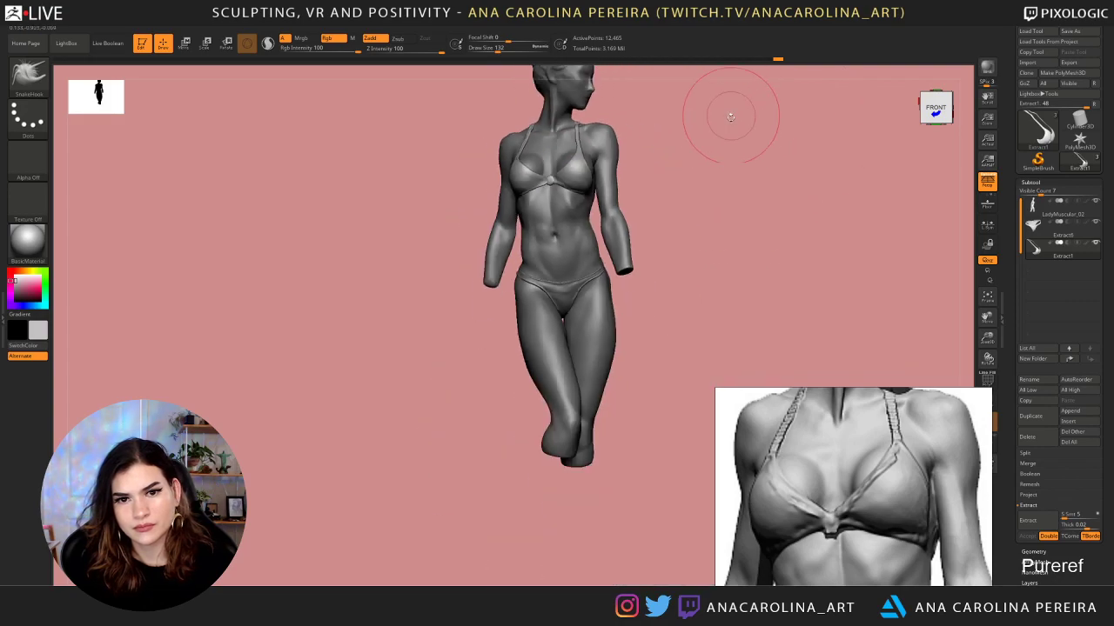
Make the LadyMuscular_02 body the active subtool and reveal the brush palette beside the canvas
{"action": "left_click", "coordinate": [623, 222], "text": "alt"}
{"action": "left_click_drag", "start_coordinate": [729, 188], "coordinate": [670, 276]}
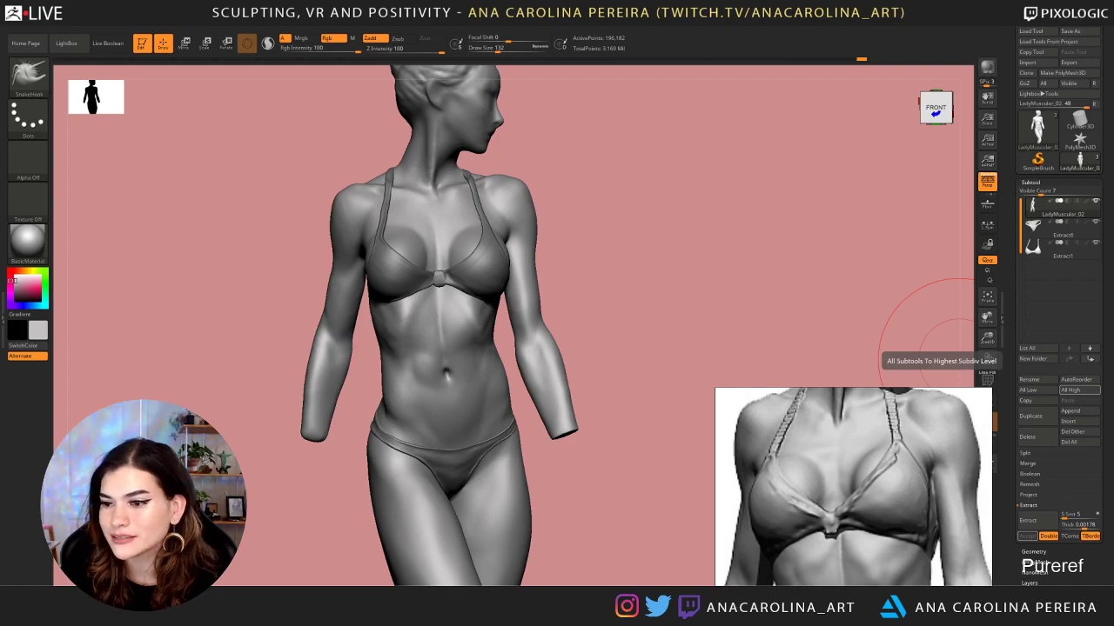
{"action": "left_click_drag", "start_coordinate": [625, 311], "coordinate": [591, 255]}
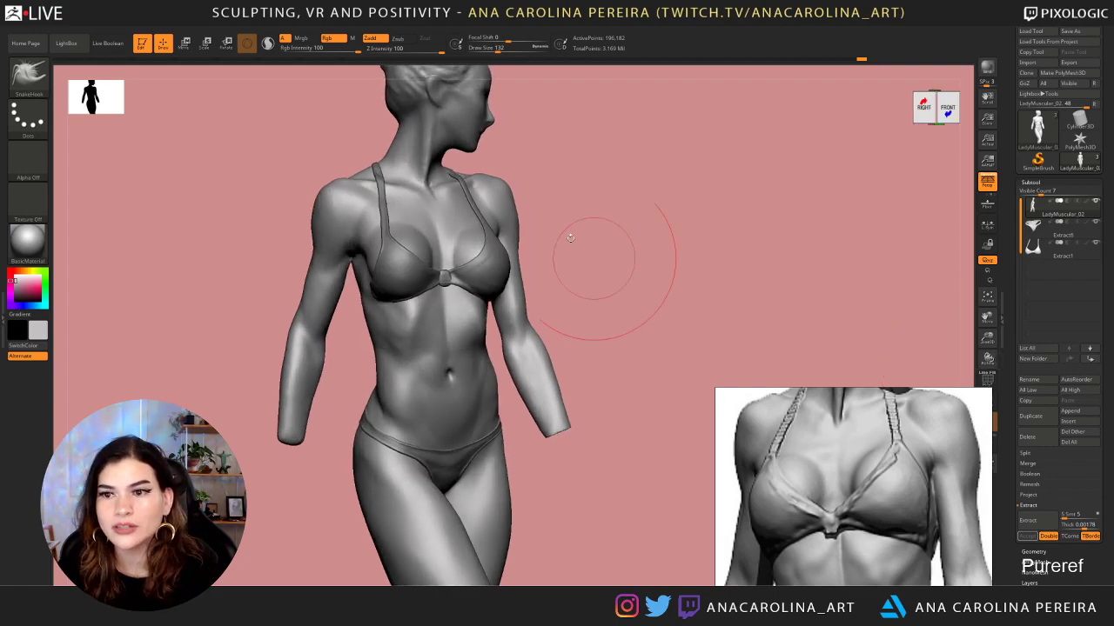
{"action": "double_click", "coordinate": [3, 198]}
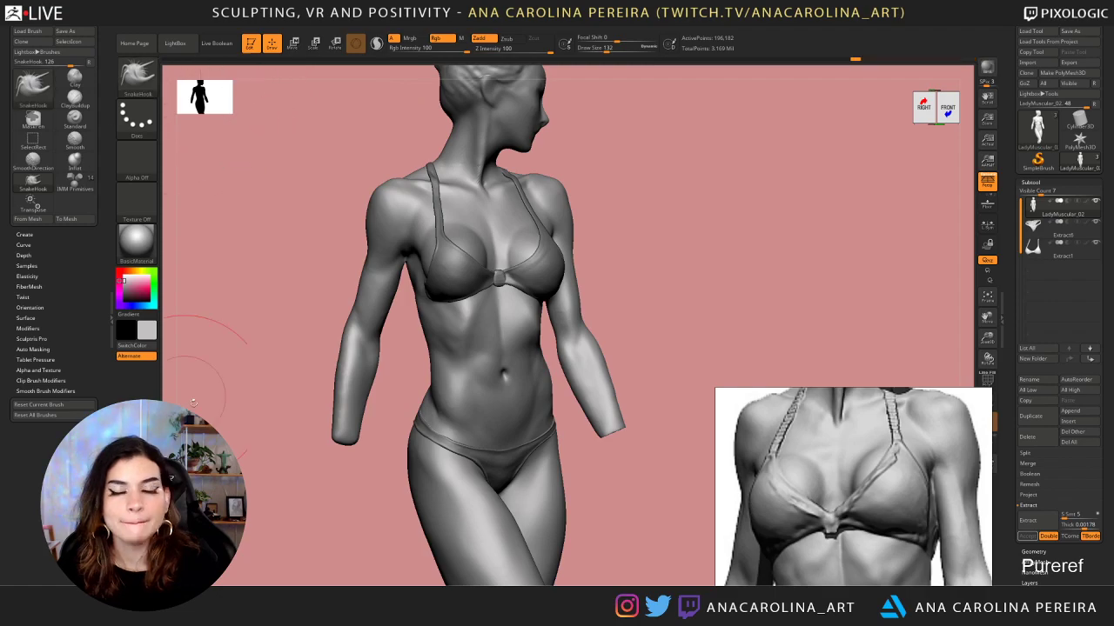
{"action": "left_click", "coordinate": [947, 109]}
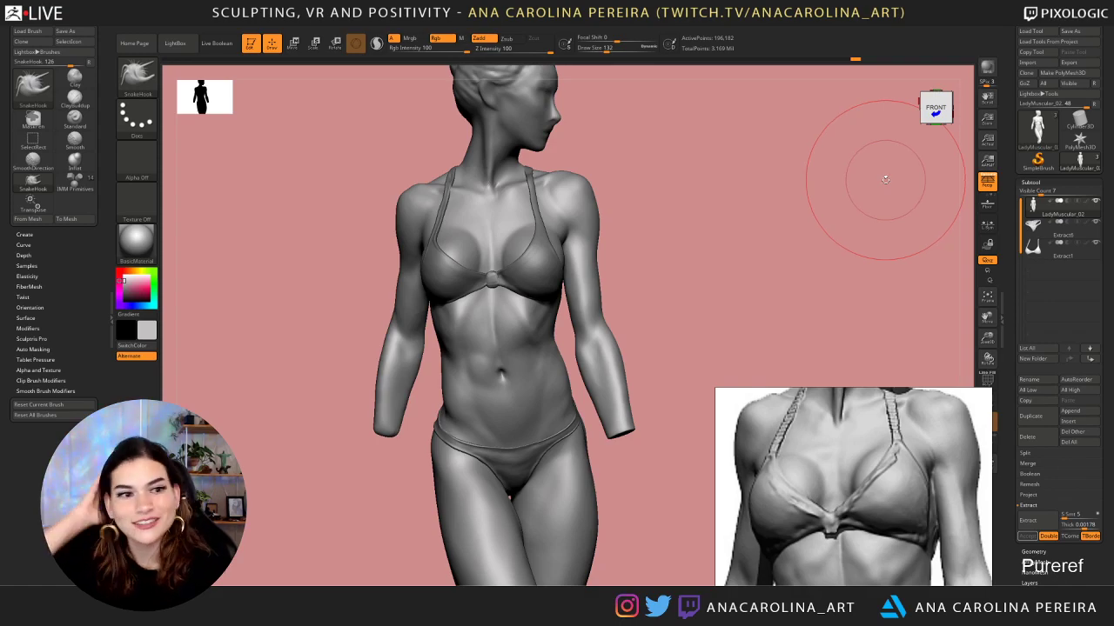
{"action": "left_click_drag", "start_coordinate": [740, 153], "coordinate": [718, 145]}
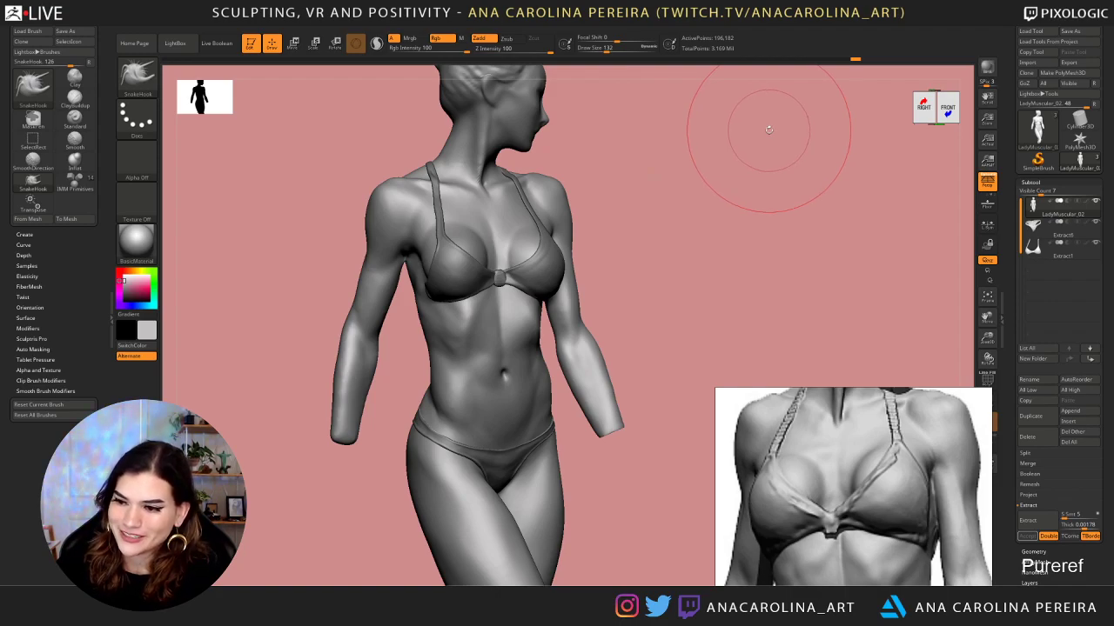
{"action": "left_click_drag", "start_coordinate": [807, 192], "coordinate": [810, 188]}
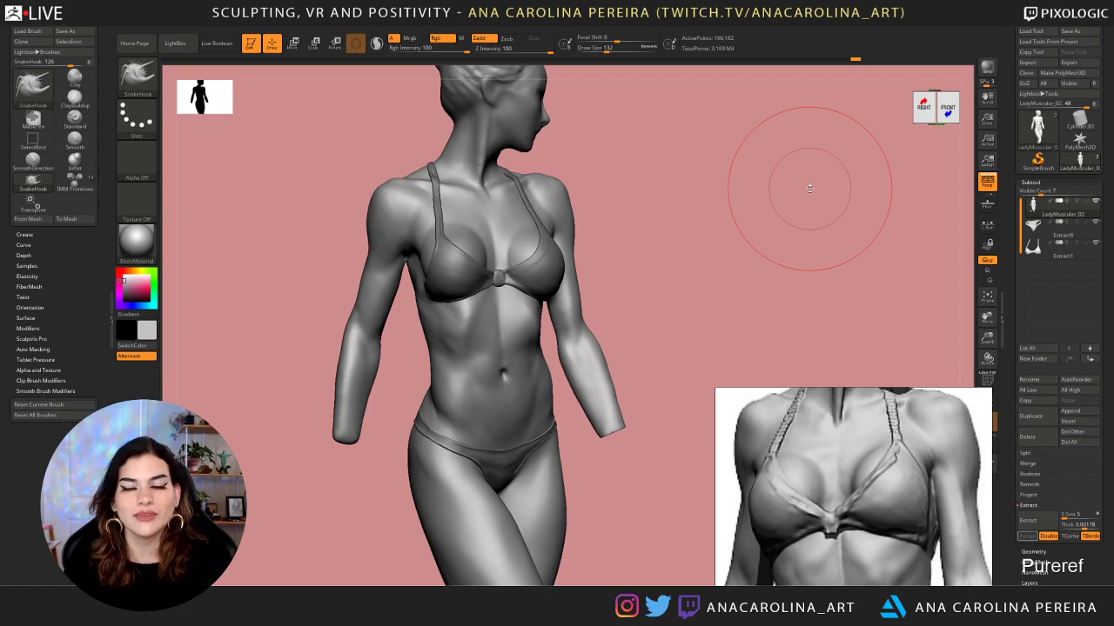
Build up the upper abdomen just below the bikini top with the ClayBuildup brush at draw size 27
{"action": "mouse_move", "coordinate": [678, 322]}
{"action": "left_mouse_down"}
{"action": "mouse_move", "coordinate": [716, 290]}
{"action": "mouse_move", "coordinate": [702, 275]}
{"action": "mouse_move", "coordinate": [688, 318]}
{"action": "mouse_move", "coordinate": [708, 304]}
{"action": "mouse_move", "coordinate": [698, 330]}
{"action": "mouse_move", "coordinate": [692, 268]}
{"action": "mouse_move", "coordinate": [677, 283]}
{"action": "mouse_move", "coordinate": [344, 335]}
{"action": "mouse_move", "coordinate": [424, 325]}
{"action": "left_mouse_up"}
{"action": "key", "text": "b"}
{"action": "key", "text": "c"}
{"action": "key", "text": "b"}
{"action": "key", "text": "space"}
{"action": "key", "text": "space"}
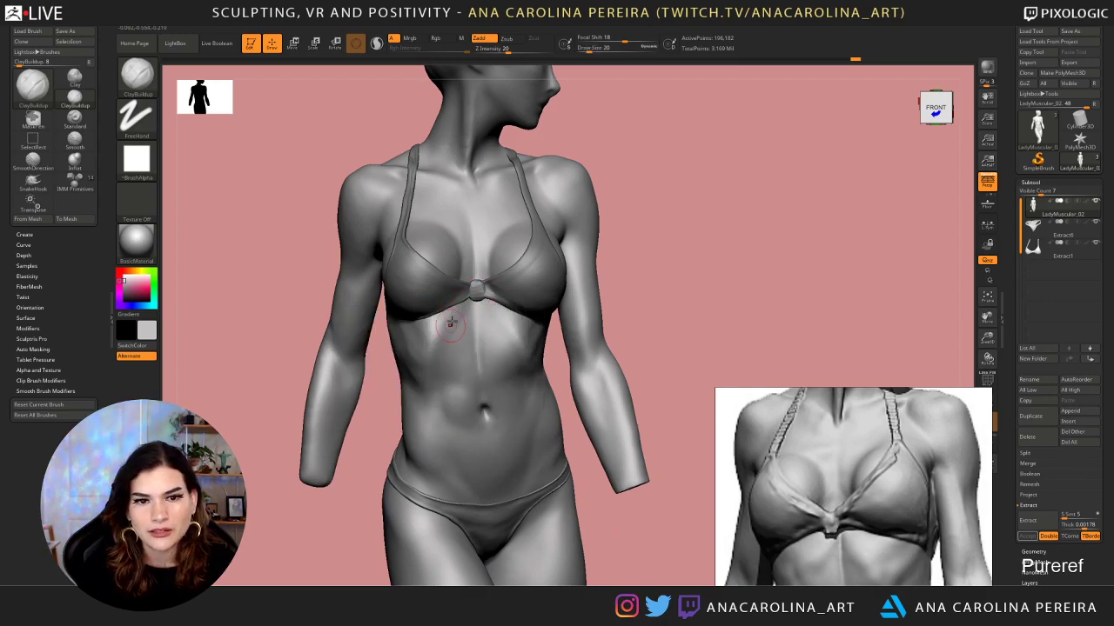
{"action": "key", "text": "space"}
{"action": "left_click_drag", "start_coordinate": [443, 326], "coordinate": [450, 328]}
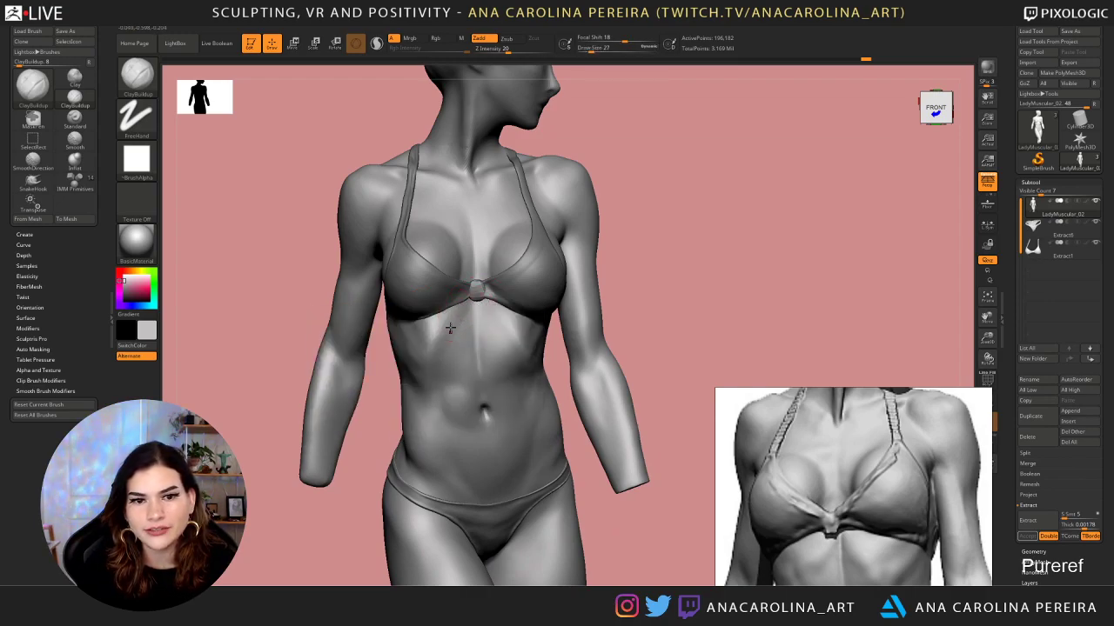
Smooth the sculpted area of the upper abdomen between the ribs and the navel
{"action": "mouse_move", "coordinate": [663, 258]}
{"action": "left_mouse_down"}
{"action": "mouse_move", "coordinate": [678, 256]}
{"action": "mouse_move", "coordinate": [459, 291]}
{"action": "left_mouse_up"}
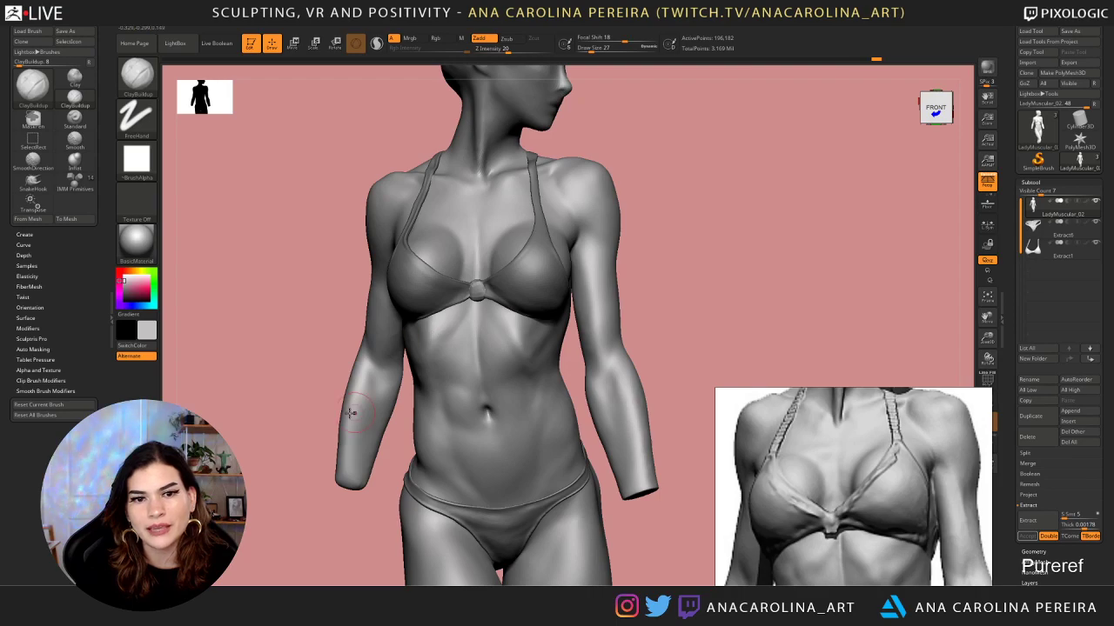
{"action": "left_click_drag", "start_coordinate": [305, 415], "coordinate": [334, 394]}
{"action": "left_click_drag", "start_coordinate": [460, 324], "coordinate": [476, 362], "text": "shift"}
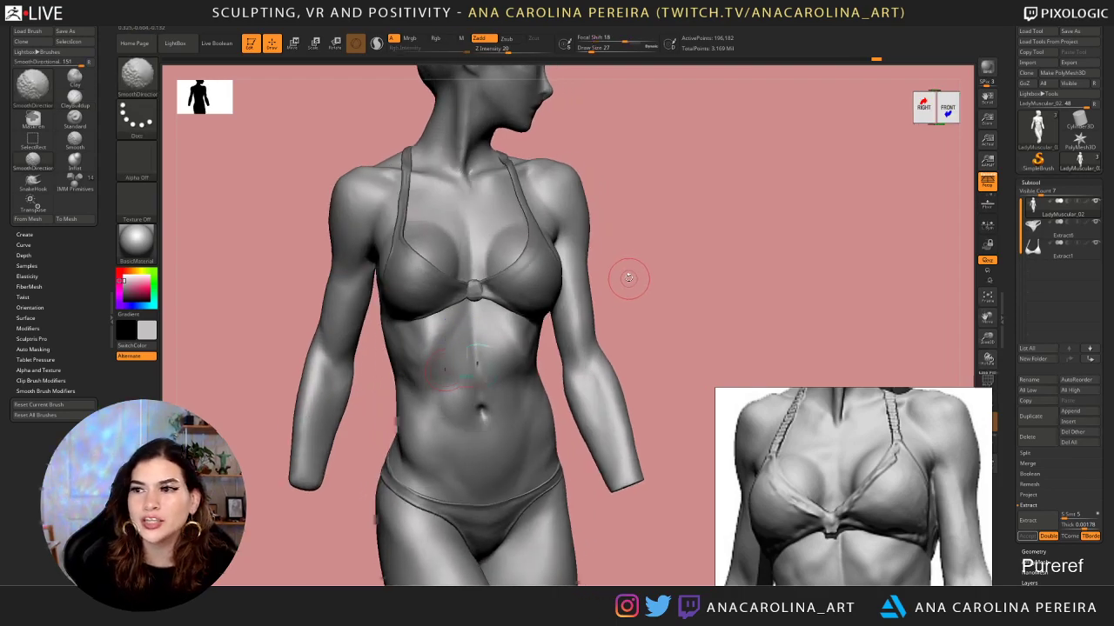
{"action": "mouse_move", "coordinate": [693, 232]}
{"action": "left_mouse_down", "text": "shift"}
{"action": "mouse_move", "coordinate": [703, 237]}
{"action": "mouse_move", "coordinate": [662, 250]}
{"action": "left_mouse_up", "text": "shift"}
Sculpt the abdomen's midline above the navel with ClayBuildup at draw size 35
{"action": "key", "text": "space"}
{"action": "left_click", "coordinate": [584, 261]}
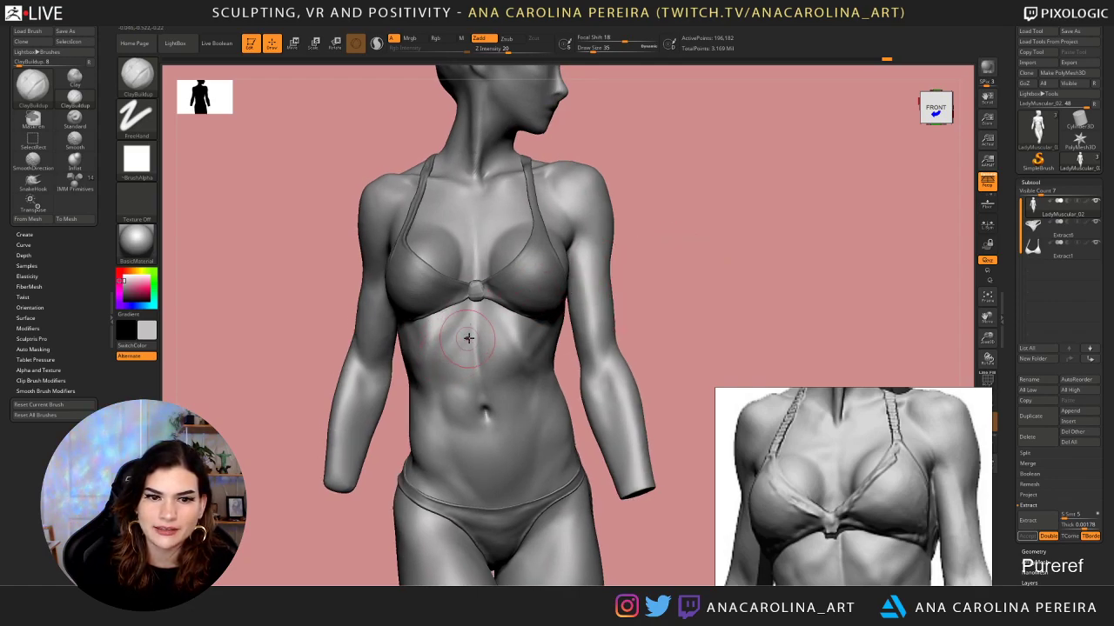
{"action": "left_click_drag", "start_coordinate": [465, 350], "coordinate": [475, 393]}
{"action": "mouse_move", "coordinate": [628, 283]}
{"action": "left_mouse_down"}
{"action": "mouse_move", "coordinate": [736, 259]}
{"action": "mouse_move", "coordinate": [567, 287]}
{"action": "mouse_move", "coordinate": [599, 373]}
{"action": "mouse_move", "coordinate": [663, 291]}
{"action": "mouse_move", "coordinate": [617, 345]}
{"action": "mouse_move", "coordinate": [621, 356]}
{"action": "mouse_move", "coordinate": [633, 344]}
{"action": "left_mouse_up"}
Add volume to the upper chest below the right collarbone with ClayBuildup at draw size 23
{"action": "key", "text": "f"}
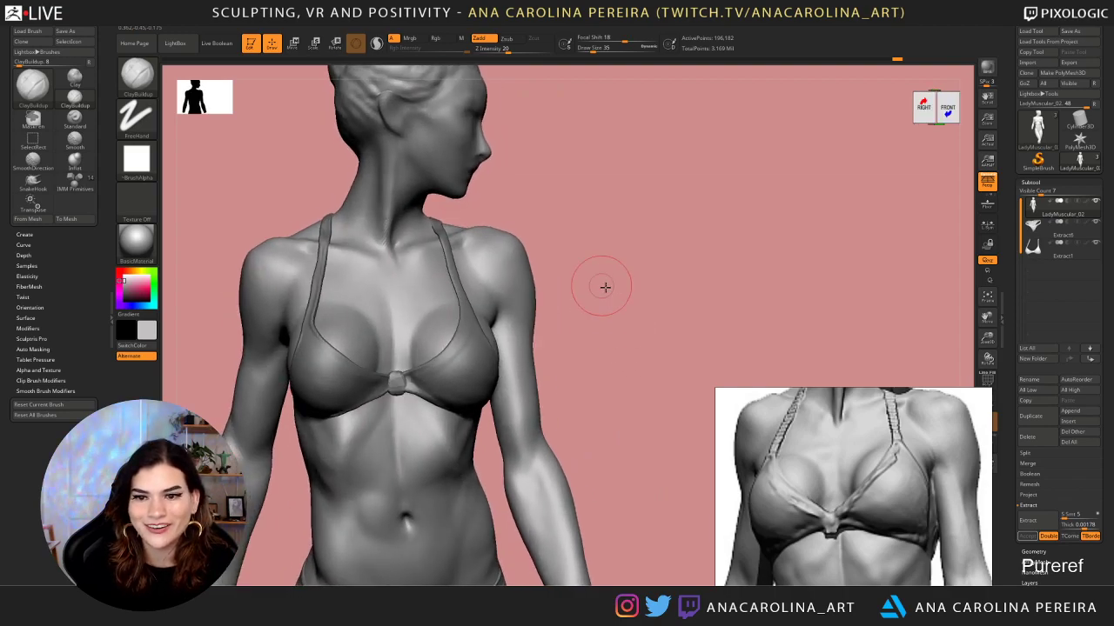
{"action": "mouse_move", "coordinate": [604, 286]}
{"action": "left_mouse_down"}
{"action": "mouse_move", "coordinate": [617, 339]}
{"action": "mouse_move", "coordinate": [654, 289]}
{"action": "mouse_move", "coordinate": [688, 287]}
{"action": "mouse_move", "coordinate": [664, 269]}
{"action": "mouse_move", "coordinate": [361, 308]}
{"action": "mouse_move", "coordinate": [381, 336]}
{"action": "left_mouse_up"}
{"action": "key", "text": "space"}
{"action": "key", "text": "space"}
{"action": "left_click_drag", "start_coordinate": [569, 262], "coordinate": [536, 266]}
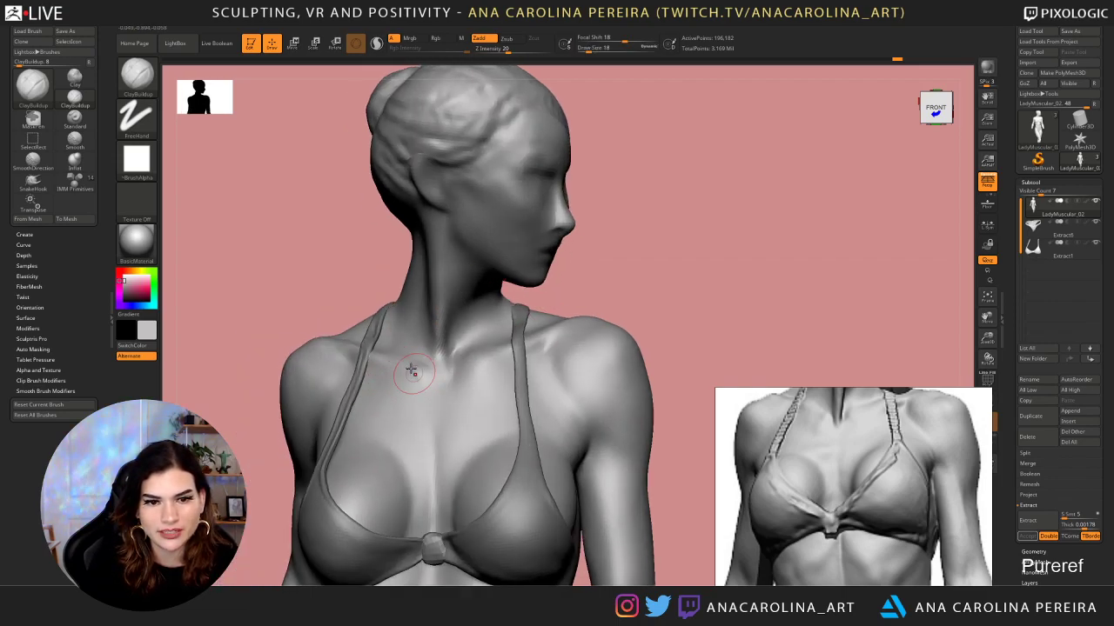
{"action": "key", "text": "space"}
{"action": "left_click_drag", "start_coordinate": [401, 372], "coordinate": [405, 371]}
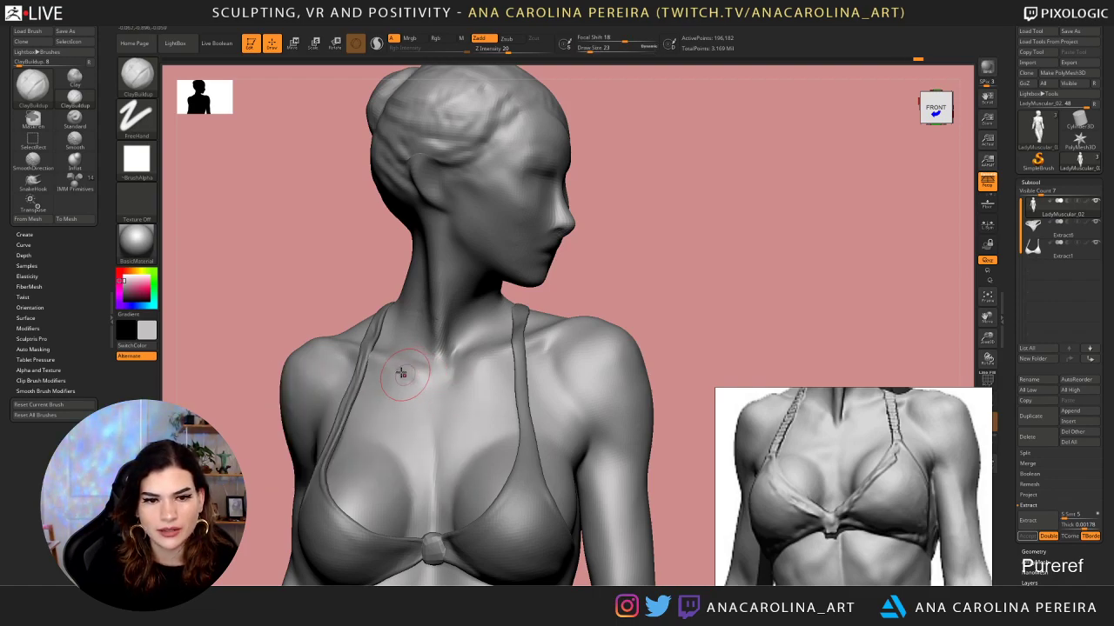
Refine and smooth the upper chest under the right collarbone, using ClayBuildup at draw size 29
{"action": "key", "text": "shift"}
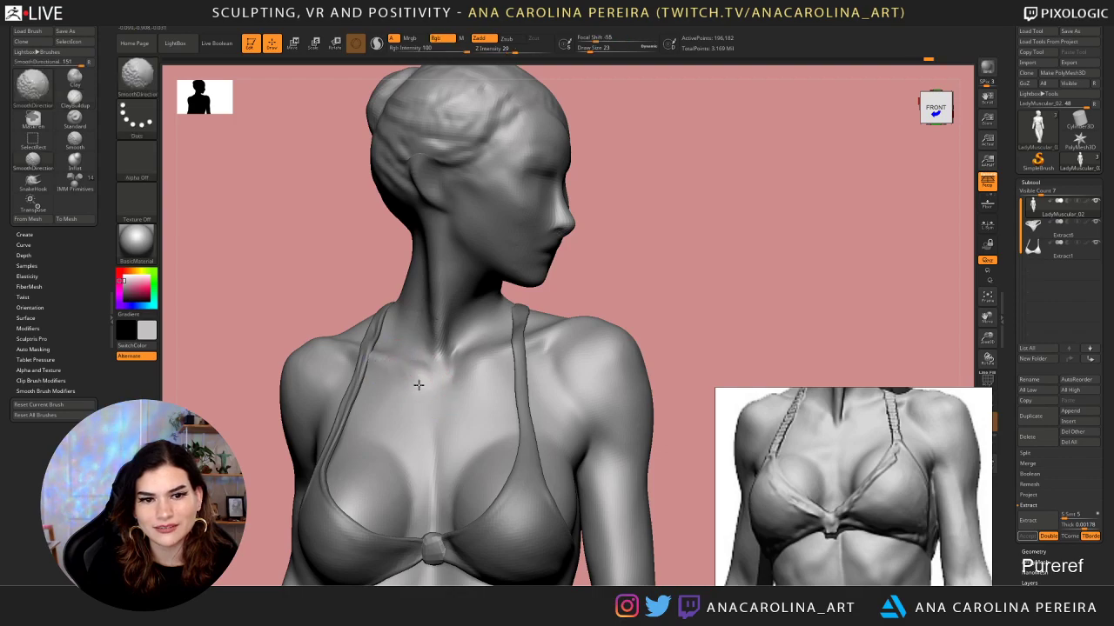
{"action": "key", "text": "s"}
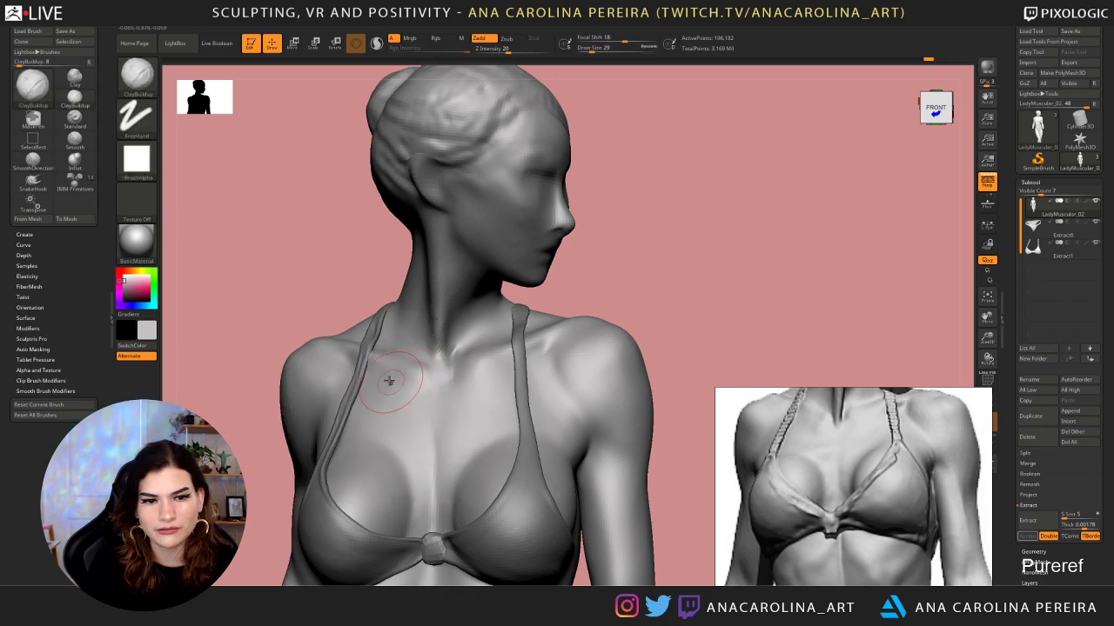
{"action": "left_click_drag", "start_coordinate": [609, 226], "coordinate": [607, 229]}
{"action": "key", "text": "shift"}
{"action": "mouse_move", "coordinate": [671, 291]}
{"action": "left_mouse_down"}
{"action": "mouse_move", "coordinate": [671, 269]}
{"action": "mouse_move", "coordinate": [653, 261]}
{"action": "left_mouse_up"}
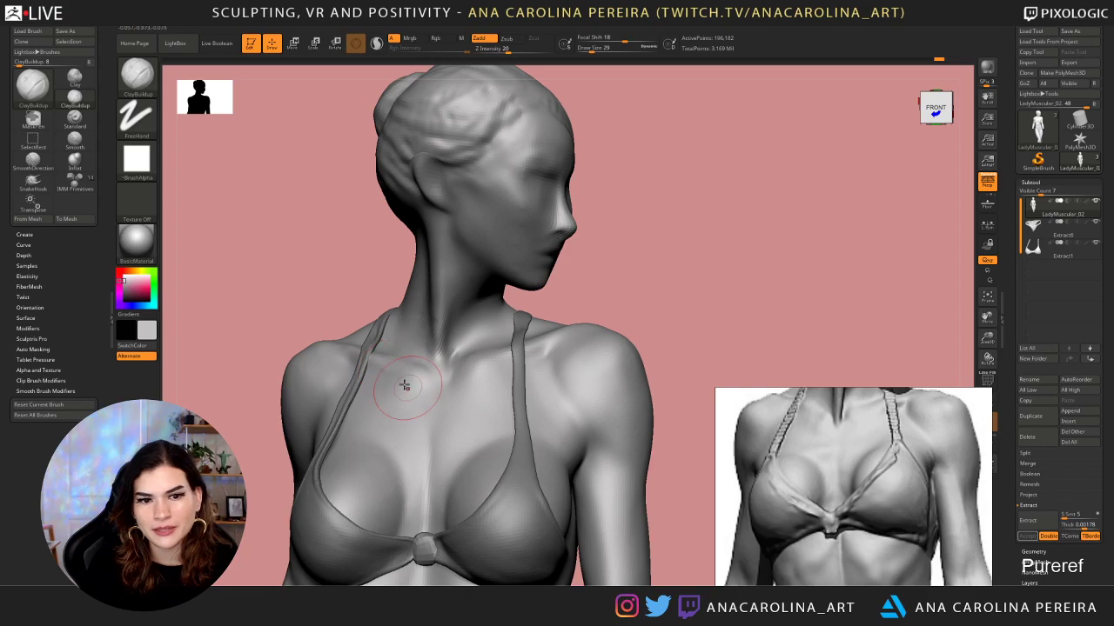
{"action": "left_click_drag", "start_coordinate": [383, 371], "coordinate": [388, 370], "text": "shift"}
Sculpt the top of the right shoulder around the outer end of the collarbone with ClayBuildup at draw size 29
{"action": "mouse_move", "coordinate": [650, 179]}
{"action": "left_mouse_down", "text": "alt"}
{"action": "mouse_move", "coordinate": [647, 222]}
{"action": "mouse_move", "coordinate": [534, 288]}
{"action": "left_mouse_up", "text": "alt"}
{"action": "key", "text": "space"}
{"action": "mouse_move", "coordinate": [338, 305]}
{"action": "left_mouse_down"}
{"action": "mouse_move", "coordinate": [314, 316]}
{"action": "mouse_move", "coordinate": [320, 298]}
{"action": "mouse_move", "coordinate": [318, 324]}
{"action": "mouse_move", "coordinate": [333, 329]}
{"action": "left_mouse_up"}
{"action": "key", "text": "space"}
{"action": "key", "text": "space"}
{"action": "left_click_drag", "start_coordinate": [308, 305], "coordinate": [311, 318]}
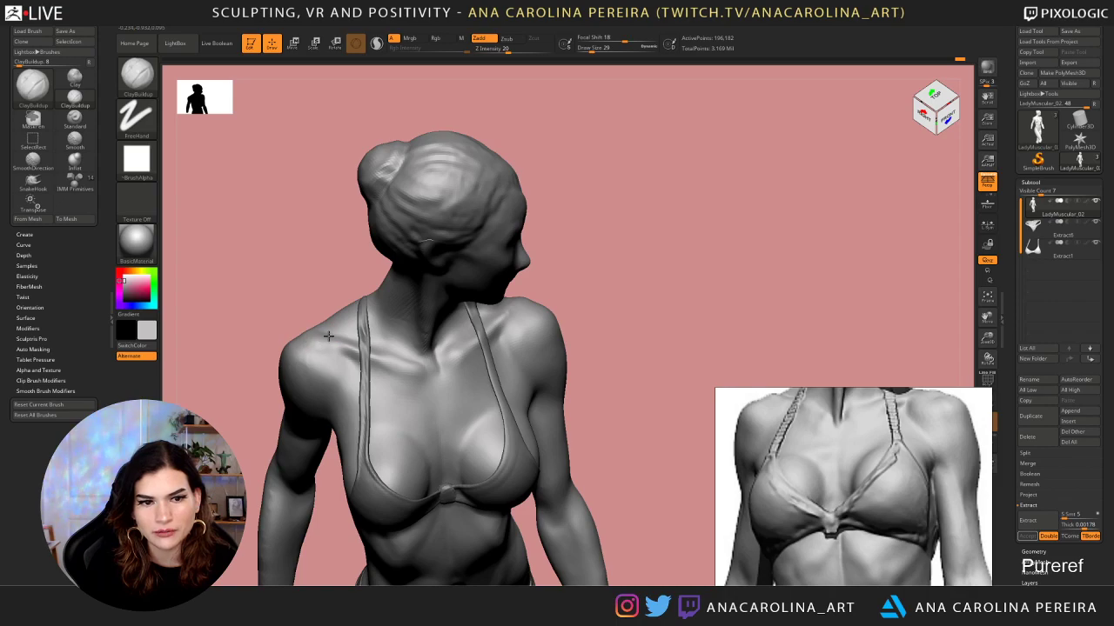
{"action": "left_click_drag", "start_coordinate": [316, 338], "coordinate": [326, 341]}
{"action": "mouse_move", "coordinate": [313, 289]}
{"action": "left_mouse_down"}
{"action": "mouse_move", "coordinate": [304, 261]}
{"action": "mouse_move", "coordinate": [331, 295]}
{"action": "left_mouse_up"}
{"action": "mouse_move", "coordinate": [357, 335]}
{"action": "left_mouse_down"}
{"action": "mouse_move", "coordinate": [360, 351]}
{"action": "mouse_move", "coordinate": [330, 317]}
{"action": "mouse_move", "coordinate": [315, 340]}
{"action": "left_mouse_up"}
Build up the right shoulder's deltoid with broad ClayBuildup strokes, raising the draw size to 41 and 83
{"action": "key", "text": "space"}
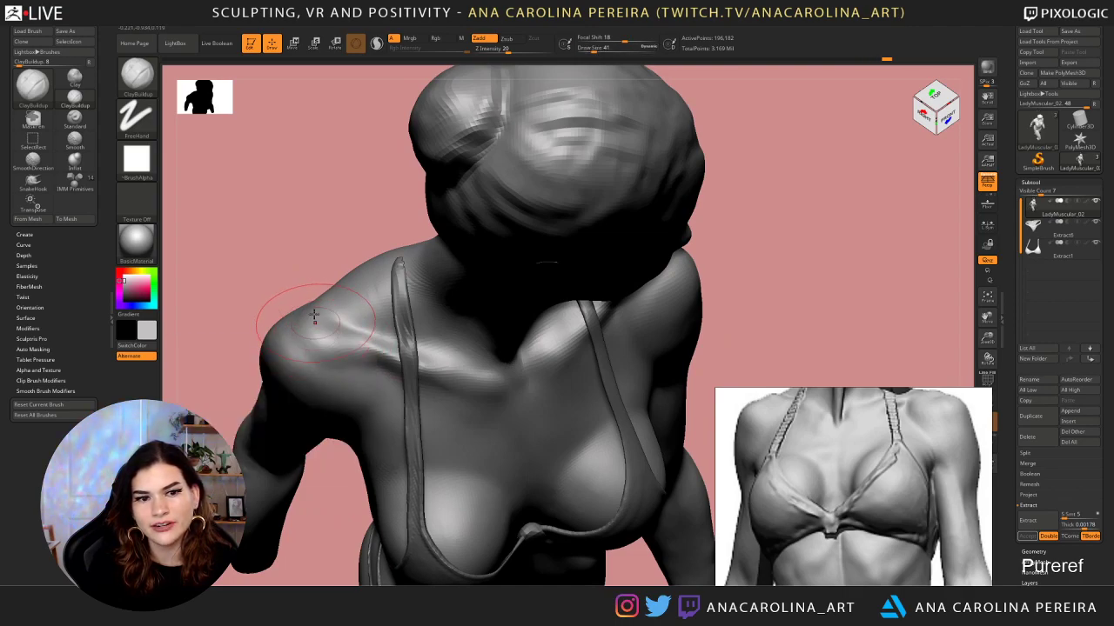
{"action": "mouse_move", "coordinate": [294, 247]}
{"action": "left_mouse_down"}
{"action": "mouse_move", "coordinate": [326, 244]}
{"action": "mouse_move", "coordinate": [307, 237]}
{"action": "mouse_move", "coordinate": [348, 183]}
{"action": "left_mouse_up"}
{"action": "key", "text": "space"}
{"action": "left_click_drag", "start_coordinate": [341, 252], "coordinate": [356, 257]}
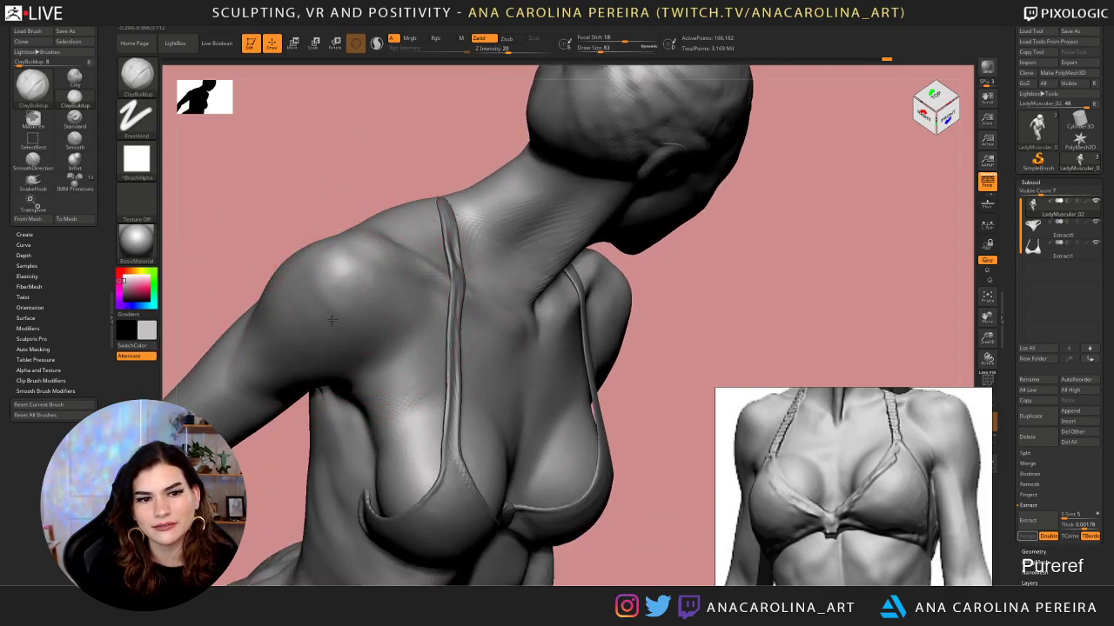
{"action": "left_click_drag", "start_coordinate": [331, 320], "coordinate": [323, 300]}
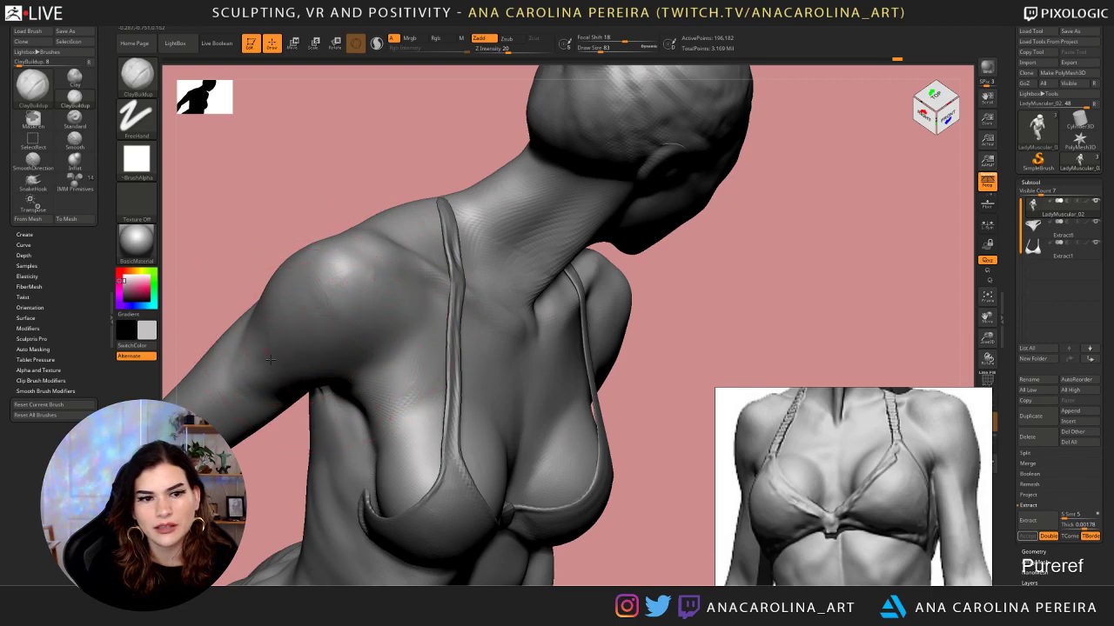
{"action": "left_click_drag", "start_coordinate": [308, 209], "coordinate": [365, 324]}
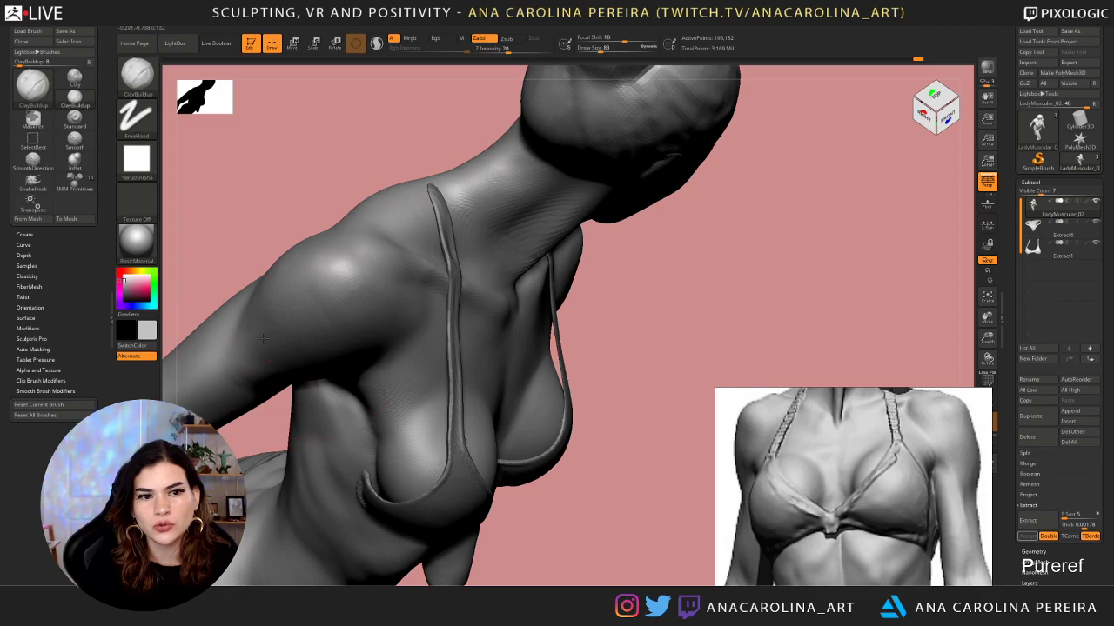
Smooth the right deltoid and set the ClayBuildup draw size to 41
{"action": "left_click_drag", "start_coordinate": [274, 202], "coordinate": [295, 143]}
{"action": "mouse_move", "coordinate": [393, 169]}
{"action": "left_mouse_down", "text": "shift"}
{"action": "mouse_move", "coordinate": [377, 193]}
{"action": "mouse_move", "coordinate": [360, 164]}
{"action": "mouse_move", "coordinate": [301, 149]}
{"action": "mouse_move", "coordinate": [336, 218]}
{"action": "mouse_move", "coordinate": [303, 316]}
{"action": "left_mouse_up", "text": "shift"}
{"action": "key", "text": "s"}
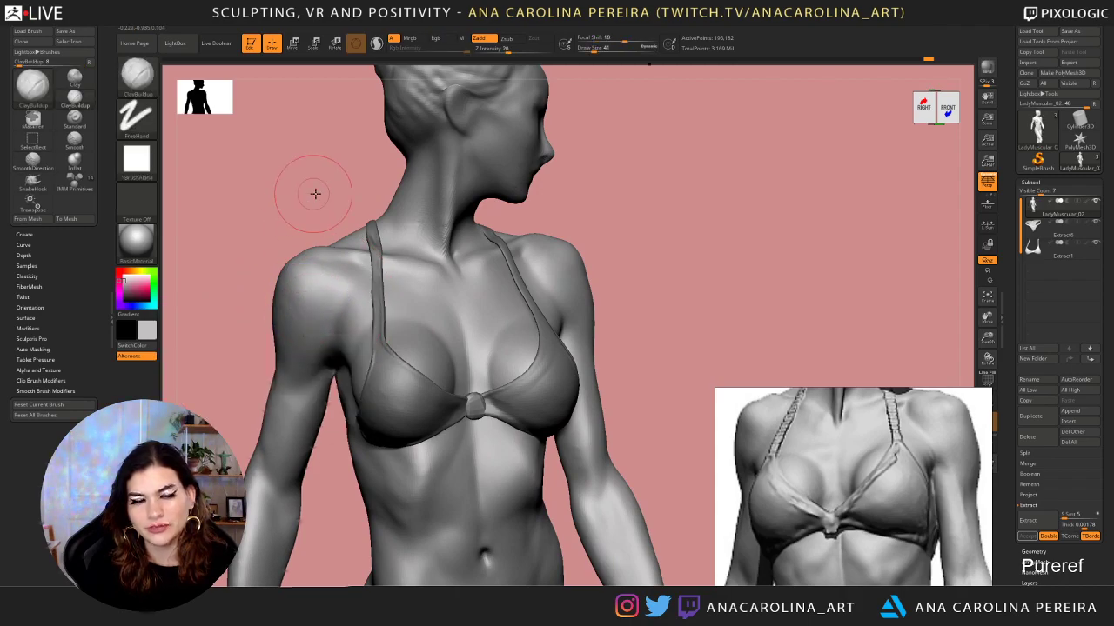
Adjust the right shoulder's outer contour from behind with the SnakeHook brush at draw size 51
{"action": "mouse_move", "coordinate": [315, 193]}
{"action": "left_mouse_down"}
{"action": "mouse_move", "coordinate": [331, 235]}
{"action": "mouse_move", "coordinate": [355, 223]}
{"action": "mouse_move", "coordinate": [357, 233]}
{"action": "mouse_move", "coordinate": [365, 165]}
{"action": "mouse_move", "coordinate": [362, 202]}
{"action": "left_mouse_up"}
{"action": "key", "text": "b"}
{"action": "key", "text": "s"}
{"action": "key", "text": "h"}
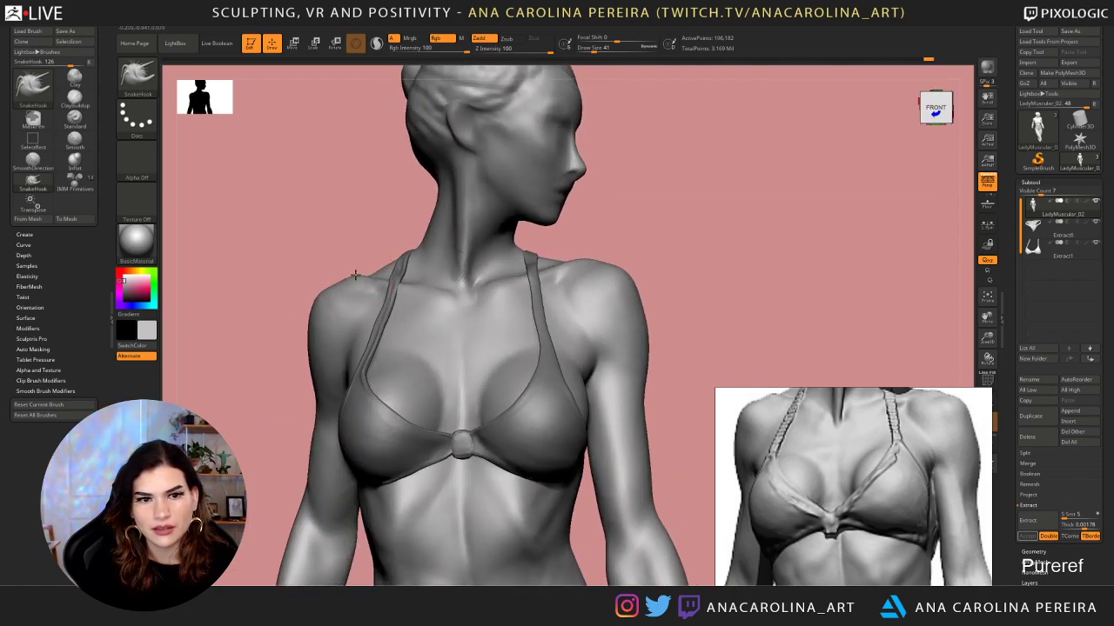
{"action": "mouse_move", "coordinate": [354, 241]}
{"action": "left_mouse_down"}
{"action": "mouse_move", "coordinate": [412, 244]}
{"action": "mouse_move", "coordinate": [435, 218]}
{"action": "left_mouse_up"}
{"action": "key", "text": "space"}
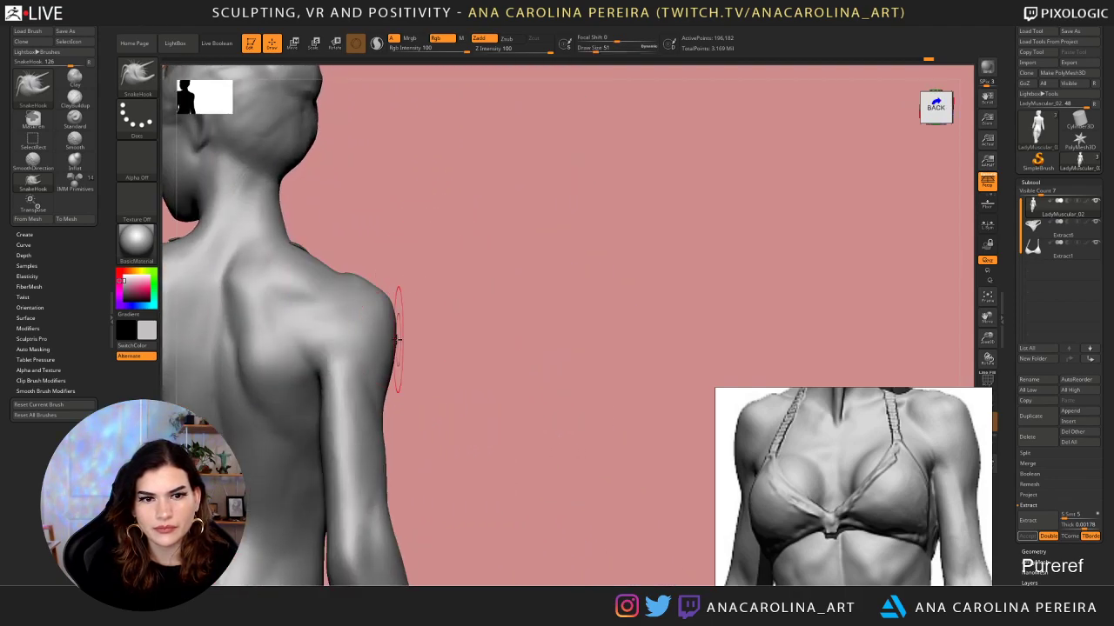
{"action": "mouse_move", "coordinate": [432, 317]}
{"action": "left_mouse_down"}
{"action": "mouse_move", "coordinate": [355, 316]}
{"action": "mouse_move", "coordinate": [359, 228]}
{"action": "left_mouse_up"}
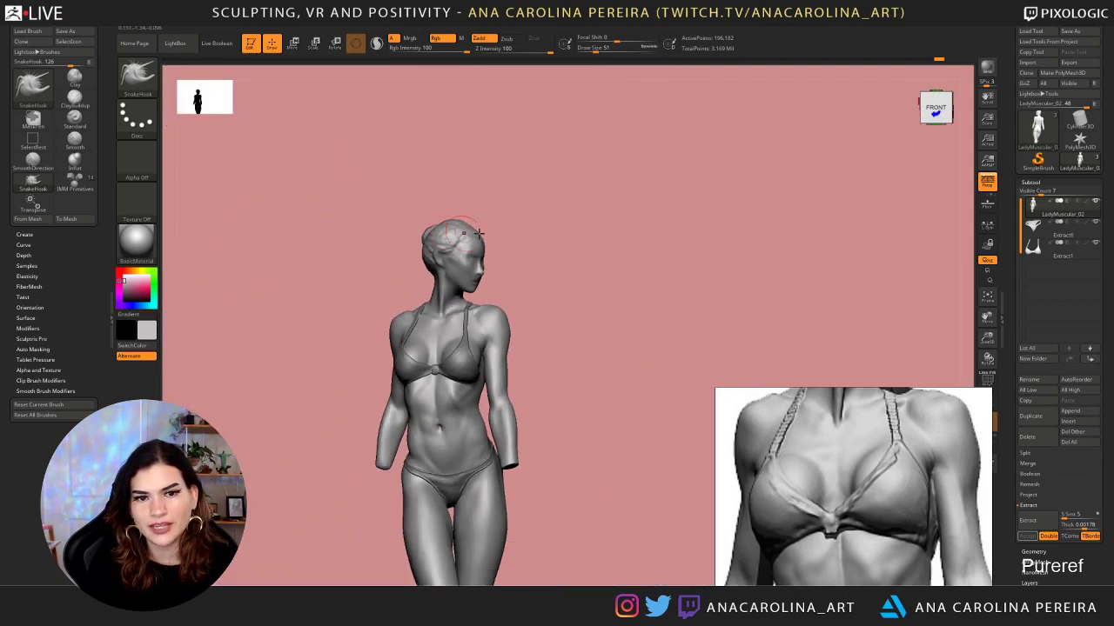
Shape the neck tendon where it meets the collarbones with SnakeHook, reducing the draw size to 27 and 23
{"action": "left_click_drag", "start_coordinate": [613, 255], "coordinate": [642, 252]}
{"action": "mouse_move", "coordinate": [642, 252]}
{"action": "left_mouse_down", "text": "alt"}
{"action": "mouse_move", "coordinate": [644, 276]}
{"action": "mouse_move", "coordinate": [571, 211]}
{"action": "left_mouse_up", "text": "alt"}
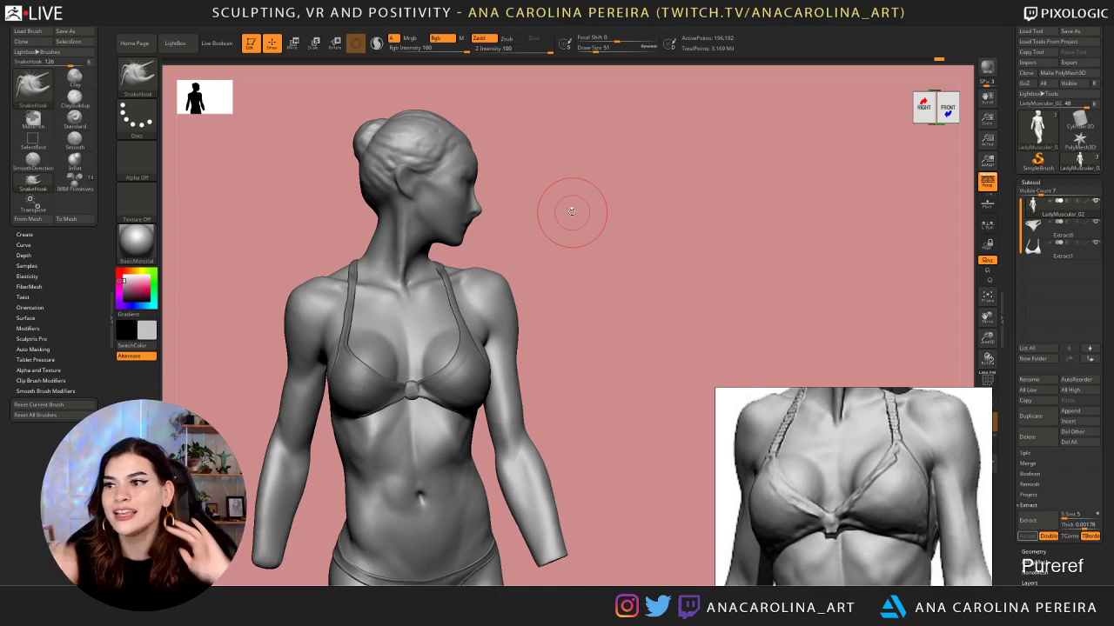
{"action": "left_click_drag", "start_coordinate": [679, 332], "coordinate": [698, 319]}
{"action": "key", "text": "b"}
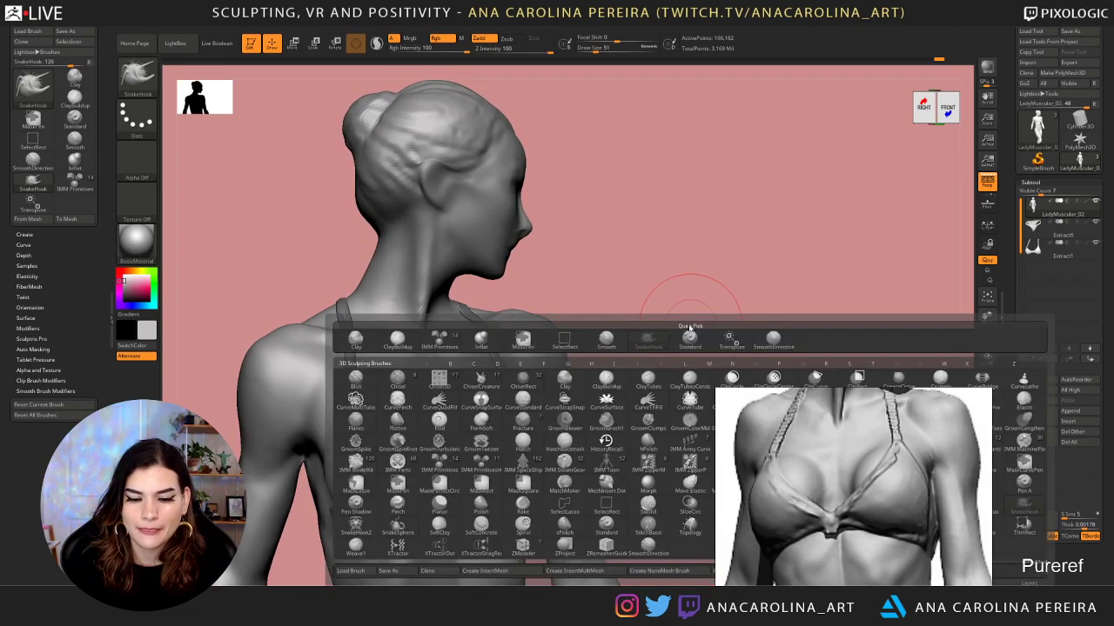
{"action": "key", "text": "space"}
{"action": "left_click_drag", "start_coordinate": [458, 288], "coordinate": [453, 289]}
{"action": "left_click_drag", "start_coordinate": [534, 289], "coordinate": [565, 322]}
{"action": "key", "text": "space"}
{"action": "left_click_drag", "start_coordinate": [563, 323], "coordinate": [566, 322]}
{"action": "key", "text": "space"}
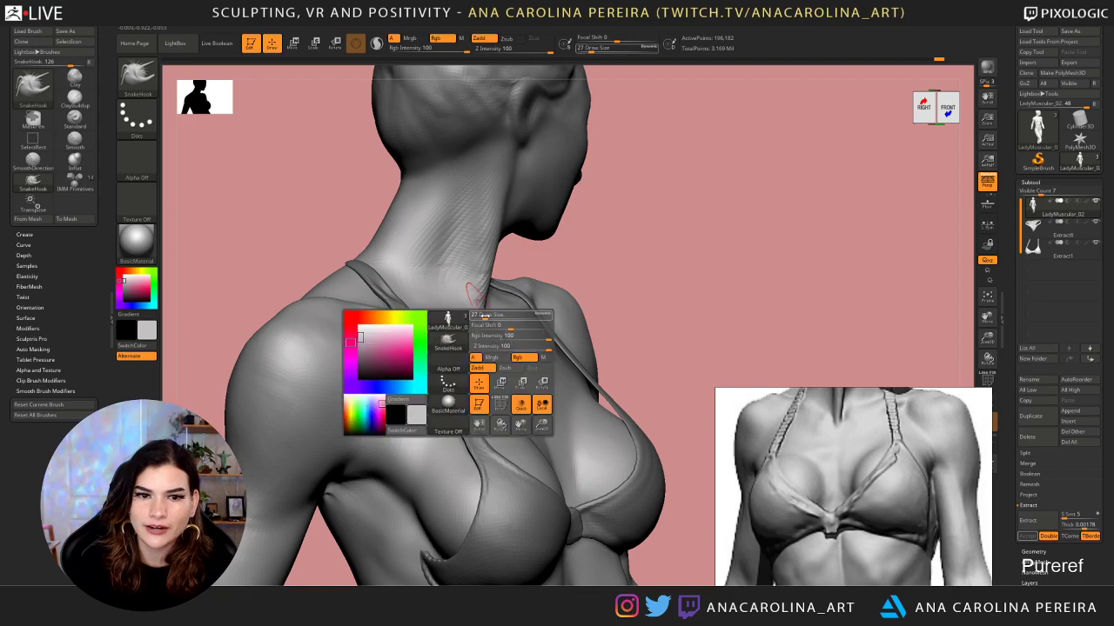
{"action": "left_click_drag", "start_coordinate": [482, 315], "coordinate": [485, 315]}
Lower the body's subdivision level, smooth the front base of the neck, and return to the higher level
{"action": "key", "text": "shift+d"}
{"action": "key", "text": "space"}
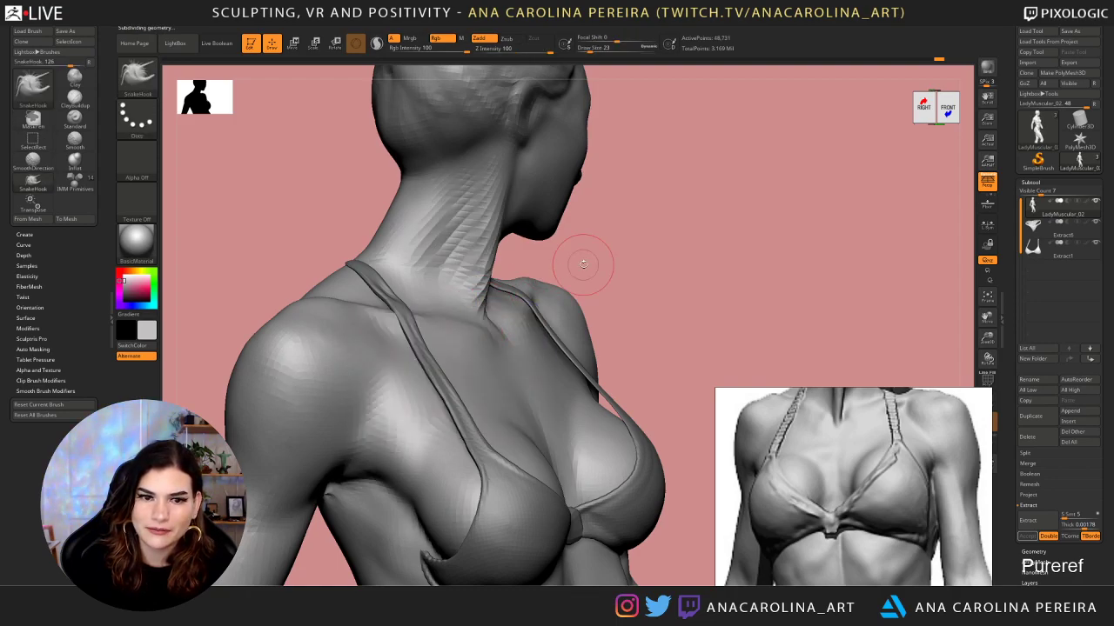
{"action": "left_click_drag", "start_coordinate": [583, 261], "coordinate": [616, 251]}
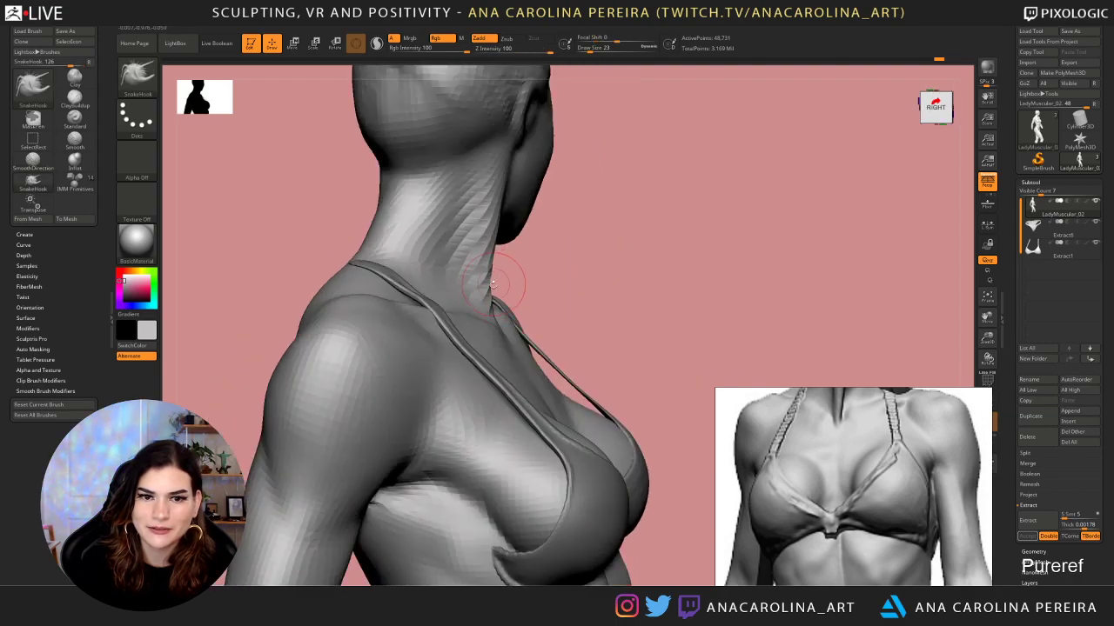
{"action": "left_click_drag", "start_coordinate": [492, 285], "coordinate": [502, 303], "text": "shift"}
{"action": "left_click_drag", "start_coordinate": [611, 253], "coordinate": [544, 252]}
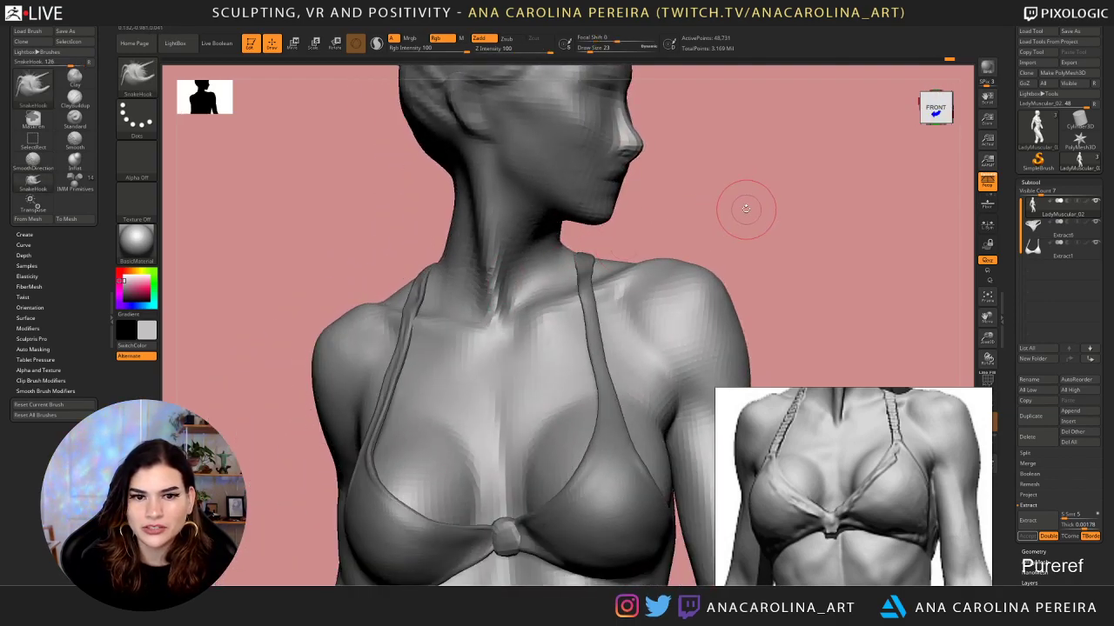
{"action": "key", "text": "ctrl+d"}
Refine the tendon at the pit of the neck with SnakeHook at draw size 23
{"action": "left_click_drag", "start_coordinate": [722, 189], "coordinate": [623, 256]}
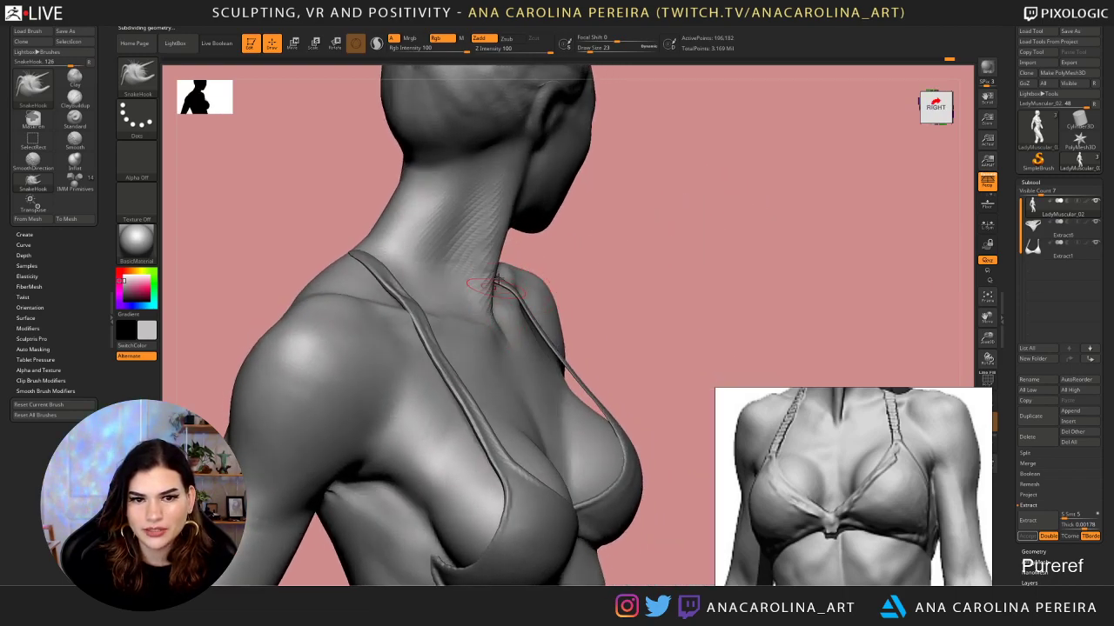
{"action": "mouse_move", "coordinate": [562, 283]}
{"action": "left_mouse_down"}
{"action": "mouse_move", "coordinate": [623, 238]}
{"action": "mouse_move", "coordinate": [468, 252]}
{"action": "left_mouse_up"}
{"action": "mouse_move", "coordinate": [473, 294]}
{"action": "left_mouse_down"}
{"action": "mouse_move", "coordinate": [460, 288]}
{"action": "mouse_move", "coordinate": [640, 266]}
{"action": "mouse_move", "coordinate": [674, 251]}
{"action": "mouse_move", "coordinate": [668, 242]}
{"action": "mouse_move", "coordinate": [683, 229]}
{"action": "left_mouse_up"}
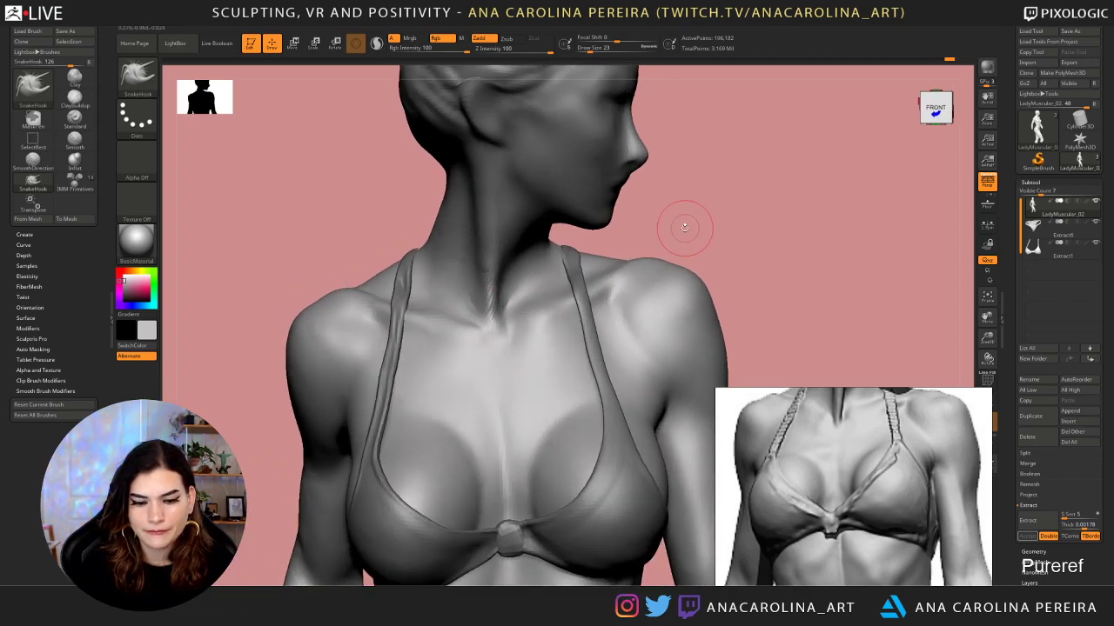
Carve the grooves around the neck tendons and collarbone notch with DamStandard at draw size 23, and smooth them
{"action": "key", "text": "b"}
{"action": "key", "text": "d"}
{"action": "key", "text": "s"}
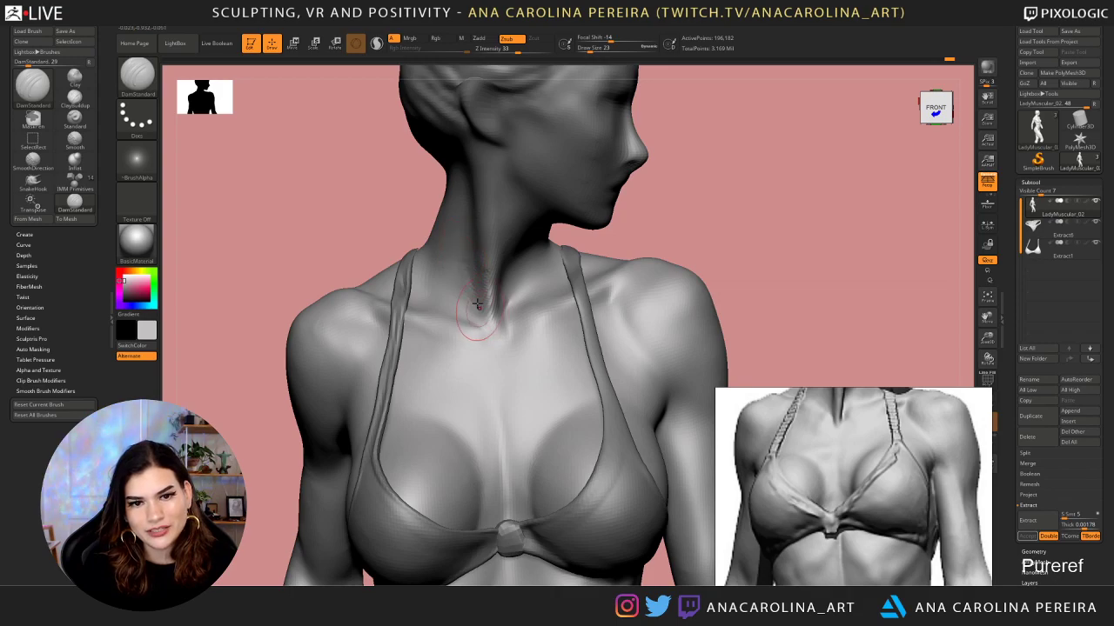
{"action": "left_click_drag", "start_coordinate": [463, 266], "coordinate": [487, 345], "text": "shift"}
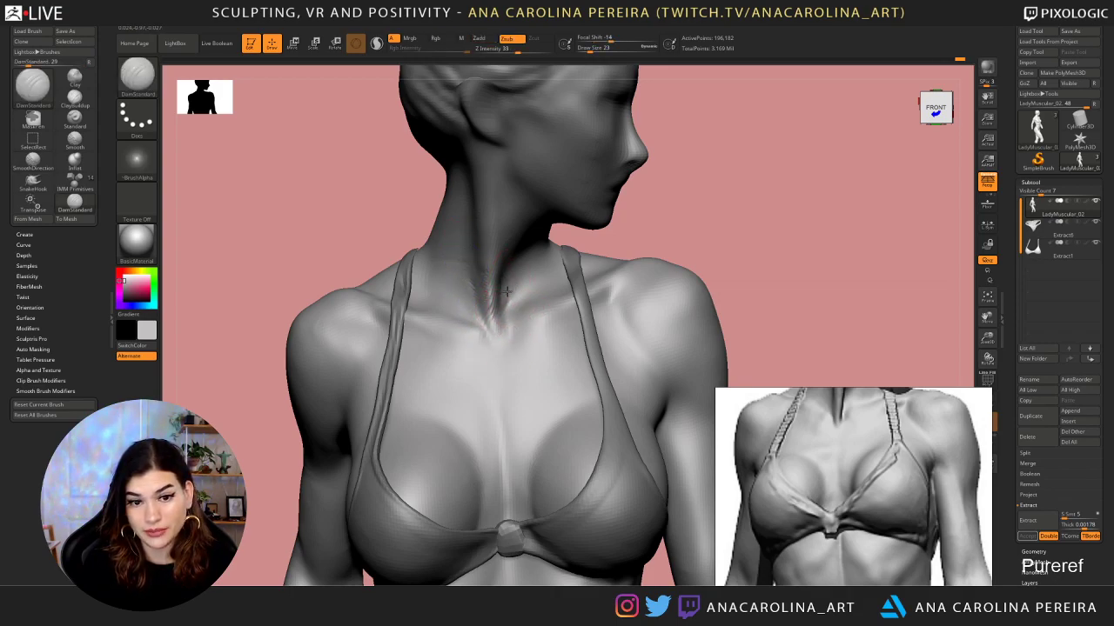
{"action": "left_click_drag", "start_coordinate": [509, 326], "coordinate": [513, 267], "text": "shift"}
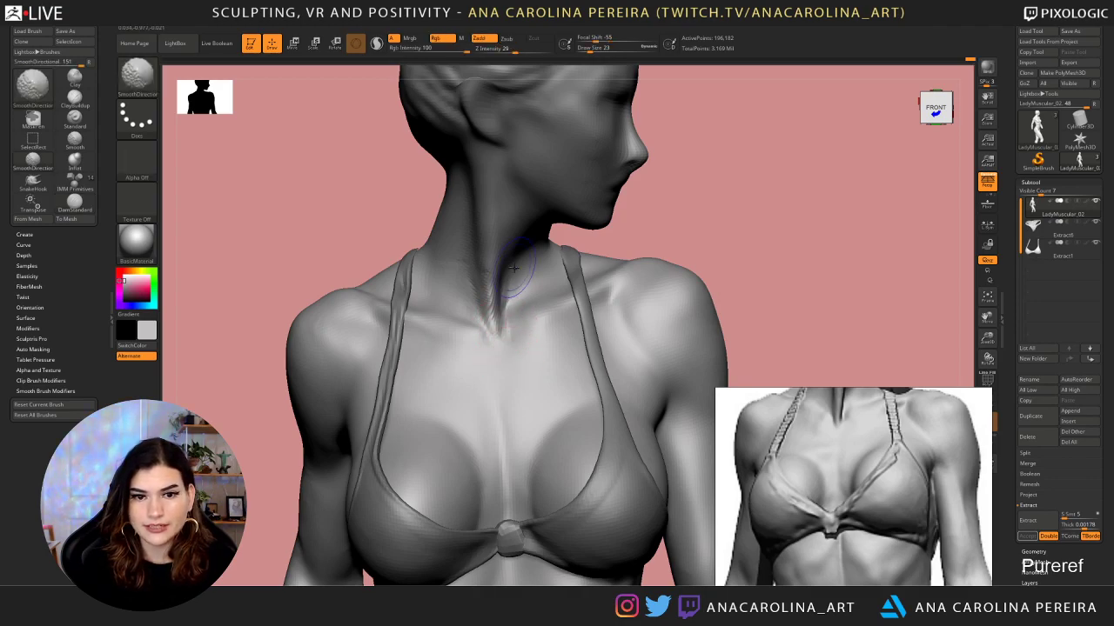
{"action": "left_click_drag", "start_coordinate": [508, 310], "coordinate": [510, 271], "text": "shift"}
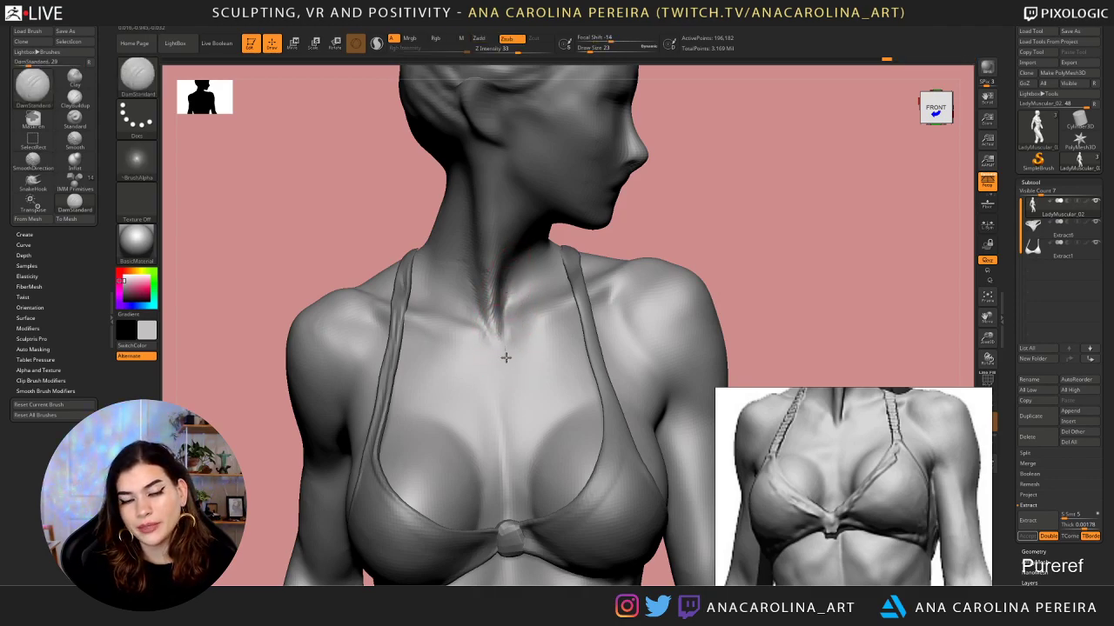
{"action": "left_click_drag", "start_coordinate": [737, 197], "coordinate": [639, 259]}
{"action": "mouse_move", "coordinate": [516, 306]}
{"action": "left_mouse_down", "text": "shift"}
{"action": "mouse_move", "coordinate": [509, 295]}
{"action": "mouse_move", "coordinate": [502, 334]}
{"action": "mouse_move", "coordinate": [499, 306]}
{"action": "left_mouse_up", "text": "shift"}
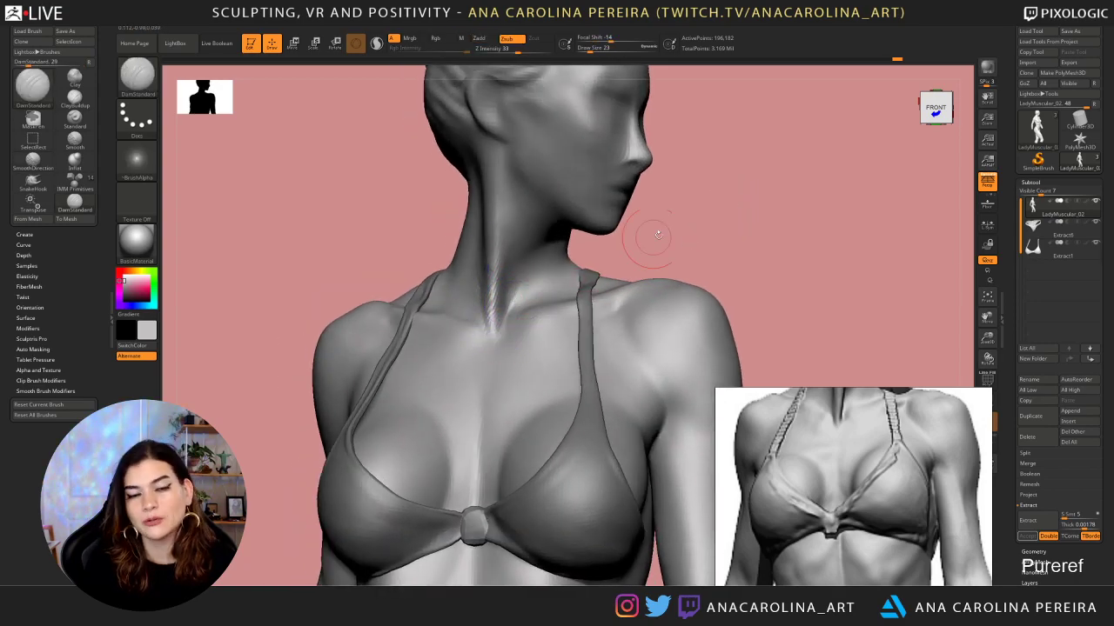
Set the draw size to 25 and switch to the SnakeHook brush
{"action": "mouse_move", "coordinate": [652, 241]}
{"action": "left_mouse_down", "text": "alt"}
{"action": "mouse_move", "coordinate": [599, 124]}
{"action": "mouse_move", "coordinate": [597, 366]}
{"action": "left_mouse_up", "text": "alt"}
{"action": "key", "text": "b"}
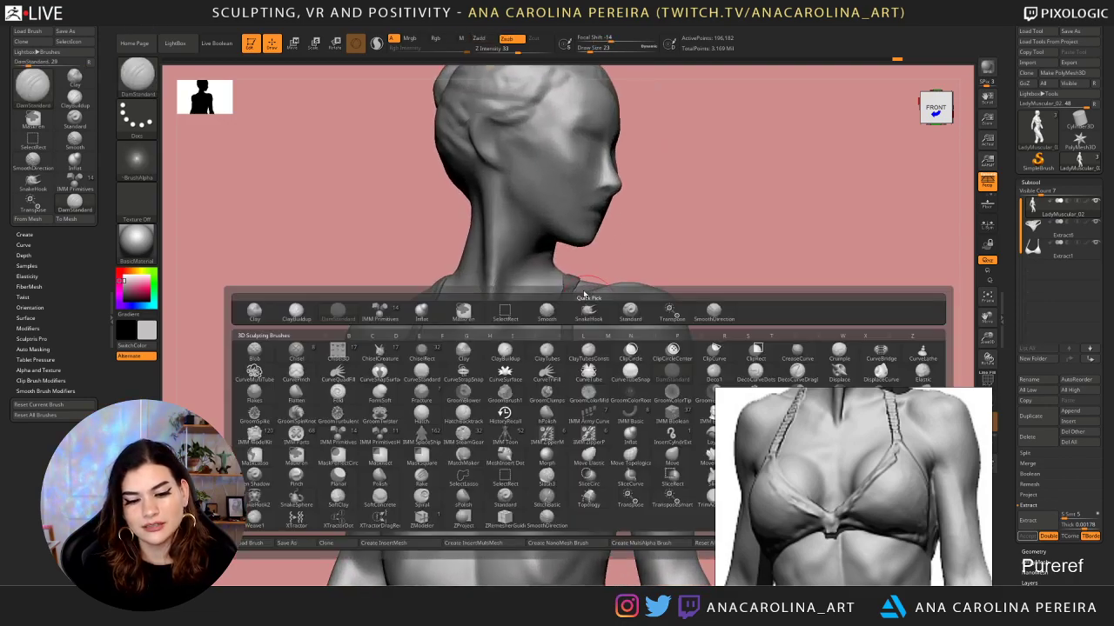
{"action": "key", "text": "d"}
{"action": "key", "text": "s"}
{"action": "key", "text": "s"}
{"action": "mouse_move", "coordinate": [487, 292]}
{"action": "left_mouse_down"}
{"action": "mouse_move", "coordinate": [501, 294]}
{"action": "mouse_move", "coordinate": [477, 291]}
{"action": "left_mouse_up"}
{"action": "left_click", "coordinate": [589, 568]}
{"action": "key", "text": "space"}
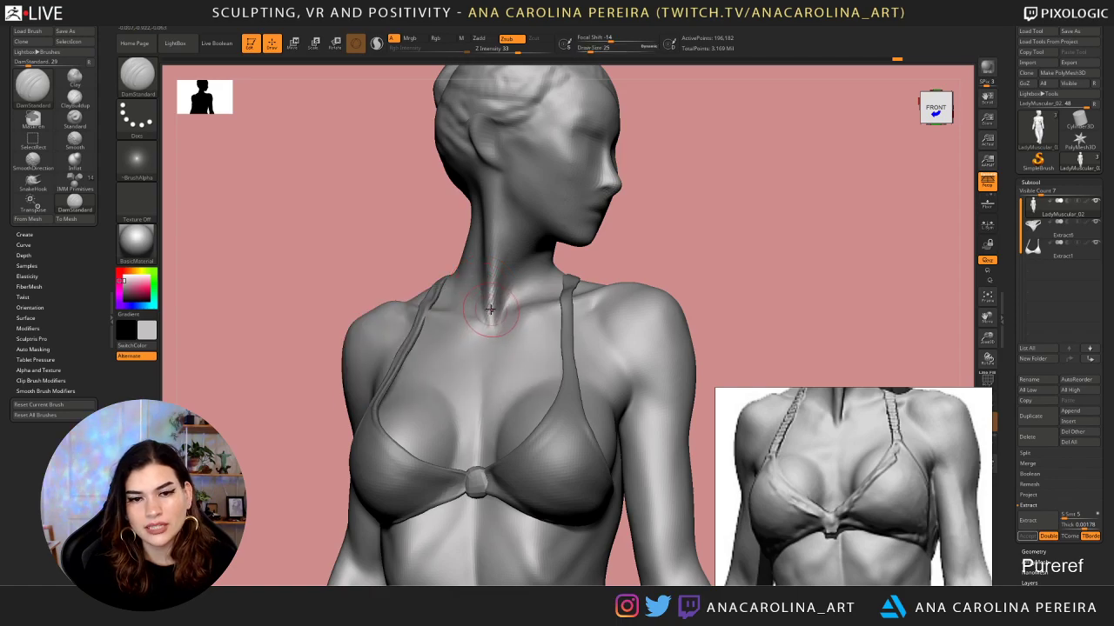
{"action": "key", "text": "b"}
{"action": "key", "text": "s"}
{"action": "key", "text": "h"}
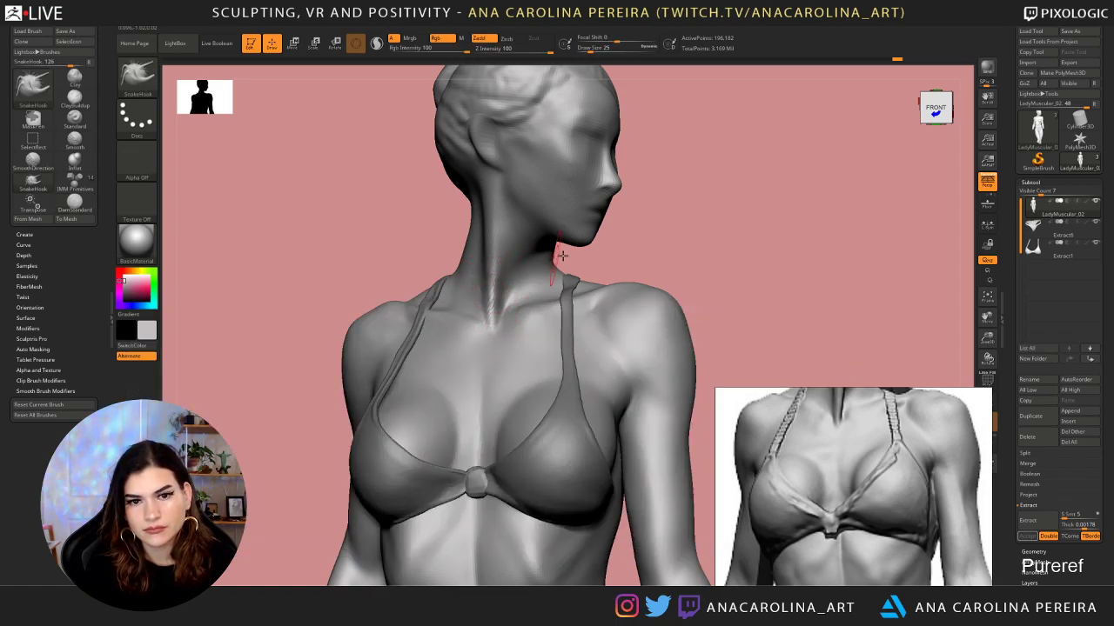
{"action": "left_click_drag", "start_coordinate": [557, 248], "coordinate": [677, 183], "text": "alt"}
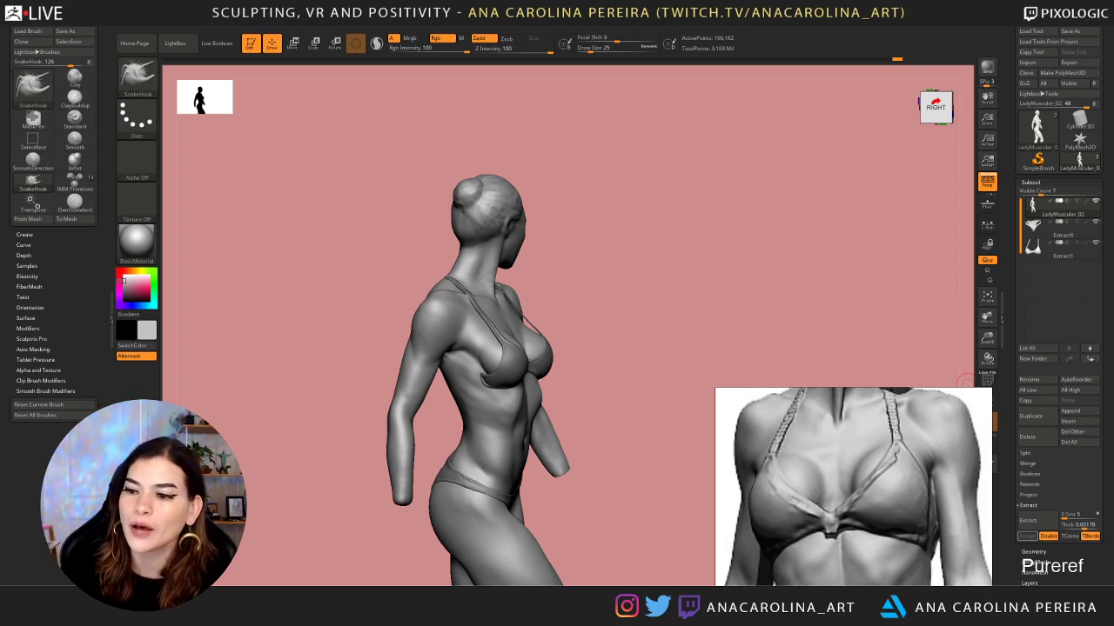
{"action": "left_click_drag", "start_coordinate": [685, 211], "coordinate": [722, 313]}
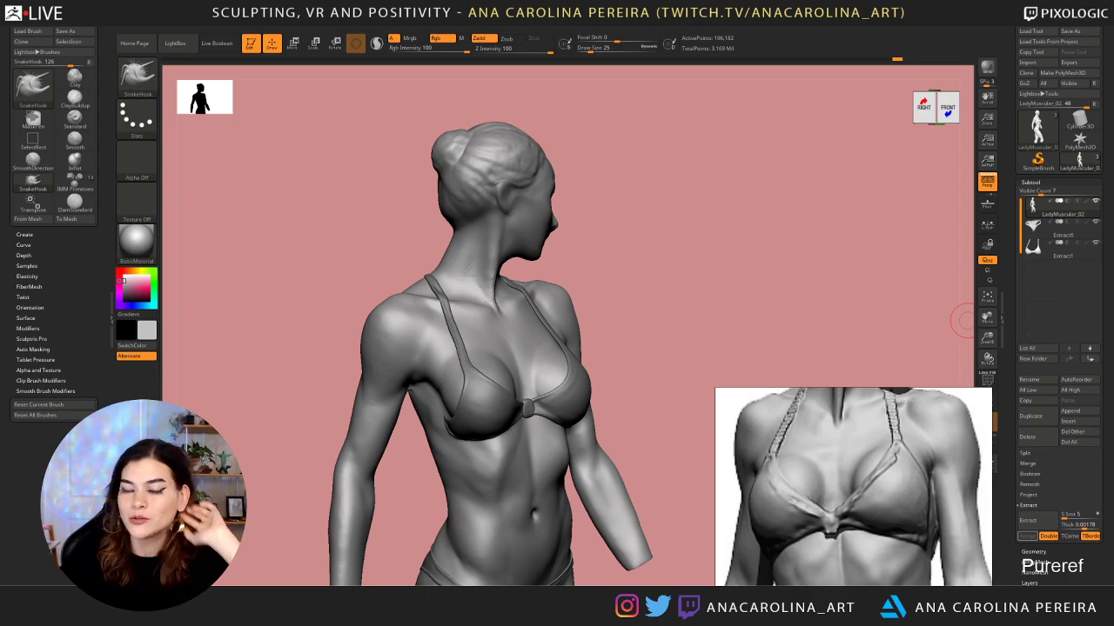
{"action": "mouse_move", "coordinate": [674, 185]}
{"action": "left_mouse_down", "text": "shift"}
{"action": "mouse_move", "coordinate": [693, 253]}
{"action": "mouse_move", "coordinate": [711, 269]}
{"action": "mouse_move", "coordinate": [696, 275]}
{"action": "mouse_move", "coordinate": [736, 269]}
{"action": "mouse_move", "coordinate": [733, 285]}
{"action": "left_mouse_up", "text": "shift"}
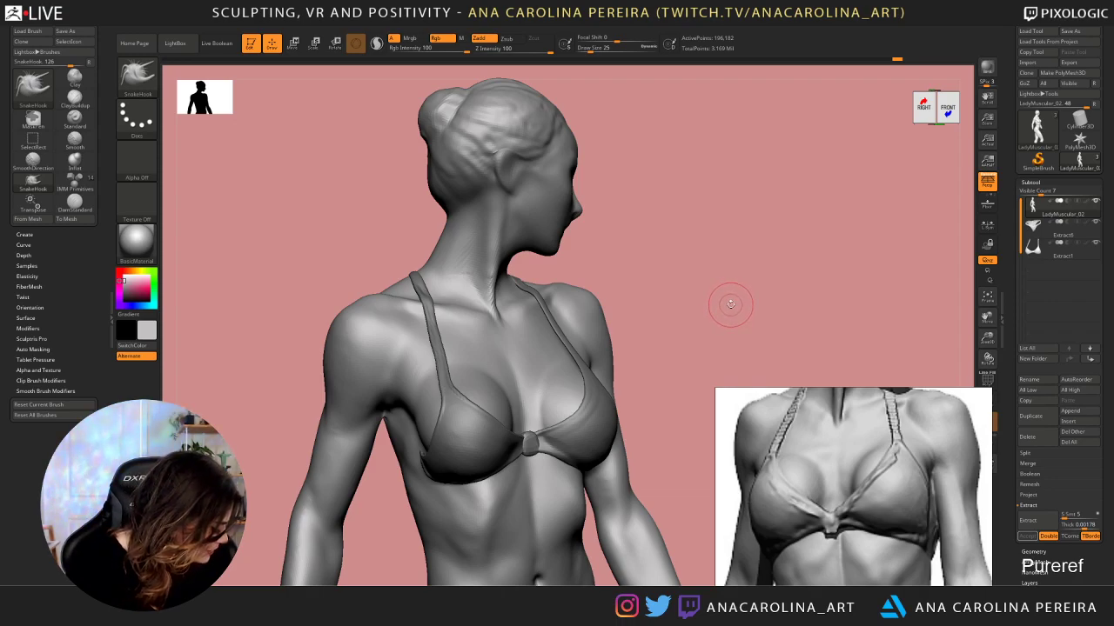
{"action": "left_click_drag", "start_coordinate": [697, 277], "coordinate": [708, 251]}
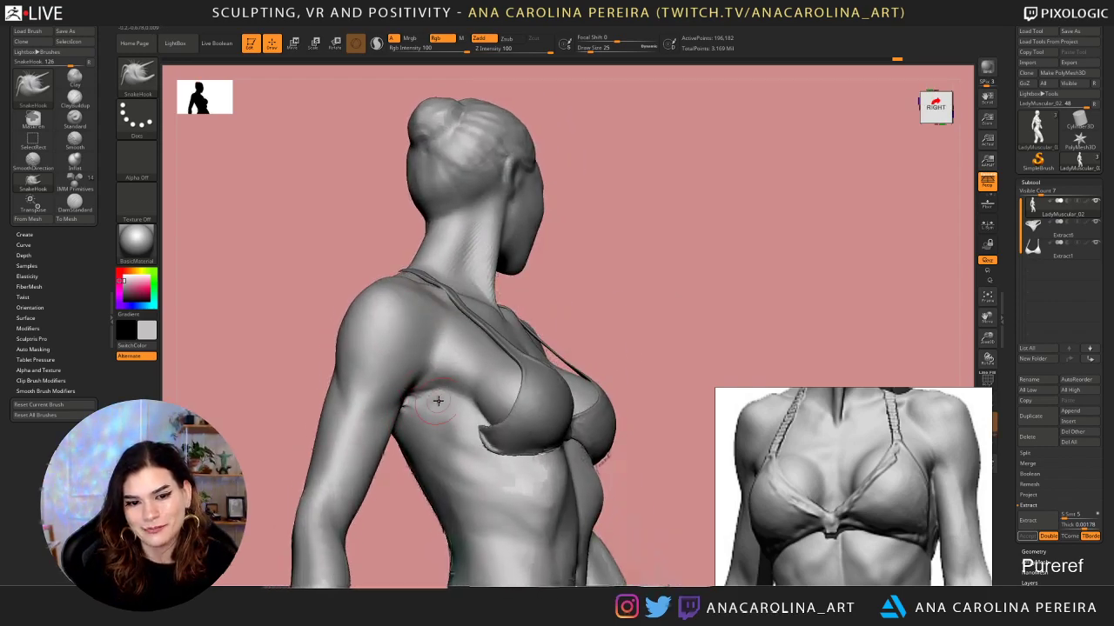
{"action": "left_click_drag", "start_coordinate": [623, 237], "coordinate": [615, 299]}
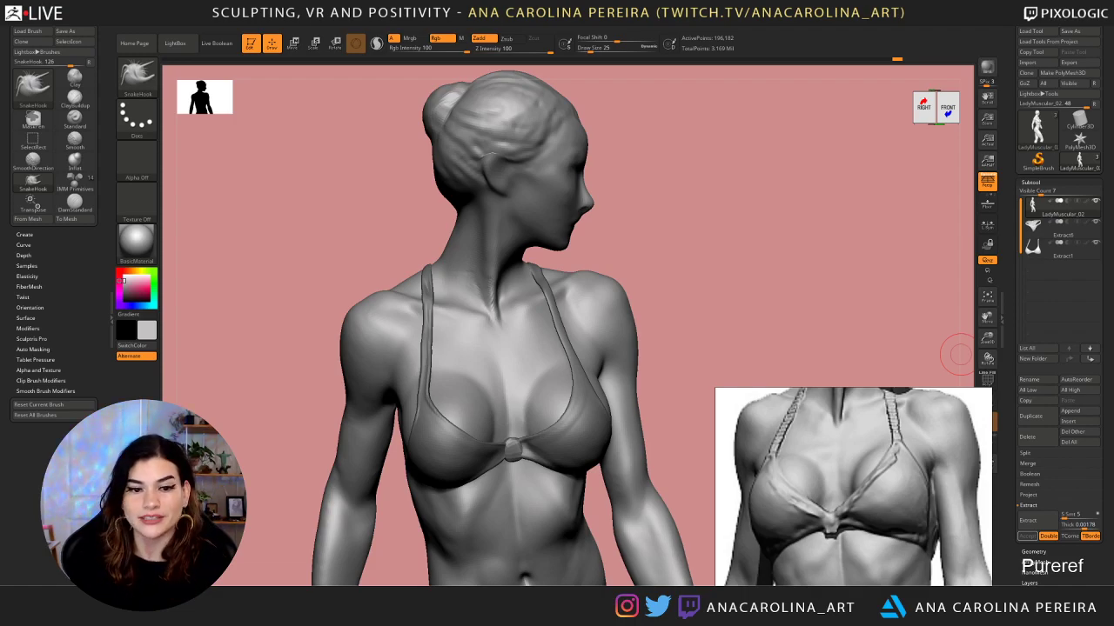
{"action": "left_click_drag", "start_coordinate": [698, 237], "coordinate": [699, 231], "text": "shift"}
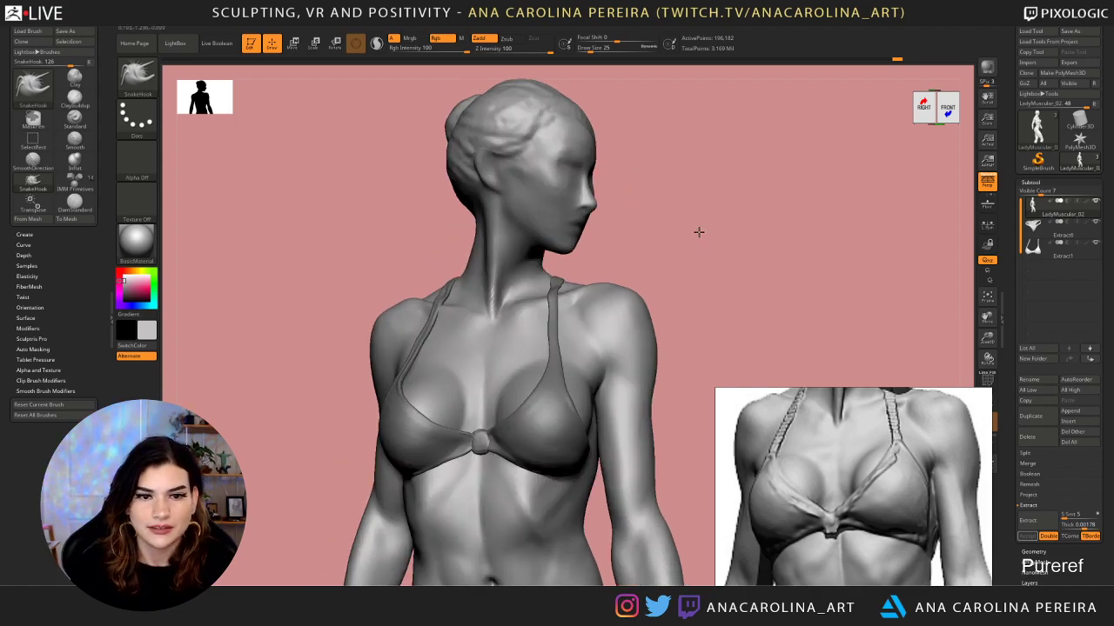
Adjust the top of the left shoulder from above with SnakeHook at draw size 27
{"action": "key", "text": "space"}
{"action": "mouse_move", "coordinate": [708, 270]}
{"action": "left_mouse_down"}
{"action": "mouse_move", "coordinate": [693, 281]}
{"action": "mouse_move", "coordinate": [699, 303]}
{"action": "mouse_move", "coordinate": [678, 306]}
{"action": "left_mouse_up"}
{"action": "key", "text": "space"}
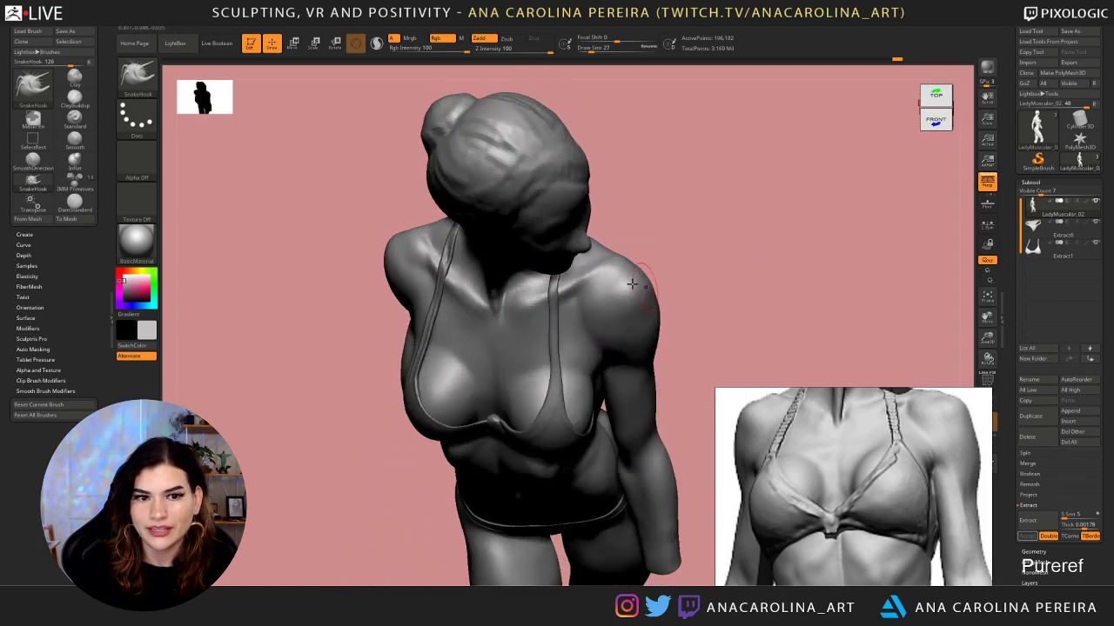
{"action": "left_click_drag", "start_coordinate": [371, 187], "coordinate": [451, 278]}
{"action": "left_click_drag", "start_coordinate": [665, 241], "coordinate": [647, 235]}
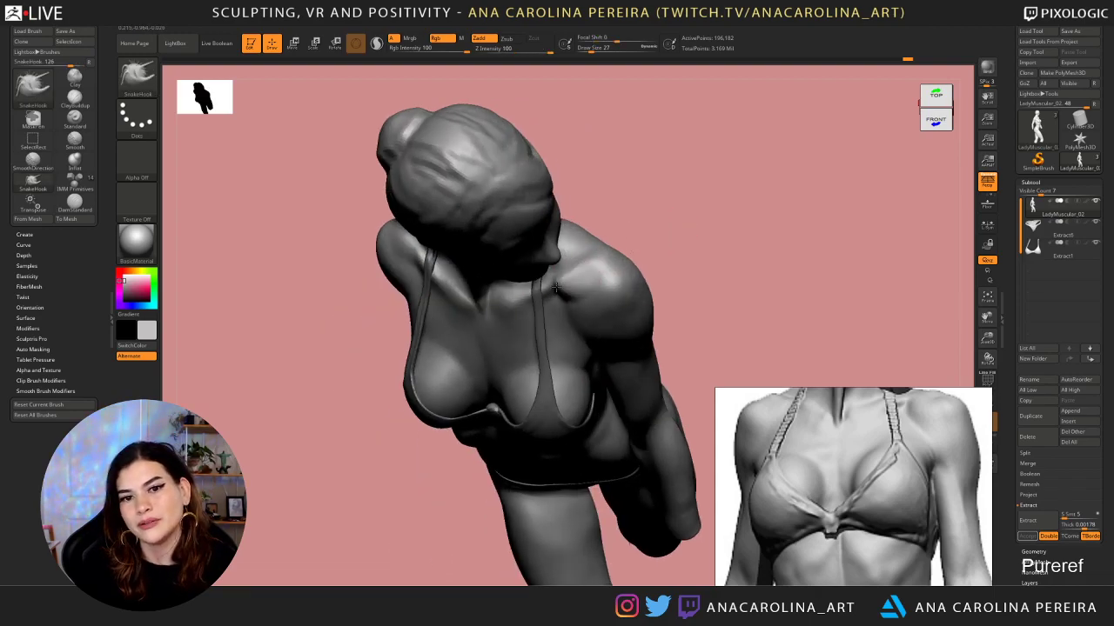
Sculpt the left shoulder near the outer collarbone with ClayBuildup, using draw sizes 35 and 25
{"action": "key", "text": "b"}
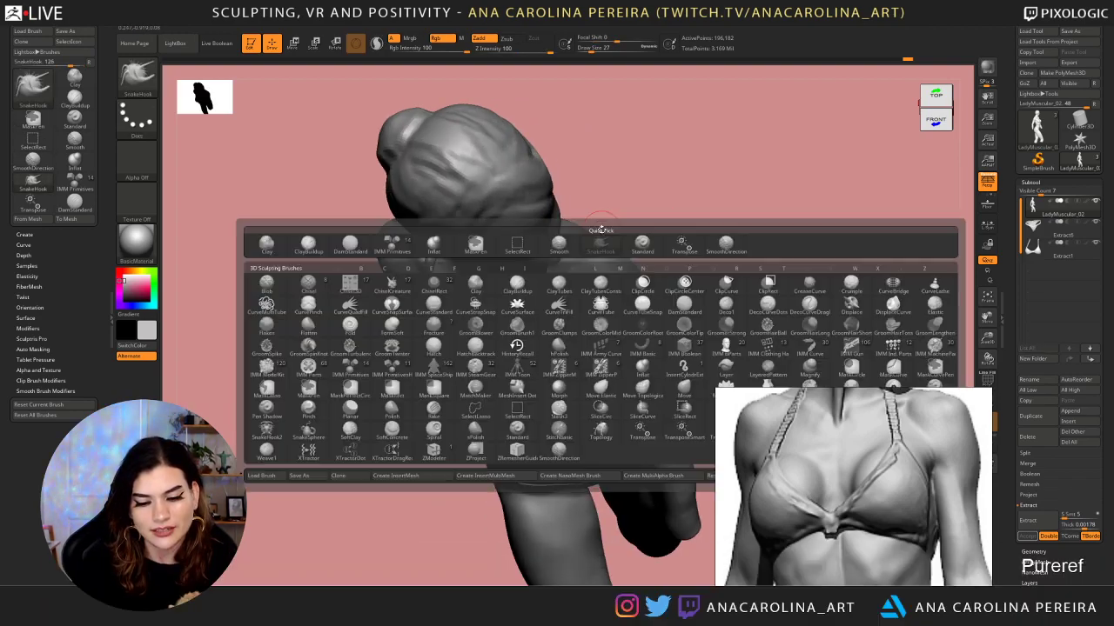
{"action": "key", "text": "c"}
{"action": "key", "text": "b"}
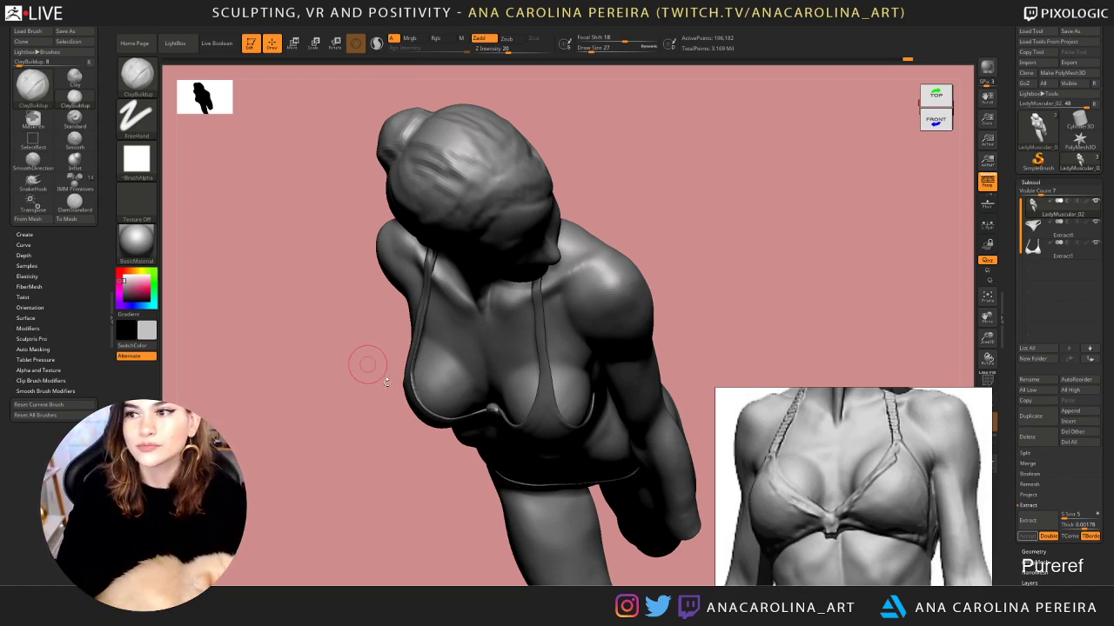
{"action": "left_click_drag", "start_coordinate": [678, 268], "coordinate": [686, 256]}
{"action": "key", "text": "space"}
{"action": "left_click_drag", "start_coordinate": [683, 254], "coordinate": [690, 254]}
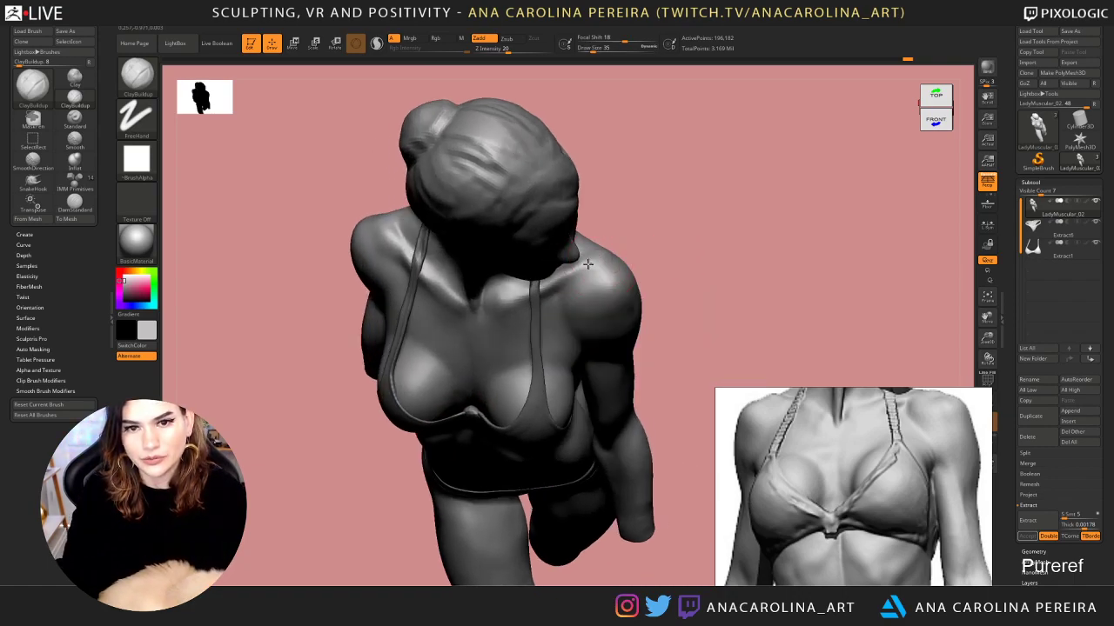
{"action": "key", "text": "space"}
{"action": "left_click_drag", "start_coordinate": [613, 257], "coordinate": [597, 257]}
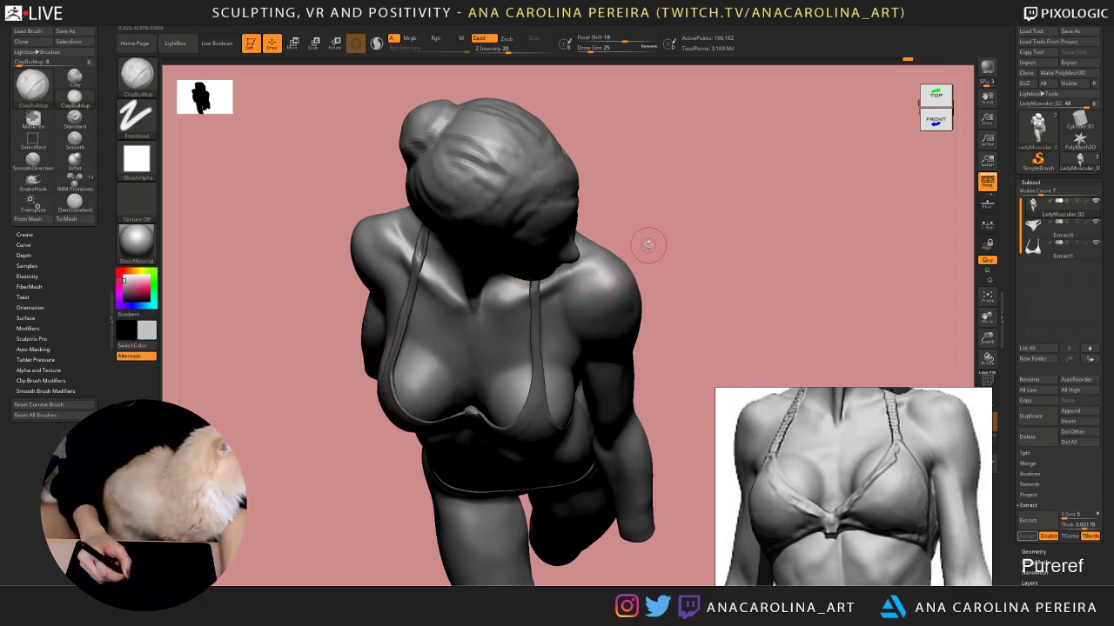
{"action": "mouse_move", "coordinate": [646, 241]}
{"action": "left_mouse_down"}
{"action": "mouse_move", "coordinate": [576, 269]}
{"action": "mouse_move", "coordinate": [600, 266]}
{"action": "left_mouse_up"}
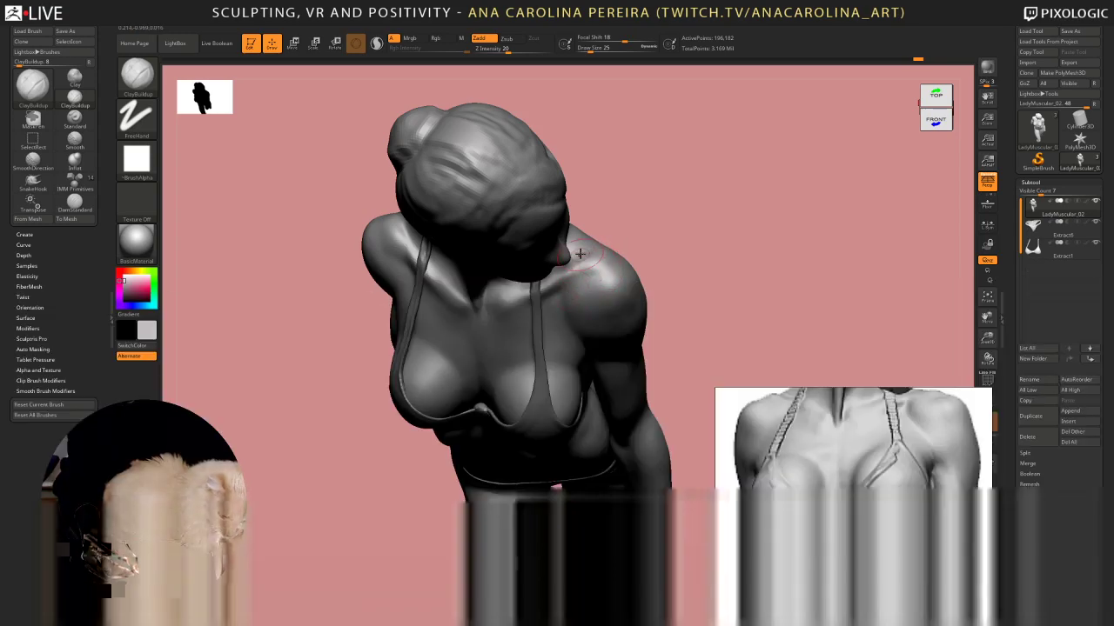
Smooth the top of the left deltoid at draw size 41
{"action": "mouse_move", "coordinate": [640, 234]}
{"action": "left_mouse_down"}
{"action": "mouse_move", "coordinate": [646, 182]}
{"action": "mouse_move", "coordinate": [617, 218]}
{"action": "mouse_move", "coordinate": [600, 282]}
{"action": "mouse_move", "coordinate": [620, 278]}
{"action": "mouse_move", "coordinate": [610, 280]}
{"action": "left_mouse_up"}
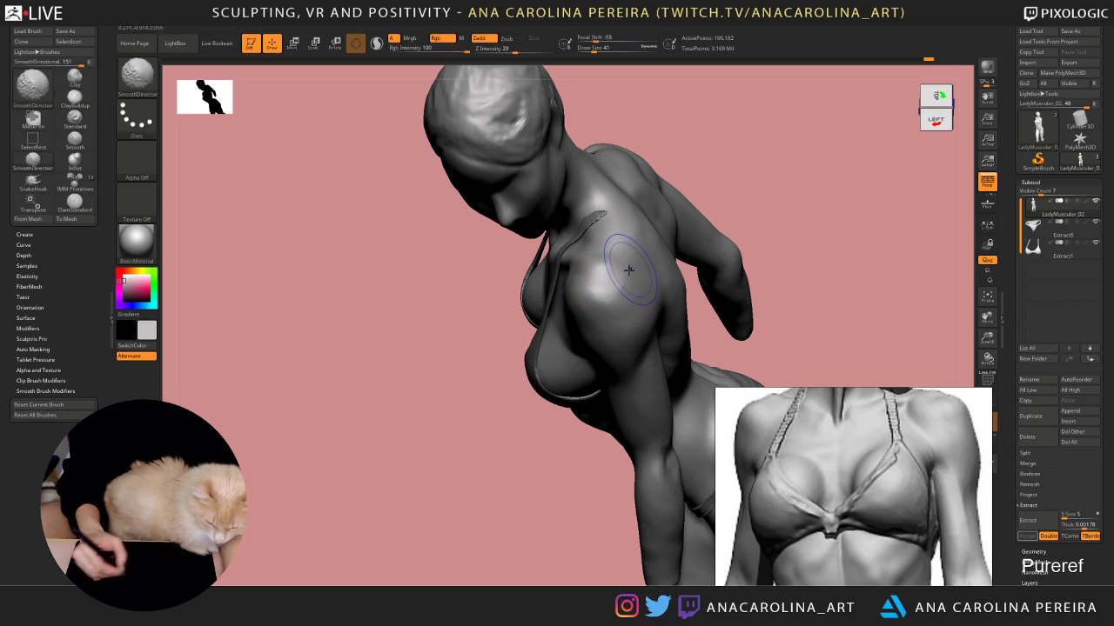
{"action": "key", "text": "space"}
{"action": "left_click", "coordinate": [677, 336], "text": "shift"}
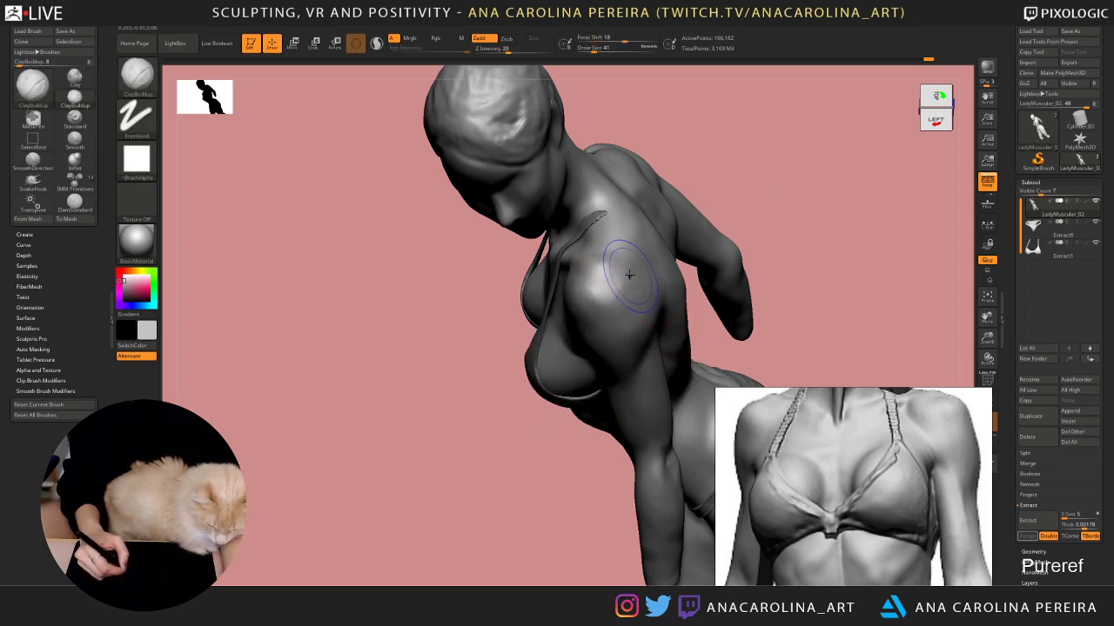
{"action": "left_click_drag", "start_coordinate": [629, 273], "coordinate": [666, 295], "text": "shift"}
{"action": "left_click_drag", "start_coordinate": [750, 187], "coordinate": [798, 154], "text": "shift"}
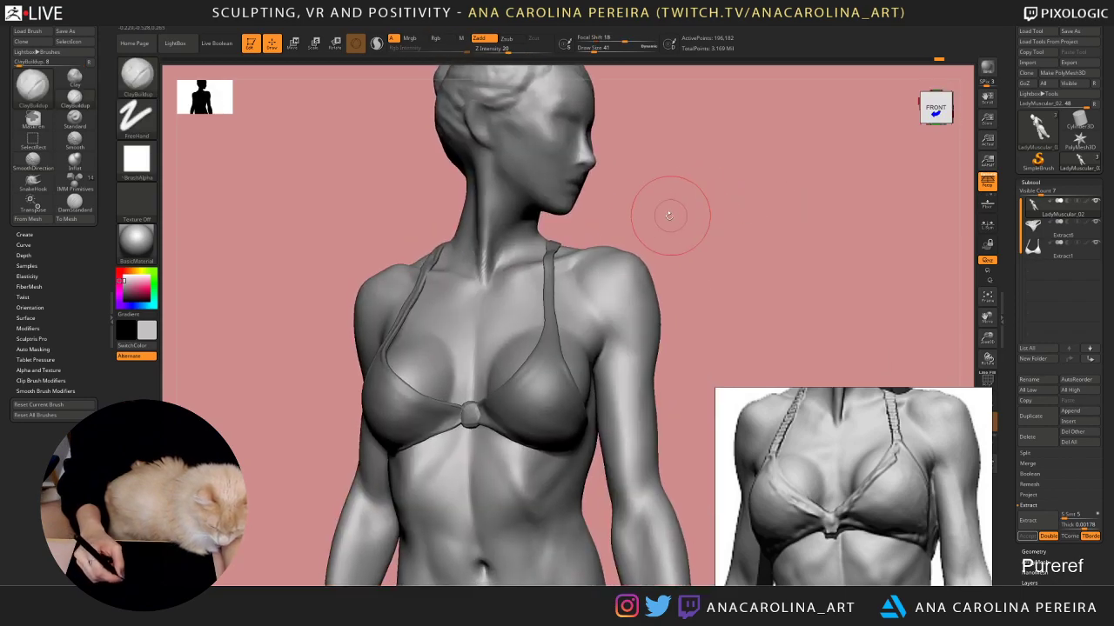
Sculpt the front of the left deltoid with ClayBuildup at draw size 54
{"action": "key", "text": "space"}
{"action": "left_click", "coordinate": [607, 277]}
{"action": "left_click_drag", "start_coordinate": [616, 267], "coordinate": [632, 258]}
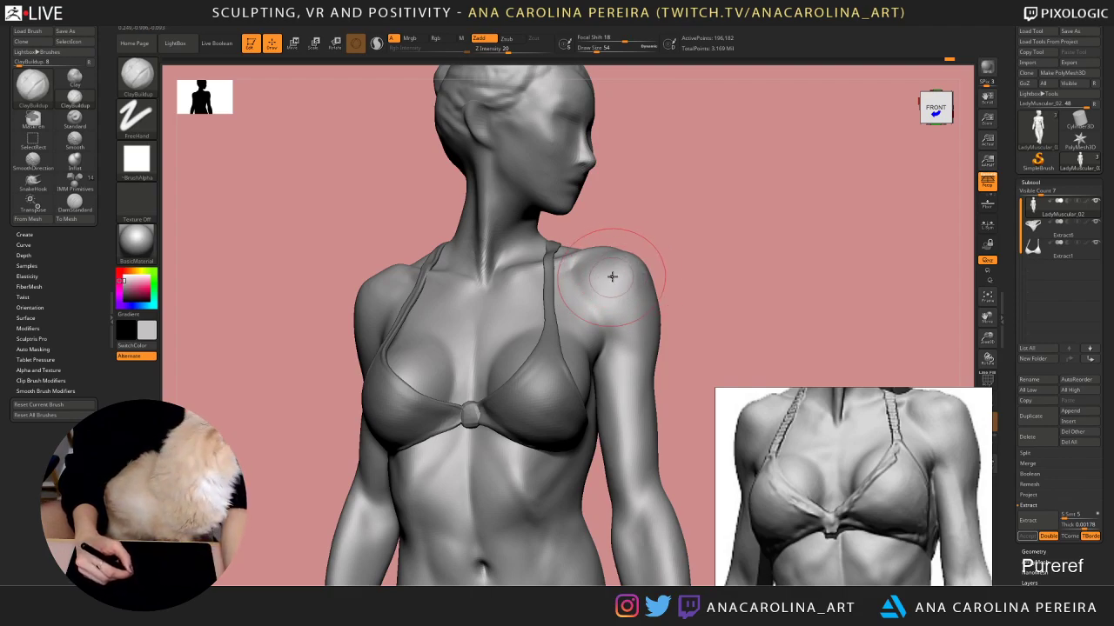
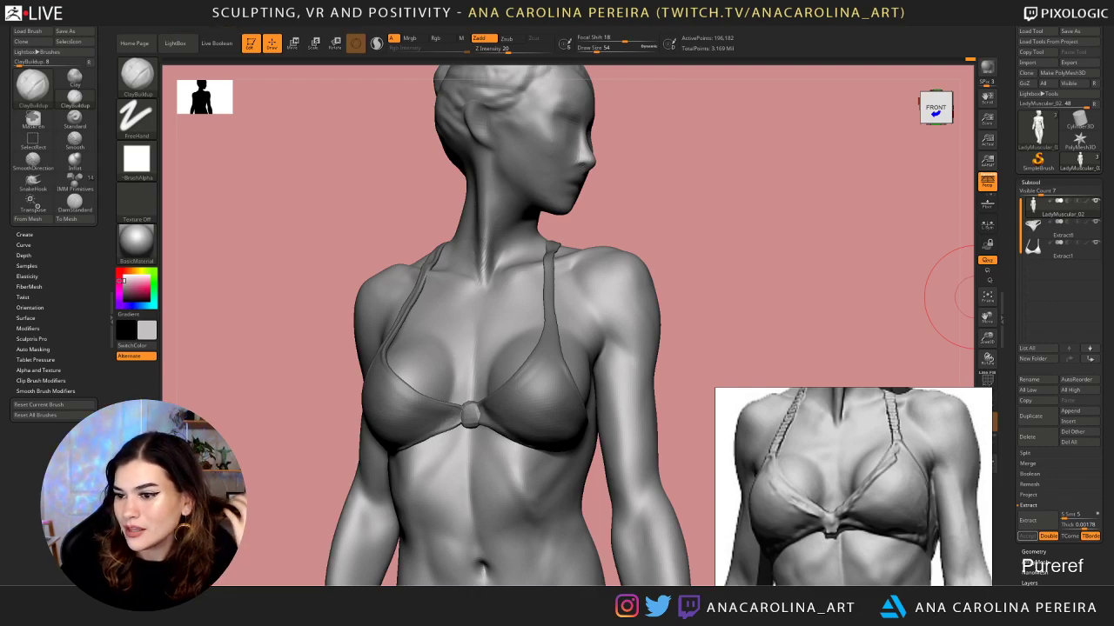
Reposition the PureRef reference image beside the figure
{"action": "right_click_drag", "start_coordinate": [892, 522], "coordinate": [938, 490]}
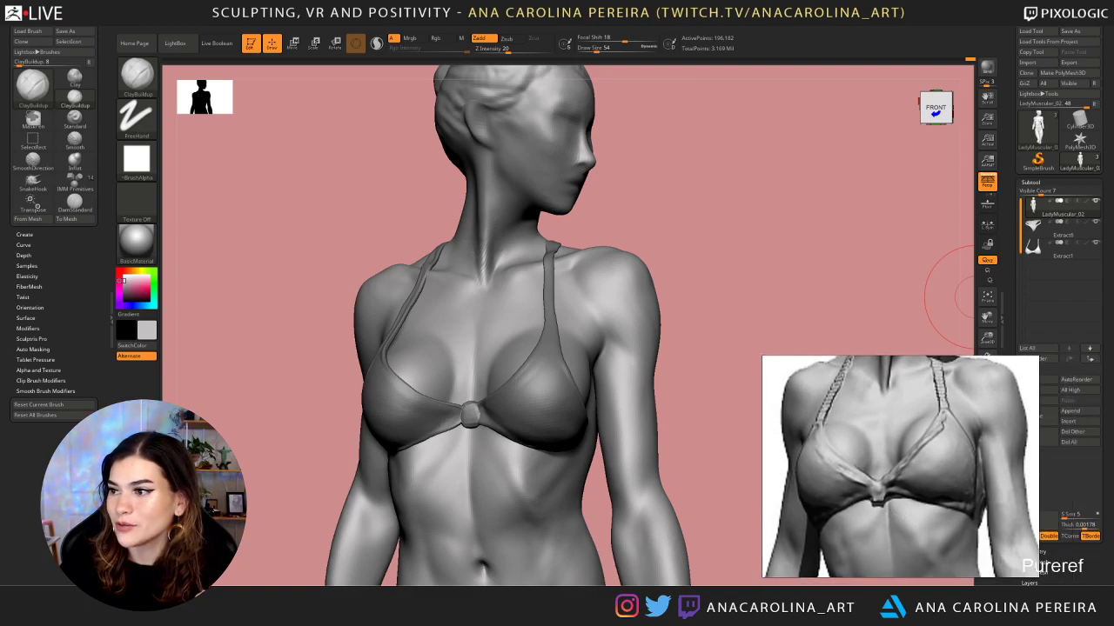
{"action": "right_click_drag", "start_coordinate": [1012, 550], "coordinate": [991, 552]}
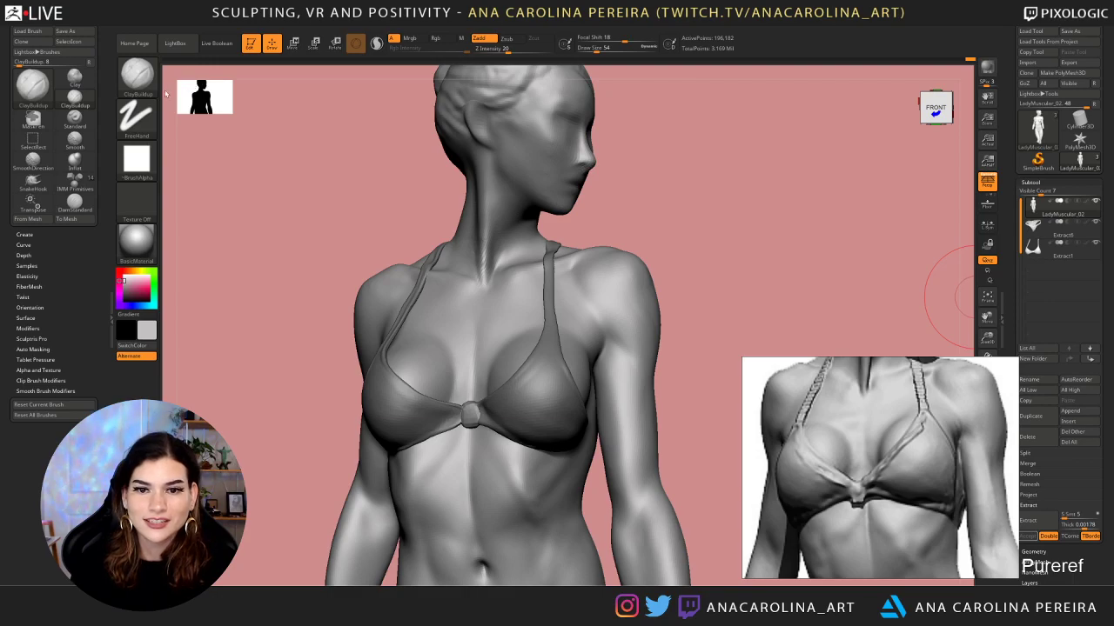
Refine the left deltoid and its transition into the upper arm with ClayBuildup, smoothing the outer shoulder
{"action": "key", "text": "b"}
{"action": "left_click_drag", "start_coordinate": [696, 341], "coordinate": [728, 321]}
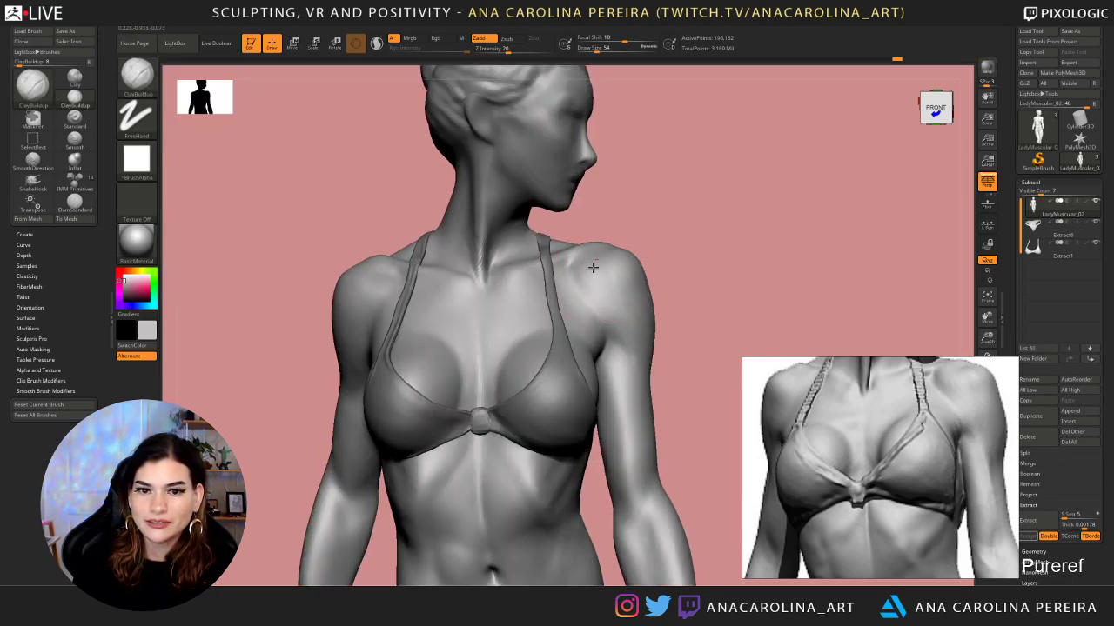
{"action": "left_click_drag", "start_coordinate": [607, 249], "coordinate": [597, 293]}
{"action": "right_click_drag", "start_coordinate": [623, 272], "coordinate": [642, 265]}
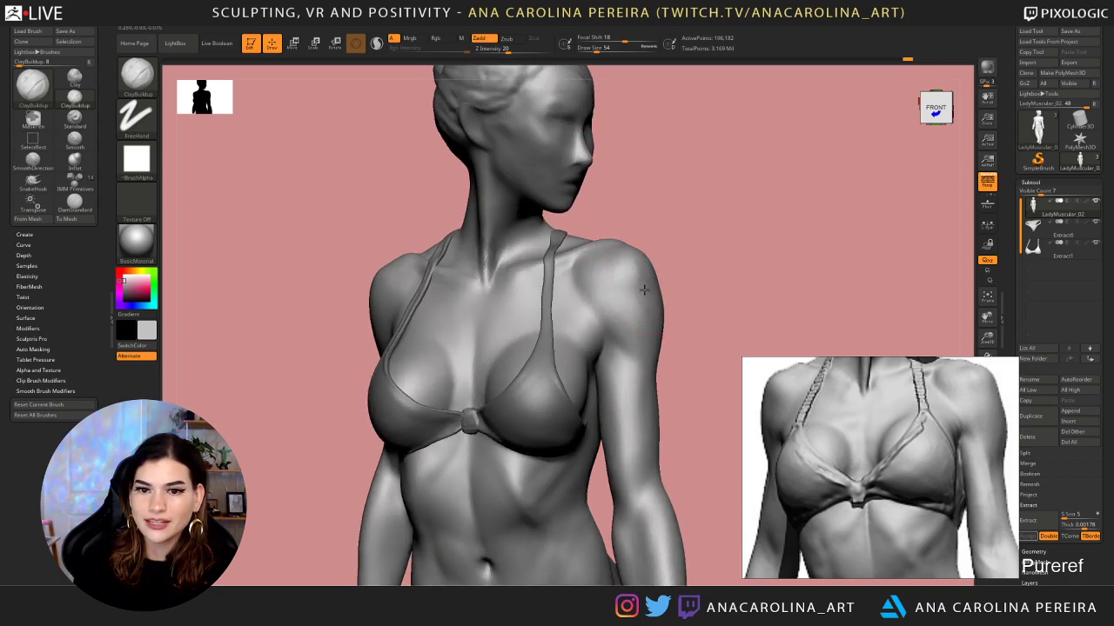
{"action": "left_click_drag", "start_coordinate": [645, 290], "coordinate": [644, 275], "text": "shift"}
{"action": "mouse_move", "coordinate": [644, 275]}
{"action": "right_mouse_down"}
{"action": "mouse_move", "coordinate": [691, 310]}
{"action": "mouse_move", "coordinate": [666, 318]}
{"action": "mouse_move", "coordinate": [629, 295]}
{"action": "right_mouse_up"}
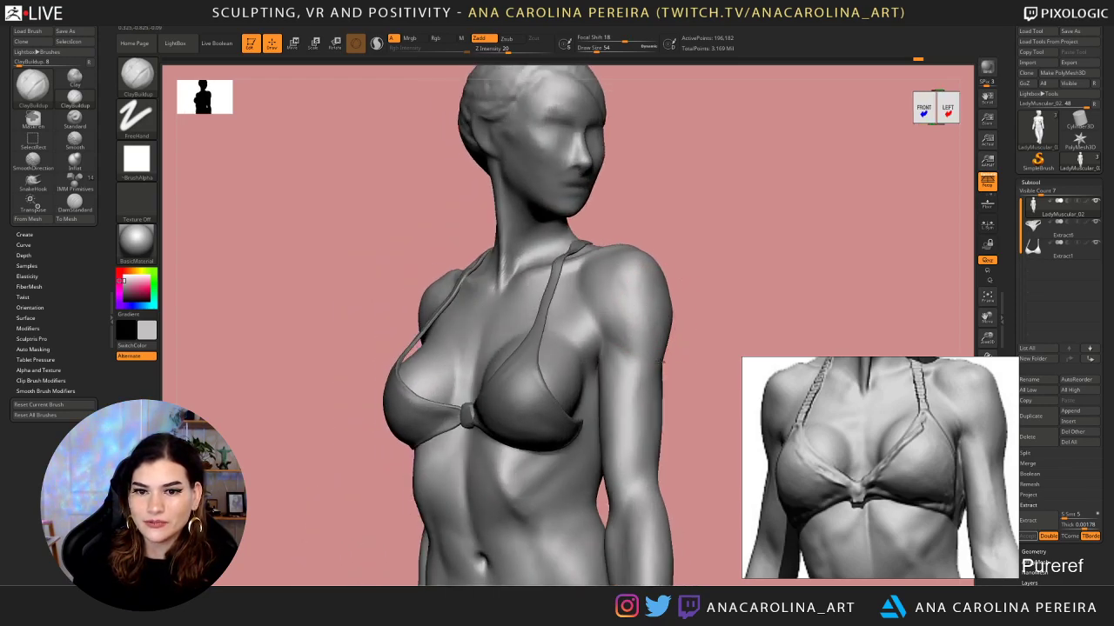
{"action": "mouse_move", "coordinate": [654, 340]}
{"action": "right_mouse_down"}
{"action": "mouse_move", "coordinate": [691, 368]}
{"action": "mouse_move", "coordinate": [703, 348]}
{"action": "right_mouse_up"}
{"action": "left_click_drag", "start_coordinate": [630, 285], "coordinate": [658, 372]}
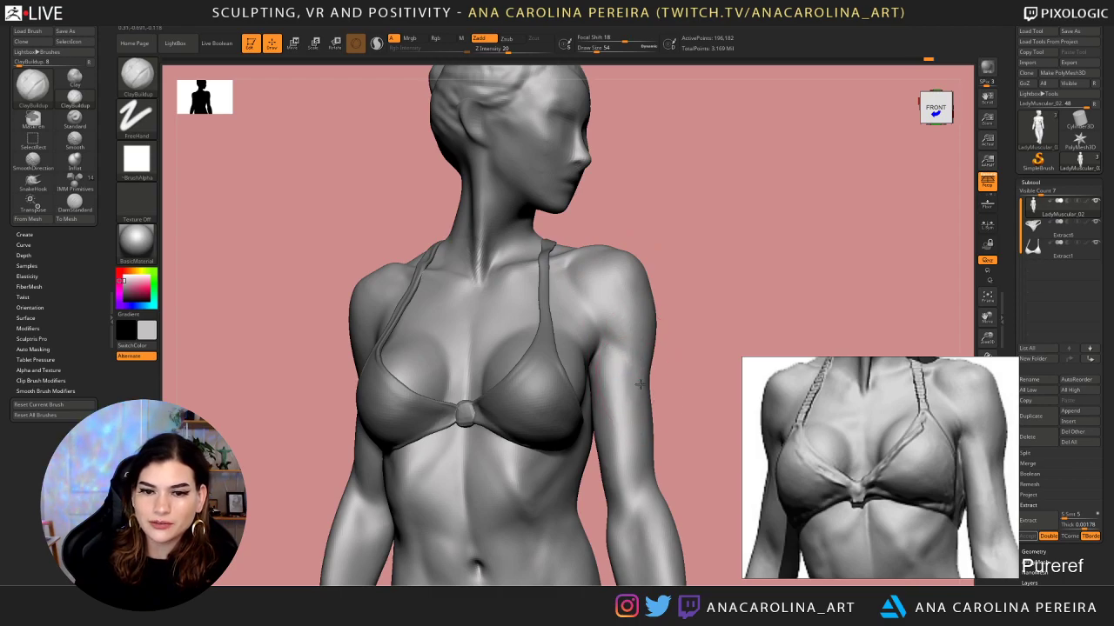
Sculpt and smooth the left upper arm beside the chest, using draw sizes 41 and 54
{"action": "right_click_drag", "start_coordinate": [646, 446], "coordinate": [676, 345], "text": "ctrl"}
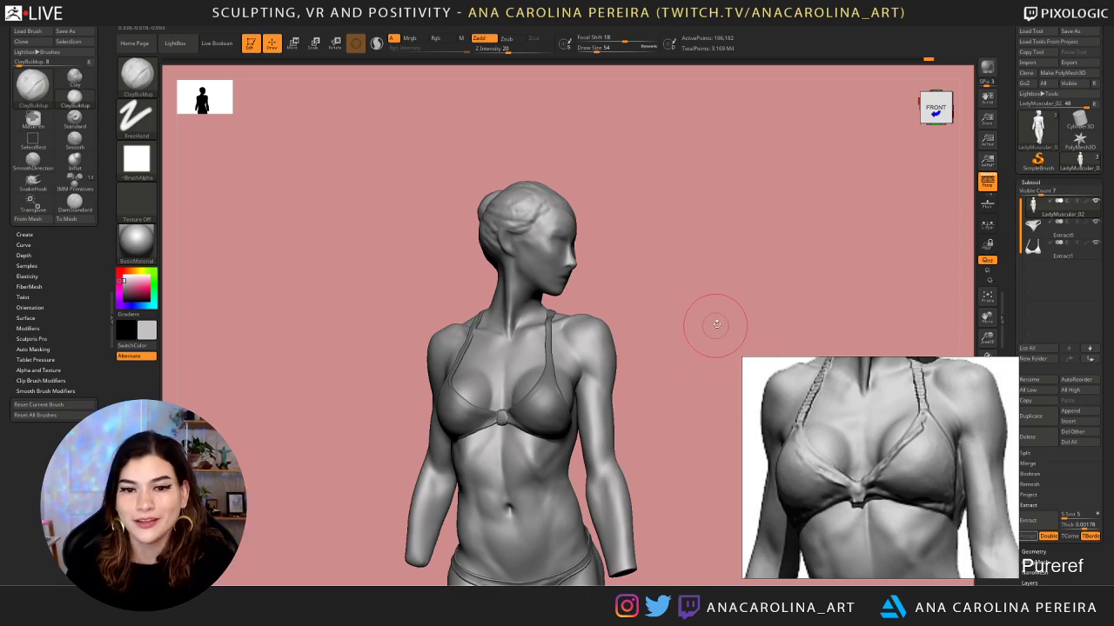
{"action": "left_click_drag", "start_coordinate": [715, 326], "coordinate": [726, 318]}
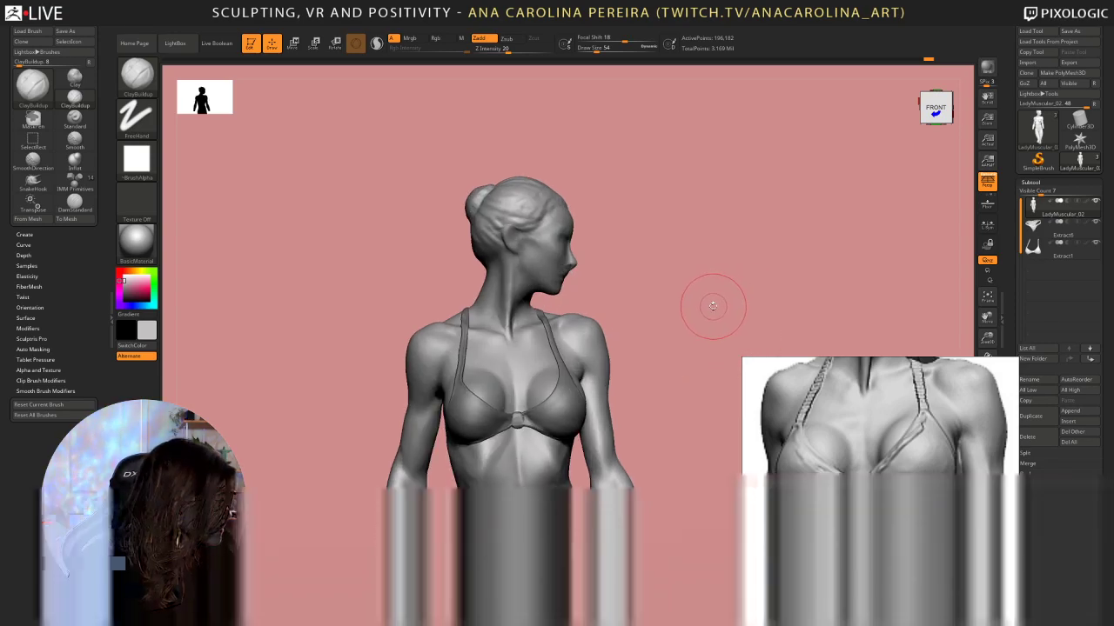
{"action": "mouse_move", "coordinate": [710, 275]}
{"action": "left_mouse_down"}
{"action": "mouse_move", "coordinate": [698, 279]}
{"action": "mouse_move", "coordinate": [704, 319]}
{"action": "mouse_move", "coordinate": [654, 353]}
{"action": "mouse_move", "coordinate": [642, 336]}
{"action": "mouse_move", "coordinate": [590, 381]}
{"action": "left_mouse_up"}
{"action": "key", "text": "space"}
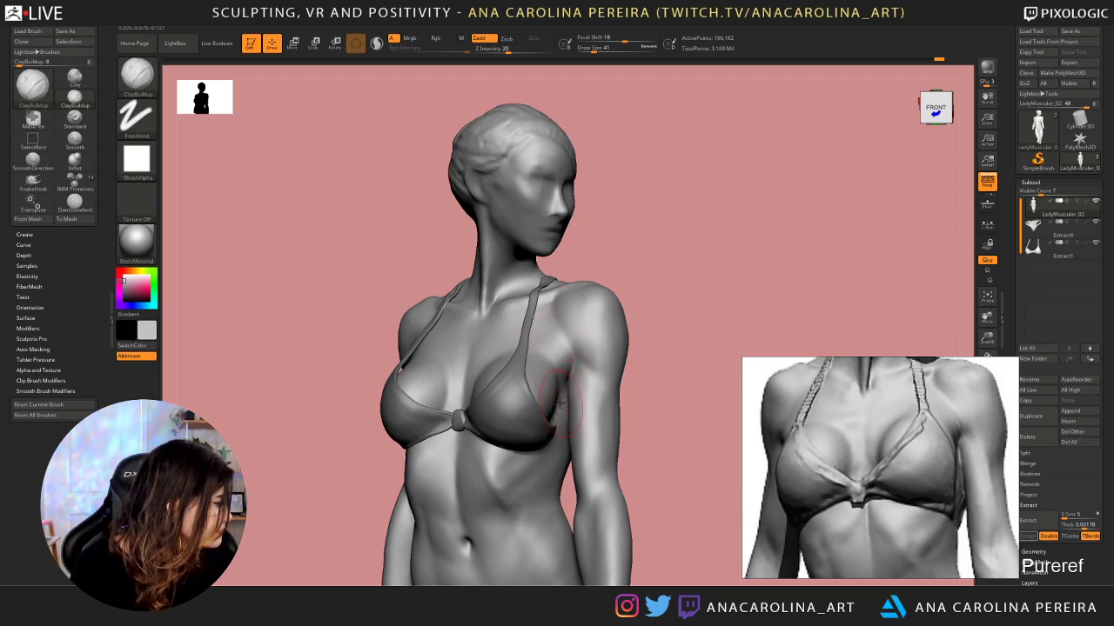
{"action": "left_click_drag", "start_coordinate": [647, 354], "coordinate": [695, 357]}
{"action": "left_click_drag", "start_coordinate": [652, 403], "coordinate": [574, 463]}
{"action": "key", "text": "space"}
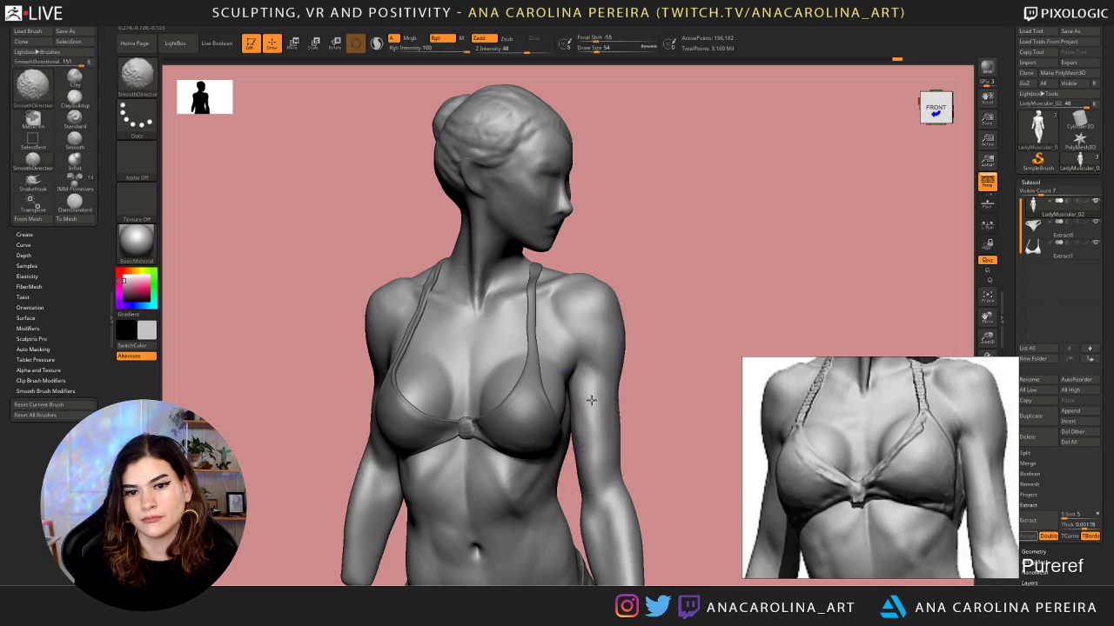
{"action": "left_click_drag", "start_coordinate": [652, 409], "coordinate": [633, 402]}
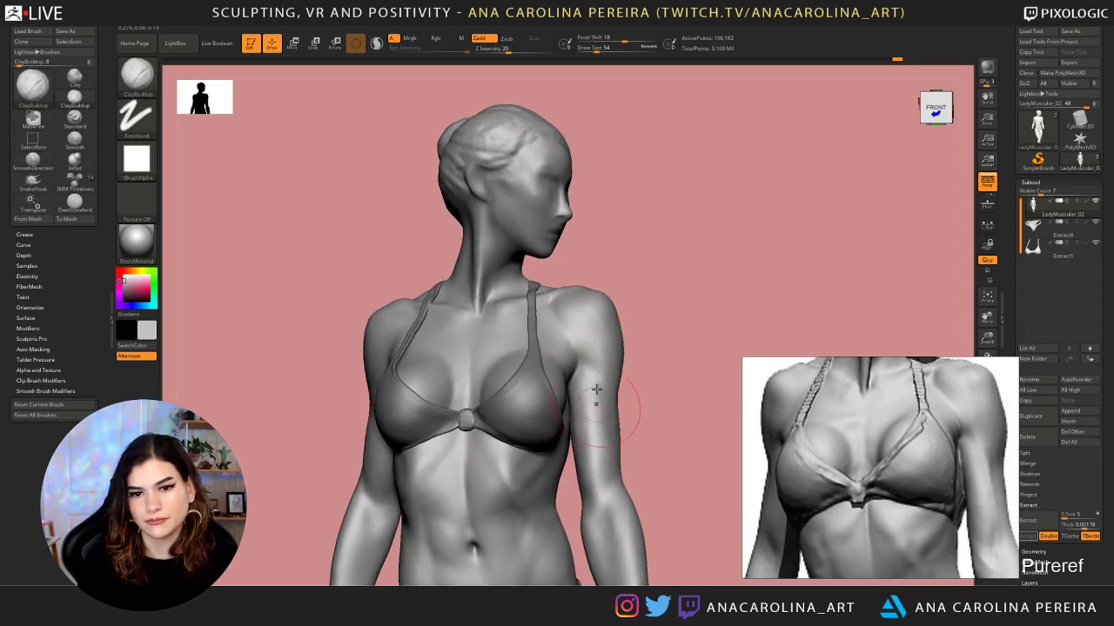
{"action": "key", "text": "shift"}
{"action": "mouse_move", "coordinate": [627, 431]}
{"action": "left_mouse_down"}
{"action": "mouse_move", "coordinate": [647, 443]}
{"action": "mouse_move", "coordinate": [657, 381]}
{"action": "left_mouse_up"}
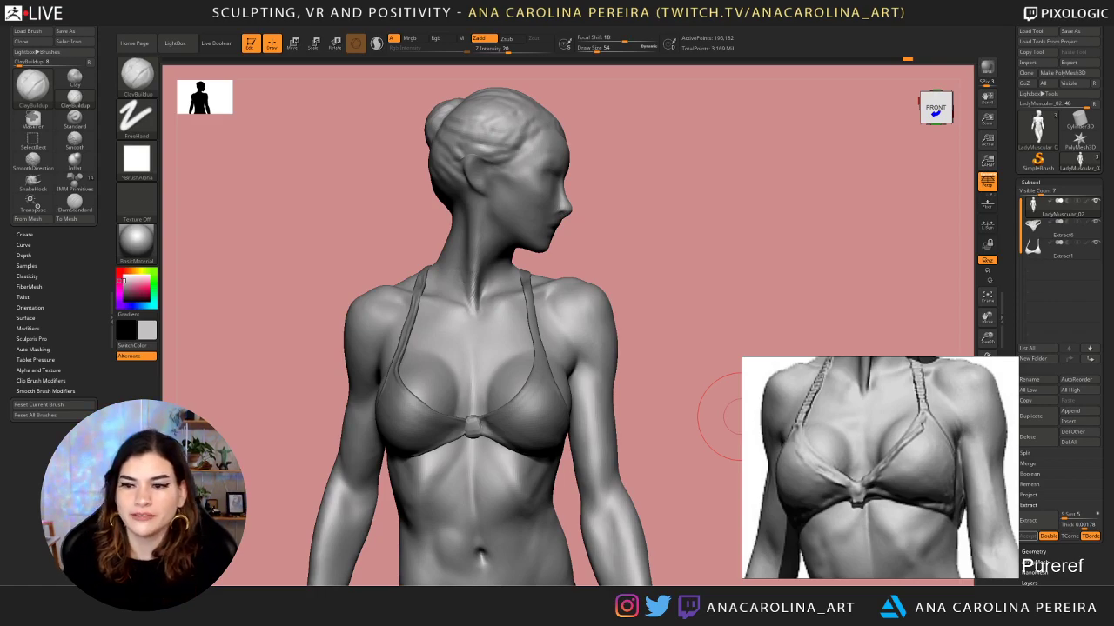
Build up the left forearm below the elbow with ClayBuildup, using draw sizes 46 and 90
{"action": "left_click_drag", "start_coordinate": [723, 281], "coordinate": [713, 211], "text": "alt"}
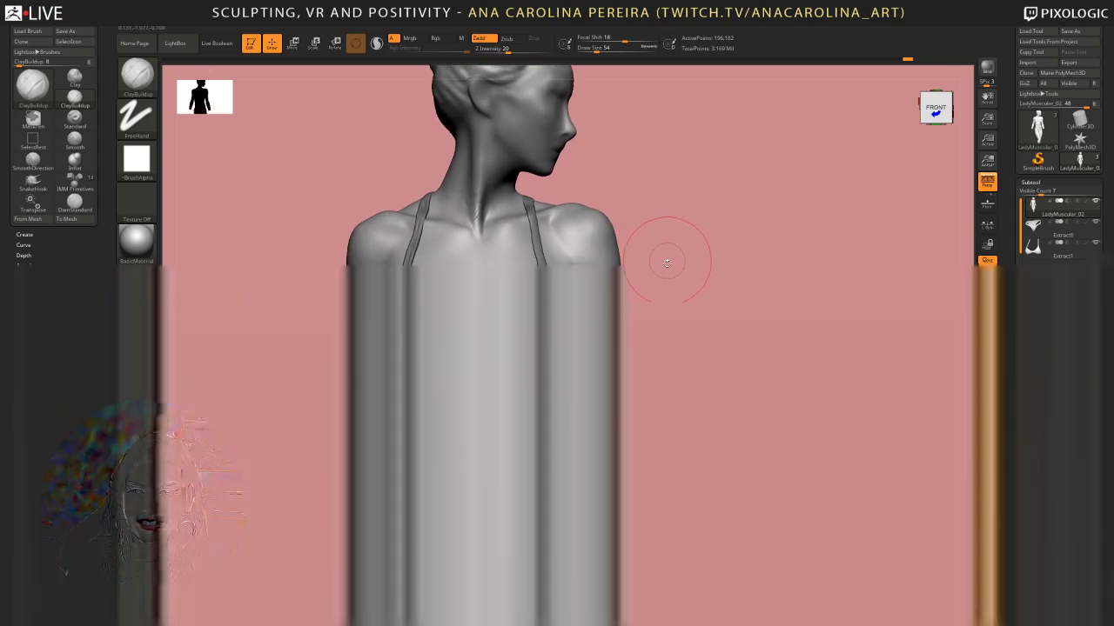
{"action": "key", "text": "space"}
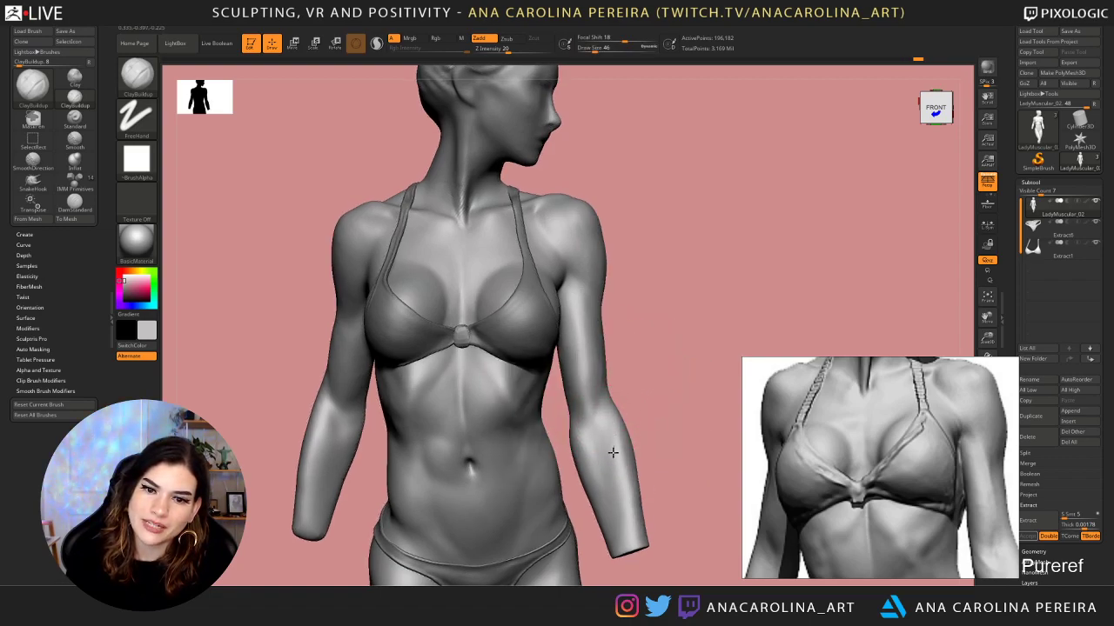
{"action": "mouse_move", "coordinate": [614, 399]}
{"action": "left_mouse_down"}
{"action": "mouse_move", "coordinate": [628, 398]}
{"action": "mouse_move", "coordinate": [587, 402]}
{"action": "mouse_move", "coordinate": [607, 407]}
{"action": "mouse_move", "coordinate": [616, 487]}
{"action": "left_mouse_up"}
{"action": "key", "text": "space"}
{"action": "left_click", "coordinate": [640, 398]}
{"action": "mouse_move", "coordinate": [640, 422]}
{"action": "left_mouse_down"}
{"action": "mouse_move", "coordinate": [651, 420]}
{"action": "mouse_move", "coordinate": [630, 423]}
{"action": "left_mouse_up"}
{"action": "mouse_move", "coordinate": [612, 473]}
{"action": "left_mouse_down"}
{"action": "mouse_move", "coordinate": [614, 448]}
{"action": "mouse_move", "coordinate": [574, 391]}
{"action": "left_mouse_up"}
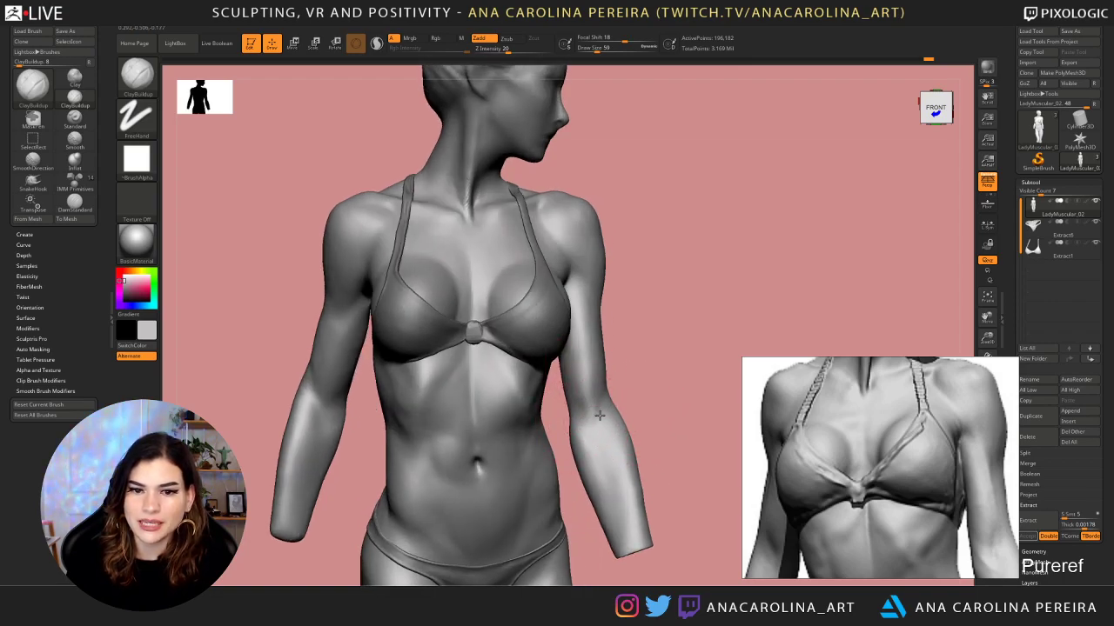
Sculpt the left elbow and upper forearm with ClayBuildup at draw size 71
{"action": "key", "text": "space"}
{"action": "left_click", "coordinate": [642, 376]}
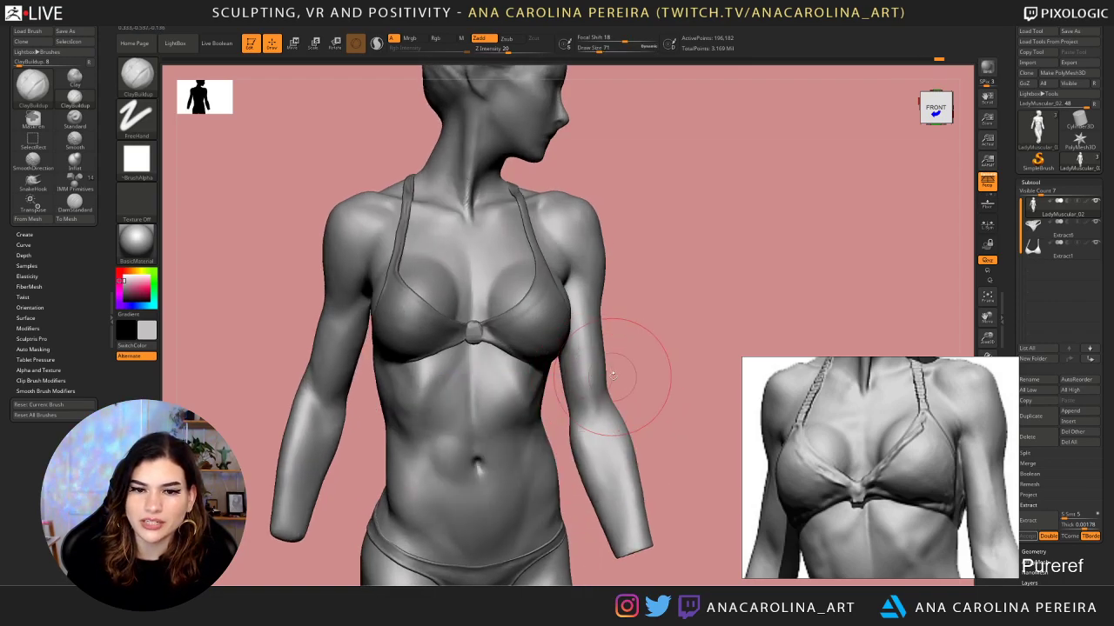
{"action": "left_click_drag", "start_coordinate": [632, 374], "coordinate": [576, 355]}
{"action": "left_click_drag", "start_coordinate": [594, 404], "coordinate": [601, 457]}
{"action": "mouse_move", "coordinate": [597, 448]}
{"action": "left_mouse_down", "text": "shift"}
{"action": "mouse_move", "coordinate": [592, 432]}
{"action": "mouse_move", "coordinate": [597, 452]}
{"action": "left_mouse_up", "text": "shift"}
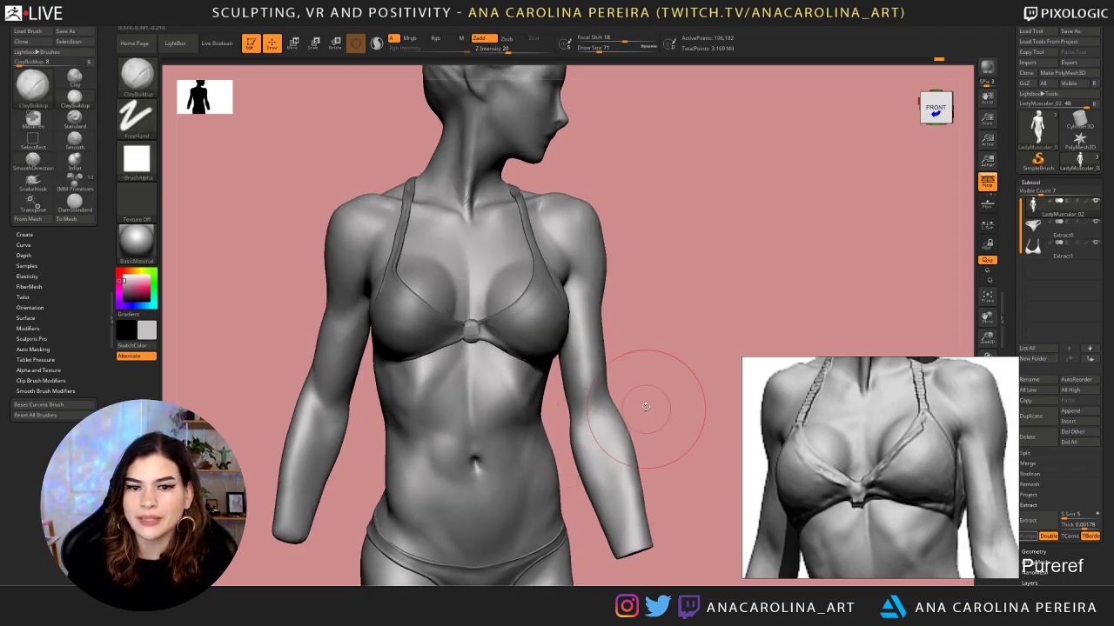
Smooth the left elbow and forearm from several angles at draw size 71
{"action": "left_click_drag", "start_coordinate": [649, 403], "coordinate": [588, 396]}
{"action": "left_click_drag", "start_coordinate": [595, 408], "coordinate": [598, 424], "text": "shift"}
{"action": "left_click_drag", "start_coordinate": [602, 501], "coordinate": [602, 508], "text": "shift"}
{"action": "left_click_drag", "start_coordinate": [648, 416], "coordinate": [679, 412]}
{"action": "left_click_drag", "start_coordinate": [600, 424], "coordinate": [610, 489], "text": "shift"}
{"action": "left_click_drag", "start_coordinate": [645, 396], "coordinate": [692, 391]}
{"action": "left_click_drag", "start_coordinate": [596, 383], "coordinate": [594, 444], "text": "shift"}
{"action": "mouse_move", "coordinate": [649, 415]}
{"action": "left_mouse_down"}
{"action": "mouse_move", "coordinate": [666, 412]}
{"action": "mouse_move", "coordinate": [640, 424]}
{"action": "mouse_move", "coordinate": [642, 435]}
{"action": "left_mouse_up"}
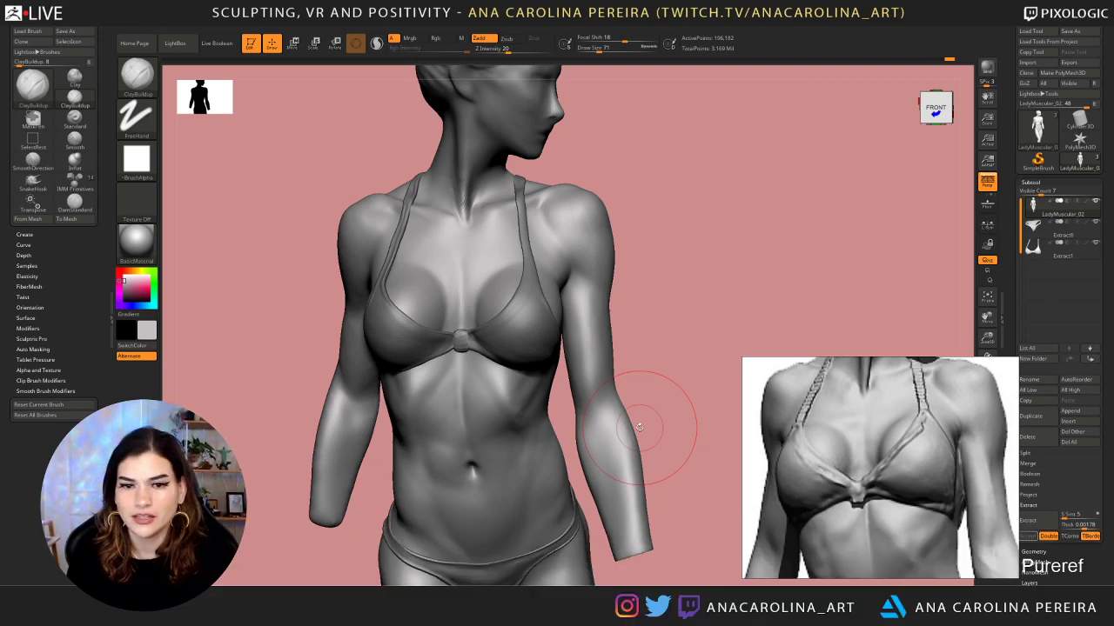
Sculpt the lower edge of the left deltoid on the upper arm at draw size 39
{"action": "left_click_drag", "start_coordinate": [656, 253], "coordinate": [637, 277]}
{"action": "key", "text": "space"}
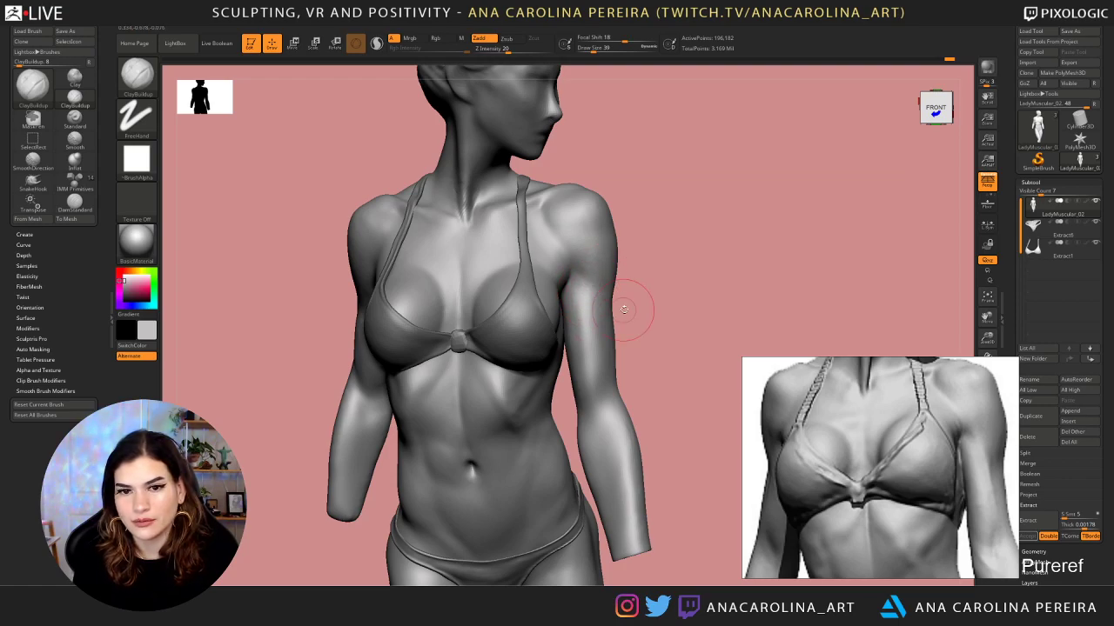
{"action": "left_click_drag", "start_coordinate": [627, 299], "coordinate": [601, 282]}
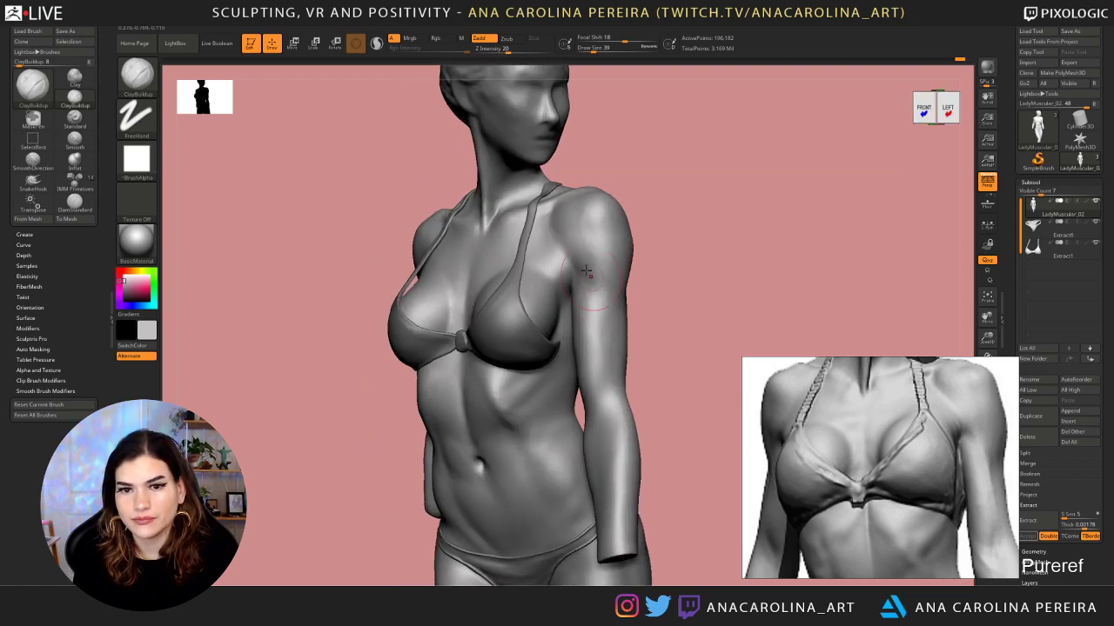
{"action": "mouse_move", "coordinate": [603, 288]}
{"action": "right_mouse_down"}
{"action": "mouse_move", "coordinate": [593, 272]}
{"action": "mouse_move", "coordinate": [685, 323]}
{"action": "mouse_move", "coordinate": [687, 284]}
{"action": "mouse_move", "coordinate": [671, 325]}
{"action": "right_mouse_up"}
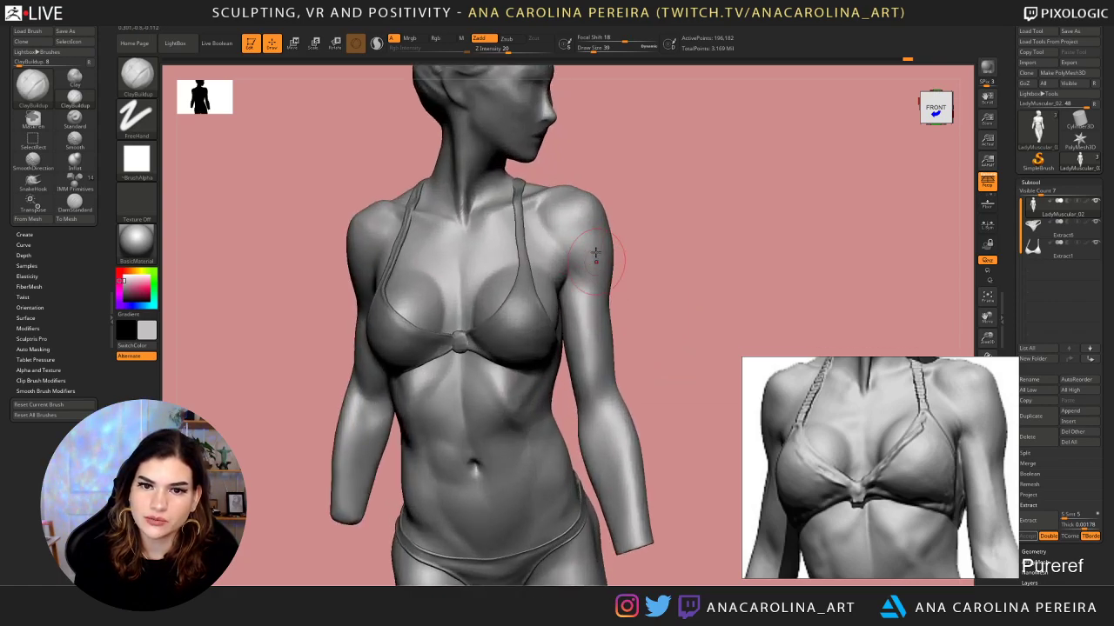
{"action": "mouse_move", "coordinate": [649, 281]}
{"action": "right_mouse_down", "text": "ctrl"}
{"action": "mouse_move", "coordinate": [641, 182]}
{"action": "mouse_move", "coordinate": [694, 281]}
{"action": "mouse_move", "coordinate": [648, 305]}
{"action": "right_mouse_up", "text": "ctrl"}
Shape the outer left upper arm and deltoid from the side at draw size 62
{"action": "key", "text": "space"}
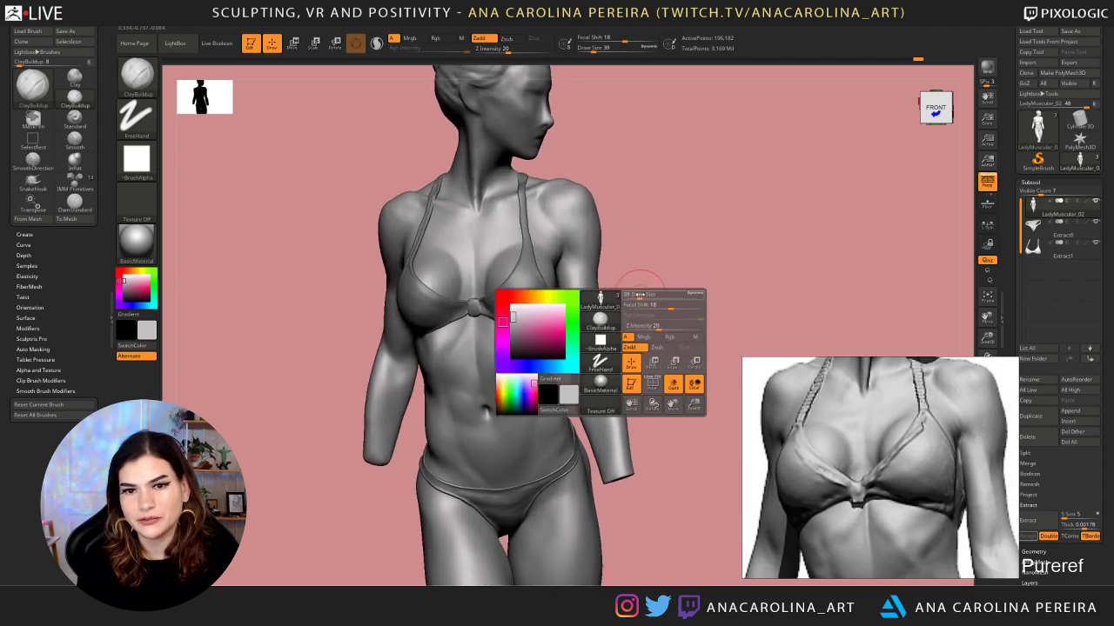
{"action": "left_click_drag", "start_coordinate": [641, 298], "coordinate": [649, 297]}
{"action": "mouse_move", "coordinate": [620, 237]}
{"action": "right_mouse_down"}
{"action": "mouse_move", "coordinate": [622, 269]}
{"action": "mouse_move", "coordinate": [626, 261]}
{"action": "right_mouse_up"}
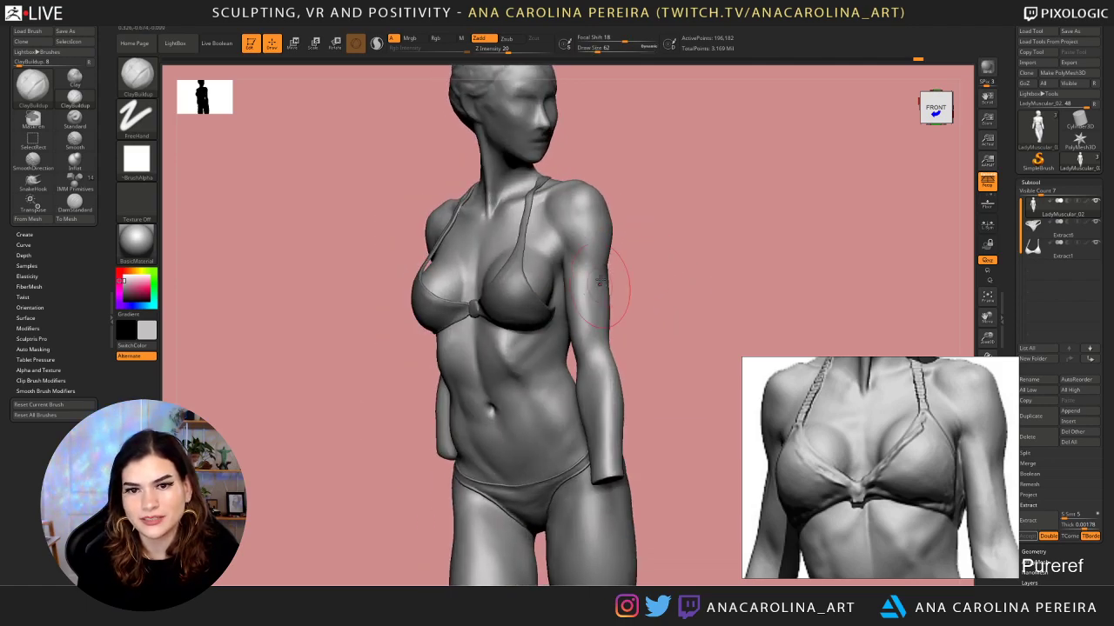
{"action": "mouse_move", "coordinate": [621, 218]}
{"action": "right_mouse_down"}
{"action": "mouse_move", "coordinate": [676, 251]}
{"action": "mouse_move", "coordinate": [639, 267]}
{"action": "right_mouse_up"}
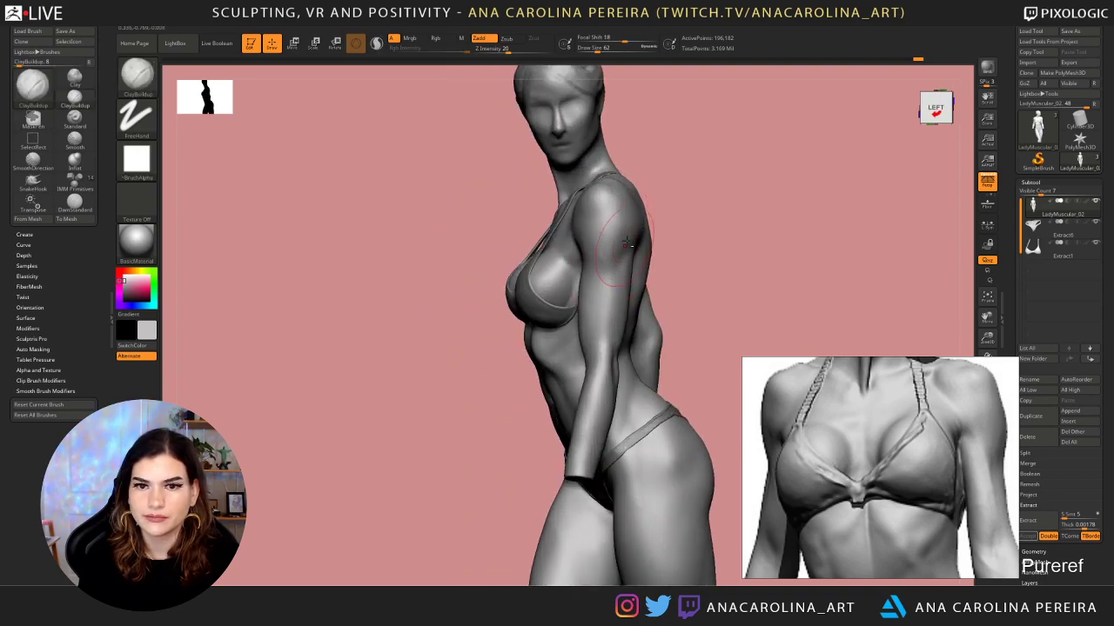
{"action": "mouse_move", "coordinate": [678, 236]}
{"action": "right_mouse_down"}
{"action": "mouse_move", "coordinate": [723, 231]}
{"action": "mouse_move", "coordinate": [723, 218]}
{"action": "mouse_move", "coordinate": [674, 165]}
{"action": "right_mouse_up"}
{"action": "right_click_drag", "start_coordinate": [701, 323], "coordinate": [700, 288]}
{"action": "left_click_drag", "start_coordinate": [700, 285], "coordinate": [703, 290]}
Sculpt the sternum area between the breasts with ClayBuildup at draw size 29
{"action": "key", "text": "space"}
{"action": "left_click", "coordinate": [699, 290]}
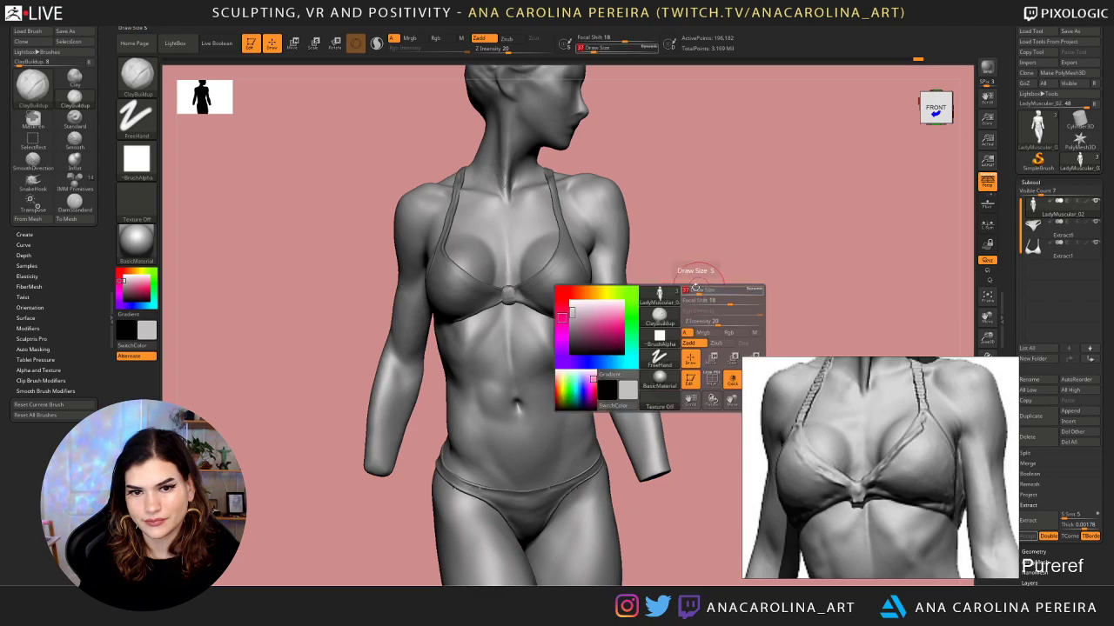
{"action": "key", "text": "space"}
{"action": "left_click", "coordinate": [500, 276]}
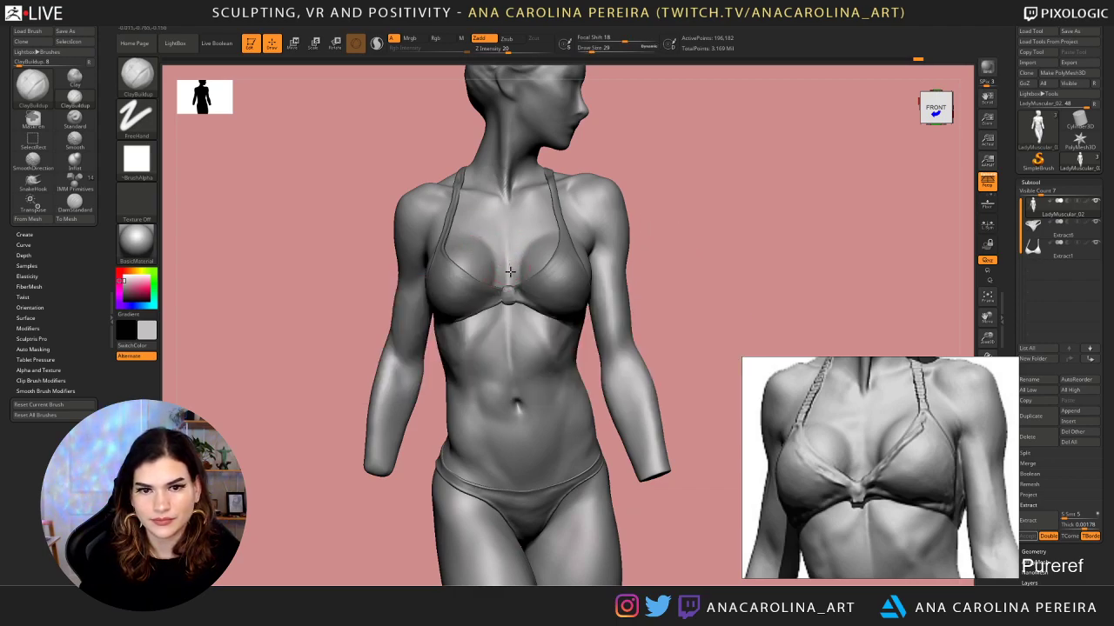
{"action": "left_click_drag", "start_coordinate": [516, 266], "coordinate": [514, 253]}
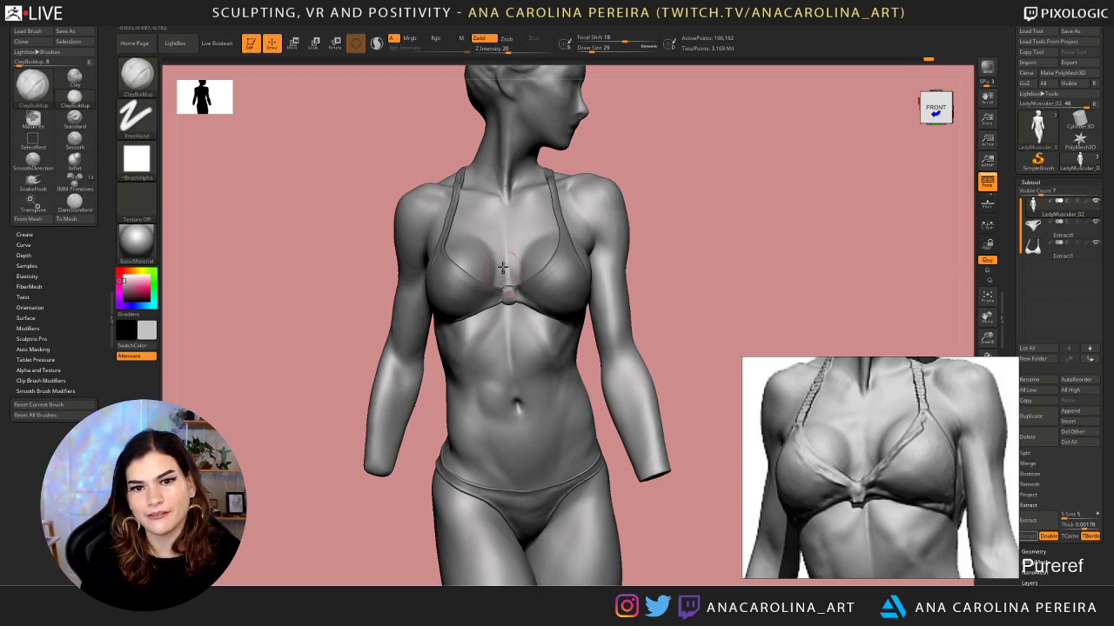
{"action": "left_click_drag", "start_coordinate": [501, 273], "coordinate": [511, 250]}
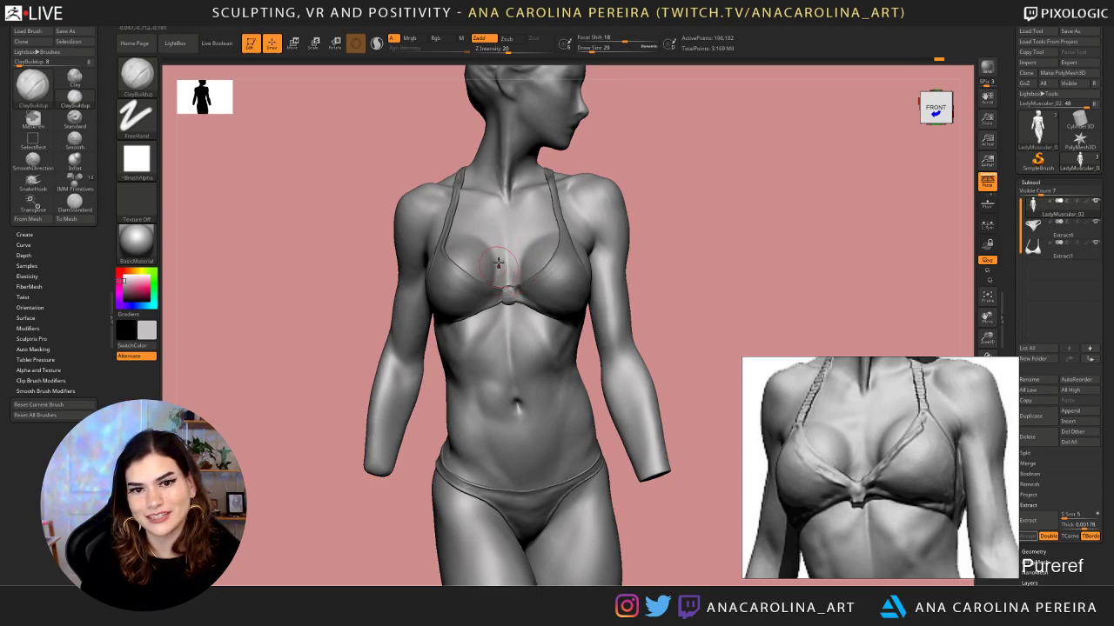
Refine and smooth the outer right shoulder and deltoid at draw size 54
{"action": "left_click_drag", "start_coordinate": [670, 241], "coordinate": [716, 231]}
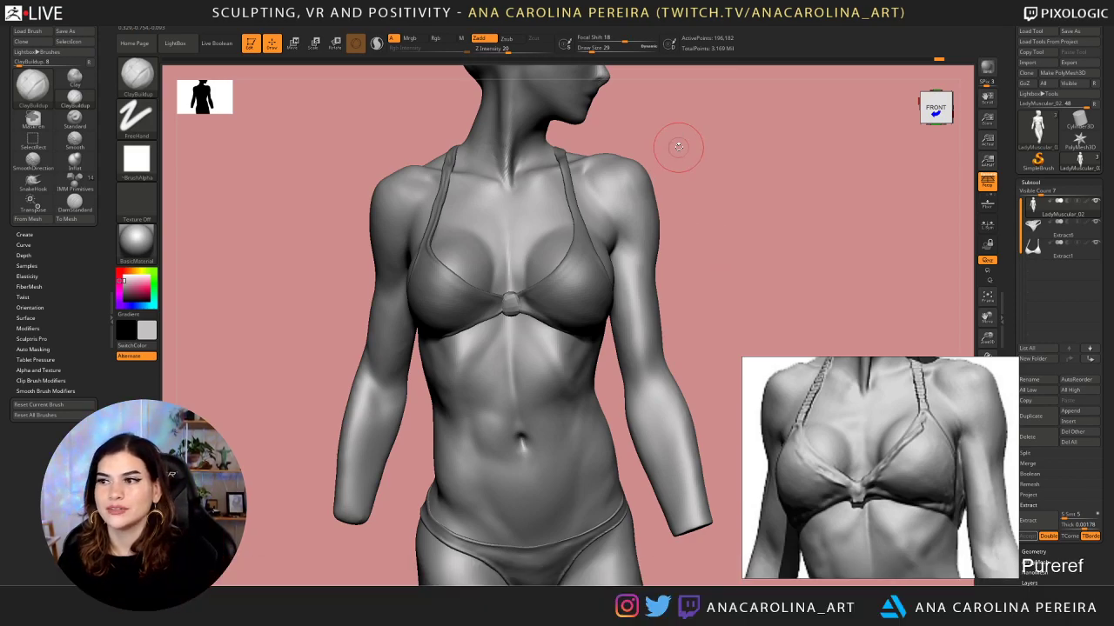
{"action": "mouse_move", "coordinate": [708, 286]}
{"action": "left_mouse_down"}
{"action": "mouse_move", "coordinate": [701, 302]}
{"action": "mouse_move", "coordinate": [721, 305]}
{"action": "mouse_move", "coordinate": [711, 243]}
{"action": "mouse_move", "coordinate": [704, 269]}
{"action": "mouse_move", "coordinate": [719, 319]}
{"action": "mouse_move", "coordinate": [699, 296]}
{"action": "left_mouse_up"}
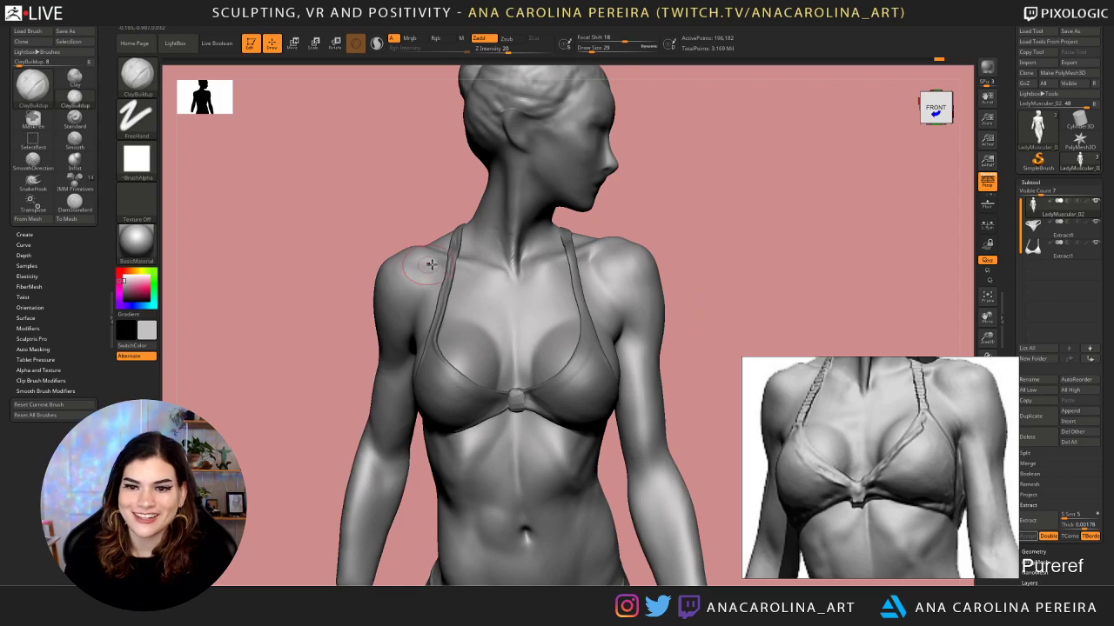
{"action": "key", "text": "space"}
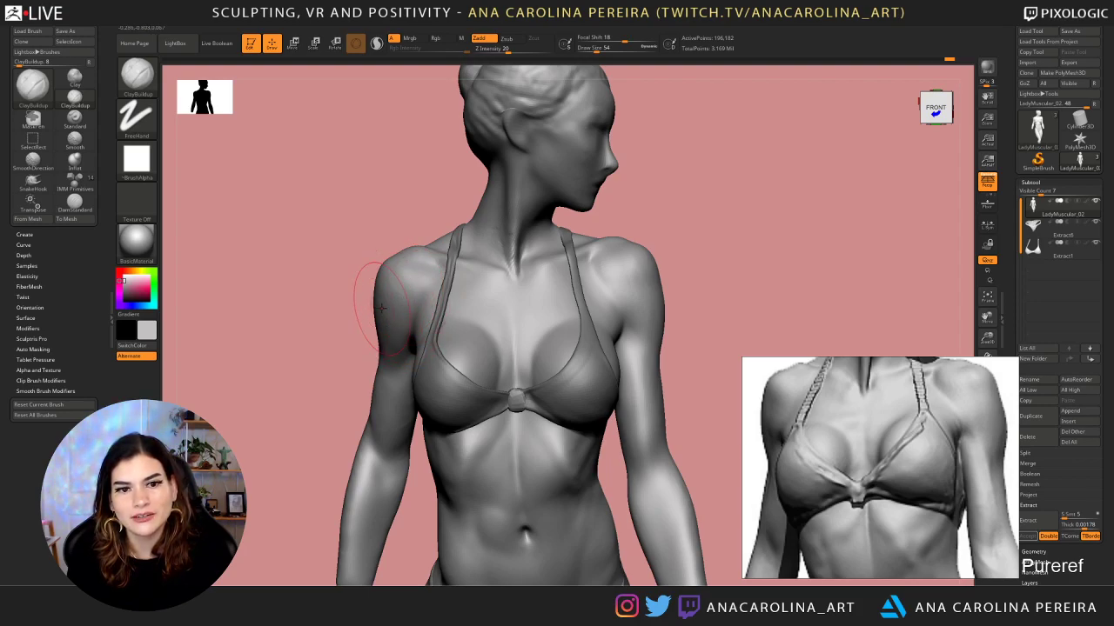
{"action": "key", "text": "shift"}
{"action": "left_click_drag", "start_coordinate": [333, 296], "coordinate": [328, 288], "text": "alt"}
{"action": "mouse_move", "coordinate": [328, 288]}
{"action": "left_mouse_down"}
{"action": "mouse_move", "coordinate": [359, 293]}
{"action": "mouse_move", "coordinate": [470, 243]}
{"action": "mouse_move", "coordinate": [552, 291]}
{"action": "mouse_move", "coordinate": [565, 274]}
{"action": "mouse_move", "coordinate": [592, 270]}
{"action": "mouse_move", "coordinate": [559, 288]}
{"action": "mouse_move", "coordinate": [572, 293]}
{"action": "left_mouse_up"}
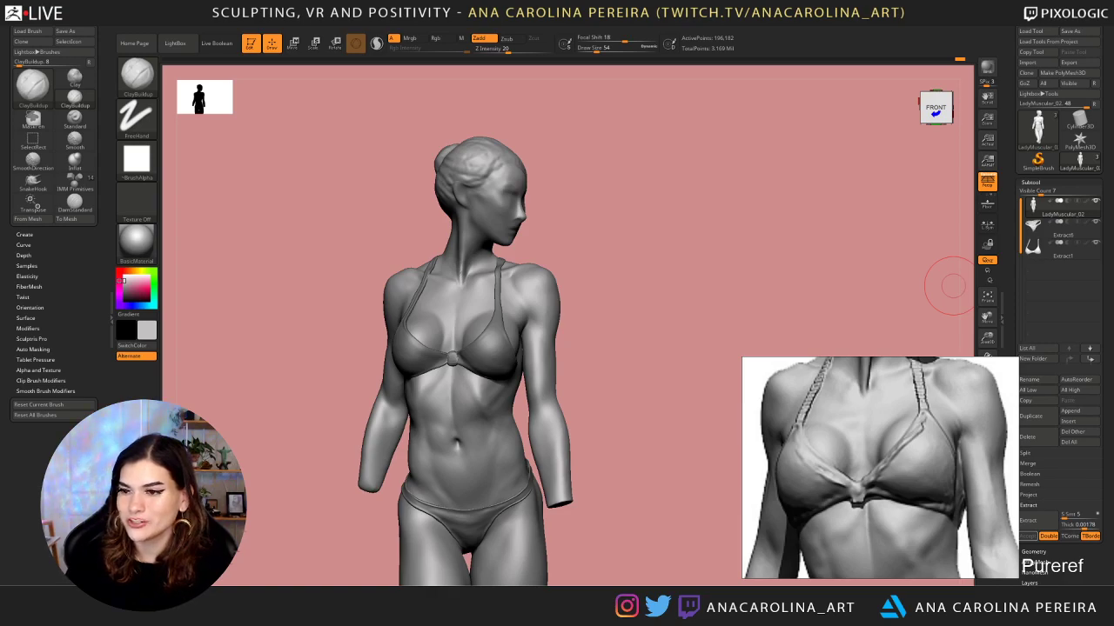
{"action": "left_click_drag", "start_coordinate": [845, 308], "coordinate": [818, 288]}
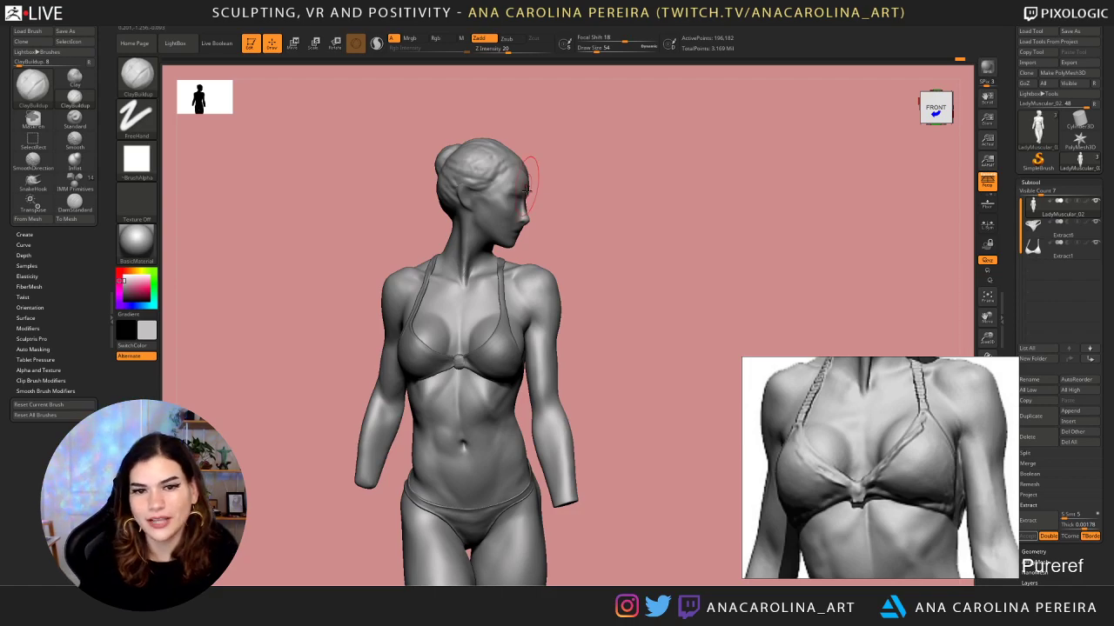
Refine the figure's right upper arm around the biceps with ClayBuildup at draw size 54
{"action": "left_click_drag", "start_coordinate": [529, 204], "coordinate": [566, 209]}
{"action": "left_click_drag", "start_coordinate": [672, 284], "coordinate": [649, 275]}
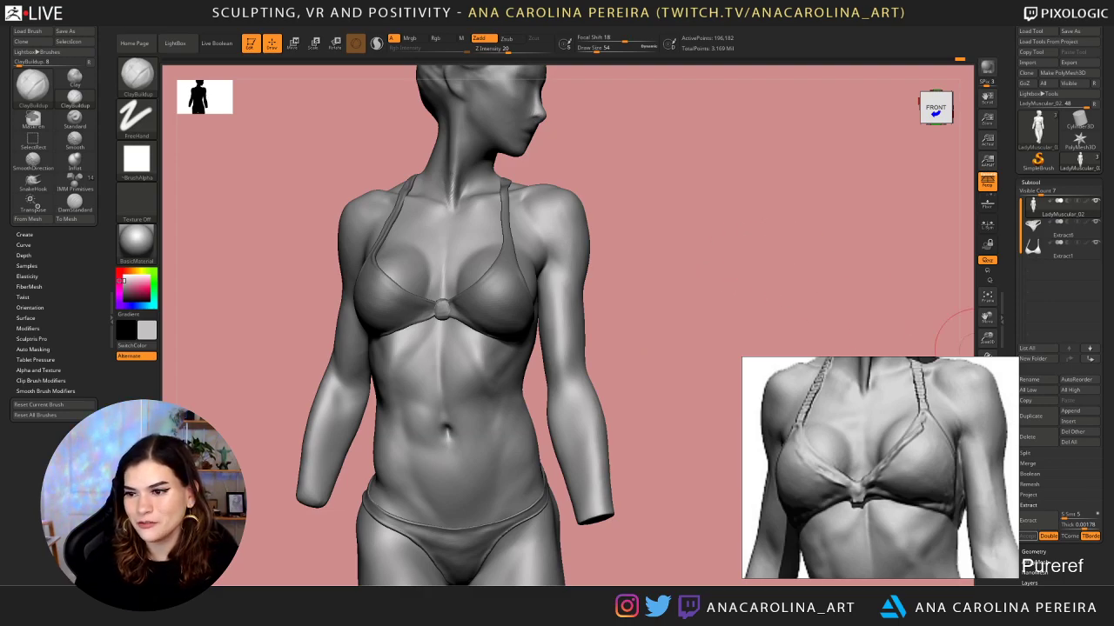
{"action": "mouse_move", "coordinate": [662, 287]}
{"action": "left_mouse_down"}
{"action": "mouse_move", "coordinate": [671, 291]}
{"action": "mouse_move", "coordinate": [621, 261]}
{"action": "left_mouse_up"}
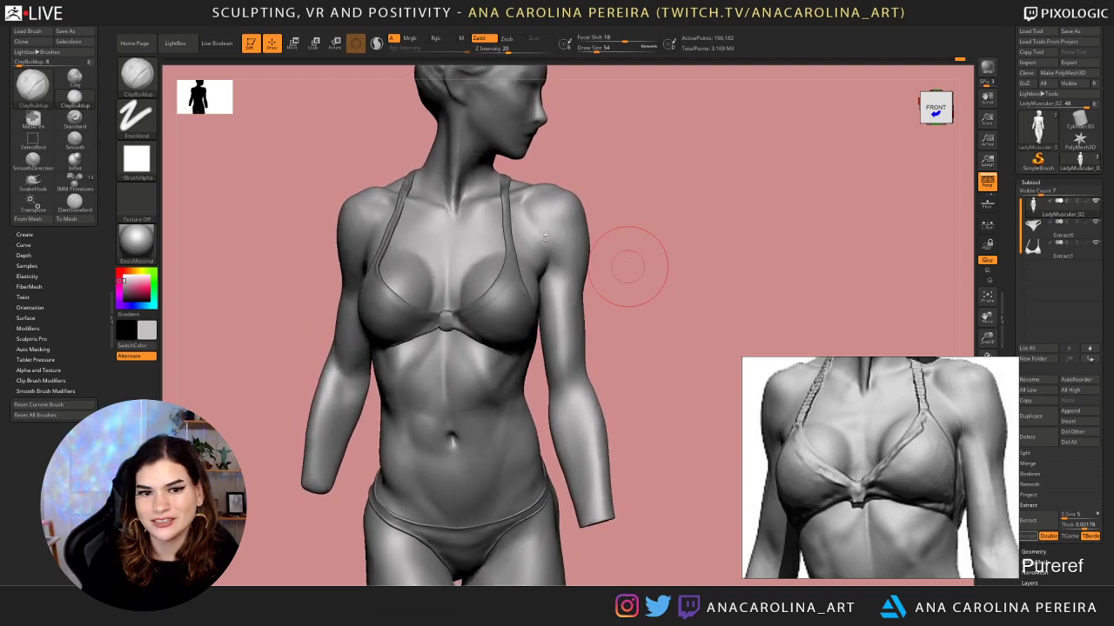
{"action": "left_click_drag", "start_coordinate": [299, 174], "coordinate": [436, 279]}
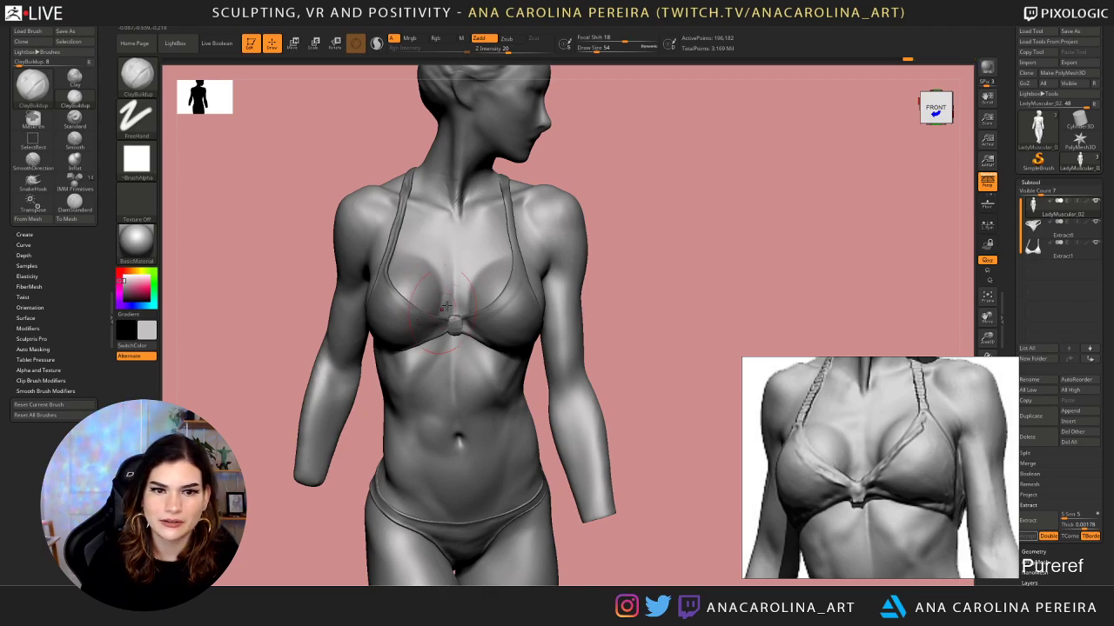
{"action": "left_click_drag", "start_coordinate": [605, 239], "coordinate": [623, 231]}
{"action": "mouse_move", "coordinate": [622, 273]}
{"action": "left_mouse_down", "text": "alt"}
{"action": "mouse_move", "coordinate": [613, 171]}
{"action": "mouse_move", "coordinate": [629, 191]}
{"action": "mouse_move", "coordinate": [607, 162]}
{"action": "mouse_move", "coordinate": [566, 222]}
{"action": "left_mouse_up", "text": "alt"}
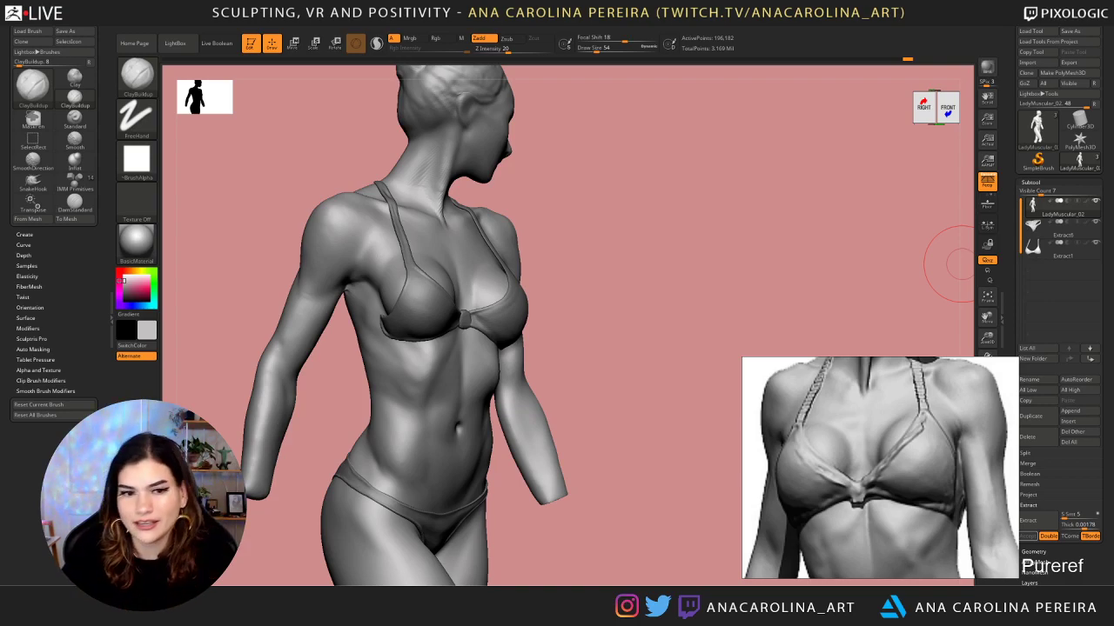
{"action": "mouse_move", "coordinate": [615, 203]}
{"action": "left_mouse_down", "text": "alt"}
{"action": "mouse_move", "coordinate": [671, 188]}
{"action": "mouse_move", "coordinate": [668, 228]}
{"action": "left_mouse_up", "text": "alt"}
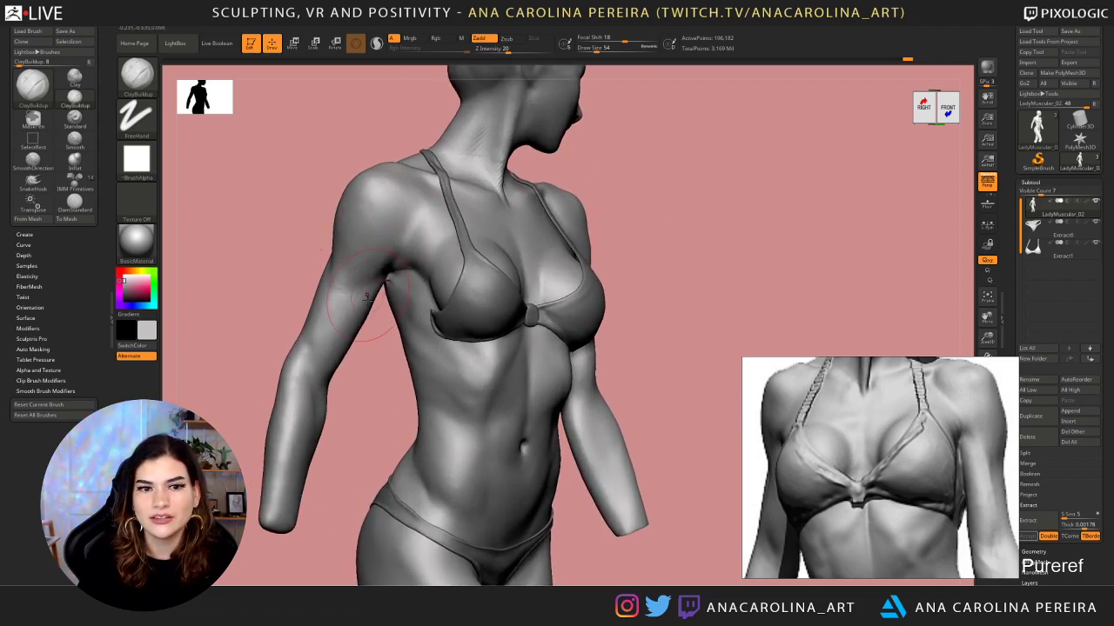
{"action": "left_click_drag", "start_coordinate": [369, 362], "coordinate": [367, 325]}
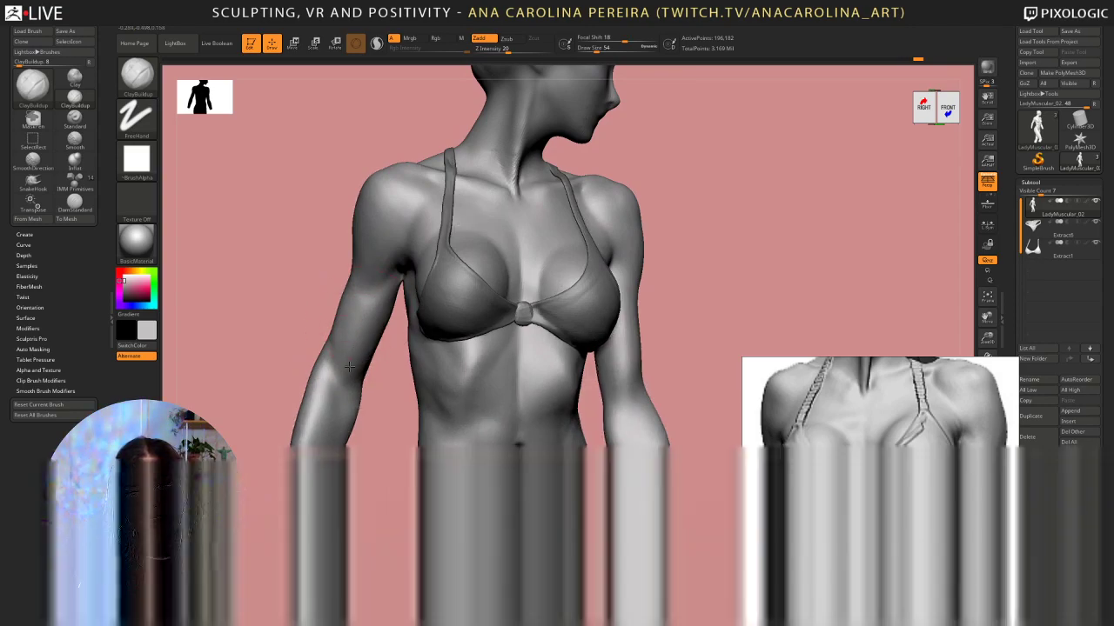
{"action": "left_click_drag", "start_coordinate": [353, 366], "coordinate": [339, 360]}
{"action": "mouse_move", "coordinate": [380, 390]}
{"action": "left_mouse_down", "text": "alt"}
{"action": "mouse_move", "coordinate": [548, 255]}
{"action": "mouse_move", "coordinate": [537, 253]}
{"action": "mouse_move", "coordinate": [542, 232]}
{"action": "mouse_move", "coordinate": [507, 257]}
{"action": "left_mouse_up", "text": "alt"}
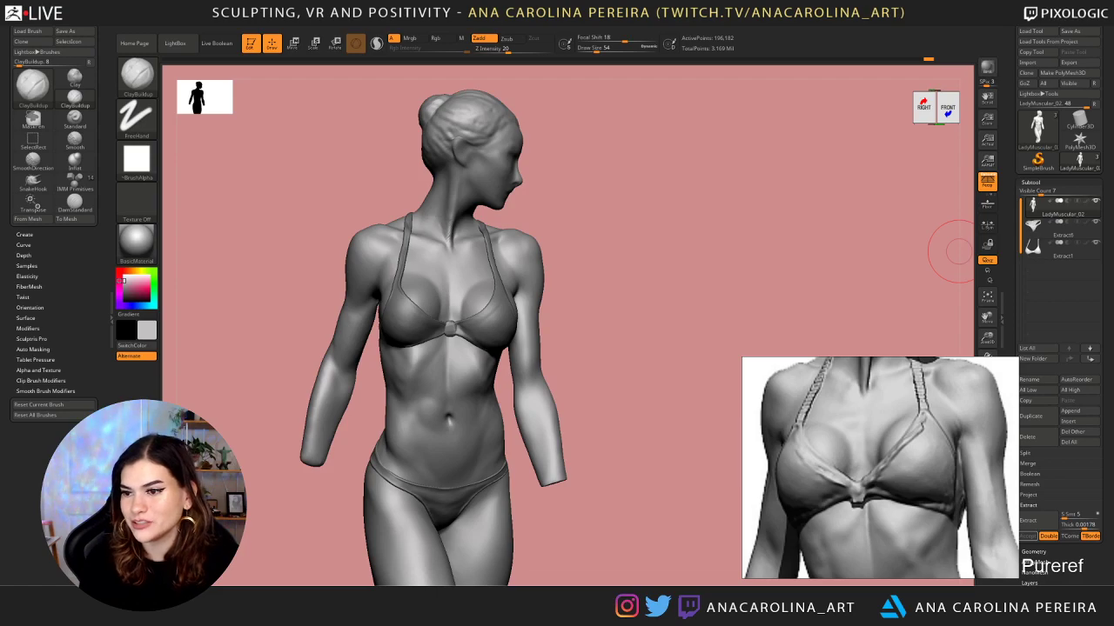
Set the sculpting brush's draw size to 46 for work on the upper torso
{"action": "mouse_move", "coordinate": [676, 253]}
{"action": "left_mouse_down"}
{"action": "mouse_move", "coordinate": [736, 256]}
{"action": "mouse_move", "coordinate": [770, 217]}
{"action": "mouse_move", "coordinate": [731, 223]}
{"action": "mouse_move", "coordinate": [725, 171]}
{"action": "left_mouse_up"}
{"action": "mouse_move", "coordinate": [708, 251]}
{"action": "left_mouse_down"}
{"action": "mouse_move", "coordinate": [713, 232]}
{"action": "mouse_move", "coordinate": [742, 262]}
{"action": "left_mouse_up"}
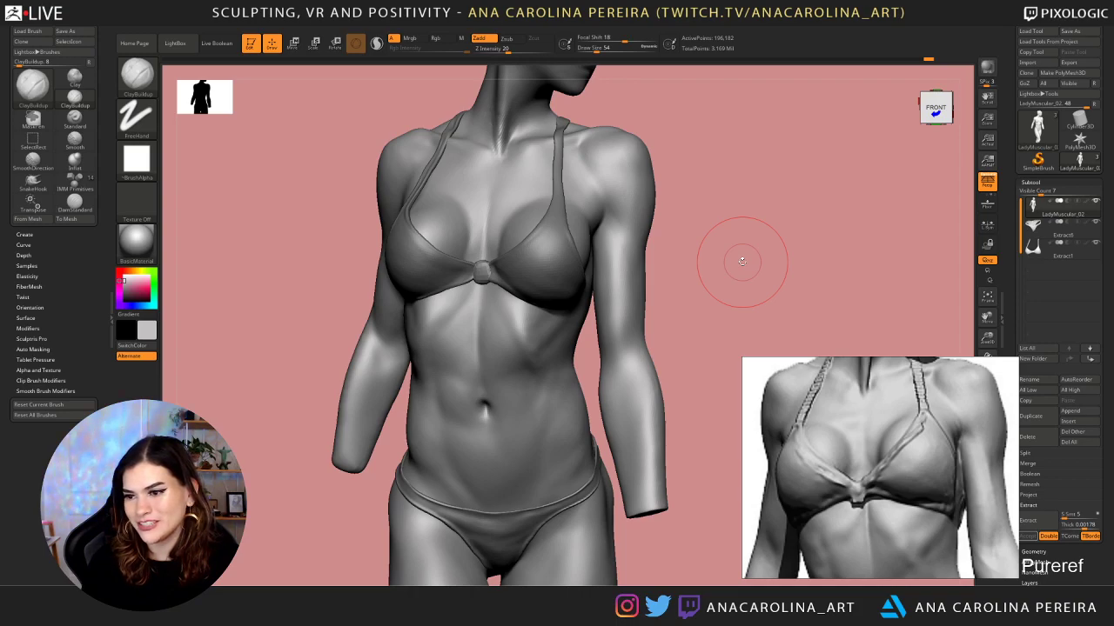
{"action": "mouse_move", "coordinate": [721, 261]}
{"action": "left_mouse_down"}
{"action": "mouse_move", "coordinate": [740, 253]}
{"action": "mouse_move", "coordinate": [757, 275]}
{"action": "mouse_move", "coordinate": [733, 293]}
{"action": "mouse_move", "coordinate": [760, 268]}
{"action": "mouse_move", "coordinate": [722, 308]}
{"action": "mouse_move", "coordinate": [722, 256]}
{"action": "mouse_move", "coordinate": [708, 311]}
{"action": "left_mouse_up"}
{"action": "key", "text": "space"}
{"action": "key", "text": "space"}
{"action": "key", "text": "space"}
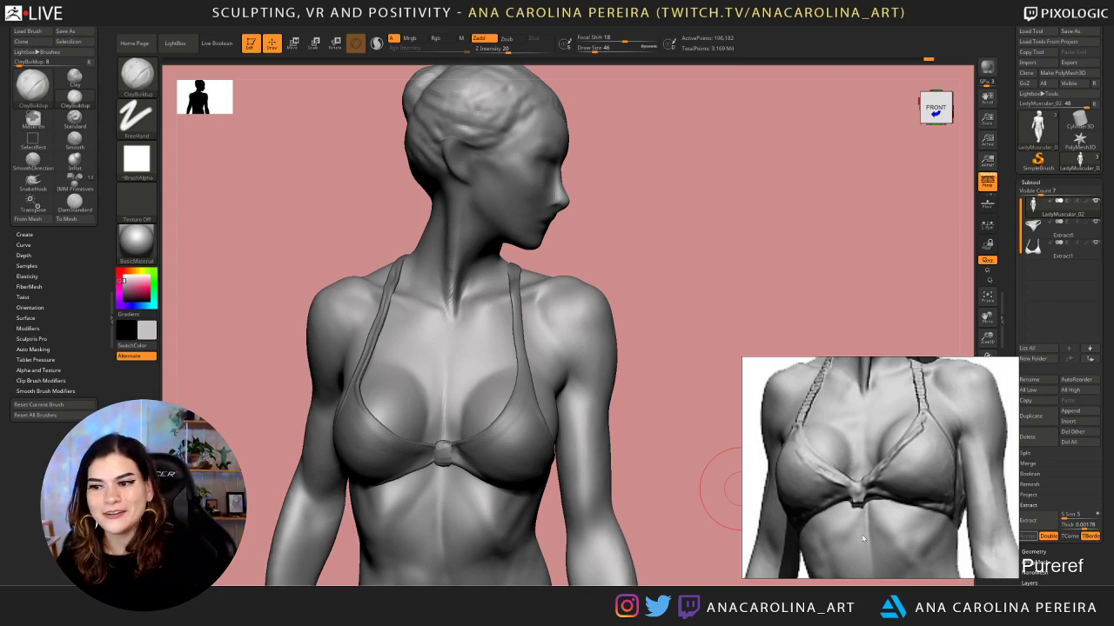
{"action": "mouse_move", "coordinate": [716, 228]}
{"action": "left_mouse_down"}
{"action": "mouse_move", "coordinate": [729, 235]}
{"action": "mouse_move", "coordinate": [728, 266]}
{"action": "mouse_move", "coordinate": [738, 217]}
{"action": "mouse_move", "coordinate": [711, 209]}
{"action": "mouse_move", "coordinate": [728, 227]}
{"action": "mouse_move", "coordinate": [718, 218]}
{"action": "mouse_move", "coordinate": [722, 239]}
{"action": "mouse_move", "coordinate": [670, 311]}
{"action": "left_mouse_up"}
{"action": "key", "text": "b"}
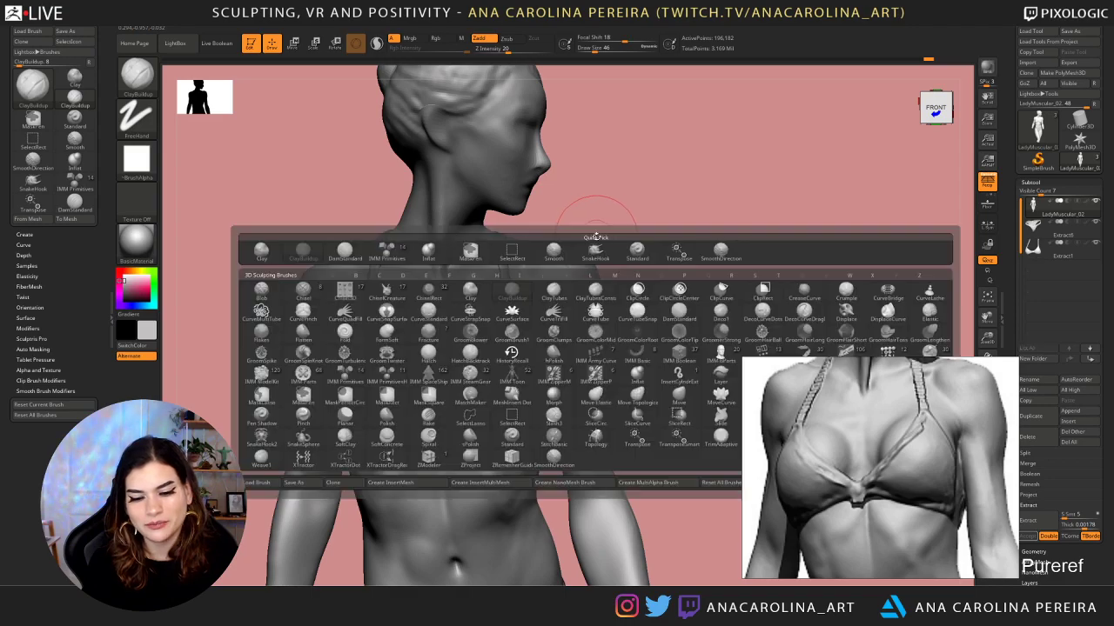
{"action": "key", "text": "d"}
{"action": "key", "text": "s"}
{"action": "mouse_move", "coordinate": [600, 224]}
{"action": "left_mouse_down"}
{"action": "mouse_move", "coordinate": [592, 241]}
{"action": "mouse_move", "coordinate": [639, 186]}
{"action": "mouse_move", "coordinate": [577, 249]}
{"action": "mouse_move", "coordinate": [542, 254]}
{"action": "mouse_move", "coordinate": [604, 229]}
{"action": "mouse_move", "coordinate": [604, 214]}
{"action": "left_mouse_up"}
{"action": "key", "text": "b"}
{"action": "key", "text": "c"}
{"action": "key", "text": "b"}
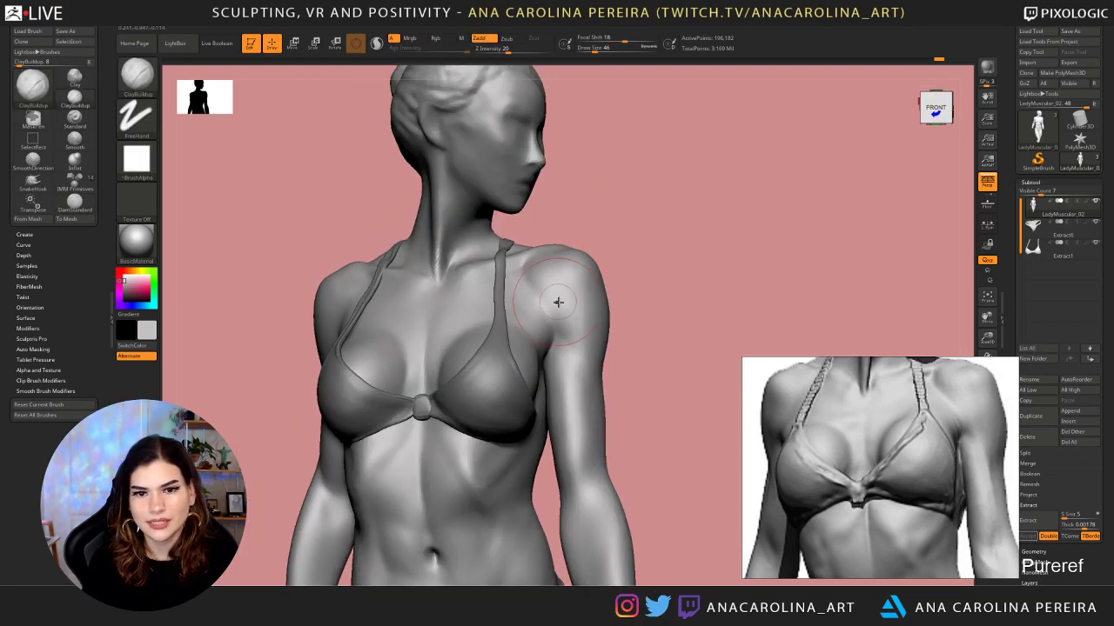
Smooth the left side of the chest beside the armpit and set the ClayBuildup draw size to 35
{"action": "key", "text": "space"}
{"action": "left_click_drag", "start_coordinate": [636, 316], "coordinate": [542, 331]}
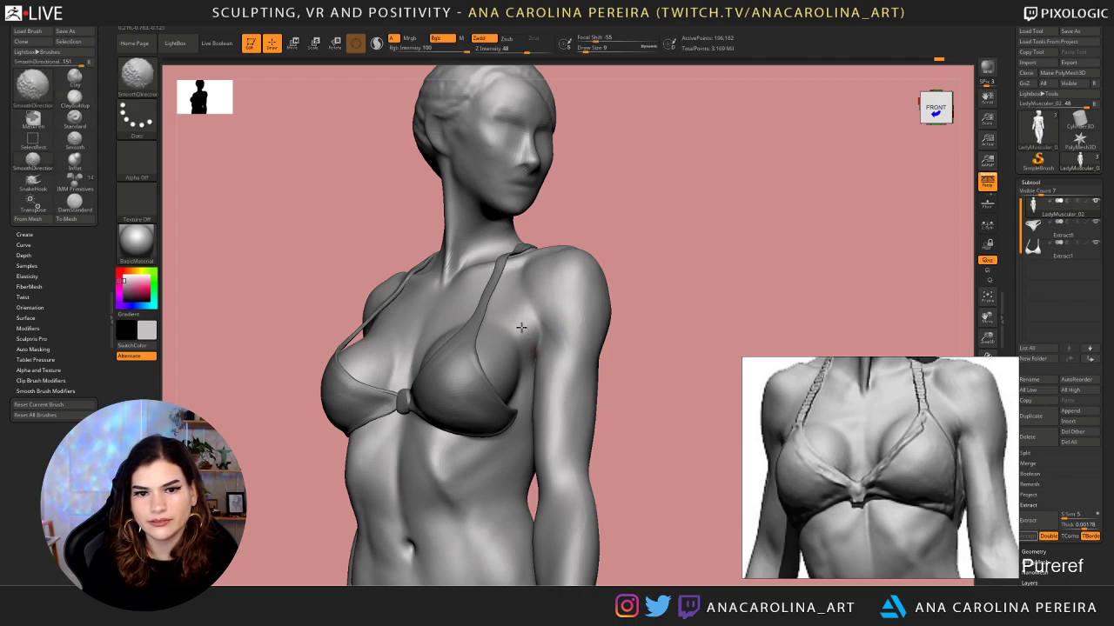
{"action": "key", "text": "space"}
{"action": "mouse_move", "coordinate": [631, 308]}
{"action": "left_mouse_down"}
{"action": "mouse_move", "coordinate": [628, 287]}
{"action": "mouse_move", "coordinate": [666, 279]}
{"action": "mouse_move", "coordinate": [708, 224]}
{"action": "left_mouse_up"}
{"action": "key", "text": "s"}
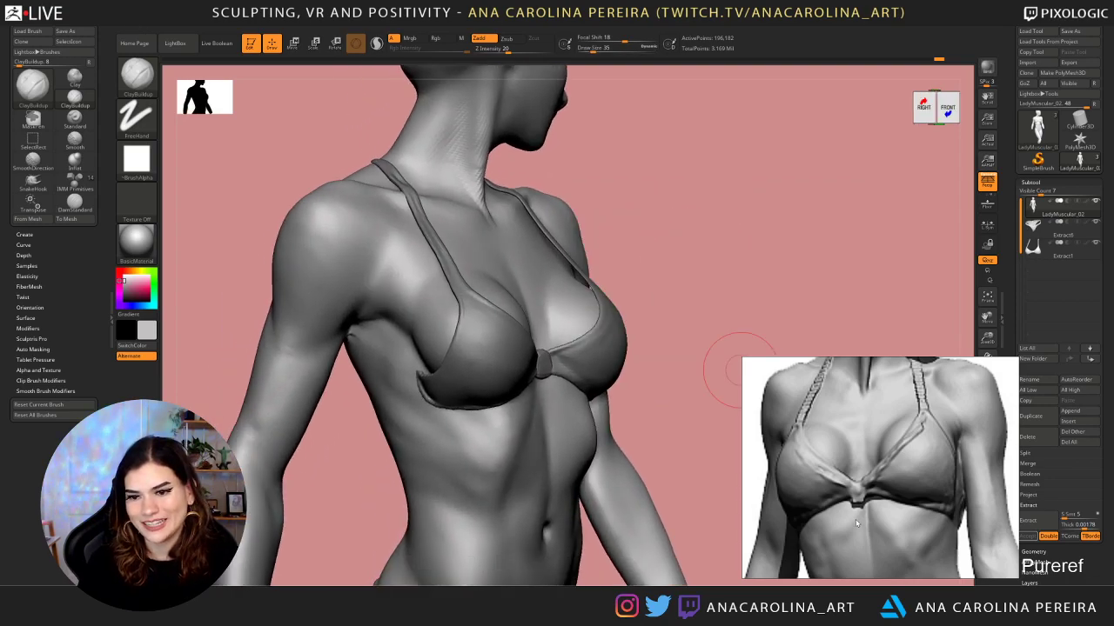
Bring the three-quarter side view of the bikini torso into view on the PureRef reference board
{"action": "scroll", "coordinate": [795, 478], "scroll_direction": "down", "scroll_amount": 5}
{"action": "middle_click_drag", "start_coordinate": [794, 477], "coordinate": [856, 331]}
{"action": "scroll", "coordinate": [833, 476], "scroll_direction": "down", "scroll_amount": 5}
{"action": "middle_click_drag", "start_coordinate": [837, 437], "coordinate": [864, 349]}
{"action": "scroll", "coordinate": [849, 444], "scroll_direction": "up", "scroll_amount": 8}
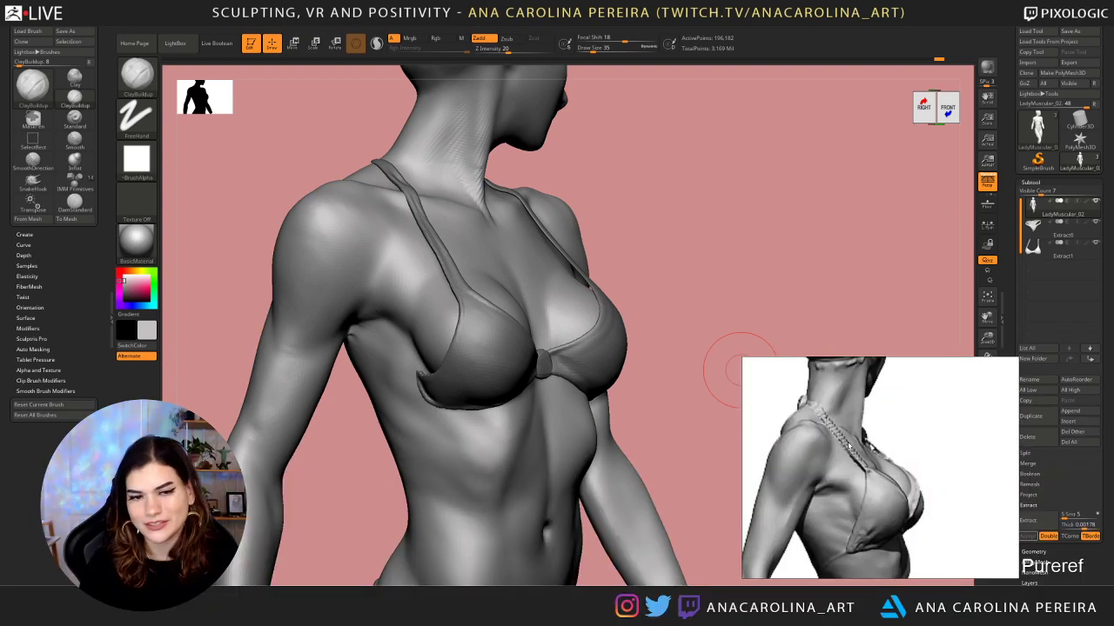
Smooth the right side of the chest between the armpit and the bikini cup at draw size 35
{"action": "mouse_move", "coordinate": [716, 381]}
{"action": "left_mouse_down"}
{"action": "mouse_move", "coordinate": [745, 249]}
{"action": "mouse_move", "coordinate": [765, 278]}
{"action": "mouse_move", "coordinate": [783, 271]}
{"action": "mouse_move", "coordinate": [778, 281]}
{"action": "left_mouse_up"}
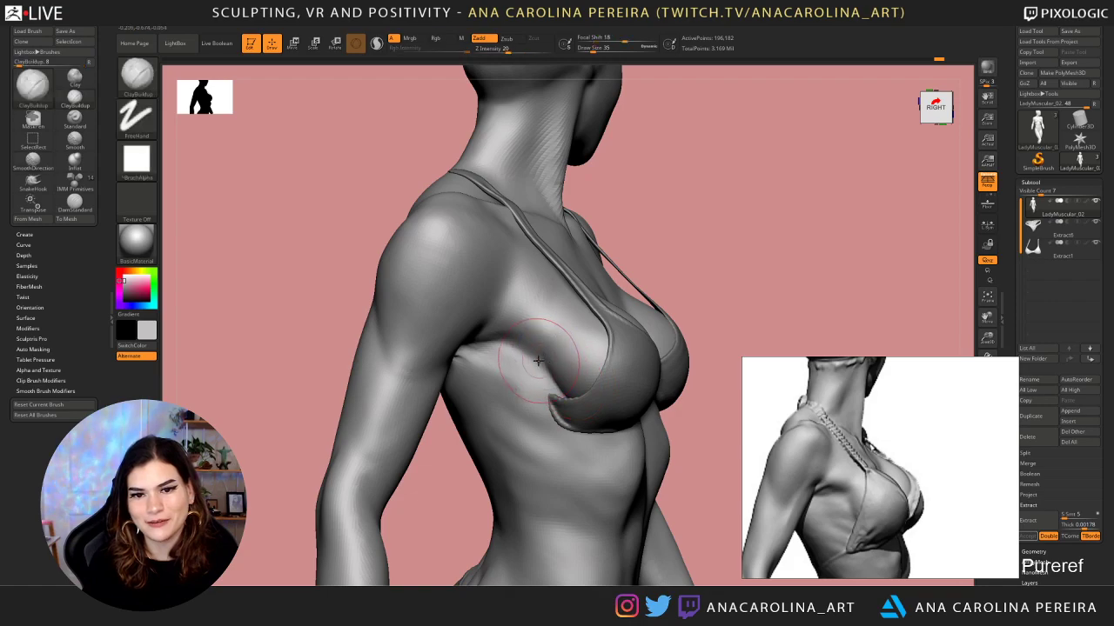
{"action": "key", "text": "shift"}
{"action": "left_click_drag", "start_coordinate": [549, 364], "coordinate": [568, 403], "text": "shift"}
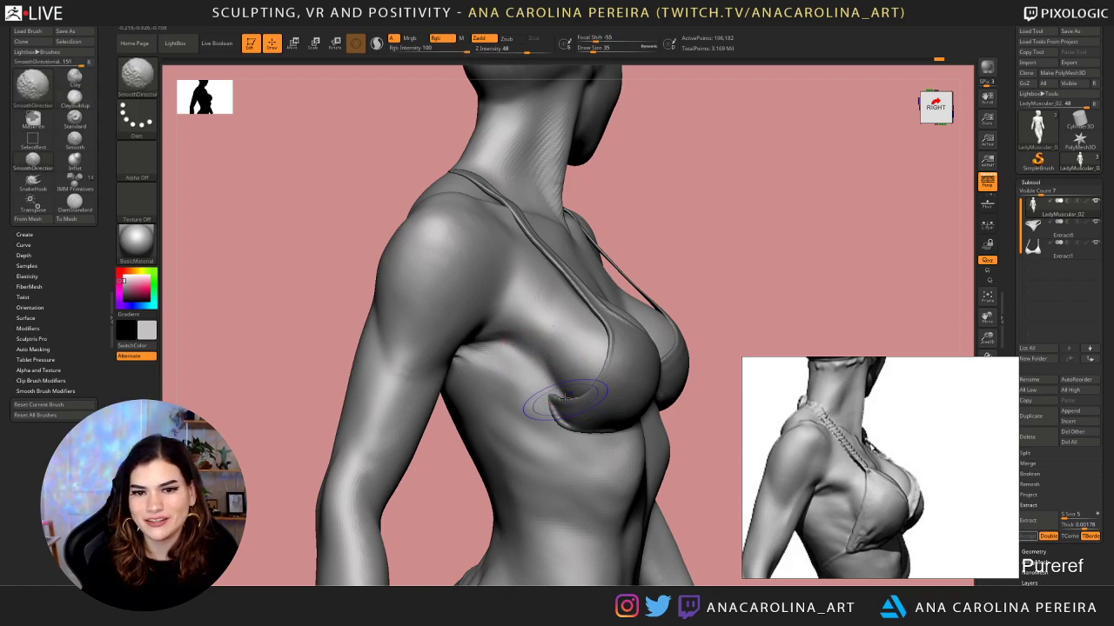
{"action": "key", "text": "shift"}
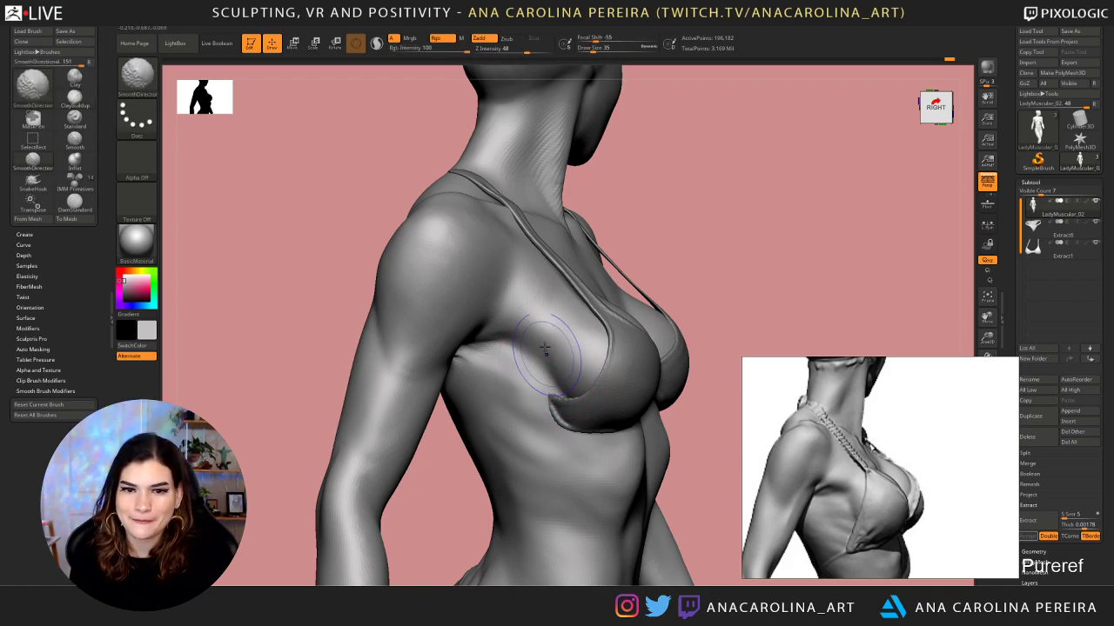
{"action": "key", "text": "shift"}
{"action": "left_click_drag", "start_coordinate": [759, 165], "coordinate": [648, 177]}
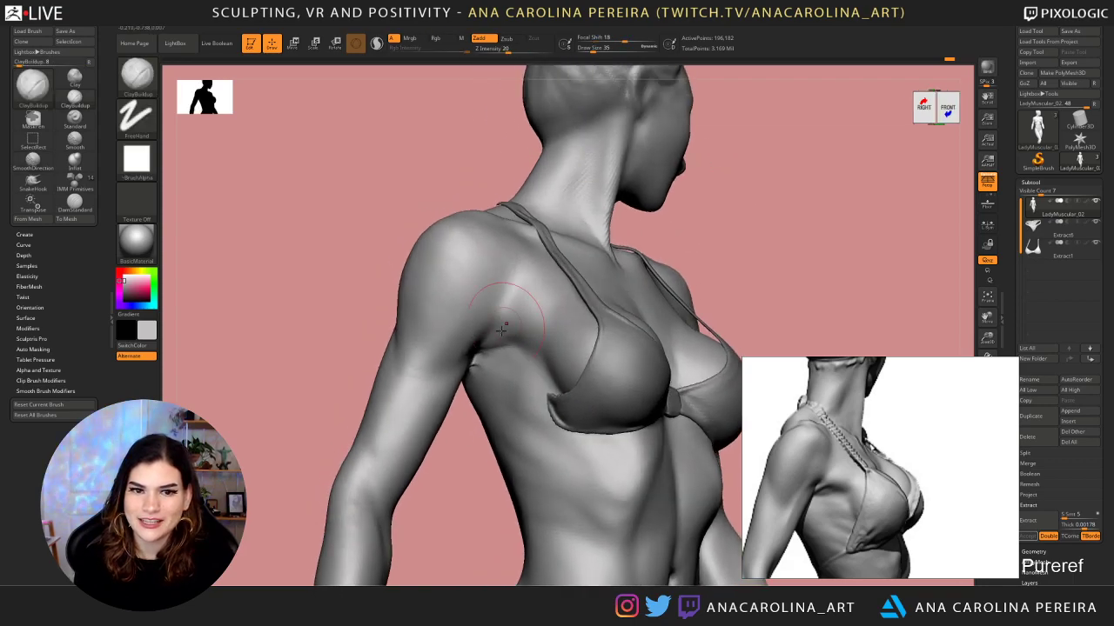
Try to carve the crease above the right armpit with DamStandard at draw size 35
{"action": "left_click_drag", "start_coordinate": [431, 441], "coordinate": [463, 622], "text": "alt"}
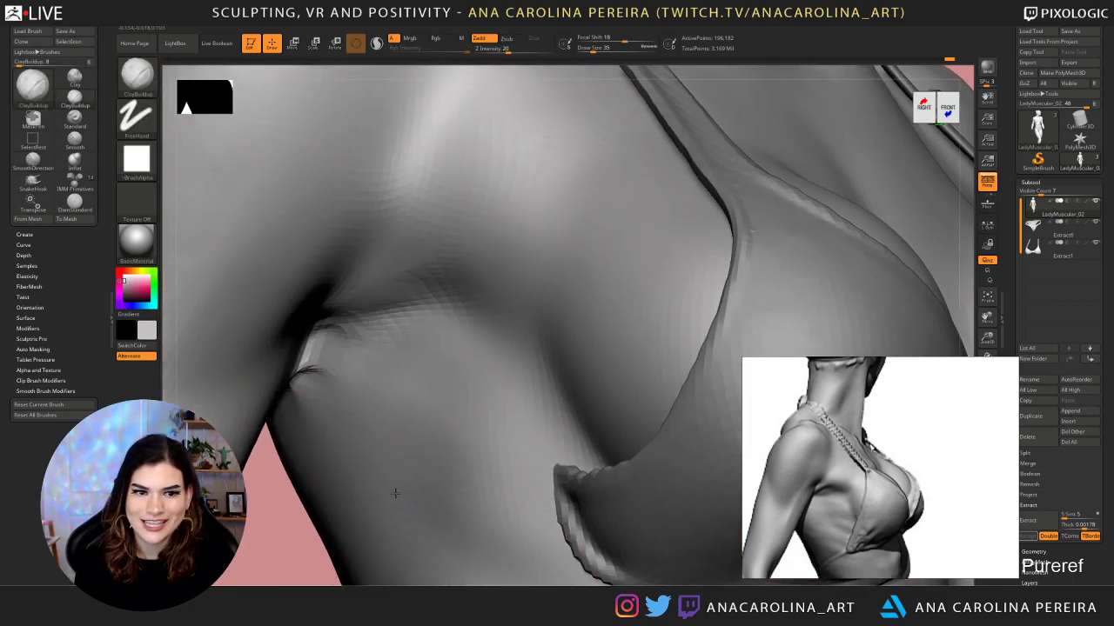
{"action": "left_click_drag", "start_coordinate": [487, 531], "coordinate": [548, 434]}
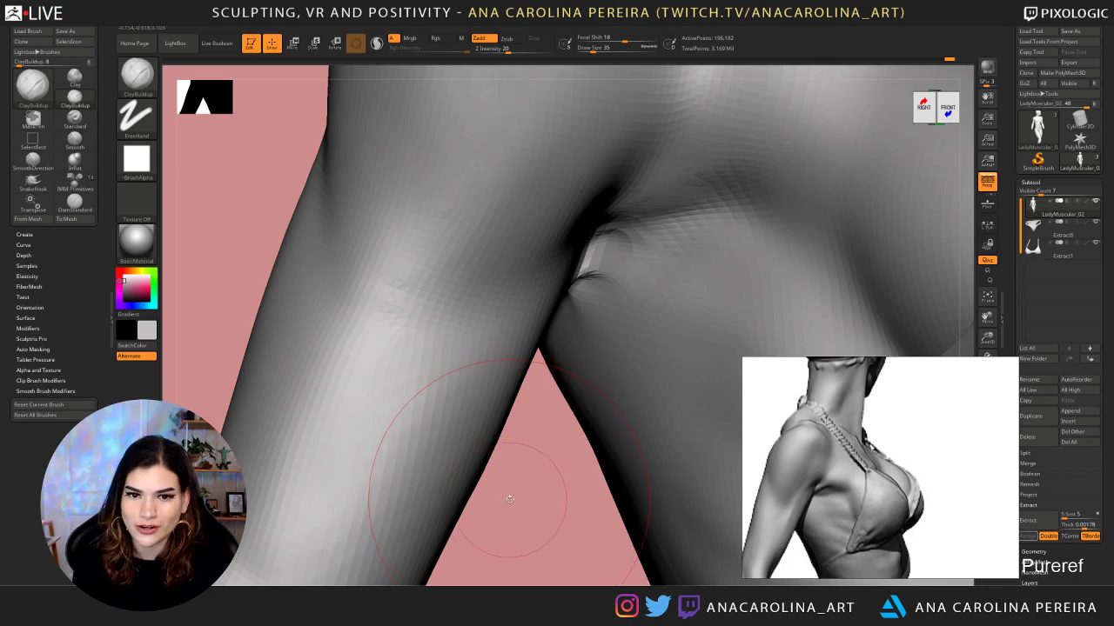
{"action": "mouse_move", "coordinate": [541, 487]}
{"action": "left_mouse_down"}
{"action": "mouse_move", "coordinate": [585, 489]}
{"action": "mouse_move", "coordinate": [621, 510]}
{"action": "mouse_move", "coordinate": [606, 493]}
{"action": "mouse_move", "coordinate": [624, 522]}
{"action": "mouse_move", "coordinate": [609, 539]}
{"action": "mouse_move", "coordinate": [626, 496]}
{"action": "mouse_move", "coordinate": [539, 495]}
{"action": "mouse_move", "coordinate": [502, 515]}
{"action": "mouse_move", "coordinate": [522, 487]}
{"action": "mouse_move", "coordinate": [524, 512]}
{"action": "left_mouse_up"}
{"action": "key", "text": "b"}
{"action": "key", "text": "d"}
{"action": "key", "text": "s"}
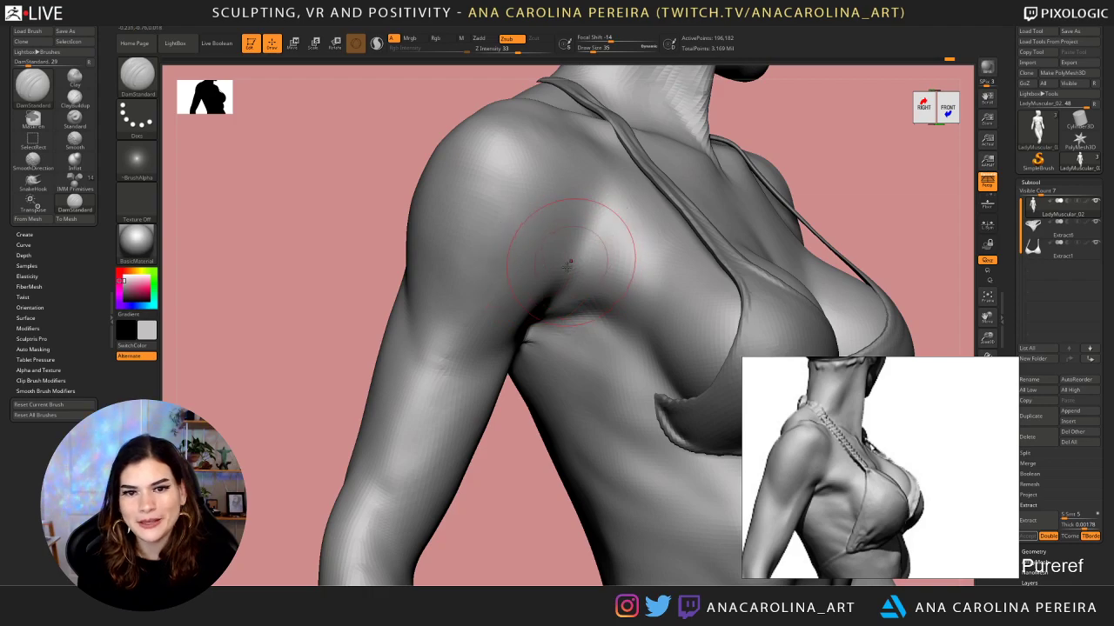
{"action": "left_click_drag", "start_coordinate": [573, 261], "coordinate": [532, 324]}
{"action": "key", "text": "ctrl+z"}
{"action": "key", "text": "b"}
{"action": "key", "text": "c"}
{"action": "key", "text": "b"}
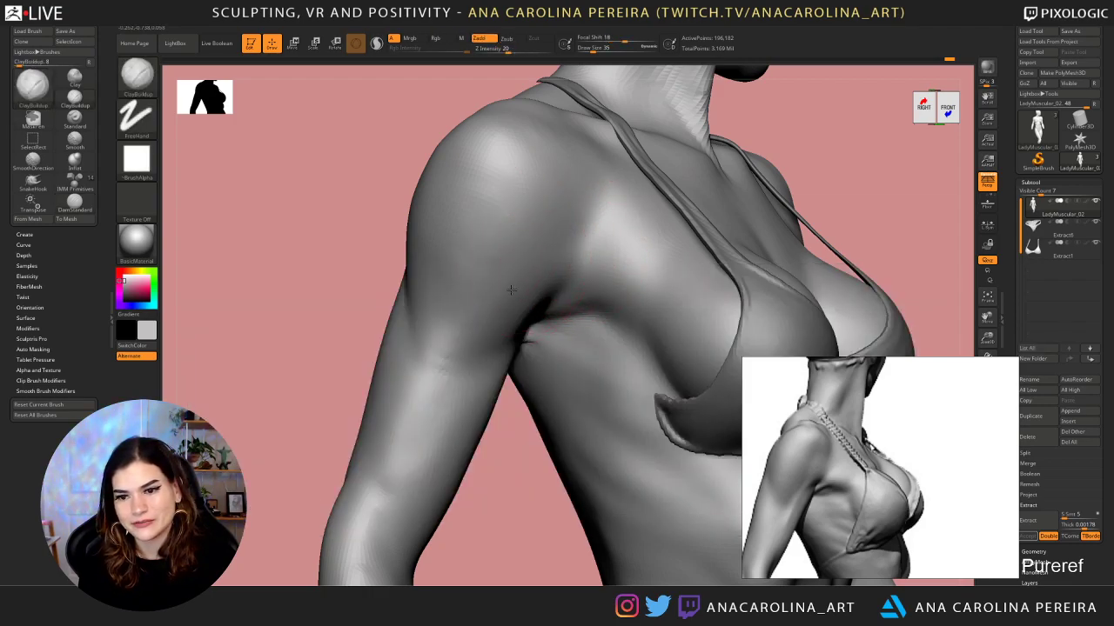
Sculpt the right armpit fold where the arm meets the chest with ClayBuildup at draw size 35
{"action": "mouse_move", "coordinate": [505, 417]}
{"action": "left_mouse_down"}
{"action": "mouse_move", "coordinate": [490, 455]}
{"action": "mouse_move", "coordinate": [483, 431]}
{"action": "mouse_move", "coordinate": [518, 426]}
{"action": "left_mouse_up"}
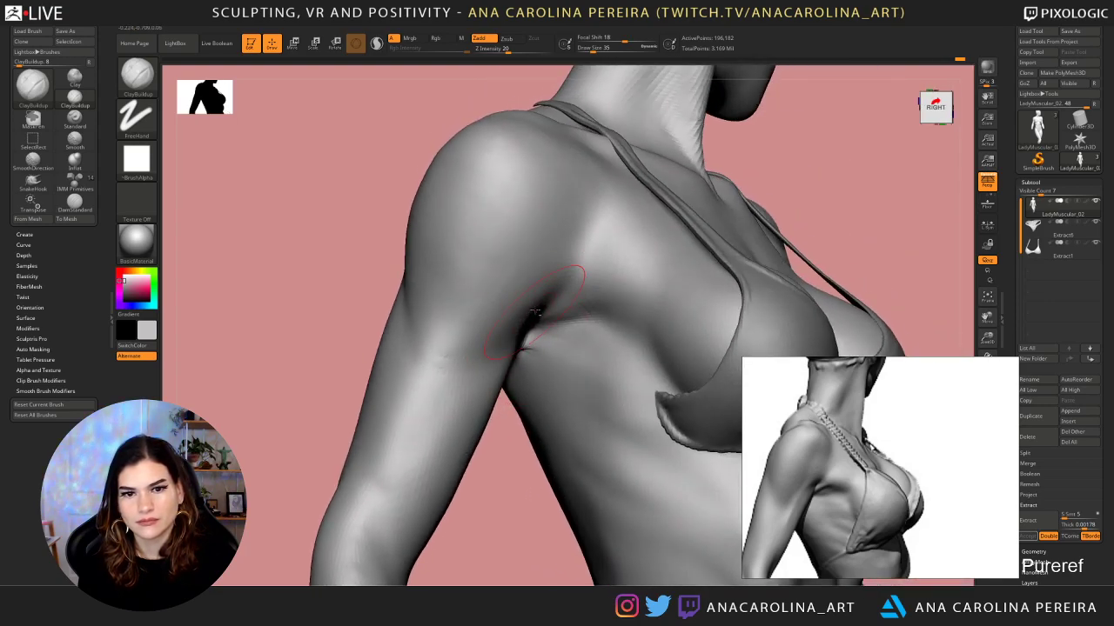
{"action": "mouse_move", "coordinate": [532, 320]}
{"action": "left_mouse_down"}
{"action": "mouse_move", "coordinate": [490, 455]}
{"action": "mouse_move", "coordinate": [529, 310]}
{"action": "left_mouse_up"}
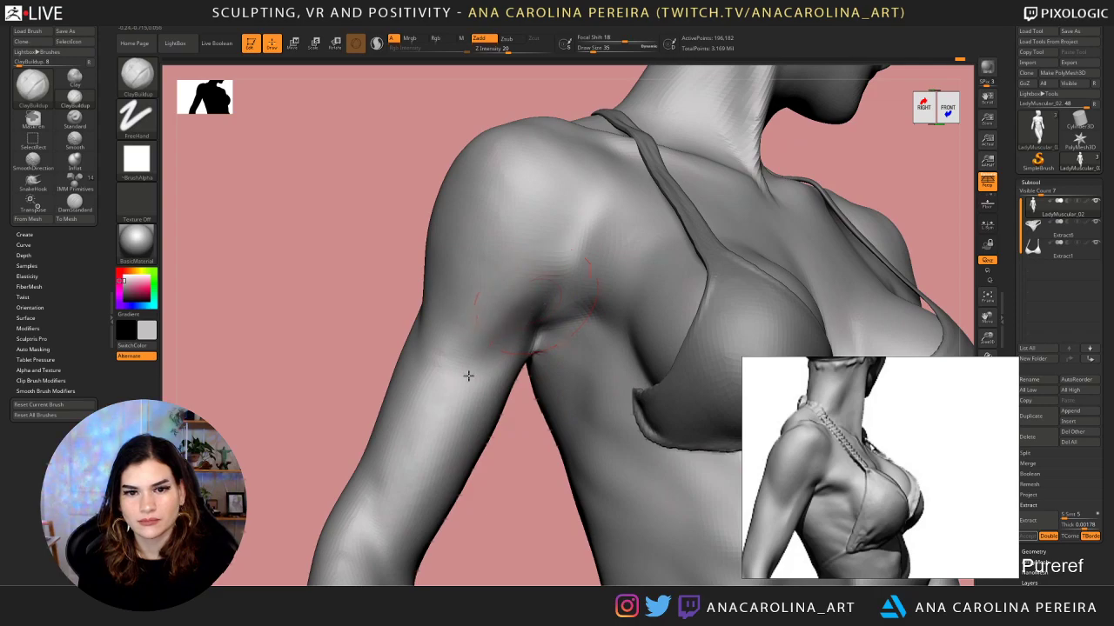
{"action": "left_click_drag", "start_coordinate": [487, 455], "coordinate": [531, 448]}
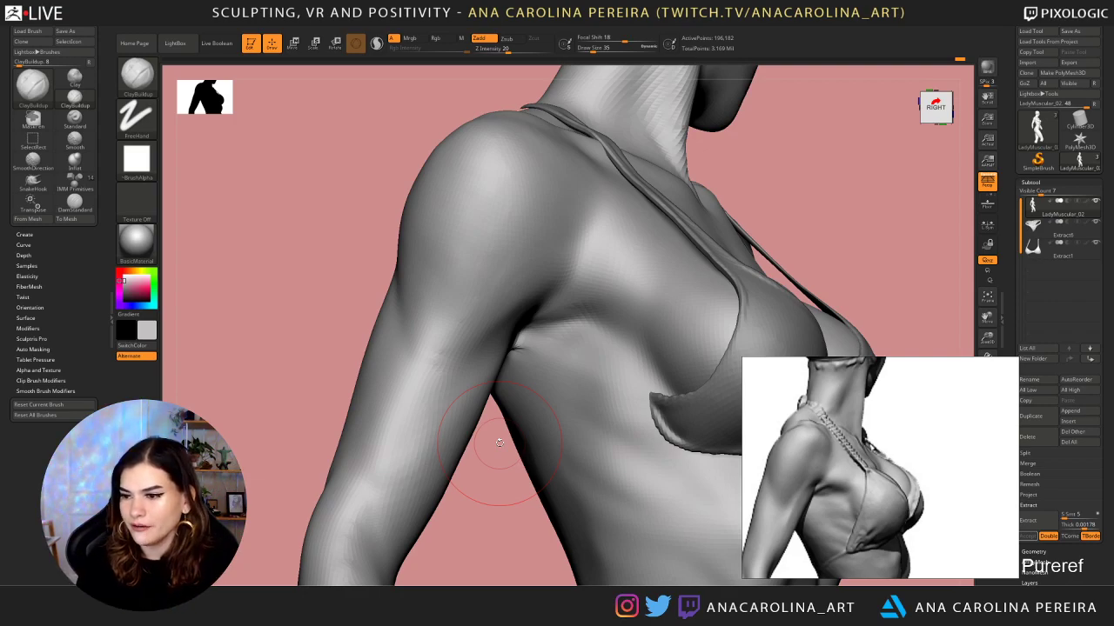
{"action": "mouse_move", "coordinate": [500, 512]}
{"action": "left_mouse_down"}
{"action": "mouse_move", "coordinate": [504, 519]}
{"action": "mouse_move", "coordinate": [508, 501]}
{"action": "left_mouse_up"}
Refine the lower edge of the pectoral at the right armpit with ClayBuildup at draw size 18
{"action": "key", "text": "b"}
{"action": "key", "text": "c"}
{"action": "key", "text": "b"}
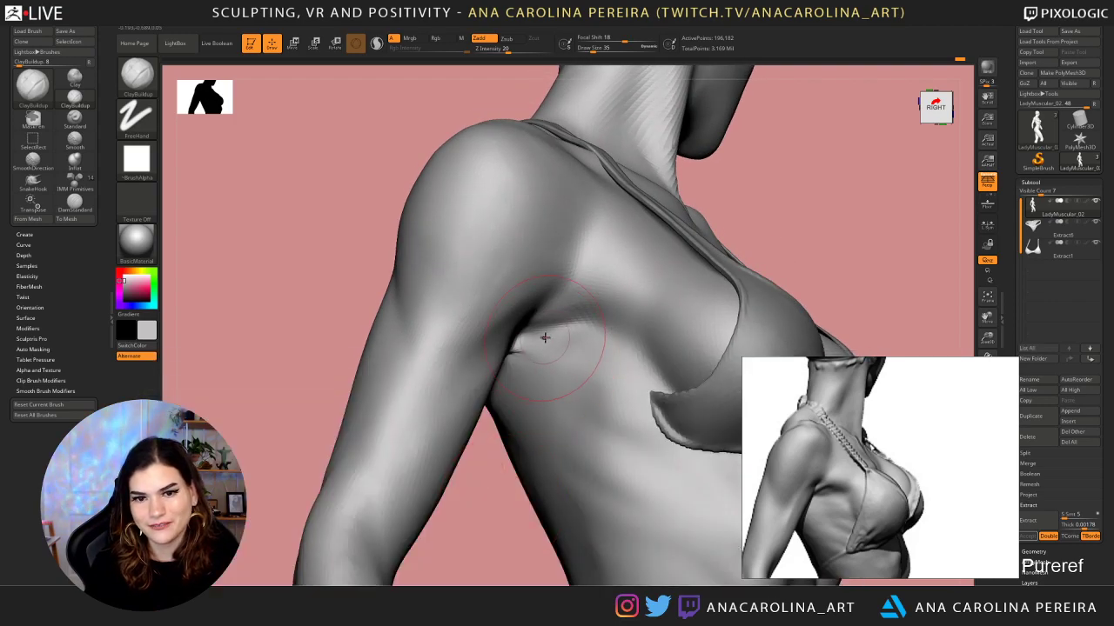
{"action": "key", "text": "space"}
{"action": "left_click", "coordinate": [560, 329]}
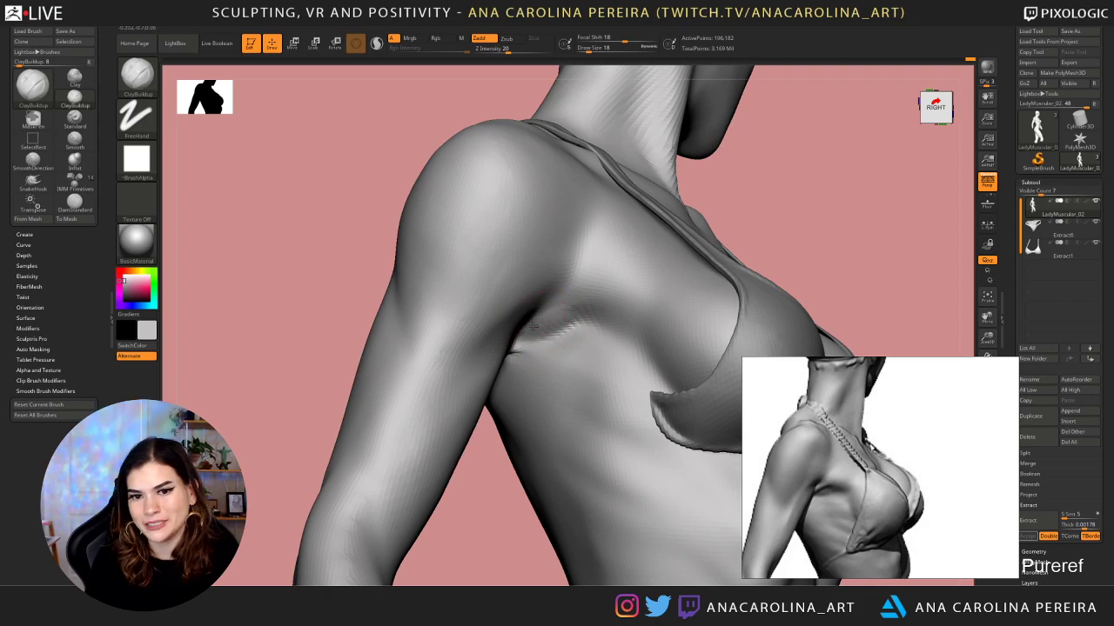
{"action": "mouse_move", "coordinate": [532, 326]}
{"action": "left_mouse_down"}
{"action": "mouse_move", "coordinate": [589, 301]}
{"action": "mouse_move", "coordinate": [521, 340]}
{"action": "mouse_move", "coordinate": [582, 336]}
{"action": "left_mouse_up"}
Undo the last stroke, and shape and smooth the right pectoral between armpit and bikini cup at draw size 51
{"action": "mouse_move", "coordinate": [442, 502]}
{"action": "left_mouse_down"}
{"action": "mouse_move", "coordinate": [485, 534]}
{"action": "mouse_move", "coordinate": [468, 335]}
{"action": "left_mouse_up"}
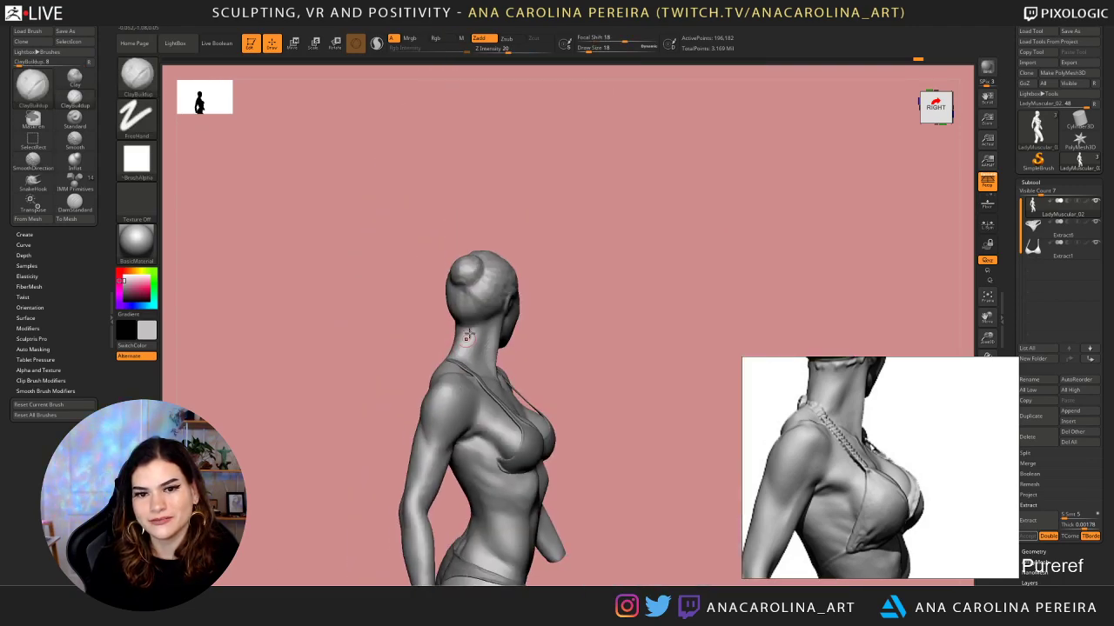
{"action": "left_click_drag", "start_coordinate": [644, 341], "coordinate": [571, 376]}
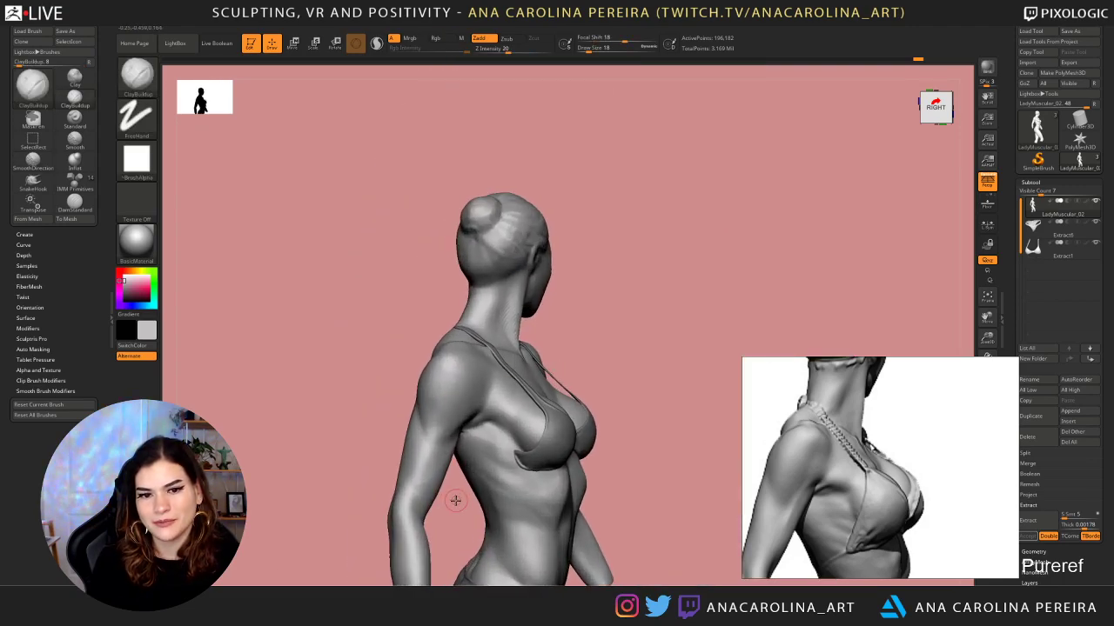
{"action": "left_click_drag", "start_coordinate": [455, 501], "coordinate": [487, 465], "text": "alt"}
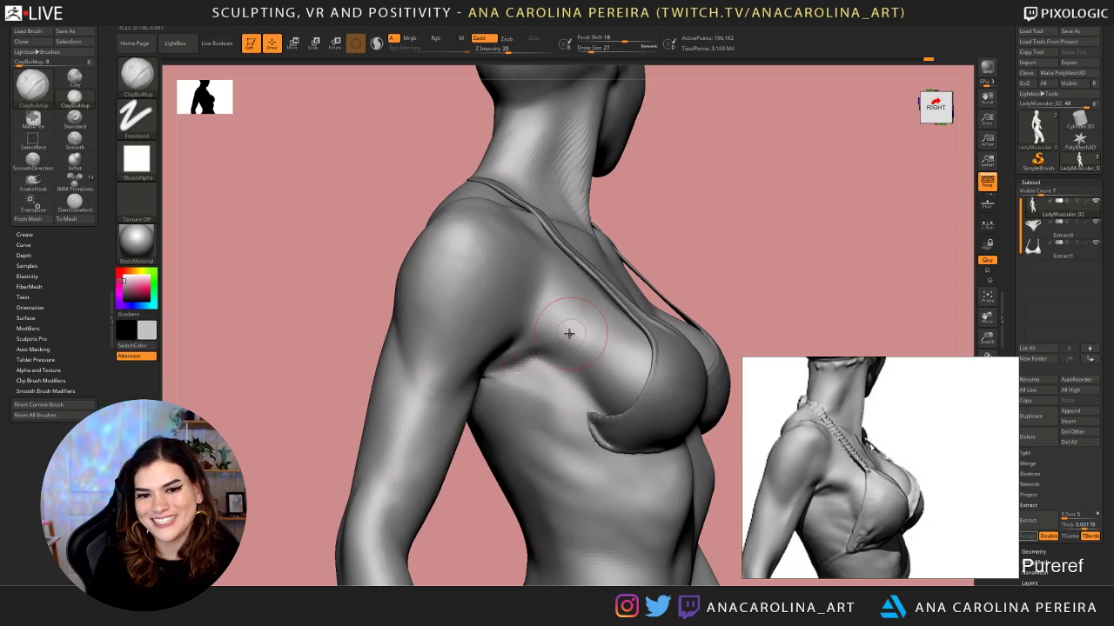
{"action": "key", "text": "ctrl+z"}
{"action": "key", "text": "s"}
{"action": "left_click_drag", "start_coordinate": [569, 354], "coordinate": [564, 346]}
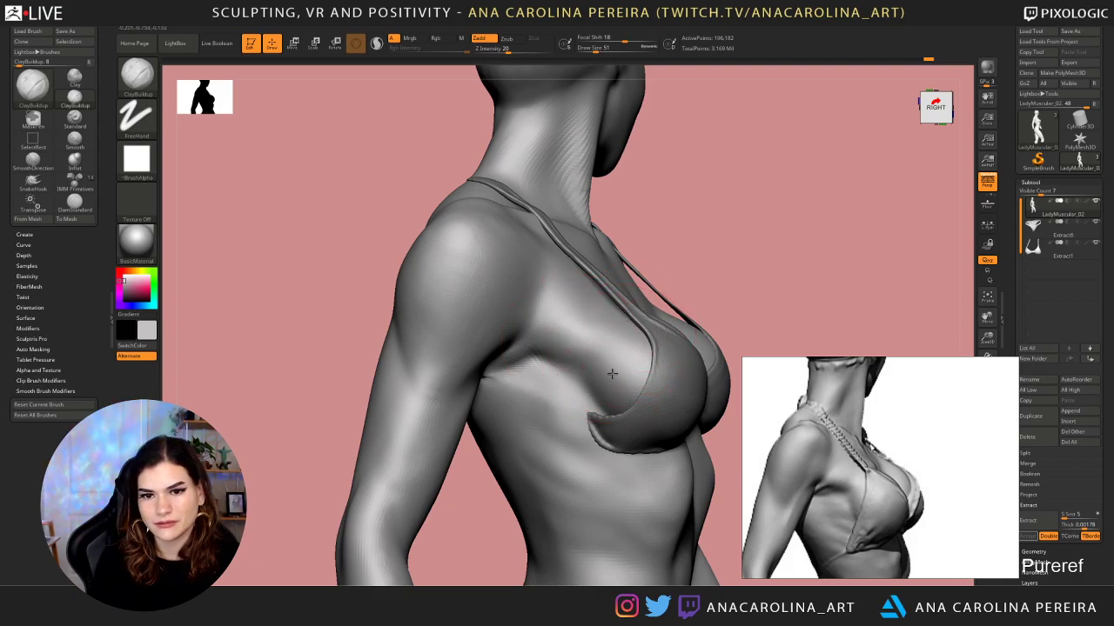
{"action": "left_click_drag", "start_coordinate": [732, 254], "coordinate": [606, 335]}
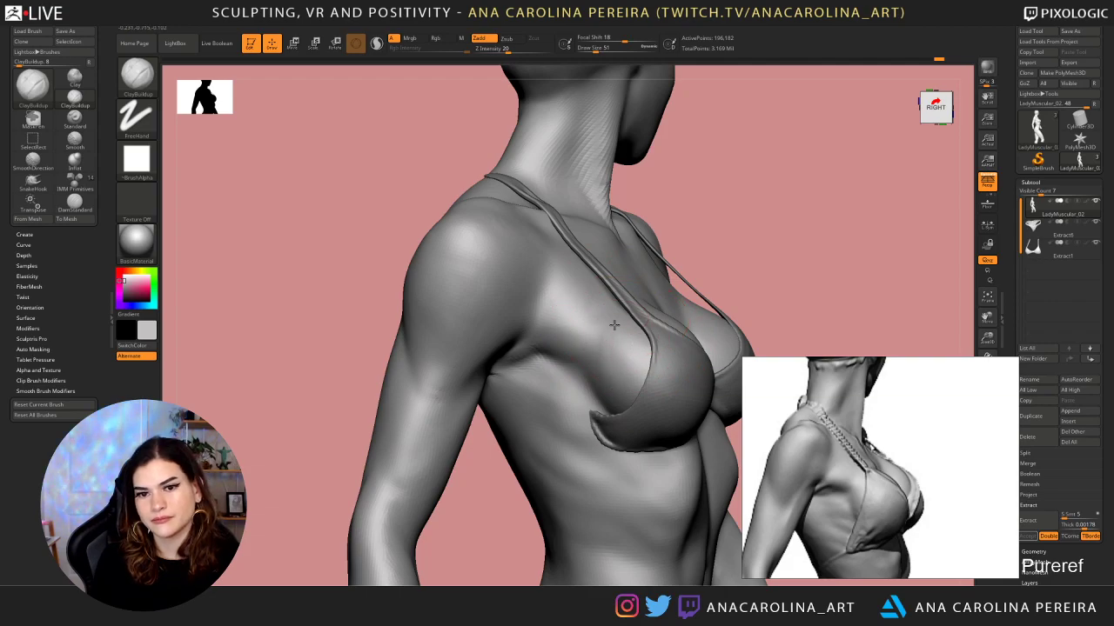
{"action": "left_click_drag", "start_coordinate": [657, 329], "coordinate": [646, 385], "text": "shift"}
{"action": "mouse_move", "coordinate": [710, 198]}
{"action": "left_mouse_down"}
{"action": "mouse_move", "coordinate": [786, 204]}
{"action": "mouse_move", "coordinate": [705, 112]}
{"action": "left_mouse_up"}
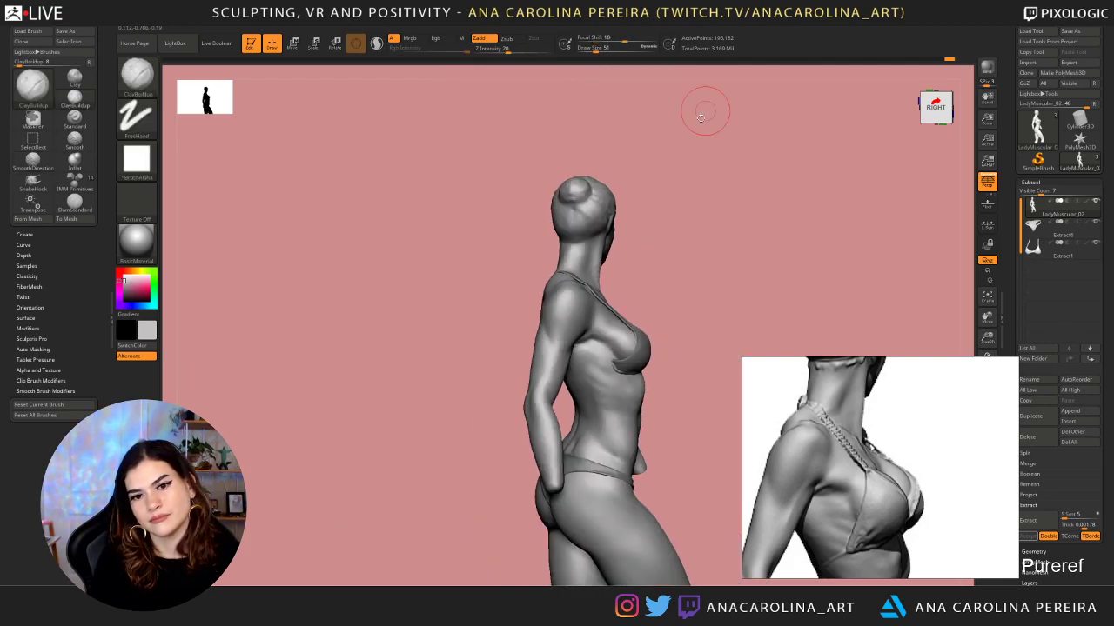
{"action": "mouse_move", "coordinate": [755, 187]}
{"action": "left_mouse_down"}
{"action": "mouse_move", "coordinate": [694, 199]}
{"action": "mouse_move", "coordinate": [686, 189]}
{"action": "mouse_move", "coordinate": [550, 306]}
{"action": "left_mouse_up"}
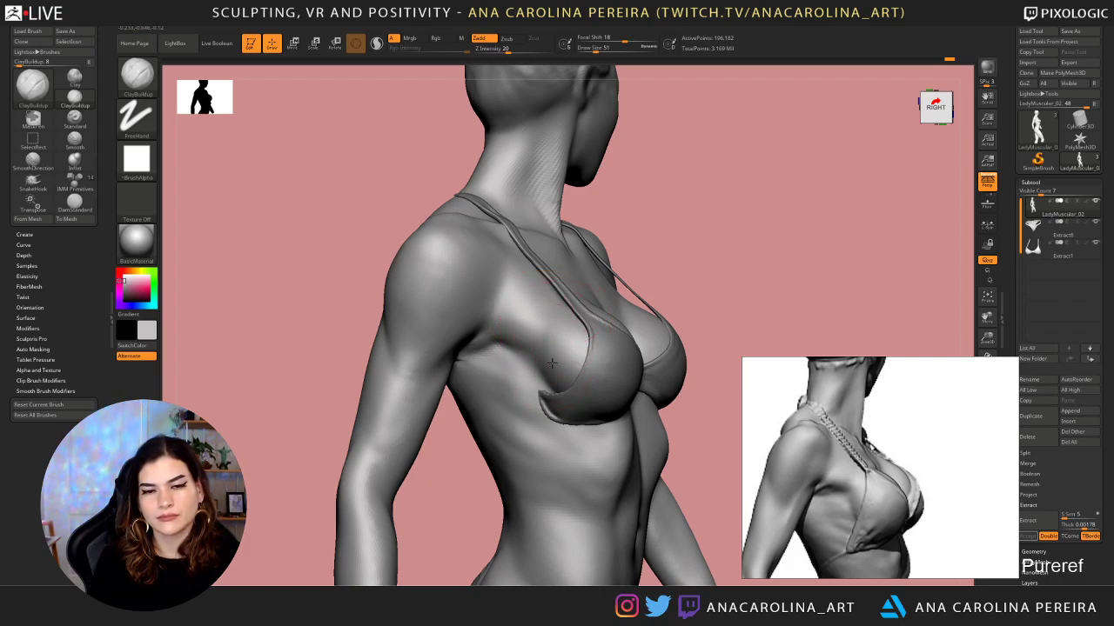
{"action": "left_click_drag", "start_coordinate": [666, 218], "coordinate": [649, 149], "text": "alt"}
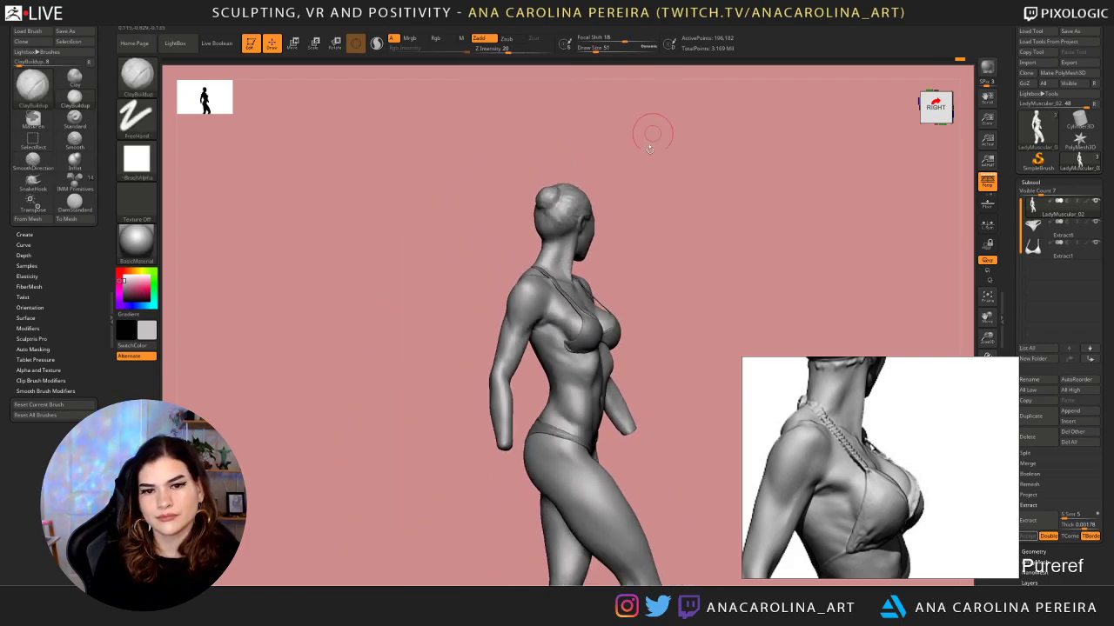
Refine the right pectoral between the armpit and the bikini strap with ClayBuildup at draw sizes 35 and 51
{"action": "mouse_move", "coordinate": [669, 241]}
{"action": "left_mouse_down"}
{"action": "mouse_move", "coordinate": [694, 211]}
{"action": "mouse_move", "coordinate": [676, 273]}
{"action": "mouse_move", "coordinate": [642, 266]}
{"action": "left_mouse_up"}
{"action": "key", "text": "space"}
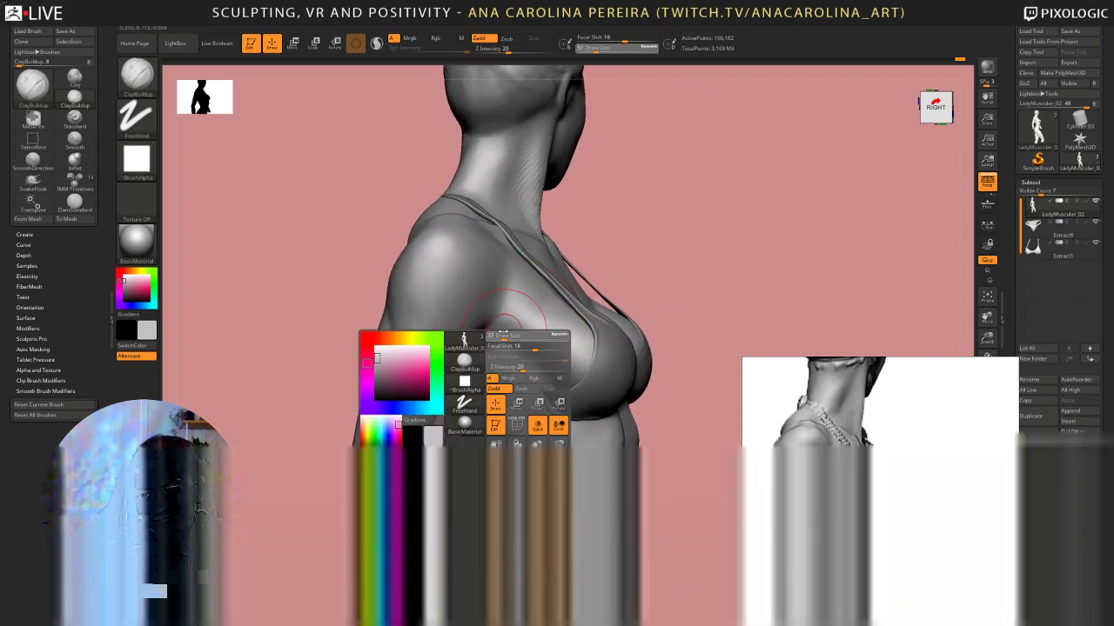
{"action": "left_click_drag", "start_coordinate": [503, 331], "coordinate": [502, 333]}
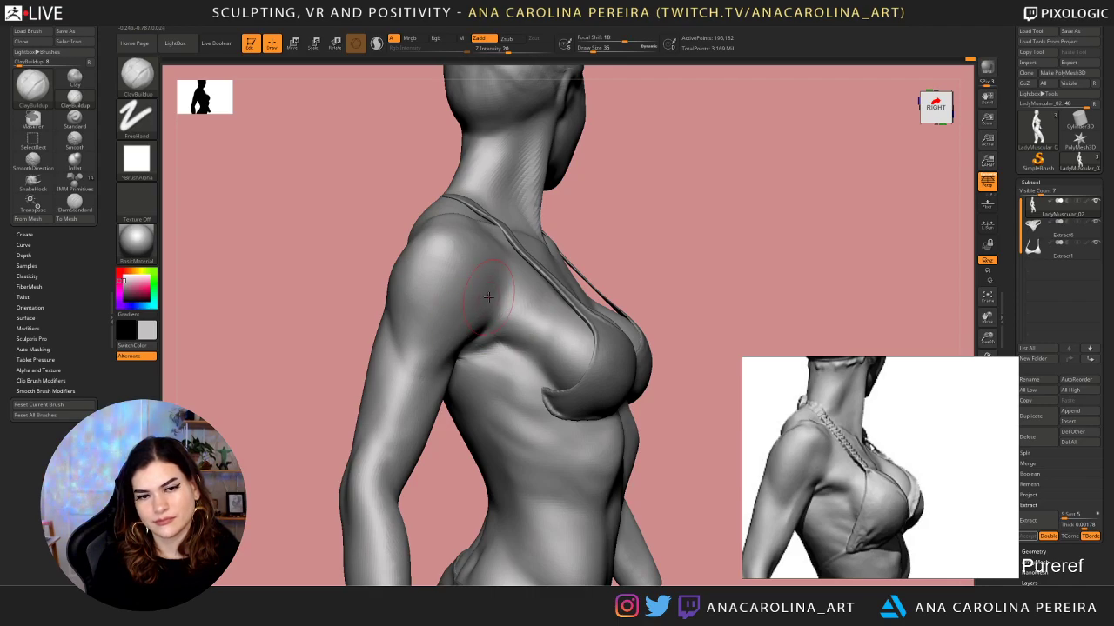
{"action": "key", "text": "space"}
{"action": "left_click_drag", "start_coordinate": [489, 297], "coordinate": [495, 296]}
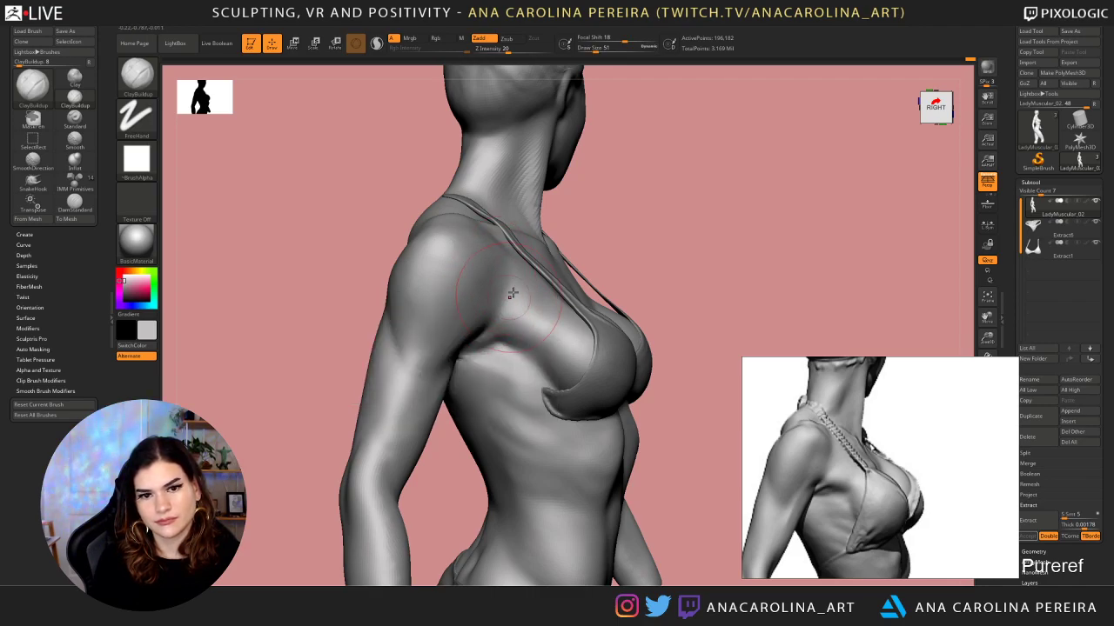
{"action": "right_click_drag", "start_coordinate": [510, 291], "coordinate": [500, 262]}
{"action": "left_click_drag", "start_coordinate": [468, 291], "coordinate": [472, 263]}
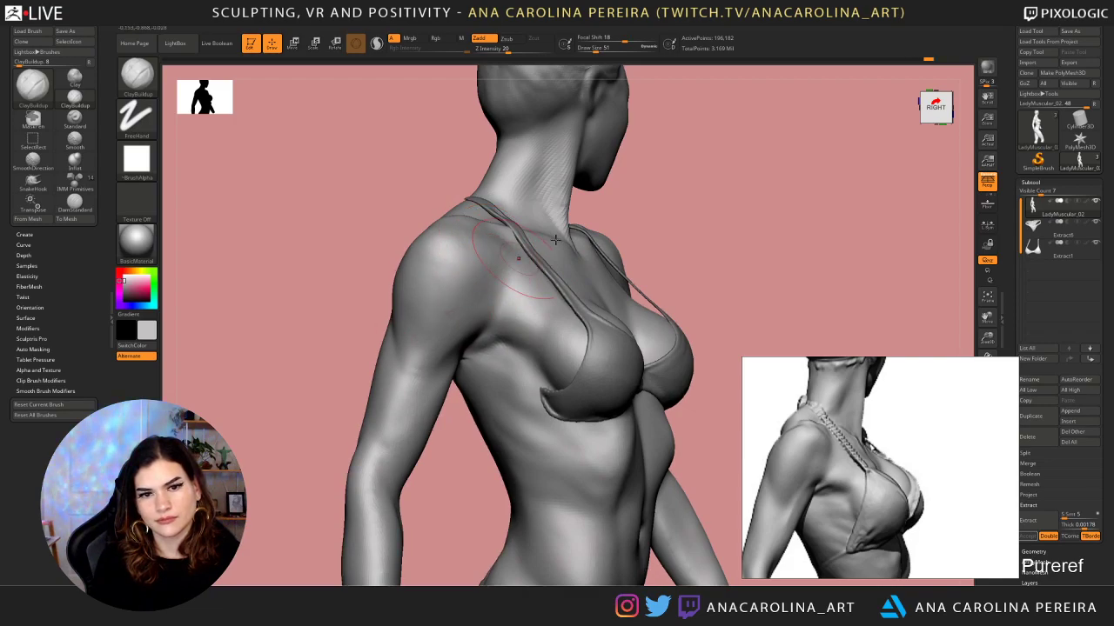
{"action": "mouse_move", "coordinate": [460, 287]}
{"action": "right_mouse_down"}
{"action": "mouse_move", "coordinate": [464, 257]}
{"action": "mouse_move", "coordinate": [659, 139]}
{"action": "mouse_move", "coordinate": [634, 229]}
{"action": "right_mouse_up"}
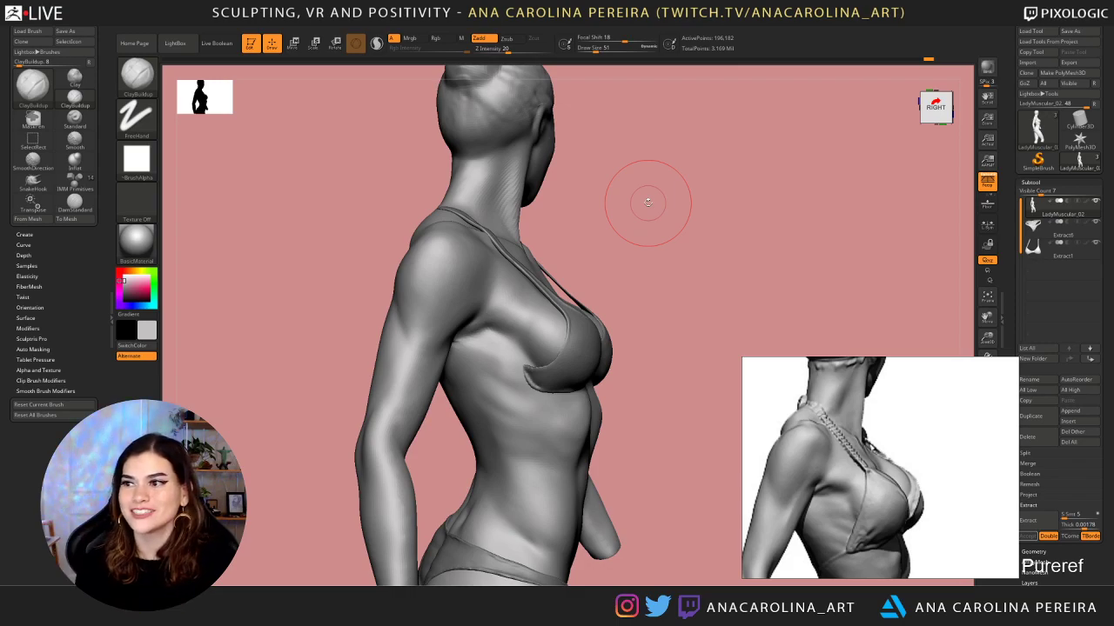
{"action": "left_click_drag", "start_coordinate": [664, 286], "coordinate": [658, 348], "text": "alt"}
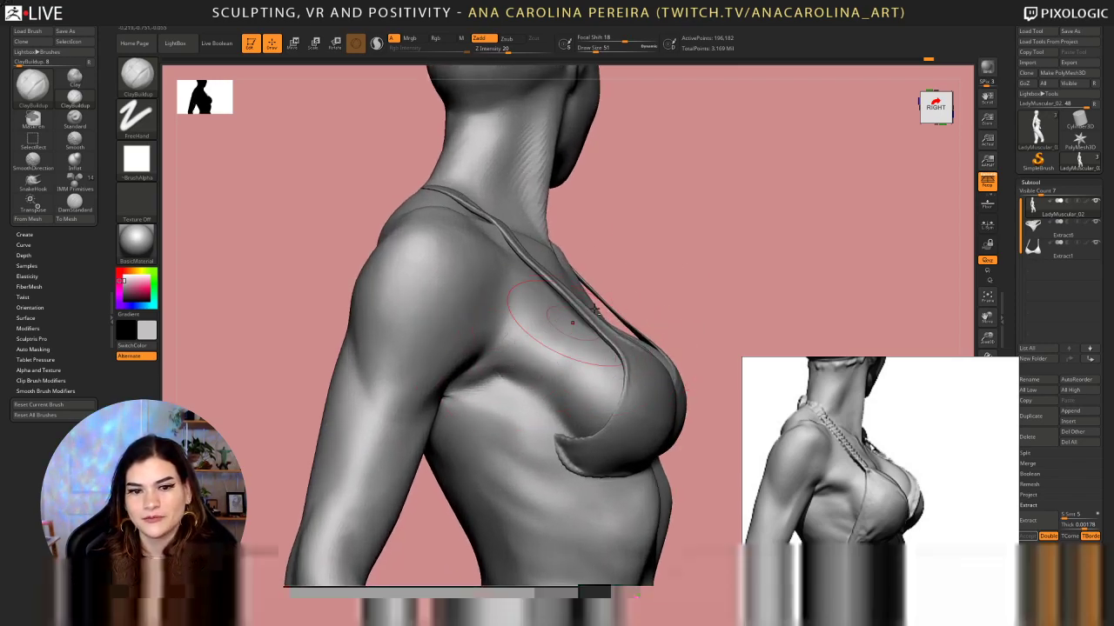
{"action": "left_click_drag", "start_coordinate": [600, 246], "coordinate": [562, 209], "text": "alt"}
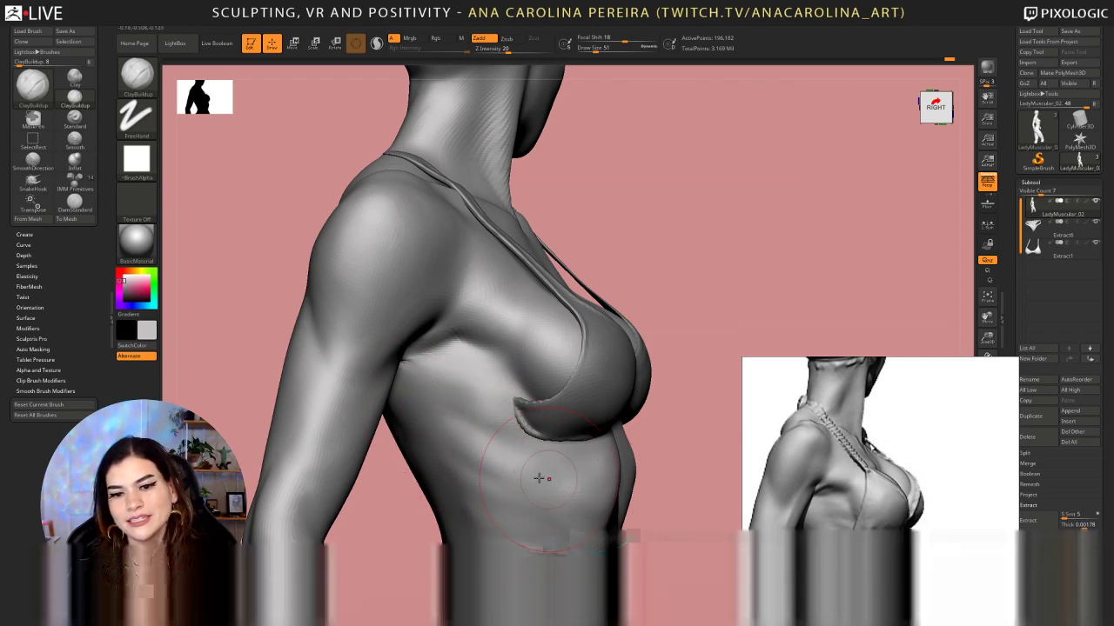
Shape and smooth the right side of the ribcage below the armpit with ClayBuildup at draw size 37
{"action": "key", "text": "space"}
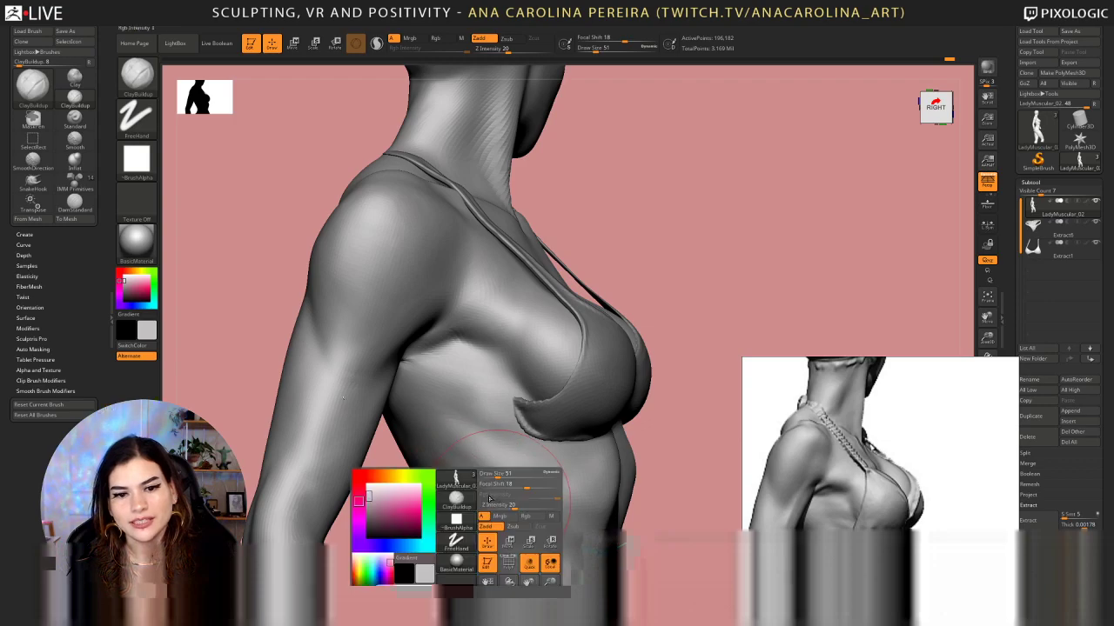
{"action": "key", "text": "space"}
{"action": "left_click_drag", "start_coordinate": [482, 476], "coordinate": [477, 476]}
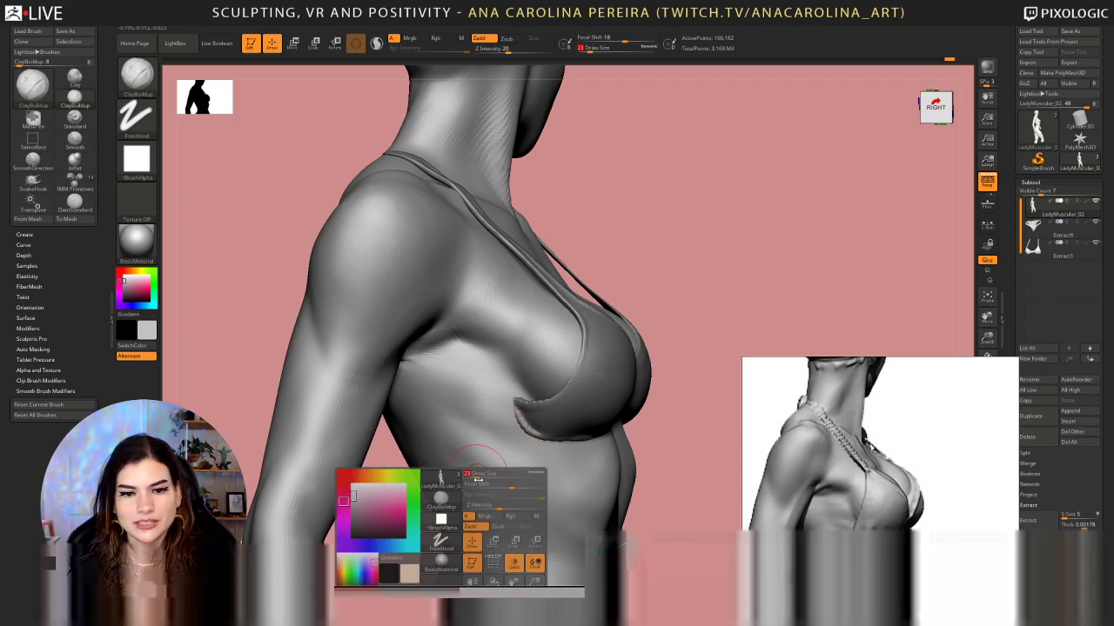
{"action": "left_click_drag", "start_coordinate": [676, 355], "coordinate": [663, 267], "text": "alt"}
{"action": "key", "text": "space"}
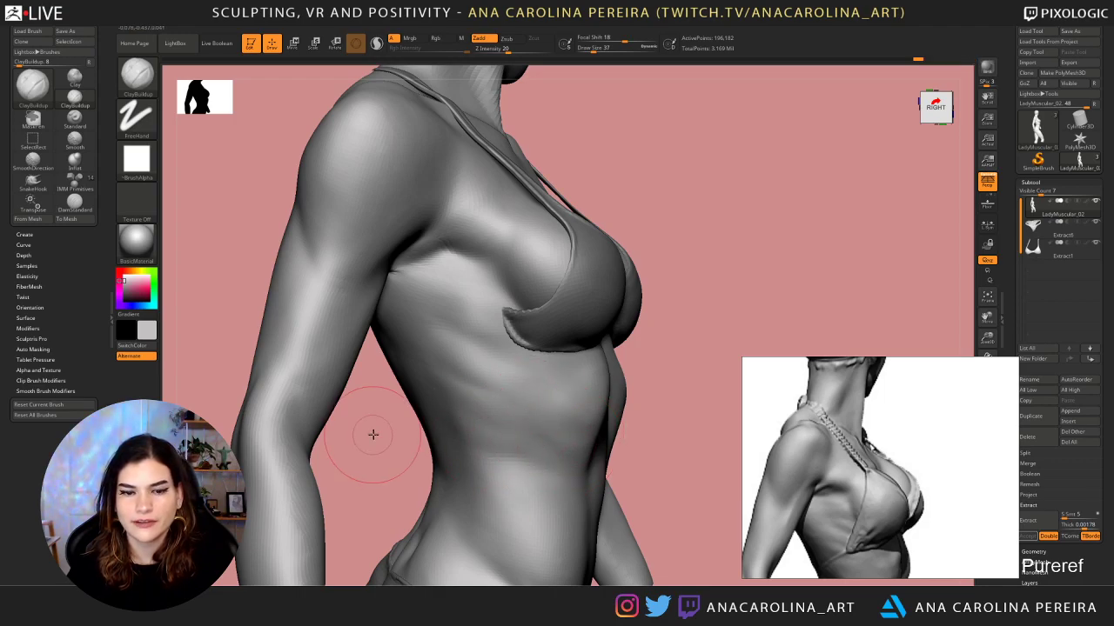
{"action": "right_click_drag", "start_coordinate": [373, 435], "coordinate": [445, 410]}
{"action": "mouse_move", "coordinate": [445, 411]}
{"action": "left_mouse_down", "text": "shift"}
{"action": "mouse_move", "coordinate": [522, 442]}
{"action": "mouse_move", "coordinate": [490, 430]}
{"action": "left_mouse_up", "text": "shift"}
{"action": "mouse_move", "coordinate": [490, 429]}
{"action": "right_mouse_down"}
{"action": "mouse_move", "coordinate": [616, 437]}
{"action": "mouse_move", "coordinate": [618, 259]}
{"action": "mouse_move", "coordinate": [600, 302]}
{"action": "mouse_move", "coordinate": [606, 273]}
{"action": "mouse_move", "coordinate": [634, 281]}
{"action": "mouse_move", "coordinate": [660, 252]}
{"action": "mouse_move", "coordinate": [632, 256]}
{"action": "right_mouse_up"}
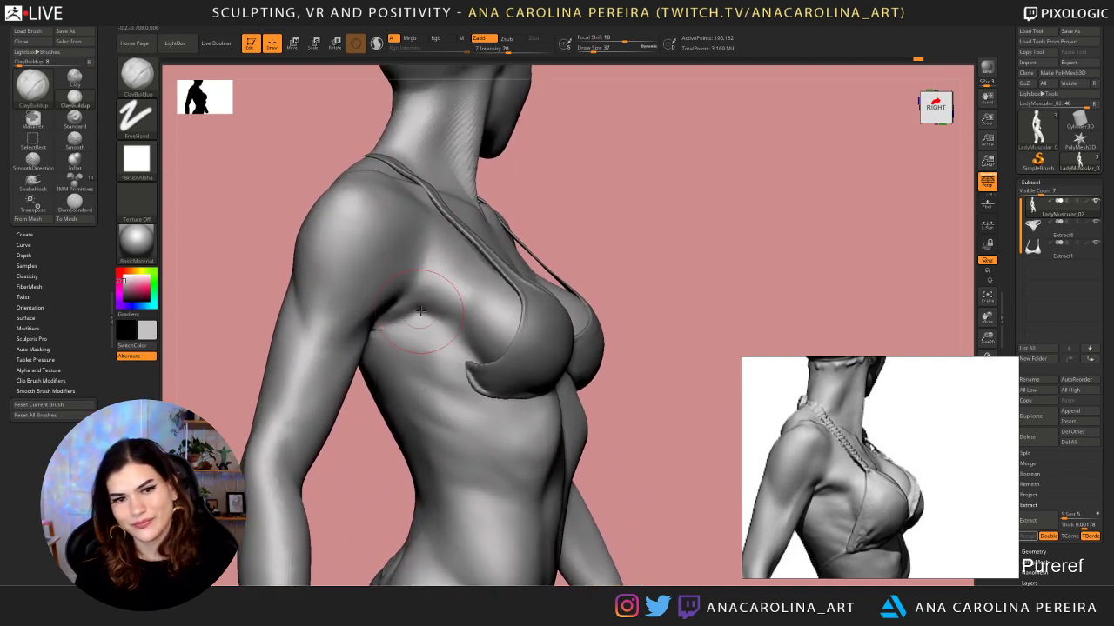
Try to build up the right pectoral fold at the armpit with ClayBuildup at draw size 54
{"action": "key", "text": "space"}
{"action": "left_click_drag", "start_coordinate": [439, 310], "coordinate": [433, 311]}
{"action": "right_click_drag", "start_coordinate": [435, 304], "coordinate": [454, 310]}
{"action": "mouse_move", "coordinate": [405, 333]}
{"action": "left_mouse_down"}
{"action": "mouse_move", "coordinate": [411, 318]}
{"action": "mouse_move", "coordinate": [437, 313]}
{"action": "mouse_move", "coordinate": [419, 313]}
{"action": "left_mouse_up"}
{"action": "key", "text": "space"}
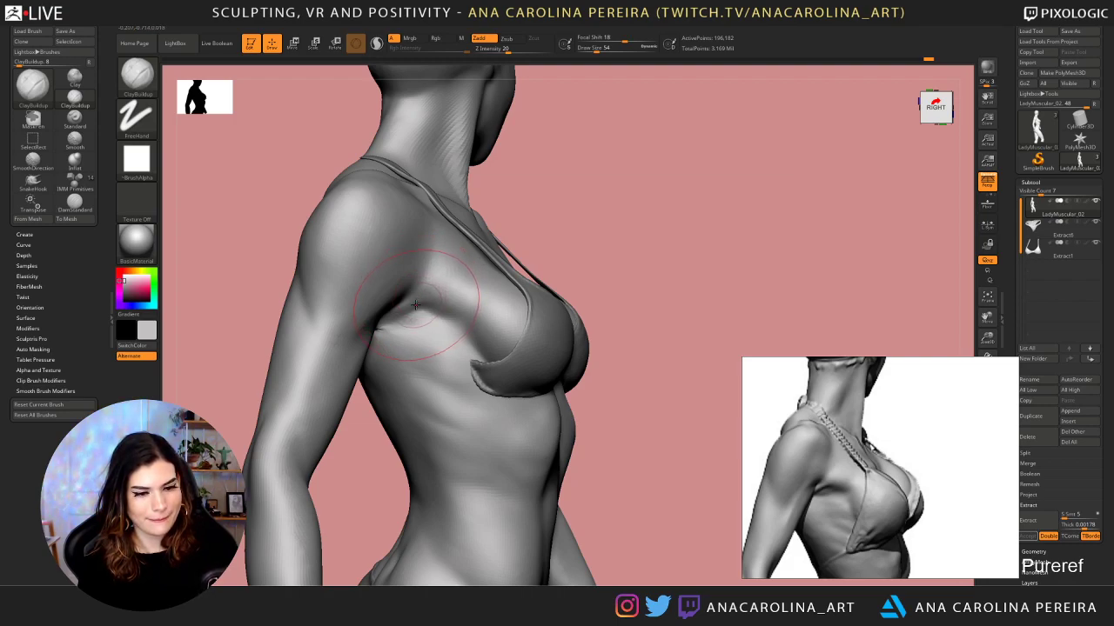
{"action": "left_click_drag", "start_coordinate": [421, 306], "coordinate": [487, 300]}
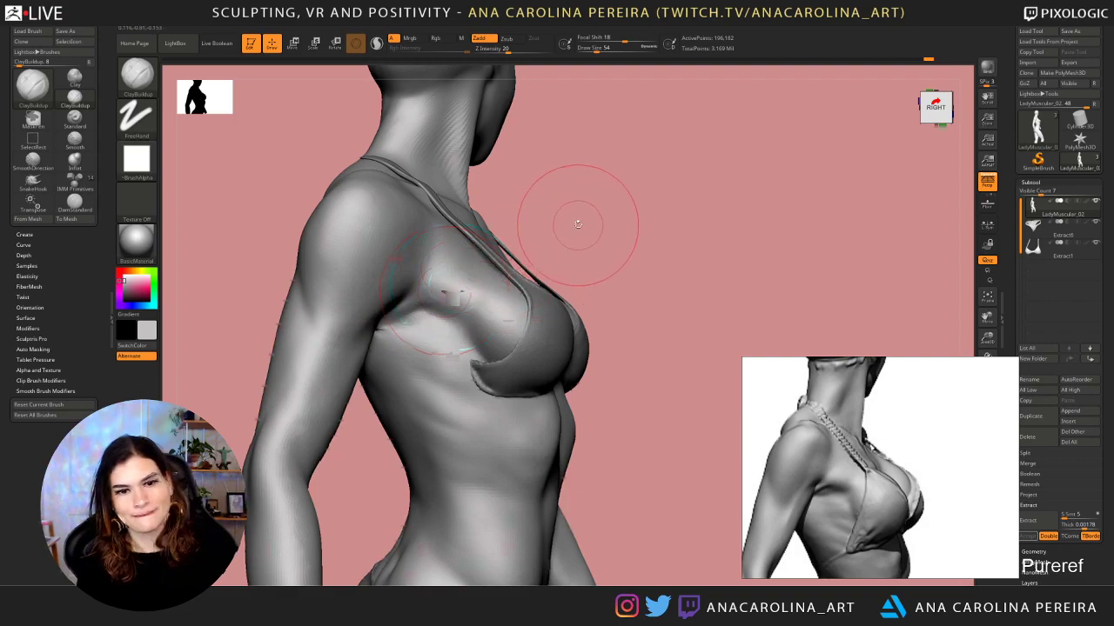
Undo the last strokes on the pectoral fold at the right armpit
{"action": "key", "text": "ctrl+z"}
{"action": "key", "text": "ctrl+z"}
{"action": "key", "text": "ctrl+z"}
{"action": "key", "text": "ctrl+z"}
{"action": "key", "text": "ctrl+z"}
{"action": "key", "text": "ctrl+z"}
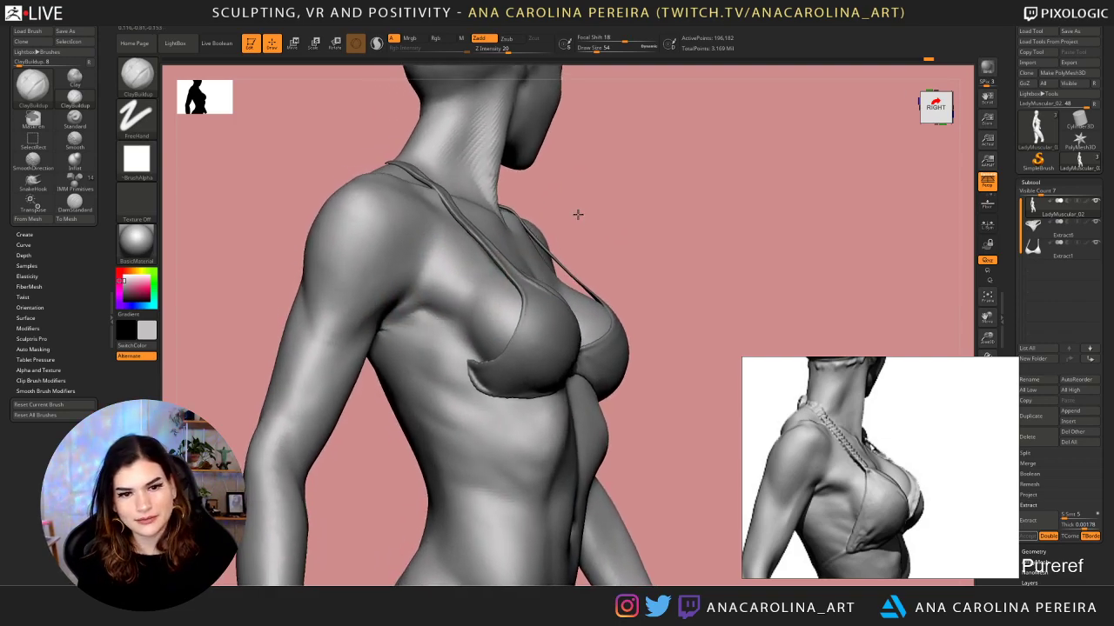
Smooth the right armpit fold at draw size 20 and refine the adjoining pectoral with ClayBuildup at draw size 31
{"action": "key", "text": "space"}
{"action": "left_click_drag", "start_coordinate": [405, 354], "coordinate": [394, 355]}
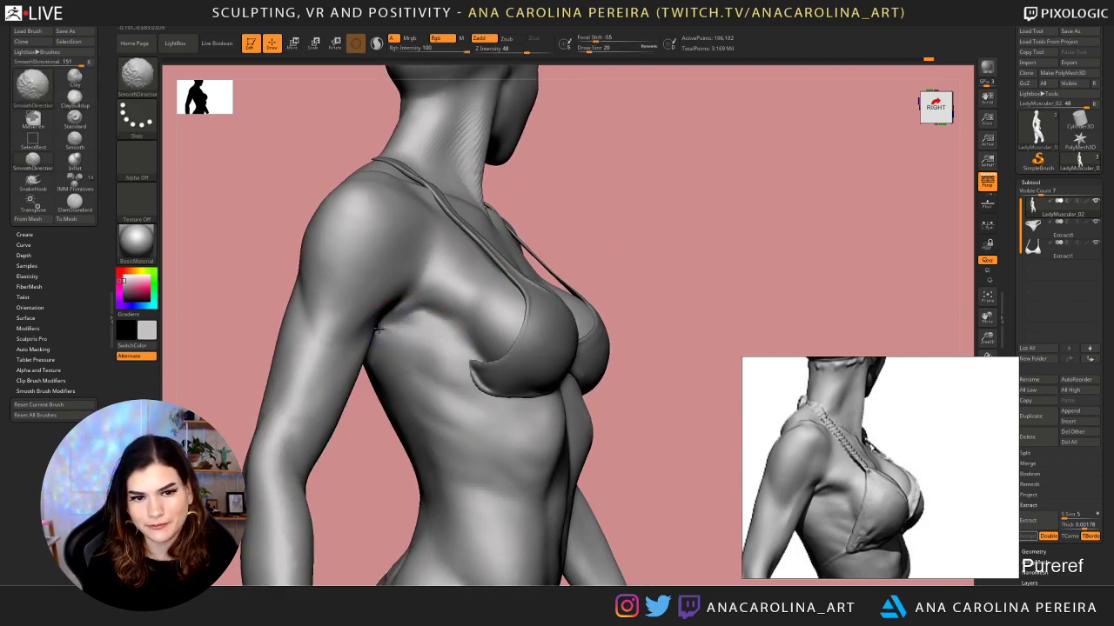
{"action": "right_click_drag", "start_coordinate": [364, 426], "coordinate": [409, 374]}
{"action": "key", "text": "space"}
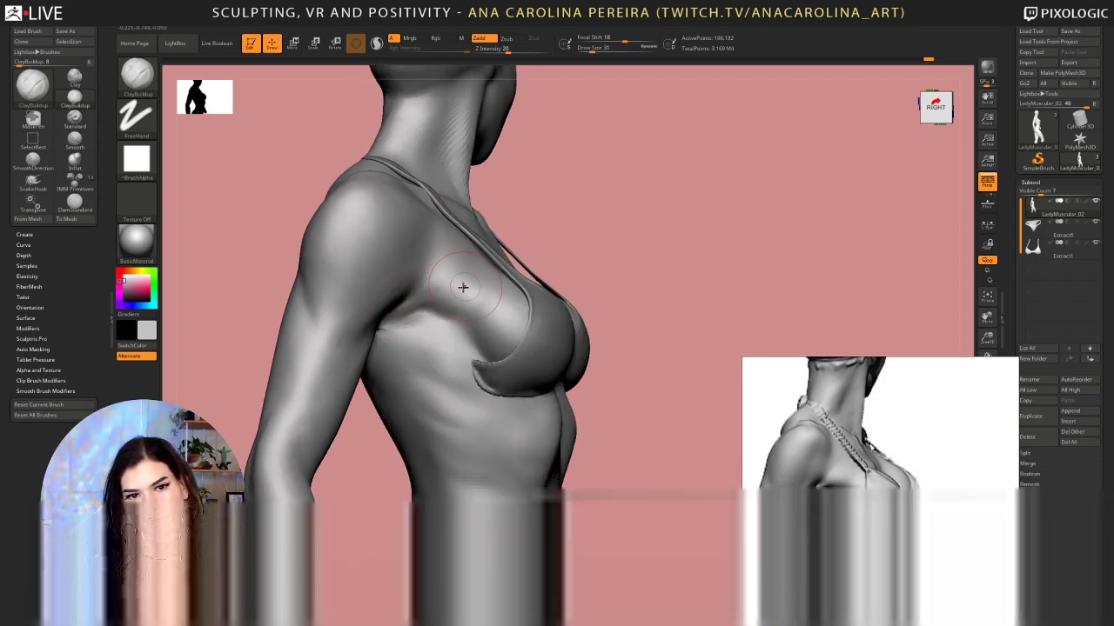
{"action": "mouse_move", "coordinate": [451, 294]}
{"action": "right_mouse_down"}
{"action": "mouse_move", "coordinate": [547, 223]}
{"action": "mouse_move", "coordinate": [666, 229]}
{"action": "mouse_move", "coordinate": [718, 248]}
{"action": "right_mouse_up"}
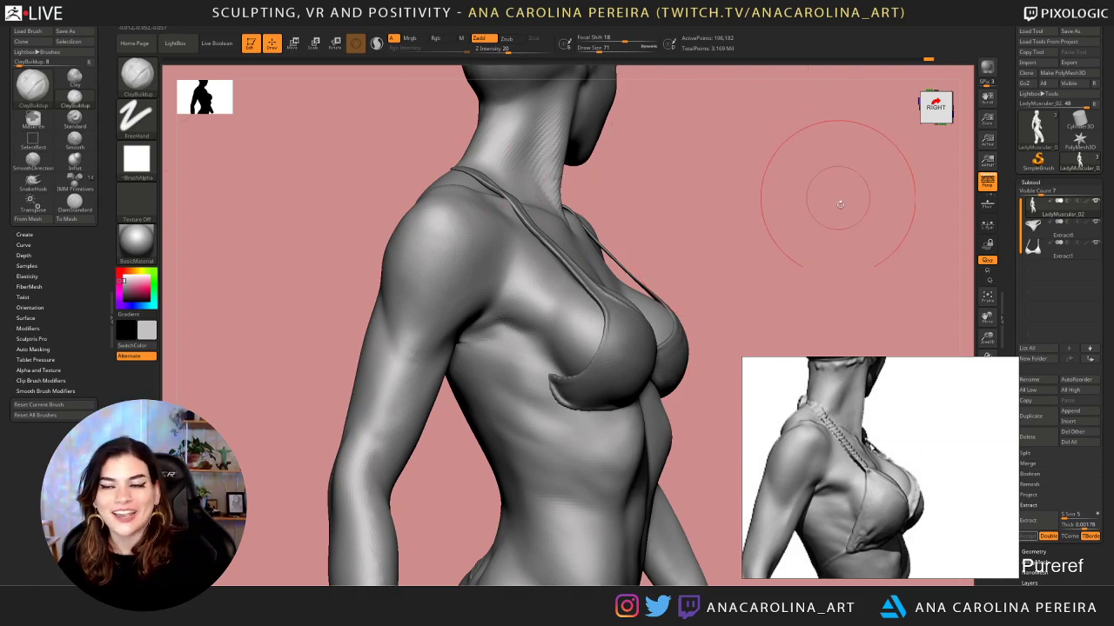
Look through the ClayBuildup brush settings, including FiberMesh, Create, Auto Masking and Modifiers
{"action": "left_click", "coordinate": [34, 286]}
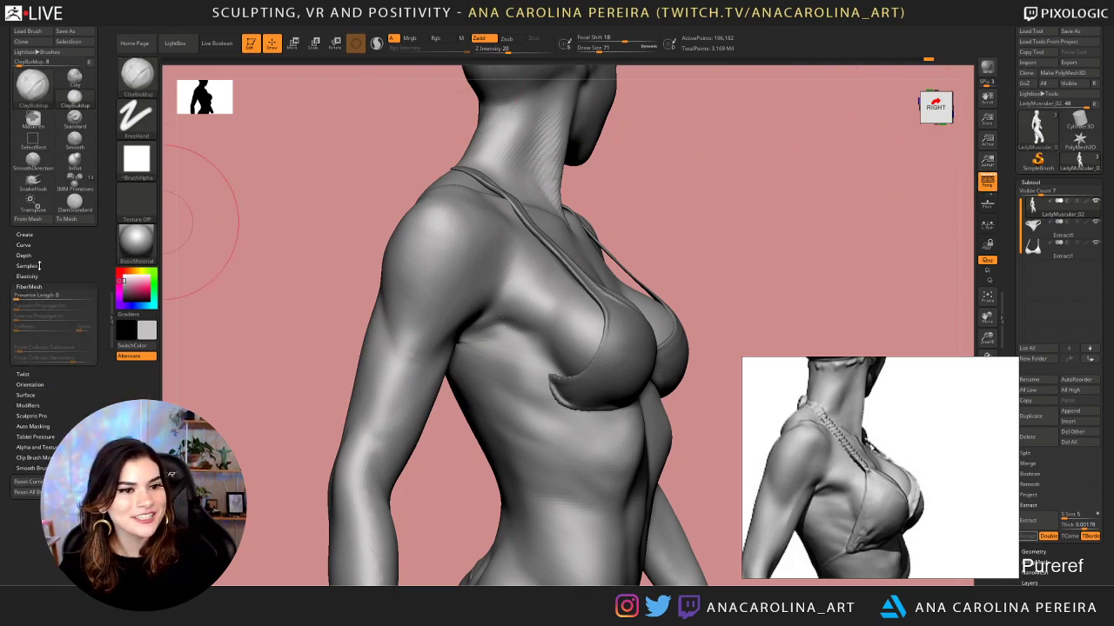
{"action": "left_click", "coordinate": [39, 266]}
{"action": "left_click", "coordinate": [33, 256]}
{"action": "left_click", "coordinate": [34, 244]}
{"action": "left_click", "coordinate": [33, 234]}
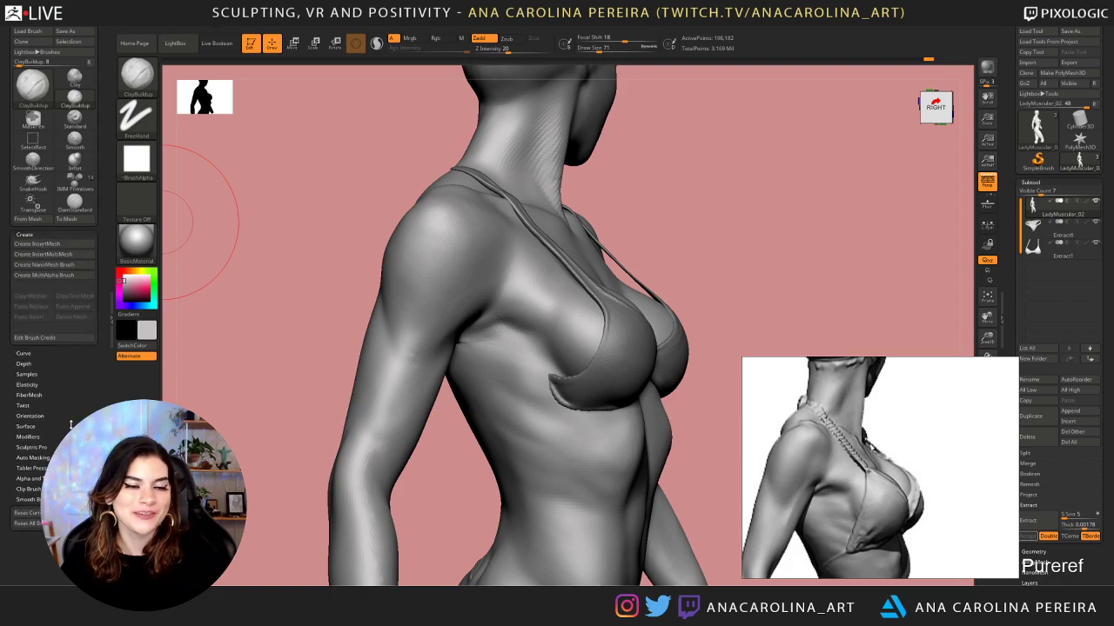
{"action": "left_click", "coordinate": [24, 234]}
{"action": "left_click", "coordinate": [54, 349]}
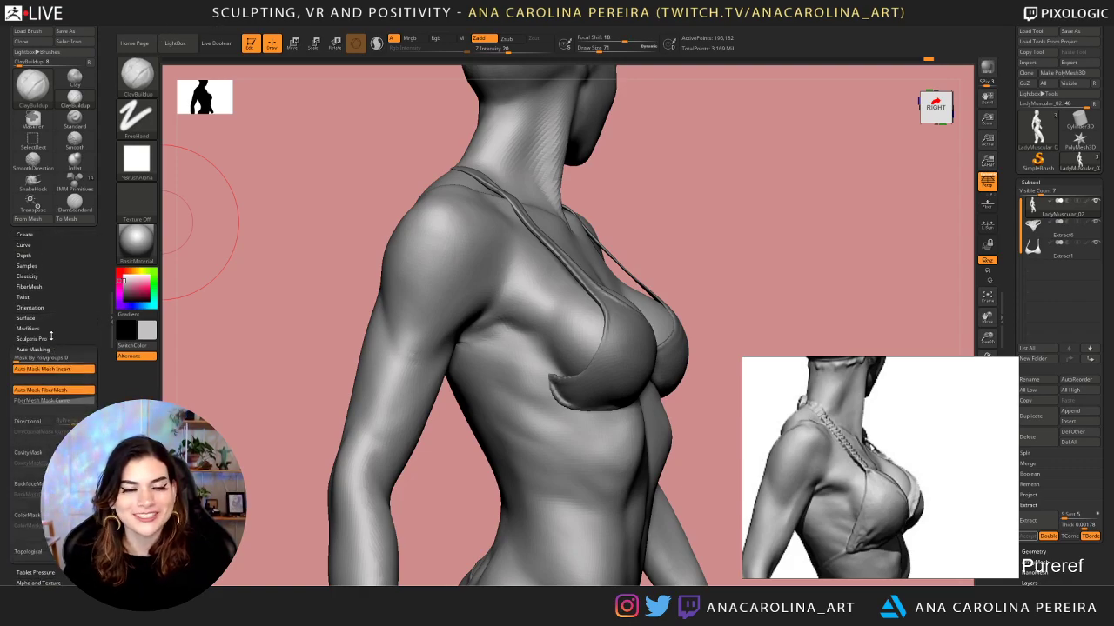
{"action": "left_click", "coordinate": [51, 337]}
{"action": "left_click", "coordinate": [72, 332]}
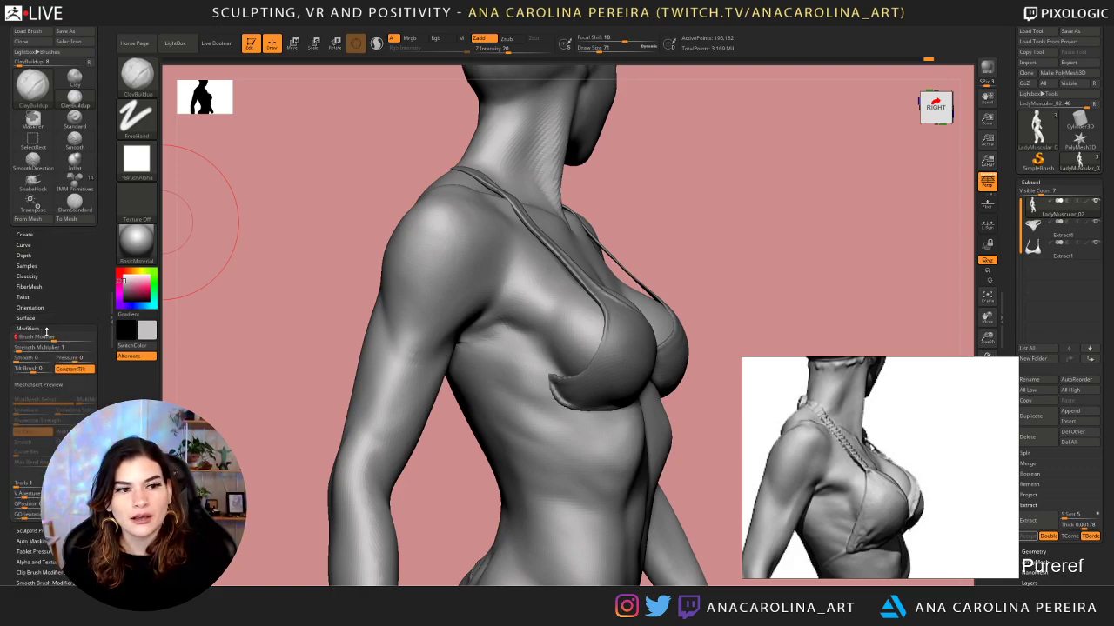
{"action": "left_click", "coordinate": [46, 329]}
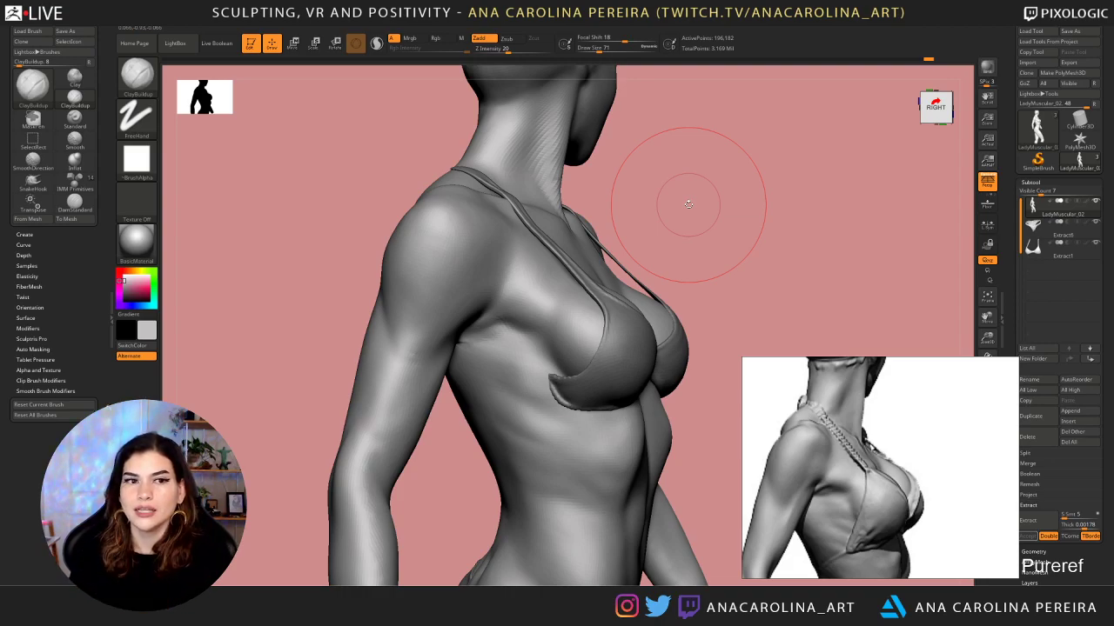
Refine the lower edge of the right pectoral beside the bikini cup with ClayBuildup at draw size 18
{"action": "left_click_drag", "start_coordinate": [684, 187], "coordinate": [664, 172]}
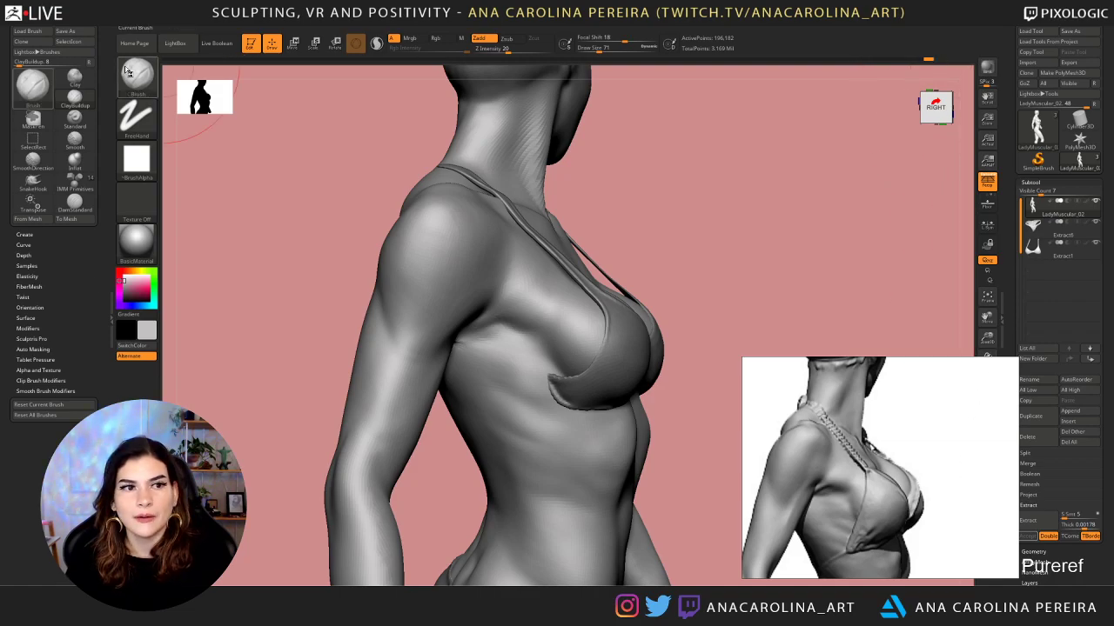
{"action": "mouse_move", "coordinate": [653, 154]}
{"action": "left_mouse_down"}
{"action": "mouse_move", "coordinate": [736, 154]}
{"action": "mouse_move", "coordinate": [666, 146]}
{"action": "left_mouse_up"}
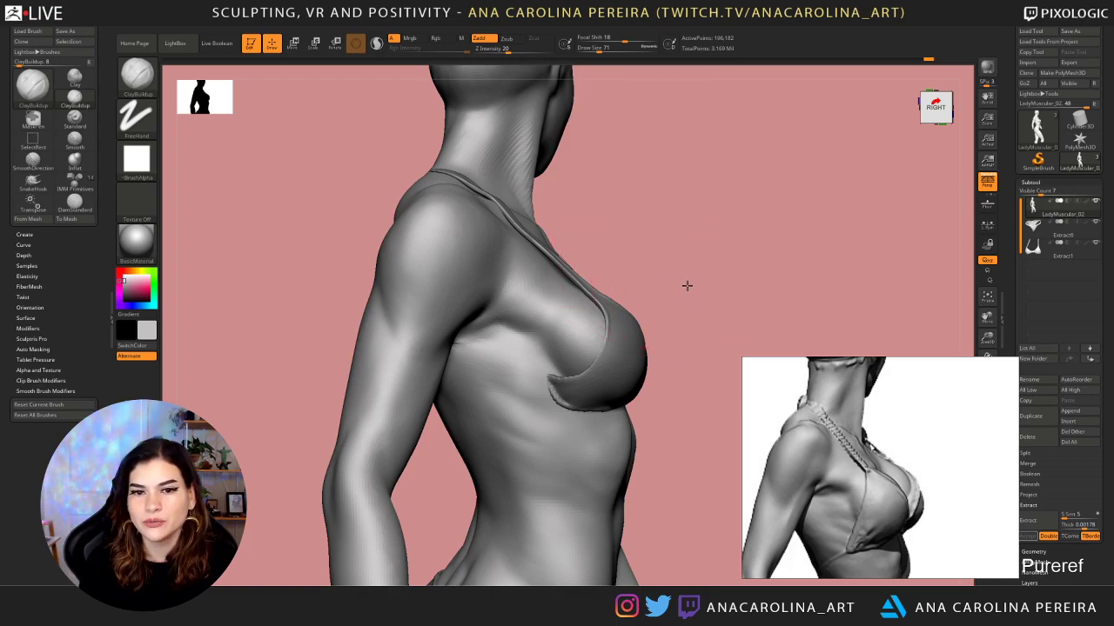
{"action": "left_click_drag", "start_coordinate": [686, 286], "coordinate": [682, 290]}
{"action": "key", "text": "space"}
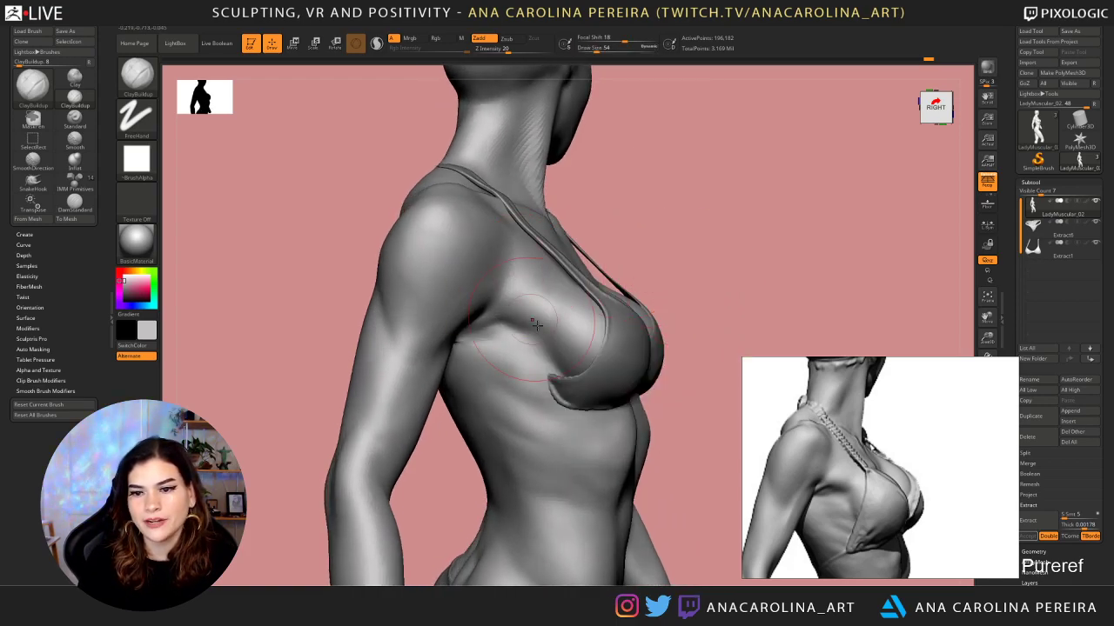
{"action": "key", "text": "space"}
{"action": "left_click_drag", "start_coordinate": [574, 329], "coordinate": [519, 328]}
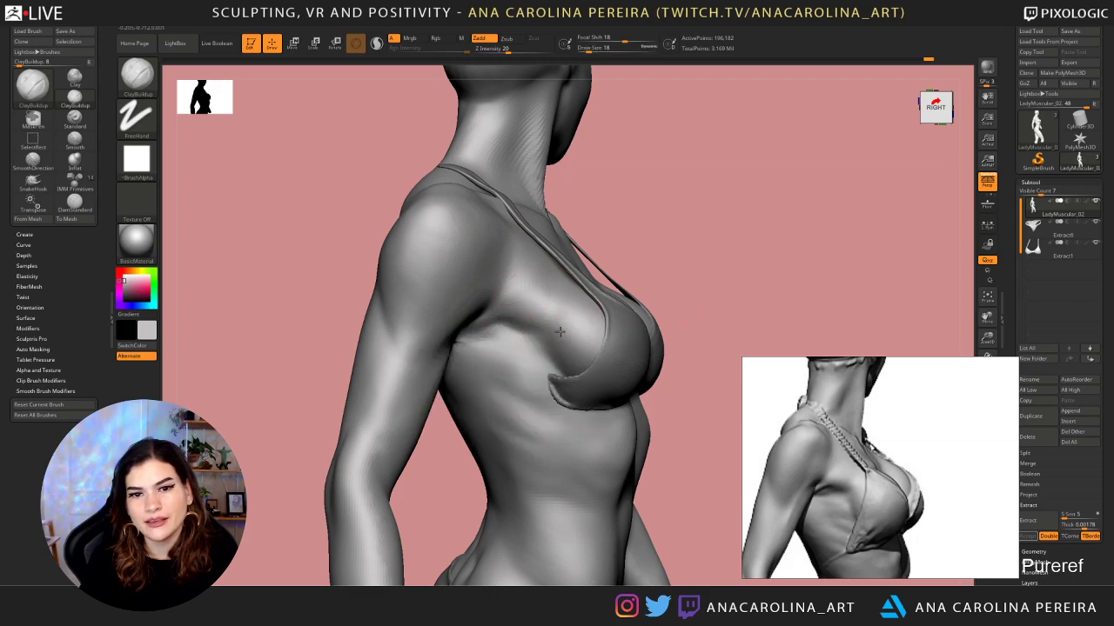
{"action": "key", "text": "space"}
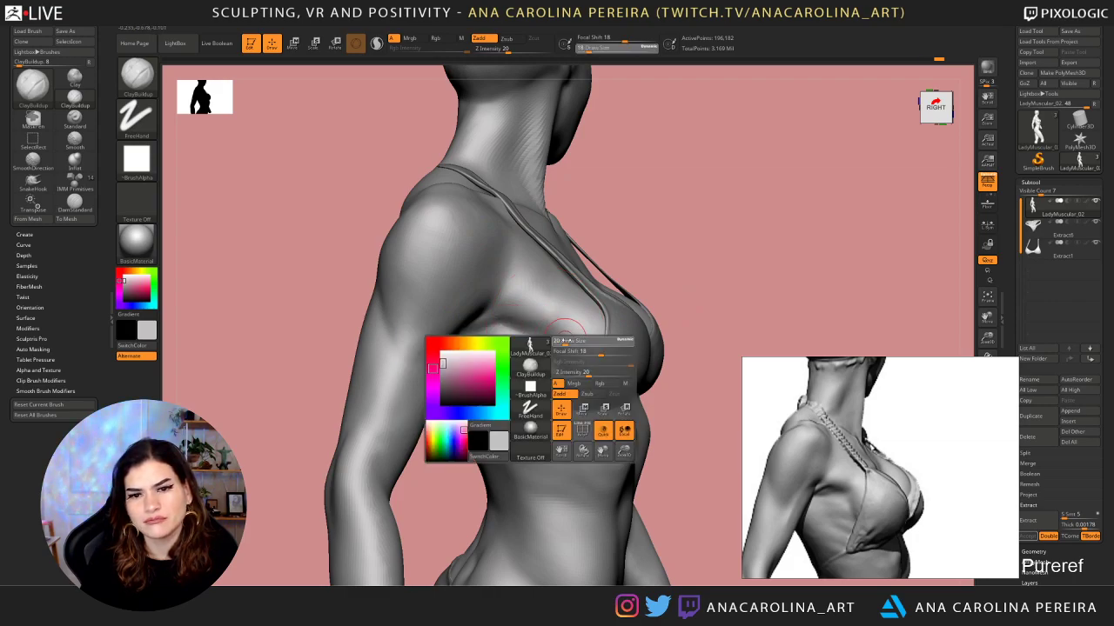
{"action": "mouse_move", "coordinate": [544, 329]}
{"action": "left_mouse_down"}
{"action": "mouse_move", "coordinate": [567, 330]}
{"action": "mouse_move", "coordinate": [598, 364]}
{"action": "mouse_move", "coordinate": [571, 358]}
{"action": "left_mouse_up"}
{"action": "key", "text": "space"}
{"action": "key", "text": "space"}
{"action": "left_click_drag", "start_coordinate": [679, 272], "coordinate": [670, 248]}
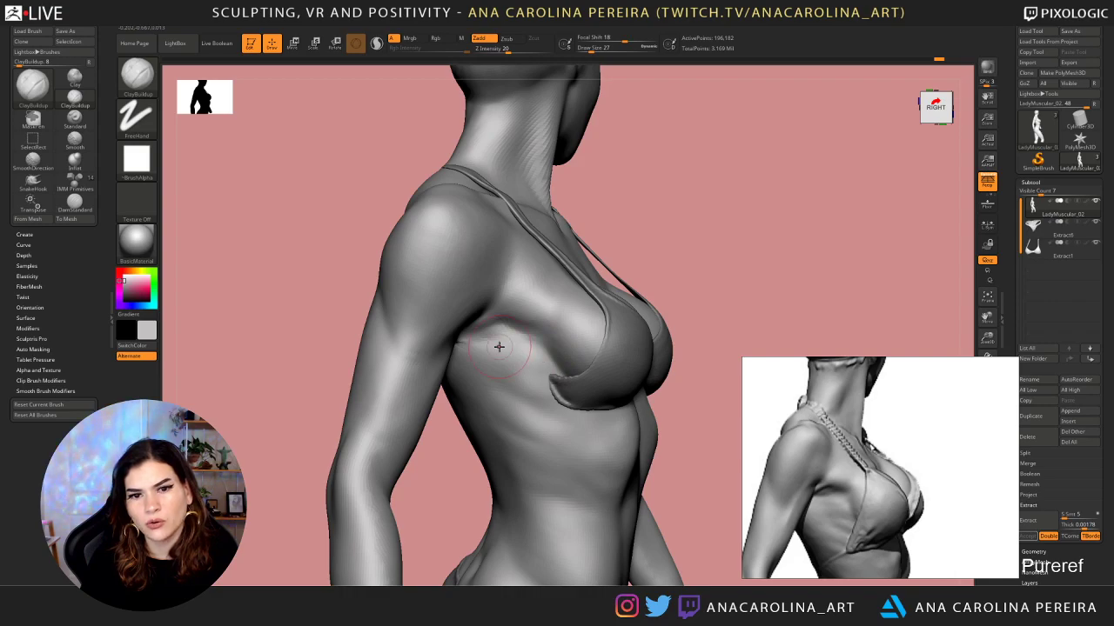
Sculpt and smooth the upper ribs between the right armpit and the bikini cup with ClayBuildup at draw size 27
{"action": "left_click_drag", "start_coordinate": [666, 288], "coordinate": [575, 330]}
{"action": "mouse_move", "coordinate": [502, 391]}
{"action": "left_mouse_down"}
{"action": "mouse_move", "coordinate": [519, 419]}
{"action": "mouse_move", "coordinate": [544, 364]}
{"action": "left_mouse_up"}
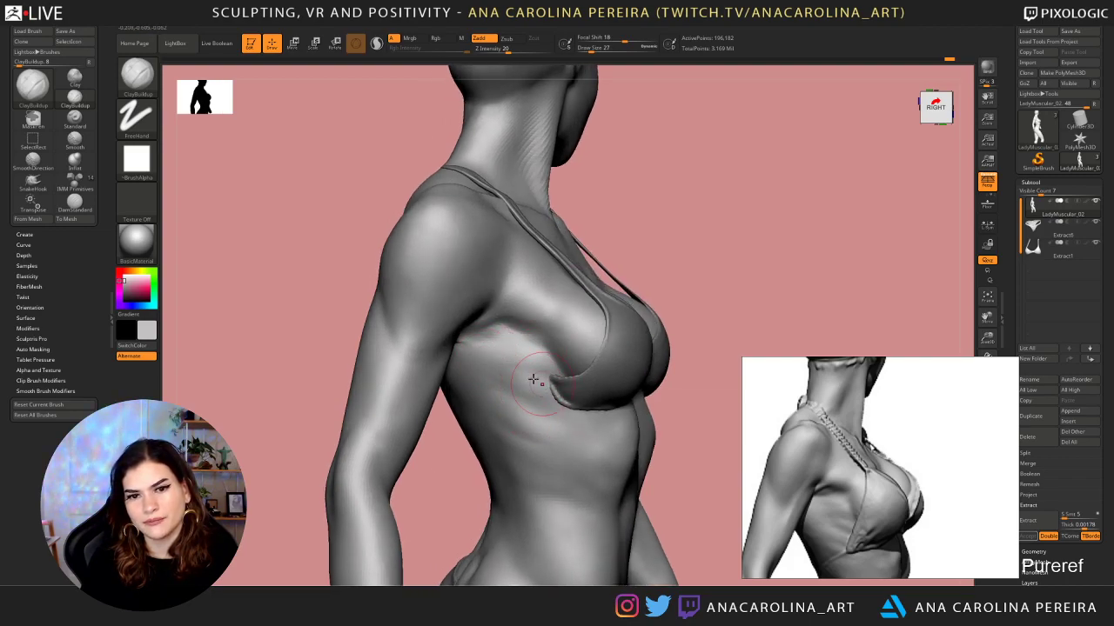
{"action": "mouse_move", "coordinate": [534, 380]}
{"action": "left_mouse_down"}
{"action": "mouse_move", "coordinate": [549, 410]}
{"action": "mouse_move", "coordinate": [563, 412]}
{"action": "left_mouse_up"}
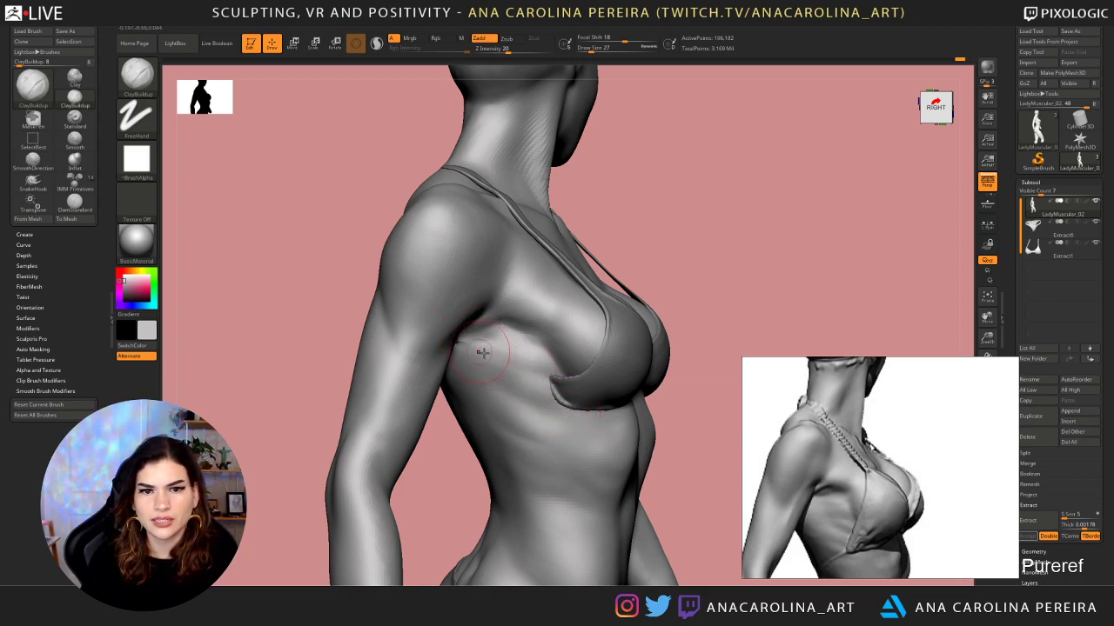
{"action": "key", "text": "shift"}
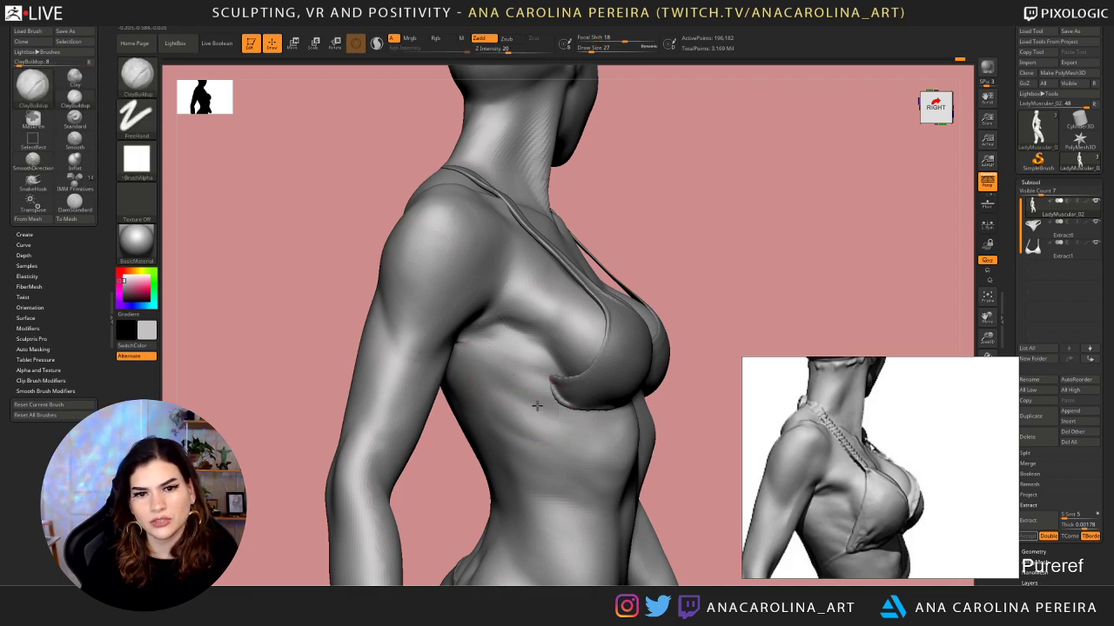
{"action": "left_click_drag", "start_coordinate": [537, 406], "coordinate": [517, 386]}
{"action": "mouse_move", "coordinate": [512, 382]}
{"action": "left_mouse_down", "text": "shift"}
{"action": "mouse_move", "coordinate": [497, 380]}
{"action": "mouse_move", "coordinate": [522, 399]}
{"action": "left_mouse_up", "text": "shift"}
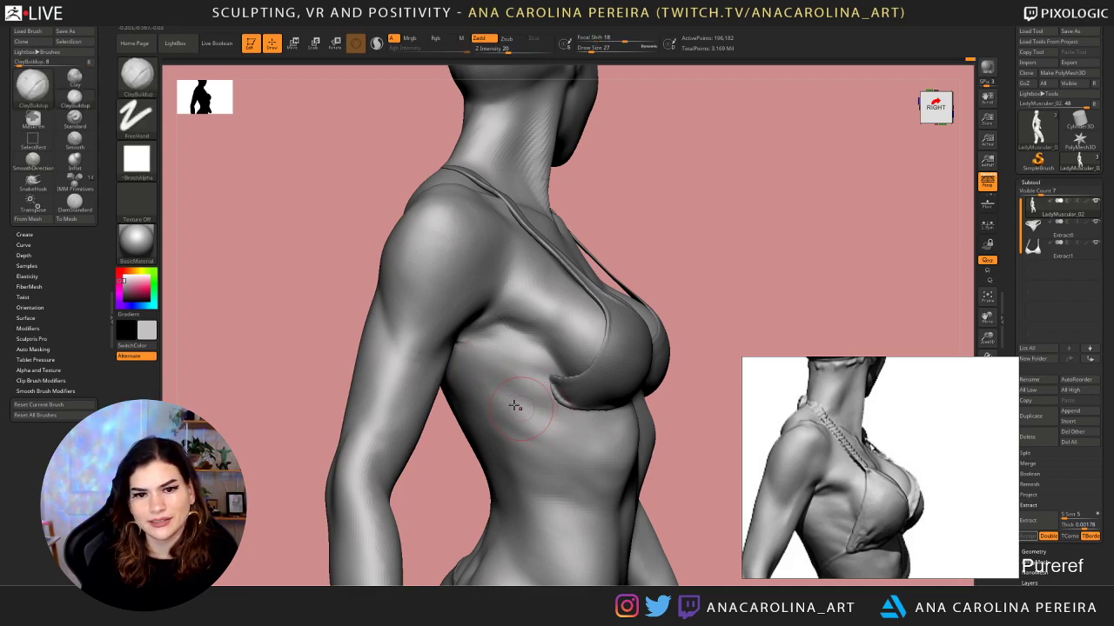
Add subtle rib forms on the right flank below the bikini cup with ClayBuildup at draw size 38
{"action": "mouse_move", "coordinate": [567, 432]}
{"action": "left_mouse_down"}
{"action": "mouse_move", "coordinate": [589, 432]}
{"action": "mouse_move", "coordinate": [561, 425]}
{"action": "mouse_move", "coordinate": [576, 410]}
{"action": "left_mouse_up"}
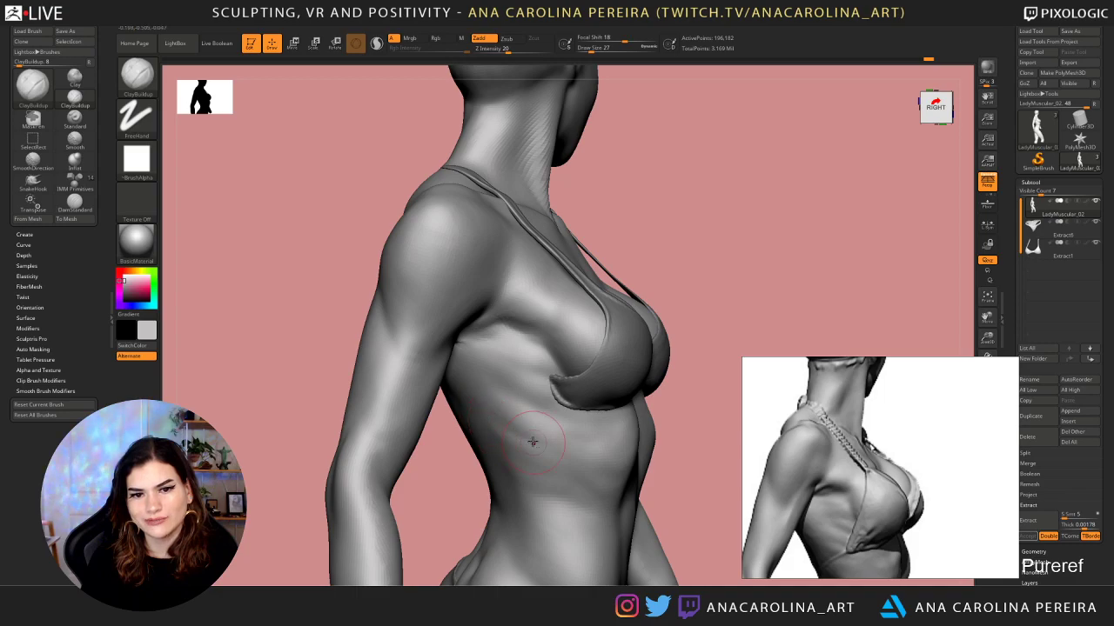
{"action": "key", "text": "space"}
{"action": "left_click_drag", "start_coordinate": [642, 311], "coordinate": [647, 312]}
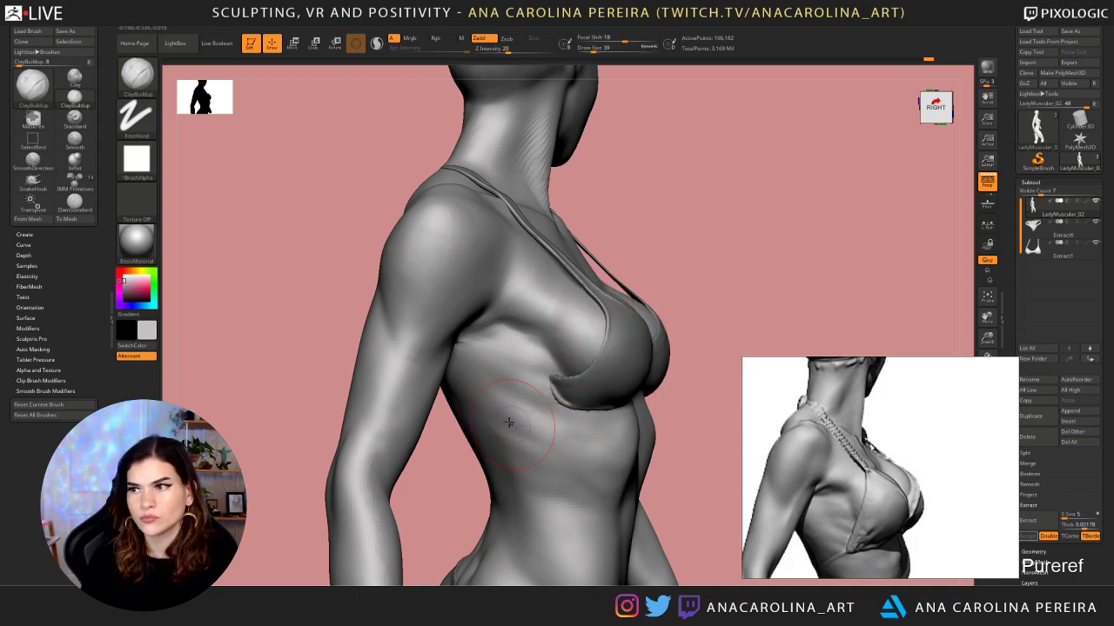
{"action": "left_click_drag", "start_coordinate": [502, 419], "coordinate": [558, 452]}
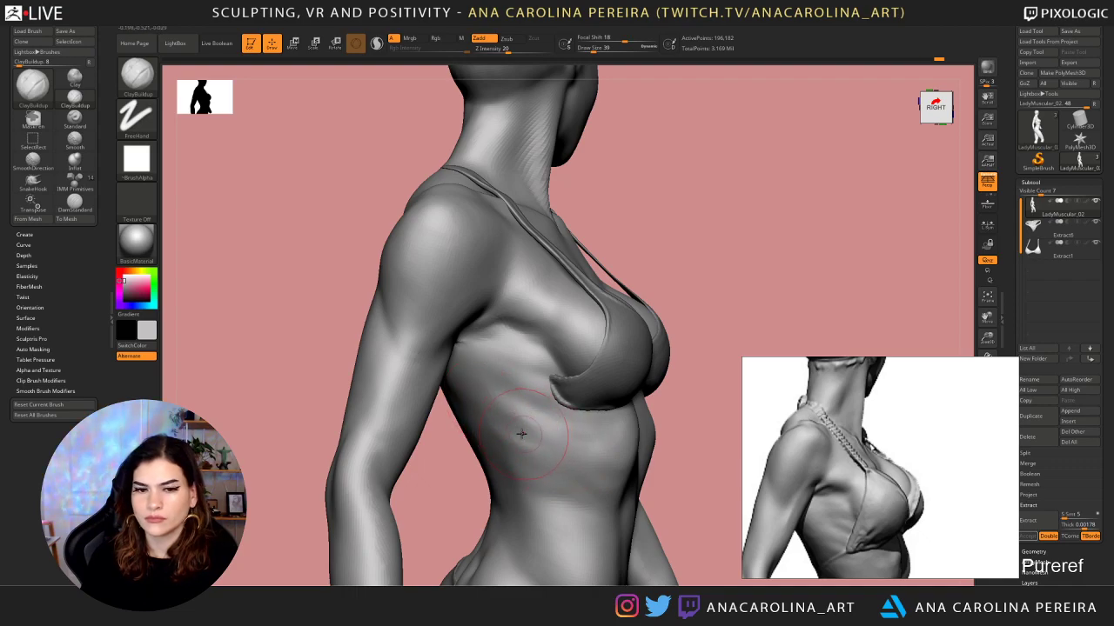
Smooth the subtle rib forms on the right flank below the bikini cup
{"action": "key", "text": "shift"}
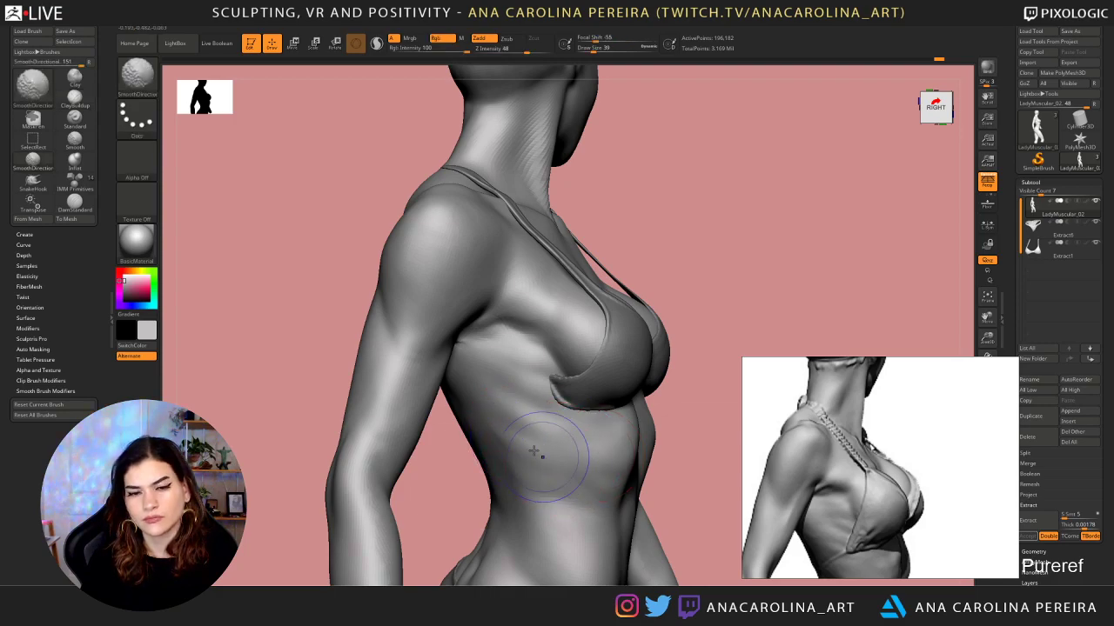
{"action": "left_click_drag", "start_coordinate": [536, 453], "coordinate": [576, 476], "text": "shift"}
{"action": "left_click_drag", "start_coordinate": [706, 255], "coordinate": [701, 252]}
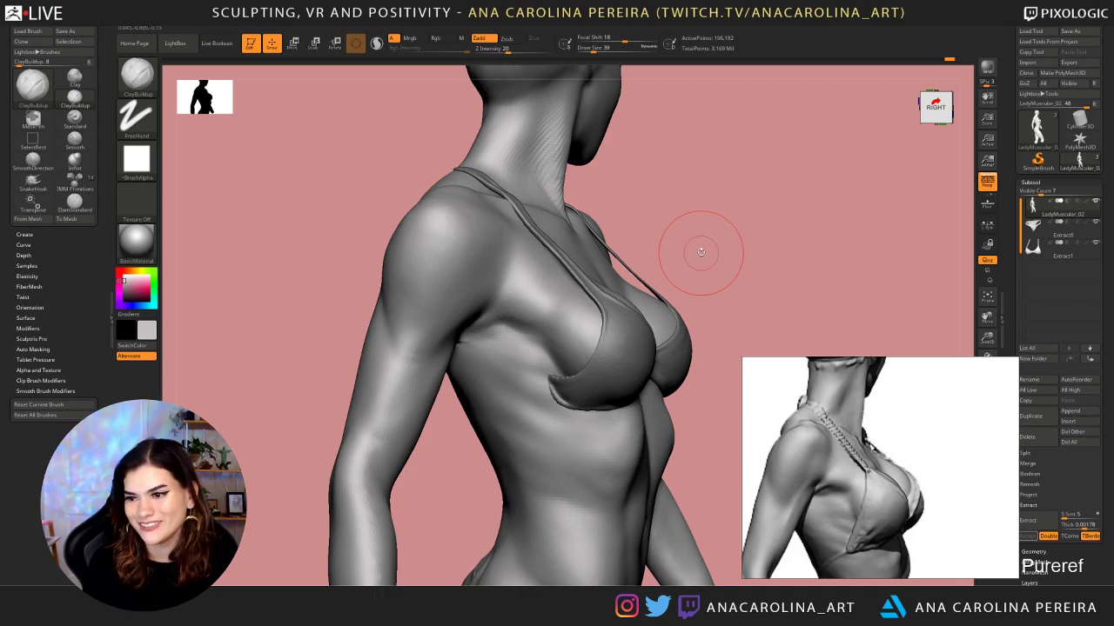
Carve and smooth the crease between the right armpit and the pectoral with DamStandard at draw size 18
{"action": "mouse_move", "coordinate": [430, 464]}
{"action": "left_mouse_down"}
{"action": "mouse_move", "coordinate": [452, 462]}
{"action": "mouse_move", "coordinate": [470, 433]}
{"action": "left_mouse_up"}
{"action": "key", "text": "b"}
{"action": "key", "text": "d"}
{"action": "key", "text": "s"}
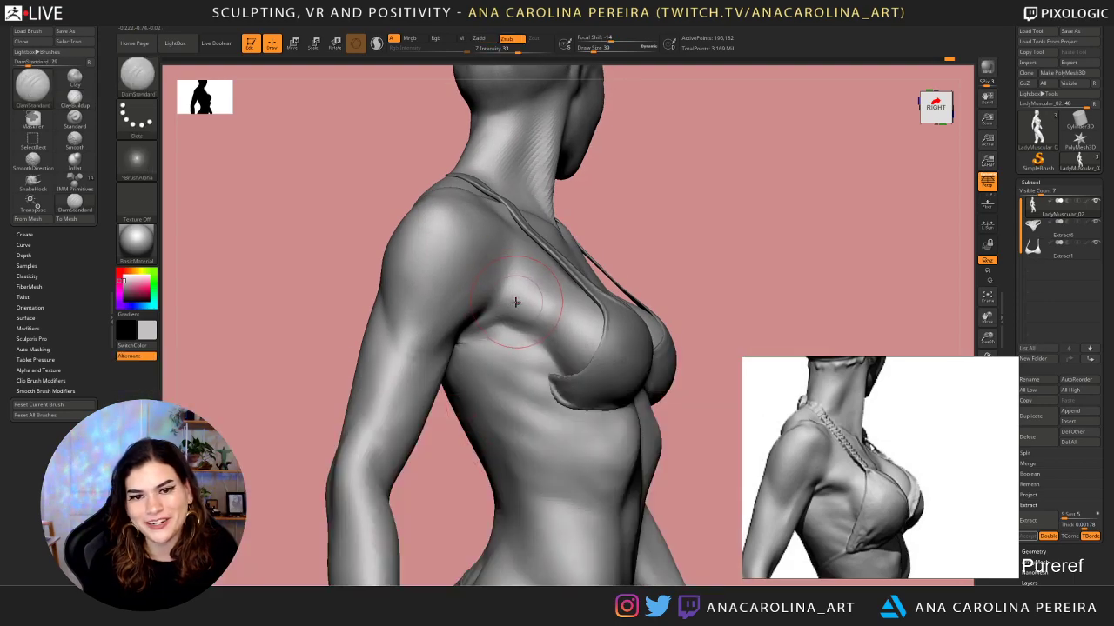
{"action": "key", "text": "space"}
{"action": "left_click_drag", "start_coordinate": [515, 303], "coordinate": [505, 297]}
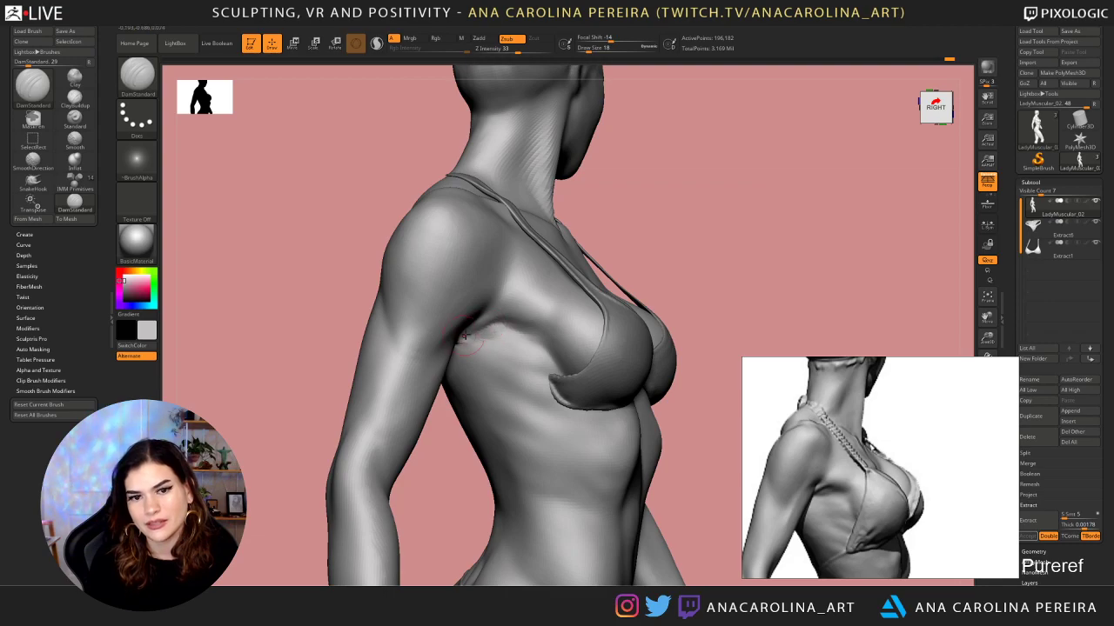
{"action": "key", "text": "shift"}
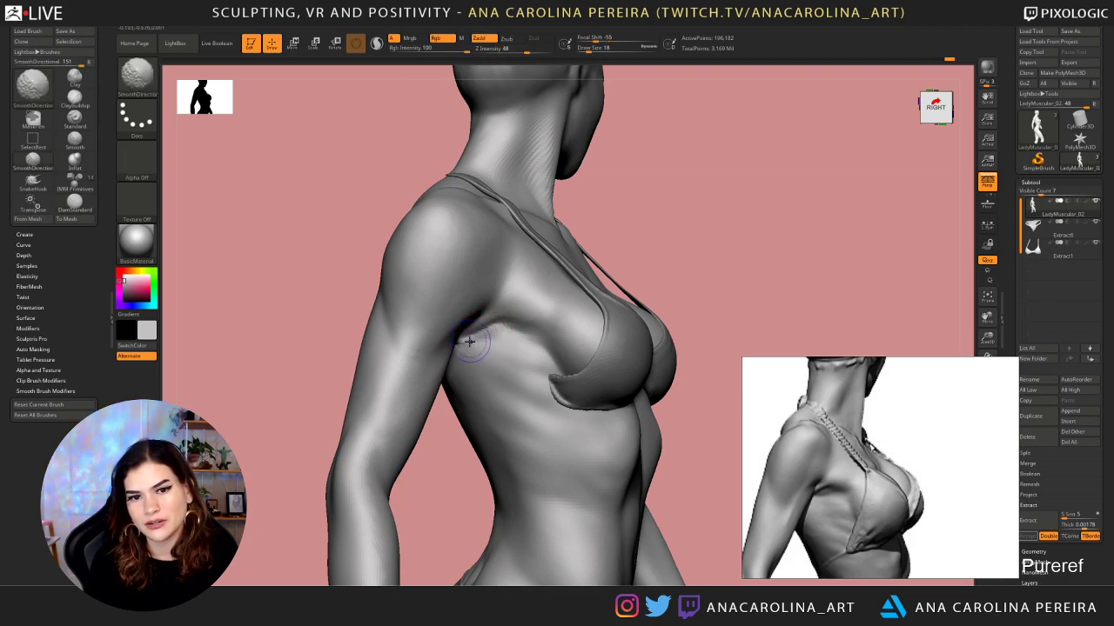
{"action": "left_click_drag", "start_coordinate": [456, 346], "coordinate": [514, 328], "text": "shift"}
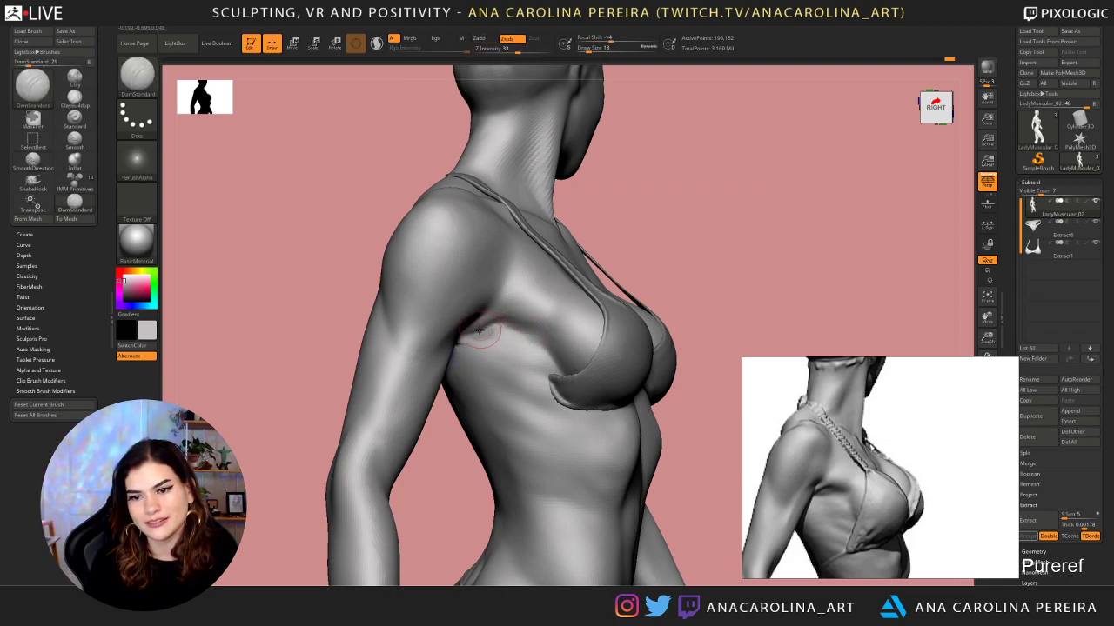
{"action": "key", "text": "shift"}
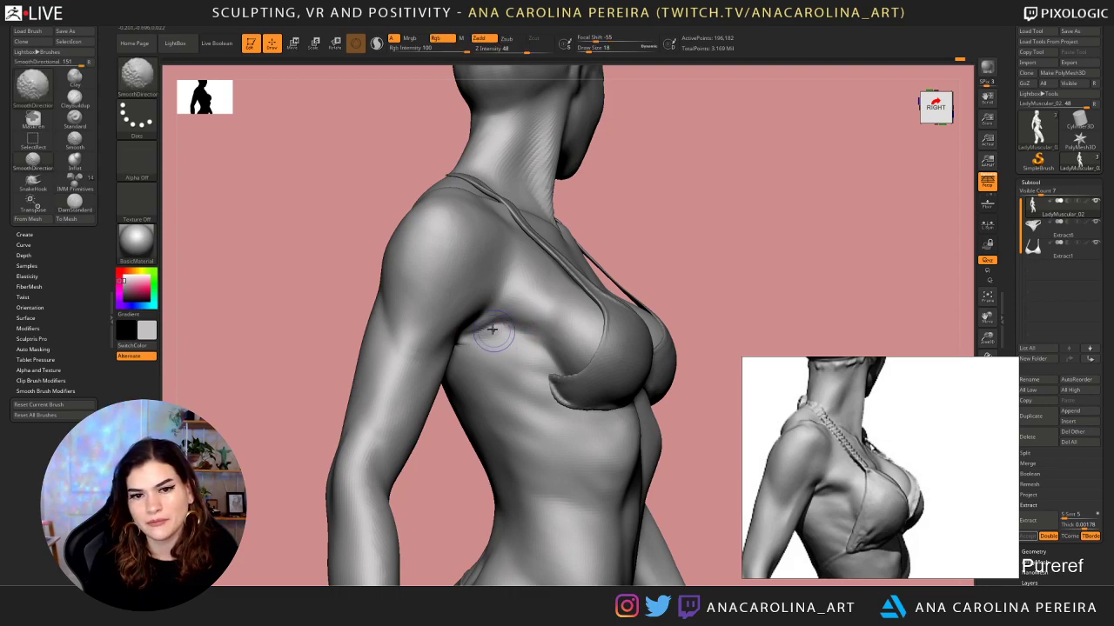
{"action": "left_click_drag", "start_coordinate": [423, 475], "coordinate": [432, 505]}
{"action": "mouse_move", "coordinate": [655, 241]}
{"action": "left_mouse_down", "text": "alt"}
{"action": "mouse_move", "coordinate": [647, 171]}
{"action": "mouse_move", "coordinate": [600, 283]}
{"action": "left_mouse_up", "text": "alt"}
{"action": "key", "text": "shift"}
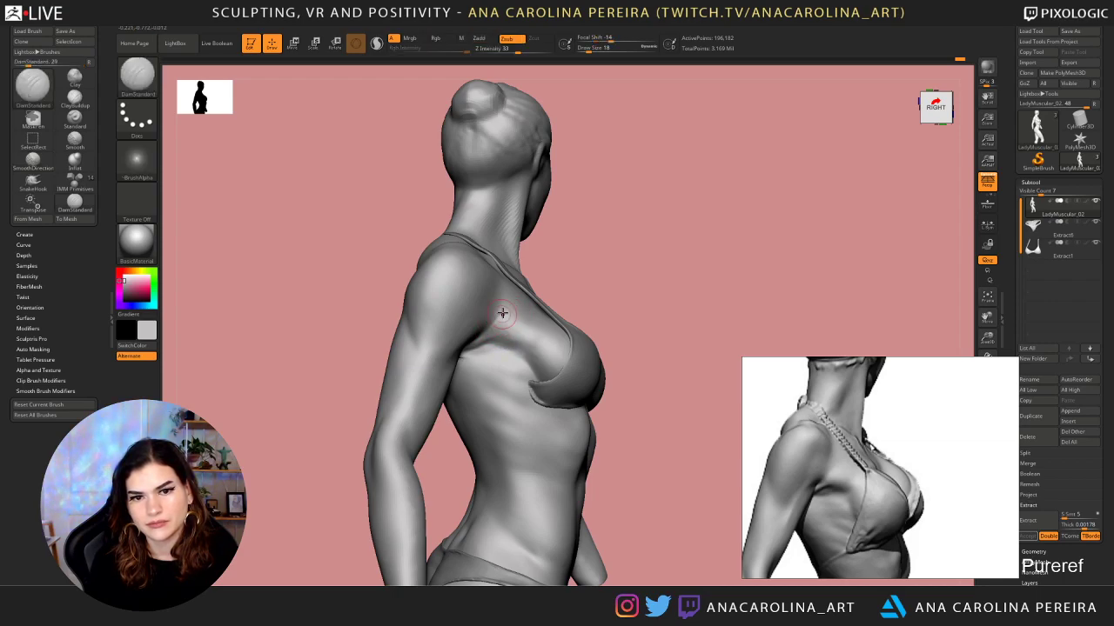
{"action": "left_click_drag", "start_coordinate": [502, 313], "coordinate": [492, 321], "text": "shift"}
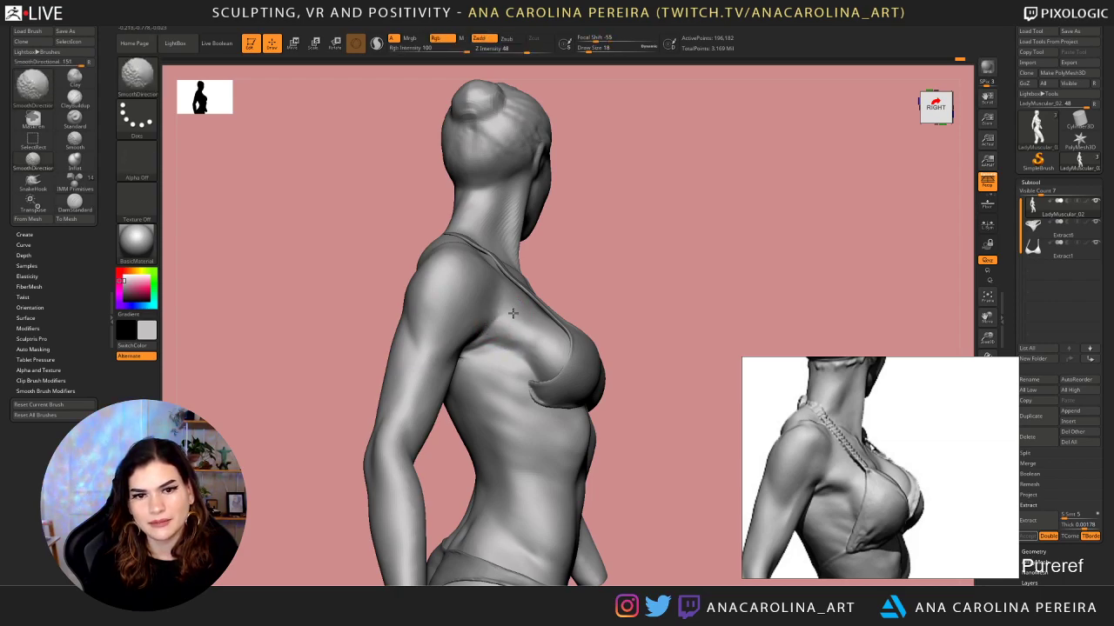
Refine the volume of the right pectoral between the armpit and the bikini strap with ClayBuildup
{"action": "key", "text": "b"}
{"action": "key", "text": "c"}
{"action": "key", "text": "b"}
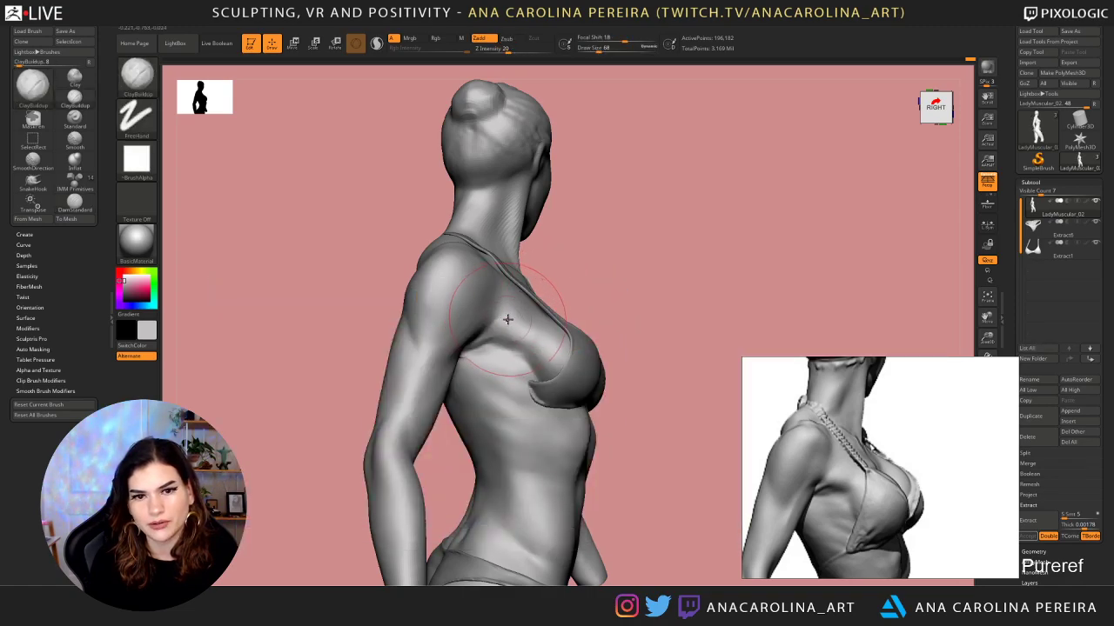
{"action": "key", "text": "space"}
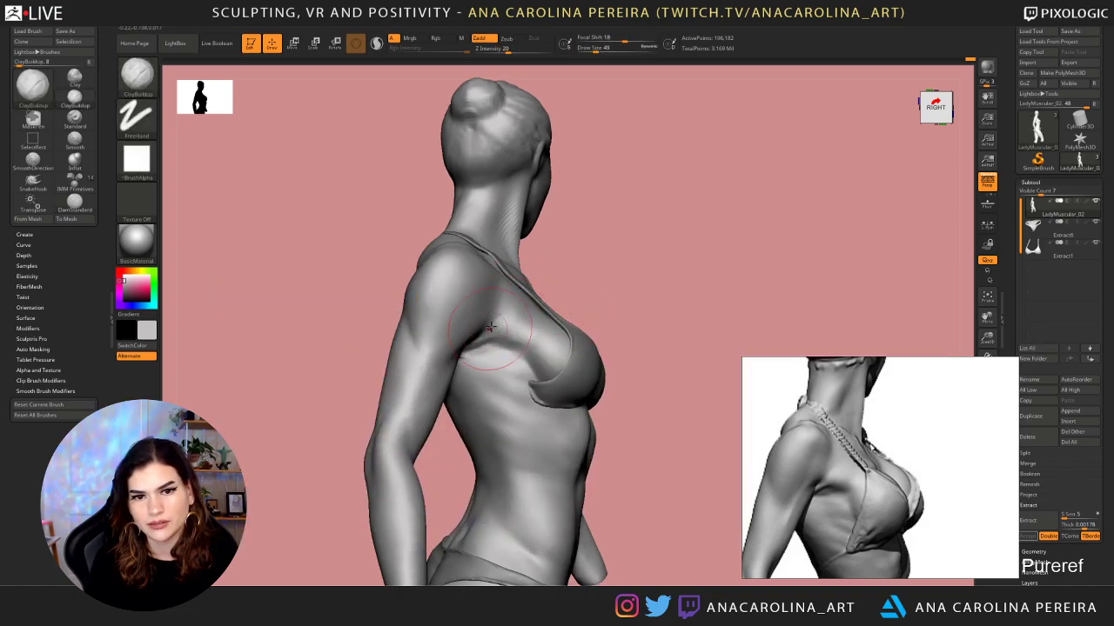
{"action": "left_click_drag", "start_coordinate": [524, 307], "coordinate": [520, 314]}
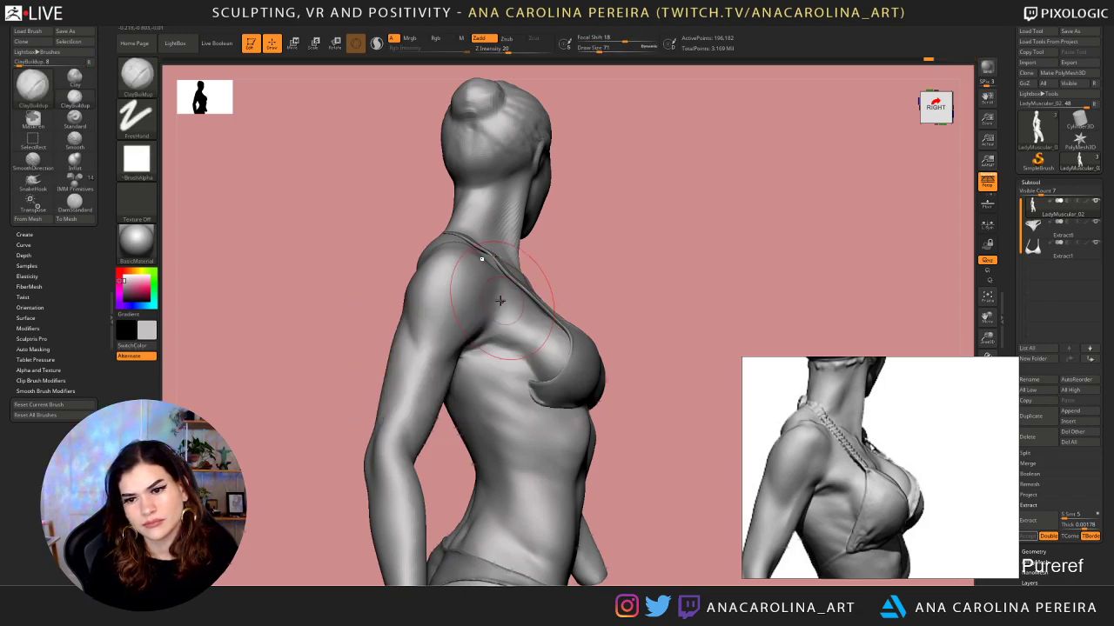
Adjust the form around the right shoulder and upper arm with SnakeHook at draw size 77
{"action": "key", "text": "b"}
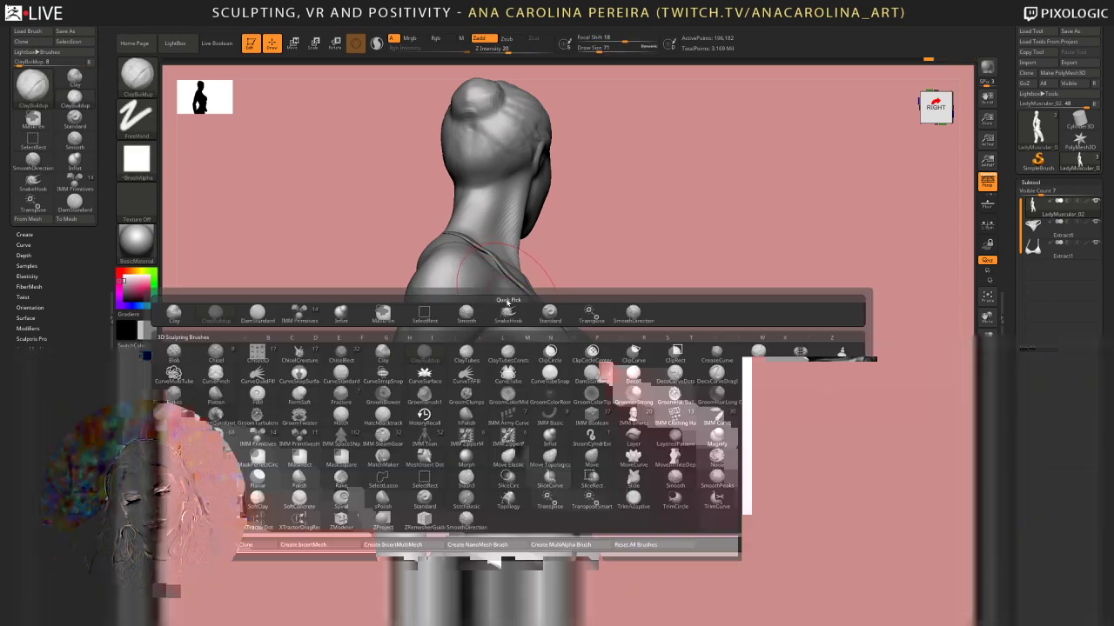
{"action": "left_click", "coordinate": [508, 314]}
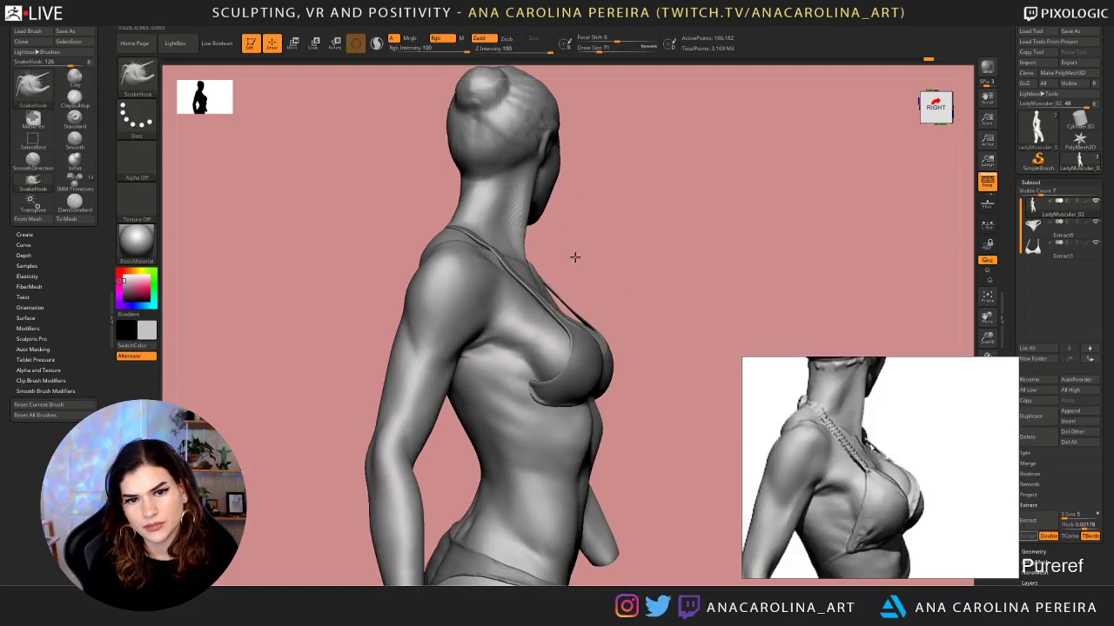
{"action": "key", "text": "space"}
{"action": "left_click_drag", "start_coordinate": [489, 310], "coordinate": [489, 318]}
{"action": "key", "text": "space"}
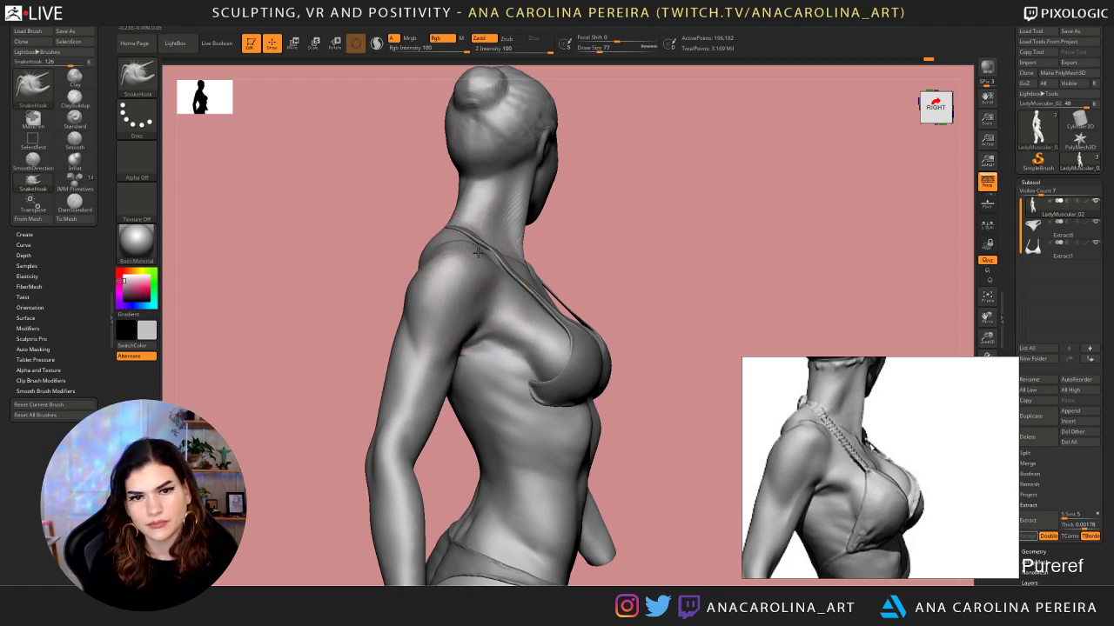
{"action": "left_click_drag", "start_coordinate": [398, 290], "coordinate": [409, 297]}
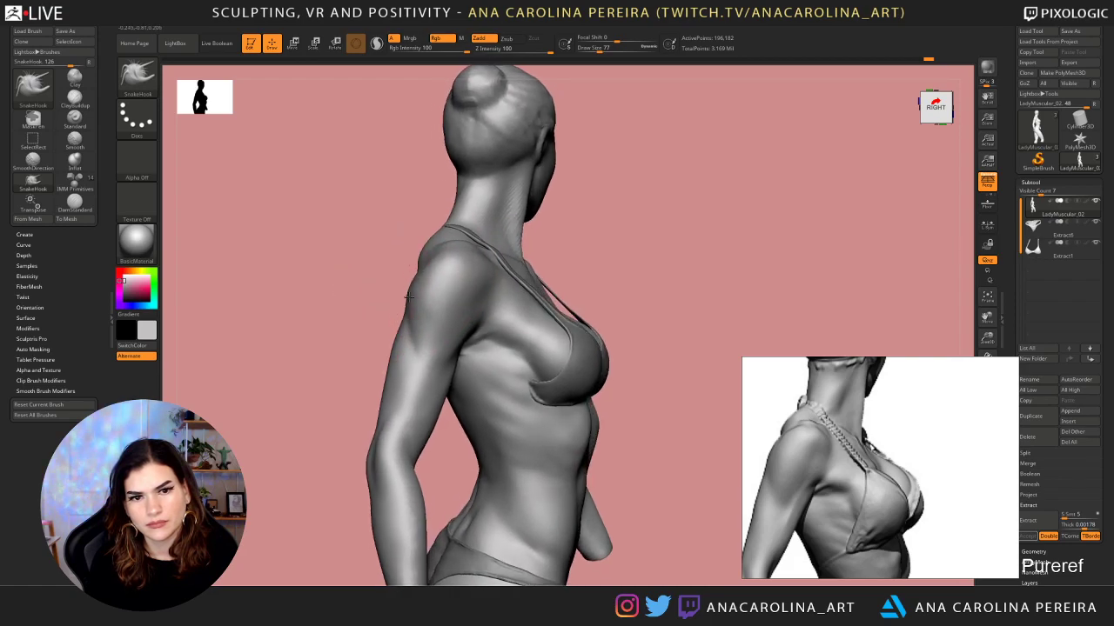
{"action": "left_click_drag", "start_coordinate": [323, 360], "coordinate": [426, 380]}
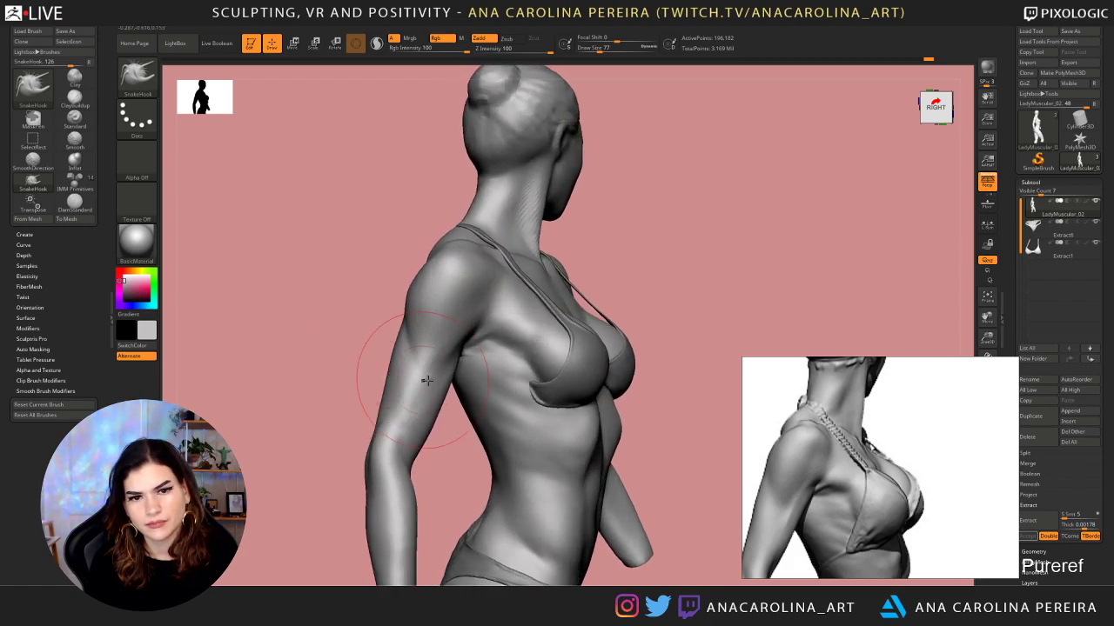
{"action": "mouse_move", "coordinate": [675, 244]}
{"action": "left_mouse_down"}
{"action": "mouse_move", "coordinate": [550, 227]}
{"action": "mouse_move", "coordinate": [642, 215]}
{"action": "mouse_move", "coordinate": [533, 236]}
{"action": "left_mouse_up"}
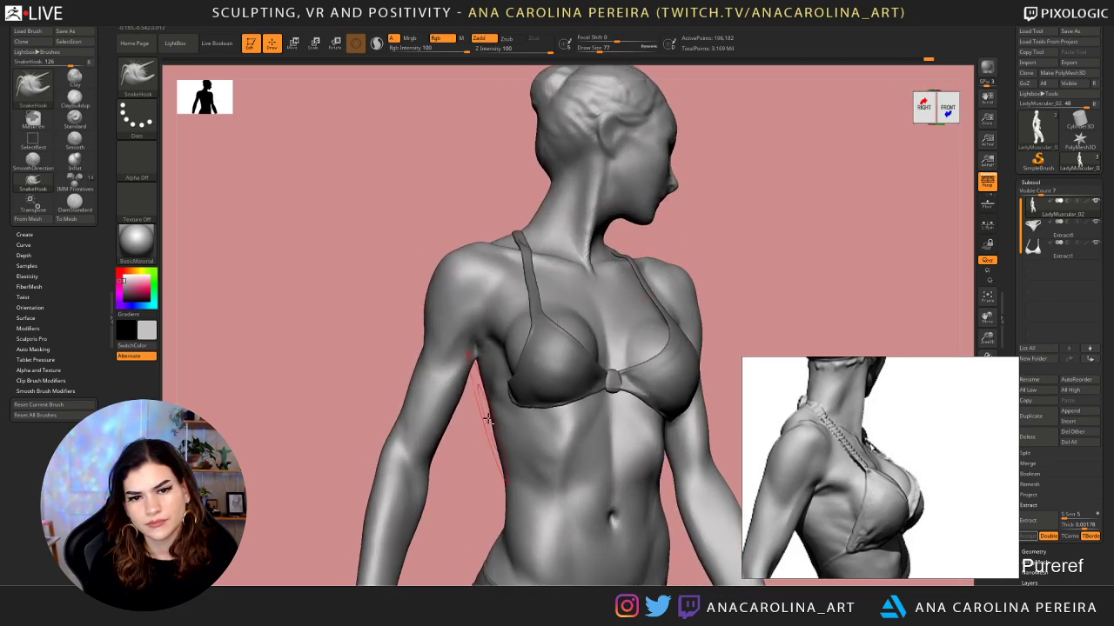
Reshape the right armpit where the upper arm meets the torso with SnakeHook, starting at draw size 29
{"action": "mouse_move", "coordinate": [487, 418]}
{"action": "left_mouse_down", "text": "alt"}
{"action": "mouse_move", "coordinate": [475, 499]}
{"action": "mouse_move", "coordinate": [496, 485]}
{"action": "left_mouse_up", "text": "alt"}
{"action": "key", "text": "space"}
{"action": "mouse_move", "coordinate": [513, 372]}
{"action": "left_mouse_down"}
{"action": "mouse_move", "coordinate": [491, 371]}
{"action": "mouse_move", "coordinate": [486, 398]}
{"action": "mouse_move", "coordinate": [485, 371]}
{"action": "left_mouse_up"}
{"action": "left_click_drag", "start_coordinate": [483, 467], "coordinate": [482, 437]}
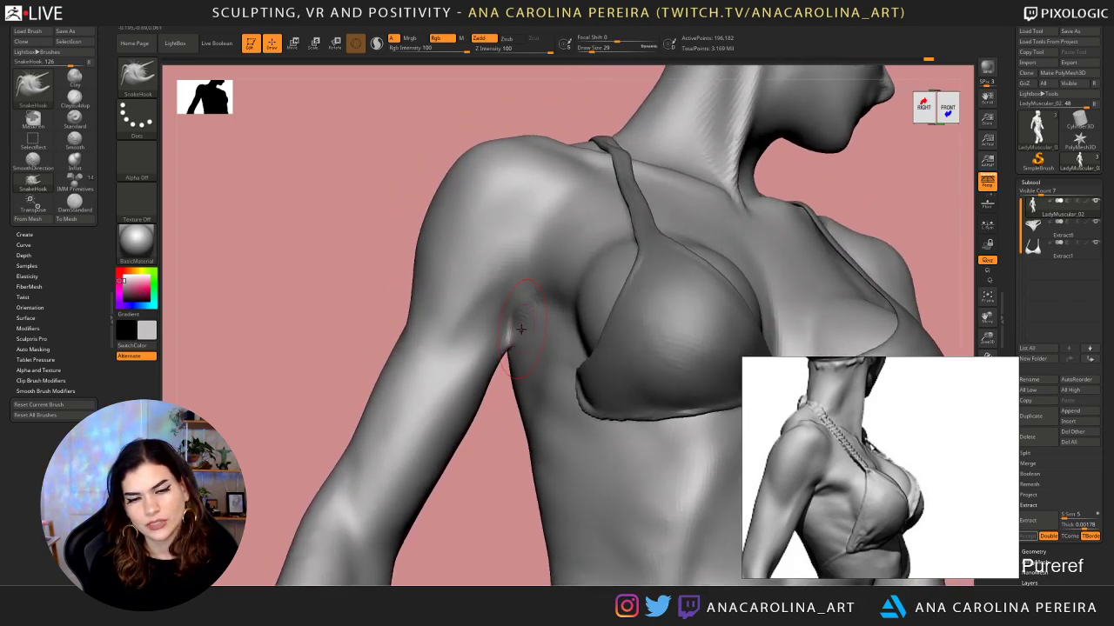
{"action": "key", "text": "space"}
{"action": "left_click_drag", "start_coordinate": [517, 334], "coordinate": [511, 336]}
{"action": "left_click_drag", "start_coordinate": [484, 458], "coordinate": [485, 507], "text": "alt"}
{"action": "mouse_move", "coordinate": [514, 435]}
{"action": "left_mouse_down"}
{"action": "mouse_move", "coordinate": [515, 396]}
{"action": "mouse_move", "coordinate": [517, 425]}
{"action": "left_mouse_up"}
Sharpen the fold in the right armpit between arm and torso with DamStandard at draw size 16
{"action": "key", "text": "b"}
{"action": "key", "text": "d"}
{"action": "key", "text": "s"}
{"action": "key", "text": "space"}
{"action": "left_click_drag", "start_coordinate": [539, 339], "coordinate": [532, 340]}
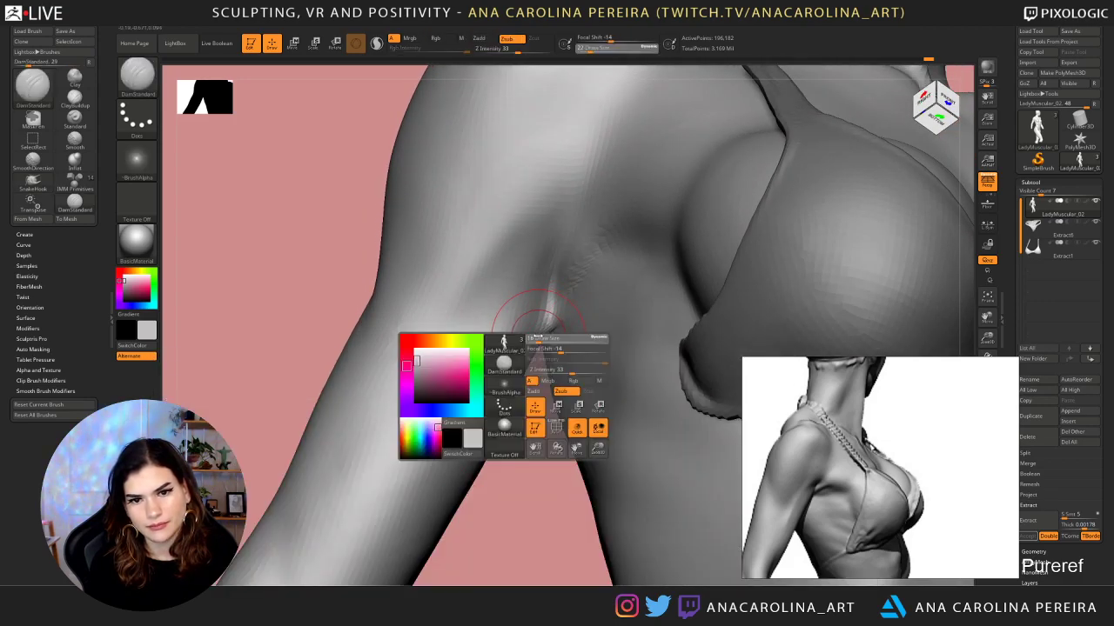
{"action": "mouse_move", "coordinate": [537, 393]}
{"action": "left_mouse_down"}
{"action": "mouse_move", "coordinate": [536, 367]}
{"action": "mouse_move", "coordinate": [559, 339]}
{"action": "left_mouse_up"}
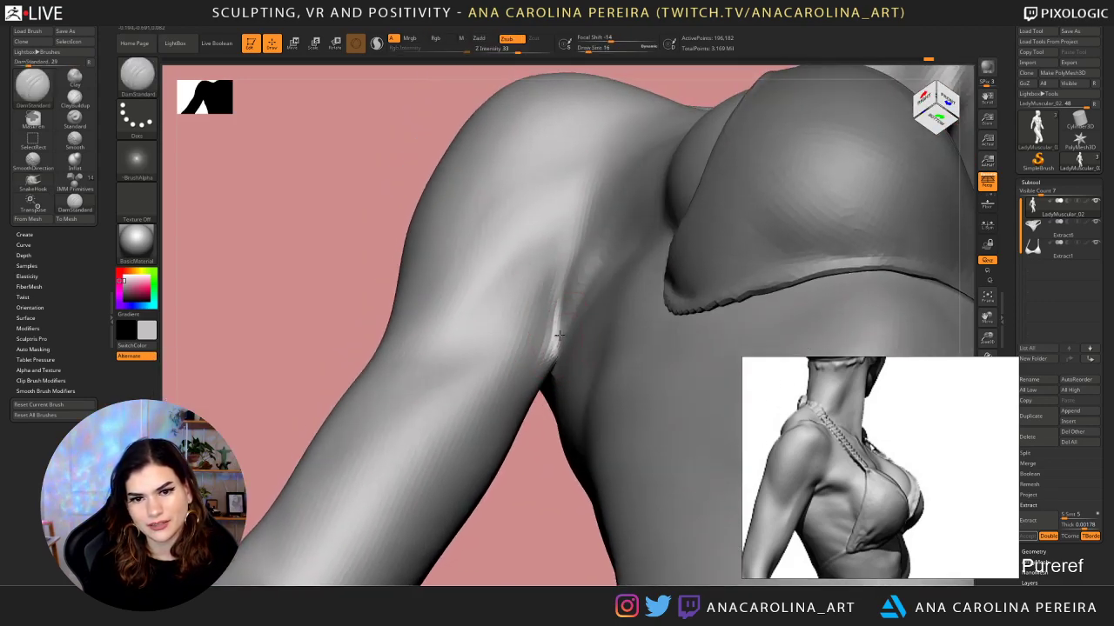
{"action": "mouse_move", "coordinate": [540, 477]}
{"action": "left_mouse_down"}
{"action": "mouse_move", "coordinate": [532, 507]}
{"action": "mouse_move", "coordinate": [514, 479]}
{"action": "mouse_move", "coordinate": [529, 492]}
{"action": "mouse_move", "coordinate": [522, 497]}
{"action": "left_mouse_up"}
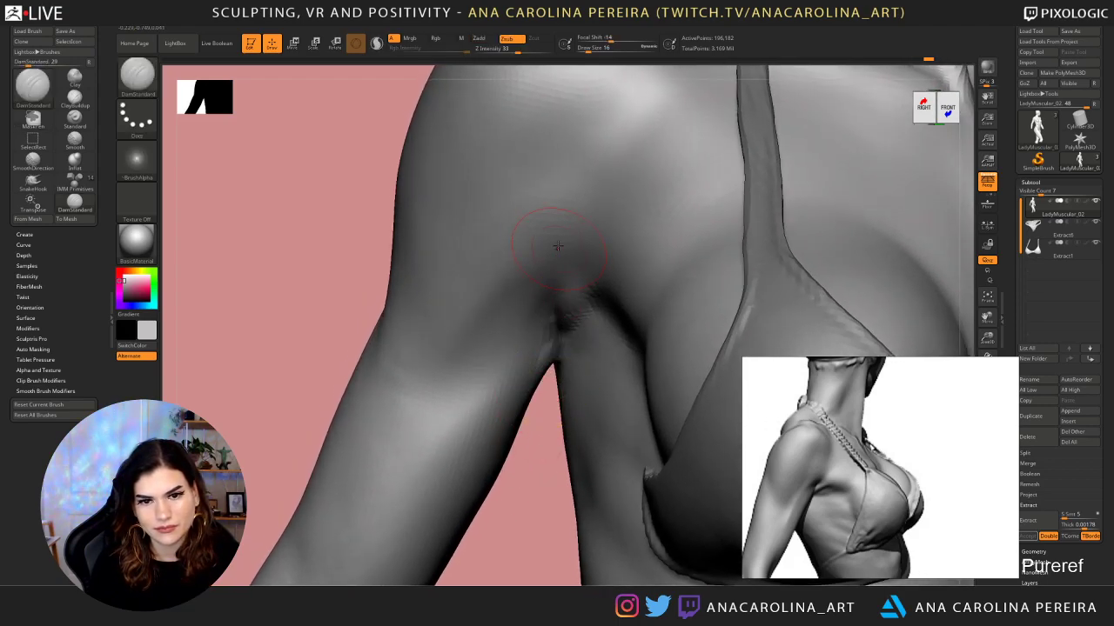
Set MaskLasso as the masking brush and mask the side of the torso along the right armpit
{"action": "key", "text": "b"}
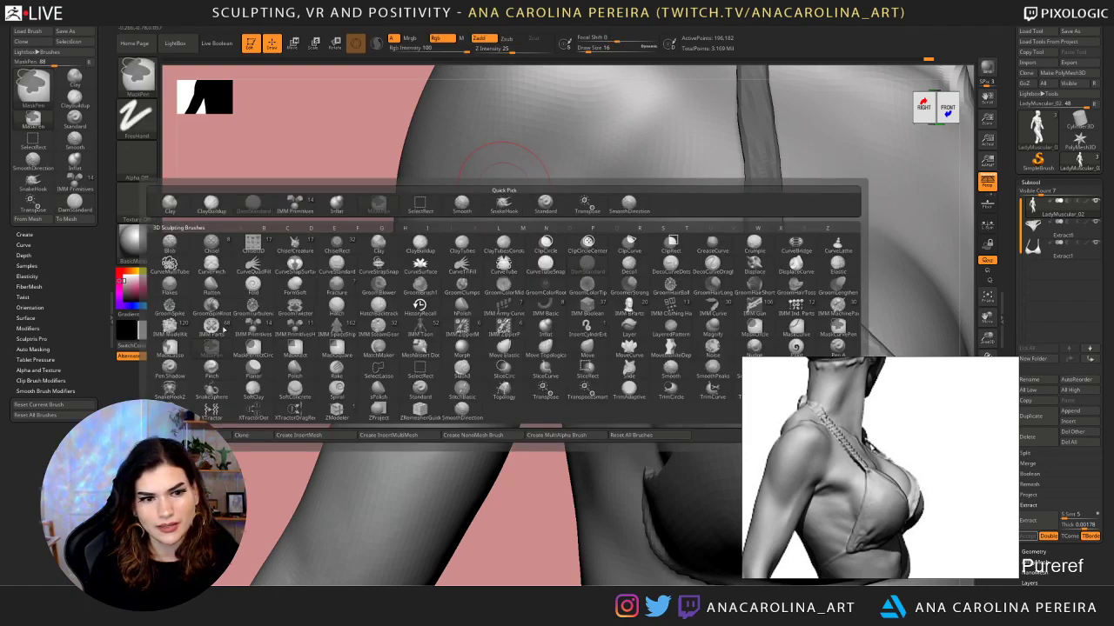
{"action": "left_click", "coordinate": [169, 350], "text": "ctrl"}
{"action": "key", "text": "ctrl"}
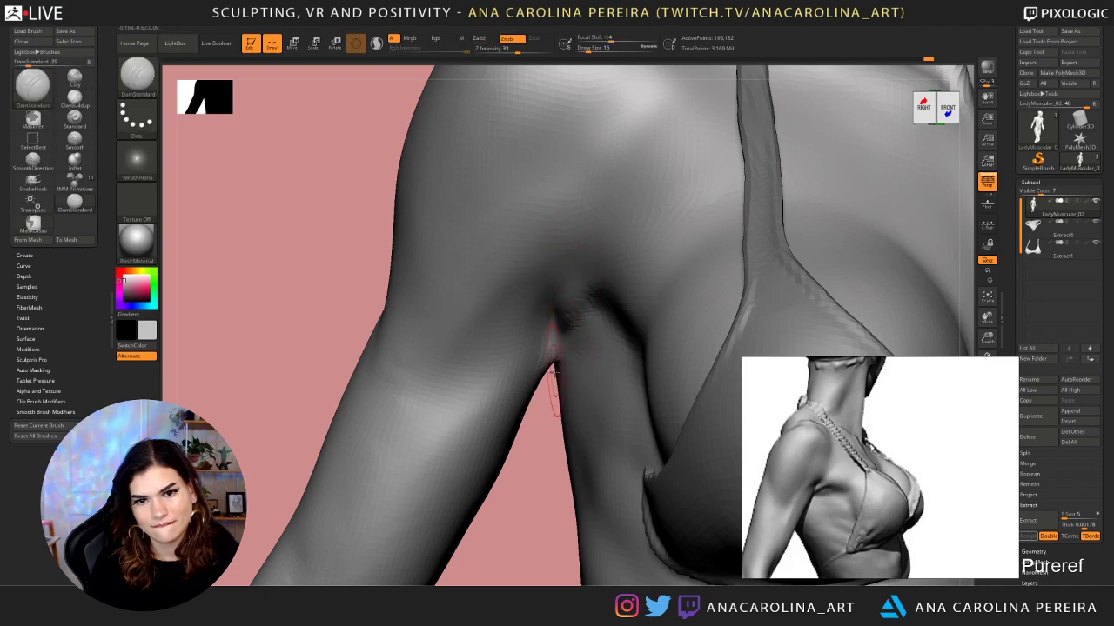
{"action": "mouse_move", "coordinate": [579, 248]}
{"action": "left_mouse_down", "text": "ctrl"}
{"action": "mouse_move", "coordinate": [566, 522]}
{"action": "mouse_move", "coordinate": [540, 477]}
{"action": "mouse_move", "coordinate": [539, 516]}
{"action": "left_mouse_up", "text": "ctrl"}
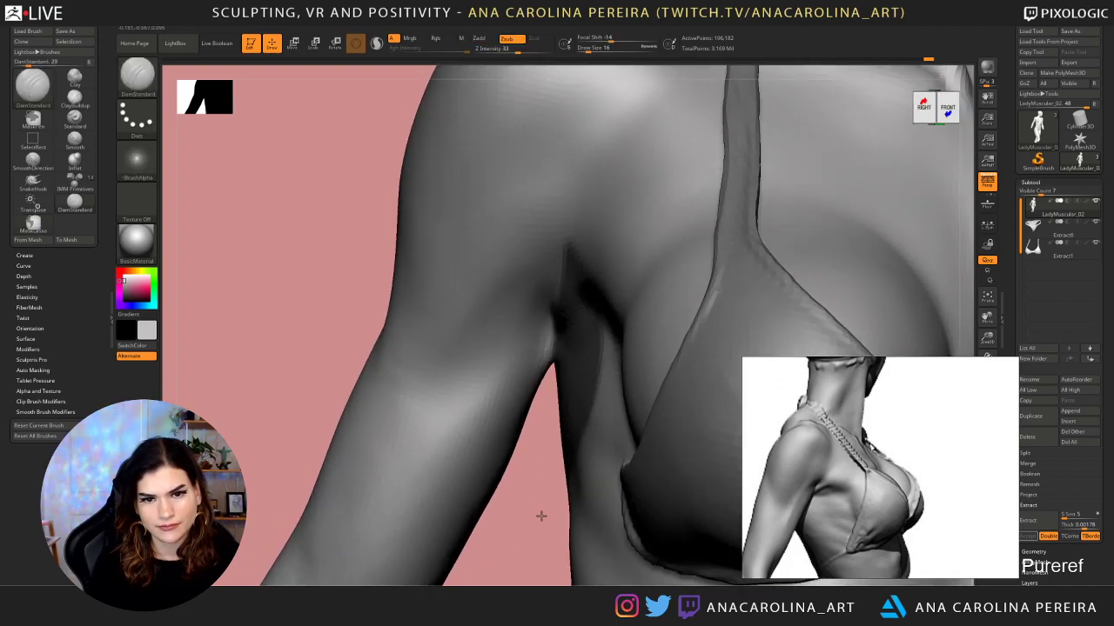
Set up SnakeHook at draw size 41 and lasso-mask the right upper arm below the shoulder
{"action": "key", "text": "b"}
{"action": "key", "text": "s"}
{"action": "key", "text": "h"}
{"action": "key", "text": "space"}
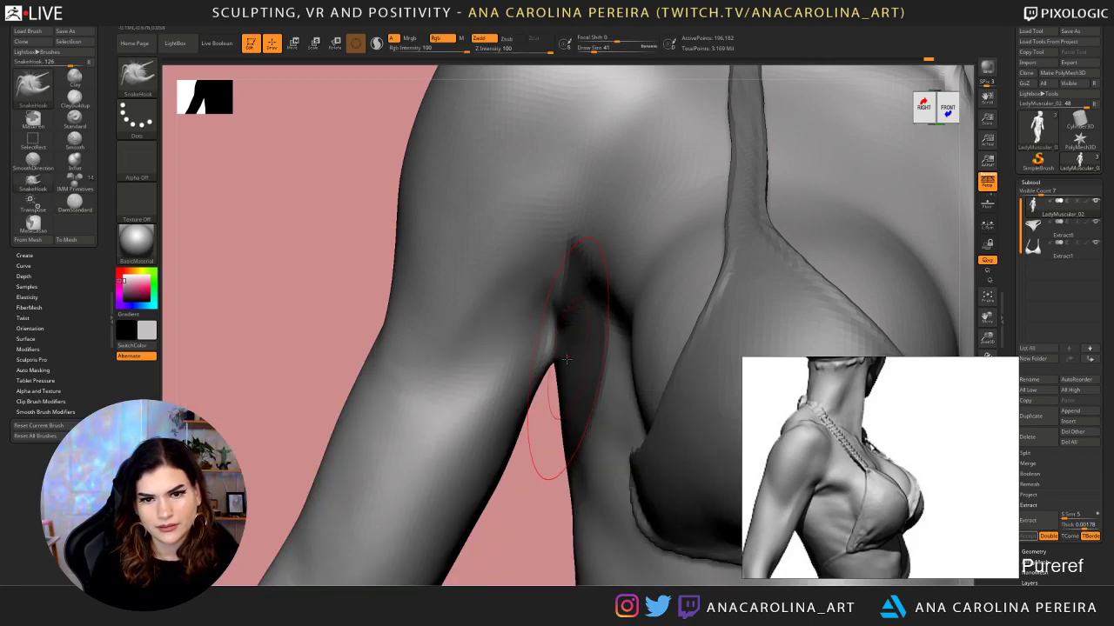
{"action": "key", "text": "ctrl"}
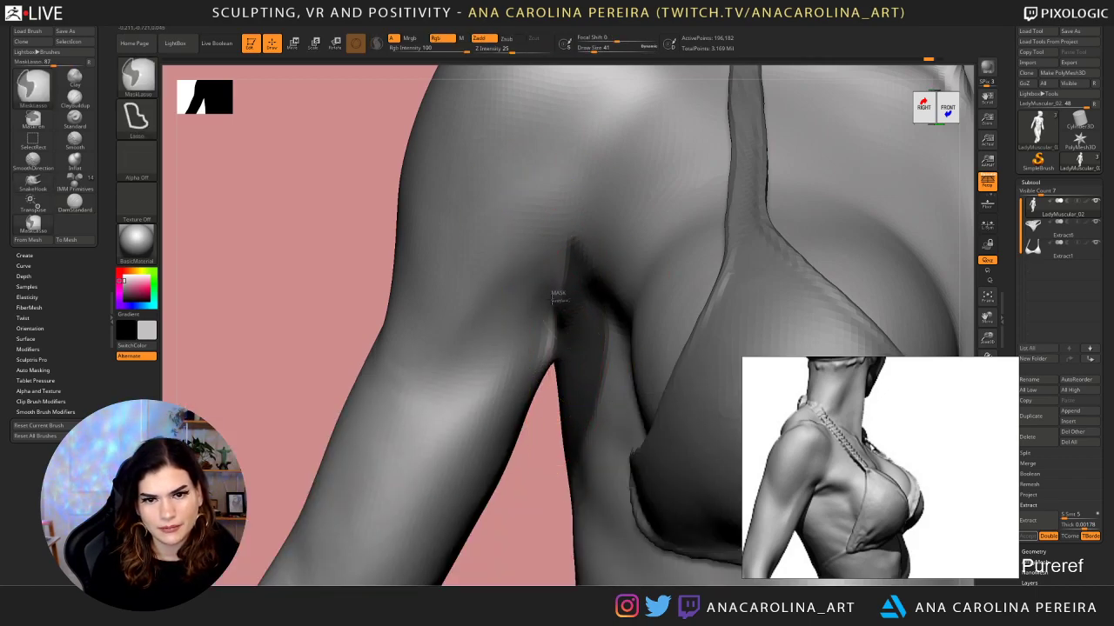
{"action": "mouse_move", "coordinate": [484, 301]}
{"action": "left_mouse_down", "text": "ctrl"}
{"action": "mouse_move", "coordinate": [373, 169]}
{"action": "mouse_move", "coordinate": [529, 314]}
{"action": "mouse_move", "coordinate": [532, 305]}
{"action": "mouse_move", "coordinate": [406, 484]}
{"action": "mouse_move", "coordinate": [514, 315]}
{"action": "mouse_move", "coordinate": [536, 370]}
{"action": "mouse_move", "coordinate": [316, 412]}
{"action": "left_mouse_up", "text": "ctrl"}
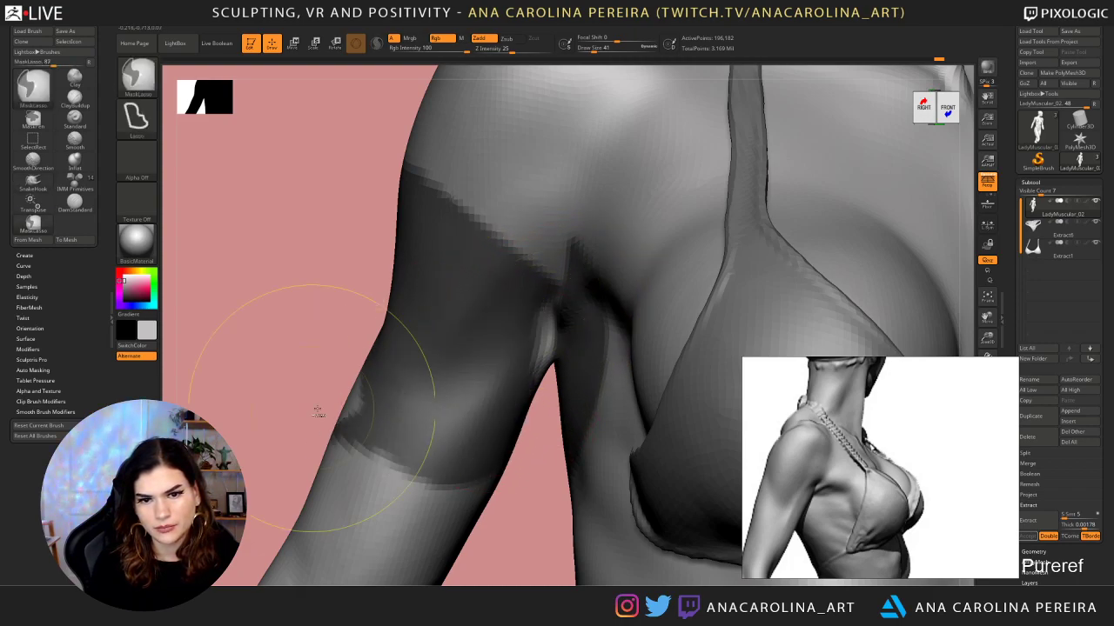
Soften the edge of the upper arm mask and lasso-mask the side of the chest below the armpit
{"action": "key", "text": "shift"}
{"action": "mouse_move", "coordinate": [567, 358]}
{"action": "left_mouse_down"}
{"action": "mouse_move", "coordinate": [559, 335]}
{"action": "mouse_move", "coordinate": [568, 363]}
{"action": "left_mouse_up"}
{"action": "key", "text": "ctrl+z"}
{"action": "left_click", "coordinate": [540, 321], "text": "ctrl"}
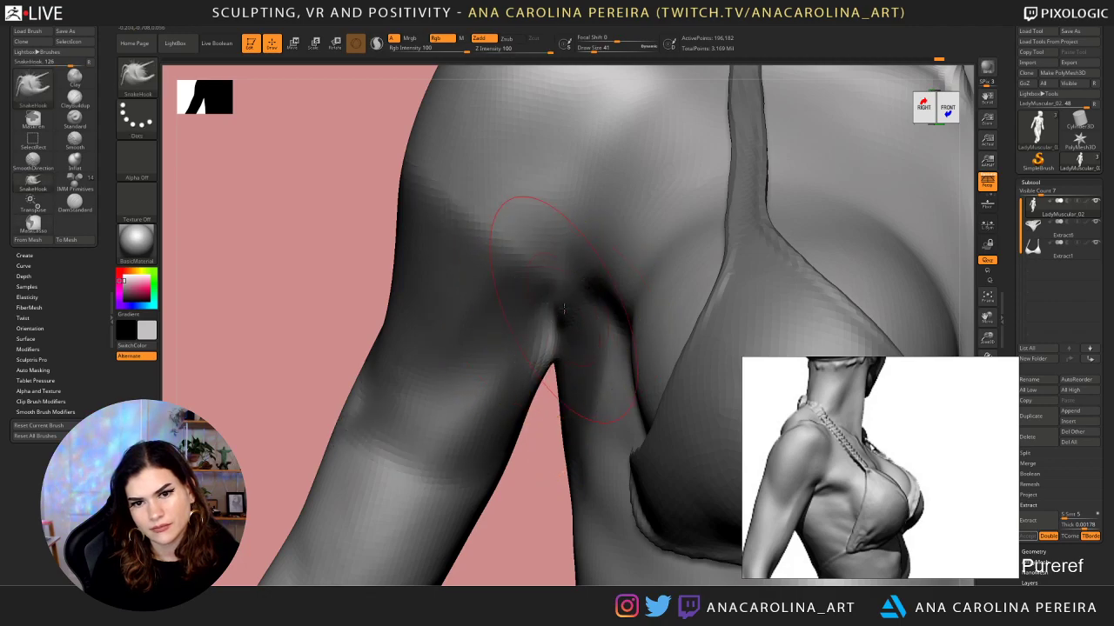
{"action": "mouse_move", "coordinate": [548, 301]}
{"action": "left_mouse_down", "text": "ctrl"}
{"action": "mouse_move", "coordinate": [564, 439]}
{"action": "mouse_move", "coordinate": [682, 302]}
{"action": "left_mouse_up", "text": "ctrl"}
Pull the unmasked skin between the right arm and torso into an armpit fold with SnakeHook at draw size 17
{"action": "key", "text": "space"}
{"action": "left_click_drag", "start_coordinate": [606, 322], "coordinate": [586, 324]}
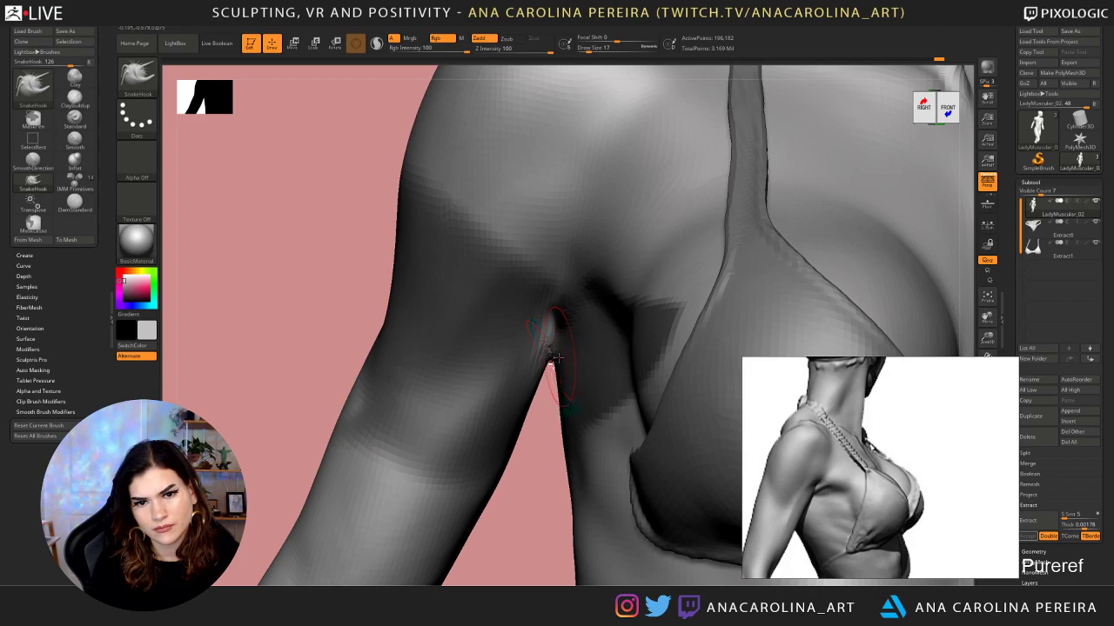
{"action": "mouse_move", "coordinate": [550, 412]}
{"action": "left_mouse_down"}
{"action": "mouse_move", "coordinate": [561, 346]}
{"action": "mouse_move", "coordinate": [572, 361]}
{"action": "mouse_move", "coordinate": [530, 362]}
{"action": "left_mouse_up"}
{"action": "mouse_move", "coordinate": [486, 459]}
{"action": "left_mouse_down"}
{"action": "mouse_move", "coordinate": [472, 468]}
{"action": "mouse_move", "coordinate": [513, 426]}
{"action": "left_mouse_up"}
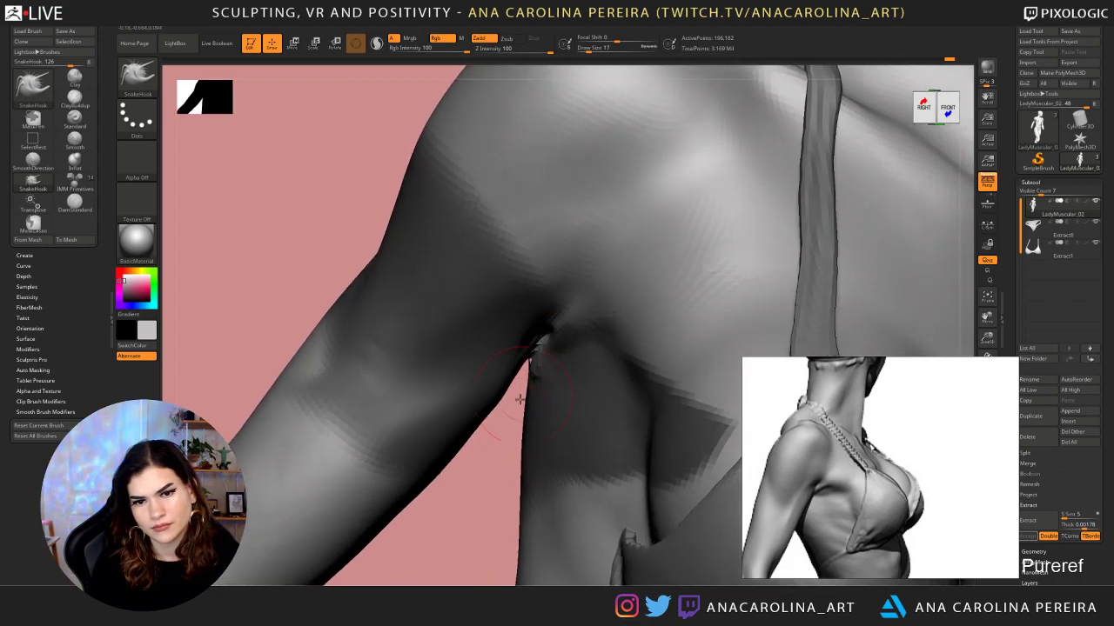
{"action": "key", "text": "shift"}
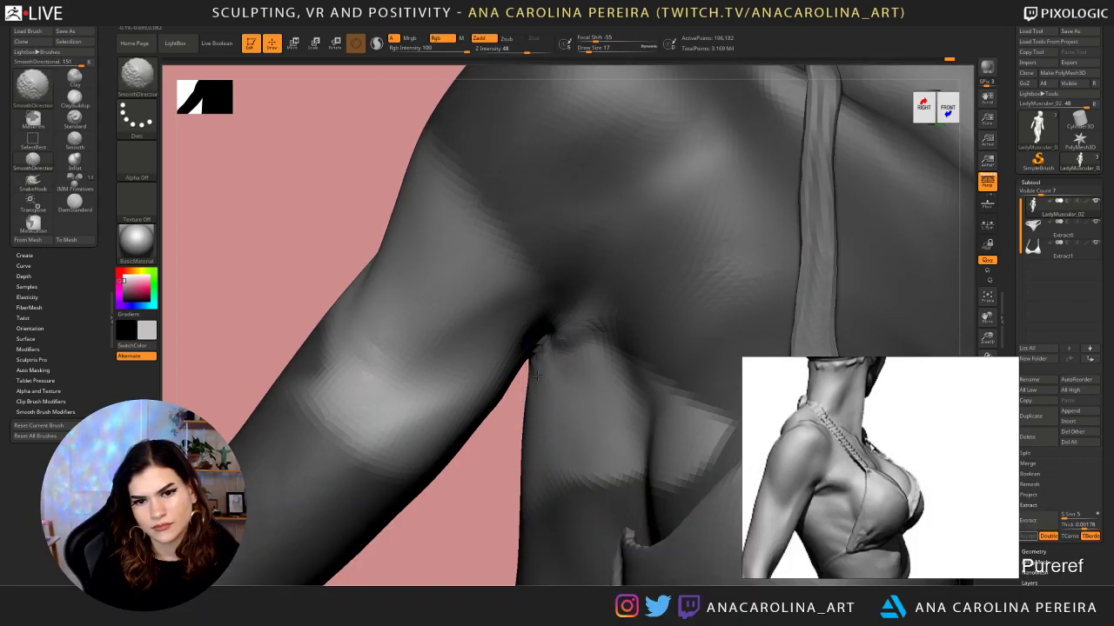
{"action": "mouse_move", "coordinate": [510, 453]}
{"action": "left_mouse_down"}
{"action": "mouse_move", "coordinate": [507, 426]}
{"action": "mouse_move", "coordinate": [506, 454]}
{"action": "left_mouse_up"}
{"action": "key", "text": "shift"}
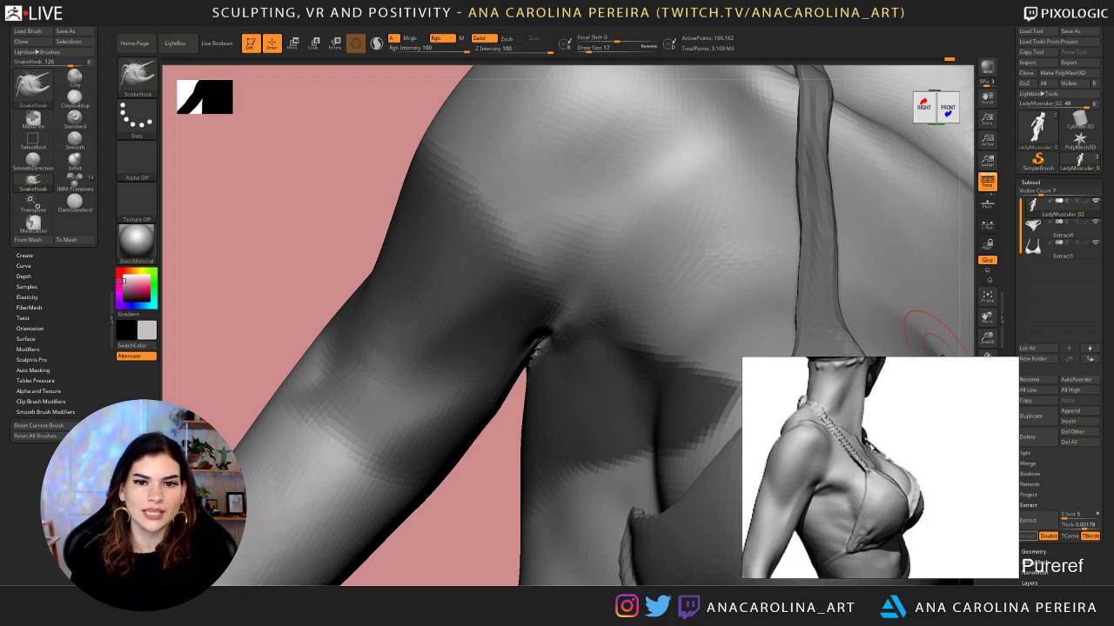
Refine the upper end of the right armpit fold between the two masked areas with SnakeHook at draw size 17
{"action": "left_click_drag", "start_coordinate": [466, 529], "coordinate": [480, 517]}
{"action": "left_click_drag", "start_coordinate": [569, 323], "coordinate": [561, 324]}
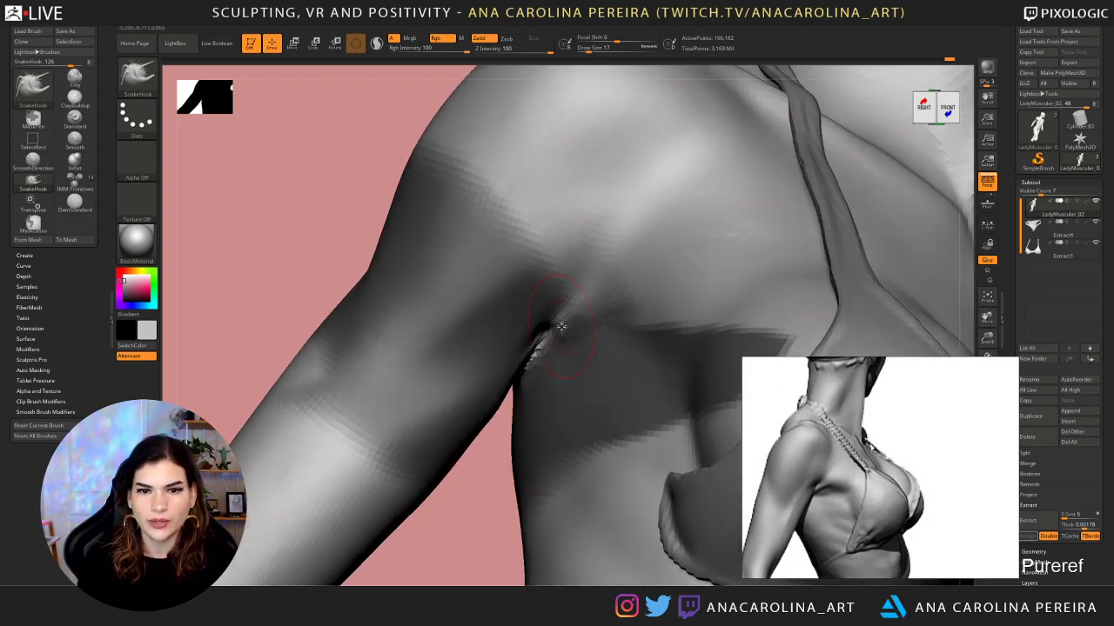
{"action": "key", "text": "s"}
{"action": "key", "text": "s"}
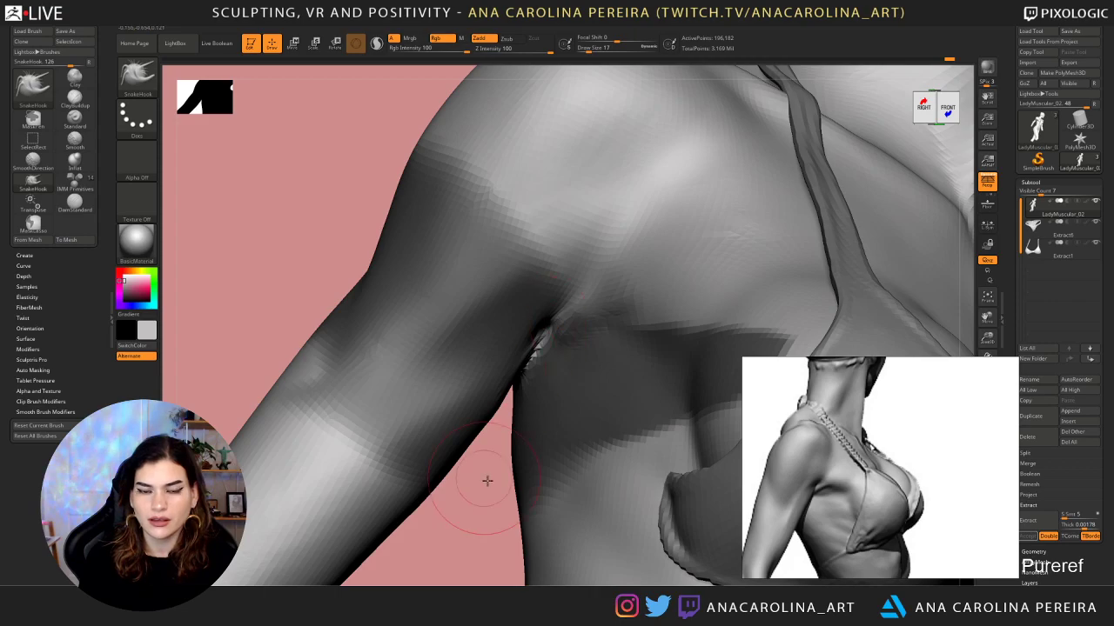
Refine the rear side of the right armpit fold between the masked arm and torso with SnakeHook, starting at draw size 16
{"action": "left_click_drag", "start_coordinate": [485, 480], "coordinate": [554, 397]}
{"action": "left_click_drag", "start_coordinate": [569, 321], "coordinate": [559, 324]}
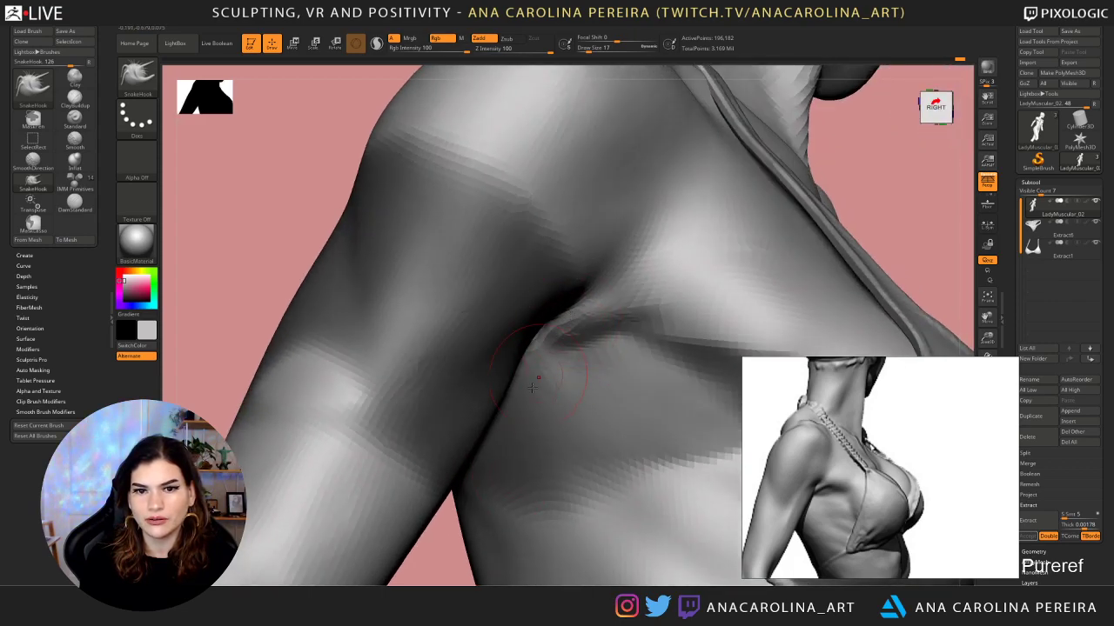
{"action": "mouse_move", "coordinate": [460, 583]}
{"action": "left_mouse_down"}
{"action": "mouse_move", "coordinate": [442, 584]}
{"action": "mouse_move", "coordinate": [499, 575]}
{"action": "left_mouse_up"}
{"action": "key", "text": "s"}
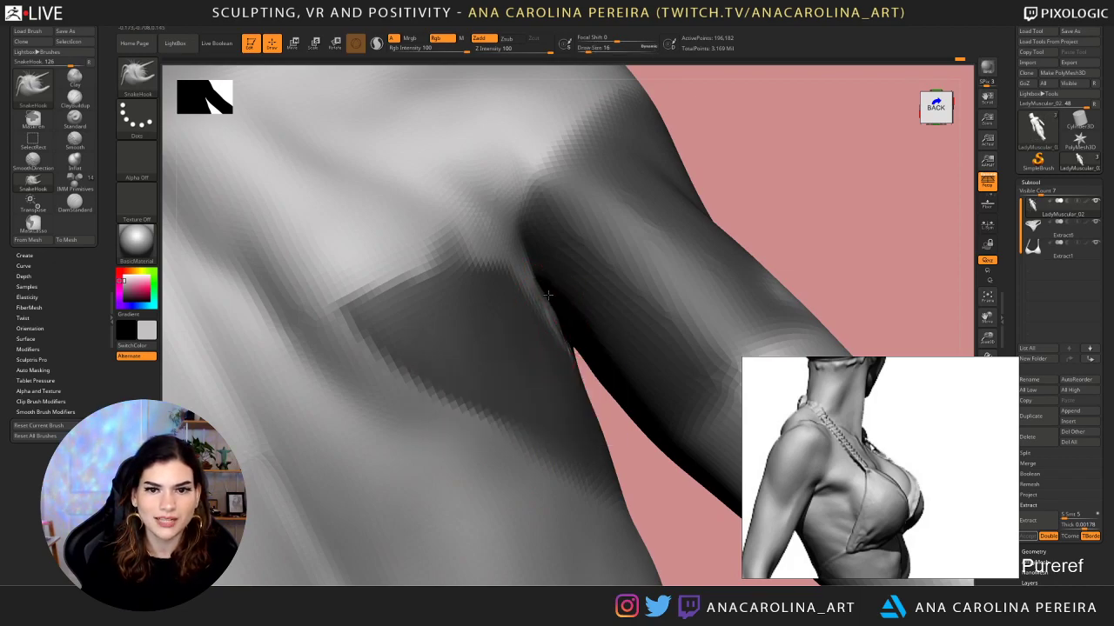
{"action": "key", "text": "space"}
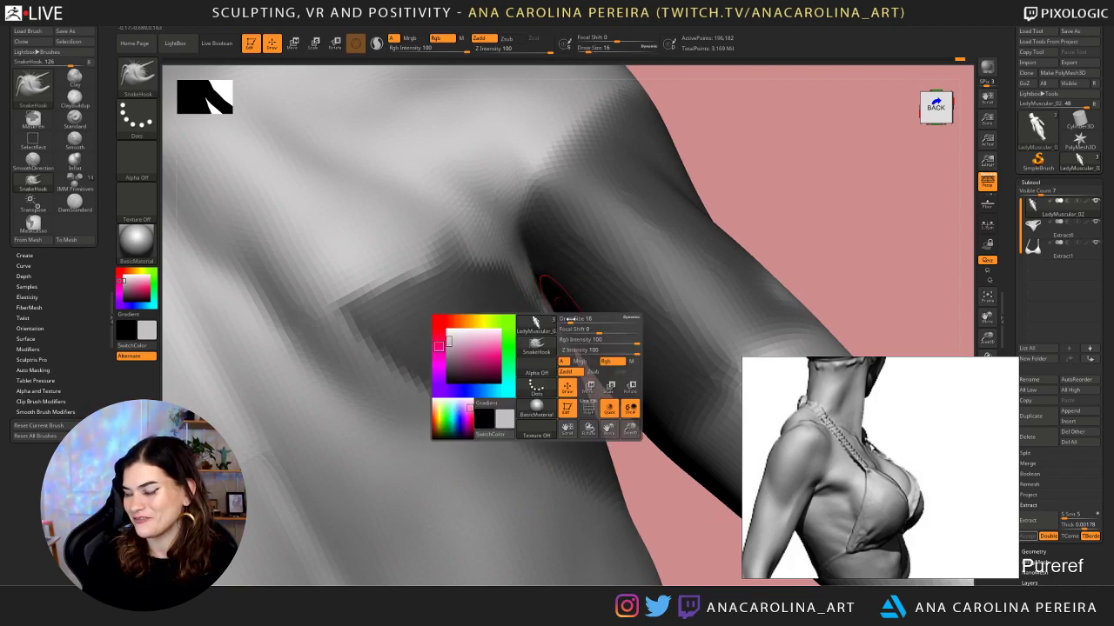
{"action": "left_click_drag", "start_coordinate": [574, 321], "coordinate": [577, 321]}
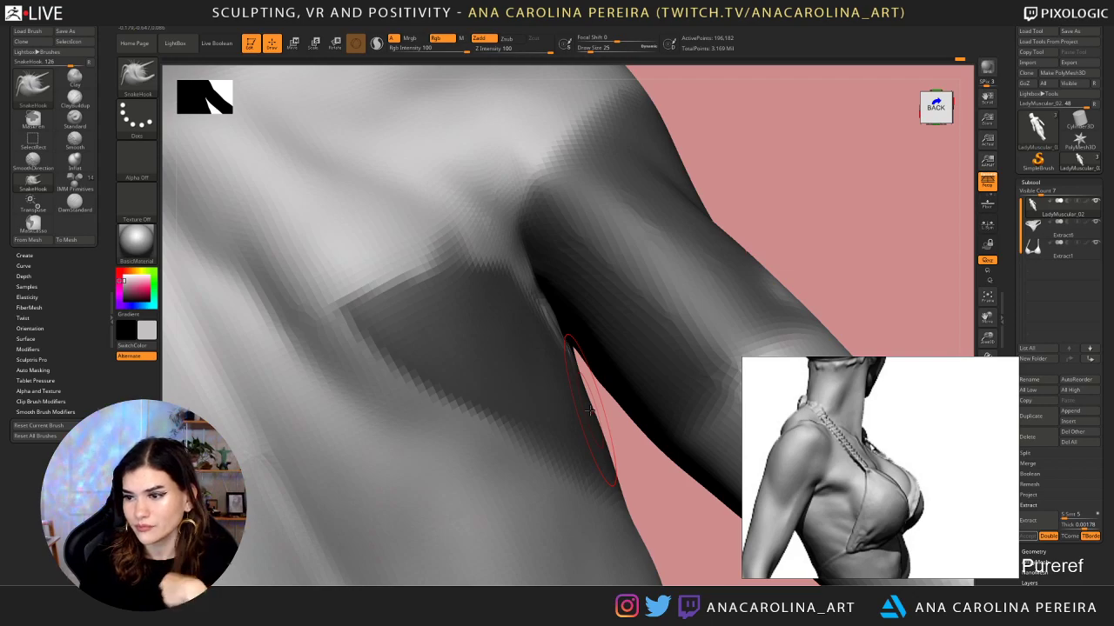
Clear the mask from the right upper arm and the side of the chest
{"action": "mouse_move", "coordinate": [790, 270]}
{"action": "left_mouse_down"}
{"action": "mouse_move", "coordinate": [600, 348]}
{"action": "mouse_move", "coordinate": [557, 396]}
{"action": "left_mouse_up"}
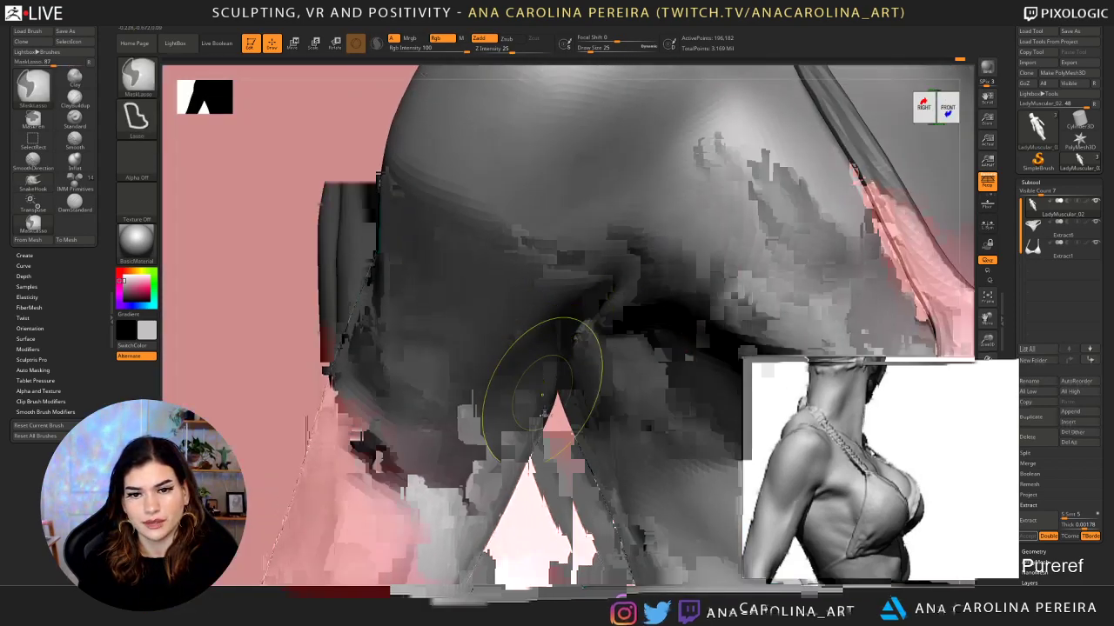
{"action": "right_click_drag", "start_coordinate": [552, 427], "coordinate": [589, 475], "text": "ctrl"}
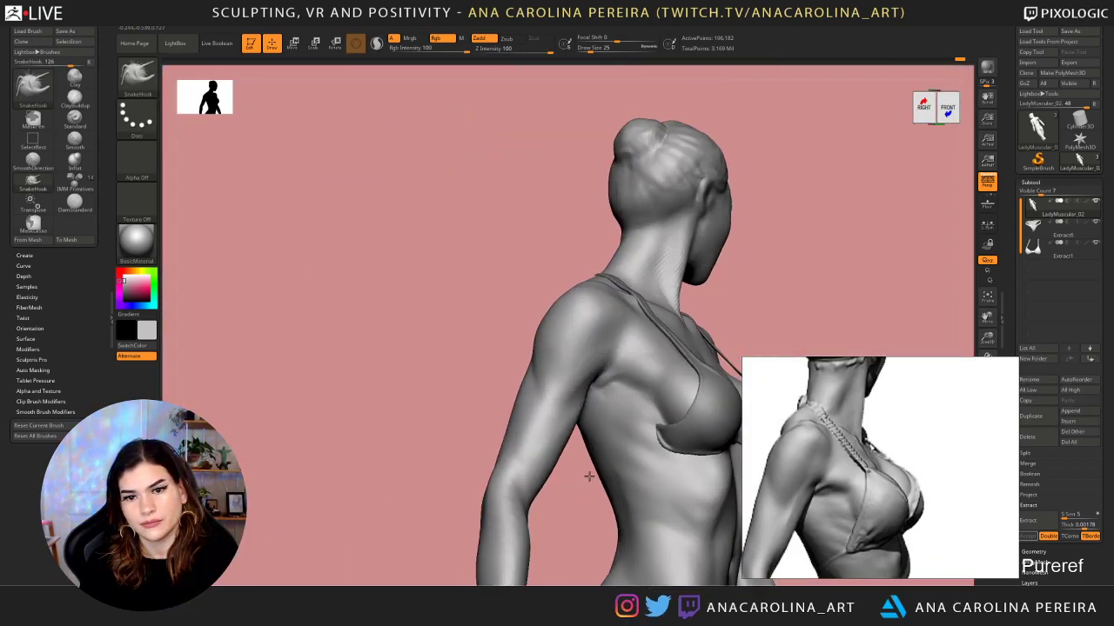
{"action": "left_click_drag", "start_coordinate": [589, 476], "coordinate": [572, 490]}
{"action": "right_click_drag", "start_coordinate": [572, 490], "coordinate": [575, 532], "text": "ctrl"}
{"action": "mouse_move", "coordinate": [574, 532]}
{"action": "left_mouse_down"}
{"action": "mouse_move", "coordinate": [566, 524]}
{"action": "mouse_move", "coordinate": [564, 550]}
{"action": "left_mouse_up"}
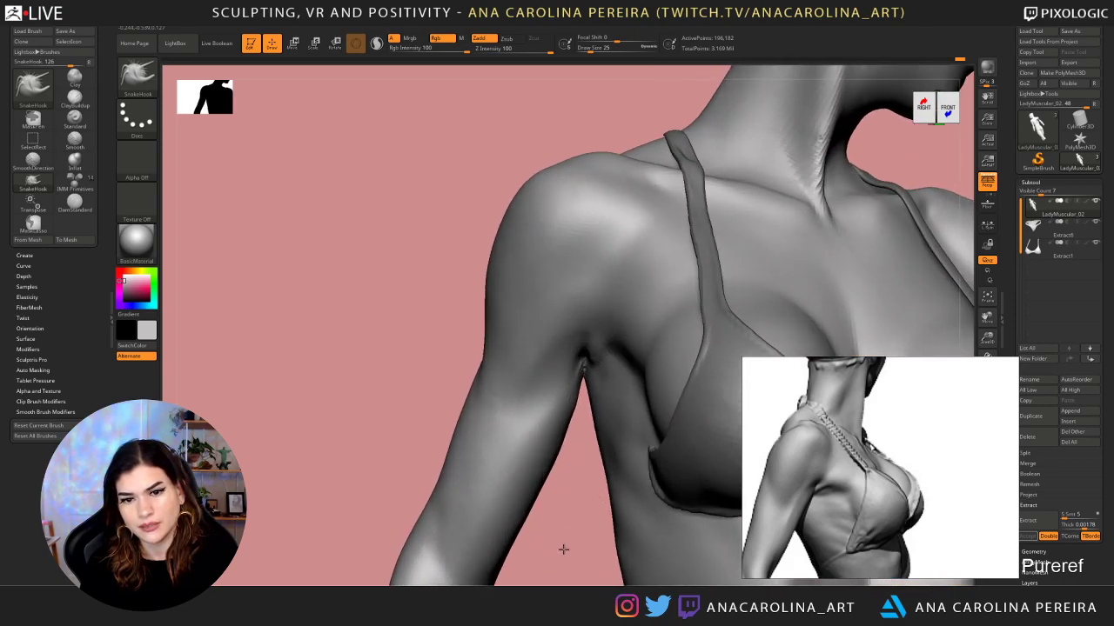
Set the draw size to 11, raise the body's subdivision level and smooth the right armpit fold
{"action": "right_click_drag", "start_coordinate": [564, 550], "coordinate": [566, 527], "text": "ctrl"}
{"action": "key", "text": "space"}
{"action": "mouse_move", "coordinate": [567, 426]}
{"action": "left_mouse_down"}
{"action": "mouse_move", "coordinate": [556, 424]}
{"action": "mouse_move", "coordinate": [574, 426]}
{"action": "left_mouse_up"}
{"action": "key", "text": "d"}
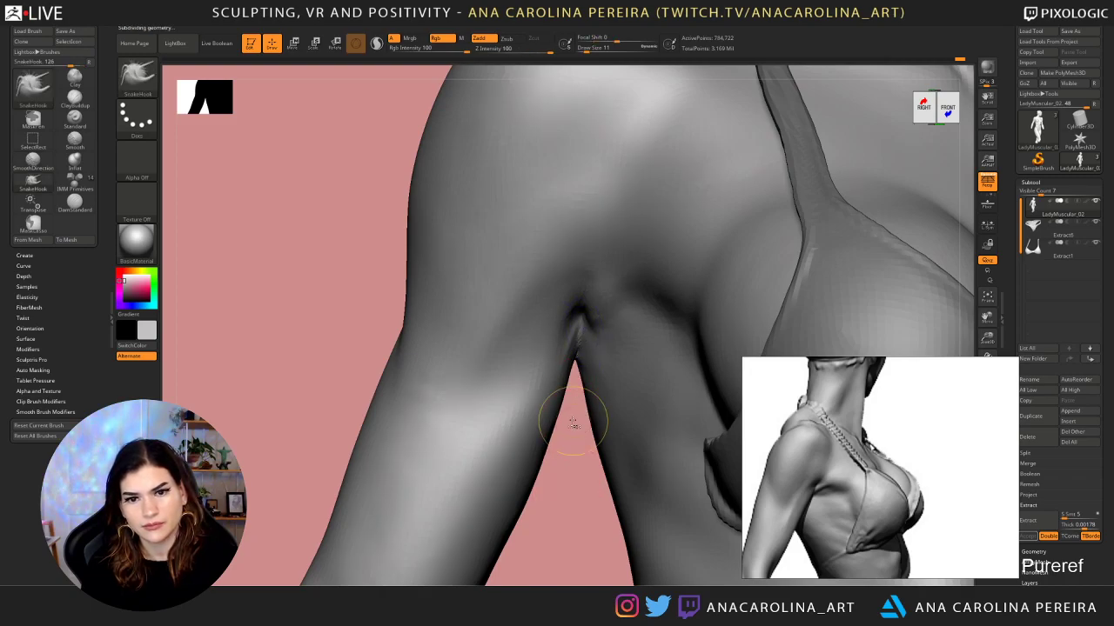
{"action": "mouse_move", "coordinate": [560, 462]}
{"action": "left_mouse_down"}
{"action": "mouse_move", "coordinate": [577, 495]}
{"action": "mouse_move", "coordinate": [584, 374]}
{"action": "left_mouse_up"}
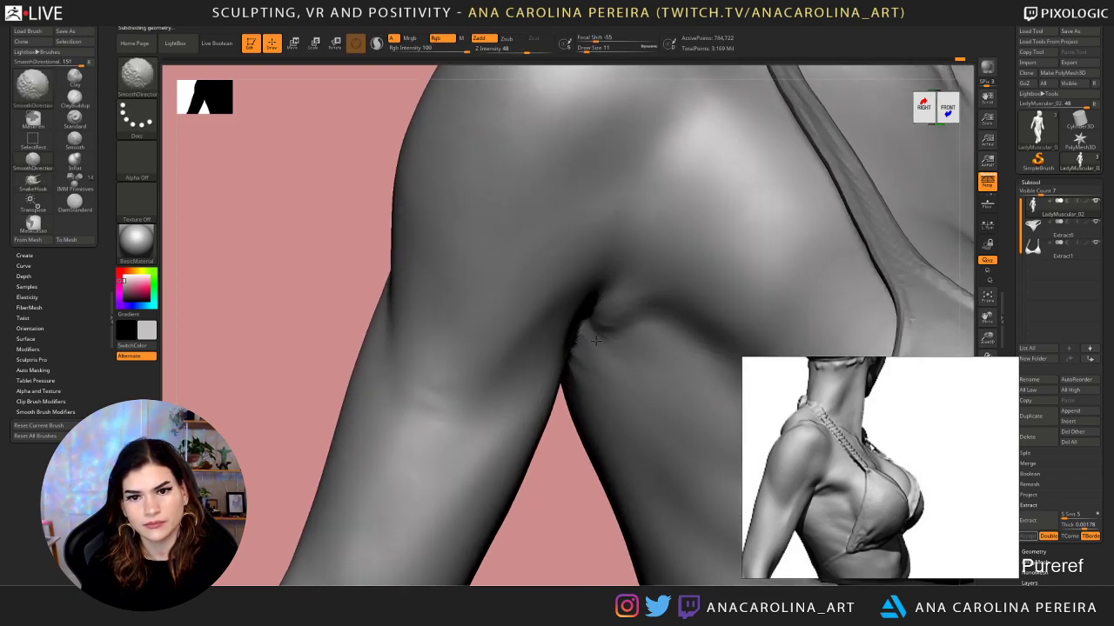
{"action": "mouse_move", "coordinate": [565, 500]}
{"action": "left_mouse_down", "text": "alt"}
{"action": "mouse_move", "coordinate": [581, 460]}
{"action": "mouse_move", "coordinate": [696, 490]}
{"action": "mouse_move", "coordinate": [693, 442]}
{"action": "left_mouse_up", "text": "alt"}
{"action": "left_click_drag", "start_coordinate": [693, 442], "coordinate": [637, 492]}
{"action": "left_click_drag", "start_coordinate": [581, 428], "coordinate": [564, 554]}
Sculpt the skin folds in the right armpit with ClayBuildup at draw size 11, working across two subdivision levels
{"action": "key", "text": "b"}
{"action": "key", "text": "c"}
{"action": "key", "text": "b"}
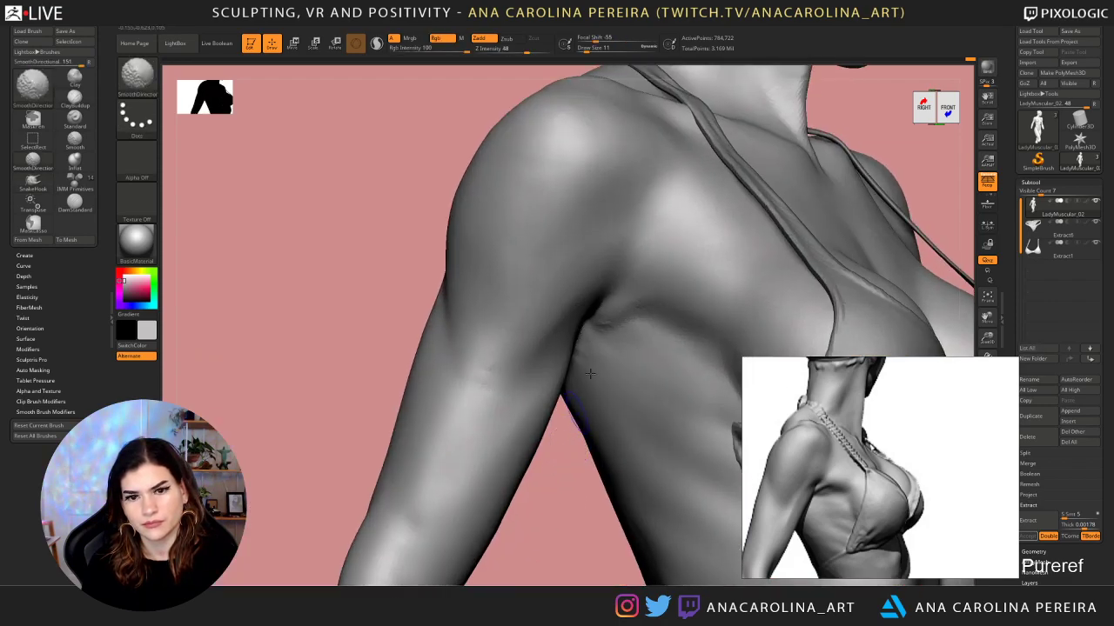
{"action": "key", "text": "shift+d"}
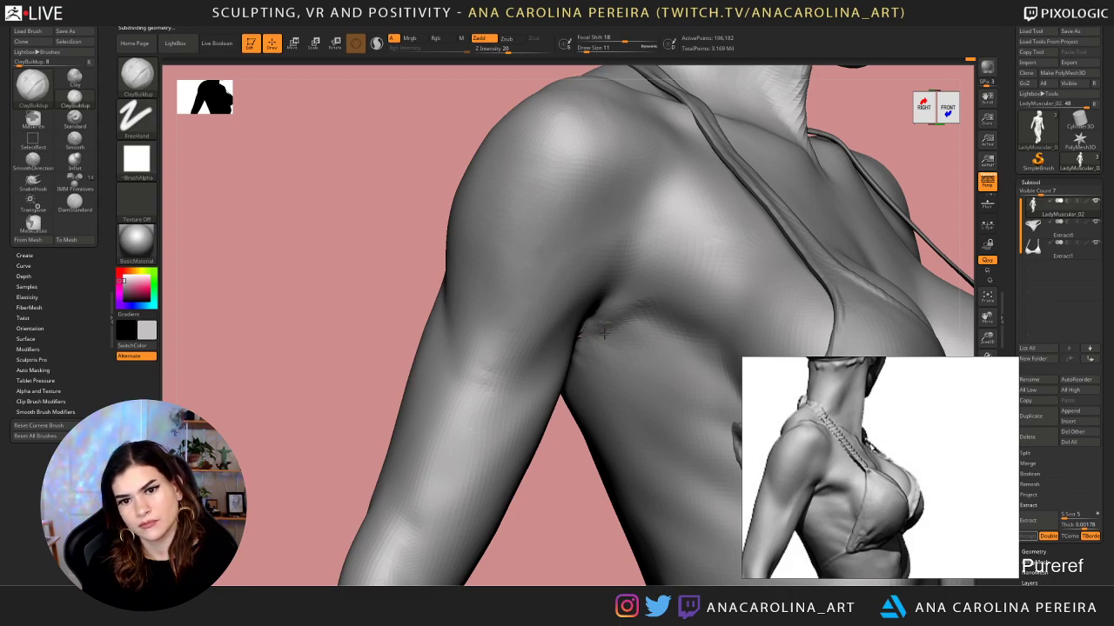
{"action": "left_click_drag", "start_coordinate": [572, 432], "coordinate": [574, 329]}
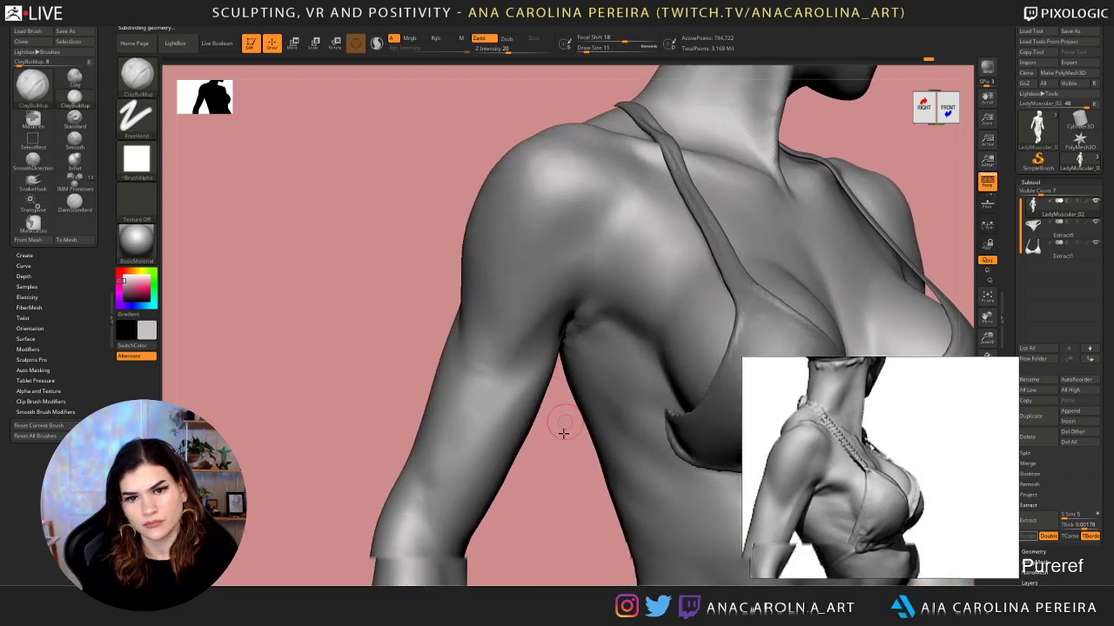
{"action": "left_click_drag", "start_coordinate": [563, 432], "coordinate": [574, 337], "text": "alt"}
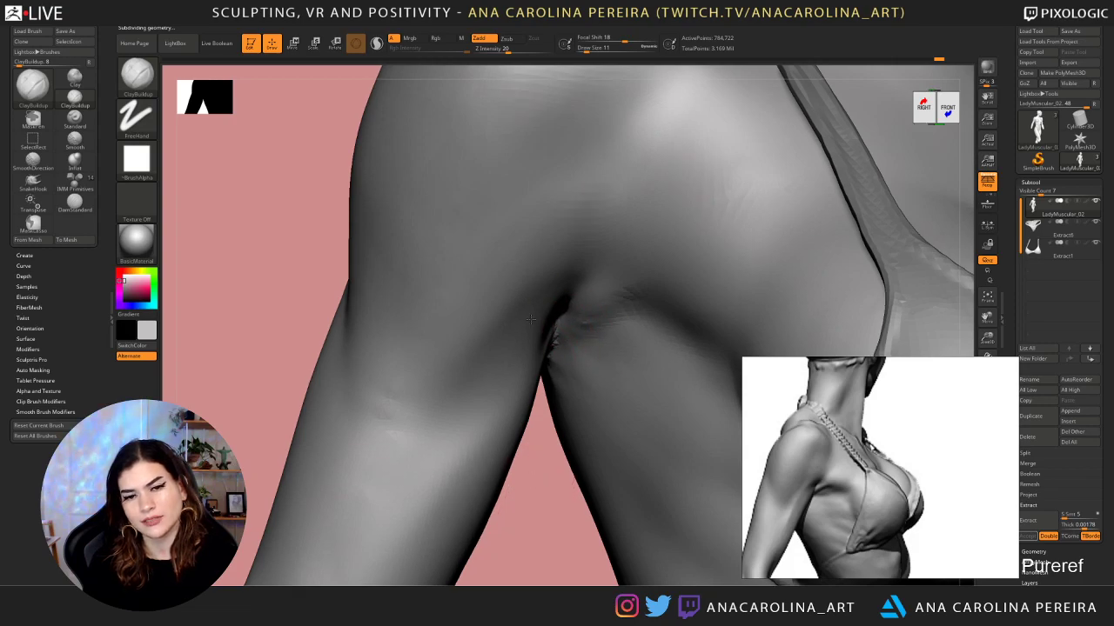
{"action": "right_click_drag", "start_coordinate": [531, 319], "coordinate": [569, 191], "text": "ctrl"}
{"action": "left_click_drag", "start_coordinate": [796, 251], "coordinate": [774, 252]}
{"action": "right_click_drag", "start_coordinate": [774, 251], "coordinate": [751, 204], "text": "ctrl"}
{"action": "left_click_drag", "start_coordinate": [750, 204], "coordinate": [758, 199]}
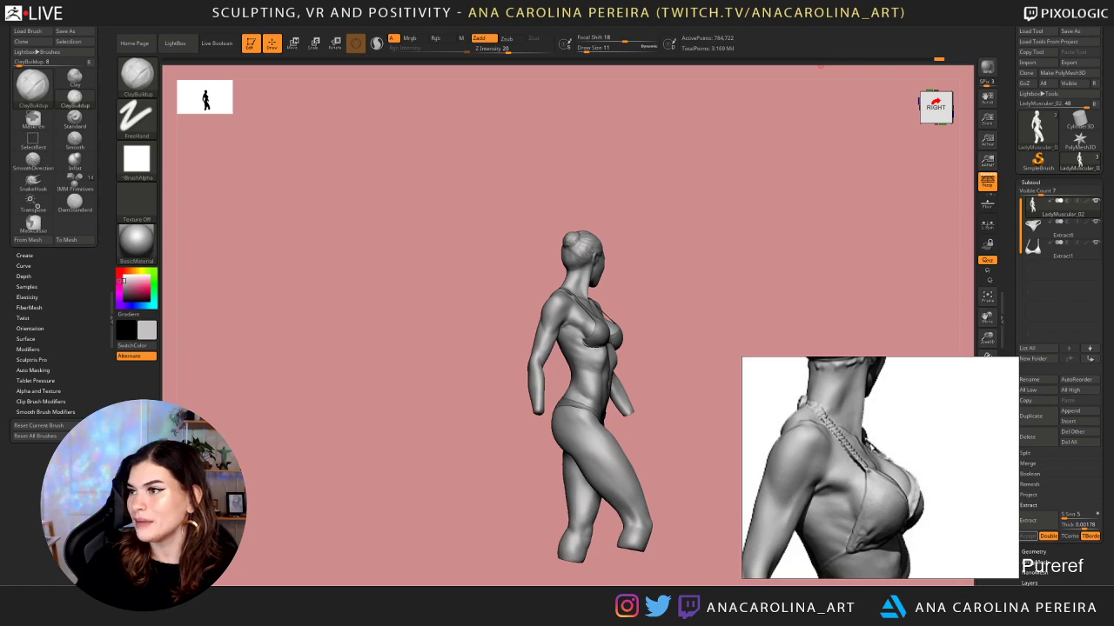
Bring up the Pretzel music player in the browser to view the current track, and move its window out of the way
{"action": "left_click_drag", "start_coordinate": [352, 583], "coordinate": [285, 117]}
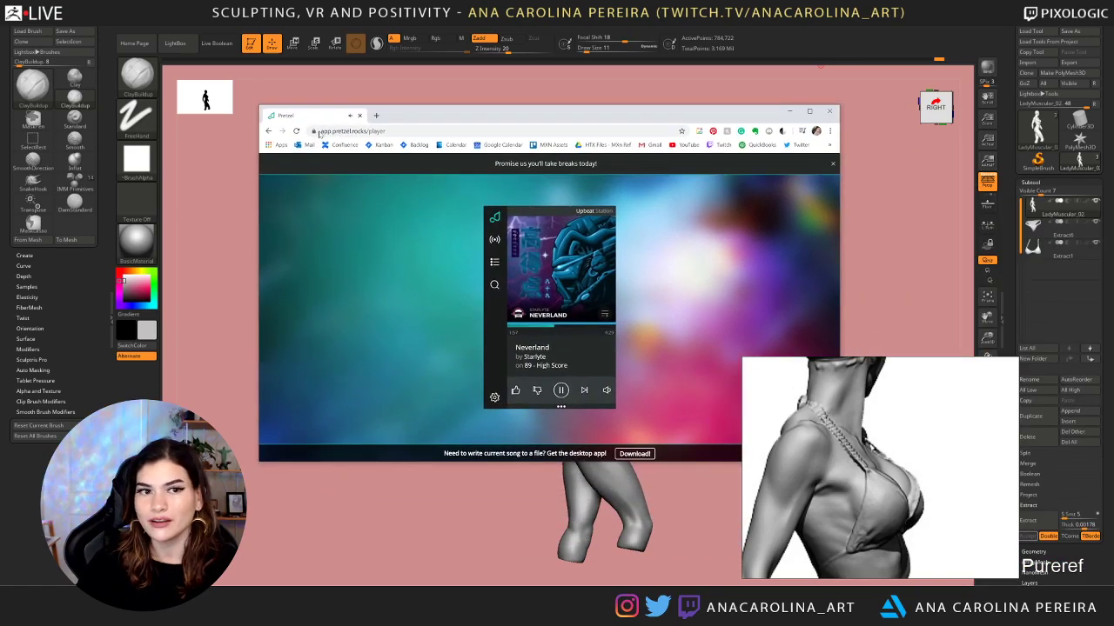
{"action": "left_click_drag", "start_coordinate": [435, 113], "coordinate": [414, 102]}
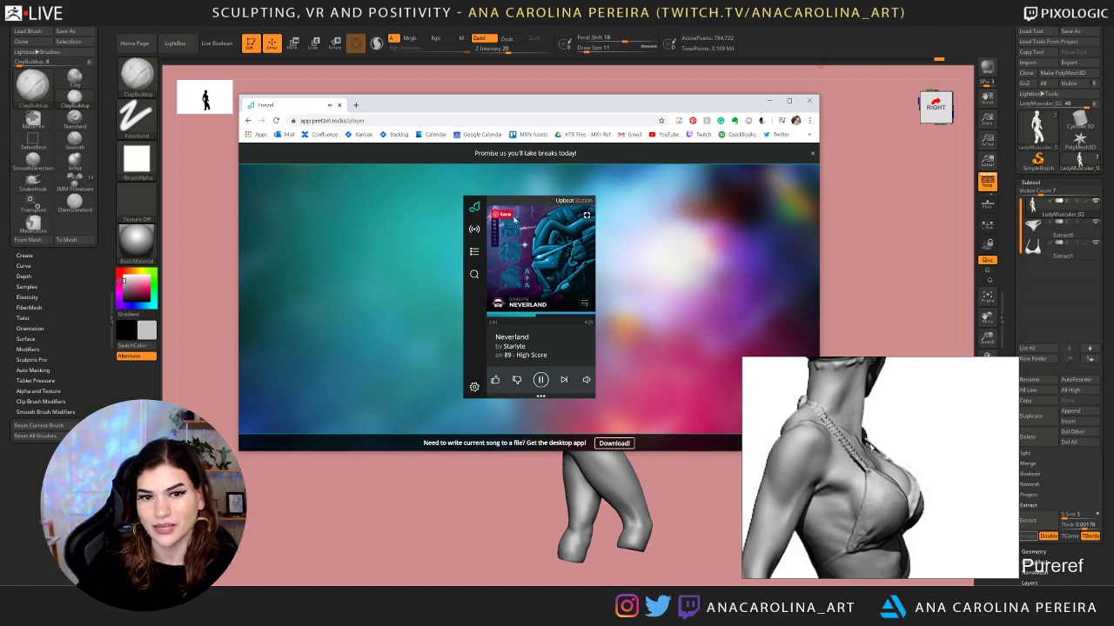
{"action": "left_click_drag", "start_coordinate": [441, 108], "coordinate": [1109, 130]}
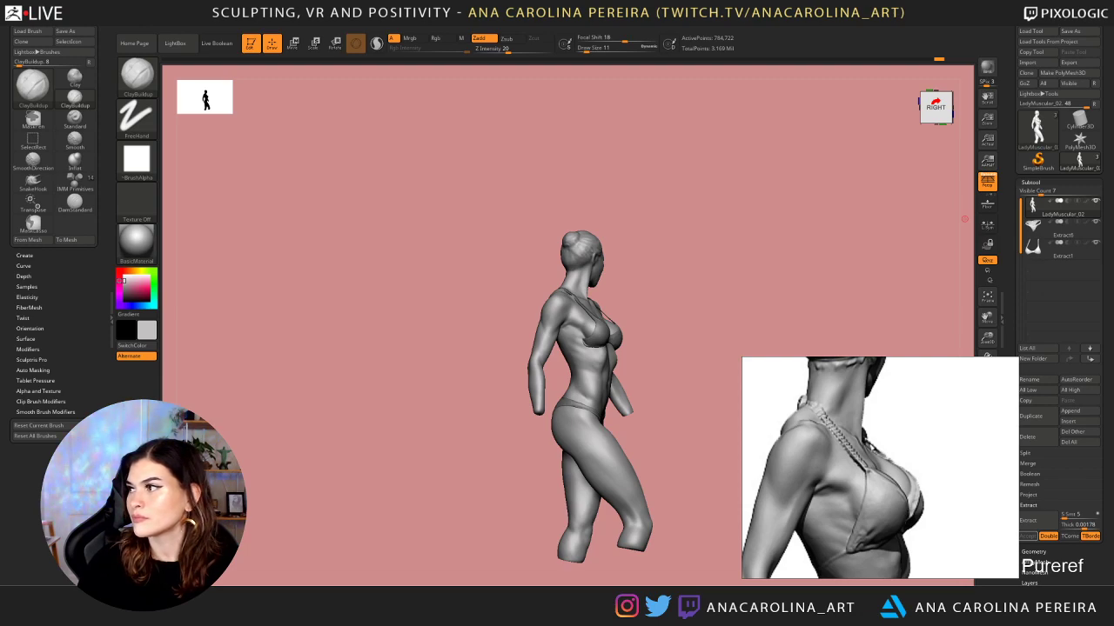
Carve the crease below the chest muscle at the right armpit with DamStandard at draw size 11, and smooth it
{"action": "left_click_drag", "start_coordinate": [835, 341], "coordinate": [957, 269]}
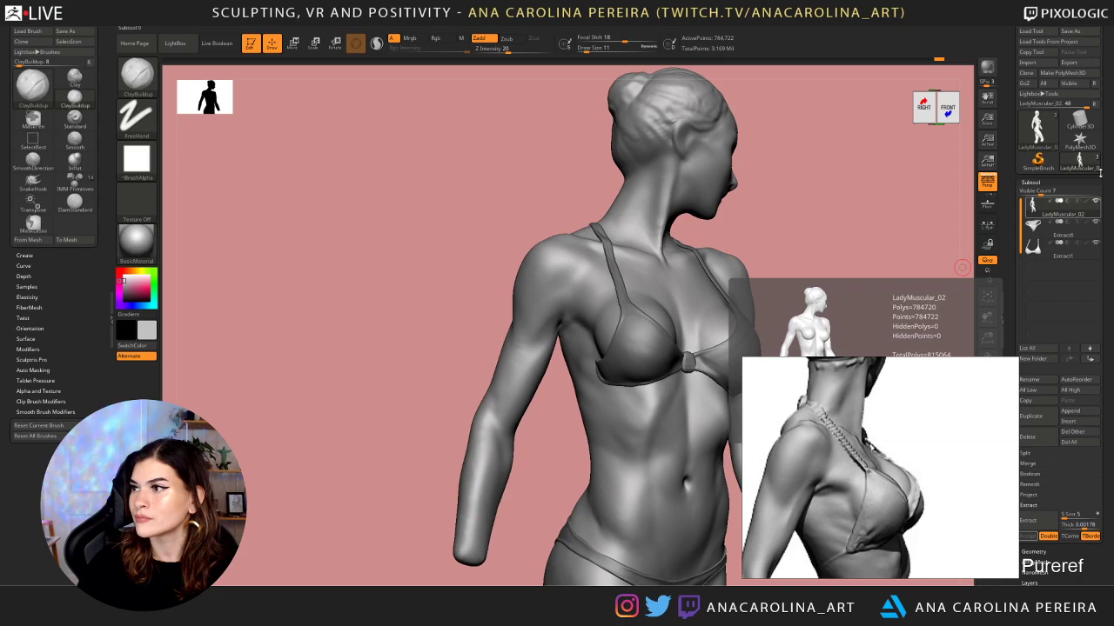
{"action": "left_click_drag", "start_coordinate": [966, 209], "coordinate": [785, 219]}
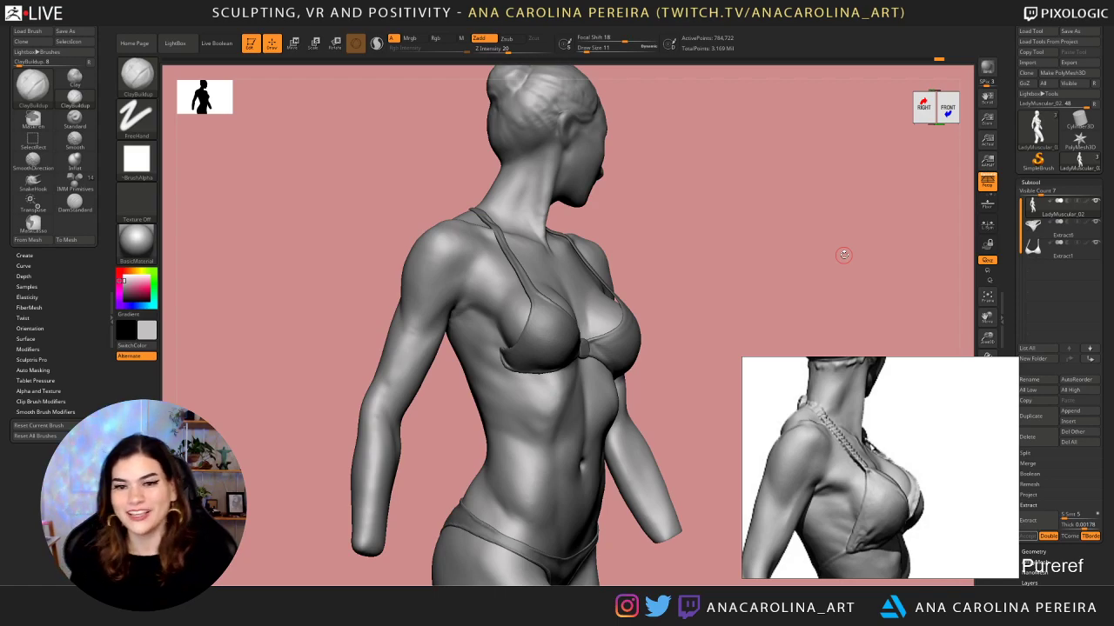
{"action": "mouse_move", "coordinate": [714, 241]}
{"action": "left_mouse_down", "text": "shift"}
{"action": "mouse_move", "coordinate": [732, 237]}
{"action": "mouse_move", "coordinate": [715, 263]}
{"action": "left_mouse_up", "text": "shift"}
{"action": "key", "text": "b"}
{"action": "left_click", "coordinate": [465, 276]}
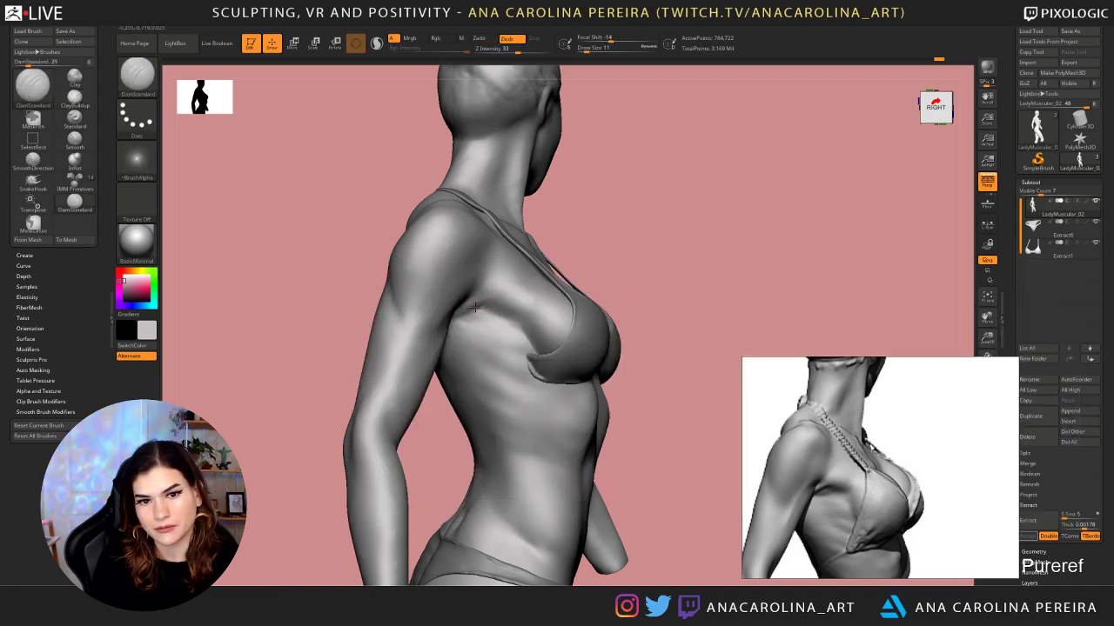
{"action": "right_click_drag", "start_coordinate": [560, 236], "coordinate": [563, 283], "text": "ctrl"}
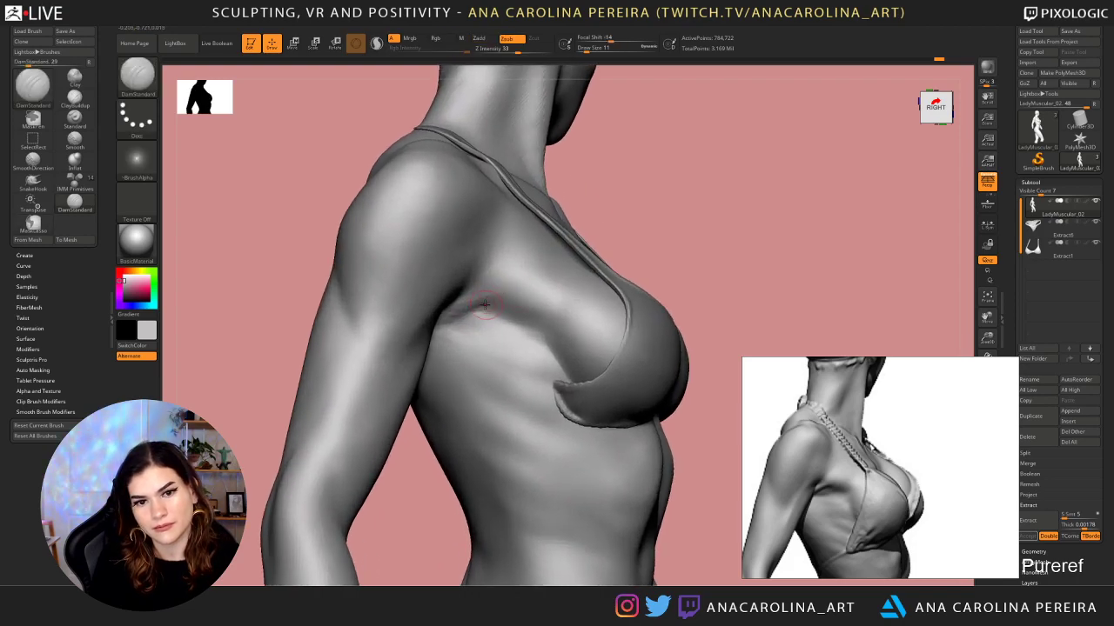
{"action": "key", "text": "shift"}
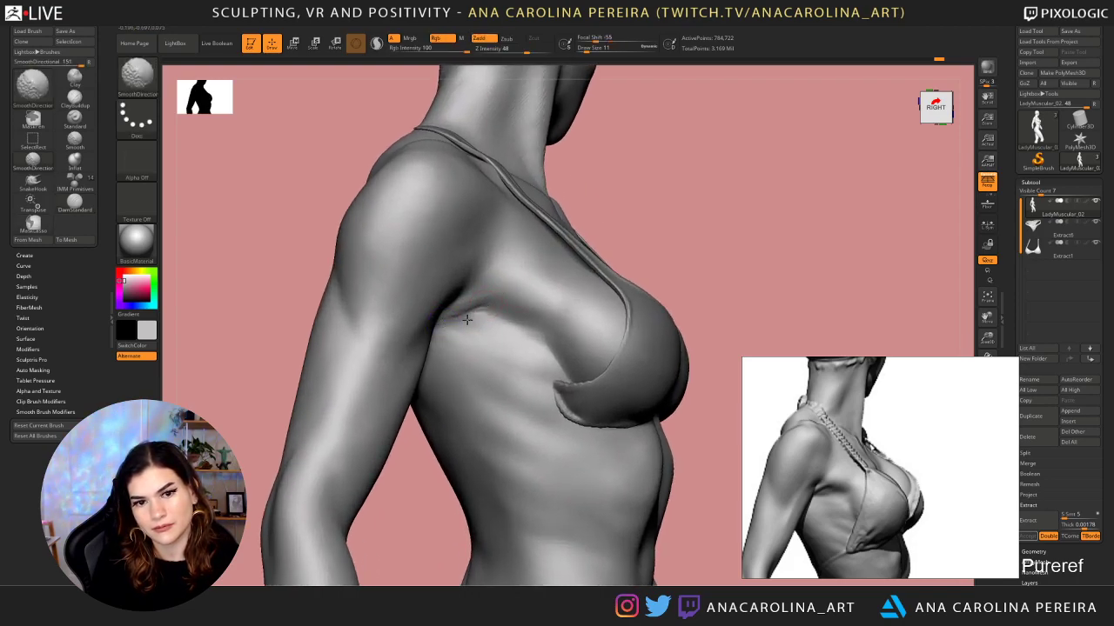
{"action": "mouse_move", "coordinate": [489, 312]}
{"action": "left_mouse_down", "text": "shift"}
{"action": "mouse_move", "coordinate": [437, 325]}
{"action": "mouse_move", "coordinate": [497, 311]}
{"action": "left_mouse_up", "text": "shift"}
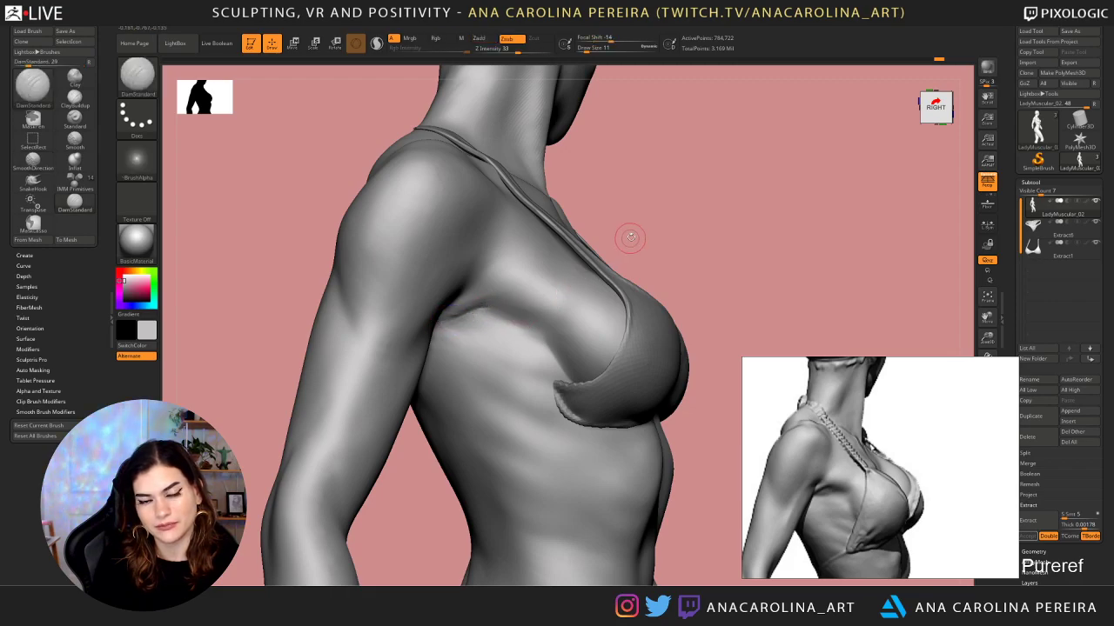
{"action": "left_click_drag", "start_coordinate": [630, 238], "coordinate": [532, 246]}
{"action": "left_click_drag", "start_coordinate": [500, 310], "coordinate": [454, 315], "text": "shift"}
{"action": "left_click_drag", "start_coordinate": [429, 406], "coordinate": [424, 273], "text": "alt"}
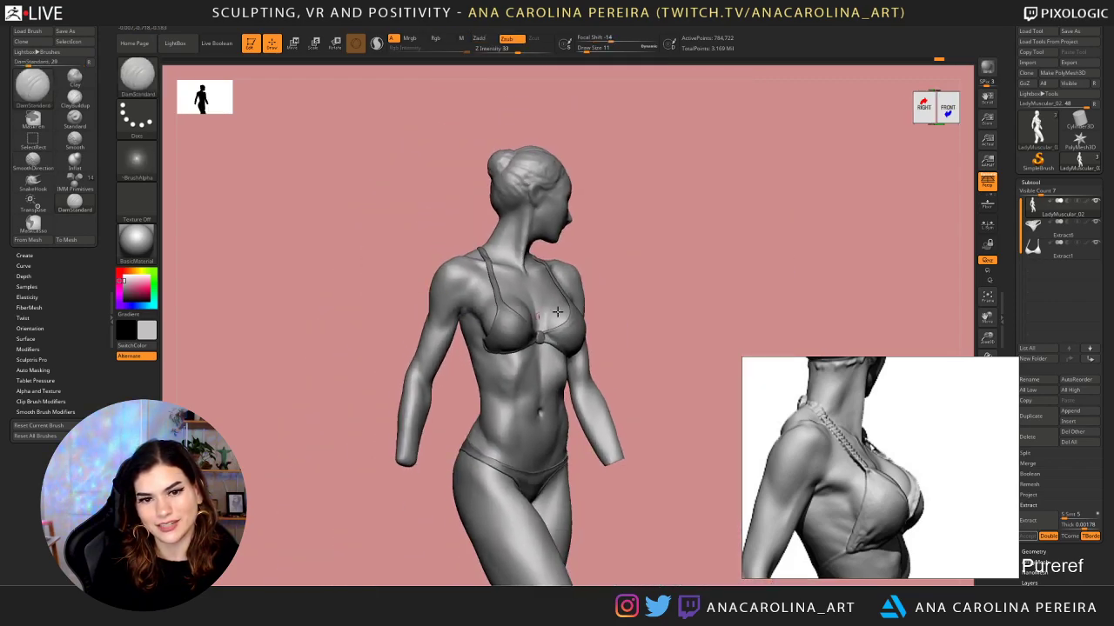
Examine the figure's side profile against the side-view body references, focusing on the torso, waist and hips
{"action": "left_click_drag", "start_coordinate": [651, 292], "coordinate": [678, 319]}
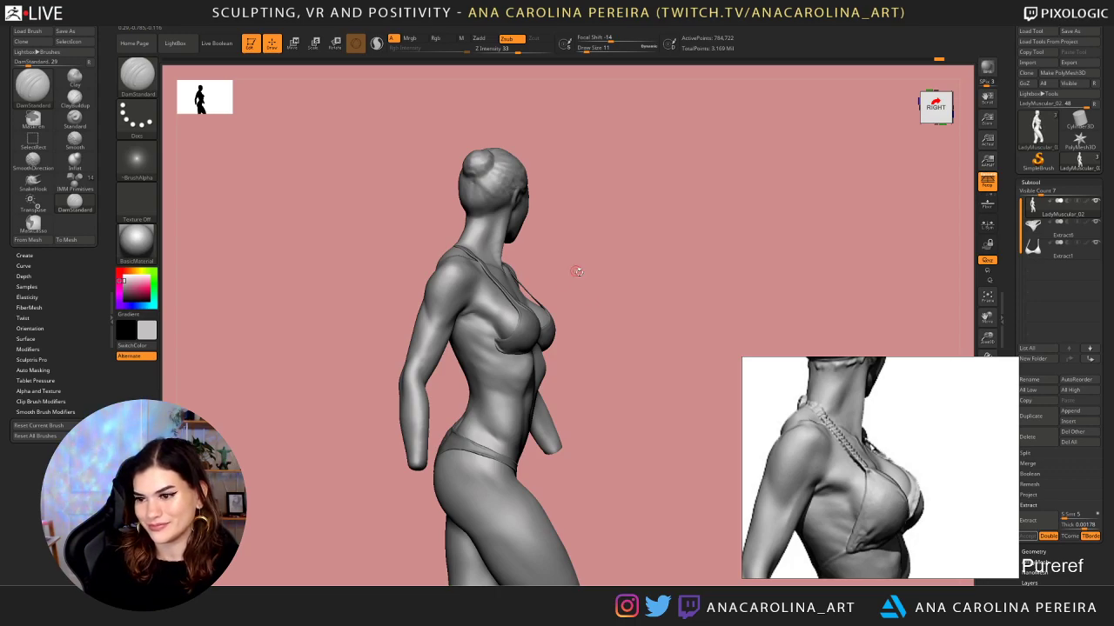
{"action": "mouse_move", "coordinate": [603, 309]}
{"action": "left_mouse_down"}
{"action": "mouse_move", "coordinate": [593, 311]}
{"action": "mouse_move", "coordinate": [689, 288]}
{"action": "mouse_move", "coordinate": [651, 280]}
{"action": "mouse_move", "coordinate": [688, 301]}
{"action": "mouse_move", "coordinate": [687, 205]}
{"action": "left_mouse_up"}
{"action": "mouse_move", "coordinate": [654, 269]}
{"action": "left_mouse_down"}
{"action": "mouse_move", "coordinate": [641, 269]}
{"action": "mouse_move", "coordinate": [691, 269]}
{"action": "mouse_move", "coordinate": [653, 273]}
{"action": "mouse_move", "coordinate": [664, 281]}
{"action": "mouse_move", "coordinate": [743, 273]}
{"action": "mouse_move", "coordinate": [656, 281]}
{"action": "mouse_move", "coordinate": [678, 281]}
{"action": "mouse_move", "coordinate": [666, 283]}
{"action": "left_mouse_up"}
{"action": "scroll", "coordinate": [955, 464], "scroll_direction": "down", "scroll_amount": 8}
{"action": "middle_click_drag", "start_coordinate": [954, 464], "coordinate": [844, 303]}
{"action": "middle_click_drag", "start_coordinate": [870, 478], "coordinate": [883, 378]}
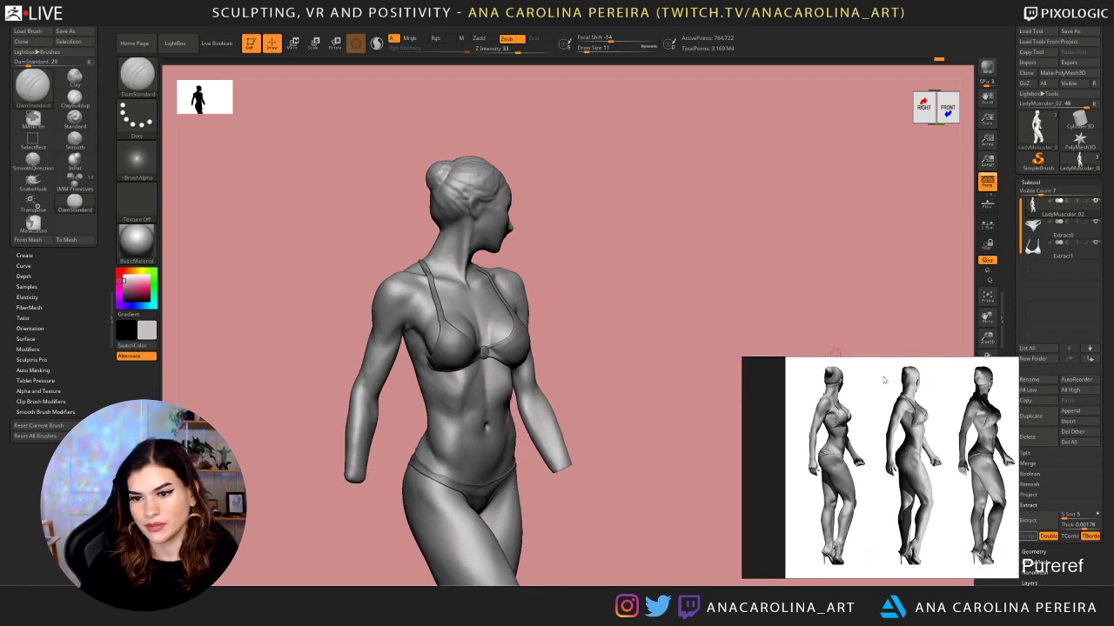
{"action": "scroll", "coordinate": [943, 429], "scroll_direction": "up", "scroll_amount": 8}
{"action": "middle_click_drag", "start_coordinate": [943, 428], "coordinate": [906, 419]}
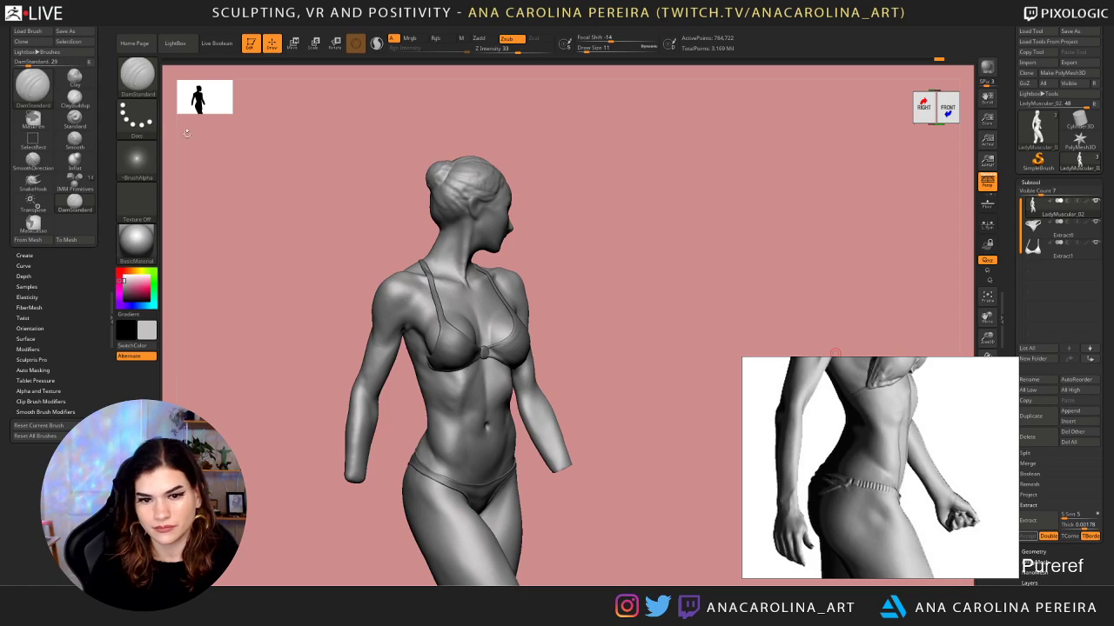
{"action": "left_click_drag", "start_coordinate": [264, 150], "coordinate": [633, 307]}
{"action": "mouse_move", "coordinate": [686, 344]}
{"action": "left_mouse_down", "text": "alt"}
{"action": "mouse_move", "coordinate": [731, 227]}
{"action": "mouse_move", "coordinate": [720, 271]}
{"action": "mouse_move", "coordinate": [741, 306]}
{"action": "left_mouse_up", "text": "alt"}
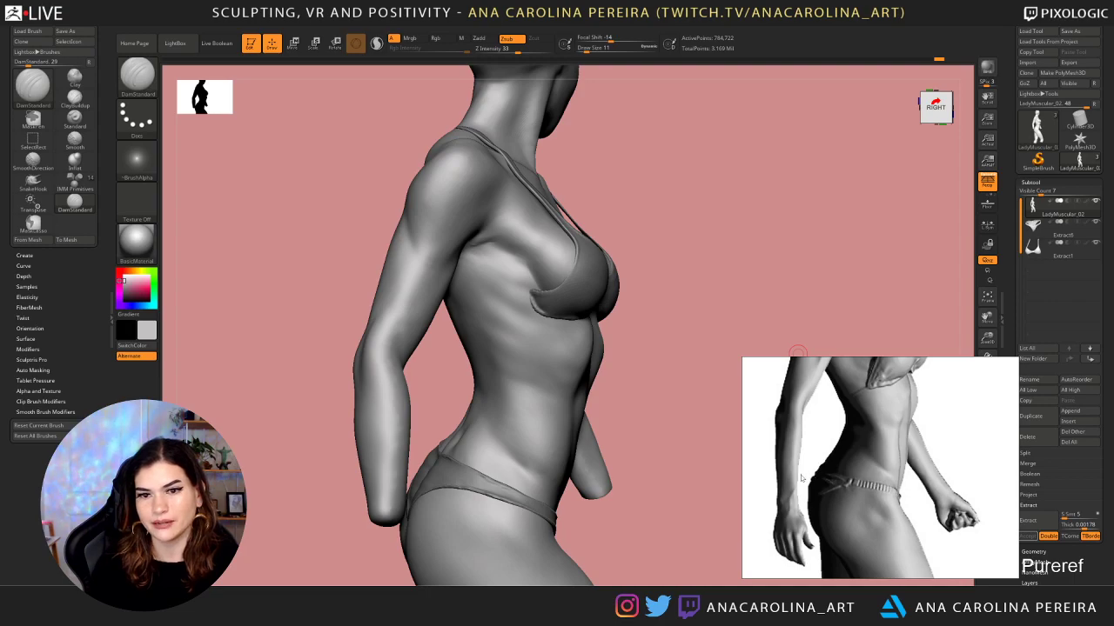
{"action": "left_click_drag", "start_coordinate": [870, 464], "coordinate": [870, 516]}
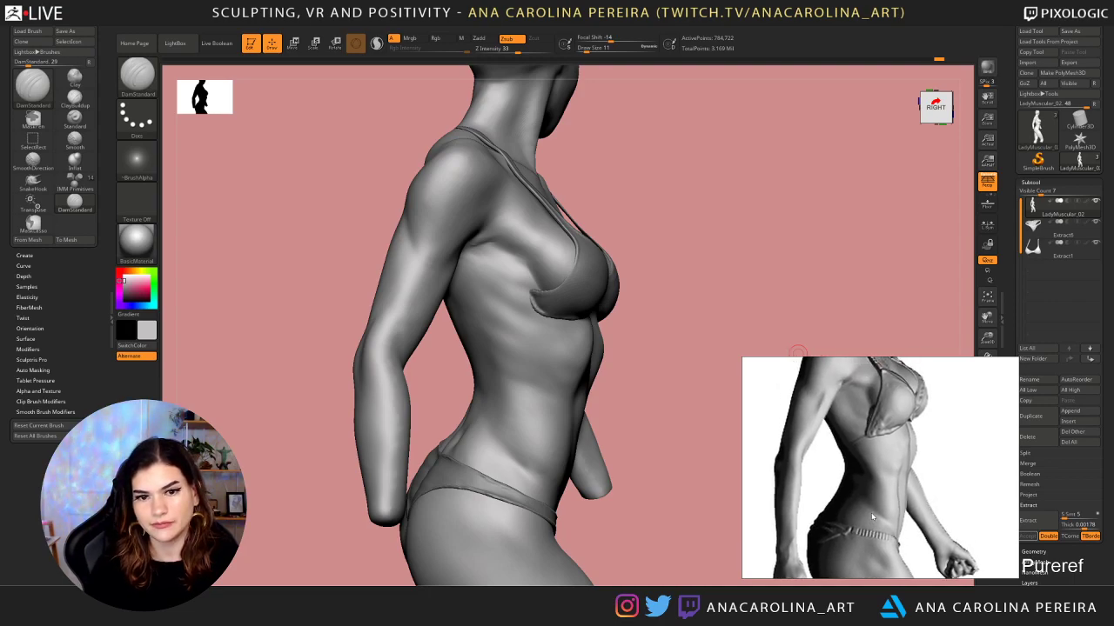
Lower the body mesh by two subdivision levels and choose the SnakeHook brush
{"action": "mouse_move", "coordinate": [687, 414]}
{"action": "left_mouse_down"}
{"action": "mouse_move", "coordinate": [701, 418]}
{"action": "mouse_move", "coordinate": [708, 378]}
{"action": "left_mouse_up"}
{"action": "key", "text": "shift+d"}
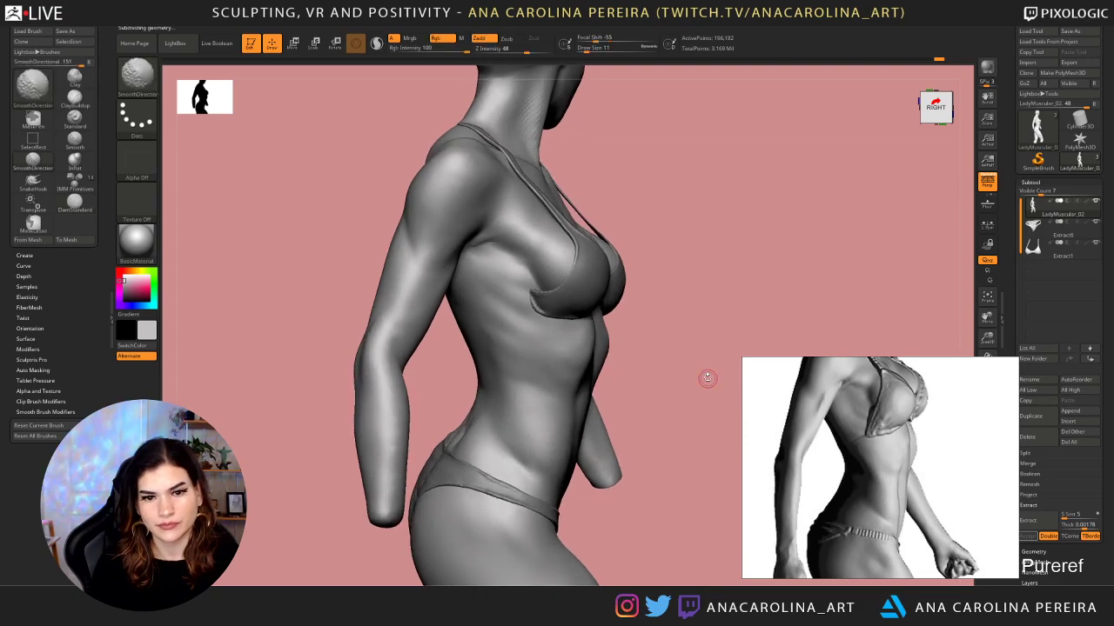
{"action": "key", "text": "shift+d"}
{"action": "key", "text": "space"}
{"action": "key", "text": "n"}
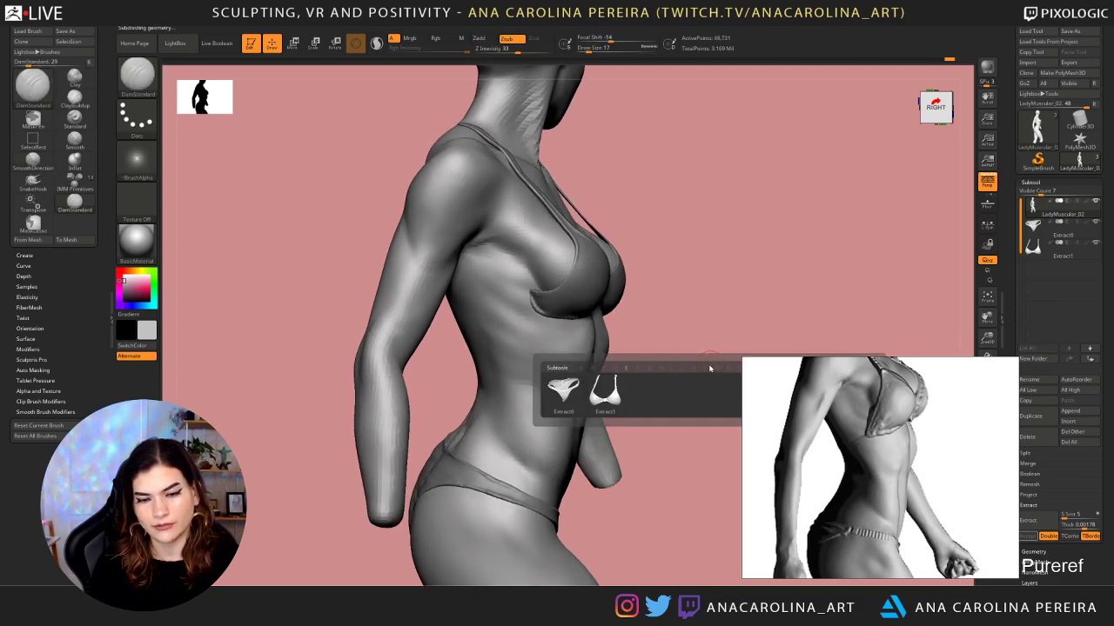
{"action": "key", "text": "n"}
{"action": "key", "text": "b"}
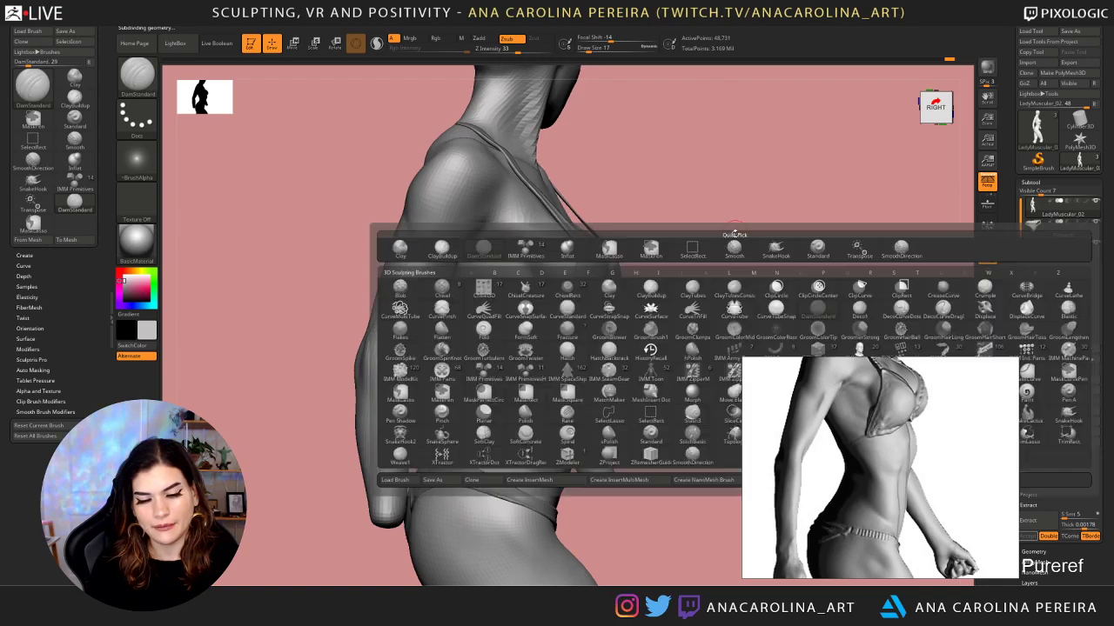
{"action": "key", "text": "s"}
{"action": "key", "text": "h"}
Reshape the curve of the lower back and waist with the SnakeHook brush at draw size 101
{"action": "key", "text": "space"}
{"action": "key", "text": "space"}
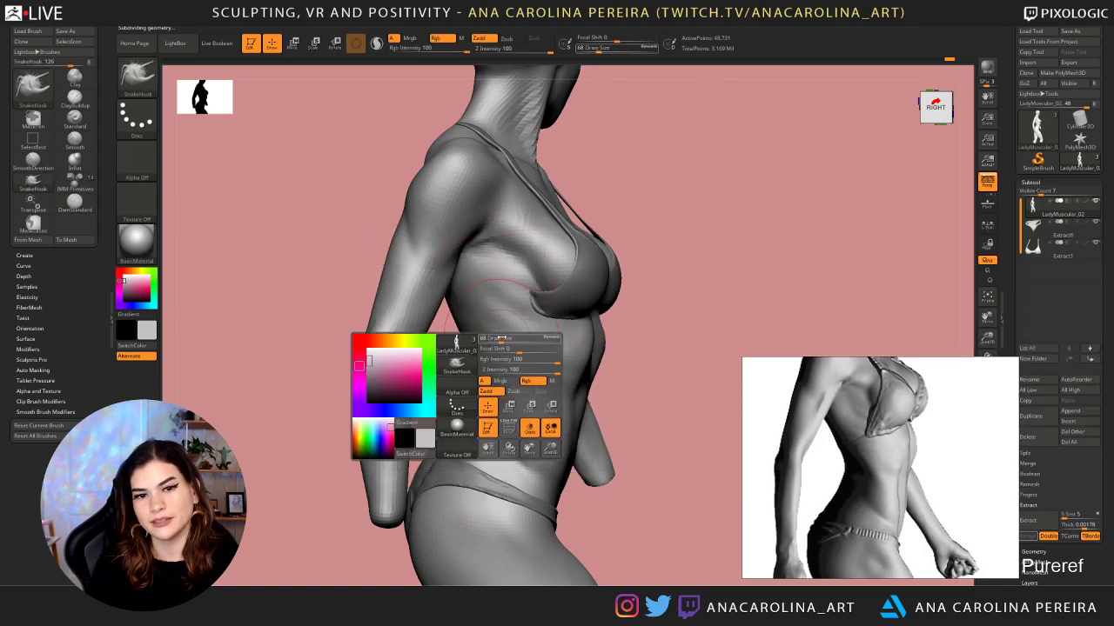
{"action": "left_click_drag", "start_coordinate": [501, 338], "coordinate": [468, 331]}
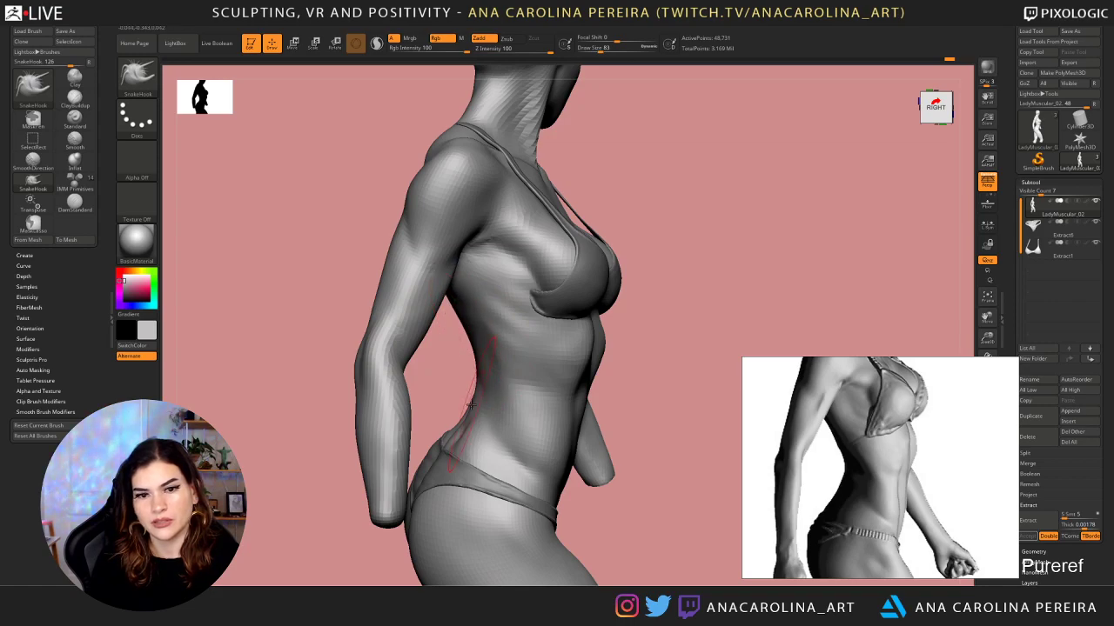
{"action": "mouse_move", "coordinate": [463, 394]}
{"action": "left_mouse_down"}
{"action": "mouse_move", "coordinate": [446, 379]}
{"action": "mouse_move", "coordinate": [472, 400]}
{"action": "left_mouse_up"}
{"action": "key", "text": "s"}
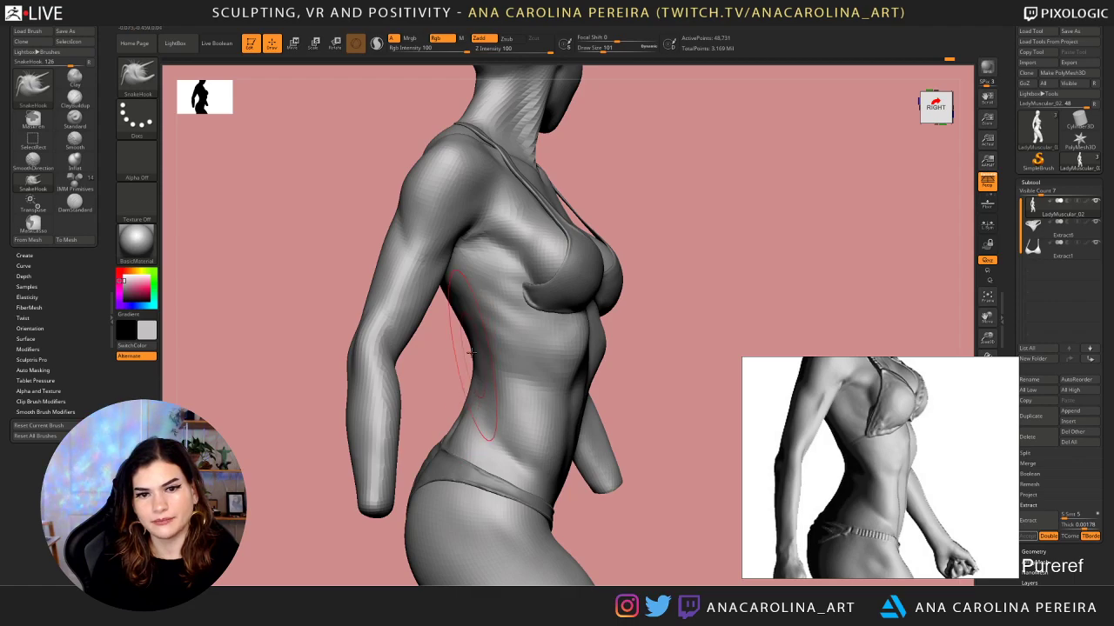
{"action": "left_click_drag", "start_coordinate": [435, 362], "coordinate": [447, 373]}
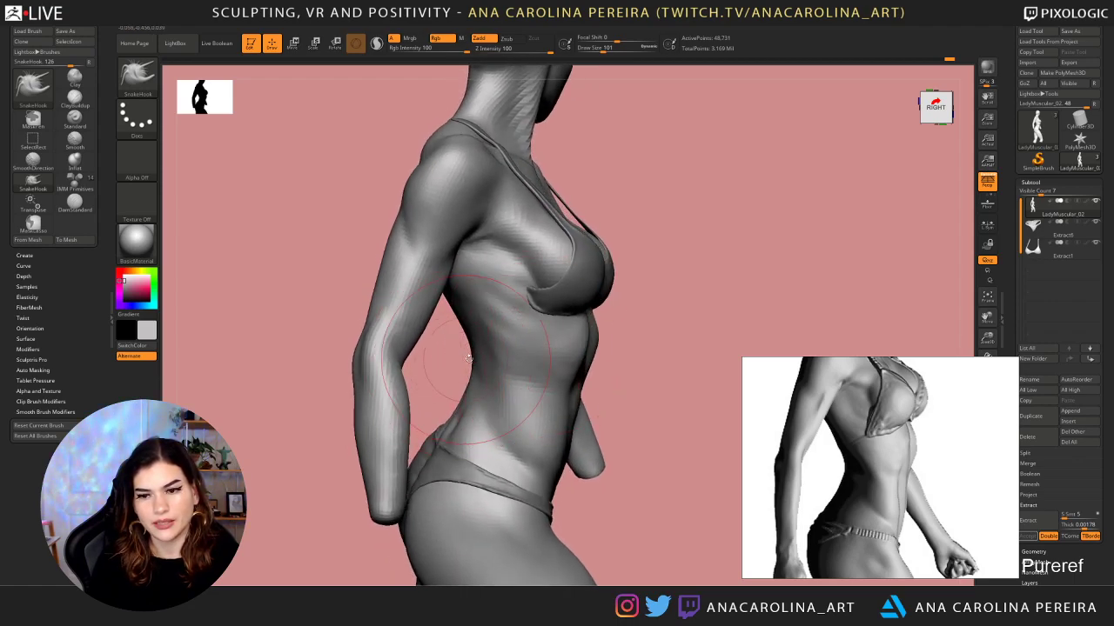
{"action": "mouse_move", "coordinate": [291, 356]}
{"action": "left_mouse_down"}
{"action": "mouse_move", "coordinate": [373, 392]}
{"action": "mouse_move", "coordinate": [466, 381]}
{"action": "left_mouse_up"}
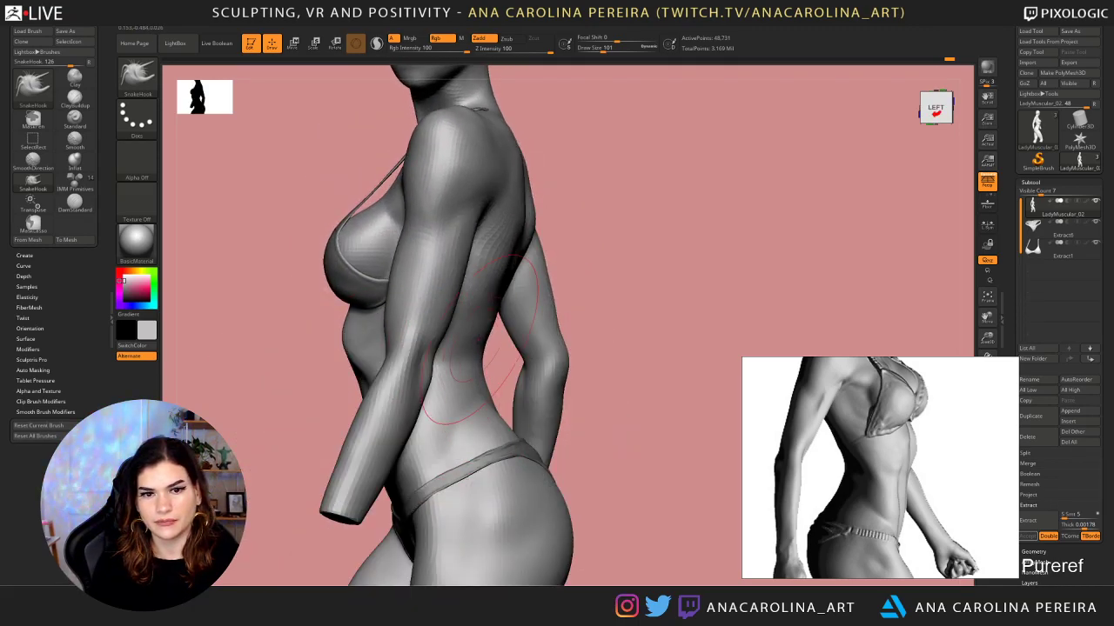
{"action": "left_click_drag", "start_coordinate": [619, 294], "coordinate": [538, 318]}
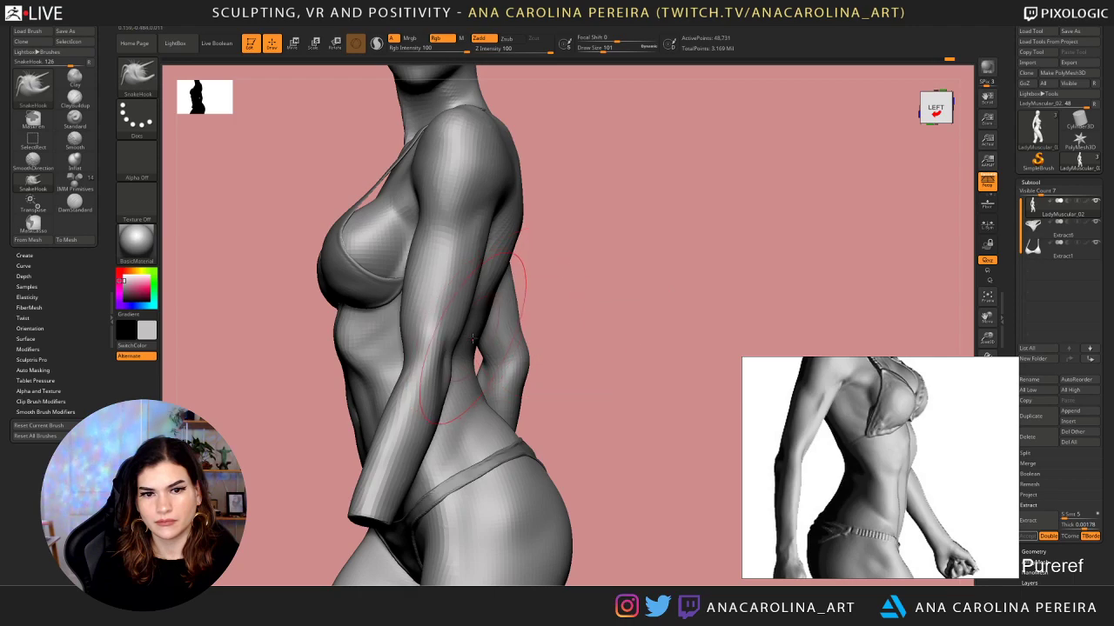
{"action": "mouse_move", "coordinate": [567, 390]}
{"action": "left_mouse_down"}
{"action": "mouse_move", "coordinate": [654, 363]}
{"action": "mouse_move", "coordinate": [557, 426]}
{"action": "left_mouse_up"}
Pull the back of the bikini bottom's waistband to fit the hip with SnakeHook, and make the body mesh active again
{"action": "left_click", "coordinate": [504, 456], "text": "alt"}
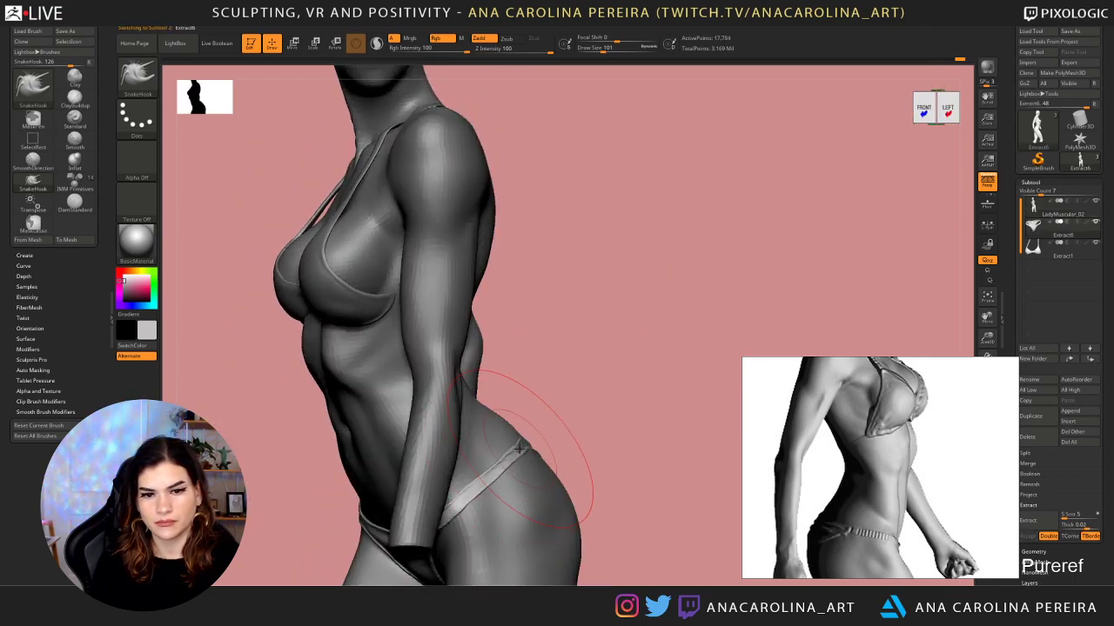
{"action": "left_click_drag", "start_coordinate": [508, 454], "coordinate": [537, 430]}
{"action": "right_click_drag", "start_coordinate": [537, 432], "coordinate": [506, 394]}
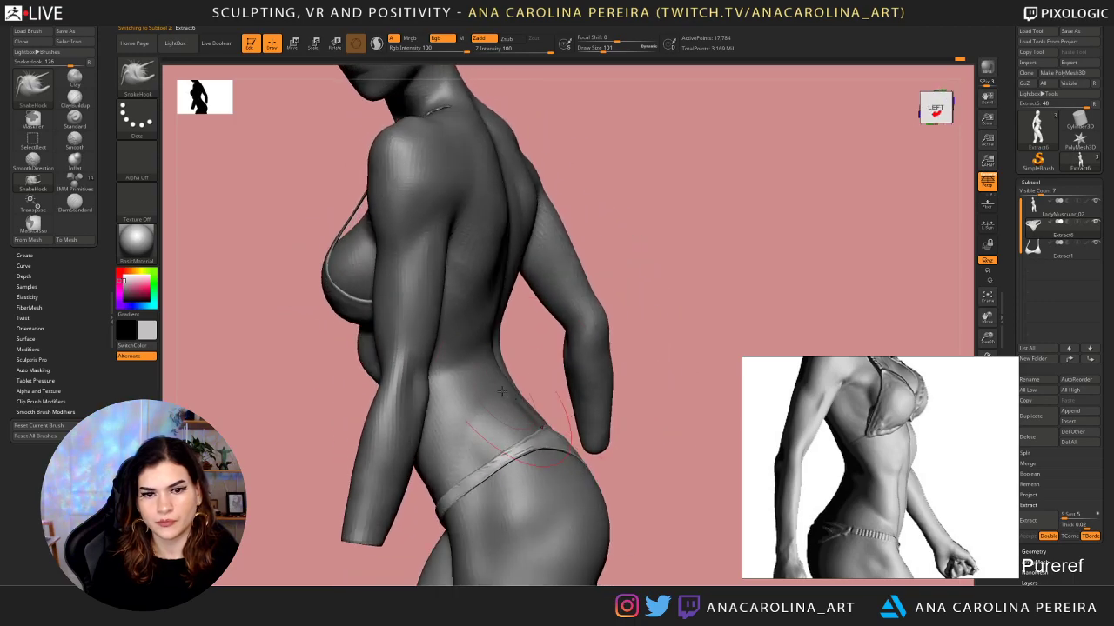
{"action": "left_click", "coordinate": [565, 290], "text": "alt"}
Refine the side profile of the waist and abdomen on the body mesh with SnakeHook at draw size 65
{"action": "mouse_move", "coordinate": [623, 282]}
{"action": "left_mouse_down"}
{"action": "mouse_move", "coordinate": [687, 268]}
{"action": "mouse_move", "coordinate": [743, 177]}
{"action": "mouse_move", "coordinate": [791, 249]}
{"action": "mouse_move", "coordinate": [646, 265]}
{"action": "mouse_move", "coordinate": [663, 259]}
{"action": "mouse_move", "coordinate": [623, 234]}
{"action": "mouse_move", "coordinate": [676, 318]}
{"action": "mouse_move", "coordinate": [694, 319]}
{"action": "left_mouse_up"}
{"action": "key", "text": "ctrl"}
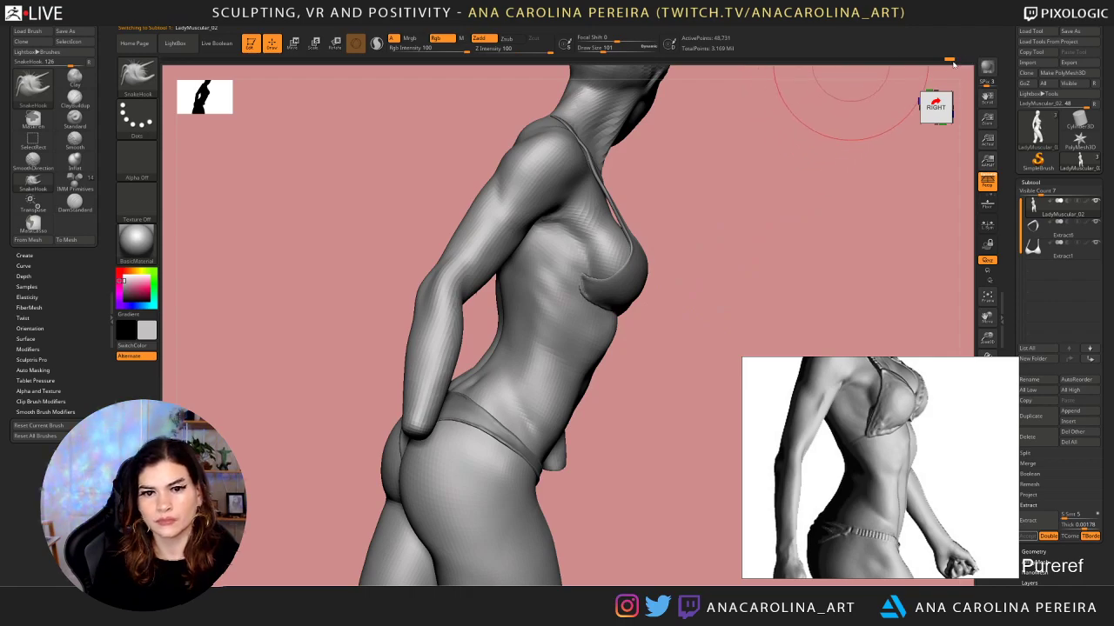
{"action": "left_click_drag", "start_coordinate": [786, 136], "coordinate": [771, 142]}
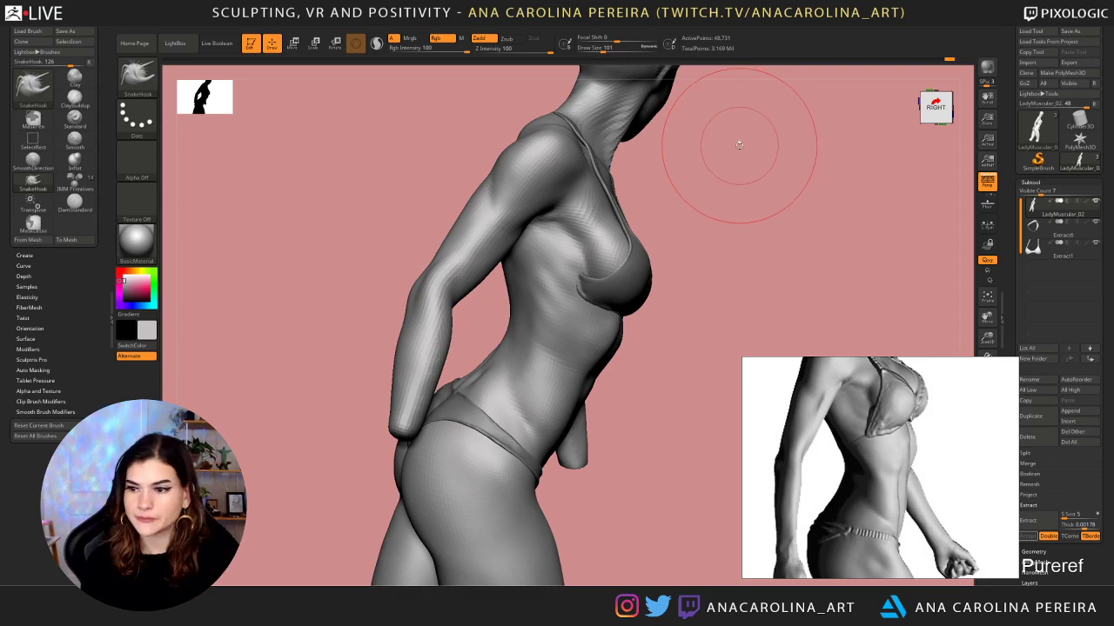
{"action": "mouse_move", "coordinate": [721, 136]}
{"action": "left_mouse_down"}
{"action": "mouse_move", "coordinate": [753, 212]}
{"action": "mouse_move", "coordinate": [758, 201]}
{"action": "mouse_move", "coordinate": [714, 260]}
{"action": "left_mouse_up"}
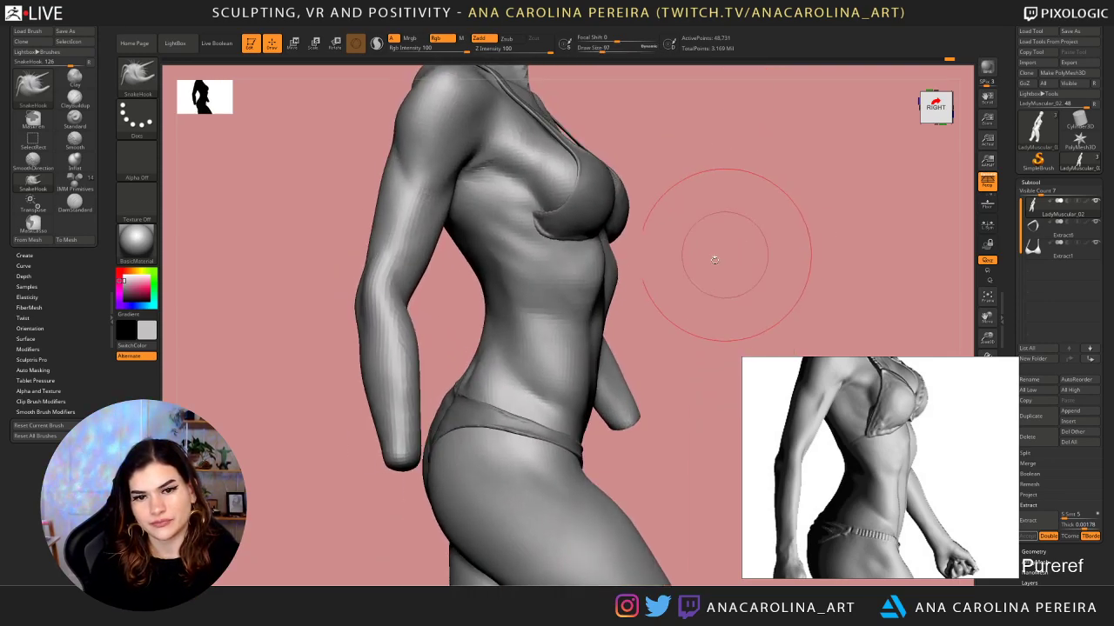
{"action": "key", "text": "space"}
{"action": "left_click", "coordinate": [510, 324]}
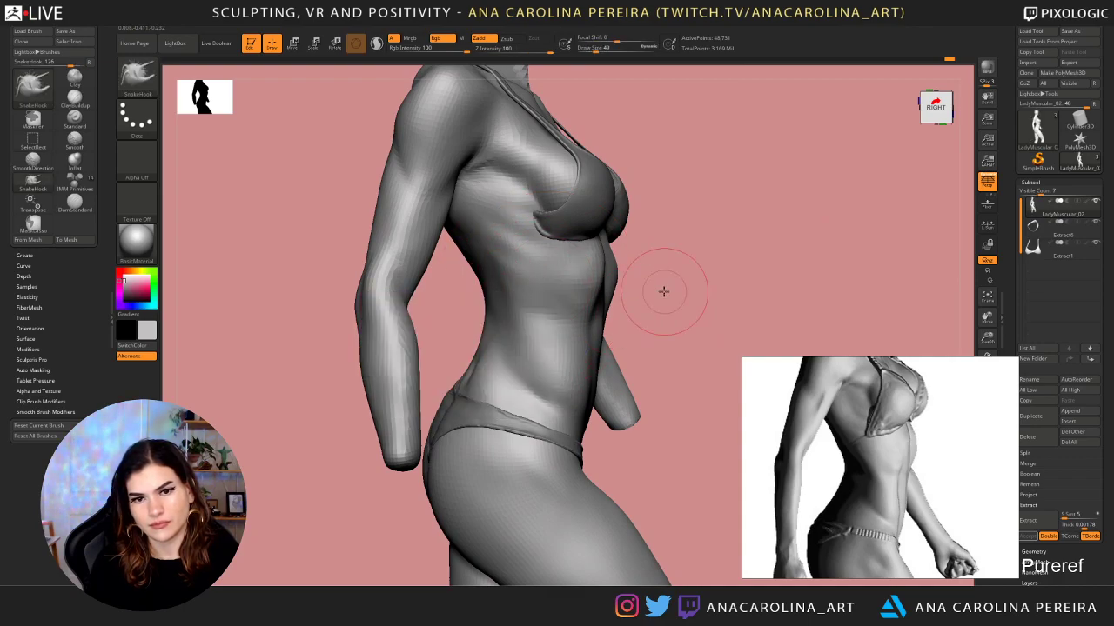
{"action": "key", "text": "space"}
{"action": "left_click", "coordinate": [682, 296]}
{"action": "left_click_drag", "start_coordinate": [663, 292], "coordinate": [655, 294]}
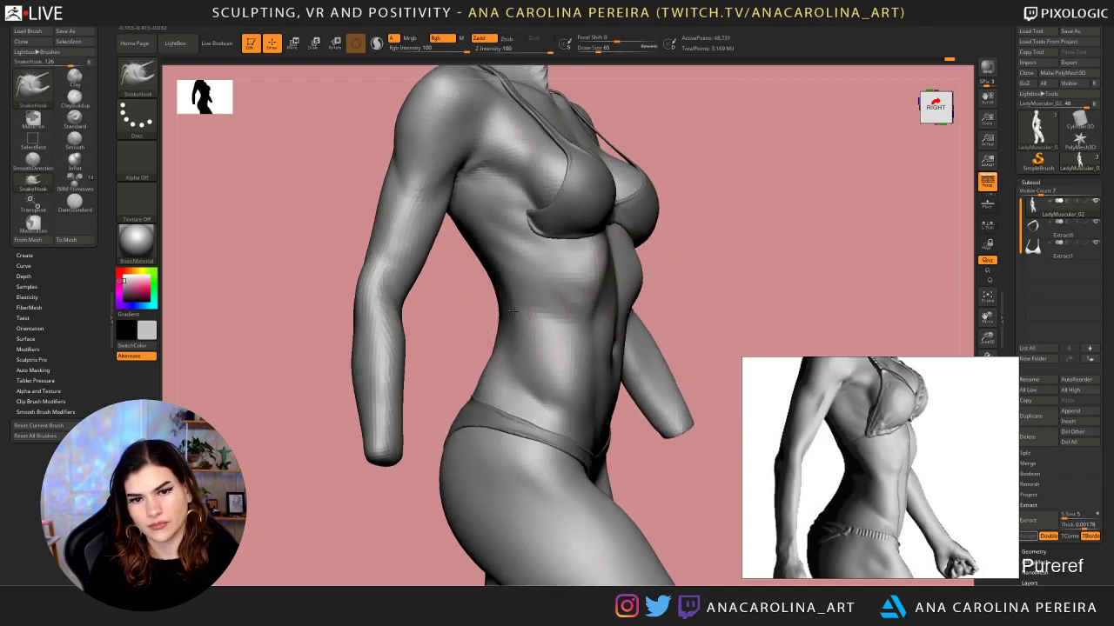
Raise the body mesh by two subdivision levels after checking the whole figure from the front
{"action": "left_click_drag", "start_coordinate": [729, 255], "coordinate": [762, 259]}
{"action": "key", "text": "f"}
{"action": "mouse_move", "coordinate": [651, 222]}
{"action": "left_mouse_down"}
{"action": "mouse_move", "coordinate": [737, 245]}
{"action": "mouse_move", "coordinate": [710, 264]}
{"action": "mouse_move", "coordinate": [722, 249]}
{"action": "mouse_move", "coordinate": [708, 277]}
{"action": "left_mouse_up"}
{"action": "left_click_drag", "start_coordinate": [746, 229], "coordinate": [705, 254], "text": "alt"}
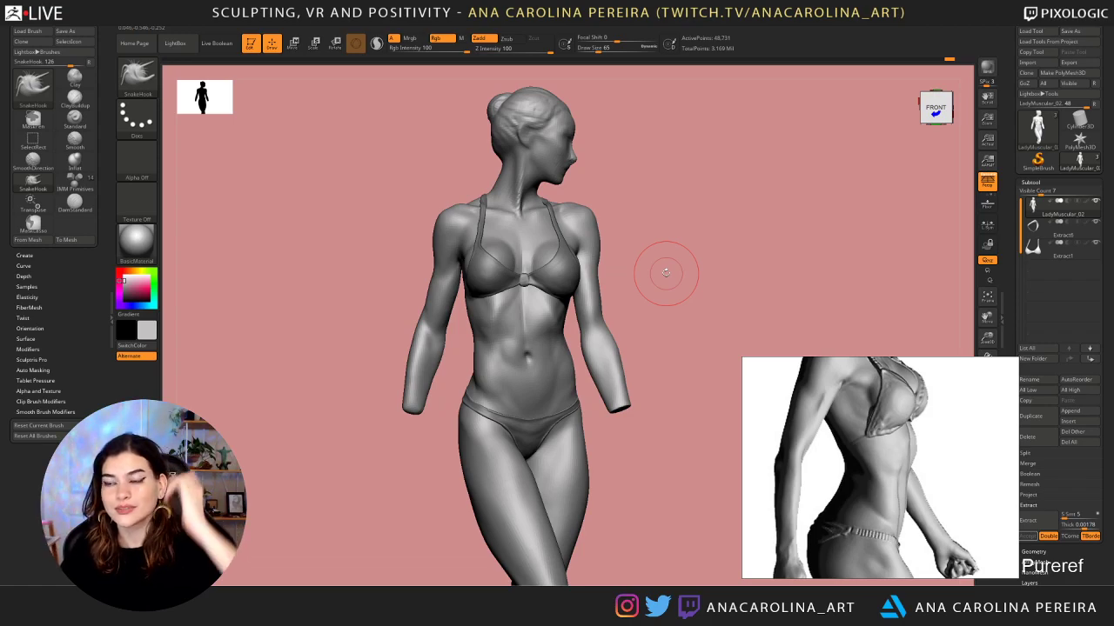
{"action": "mouse_move", "coordinate": [666, 273]}
{"action": "left_mouse_down"}
{"action": "mouse_move", "coordinate": [701, 243]}
{"action": "mouse_move", "coordinate": [676, 273]}
{"action": "left_mouse_up"}
{"action": "key", "text": "ctrl+d"}
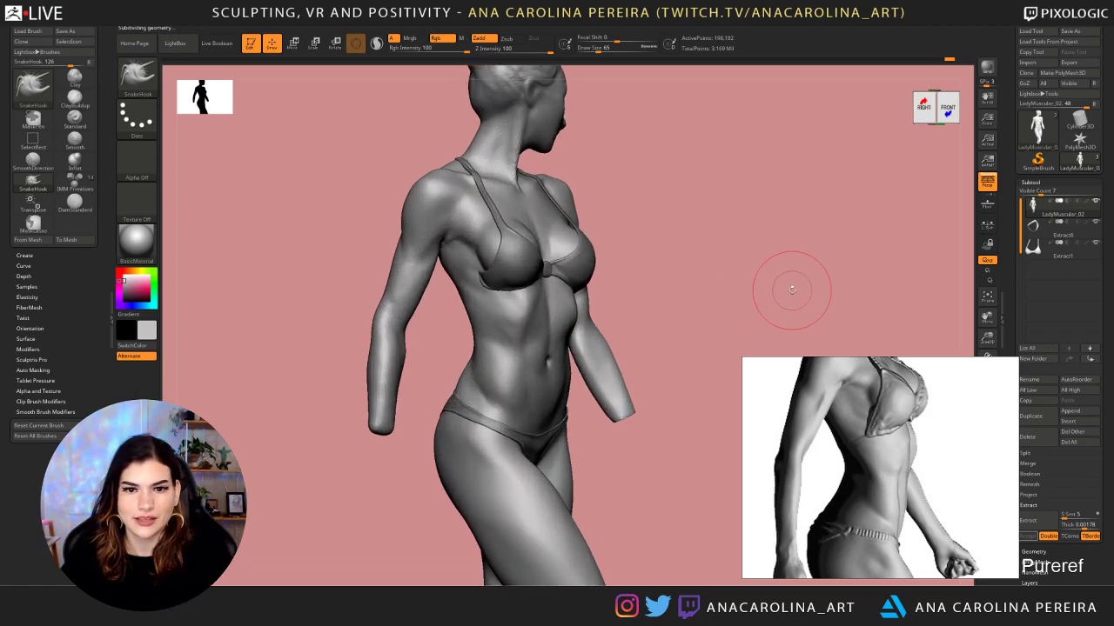
{"action": "key", "text": "d"}
Compare the figure's chest, shoulders and neck from several angles with the side-view reference, shifting the reference to show its neck and shoulders
{"action": "left_click_drag", "start_coordinate": [787, 275], "coordinate": [745, 312], "text": "alt"}
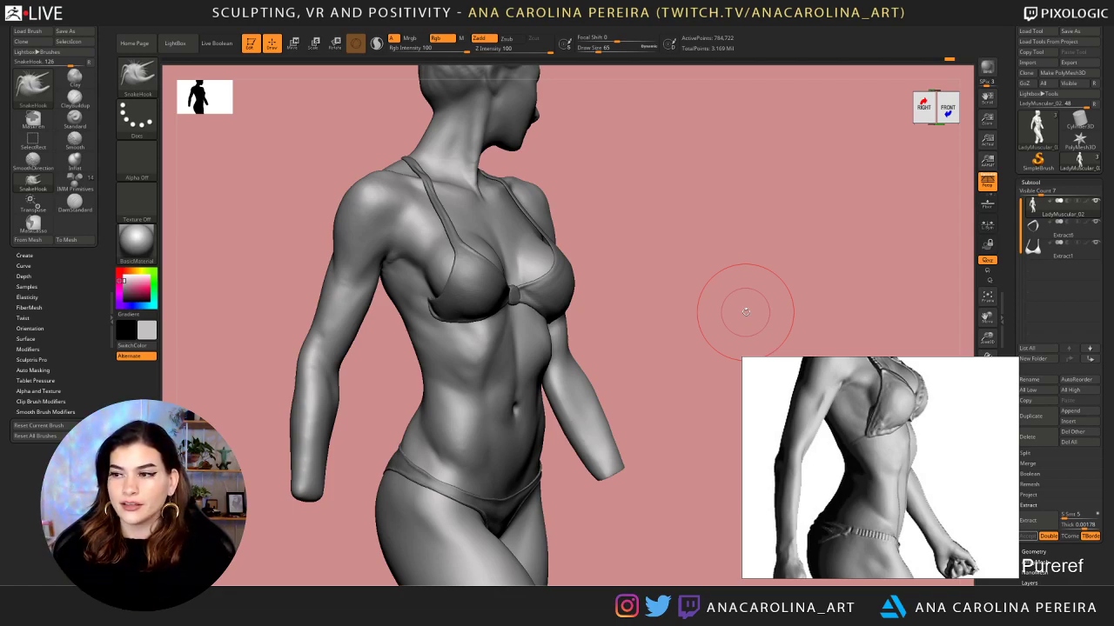
{"action": "mouse_move", "coordinate": [739, 303]}
{"action": "left_mouse_down"}
{"action": "mouse_move", "coordinate": [653, 236]}
{"action": "mouse_move", "coordinate": [676, 236]}
{"action": "mouse_move", "coordinate": [682, 254]}
{"action": "mouse_move", "coordinate": [708, 181]}
{"action": "mouse_move", "coordinate": [739, 274]}
{"action": "mouse_move", "coordinate": [711, 204]}
{"action": "mouse_move", "coordinate": [696, 271]}
{"action": "mouse_move", "coordinate": [668, 276]}
{"action": "left_mouse_up"}
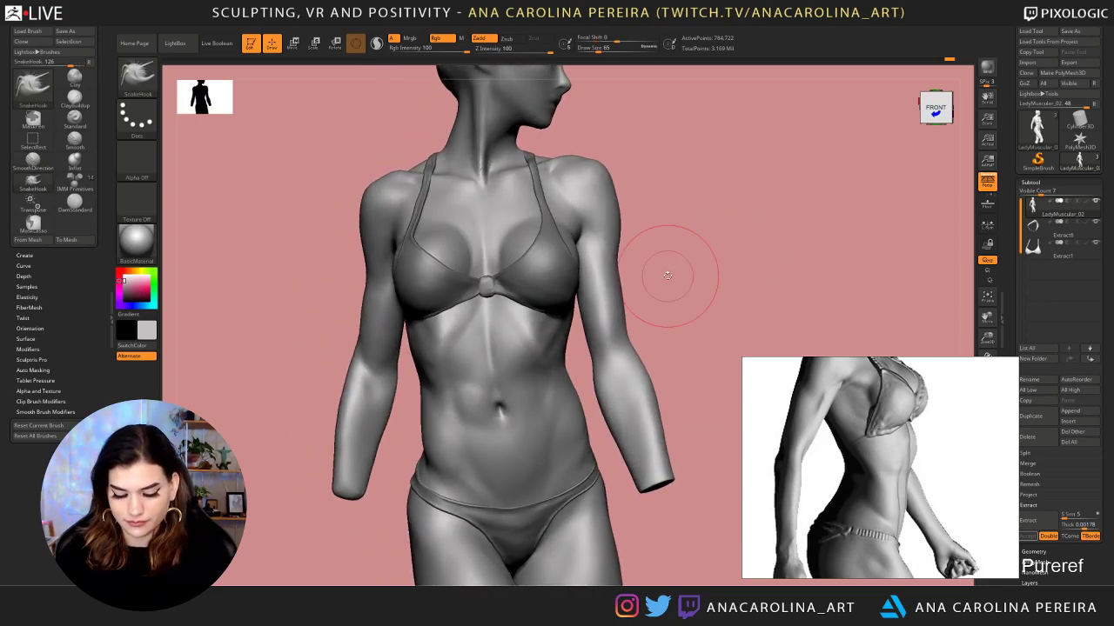
{"action": "mouse_move", "coordinate": [728, 248]}
{"action": "left_mouse_down"}
{"action": "mouse_move", "coordinate": [748, 249]}
{"action": "mouse_move", "coordinate": [748, 228]}
{"action": "mouse_move", "coordinate": [741, 236]}
{"action": "mouse_move", "coordinate": [751, 243]}
{"action": "mouse_move", "coordinate": [737, 251]}
{"action": "mouse_move", "coordinate": [753, 254]}
{"action": "left_mouse_up"}
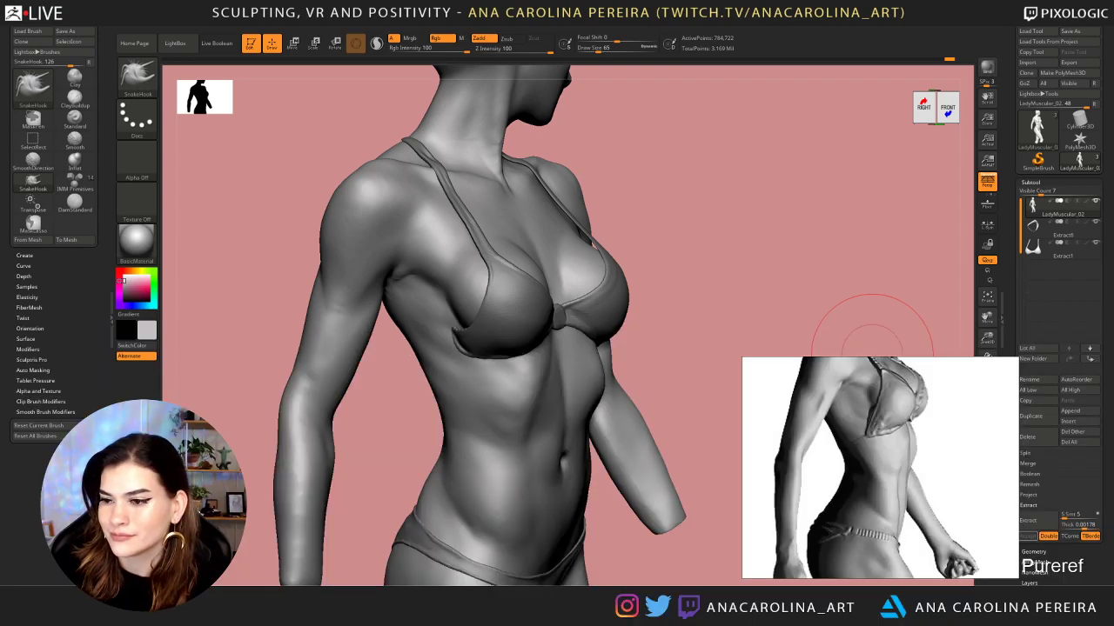
{"action": "left_click_drag", "start_coordinate": [728, 248], "coordinate": [719, 247]}
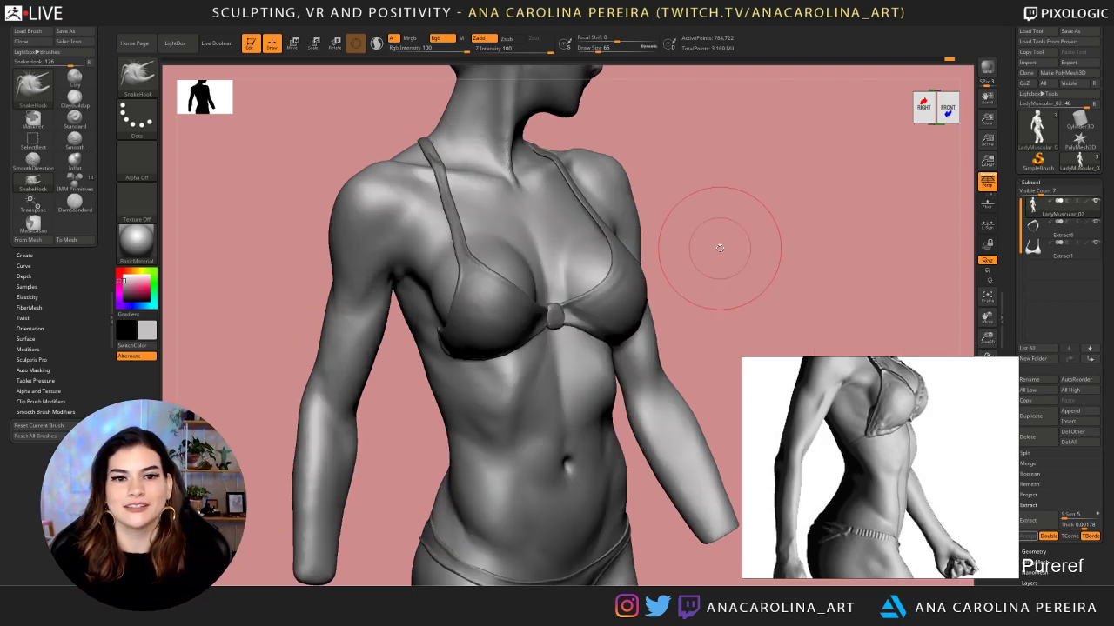
{"action": "mouse_move", "coordinate": [705, 177]}
{"action": "left_mouse_down"}
{"action": "mouse_move", "coordinate": [709, 236]}
{"action": "mouse_move", "coordinate": [694, 228]}
{"action": "left_mouse_up"}
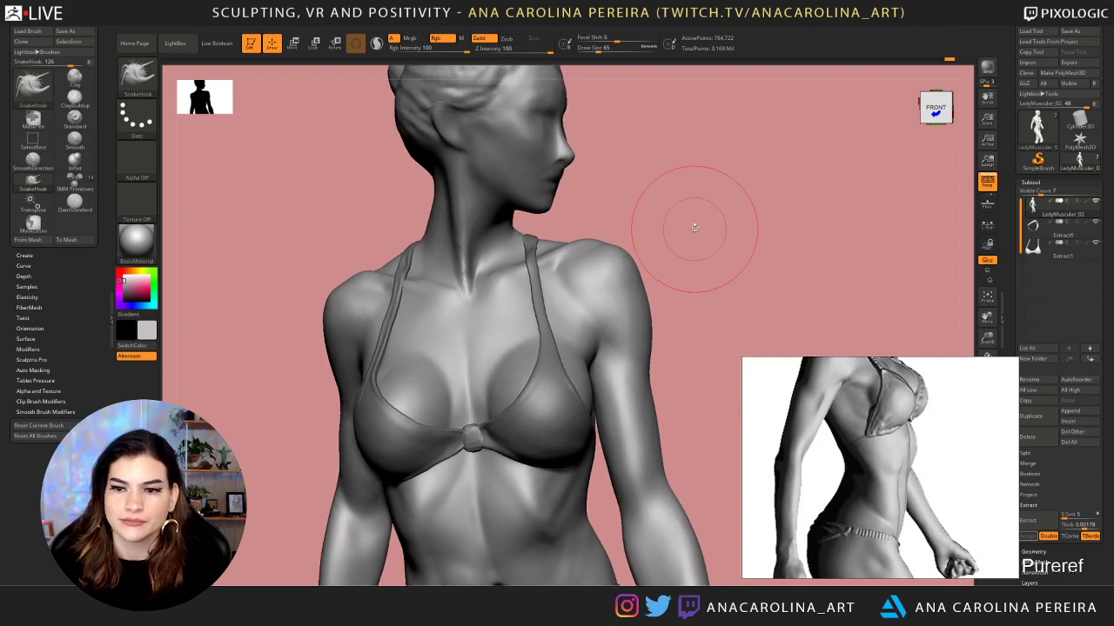
{"action": "scroll", "coordinate": [874, 439], "scroll_direction": "down", "scroll_amount": 4}
{"action": "middle_click_drag", "start_coordinate": [877, 381], "coordinate": [877, 412]}
{"action": "scroll", "coordinate": [877, 413], "scroll_direction": "up", "scroll_amount": 4}
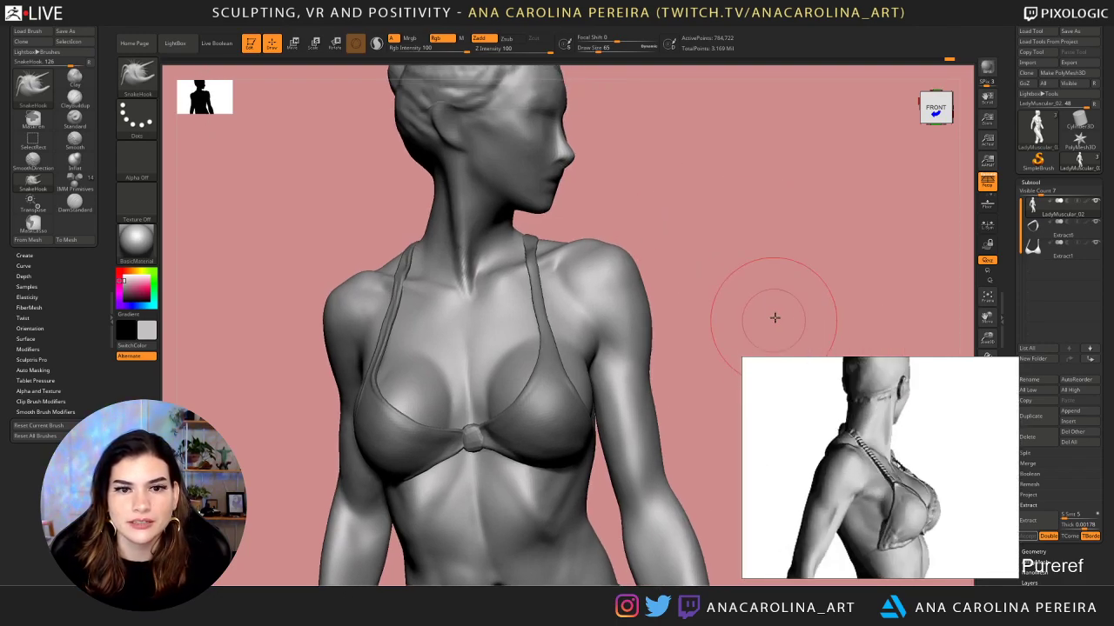
{"action": "mouse_move", "coordinate": [774, 317]}
{"action": "left_mouse_down"}
{"action": "mouse_move", "coordinate": [803, 288]}
{"action": "mouse_move", "coordinate": [780, 229]}
{"action": "left_mouse_up"}
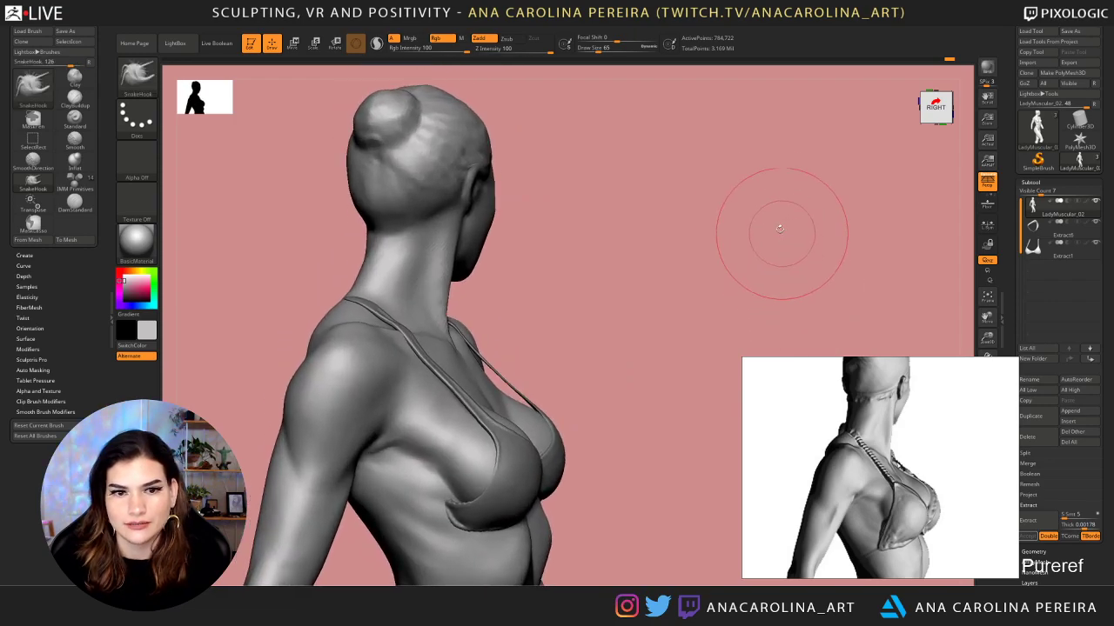
Build up the side of the neck and the trapezius with ClayBuildup at draw size 56, one subdivision level lower
{"action": "key", "text": "b"}
{"action": "key", "text": "c"}
{"action": "key", "text": "b"}
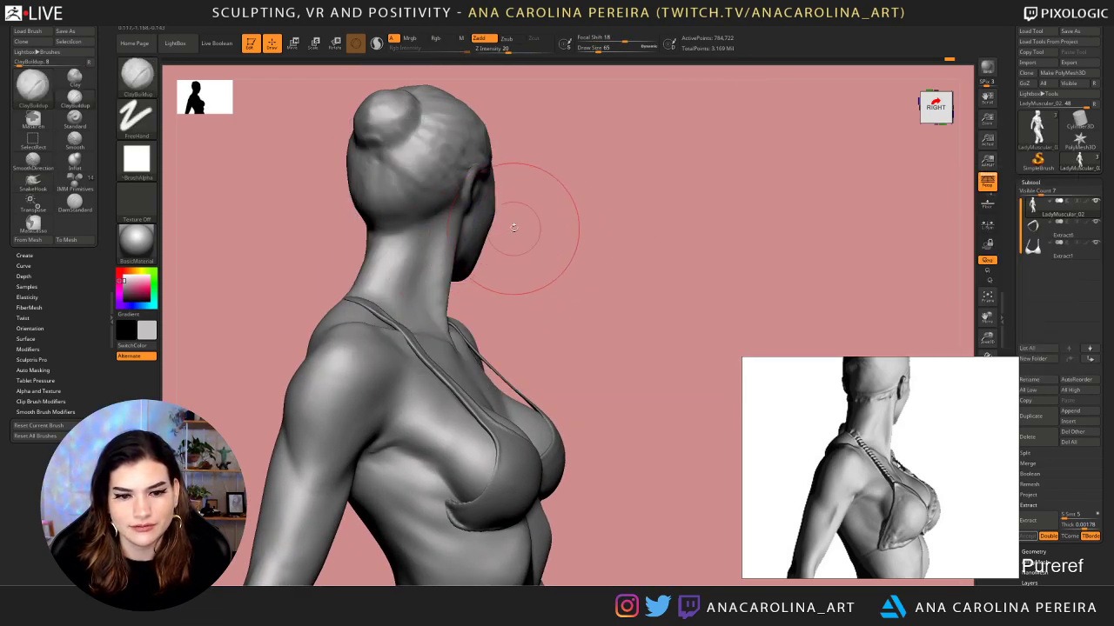
{"action": "key", "text": "shift+d"}
{"action": "key", "text": "space"}
{"action": "left_click", "coordinate": [416, 308]}
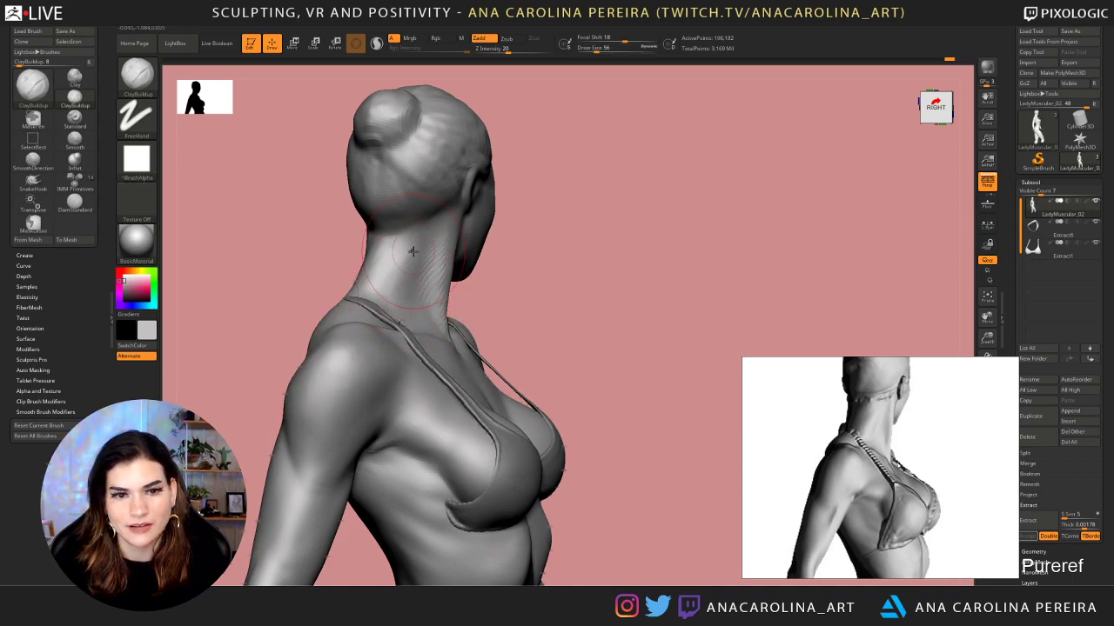
{"action": "left_click_drag", "start_coordinate": [410, 252], "coordinate": [401, 305]}
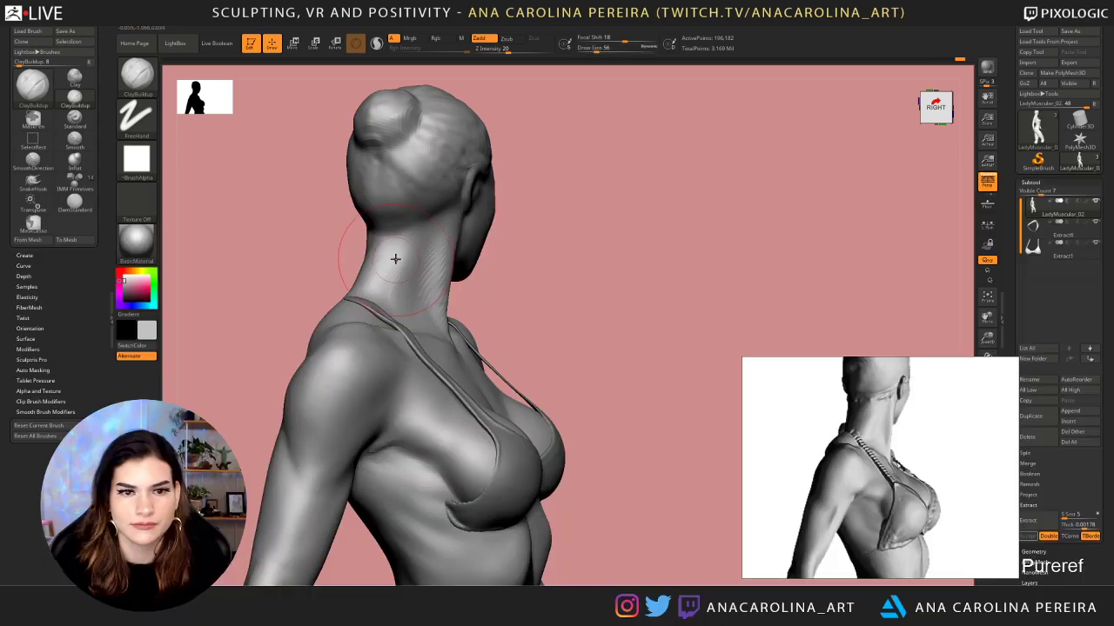
{"action": "mouse_move", "coordinate": [396, 258]}
{"action": "left_mouse_down"}
{"action": "mouse_move", "coordinate": [404, 277]}
{"action": "mouse_move", "coordinate": [375, 297]}
{"action": "left_mouse_up"}
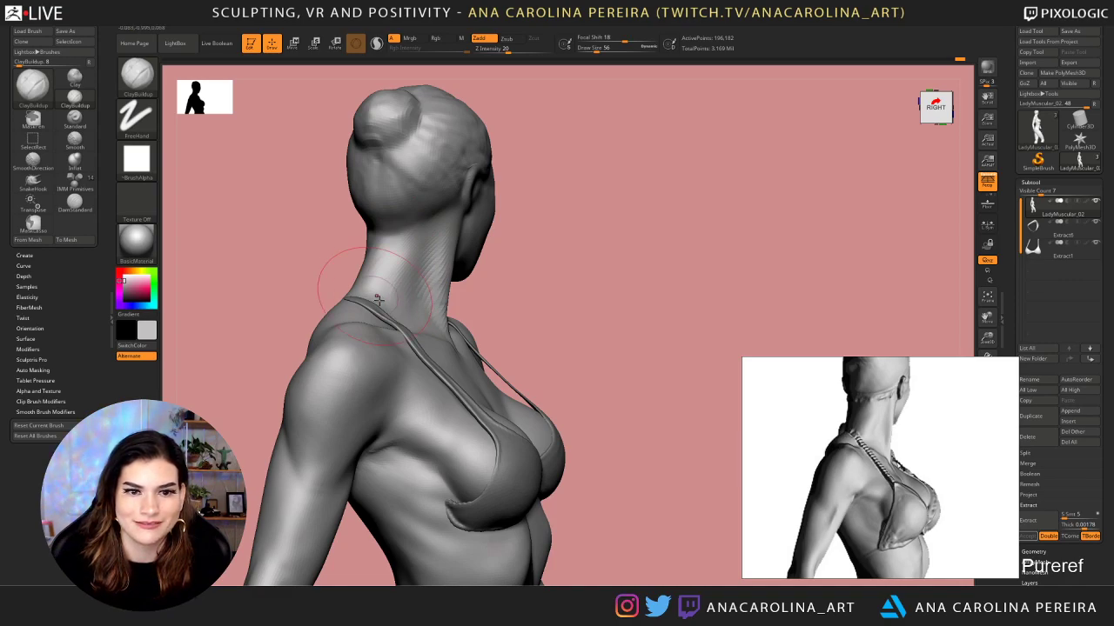
{"action": "mouse_move", "coordinate": [505, 285]}
{"action": "left_mouse_down"}
{"action": "mouse_move", "coordinate": [435, 315]}
{"action": "mouse_move", "coordinate": [345, 311]}
{"action": "left_mouse_up"}
{"action": "left_click_drag", "start_coordinate": [283, 256], "coordinate": [330, 310]}
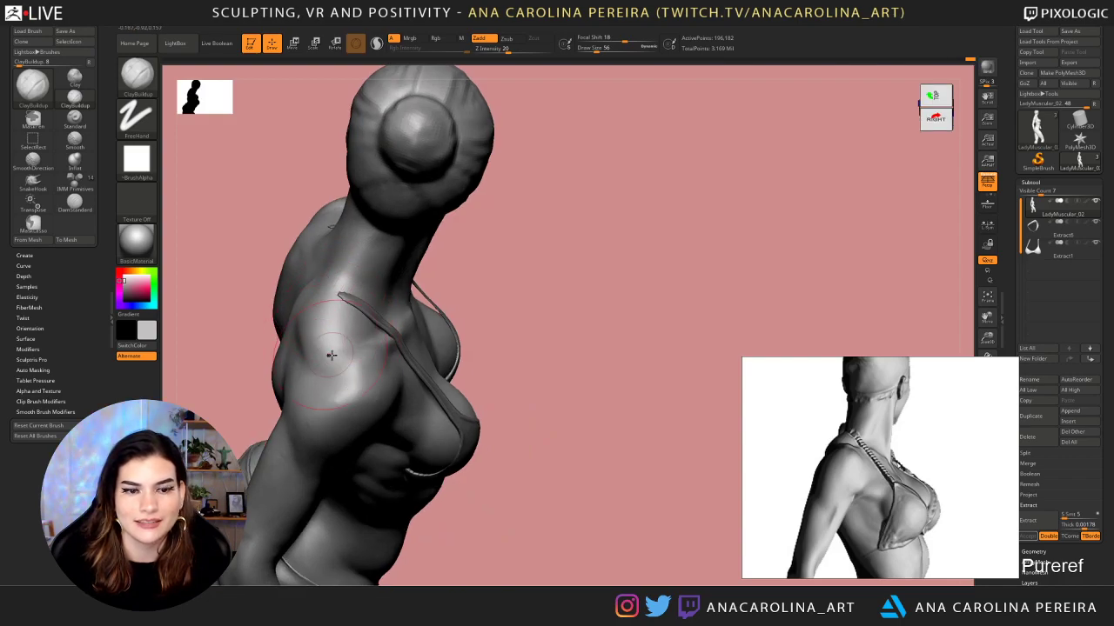
Adjust the upper chest around the right bra strap with SnakeHook at draw size 46
{"action": "mouse_move", "coordinate": [608, 331]}
{"action": "left_mouse_down"}
{"action": "mouse_move", "coordinate": [607, 311]}
{"action": "mouse_move", "coordinate": [596, 328]}
{"action": "left_mouse_up"}
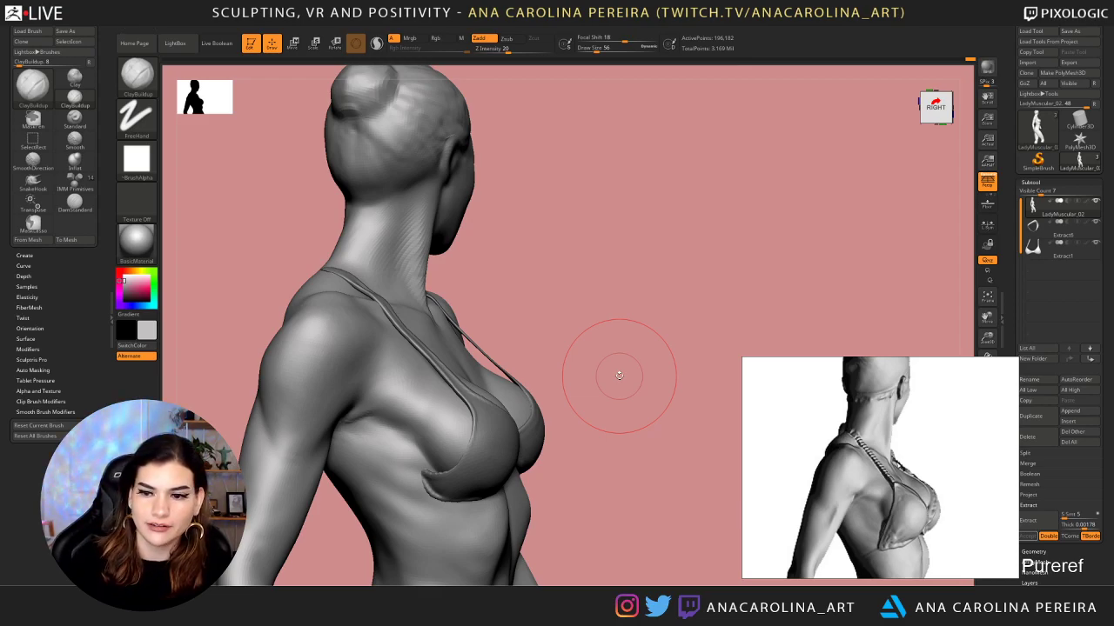
{"action": "left_click_drag", "start_coordinate": [621, 269], "coordinate": [660, 304], "text": "shift"}
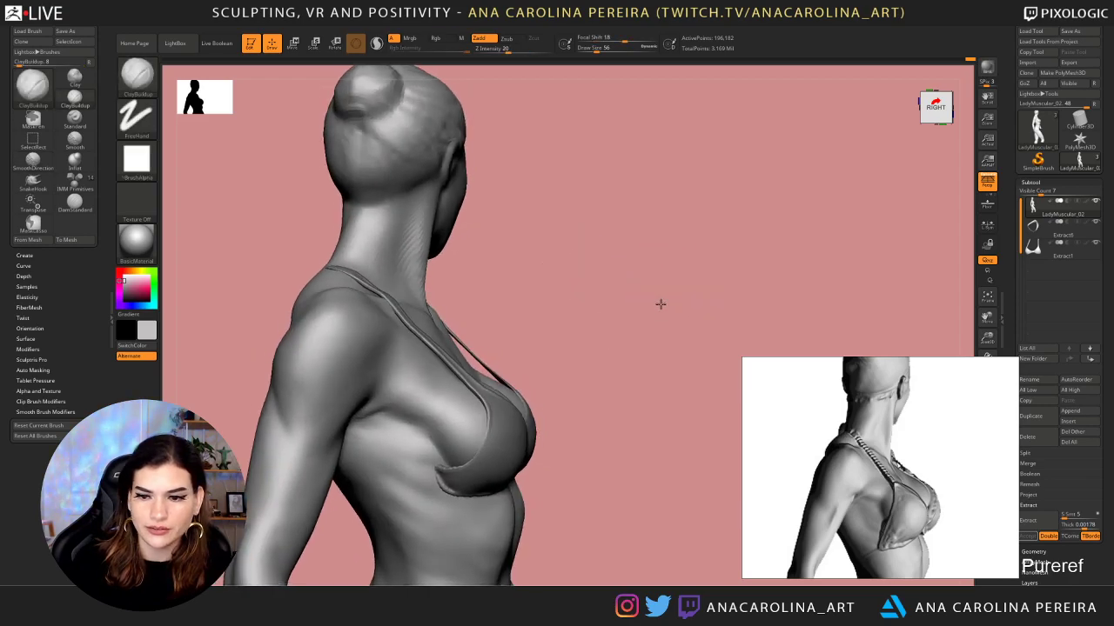
{"action": "left_click_drag", "start_coordinate": [597, 290], "coordinate": [496, 362]}
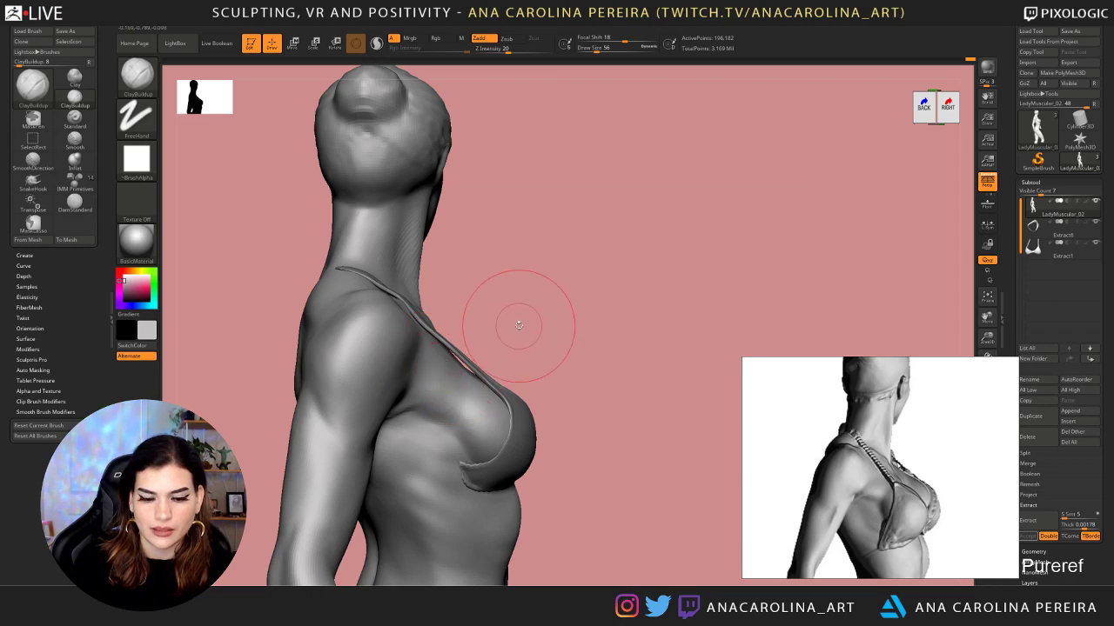
{"action": "key", "text": "b"}
{"action": "key", "text": "s"}
{"action": "key", "text": "h"}
{"action": "mouse_move", "coordinate": [510, 293]}
{"action": "left_mouse_down"}
{"action": "mouse_move", "coordinate": [537, 261]}
{"action": "mouse_move", "coordinate": [521, 327]}
{"action": "mouse_move", "coordinate": [443, 381]}
{"action": "mouse_move", "coordinate": [461, 365]}
{"action": "mouse_move", "coordinate": [542, 351]}
{"action": "mouse_move", "coordinate": [522, 294]}
{"action": "mouse_move", "coordinate": [529, 325]}
{"action": "left_mouse_up"}
{"action": "mouse_move", "coordinate": [529, 325]}
{"action": "left_mouse_down"}
{"action": "mouse_move", "coordinate": [563, 309]}
{"action": "mouse_move", "coordinate": [530, 347]}
{"action": "mouse_move", "coordinate": [525, 386]}
{"action": "mouse_move", "coordinate": [444, 398]}
{"action": "mouse_move", "coordinate": [505, 248]}
{"action": "mouse_move", "coordinate": [473, 358]}
{"action": "left_mouse_up"}
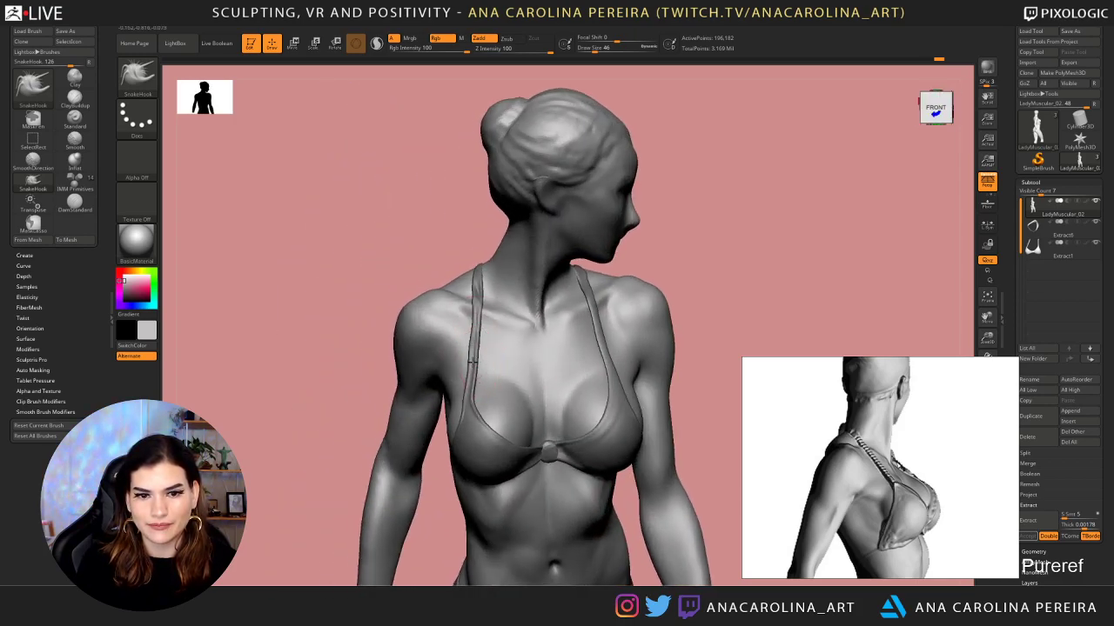
Pull the front fold of the right armpit into shape with SnakeHook at draw size 30, and check the overall silhouette
{"action": "mouse_move", "coordinate": [702, 266]}
{"action": "left_mouse_down", "text": "alt"}
{"action": "mouse_move", "coordinate": [708, 236]}
{"action": "mouse_move", "coordinate": [687, 270]}
{"action": "left_mouse_up", "text": "alt"}
{"action": "left_click_drag", "start_coordinate": [687, 270], "coordinate": [618, 346], "text": "alt"}
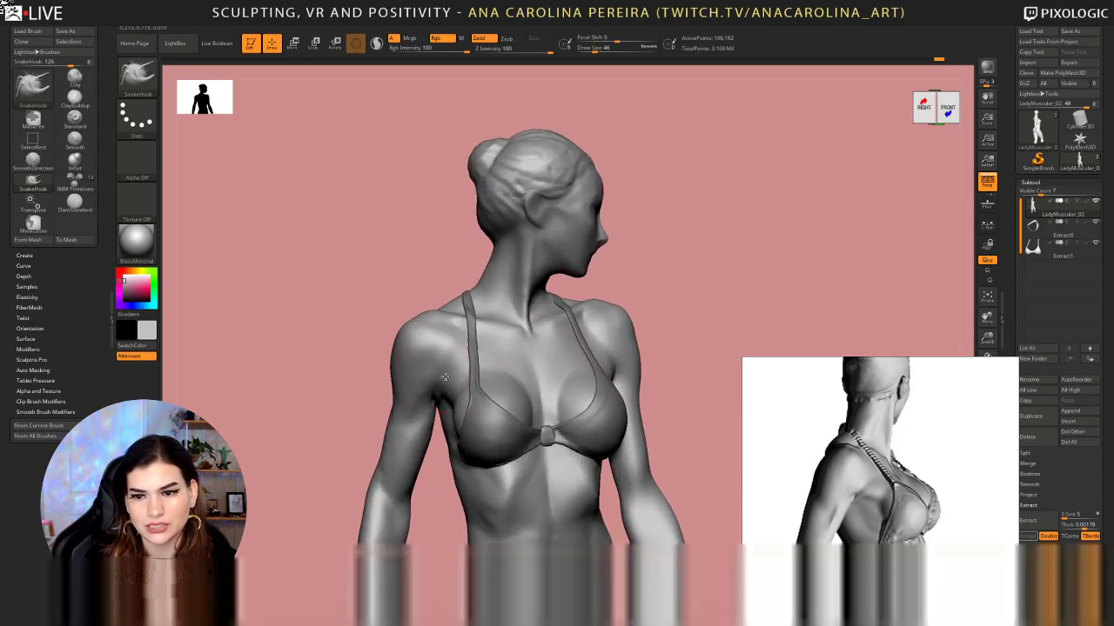
{"action": "key", "text": "space"}
{"action": "left_click_drag", "start_coordinate": [445, 379], "coordinate": [444, 374]}
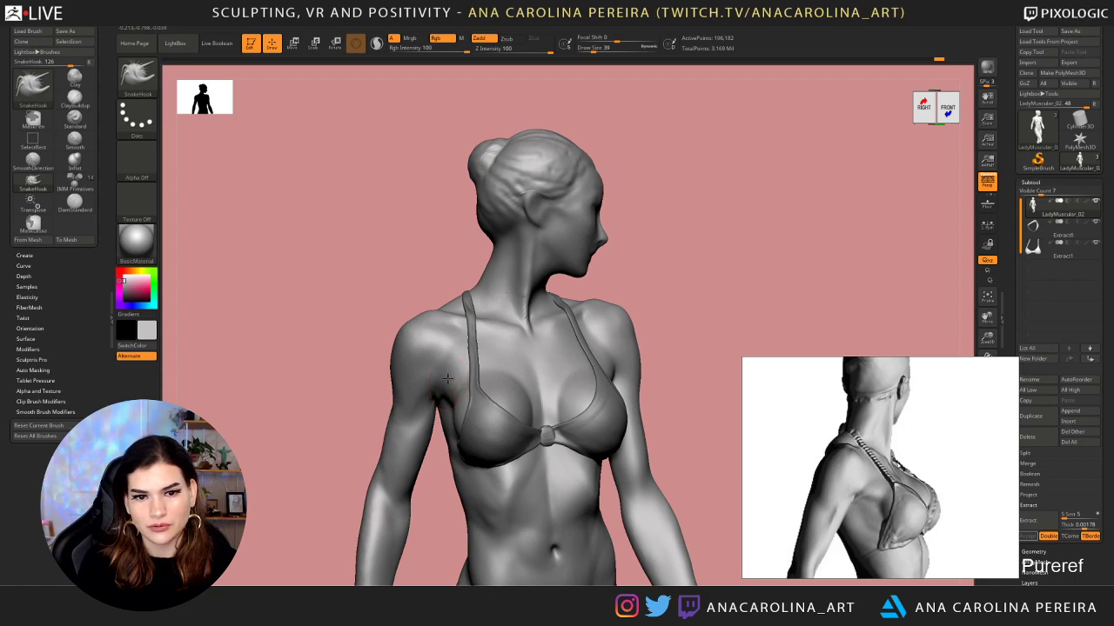
{"action": "left_click_drag", "start_coordinate": [656, 308], "coordinate": [705, 165], "text": "alt"}
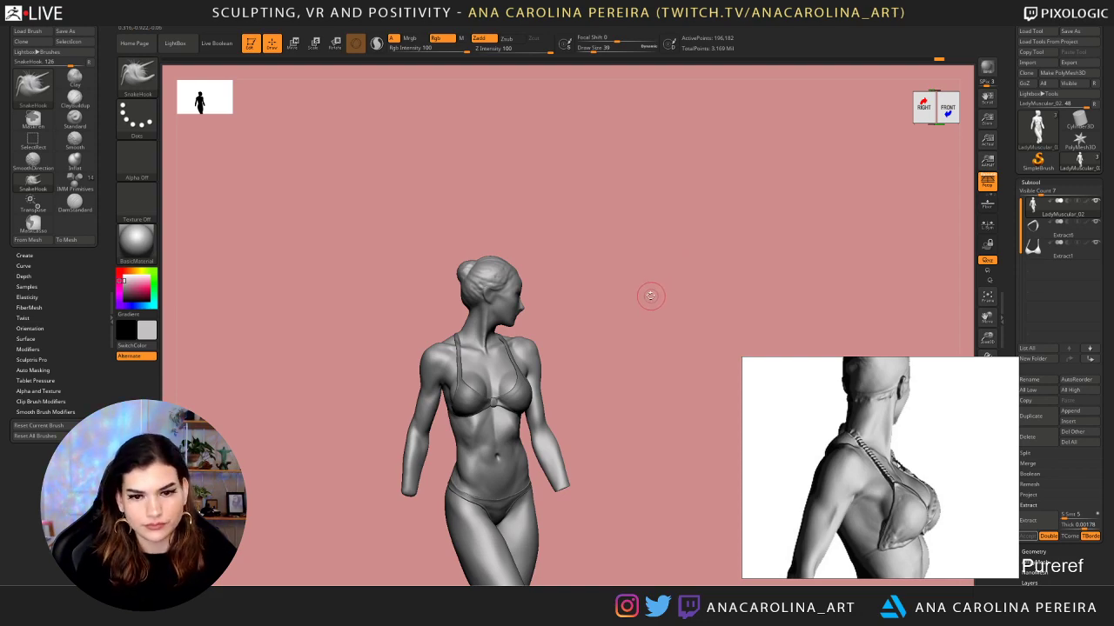
{"action": "mouse_move", "coordinate": [649, 296]}
{"action": "left_mouse_down"}
{"action": "mouse_move", "coordinate": [667, 293]}
{"action": "mouse_move", "coordinate": [653, 338]}
{"action": "mouse_move", "coordinate": [667, 332]}
{"action": "mouse_move", "coordinate": [656, 304]}
{"action": "left_mouse_up"}
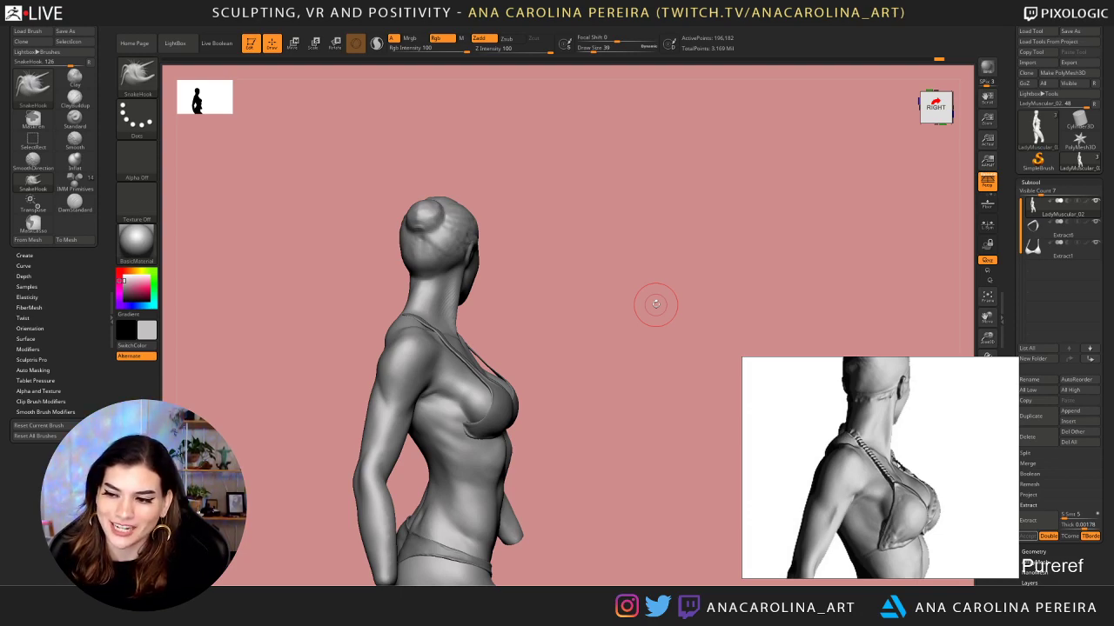
Build up the ribcage beneath the right armpit with ClayBuildup at draw size 56, one subdivision level lower, and undo the last stroke
{"action": "left_click_drag", "start_coordinate": [713, 402], "coordinate": [704, 397]}
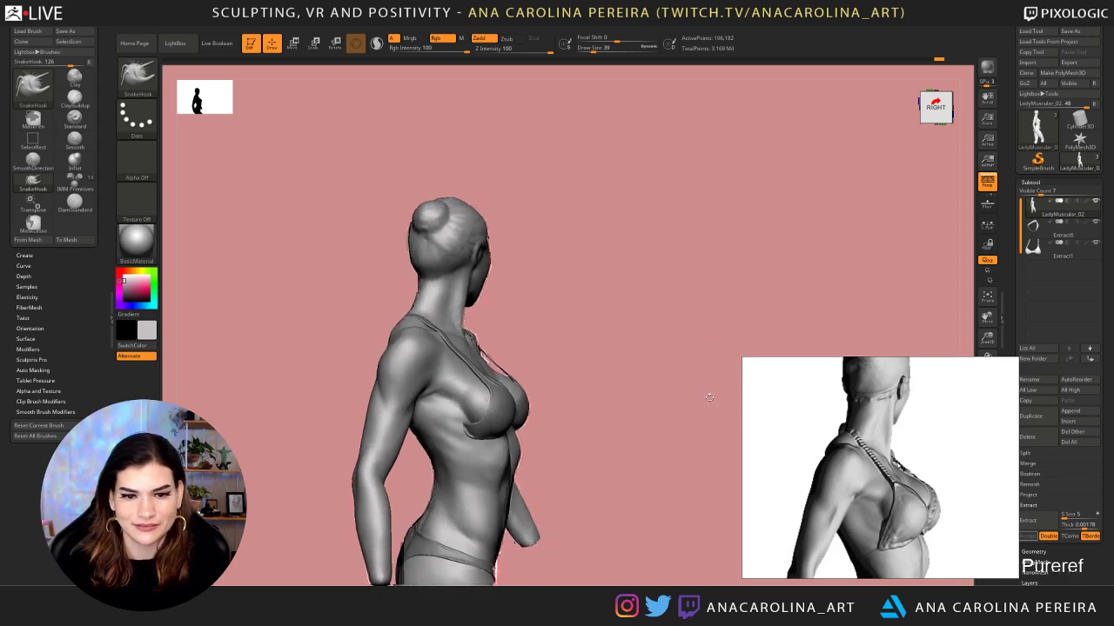
{"action": "right_click_drag", "start_coordinate": [703, 397], "coordinate": [706, 419], "text": "ctrl"}
{"action": "left_click_drag", "start_coordinate": [706, 419], "coordinate": [710, 412]}
{"action": "key", "text": "b"}
{"action": "key", "text": "c"}
{"action": "key", "text": "b"}
{"action": "key", "text": "space"}
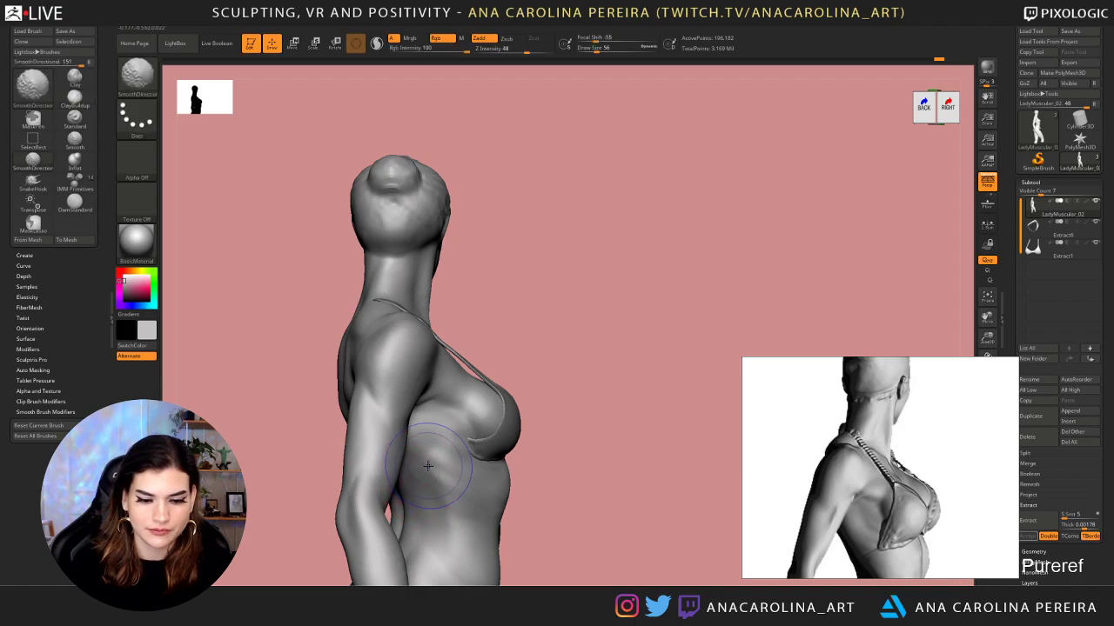
{"action": "key", "text": "shift+d"}
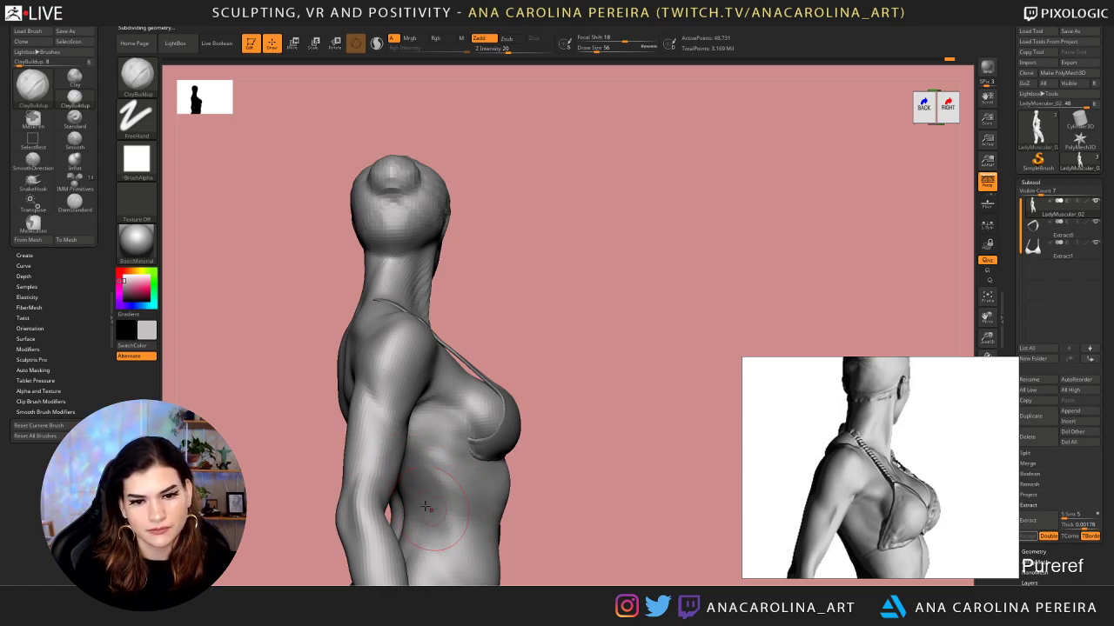
{"action": "key", "text": "shift"}
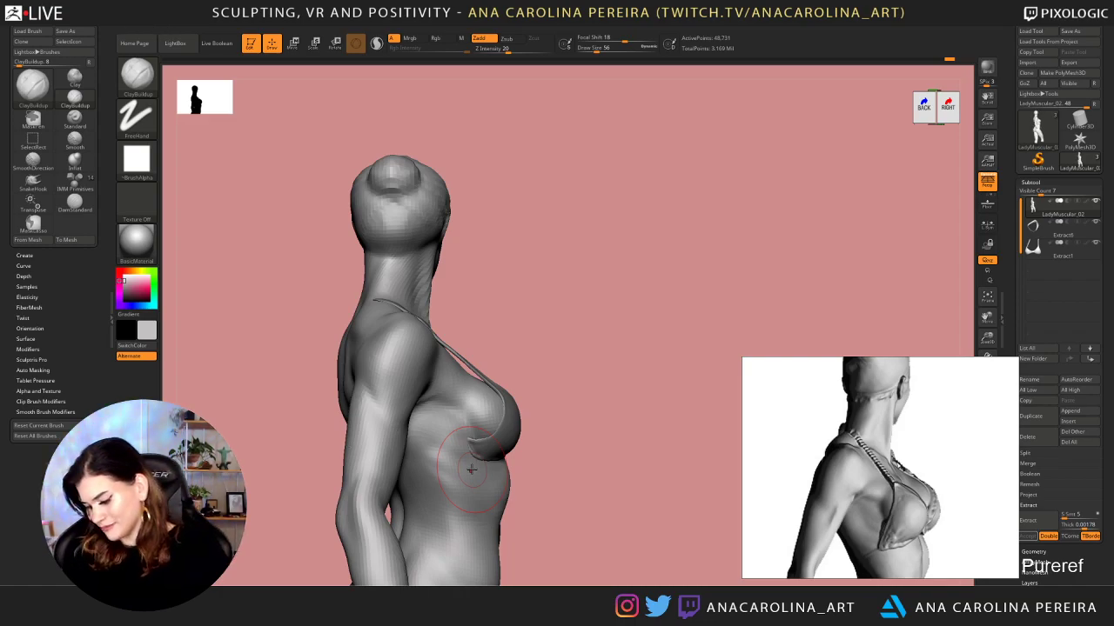
{"action": "key", "text": "ctrl+z"}
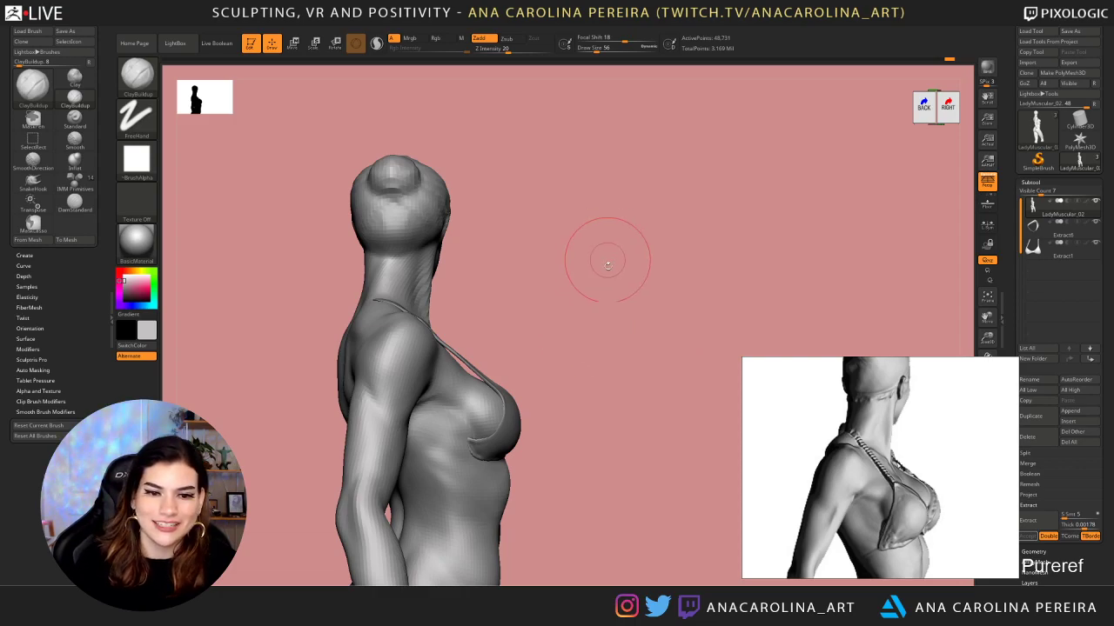
{"action": "left_click_drag", "start_coordinate": [604, 256], "coordinate": [575, 296]}
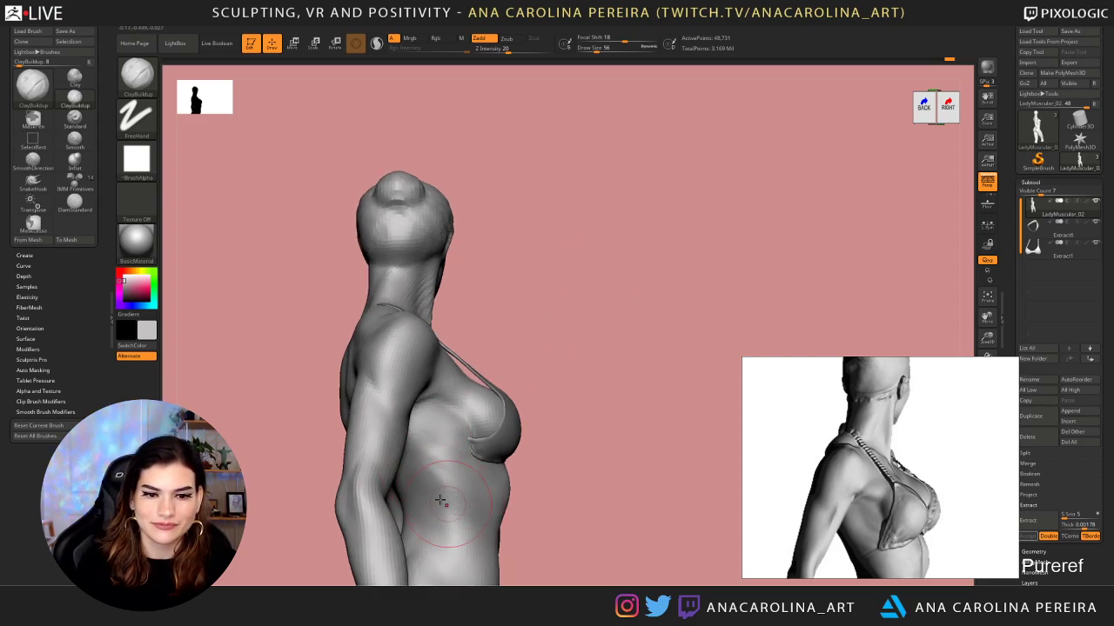
{"action": "mouse_move", "coordinate": [460, 503]}
{"action": "left_mouse_down"}
{"action": "mouse_move", "coordinate": [490, 516]}
{"action": "mouse_move", "coordinate": [585, 322]}
{"action": "mouse_move", "coordinate": [676, 273]}
{"action": "mouse_move", "coordinate": [654, 293]}
{"action": "mouse_move", "coordinate": [652, 322]}
{"action": "left_mouse_up"}
Check the torso at the highest subdivision level, and smooth the ribs beside and below the right breast one level lower
{"action": "key", "text": "ctrl+d"}
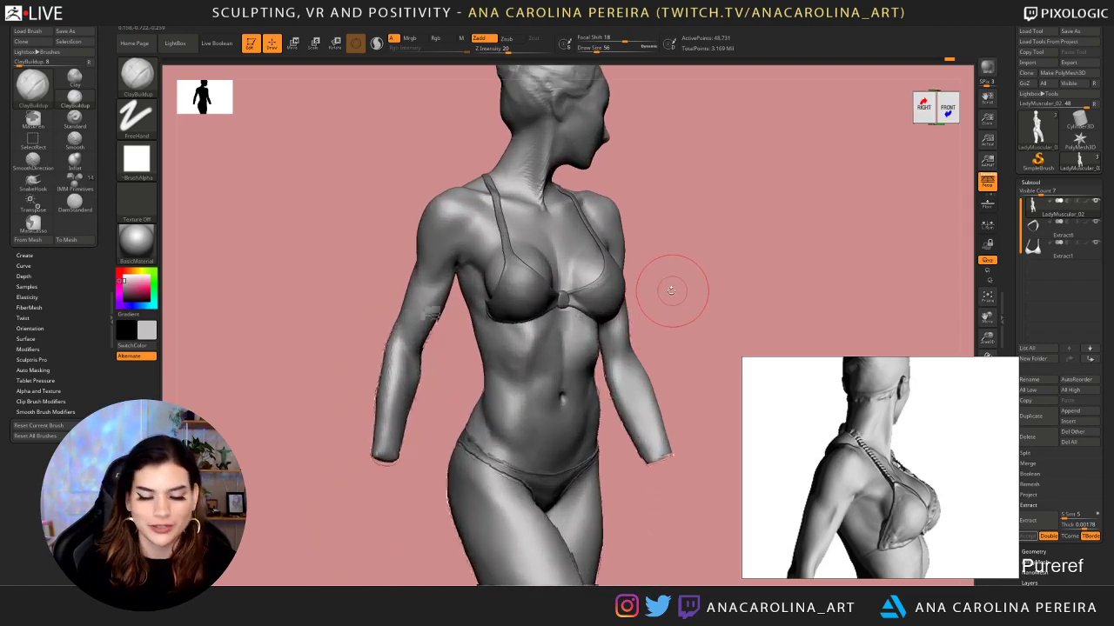
{"action": "key", "text": "ctrl+d"}
{"action": "left_click_drag", "start_coordinate": [713, 348], "coordinate": [705, 341]}
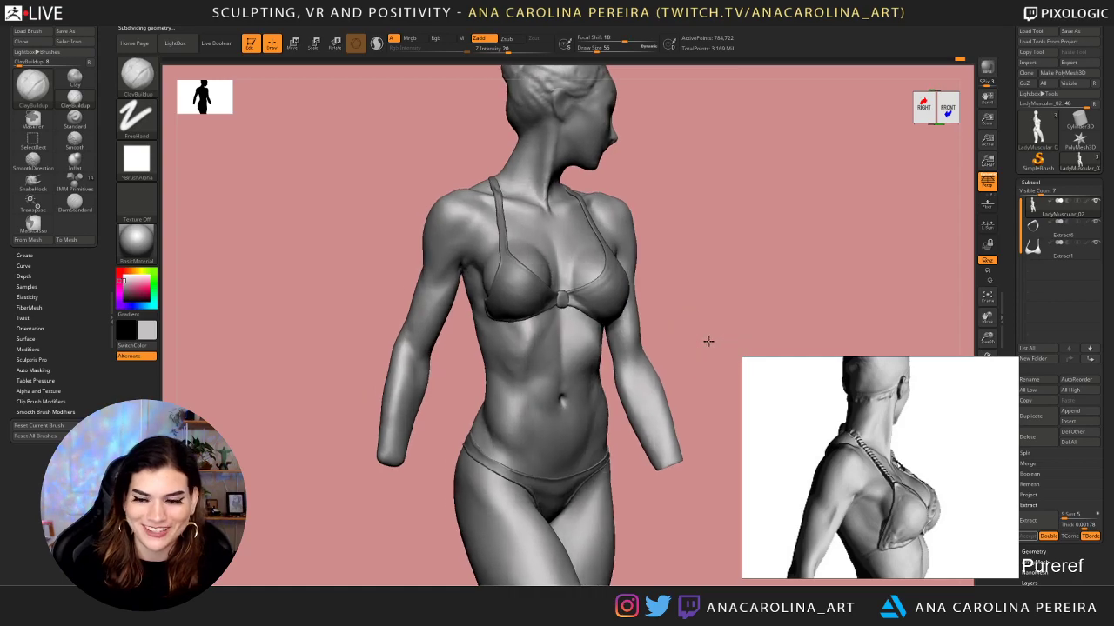
{"action": "left_click_drag", "start_coordinate": [671, 305], "coordinate": [705, 280]}
{"action": "key", "text": "shift+d"}
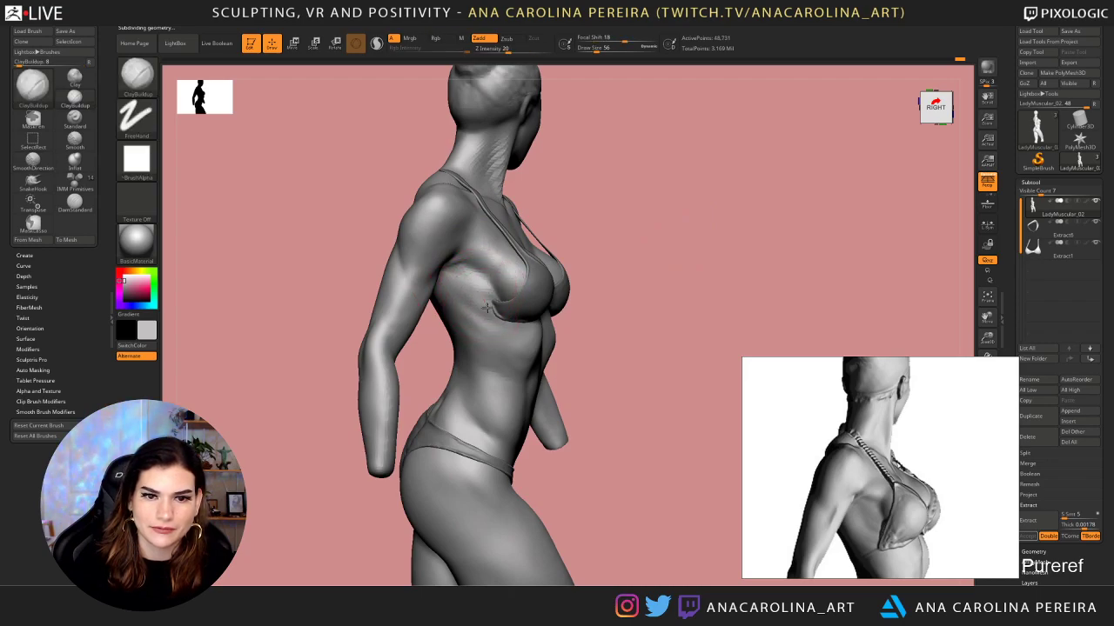
{"action": "key", "text": "d"}
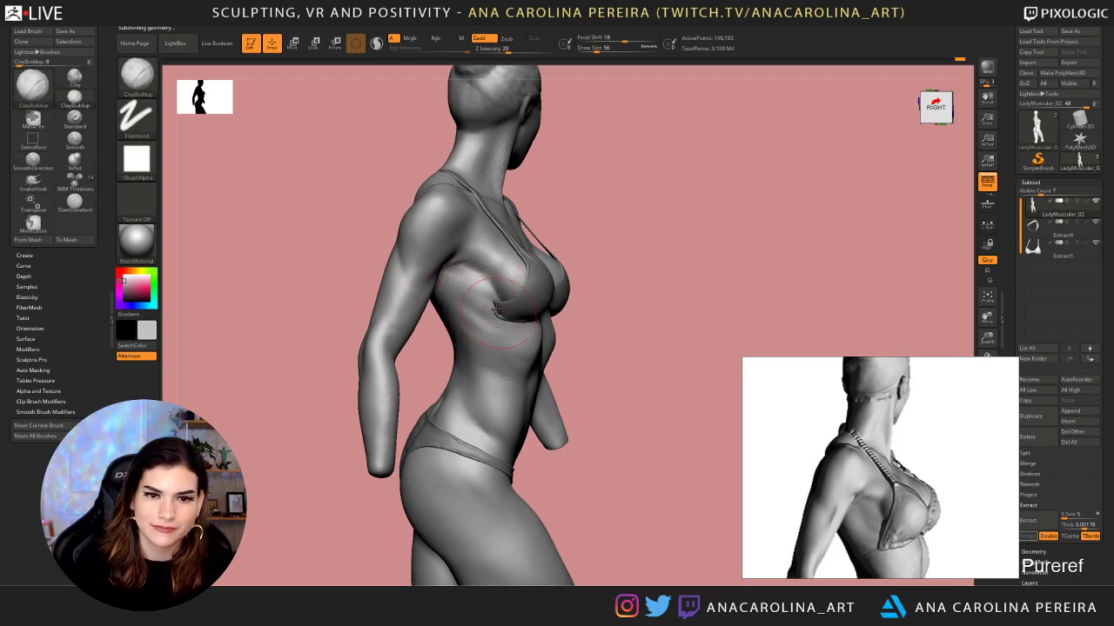
{"action": "mouse_move", "coordinate": [476, 294]}
{"action": "left_mouse_down", "text": "shift"}
{"action": "mouse_move", "coordinate": [501, 315]}
{"action": "mouse_move", "coordinate": [494, 336]}
{"action": "mouse_move", "coordinate": [480, 331]}
{"action": "left_mouse_up", "text": "shift"}
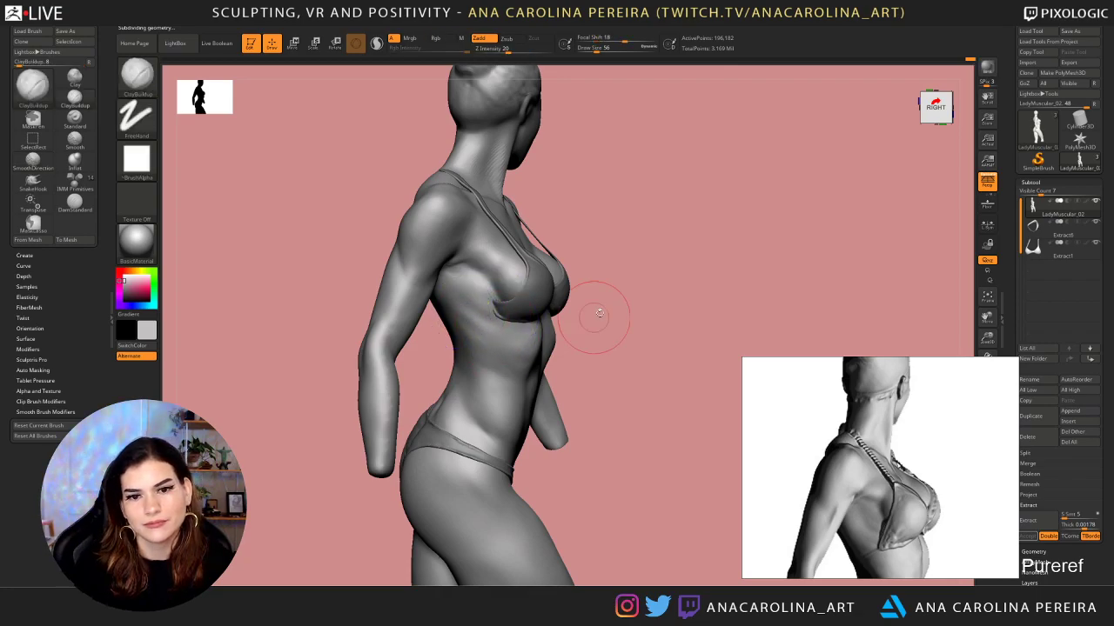
{"action": "mouse_move", "coordinate": [591, 316]}
{"action": "left_mouse_down"}
{"action": "mouse_move", "coordinate": [645, 191]}
{"action": "mouse_move", "coordinate": [656, 214]}
{"action": "mouse_move", "coordinate": [751, 217]}
{"action": "mouse_move", "coordinate": [736, 212]}
{"action": "left_mouse_up"}
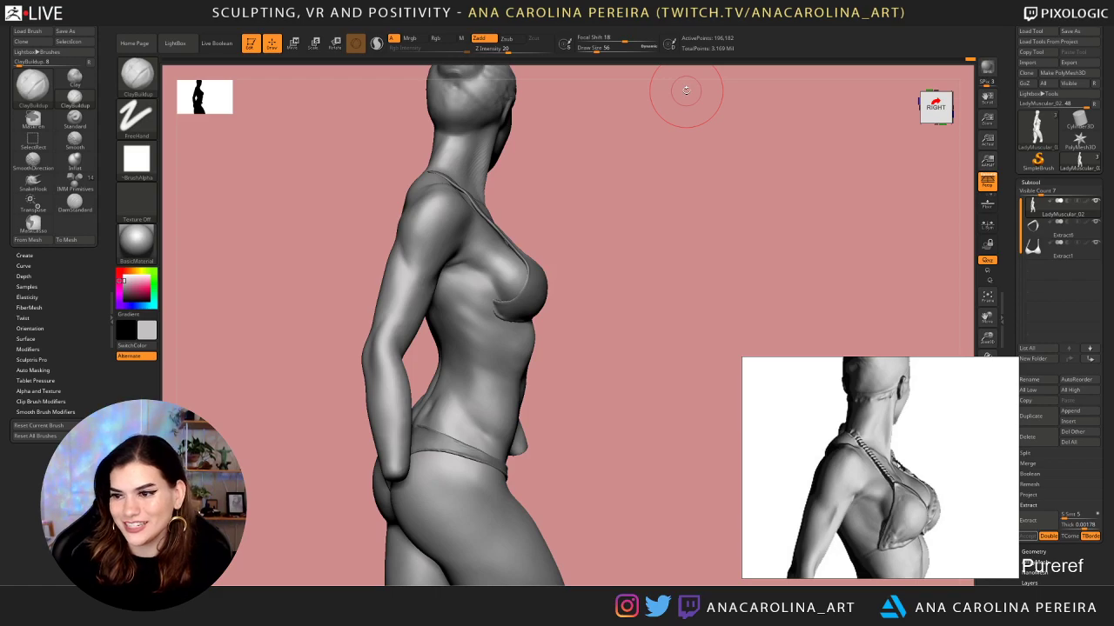
Shape the figure's right arm around the inner elbow with ClayBuildup at a lower subdivision level, and smooth the surface
{"action": "mouse_move", "coordinate": [656, 192]}
{"action": "left_mouse_down"}
{"action": "mouse_move", "coordinate": [600, 186]}
{"action": "mouse_move", "coordinate": [652, 168]}
{"action": "mouse_move", "coordinate": [715, 170]}
{"action": "mouse_move", "coordinate": [552, 174]}
{"action": "left_mouse_up"}
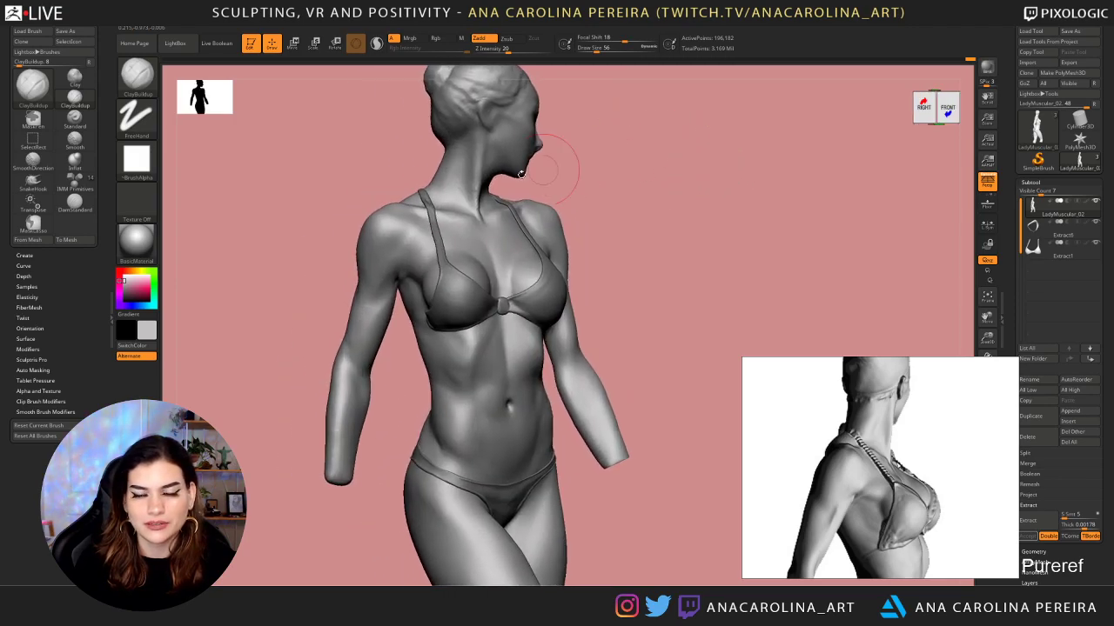
{"action": "key", "text": "shift"}
{"action": "key", "text": "shift+d"}
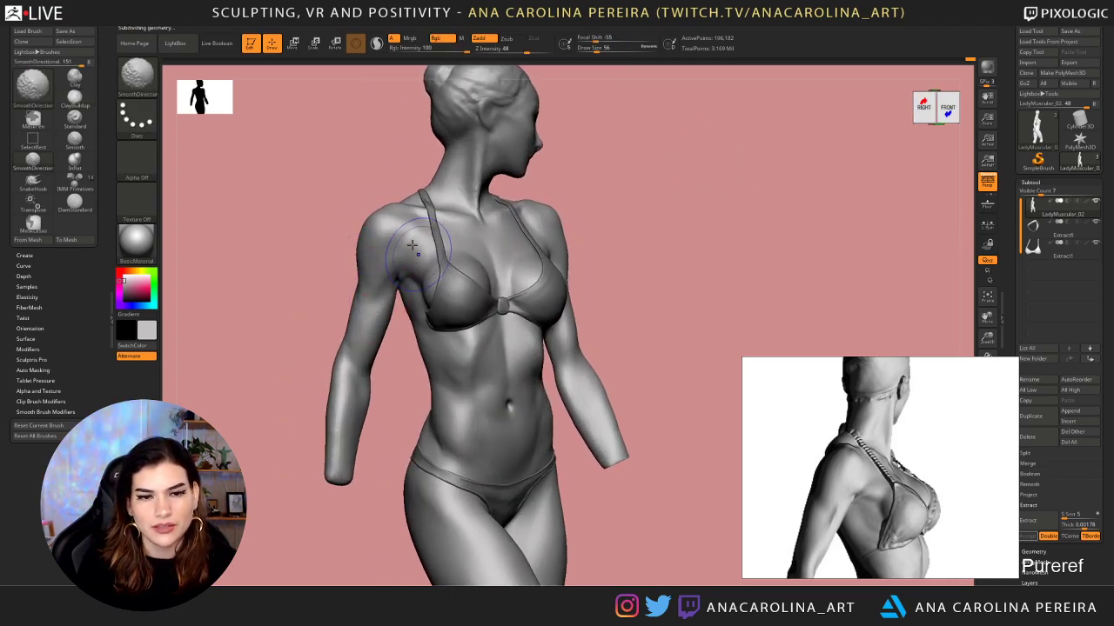
{"action": "key", "text": "ctrl"}
{"action": "key", "text": "ctrl"}
{"action": "key", "text": "ctrl"}
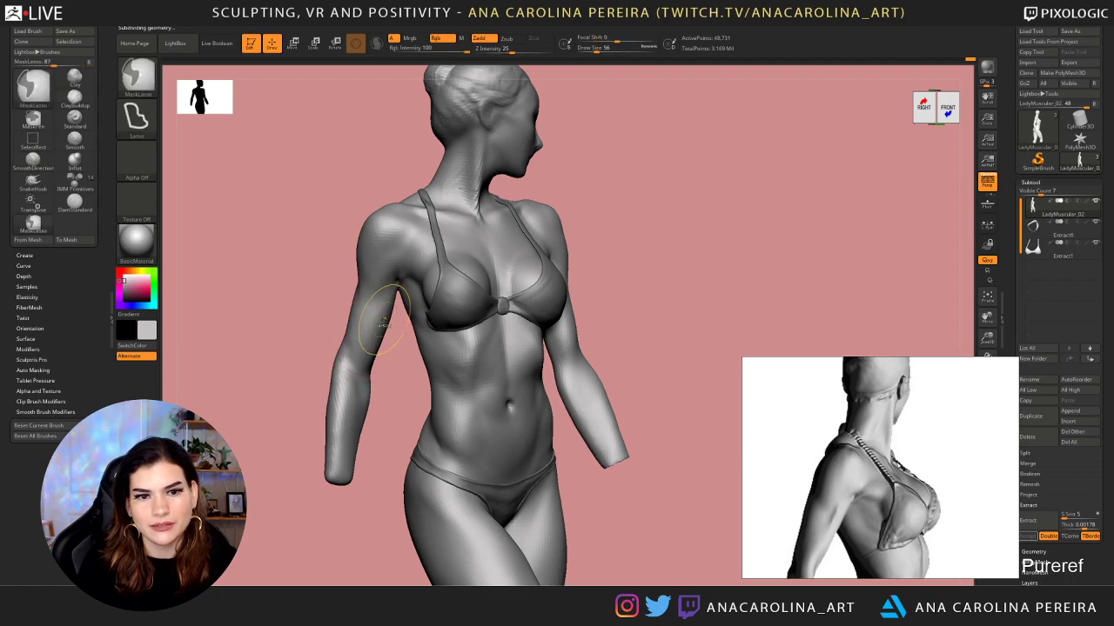
{"action": "key", "text": "space"}
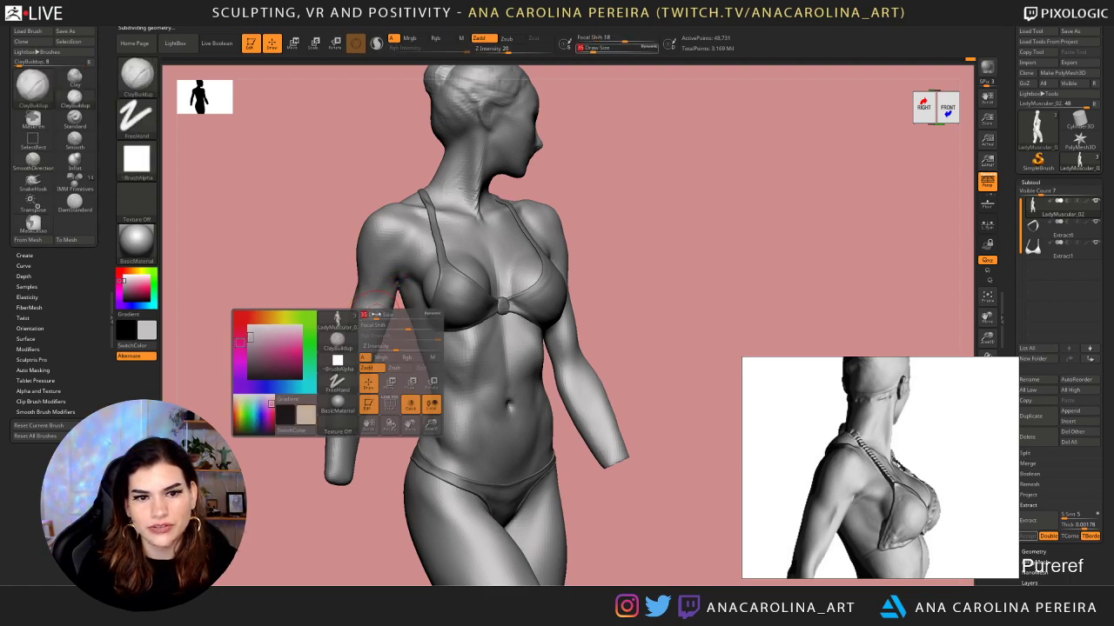
{"action": "key", "text": "ctrl"}
{"action": "key", "text": "space"}
{"action": "left_click_drag", "start_coordinate": [379, 320], "coordinate": [375, 320]}
{"action": "key", "text": "ctrl+z"}
{"action": "key", "text": "ctrl+z"}
{"action": "key", "text": "ctrl+z"}
{"action": "key", "text": "ctrl+z"}
{"action": "key", "text": "space"}
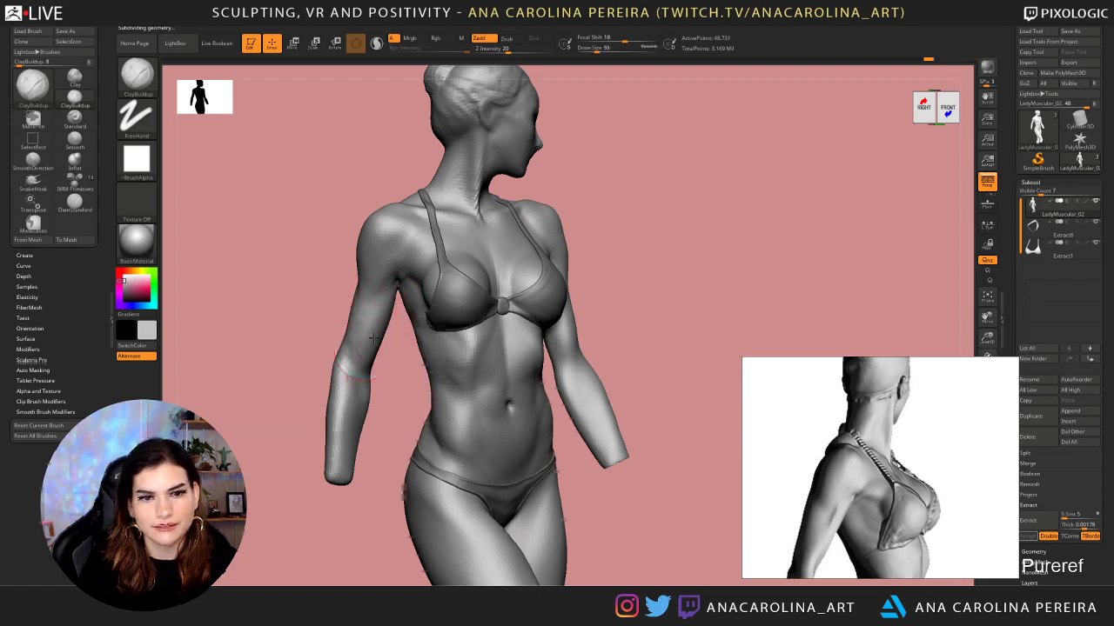
{"action": "right_click_drag", "start_coordinate": [374, 337], "coordinate": [383, 348]}
{"action": "left_click_drag", "start_coordinate": [381, 320], "coordinate": [374, 341]}
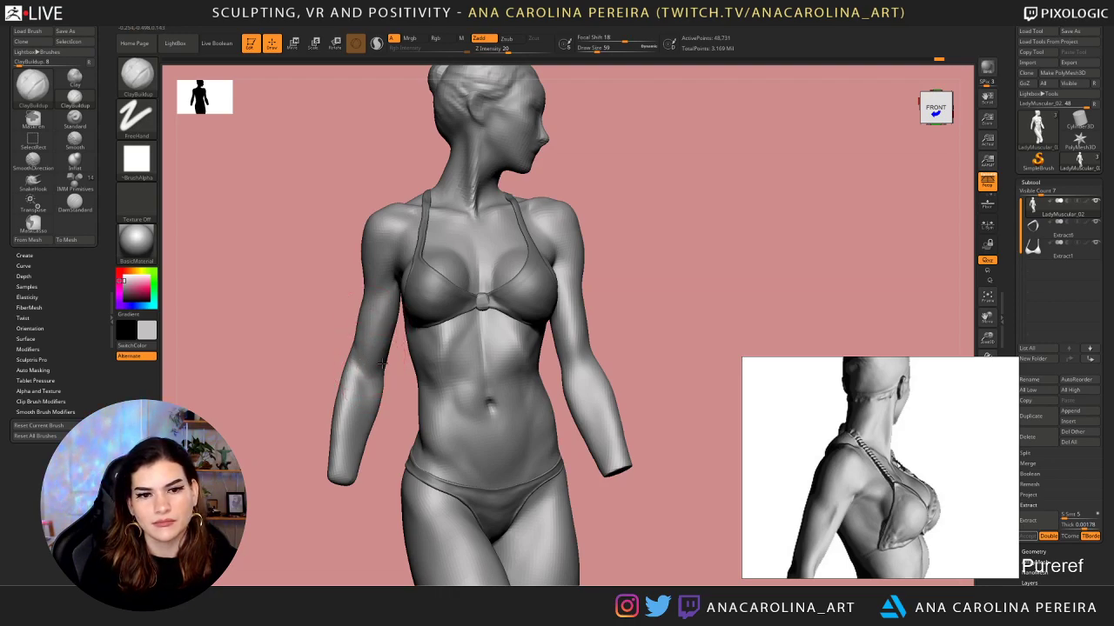
{"action": "mouse_move", "coordinate": [371, 358]}
{"action": "left_mouse_down", "text": "shift"}
{"action": "mouse_move", "coordinate": [362, 385]}
{"action": "mouse_move", "coordinate": [369, 375]}
{"action": "left_mouse_up", "text": "shift"}
Examine the whole figure's proportions from the front and back, returning it to its highest subdivision level
{"action": "mouse_move", "coordinate": [639, 247]}
{"action": "right_mouse_down", "text": "ctrl"}
{"action": "mouse_move", "coordinate": [618, 226]}
{"action": "mouse_move", "coordinate": [635, 256]}
{"action": "right_mouse_up", "text": "ctrl"}
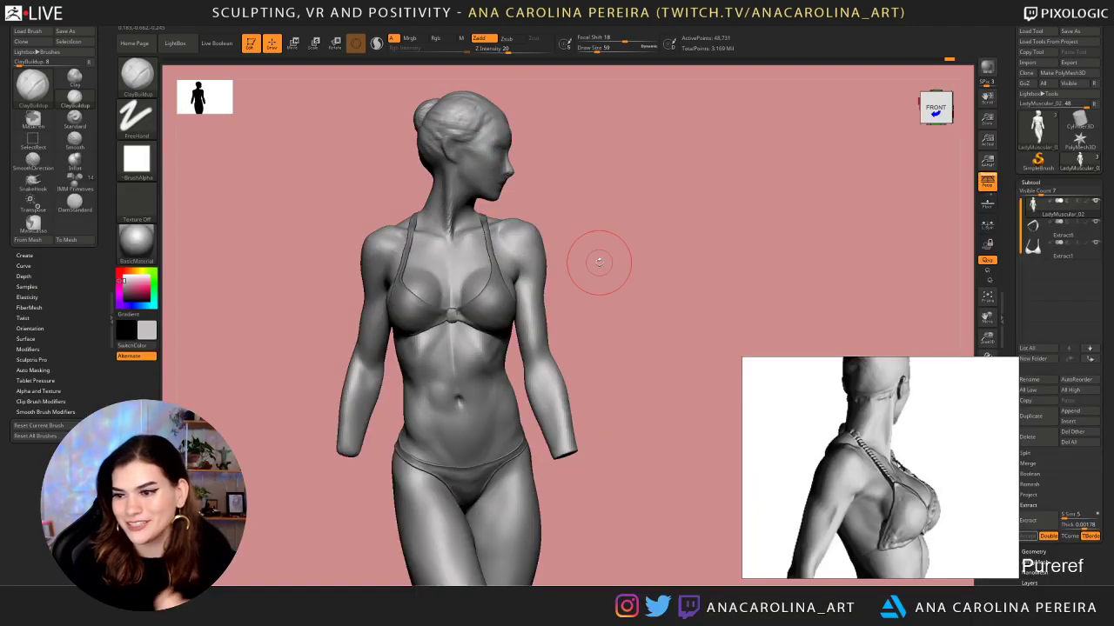
{"action": "left_click_drag", "start_coordinate": [720, 306], "coordinate": [772, 244]}
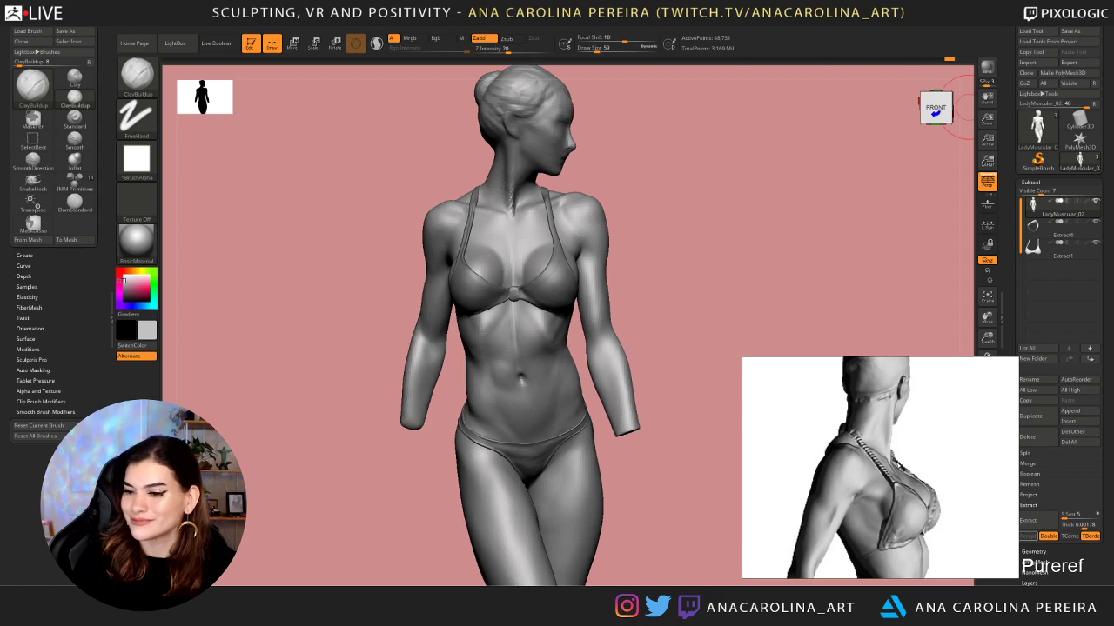
{"action": "left_click_drag", "start_coordinate": [815, 284], "coordinate": [817, 281]}
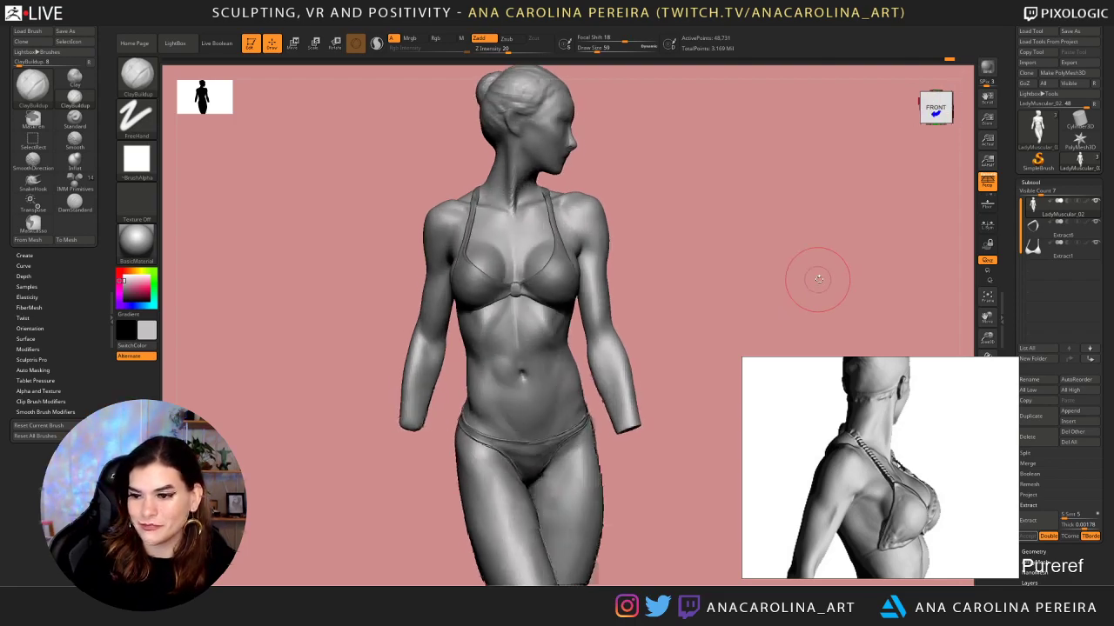
{"action": "left_click_drag", "start_coordinate": [696, 189], "coordinate": [758, 201]}
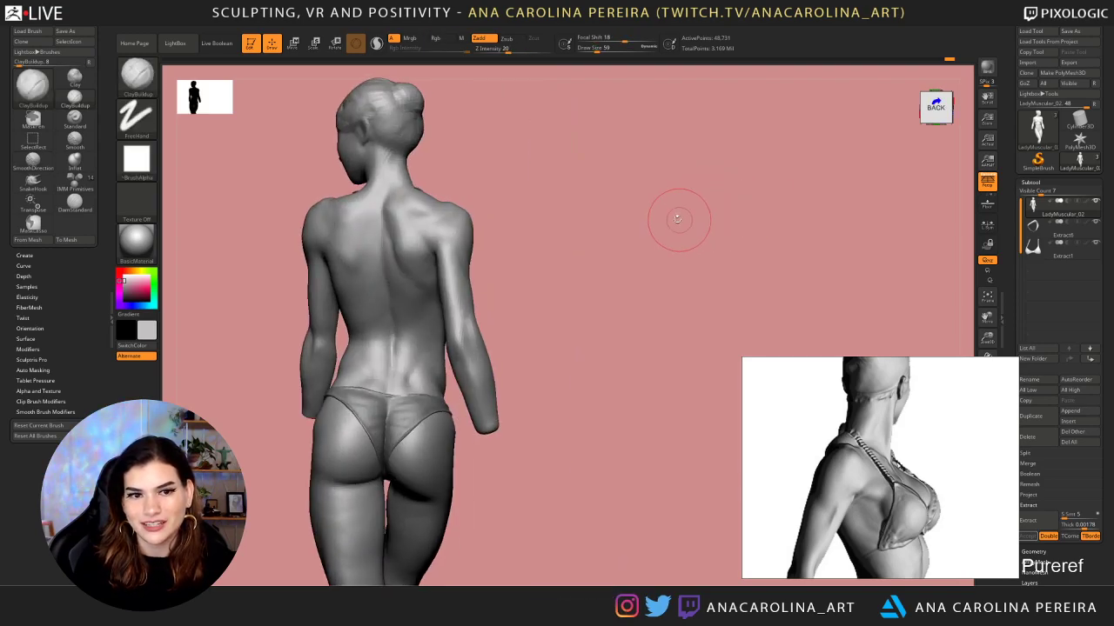
{"action": "mouse_move", "coordinate": [678, 218]}
{"action": "left_mouse_down"}
{"action": "mouse_move", "coordinate": [736, 232]}
{"action": "mouse_move", "coordinate": [661, 224]}
{"action": "mouse_move", "coordinate": [740, 224]}
{"action": "mouse_move", "coordinate": [679, 229]}
{"action": "left_mouse_up"}
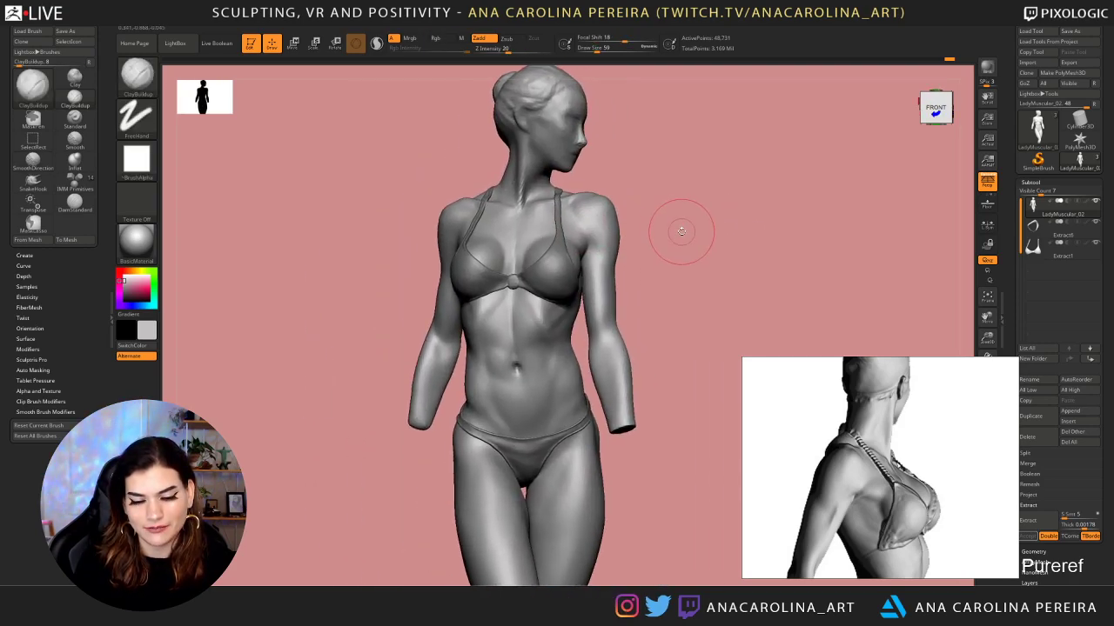
{"action": "key", "text": "d"}
{"action": "left_click_drag", "start_coordinate": [696, 309], "coordinate": [705, 319]}
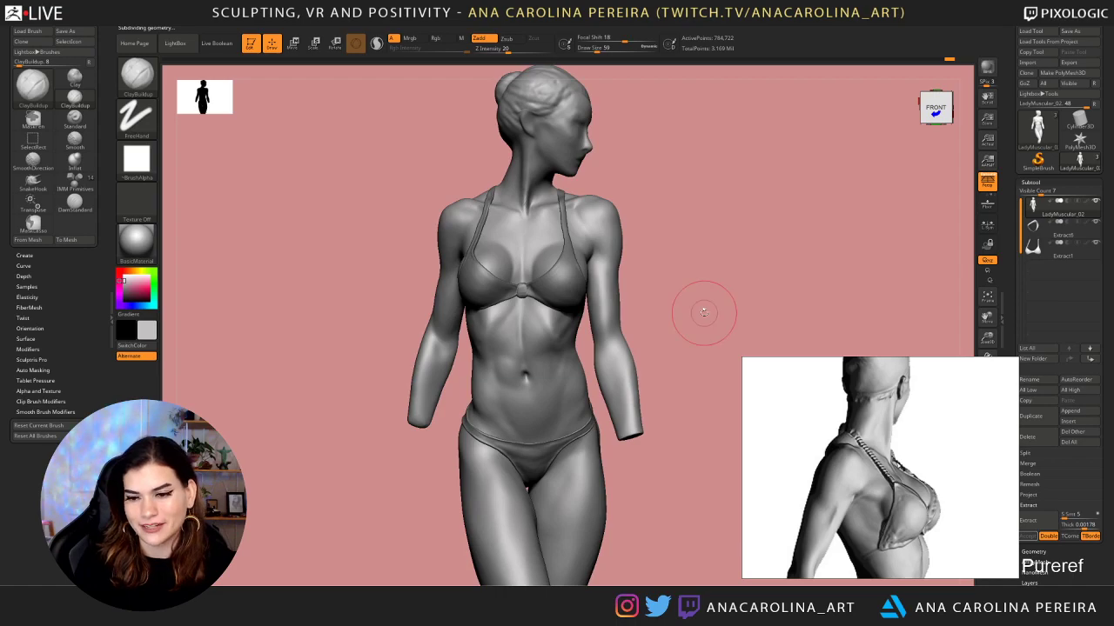
Bring the front-view photos into view on the reference board, and enlarge the sculpted torso for comparison
{"action": "scroll", "coordinate": [818, 453], "scroll_direction": "down", "scroll_amount": 4}
{"action": "middle_click_drag", "start_coordinate": [857, 463], "coordinate": [772, 453]}
{"action": "scroll", "coordinate": [796, 441], "scroll_direction": "down", "scroll_amount": 5}
{"action": "scroll", "coordinate": [838, 459], "scroll_direction": "up", "scroll_amount": 5}
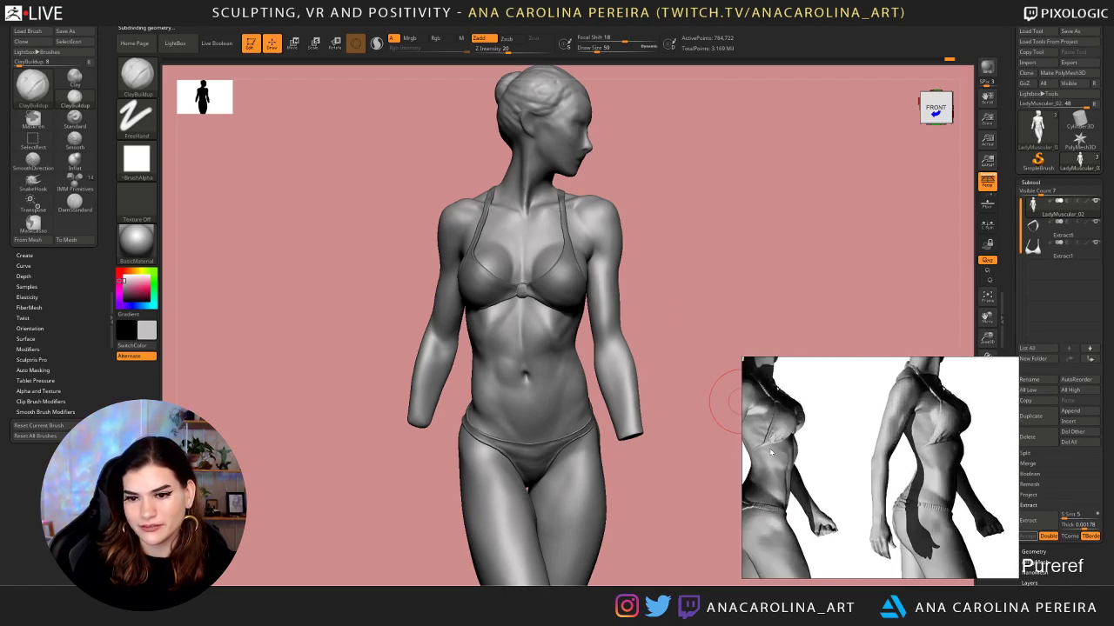
{"action": "scroll", "coordinate": [765, 464], "scroll_direction": "down", "scroll_amount": 6}
{"action": "middle_click_drag", "start_coordinate": [909, 366], "coordinate": [1005, 461]}
{"action": "middle_click_drag", "start_coordinate": [874, 383], "coordinate": [884, 531]}
{"action": "scroll", "coordinate": [837, 467], "scroll_direction": "up", "scroll_amount": 5}
{"action": "scroll", "coordinate": [836, 467], "scroll_direction": "up", "scroll_amount": 2}
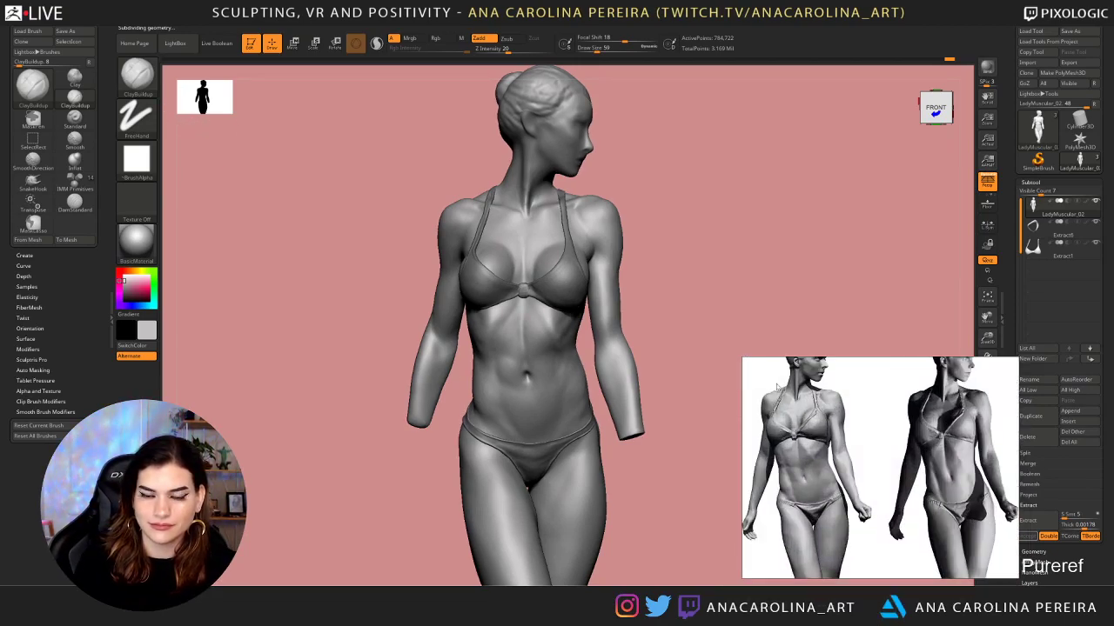
{"action": "left_click_drag", "start_coordinate": [710, 316], "coordinate": [722, 350], "text": "alt"}
{"action": "left_click_drag", "start_coordinate": [763, 291], "coordinate": [740, 272], "text": "alt"}
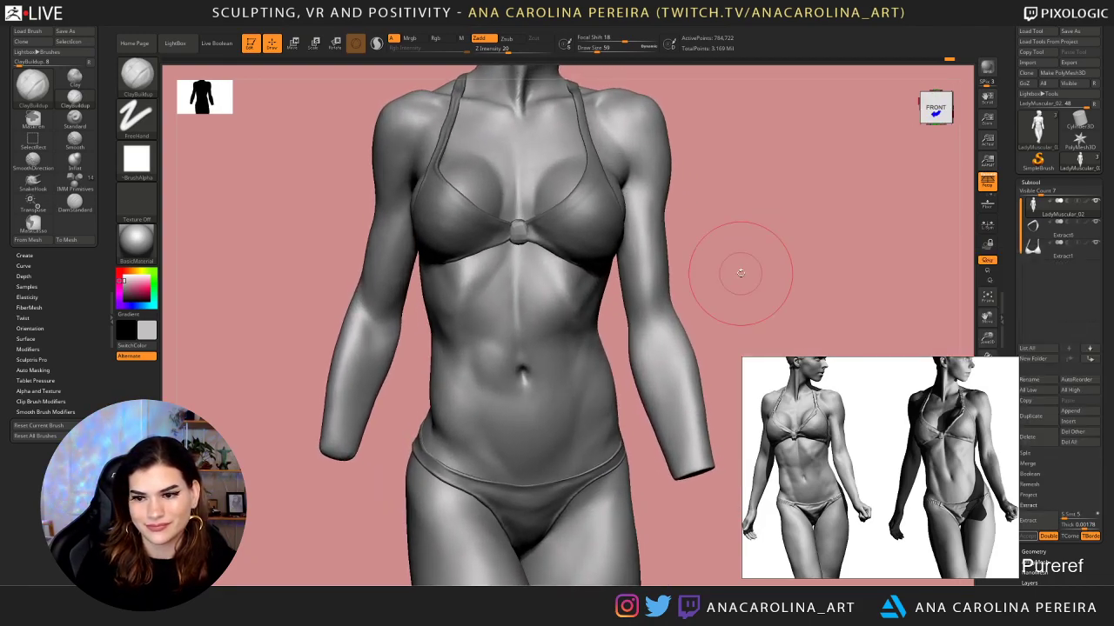
Look through the neighbouring full-body references, and enlarge the front-view torso from chest to hips
{"action": "scroll", "coordinate": [871, 464], "scroll_direction": "down", "scroll_amount": 3}
{"action": "middle_click_drag", "start_coordinate": [981, 450], "coordinate": [813, 450]}
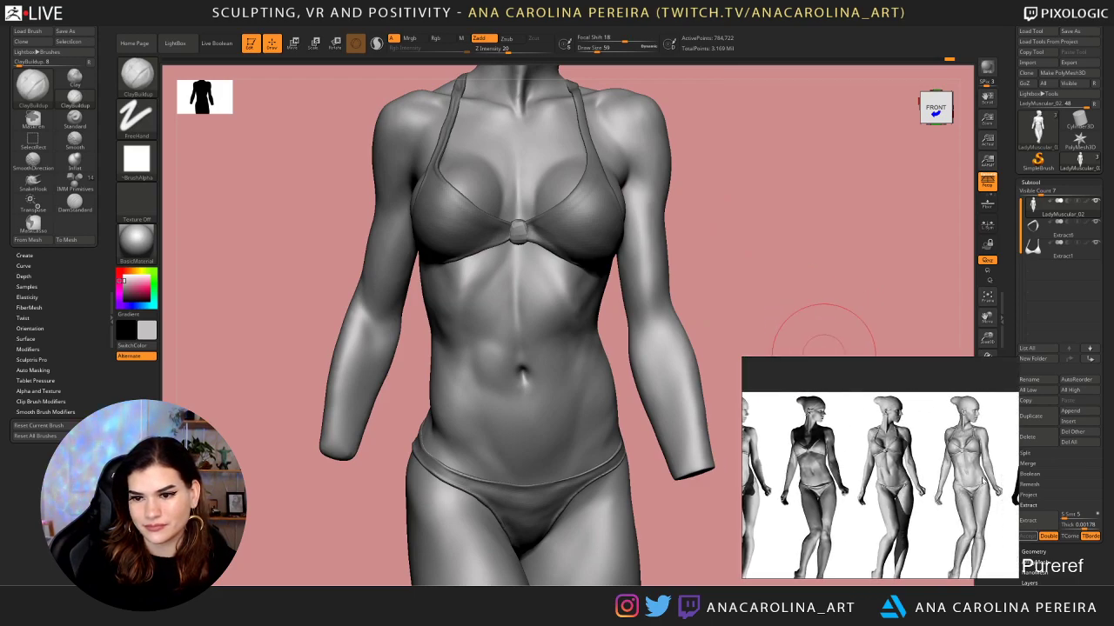
{"action": "middle_click_drag", "start_coordinate": [889, 468], "coordinate": [964, 469]}
{"action": "middle_click_drag", "start_coordinate": [774, 474], "coordinate": [885, 476]}
{"action": "scroll", "coordinate": [885, 476], "scroll_direction": "up", "scroll_amount": 3}
{"action": "scroll", "coordinate": [884, 477], "scroll_direction": "up", "scroll_amount": 2}
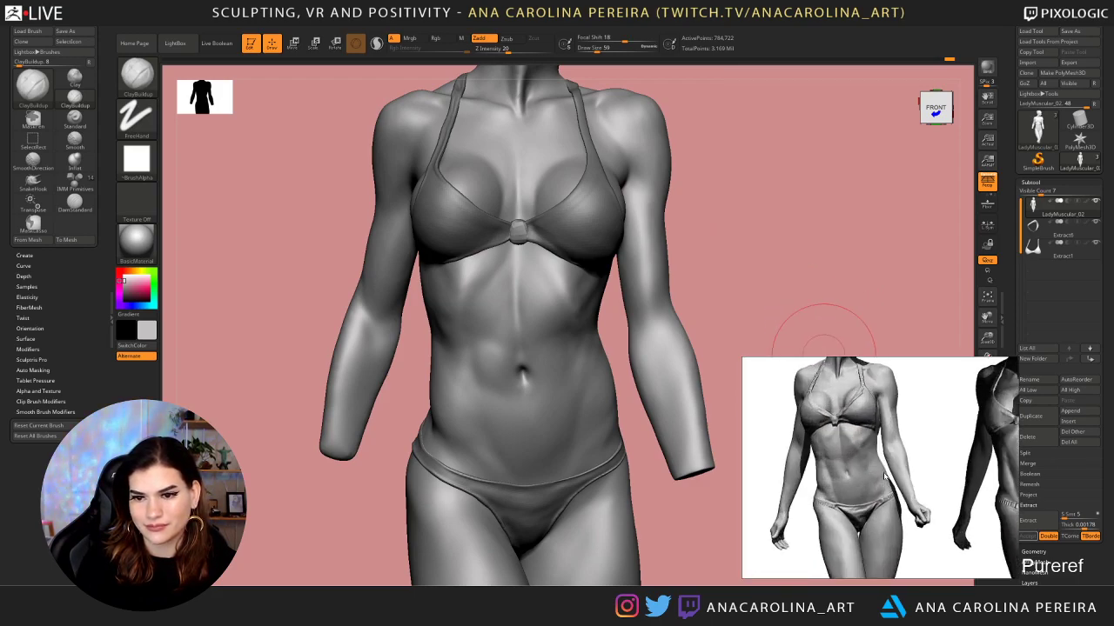
{"action": "scroll", "coordinate": [884, 476], "scroll_direction": "up", "scroll_amount": 2}
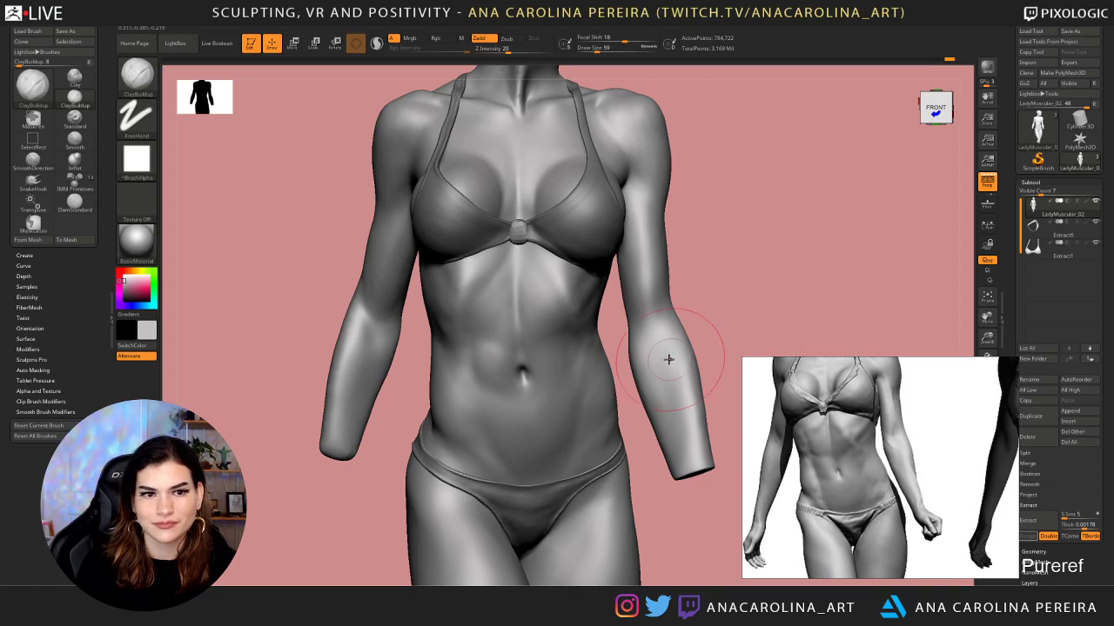
Lower the body's subdivision level by one and shape the lower abdomen above the right hip with ClayBuildup at draw size 31
{"action": "left_click_drag", "start_coordinate": [723, 263], "coordinate": [715, 261]}
{"action": "key", "text": "space"}
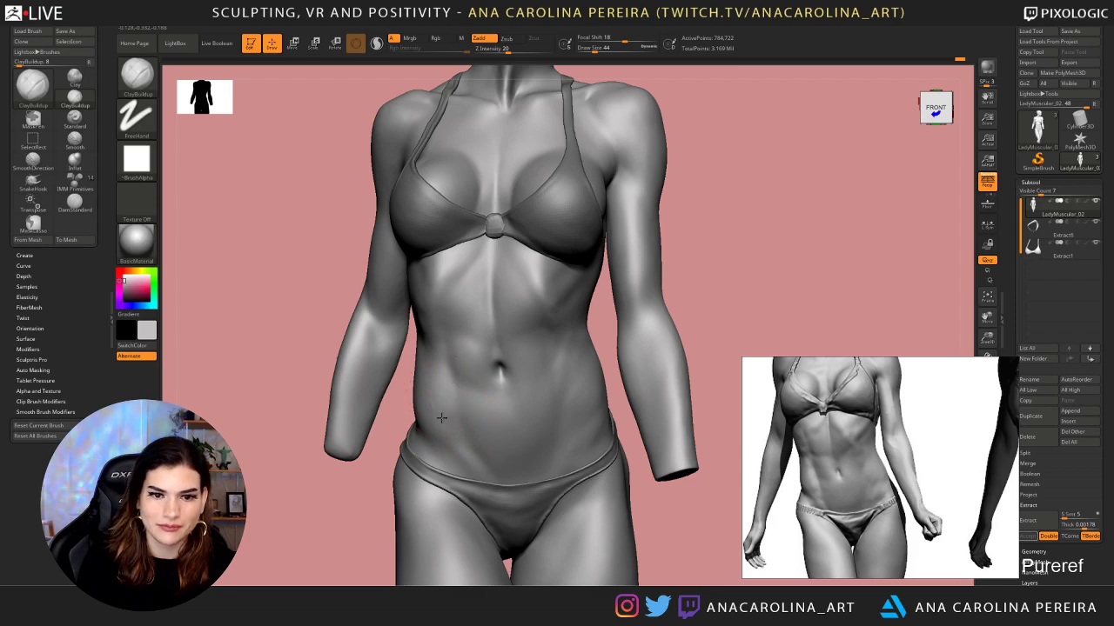
{"action": "left_click_drag", "start_coordinate": [364, 493], "coordinate": [413, 489]}
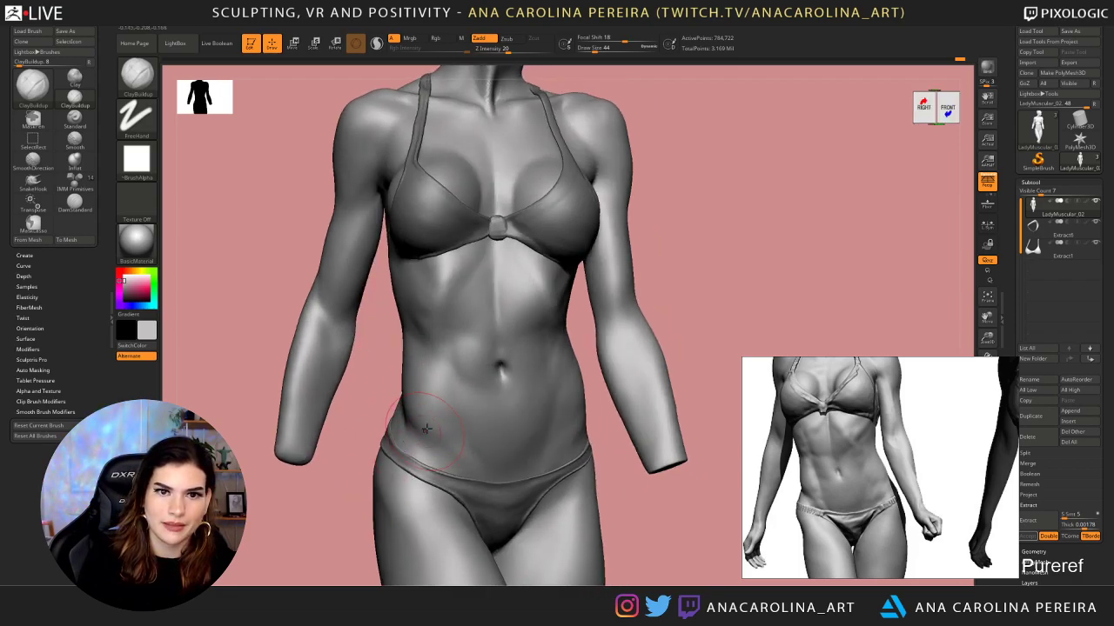
{"action": "key", "text": "shift+d"}
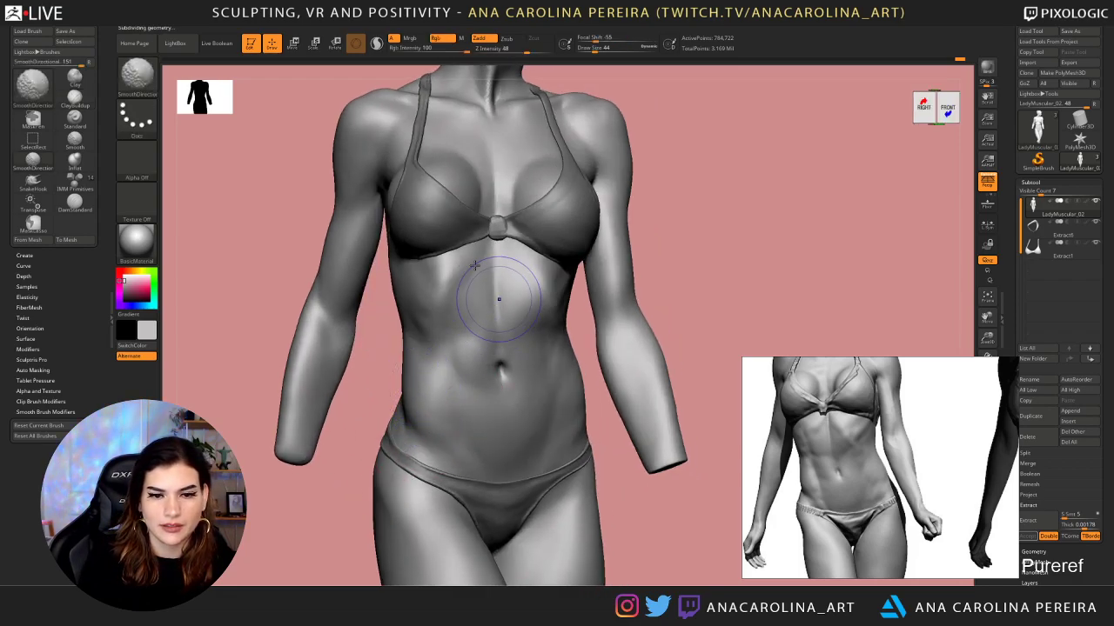
{"action": "mouse_move", "coordinate": [371, 383]}
{"action": "left_mouse_down", "text": "alt"}
{"action": "mouse_move", "coordinate": [392, 392]}
{"action": "mouse_move", "coordinate": [371, 386]}
{"action": "left_mouse_up", "text": "alt"}
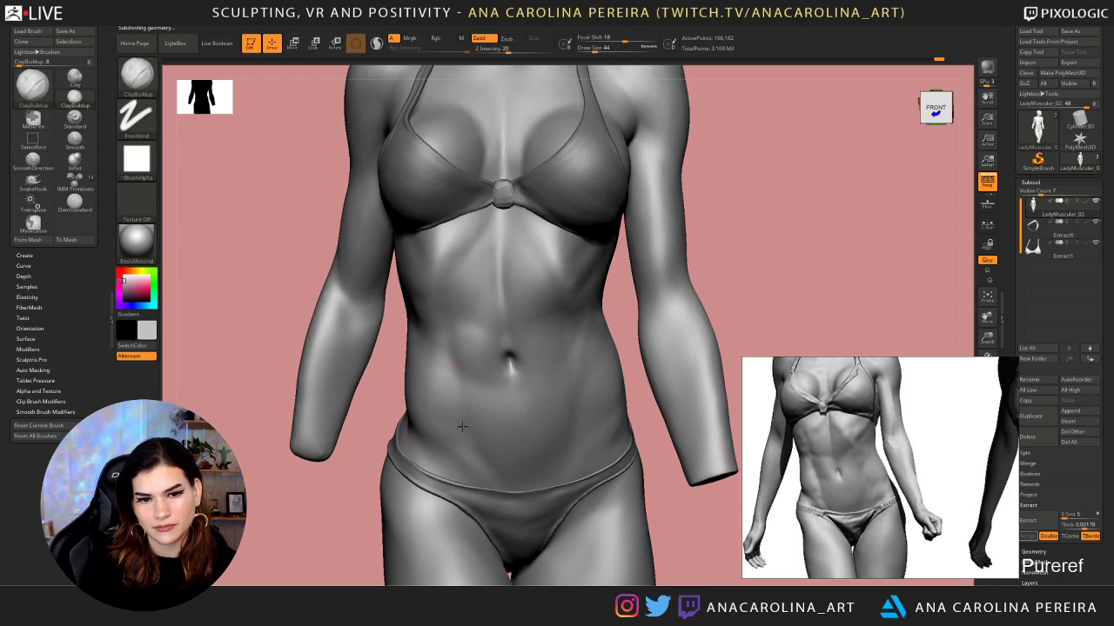
{"action": "key", "text": "space"}
{"action": "left_click_drag", "start_coordinate": [451, 421], "coordinate": [369, 450]}
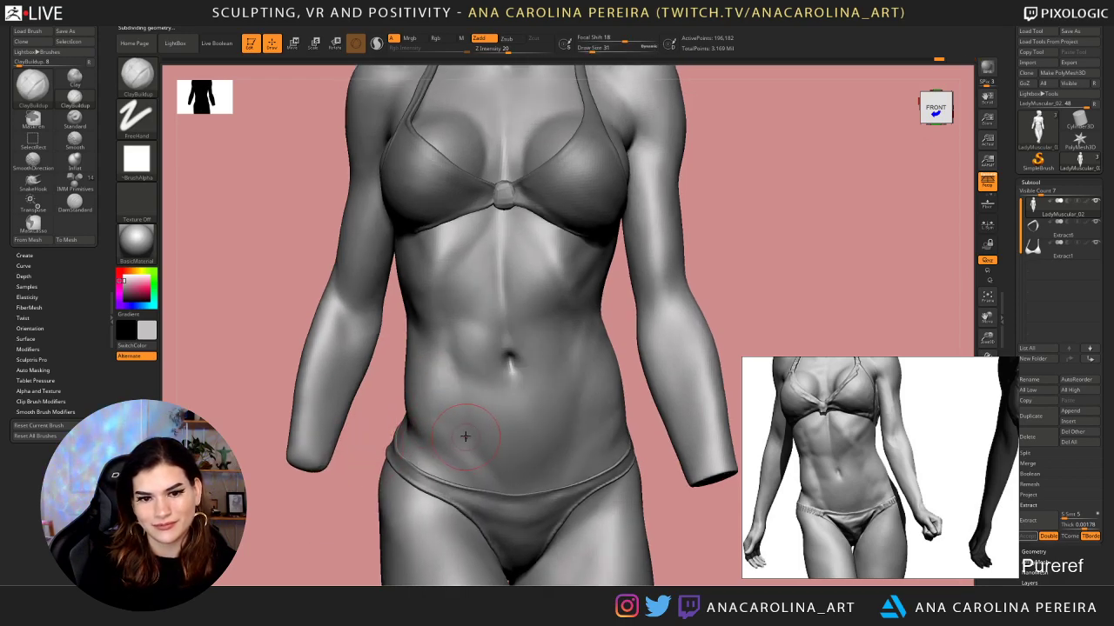
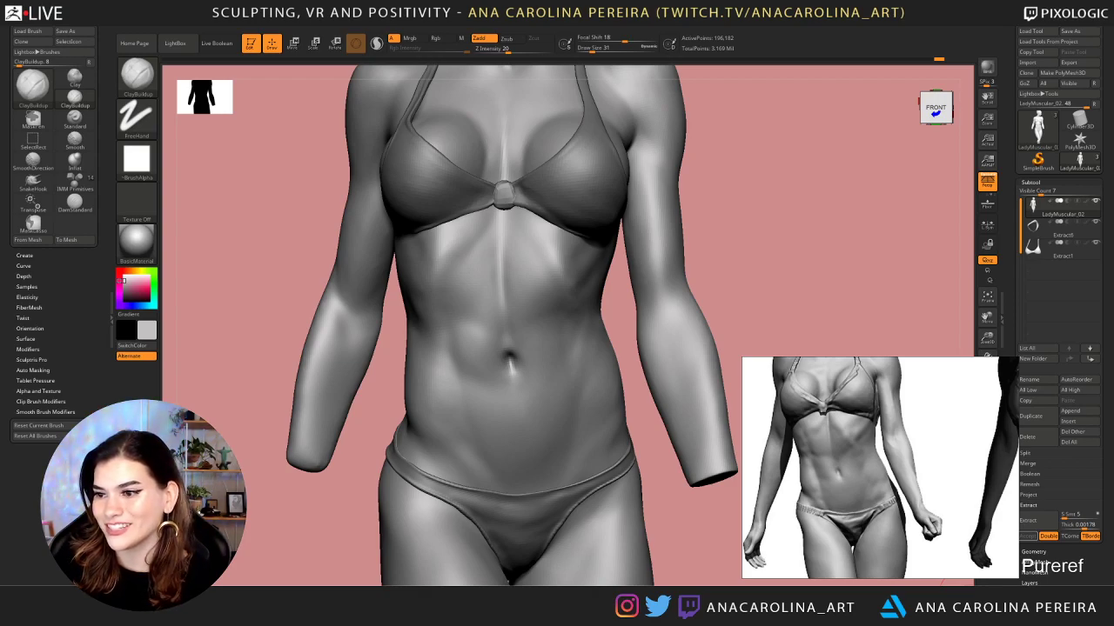
Refine the abdominal muscles between the navel and the figure's right waist with ClayBuildup, matching the front-view torso reference
{"action": "left_click_drag", "start_coordinate": [927, 340], "coordinate": [931, 338]}
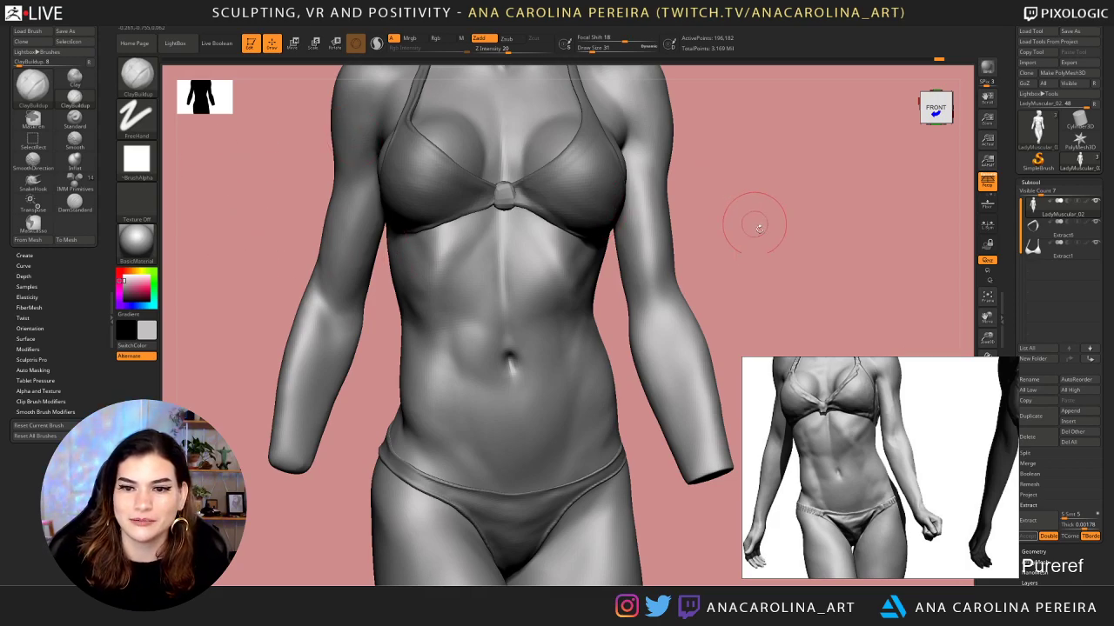
{"action": "left_click_drag", "start_coordinate": [746, 224], "coordinate": [765, 244]}
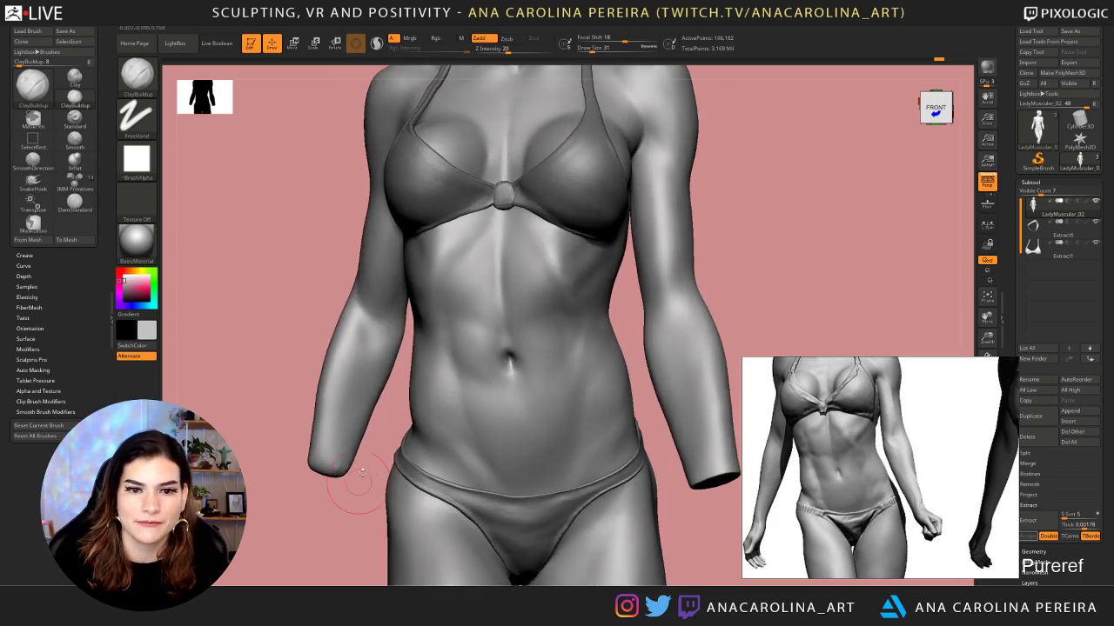
{"action": "left_click_drag", "start_coordinate": [351, 465], "coordinate": [365, 452]}
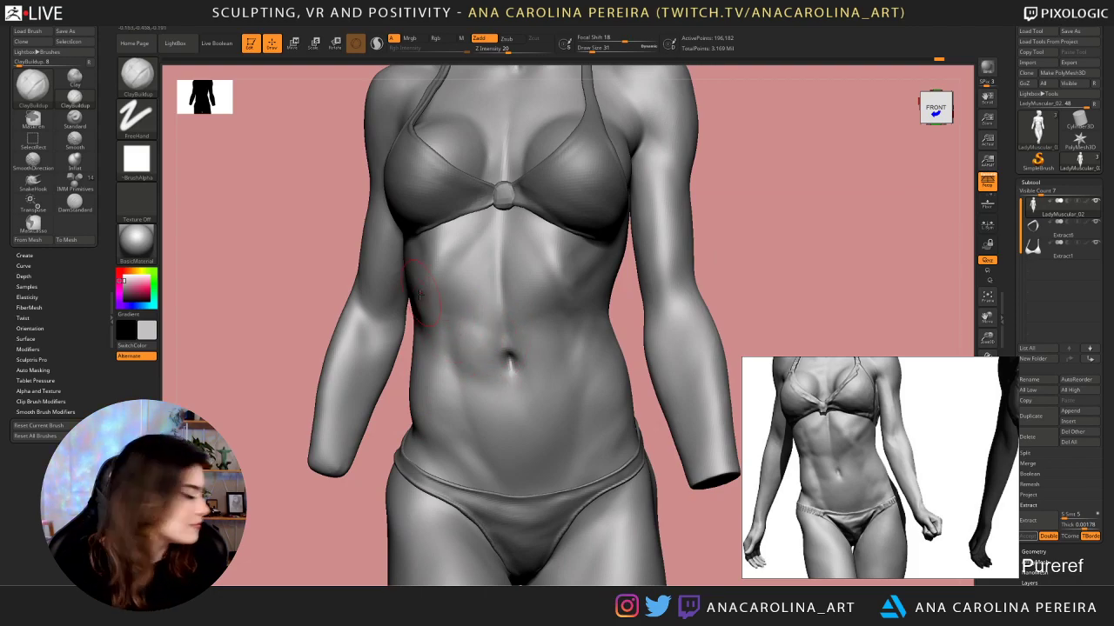
{"action": "mouse_move", "coordinate": [507, 362]}
{"action": "left_mouse_down"}
{"action": "mouse_move", "coordinate": [480, 329]}
{"action": "mouse_move", "coordinate": [457, 336]}
{"action": "mouse_move", "coordinate": [509, 388]}
{"action": "mouse_move", "coordinate": [505, 376]}
{"action": "left_mouse_up"}
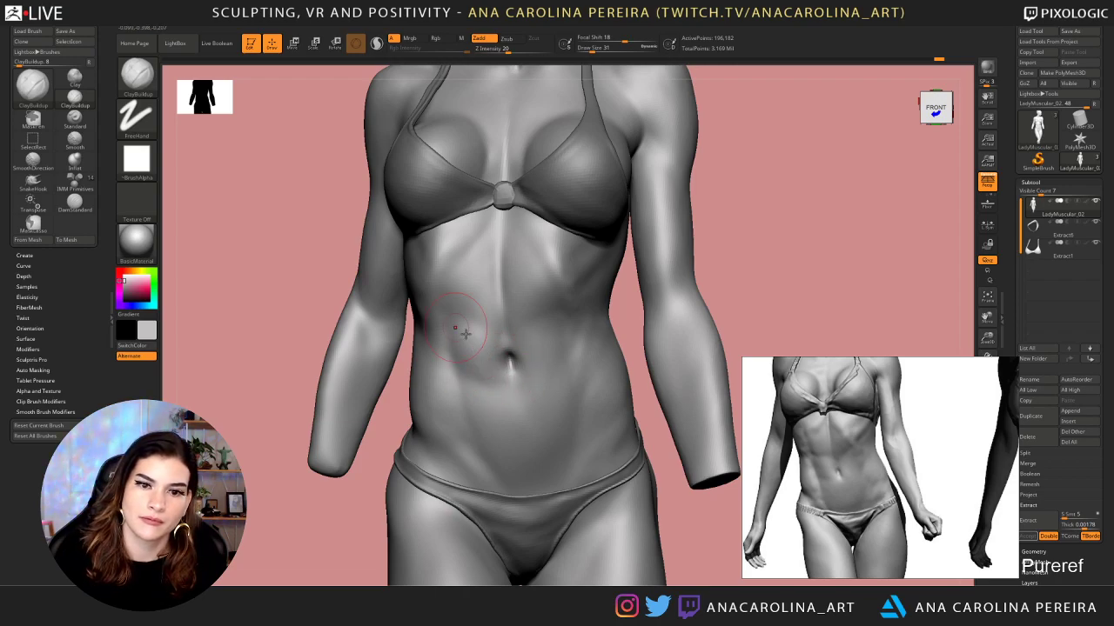
{"action": "left_click_drag", "start_coordinate": [730, 304], "coordinate": [661, 313]}
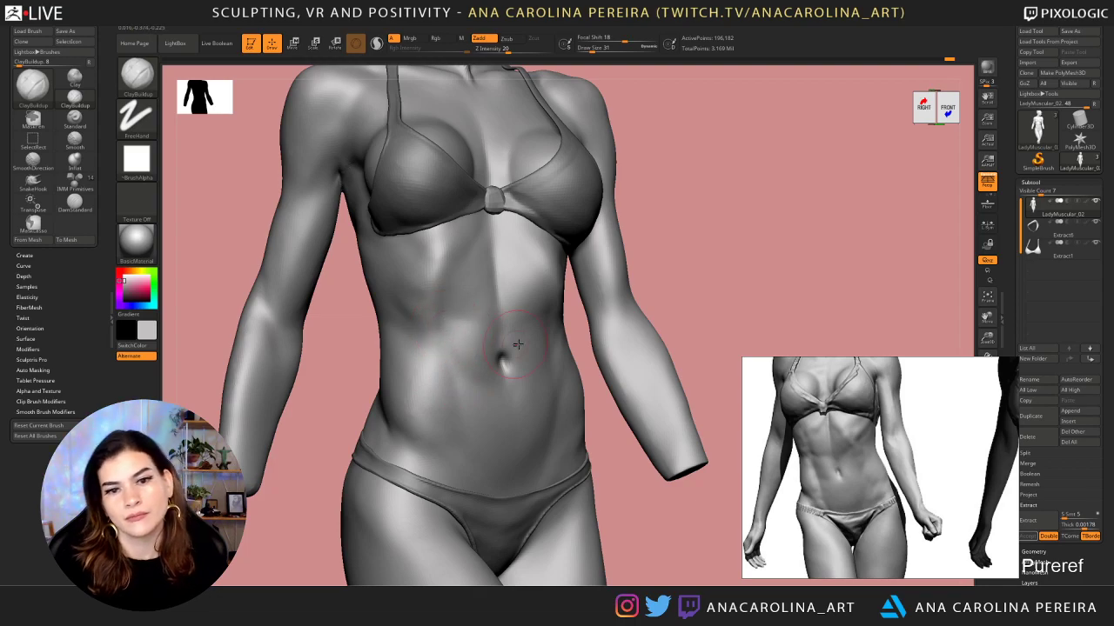
{"action": "left_click_drag", "start_coordinate": [652, 231], "coordinate": [644, 247]}
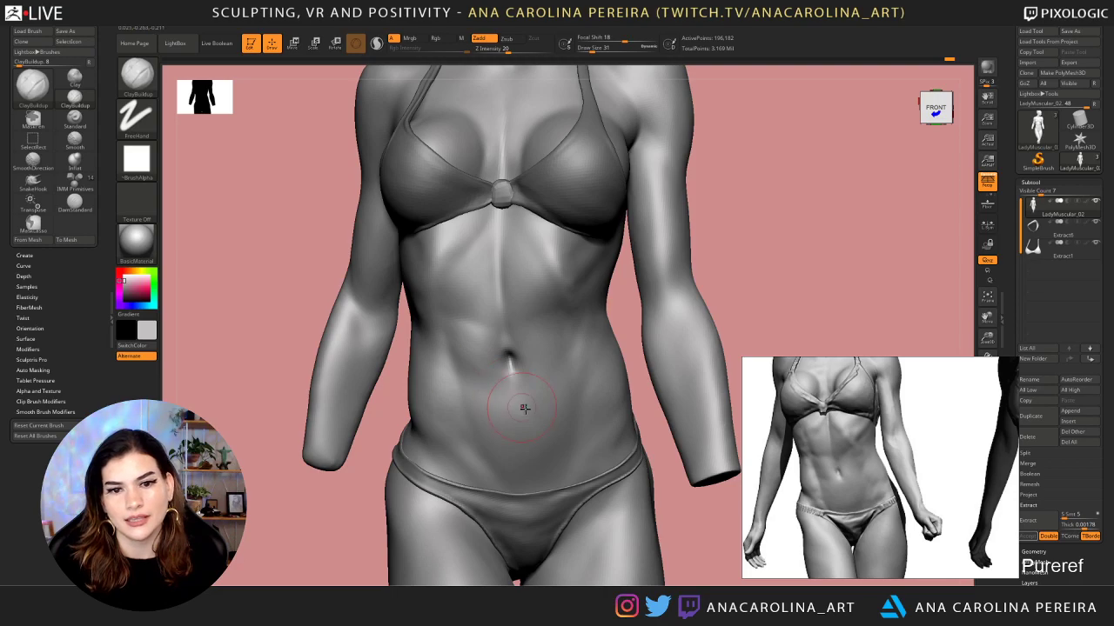
Shape the lower abdomen beneath the navel with ClayBuildup, using draw sizes between 37 and 56
{"action": "key", "text": "ctrl"}
{"action": "key", "text": "space"}
{"action": "left_click_drag", "start_coordinate": [483, 399], "coordinate": [488, 400]}
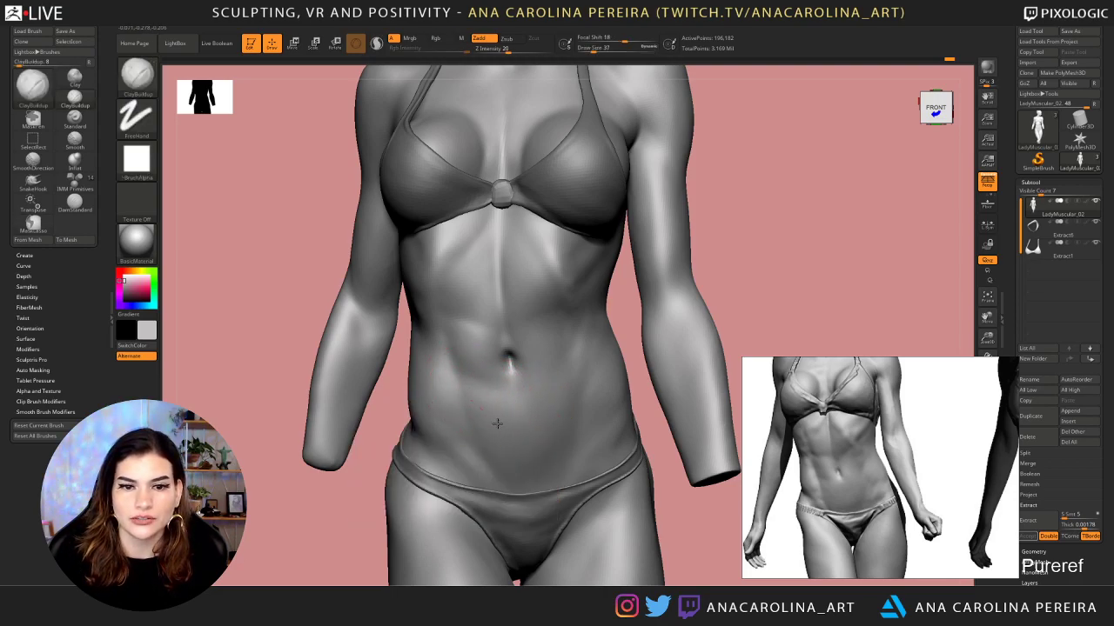
{"action": "key", "text": "space"}
{"action": "mouse_move", "coordinate": [495, 431]}
{"action": "left_mouse_down"}
{"action": "mouse_move", "coordinate": [530, 421]}
{"action": "mouse_move", "coordinate": [520, 403]}
{"action": "left_mouse_up"}
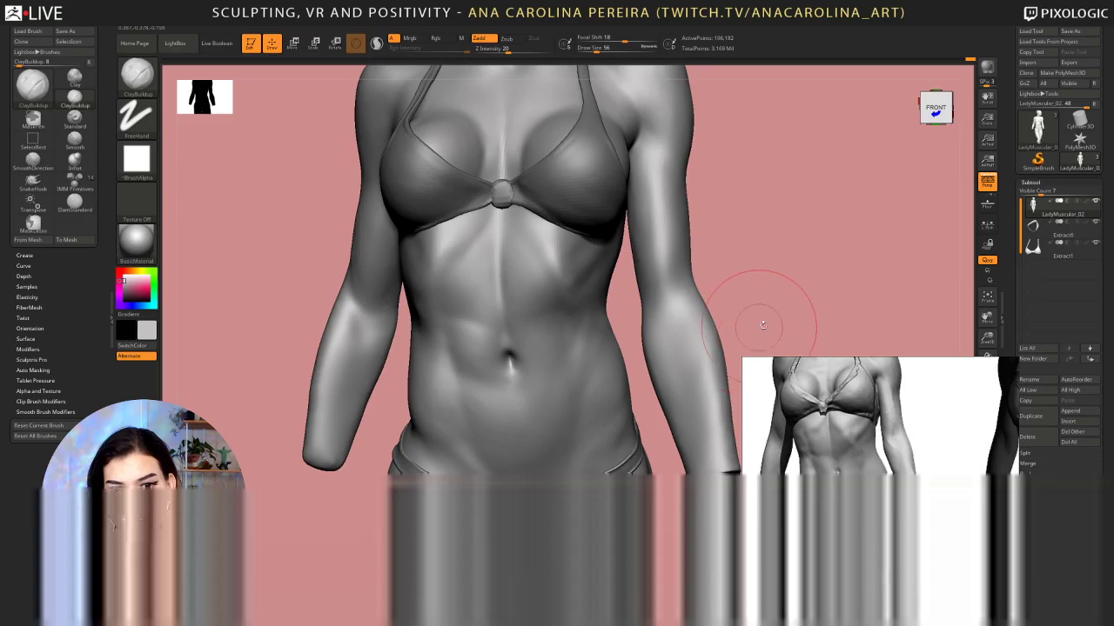
Refine the upper abdomen and midline between the navel and the bikini top with ClayBuildup, smoothing the area below the chest
{"action": "left_click_drag", "start_coordinate": [762, 324], "coordinate": [703, 329]}
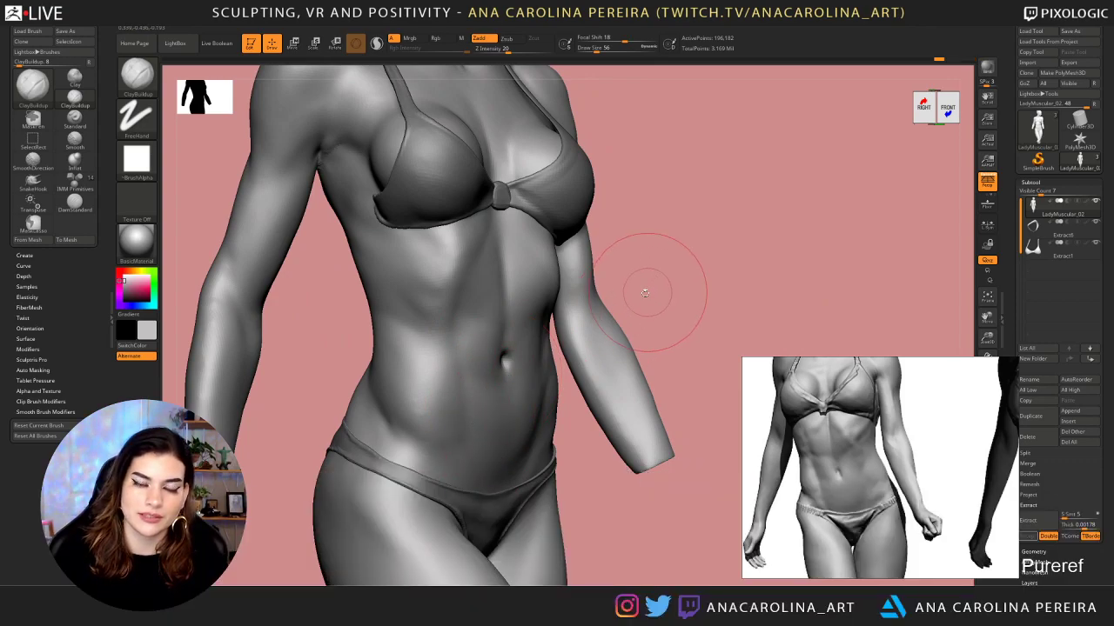
{"action": "left_click_drag", "start_coordinate": [648, 294], "coordinate": [614, 298]}
{"action": "left_click_drag", "start_coordinate": [784, 227], "coordinate": [816, 240]}
{"action": "key", "text": "space"}
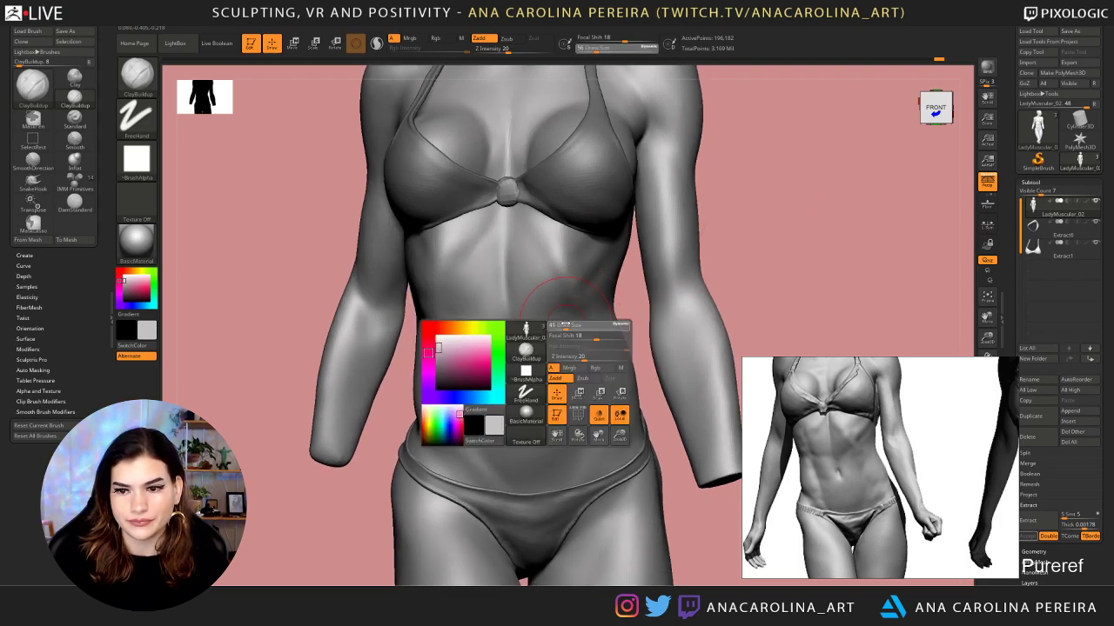
{"action": "key", "text": "space"}
{"action": "mouse_move", "coordinate": [551, 312]}
{"action": "left_mouse_down"}
{"action": "mouse_move", "coordinate": [543, 286]}
{"action": "mouse_move", "coordinate": [550, 308]}
{"action": "left_mouse_up"}
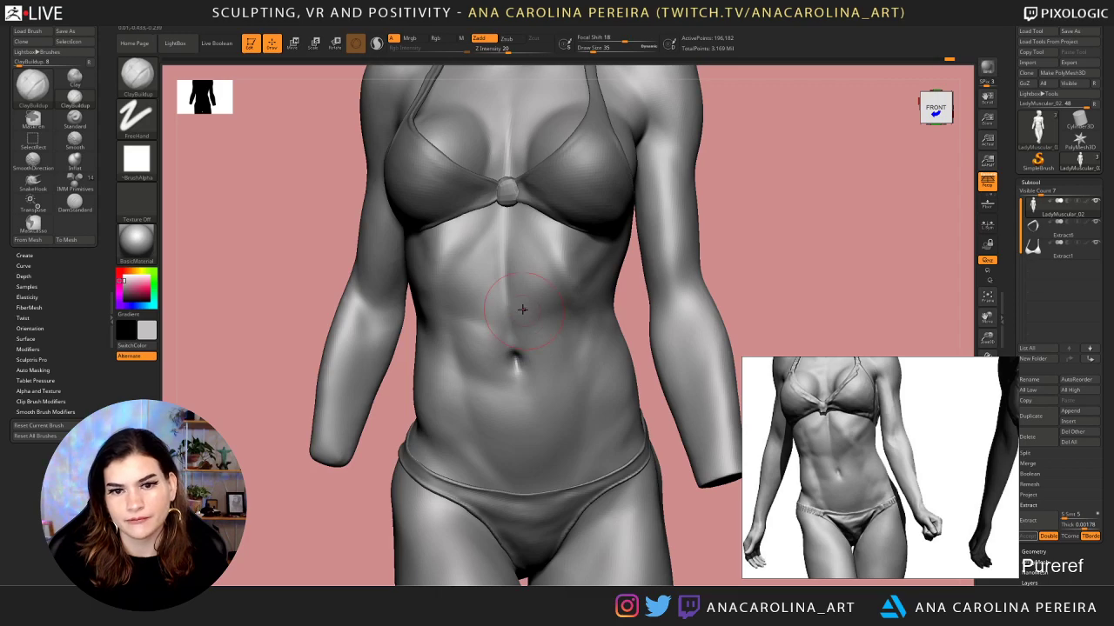
{"action": "key", "text": "s"}
{"action": "left_click_drag", "start_coordinate": [527, 288], "coordinate": [531, 288]}
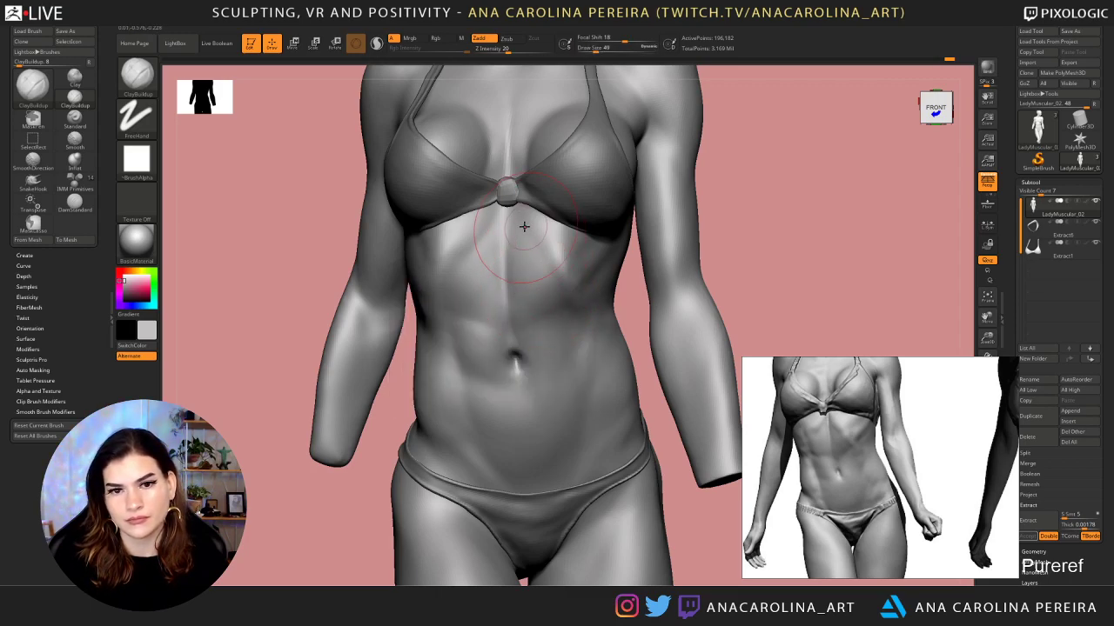
{"action": "key", "text": "space"}
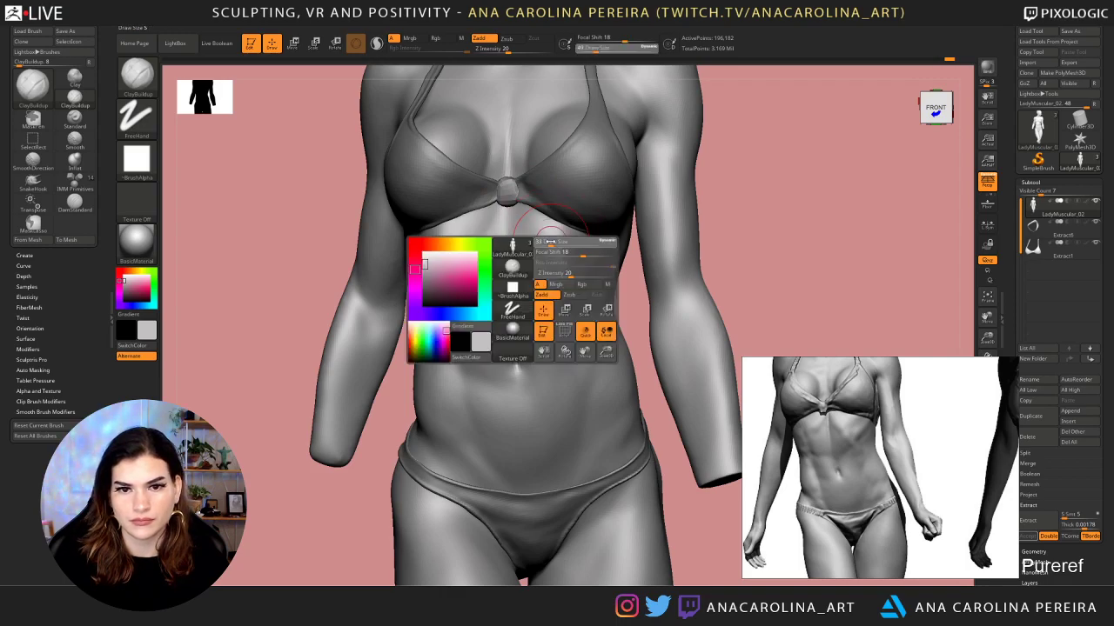
{"action": "left_click_drag", "start_coordinate": [560, 253], "coordinate": [535, 260], "text": "shift"}
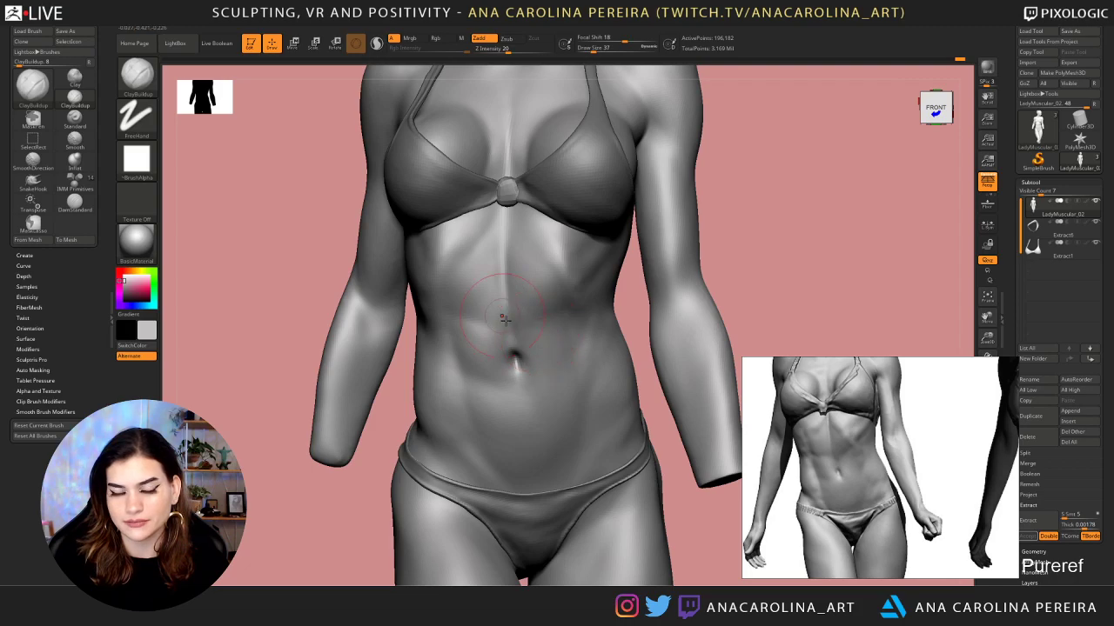
{"action": "key", "text": "]"}
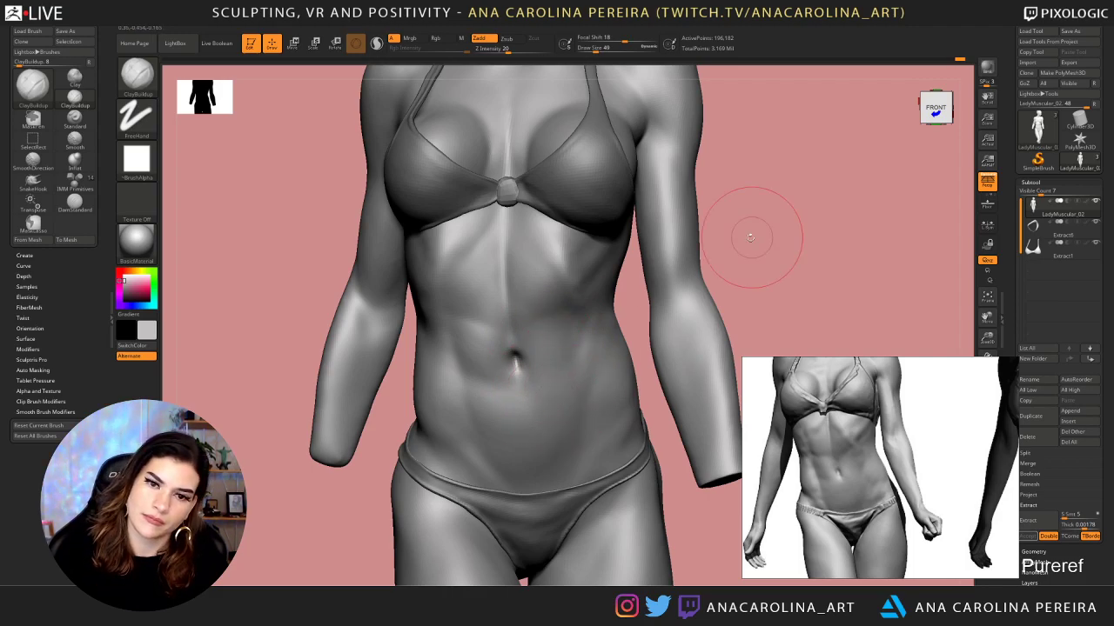
Build up the right side of the lower abdomen above the hip from a three-quarter view with ClayBuildup at draw size 68
{"action": "mouse_move", "coordinate": [763, 248]}
{"action": "left_mouse_down"}
{"action": "mouse_move", "coordinate": [775, 248]}
{"action": "mouse_move", "coordinate": [758, 247]}
{"action": "left_mouse_up"}
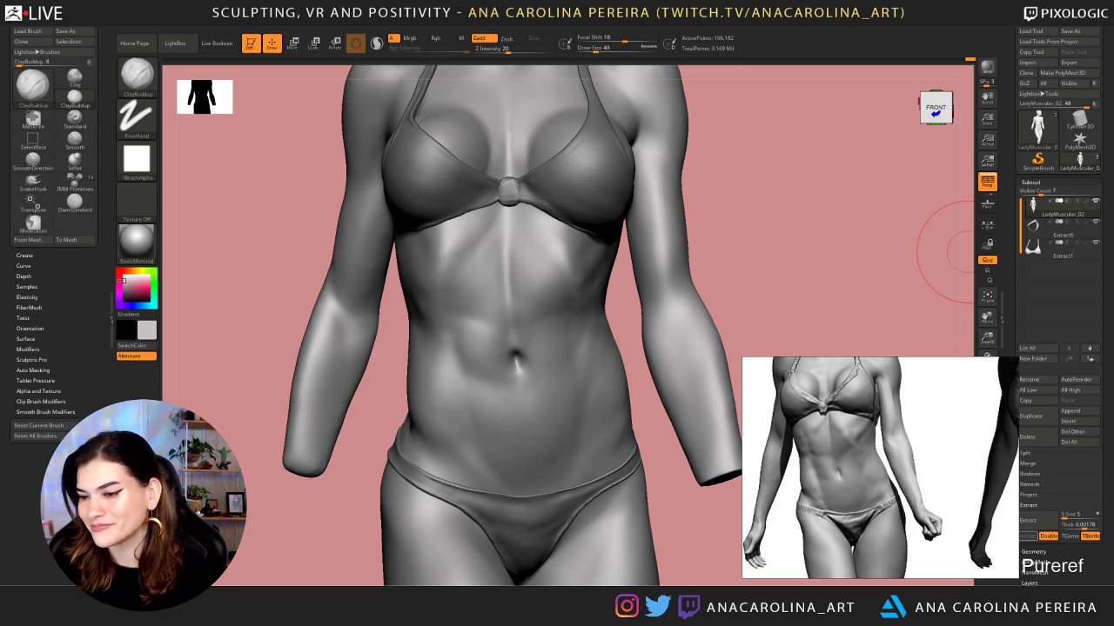
{"action": "left_click_drag", "start_coordinate": [902, 334], "coordinate": [910, 340]}
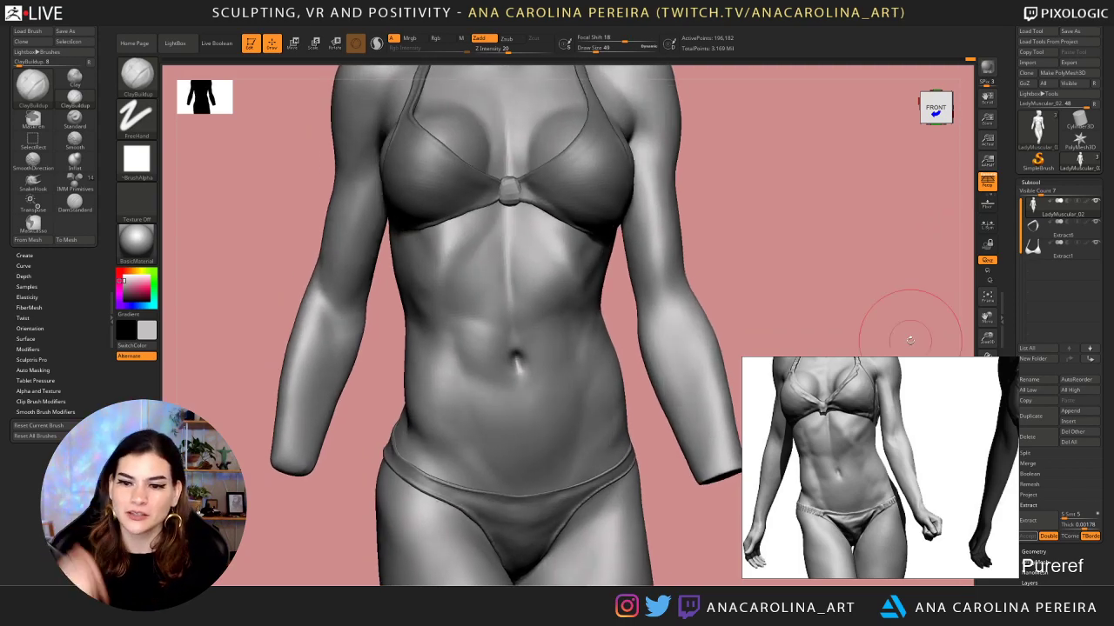
{"action": "left_click_drag", "start_coordinate": [786, 215], "coordinate": [801, 215]}
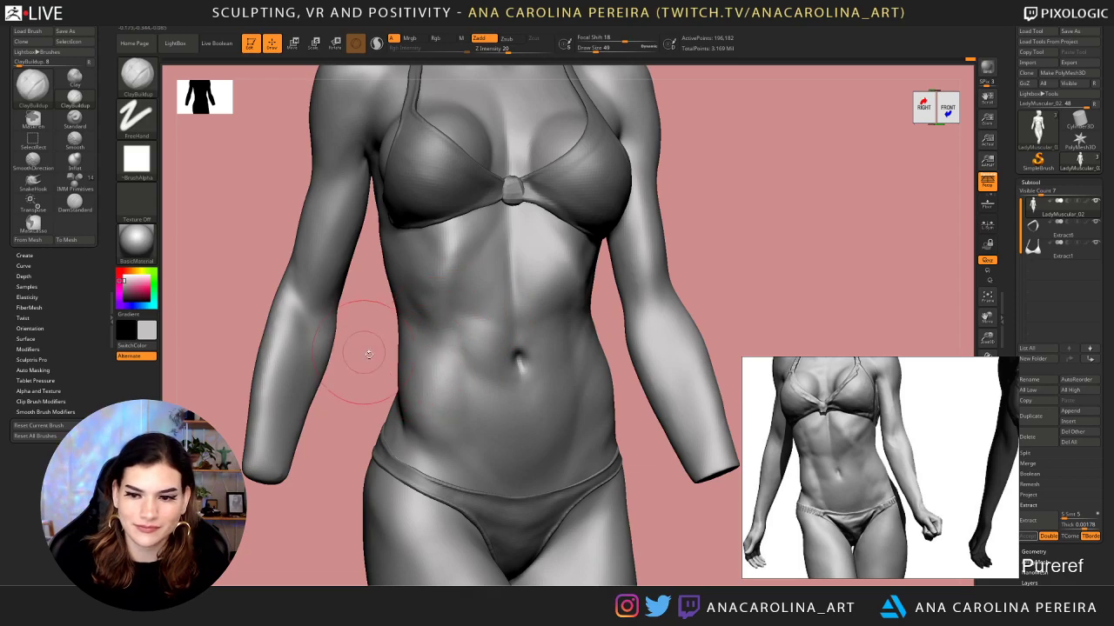
{"action": "left_click_drag", "start_coordinate": [369, 349], "coordinate": [385, 352]}
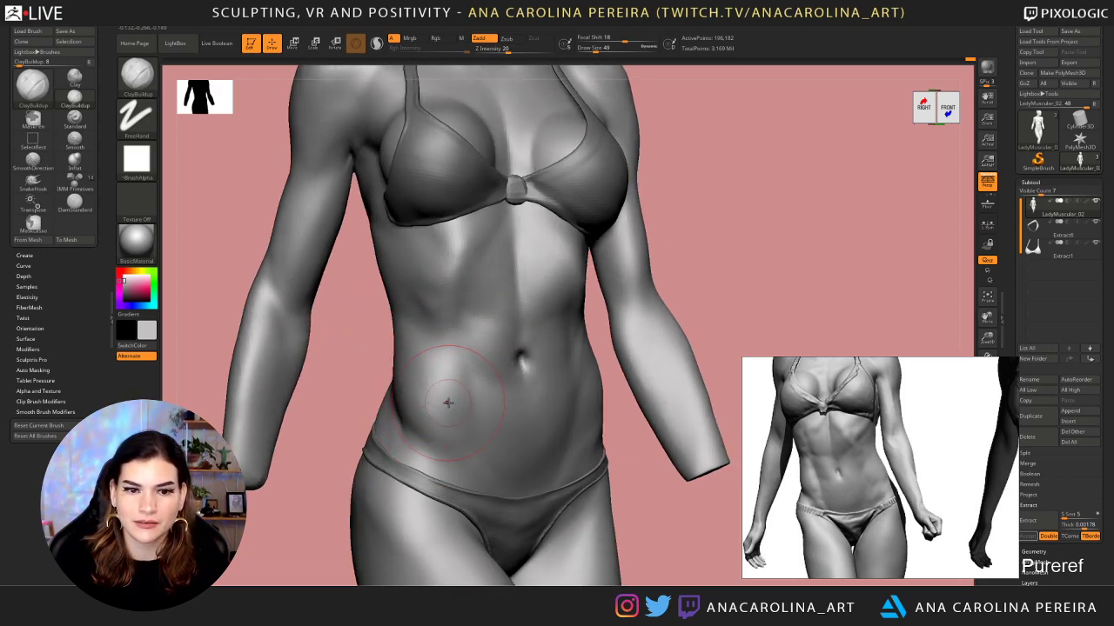
{"action": "key", "text": "space"}
{"action": "left_click_drag", "start_coordinate": [447, 401], "coordinate": [432, 401]}
{"action": "key", "text": "space"}
{"action": "key", "text": "space"}
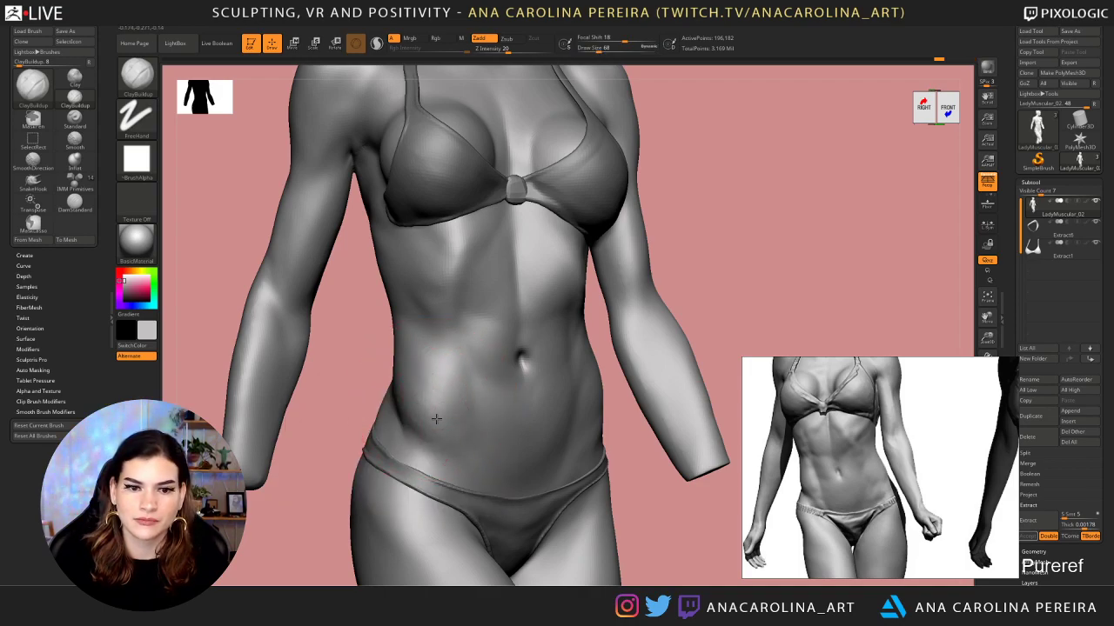
{"action": "left_click_drag", "start_coordinate": [652, 304], "coordinate": [672, 303]}
Define the lower abdomen just above the bikini bottom with ClayBuildup at draw size 25, checking it against the whole figure
{"action": "key", "text": "space"}
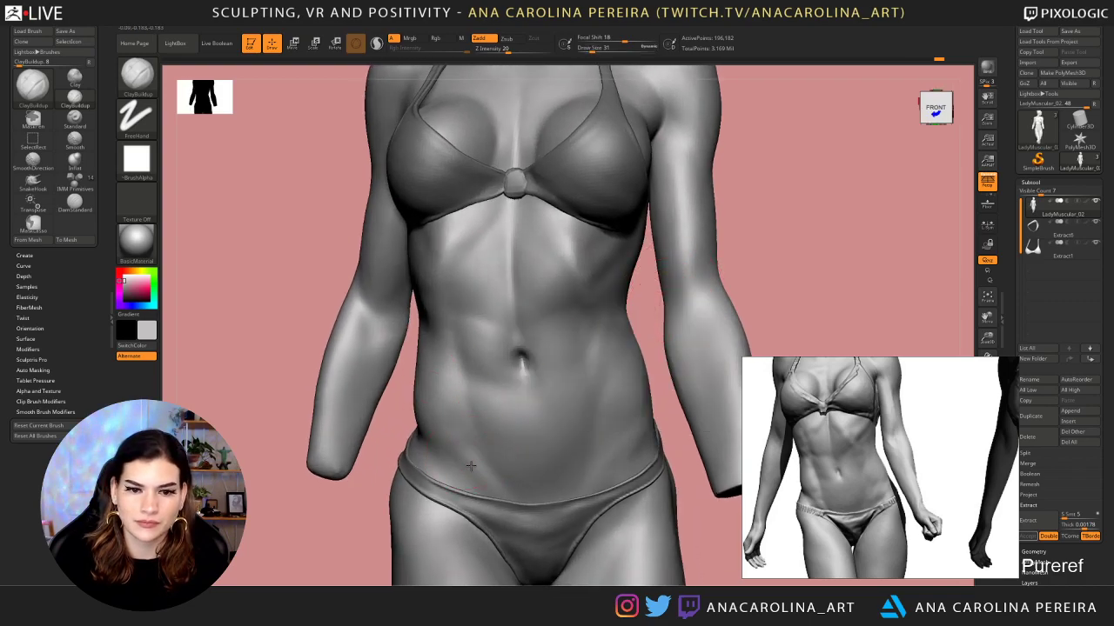
{"action": "key", "text": "space"}
{"action": "mouse_move", "coordinate": [485, 473]}
{"action": "left_mouse_down"}
{"action": "mouse_move", "coordinate": [474, 469]}
{"action": "mouse_move", "coordinate": [495, 485]}
{"action": "left_mouse_up"}
{"action": "key", "text": "space"}
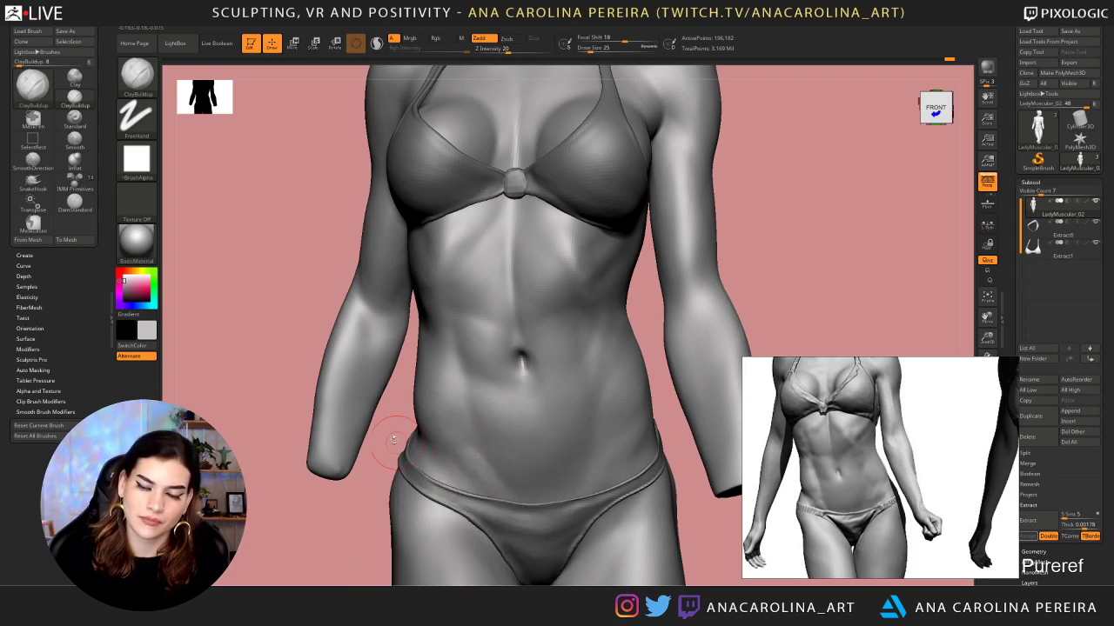
{"action": "left_click_drag", "start_coordinate": [394, 439], "coordinate": [454, 475]}
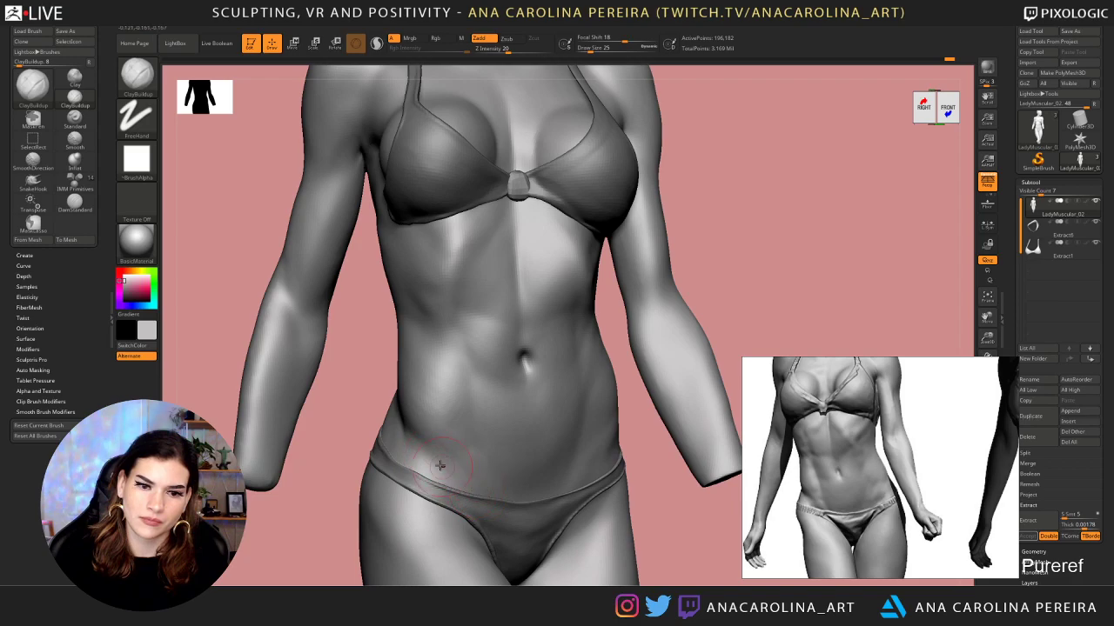
{"action": "left_click_drag", "start_coordinate": [327, 487], "coordinate": [301, 510]}
{"action": "left_click_drag", "start_coordinate": [301, 510], "coordinate": [301, 444], "text": "alt"}
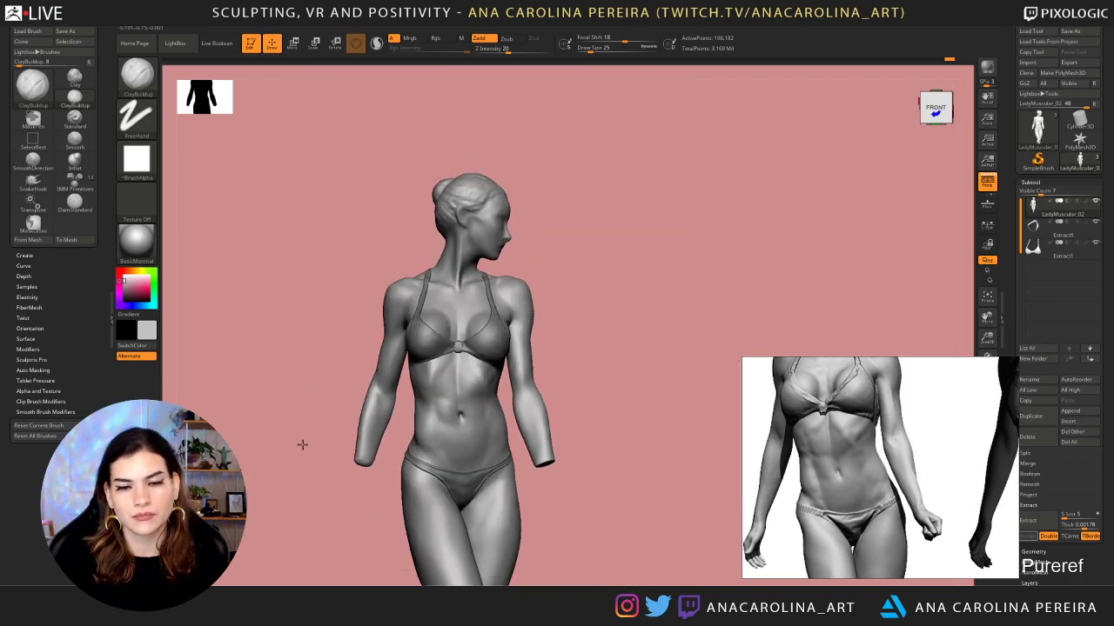
{"action": "mouse_move", "coordinate": [340, 506]}
{"action": "left_mouse_down"}
{"action": "mouse_move", "coordinate": [358, 566]}
{"action": "mouse_move", "coordinate": [460, 470]}
{"action": "left_mouse_up"}
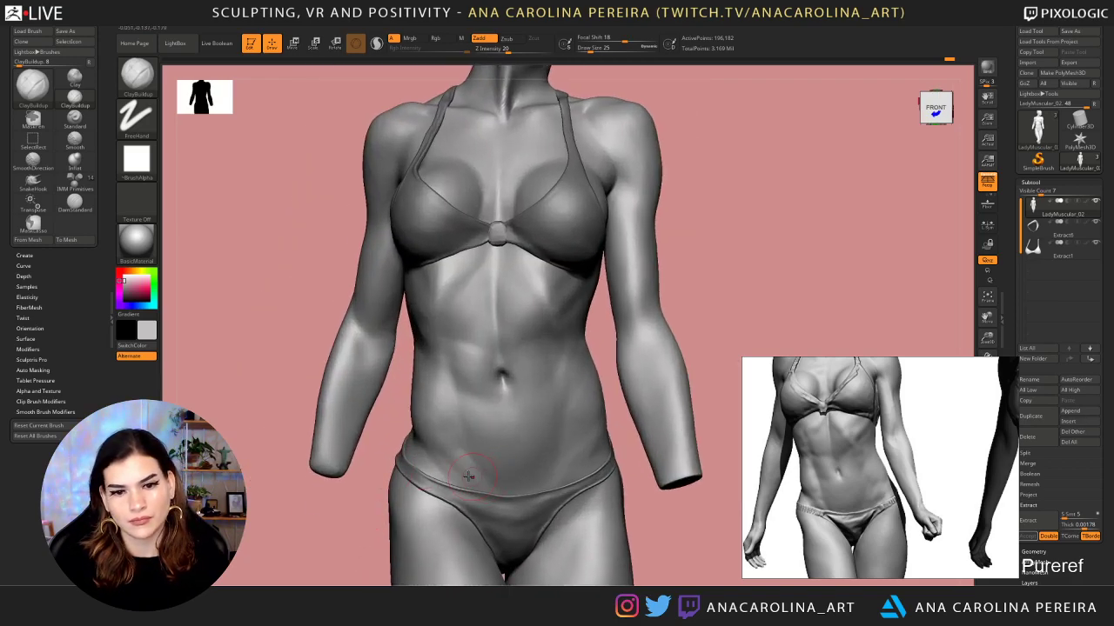
Set ClayBuildup's focal shift to -60, build up the abdomen above and beside the navel at draw size 20, and smooth it
{"action": "key", "text": "space"}
{"action": "left_click", "coordinate": [468, 480]}
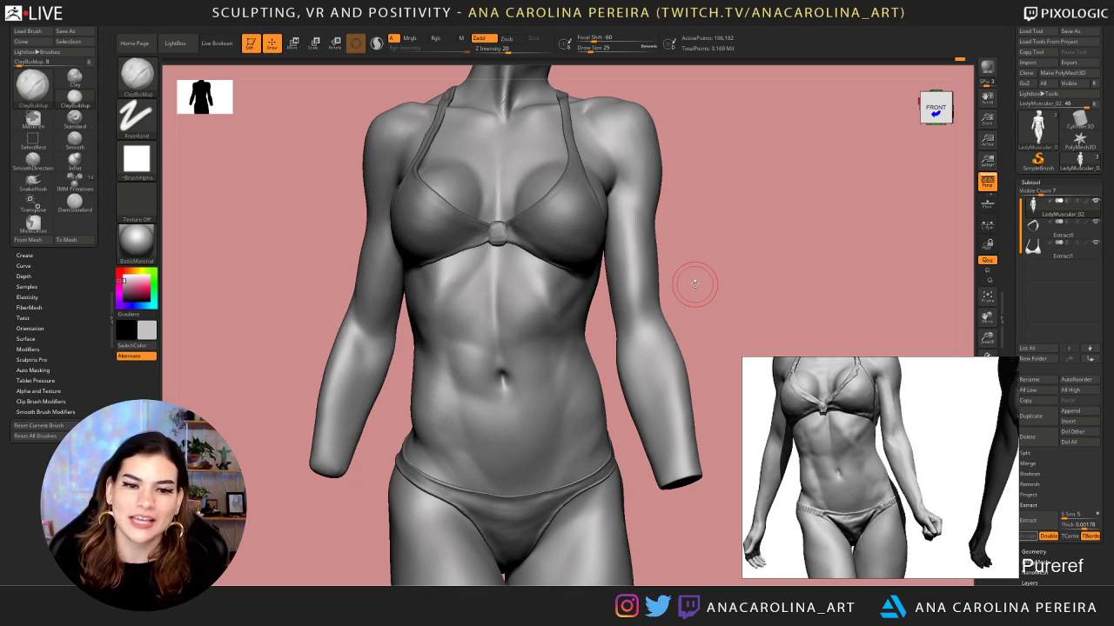
{"action": "key", "text": "space"}
{"action": "mouse_move", "coordinate": [757, 264]}
{"action": "left_mouse_down"}
{"action": "mouse_move", "coordinate": [787, 277]}
{"action": "mouse_move", "coordinate": [753, 245]}
{"action": "left_mouse_up"}
{"action": "key", "text": "space"}
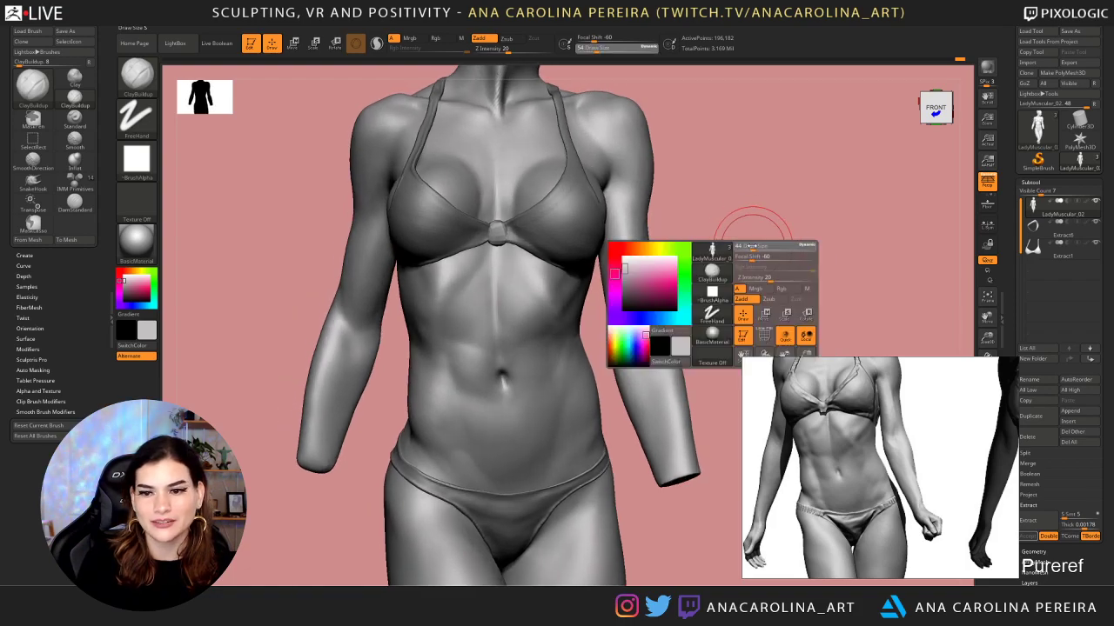
{"action": "key", "text": "space"}
{"action": "left_click_drag", "start_coordinate": [470, 341], "coordinate": [444, 341]}
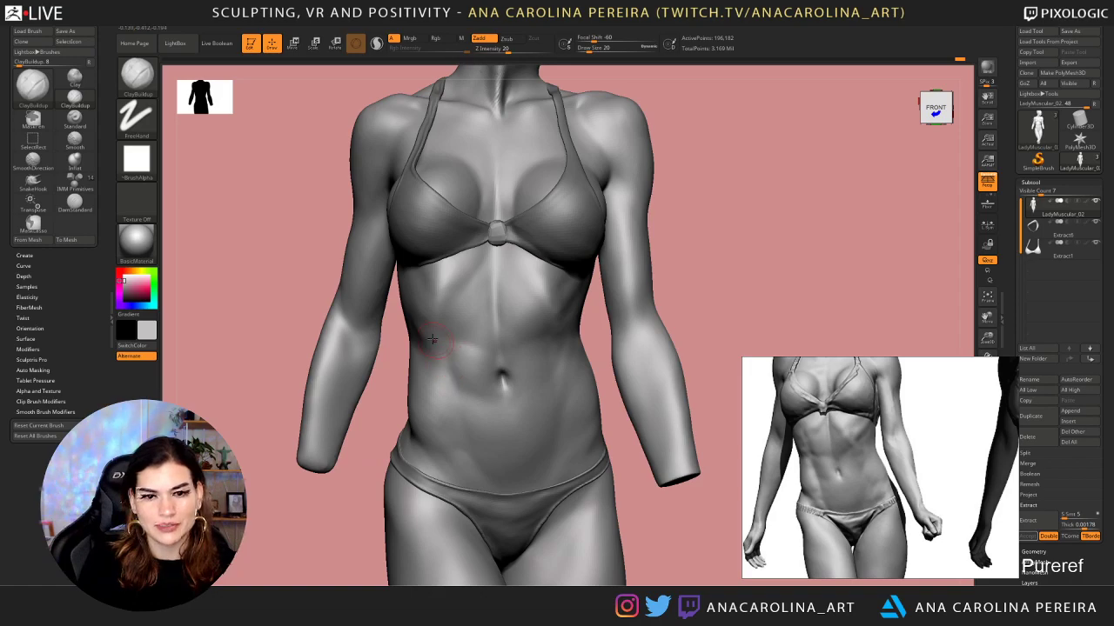
{"action": "left_click_drag", "start_coordinate": [451, 354], "coordinate": [454, 372], "text": "shift"}
Shape the figure's right waist between the ribs and hip with ClayBuildup at draw size 37, smoothing the area beside the navel
{"action": "key", "text": "space"}
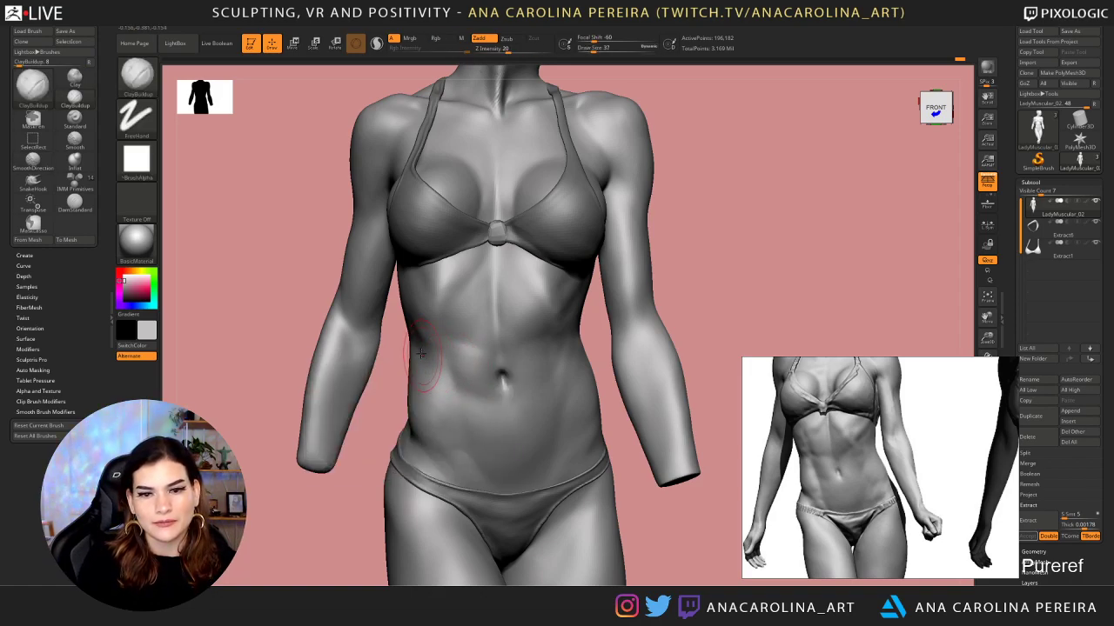
{"action": "right_click_drag", "start_coordinate": [395, 368], "coordinate": [432, 366]}
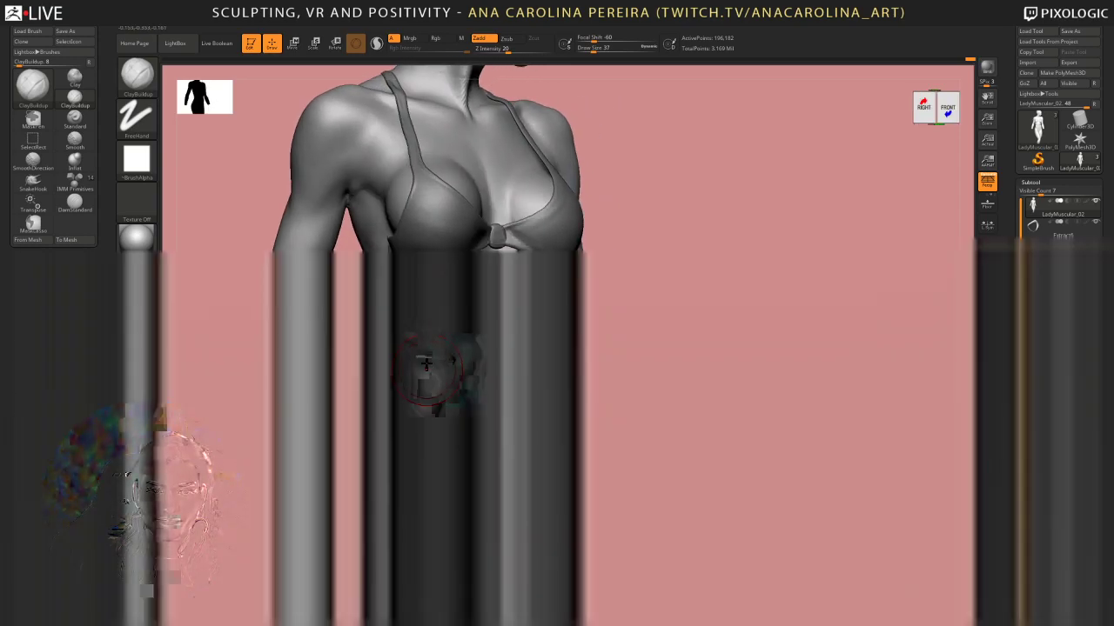
{"action": "right_click_drag", "start_coordinate": [537, 319], "coordinate": [470, 335]}
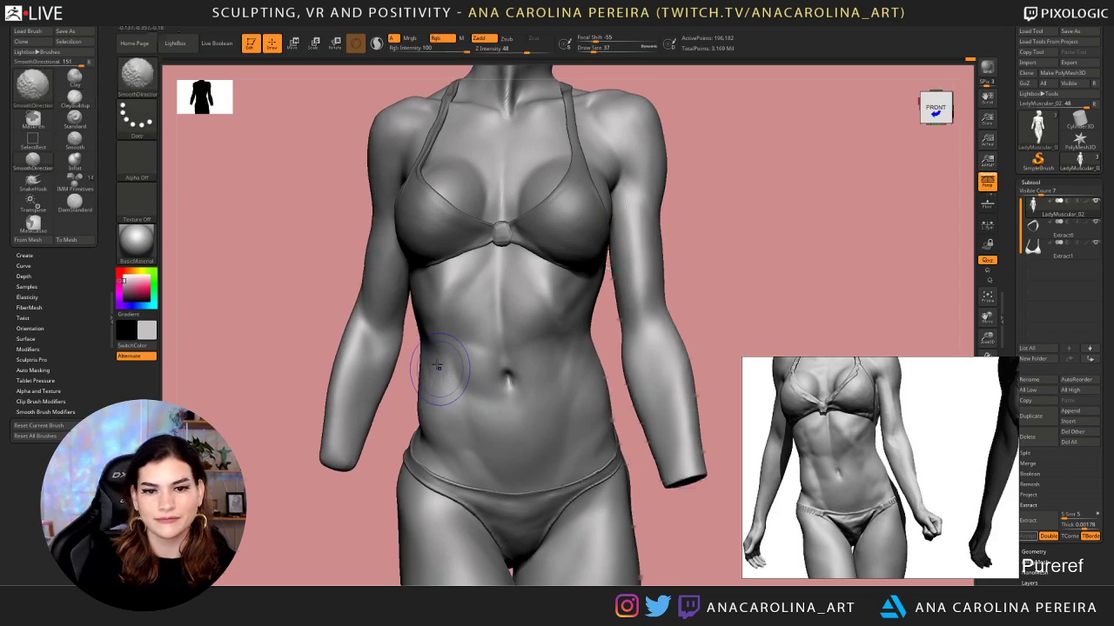
{"action": "left_click_drag", "start_coordinate": [447, 379], "coordinate": [450, 388], "text": "shift"}
{"action": "mouse_move", "coordinate": [440, 348]}
{"action": "left_mouse_down"}
{"action": "mouse_move", "coordinate": [426, 358]}
{"action": "mouse_move", "coordinate": [430, 396]}
{"action": "left_mouse_up"}
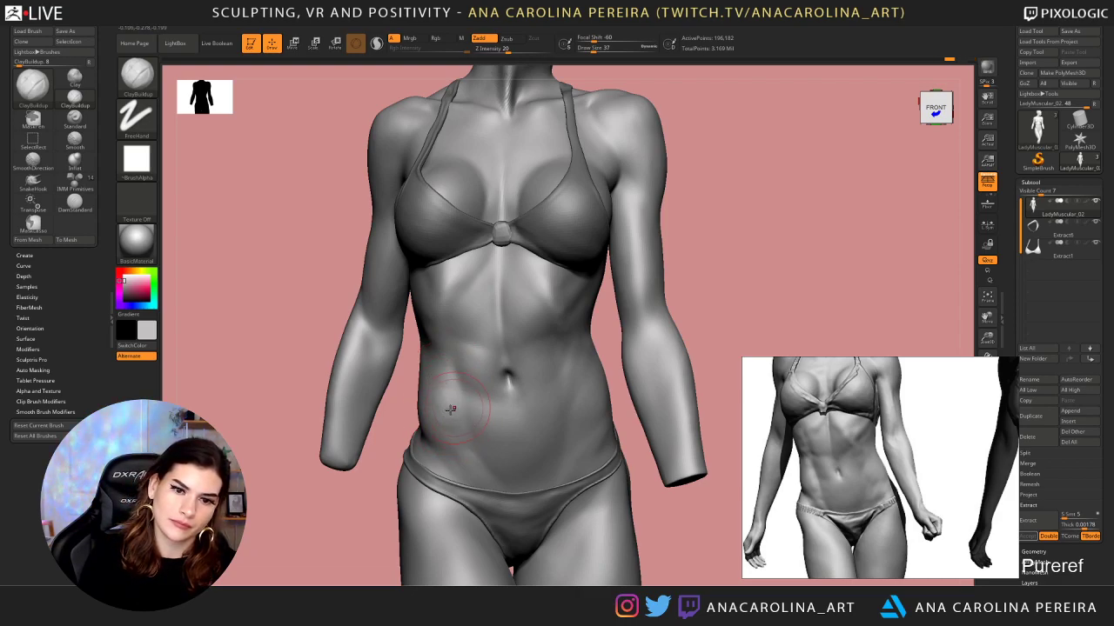
{"action": "left_click_drag", "start_coordinate": [409, 395], "coordinate": [409, 430]}
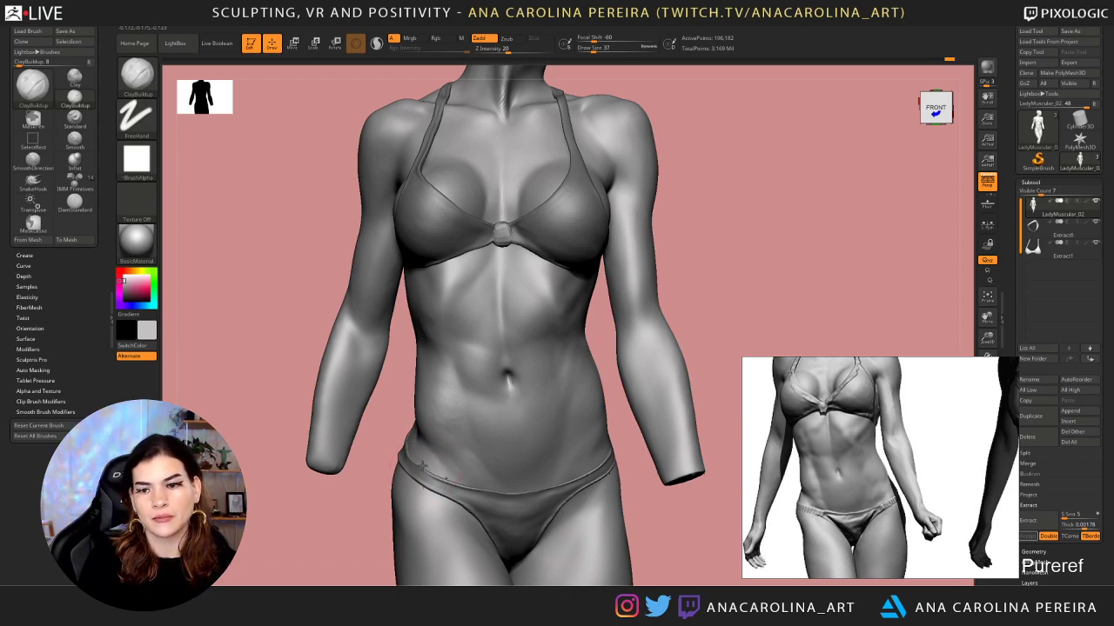
Smooth the right hip and upper thigh around the bikini bottom at one subdivision level lower, using draw size 56, and return to the higher level
{"action": "key", "text": "space"}
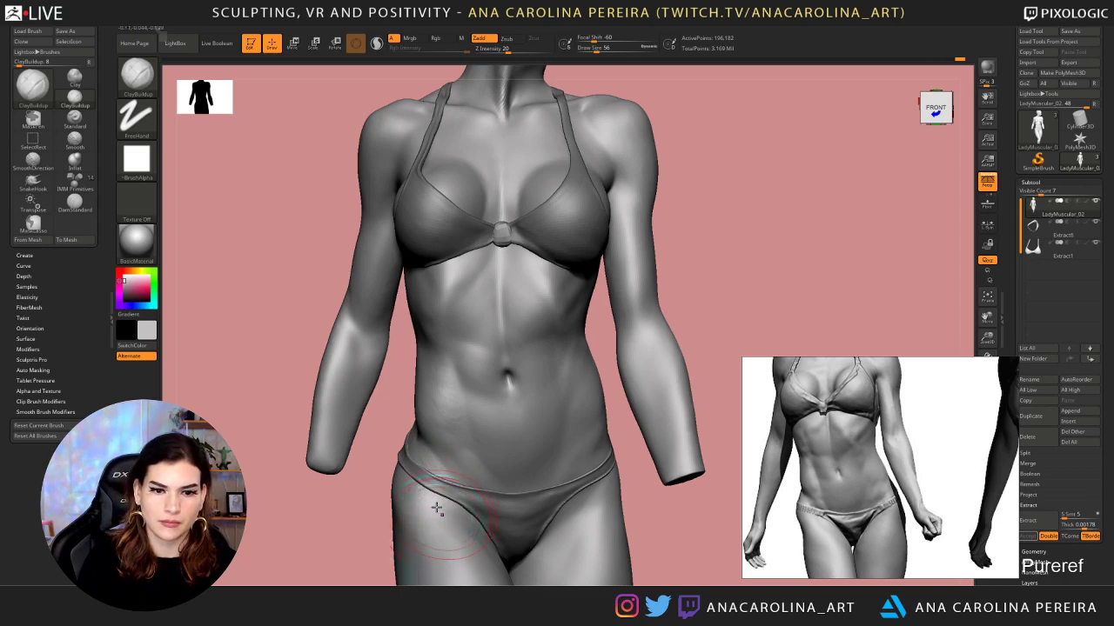
{"action": "key", "text": "shift+d"}
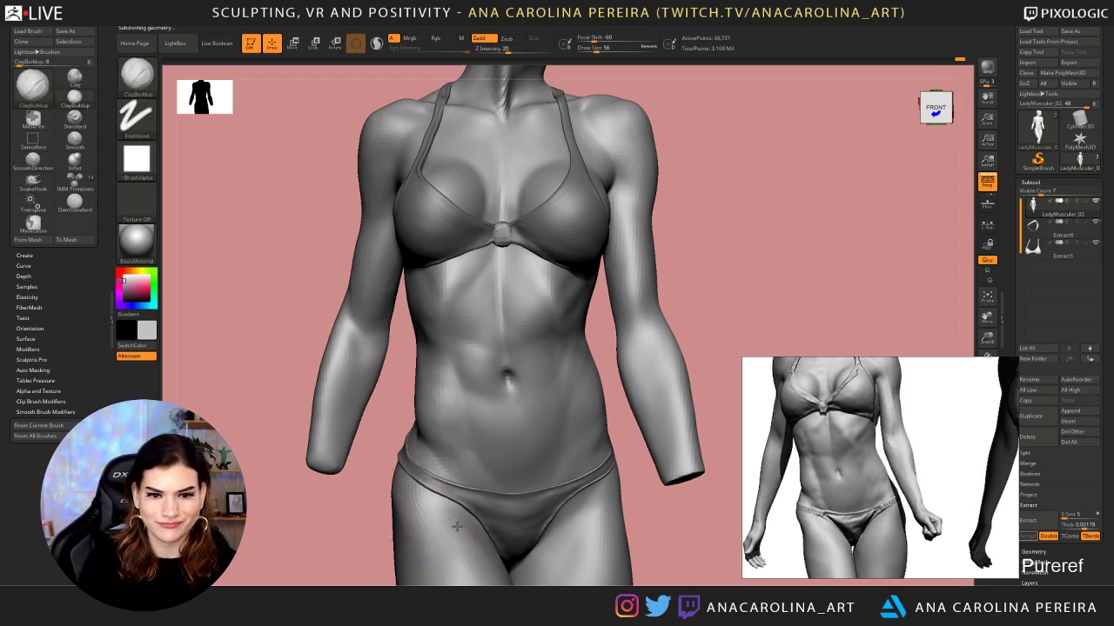
{"action": "left_click_drag", "start_coordinate": [427, 505], "coordinate": [415, 482], "text": "shift"}
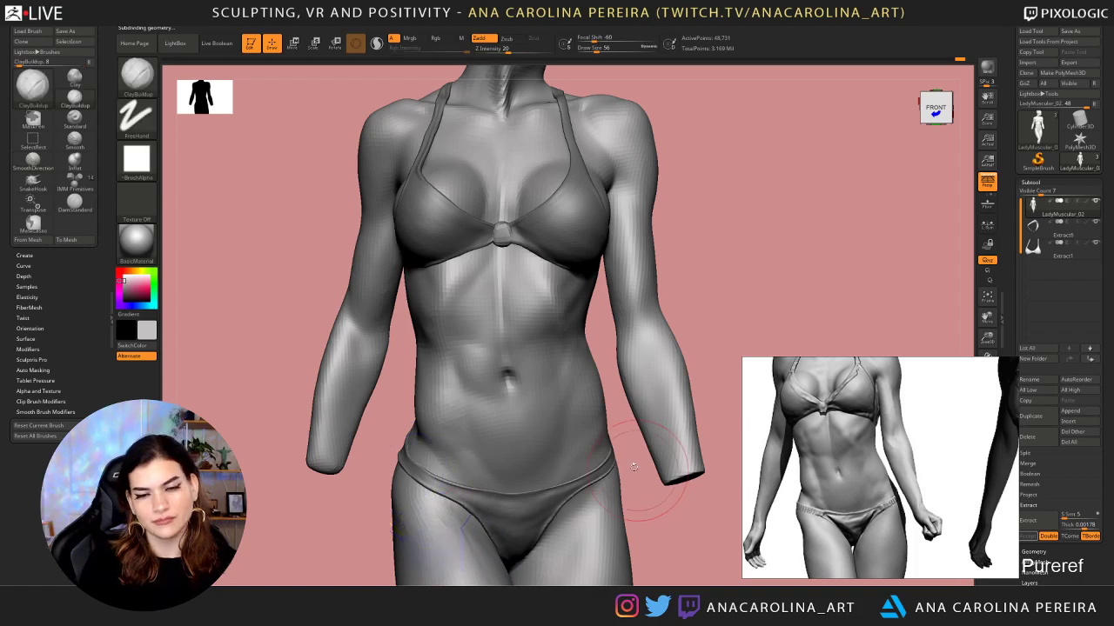
{"action": "key", "text": "d"}
Examine the abdomen, waist and hips from the front and three-quarter views against the reference
{"action": "left_click_drag", "start_coordinate": [701, 266], "coordinate": [677, 287], "text": "alt"}
{"action": "right_click", "coordinate": [421, 427]}
{"action": "right_click_drag", "start_coordinate": [421, 427], "coordinate": [433, 400], "text": "alt"}
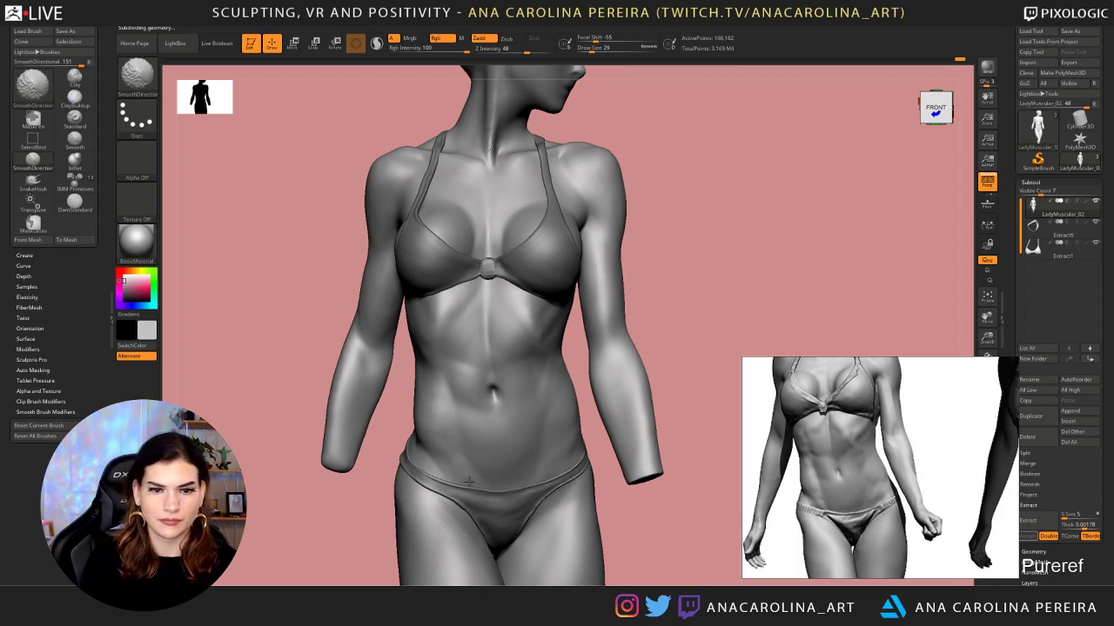
{"action": "right_click_drag", "start_coordinate": [536, 508], "coordinate": [647, 517]}
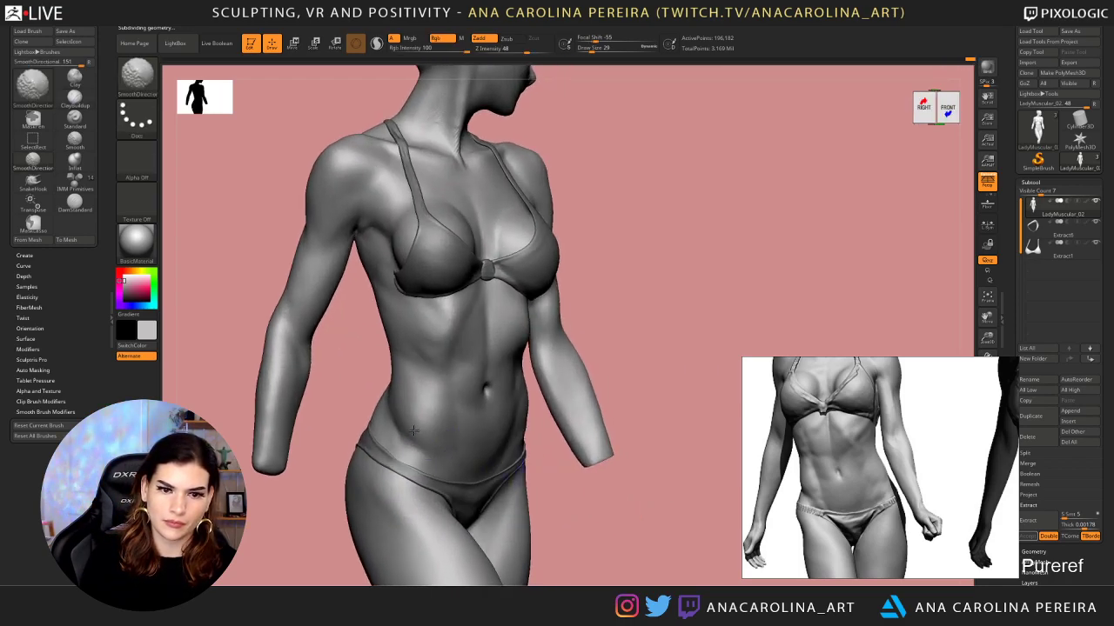
{"action": "left_click_drag", "start_coordinate": [597, 497], "coordinate": [522, 487]}
{"action": "left_click_drag", "start_coordinate": [671, 387], "coordinate": [668, 300]}
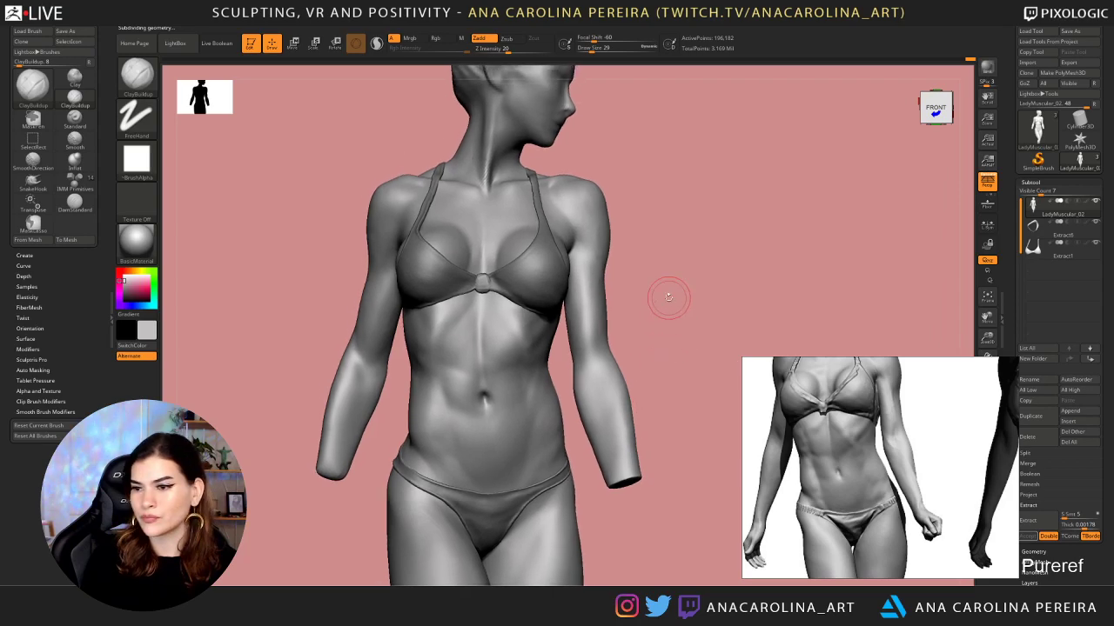
{"action": "left_click_drag", "start_coordinate": [720, 325], "coordinate": [723, 318]}
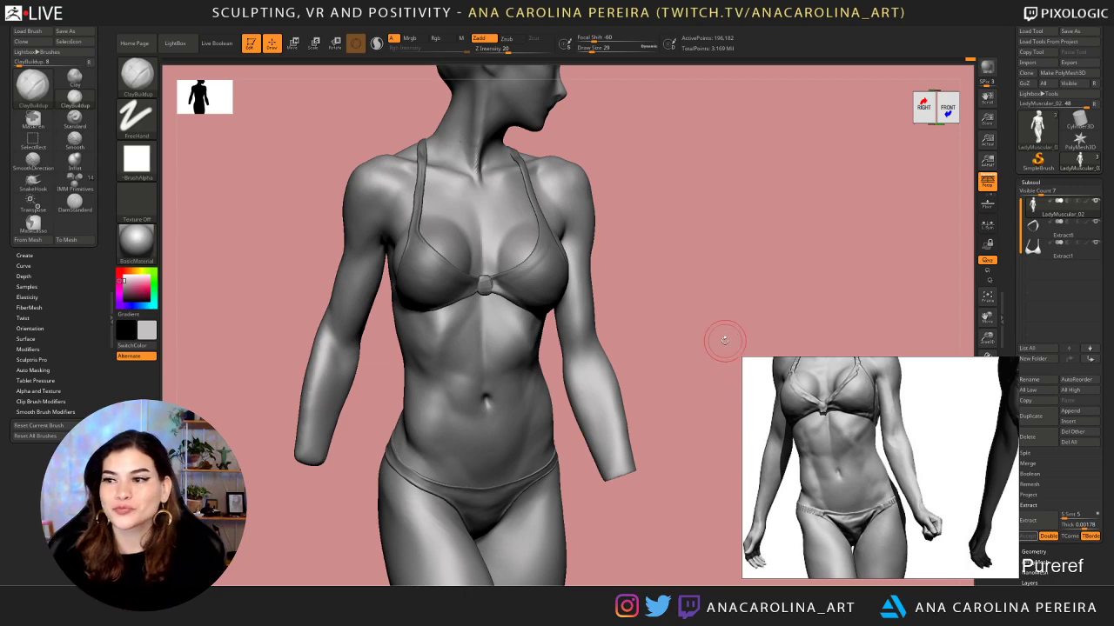
{"action": "left_click_drag", "start_coordinate": [698, 340], "coordinate": [713, 323]}
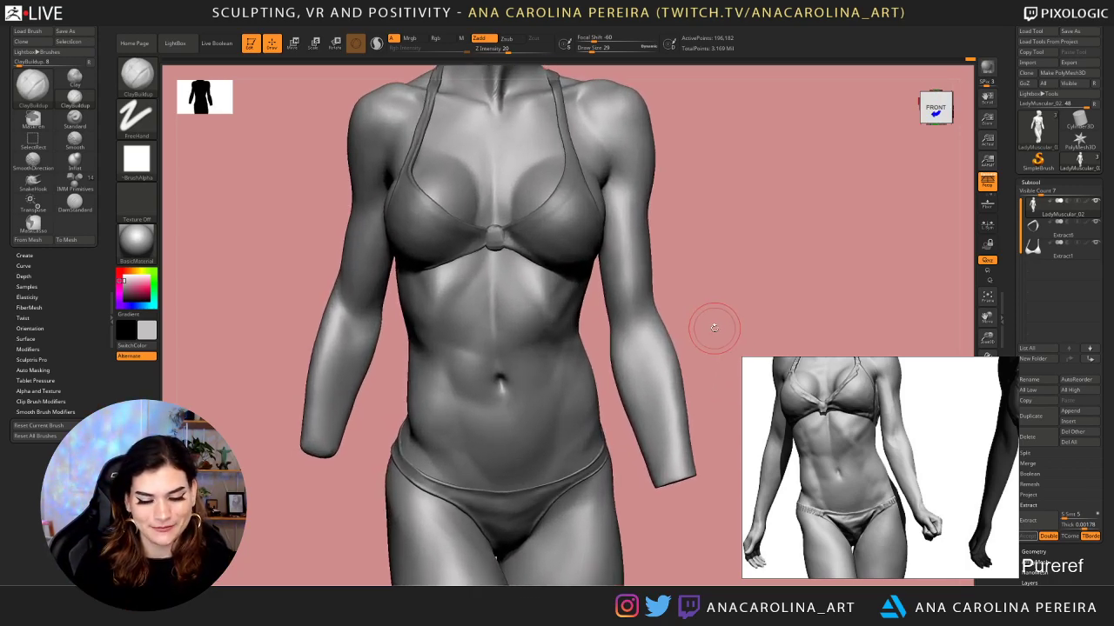
Set ClayBuildup's focal shift to 31, then shape and smooth the abdomen just above the navel at draw size 29
{"action": "key", "text": "space"}
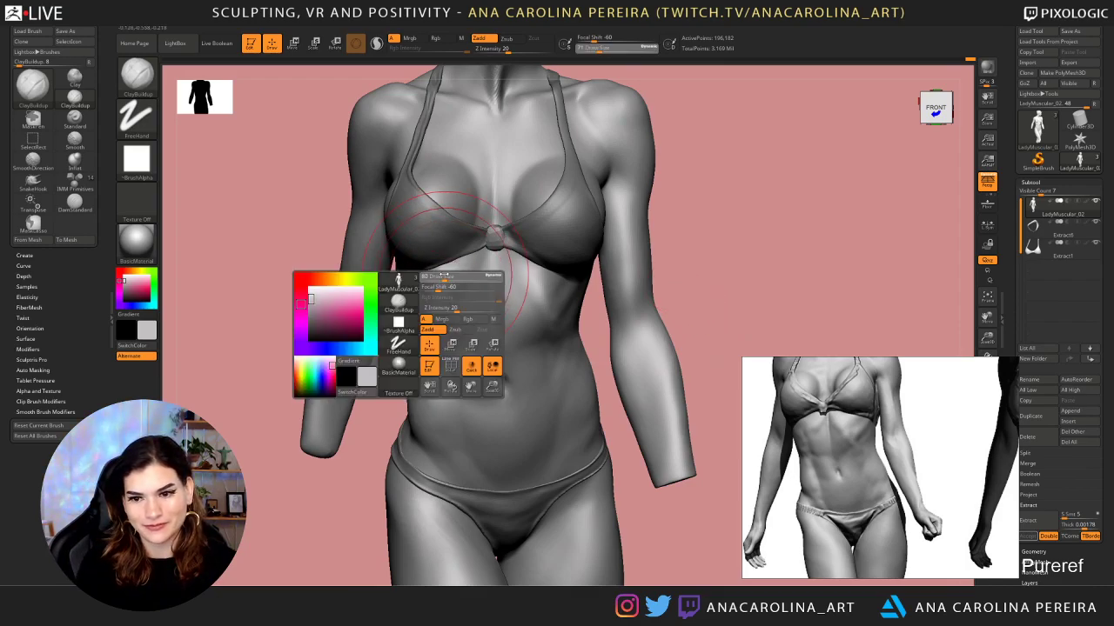
{"action": "key", "text": "space"}
{"action": "mouse_move", "coordinate": [455, 262]}
{"action": "left_mouse_down"}
{"action": "mouse_move", "coordinate": [475, 252]}
{"action": "mouse_move", "coordinate": [531, 277]}
{"action": "left_mouse_up"}
{"action": "key", "text": "space"}
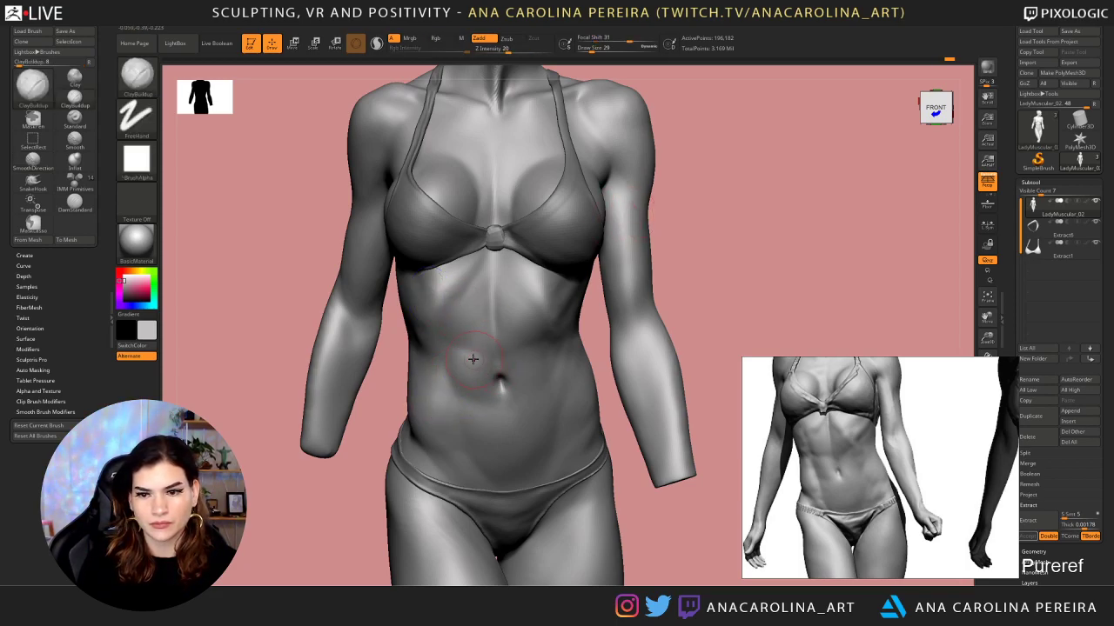
{"action": "mouse_move", "coordinate": [480, 365]}
{"action": "left_mouse_down", "text": "shift"}
{"action": "mouse_move", "coordinate": [464, 368]}
{"action": "mouse_move", "coordinate": [491, 345]}
{"action": "left_mouse_up", "text": "shift"}
Refine the upper abdomen from the right ribs to the midline above the navel with ClayBuildup at draw size 41
{"action": "key", "text": "space"}
{"action": "left_click_drag", "start_coordinate": [662, 300], "coordinate": [663, 265]}
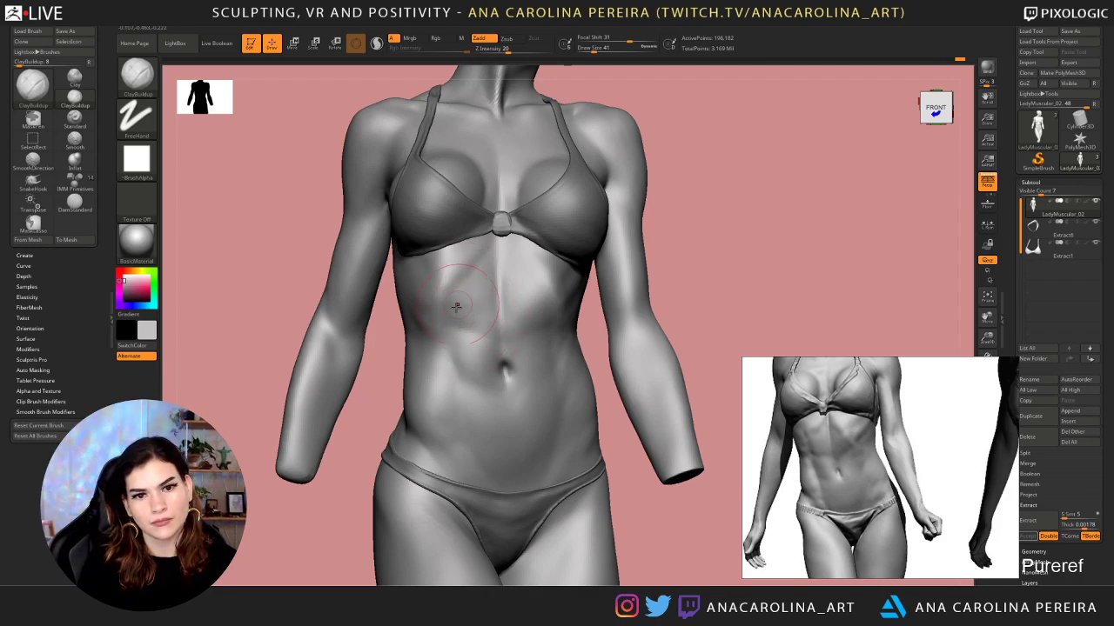
{"action": "mouse_move", "coordinate": [459, 298]}
{"action": "left_mouse_down"}
{"action": "mouse_move", "coordinate": [455, 308]}
{"action": "mouse_move", "coordinate": [495, 337]}
{"action": "left_mouse_up"}
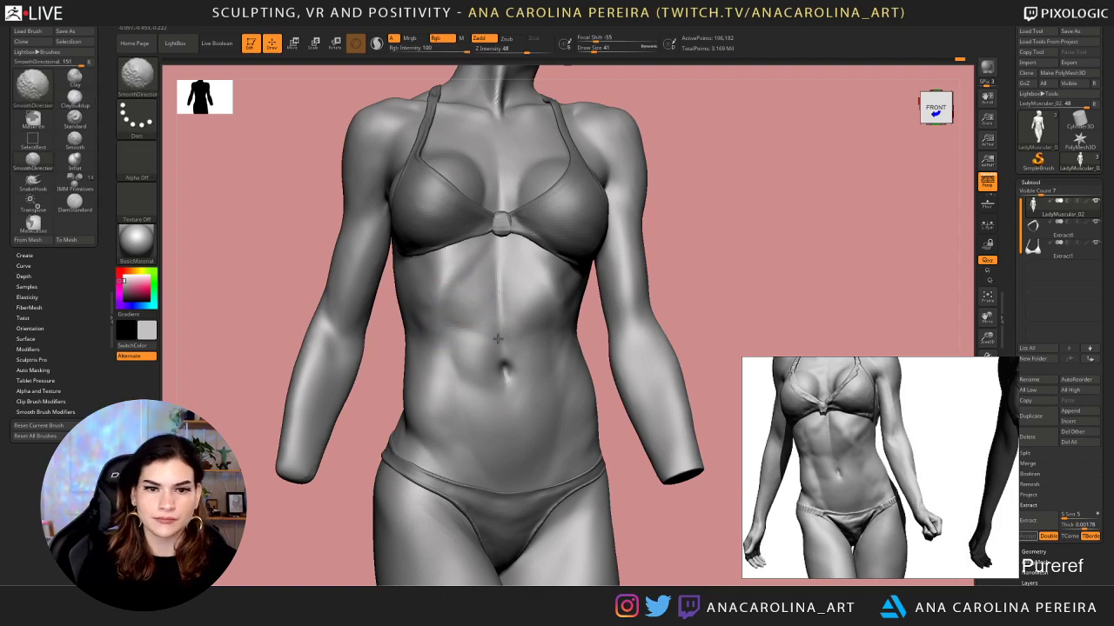
{"action": "mouse_move", "coordinate": [692, 259]}
{"action": "left_mouse_down"}
{"action": "mouse_move", "coordinate": [666, 247]}
{"action": "mouse_move", "coordinate": [685, 220]}
{"action": "mouse_move", "coordinate": [643, 159]}
{"action": "mouse_move", "coordinate": [609, 234]}
{"action": "left_mouse_up"}
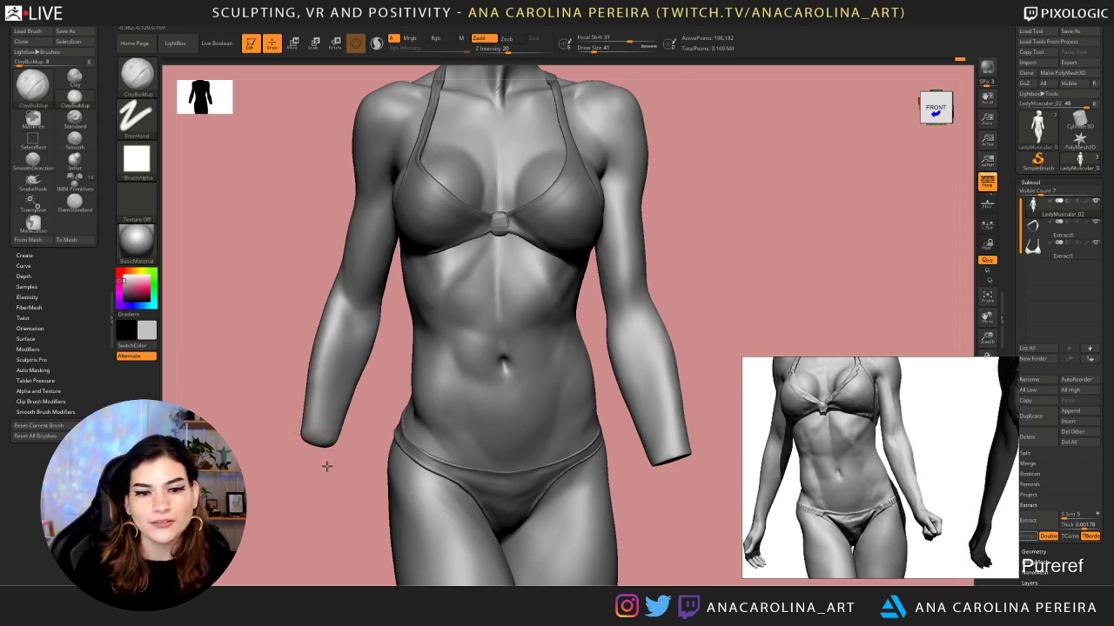
{"action": "left_click_drag", "start_coordinate": [325, 465], "coordinate": [322, 434]}
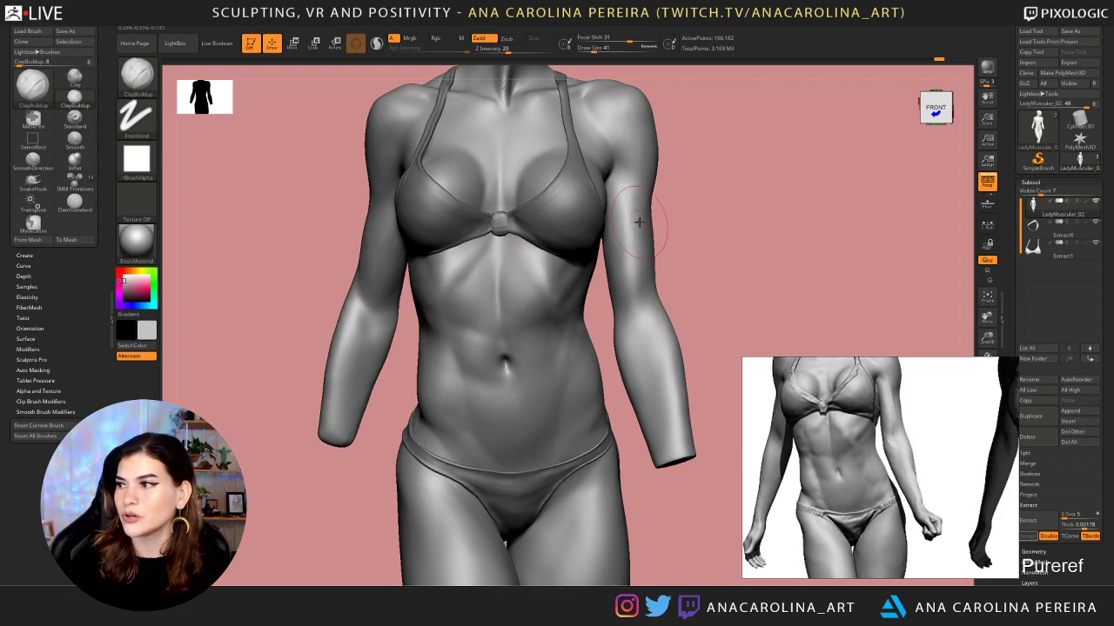
{"action": "mouse_move", "coordinate": [1061, 249]}
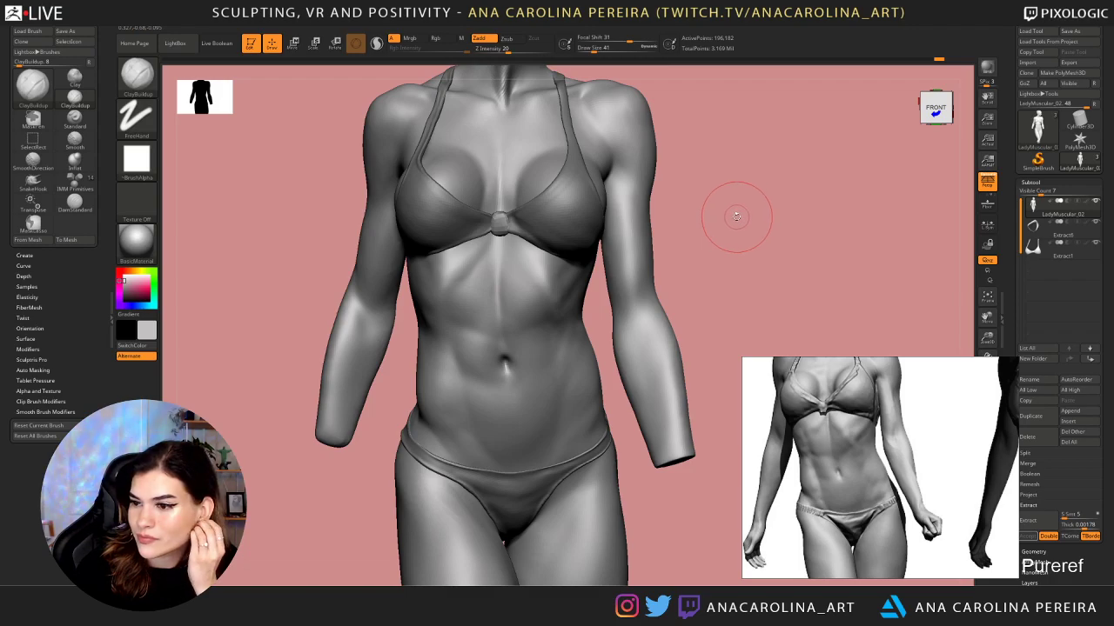
{"action": "left_click_drag", "start_coordinate": [736, 216], "coordinate": [724, 212]}
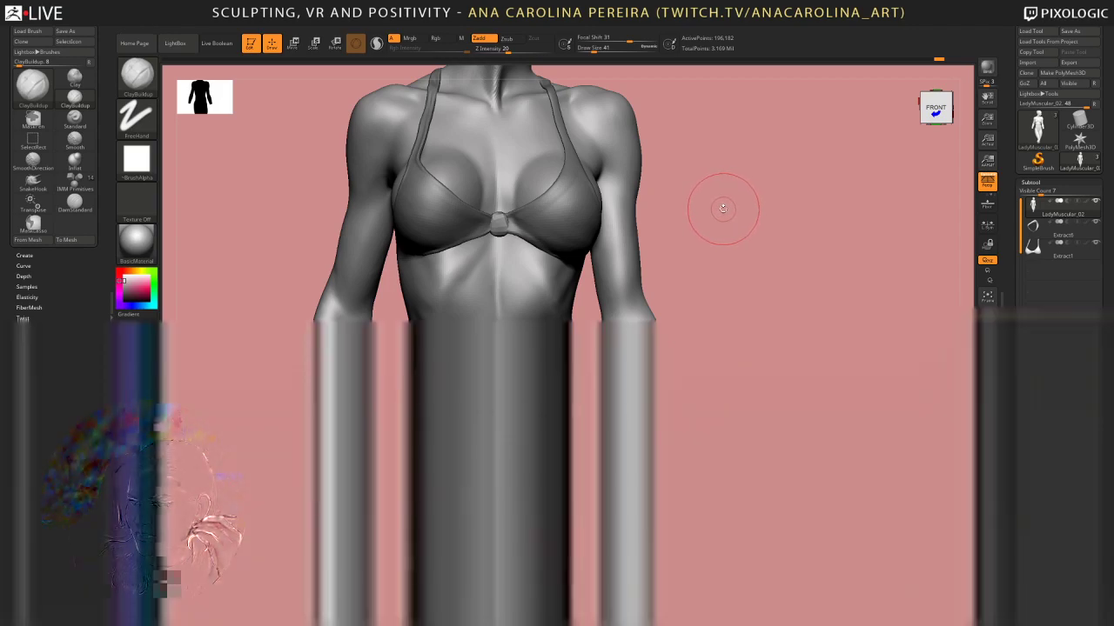
Smooth the upper right thigh below the bikini bottom and refine the torso with ClayBuildup at draw sizes 27 to 30
{"action": "mouse_move", "coordinate": [724, 209]}
{"action": "left_mouse_down"}
{"action": "mouse_move", "coordinate": [746, 232]}
{"action": "mouse_move", "coordinate": [775, 229]}
{"action": "mouse_move", "coordinate": [742, 232]}
{"action": "mouse_move", "coordinate": [666, 170]}
{"action": "left_mouse_up"}
{"action": "left_click_drag", "start_coordinate": [383, 427], "coordinate": [385, 508], "text": "shift"}
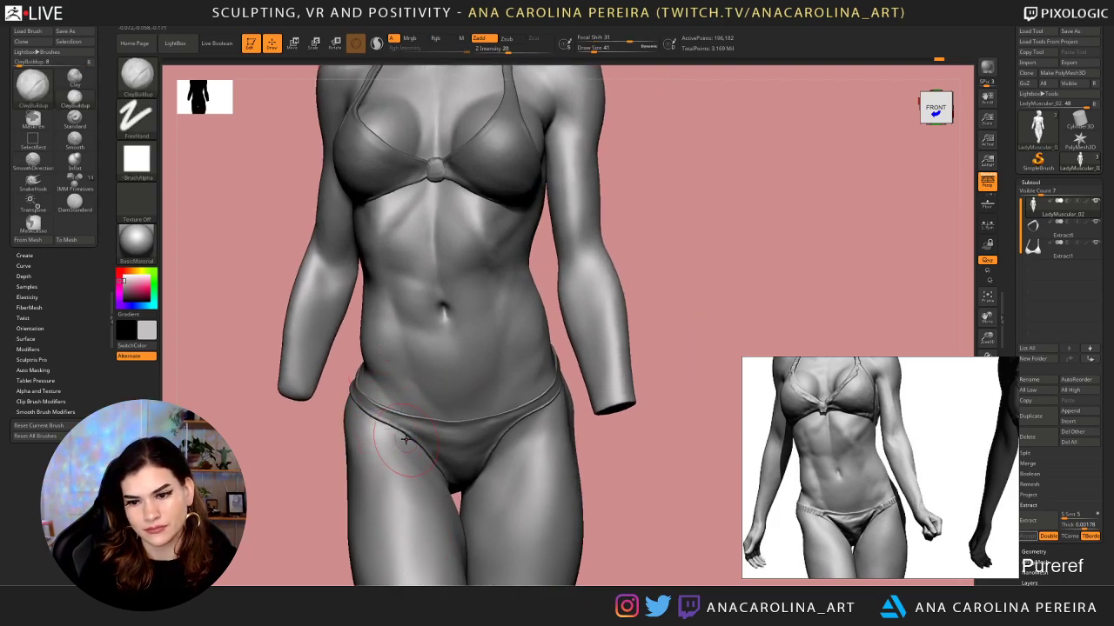
{"action": "key", "text": "space"}
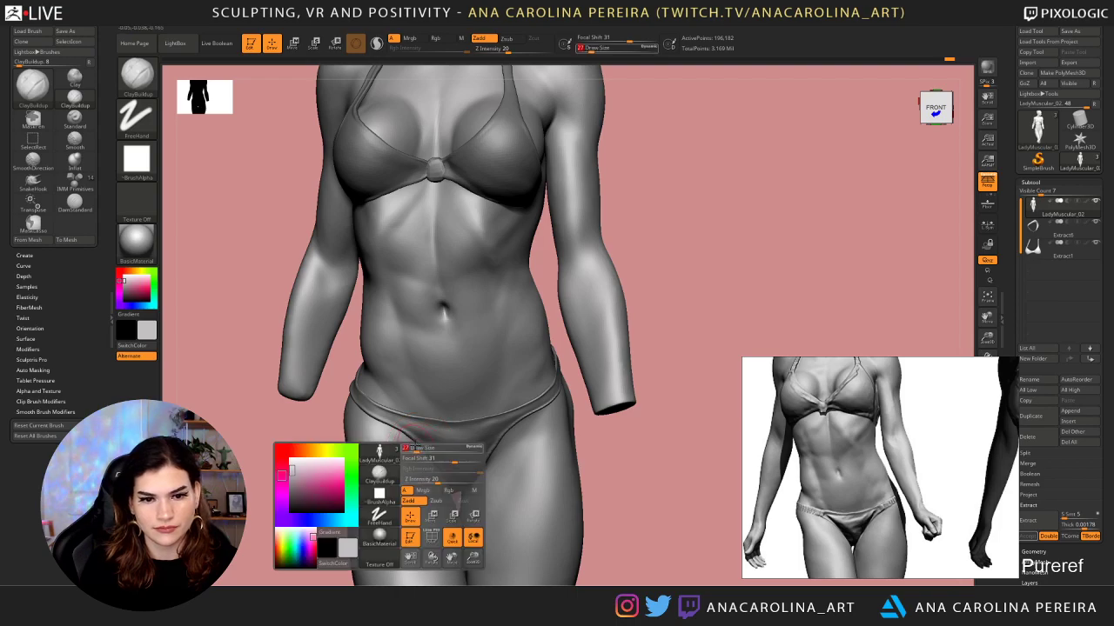
{"action": "mouse_move", "coordinate": [417, 450]}
{"action": "right_mouse_down"}
{"action": "mouse_move", "coordinate": [382, 470]}
{"action": "mouse_move", "coordinate": [316, 386]}
{"action": "mouse_move", "coordinate": [381, 382]}
{"action": "mouse_move", "coordinate": [464, 423]}
{"action": "mouse_move", "coordinate": [525, 366]}
{"action": "mouse_move", "coordinate": [567, 278]}
{"action": "mouse_move", "coordinate": [584, 301]}
{"action": "mouse_move", "coordinate": [566, 284]}
{"action": "mouse_move", "coordinate": [639, 282]}
{"action": "mouse_move", "coordinate": [553, 294]}
{"action": "mouse_move", "coordinate": [671, 266]}
{"action": "mouse_move", "coordinate": [655, 268]}
{"action": "right_mouse_up"}
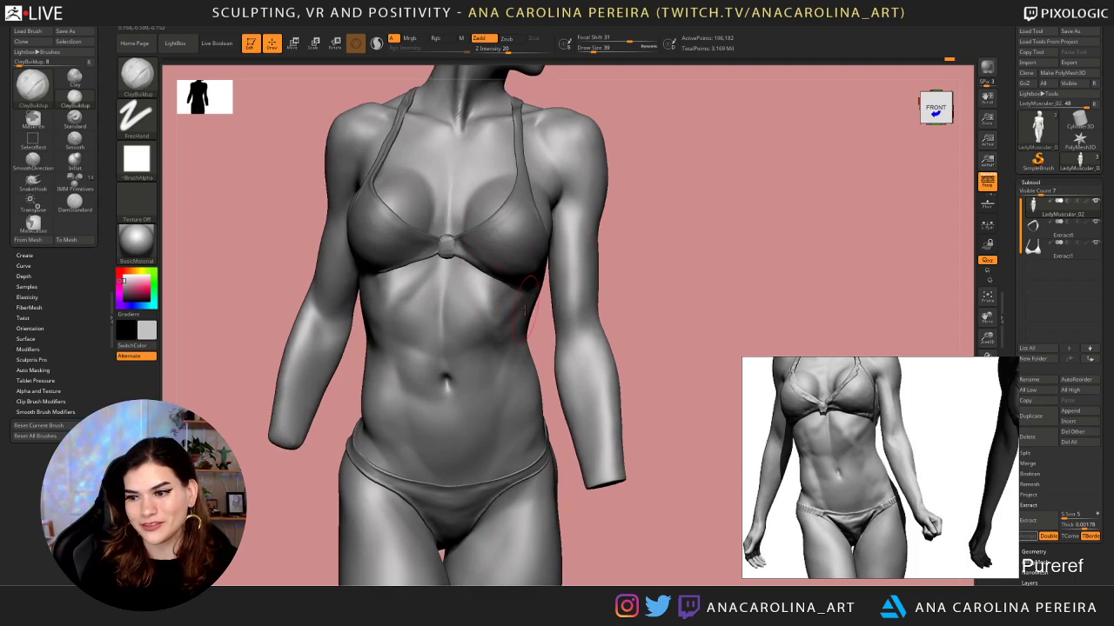
{"action": "right_click_drag", "start_coordinate": [581, 334], "coordinate": [530, 333]}
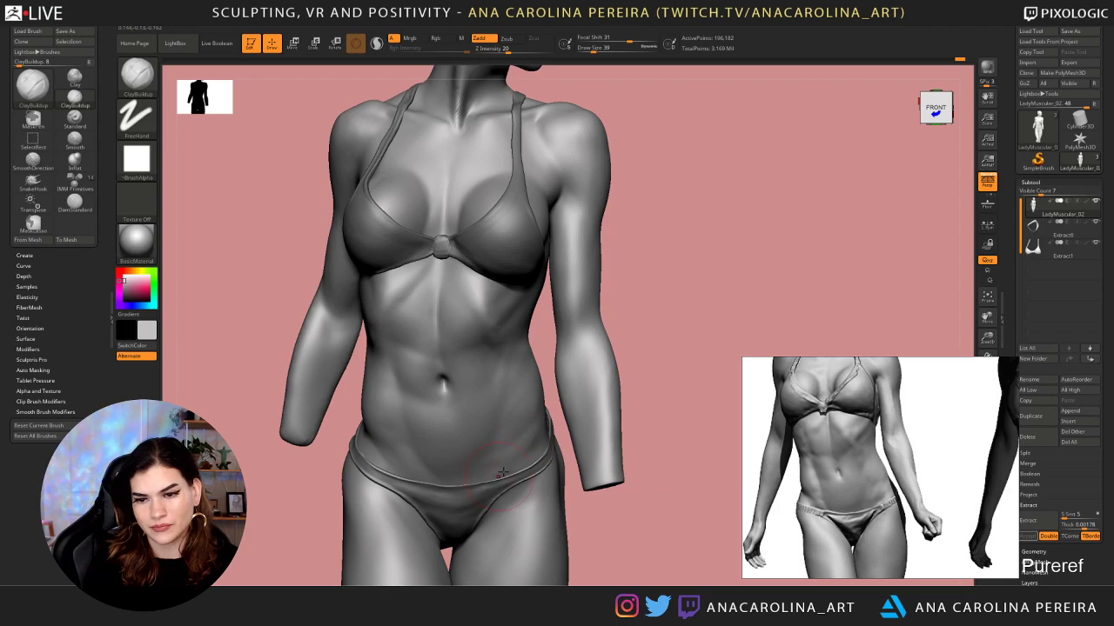
Smooth the left hip along the bikini bottom's waistband at one subdivision level lower, then return to the higher level
{"action": "key", "text": "shift+d"}
{"action": "key", "text": "b"}
{"action": "key", "text": "d"}
{"action": "key", "text": "s"}
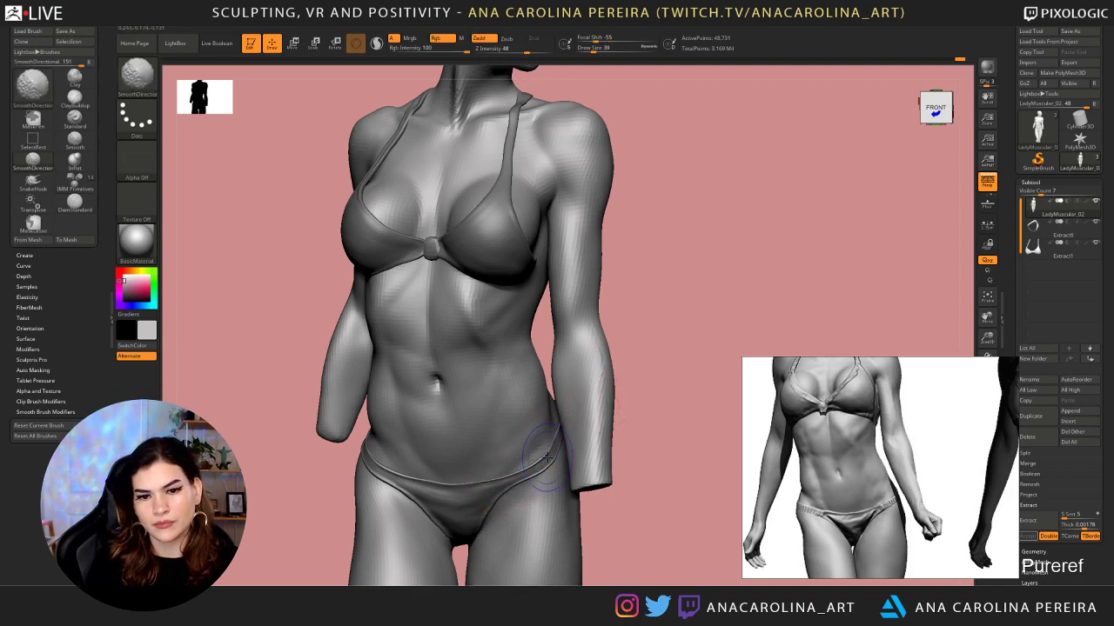
{"action": "key", "text": "ctrl+d"}
Build up the left hip above the bikini bottom with ClayBuildup at draw size 51 and smooth the adjoining lower abdomen
{"action": "mouse_move", "coordinate": [677, 366]}
{"action": "left_mouse_down"}
{"action": "mouse_move", "coordinate": [666, 360]}
{"action": "mouse_move", "coordinate": [657, 374]}
{"action": "left_mouse_up"}
{"action": "key", "text": "space"}
{"action": "left_click_drag", "start_coordinate": [541, 447], "coordinate": [534, 446]}
{"action": "key", "text": "shift"}
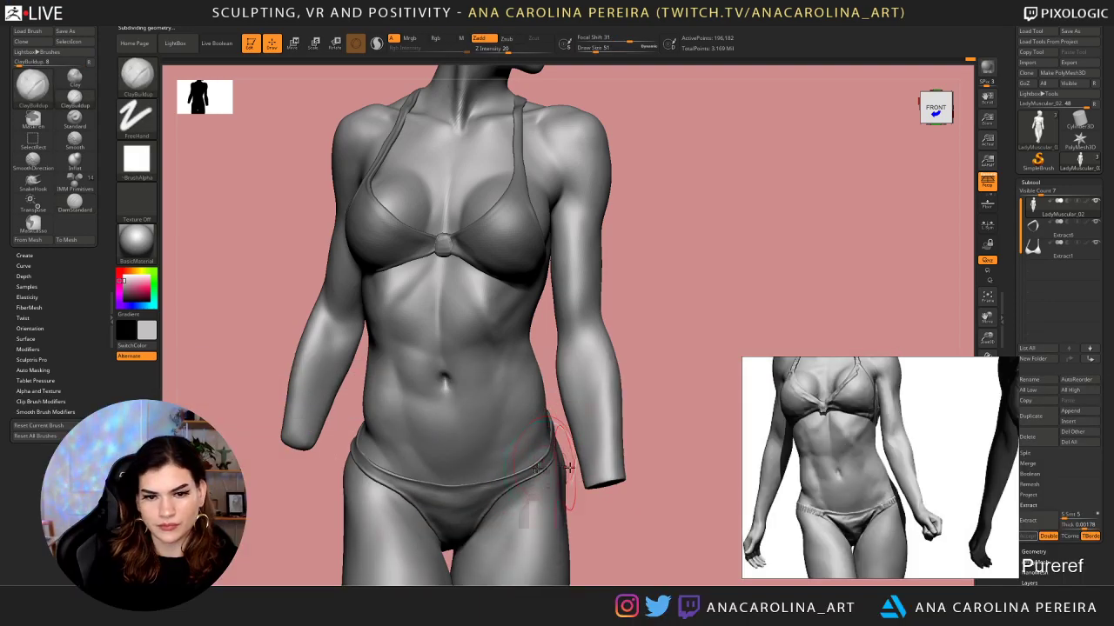
{"action": "left_click_drag", "start_coordinate": [633, 414], "coordinate": [628, 359], "text": "alt"}
{"action": "left_click_drag", "start_coordinate": [643, 418], "coordinate": [609, 459], "text": "alt"}
{"action": "left_click_drag", "start_coordinate": [520, 447], "coordinate": [530, 437], "text": "shift"}
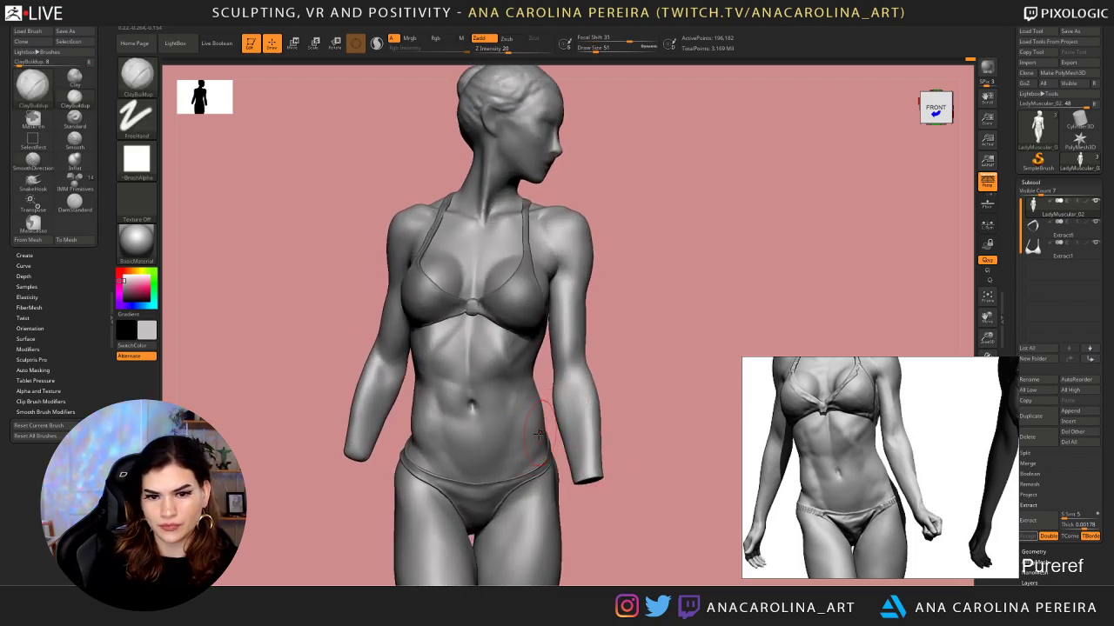
{"action": "left_click_drag", "start_coordinate": [692, 402], "coordinate": [681, 442]}
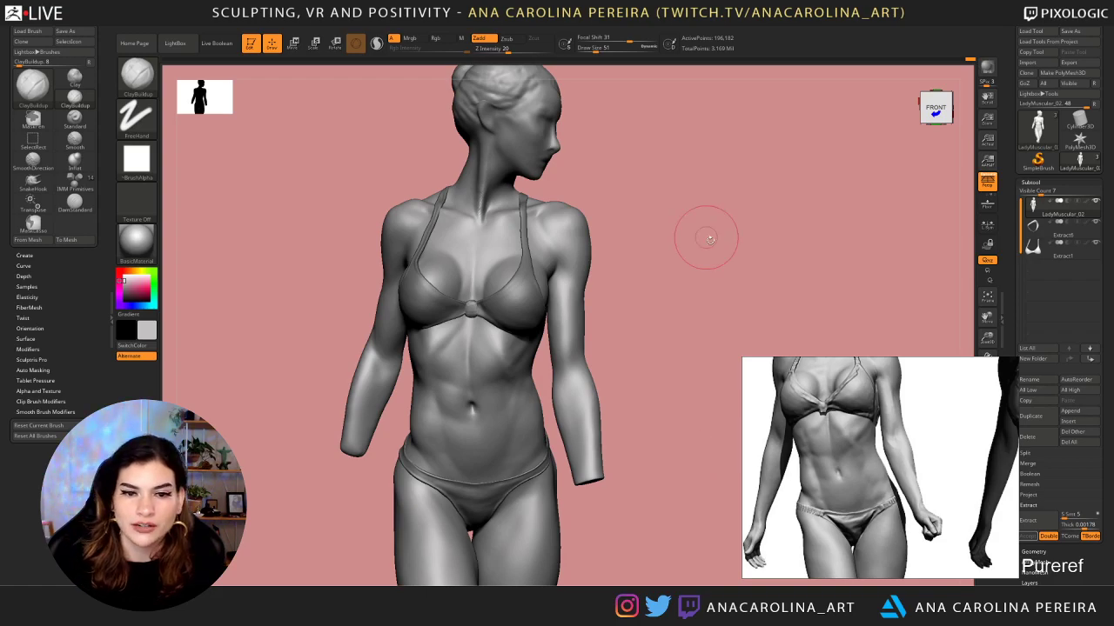
Switch to the DamStandard brush and sharpen the creases around the navel at draw size 11, checking them against the whole torso
{"action": "left_click_drag", "start_coordinate": [706, 236], "coordinate": [708, 322]}
{"action": "key", "text": "b"}
{"action": "key", "text": "d"}
{"action": "key", "text": "s"}
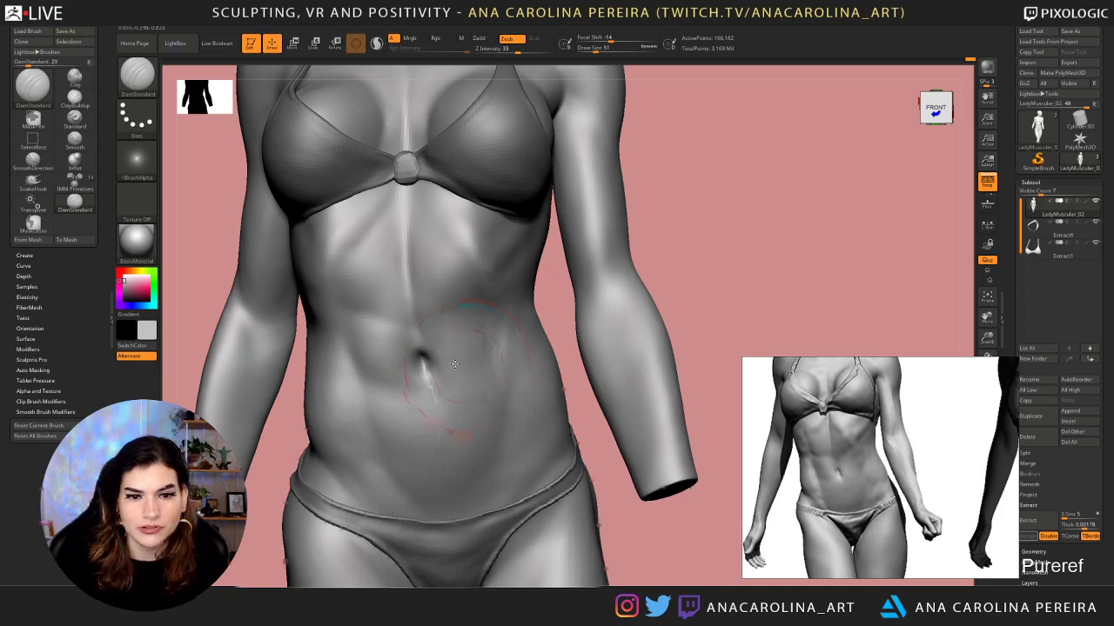
{"action": "key", "text": "space"}
{"action": "left_click_drag", "start_coordinate": [463, 368], "coordinate": [424, 365]}
{"action": "left_click_drag", "start_coordinate": [687, 226], "coordinate": [658, 89], "text": "alt"}
{"action": "left_click_drag", "start_coordinate": [631, 218], "coordinate": [603, 332], "text": "alt"}
{"action": "mouse_move", "coordinate": [667, 221]}
{"action": "left_mouse_down"}
{"action": "mouse_move", "coordinate": [666, 203]}
{"action": "mouse_move", "coordinate": [664, 226]}
{"action": "mouse_move", "coordinate": [584, 168]}
{"action": "mouse_move", "coordinate": [592, 164]}
{"action": "mouse_move", "coordinate": [404, 356]}
{"action": "mouse_move", "coordinate": [456, 369]}
{"action": "left_mouse_up"}
{"action": "left_click_drag", "start_coordinate": [738, 287], "coordinate": [718, 229], "text": "alt"}
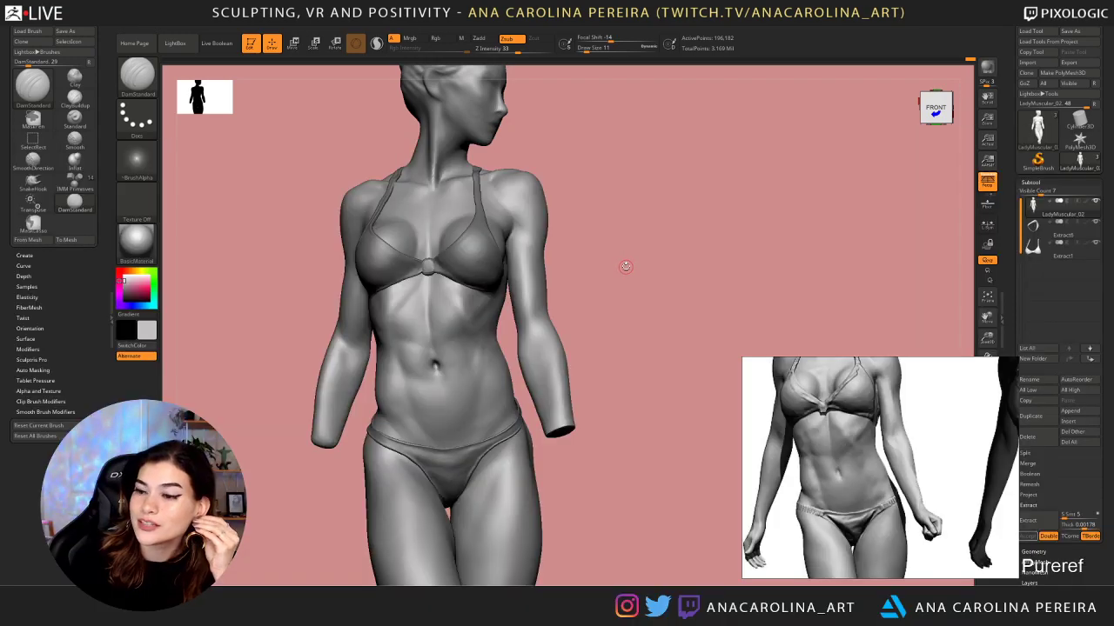
Set the brush draw size to 41 and pick a light grey main color so the figure displays in grey
{"action": "mouse_move", "coordinate": [599, 282]}
{"action": "left_mouse_down"}
{"action": "mouse_move", "coordinate": [587, 273]}
{"action": "mouse_move", "coordinate": [597, 278]}
{"action": "mouse_move", "coordinate": [591, 303]}
{"action": "mouse_move", "coordinate": [584, 298]}
{"action": "mouse_move", "coordinate": [609, 330]}
{"action": "left_mouse_up"}
{"action": "key", "text": "space"}
{"action": "key", "text": "c"}
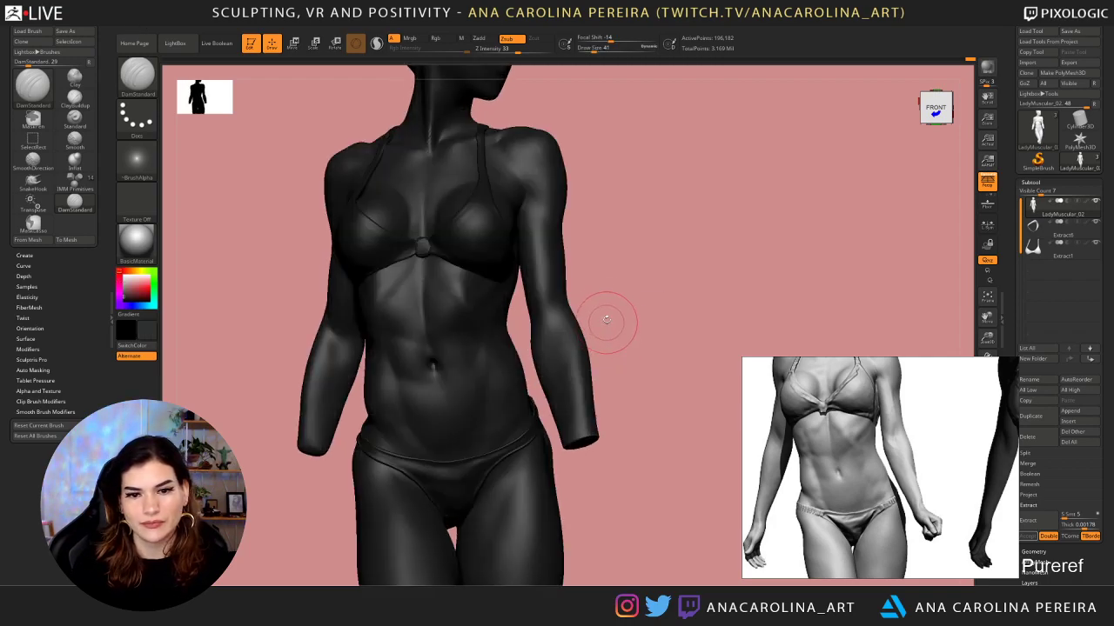
{"action": "left_click", "coordinate": [147, 331]}
{"action": "left_click_drag", "start_coordinate": [90, 333], "coordinate": [58, 315]}
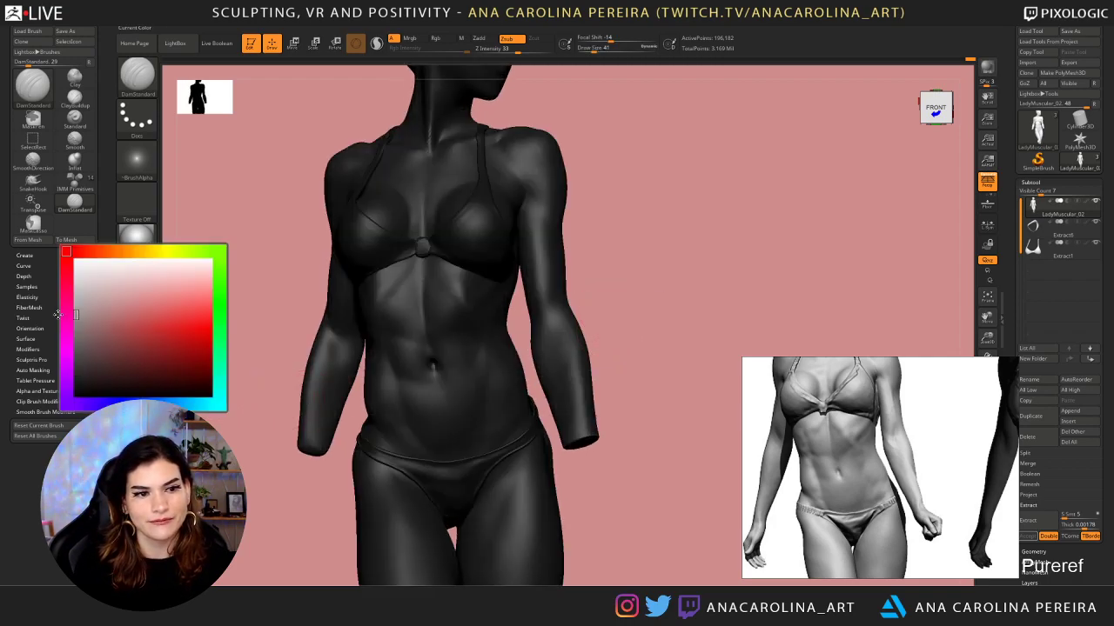
{"action": "left_click_drag", "start_coordinate": [275, 255], "coordinate": [235, 272]}
{"action": "left_click", "coordinate": [145, 329]}
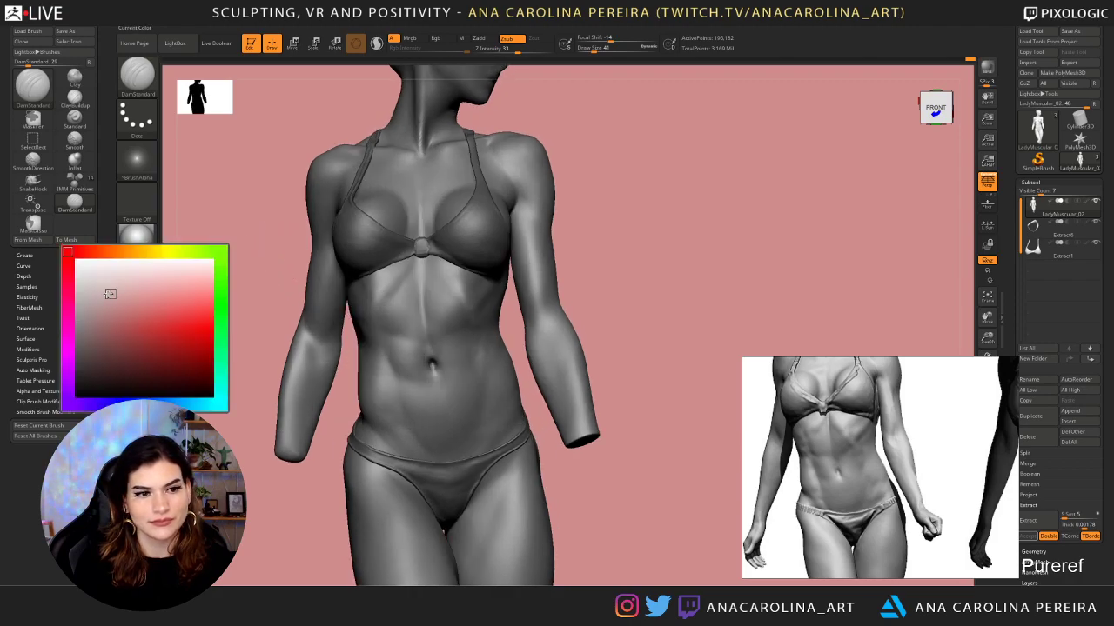
{"action": "left_click_drag", "start_coordinate": [110, 294], "coordinate": [73, 288]}
{"action": "mouse_move", "coordinate": [671, 293]}
{"action": "left_mouse_down", "text": "alt"}
{"action": "mouse_move", "coordinate": [710, 328]}
{"action": "mouse_move", "coordinate": [723, 308]}
{"action": "left_mouse_up", "text": "alt"}
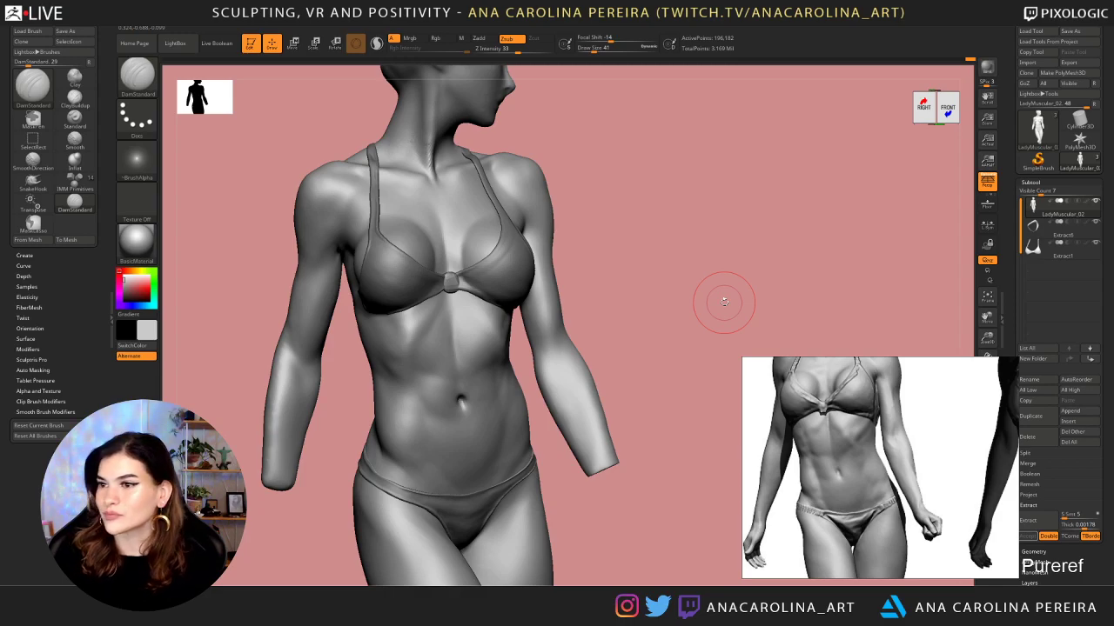
Switch to the SnakeHook brush at draw size 22 and nudge the navel's shape from the front view
{"action": "left_click_drag", "start_coordinate": [654, 310], "coordinate": [658, 305], "text": "shift"}
{"action": "key", "text": "b"}
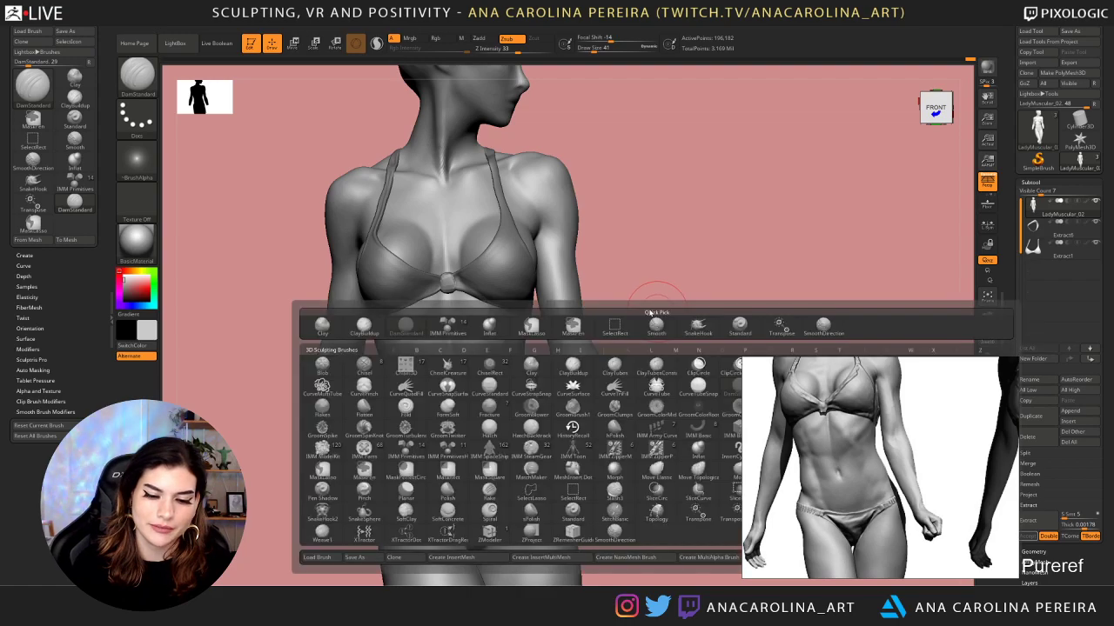
{"action": "key", "text": "s"}
{"action": "key", "text": "h"}
{"action": "key", "text": "space"}
{"action": "left_click_drag", "start_coordinate": [457, 399], "coordinate": [455, 400]}
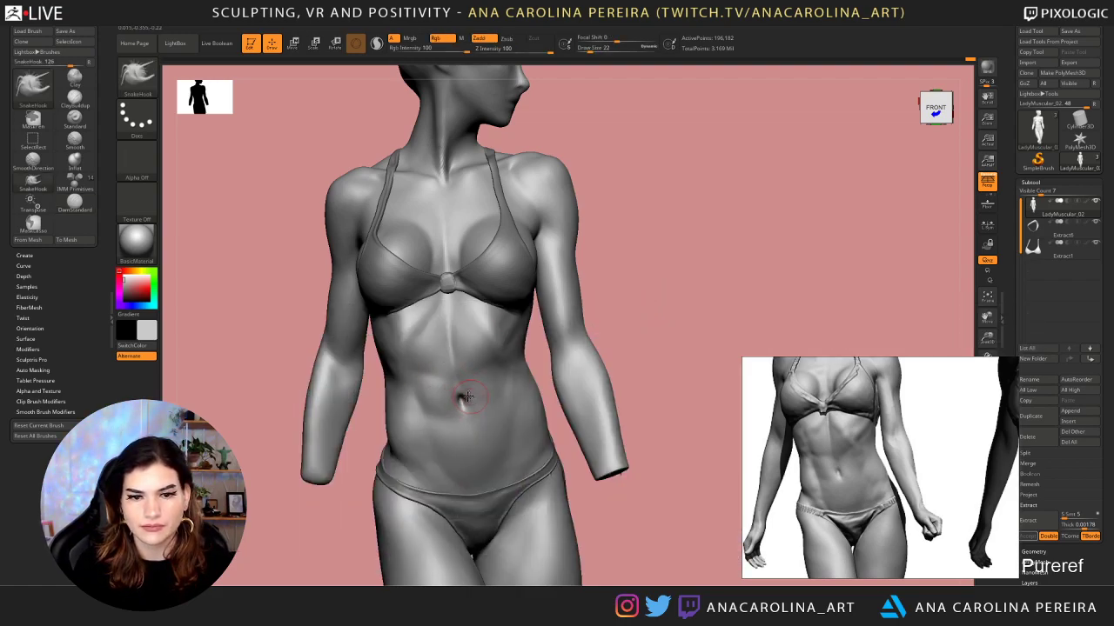
Save the sculpt as a new ZTool version named LadyMuscular_03 in the AnatomySculpts folder
{"action": "left_click_drag", "start_coordinate": [627, 327], "coordinate": [616, 231], "text": "alt"}
{"action": "left_click_drag", "start_coordinate": [600, 288], "coordinate": [602, 317]}
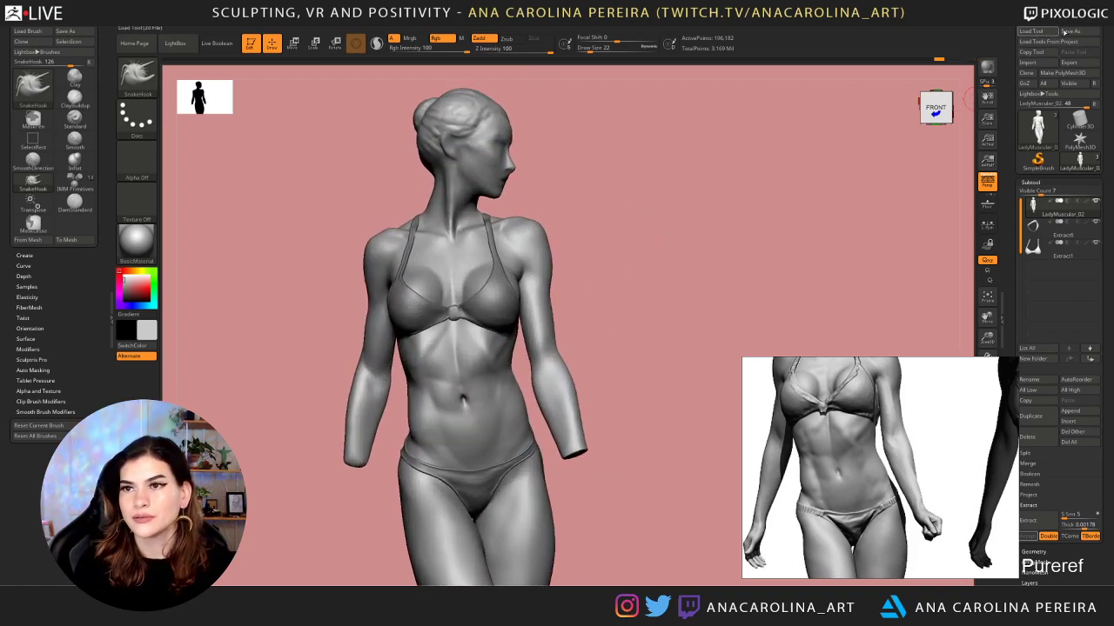
{"action": "left_click", "coordinate": [1066, 31]}
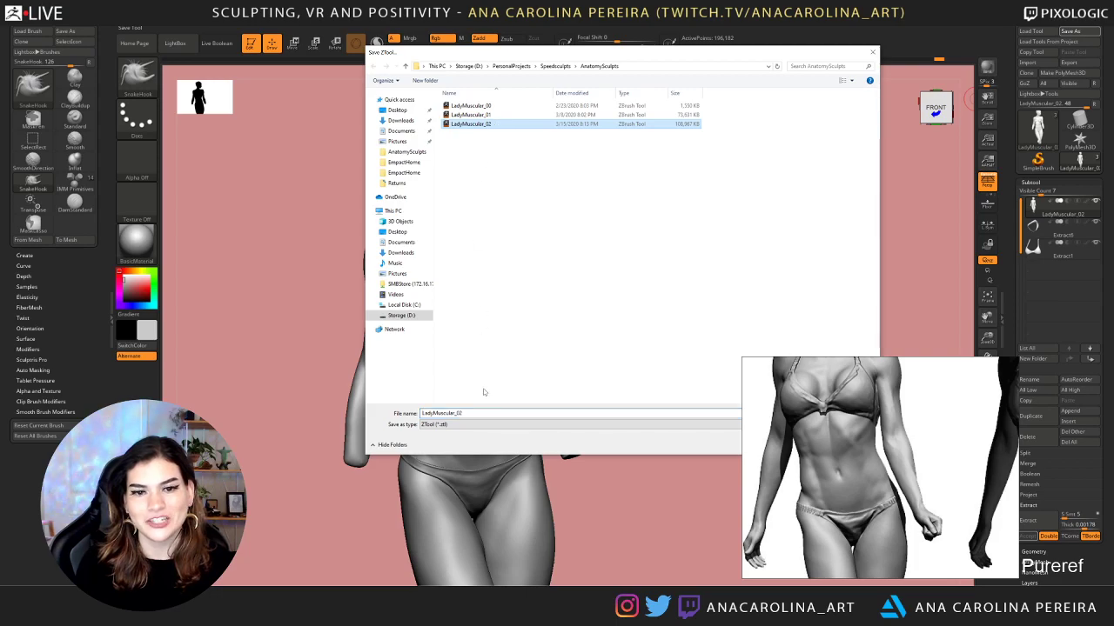
{"action": "left_click", "coordinate": [478, 413]}
{"action": "left_click", "coordinate": [478, 413]}
{"action": "key", "text": "BackSpace"}
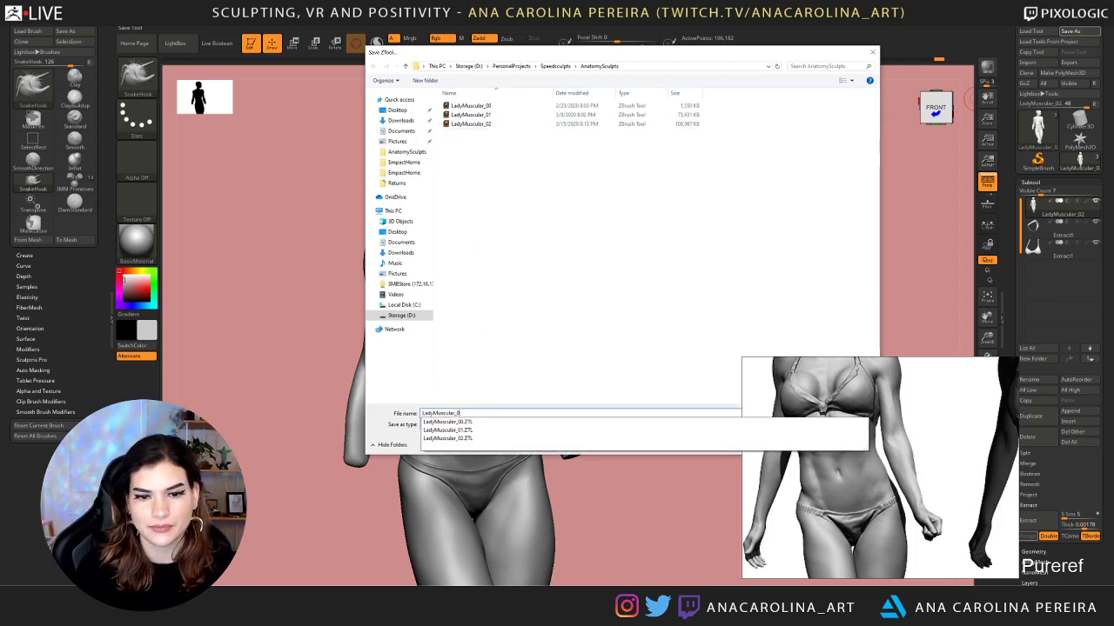
{"action": "type", "text": "3"}
{"action": "key", "text": "Return"}
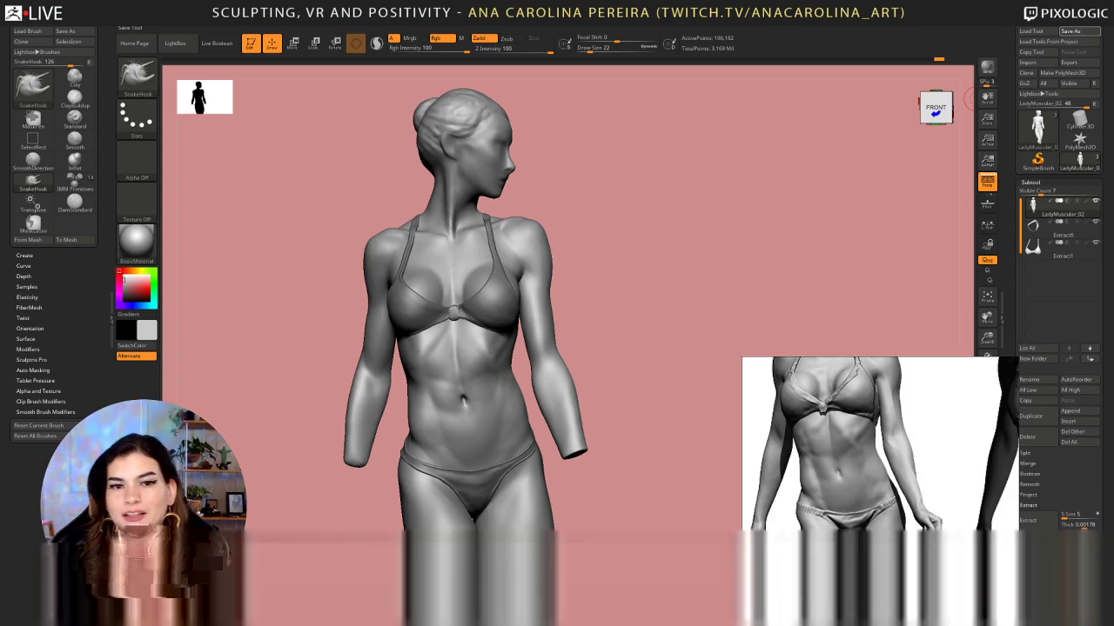
Load the earlier LadyMuscular_02 ZTool and show it in the viewport to compare its torso with the new version
{"action": "left_click_drag", "start_coordinate": [663, 252], "coordinate": [696, 207]}
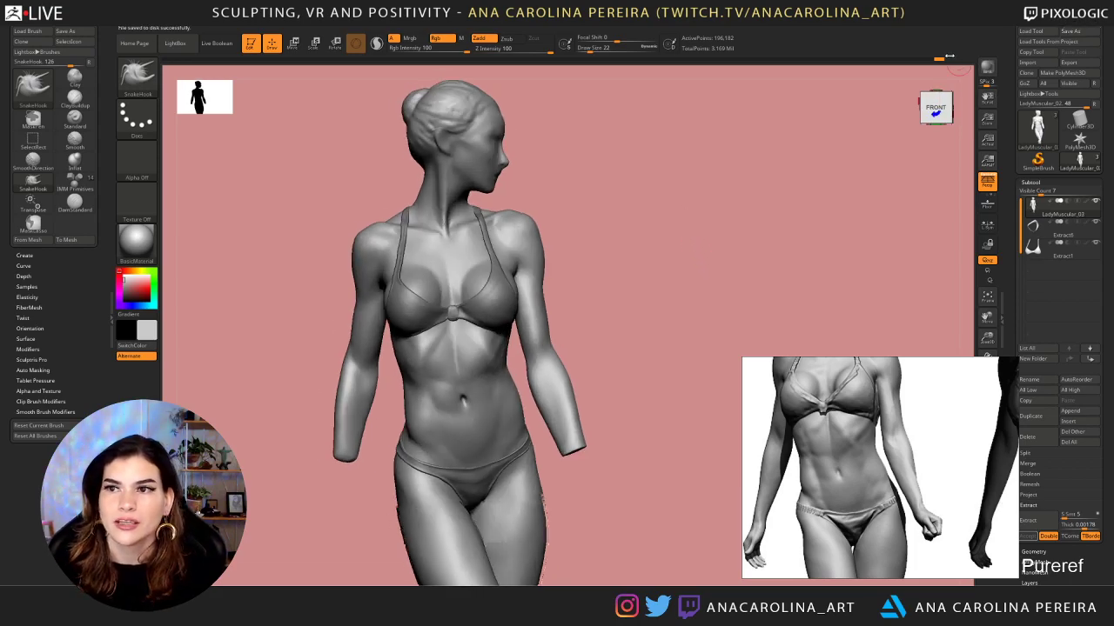
{"action": "left_click", "coordinate": [1032, 32]}
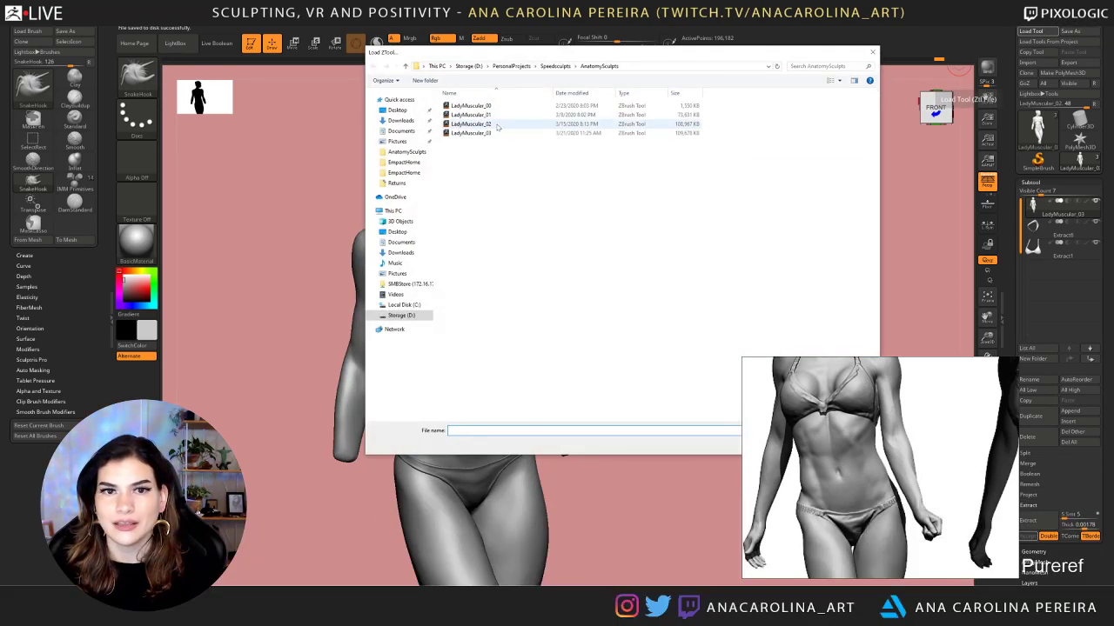
{"action": "key", "text": "Escape"}
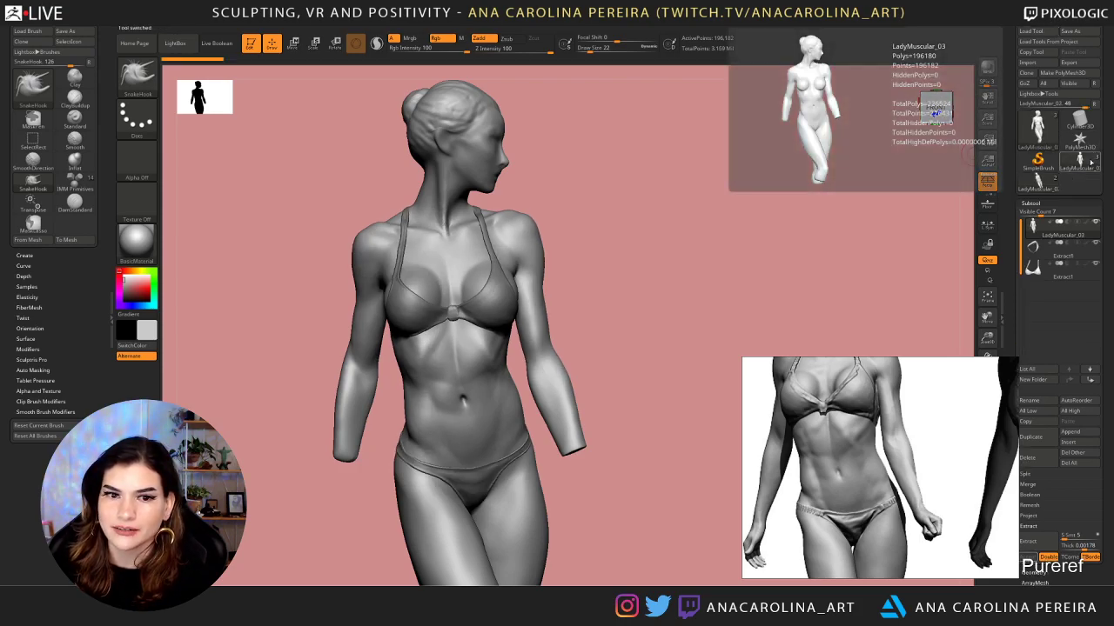
{"action": "left_click", "coordinate": [1038, 184]}
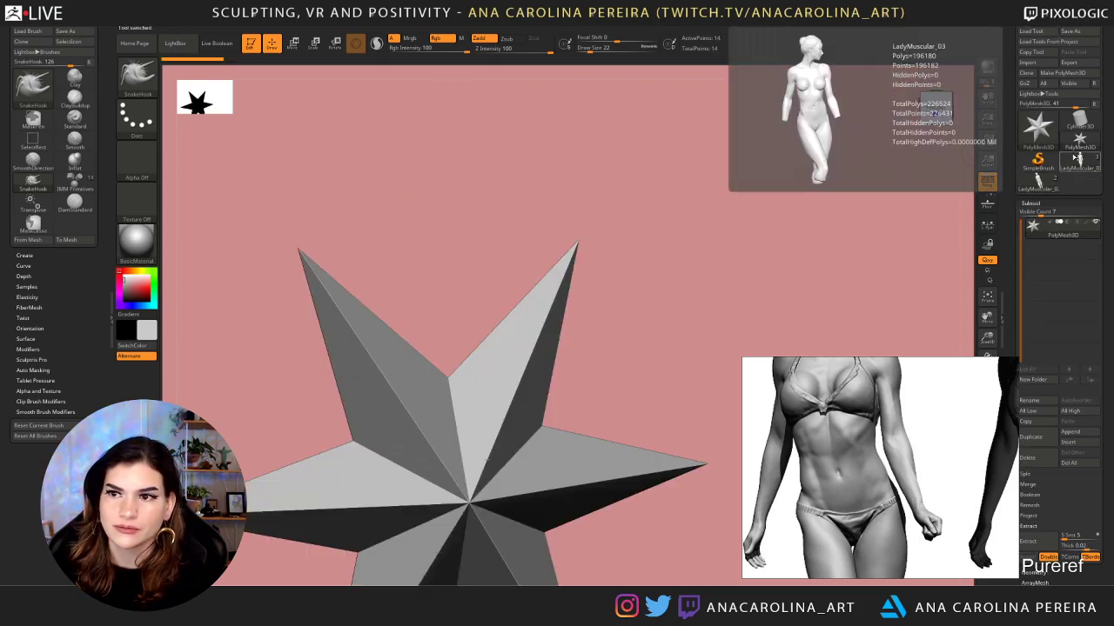
{"action": "left_click", "coordinate": [1038, 190]}
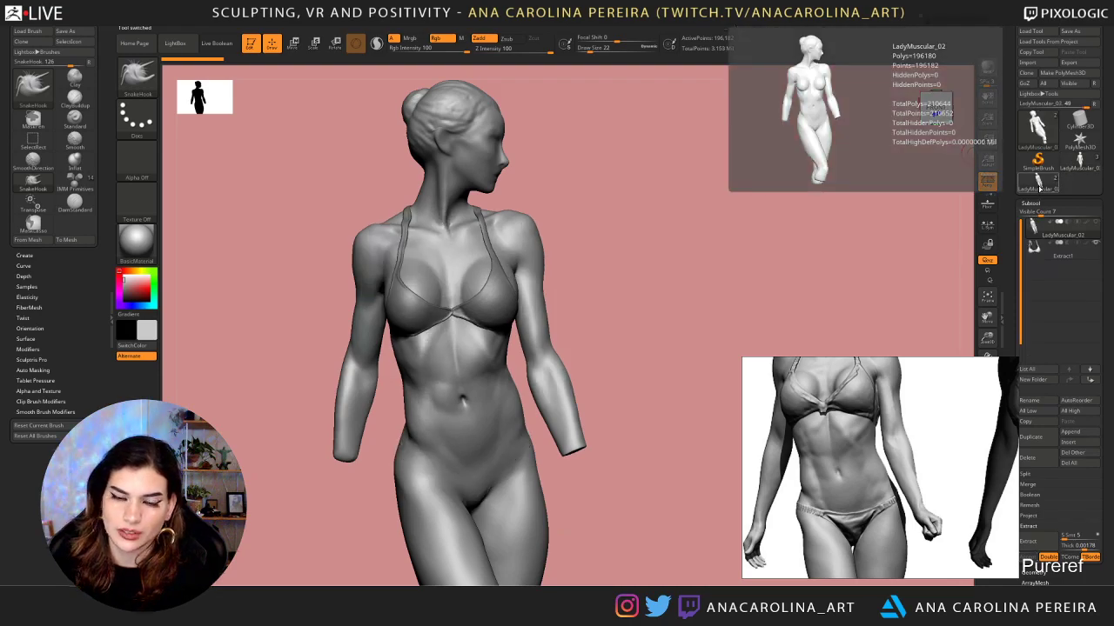
{"action": "left_click_drag", "start_coordinate": [654, 246], "coordinate": [674, 248]}
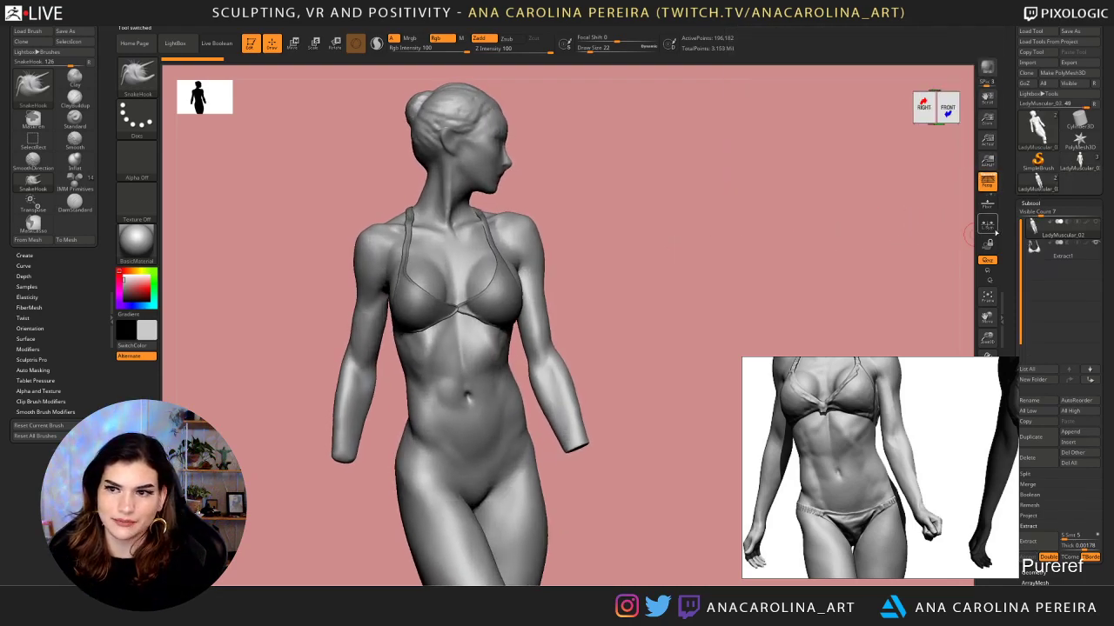
Compare the LadyMuscular_02 and LadyMuscular_03 versions of the figure by alternating between them from the same viewpoint
{"action": "left_click", "coordinate": [1079, 165]}
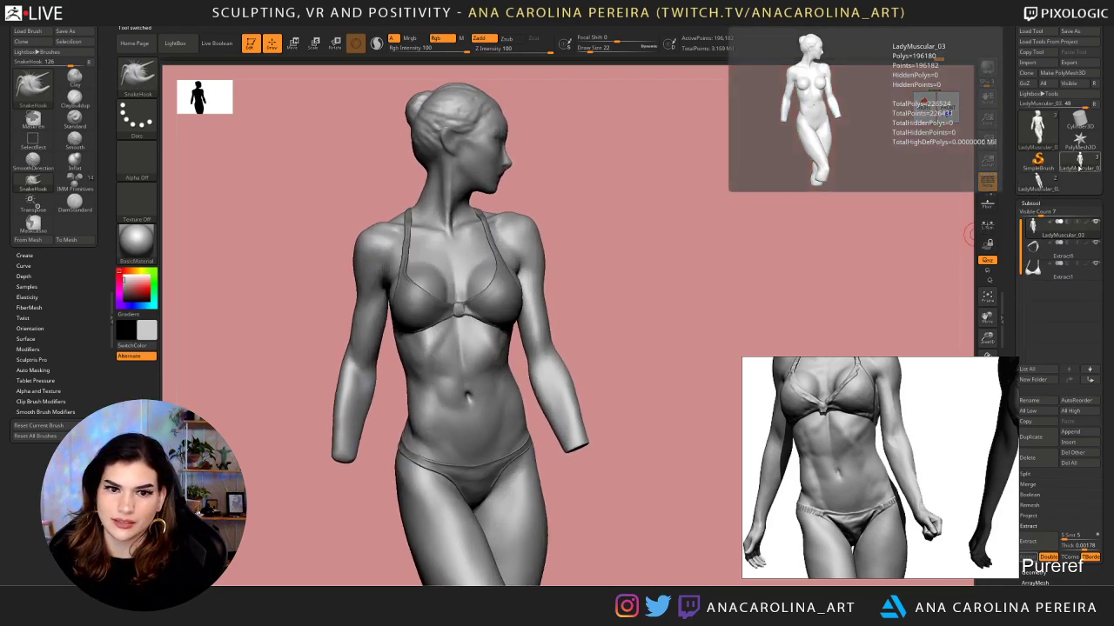
{"action": "left_click", "coordinate": [1040, 187]}
{"action": "left_click", "coordinate": [1076, 164]}
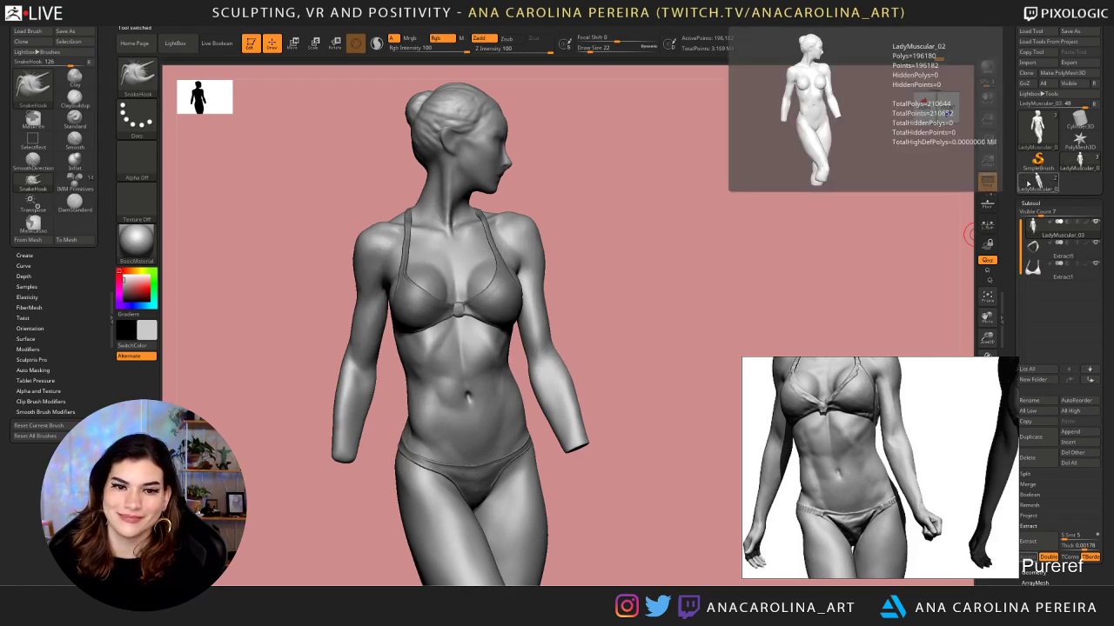
{"action": "left_click", "coordinate": [1027, 184]}
{"action": "left_click", "coordinate": [1085, 165]}
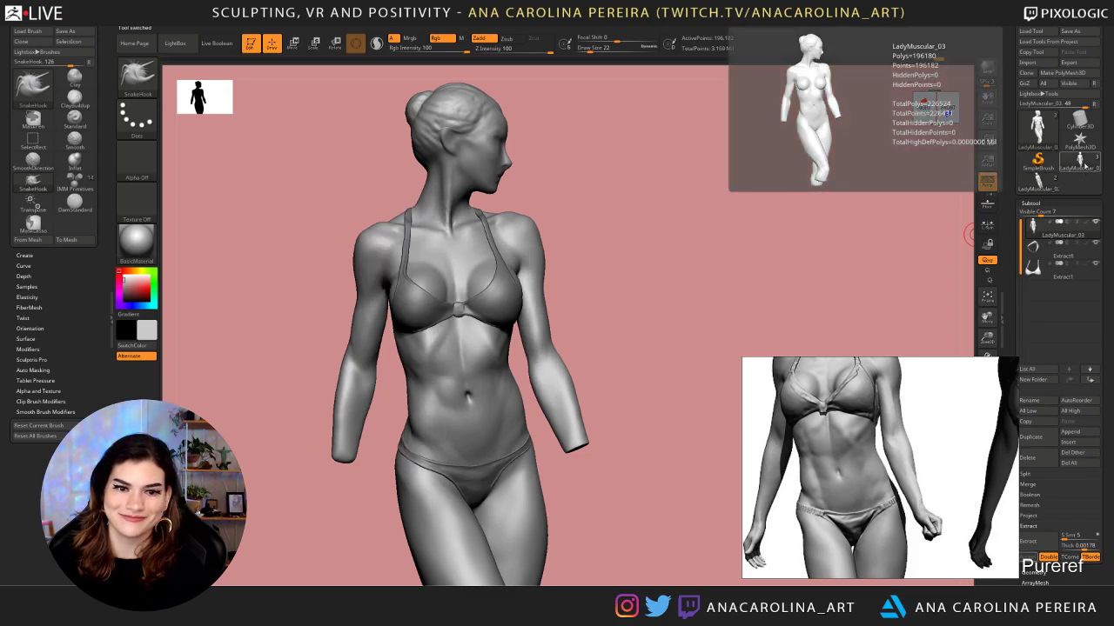
{"action": "left_click", "coordinate": [1052, 187]}
{"action": "left_click", "coordinate": [1069, 162]}
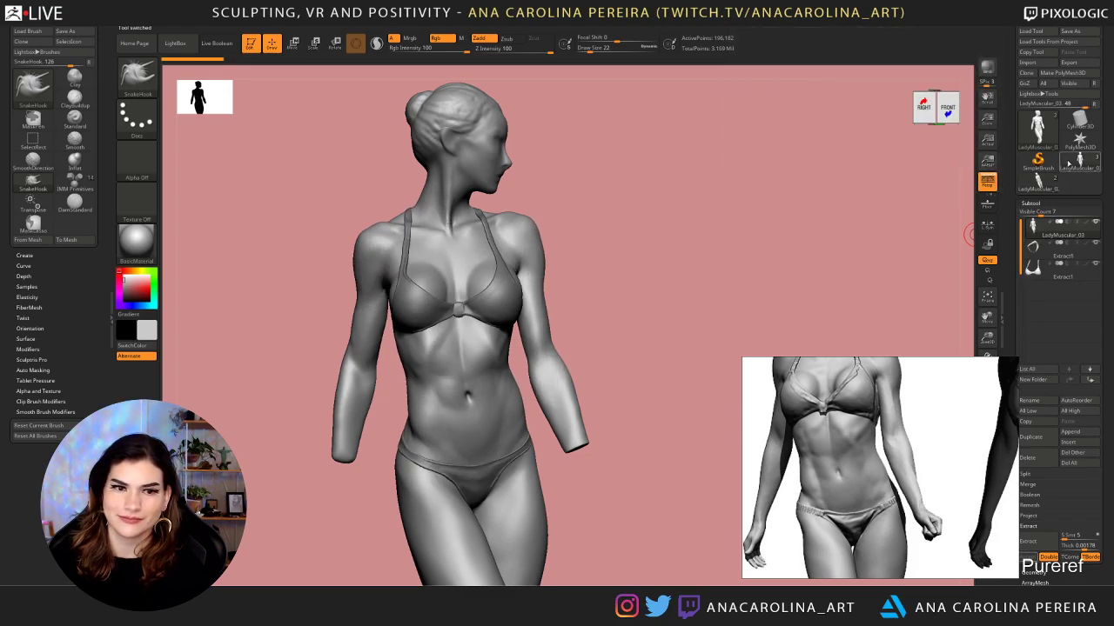
{"action": "left_click", "coordinate": [1031, 183]}
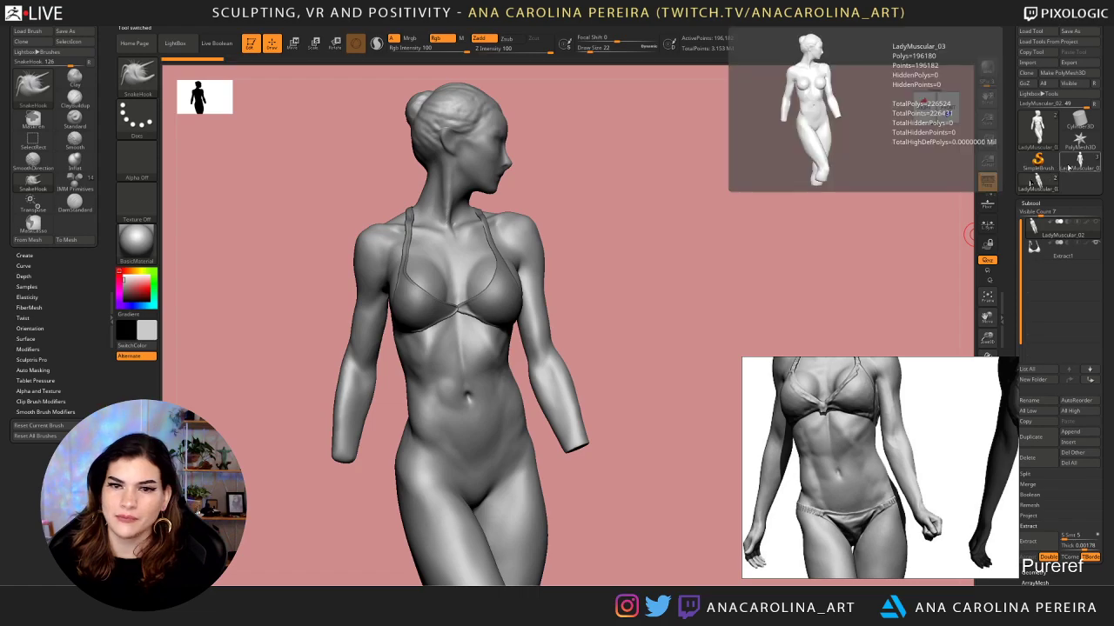
{"action": "left_click", "coordinate": [1068, 167]}
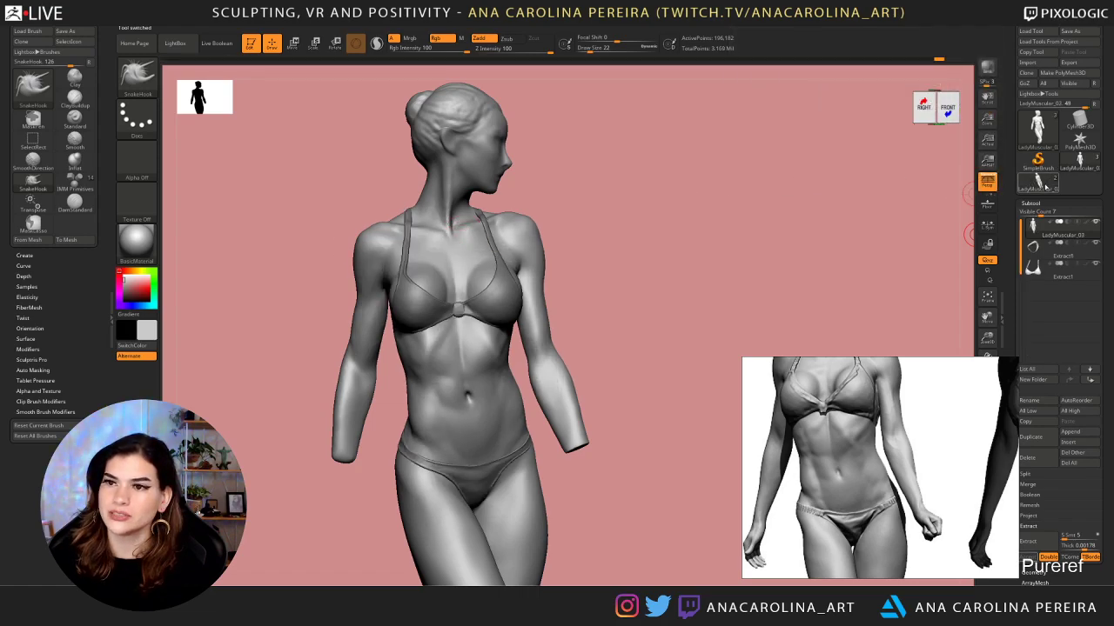
{"action": "mouse_move", "coordinate": [1044, 186]}
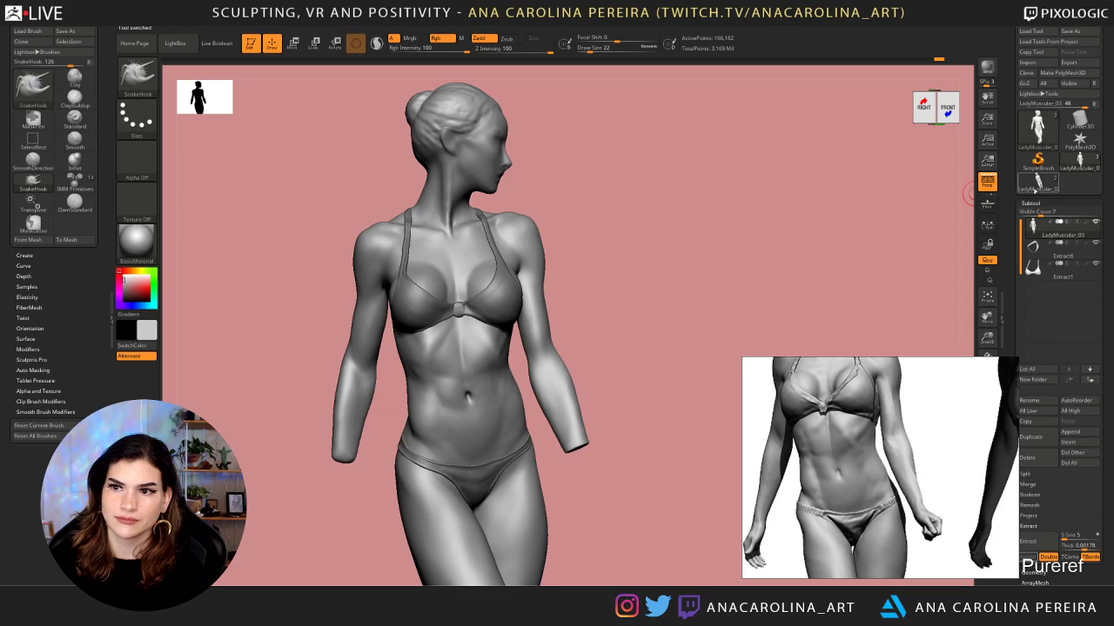
{"action": "left_click", "coordinate": [1048, 184]}
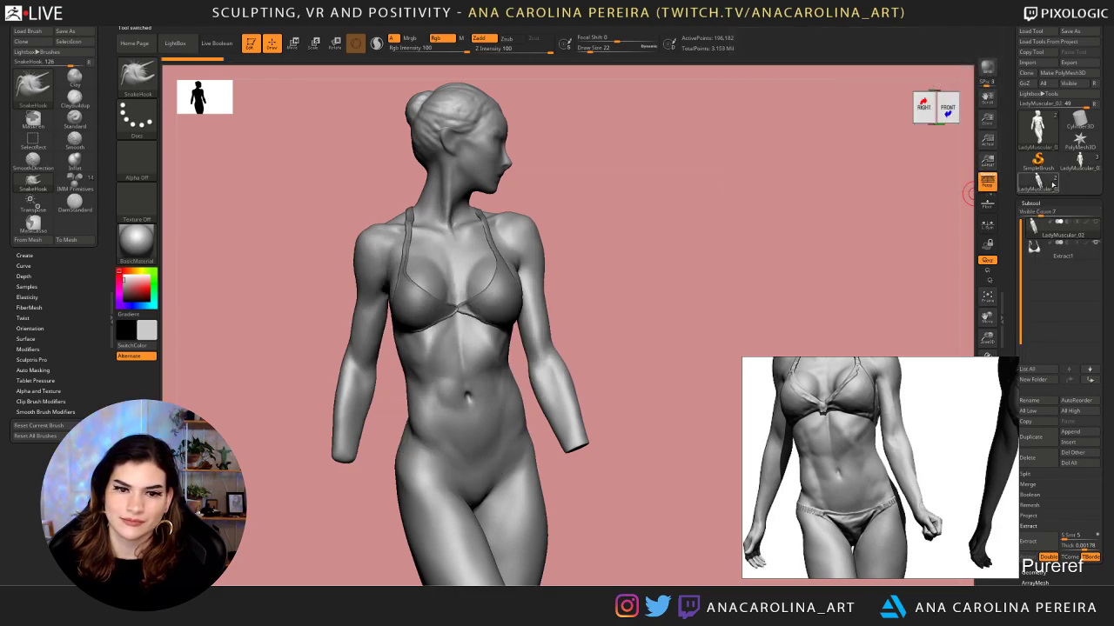
{"action": "left_click", "coordinate": [1079, 160]}
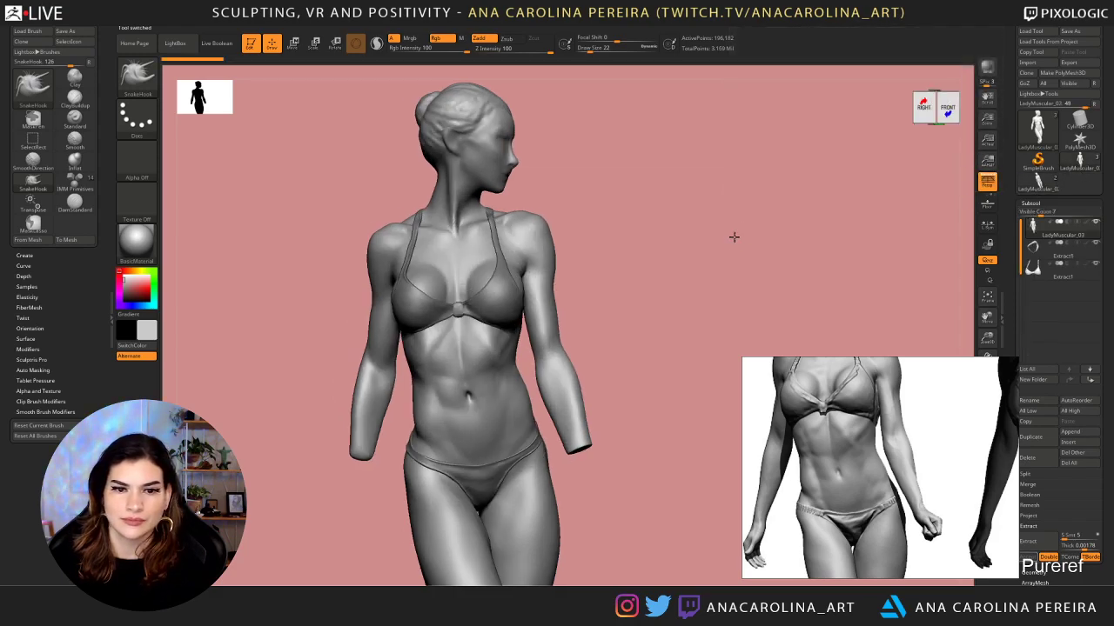
Compare LadyMuscular_02 and LadyMuscular_03 from side and front angles, leaving LadyMuscular_03 active
{"action": "left_click_drag", "start_coordinate": [734, 236], "coordinate": [772, 232]}
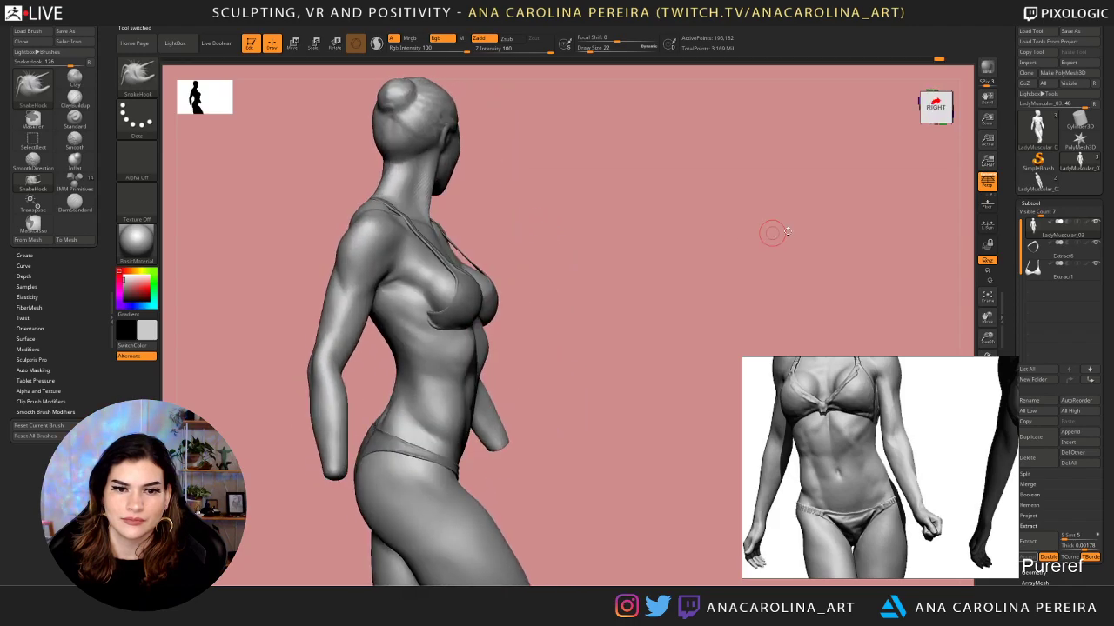
{"action": "left_click", "coordinate": [1038, 179]}
{"action": "left_click", "coordinate": [1077, 162]}
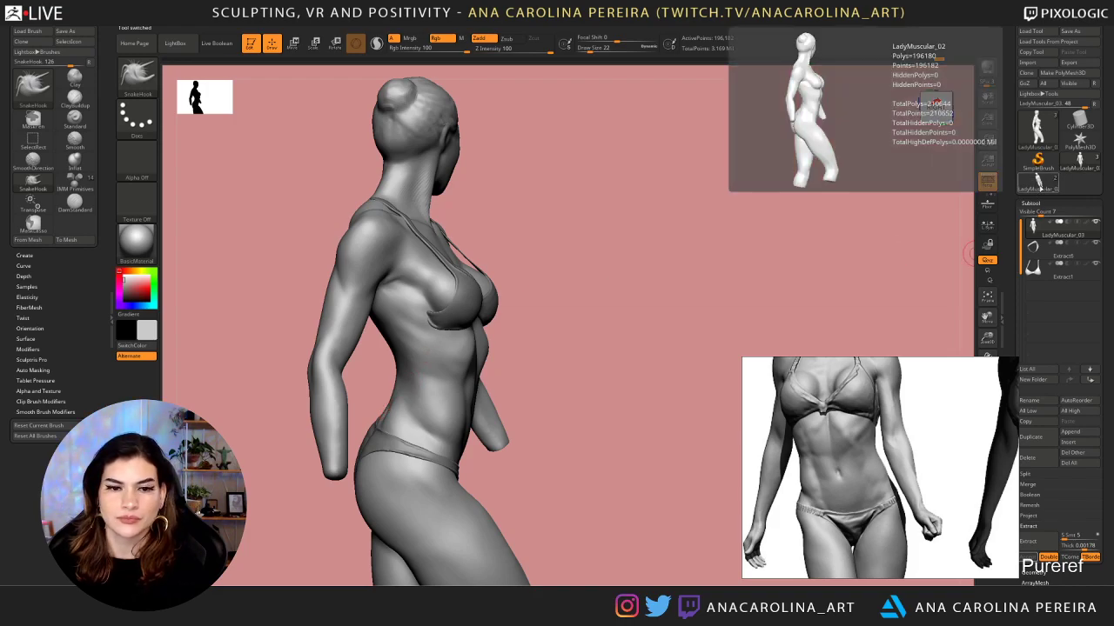
{"action": "mouse_move", "coordinate": [1072, 165]}
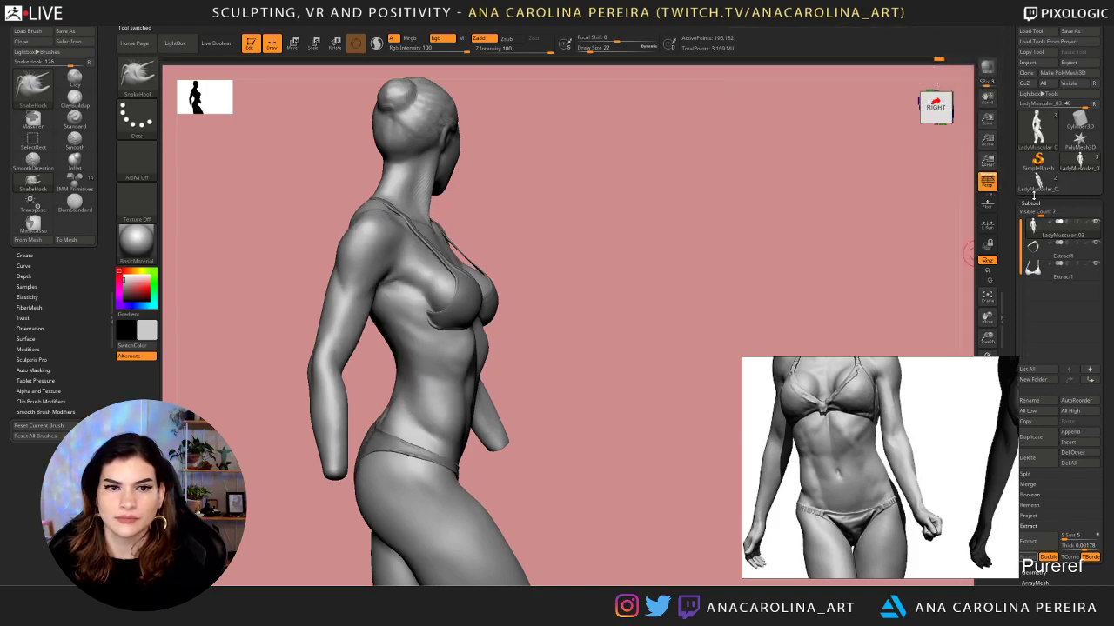
{"action": "left_click_drag", "start_coordinate": [730, 228], "coordinate": [682, 231]}
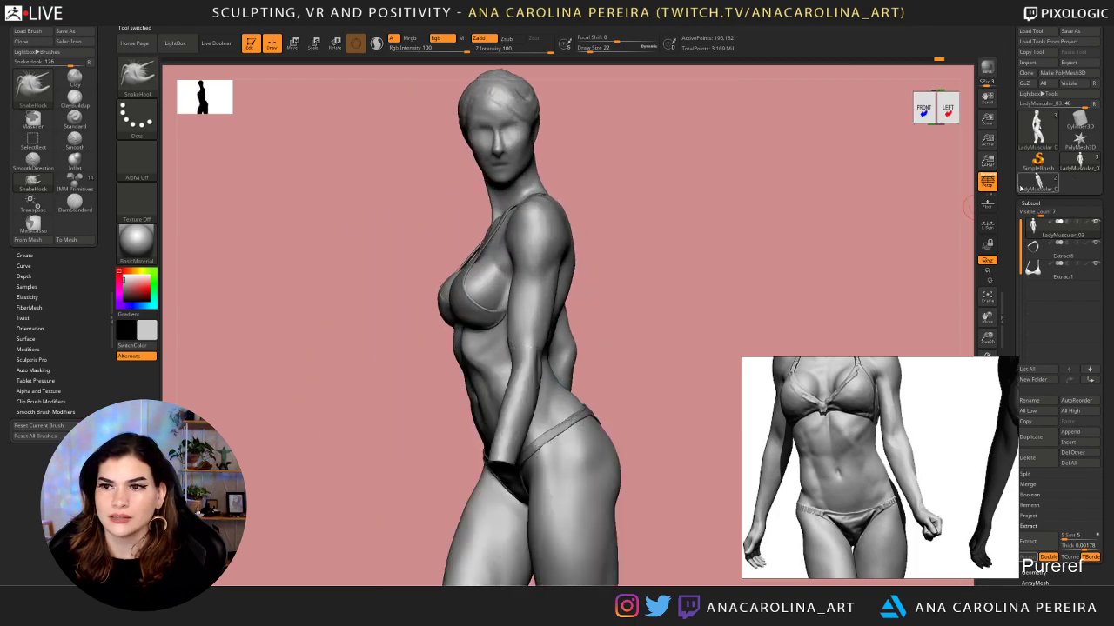
{"action": "left_click", "coordinate": [1038, 181]}
{"action": "left_click_drag", "start_coordinate": [772, 260], "coordinate": [712, 236]}
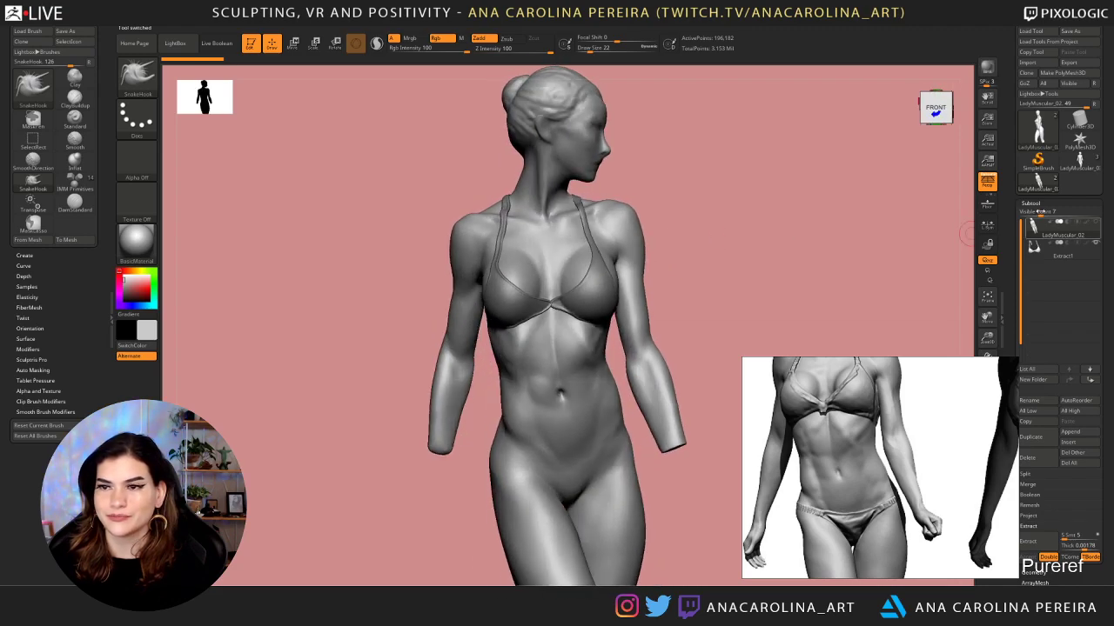
{"action": "left_click", "coordinate": [1073, 163]}
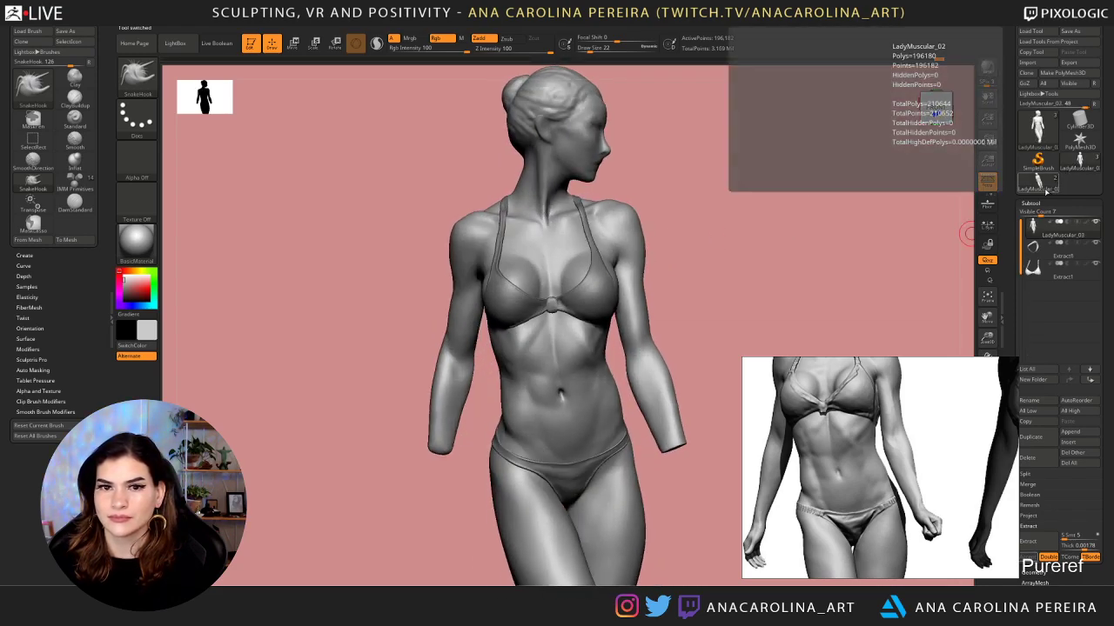
{"action": "left_click", "coordinate": [1082, 163]}
{"action": "left_click", "coordinate": [1081, 165]}
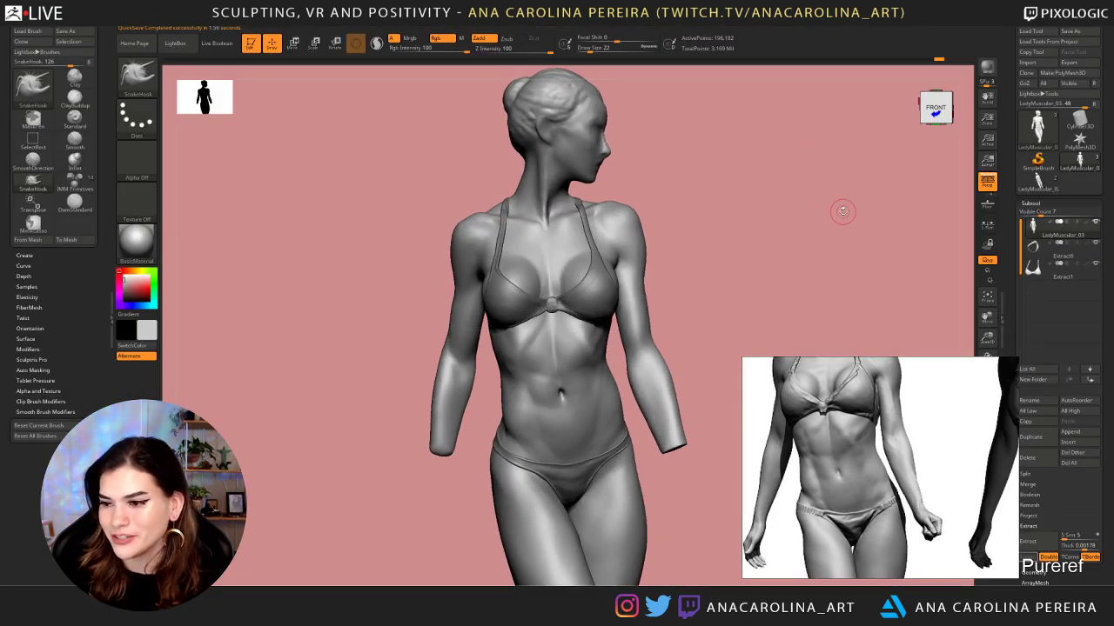
Reframe the reference image to show the figure from face to hips, and examine the sculpted torso against it from several angles
{"action": "left_click_drag", "start_coordinate": [850, 217], "coordinate": [848, 224]}
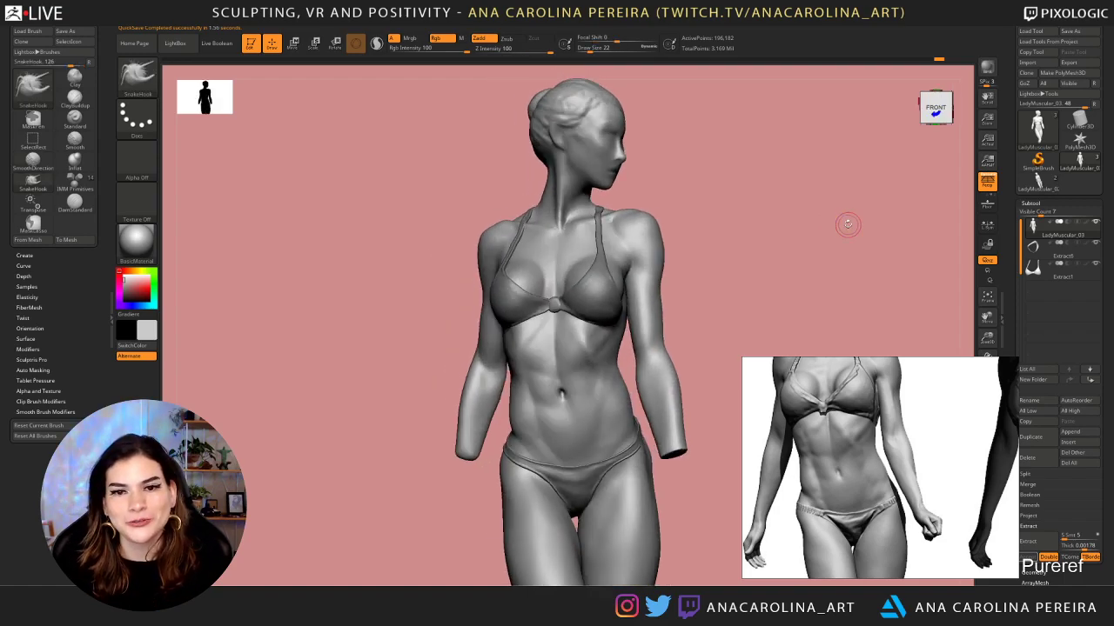
{"action": "scroll", "coordinate": [870, 374], "scroll_direction": "up", "scroll_amount": 3}
{"action": "left_click_drag", "start_coordinate": [707, 201], "coordinate": [688, 374]}
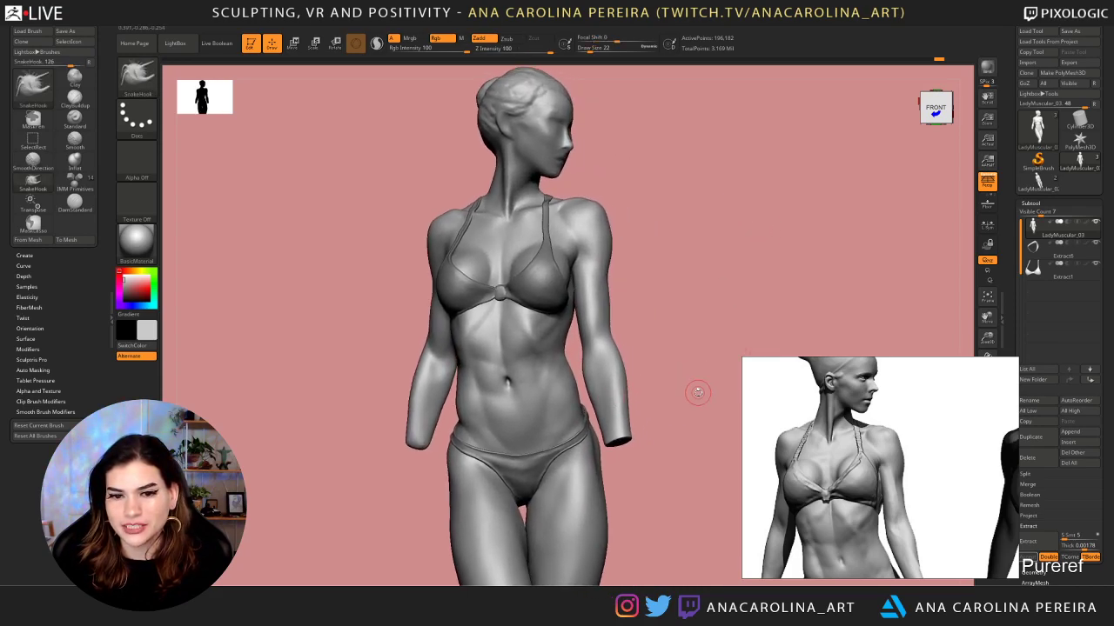
{"action": "scroll", "coordinate": [874, 471], "scroll_direction": "down", "scroll_amount": 3}
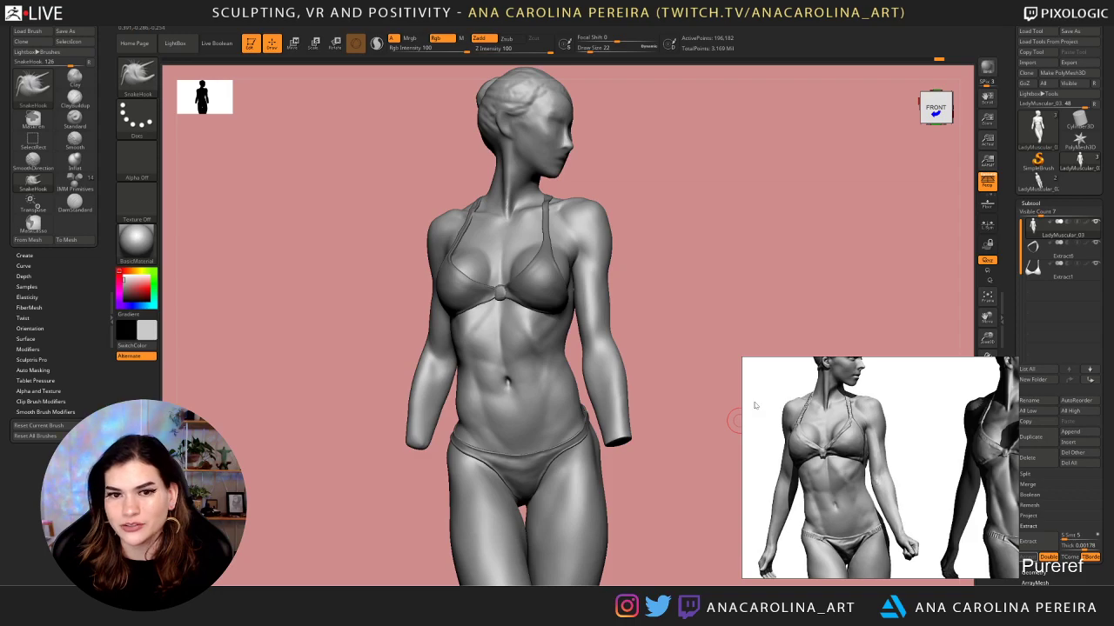
{"action": "mouse_move", "coordinate": [683, 318]}
{"action": "left_mouse_down"}
{"action": "mouse_move", "coordinate": [694, 323]}
{"action": "mouse_move", "coordinate": [699, 304]}
{"action": "left_mouse_up"}
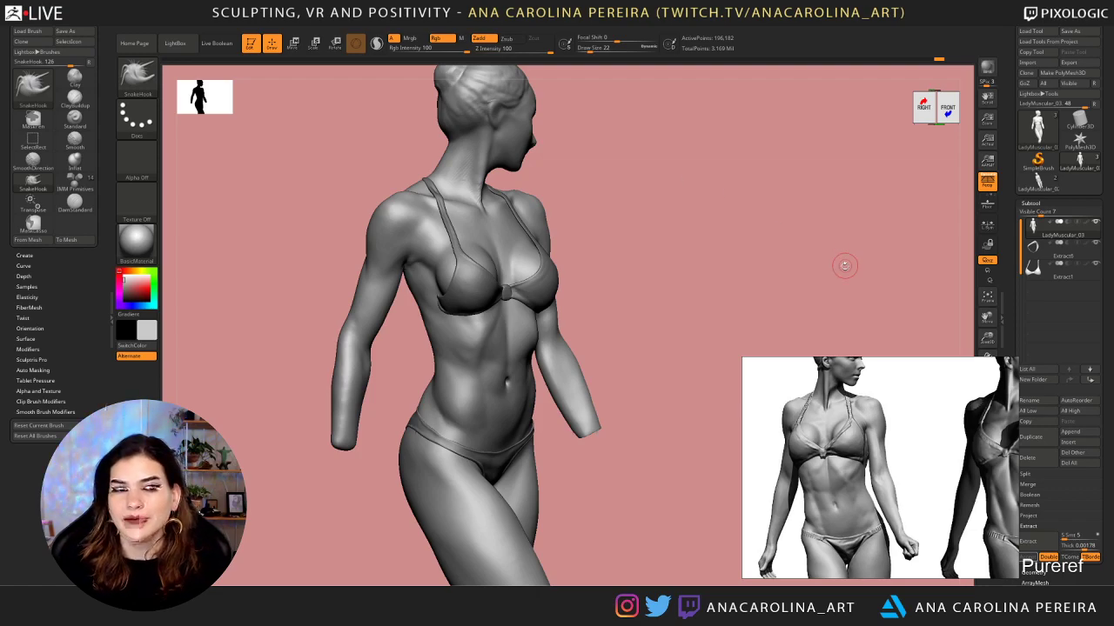
{"action": "left_click_drag", "start_coordinate": [845, 264], "coordinate": [823, 264]}
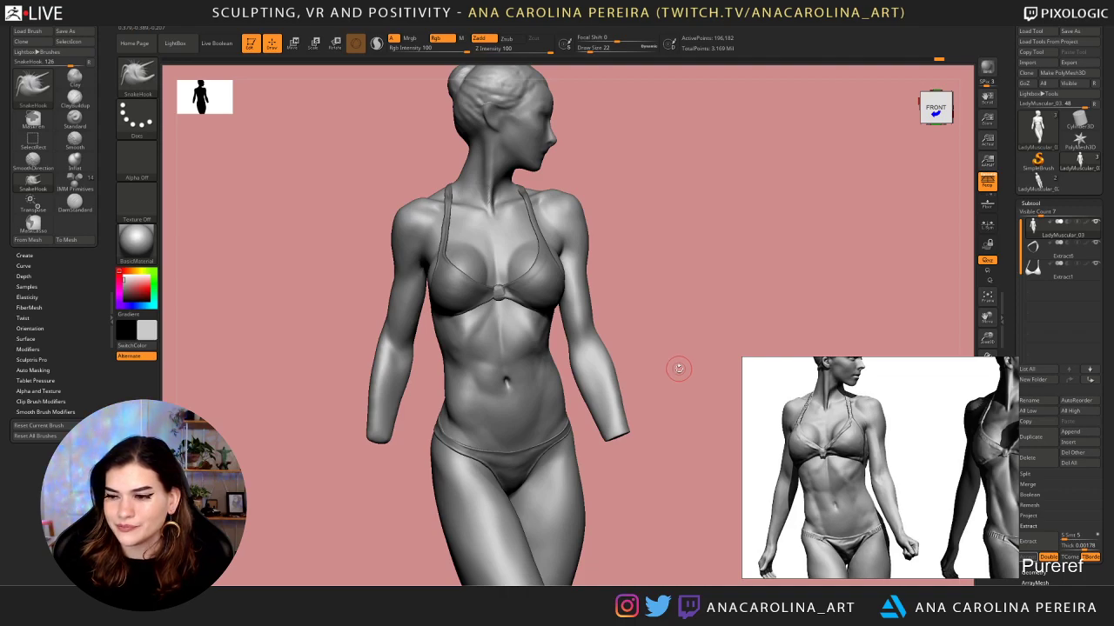
{"action": "left_click_drag", "start_coordinate": [703, 299], "coordinate": [695, 298]}
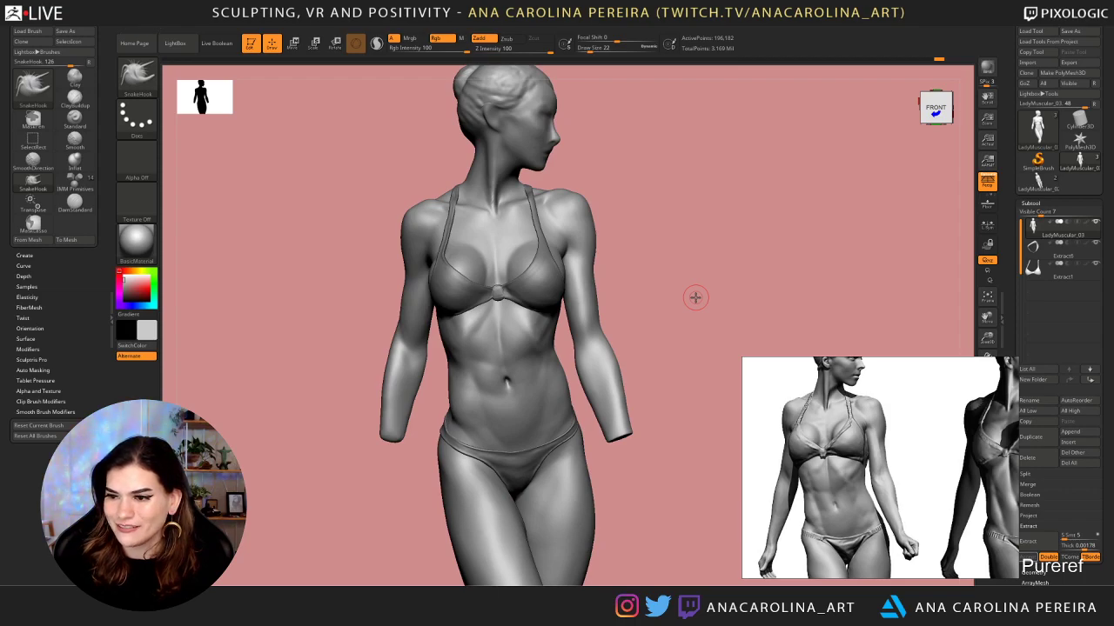
{"action": "mouse_move", "coordinate": [696, 298]}
{"action": "left_mouse_down"}
{"action": "mouse_move", "coordinate": [756, 290]}
{"action": "mouse_move", "coordinate": [733, 288]}
{"action": "left_mouse_up"}
{"action": "left_click_drag", "start_coordinate": [677, 288], "coordinate": [520, 306]}
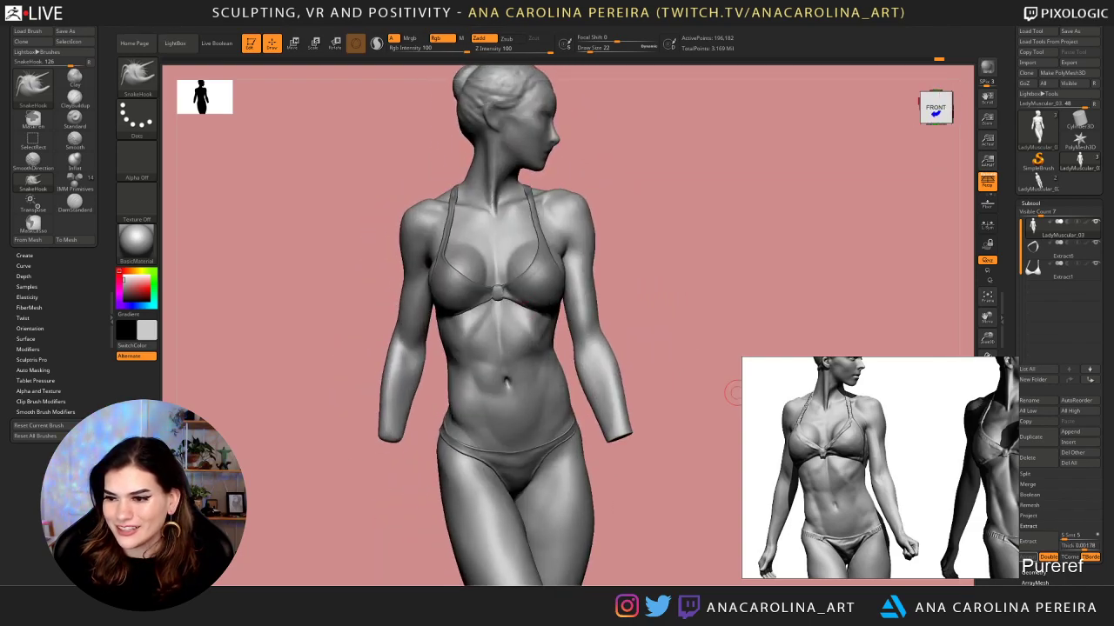
{"action": "mouse_move", "coordinate": [745, 250]}
{"action": "left_mouse_down"}
{"action": "mouse_move", "coordinate": [766, 246]}
{"action": "mouse_move", "coordinate": [728, 244]}
{"action": "mouse_move", "coordinate": [708, 273]}
{"action": "mouse_move", "coordinate": [748, 276]}
{"action": "left_mouse_up"}
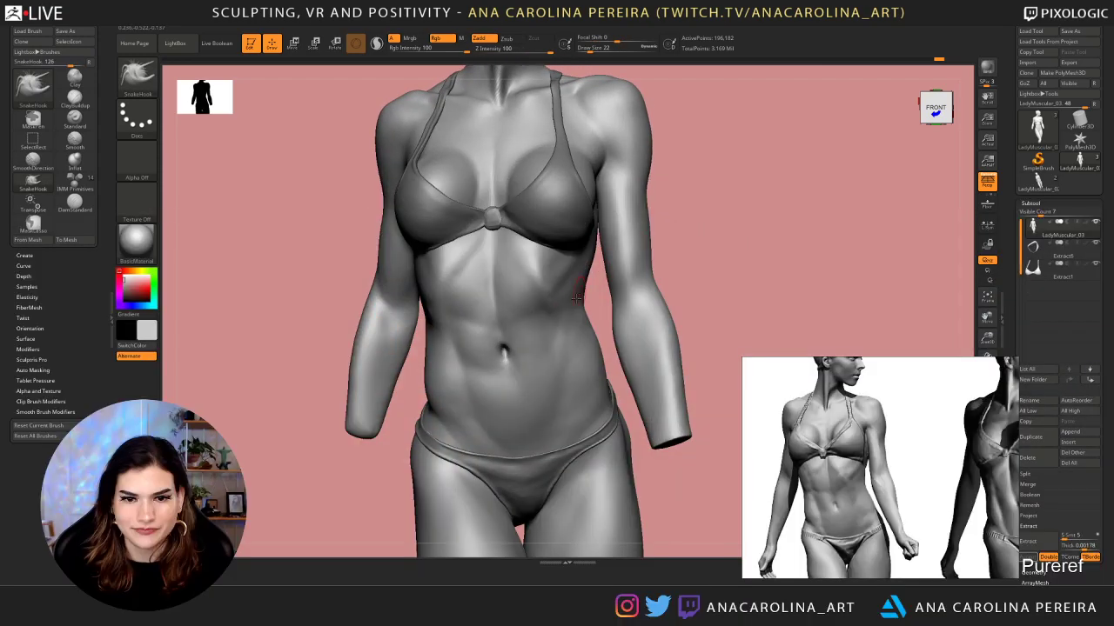
Set the SnakeHook draw size to 56 and lower the body by one subdivision level
{"action": "key", "text": "space"}
{"action": "left_click", "coordinate": [547, 341]}
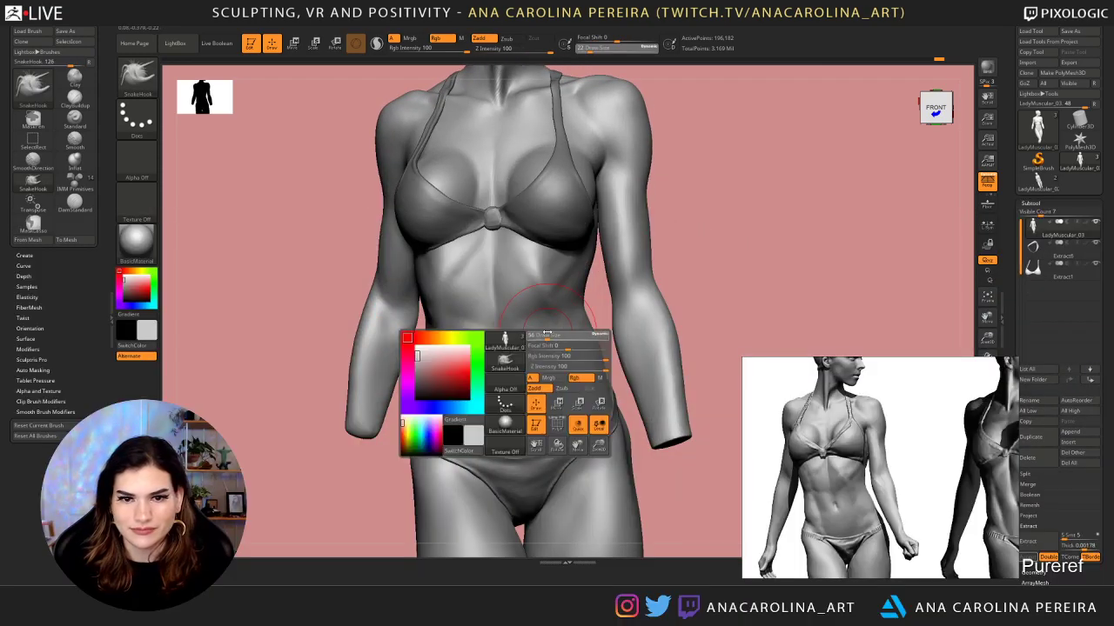
{"action": "left_click", "coordinate": [575, 564]}
{"action": "key", "text": "shift+d"}
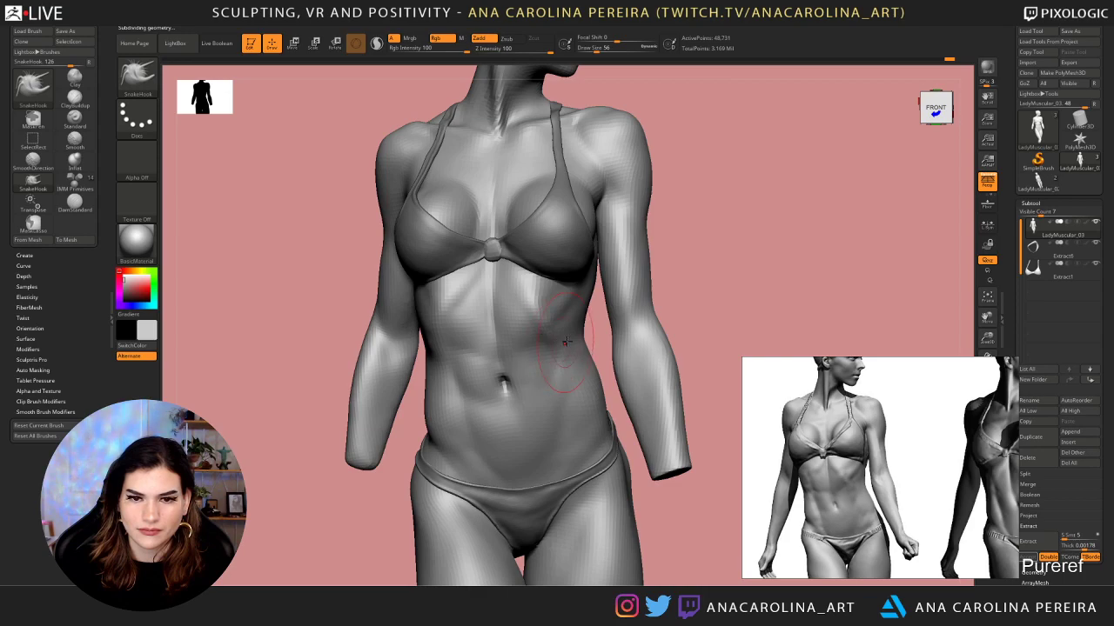
{"action": "left_click_drag", "start_coordinate": [712, 241], "coordinate": [622, 259]}
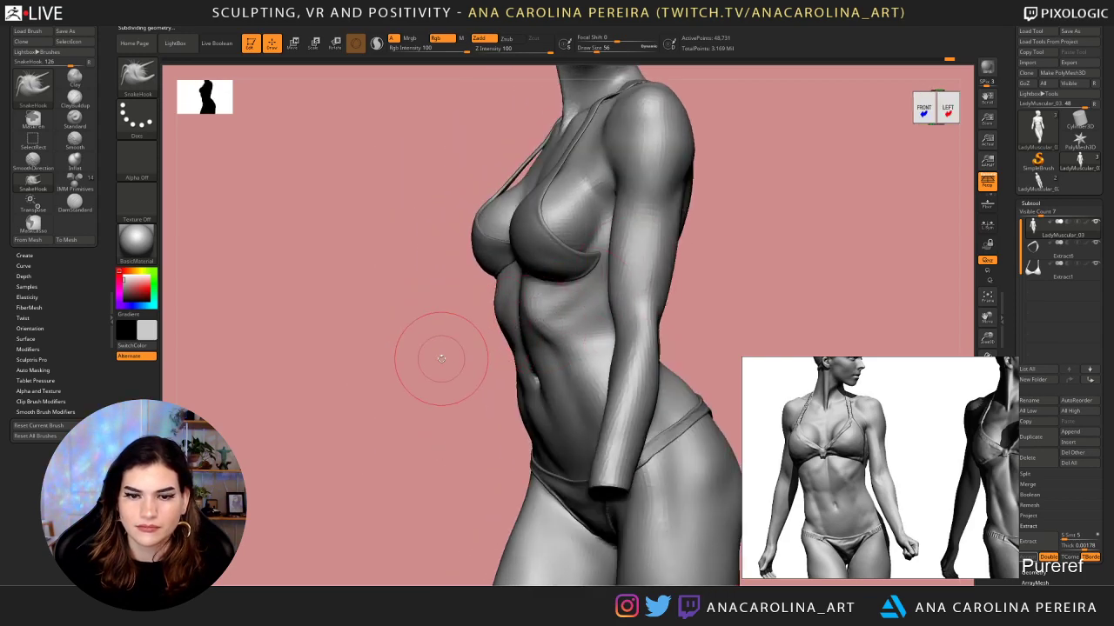
{"action": "left_click_drag", "start_coordinate": [442, 360], "coordinate": [533, 362]}
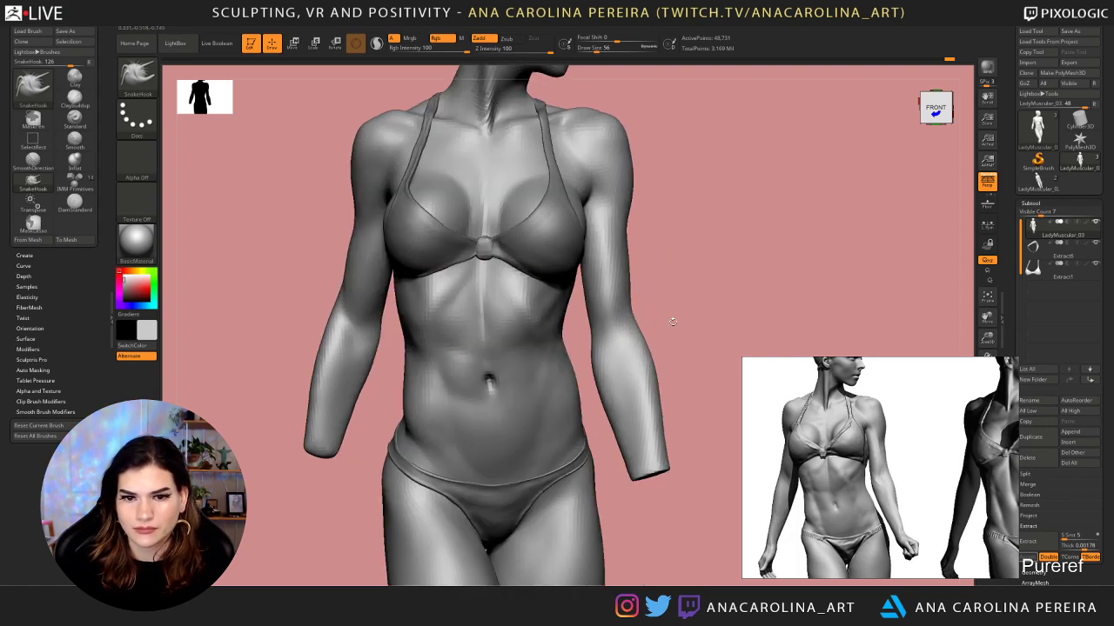
Enlarge the SnakeHook brush and reshape the waist contour beside the figure's left arm, undoing the last pull
{"action": "key", "text": "space"}
{"action": "left_click_drag", "start_coordinate": [671, 317], "coordinate": [674, 316]}
{"action": "key", "text": "space"}
{"action": "left_click_drag", "start_coordinate": [564, 355], "coordinate": [569, 354]}
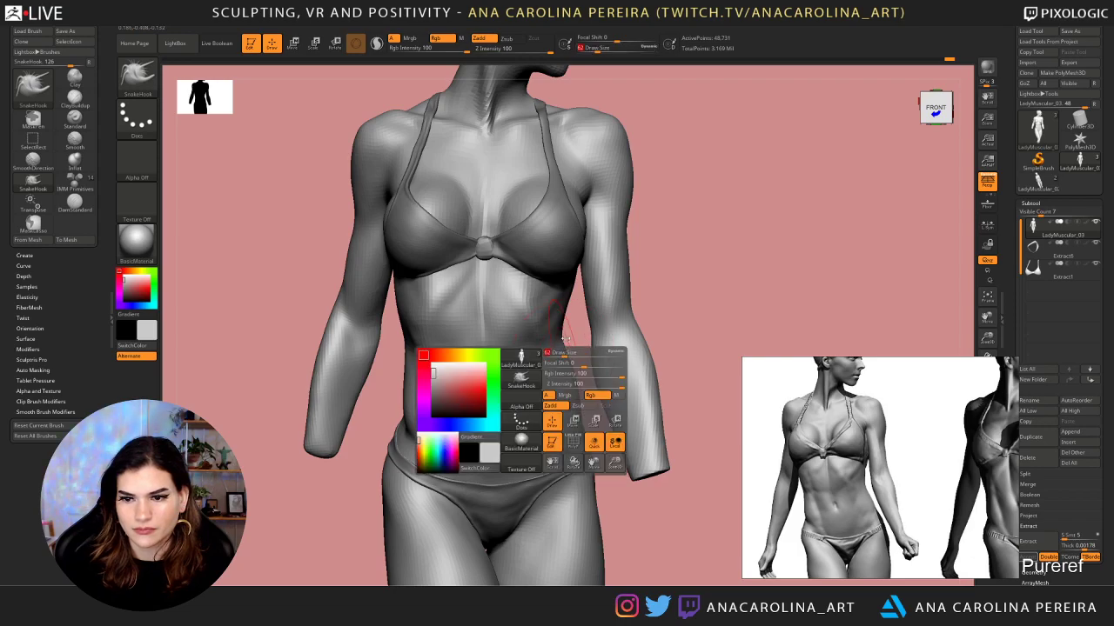
{"action": "key", "text": "space"}
{"action": "left_click_drag", "start_coordinate": [568, 291], "coordinate": [565, 294]}
{"action": "mouse_move", "coordinate": [570, 346]}
{"action": "left_mouse_down"}
{"action": "mouse_move", "coordinate": [560, 348]}
{"action": "mouse_move", "coordinate": [563, 386]}
{"action": "left_mouse_up"}
{"action": "key", "text": "ctrl+z"}
Adjust the side of the bikini bottom at the left hip with SnakeHook at draw size 128, and reselect the body
{"action": "key", "text": "space"}
{"action": "mouse_move", "coordinate": [649, 528]}
{"action": "left_mouse_down"}
{"action": "mouse_move", "coordinate": [629, 528]}
{"action": "mouse_move", "coordinate": [645, 523]}
{"action": "left_mouse_up"}
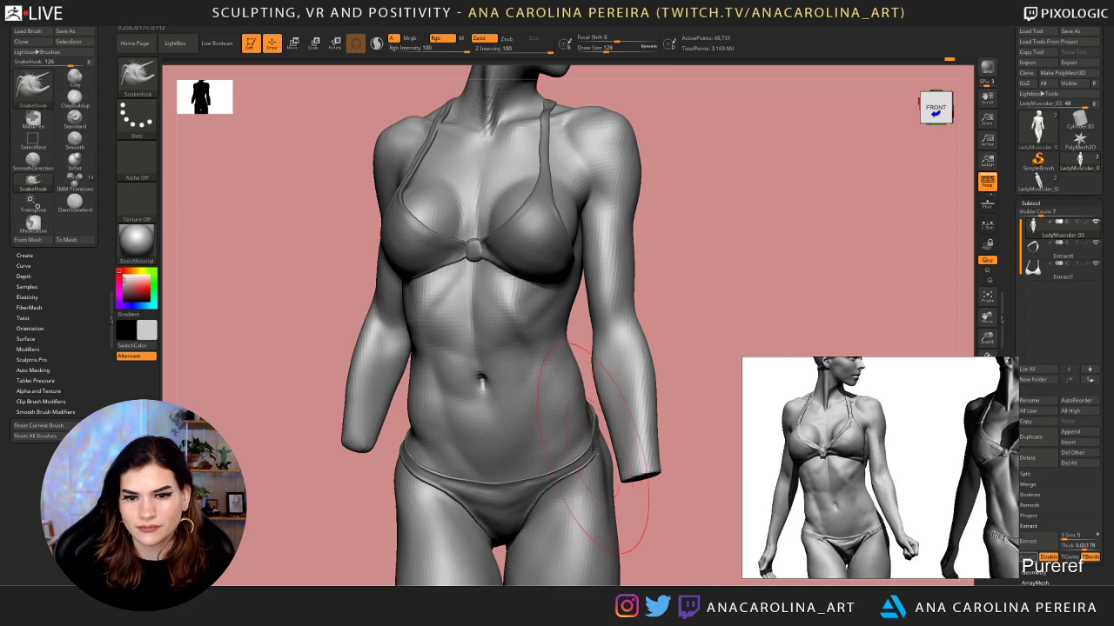
{"action": "left_click", "coordinate": [592, 454], "text": "alt"}
{"action": "mouse_move", "coordinate": [667, 395]}
{"action": "left_mouse_down", "text": "alt"}
{"action": "mouse_move", "coordinate": [667, 236]}
{"action": "mouse_move", "coordinate": [648, 396]}
{"action": "left_mouse_up", "text": "alt"}
{"action": "left_click", "coordinate": [633, 374], "text": "alt"}
{"action": "mouse_move", "coordinate": [677, 284]}
{"action": "left_mouse_down", "text": "alt"}
{"action": "mouse_move", "coordinate": [697, 274]}
{"action": "mouse_move", "coordinate": [690, 263]}
{"action": "left_mouse_up", "text": "alt"}
Switch to the ClayBuildup brush and raise the body by one subdivision level
{"action": "key", "text": "b"}
{"action": "key", "text": "c"}
{"action": "key", "text": "b"}
{"action": "key", "text": "space"}
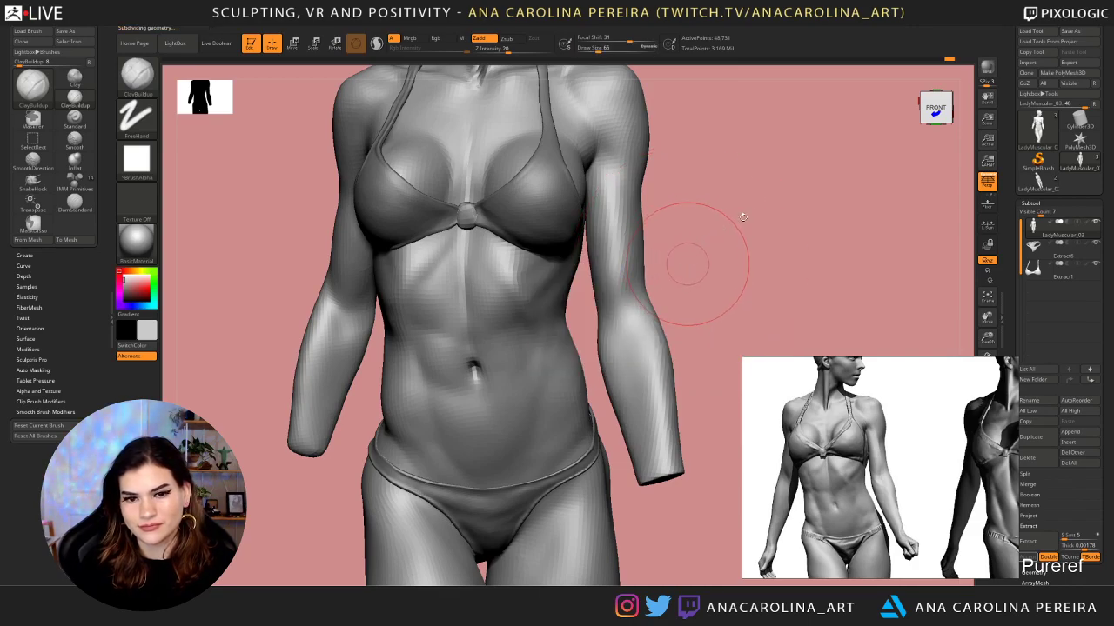
{"action": "key", "text": "ctrl+d"}
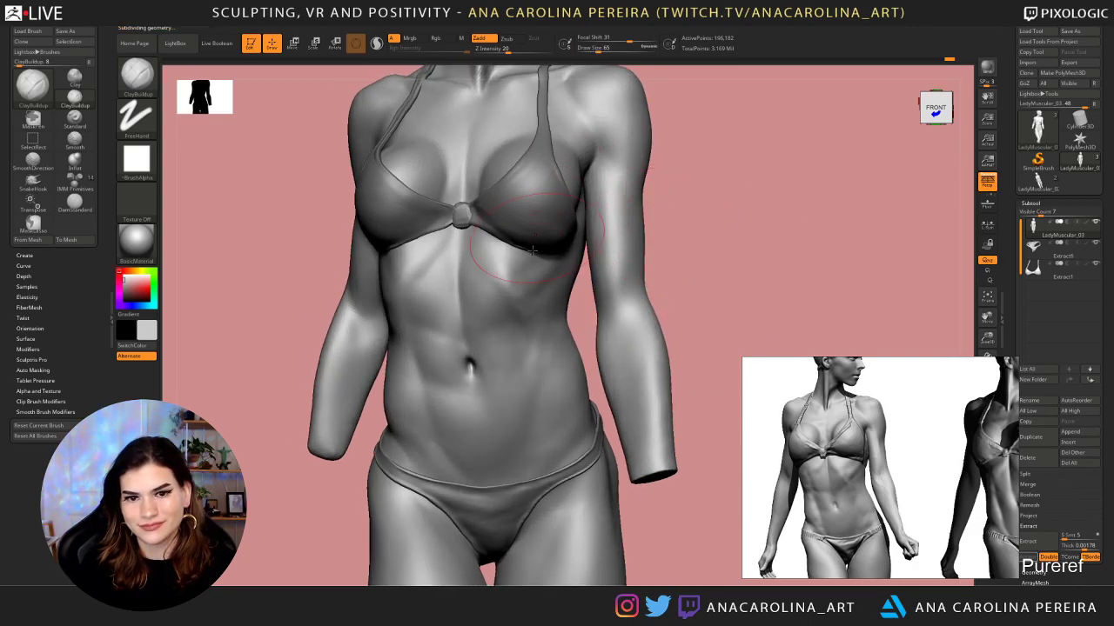
Smooth the side of the abdomen below the figure's left ribs and readjust the ClayBuildup draw size
{"action": "left_click_drag", "start_coordinate": [524, 280], "coordinate": [532, 334], "text": "shift"}
{"action": "key", "text": "space"}
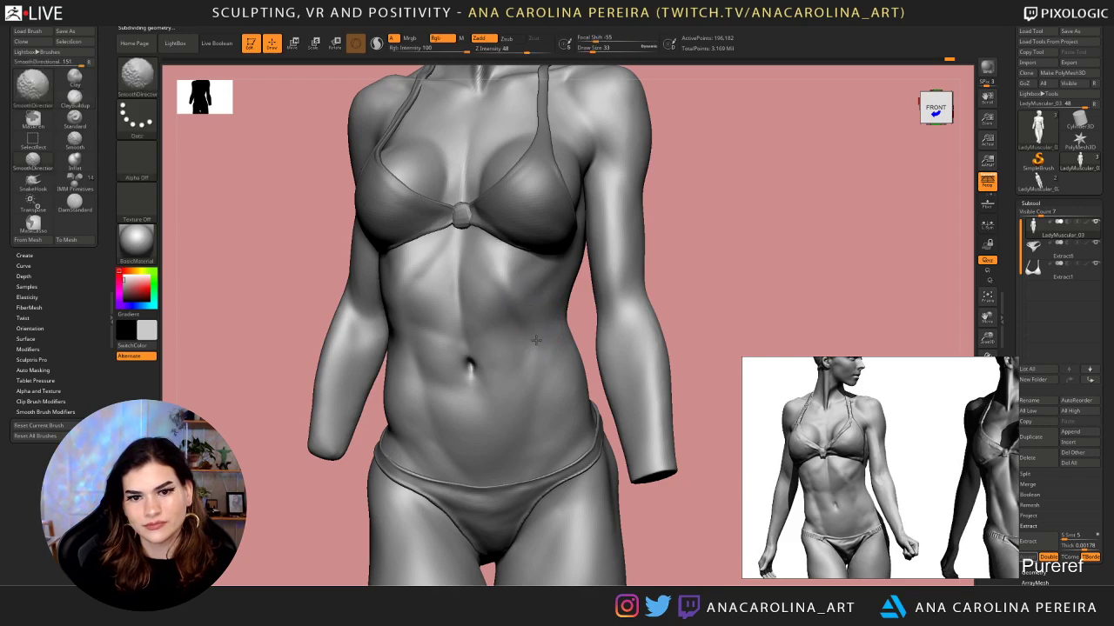
{"action": "left_click_drag", "start_coordinate": [687, 100], "coordinate": [668, 214], "text": "alt"}
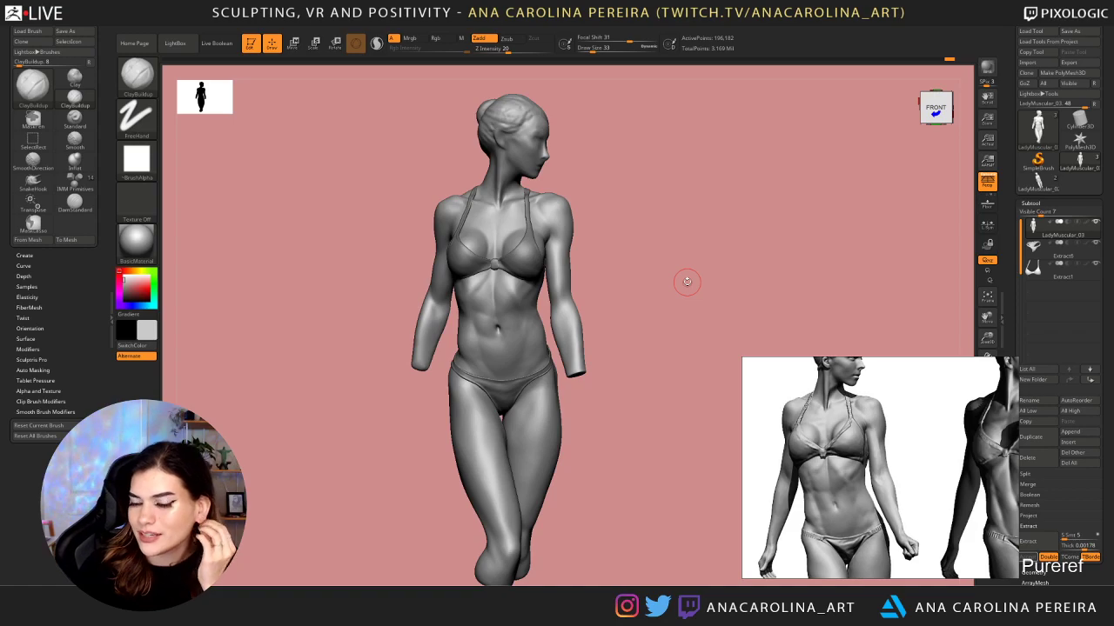
{"action": "mouse_move", "coordinate": [699, 284]}
{"action": "left_mouse_down"}
{"action": "mouse_move", "coordinate": [728, 272]}
{"action": "mouse_move", "coordinate": [721, 310]}
{"action": "mouse_move", "coordinate": [727, 302]}
{"action": "mouse_move", "coordinate": [667, 286]}
{"action": "left_mouse_up"}
{"action": "key", "text": "space"}
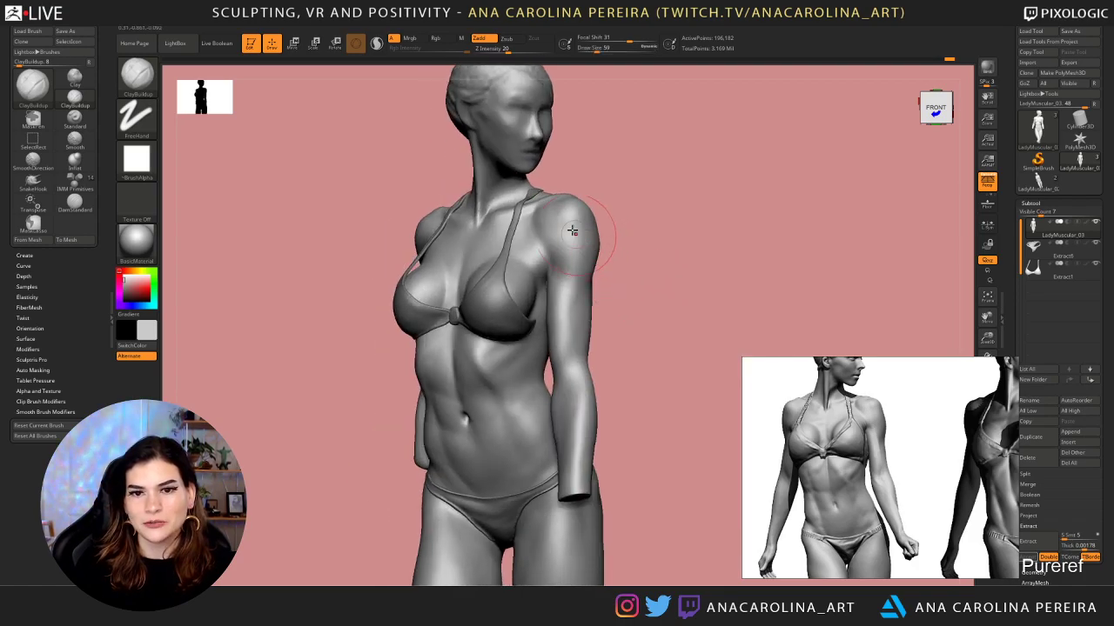
Smooth the surface of the figure's left shoulder and upper arm
{"action": "left_click_drag", "start_coordinate": [572, 230], "coordinate": [589, 280], "text": "shift"}
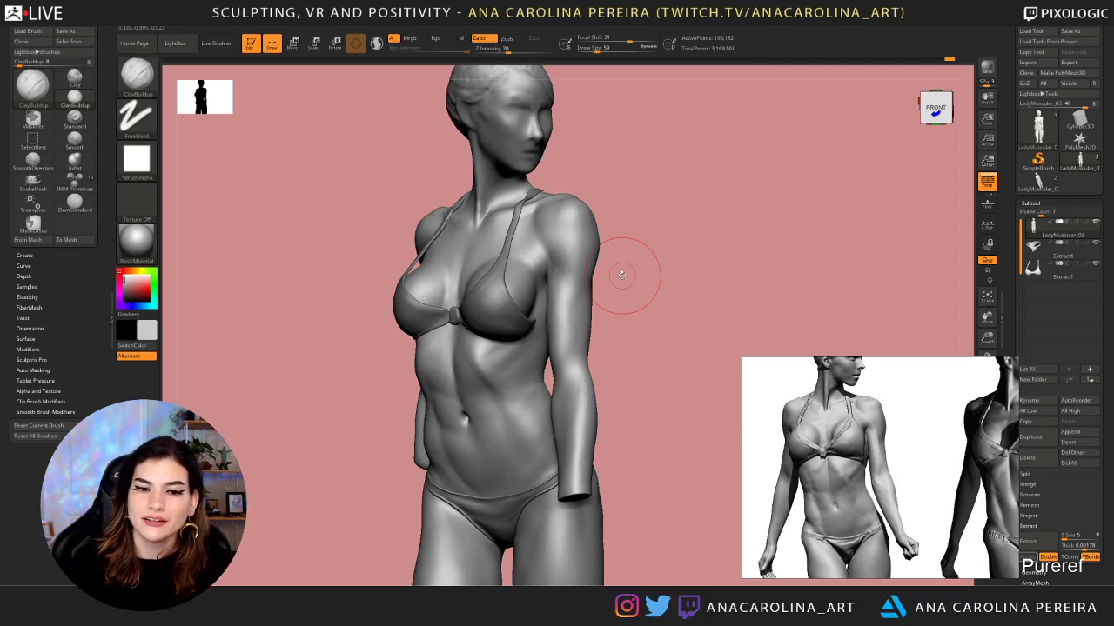
{"action": "left_click_drag", "start_coordinate": [711, 339], "coordinate": [658, 294]}
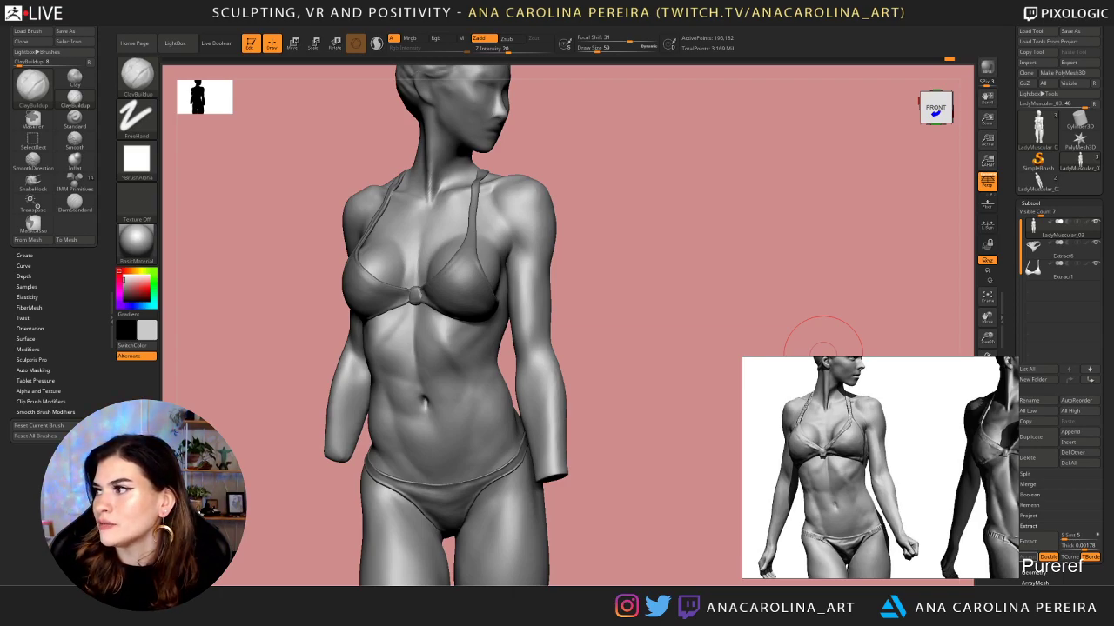
{"action": "left_click_drag", "start_coordinate": [659, 274], "coordinate": [660, 274]}
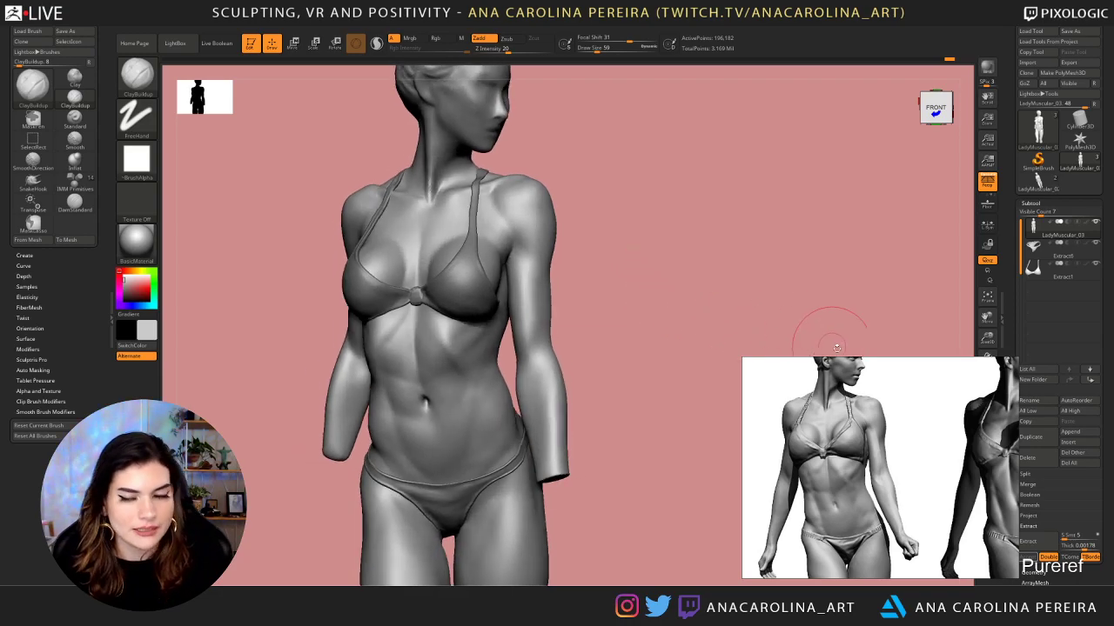
{"action": "left_click_drag", "start_coordinate": [736, 350], "coordinate": [746, 325]}
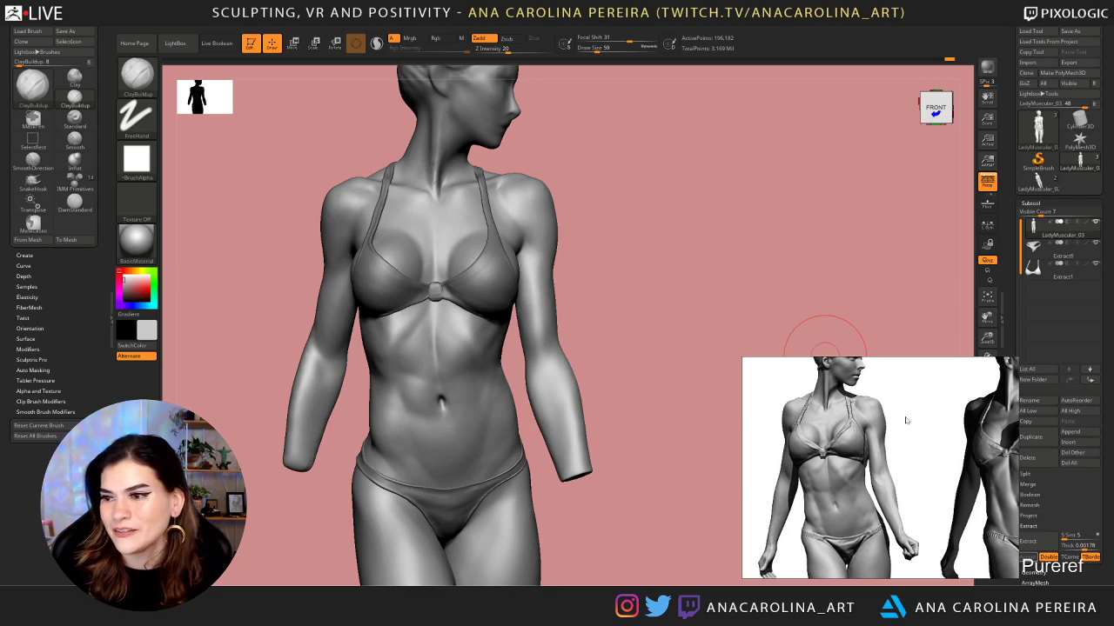
Examine the torso in the photo reference up close and reframe the reference to show both front poses side by side
{"action": "scroll", "coordinate": [905, 421], "scroll_direction": "up", "scroll_amount": 1}
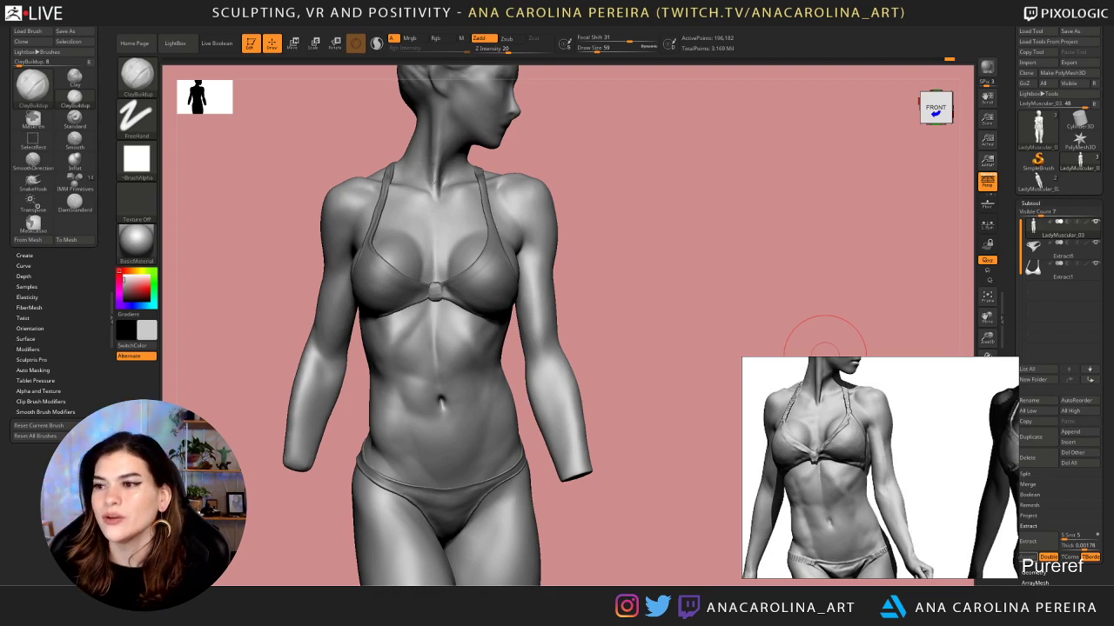
{"action": "left_click_drag", "start_coordinate": [735, 232], "coordinate": [779, 258]}
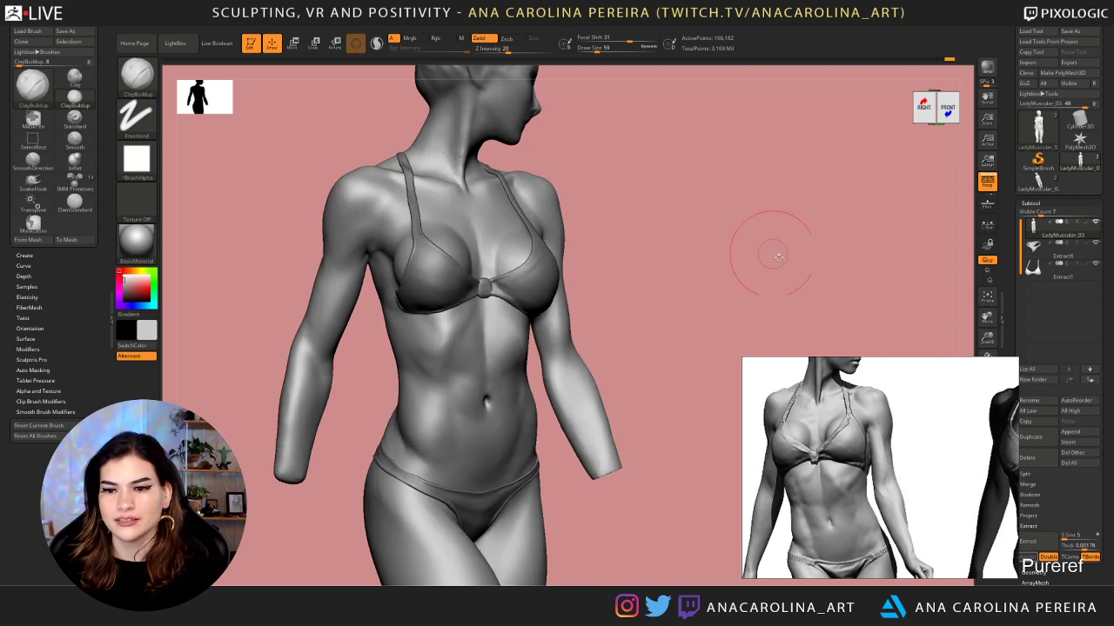
{"action": "scroll", "coordinate": [905, 407], "scroll_direction": "down", "scroll_amount": 3}
{"action": "middle_click_drag", "start_coordinate": [904, 408], "coordinate": [835, 412]}
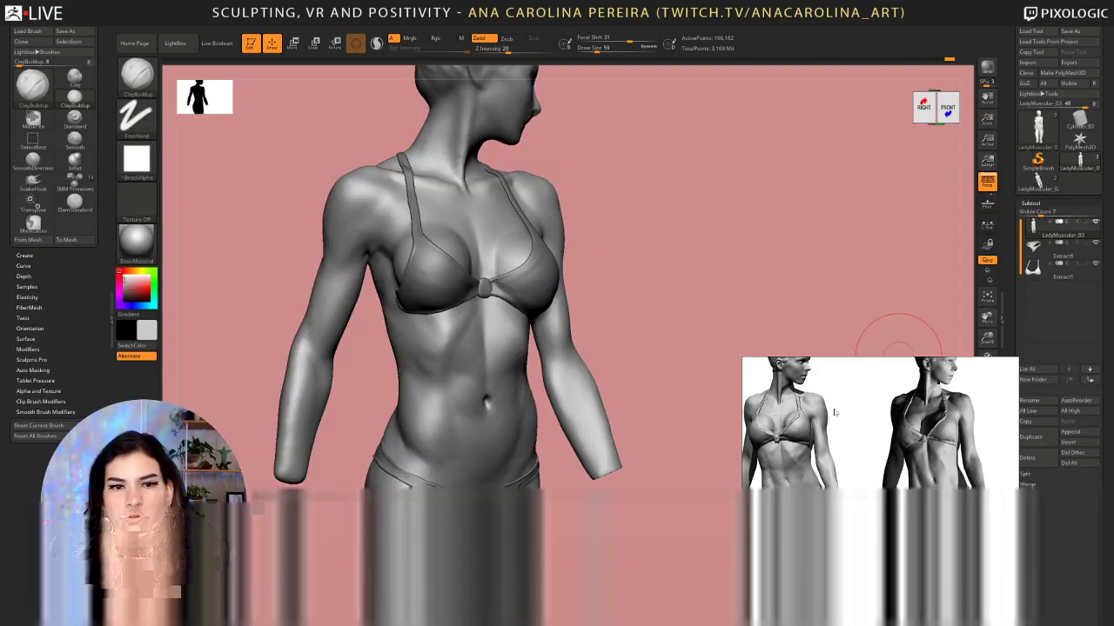
Lower the body by one subdivision level, reduce the brush draw size, and smooth the abdomen below the figure's right ribs
{"action": "left_click_drag", "start_coordinate": [821, 286], "coordinate": [797, 258], "text": "shift"}
{"action": "mouse_move", "coordinate": [600, 243]}
{"action": "left_mouse_down"}
{"action": "mouse_move", "coordinate": [684, 258]}
{"action": "mouse_move", "coordinate": [648, 266]}
{"action": "left_mouse_up"}
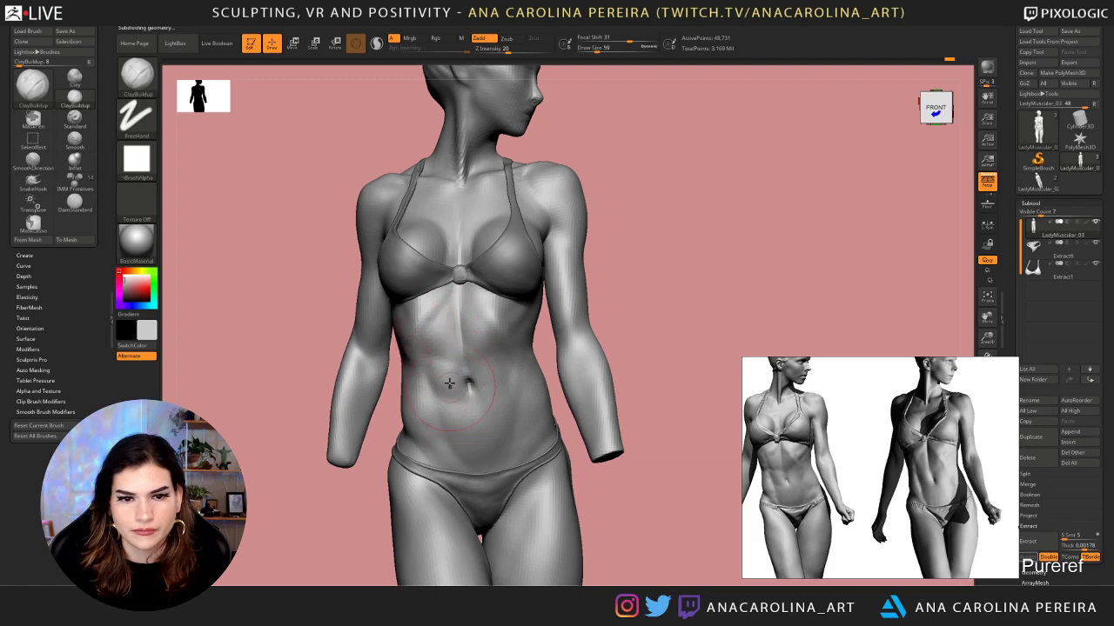
{"action": "key", "text": "shift"}
{"action": "key", "text": "shift"}
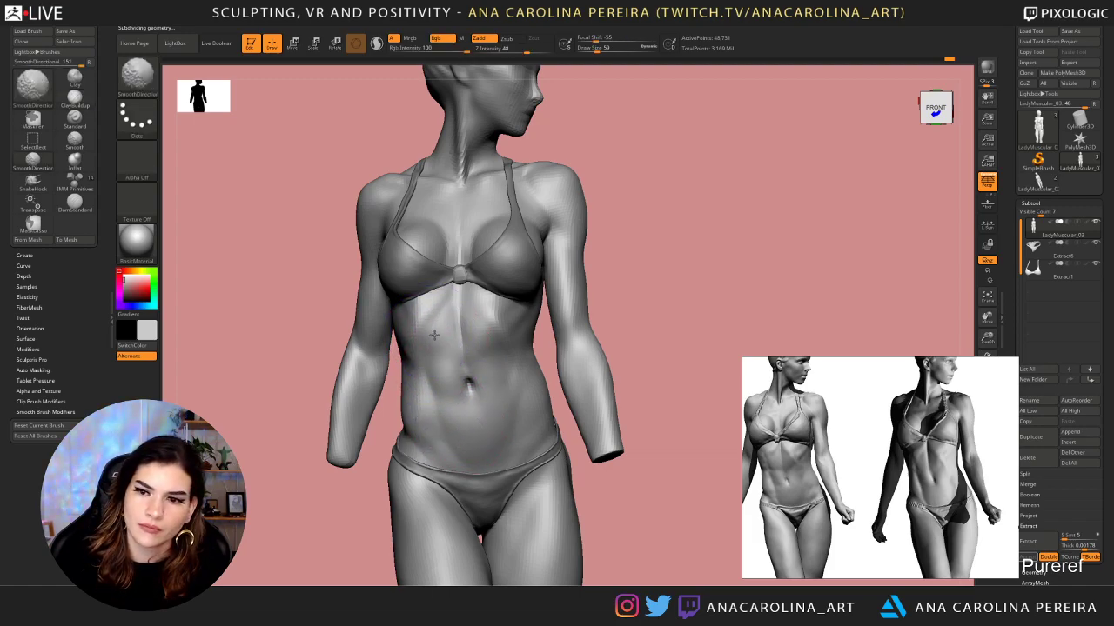
{"action": "left_click_drag", "start_coordinate": [434, 335], "coordinate": [424, 343], "text": "shift"}
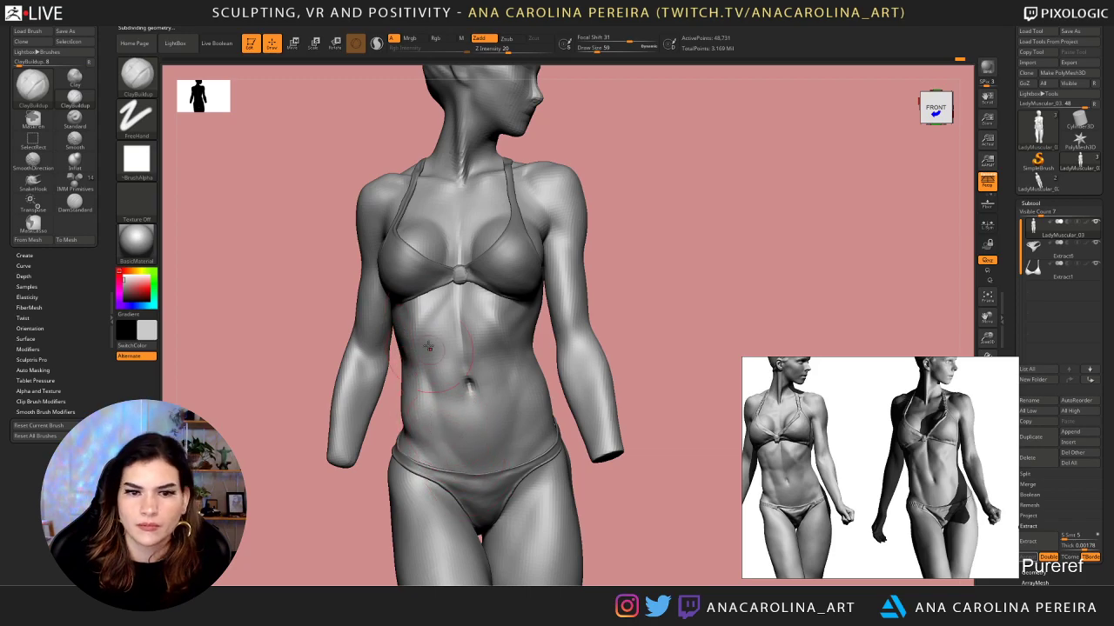
{"action": "left_click_drag", "start_coordinate": [562, 425], "coordinate": [634, 322]}
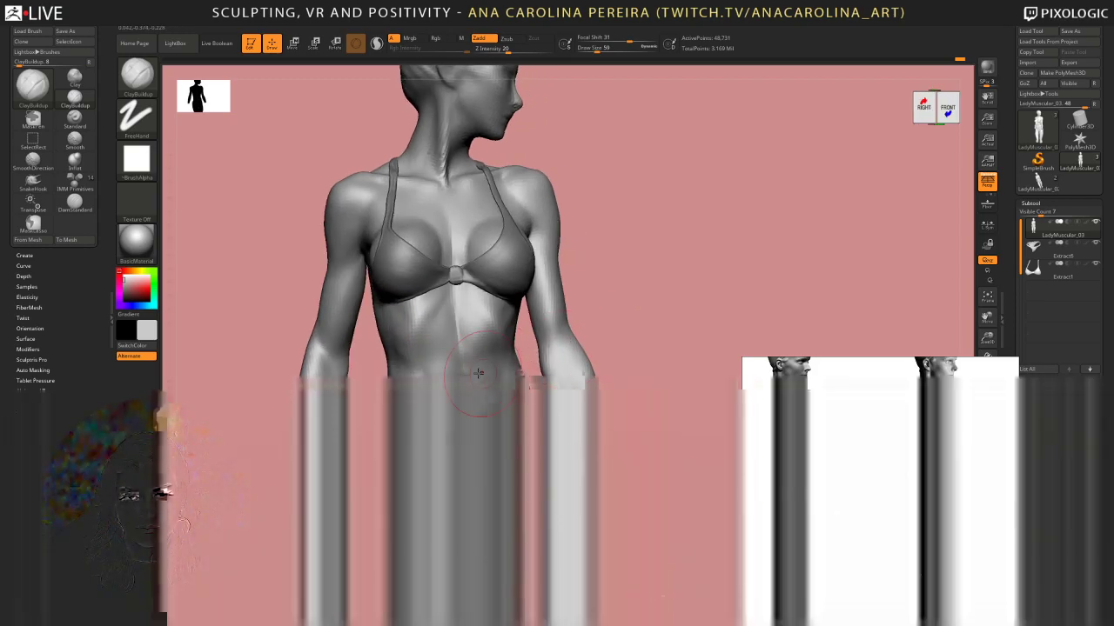
{"action": "key", "text": "space"}
{"action": "left_click_drag", "start_coordinate": [425, 343], "coordinate": [419, 344]}
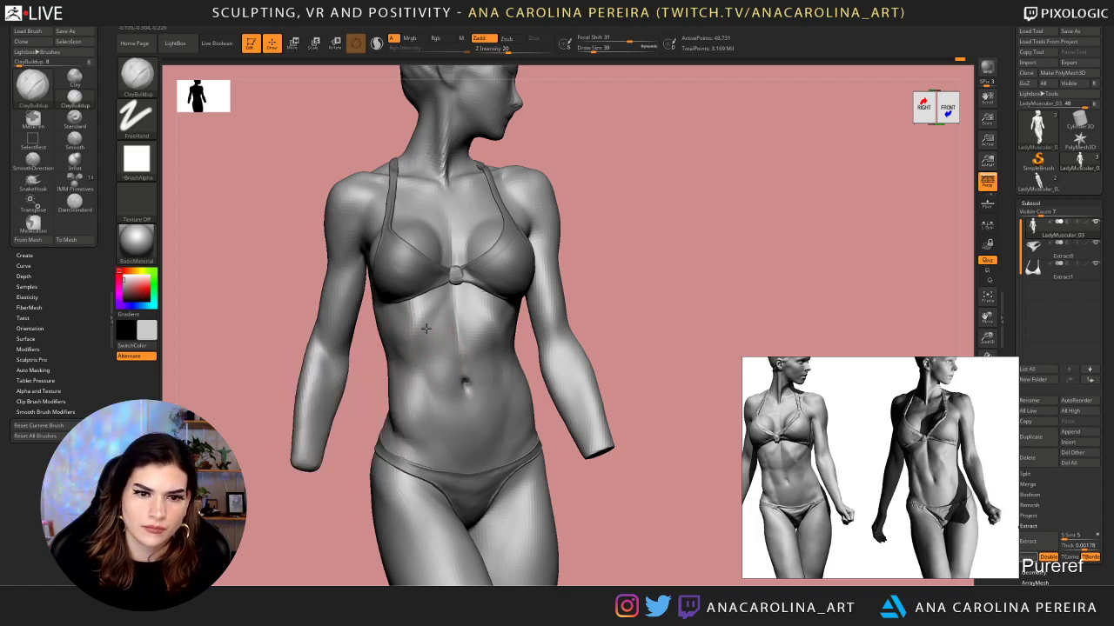
{"action": "left_click_drag", "start_coordinate": [435, 343], "coordinate": [445, 392], "text": "shift"}
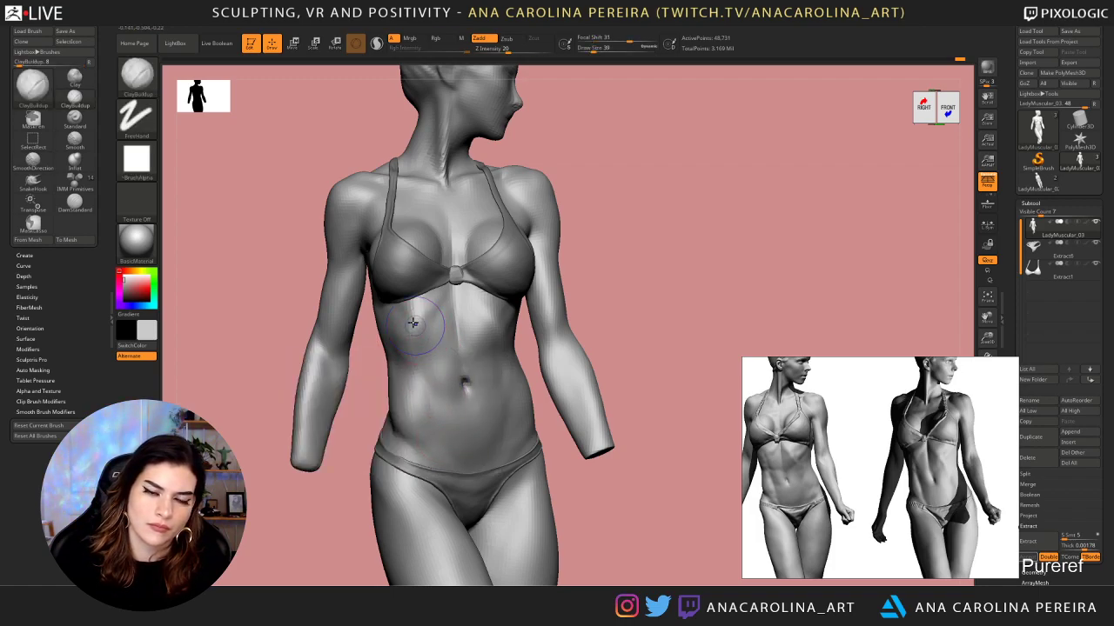
{"action": "mouse_move", "coordinate": [642, 307]}
{"action": "left_mouse_down"}
{"action": "mouse_move", "coordinate": [591, 299]}
{"action": "mouse_move", "coordinate": [647, 303]}
{"action": "mouse_move", "coordinate": [634, 299]}
{"action": "left_mouse_up"}
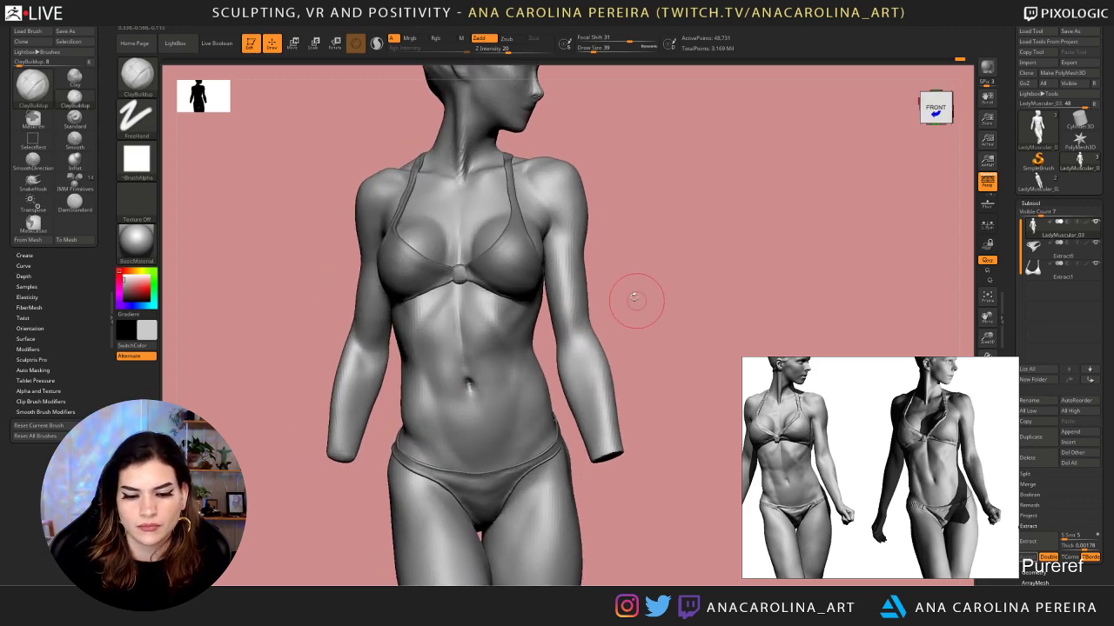
Raise the body to its highest subdivision level and open its sculpt layers
{"action": "key", "text": "ctrl+d"}
{"action": "left_click_drag", "start_coordinate": [668, 258], "coordinate": [662, 311], "text": "alt"}
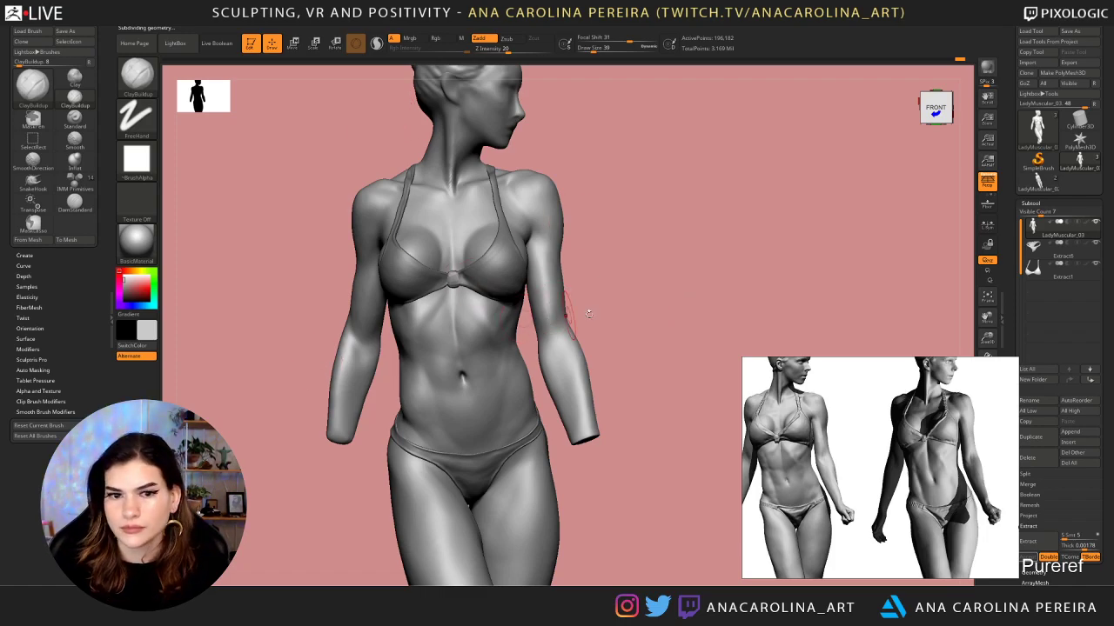
{"action": "left_click_drag", "start_coordinate": [574, 311], "coordinate": [608, 309]}
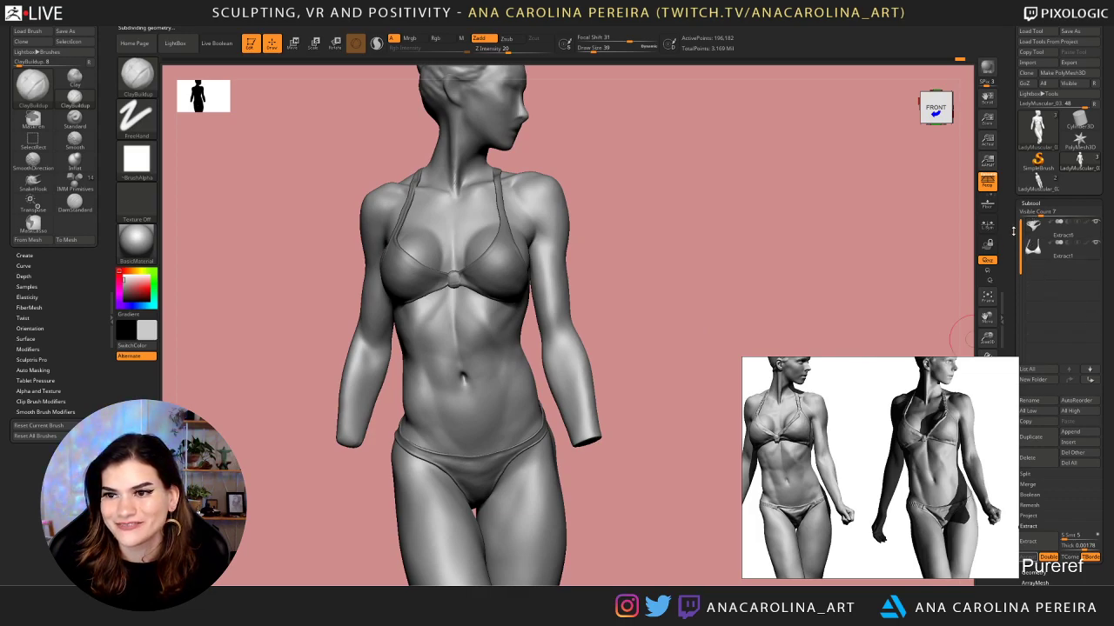
{"action": "scroll", "coordinate": [1057, 313], "scroll_direction": "down", "scroll_amount": 5}
{"action": "left_click", "coordinate": [1030, 333]}
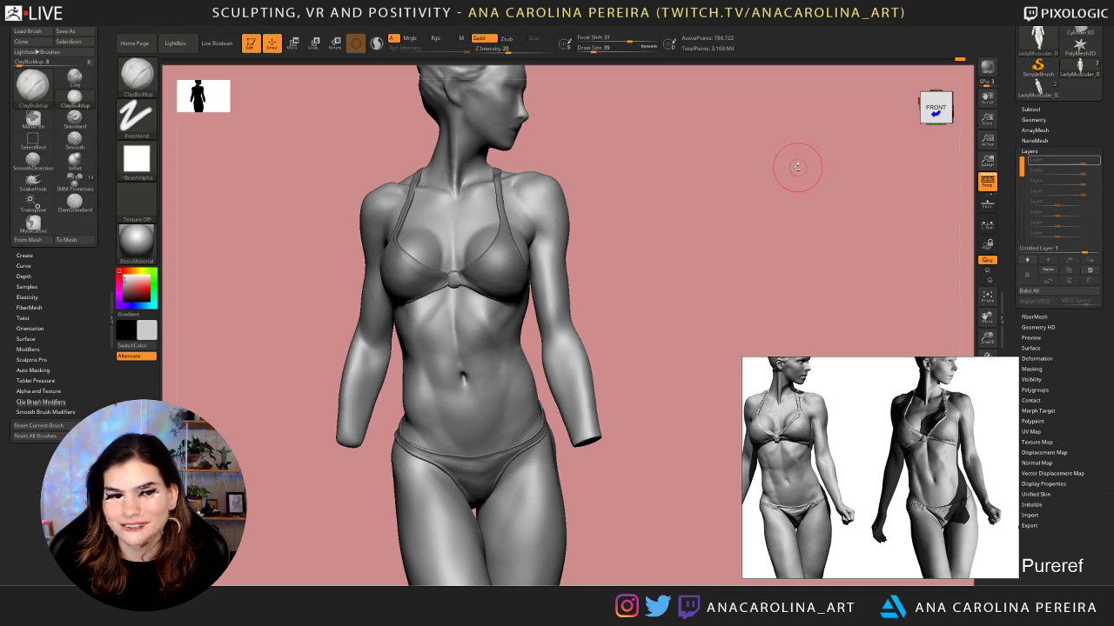
{"action": "key", "text": "d"}
{"action": "key", "text": "d"}
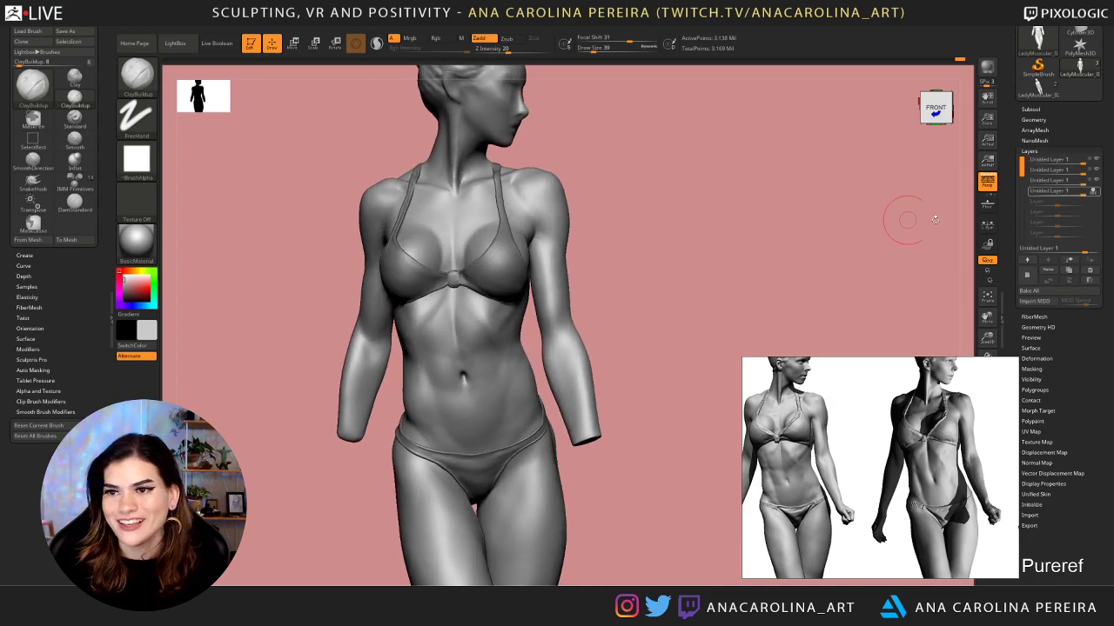
Toggle the visibility of the body's first two layers to compare the figure with and without them
{"action": "left_click", "coordinate": [1096, 162]}
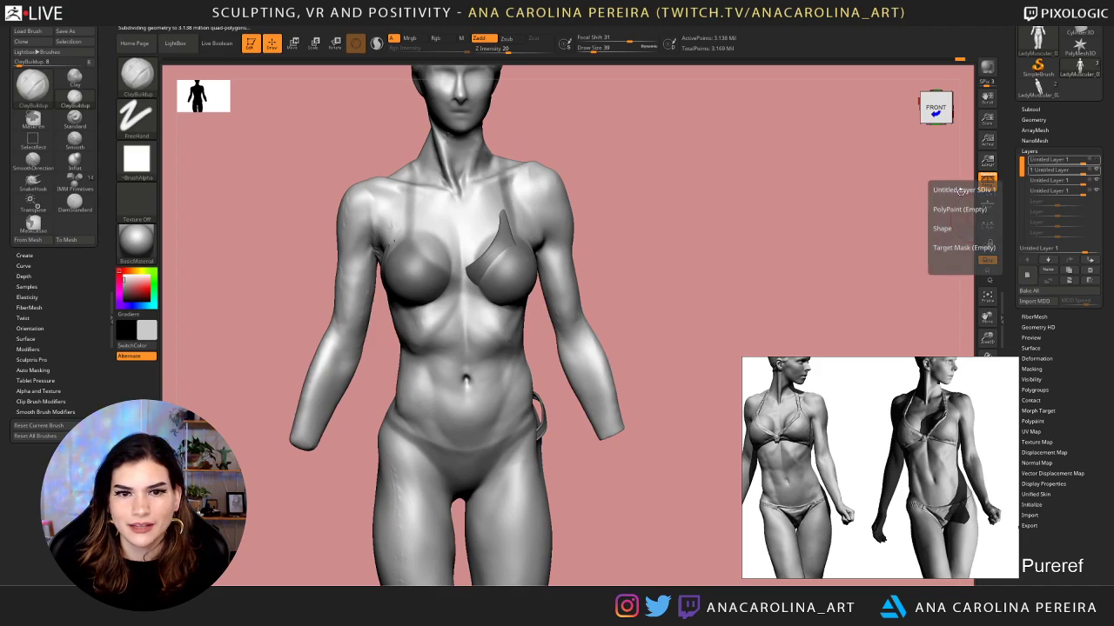
{"action": "mouse_move", "coordinate": [729, 235]}
{"action": "right_mouse_down"}
{"action": "mouse_move", "coordinate": [742, 241]}
{"action": "mouse_move", "coordinate": [734, 159]}
{"action": "mouse_move", "coordinate": [740, 236]}
{"action": "mouse_move", "coordinate": [818, 234]}
{"action": "mouse_move", "coordinate": [752, 237]}
{"action": "mouse_move", "coordinate": [763, 236]}
{"action": "right_mouse_up"}
{"action": "left_click", "coordinate": [1097, 160]}
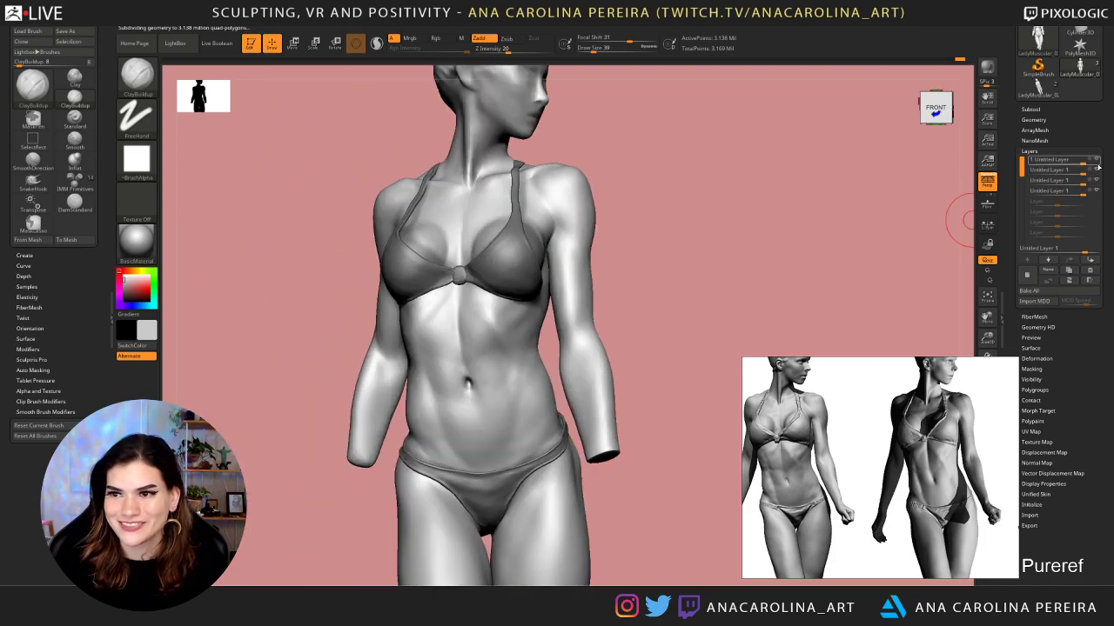
{"action": "left_click", "coordinate": [1097, 171]}
{"action": "mouse_move", "coordinate": [782, 247]}
{"action": "right_mouse_down"}
{"action": "mouse_move", "coordinate": [775, 253]}
{"action": "mouse_move", "coordinate": [754, 221]}
{"action": "mouse_move", "coordinate": [759, 247]}
{"action": "right_mouse_up"}
{"action": "left_click", "coordinate": [1097, 170]}
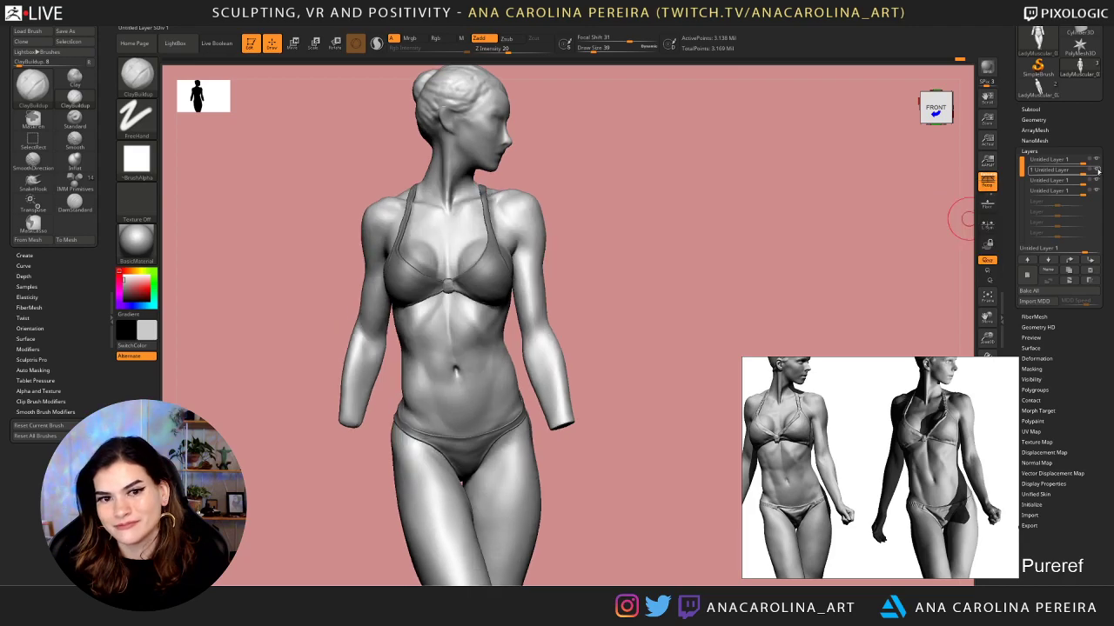
{"action": "left_click", "coordinate": [1097, 170]}
Toggle the visibility of the body's third and fourth layers repeatedly to compare the anatomy changes they hold
{"action": "left_click", "coordinate": [1097, 180]}
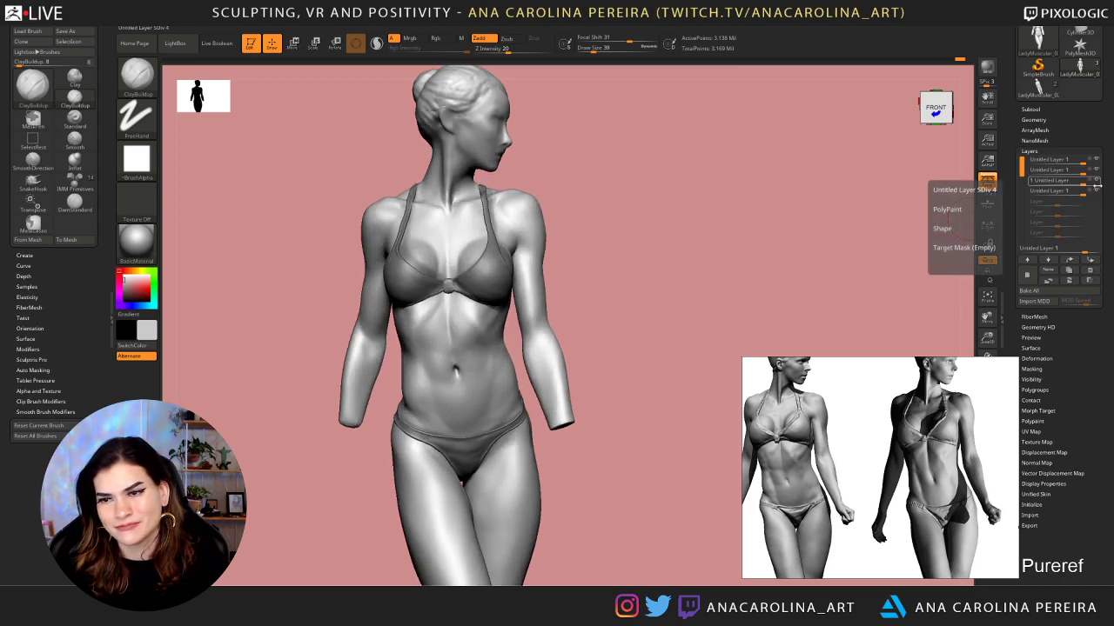
{"action": "left_click", "coordinate": [1098, 191]}
{"action": "left_click", "coordinate": [1098, 191]}
{"action": "left_click", "coordinate": [1098, 192]}
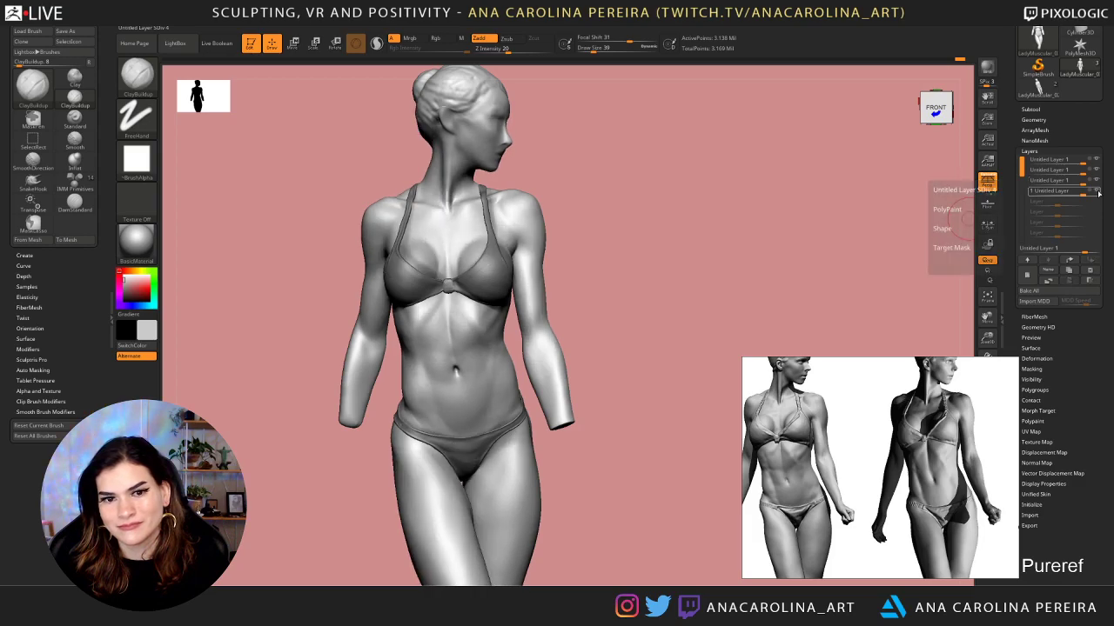
{"action": "left_click", "coordinate": [1098, 191]}
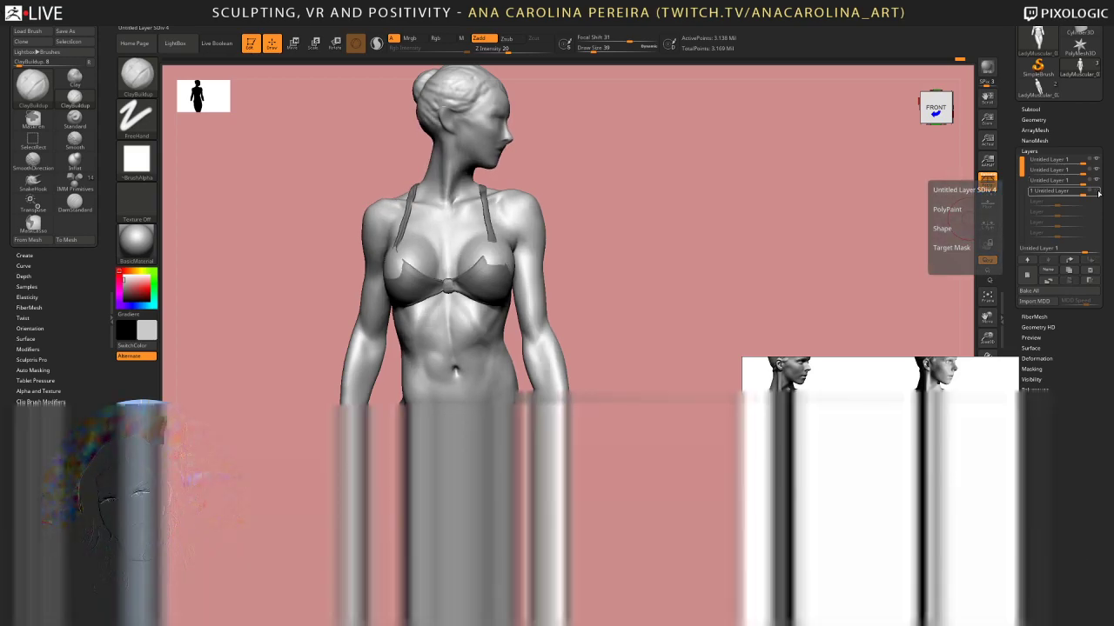
{"action": "left_click", "coordinate": [1098, 191]}
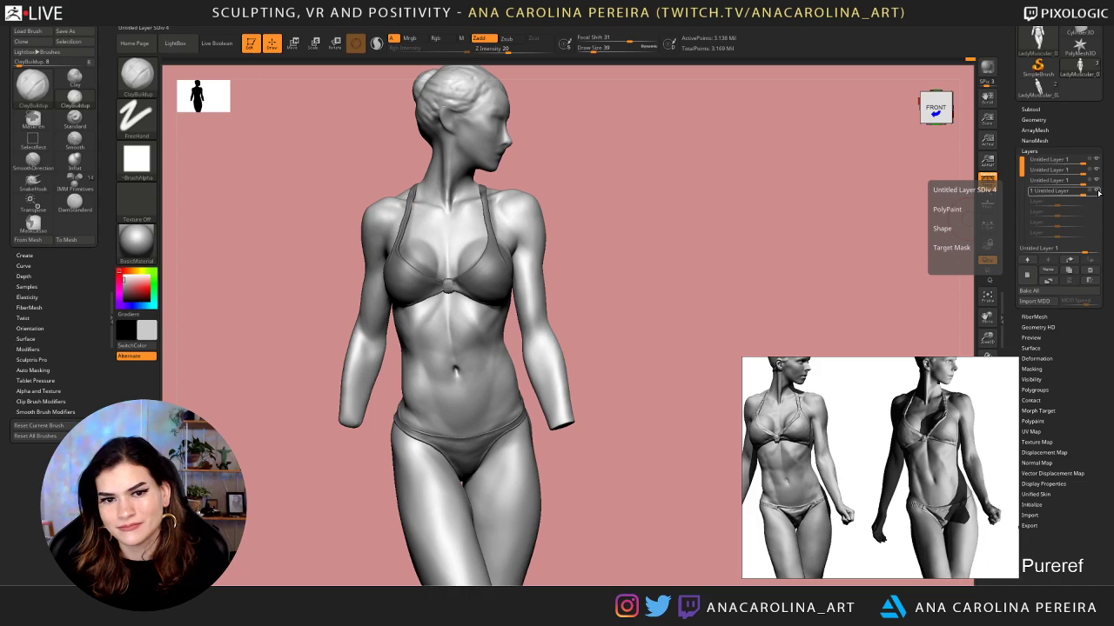
{"action": "left_click", "coordinate": [1098, 192]}
{"action": "left_click", "coordinate": [1098, 192]}
Add a fifth layer to the body and lower its subdivision level
{"action": "left_click_drag", "start_coordinate": [589, 218], "coordinate": [570, 218]}
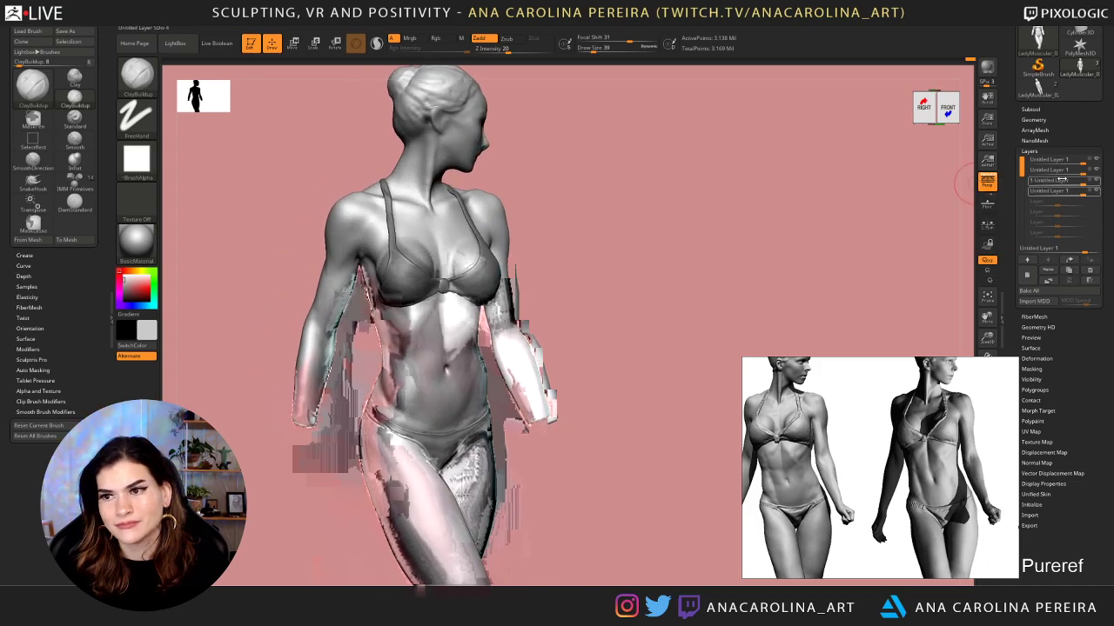
{"action": "left_click", "coordinate": [1030, 278]}
{"action": "left_click_drag", "start_coordinate": [887, 182], "coordinate": [881, 179], "text": "shift"}
{"action": "key", "text": "shift+d"}
{"action": "left_click", "coordinate": [878, 183], "text": "ctrl"}
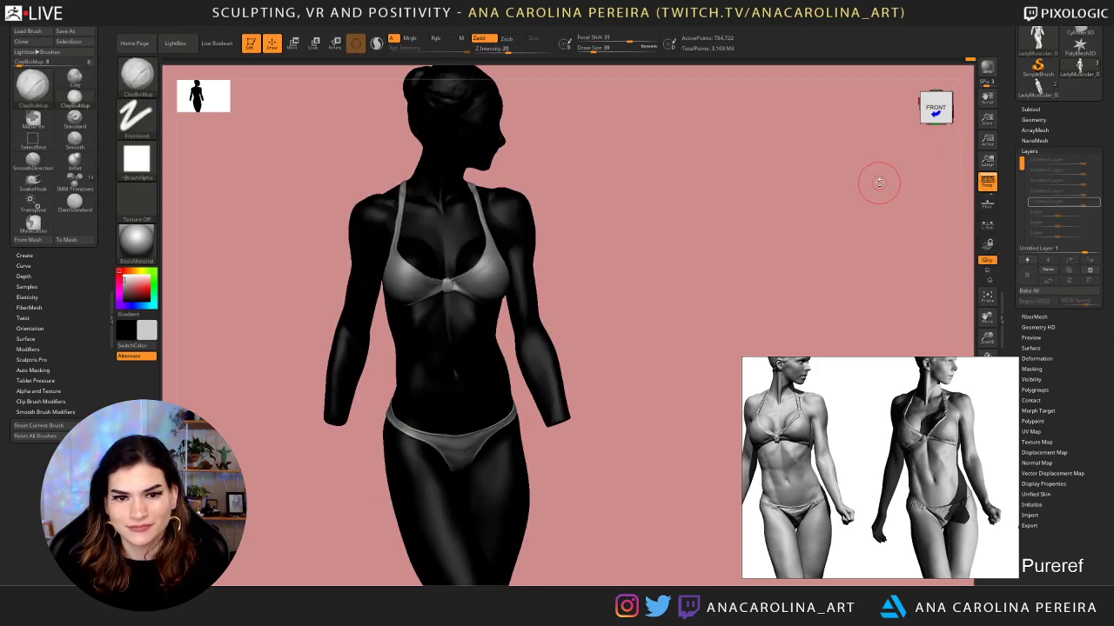
Turn off polypaint Colorize on the body so the black colouring no longer covers the sculpt
{"action": "left_click", "coordinate": [1039, 392]}
{"action": "left_click_drag", "start_coordinate": [1041, 477], "coordinate": [1041, 455]}
{"action": "left_click", "coordinate": [1038, 456]}
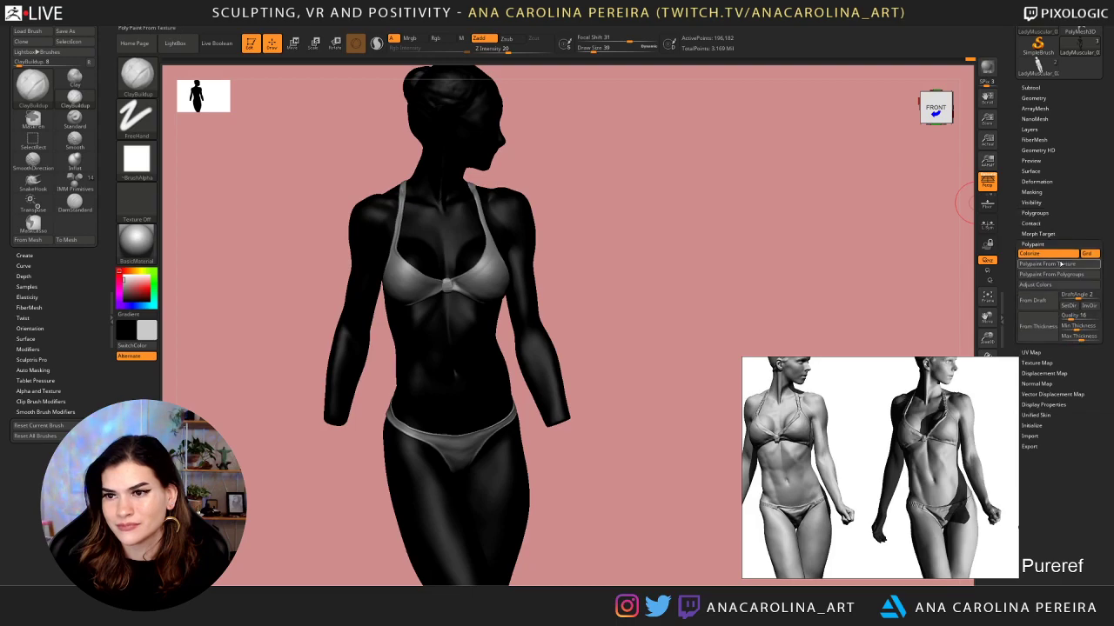
{"action": "left_click", "coordinate": [1057, 254]}
{"action": "left_click_drag", "start_coordinate": [850, 261], "coordinate": [849, 262]}
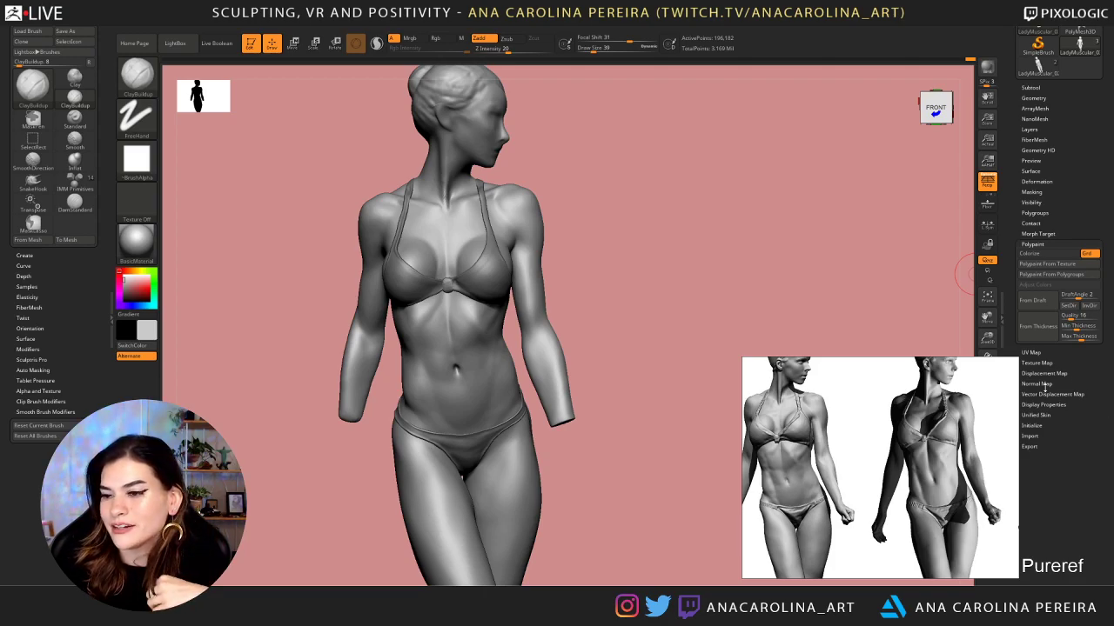
{"action": "left_click_drag", "start_coordinate": [817, 293], "coordinate": [819, 294]}
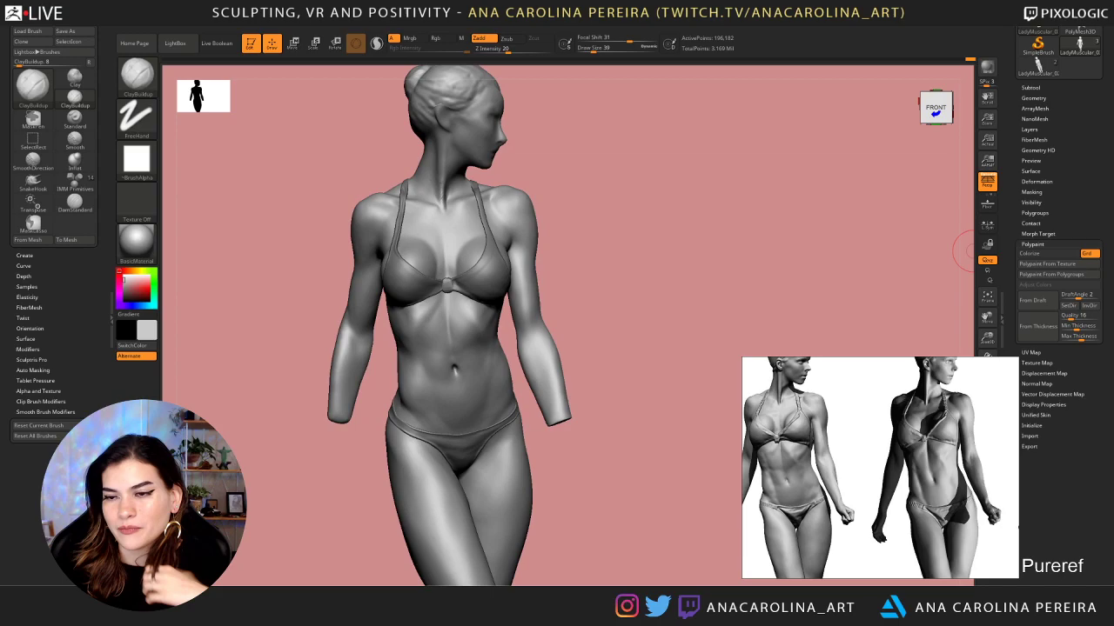
Stop recording on the body's fifth layer and switch polypaint Colorize off again
{"action": "left_click", "coordinate": [1032, 129]}
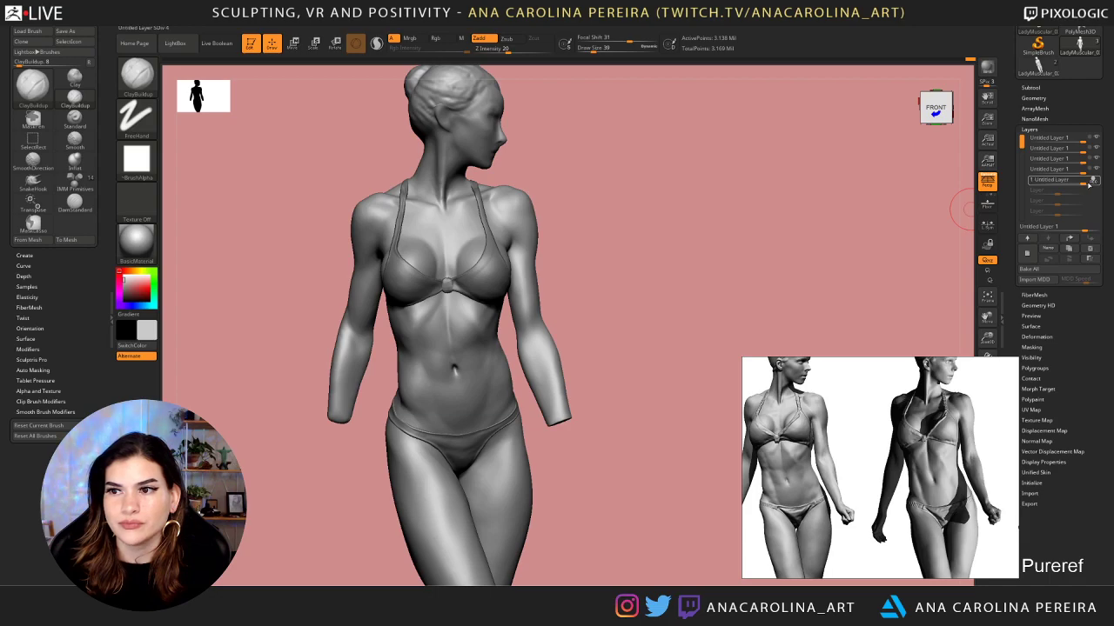
{"action": "left_click", "coordinate": [1095, 179]}
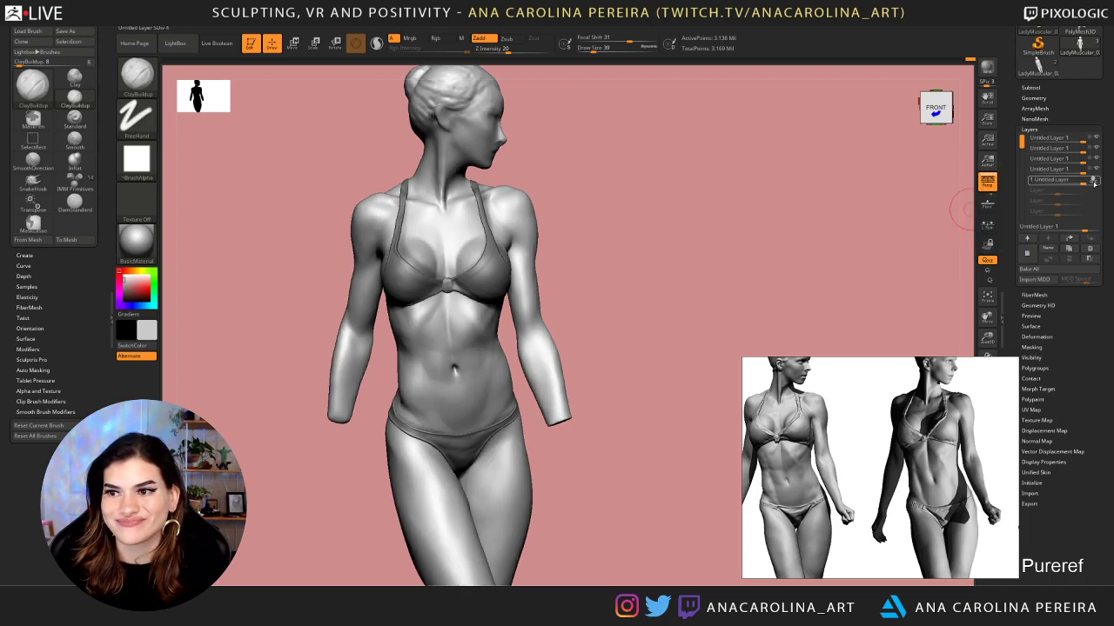
{"action": "left_click", "coordinate": [1094, 181]}
{"action": "mouse_move", "coordinate": [816, 249]}
{"action": "left_mouse_down"}
{"action": "mouse_move", "coordinate": [806, 256]}
{"action": "mouse_move", "coordinate": [816, 247]}
{"action": "mouse_move", "coordinate": [838, 266]}
{"action": "left_mouse_up"}
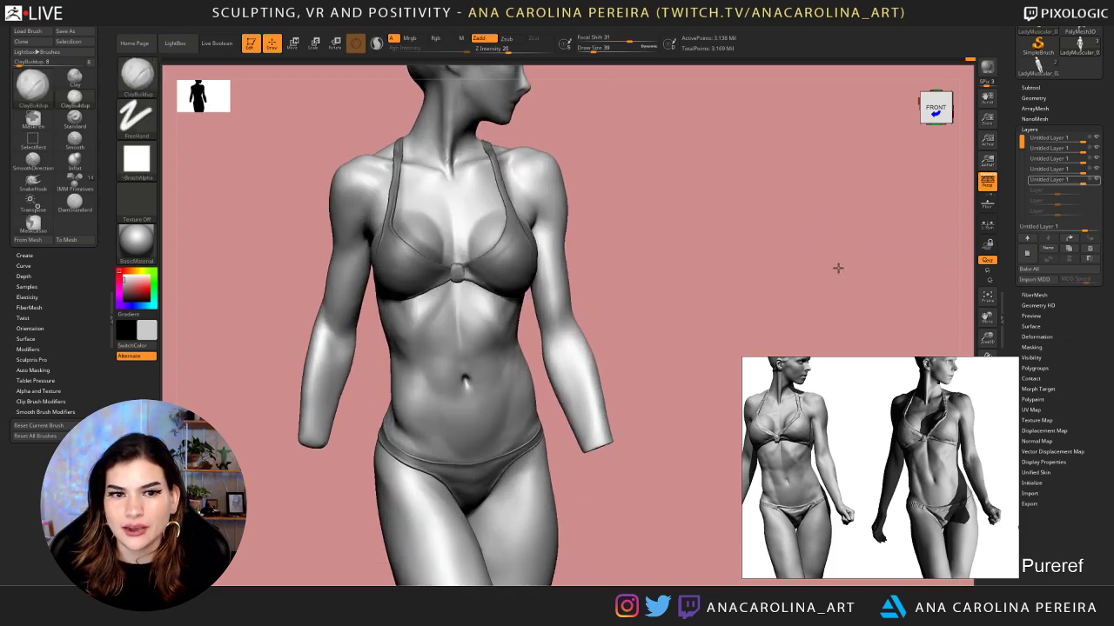
{"action": "left_click", "coordinate": [1044, 399]}
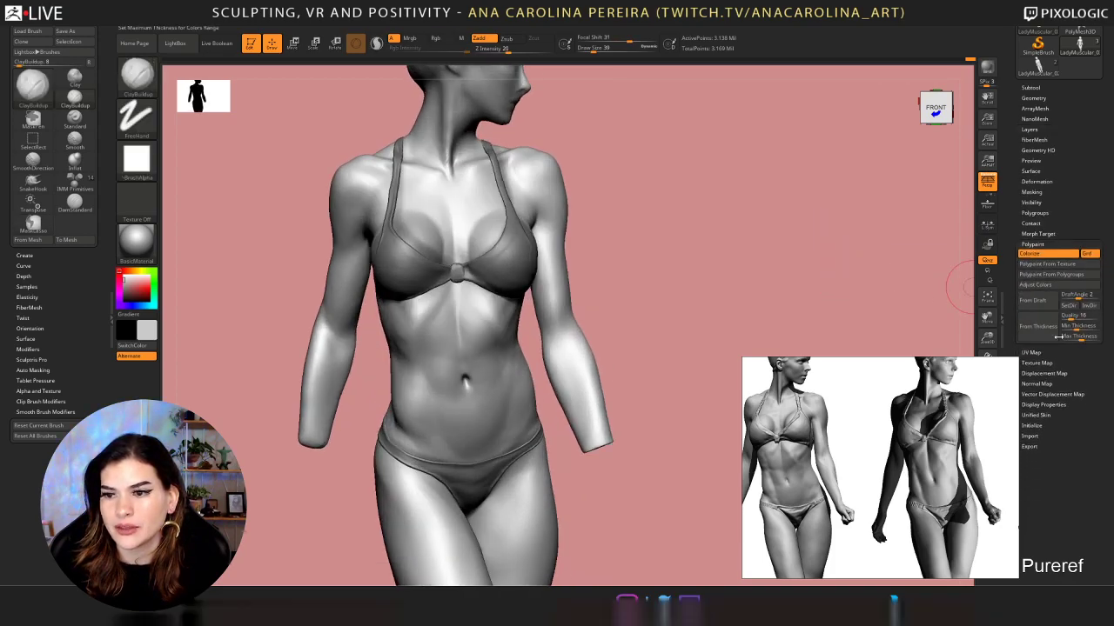
{"action": "left_click_drag", "start_coordinate": [828, 236], "coordinate": [840, 256]}
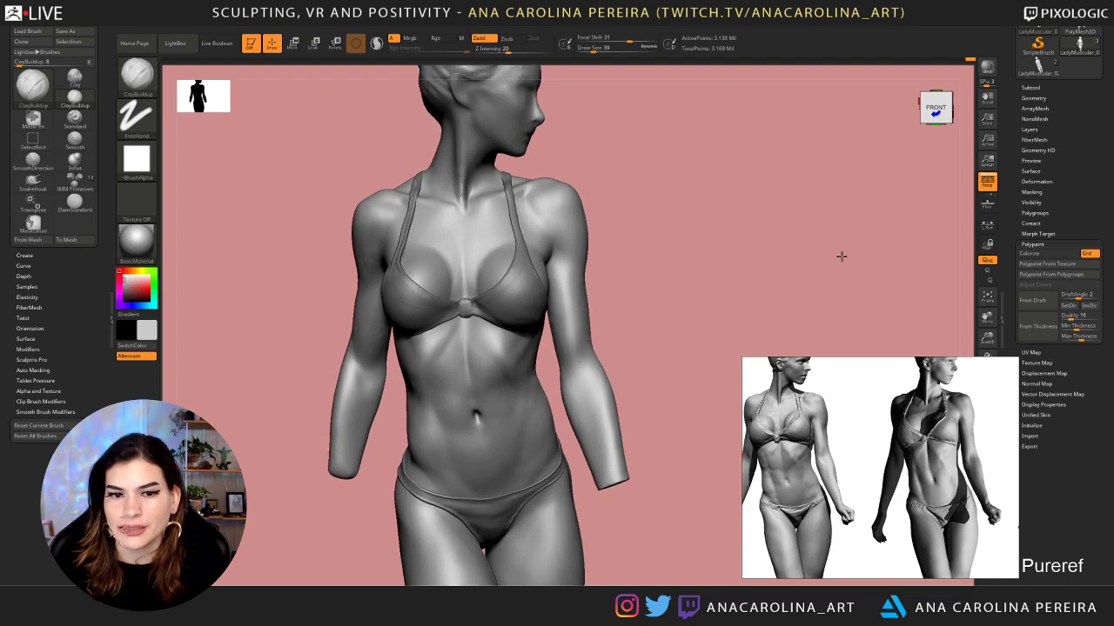
Open the body's layer list and hide the third, second and first layers to return the figure to its symmetrical pose
{"action": "left_click_drag", "start_coordinate": [828, 211], "coordinate": [825, 184], "text": "alt"}
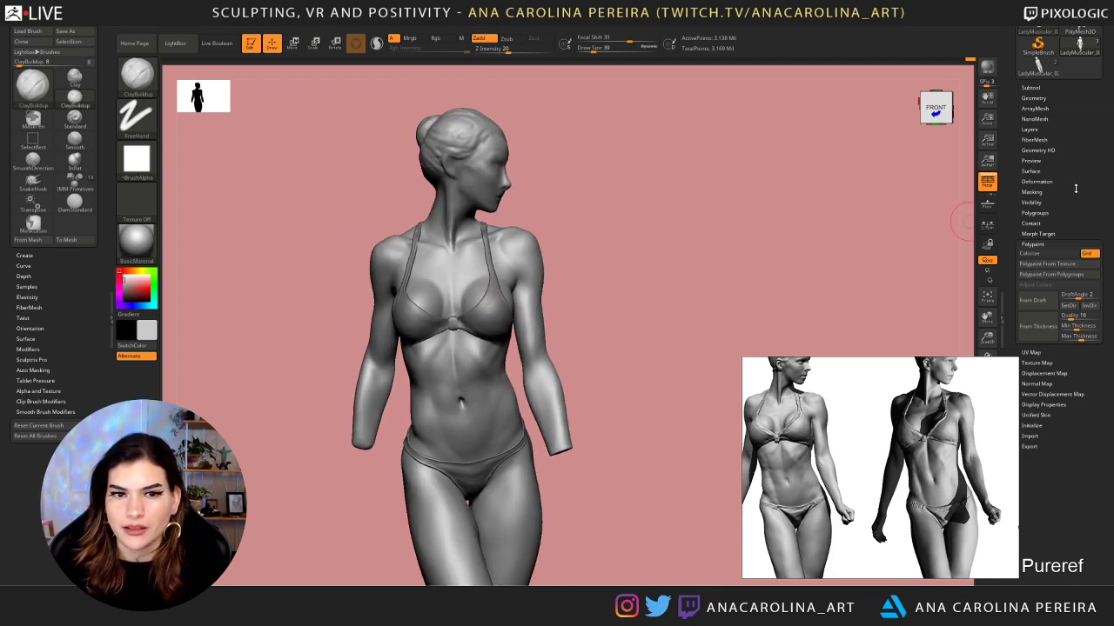
{"action": "left_click", "coordinate": [1030, 129]}
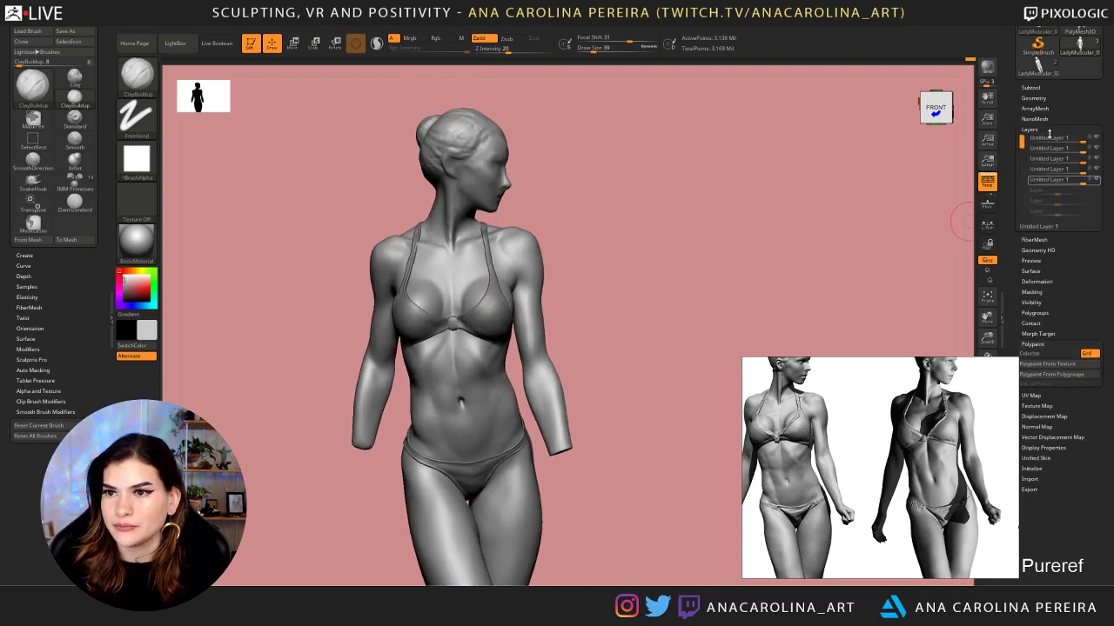
{"action": "left_click", "coordinate": [1096, 158]}
{"action": "left_click", "coordinate": [1097, 149]}
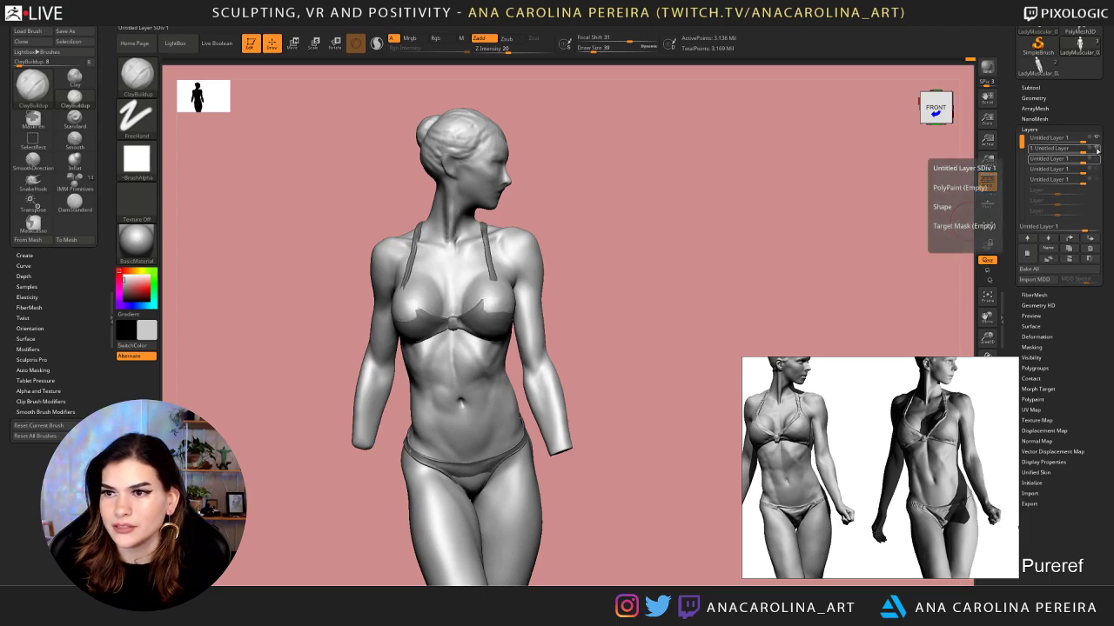
{"action": "left_click", "coordinate": [1097, 139]}
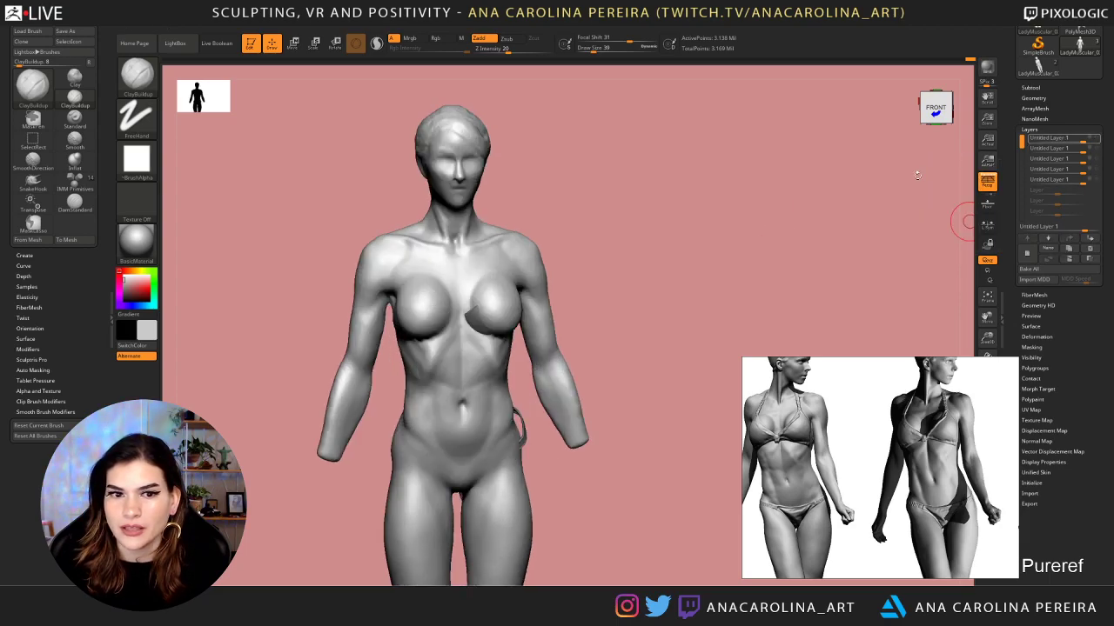
Move the photo reference clear of the figure, isolate the body with Solo, and examine the symmetrical torso from the front
{"action": "mouse_move", "coordinate": [757, 231]}
{"action": "left_mouse_down", "text": "alt"}
{"action": "mouse_move", "coordinate": [763, 246]}
{"action": "mouse_move", "coordinate": [957, 283]}
{"action": "left_mouse_up", "text": "alt"}
{"action": "left_click_drag", "start_coordinate": [941, 451], "coordinate": [895, 492]}
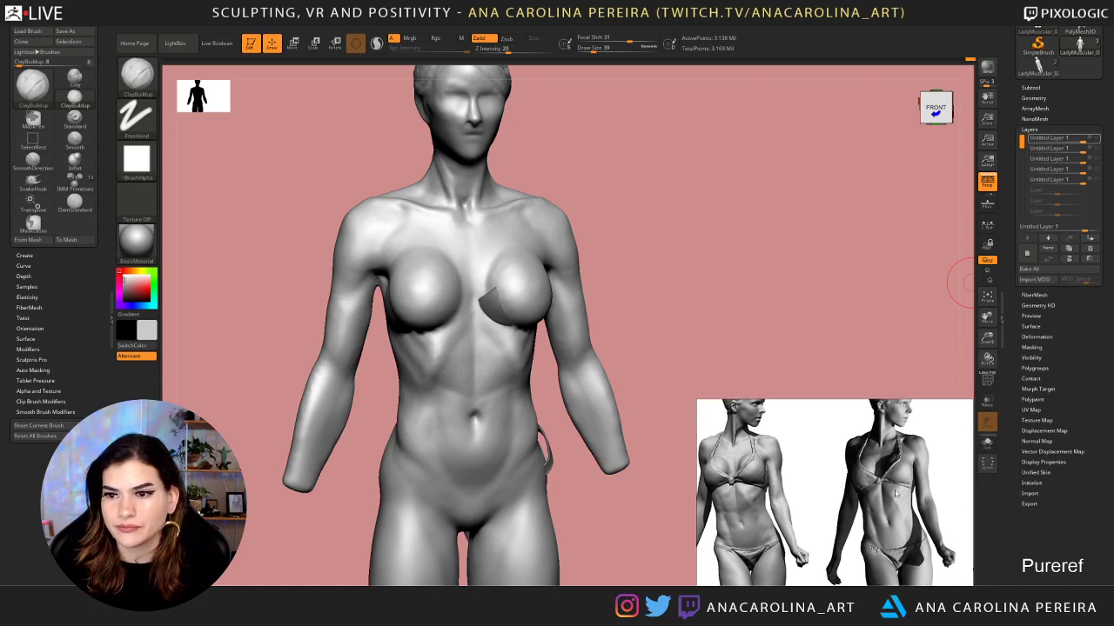
{"action": "left_click", "coordinate": [989, 446]}
{"action": "left_click_drag", "start_coordinate": [755, 301], "coordinate": [533, 282]}
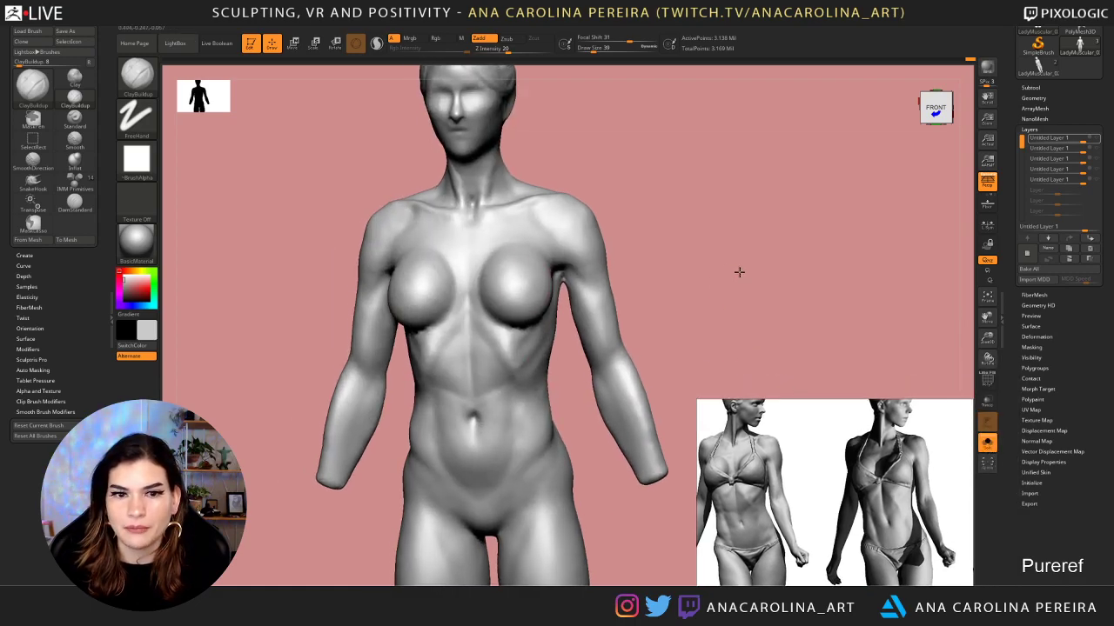
{"action": "left_click_drag", "start_coordinate": [739, 271], "coordinate": [733, 251], "text": "alt"}
{"action": "left_click_drag", "start_coordinate": [733, 250], "coordinate": [730, 258], "text": "shift"}
{"action": "mouse_move", "coordinate": [668, 285]}
{"action": "left_mouse_down", "text": "alt"}
{"action": "mouse_move", "coordinate": [684, 189]}
{"action": "mouse_move", "coordinate": [779, 194]}
{"action": "mouse_move", "coordinate": [693, 202]}
{"action": "mouse_move", "coordinate": [695, 189]}
{"action": "mouse_move", "coordinate": [708, 242]}
{"action": "left_mouse_up", "text": "alt"}
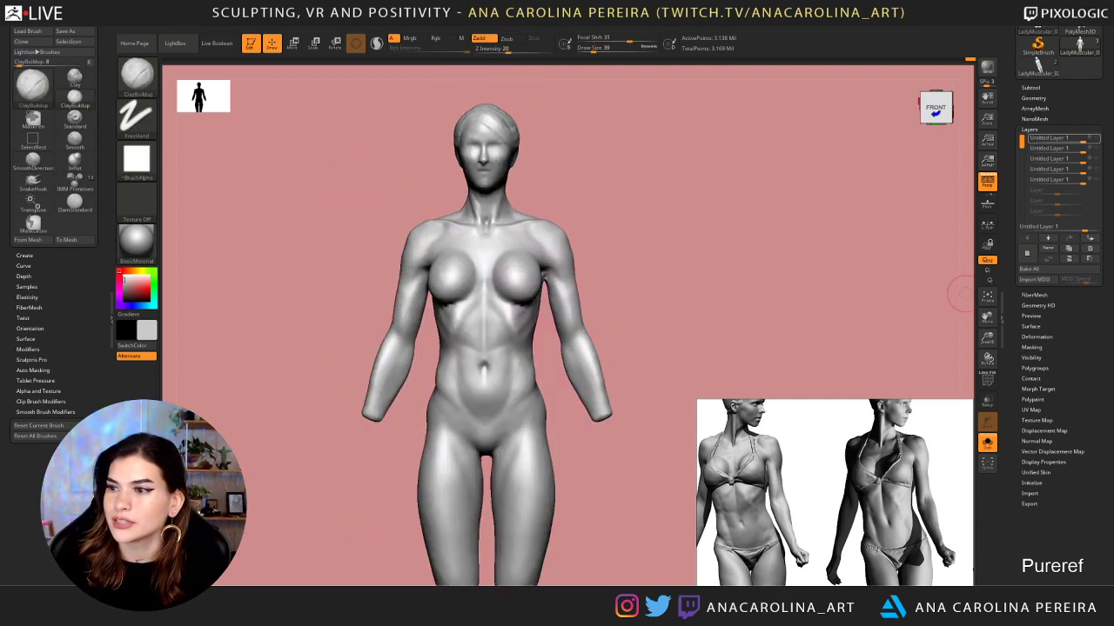
{"action": "mouse_move", "coordinate": [722, 347]}
{"action": "left_mouse_down"}
{"action": "mouse_move", "coordinate": [693, 339]}
{"action": "mouse_move", "coordinate": [621, 268]}
{"action": "mouse_move", "coordinate": [629, 275]}
{"action": "left_mouse_up"}
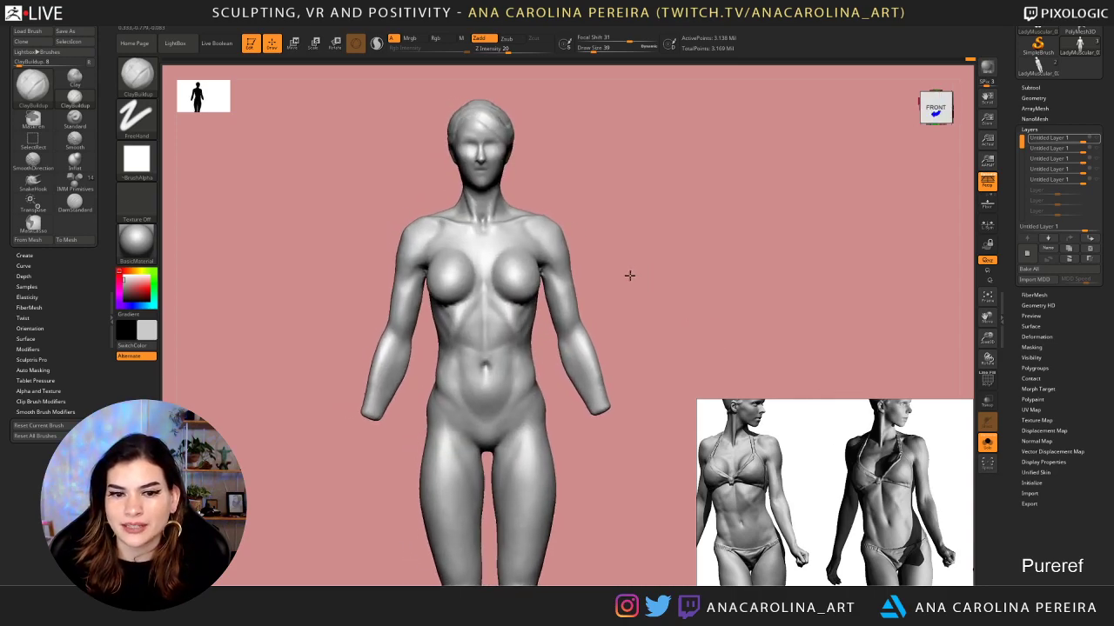
{"action": "mouse_move", "coordinate": [728, 210]}
{"action": "left_mouse_down"}
{"action": "mouse_move", "coordinate": [730, 181]}
{"action": "mouse_move", "coordinate": [745, 203]}
{"action": "mouse_move", "coordinate": [719, 206]}
{"action": "mouse_move", "coordinate": [730, 221]}
{"action": "mouse_move", "coordinate": [825, 222]}
{"action": "left_mouse_up"}
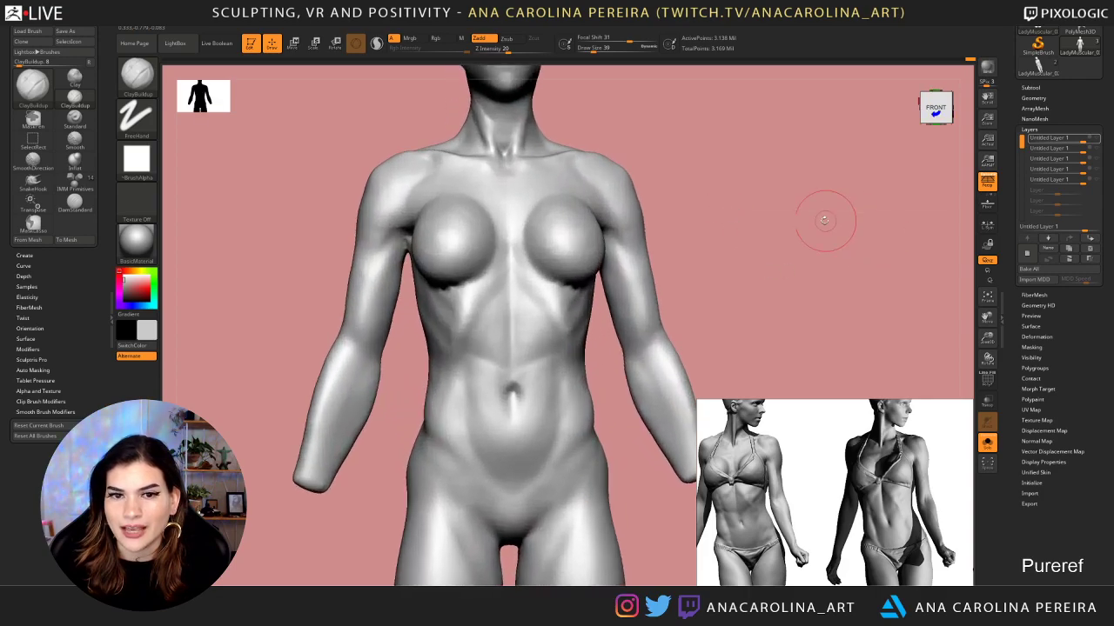
Toggle the body's first layer on and off to compare the posed figure with the symmetrical one
{"action": "left_click", "coordinate": [1098, 140]}
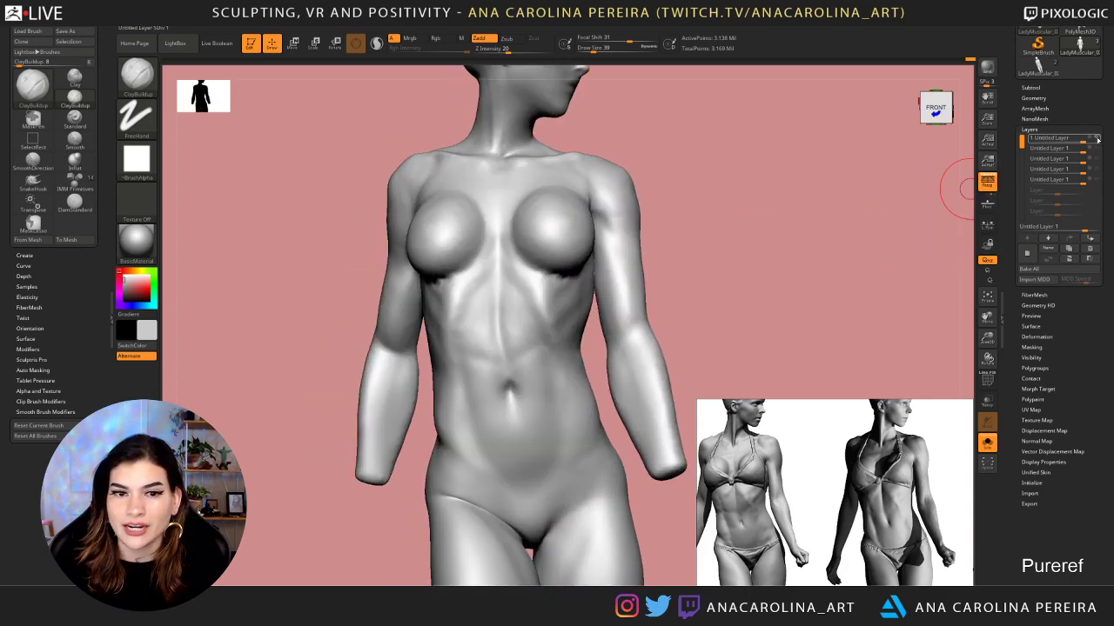
{"action": "left_click", "coordinate": [572, 254]}
{"action": "mouse_move", "coordinate": [572, 254]}
{"action": "left_mouse_down"}
{"action": "mouse_move", "coordinate": [723, 271]}
{"action": "mouse_move", "coordinate": [749, 308]}
{"action": "mouse_move", "coordinate": [749, 286]}
{"action": "mouse_move", "coordinate": [650, 296]}
{"action": "left_mouse_up"}
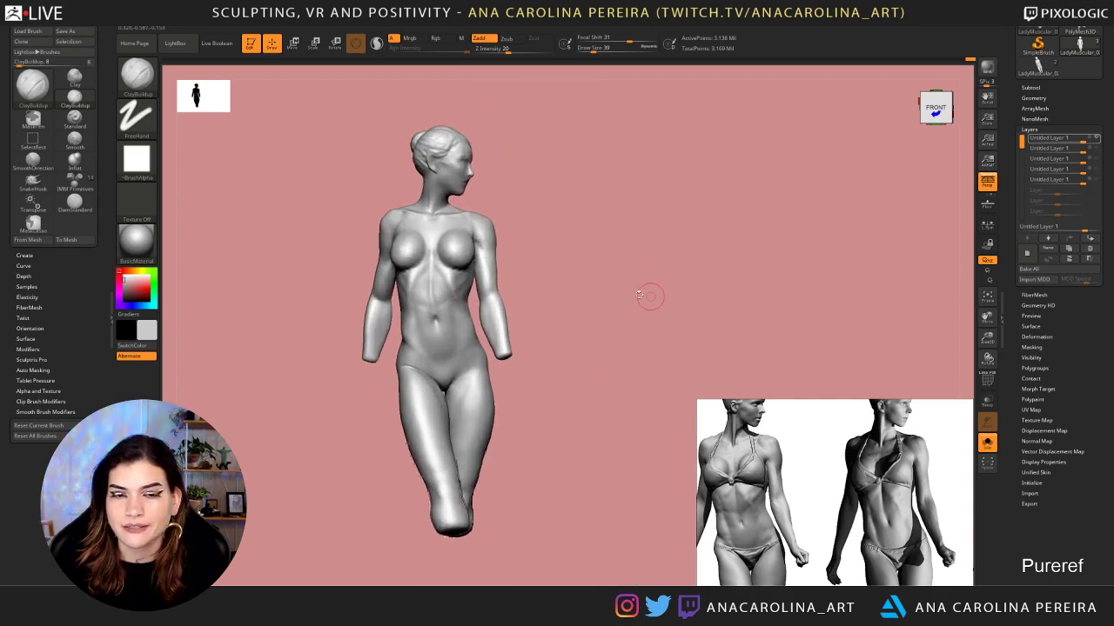
{"action": "left_click", "coordinate": [1096, 139]}
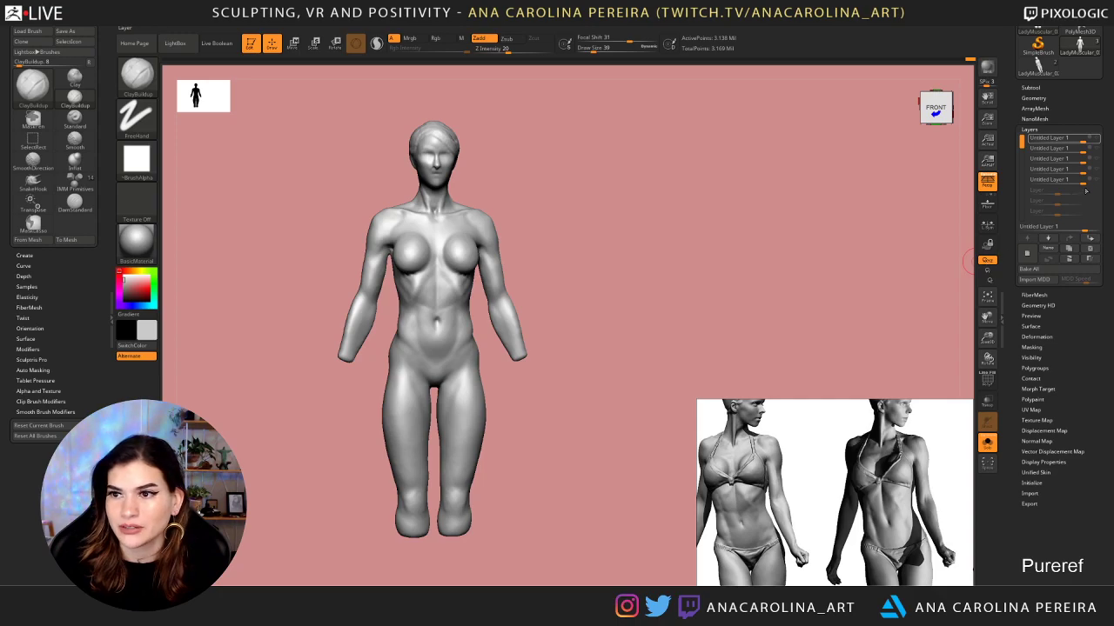
Add a sixth layer to the body and carve rough test grooves into the abdomen and arms with the DamStandard brush
{"action": "left_click", "coordinate": [1090, 248]}
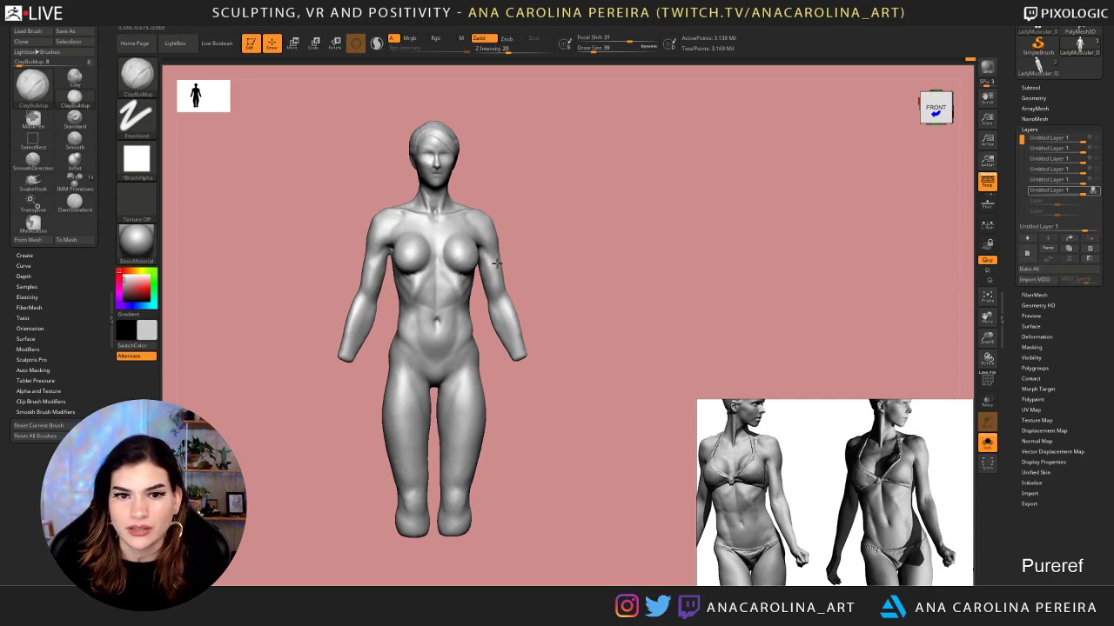
{"action": "key", "text": "b"}
{"action": "key", "text": "d"}
{"action": "key", "text": "s"}
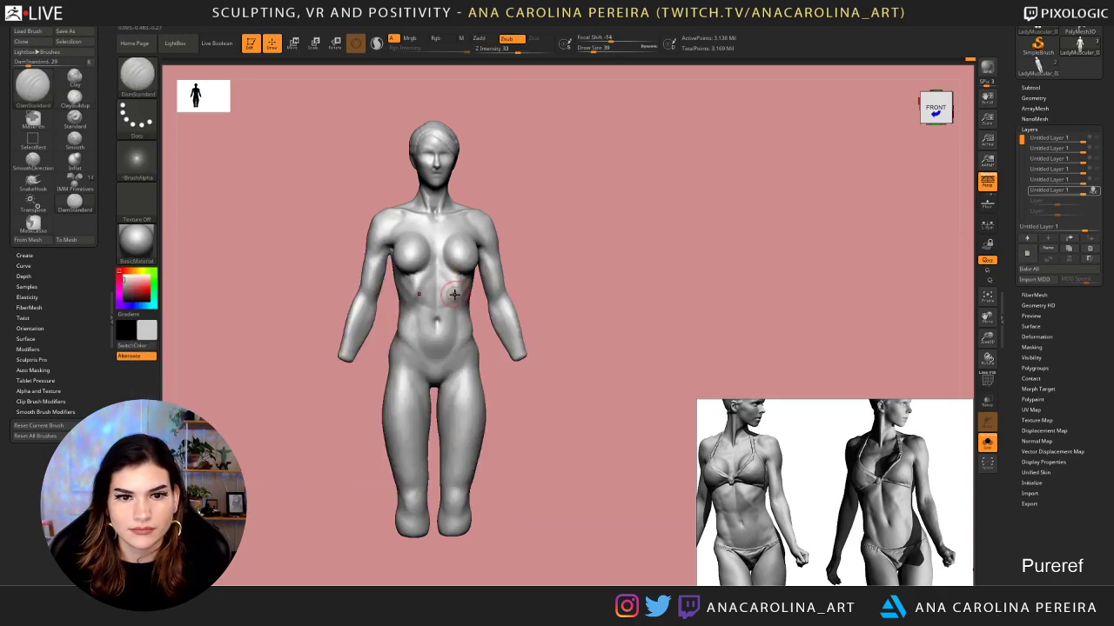
{"action": "mouse_move", "coordinate": [454, 294]}
{"action": "left_mouse_down"}
{"action": "mouse_move", "coordinate": [458, 343]}
{"action": "mouse_move", "coordinate": [448, 332]}
{"action": "left_mouse_up"}
{"action": "key", "text": "ctrl+z"}
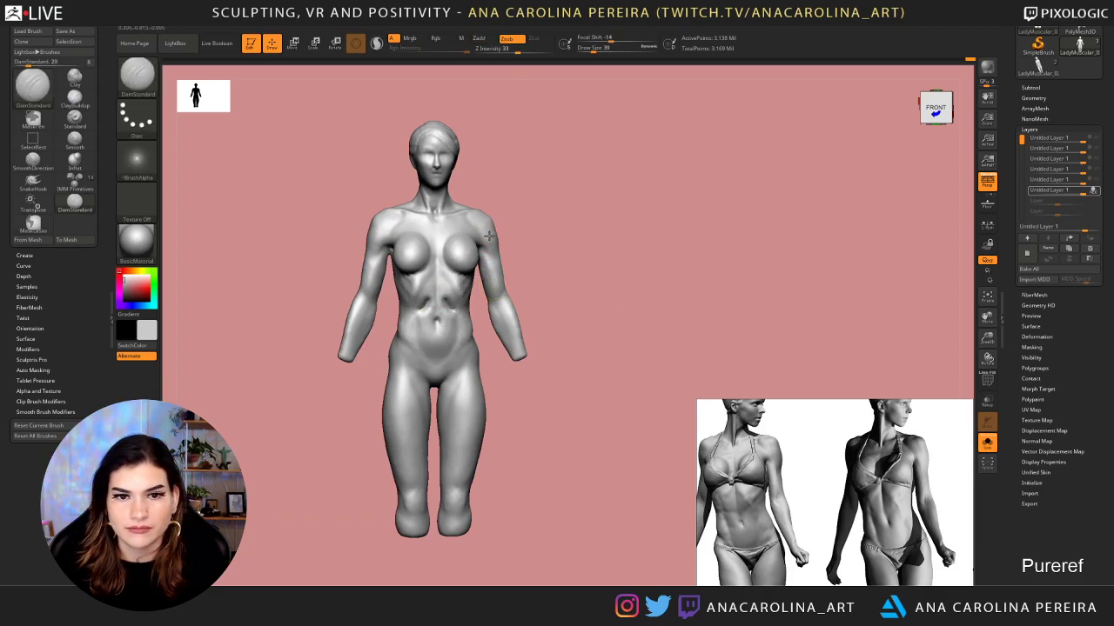
{"action": "left_click_drag", "start_coordinate": [488, 235], "coordinate": [513, 346]}
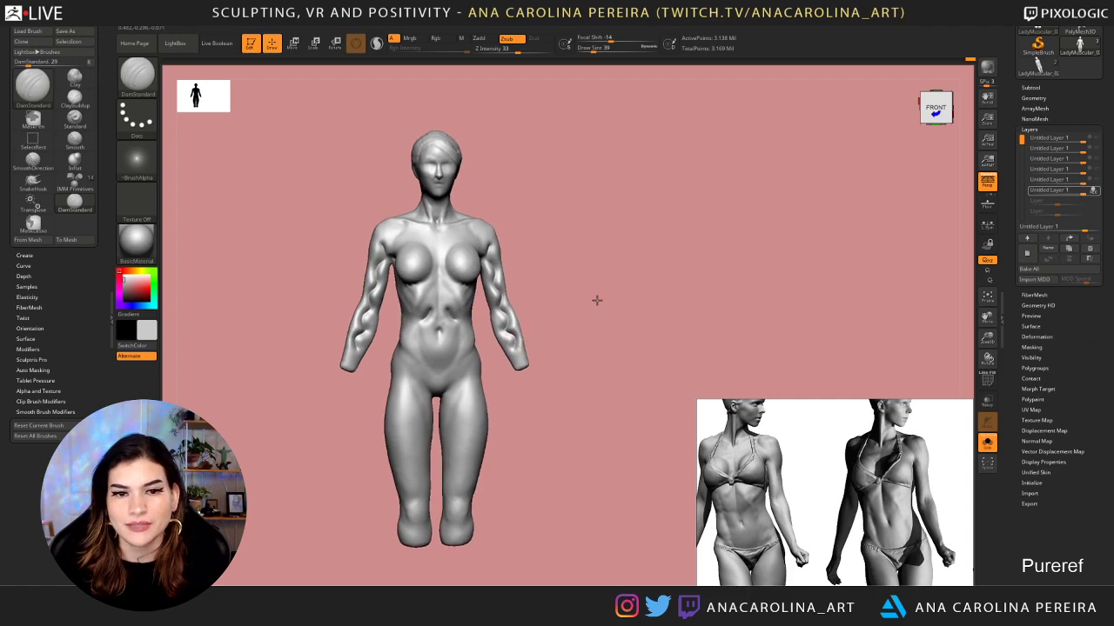
{"action": "mouse_move", "coordinate": [597, 300]}
{"action": "left_mouse_down", "text": "alt"}
{"action": "mouse_move", "coordinate": [687, 288]}
{"action": "mouse_move", "coordinate": [740, 255]}
{"action": "left_mouse_up", "text": "alt"}
{"action": "left_click_drag", "start_coordinate": [565, 218], "coordinate": [549, 206]}
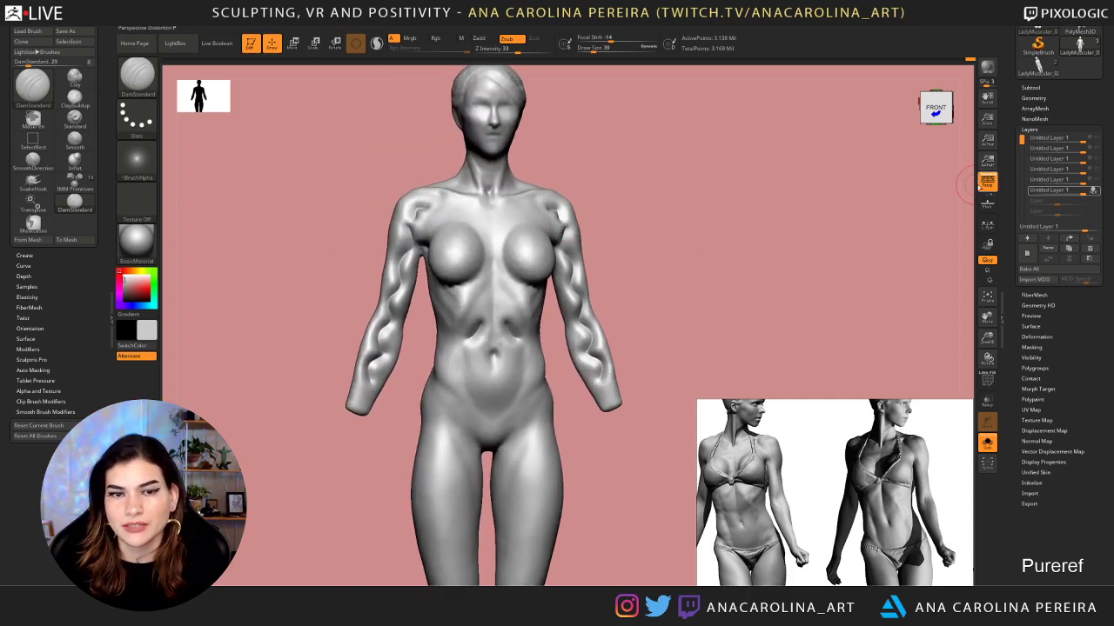
Turn on the body's first layer to combine its pose with the carved grooves
{"action": "left_click", "coordinate": [1097, 138]}
{"action": "mouse_move", "coordinate": [802, 223]}
{"action": "left_mouse_down"}
{"action": "mouse_move", "coordinate": [788, 226]}
{"action": "mouse_move", "coordinate": [806, 224]}
{"action": "left_mouse_up"}
{"action": "left_click_drag", "start_coordinate": [639, 258], "coordinate": [635, 258]}
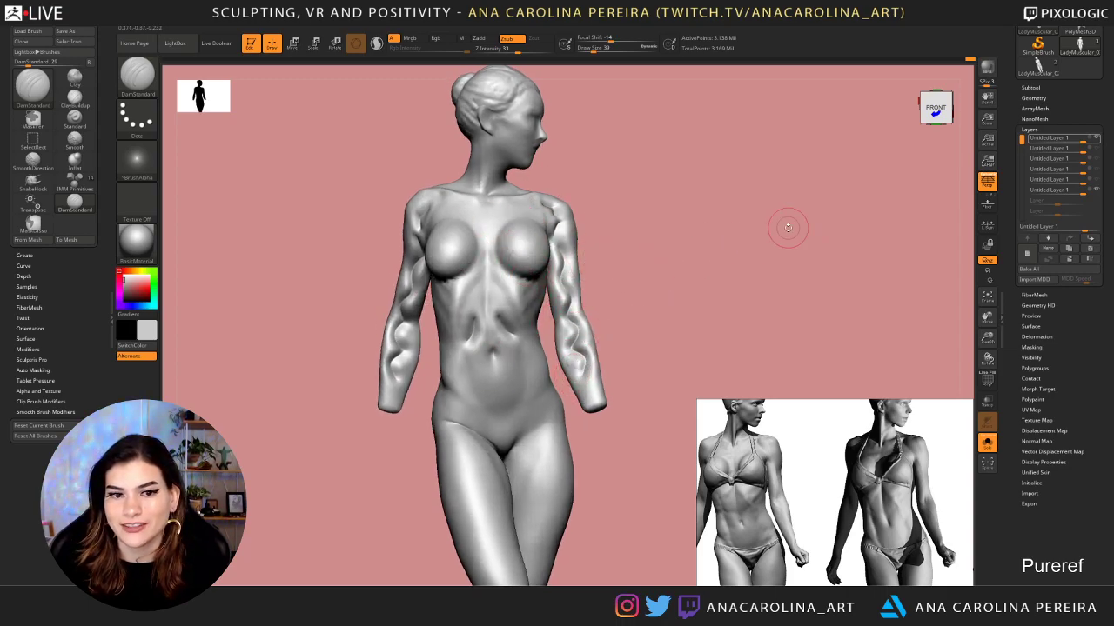
Toggle the sixth layer's visibility repeatedly to compare the posed body with and without the carved grooves
{"action": "left_click", "coordinate": [1096, 191]}
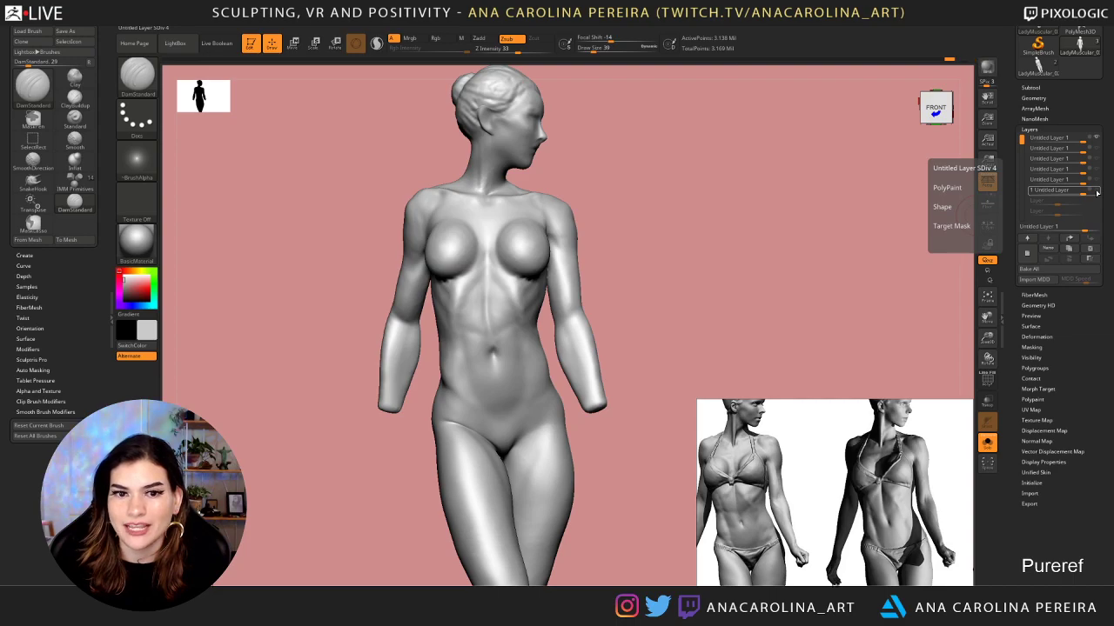
{"action": "left_click", "coordinate": [1096, 191]}
{"action": "left_click", "coordinate": [1096, 190]}
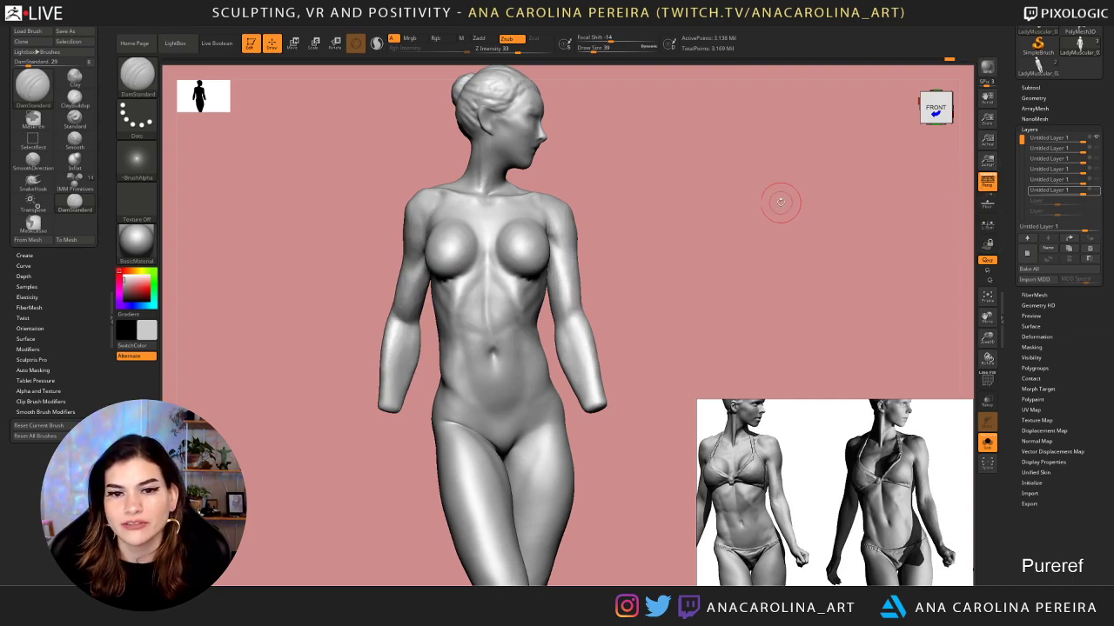
{"action": "left_click_drag", "start_coordinate": [780, 202], "coordinate": [780, 215]}
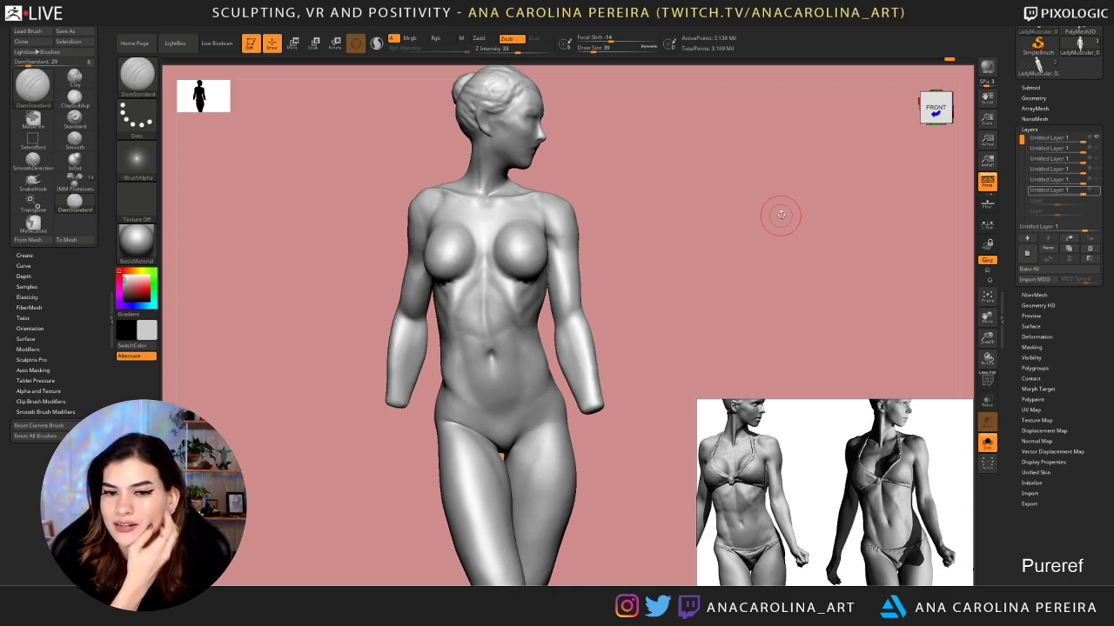
{"action": "left_click", "coordinate": [1095, 190]}
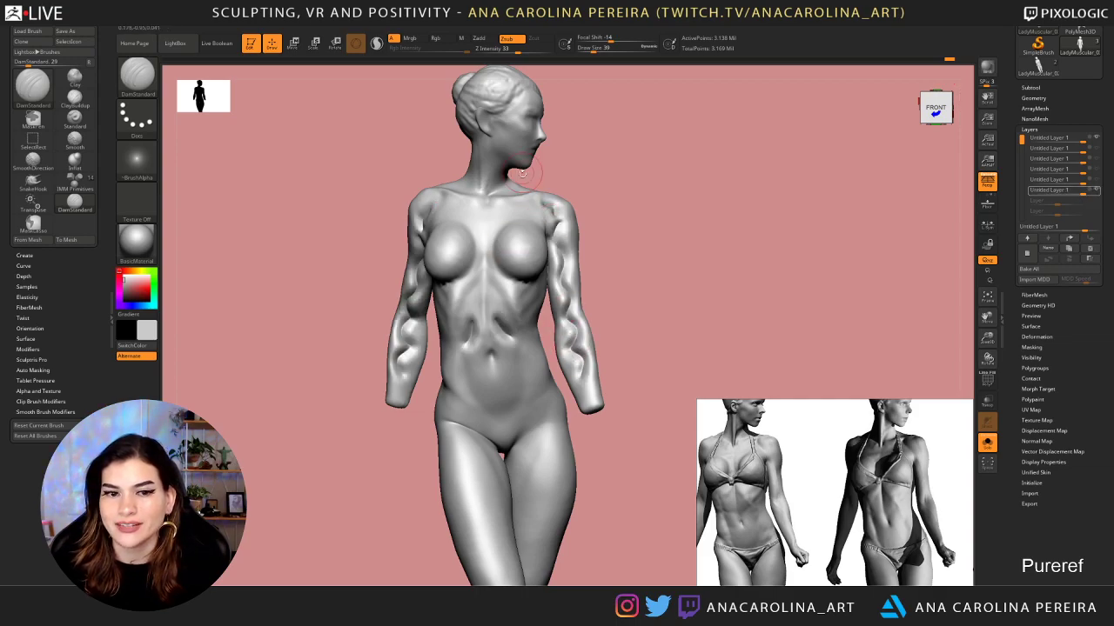
Switch to the ClayBuildup brush and soften the carved grooves by setting the sixth layer's intensity to about 0.2
{"action": "key", "text": "b"}
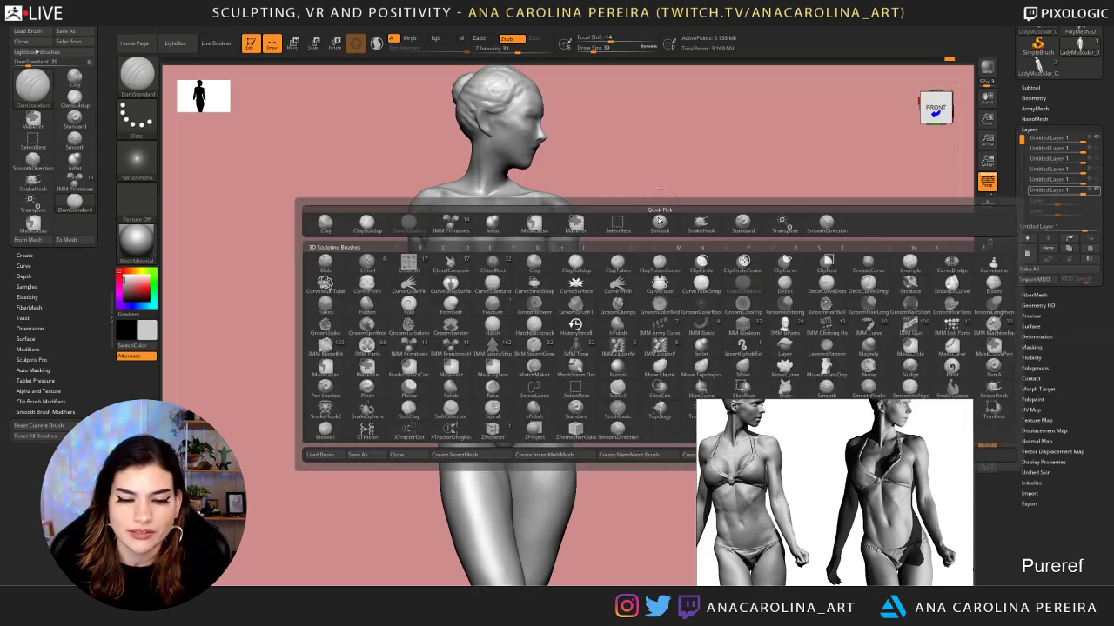
{"action": "key", "text": "c"}
{"action": "key", "text": "b"}
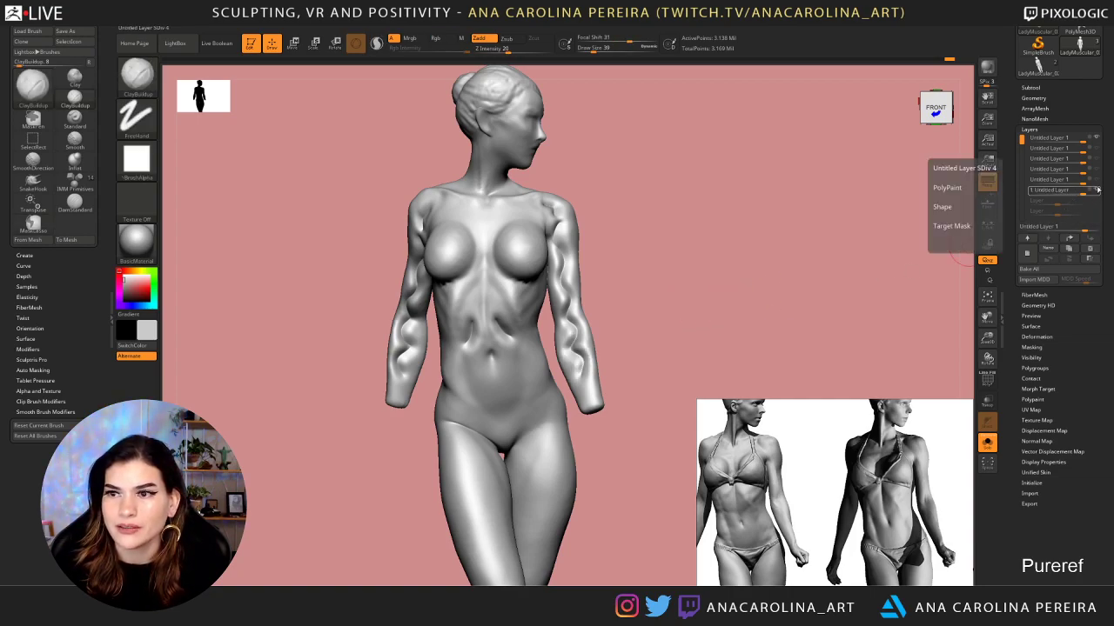
{"action": "left_click", "coordinate": [1097, 191]}
{"action": "left_click", "coordinate": [1098, 191]}
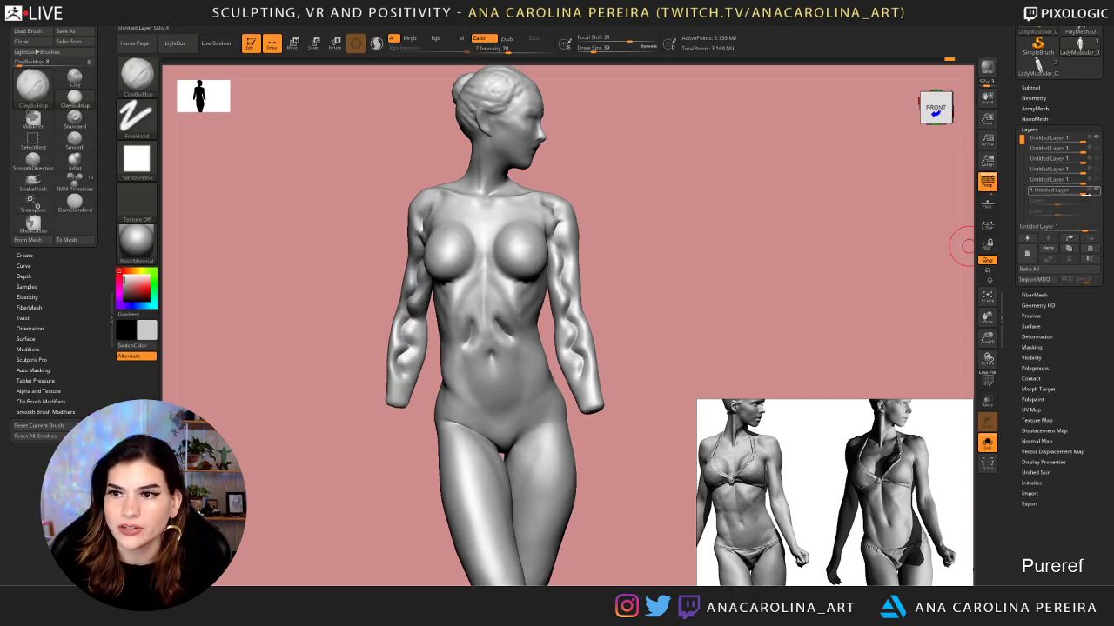
{"action": "left_click_drag", "start_coordinate": [1084, 192], "coordinate": [1064, 191]}
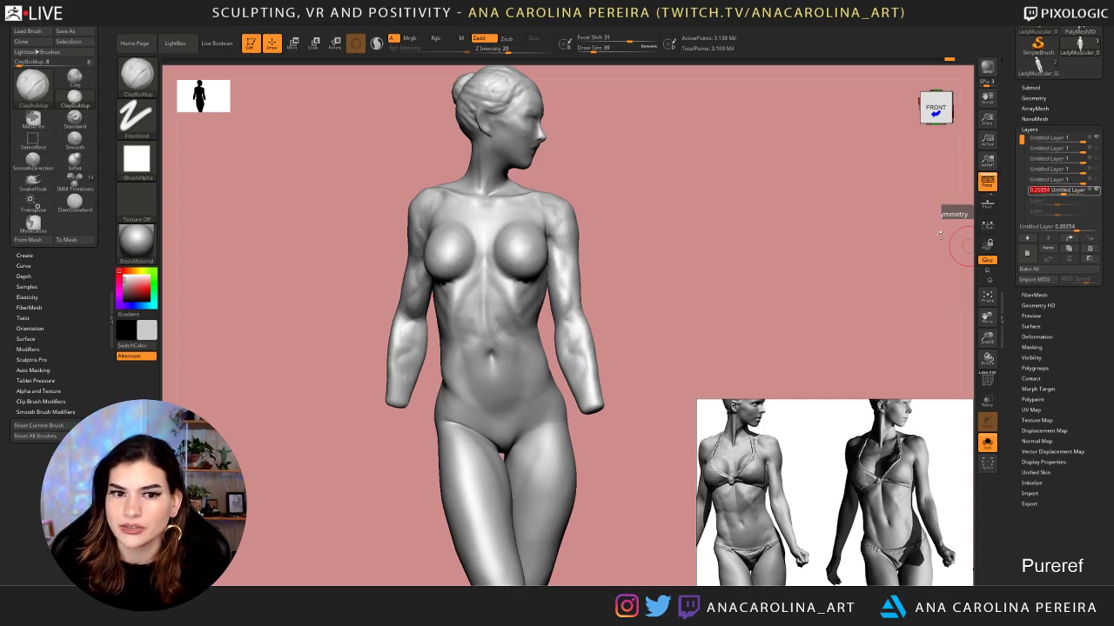
{"action": "left_click_drag", "start_coordinate": [846, 281], "coordinate": [891, 293]}
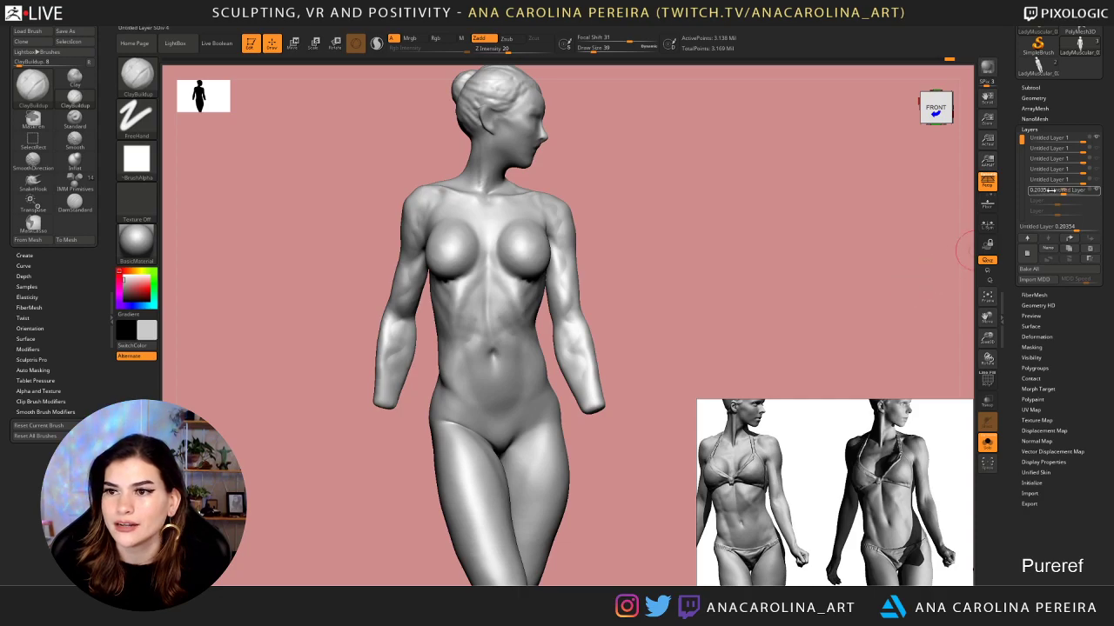
Invert the carved grooves by setting the sixth layer's intensity to -1, and restore them with an intensity of 1
{"action": "left_click_drag", "start_coordinate": [1063, 191], "coordinate": [1033, 191]}
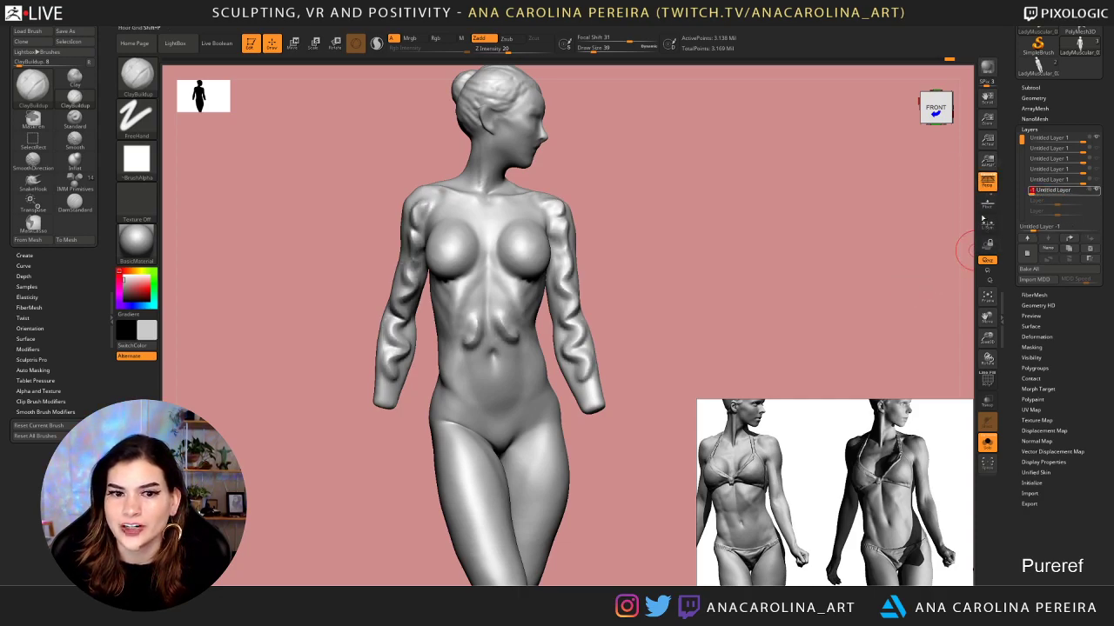
{"action": "mouse_move", "coordinate": [948, 225]}
{"action": "left_mouse_down"}
{"action": "mouse_move", "coordinate": [965, 227]}
{"action": "mouse_move", "coordinate": [922, 224]}
{"action": "mouse_move", "coordinate": [940, 237]}
{"action": "left_mouse_up"}
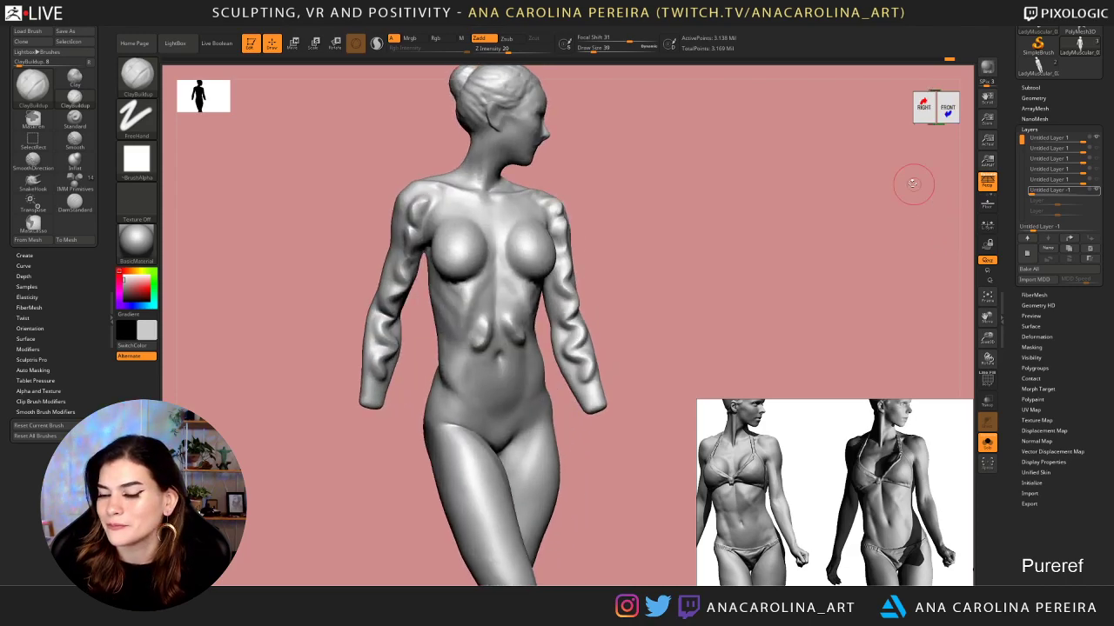
{"action": "left_click_drag", "start_coordinate": [912, 182], "coordinate": [927, 204]}
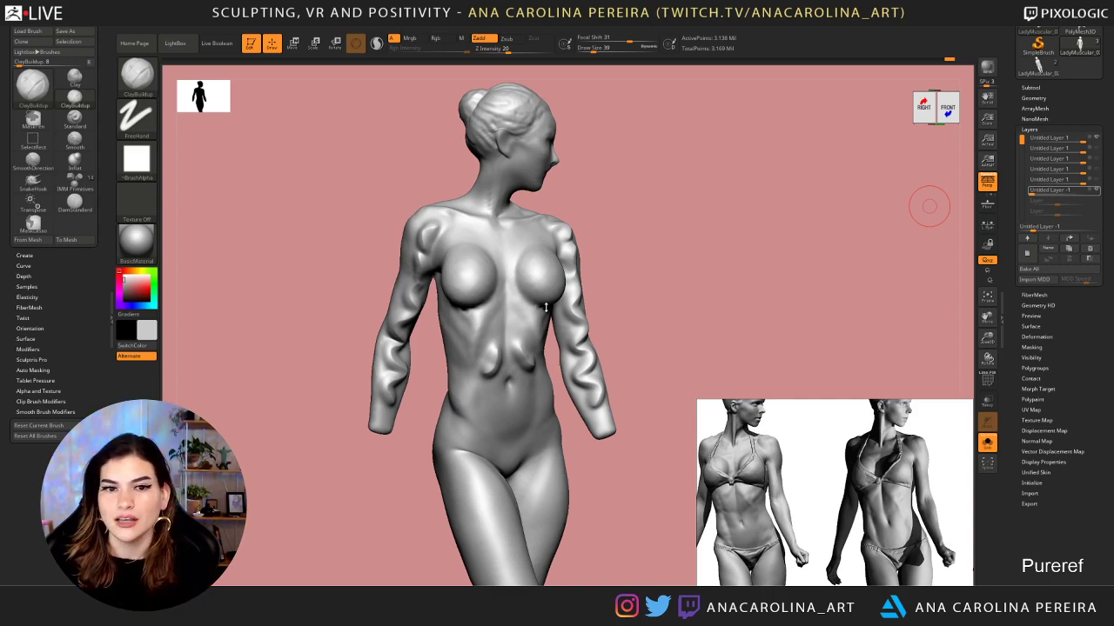
{"action": "left_click_drag", "start_coordinate": [745, 245], "coordinate": [793, 274]}
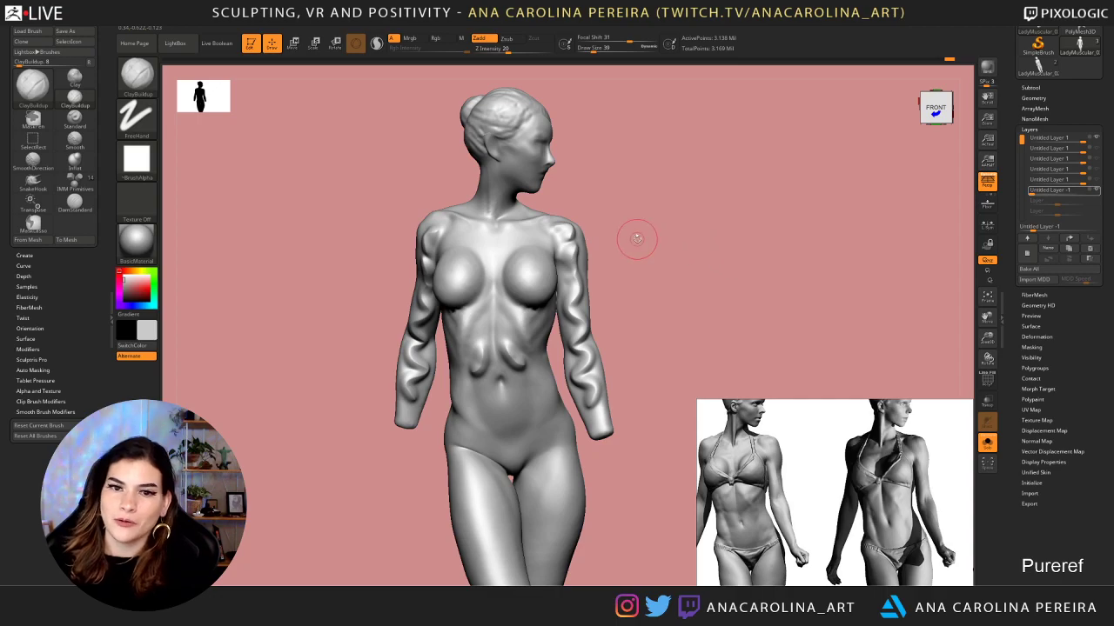
{"action": "left_click_drag", "start_coordinate": [636, 238], "coordinate": [649, 243]}
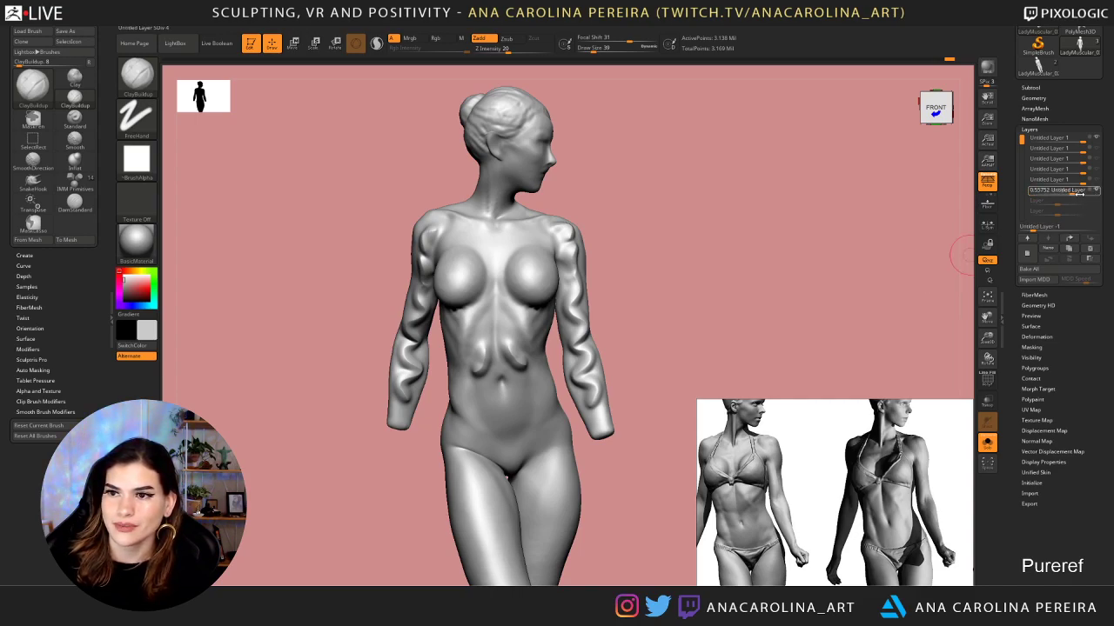
{"action": "left_click_drag", "start_coordinate": [1079, 193], "coordinate": [1089, 196]}
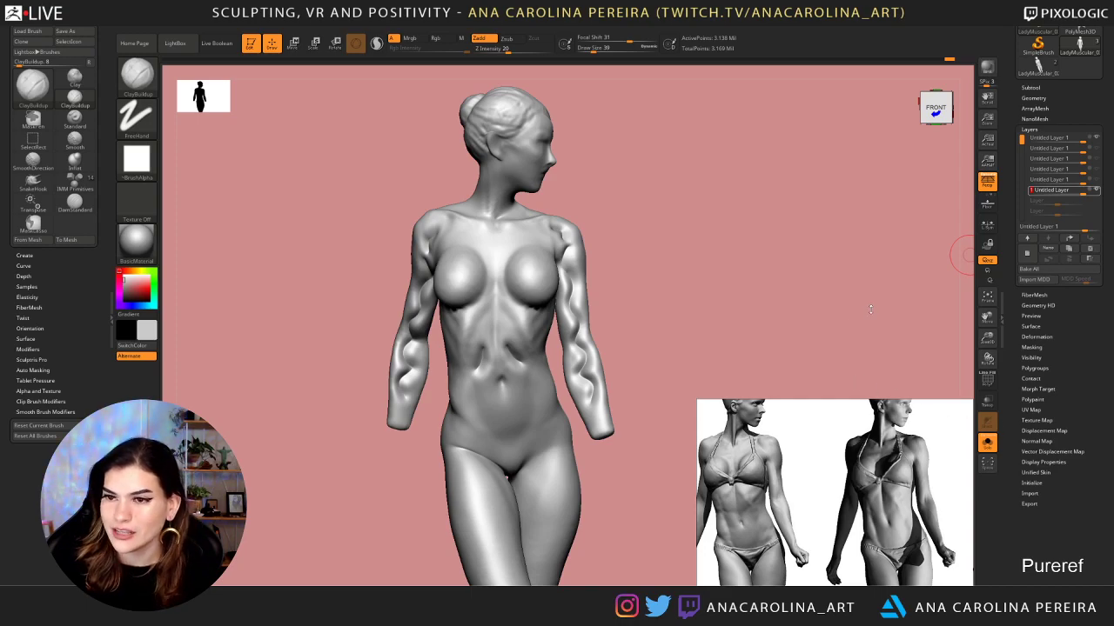
Hide the sixth layer with the test grooves and show the second layer on the posed body
{"action": "left_click_drag", "start_coordinate": [870, 310], "coordinate": [831, 304]}
{"action": "left_click", "coordinate": [1096, 190]}
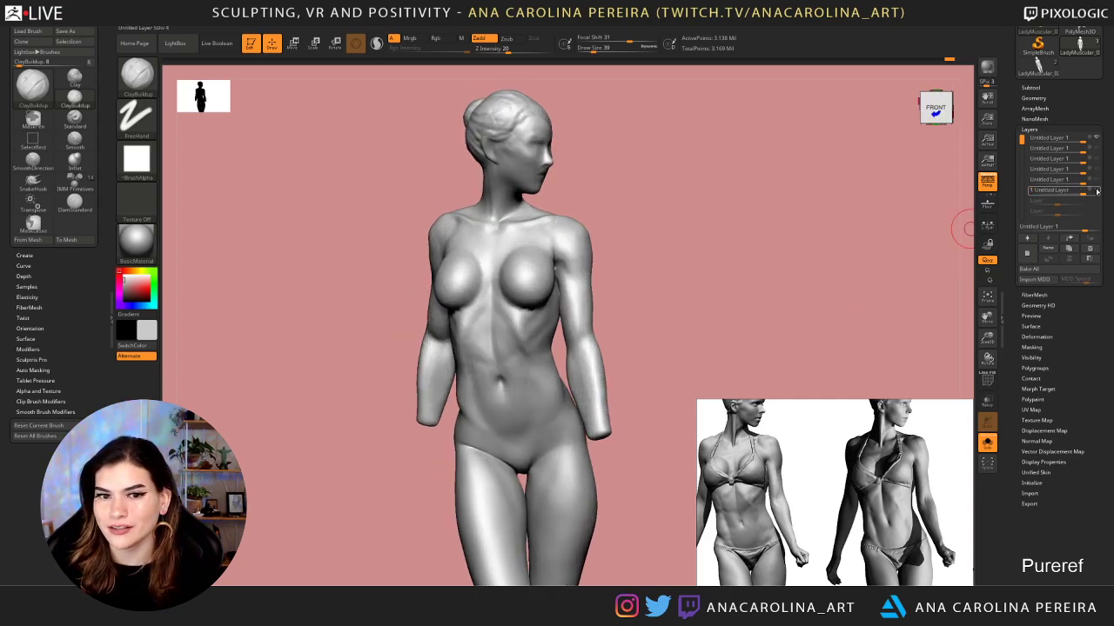
{"action": "left_click", "coordinate": [1096, 150]}
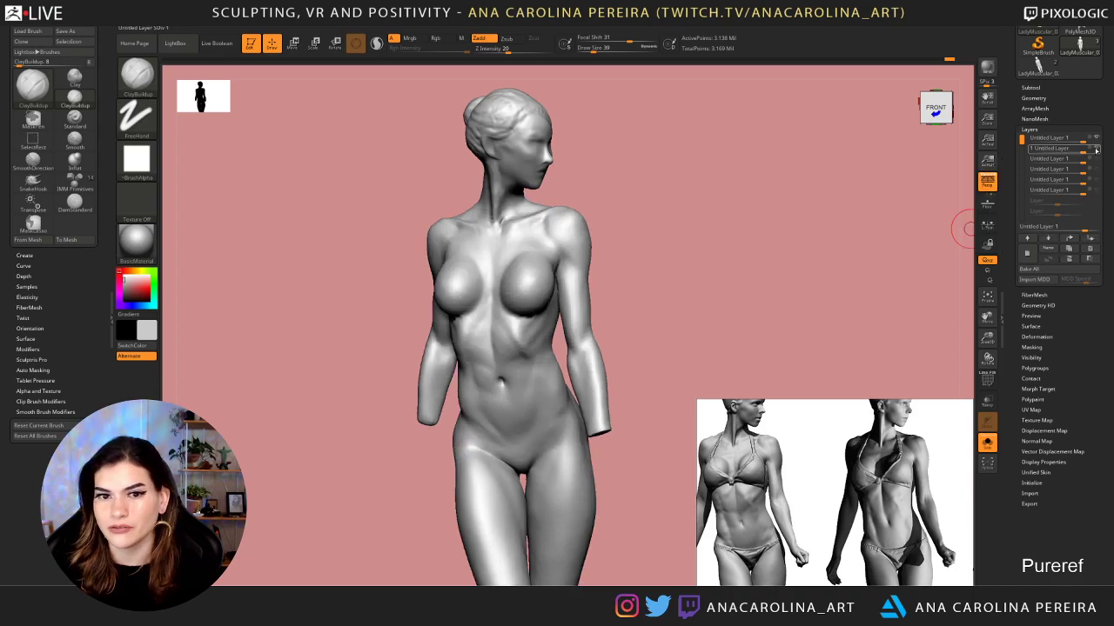
Hide the second layer and toggle the first layer's visibility to compare the symmetrical stance with the pose
{"action": "left_click", "coordinate": [1096, 150]}
{"action": "left_click", "coordinate": [1096, 139]}
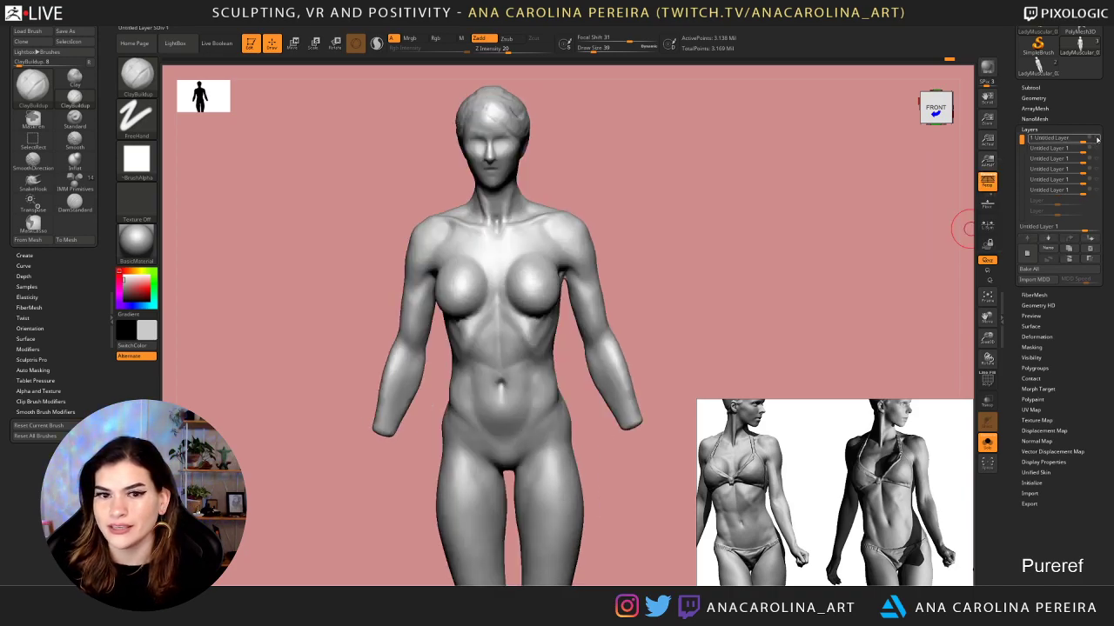
{"action": "left_click_drag", "start_coordinate": [856, 212], "coordinate": [794, 201]}
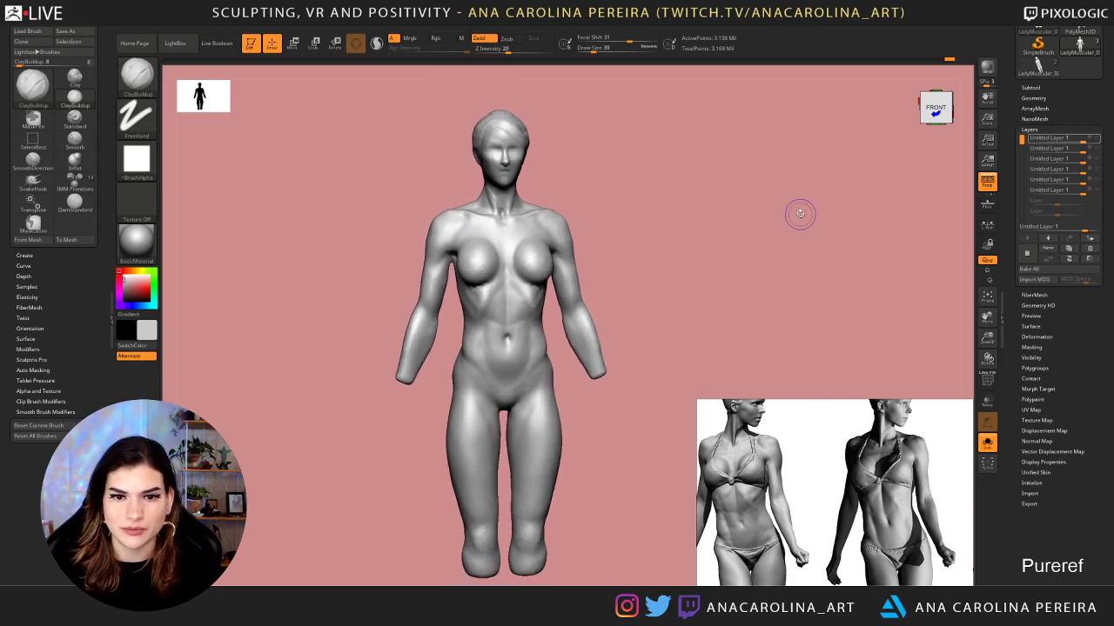
{"action": "left_click", "coordinate": [1097, 138]}
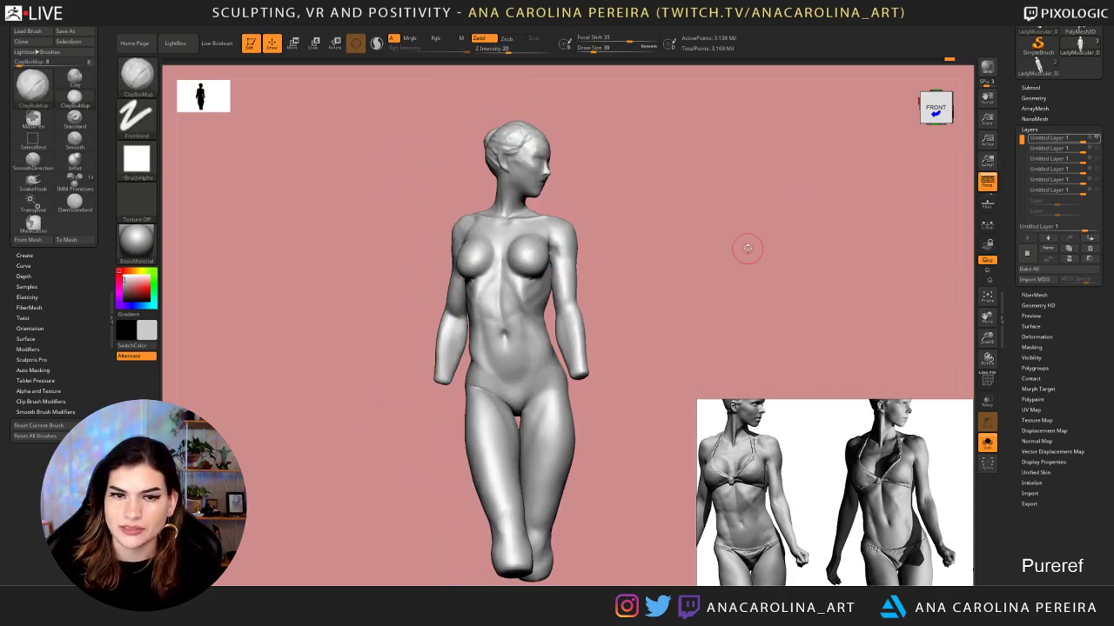
{"action": "mouse_move", "coordinate": [746, 249]}
{"action": "left_mouse_down"}
{"action": "mouse_move", "coordinate": [775, 249]}
{"action": "mouse_move", "coordinate": [754, 252]}
{"action": "left_mouse_up"}
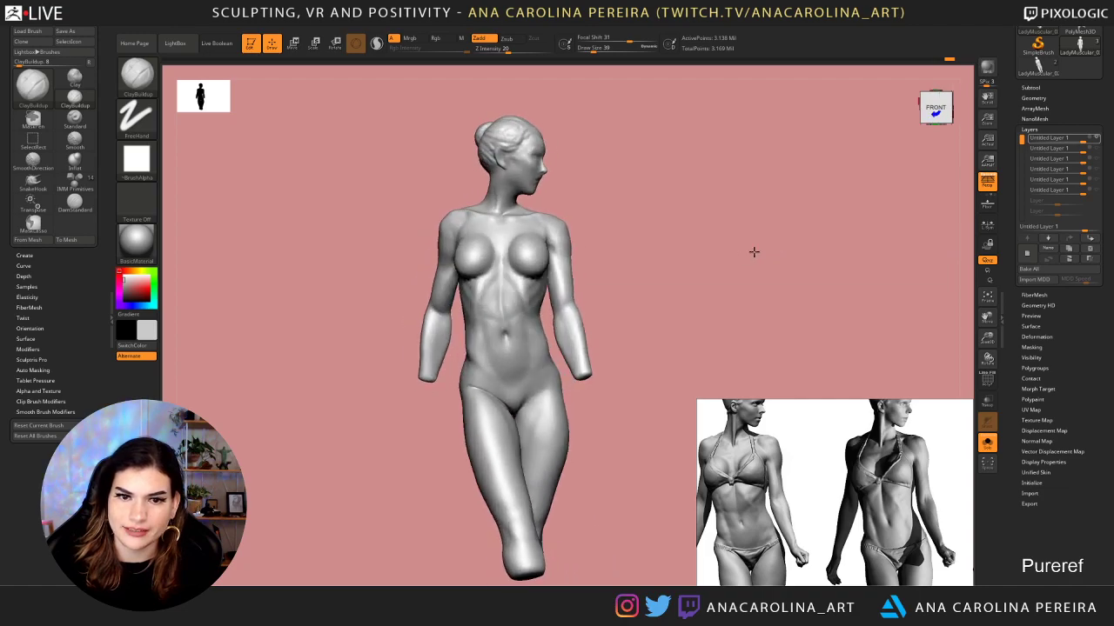
{"action": "left_click", "coordinate": [1097, 139]}
{"action": "left_click", "coordinate": [1098, 139]}
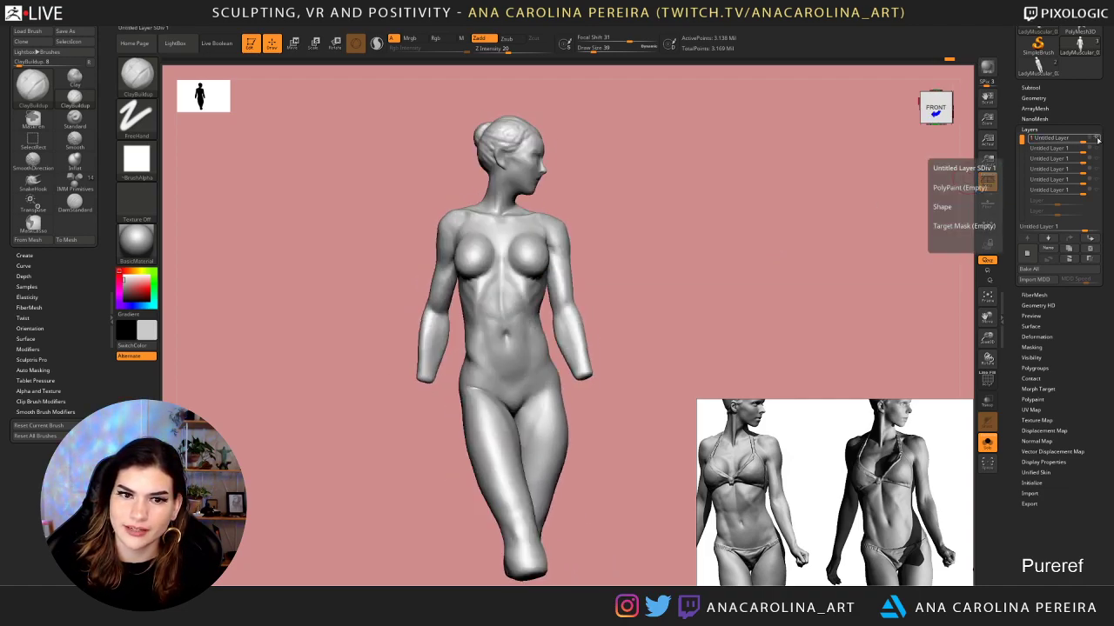
Show the second layer again and toggle its visibility repeatedly to compare its changes on the posed body
{"action": "left_click", "coordinate": [1096, 150]}
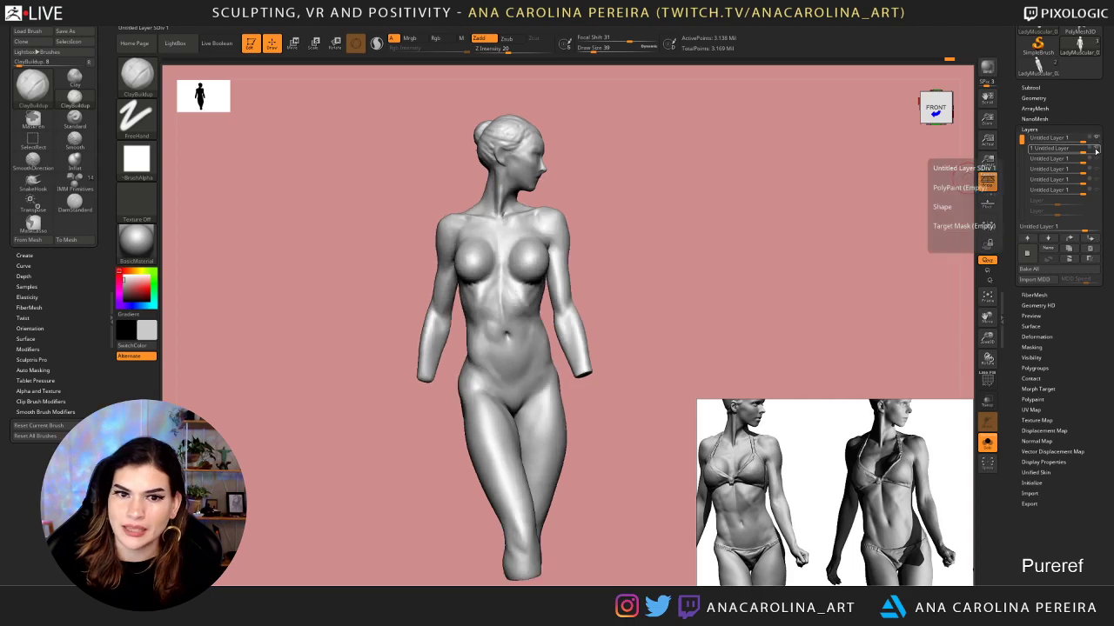
{"action": "left_click", "coordinate": [1096, 149]}
{"action": "left_click", "coordinate": [1096, 150]}
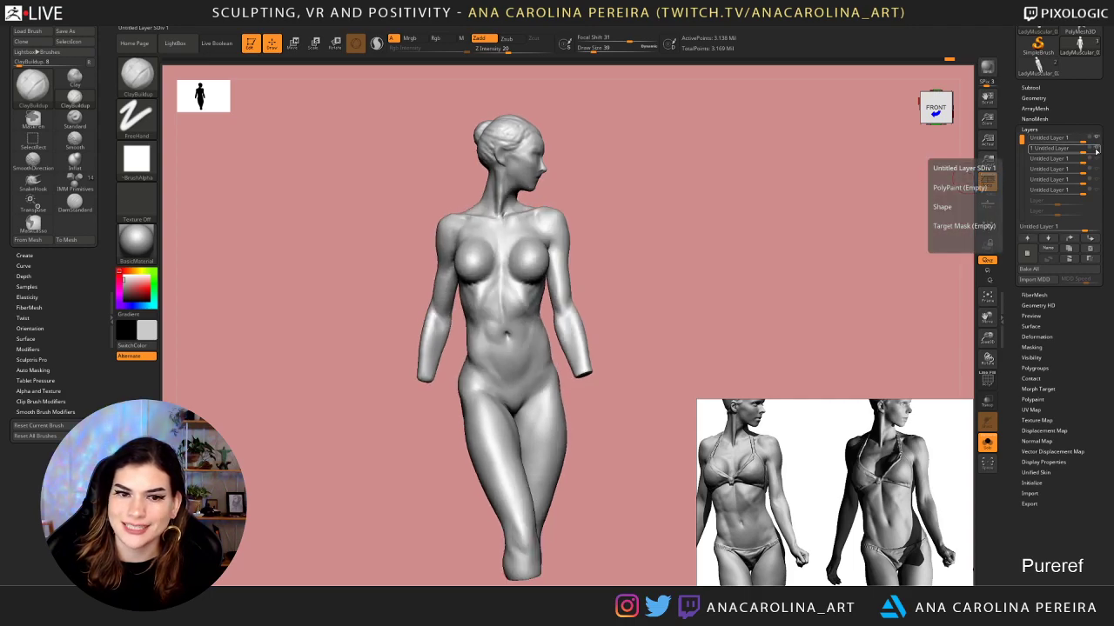
{"action": "left_click", "coordinate": [1096, 150]}
{"action": "left_click", "coordinate": [1096, 150]}
{"action": "left_click", "coordinate": [1097, 150]}
{"action": "left_click", "coordinate": [1096, 150]}
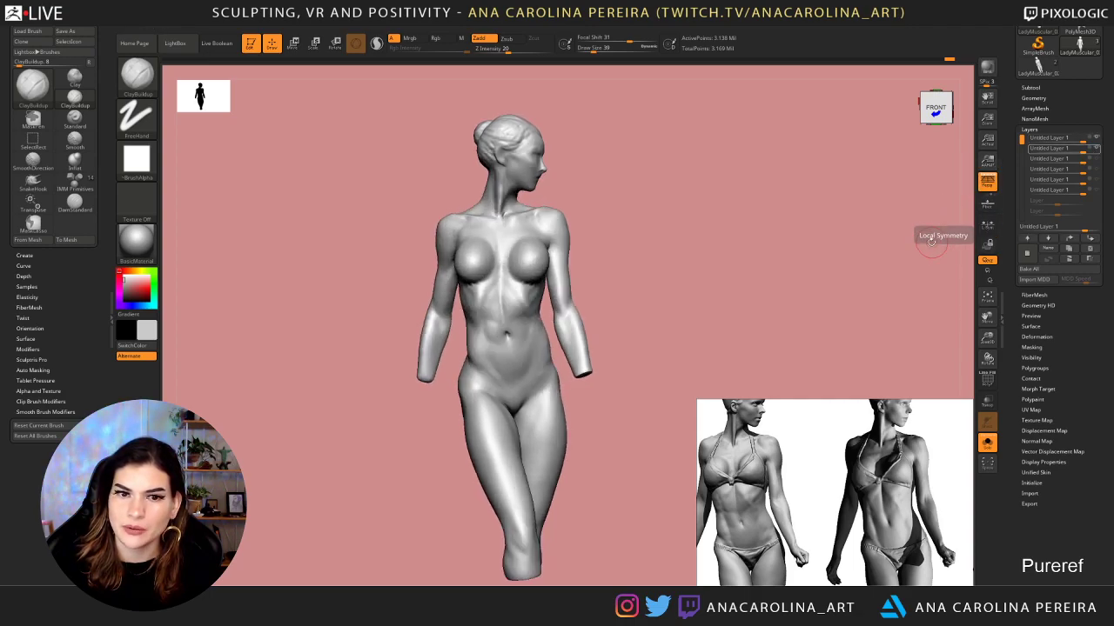
{"action": "left_click_drag", "start_coordinate": [931, 241], "coordinate": [862, 214]}
{"action": "left_click", "coordinate": [1096, 149]}
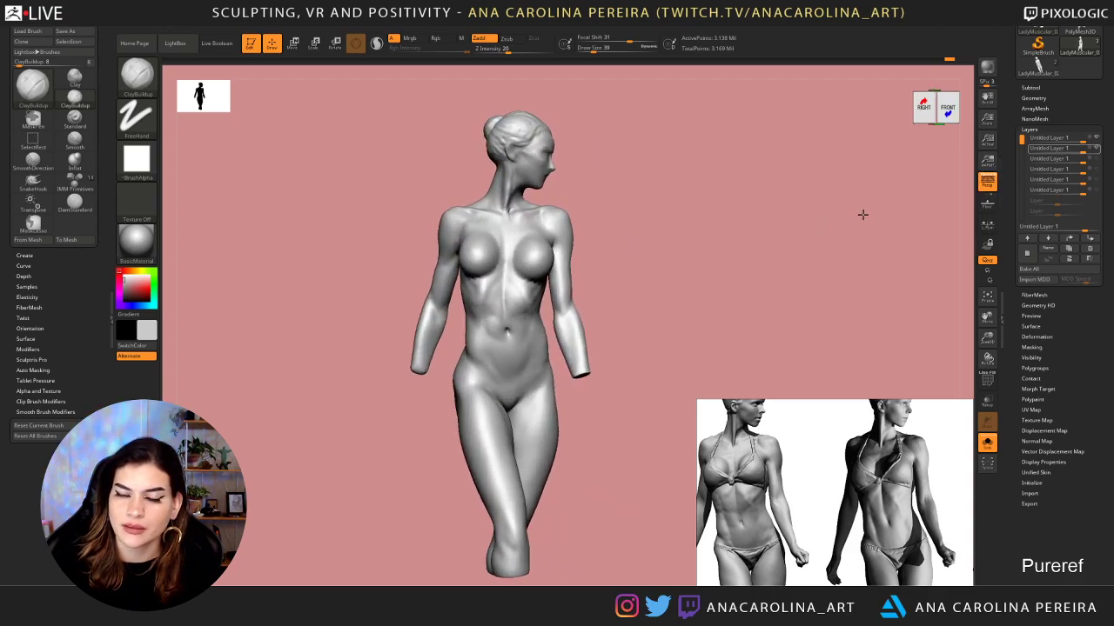
Show the third layer and inspect its anatomy changes on the torso from both sides
{"action": "left_click", "coordinate": [1093, 159]}
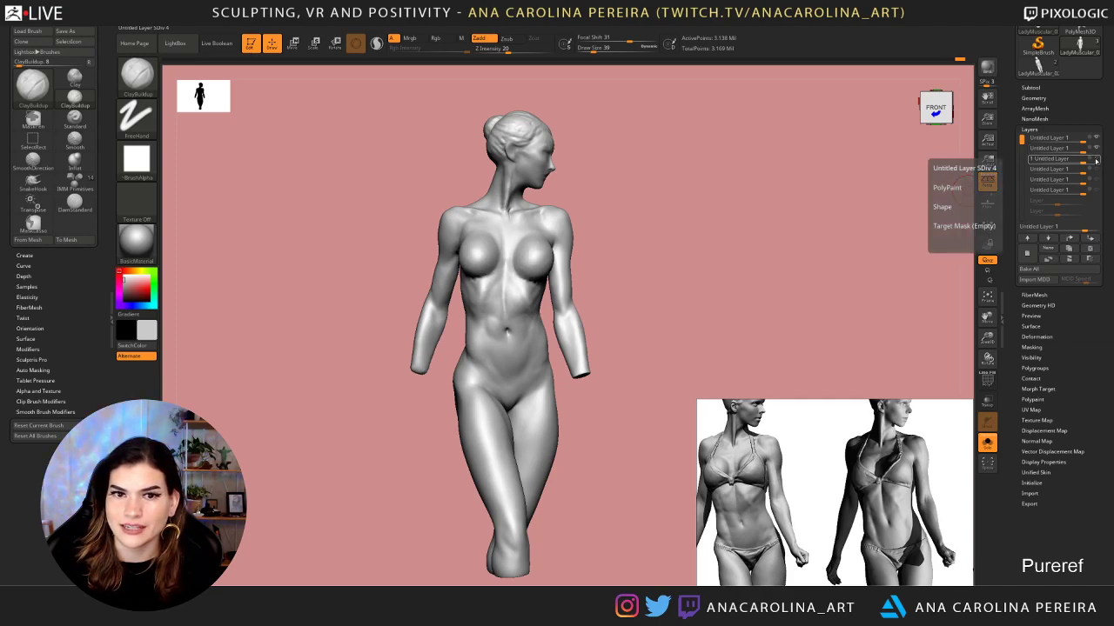
{"action": "left_click", "coordinate": [1096, 159]}
{"action": "left_click", "coordinate": [1096, 160]}
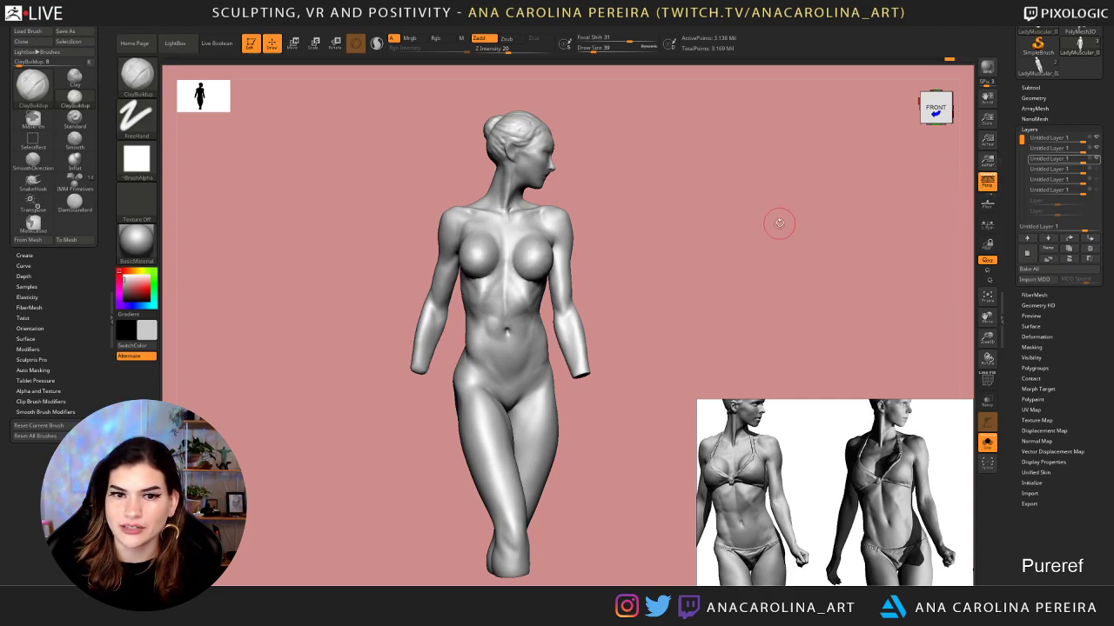
{"action": "left_click_drag", "start_coordinate": [779, 223], "coordinate": [798, 226]}
{"action": "left_click_drag", "start_coordinate": [799, 226], "coordinate": [787, 288], "text": "alt"}
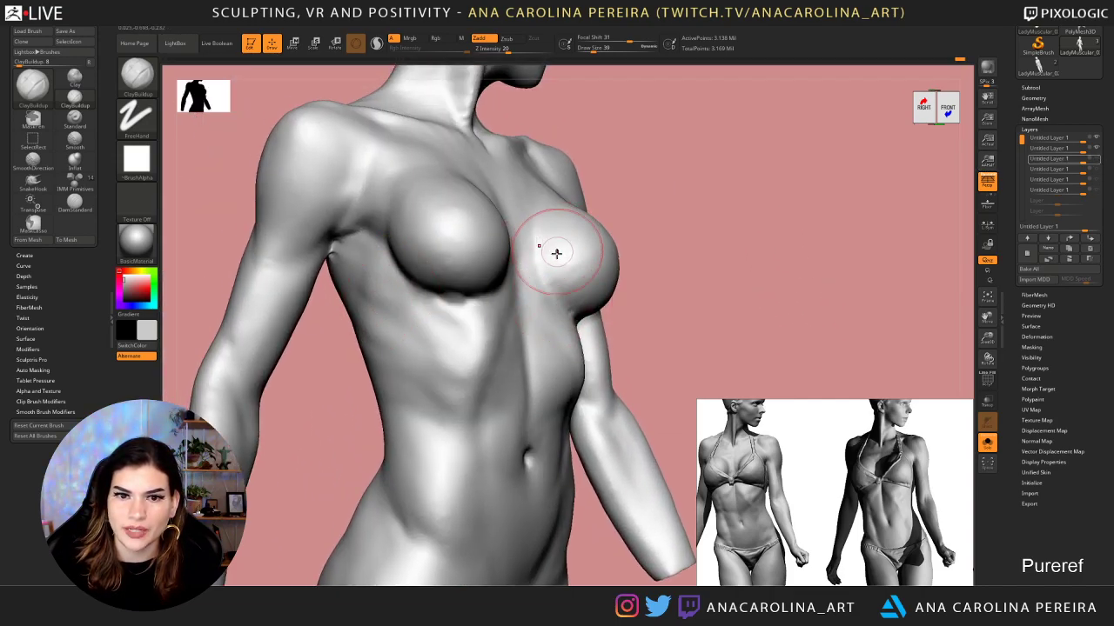
{"action": "left_click", "coordinate": [1097, 159]}
{"action": "left_click_drag", "start_coordinate": [764, 272], "coordinate": [556, 276]}
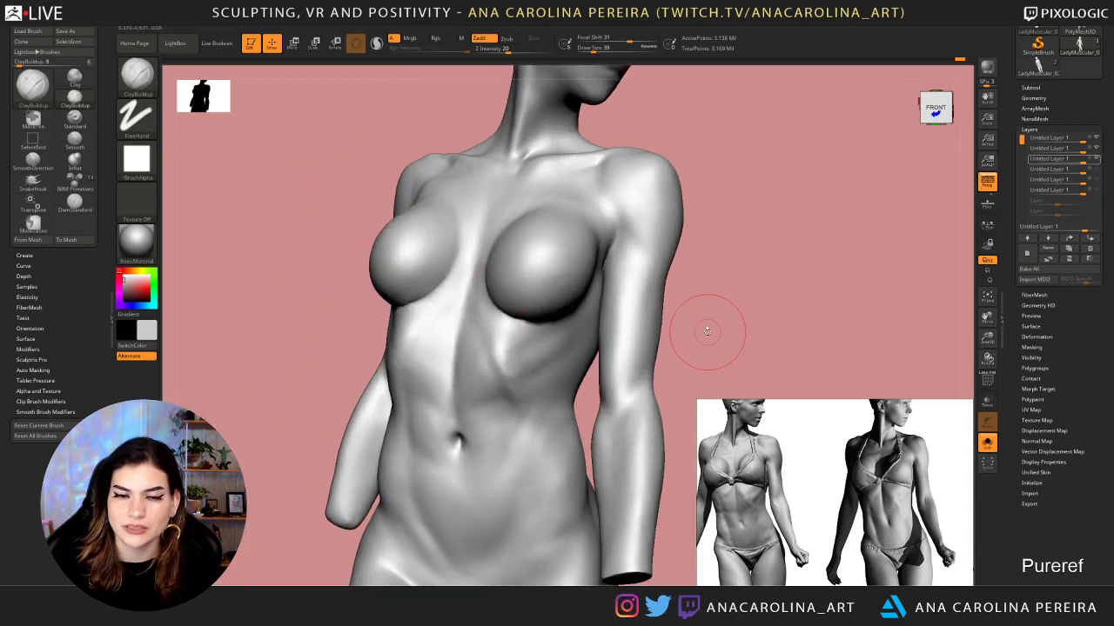
{"action": "left_click_drag", "start_coordinate": [727, 331], "coordinate": [676, 328]}
{"action": "mouse_move", "coordinate": [837, 312]}
{"action": "left_mouse_down", "text": "alt"}
{"action": "mouse_move", "coordinate": [852, 337]}
{"action": "mouse_move", "coordinate": [698, 246]}
{"action": "mouse_move", "coordinate": [753, 253]}
{"action": "mouse_move", "coordinate": [721, 272]}
{"action": "mouse_move", "coordinate": [793, 270]}
{"action": "left_mouse_up", "text": "alt"}
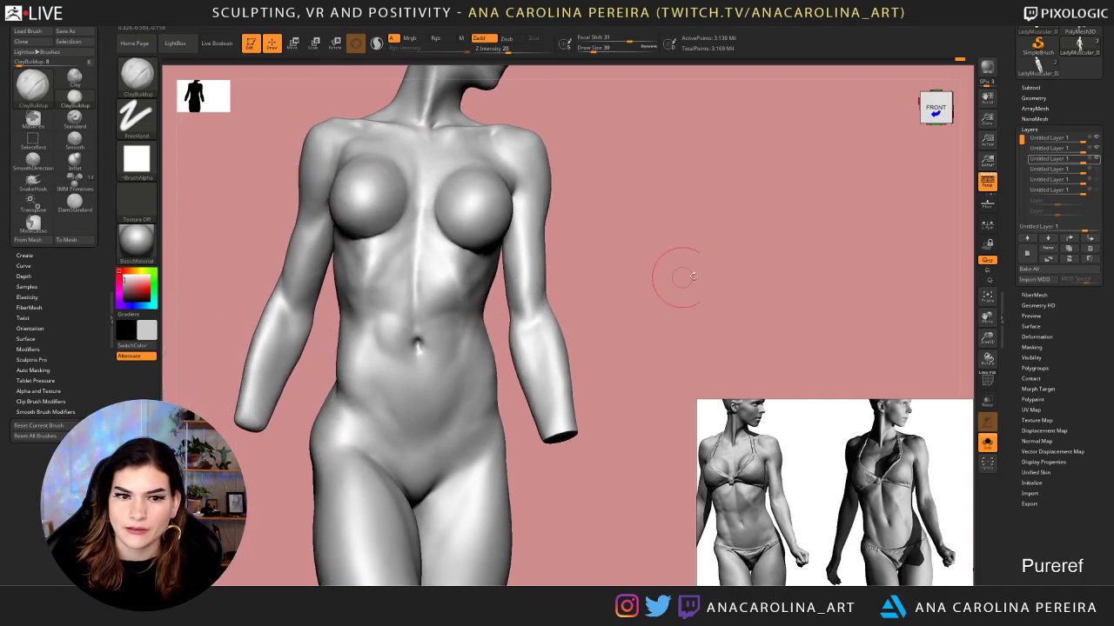
Toggle the third layer's visibility to compare its sculpted changes on the front torso and upper back
{"action": "left_click", "coordinate": [1097, 161]}
{"action": "left_click", "coordinate": [1097, 161]}
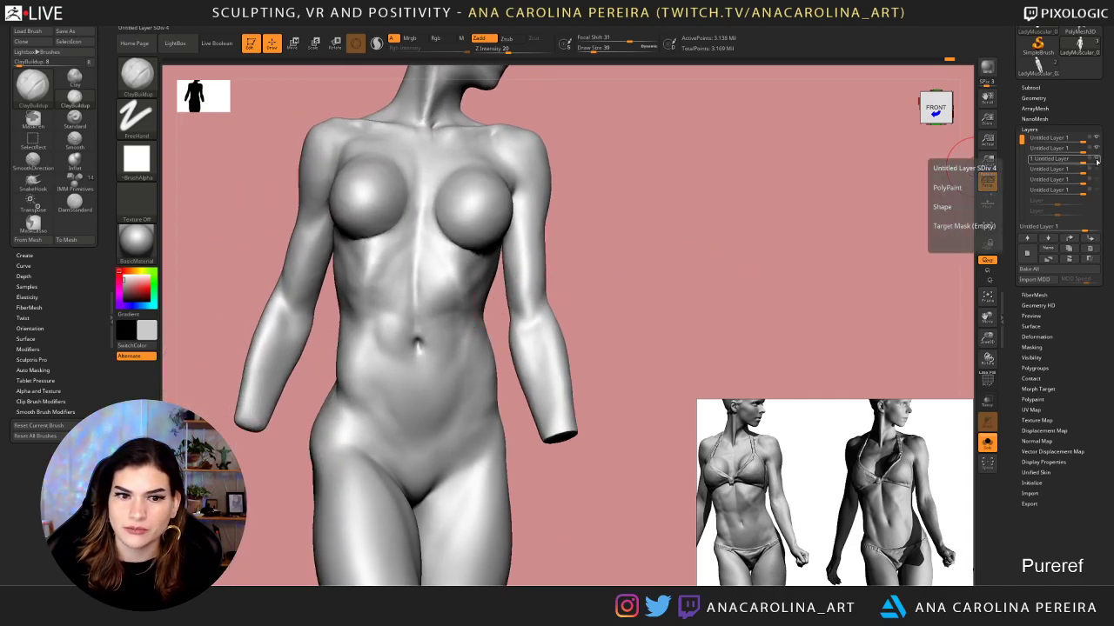
{"action": "left_click", "coordinate": [1097, 161]}
{"action": "left_click", "coordinate": [1097, 161]}
{"action": "left_click_drag", "start_coordinate": [820, 214], "coordinate": [821, 388], "text": "alt"}
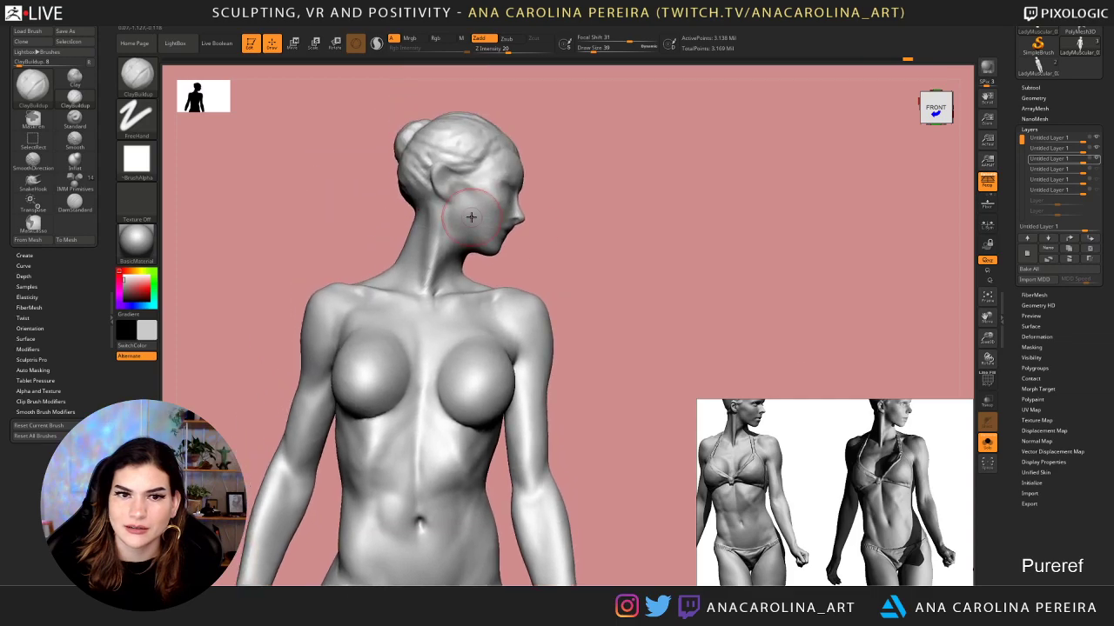
{"action": "left_click_drag", "start_coordinate": [506, 267], "coordinate": [966, 222]}
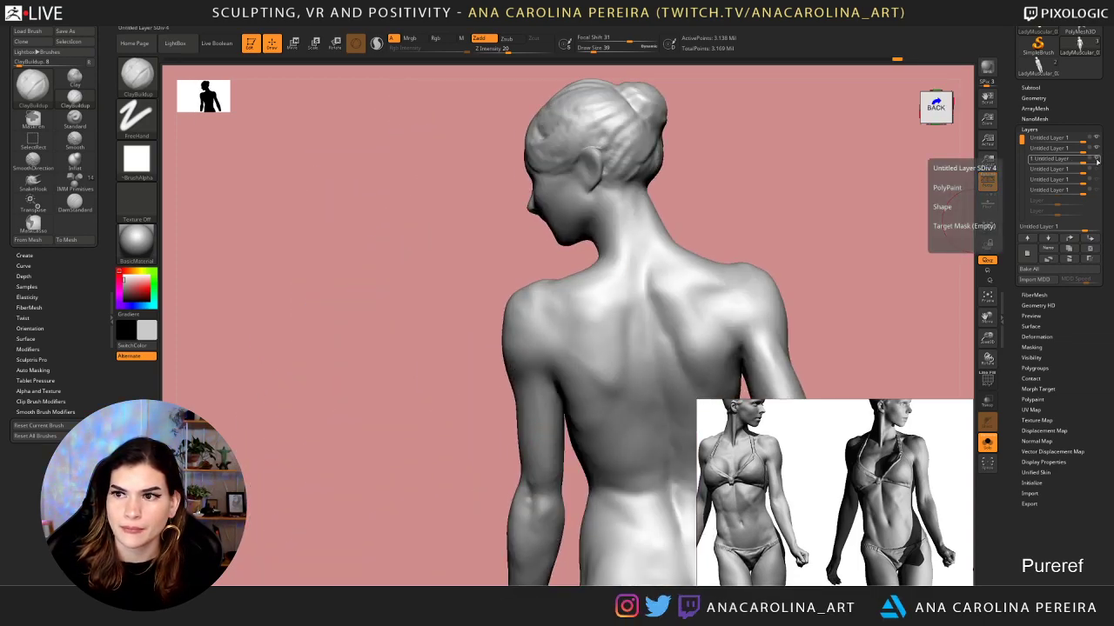
{"action": "left_click", "coordinate": [1097, 161]}
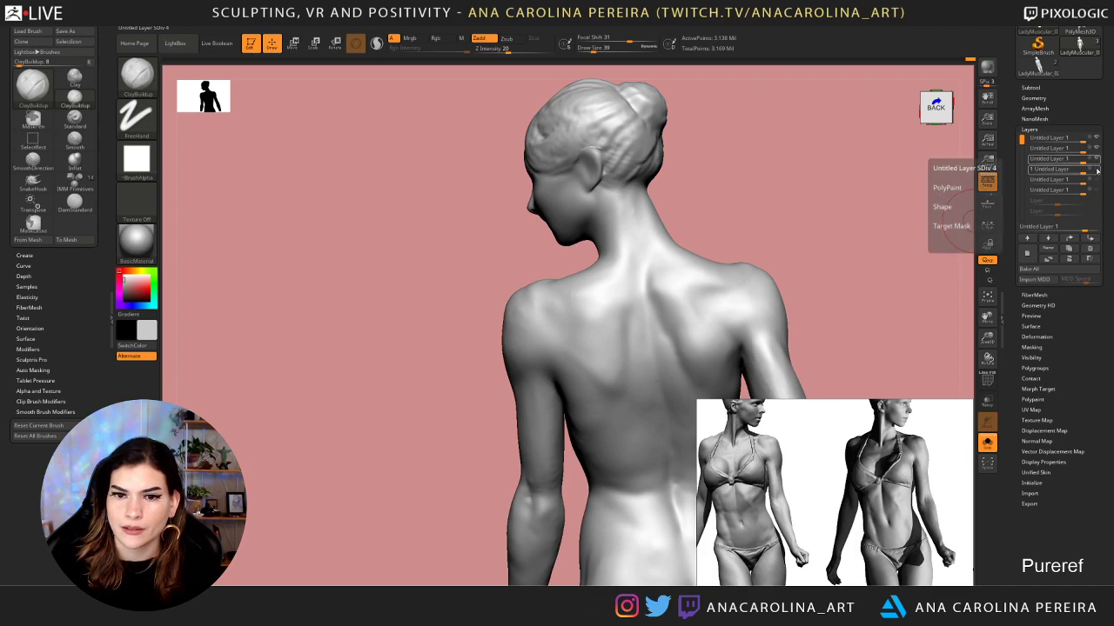
Show the fourth layer with the painted bikini and toggle its visibility to compare the figure from the front
{"action": "left_click", "coordinate": [1095, 170]}
{"action": "mouse_move", "coordinate": [949, 218]}
{"action": "left_mouse_down"}
{"action": "mouse_move", "coordinate": [786, 273]}
{"action": "mouse_move", "coordinate": [777, 217]}
{"action": "mouse_move", "coordinate": [734, 281]}
{"action": "mouse_move", "coordinate": [765, 261]}
{"action": "left_mouse_up"}
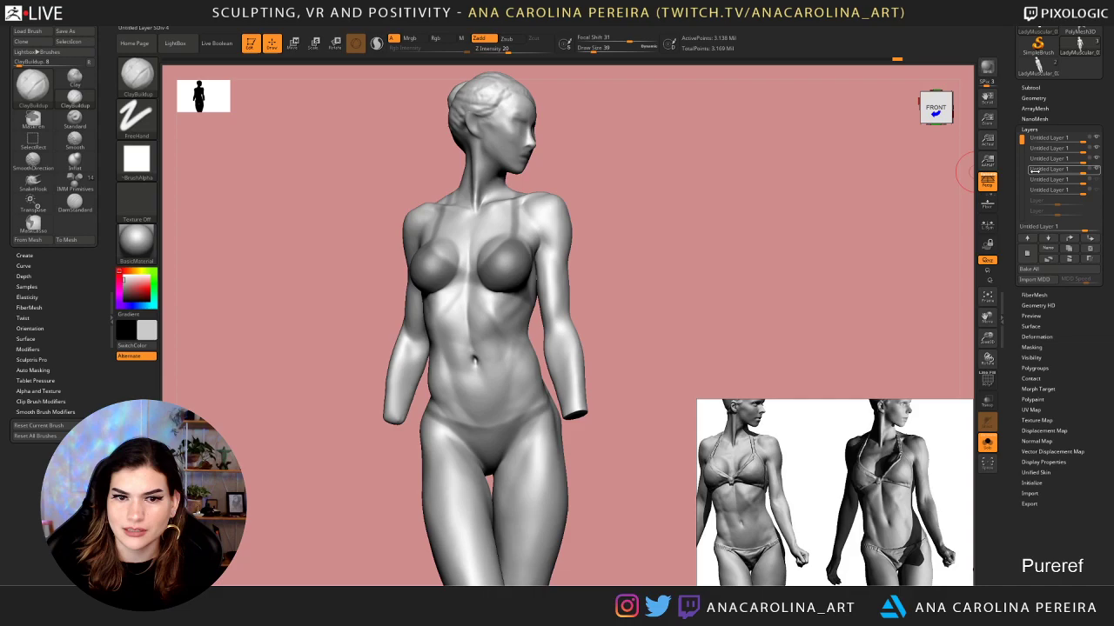
{"action": "left_click", "coordinate": [1098, 170]}
{"action": "left_click", "coordinate": [1097, 170]}
{"action": "left_click", "coordinate": [1097, 169]}
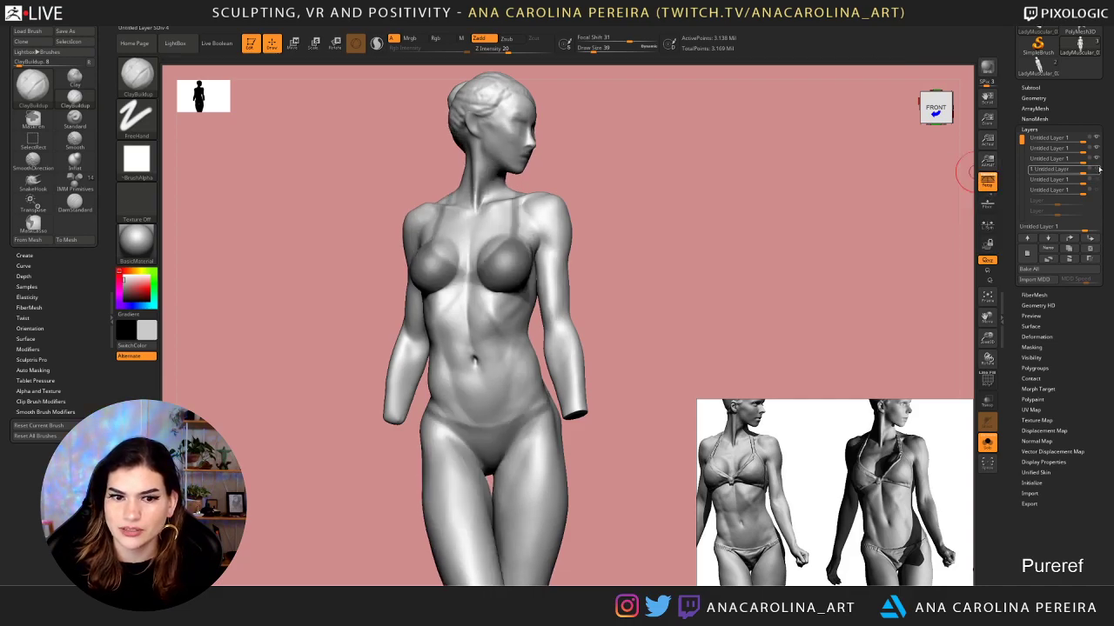
{"action": "left_click", "coordinate": [1097, 170]}
Toggle the fourth layer's visibility to compare the hips and legs from the side, leaving the layer shown
{"action": "mouse_move", "coordinate": [766, 244]}
{"action": "left_mouse_down"}
{"action": "mouse_move", "coordinate": [760, 264]}
{"action": "mouse_move", "coordinate": [740, 197]}
{"action": "mouse_move", "coordinate": [883, 186]}
{"action": "left_mouse_up"}
{"action": "left_click", "coordinate": [1097, 170]}
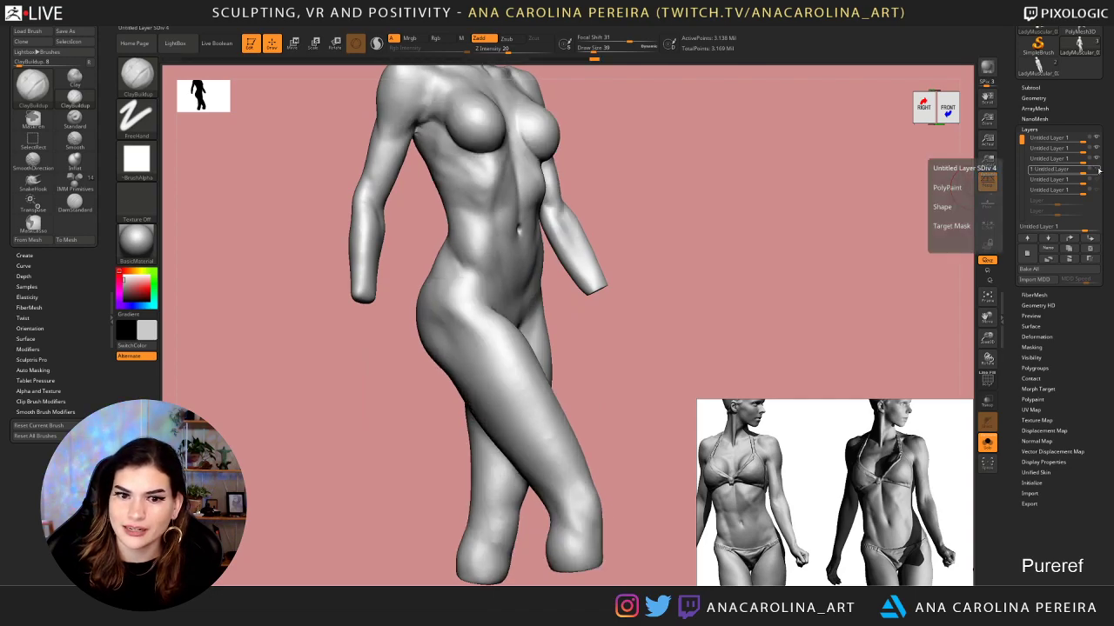
{"action": "left_click_drag", "start_coordinate": [914, 228], "coordinate": [809, 236]}
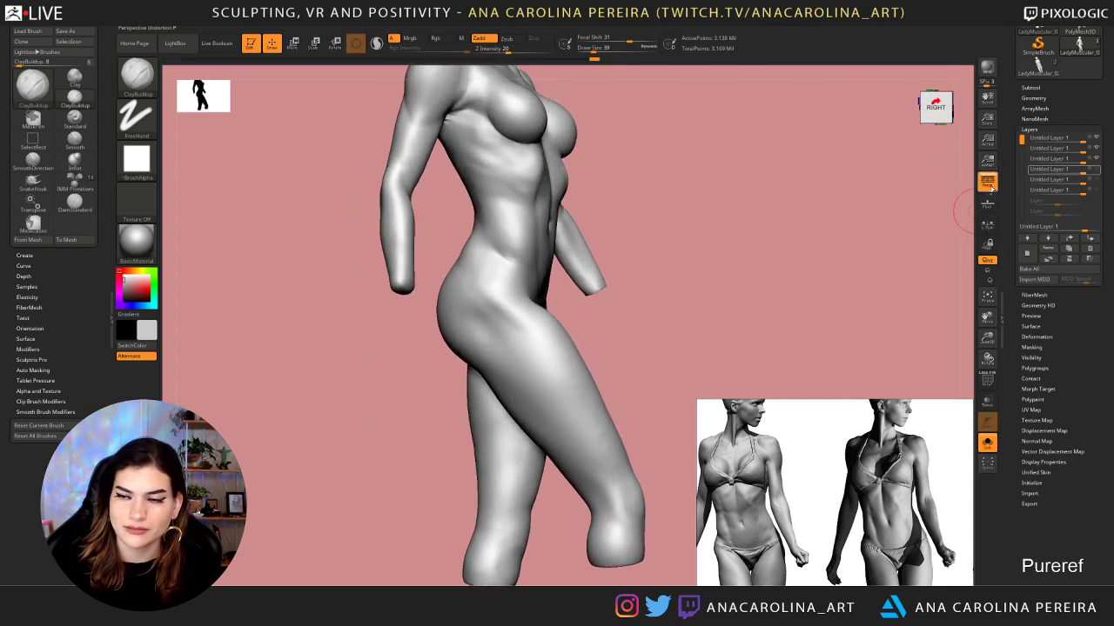
{"action": "left_click", "coordinate": [1097, 170]}
{"action": "left_click", "coordinate": [1097, 170]}
{"action": "left_click", "coordinate": [1097, 170]}
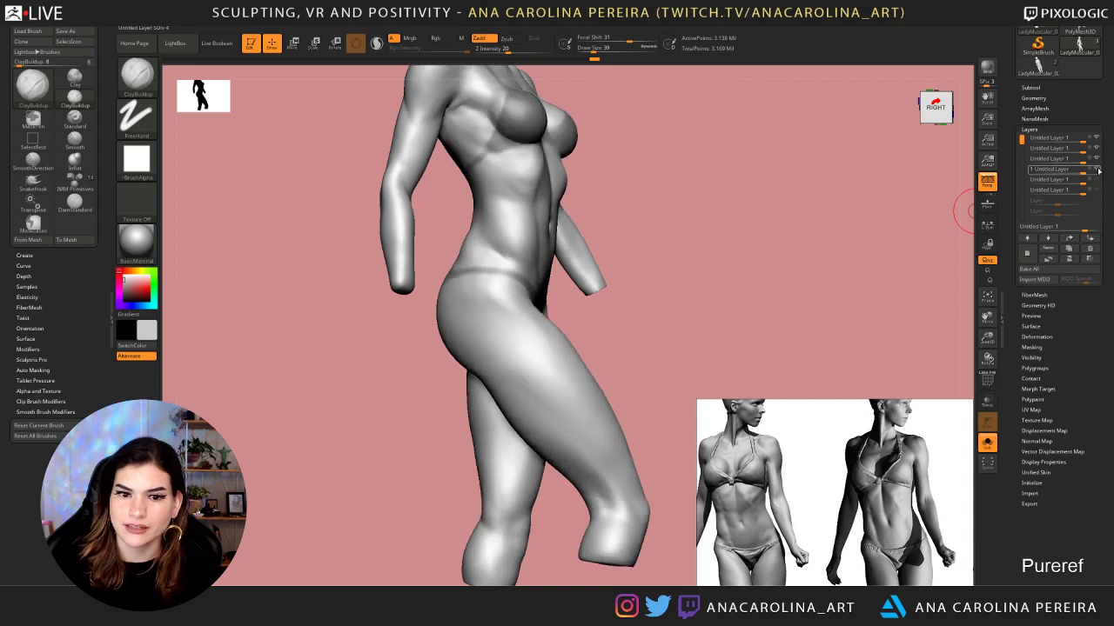
{"action": "mouse_move", "coordinate": [739, 268]}
{"action": "left_mouse_down"}
{"action": "mouse_move", "coordinate": [711, 269]}
{"action": "mouse_move", "coordinate": [748, 316]}
{"action": "mouse_move", "coordinate": [801, 300]}
{"action": "left_mouse_up"}
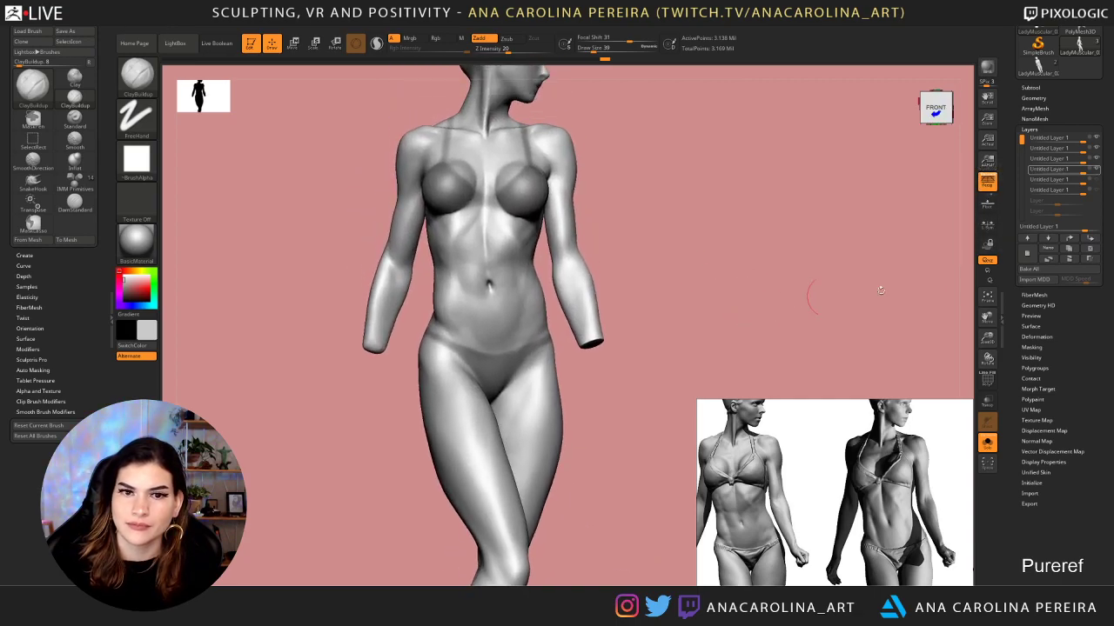
Show the fifth layer on the posed body and view the figure from head to thighs
{"action": "left_click", "coordinate": [1096, 181]}
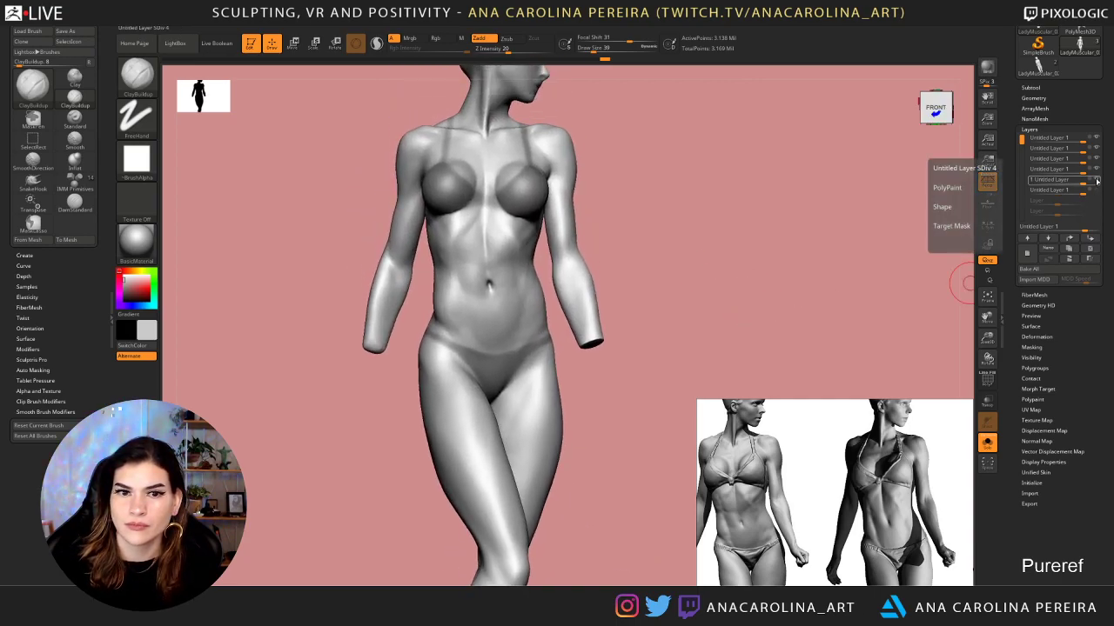
{"action": "left_click_drag", "start_coordinate": [852, 199], "coordinate": [841, 297], "text": "alt"}
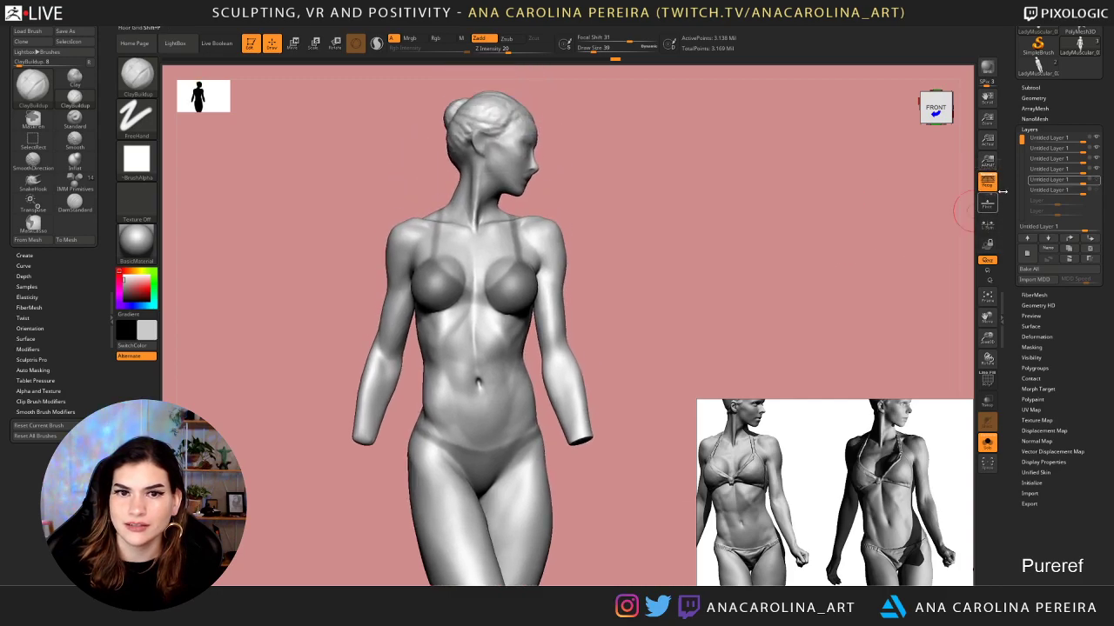
{"action": "mouse_move", "coordinate": [1098, 181]}
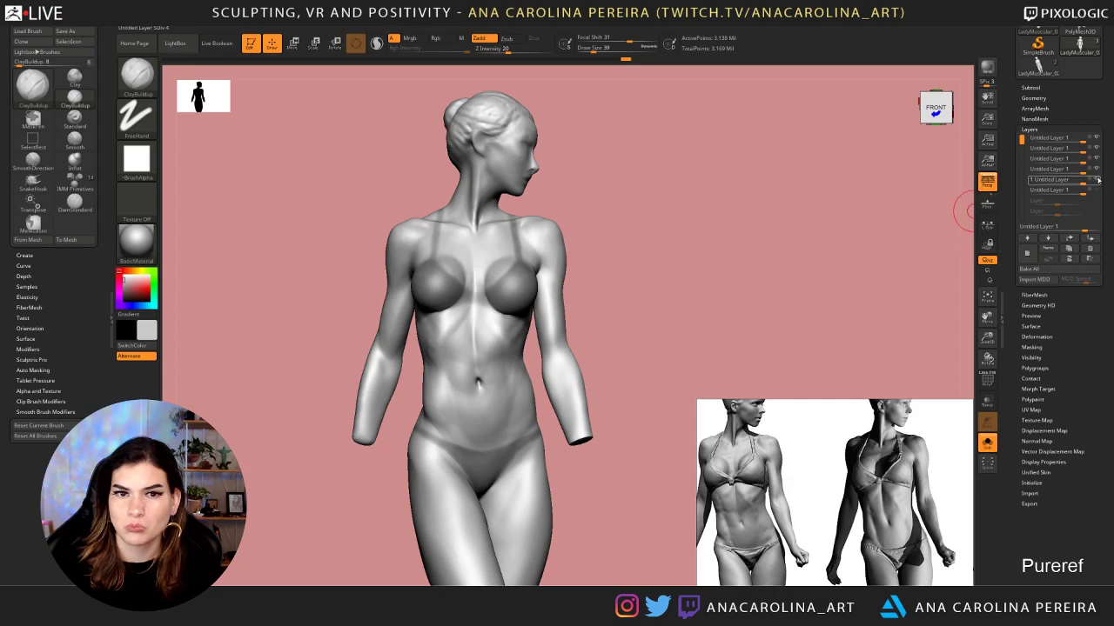
Preview the sixth layer with the test grooves on the arms and abdomen, and delete that layer
{"action": "left_click", "coordinate": [1095, 190]}
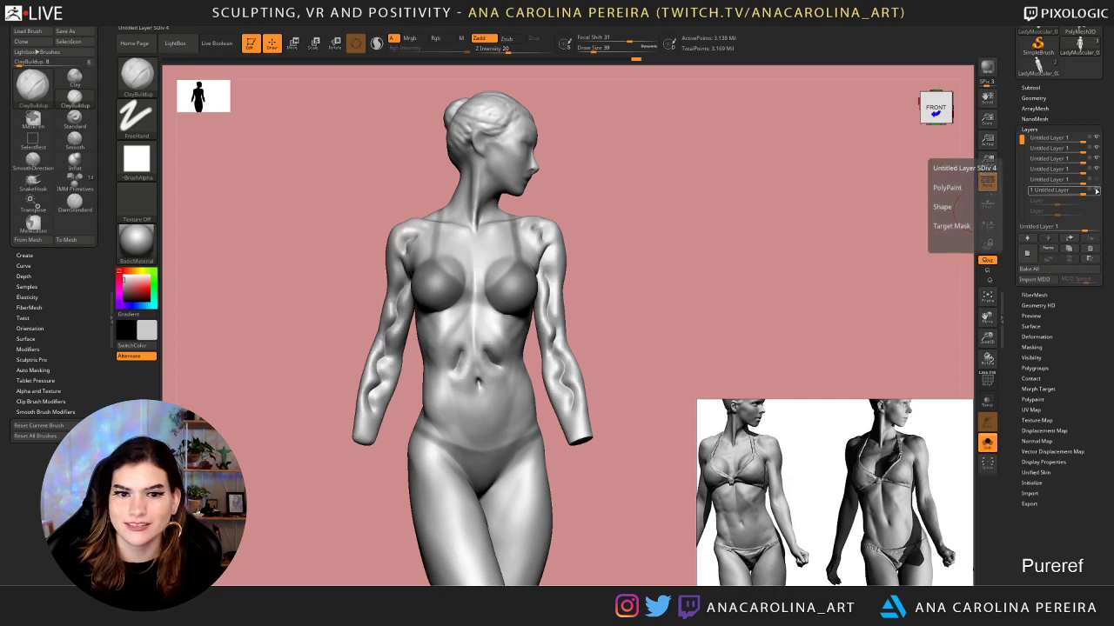
{"action": "left_click", "coordinate": [1096, 191]}
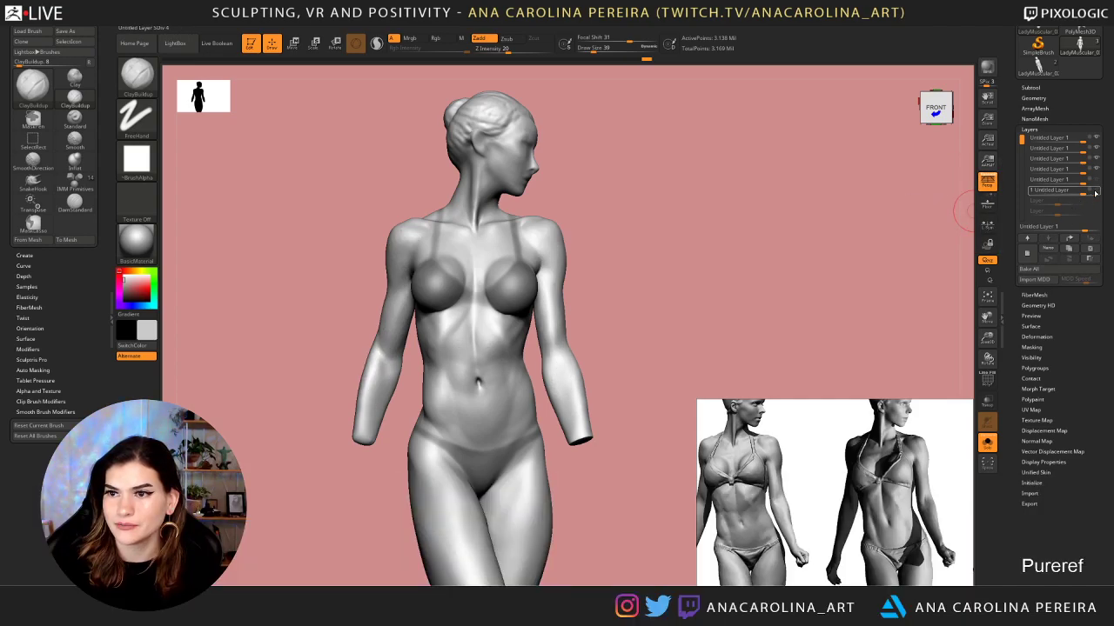
{"action": "left_click", "coordinate": [1090, 248]}
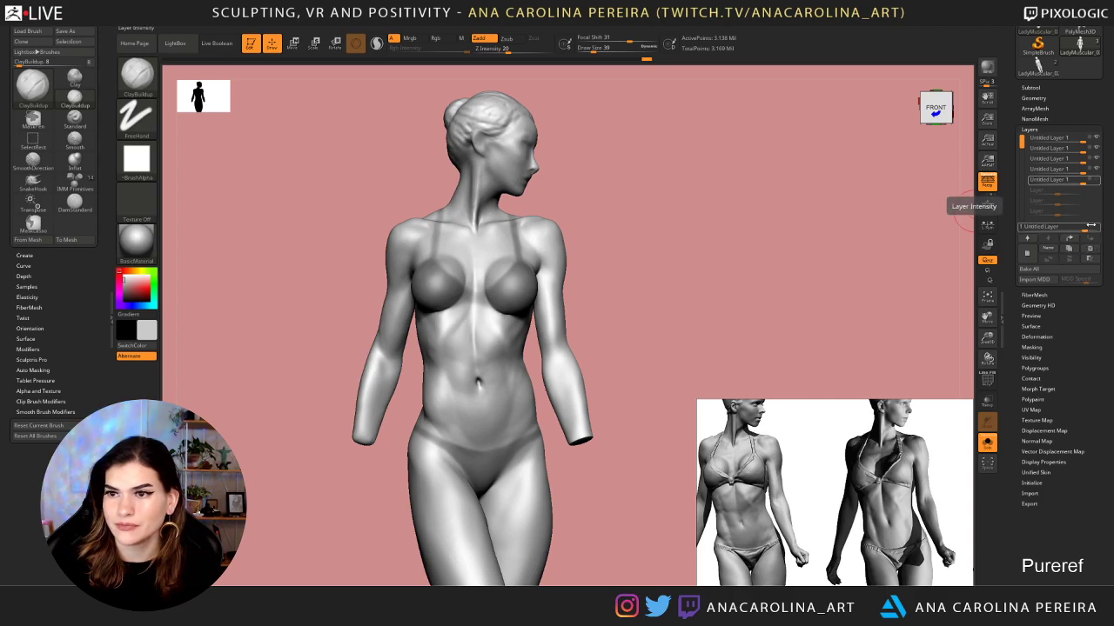
Toggle the fifth layer's visibility to check its effect on the body from the side and front
{"action": "left_click", "coordinate": [1094, 181]}
{"action": "mouse_move", "coordinate": [835, 257]}
{"action": "left_mouse_down"}
{"action": "mouse_move", "coordinate": [711, 264]}
{"action": "mouse_move", "coordinate": [740, 276]}
{"action": "left_mouse_up"}
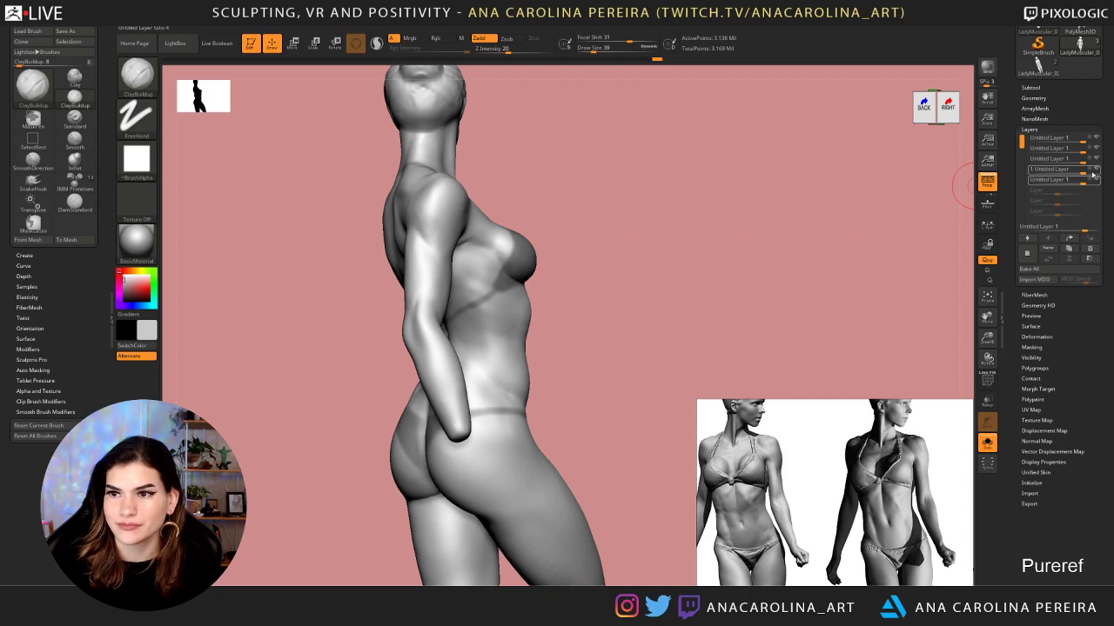
{"action": "left_click", "coordinate": [1097, 180]}
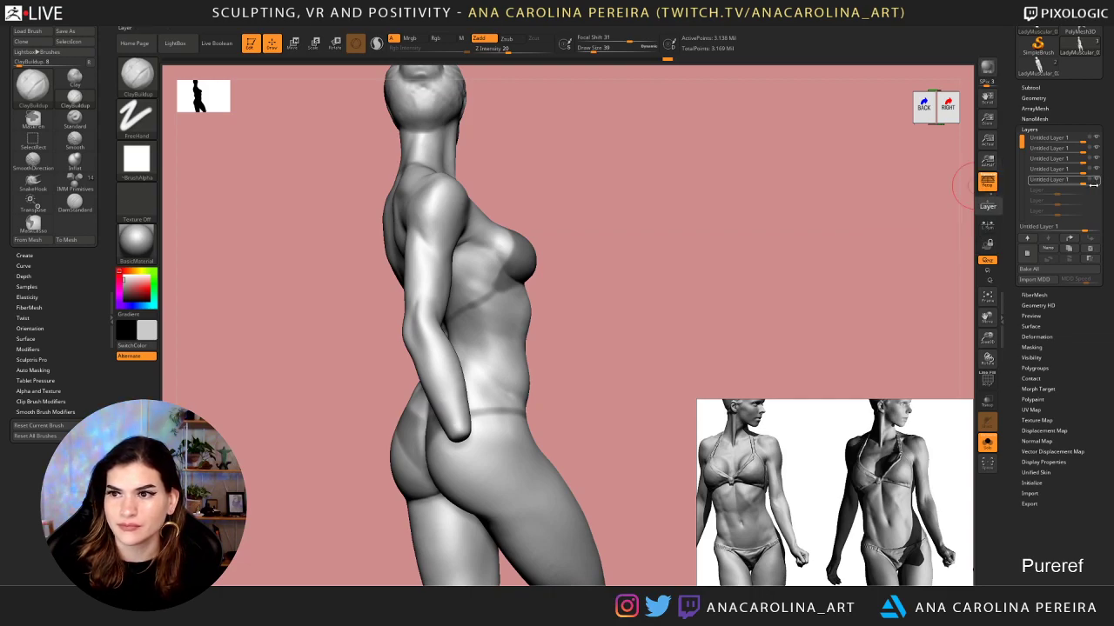
{"action": "left_click_drag", "start_coordinate": [818, 246], "coordinate": [882, 306]}
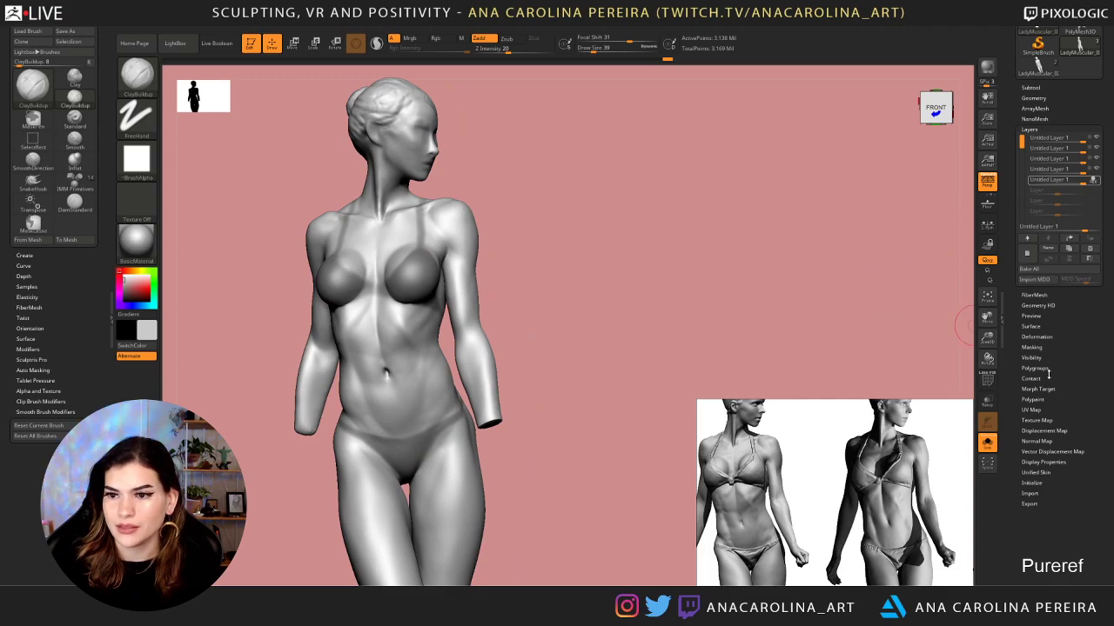
Turn off polypaint colorizing on the body and leave solo mode to show the separate bikini
{"action": "left_click", "coordinate": [1033, 400]}
{"action": "left_click", "coordinate": [1032, 254]}
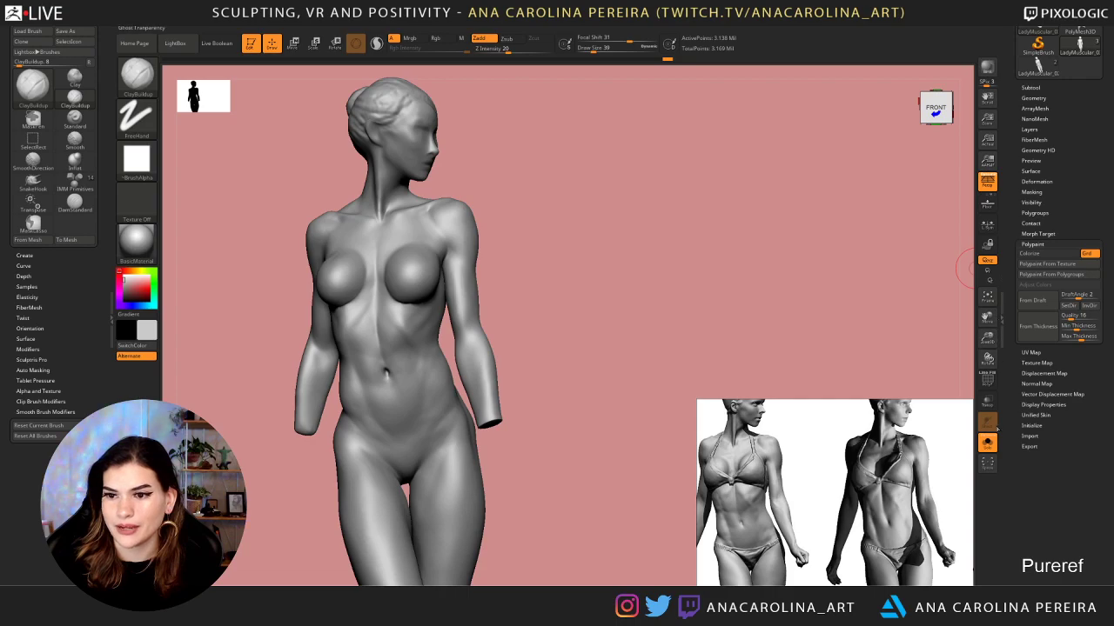
{"action": "left_click_drag", "start_coordinate": [949, 409], "coordinate": [792, 232]}
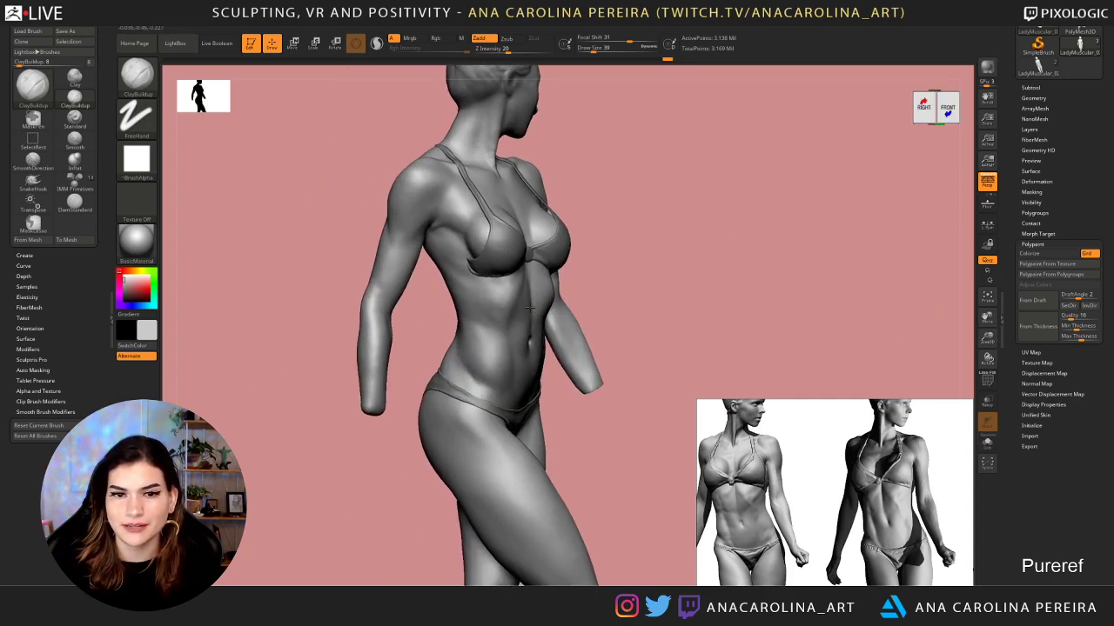
Set the main colour to white and inspect the posed figure from front and three-quarter angles
{"action": "left_click", "coordinate": [124, 277]}
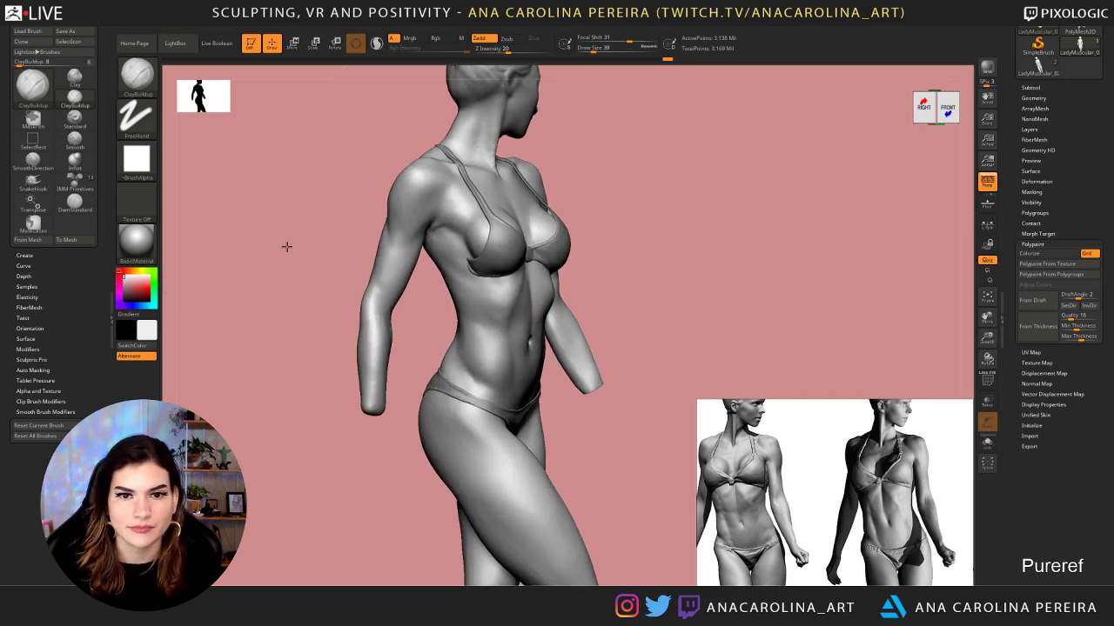
{"action": "left_click_drag", "start_coordinate": [286, 247], "coordinate": [656, 251]}
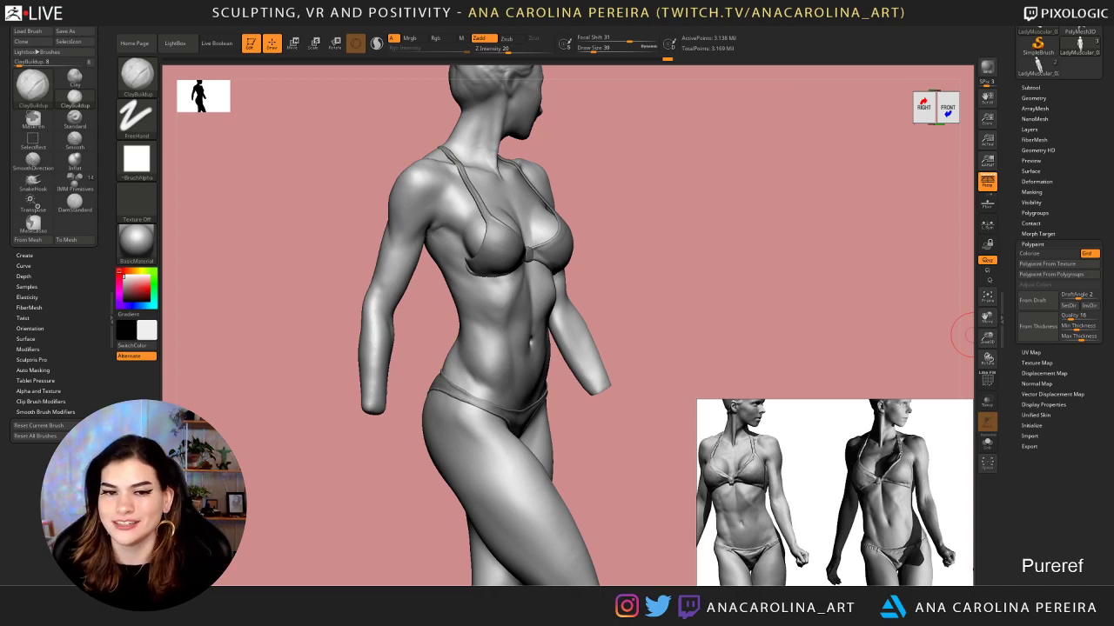
{"action": "left_click_drag", "start_coordinate": [844, 299], "coordinate": [820, 301], "text": "shift"}
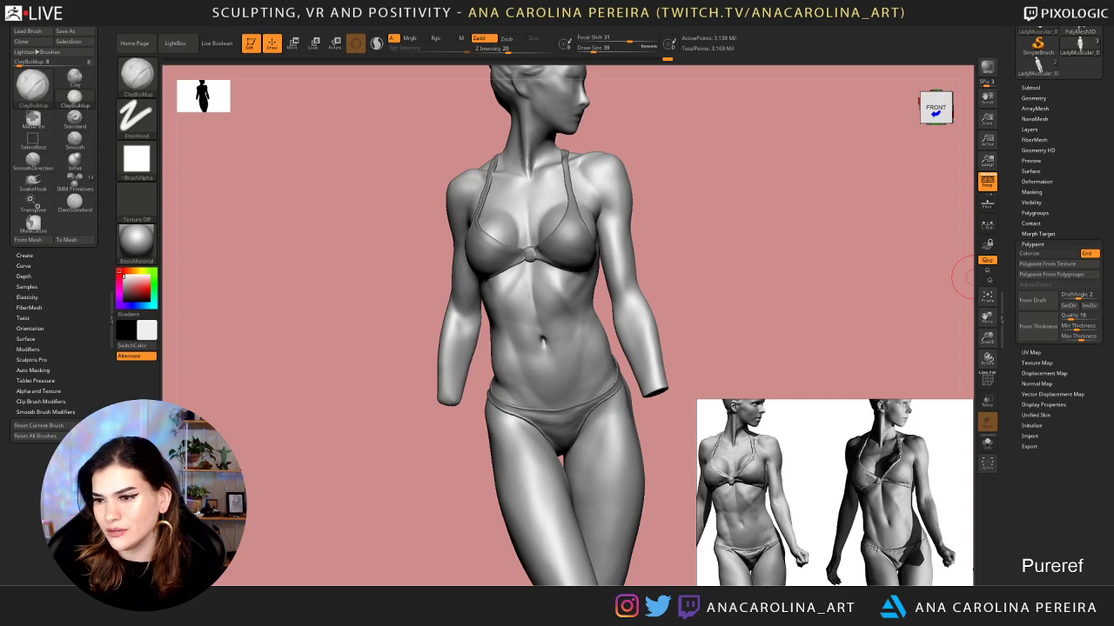
{"action": "left_click_drag", "start_coordinate": [854, 307], "coordinate": [862, 304]}
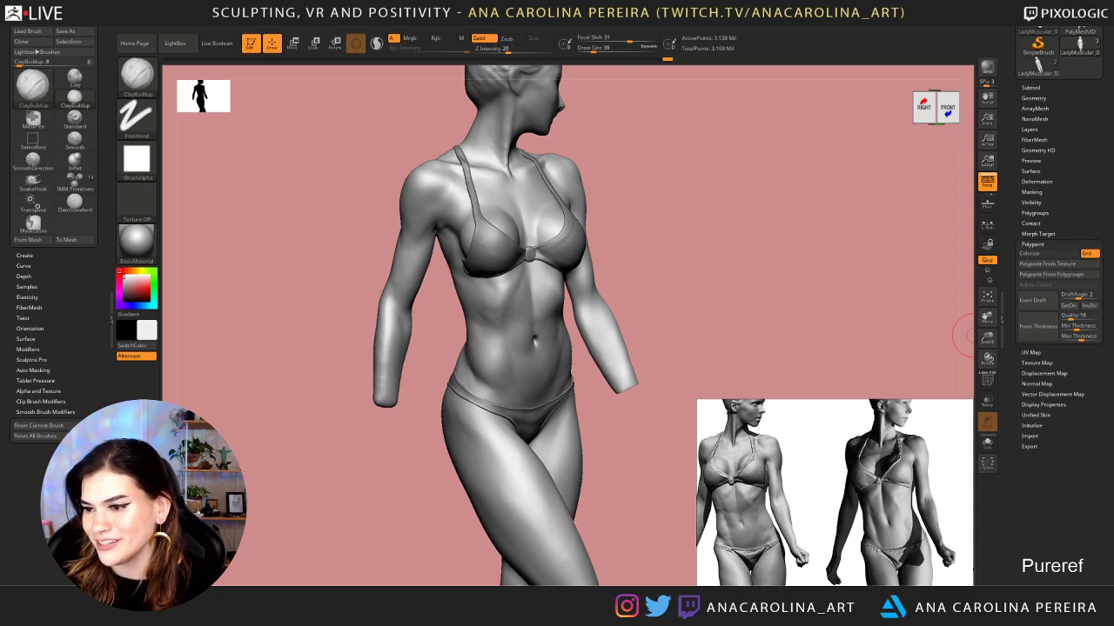
{"action": "left_click_drag", "start_coordinate": [832, 319], "coordinate": [769, 311]}
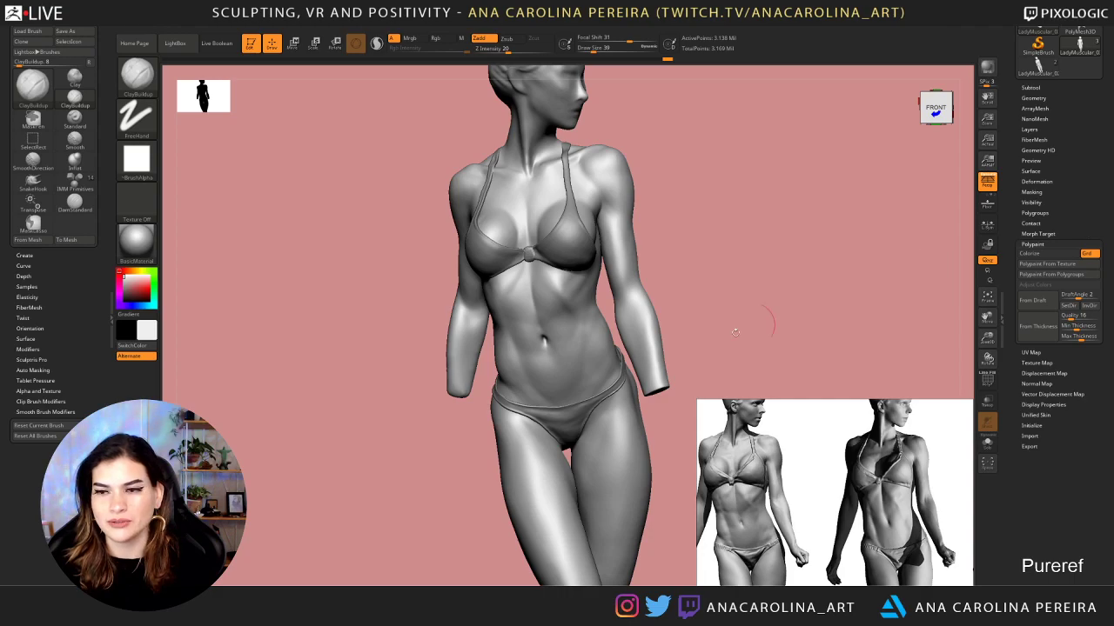
{"action": "left_click_drag", "start_coordinate": [771, 253], "coordinate": [678, 261]}
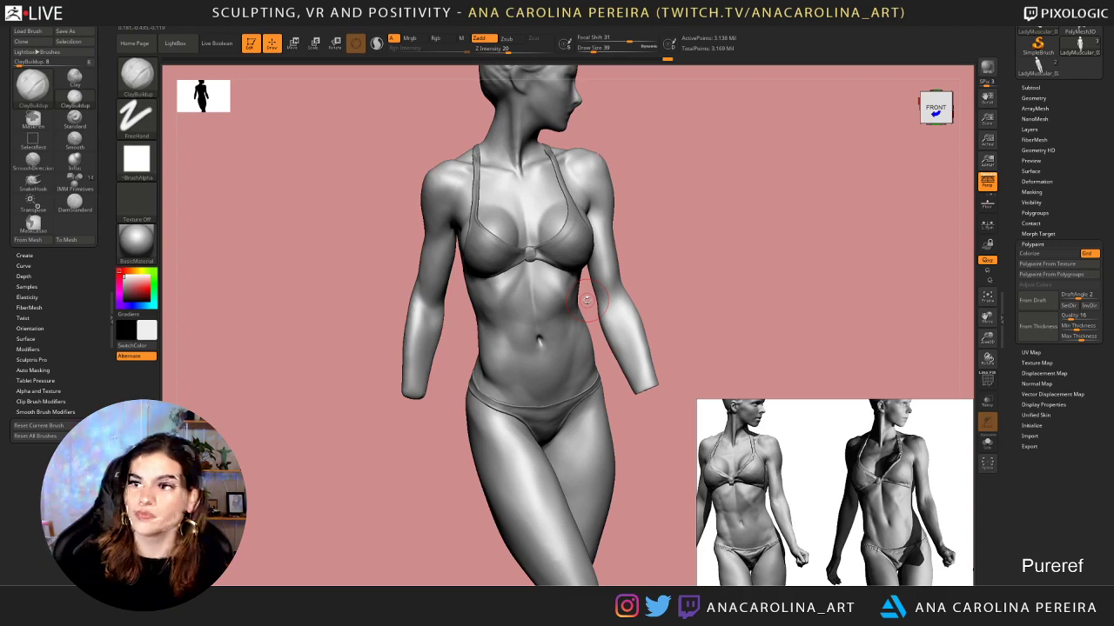
{"action": "mouse_move", "coordinate": [671, 122]}
{"action": "left_mouse_down"}
{"action": "mouse_move", "coordinate": [749, 137]}
{"action": "mouse_move", "coordinate": [713, 154]}
{"action": "left_mouse_up"}
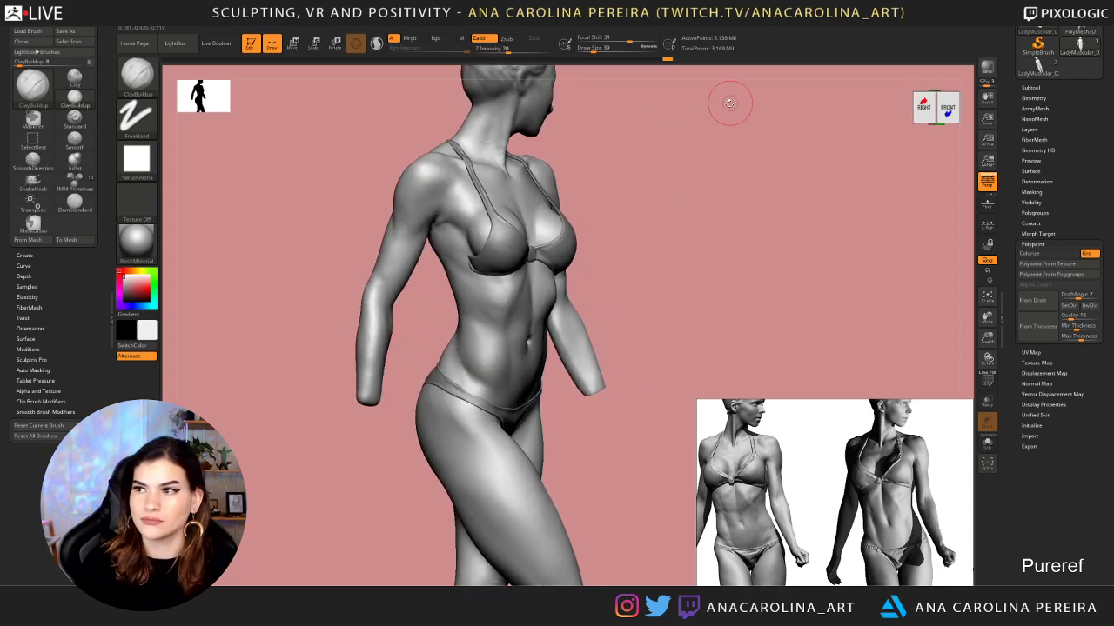
{"action": "mouse_move", "coordinate": [726, 224]}
{"action": "left_mouse_down"}
{"action": "mouse_move", "coordinate": [753, 224]}
{"action": "mouse_move", "coordinate": [721, 218]}
{"action": "mouse_move", "coordinate": [712, 228]}
{"action": "mouse_move", "coordinate": [740, 235]}
{"action": "mouse_move", "coordinate": [708, 241]}
{"action": "mouse_move", "coordinate": [731, 237]}
{"action": "left_mouse_up"}
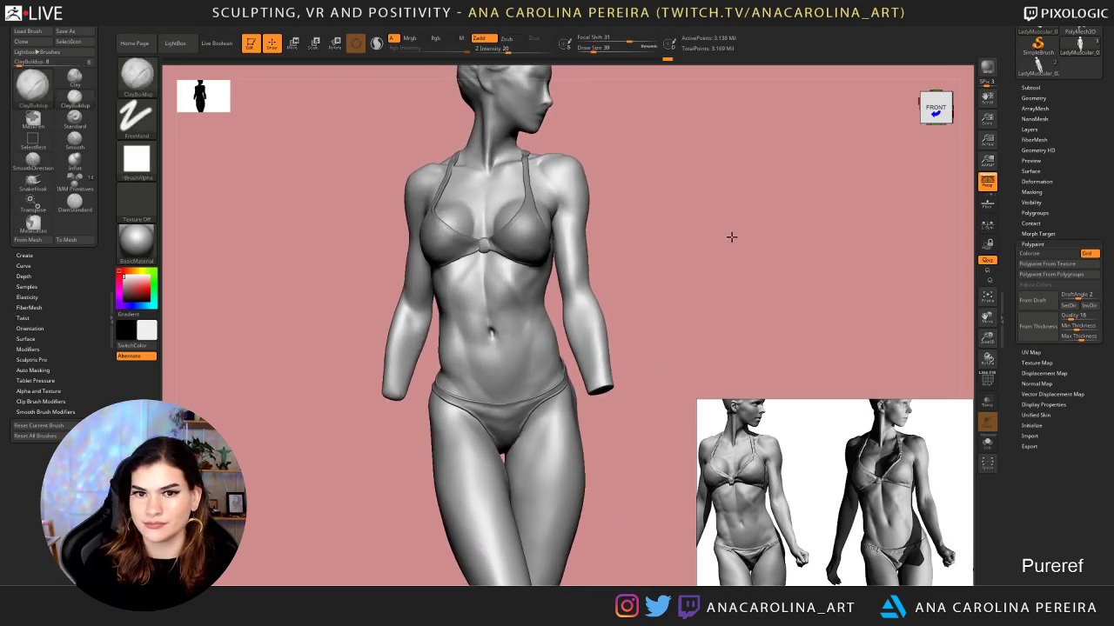
Reshape the outer contour of the figure's left upper arm with the SnakeHook brush, and undo the pull near the elbow
{"action": "key", "text": "b"}
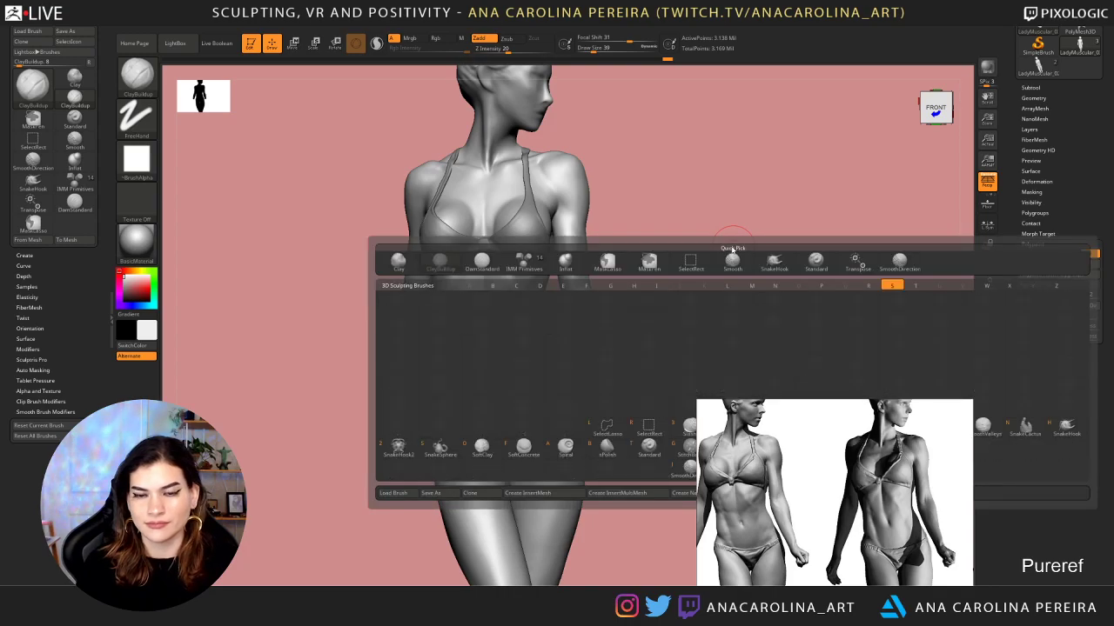
{"action": "key", "text": "h"}
{"action": "left_click_drag", "start_coordinate": [631, 252], "coordinate": [654, 248]}
{"action": "key", "text": "space"}
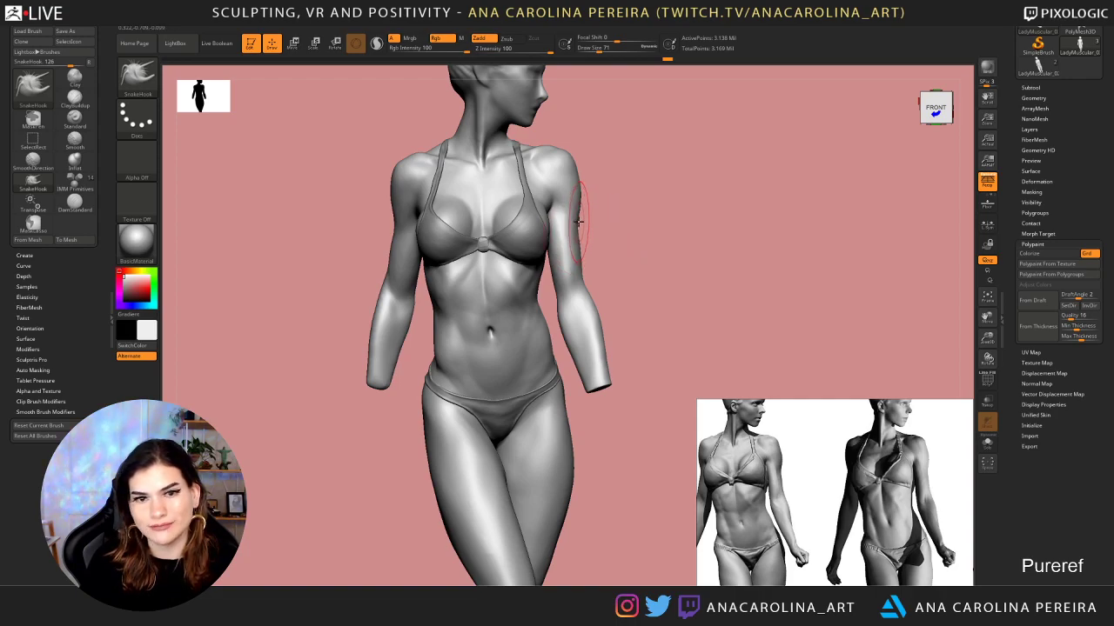
{"action": "left_click_drag", "start_coordinate": [581, 207], "coordinate": [580, 226]}
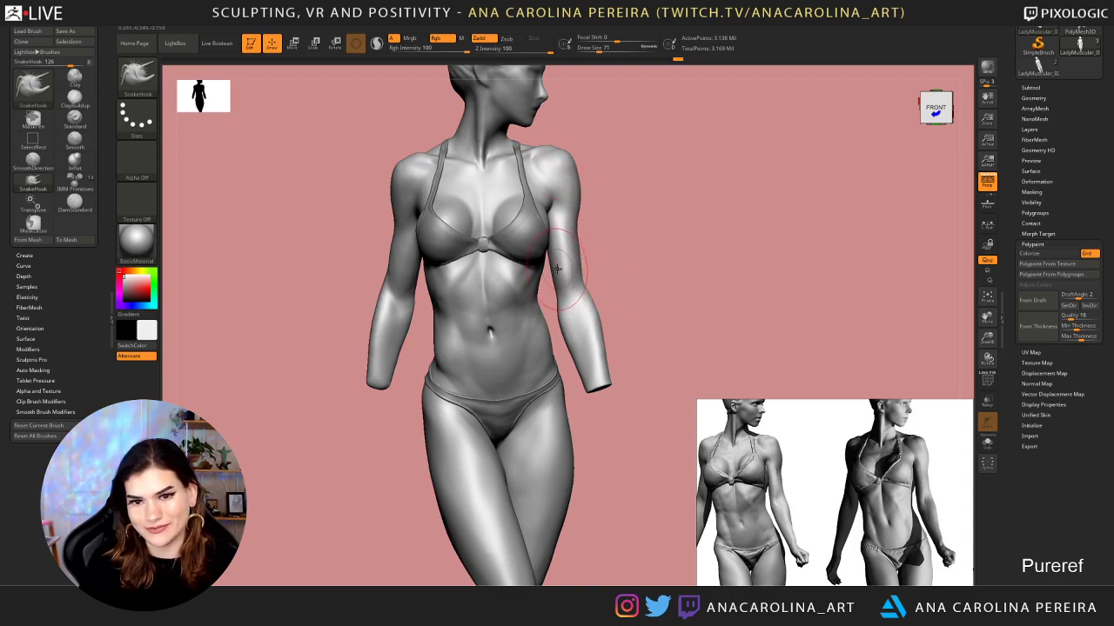
{"action": "mouse_move", "coordinate": [557, 267]}
{"action": "left_mouse_down"}
{"action": "mouse_move", "coordinate": [562, 301]}
{"action": "mouse_move", "coordinate": [611, 284]}
{"action": "mouse_move", "coordinate": [598, 327]}
{"action": "left_mouse_up"}
{"action": "key", "text": "ctrl"}
{"action": "key", "text": "ctrl+z"}
Enlarge the reference photo around the torso and arm, and mask everything on the model except the figure's left forearm
{"action": "key", "text": "space"}
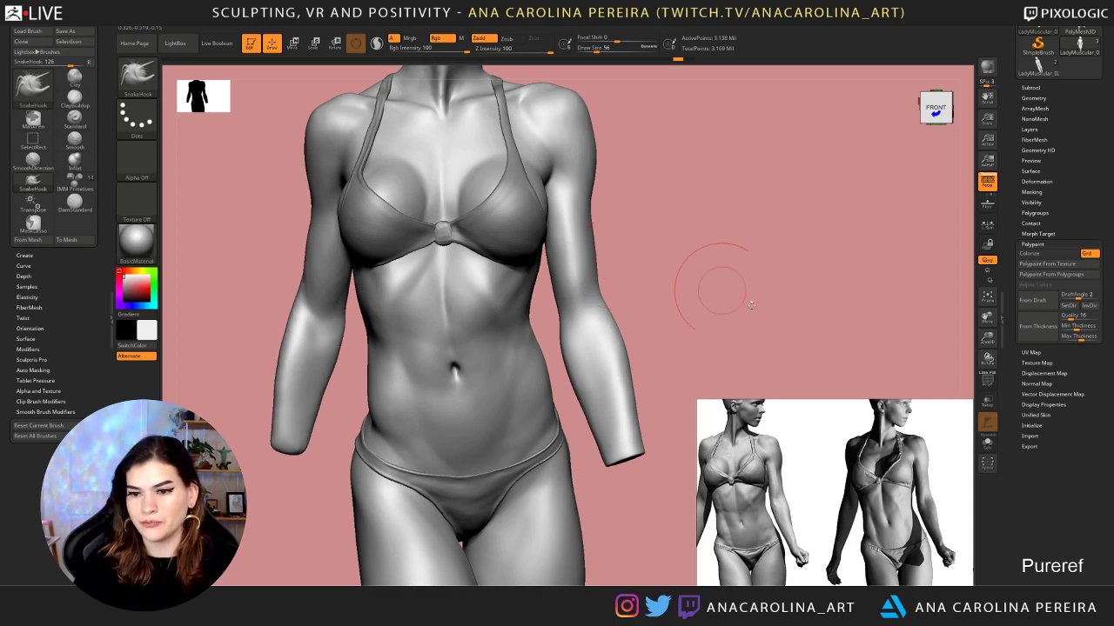
{"action": "scroll", "coordinate": [914, 517], "scroll_direction": "up", "scroll_amount": 5}
{"action": "middle_click_drag", "start_coordinate": [851, 505], "coordinate": [774, 522]}
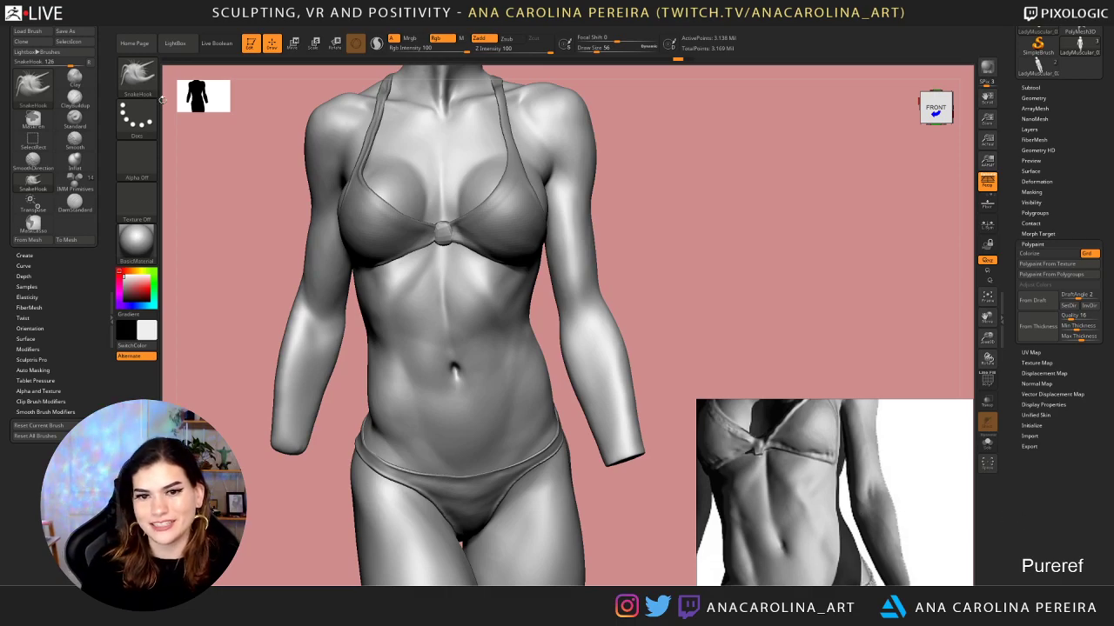
{"action": "left_click_drag", "start_coordinate": [189, 134], "coordinate": [201, 134]}
{"action": "left_click_drag", "start_coordinate": [659, 324], "coordinate": [671, 318]}
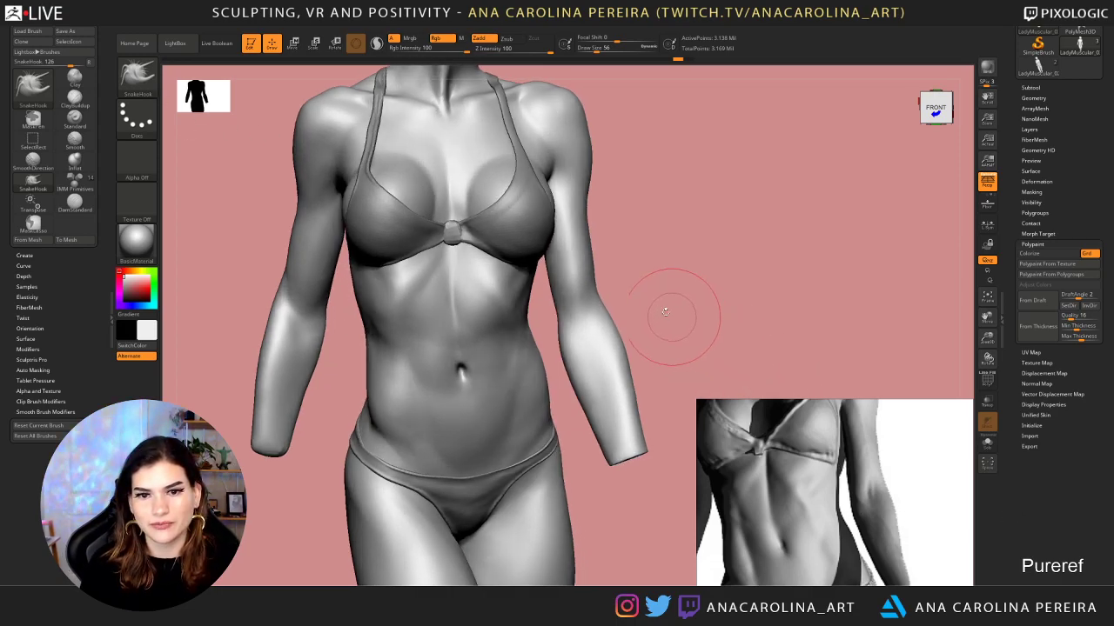
{"action": "mouse_move", "coordinate": [630, 260]}
{"action": "left_mouse_down", "text": "ctrl"}
{"action": "mouse_move", "coordinate": [593, 258]}
{"action": "mouse_move", "coordinate": [547, 277]}
{"action": "mouse_move", "coordinate": [569, 370]}
{"action": "mouse_move", "coordinate": [672, 495]}
{"action": "mouse_move", "coordinate": [670, 265]}
{"action": "mouse_move", "coordinate": [670, 294]}
{"action": "left_mouse_up", "text": "ctrl"}
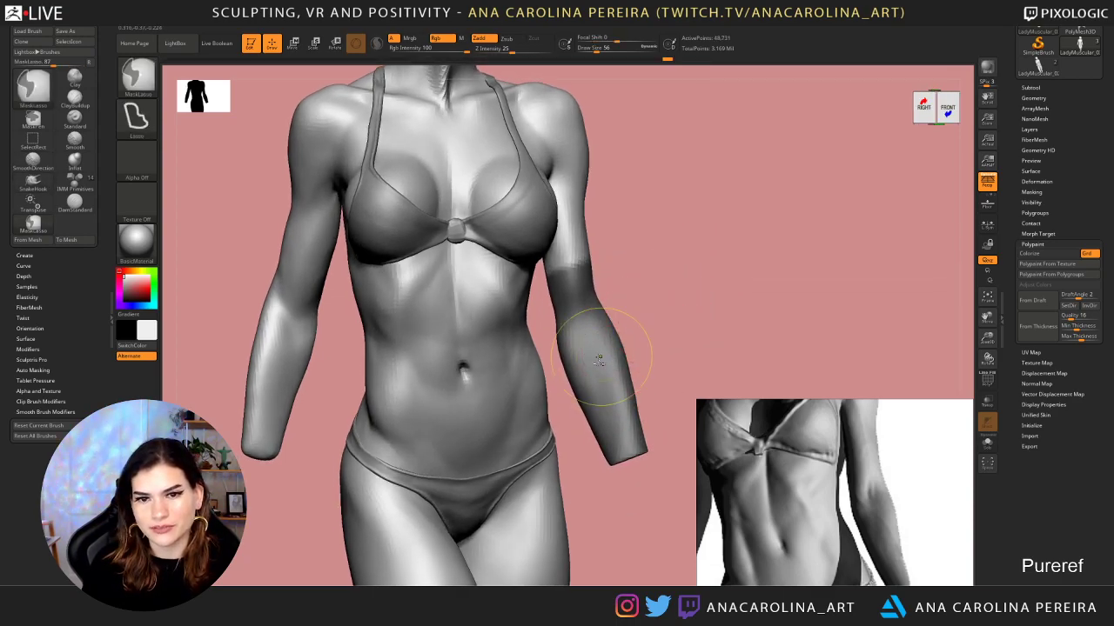
{"action": "left_click", "coordinate": [659, 313], "text": "ctrl"}
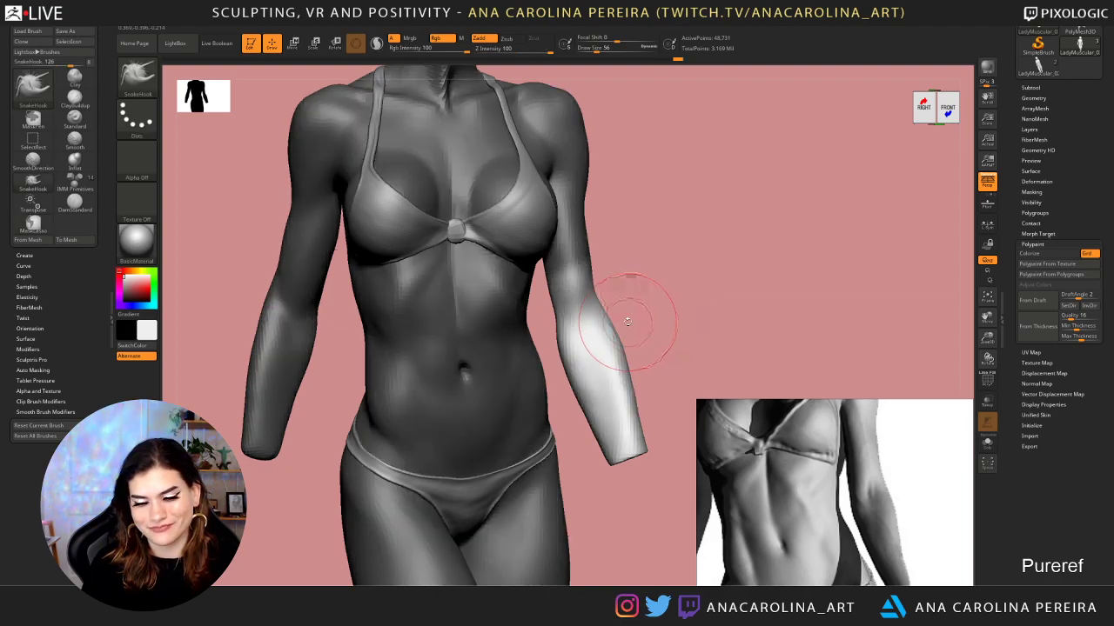
Refine the inner and lower contour of the unmasked left forearm with the SnakeHook brush at draw sizes 40 and 56
{"action": "key", "text": "b"}
{"action": "key", "text": "s"}
{"action": "key", "text": "h"}
{"action": "left_click_drag", "start_coordinate": [629, 321], "coordinate": [634, 319]}
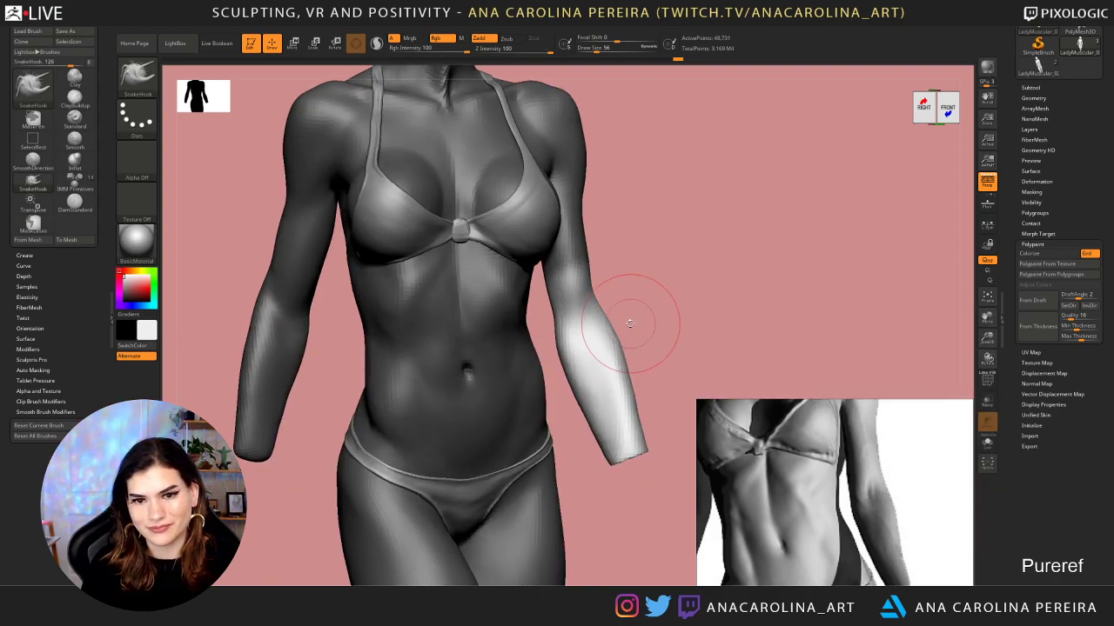
{"action": "key", "text": "space"}
{"action": "left_click", "coordinate": [556, 315]}
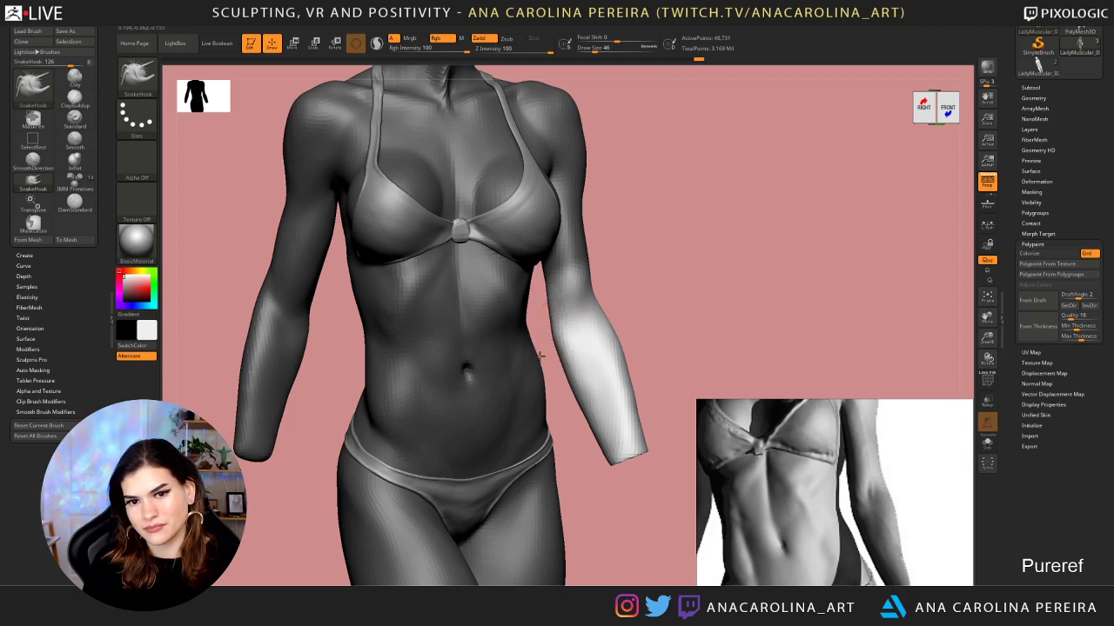
{"action": "mouse_move", "coordinate": [653, 353]}
{"action": "left_mouse_down"}
{"action": "mouse_move", "coordinate": [658, 299]}
{"action": "mouse_move", "coordinate": [581, 303]}
{"action": "mouse_move", "coordinate": [584, 316]}
{"action": "mouse_move", "coordinate": [608, 309]}
{"action": "left_mouse_up"}
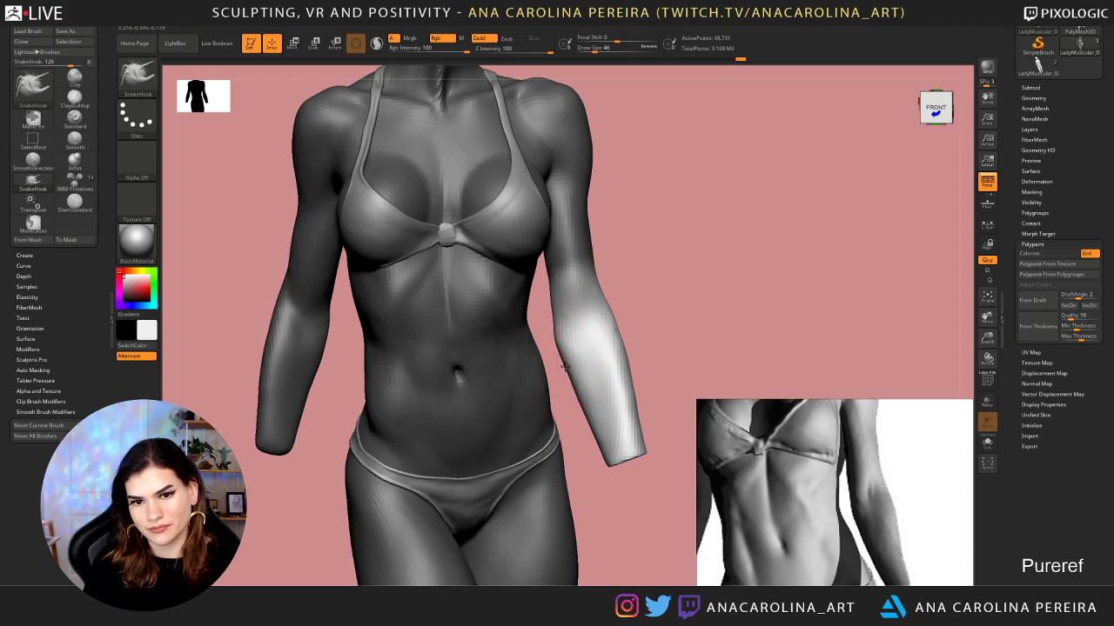
{"action": "left_click_drag", "start_coordinate": [566, 367], "coordinate": [563, 366]}
{"action": "left_click_drag", "start_coordinate": [557, 386], "coordinate": [576, 386]}
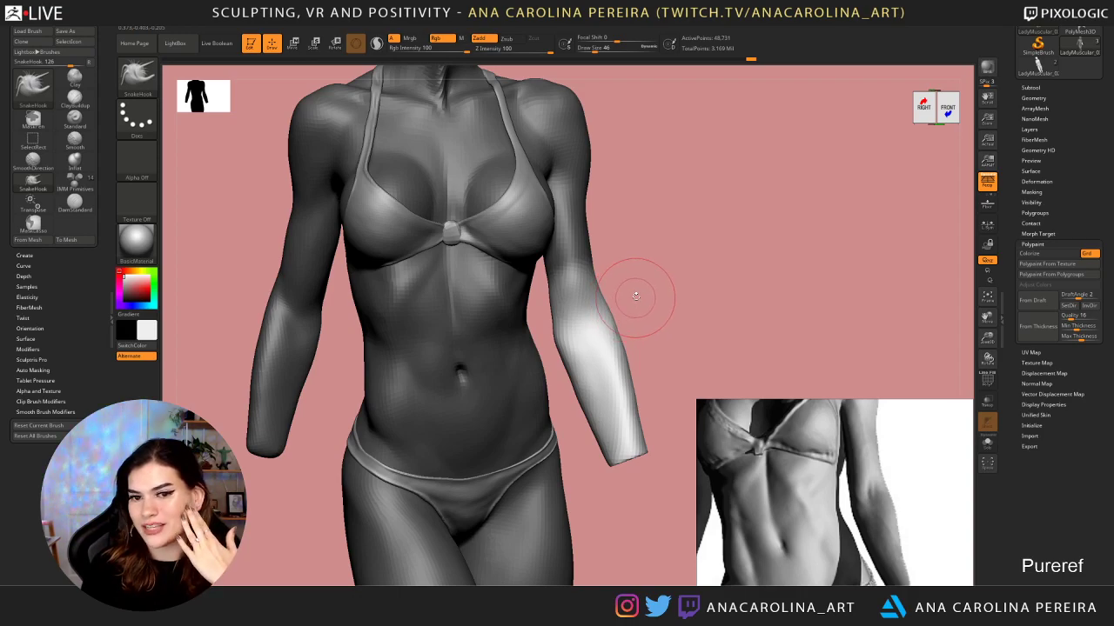
{"action": "key", "text": "space"}
{"action": "mouse_move", "coordinate": [633, 337]}
{"action": "left_mouse_down"}
{"action": "mouse_move", "coordinate": [648, 338]}
{"action": "mouse_move", "coordinate": [619, 402]}
{"action": "mouse_move", "coordinate": [623, 390]}
{"action": "mouse_move", "coordinate": [633, 431]}
{"action": "mouse_move", "coordinate": [627, 383]}
{"action": "mouse_move", "coordinate": [632, 428]}
{"action": "mouse_move", "coordinate": [583, 419]}
{"action": "left_mouse_up"}
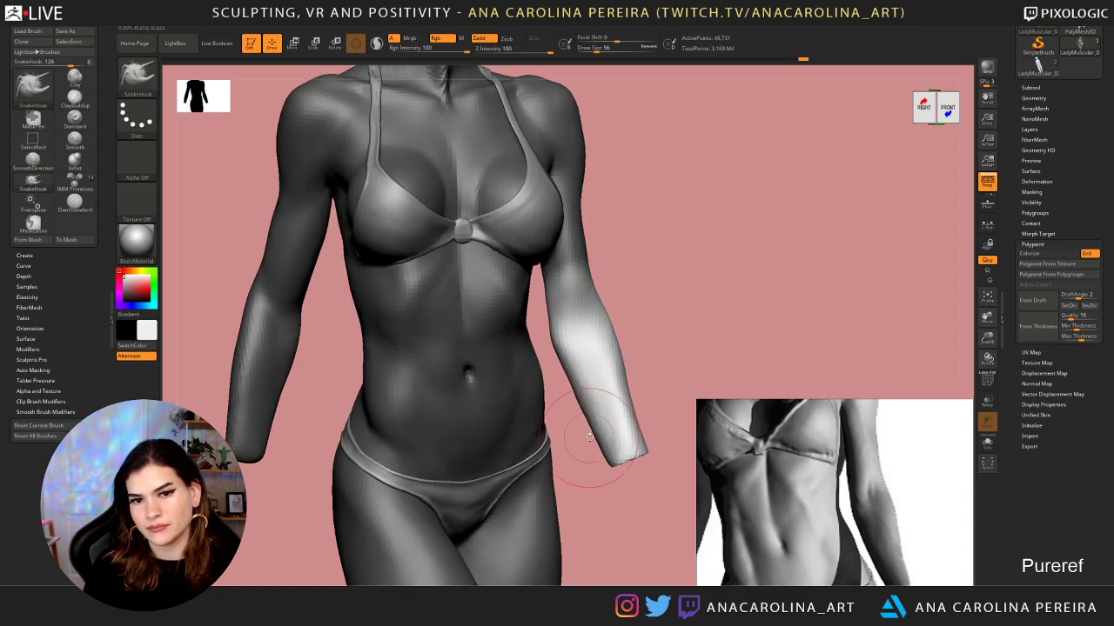
Bring up the three-quarter back reference photo and view the figure's left arm from a matching angle
{"action": "mouse_move", "coordinate": [650, 309]}
{"action": "left_mouse_down"}
{"action": "mouse_move", "coordinate": [651, 340]}
{"action": "mouse_move", "coordinate": [634, 343]}
{"action": "mouse_move", "coordinate": [631, 333]}
{"action": "mouse_move", "coordinate": [675, 312]}
{"action": "left_mouse_up"}
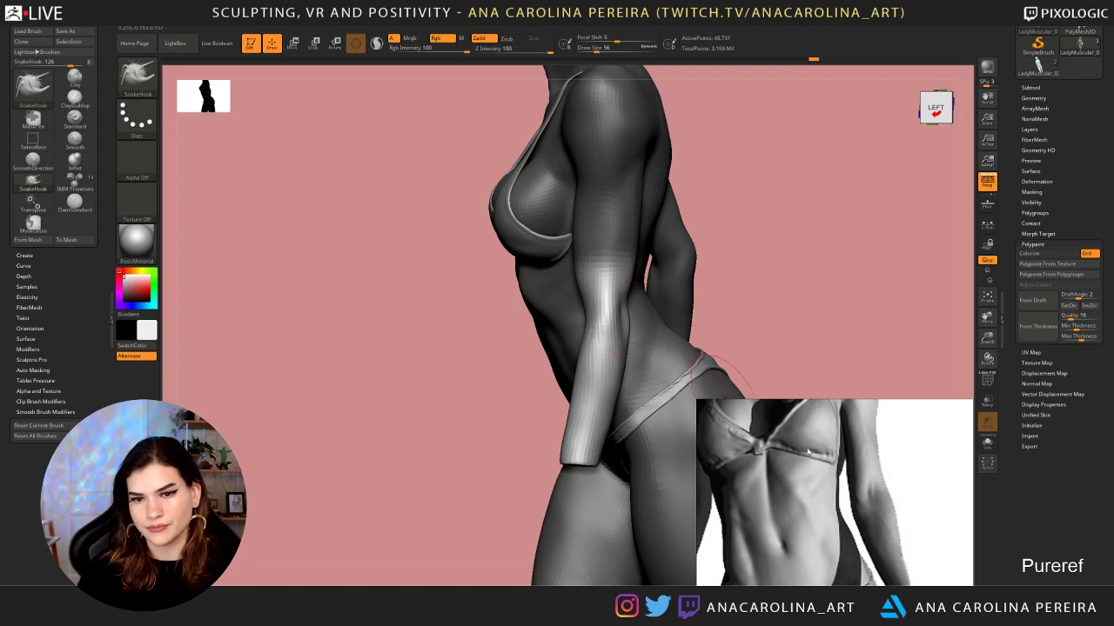
{"action": "scroll", "coordinate": [824, 499], "scroll_direction": "down", "scroll_amount": 10}
{"action": "scroll", "coordinate": [825, 499], "scroll_direction": "up", "scroll_amount": 8}
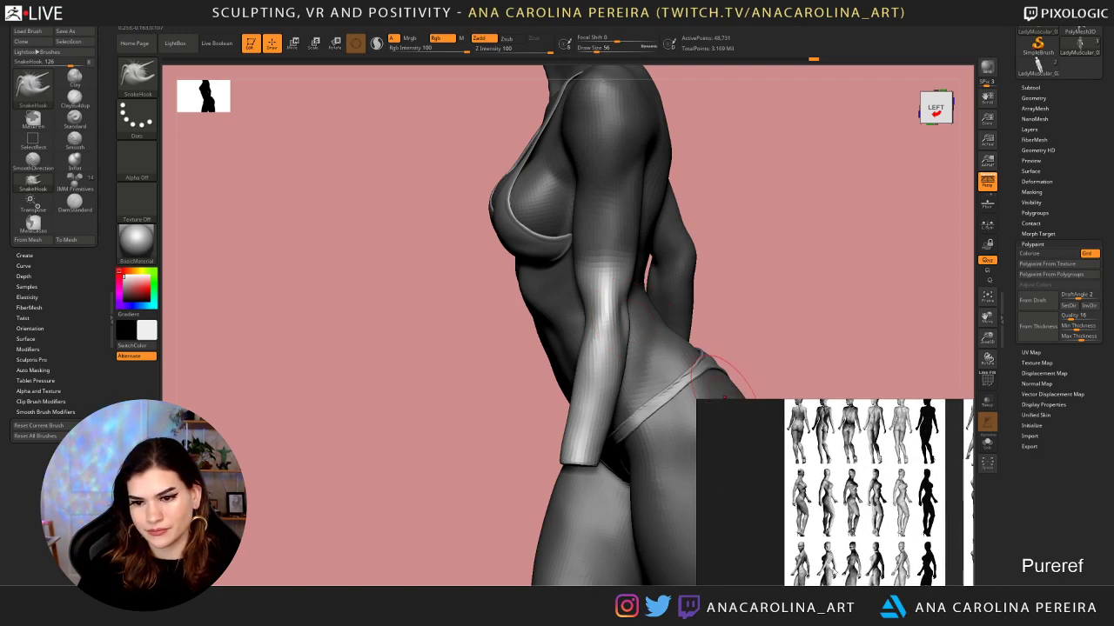
{"action": "scroll", "coordinate": [807, 529], "scroll_direction": "up", "scroll_amount": 10}
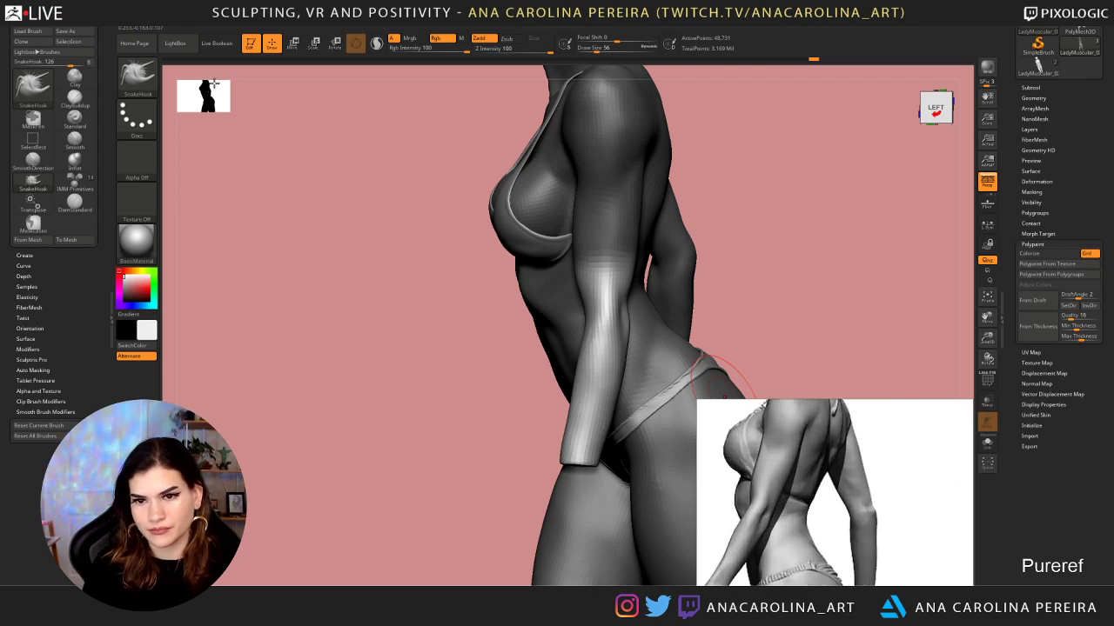
{"action": "left_click_drag", "start_coordinate": [176, 138], "coordinate": [211, 154]}
{"action": "mouse_move", "coordinate": [470, 366]}
{"action": "left_mouse_down"}
{"action": "mouse_move", "coordinate": [423, 397]}
{"action": "mouse_move", "coordinate": [440, 411]}
{"action": "mouse_move", "coordinate": [510, 386]}
{"action": "left_mouse_up"}
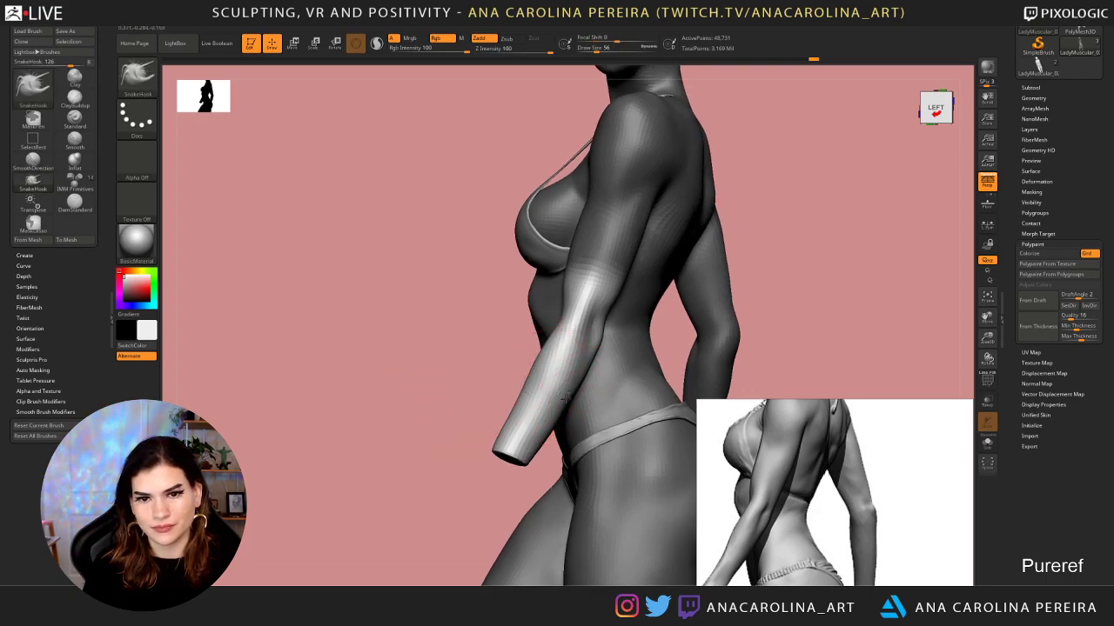
Adjust the left elbow's contour with a smaller SnakeHook brush and clear the mask from the body
{"action": "key", "text": "space"}
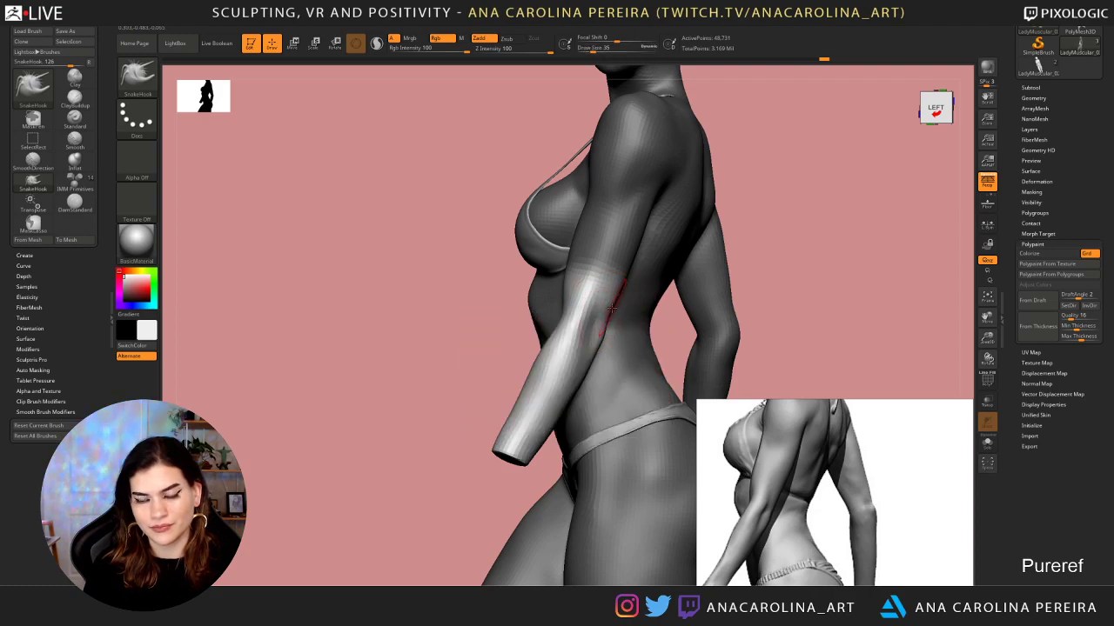
{"action": "key", "text": "space"}
{"action": "left_click_drag", "start_coordinate": [609, 311], "coordinate": [616, 311]}
{"action": "left_click_drag", "start_coordinate": [770, 243], "coordinate": [779, 245]}
{"action": "left_click_drag", "start_coordinate": [717, 267], "coordinate": [680, 292]}
{"action": "key", "text": "f"}
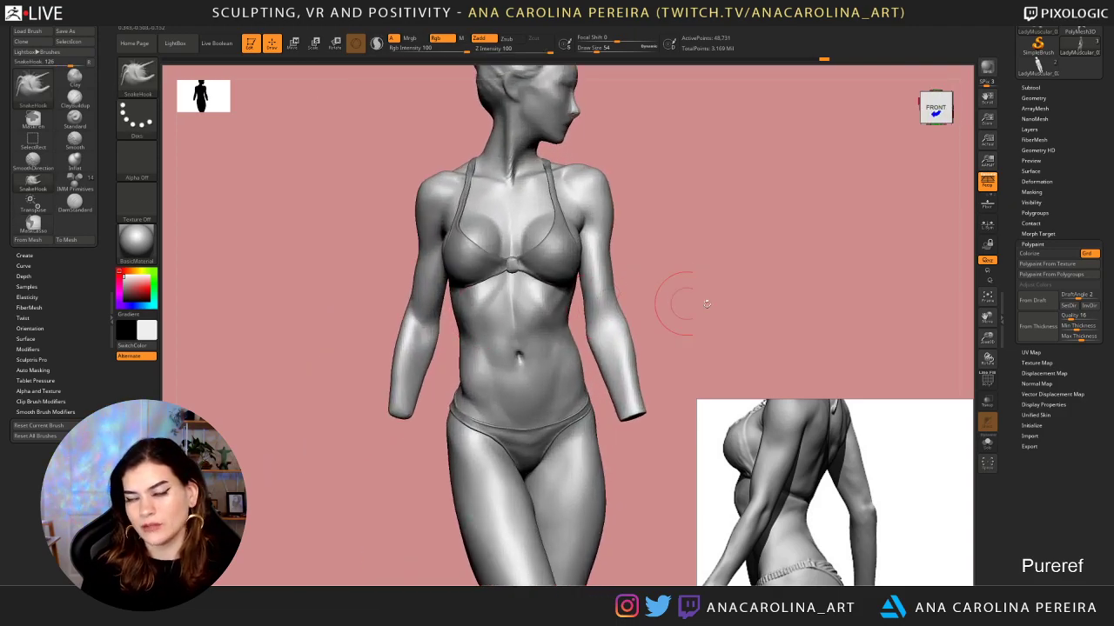
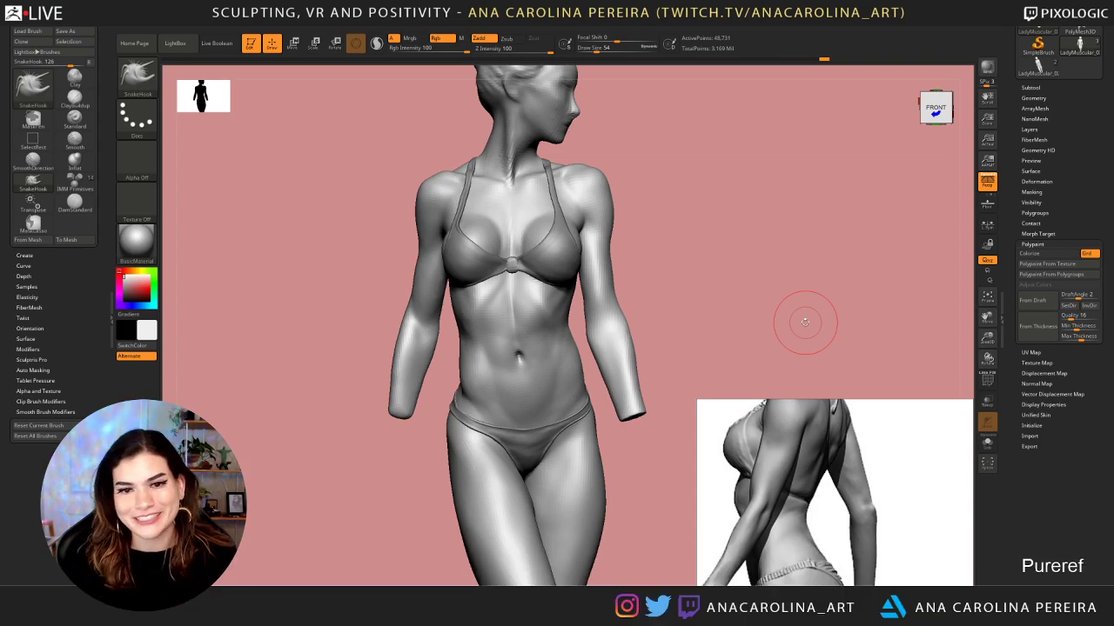
Reshape the figure's right forearm and elbow from the left-side view with the SnakeHook brush at draw size 66
{"action": "left_click_drag", "start_coordinate": [726, 248], "coordinate": [673, 290]}
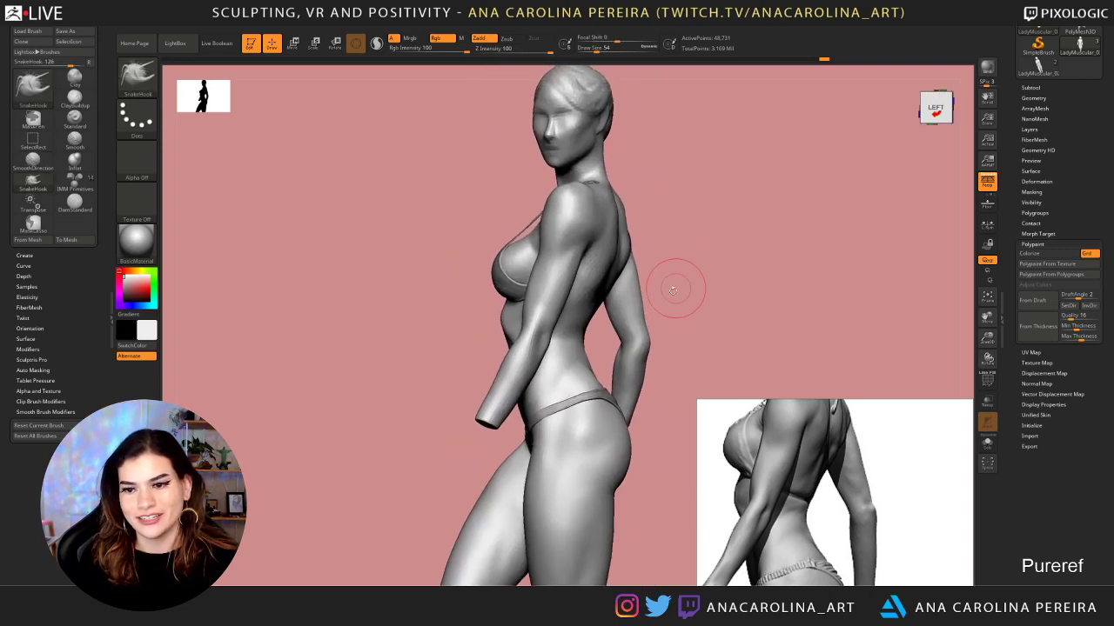
{"action": "key", "text": "space"}
{"action": "left_click_drag", "start_coordinate": [644, 345], "coordinate": [653, 348]}
{"action": "key", "text": "space"}
{"action": "key", "text": "space"}
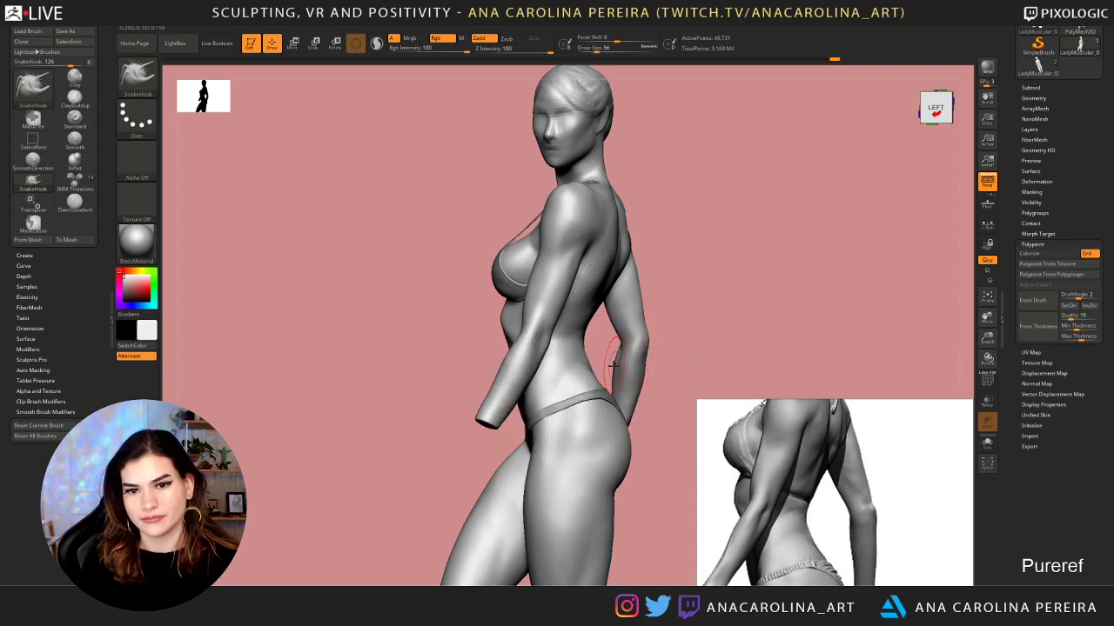
{"action": "left_click_drag", "start_coordinate": [613, 366], "coordinate": [617, 367]}
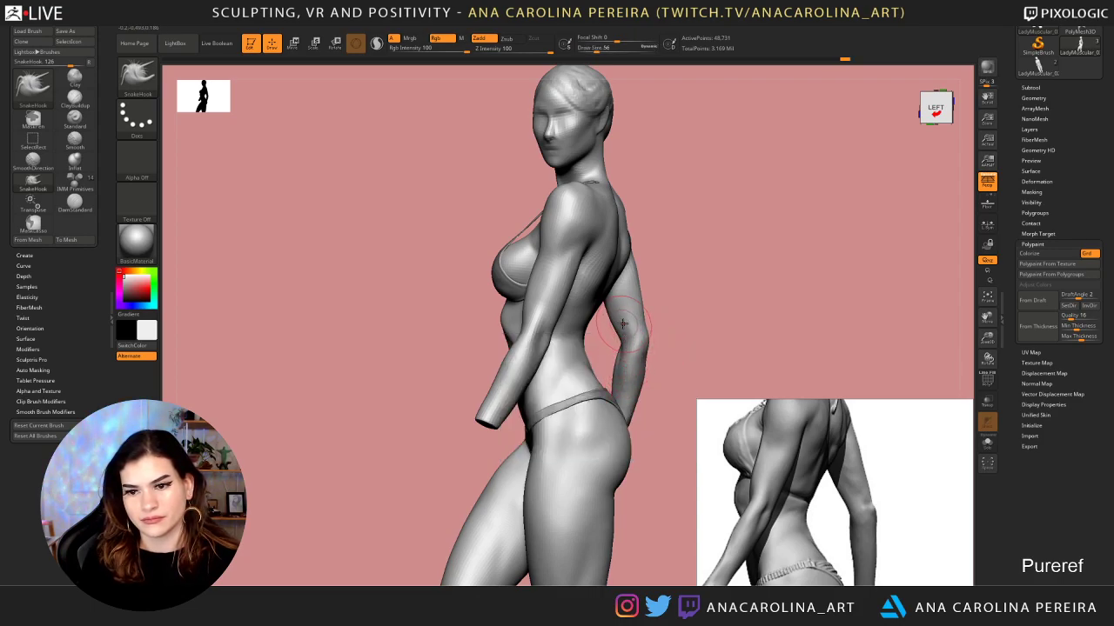
Move the body up one subdivision level and frame the abdomen from the front with a brush draw size of 23
{"action": "mouse_move", "coordinate": [688, 288]}
{"action": "left_mouse_down"}
{"action": "mouse_move", "coordinate": [753, 292]}
{"action": "mouse_move", "coordinate": [838, 256]}
{"action": "mouse_move", "coordinate": [734, 241]}
{"action": "mouse_move", "coordinate": [703, 259]}
{"action": "left_mouse_up"}
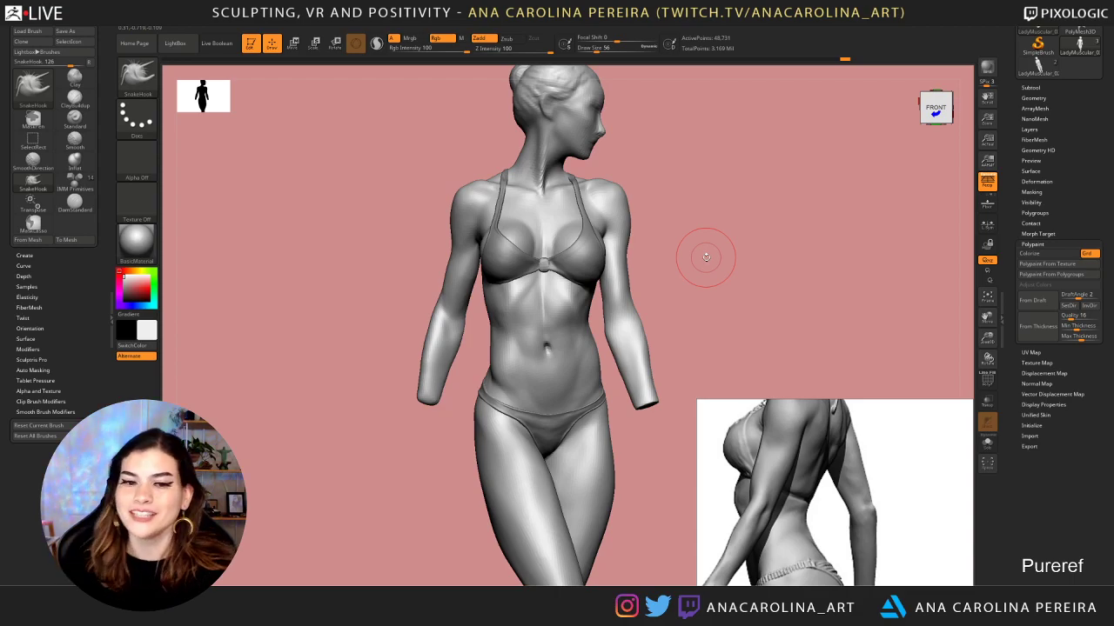
{"action": "mouse_move", "coordinate": [709, 261]}
{"action": "left_mouse_down"}
{"action": "mouse_move", "coordinate": [709, 295]}
{"action": "mouse_move", "coordinate": [694, 199]}
{"action": "mouse_move", "coordinate": [955, 333]}
{"action": "mouse_move", "coordinate": [854, 242]}
{"action": "left_mouse_up"}
{"action": "left_click_drag", "start_coordinate": [809, 355], "coordinate": [871, 366]}
{"action": "key", "text": "space"}
{"action": "left_click_drag", "start_coordinate": [840, 354], "coordinate": [833, 354]}
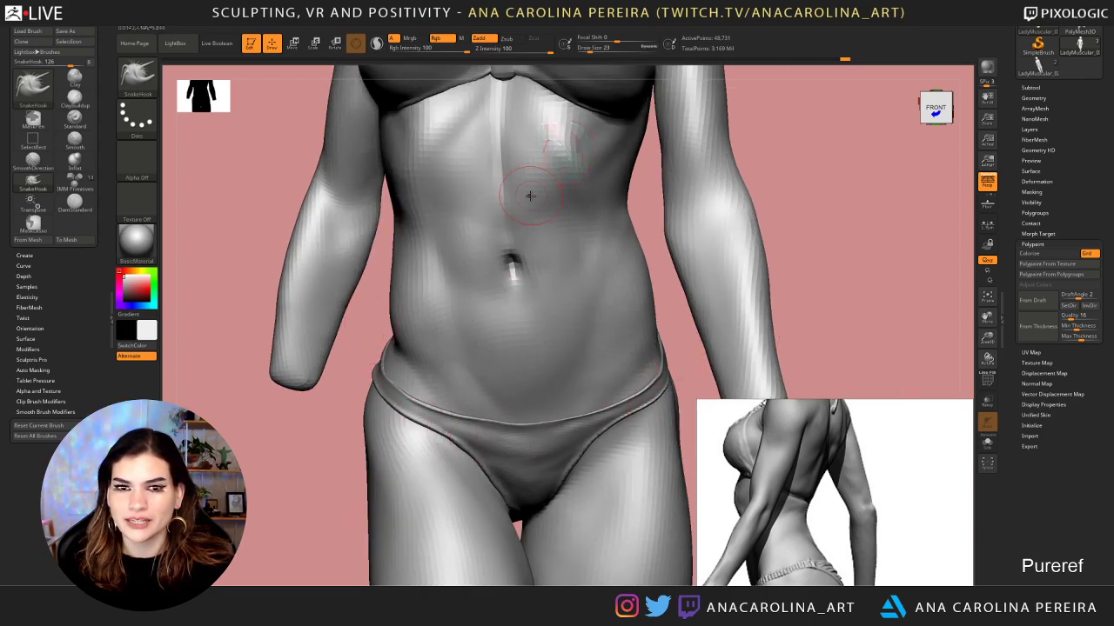
{"action": "key", "text": "ctrl+d"}
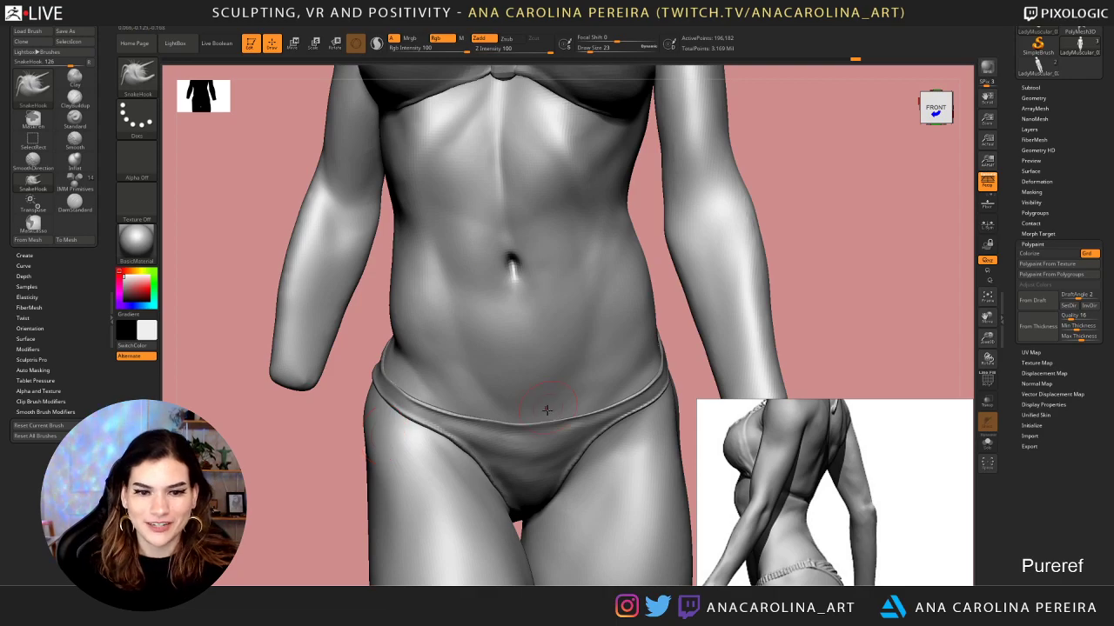
Sculpt fabric folds on the front of the bikini bottom with ClayBuildup and make the body the active subtool again
{"action": "key", "text": "b"}
{"action": "key", "text": "c"}
{"action": "key", "text": "b"}
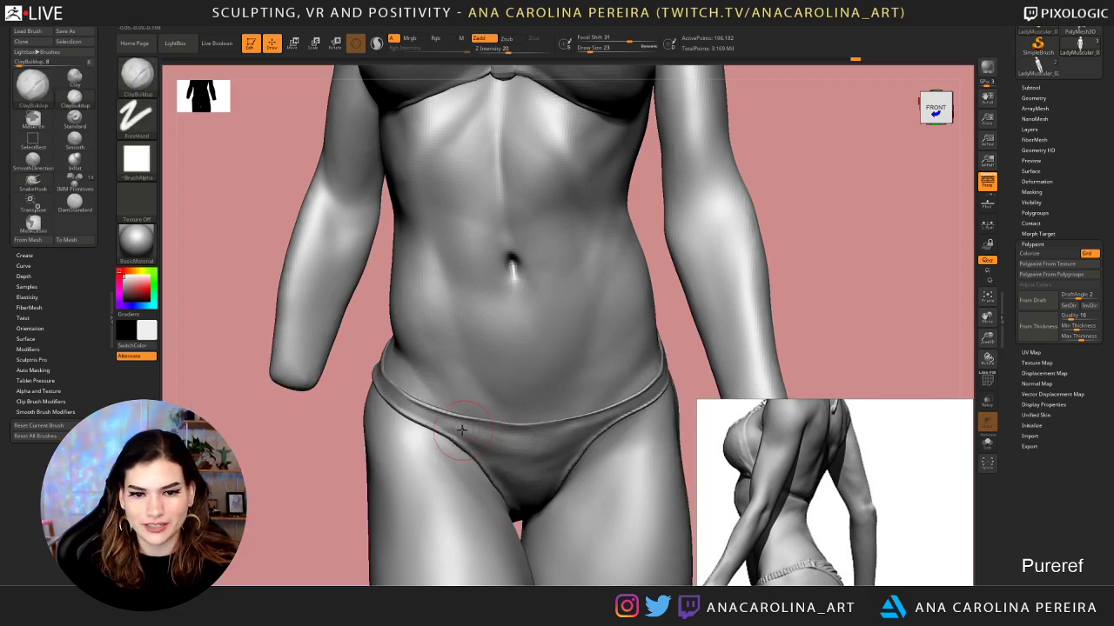
{"action": "left_click", "coordinate": [553, 461], "text": "alt"}
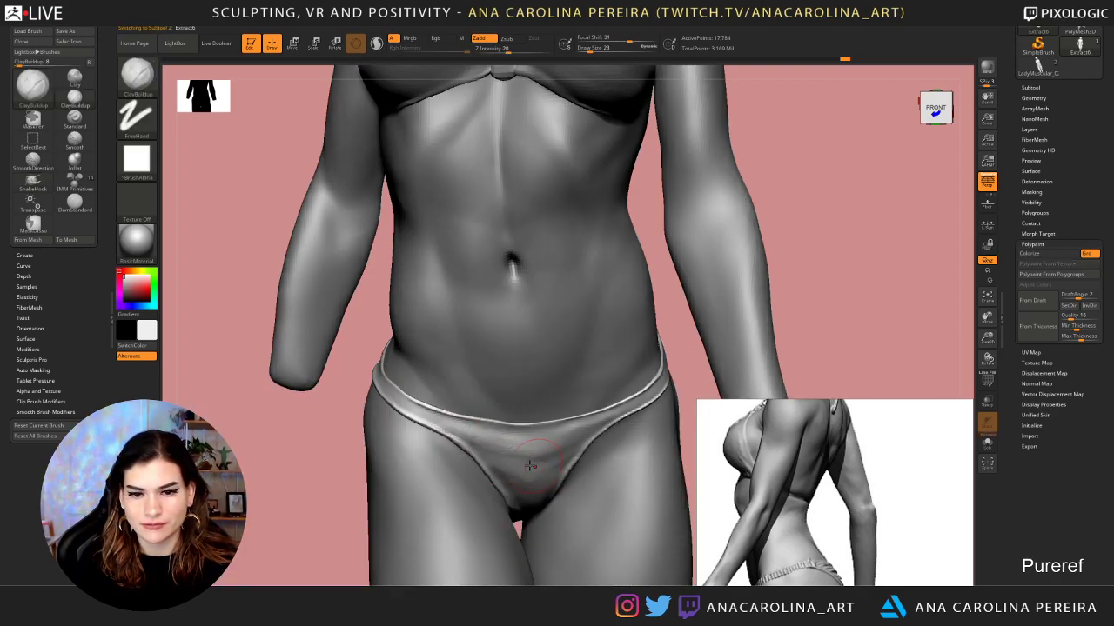
{"action": "left_click_drag", "start_coordinate": [562, 460], "coordinate": [541, 487]}
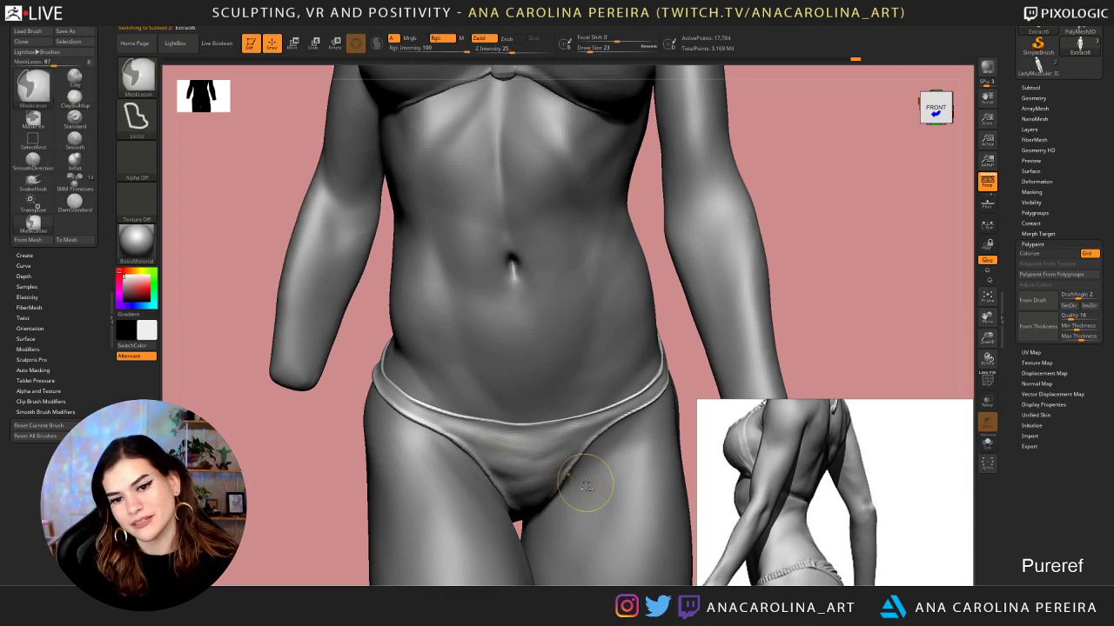
{"action": "left_click", "coordinate": [625, 338], "text": "alt"}
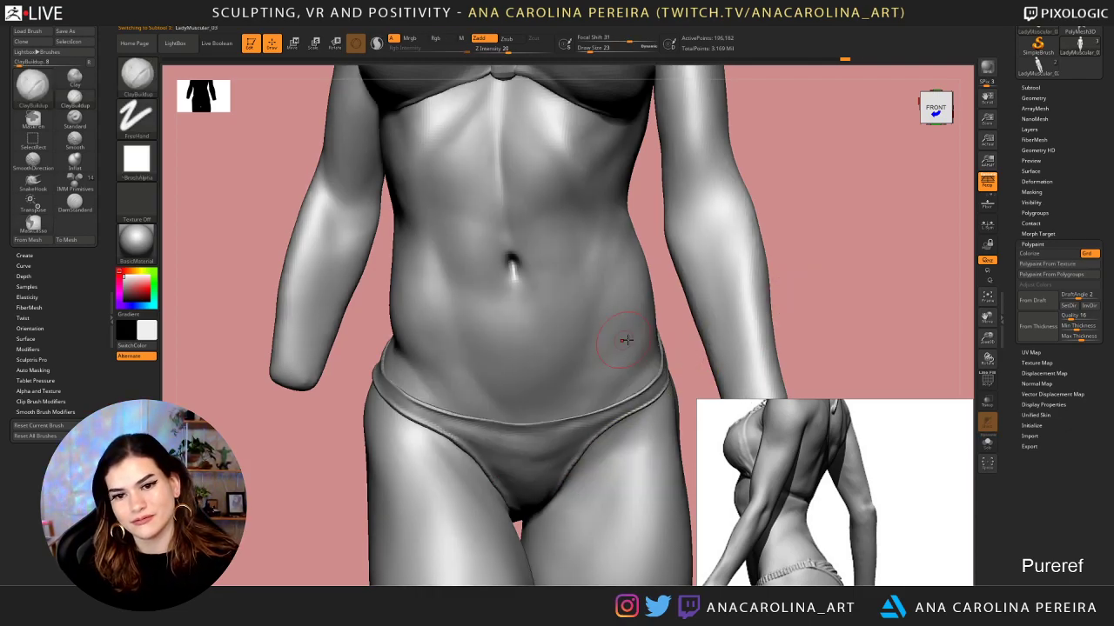
Browse the pose photos in PureRef and enlarge the front-view photo of the head and torso
{"action": "left_click_drag", "start_coordinate": [809, 258], "coordinate": [799, 148], "text": "alt"}
{"action": "left_click_drag", "start_coordinate": [781, 235], "coordinate": [733, 255]}
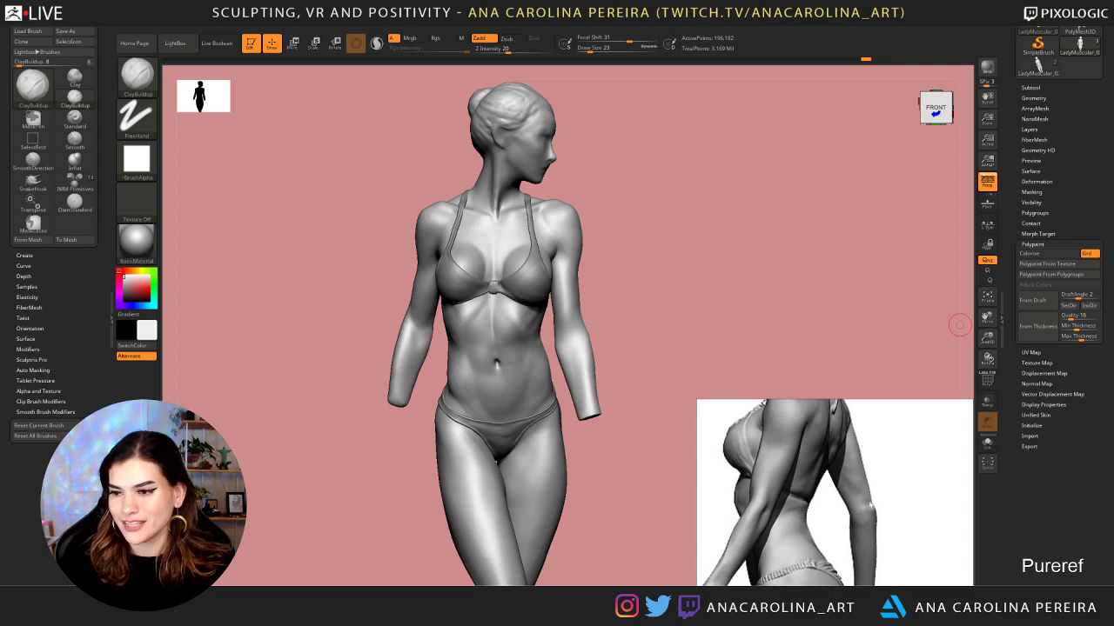
{"action": "scroll", "coordinate": [863, 460], "scroll_direction": "down", "scroll_amount": 5}
{"action": "middle_click_drag", "start_coordinate": [835, 490], "coordinate": [773, 470]}
{"action": "scroll", "coordinate": [808, 461], "scroll_direction": "down", "scroll_amount": 2}
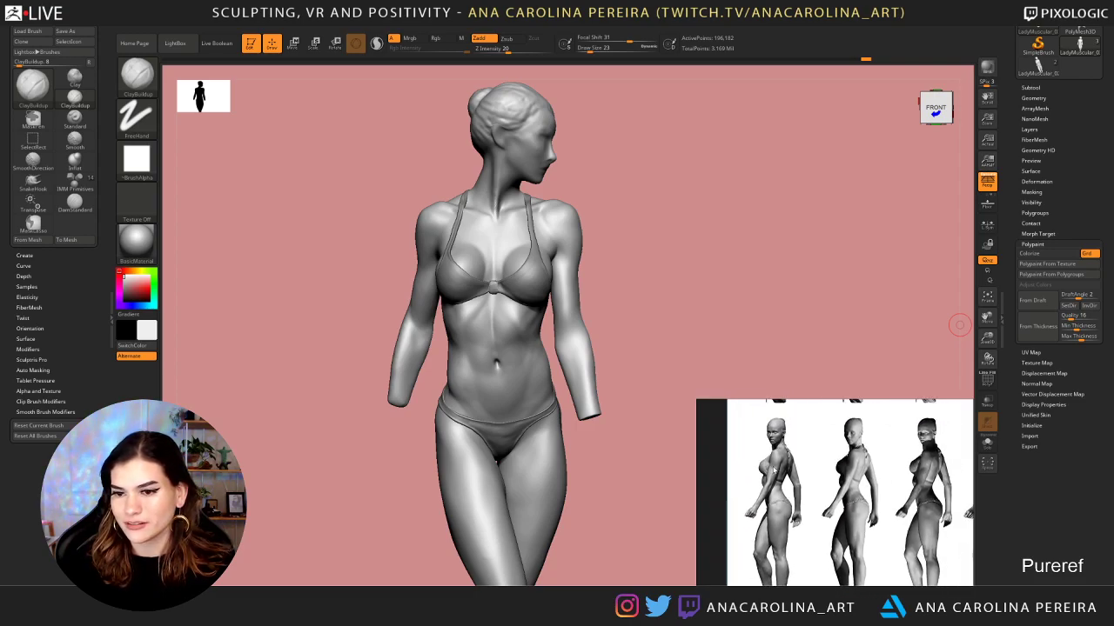
{"action": "right_click_drag", "start_coordinate": [773, 471], "coordinate": [797, 452]}
{"action": "scroll", "coordinate": [797, 451], "scroll_direction": "down", "scroll_amount": 2}
{"action": "scroll", "coordinate": [790, 446], "scroll_direction": "up", "scroll_amount": 6}
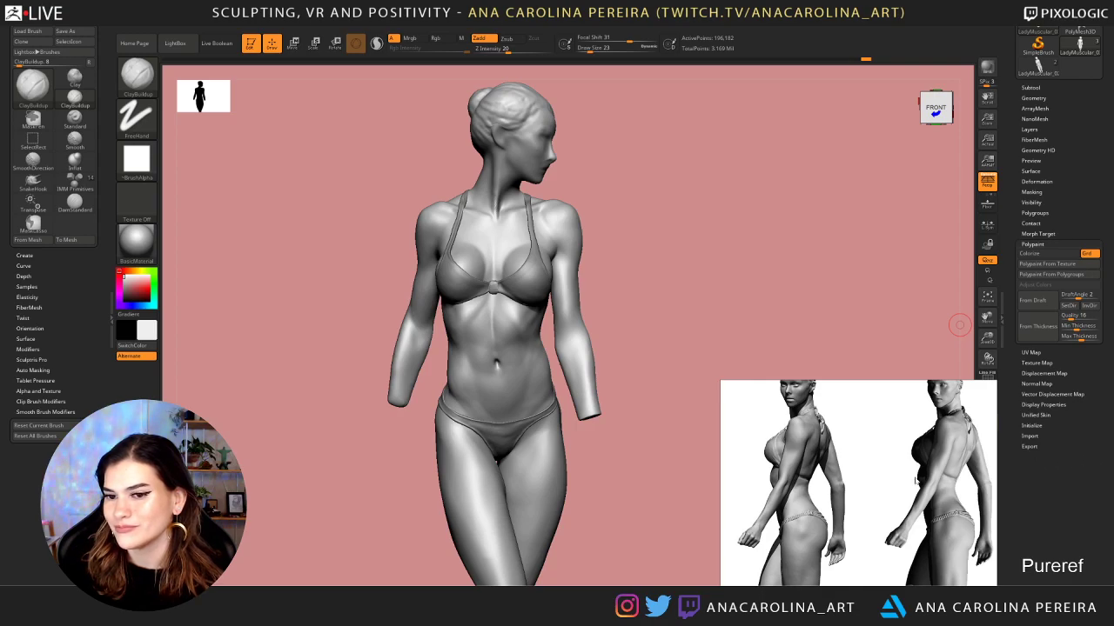
{"action": "mouse_move", "coordinate": [696, 232]}
{"action": "left_mouse_down"}
{"action": "mouse_move", "coordinate": [739, 229]}
{"action": "mouse_move", "coordinate": [696, 235]}
{"action": "left_mouse_up"}
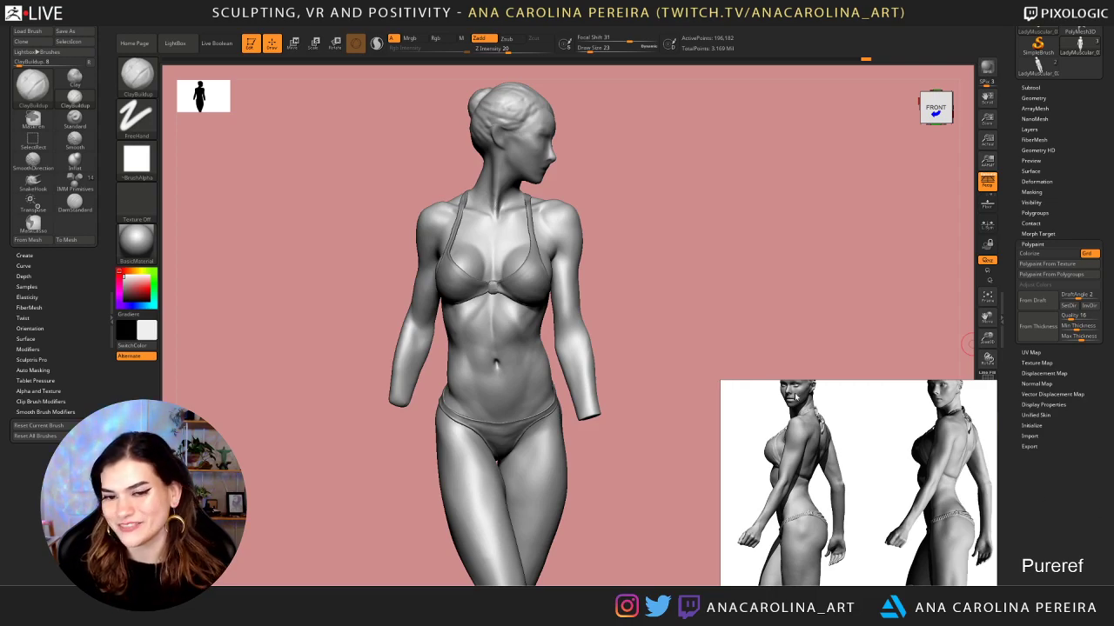
{"action": "left_click_drag", "start_coordinate": [744, 264], "coordinate": [747, 264]}
{"action": "scroll", "coordinate": [840, 450], "scroll_direction": "down", "scroll_amount": 5}
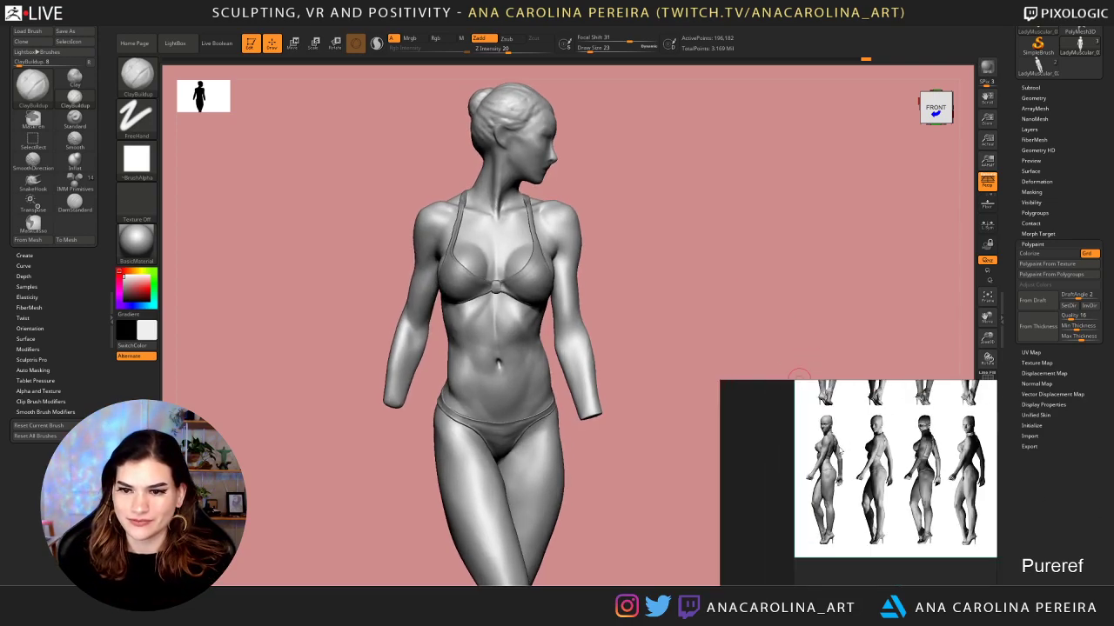
{"action": "scroll", "coordinate": [800, 401], "scroll_direction": "up", "scroll_amount": 5}
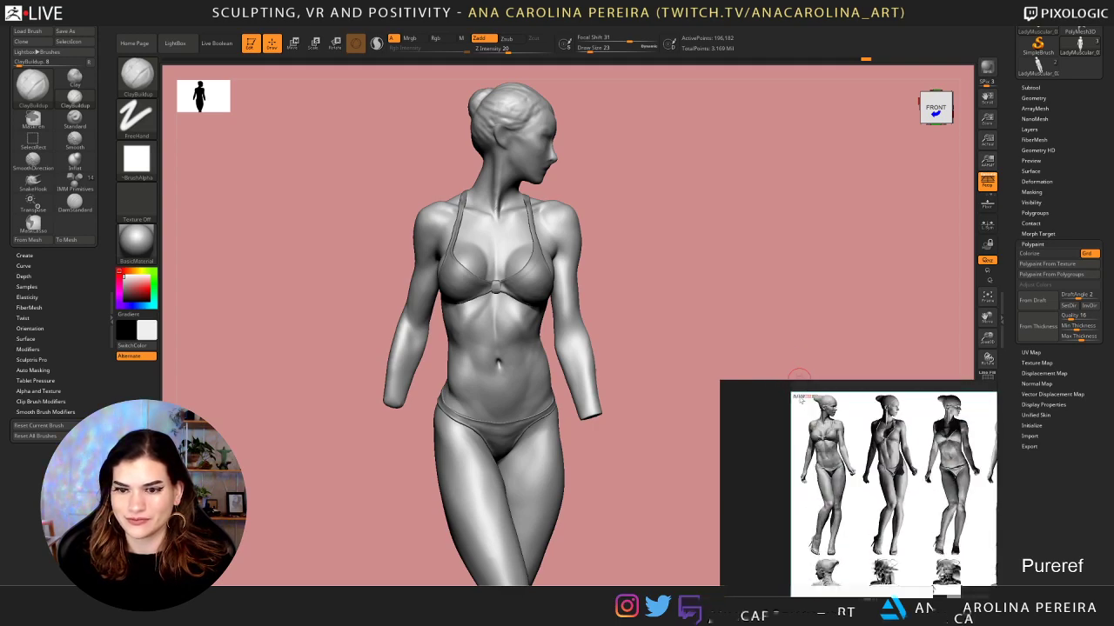
{"action": "scroll", "coordinate": [848, 472], "scroll_direction": "up", "scroll_amount": 5}
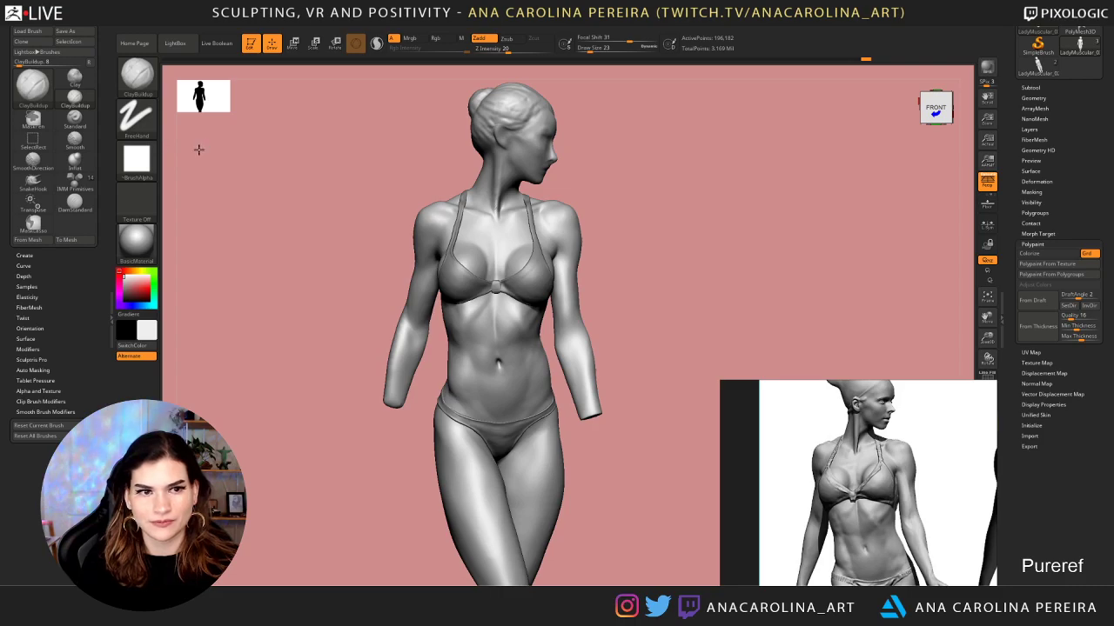
Reshape the figure's right elbow and forearm from the front with the SnakeHook brush at draw sizes 40 and 71
{"action": "left_click_drag", "start_coordinate": [199, 149], "coordinate": [688, 335]}
{"action": "key", "text": "b"}
{"action": "key", "text": "s"}
{"action": "key", "text": "h"}
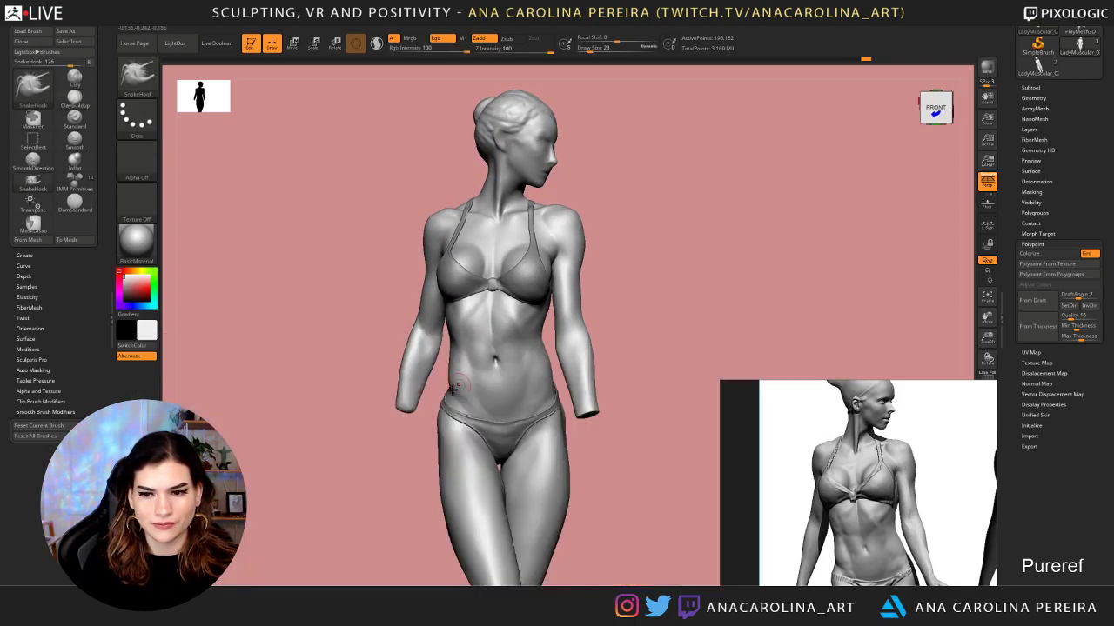
{"action": "key", "text": "space"}
{"action": "key", "text": "space"}
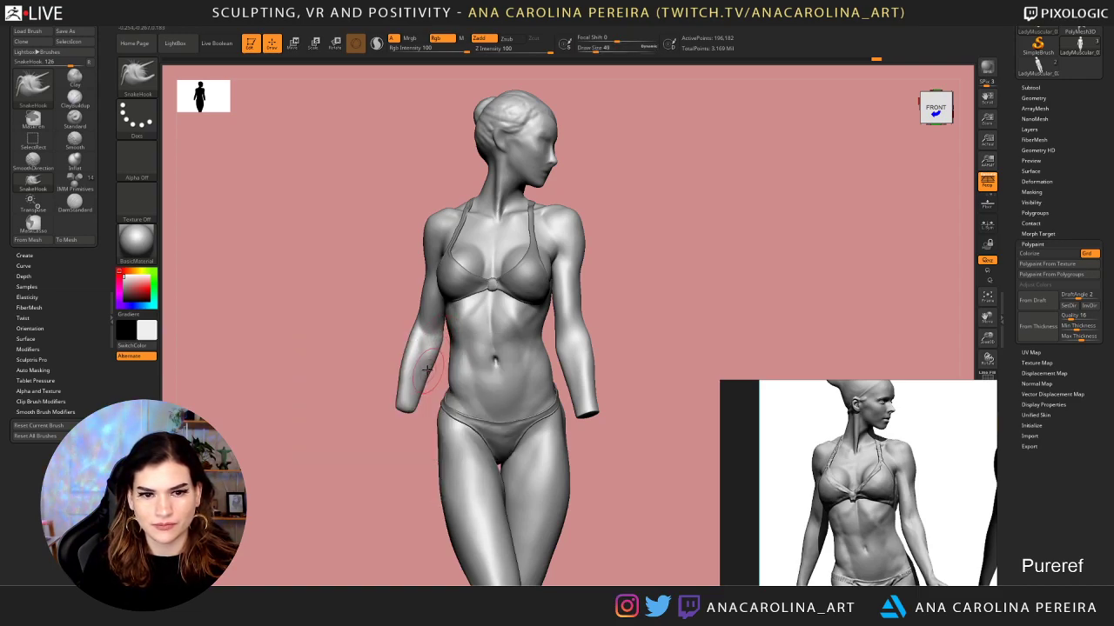
{"action": "key", "text": "space"}
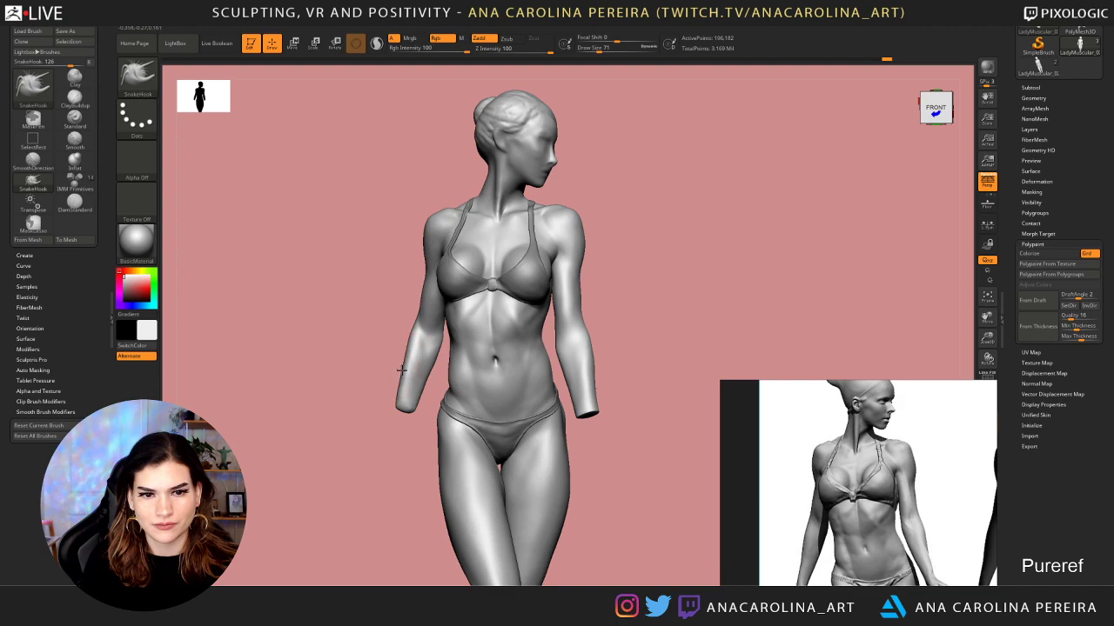
{"action": "mouse_move", "coordinate": [387, 331]}
{"action": "left_mouse_down"}
{"action": "mouse_move", "coordinate": [406, 322]}
{"action": "mouse_move", "coordinate": [386, 318]}
{"action": "mouse_move", "coordinate": [407, 326]}
{"action": "left_mouse_up"}
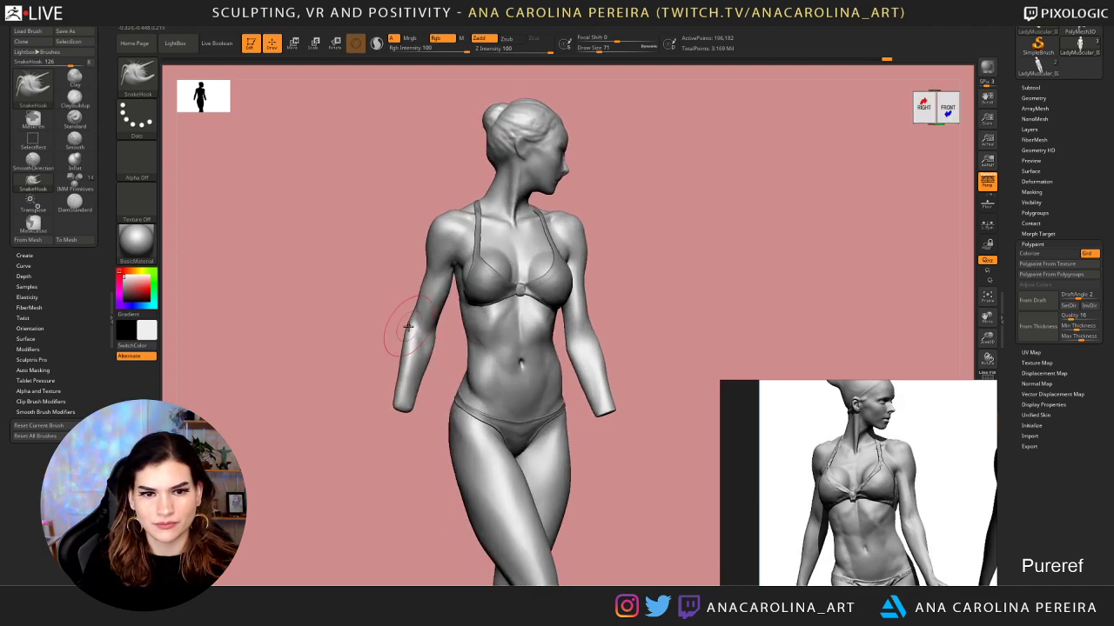
{"action": "key", "text": "shift"}
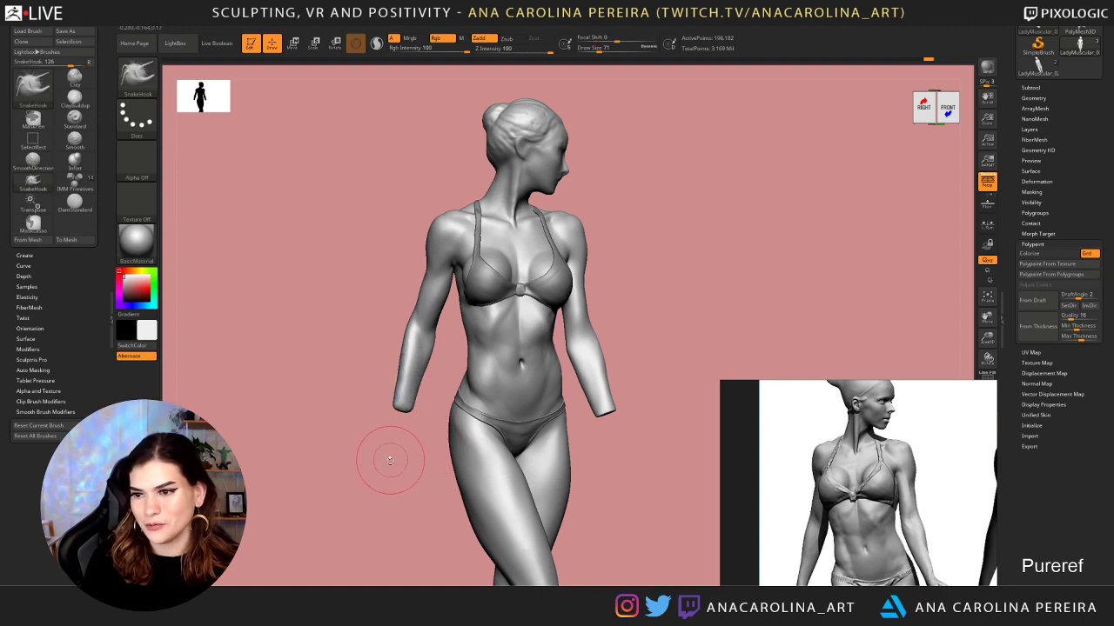
Examine the whole figure's silhouette and arm positions from the front and the back three-quarter view
{"action": "left_click_drag", "start_coordinate": [390, 464], "coordinate": [371, 397], "text": "alt"}
{"action": "left_click_drag", "start_coordinate": [370, 396], "coordinate": [551, 348]}
{"action": "left_click_drag", "start_coordinate": [552, 293], "coordinate": [532, 373], "text": "alt"}
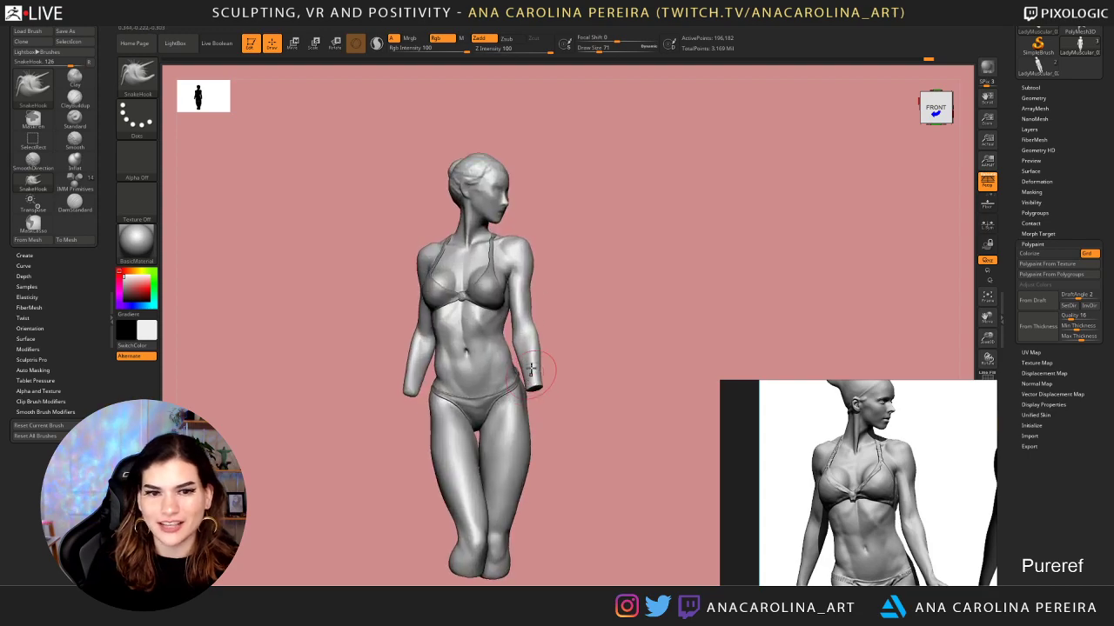
{"action": "right_click_drag", "start_coordinate": [471, 247], "coordinate": [468, 191]}
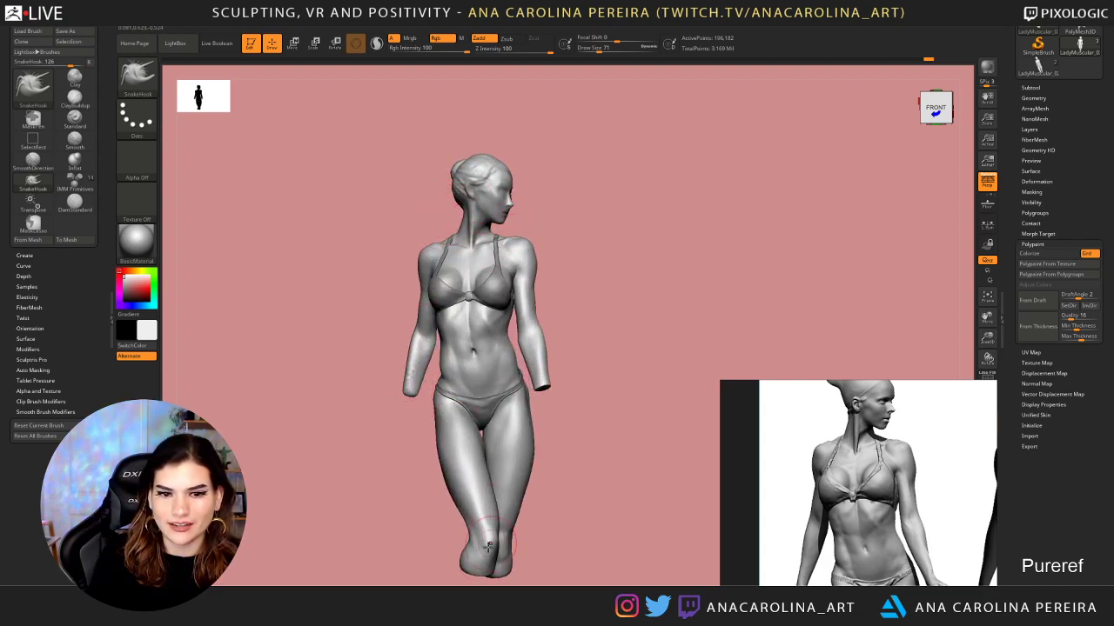
{"action": "mouse_move", "coordinate": [518, 581]}
{"action": "left_mouse_down"}
{"action": "mouse_move", "coordinate": [566, 539]}
{"action": "mouse_move", "coordinate": [589, 540]}
{"action": "mouse_move", "coordinate": [495, 548]}
{"action": "mouse_move", "coordinate": [567, 356]}
{"action": "mouse_move", "coordinate": [537, 368]}
{"action": "mouse_move", "coordinate": [476, 337]}
{"action": "left_mouse_up"}
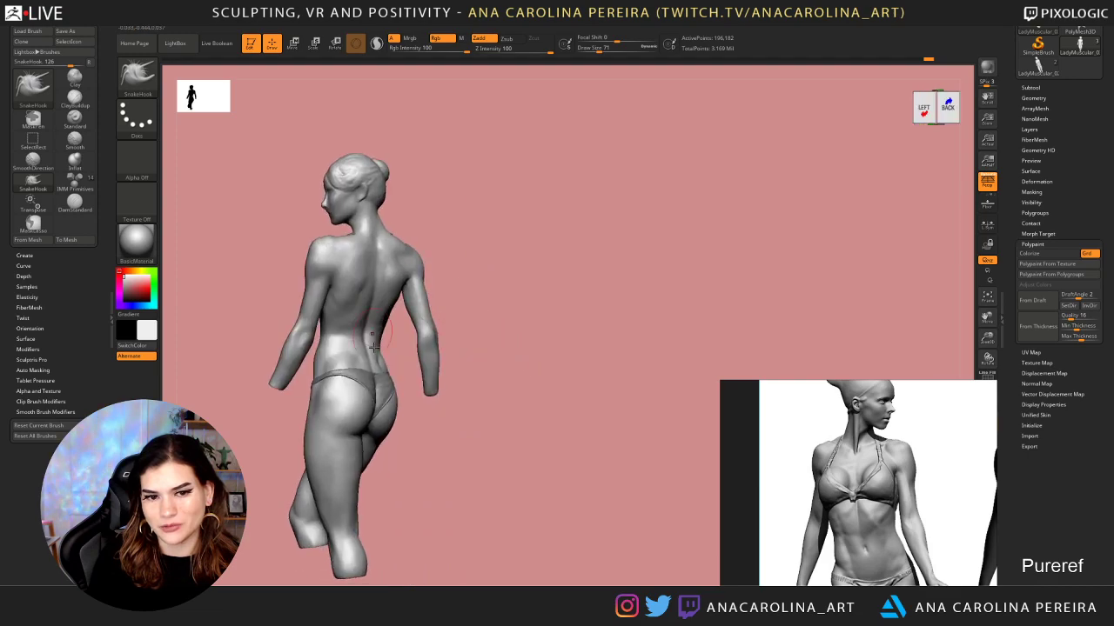
{"action": "mouse_move", "coordinate": [409, 524]}
{"action": "left_mouse_down"}
{"action": "mouse_move", "coordinate": [502, 493]}
{"action": "mouse_move", "coordinate": [556, 261]}
{"action": "left_mouse_up"}
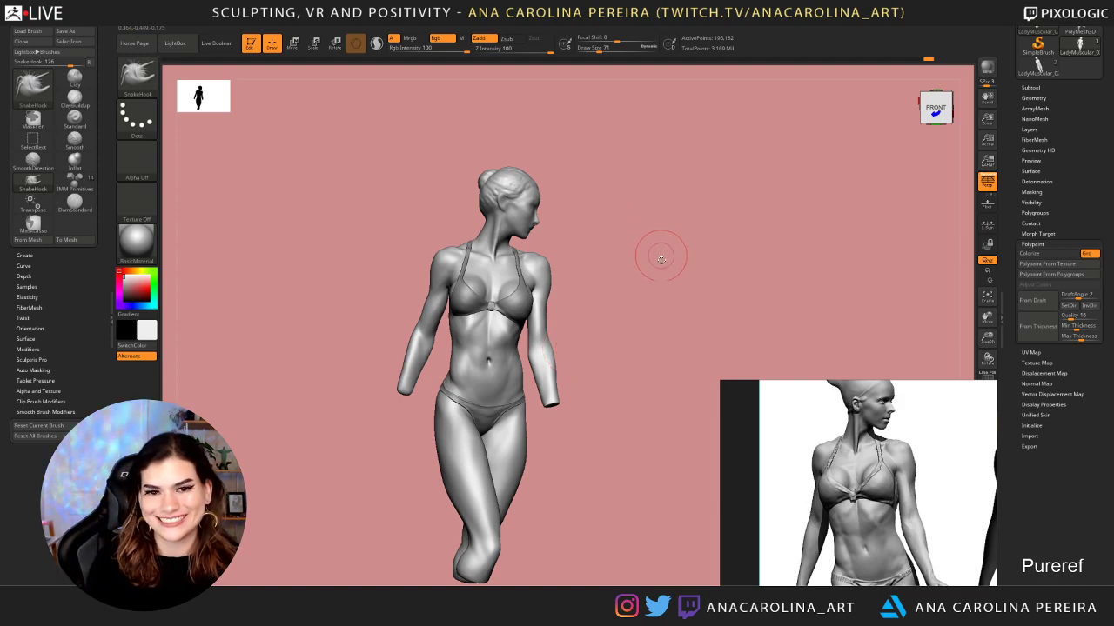
{"action": "left_click_drag", "start_coordinate": [656, 254], "coordinate": [672, 254]}
{"action": "left_click_drag", "start_coordinate": [671, 249], "coordinate": [656, 263], "text": "alt"}
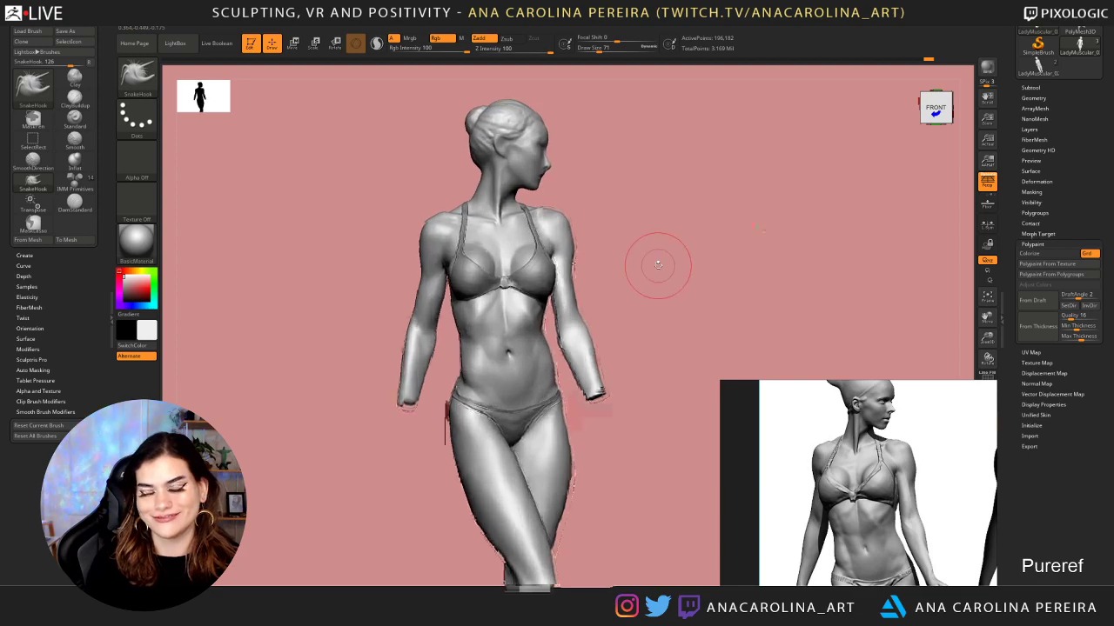
Bring up the back-view photos of the shoulders and upper back in PureRef
{"action": "scroll", "coordinate": [863, 560], "scroll_direction": "down", "scroll_amount": 5}
{"action": "middle_click_drag", "start_coordinate": [862, 556], "coordinate": [860, 459]}
{"action": "middle_click_drag", "start_coordinate": [850, 583], "coordinate": [839, 502]}
{"action": "scroll", "coordinate": [878, 490], "scroll_direction": "up", "scroll_amount": 5}
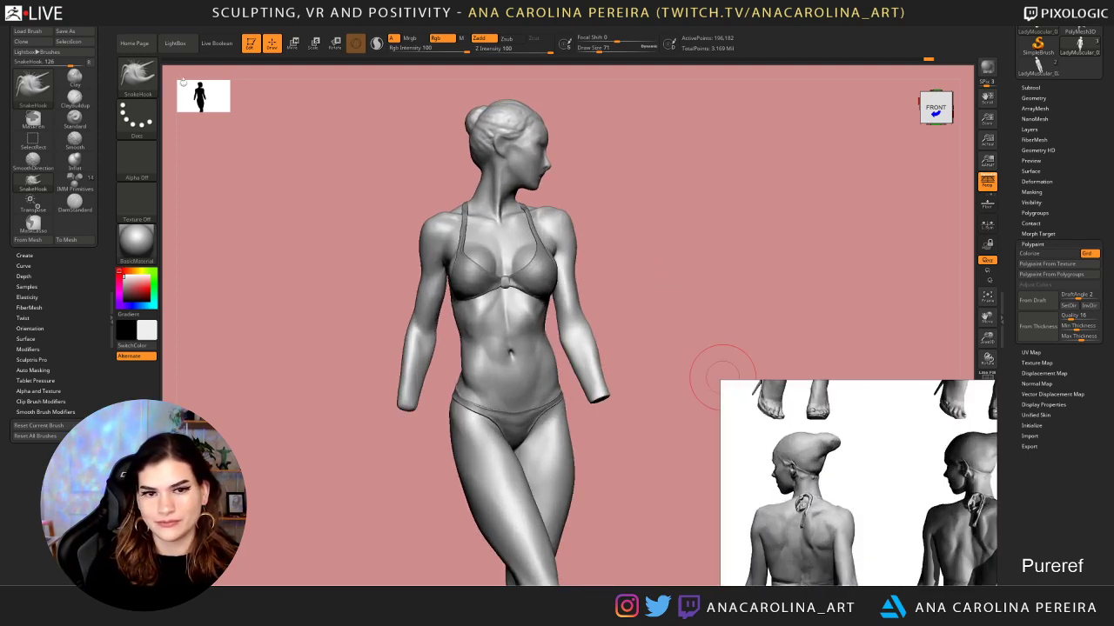
{"action": "left_click_drag", "start_coordinate": [633, 244], "coordinate": [638, 243]}
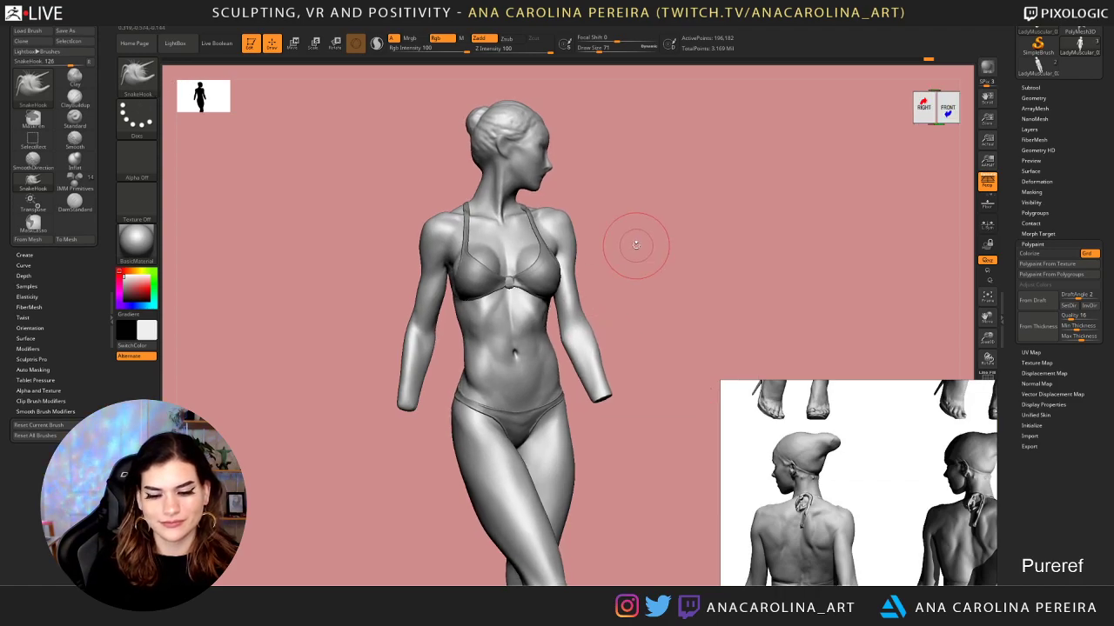
Build up the figure's right forearm with the ClayBuildup brush at draw size 74 and smooth the upper arm
{"action": "key", "text": "b"}
{"action": "key", "text": "s"}
{"action": "key", "text": "h"}
{"action": "key", "text": "space"}
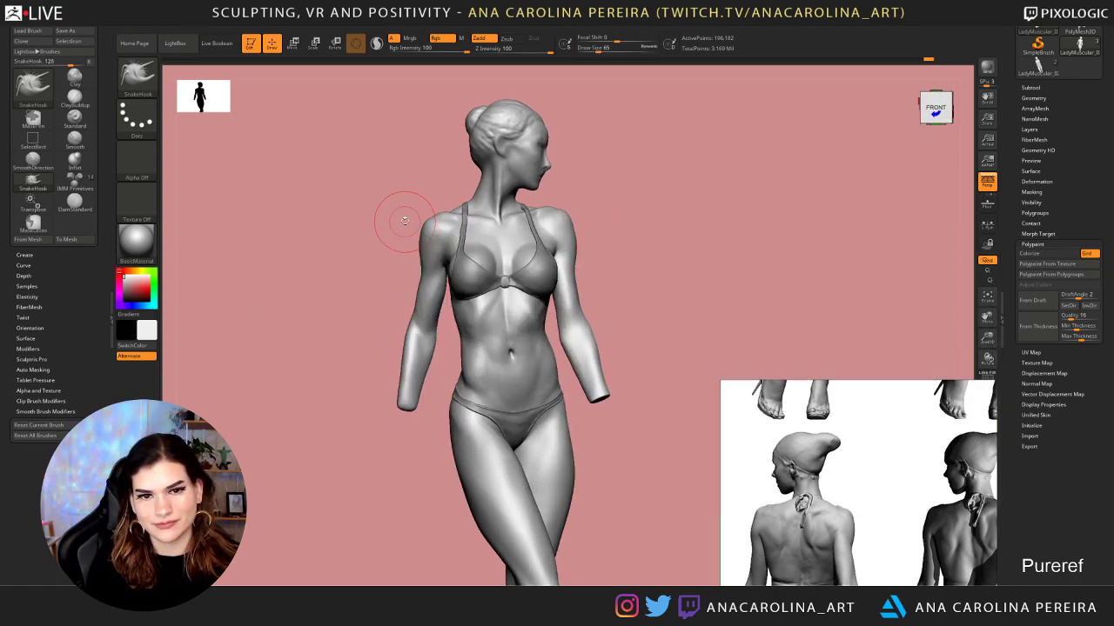
{"action": "key", "text": "space"}
{"action": "mouse_move", "coordinate": [404, 219]}
{"action": "left_mouse_down"}
{"action": "mouse_move", "coordinate": [500, 234]}
{"action": "mouse_move", "coordinate": [410, 231]}
{"action": "mouse_move", "coordinate": [353, 248]}
{"action": "mouse_move", "coordinate": [338, 276]}
{"action": "mouse_move", "coordinate": [346, 302]}
{"action": "left_mouse_up"}
{"action": "key", "text": "b"}
{"action": "key", "text": "c"}
{"action": "key", "text": "b"}
{"action": "key", "text": "s"}
{"action": "left_click_drag", "start_coordinate": [389, 354], "coordinate": [409, 393]}
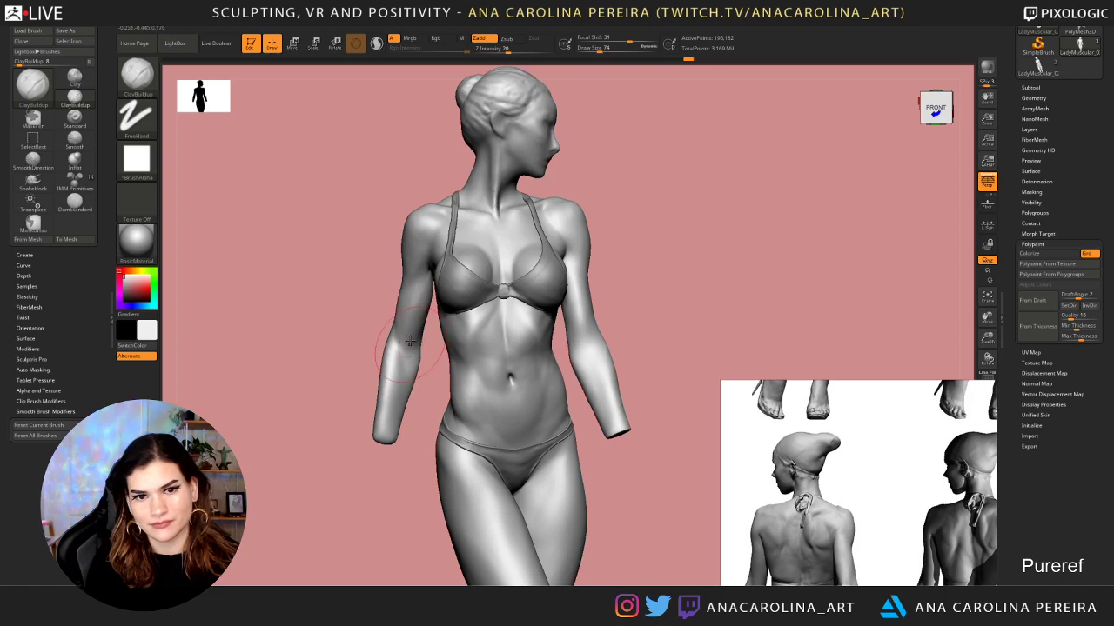
{"action": "key", "text": "shift"}
{"action": "left_click_drag", "start_coordinate": [408, 314], "coordinate": [419, 264], "text": "shift"}
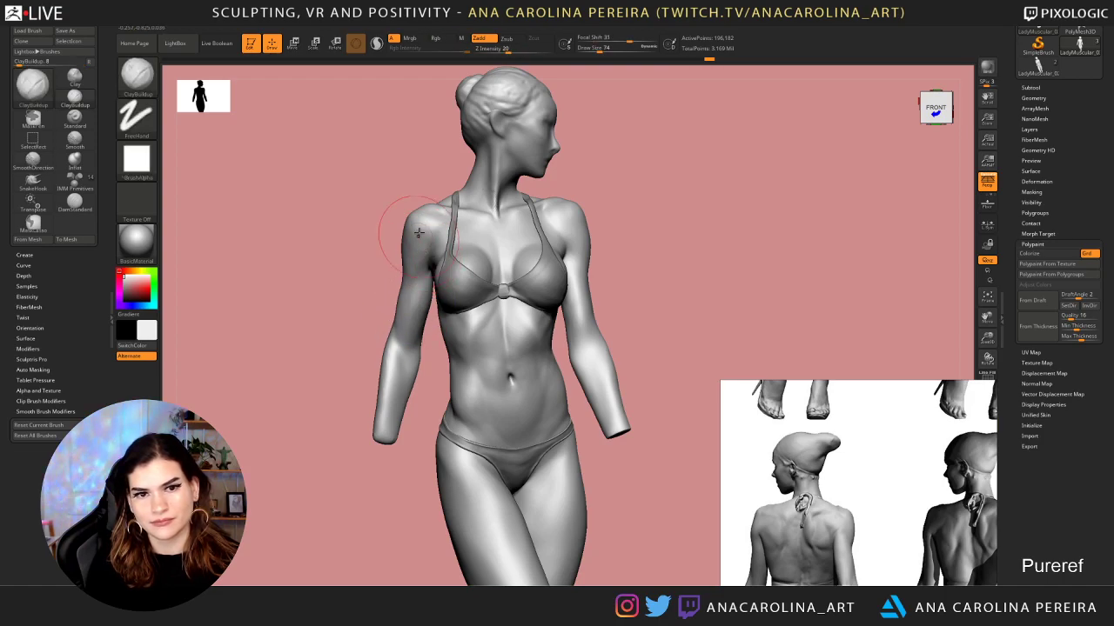
Sculpt the figure's left shoulder from above with ClayBuildup and even it out with the SmoothDirectional brush
{"action": "left_click_drag", "start_coordinate": [626, 228], "coordinate": [585, 390]}
{"action": "left_click_drag", "start_coordinate": [678, 192], "coordinate": [650, 235]}
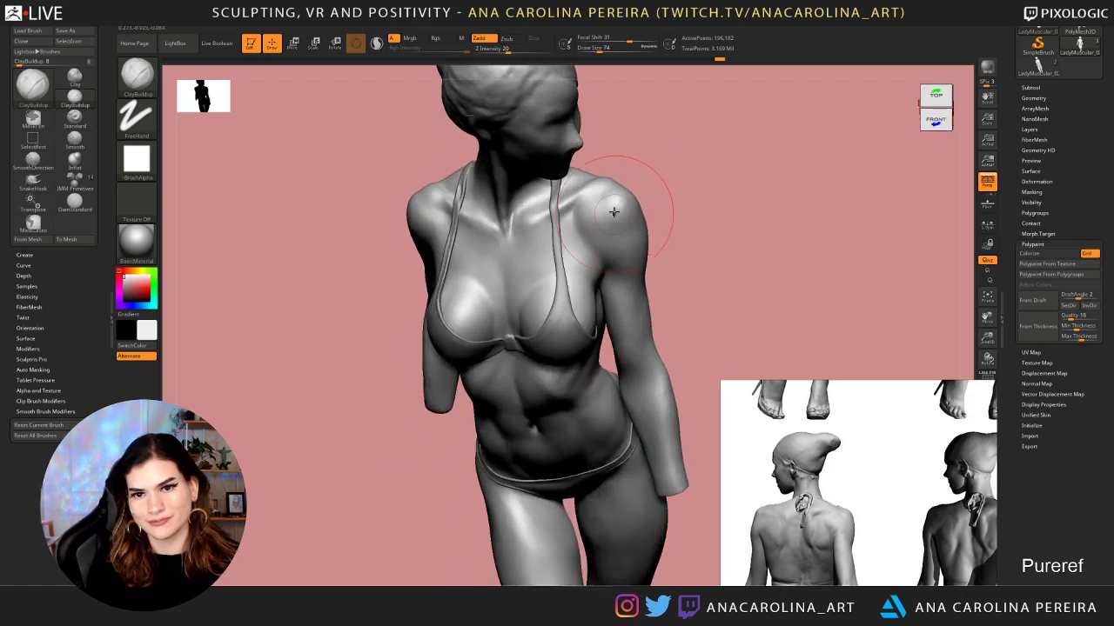
{"action": "mouse_move", "coordinate": [677, 179]}
{"action": "left_mouse_down"}
{"action": "mouse_move", "coordinate": [654, 193]}
{"action": "mouse_move", "coordinate": [625, 191]}
{"action": "mouse_move", "coordinate": [632, 184]}
{"action": "left_mouse_up"}
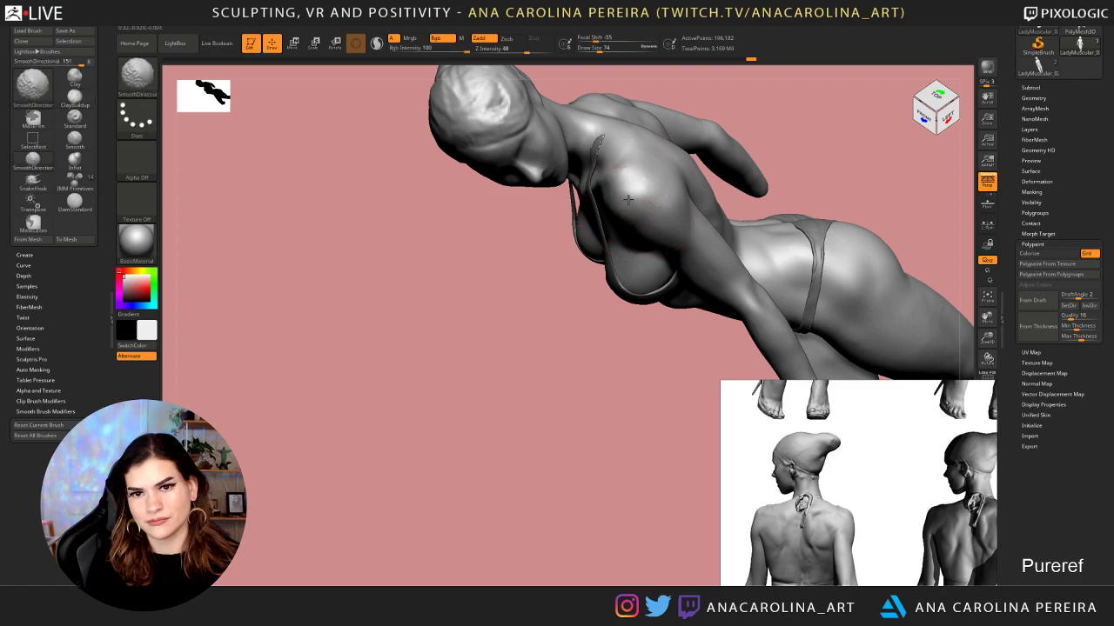
{"action": "left_click_drag", "start_coordinate": [572, 289], "coordinate": [711, 195], "text": "shift"}
{"action": "key", "text": "f"}
{"action": "mouse_move", "coordinate": [665, 155]}
{"action": "left_mouse_down"}
{"action": "mouse_move", "coordinate": [696, 189]}
{"action": "mouse_move", "coordinate": [635, 235]}
{"action": "mouse_move", "coordinate": [640, 246]}
{"action": "left_mouse_up"}
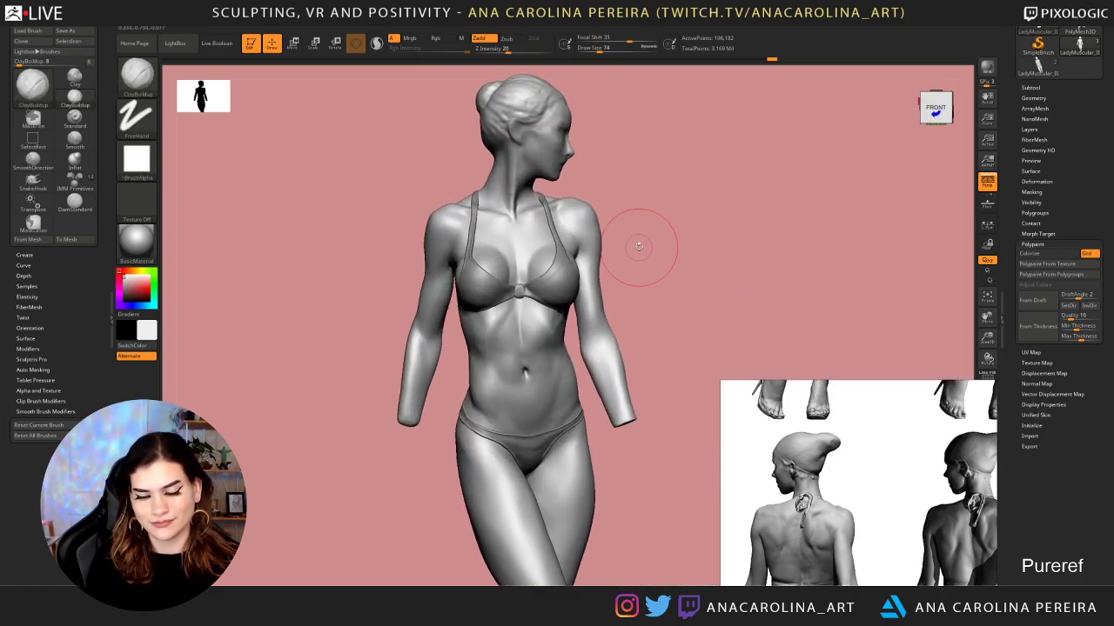
Examine the figure's torso, arms and shoulders from the front, the right side and the back
{"action": "key", "text": "b"}
{"action": "key", "text": "c"}
{"action": "key", "text": "b"}
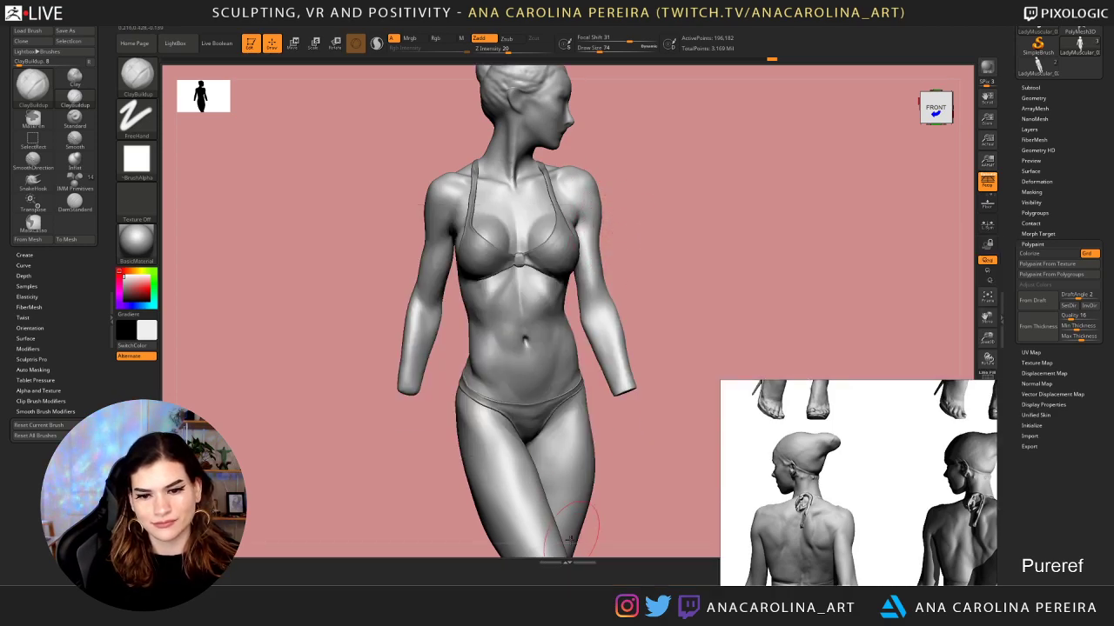
{"action": "left_click_drag", "start_coordinate": [644, 454], "coordinate": [684, 311]}
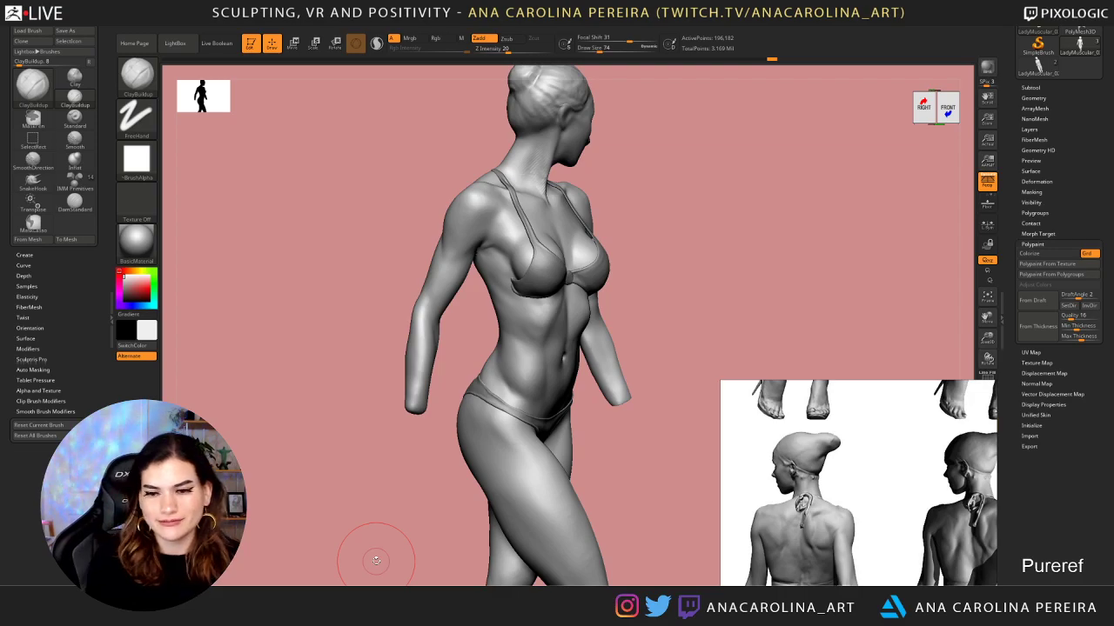
{"action": "mouse_move", "coordinate": [596, 135]}
{"action": "left_mouse_down"}
{"action": "mouse_move", "coordinate": [609, 214]}
{"action": "mouse_move", "coordinate": [647, 174]}
{"action": "mouse_move", "coordinate": [638, 191]}
{"action": "mouse_move", "coordinate": [652, 223]}
{"action": "mouse_move", "coordinate": [762, 235]}
{"action": "mouse_move", "coordinate": [696, 236]}
{"action": "mouse_move", "coordinate": [693, 261]}
{"action": "mouse_move", "coordinate": [653, 320]}
{"action": "left_mouse_up"}
{"action": "key", "text": "b"}
{"action": "key", "text": "c"}
{"action": "key", "text": "b"}
{"action": "key", "text": "space"}
{"action": "left_click", "coordinate": [691, 264]}
{"action": "key", "text": "space"}
{"action": "left_click_drag", "start_coordinate": [672, 282], "coordinate": [666, 282]}
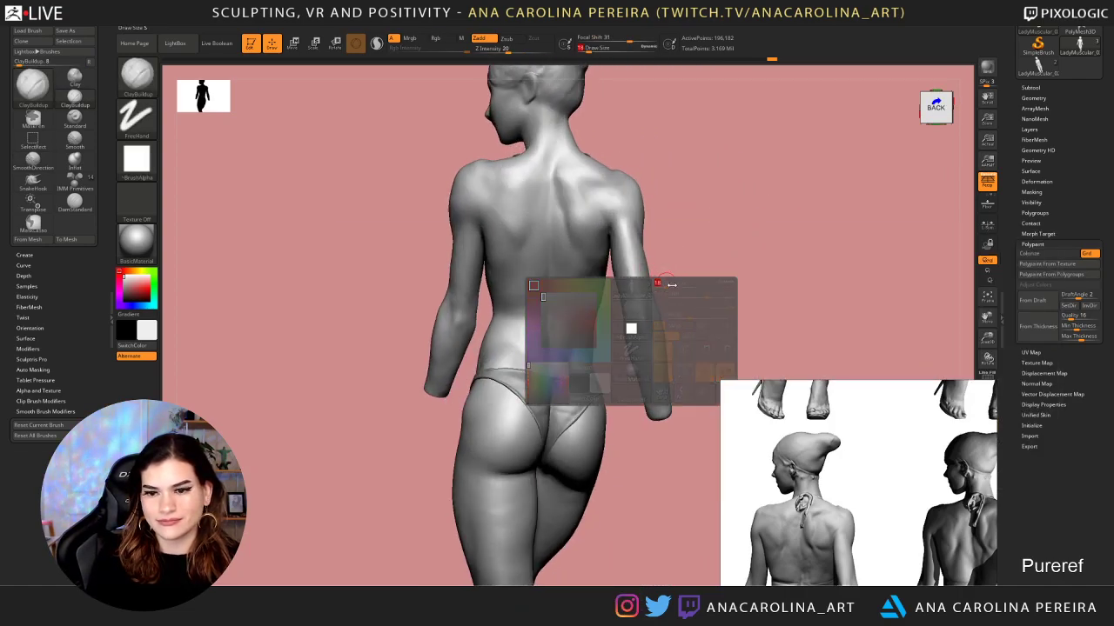
{"action": "key", "text": "space"}
{"action": "mouse_move", "coordinate": [630, 316]}
{"action": "left_mouse_down"}
{"action": "mouse_move", "coordinate": [641, 327]}
{"action": "mouse_move", "coordinate": [693, 296]}
{"action": "mouse_move", "coordinate": [726, 298]}
{"action": "mouse_move", "coordinate": [684, 260]}
{"action": "mouse_move", "coordinate": [875, 199]}
{"action": "mouse_move", "coordinate": [778, 228]}
{"action": "mouse_move", "coordinate": [827, 224]}
{"action": "mouse_move", "coordinate": [766, 256]}
{"action": "mouse_move", "coordinate": [673, 267]}
{"action": "mouse_move", "coordinate": [740, 257]}
{"action": "left_mouse_up"}
{"action": "key", "text": "space"}
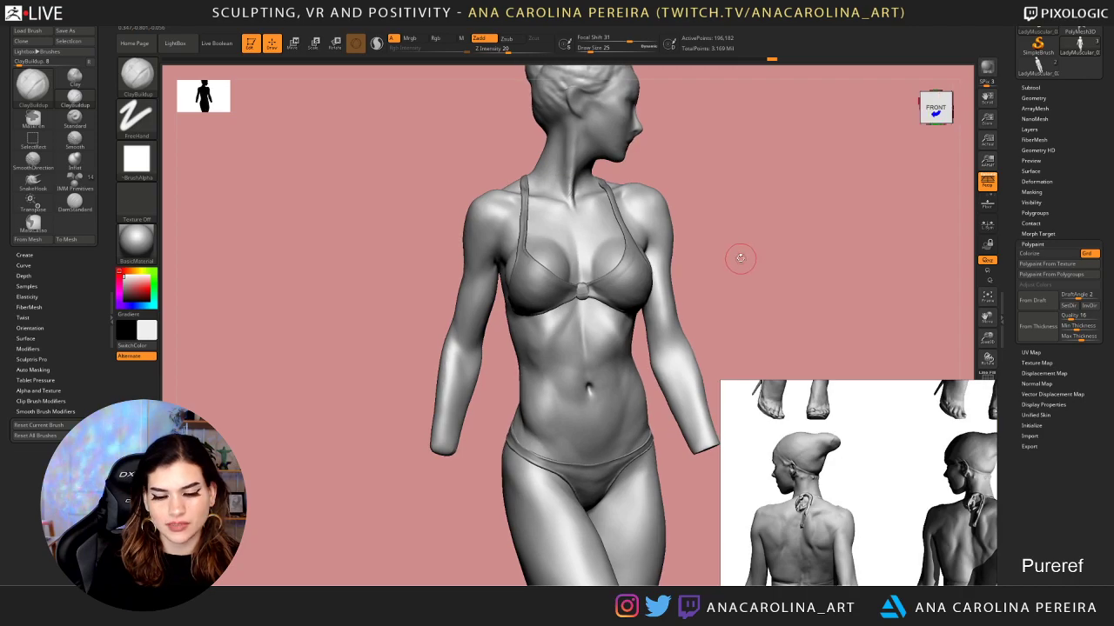
Build up the figure's right shoulder from the front with the ClayBuildup brush at draw size 65
{"action": "key", "text": "b"}
{"action": "key", "text": "c"}
{"action": "key", "text": "b"}
{"action": "key", "text": "h"}
{"action": "key", "text": "space"}
{"action": "left_click_drag", "start_coordinate": [518, 294], "coordinate": [533, 294]}
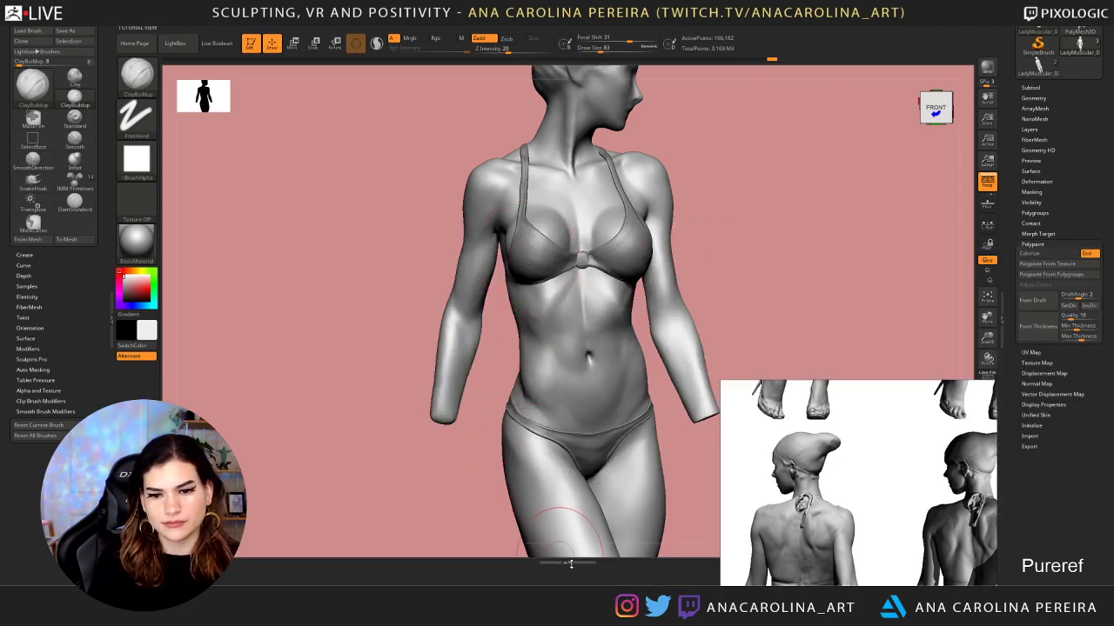
{"action": "left_click", "coordinate": [567, 562]}
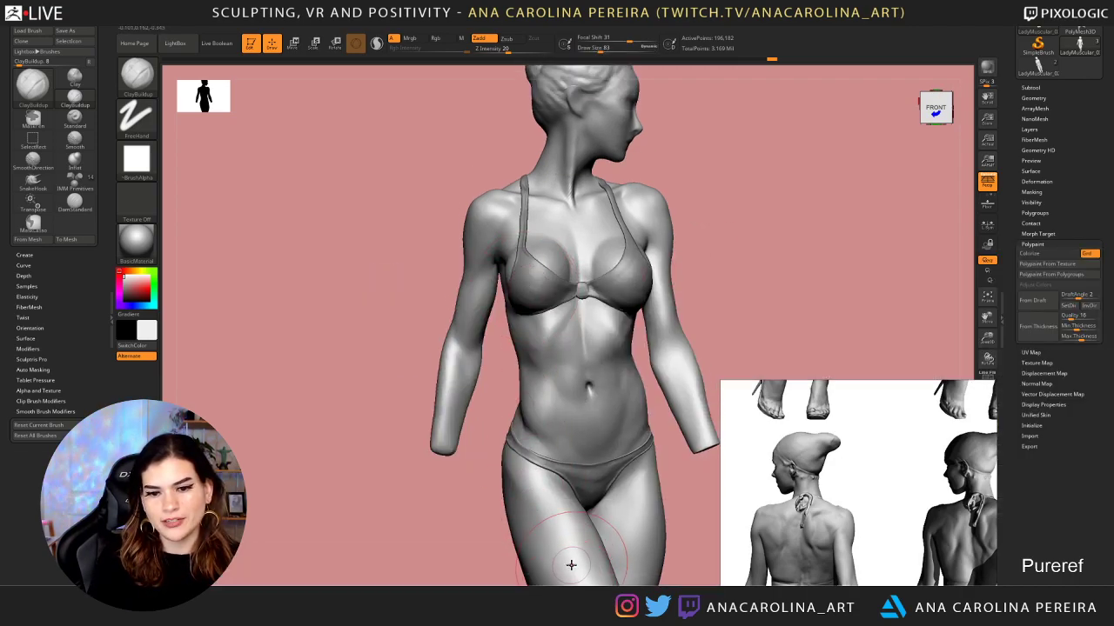
{"action": "key", "text": "space"}
{"action": "left_click_drag", "start_coordinate": [473, 234], "coordinate": [468, 234]}
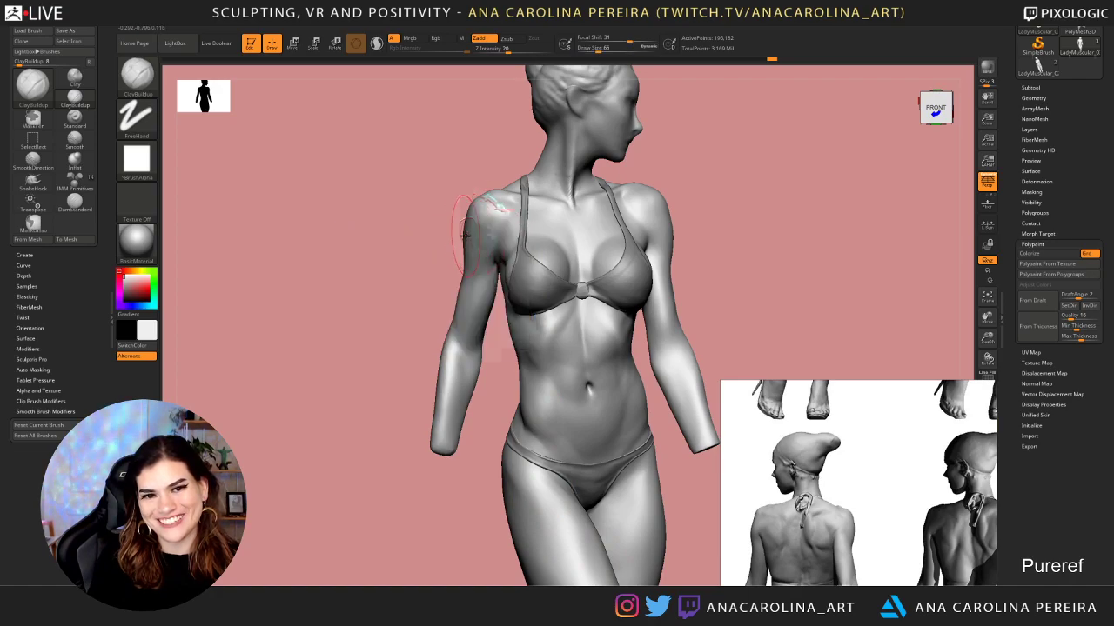
Switch to the SnakeHook brush and examine the figure's pose and proportions from the front and both sides
{"action": "key", "text": "b"}
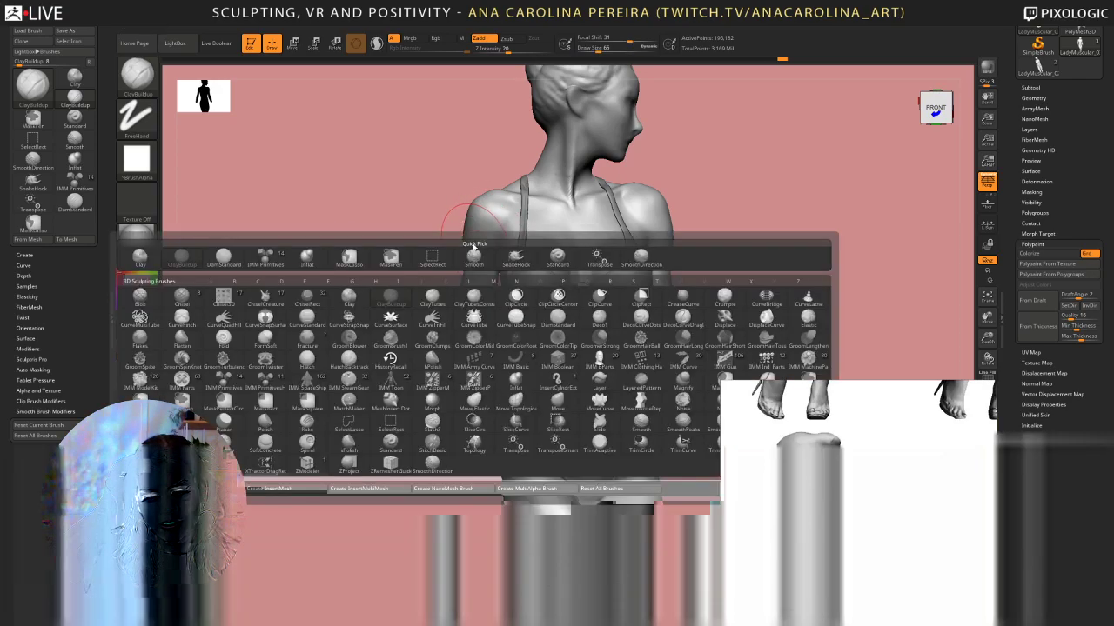
{"action": "key", "text": "s"}
{"action": "key", "text": "h"}
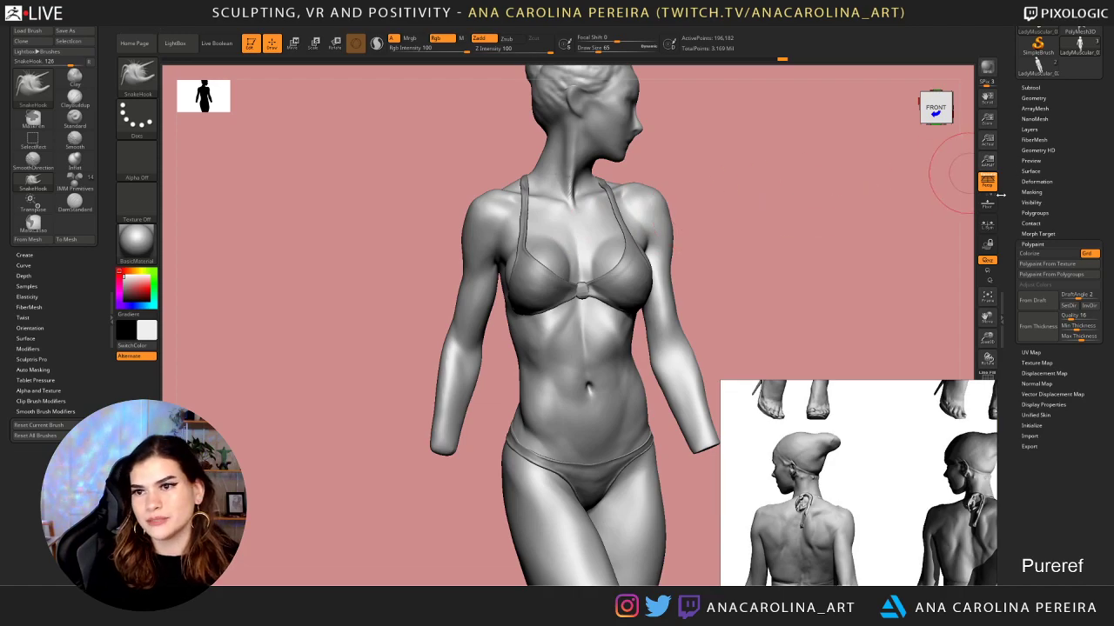
{"action": "left_click_drag", "start_coordinate": [778, 228], "coordinate": [726, 220]}
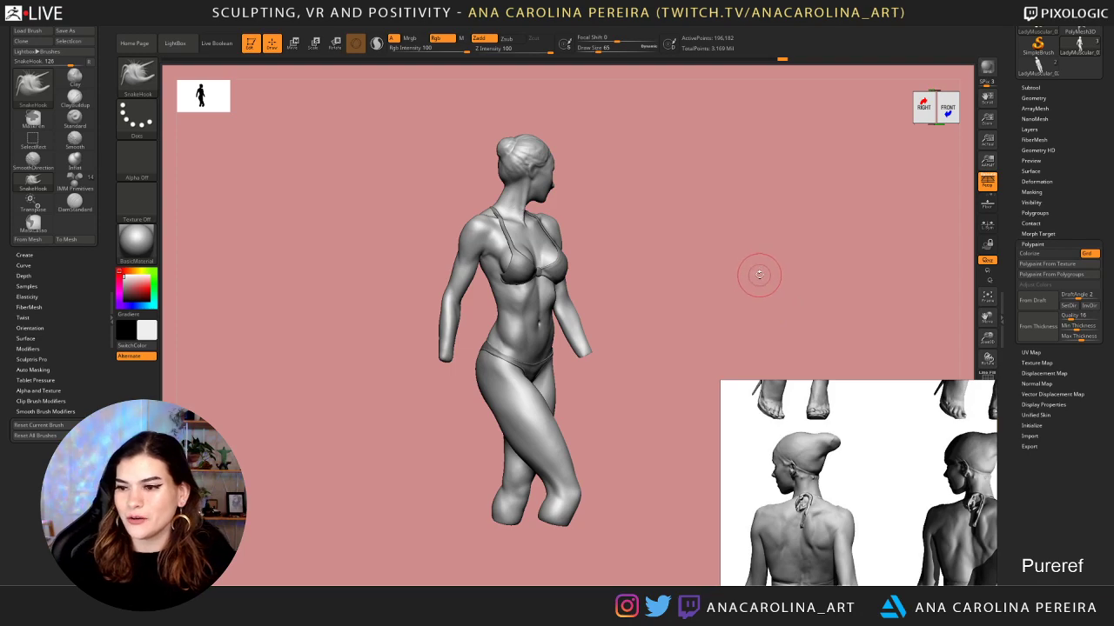
{"action": "mouse_move", "coordinate": [746, 274]}
{"action": "left_mouse_down"}
{"action": "mouse_move", "coordinate": [678, 285]}
{"action": "mouse_move", "coordinate": [733, 283]}
{"action": "left_mouse_up"}
{"action": "left_click_drag", "start_coordinate": [773, 149], "coordinate": [723, 188], "text": "alt"}
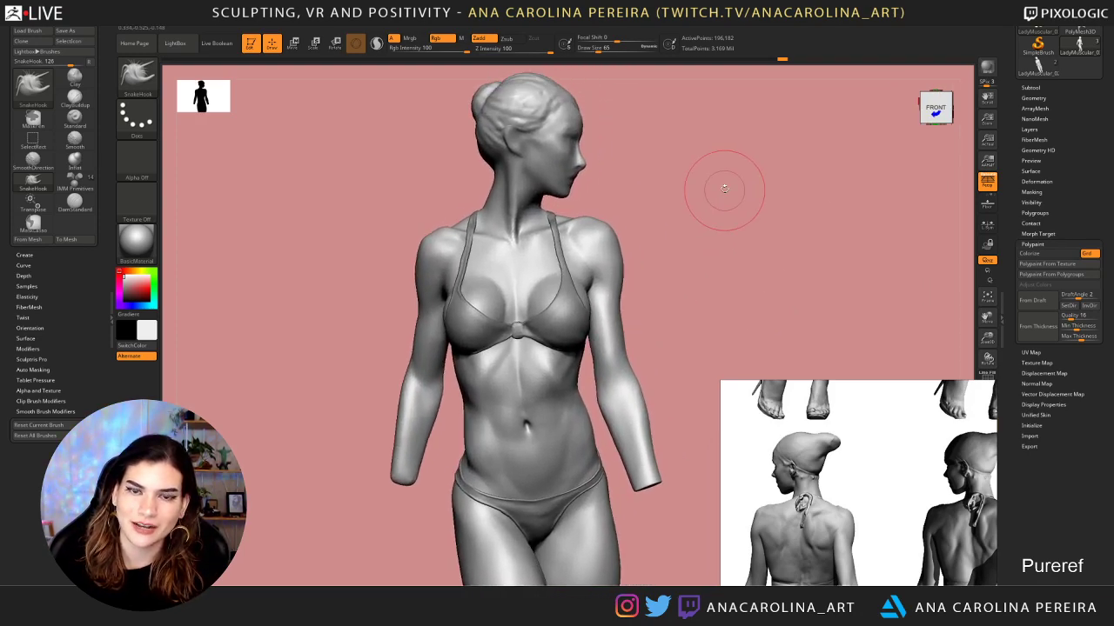
{"action": "left_click_drag", "start_coordinate": [726, 252], "coordinate": [679, 284]}
{"action": "mouse_move", "coordinate": [664, 211]}
{"action": "left_mouse_down"}
{"action": "mouse_move", "coordinate": [664, 281]}
{"action": "mouse_move", "coordinate": [647, 279]}
{"action": "mouse_move", "coordinate": [658, 269]}
{"action": "left_mouse_up"}
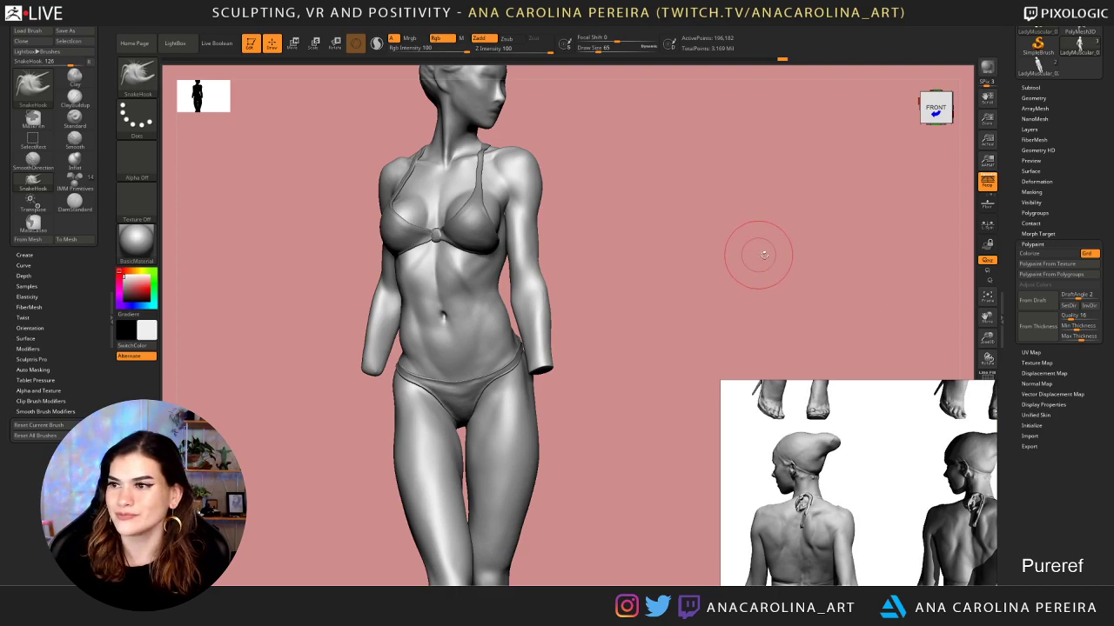
{"action": "left_click_drag", "start_coordinate": [764, 254], "coordinate": [808, 252]}
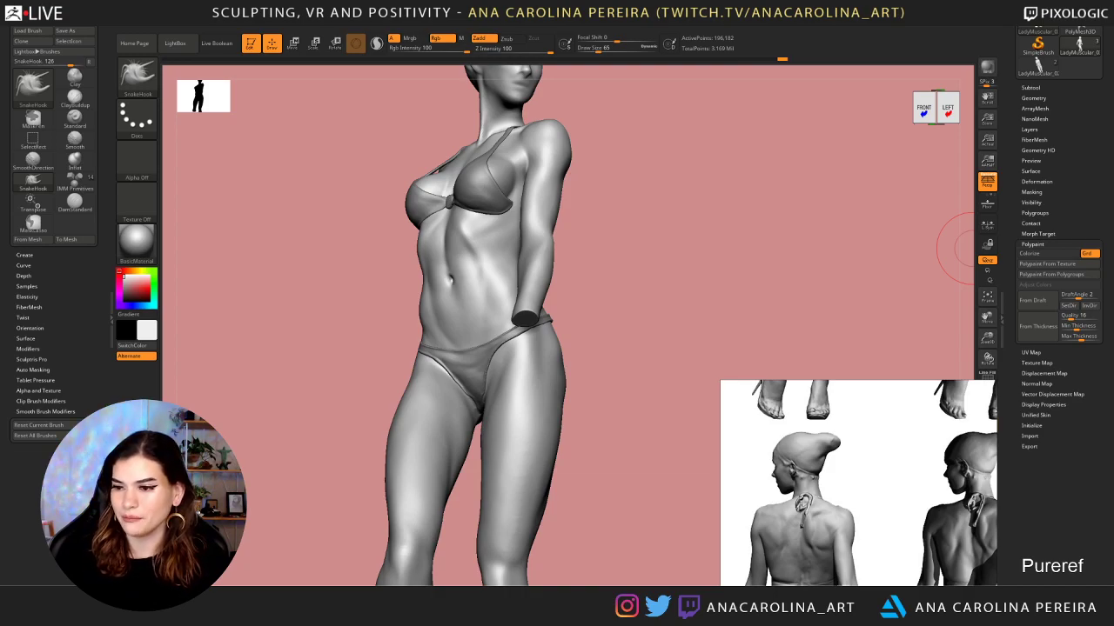
{"action": "mouse_move", "coordinate": [875, 249]}
{"action": "left_mouse_down"}
{"action": "mouse_move", "coordinate": [960, 251]}
{"action": "mouse_move", "coordinate": [860, 256]}
{"action": "left_mouse_up"}
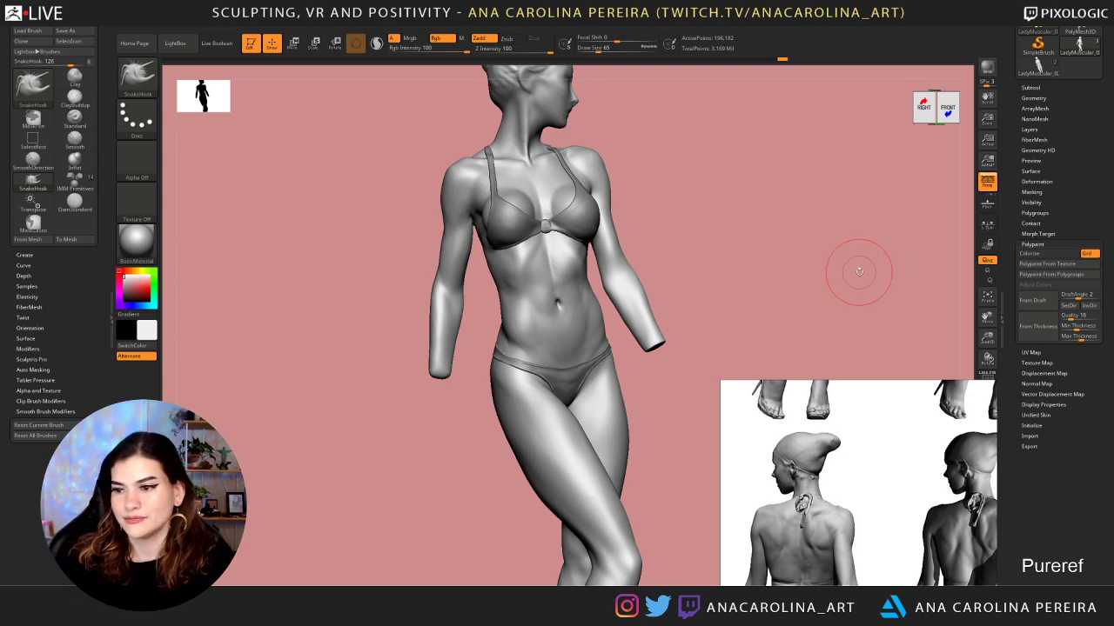
{"action": "mouse_move", "coordinate": [808, 244]}
{"action": "left_mouse_down"}
{"action": "mouse_move", "coordinate": [786, 251]}
{"action": "mouse_move", "coordinate": [788, 239]}
{"action": "mouse_move", "coordinate": [826, 250]}
{"action": "mouse_move", "coordinate": [790, 159]}
{"action": "left_mouse_up"}
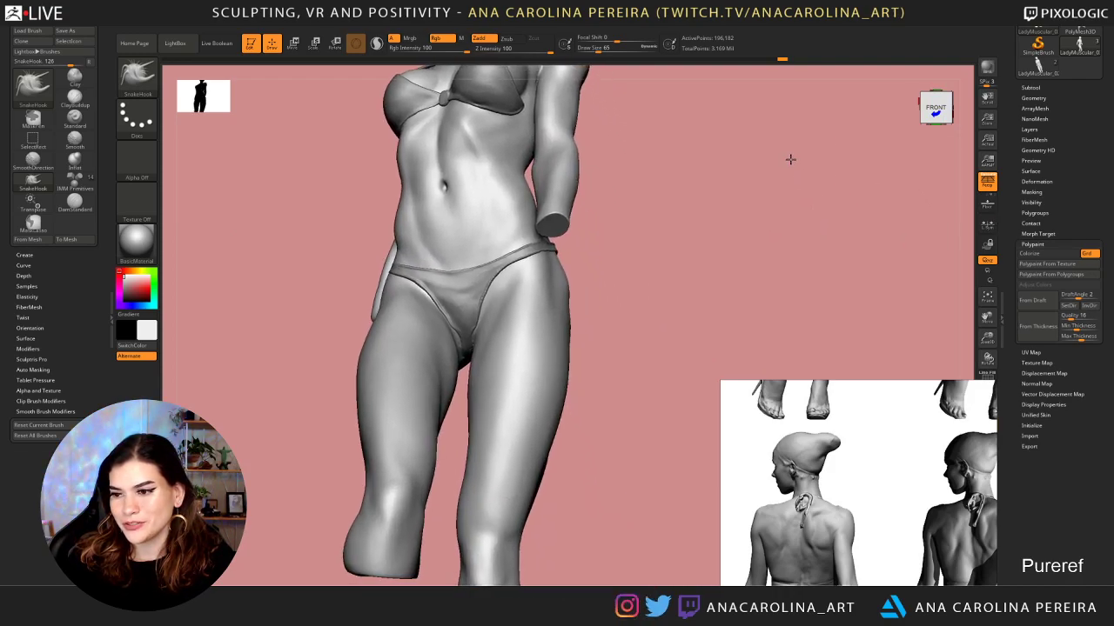
Reduce the SnakeHook draw size and bring up the front-view photo of the head and chest in PureRef
{"action": "key", "text": "space"}
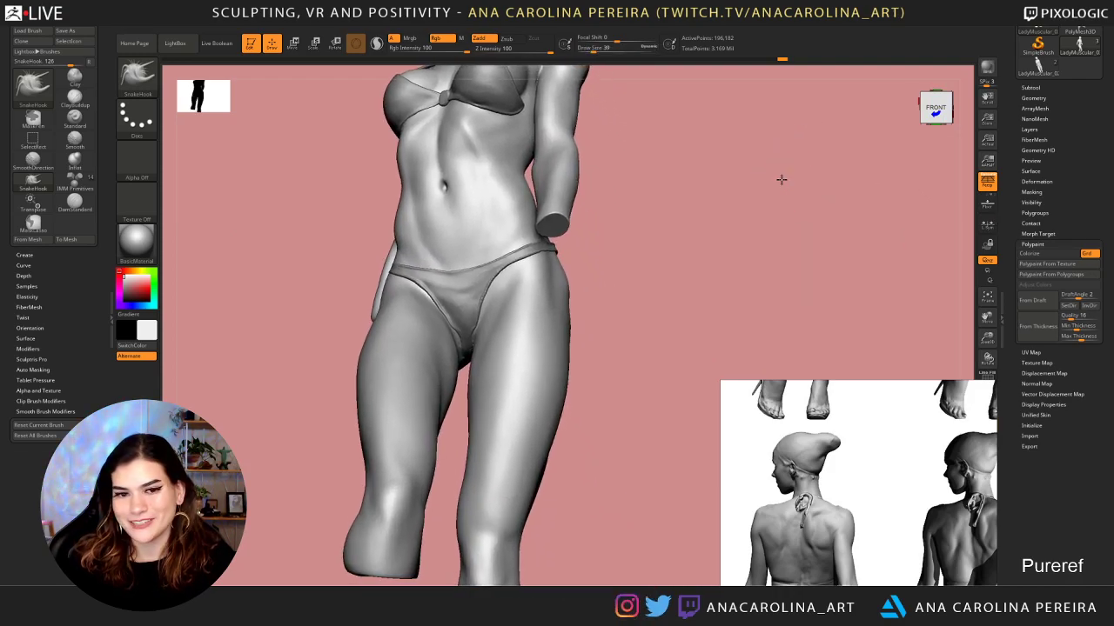
{"action": "left_click_drag", "start_coordinate": [769, 211], "coordinate": [778, 331]}
{"action": "scroll", "coordinate": [818, 420], "scroll_direction": "down", "scroll_amount": 2}
{"action": "scroll", "coordinate": [818, 421], "scroll_direction": "down", "scroll_amount": 2}
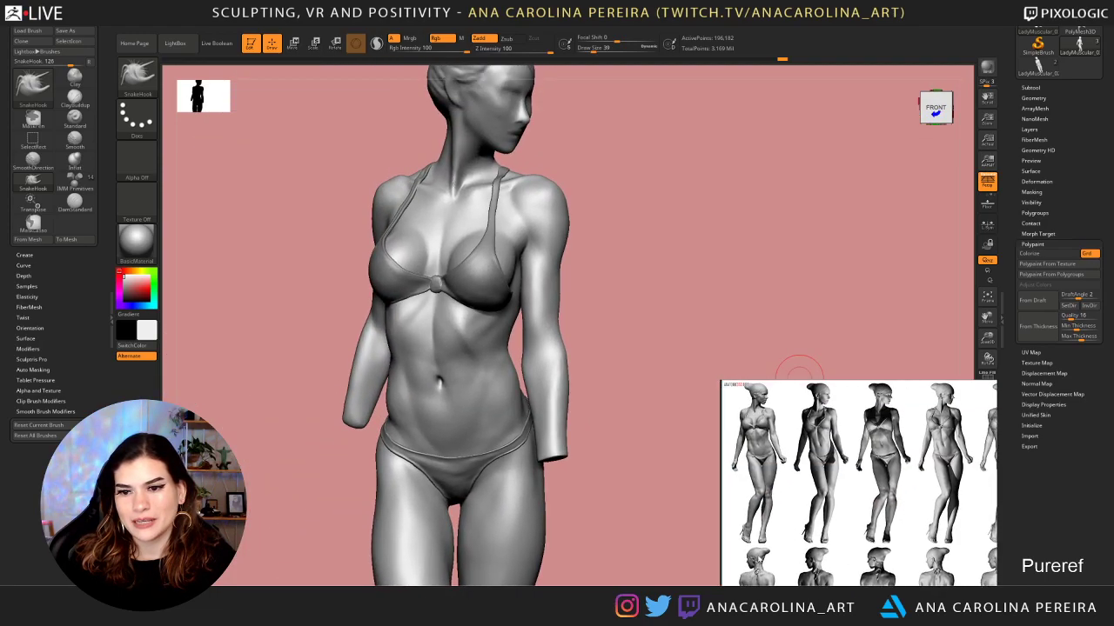
{"action": "scroll", "coordinate": [783, 422], "scroll_direction": "up", "scroll_amount": 4}
{"action": "scroll", "coordinate": [780, 422], "scroll_direction": "up", "scroll_amount": 2}
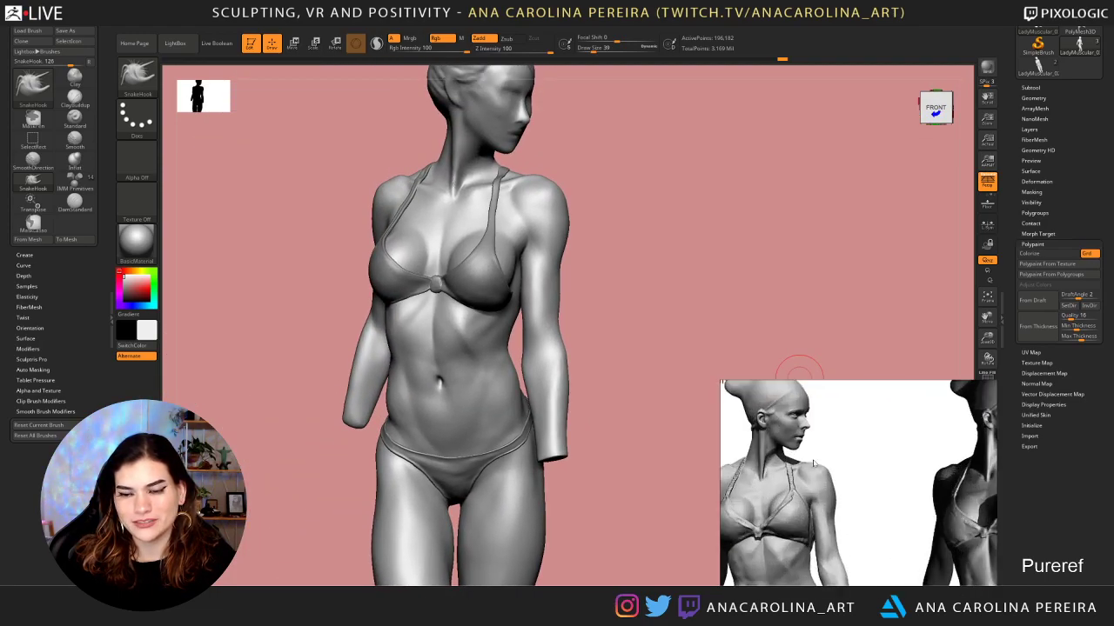
Compare the figure with the full-body front and back photos in PureRef and frame the first two front-view torsos
{"action": "left_click_drag", "start_coordinate": [707, 325], "coordinate": [685, 278]}
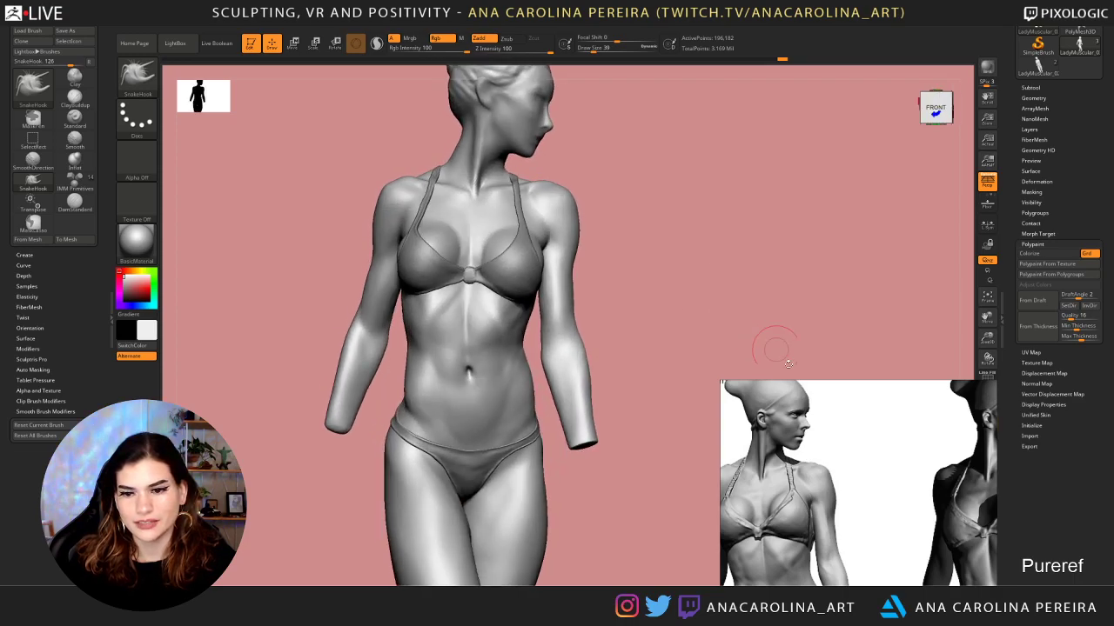
{"action": "scroll", "coordinate": [845, 443], "scroll_direction": "down", "scroll_amount": 3}
{"action": "middle_click_drag", "start_coordinate": [845, 442], "coordinate": [814, 444]}
{"action": "scroll", "coordinate": [813, 444], "scroll_direction": "up", "scroll_amount": 1}
{"action": "scroll", "coordinate": [784, 506], "scroll_direction": "down", "scroll_amount": 2}
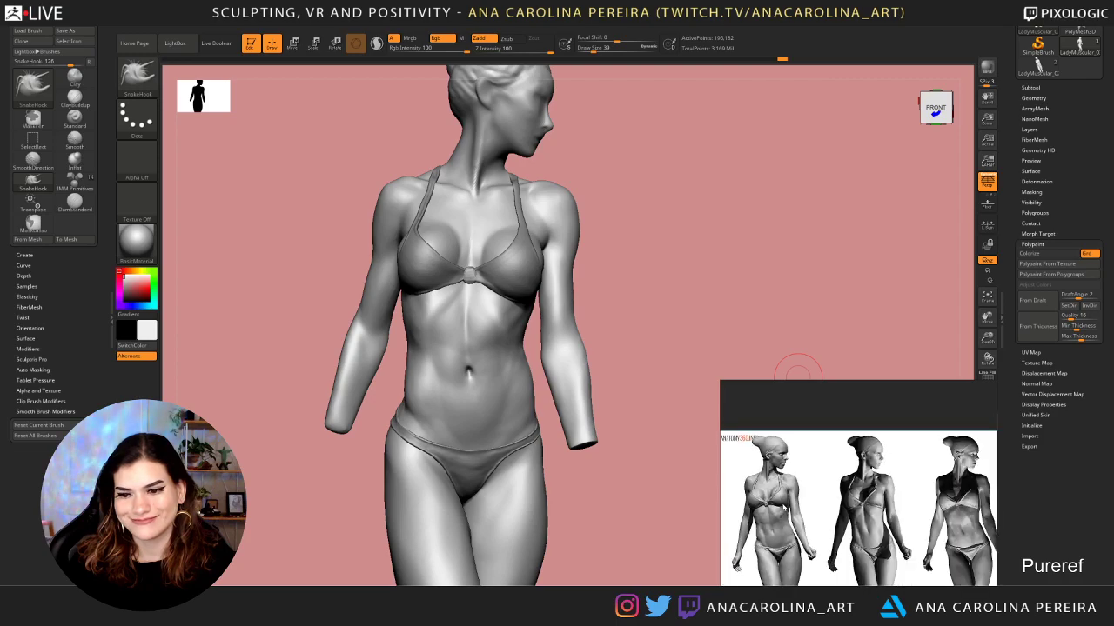
{"action": "scroll", "coordinate": [775, 468], "scroll_direction": "up", "scroll_amount": 2}
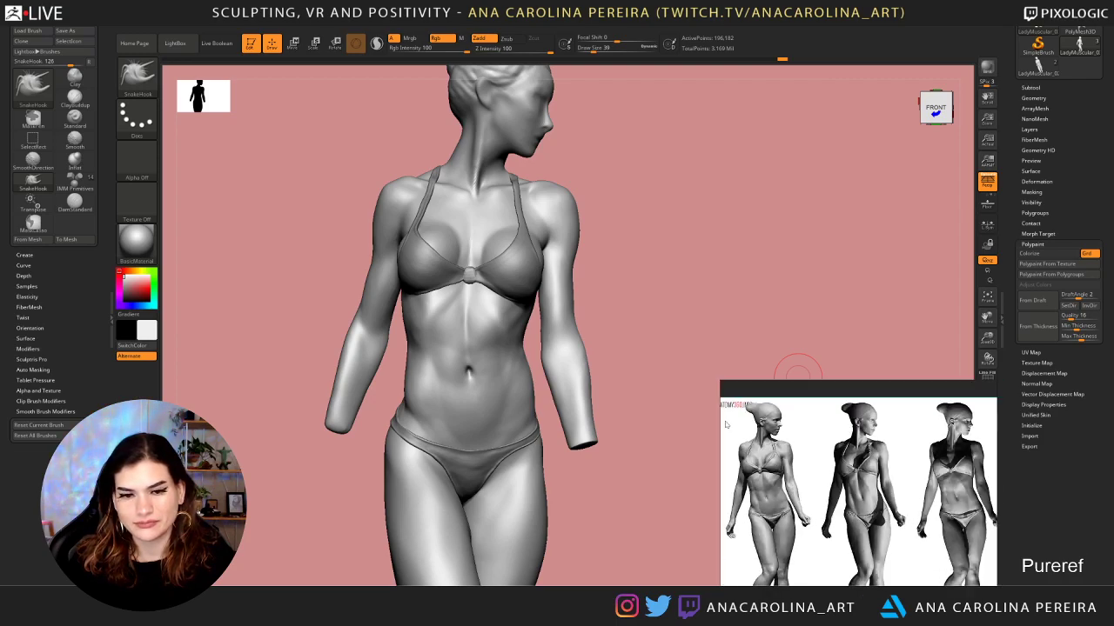
{"action": "left_click_drag", "start_coordinate": [714, 236], "coordinate": [665, 221]}
{"action": "scroll", "coordinate": [828, 452], "scroll_direction": "down", "scroll_amount": 3}
{"action": "scroll", "coordinate": [829, 453], "scroll_direction": "up", "scroll_amount": 2}
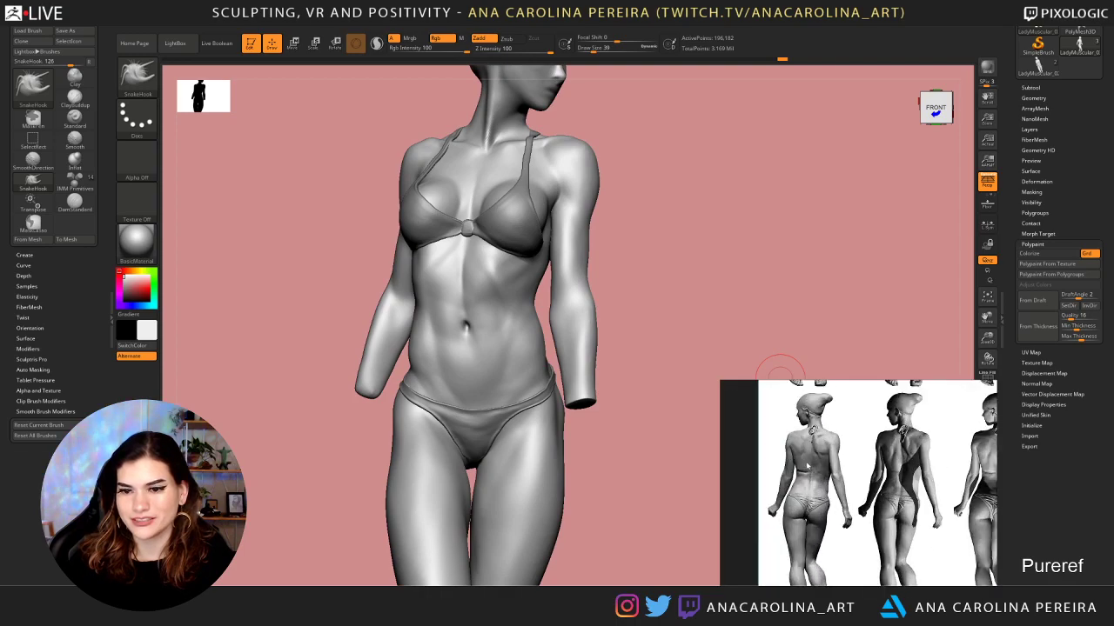
{"action": "scroll", "coordinate": [829, 452], "scroll_direction": "down", "scroll_amount": 2}
{"action": "scroll", "coordinate": [824, 468], "scroll_direction": "up", "scroll_amount": 3}
{"action": "scroll", "coordinate": [824, 469], "scroll_direction": "down", "scroll_amount": 1}
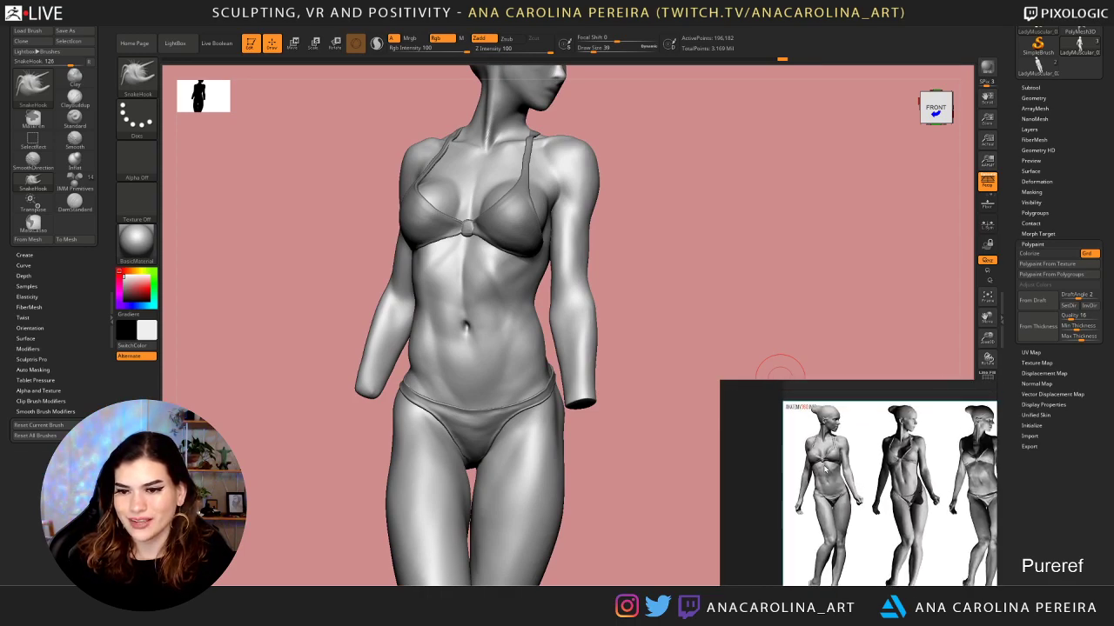
{"action": "scroll", "coordinate": [823, 469], "scroll_direction": "up", "scroll_amount": 1}
Set the SnakeHook draw size to 41 and smooth the abdomen above the navel with the SmoothDirectional brush
{"action": "mouse_move", "coordinate": [753, 299]}
{"action": "left_mouse_down"}
{"action": "mouse_move", "coordinate": [728, 301]}
{"action": "mouse_move", "coordinate": [762, 307]}
{"action": "left_mouse_up"}
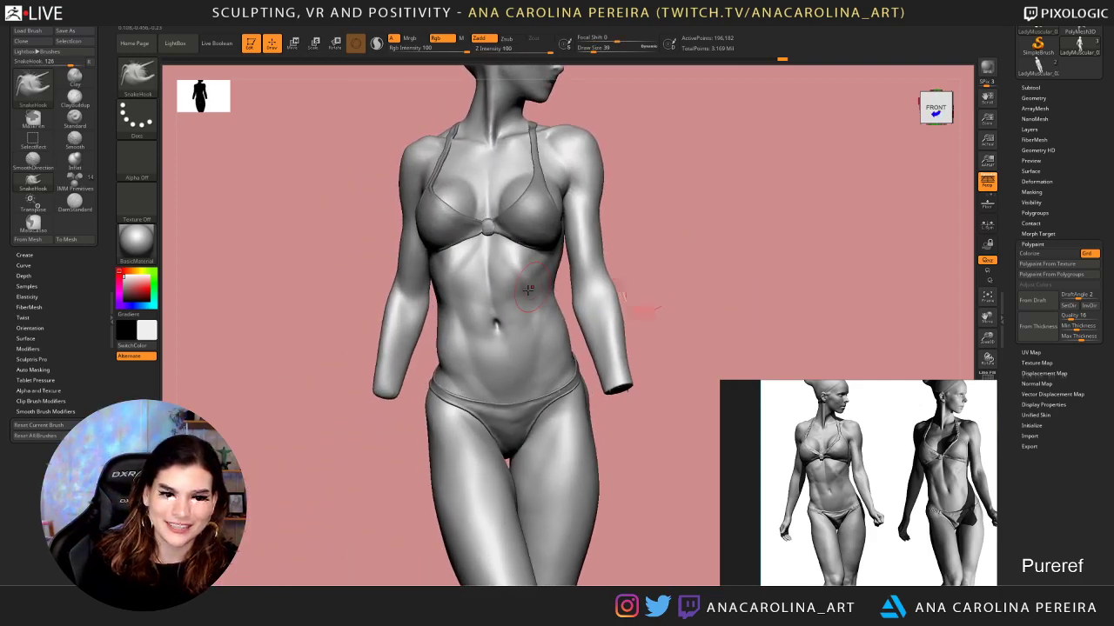
{"action": "key", "text": "space"}
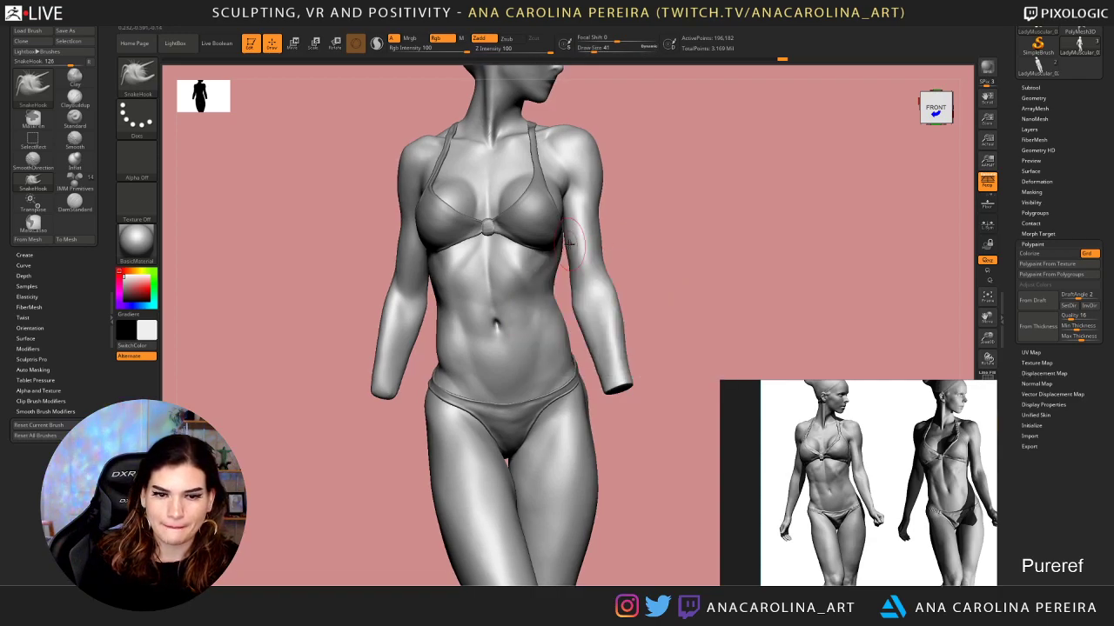
{"action": "left_click_drag", "start_coordinate": [398, 398], "coordinate": [457, 387]}
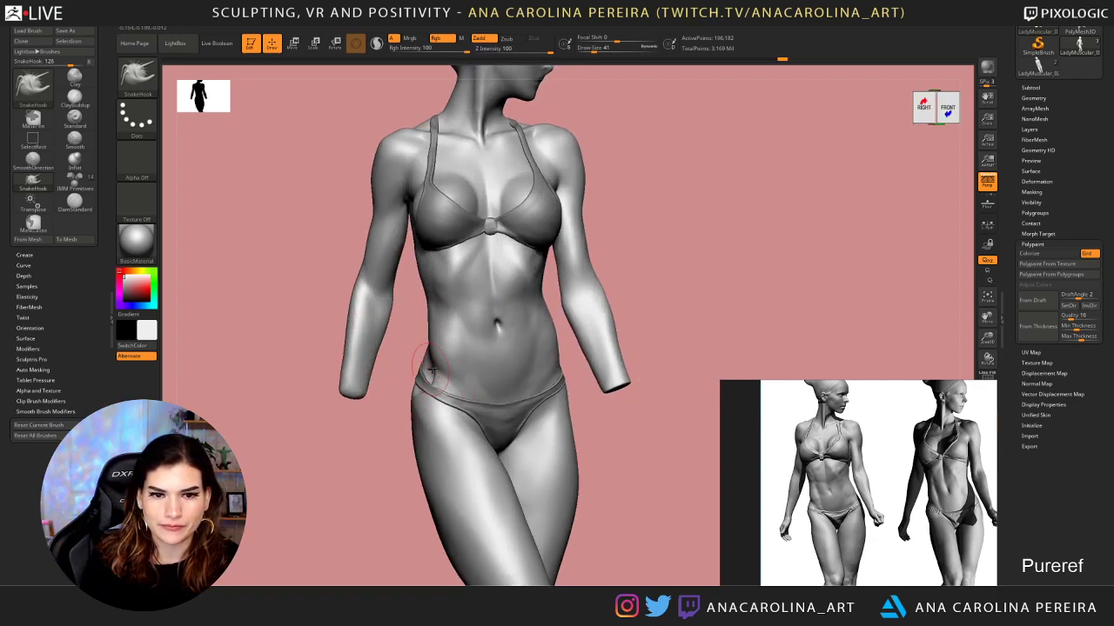
{"action": "left_click_drag", "start_coordinate": [493, 280], "coordinate": [496, 300], "text": "shift"}
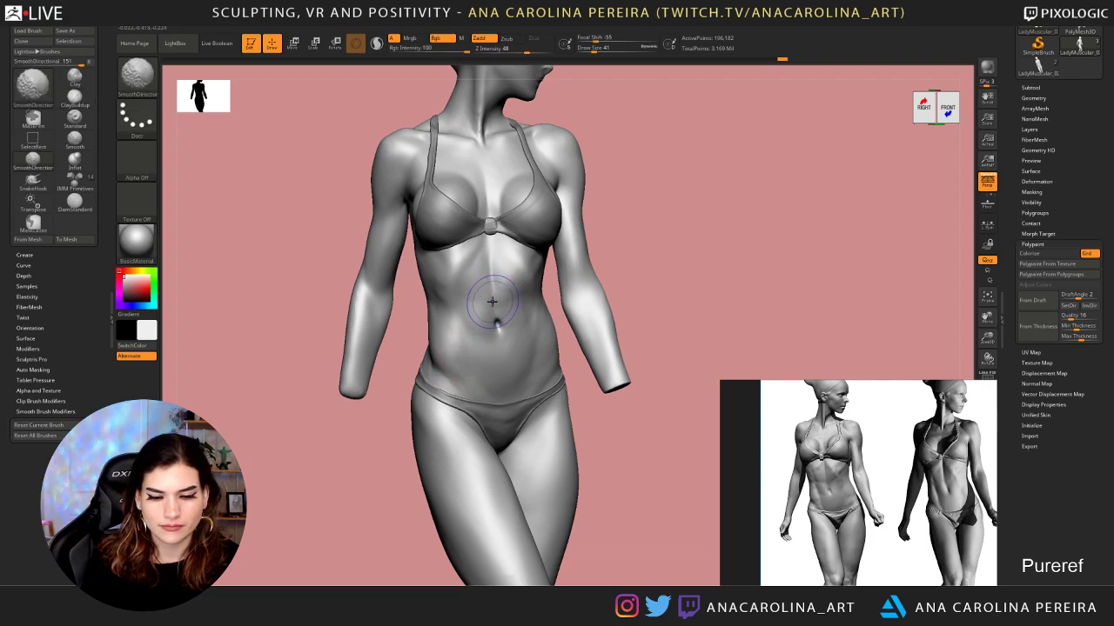
Raise the subdivision level and build up the right hip along the bikini edge with ClayBuildup, keeping the body as the active subtool
{"action": "left_click_drag", "start_coordinate": [623, 440], "coordinate": [628, 470], "text": "alt"}
{"action": "key", "text": "d"}
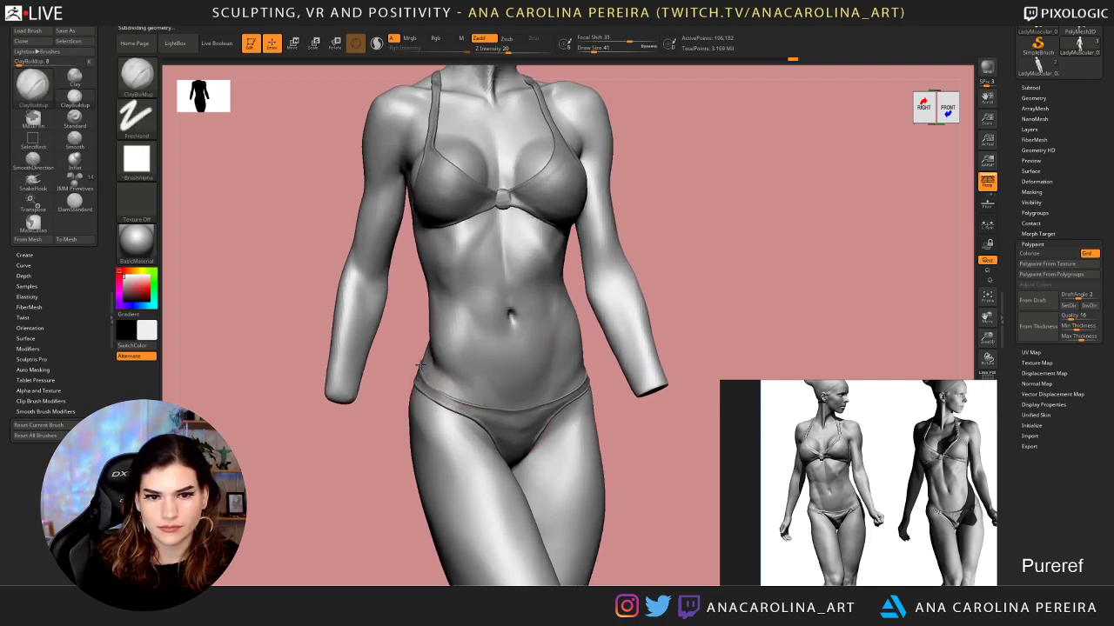
{"action": "left_click_drag", "start_coordinate": [454, 398], "coordinate": [448, 411]}
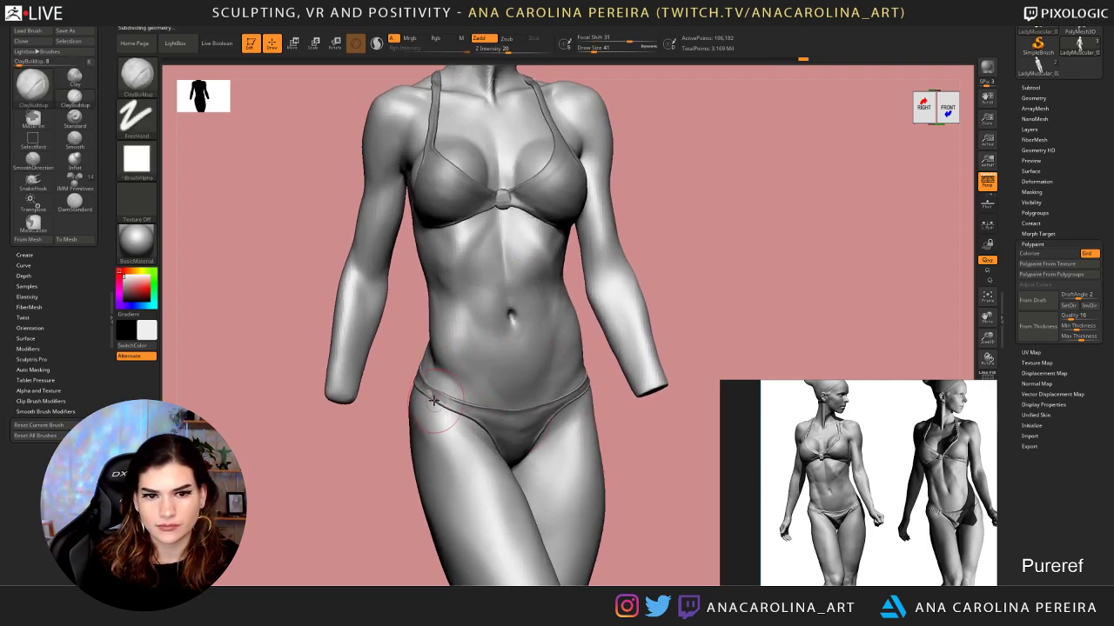
{"action": "left_click", "coordinate": [443, 411], "text": "alt"}
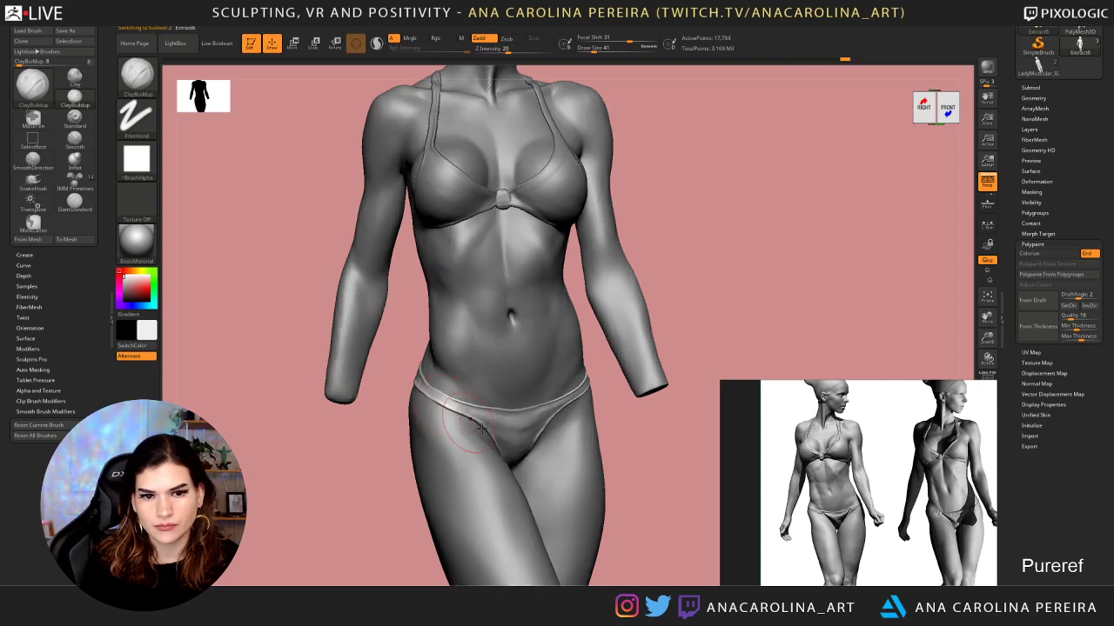
{"action": "left_click", "coordinate": [508, 374], "text": "alt"}
{"action": "mouse_move", "coordinate": [668, 417]}
{"action": "left_mouse_down"}
{"action": "mouse_move", "coordinate": [654, 419]}
{"action": "mouse_move", "coordinate": [689, 430]}
{"action": "left_mouse_up"}
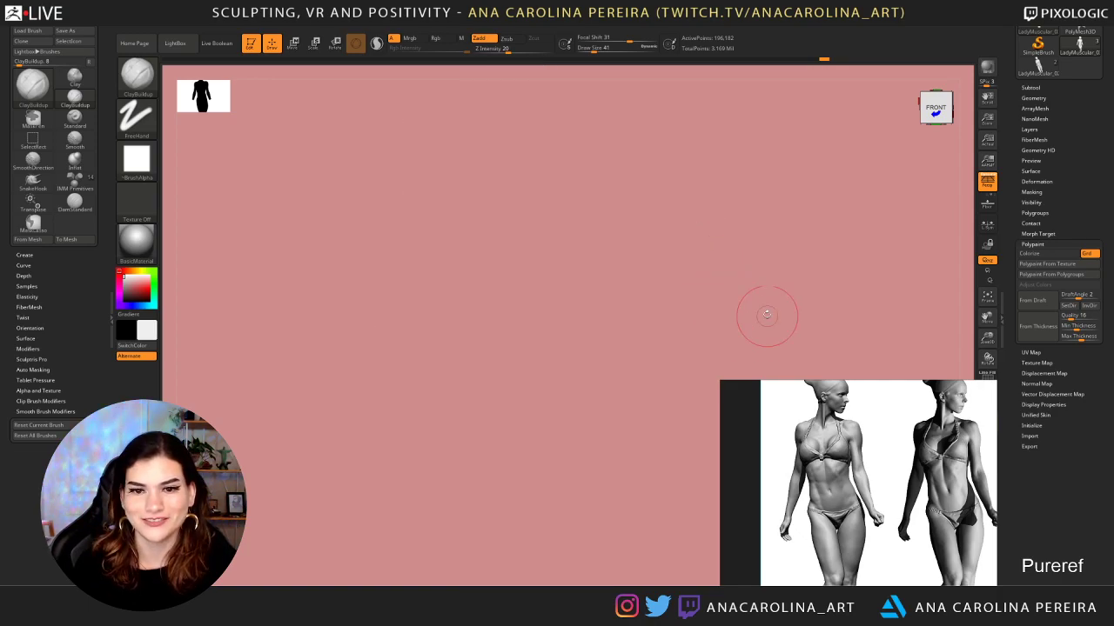
Build up the figure's right outer hip and front thigh with ClayBuildup at draw size 94 and smooth the thigh
{"action": "left_click_drag", "start_coordinate": [766, 317], "coordinate": [734, 246]}
{"action": "mouse_move", "coordinate": [732, 304]}
{"action": "left_mouse_down", "text": "alt"}
{"action": "mouse_move", "coordinate": [730, 278]}
{"action": "mouse_move", "coordinate": [730, 306]}
{"action": "mouse_move", "coordinate": [742, 309]}
{"action": "left_mouse_up", "text": "alt"}
{"action": "key", "text": "space"}
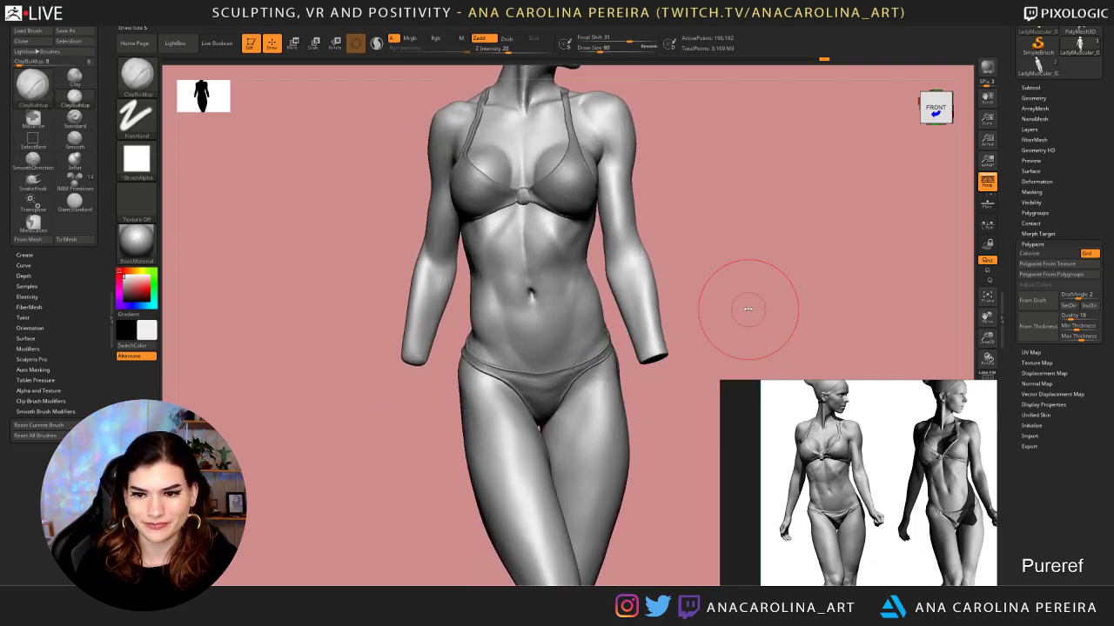
{"action": "left_click_drag", "start_coordinate": [670, 318], "coordinate": [566, 350]}
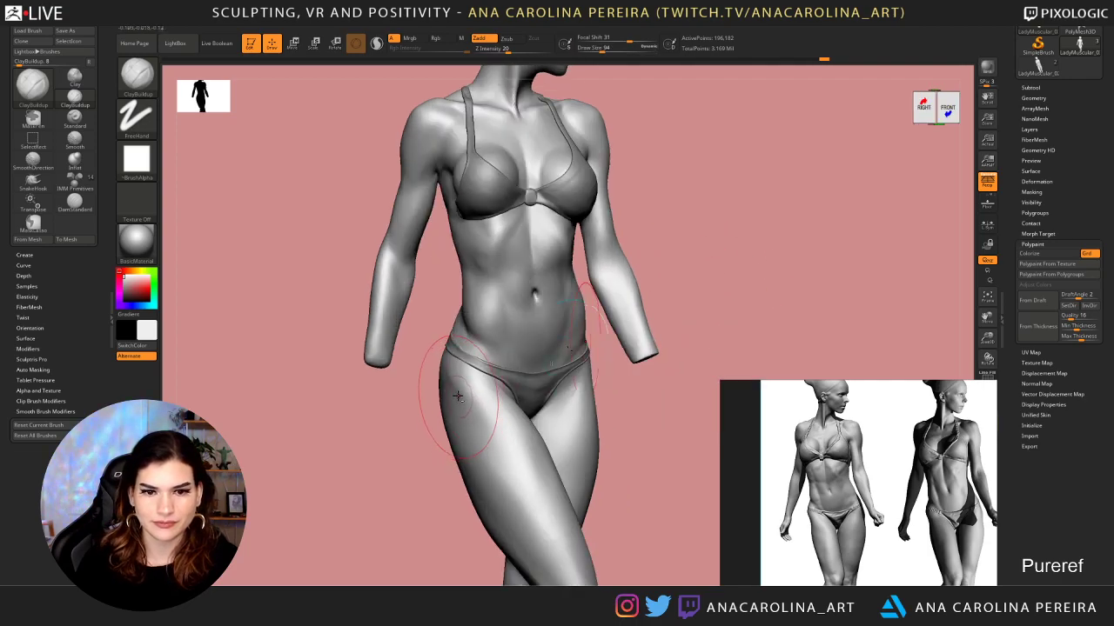
{"action": "left_click_drag", "start_coordinate": [465, 414], "coordinate": [468, 409]}
{"action": "mouse_move", "coordinate": [548, 461]}
{"action": "right_mouse_down"}
{"action": "mouse_move", "coordinate": [597, 473]}
{"action": "mouse_move", "coordinate": [579, 468]}
{"action": "right_mouse_up"}
{"action": "mouse_move", "coordinate": [539, 457]}
{"action": "left_mouse_down"}
{"action": "mouse_move", "coordinate": [492, 438]}
{"action": "mouse_move", "coordinate": [527, 444]}
{"action": "mouse_move", "coordinate": [532, 493]}
{"action": "mouse_move", "coordinate": [552, 527]}
{"action": "left_mouse_up"}
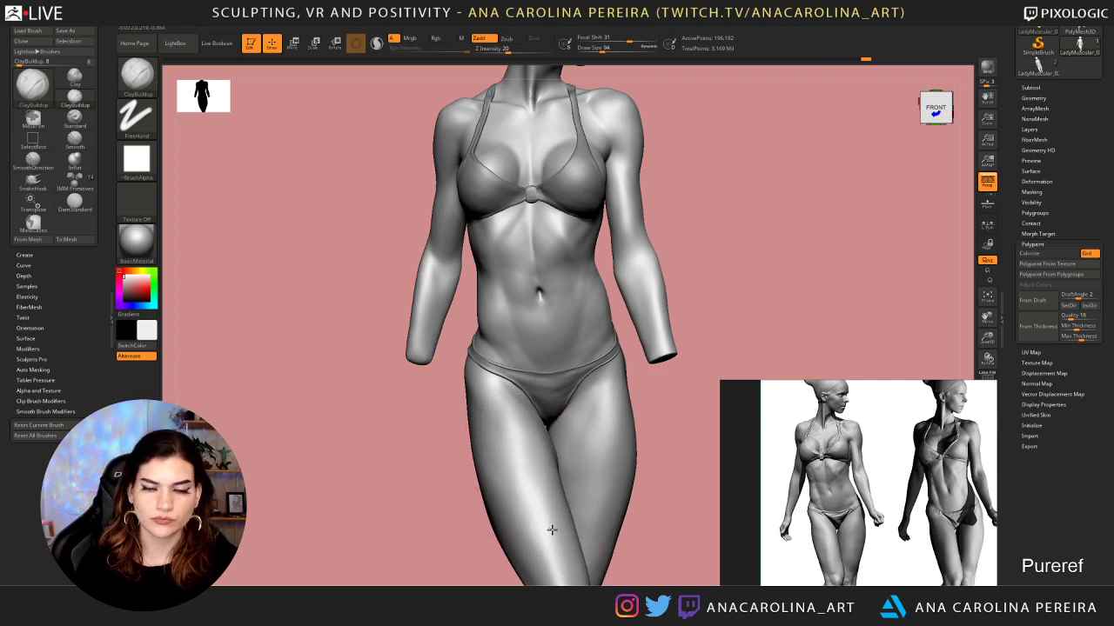
{"action": "left_click_drag", "start_coordinate": [507, 472], "coordinate": [523, 520], "text": "shift"}
{"action": "mouse_move", "coordinate": [658, 458]}
{"action": "right_mouse_down", "text": "ctrl"}
{"action": "mouse_move", "coordinate": [633, 375]}
{"action": "mouse_move", "coordinate": [652, 462]}
{"action": "mouse_move", "coordinate": [597, 445]}
{"action": "right_mouse_up", "text": "ctrl"}
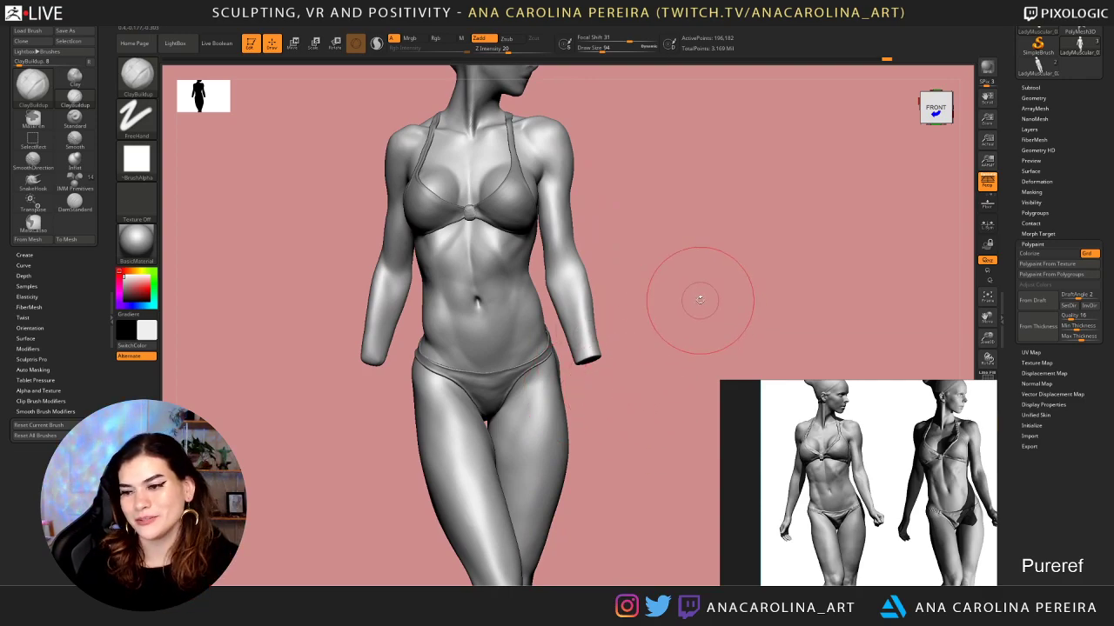
Build up the abdomen around the navel with ClayBuildup and smooth below it, reducing the draw size to 18
{"action": "left_click_drag", "start_coordinate": [698, 299], "coordinate": [688, 266]}
{"action": "right_click_drag", "start_coordinate": [688, 266], "coordinate": [684, 292], "text": "ctrl"}
{"action": "key", "text": "space"}
{"action": "left_click_drag", "start_coordinate": [684, 293], "coordinate": [696, 290]}
{"action": "right_click_drag", "start_coordinate": [719, 287], "coordinate": [723, 360], "text": "alt"}
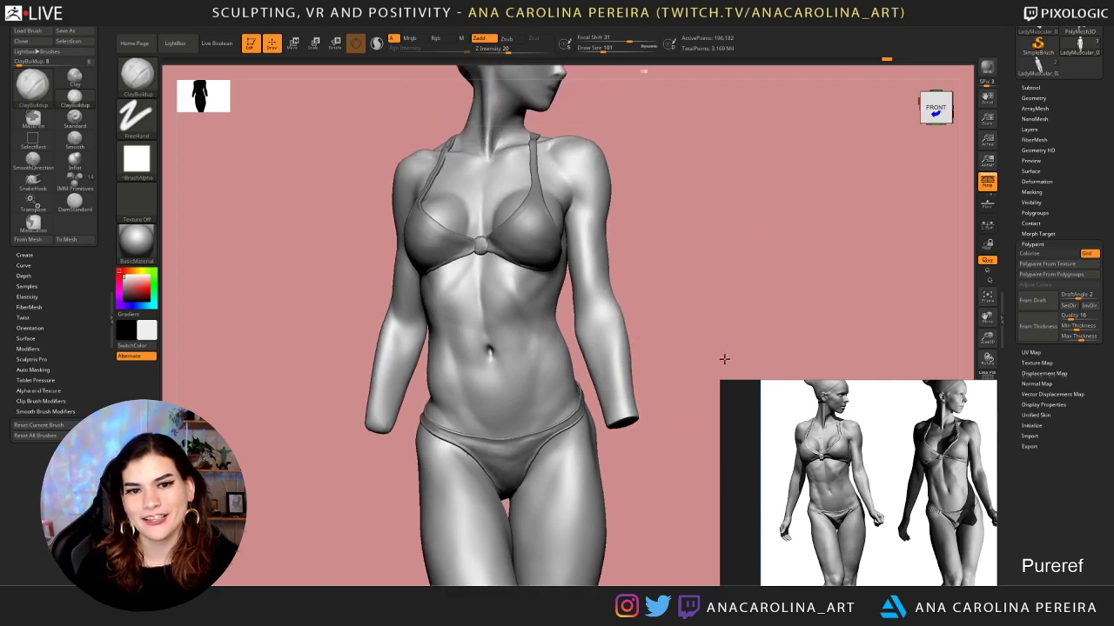
{"action": "left_click_drag", "start_coordinate": [723, 361], "coordinate": [729, 337]}
{"action": "key", "text": "space"}
{"action": "mouse_move", "coordinate": [729, 337]}
{"action": "left_mouse_down"}
{"action": "mouse_move", "coordinate": [714, 337]}
{"action": "mouse_move", "coordinate": [740, 239]}
{"action": "left_mouse_up"}
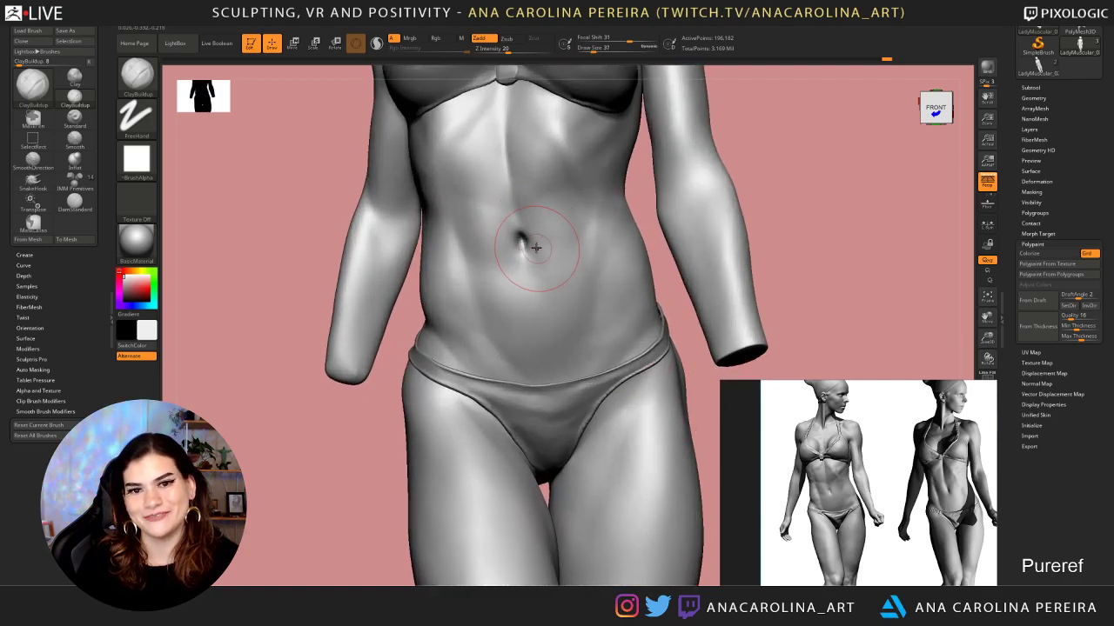
{"action": "mouse_move", "coordinate": [562, 217]}
{"action": "left_mouse_down"}
{"action": "mouse_move", "coordinate": [538, 235]}
{"action": "mouse_move", "coordinate": [567, 241]}
{"action": "mouse_move", "coordinate": [555, 259]}
{"action": "mouse_move", "coordinate": [553, 212]}
{"action": "mouse_move", "coordinate": [529, 228]}
{"action": "mouse_move", "coordinate": [552, 242]}
{"action": "mouse_move", "coordinate": [556, 231]}
{"action": "mouse_move", "coordinate": [621, 219]}
{"action": "left_mouse_up"}
{"action": "mouse_move", "coordinate": [669, 180]}
{"action": "left_mouse_down", "text": "alt"}
{"action": "mouse_move", "coordinate": [694, 144]}
{"action": "mouse_move", "coordinate": [672, 329]}
{"action": "left_mouse_up", "text": "alt"}
{"action": "key", "text": "space"}
{"action": "mouse_move", "coordinate": [536, 352]}
{"action": "left_mouse_down", "text": "shift"}
{"action": "mouse_move", "coordinate": [522, 328]}
{"action": "mouse_move", "coordinate": [541, 331]}
{"action": "left_mouse_up", "text": "shift"}
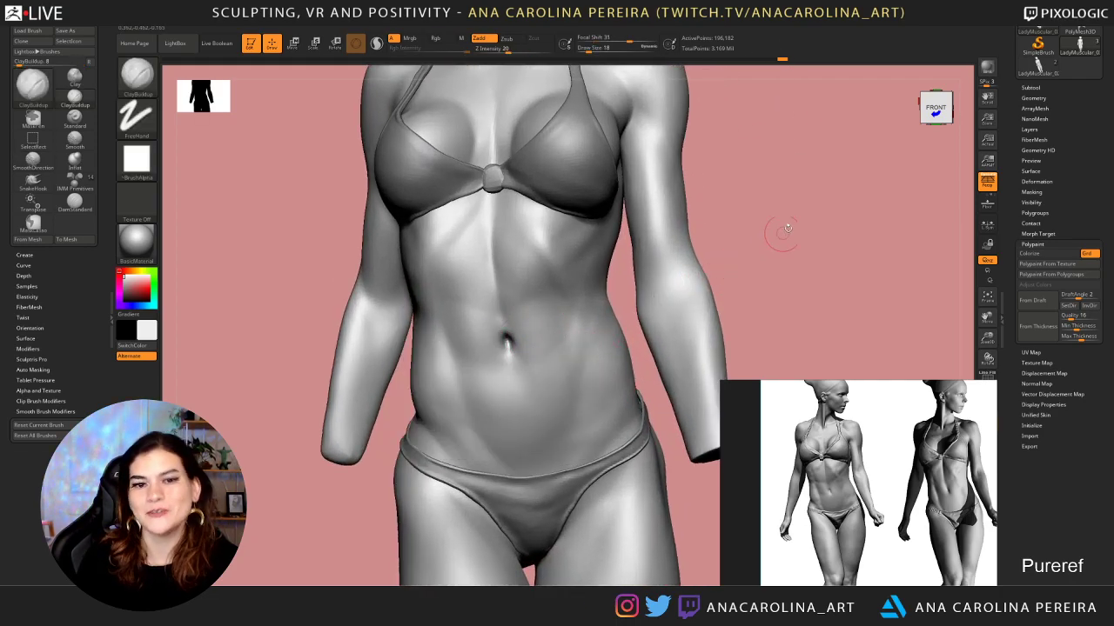
Build up the lower abdomen between the navel and the bikini bottom with ClayBuildup at draw size 80
{"action": "mouse_move", "coordinate": [780, 232]}
{"action": "left_mouse_down"}
{"action": "mouse_move", "coordinate": [769, 214]}
{"action": "mouse_move", "coordinate": [850, 287]}
{"action": "mouse_move", "coordinate": [763, 92]}
{"action": "left_mouse_up"}
{"action": "left_click_drag", "start_coordinate": [765, 196], "coordinate": [784, 264]}
{"action": "key", "text": "space"}
{"action": "left_click_drag", "start_coordinate": [768, 226], "coordinate": [774, 228]}
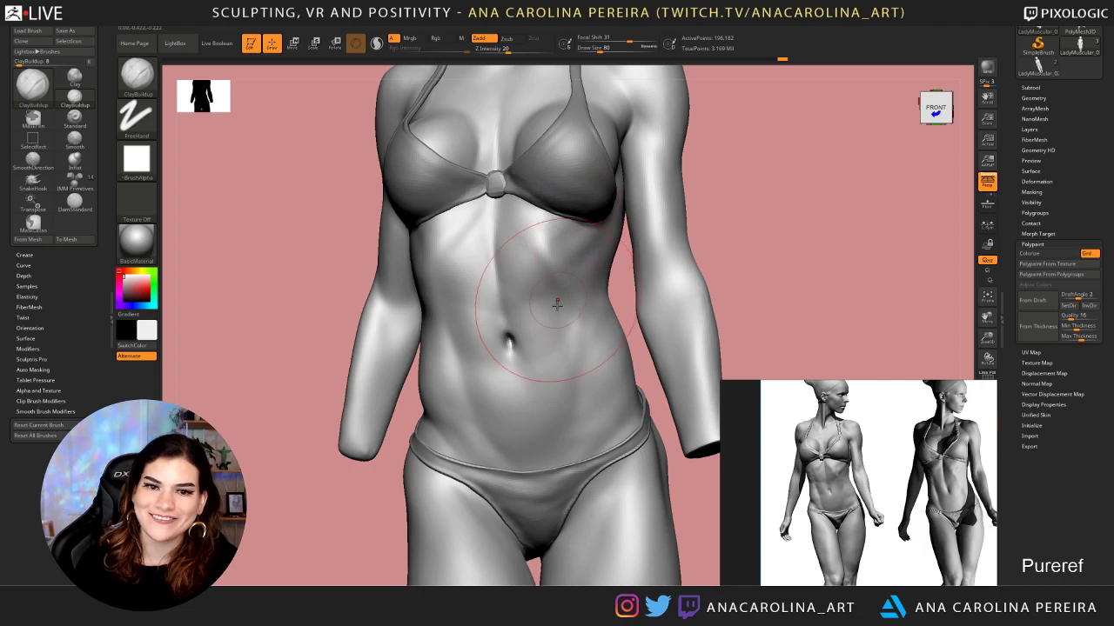
{"action": "mouse_move", "coordinate": [539, 409]}
{"action": "left_mouse_down"}
{"action": "mouse_move", "coordinate": [532, 422]}
{"action": "mouse_move", "coordinate": [539, 410]}
{"action": "mouse_move", "coordinate": [560, 417]}
{"action": "mouse_move", "coordinate": [552, 437]}
{"action": "mouse_move", "coordinate": [512, 446]}
{"action": "mouse_move", "coordinate": [541, 433]}
{"action": "mouse_move", "coordinate": [530, 414]}
{"action": "left_mouse_up"}
{"action": "left_click_drag", "start_coordinate": [543, 396], "coordinate": [531, 388]}
{"action": "left_click_drag", "start_coordinate": [534, 386], "coordinate": [554, 407]}
{"action": "left_click_drag", "start_coordinate": [761, 221], "coordinate": [740, 164], "text": "alt"}
{"action": "left_click_drag", "start_coordinate": [732, 253], "coordinate": [743, 279]}
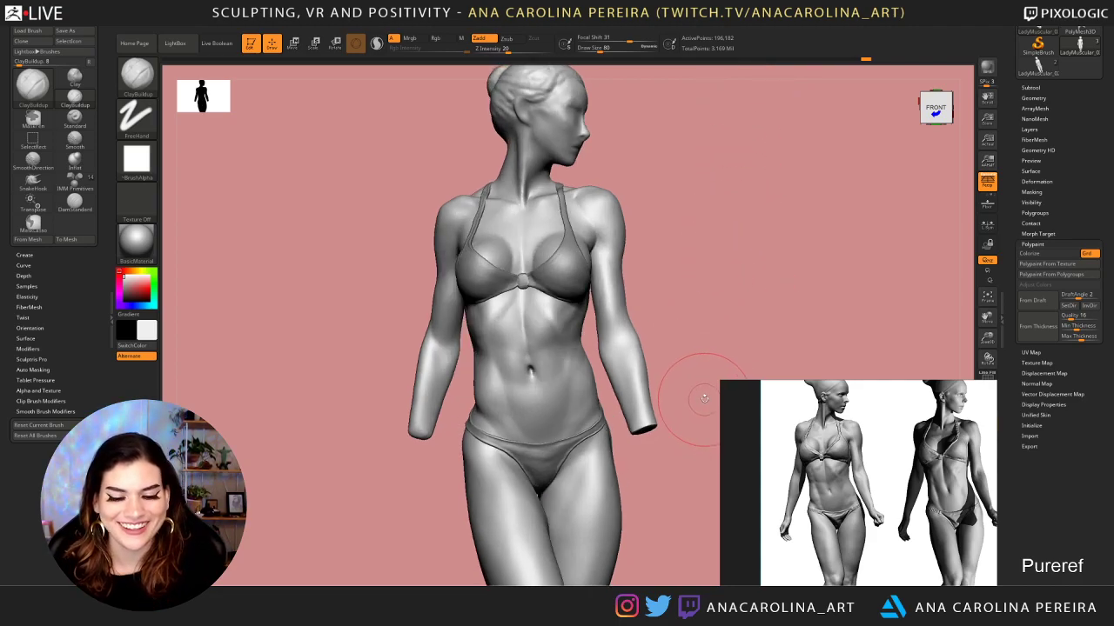
Switch to the SnakeHook brush at draw size 56 and adjust the form of the upper abdomen
{"action": "key", "text": "b"}
{"action": "key", "text": "s"}
{"action": "key", "text": "h"}
{"action": "key", "text": "space"}
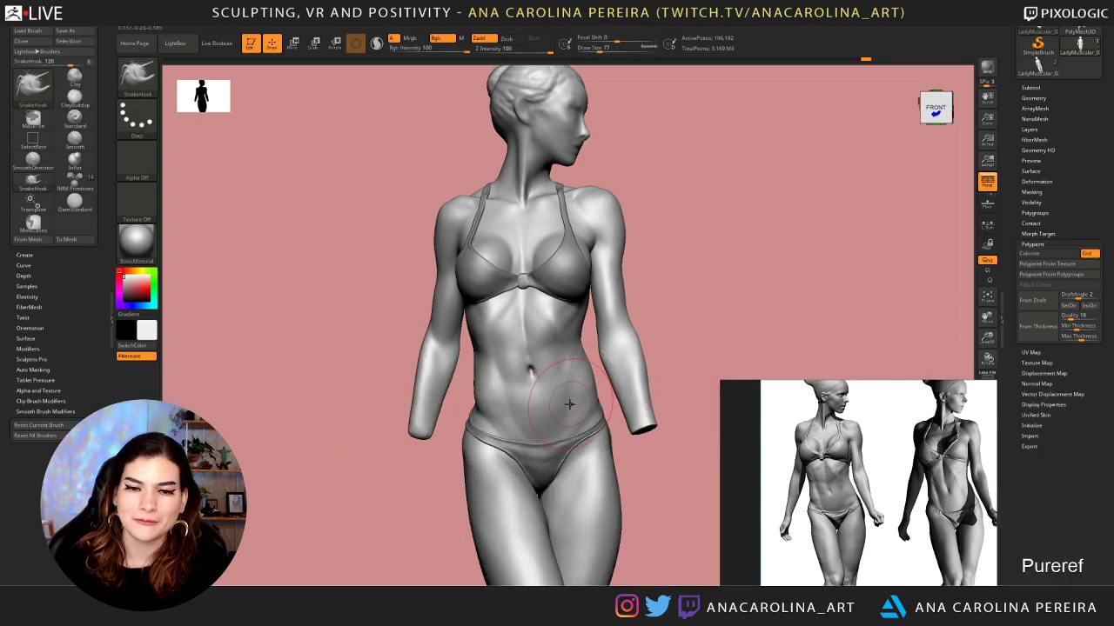
{"action": "key", "text": "ctrl"}
{"action": "mouse_move", "coordinate": [665, 346]}
{"action": "left_mouse_down"}
{"action": "mouse_move", "coordinate": [644, 342]}
{"action": "mouse_move", "coordinate": [654, 353]}
{"action": "left_mouse_up"}
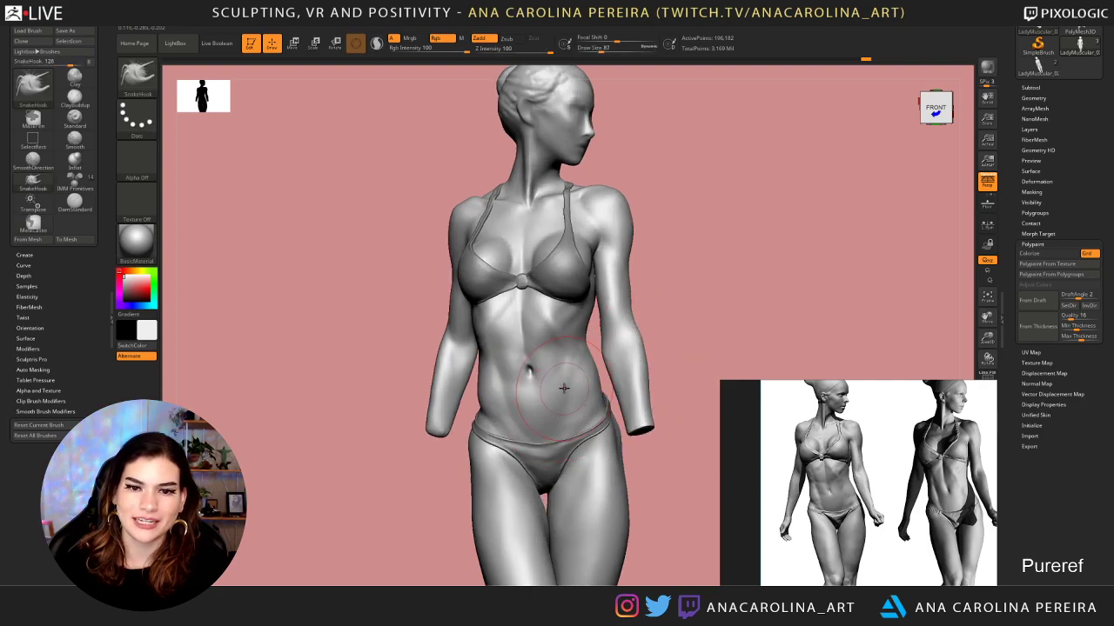
{"action": "left_click_drag", "start_coordinate": [684, 261], "coordinate": [662, 295]}
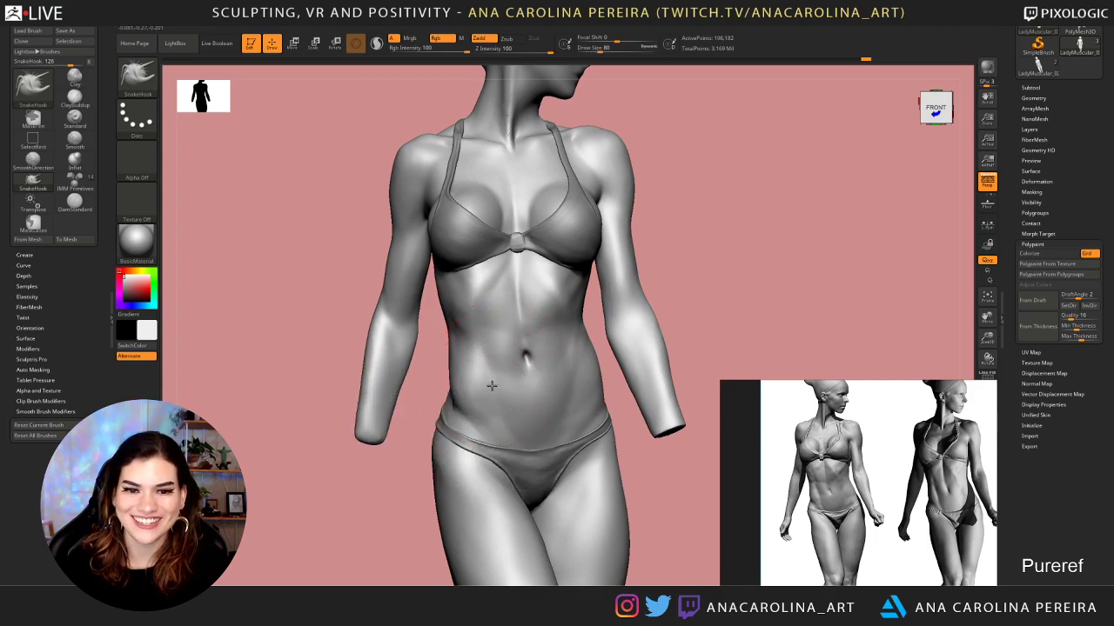
{"action": "mouse_move", "coordinate": [721, 273]}
{"action": "left_mouse_down"}
{"action": "mouse_move", "coordinate": [736, 286]}
{"action": "mouse_move", "coordinate": [718, 239]}
{"action": "mouse_move", "coordinate": [706, 287]}
{"action": "left_mouse_up"}
{"action": "key", "text": "space"}
{"action": "mouse_move", "coordinate": [543, 320]}
{"action": "left_mouse_down"}
{"action": "mouse_move", "coordinate": [508, 320]}
{"action": "mouse_move", "coordinate": [510, 334]}
{"action": "left_mouse_up"}
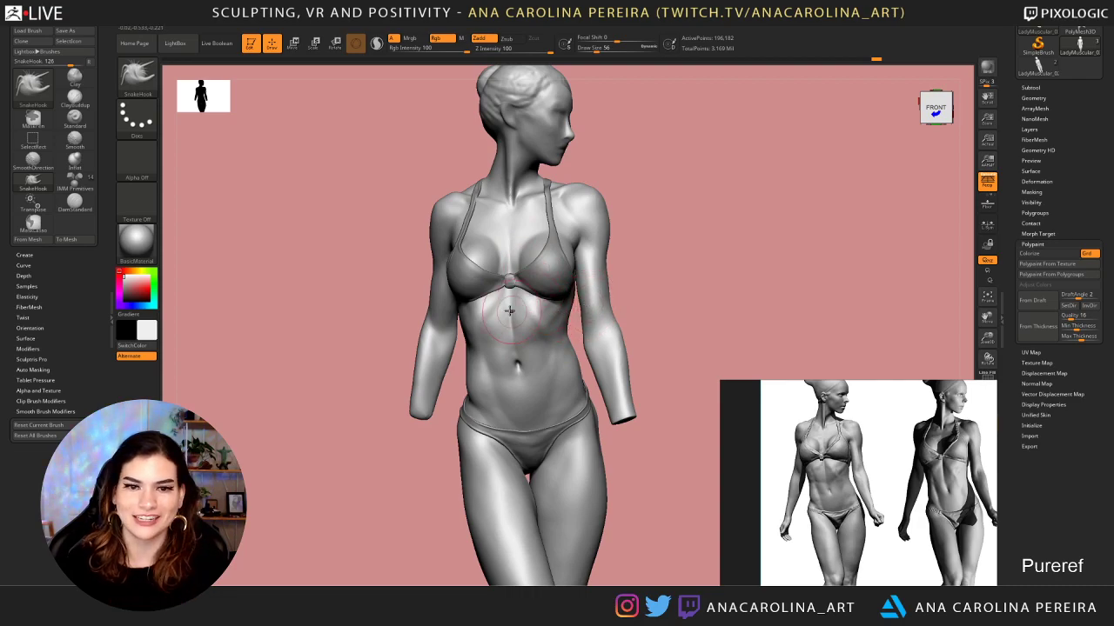
Reduce the draw size to 33 and smooth the inner edge of the left breast near the bikini knot
{"action": "mouse_move", "coordinate": [564, 296]}
{"action": "right_mouse_down"}
{"action": "mouse_move", "coordinate": [651, 249]}
{"action": "mouse_move", "coordinate": [634, 253]}
{"action": "mouse_move", "coordinate": [604, 214]}
{"action": "mouse_move", "coordinate": [616, 402]}
{"action": "right_mouse_up"}
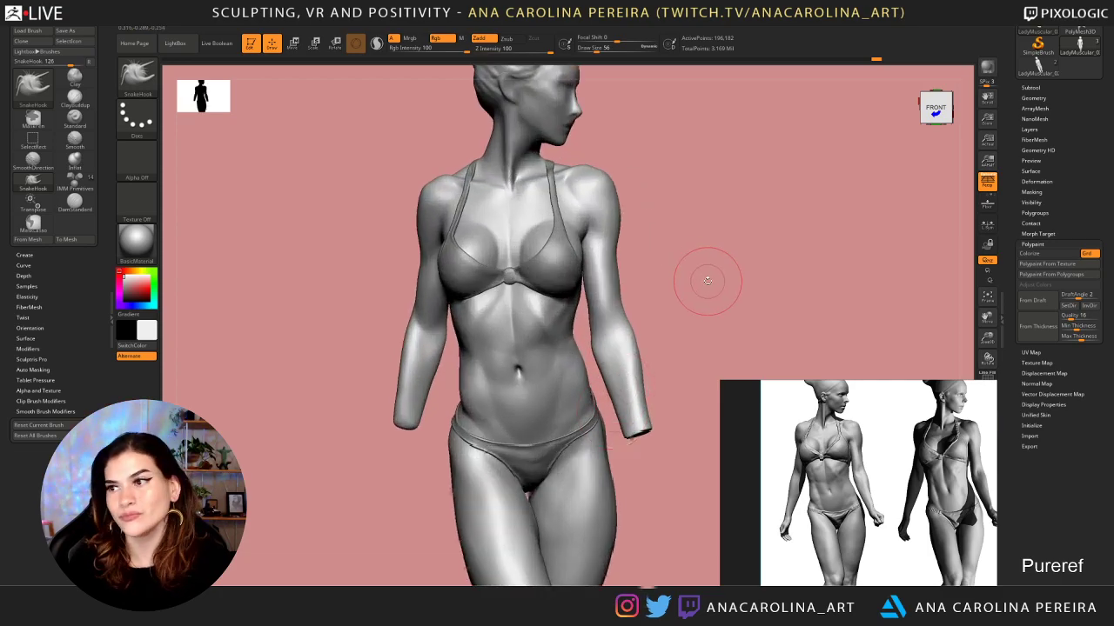
{"action": "right_click_drag", "start_coordinate": [764, 258], "coordinate": [788, 267]}
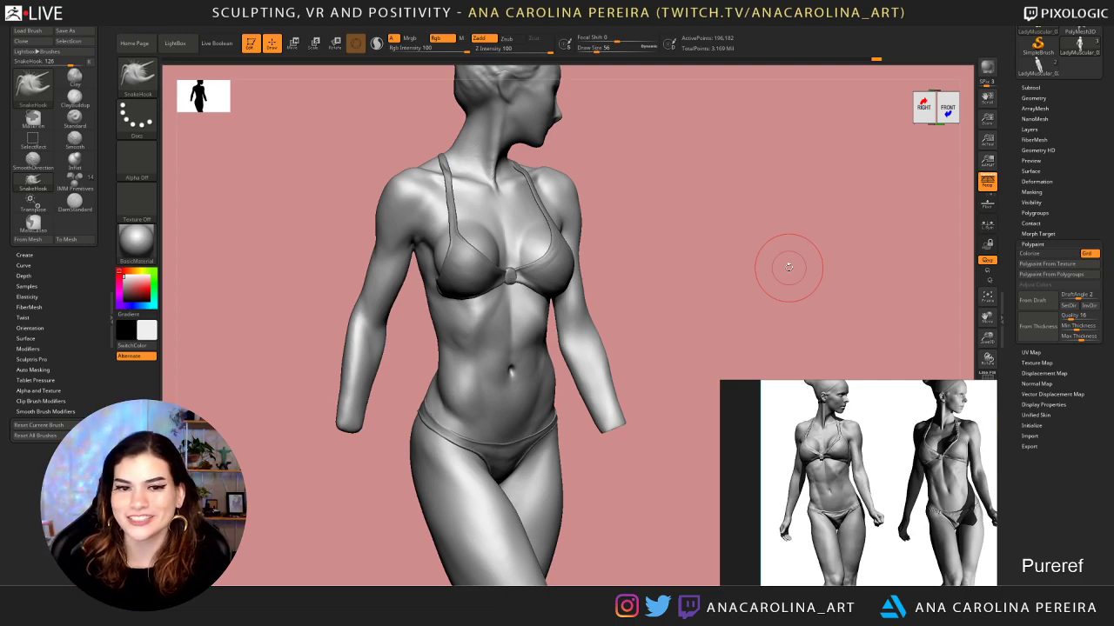
{"action": "mouse_move", "coordinate": [788, 267]}
{"action": "left_mouse_down"}
{"action": "mouse_move", "coordinate": [721, 243]}
{"action": "mouse_move", "coordinate": [738, 249]}
{"action": "mouse_move", "coordinate": [747, 215]}
{"action": "mouse_move", "coordinate": [749, 266]}
{"action": "mouse_move", "coordinate": [770, 217]}
{"action": "mouse_move", "coordinate": [755, 283]}
{"action": "mouse_move", "coordinate": [752, 272]}
{"action": "left_mouse_up"}
{"action": "key", "text": "space"}
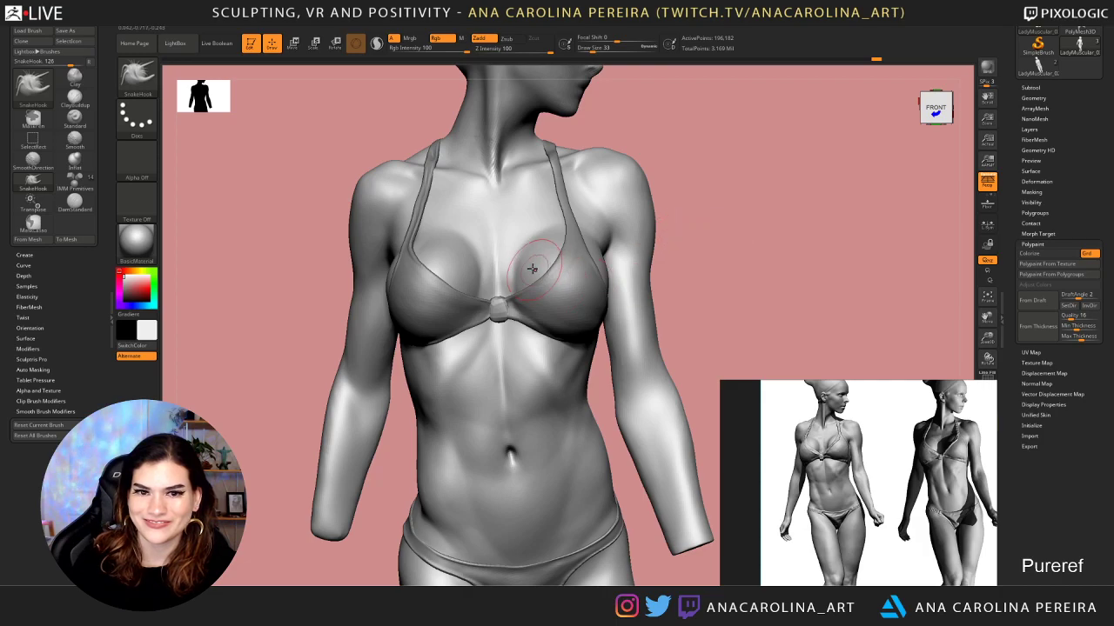
{"action": "left_click_drag", "start_coordinate": [527, 248], "coordinate": [525, 303], "text": "shift"}
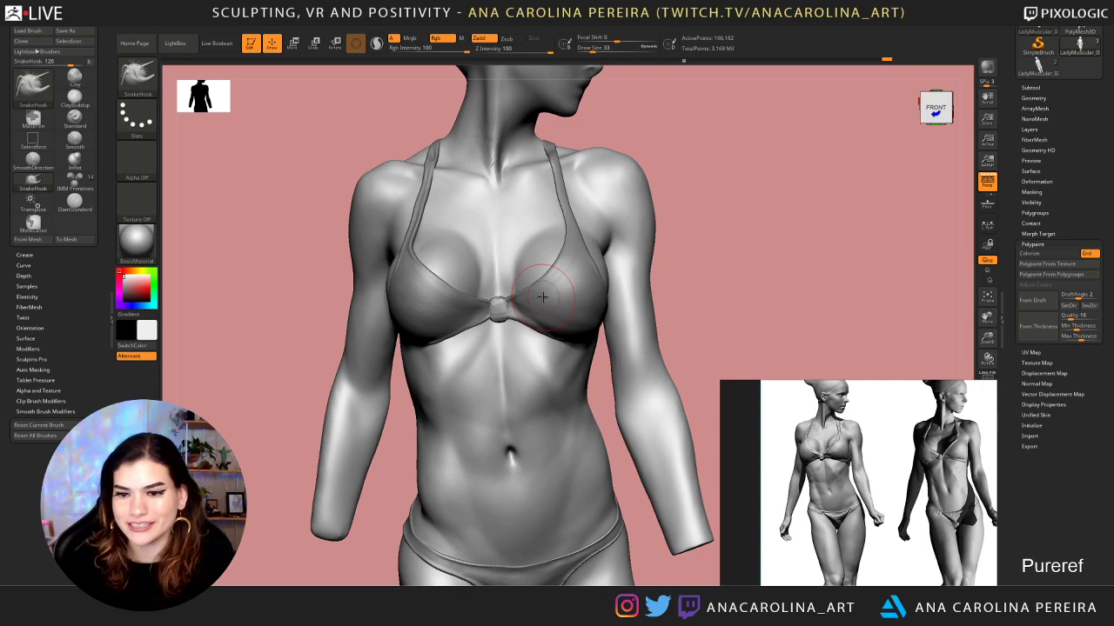
{"action": "left_click_drag", "start_coordinate": [701, 297], "coordinate": [675, 311]}
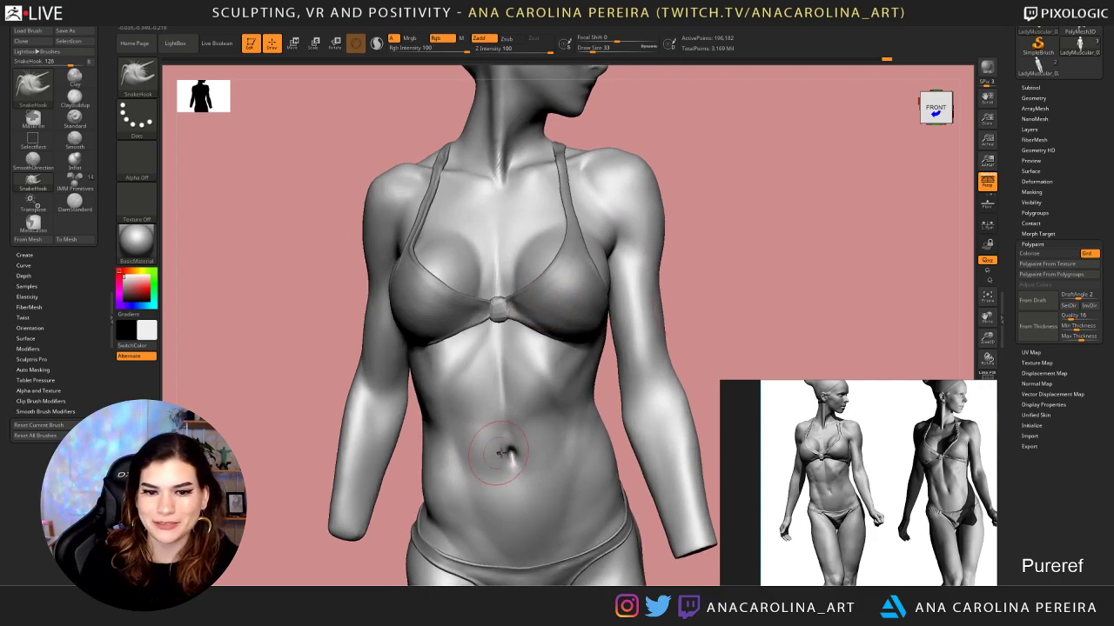
{"action": "mouse_move", "coordinate": [516, 479]}
{"action": "left_mouse_down"}
{"action": "mouse_move", "coordinate": [504, 444]}
{"action": "mouse_move", "coordinate": [500, 457]}
{"action": "mouse_move", "coordinate": [507, 446]}
{"action": "mouse_move", "coordinate": [510, 461]}
{"action": "mouse_move", "coordinate": [523, 459]}
{"action": "left_mouse_up"}
{"action": "mouse_move", "coordinate": [724, 297]}
{"action": "left_mouse_down"}
{"action": "mouse_move", "coordinate": [749, 297]}
{"action": "mouse_move", "coordinate": [641, 217]}
{"action": "mouse_move", "coordinate": [640, 198]}
{"action": "left_mouse_up"}
{"action": "left_click_drag", "start_coordinate": [666, 265], "coordinate": [609, 272]}
{"action": "left_click_drag", "start_coordinate": [628, 345], "coordinate": [622, 315], "text": "alt"}
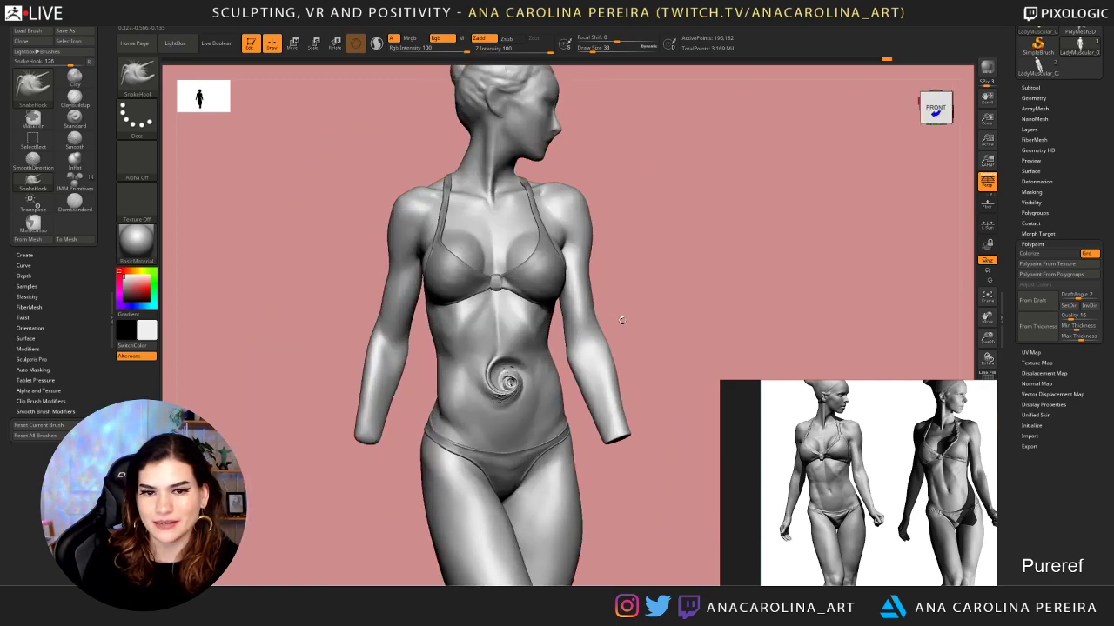
{"action": "mouse_move", "coordinate": [633, 275]}
{"action": "left_mouse_down"}
{"action": "mouse_move", "coordinate": [664, 310]}
{"action": "mouse_move", "coordinate": [688, 308]}
{"action": "left_mouse_up"}
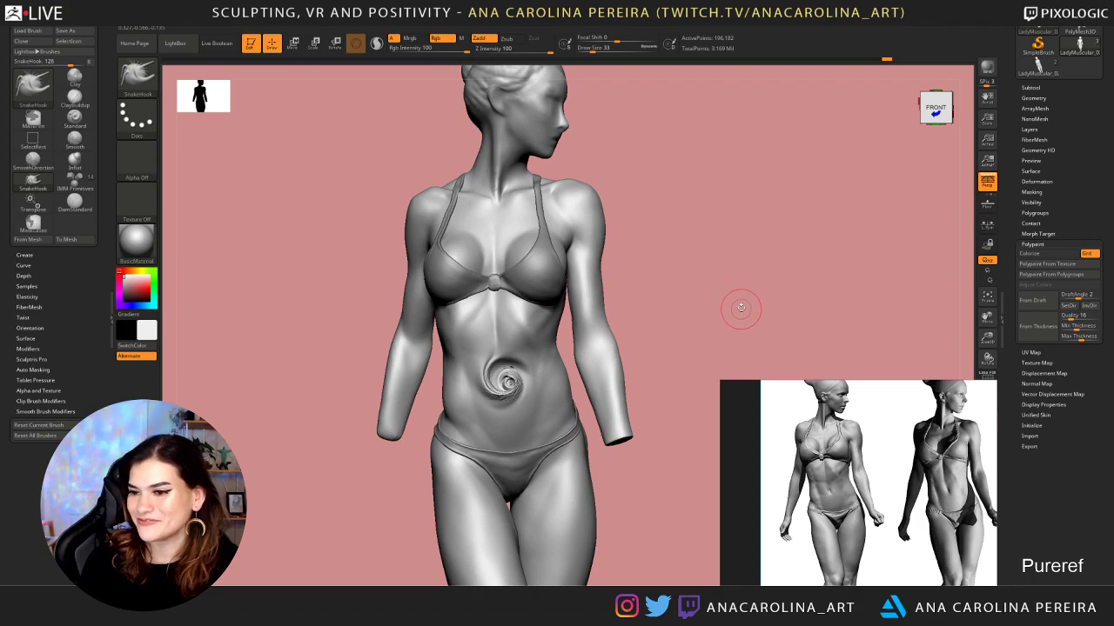
{"action": "key", "text": "ctrl+z"}
Enlarge the first front-view torso photo in PureRef and define the crease between left armpit and upper arm with DamStandard
{"action": "left_click_drag", "start_coordinate": [728, 301], "coordinate": [680, 333]}
{"action": "key", "text": "s"}
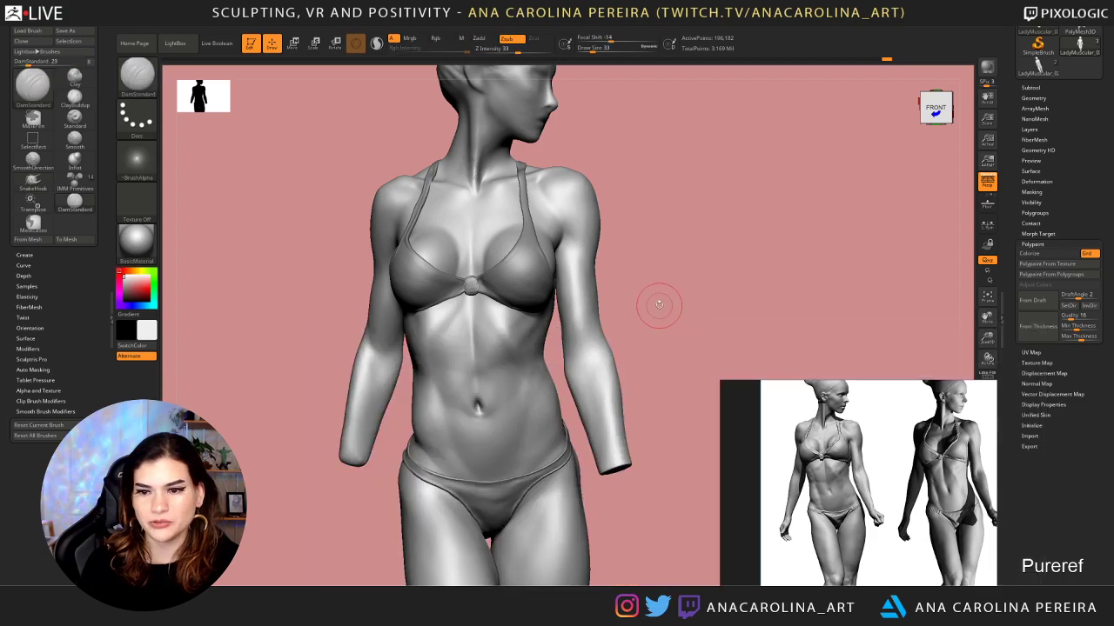
{"action": "scroll", "coordinate": [858, 428], "scroll_direction": "up", "scroll_amount": 3}
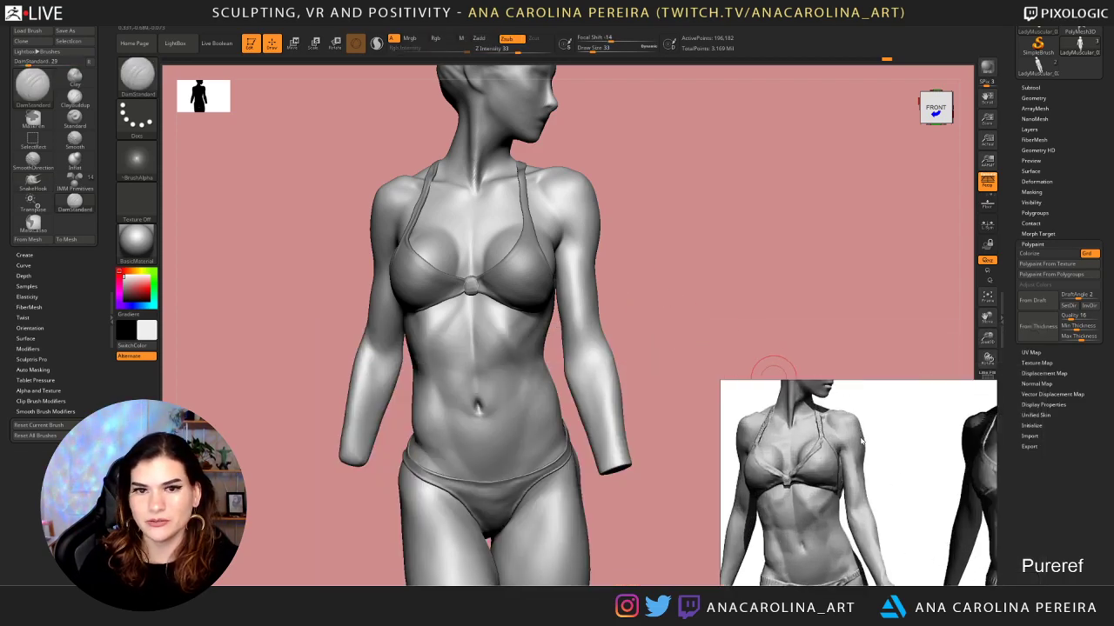
{"action": "mouse_move", "coordinate": [679, 243]}
{"action": "left_mouse_down"}
{"action": "mouse_move", "coordinate": [693, 236]}
{"action": "mouse_move", "coordinate": [694, 253]}
{"action": "mouse_move", "coordinate": [681, 247]}
{"action": "left_mouse_up"}
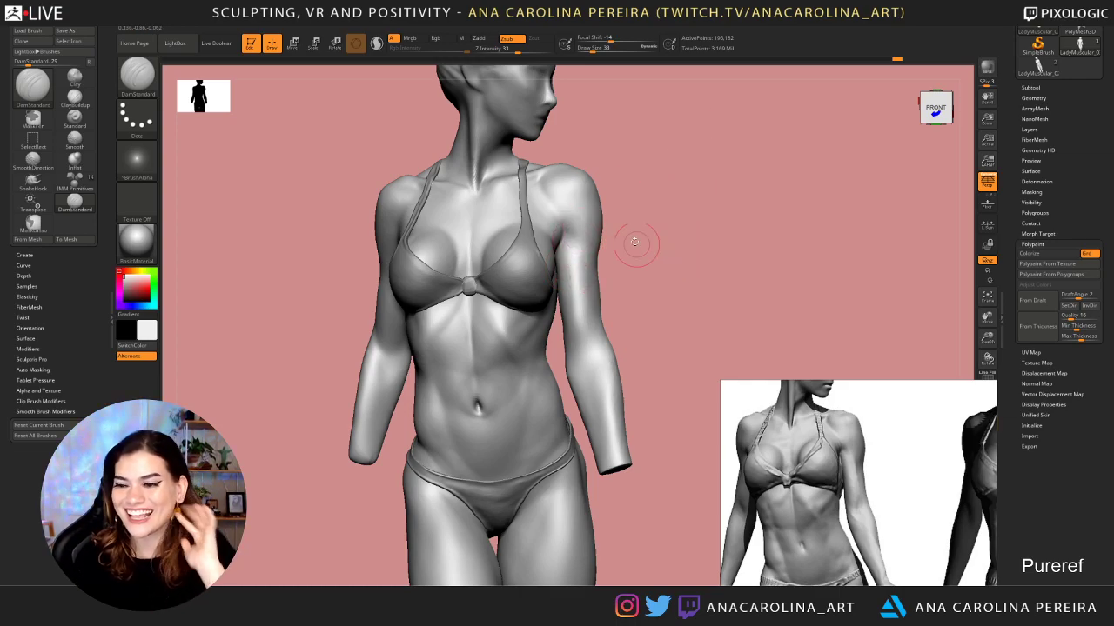
Enlarge the brush and smooth the figure's left elbow and inner forearm with SmoothDirectional
{"action": "key", "text": "space"}
{"action": "left_click_drag", "start_coordinate": [643, 315], "coordinate": [666, 328]}
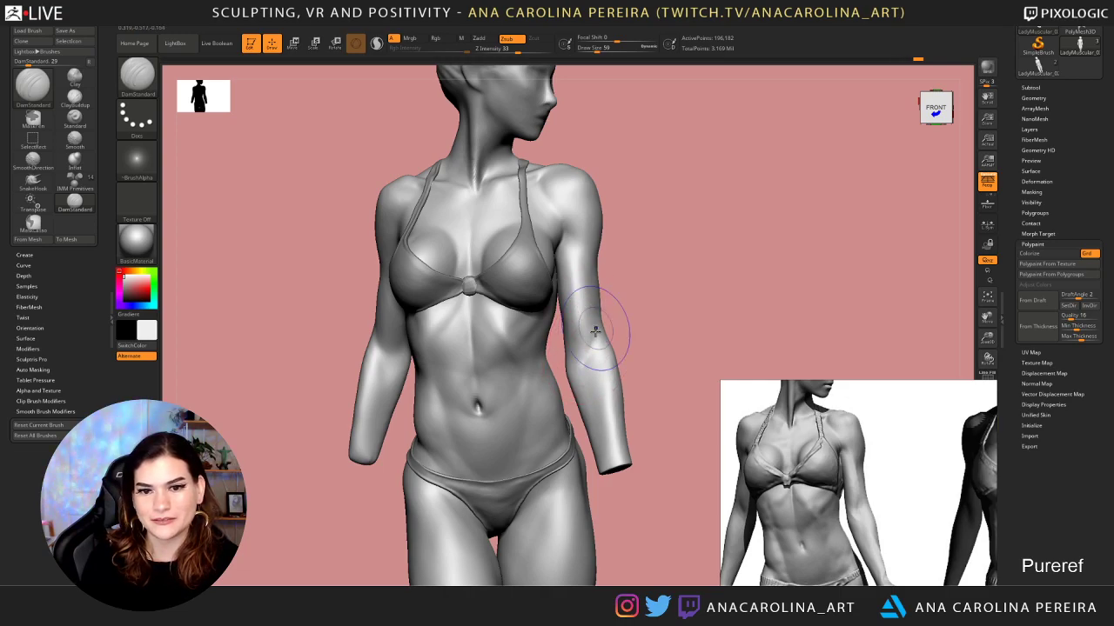
{"action": "key", "text": "shift"}
{"action": "mouse_move", "coordinate": [589, 359]}
{"action": "left_mouse_down", "text": "shift"}
{"action": "mouse_move", "coordinate": [600, 341]}
{"action": "mouse_move", "coordinate": [586, 365]}
{"action": "left_mouse_up", "text": "shift"}
{"action": "left_click_drag", "start_coordinate": [649, 334], "coordinate": [666, 322]}
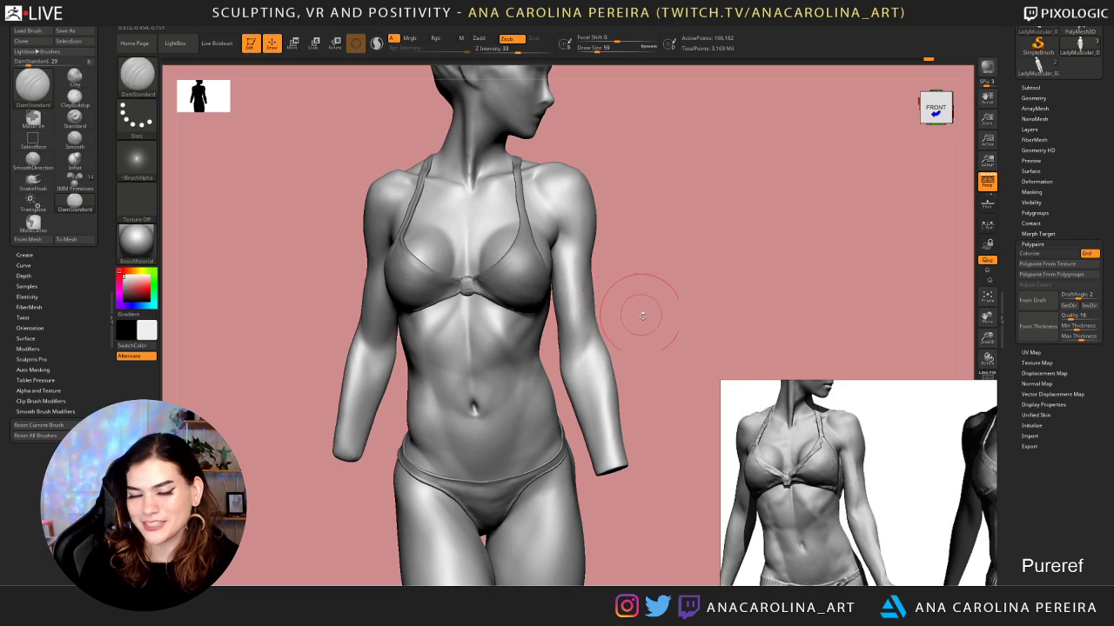
{"action": "left_click_drag", "start_coordinate": [641, 292], "coordinate": [658, 323]}
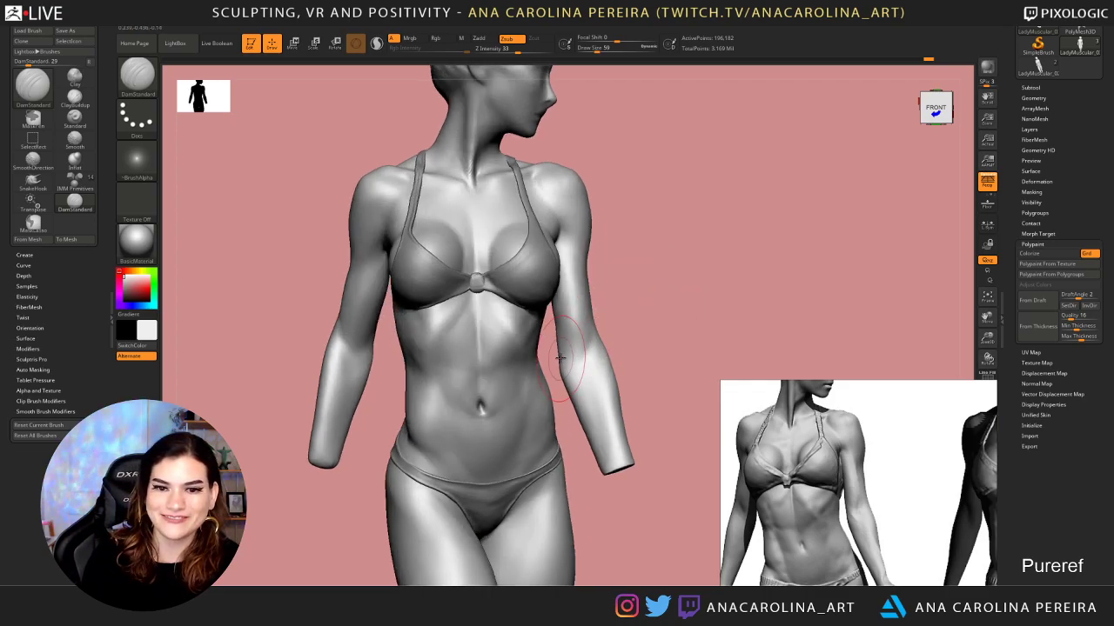
{"action": "key", "text": "shift"}
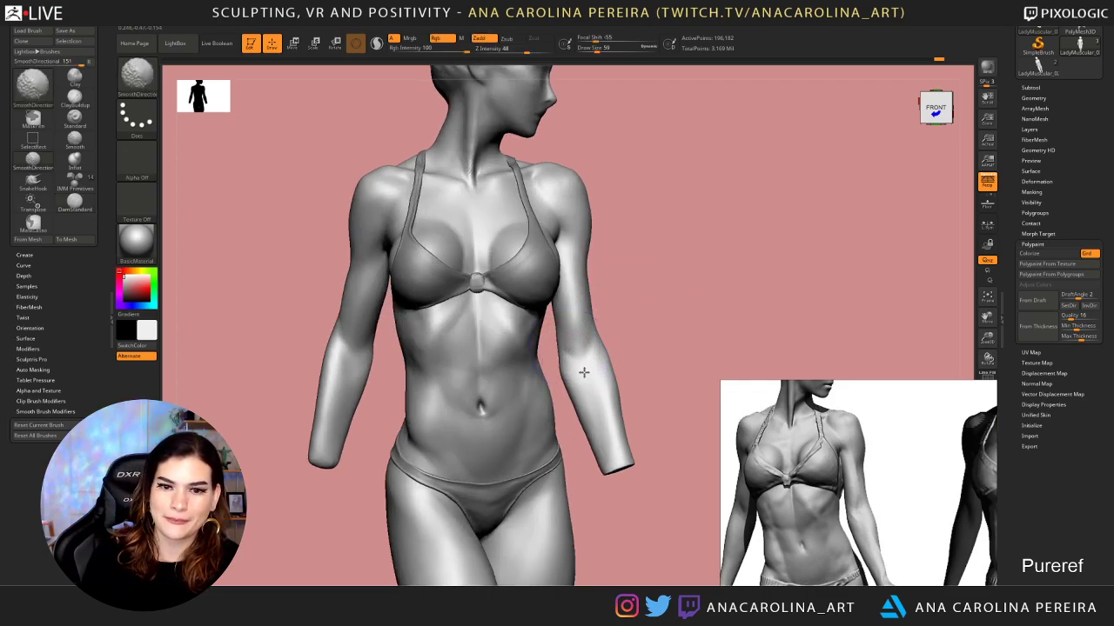
{"action": "left_click_drag", "start_coordinate": [640, 359], "coordinate": [674, 360]}
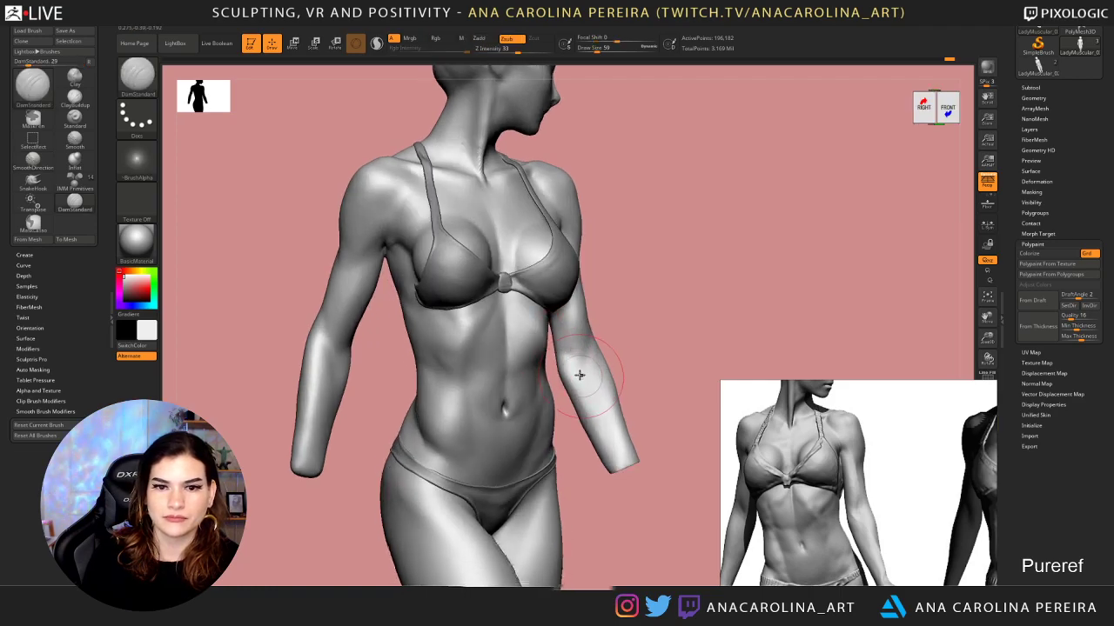
{"action": "key", "text": "shift"}
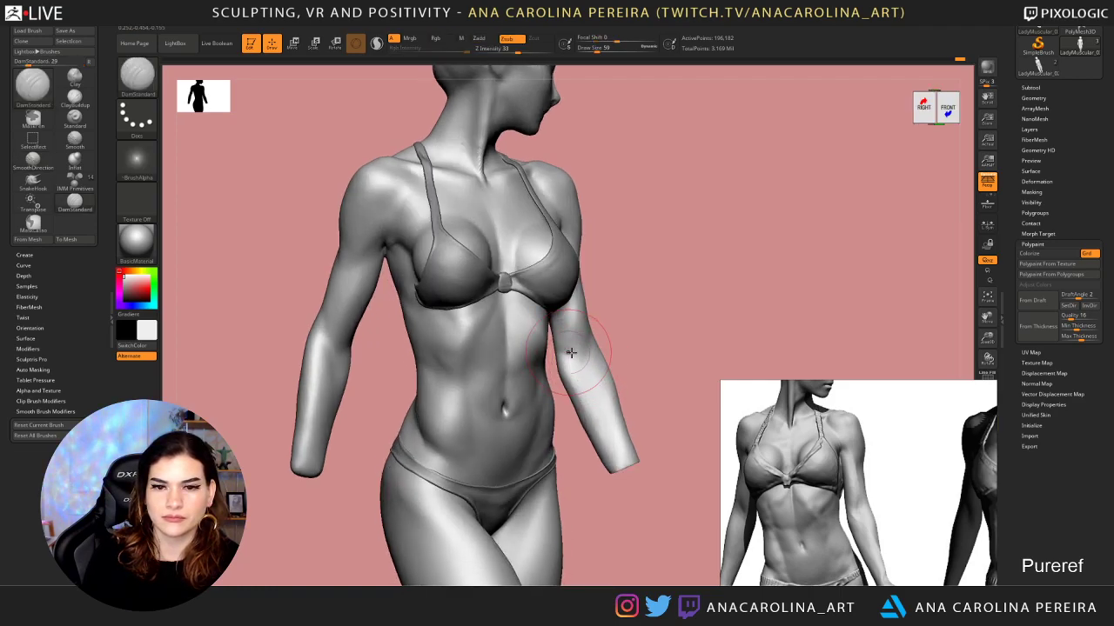
{"action": "key", "text": "shift"}
{"action": "mouse_move", "coordinate": [598, 358]}
{"action": "left_mouse_down", "text": "shift"}
{"action": "mouse_move", "coordinate": [693, 295]}
{"action": "mouse_move", "coordinate": [639, 334]}
{"action": "mouse_move", "coordinate": [673, 341]}
{"action": "left_mouse_up", "text": "shift"}
Build up the inner side of the figure's left forearm below the elbow with ClayBuildup
{"action": "key", "text": "s"}
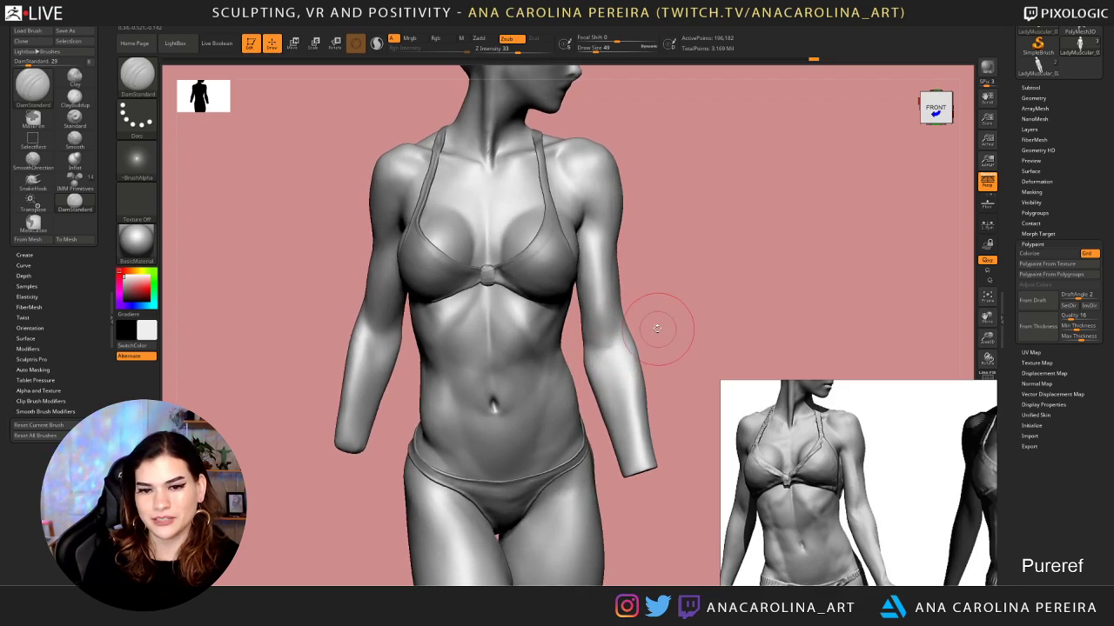
{"action": "key", "text": "b"}
{"action": "key", "text": "c"}
{"action": "key", "text": "b"}
{"action": "left_click_drag", "start_coordinate": [659, 313], "coordinate": [692, 322]}
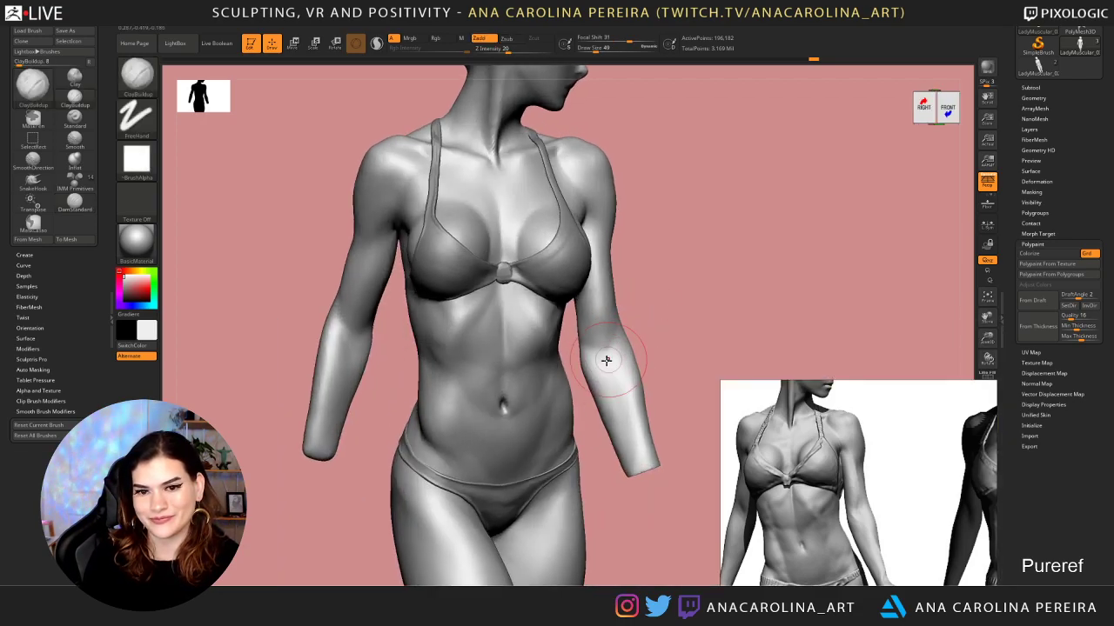
{"action": "left_click_drag", "start_coordinate": [604, 415], "coordinate": [594, 380]}
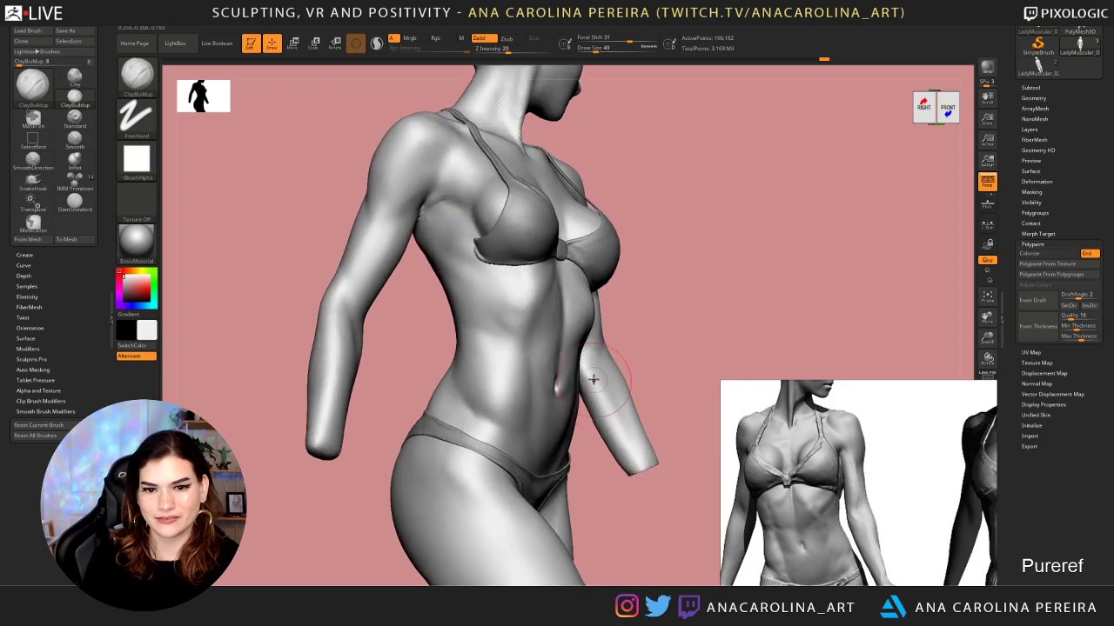
{"action": "mouse_move", "coordinate": [594, 465]}
{"action": "left_mouse_down"}
{"action": "mouse_move", "coordinate": [581, 415]}
{"action": "mouse_move", "coordinate": [614, 409]}
{"action": "mouse_move", "coordinate": [600, 369]}
{"action": "left_mouse_up"}
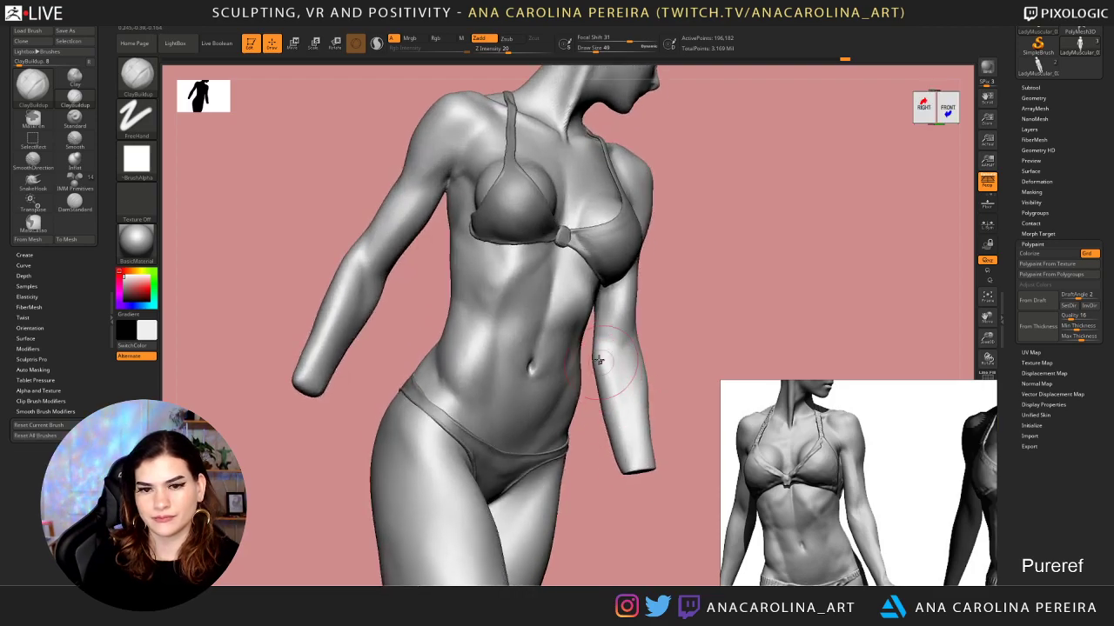
{"action": "left_click_drag", "start_coordinate": [593, 419], "coordinate": [602, 382]}
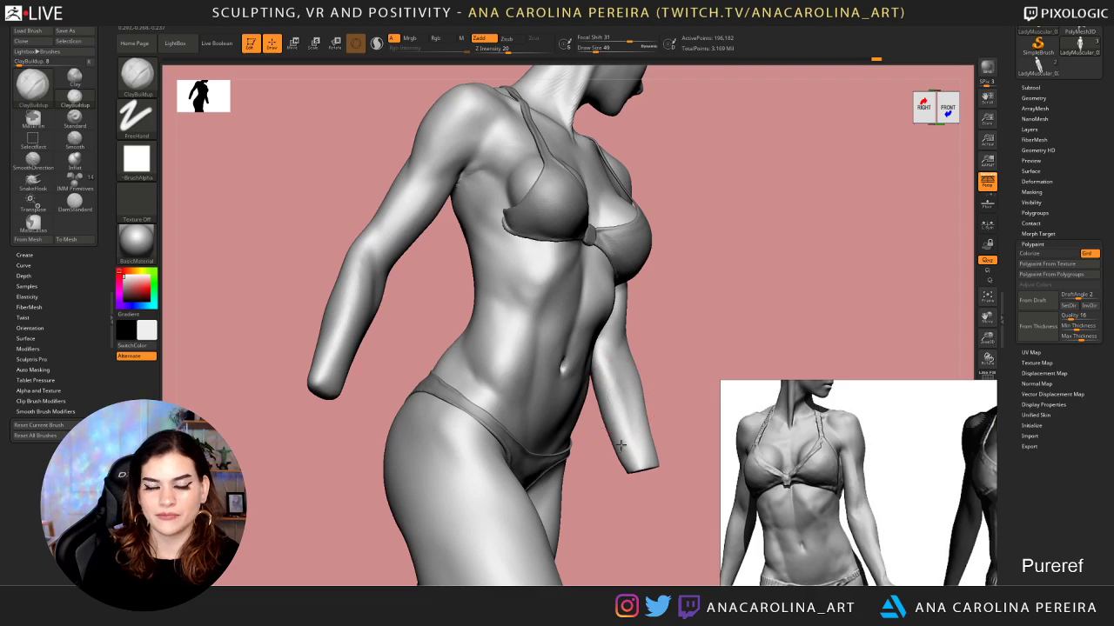
{"action": "right_click_drag", "start_coordinate": [632, 453], "coordinate": [659, 397], "text": "shift"}
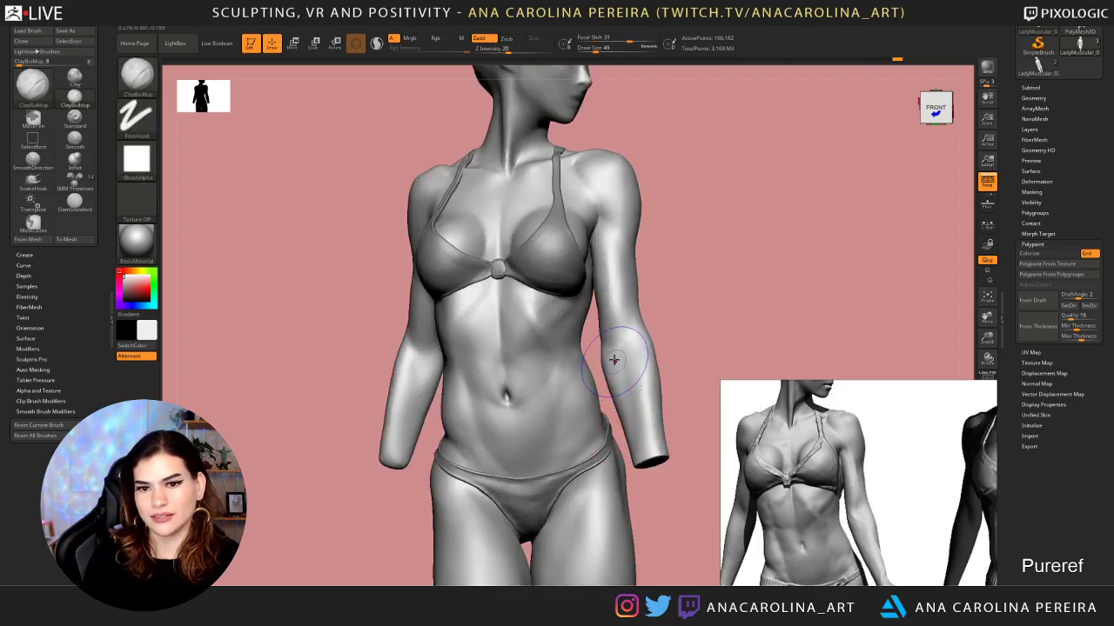
Set the ClayBuildup draw size to 65 and build up the outer side of the left forearm
{"action": "mouse_move", "coordinate": [613, 359]}
{"action": "right_mouse_down"}
{"action": "mouse_move", "coordinate": [630, 394]}
{"action": "mouse_move", "coordinate": [696, 390]}
{"action": "right_mouse_up"}
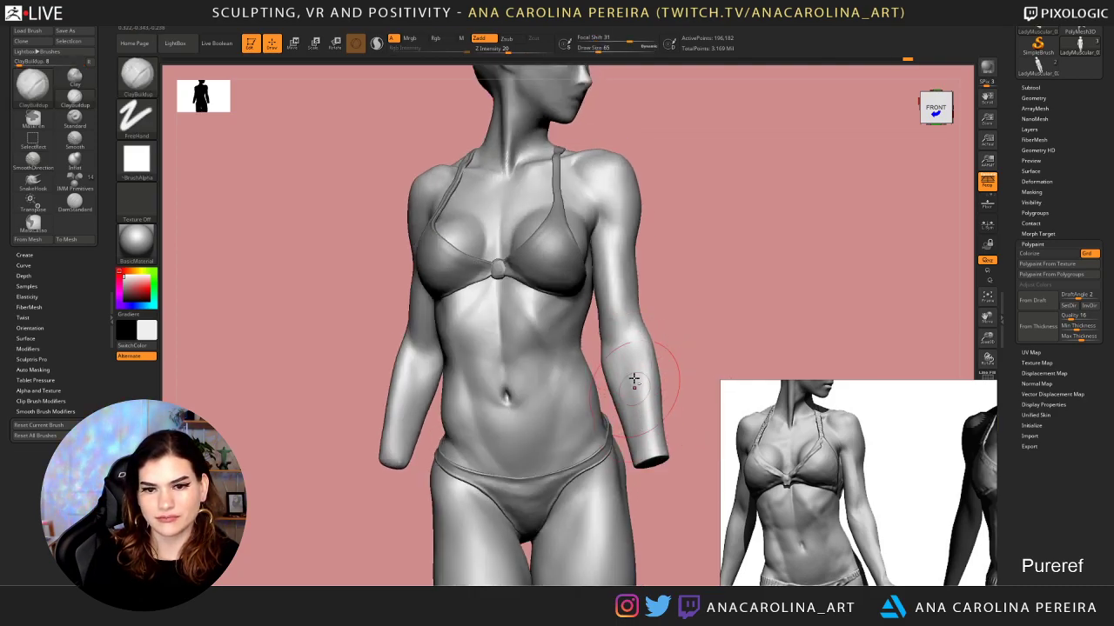
{"action": "left_click_drag", "start_coordinate": [651, 422], "coordinate": [655, 387]}
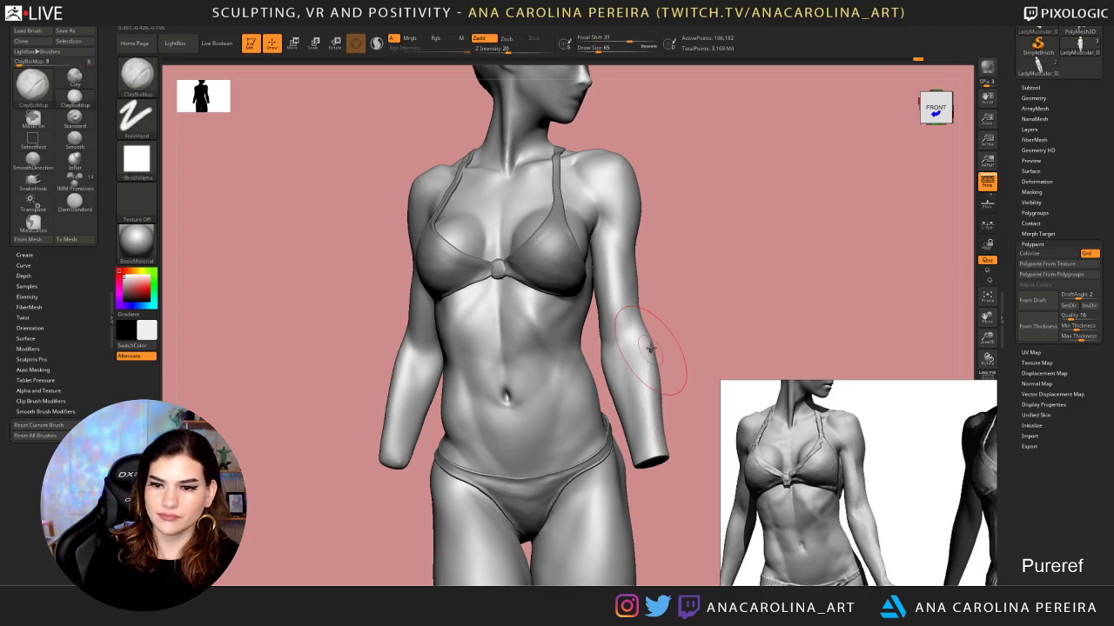
{"action": "mouse_move", "coordinate": [644, 332]}
{"action": "left_mouse_down"}
{"action": "mouse_move", "coordinate": [634, 346]}
{"action": "mouse_move", "coordinate": [650, 391]}
{"action": "left_mouse_up"}
{"action": "right_click_drag", "start_coordinate": [658, 388], "coordinate": [651, 379]}
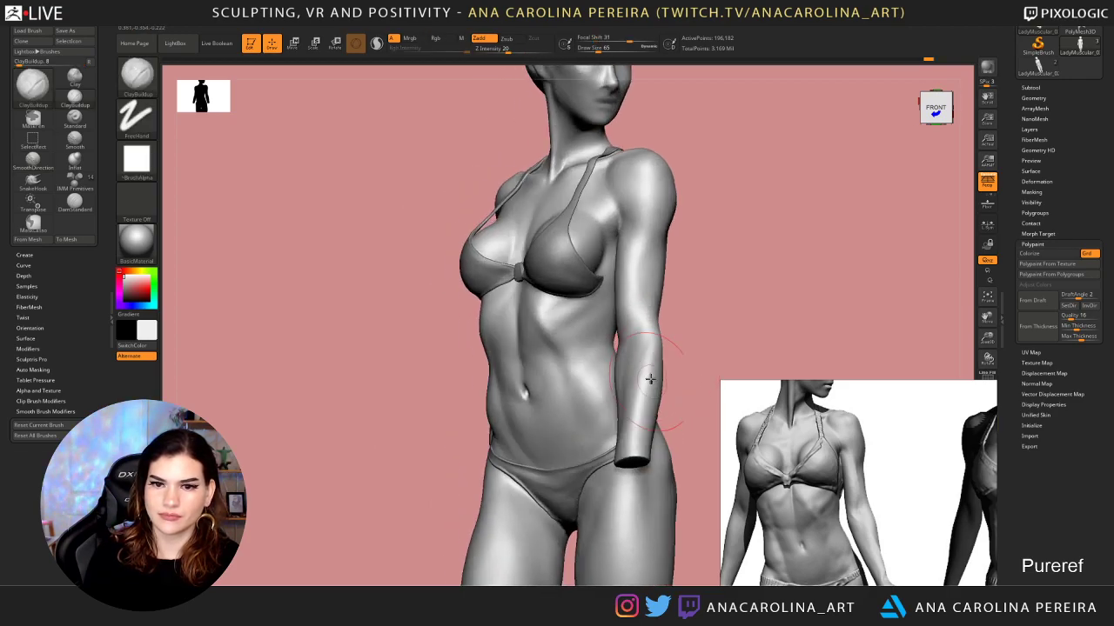
{"action": "left_click_drag", "start_coordinate": [653, 359], "coordinate": [665, 388]}
{"action": "right_click_drag", "start_coordinate": [682, 394], "coordinate": [671, 396]}
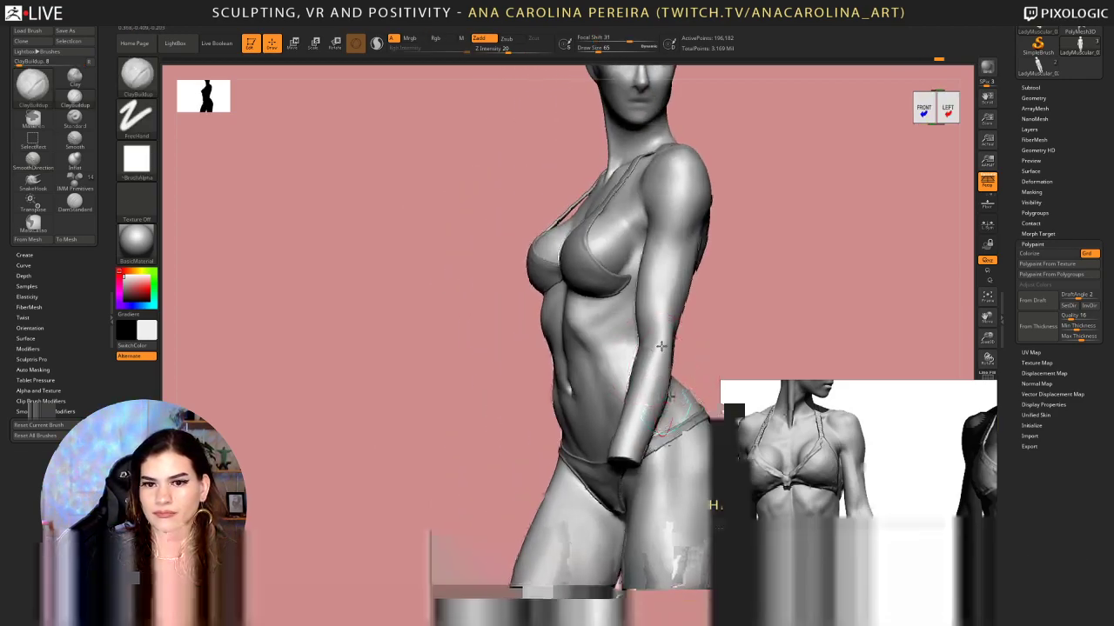
Add a last stroke to the left forearm and bring the left-side walking-pose photo into view in PureRef
{"action": "left_click_drag", "start_coordinate": [661, 347], "coordinate": [649, 360]}
{"action": "scroll", "coordinate": [865, 464], "scroll_direction": "down", "scroll_amount": 7}
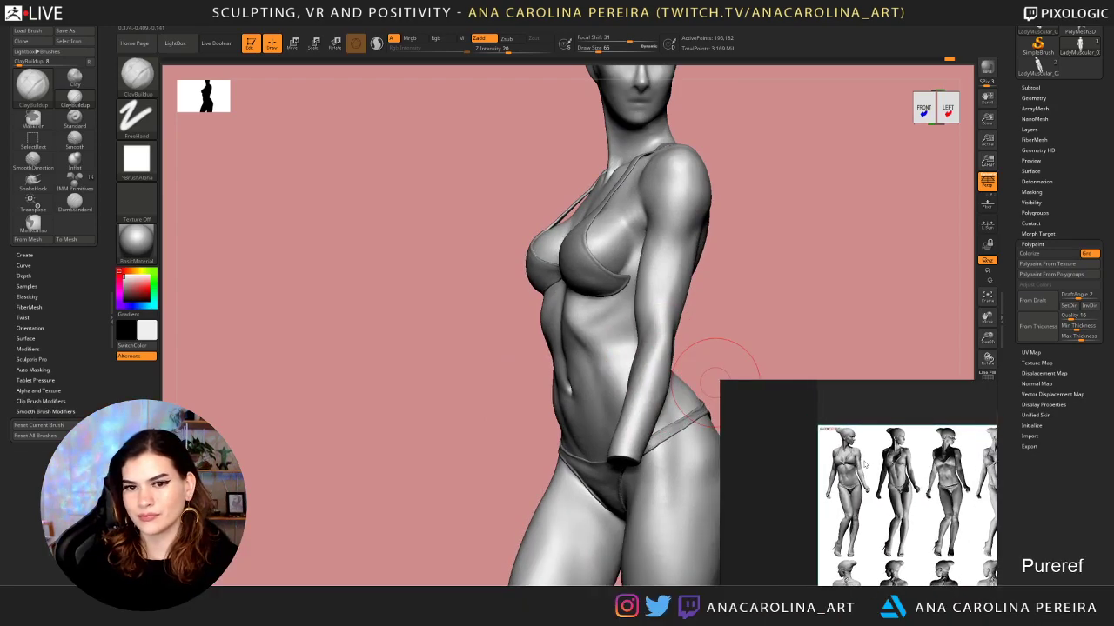
{"action": "middle_click_drag", "start_coordinate": [865, 465], "coordinate": [854, 410]}
{"action": "scroll", "coordinate": [858, 455], "scroll_direction": "up", "scroll_amount": 4}
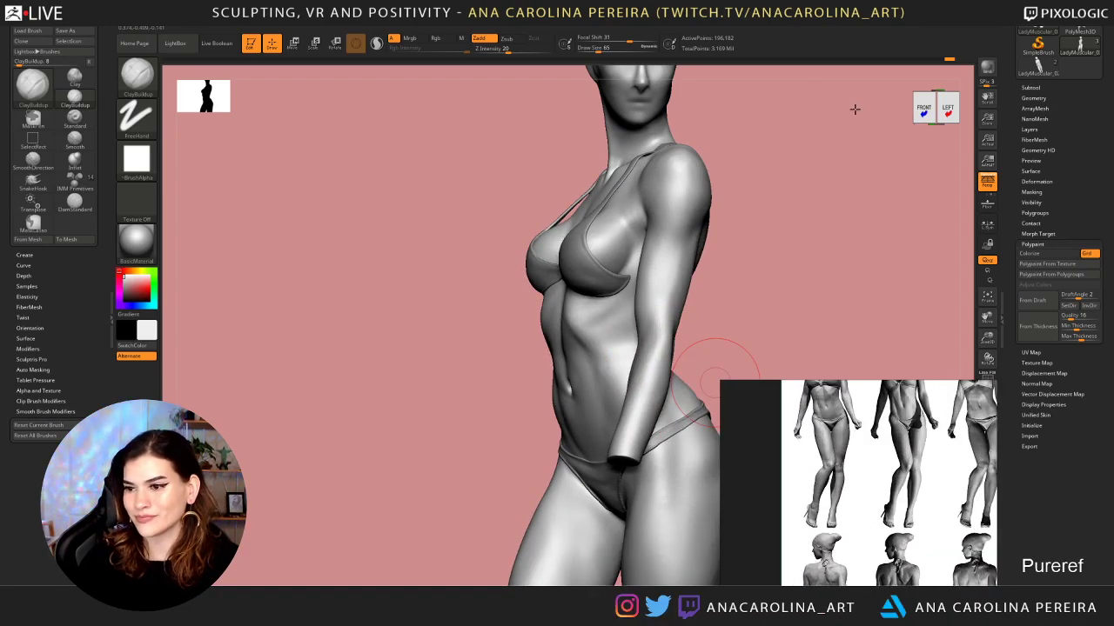
{"action": "mouse_move", "coordinate": [854, 110]}
{"action": "left_mouse_down"}
{"action": "mouse_move", "coordinate": [868, 107]}
{"action": "mouse_move", "coordinate": [790, 140]}
{"action": "mouse_move", "coordinate": [786, 157]}
{"action": "left_mouse_up"}
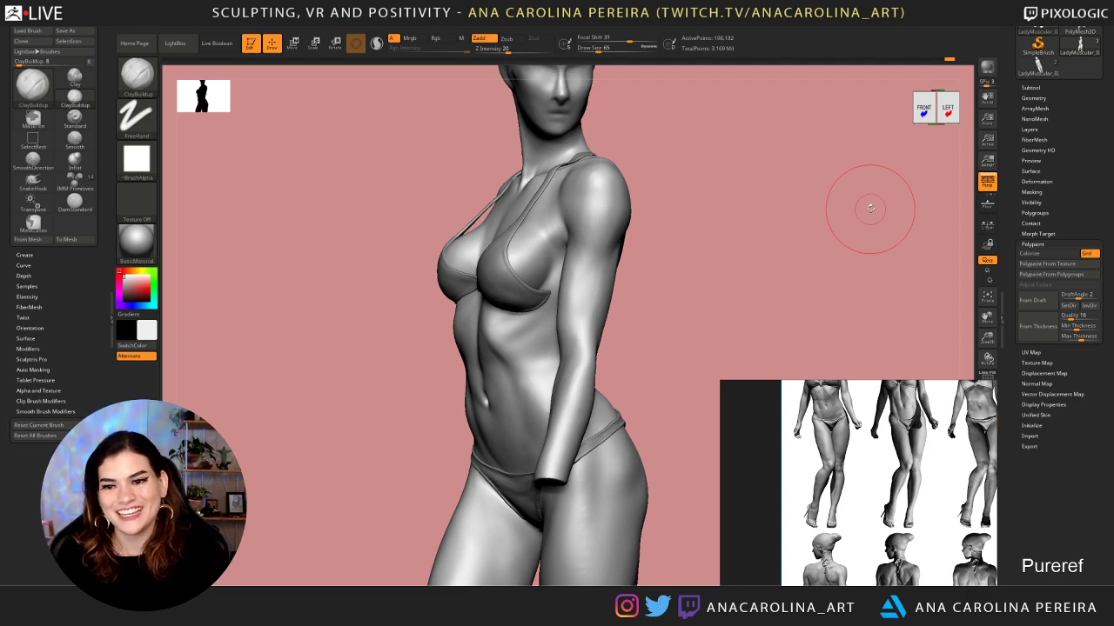
{"action": "scroll", "coordinate": [873, 522], "scroll_direction": "down", "scroll_amount": 5}
{"action": "middle_click_drag", "start_coordinate": [879, 540], "coordinate": [809, 531]}
{"action": "scroll", "coordinate": [809, 559], "scroll_direction": "up", "scroll_amount": 3}
{"action": "scroll", "coordinate": [807, 539], "scroll_direction": "up", "scroll_amount": 4}
{"action": "scroll", "coordinate": [809, 522], "scroll_direction": "up", "scroll_amount": 2}
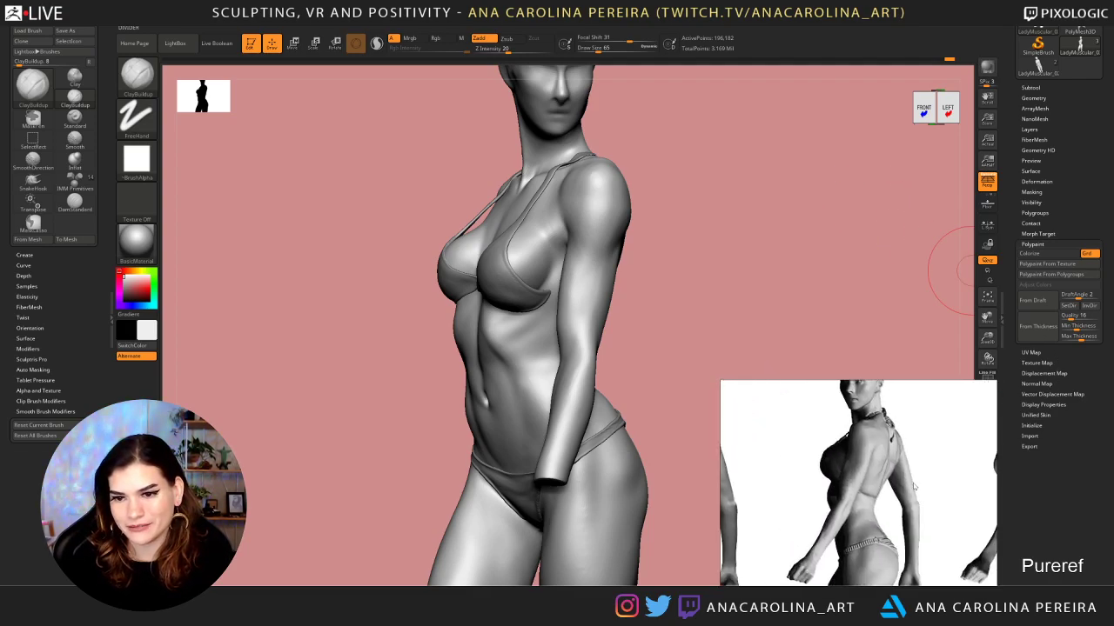
{"action": "scroll", "coordinate": [801, 498], "scroll_direction": "down", "scroll_amount": 3}
{"action": "scroll", "coordinate": [802, 498], "scroll_direction": "up", "scroll_amount": 4}
Build up the outer side of the figure's left elbow with ClayBuildup from the left side view
{"action": "left_click_drag", "start_coordinate": [778, 300], "coordinate": [706, 330]}
{"action": "left_click_drag", "start_coordinate": [542, 366], "coordinate": [503, 367]}
{"action": "key", "text": "space"}
{"action": "left_click_drag", "start_coordinate": [590, 358], "coordinate": [581, 359]}
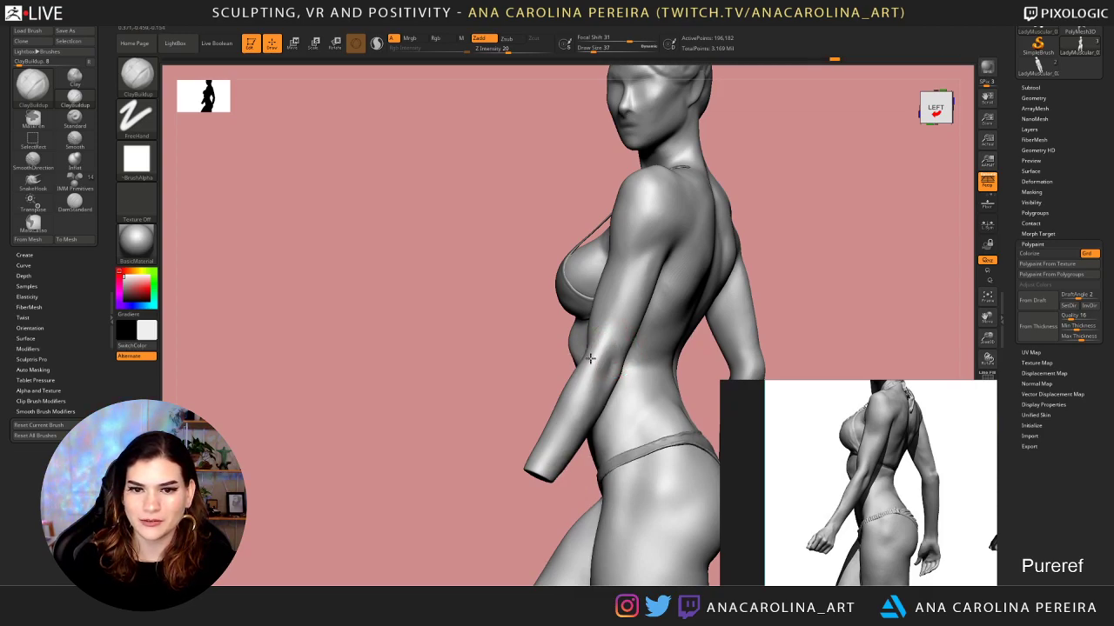
{"action": "key", "text": "space"}
{"action": "left_click_drag", "start_coordinate": [595, 369], "coordinate": [592, 400]}
{"action": "key", "text": "space"}
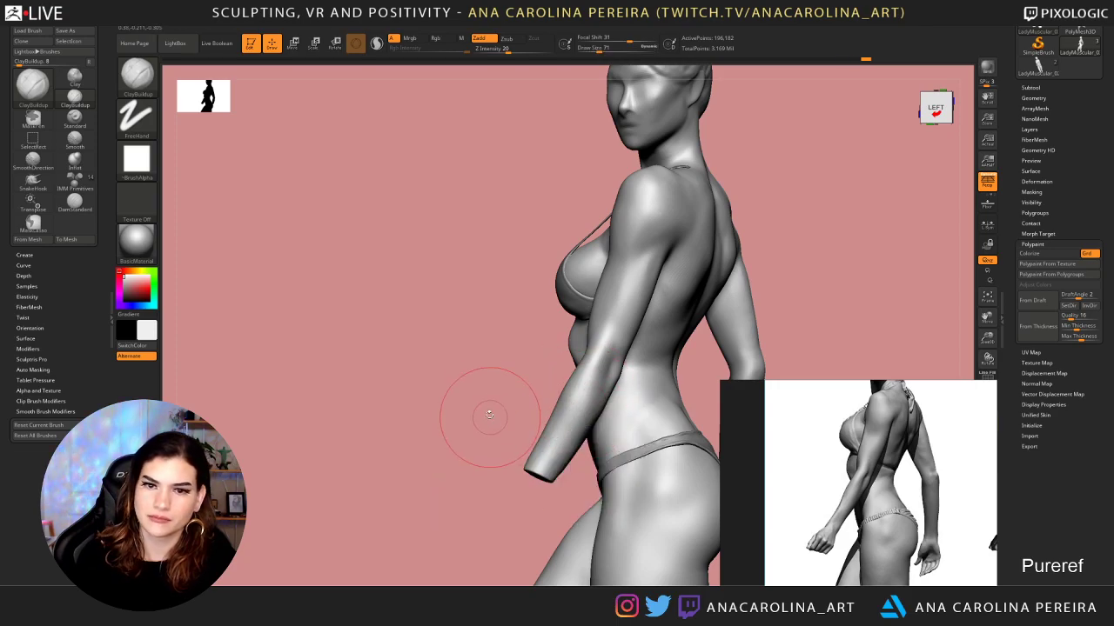
Reduce the ClayBuildup draw size to 49, then 37, and refine the rear contour of the left elbow
{"action": "left_click_drag", "start_coordinate": [489, 418], "coordinate": [499, 412]}
{"action": "key", "text": "space"}
{"action": "left_click_drag", "start_coordinate": [608, 365], "coordinate": [600, 366]}
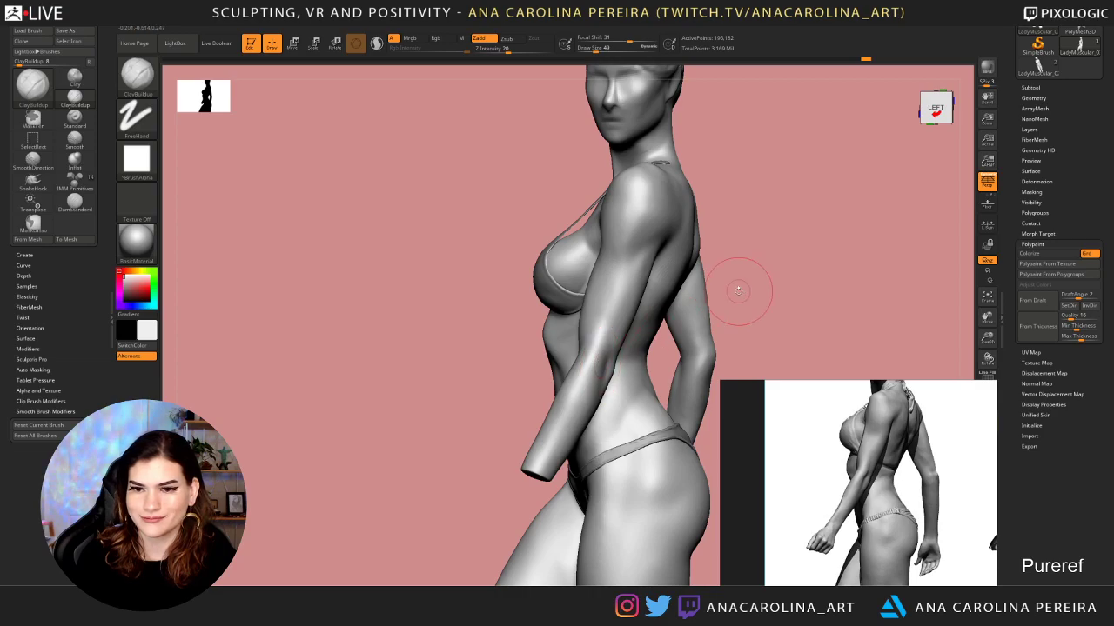
{"action": "left_click_drag", "start_coordinate": [740, 293], "coordinate": [750, 297]}
{"action": "key", "text": "space"}
{"action": "left_click_drag", "start_coordinate": [616, 369], "coordinate": [610, 368]}
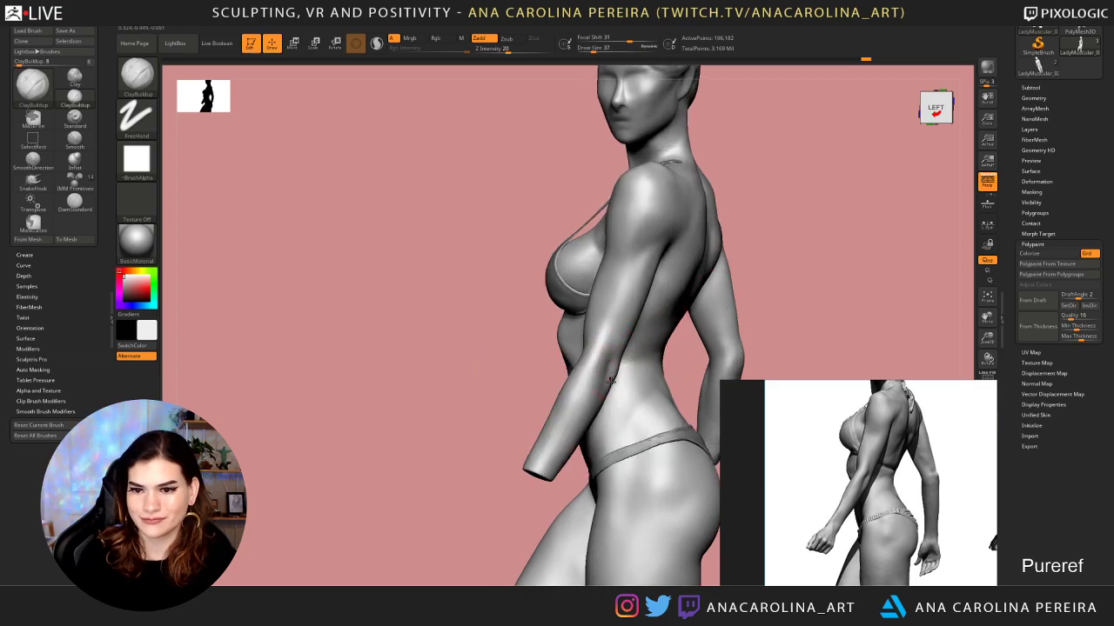
Build up the back of the left elbow and the lower end of the upper arm with ClayBuildup
{"action": "left_click_drag", "start_coordinate": [717, 282], "coordinate": [753, 246]}
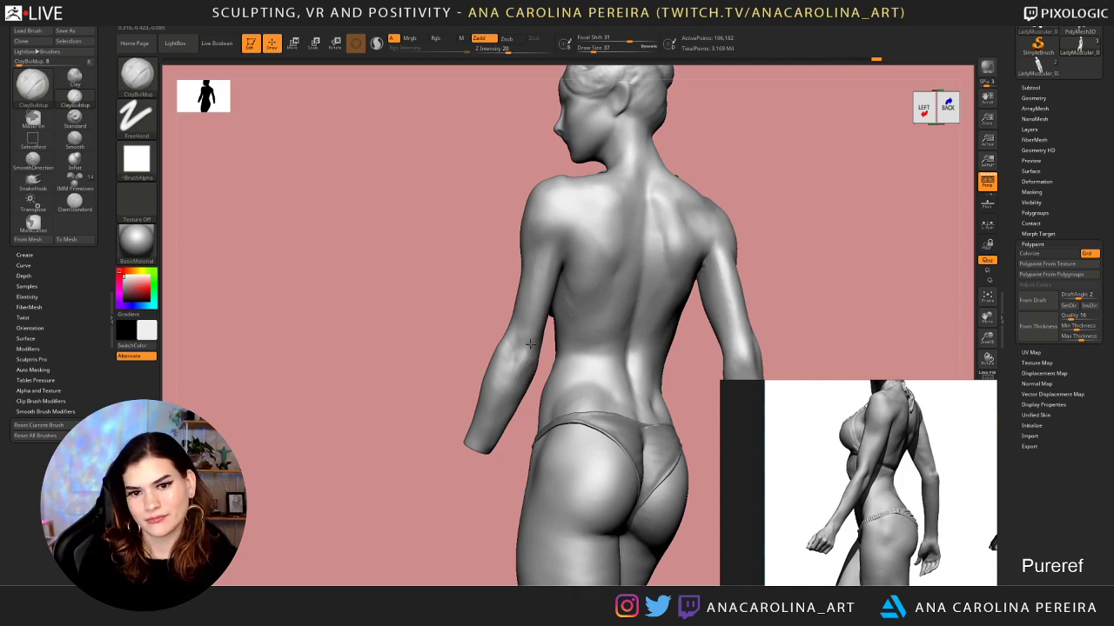
{"action": "left_click_drag", "start_coordinate": [513, 348], "coordinate": [522, 327]}
{"action": "left_click_drag", "start_coordinate": [750, 294], "coordinate": [800, 289]}
{"action": "left_click_drag", "start_coordinate": [736, 261], "coordinate": [684, 294], "text": "alt"}
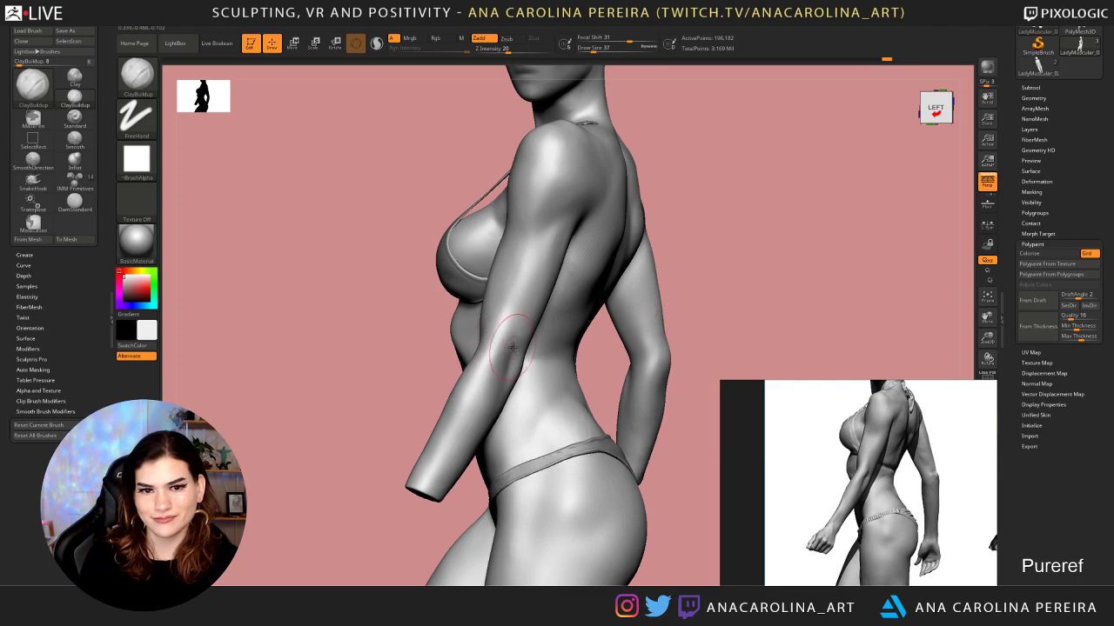
{"action": "left_click_drag", "start_coordinate": [521, 328], "coordinate": [531, 303]}
Set the ClayBuildup draw size to 56 and build up the triceps along the back of the left upper arm
{"action": "key", "text": "space"}
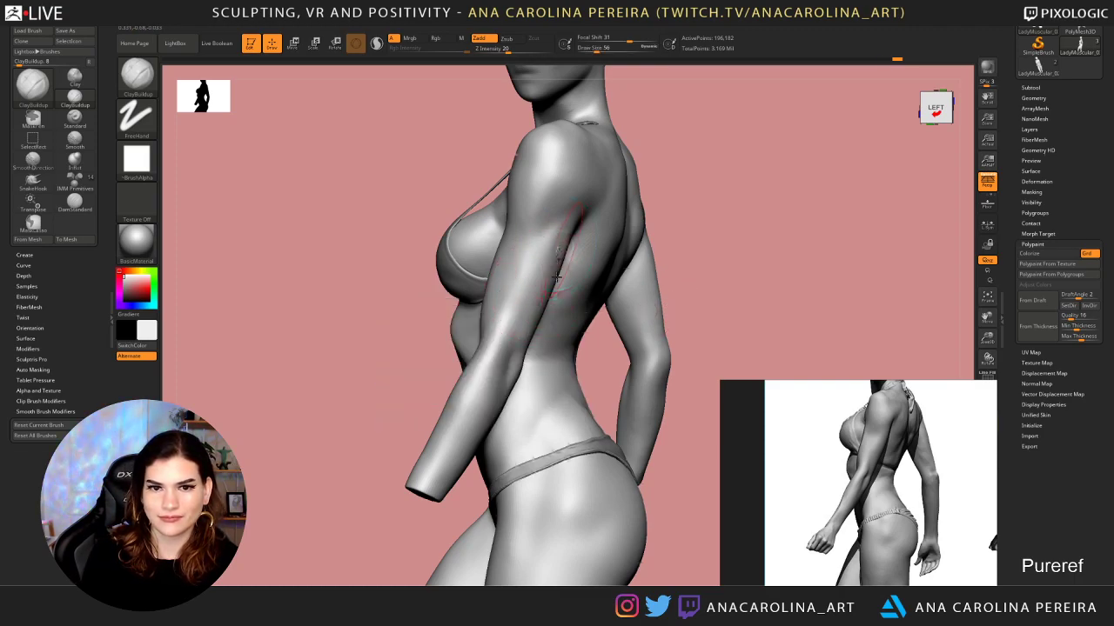
{"action": "left_click_drag", "start_coordinate": [714, 223], "coordinate": [644, 225]}
{"action": "left_click_drag", "start_coordinate": [569, 239], "coordinate": [553, 236]}
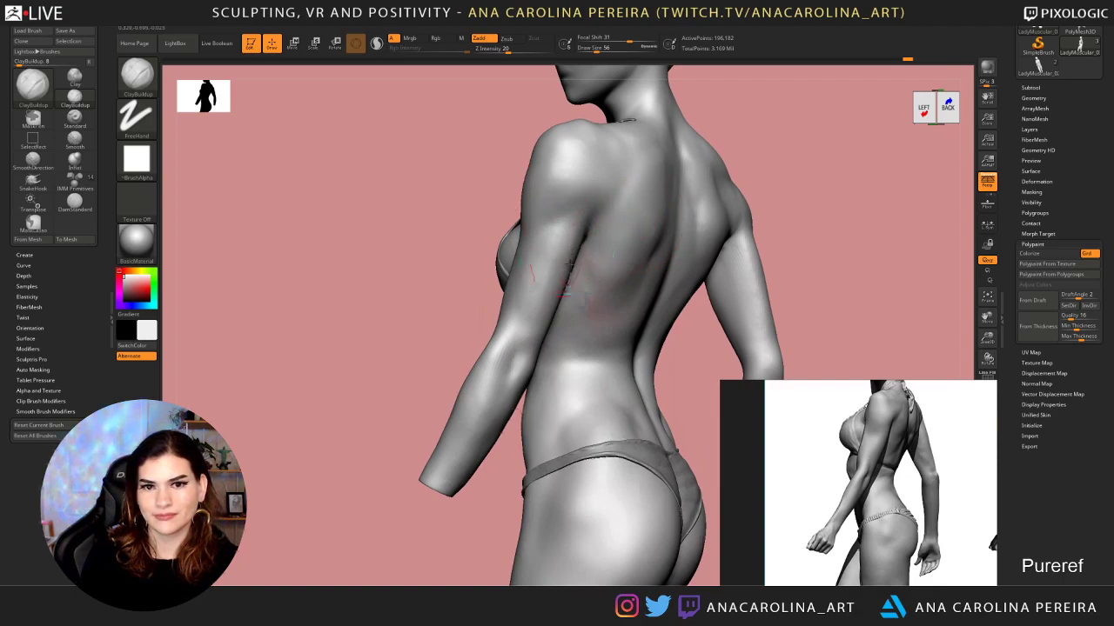
{"action": "mouse_move", "coordinate": [545, 275]}
{"action": "left_mouse_down"}
{"action": "mouse_move", "coordinate": [533, 268]}
{"action": "mouse_move", "coordinate": [541, 310]}
{"action": "mouse_move", "coordinate": [525, 297]}
{"action": "left_mouse_up"}
{"action": "left_click_drag", "start_coordinate": [399, 276], "coordinate": [442, 319]}
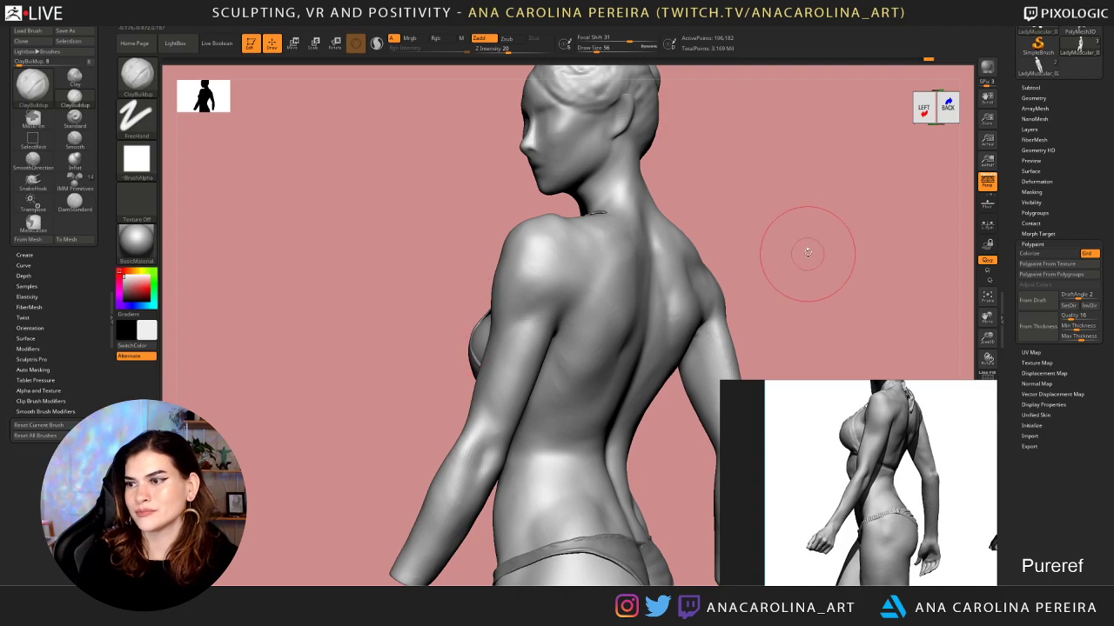
Build up the transition from the lower left upper arm into the elbow with ClayBuildup
{"action": "mouse_move", "coordinate": [803, 248]}
{"action": "left_mouse_down"}
{"action": "mouse_move", "coordinate": [830, 241]}
{"action": "mouse_move", "coordinate": [822, 234]}
{"action": "mouse_move", "coordinate": [838, 251]}
{"action": "mouse_move", "coordinate": [813, 245]}
{"action": "left_mouse_up"}
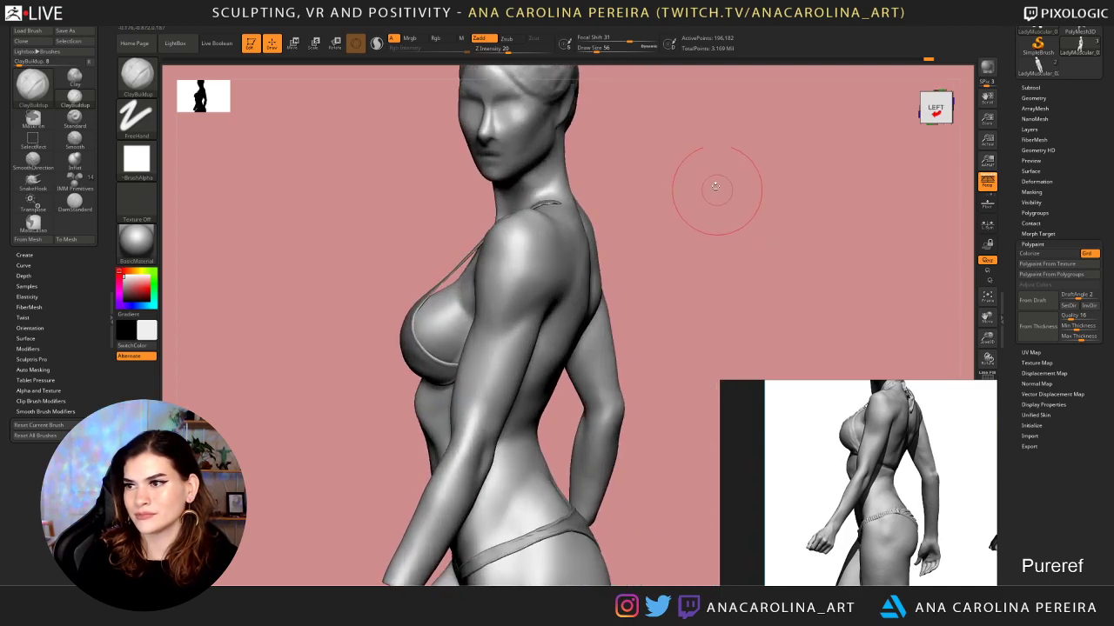
{"action": "left_click_drag", "start_coordinate": [714, 189], "coordinate": [746, 168]}
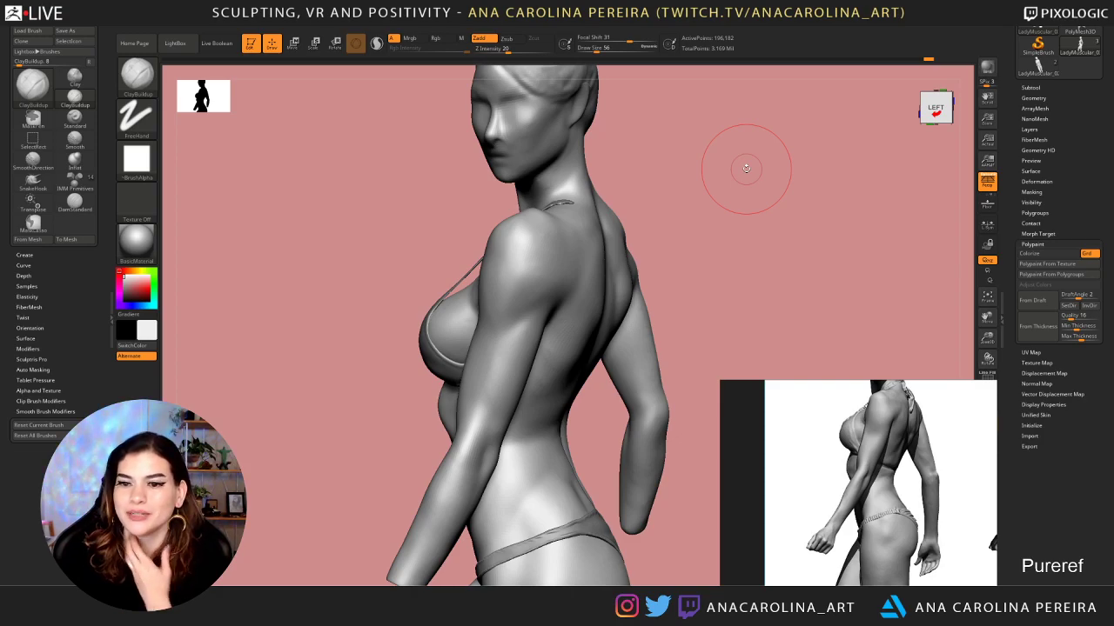
{"action": "left_click_drag", "start_coordinate": [801, 200], "coordinate": [789, 211]}
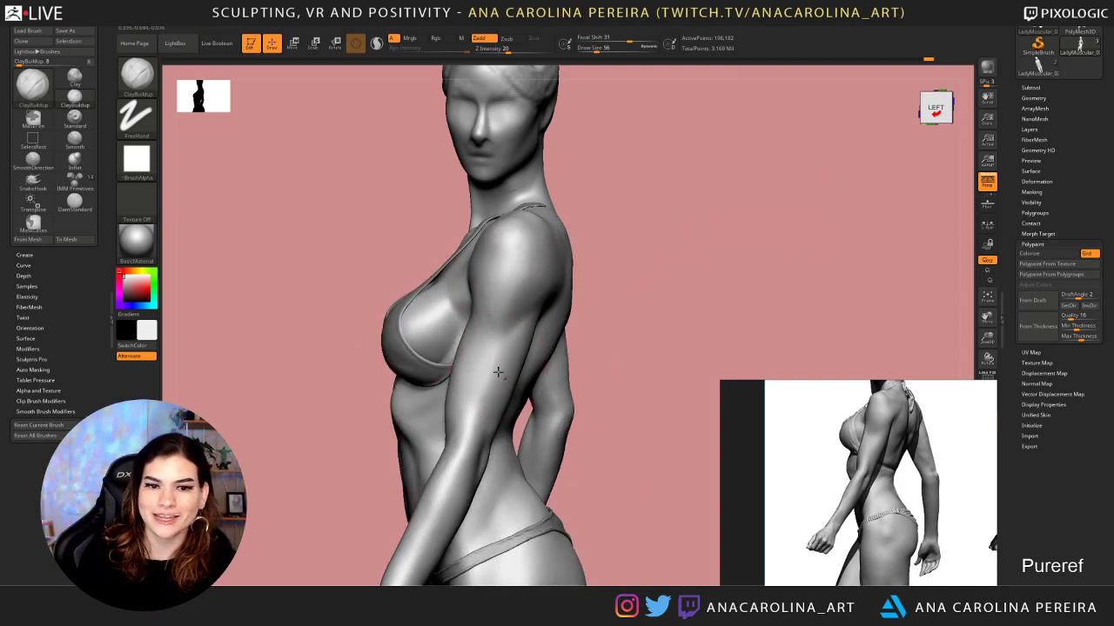
{"action": "mouse_move", "coordinate": [498, 373]}
{"action": "right_mouse_down"}
{"action": "mouse_move", "coordinate": [614, 301]}
{"action": "mouse_move", "coordinate": [525, 353]}
{"action": "right_mouse_up"}
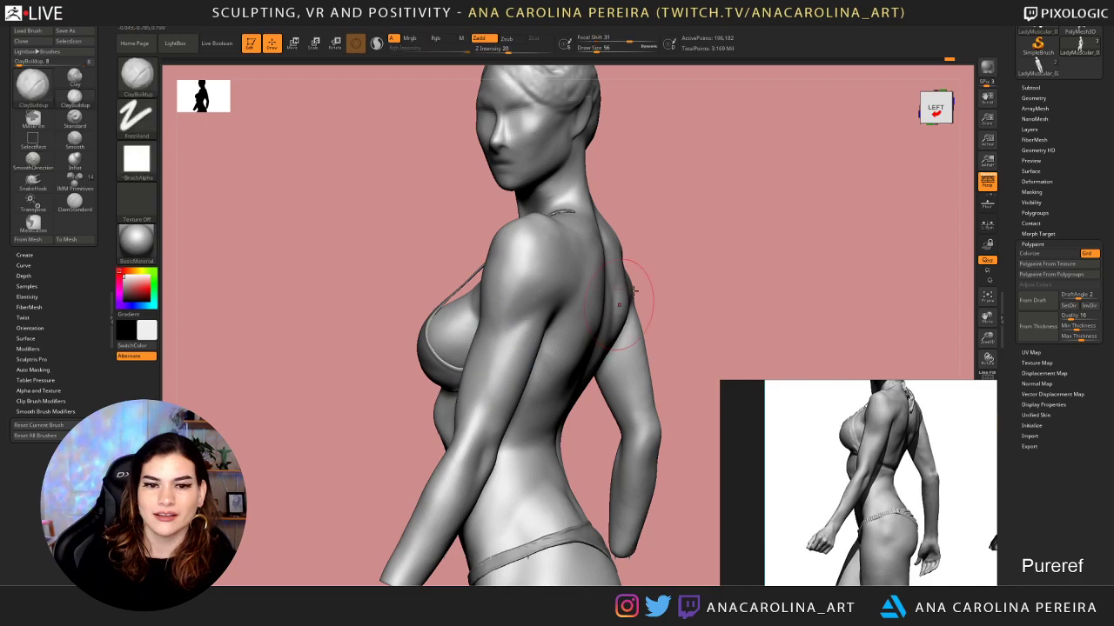
{"action": "right_click_drag", "start_coordinate": [633, 291], "coordinate": [609, 287]}
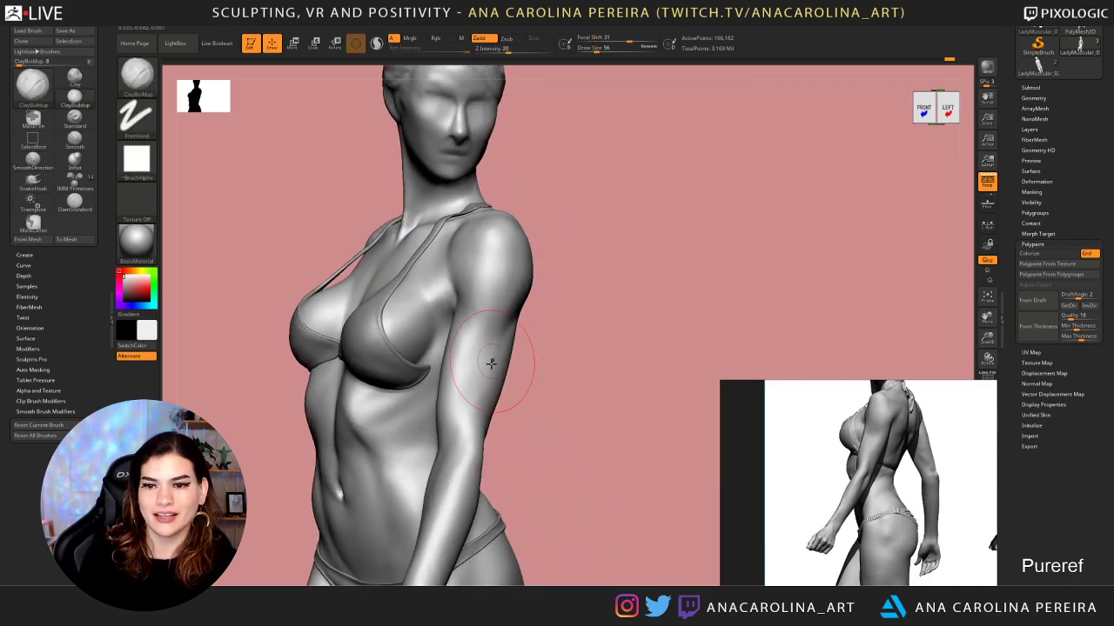
{"action": "mouse_move", "coordinate": [491, 363]}
{"action": "right_mouse_down"}
{"action": "mouse_move", "coordinate": [517, 409]}
{"action": "mouse_move", "coordinate": [465, 437]}
{"action": "right_mouse_up"}
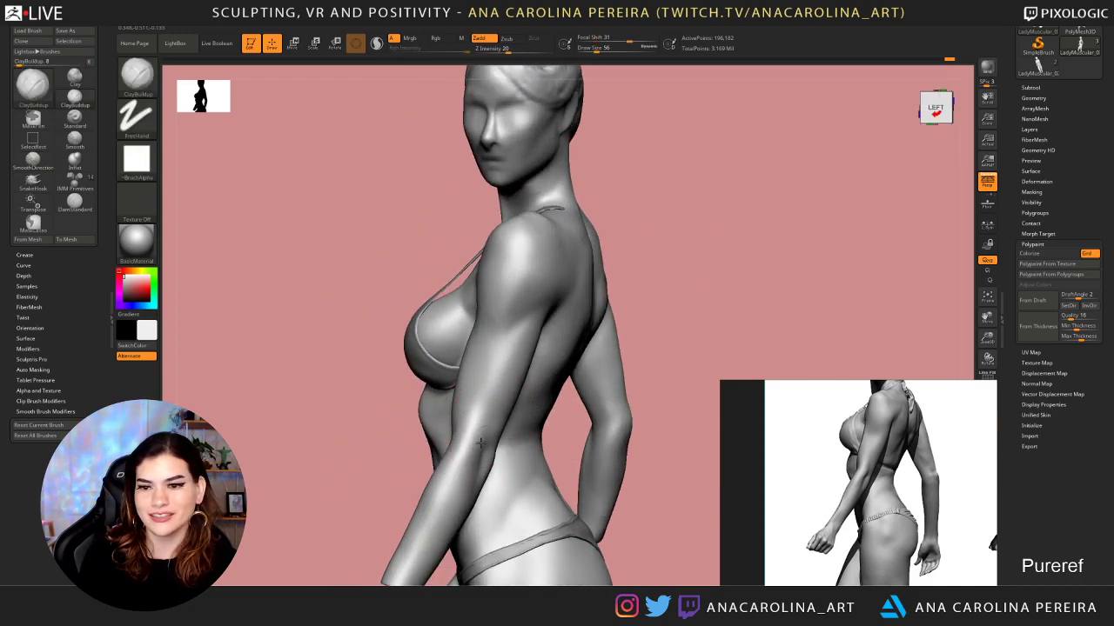
{"action": "left_click_drag", "start_coordinate": [471, 403], "coordinate": [485, 378]}
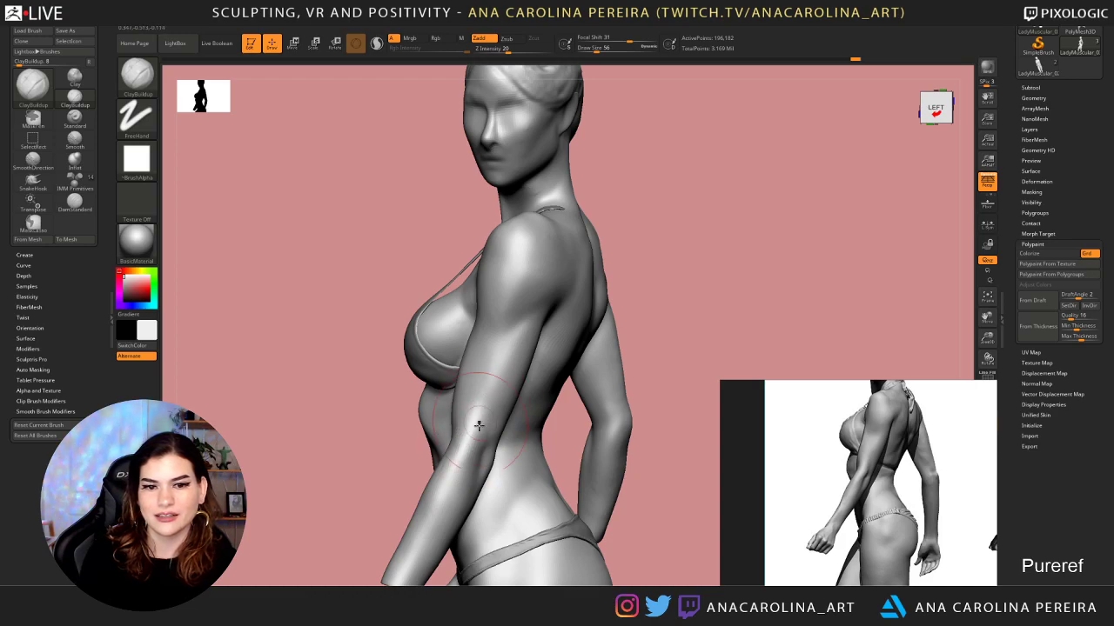
{"action": "left_click_drag", "start_coordinate": [477, 424], "coordinate": [484, 405]}
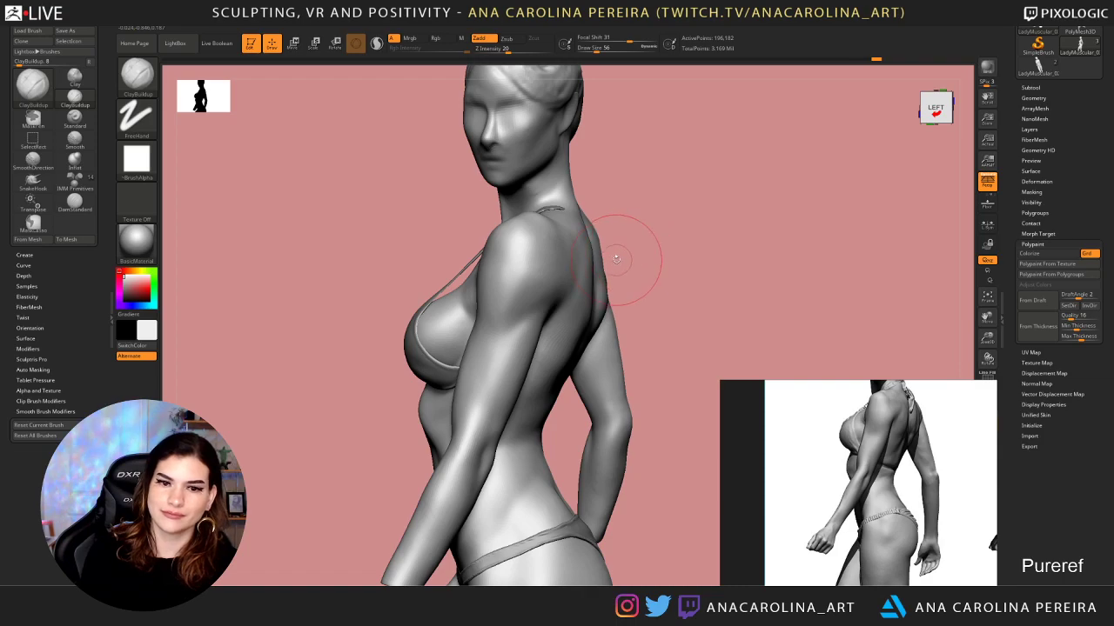
Smooth the back of the figure's left forearm from the elbow to the wrist with SmoothDirectional
{"action": "mouse_move", "coordinate": [634, 249]}
{"action": "left_mouse_down"}
{"action": "mouse_move", "coordinate": [638, 236]}
{"action": "mouse_move", "coordinate": [445, 315]}
{"action": "mouse_move", "coordinate": [481, 277]}
{"action": "left_mouse_up"}
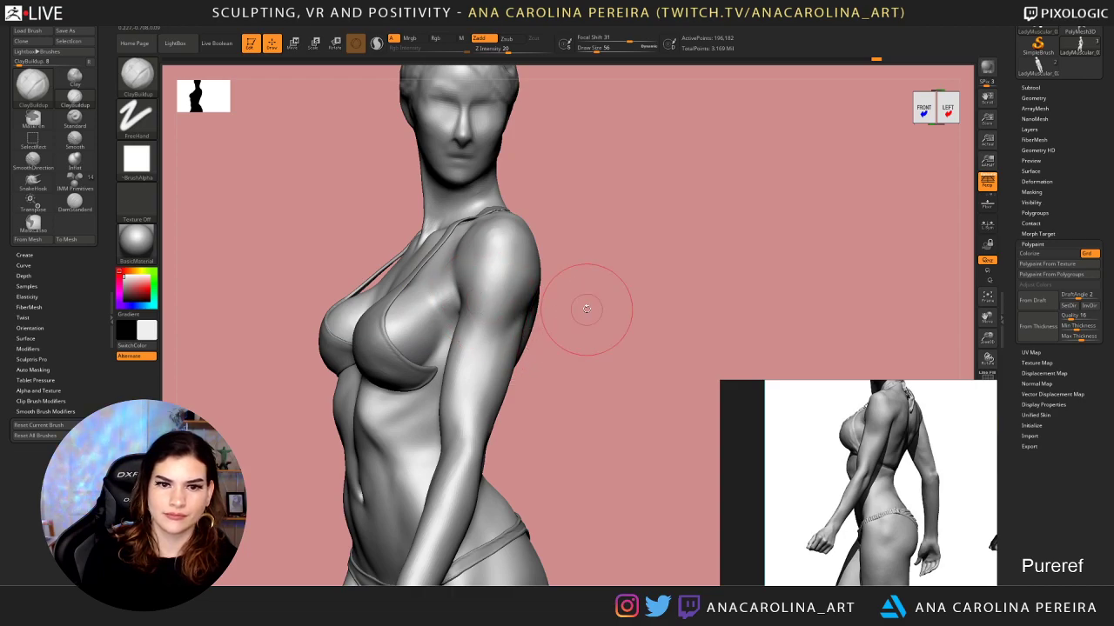
{"action": "left_click_drag", "start_coordinate": [587, 310], "coordinate": [569, 305]}
{"action": "left_click_drag", "start_coordinate": [728, 256], "coordinate": [765, 283], "text": "alt"}
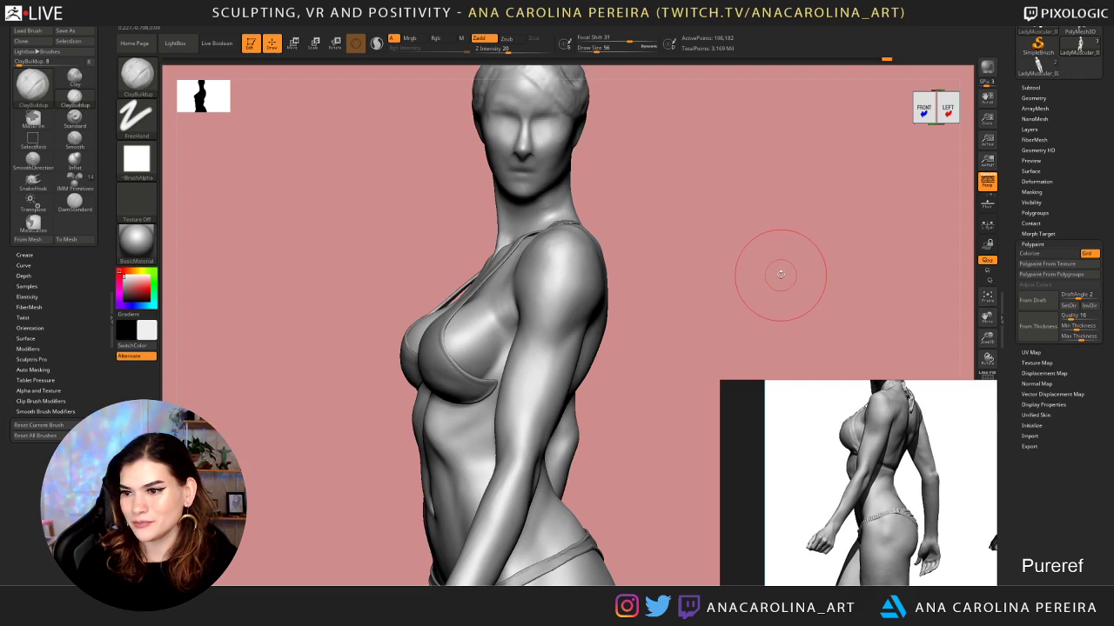
{"action": "left_click_drag", "start_coordinate": [778, 269], "coordinate": [776, 273]}
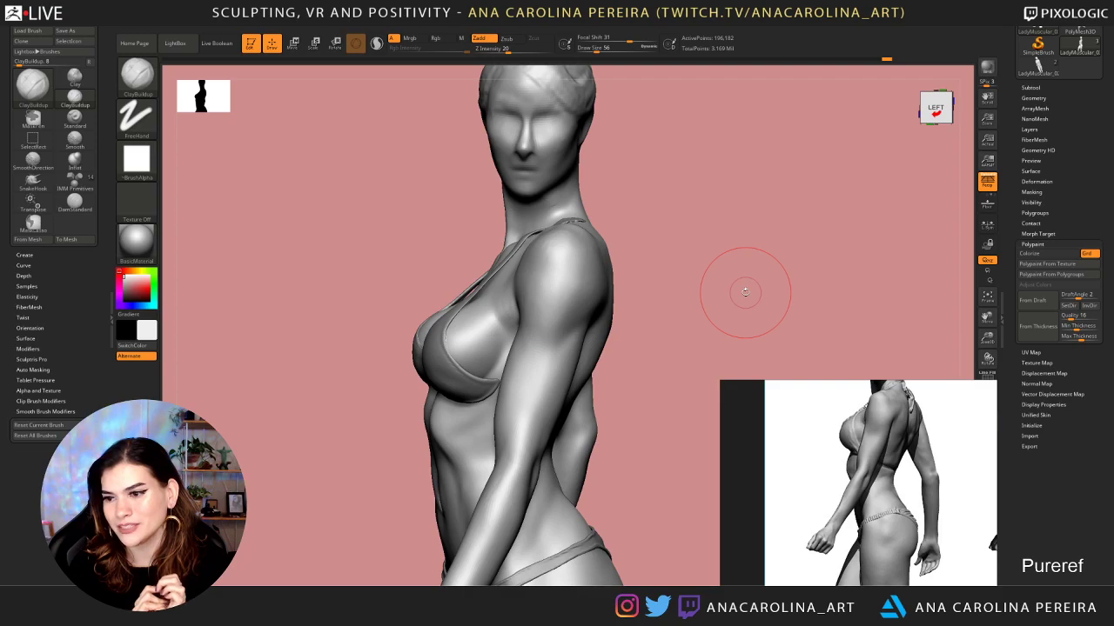
{"action": "left_click_drag", "start_coordinate": [751, 300], "coordinate": [729, 256]}
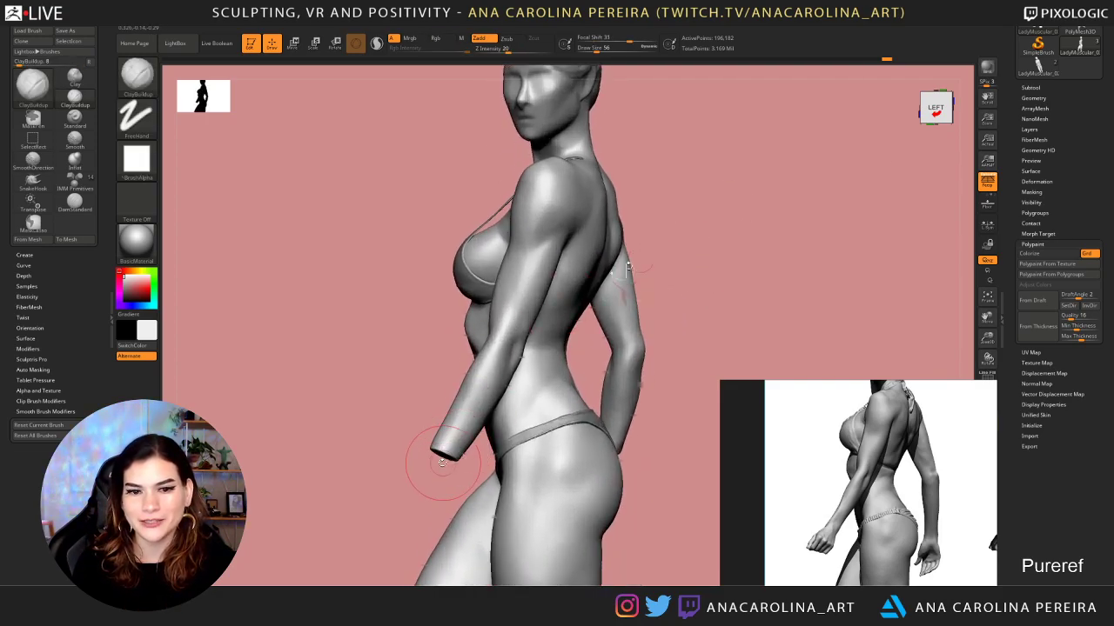
{"action": "mouse_move", "coordinate": [438, 470]}
{"action": "left_mouse_down"}
{"action": "mouse_move", "coordinate": [418, 472]}
{"action": "mouse_move", "coordinate": [422, 461]}
{"action": "left_mouse_up"}
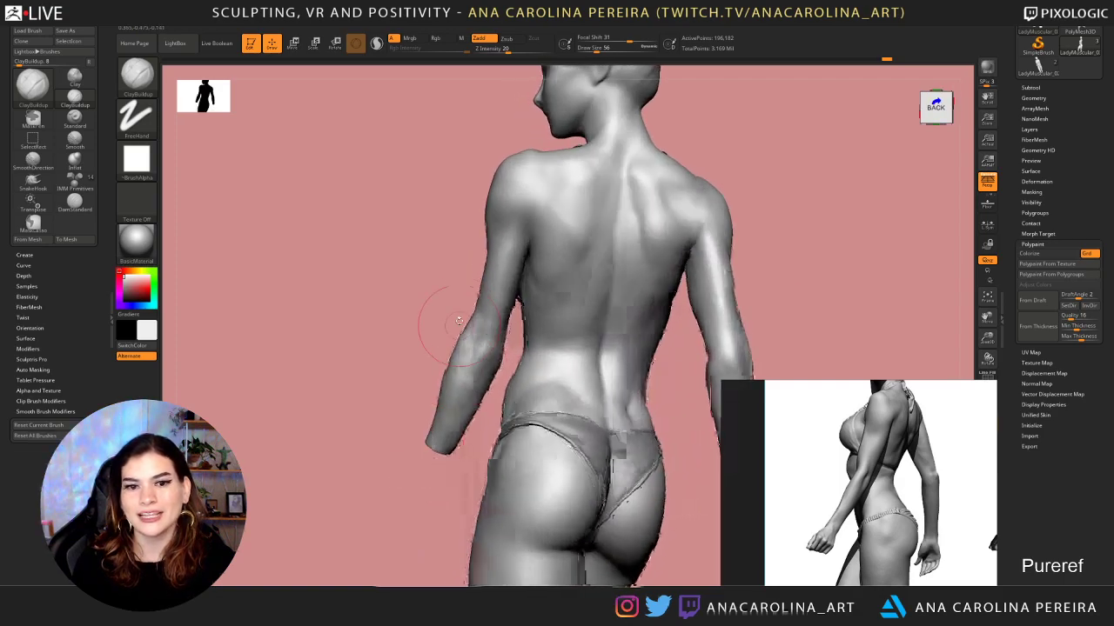
{"action": "mouse_move", "coordinate": [484, 313]}
{"action": "left_mouse_down", "text": "shift"}
{"action": "mouse_move", "coordinate": [508, 347]}
{"action": "mouse_move", "coordinate": [492, 393]}
{"action": "mouse_move", "coordinate": [460, 376]}
{"action": "left_mouse_up", "text": "shift"}
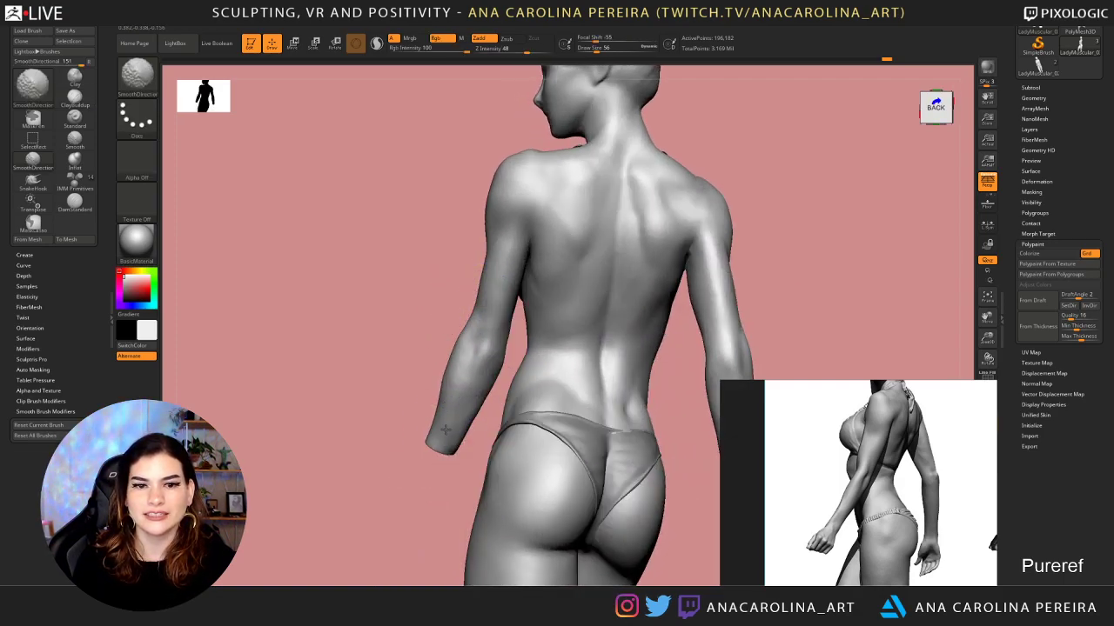
{"action": "mouse_move", "coordinate": [444, 430]}
{"action": "left_mouse_down"}
{"action": "mouse_move", "coordinate": [462, 475]}
{"action": "mouse_move", "coordinate": [482, 472]}
{"action": "left_mouse_up"}
{"action": "left_click_drag", "start_coordinate": [604, 429], "coordinate": [663, 398]}
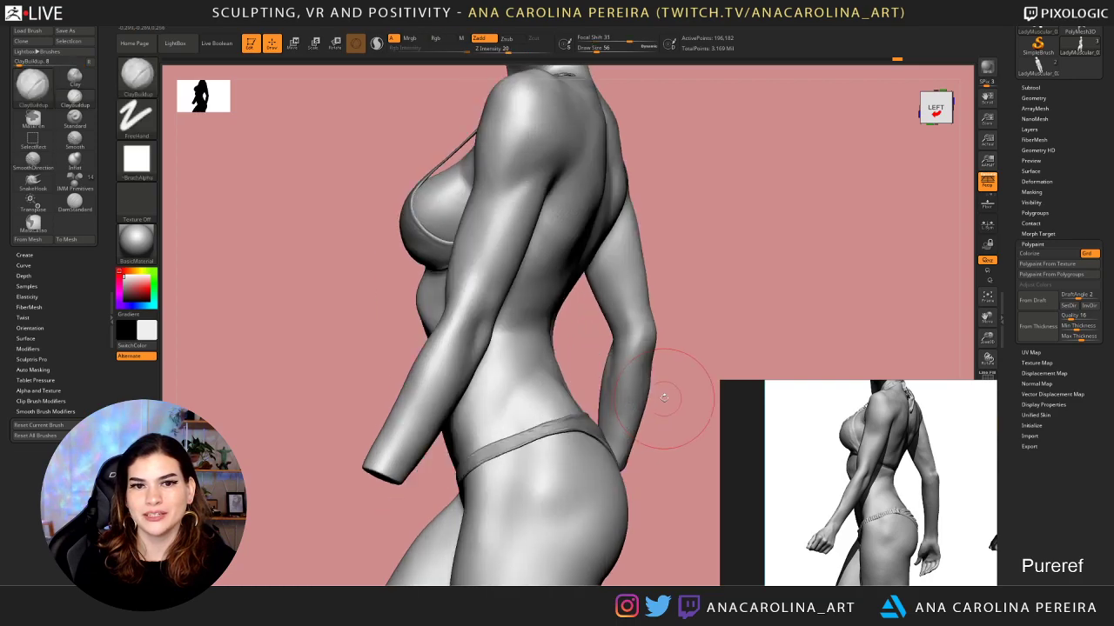
Set the ClayBuildup draw size to 83 and build up the left shoulder blade behind the deltoid
{"action": "left_click_drag", "start_coordinate": [758, 229], "coordinate": [550, 221]}
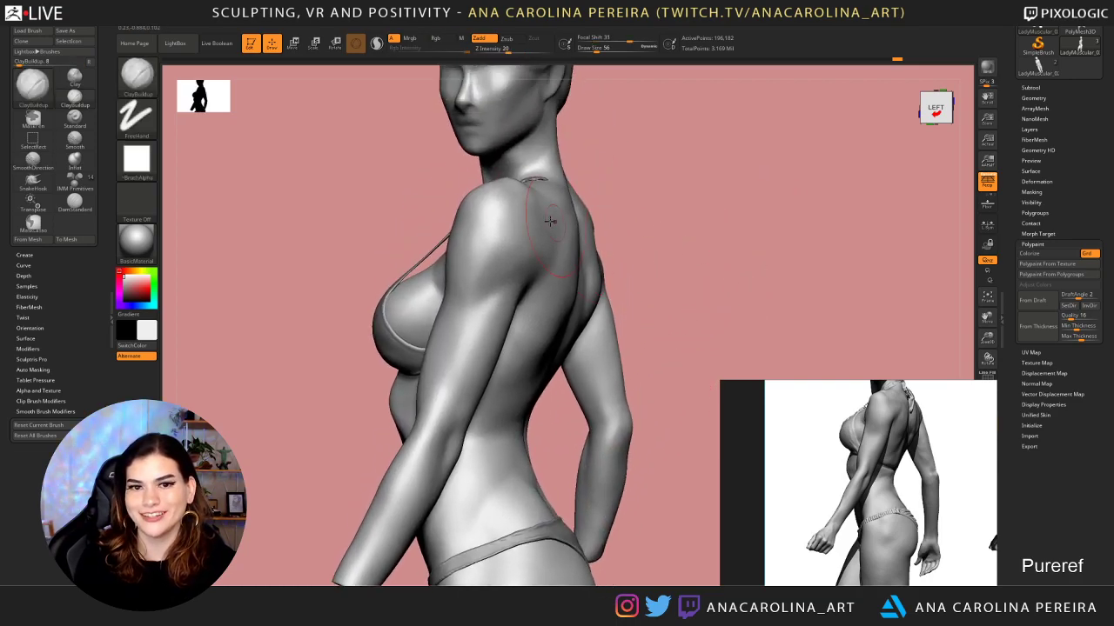
{"action": "right_click_drag", "start_coordinate": [572, 242], "coordinate": [604, 219]}
{"action": "key", "text": "bracketright"}
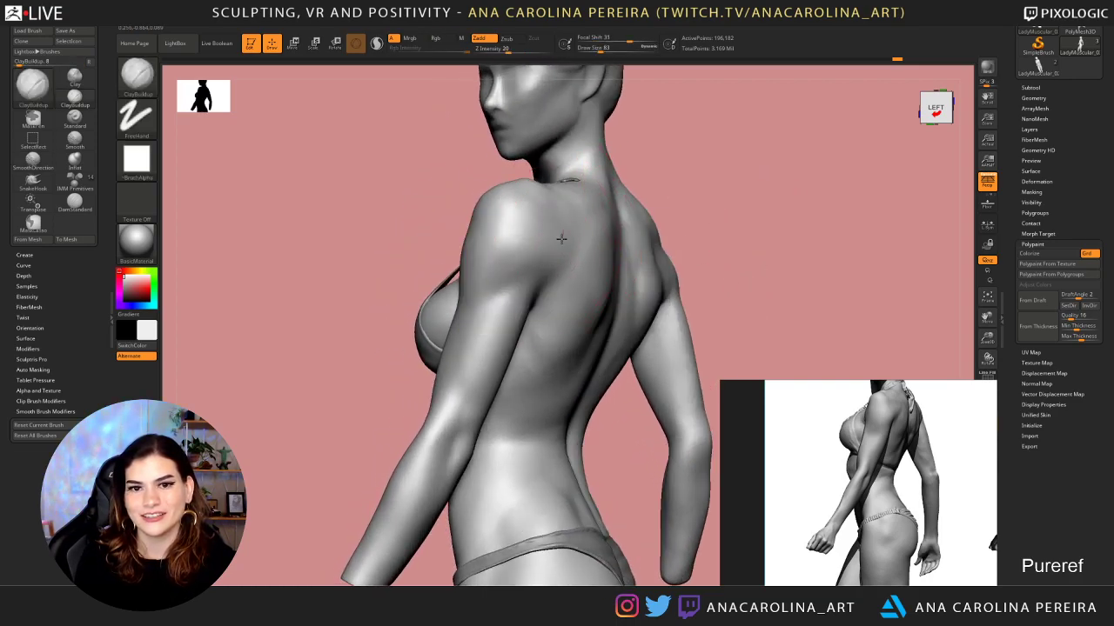
{"action": "left_click_drag", "start_coordinate": [559, 252], "coordinate": [559, 242]}
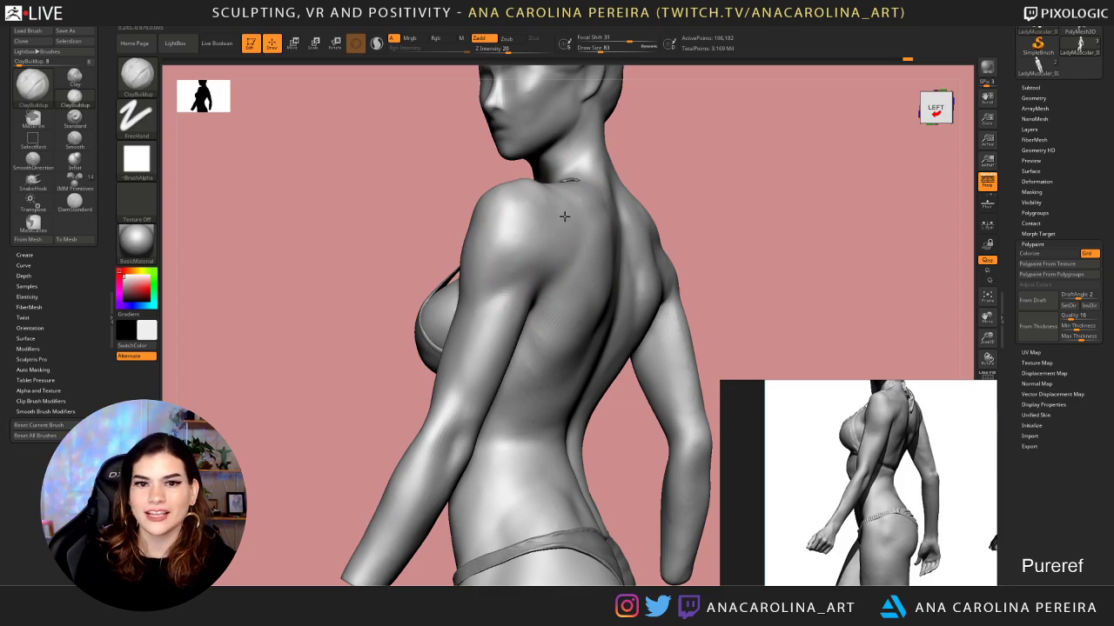
{"action": "left_click_drag", "start_coordinate": [542, 257], "coordinate": [579, 236]}
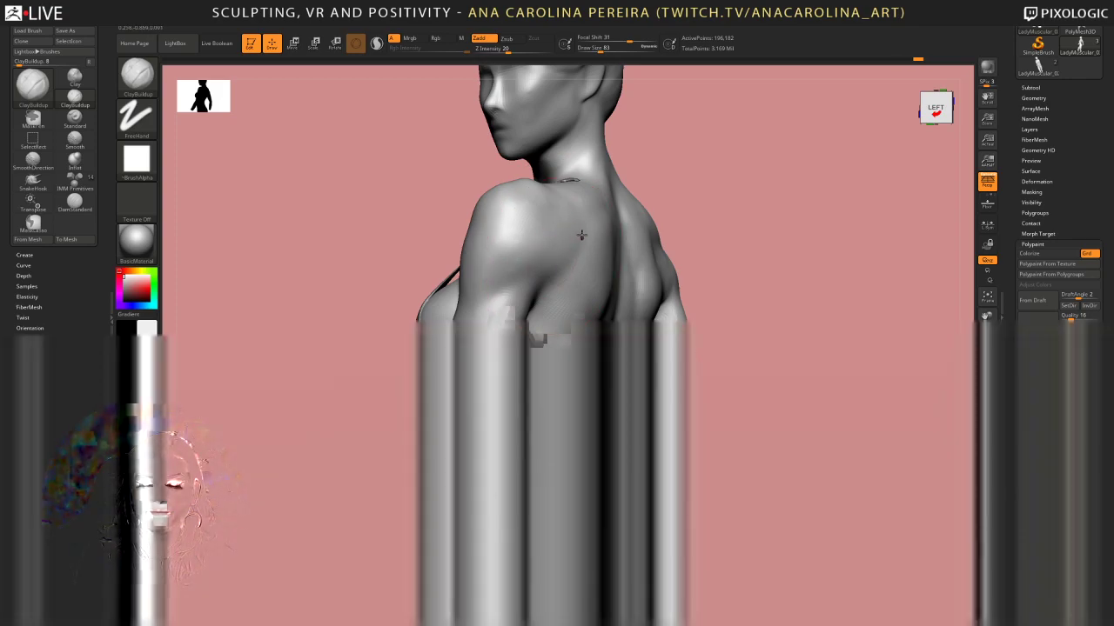
Build up the upper back between the left shoulder and the base of the neck with ClayBuildup
{"action": "mouse_move", "coordinate": [740, 166]}
{"action": "left_mouse_down"}
{"action": "mouse_move", "coordinate": [566, 267]}
{"action": "mouse_move", "coordinate": [574, 222]}
{"action": "left_mouse_up"}
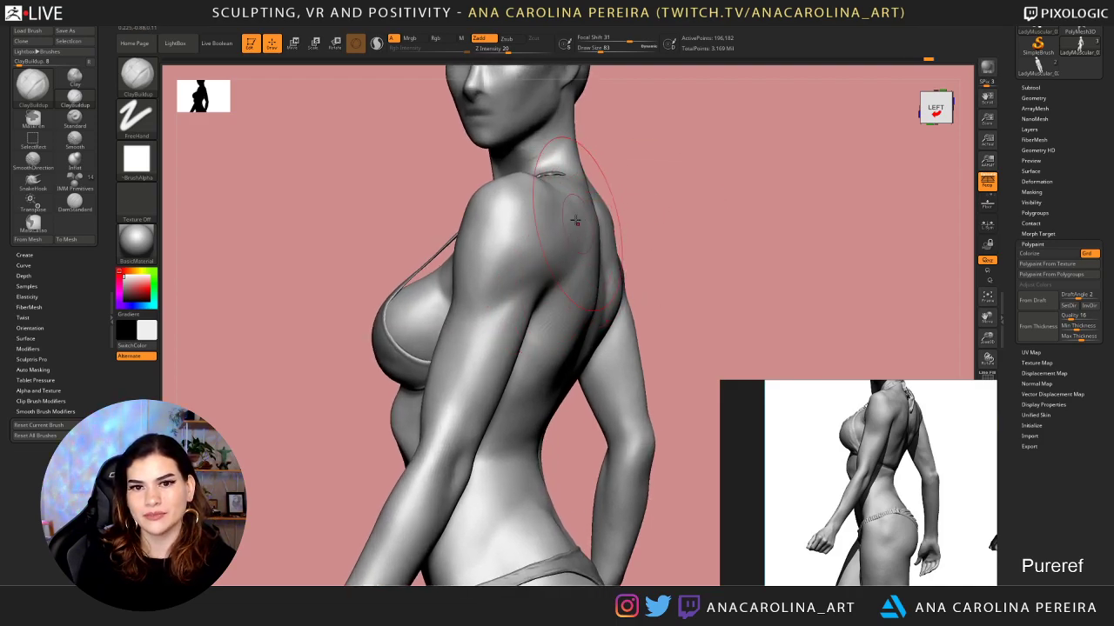
{"action": "key", "text": "f"}
{"action": "mouse_move", "coordinate": [652, 160]}
{"action": "left_mouse_down"}
{"action": "mouse_move", "coordinate": [669, 179]}
{"action": "mouse_move", "coordinate": [649, 194]}
{"action": "mouse_move", "coordinate": [564, 237]}
{"action": "mouse_move", "coordinate": [558, 227]}
{"action": "left_mouse_up"}
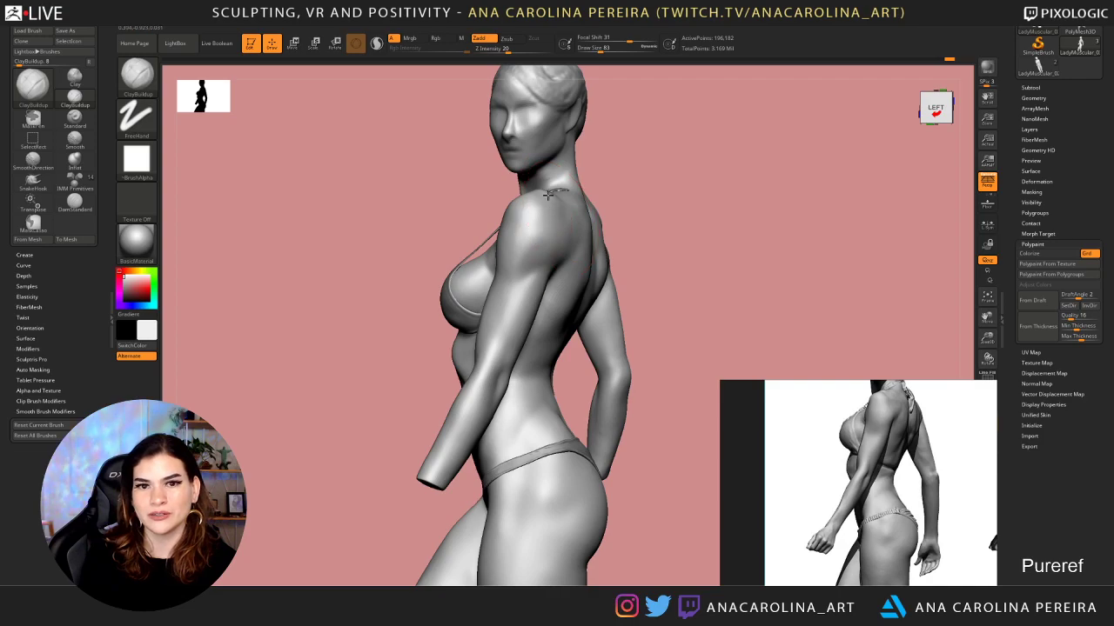
{"action": "left_click_drag", "start_coordinate": [647, 179], "coordinate": [644, 186]}
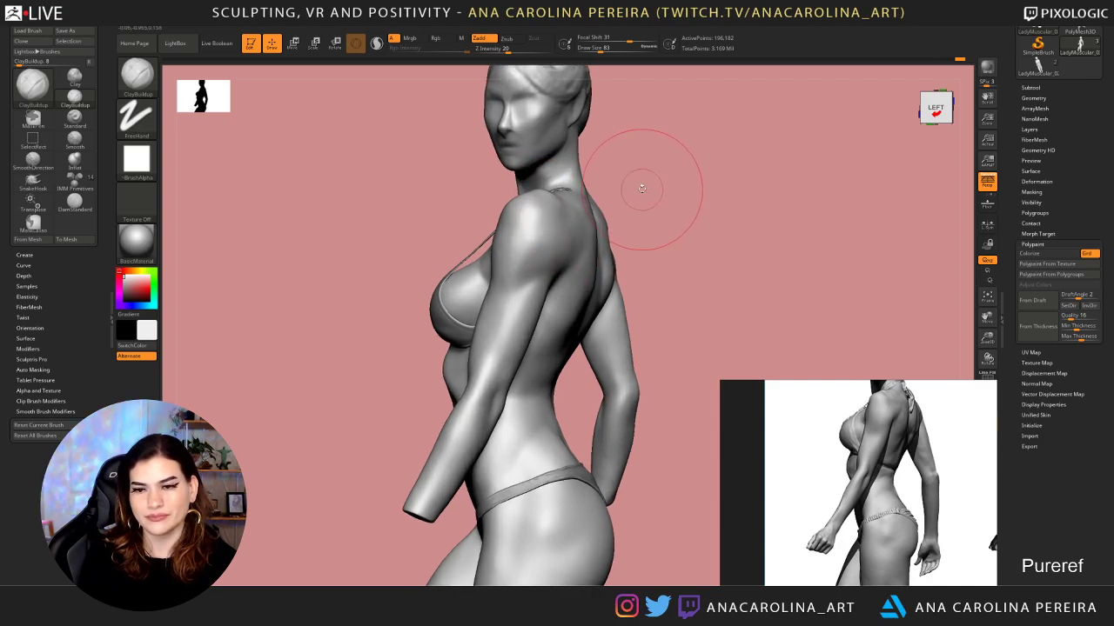
Set up the SnakeHook brush with a draw size of 62
{"action": "key", "text": "b"}
{"action": "key", "text": "s"}
{"action": "key", "text": "h"}
{"action": "key", "text": "space"}
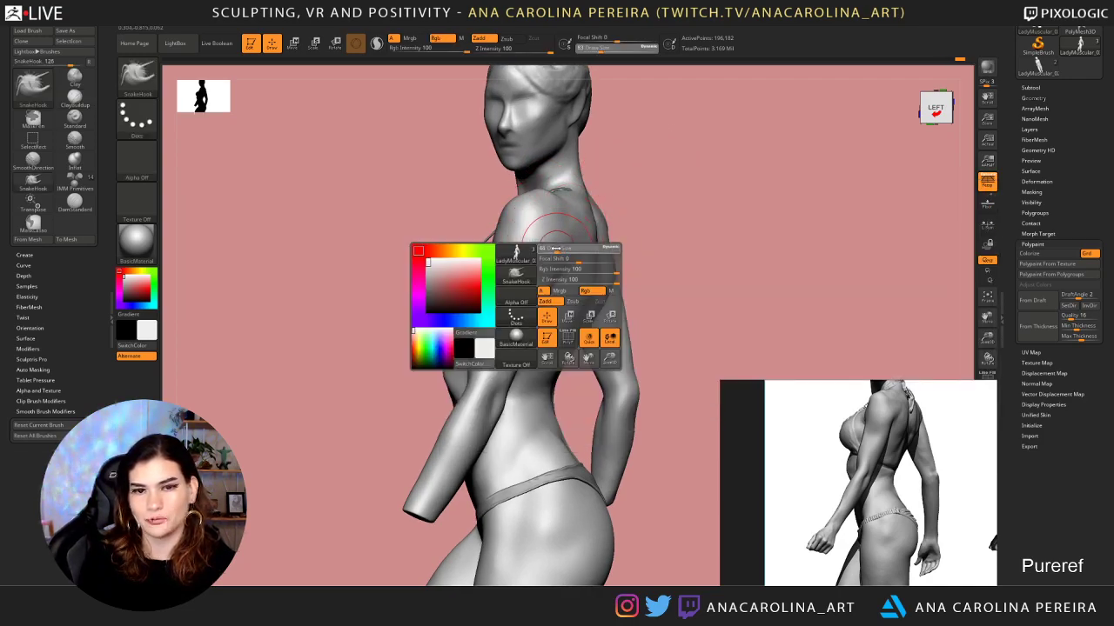
{"action": "left_click", "coordinate": [555, 248]}
{"action": "key", "text": "space"}
{"action": "left_click", "coordinate": [568, 259]}
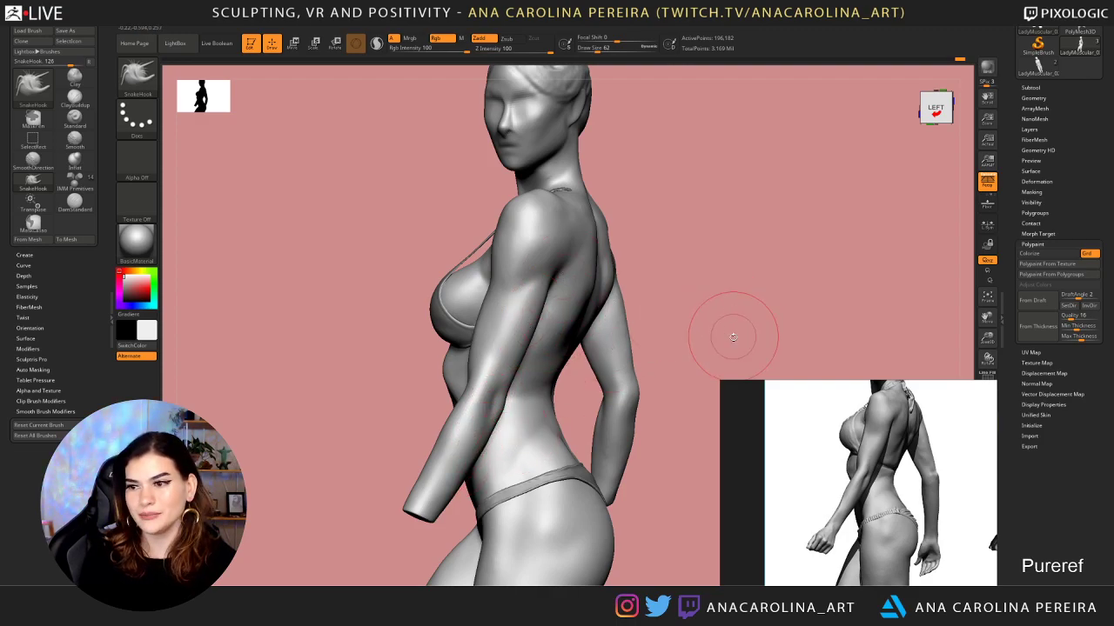
Turn the figure to its back and frame the matching back-view photo in PureRef
{"action": "left_click_drag", "start_coordinate": [771, 249], "coordinate": [742, 230]}
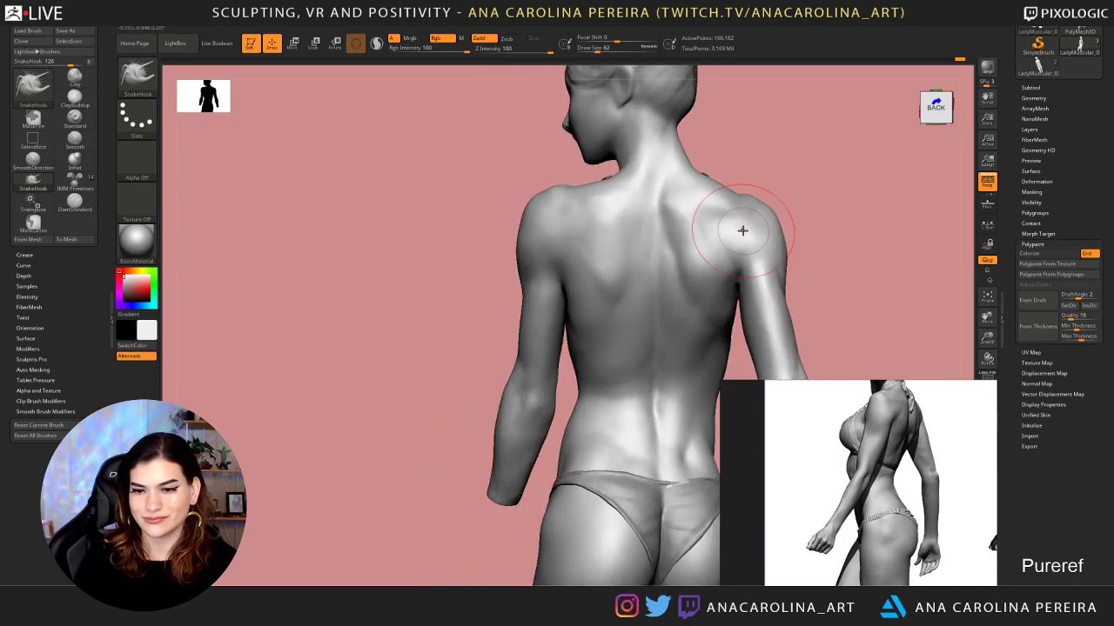
{"action": "scroll", "coordinate": [896, 435], "scroll_direction": "down", "scroll_amount": 5}
{"action": "middle_click_drag", "start_coordinate": [886, 515], "coordinate": [843, 448]}
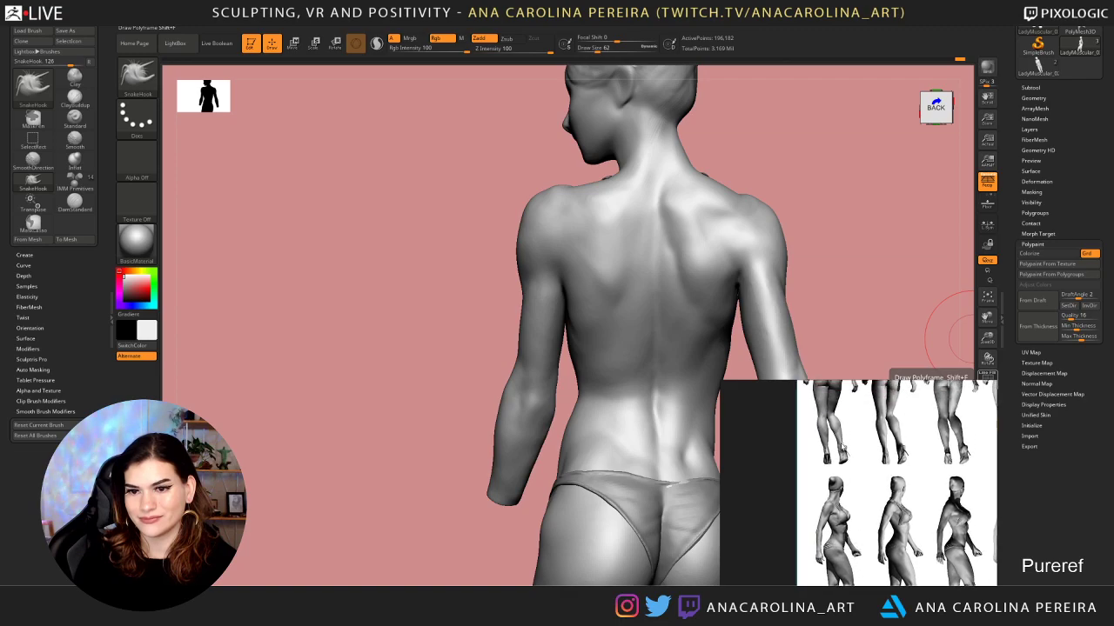
{"action": "middle_click_drag", "start_coordinate": [752, 547], "coordinate": [784, 508]}
{"action": "scroll", "coordinate": [793, 477], "scroll_direction": "up", "scroll_amount": 5}
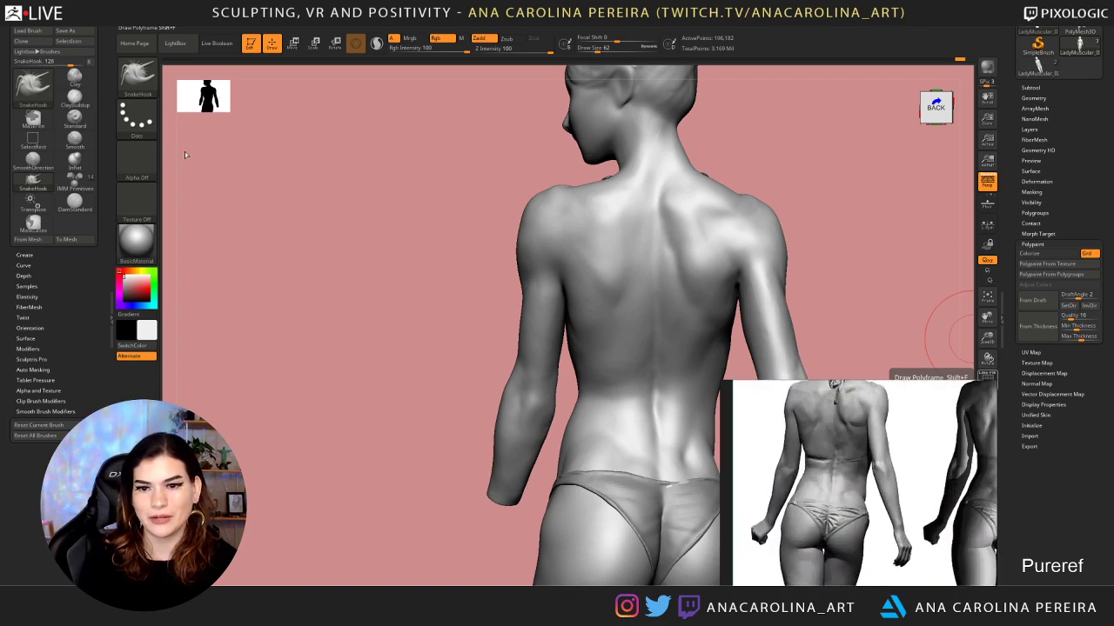
Build up the back of the figure's left elbow with ClayBuildup at draw size 37
{"action": "mouse_move", "coordinate": [470, 387]}
{"action": "left_mouse_down"}
{"action": "mouse_move", "coordinate": [457, 370]}
{"action": "mouse_move", "coordinate": [430, 410]}
{"action": "mouse_move", "coordinate": [452, 374]}
{"action": "left_mouse_up"}
{"action": "key", "text": "b"}
{"action": "key", "text": "c"}
{"action": "key", "text": "b"}
{"action": "key", "text": "space"}
{"action": "left_click_drag", "start_coordinate": [546, 382], "coordinate": [538, 379]}
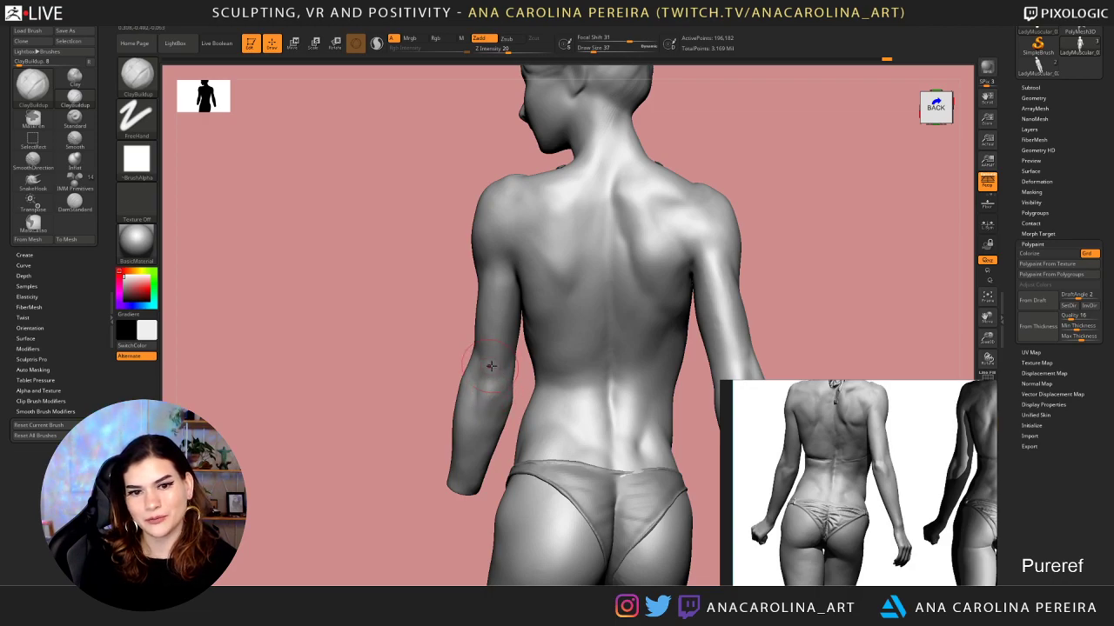
Build up the left forearm toward the wrist with ClayBuildup at draw size 71 and smooth it with SmoothDirectional
{"action": "key", "text": "space"}
{"action": "mouse_move", "coordinate": [489, 366]}
{"action": "left_mouse_down"}
{"action": "mouse_move", "coordinate": [487, 342]}
{"action": "mouse_move", "coordinate": [505, 334]}
{"action": "left_mouse_up"}
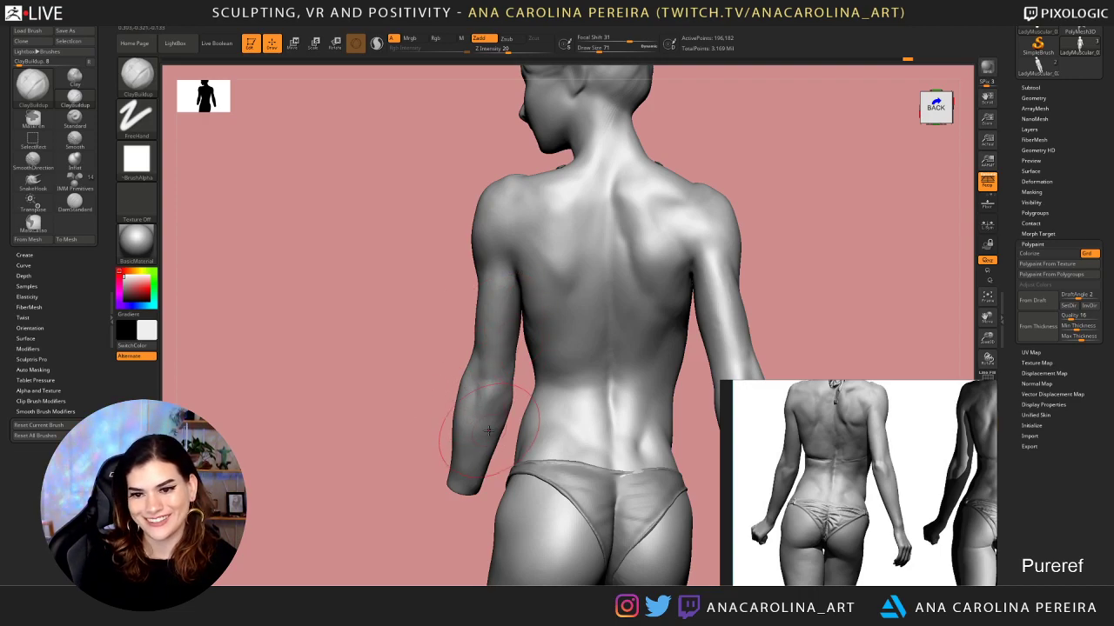
{"action": "left_click_drag", "start_coordinate": [494, 474], "coordinate": [478, 474]}
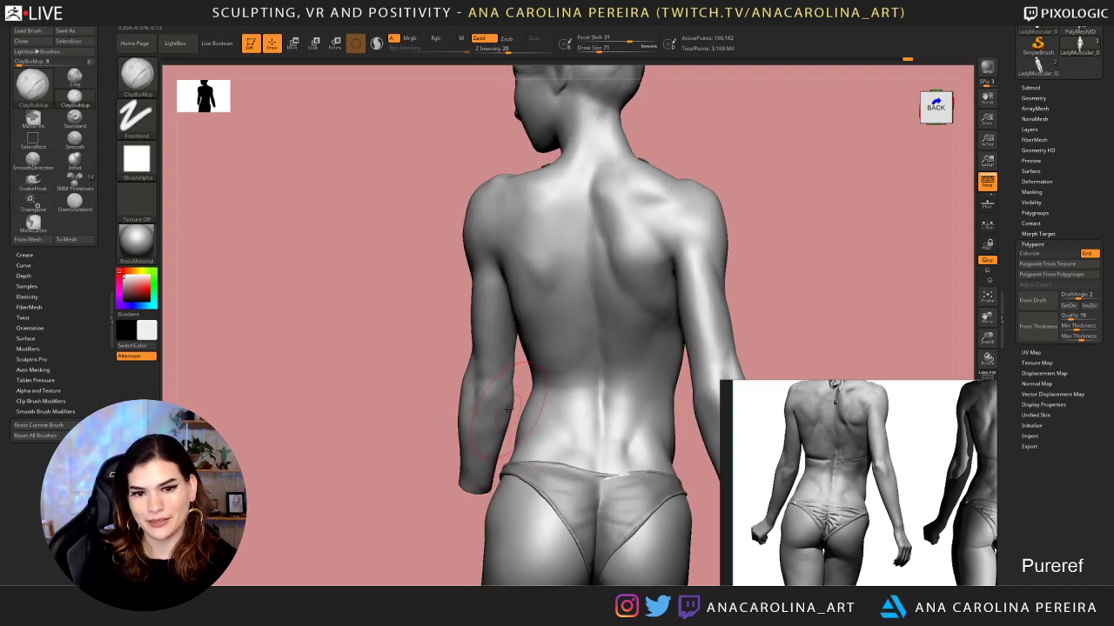
{"action": "left_click_drag", "start_coordinate": [493, 433], "coordinate": [479, 480]}
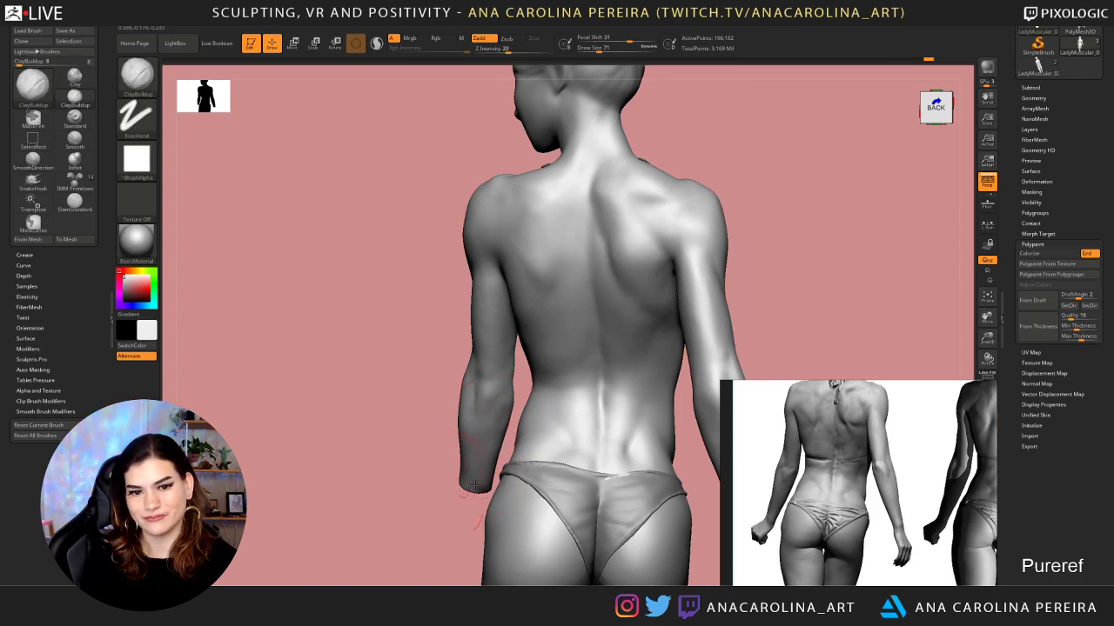
{"action": "left_click_drag", "start_coordinate": [455, 523], "coordinate": [475, 515]}
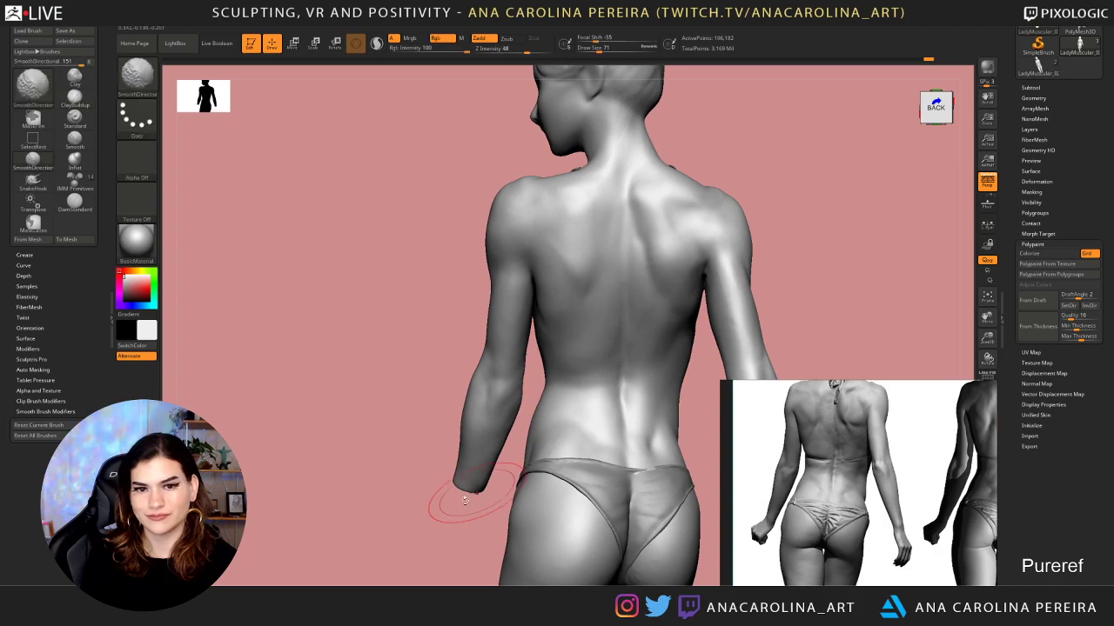
{"action": "left_click_drag", "start_coordinate": [386, 447], "coordinate": [296, 460]}
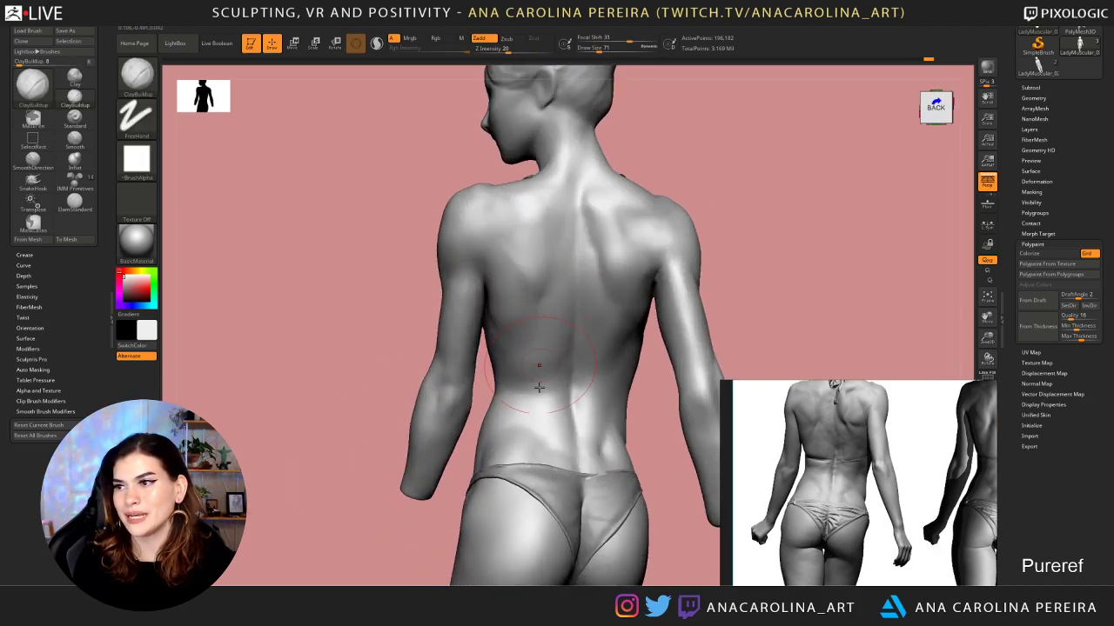
Carve the rear armpit crease between the left arm and the back with DamStandard at draw size 27, softening its upper end
{"action": "left_click_drag", "start_coordinate": [721, 264], "coordinate": [815, 296]}
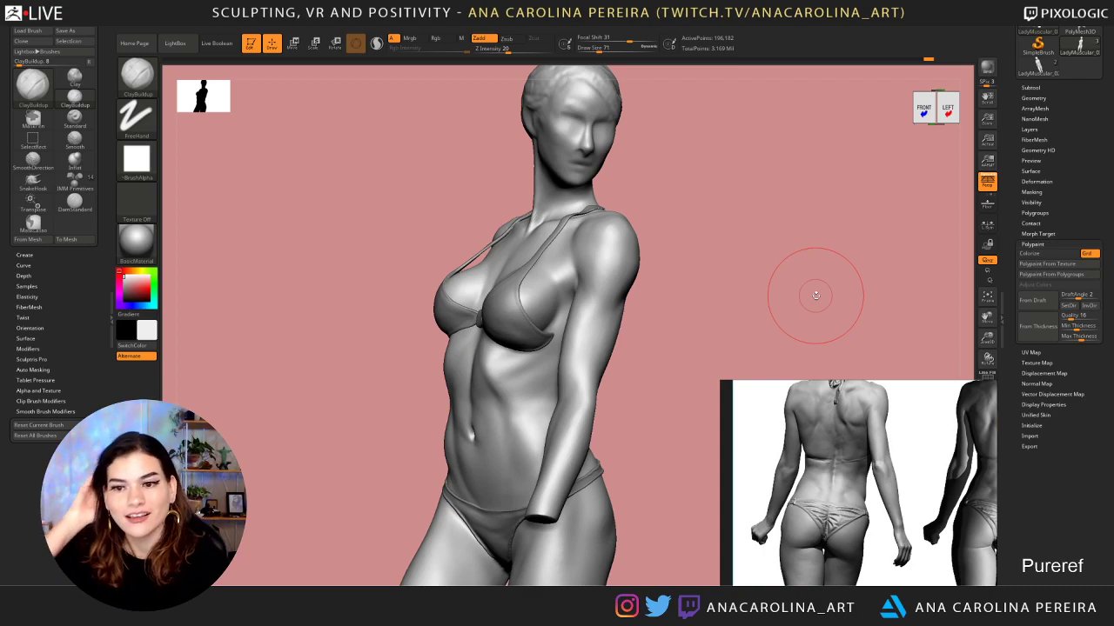
{"action": "left_click_drag", "start_coordinate": [688, 273], "coordinate": [496, 298]}
{"action": "mouse_move", "coordinate": [757, 170]}
{"action": "left_mouse_down"}
{"action": "mouse_move", "coordinate": [746, 149]}
{"action": "mouse_move", "coordinate": [775, 182]}
{"action": "mouse_move", "coordinate": [734, 182]}
{"action": "left_mouse_up"}
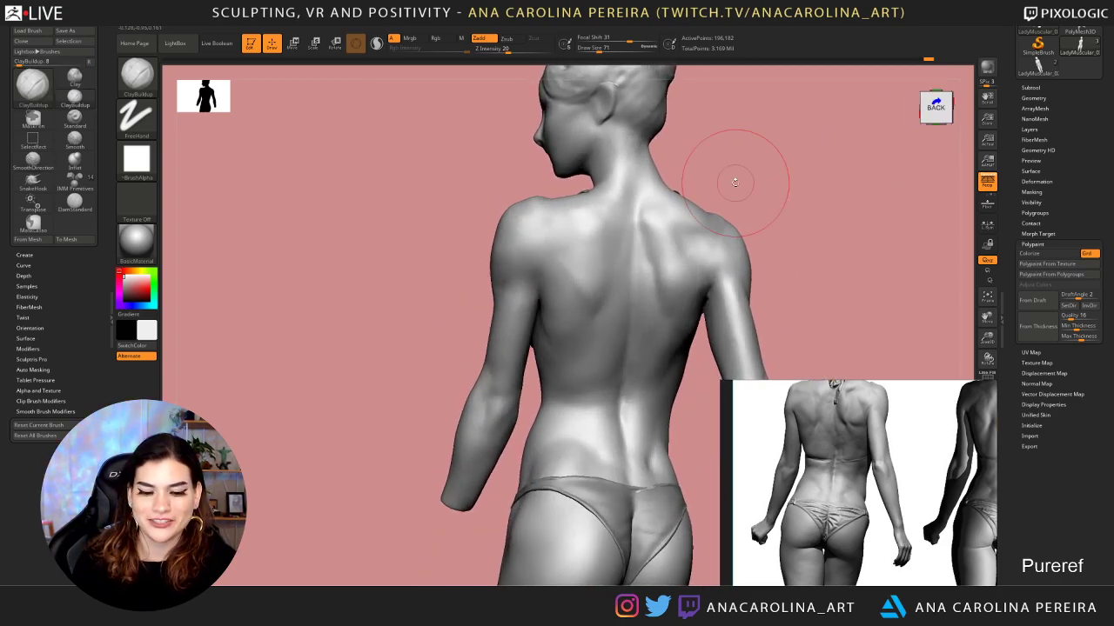
{"action": "key", "text": "b"}
{"action": "key", "text": "d"}
{"action": "key", "text": "s"}
{"action": "key", "text": "space"}
{"action": "mouse_move", "coordinate": [550, 282]}
{"action": "left_mouse_down"}
{"action": "mouse_move", "coordinate": [537, 283]}
{"action": "mouse_move", "coordinate": [583, 293]}
{"action": "left_mouse_up"}
{"action": "mouse_move", "coordinate": [450, 313]}
{"action": "left_mouse_down"}
{"action": "mouse_move", "coordinate": [458, 294]}
{"action": "mouse_move", "coordinate": [492, 292]}
{"action": "left_mouse_up"}
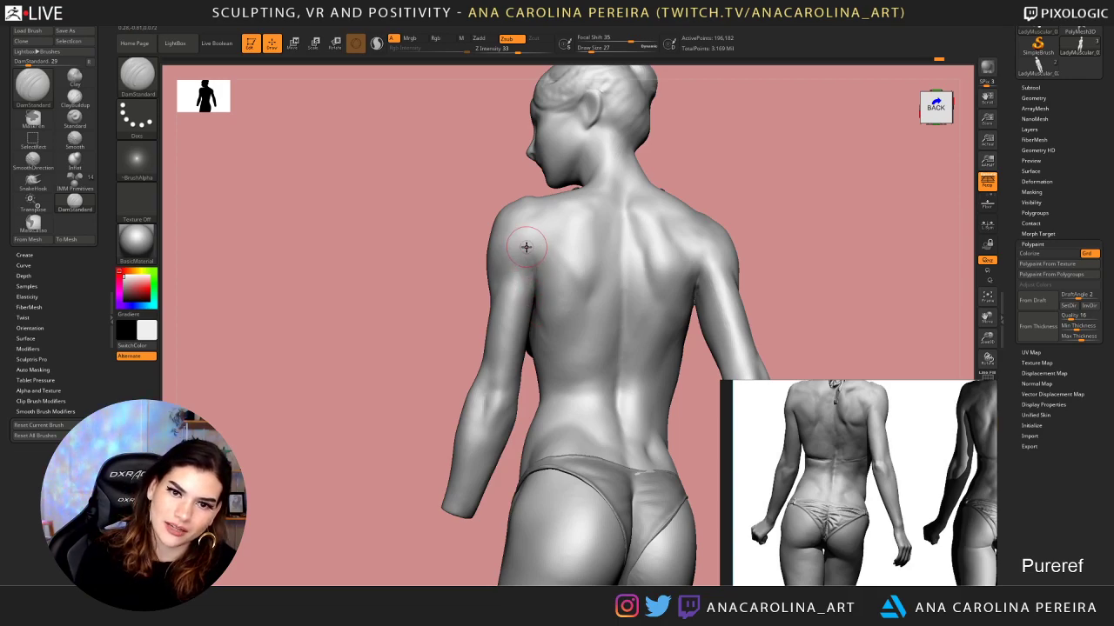
{"action": "left_click_drag", "start_coordinate": [452, 179], "coordinate": [461, 261], "text": "alt"}
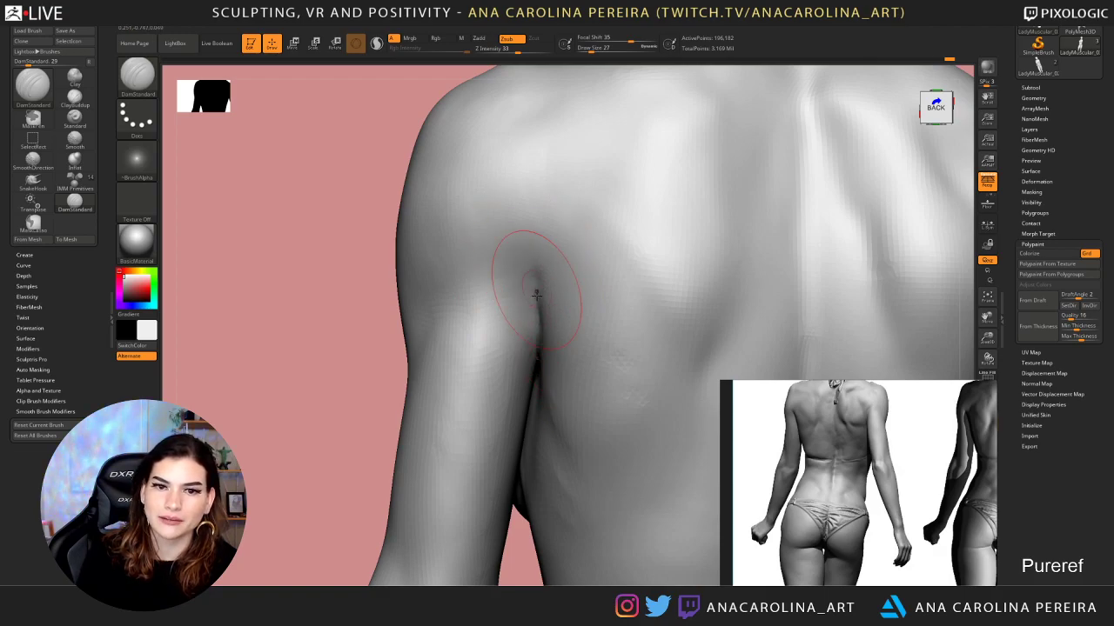
{"action": "mouse_move", "coordinate": [534, 272]}
{"action": "left_mouse_down", "text": "shift"}
{"action": "mouse_move", "coordinate": [540, 326]}
{"action": "mouse_move", "coordinate": [534, 253]}
{"action": "left_mouse_up", "text": "shift"}
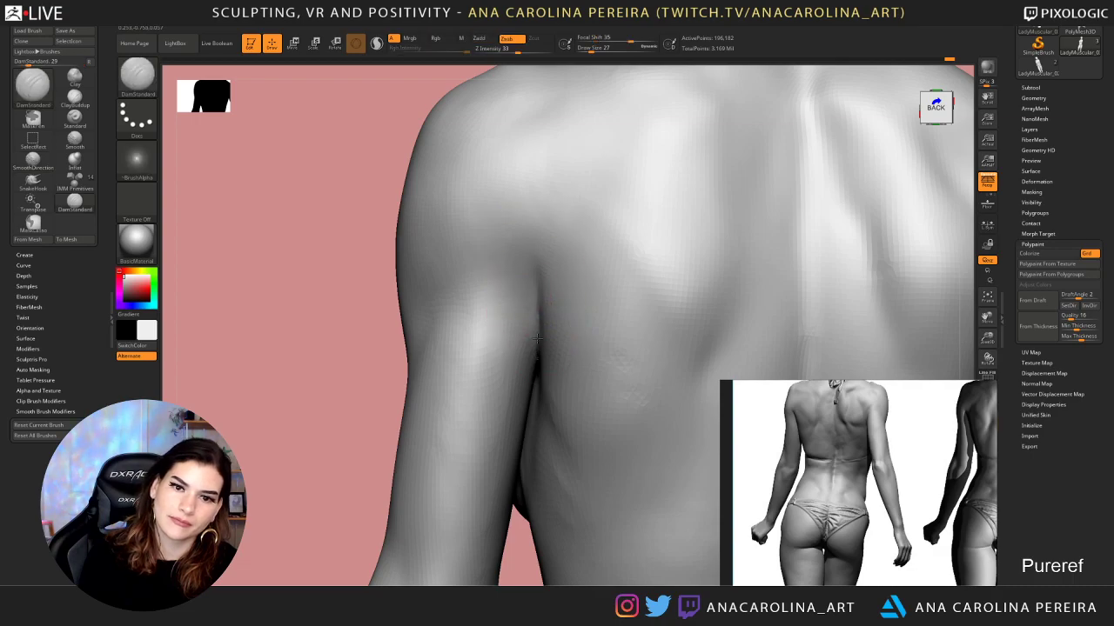
{"action": "mouse_move", "coordinate": [534, 353]}
{"action": "left_mouse_down"}
{"action": "mouse_move", "coordinate": [534, 262]}
{"action": "mouse_move", "coordinate": [516, 246]}
{"action": "left_mouse_up"}
Smooth the left rear armpit fold and tighten its crease with the Pinch brush at draw size 29
{"action": "left_click_drag", "start_coordinate": [339, 287], "coordinate": [322, 165], "text": "alt"}
{"action": "mouse_move", "coordinate": [366, 299]}
{"action": "left_mouse_down"}
{"action": "mouse_move", "coordinate": [378, 288]}
{"action": "mouse_move", "coordinate": [387, 348]}
{"action": "left_mouse_up"}
{"action": "mouse_move", "coordinate": [529, 331]}
{"action": "left_mouse_down", "text": "shift"}
{"action": "mouse_move", "coordinate": [536, 300]}
{"action": "mouse_move", "coordinate": [532, 319]}
{"action": "left_mouse_up", "text": "shift"}
{"action": "key", "text": "b"}
{"action": "key", "text": "p"}
{"action": "key", "text": "i"}
{"action": "key", "text": "space"}
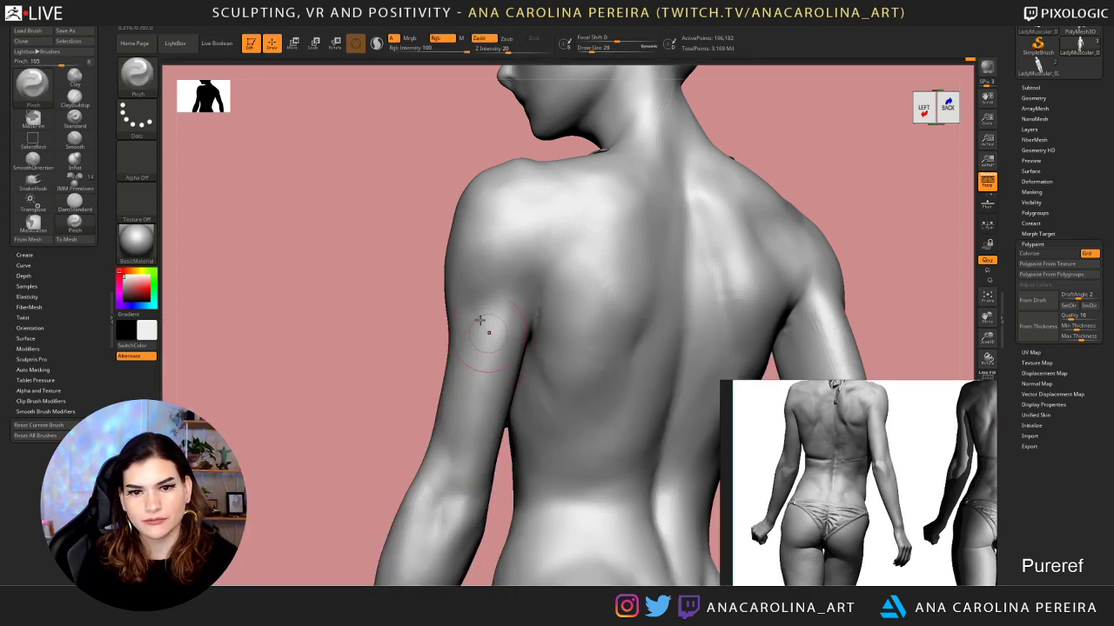
{"action": "mouse_move", "coordinate": [413, 314]}
{"action": "left_mouse_down"}
{"action": "mouse_move", "coordinate": [487, 313]}
{"action": "mouse_move", "coordinate": [529, 358]}
{"action": "left_mouse_up"}
{"action": "left_click_drag", "start_coordinate": [688, 243], "coordinate": [617, 245]}
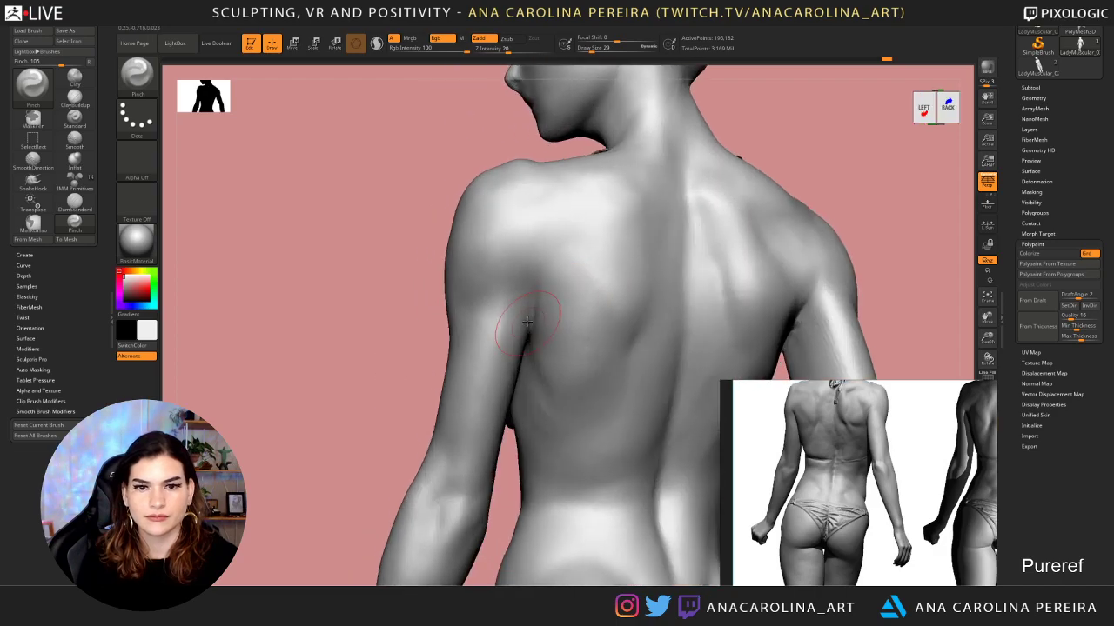
Frame the side-view photo showing the left arm and torso in PureRef
{"action": "left_click_drag", "start_coordinate": [368, 373], "coordinate": [621, 321]}
{"action": "scroll", "coordinate": [806, 522], "scroll_direction": "down", "scroll_amount": 5}
{"action": "middle_click_drag", "start_coordinate": [807, 561], "coordinate": [825, 452]}
{"action": "scroll", "coordinate": [824, 451], "scroll_direction": "up", "scroll_amount": 5}
{"action": "scroll", "coordinate": [825, 452], "scroll_direction": "up", "scroll_amount": 2}
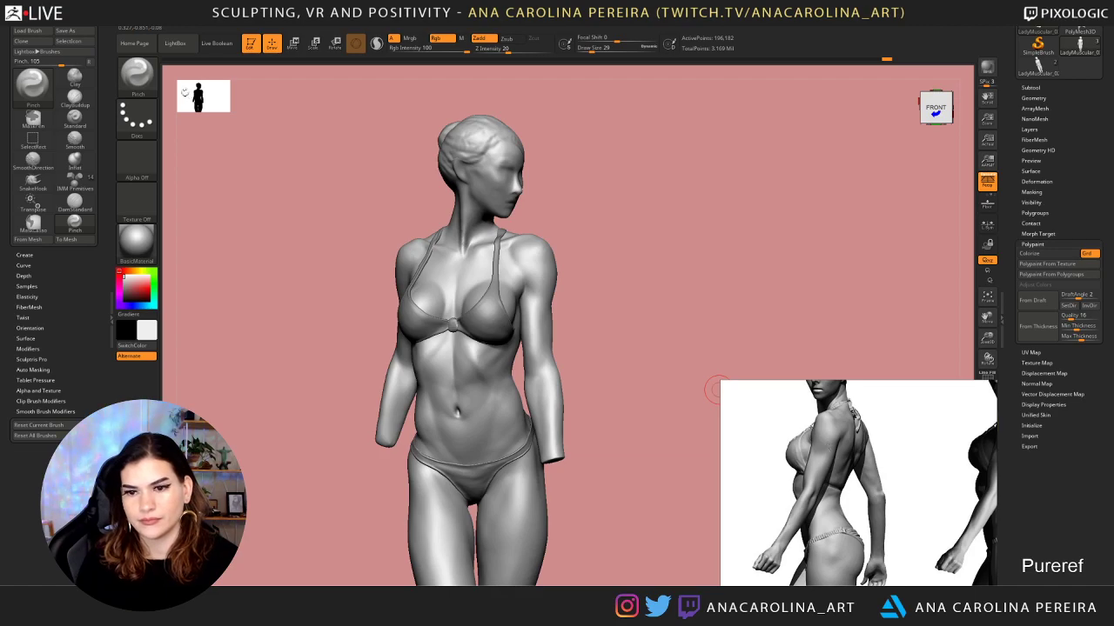
Build up the left elbow and upper forearm with ClayBuildup at draw size 51
{"action": "mouse_move", "coordinate": [681, 311]}
{"action": "left_mouse_down"}
{"action": "mouse_move", "coordinate": [699, 281]}
{"action": "mouse_move", "coordinate": [666, 285]}
{"action": "mouse_move", "coordinate": [711, 278]}
{"action": "mouse_move", "coordinate": [716, 318]}
{"action": "mouse_move", "coordinate": [687, 315]}
{"action": "mouse_move", "coordinate": [736, 315]}
{"action": "mouse_move", "coordinate": [713, 331]}
{"action": "mouse_move", "coordinate": [693, 253]}
{"action": "left_mouse_up"}
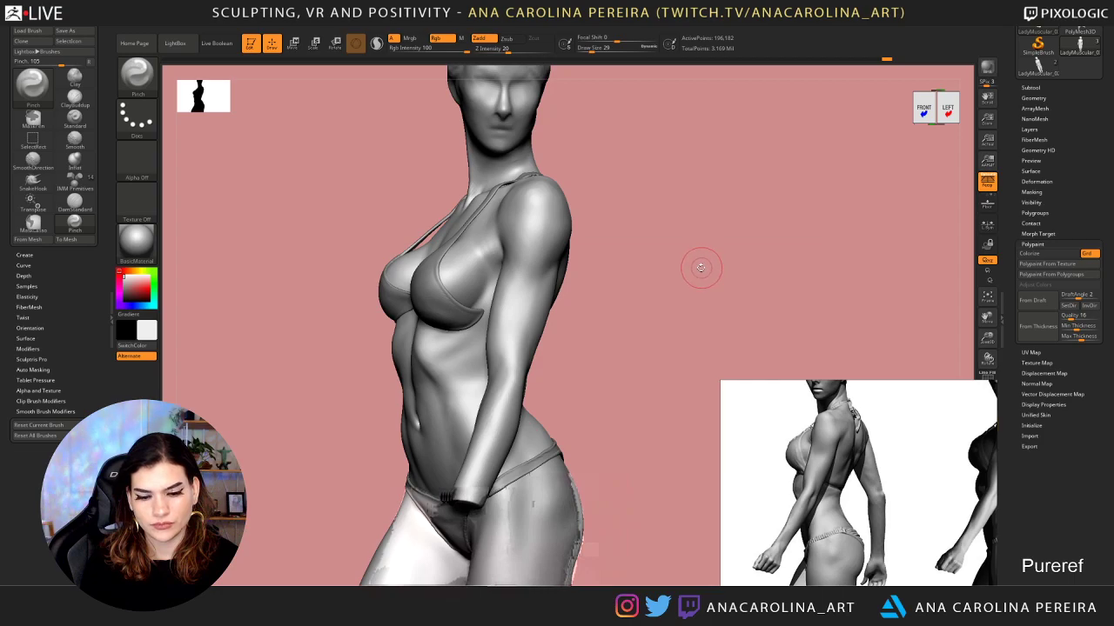
{"action": "key", "text": "b"}
{"action": "key", "text": "c"}
{"action": "key", "text": "b"}
{"action": "key", "text": "space"}
{"action": "left_click_drag", "start_coordinate": [511, 369], "coordinate": [505, 402]}
{"action": "key", "text": "b"}
{"action": "key", "text": "c"}
{"action": "key", "text": "b"}
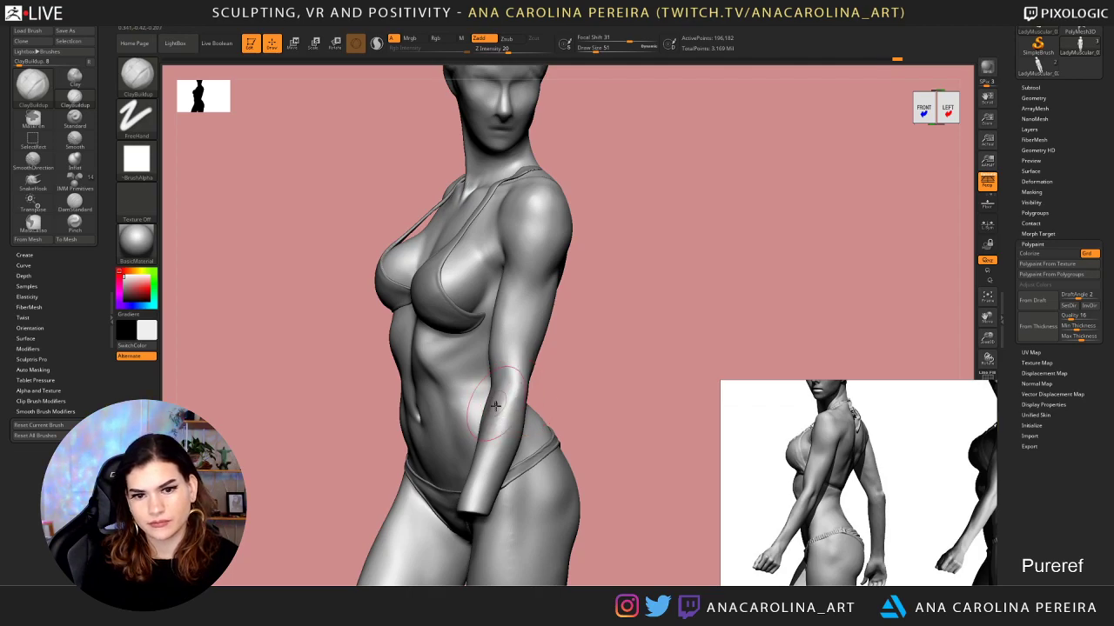
{"action": "mouse_move", "coordinate": [495, 405]}
{"action": "right_mouse_down"}
{"action": "mouse_move", "coordinate": [534, 376]}
{"action": "mouse_move", "coordinate": [647, 336]}
{"action": "mouse_move", "coordinate": [525, 371]}
{"action": "right_mouse_up"}
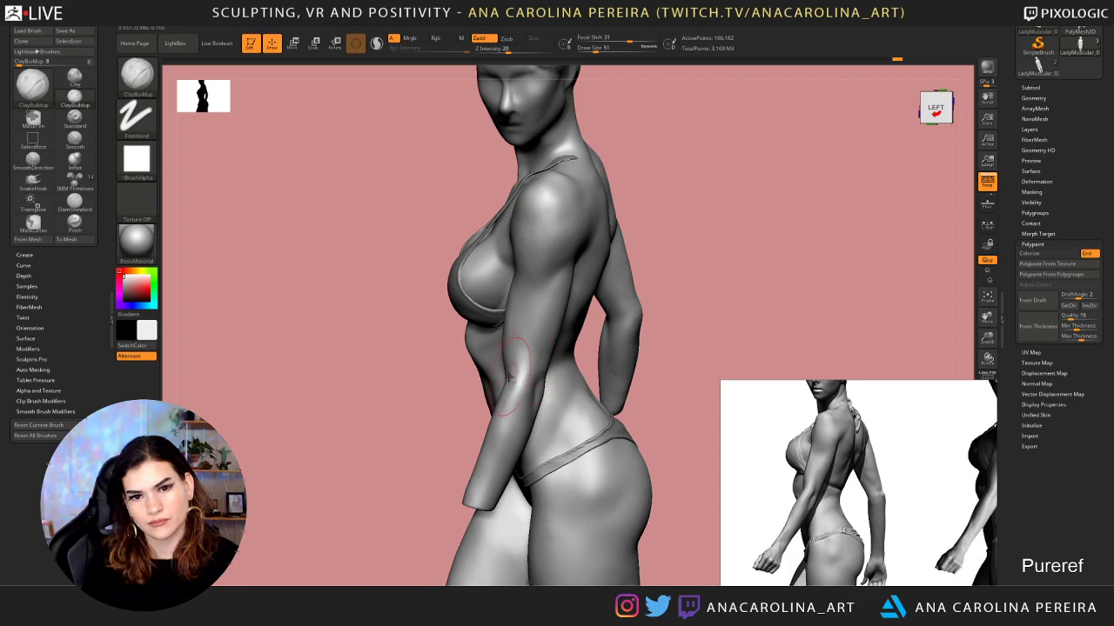
{"action": "mouse_move", "coordinate": [617, 344]}
{"action": "right_mouse_down"}
{"action": "mouse_move", "coordinate": [696, 284]}
{"action": "mouse_move", "coordinate": [663, 304]}
{"action": "mouse_move", "coordinate": [687, 313]}
{"action": "right_mouse_up"}
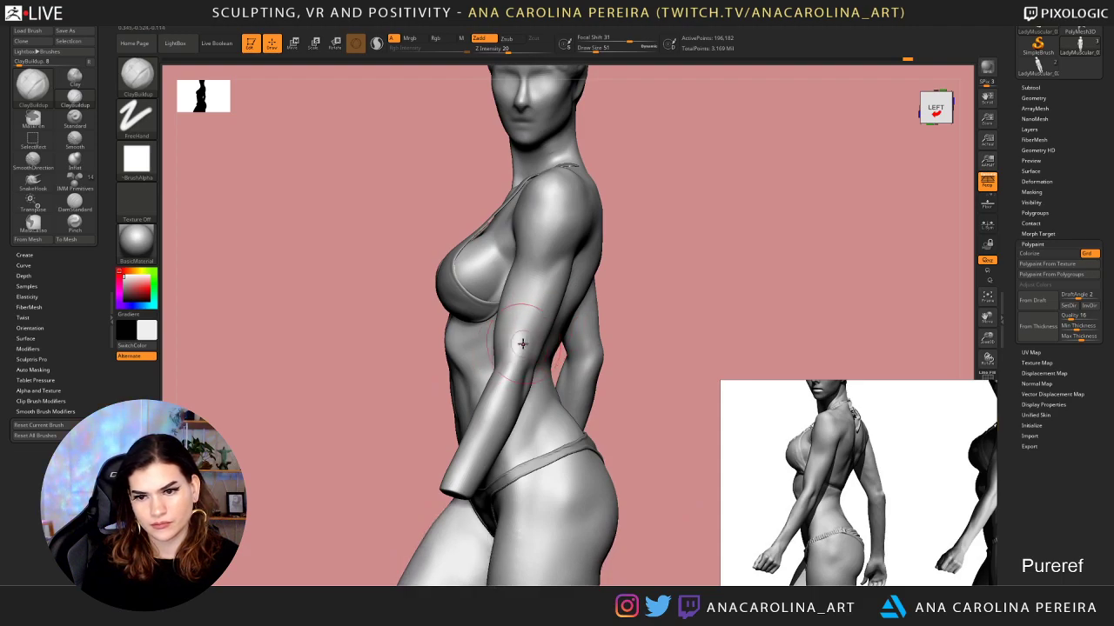
Smooth the left upper arm above the elbow with SmoothDirectional at draw size 62
{"action": "key", "text": "bracketright"}
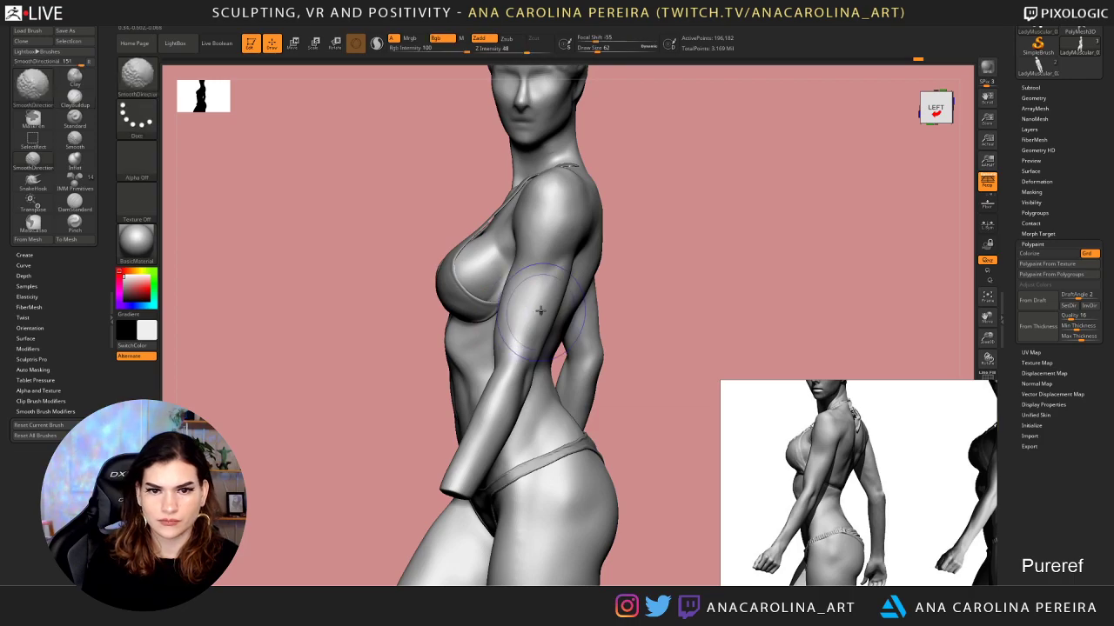
{"action": "right_click_drag", "start_coordinate": [545, 289], "coordinate": [552, 287]}
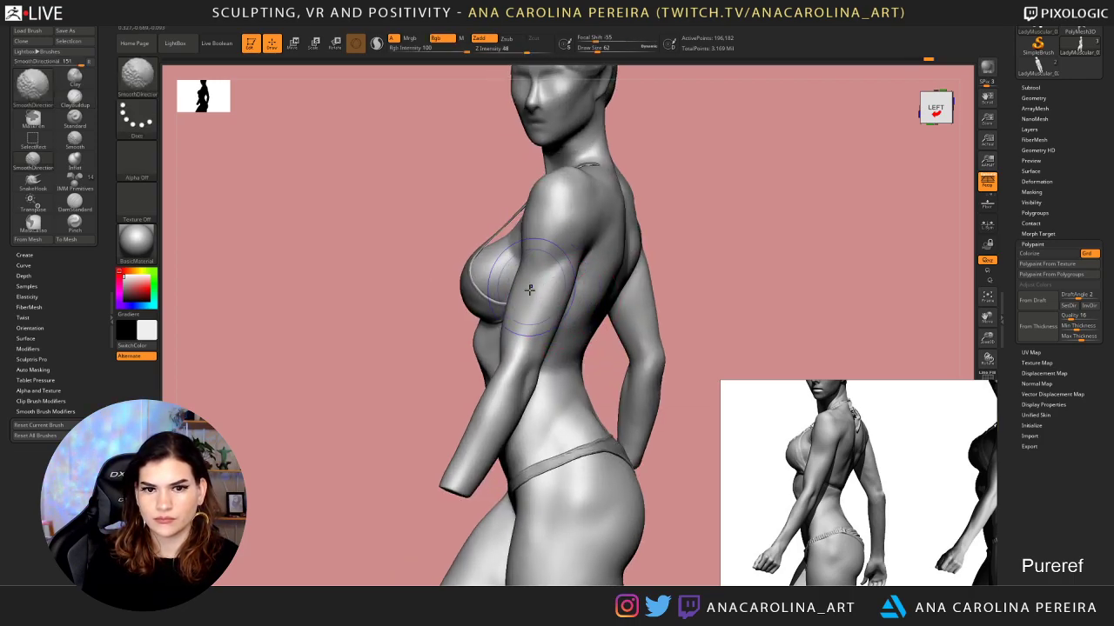
{"action": "mouse_move", "coordinate": [729, 229]}
{"action": "right_mouse_down"}
{"action": "mouse_move", "coordinate": [740, 229]}
{"action": "mouse_move", "coordinate": [736, 186]}
{"action": "mouse_move", "coordinate": [721, 203]}
{"action": "right_mouse_up"}
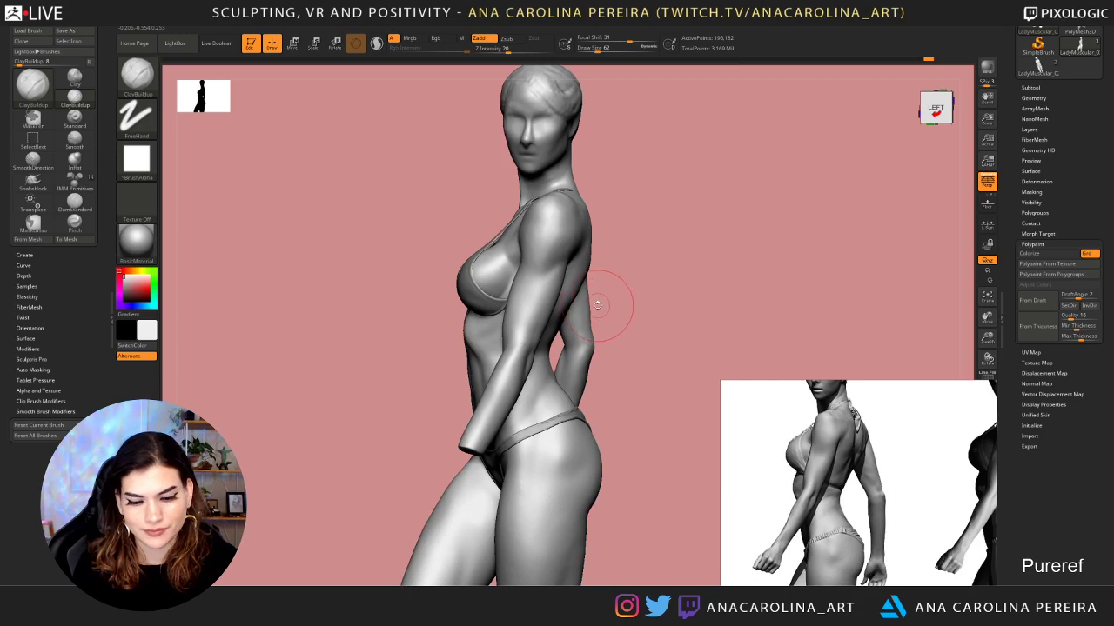
Adjust the contour of the left arm around the inner elbow with SnakeHook at draw size 46
{"action": "key", "text": "b"}
{"action": "key", "text": "s"}
{"action": "key", "text": "h"}
{"action": "key", "text": "space"}
{"action": "left_click_drag", "start_coordinate": [515, 358], "coordinate": [510, 359]}
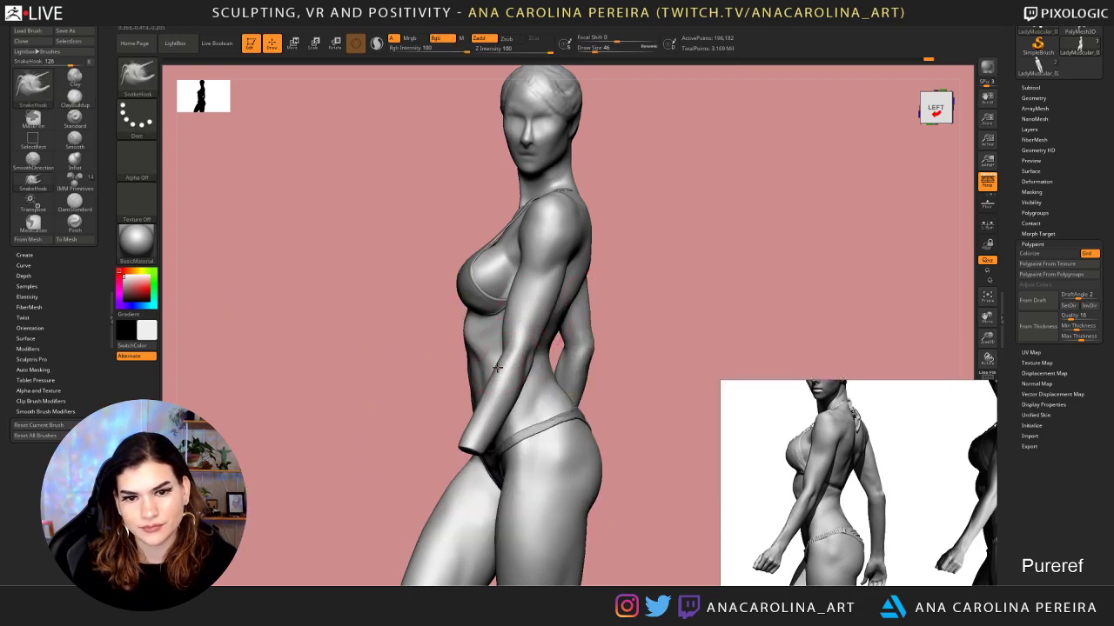
{"action": "left_click_drag", "start_coordinate": [588, 323], "coordinate": [632, 326]}
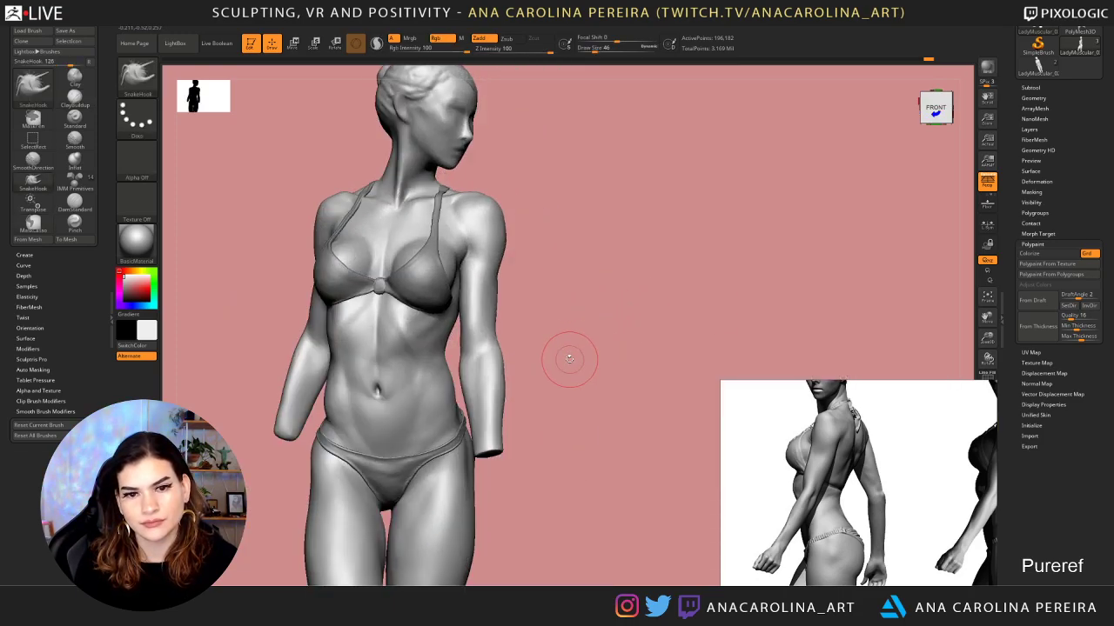
{"action": "left_click_drag", "start_coordinate": [569, 358], "coordinate": [513, 364]}
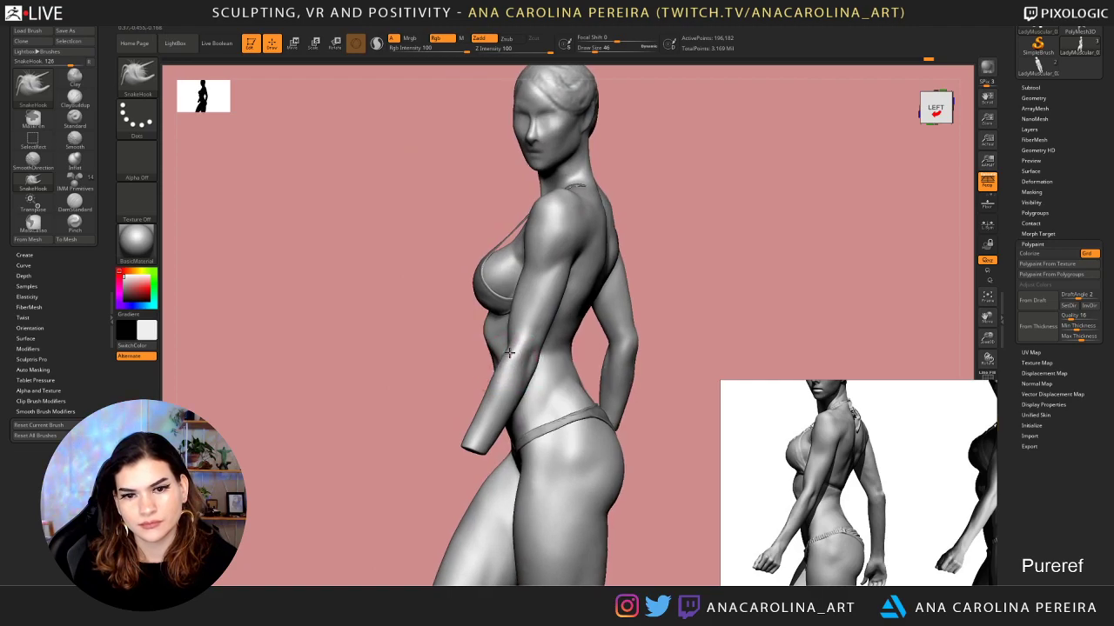
{"action": "mouse_move", "coordinate": [632, 290]}
{"action": "left_mouse_down"}
{"action": "mouse_move", "coordinate": [713, 293]}
{"action": "mouse_move", "coordinate": [681, 293]}
{"action": "mouse_move", "coordinate": [661, 310]}
{"action": "mouse_move", "coordinate": [670, 300]}
{"action": "left_mouse_up"}
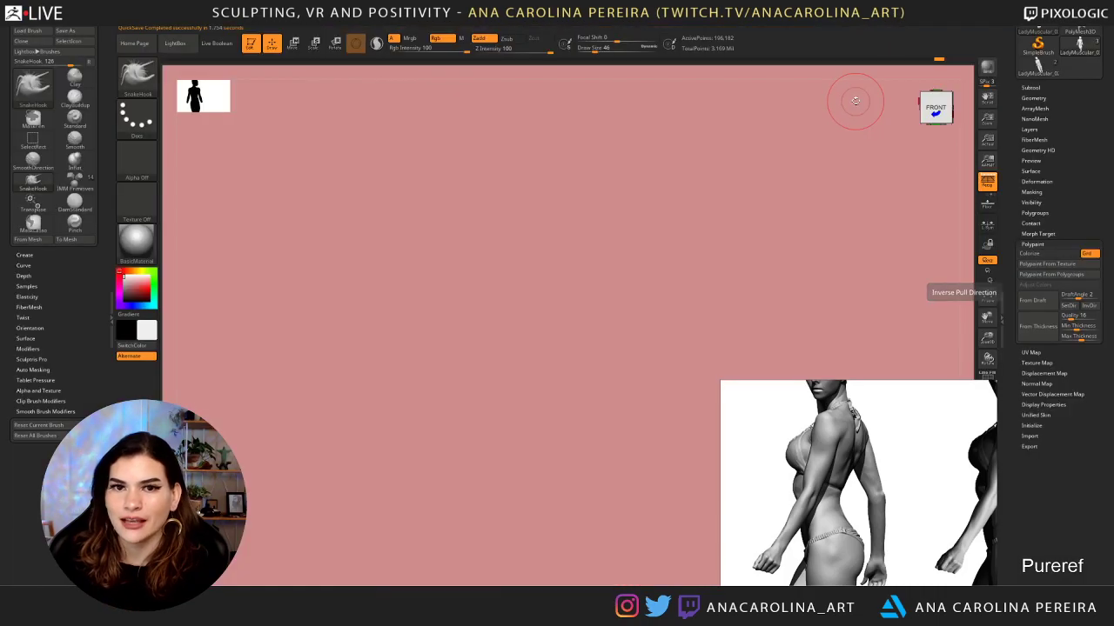
Examine the torso and arms from several sides, select ClayBuildup, and frame the abdomen around the navel from the front
{"action": "left_click_drag", "start_coordinate": [858, 106], "coordinate": [876, 115]}
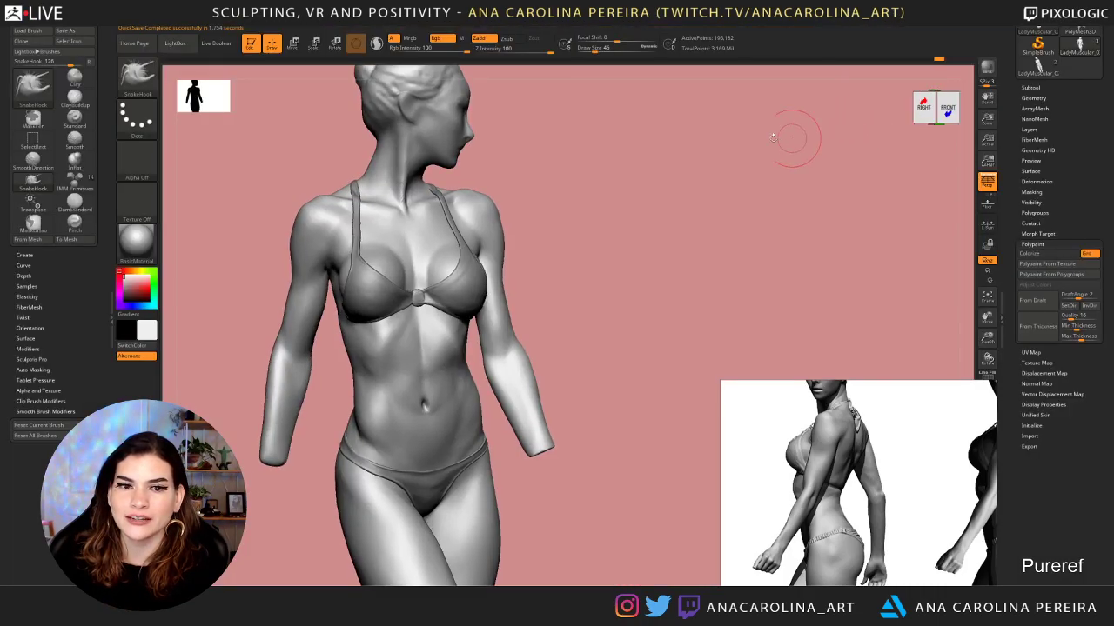
{"action": "mouse_move", "coordinate": [731, 139]}
{"action": "left_mouse_down"}
{"action": "mouse_move", "coordinate": [751, 140]}
{"action": "mouse_move", "coordinate": [740, 149]}
{"action": "mouse_move", "coordinate": [738, 127]}
{"action": "left_mouse_up"}
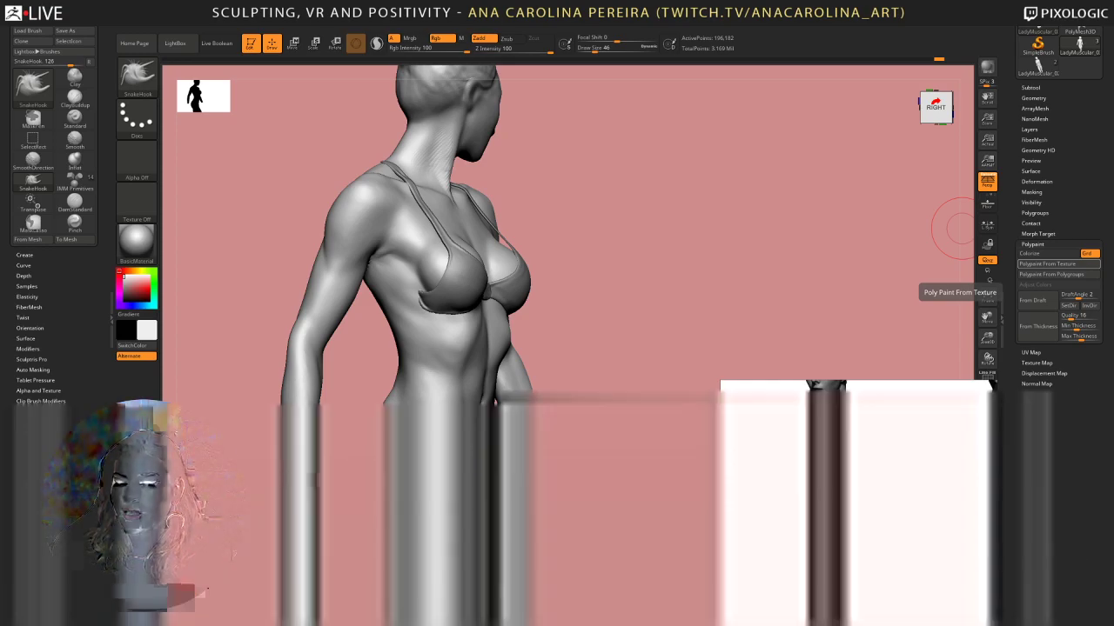
{"action": "mouse_move", "coordinate": [634, 186]}
{"action": "left_mouse_down"}
{"action": "mouse_move", "coordinate": [696, 224]}
{"action": "mouse_move", "coordinate": [721, 174]}
{"action": "mouse_move", "coordinate": [665, 180]}
{"action": "mouse_move", "coordinate": [666, 241]}
{"action": "mouse_move", "coordinate": [763, 251]}
{"action": "mouse_move", "coordinate": [550, 296]}
{"action": "left_mouse_up"}
{"action": "key", "text": "b"}
{"action": "key", "text": "c"}
{"action": "key", "text": "b"}
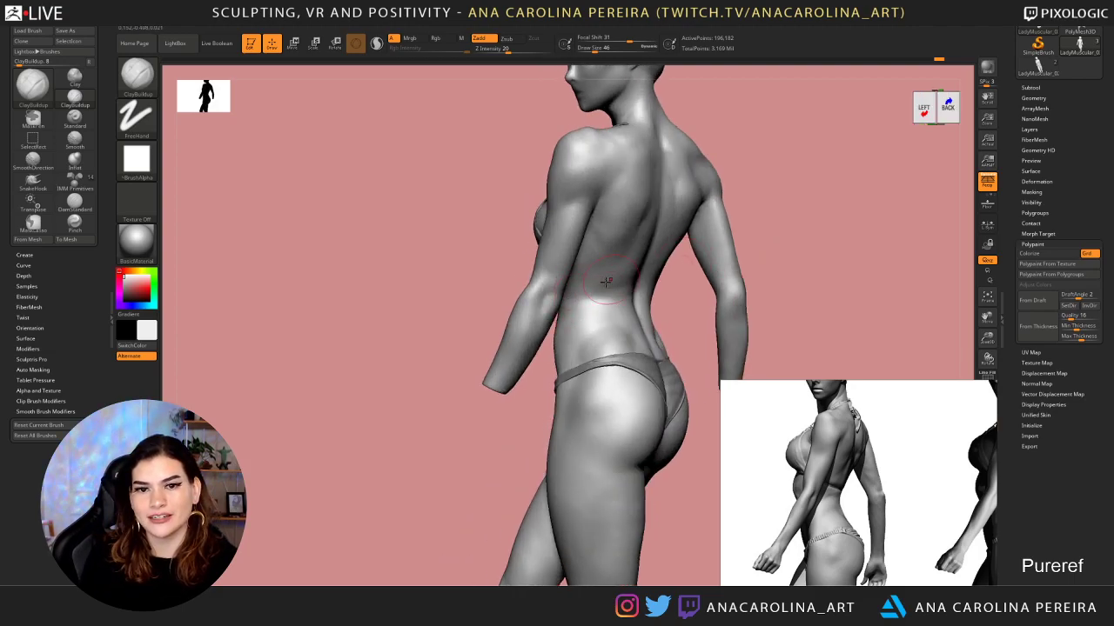
{"action": "mouse_move", "coordinate": [527, 390]}
{"action": "left_mouse_down"}
{"action": "mouse_move", "coordinate": [629, 365]}
{"action": "mouse_move", "coordinate": [681, 368]}
{"action": "mouse_move", "coordinate": [656, 350]}
{"action": "mouse_move", "coordinate": [642, 361]}
{"action": "left_mouse_up"}
{"action": "key", "text": "ctrl"}
{"action": "mouse_move", "coordinate": [581, 271]}
{"action": "left_mouse_down", "text": "alt"}
{"action": "mouse_move", "coordinate": [557, 301]}
{"action": "mouse_move", "coordinate": [659, 323]}
{"action": "left_mouse_up", "text": "alt"}
{"action": "mouse_move", "coordinate": [706, 239]}
{"action": "left_mouse_down"}
{"action": "mouse_move", "coordinate": [731, 230]}
{"action": "mouse_move", "coordinate": [729, 216]}
{"action": "mouse_move", "coordinate": [665, 243]}
{"action": "left_mouse_up"}
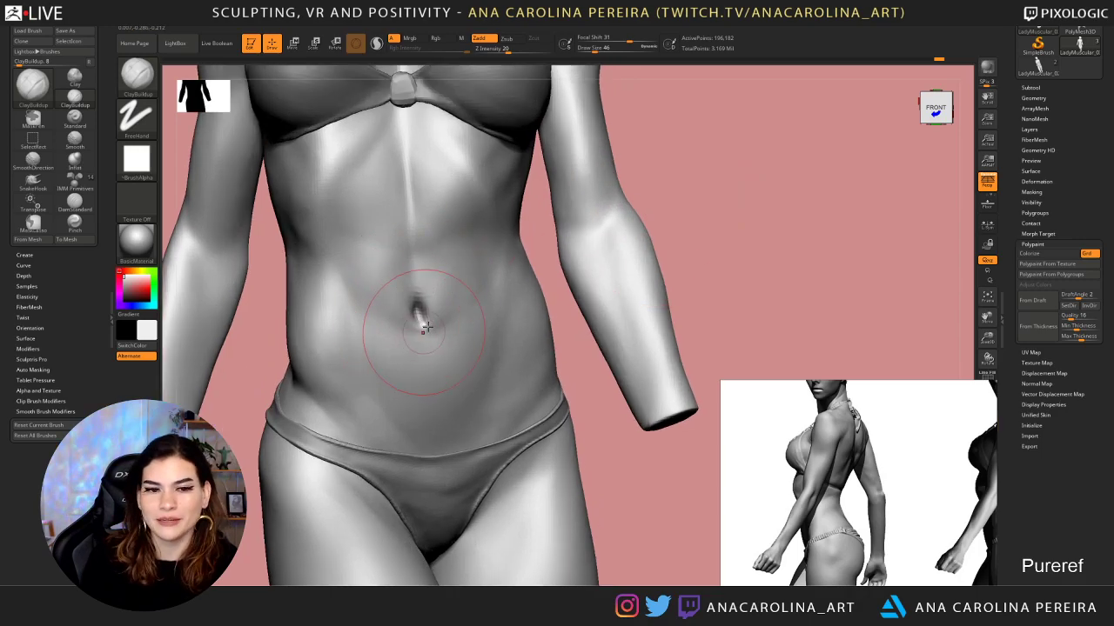
{"action": "left_click_drag", "start_coordinate": [680, 174], "coordinate": [740, 202], "text": "alt"}
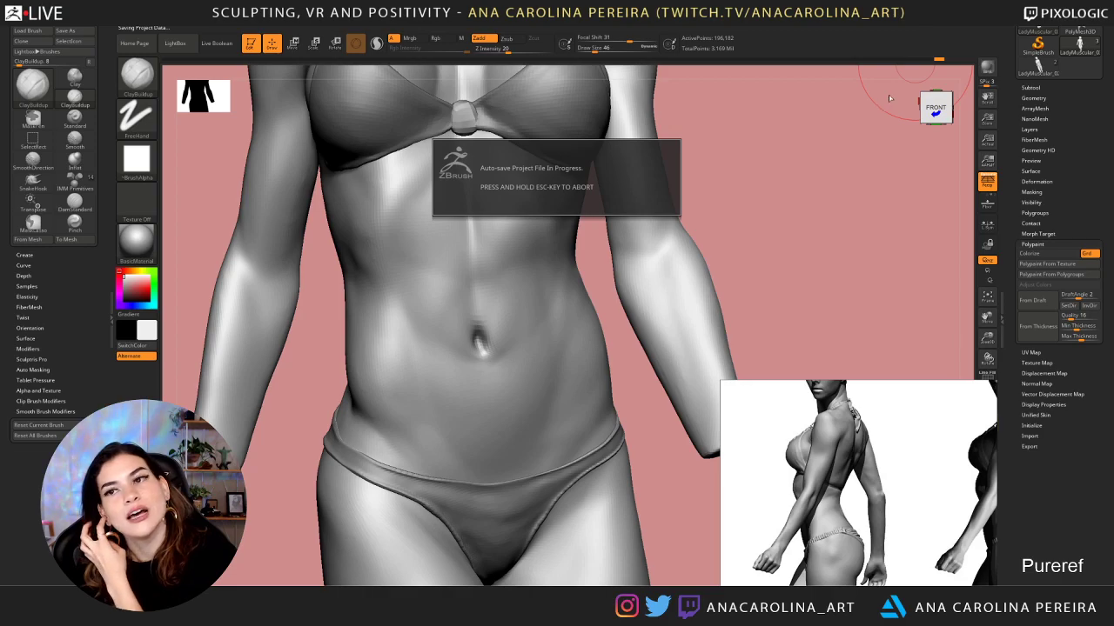
Scrub back through the undo history to compare earlier states of the abdomen and navel from the front
{"action": "left_click_drag", "start_coordinate": [852, 133], "coordinate": [831, 152]}
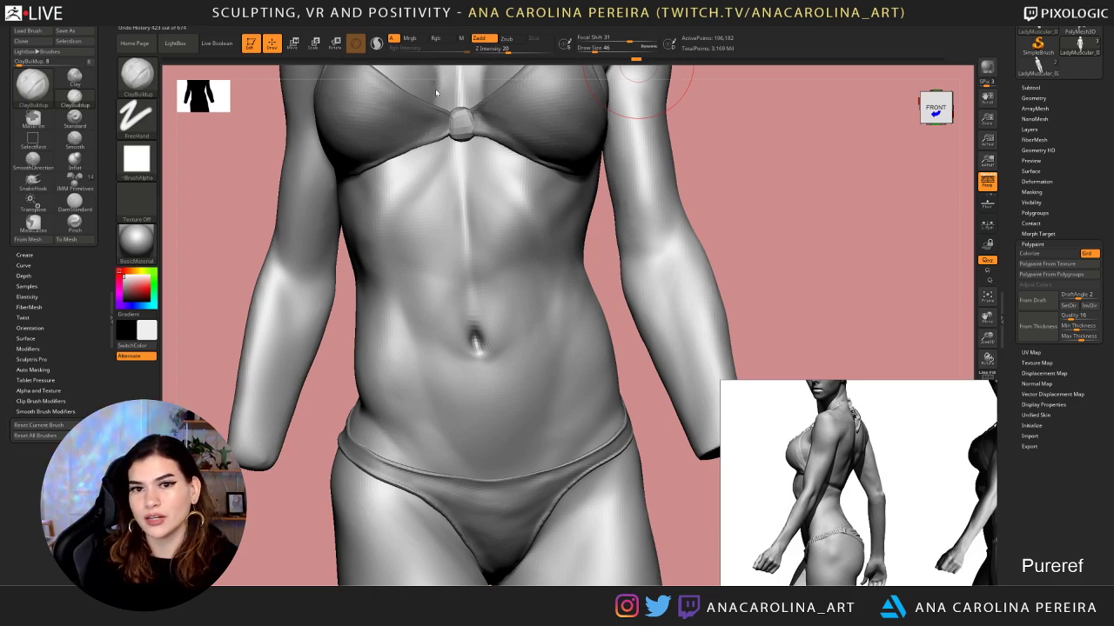
{"action": "left_click", "coordinate": [421, 56]}
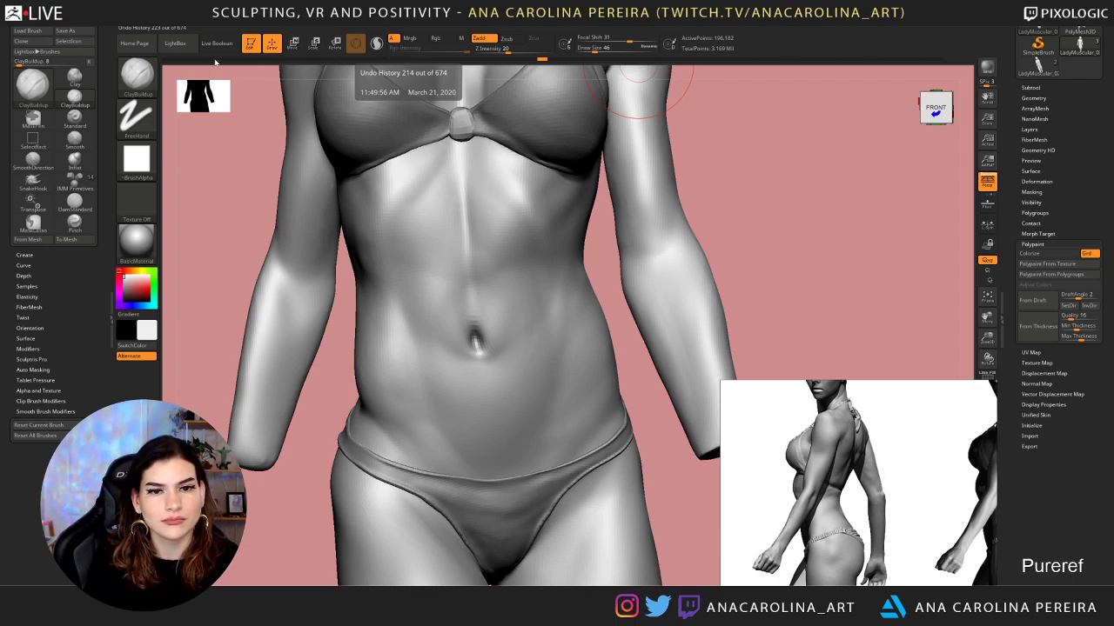
{"action": "left_click", "coordinate": [198, 59]}
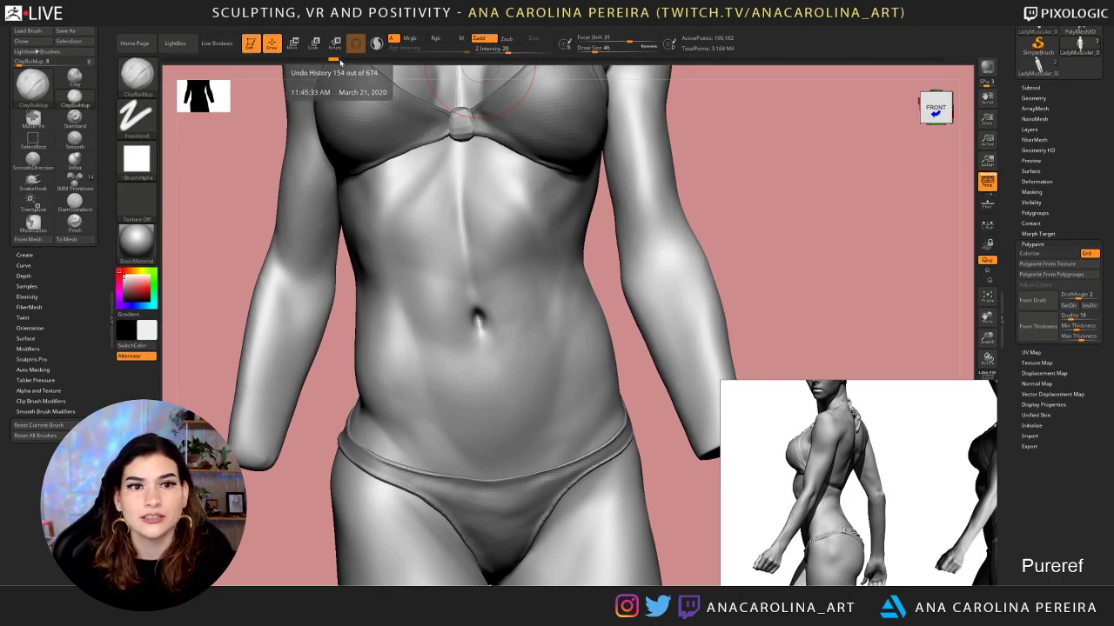
{"action": "left_click", "coordinate": [354, 58]}
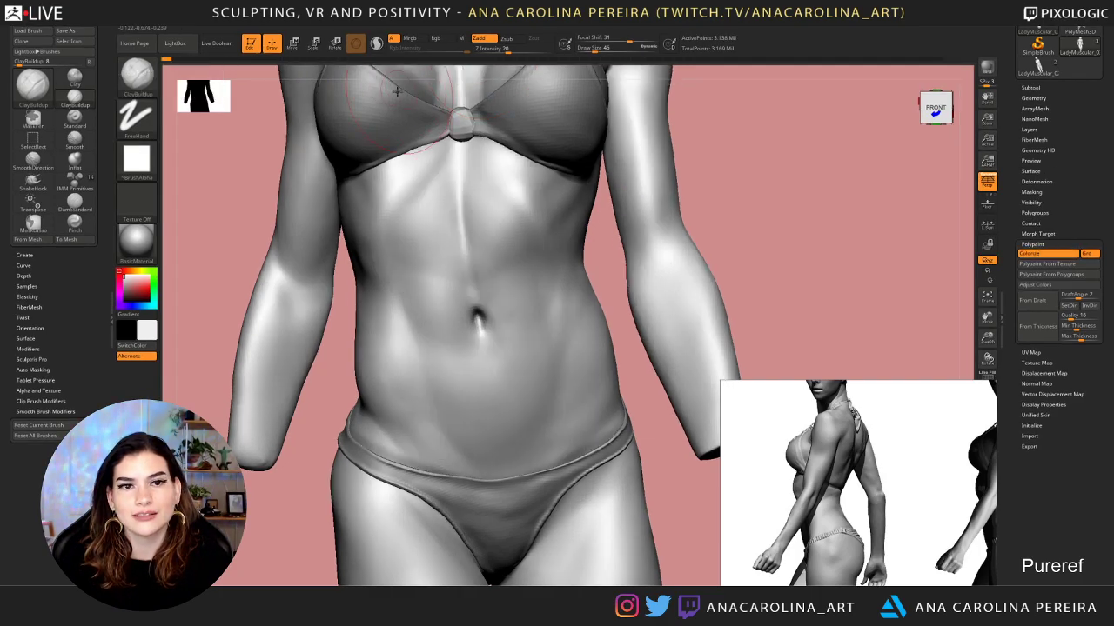
{"action": "left_click_drag", "start_coordinate": [815, 205], "coordinate": [790, 202]}
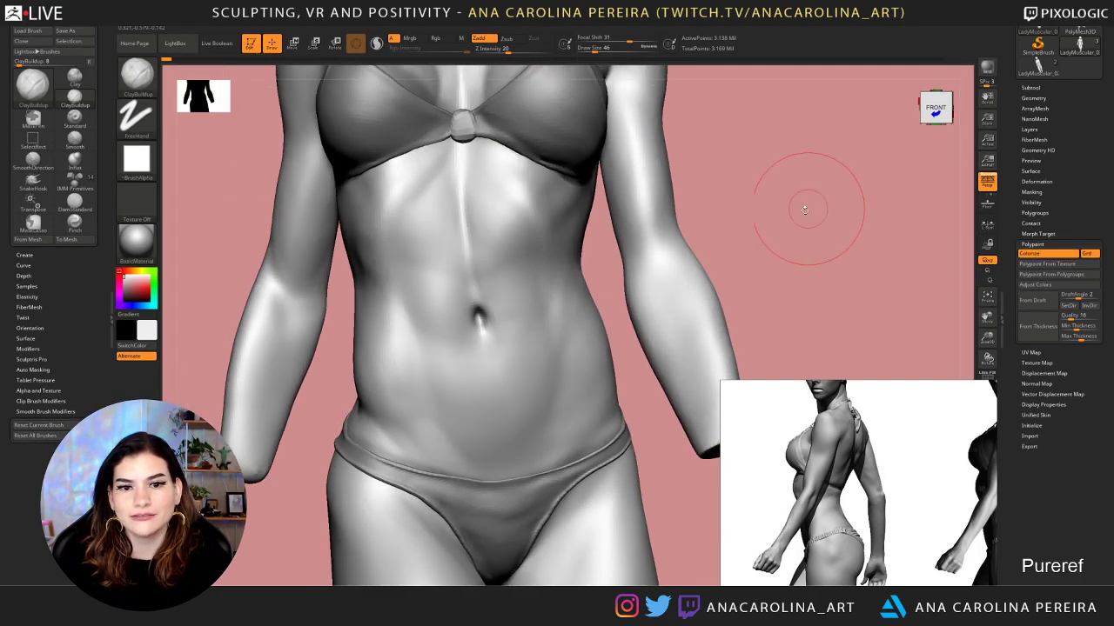
{"action": "left_click_drag", "start_coordinate": [757, 252], "coordinate": [648, 268]}
{"action": "left_click_drag", "start_coordinate": [733, 186], "coordinate": [473, 299]}
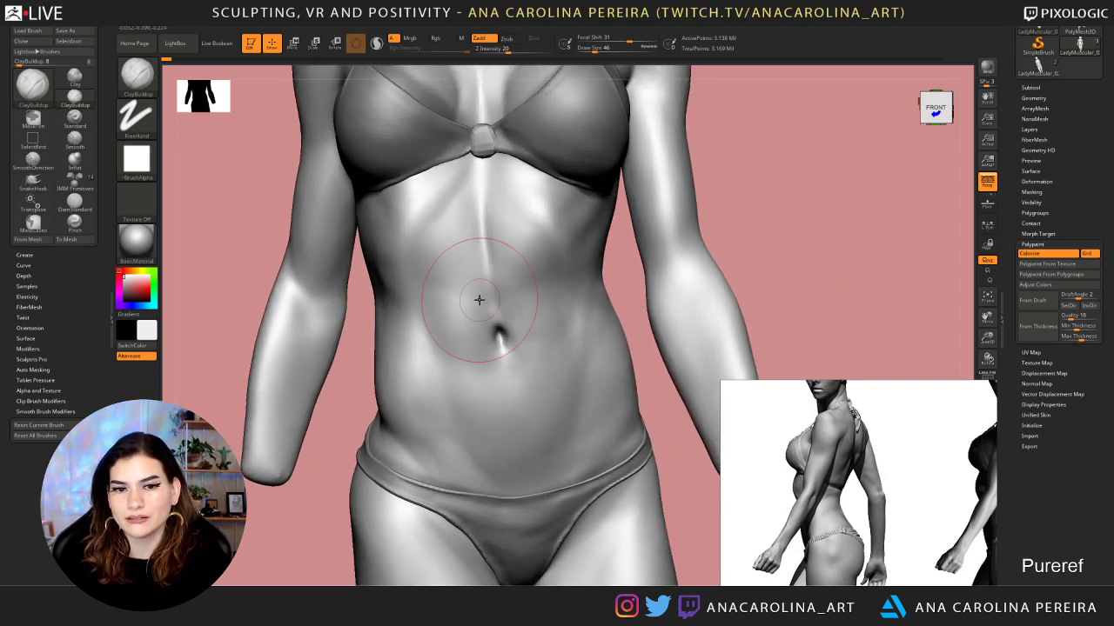
Store a morph target of the body and scrub through the undo history to compare its states
{"action": "left_click_drag", "start_coordinate": [1024, 388], "coordinate": [1022, 380]}
{"action": "left_click", "coordinate": [1038, 226]}
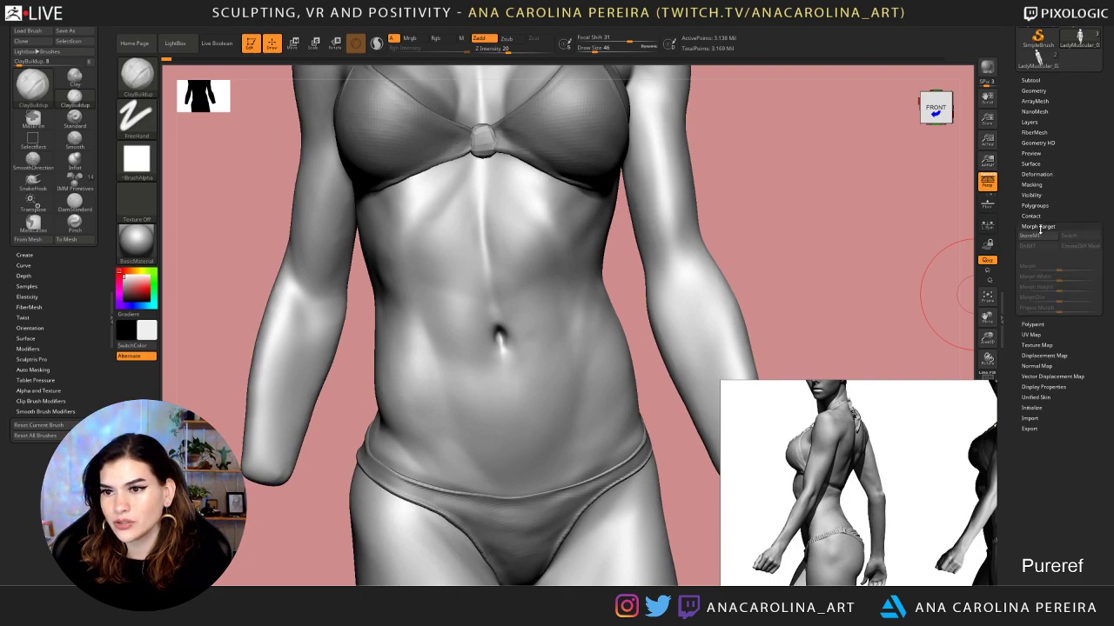
{"action": "left_click", "coordinate": [1030, 236]}
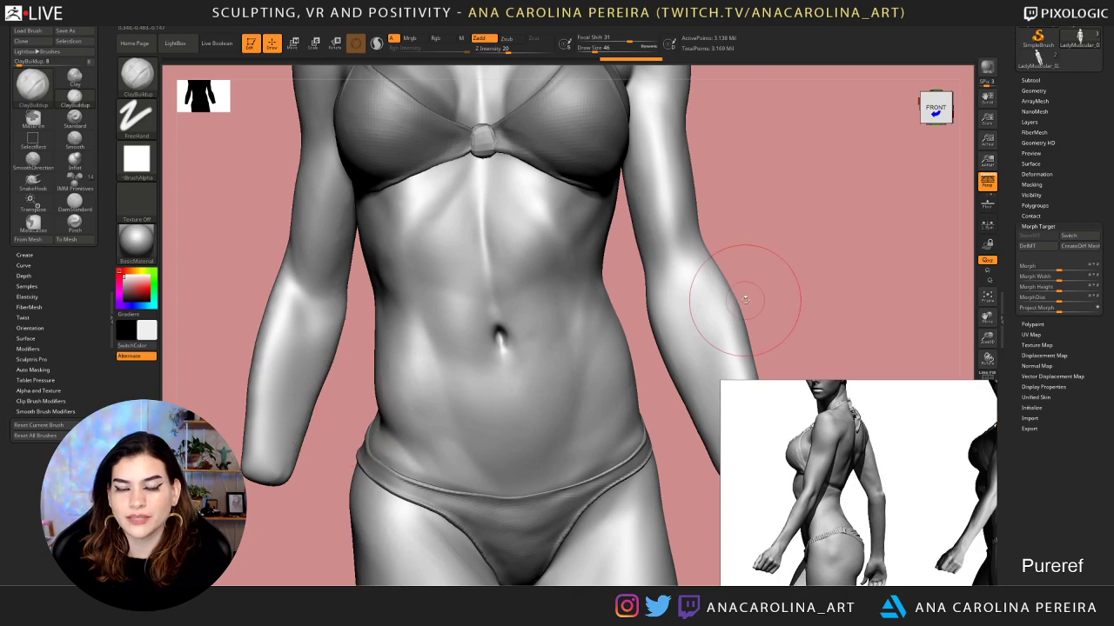
{"action": "mouse_move", "coordinate": [823, 236]}
{"action": "left_mouse_down", "text": "alt"}
{"action": "mouse_move", "coordinate": [760, 233]}
{"action": "mouse_move", "coordinate": [771, 119]}
{"action": "left_mouse_up", "text": "alt"}
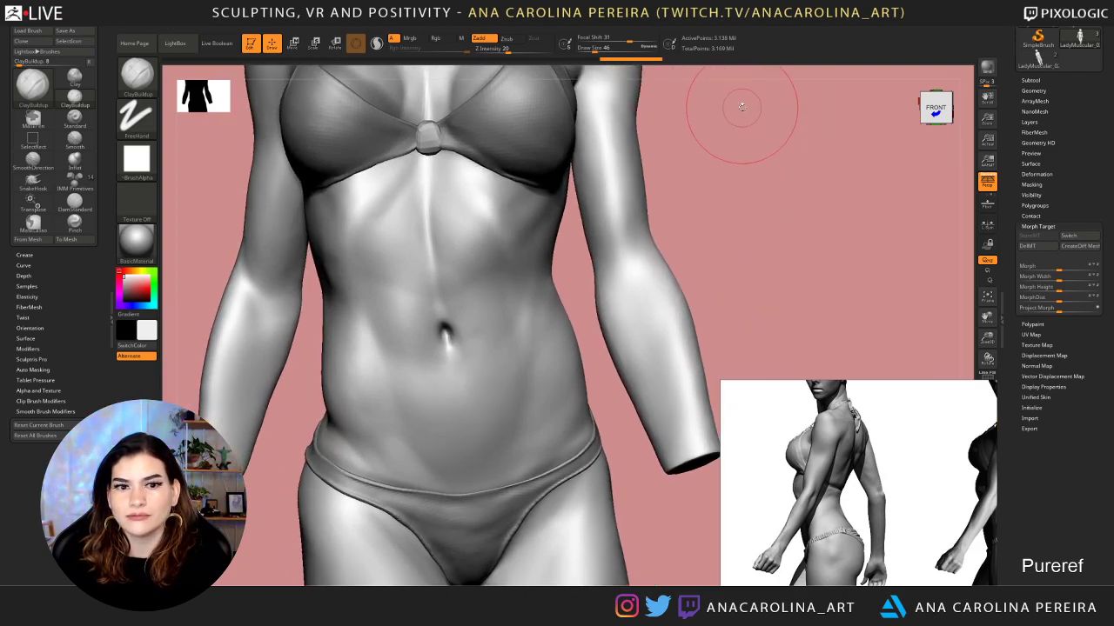
{"action": "left_click_drag", "start_coordinate": [733, 112], "coordinate": [751, 109]}
{"action": "key", "text": "ctrl+z"}
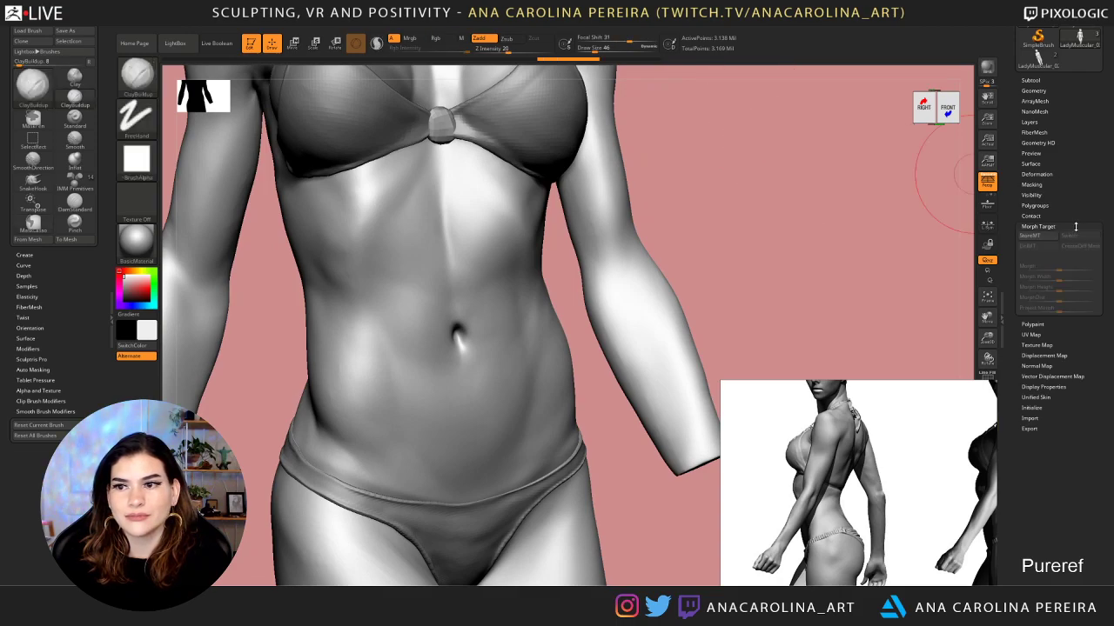
{"action": "left_click", "coordinate": [1048, 238]}
{"action": "left_click_drag", "start_coordinate": [899, 226], "coordinate": [876, 203], "text": "shift"}
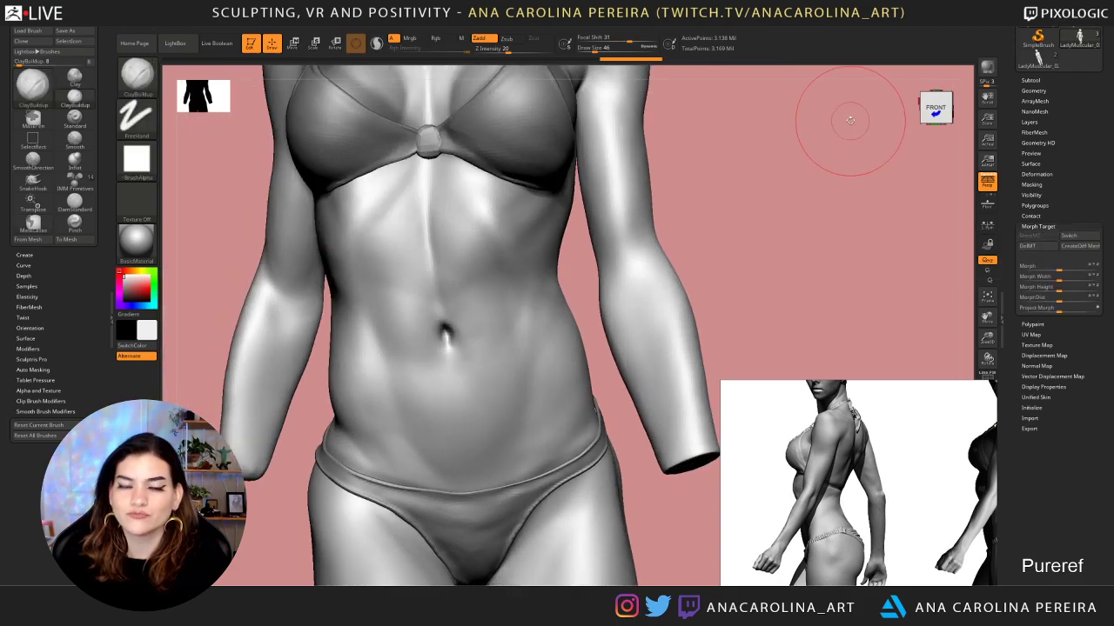
{"action": "left_click_drag", "start_coordinate": [624, 60], "coordinate": [161, 75]}
{"action": "mouse_move", "coordinate": [564, 75]}
{"action": "left_mouse_down"}
{"action": "mouse_move", "coordinate": [671, 80]}
{"action": "mouse_move", "coordinate": [685, 69]}
{"action": "left_mouse_up"}
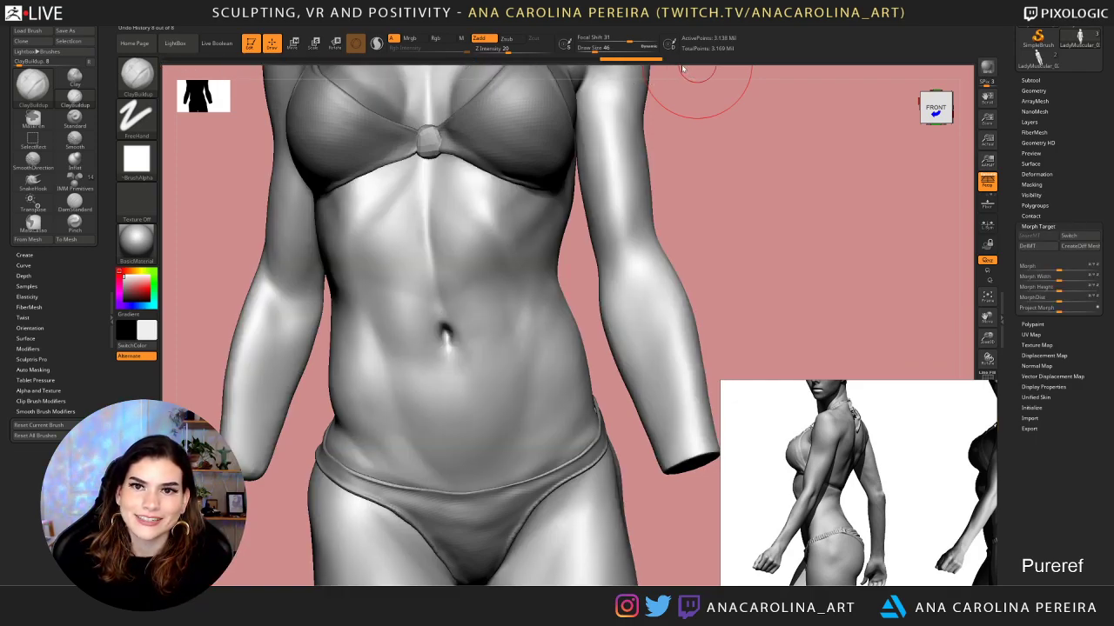
Open the QuickSave project QS_3566 without saving changes to the current project
{"action": "left_click_drag", "start_coordinate": [830, 133], "coordinate": [844, 188], "text": "alt"}
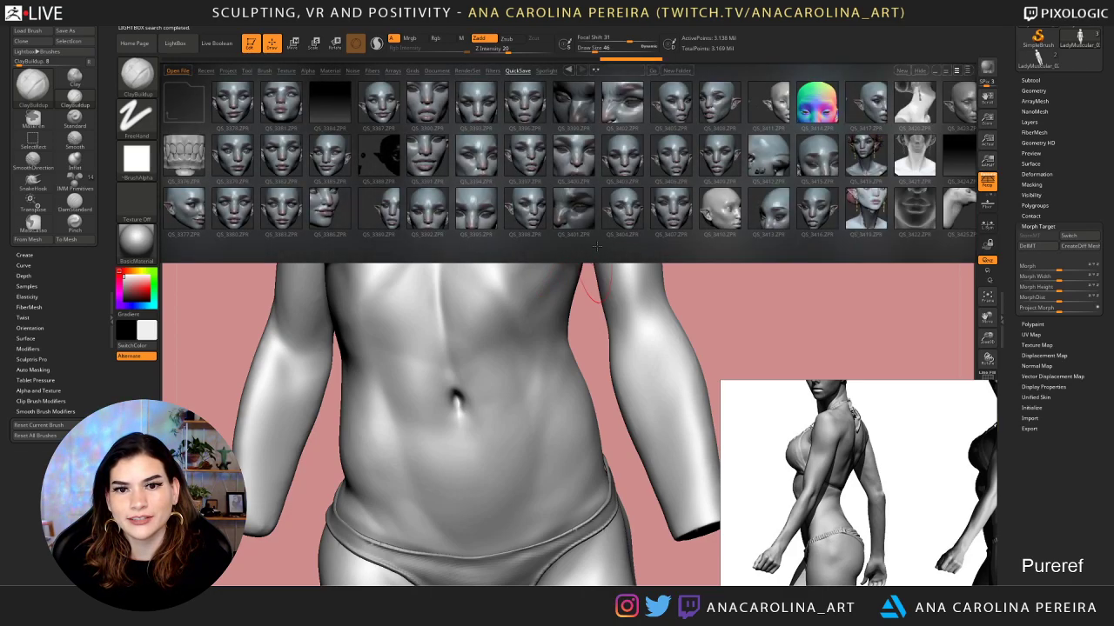
{"action": "left_click", "coordinate": [517, 71]}
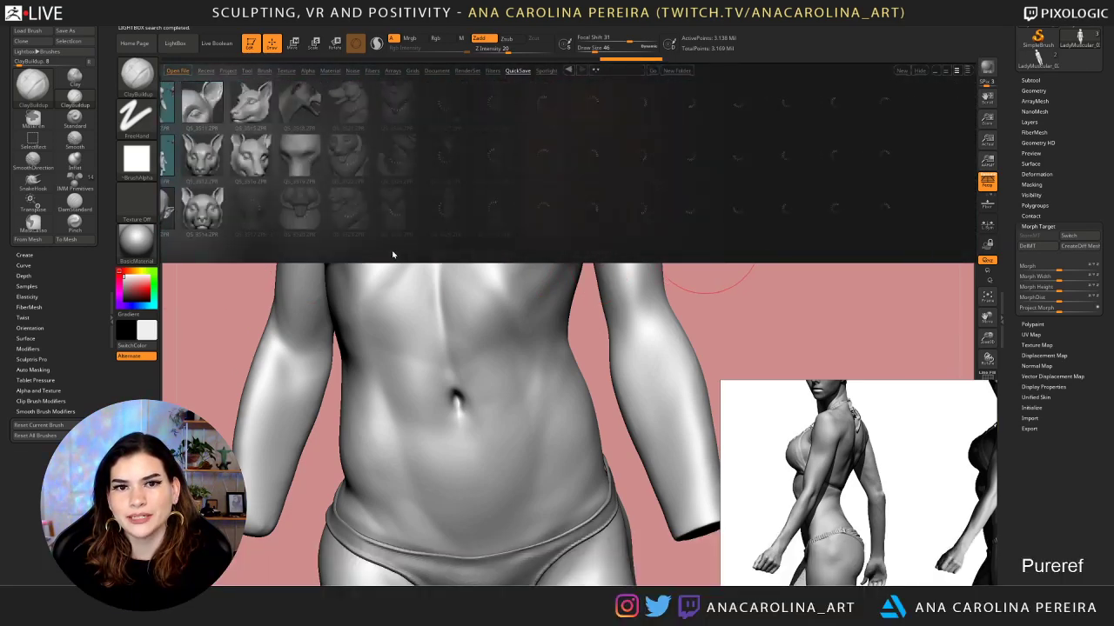
{"action": "left_click_drag", "start_coordinate": [599, 252], "coordinate": [564, 252]}
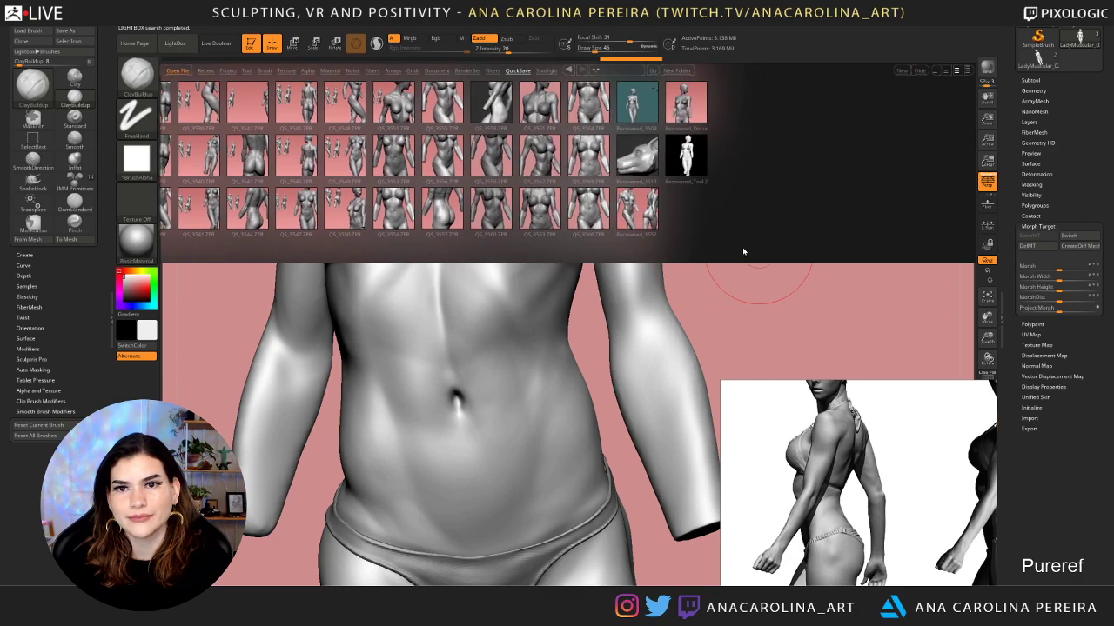
{"action": "double_click", "coordinate": [596, 223]}
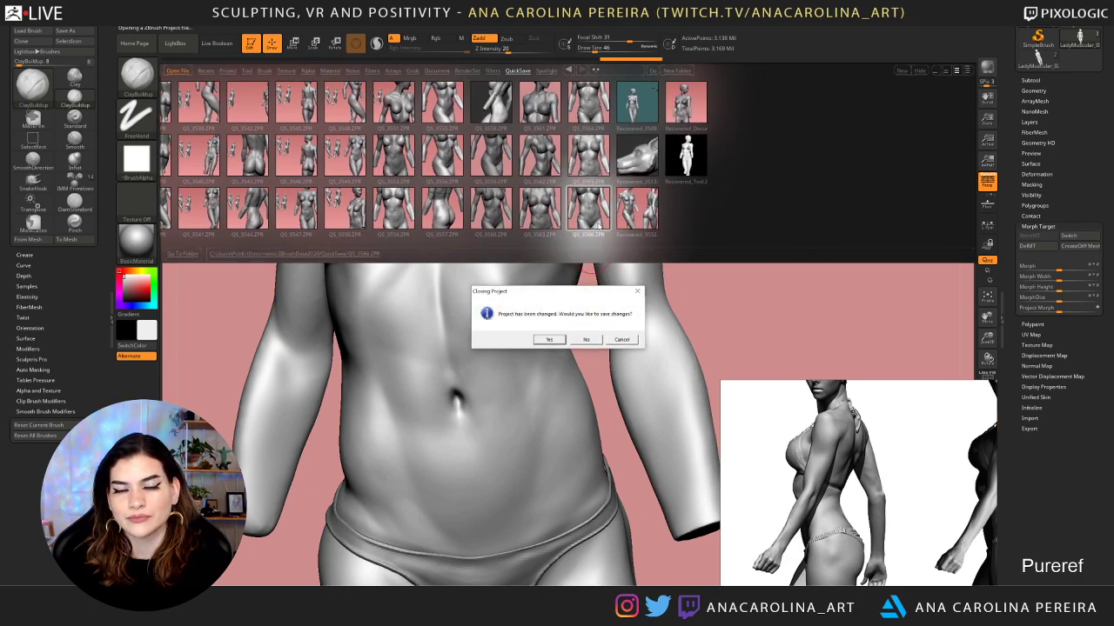
{"action": "left_click", "coordinate": [588, 340]}
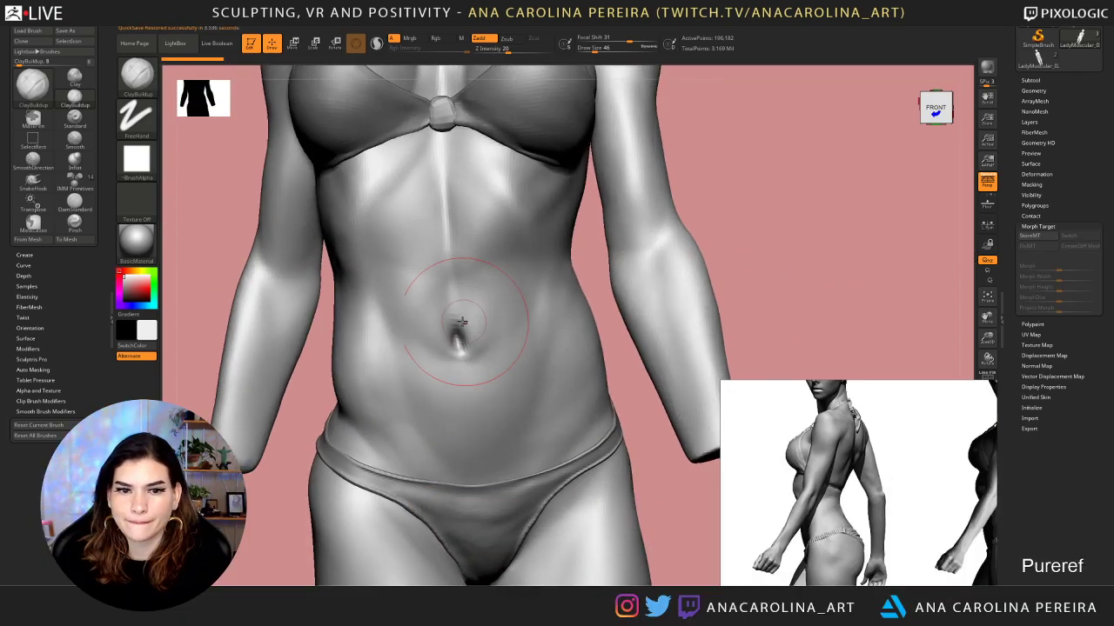
Raise the restored body to its higher subdivision level and examine the chest, arms and abdomen from the front
{"action": "left_click_drag", "start_coordinate": [726, 246], "coordinate": [736, 271], "text": "alt"}
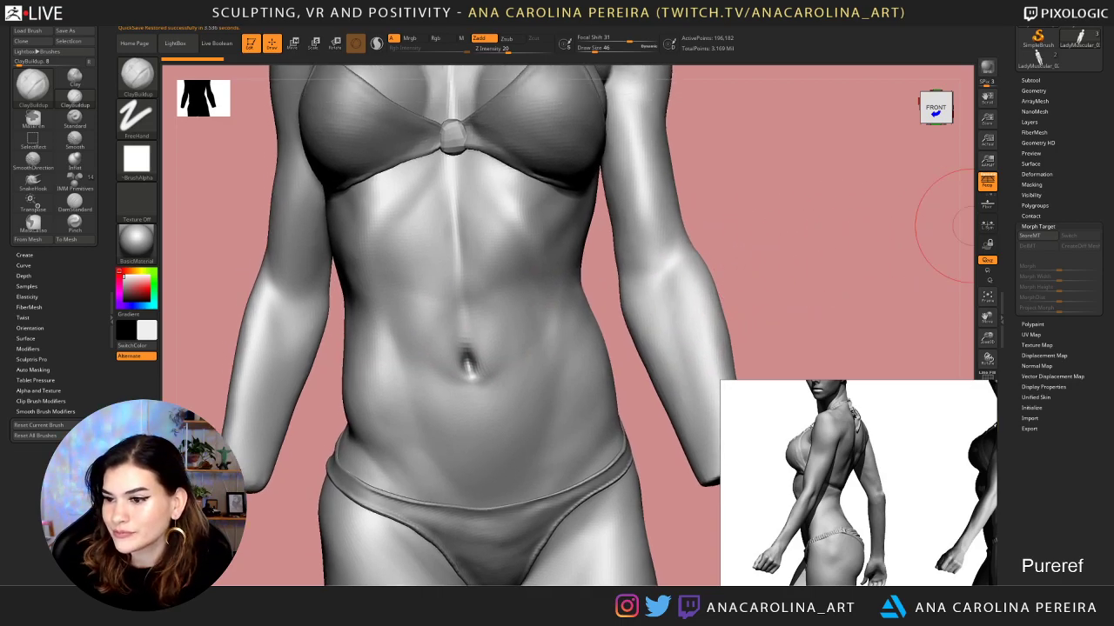
{"action": "left_click_drag", "start_coordinate": [894, 297], "coordinate": [910, 346], "text": "alt"}
{"action": "key", "text": "d"}
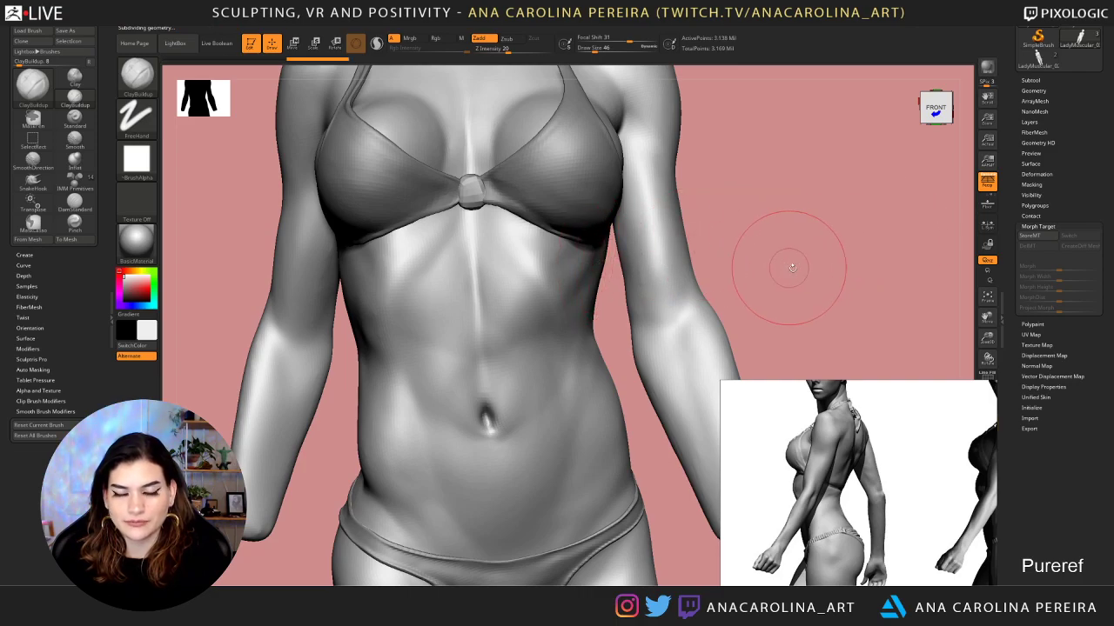
{"action": "left_click_drag", "start_coordinate": [822, 298], "coordinate": [838, 373], "text": "alt"}
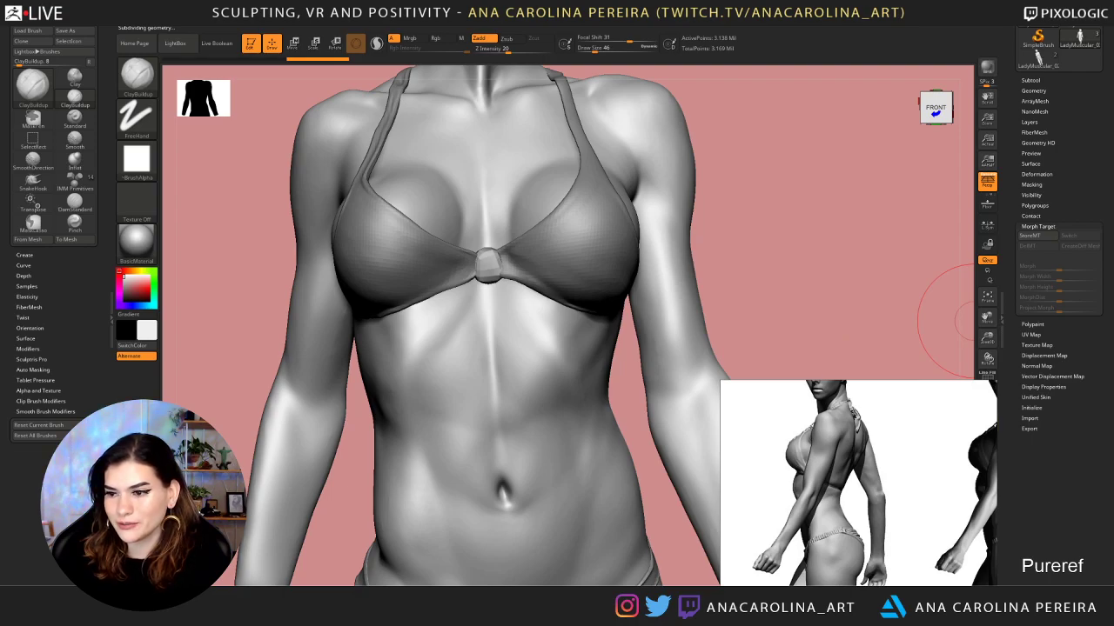
{"action": "left_click_drag", "start_coordinate": [750, 288], "coordinate": [866, 133]}
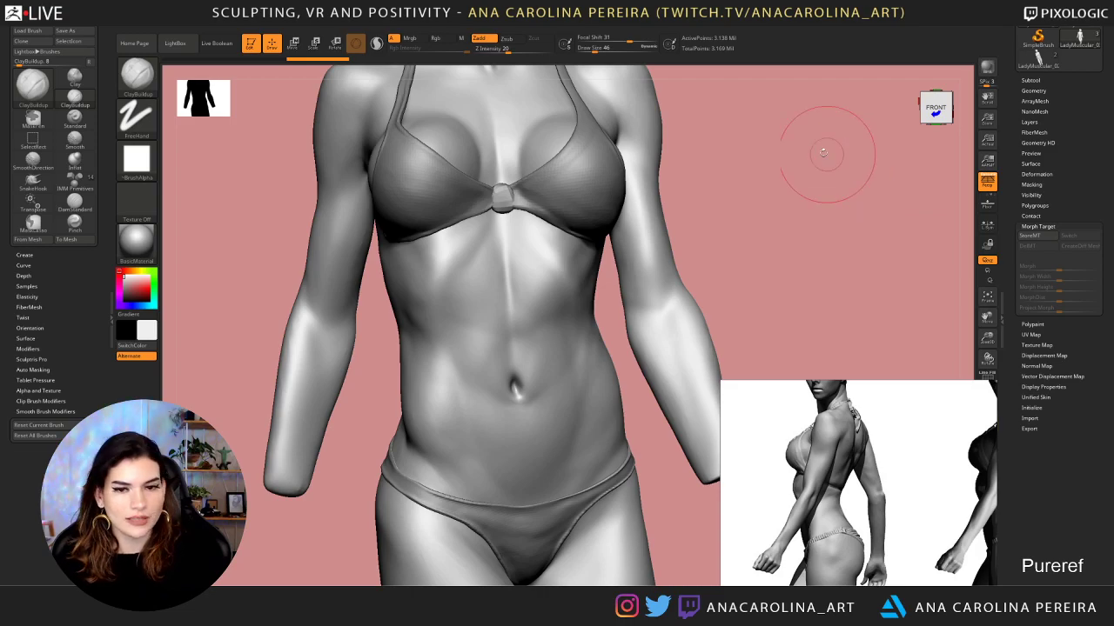
{"action": "left_click_drag", "start_coordinate": [820, 188], "coordinate": [813, 186]}
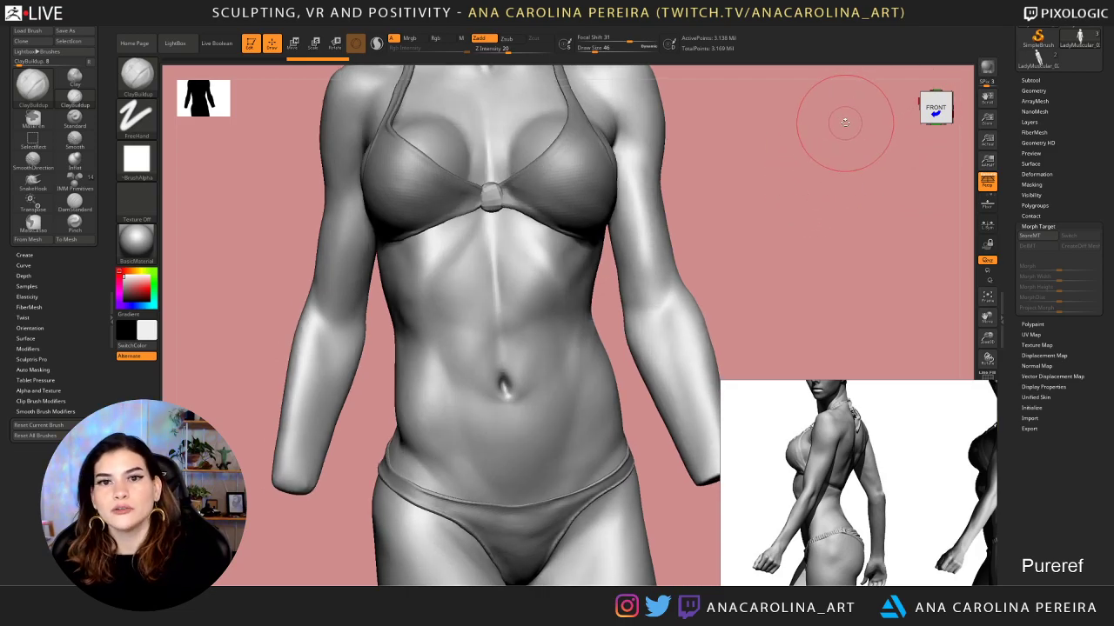
{"action": "left_click_drag", "start_coordinate": [852, 112], "coordinate": [850, 149], "text": "alt"}
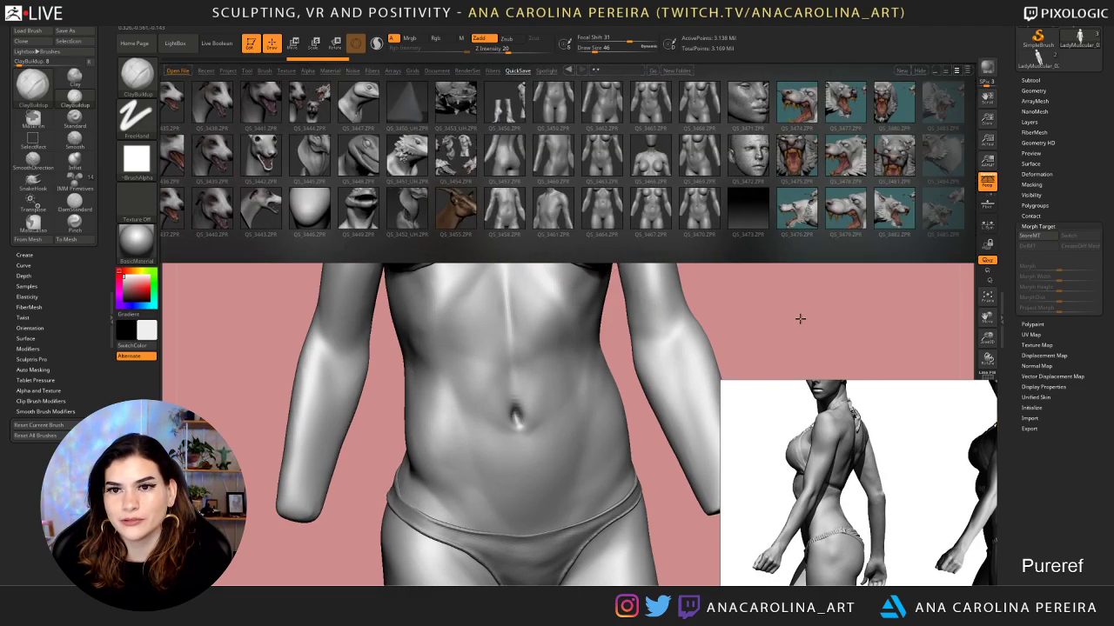
Save the tool in the AnatomySculpts folder as LadyMuscular_03, overwriting the existing file
{"action": "left_click", "coordinate": [1038, 55]}
{"action": "left_click", "coordinate": [1081, 35]}
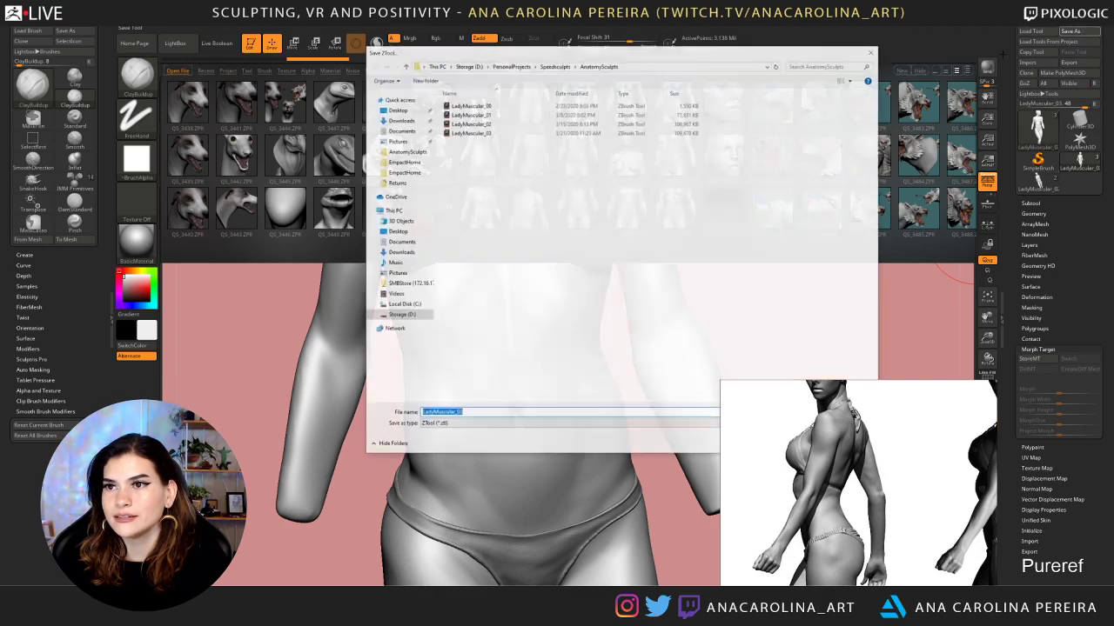
{"action": "double_click", "coordinate": [479, 132]}
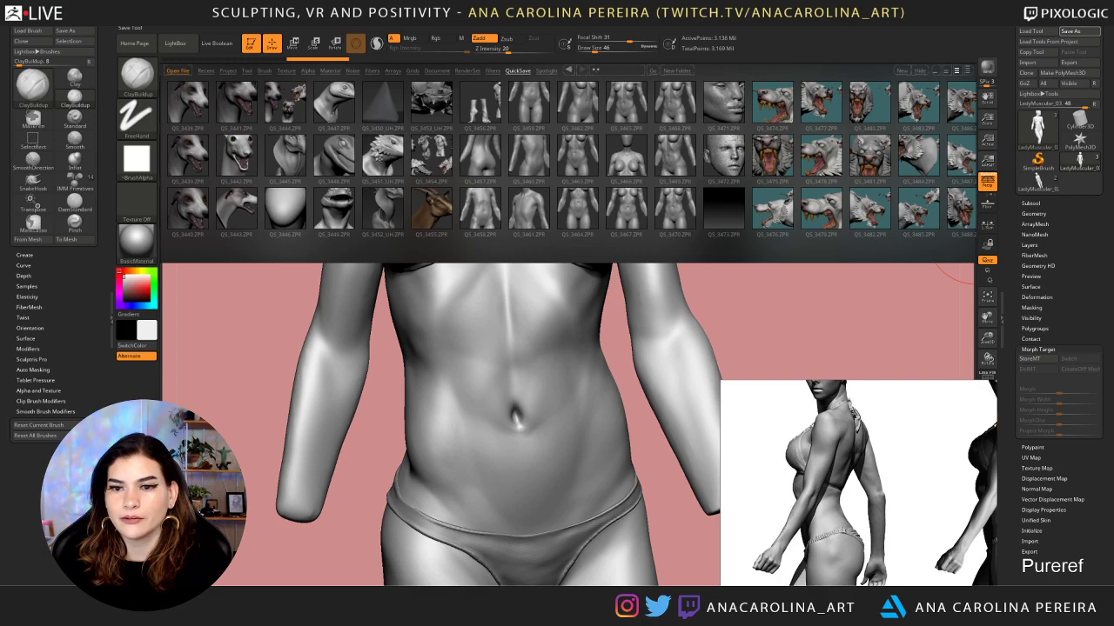
{"action": "left_click", "coordinate": [1079, 31]}
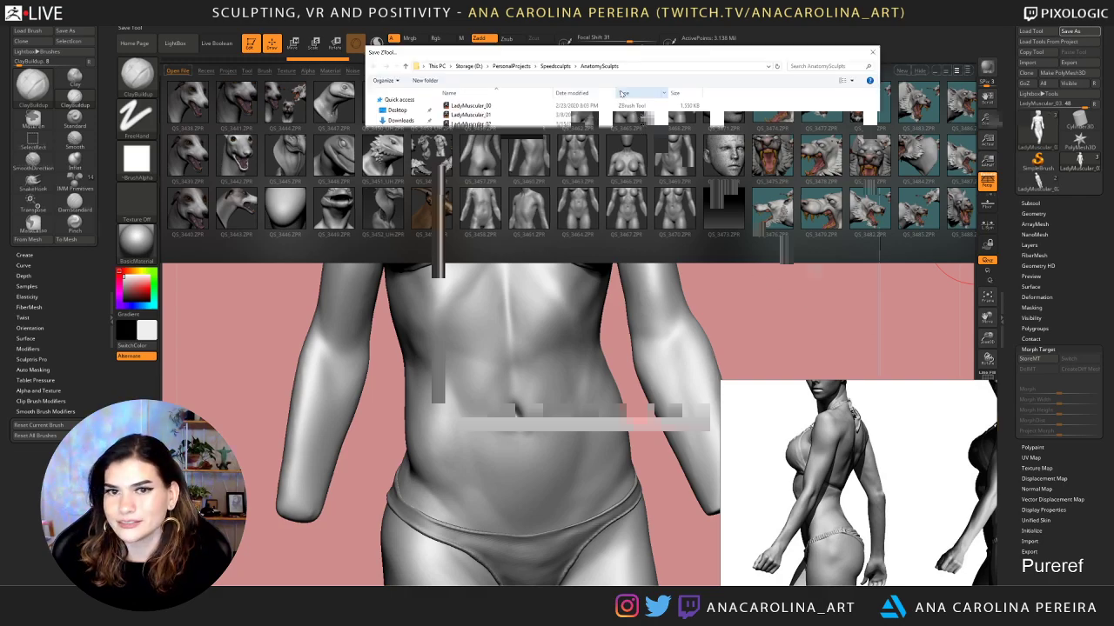
{"action": "left_click_drag", "start_coordinate": [614, 52], "coordinate": [424, 51]}
{"action": "left_click", "coordinate": [289, 132]}
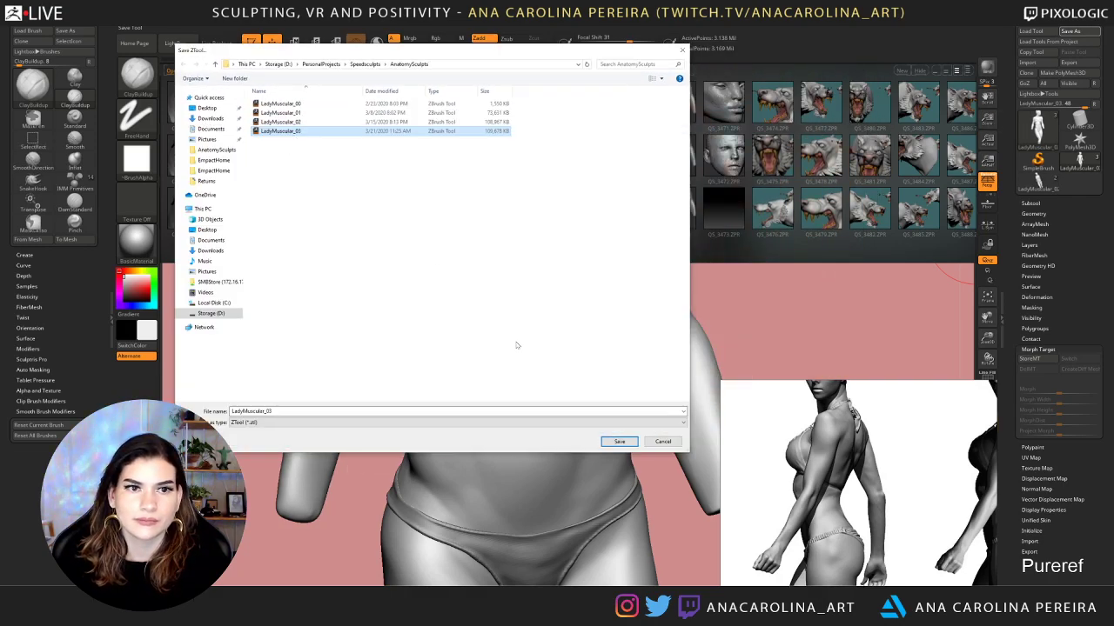
{"action": "left_click", "coordinate": [620, 442]}
{"action": "left_click", "coordinate": [595, 344]}
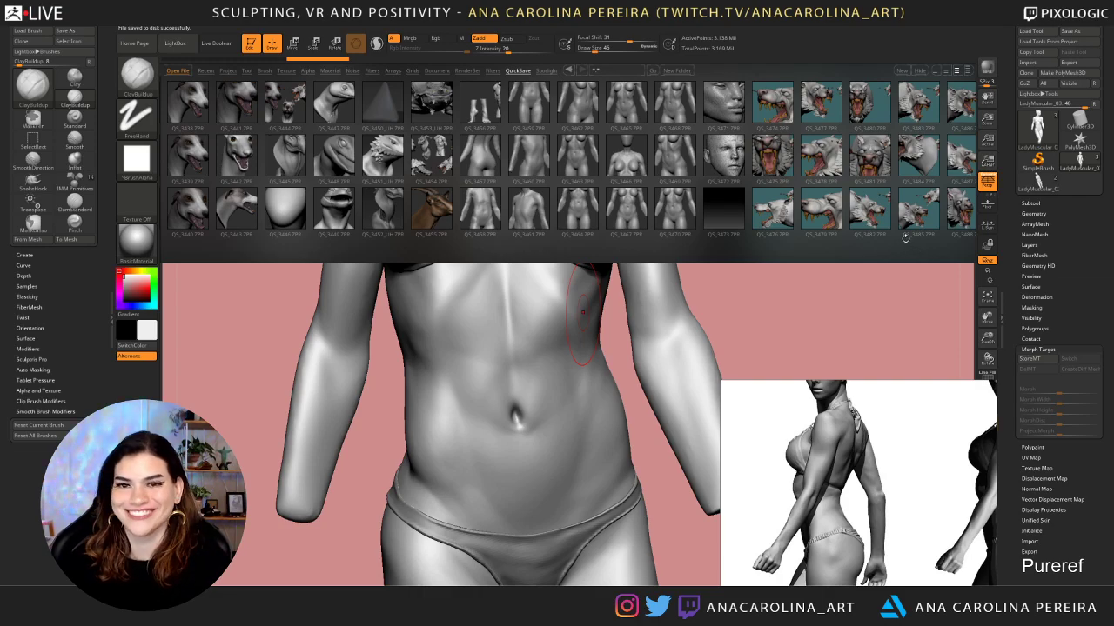
Open the QuickSave project QS_3564 without saving changes to the current project
{"action": "mouse_move", "coordinate": [913, 254]}
{"action": "left_mouse_down"}
{"action": "mouse_move", "coordinate": [826, 262]}
{"action": "mouse_move", "coordinate": [535, 245]}
{"action": "mouse_move", "coordinate": [696, 246]}
{"action": "mouse_move", "coordinate": [471, 259]}
{"action": "left_mouse_up"}
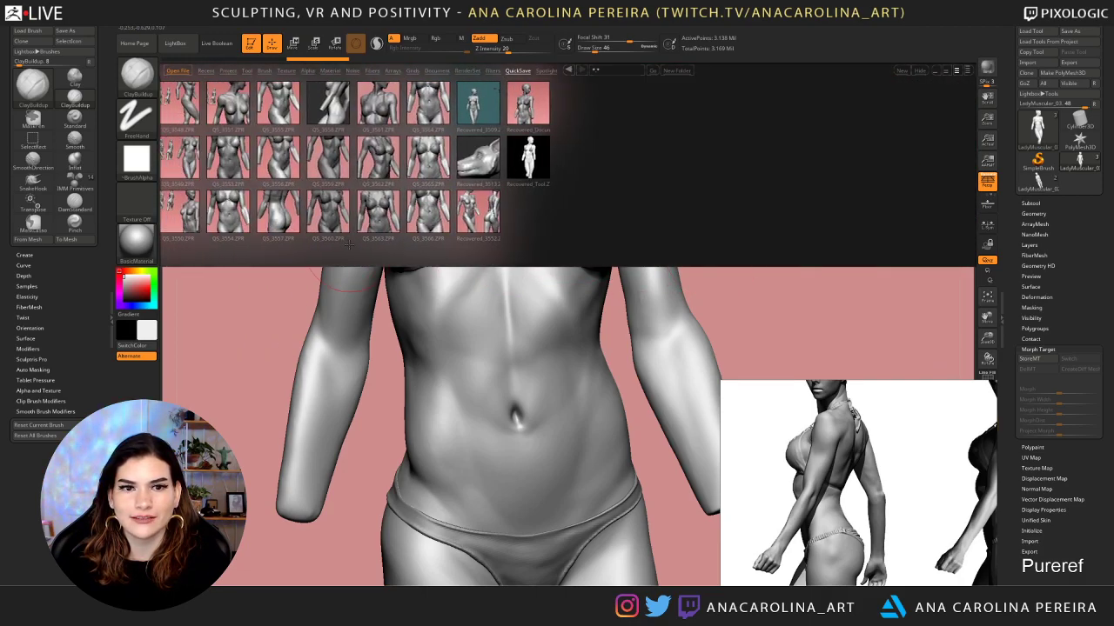
{"action": "double_click", "coordinate": [428, 106]}
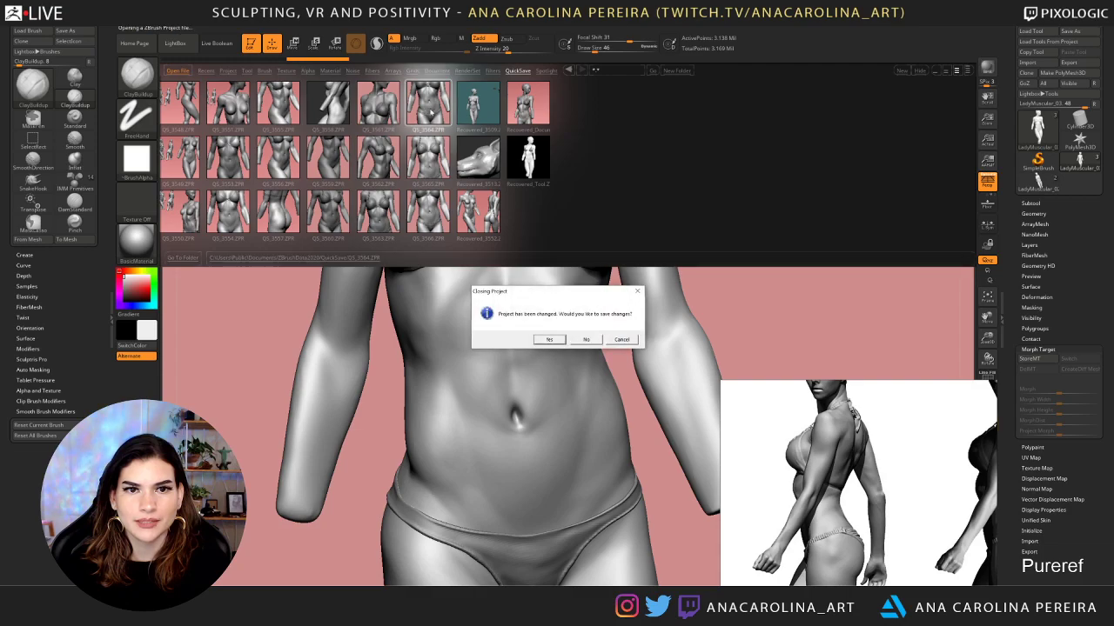
{"action": "left_click", "coordinate": [590, 341]}
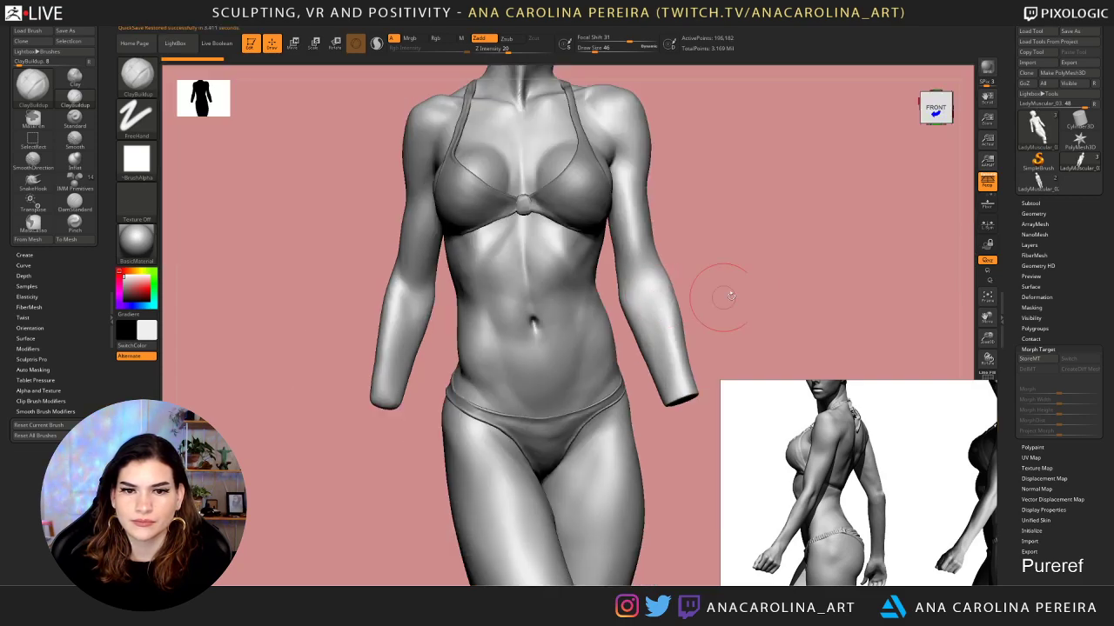
Save the restored figure in the AnatomySculpts folder as a new tool file named LadyMuscular_properBellyButton
{"action": "left_click_drag", "start_coordinate": [720, 298], "coordinate": [745, 286], "text": "alt"}
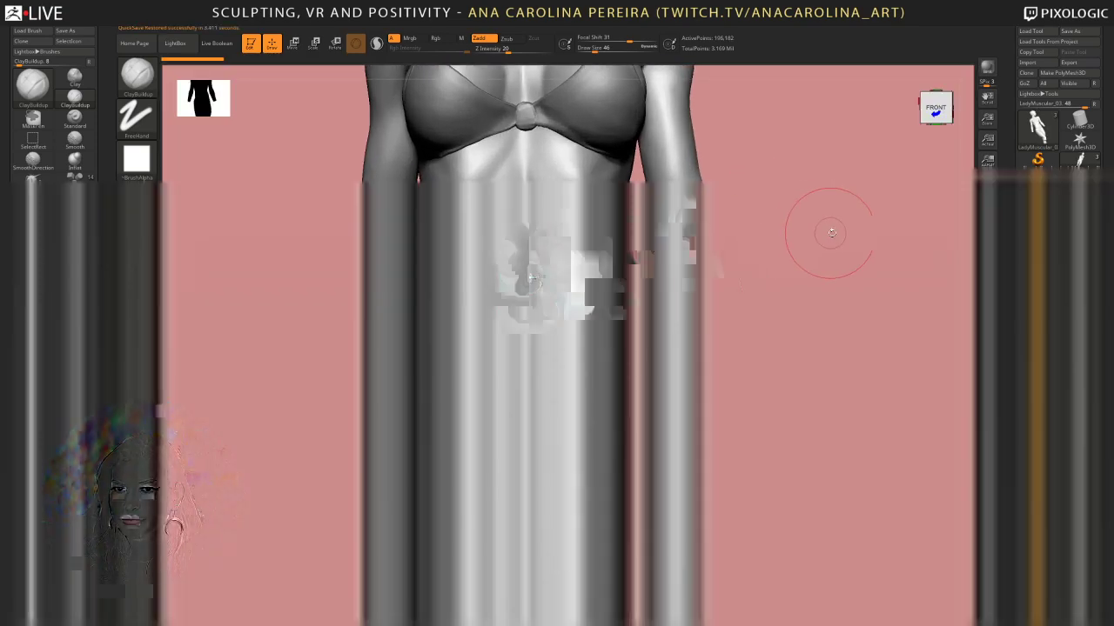
{"action": "left_click_drag", "start_coordinate": [830, 233], "coordinate": [816, 287], "text": "alt"}
{"action": "left_click", "coordinate": [1070, 30]}
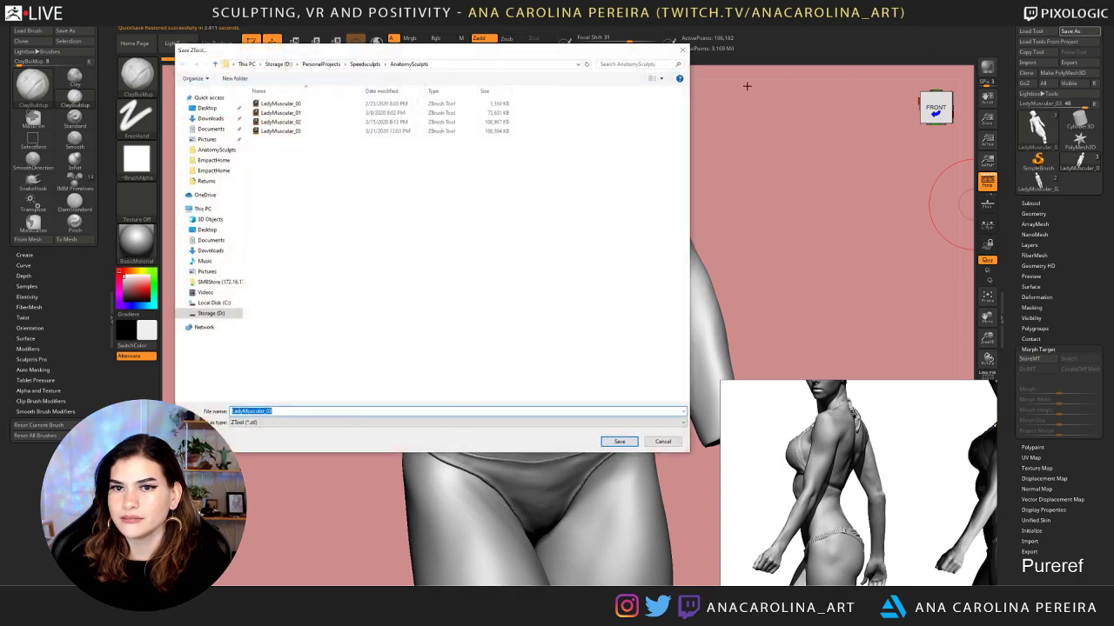
{"action": "left_click", "coordinate": [323, 130]}
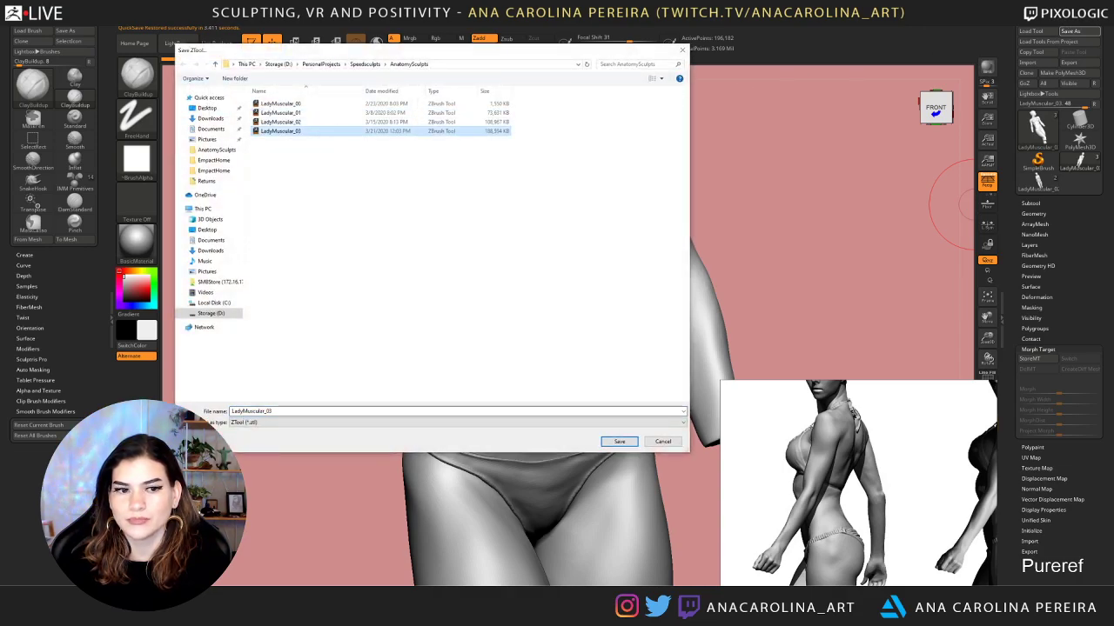
{"action": "left_click_drag", "start_coordinate": [273, 412], "coordinate": [268, 412]}
{"action": "key", "text": "BackSpace"}
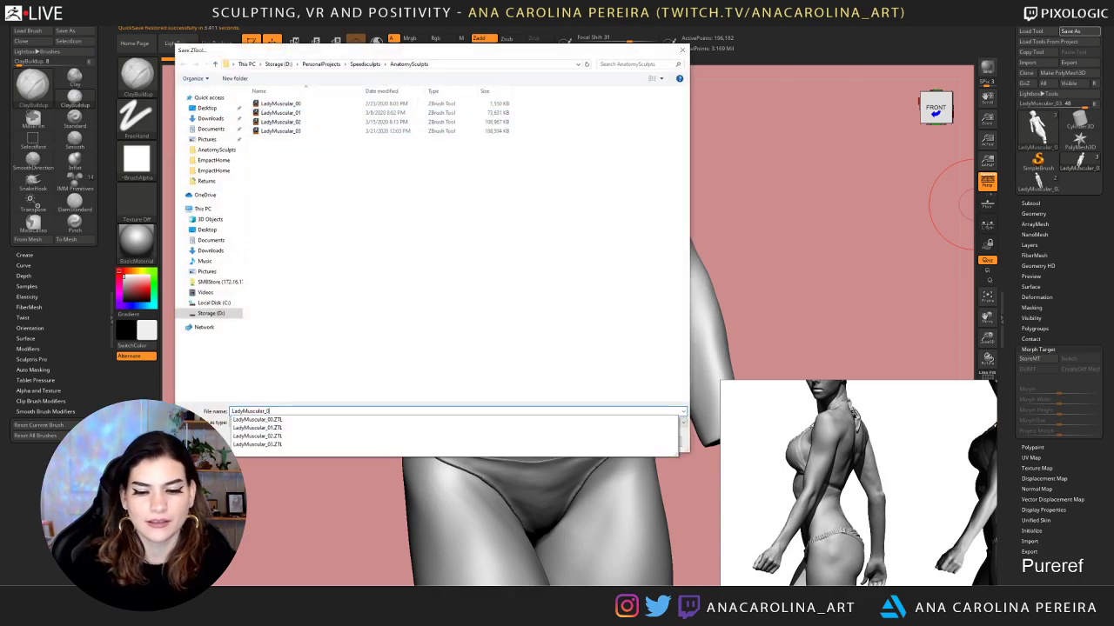
{"action": "type", "text": "properBelly"}
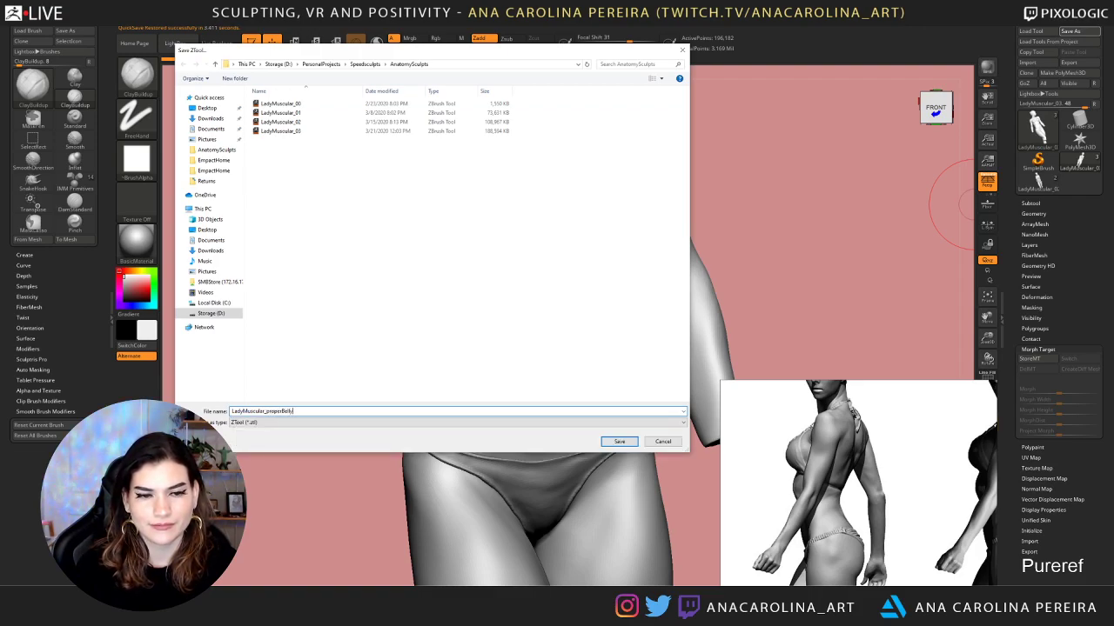
{"action": "type", "text": "Button"}
{"action": "key", "text": "Return"}
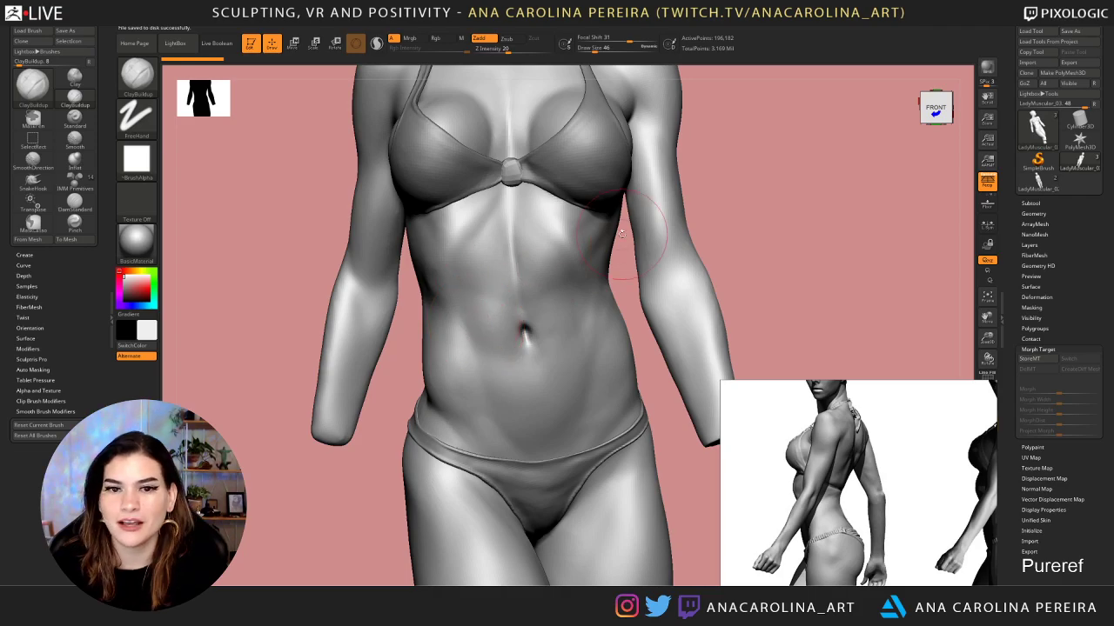
Load the LadyMuscular_03 tool file from the AnatomySculpts folder
{"action": "mouse_move", "coordinate": [781, 291]}
{"action": "left_mouse_down"}
{"action": "mouse_move", "coordinate": [803, 261]}
{"action": "mouse_move", "coordinate": [782, 355]}
{"action": "left_mouse_up"}
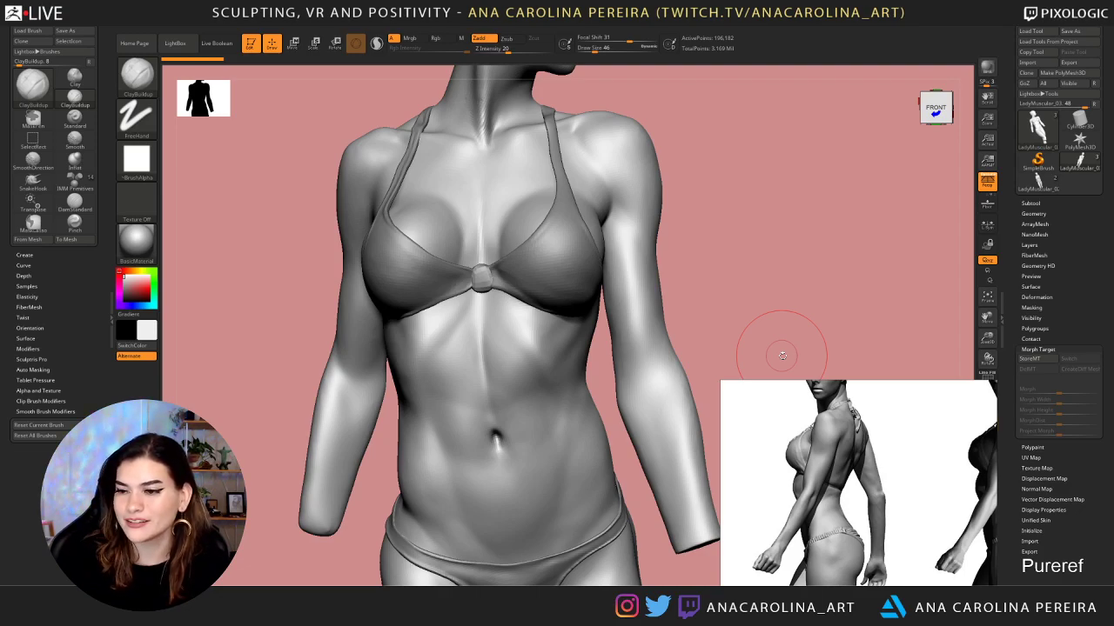
{"action": "mouse_move", "coordinate": [845, 331]}
{"action": "left_mouse_down"}
{"action": "mouse_move", "coordinate": [826, 283]}
{"action": "mouse_move", "coordinate": [818, 288]}
{"action": "left_mouse_up"}
{"action": "mouse_move", "coordinate": [1056, 152]}
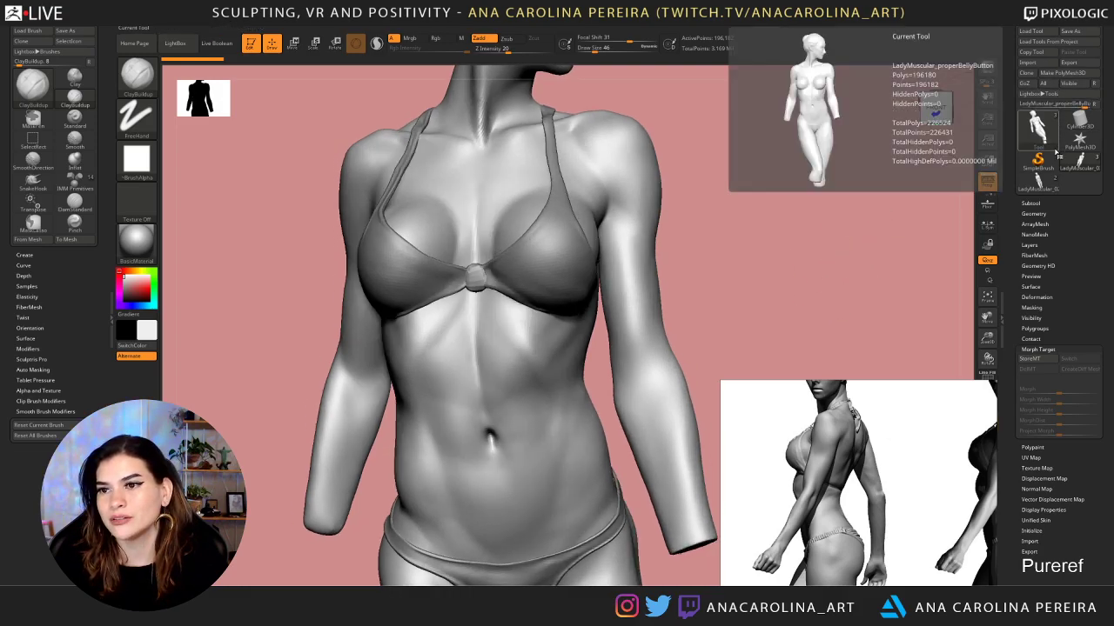
{"action": "left_click", "coordinate": [1041, 181]}
{"action": "left_click", "coordinate": [1077, 162]}
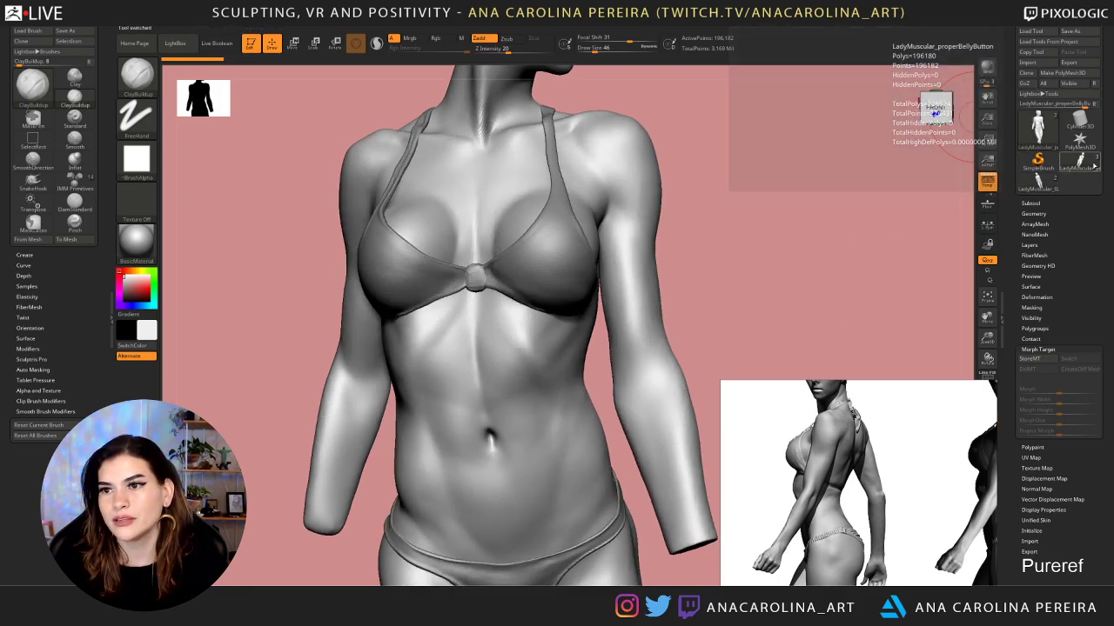
{"action": "left_click", "coordinate": [1032, 31]}
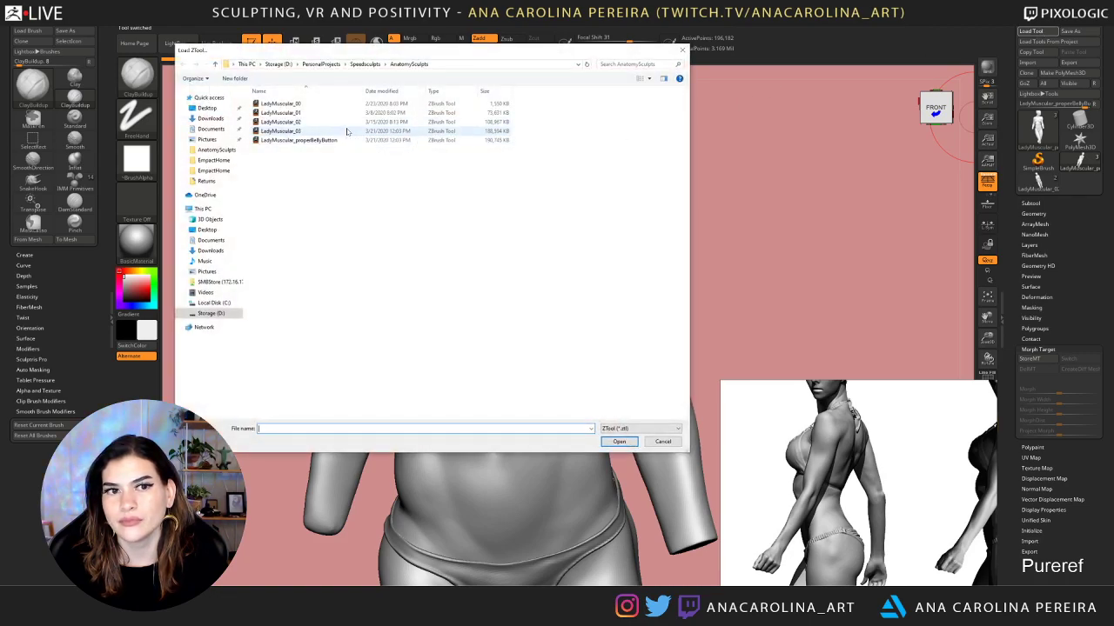
{"action": "double_click", "coordinate": [346, 130]}
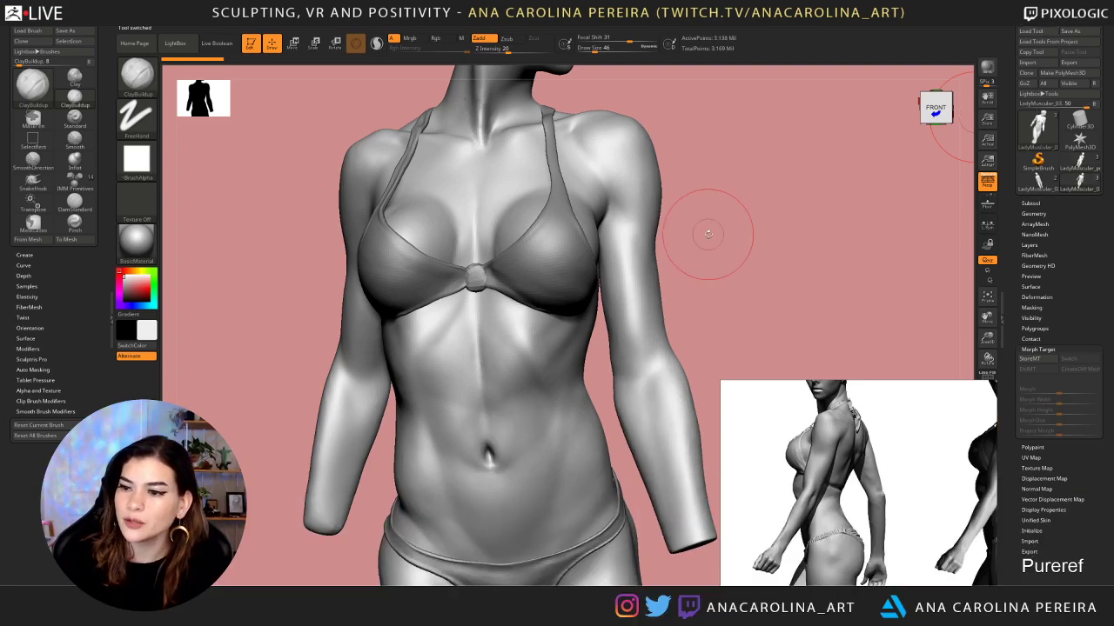
Switch to the LadyMuscular_02 tool and raise its subdivision level to compare the torso from the front
{"action": "left_click_drag", "start_coordinate": [700, 235], "coordinate": [736, 246]}
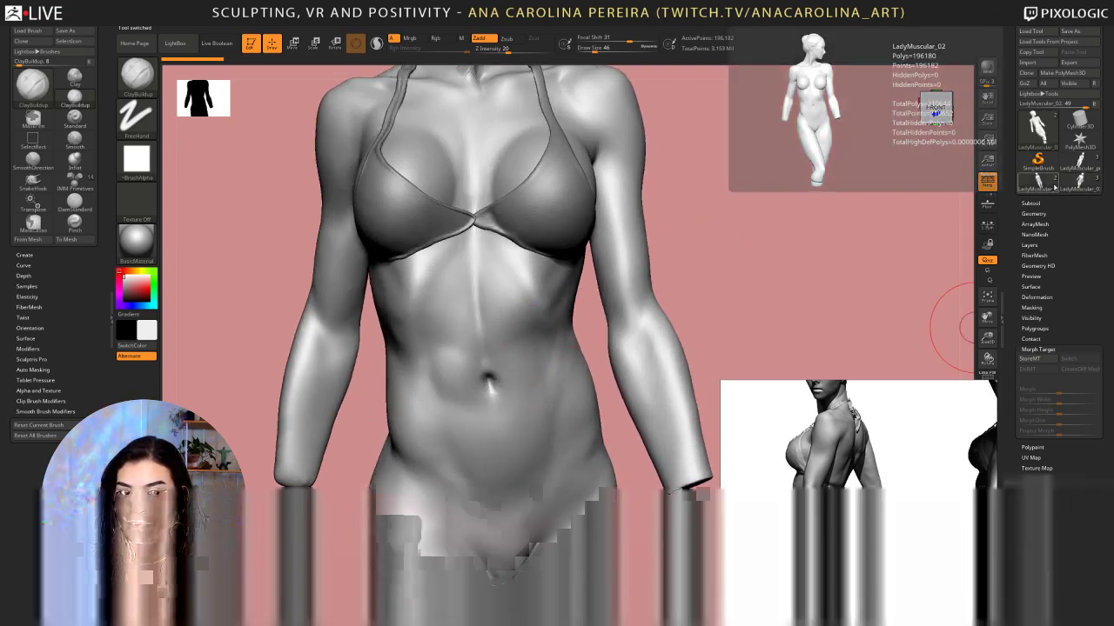
{"action": "left_click", "coordinate": [1037, 180]}
{"action": "key", "text": "d"}
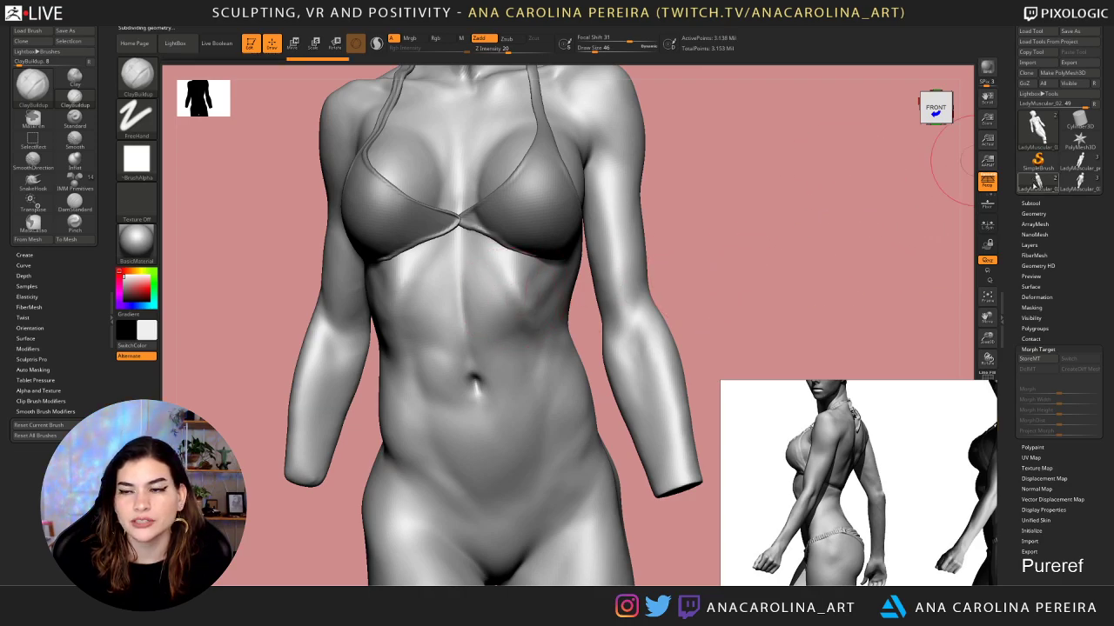
Store a morph target for the LadyMuscular_02 body
{"action": "left_click", "coordinate": [1030, 359]}
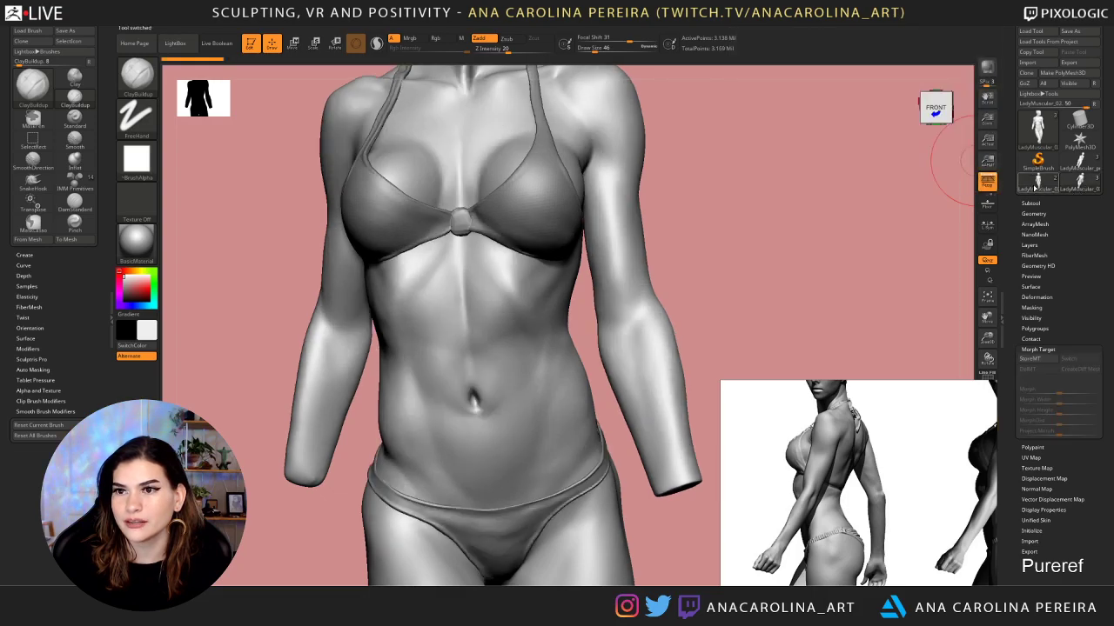
{"action": "mouse_move", "coordinate": [1035, 186]}
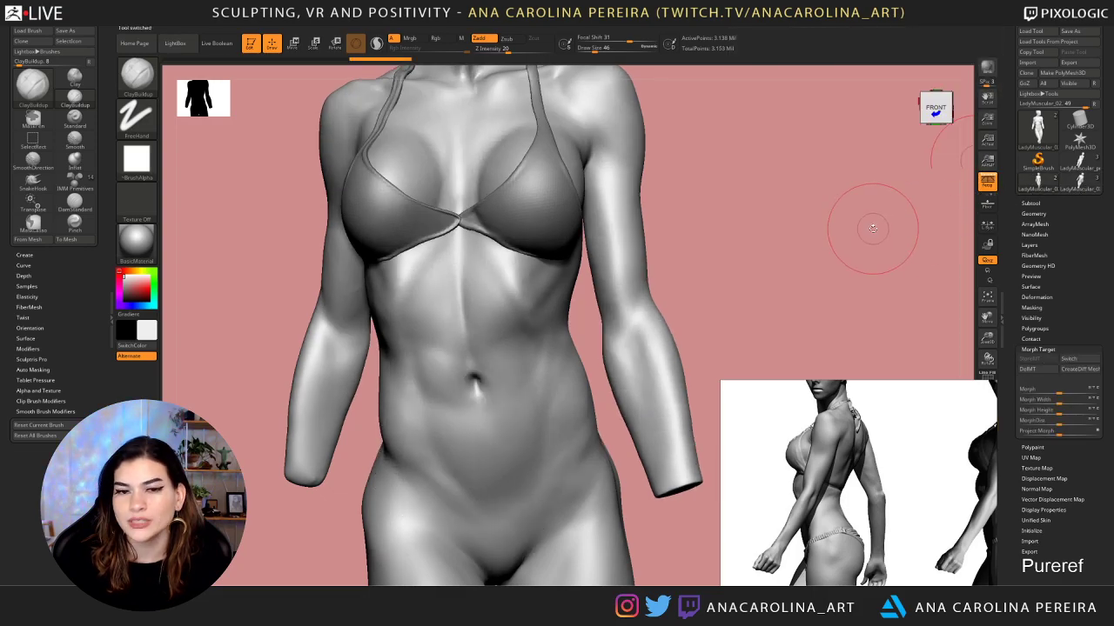
{"action": "left_click_drag", "start_coordinate": [870, 224], "coordinate": [845, 241]}
{"action": "key", "text": "b"}
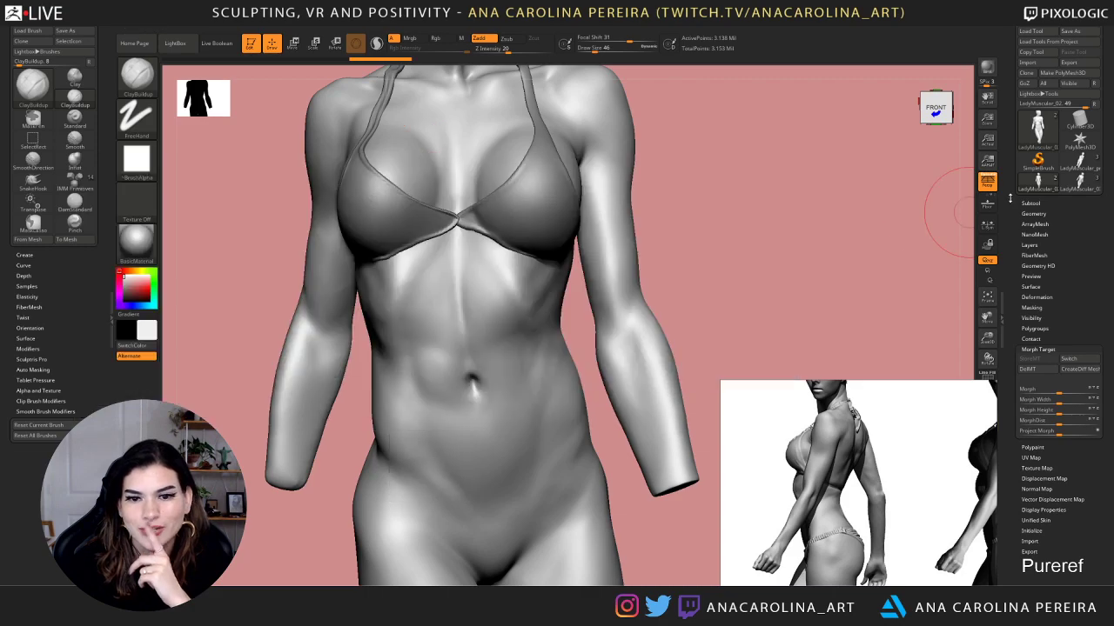
{"action": "left_click_drag", "start_coordinate": [867, 230], "coordinate": [851, 229]}
Switch to the LadyMuscular_03 model and hide its bikini top and bottom subtools
{"action": "left_click", "coordinate": [1081, 181]}
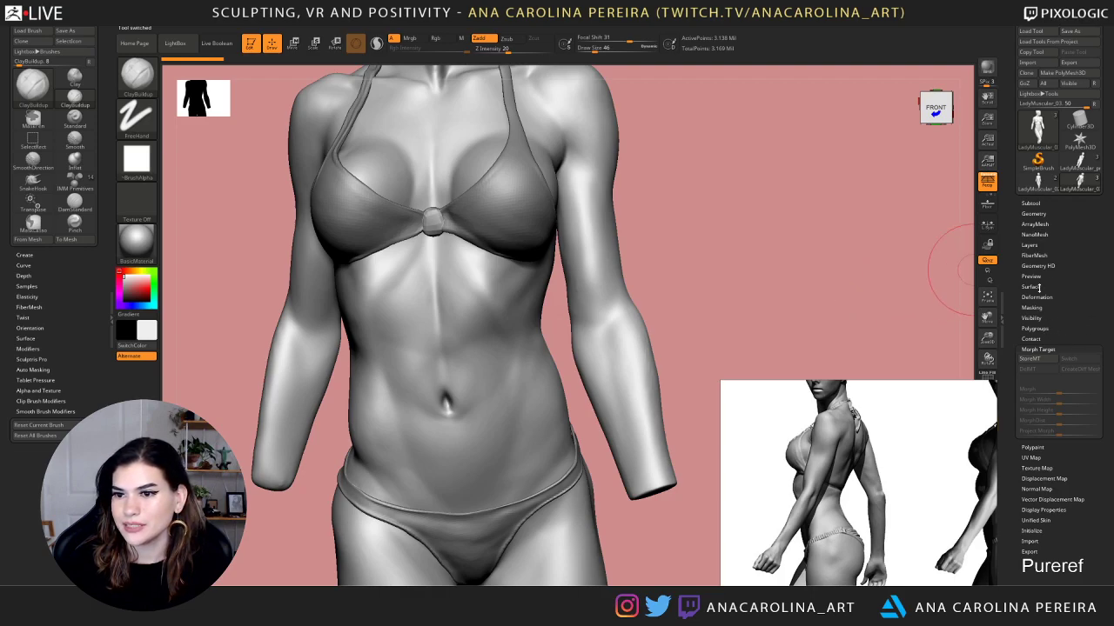
{"action": "left_click", "coordinate": [1039, 205]}
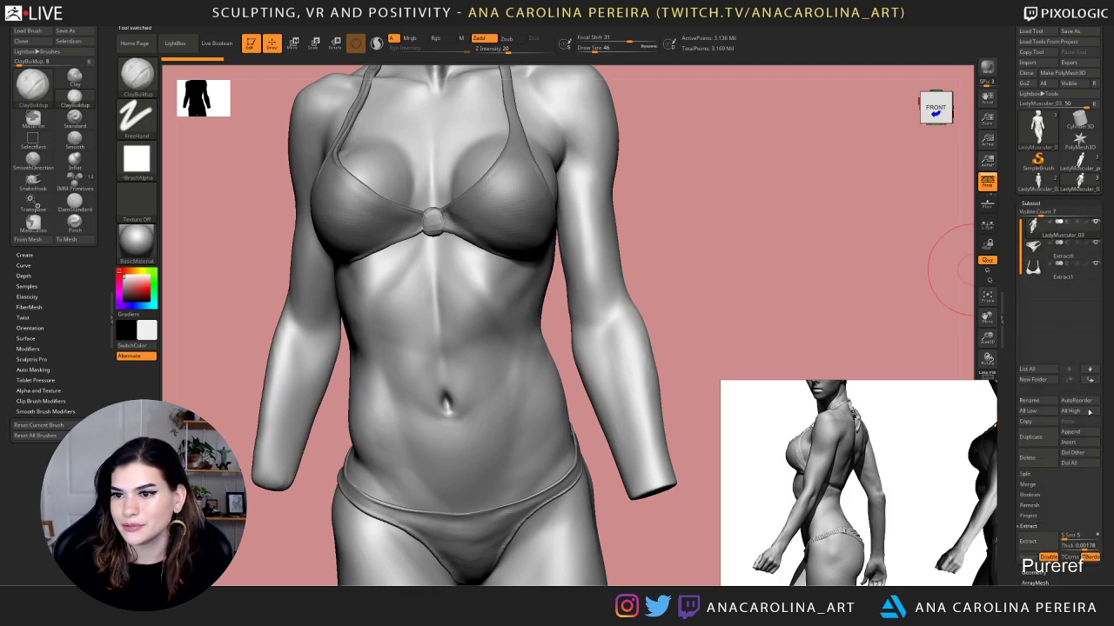
{"action": "left_click", "coordinate": [1095, 264]}
{"action": "left_click", "coordinate": [1096, 243]}
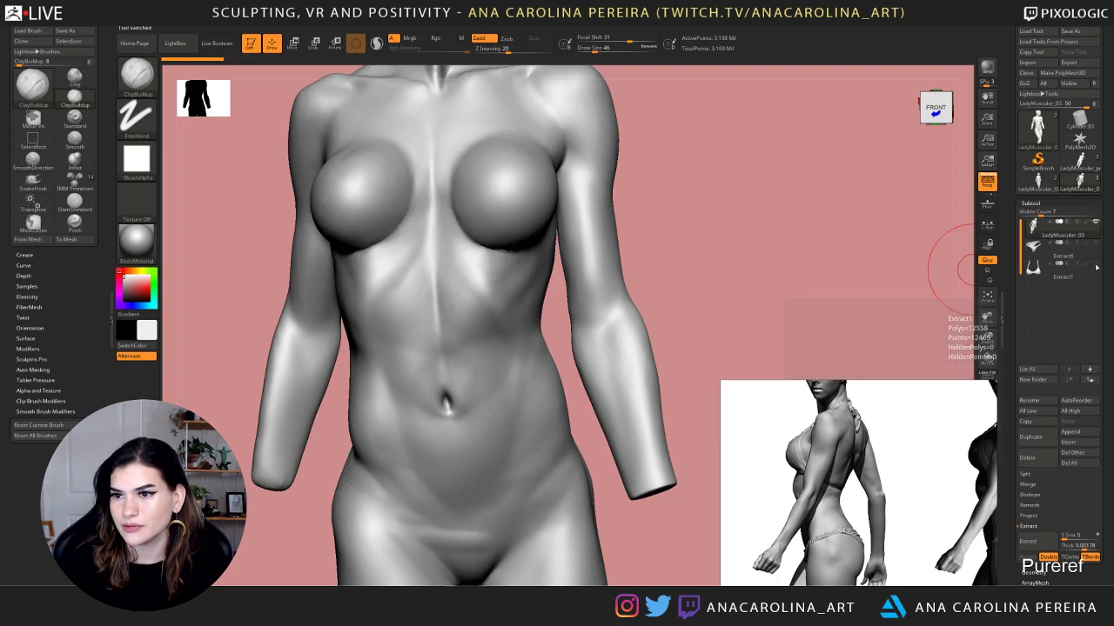
Add the LadyMuscular_02 body as an extra subtool of LadyMuscular_03, moving the reference image out of the way
{"action": "left_click", "coordinate": [1086, 444]}
{"action": "left_click_drag", "start_coordinate": [920, 427], "coordinate": [879, 236]}
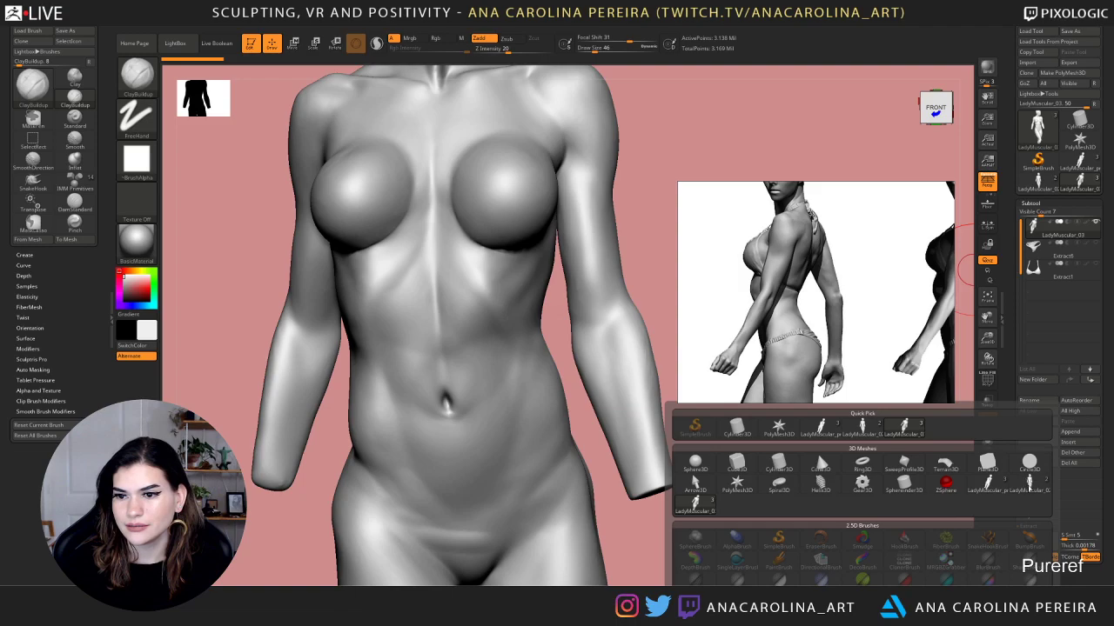
{"action": "left_click", "coordinate": [1030, 483]}
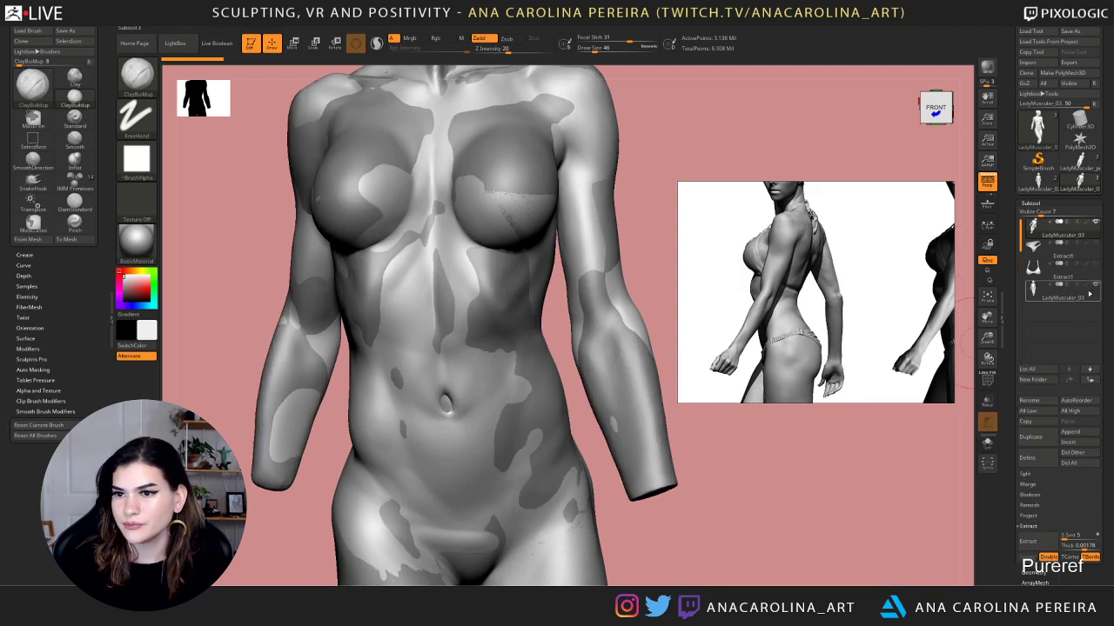
Isolate the added body to examine its torso and navel, and show the original body over it again for comparison
{"action": "left_click", "coordinate": [1096, 223]}
{"action": "left_click", "coordinate": [1082, 295]}
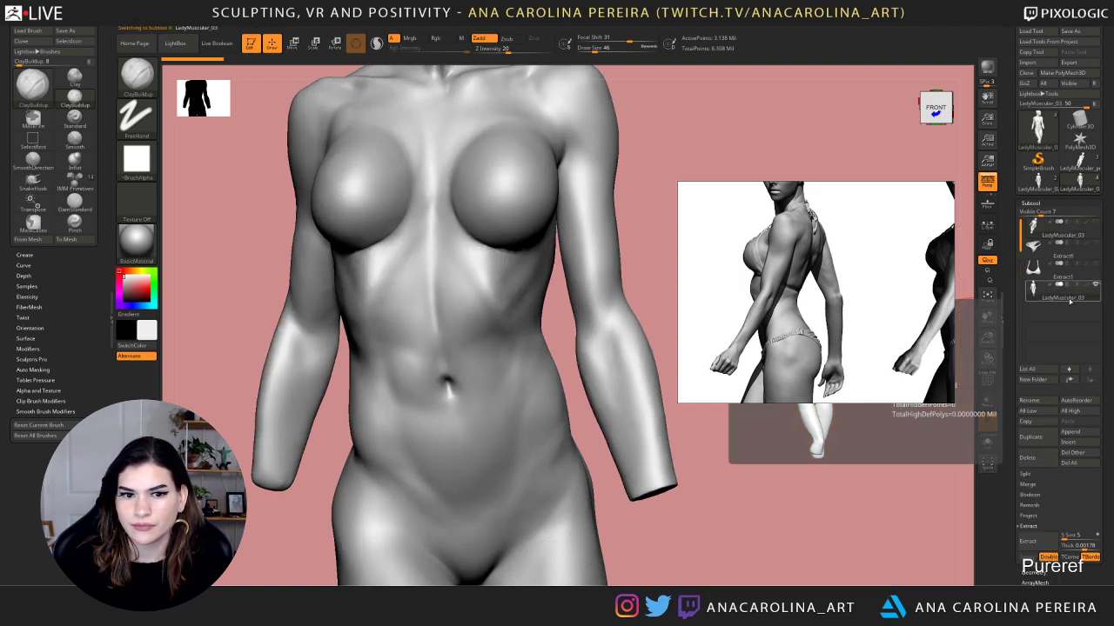
{"action": "left_click_drag", "start_coordinate": [692, 152], "coordinate": [706, 158]}
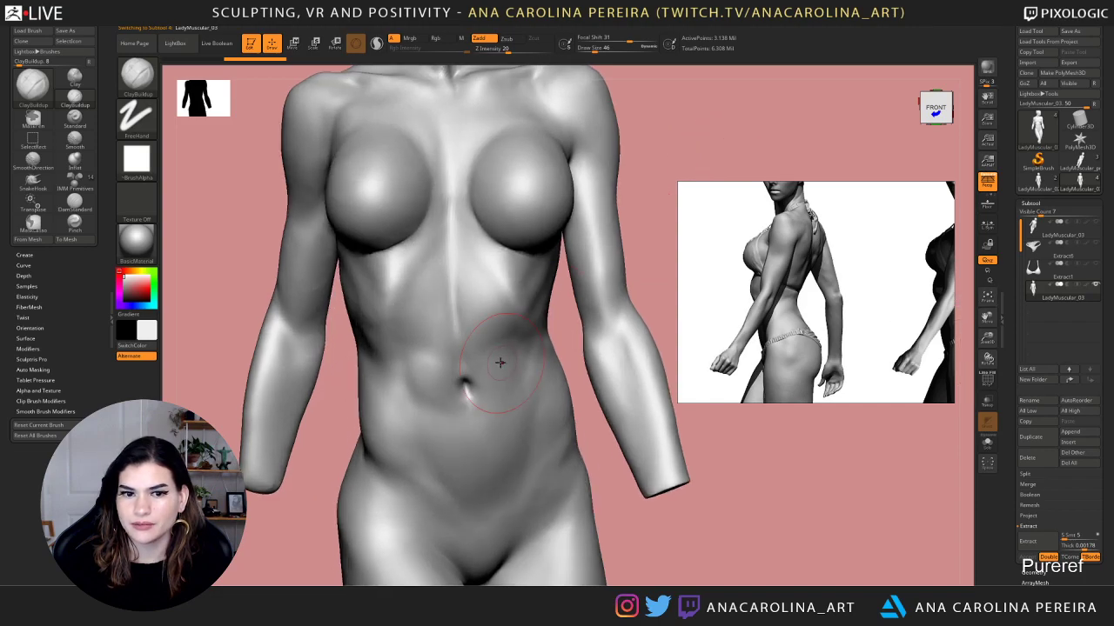
{"action": "left_click", "coordinate": [1096, 224]}
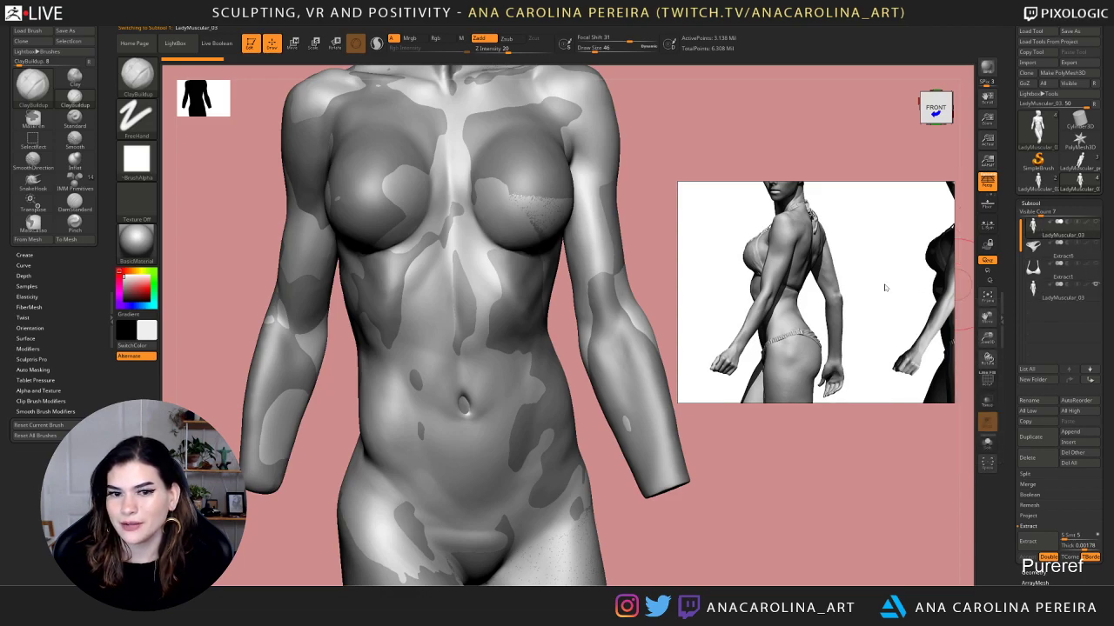
{"action": "key", "text": "b"}
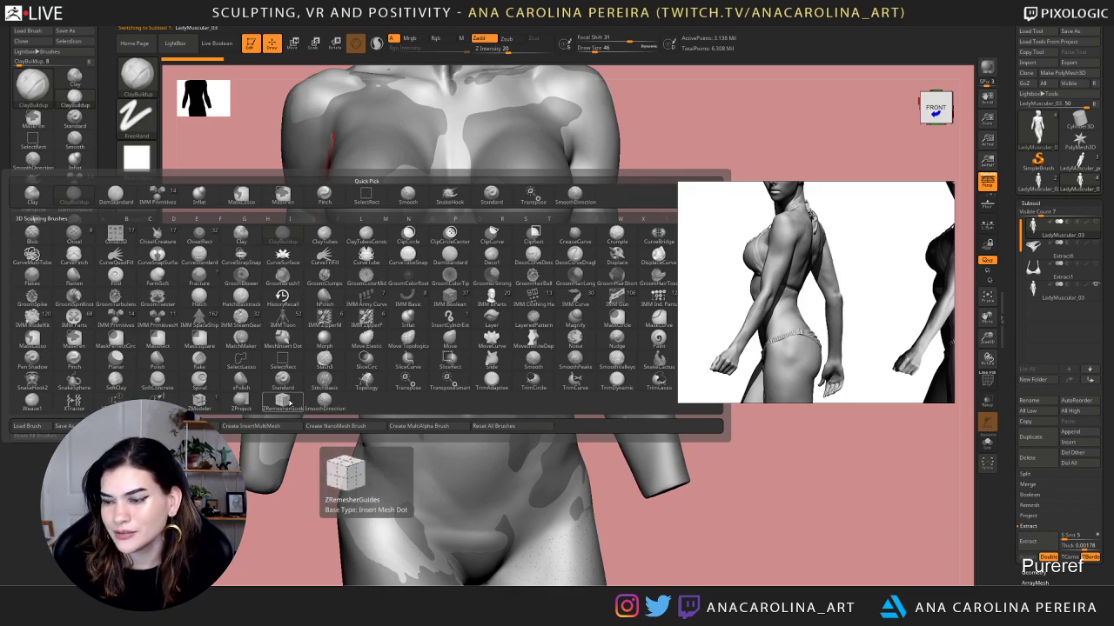
{"action": "key", "text": "h"}
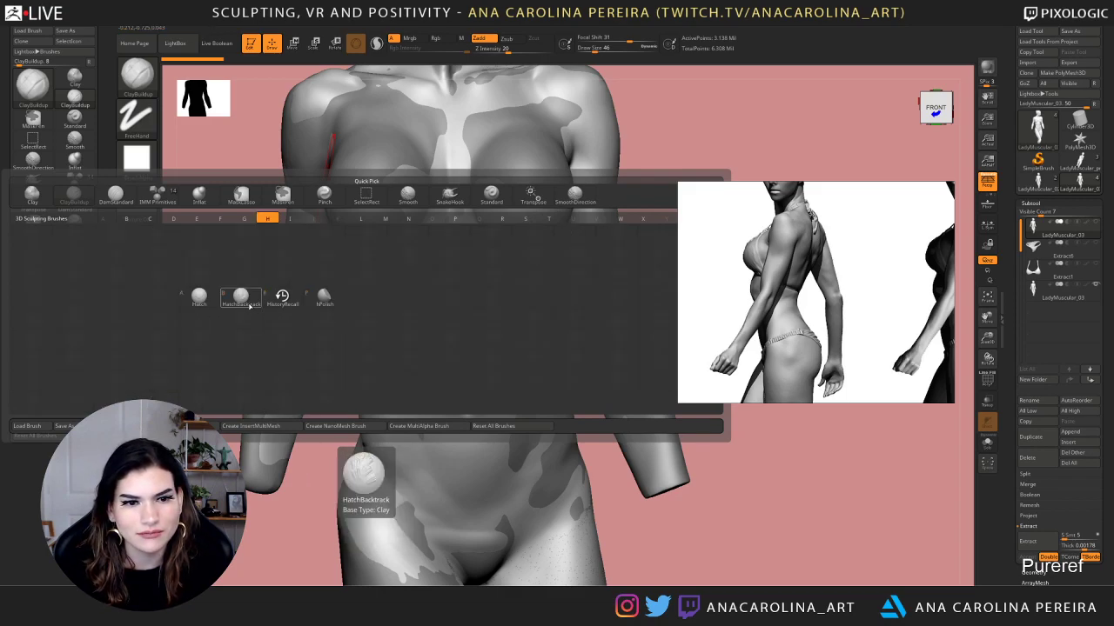
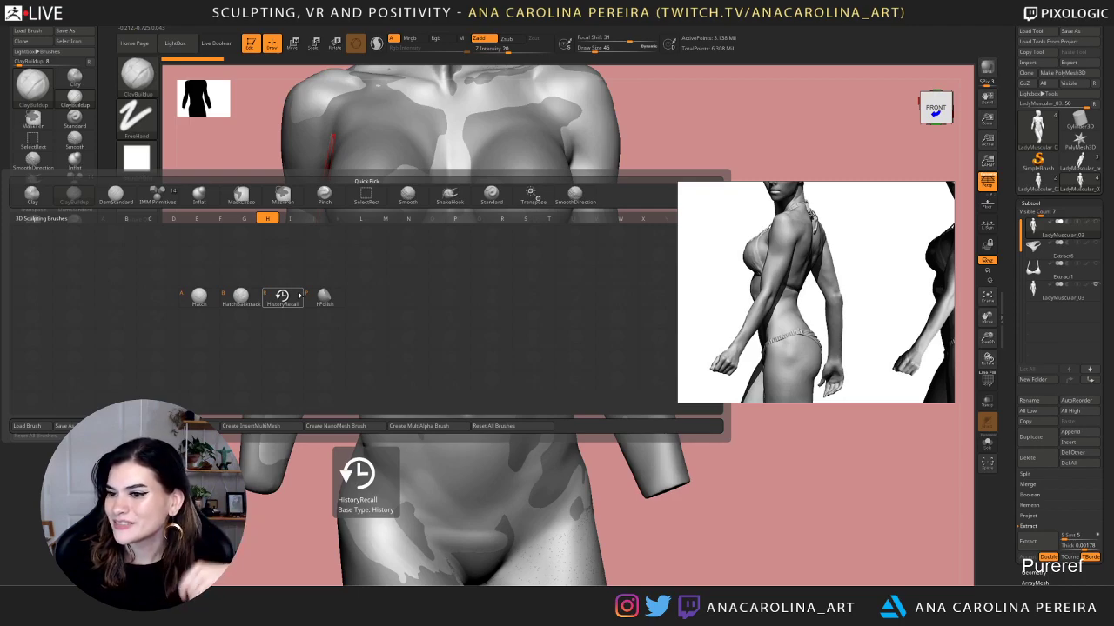
{"action": "left_click", "coordinate": [298, 296]}
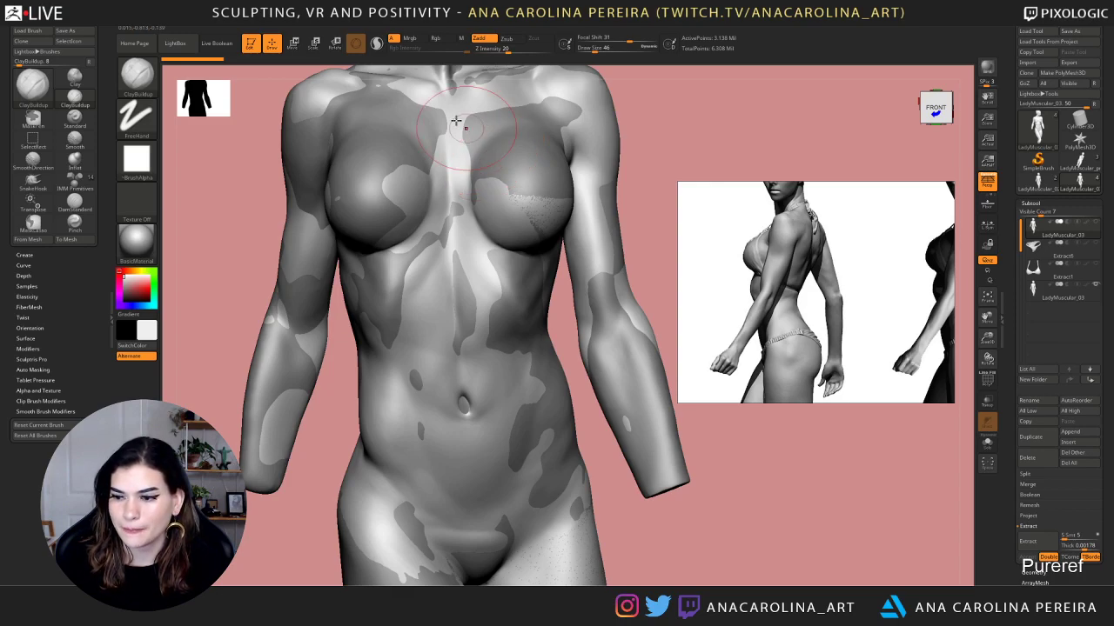
Turn the torso slightly and move the reference image clear of the arm
{"action": "left_click_drag", "start_coordinate": [659, 112], "coordinate": [667, 125]}
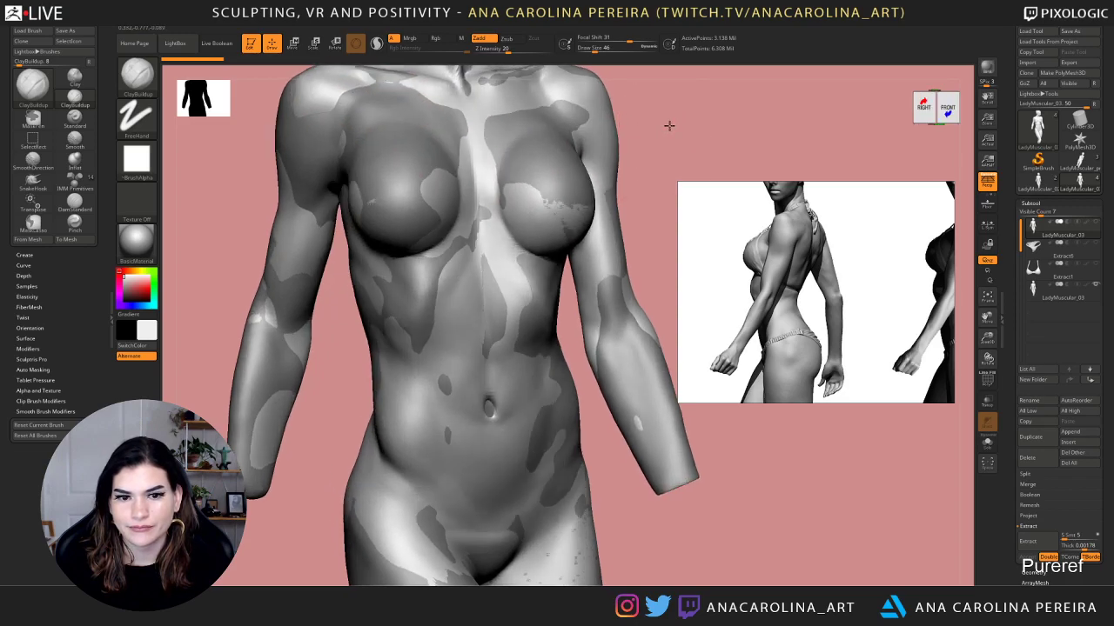
{"action": "left_click_drag", "start_coordinate": [659, 201], "coordinate": [661, 196]}
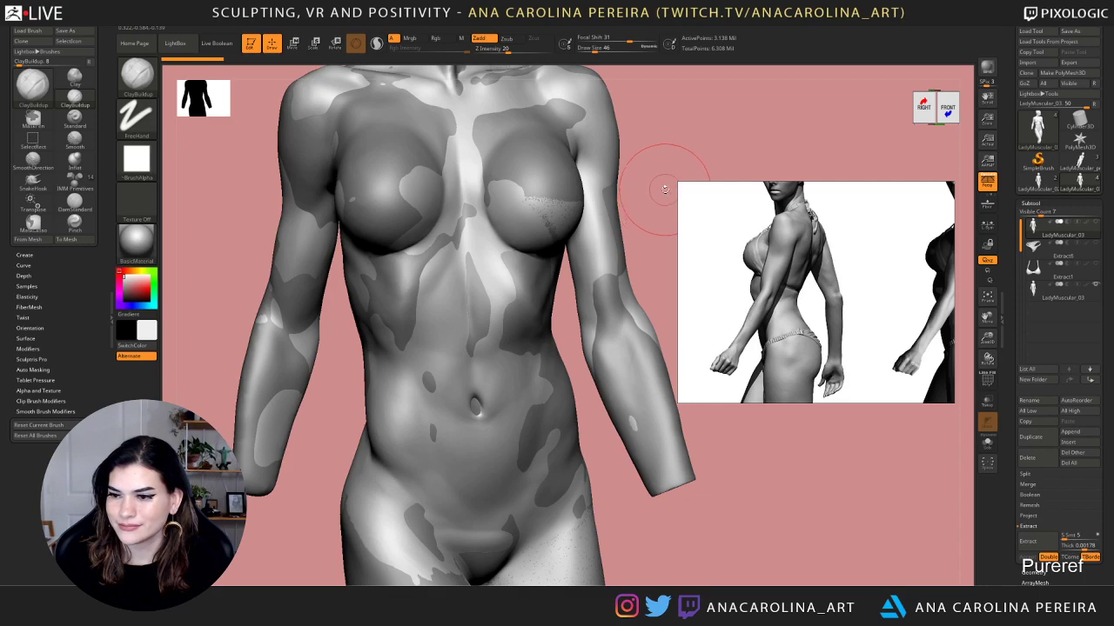
{"action": "left_click_drag", "start_coordinate": [686, 188], "coordinate": [693, 200], "text": "alt"}
{"action": "left_click_drag", "start_coordinate": [856, 272], "coordinate": [883, 479]}
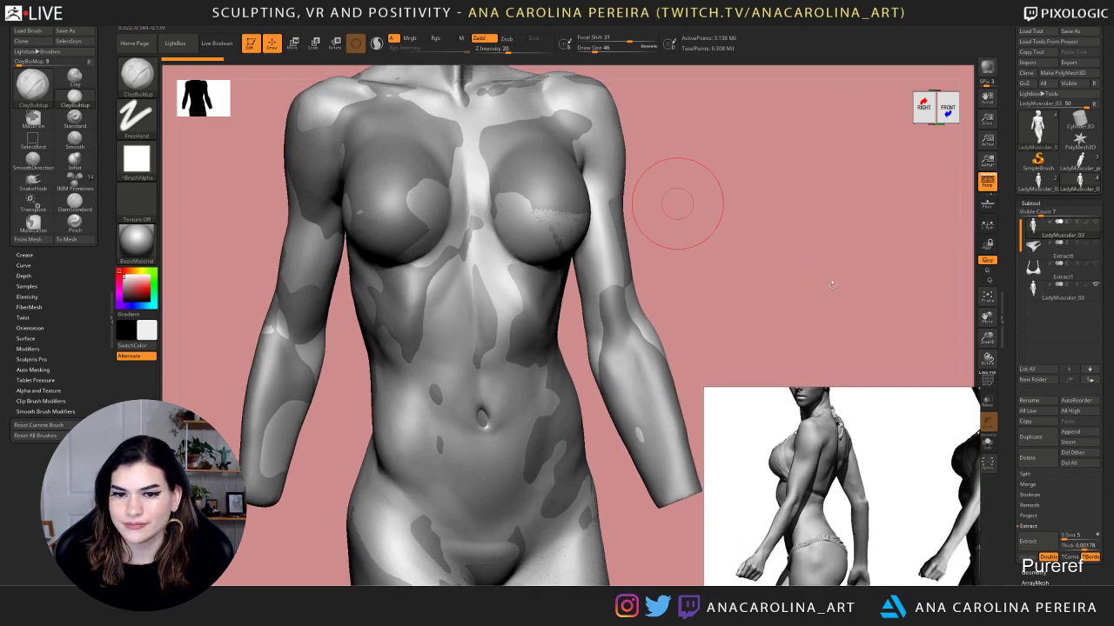
{"action": "mouse_move", "coordinate": [790, 255]}
{"action": "left_mouse_down"}
{"action": "mouse_move", "coordinate": [803, 268]}
{"action": "mouse_move", "coordinate": [783, 256]}
{"action": "left_mouse_up"}
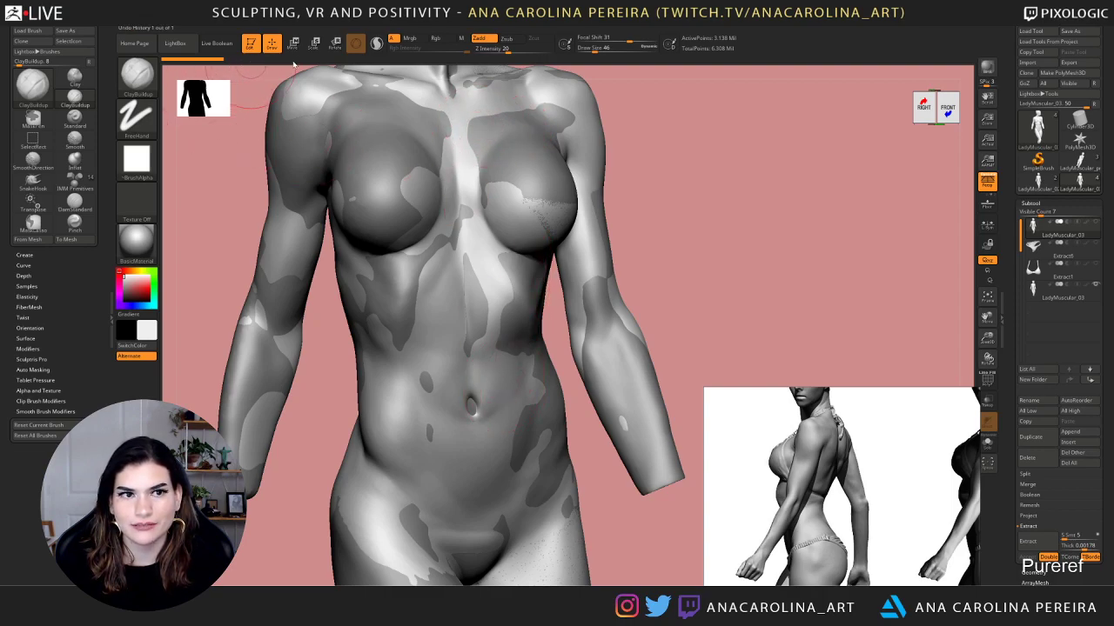
{"action": "key", "text": "space"}
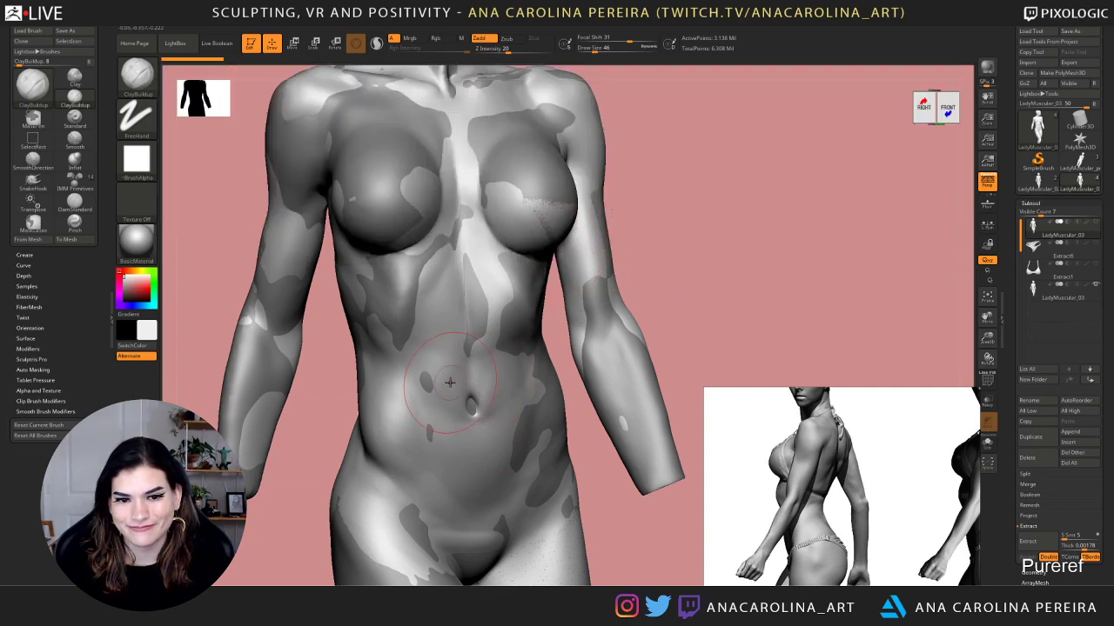
Choose the HistoryRecall brush, select the added body and try to mark its undo history state as the recall source
{"action": "key", "text": "b"}
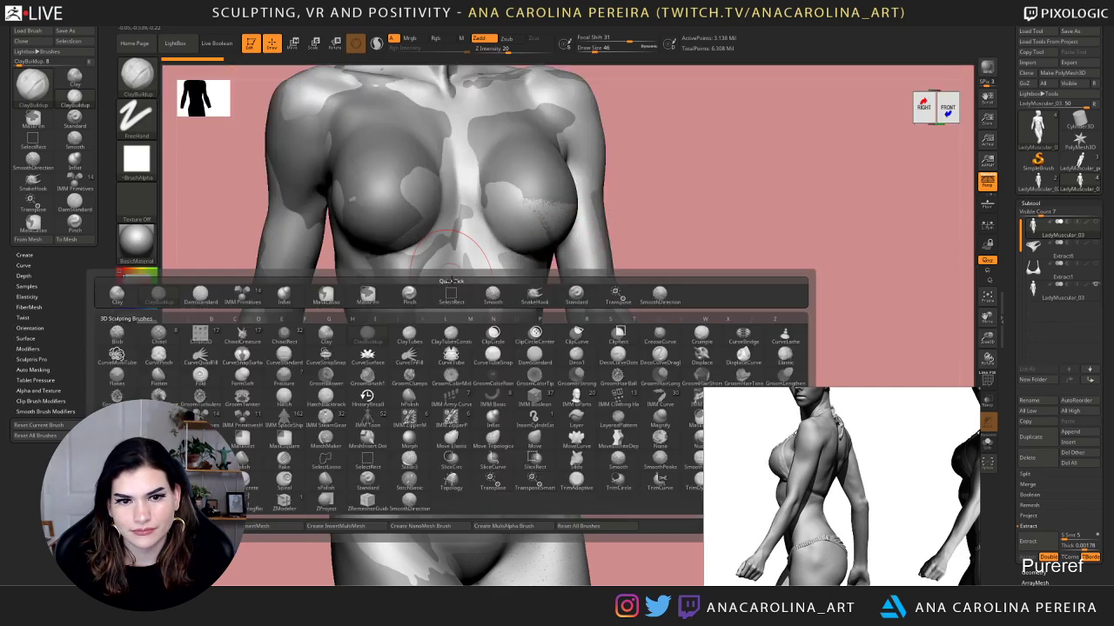
{"action": "key", "text": "h"}
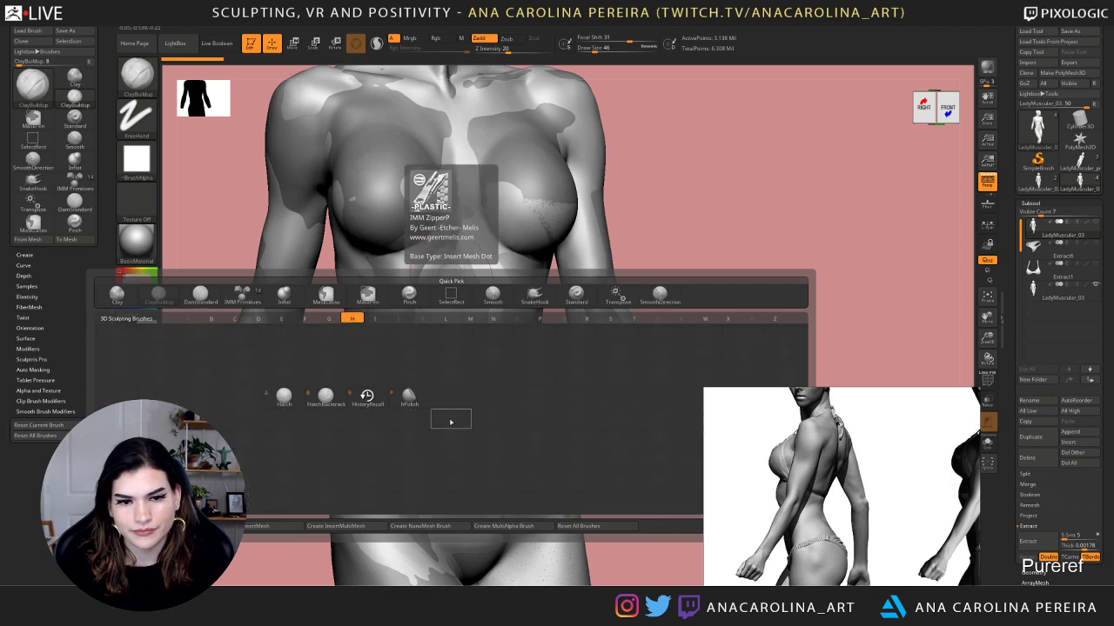
{"action": "left_click", "coordinate": [375, 403]}
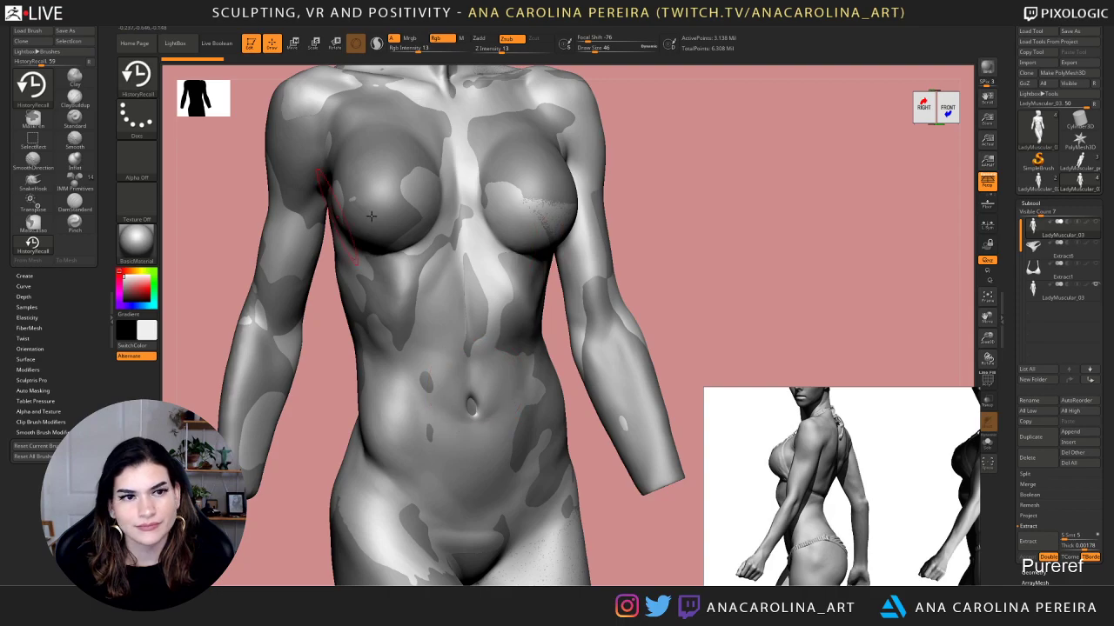
{"action": "left_click", "coordinate": [1031, 290]}
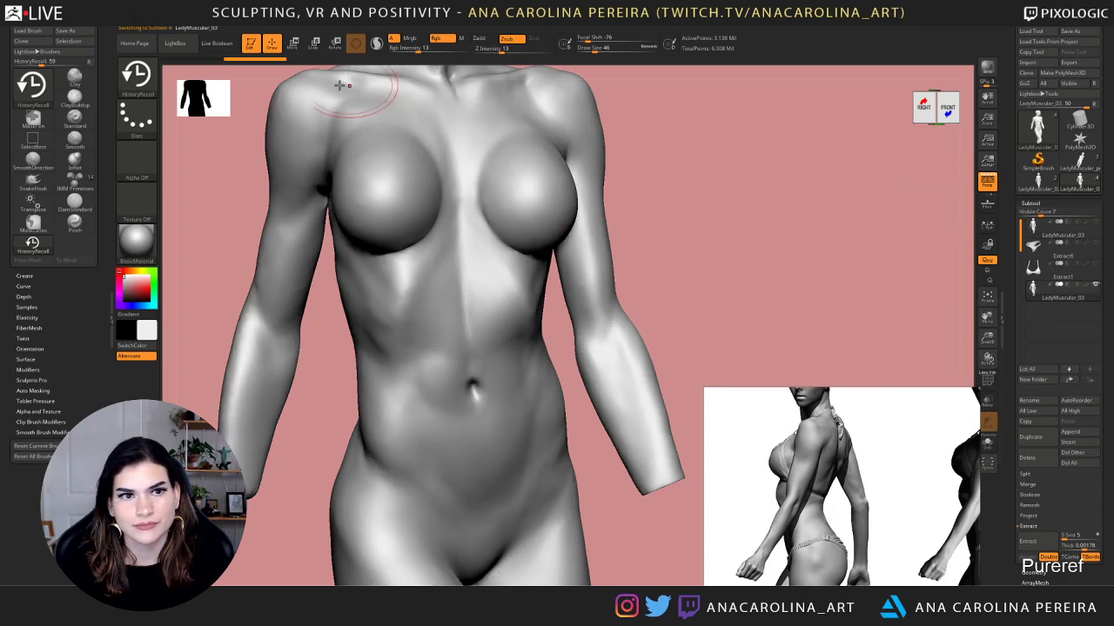
{"action": "left_click", "coordinate": [207, 59]}
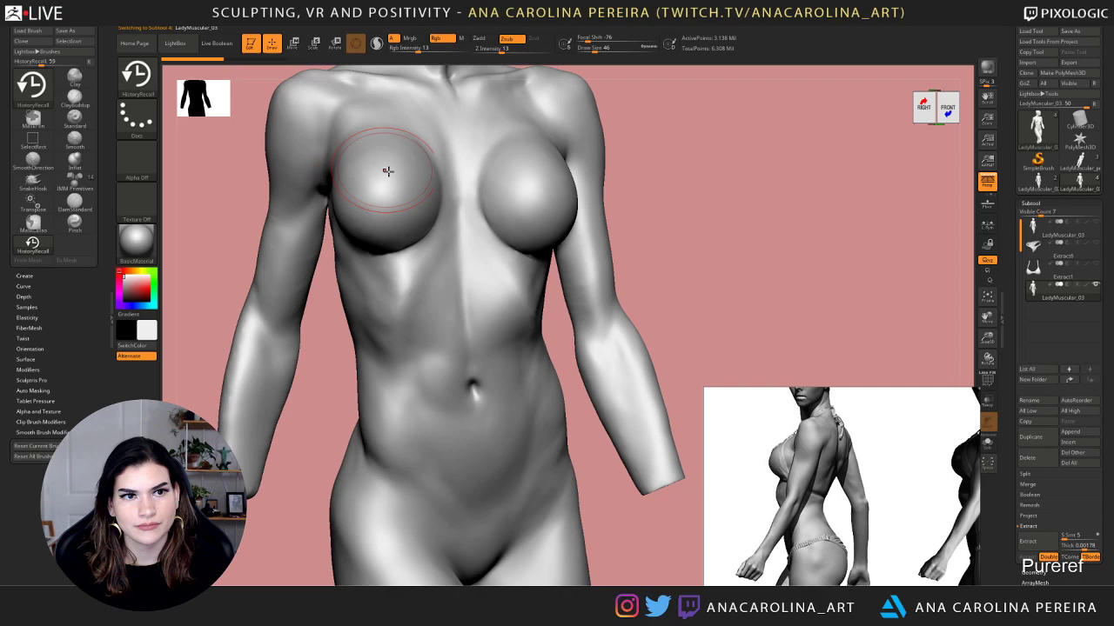
{"action": "left_click", "coordinate": [258, 59]}
Try to transfer the navel area onto the original body with the HistoryRecall brush
{"action": "left_click", "coordinate": [1043, 232]}
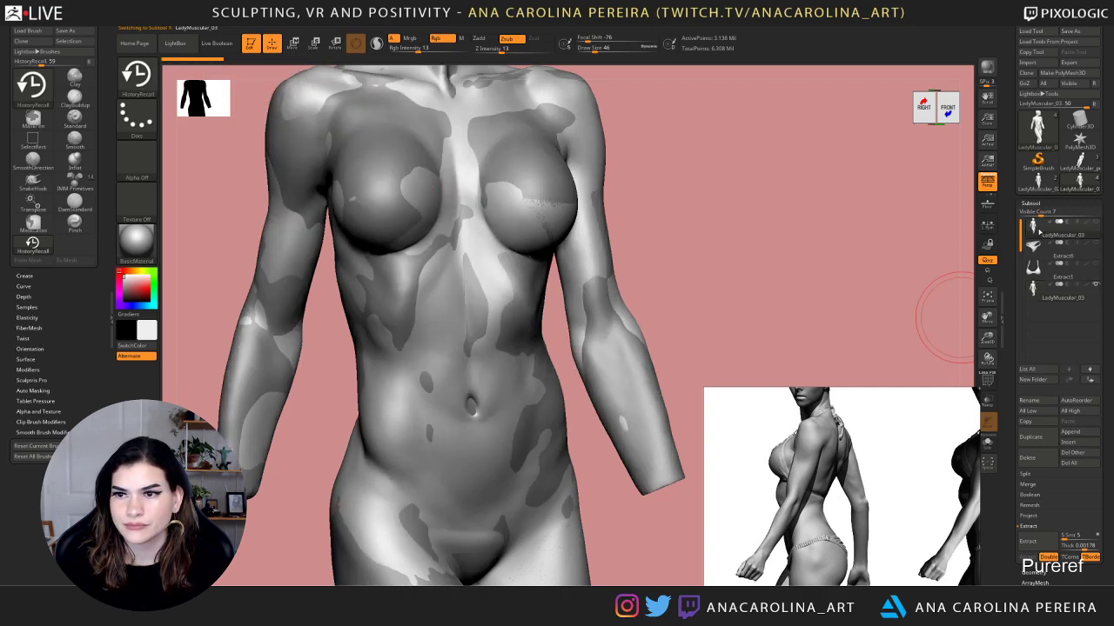
{"action": "left_click", "coordinate": [471, 387]}
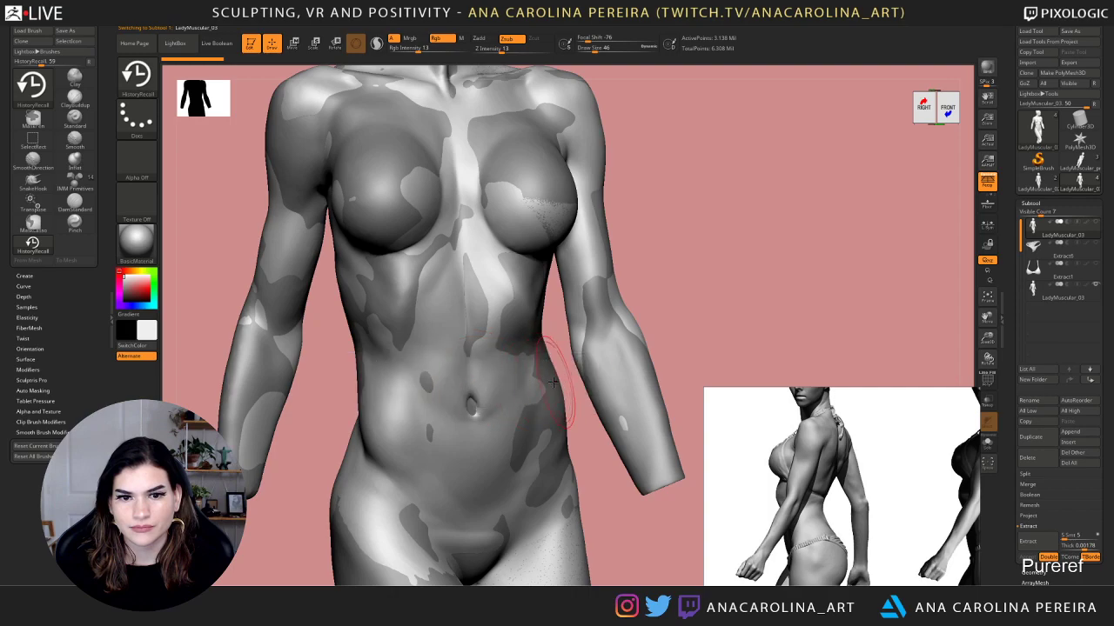
{"action": "left_click", "coordinate": [467, 396]}
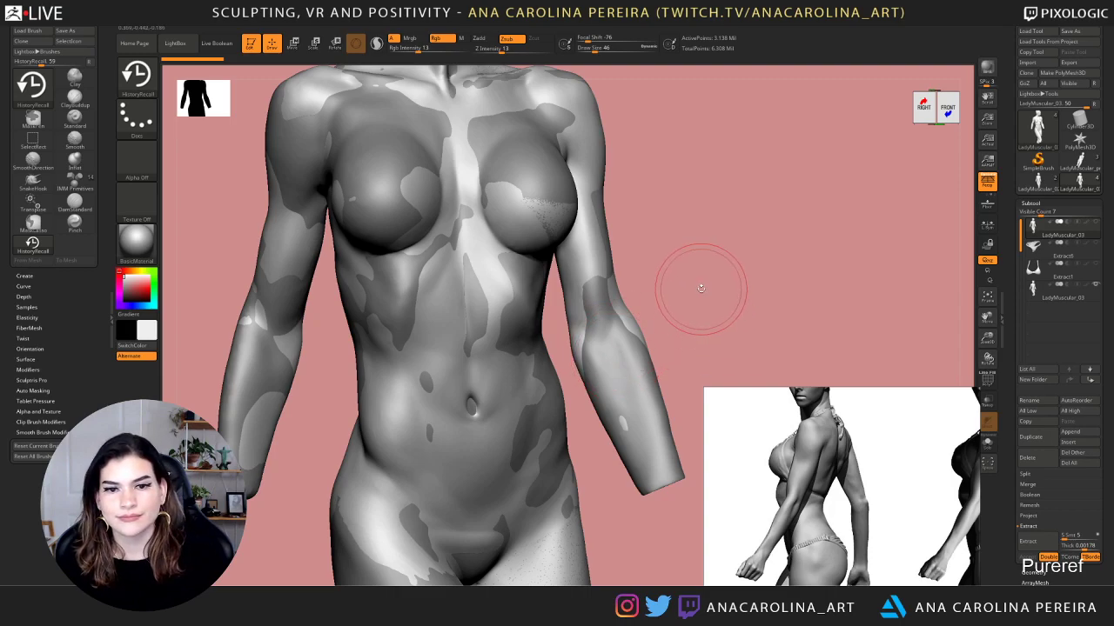
Project the added body's navel onto the original body using the ZProject brush
{"action": "left_click_drag", "start_coordinate": [704, 286], "coordinate": [707, 290]}
{"action": "key", "text": "b"}
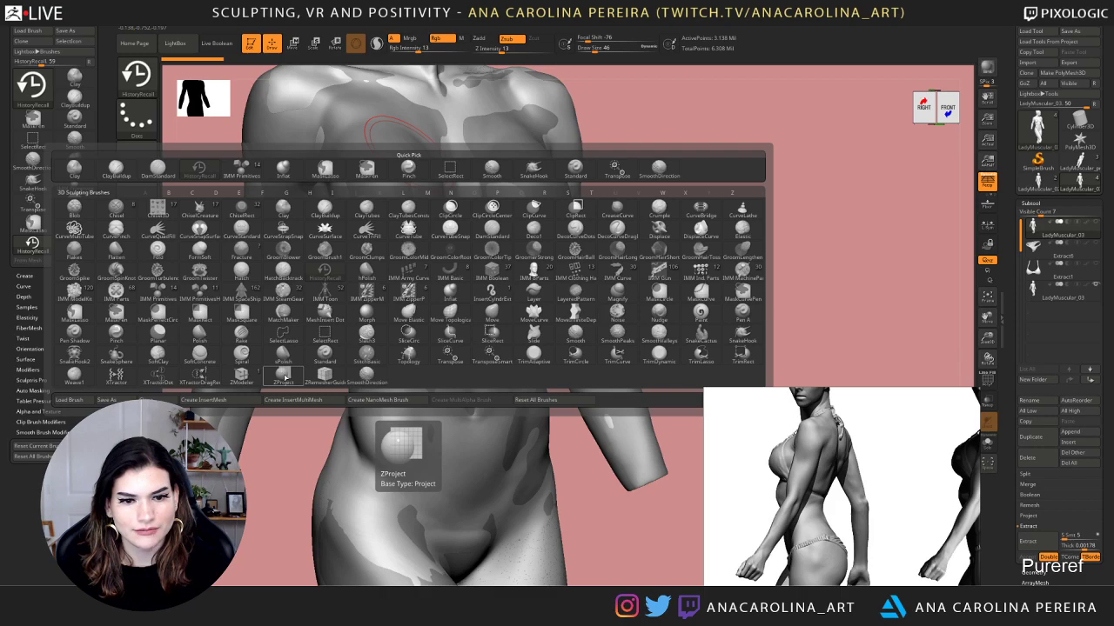
{"action": "left_click", "coordinate": [286, 376]}
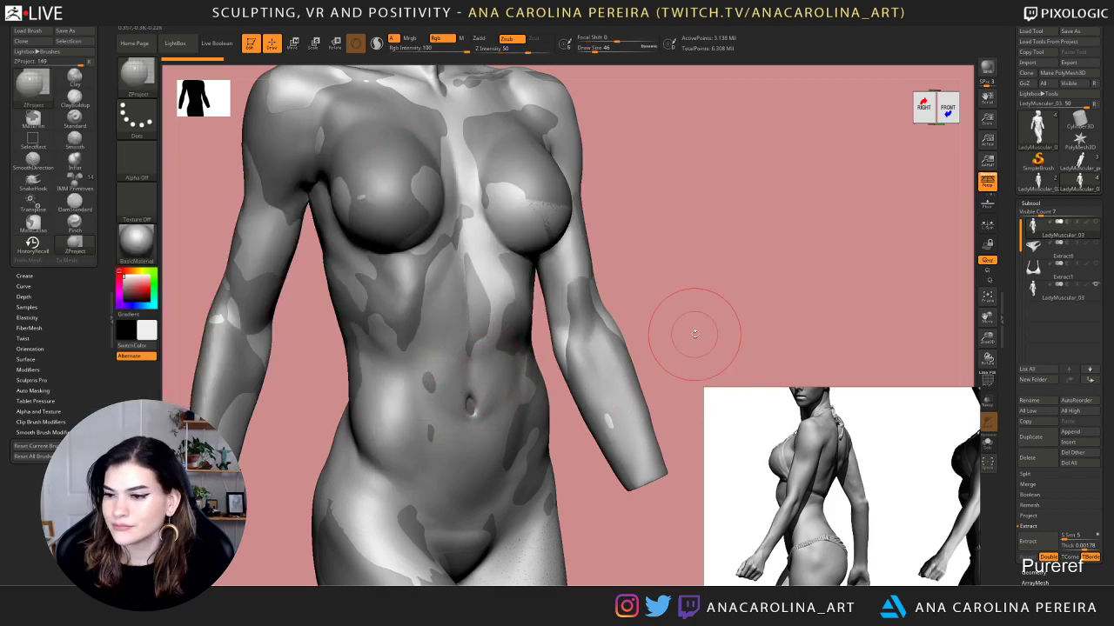
{"action": "mouse_move", "coordinate": [694, 331]}
{"action": "left_mouse_down"}
{"action": "mouse_move", "coordinate": [711, 325]}
{"action": "mouse_move", "coordinate": [687, 331]}
{"action": "left_mouse_up"}
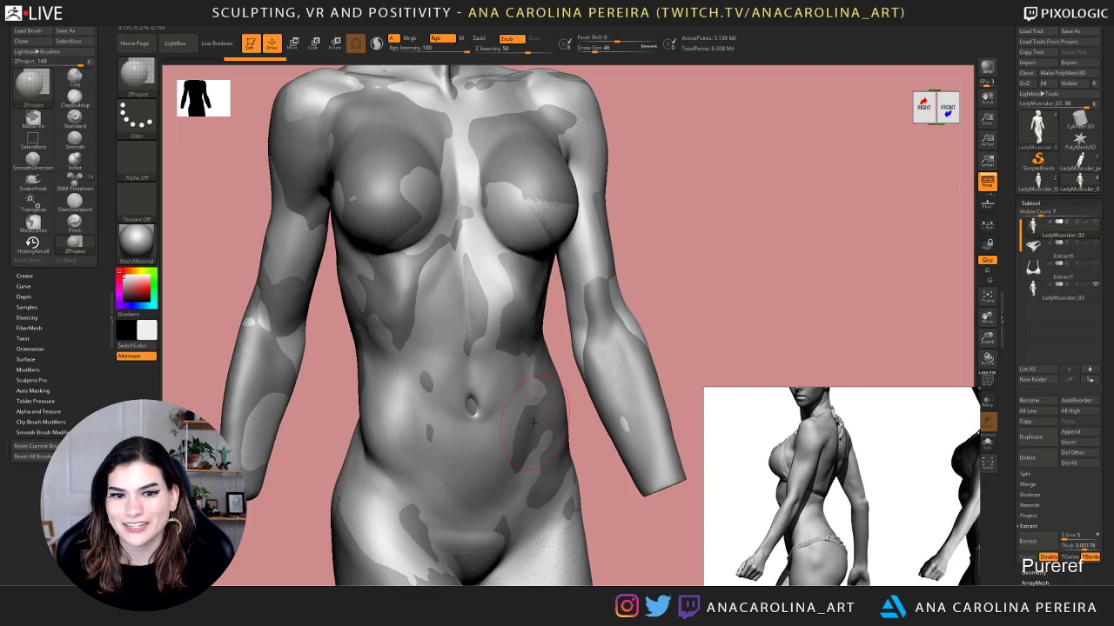
{"action": "left_click_drag", "start_coordinate": [476, 403], "coordinate": [477, 401]}
Hide the added body and examine the projected navel up close on the original body
{"action": "mouse_move", "coordinate": [758, 348]}
{"action": "left_mouse_down"}
{"action": "mouse_move", "coordinate": [744, 348]}
{"action": "mouse_move", "coordinate": [918, 286]}
{"action": "left_mouse_up"}
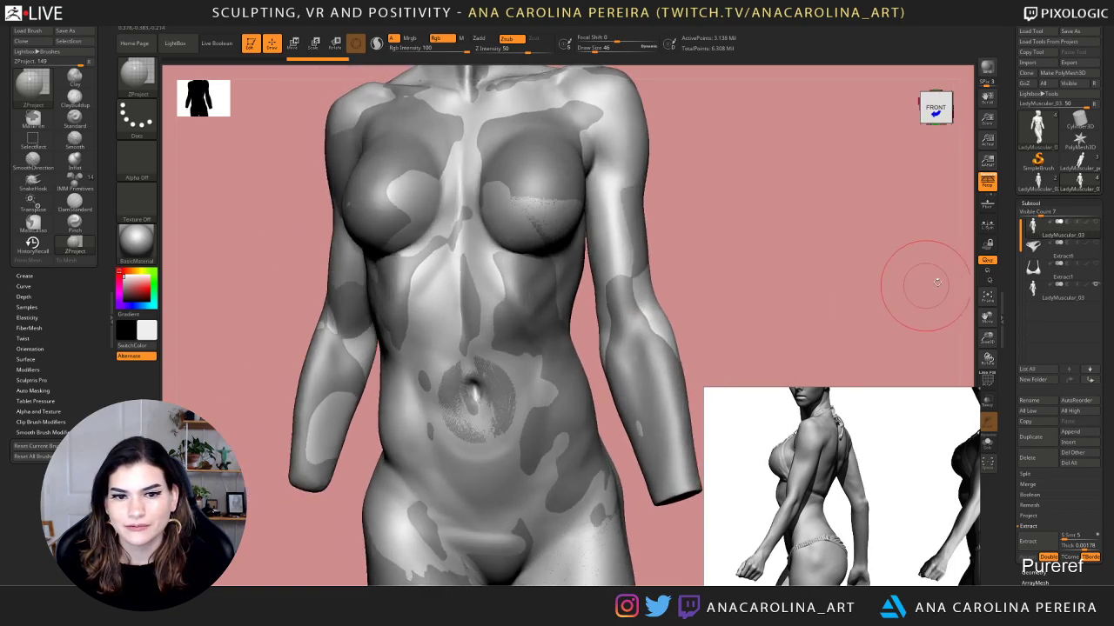
{"action": "left_click", "coordinate": [1095, 291]}
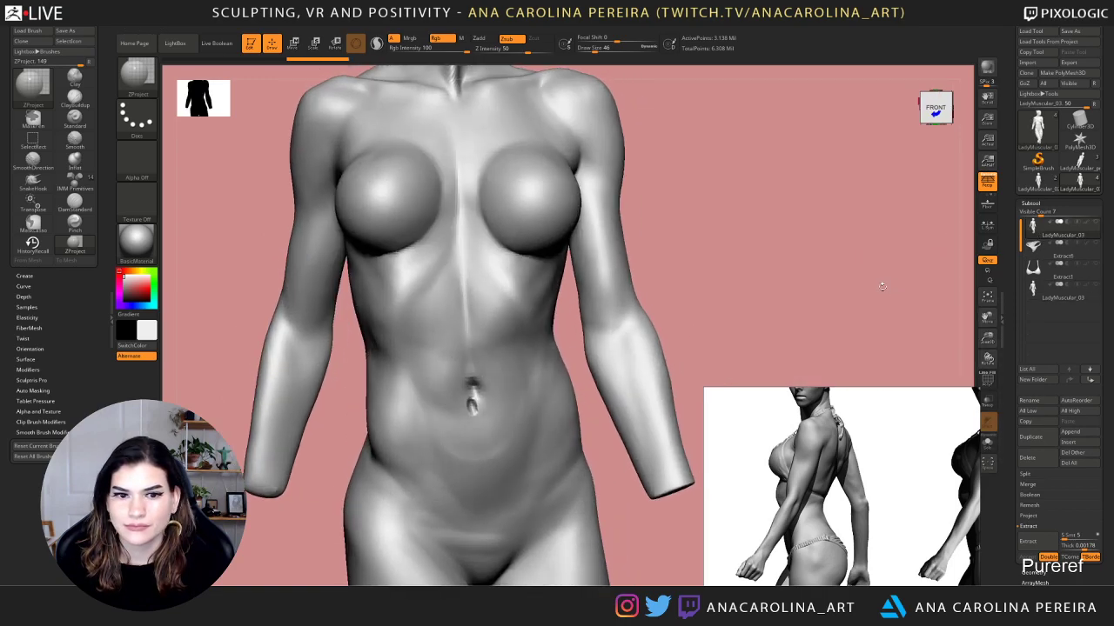
{"action": "left_click_drag", "start_coordinate": [722, 366], "coordinate": [736, 508], "text": "alt"}
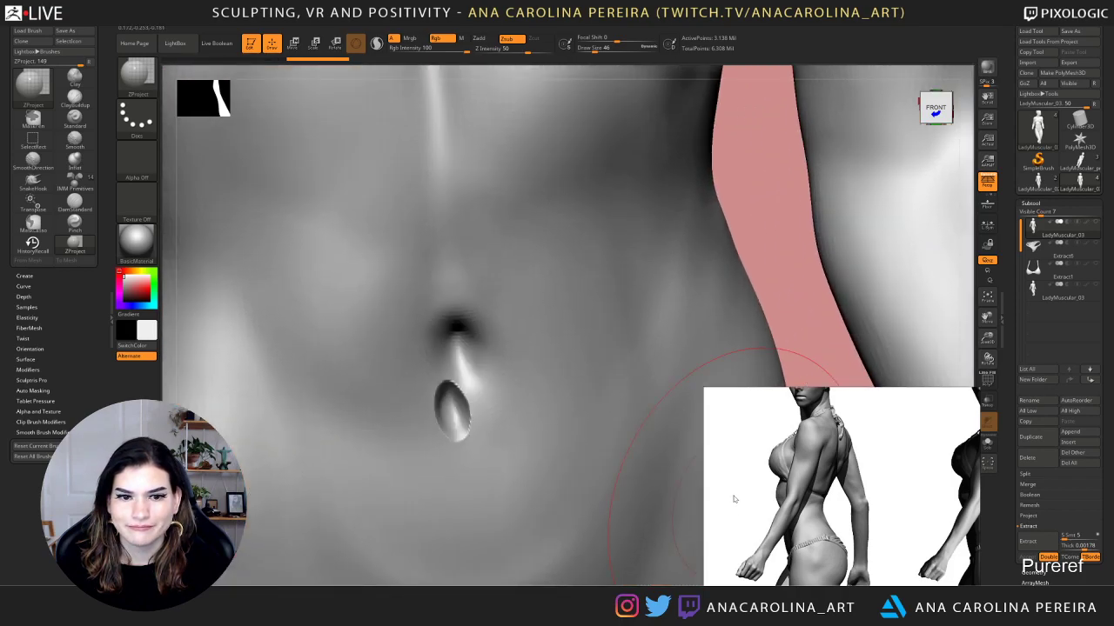
{"action": "left_click_drag", "start_coordinate": [812, 216], "coordinate": [772, 321], "text": "alt"}
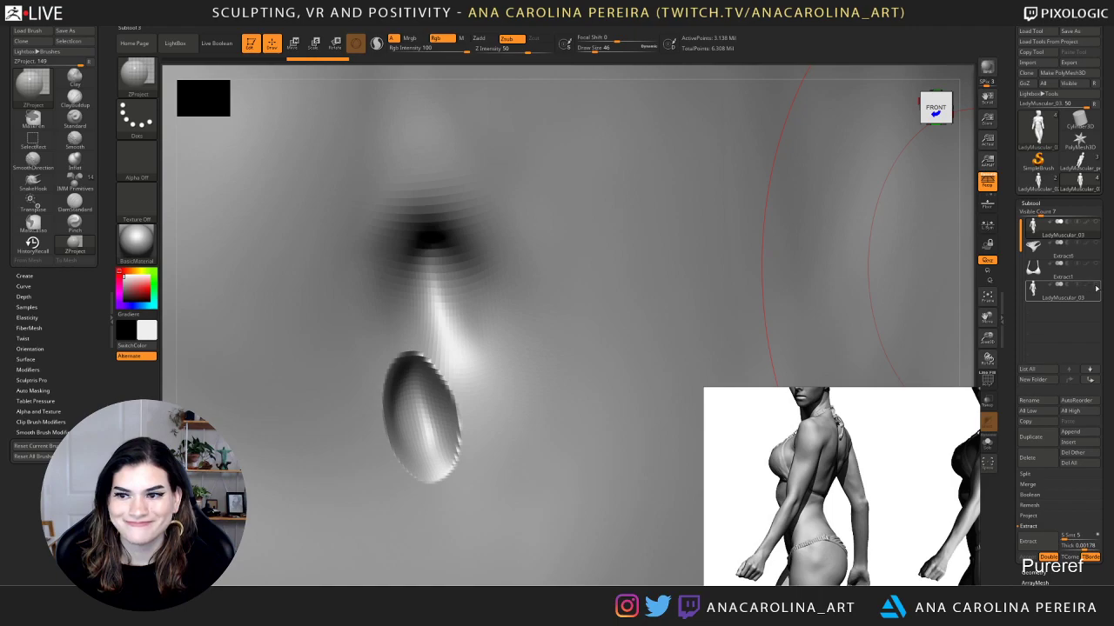
Toggle the added body's visibility, leave it hidden, and check the original body's navel from the front and at an angle
{"action": "left_click", "coordinate": [1070, 287]}
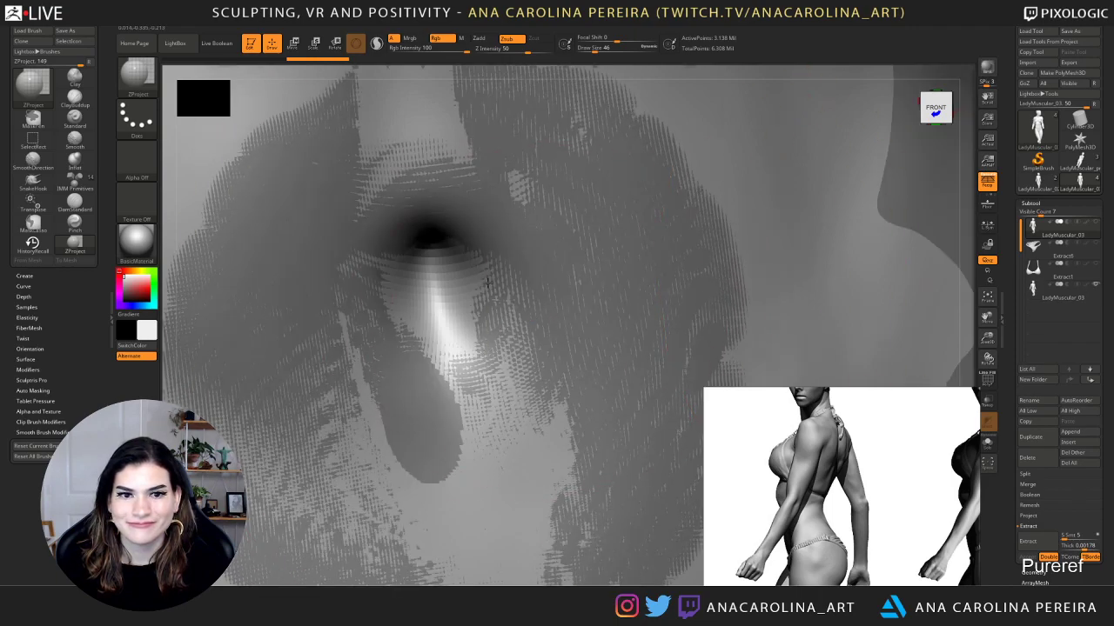
{"action": "left_click", "coordinate": [1095, 284]}
{"action": "left_click_drag", "start_coordinate": [960, 263], "coordinate": [811, 171], "text": "alt"}
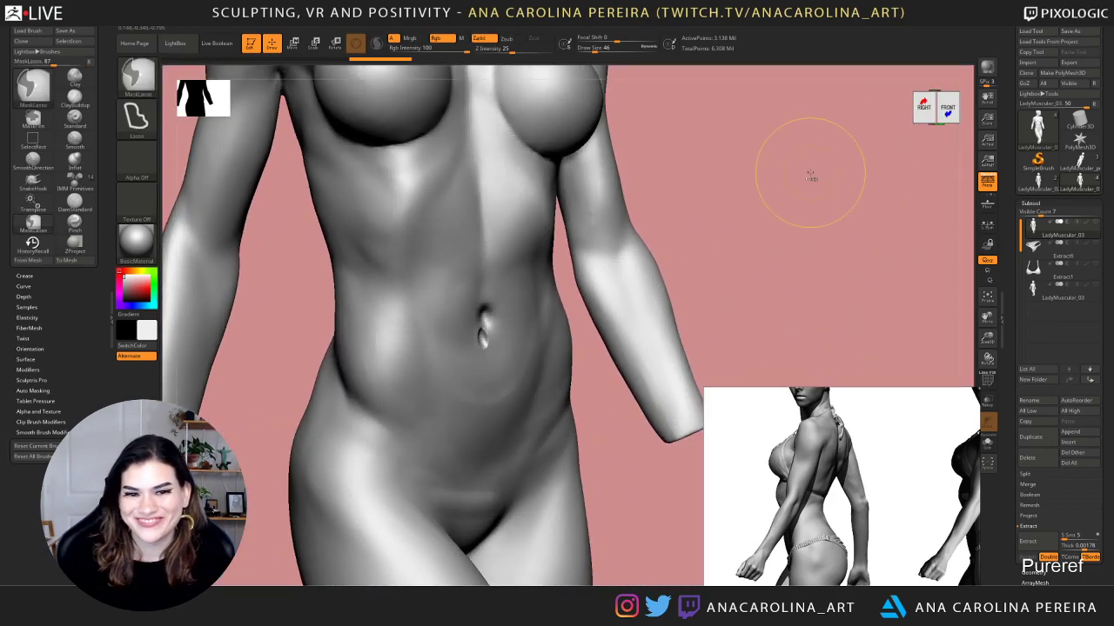
{"action": "key", "text": "space"}
{"action": "mouse_move", "coordinate": [670, 233]}
{"action": "left_mouse_down"}
{"action": "mouse_move", "coordinate": [720, 235]}
{"action": "mouse_move", "coordinate": [721, 218]}
{"action": "mouse_move", "coordinate": [783, 197]}
{"action": "left_mouse_up"}
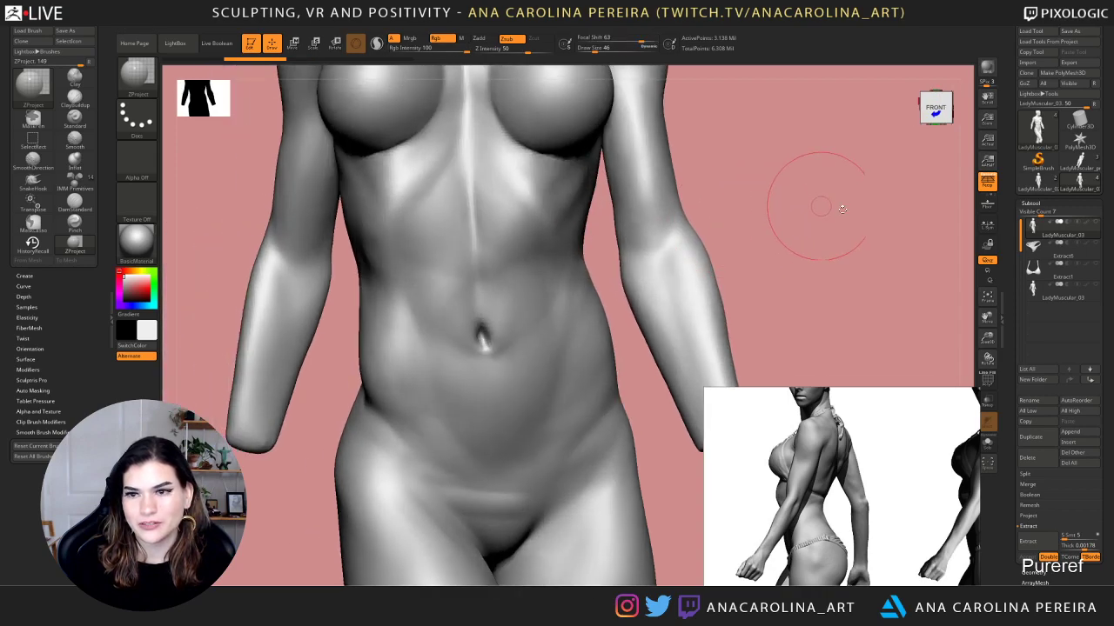
{"action": "left_click_drag", "start_coordinate": [905, 287], "coordinate": [946, 265]}
Switch between the original and added bodies to compare their navels and abdomens
{"action": "left_click", "coordinate": [1033, 224]}
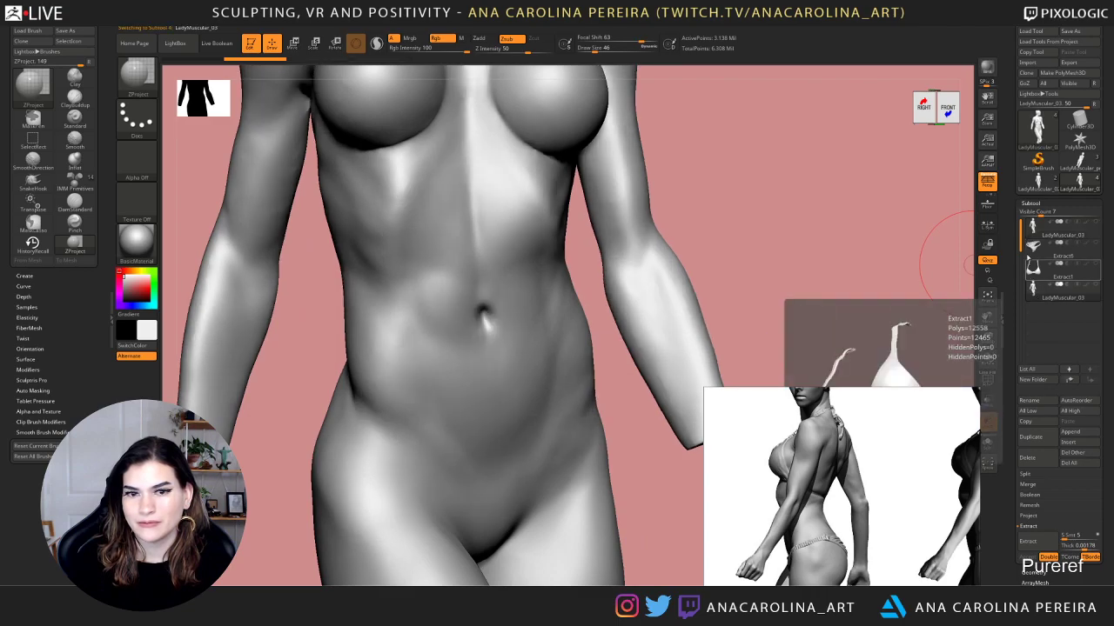
{"action": "left_click", "coordinate": [1034, 227]}
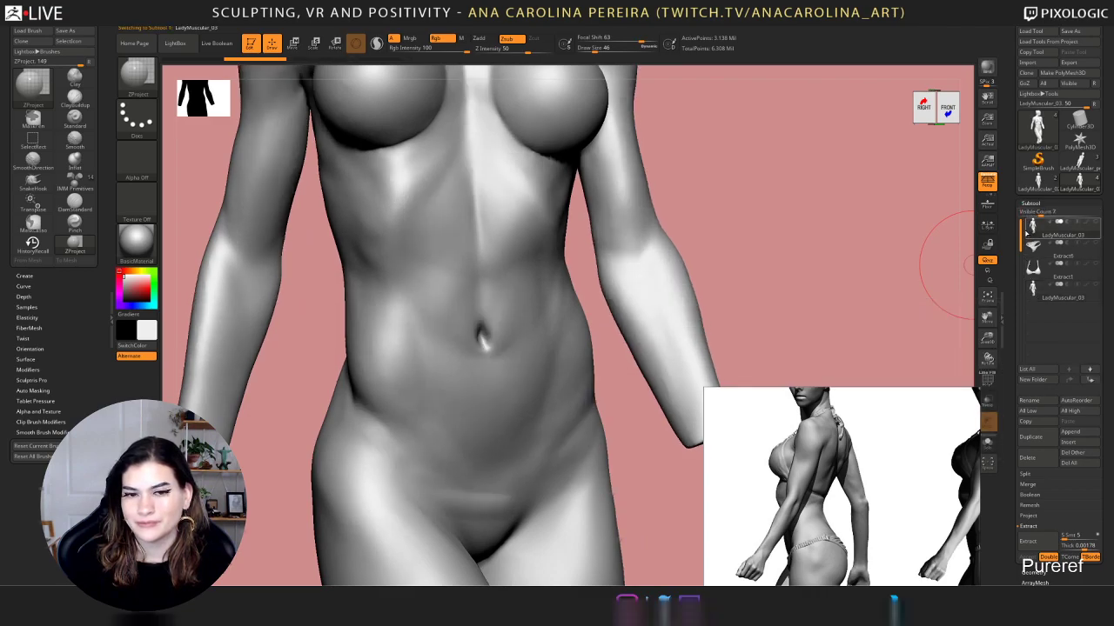
{"action": "left_click_drag", "start_coordinate": [877, 250], "coordinate": [807, 238]}
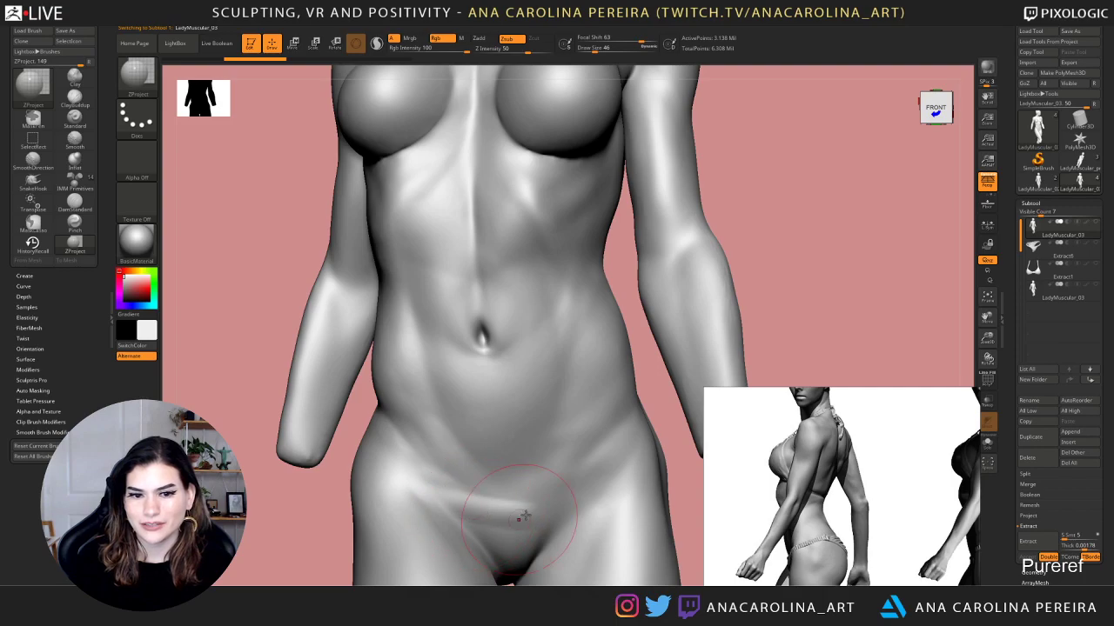
{"action": "left_click_drag", "start_coordinate": [872, 287], "coordinate": [911, 279]}
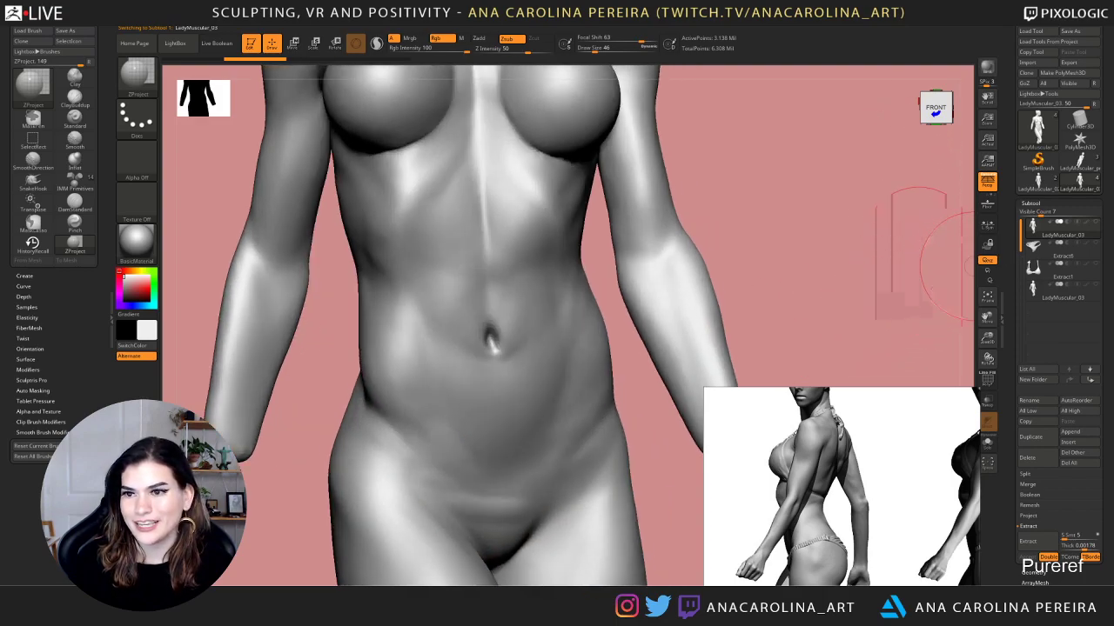
{"action": "left_click", "coordinate": [1035, 289]}
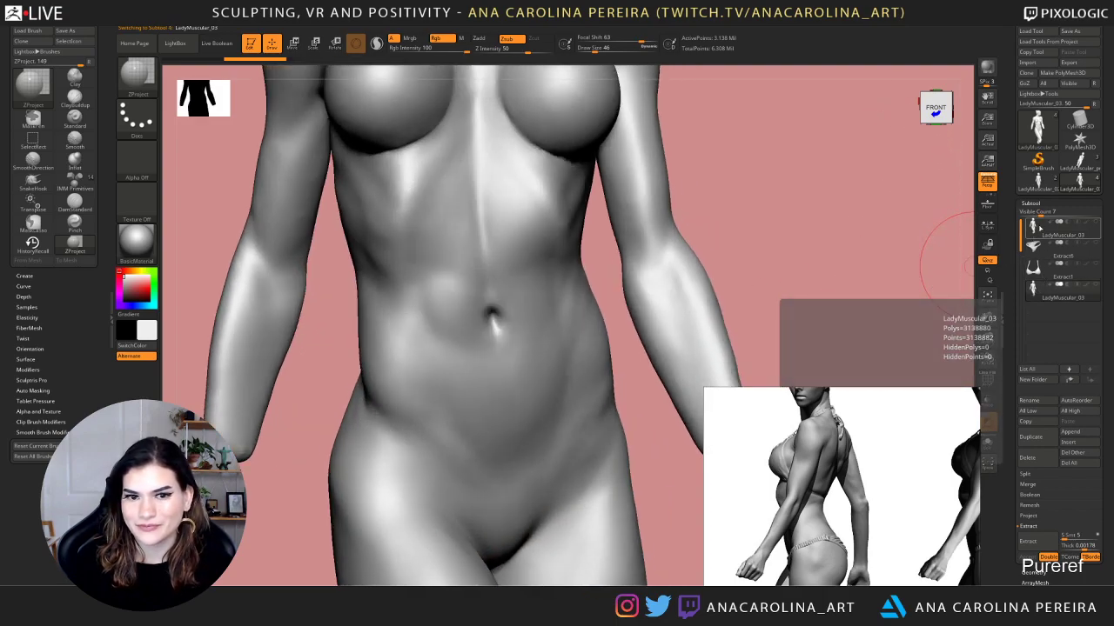
{"action": "left_click", "coordinate": [1033, 228]}
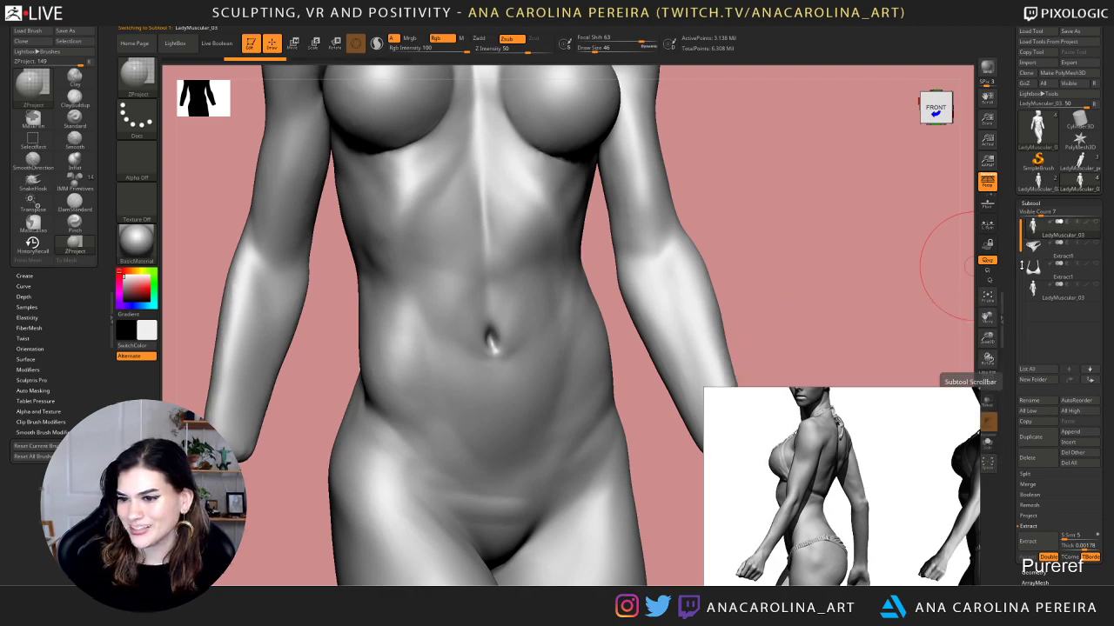
Show the added body, project its navel onto the original body with ZProject, smooth just below it and hide the added body
{"action": "mouse_move", "coordinate": [1060, 252]}
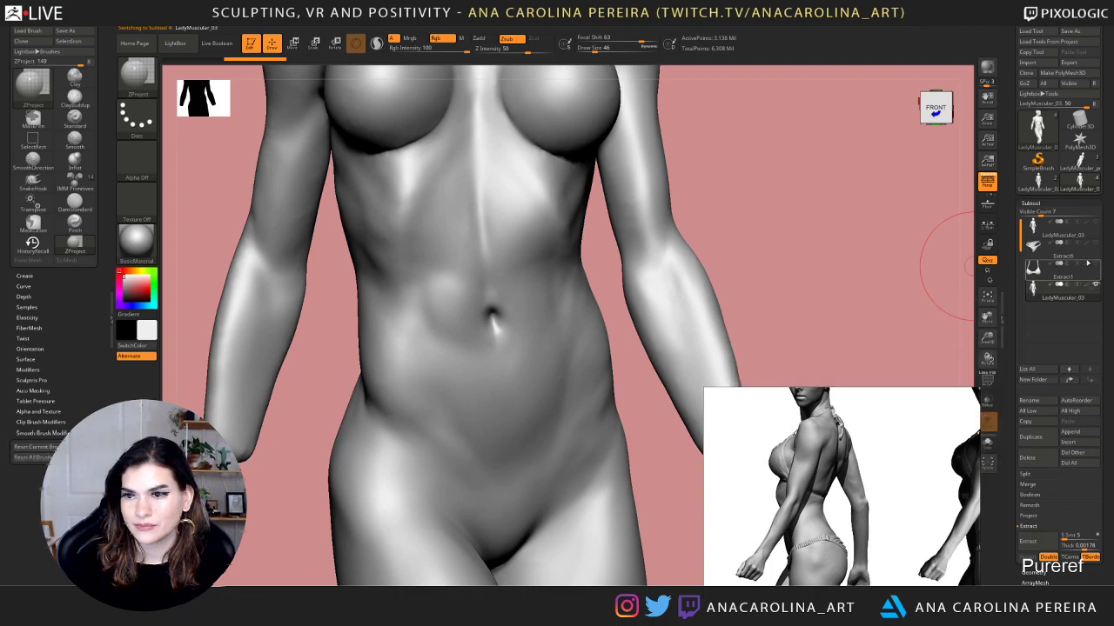
{"action": "left_click", "coordinate": [1094, 285]}
{"action": "mouse_move", "coordinate": [495, 321]}
{"action": "left_mouse_down", "text": "alt"}
{"action": "mouse_move", "coordinate": [486, 325]}
{"action": "mouse_move", "coordinate": [515, 336]}
{"action": "mouse_move", "coordinate": [472, 328]}
{"action": "left_mouse_up", "text": "alt"}
{"action": "mouse_move", "coordinate": [514, 365]}
{"action": "left_mouse_down"}
{"action": "mouse_move", "coordinate": [508, 377]}
{"action": "mouse_move", "coordinate": [474, 366]}
{"action": "mouse_move", "coordinate": [520, 358]}
{"action": "mouse_move", "coordinate": [500, 368]}
{"action": "left_mouse_up"}
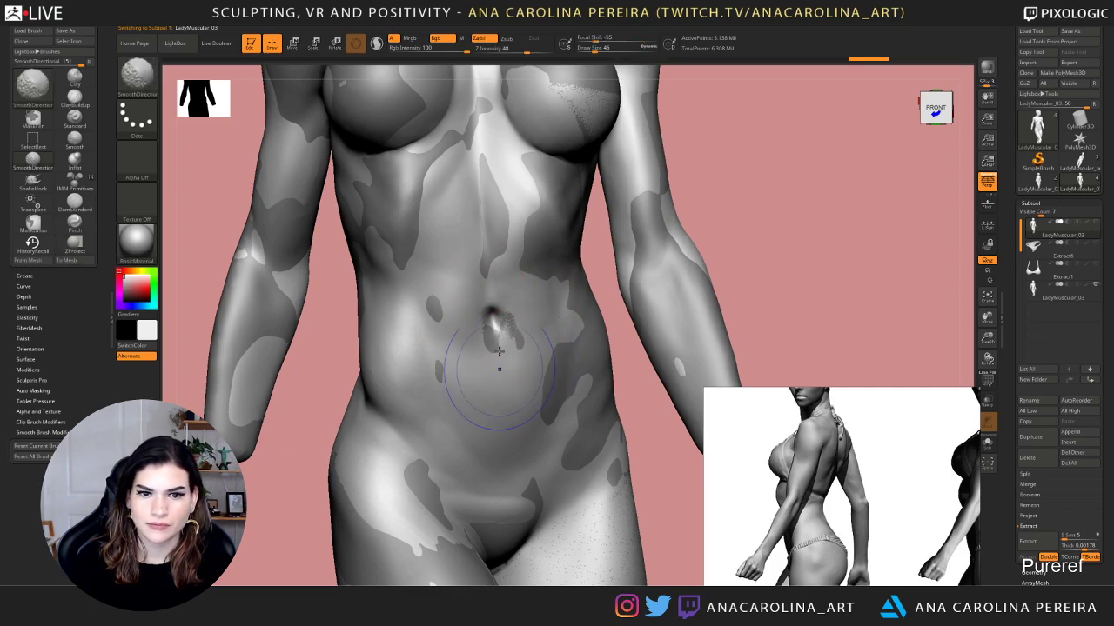
{"action": "left_click", "coordinate": [1096, 286]}
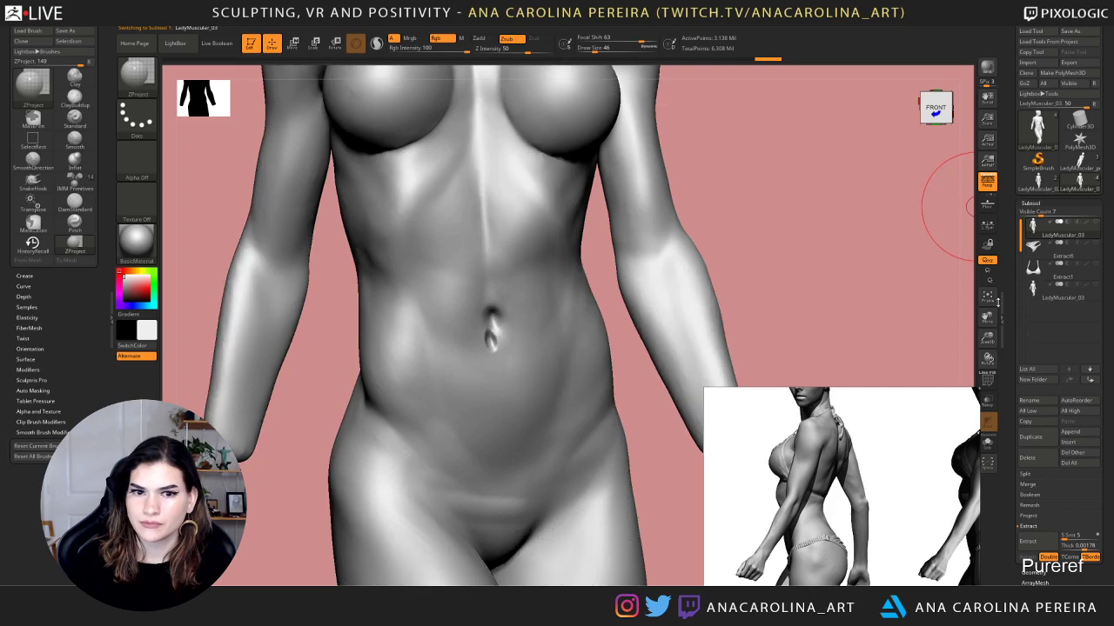
Reduce the ZProject brush's draw size to 20 for close work around the original body's navel
{"action": "right_click_drag", "start_coordinate": [879, 322], "coordinate": [722, 531], "text": "ctrl"}
{"action": "key", "text": "space"}
{"action": "left_click_drag", "start_coordinate": [532, 371], "coordinate": [510, 370]}
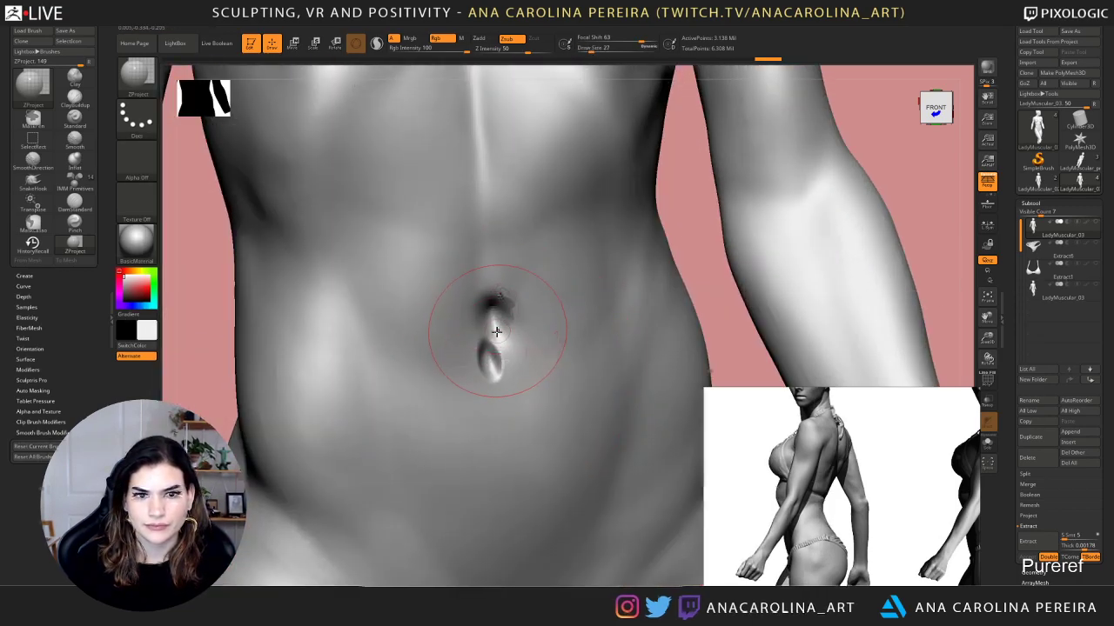
{"action": "key", "text": "space"}
{"action": "left_click_drag", "start_coordinate": [559, 307], "coordinate": [546, 308]}
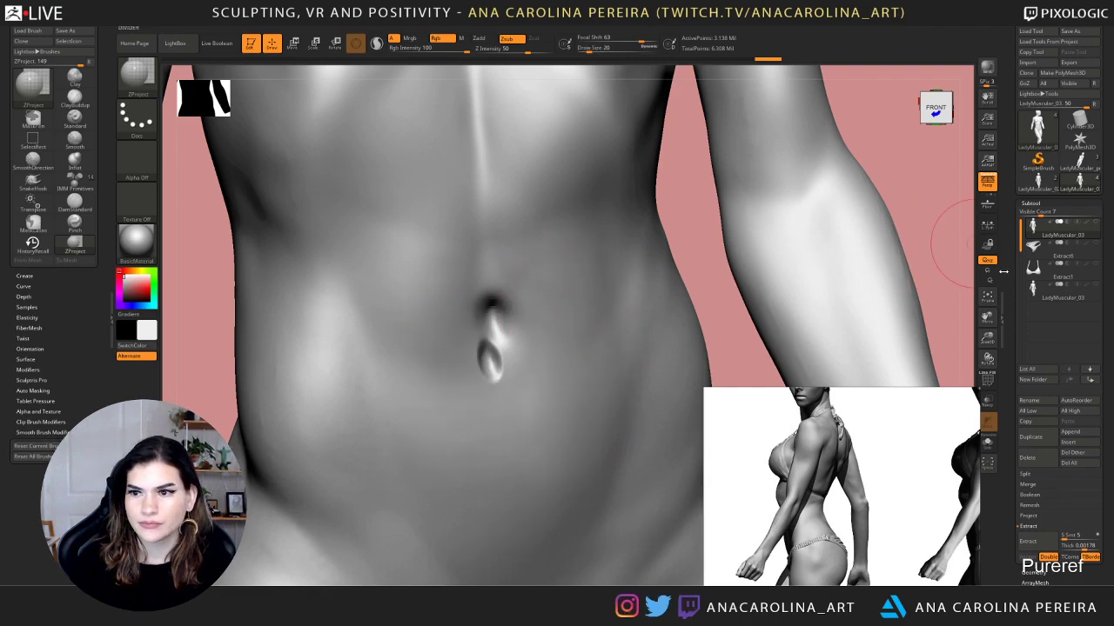
Compare the added body's navel with the original's up close and check the original torso at an angle
{"action": "left_click", "coordinate": [1035, 294]}
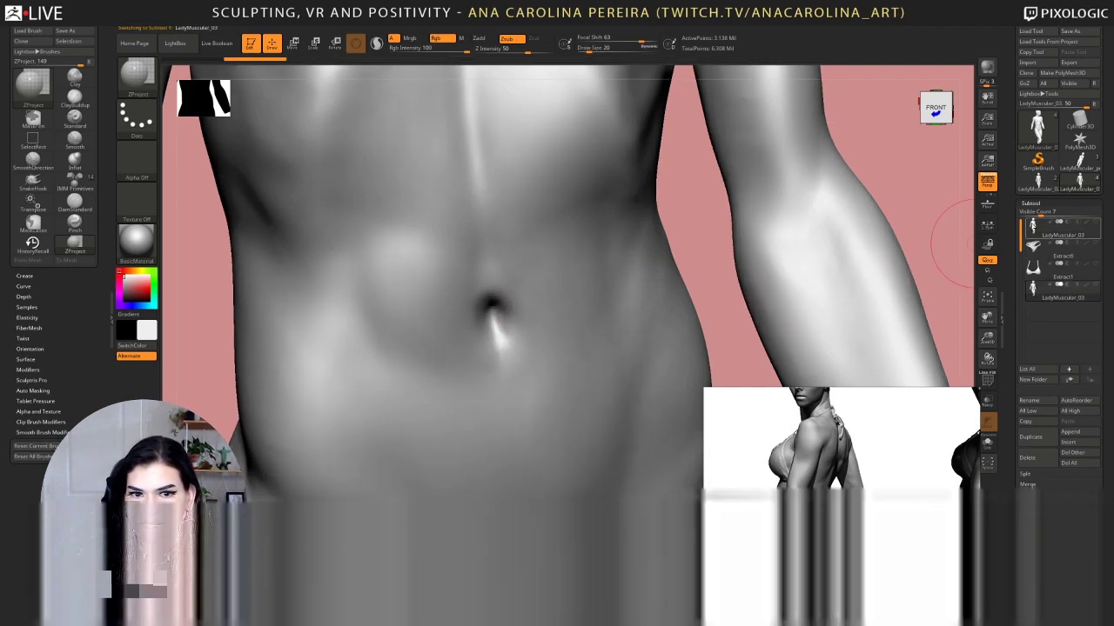
{"action": "left_click", "coordinate": [1033, 228]}
{"action": "left_click_drag", "start_coordinate": [911, 199], "coordinate": [867, 94], "text": "alt"}
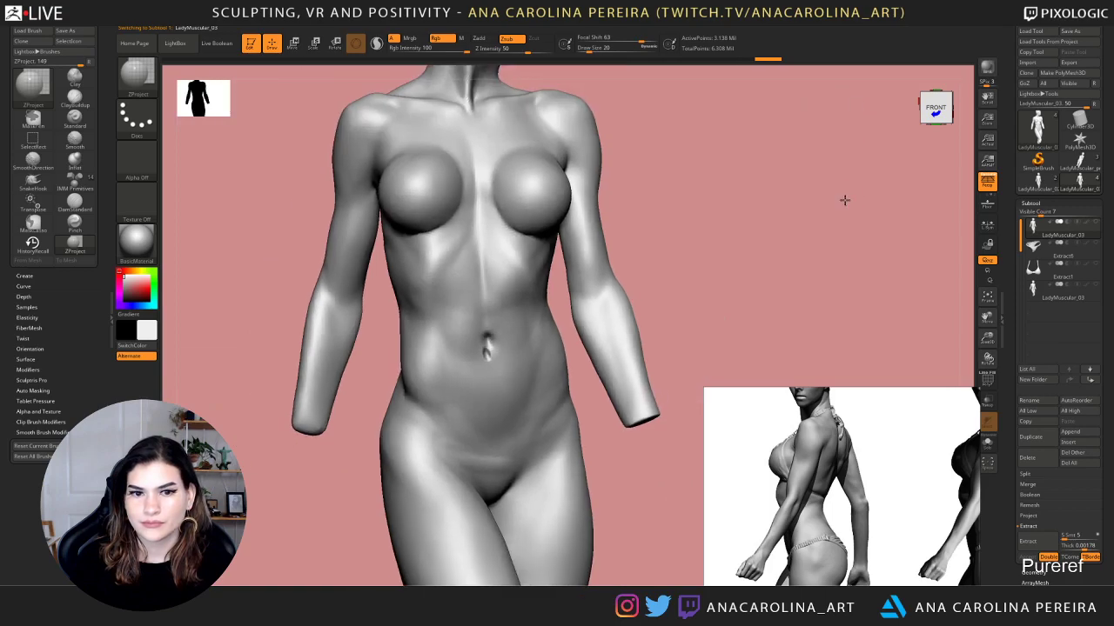
{"action": "left_click_drag", "start_coordinate": [845, 201], "coordinate": [826, 254]}
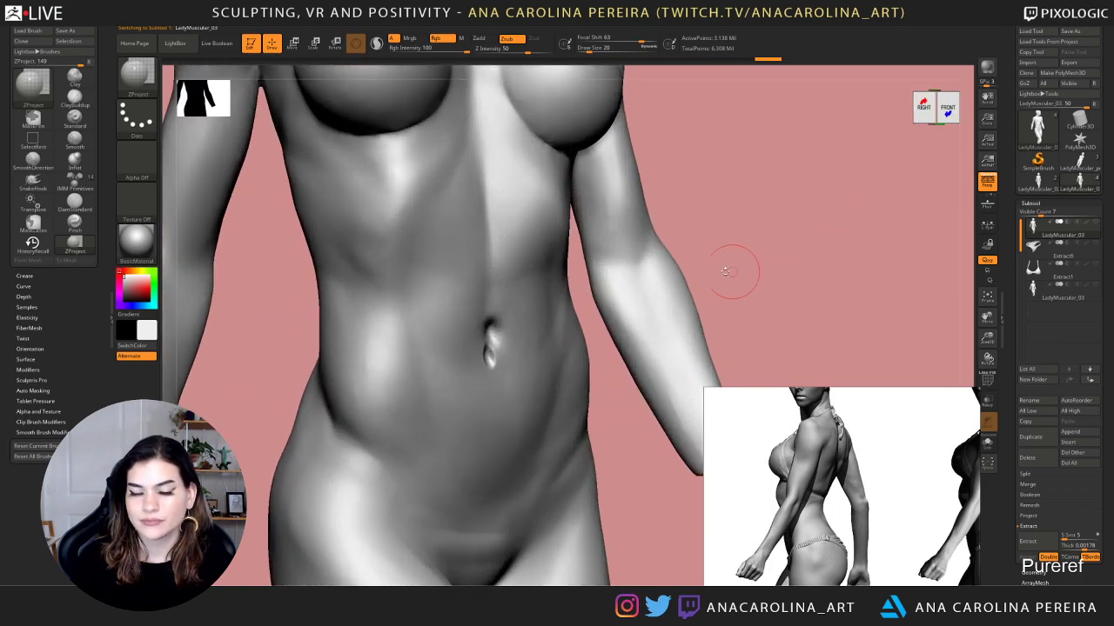
Fill the leftover lower navel dimple on the original body with the ClayBuildup brush
{"action": "key", "text": "b"}
{"action": "key", "text": "c"}
{"action": "key", "text": "b"}
{"action": "left_click_drag", "start_coordinate": [699, 288], "coordinate": [674, 294], "text": "shift"}
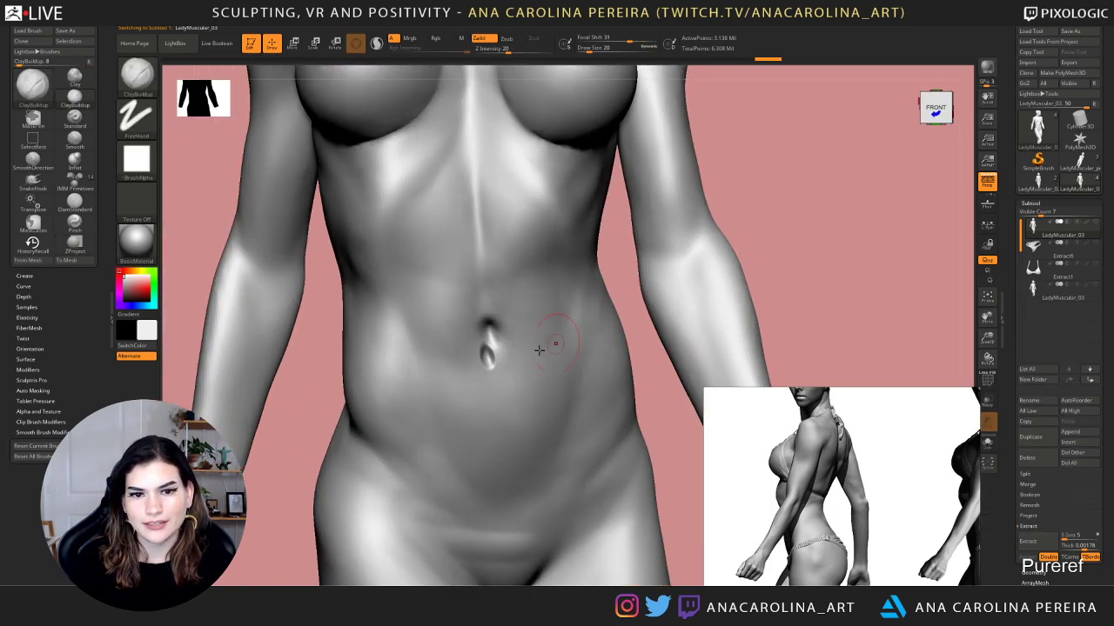
{"action": "left_click_drag", "start_coordinate": [499, 355], "coordinate": [489, 360]}
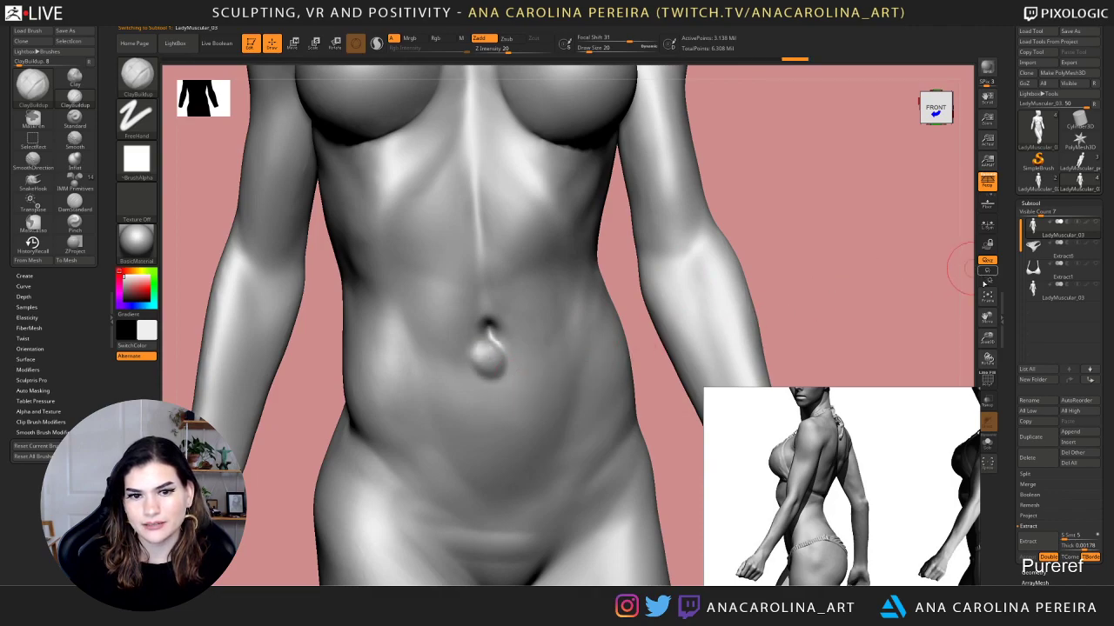
Show the added body, project its navel over the filled area with ZProject at draw size 49, and hide the added body
{"action": "left_click", "coordinate": [1093, 290]}
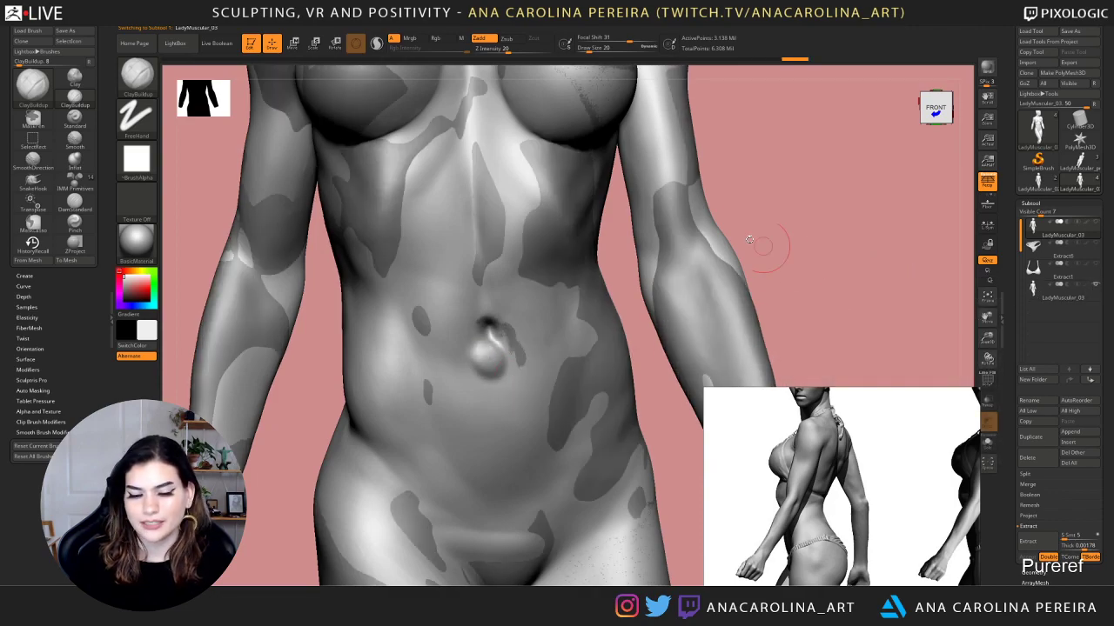
{"action": "key", "text": "b"}
{"action": "key", "text": "p"}
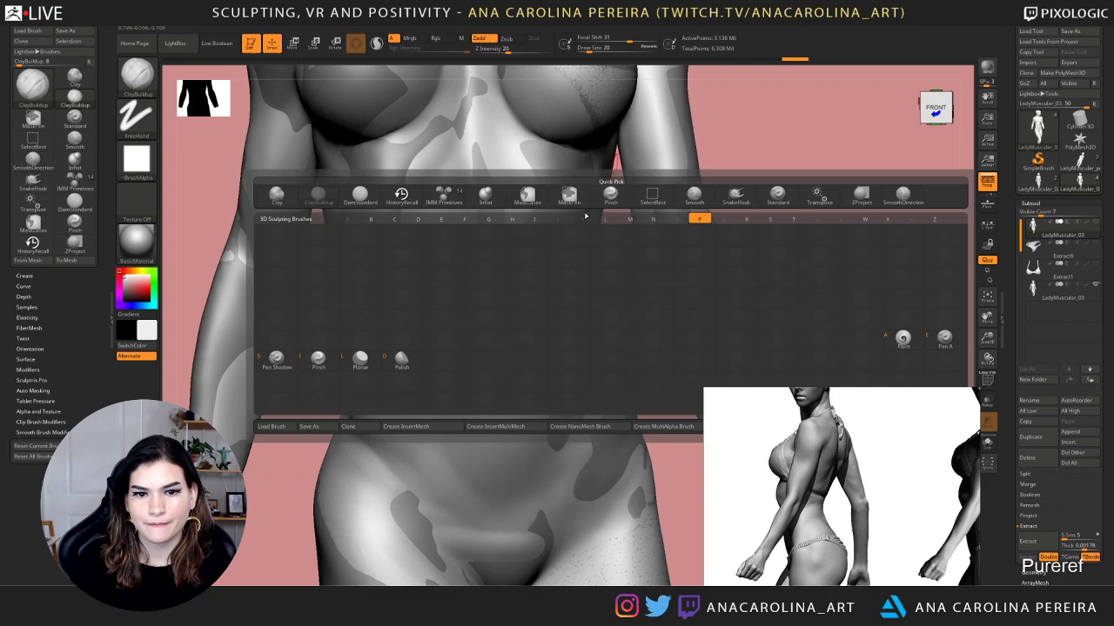
{"action": "left_click", "coordinate": [401, 359]}
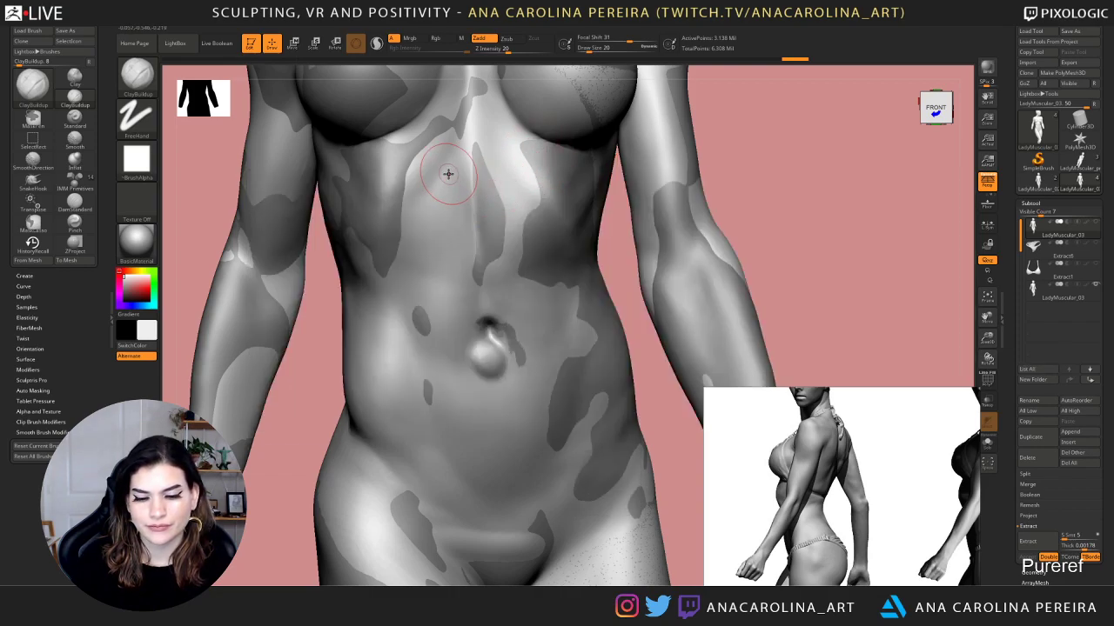
{"action": "key", "text": "b"}
{"action": "left_click", "coordinate": [339, 398]}
{"action": "key", "text": "space"}
{"action": "mouse_move", "coordinate": [505, 331]}
{"action": "left_mouse_down"}
{"action": "mouse_move", "coordinate": [515, 331]}
{"action": "mouse_move", "coordinate": [487, 356]}
{"action": "mouse_move", "coordinate": [500, 395]}
{"action": "left_mouse_up"}
{"action": "left_click_drag", "start_coordinate": [485, 331], "coordinate": [488, 409]}
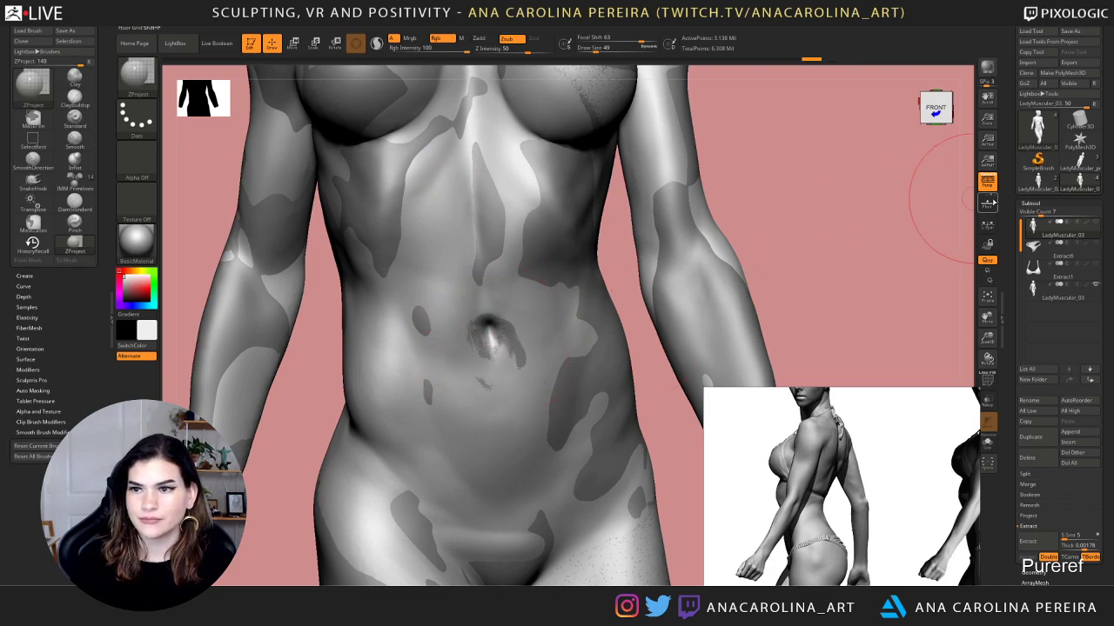
{"action": "left_click", "coordinate": [1096, 285]}
Check the projected navel from several angles and smooth the original body's abdomen just below it
{"action": "left_click_drag", "start_coordinate": [901, 291], "coordinate": [797, 217], "text": "alt"}
{"action": "left_click_drag", "start_coordinate": [796, 217], "coordinate": [756, 307], "text": "alt"}
{"action": "mouse_move", "coordinate": [755, 306]}
{"action": "left_mouse_down"}
{"action": "mouse_move", "coordinate": [791, 270]}
{"action": "mouse_move", "coordinate": [729, 282]}
{"action": "mouse_move", "coordinate": [755, 278]}
{"action": "left_mouse_up"}
{"action": "key", "text": "shift"}
{"action": "left_click_drag", "start_coordinate": [614, 286], "coordinate": [574, 294]}
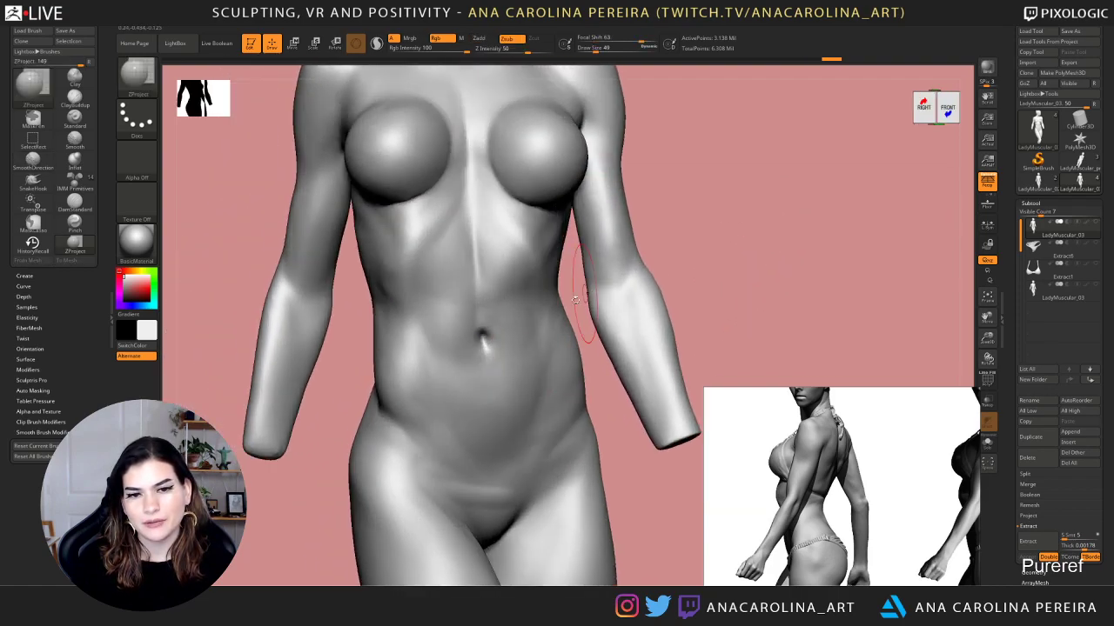
{"action": "left_click_drag", "start_coordinate": [488, 406], "coordinate": [489, 439], "text": "shift"}
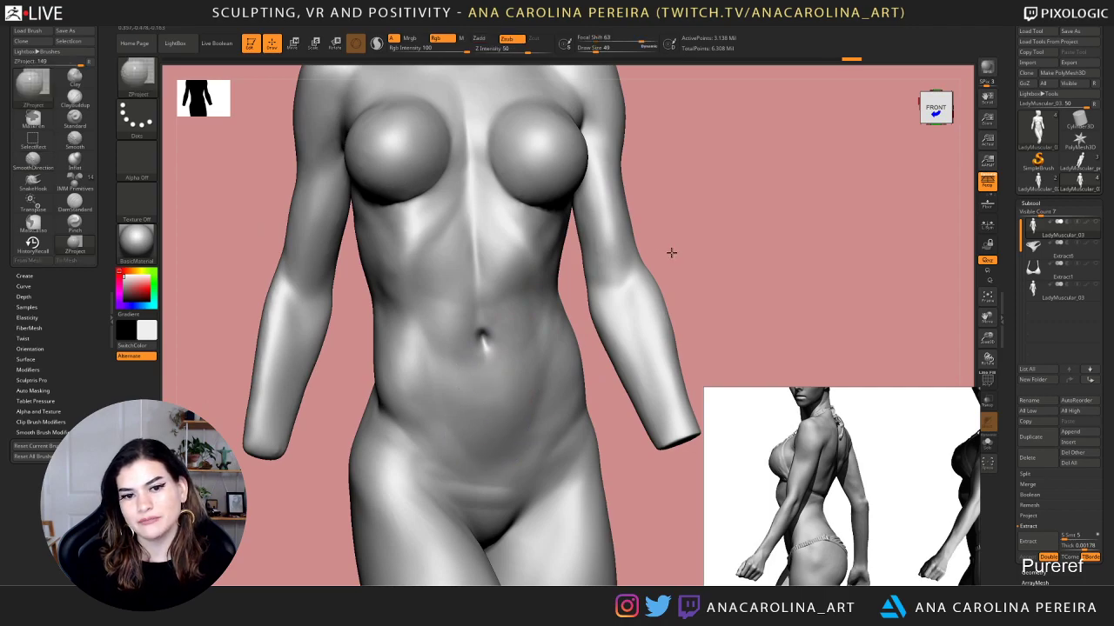
{"action": "left_click_drag", "start_coordinate": [671, 252], "coordinate": [637, 257]}
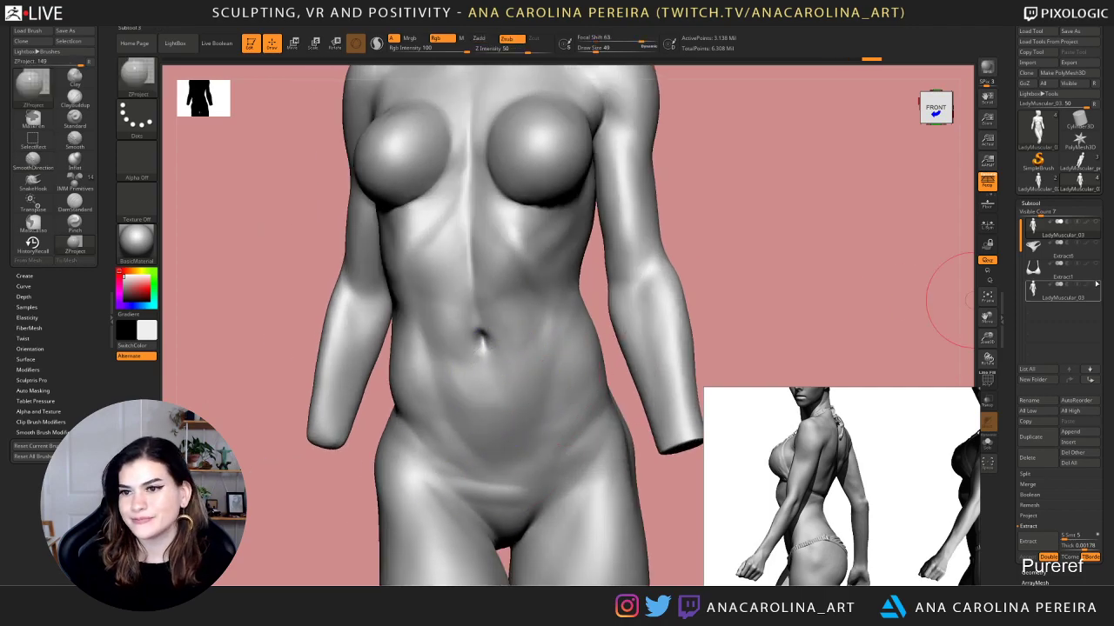
Show the bikini bottom and top, and smooth the abdomen around and below the navel
{"action": "left_click", "coordinate": [1097, 246]}
{"action": "left_click", "coordinate": [1097, 246]}
{"action": "mouse_move", "coordinate": [759, 289]}
{"action": "left_mouse_down", "text": "alt"}
{"action": "mouse_move", "coordinate": [763, 206]}
{"action": "mouse_move", "coordinate": [780, 207]}
{"action": "mouse_move", "coordinate": [682, 298]}
{"action": "left_mouse_up", "text": "alt"}
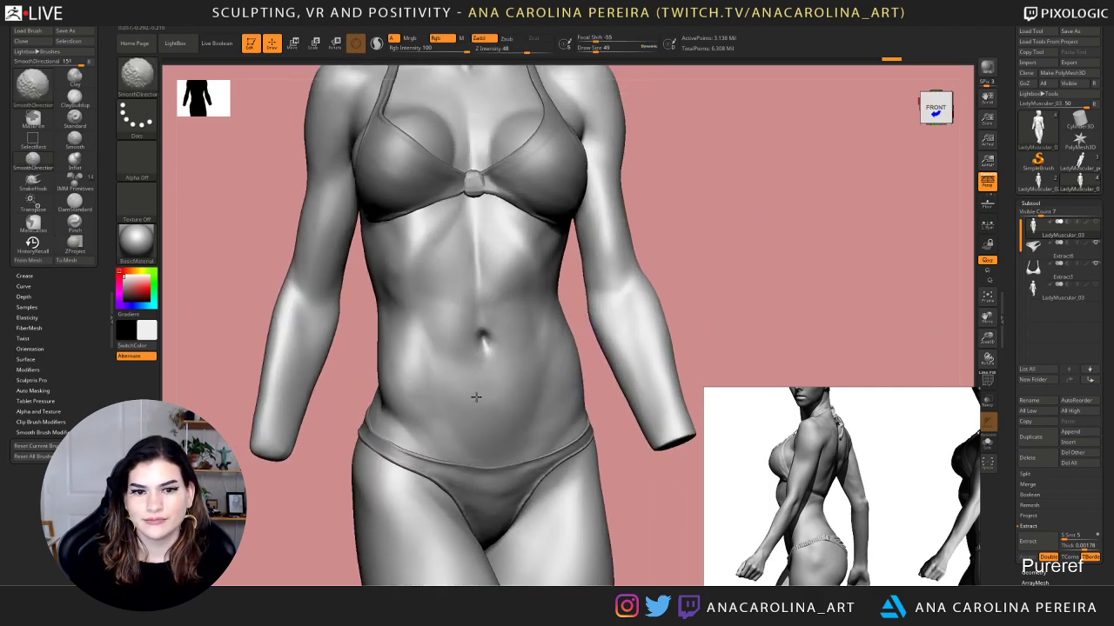
{"action": "left_click_drag", "start_coordinate": [475, 397], "coordinate": [534, 332], "text": "shift"}
{"action": "left_click_drag", "start_coordinate": [739, 292], "coordinate": [675, 298]}
{"action": "left_click_drag", "start_coordinate": [484, 402], "coordinate": [448, 353], "text": "shift"}
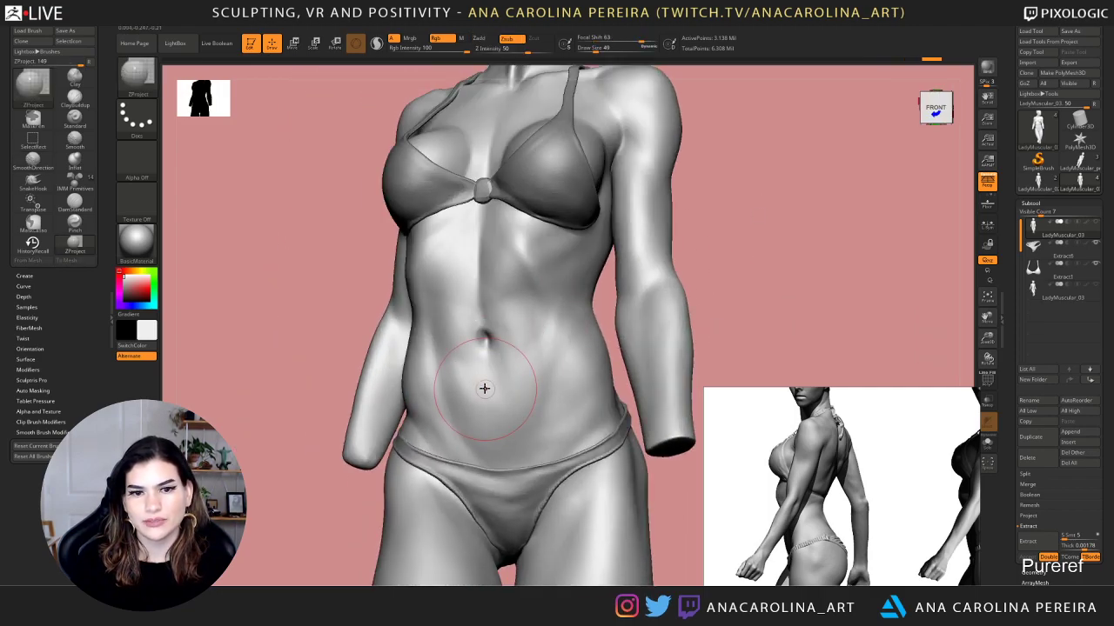
Lower the original body by two subdivision levels and smooth the abdomen below the navel with draw size 44
{"action": "key", "text": "space"}
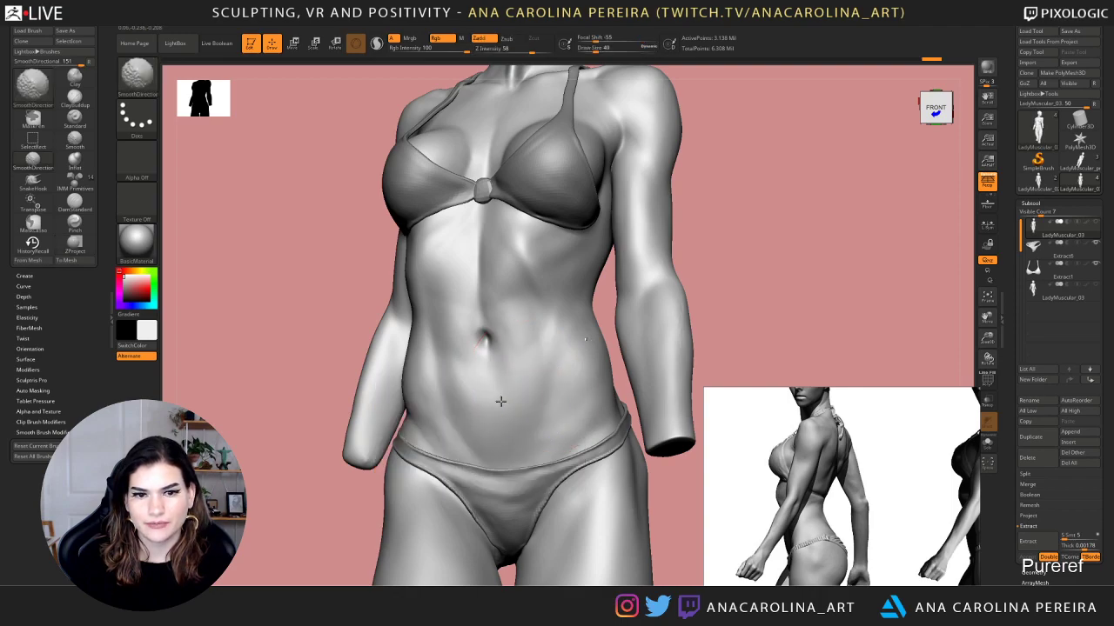
{"action": "key", "text": "shift+d"}
{"action": "key", "text": "shift+d"}
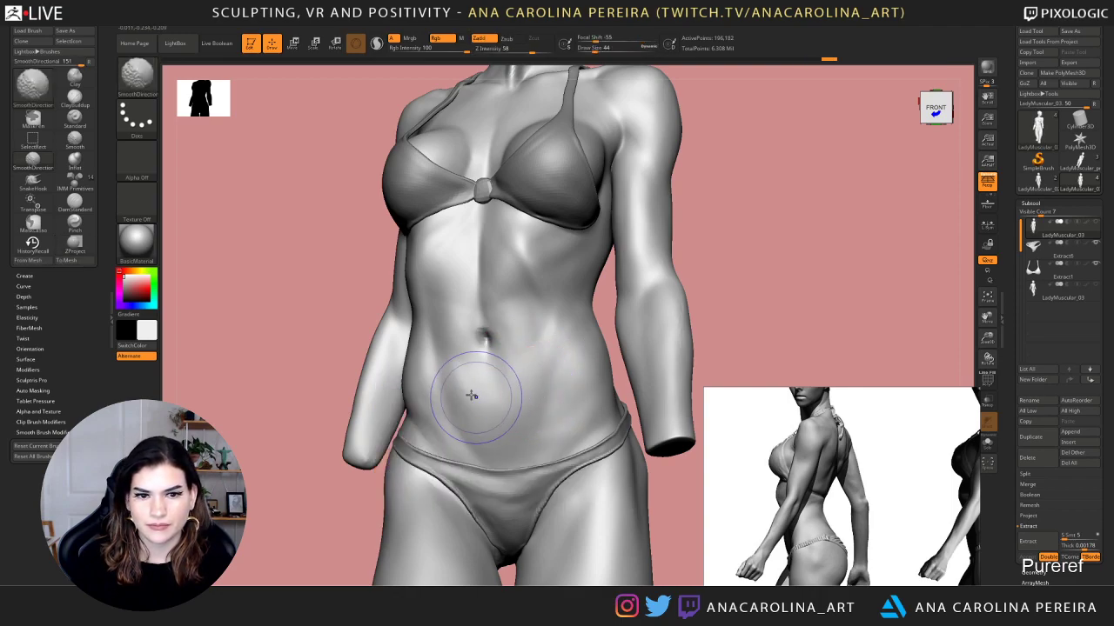
{"action": "left_click_drag", "start_coordinate": [473, 396], "coordinate": [464, 386], "text": "shift"}
{"action": "left_click_drag", "start_coordinate": [611, 350], "coordinate": [618, 338], "text": "shift"}
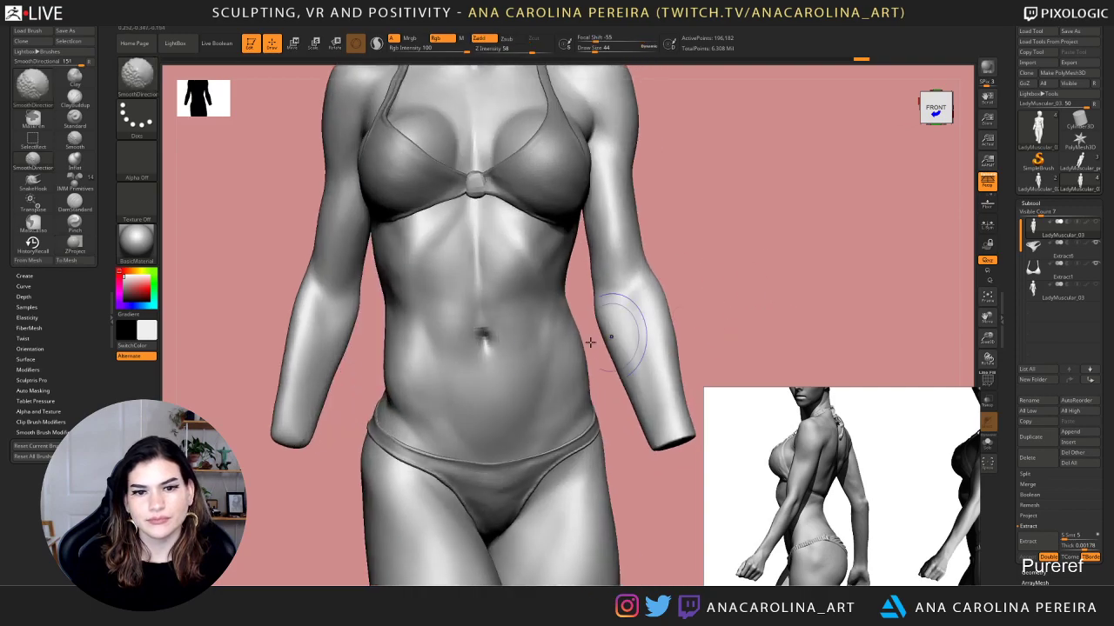
{"action": "mouse_move", "coordinate": [491, 390]}
{"action": "left_mouse_down", "text": "shift"}
{"action": "mouse_move", "coordinate": [465, 377]}
{"action": "mouse_move", "coordinate": [471, 365]}
{"action": "left_mouse_up", "text": "shift"}
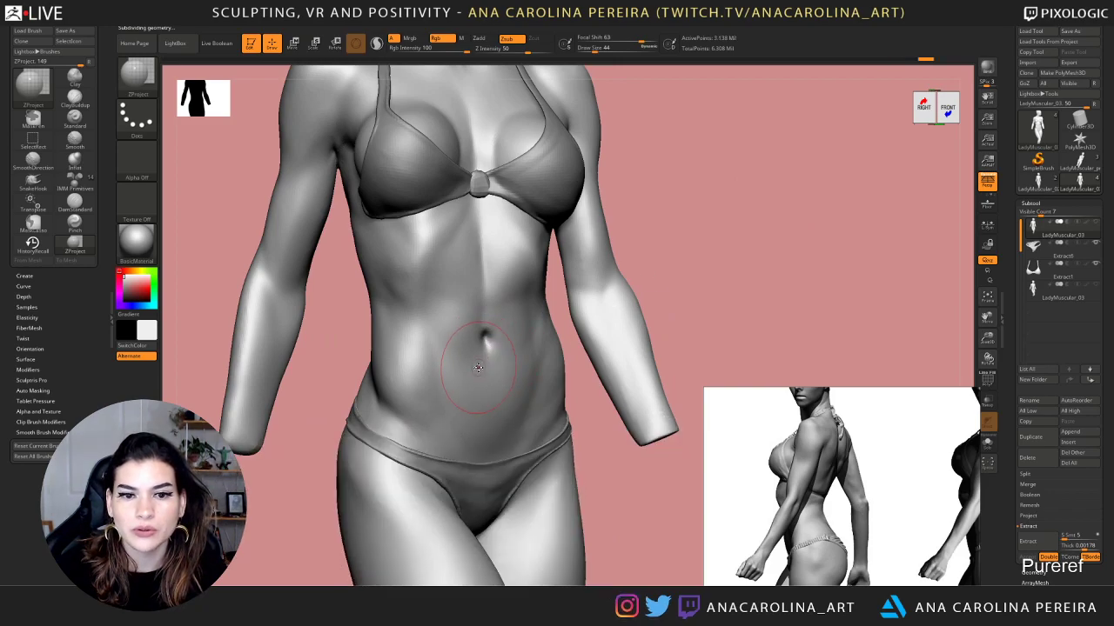
Set the ZProject brush's draw size to 37 and make a short stroke over the navel
{"action": "key", "text": "space"}
{"action": "left_click_drag", "start_coordinate": [792, 308], "coordinate": [688, 313]}
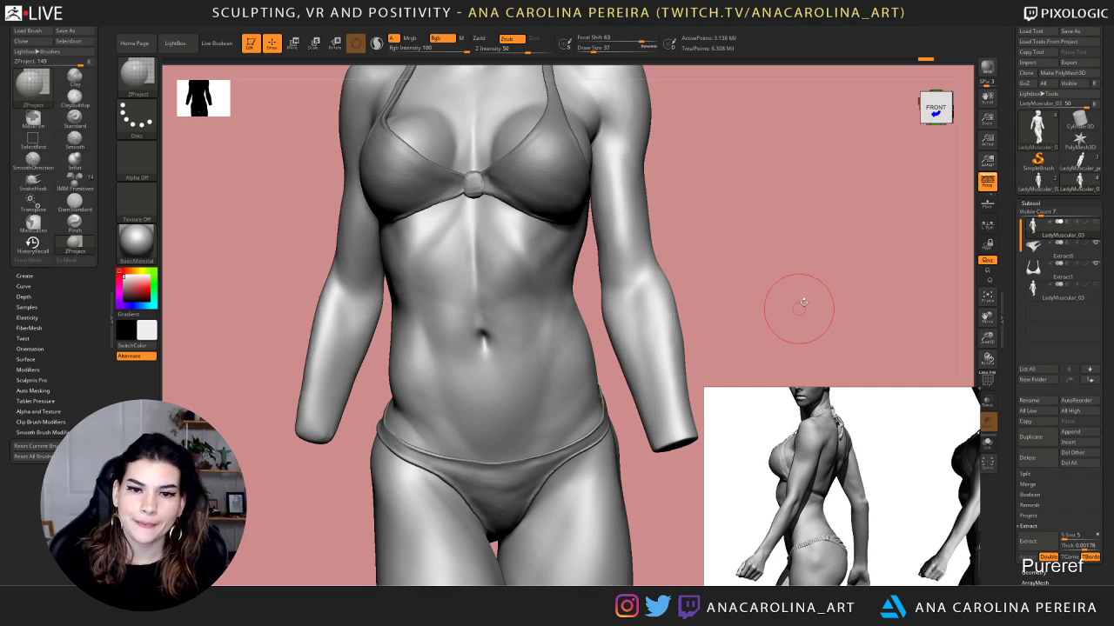
{"action": "left_click_drag", "start_coordinate": [798, 304], "coordinate": [739, 309]}
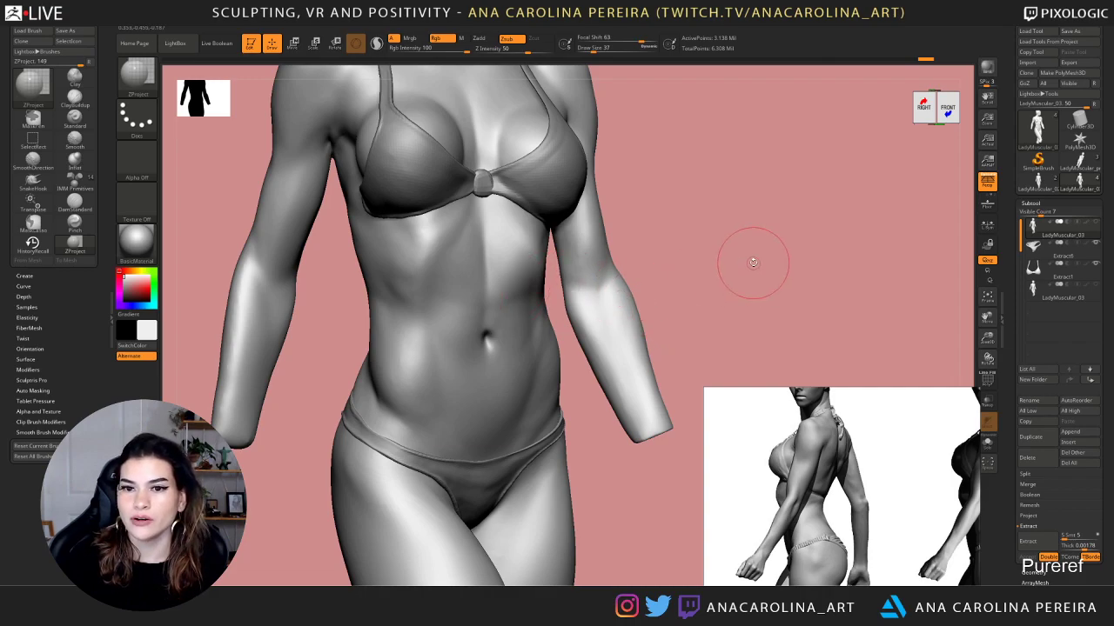
{"action": "left_click_drag", "start_coordinate": [494, 331], "coordinate": [502, 335]}
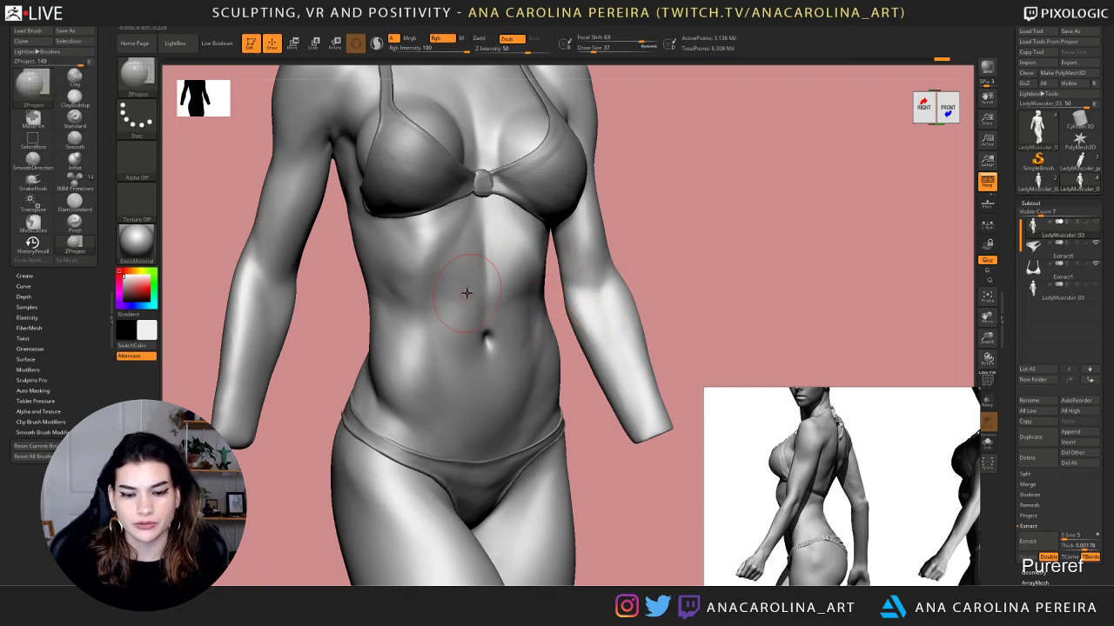
Undo the navel stroke, and try diagonal ClayBuildup strokes across the abdomen at Z Intensity 20 before undoing them
{"action": "key", "text": "ctrl+z"}
{"action": "key", "text": "b"}
{"action": "key", "text": "c"}
{"action": "key", "text": "b"}
{"action": "mouse_move", "coordinate": [468, 258]}
{"action": "left_mouse_down"}
{"action": "mouse_move", "coordinate": [409, 366]}
{"action": "mouse_move", "coordinate": [491, 223]}
{"action": "left_mouse_up"}
{"action": "key", "text": "ctrl+z"}
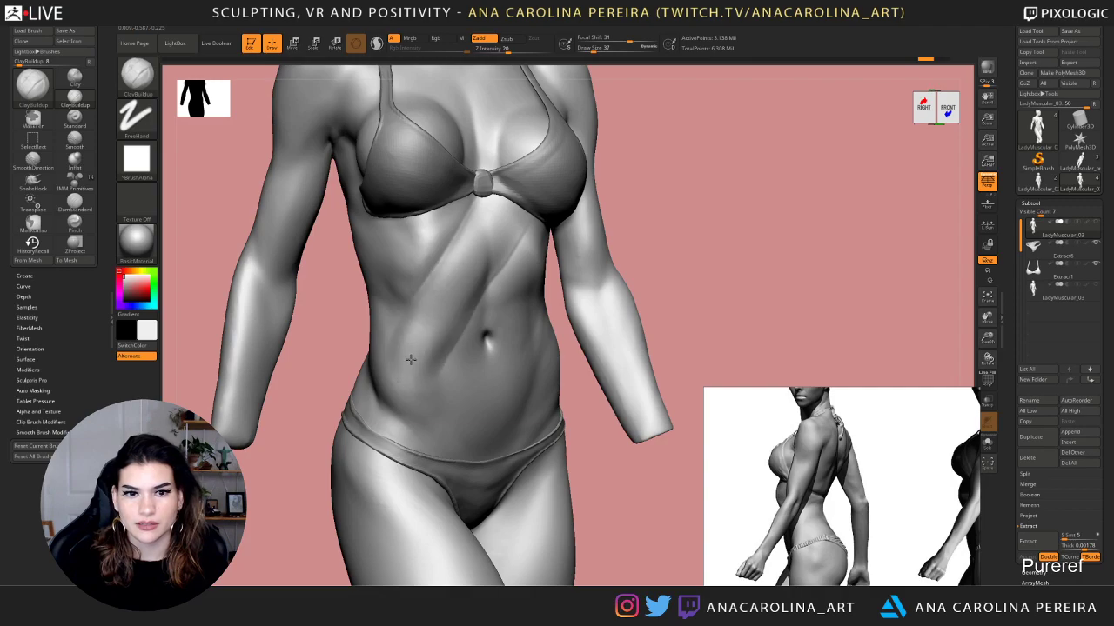
{"action": "key", "text": "ctrl+z"}
{"action": "key", "text": "ctrl+z"}
{"action": "key", "text": "ctrl+z"}
{"action": "key", "text": "ctrl+z"}
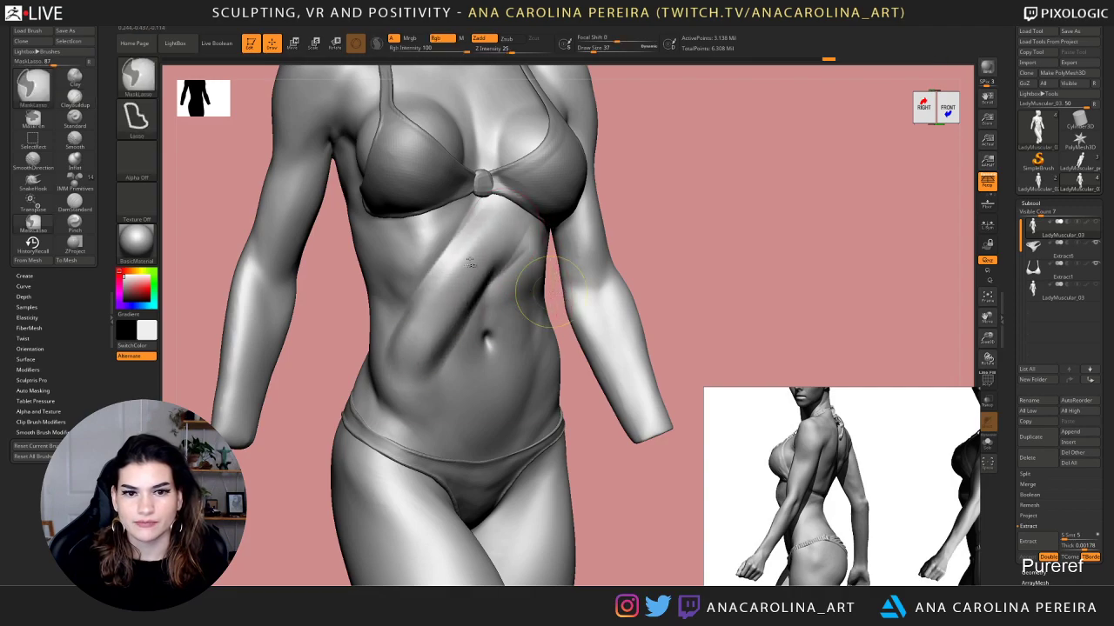
{"action": "key", "text": "ctrl+z"}
Set ClayBuildup's Z Intensity to 100, and try long diagonal strokes from the ribs to the hip before undoing them
{"action": "key", "text": "space"}
{"action": "left_click_drag", "start_coordinate": [454, 365], "coordinate": [520, 366]}
{"action": "mouse_move", "coordinate": [507, 233]}
{"action": "left_mouse_down"}
{"action": "mouse_move", "coordinate": [445, 288]}
{"action": "mouse_move", "coordinate": [374, 409]}
{"action": "left_mouse_up"}
{"action": "left_click_drag", "start_coordinate": [533, 250], "coordinate": [416, 443]}
{"action": "left_click_drag", "start_coordinate": [560, 320], "coordinate": [488, 442]}
{"action": "left_click_drag", "start_coordinate": [671, 331], "coordinate": [699, 313]}
{"action": "key", "text": "ctrl+z"}
{"action": "key", "text": "ctrl+z"}
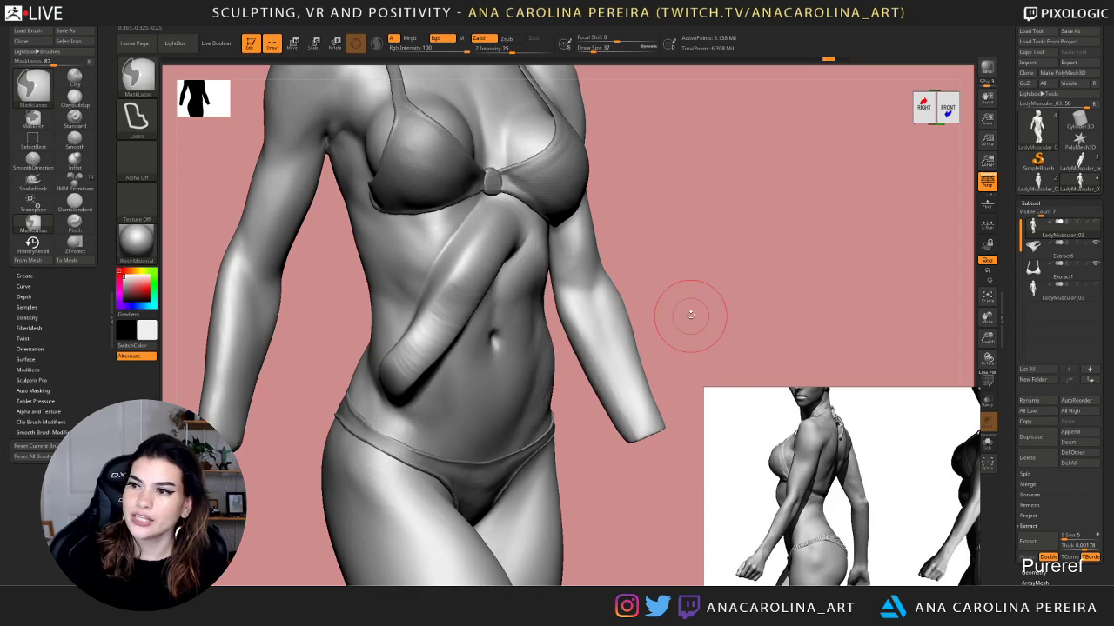
{"action": "key", "text": "ctrl+z"}
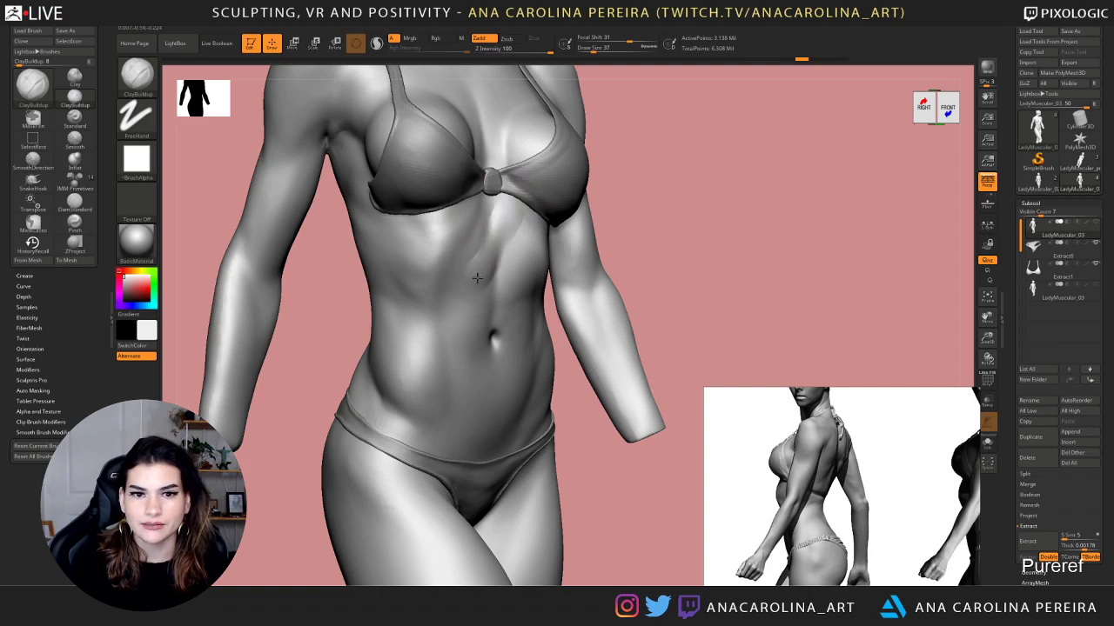
Try thick ClayBuildup strokes over the upper abdomen and navel at full intensity, and undo them
{"action": "mouse_move", "coordinate": [470, 293]}
{"action": "left_mouse_down"}
{"action": "mouse_move", "coordinate": [448, 343]}
{"action": "mouse_move", "coordinate": [463, 381]}
{"action": "mouse_move", "coordinate": [485, 396]}
{"action": "mouse_move", "coordinate": [515, 357]}
{"action": "mouse_move", "coordinate": [525, 276]}
{"action": "left_mouse_up"}
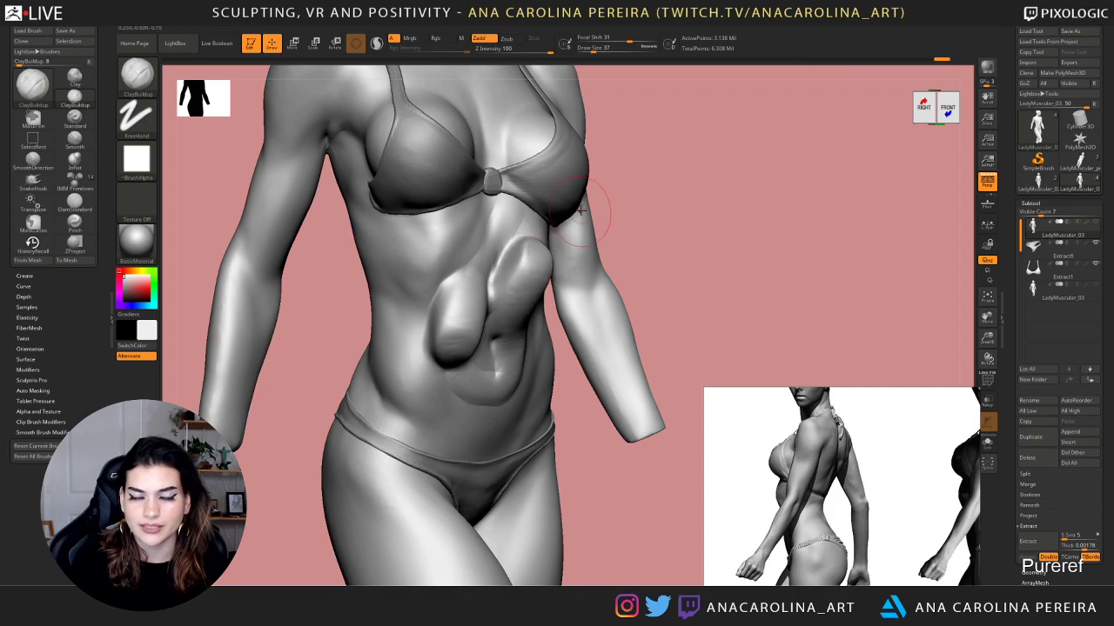
{"action": "key", "text": "ctrl+z"}
{"action": "mouse_move", "coordinate": [510, 228]}
{"action": "left_mouse_down"}
{"action": "mouse_move", "coordinate": [461, 296]}
{"action": "mouse_move", "coordinate": [453, 365]}
{"action": "mouse_move", "coordinate": [492, 400]}
{"action": "left_mouse_up"}
{"action": "key", "text": "ctrl+z"}
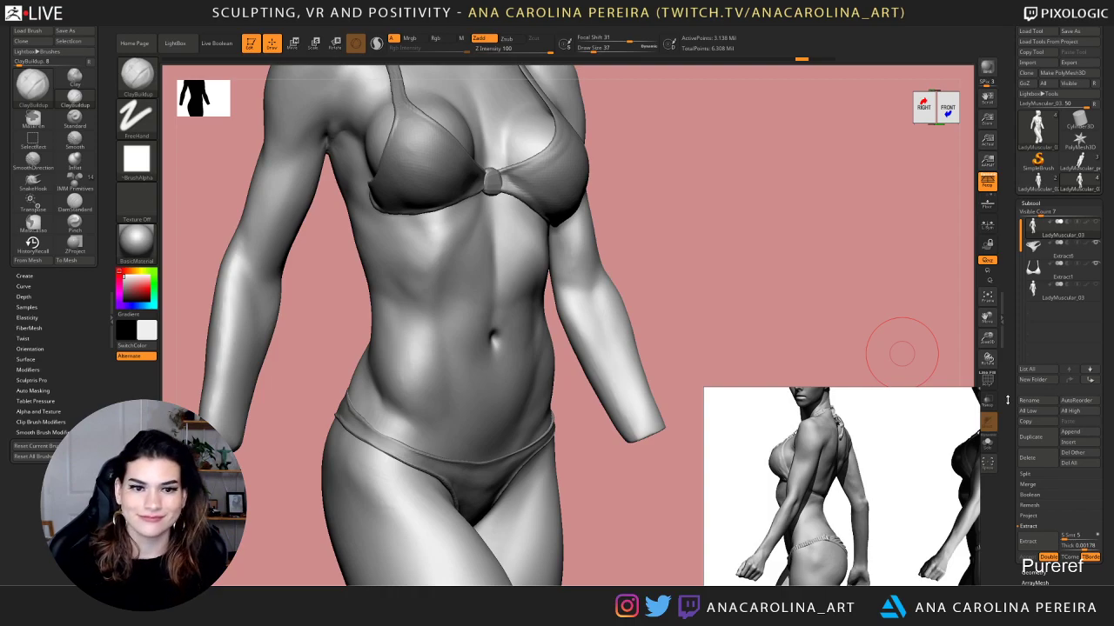
Smooth the abdomen beside and just below the navel with draw size 23
{"action": "mouse_move", "coordinate": [676, 194]}
{"action": "left_mouse_down", "text": "shift"}
{"action": "mouse_move", "coordinate": [732, 180]}
{"action": "mouse_move", "coordinate": [720, 312]}
{"action": "left_mouse_up", "text": "shift"}
{"action": "key", "text": "f"}
{"action": "key", "text": "space"}
{"action": "left_click", "coordinate": [719, 159]}
{"action": "mouse_move", "coordinate": [539, 354]}
{"action": "left_mouse_down", "text": "shift"}
{"action": "mouse_move", "coordinate": [527, 309]}
{"action": "mouse_move", "coordinate": [549, 348]}
{"action": "left_mouse_up", "text": "shift"}
{"action": "left_click_drag", "start_coordinate": [726, 272], "coordinate": [779, 270]}
{"action": "left_click_drag", "start_coordinate": [554, 365], "coordinate": [540, 353], "text": "shift"}
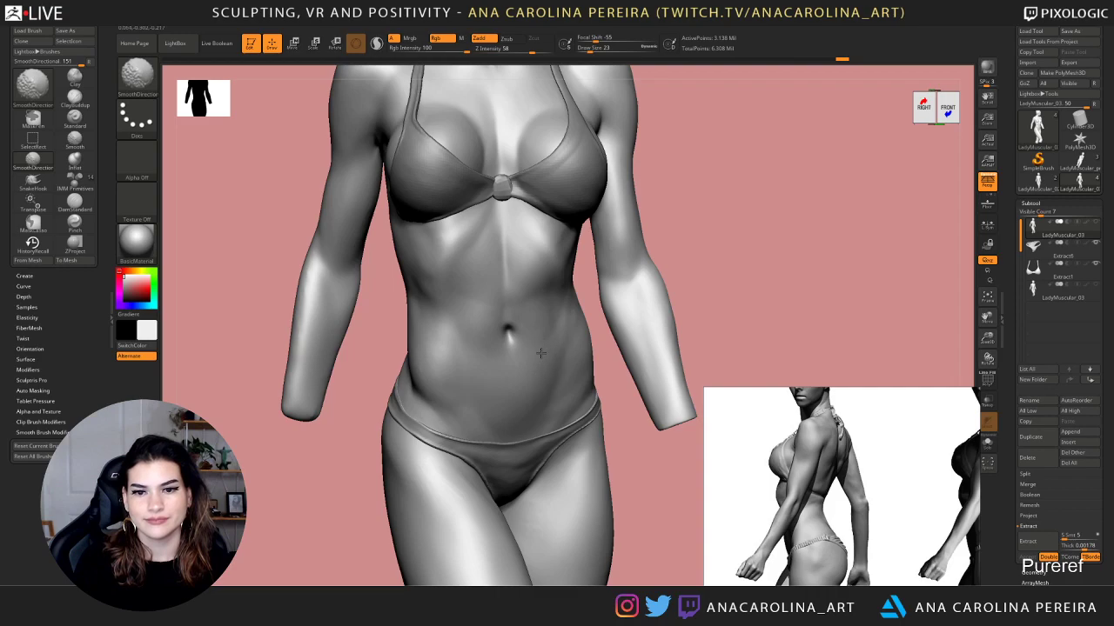
Examine the smoothed abdomen and torso from the front and both sides
{"action": "left_click_drag", "start_coordinate": [701, 315], "coordinate": [701, 317]}
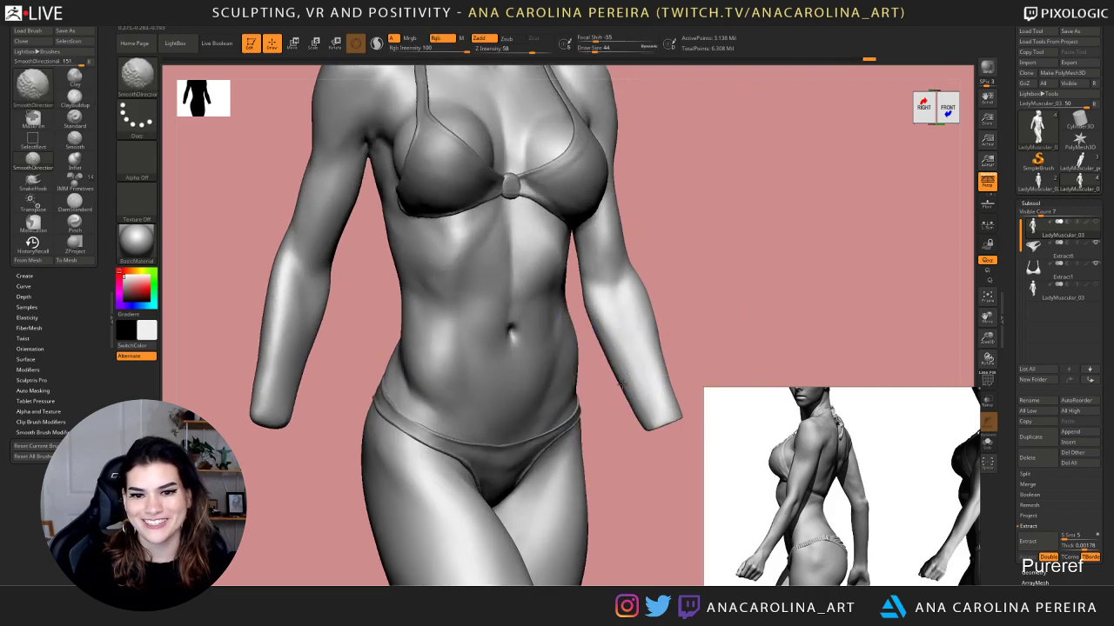
{"action": "mouse_move", "coordinate": [687, 348]}
{"action": "left_mouse_down"}
{"action": "mouse_move", "coordinate": [683, 281]}
{"action": "mouse_move", "coordinate": [670, 283]}
{"action": "left_mouse_up"}
{"action": "left_click_drag", "start_coordinate": [616, 319], "coordinate": [635, 292], "text": "shift"}
{"action": "mouse_move", "coordinate": [688, 331]}
{"action": "left_mouse_down"}
{"action": "mouse_move", "coordinate": [640, 320]}
{"action": "mouse_move", "coordinate": [660, 322]}
{"action": "left_mouse_up"}
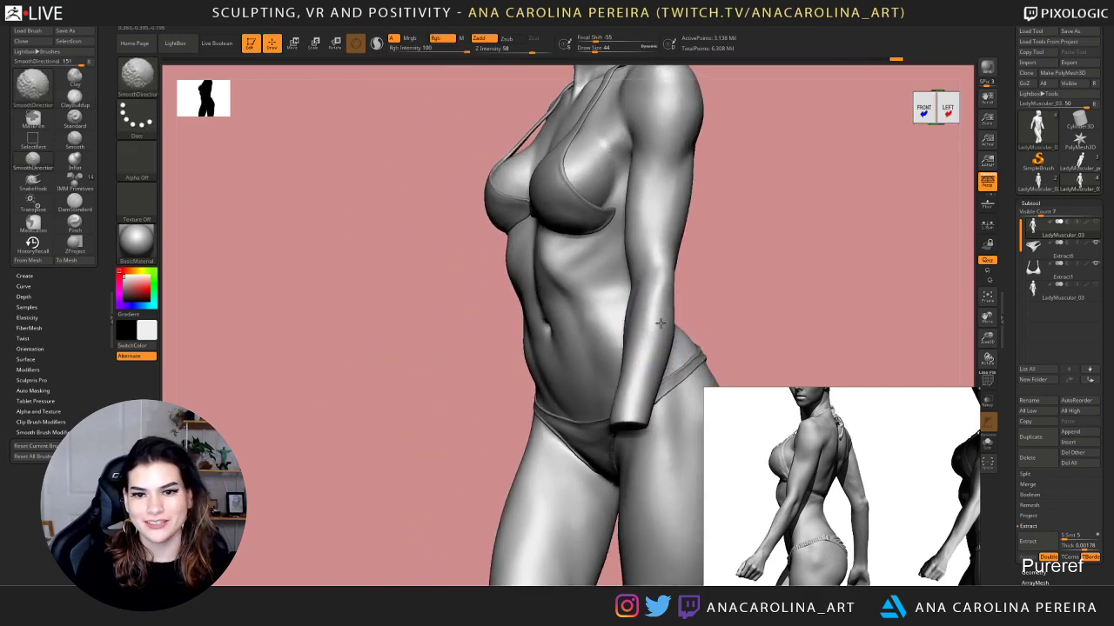
{"action": "mouse_move", "coordinate": [771, 269]}
{"action": "left_mouse_down"}
{"action": "mouse_move", "coordinate": [661, 273]}
{"action": "mouse_move", "coordinate": [663, 422]}
{"action": "left_mouse_up"}
{"action": "left_click_drag", "start_coordinate": [693, 362], "coordinate": [609, 229]}
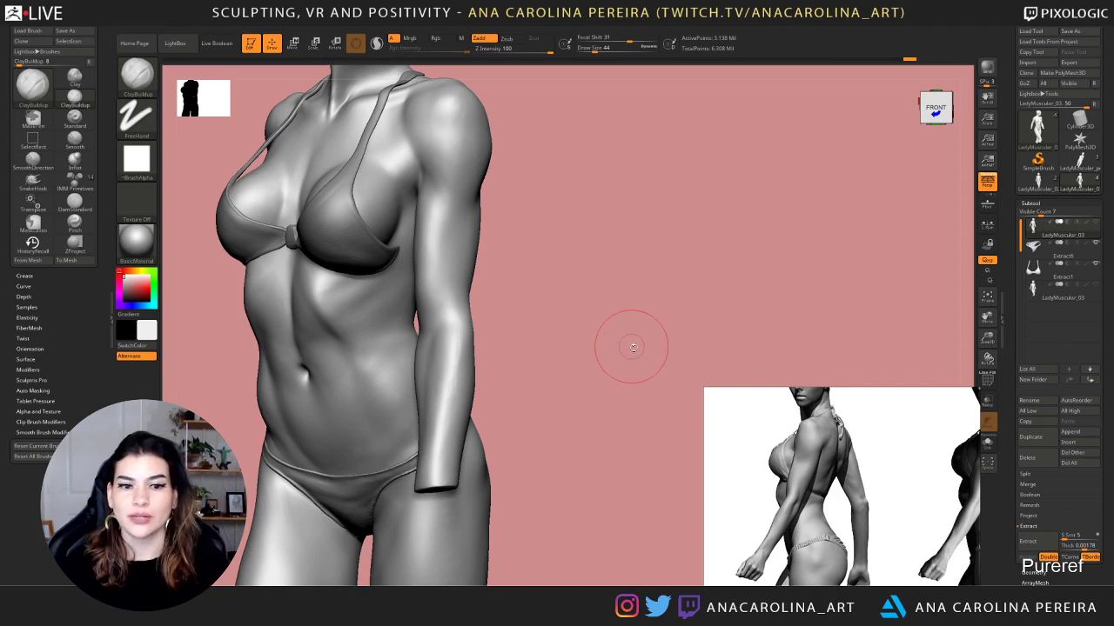
{"action": "mouse_move", "coordinate": [633, 347]}
{"action": "left_mouse_down"}
{"action": "mouse_move", "coordinate": [739, 276]}
{"action": "mouse_move", "coordinate": [708, 278]}
{"action": "left_mouse_up"}
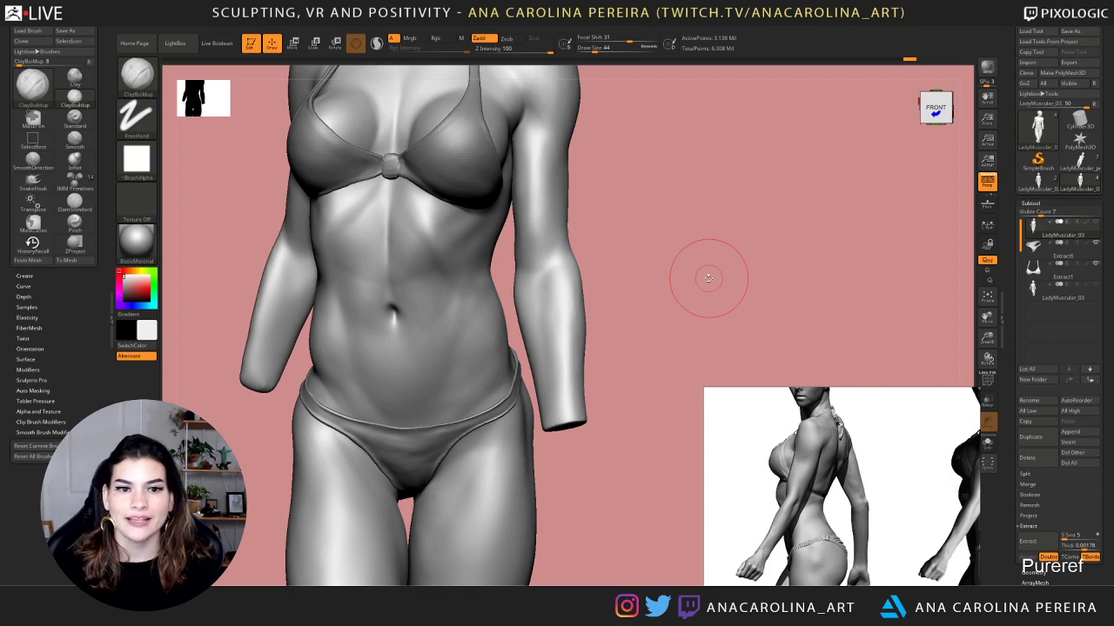
{"action": "mouse_move", "coordinate": [708, 277]}
{"action": "left_mouse_down"}
{"action": "mouse_move", "coordinate": [817, 231]}
{"action": "mouse_move", "coordinate": [800, 241]}
{"action": "left_mouse_up"}
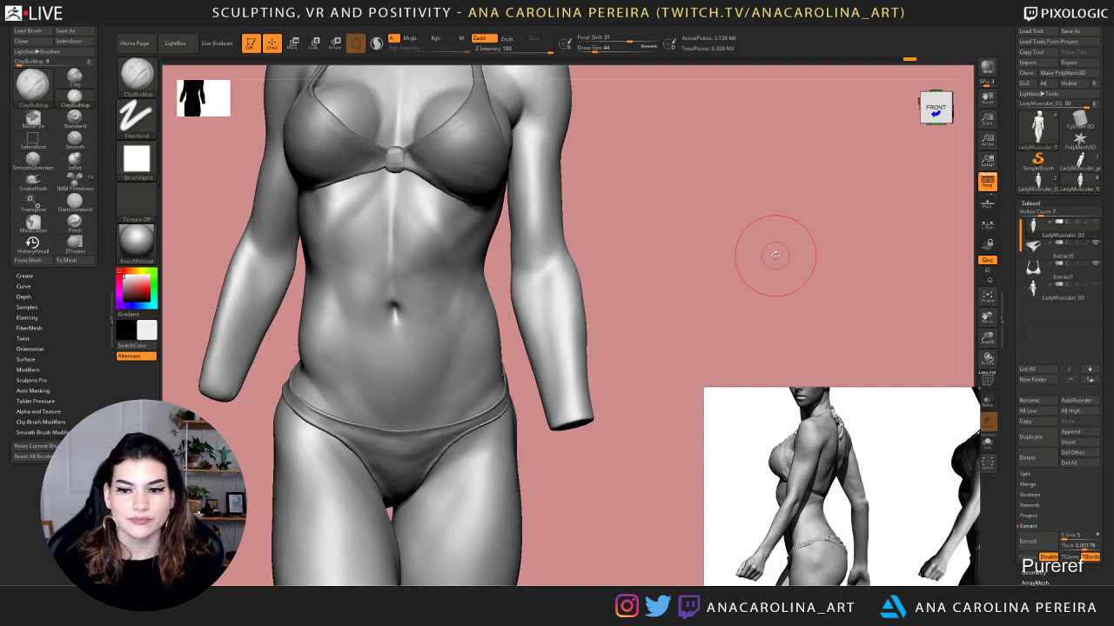
Select ClayBuildup with a larger draw size and lower the body by three subdivision levels for work on the hip
{"action": "mouse_move", "coordinate": [728, 228]}
{"action": "left_mouse_down", "text": "shift"}
{"action": "mouse_move", "coordinate": [629, 253]}
{"action": "mouse_move", "coordinate": [651, 296]}
{"action": "mouse_move", "coordinate": [677, 240]}
{"action": "left_mouse_up", "text": "shift"}
{"action": "key", "text": "b"}
{"action": "key", "text": "c"}
{"action": "key", "text": "b"}
{"action": "key", "text": "space"}
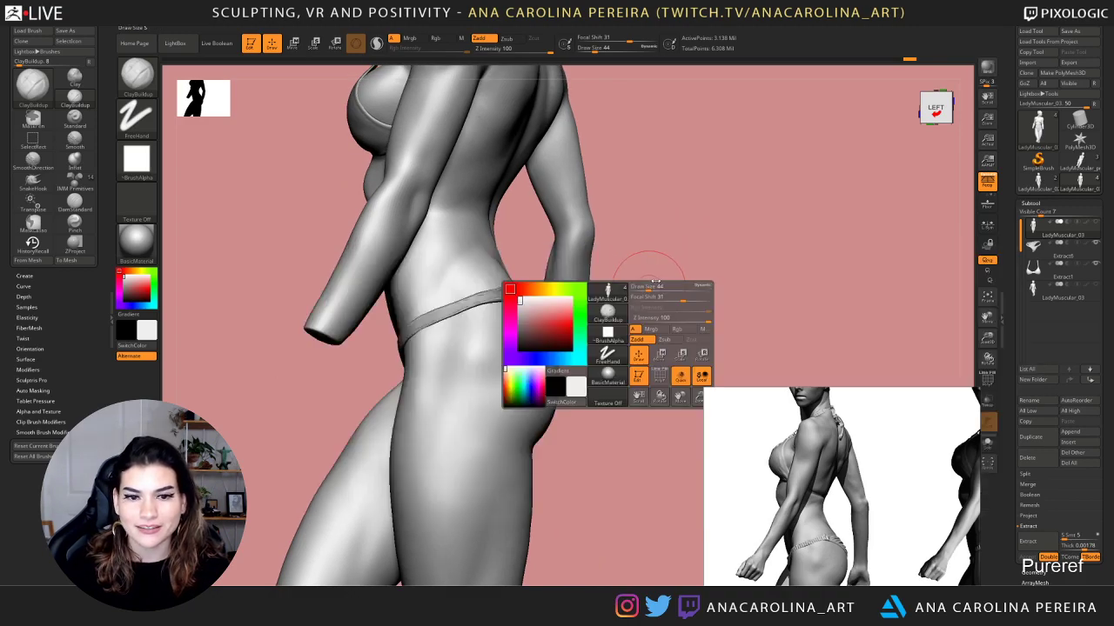
{"action": "key", "text": "space"}
{"action": "left_click_drag", "start_coordinate": [667, 284], "coordinate": [673, 280]}
{"action": "key", "text": "shift+d"}
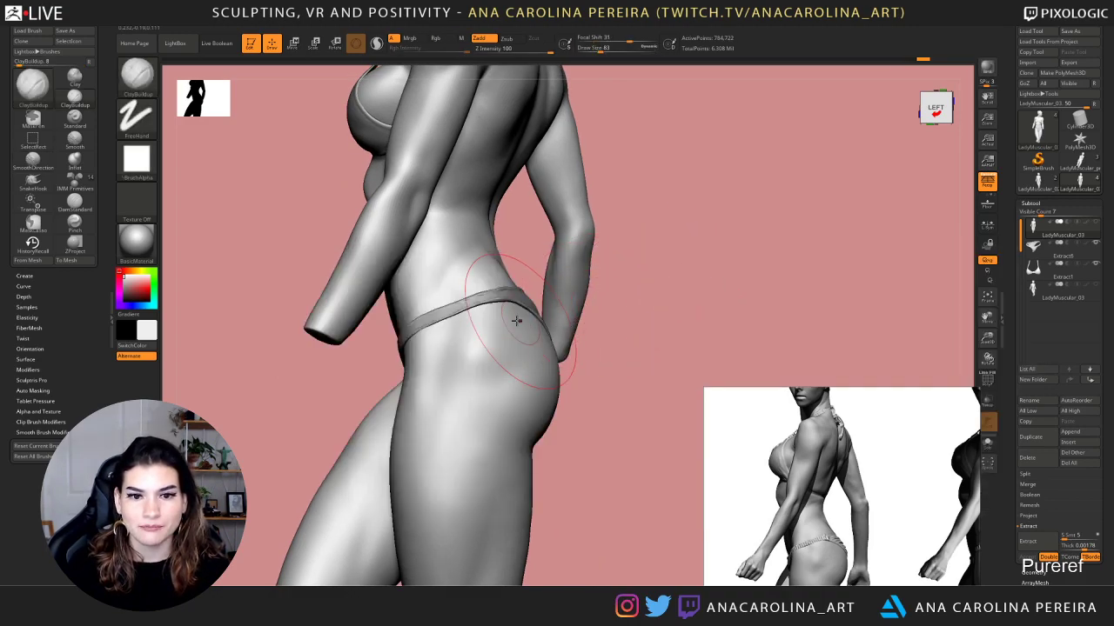
{"action": "key", "text": "shift+d"}
{"action": "key", "text": "shift+d"}
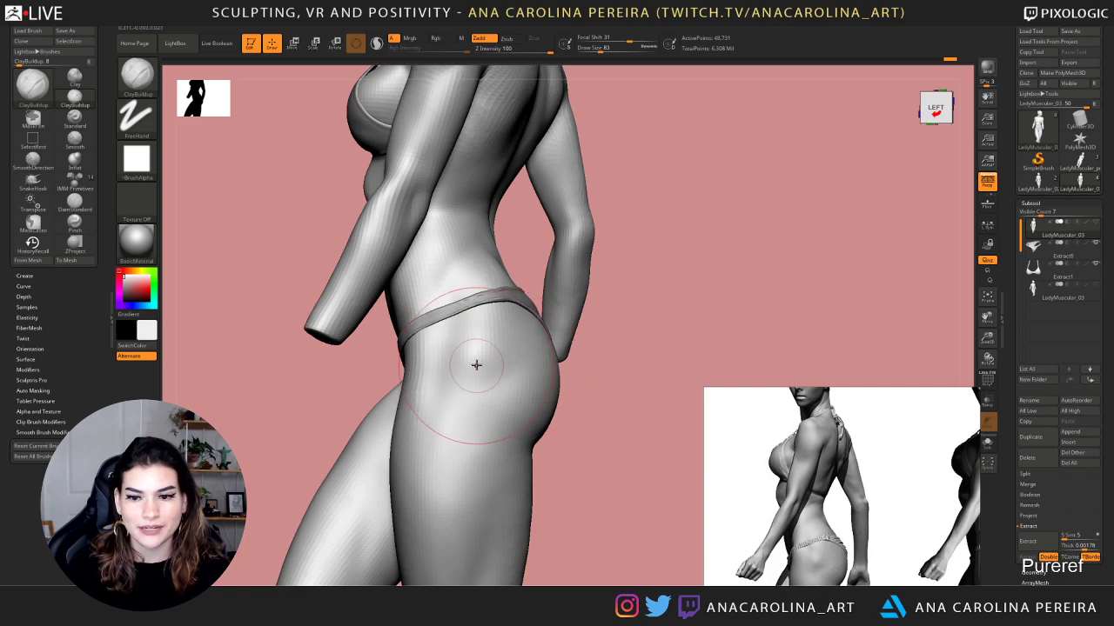
Build up the side of the hip below the bikini string with ClayBuildup, setting focal shift 57 and draw size 41
{"action": "mouse_move", "coordinate": [476, 366]}
{"action": "left_mouse_down"}
{"action": "mouse_move", "coordinate": [479, 375]}
{"action": "mouse_move", "coordinate": [460, 357]}
{"action": "mouse_move", "coordinate": [489, 356]}
{"action": "mouse_move", "coordinate": [474, 383]}
{"action": "mouse_move", "coordinate": [515, 387]}
{"action": "mouse_move", "coordinate": [478, 372]}
{"action": "mouse_move", "coordinate": [447, 393]}
{"action": "left_mouse_up"}
{"action": "key", "text": "space"}
{"action": "key", "text": "space"}
{"action": "left_click_drag", "start_coordinate": [567, 410], "coordinate": [643, 419]}
{"action": "mouse_move", "coordinate": [509, 405]}
{"action": "left_mouse_down"}
{"action": "mouse_move", "coordinate": [493, 379]}
{"action": "mouse_move", "coordinate": [488, 427]}
{"action": "left_mouse_up"}
{"action": "mouse_move", "coordinate": [554, 434]}
{"action": "left_mouse_down"}
{"action": "mouse_move", "coordinate": [583, 441]}
{"action": "mouse_move", "coordinate": [572, 386]}
{"action": "mouse_move", "coordinate": [586, 418]}
{"action": "mouse_move", "coordinate": [579, 437]}
{"action": "mouse_move", "coordinate": [653, 418]}
{"action": "mouse_move", "coordinate": [612, 363]}
{"action": "left_mouse_up"}
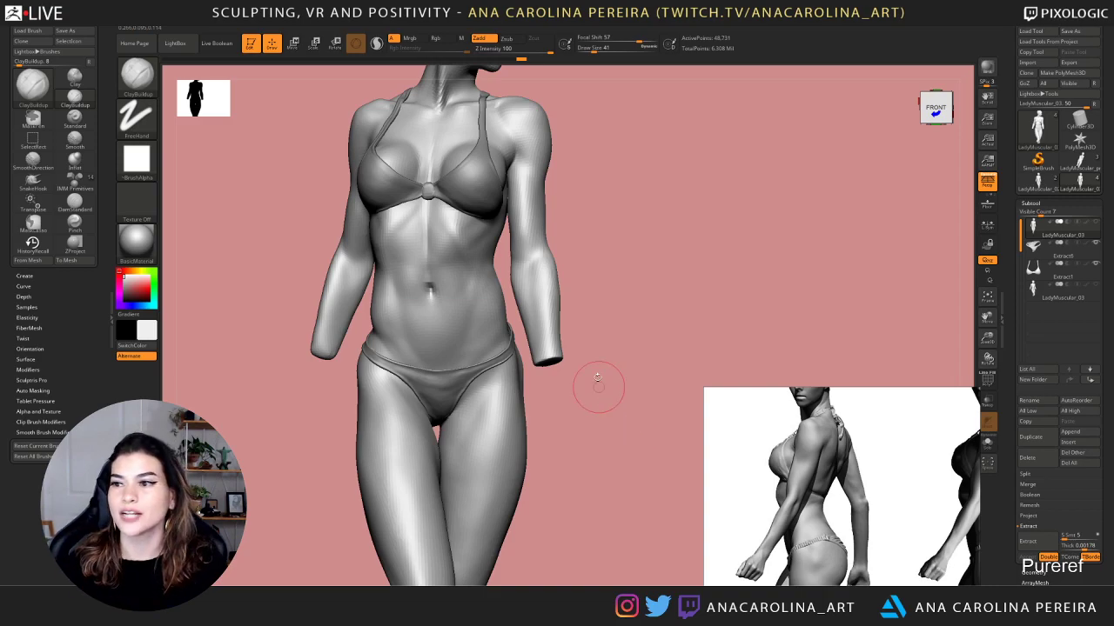
Examine the figure's overall proportions and hip shape at the low subdivision level from several angles
{"action": "mouse_move", "coordinate": [617, 368]}
{"action": "left_mouse_down"}
{"action": "mouse_move", "coordinate": [631, 368]}
{"action": "mouse_move", "coordinate": [621, 377]}
{"action": "left_mouse_up"}
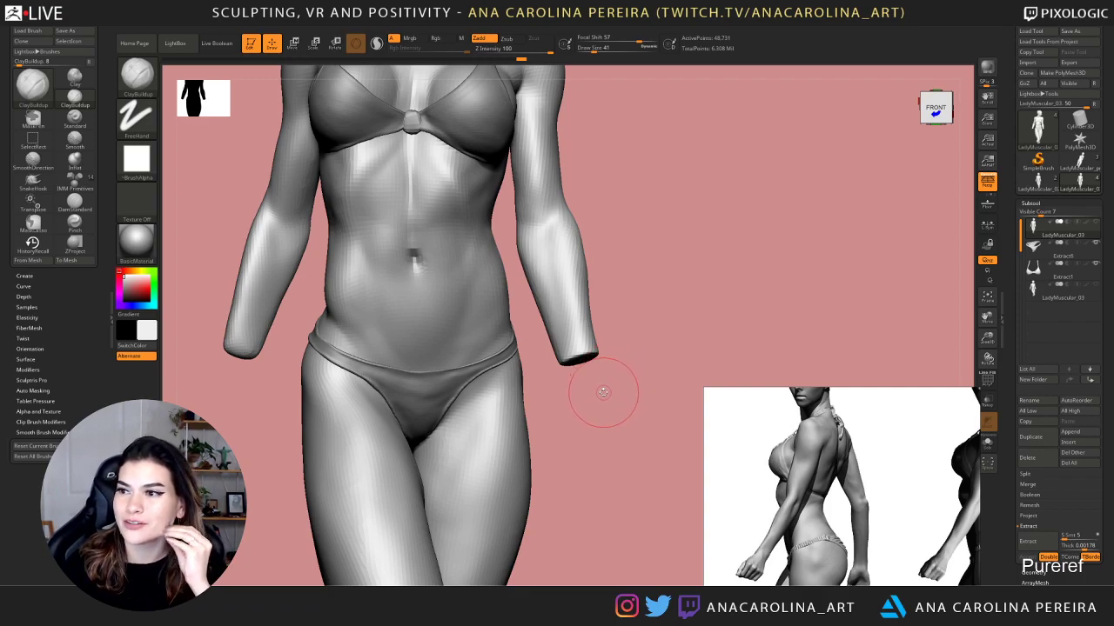
{"action": "left_click_drag", "start_coordinate": [628, 348], "coordinate": [631, 390], "text": "alt"}
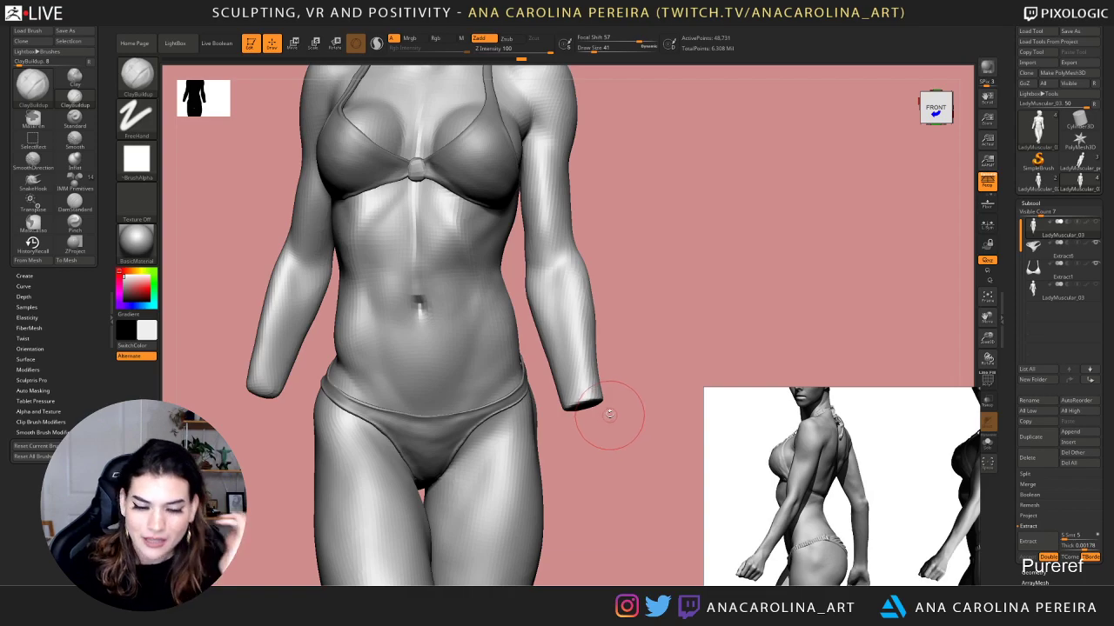
{"action": "left_click_drag", "start_coordinate": [631, 419], "coordinate": [623, 387]}
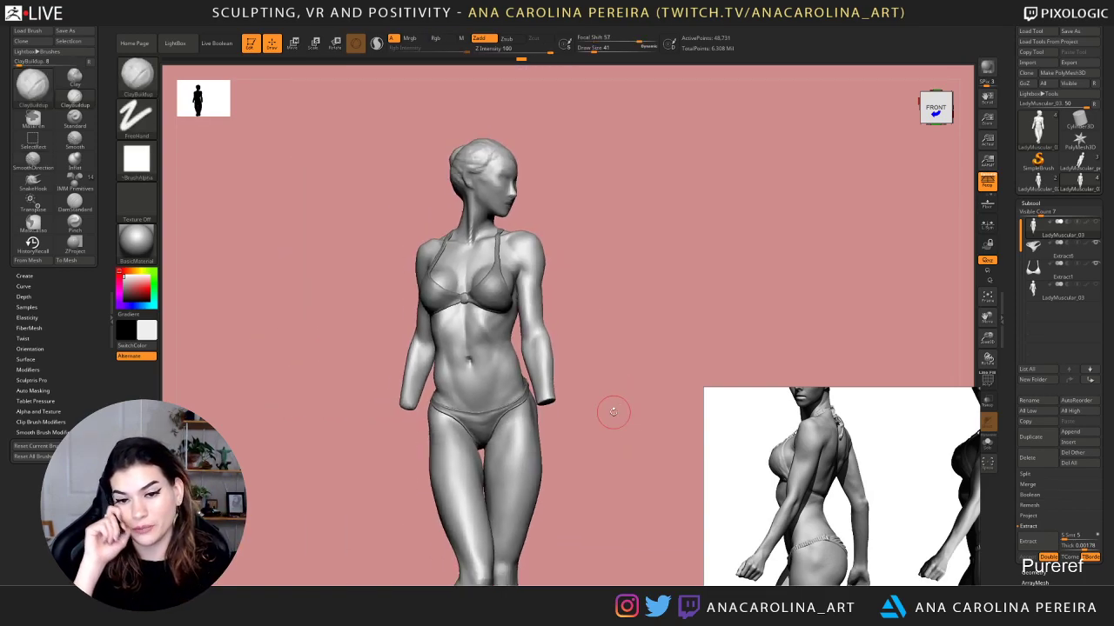
{"action": "left_click_drag", "start_coordinate": [608, 407], "coordinate": [594, 326], "text": "alt"}
{"action": "key", "text": "space"}
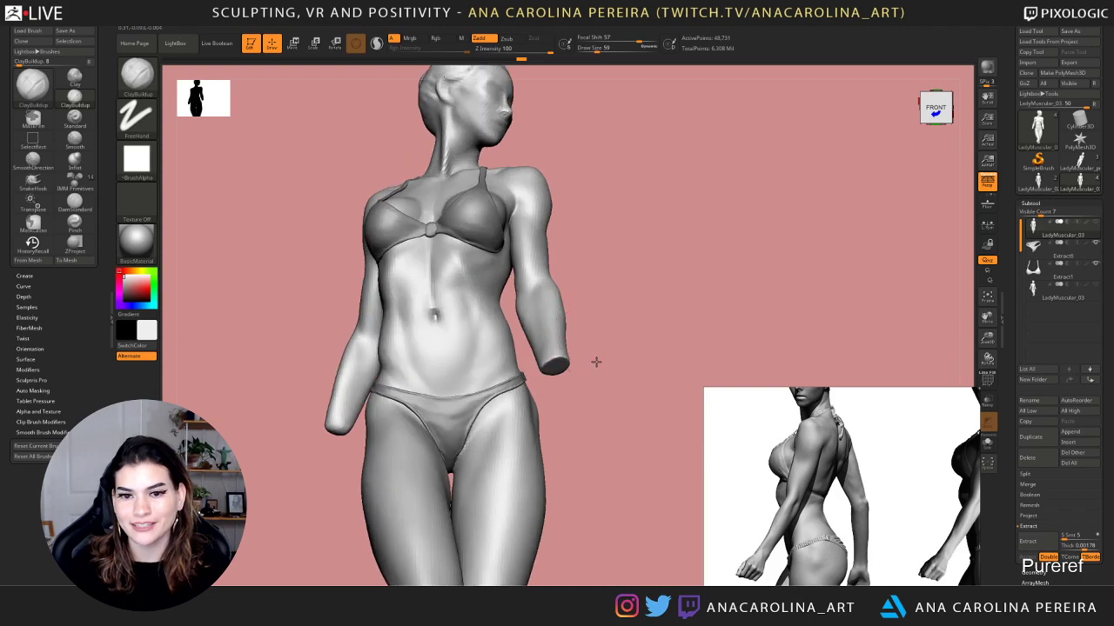
{"action": "key", "text": "f"}
{"action": "mouse_move", "coordinate": [589, 386]}
{"action": "left_mouse_down", "text": "alt"}
{"action": "mouse_move", "coordinate": [609, 415]}
{"action": "mouse_move", "coordinate": [593, 417]}
{"action": "mouse_move", "coordinate": [597, 386]}
{"action": "left_mouse_up", "text": "alt"}
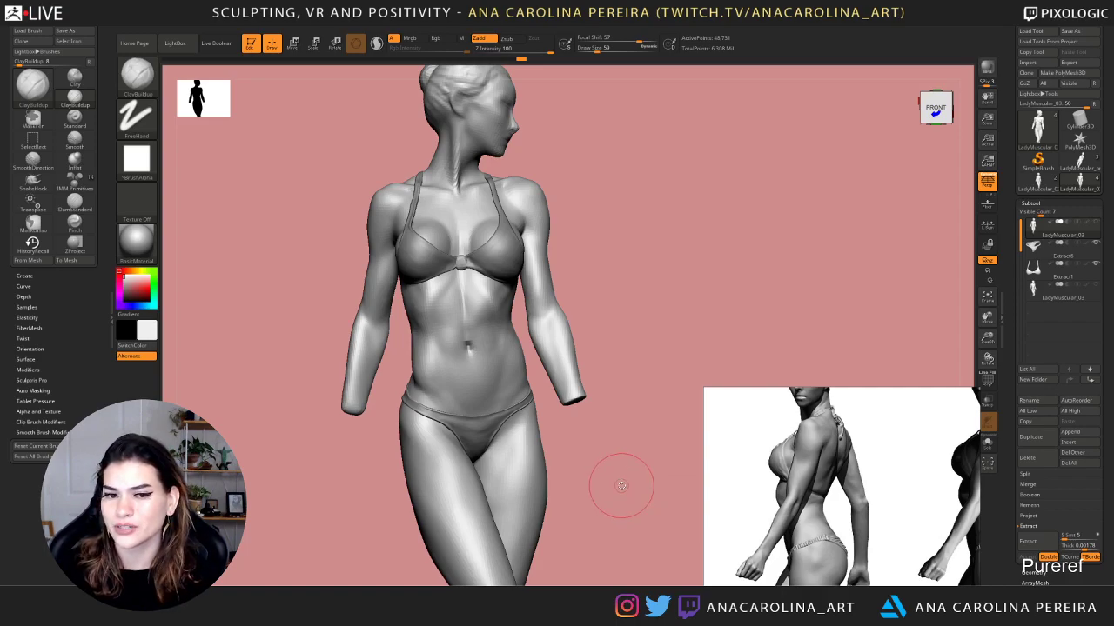
{"action": "left_click_drag", "start_coordinate": [621, 479], "coordinate": [604, 490]}
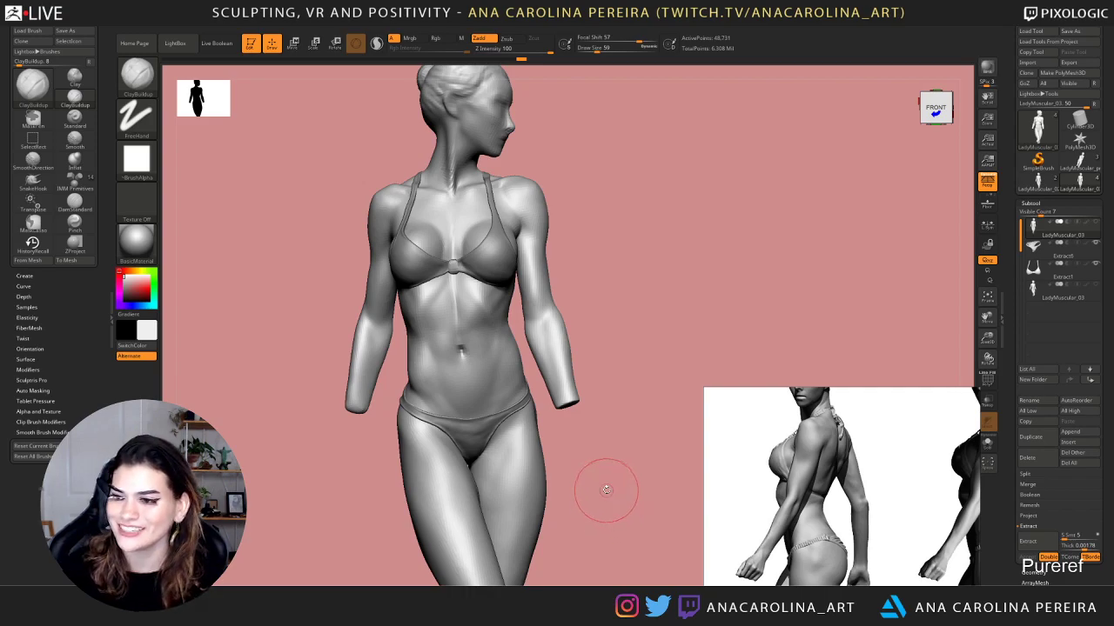
{"action": "left_click_drag", "start_coordinate": [627, 477], "coordinate": [644, 345]}
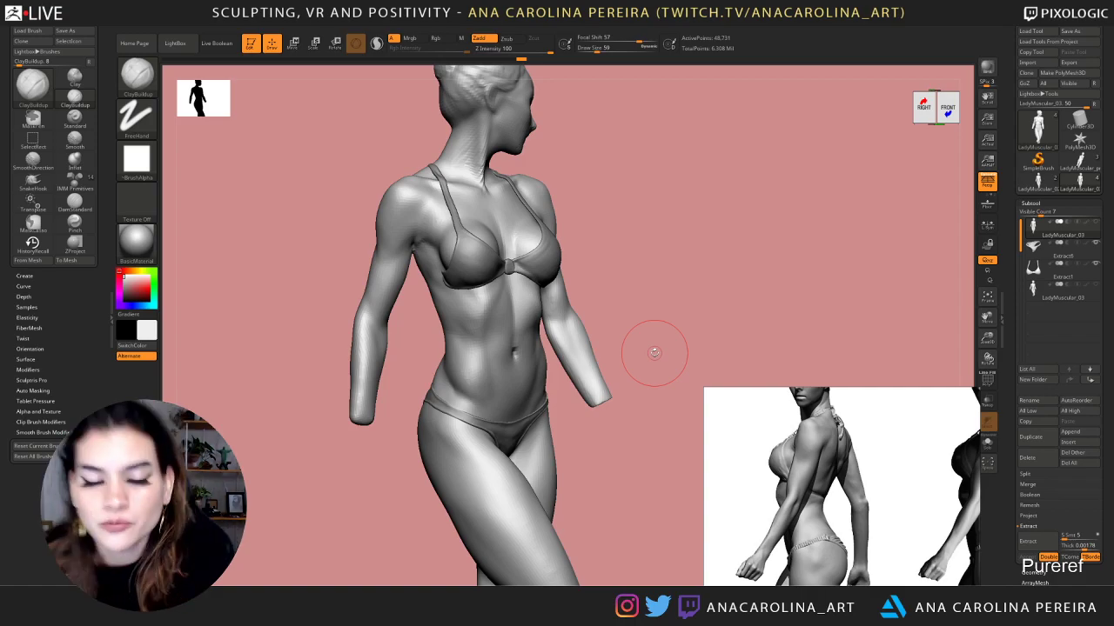
Raise the body by two subdivision levels and deepen the navel with DamStandard at draw size 16
{"action": "key", "text": "ctrl+d"}
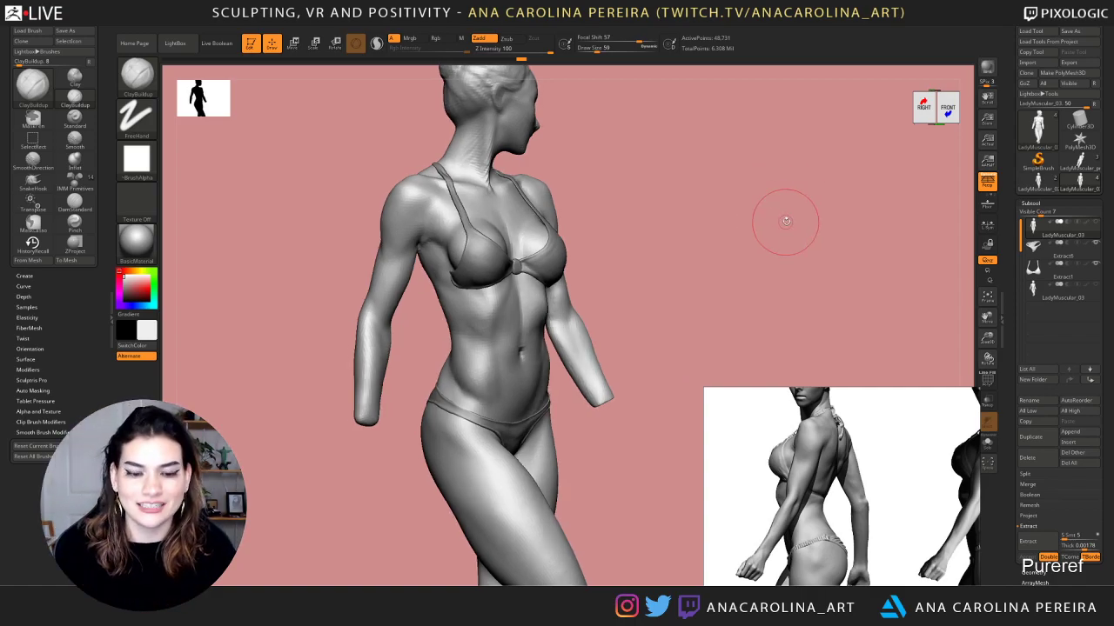
{"action": "key", "text": "ctrl+d"}
{"action": "left_click_drag", "start_coordinate": [696, 262], "coordinate": [696, 295], "text": "alt"}
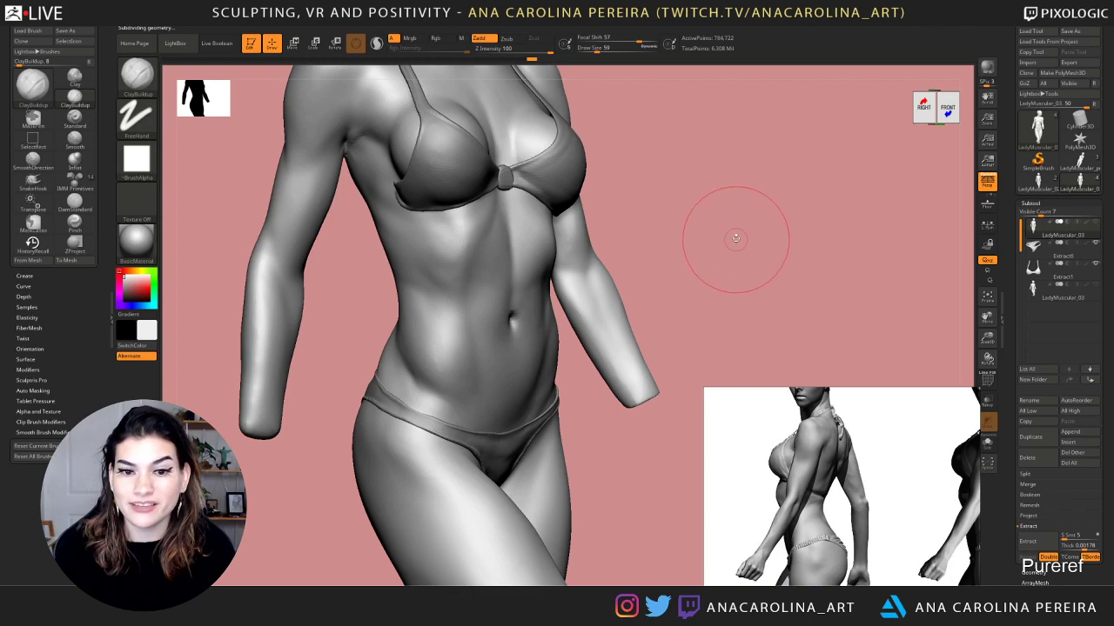
{"action": "mouse_move", "coordinate": [740, 228]}
{"action": "left_mouse_down", "text": "alt"}
{"action": "mouse_move", "coordinate": [701, 287]}
{"action": "mouse_move", "coordinate": [689, 275]}
{"action": "mouse_move", "coordinate": [783, 241]}
{"action": "mouse_move", "coordinate": [759, 280]}
{"action": "left_mouse_up", "text": "alt"}
{"action": "key", "text": "b"}
{"action": "key", "text": "d"}
{"action": "key", "text": "s"}
{"action": "key", "text": "space"}
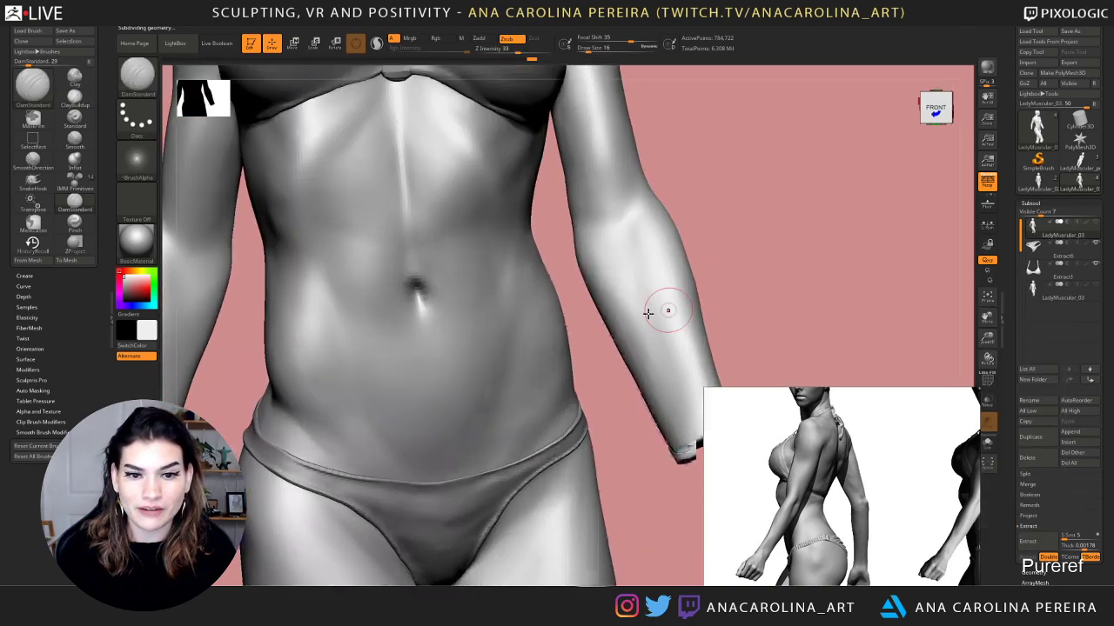
{"action": "left_click_drag", "start_coordinate": [413, 291], "coordinate": [423, 308]}
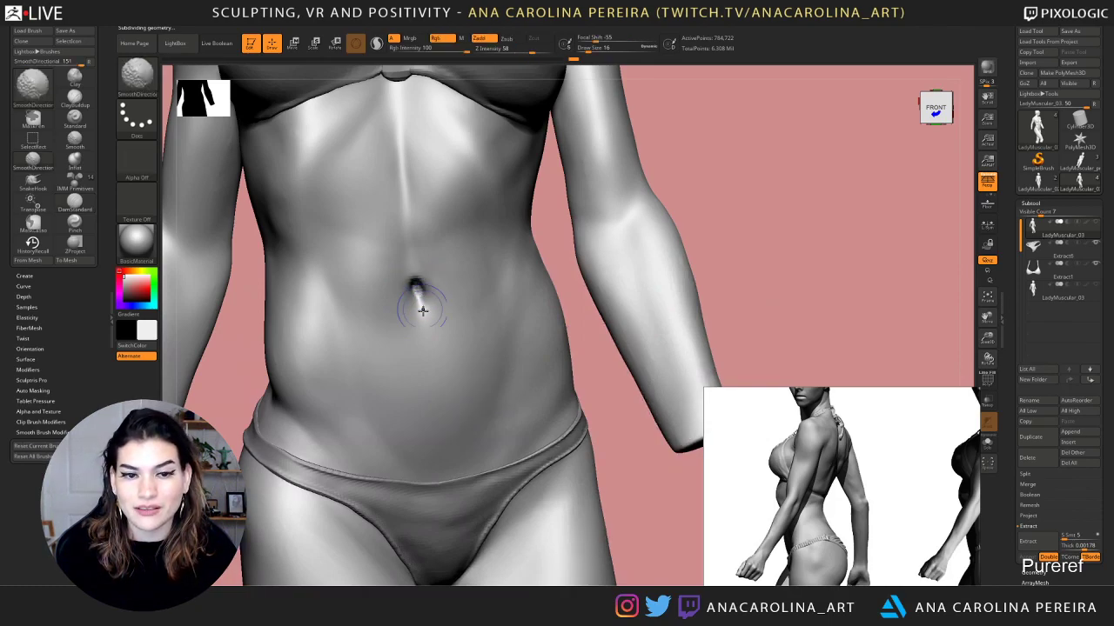
{"action": "left_click_drag", "start_coordinate": [736, 118], "coordinate": [669, 79], "text": "alt"}
{"action": "left_click_drag", "start_coordinate": [632, 186], "coordinate": [652, 207], "text": "alt"}
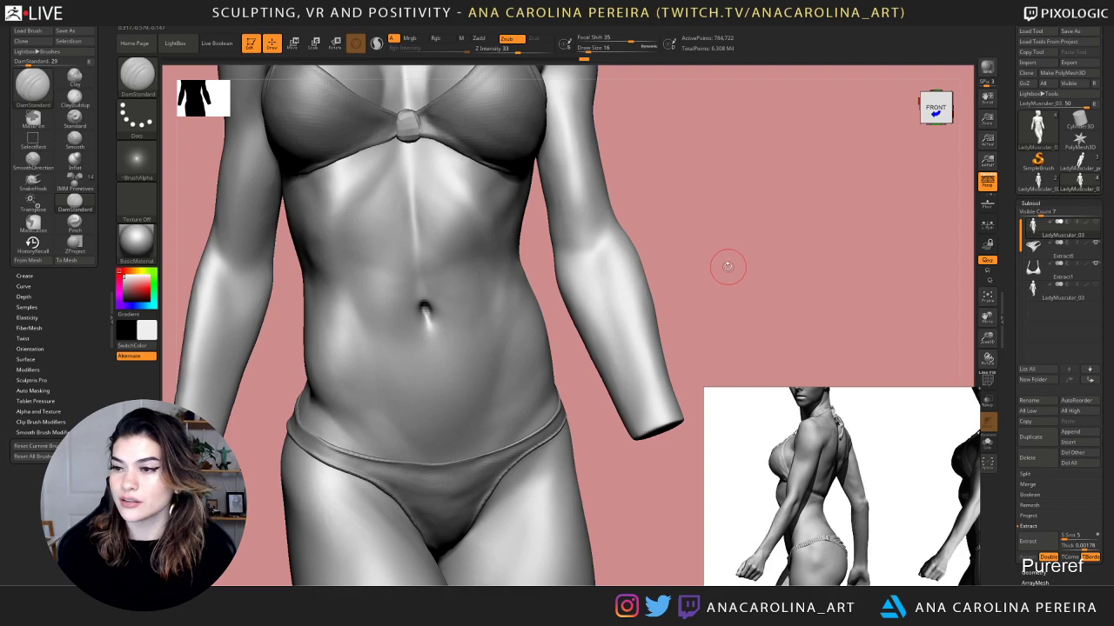
{"action": "mouse_move", "coordinate": [743, 248]}
{"action": "left_mouse_down", "text": "alt"}
{"action": "mouse_move", "coordinate": [727, 258]}
{"action": "mouse_move", "coordinate": [725, 234]}
{"action": "mouse_move", "coordinate": [716, 276]}
{"action": "mouse_move", "coordinate": [725, 264]}
{"action": "left_mouse_up", "text": "alt"}
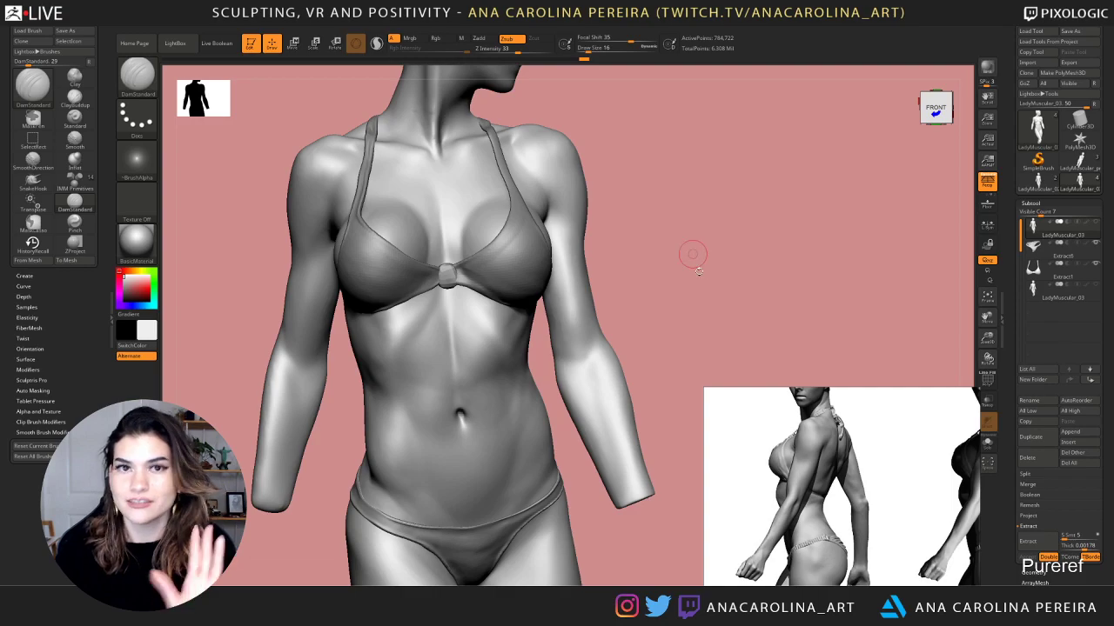
Browse the sheet of standing female body references in PureRef, comparing front, back and side poses
{"action": "scroll", "coordinate": [858, 504], "scroll_direction": "down", "scroll_amount": 3}
{"action": "scroll", "coordinate": [859, 504], "scroll_direction": "down", "scroll_amount": 4}
{"action": "middle_click_drag", "start_coordinate": [857, 501], "coordinate": [848, 557]}
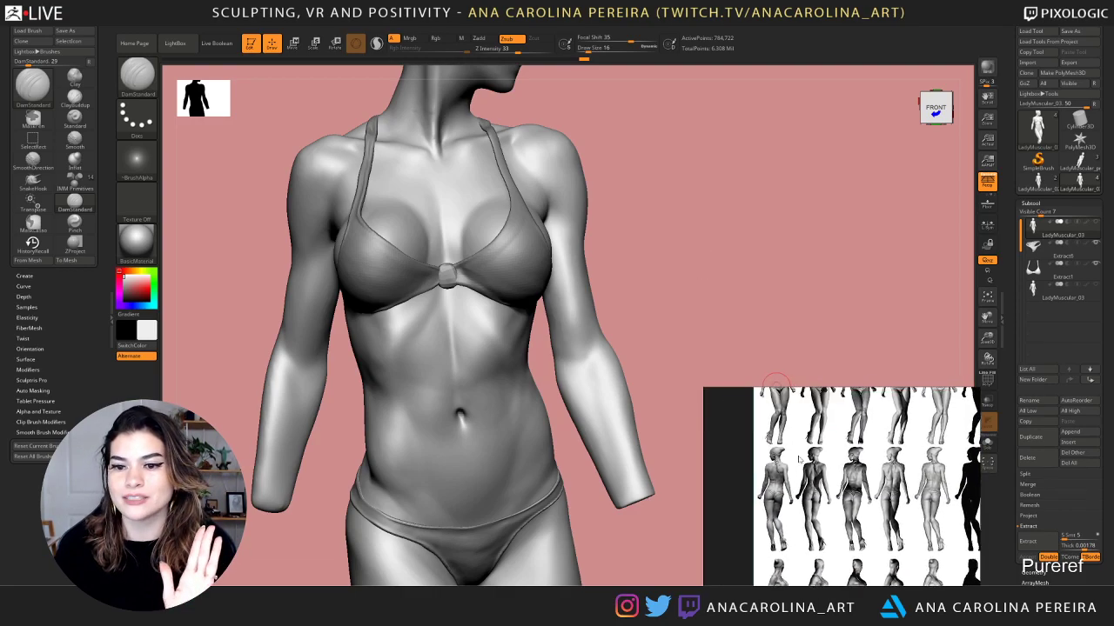
{"action": "scroll", "coordinate": [762, 518], "scroll_direction": "up", "scroll_amount": 2}
{"action": "mouse_move", "coordinate": [801, 461]}
{"action": "middle_mouse_down"}
{"action": "mouse_move", "coordinate": [762, 519]}
{"action": "mouse_move", "coordinate": [793, 444]}
{"action": "middle_mouse_up"}
{"action": "scroll", "coordinate": [763, 517], "scroll_direction": "up", "scroll_amount": 2}
{"action": "scroll", "coordinate": [762, 517], "scroll_direction": "down", "scroll_amount": 3}
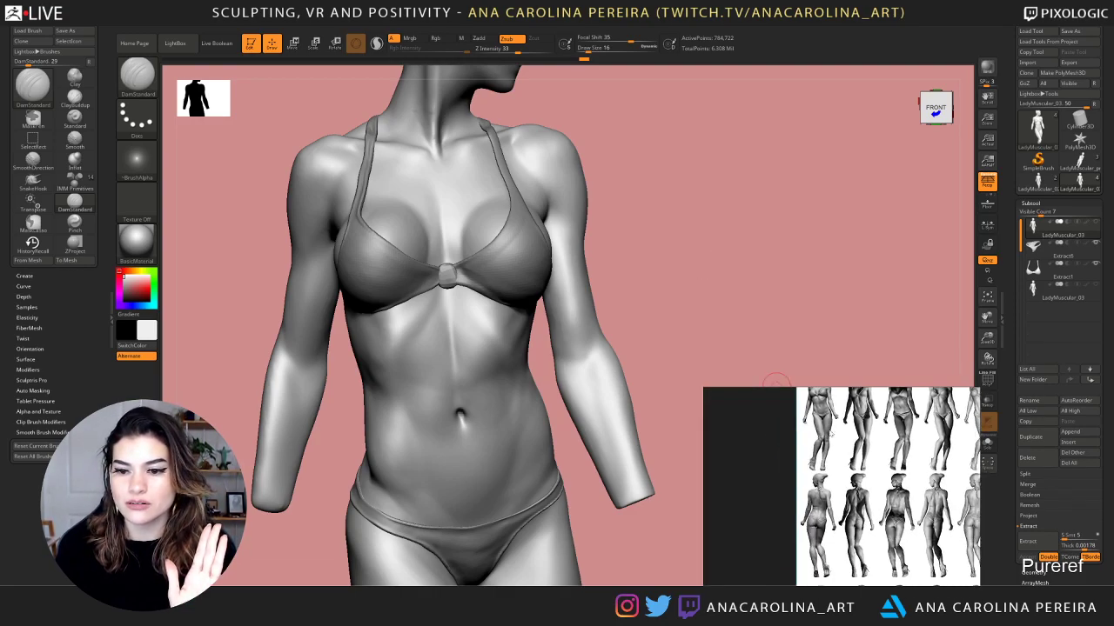
{"action": "scroll", "coordinate": [809, 469], "scroll_direction": "up", "scroll_amount": 2}
{"action": "scroll", "coordinate": [863, 444], "scroll_direction": "up", "scroll_amount": 3}
Return to ClayBuildup at draw size 44 on a lower subdivision level and inspect the torso from the front and side
{"action": "mouse_move", "coordinate": [769, 295]}
{"action": "left_mouse_down"}
{"action": "mouse_move", "coordinate": [809, 266]}
{"action": "mouse_move", "coordinate": [796, 258]}
{"action": "mouse_move", "coordinate": [813, 259]}
{"action": "left_mouse_up"}
{"action": "key", "text": "shift"}
{"action": "key", "text": "space"}
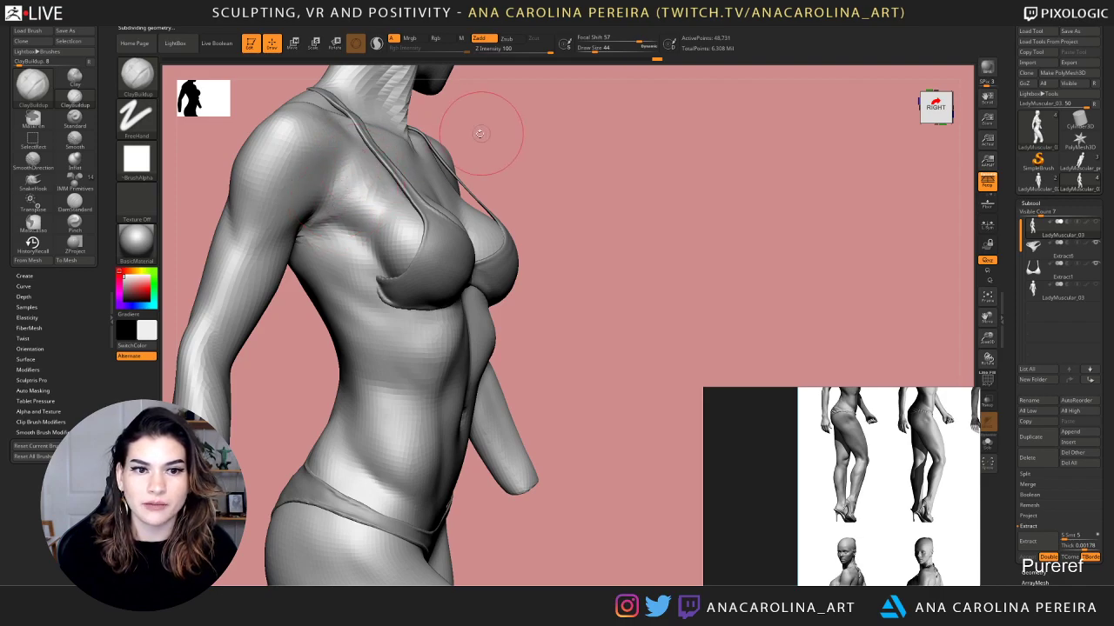
{"action": "left_click_drag", "start_coordinate": [484, 125], "coordinate": [381, 189]}
{"action": "left_click_drag", "start_coordinate": [706, 136], "coordinate": [699, 163]}
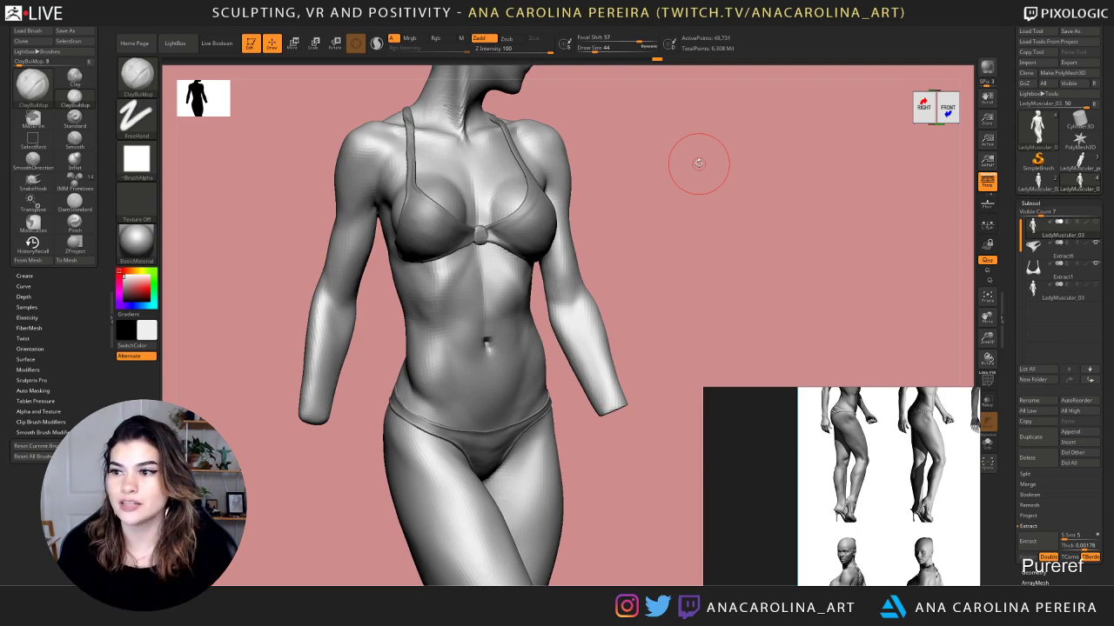
{"action": "mouse_move", "coordinate": [673, 444]}
{"action": "left_mouse_down"}
{"action": "mouse_move", "coordinate": [686, 364]}
{"action": "mouse_move", "coordinate": [704, 347]}
{"action": "left_mouse_up"}
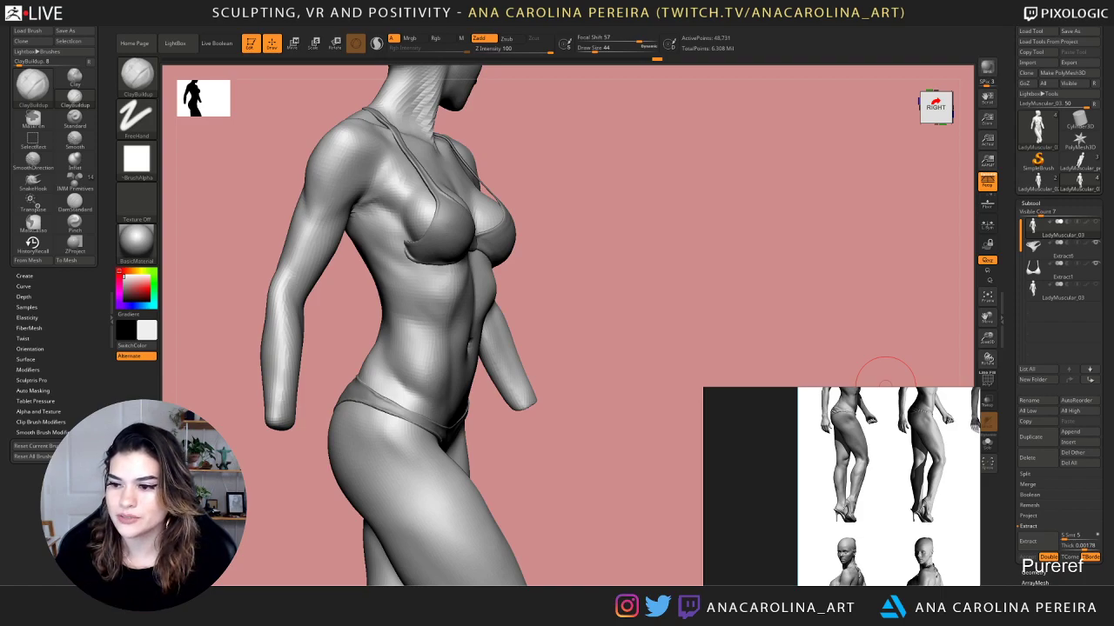
{"action": "left_click_drag", "start_coordinate": [882, 374], "coordinate": [583, 261]}
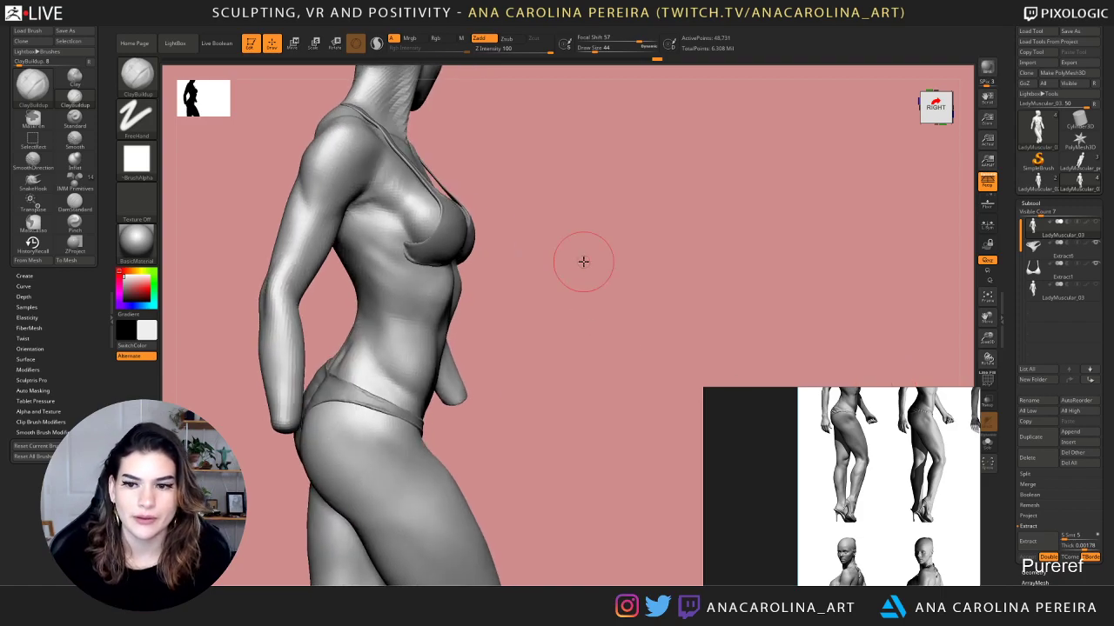
Raise the body by two subdivision levels and frame the torso from the front
{"action": "mouse_move", "coordinate": [696, 301]}
{"action": "left_mouse_down"}
{"action": "mouse_move", "coordinate": [667, 295]}
{"action": "mouse_move", "coordinate": [644, 248]}
{"action": "left_mouse_up"}
{"action": "key", "text": "d"}
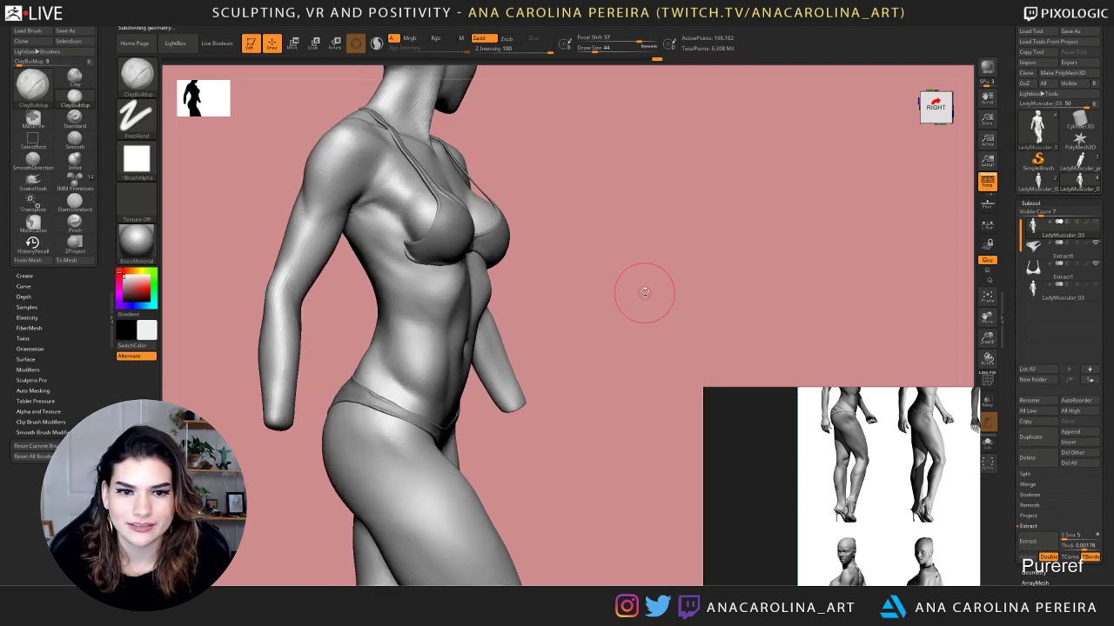
{"action": "key", "text": "d"}
{"action": "mouse_move", "coordinate": [670, 301]}
{"action": "left_mouse_down"}
{"action": "mouse_move", "coordinate": [696, 252]}
{"action": "mouse_move", "coordinate": [709, 273]}
{"action": "left_mouse_up"}
{"action": "left_click_drag", "start_coordinate": [709, 249], "coordinate": [700, 277], "text": "alt"}
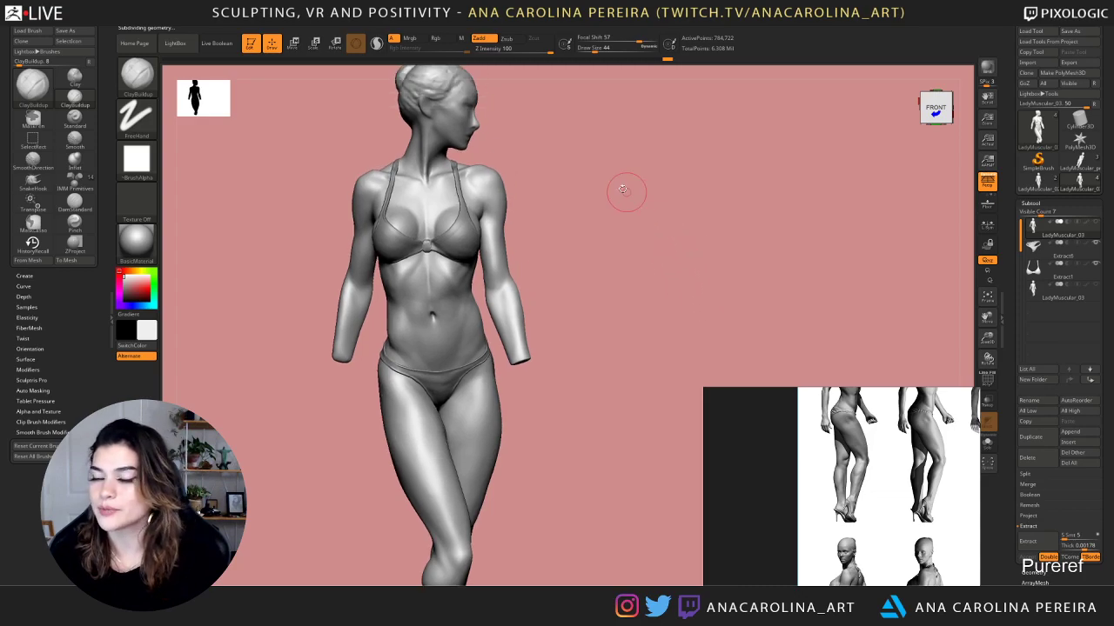
{"action": "left_click_drag", "start_coordinate": [676, 236], "coordinate": [674, 251]}
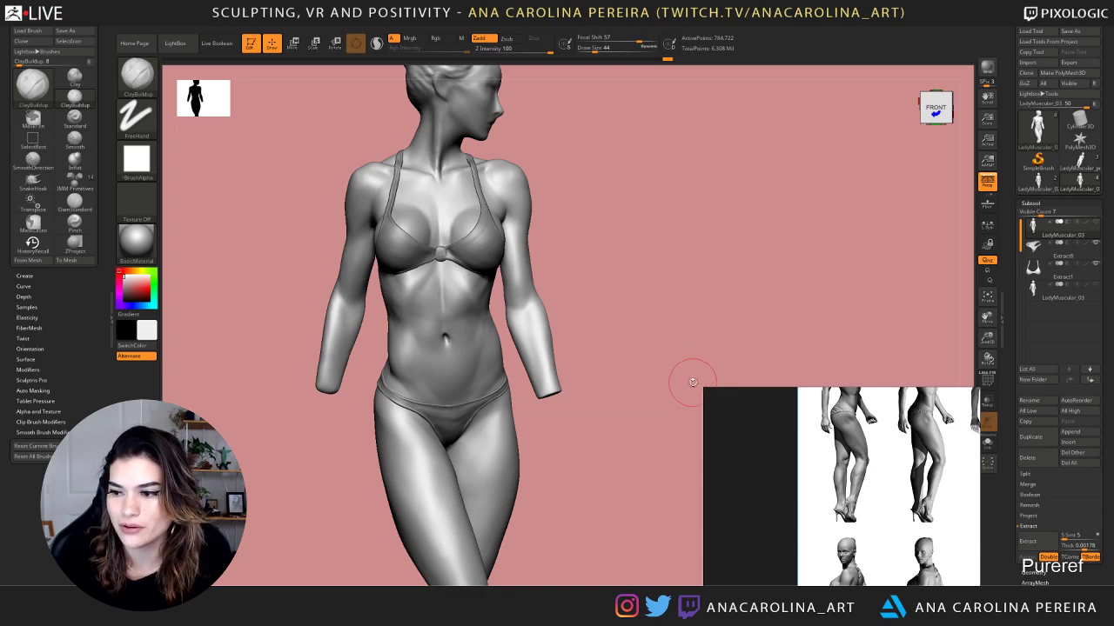
Examine the torso, waist and leg shapes from the front, three-quarter and side views
{"action": "left_click_drag", "start_coordinate": [710, 317], "coordinate": [716, 306]}
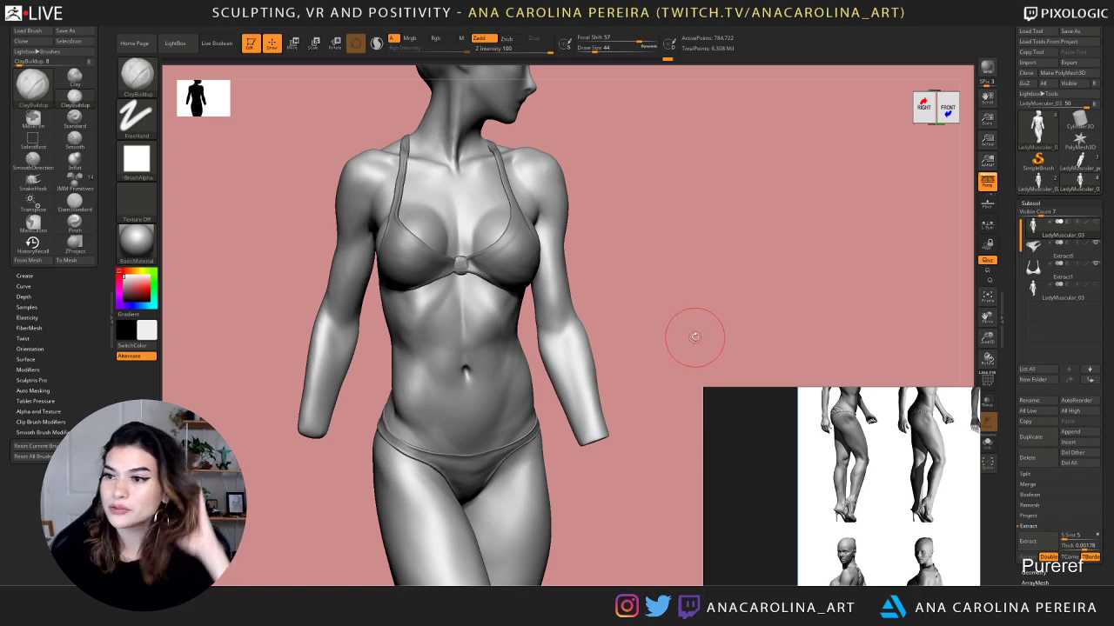
{"action": "mouse_move", "coordinate": [705, 331]}
{"action": "left_mouse_down"}
{"action": "mouse_move", "coordinate": [705, 321]}
{"action": "mouse_move", "coordinate": [766, 324]}
{"action": "mouse_move", "coordinate": [719, 321]}
{"action": "left_mouse_up"}
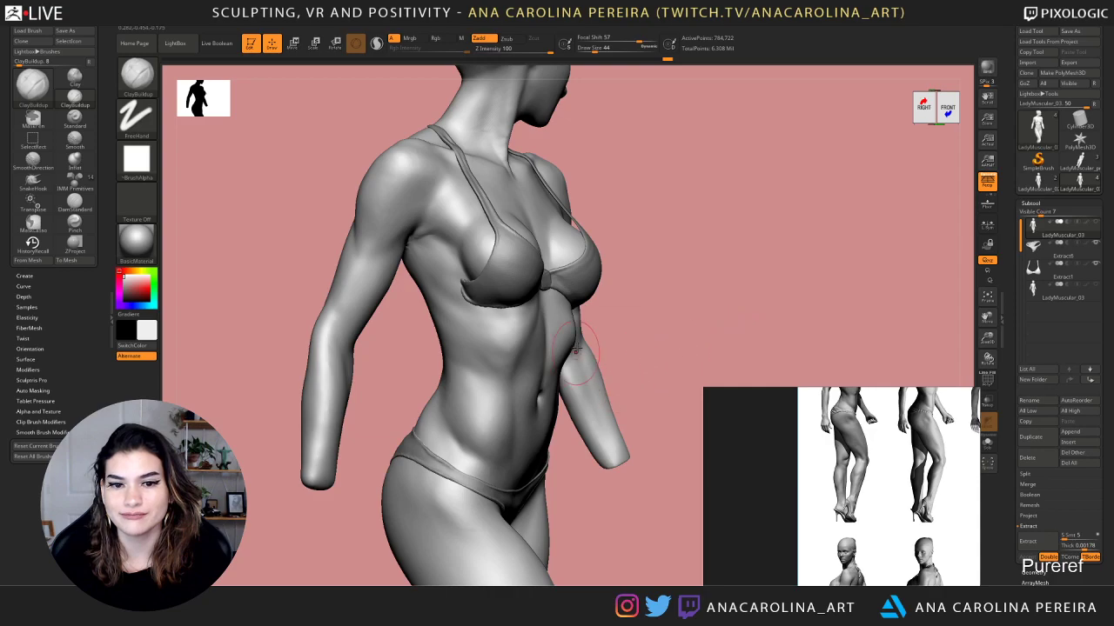
{"action": "left_click_drag", "start_coordinate": [649, 342], "coordinate": [577, 342]}
{"action": "left_click_drag", "start_coordinate": [678, 335], "coordinate": [666, 338]}
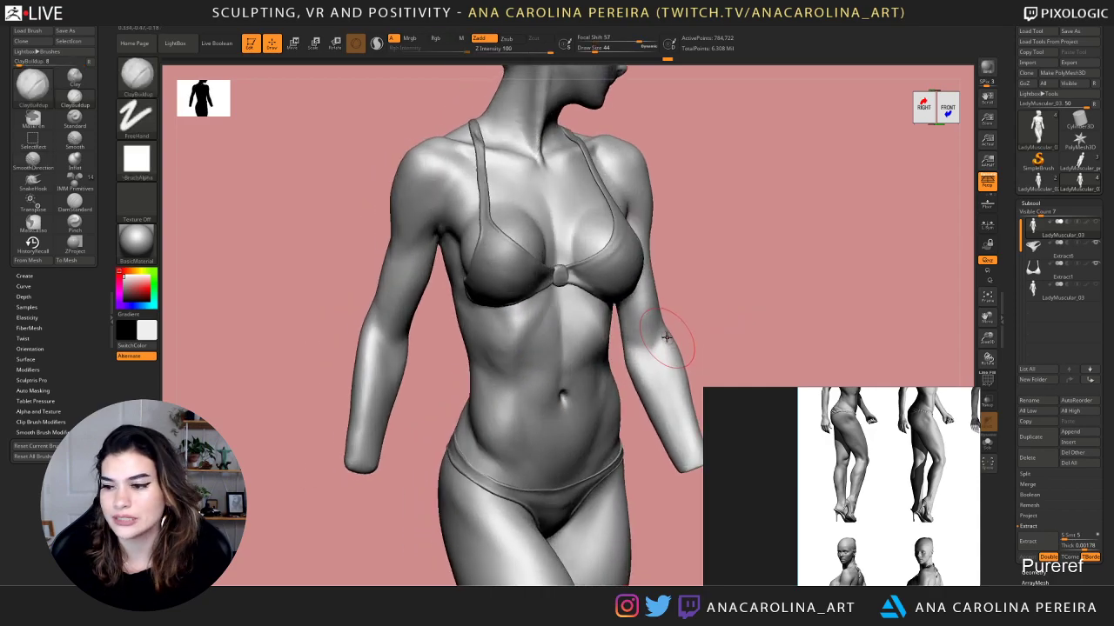
{"action": "left_click_drag", "start_coordinate": [705, 296], "coordinate": [640, 329], "text": "alt"}
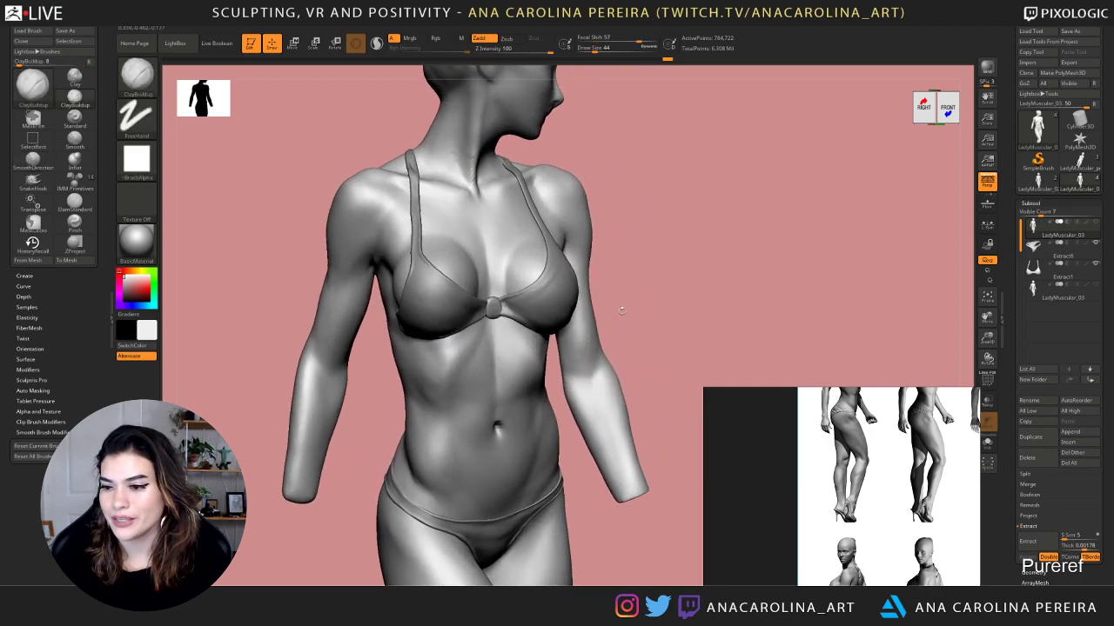
{"action": "left_click_drag", "start_coordinate": [706, 335], "coordinate": [667, 338]}
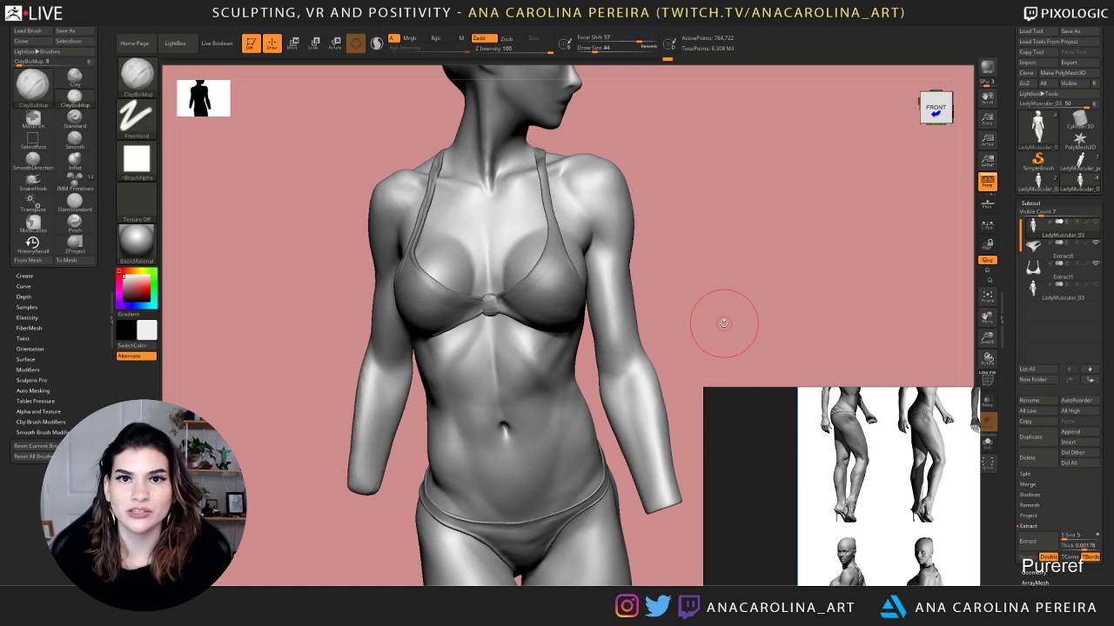
{"action": "left_click_drag", "start_coordinate": [722, 315], "coordinate": [723, 297]}
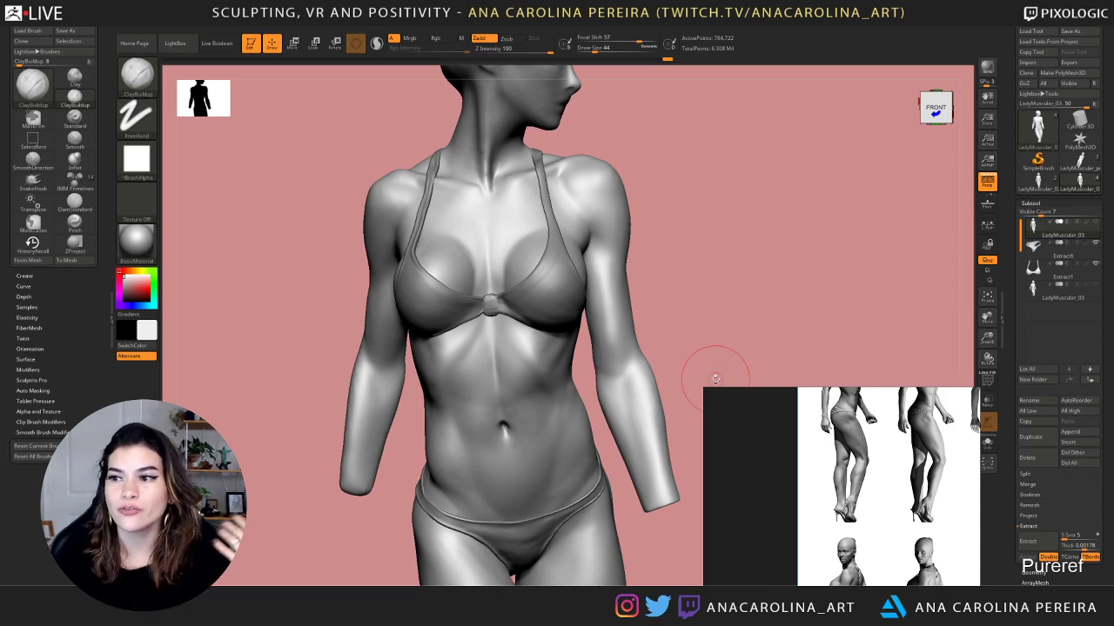
{"action": "mouse_move", "coordinate": [735, 311]}
{"action": "left_mouse_down"}
{"action": "mouse_move", "coordinate": [753, 301]}
{"action": "mouse_move", "coordinate": [746, 315]}
{"action": "left_mouse_up"}
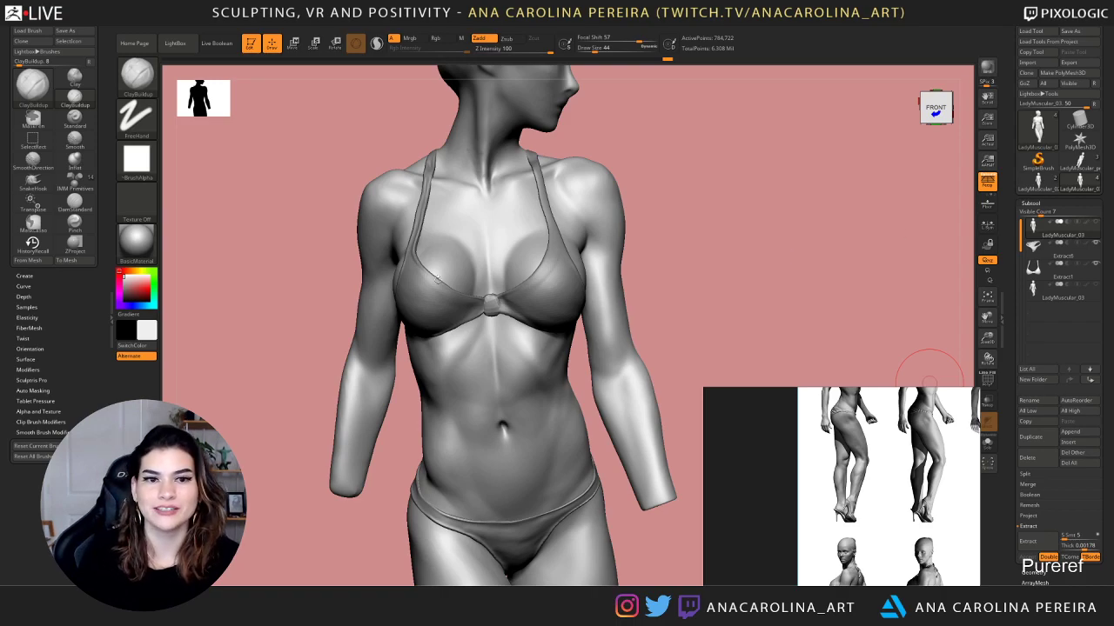
{"action": "left_click_drag", "start_coordinate": [722, 241], "coordinate": [778, 301]}
{"action": "mouse_move", "coordinate": [704, 279]}
{"action": "left_mouse_down"}
{"action": "mouse_move", "coordinate": [761, 258]}
{"action": "mouse_move", "coordinate": [701, 269]}
{"action": "mouse_move", "coordinate": [652, 244]}
{"action": "mouse_move", "coordinate": [691, 261]}
{"action": "mouse_move", "coordinate": [704, 291]}
{"action": "mouse_move", "coordinate": [745, 299]}
{"action": "mouse_move", "coordinate": [714, 276]}
{"action": "mouse_move", "coordinate": [706, 201]}
{"action": "mouse_move", "coordinate": [691, 236]}
{"action": "left_mouse_up"}
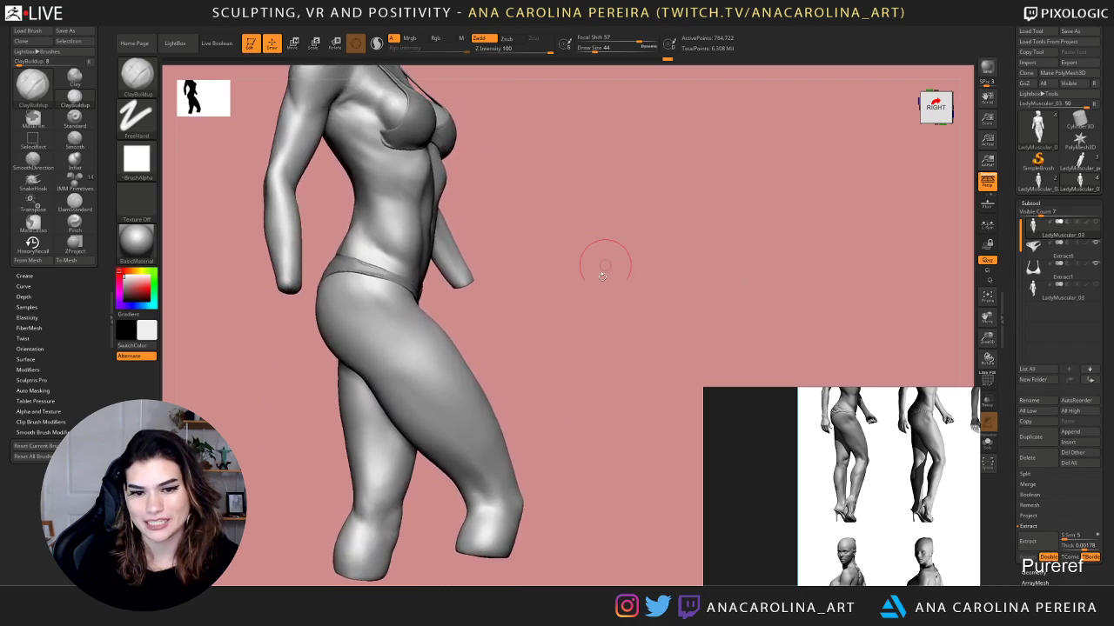
Select DamStandard, lower the body one subdivision level and smooth the side of the forward knee
{"action": "key", "text": "b"}
{"action": "key", "text": "d"}
{"action": "key", "text": "s"}
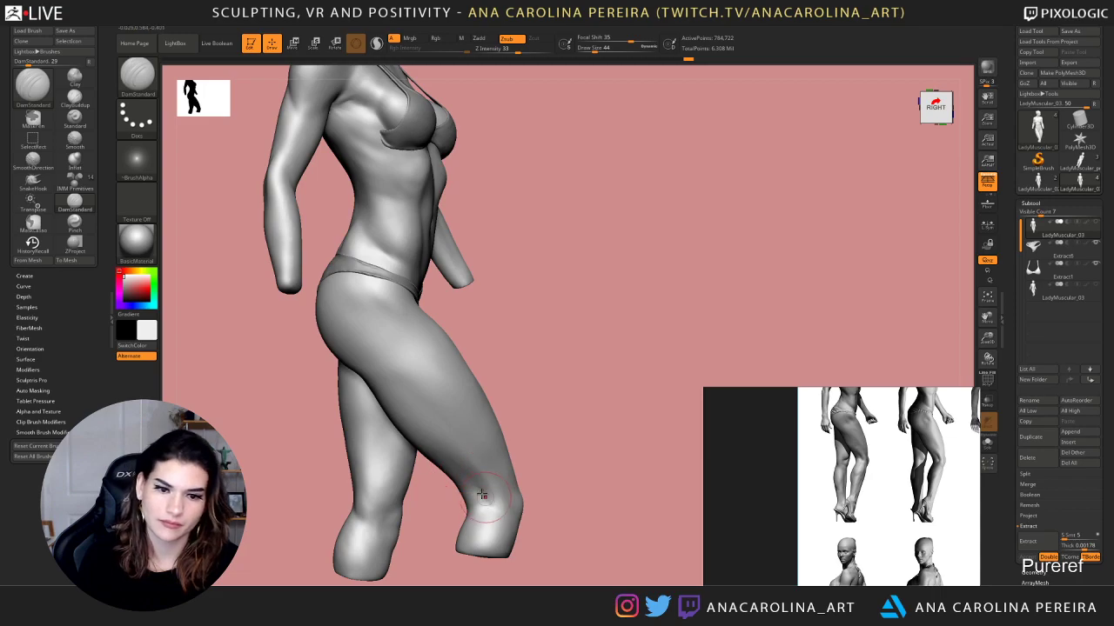
{"action": "key", "text": "shift"}
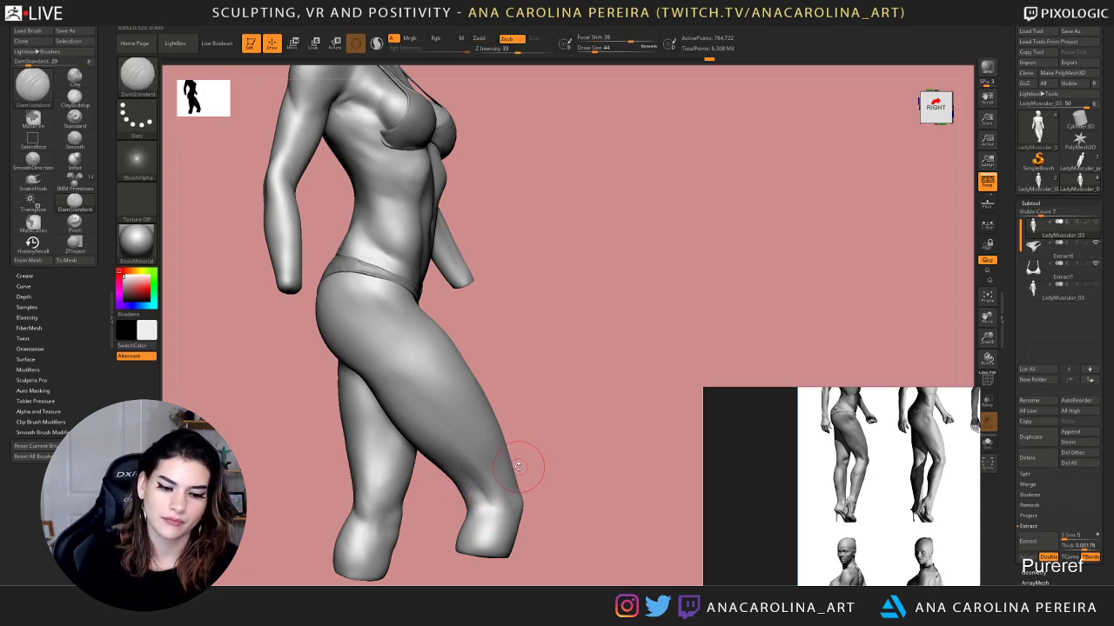
{"action": "key", "text": "shift+d"}
{"action": "left_click_drag", "start_coordinate": [488, 497], "coordinate": [489, 482], "text": "shift"}
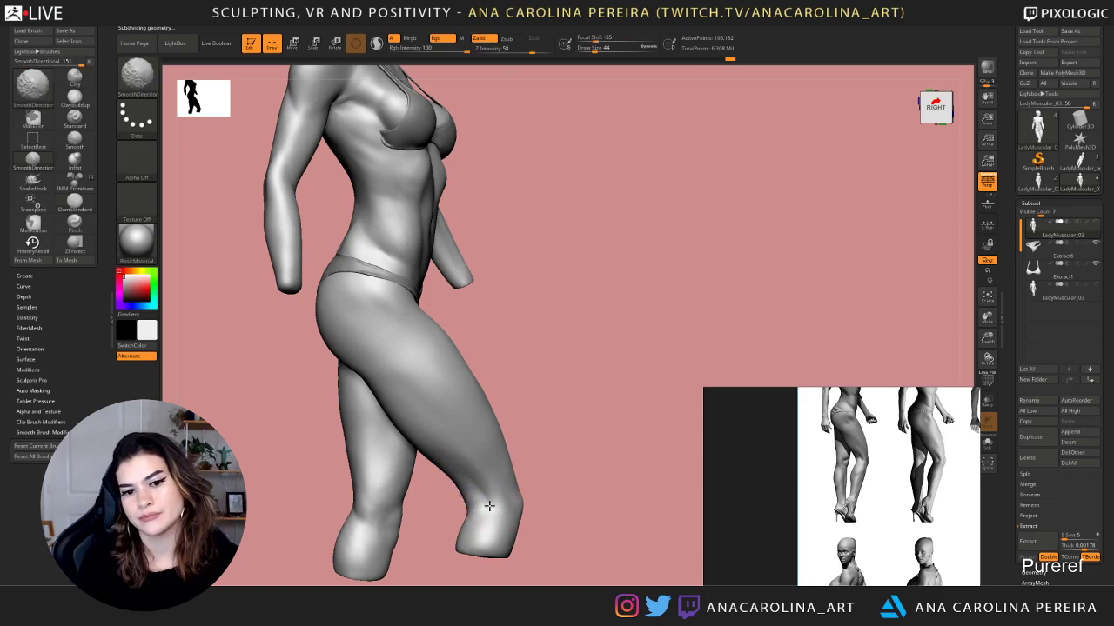
{"action": "left_click_drag", "start_coordinate": [489, 505], "coordinate": [490, 503], "text": "shift"}
{"action": "left_click_drag", "start_coordinate": [489, 503], "coordinate": [490, 492], "text": "shift"}
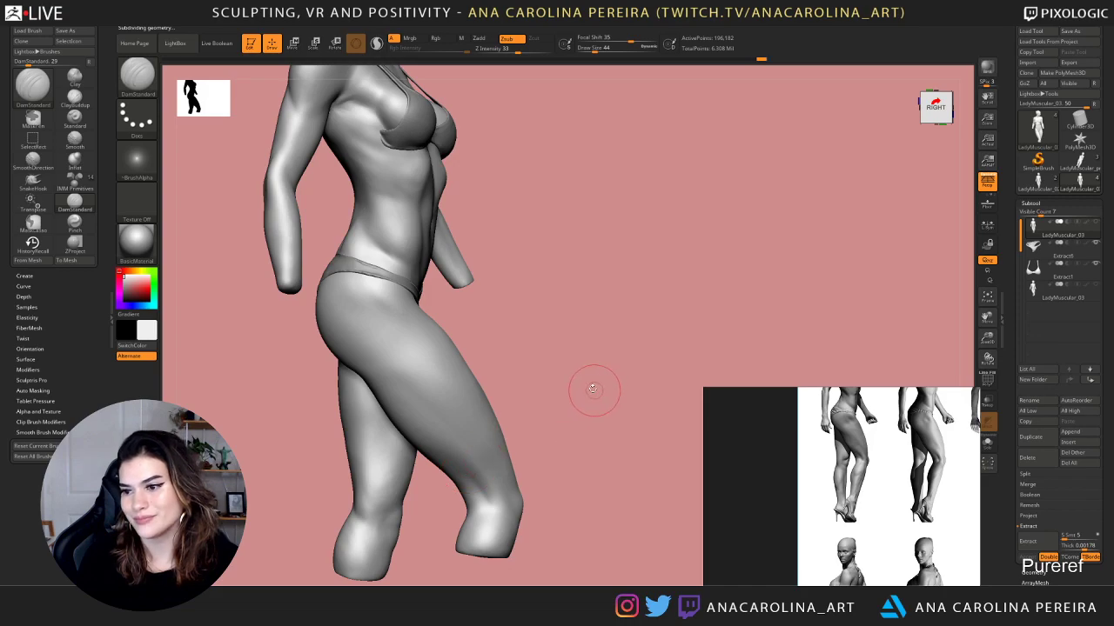
{"action": "left_click_drag", "start_coordinate": [592, 389], "coordinate": [635, 379], "text": "alt"}
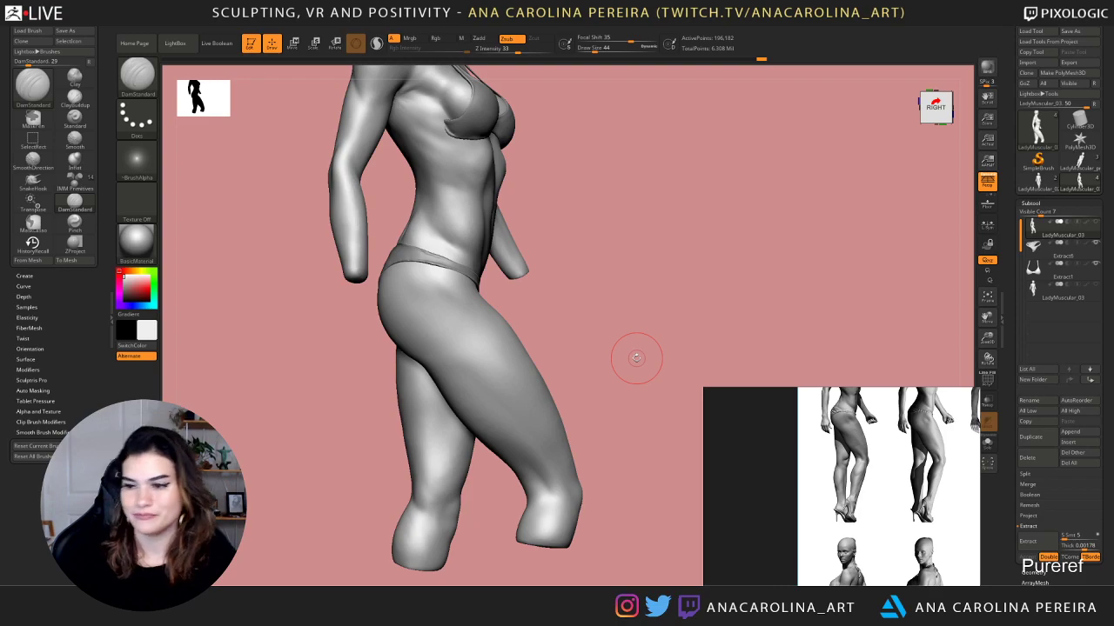
Raise the body by two subdivision levels and ready the DamStandard brush at a smaller draw size, facing the torso's front
{"action": "mouse_move", "coordinate": [597, 286]}
{"action": "left_mouse_down"}
{"action": "mouse_move", "coordinate": [653, 308]}
{"action": "mouse_move", "coordinate": [699, 301]}
{"action": "mouse_move", "coordinate": [624, 293]}
{"action": "mouse_move", "coordinate": [664, 299]}
{"action": "mouse_move", "coordinate": [688, 366]}
{"action": "mouse_move", "coordinate": [679, 380]}
{"action": "mouse_move", "coordinate": [691, 389]}
{"action": "left_mouse_up"}
{"action": "key", "text": "d"}
{"action": "left_click_drag", "start_coordinate": [658, 284], "coordinate": [649, 283]}
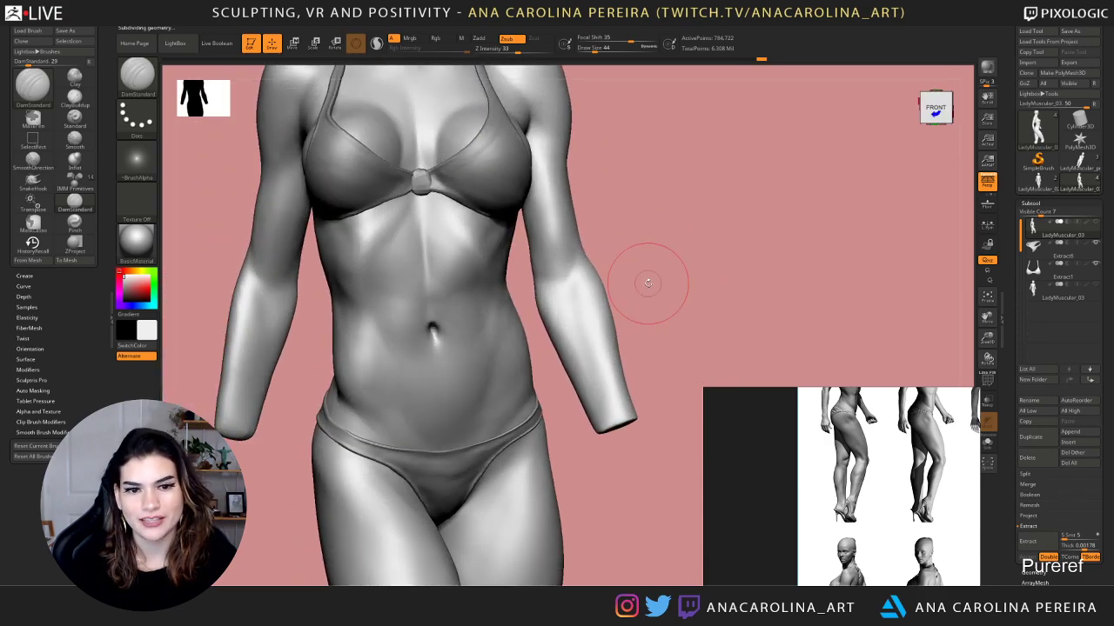
{"action": "key", "text": "d"}
{"action": "mouse_move", "coordinate": [709, 237]}
{"action": "left_mouse_down", "text": "alt"}
{"action": "mouse_move", "coordinate": [698, 308]}
{"action": "mouse_move", "coordinate": [670, 294]}
{"action": "mouse_move", "coordinate": [684, 288]}
{"action": "mouse_move", "coordinate": [654, 260]}
{"action": "mouse_move", "coordinate": [667, 256]}
{"action": "mouse_move", "coordinate": [681, 331]}
{"action": "mouse_move", "coordinate": [658, 335]}
{"action": "mouse_move", "coordinate": [698, 316]}
{"action": "mouse_move", "coordinate": [632, 316]}
{"action": "mouse_move", "coordinate": [751, 279]}
{"action": "mouse_move", "coordinate": [735, 176]}
{"action": "mouse_move", "coordinate": [722, 277]}
{"action": "mouse_move", "coordinate": [694, 236]}
{"action": "mouse_move", "coordinate": [702, 272]}
{"action": "mouse_move", "coordinate": [740, 276]}
{"action": "mouse_move", "coordinate": [756, 310]}
{"action": "left_mouse_up", "text": "alt"}
{"action": "key", "text": "b"}
{"action": "key", "text": "d"}
{"action": "key", "text": "s"}
{"action": "key", "text": "space"}
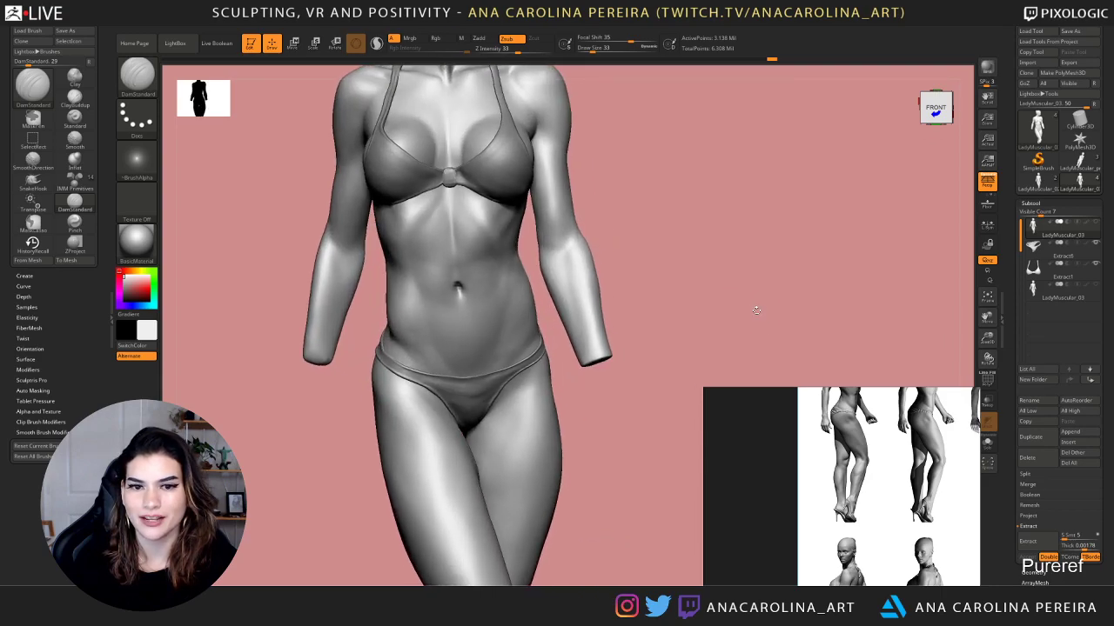
Bring the front-view bikini torso reference into close view in PureRef to compare with the sculpt
{"action": "middle_click_drag", "start_coordinate": [871, 412], "coordinate": [848, 512]}
{"action": "scroll", "coordinate": [848, 512], "scroll_direction": "down", "scroll_amount": 4}
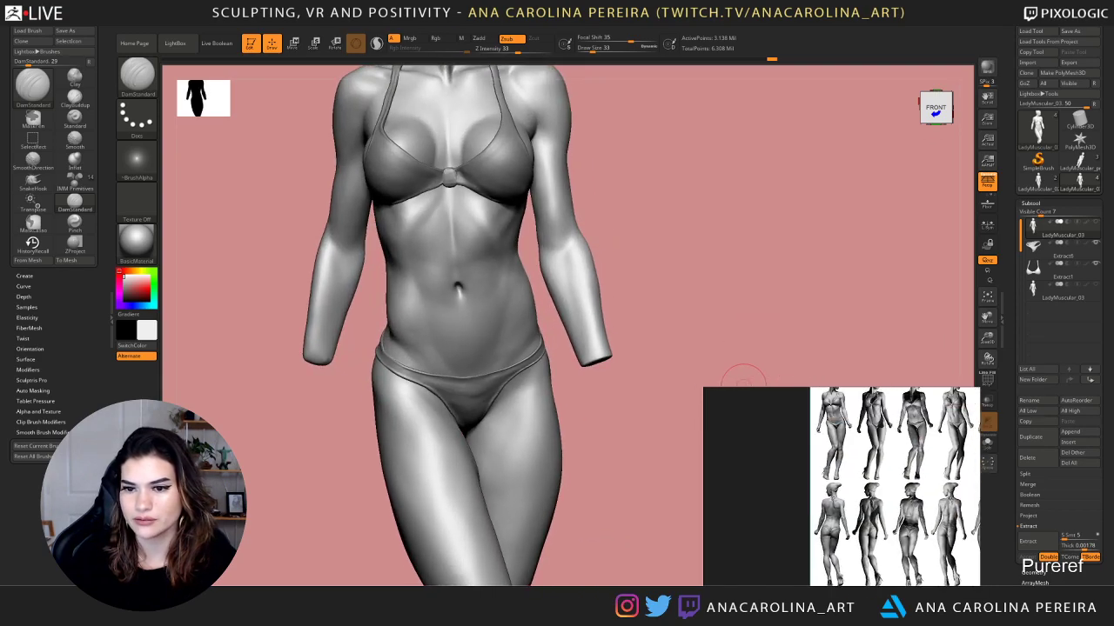
{"action": "middle_click_drag", "start_coordinate": [831, 412], "coordinate": [818, 515]}
{"action": "scroll", "coordinate": [819, 515], "scroll_direction": "up", "scroll_amount": 5}
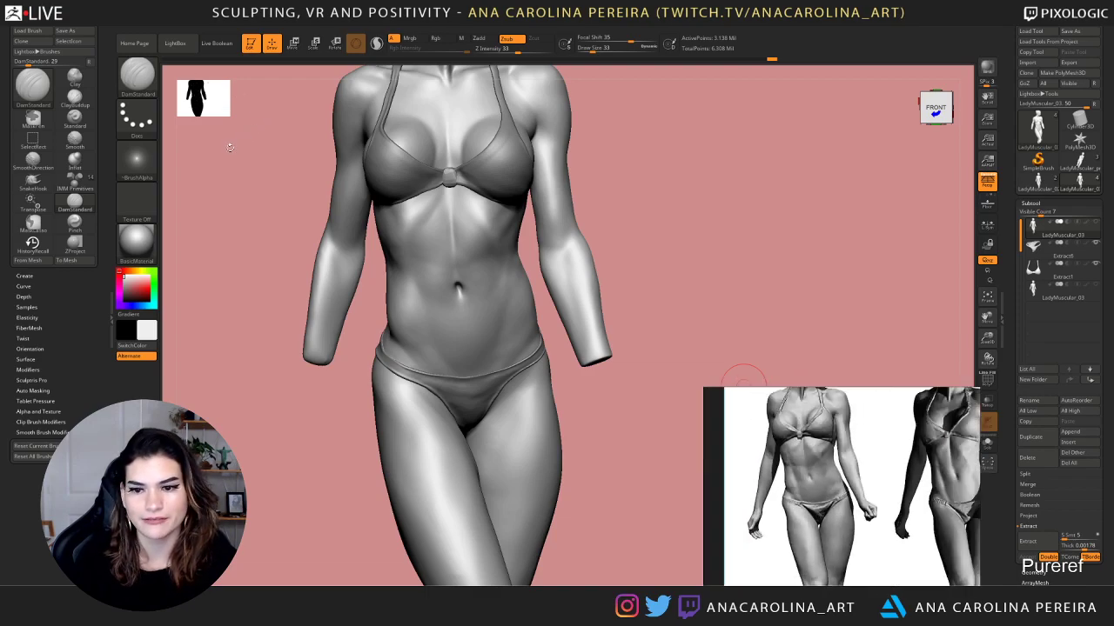
{"action": "left_click_drag", "start_coordinate": [229, 148], "coordinate": [224, 141]}
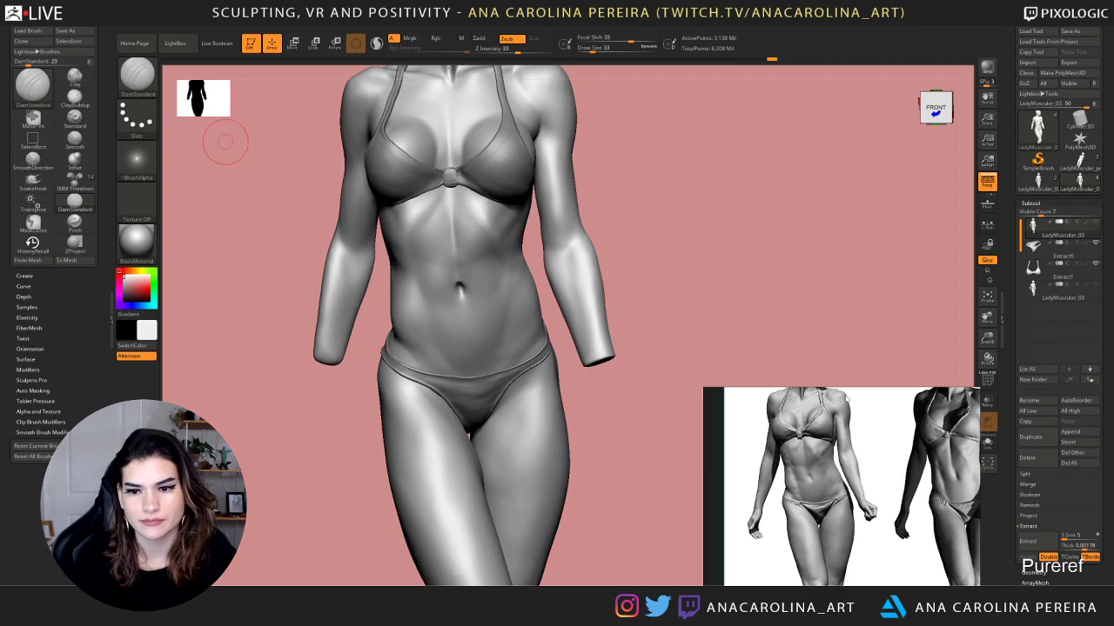
Switch to the SnakeHook brush at draw size 65 and lower the body by three subdivision levels
{"action": "key", "text": "b"}
{"action": "key", "text": "s"}
{"action": "key", "text": "d"}
{"action": "key", "text": "b"}
{"action": "key", "text": "s"}
{"action": "key", "text": "h"}
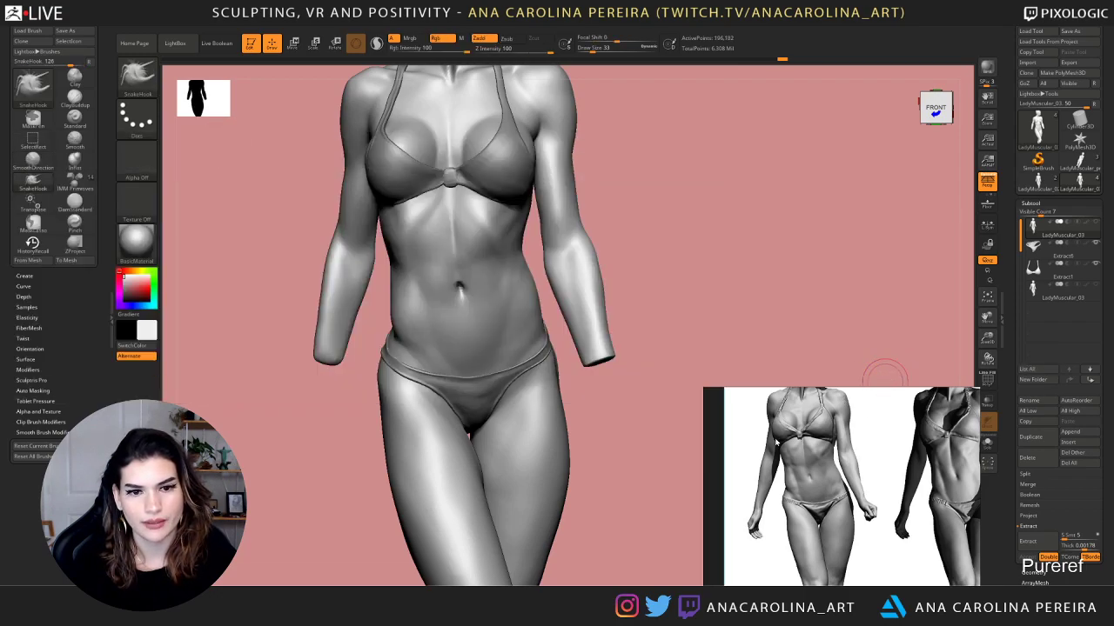
{"action": "key", "text": "space"}
{"action": "left_click_drag", "start_coordinate": [562, 325], "coordinate": [573, 325]}
{"action": "key", "text": "shift+d"}
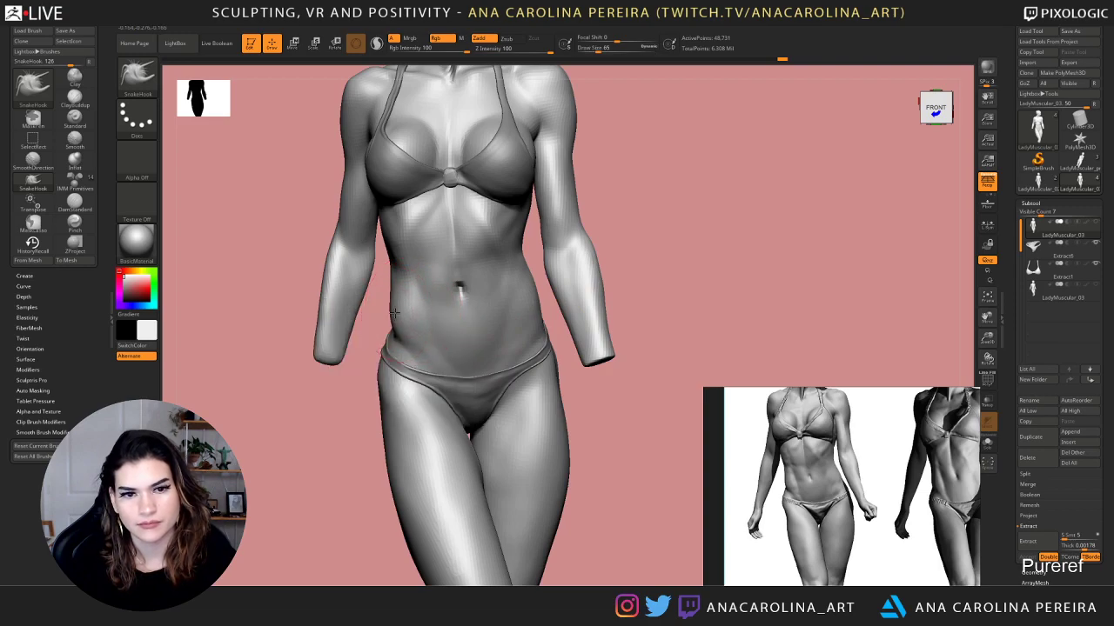
Reshape the waist and upper hip outline above the bikini bottom with SnakeHook at a reduced draw size
{"action": "mouse_move", "coordinate": [394, 296]}
{"action": "right_mouse_down"}
{"action": "mouse_move", "coordinate": [368, 259]}
{"action": "mouse_move", "coordinate": [367, 288]}
{"action": "mouse_move", "coordinate": [391, 287]}
{"action": "right_mouse_up"}
{"action": "key", "text": "space"}
{"action": "key", "text": "shift"}
{"action": "key", "text": "space"}
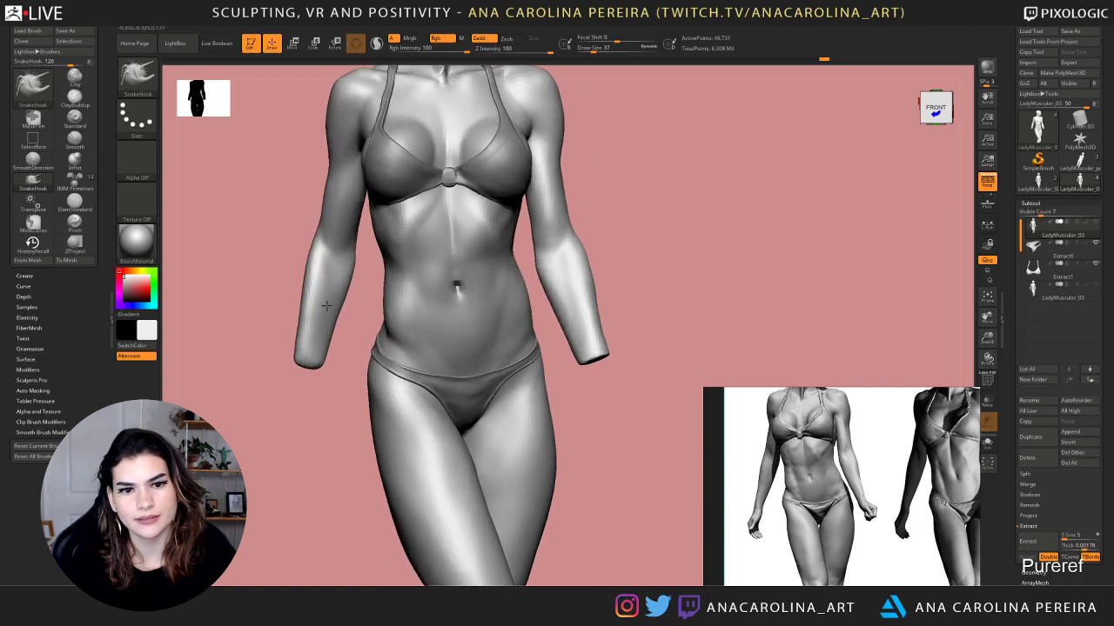
{"action": "key", "text": "space"}
{"action": "left_click_drag", "start_coordinate": [389, 303], "coordinate": [394, 304]}
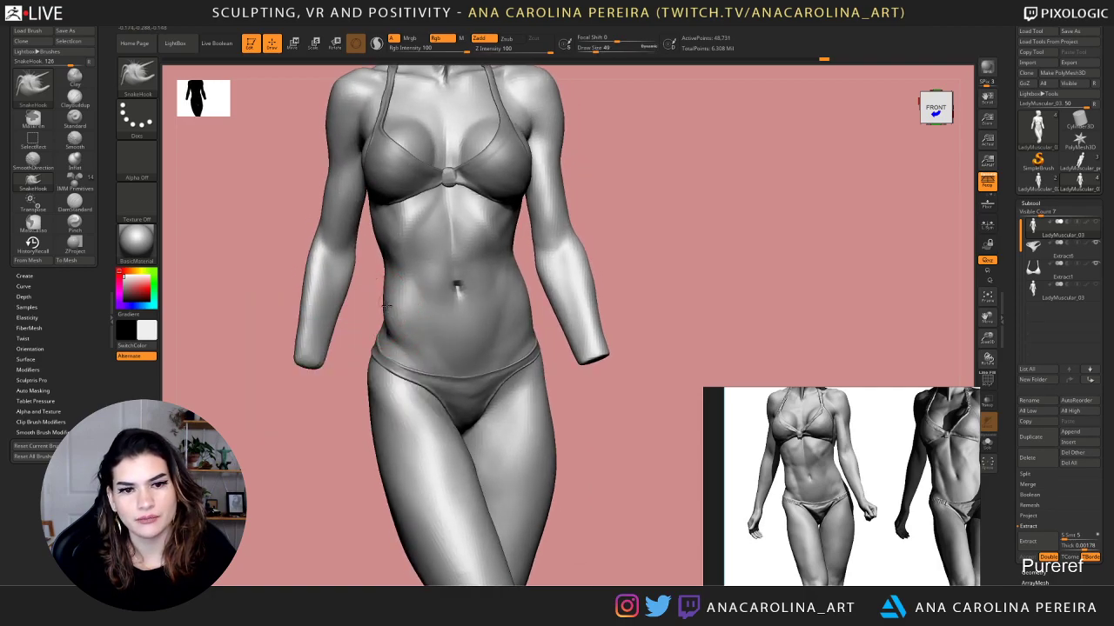
{"action": "mouse_move", "coordinate": [362, 318]}
{"action": "right_mouse_down"}
{"action": "mouse_move", "coordinate": [370, 331]}
{"action": "mouse_move", "coordinate": [337, 301]}
{"action": "right_mouse_up"}
{"action": "mouse_move", "coordinate": [490, 323]}
{"action": "right_mouse_down", "text": "ctrl"}
{"action": "mouse_move", "coordinate": [538, 386]}
{"action": "mouse_move", "coordinate": [510, 462]}
{"action": "right_mouse_up", "text": "ctrl"}
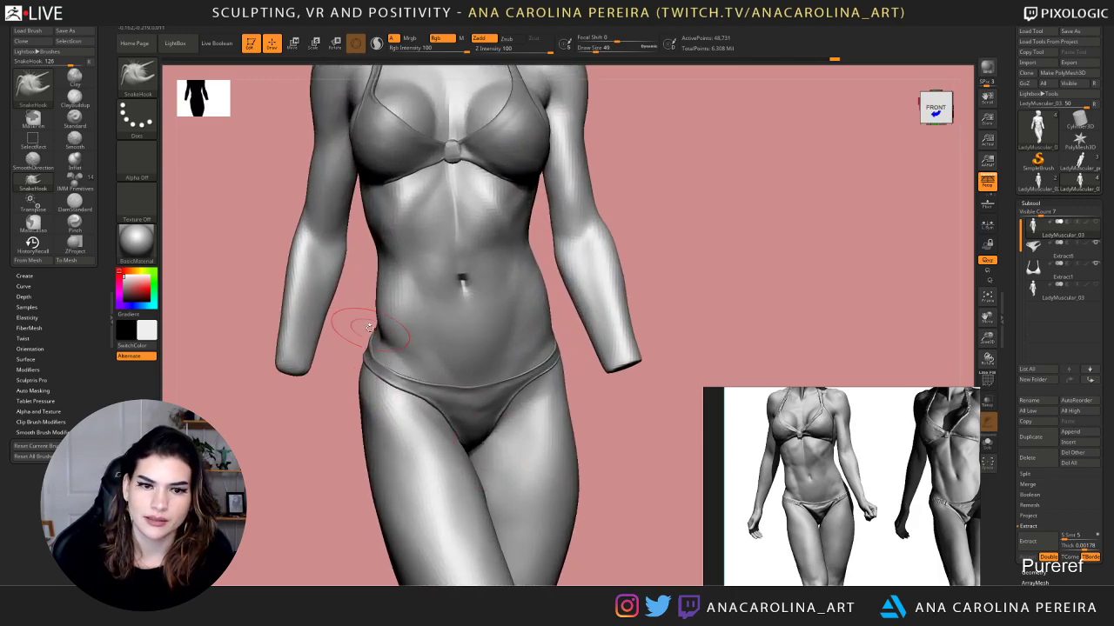
{"action": "right_click_drag", "start_coordinate": [355, 326], "coordinate": [341, 375]}
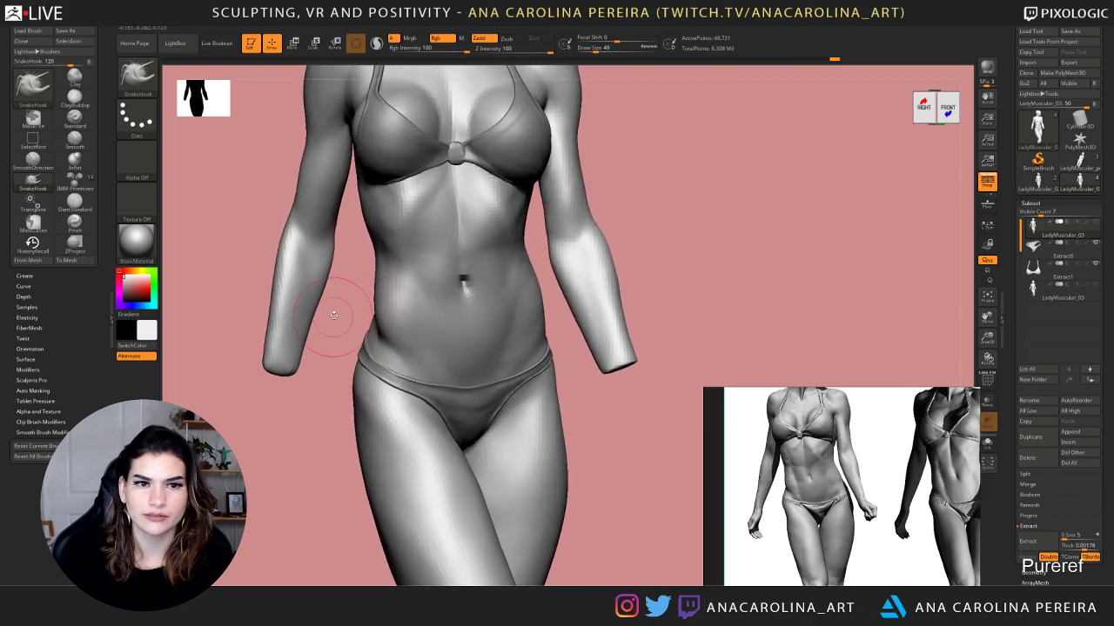
Examine the waist and hip silhouette from the front, side and back, at full-figure and close range
{"action": "right_click_drag", "start_coordinate": [336, 314], "coordinate": [345, 200], "text": "ctrl"}
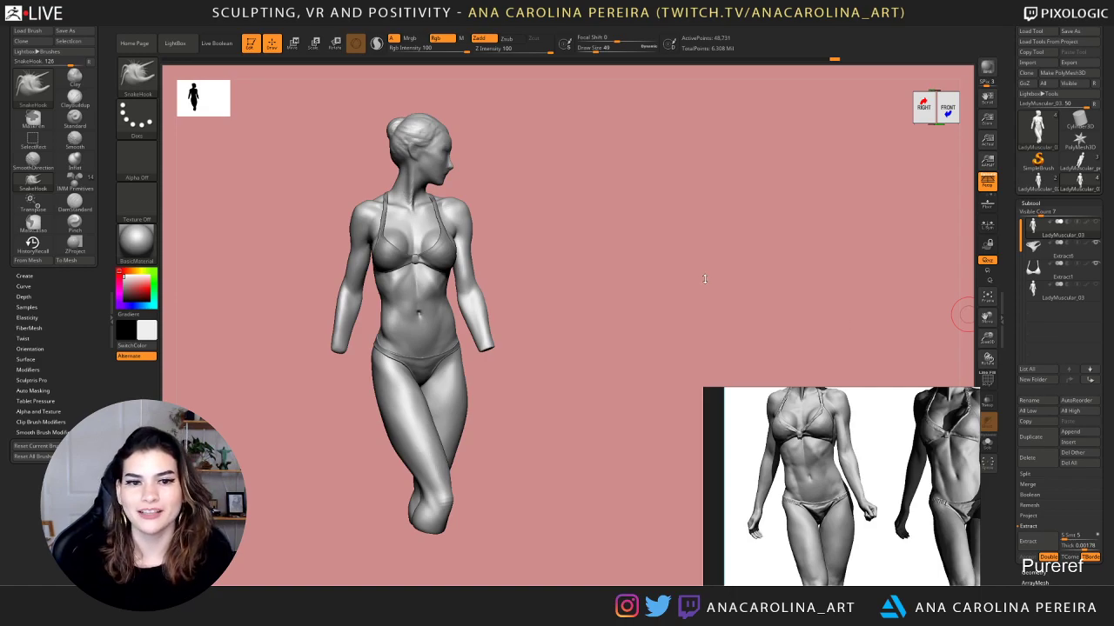
{"action": "mouse_move", "coordinate": [704, 279]}
{"action": "left_mouse_down"}
{"action": "mouse_move", "coordinate": [658, 261]}
{"action": "mouse_move", "coordinate": [658, 244]}
{"action": "left_mouse_up"}
{"action": "mouse_move", "coordinate": [658, 245]}
{"action": "left_mouse_down"}
{"action": "mouse_move", "coordinate": [708, 281]}
{"action": "mouse_move", "coordinate": [798, 256]}
{"action": "left_mouse_up"}
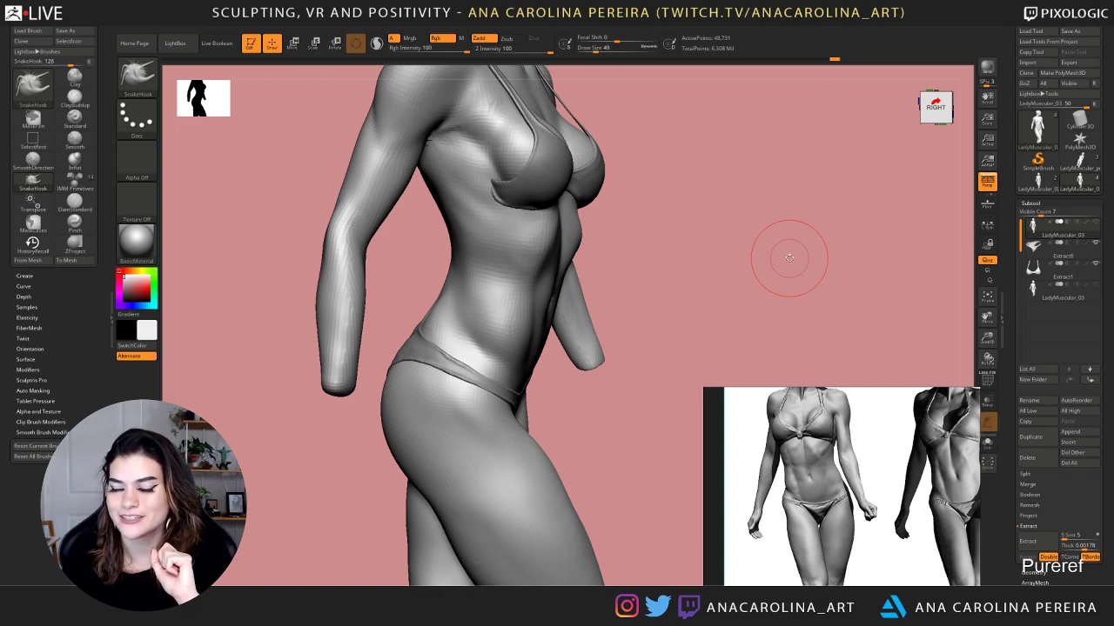
{"action": "mouse_move", "coordinate": [788, 257]}
{"action": "left_mouse_down"}
{"action": "mouse_move", "coordinate": [676, 249]}
{"action": "mouse_move", "coordinate": [696, 269]}
{"action": "mouse_move", "coordinate": [671, 293]}
{"action": "mouse_move", "coordinate": [701, 293]}
{"action": "mouse_move", "coordinate": [634, 398]}
{"action": "left_mouse_up"}
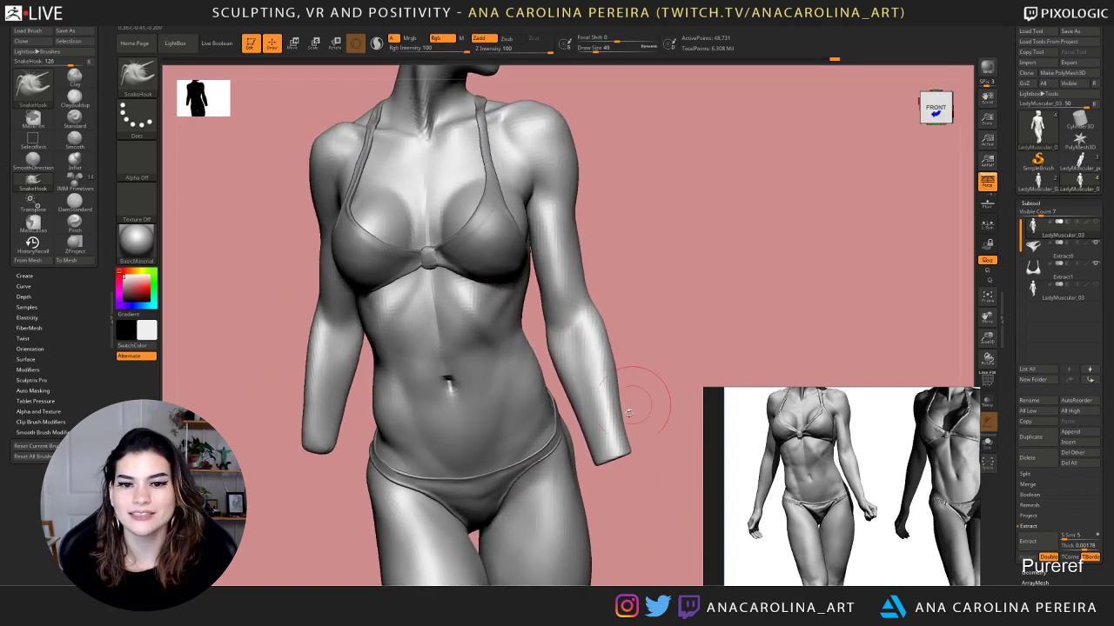
{"action": "mouse_move", "coordinate": [619, 542]}
{"action": "left_mouse_down"}
{"action": "mouse_move", "coordinate": [648, 453]}
{"action": "mouse_move", "coordinate": [585, 448]}
{"action": "mouse_move", "coordinate": [626, 490]}
{"action": "mouse_move", "coordinate": [671, 494]}
{"action": "mouse_move", "coordinate": [604, 456]}
{"action": "left_mouse_up"}
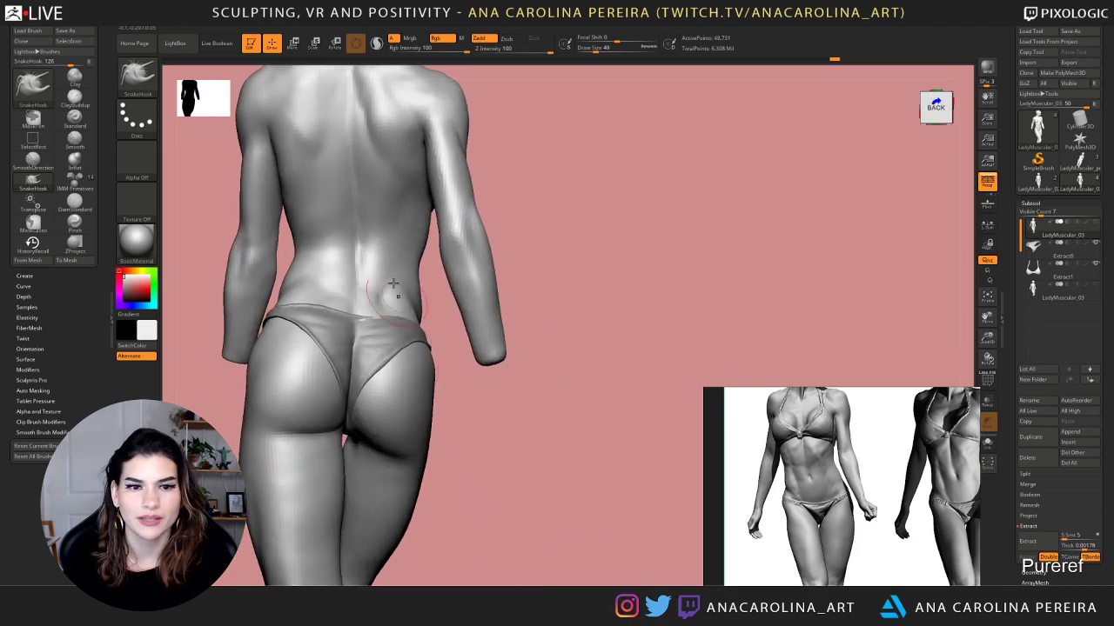
{"action": "mouse_move", "coordinate": [459, 447]}
{"action": "left_mouse_down"}
{"action": "mouse_move", "coordinate": [386, 457]}
{"action": "mouse_move", "coordinate": [589, 378]}
{"action": "mouse_move", "coordinate": [601, 412]}
{"action": "mouse_move", "coordinate": [609, 405]}
{"action": "mouse_move", "coordinate": [505, 357]}
{"action": "left_mouse_up"}
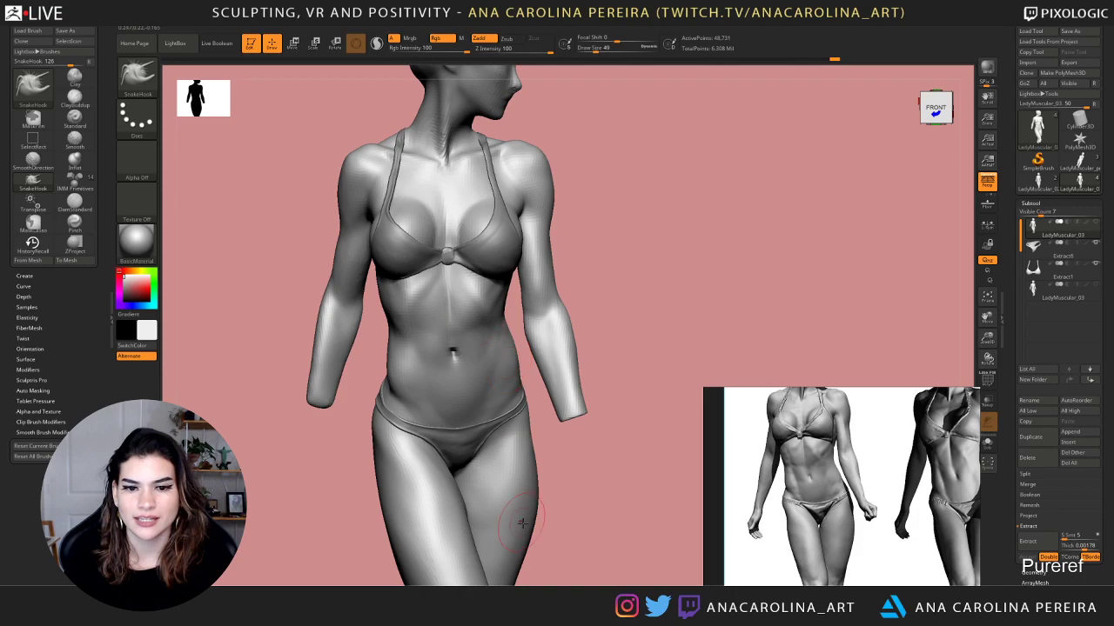
{"action": "mouse_move", "coordinate": [591, 556]}
{"action": "left_mouse_down"}
{"action": "mouse_move", "coordinate": [571, 542]}
{"action": "mouse_move", "coordinate": [542, 322]}
{"action": "left_mouse_up"}
Raise the body by two subdivision levels in the front view of the torso
{"action": "left_click_drag", "start_coordinate": [561, 218], "coordinate": [583, 229]}
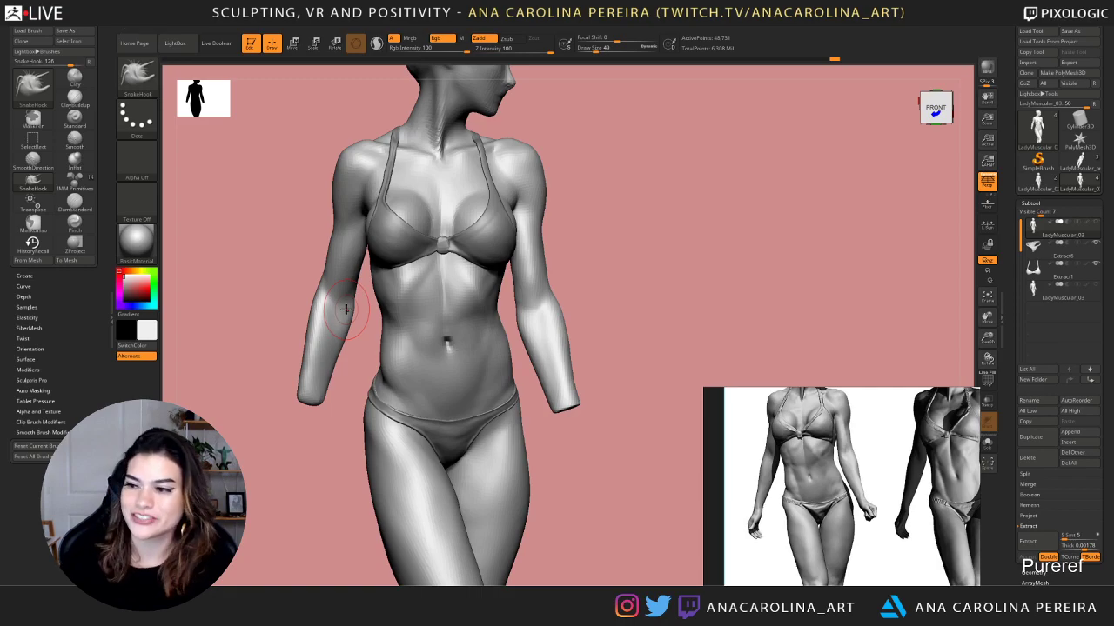
{"action": "key", "text": "ctrl+d"}
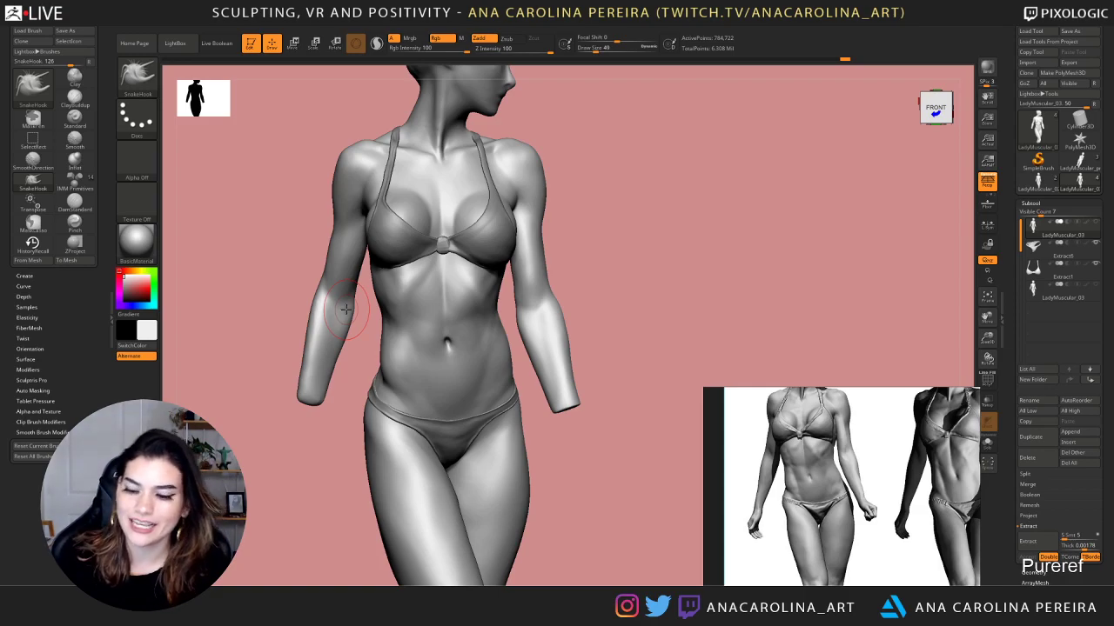
{"action": "left_click_drag", "start_coordinate": [601, 283], "coordinate": [606, 294]}
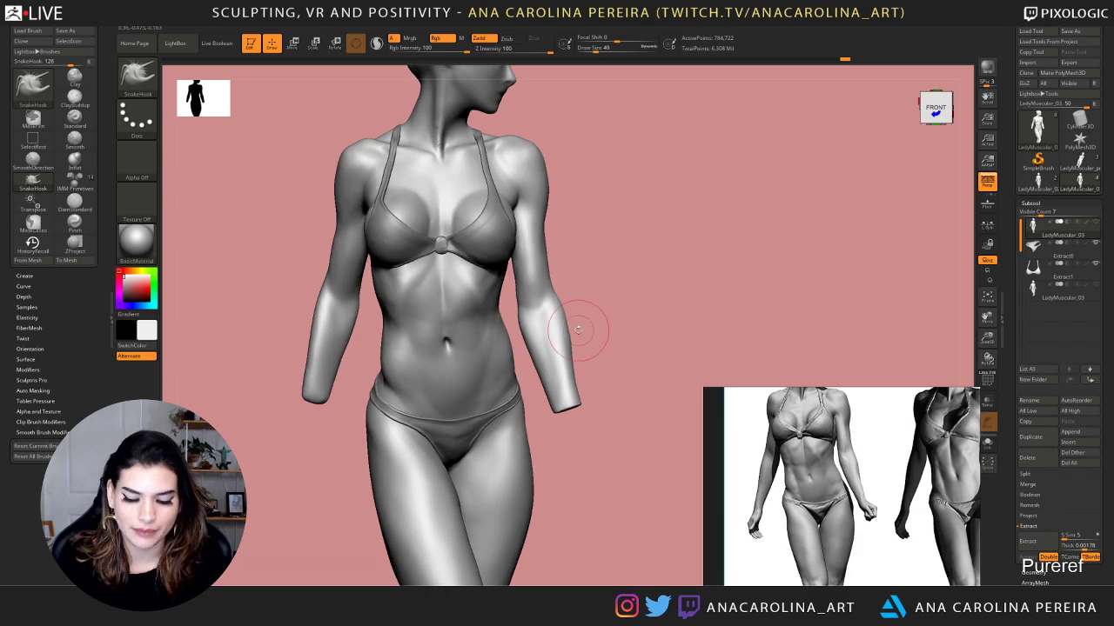
{"action": "left_click_drag", "start_coordinate": [567, 387], "coordinate": [609, 383]}
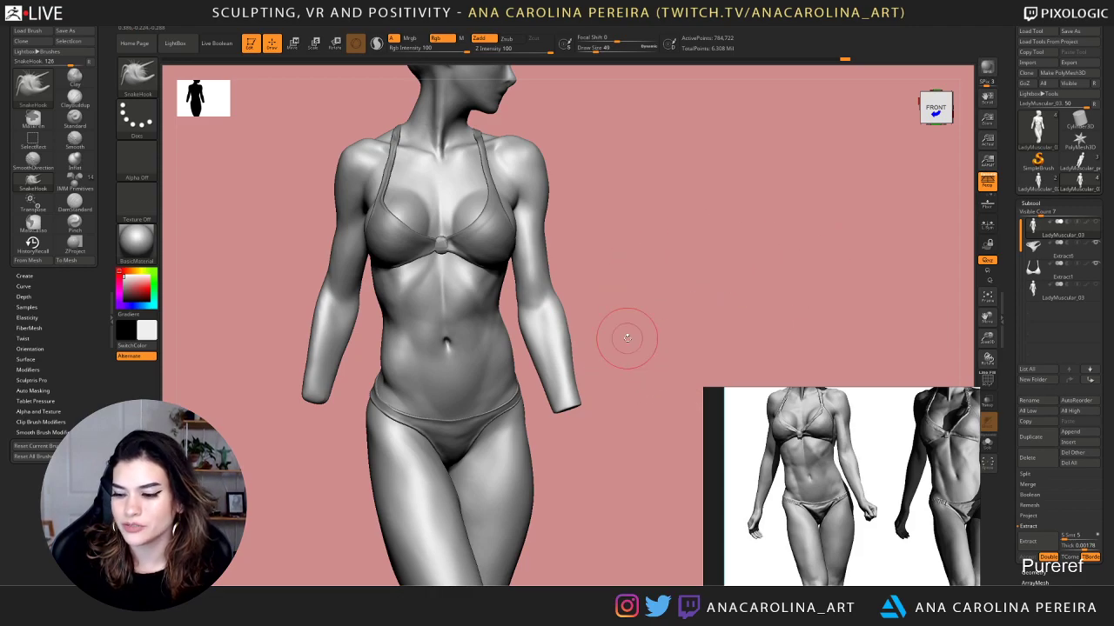
{"action": "mouse_move", "coordinate": [591, 357]}
{"action": "left_mouse_down"}
{"action": "mouse_move", "coordinate": [634, 316]}
{"action": "mouse_move", "coordinate": [703, 279]}
{"action": "mouse_move", "coordinate": [734, 277]}
{"action": "mouse_move", "coordinate": [721, 261]}
{"action": "left_mouse_up"}
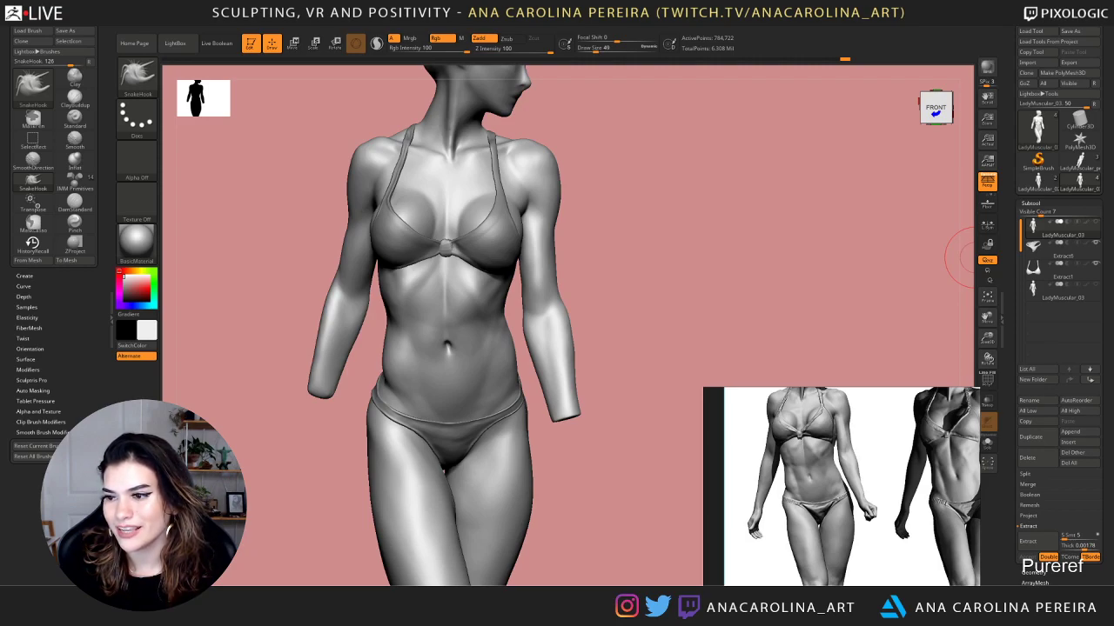
{"action": "left_click_drag", "start_coordinate": [628, 369], "coordinate": [617, 368]}
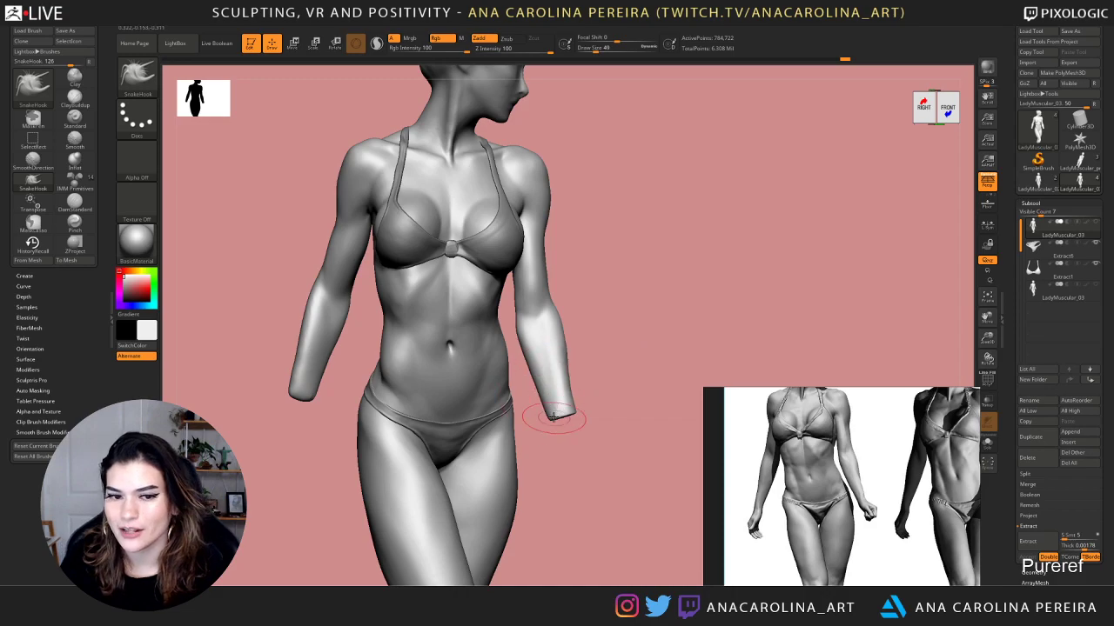
{"action": "mouse_move", "coordinate": [601, 421]}
{"action": "left_mouse_down"}
{"action": "mouse_move", "coordinate": [599, 345]}
{"action": "mouse_move", "coordinate": [599, 392]}
{"action": "mouse_move", "coordinate": [620, 372]}
{"action": "left_mouse_up"}
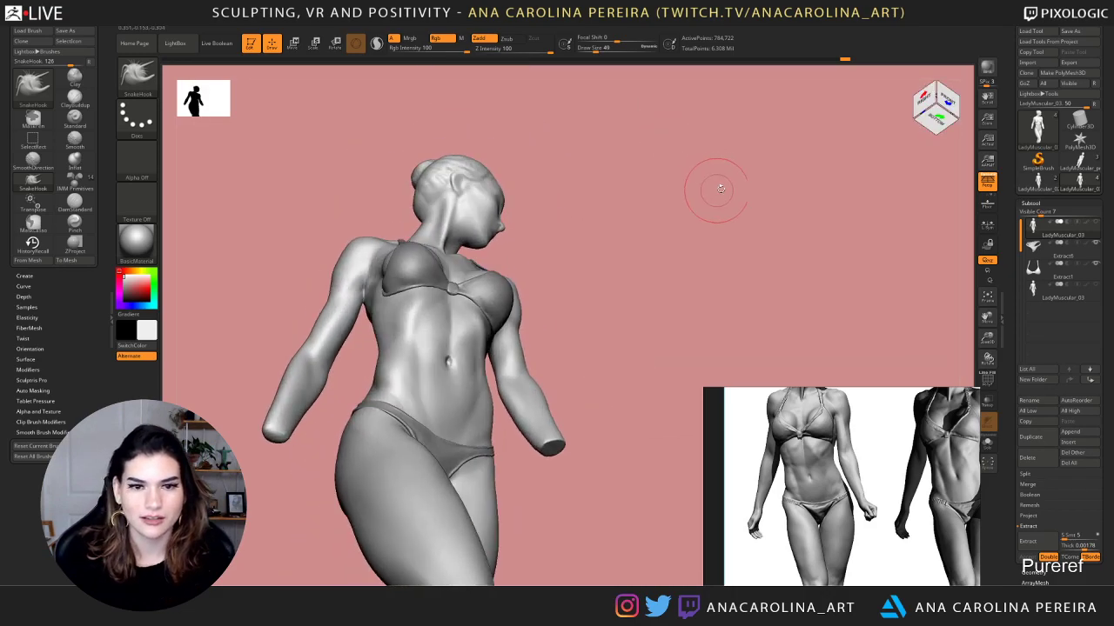
Try to flatten the cut end of the forearm from below with the TrimDynamic brush
{"action": "mouse_move", "coordinate": [716, 186]}
{"action": "left_mouse_down"}
{"action": "mouse_move", "coordinate": [698, 164]}
{"action": "mouse_move", "coordinate": [659, 165]}
{"action": "left_mouse_up"}
{"action": "key", "text": "b"}
{"action": "key", "text": "t"}
{"action": "key", "text": "d"}
{"action": "mouse_move", "coordinate": [353, 377]}
{"action": "left_mouse_down"}
{"action": "mouse_move", "coordinate": [351, 330]}
{"action": "mouse_move", "coordinate": [368, 450]}
{"action": "mouse_move", "coordinate": [357, 423]}
{"action": "mouse_move", "coordinate": [368, 380]}
{"action": "left_mouse_up"}
{"action": "left_click_drag", "start_coordinate": [311, 302], "coordinate": [304, 273]}
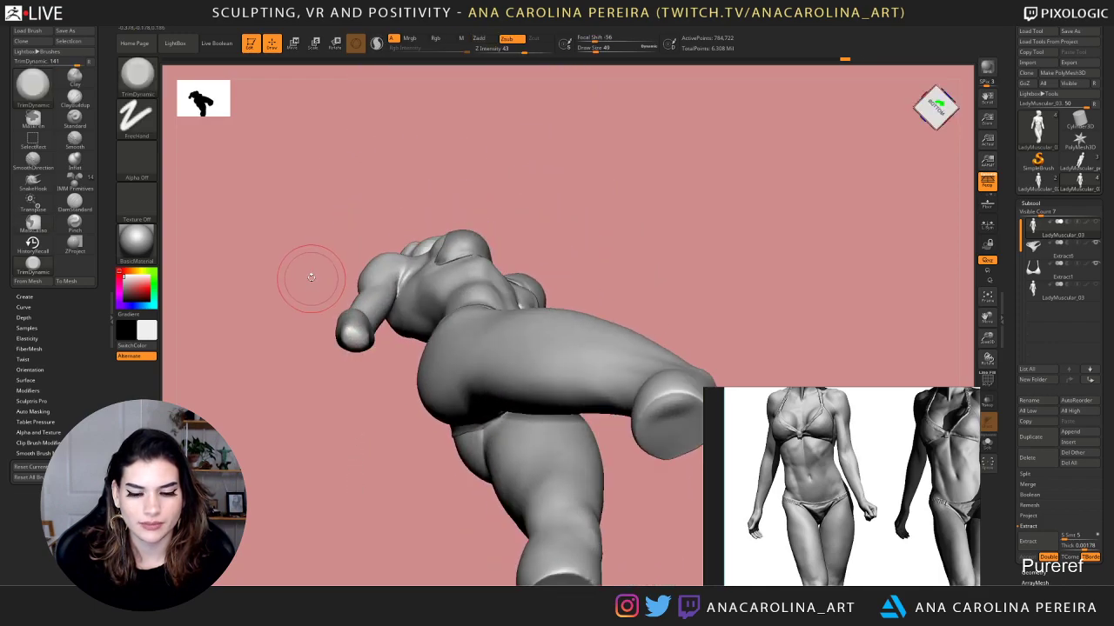
Flatten the cut ends of both forearms with the TrimAdaptive brush
{"action": "key", "text": "b"}
{"action": "key", "text": "t"}
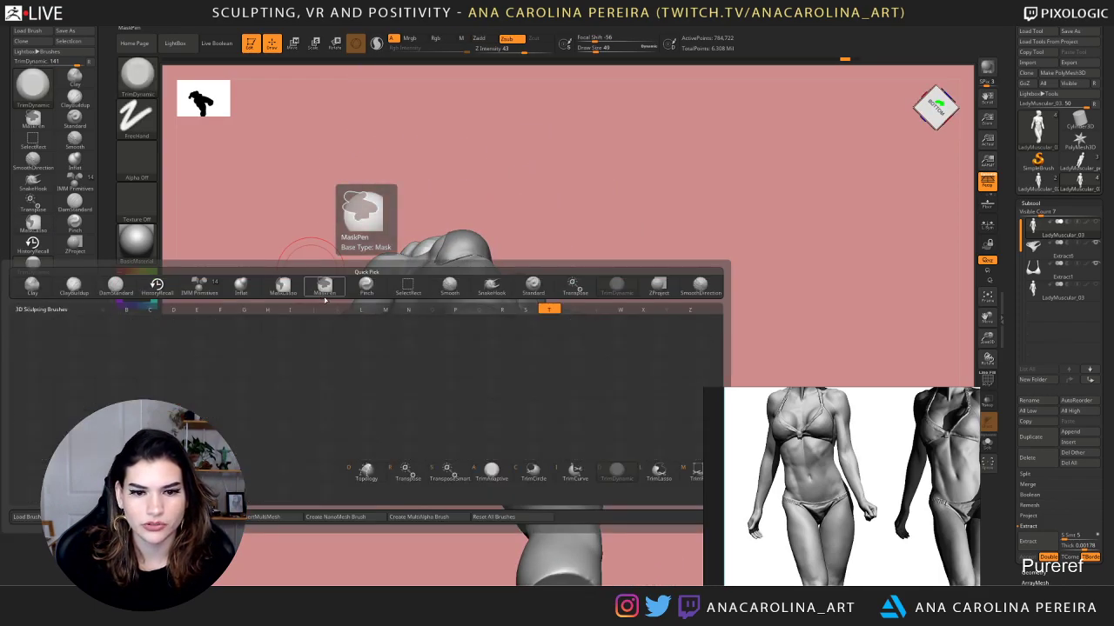
{"action": "left_click", "coordinate": [493, 473]}
{"action": "left_click_drag", "start_coordinate": [358, 383], "coordinate": [361, 355]}
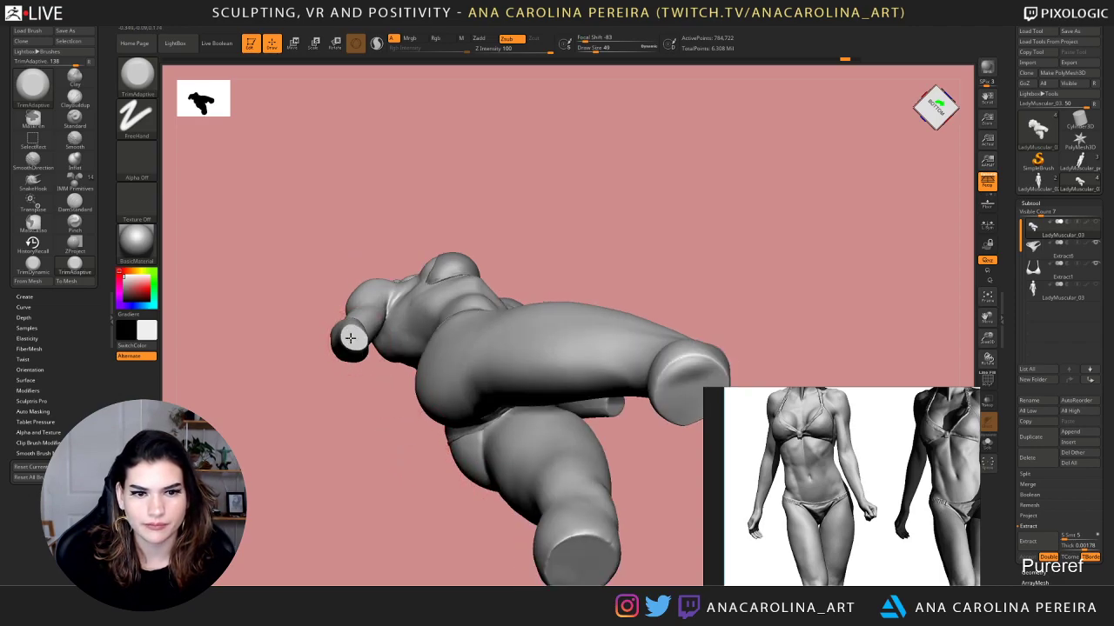
{"action": "mouse_move", "coordinate": [353, 339]}
{"action": "left_mouse_down"}
{"action": "mouse_move", "coordinate": [360, 527]}
{"action": "mouse_move", "coordinate": [378, 490]}
{"action": "mouse_move", "coordinate": [361, 346]}
{"action": "mouse_move", "coordinate": [589, 263]}
{"action": "mouse_move", "coordinate": [572, 286]}
{"action": "left_mouse_up"}
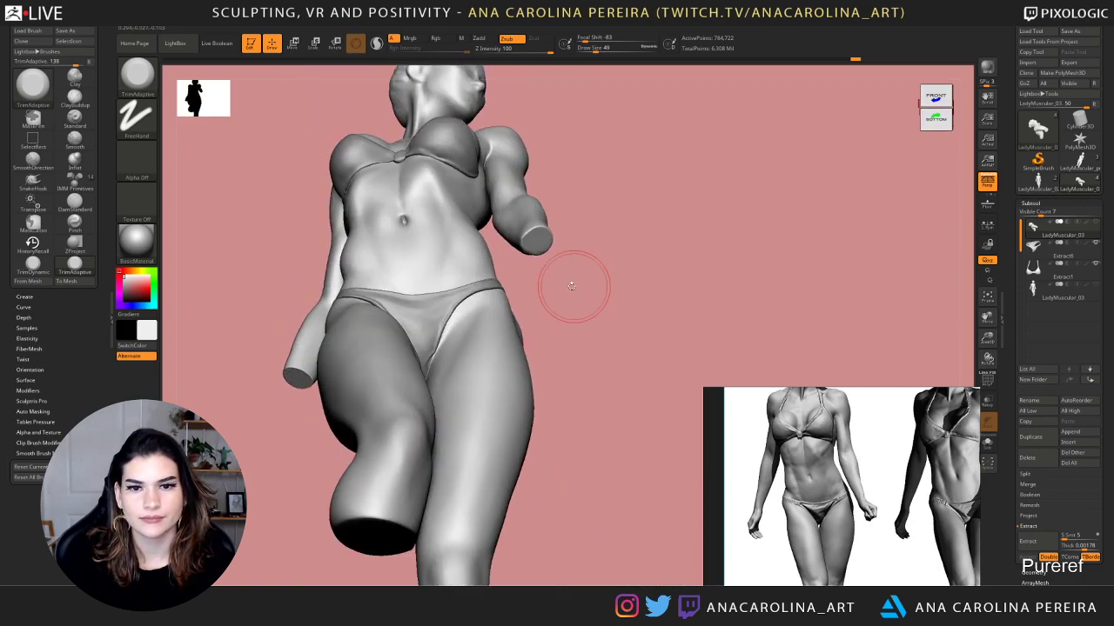
{"action": "mouse_move", "coordinate": [526, 239]}
{"action": "left_mouse_down"}
{"action": "mouse_move", "coordinate": [577, 371]}
{"action": "mouse_move", "coordinate": [582, 293]}
{"action": "left_mouse_up"}
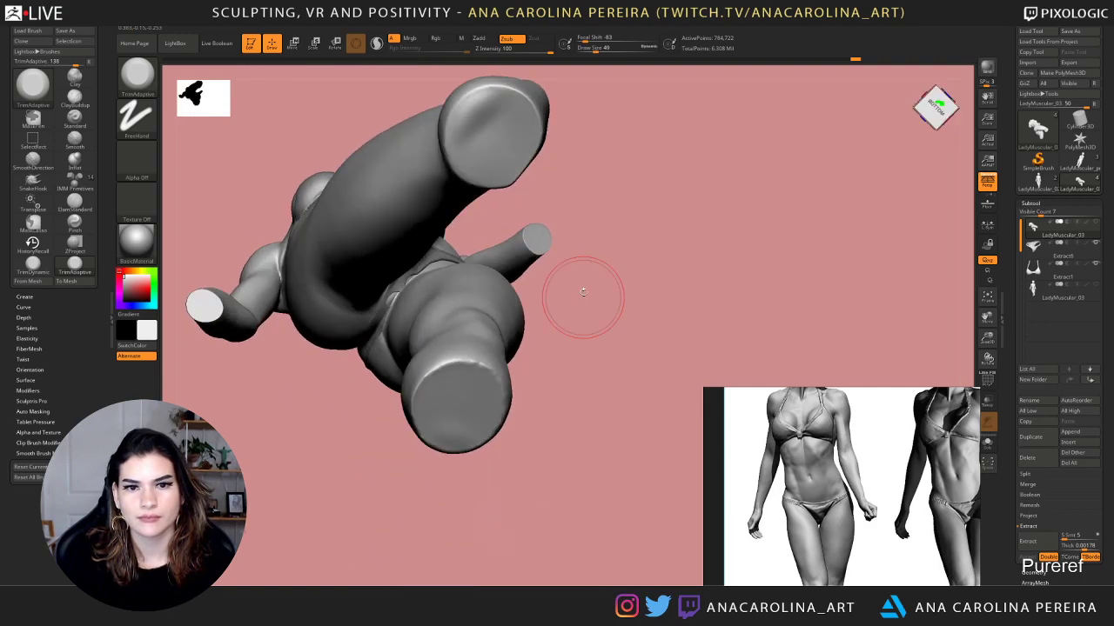
Flatten the cut ends of both legs with TrimAdaptive at draw size 71
{"action": "mouse_move", "coordinate": [592, 252]}
{"action": "left_mouse_down"}
{"action": "mouse_move", "coordinate": [596, 298]}
{"action": "mouse_move", "coordinate": [505, 168]}
{"action": "mouse_move", "coordinate": [475, 145]}
{"action": "mouse_move", "coordinate": [465, 154]}
{"action": "mouse_move", "coordinate": [475, 140]}
{"action": "mouse_move", "coordinate": [468, 211]}
{"action": "left_mouse_up"}
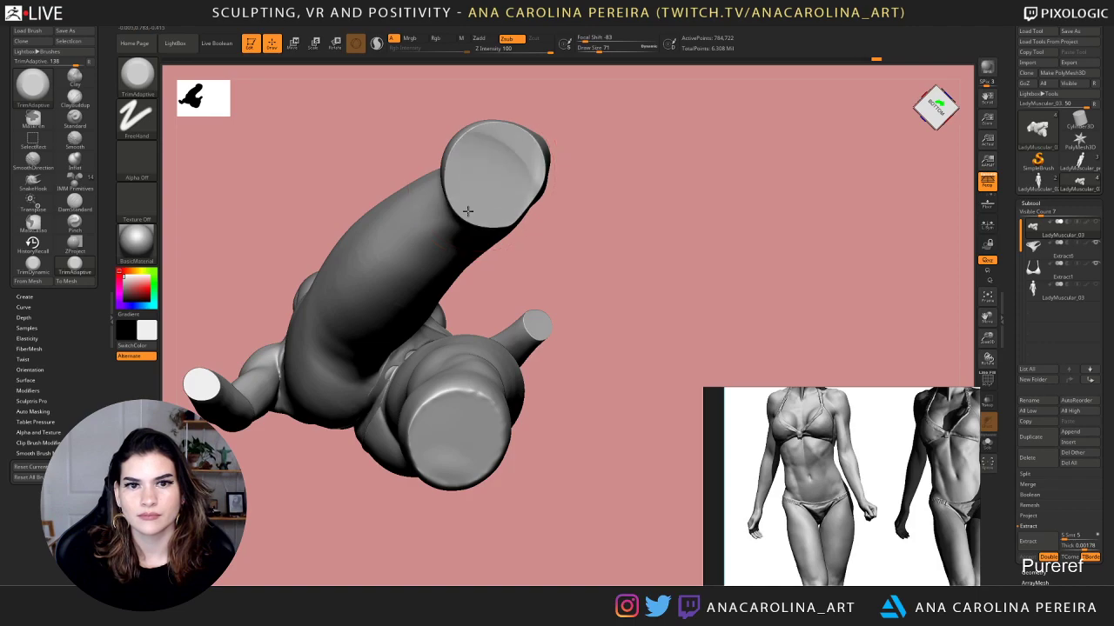
{"action": "left_click_drag", "start_coordinate": [497, 149], "coordinate": [477, 194]}
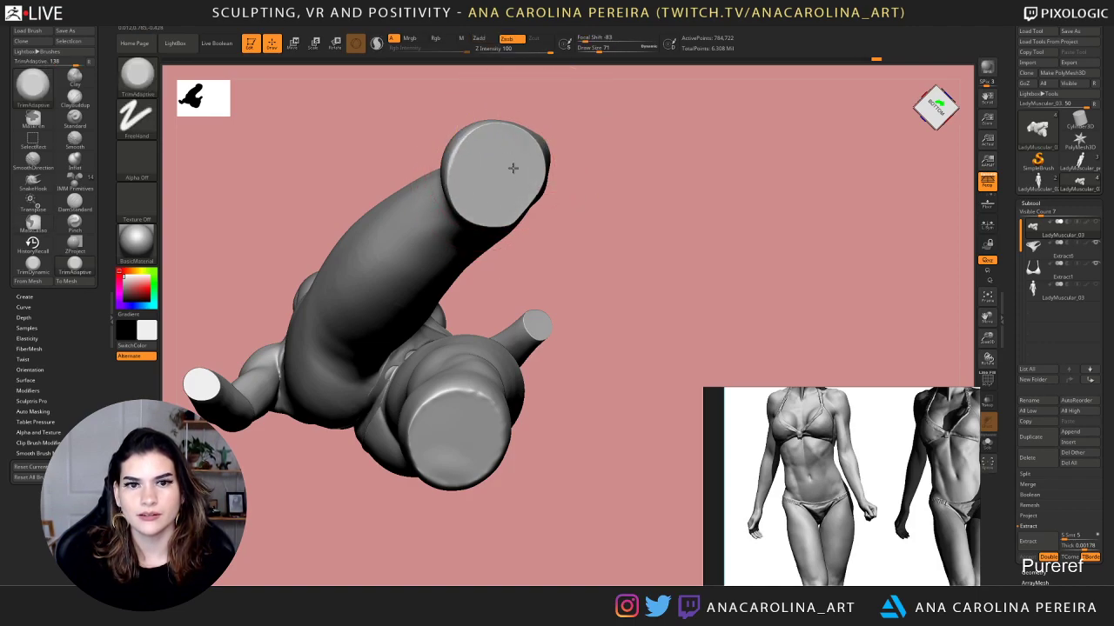
{"action": "mouse_move", "coordinate": [578, 157]}
{"action": "left_mouse_down"}
{"action": "mouse_move", "coordinate": [565, 211]}
{"action": "mouse_move", "coordinate": [579, 191]}
{"action": "mouse_move", "coordinate": [561, 152]}
{"action": "left_mouse_up"}
{"action": "left_click_drag", "start_coordinate": [564, 466], "coordinate": [524, 444]}
{"action": "left_click_drag", "start_coordinate": [447, 463], "coordinate": [456, 404]}
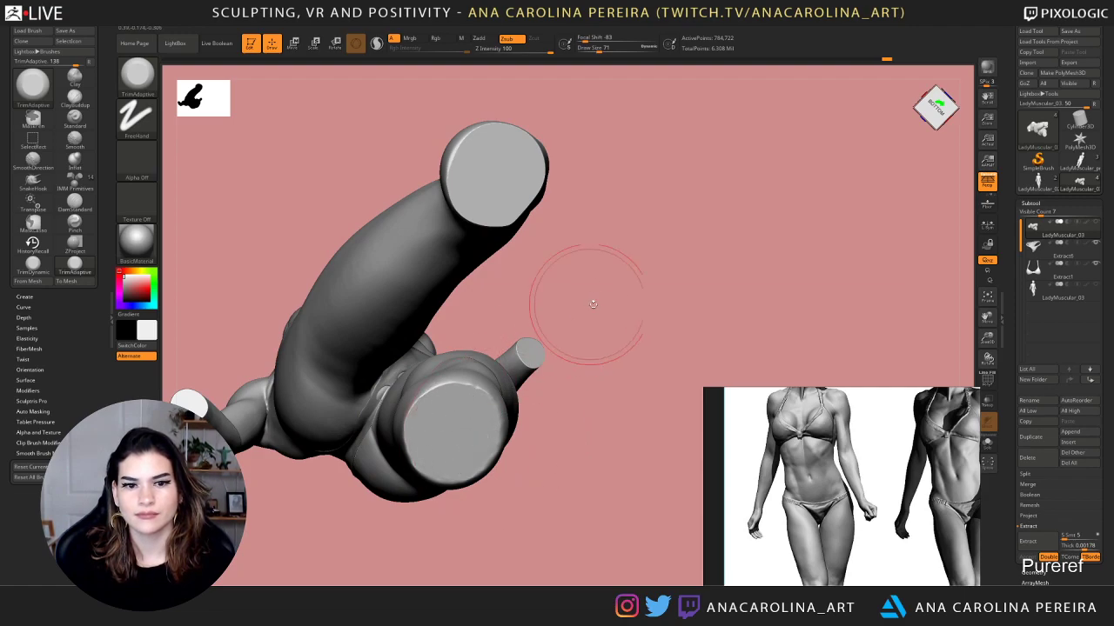
Examine the flattened limb ends and the overall figure from the front, below and three-quarter angles
{"action": "left_click_drag", "start_coordinate": [566, 293], "coordinate": [589, 391]}
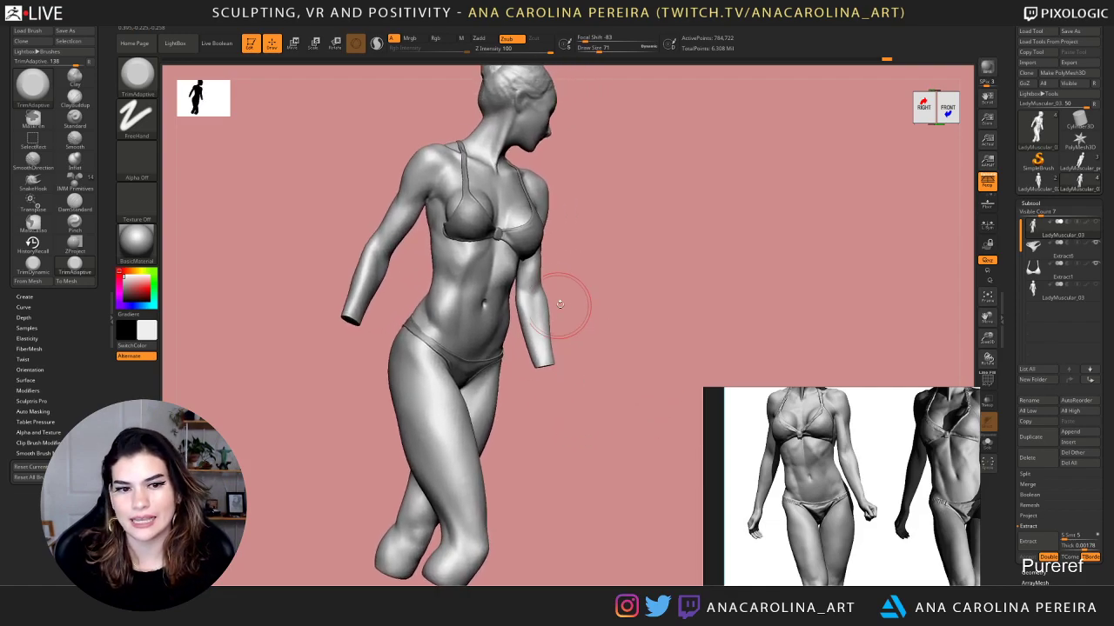
{"action": "left_click_drag", "start_coordinate": [568, 305], "coordinate": [559, 215]}
{"action": "left_click_drag", "start_coordinate": [568, 357], "coordinate": [569, 305]}
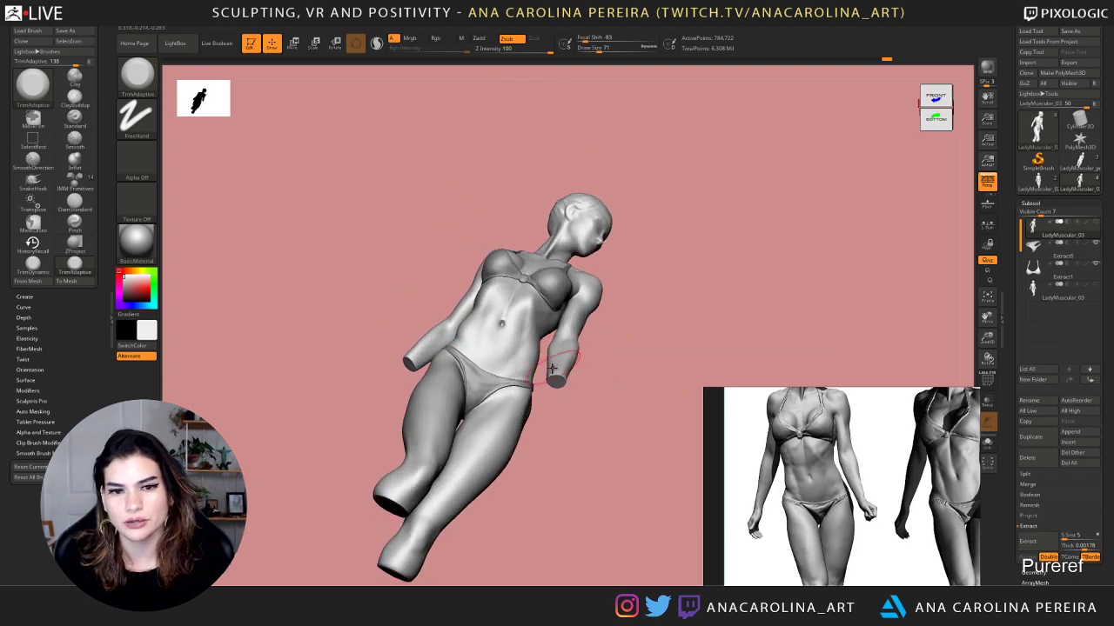
{"action": "left_click_drag", "start_coordinate": [571, 423], "coordinate": [576, 461]}
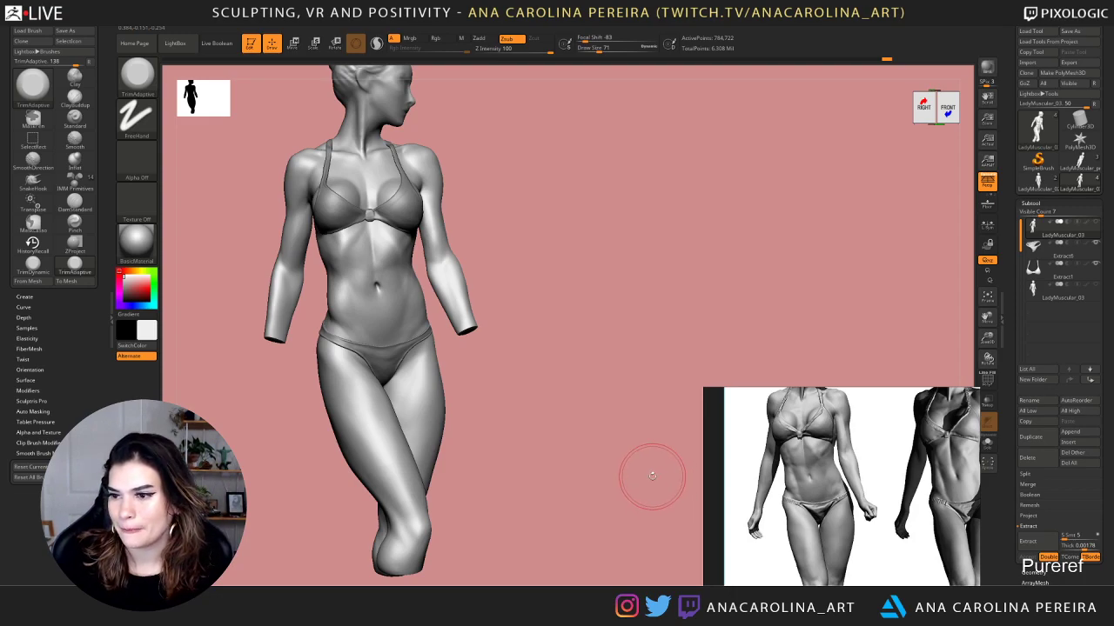
{"action": "mouse_move", "coordinate": [557, 368]}
{"action": "left_mouse_down"}
{"action": "mouse_move", "coordinate": [547, 368]}
{"action": "mouse_move", "coordinate": [622, 342]}
{"action": "mouse_move", "coordinate": [611, 336]}
{"action": "mouse_move", "coordinate": [601, 354]}
{"action": "left_mouse_up"}
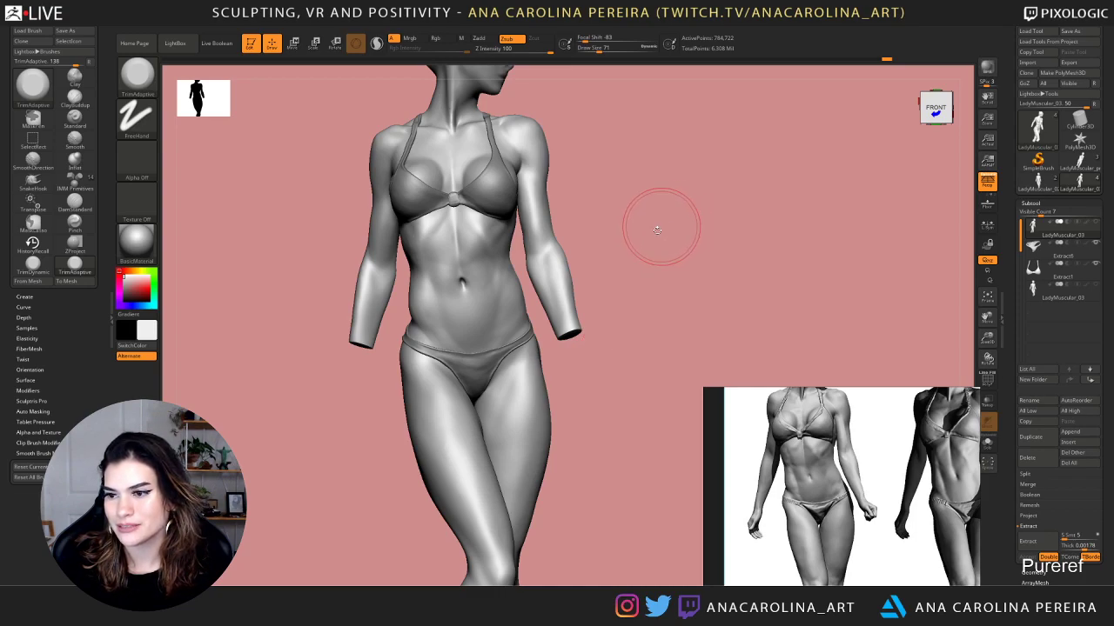
{"action": "left_click_drag", "start_coordinate": [644, 253], "coordinate": [644, 288]}
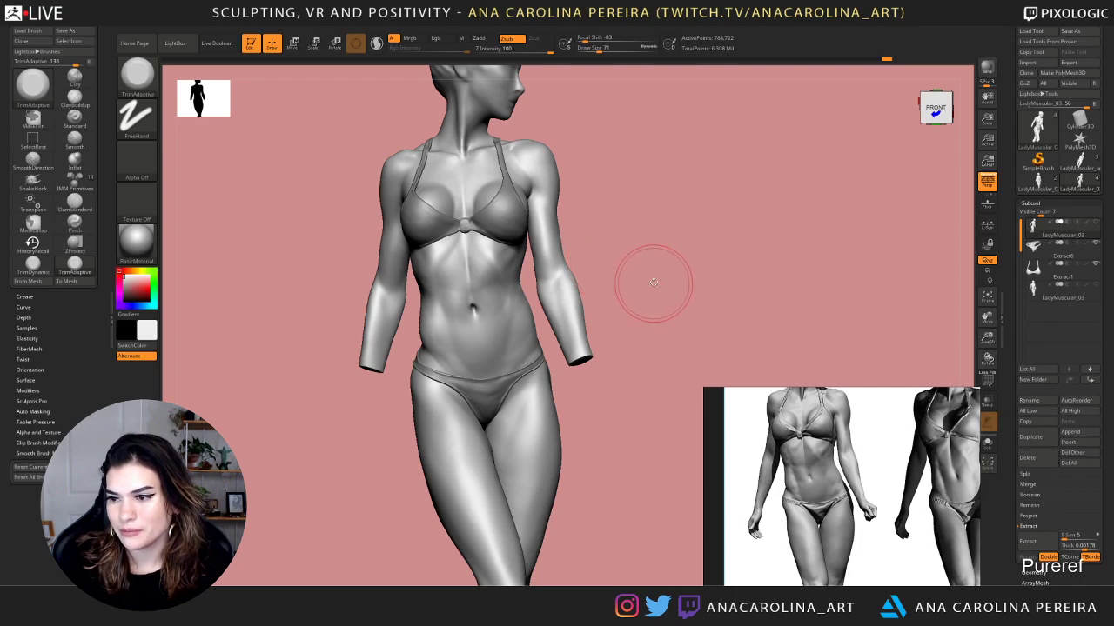
{"action": "mouse_move", "coordinate": [652, 281]}
{"action": "left_mouse_down"}
{"action": "mouse_move", "coordinate": [668, 270]}
{"action": "mouse_move", "coordinate": [658, 281]}
{"action": "left_mouse_up"}
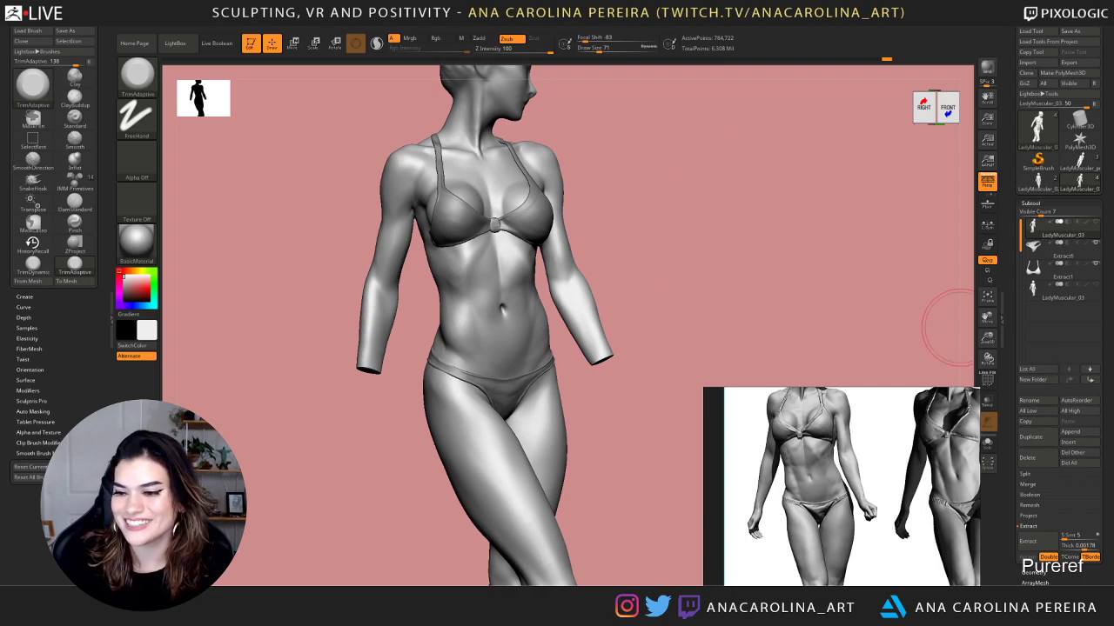
Raise the TrimAdaptive draw size to 101 and rework the cut end of the leg, undoing the first stroke
{"action": "mouse_move", "coordinate": [690, 199]}
{"action": "left_mouse_down"}
{"action": "mouse_move", "coordinate": [673, 246]}
{"action": "mouse_move", "coordinate": [677, 284]}
{"action": "mouse_move", "coordinate": [682, 243]}
{"action": "mouse_move", "coordinate": [667, 296]}
{"action": "mouse_move", "coordinate": [650, 309]}
{"action": "left_mouse_up"}
{"action": "mouse_move", "coordinate": [507, 448]}
{"action": "left_mouse_down"}
{"action": "mouse_move", "coordinate": [506, 461]}
{"action": "mouse_move", "coordinate": [514, 455]}
{"action": "mouse_move", "coordinate": [569, 512]}
{"action": "mouse_move", "coordinate": [562, 525]}
{"action": "mouse_move", "coordinate": [541, 435]}
{"action": "mouse_move", "coordinate": [516, 461]}
{"action": "left_mouse_up"}
{"action": "key", "text": "ctrl+z"}
{"action": "mouse_move", "coordinate": [566, 422]}
{"action": "left_mouse_down"}
{"action": "mouse_move", "coordinate": [574, 507]}
{"action": "mouse_move", "coordinate": [572, 452]}
{"action": "mouse_move", "coordinate": [592, 488]}
{"action": "mouse_move", "coordinate": [612, 438]}
{"action": "mouse_move", "coordinate": [562, 381]}
{"action": "left_mouse_up"}
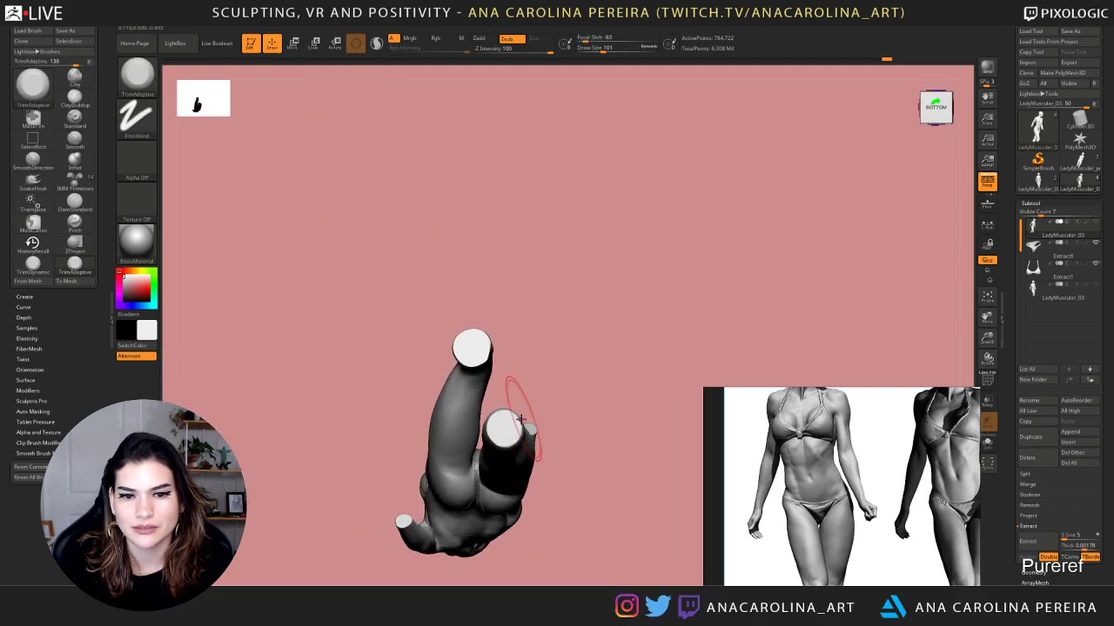
{"action": "mouse_move", "coordinate": [516, 433]}
{"action": "left_mouse_down"}
{"action": "mouse_move", "coordinate": [519, 419]}
{"action": "mouse_move", "coordinate": [537, 462]}
{"action": "mouse_move", "coordinate": [517, 348]}
{"action": "mouse_move", "coordinate": [557, 427]}
{"action": "mouse_move", "coordinate": [545, 450]}
{"action": "left_mouse_up"}
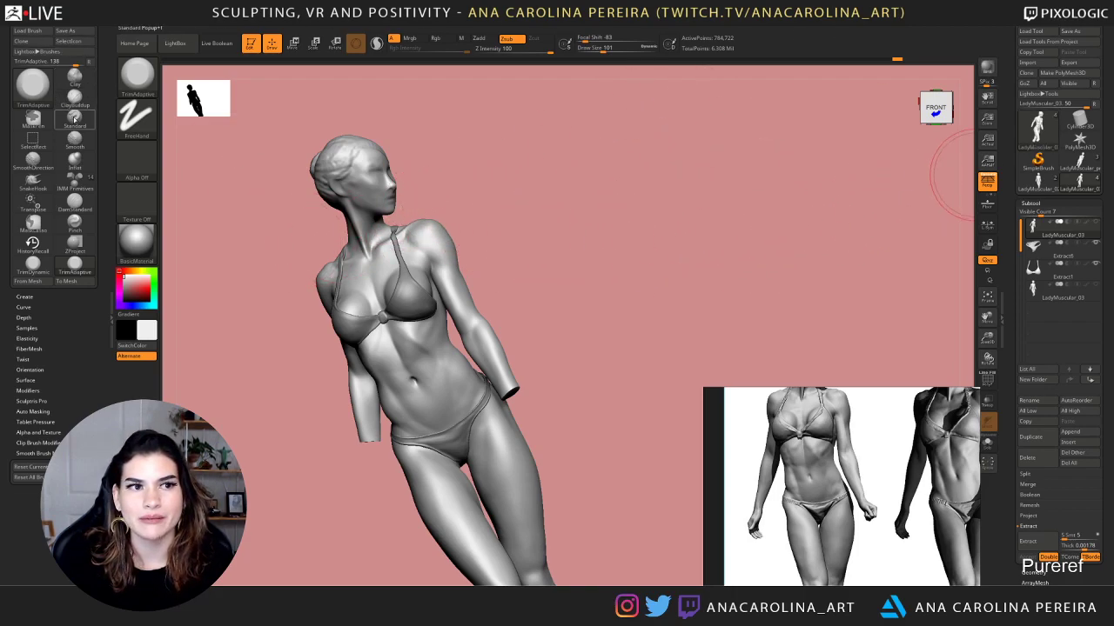
Examine the figure's torso, hips and thighs from front, tilted and three-quarter angles against the reference photos
{"action": "mouse_move", "coordinate": [554, 335]}
{"action": "left_mouse_down"}
{"action": "mouse_move", "coordinate": [576, 298]}
{"action": "mouse_move", "coordinate": [566, 249]}
{"action": "left_mouse_up"}
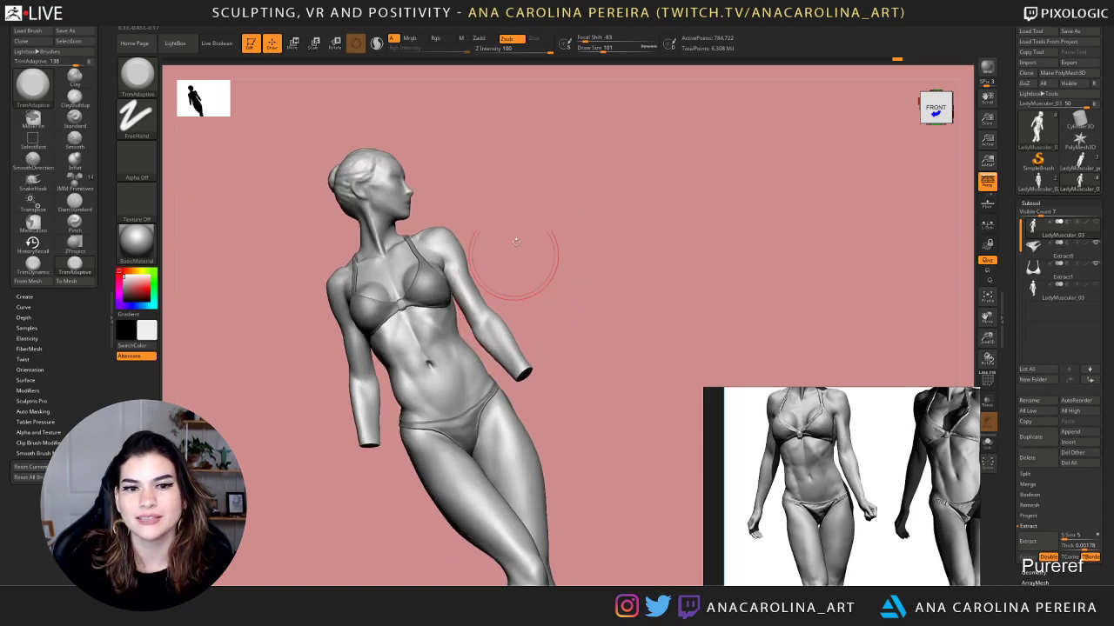
{"action": "left_click_drag", "start_coordinate": [712, 296], "coordinate": [739, 244]}
{"action": "mouse_move", "coordinate": [204, 365]}
{"action": "left_mouse_down"}
{"action": "mouse_move", "coordinate": [190, 322]}
{"action": "mouse_move", "coordinate": [288, 288]}
{"action": "left_mouse_up"}
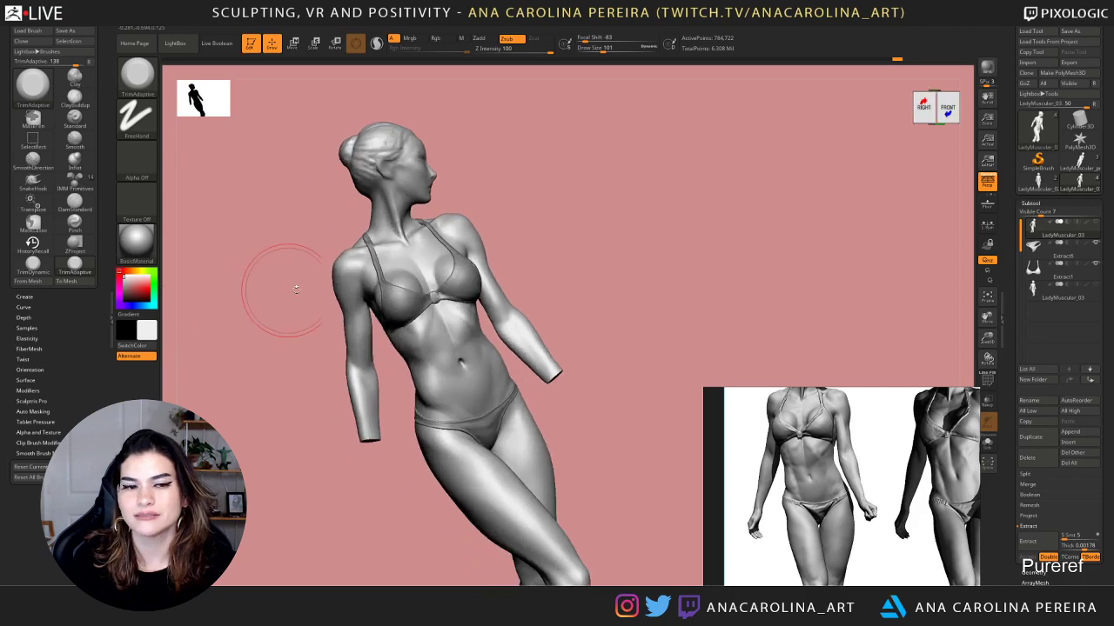
{"action": "left_click_drag", "start_coordinate": [645, 259], "coordinate": [740, 194]}
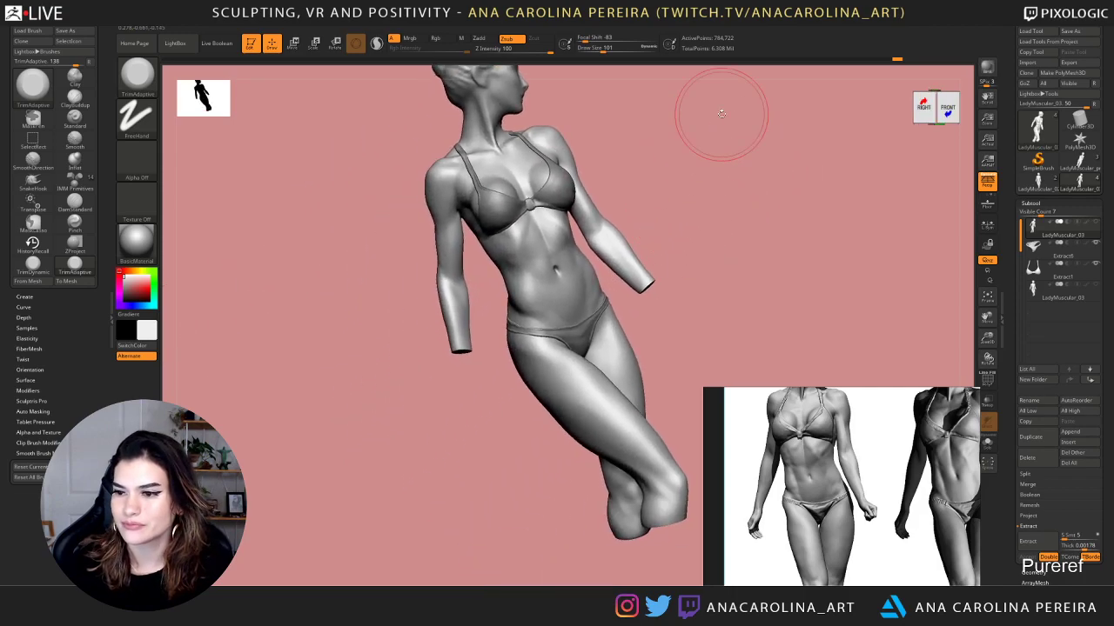
{"action": "left_click_drag", "start_coordinate": [758, 315], "coordinate": [736, 386]}
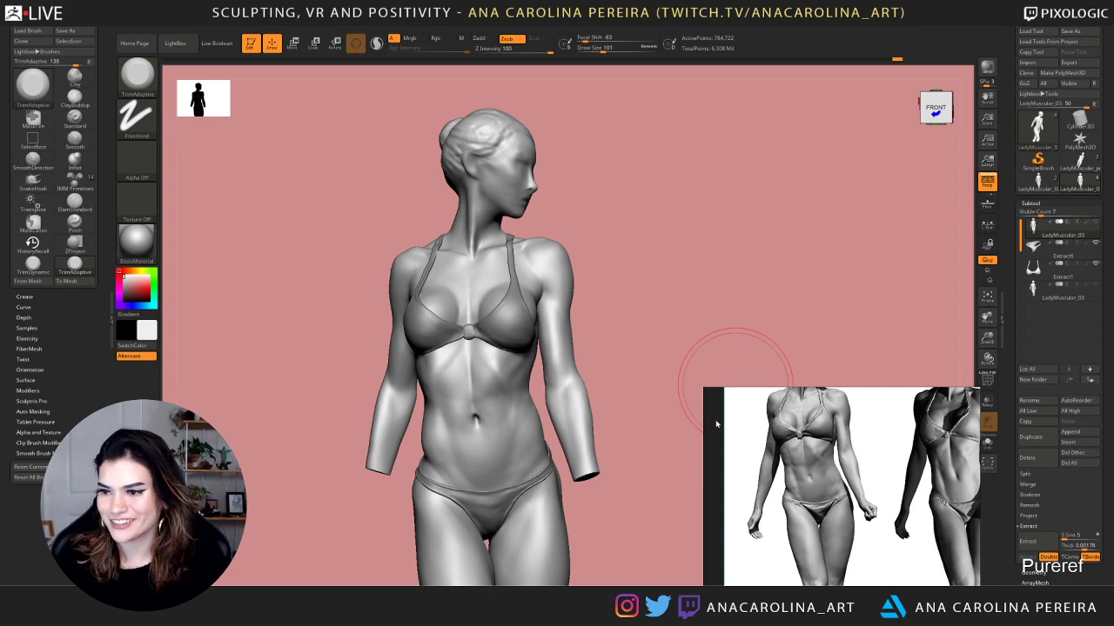
{"action": "mouse_move", "coordinate": [775, 318]}
{"action": "left_mouse_down"}
{"action": "mouse_move", "coordinate": [739, 322]}
{"action": "mouse_move", "coordinate": [763, 323]}
{"action": "left_mouse_up"}
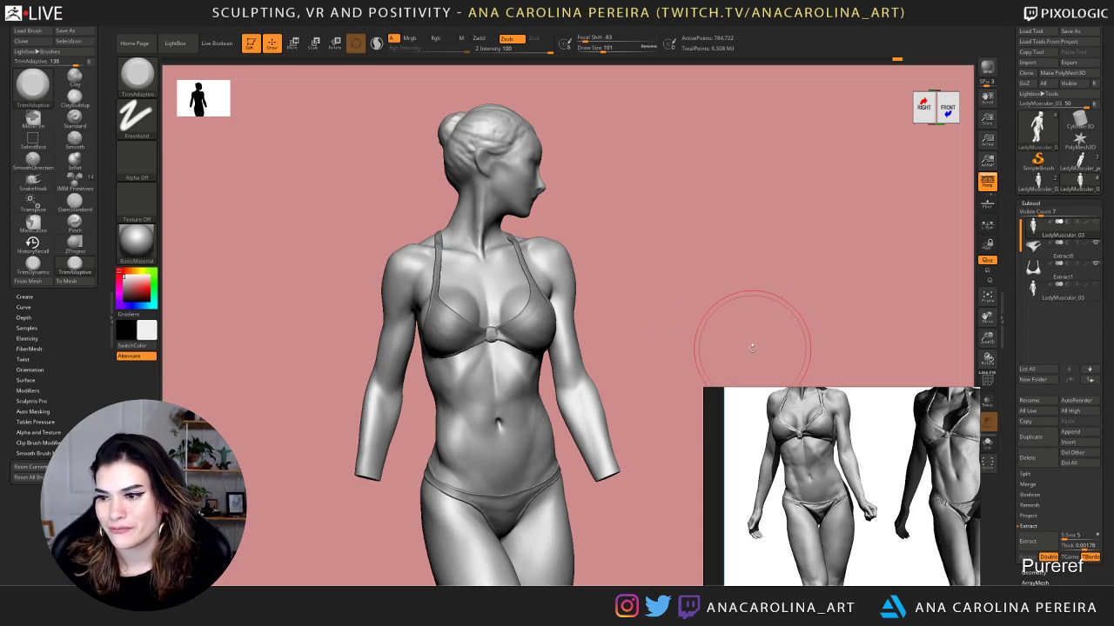
{"action": "mouse_move", "coordinate": [758, 311]}
{"action": "left_mouse_down"}
{"action": "mouse_move", "coordinate": [773, 304]}
{"action": "mouse_move", "coordinate": [745, 294]}
{"action": "mouse_move", "coordinate": [749, 249]}
{"action": "left_mouse_up"}
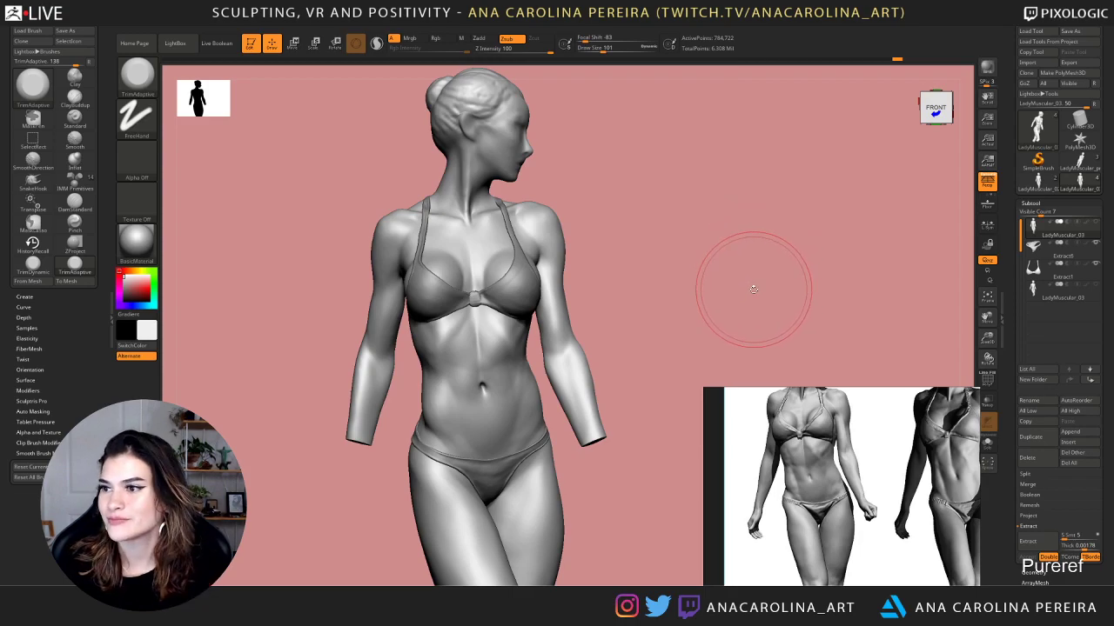
{"action": "left_click_drag", "start_coordinate": [754, 290], "coordinate": [766, 287]}
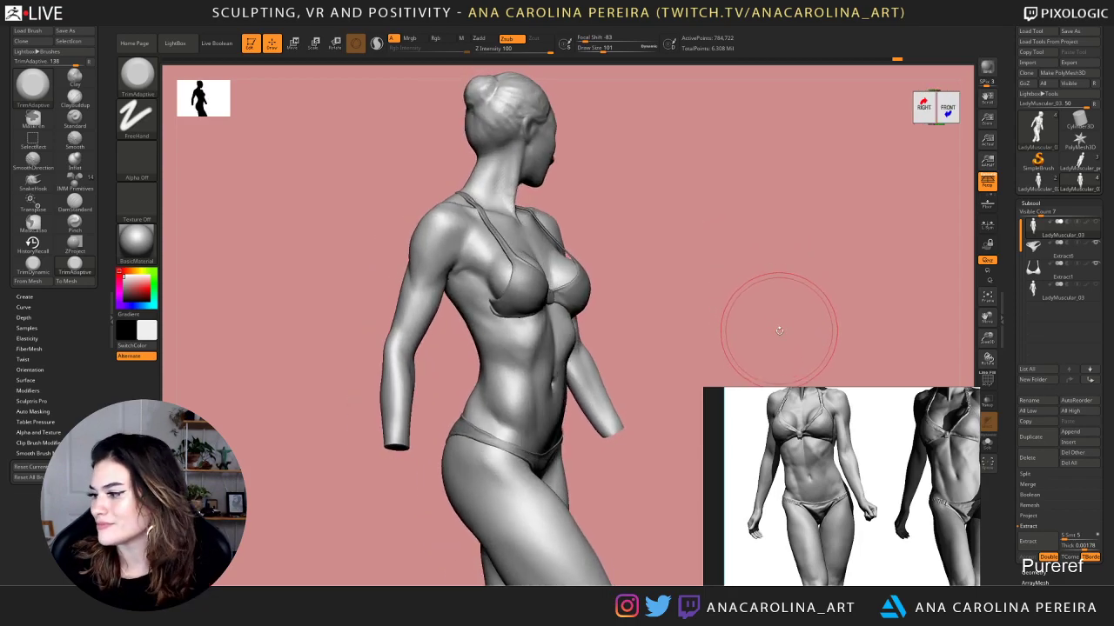
Switch to the ClayBuildup brush and frame the side-view hip and leg photos on the PureRef reference board
{"action": "mouse_move", "coordinate": [781, 332]}
{"action": "left_mouse_down", "text": "alt"}
{"action": "mouse_move", "coordinate": [776, 311]}
{"action": "mouse_move", "coordinate": [763, 321]}
{"action": "mouse_move", "coordinate": [775, 320]}
{"action": "left_mouse_up", "text": "alt"}
{"action": "key", "text": "b"}
{"action": "key", "text": "c"}
{"action": "key", "text": "b"}
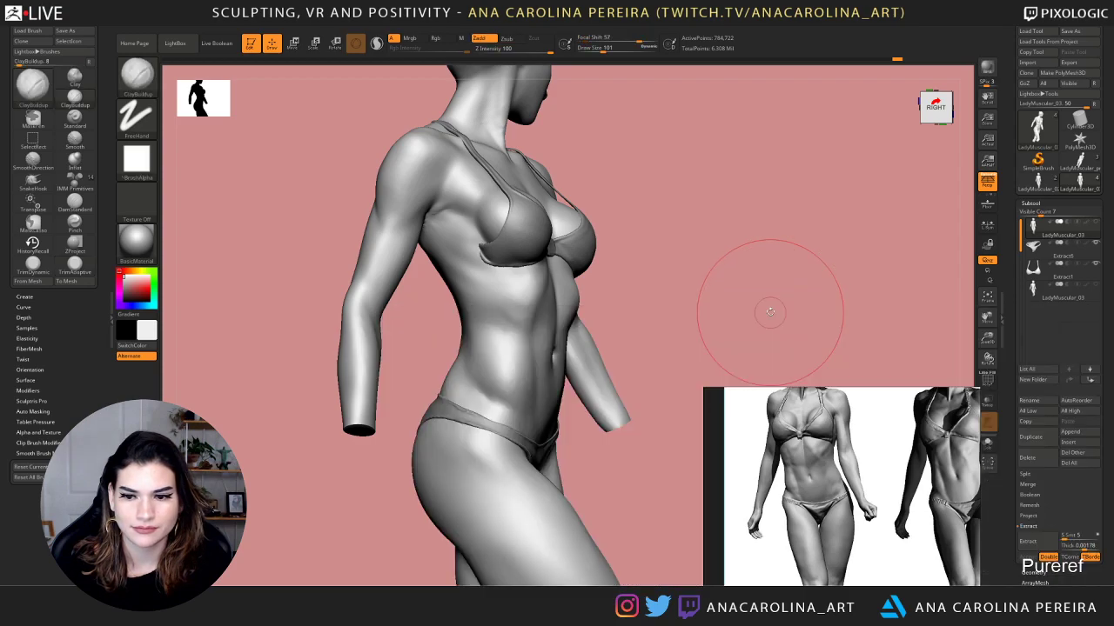
{"action": "scroll", "coordinate": [799, 475], "scroll_direction": "down", "scroll_amount": 5}
{"action": "middle_click_drag", "start_coordinate": [805, 513], "coordinate": [839, 413]}
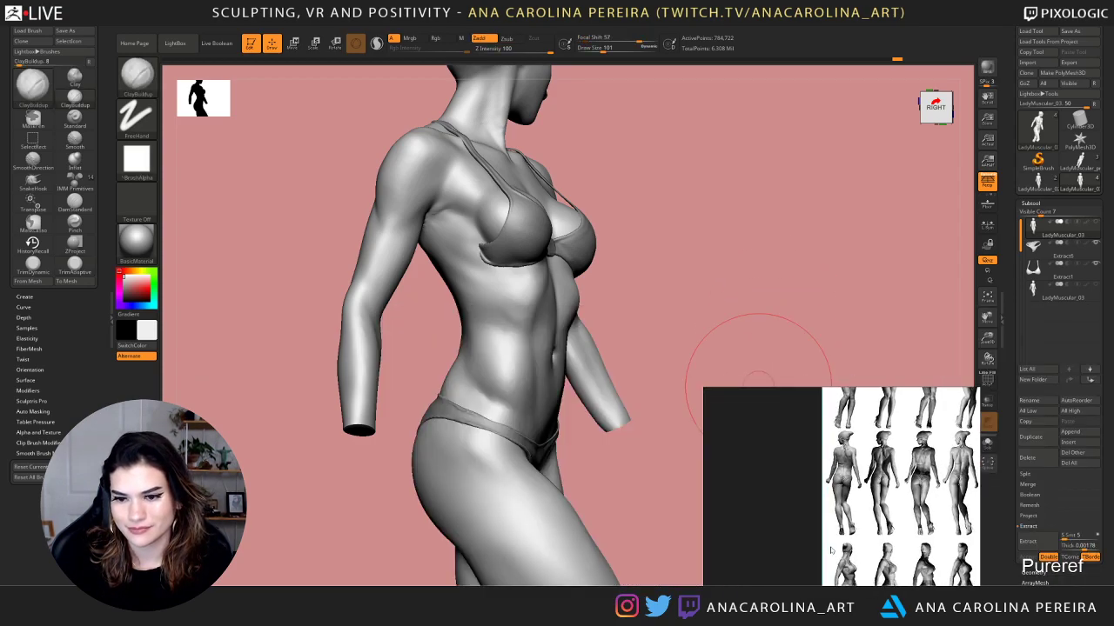
{"action": "scroll", "coordinate": [884, 536], "scroll_direction": "up", "scroll_amount": 2}
{"action": "scroll", "coordinate": [834, 494], "scroll_direction": "up", "scroll_amount": 4}
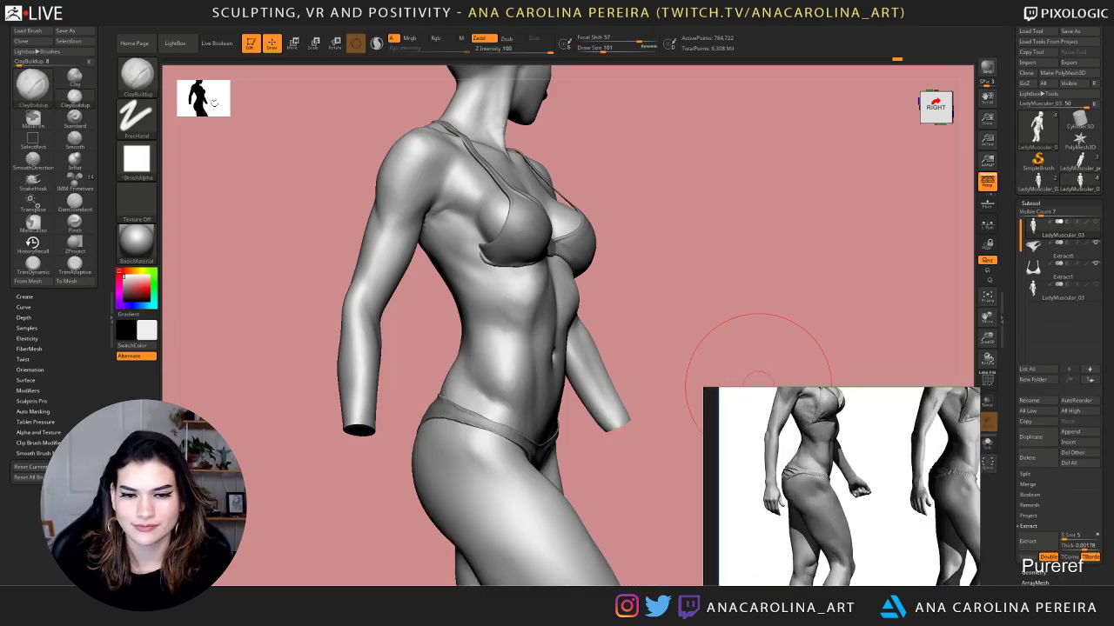
Lower the body by one subdivision level and set the ClayBuildup draw size to 68
{"action": "mouse_move", "coordinate": [688, 318]}
{"action": "left_mouse_down"}
{"action": "mouse_move", "coordinate": [686, 249]}
{"action": "mouse_move", "coordinate": [732, 251]}
{"action": "left_mouse_up"}
{"action": "key", "text": "shift+d"}
{"action": "key", "text": "space"}
{"action": "left_click_drag", "start_coordinate": [540, 382], "coordinate": [532, 383]}
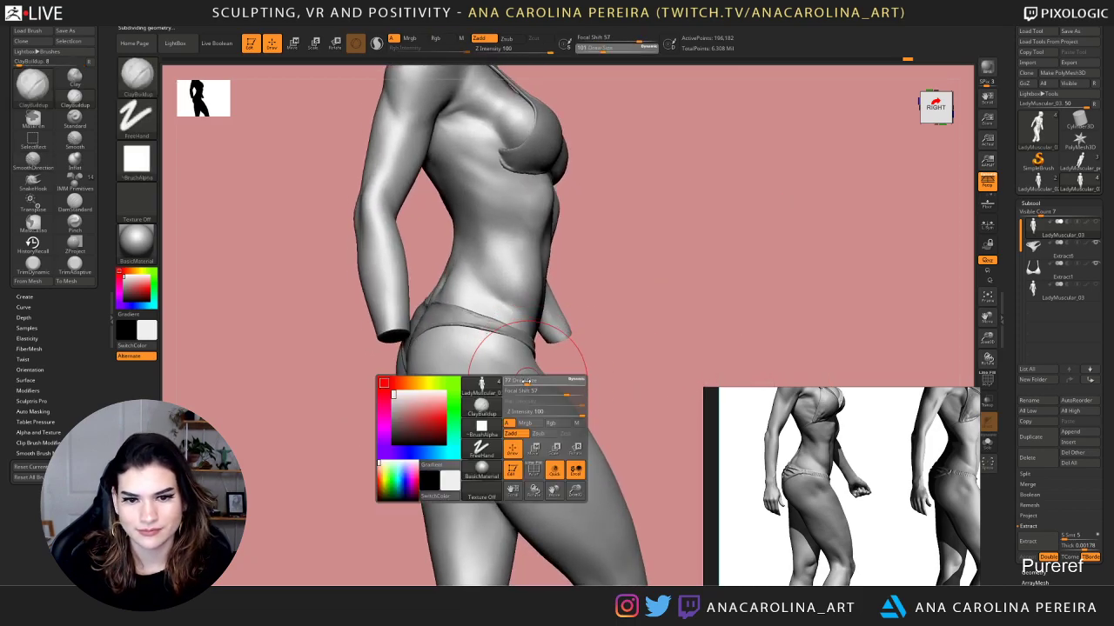
Undo the last ClayBuildup stroke and set the brush's Z Intensity to 30
{"action": "left_click_drag", "start_coordinate": [620, 360], "coordinate": [406, 336]}
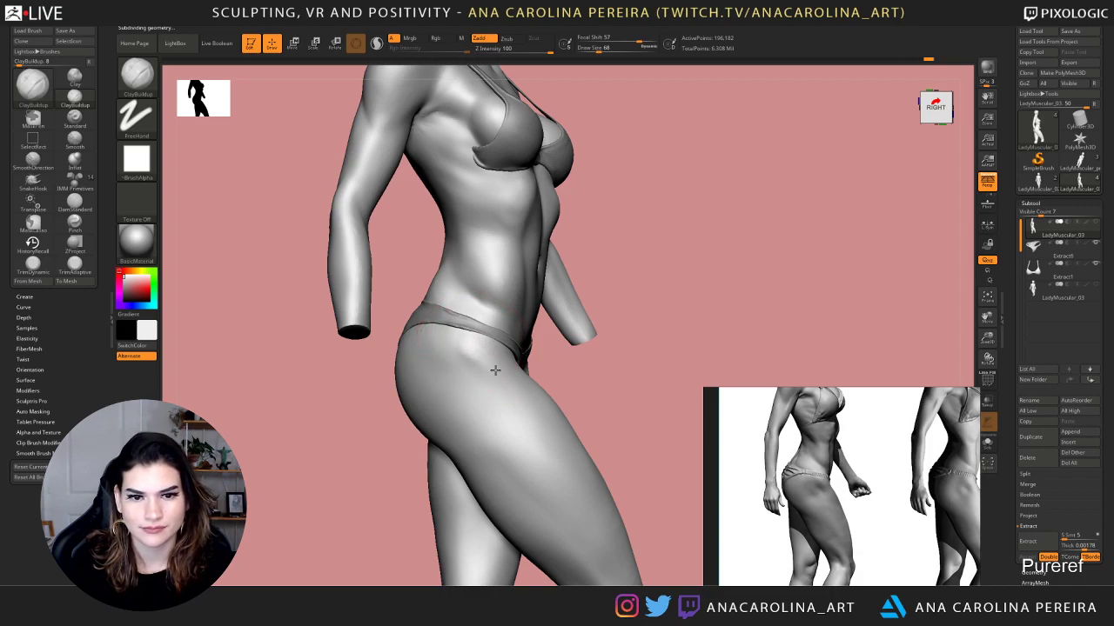
{"action": "key", "text": "ctrl+z"}
{"action": "key", "text": "space"}
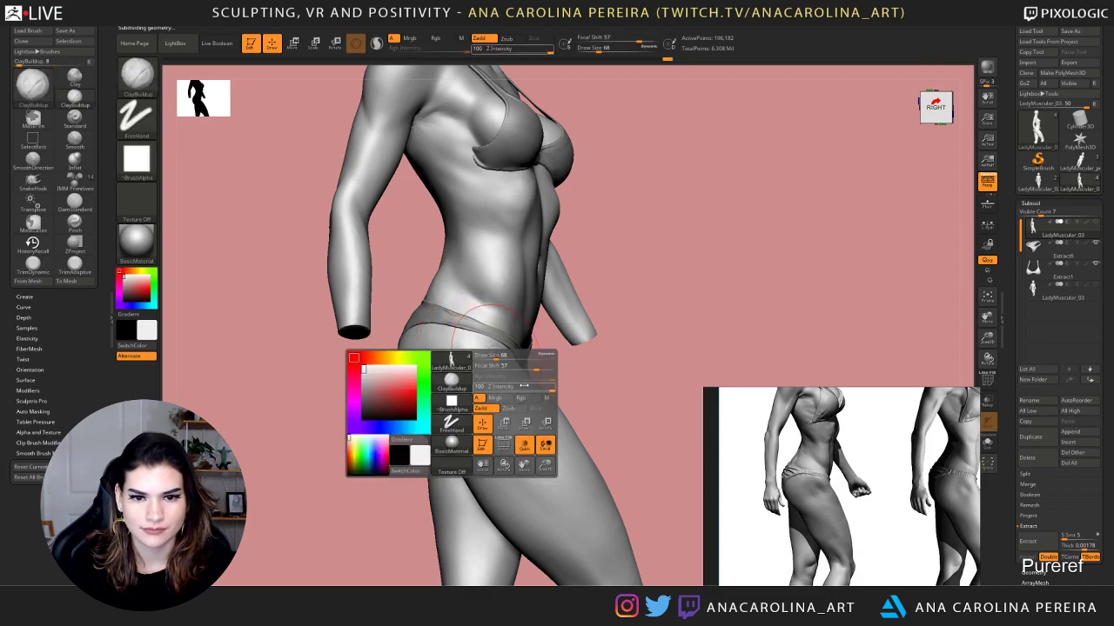
{"action": "mouse_move", "coordinate": [527, 386]}
{"action": "left_mouse_down"}
{"action": "mouse_move", "coordinate": [478, 346]}
{"action": "mouse_move", "coordinate": [489, 369]}
{"action": "left_mouse_up"}
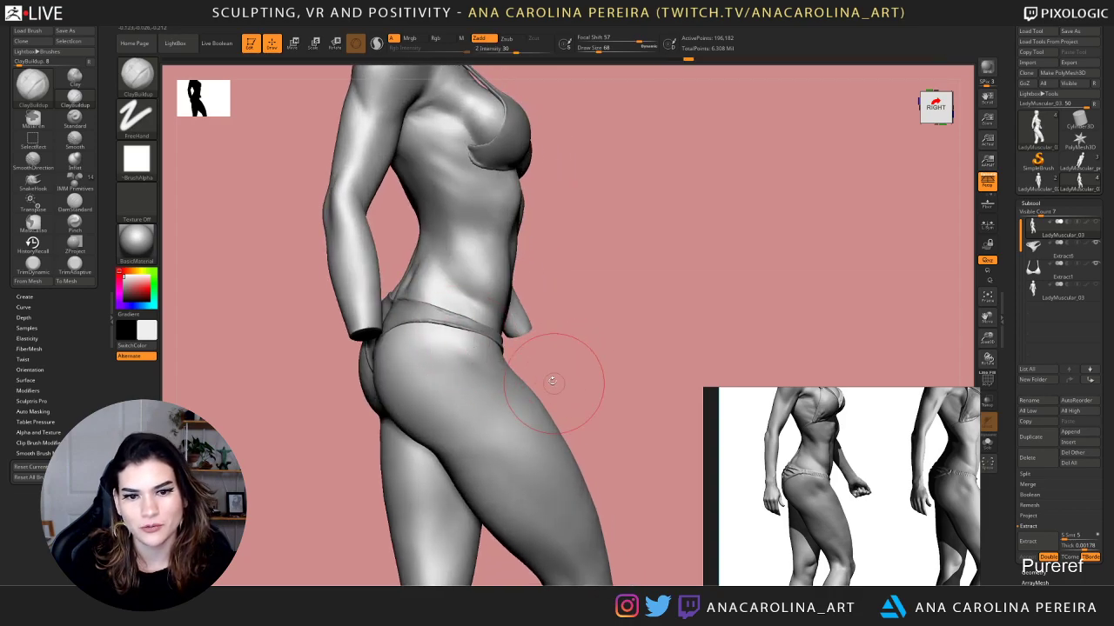
Sculpt the outer hip below the bikini line with an enlarged ClayBuildup brush
{"action": "left_click_drag", "start_coordinate": [559, 373], "coordinate": [504, 344]}
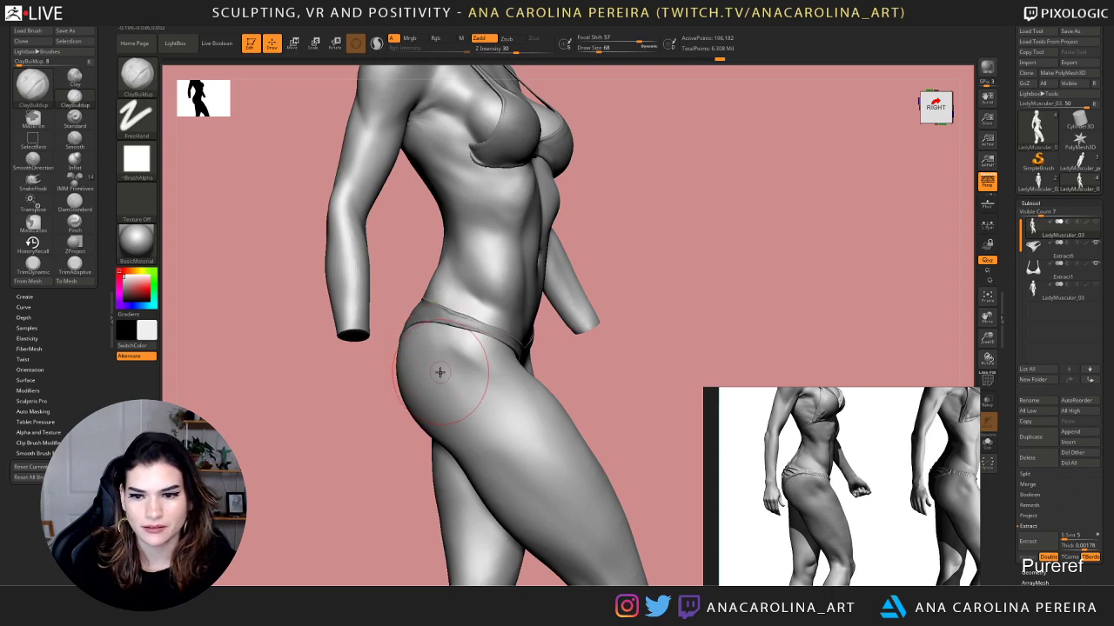
{"action": "key", "text": "bracketright"}
{"action": "left_click_drag", "start_coordinate": [454, 358], "coordinate": [449, 400]}
{"action": "right_click_drag", "start_coordinate": [435, 392], "coordinate": [497, 396]}
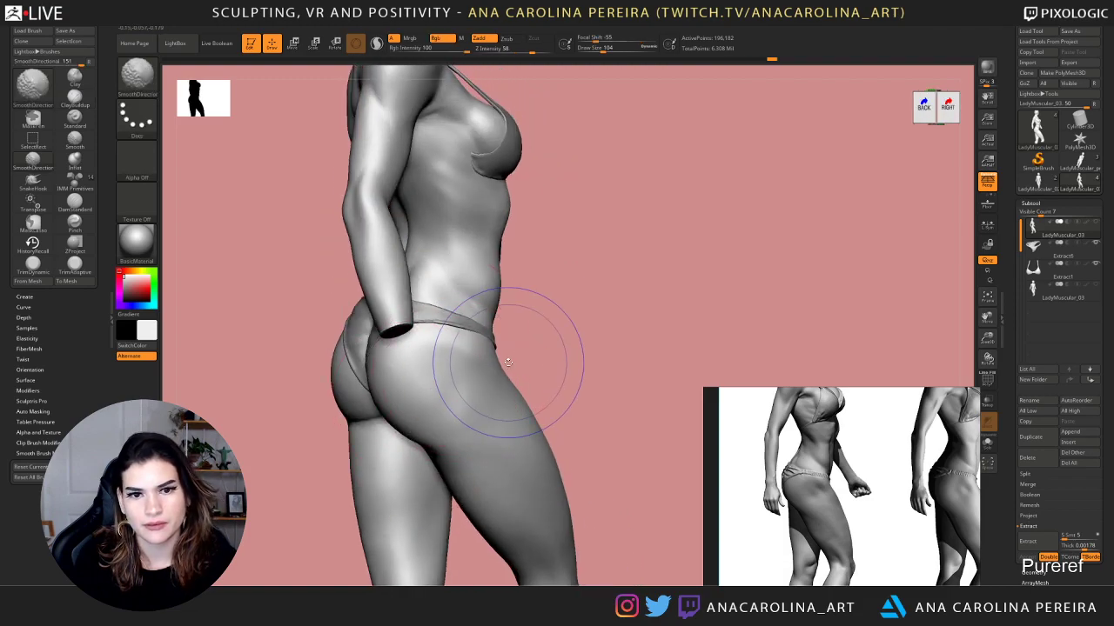
Lower the body by one subdivision level, set the draw size to 71 and smooth the outer hip
{"action": "key", "text": "shift+d"}
{"action": "key", "text": "space"}
{"action": "left_click_drag", "start_coordinate": [449, 381], "coordinate": [439, 384], "text": "shift"}
{"action": "left_click_drag", "start_coordinate": [440, 352], "coordinate": [448, 349], "text": "shift"}
{"action": "left_click_drag", "start_coordinate": [577, 329], "coordinate": [508, 339]}
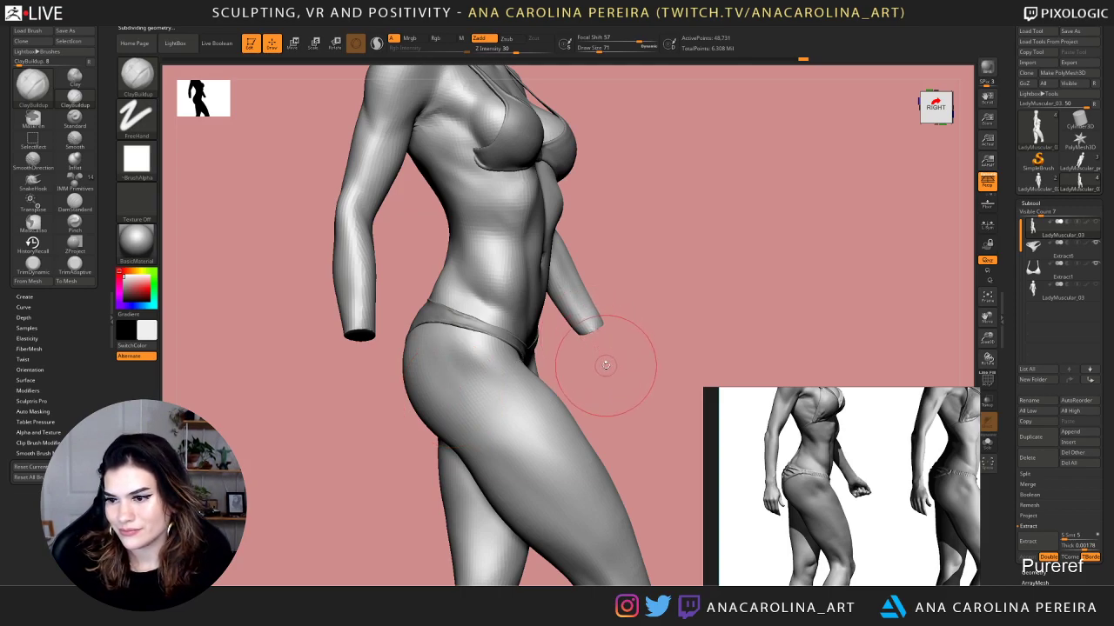
{"action": "left_click_drag", "start_coordinate": [775, 288], "coordinate": [786, 281]}
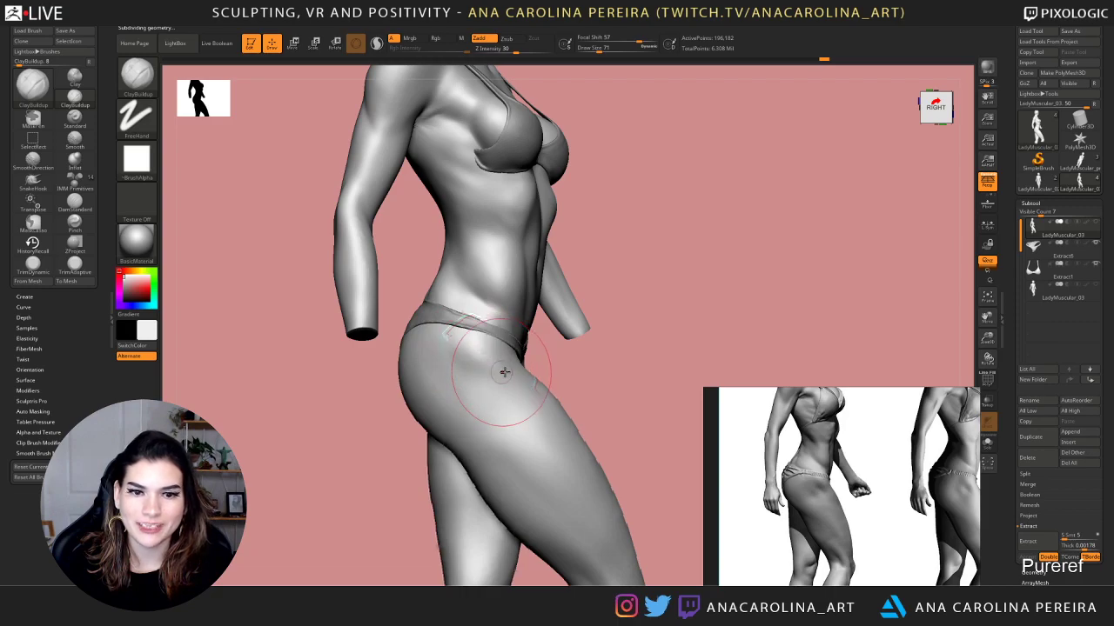
Smooth the side of the hip and build up the lower buttock with ClayBuildup at draw size 94
{"action": "mouse_move", "coordinate": [503, 372]}
{"action": "right_mouse_down"}
{"action": "mouse_move", "coordinate": [565, 373]}
{"action": "mouse_move", "coordinate": [467, 383]}
{"action": "right_mouse_up"}
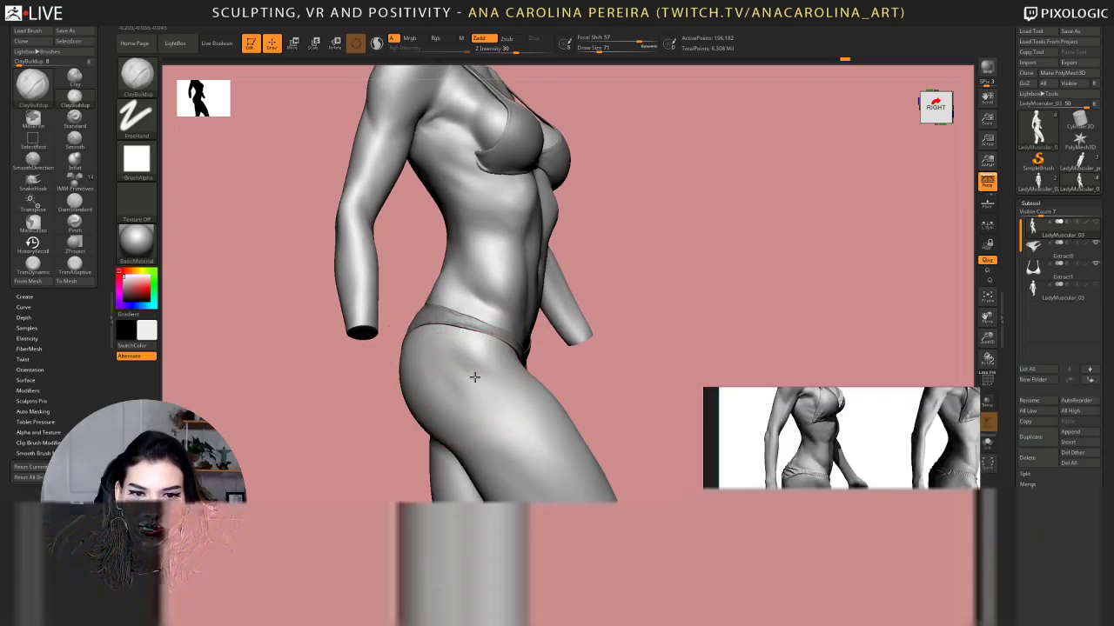
{"action": "key", "text": "shift"}
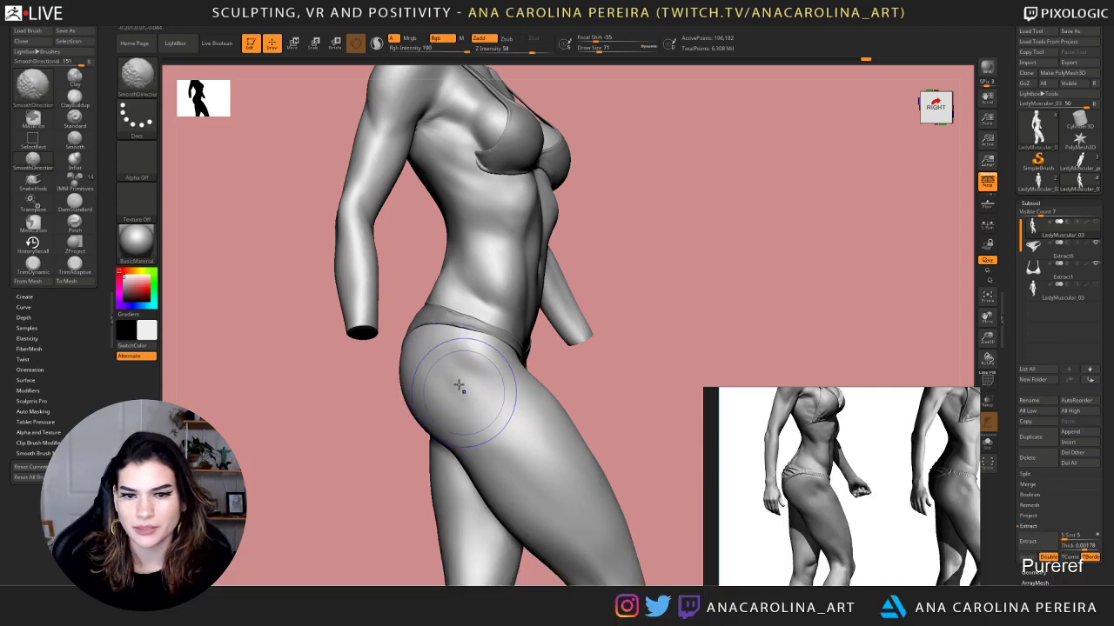
{"action": "right_click_drag", "start_coordinate": [517, 394], "coordinate": [572, 381]}
{"action": "key", "text": "space"}
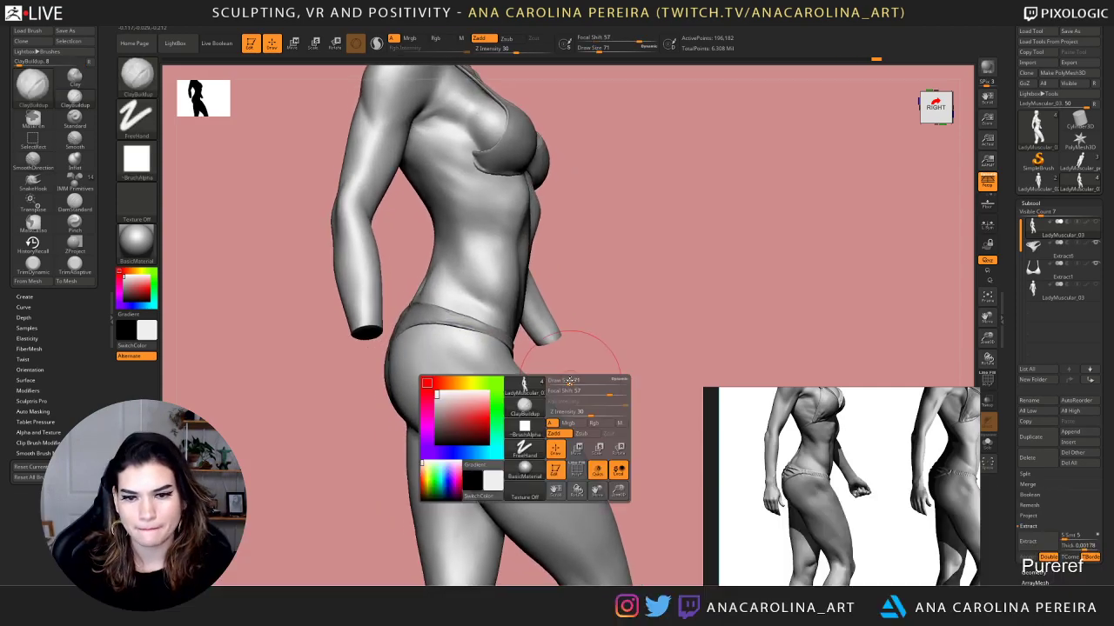
{"action": "left_click_drag", "start_coordinate": [569, 381], "coordinate": [573, 382]}
{"action": "mouse_move", "coordinate": [439, 405]}
{"action": "left_mouse_down"}
{"action": "mouse_move", "coordinate": [470, 412]}
{"action": "mouse_move", "coordinate": [447, 430]}
{"action": "left_mouse_up"}
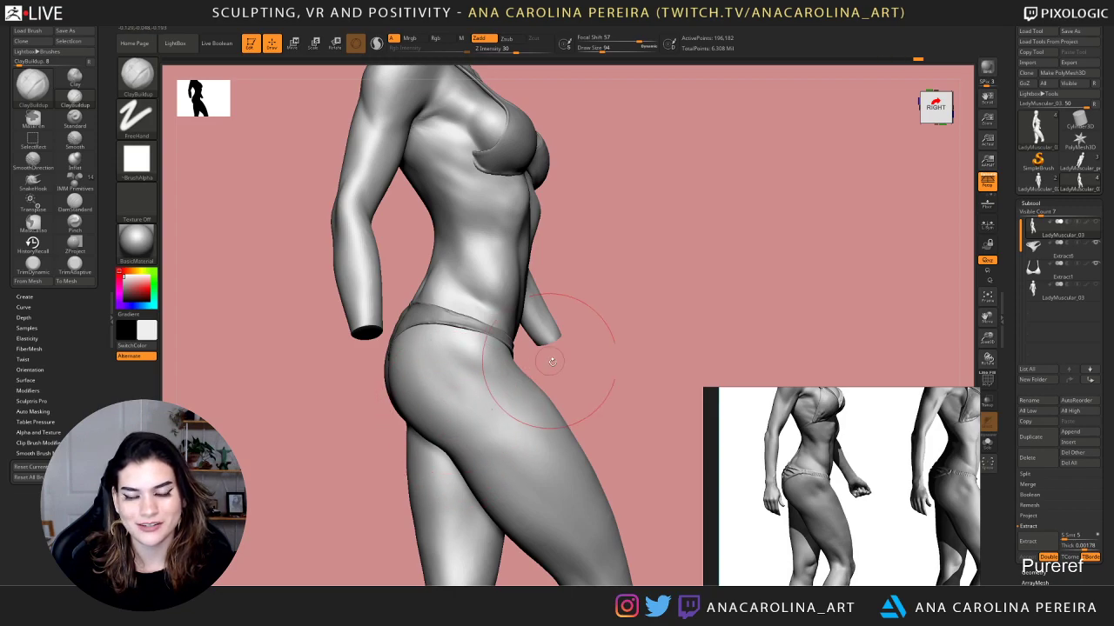
Add clay strokes to the upper buttock from the rear side view and smooth them
{"action": "right_click_drag", "start_coordinate": [553, 362], "coordinate": [531, 373]}
{"action": "mouse_move", "coordinate": [393, 366]}
{"action": "left_mouse_down"}
{"action": "mouse_move", "coordinate": [380, 375]}
{"action": "mouse_move", "coordinate": [401, 383]}
{"action": "left_mouse_up"}
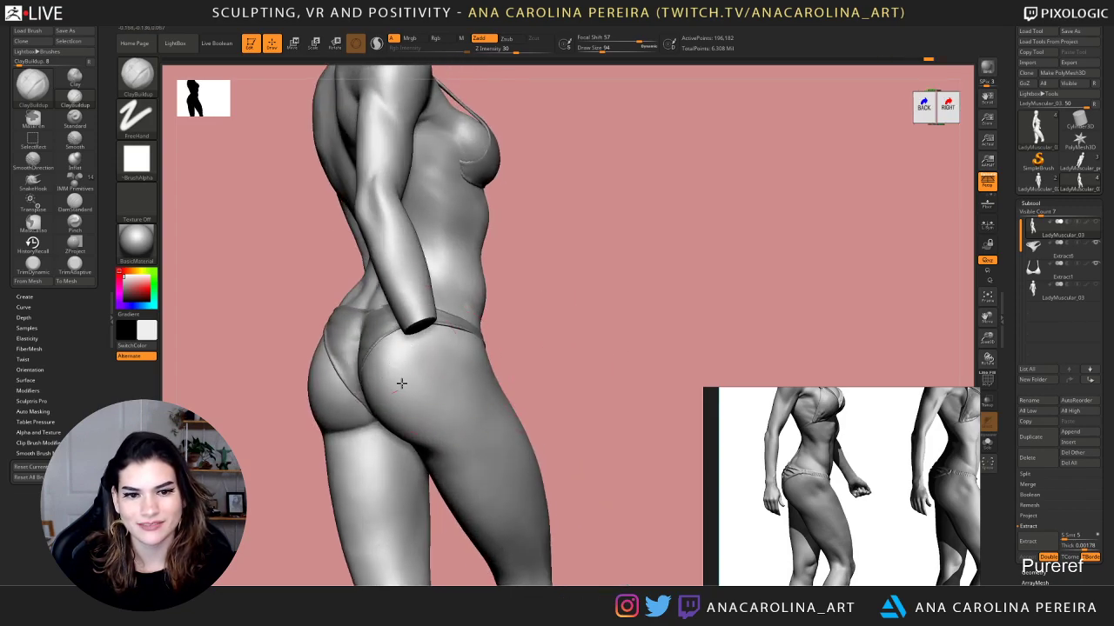
{"action": "right_click_drag", "start_coordinate": [427, 368], "coordinate": [374, 356]}
{"action": "mouse_move", "coordinate": [373, 356]}
{"action": "left_mouse_down"}
{"action": "mouse_move", "coordinate": [373, 396]}
{"action": "mouse_move", "coordinate": [397, 361]}
{"action": "left_mouse_up"}
{"action": "key", "text": "shift"}
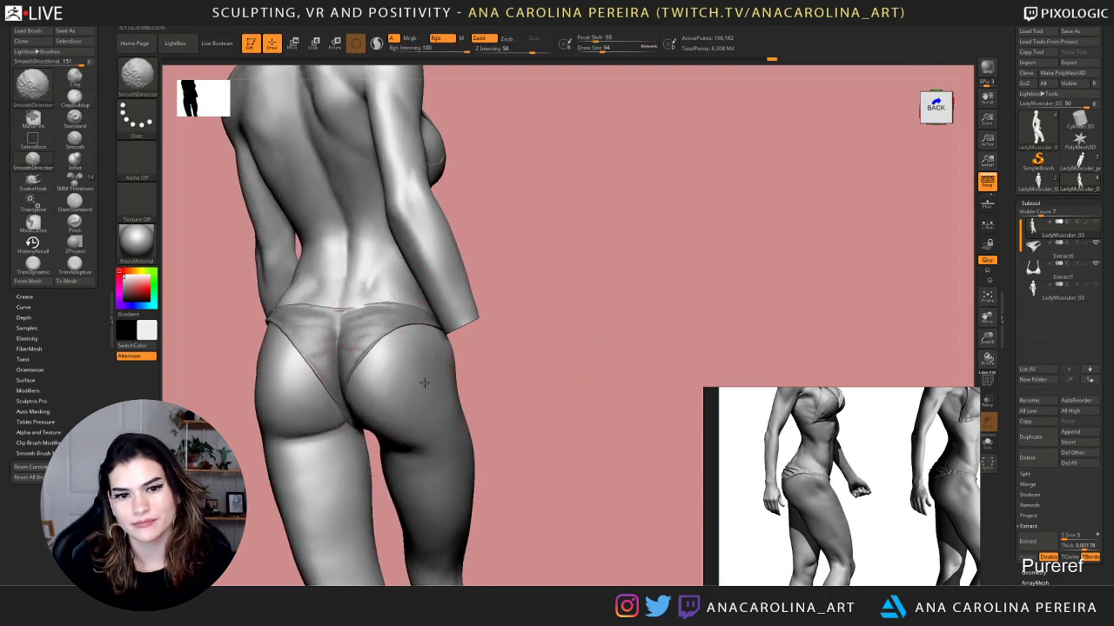
Set the ClayBuildup draw size to 80 and sculpt across the outer hip from the side
{"action": "right_click_drag", "start_coordinate": [514, 397], "coordinate": [480, 397]}
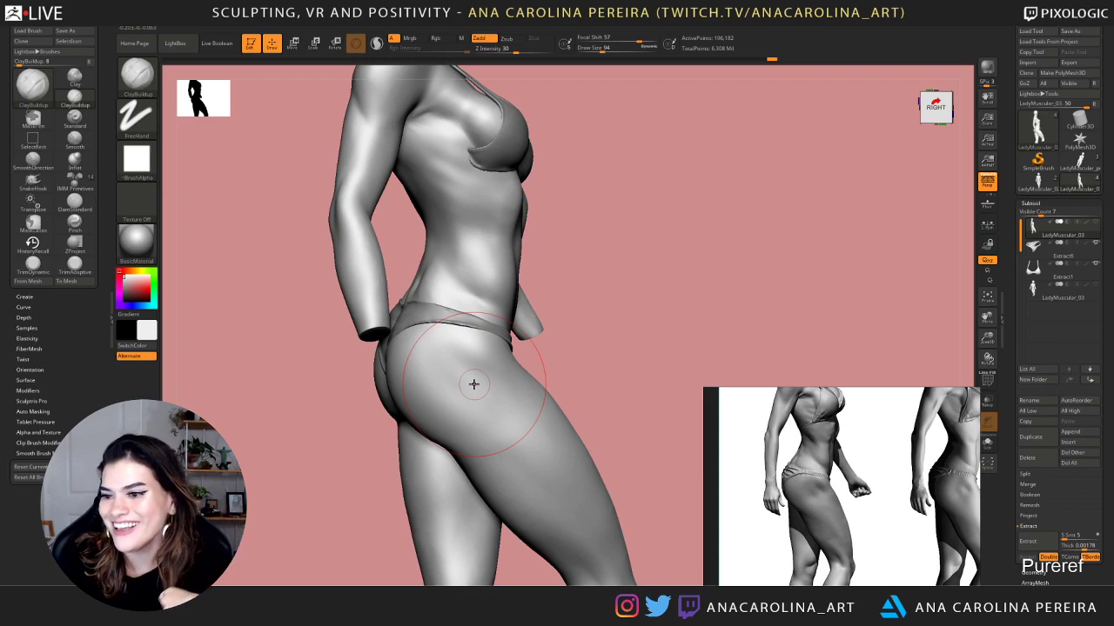
{"action": "mouse_move", "coordinate": [635, 328]}
{"action": "right_mouse_down"}
{"action": "mouse_move", "coordinate": [656, 318]}
{"action": "mouse_move", "coordinate": [626, 287]}
{"action": "right_mouse_up"}
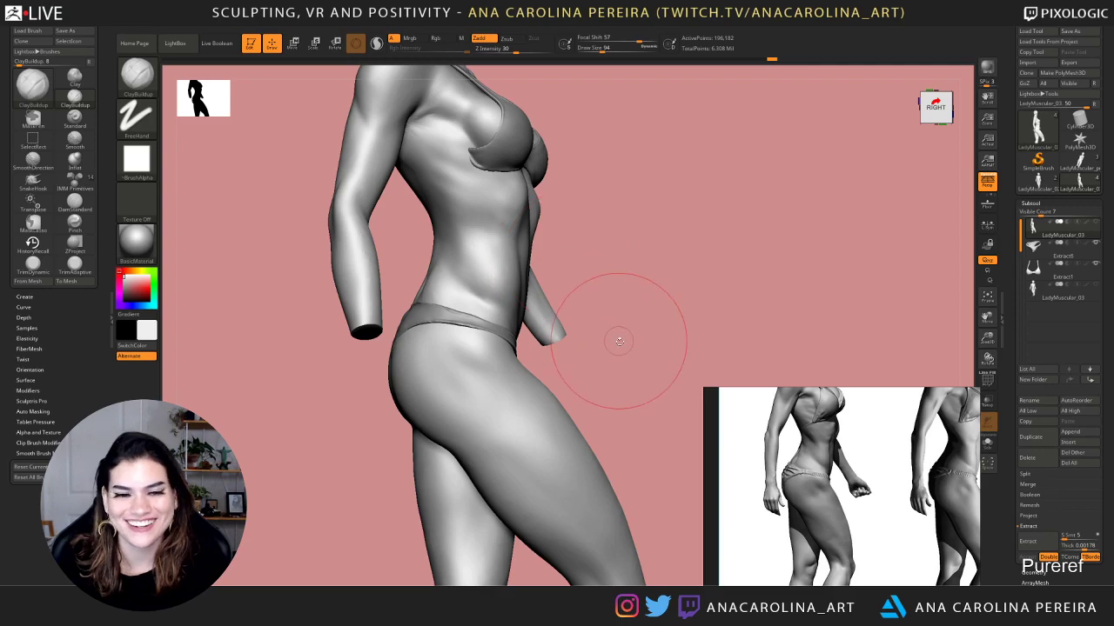
{"action": "left_click_drag", "start_coordinate": [619, 341], "coordinate": [616, 348]}
{"action": "key", "text": "space"}
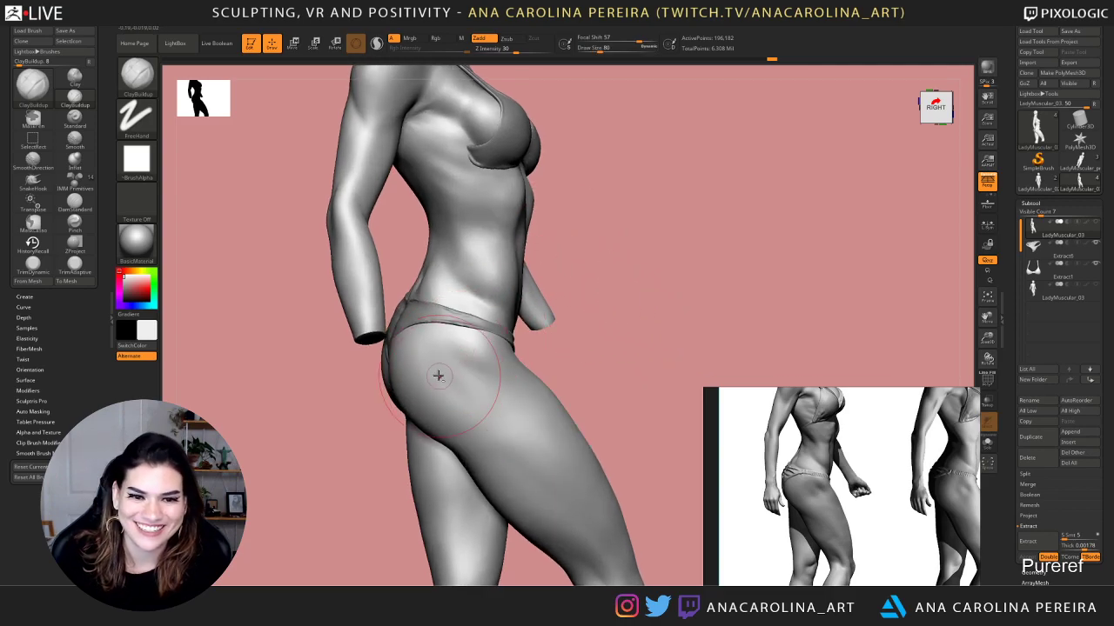
{"action": "mouse_move", "coordinate": [487, 390]}
{"action": "left_mouse_down"}
{"action": "mouse_move", "coordinate": [434, 370]}
{"action": "mouse_move", "coordinate": [430, 406]}
{"action": "mouse_move", "coordinate": [416, 396]}
{"action": "left_mouse_up"}
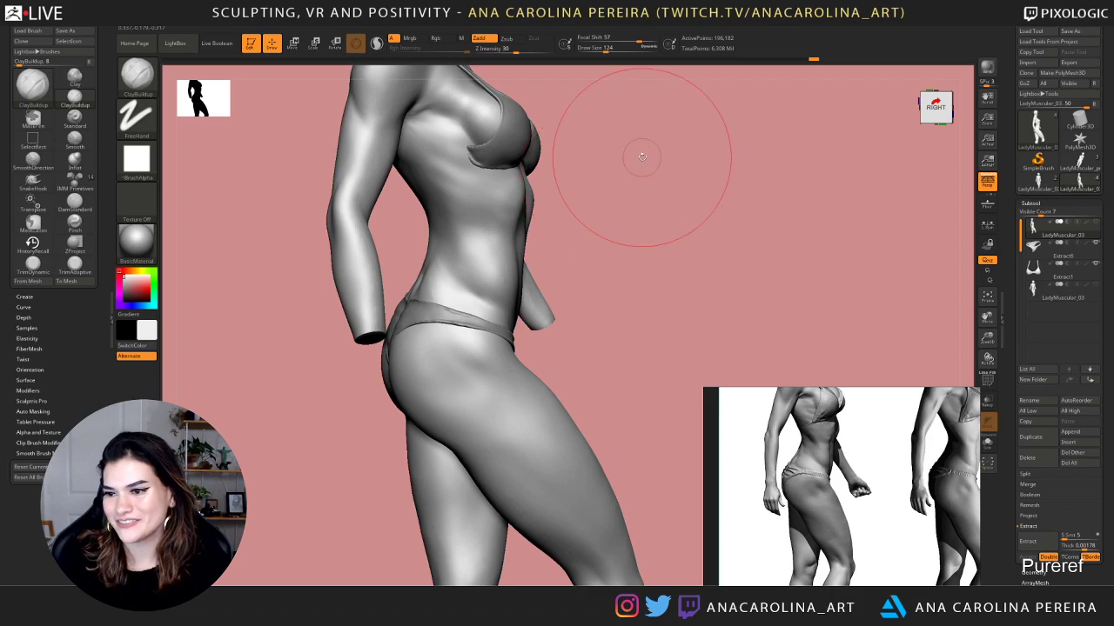
Model and smooth the hollow between the hip and buttock, reducing the ClayBuildup draw size to 49
{"action": "left_click_drag", "start_coordinate": [681, 273], "coordinate": [677, 276]}
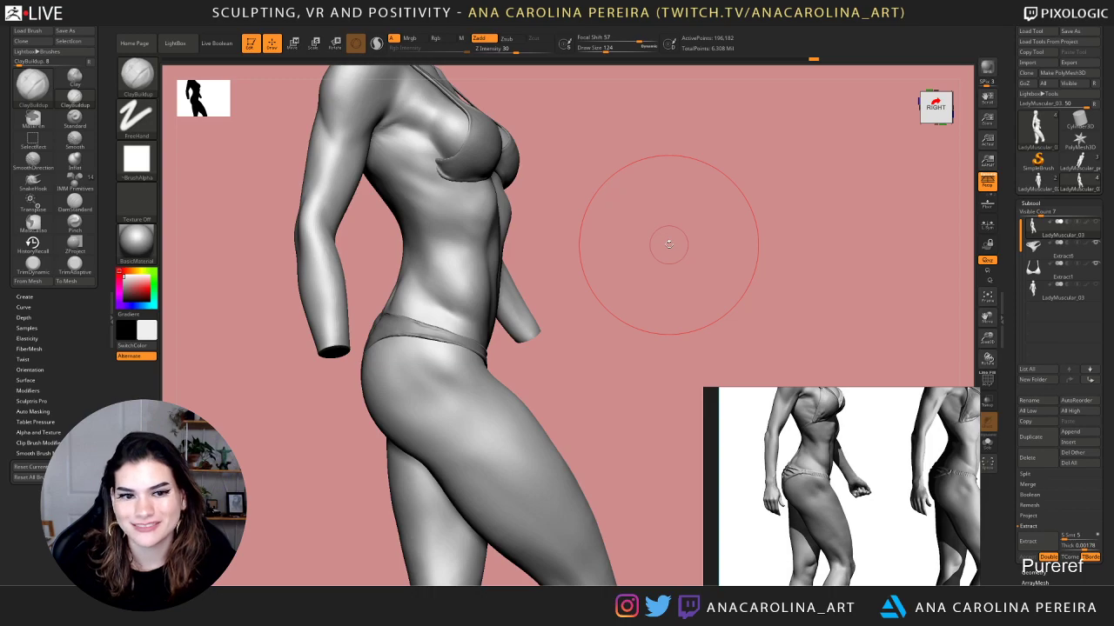
{"action": "left_click_drag", "start_coordinate": [631, 346], "coordinate": [591, 269]}
{"action": "left_click_drag", "start_coordinate": [629, 326], "coordinate": [597, 330]}
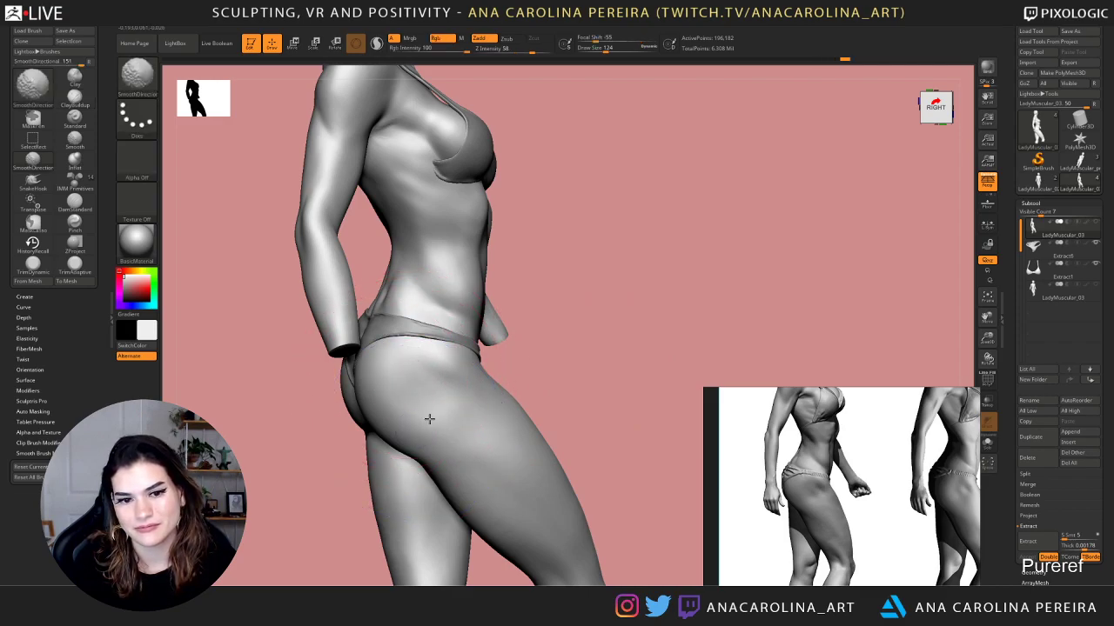
{"action": "left_click_drag", "start_coordinate": [531, 411], "coordinate": [553, 399]}
{"action": "key", "text": "space"}
{"action": "left_click_drag", "start_coordinate": [542, 398], "coordinate": [515, 390]}
{"action": "key", "text": "space"}
{"action": "left_click_drag", "start_coordinate": [443, 384], "coordinate": [442, 407]}
{"action": "left_click_drag", "start_coordinate": [440, 405], "coordinate": [406, 375], "text": "shift"}
{"action": "left_click_drag", "start_coordinate": [505, 366], "coordinate": [539, 370]}
{"action": "mouse_move", "coordinate": [427, 384]}
{"action": "left_mouse_down"}
{"action": "mouse_move", "coordinate": [441, 396]}
{"action": "mouse_move", "coordinate": [416, 384]}
{"action": "left_mouse_up"}
{"action": "mouse_move", "coordinate": [522, 355]}
{"action": "left_mouse_down"}
{"action": "mouse_move", "coordinate": [474, 374]}
{"action": "mouse_move", "coordinate": [409, 369]}
{"action": "mouse_move", "coordinate": [405, 380]}
{"action": "left_mouse_up"}
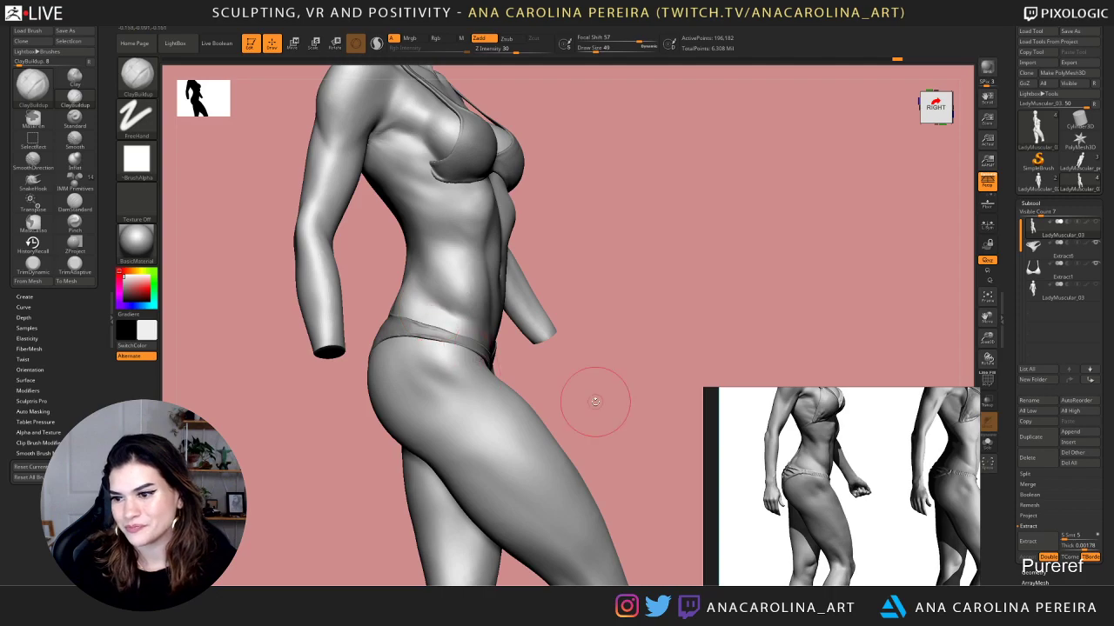
Smooth the transition from the buttock to the outer thigh
{"action": "left_click_drag", "start_coordinate": [618, 326], "coordinate": [650, 323]}
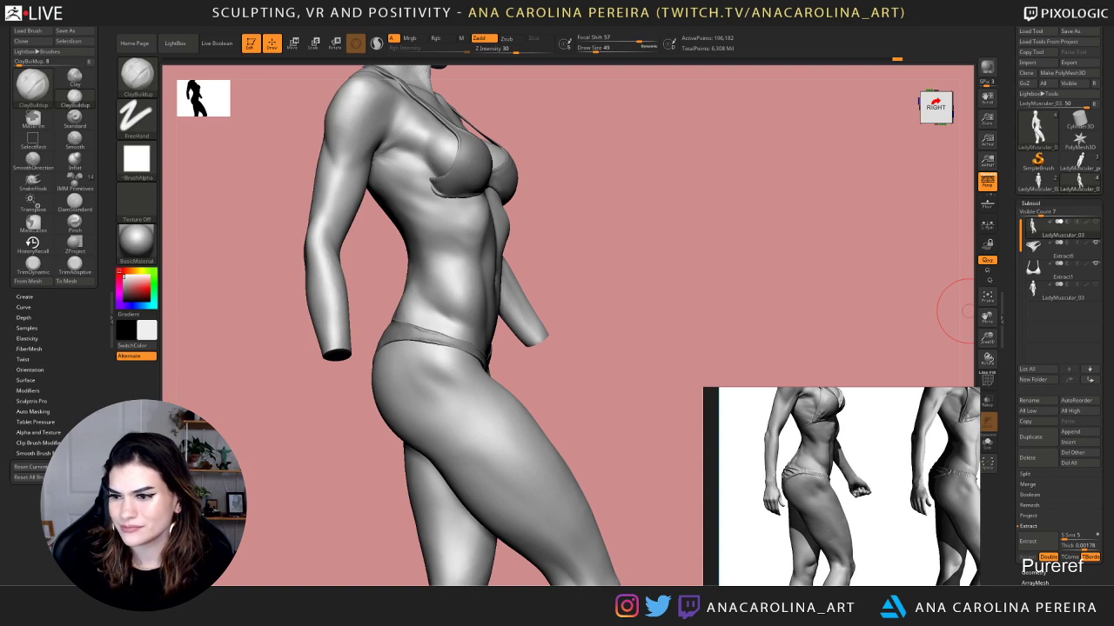
{"action": "left_click_drag", "start_coordinate": [664, 261], "coordinate": [667, 269]}
{"action": "key", "text": "shift"}
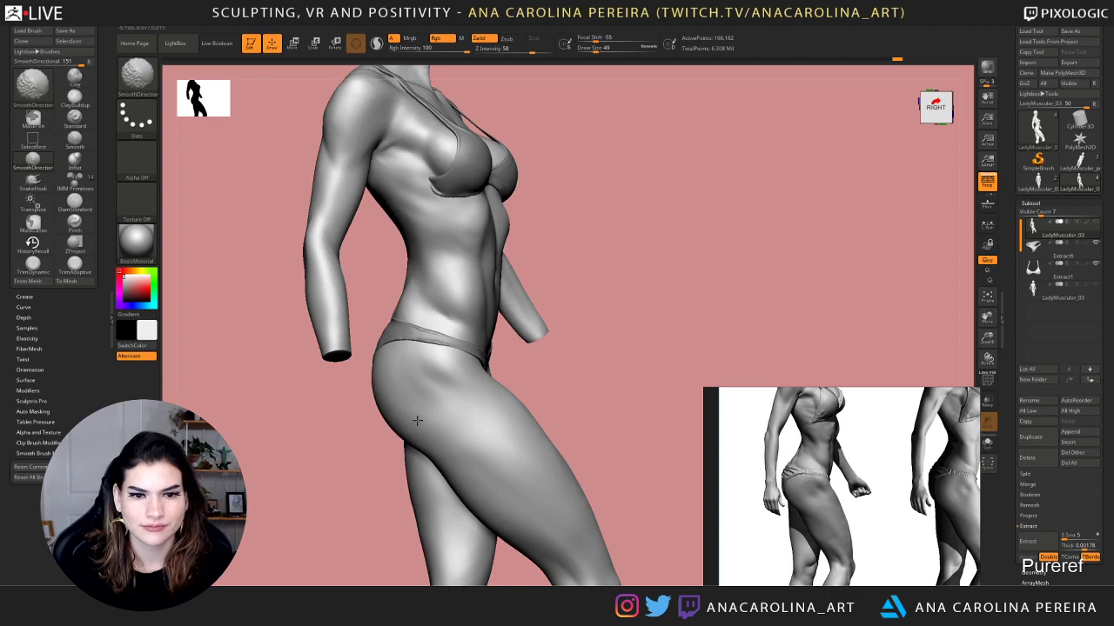
{"action": "left_click_drag", "start_coordinate": [418, 421], "coordinate": [488, 399], "text": "shift"}
{"action": "left_click_drag", "start_coordinate": [584, 385], "coordinate": [461, 393]}
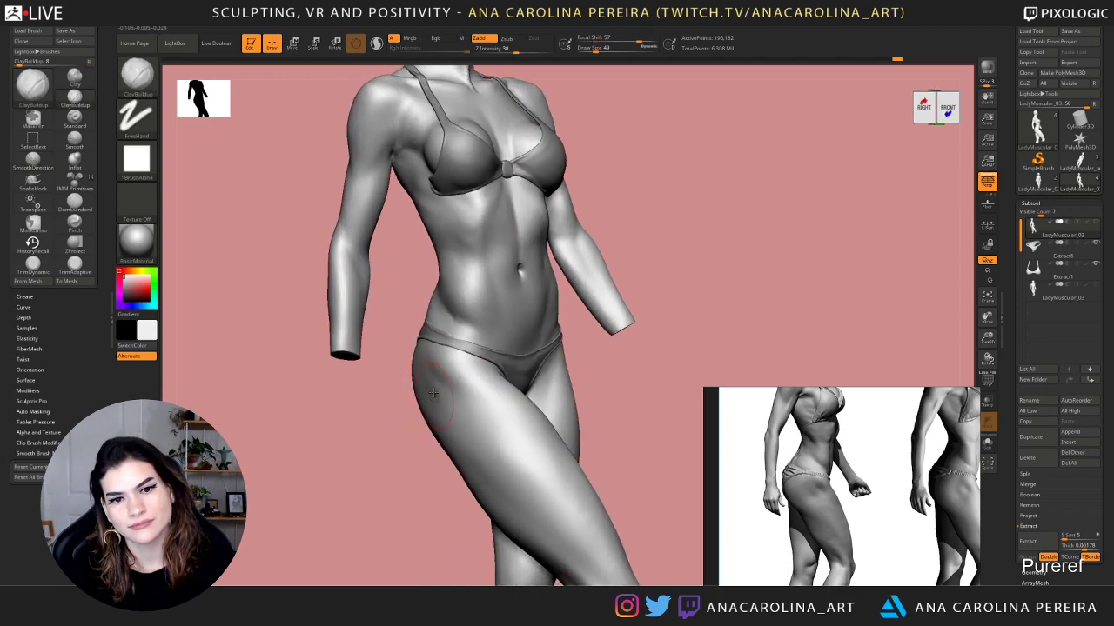
Set the ClayBuildup draw size to 87 and build up the outer hip from the three-quarter front view
{"action": "left_click_drag", "start_coordinate": [471, 303], "coordinate": [467, 305], "text": "shift"}
{"action": "key", "text": "s"}
{"action": "mouse_move", "coordinate": [443, 395]}
{"action": "left_mouse_down"}
{"action": "mouse_move", "coordinate": [456, 397]}
{"action": "mouse_move", "coordinate": [437, 401]}
{"action": "mouse_move", "coordinate": [446, 412]}
{"action": "left_mouse_up"}
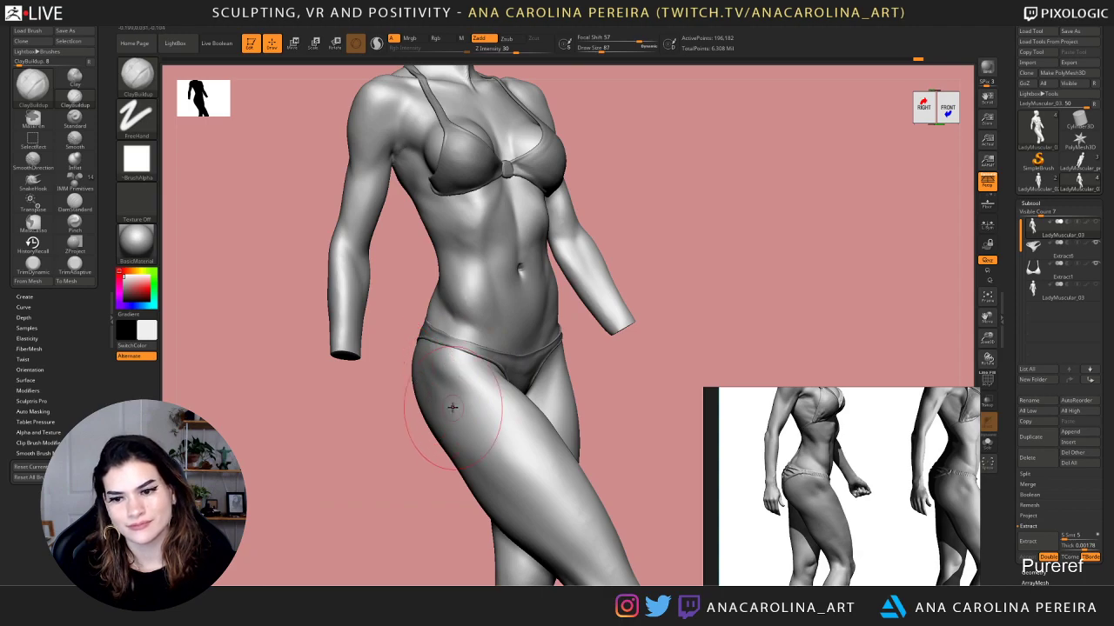
Reduce the ClayBuildup draw size to 56 and smooth the outer hip and upper thigh
{"action": "mouse_move", "coordinate": [402, 447]}
{"action": "left_mouse_down"}
{"action": "mouse_move", "coordinate": [457, 422]}
{"action": "mouse_move", "coordinate": [435, 421]}
{"action": "mouse_move", "coordinate": [418, 423]}
{"action": "mouse_move", "coordinate": [499, 444]}
{"action": "left_mouse_up"}
{"action": "key", "text": "space"}
{"action": "left_click_drag", "start_coordinate": [594, 422], "coordinate": [524, 378]}
{"action": "left_click_drag", "start_coordinate": [553, 413], "coordinate": [563, 418]}
{"action": "left_click_drag", "start_coordinate": [484, 426], "coordinate": [422, 410], "text": "shift"}
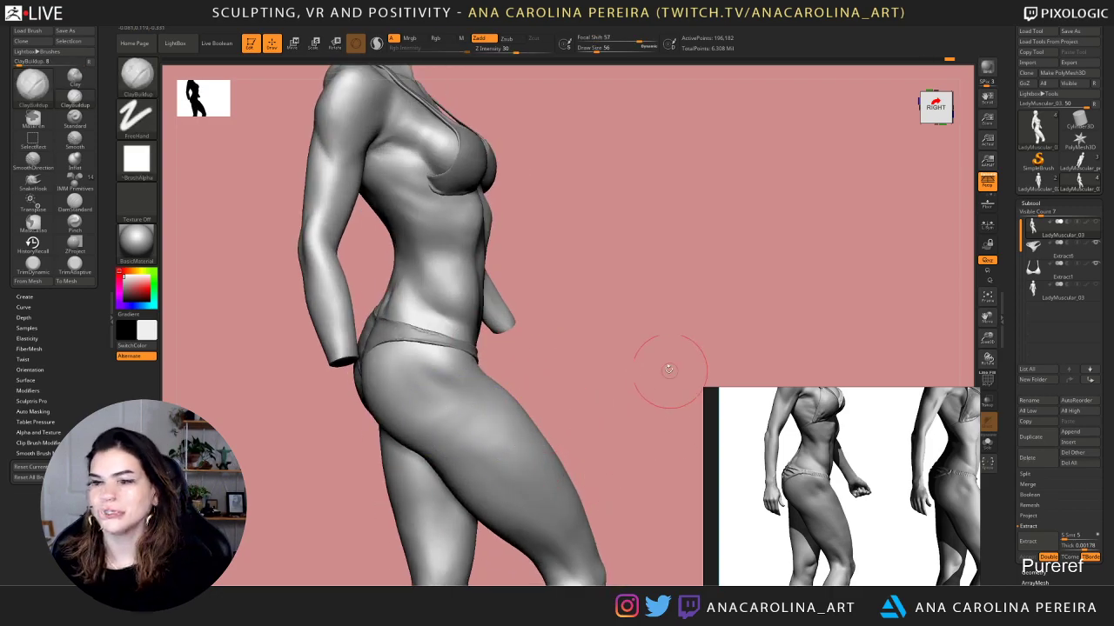
Set the draw size to 77 and smooth the front of the upper thigh
{"action": "mouse_move", "coordinate": [668, 369]}
{"action": "left_mouse_down", "text": "alt"}
{"action": "mouse_move", "coordinate": [731, 341]}
{"action": "mouse_move", "coordinate": [652, 309]}
{"action": "left_mouse_up", "text": "alt"}
{"action": "mouse_move", "coordinate": [520, 393]}
{"action": "left_mouse_down", "text": "shift"}
{"action": "mouse_move", "coordinate": [528, 381]}
{"action": "mouse_move", "coordinate": [597, 460]}
{"action": "mouse_move", "coordinate": [609, 391]}
{"action": "mouse_move", "coordinate": [591, 369]}
{"action": "left_mouse_up", "text": "shift"}
{"action": "key", "text": "space"}
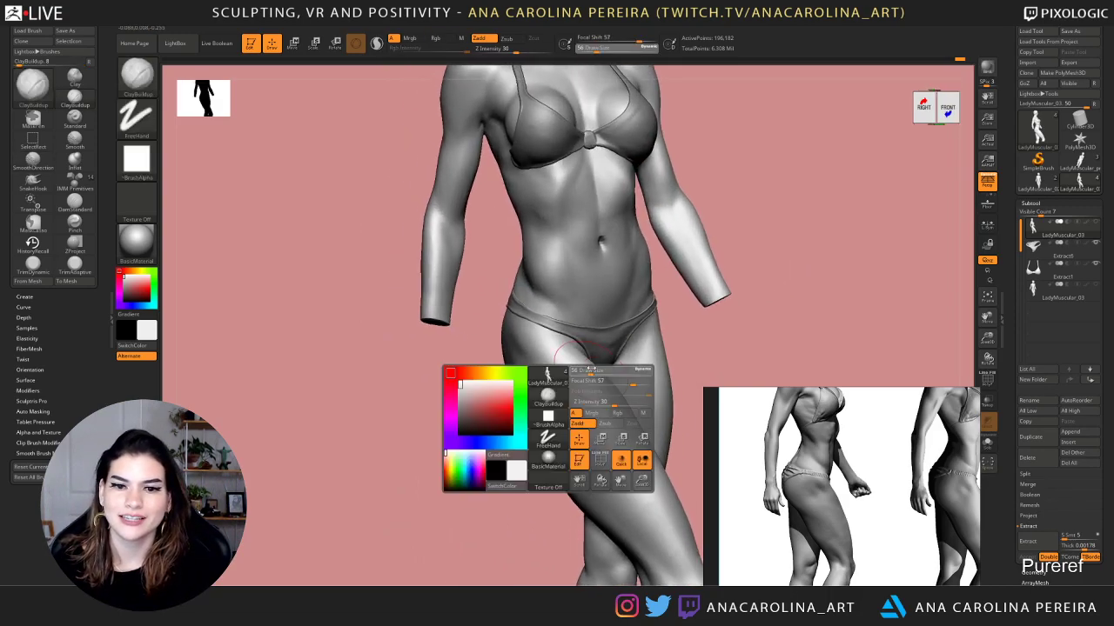
{"action": "key", "text": "shift"}
{"action": "left_click_drag", "start_coordinate": [592, 435], "coordinate": [646, 428], "text": "shift"}
{"action": "left_click_drag", "start_coordinate": [686, 342], "coordinate": [593, 364], "text": "alt"}
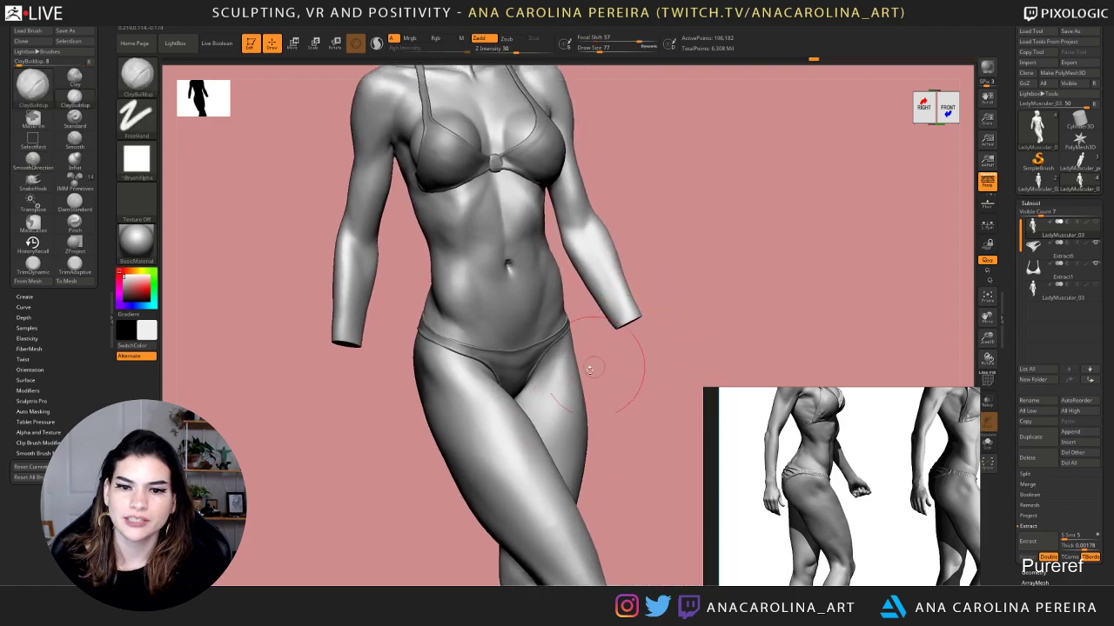
{"action": "left_click_drag", "start_coordinate": [522, 440], "coordinate": [537, 487], "text": "shift"}
Compare the sculpt's side view with the PureRef photos, examining the hip, thigh and knee forms up close
{"action": "mouse_move", "coordinate": [739, 288]}
{"action": "left_mouse_down"}
{"action": "mouse_move", "coordinate": [754, 291]}
{"action": "mouse_move", "coordinate": [706, 335]}
{"action": "left_mouse_up"}
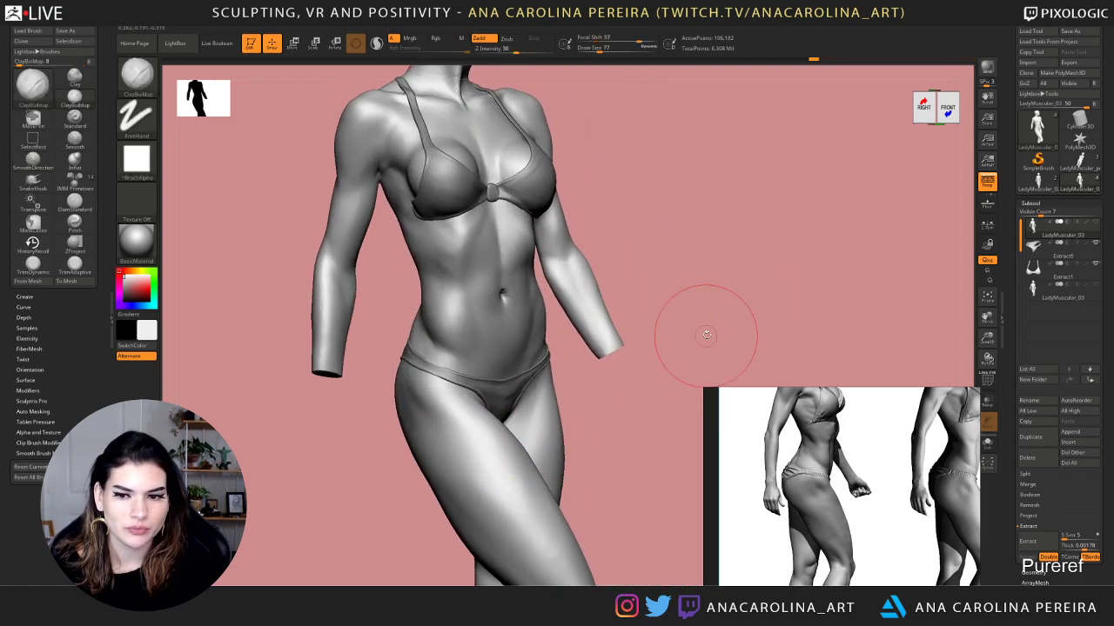
{"action": "left_click_drag", "start_coordinate": [647, 403], "coordinate": [653, 360]}
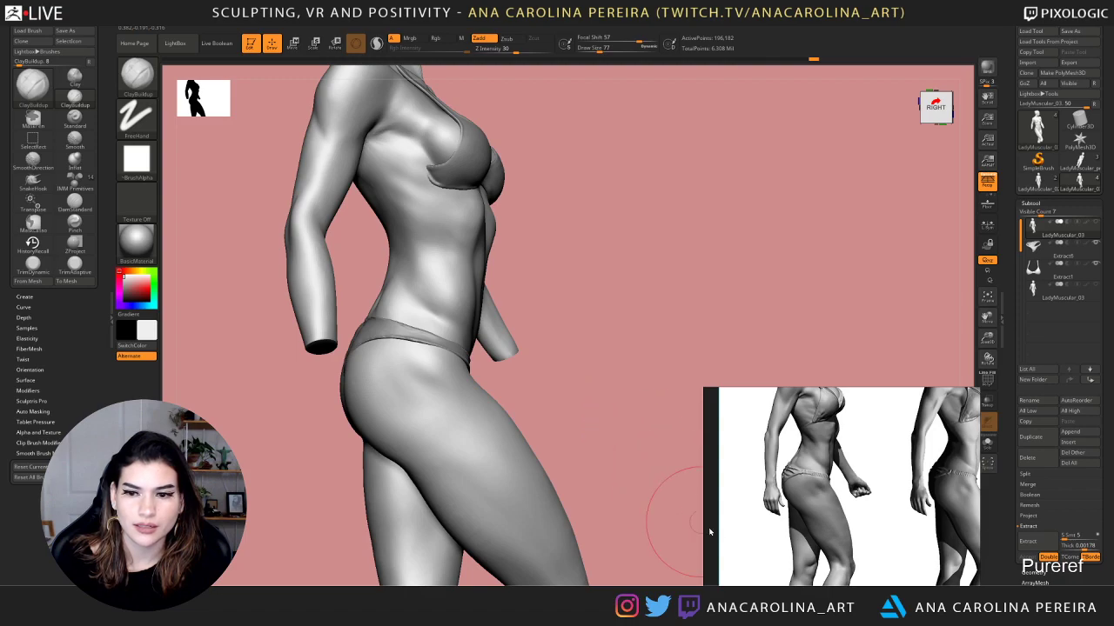
{"action": "scroll", "coordinate": [820, 531], "scroll_direction": "up", "scroll_amount": 4}
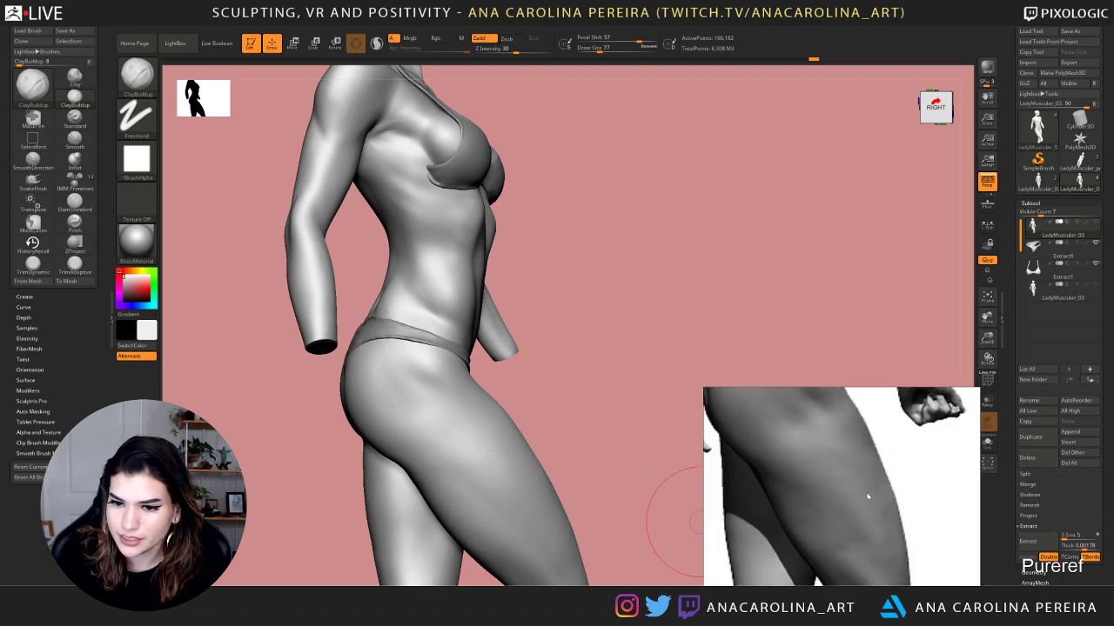
{"action": "scroll", "coordinate": [838, 487], "scroll_direction": "down", "scroll_amount": 2}
{"action": "scroll", "coordinate": [757, 469], "scroll_direction": "down", "scroll_amount": 3}
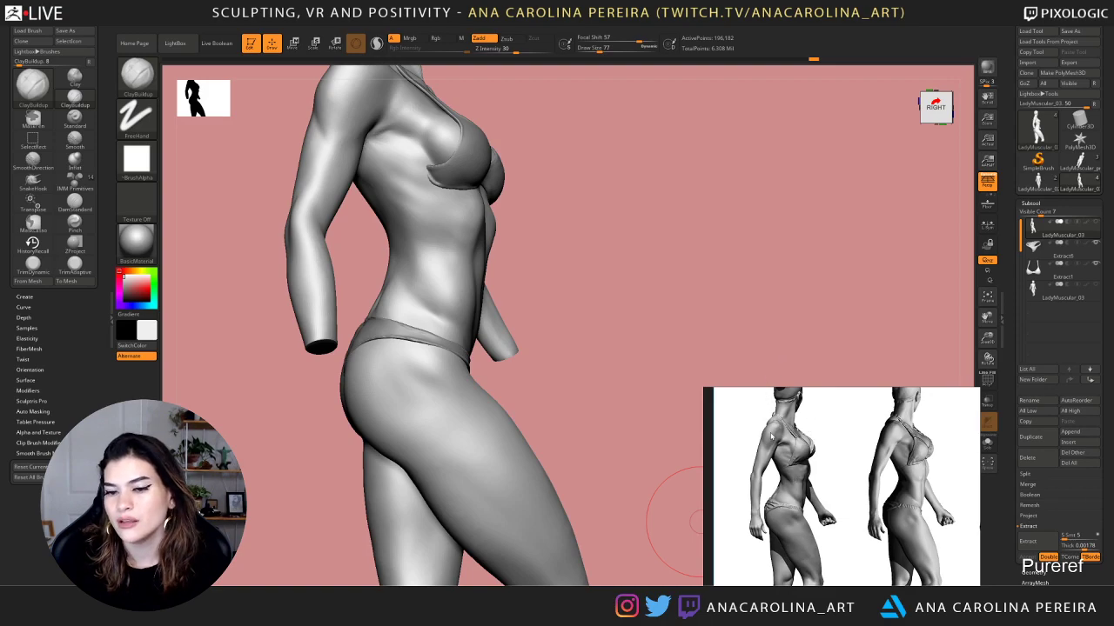
{"action": "scroll", "coordinate": [772, 497], "scroll_direction": "up", "scroll_amount": 4}
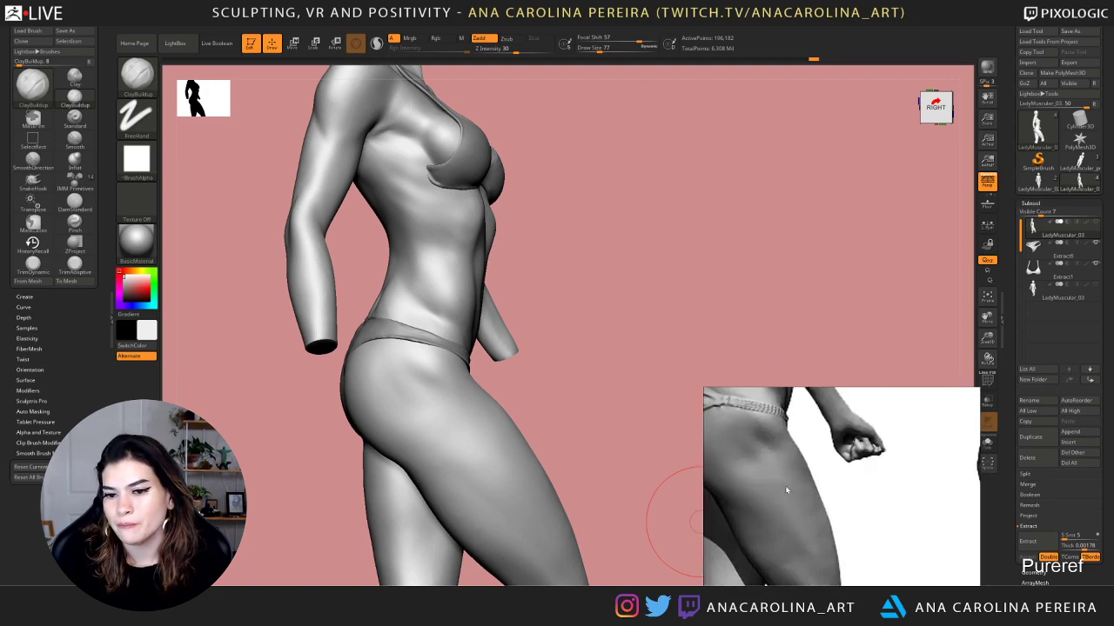
{"action": "middle_click_drag", "start_coordinate": [790, 574], "coordinate": [833, 492]}
{"action": "scroll", "coordinate": [834, 492], "scroll_direction": "down", "scroll_amount": 2}
{"action": "scroll", "coordinate": [841, 482], "scroll_direction": "up", "scroll_amount": 2}
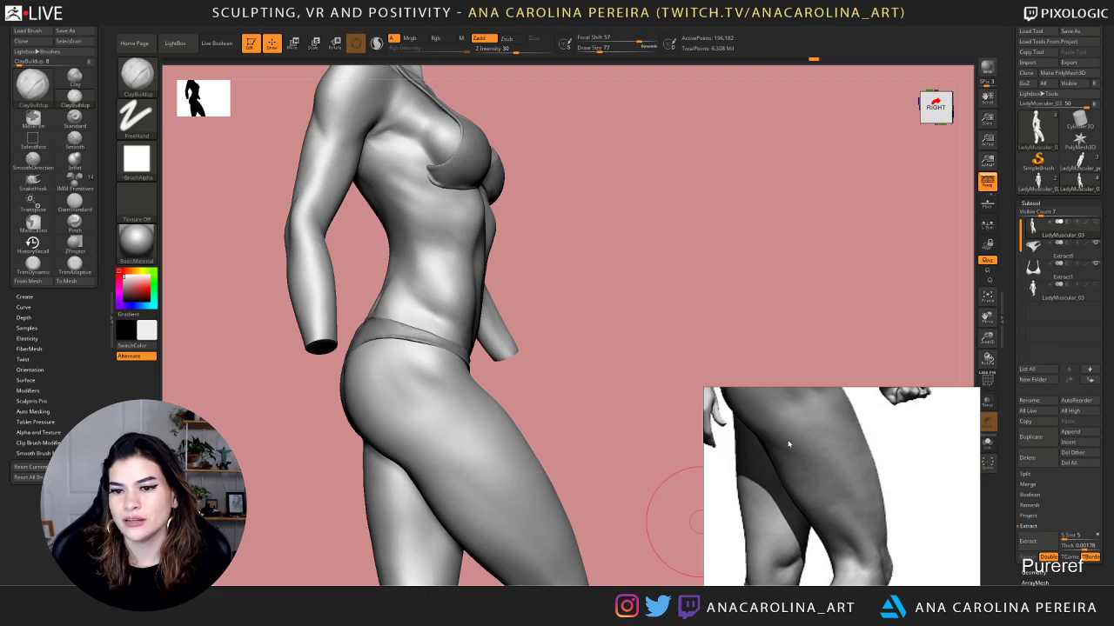
{"action": "scroll", "coordinate": [865, 453], "scroll_direction": "down", "scroll_amount": 2}
{"action": "scroll", "coordinate": [865, 452], "scroll_direction": "up", "scroll_amount": 1}
{"action": "middle_click_drag", "start_coordinate": [865, 453], "coordinate": [866, 484]}
{"action": "scroll", "coordinate": [867, 484], "scroll_direction": "down", "scroll_amount": 2}
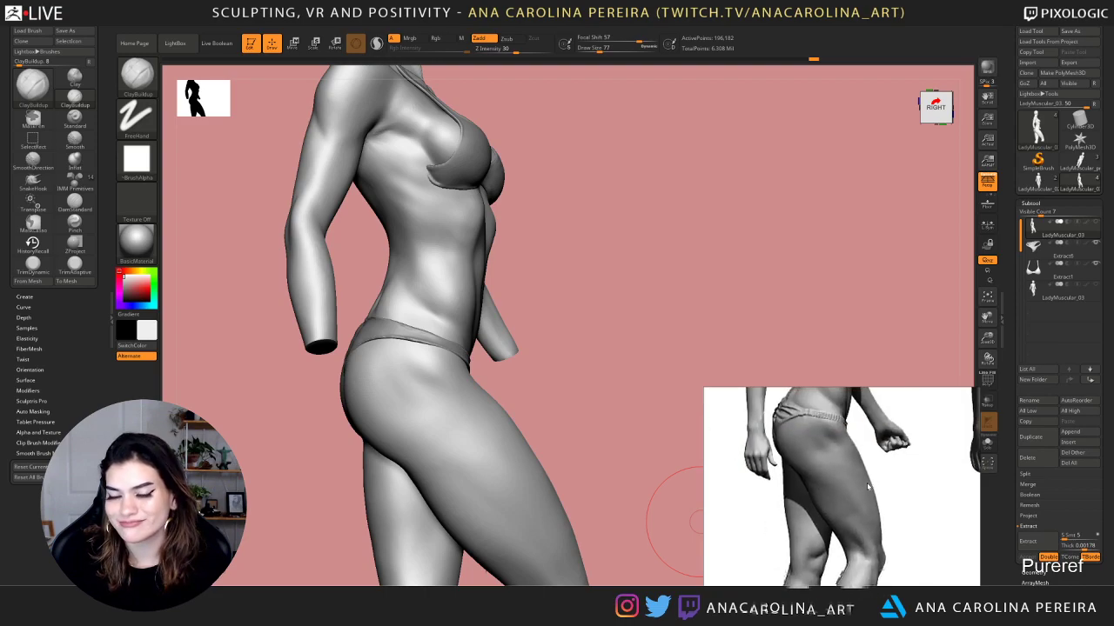
{"action": "scroll", "coordinate": [866, 484], "scroll_direction": "up", "scroll_amount": 2}
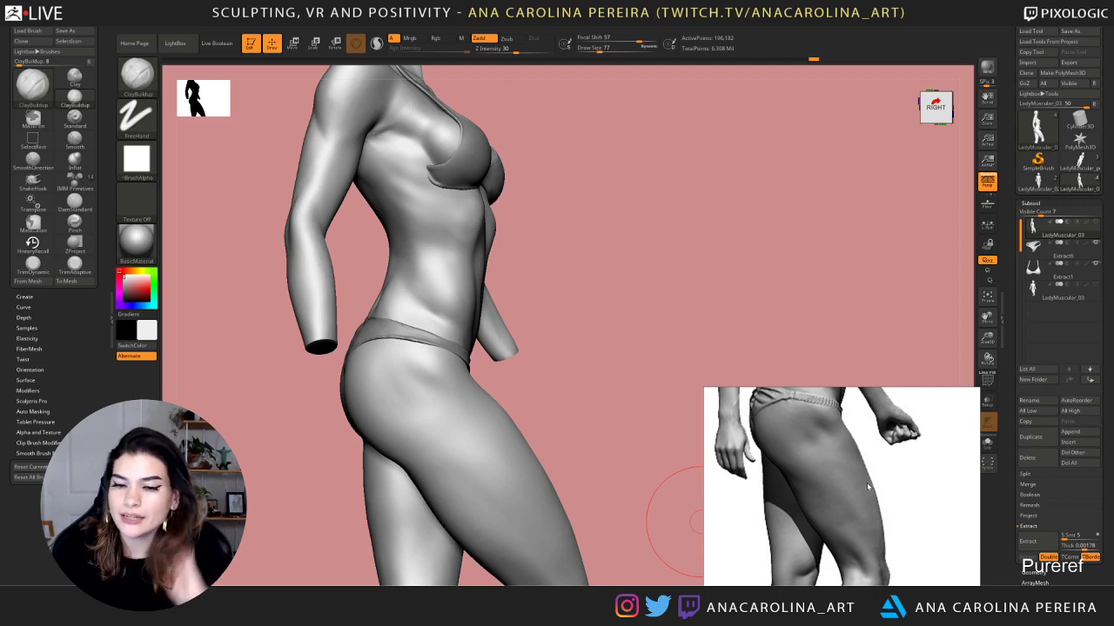
Compare the sculpt's hip and thigh from side and rear three-quarter views with the side-view reference photo
{"action": "middle_click_drag", "start_coordinate": [890, 512], "coordinate": [886, 576]}
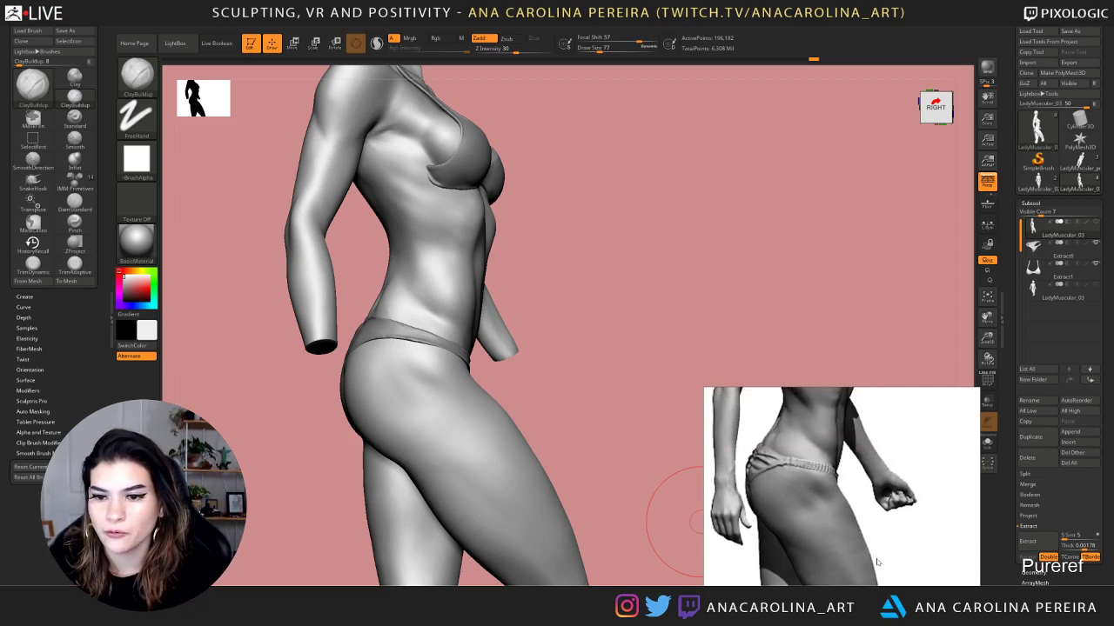
{"action": "scroll", "coordinate": [816, 468], "scroll_direction": "up", "scroll_amount": 2}
{"action": "scroll", "coordinate": [816, 468], "scroll_direction": "down", "scroll_amount": 2}
{"action": "middle_click_drag", "start_coordinate": [821, 522], "coordinate": [835, 463]}
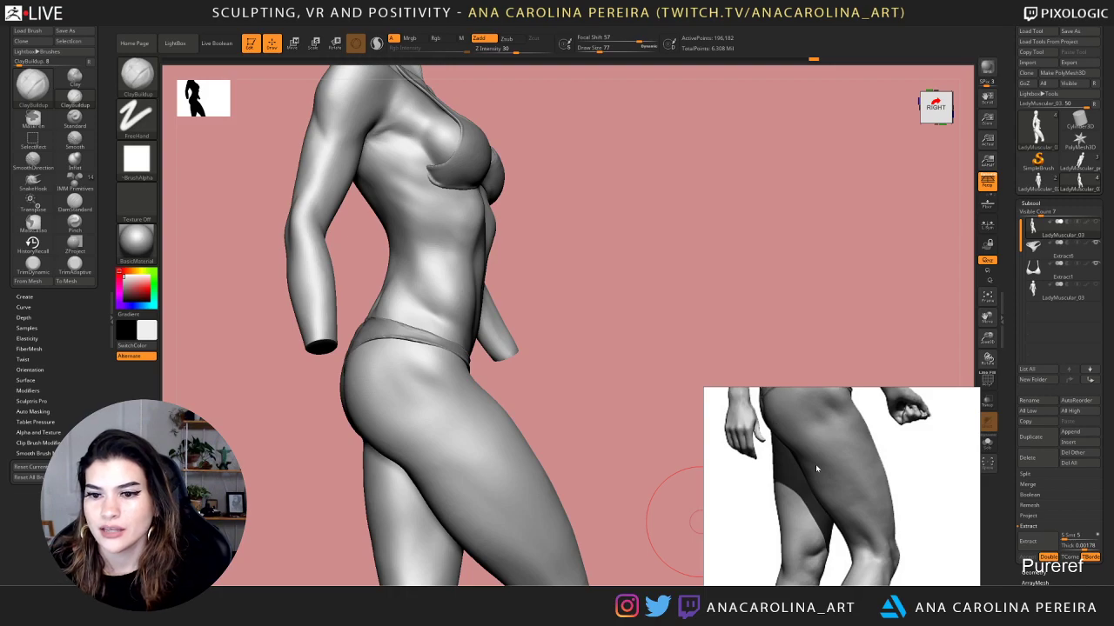
{"action": "left_click_drag", "start_coordinate": [816, 463], "coordinate": [820, 502]}
{"action": "scroll", "coordinate": [821, 502], "scroll_direction": "down", "scroll_amount": 2}
{"action": "scroll", "coordinate": [820, 502], "scroll_direction": "up", "scroll_amount": 1}
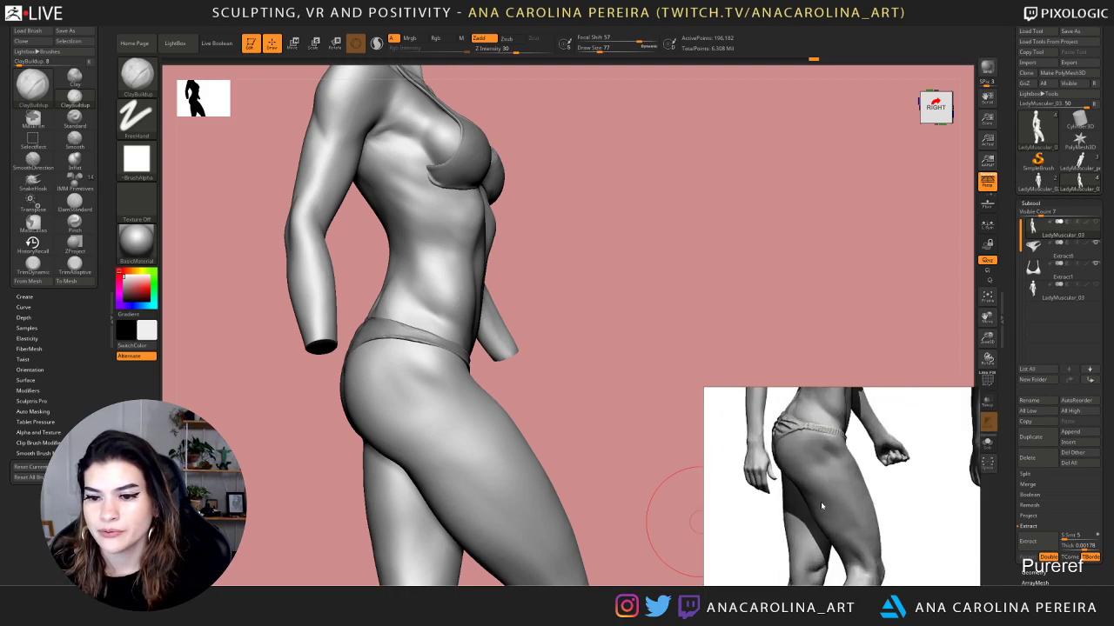
{"action": "mouse_move", "coordinate": [663, 452]}
{"action": "left_mouse_down"}
{"action": "mouse_move", "coordinate": [665, 463]}
{"action": "mouse_move", "coordinate": [595, 443]}
{"action": "mouse_move", "coordinate": [611, 345]}
{"action": "mouse_move", "coordinate": [609, 360]}
{"action": "mouse_move", "coordinate": [722, 373]}
{"action": "left_mouse_up"}
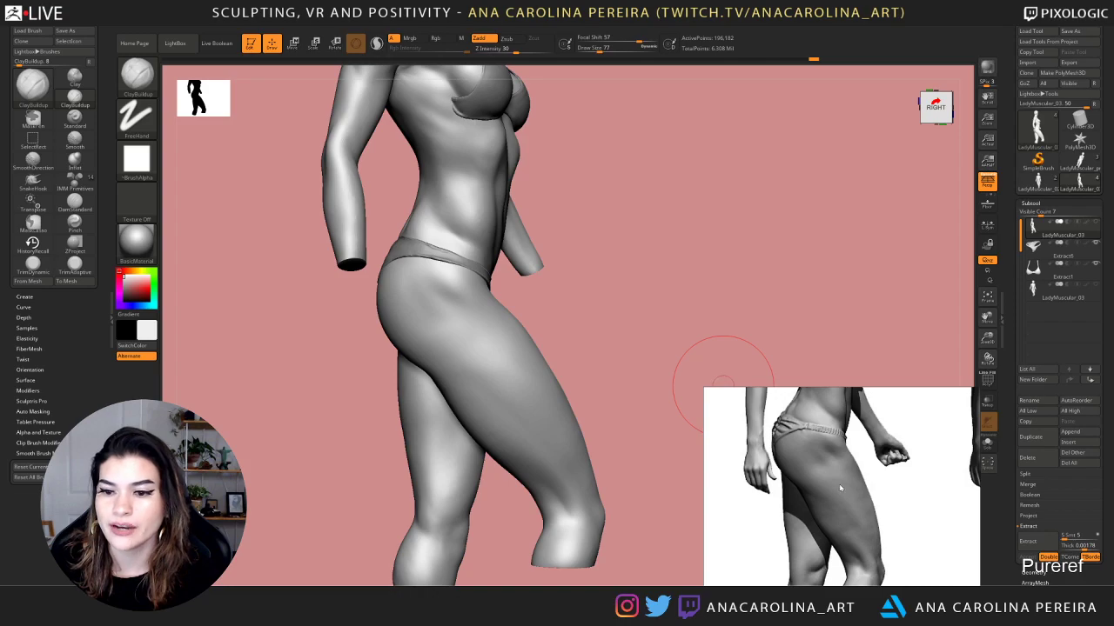
{"action": "mouse_move", "coordinate": [574, 358]}
{"action": "left_mouse_down"}
{"action": "mouse_move", "coordinate": [583, 356]}
{"action": "mouse_move", "coordinate": [398, 368]}
{"action": "left_mouse_up"}
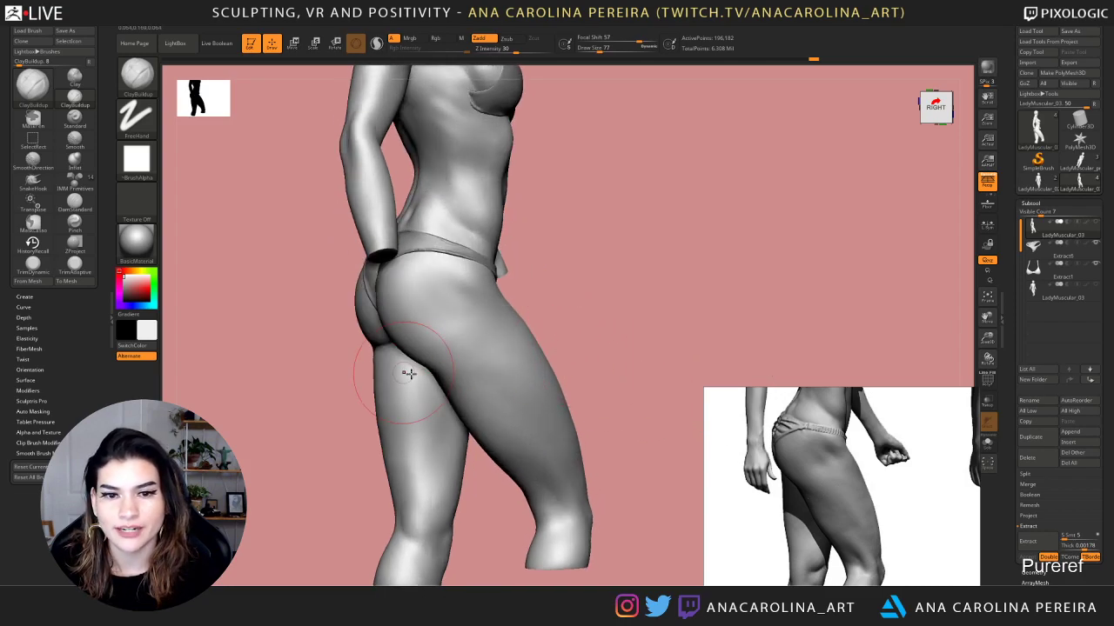
{"action": "left_click_drag", "start_coordinate": [687, 455], "coordinate": [609, 409]}
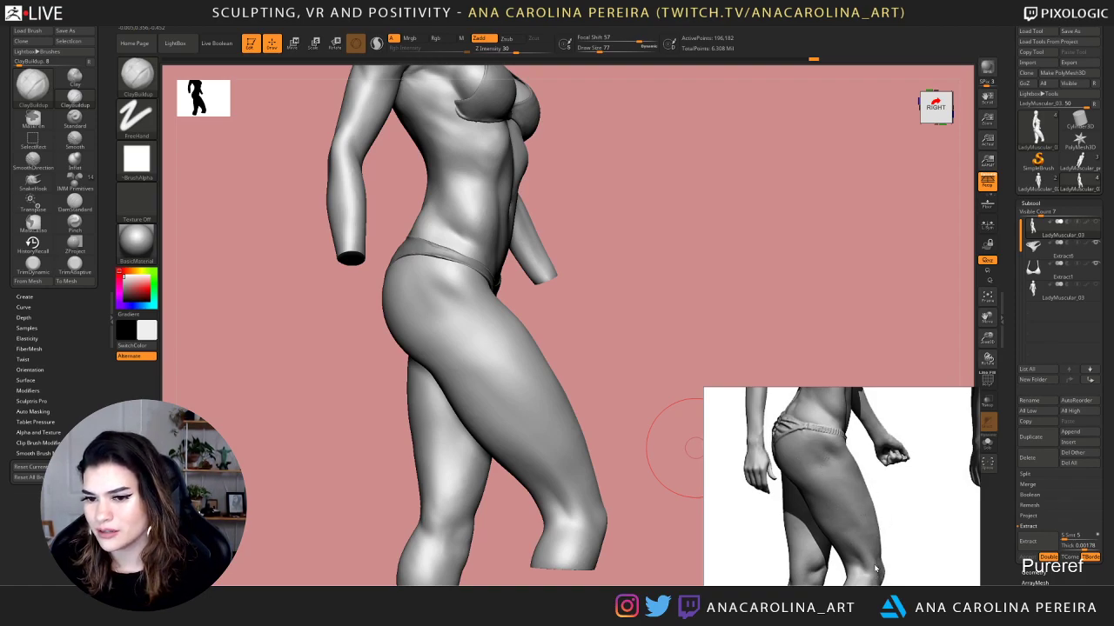
{"action": "mouse_move", "coordinate": [587, 369]}
{"action": "left_mouse_down"}
{"action": "mouse_move", "coordinate": [547, 371]}
{"action": "mouse_move", "coordinate": [609, 374]}
{"action": "left_mouse_up"}
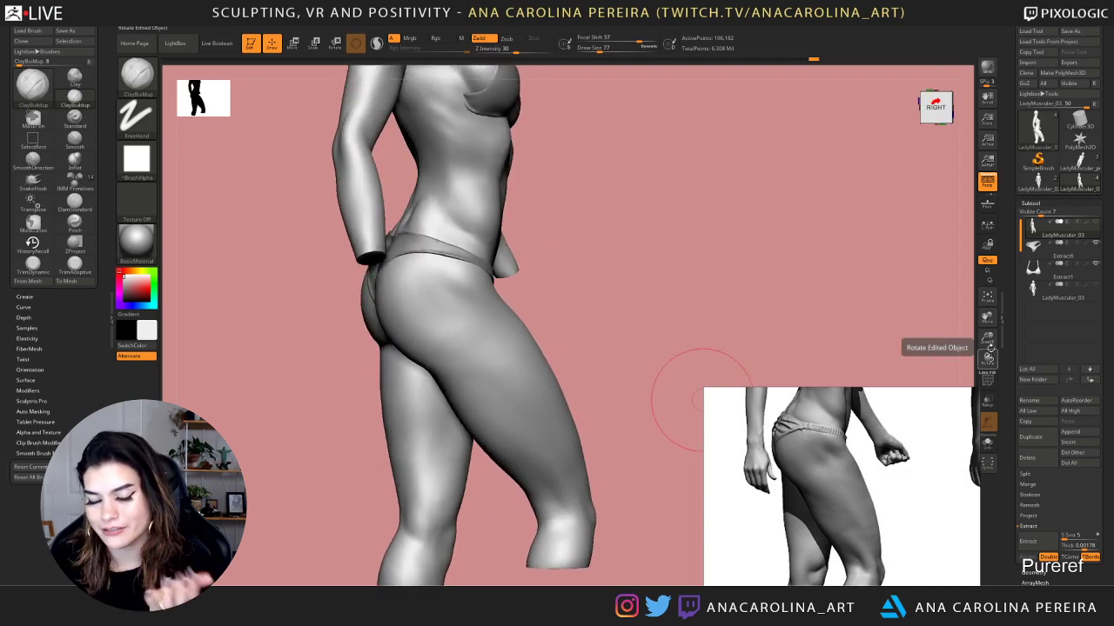
{"action": "left_click_drag", "start_coordinate": [689, 411], "coordinate": [683, 401]}
Examine the reference photos from torso to knee, focusing on the outer thigh's muscle planes
{"action": "middle_click_drag", "start_coordinate": [860, 457], "coordinate": [859, 505]}
{"action": "scroll", "coordinate": [867, 514], "scroll_direction": "down", "scroll_amount": 2}
{"action": "scroll", "coordinate": [865, 517], "scroll_direction": "up", "scroll_amount": 1}
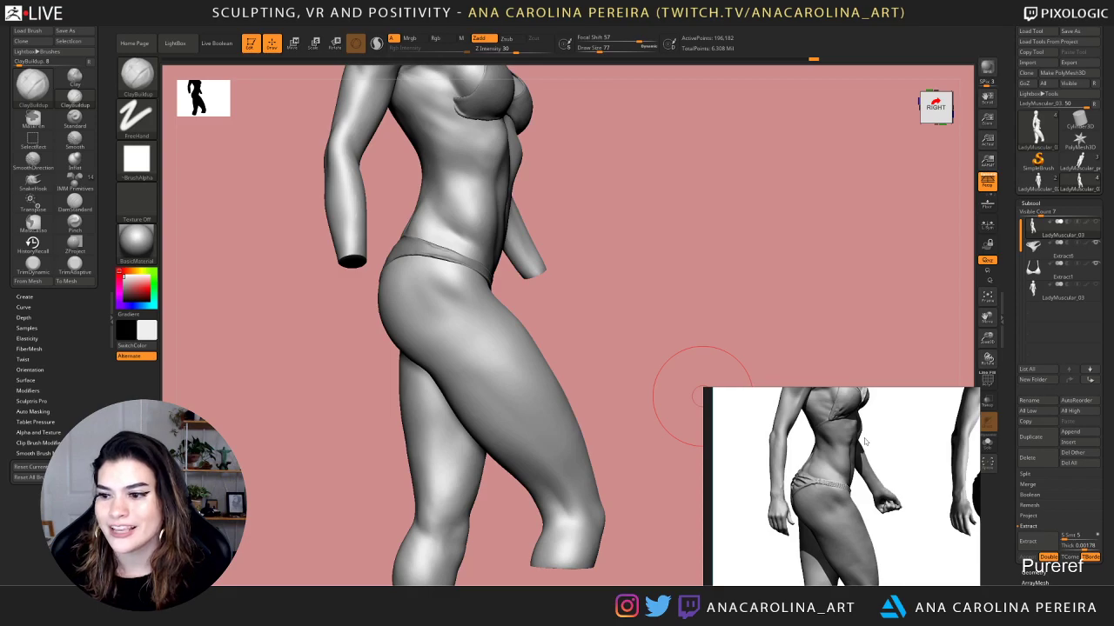
{"action": "middle_click_drag", "start_coordinate": [860, 453], "coordinate": [854, 433]}
{"action": "scroll", "coordinate": [838, 482], "scroll_direction": "up", "scroll_amount": 3}
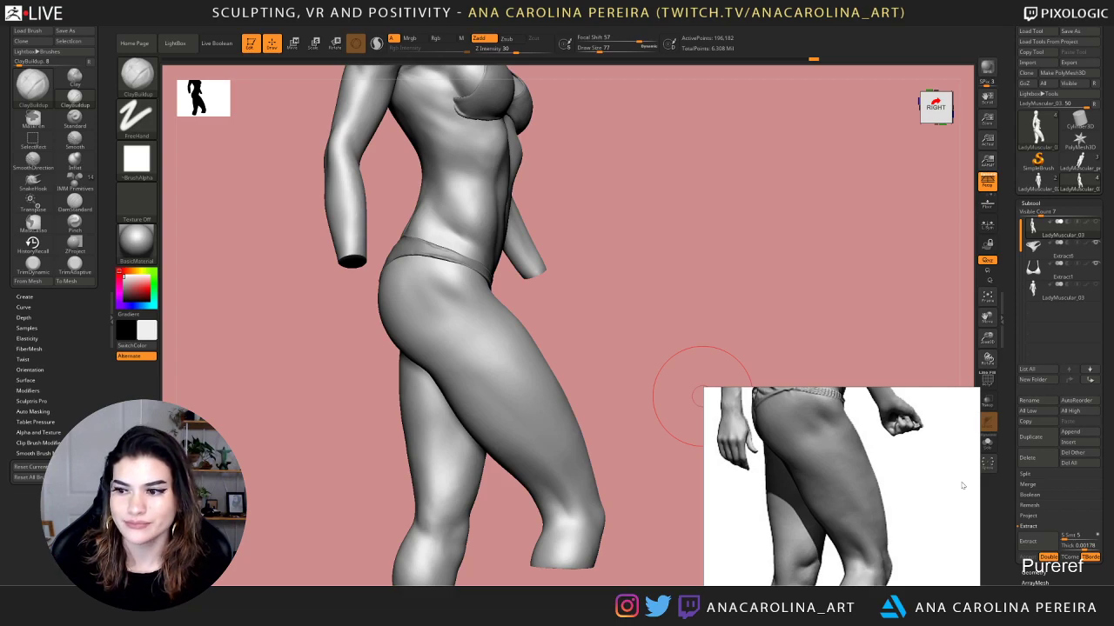
{"action": "scroll", "coordinate": [841, 527], "scroll_direction": "down", "scroll_amount": 4}
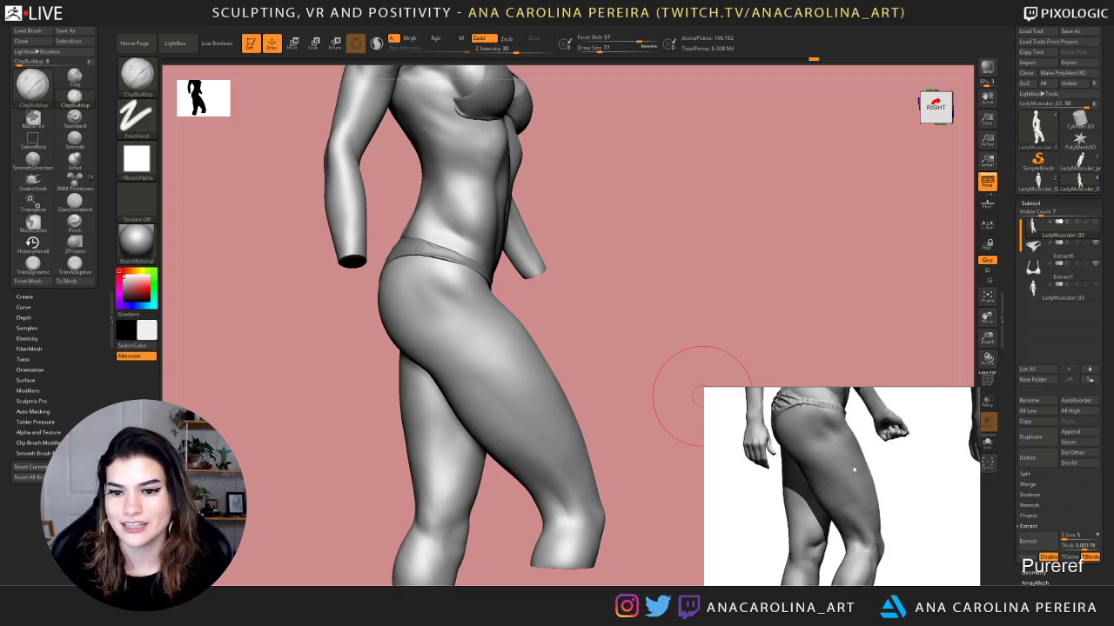
{"action": "scroll", "coordinate": [841, 523], "scroll_direction": "up", "scroll_amount": 4}
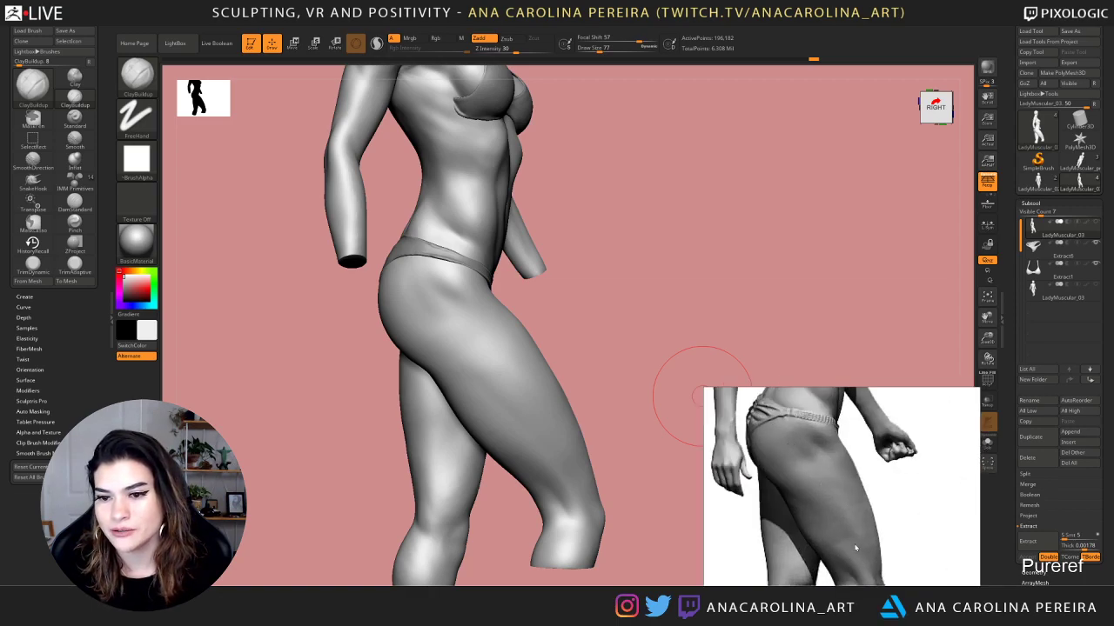
{"action": "scroll", "coordinate": [841, 450], "scroll_direction": "down", "scroll_amount": 4}
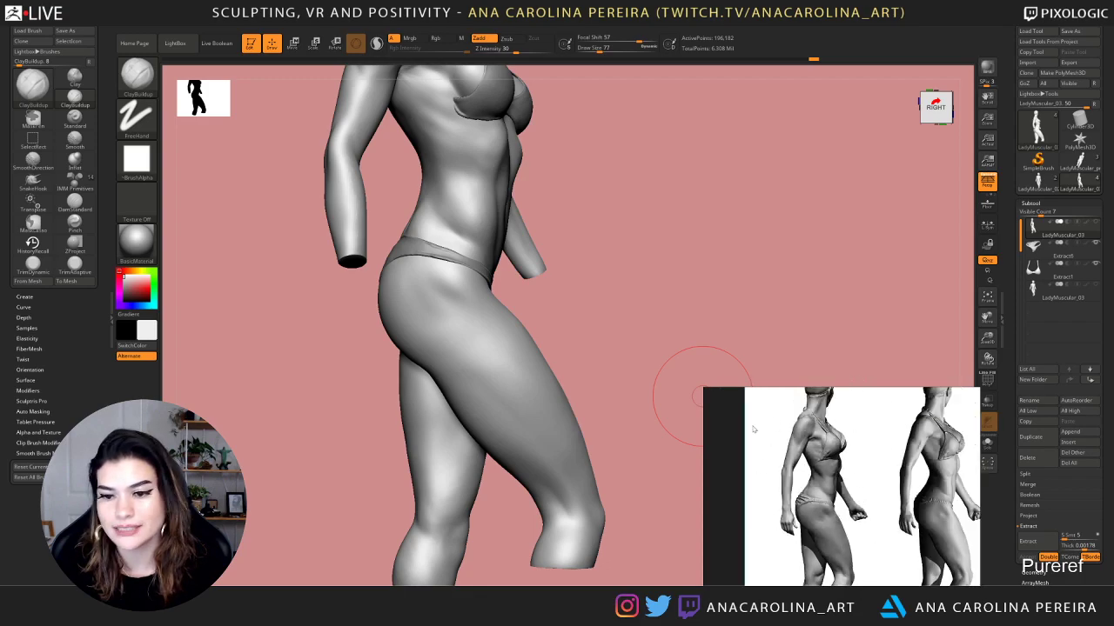
{"action": "scroll", "coordinate": [849, 557], "scroll_direction": "up", "scroll_amount": 4}
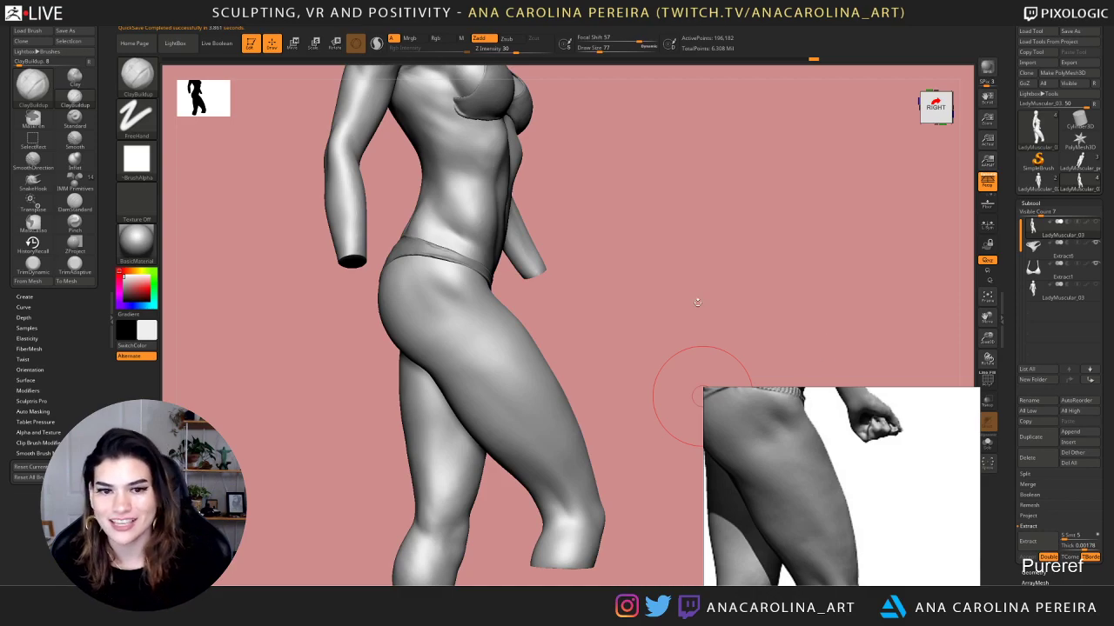
Flatten the outer and back thigh into long planes with the TrimDynamic brush
{"action": "mouse_move", "coordinate": [696, 301]}
{"action": "left_mouse_down"}
{"action": "mouse_move", "coordinate": [746, 323]}
{"action": "mouse_move", "coordinate": [787, 301]}
{"action": "mouse_move", "coordinate": [723, 236]}
{"action": "mouse_move", "coordinate": [599, 229]}
{"action": "mouse_move", "coordinate": [565, 290]}
{"action": "mouse_move", "coordinate": [542, 218]}
{"action": "left_mouse_up"}
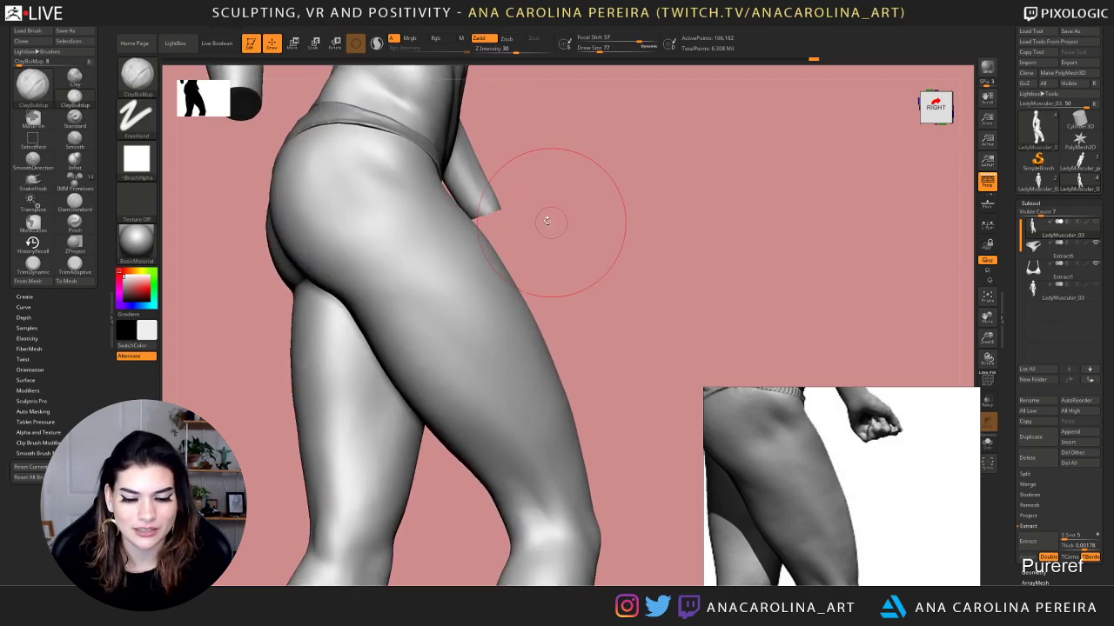
{"action": "key", "text": "b"}
{"action": "key", "text": "t"}
{"action": "key", "text": "d"}
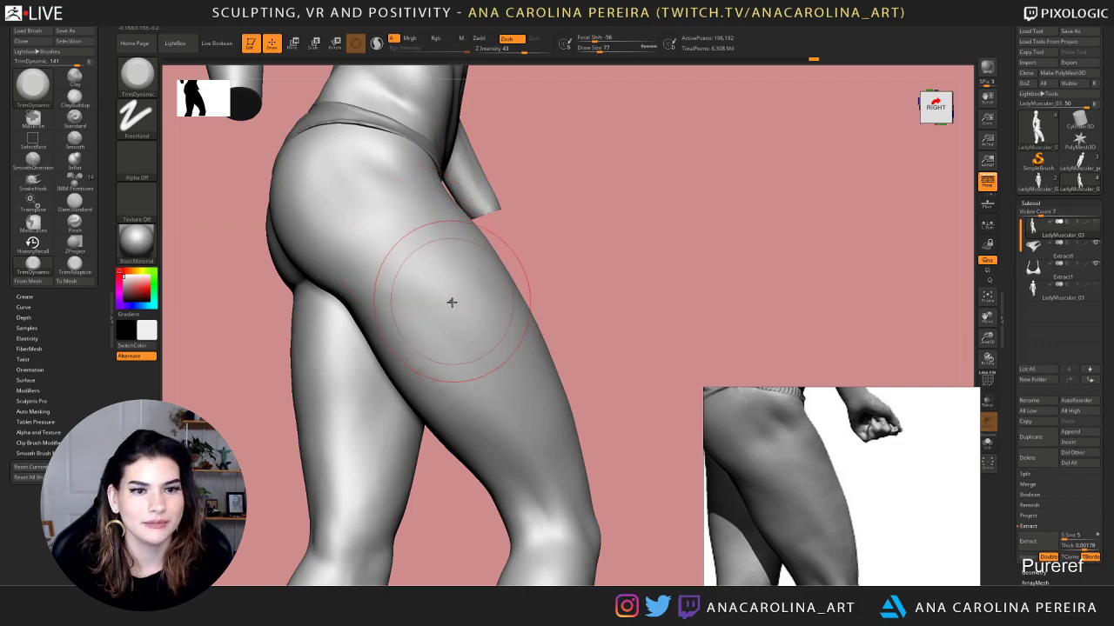
{"action": "mouse_move", "coordinate": [425, 271]}
{"action": "left_mouse_down"}
{"action": "mouse_move", "coordinate": [485, 385]}
{"action": "mouse_move", "coordinate": [421, 291]}
{"action": "mouse_move", "coordinate": [495, 433]}
{"action": "mouse_move", "coordinate": [397, 311]}
{"action": "mouse_move", "coordinate": [405, 383]}
{"action": "mouse_move", "coordinate": [400, 239]}
{"action": "left_mouse_up"}
{"action": "left_click_drag", "start_coordinate": [564, 289], "coordinate": [607, 293]}
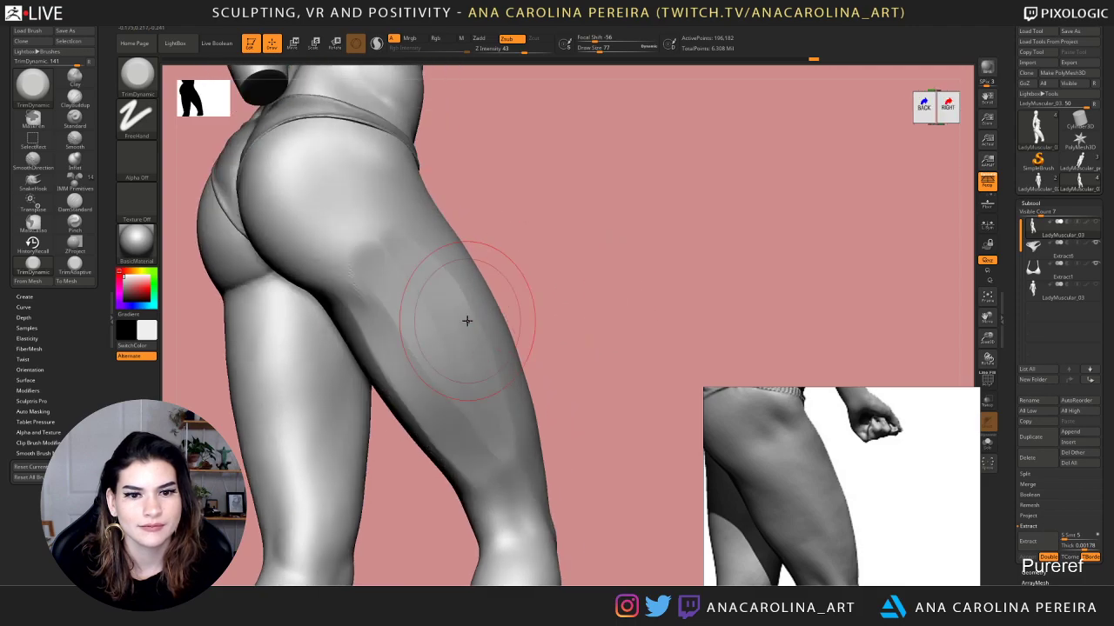
{"action": "left_click_drag", "start_coordinate": [357, 320], "coordinate": [463, 474]}
{"action": "left_click_drag", "start_coordinate": [554, 380], "coordinate": [525, 414]}
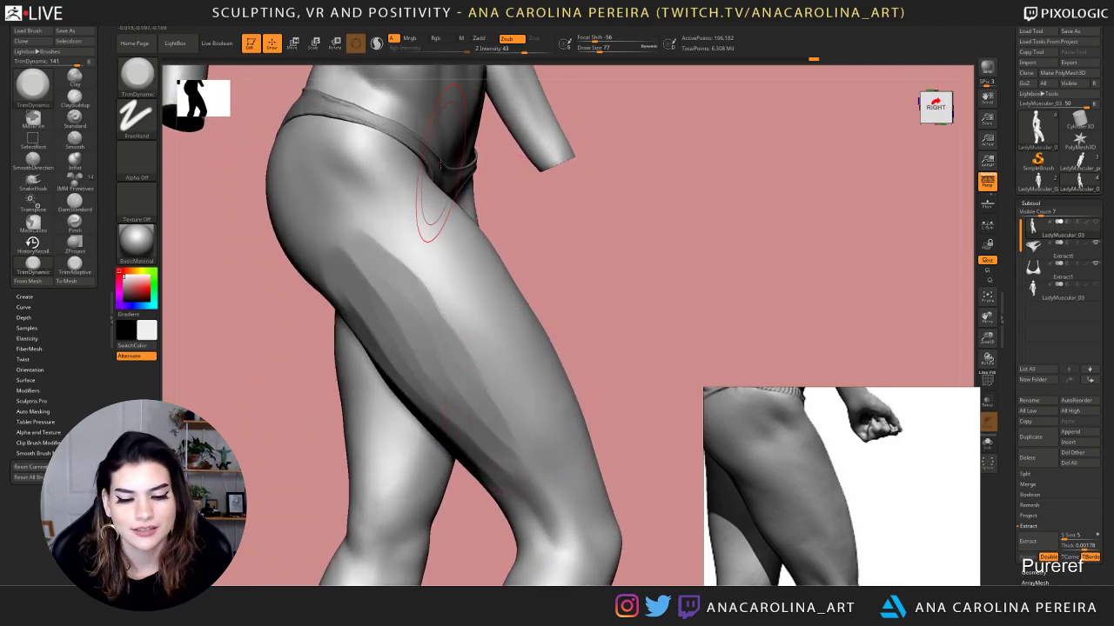
Polish the front and outer thigh into flat planes with the hPolish brush
{"action": "key", "text": "b"}
{"action": "key", "text": "h"}
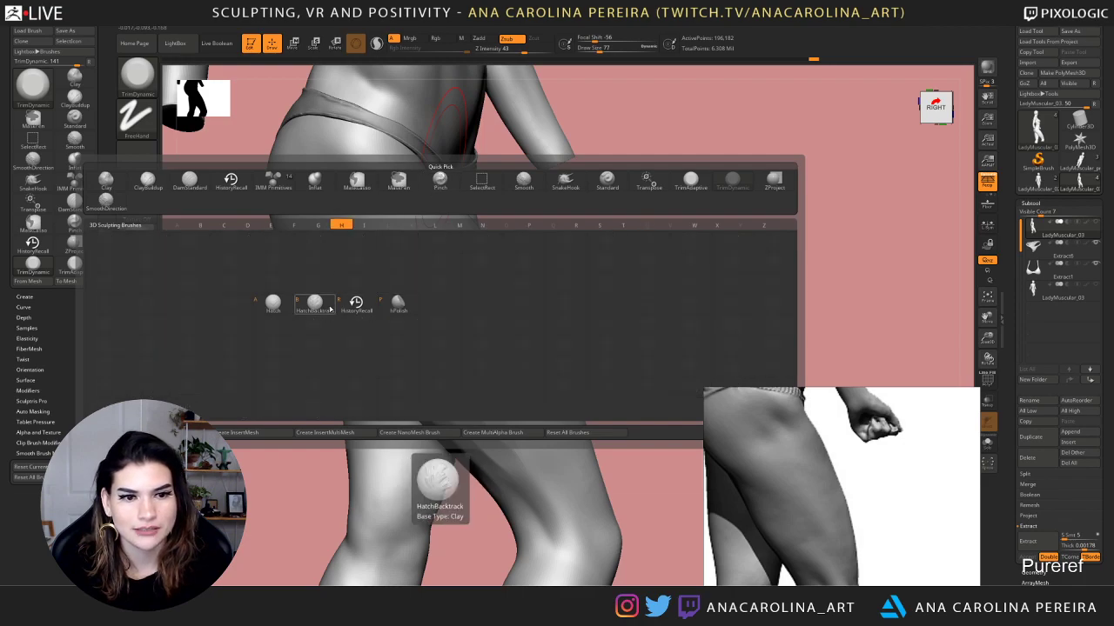
{"action": "key", "text": "p"}
{"action": "mouse_move", "coordinate": [537, 328]}
{"action": "left_mouse_down"}
{"action": "mouse_move", "coordinate": [445, 281]}
{"action": "mouse_move", "coordinate": [504, 336]}
{"action": "mouse_move", "coordinate": [509, 363]}
{"action": "mouse_move", "coordinate": [462, 249]}
{"action": "mouse_move", "coordinate": [561, 436]}
{"action": "mouse_move", "coordinate": [487, 263]}
{"action": "mouse_move", "coordinate": [551, 363]}
{"action": "mouse_move", "coordinate": [577, 474]}
{"action": "left_mouse_up"}
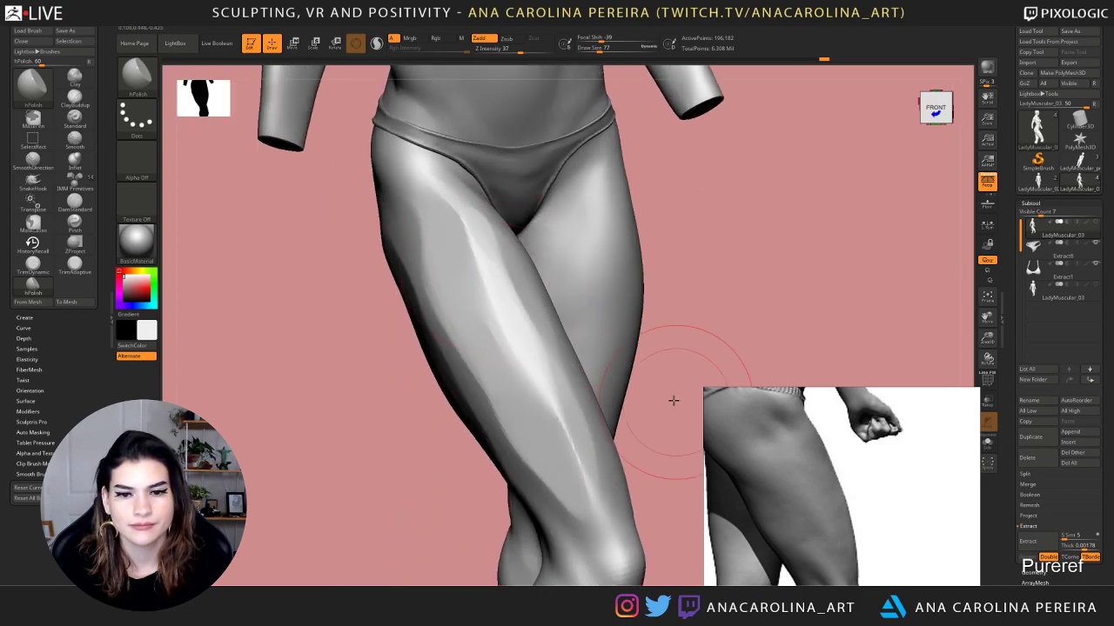
{"action": "mouse_move", "coordinate": [671, 398]}
{"action": "left_mouse_down"}
{"action": "mouse_move", "coordinate": [559, 360]}
{"action": "mouse_move", "coordinate": [576, 397]}
{"action": "mouse_move", "coordinate": [530, 339]}
{"action": "mouse_move", "coordinate": [515, 349]}
{"action": "mouse_move", "coordinate": [579, 461]}
{"action": "mouse_move", "coordinate": [538, 339]}
{"action": "mouse_move", "coordinate": [476, 254]}
{"action": "mouse_move", "coordinate": [509, 374]}
{"action": "left_mouse_up"}
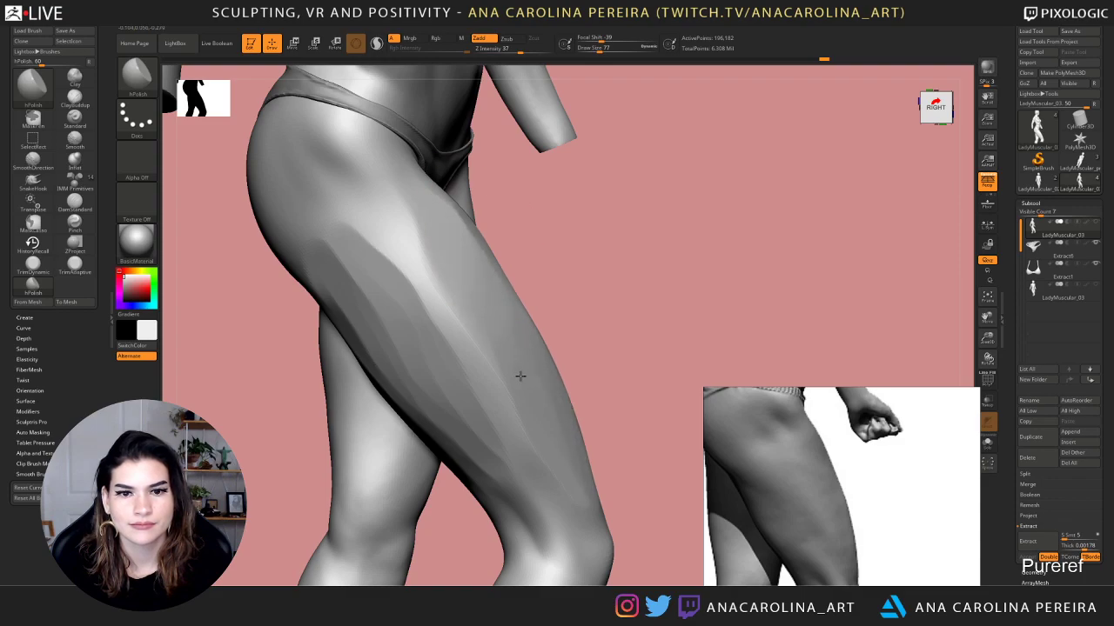
{"action": "mouse_move", "coordinate": [575, 331]}
{"action": "left_mouse_down"}
{"action": "mouse_move", "coordinate": [572, 298]}
{"action": "mouse_move", "coordinate": [409, 335]}
{"action": "mouse_move", "coordinate": [505, 492]}
{"action": "left_mouse_up"}
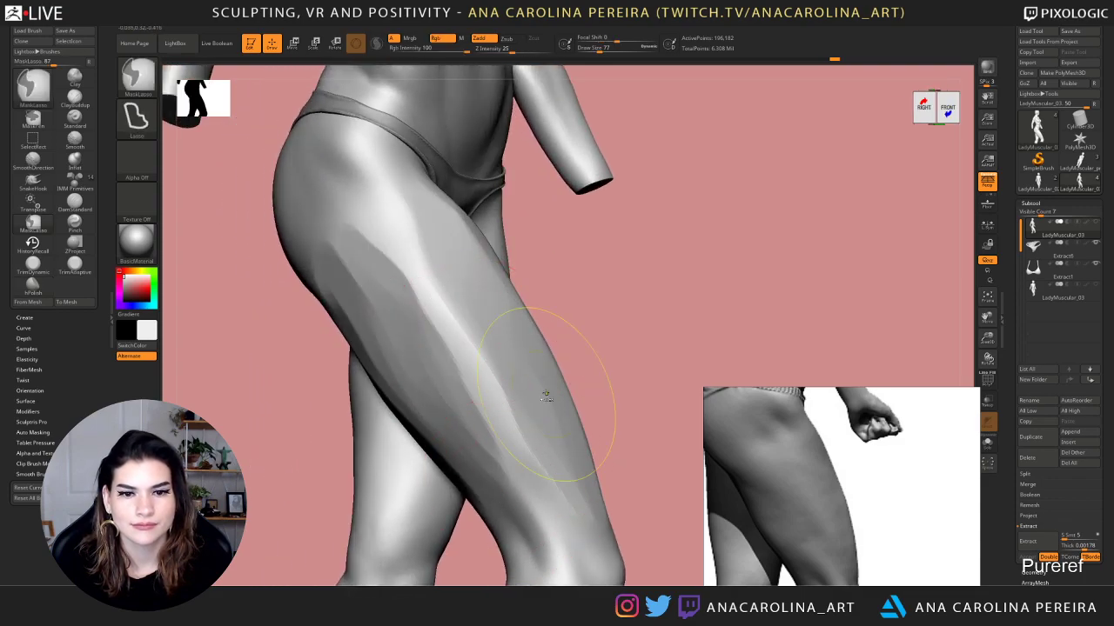
{"action": "left_click_drag", "start_coordinate": [647, 331], "coordinate": [606, 361]}
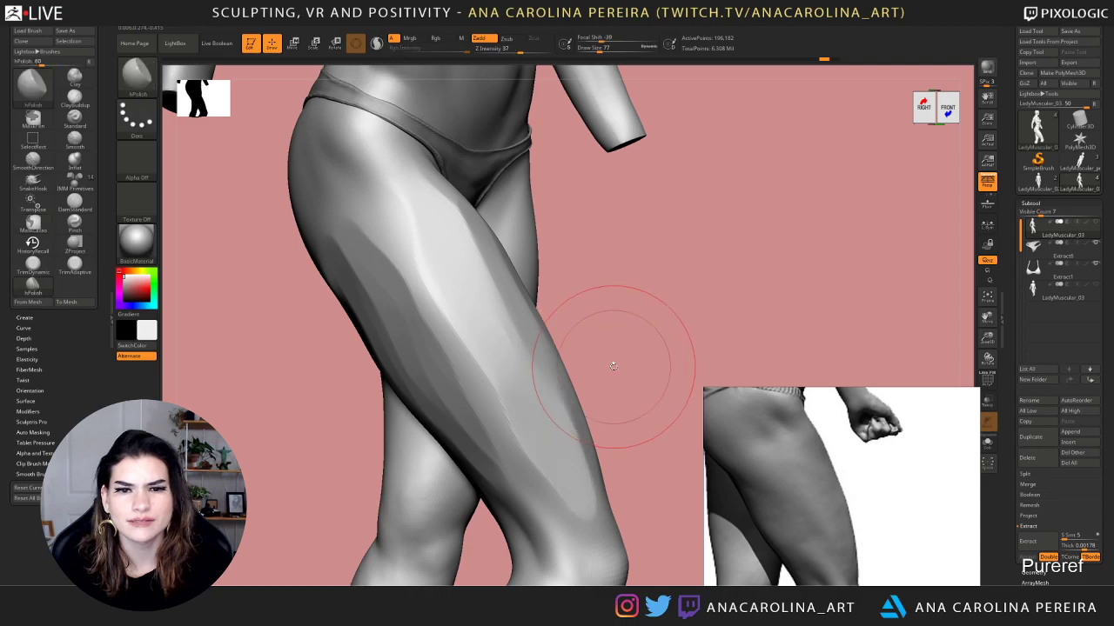
{"action": "mouse_move", "coordinate": [485, 336]}
{"action": "left_mouse_down"}
{"action": "mouse_move", "coordinate": [572, 523]}
{"action": "mouse_move", "coordinate": [488, 411]}
{"action": "mouse_move", "coordinate": [410, 249]}
{"action": "mouse_move", "coordinate": [373, 222]}
{"action": "mouse_move", "coordinate": [439, 375]}
{"action": "left_mouse_up"}
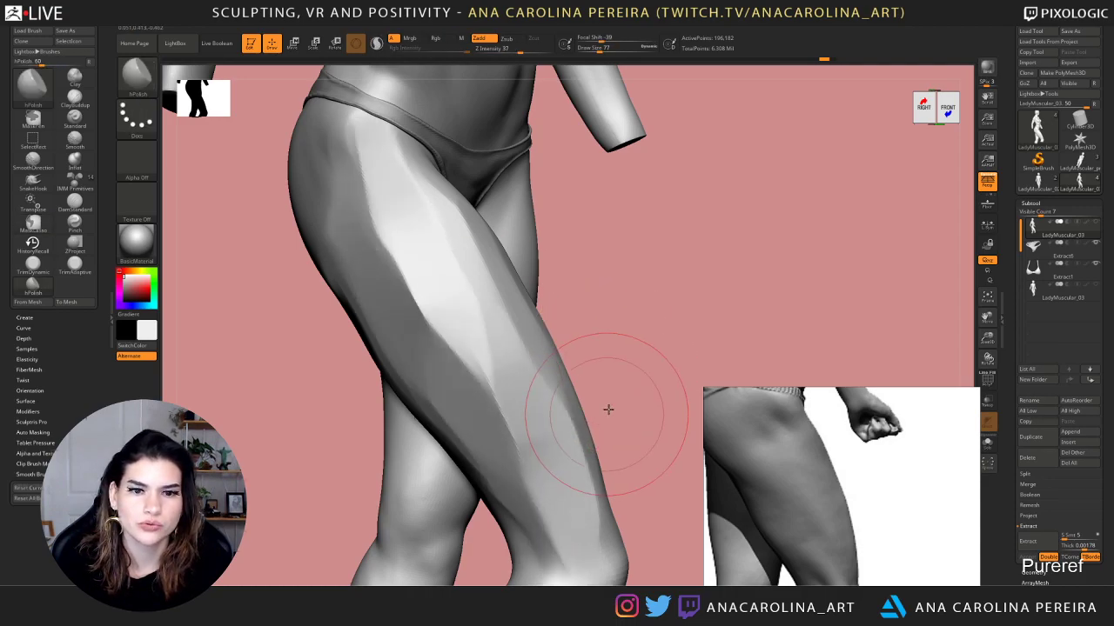
{"action": "mouse_move", "coordinate": [606, 409]}
{"action": "left_mouse_down"}
{"action": "mouse_move", "coordinate": [398, 311]}
{"action": "mouse_move", "coordinate": [444, 470]}
{"action": "left_mouse_up"}
Continue the hPolish planes around the back and outer side of the thigh down towards the knee
{"action": "mouse_move", "coordinate": [540, 408]}
{"action": "left_mouse_down"}
{"action": "mouse_move", "coordinate": [588, 372]}
{"action": "mouse_move", "coordinate": [322, 261]}
{"action": "left_mouse_up"}
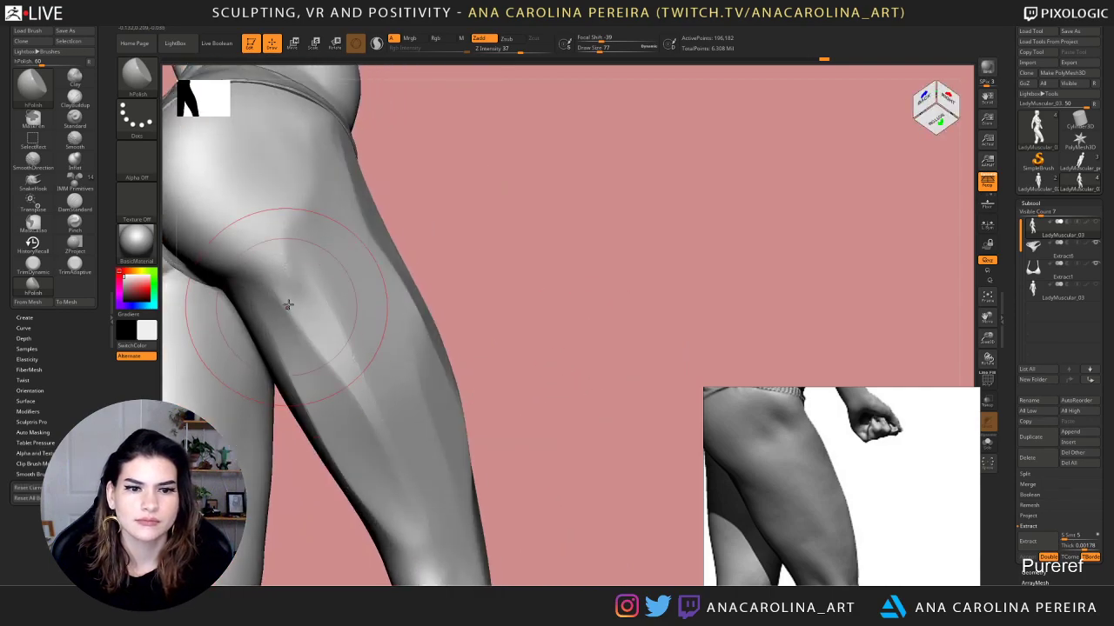
{"action": "left_click_drag", "start_coordinate": [477, 386], "coordinate": [435, 331]}
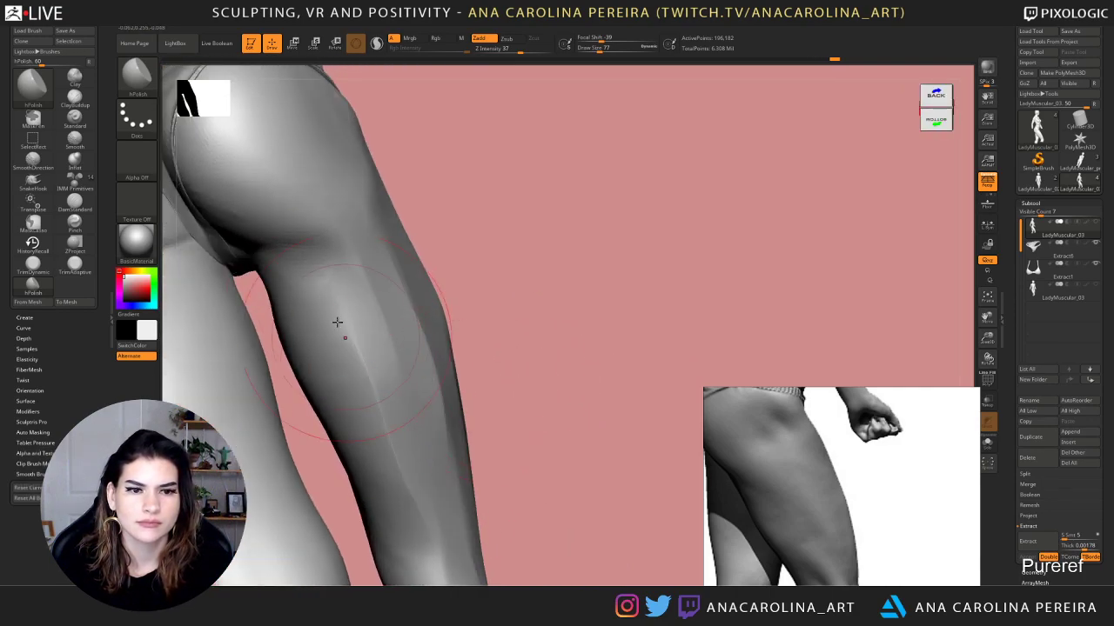
{"action": "mouse_move", "coordinate": [468, 291]}
{"action": "left_mouse_down"}
{"action": "mouse_move", "coordinate": [438, 325]}
{"action": "mouse_move", "coordinate": [609, 218]}
{"action": "mouse_move", "coordinate": [593, 220]}
{"action": "mouse_move", "coordinate": [562, 261]}
{"action": "mouse_move", "coordinate": [587, 261]}
{"action": "left_mouse_up"}
{"action": "left_click_drag", "start_coordinate": [368, 239], "coordinate": [495, 402]}
{"action": "left_click_drag", "start_coordinate": [382, 256], "coordinate": [515, 446]}
{"action": "left_click_drag", "start_coordinate": [566, 385], "coordinate": [348, 374], "text": "shift"}
{"action": "mouse_move", "coordinate": [406, 287]}
{"action": "left_mouse_down"}
{"action": "mouse_move", "coordinate": [522, 405]}
{"action": "mouse_move", "coordinate": [539, 442]}
{"action": "left_mouse_up"}
{"action": "left_click_drag", "start_coordinate": [561, 311], "coordinate": [579, 259], "text": "alt"}
Trim the outer and front thigh planes down to the knee with the TrimDynamic brush
{"action": "key", "text": "b"}
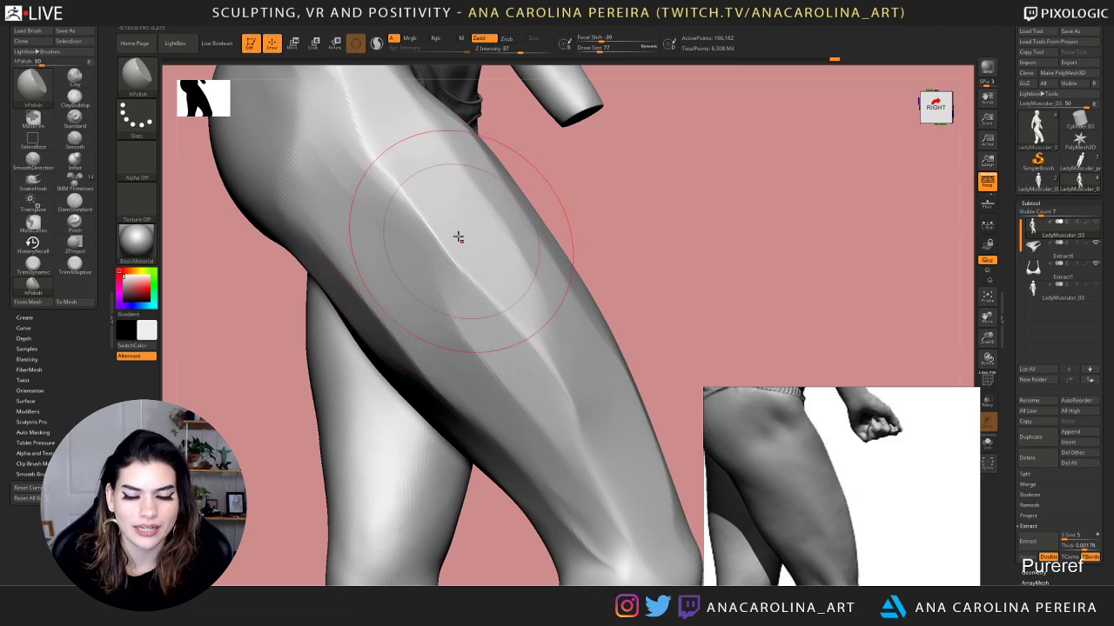
{"action": "key", "text": "b"}
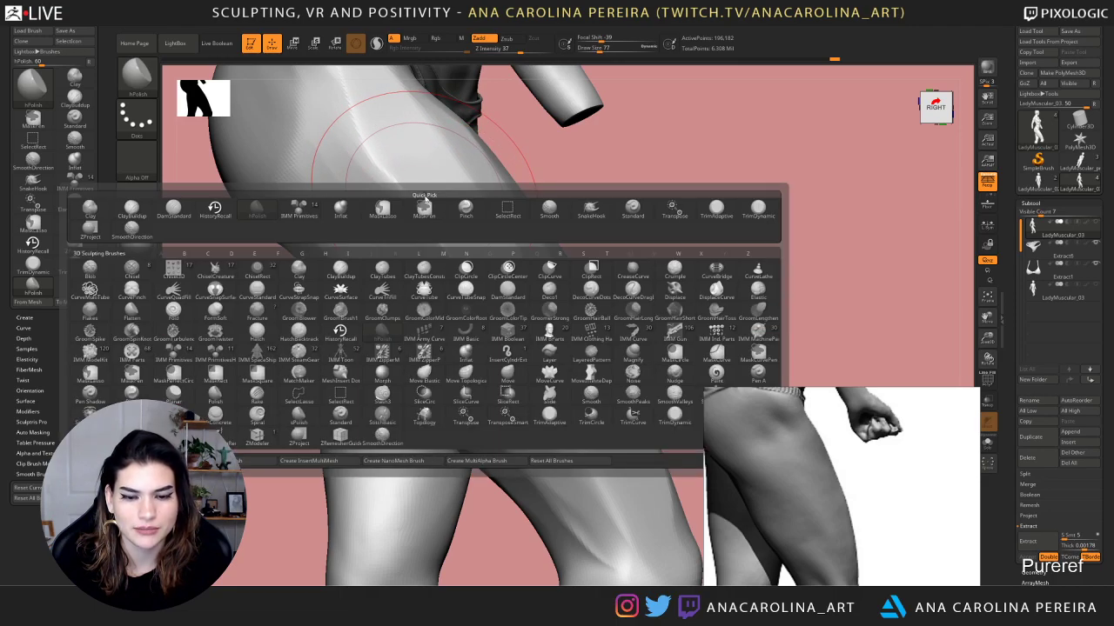
{"action": "key", "text": "t"}
{"action": "key", "text": "d"}
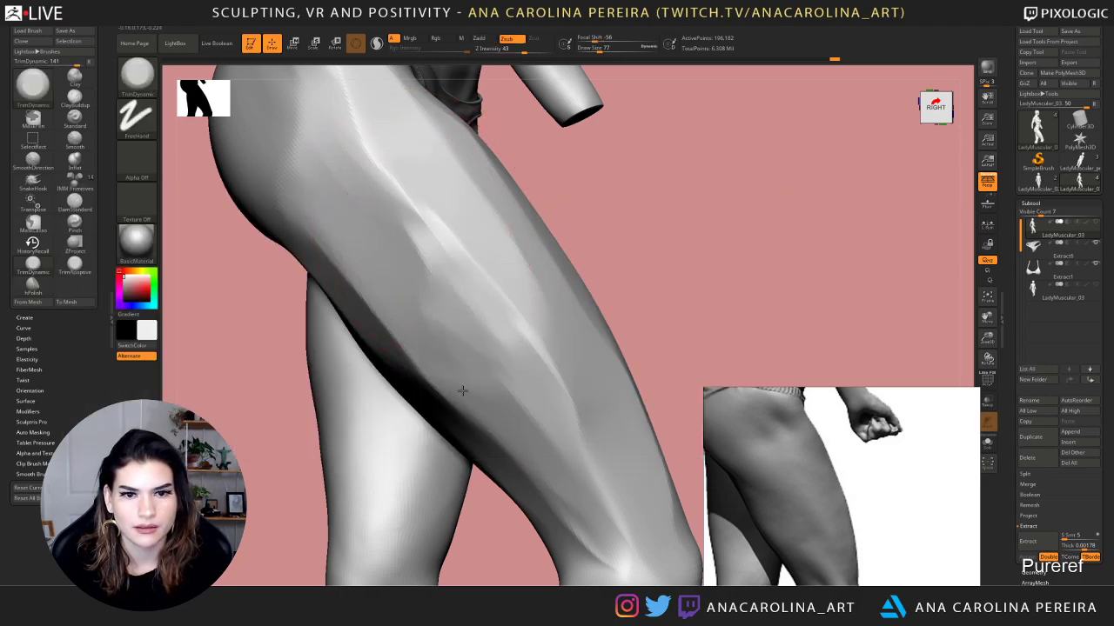
{"action": "left_click_drag", "start_coordinate": [463, 390], "coordinate": [527, 447]}
{"action": "mouse_move", "coordinate": [410, 236]}
{"action": "left_mouse_down"}
{"action": "mouse_move", "coordinate": [472, 304]}
{"action": "mouse_move", "coordinate": [598, 485]}
{"action": "left_mouse_up"}
{"action": "left_click_drag", "start_coordinate": [442, 186], "coordinate": [604, 447]}
{"action": "right_click_drag", "start_coordinate": [613, 331], "coordinate": [625, 327]}
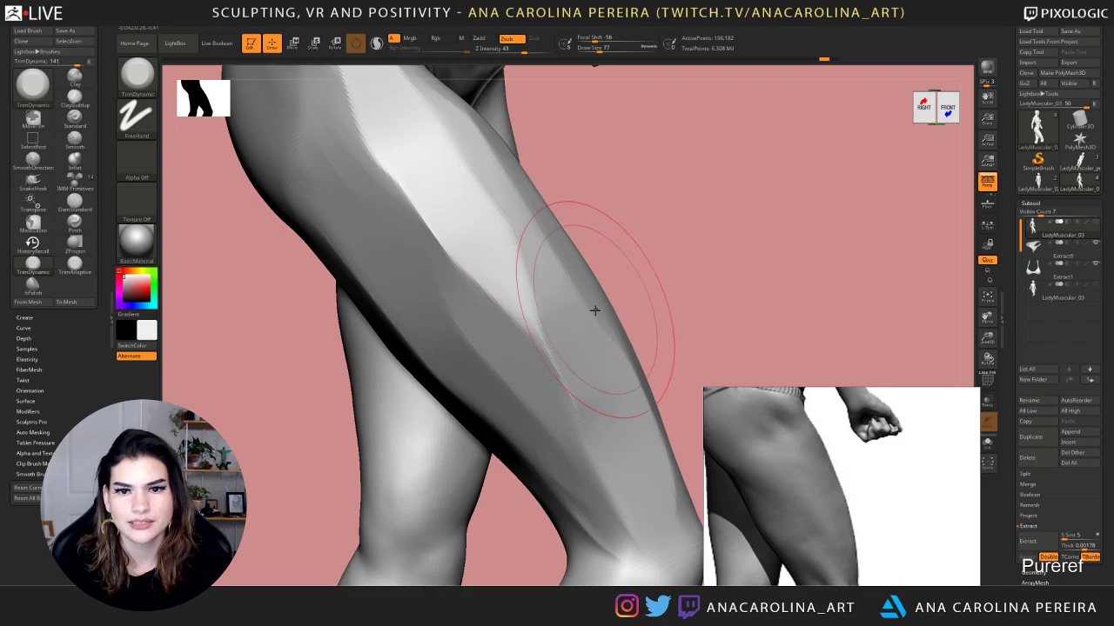
Undo the hPolish and TrimDynamic plane strokes on the thigh
{"action": "key", "text": "ctrl+z"}
{"action": "key", "text": "ctrl+z"}
{"action": "key", "text": "ctrl+z"}
{"action": "key", "text": "ctrl+z"}
{"action": "key", "text": "ctrl+z"}
{"action": "key", "text": "ctrl+z"}
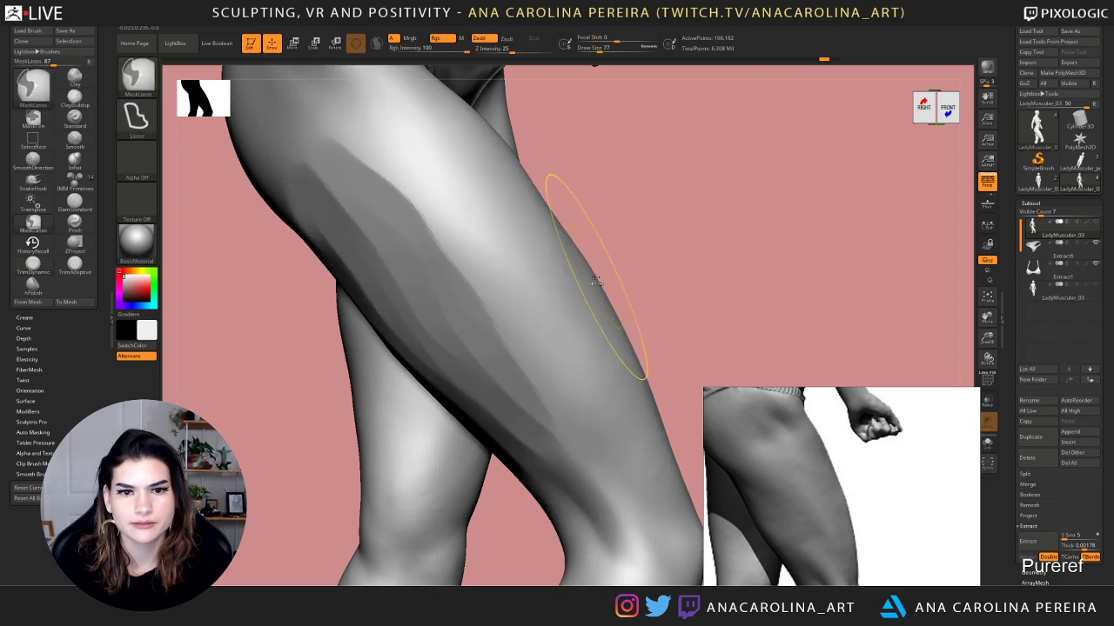
{"action": "mouse_move", "coordinate": [597, 278]}
{"action": "left_mouse_down"}
{"action": "mouse_move", "coordinate": [637, 215]}
{"action": "mouse_move", "coordinate": [718, 298]}
{"action": "mouse_move", "coordinate": [710, 312]}
{"action": "left_mouse_up"}
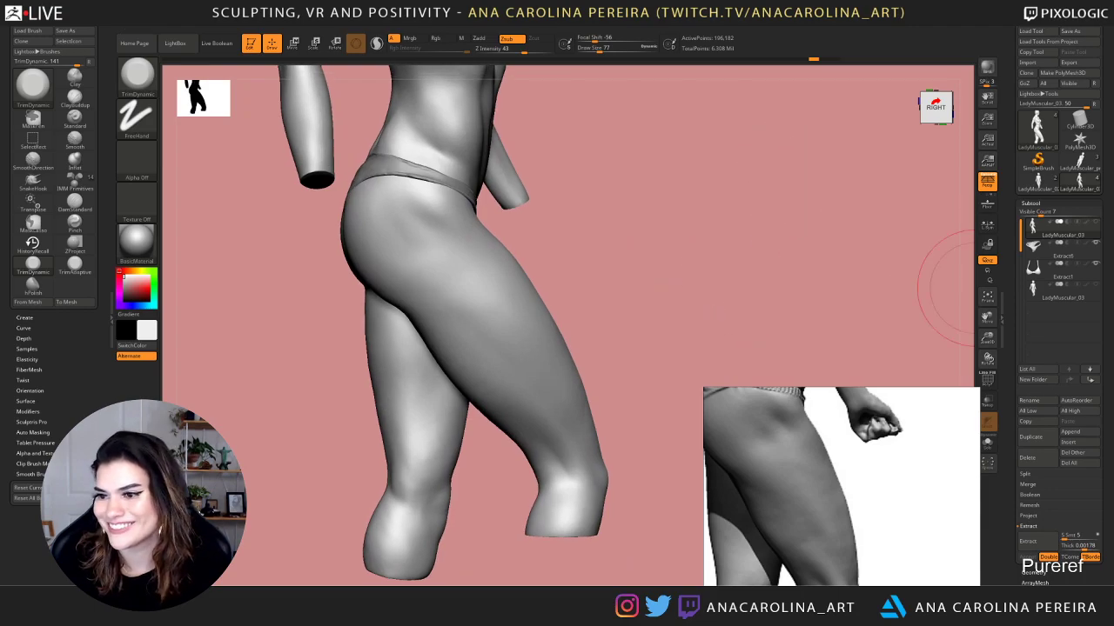
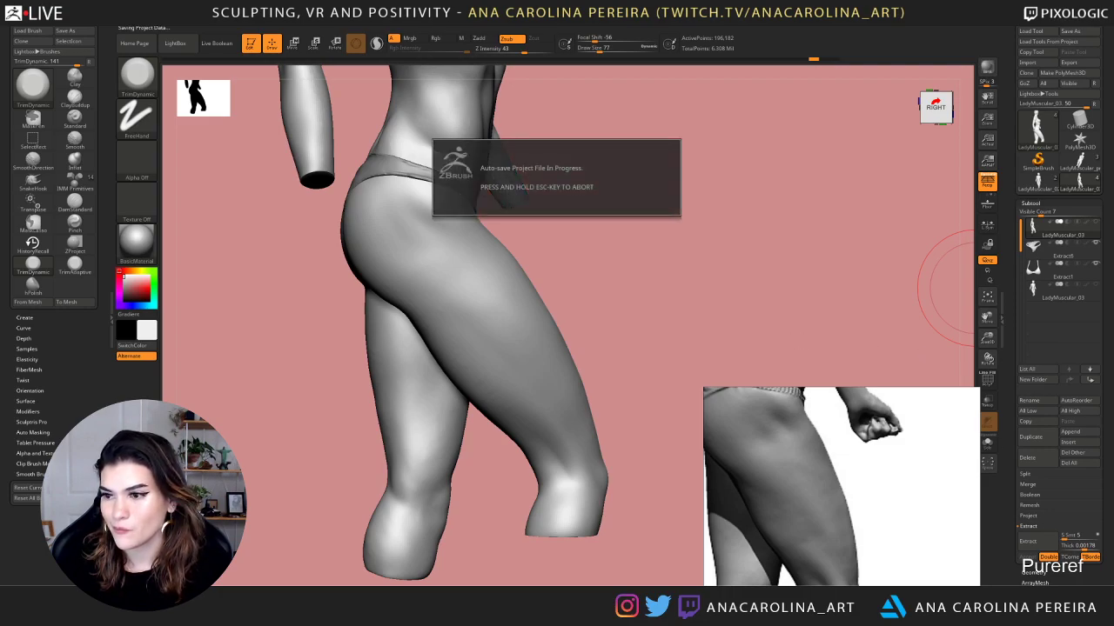
Review the hip and thigh forms from the front three-quarter, side and rear three-quarter views
{"action": "left_click_drag", "start_coordinate": [948, 287], "coordinate": [793, 337]}
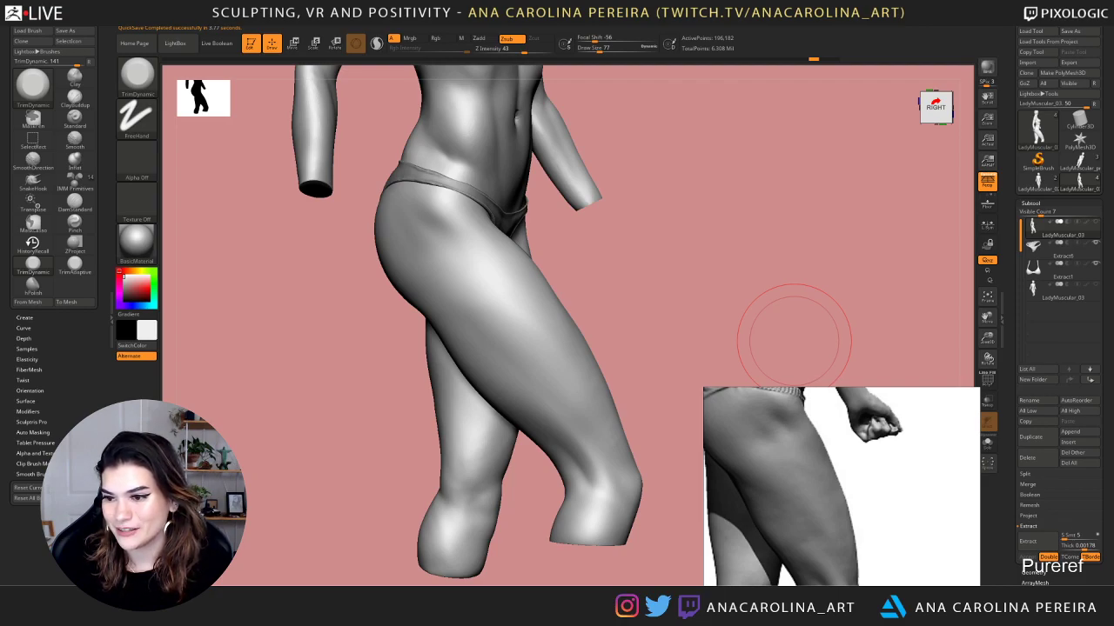
{"action": "left_click_drag", "start_coordinate": [778, 221], "coordinate": [753, 197]}
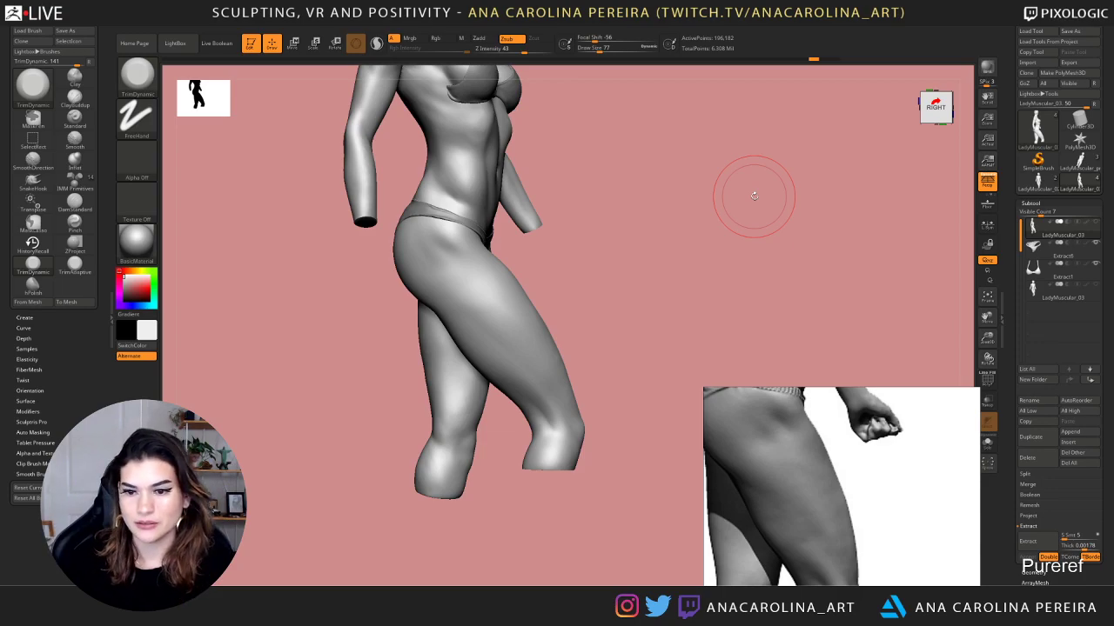
{"action": "mouse_move", "coordinate": [753, 197]}
{"action": "left_mouse_down"}
{"action": "mouse_move", "coordinate": [701, 256]}
{"action": "mouse_move", "coordinate": [714, 261]}
{"action": "mouse_move", "coordinate": [701, 266]}
{"action": "mouse_move", "coordinate": [716, 241]}
{"action": "mouse_move", "coordinate": [728, 270]}
{"action": "mouse_move", "coordinate": [714, 273]}
{"action": "left_mouse_up"}
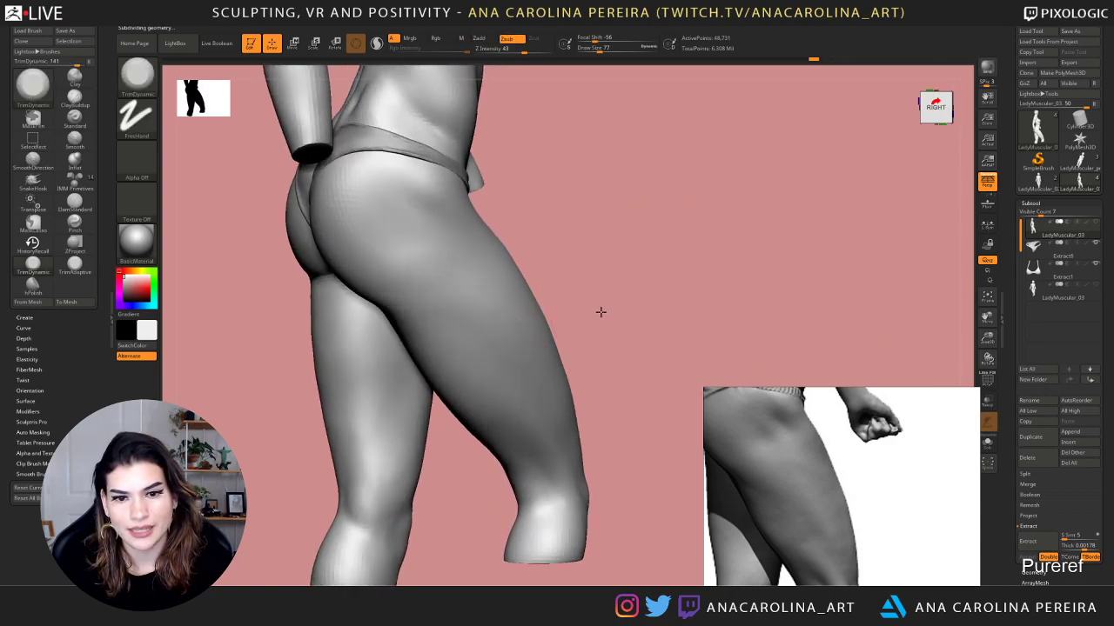
Lower the body's subdivision level and build up the front and outer lower thigh with the ClayBuildup brush, smoothing the strokes
{"action": "key", "text": "shift+d"}
{"action": "key", "text": "b"}
{"action": "key", "text": "c"}
{"action": "key", "text": "b"}
{"action": "left_click_drag", "start_coordinate": [599, 294], "coordinate": [558, 288]}
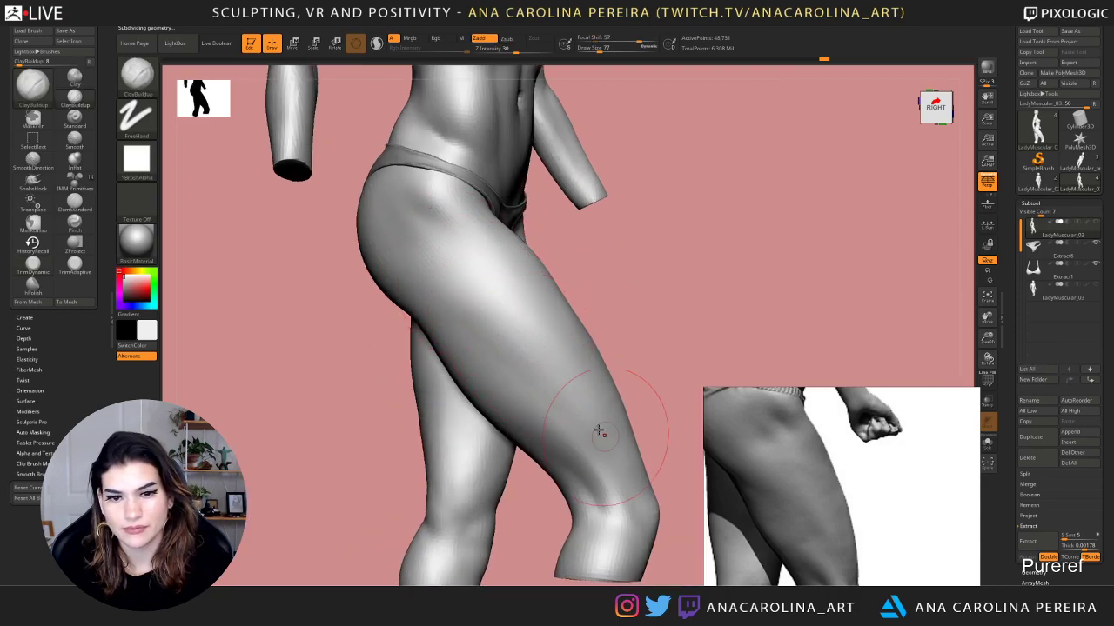
{"action": "mouse_move", "coordinate": [631, 408]}
{"action": "left_mouse_down"}
{"action": "mouse_move", "coordinate": [522, 334]}
{"action": "mouse_move", "coordinate": [504, 356]}
{"action": "mouse_move", "coordinate": [522, 370]}
{"action": "left_mouse_up"}
{"action": "key", "text": "shift"}
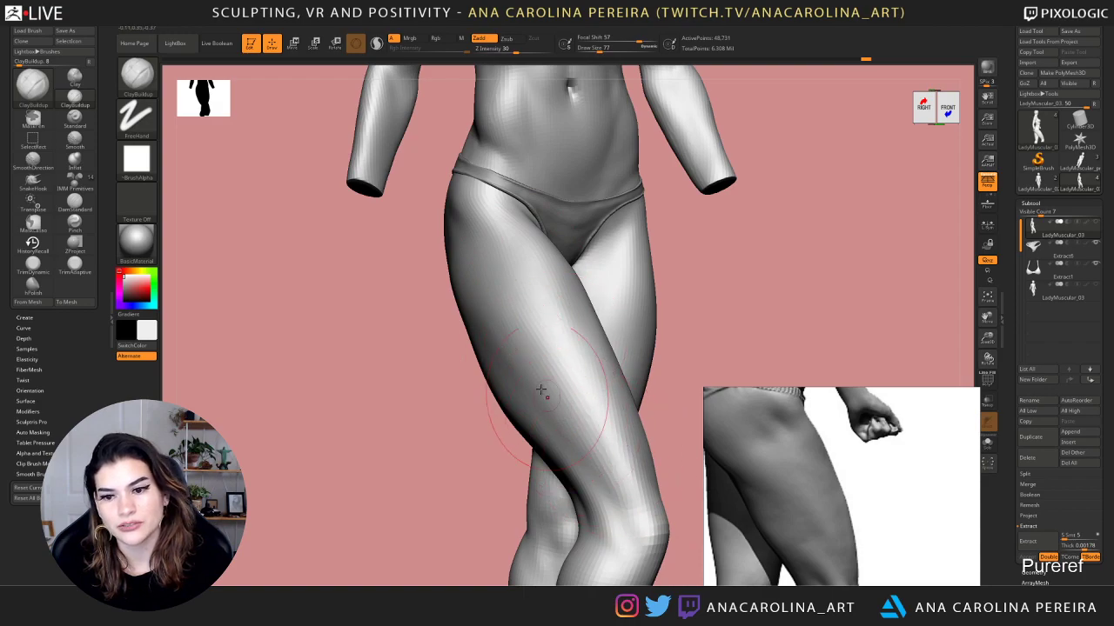
{"action": "key", "text": "shift"}
Add clay along the middle of the outer thigh from the side and smooth it down towards the knee
{"action": "left_click_drag", "start_coordinate": [687, 448], "coordinate": [739, 409]}
{"action": "left_click_drag", "start_coordinate": [629, 385], "coordinate": [603, 315]}
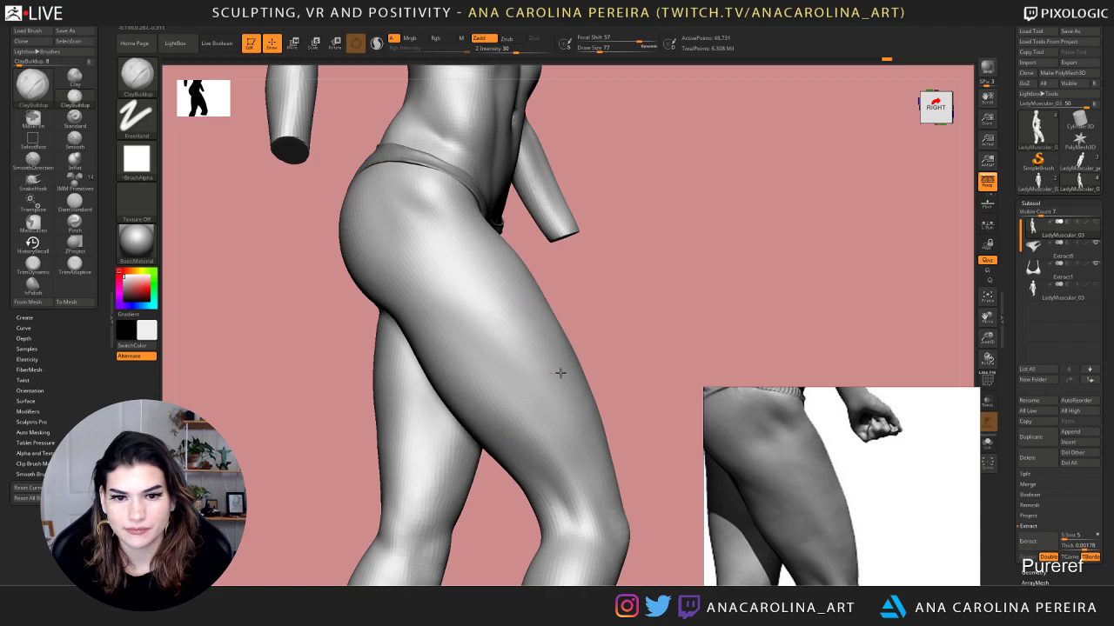
{"action": "mouse_move", "coordinate": [560, 373]}
{"action": "left_mouse_down"}
{"action": "mouse_move", "coordinate": [594, 441]}
{"action": "mouse_move", "coordinate": [559, 374]}
{"action": "left_mouse_up"}
{"action": "mouse_move", "coordinate": [515, 336]}
{"action": "left_mouse_down", "text": "shift"}
{"action": "mouse_move", "coordinate": [593, 453]}
{"action": "mouse_move", "coordinate": [583, 430]}
{"action": "left_mouse_up", "text": "shift"}
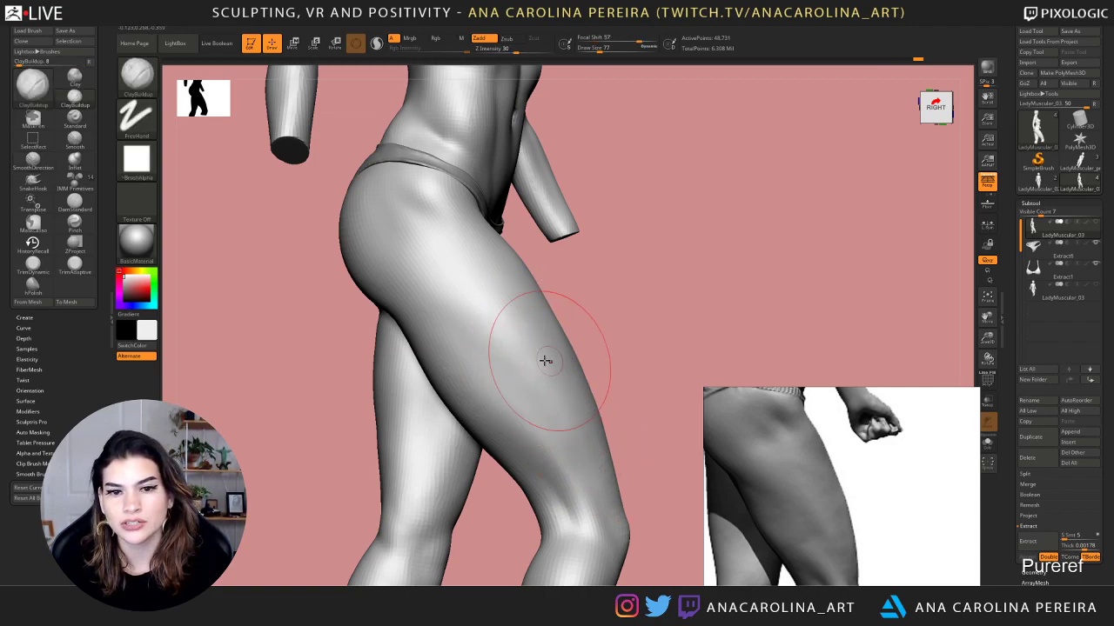
Set the brush size to 101, build up the front edge of the thigh to above the knee, and smooth the outer thigh
{"action": "key", "text": "bracketright"}
{"action": "key", "text": "bracketright"}
{"action": "left_click_drag", "start_coordinate": [527, 298], "coordinate": [579, 339]}
{"action": "right_click_drag", "start_coordinate": [643, 352], "coordinate": [569, 362]}
{"action": "mouse_move", "coordinate": [574, 426]}
{"action": "left_mouse_down"}
{"action": "mouse_move", "coordinate": [618, 464]}
{"action": "mouse_move", "coordinate": [596, 444]}
{"action": "left_mouse_up"}
{"action": "mouse_move", "coordinate": [600, 374]}
{"action": "right_mouse_down"}
{"action": "mouse_move", "coordinate": [676, 356]}
{"action": "mouse_move", "coordinate": [560, 391]}
{"action": "right_mouse_up"}
{"action": "key", "text": "shift"}
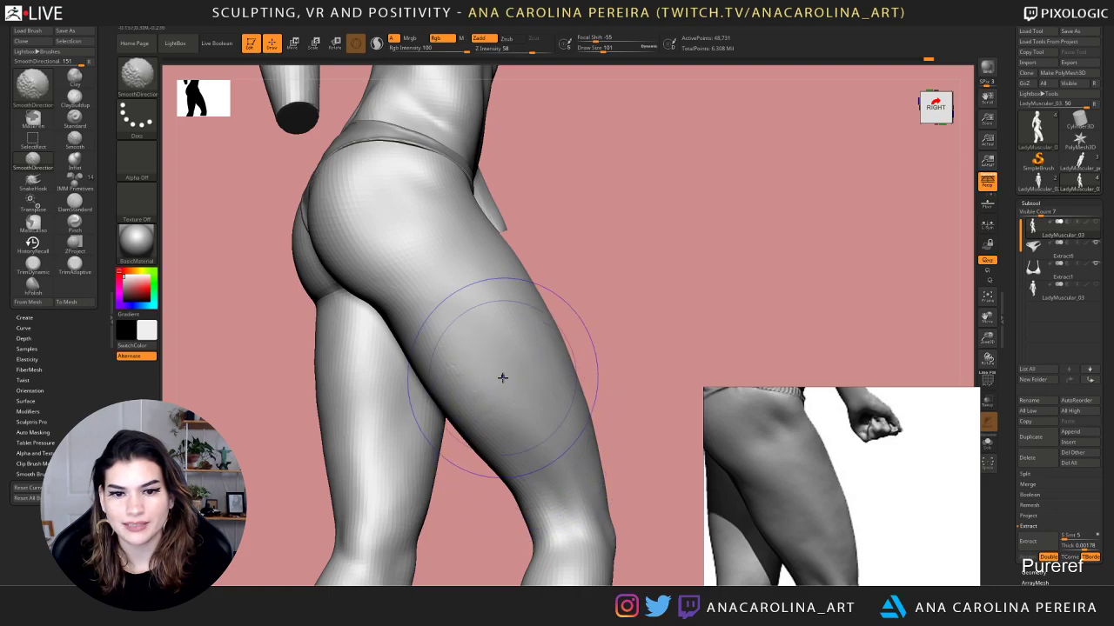
{"action": "left_click_drag", "start_coordinate": [502, 378], "coordinate": [484, 465], "text": "shift"}
Raise the mesh three subdivision levels and examine the thigh and hip forms at high resolution from the side
{"action": "right_click_drag", "start_coordinate": [460, 315], "coordinate": [548, 316]}
{"action": "key", "text": "d"}
{"action": "key", "text": "d"}
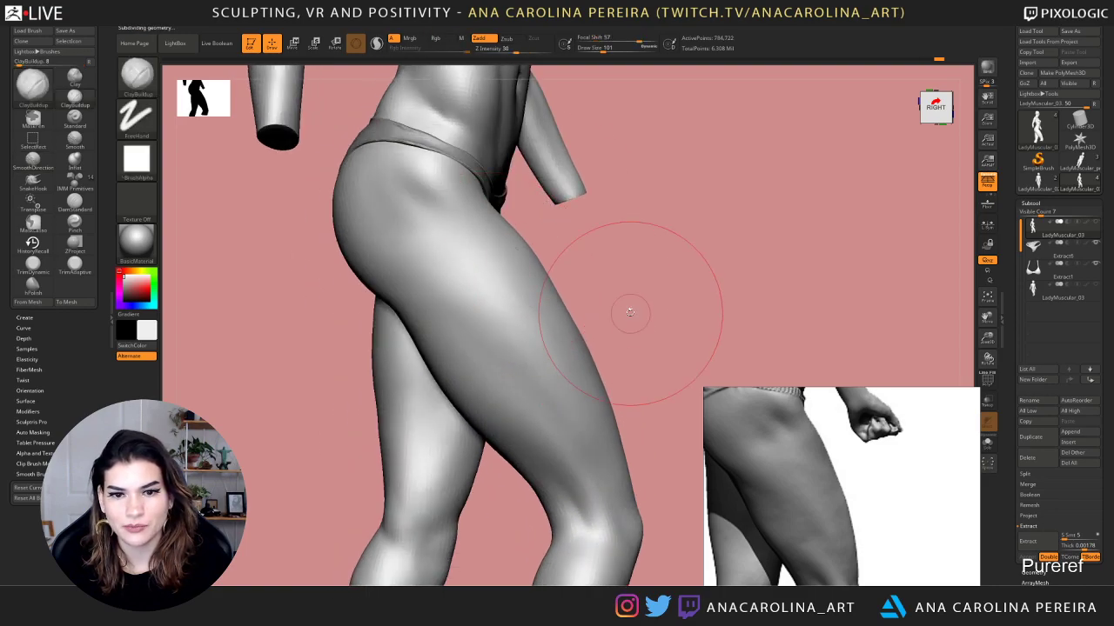
{"action": "key", "text": "d"}
{"action": "right_click_drag", "start_coordinate": [630, 311], "coordinate": [525, 298]}
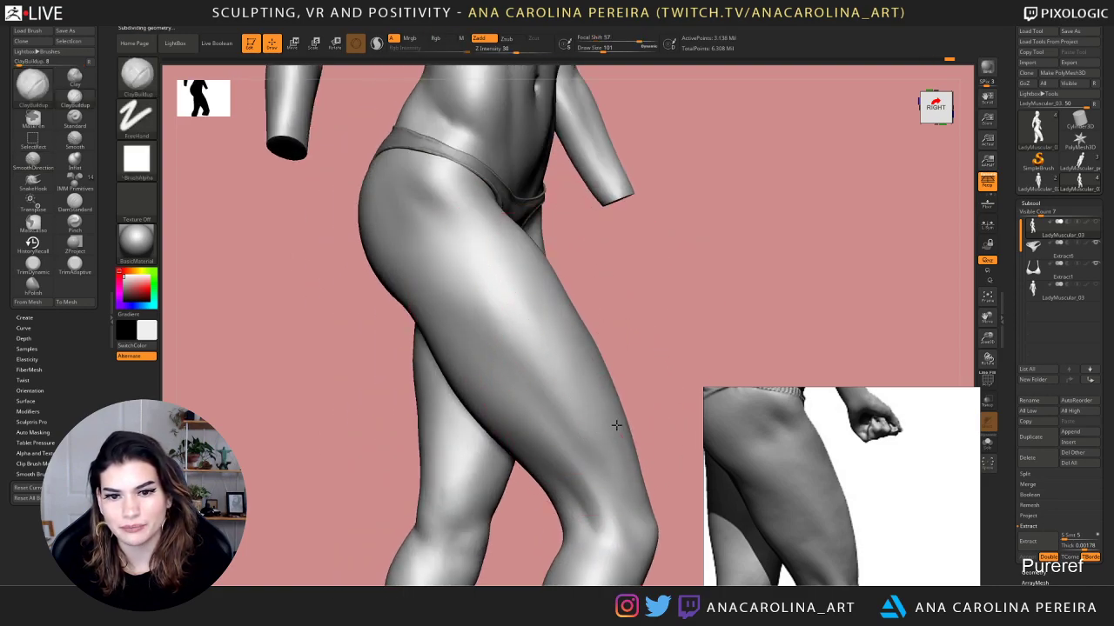
{"action": "key", "text": "ctrl"}
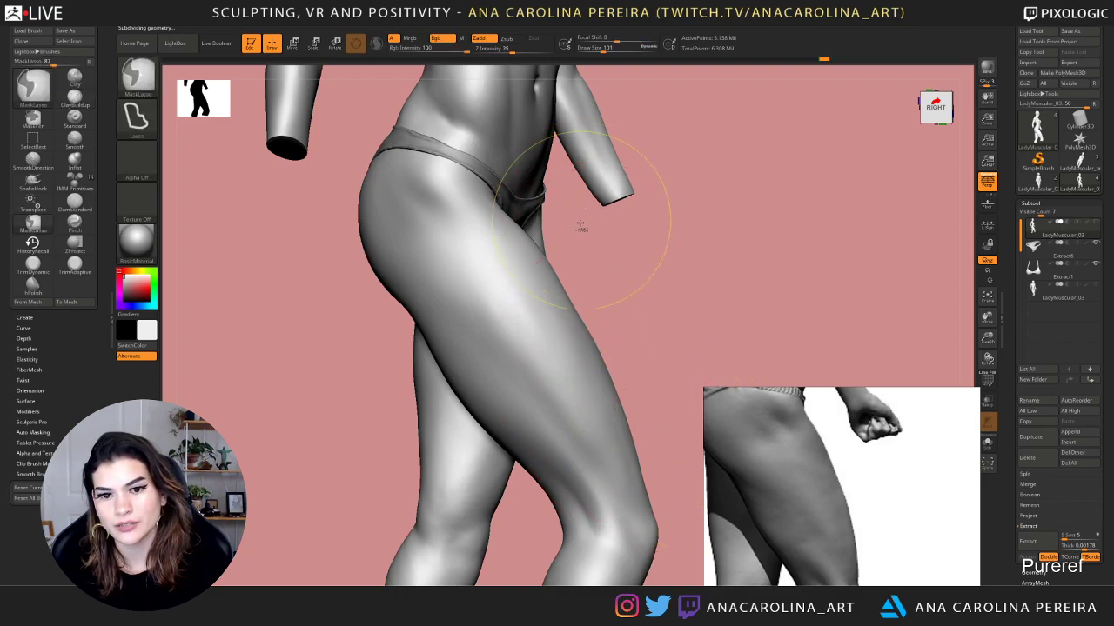
{"action": "key", "text": "ctrl"}
{"action": "key", "text": "ctrl"}
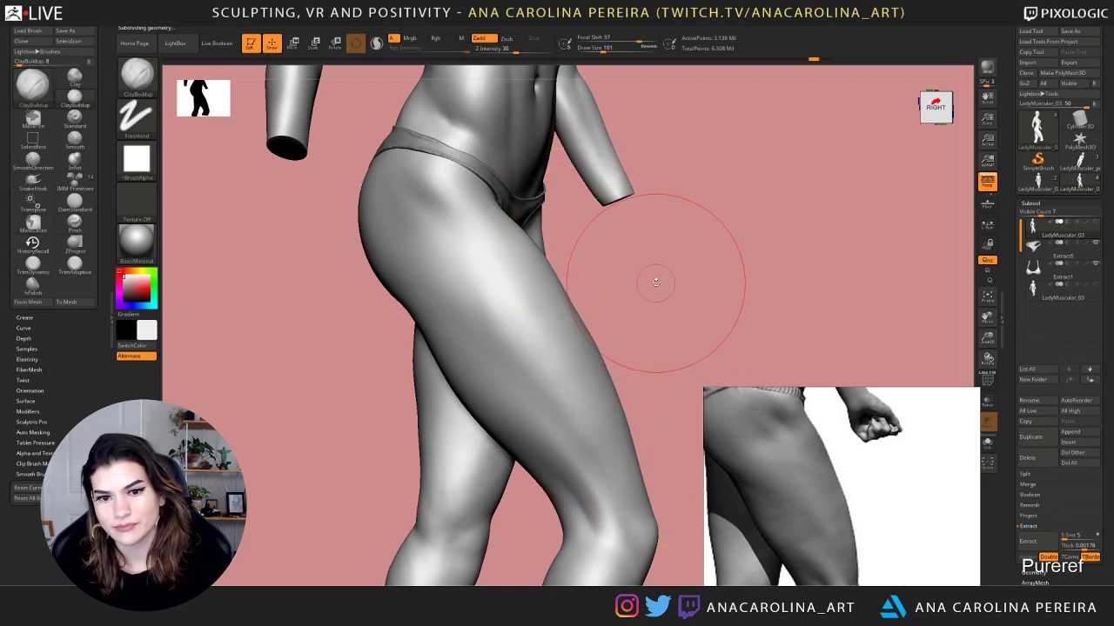
{"action": "key", "text": "ctrl"}
{"action": "right_click_drag", "start_coordinate": [667, 293], "coordinate": [660, 289]}
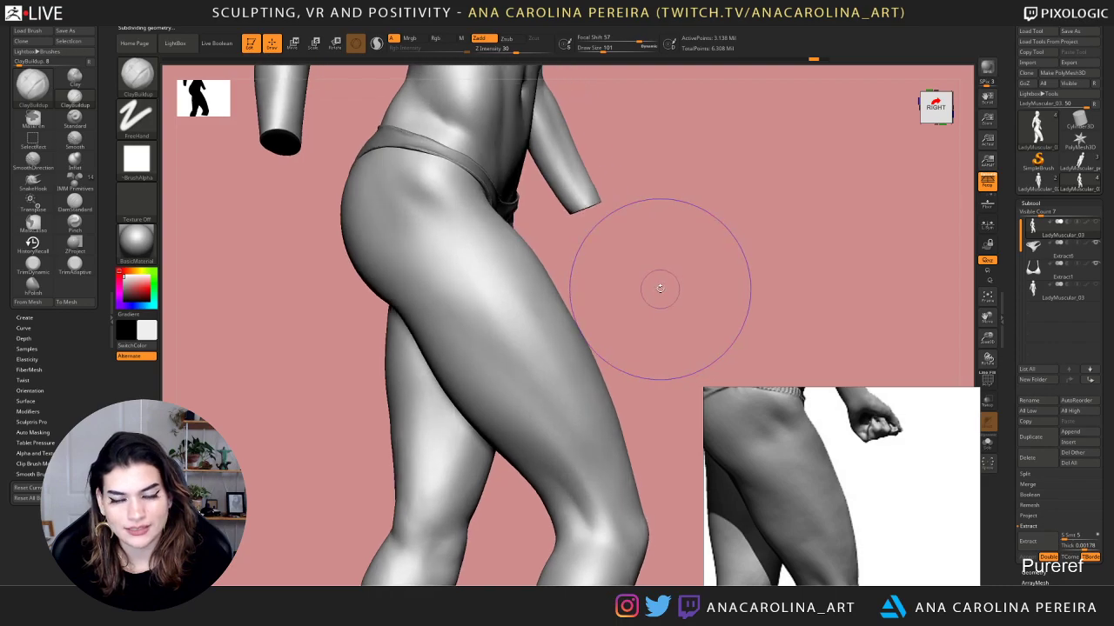
Return to the low subdivision level and build up the outer and front lower thigh above the knee with ClayBuildup
{"action": "key", "text": "shift+d"}
{"action": "left_click_drag", "start_coordinate": [614, 331], "coordinate": [676, 348]}
{"action": "key", "text": "shift+d"}
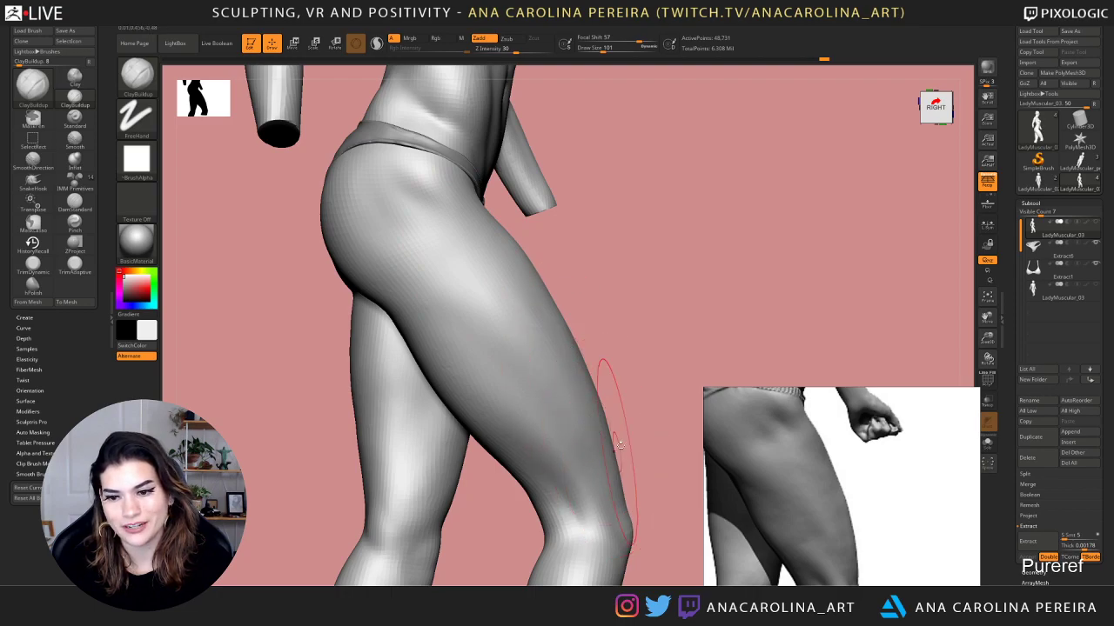
{"action": "left_click_drag", "start_coordinate": [619, 444], "coordinate": [569, 368]}
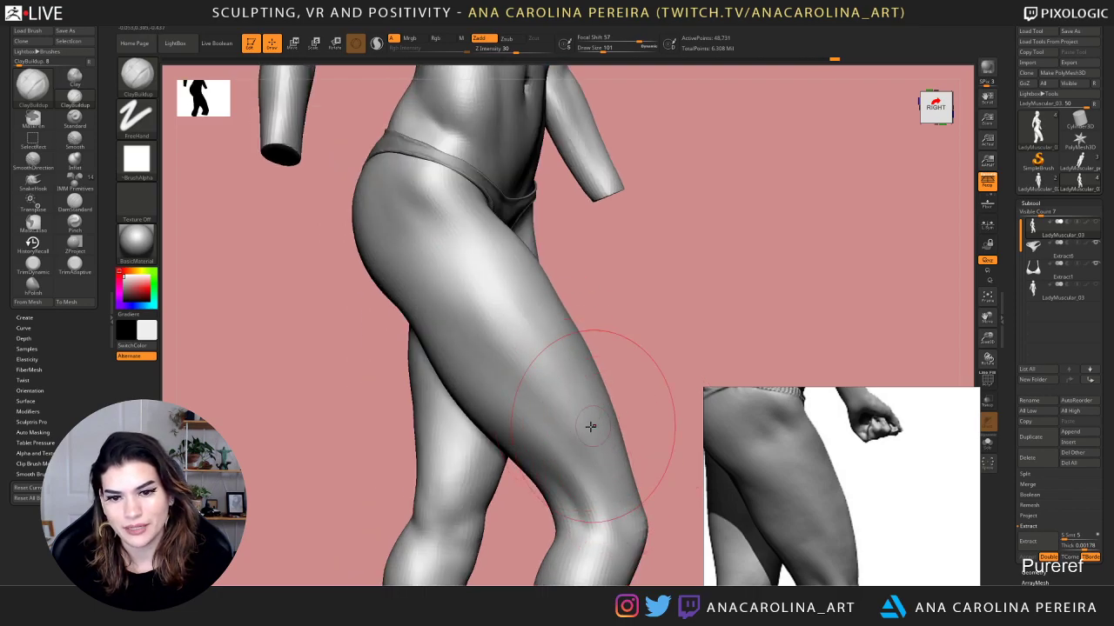
{"action": "left_click_drag", "start_coordinate": [634, 409], "coordinate": [604, 435]}
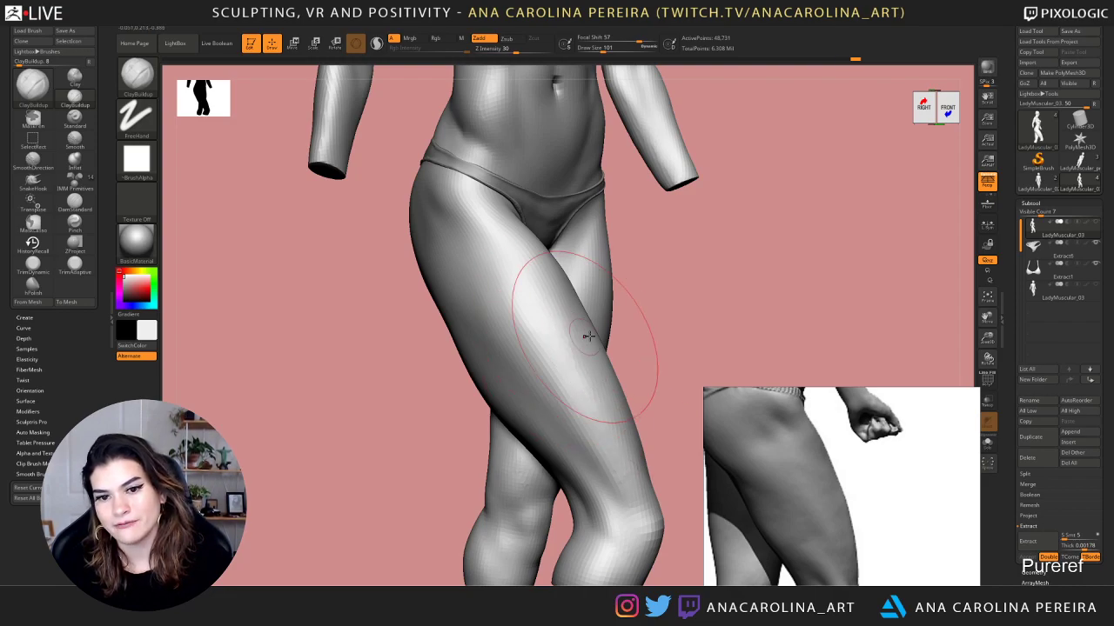
Set ClayBuildup to intensity 36, add volume down the front thigh, and reduce the size to 56 to shape the knee's front
{"action": "key", "text": "space"}
{"action": "left_click_drag", "start_coordinate": [589, 367], "coordinate": [594, 367]}
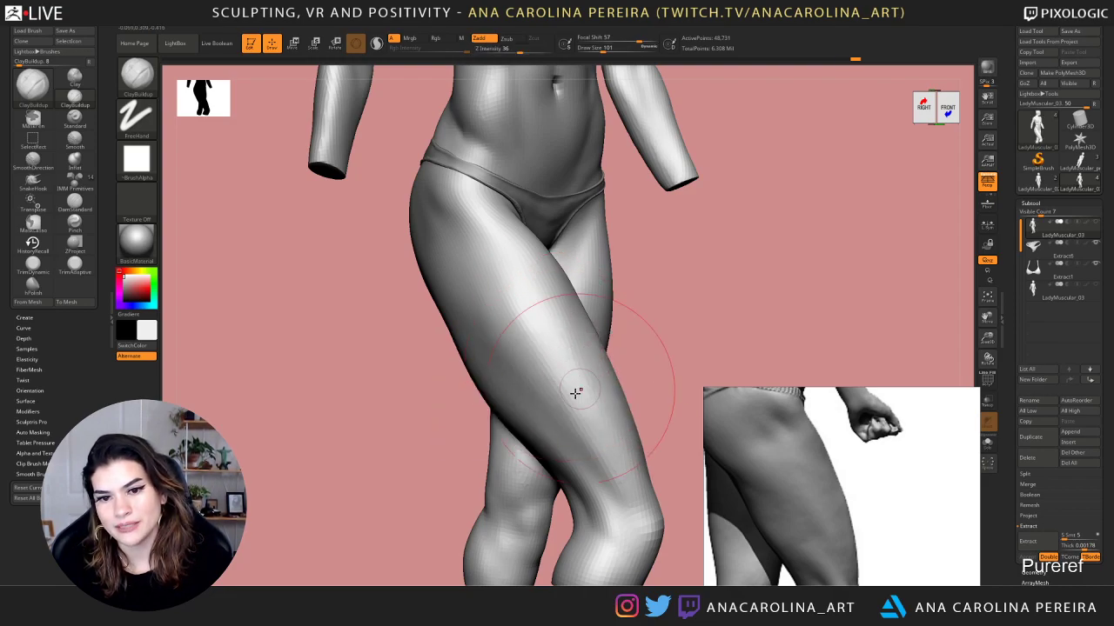
{"action": "left_click_drag", "start_coordinate": [667, 409], "coordinate": [609, 389]}
{"action": "key", "text": "space"}
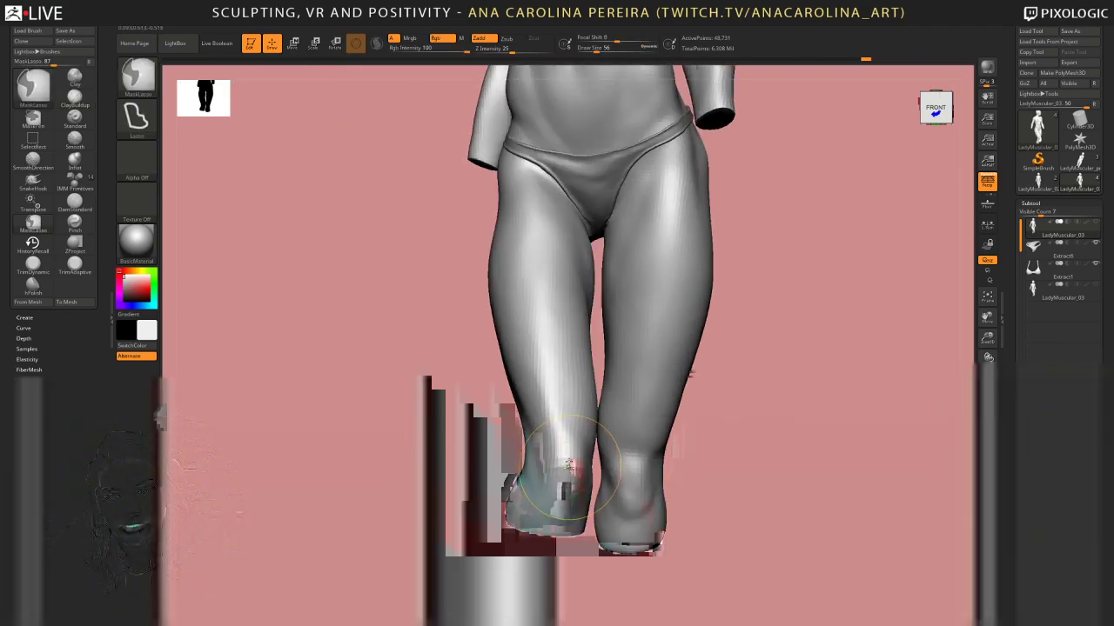
{"action": "mouse_move", "coordinate": [569, 465]}
{"action": "left_mouse_down"}
{"action": "mouse_move", "coordinate": [561, 454]}
{"action": "mouse_move", "coordinate": [563, 501]}
{"action": "mouse_move", "coordinate": [578, 475]}
{"action": "left_mouse_up"}
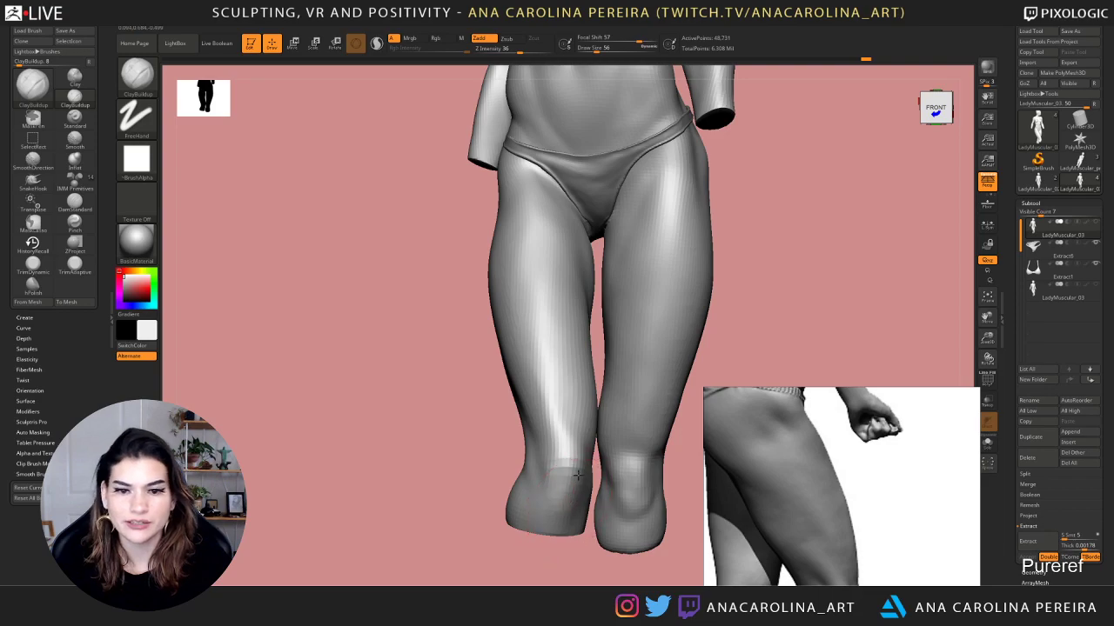
{"action": "left_click_drag", "start_coordinate": [577, 567], "coordinate": [632, 551]}
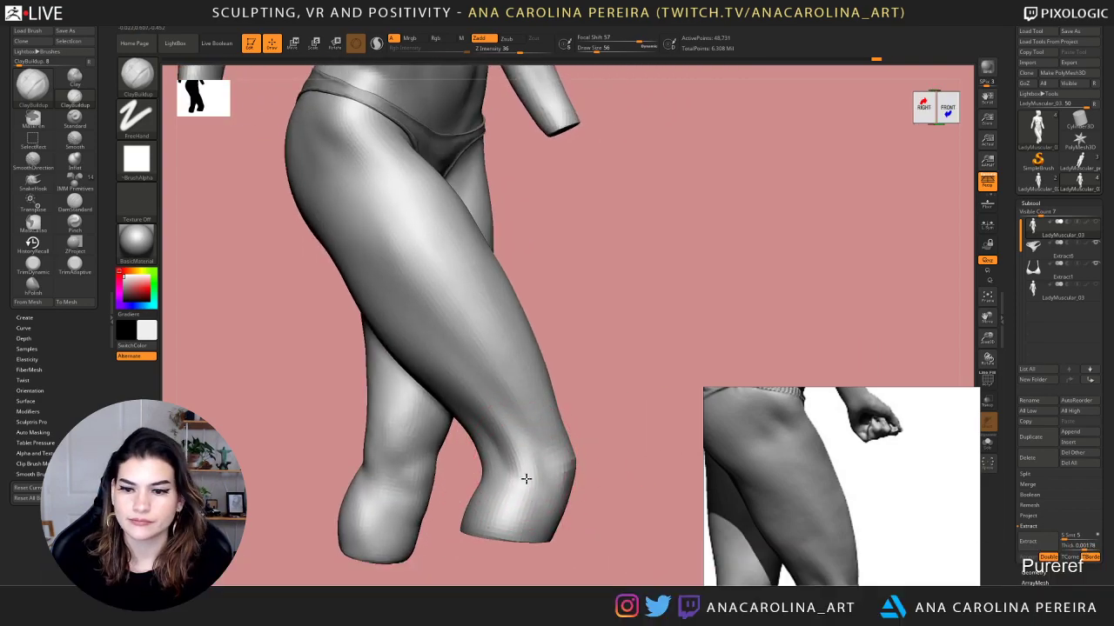
Shape the outer side of the knee and the back of the lower thigh with ClayBuildup strokes
{"action": "left_click_drag", "start_coordinate": [578, 397], "coordinate": [611, 389]}
{"action": "mouse_move", "coordinate": [429, 487]}
{"action": "left_mouse_down"}
{"action": "mouse_move", "coordinate": [467, 470]}
{"action": "mouse_move", "coordinate": [471, 481]}
{"action": "mouse_move", "coordinate": [547, 482]}
{"action": "mouse_move", "coordinate": [526, 454]}
{"action": "mouse_move", "coordinate": [601, 455]}
{"action": "mouse_move", "coordinate": [522, 488]}
{"action": "mouse_move", "coordinate": [560, 456]}
{"action": "left_mouse_up"}
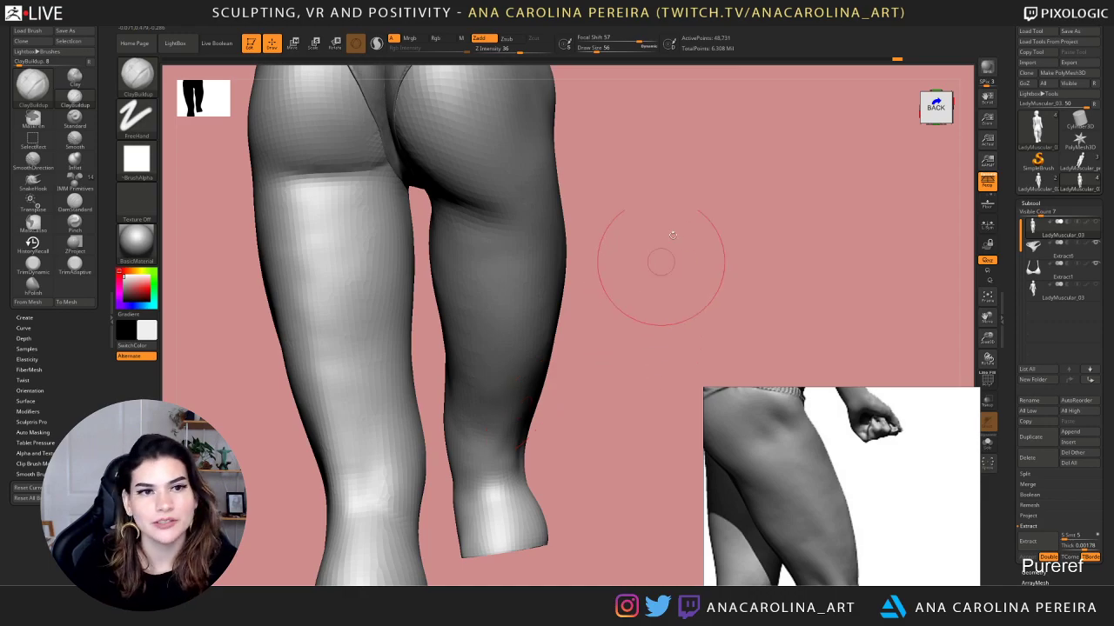
{"action": "left_click_drag", "start_coordinate": [634, 249], "coordinate": [487, 131]}
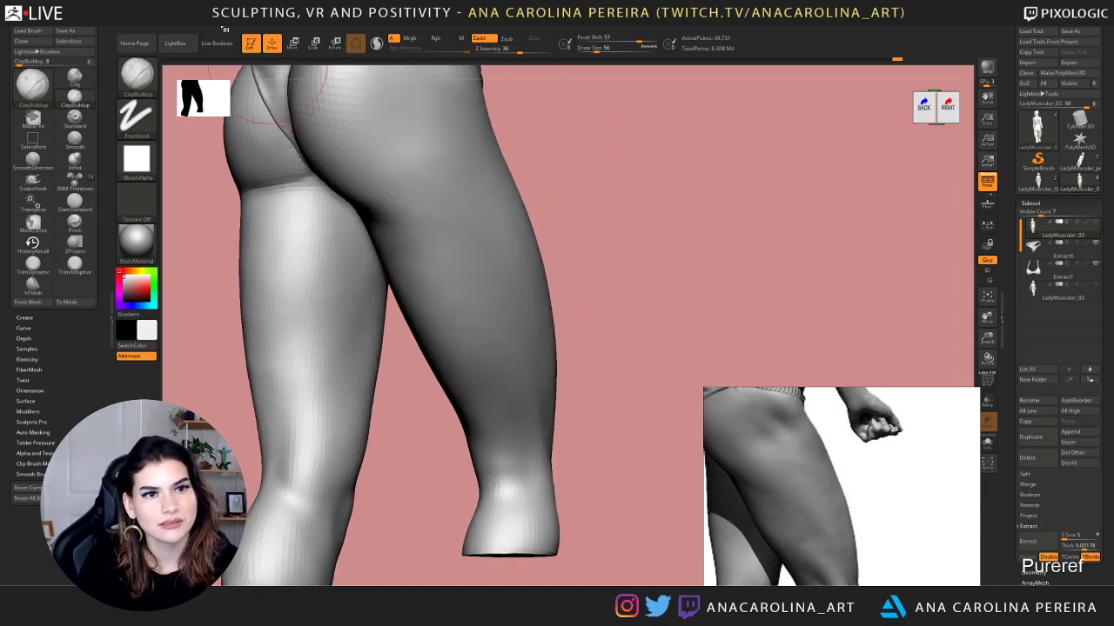
Toggle the perspective distortion off and on again, and check the camera focal length settings
{"action": "left_click", "coordinate": [220, 27]}
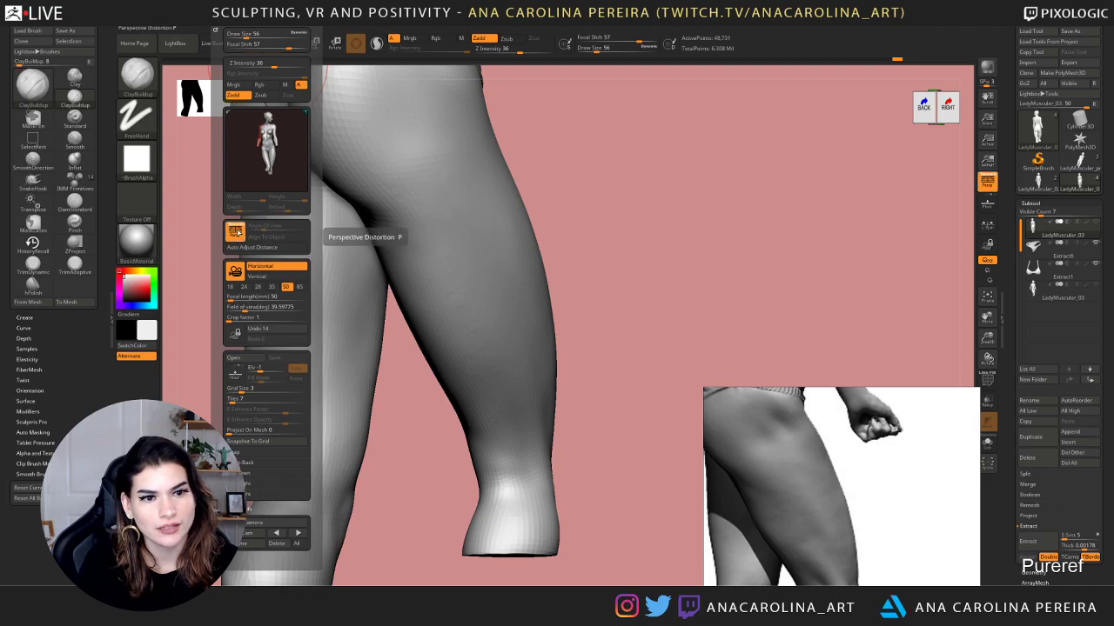
{"action": "left_click", "coordinate": [236, 233]}
{"action": "left_click", "coordinate": [237, 233]}
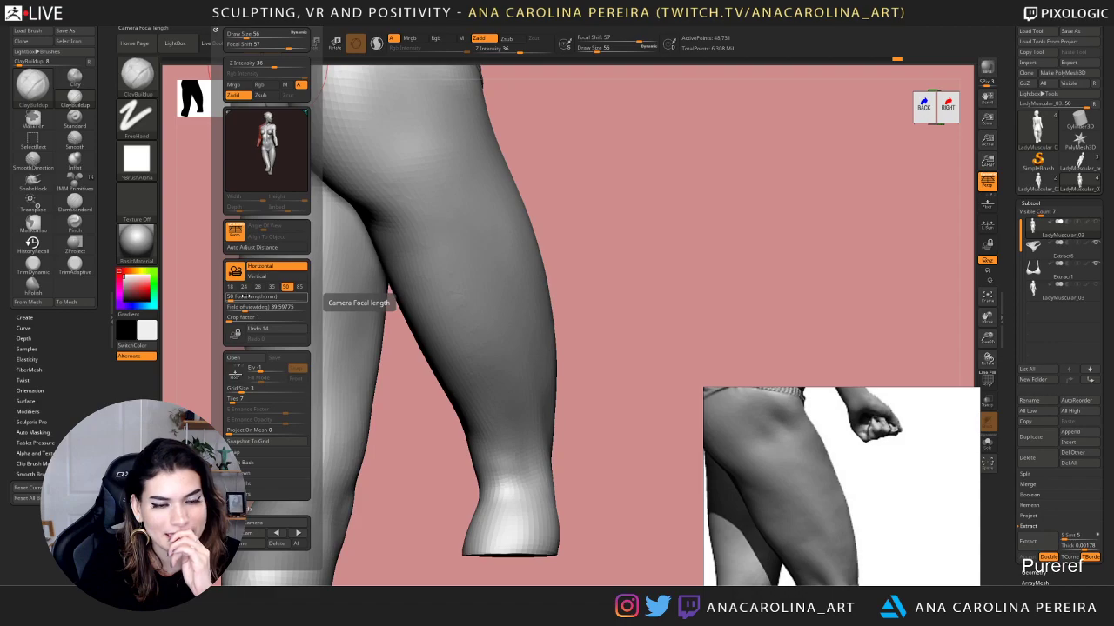
{"action": "mouse_move", "coordinate": [600, 199]}
{"action": "left_mouse_down"}
{"action": "mouse_move", "coordinate": [649, 214]}
{"action": "mouse_move", "coordinate": [635, 194]}
{"action": "left_mouse_up"}
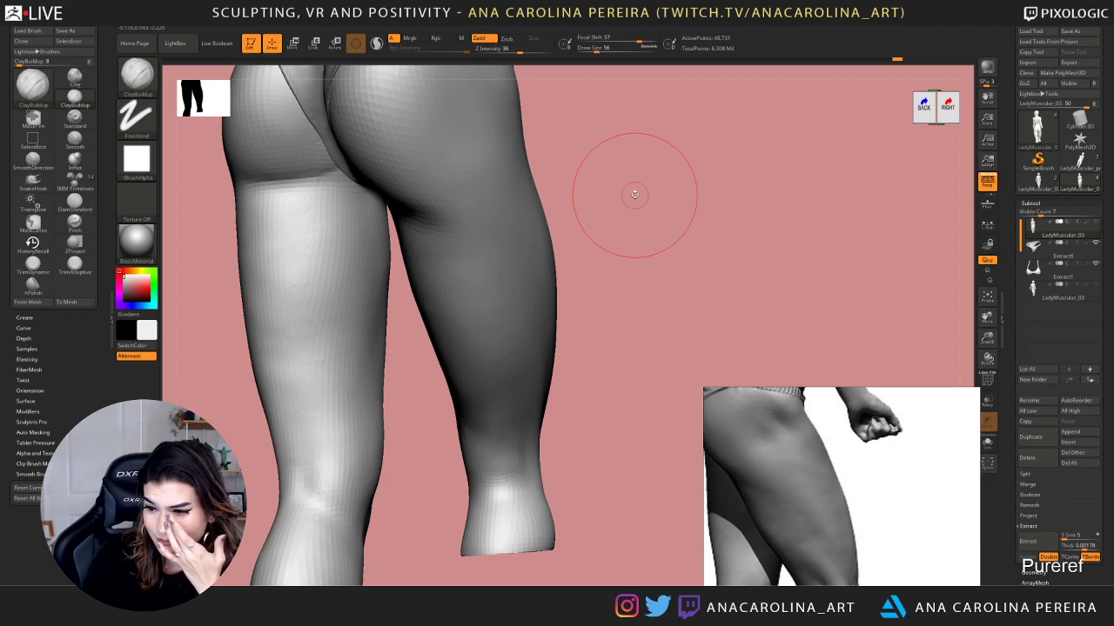
{"action": "mouse_move", "coordinate": [634, 169]}
{"action": "left_mouse_down"}
{"action": "mouse_move", "coordinate": [617, 169]}
{"action": "mouse_move", "coordinate": [663, 179]}
{"action": "mouse_move", "coordinate": [649, 179]}
{"action": "left_mouse_up"}
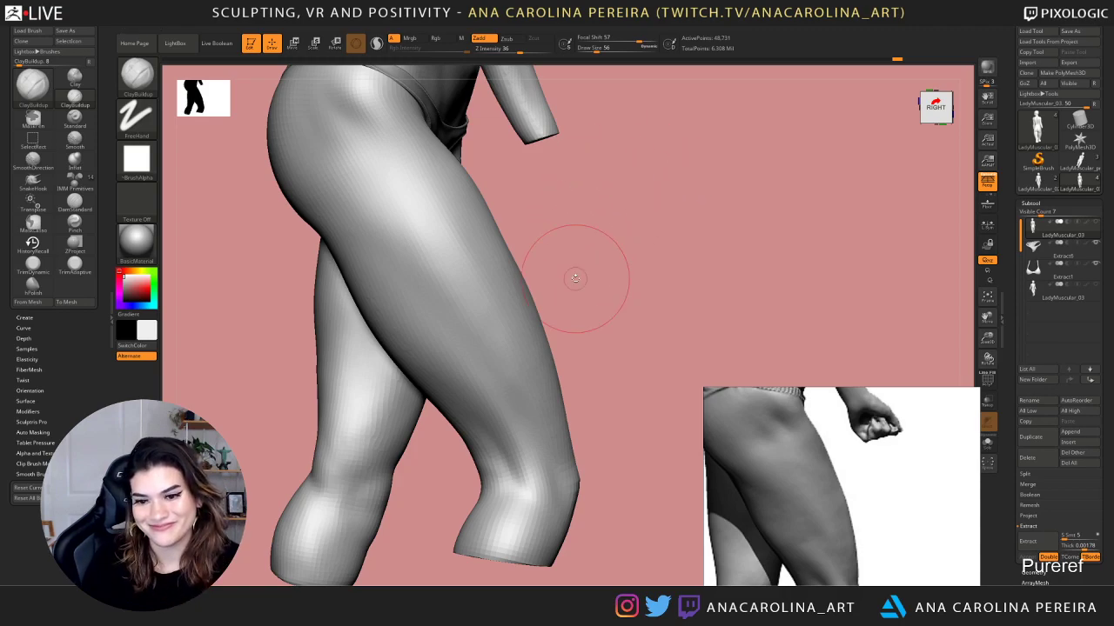
Build up the outer side and rear of the lower thigh down to the knee with ClayBuildup from the side
{"action": "left_click_drag", "start_coordinate": [601, 303], "coordinate": [531, 374]}
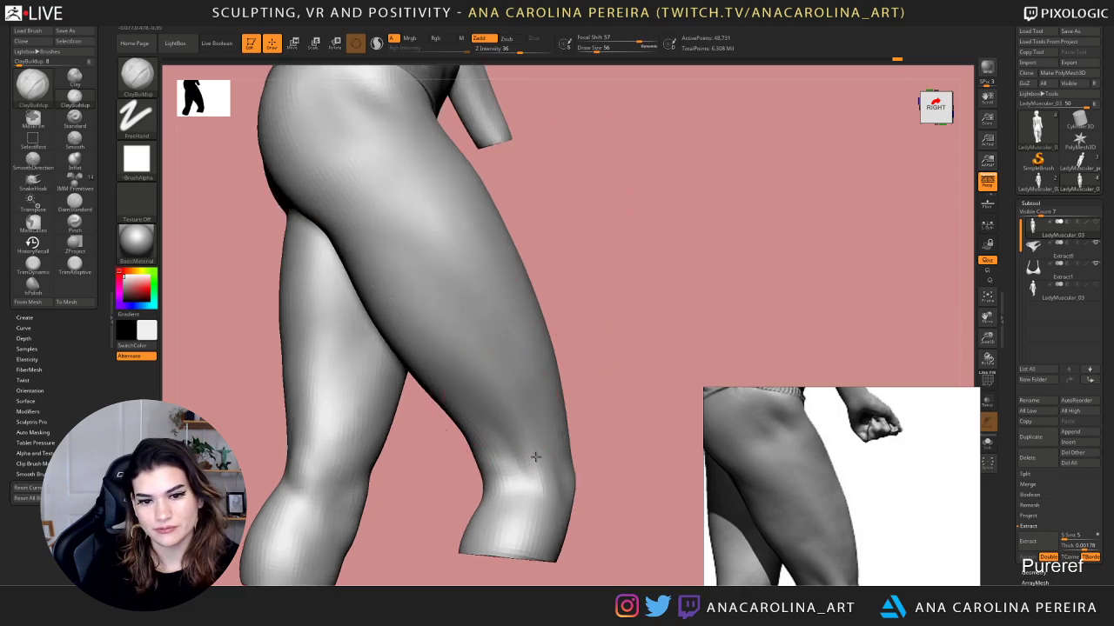
{"action": "left_click_drag", "start_coordinate": [600, 374], "coordinate": [558, 357]}
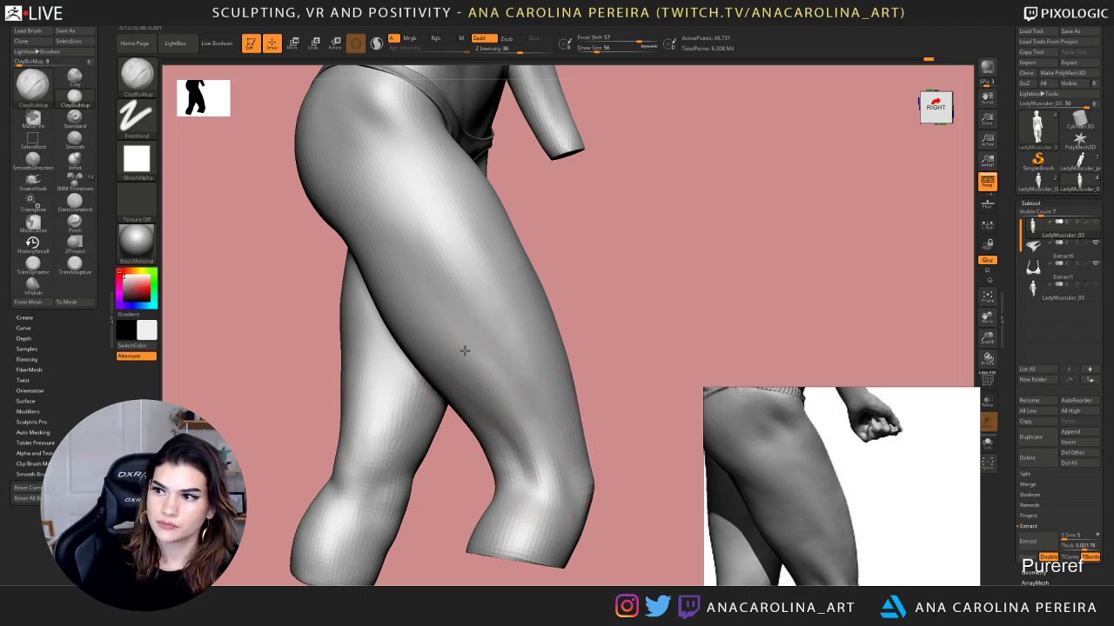
{"action": "left_click_drag", "start_coordinate": [605, 322], "coordinate": [569, 313]}
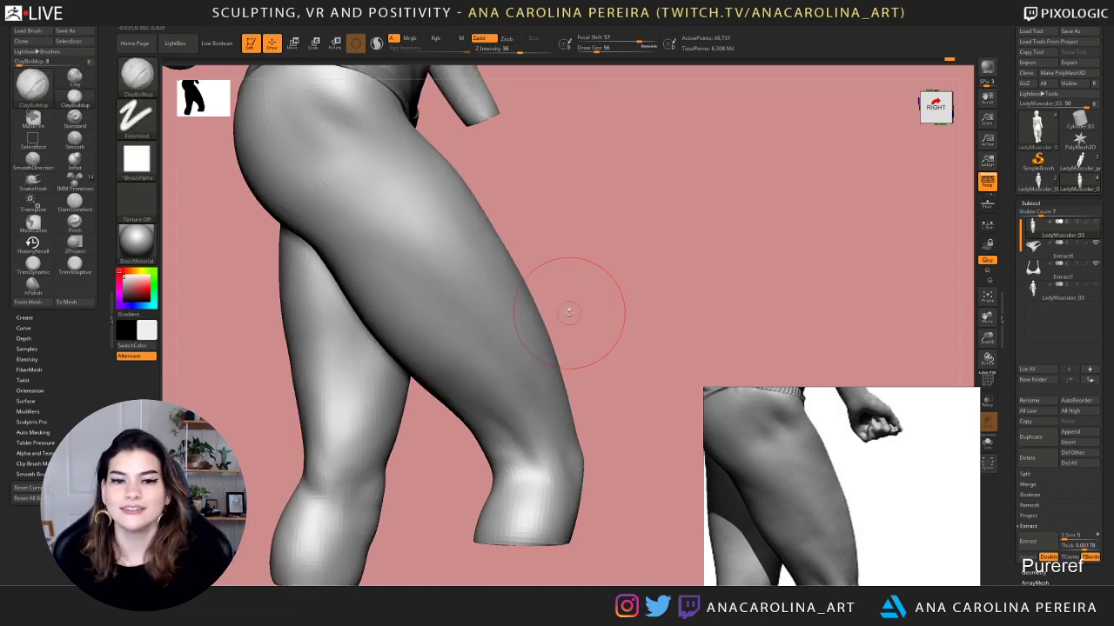
{"action": "left_click_drag", "start_coordinate": [621, 218], "coordinate": [613, 278], "text": "alt"}
Sculpt the knee and the area just above it from the front three-quarter view, and smooth the knee's outer side
{"action": "left_click_drag", "start_coordinate": [612, 278], "coordinate": [593, 329]}
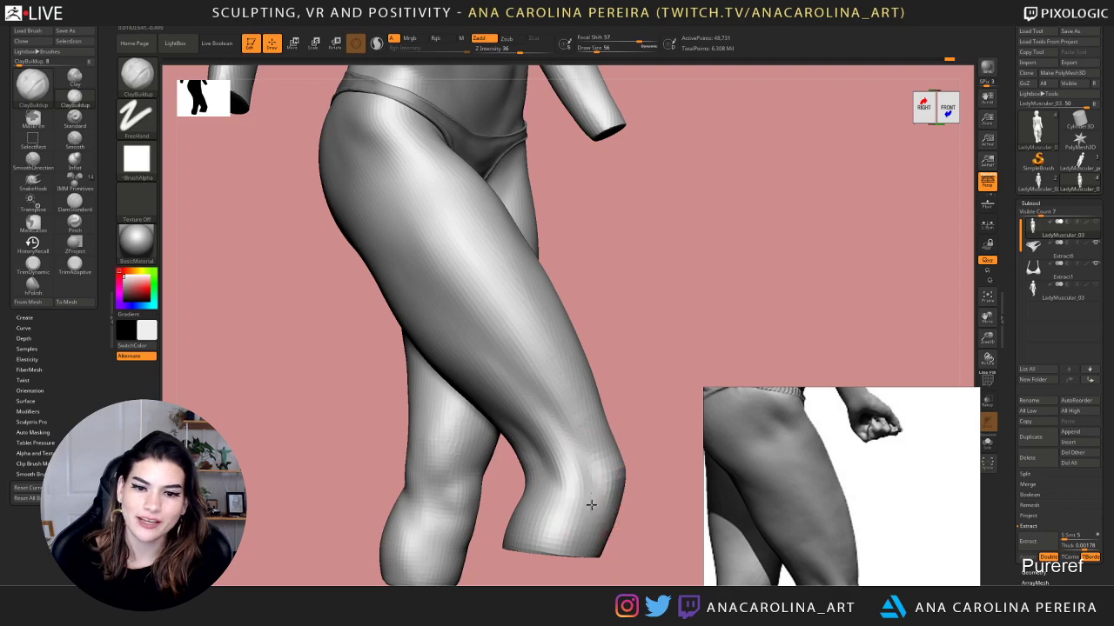
{"action": "left_click_drag", "start_coordinate": [592, 504], "coordinate": [600, 525]}
{"action": "mouse_move", "coordinate": [582, 448]}
{"action": "left_mouse_down"}
{"action": "mouse_move", "coordinate": [583, 522]}
{"action": "mouse_move", "coordinate": [567, 443]}
{"action": "left_mouse_up"}
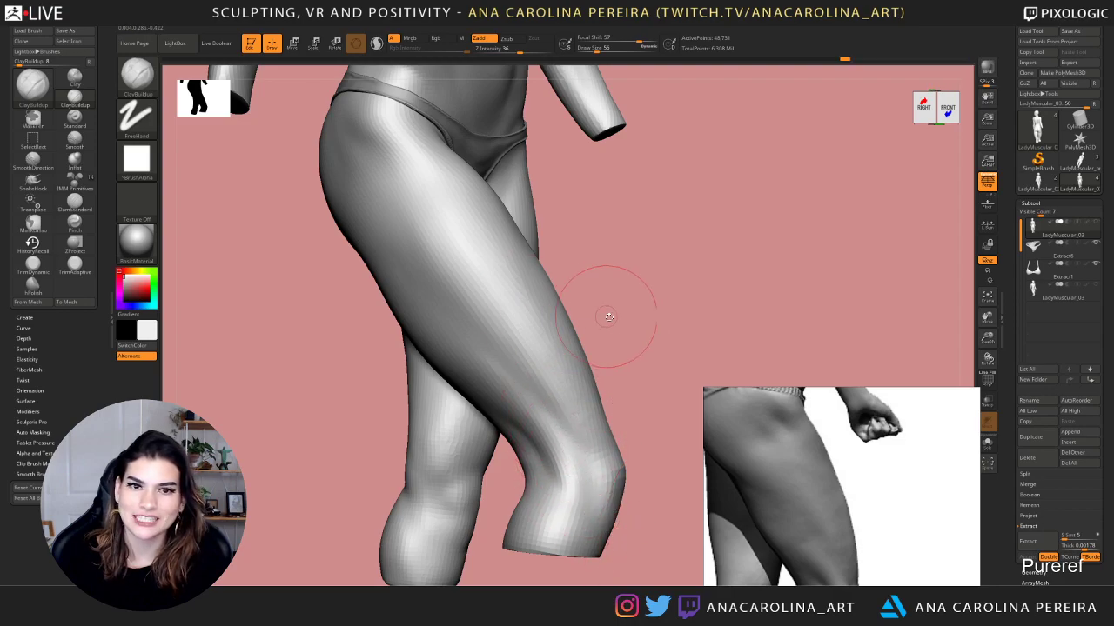
{"action": "left_click_drag", "start_coordinate": [609, 317], "coordinate": [640, 192]}
{"action": "mouse_move", "coordinate": [640, 192]}
{"action": "left_mouse_down", "text": "alt"}
{"action": "mouse_move", "coordinate": [676, 250]}
{"action": "mouse_move", "coordinate": [660, 277]}
{"action": "left_mouse_up", "text": "alt"}
{"action": "left_click_drag", "start_coordinate": [659, 277], "coordinate": [666, 281], "text": "alt"}
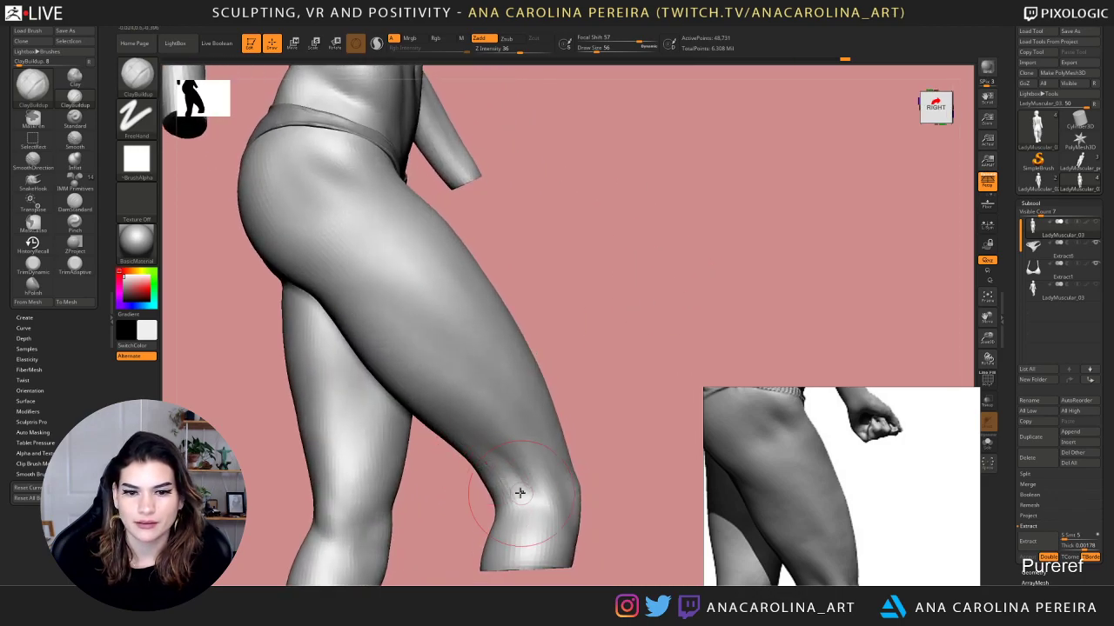
{"action": "left_click_drag", "start_coordinate": [519, 493], "coordinate": [505, 505], "text": "shift"}
{"action": "left_click_drag", "start_coordinate": [442, 520], "coordinate": [488, 503]}
Set the brush size to 112 and build broad volumes down the back and outer thigh to the knee
{"action": "key", "text": "space"}
{"action": "left_click_drag", "start_coordinate": [500, 377], "coordinate": [566, 355]}
{"action": "key", "text": "space"}
{"action": "left_click_drag", "start_coordinate": [581, 379], "coordinate": [607, 334]}
{"action": "left_click_drag", "start_coordinate": [390, 300], "coordinate": [382, 309]}
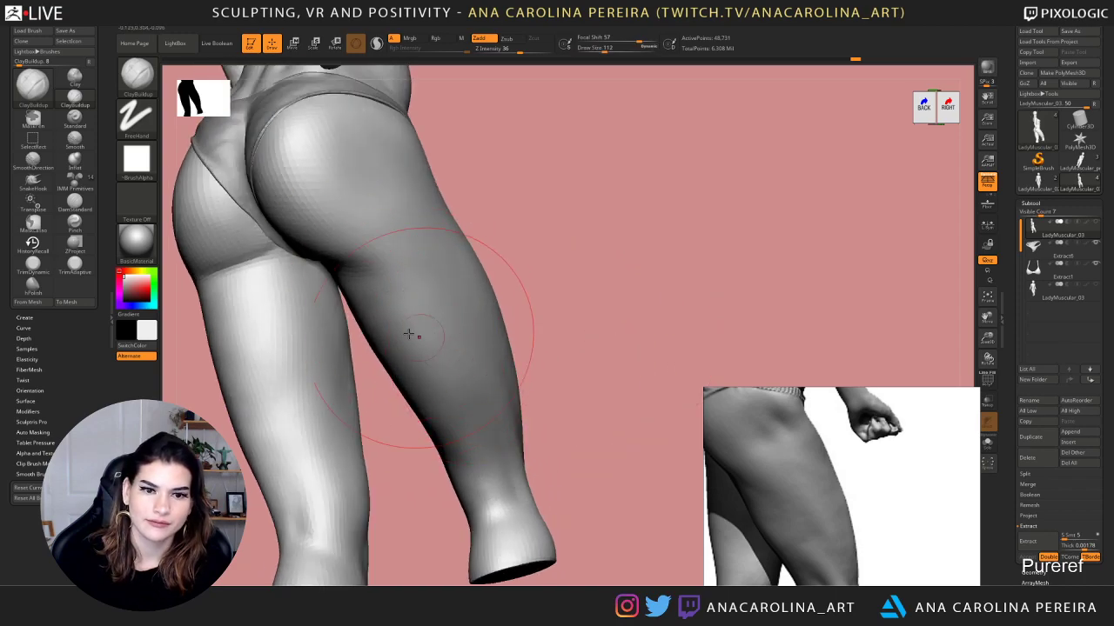
{"action": "mouse_move", "coordinate": [480, 378]}
{"action": "left_mouse_down"}
{"action": "mouse_move", "coordinate": [487, 407]}
{"action": "mouse_move", "coordinate": [474, 442]}
{"action": "left_mouse_up"}
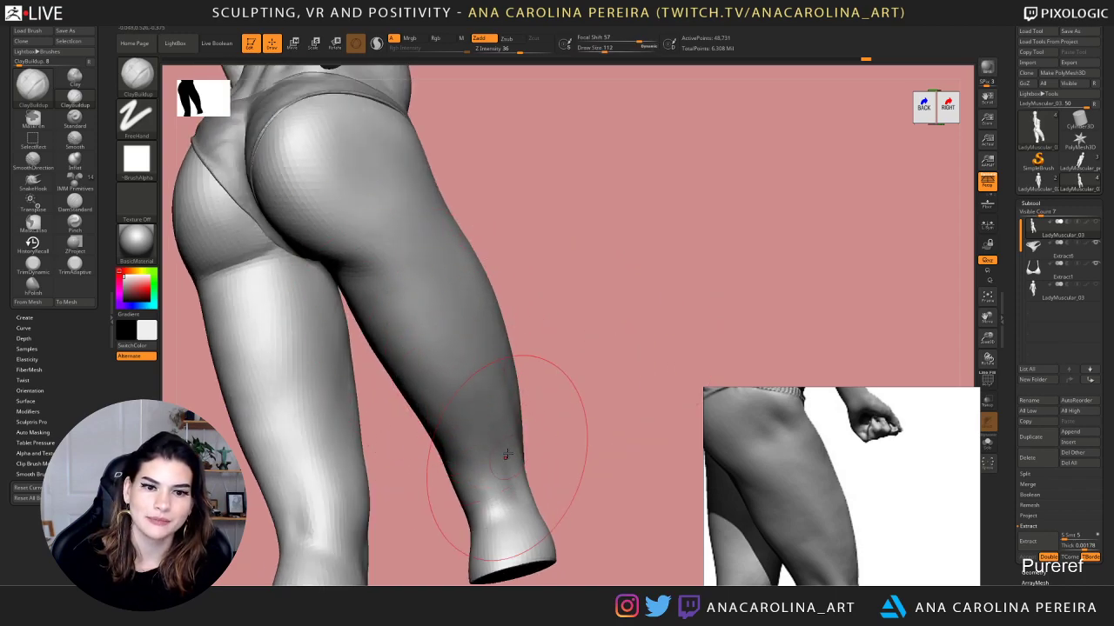
Build up the back contour of the thigh and the outer hip, smooth the outer thigh, and check the proportions with the torso
{"action": "mouse_move", "coordinate": [593, 415]}
{"action": "left_mouse_down"}
{"action": "mouse_move", "coordinate": [533, 410]}
{"action": "mouse_move", "coordinate": [548, 419]}
{"action": "left_mouse_up"}
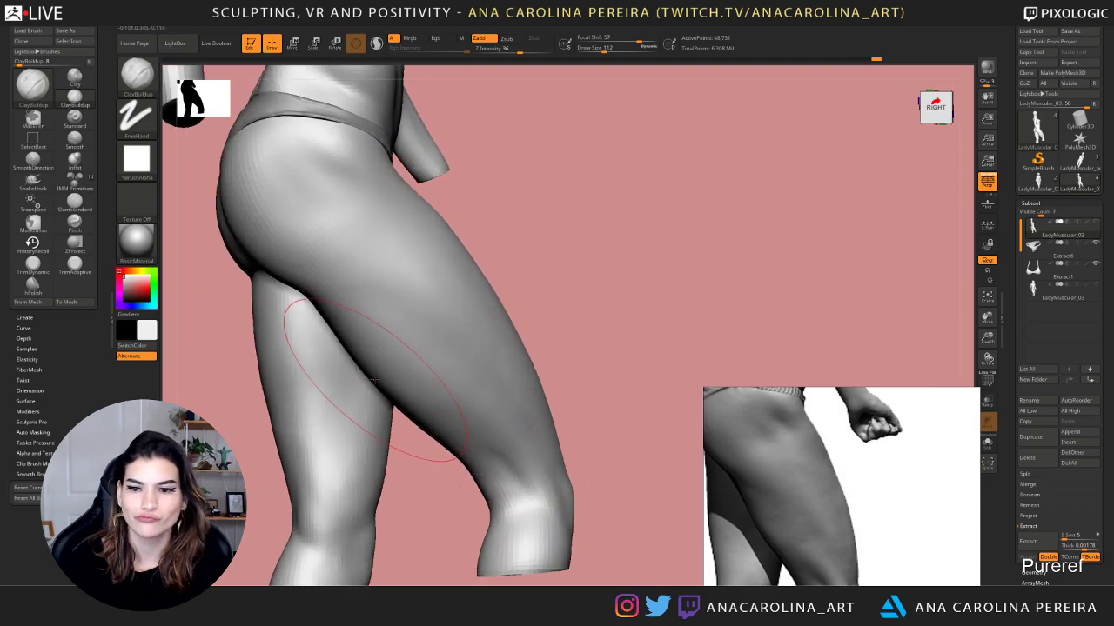
{"action": "left_click_drag", "start_coordinate": [317, 311], "coordinate": [370, 345]}
{"action": "left_click_drag", "start_coordinate": [451, 434], "coordinate": [500, 433]}
{"action": "left_click_drag", "start_coordinate": [570, 352], "coordinate": [592, 381], "text": "alt"}
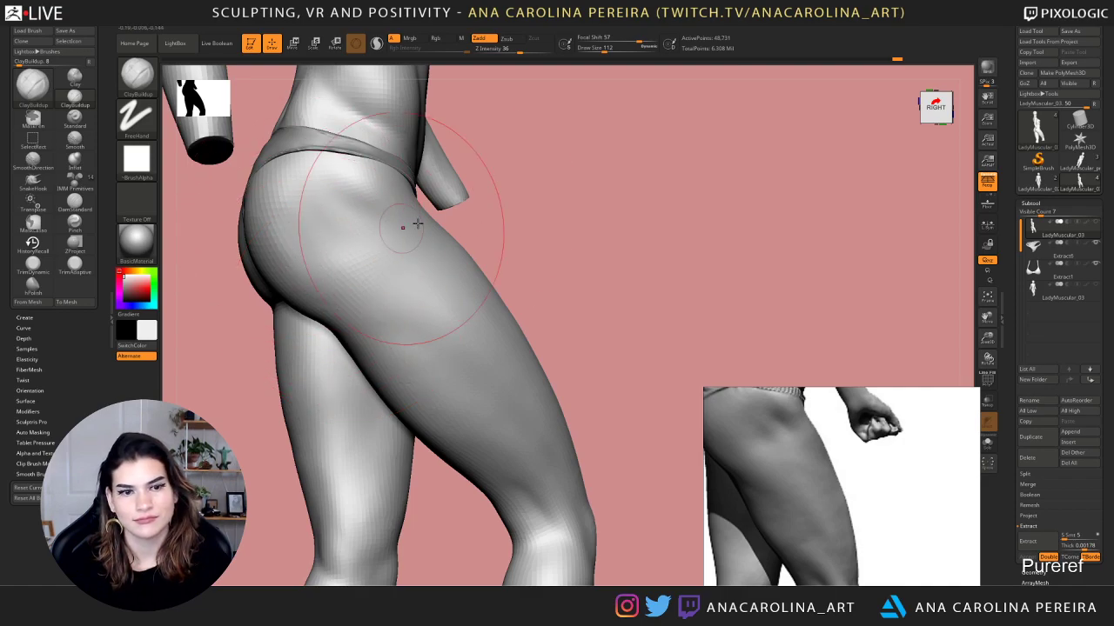
{"action": "mouse_move", "coordinate": [542, 221]}
{"action": "left_mouse_down", "text": "alt"}
{"action": "mouse_move", "coordinate": [634, 284]}
{"action": "mouse_move", "coordinate": [634, 311]}
{"action": "mouse_move", "coordinate": [652, 310]}
{"action": "left_mouse_up", "text": "alt"}
{"action": "left_click_drag", "start_coordinate": [417, 322], "coordinate": [403, 323], "text": "shift"}
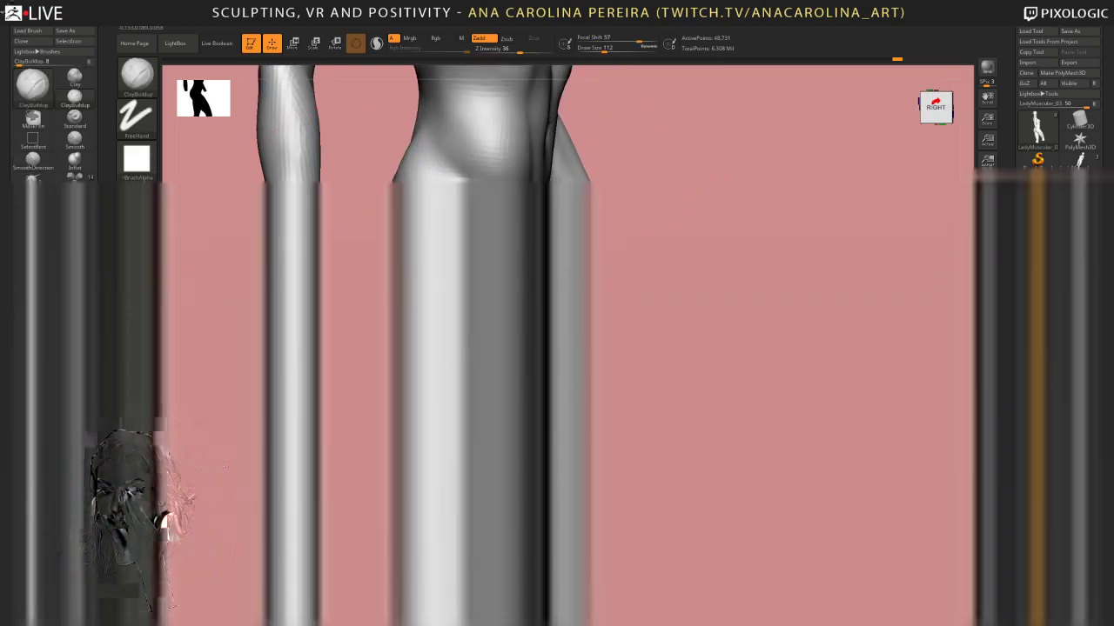
{"action": "mouse_move", "coordinate": [696, 304]}
{"action": "left_mouse_down", "text": "alt"}
{"action": "mouse_move", "coordinate": [699, 290]}
{"action": "mouse_move", "coordinate": [641, 224]}
{"action": "mouse_move", "coordinate": [665, 331]}
{"action": "left_mouse_up", "text": "alt"}
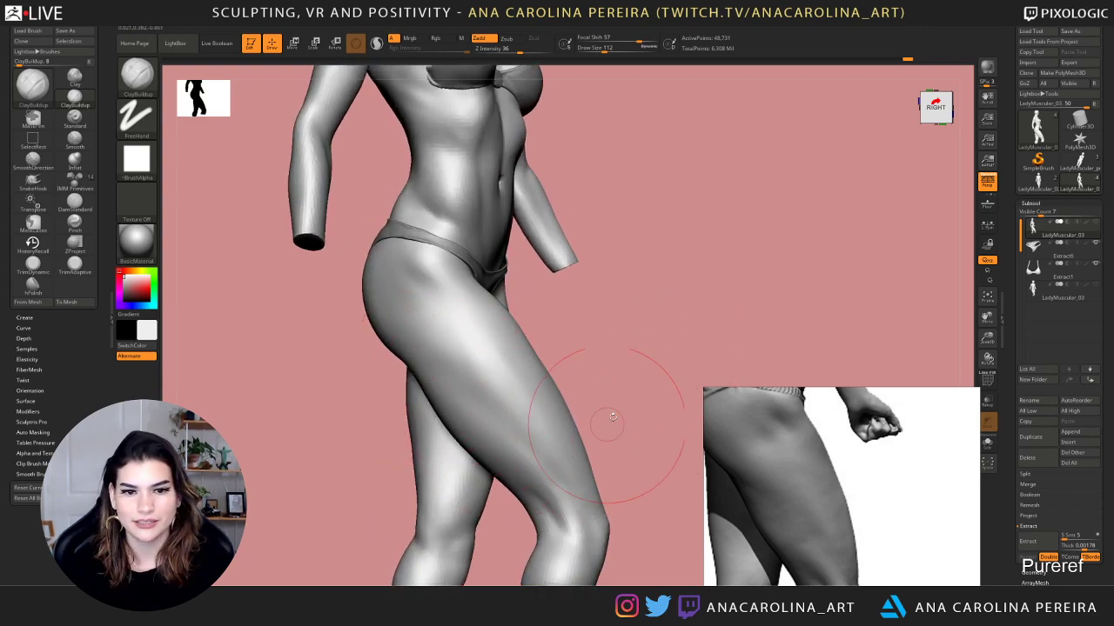
Turn the body to its back view and bring the back-view photos of the hips and legs into the reference window
{"action": "left_click_drag", "start_coordinate": [611, 425], "coordinate": [561, 397]}
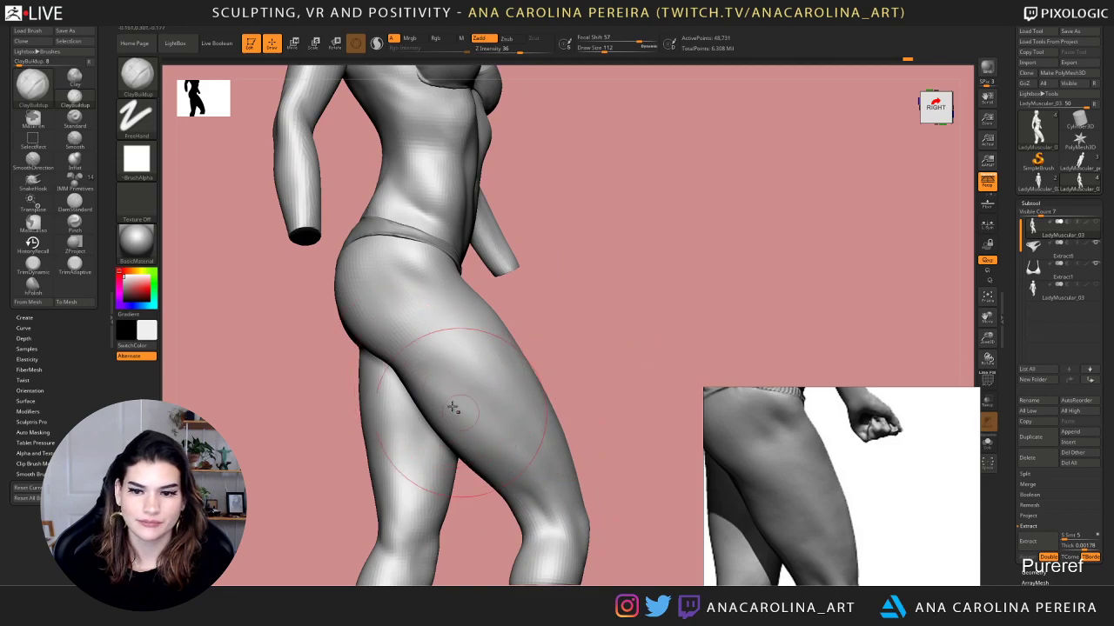
{"action": "right_click_drag", "start_coordinate": [512, 423], "coordinate": [584, 400]}
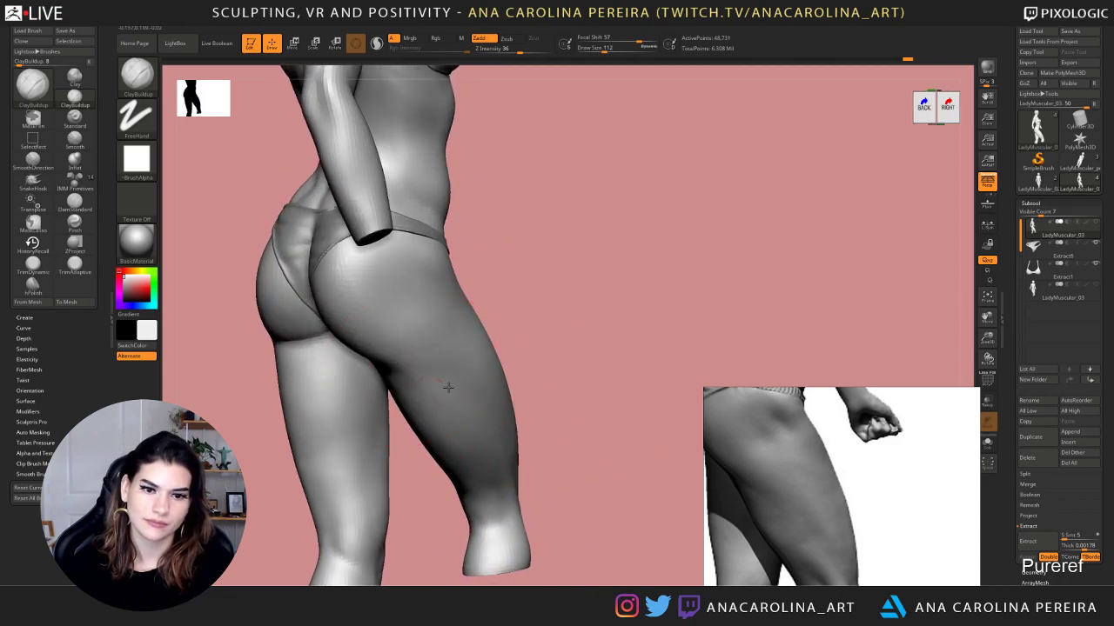
{"action": "right_click_drag", "start_coordinate": [491, 426], "coordinate": [534, 374]}
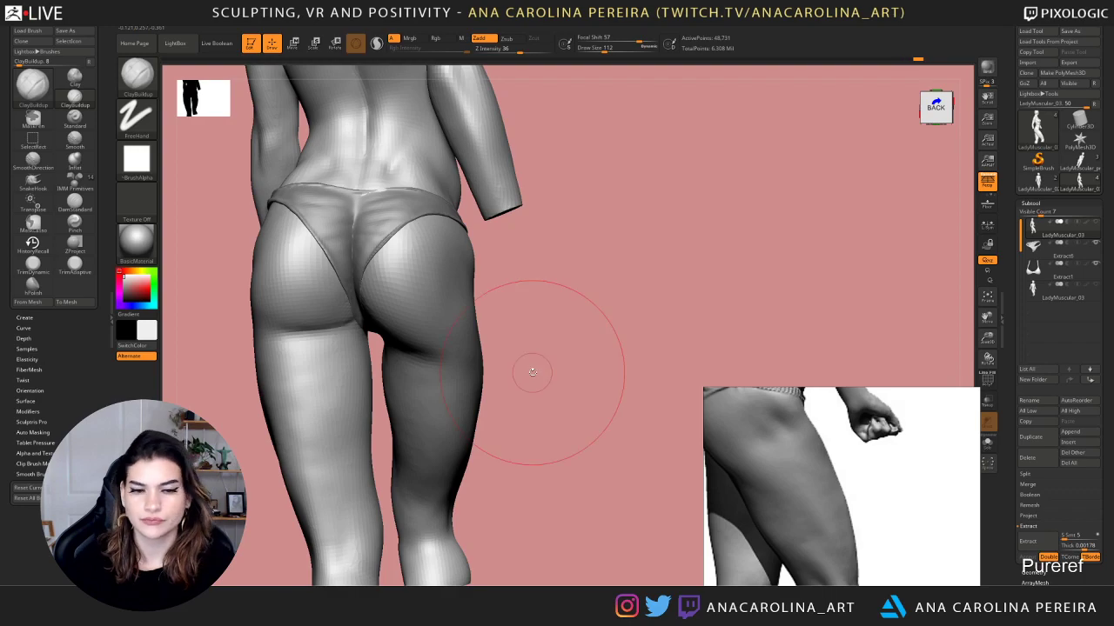
{"action": "scroll", "coordinate": [892, 561], "scroll_direction": "down", "scroll_amount": 3}
{"action": "scroll", "coordinate": [891, 561], "scroll_direction": "down", "scroll_amount": 5}
{"action": "mouse_move", "coordinate": [827, 462]}
{"action": "middle_mouse_down"}
{"action": "mouse_move", "coordinate": [824, 367]}
{"action": "mouse_move", "coordinate": [792, 356]}
{"action": "mouse_move", "coordinate": [790, 474]}
{"action": "mouse_move", "coordinate": [822, 477]}
{"action": "middle_mouse_up"}
{"action": "scroll", "coordinate": [792, 392], "scroll_direction": "down", "scroll_amount": 2}
{"action": "scroll", "coordinate": [831, 458], "scroll_direction": "up", "scroll_amount": 5}
{"action": "scroll", "coordinate": [831, 459], "scroll_direction": "up", "scroll_amount": 2}
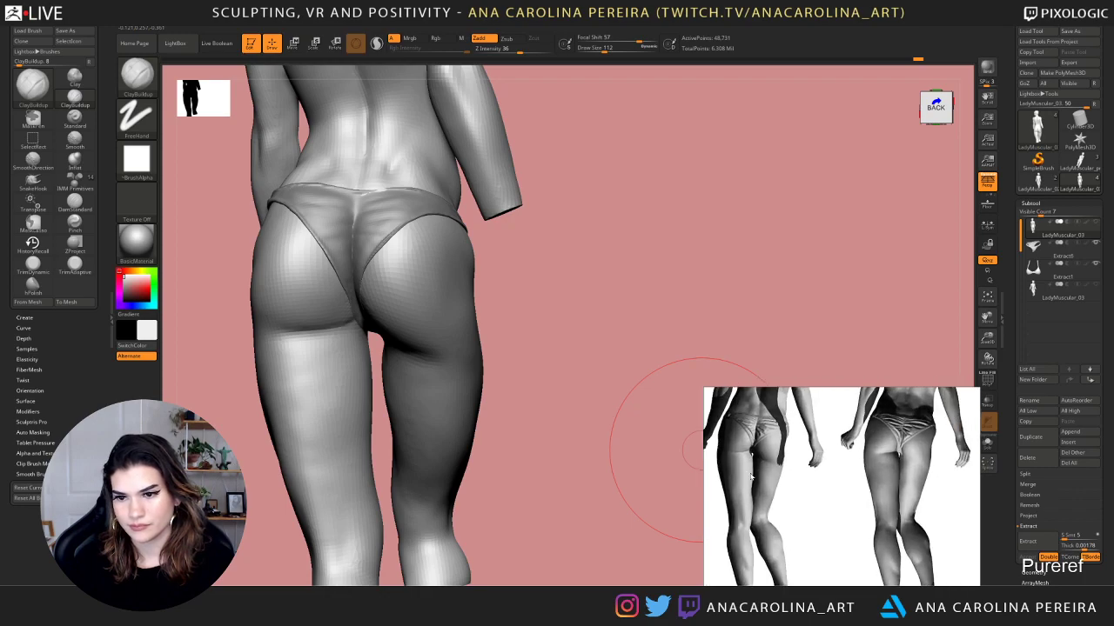
{"action": "scroll", "coordinate": [783, 469], "scroll_direction": "up", "scroll_amount": 2}
Compare the buttocks and thighs from the back, rear three-quarter and side with the back-view reference photos
{"action": "left_click_drag", "start_coordinate": [642, 286], "coordinate": [655, 279]}
{"action": "left_click_drag", "start_coordinate": [730, 261], "coordinate": [746, 239]}
{"action": "left_click_drag", "start_coordinate": [729, 256], "coordinate": [757, 186], "text": "alt"}
{"action": "left_click_drag", "start_coordinate": [553, 306], "coordinate": [538, 252]}
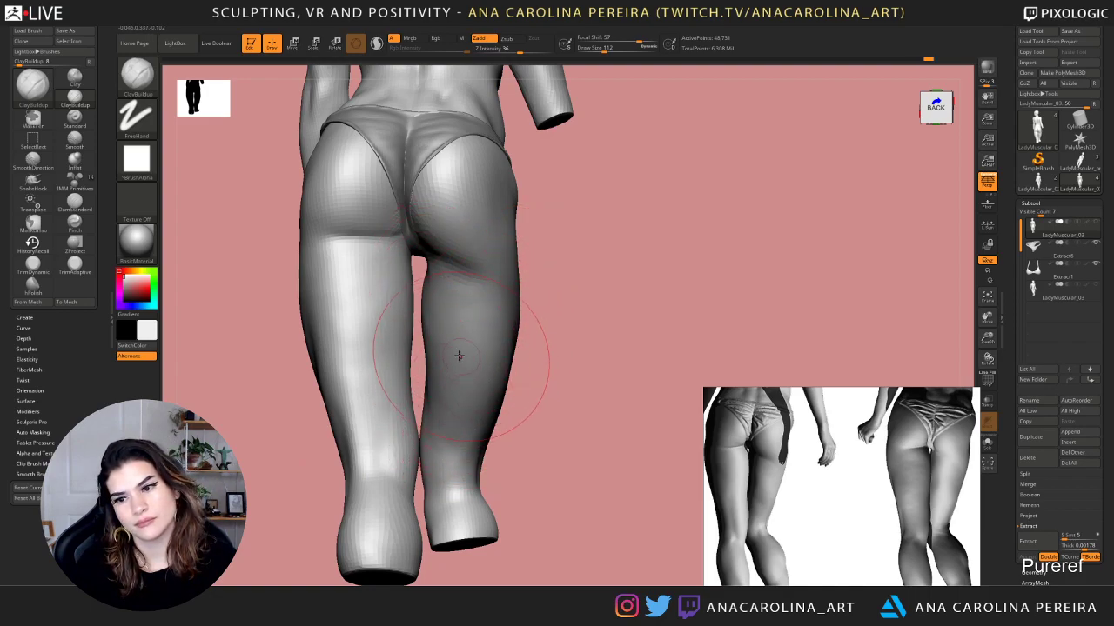
{"action": "mouse_move", "coordinate": [555, 296]}
{"action": "left_mouse_down"}
{"action": "mouse_move", "coordinate": [485, 256]}
{"action": "mouse_move", "coordinate": [513, 233]}
{"action": "left_mouse_up"}
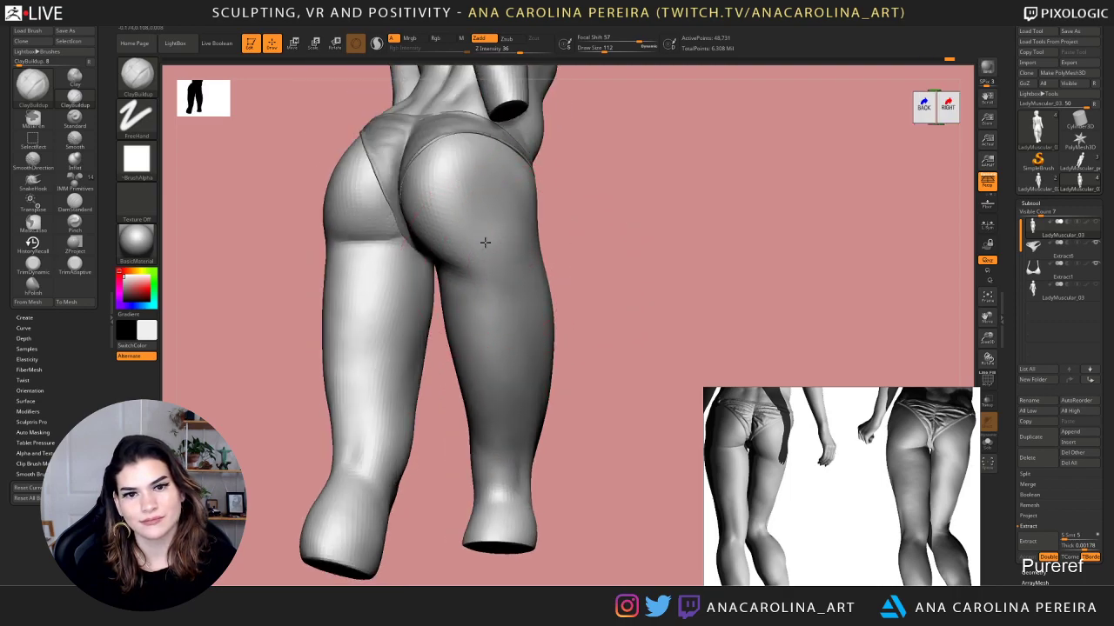
{"action": "mouse_move", "coordinate": [544, 250]}
{"action": "left_mouse_down"}
{"action": "mouse_move", "coordinate": [586, 253]}
{"action": "mouse_move", "coordinate": [516, 258]}
{"action": "mouse_move", "coordinate": [527, 265]}
{"action": "mouse_move", "coordinate": [514, 244]}
{"action": "mouse_move", "coordinate": [529, 243]}
{"action": "left_mouse_up"}
{"action": "right_click_drag", "start_coordinate": [530, 243], "coordinate": [557, 248]}
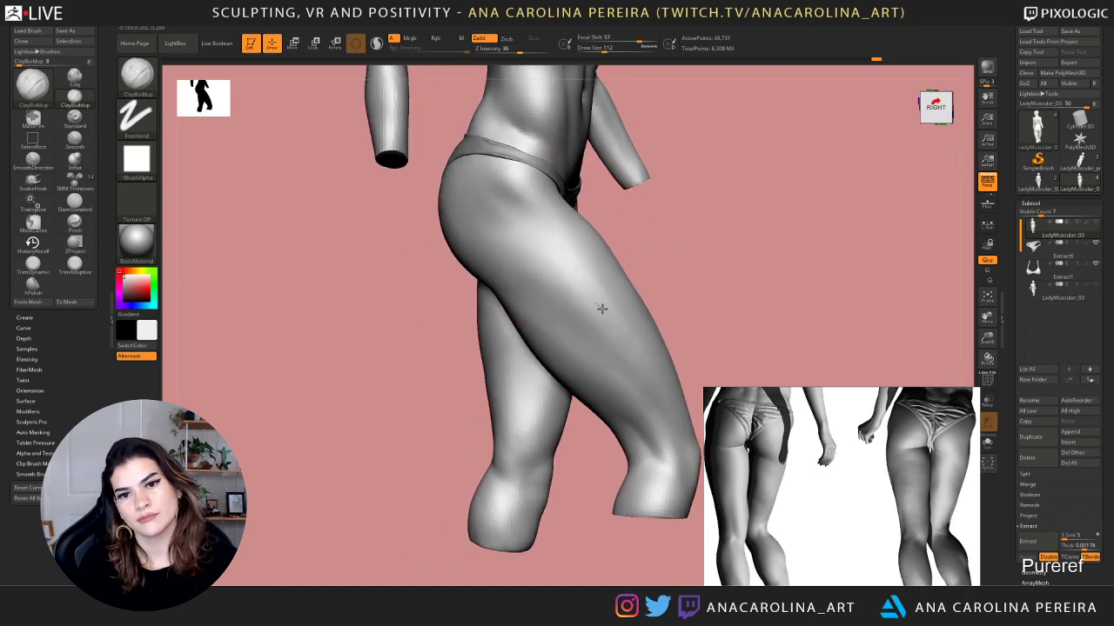
{"action": "mouse_move", "coordinate": [602, 308]}
{"action": "right_mouse_down"}
{"action": "mouse_move", "coordinate": [703, 291]}
{"action": "mouse_move", "coordinate": [688, 276]}
{"action": "mouse_move", "coordinate": [667, 326]}
{"action": "mouse_move", "coordinate": [676, 321]}
{"action": "right_mouse_up"}
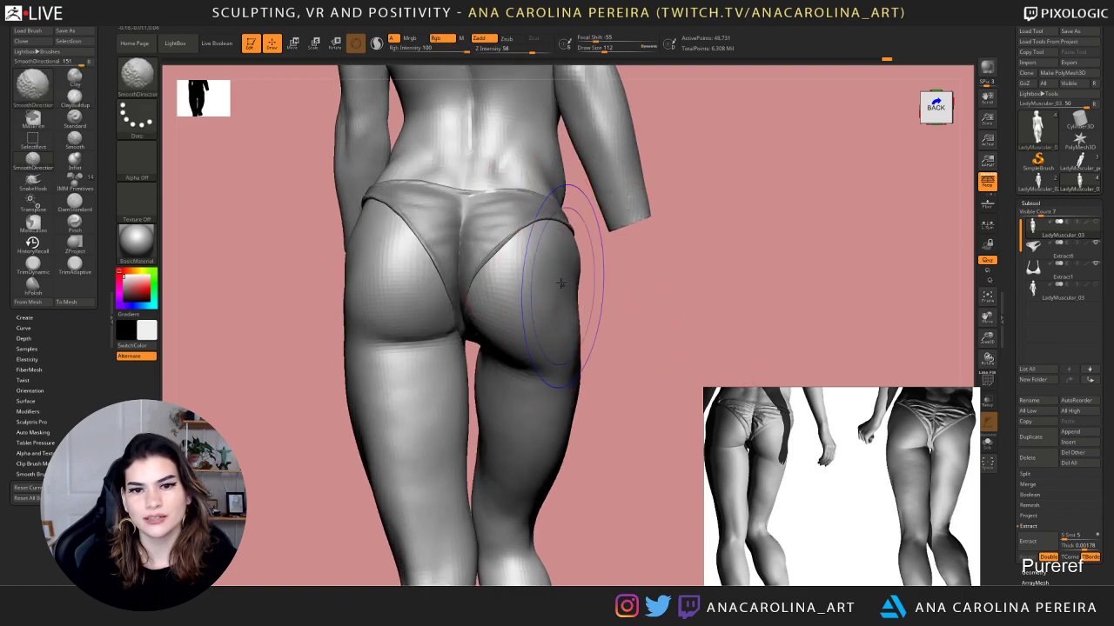
Smooth the body's outer hip beside the buttock from the back view
{"action": "left_click_drag", "start_coordinate": [562, 281], "coordinate": [559, 300], "text": "shift"}
{"action": "right_click_drag", "start_coordinate": [614, 291], "coordinate": [634, 146], "text": "ctrl"}
{"action": "right_click_drag", "start_coordinate": [683, 194], "coordinate": [626, 279]}
{"action": "mouse_move", "coordinate": [627, 324]}
{"action": "right_mouse_down", "text": "alt"}
{"action": "mouse_move", "coordinate": [601, 364]}
{"action": "mouse_move", "coordinate": [578, 331]}
{"action": "mouse_move", "coordinate": [567, 357]}
{"action": "mouse_move", "coordinate": [649, 346]}
{"action": "mouse_move", "coordinate": [640, 340]}
{"action": "mouse_move", "coordinate": [656, 190]}
{"action": "mouse_move", "coordinate": [684, 308]}
{"action": "mouse_move", "coordinate": [680, 285]}
{"action": "right_mouse_up", "text": "alt"}
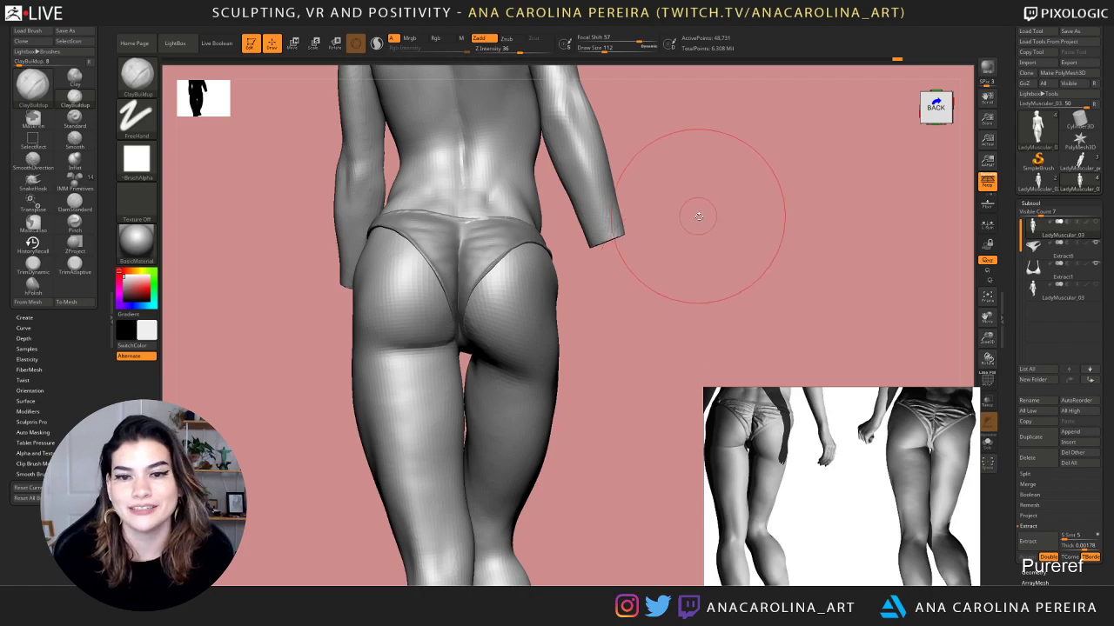
{"action": "mouse_move", "coordinate": [755, 296]}
{"action": "left_mouse_down"}
{"action": "mouse_move", "coordinate": [609, 279]}
{"action": "mouse_move", "coordinate": [592, 291]}
{"action": "mouse_move", "coordinate": [515, 294]}
{"action": "mouse_move", "coordinate": [599, 276]}
{"action": "mouse_move", "coordinate": [612, 286]}
{"action": "left_mouse_up"}
Adjust the body's outer contour at the bikini waistband with SnakeHook at brush size 83
{"action": "key", "text": "b"}
{"action": "key", "text": "s"}
{"action": "key", "text": "h"}
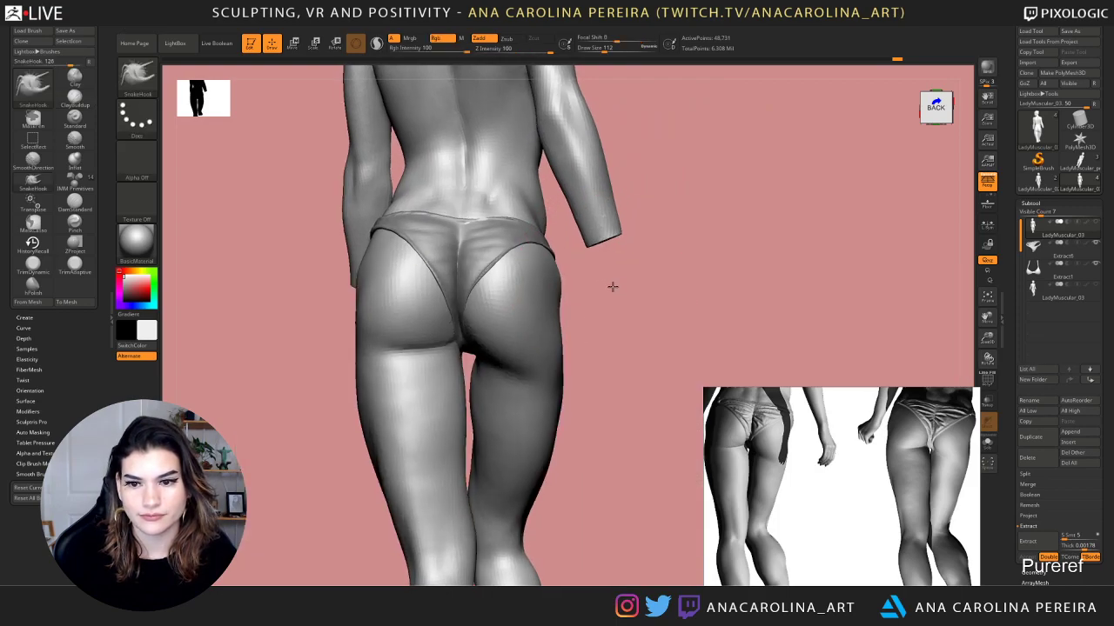
{"action": "key", "text": "space"}
{"action": "left_click_drag", "start_coordinate": [534, 230], "coordinate": [527, 226]}
{"action": "mouse_move", "coordinate": [595, 271]}
{"action": "left_mouse_down"}
{"action": "mouse_move", "coordinate": [559, 255]}
{"action": "mouse_move", "coordinate": [609, 266]}
{"action": "mouse_move", "coordinate": [555, 226]}
{"action": "mouse_move", "coordinate": [621, 219]}
{"action": "mouse_move", "coordinate": [598, 268]}
{"action": "mouse_move", "coordinate": [527, 244]}
{"action": "left_mouse_up"}
Make the bikini bottom the active subtool and show the body mesh together with it
{"action": "key", "text": "b"}
{"action": "key", "text": "c"}
{"action": "key", "text": "b"}
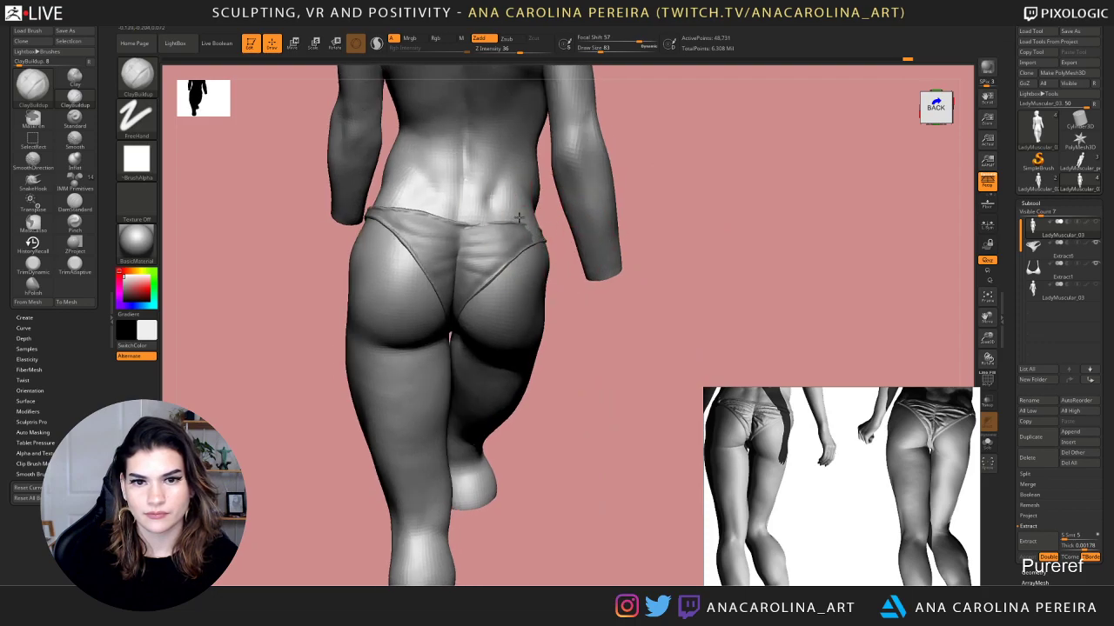
{"action": "left_click", "coordinate": [514, 250], "text": "alt"}
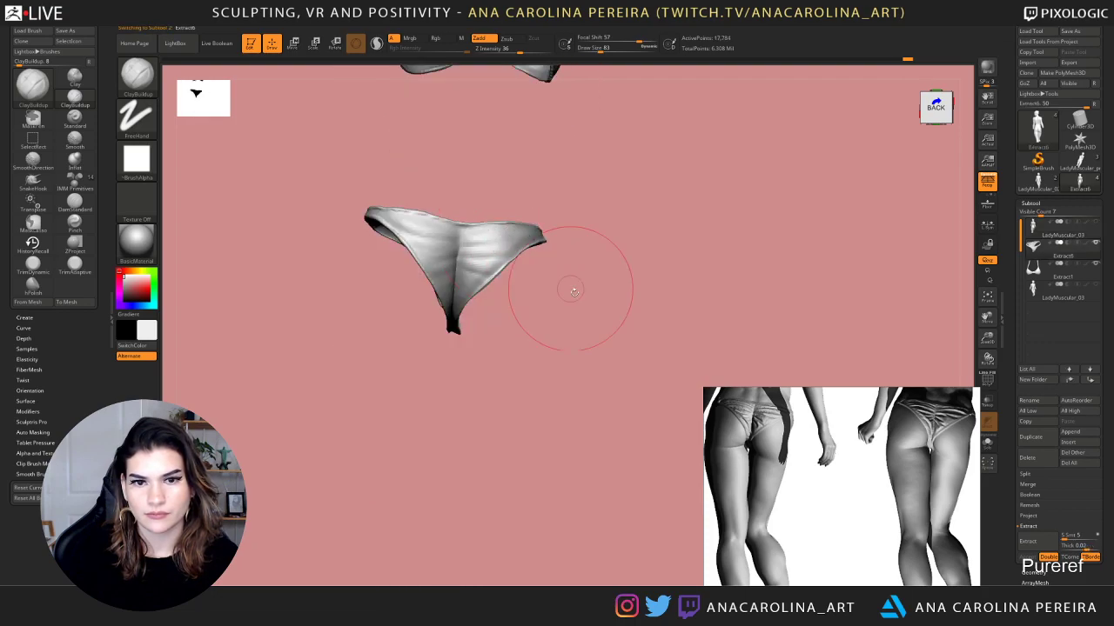
{"action": "left_click_drag", "start_coordinate": [569, 288], "coordinate": [530, 268]}
{"action": "left_click", "coordinate": [1095, 224]}
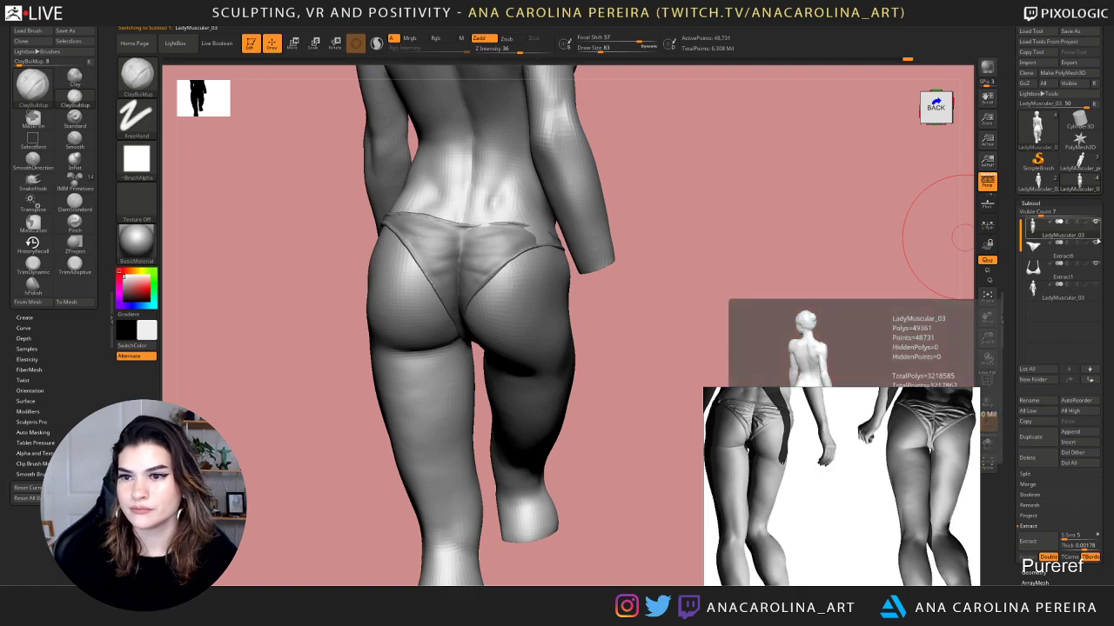
{"action": "left_click", "coordinate": [1053, 253]}
Reshape the bikini bottom's waistband around the hip with SnakeHook so it fits over the body
{"action": "key", "text": "b"}
{"action": "key", "text": "s"}
{"action": "key", "text": "h"}
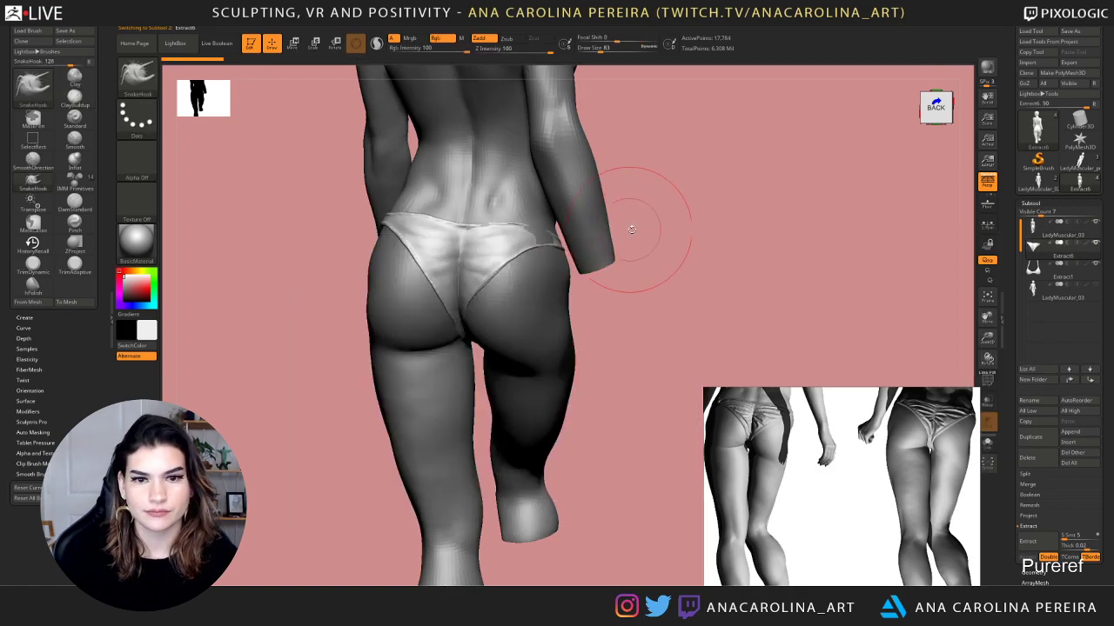
{"action": "left_click_drag", "start_coordinate": [641, 186], "coordinate": [607, 232]}
{"action": "mouse_move", "coordinate": [613, 309]}
{"action": "left_mouse_down"}
{"action": "mouse_move", "coordinate": [571, 288]}
{"action": "mouse_move", "coordinate": [540, 310]}
{"action": "mouse_move", "coordinate": [608, 301]}
{"action": "left_mouse_up"}
{"action": "left_click_drag", "start_coordinate": [713, 249], "coordinate": [752, 277]}
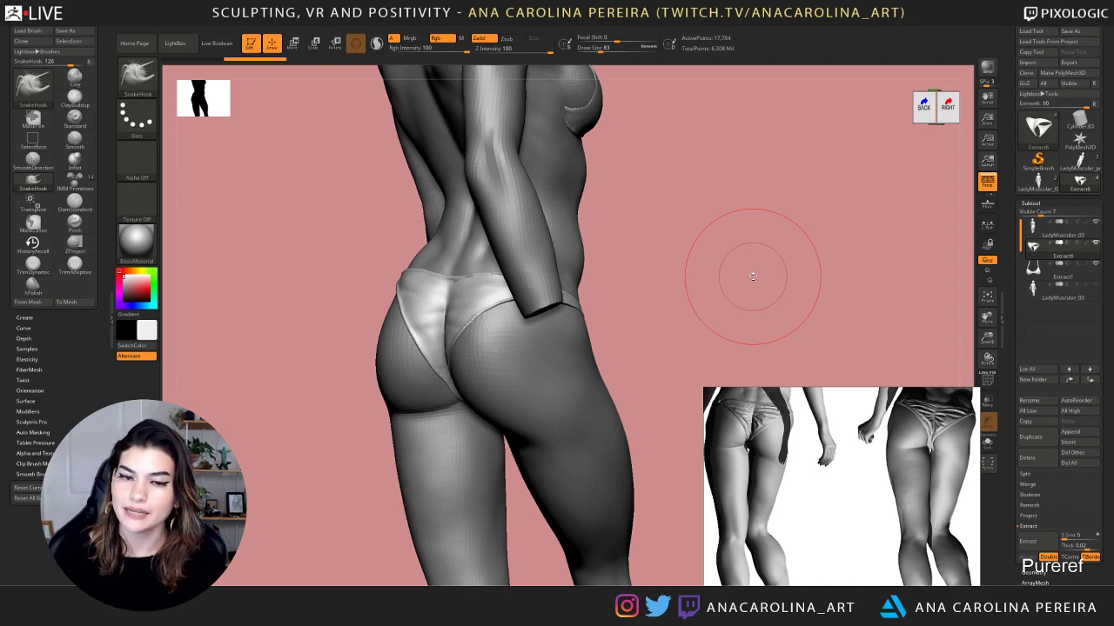
{"action": "left_click_drag", "start_coordinate": [753, 277], "coordinate": [723, 269]}
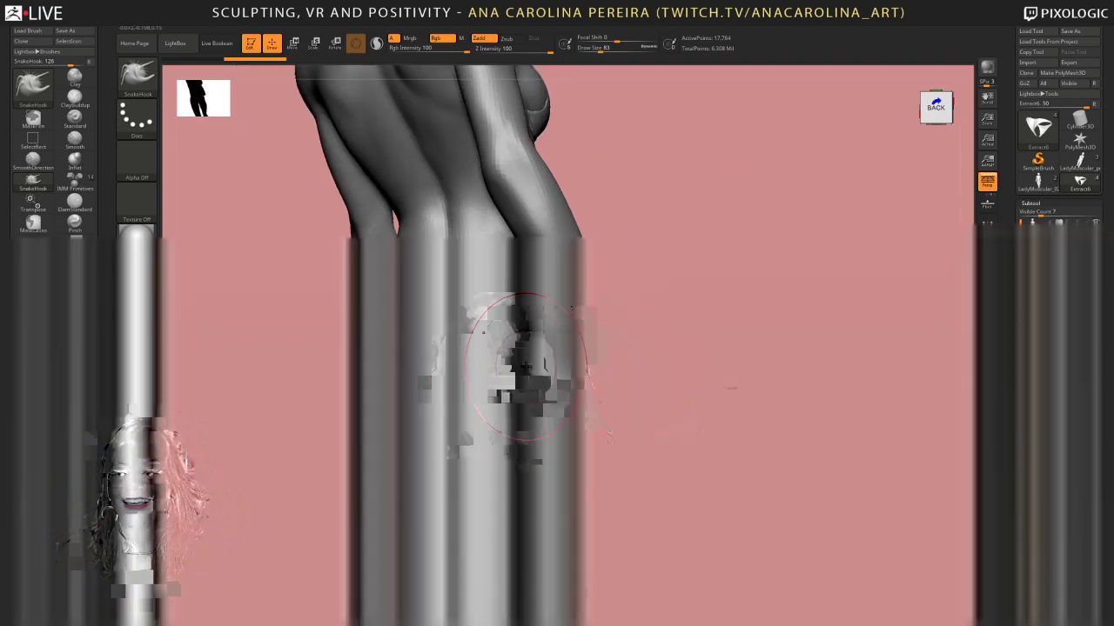
Examine the back, buttocks and thighs from behind, both as a whole figure and close up, against the reference photos
{"action": "mouse_move", "coordinate": [619, 343]}
{"action": "left_mouse_down"}
{"action": "mouse_move", "coordinate": [626, 323]}
{"action": "mouse_move", "coordinate": [615, 336]}
{"action": "left_mouse_up"}
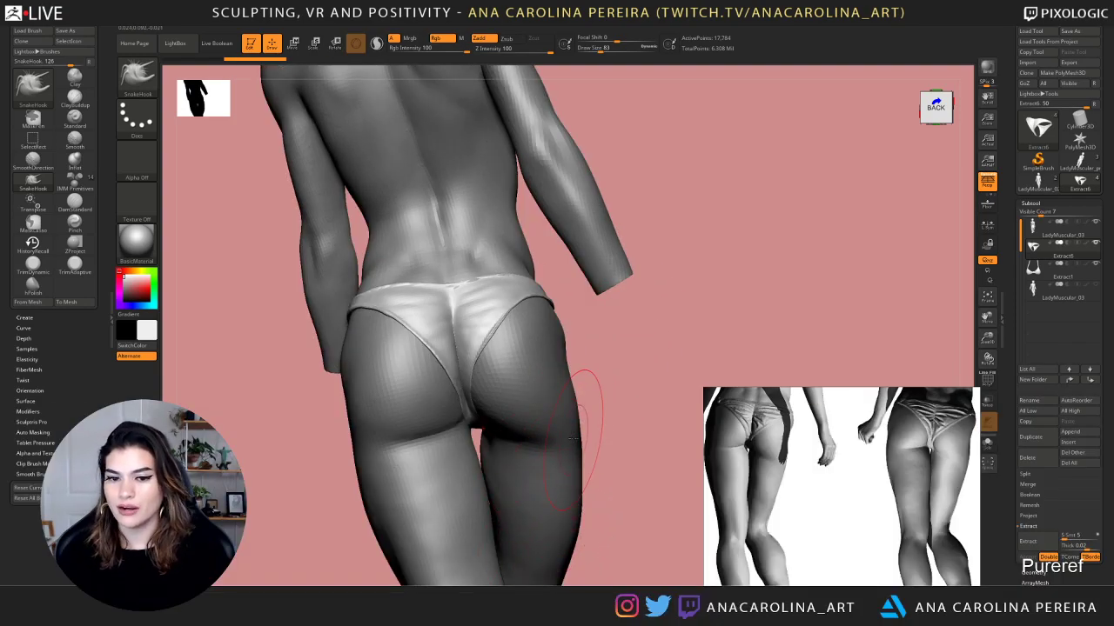
{"action": "mouse_move", "coordinate": [589, 385]}
{"action": "left_mouse_down"}
{"action": "mouse_move", "coordinate": [586, 462]}
{"action": "mouse_move", "coordinate": [613, 455]}
{"action": "mouse_move", "coordinate": [594, 450]}
{"action": "mouse_move", "coordinate": [604, 423]}
{"action": "left_mouse_up"}
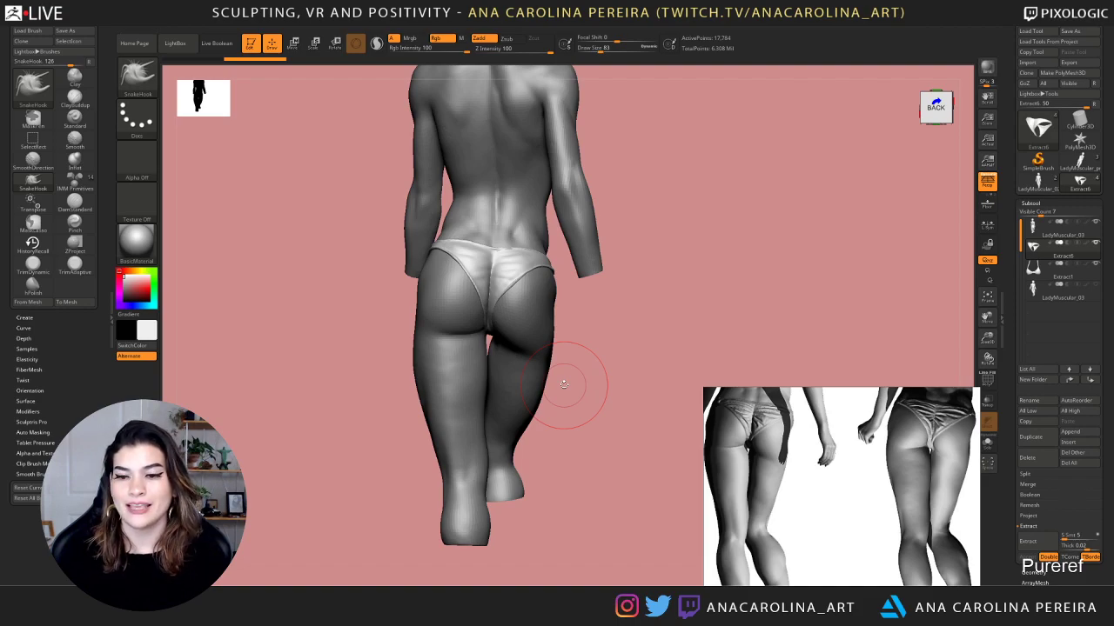
{"action": "left_click_drag", "start_coordinate": [658, 310], "coordinate": [679, 328]}
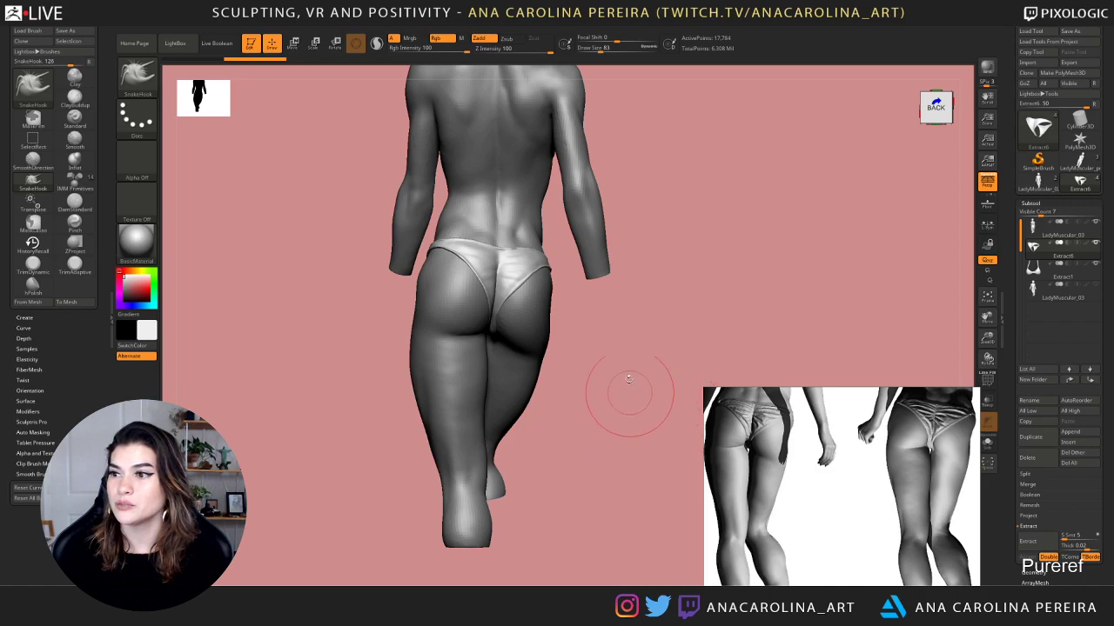
{"action": "mouse_move", "coordinate": [596, 344]}
{"action": "left_mouse_down"}
{"action": "mouse_move", "coordinate": [603, 353]}
{"action": "mouse_move", "coordinate": [636, 341]}
{"action": "mouse_move", "coordinate": [658, 294]}
{"action": "left_mouse_up"}
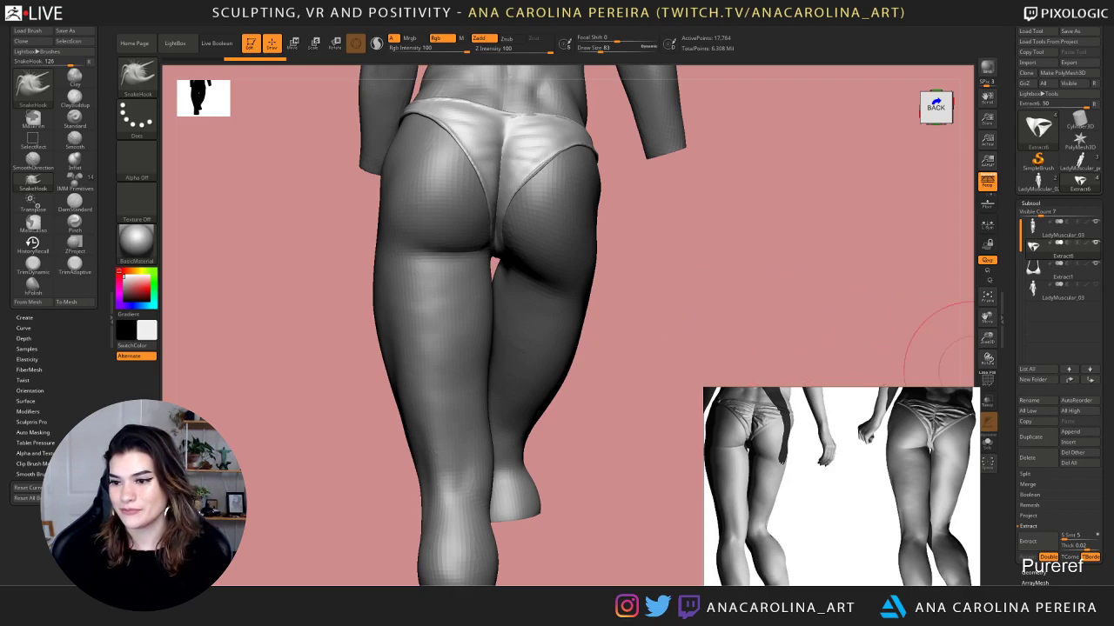
{"action": "mouse_move", "coordinate": [867, 278]}
{"action": "left_mouse_down"}
{"action": "mouse_move", "coordinate": [856, 274]}
{"action": "mouse_move", "coordinate": [866, 277]}
{"action": "left_mouse_up"}
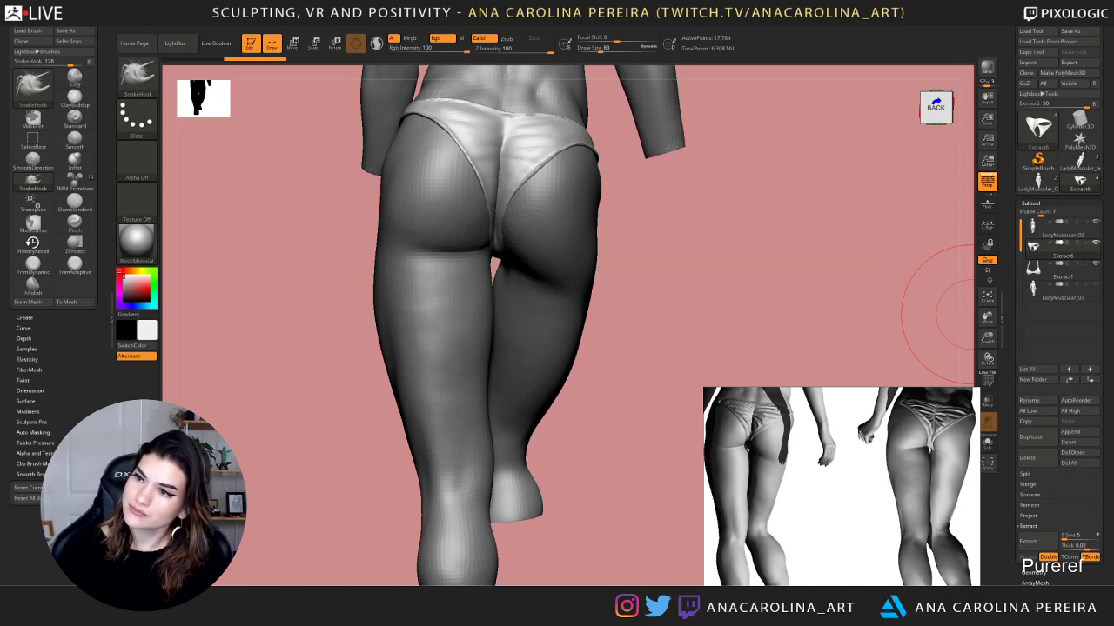
{"action": "mouse_move", "coordinate": [909, 204]}
{"action": "left_mouse_down"}
{"action": "mouse_move", "coordinate": [890, 194]}
{"action": "mouse_move", "coordinate": [910, 200]}
{"action": "left_mouse_up"}
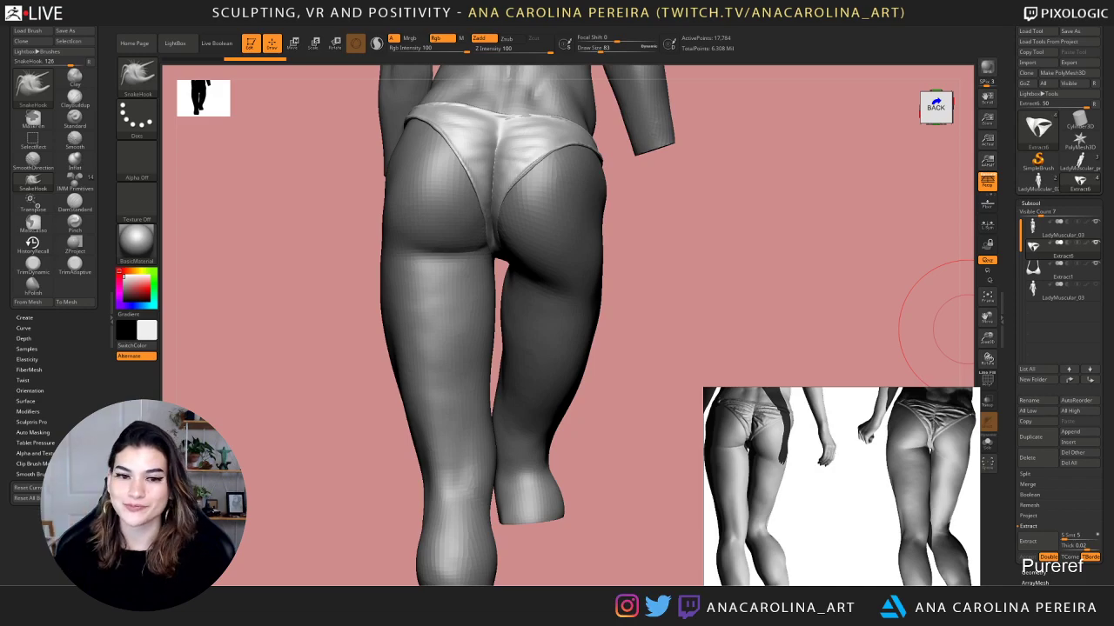
{"action": "left_click_drag", "start_coordinate": [776, 192], "coordinate": [813, 176]}
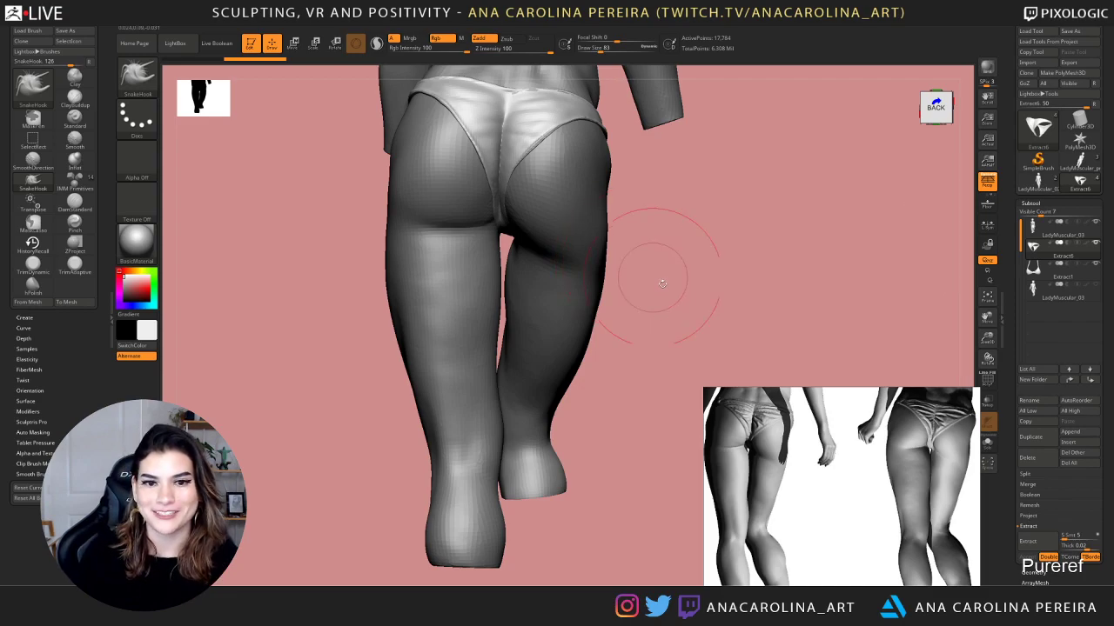
Set the SnakeHook brush size to 65 and make the body the active subtool
{"action": "left_click_drag", "start_coordinate": [652, 235], "coordinate": [499, 239]}
{"action": "key", "text": "space"}
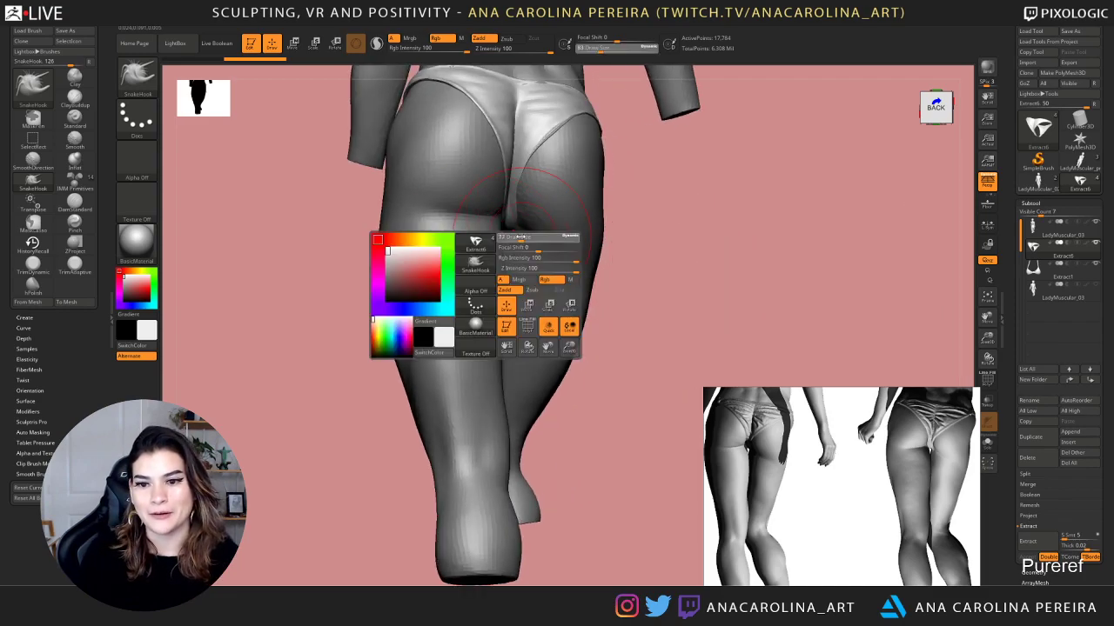
{"action": "left_click", "coordinate": [520, 239]}
{"action": "left_click", "coordinate": [507, 228], "text": "alt"}
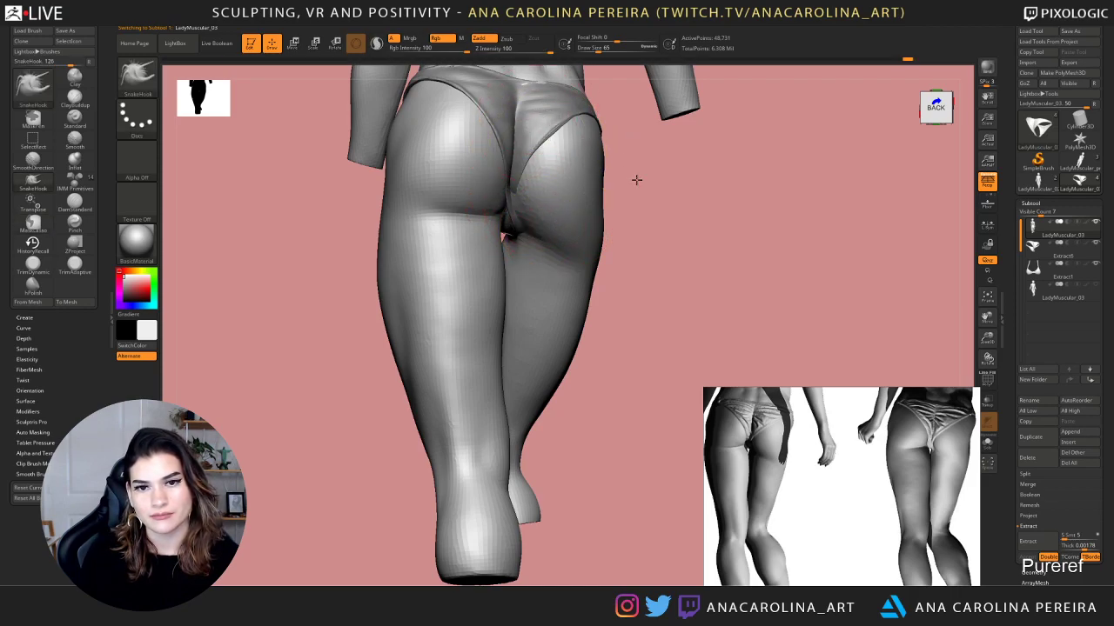
Dismiss the crash and recovered-file notices so the program can close
{"action": "left_click", "coordinate": [632, 340]}
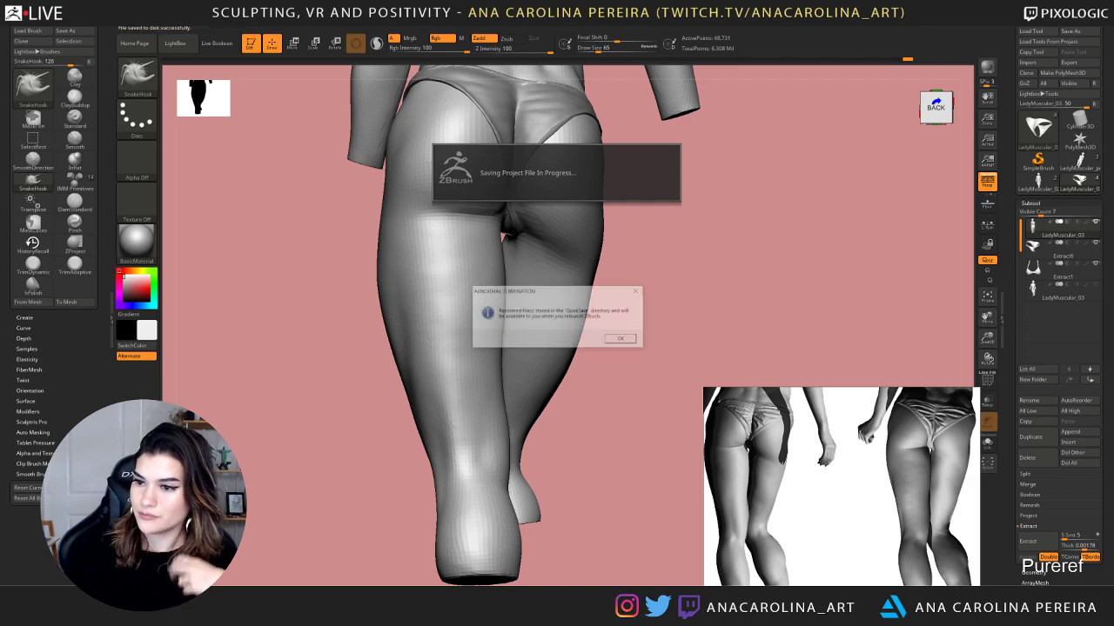
{"action": "left_click", "coordinate": [623, 339]}
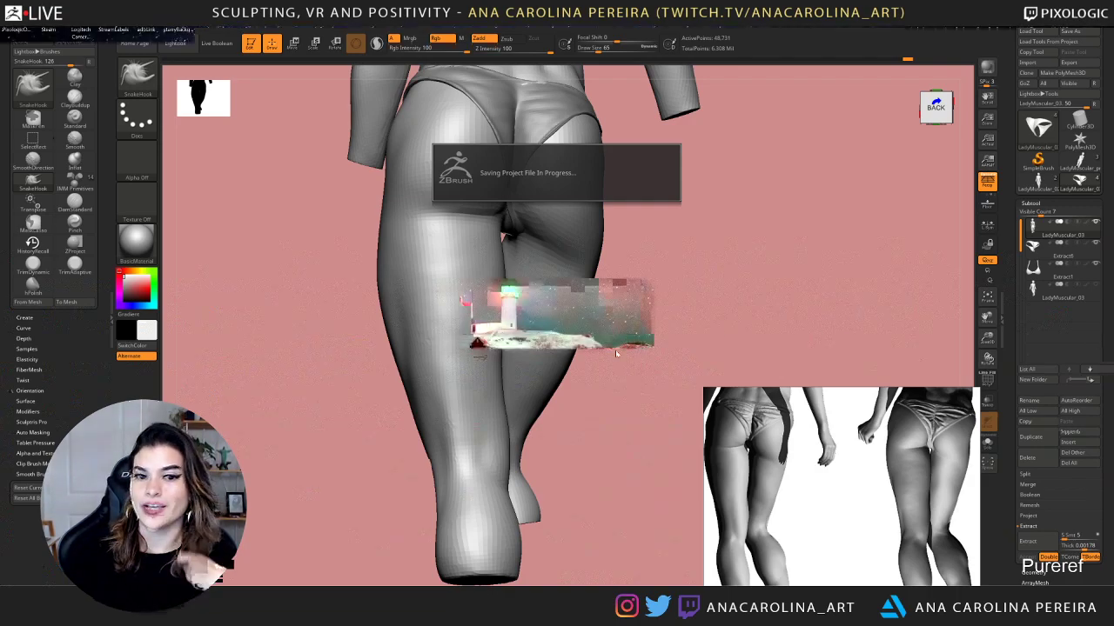
{"action": "key", "text": "super"}
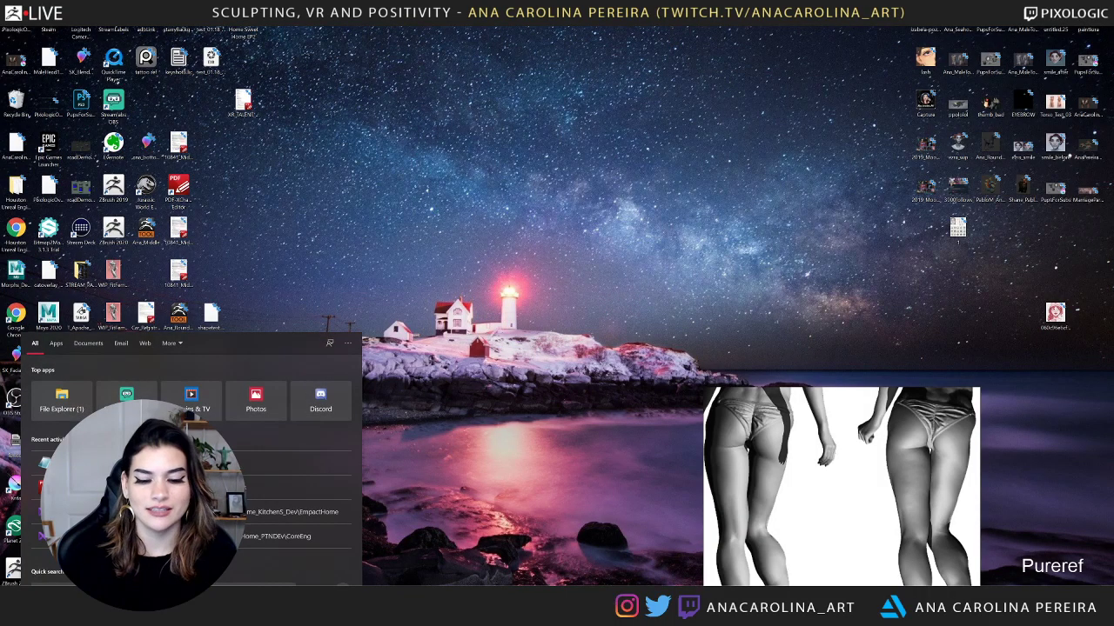
{"action": "type", "text": "zb"}
{"action": "key", "text": "Return"}
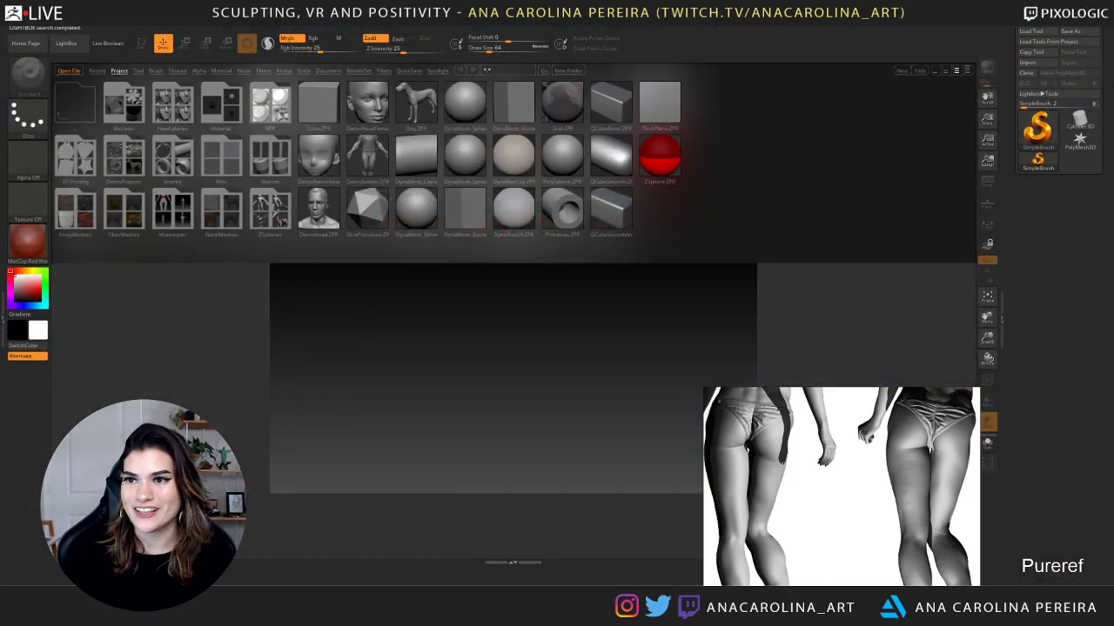
{"action": "key", "text": "alt+F4"}
Search the system for "zb" and launch ZBrush
{"action": "key", "text": "super"}
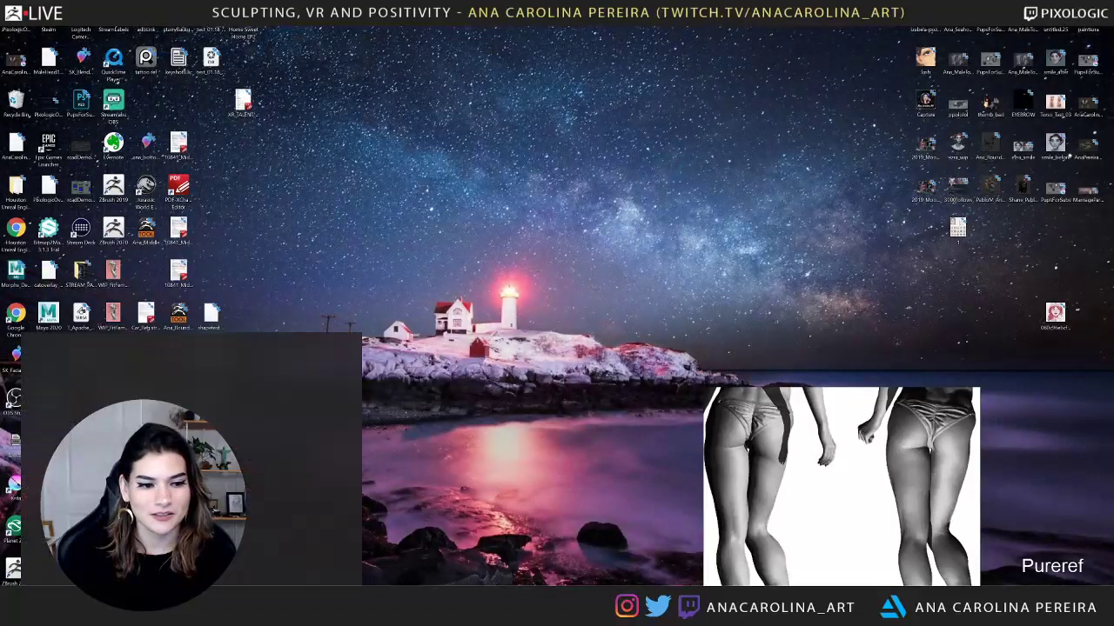
{"action": "type", "text": "zb"}
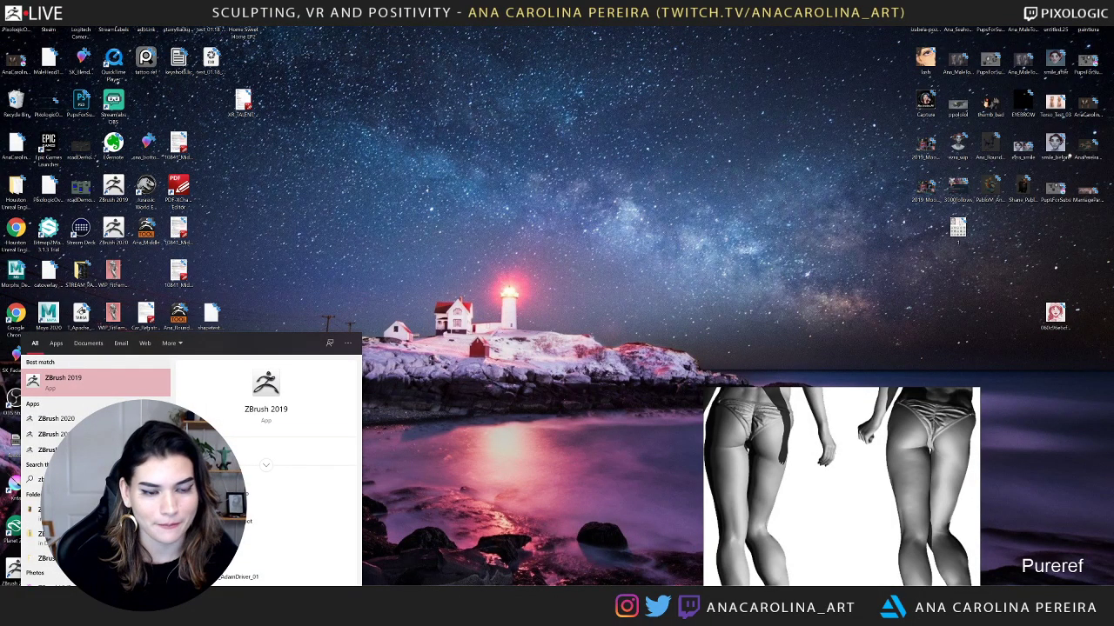
{"action": "key", "text": "Return"}
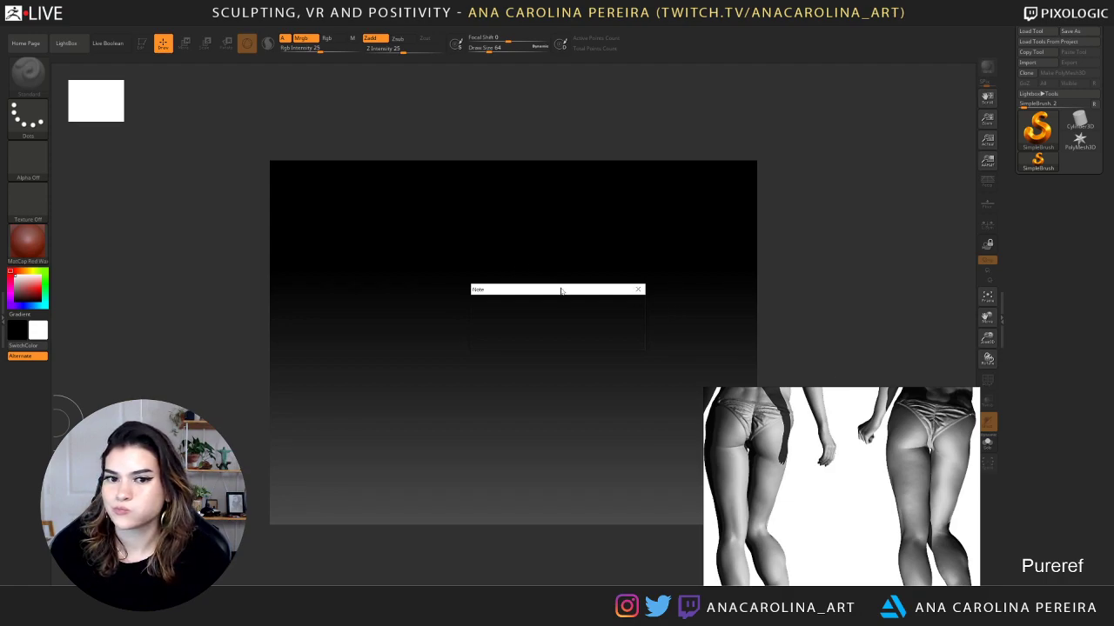
Dismiss the startup note and create a new document
{"action": "left_click_drag", "start_coordinate": [561, 291], "coordinate": [479, 282]}
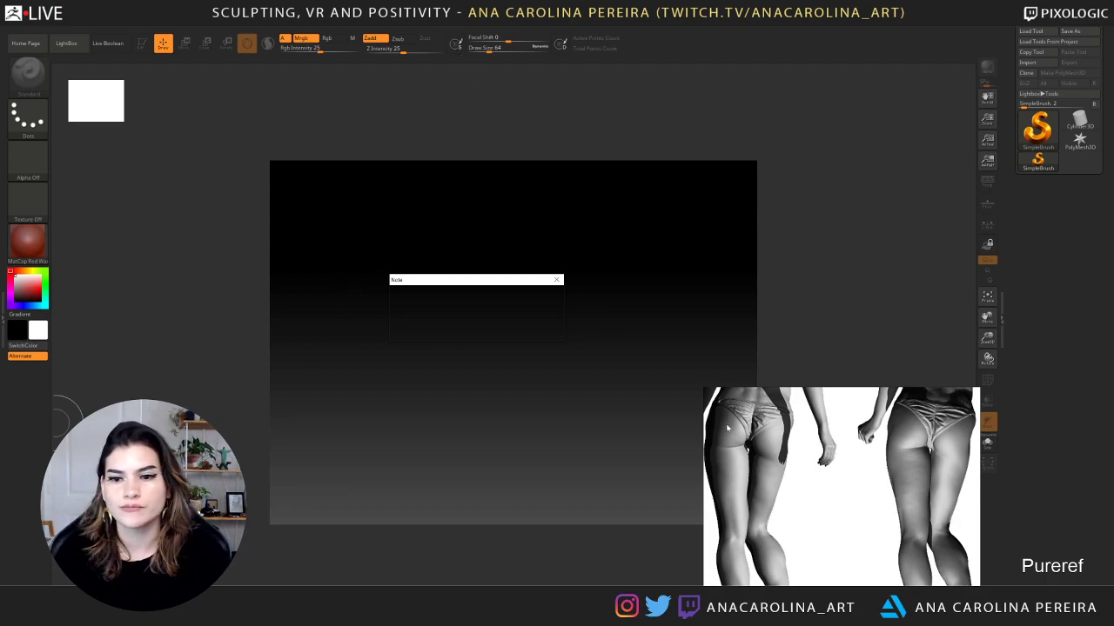
{"action": "left_click", "coordinate": [556, 333]}
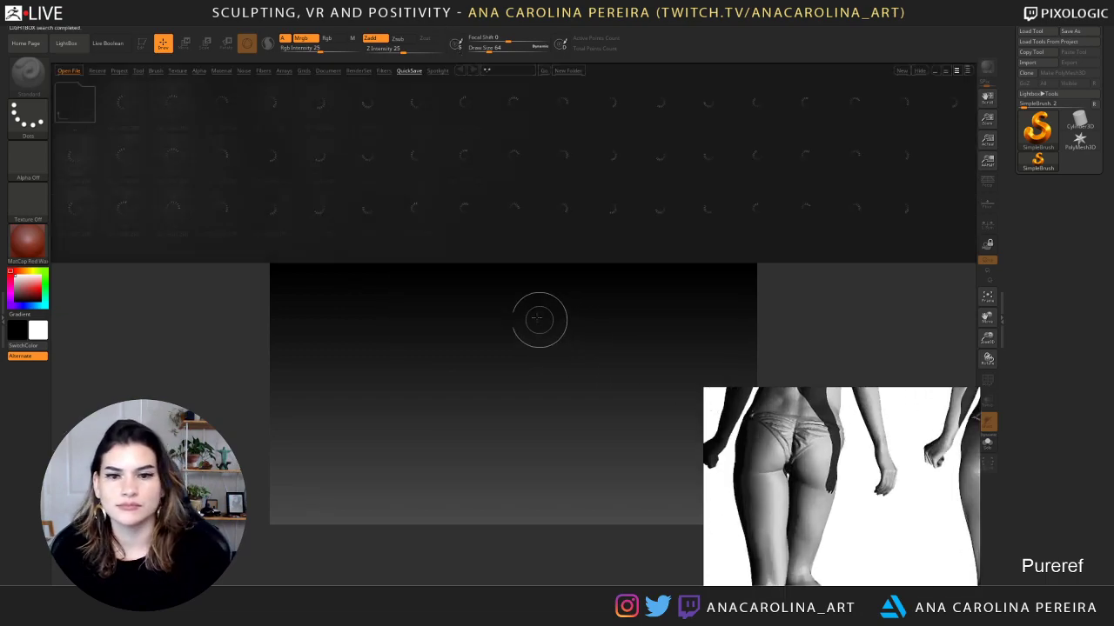
{"action": "left_click", "coordinate": [93, 29]}
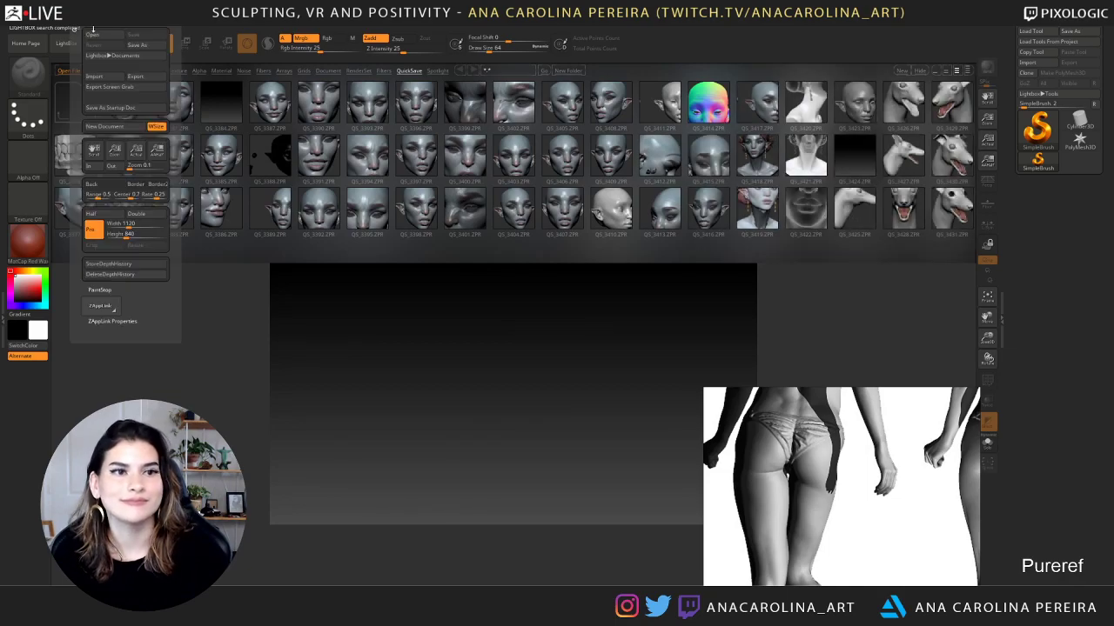
{"action": "left_click", "coordinate": [100, 127]}
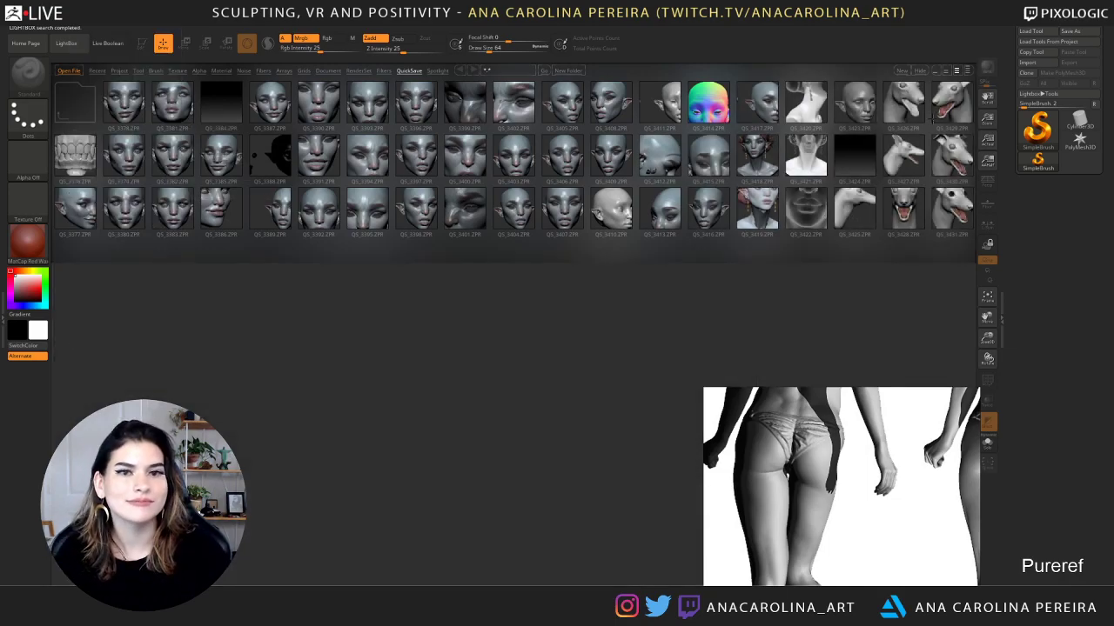
Open the recovered document and the recovered tool from the QuickSave files
{"action": "left_click_drag", "start_coordinate": [824, 240], "coordinate": [223, 268]}
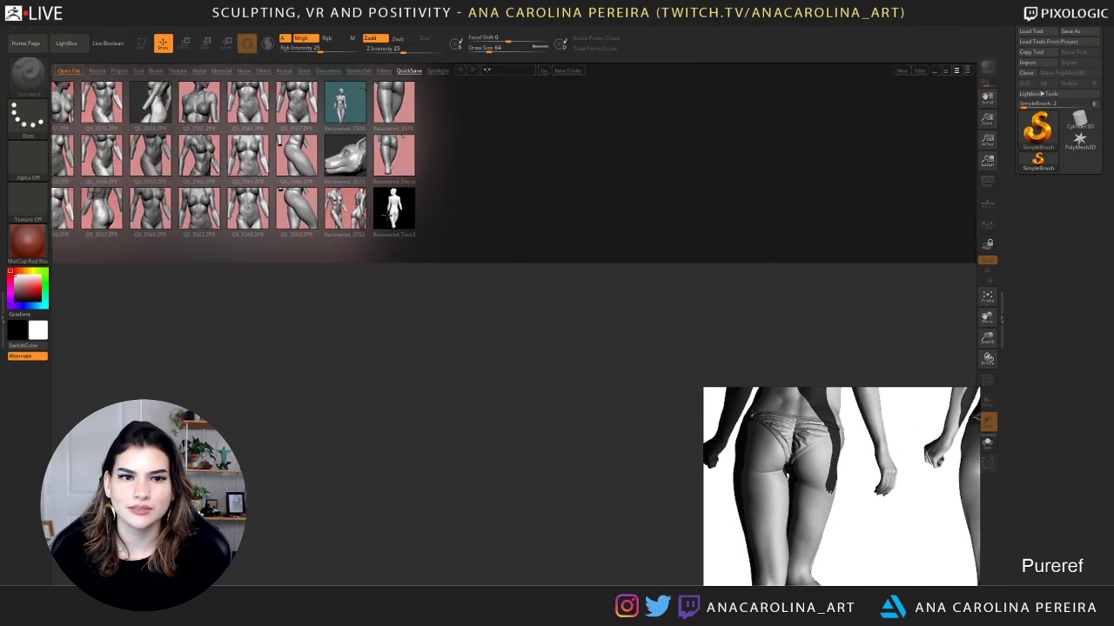
{"action": "double_click", "coordinate": [387, 159]}
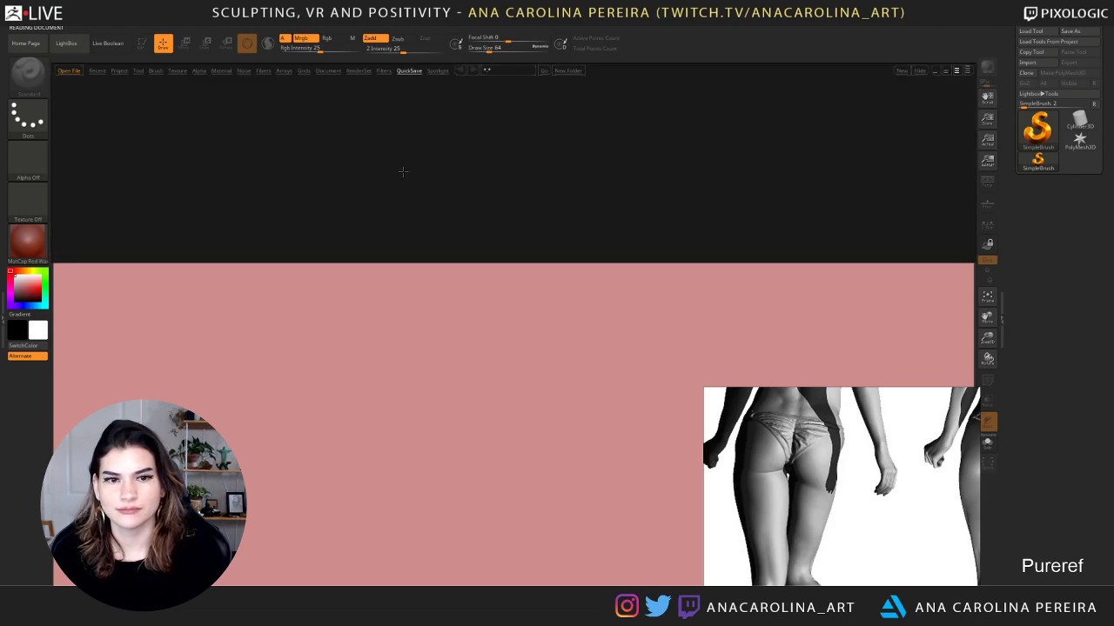
{"action": "left_click_drag", "start_coordinate": [688, 242], "coordinate": [328, 254]}
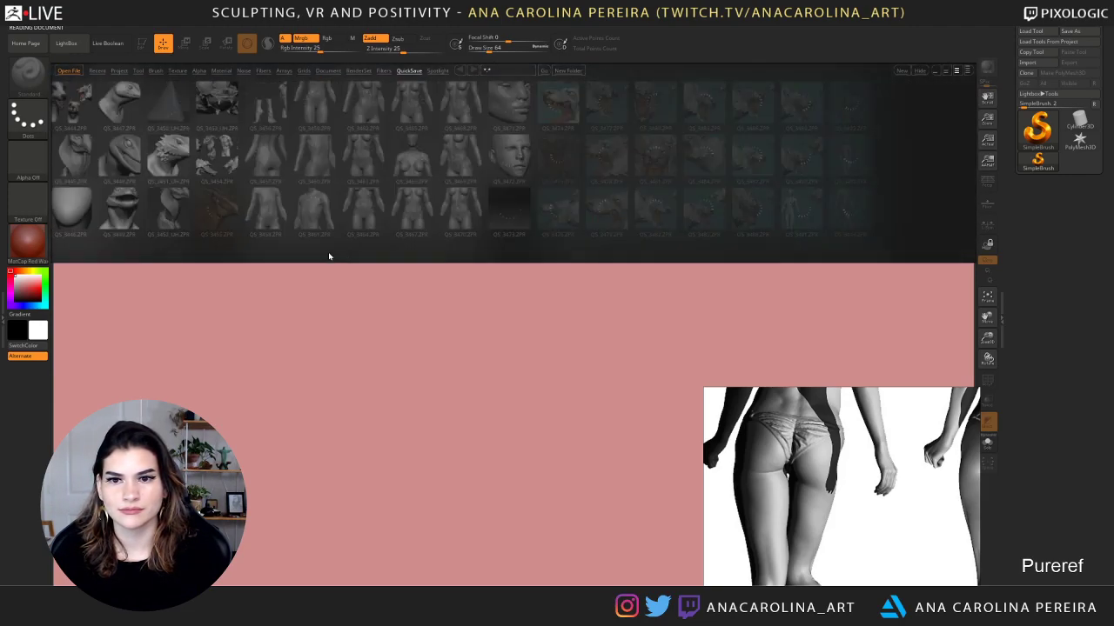
{"action": "left_click_drag", "start_coordinate": [736, 246], "coordinate": [459, 254]}
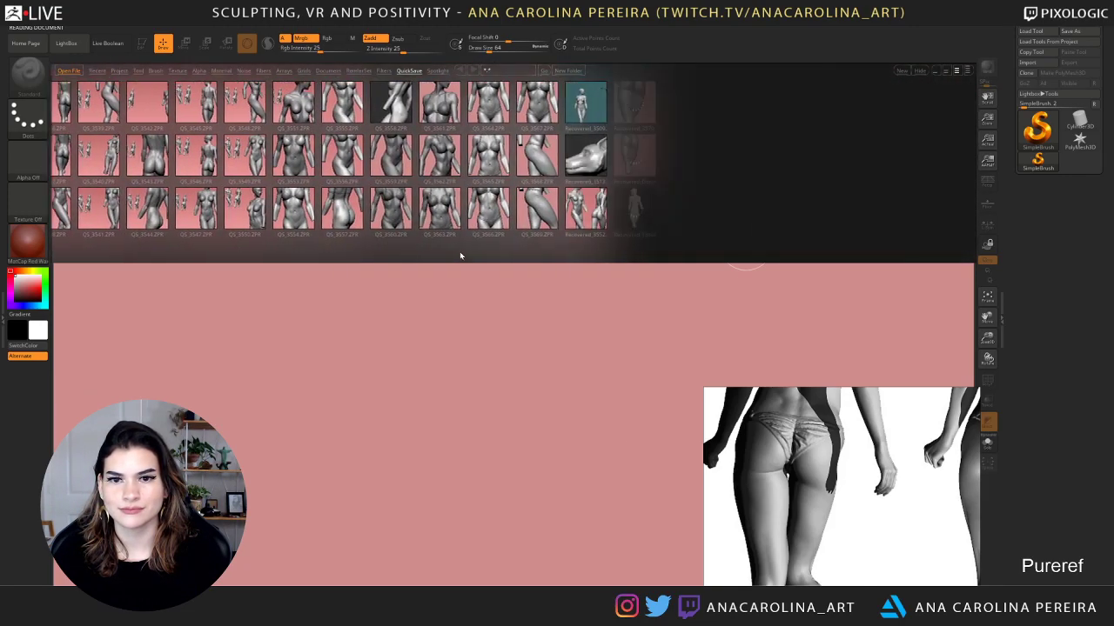
{"action": "double_click", "coordinate": [460, 208]}
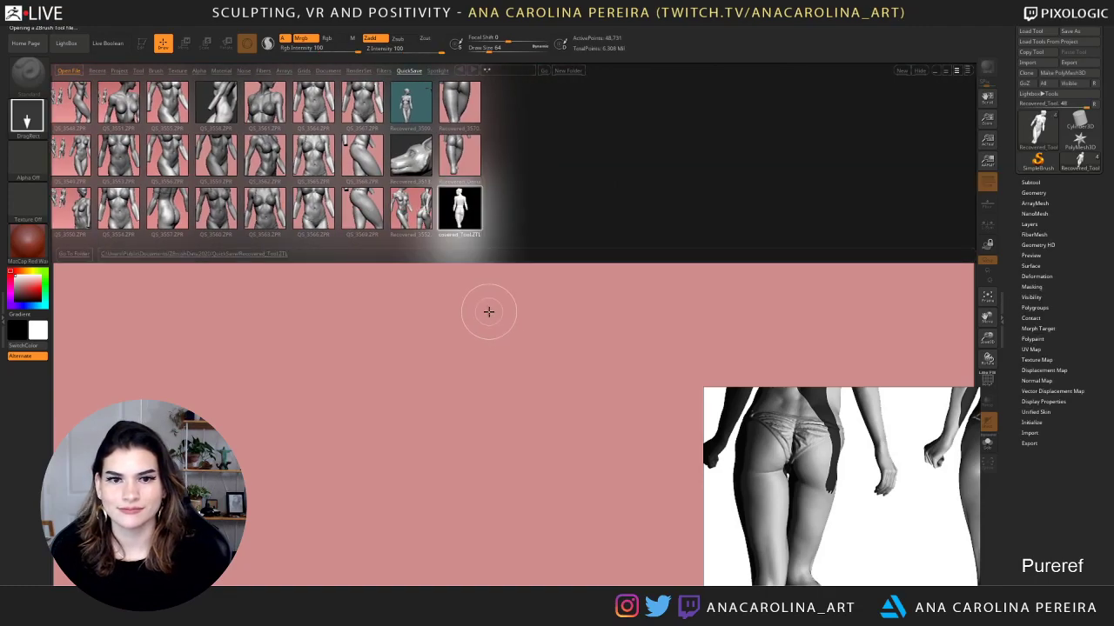
Place the recovered figure on the canvas in Edit mode and subdivide the body by one level
{"action": "left_click_drag", "start_coordinate": [445, 268], "coordinate": [431, 571]}
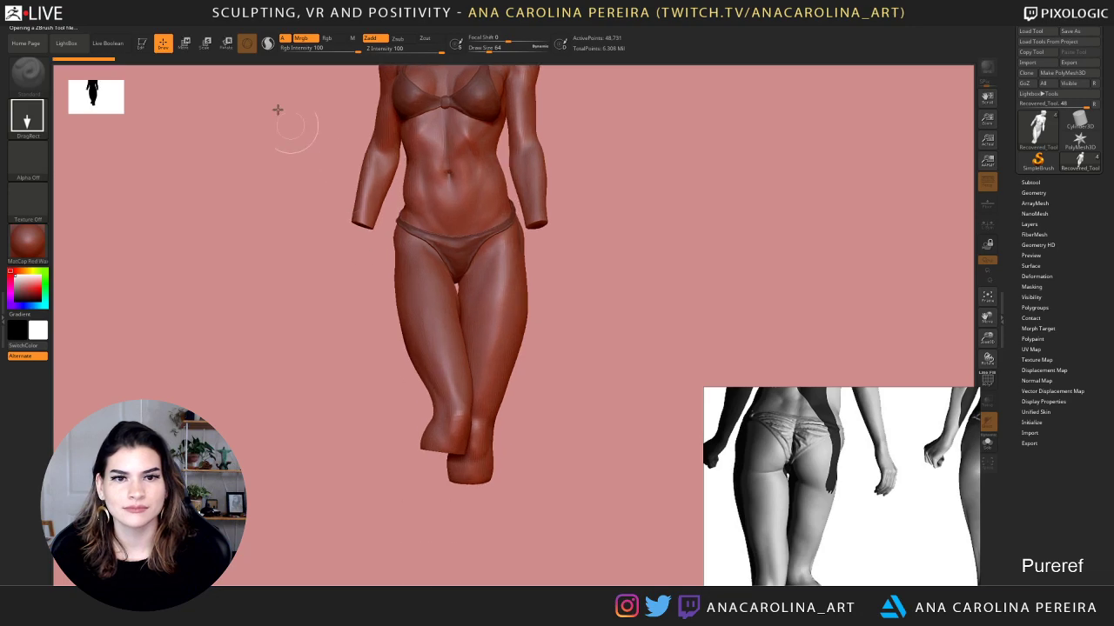
{"action": "key", "text": "t"}
{"action": "left_click_drag", "start_coordinate": [637, 216], "coordinate": [586, 331]}
{"action": "key", "text": "ctrl+d"}
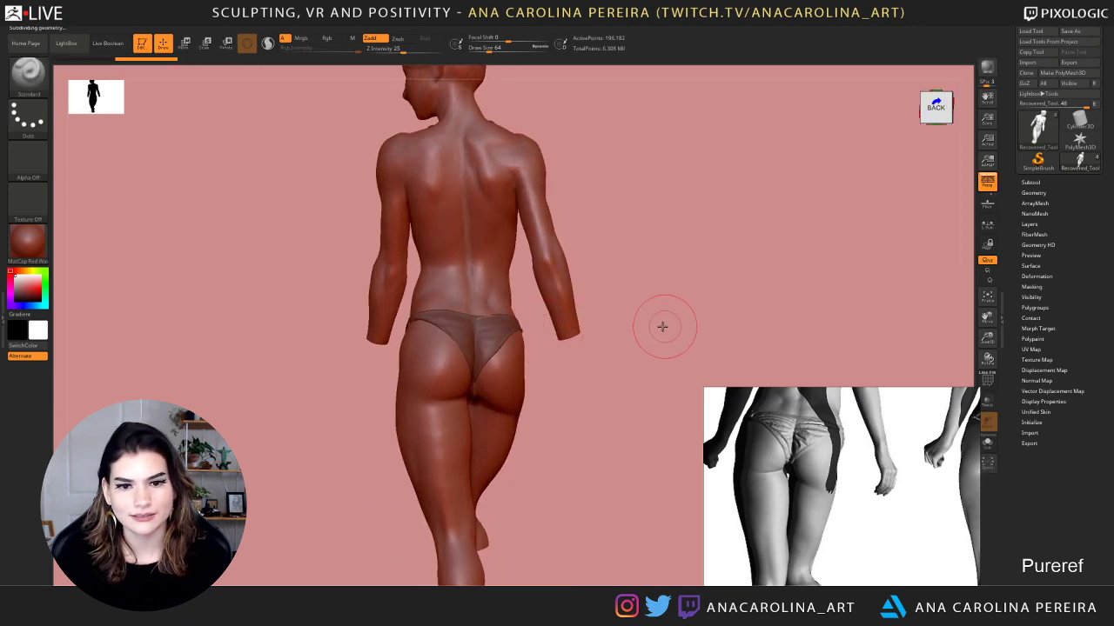
Assign BasicMaterial to the figure and bring up the brush settings
{"action": "left_click_drag", "start_coordinate": [661, 325], "coordinate": [641, 355]}
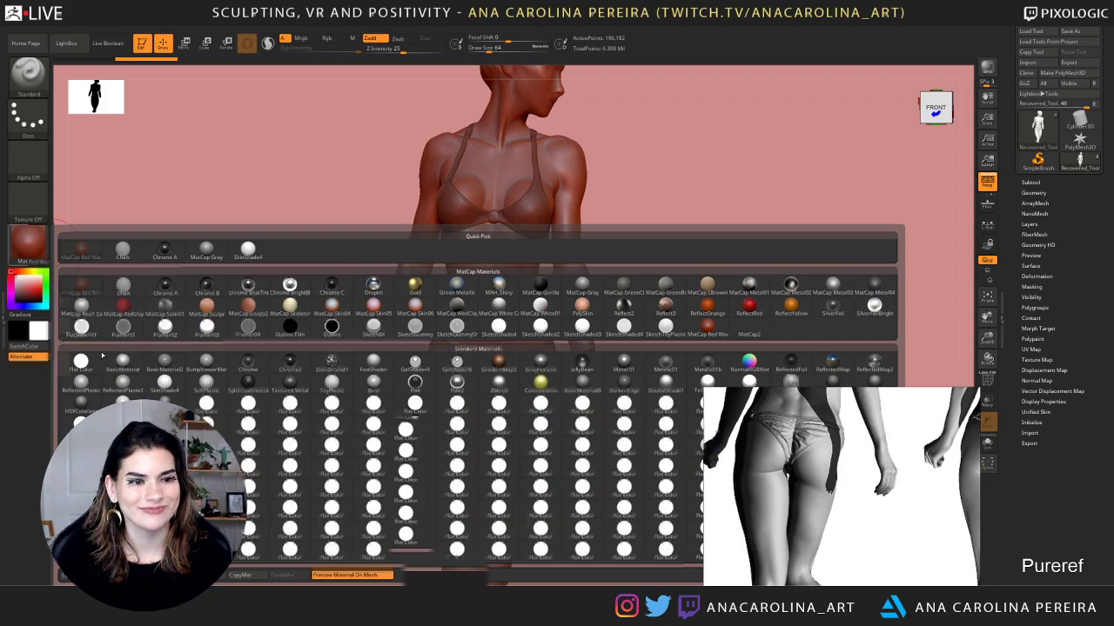
{"action": "left_click", "coordinate": [123, 361]}
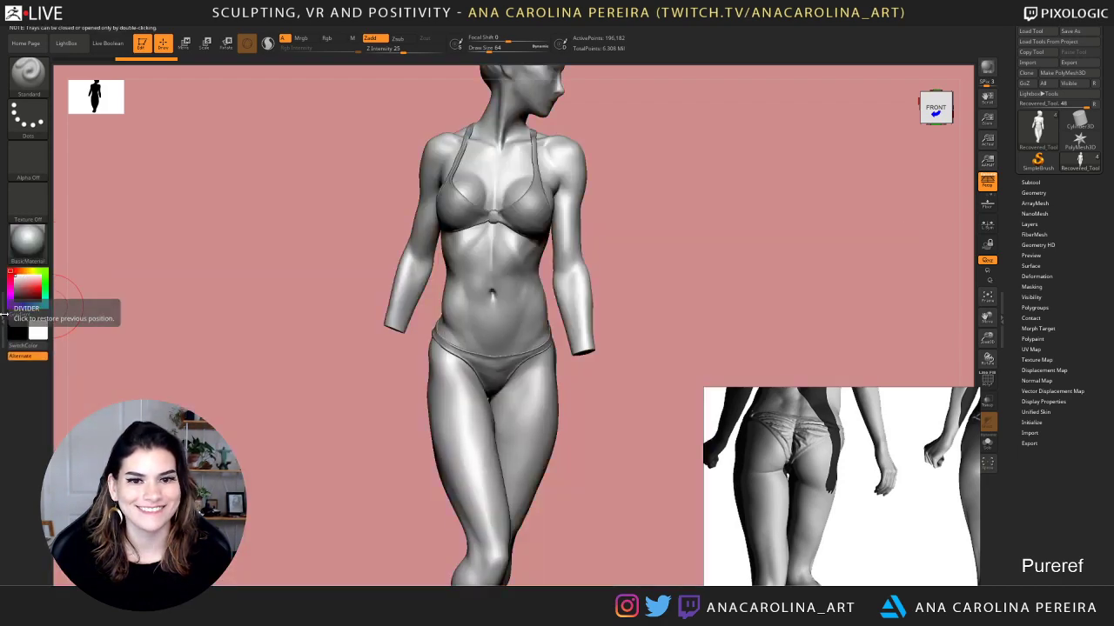
{"action": "double_click", "coordinate": [4, 315]}
{"action": "mouse_move", "coordinate": [261, 310]}
{"action": "left_mouse_down"}
{"action": "mouse_move", "coordinate": [288, 316]}
{"action": "mouse_move", "coordinate": [808, 233]}
{"action": "mouse_move", "coordinate": [746, 228]}
{"action": "left_mouse_up"}
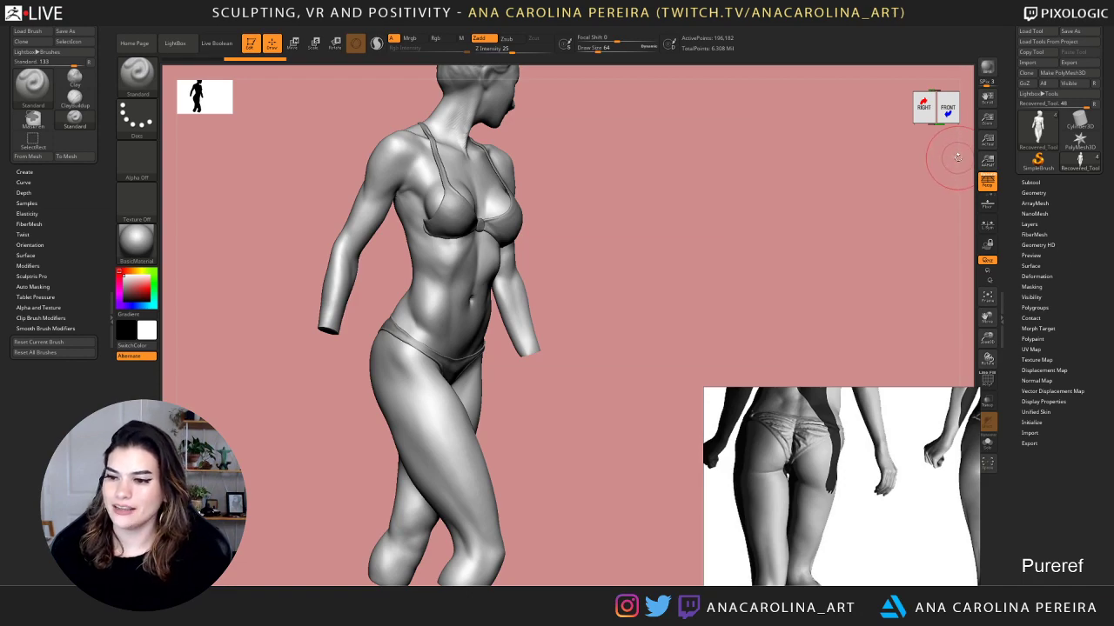
{"action": "left_click_drag", "start_coordinate": [721, 216], "coordinate": [721, 216]}
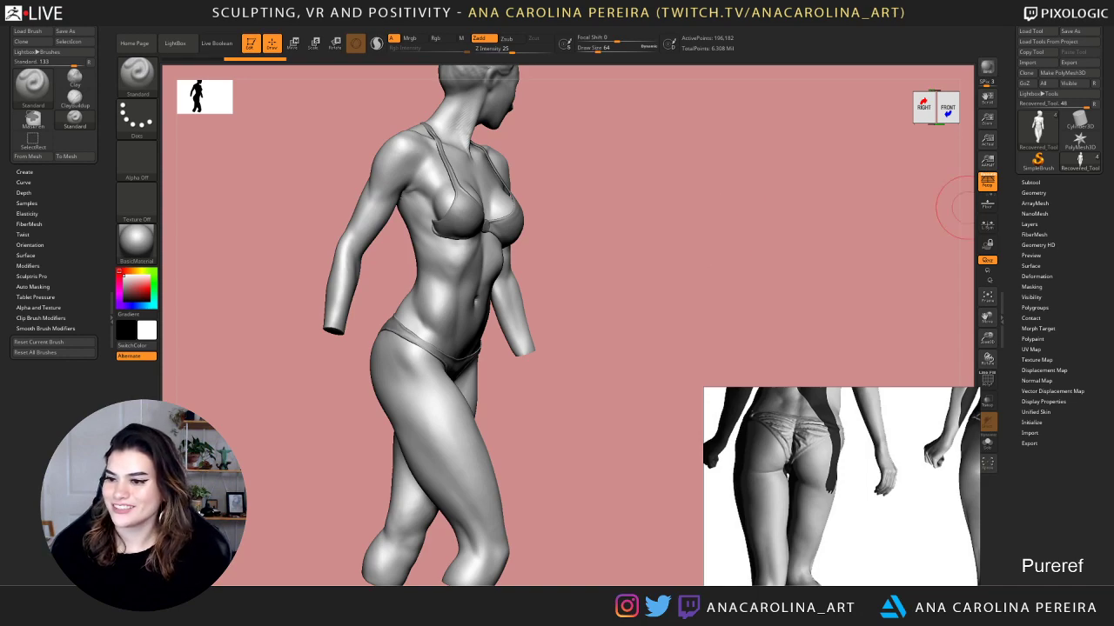
Isolate the torso and thighs and leave a small snapshot of them on the canvas beside the full figure
{"action": "mouse_move", "coordinate": [586, 299]}
{"action": "left_mouse_down"}
{"action": "mouse_move", "coordinate": [618, 276]}
{"action": "mouse_move", "coordinate": [621, 293]}
{"action": "mouse_move", "coordinate": [553, 223]}
{"action": "mouse_move", "coordinate": [397, 219]}
{"action": "mouse_move", "coordinate": [388, 185]}
{"action": "mouse_move", "coordinate": [396, 205]}
{"action": "mouse_move", "coordinate": [386, 226]}
{"action": "mouse_move", "coordinate": [478, 399]}
{"action": "mouse_move", "coordinate": [516, 418]}
{"action": "left_mouse_up"}
{"action": "key", "text": "f"}
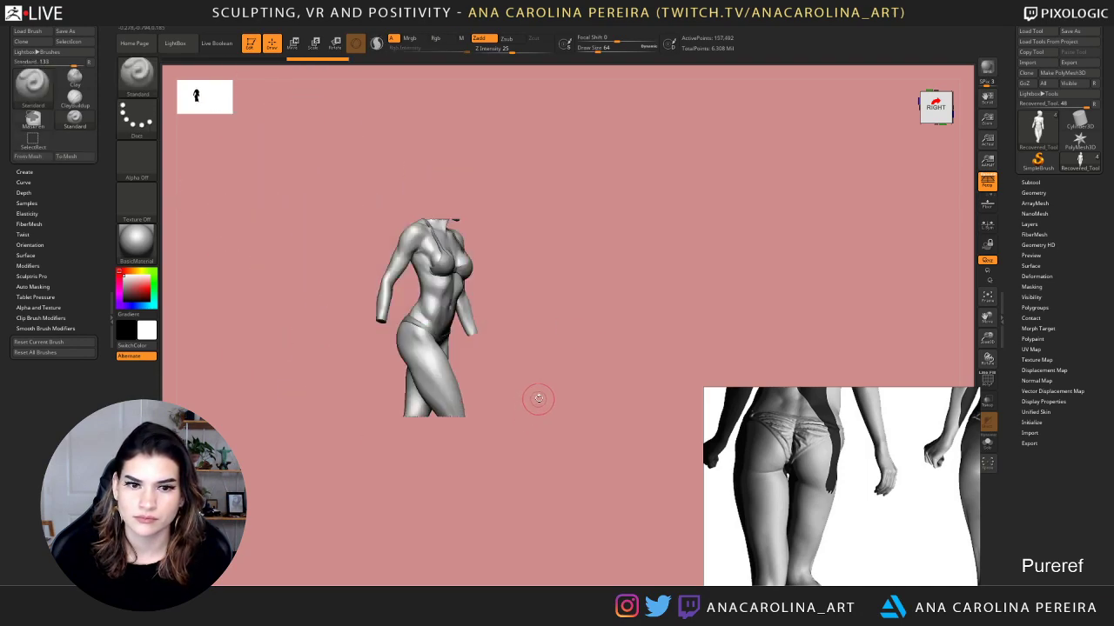
{"action": "left_click_drag", "start_coordinate": [528, 374], "coordinate": [495, 360]}
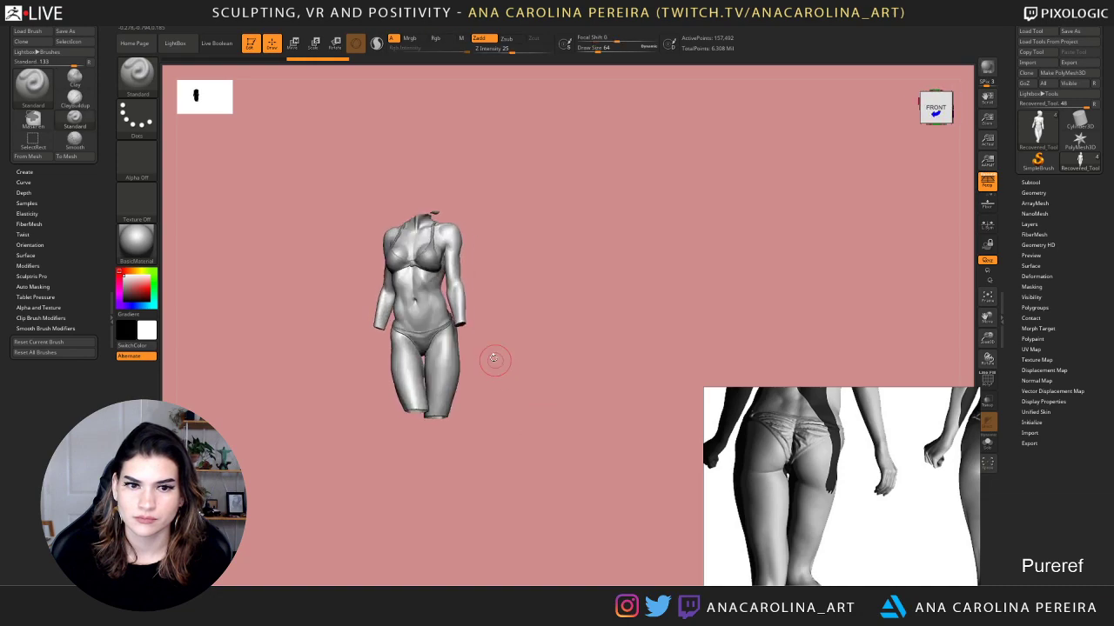
{"action": "mouse_move", "coordinate": [371, 221]}
{"action": "left_mouse_down", "text": "ctrl+shift"}
{"action": "mouse_move", "coordinate": [495, 392]}
{"action": "mouse_move", "coordinate": [490, 417]}
{"action": "mouse_move", "coordinate": [559, 432]}
{"action": "mouse_move", "coordinate": [398, 364]}
{"action": "mouse_move", "coordinate": [385, 333]}
{"action": "mouse_move", "coordinate": [501, 327]}
{"action": "mouse_move", "coordinate": [412, 323]}
{"action": "mouse_move", "coordinate": [405, 293]}
{"action": "mouse_move", "coordinate": [408, 310]}
{"action": "mouse_move", "coordinate": [388, 306]}
{"action": "left_mouse_up", "text": "ctrl+shift"}
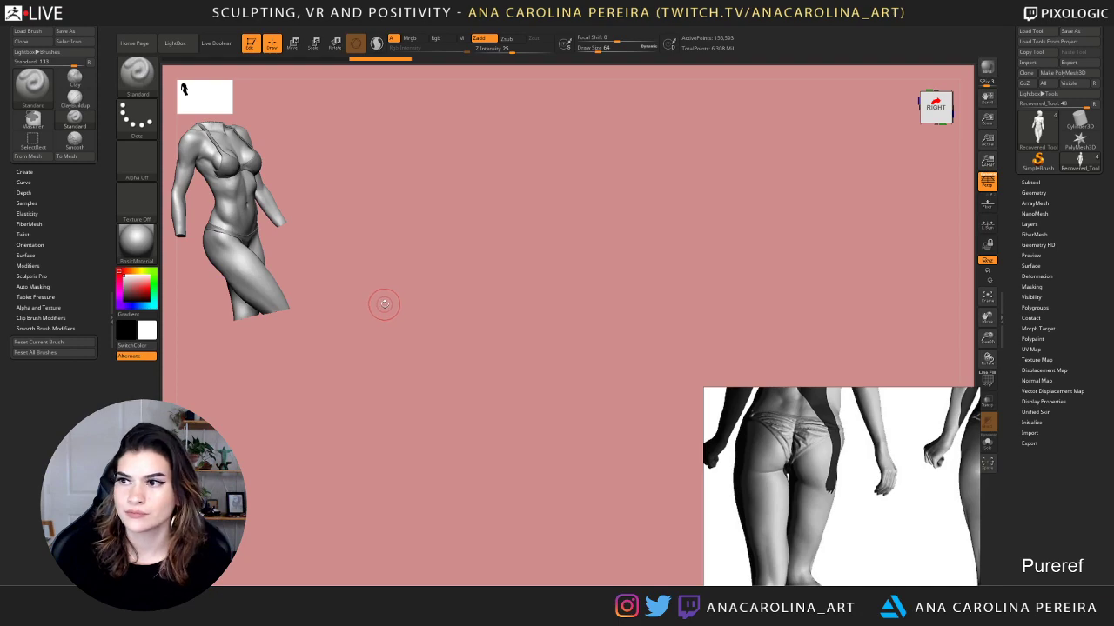
{"action": "mouse_move", "coordinate": [475, 321]}
{"action": "left_mouse_down"}
{"action": "mouse_move", "coordinate": [467, 343]}
{"action": "mouse_move", "coordinate": [597, 381]}
{"action": "mouse_move", "coordinate": [606, 410]}
{"action": "mouse_move", "coordinate": [651, 397]}
{"action": "mouse_move", "coordinate": [597, 377]}
{"action": "mouse_move", "coordinate": [586, 388]}
{"action": "mouse_move", "coordinate": [652, 325]}
{"action": "left_mouse_up"}
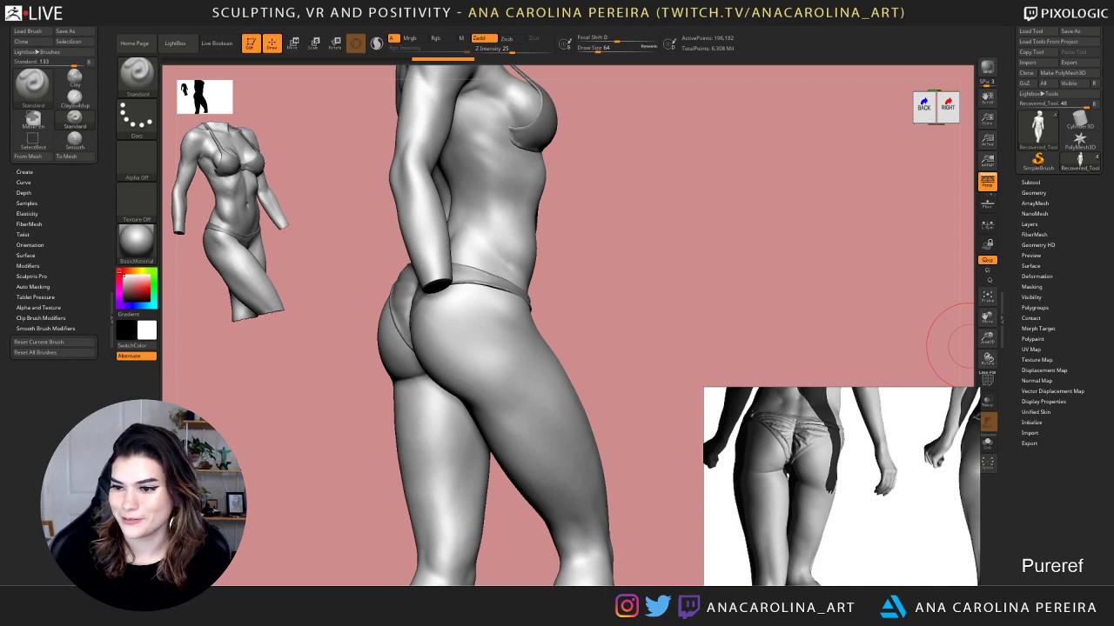
Subdivide the body by two more levels
{"action": "left_click_drag", "start_coordinate": [712, 217], "coordinate": [624, 268]}
{"action": "key", "text": "ctrl+d"}
{"action": "left_click_drag", "start_coordinate": [790, 261], "coordinate": [696, 245]}
{"action": "key", "text": "ctrl+d"}
{"action": "left_click_drag", "start_coordinate": [706, 290], "coordinate": [681, 273]}
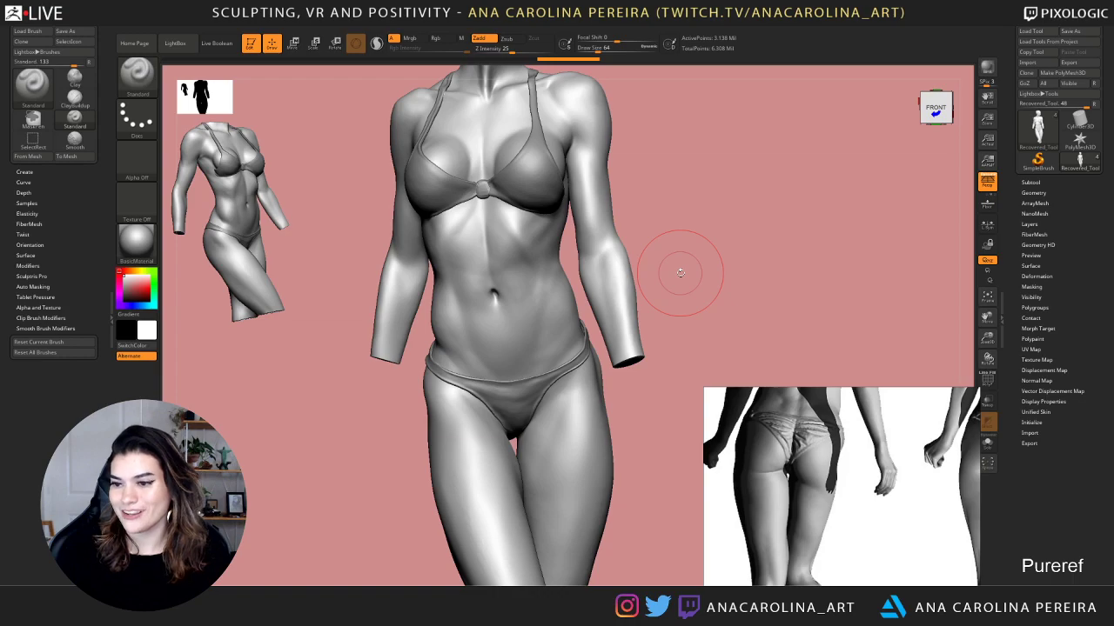
{"action": "left_click", "coordinate": [187, 28]}
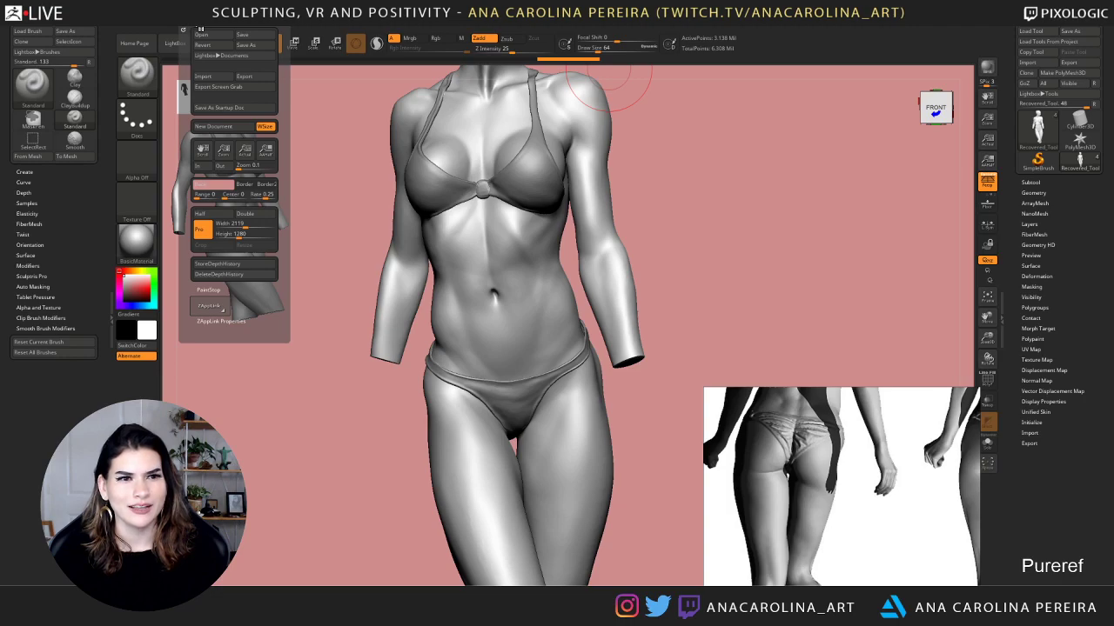
{"action": "left_click", "coordinate": [426, 28]}
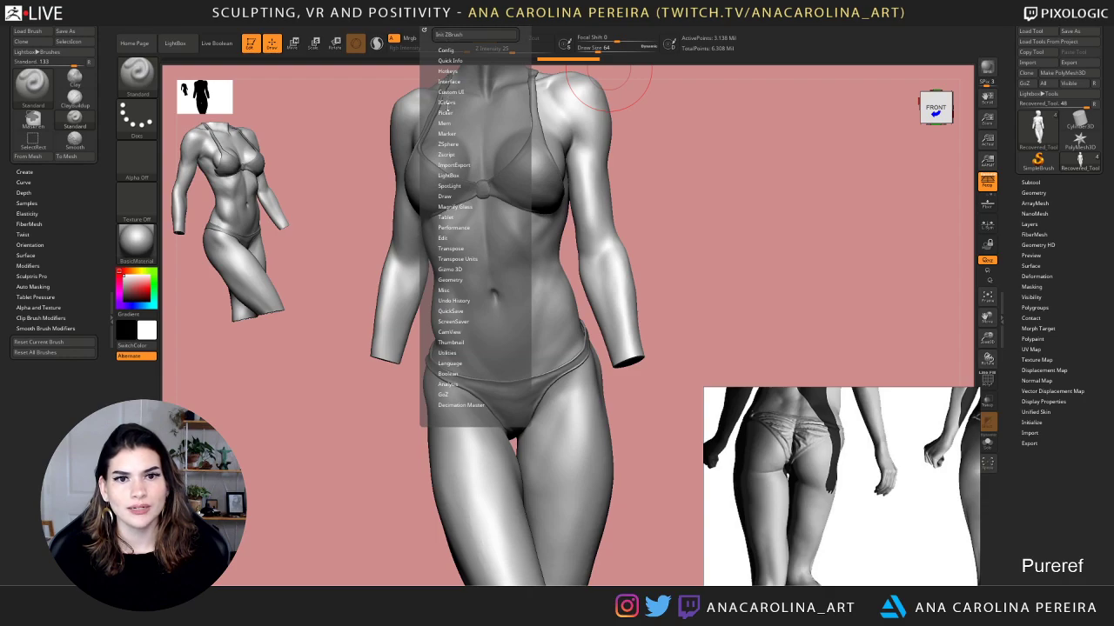
{"action": "mouse_move", "coordinate": [472, 138]}
{"action": "left_mouse_down"}
{"action": "mouse_move", "coordinate": [477, 98]}
{"action": "mouse_move", "coordinate": [480, 130]}
{"action": "left_mouse_up"}
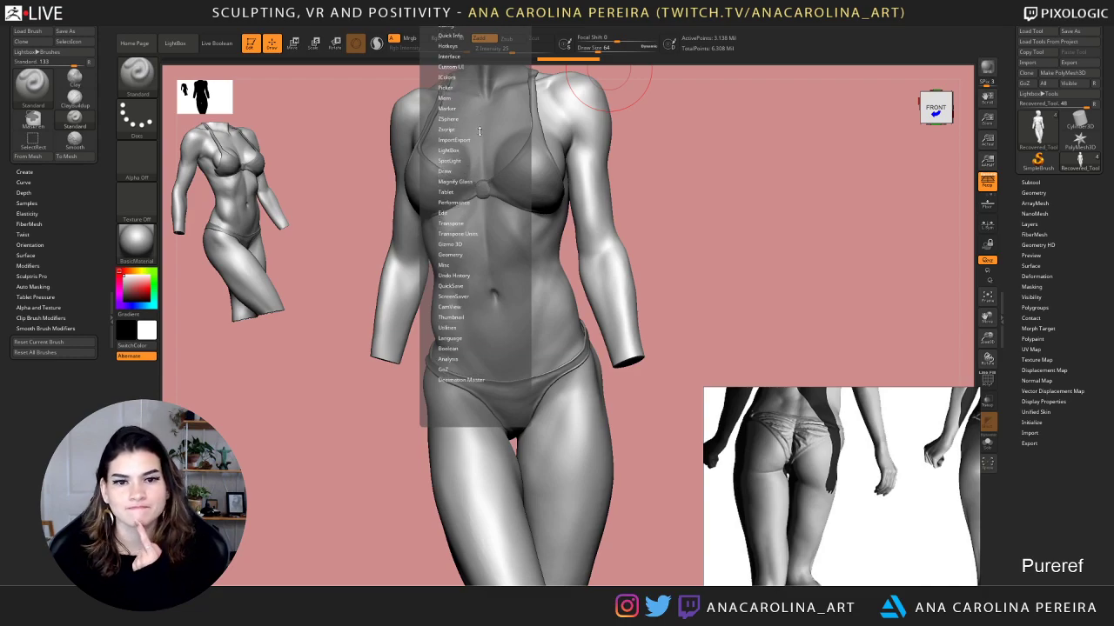
{"action": "left_click", "coordinate": [444, 265]}
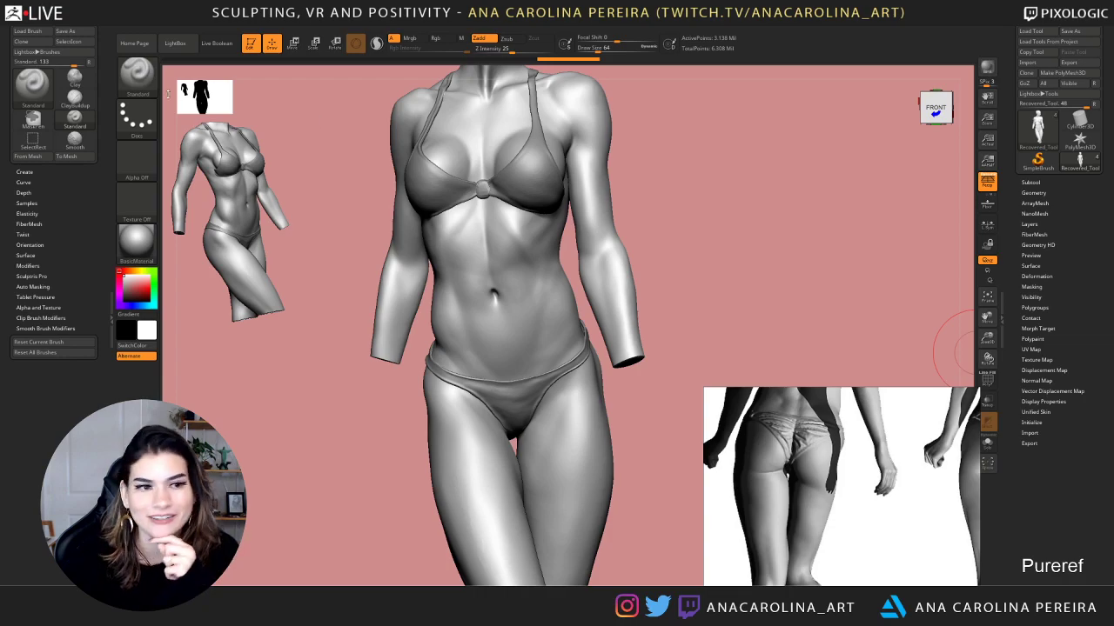
{"action": "left_click", "coordinate": [356, 43]}
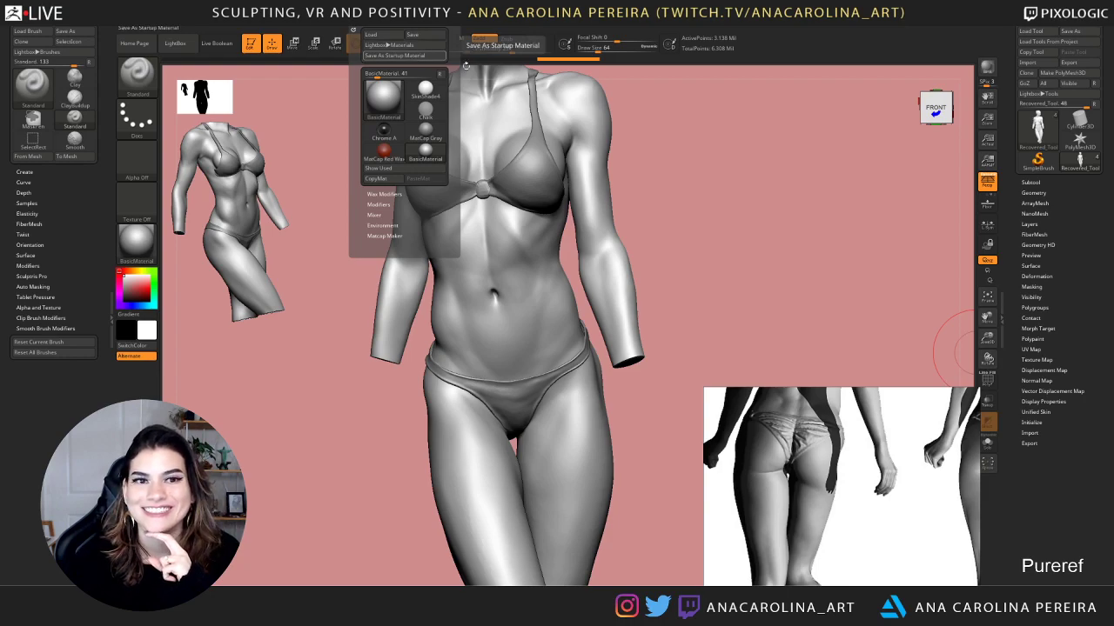
{"action": "left_click_drag", "start_coordinate": [773, 124], "coordinate": [557, 148]}
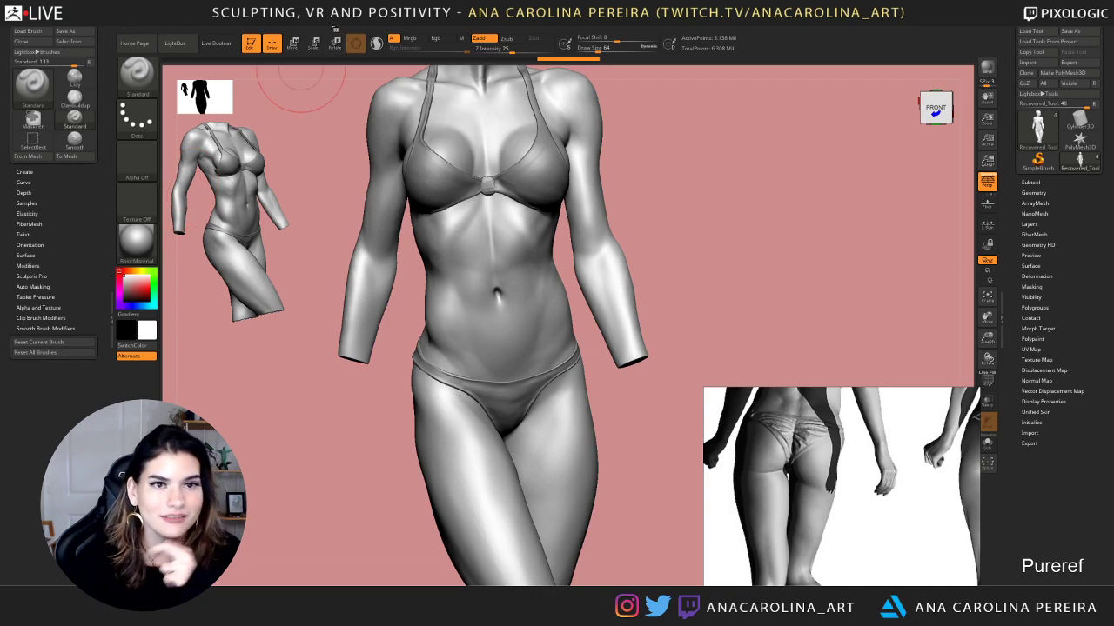
{"action": "left_click", "coordinate": [354, 43]}
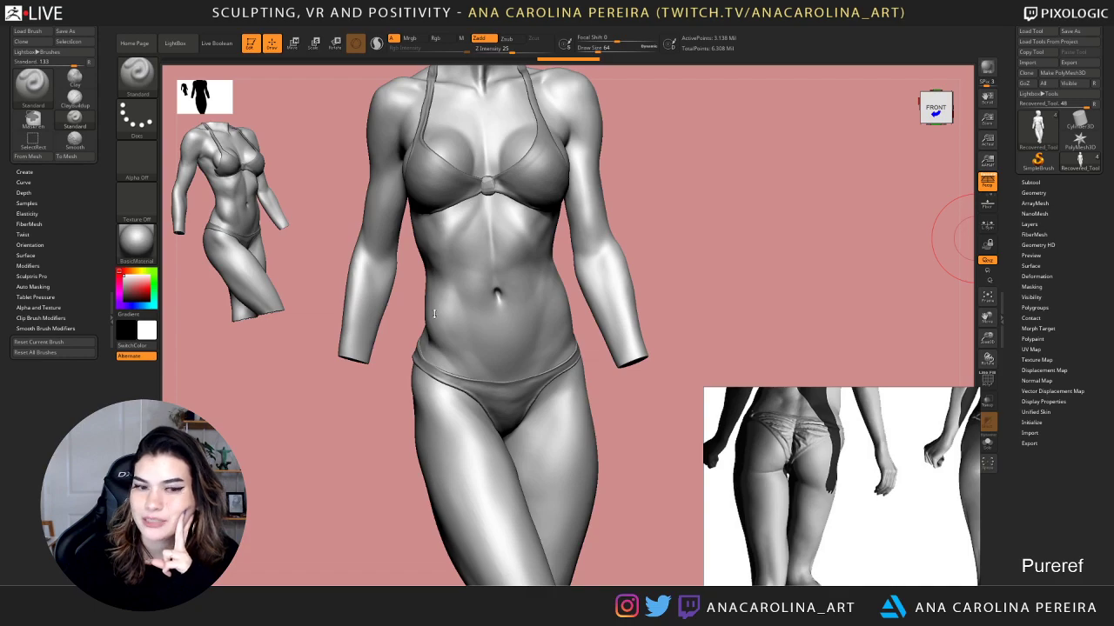
{"action": "left_click_drag", "start_coordinate": [286, 323], "coordinate": [261, 324]}
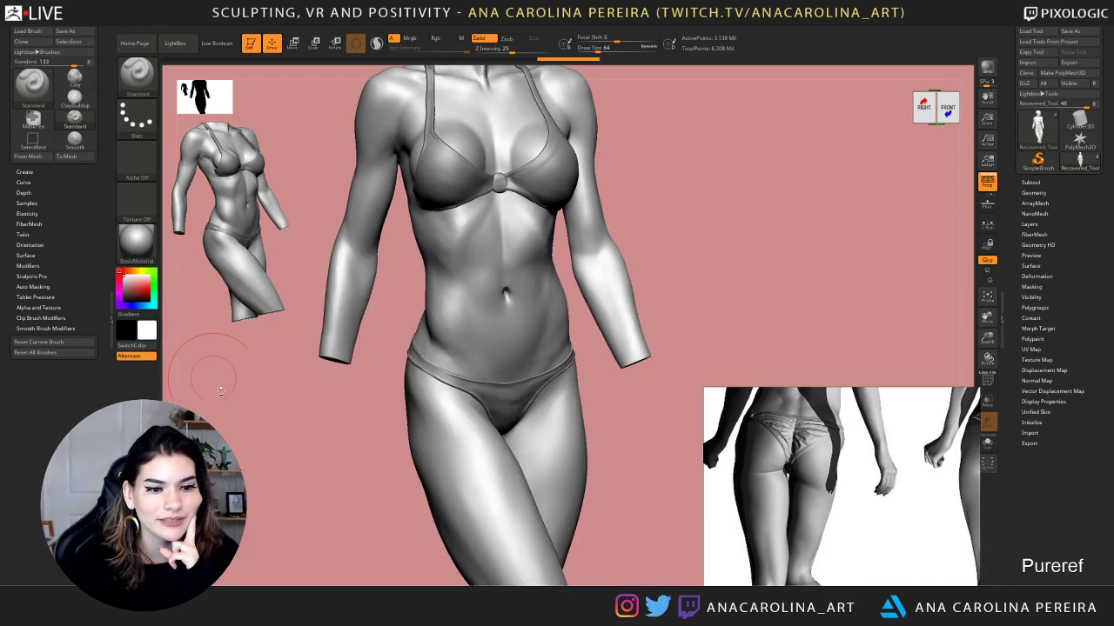
Switch the figure's material to MatCap Red Wax and turn the body to a front view
{"action": "left_click", "coordinate": [137, 241]}
{"action": "left_click", "coordinate": [465, 263]}
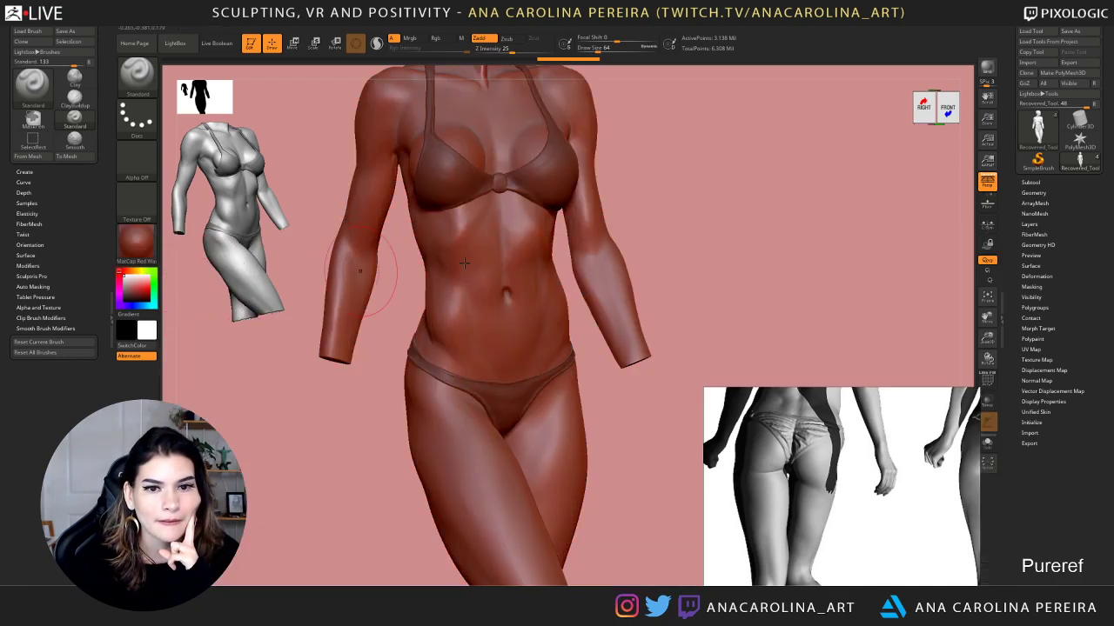
{"action": "mouse_move", "coordinate": [725, 245]}
{"action": "left_mouse_down"}
{"action": "mouse_move", "coordinate": [709, 243]}
{"action": "mouse_move", "coordinate": [725, 244]}
{"action": "left_mouse_up"}
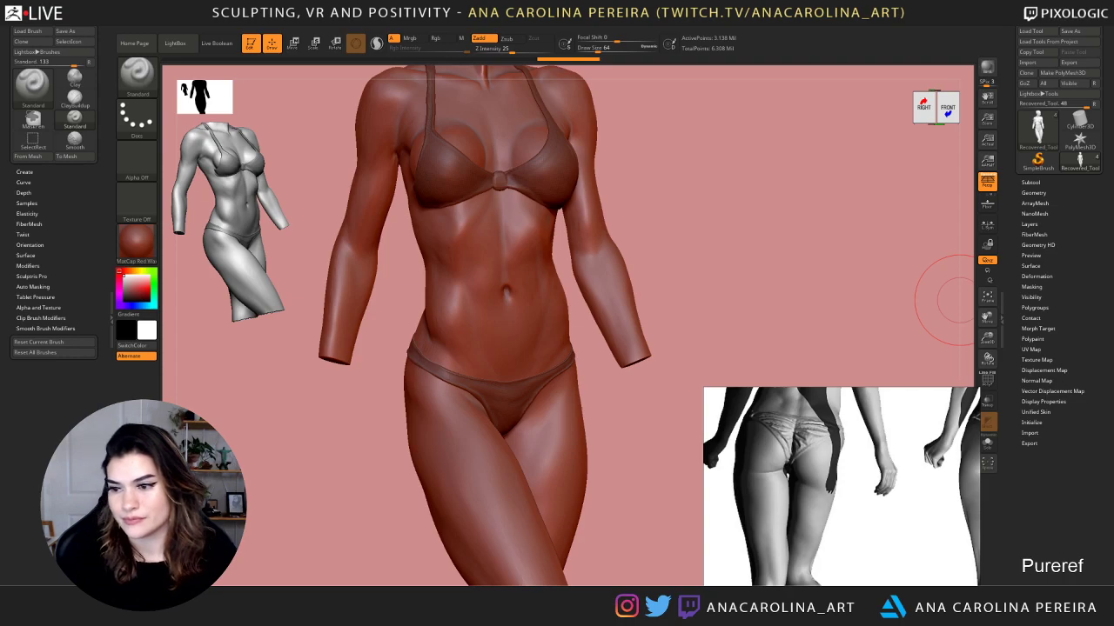
{"action": "left_click_drag", "start_coordinate": [694, 235], "coordinate": [674, 240]}
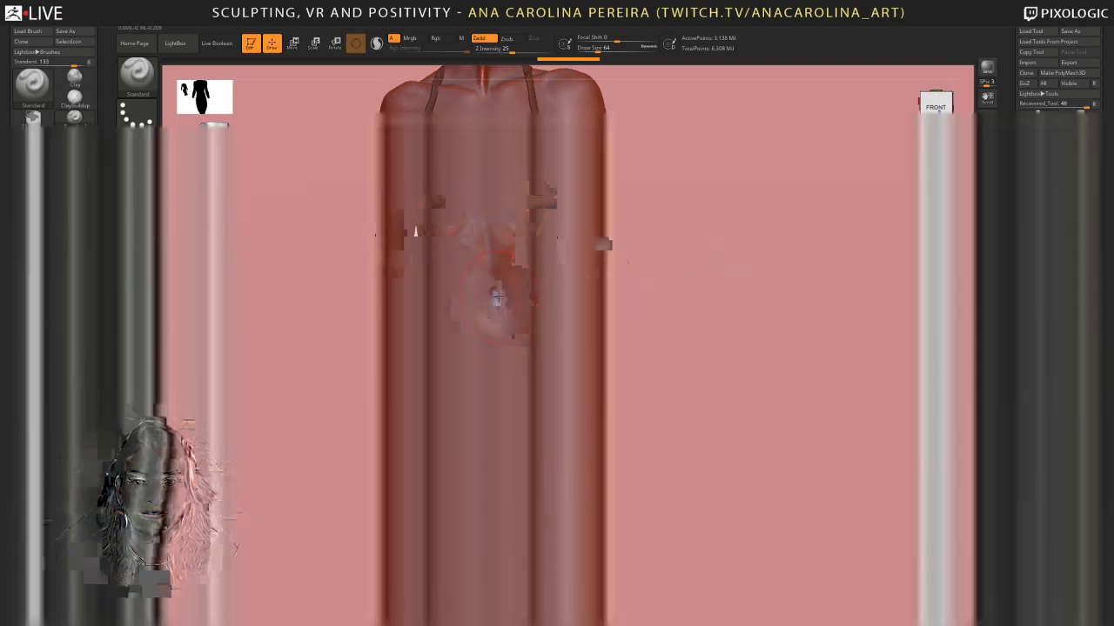
Choose the DamStandard brush and set its draw size to 18 for detailing the abdomen
{"action": "mouse_move", "coordinate": [802, 277]}
{"action": "left_mouse_down", "text": "alt"}
{"action": "mouse_move", "coordinate": [792, 356]}
{"action": "mouse_move", "coordinate": [833, 249]}
{"action": "mouse_move", "coordinate": [894, 226]}
{"action": "left_mouse_up", "text": "alt"}
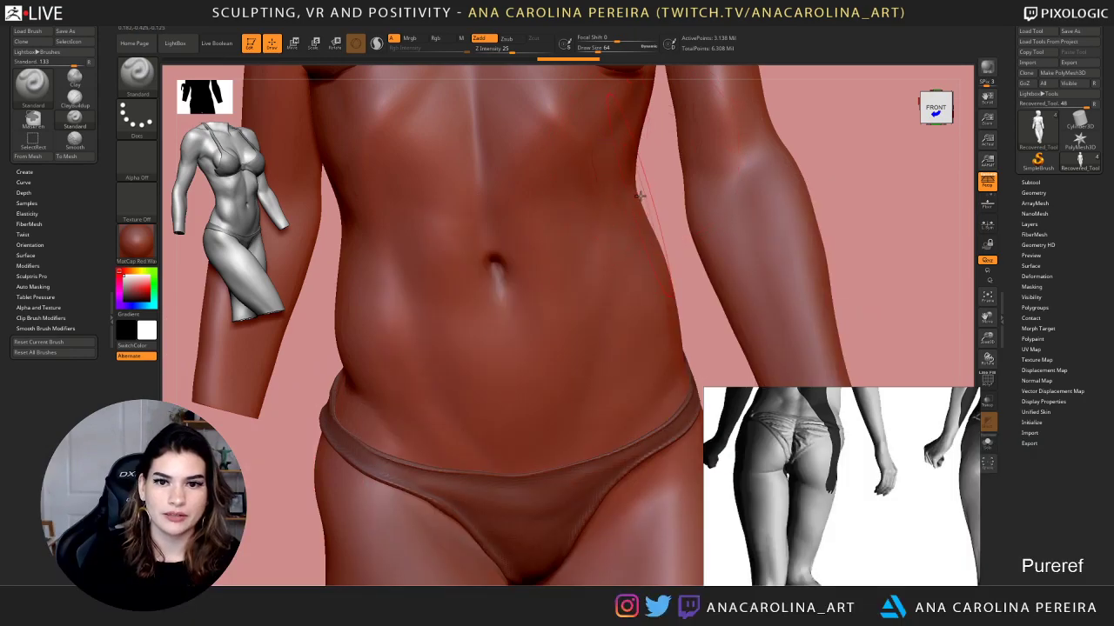
{"action": "mouse_move", "coordinate": [647, 195]}
{"action": "left_mouse_down"}
{"action": "mouse_move", "coordinate": [658, 179]}
{"action": "mouse_move", "coordinate": [692, 183]}
{"action": "left_mouse_up"}
{"action": "key", "text": "b"}
{"action": "key", "text": "d"}
{"action": "key", "text": "s"}
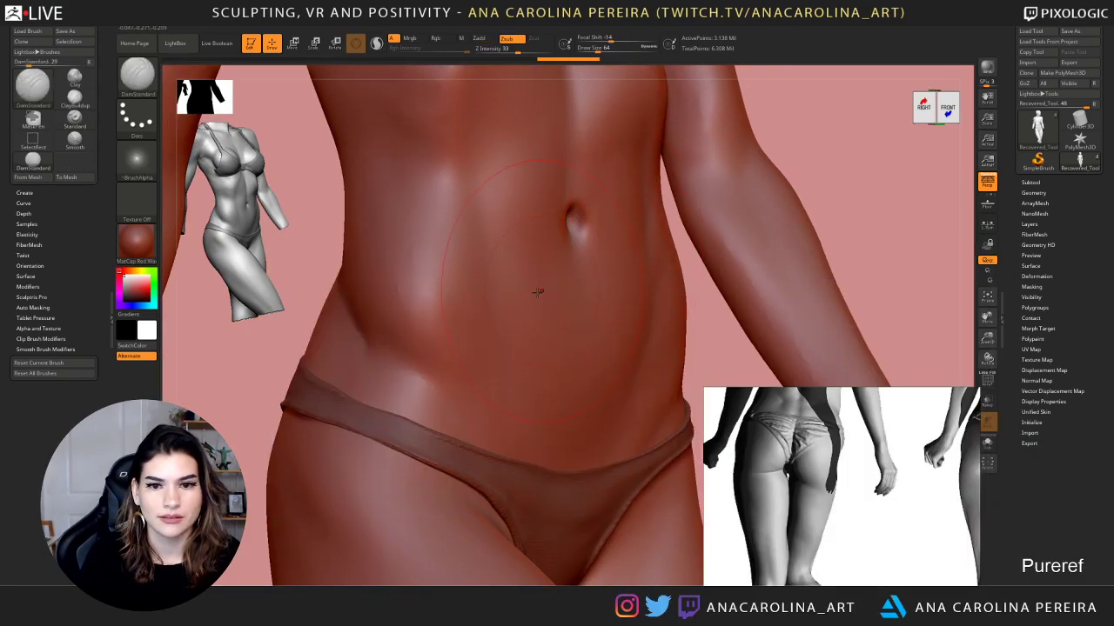
{"action": "key", "text": "space"}
Try carving a diagonal crease from below the navel toward the hip, and undo the stroke
{"action": "left_click_drag", "start_coordinate": [543, 280], "coordinate": [448, 362]}
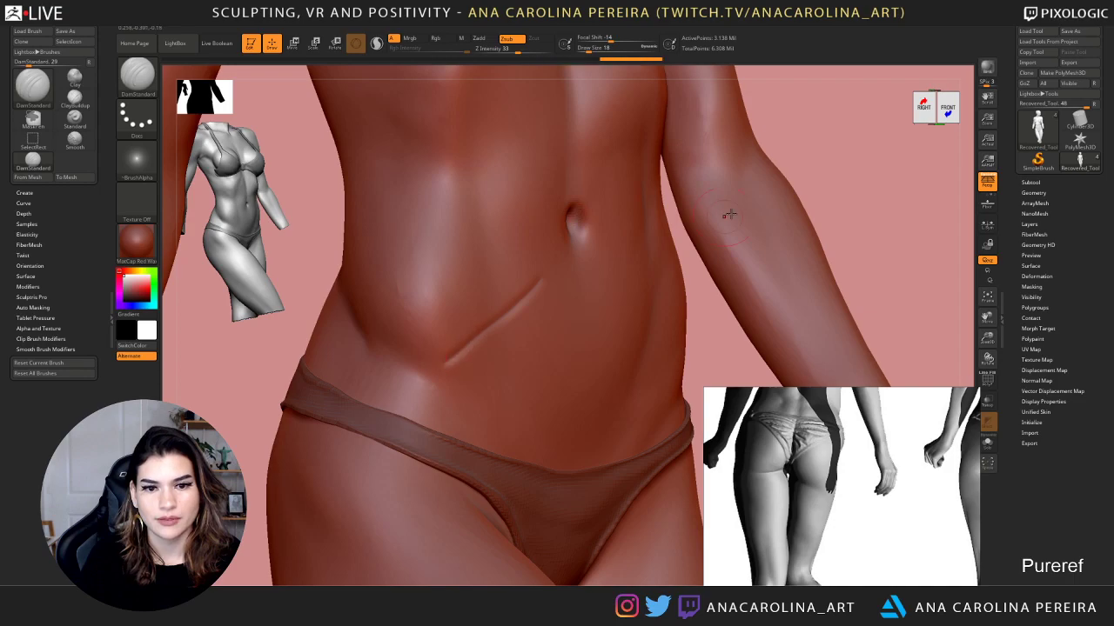
{"action": "left_click_drag", "start_coordinate": [239, 391], "coordinate": [238, 278], "text": "alt"}
{"action": "key", "text": "ctrl+z"}
{"action": "left_click_drag", "start_coordinate": [693, 223], "coordinate": [635, 304], "text": "shift"}
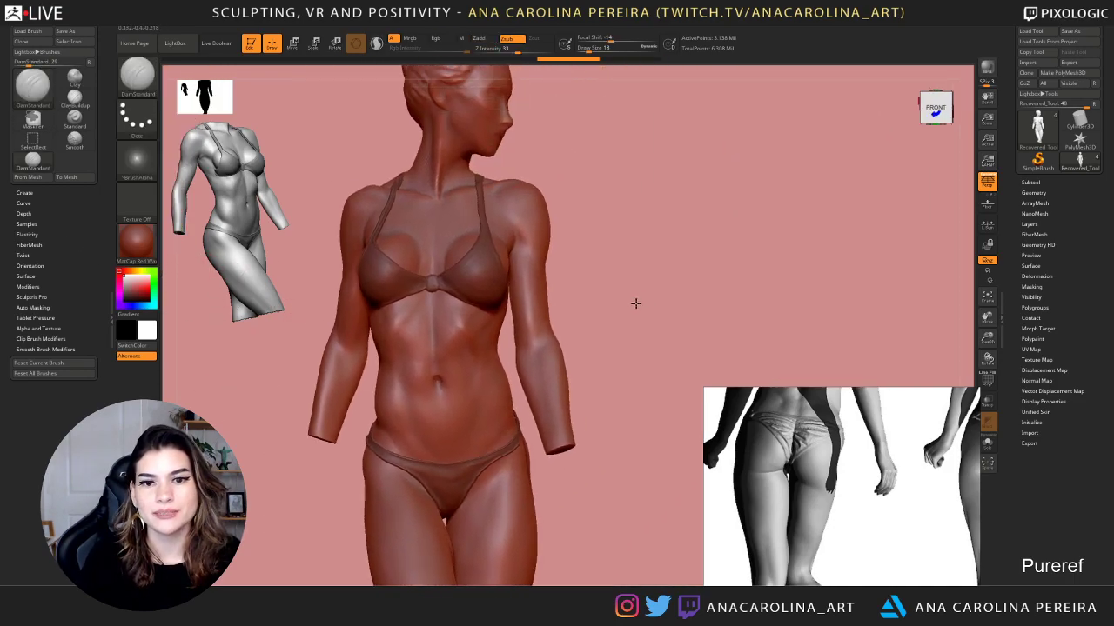
Switch the figure's material to BasicMaterial and check the torso and abdomen from the front
{"action": "left_click", "coordinate": [136, 244]}
{"action": "left_click", "coordinate": [231, 362]}
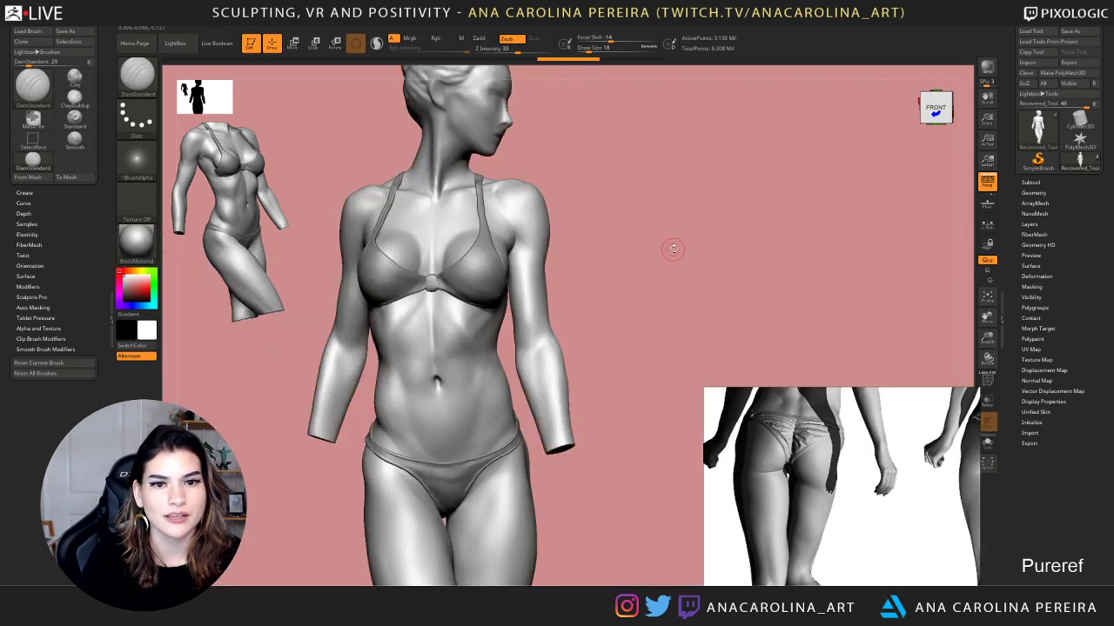
{"action": "left_click_drag", "start_coordinate": [670, 249], "coordinate": [644, 286]}
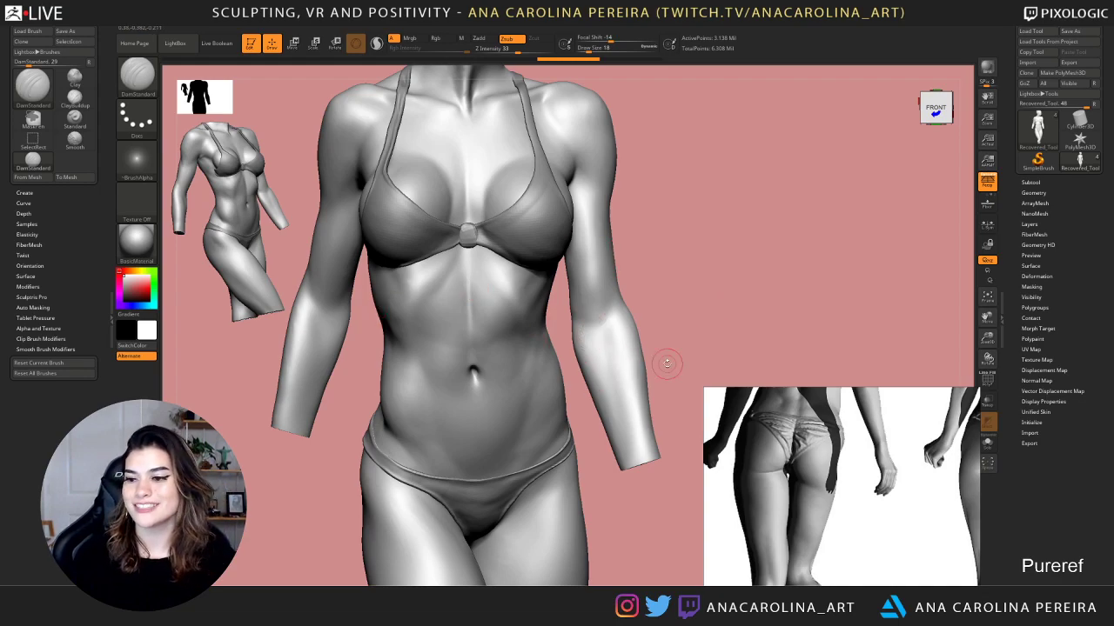
{"action": "left_click_drag", "start_coordinate": [719, 269], "coordinate": [774, 261], "text": "alt"}
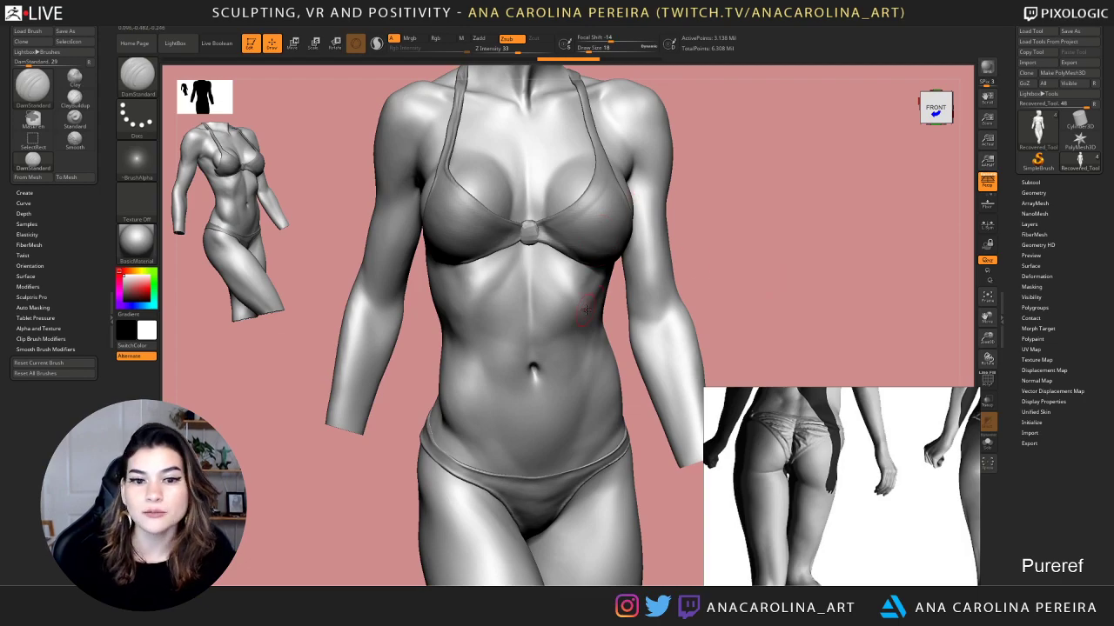
{"action": "left_click_drag", "start_coordinate": [704, 250], "coordinate": [722, 236]}
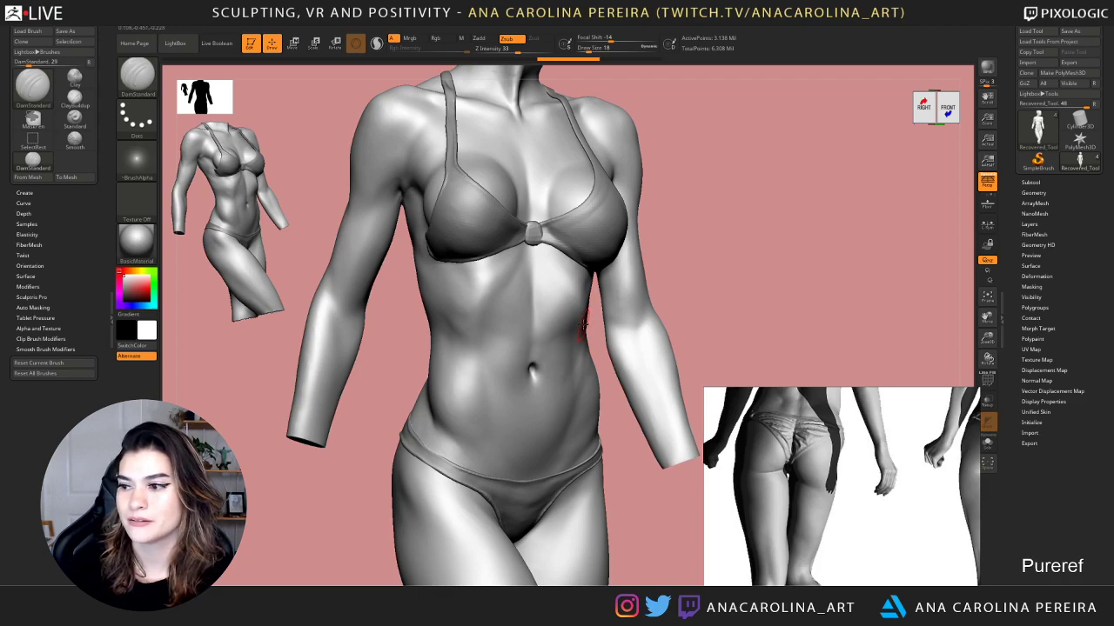
{"action": "left_click_drag", "start_coordinate": [737, 192], "coordinate": [757, 195]}
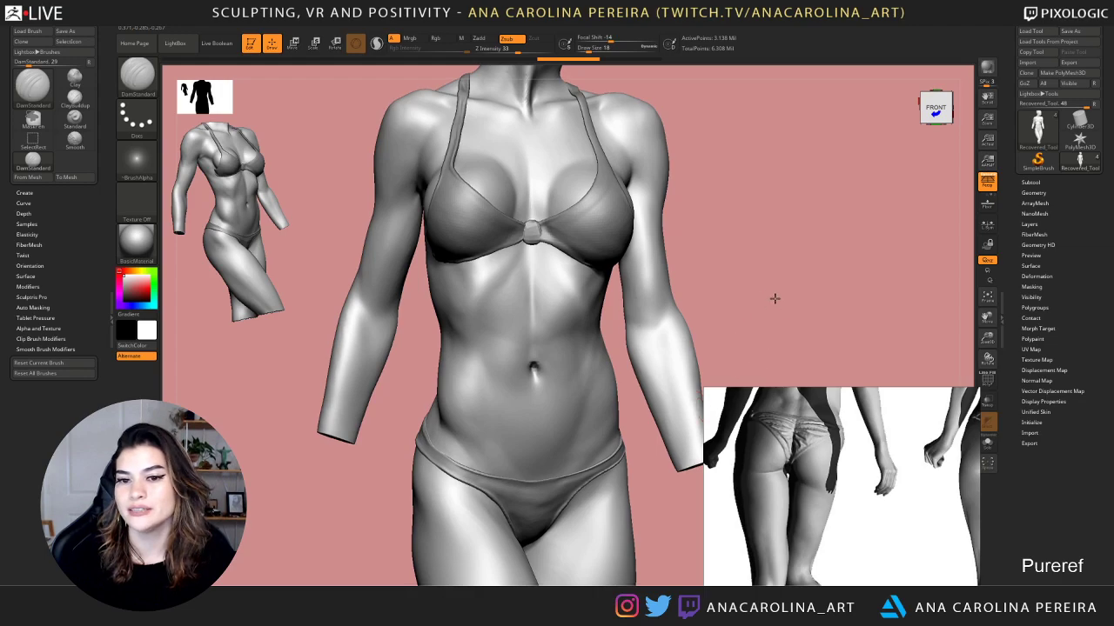
{"action": "left_click_drag", "start_coordinate": [773, 298], "coordinate": [698, 251], "text": "alt"}
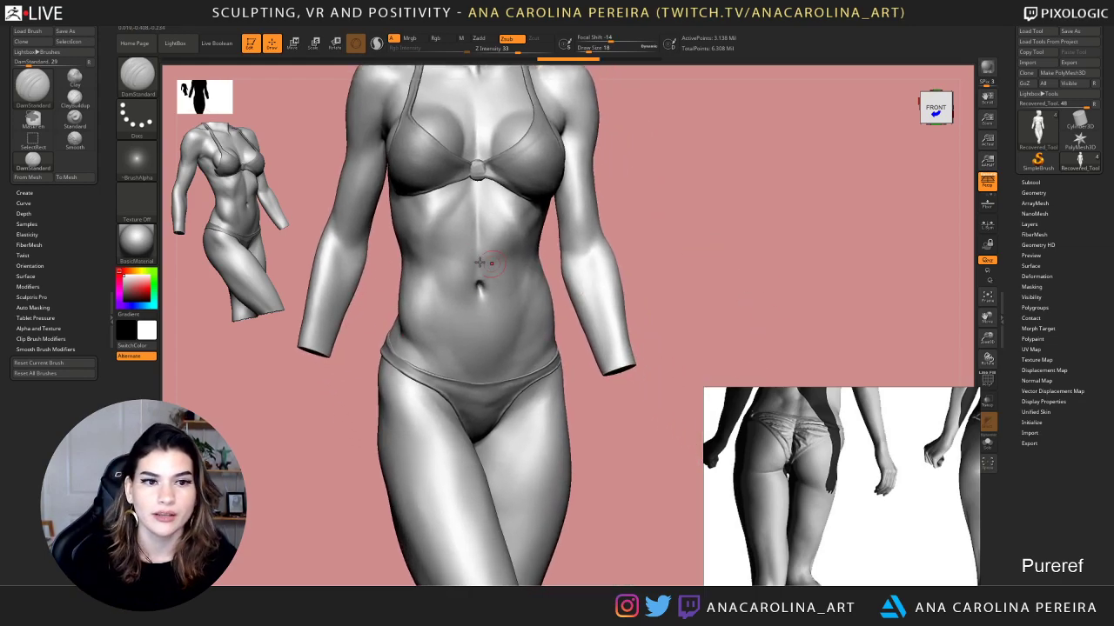
{"action": "left_click_drag", "start_coordinate": [669, 212], "coordinate": [668, 268], "text": "alt"}
Try the MatCap RedClay and MatCap Skin05 materials on the figure, and return to BasicMaterial
{"action": "left_click", "coordinate": [139, 245]}
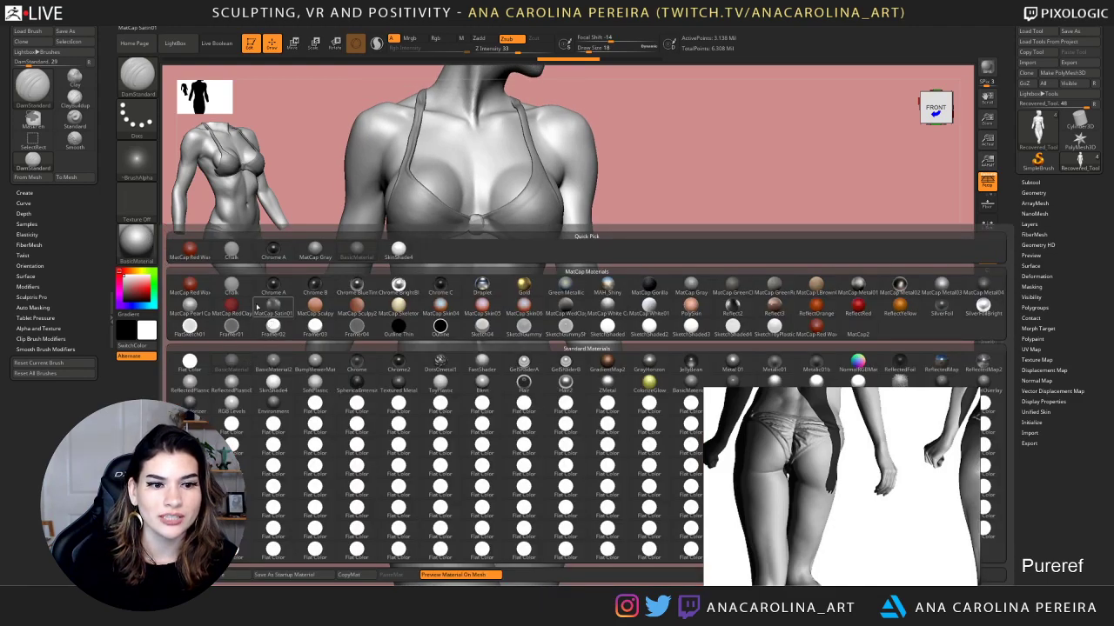
{"action": "left_click", "coordinate": [233, 307]}
{"action": "left_click", "coordinate": [138, 256]}
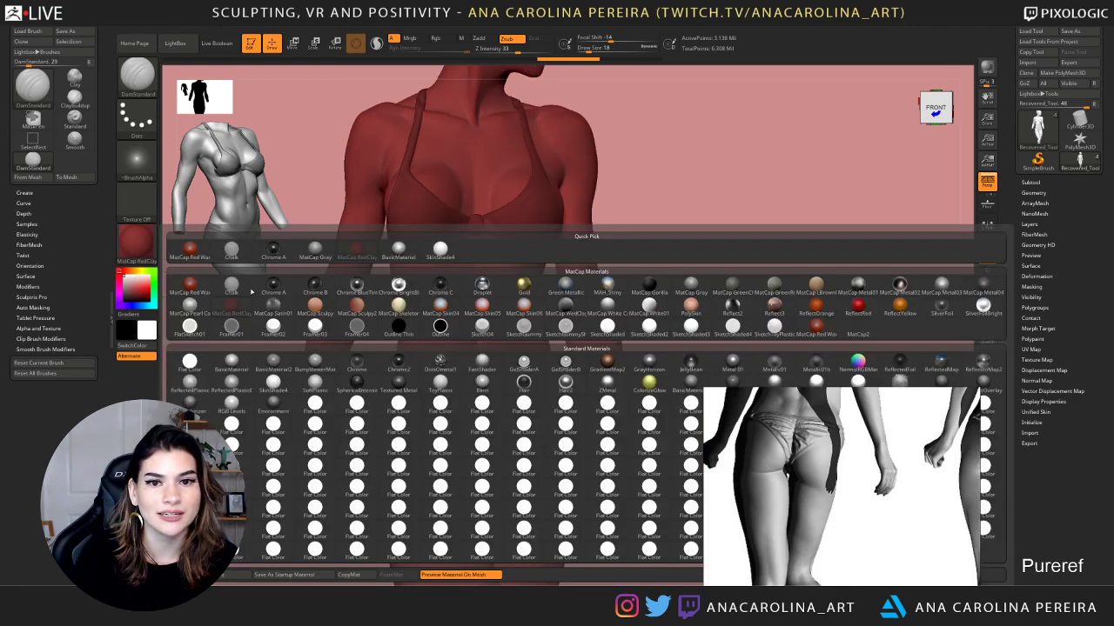
{"action": "left_click", "coordinate": [481, 306]}
{"action": "mouse_move", "coordinate": [668, 249]}
{"action": "left_mouse_down"}
{"action": "mouse_move", "coordinate": [261, 385]}
{"action": "mouse_move", "coordinate": [295, 400]}
{"action": "mouse_move", "coordinate": [243, 406]}
{"action": "mouse_move", "coordinate": [328, 405]}
{"action": "mouse_move", "coordinate": [336, 416]}
{"action": "mouse_move", "coordinate": [262, 500]}
{"action": "left_mouse_up"}
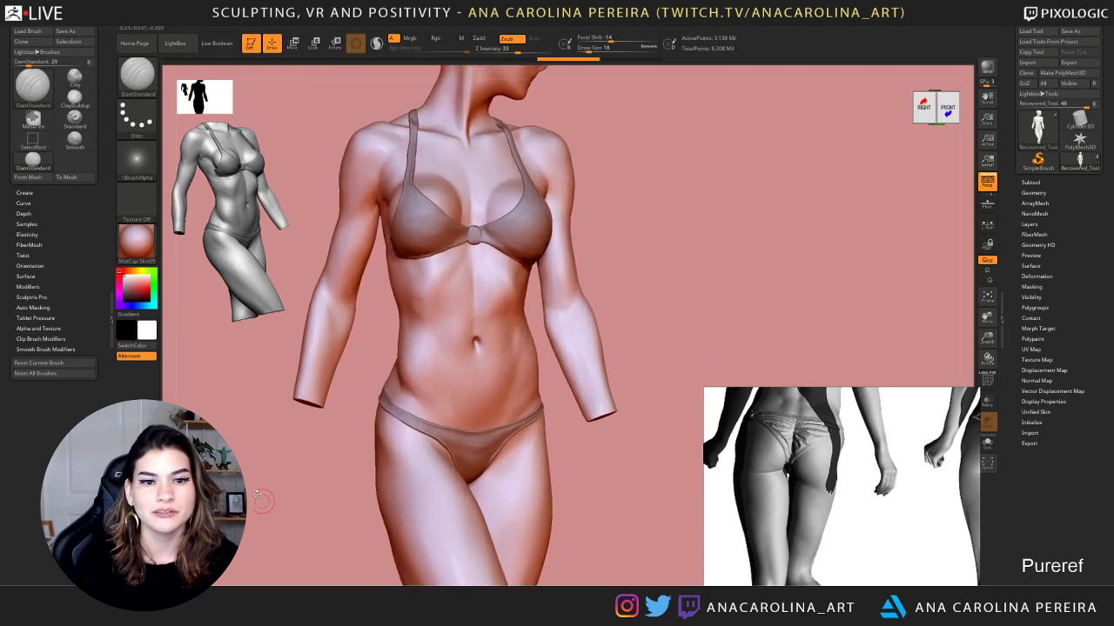
{"action": "left_click", "coordinate": [137, 245]}
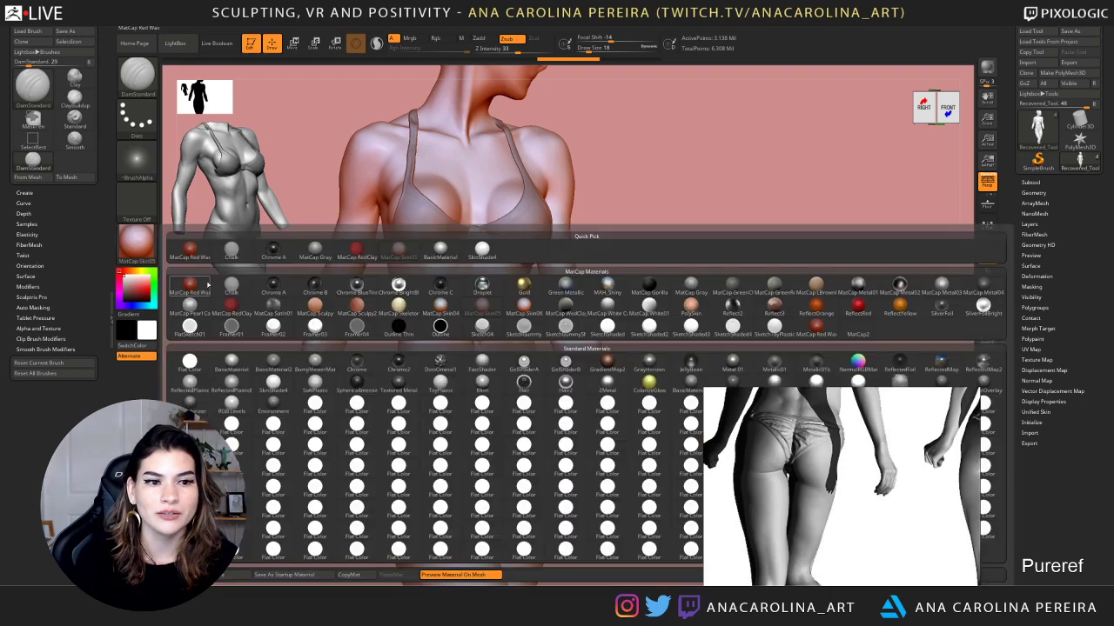
{"action": "left_click", "coordinate": [233, 366]}
{"action": "left_click_drag", "start_coordinate": [687, 269], "coordinate": [722, 270], "text": "alt"}
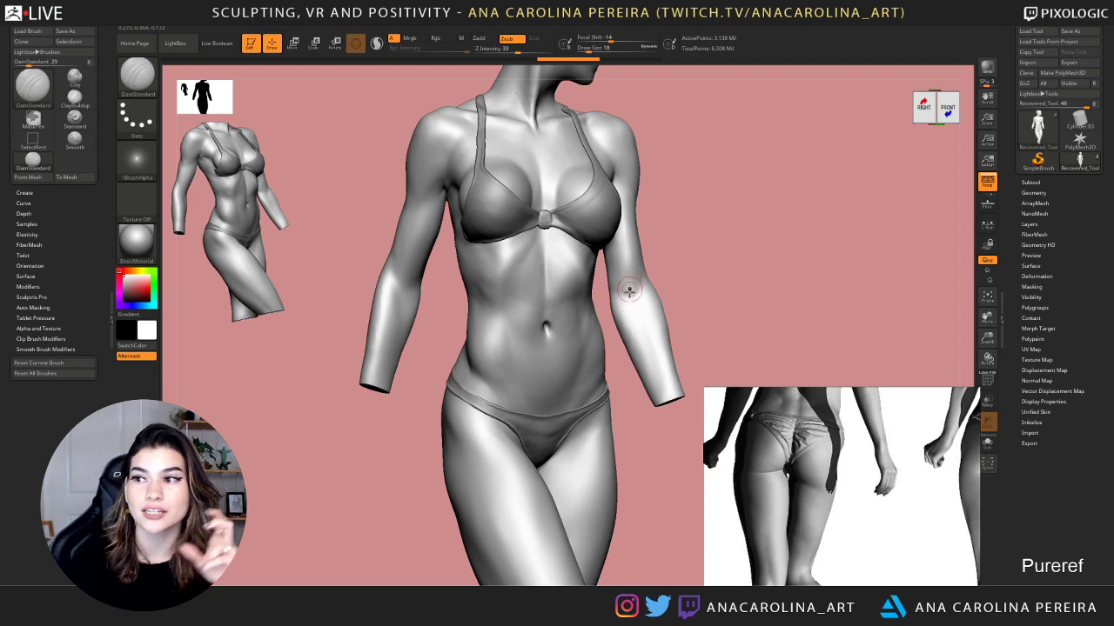
Try the Environment and MatCap Red Wax materials on the figure, and return to BasicMaterial
{"action": "left_click", "coordinate": [128, 260]}
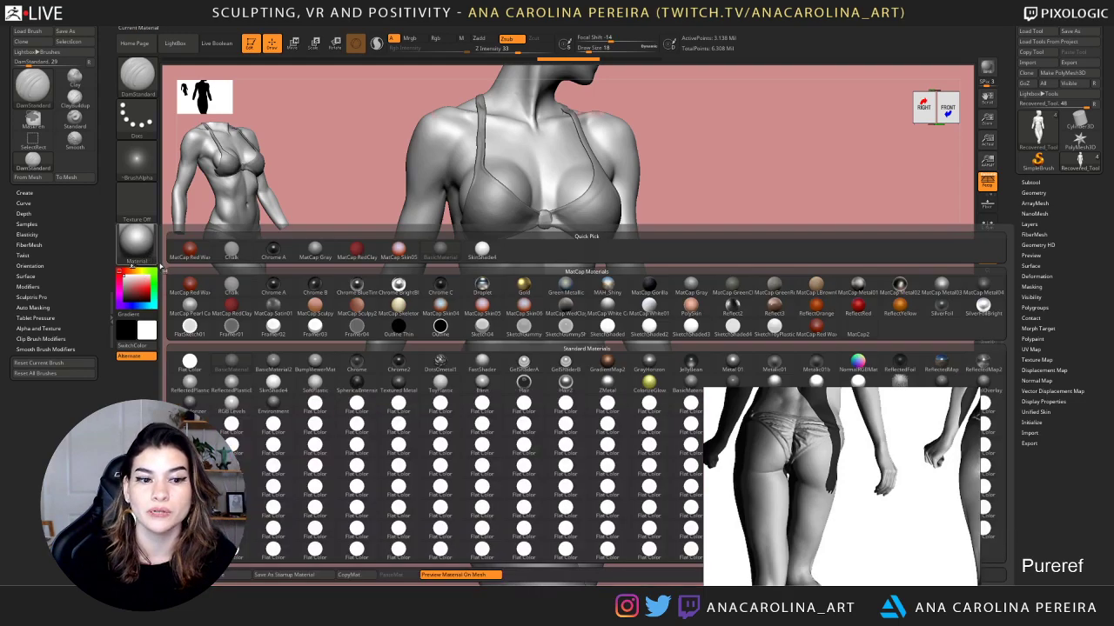
{"action": "left_click", "coordinate": [272, 409]}
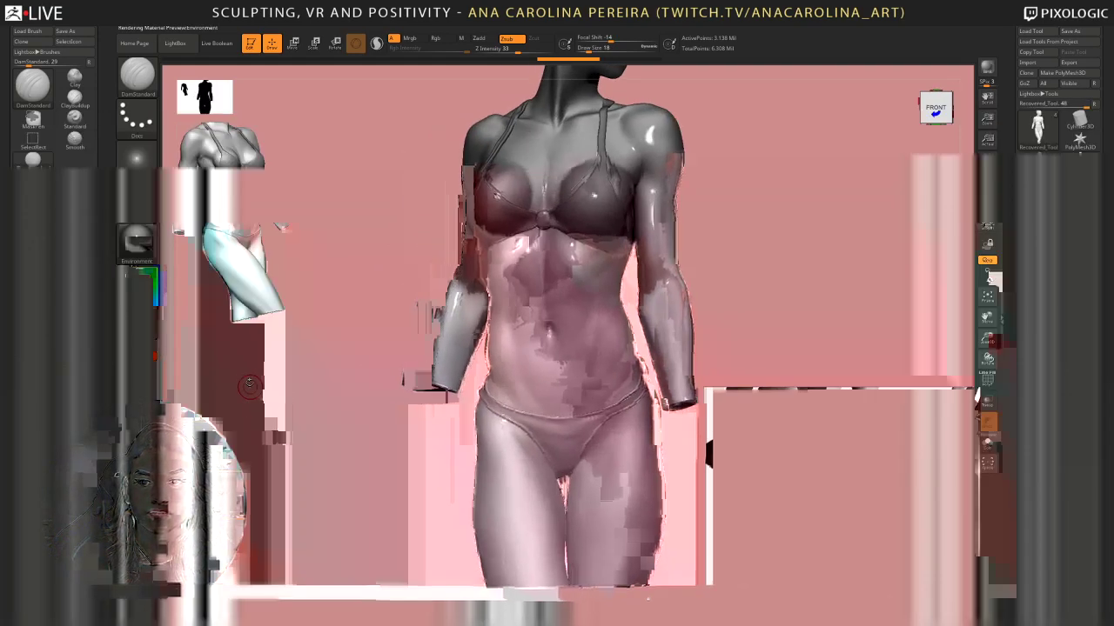
{"action": "left_click_drag", "start_coordinate": [273, 385], "coordinate": [288, 424]}
{"action": "left_click", "coordinate": [139, 246]}
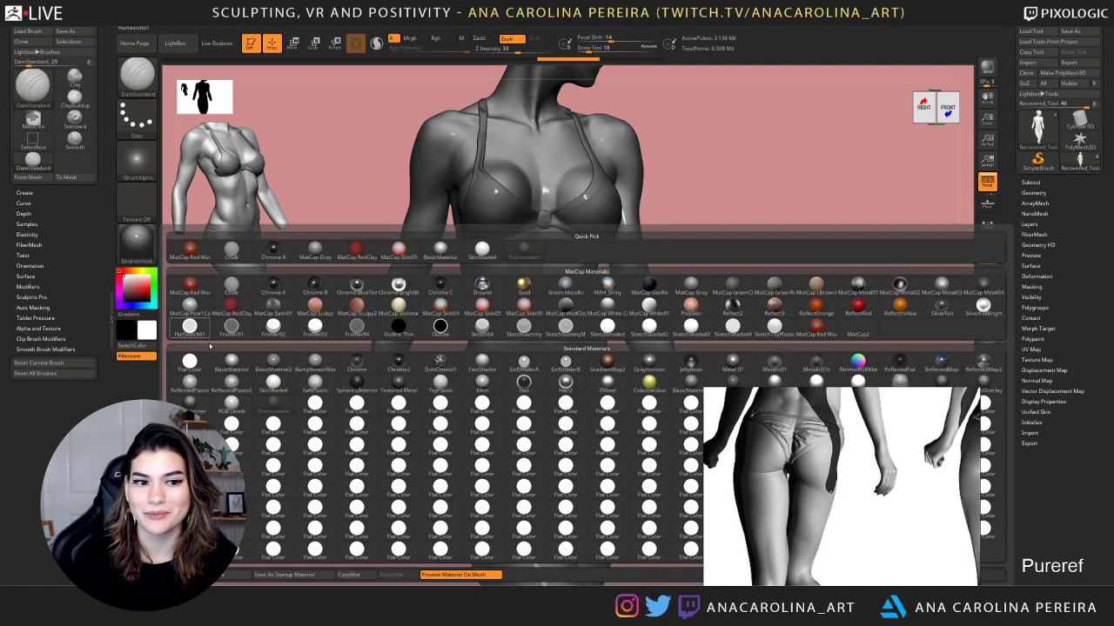
{"action": "left_click", "coordinate": [231, 364]}
{"action": "left_click", "coordinate": [140, 254]}
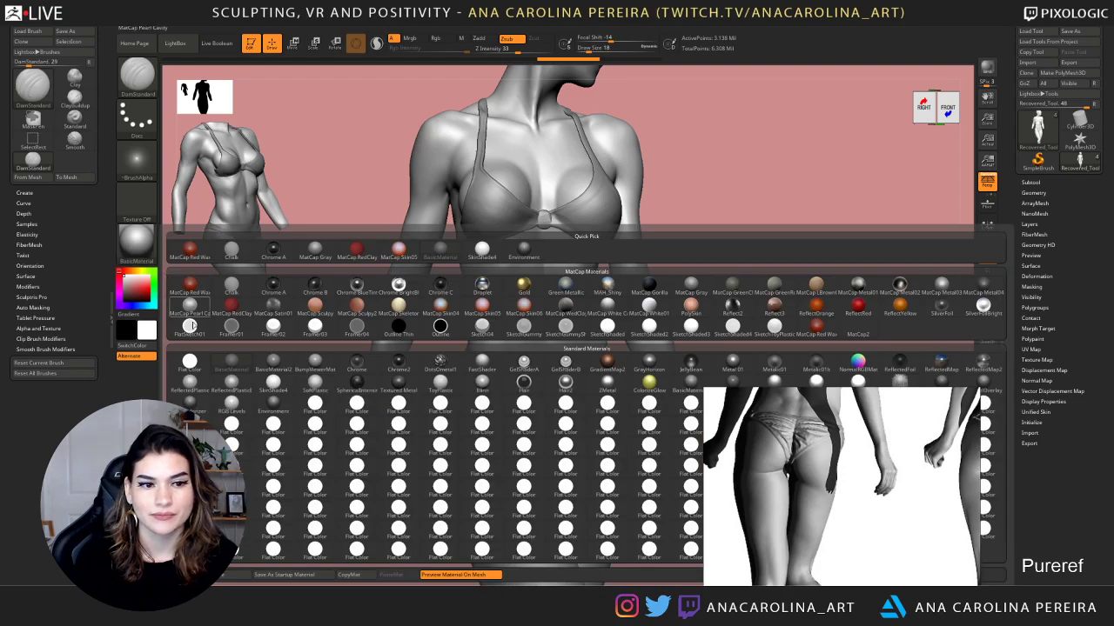
{"action": "left_click", "coordinate": [190, 303]}
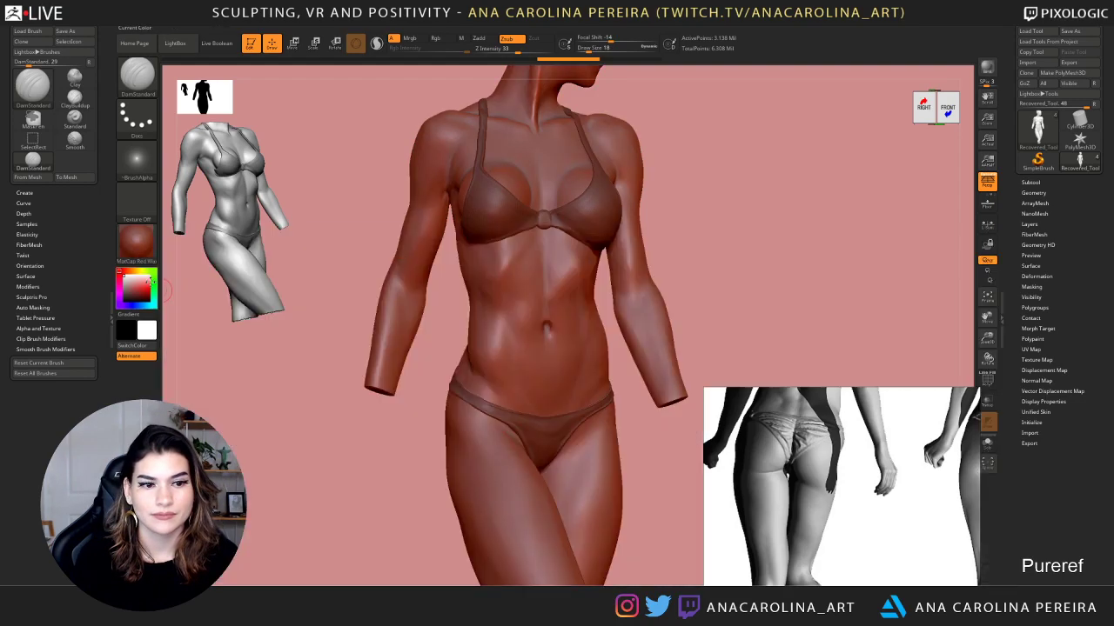
{"action": "left_click", "coordinate": [136, 244]}
{"action": "left_click", "coordinate": [238, 368]}
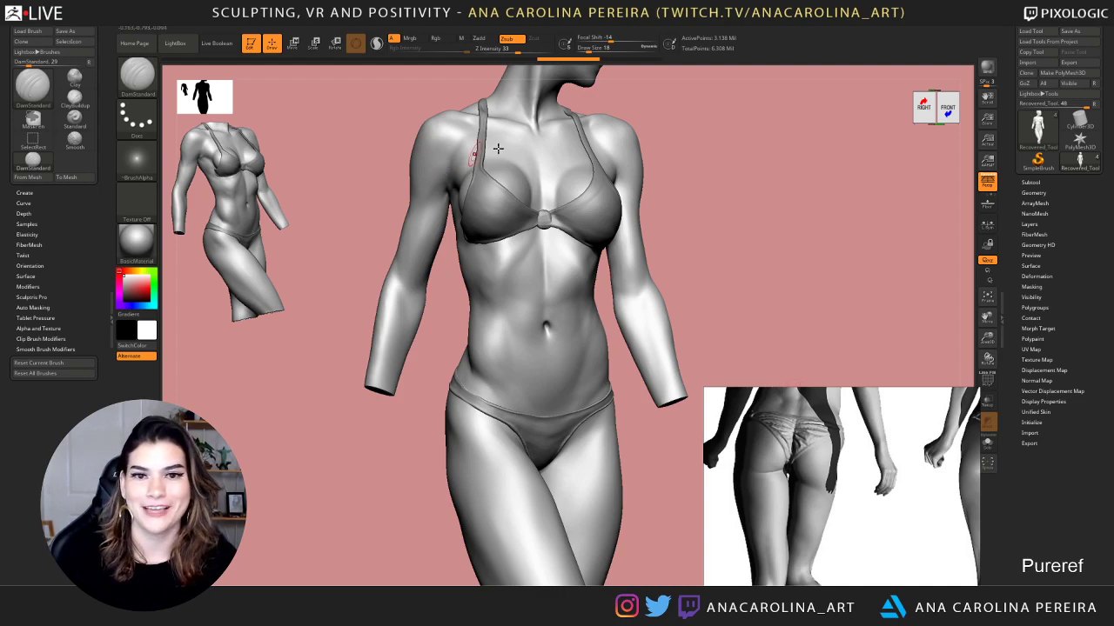
Choose the ClayBuildup brush and set its draw size to 74 for building up broader forms
{"action": "mouse_move", "coordinate": [710, 196]}
{"action": "left_mouse_down", "text": "shift"}
{"action": "mouse_move", "coordinate": [743, 214]}
{"action": "mouse_move", "coordinate": [758, 196]}
{"action": "mouse_move", "coordinate": [743, 197]}
{"action": "mouse_move", "coordinate": [728, 227]}
{"action": "mouse_move", "coordinate": [755, 248]}
{"action": "left_mouse_up", "text": "shift"}
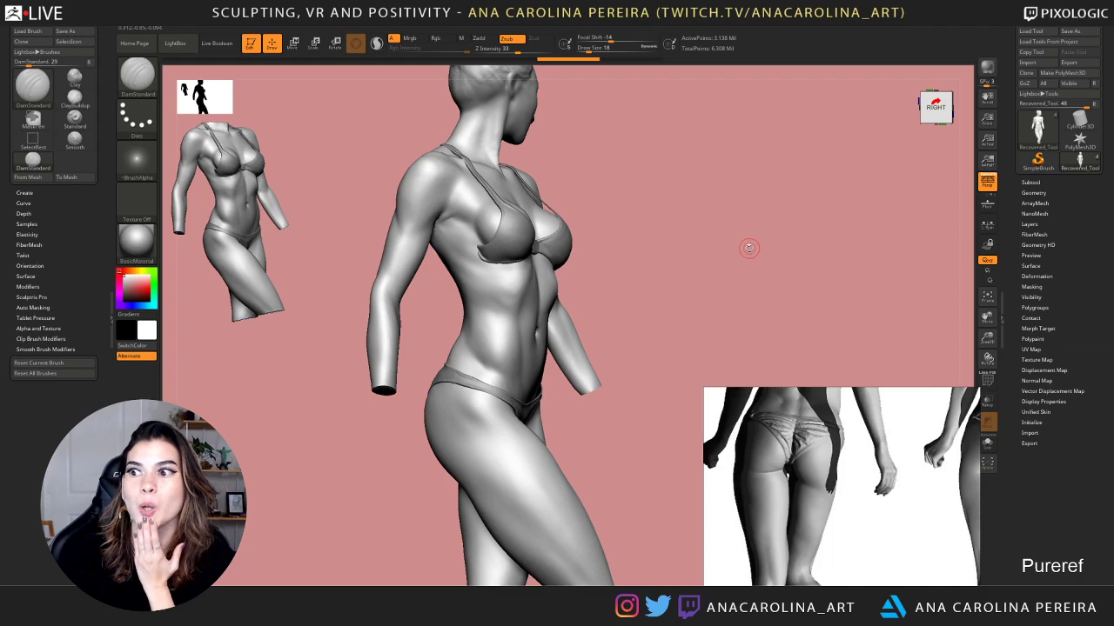
{"action": "mouse_move", "coordinate": [749, 253]}
{"action": "left_mouse_down"}
{"action": "mouse_move", "coordinate": [736, 318]}
{"action": "mouse_move", "coordinate": [723, 246]}
{"action": "mouse_move", "coordinate": [737, 248]}
{"action": "left_mouse_up"}
{"action": "key", "text": "b"}
{"action": "key", "text": "c"}
{"action": "key", "text": "b"}
{"action": "mouse_move", "coordinate": [626, 344]}
{"action": "left_mouse_down"}
{"action": "mouse_move", "coordinate": [626, 299]}
{"action": "mouse_move", "coordinate": [607, 358]}
{"action": "left_mouse_up"}
{"action": "key", "text": "space"}
{"action": "left_click", "coordinate": [630, 303]}
Step the body through its subdivision levels and leave it at a lower level for shaping larger forms
{"action": "mouse_move", "coordinate": [714, 323]}
{"action": "left_mouse_down"}
{"action": "mouse_move", "coordinate": [624, 348]}
{"action": "mouse_move", "coordinate": [660, 293]}
{"action": "mouse_move", "coordinate": [629, 316]}
{"action": "mouse_move", "coordinate": [649, 332]}
{"action": "mouse_move", "coordinate": [609, 334]}
{"action": "left_mouse_up"}
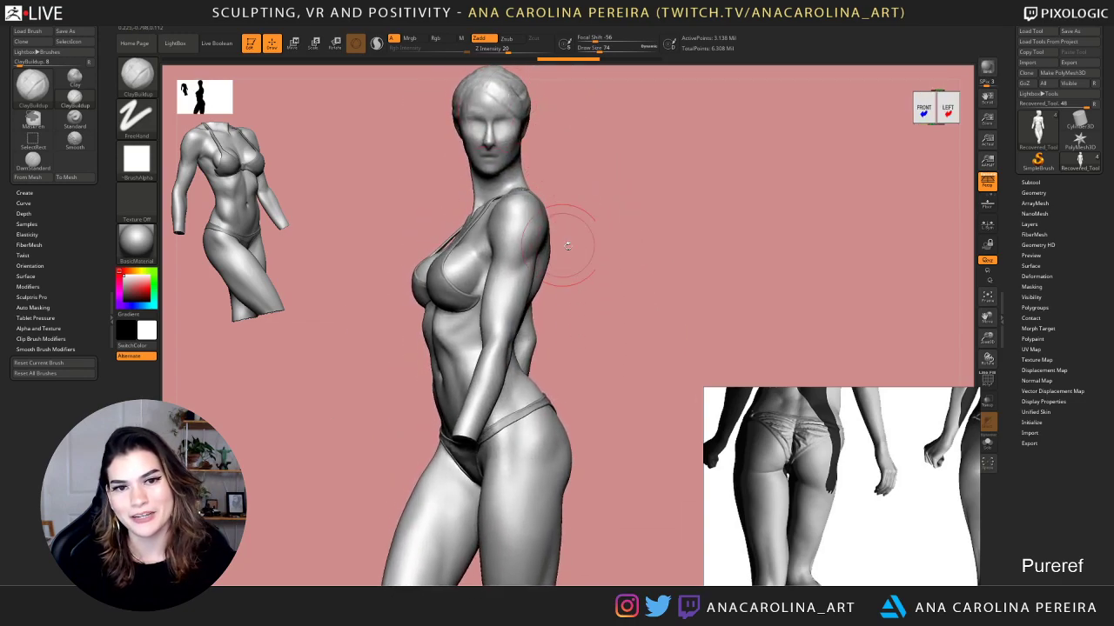
{"action": "mouse_move", "coordinate": [577, 218]}
{"action": "left_mouse_down"}
{"action": "mouse_move", "coordinate": [509, 130]}
{"action": "mouse_move", "coordinate": [526, 111]}
{"action": "mouse_move", "coordinate": [490, 116]}
{"action": "mouse_move", "coordinate": [495, 139]}
{"action": "mouse_move", "coordinate": [591, 125]}
{"action": "left_mouse_up"}
{"action": "key", "text": "shift"}
{"action": "left_click", "coordinate": [493, 163], "text": "alt"}
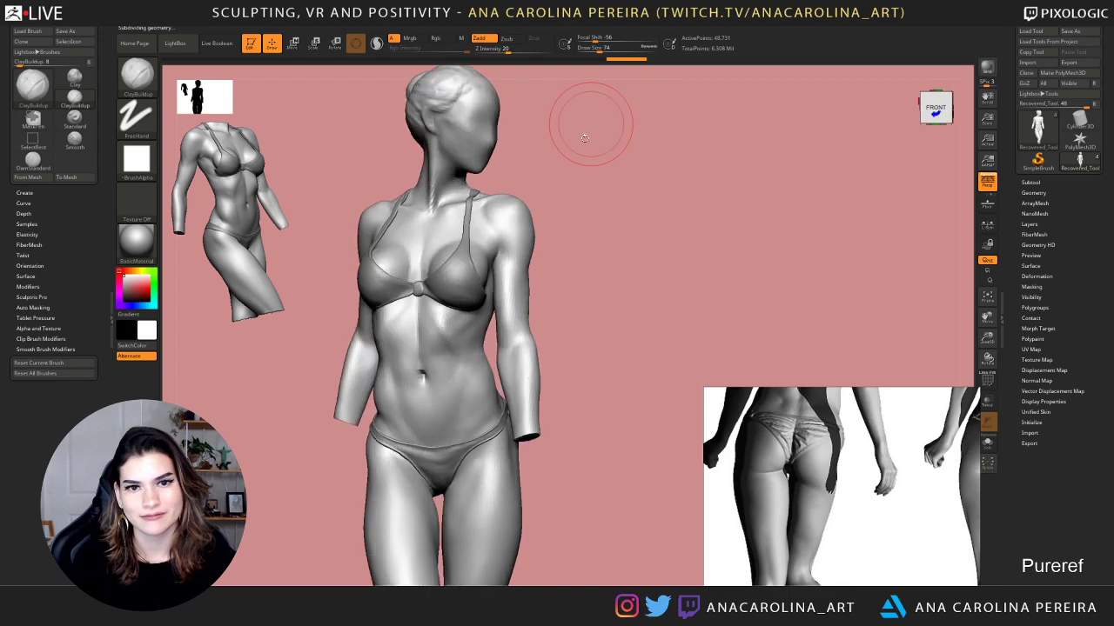
{"action": "key", "text": "ctrl+d"}
{"action": "left_click_drag", "start_coordinate": [565, 188], "coordinate": [623, 175]}
{"action": "key", "text": "ctrl+d"}
{"action": "key", "text": "shift+d"}
{"action": "key", "text": "ctrl"}
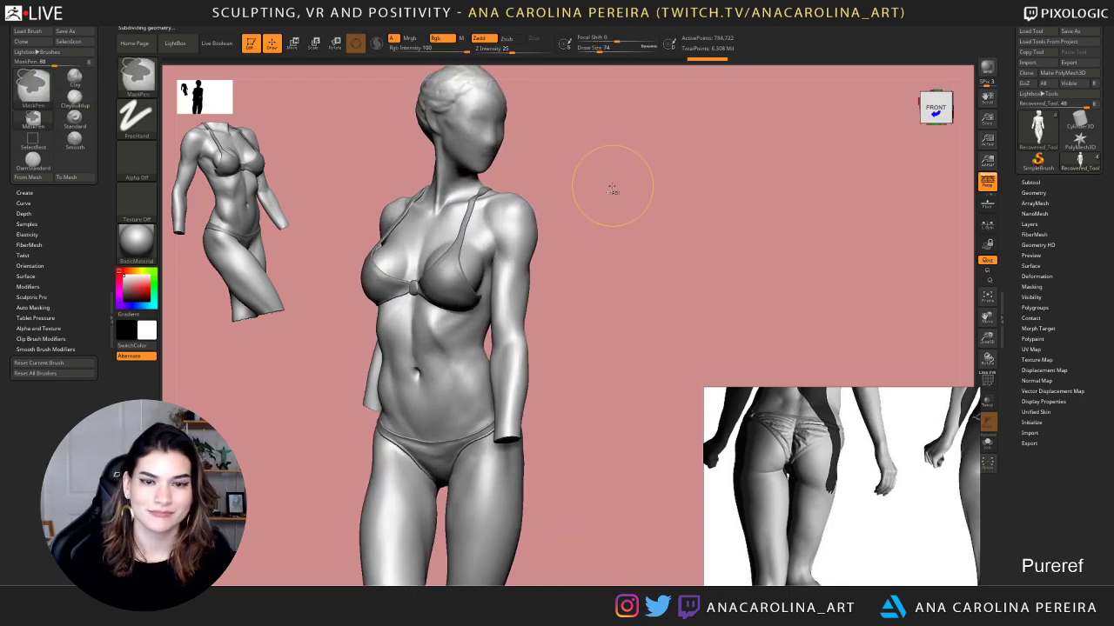
{"action": "key", "text": "ctrl+z"}
{"action": "key", "text": "ctrl+z"}
{"action": "key", "text": "ctrl+z"}
{"action": "key", "text": "ctrl+z"}
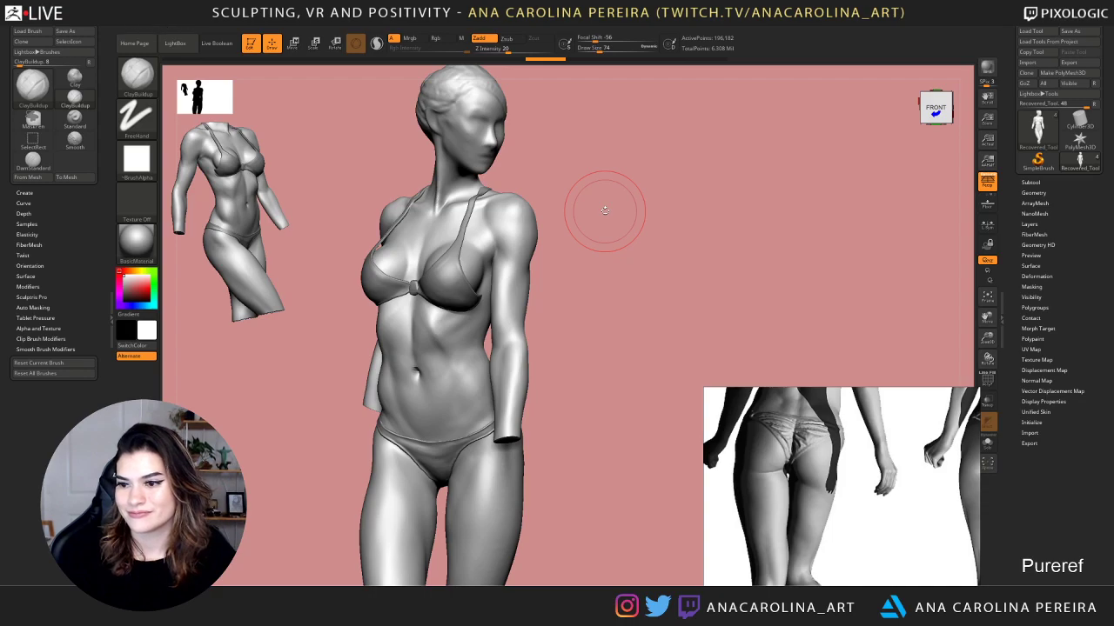
Examine the torso, hips, glutes and legs from the front, sides and back against the reference photo
{"action": "mouse_move", "coordinate": [609, 241]}
{"action": "left_mouse_down"}
{"action": "mouse_move", "coordinate": [641, 269]}
{"action": "mouse_move", "coordinate": [769, 272]}
{"action": "left_mouse_up"}
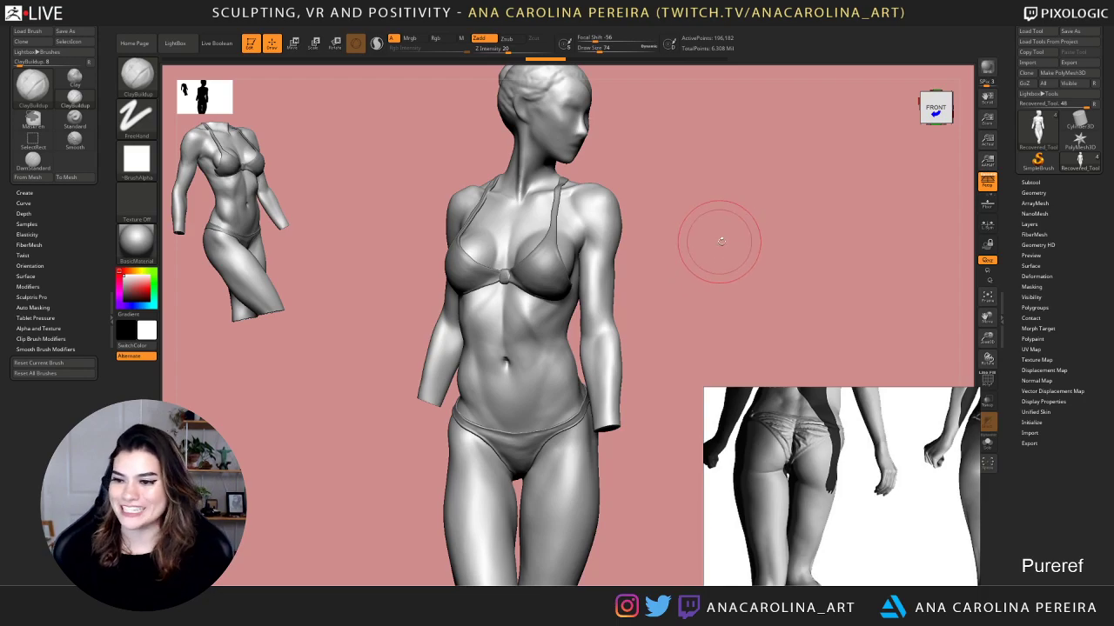
{"action": "left_click_drag", "start_coordinate": [784, 283], "coordinate": [778, 256]}
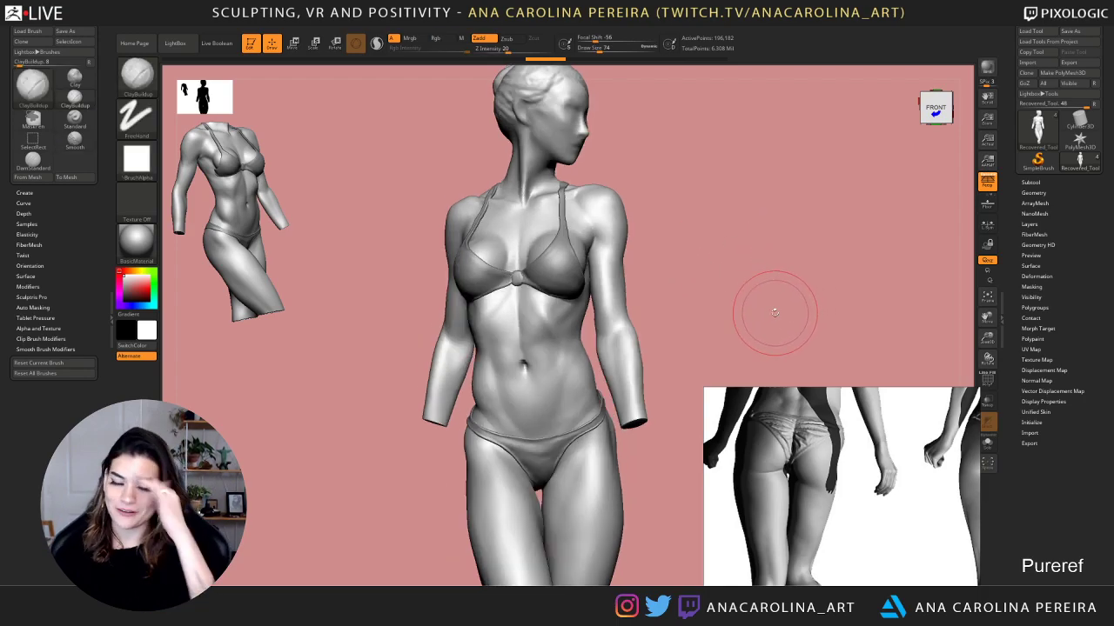
{"action": "mouse_move", "coordinate": [746, 299]}
{"action": "left_mouse_down"}
{"action": "mouse_move", "coordinate": [714, 308]}
{"action": "mouse_move", "coordinate": [739, 261]}
{"action": "mouse_move", "coordinate": [734, 275]}
{"action": "mouse_move", "coordinate": [803, 266]}
{"action": "mouse_move", "coordinate": [750, 257]}
{"action": "left_mouse_up"}
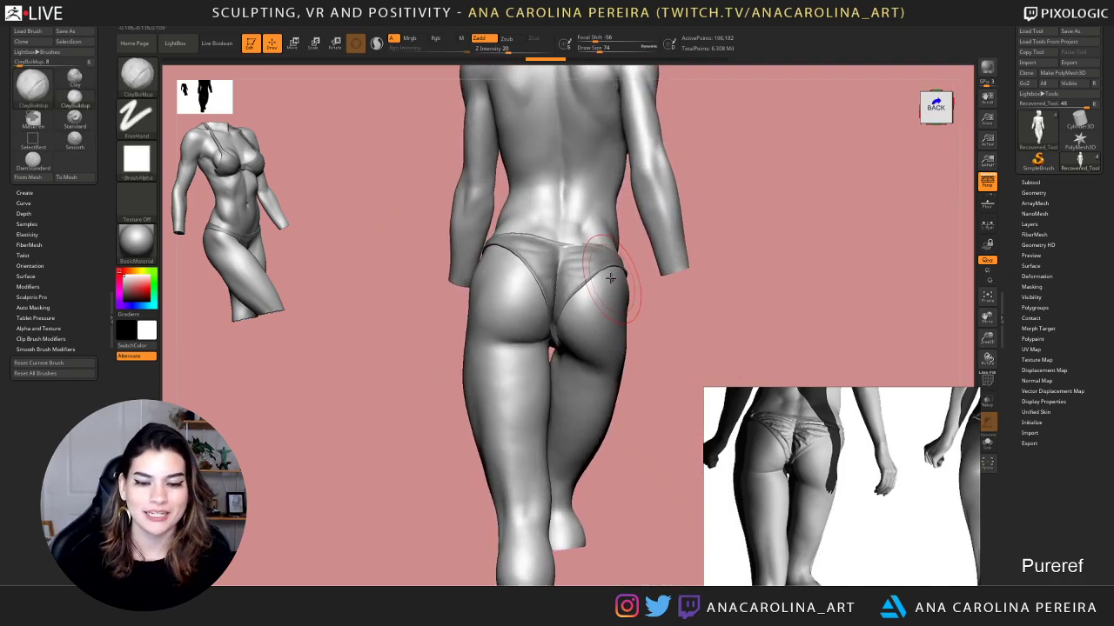
{"action": "mouse_move", "coordinate": [567, 319]}
{"action": "left_mouse_down"}
{"action": "mouse_move", "coordinate": [529, 320]}
{"action": "mouse_move", "coordinate": [510, 368]}
{"action": "mouse_move", "coordinate": [530, 380]}
{"action": "mouse_move", "coordinate": [491, 381]}
{"action": "mouse_move", "coordinate": [531, 383]}
{"action": "mouse_move", "coordinate": [545, 371]}
{"action": "left_mouse_up"}
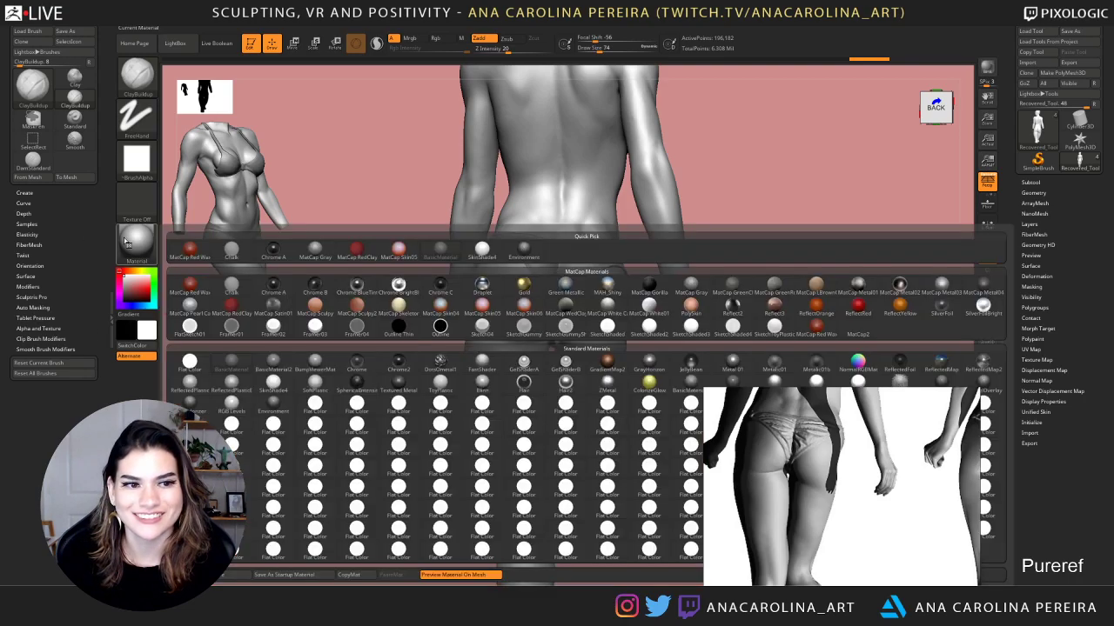
{"action": "left_click", "coordinate": [137, 242]}
{"action": "left_click", "coordinate": [146, 258]}
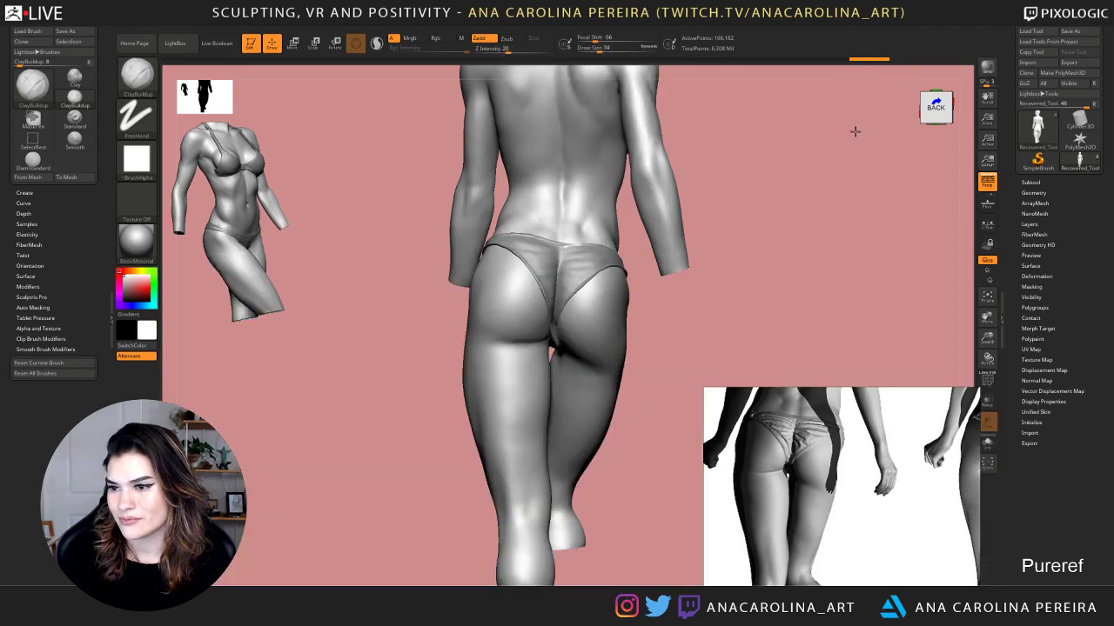
{"action": "left_click_drag", "start_coordinate": [856, 132], "coordinate": [859, 132]}
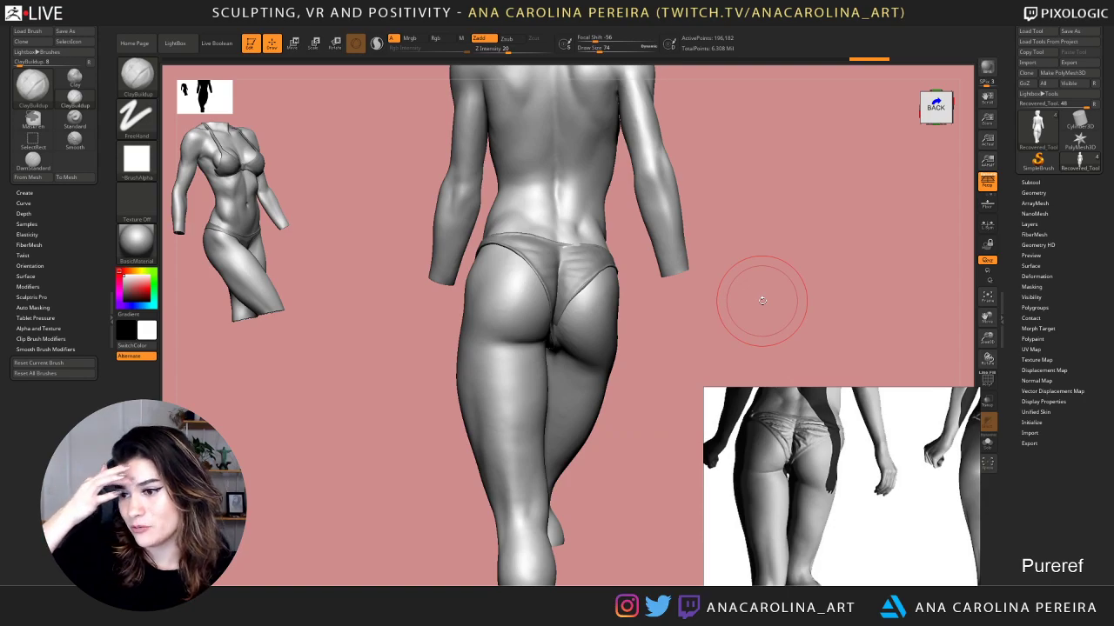
{"action": "mouse_move", "coordinate": [762, 300]}
{"action": "left_mouse_down"}
{"action": "mouse_move", "coordinate": [803, 253]}
{"action": "mouse_move", "coordinate": [885, 268]}
{"action": "mouse_move", "coordinate": [801, 249]}
{"action": "mouse_move", "coordinate": [773, 256]}
{"action": "left_mouse_up"}
{"action": "left_click_drag", "start_coordinate": [676, 273], "coordinate": [718, 297]}
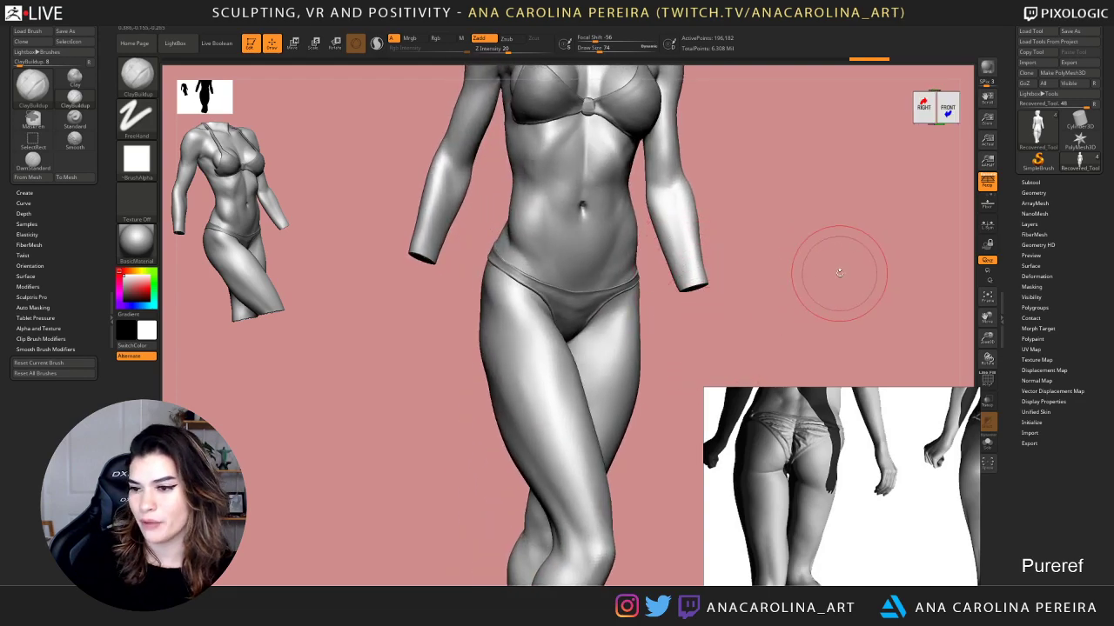
{"action": "left_click_drag", "start_coordinate": [828, 273], "coordinate": [822, 270]}
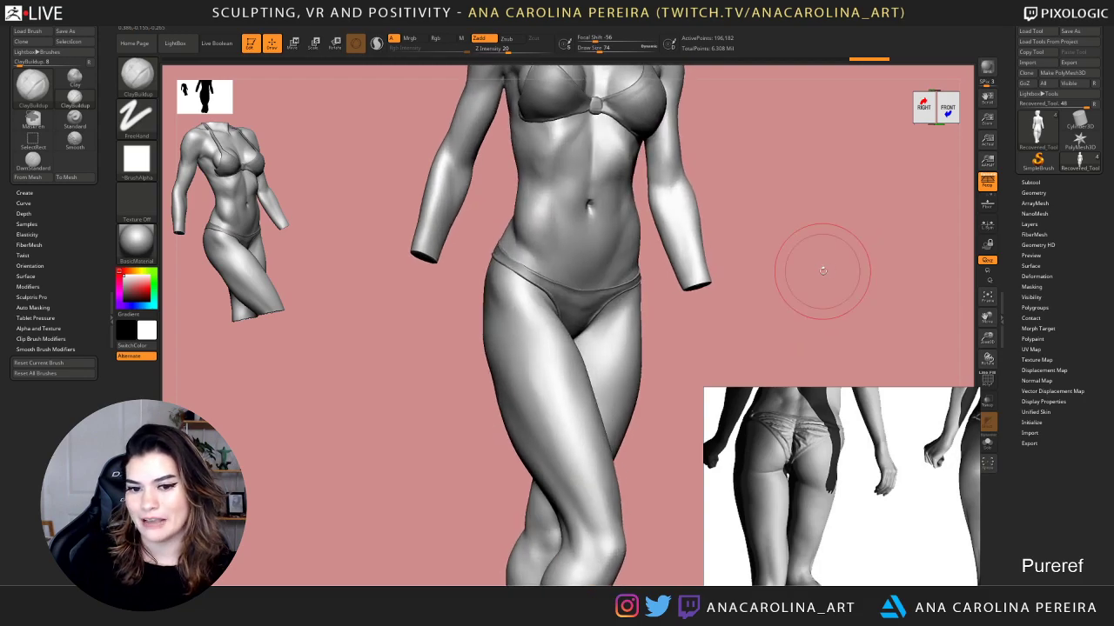
{"action": "mouse_move", "coordinate": [766, 304]}
{"action": "left_mouse_down", "text": "shift"}
{"action": "mouse_move", "coordinate": [766, 269]}
{"action": "mouse_move", "coordinate": [676, 273]}
{"action": "left_mouse_up", "text": "shift"}
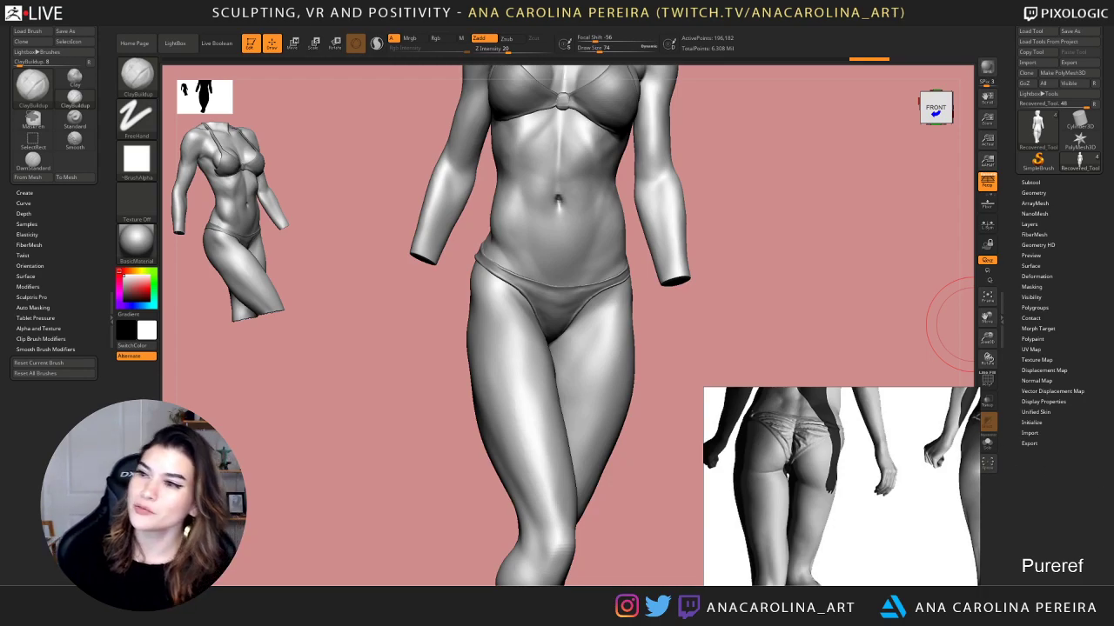
{"action": "mouse_move", "coordinate": [966, 326]}
{"action": "left_mouse_down"}
{"action": "mouse_move", "coordinate": [718, 261]}
{"action": "mouse_move", "coordinate": [651, 269]}
{"action": "left_mouse_up"}
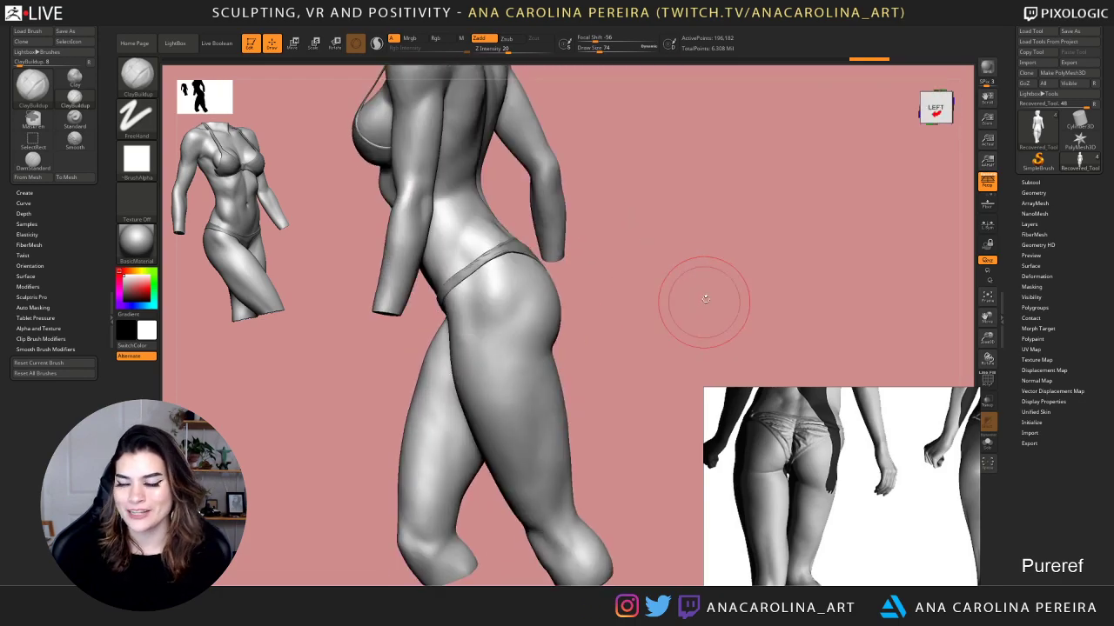
{"action": "mouse_move", "coordinate": [738, 182]}
{"action": "left_mouse_down"}
{"action": "mouse_move", "coordinate": [794, 142]}
{"action": "mouse_move", "coordinate": [795, 236]}
{"action": "left_mouse_up"}
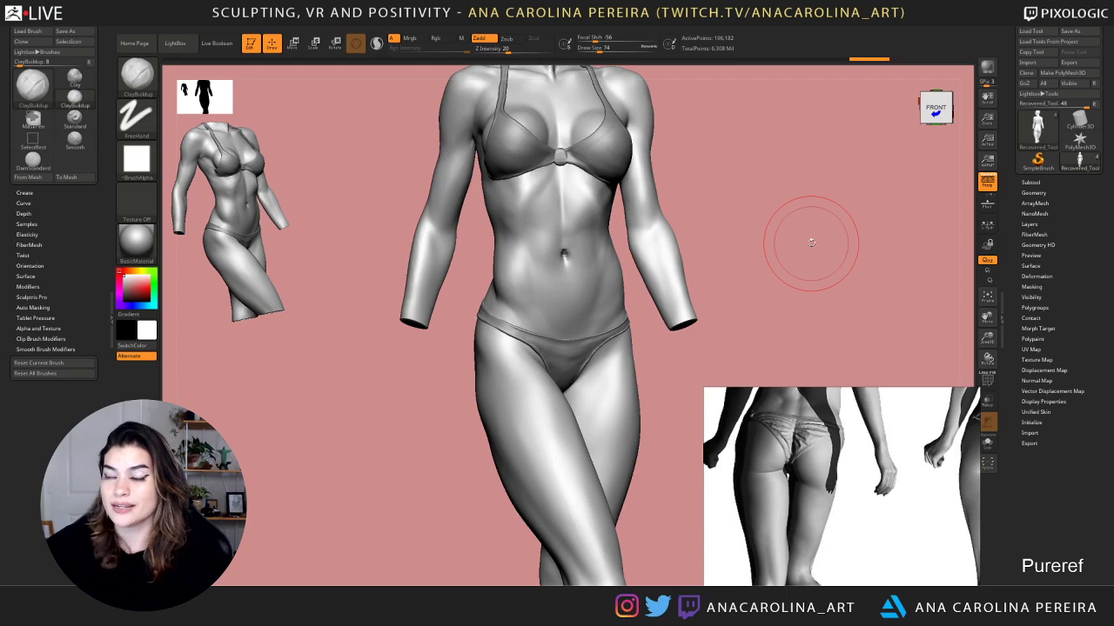
{"action": "left_click_drag", "start_coordinate": [801, 235], "coordinate": [731, 153]}
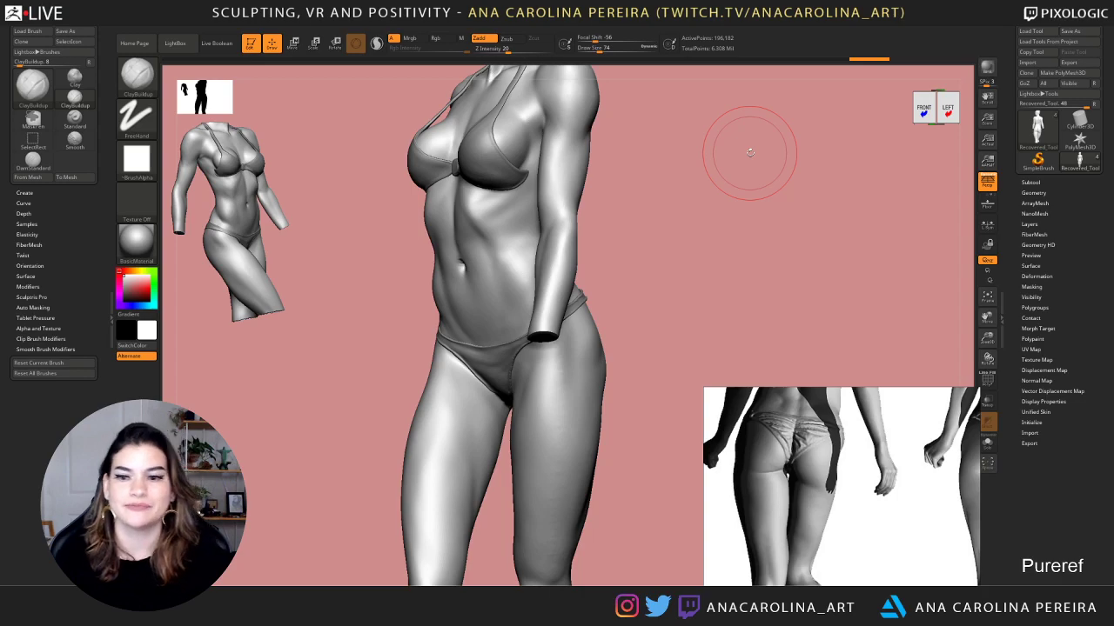
{"action": "mouse_move", "coordinate": [621, 249]}
{"action": "left_mouse_down"}
{"action": "mouse_move", "coordinate": [657, 313]}
{"action": "mouse_move", "coordinate": [620, 320]}
{"action": "left_mouse_up"}
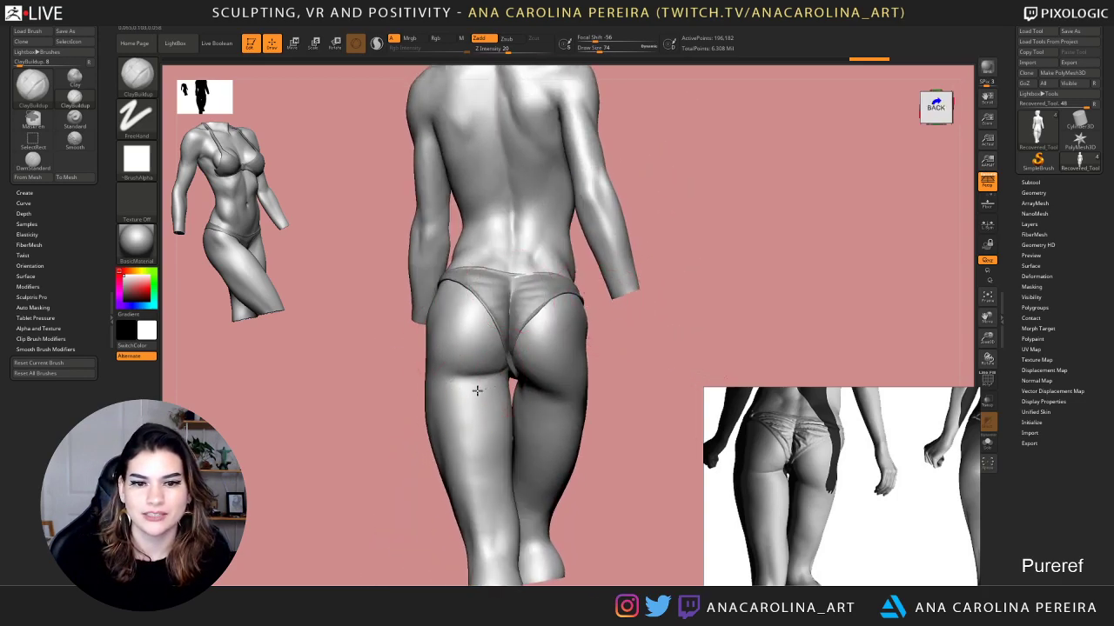
{"action": "left_click_drag", "start_coordinate": [477, 390], "coordinate": [496, 383]}
{"action": "key", "text": "ctrl+z"}
{"action": "key", "text": "ctrl+z"}
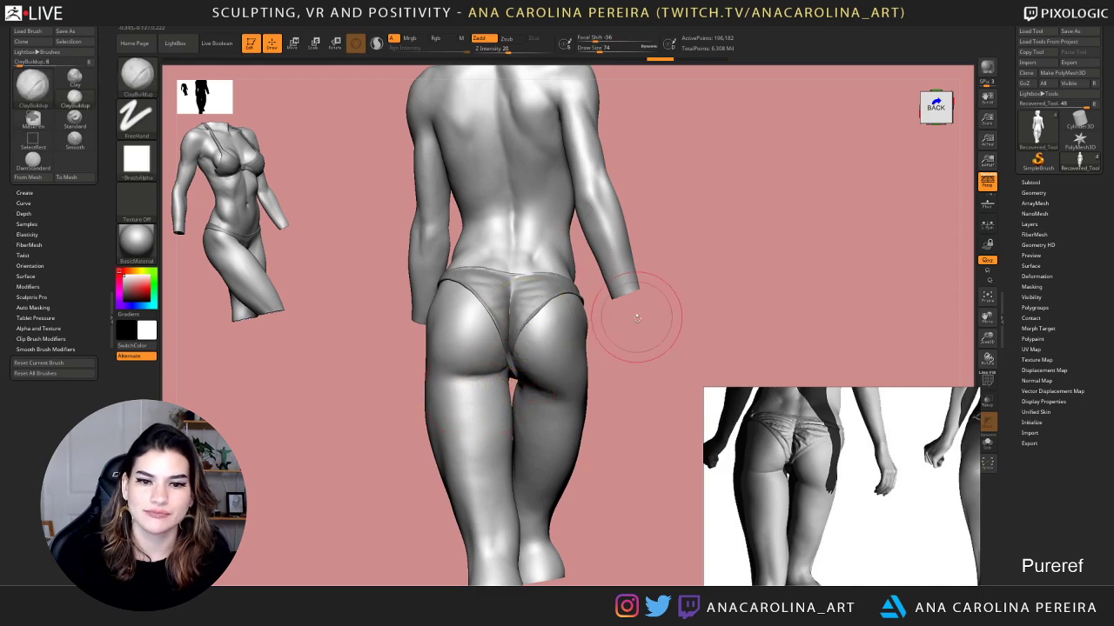
Examine the figure from the front and at a three-quarter angle, and review the body's list of sculpt layers
{"action": "mouse_move", "coordinate": [637, 318]}
{"action": "left_mouse_down"}
{"action": "mouse_move", "coordinate": [644, 361]}
{"action": "mouse_move", "coordinate": [696, 350]}
{"action": "mouse_move", "coordinate": [592, 356]}
{"action": "mouse_move", "coordinate": [636, 368]}
{"action": "mouse_move", "coordinate": [633, 418]}
{"action": "left_mouse_up"}
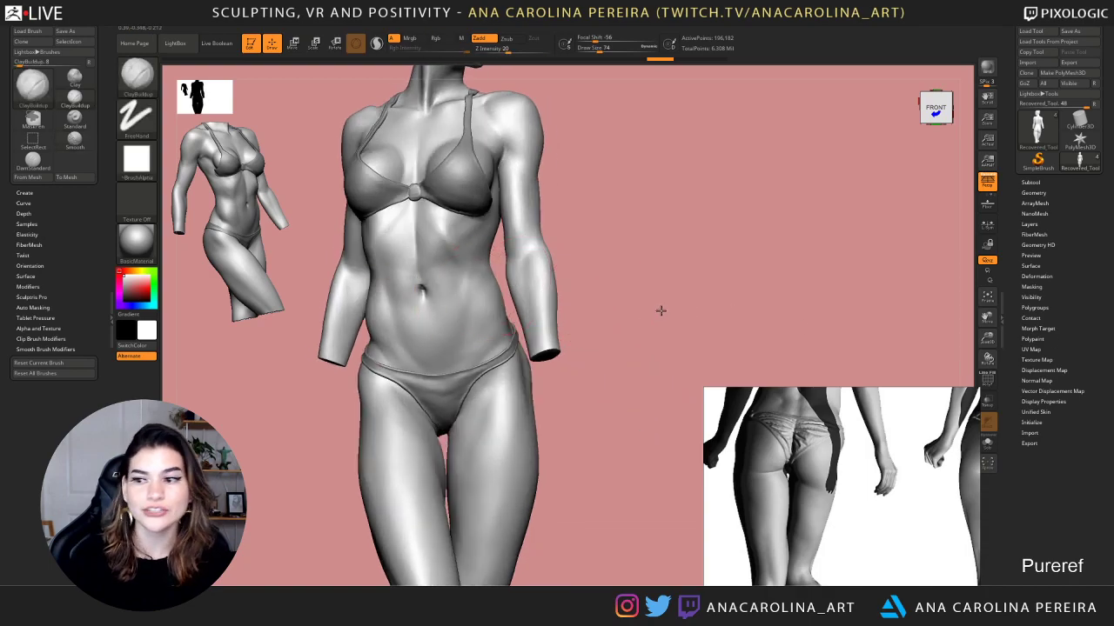
{"action": "left_click_drag", "start_coordinate": [660, 310], "coordinate": [721, 267], "text": "alt"}
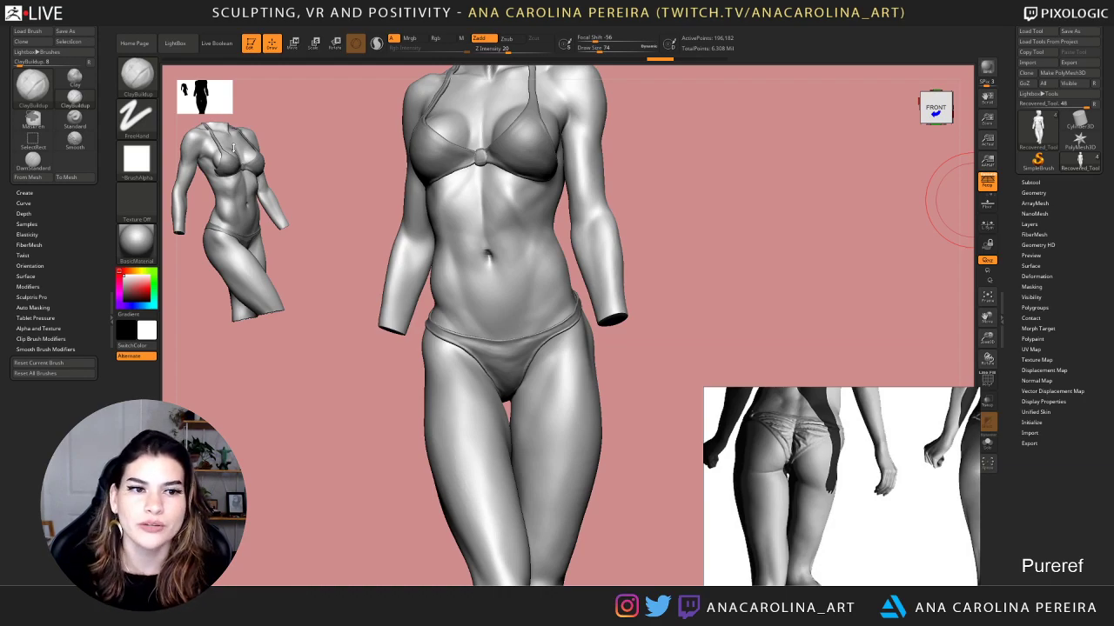
{"action": "left_click_drag", "start_coordinate": [331, 188], "coordinate": [370, 226]}
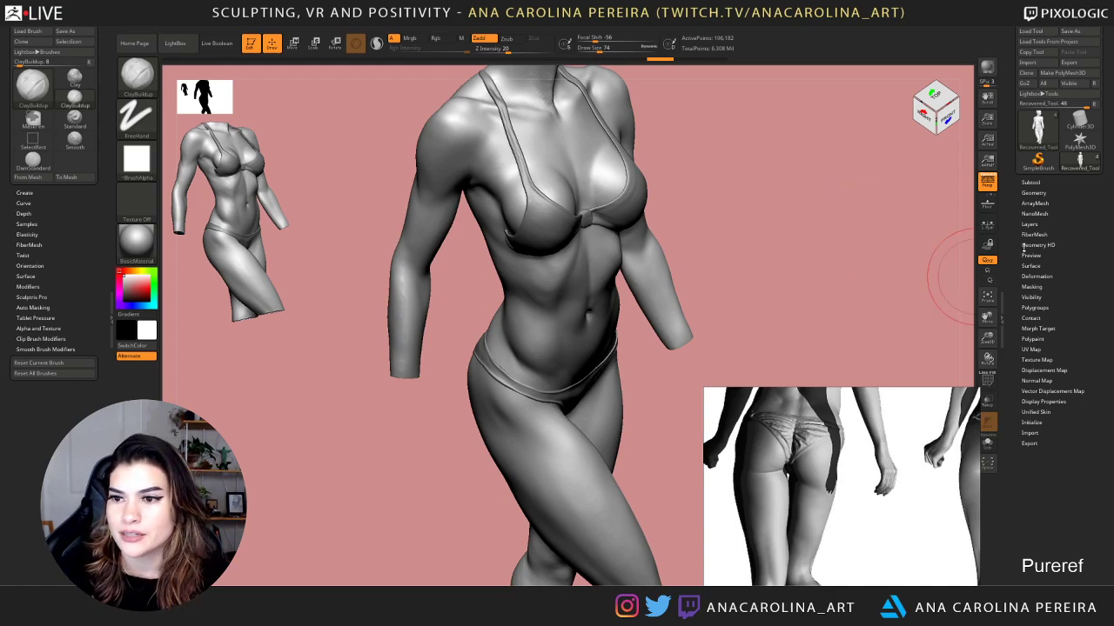
{"action": "left_click", "coordinate": [1035, 224]}
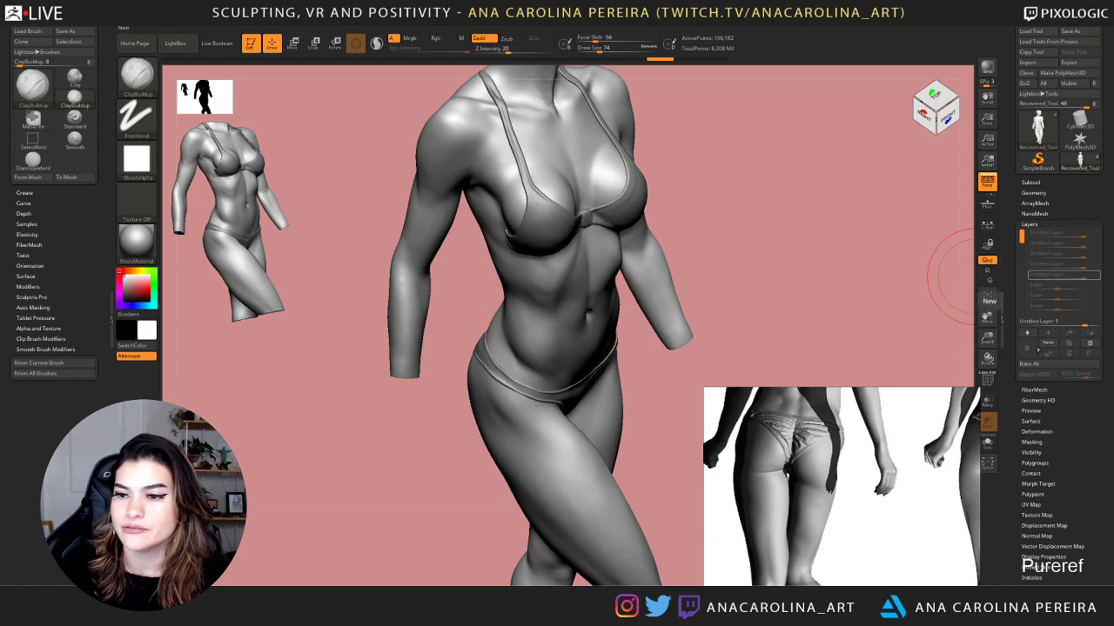
{"action": "mouse_move", "coordinate": [1082, 275]}
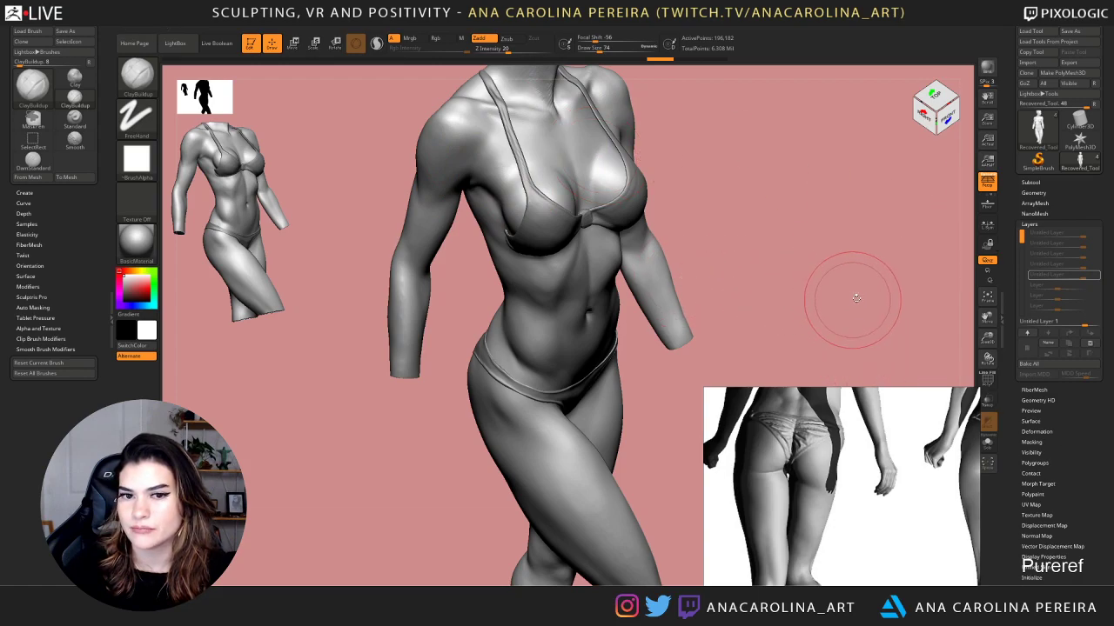
{"action": "left_click", "coordinate": [1030, 224]}
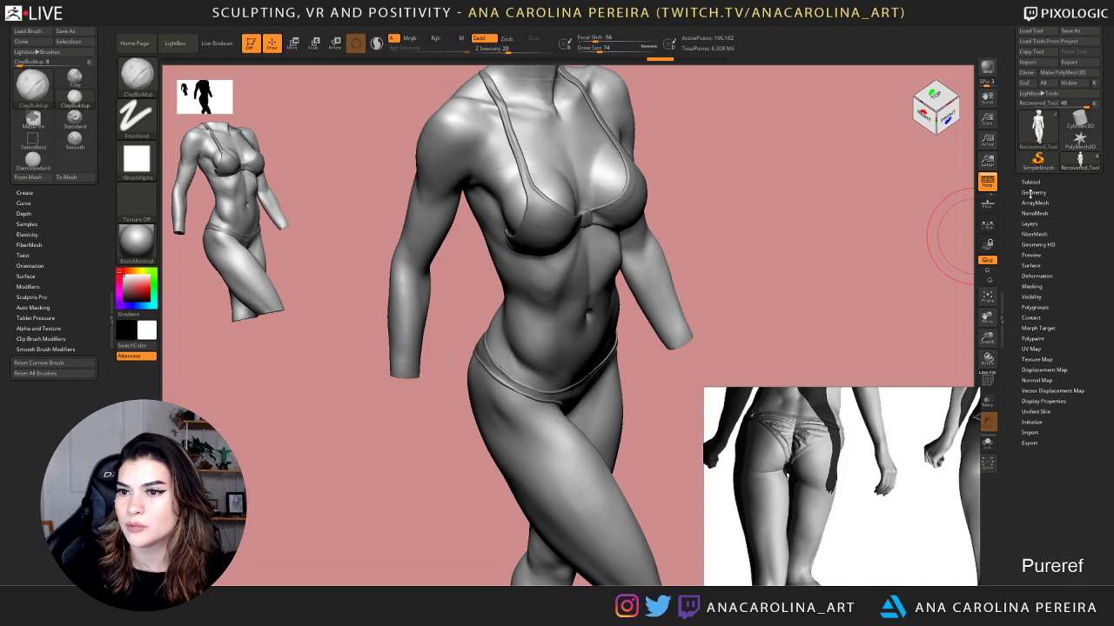
Check the body at subdivision level 1, raise it to level 4, and shift the reference photo slightly
{"action": "left_click", "coordinate": [1033, 192]}
{"action": "left_click_drag", "start_coordinate": [1030, 213], "coordinate": [1020, 213]}
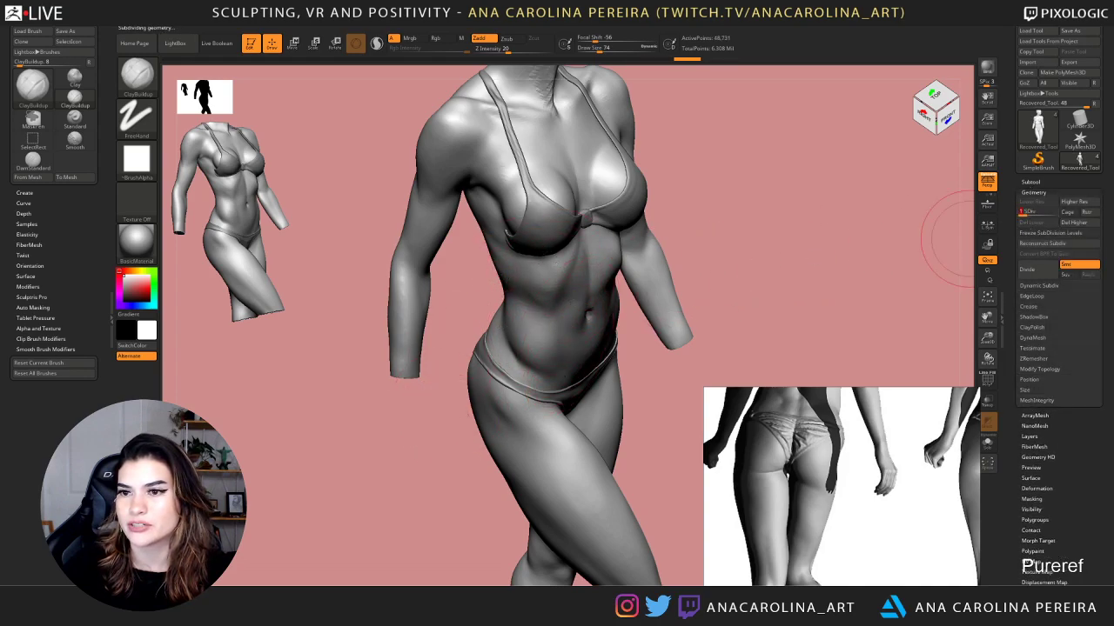
{"action": "left_click", "coordinate": [1056, 211]}
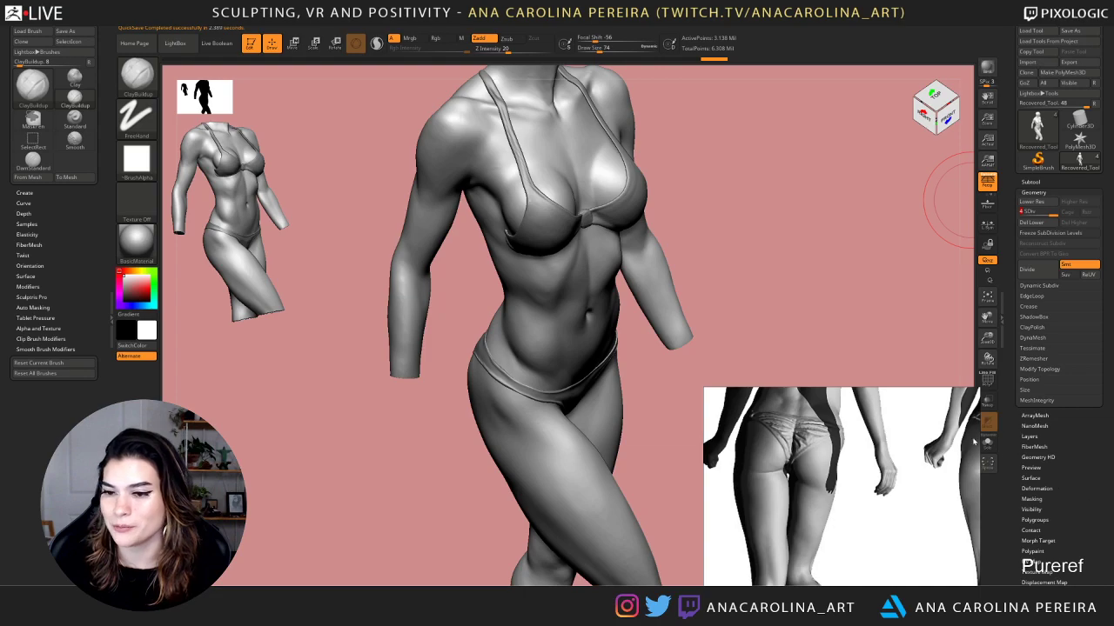
{"action": "mouse_move", "coordinate": [940, 451]}
{"action": "right_mouse_down"}
{"action": "mouse_move", "coordinate": [934, 442]}
{"action": "mouse_move", "coordinate": [929, 462]}
{"action": "right_mouse_up"}
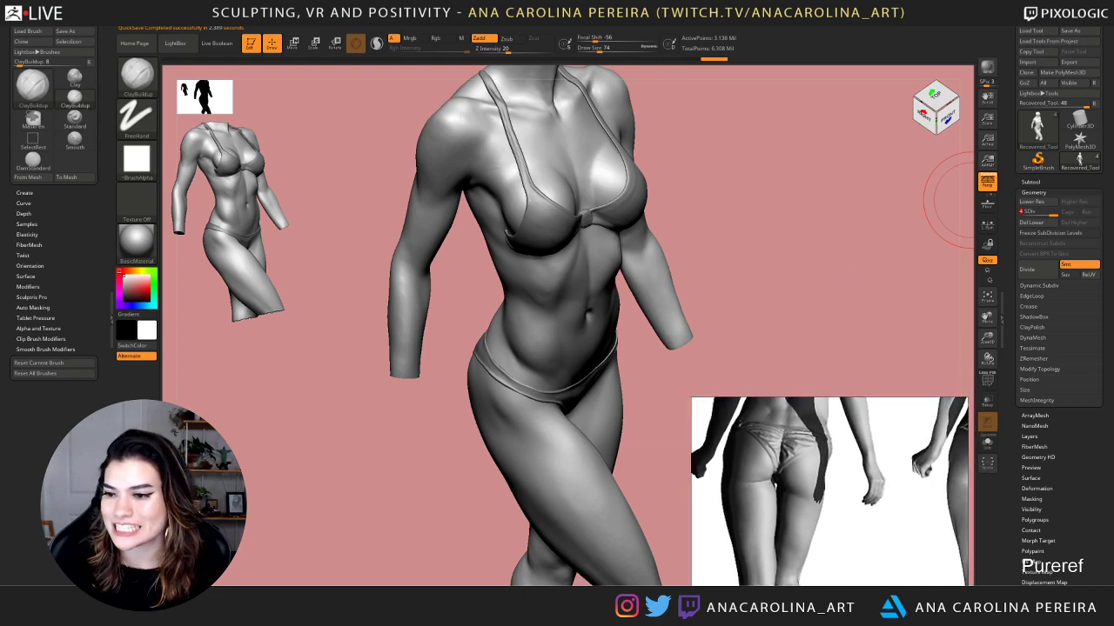